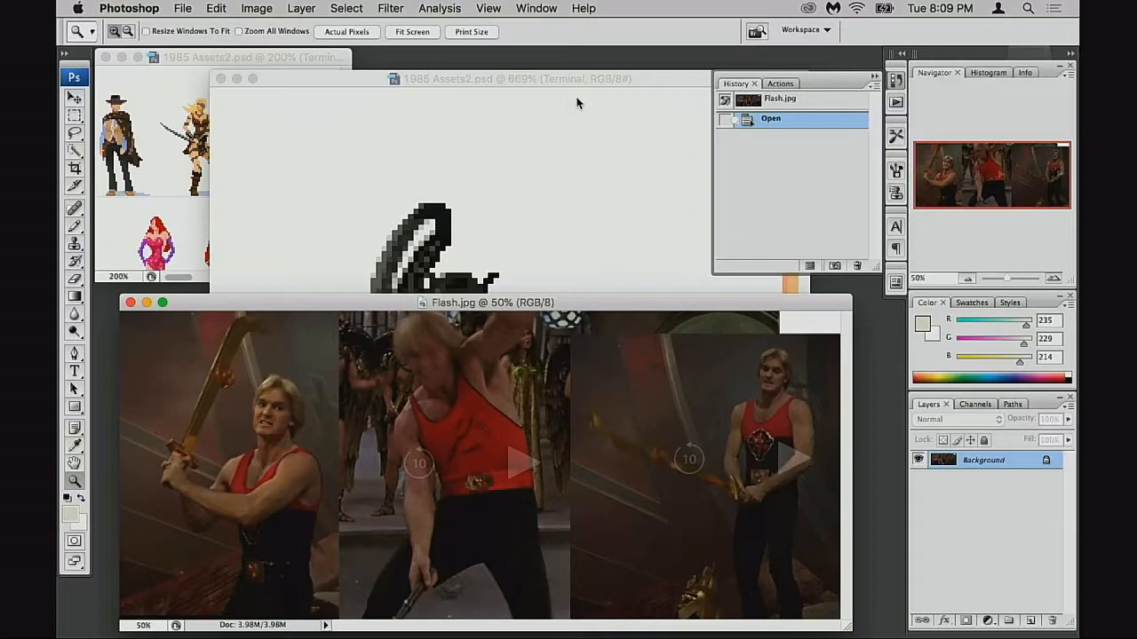
Step: Collapse the History panel and enlarge the Flash.jpg window so the whole reference image fits with a margin
drag(526, 306, 524, 303)
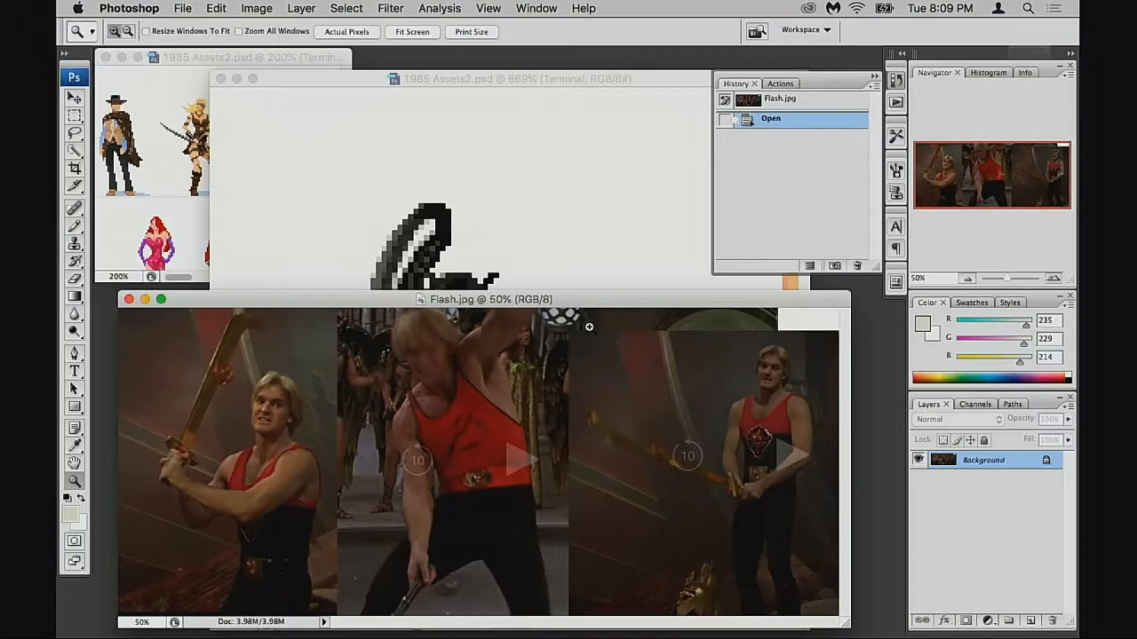
drag(539, 302, 537, 294)
drag(613, 291, 613, 309)
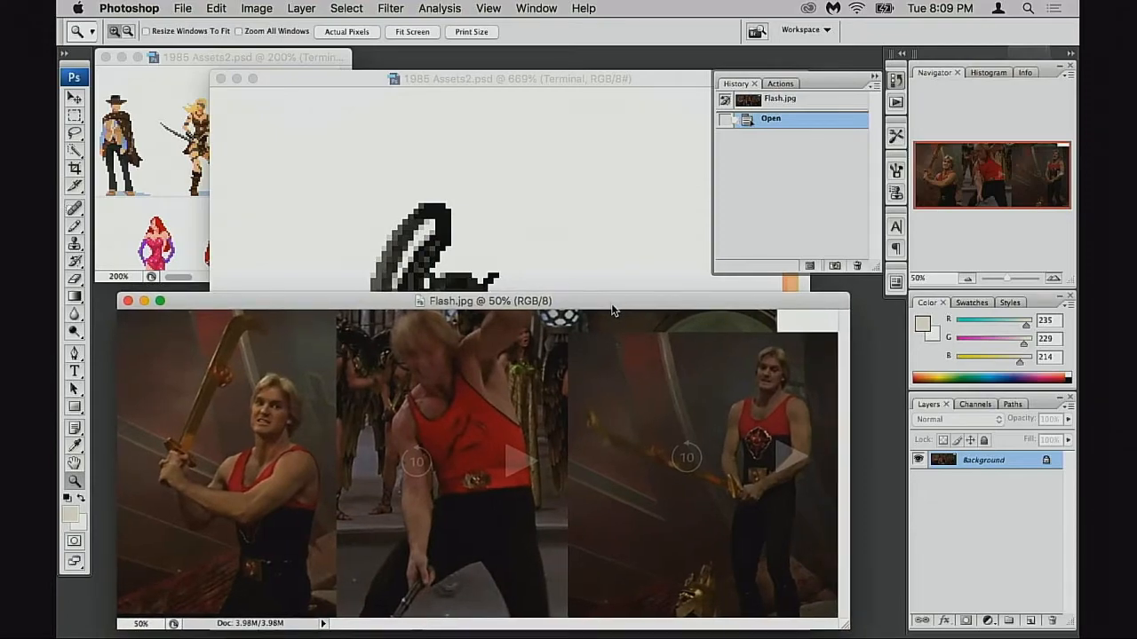
click(874, 78)
drag(659, 307, 643, 301)
drag(833, 611, 867, 627)
drag(669, 298, 674, 300)
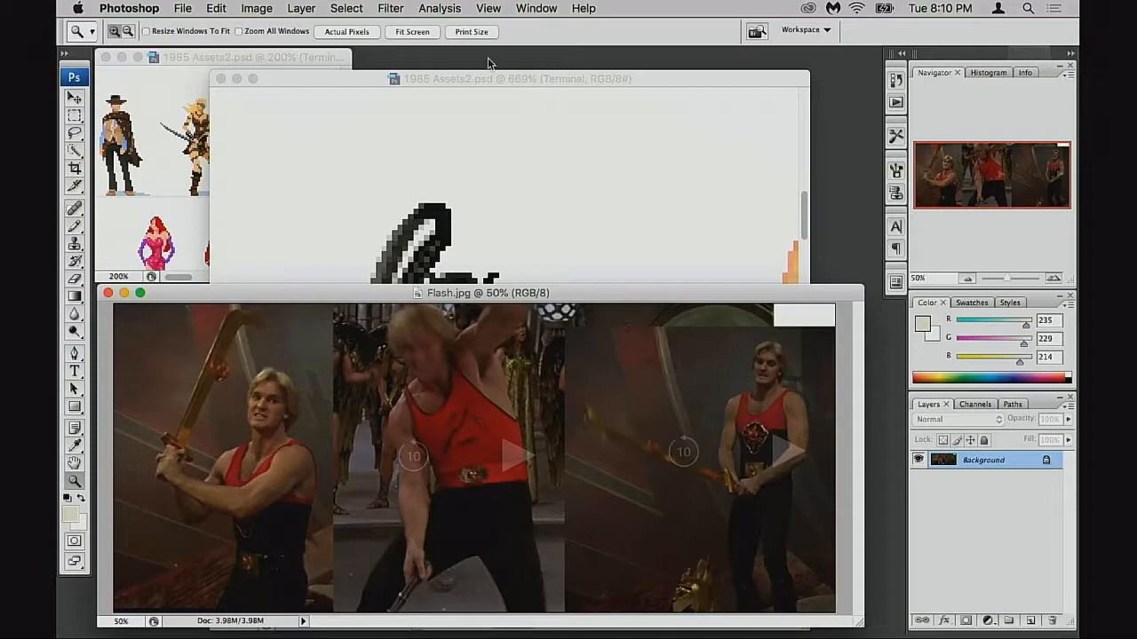
Step: Arrange the 669% view of 1985 Assets2.psd above the Flash.jpg window, keeping the reference image in front
drag(493, 84, 550, 57)
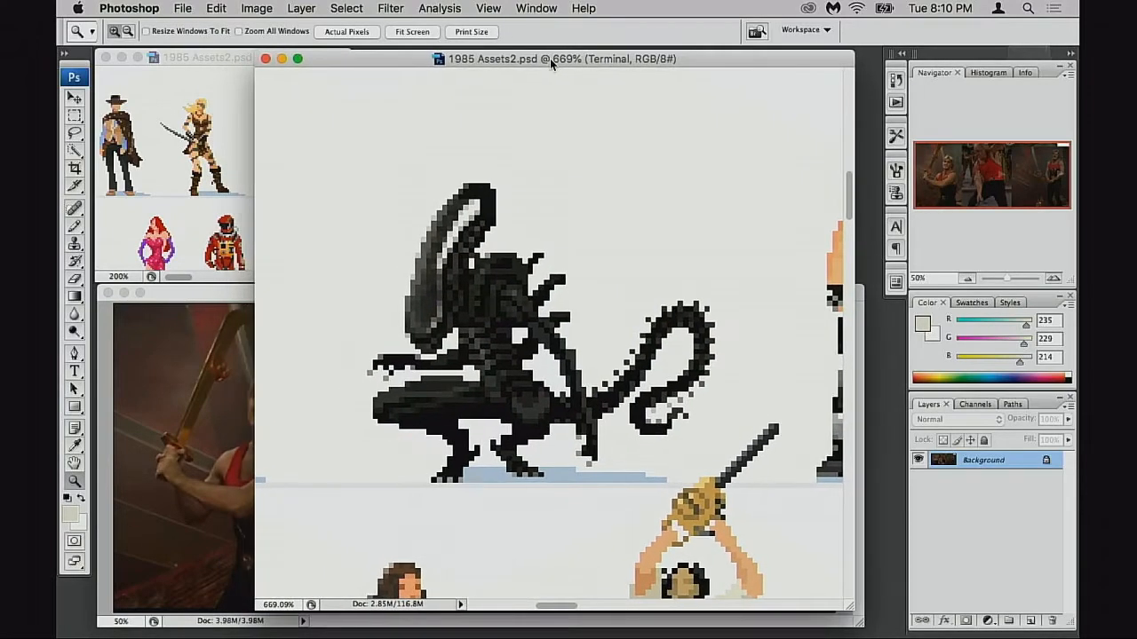
drag(252, 299, 242, 300)
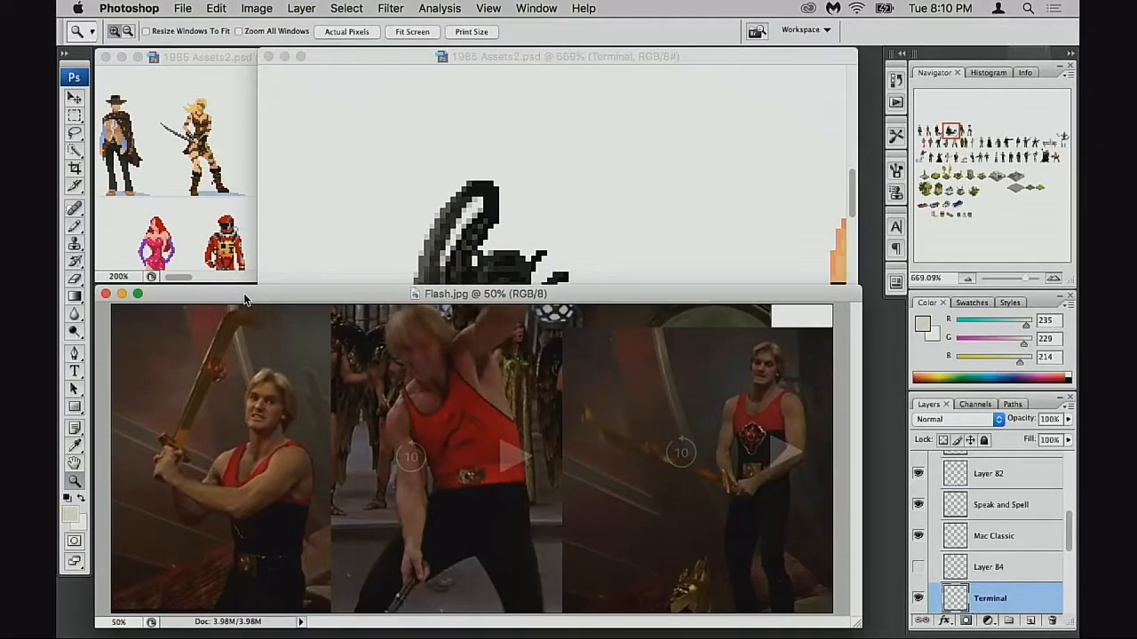
drag(516, 56, 561, 54)
click(262, 304)
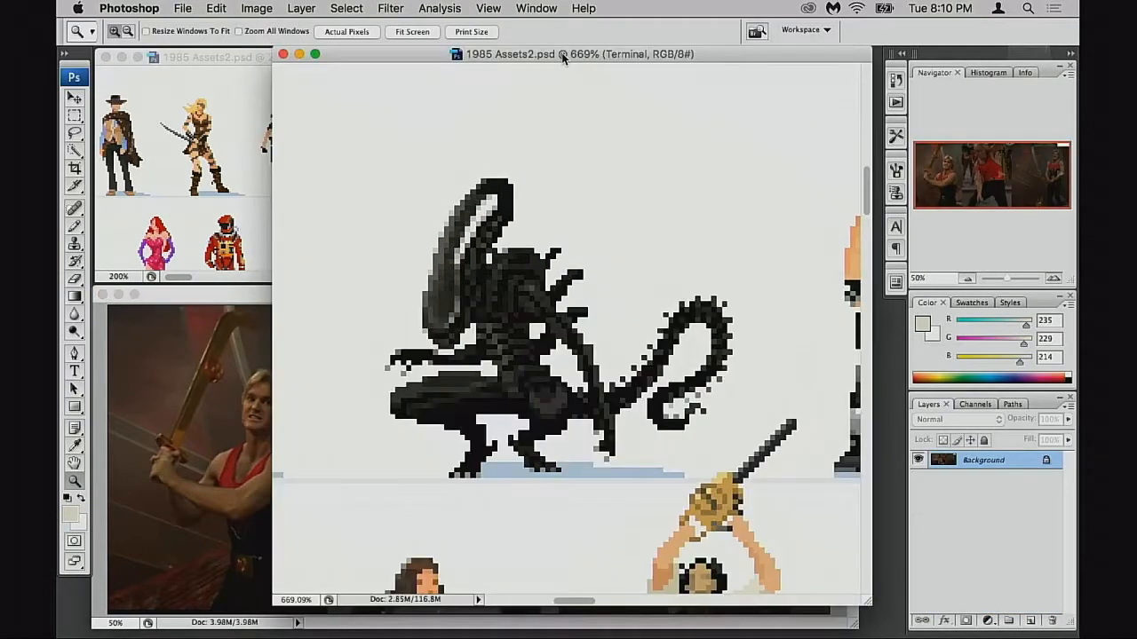
click(246, 300)
drag(247, 296, 247, 294)
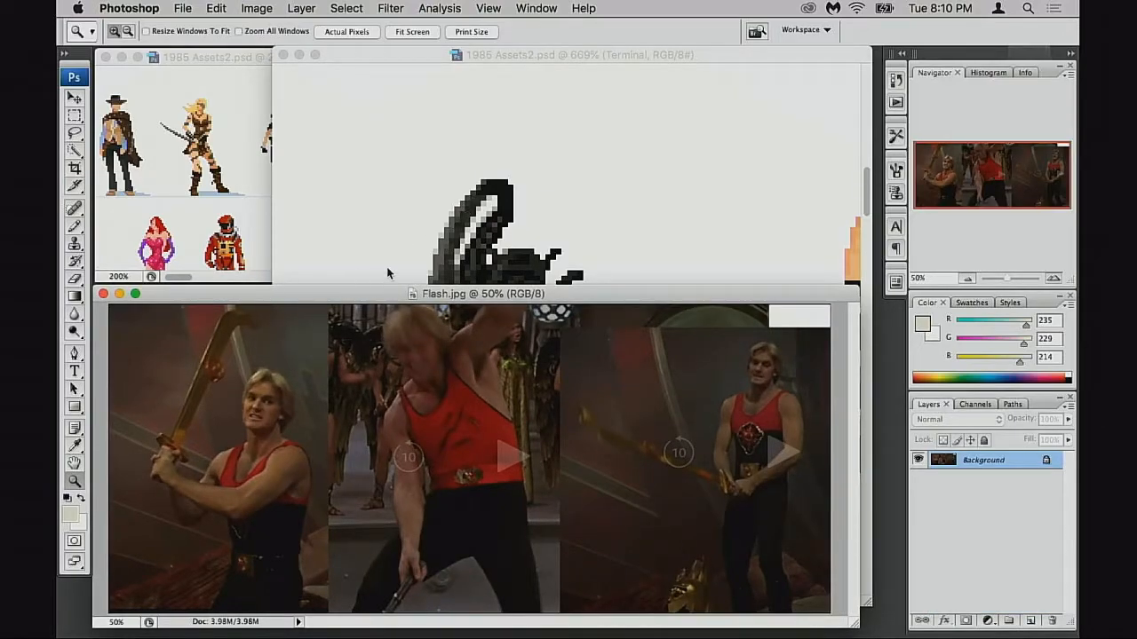
Step: Show the 200% view of 1985 Assets2.psd in full-screen mode with all panels hidden
click(249, 62)
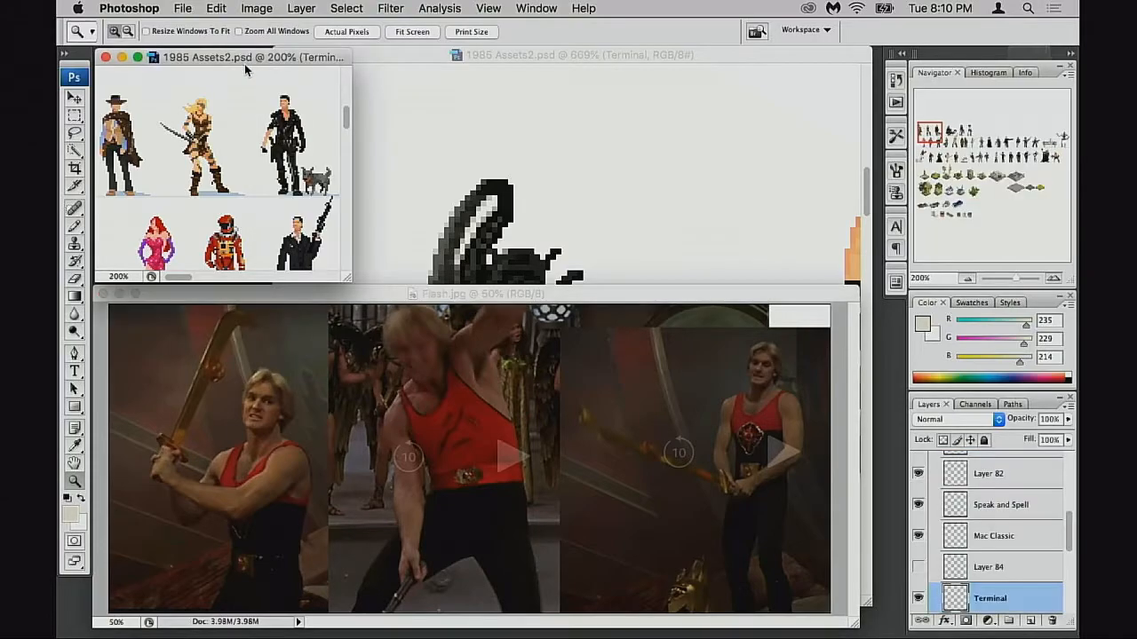
key(f)
key(Tab)
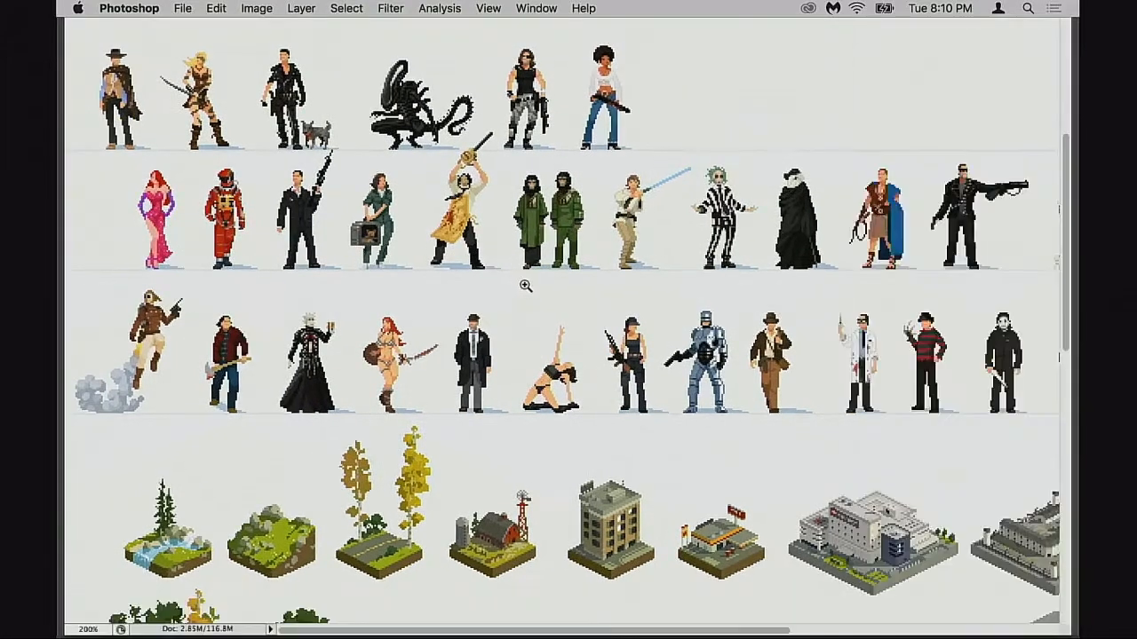
Step: Examine the pixel-art characters across all three rows of the sprite sheet, comparing their poses and outfits
scroll(526, 281, right, 5)
scroll(568, 347, right, 5)
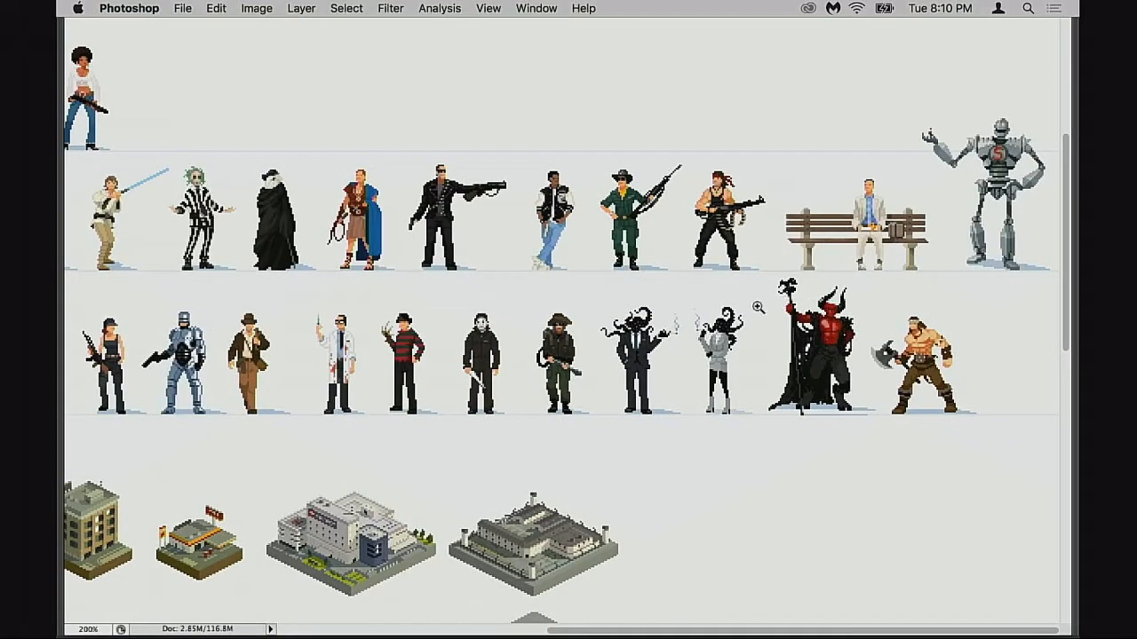
super+click(485, 348)
drag(322, 339, 634, 366)
drag(497, 357, 632, 359)
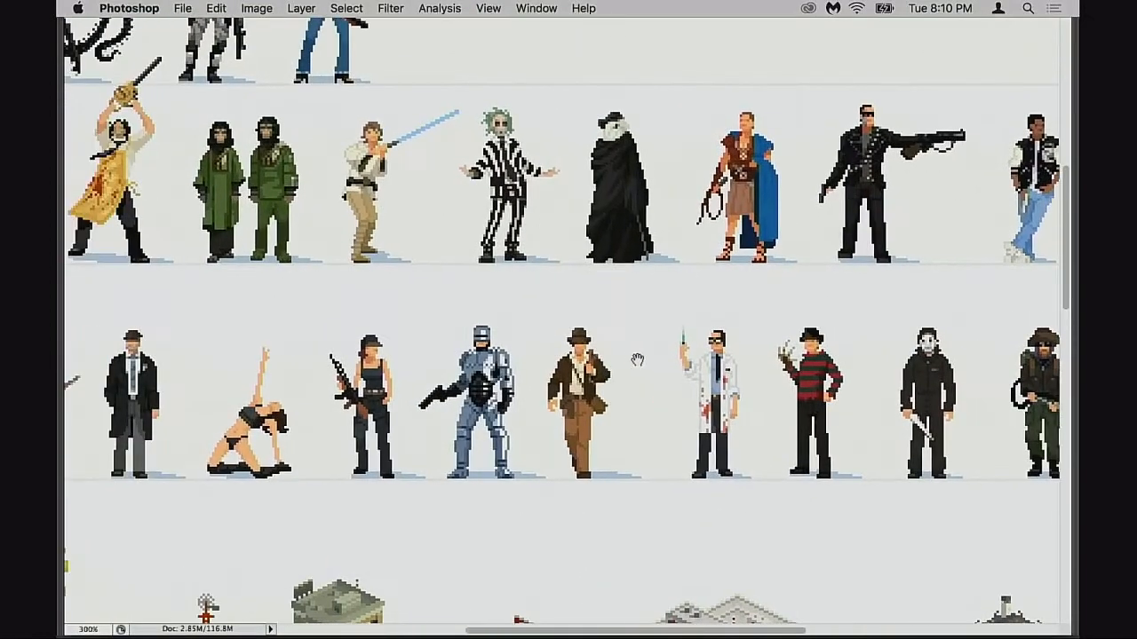
super+click(660, 364)
drag(520, 285, 649, 349)
scroll(650, 349, left, 15)
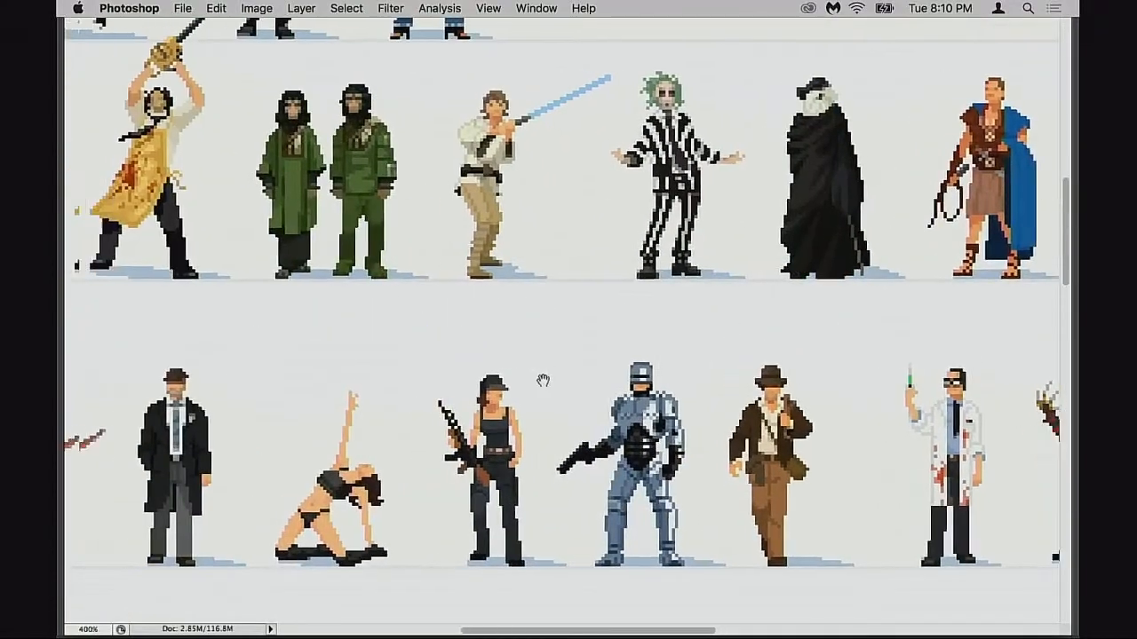
scroll(485, 304, left, 3)
scroll(485, 304, up, 6)
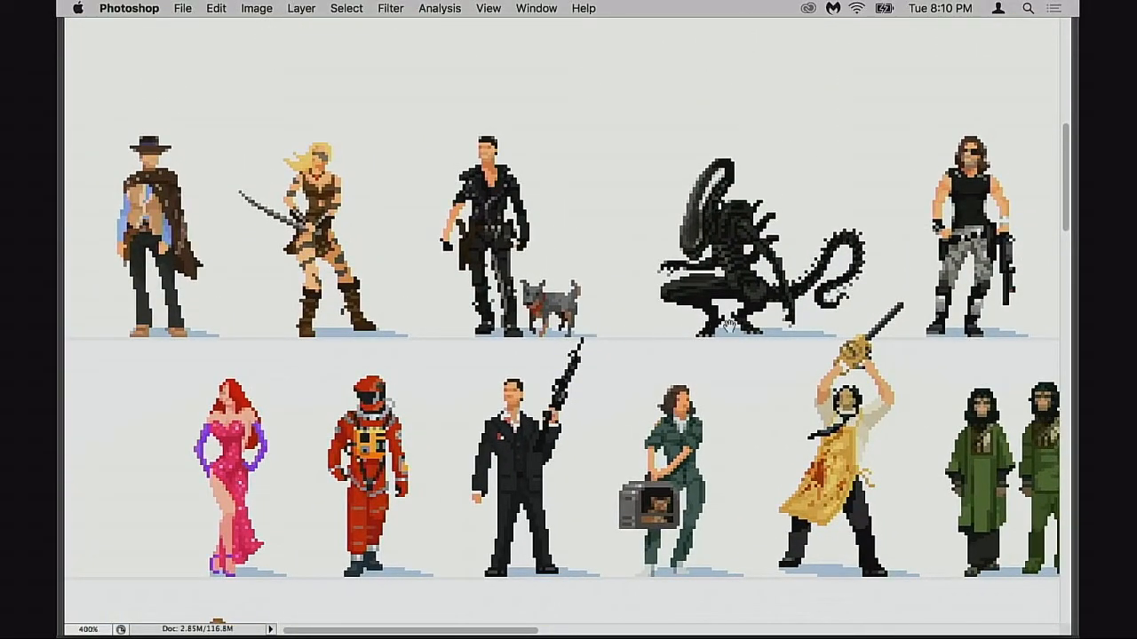
scroll(684, 325, right, 8)
scroll(679, 346, right, 4)
scroll(622, 355, down, 4)
scroll(589, 365, left, 12)
scroll(652, 335, down, 3)
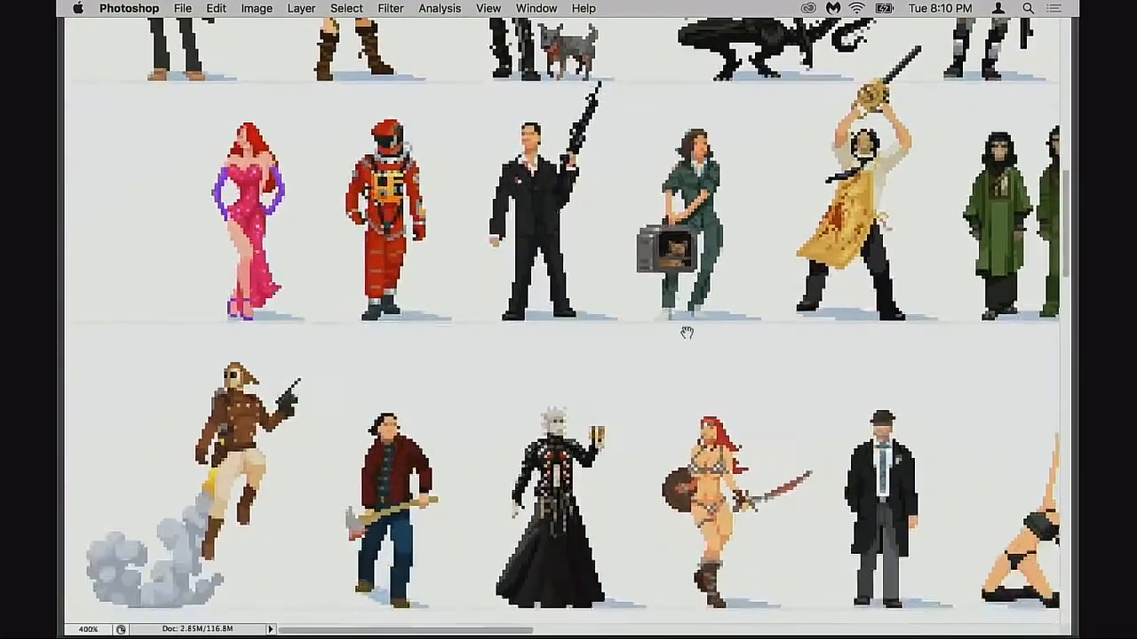
scroll(726, 332, right, 3)
scroll(747, 340, right, 20)
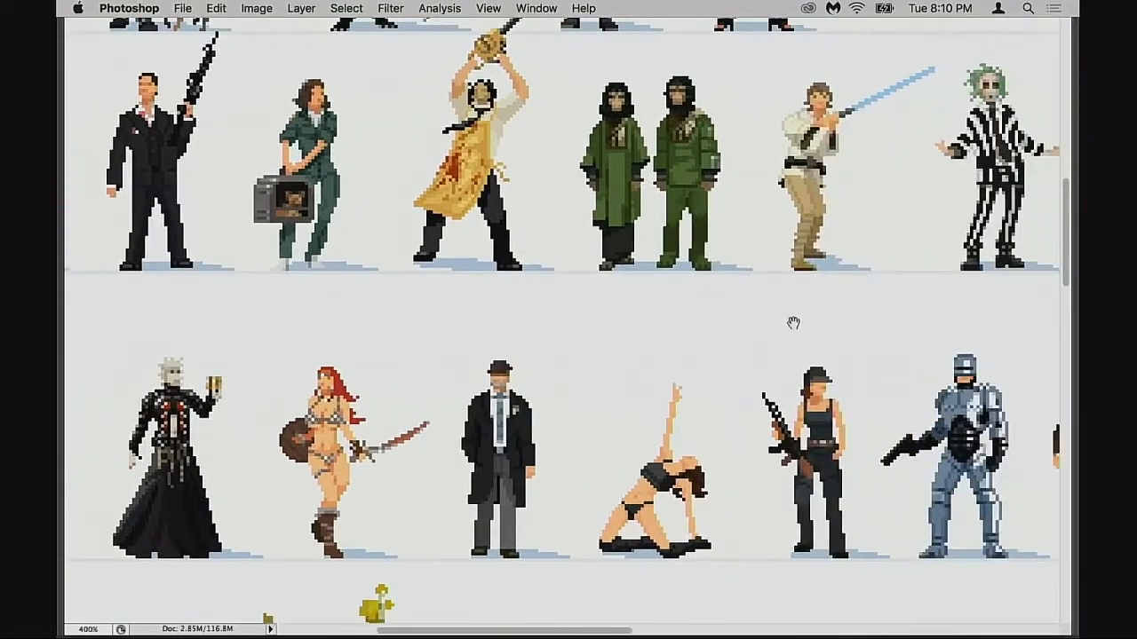
scroll(688, 343, right, 16)
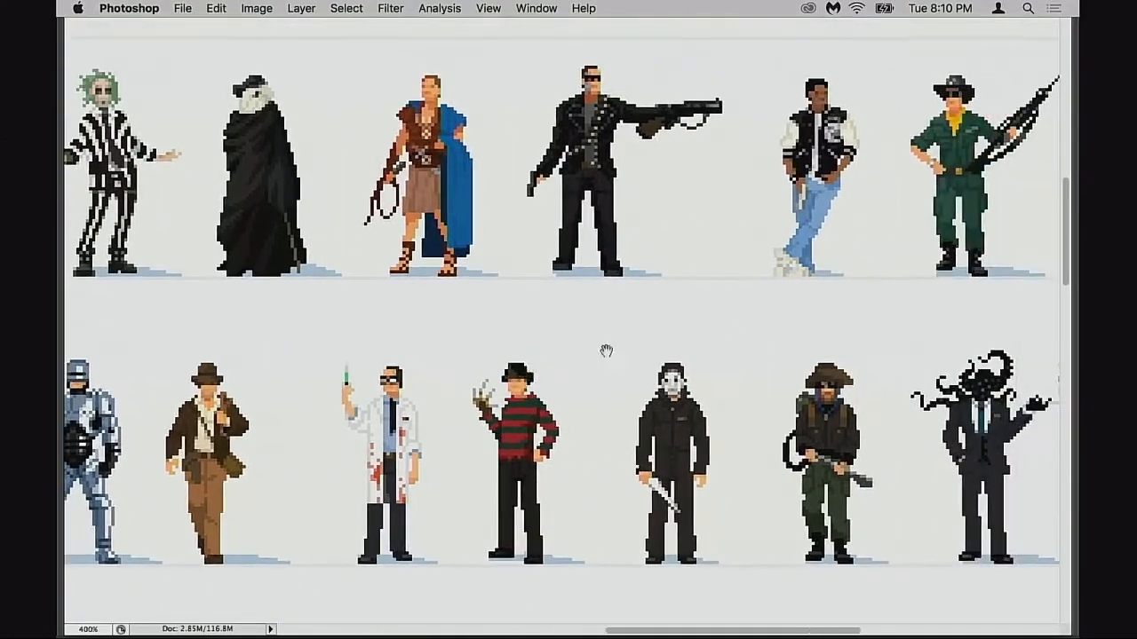
scroll(570, 352, right, 4)
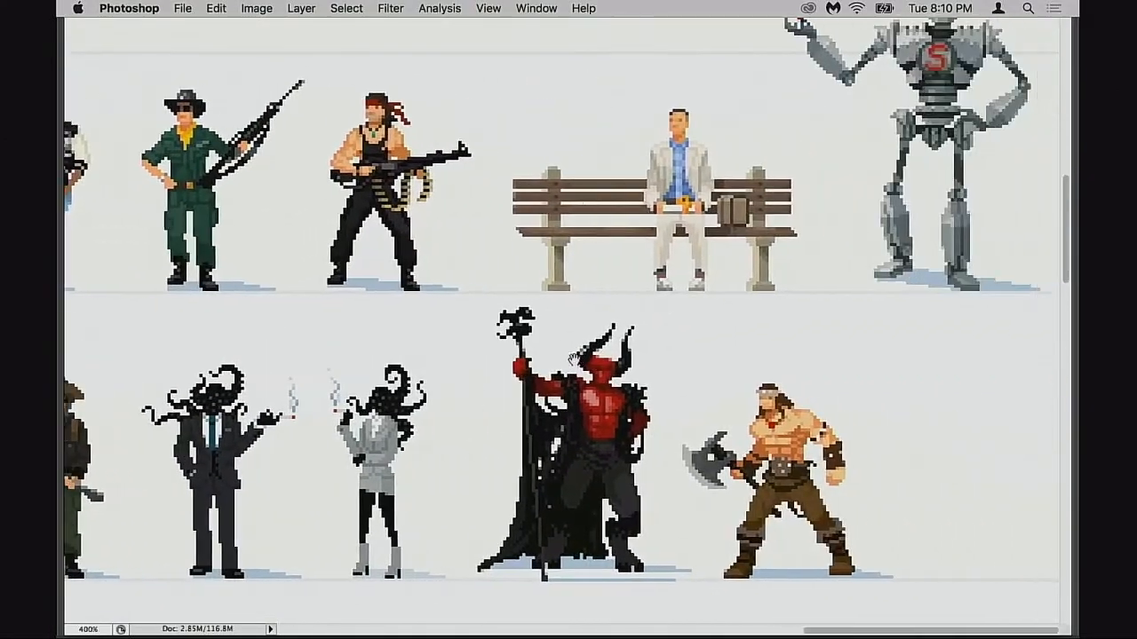
scroll(533, 353, left, 6)
scroll(533, 352, up, 2)
scroll(497, 346, right, 5)
scroll(421, 353, left, 11)
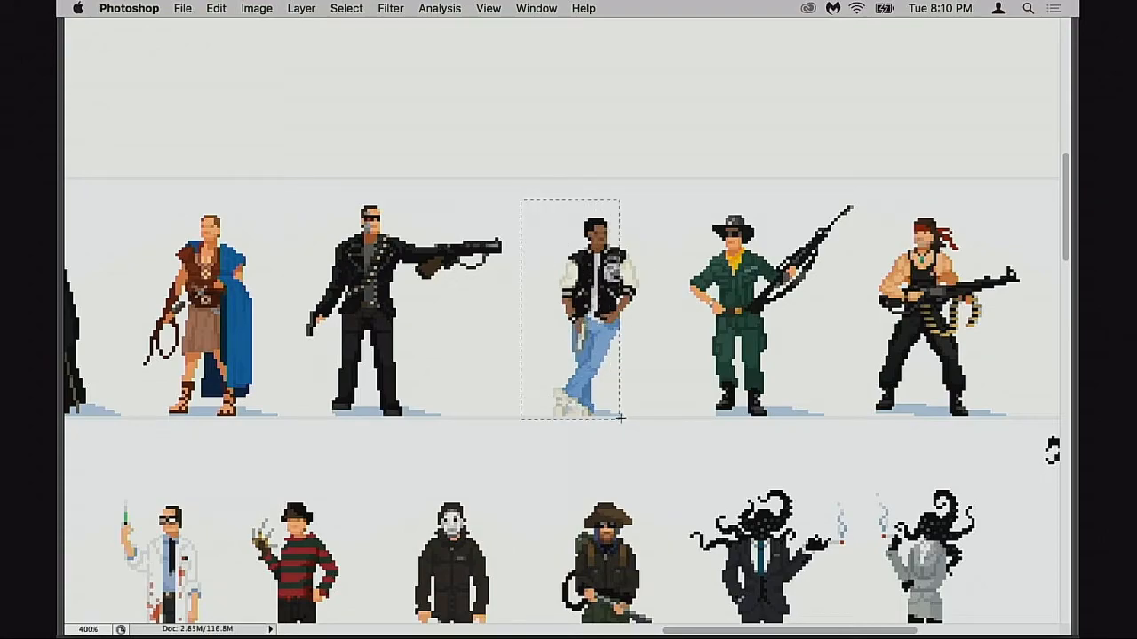
Step: Frame the leaning character in the varsity jacket with a rectangular selection and clear the selection
drag(619, 342, 599, 355)
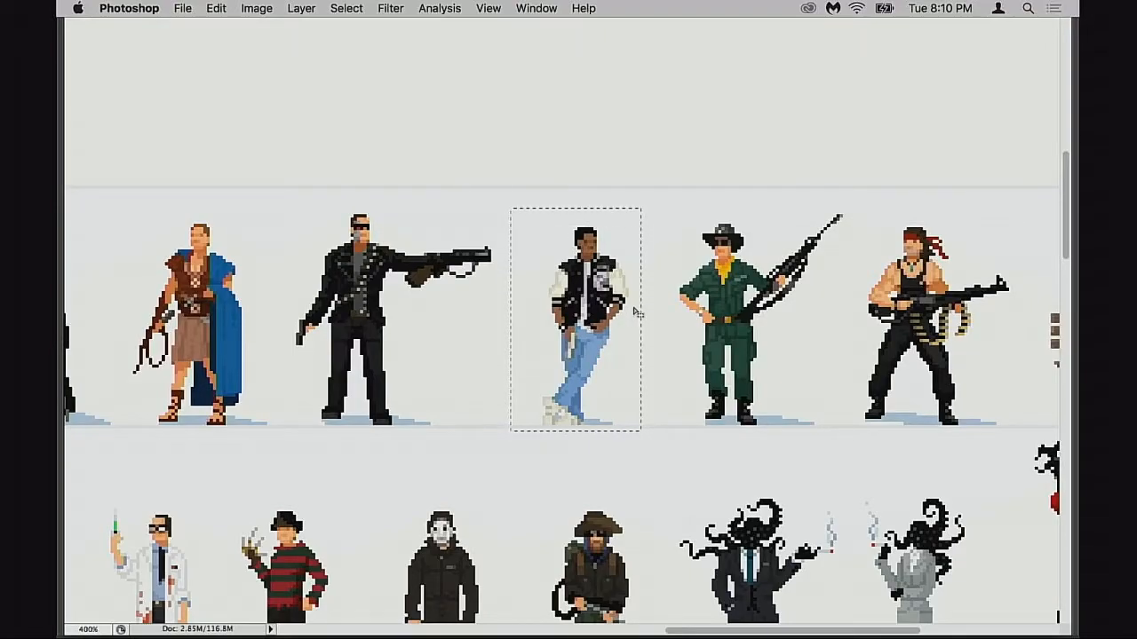
click(664, 292)
Step: Examine the landscape tiles, buildings, vehicles and computers below the character rows, and the empty area above them
key(super+minus)
key(super+minus)
drag(348, 388, 724, 259)
drag(417, 400, 566, 325)
drag(541, 214, 514, 383)
drag(555, 321, 545, 342)
drag(552, 466, 564, 295)
scroll(564, 295, down, 10)
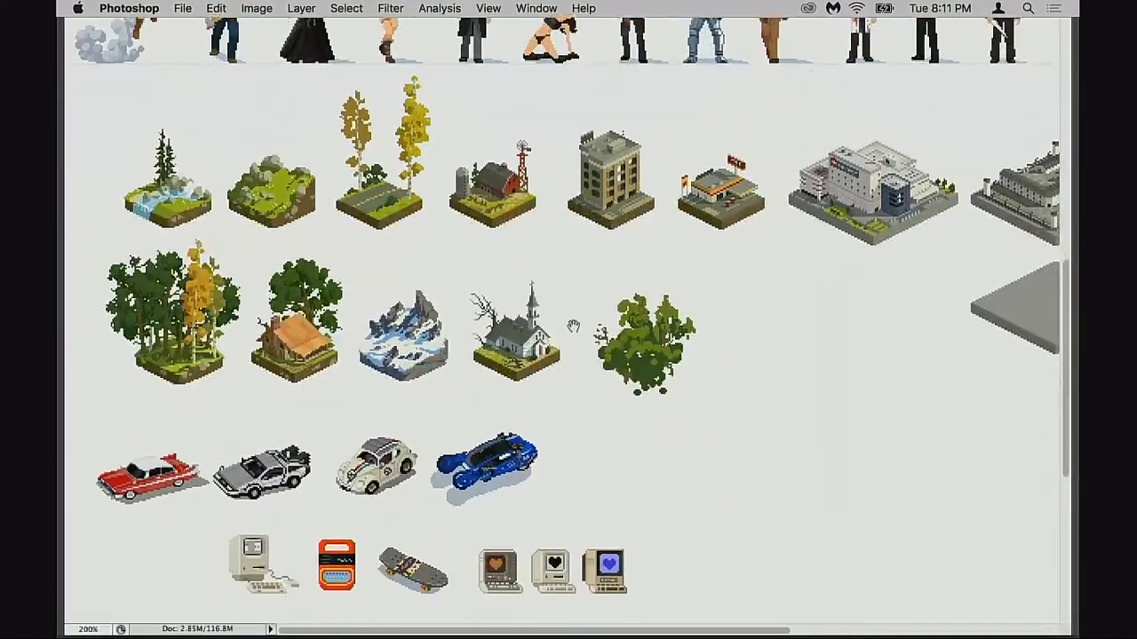
scroll(590, 290, up, 20)
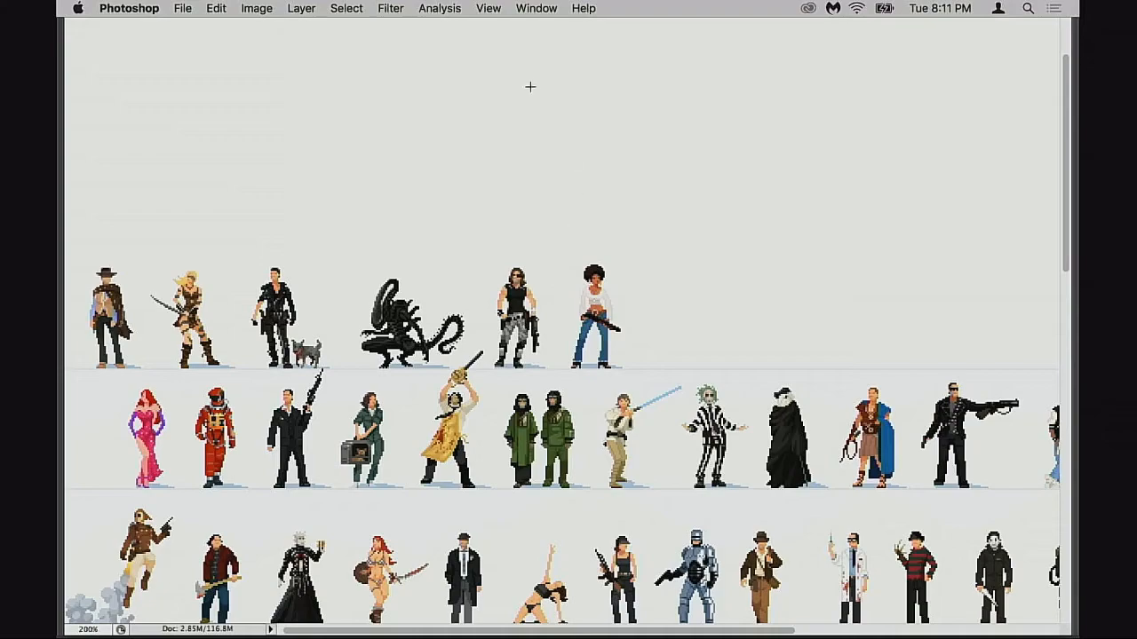
Step: Leave full-screen mode, enlarge the Flash.jpg window and place it in front of the sprite sheet windows
key(f)
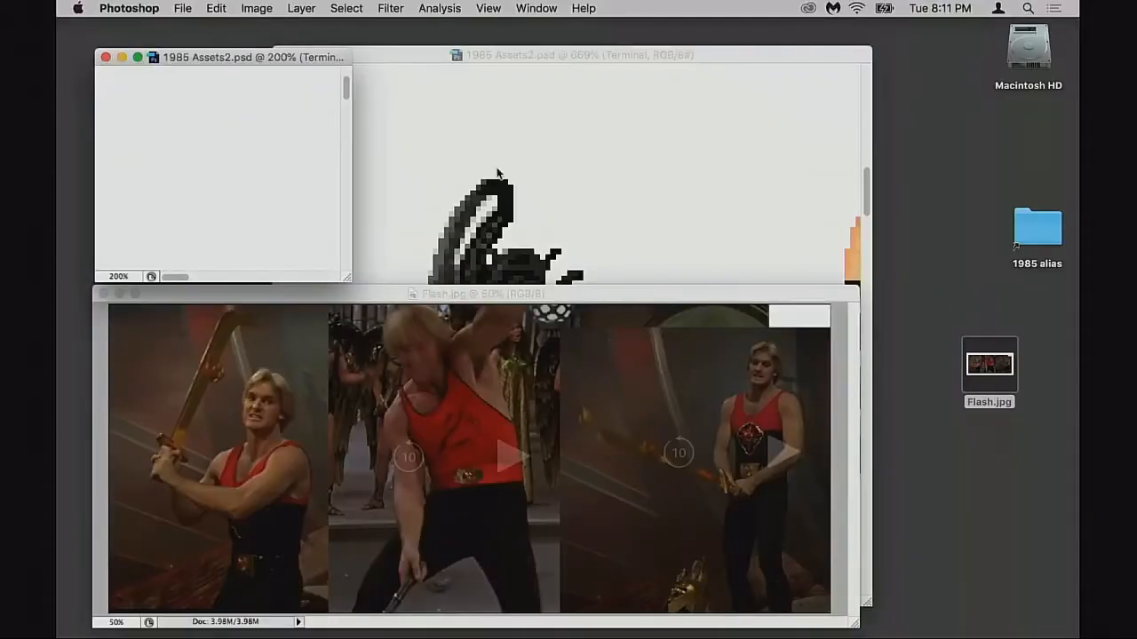
drag(491, 294, 515, 109)
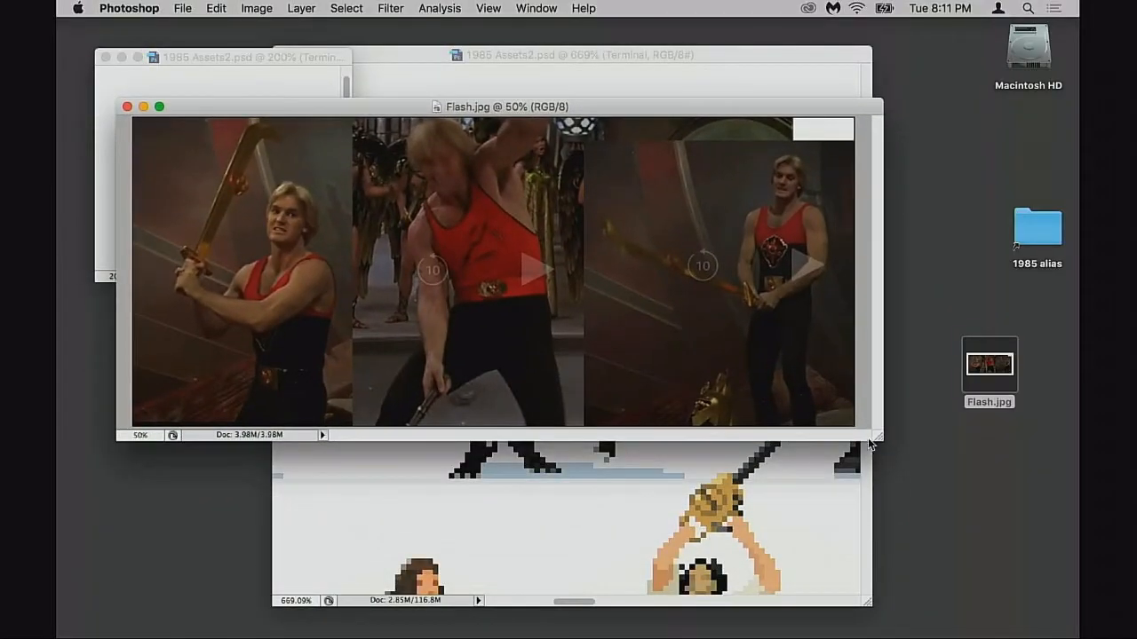
drag(877, 439, 959, 540)
drag(622, 107, 617, 217)
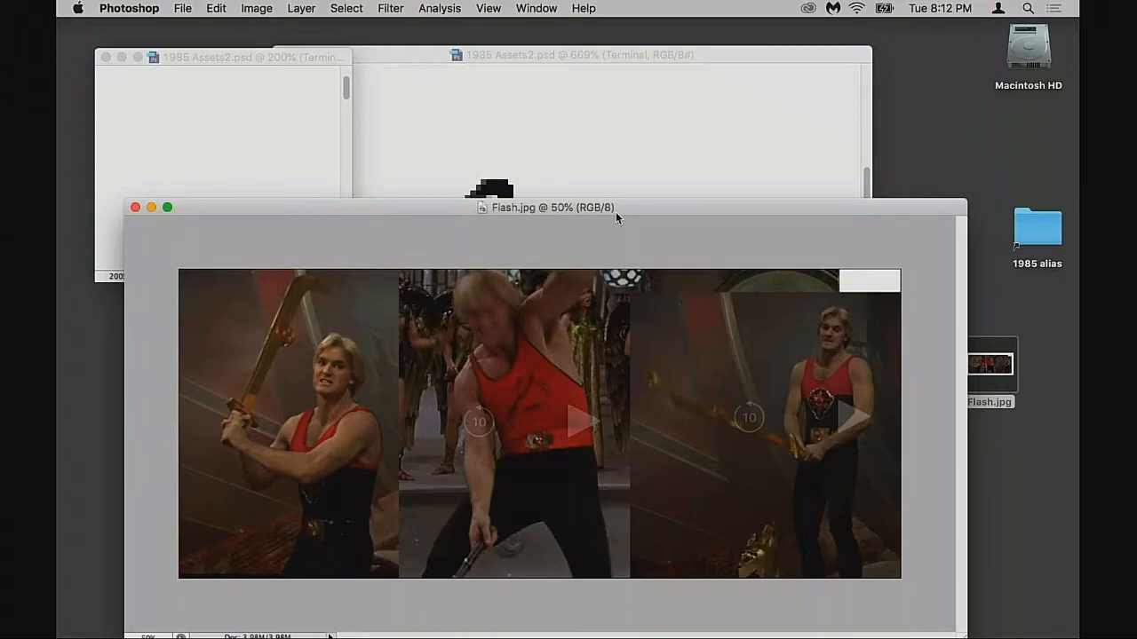
Step: Switch to the 669% view of 1985 Assets2.psd and show it in full-screen mode
click(262, 55)
drag(428, 63, 494, 56)
key(f)
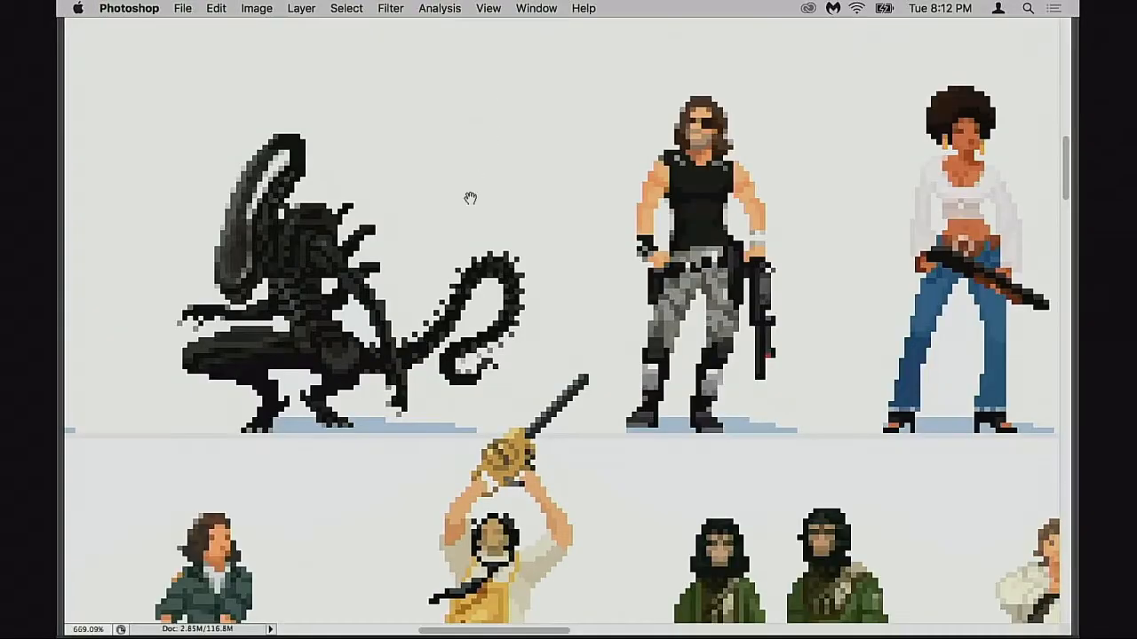
Step: Examine the pixel-art characters at 500% zoom, from the top row through the third row of the sprite sheet
drag(408, 286, 538, 238)
alt+click(534, 249)
alt+click(533, 265)
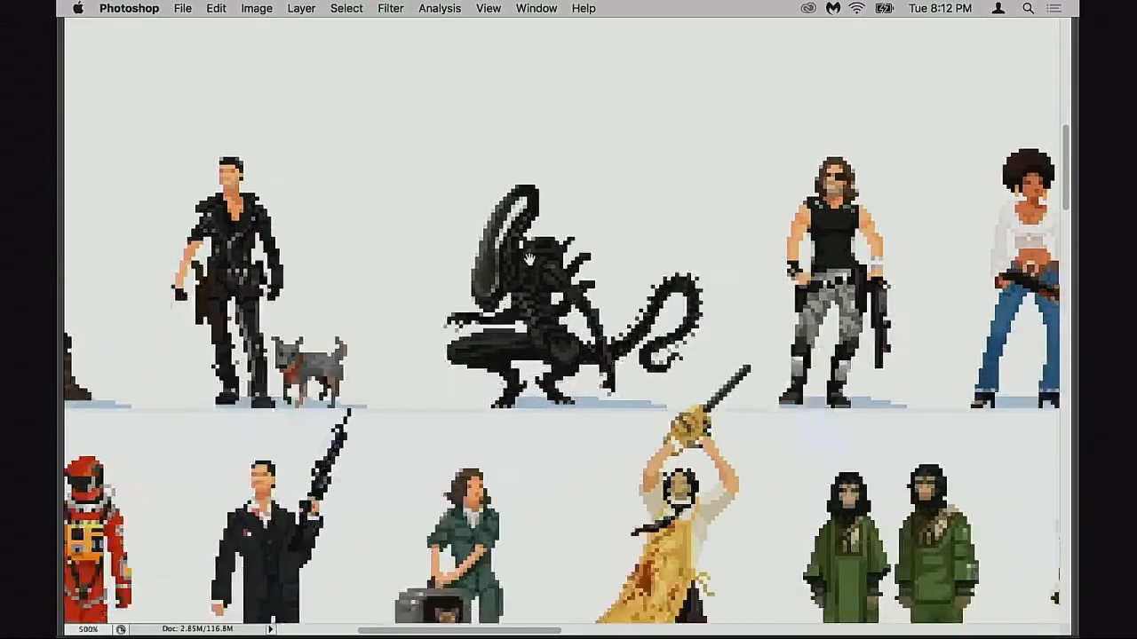
scroll(609, 215, down, 5)
scroll(609, 216, left, 8)
scroll(493, 293, up, 5)
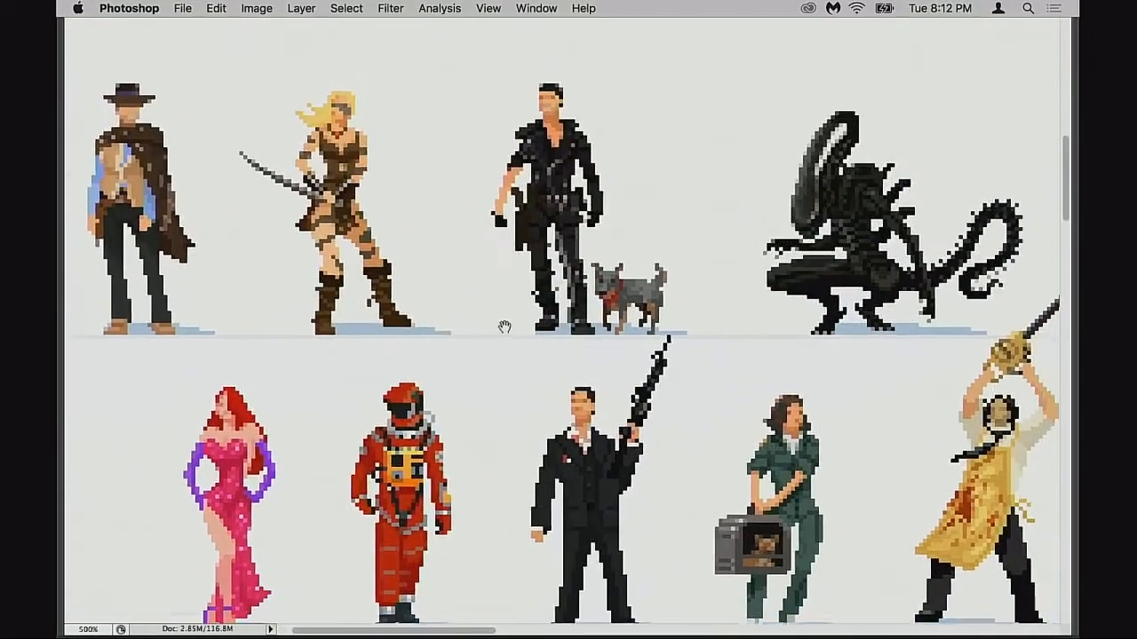
scroll(745, 289, right, 8)
scroll(761, 286, down, 4)
scroll(761, 286, right, 20)
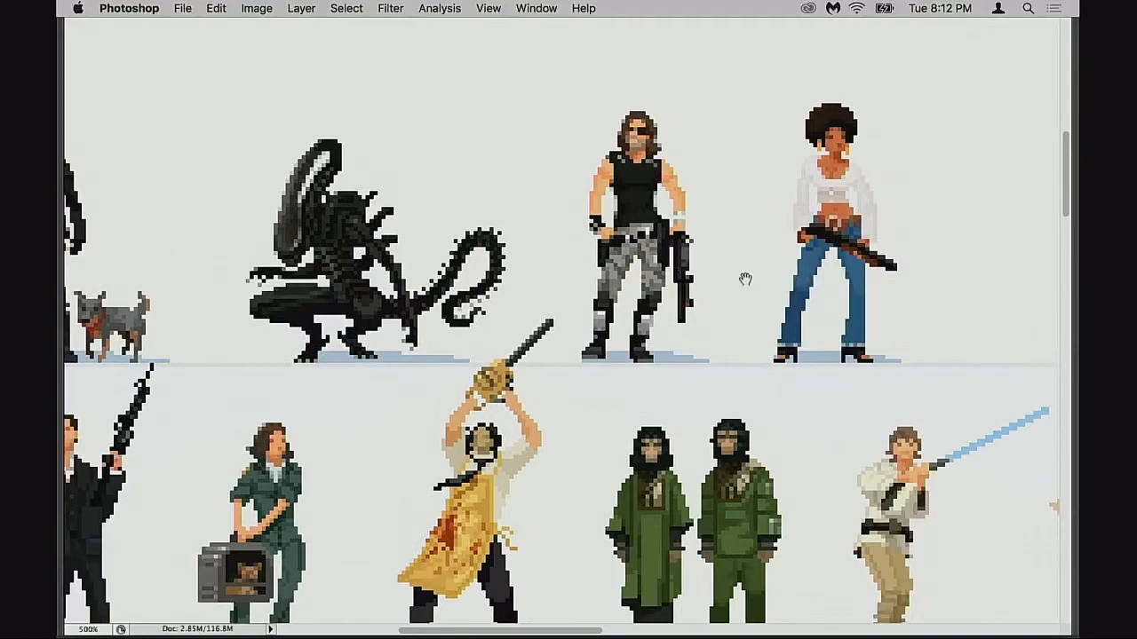
scroll(487, 285, right, 20)
scroll(488, 284, down, 8)
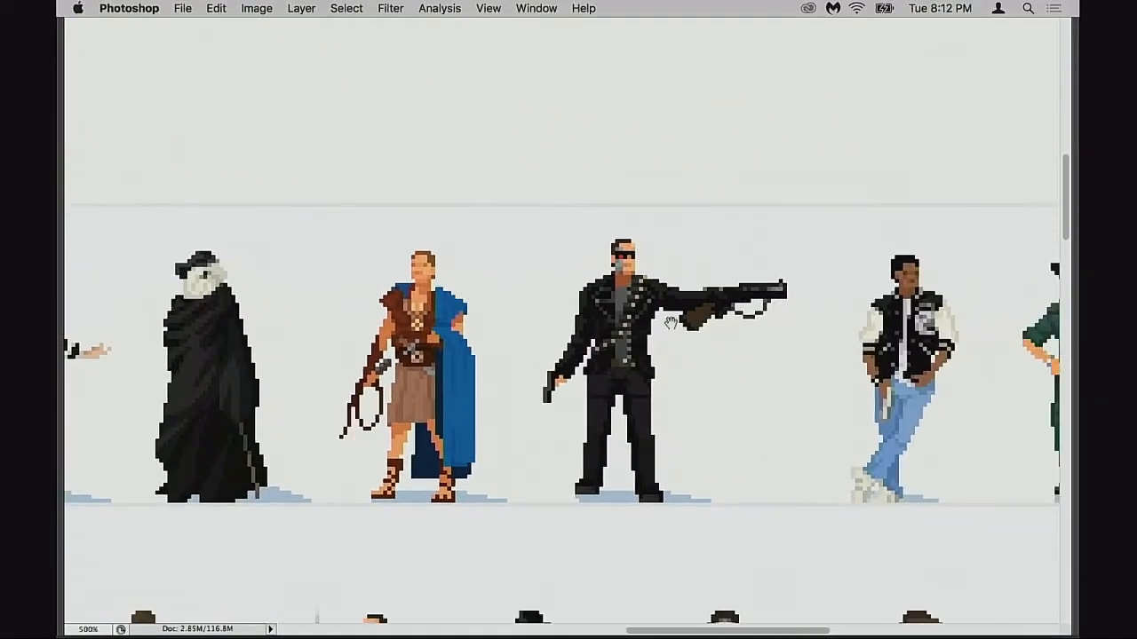
scroll(474, 303, right, 2)
scroll(474, 302, down, 1)
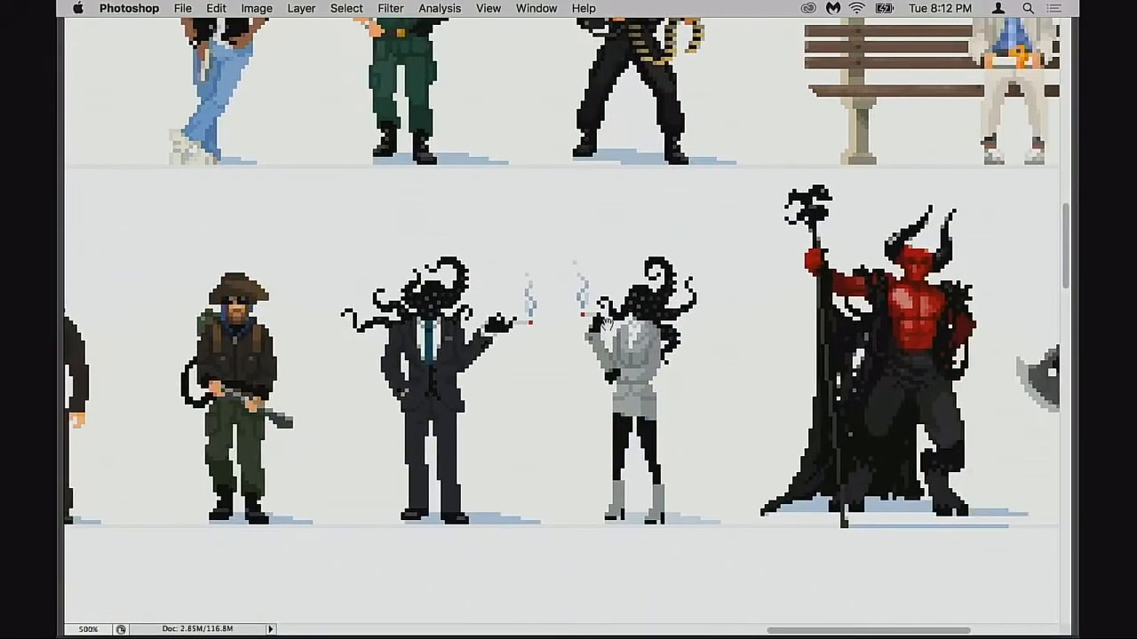
scroll(588, 343, right, 7)
scroll(589, 343, up, 1)
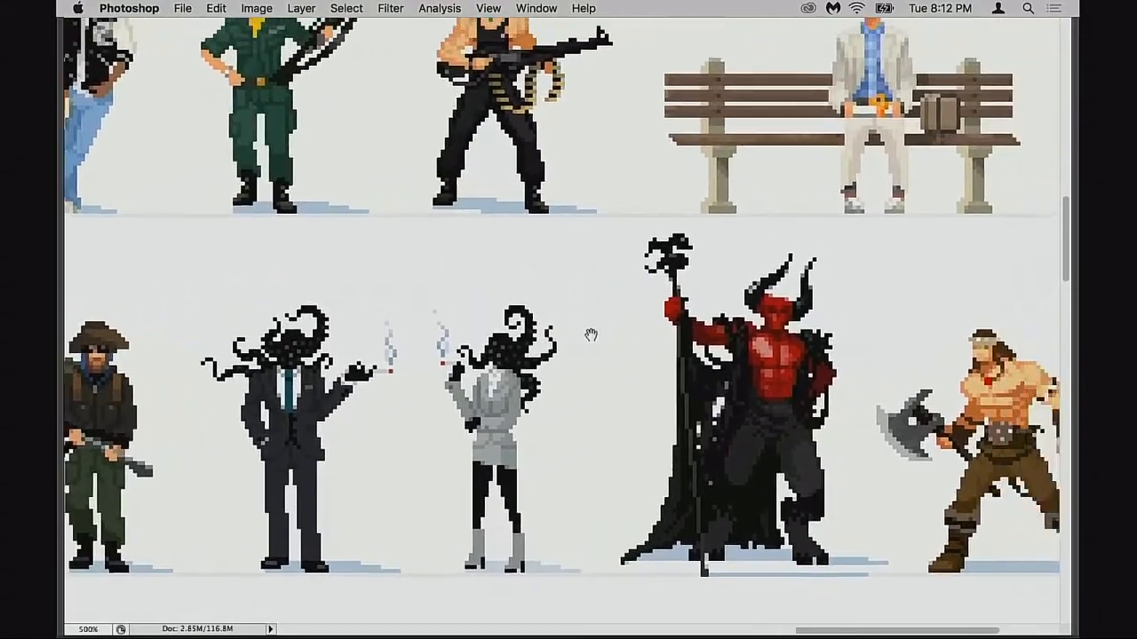
scroll(588, 343, left, 20)
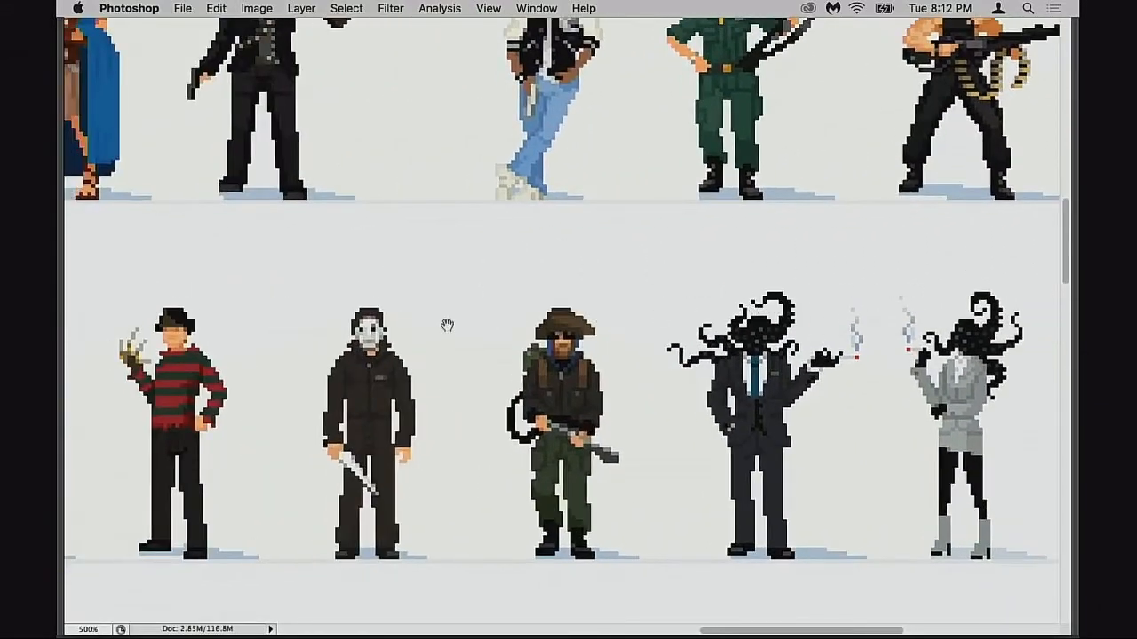
scroll(531, 332, left, 19)
scroll(531, 331, up, 1)
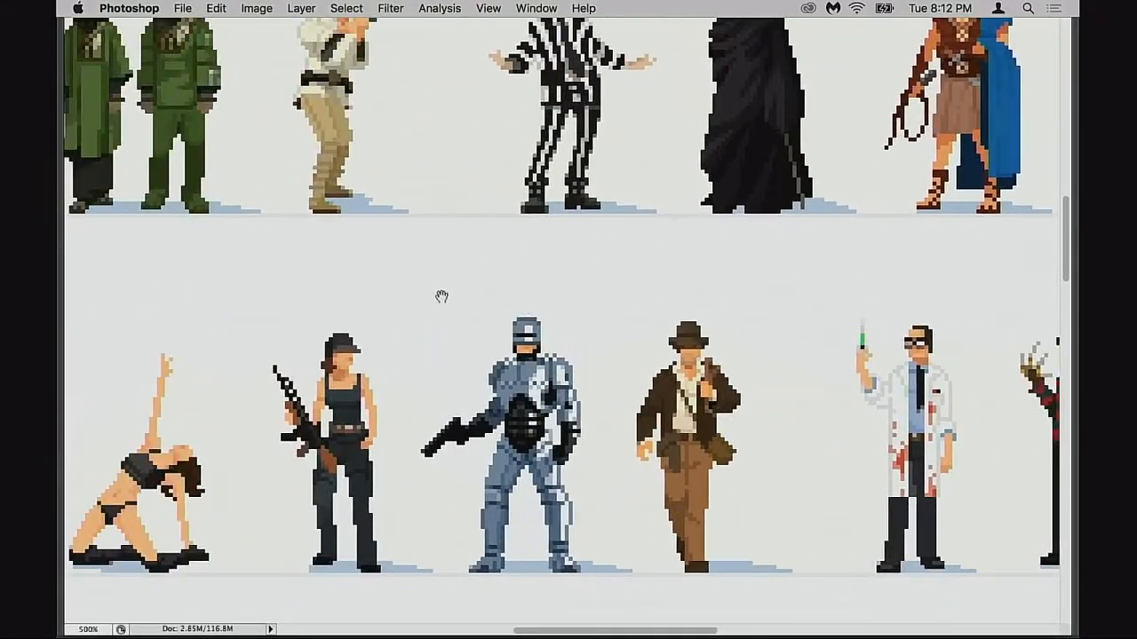
scroll(474, 302, left, 19)
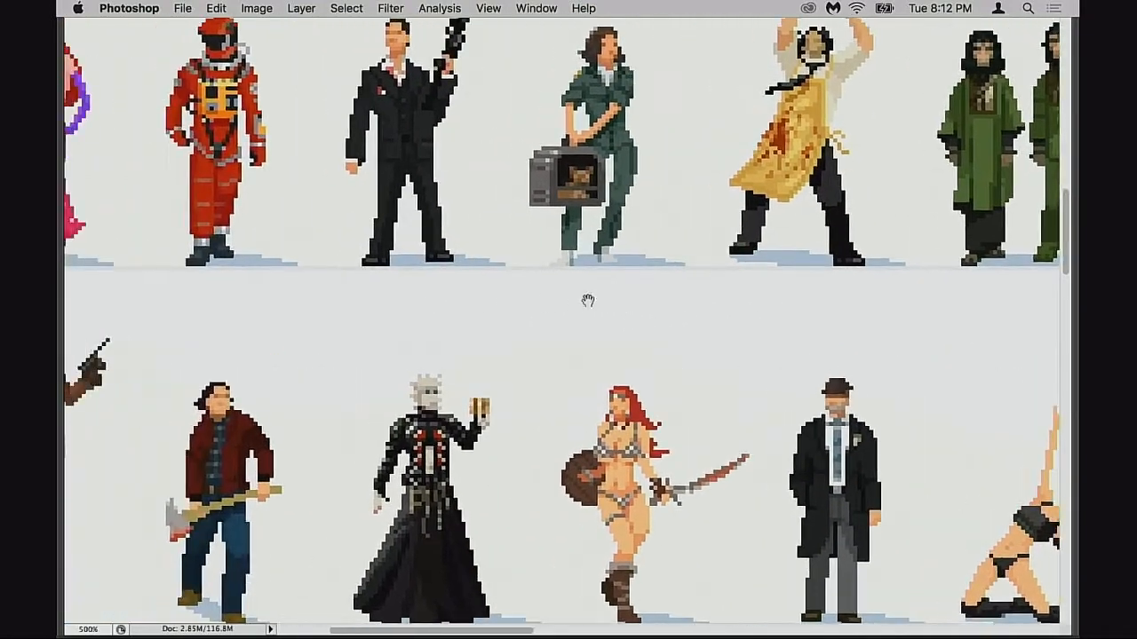
scroll(635, 267, left, 1)
scroll(635, 267, down, 1)
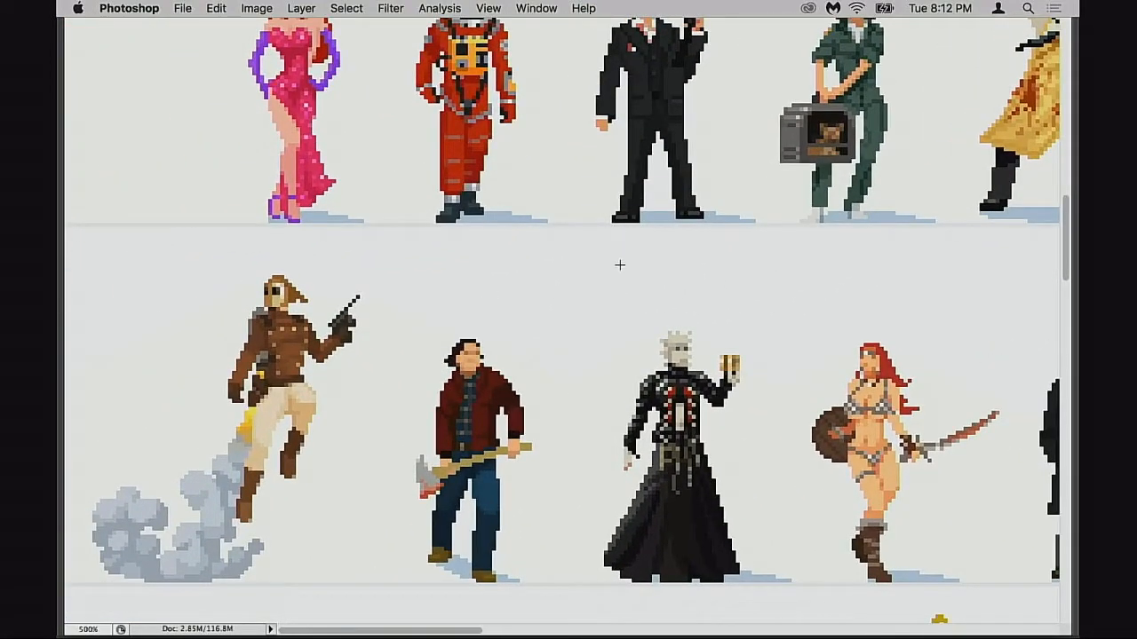
Step: Leave full-screen mode, place the two 1985 Assets2.psd windows side by side and reduce the larger one's zoom
key(f)
key(f)
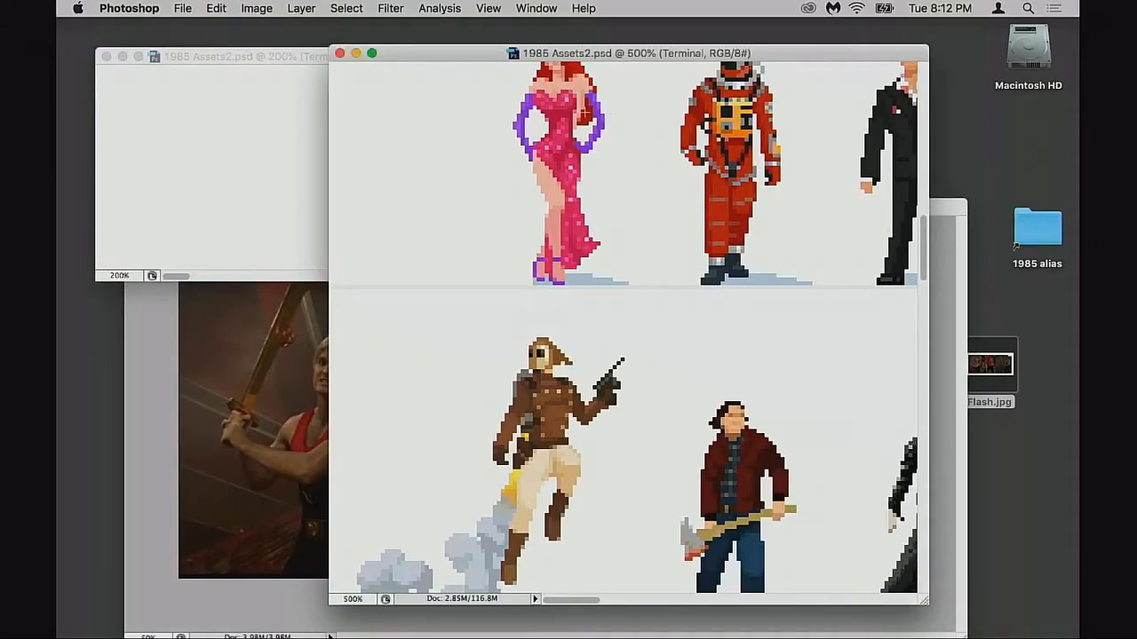
drag(441, 55, 452, 52)
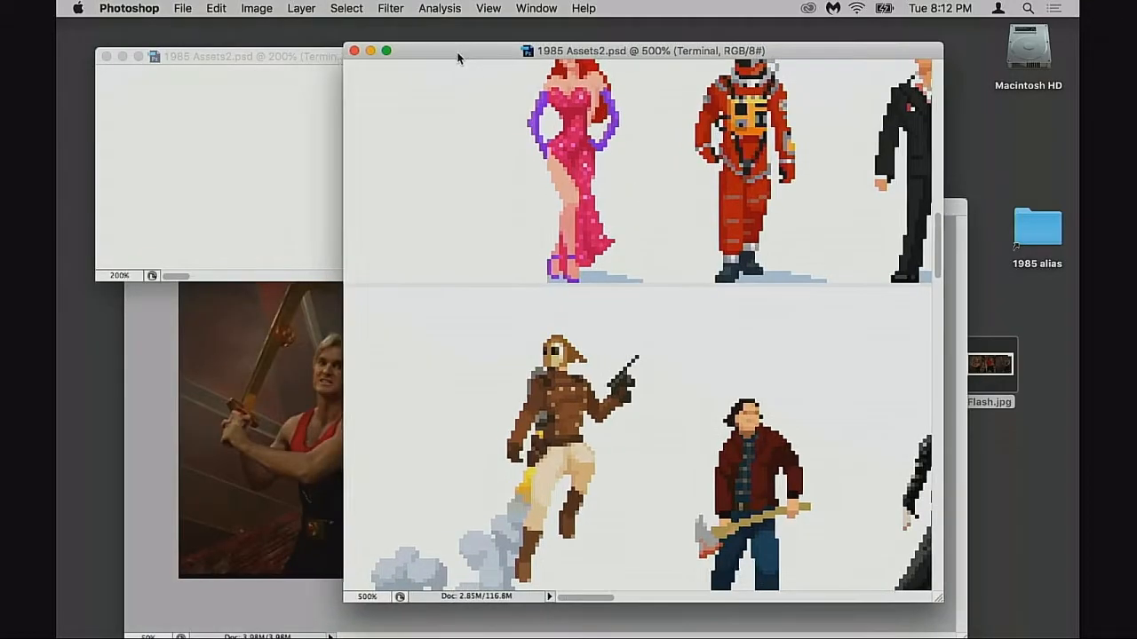
drag(557, 300, 603, 251)
alt+click(602, 275)
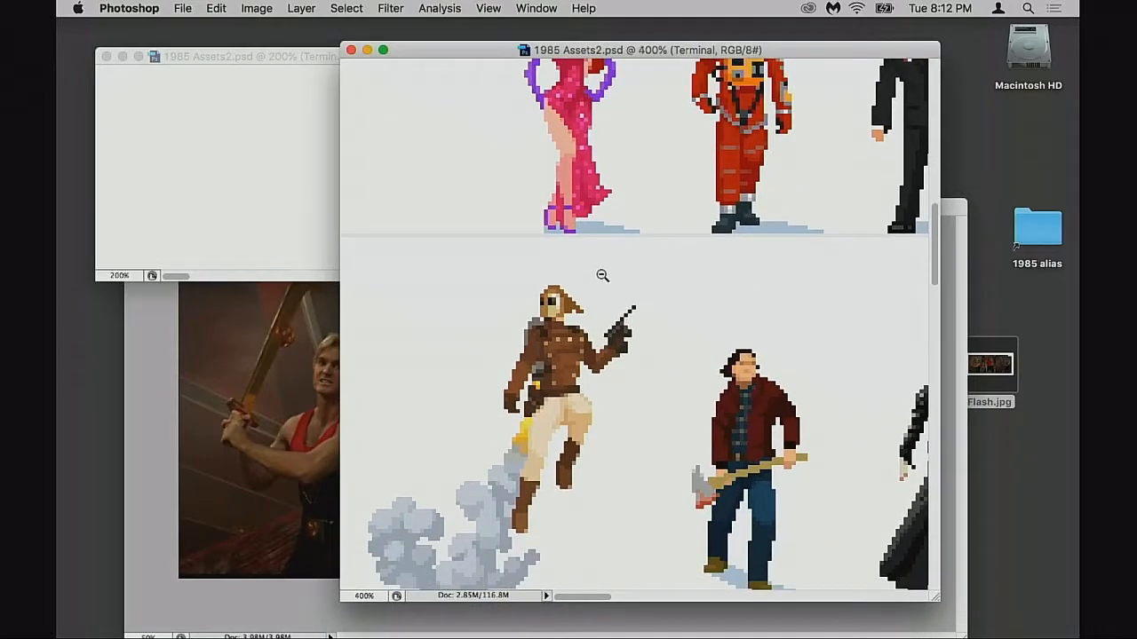
alt+click(605, 279)
drag(285, 59, 264, 58)
Step: Examine the characters across the upper rows of the sprite sheet, both close up and at 200% to 400% zoom
click(622, 227)
drag(622, 228, 432, 272)
drag(826, 186, 560, 264)
drag(735, 268, 551, 224)
drag(695, 267, 370, 194)
drag(796, 191, 769, 363)
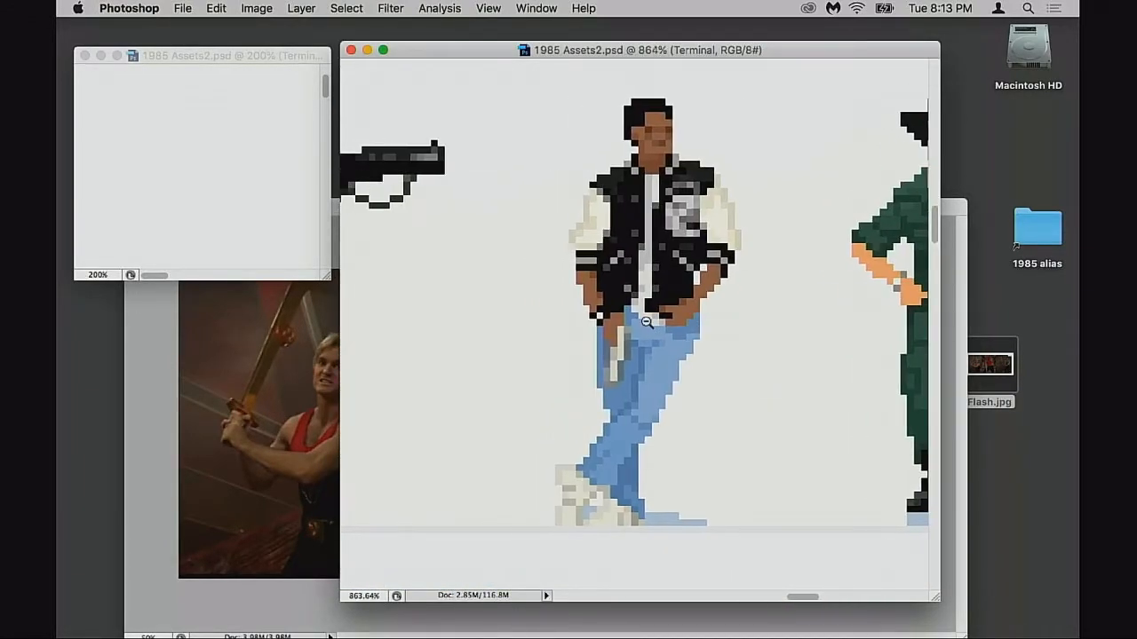
alt+click(642, 330)
alt+click(642, 329)
alt+click(642, 329)
alt+click(642, 329)
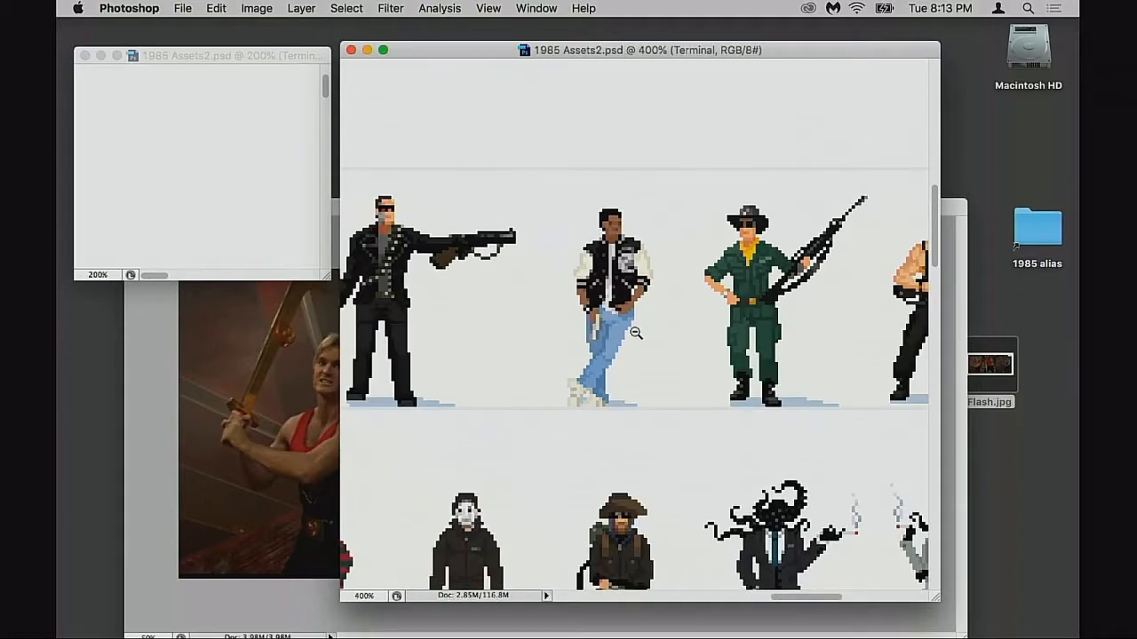
alt+click(639, 330)
alt+click(635, 328)
drag(556, 336, 777, 327)
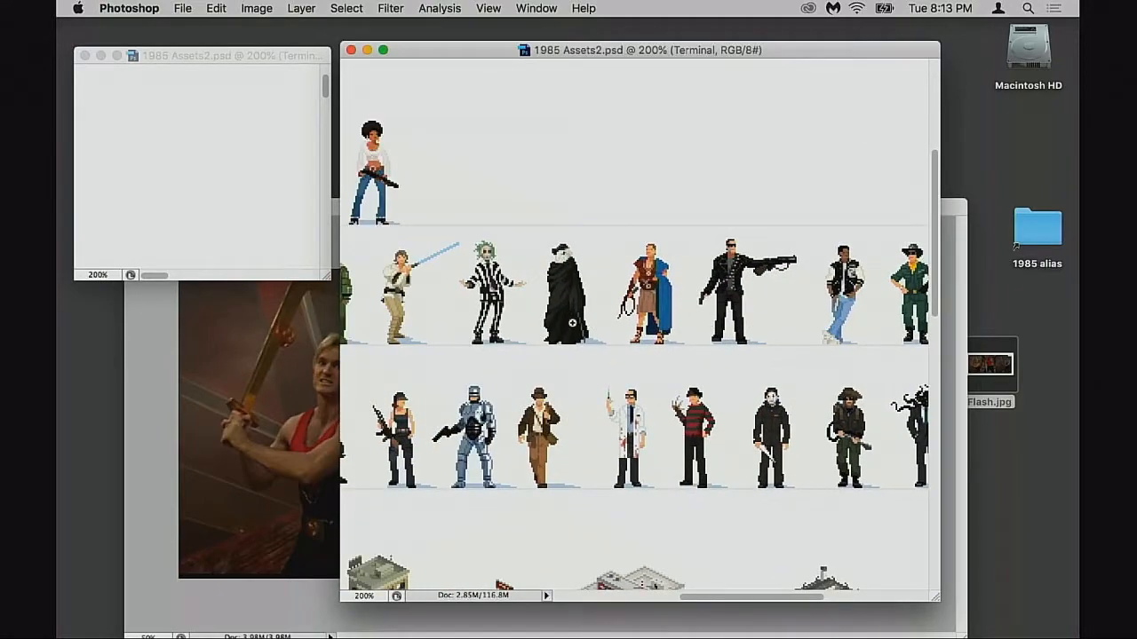
click(566, 320)
Step: Enlarge the smaller 1985 Assets2.psd window, show its character rows at 300% and place it near the screen's upper edge
click(227, 57)
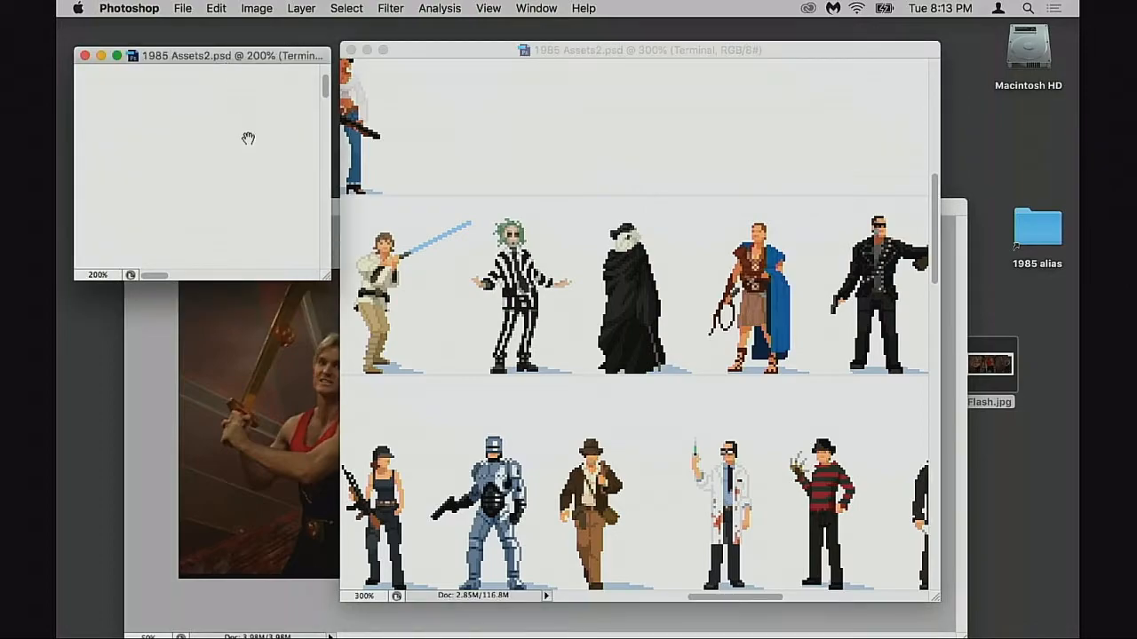
alt+click(239, 159)
alt+click(238, 161)
drag(192, 206, 189, 159)
drag(92, 128, 243, 193)
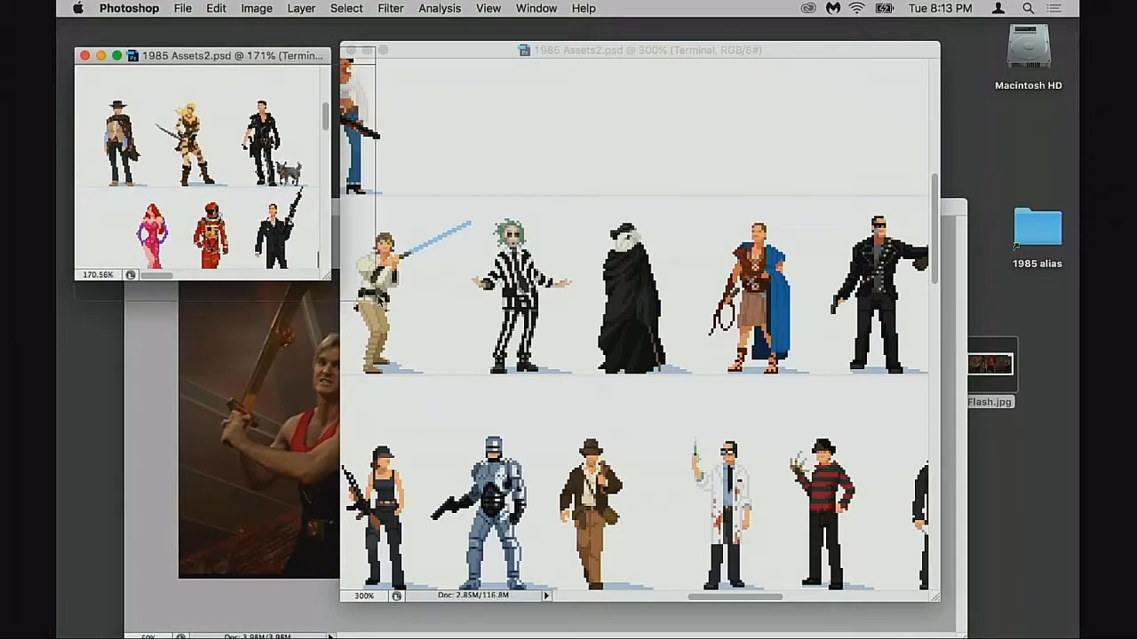
drag(327, 276, 460, 334)
alt+click(179, 158)
click(158, 200)
click(157, 200)
drag(263, 221, 289, 270)
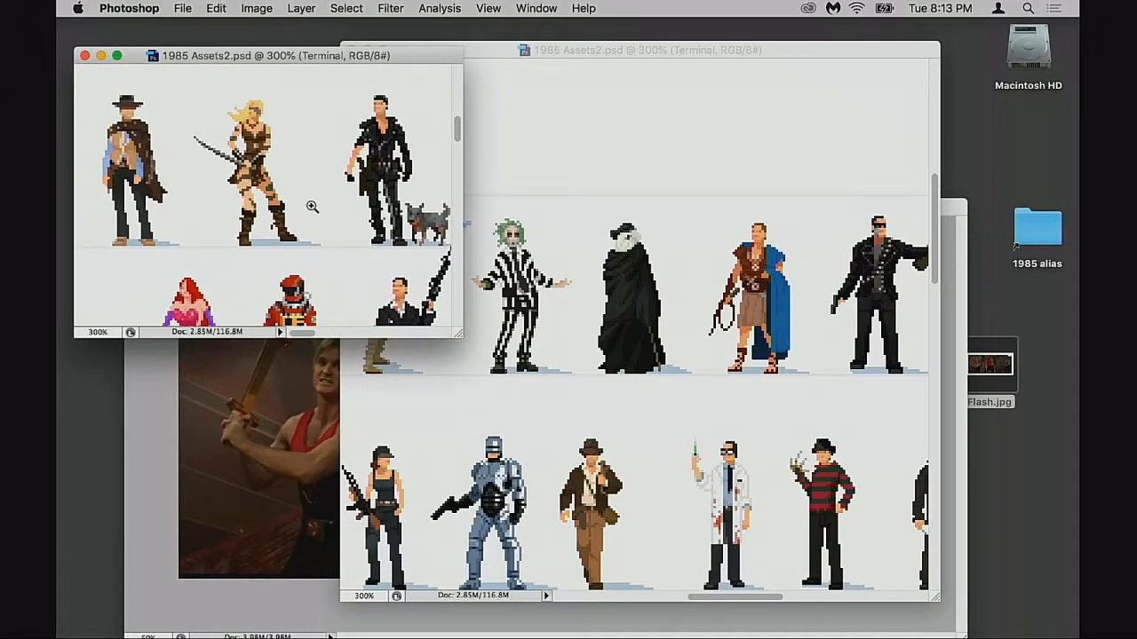
drag(293, 56, 283, 37)
drag(446, 315, 484, 358)
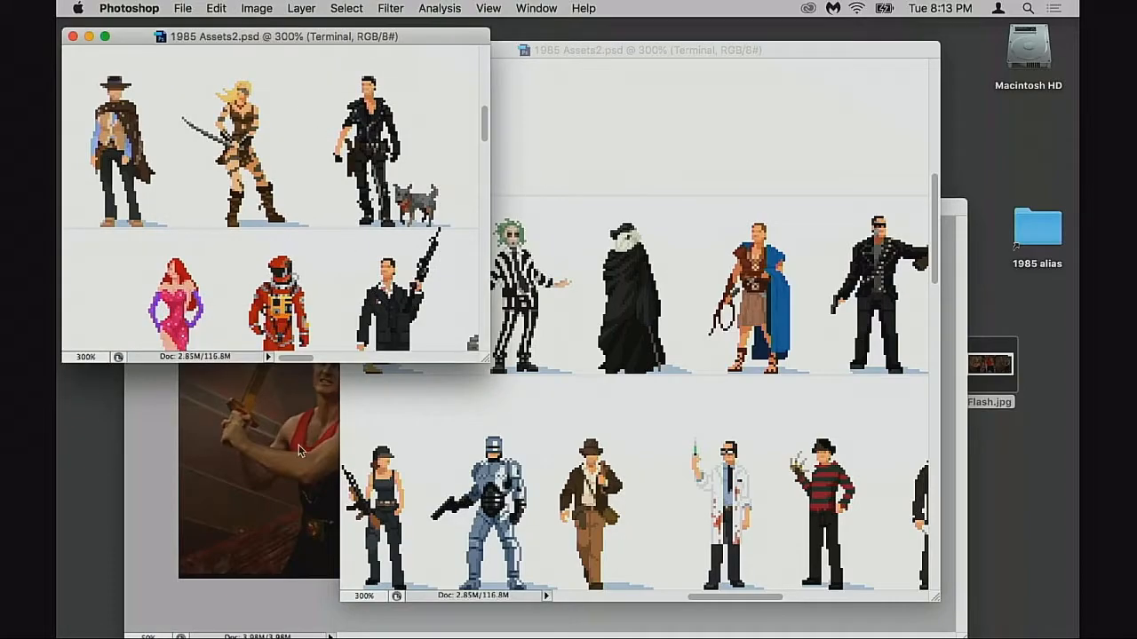
Step: Bring Flash.jpg in front of the sprite sheet windows, display the tool panels and place the image between them
click(157, 496)
drag(523, 207, 510, 178)
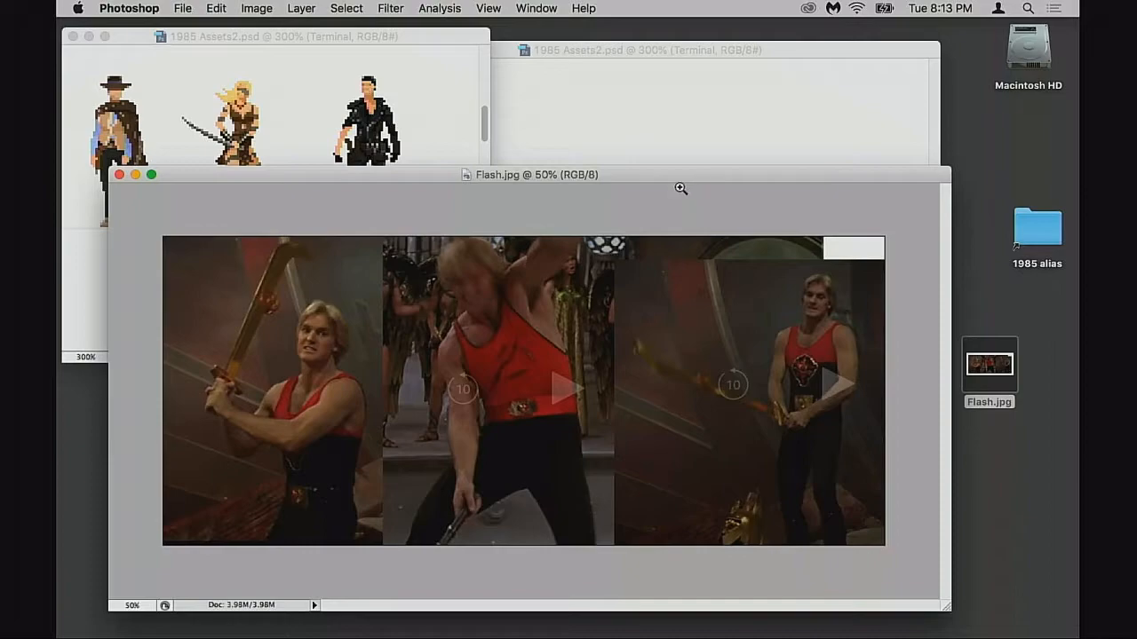
drag(682, 180, 677, 181)
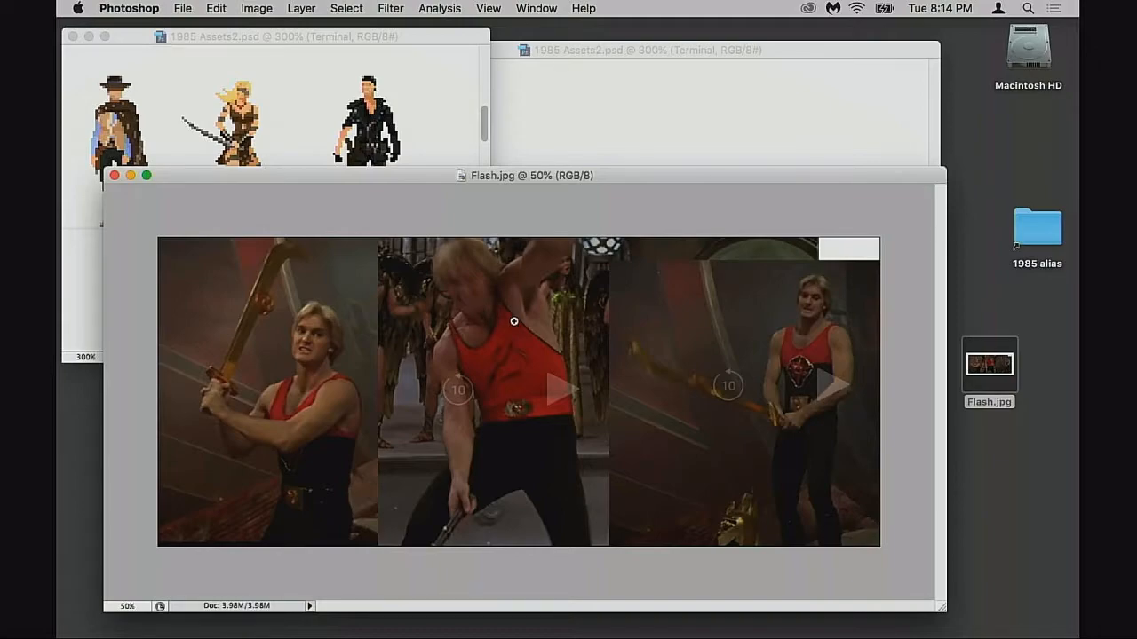
key(Tab)
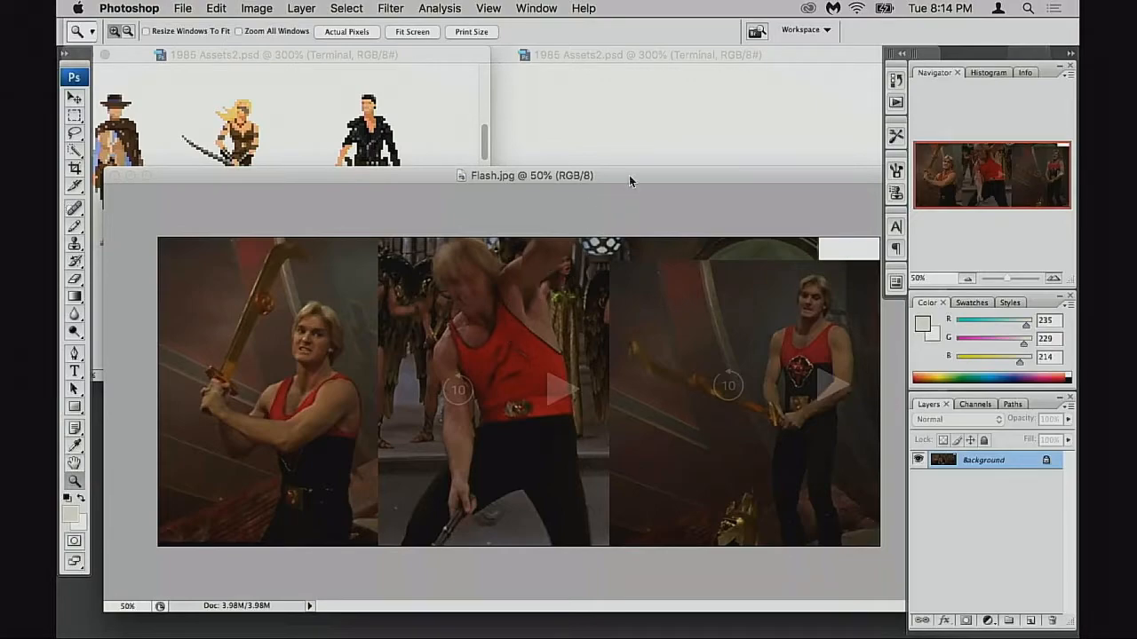
drag(629, 173, 586, 184)
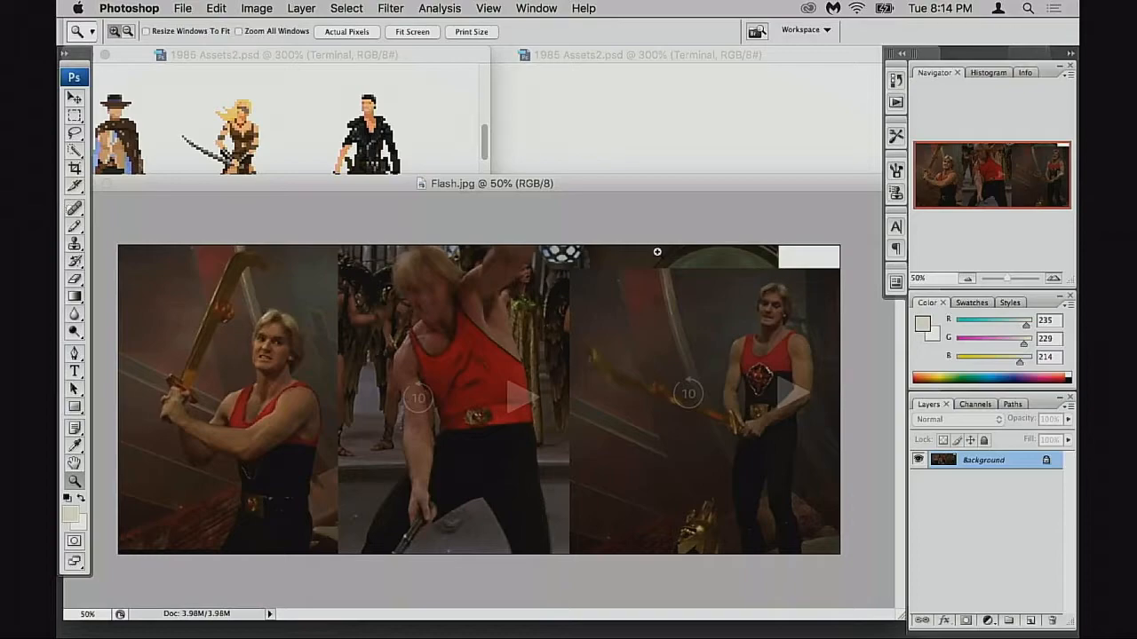
alt+click(527, 364)
click(529, 370)
click(530, 372)
alt+click(525, 376)
drag(579, 188, 586, 190)
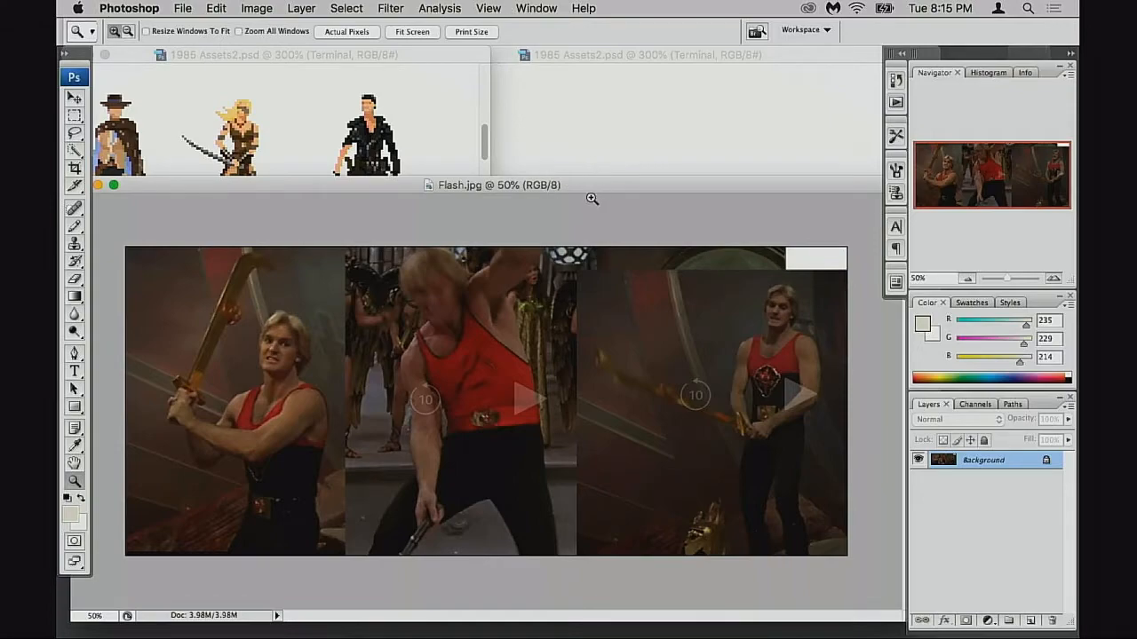
drag(573, 185, 577, 183)
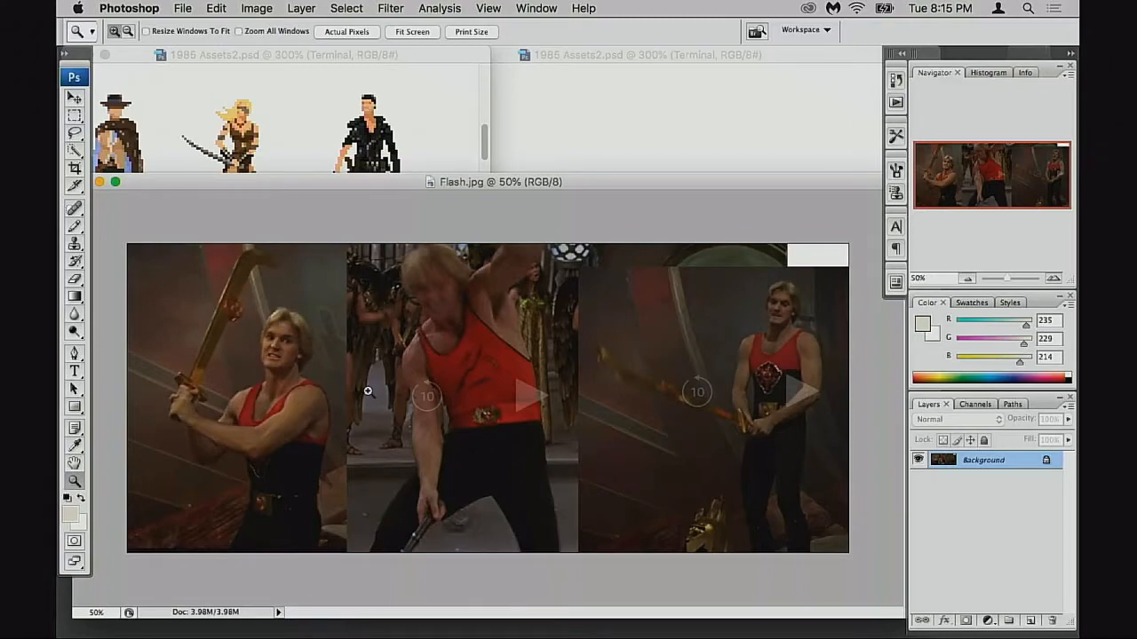
click(289, 384)
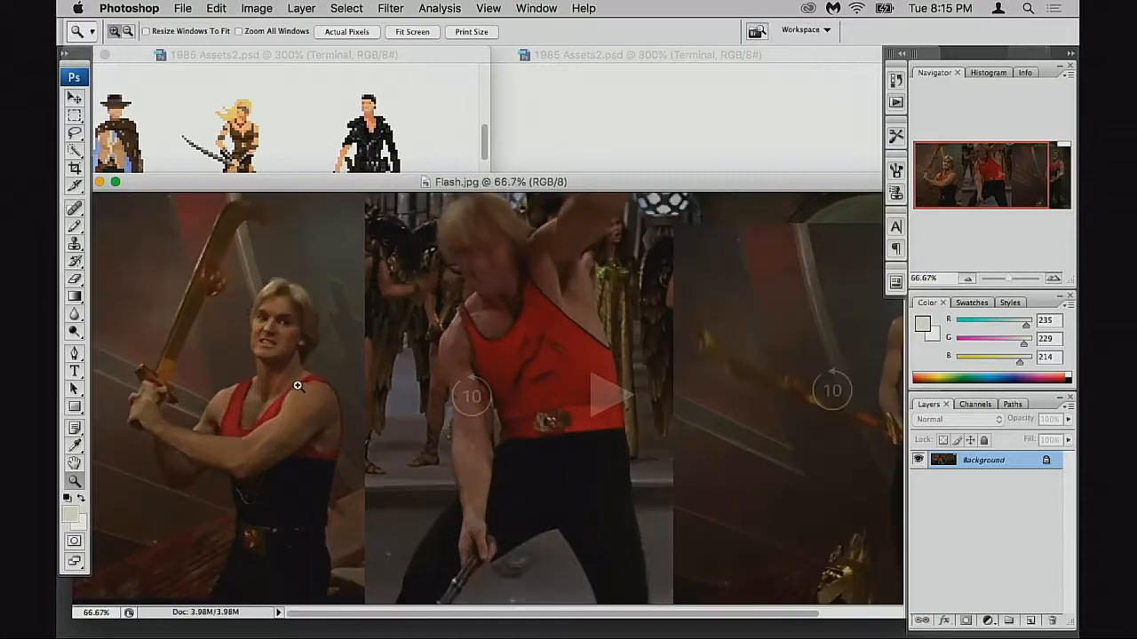
alt+click(297, 398)
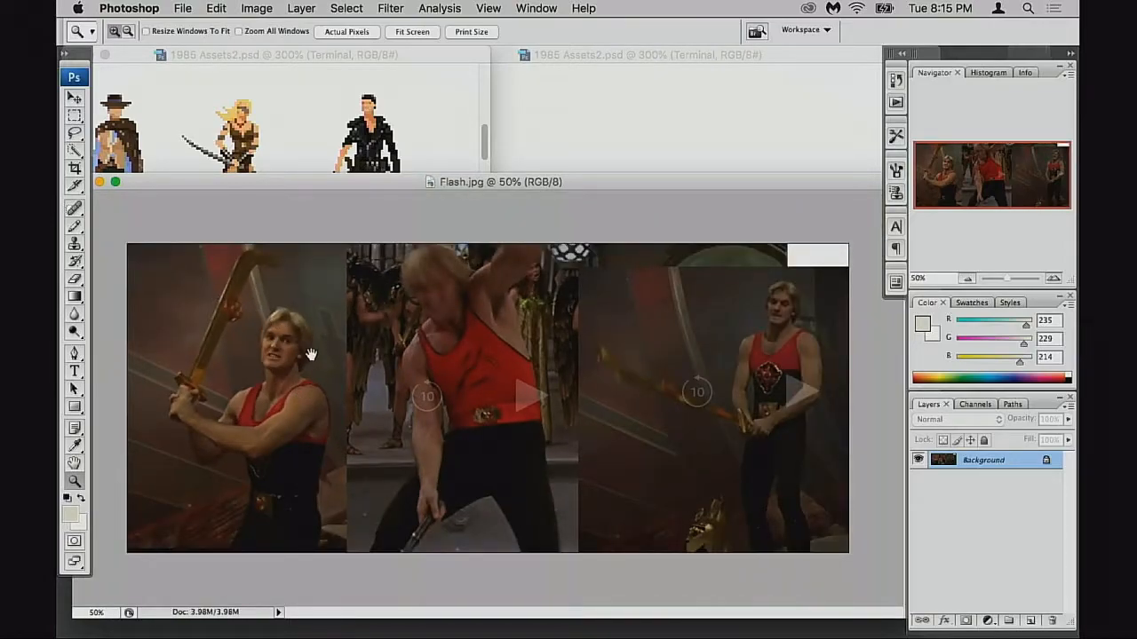
click(297, 378)
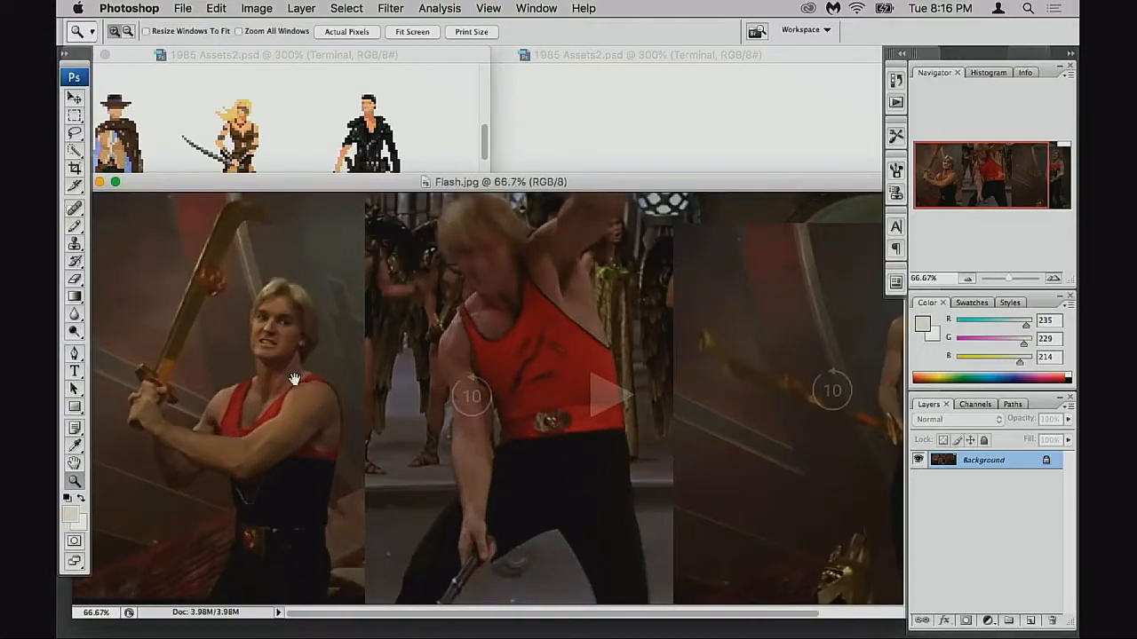
alt+click(302, 380)
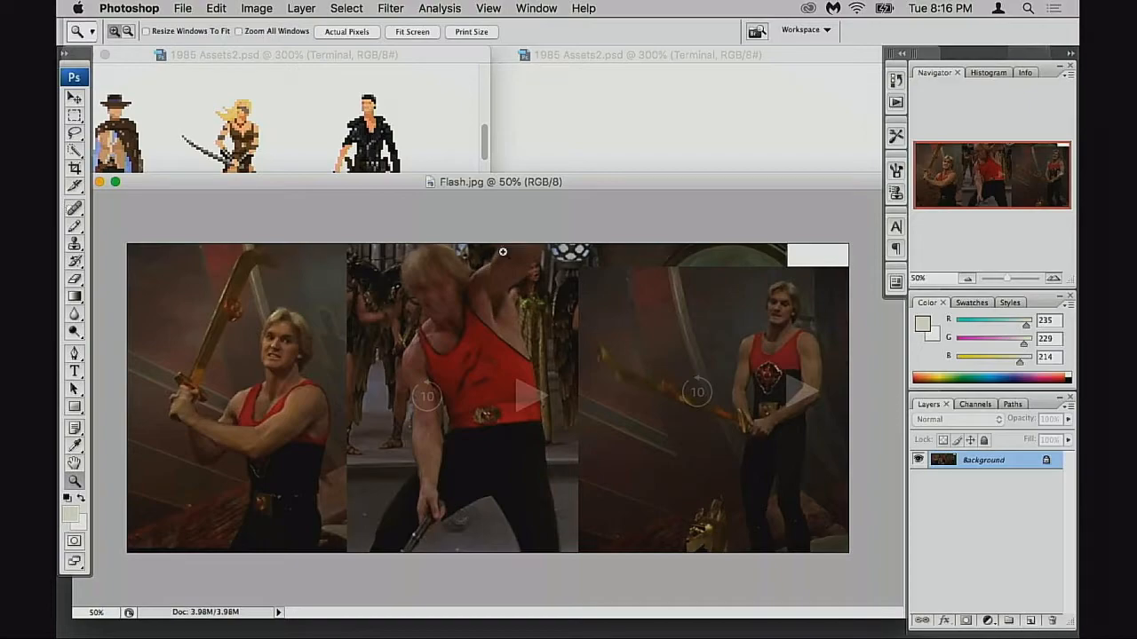
drag(541, 184, 539, 183)
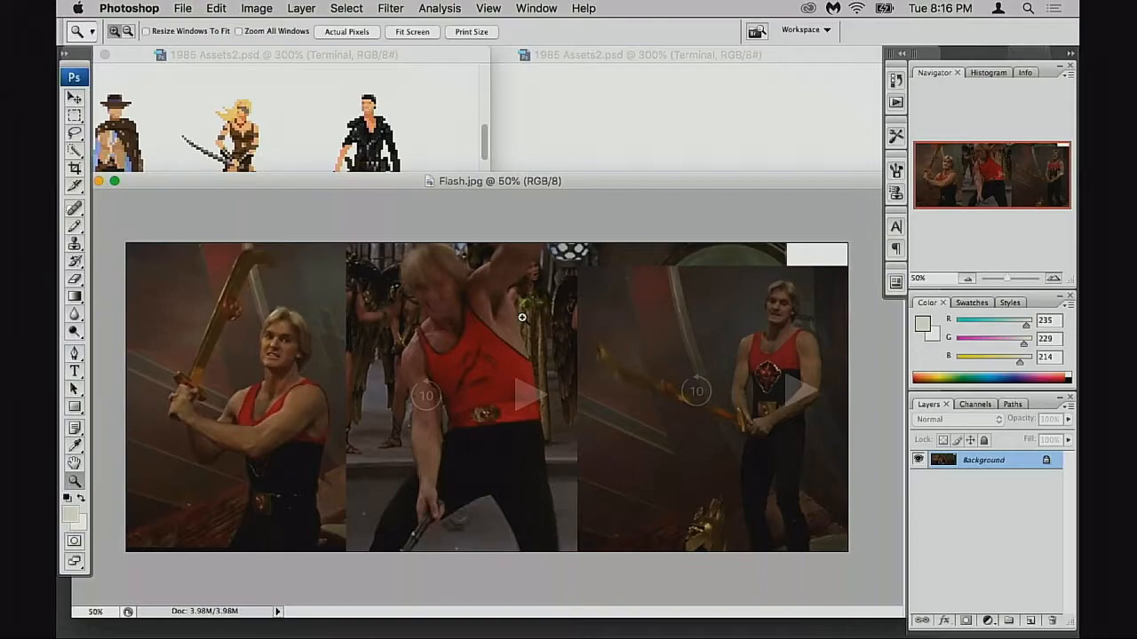
drag(542, 181, 543, 182)
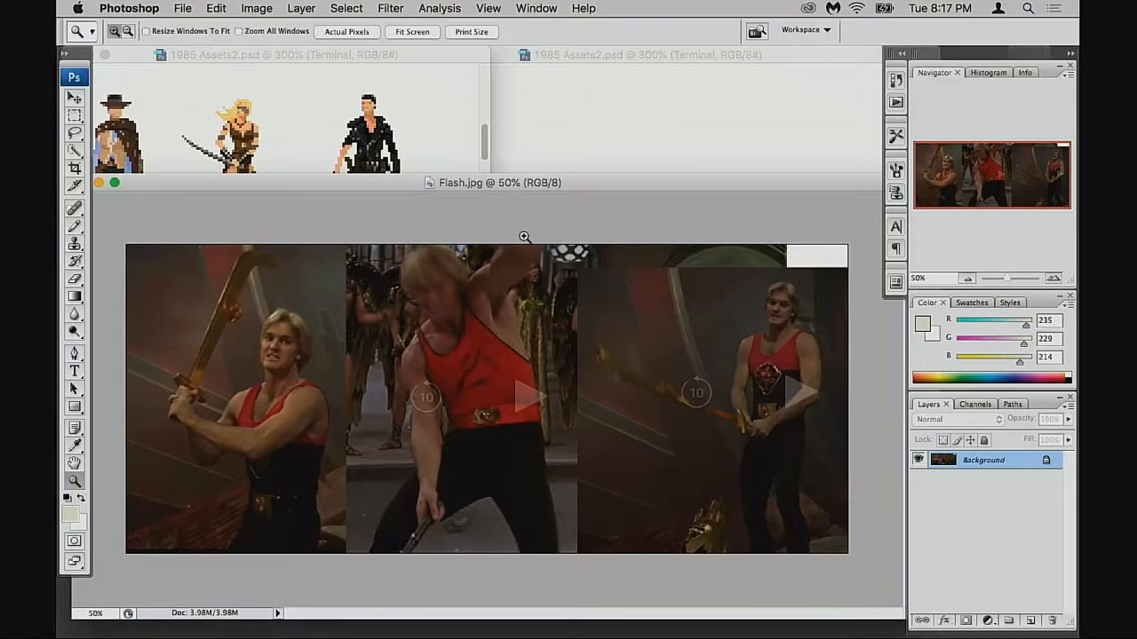
drag(614, 187, 613, 184)
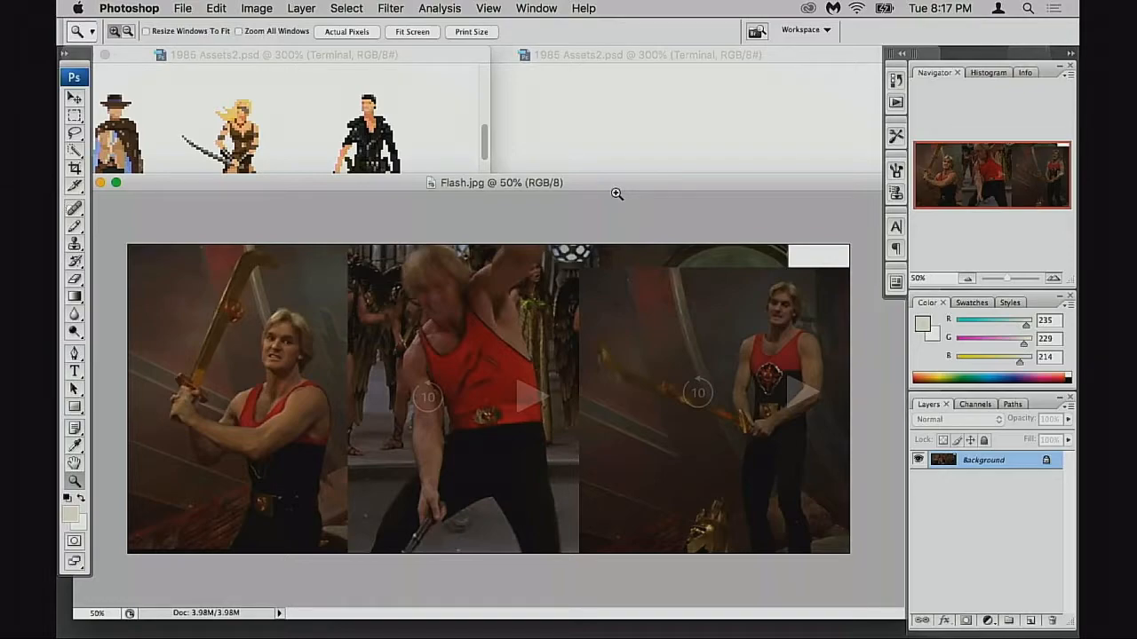
drag(580, 180, 581, 181)
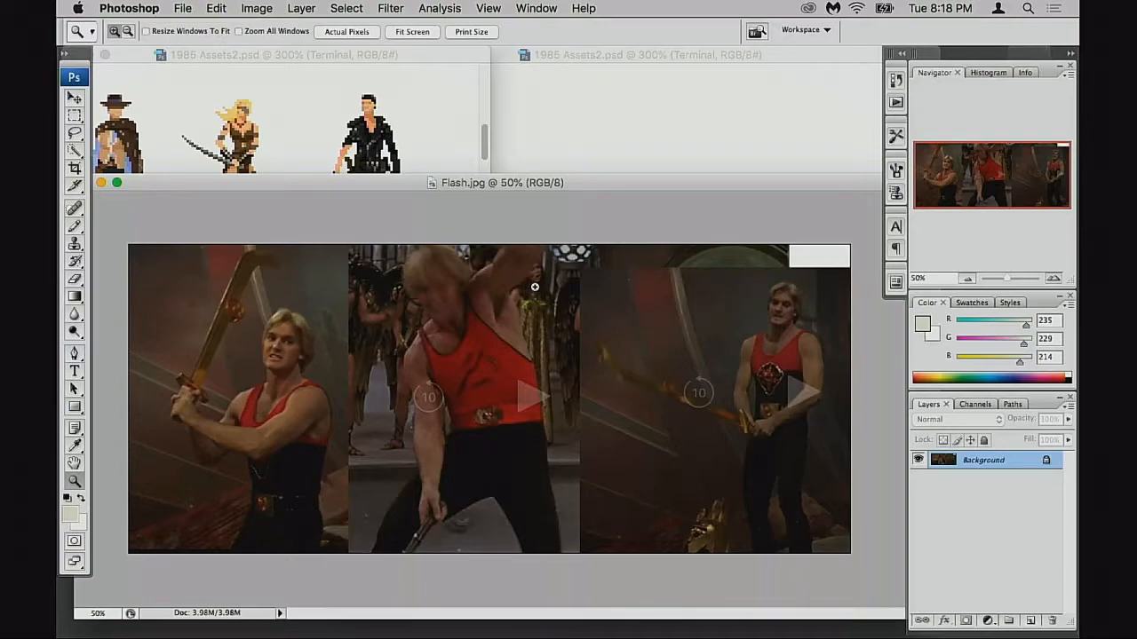
drag(597, 185, 596, 188)
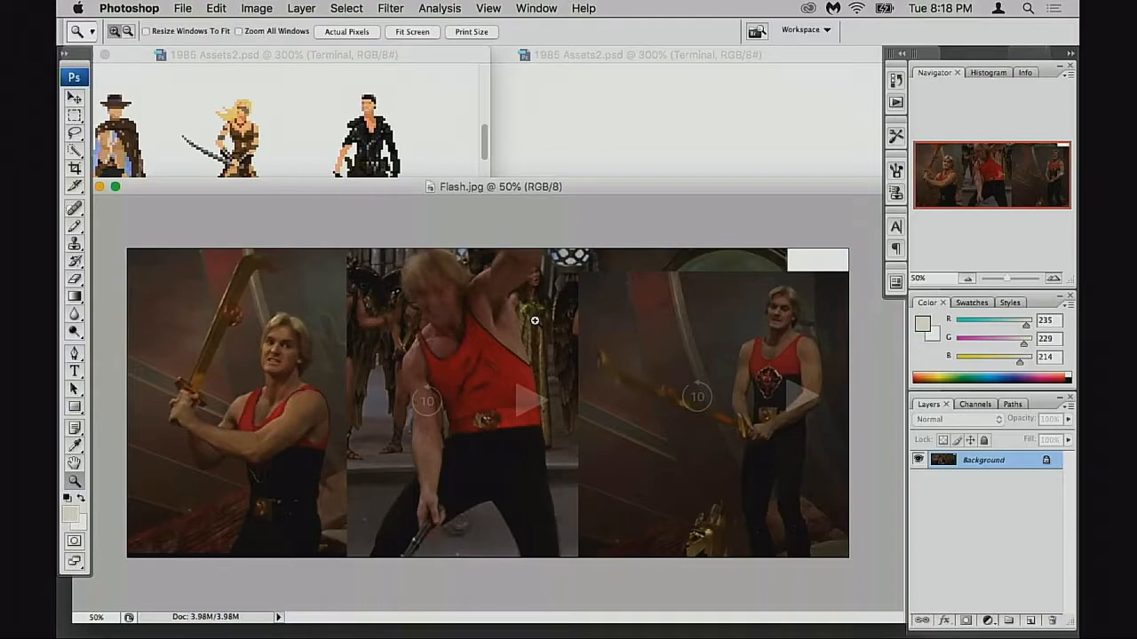
Step: Show Flash.jpg in full-screen mode at 66.67% zoom with the tool panels hidden
key(f)
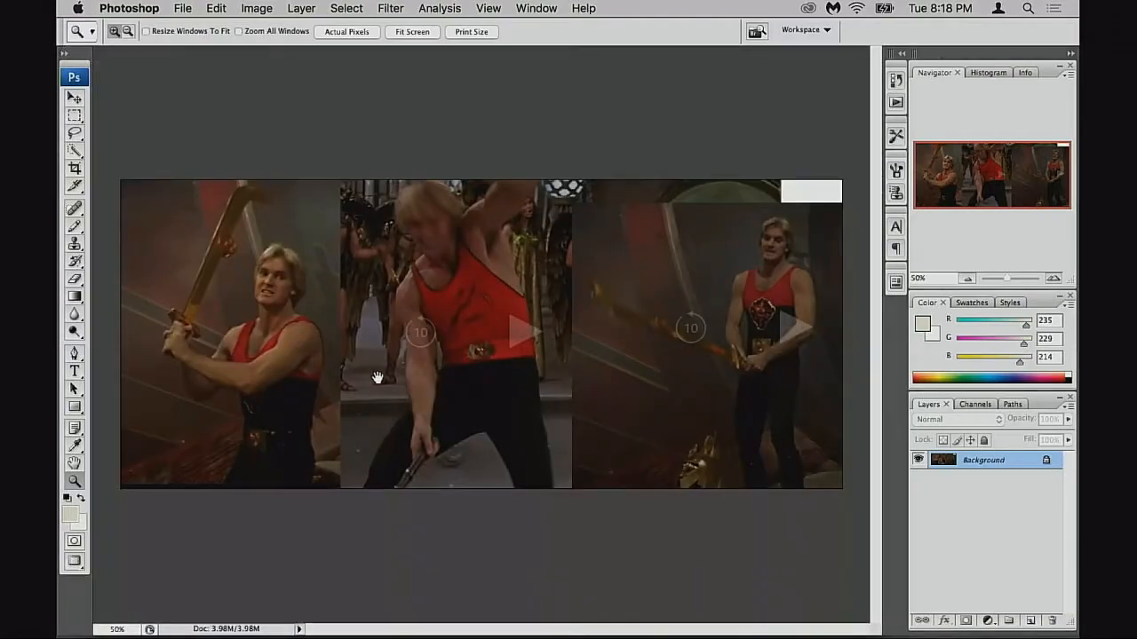
click(280, 398)
drag(684, 375, 491, 376)
key(f)
key(Tab)
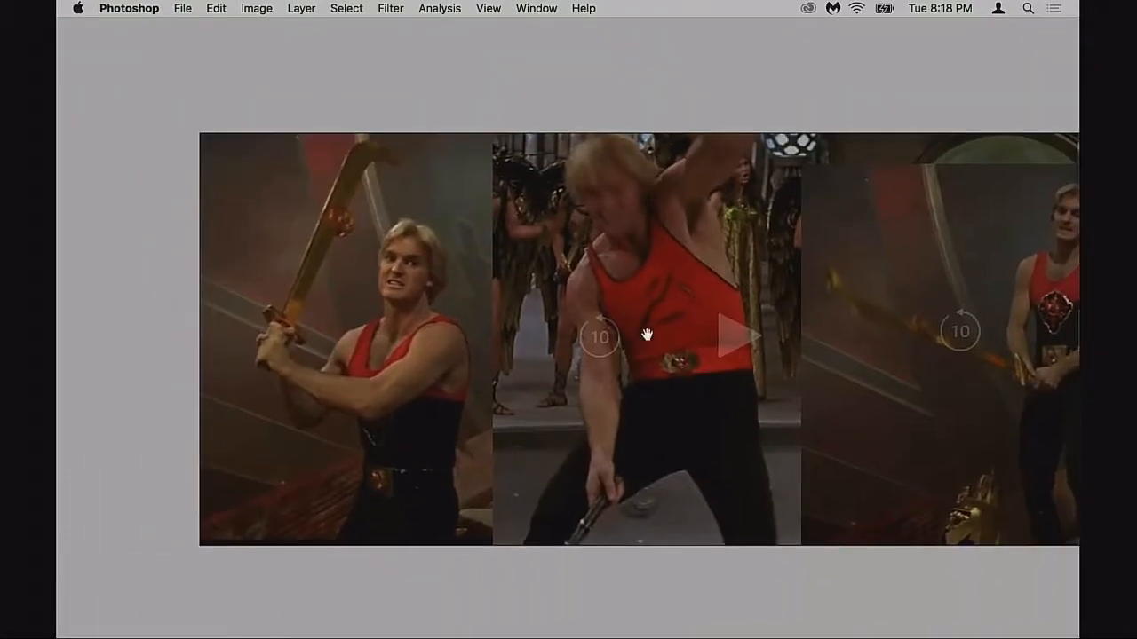
Step: Examine the three Flash reference pictures up close, including the sword pose, red top, belt and chest emblem
click(466, 402)
drag(518, 427, 447, 440)
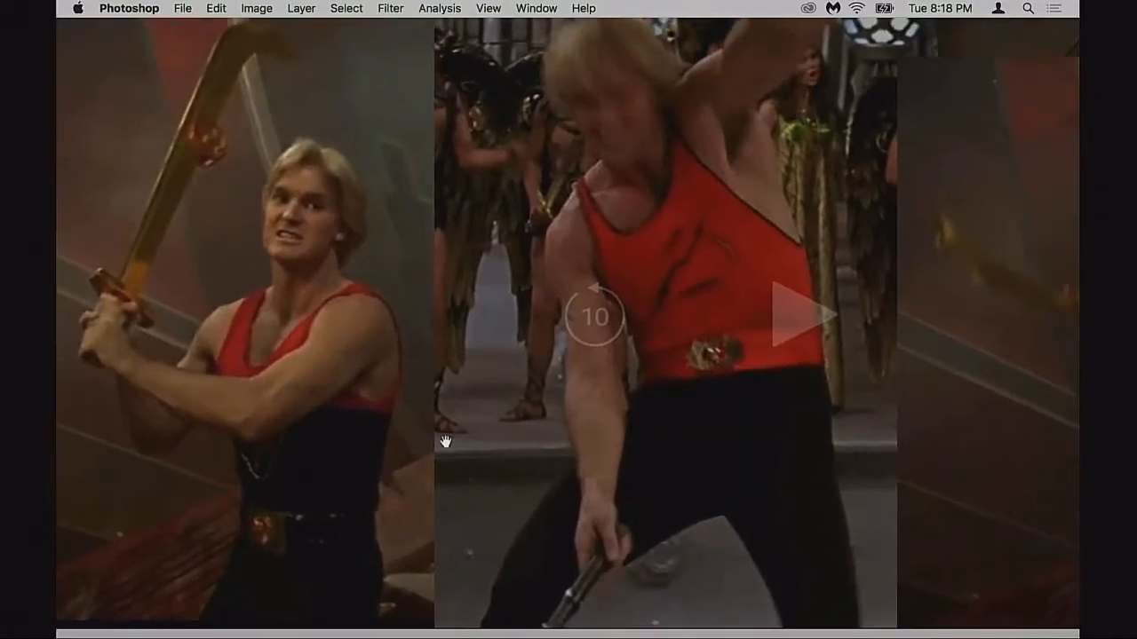
drag(629, 408, 517, 415)
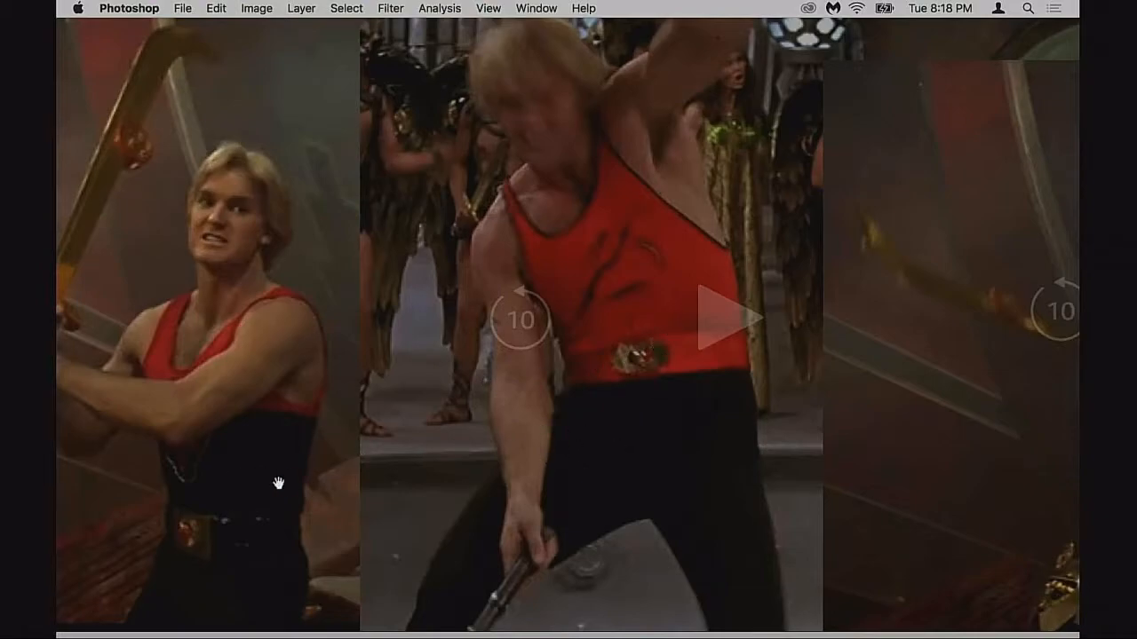
drag(606, 389, 583, 396)
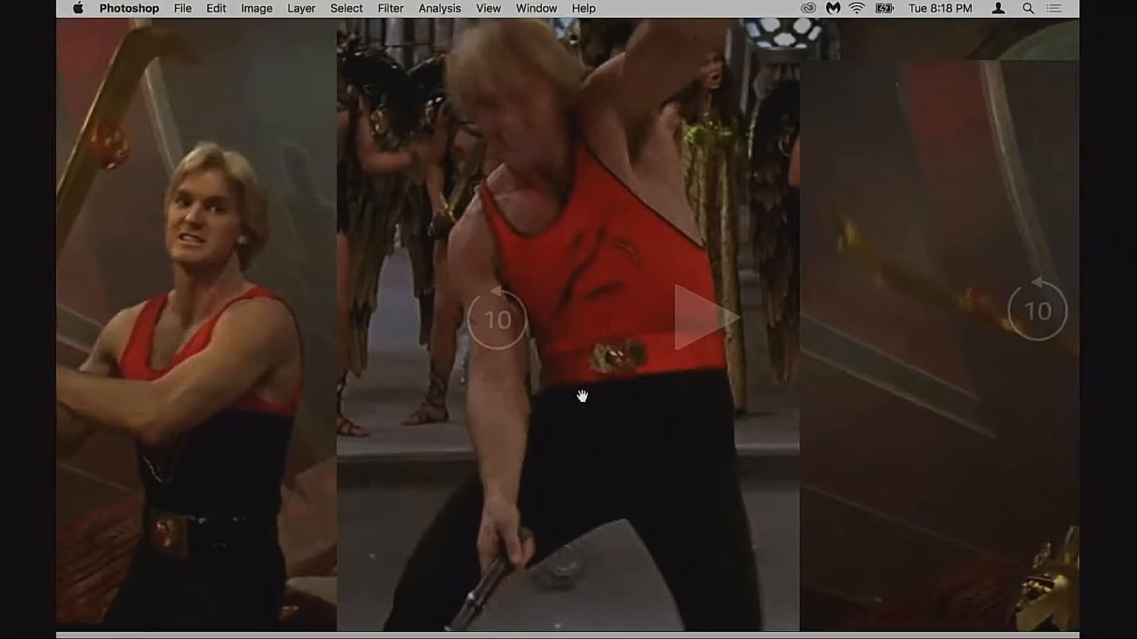
alt+click(535, 422)
drag(579, 405, 533, 440)
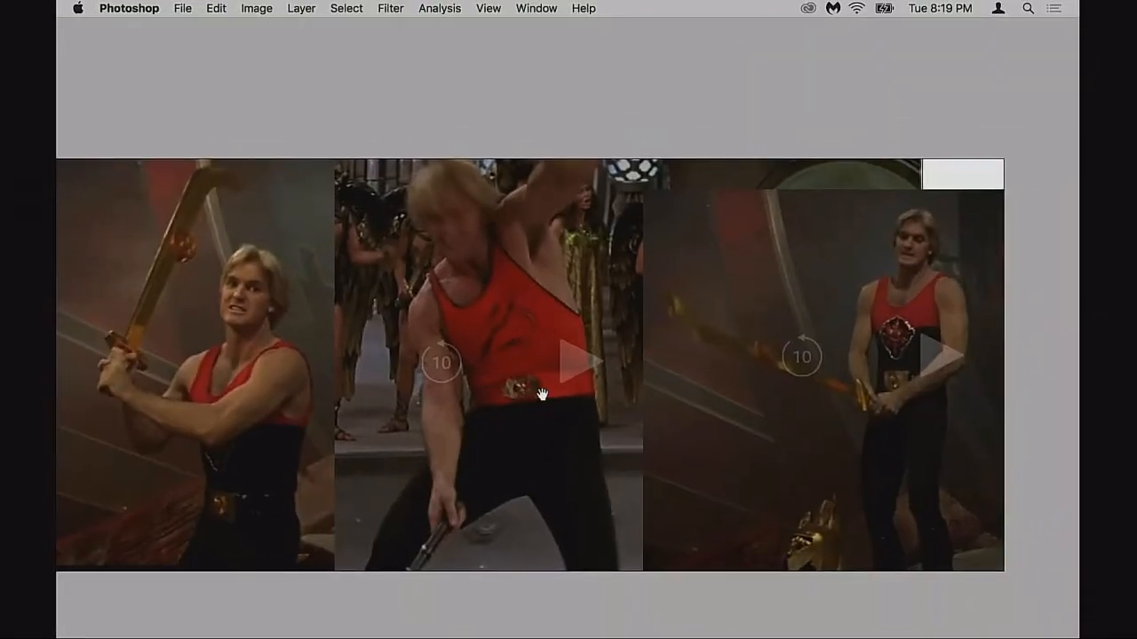
click(532, 395)
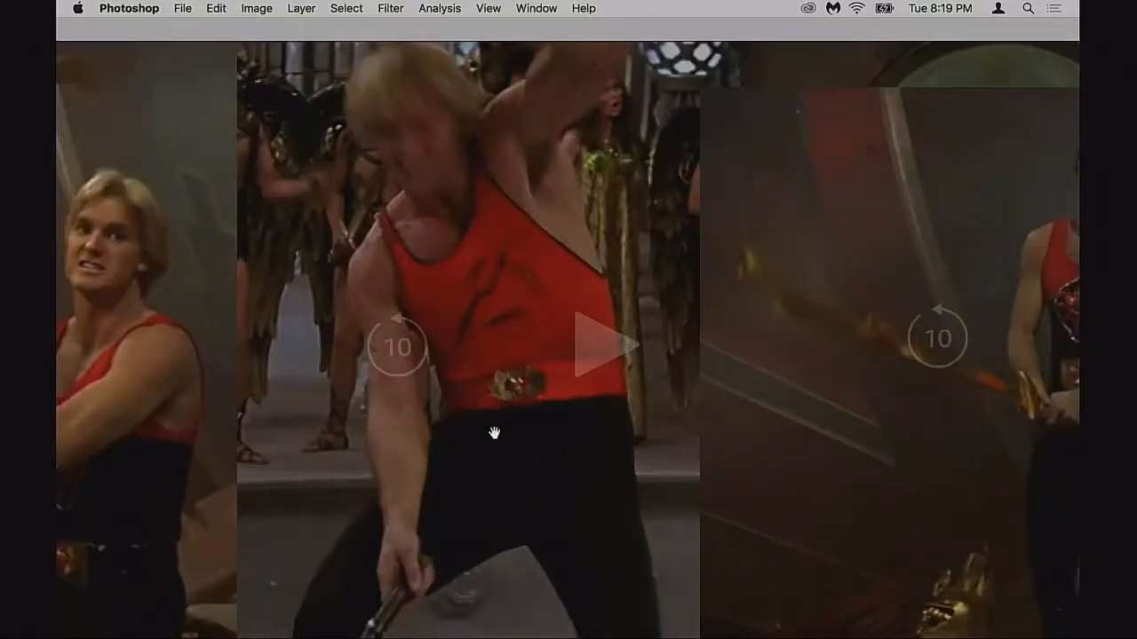
drag(496, 428, 527, 425)
drag(437, 440, 544, 426)
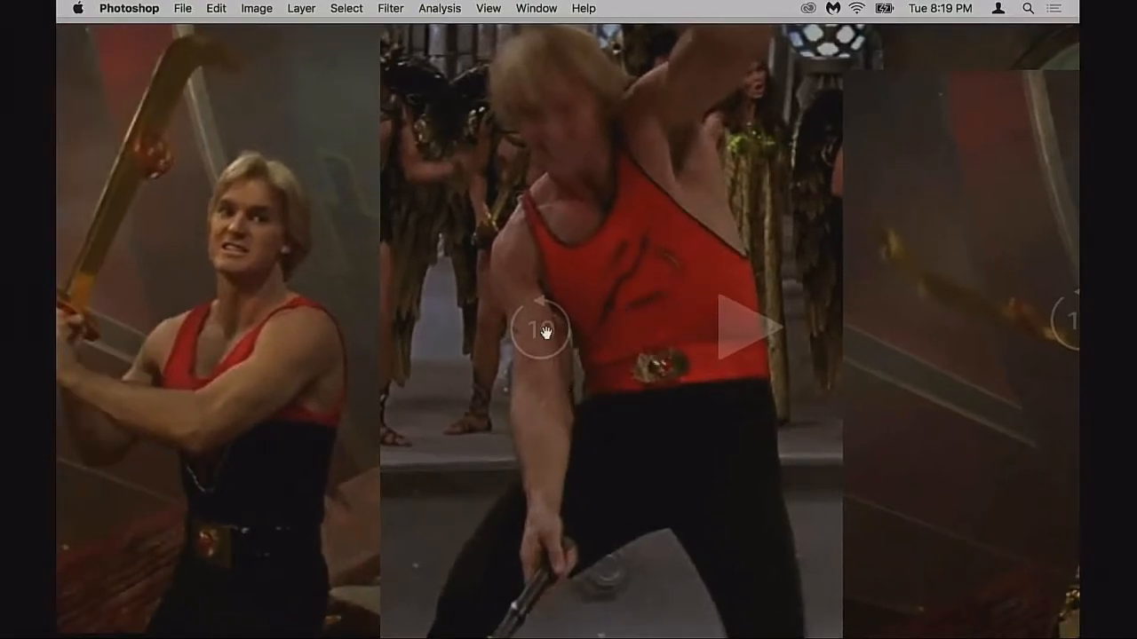
scroll(703, 365, right, 10)
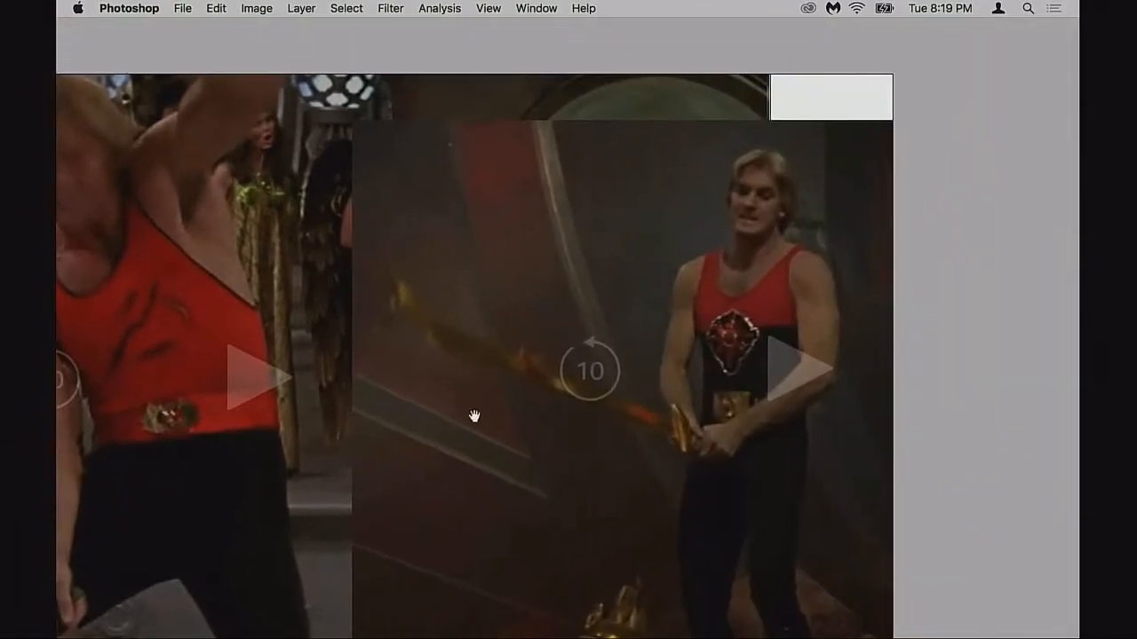
drag(580, 399, 609, 343)
drag(468, 424, 569, 437)
drag(445, 385, 505, 472)
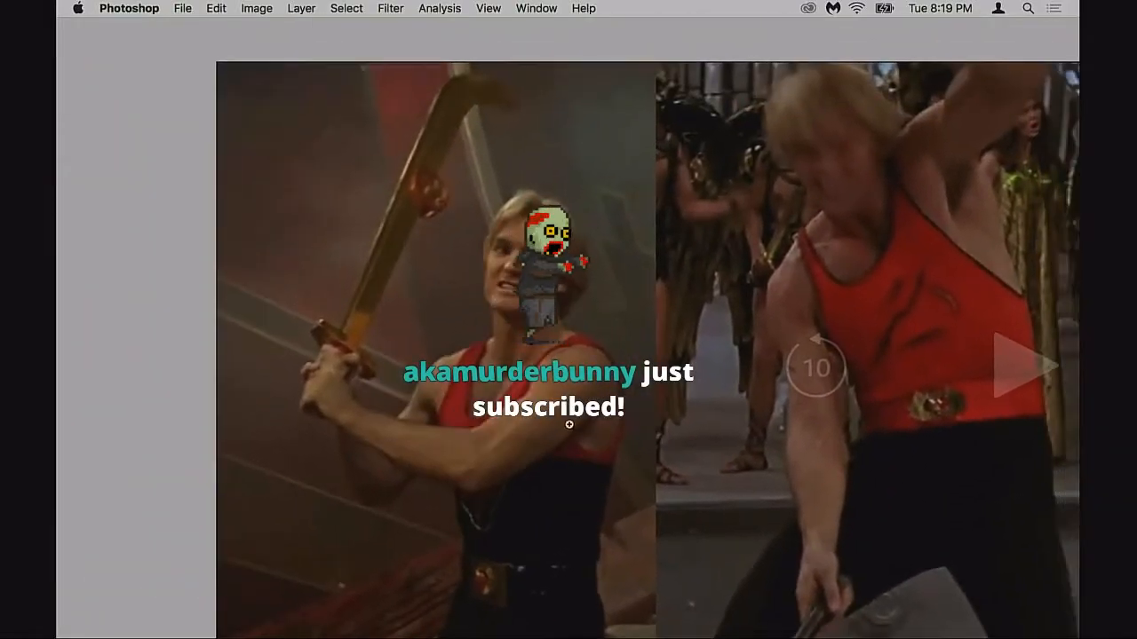
Step: Examine the Flash reference pictures side by side, comparing the sword pose, red top, belt buckle and chest emblem
scroll(617, 421, right, 3)
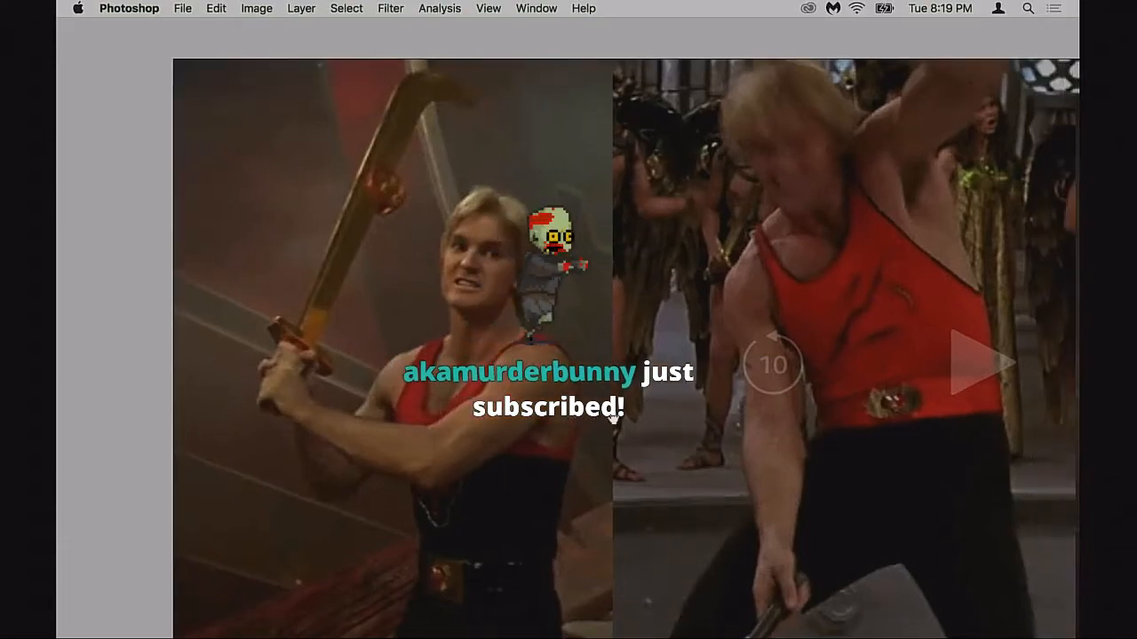
scroll(606, 432, right, 2)
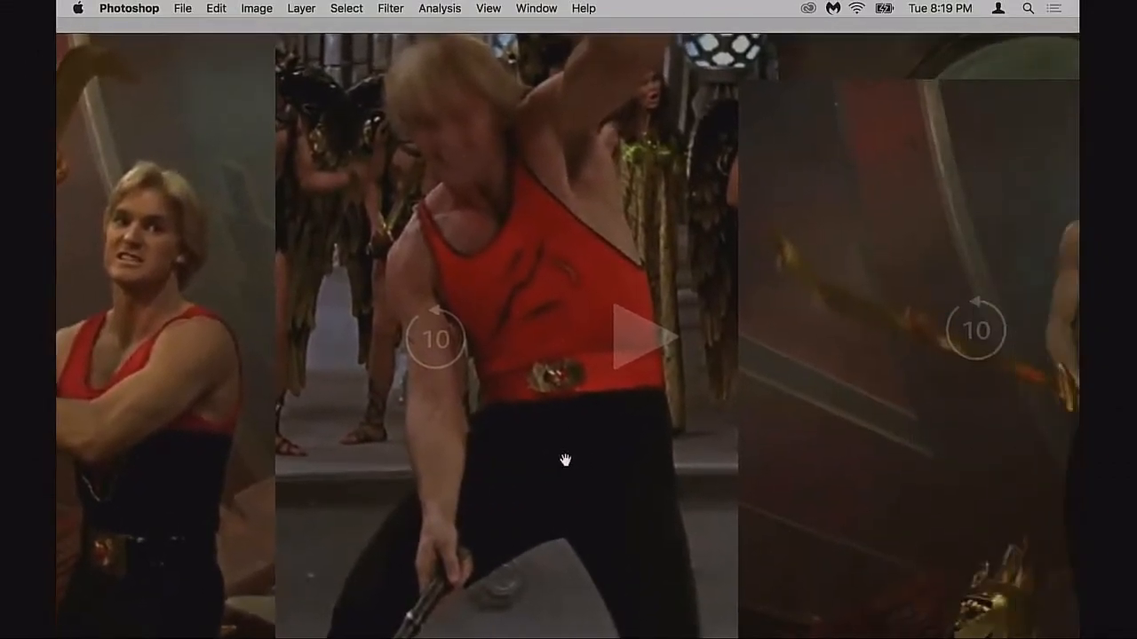
drag(769, 449, 660, 449)
drag(531, 468, 769, 429)
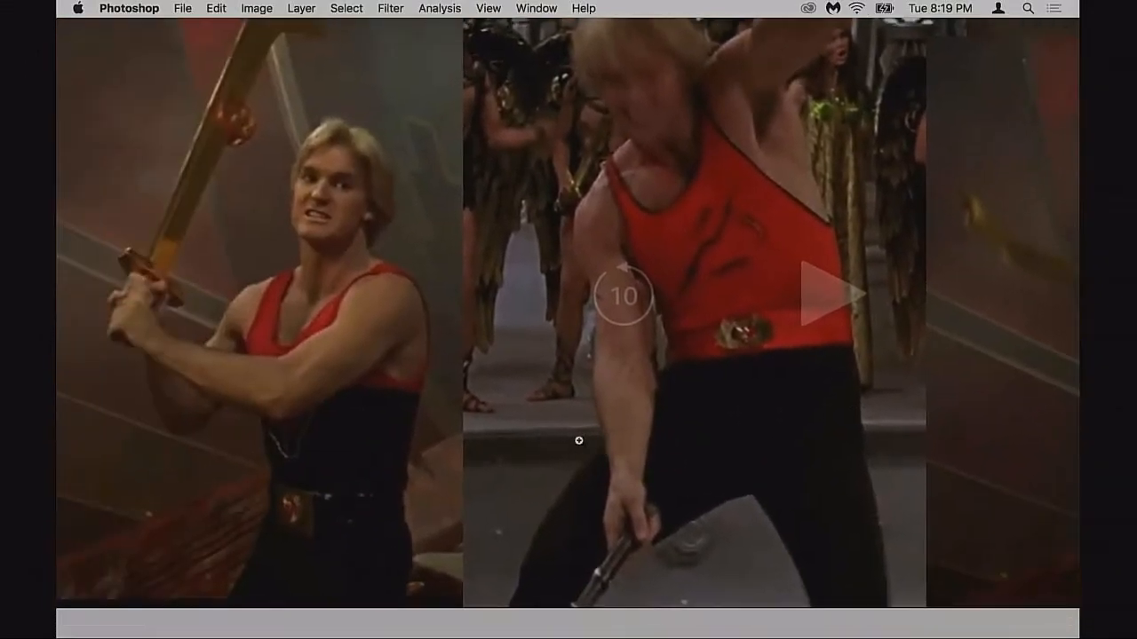
drag(444, 446, 544, 501)
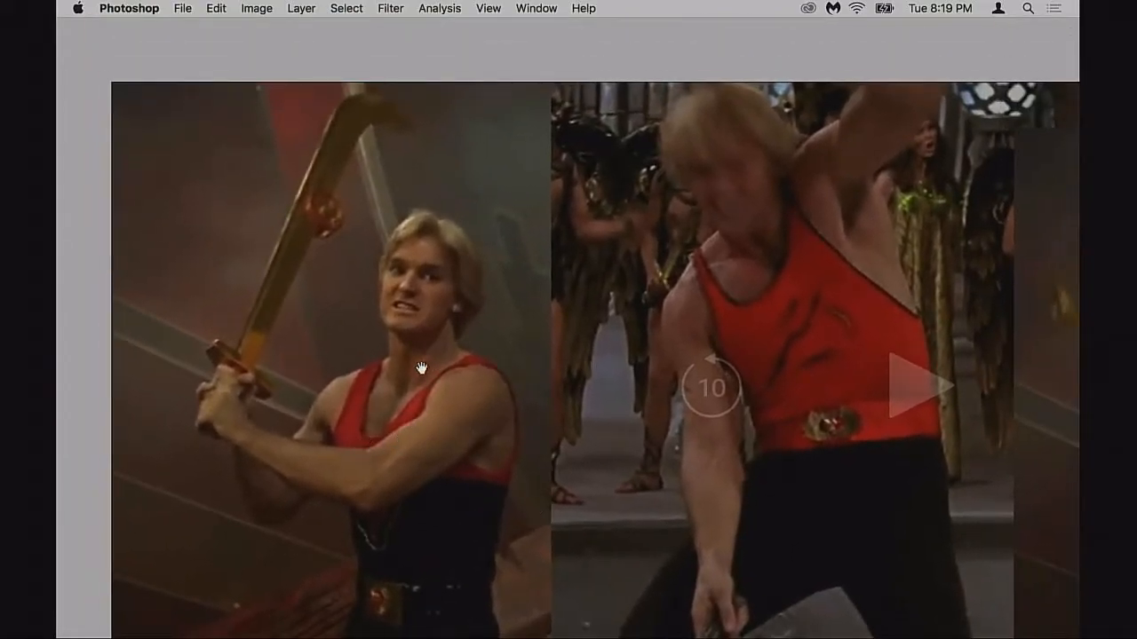
drag(494, 406, 509, 399)
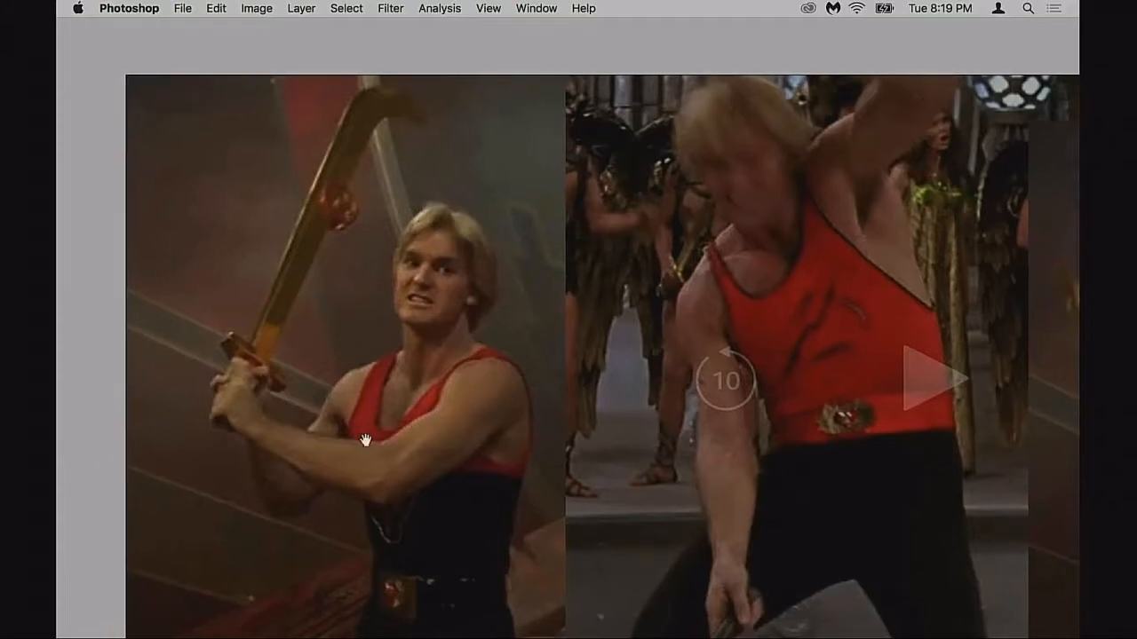
scroll(401, 391, down, 1)
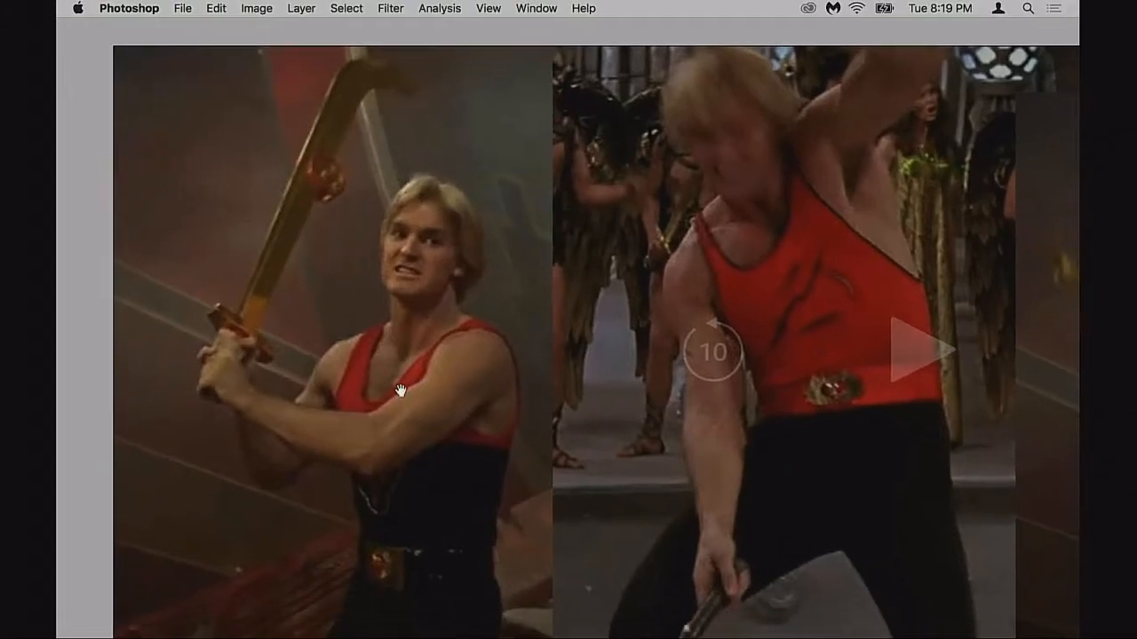
scroll(423, 424, down, 3)
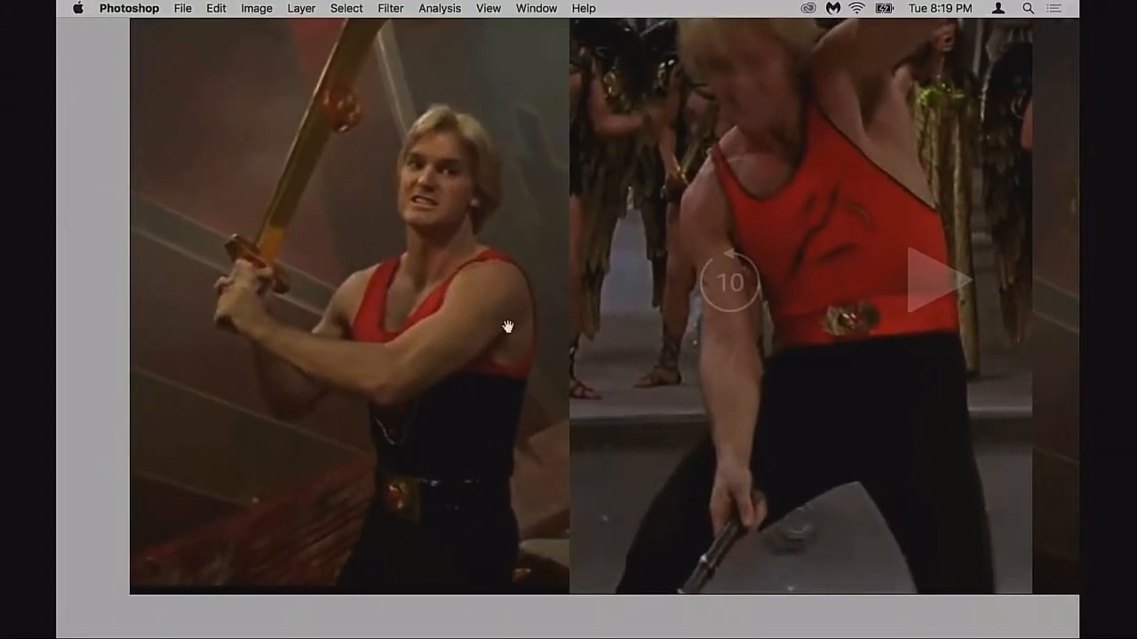
scroll(528, 411, right, 10)
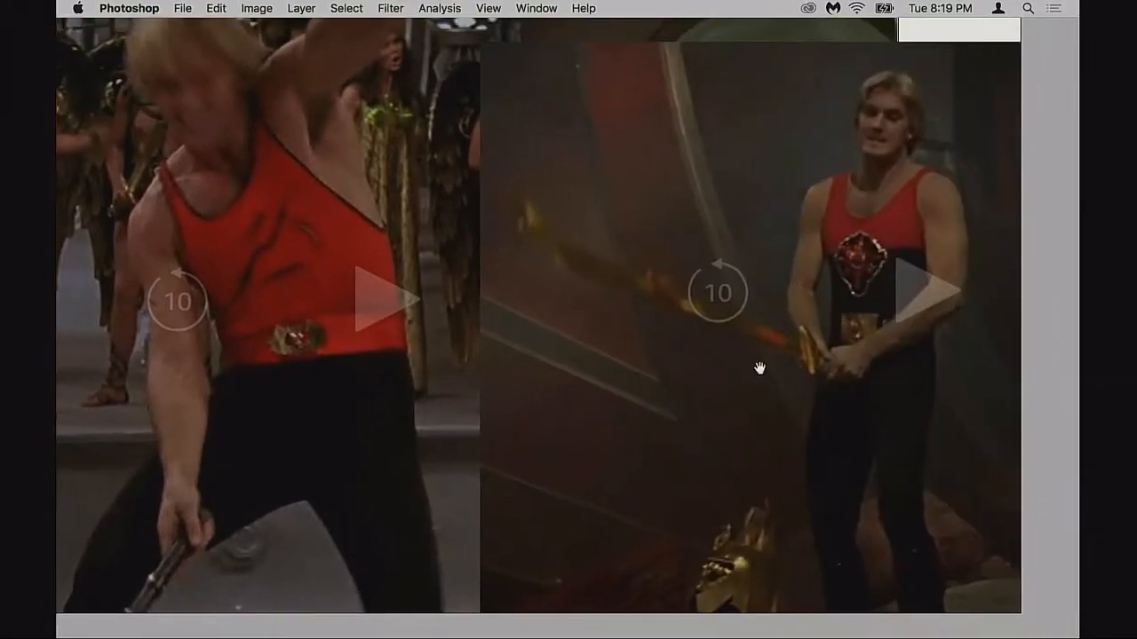
drag(759, 368, 663, 389)
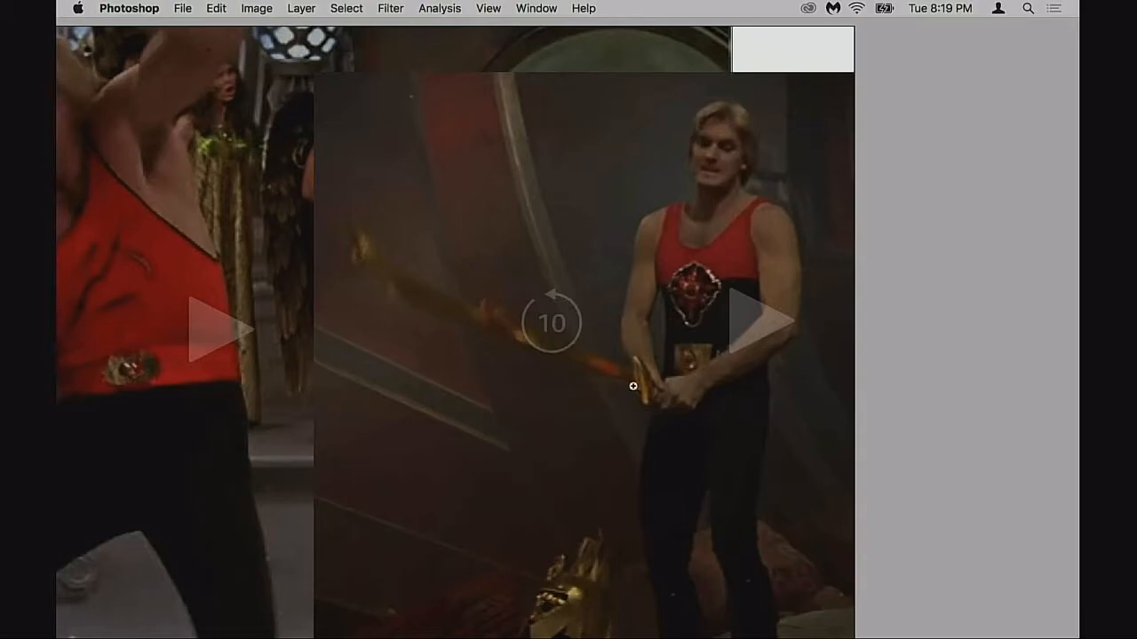
scroll(665, 396, left, 10)
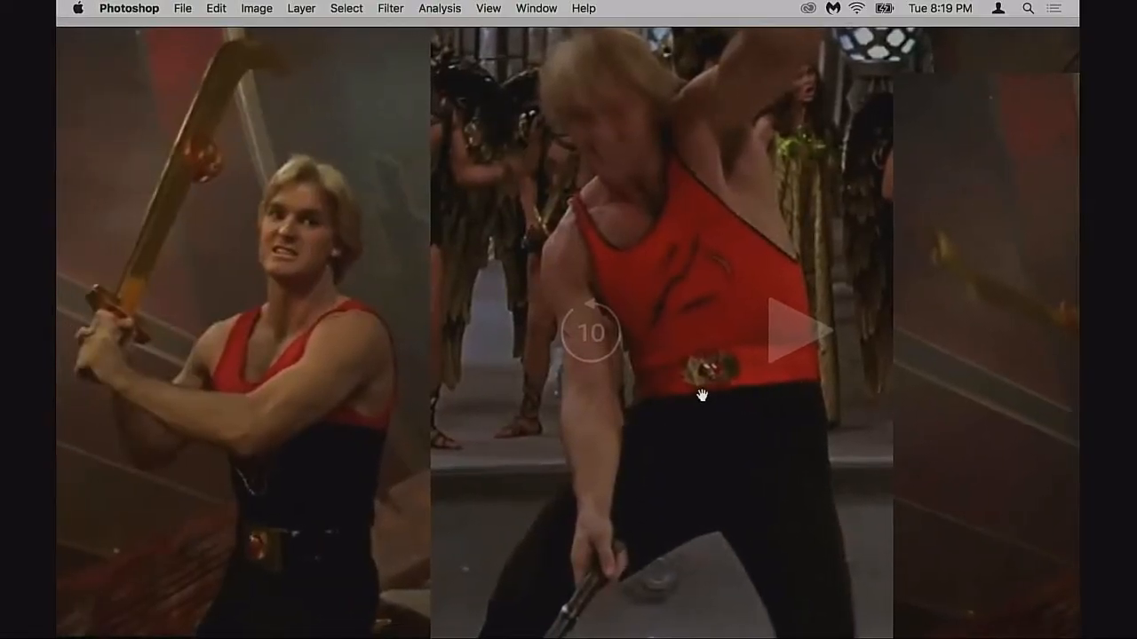
scroll(702, 391, right, 10)
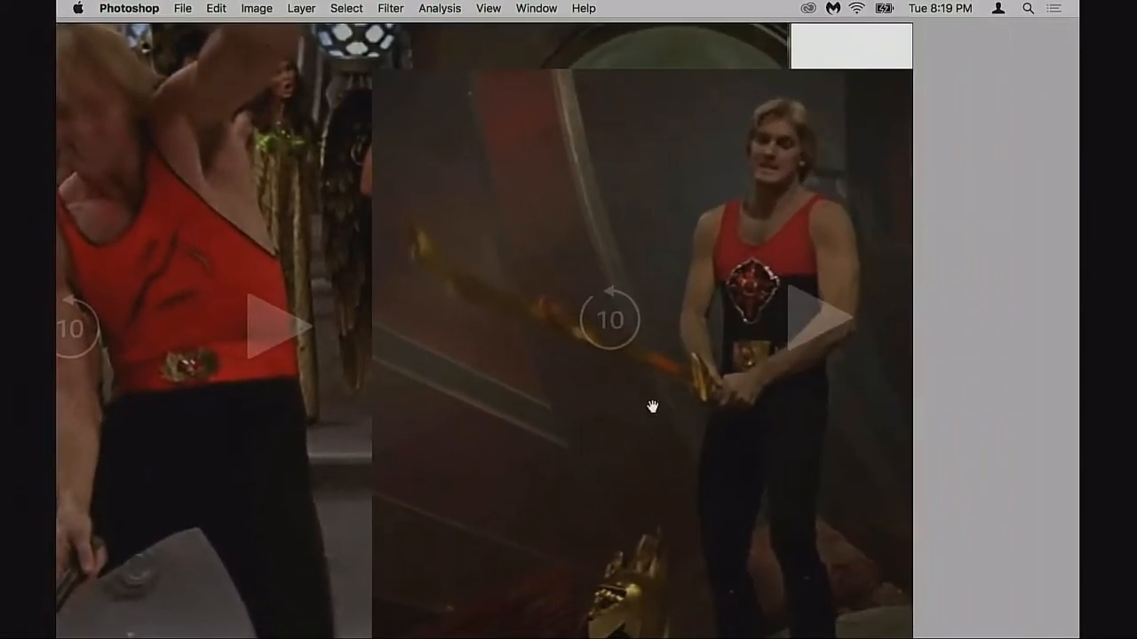
drag(638, 462, 646, 373)
Step: Return Flash.jpg to a floating window and arrange it with the smaller 1985 Assets2.psd window so the character sprites show above it
key(f)
key(f)
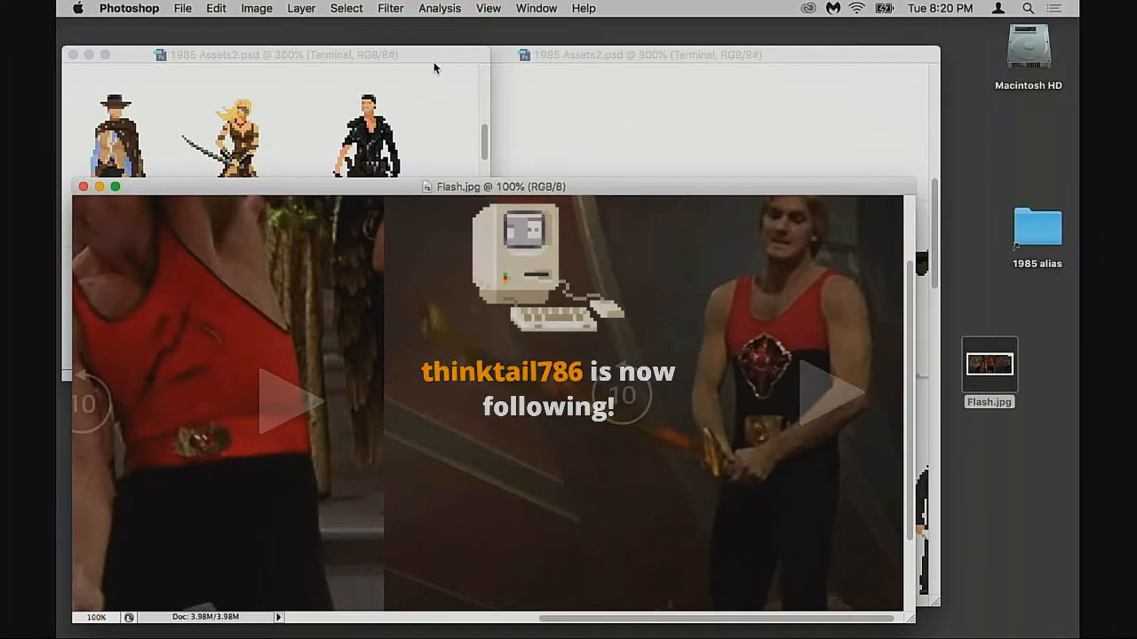
drag(433, 57, 432, 47)
click(589, 188)
drag(588, 189, 604, 190)
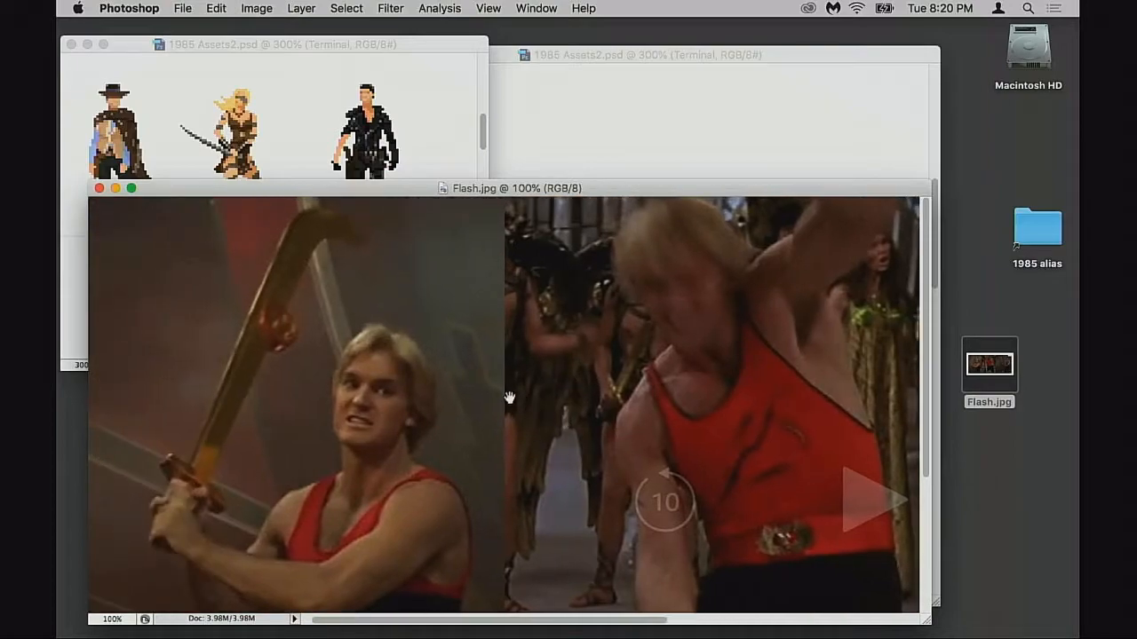
drag(509, 396, 585, 379)
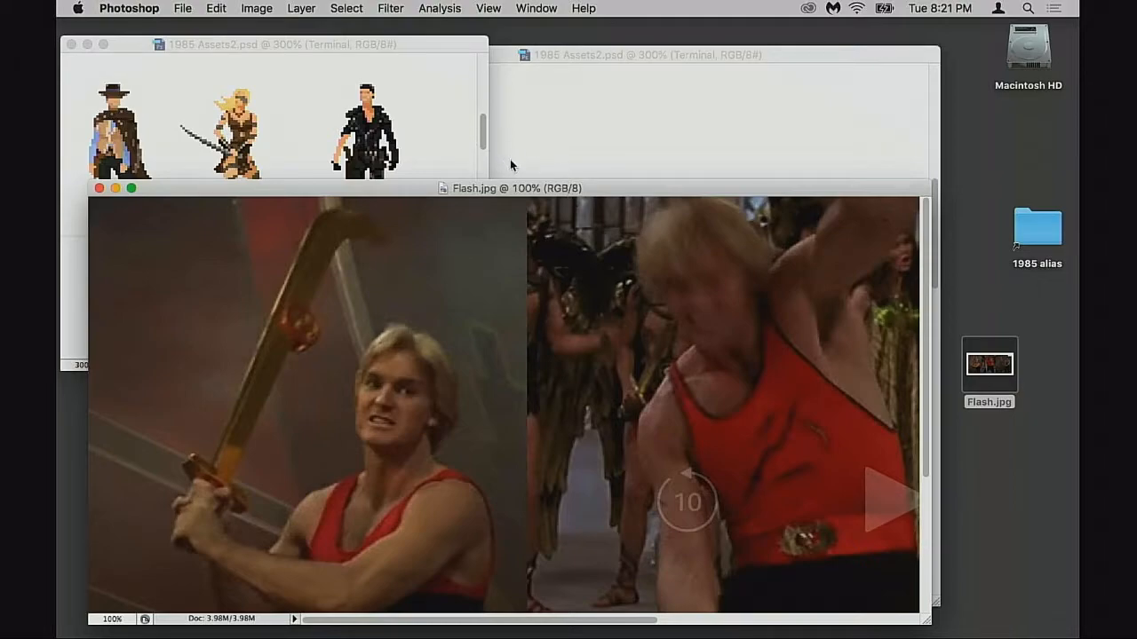
drag(500, 190, 507, 179)
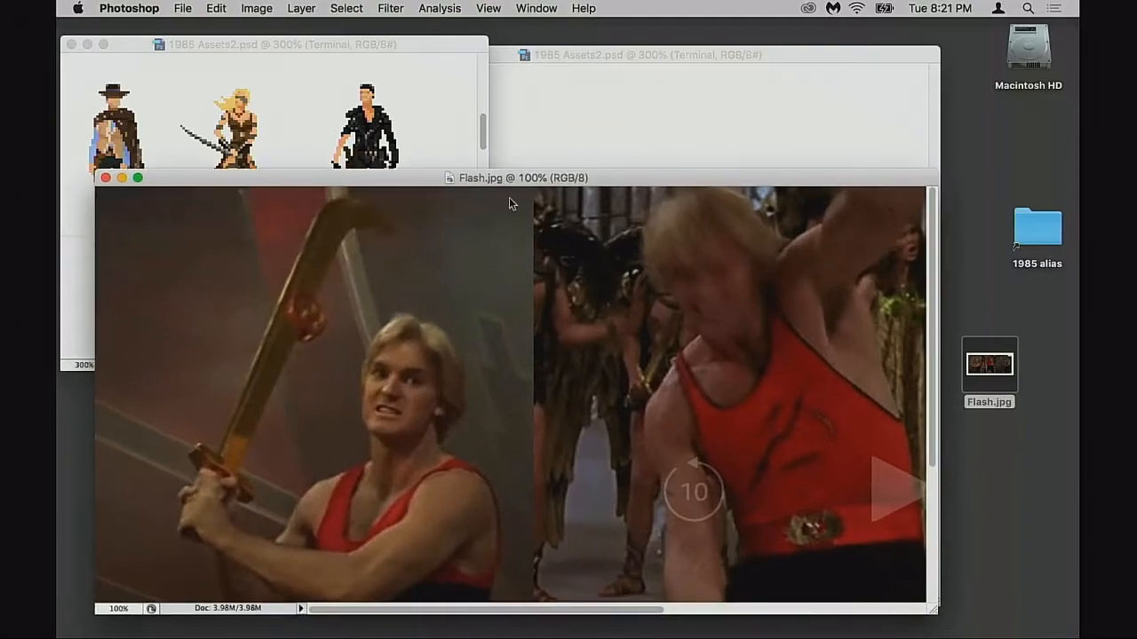
Step: Display the tool panels, bring the 1985 Assets2.psd sprite sheet in front of Flash.jpg and show it in full-screen mode
drag(474, 325, 523, 310)
key(Tab)
drag(487, 347, 487, 254)
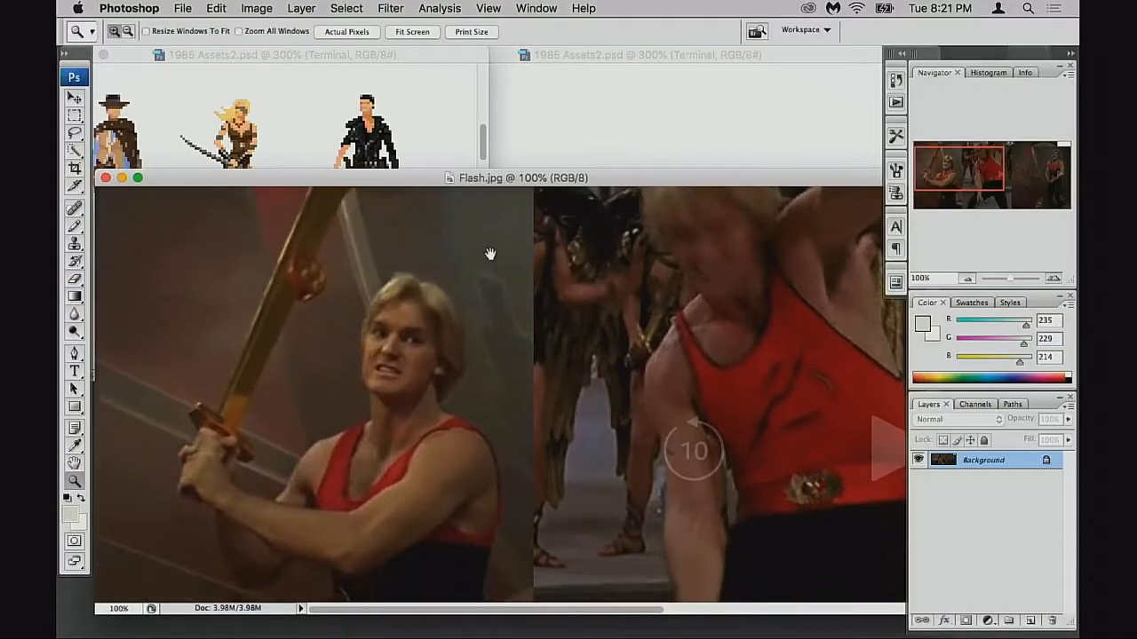
drag(436, 178, 505, 220)
click(426, 55)
key(f)
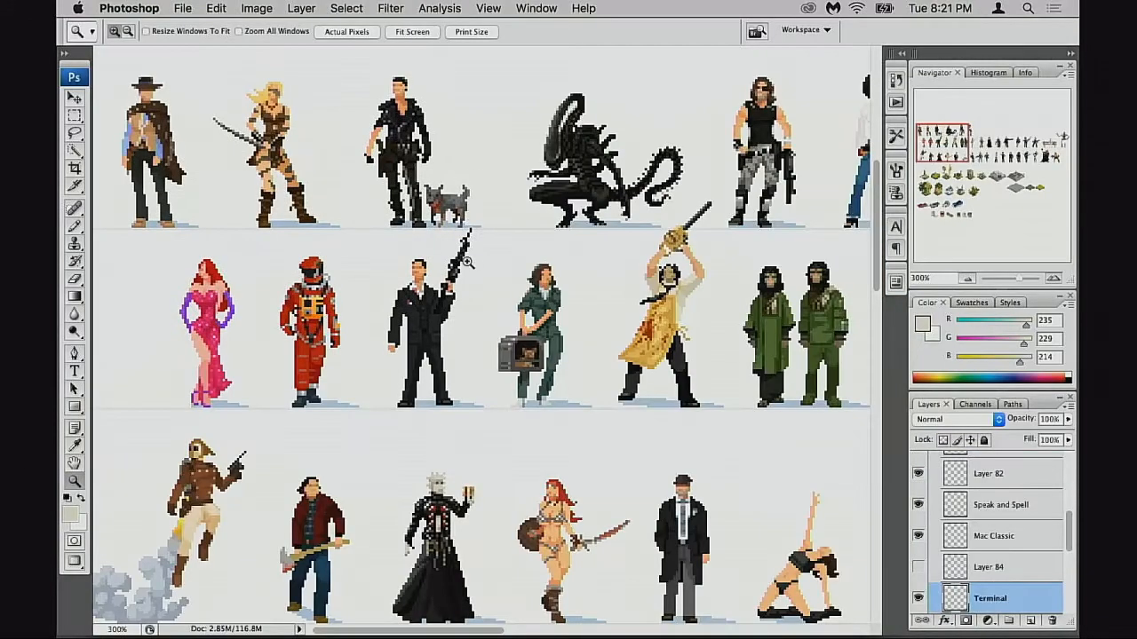
Step: Show the Small layer group, look over its small character sprites above the large rows, and hide the group again
scroll(972, 520, down, 5)
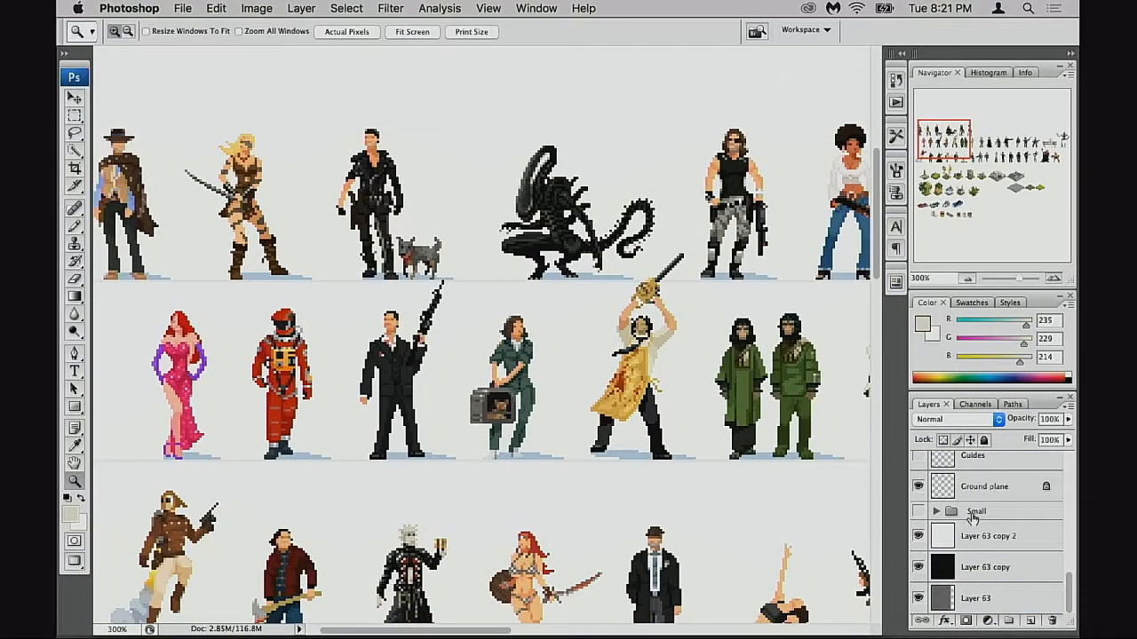
click(918, 512)
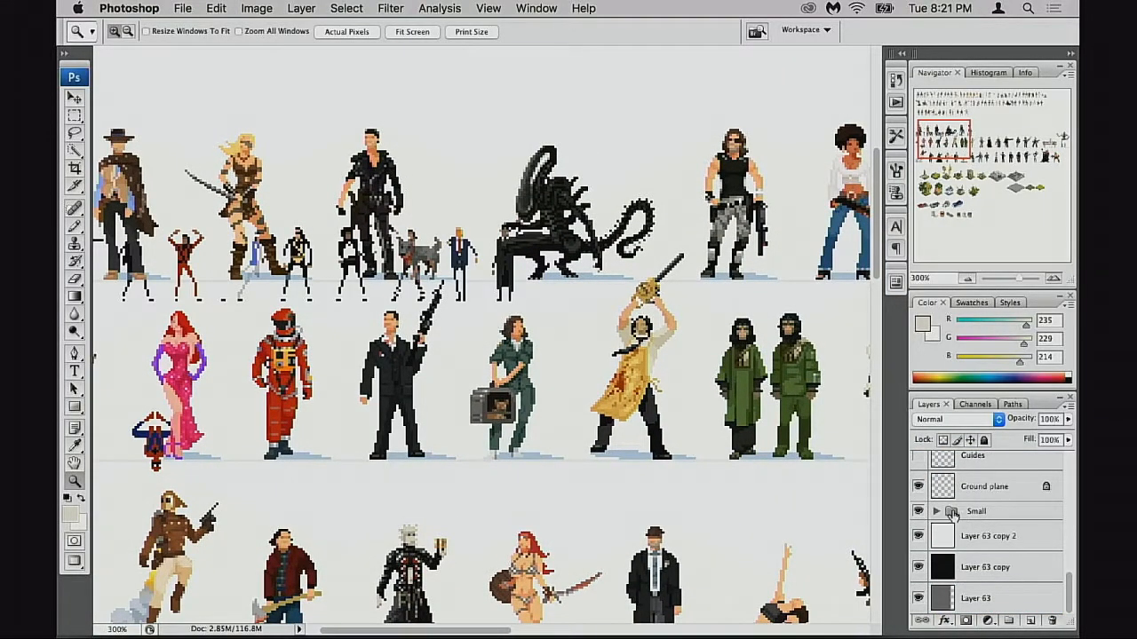
scroll(524, 456, up, 10)
drag(524, 457, 488, 479)
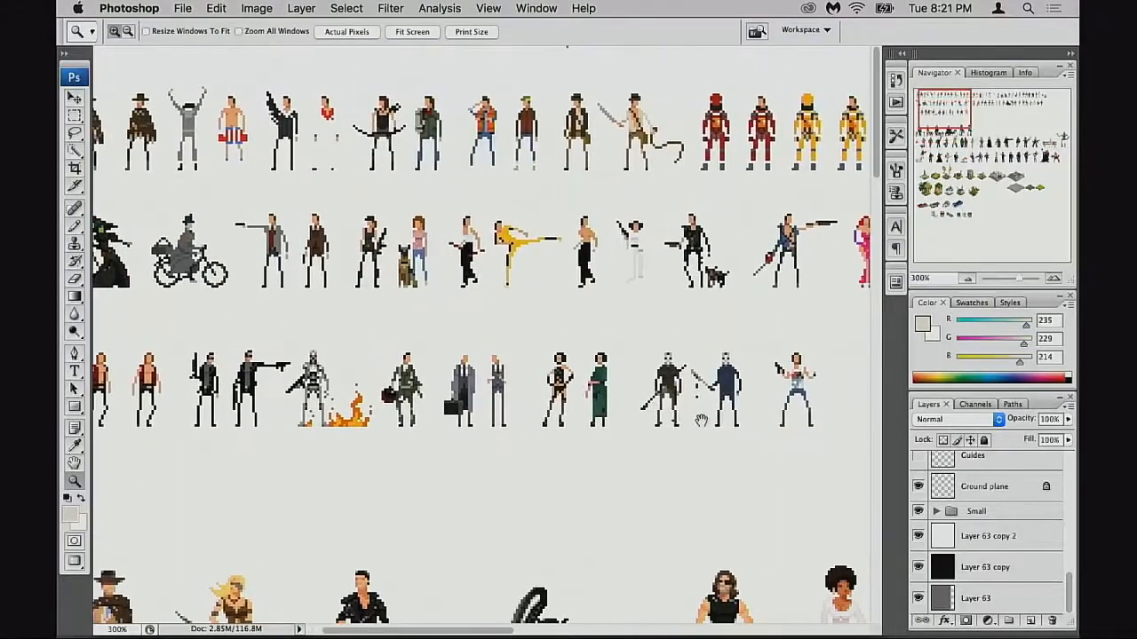
drag(573, 270, 734, 303)
key(f)
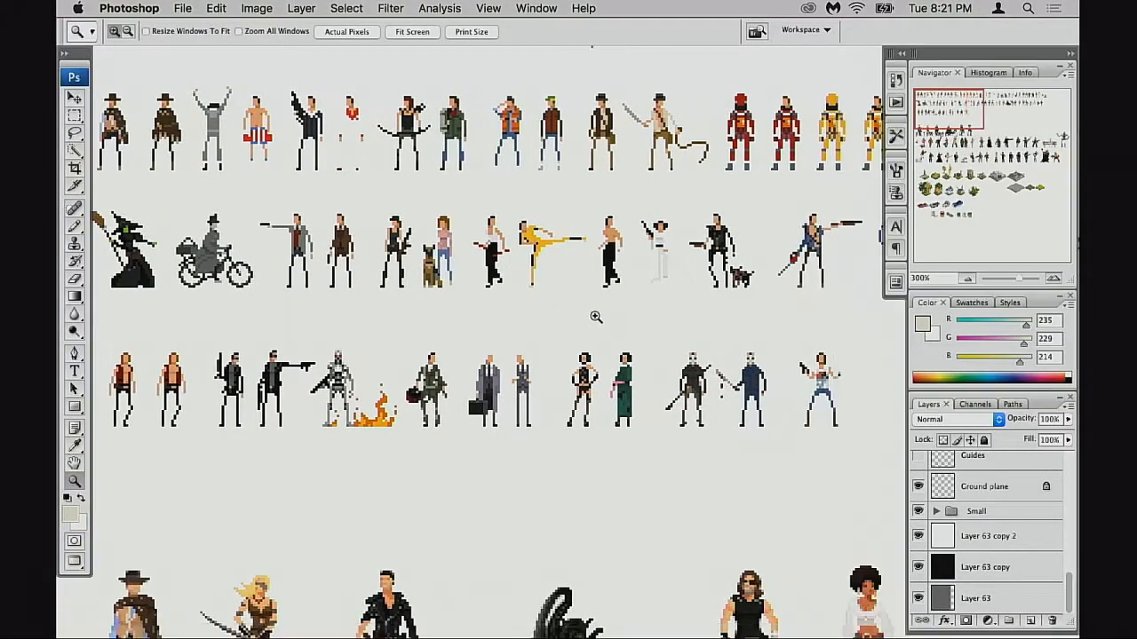
key(Tab)
drag(598, 396, 598, 392)
scroll(593, 393, down, 5)
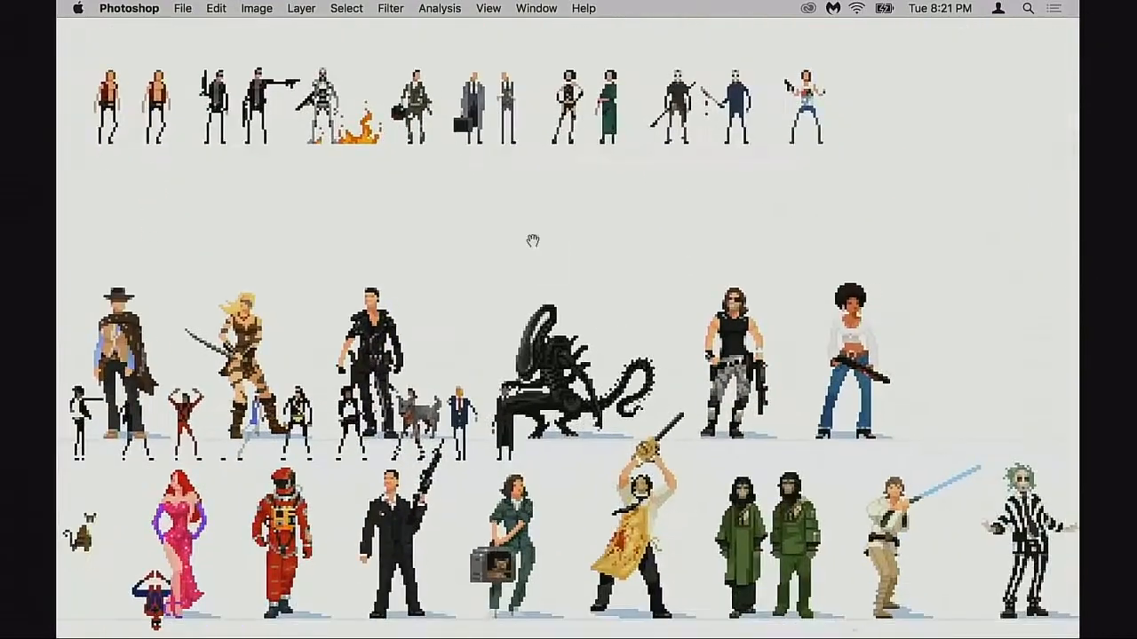
key(Tab)
click(919, 511)
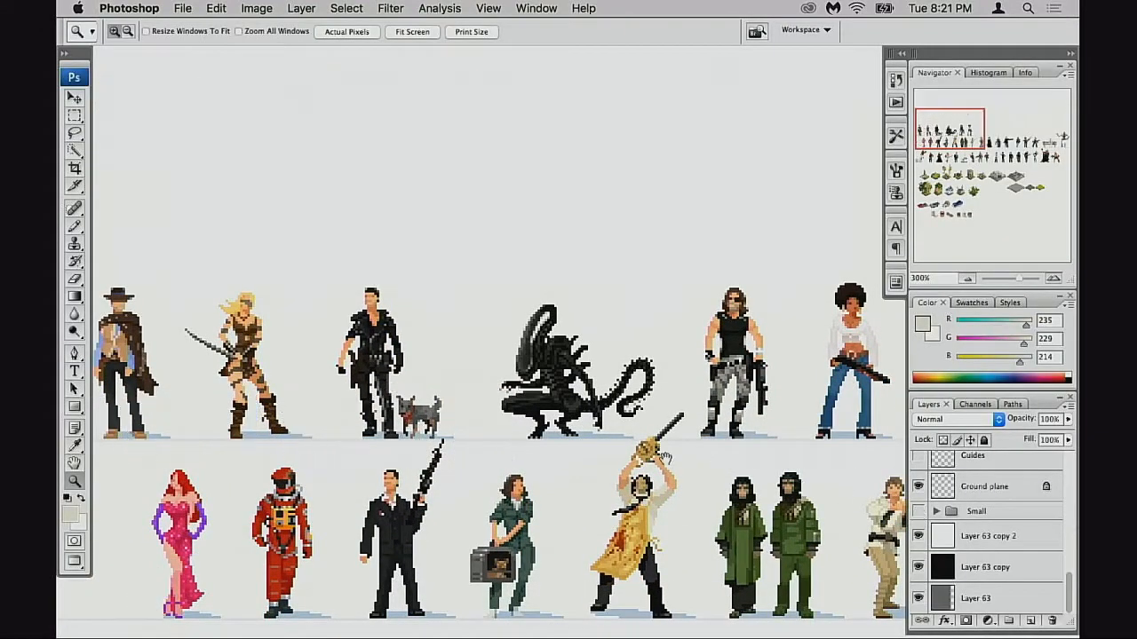
Step: Hide the tool panels and examine the poses and outfits of the large characters in the second and third rows
key(Tab)
drag(729, 454, 614, 353)
drag(724, 439, 409, 325)
drag(950, 434, 531, 446)
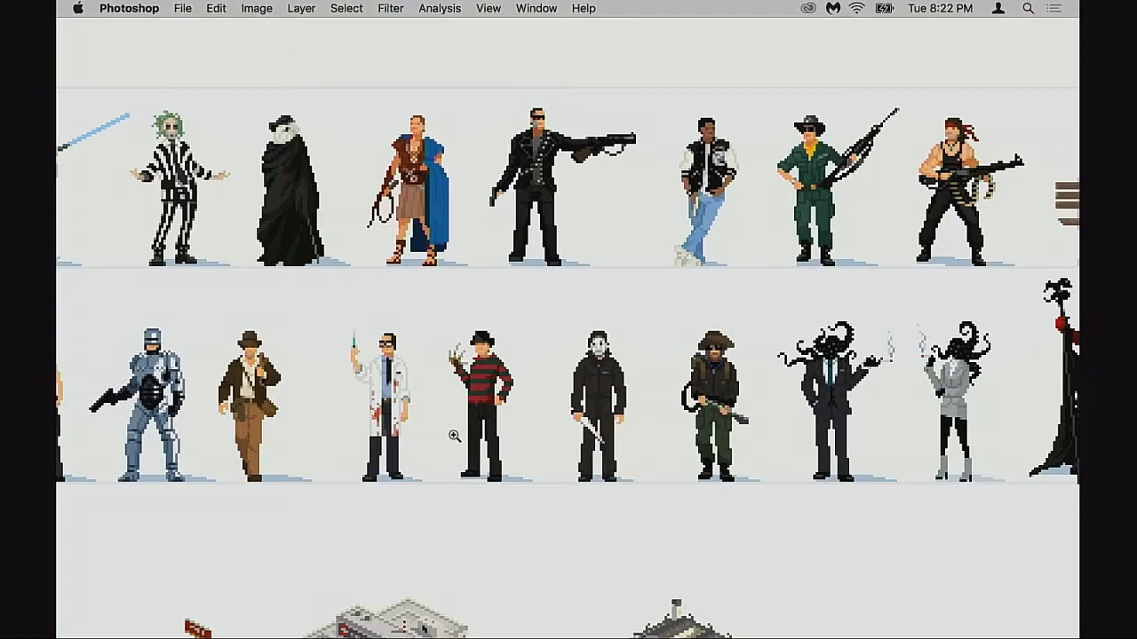
scroll(522, 369, left, 5)
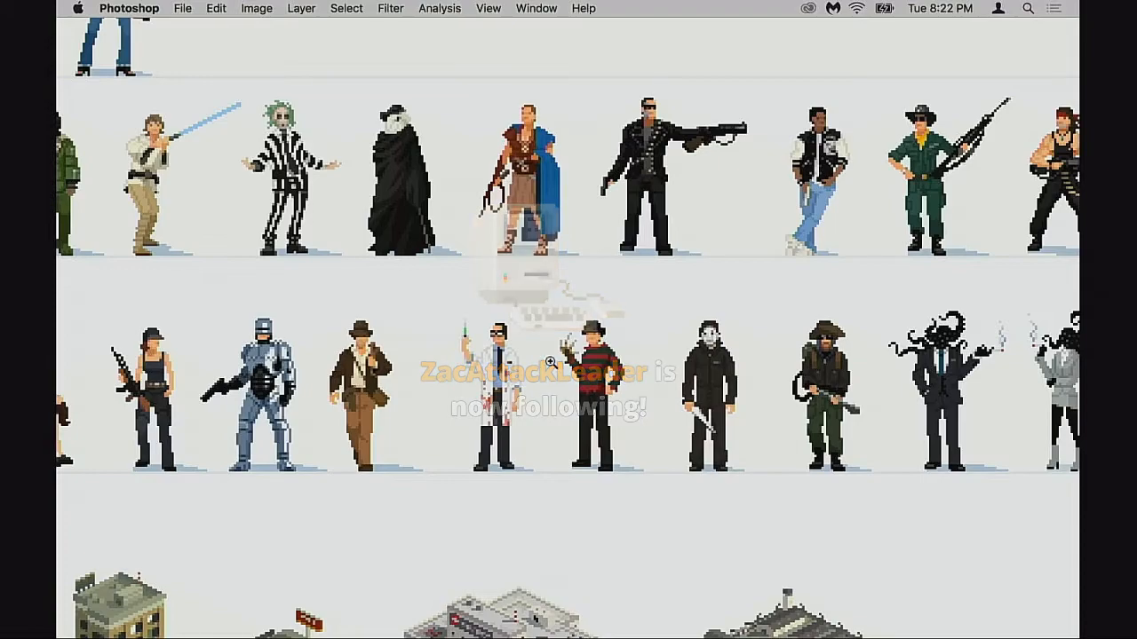
drag(509, 367, 687, 389)
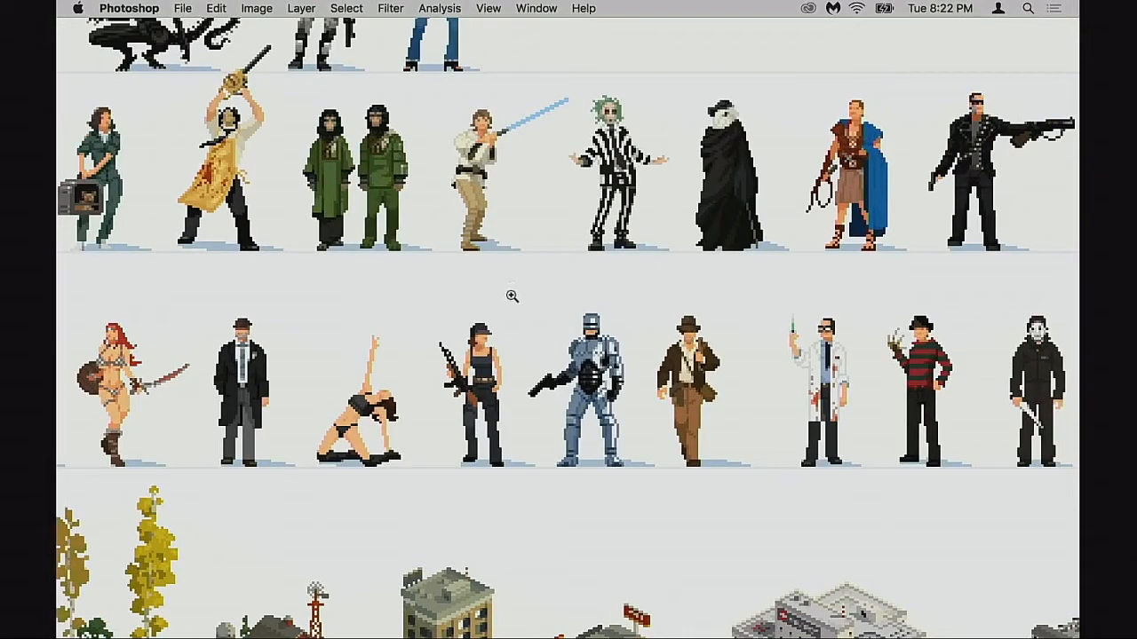
drag(422, 318, 479, 325)
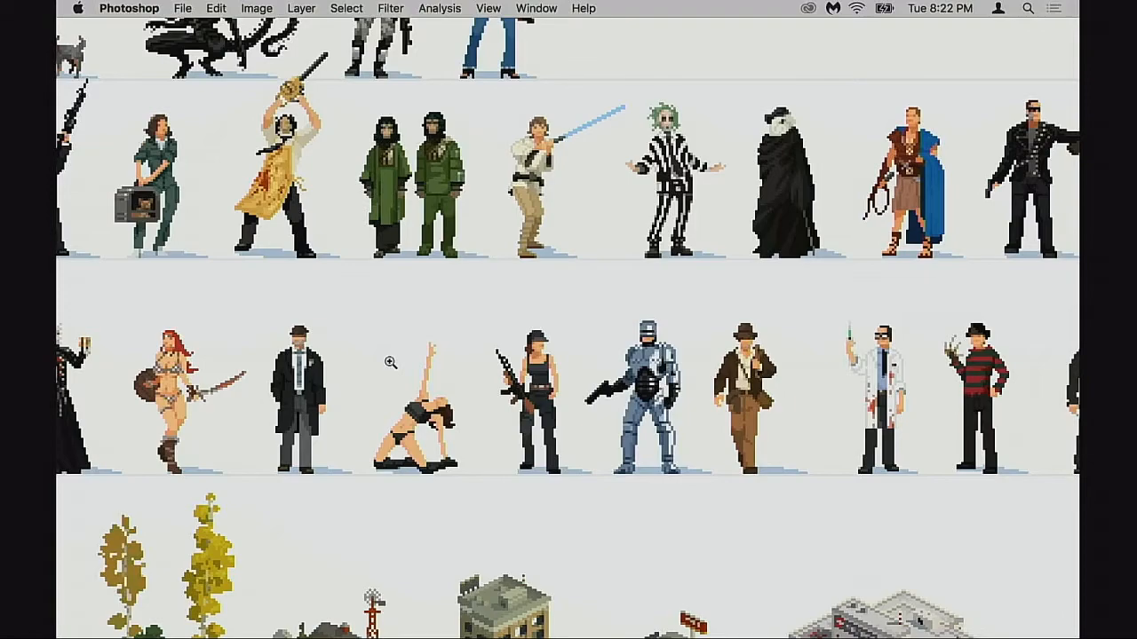
alt+click(592, 346)
drag(709, 356, 578, 355)
Step: Display the tool panels and view the sprite sheet at 100% zoom
key(Tab)
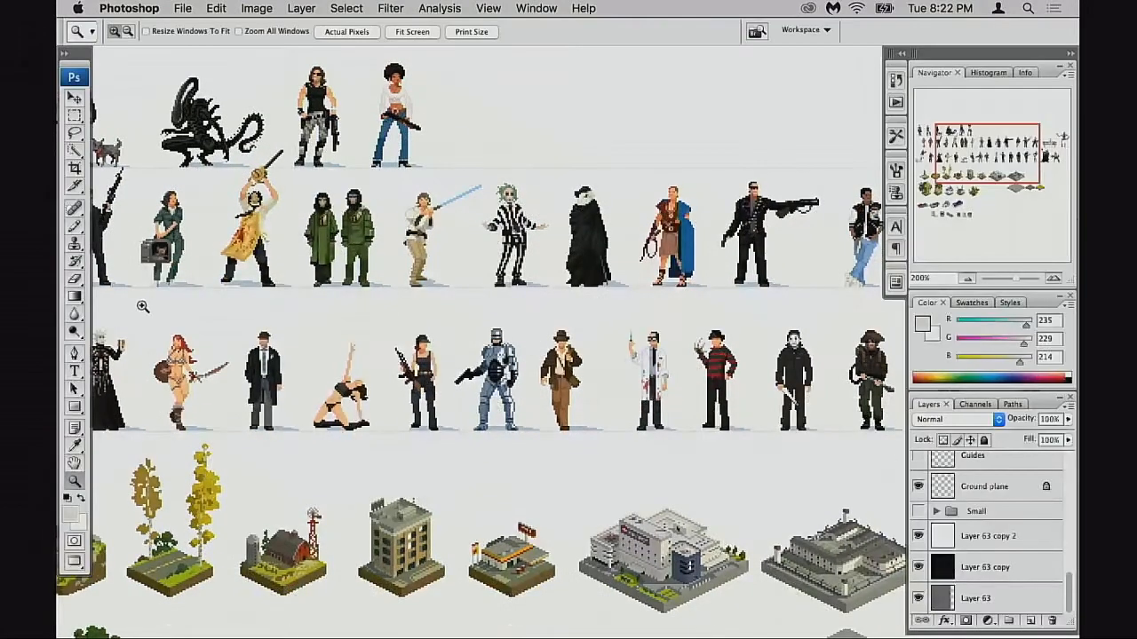
double_click(75, 481)
key(Tab)
key(Tab)
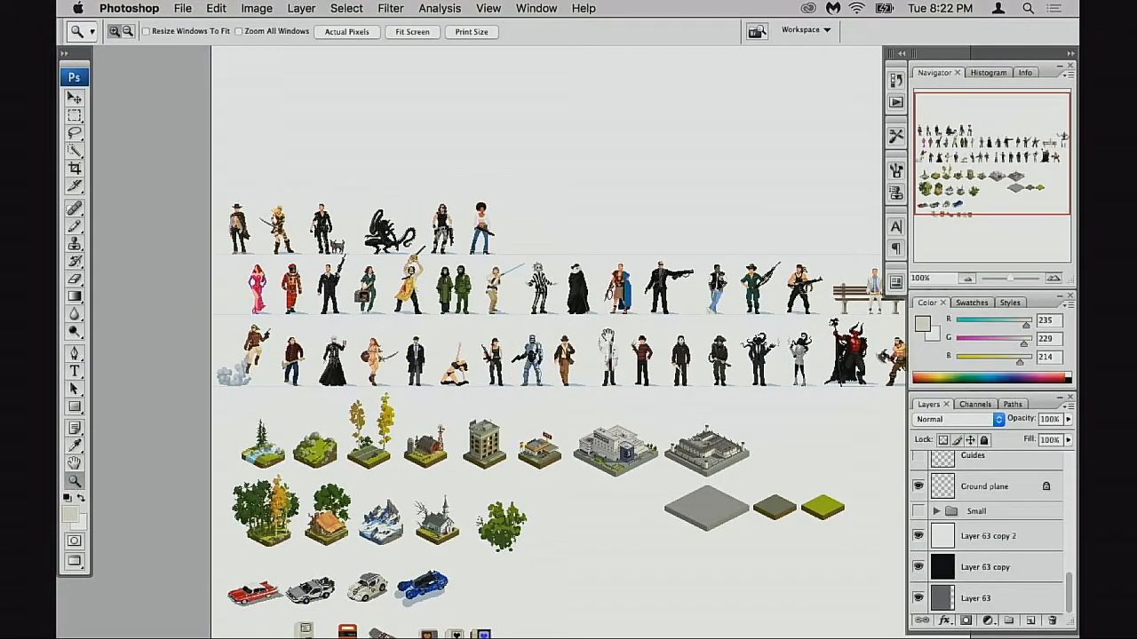
Step: Hide the tool panels and examine the large characters of the second and third rows in close-up
click(614, 339)
click(619, 346)
click(620, 352)
key(Tab)
drag(621, 354, 579, 386)
drag(728, 359, 463, 357)
drag(695, 398, 901, 323)
drag(353, 336, 649, 400)
drag(457, 385, 805, 373)
drag(349, 358, 646, 367)
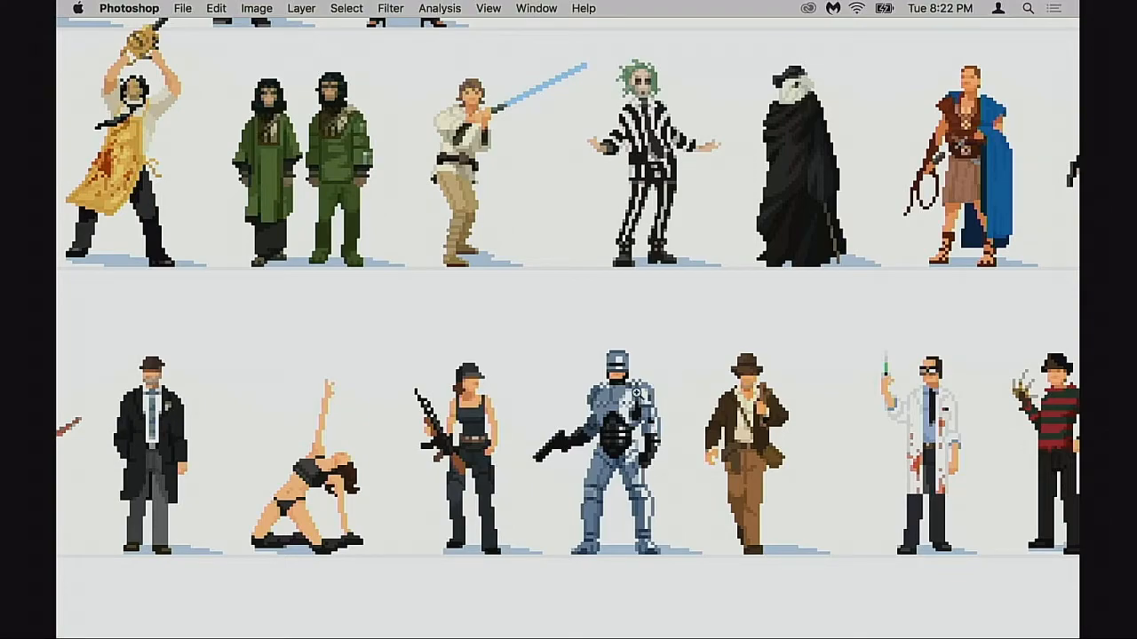
Step: Look along the character rows to the bench and horned-demon figures and back to the poncho gunslinger in the first row
scroll(632, 404, right, 10)
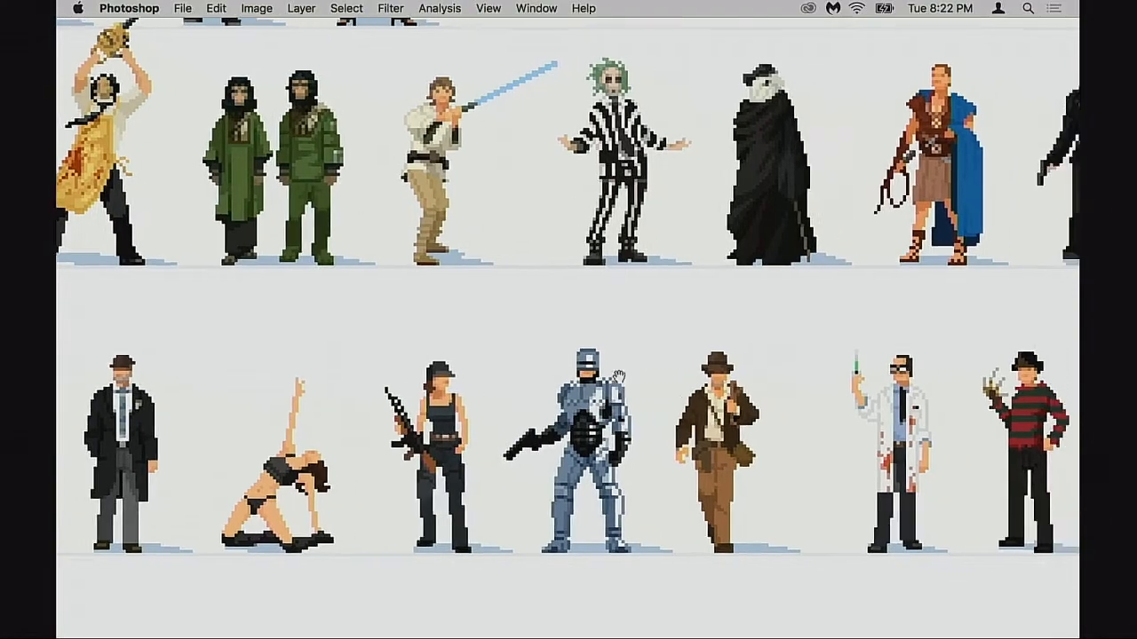
scroll(666, 404, right, 15)
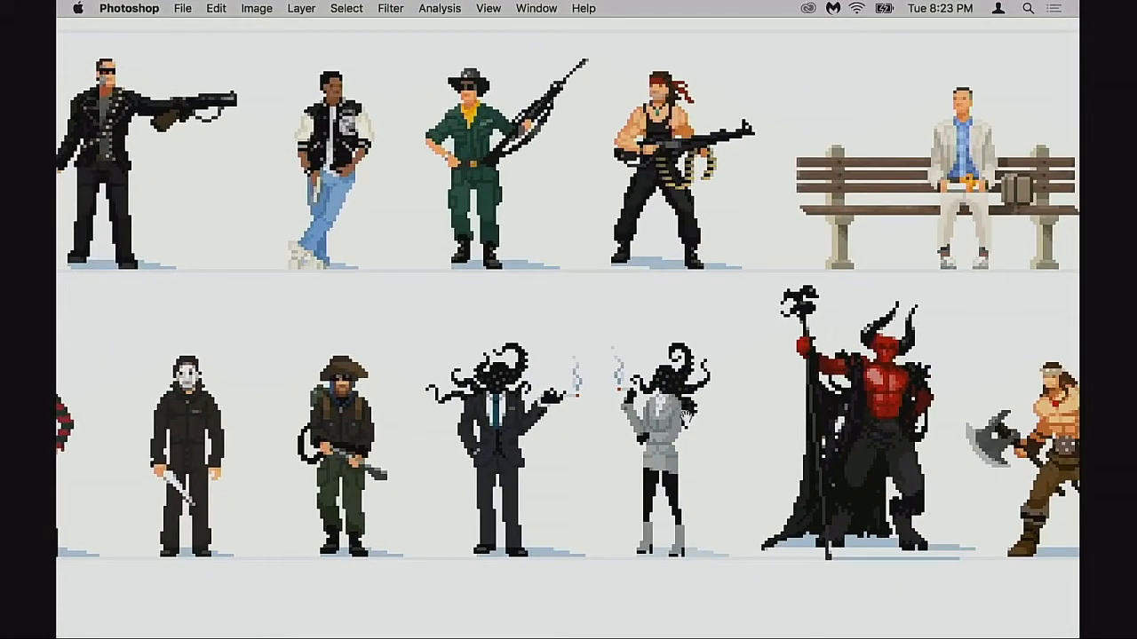
scroll(699, 415, right, 7)
scroll(432, 375, up, 2)
scroll(431, 376, up, 2)
scroll(533, 373, left, 20)
scroll(628, 352, down, 2)
scroll(628, 352, left, 14)
scroll(600, 433, left, 20)
scroll(600, 433, up, 10)
scroll(600, 433, right, 3)
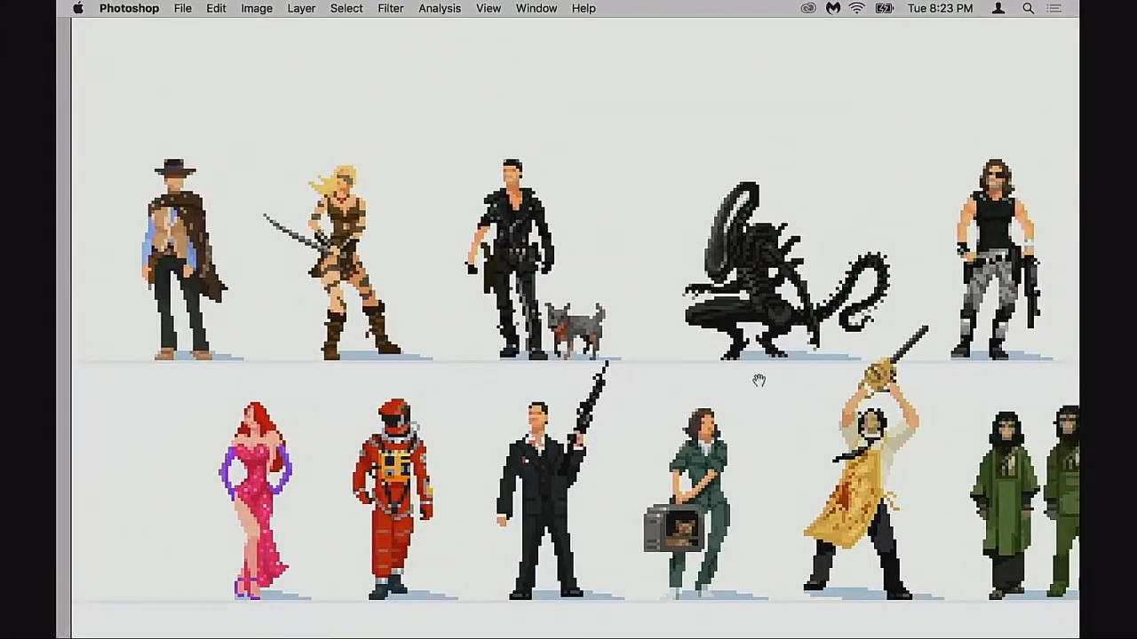
Step: View the empty space at the end of the first character row, after the woman in blue jeans, at a smaller zoom
scroll(739, 377, right, 20)
scroll(701, 391, down, 2)
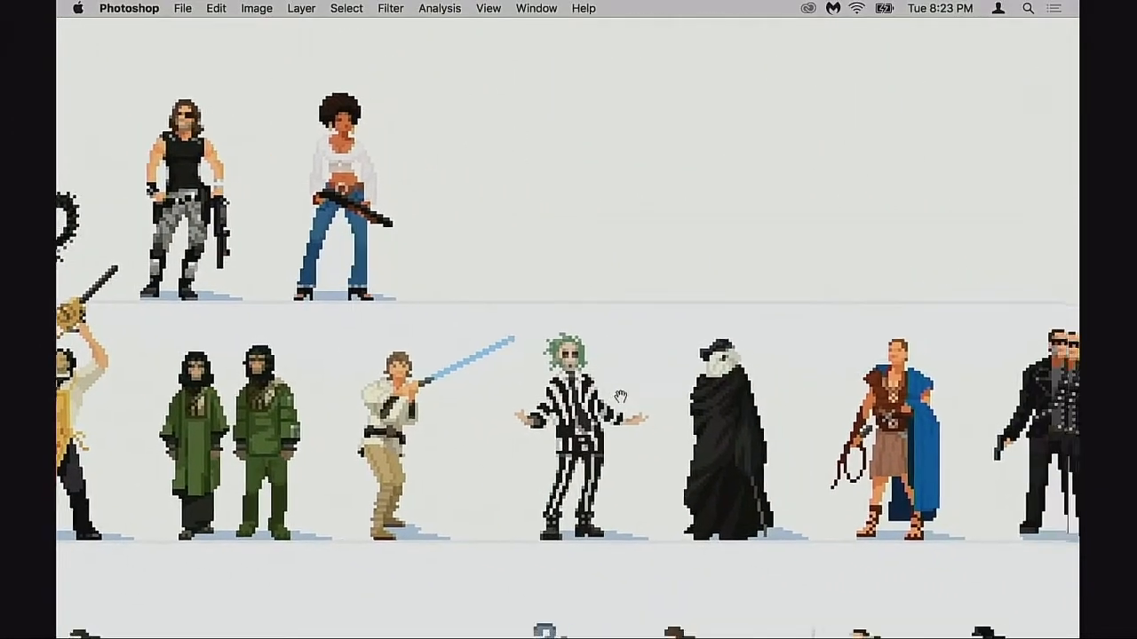
drag(642, 402, 487, 353)
alt+click(591, 414)
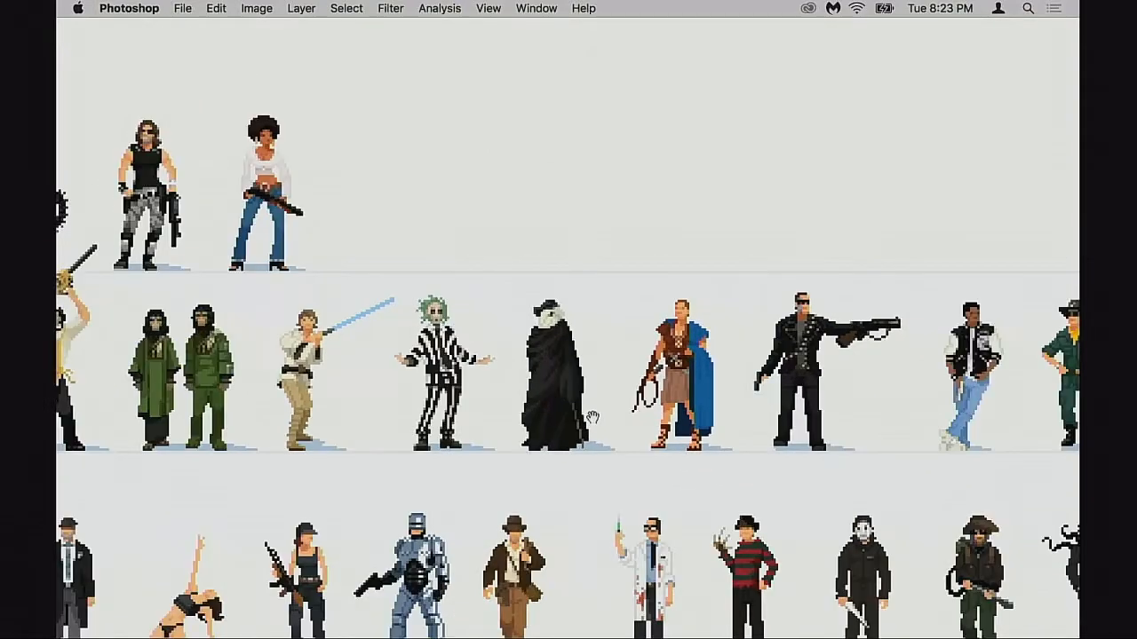
Step: Look over the second and third character rows, from the robed ape pair across to the giant robot and the axe-wielding barbarian
alt+click(577, 430)
drag(583, 466, 629, 413)
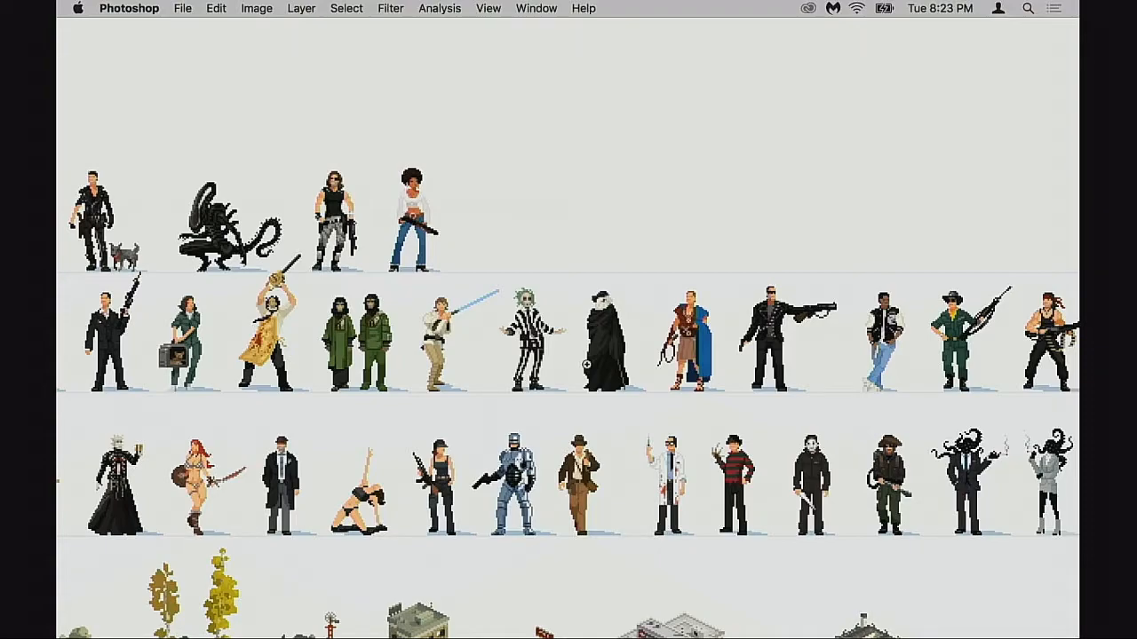
click(477, 380)
scroll(524, 385, right, 3)
scroll(524, 386, down, 2)
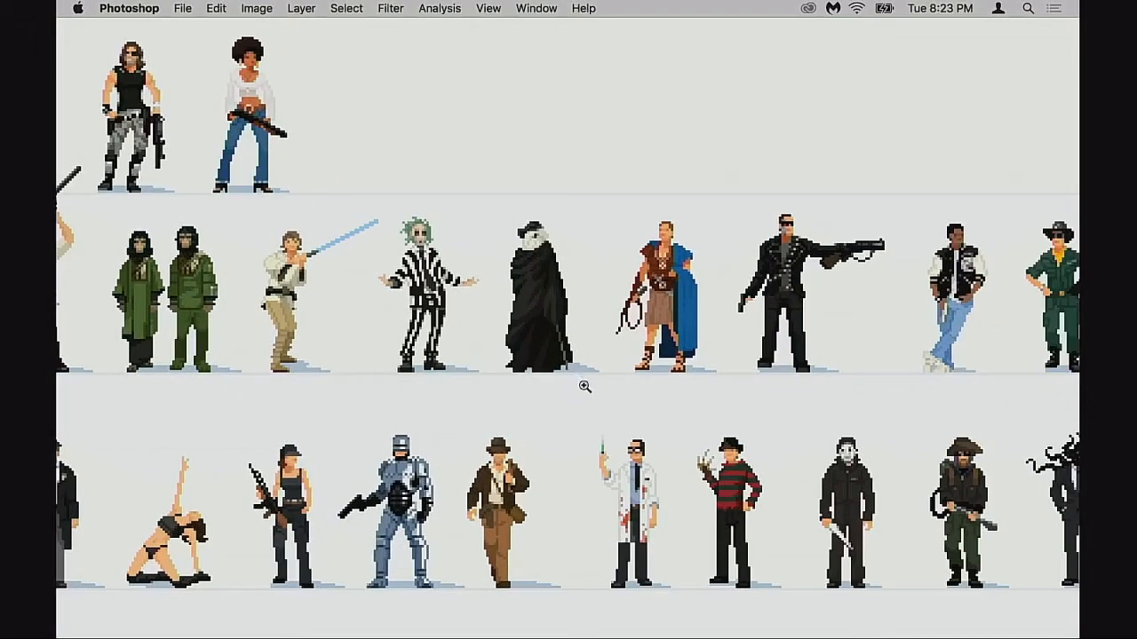
click(584, 386)
alt+click(506, 375)
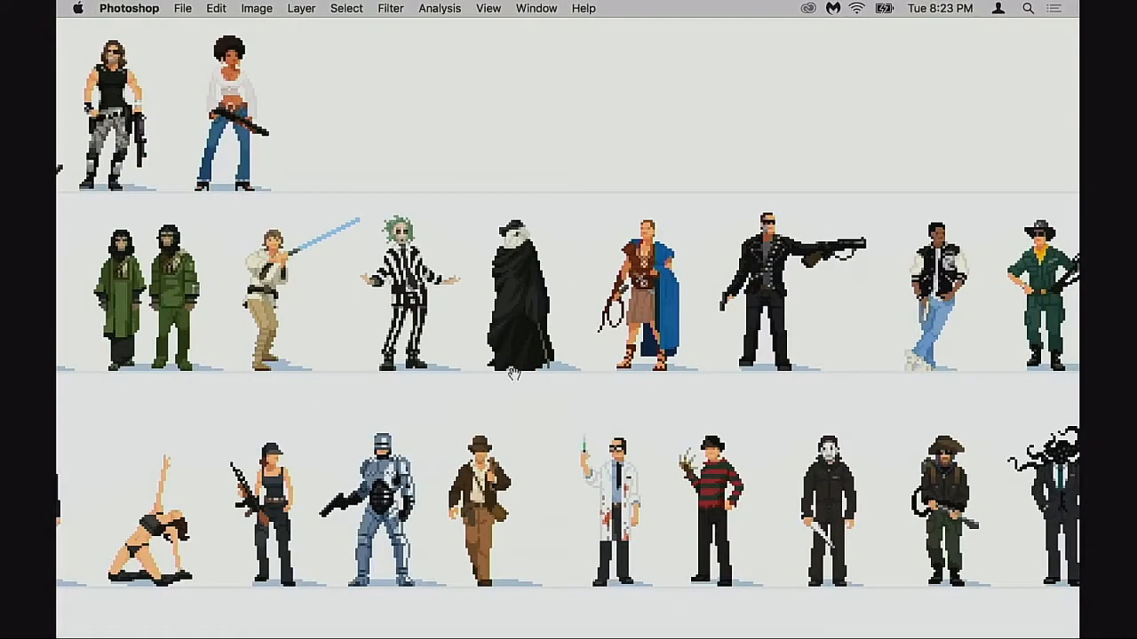
alt+click(578, 390)
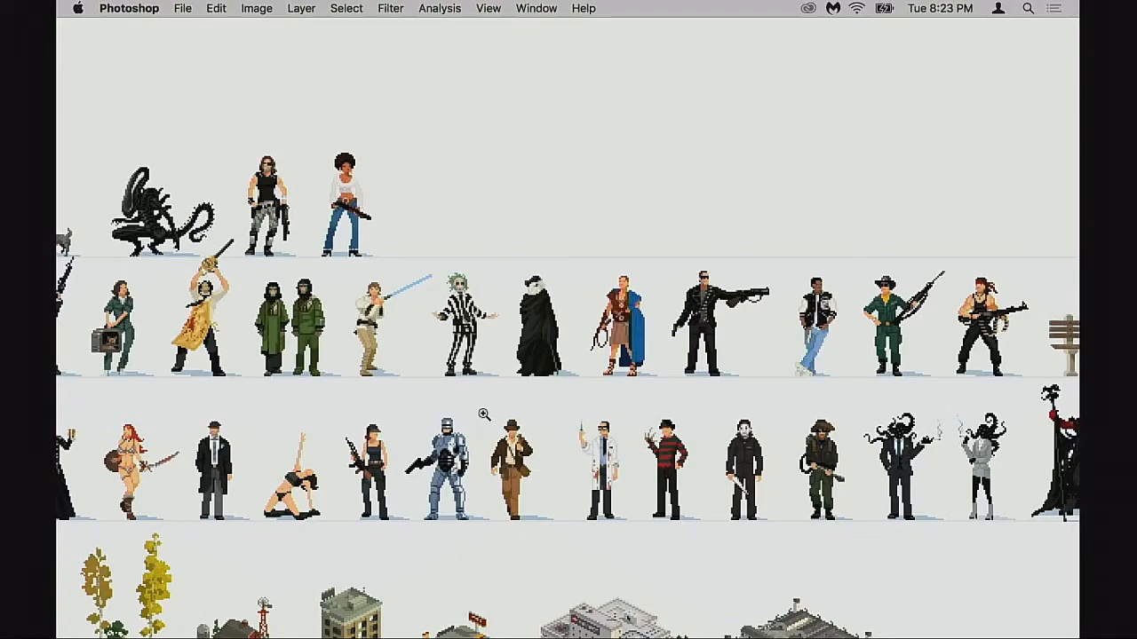
scroll(365, 360, left, 5)
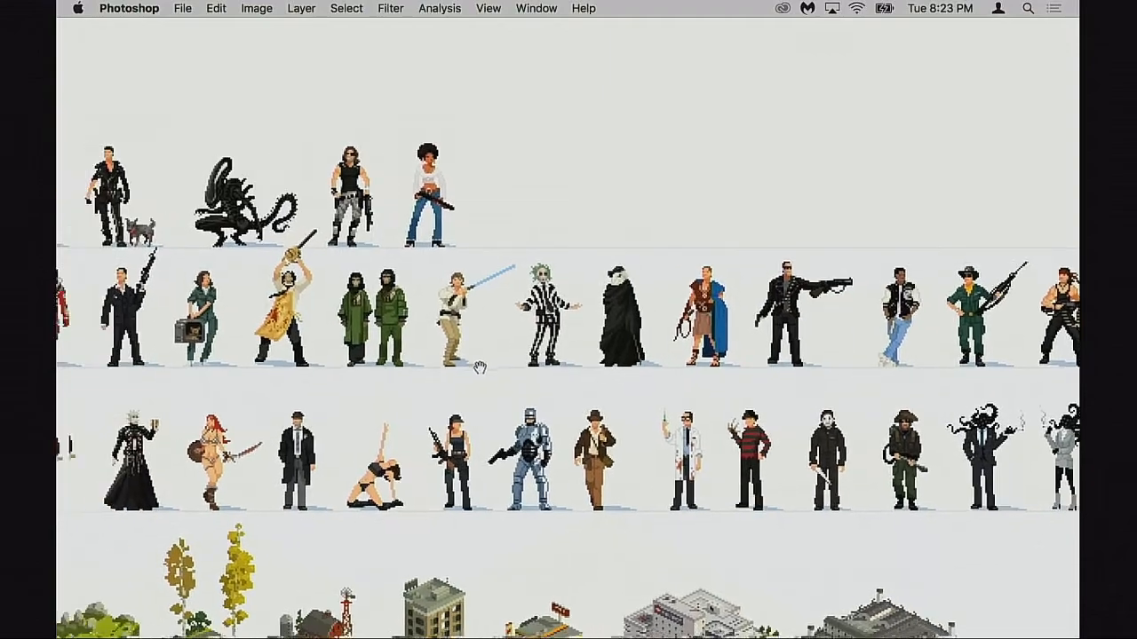
click(402, 348)
scroll(462, 355, right, 10)
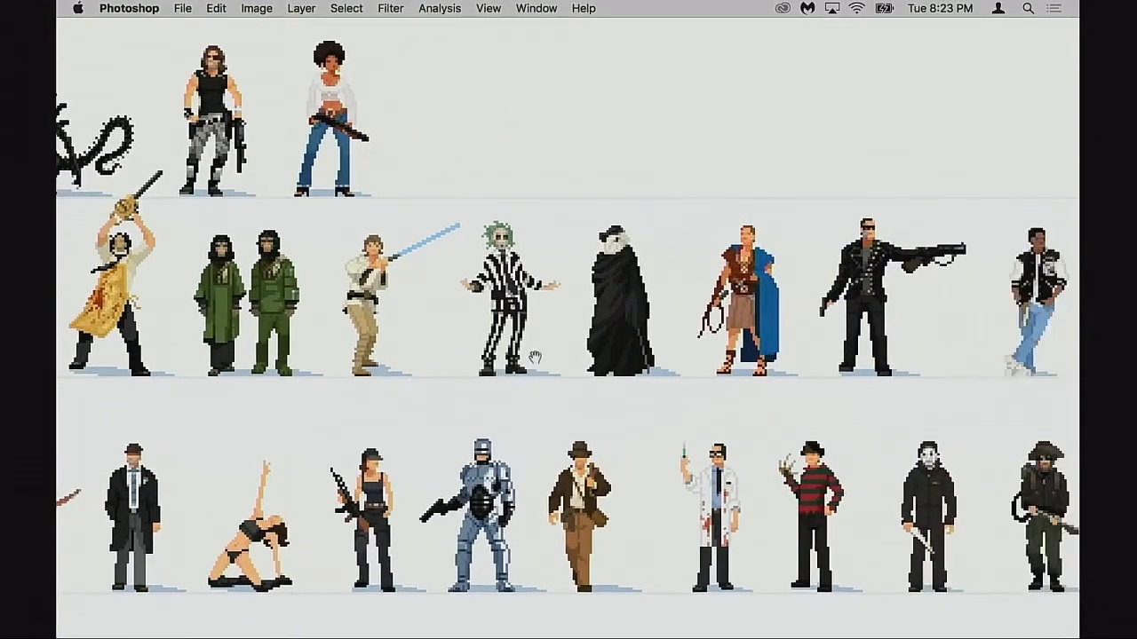
alt+click(559, 374)
scroll(622, 391, right, 6)
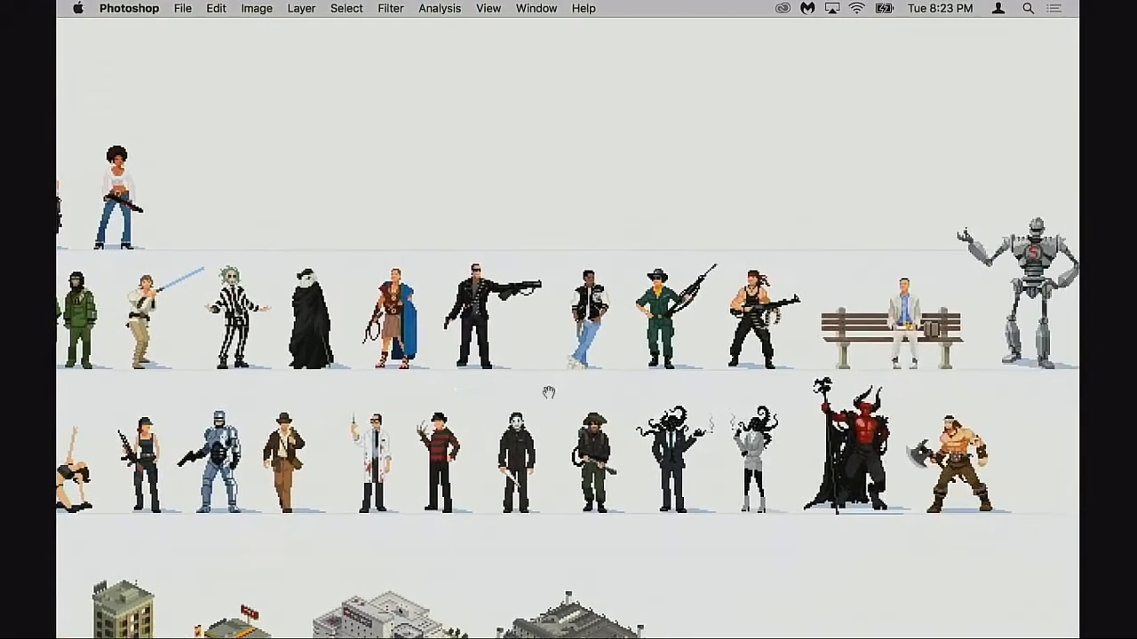
click(508, 354)
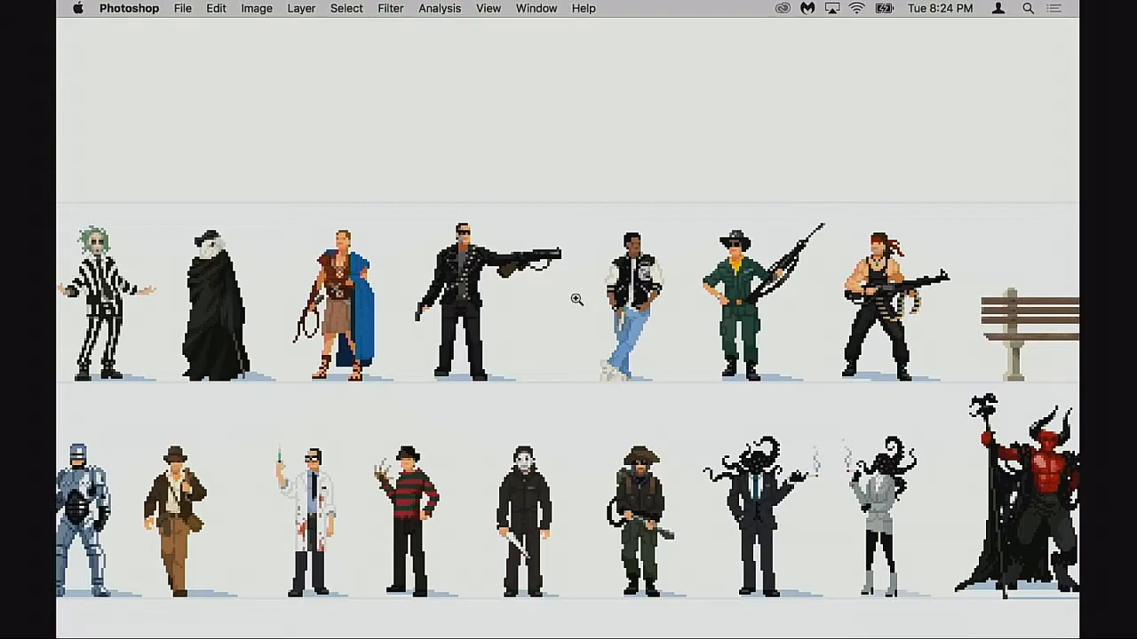
Step: Examine in close-up the kneeling backbend figure between the man in the dark coat and the woman with the rifle in the third row
scroll(509, 323, left, 15)
scroll(509, 322, down, 3)
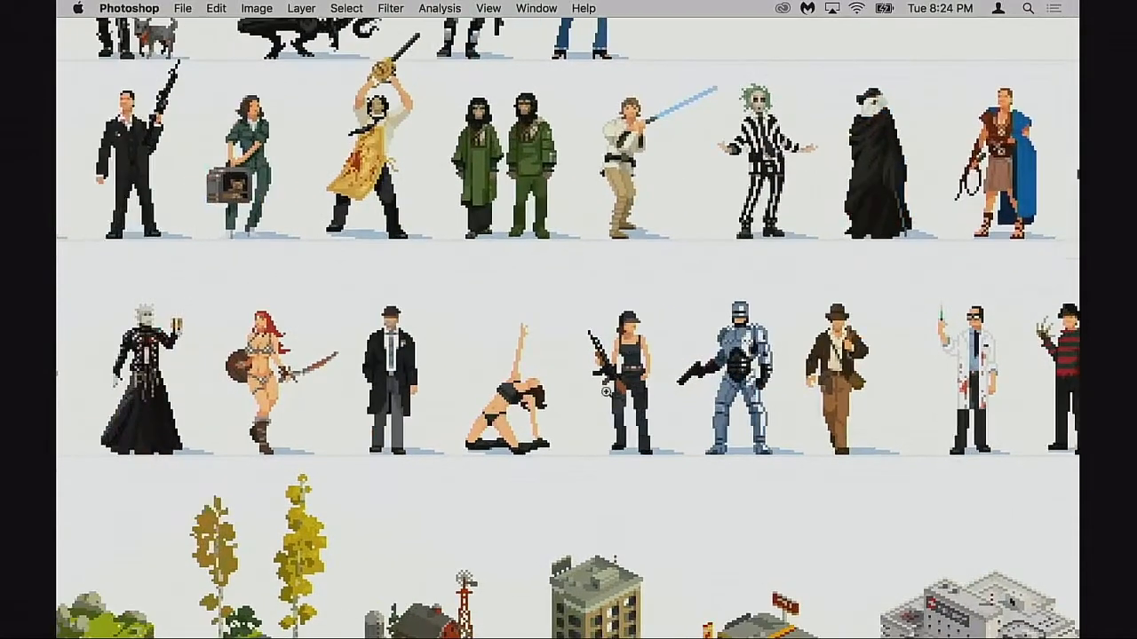
drag(464, 301, 599, 426)
alt+click(595, 443)
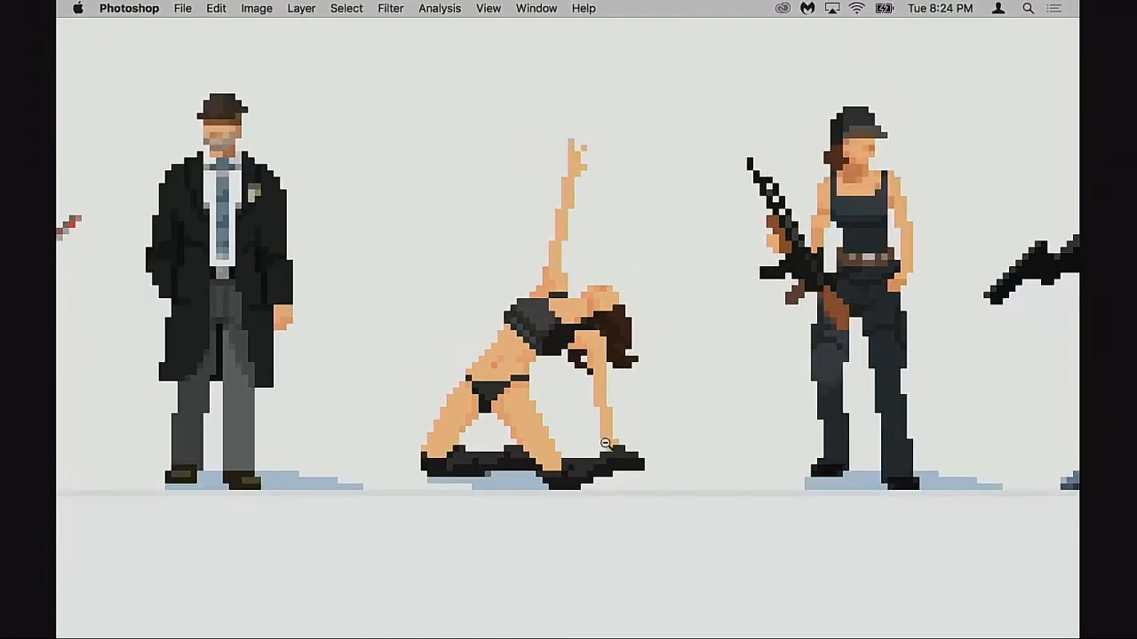
alt+click(604, 444)
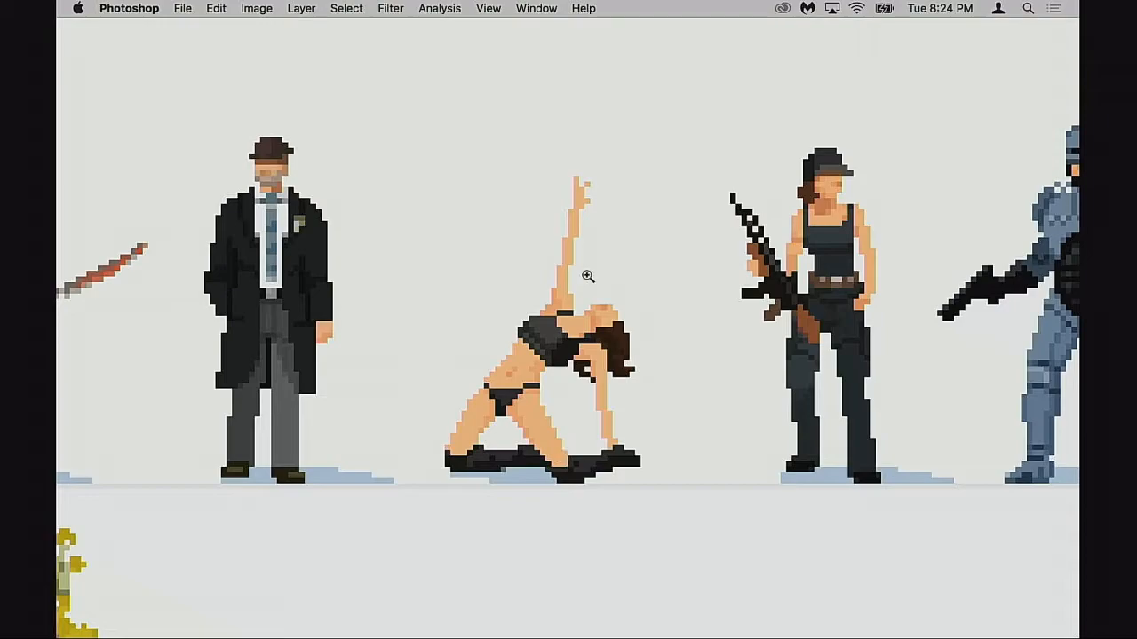
alt+click(560, 403)
alt+click(573, 408)
alt+click(579, 411)
drag(576, 412, 480, 440)
alt+click(561, 414)
alt+click(565, 419)
drag(565, 419, 737, 230)
drag(657, 367, 497, 538)
drag(850, 183, 409, 394)
Step: Examine the isometric scenery tiles below the characters, from the road, barn and office building to the snowy mountain and the church
key(super+plus)
drag(669, 409, 962, 254)
drag(619, 409, 804, 292)
drag(614, 395, 914, 302)
drag(595, 409, 418, 388)
drag(1043, 356, 268, 406)
drag(355, 383, 502, 400)
drag(476, 441, 653, 435)
drag(405, 444, 651, 418)
drag(457, 436, 650, 419)
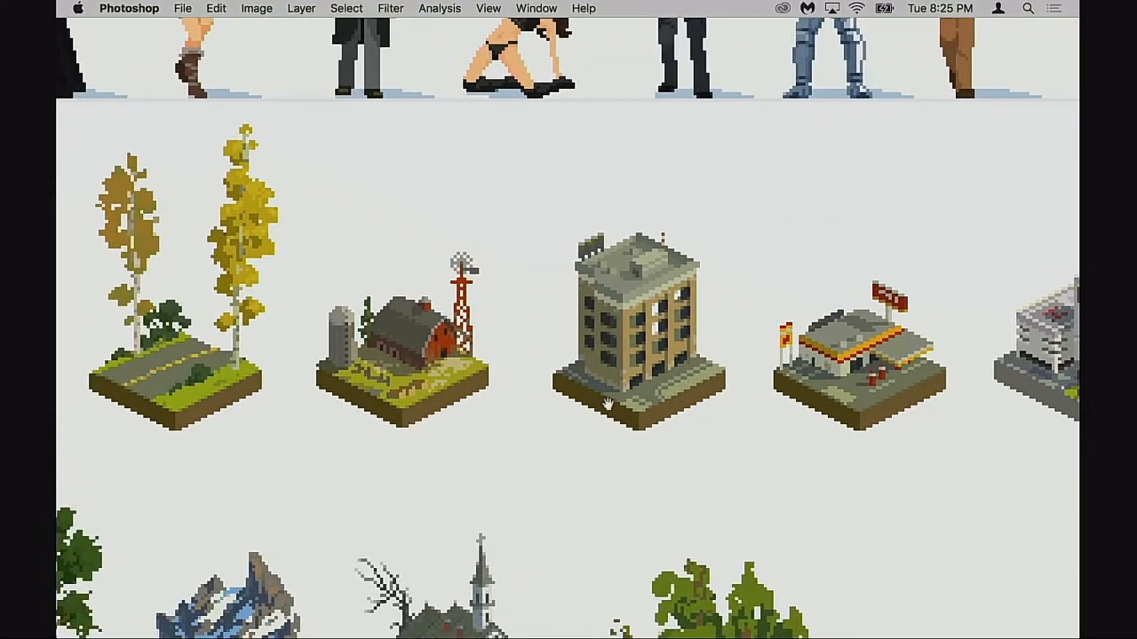
drag(504, 425, 451, 419)
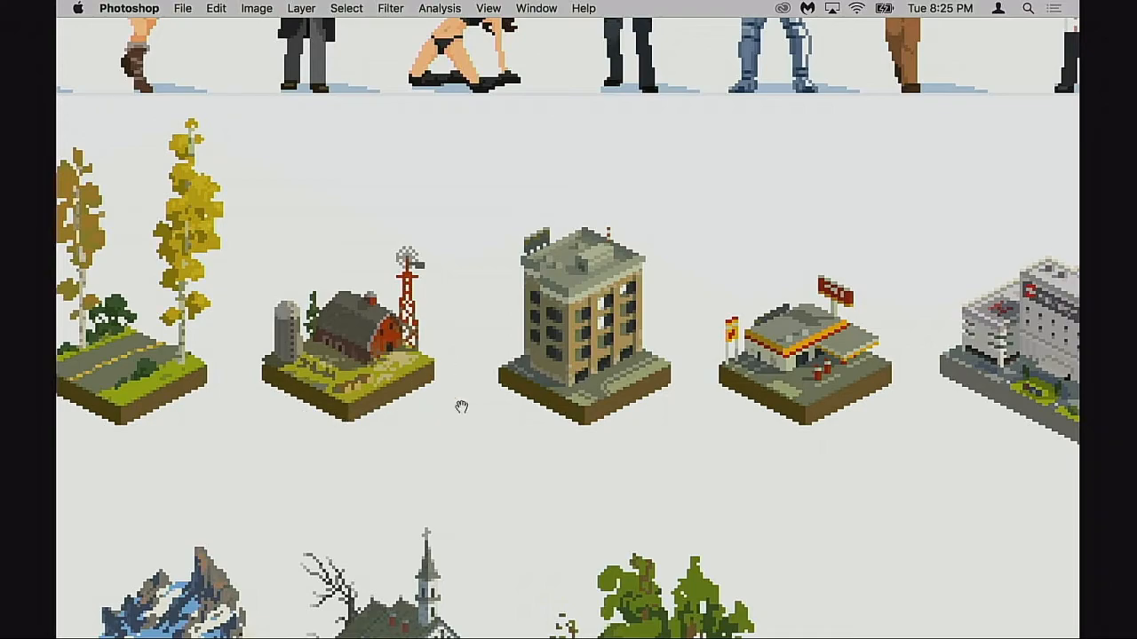
scroll(403, 400, right, 5)
scroll(674, 414, right, 5)
scroll(576, 325, left, 10)
scroll(576, 325, down, 5)
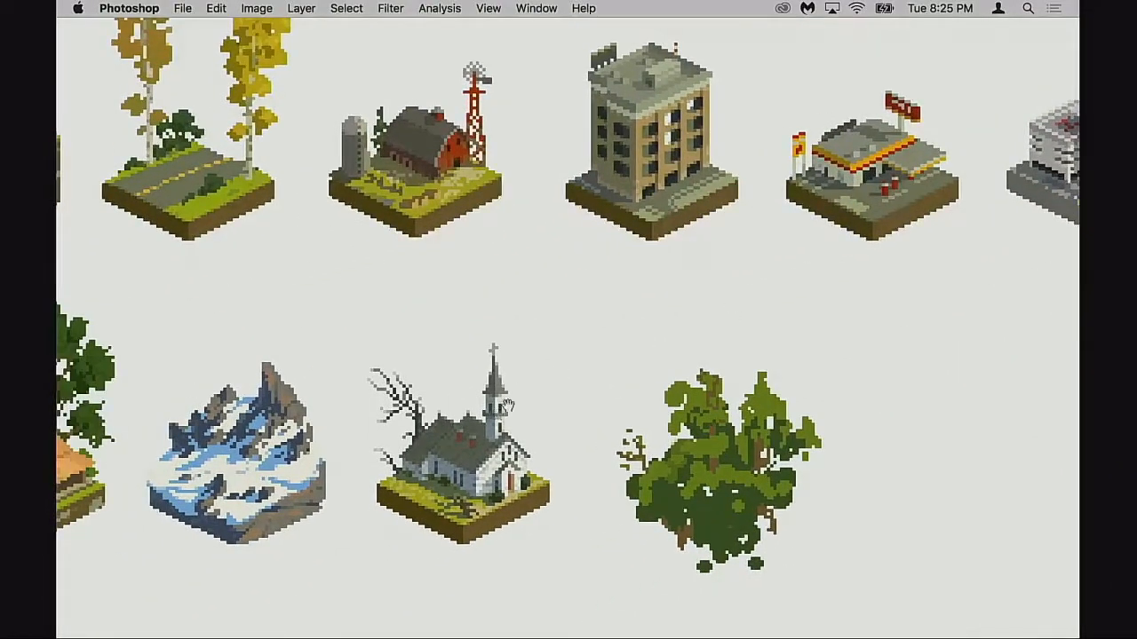
drag(508, 406, 599, 362)
alt+click(565, 398)
drag(452, 459, 670, 267)
Step: Examine the row of cars from the red-and-white one to the blue police vehicle, along with the computers and skateboard below
click(489, 433)
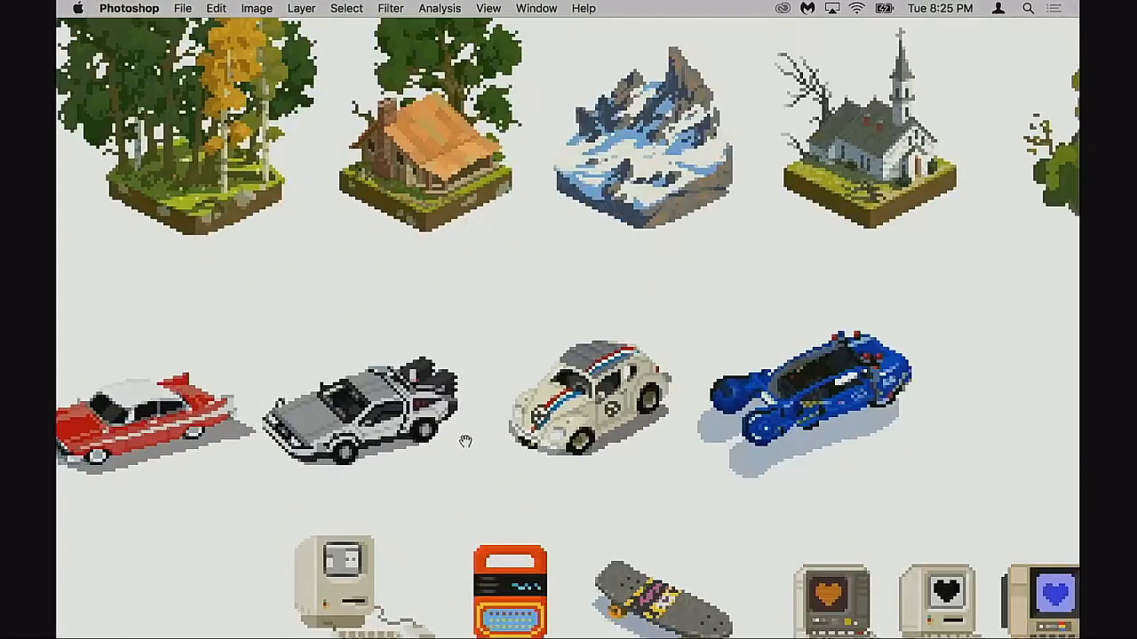
click(395, 453)
drag(177, 456, 504, 440)
drag(635, 437, 443, 458)
drag(568, 446, 356, 455)
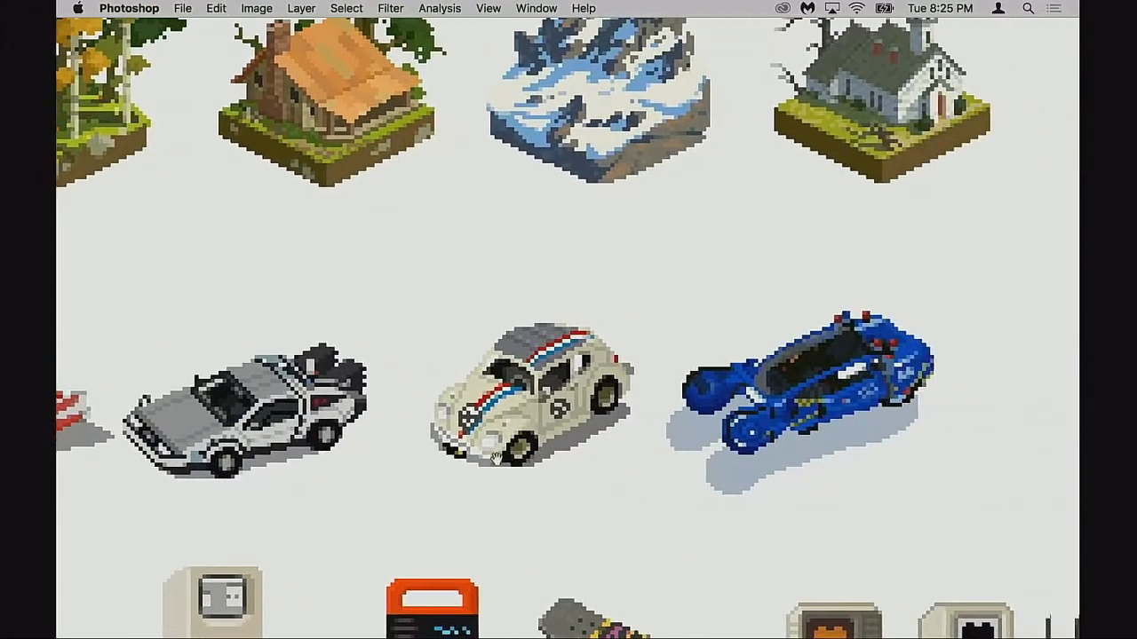
drag(634, 401, 522, 407)
drag(551, 448, 397, 435)
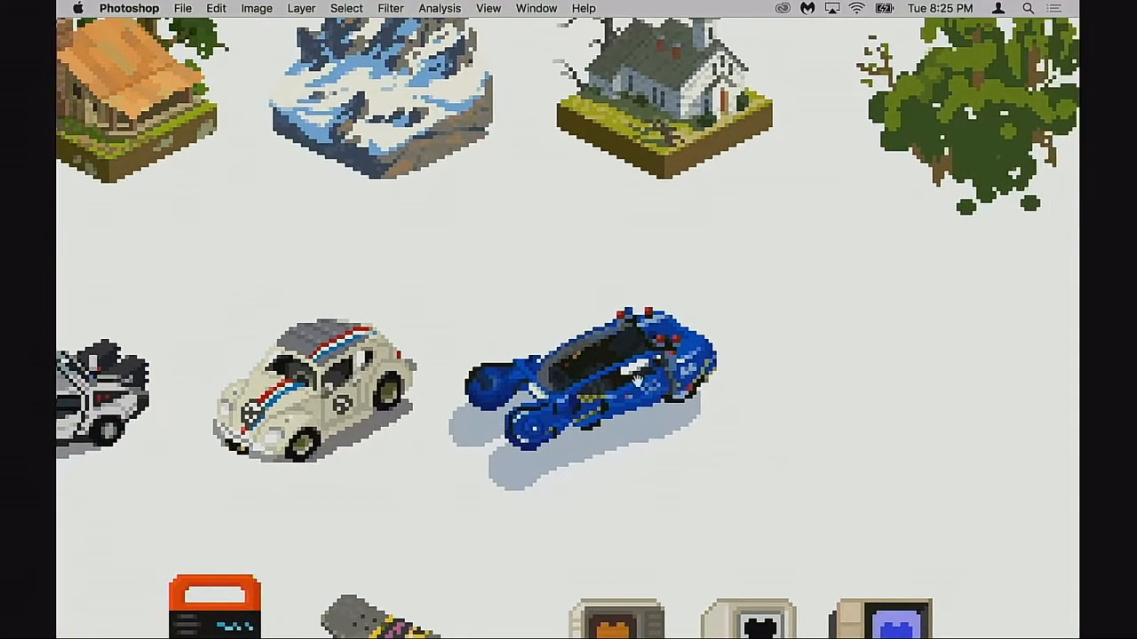
drag(566, 458, 760, 209)
mouse_move(645, 376)
mouse_down()
mouse_move(683, 364)
mouse_move(699, 327)
mouse_up()
drag(376, 388, 406, 401)
drag(570, 403, 404, 415)
drag(515, 450, 472, 455)
drag(517, 376, 485, 490)
alt+click(541, 360)
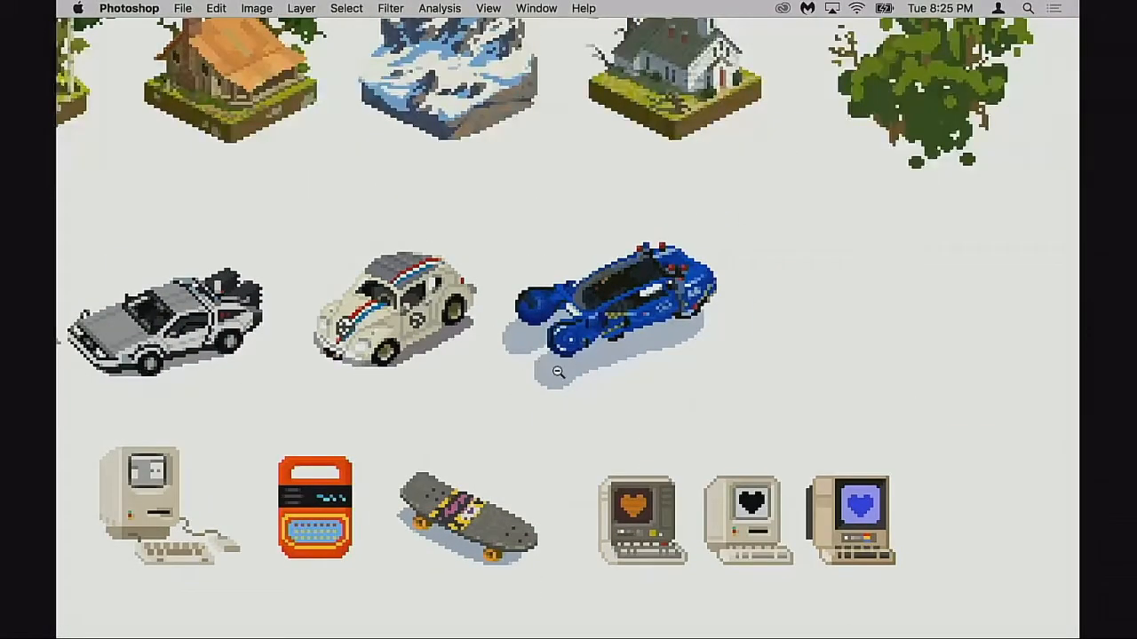
alt+click(557, 375)
alt+click(571, 311)
Step: Return to the start of the character rows and display the tool panels with the sheet at 200% zoom
drag(611, 125, 529, 409)
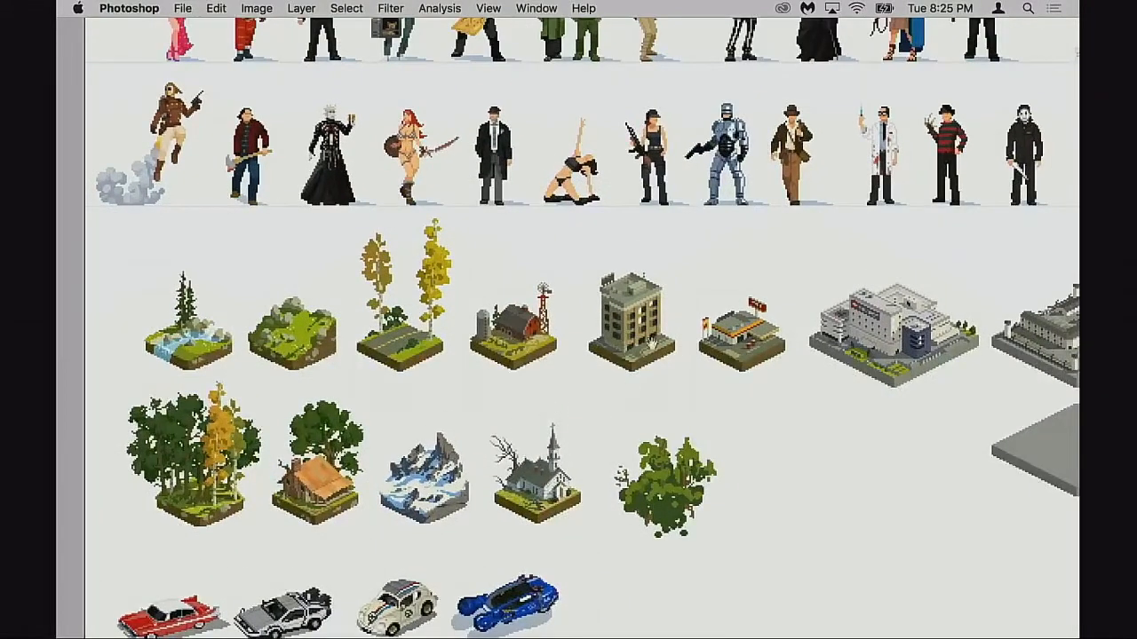
super+click(614, 223)
drag(842, 170, 467, 527)
drag(299, 158, 634, 395)
drag(294, 392, 498, 319)
key(Tab)
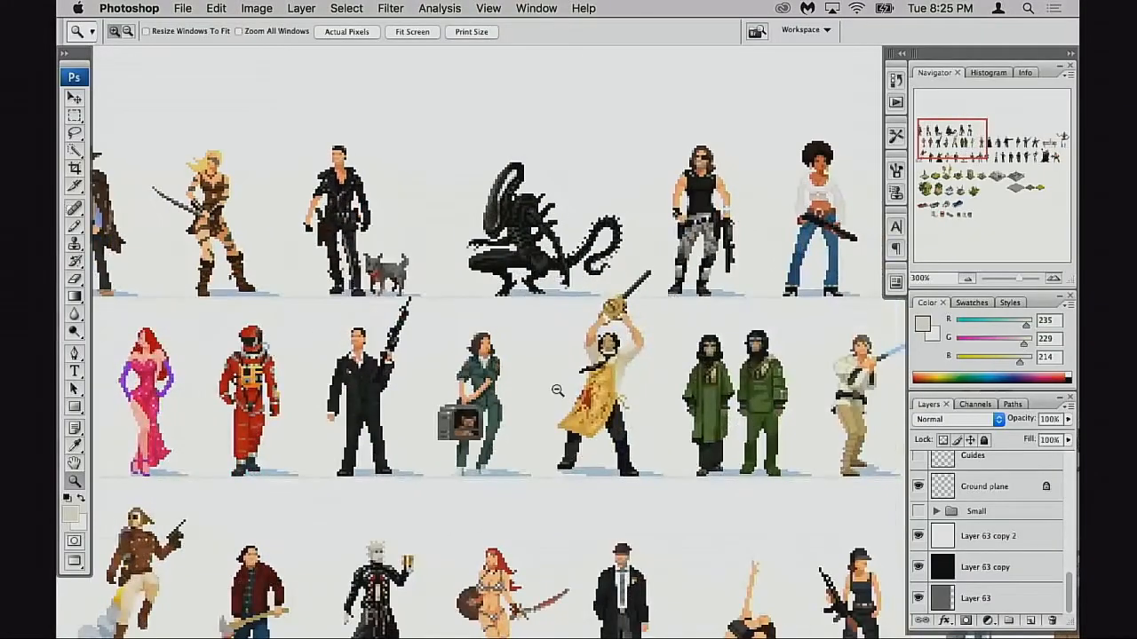
alt+click(563, 389)
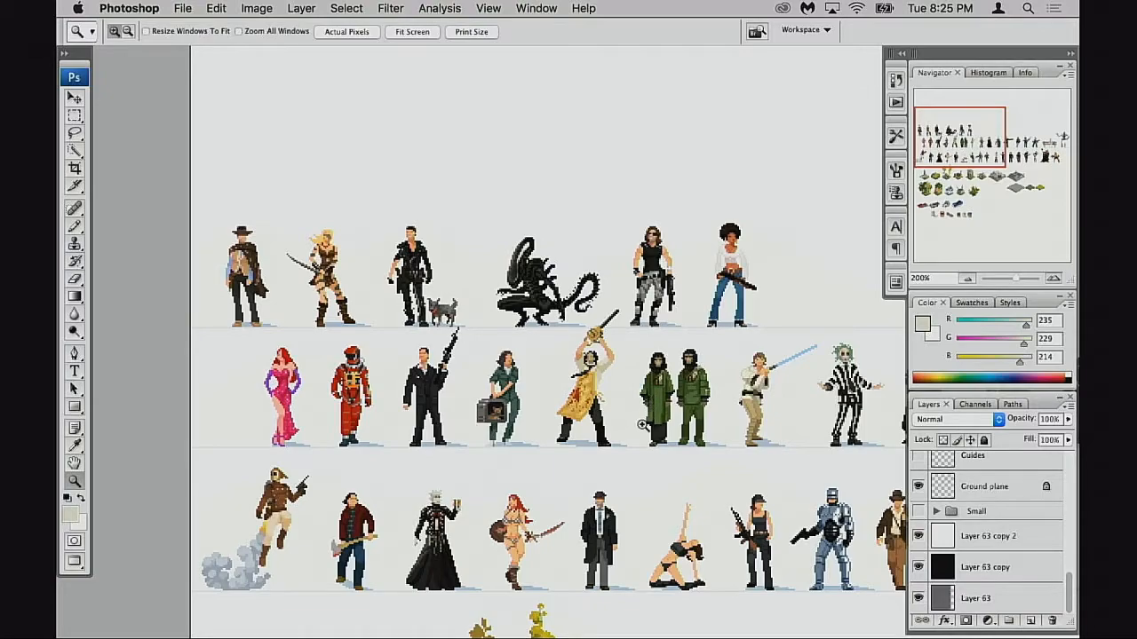
Step: Examine the poncho gunslinger and the blonde swordswoman at the start of the first row at 600% zoom
click(541, 514)
click(543, 508)
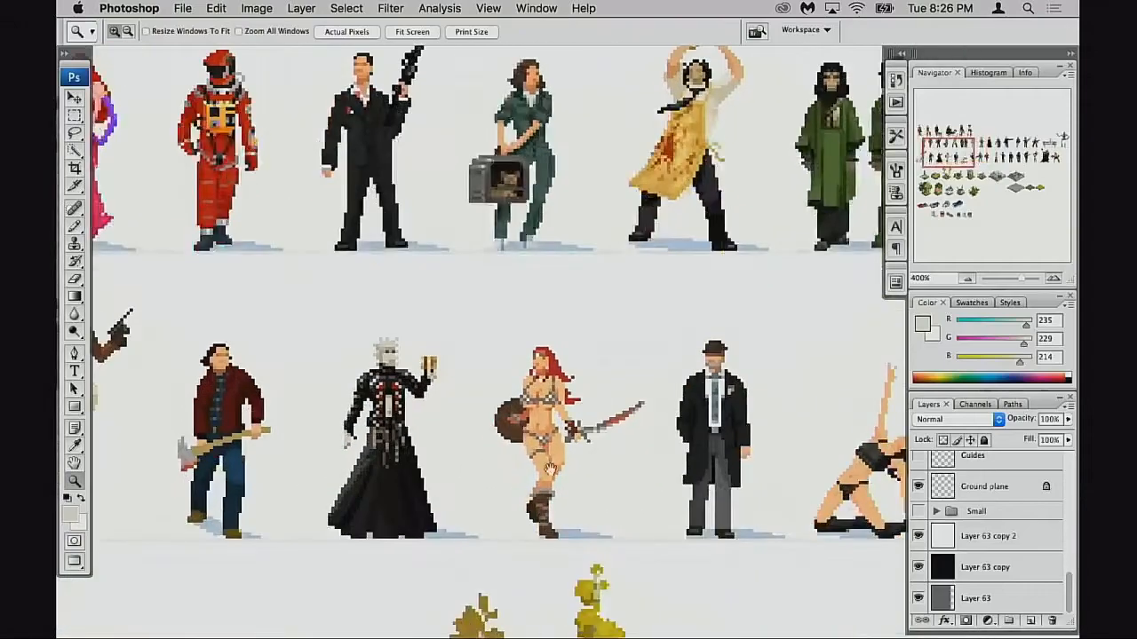
click(554, 474)
drag(552, 472, 897, 504)
drag(447, 368, 630, 527)
drag(560, 403, 602, 524)
drag(547, 291, 479, 471)
click(622, 442)
drag(603, 471, 631, 471)
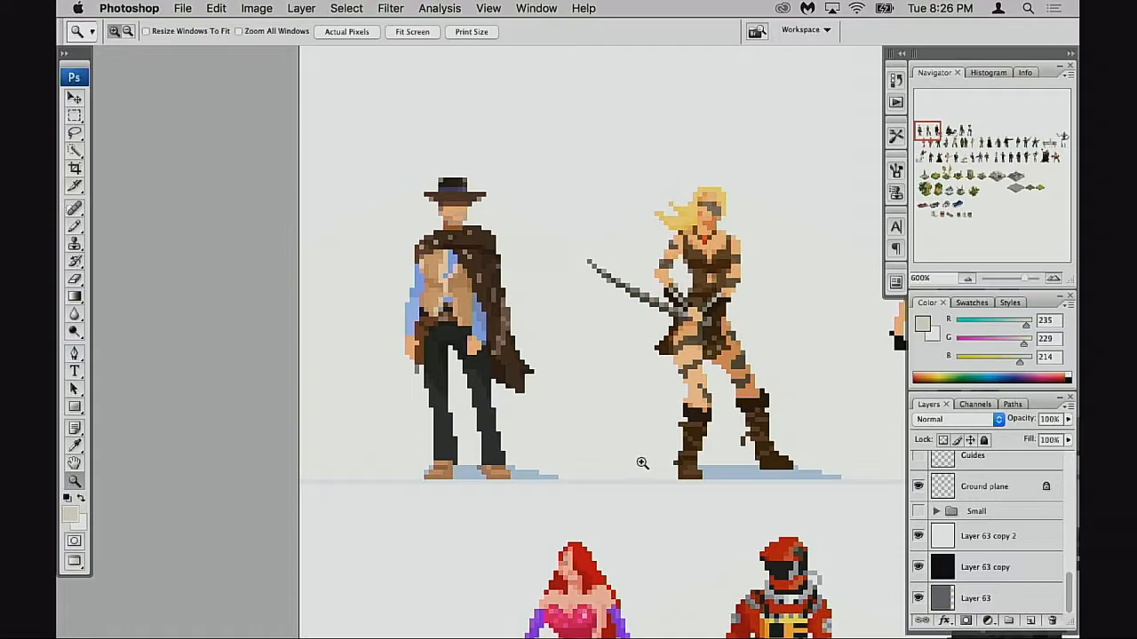
drag(632, 472, 637, 471)
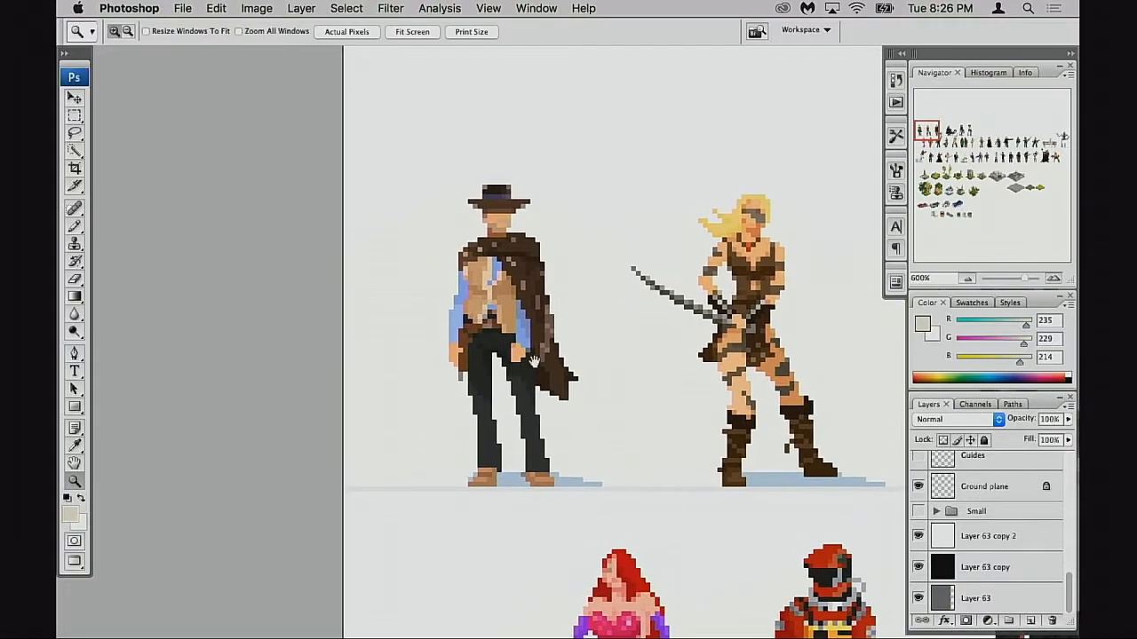
drag(522, 280, 512, 309)
drag(571, 416, 535, 450)
Step: Look along the first row from the blonde swordswoman past the man with the dog and the black alien to the woman in blue jeans
scroll(535, 450, right, 10)
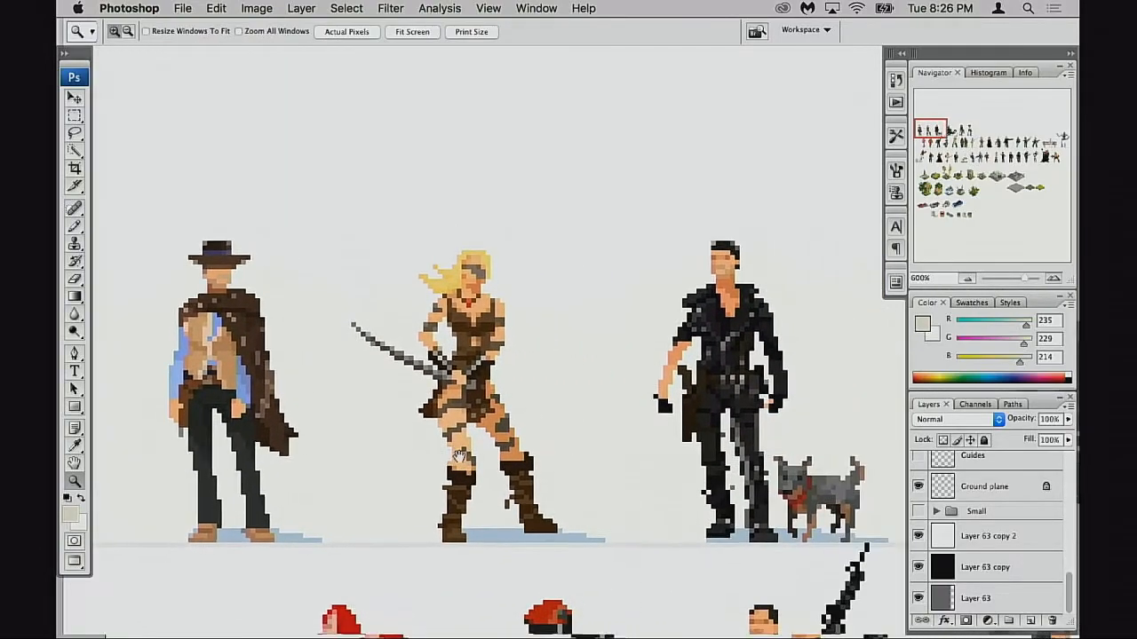
drag(462, 436, 504, 440)
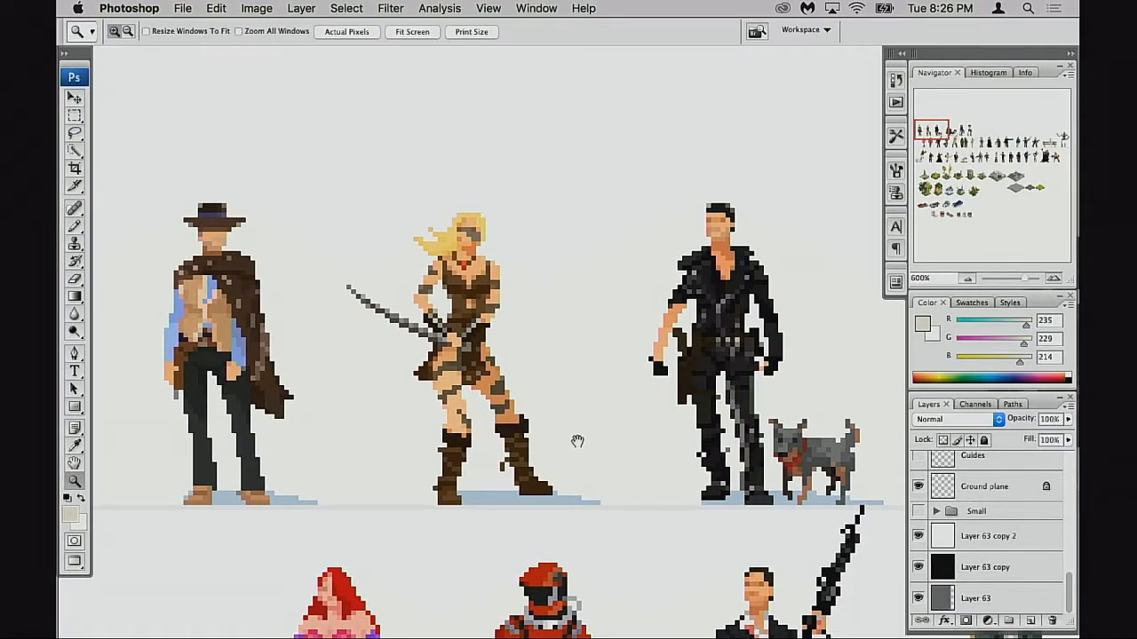
scroll(577, 442, right, 8)
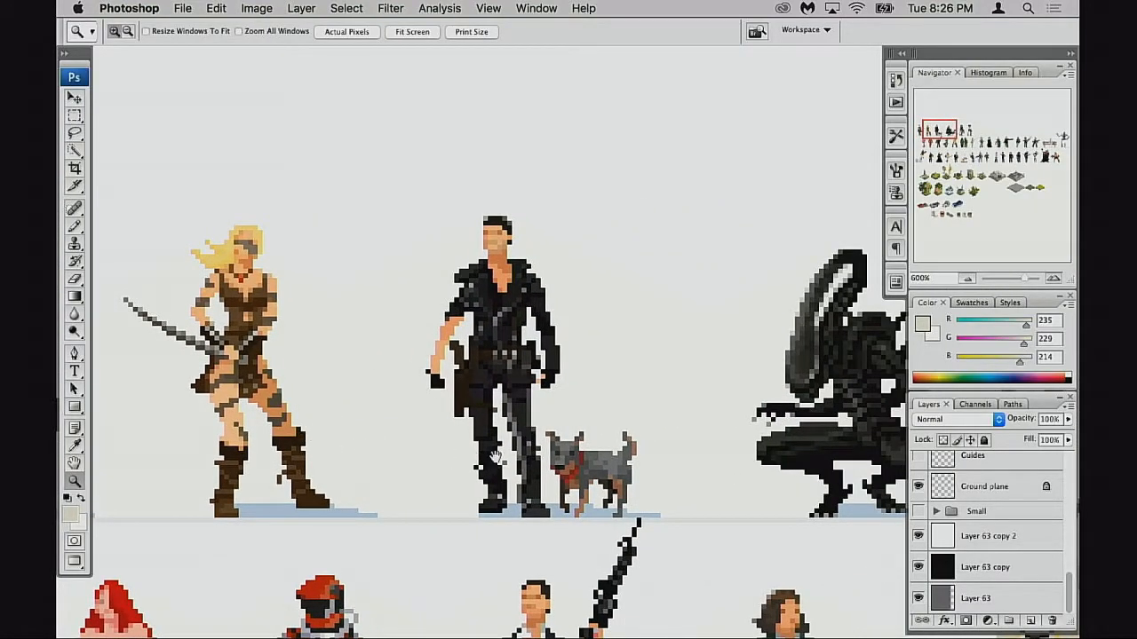
scroll(494, 457, right, 4)
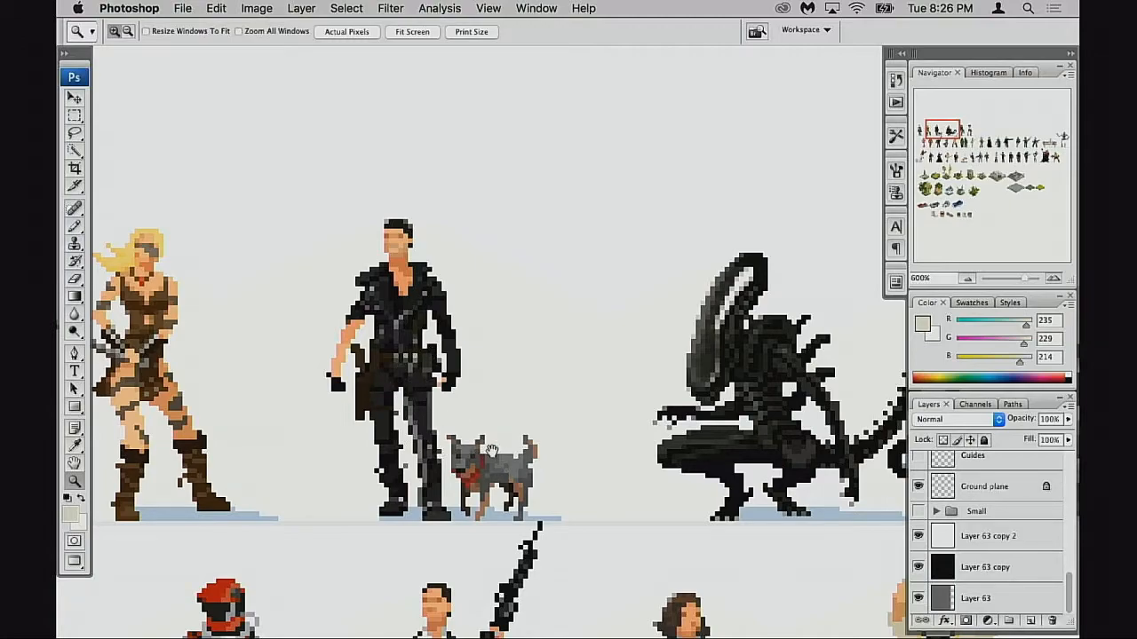
scroll(484, 469, right, 10)
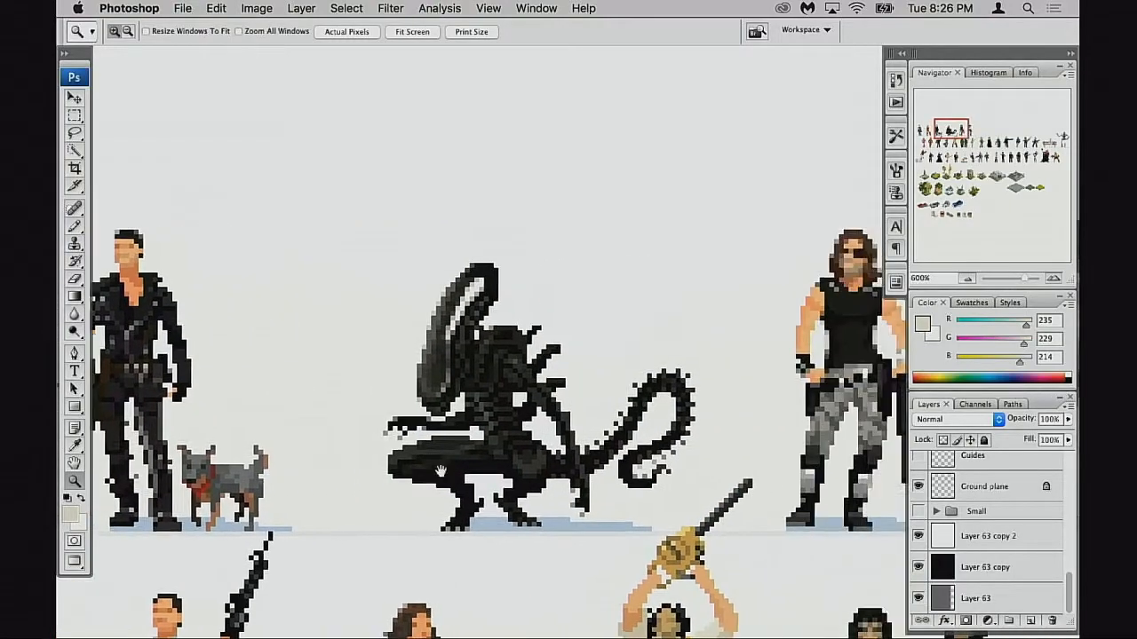
scroll(426, 472, right, 8)
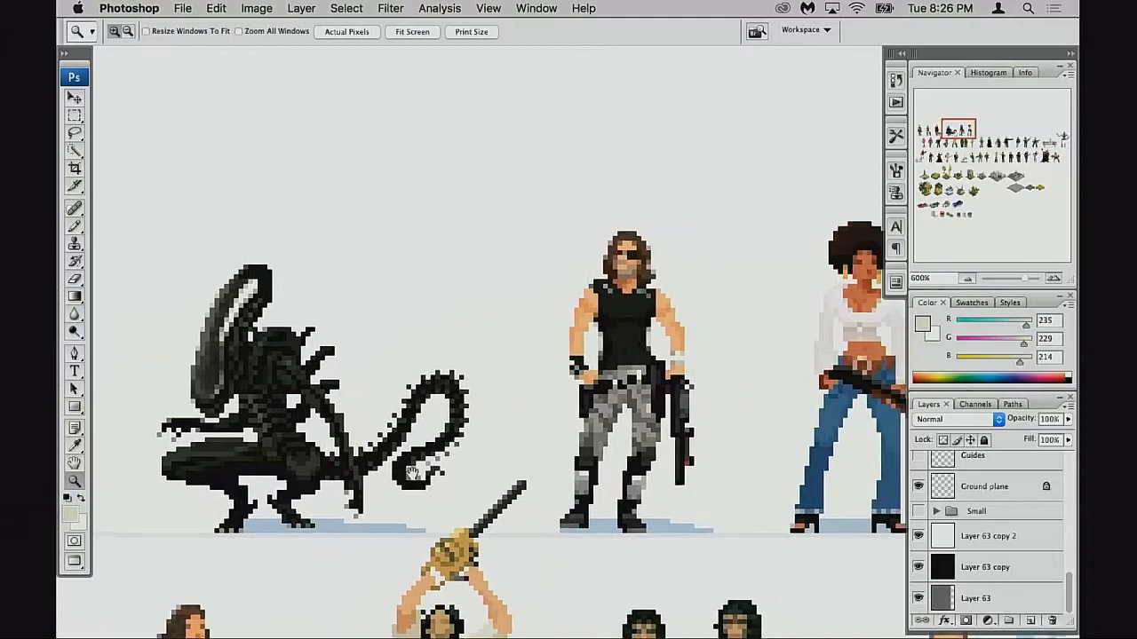
scroll(413, 471, right, 5)
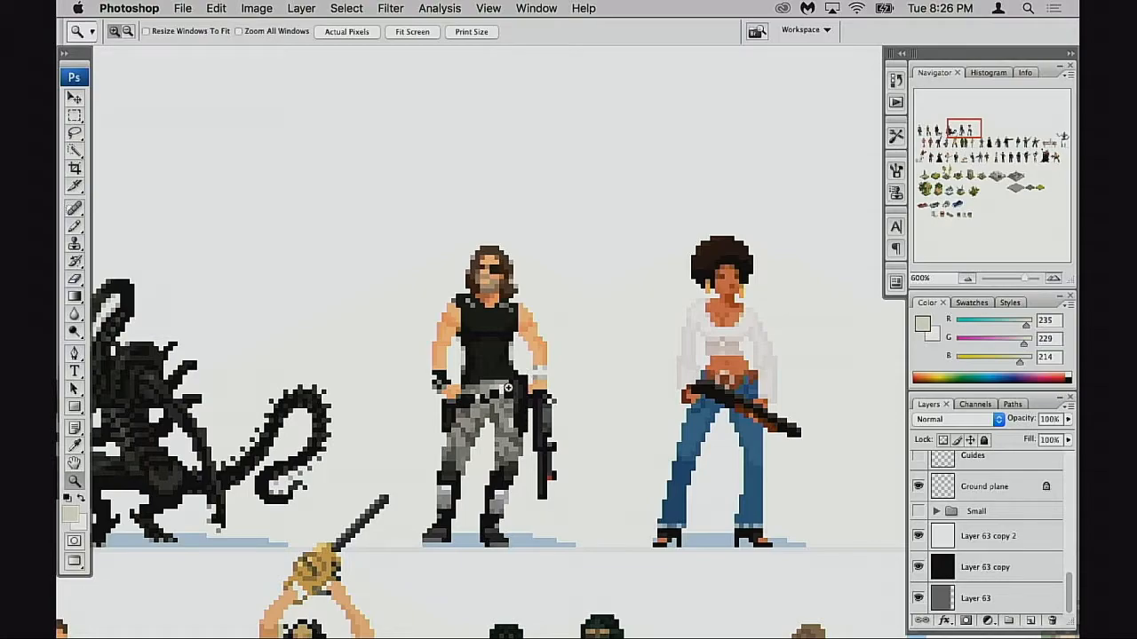
scroll(521, 420, right, 5)
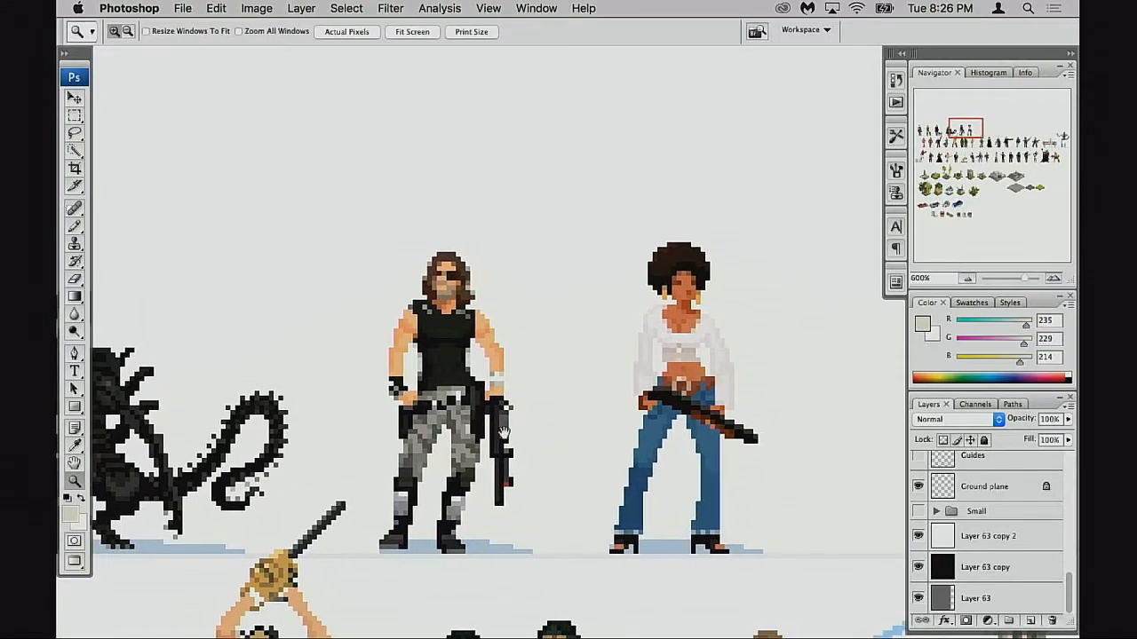
drag(525, 455, 480, 441)
scroll(480, 442, left, 2)
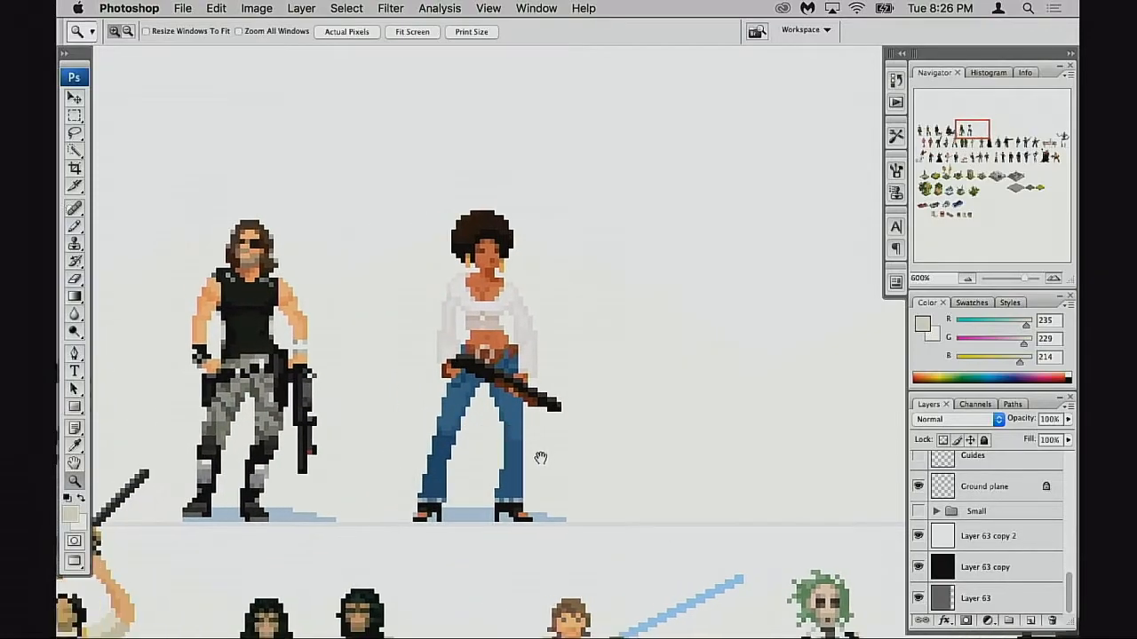
Step: Look along the second row to the man on the bench and the giant robot at its far end, at 500% zoom
scroll(545, 471, down, 2)
scroll(620, 479, down, 1)
drag(652, 467, 243, 355)
drag(799, 470, 253, 424)
drag(887, 464, 622, 426)
scroll(692, 422, up, 1)
scroll(696, 431, up, 1)
drag(740, 423, 675, 463)
drag(586, 474, 698, 469)
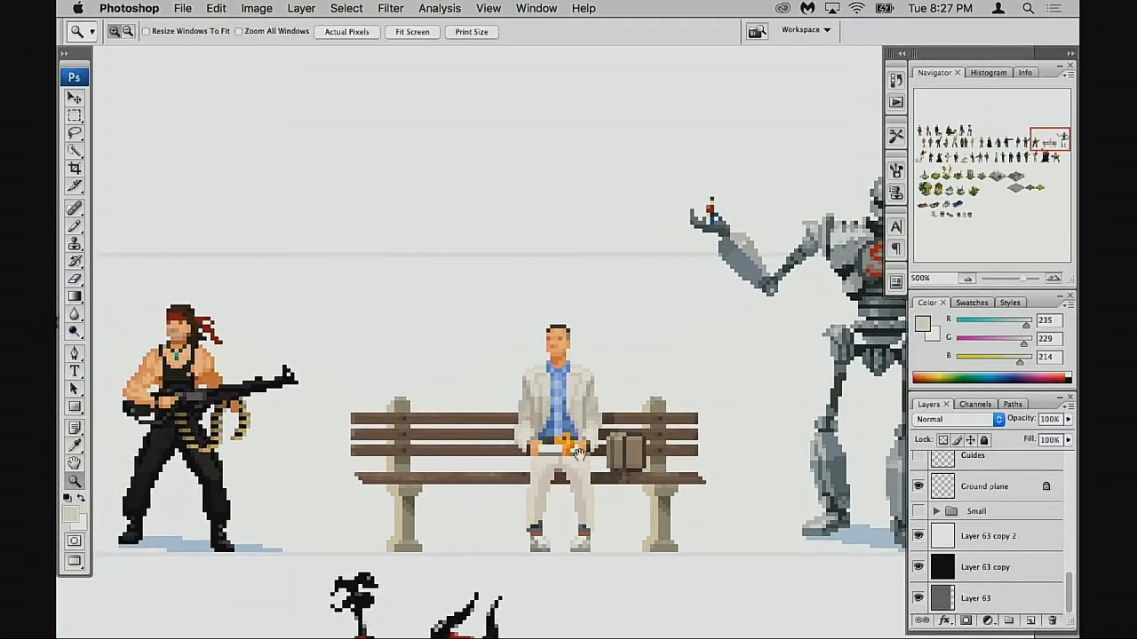
Step: Look back along the second row to the man aiming the shotgun and the figure in the varsity jacket, at 600% zoom
drag(562, 449, 708, 462)
drag(530, 465, 660, 463)
drag(525, 421, 646, 432)
drag(556, 452, 657, 454)
drag(505, 455, 635, 447)
click(571, 446)
drag(568, 440, 641, 438)
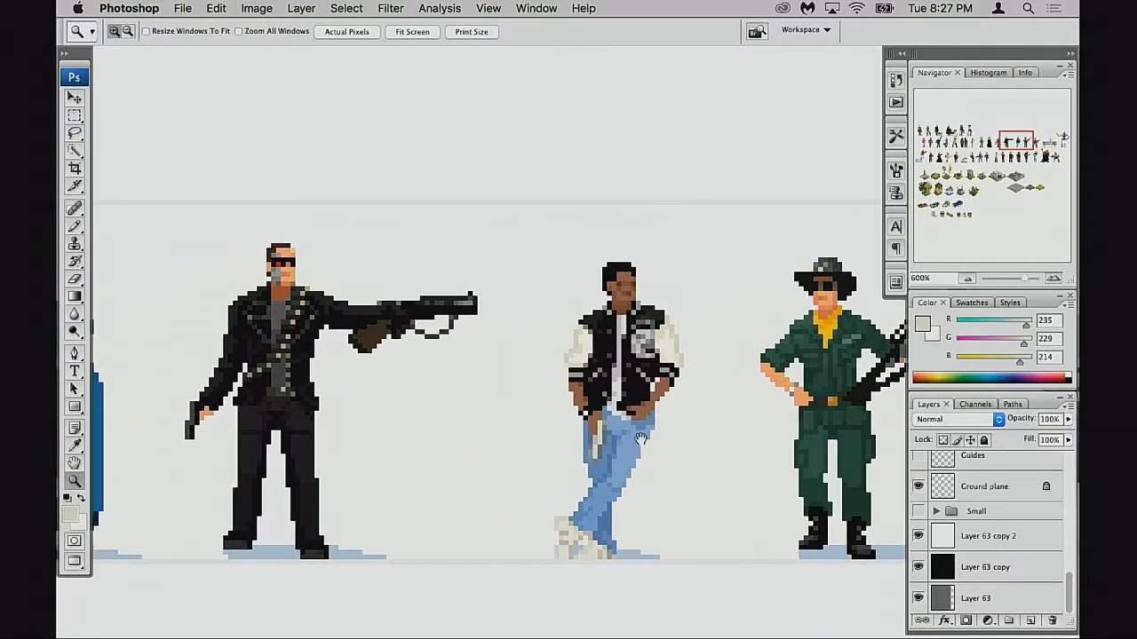
Step: Look back along the second row from the varsity-jacket figure past the chainsaw wielder to the red-haired woman in the pink dress
mouse_move(553, 456)
mouse_down()
mouse_move(642, 451)
mouse_move(601, 459)
mouse_up()
drag(516, 466, 629, 464)
drag(539, 450, 630, 449)
mouse_move(536, 456)
mouse_down()
mouse_move(635, 460)
mouse_move(579, 468)
mouse_move(629, 447)
mouse_move(678, 457)
mouse_up()
drag(576, 425, 613, 453)
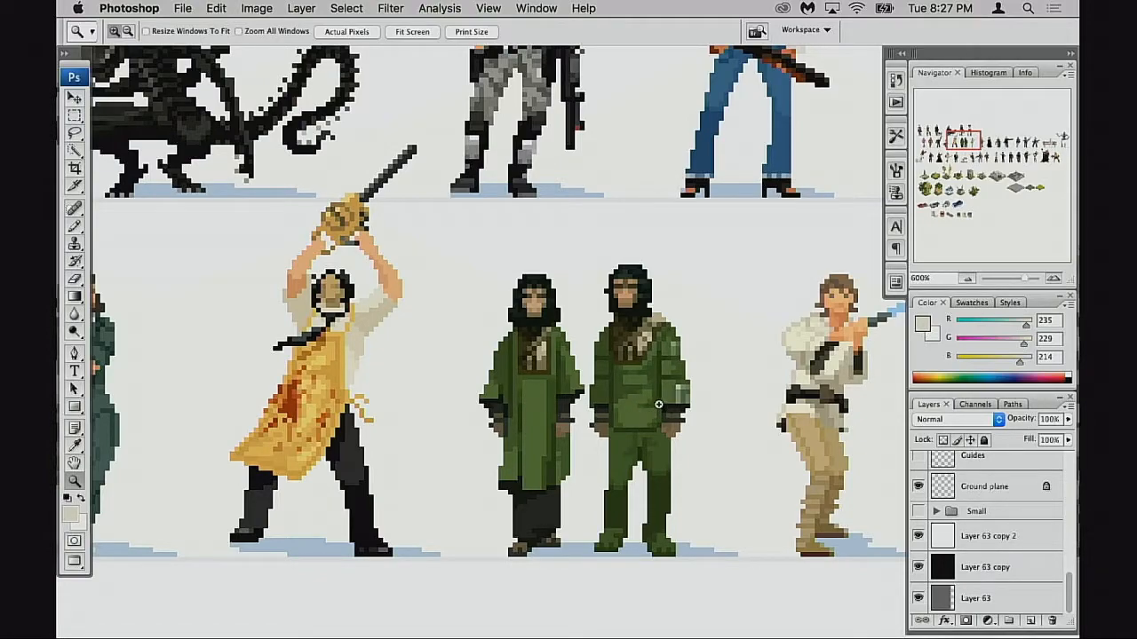
drag(593, 433, 723, 451)
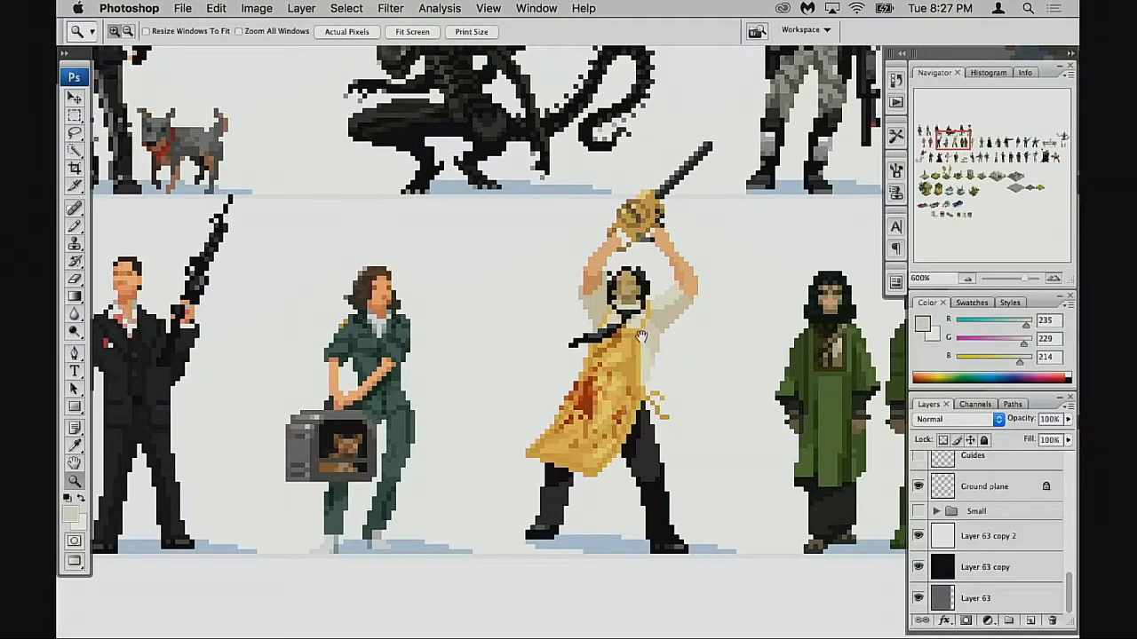
mouse_move(625, 428)
mouse_down()
mouse_move(612, 430)
mouse_move(646, 430)
mouse_up()
drag(531, 439, 657, 419)
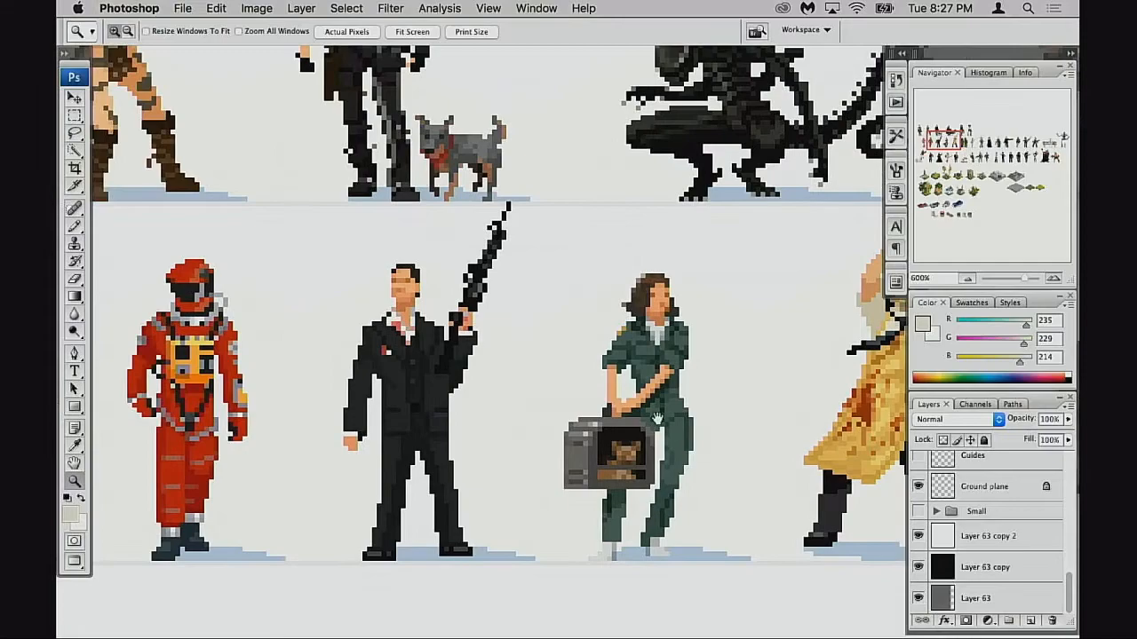
drag(605, 466, 728, 432)
drag(598, 431, 698, 437)
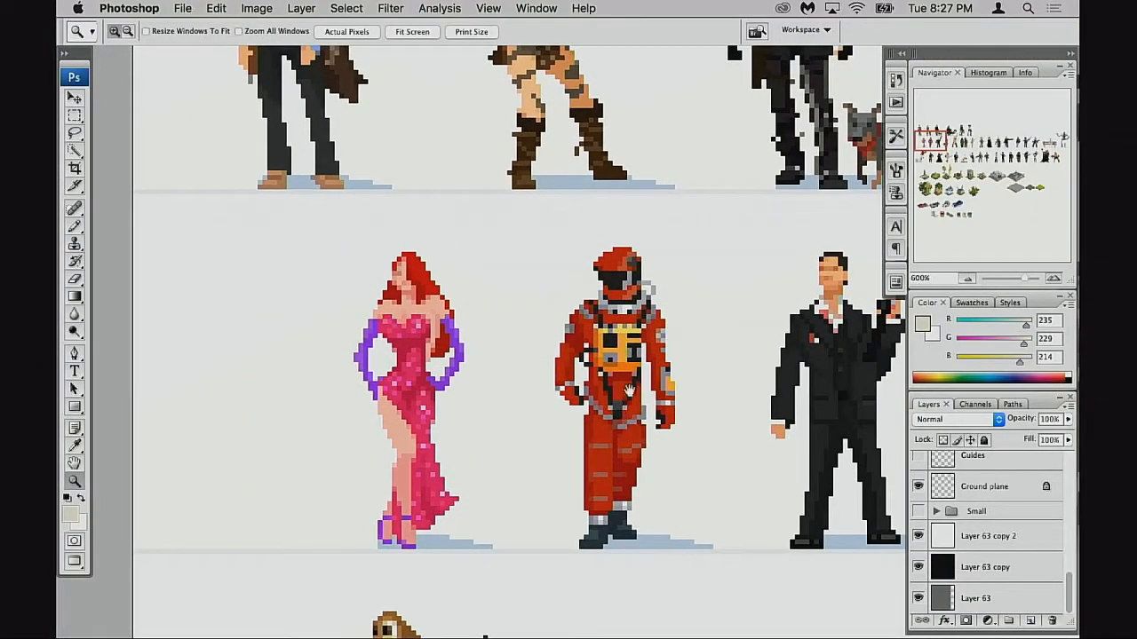
drag(645, 408, 595, 404)
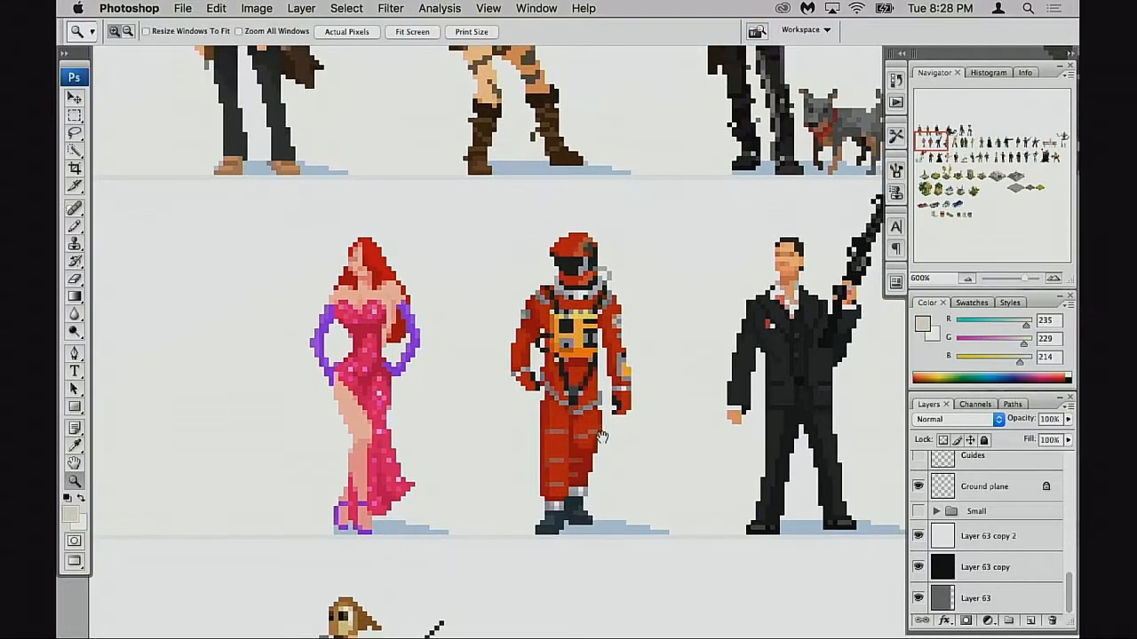
drag(585, 444, 659, 441)
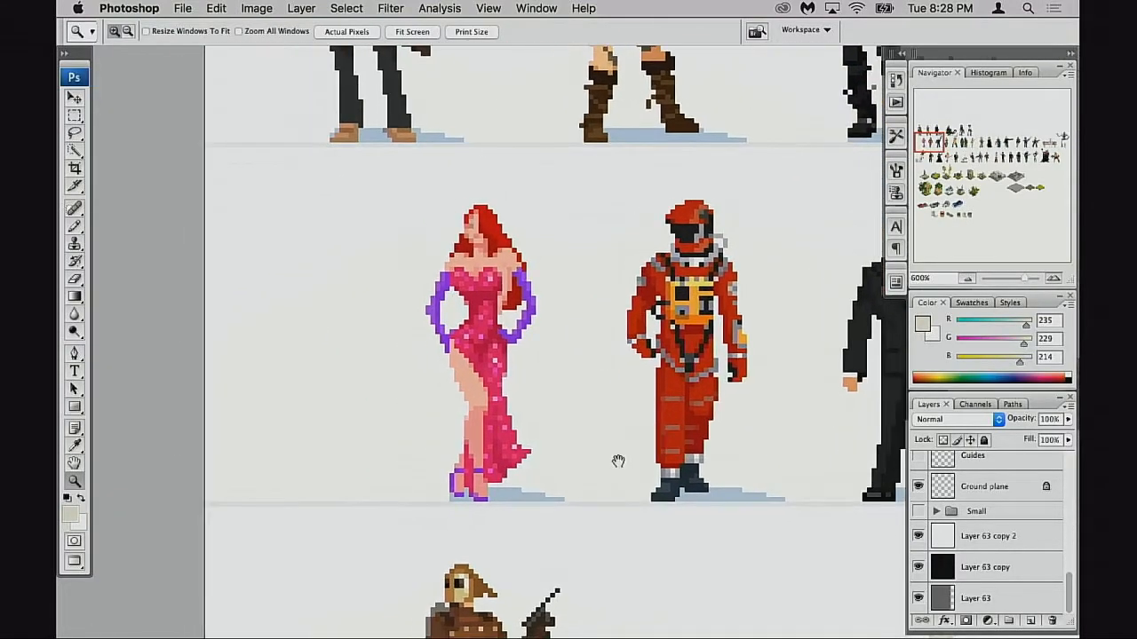
drag(625, 480, 698, 456)
Step: Look along the start of the third row from the jetpack flyer past the axe man and the pale black-robed figure to the red-haired swordswoman
mouse_move(622, 438)
mouse_down()
mouse_move(648, 452)
mouse_move(623, 434)
mouse_move(602, 283)
mouse_up()
mouse_move(605, 541)
mouse_down()
mouse_move(673, 403)
mouse_move(694, 386)
mouse_up()
mouse_move(672, 449)
mouse_down()
mouse_move(515, 440)
mouse_move(563, 455)
mouse_move(605, 402)
mouse_up()
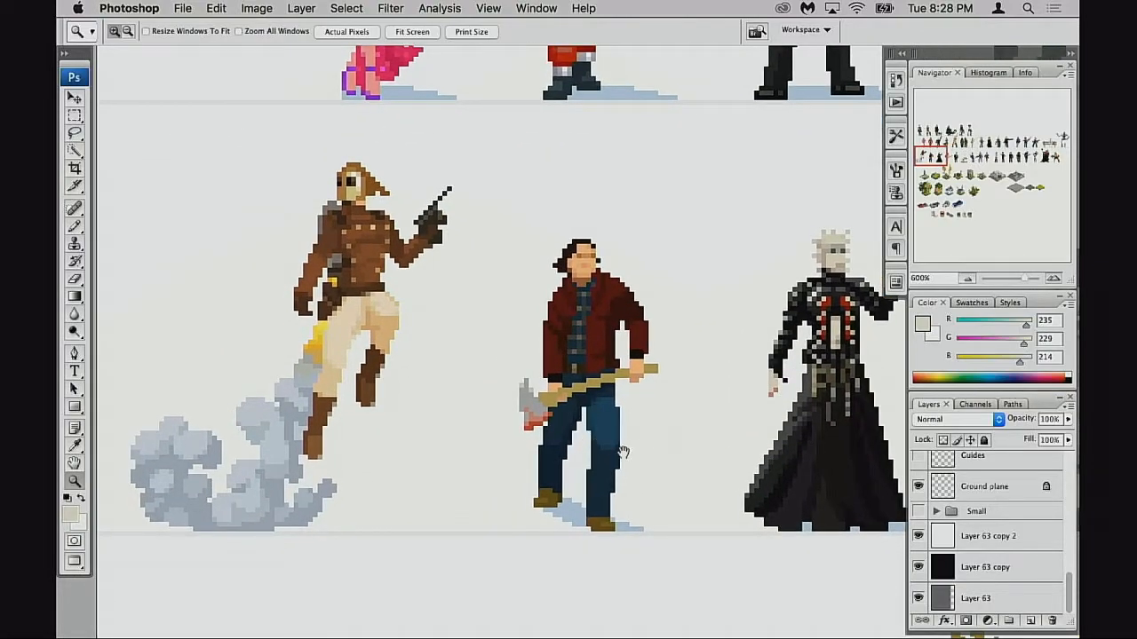
drag(657, 449, 494, 461)
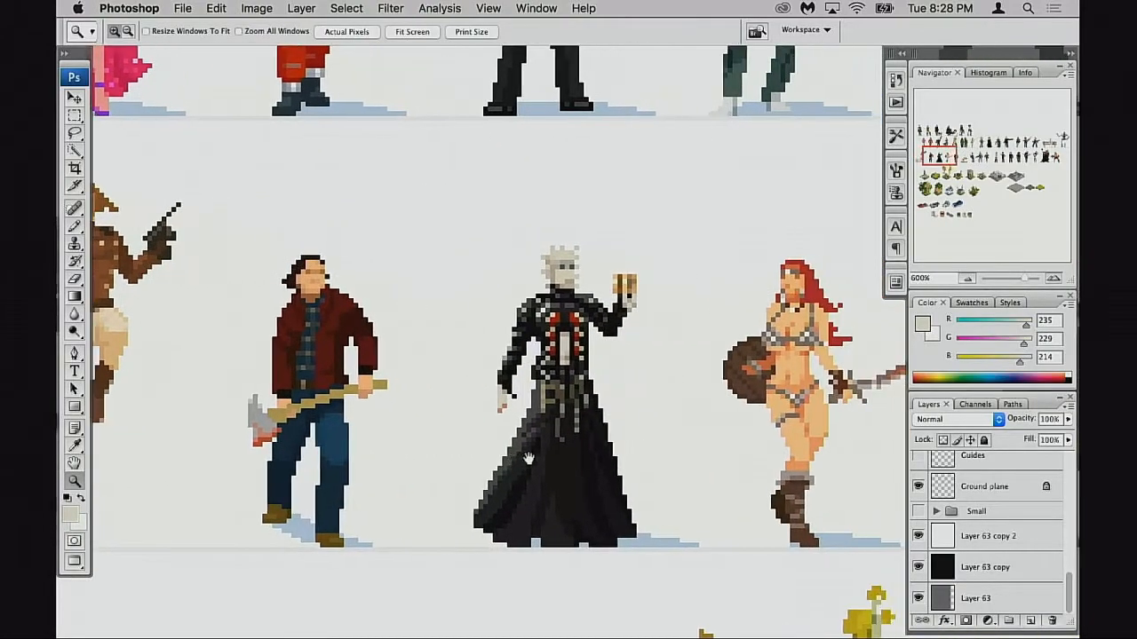
drag(608, 459, 551, 465)
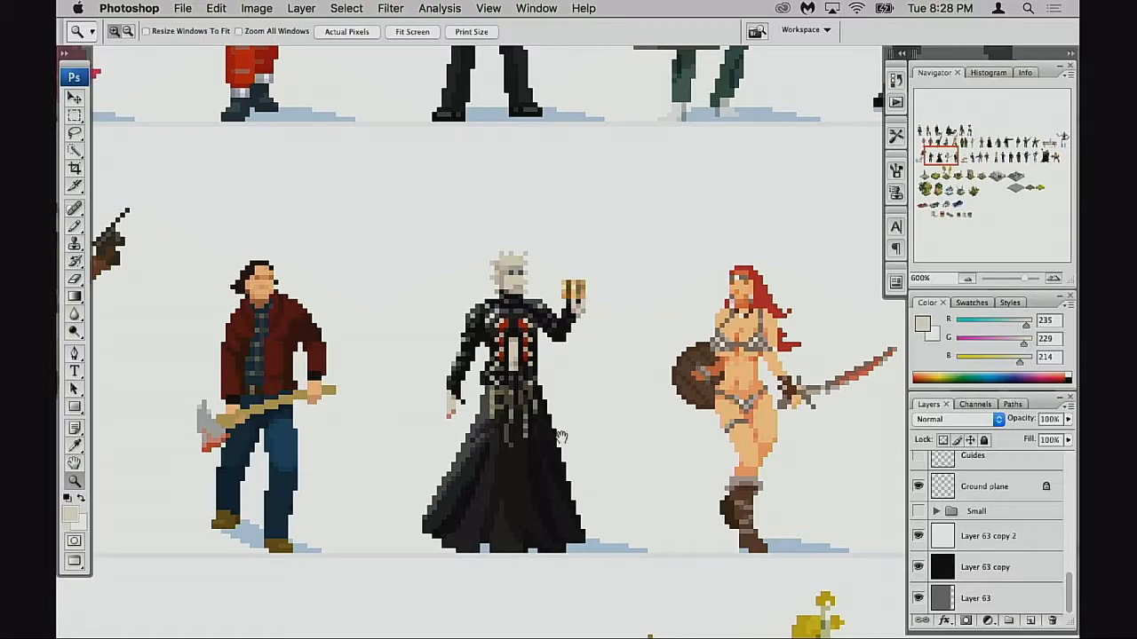
scroll(561, 437, right, 5)
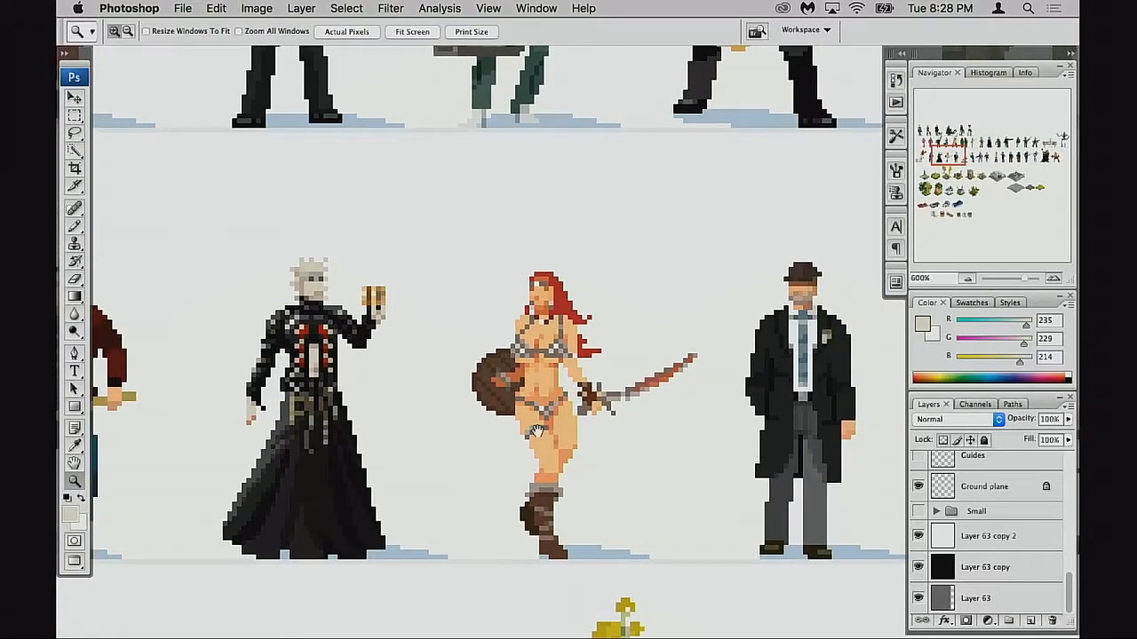
scroll(537, 430, right, 2)
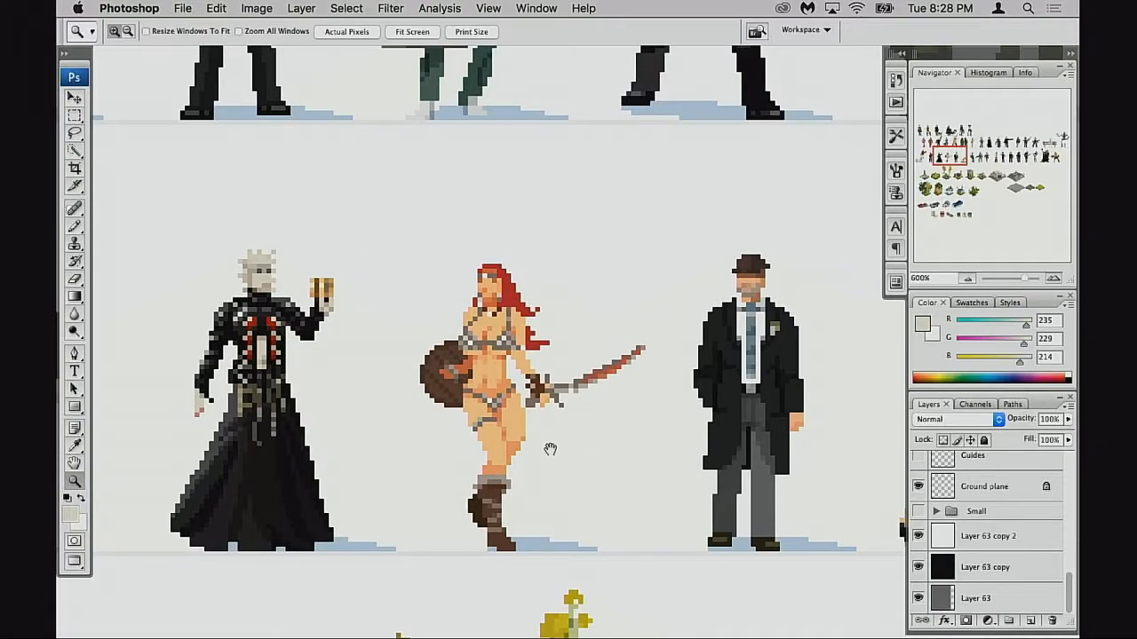
scroll(550, 448, left, 1)
scroll(573, 437, right, 1)
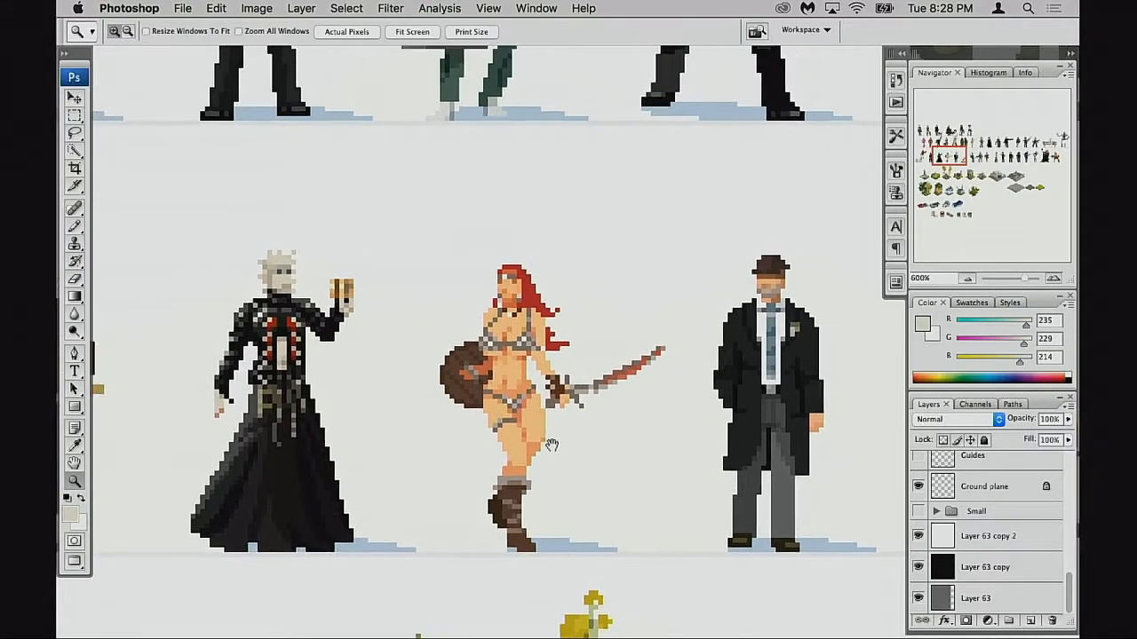
scroll(566, 437, right, 1)
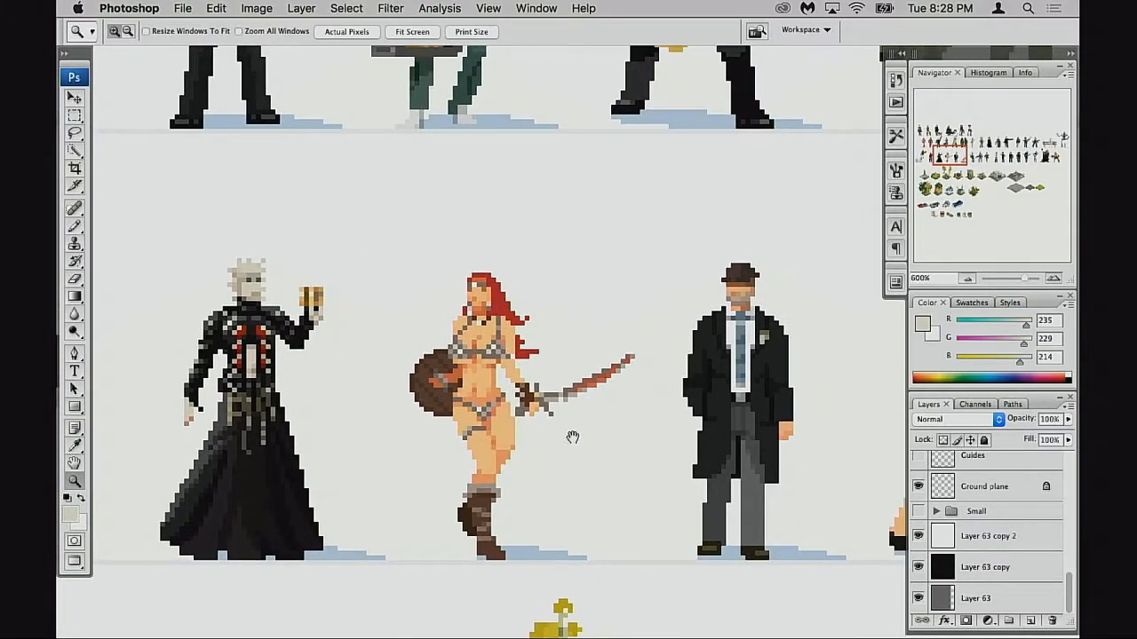
drag(600, 461, 557, 452)
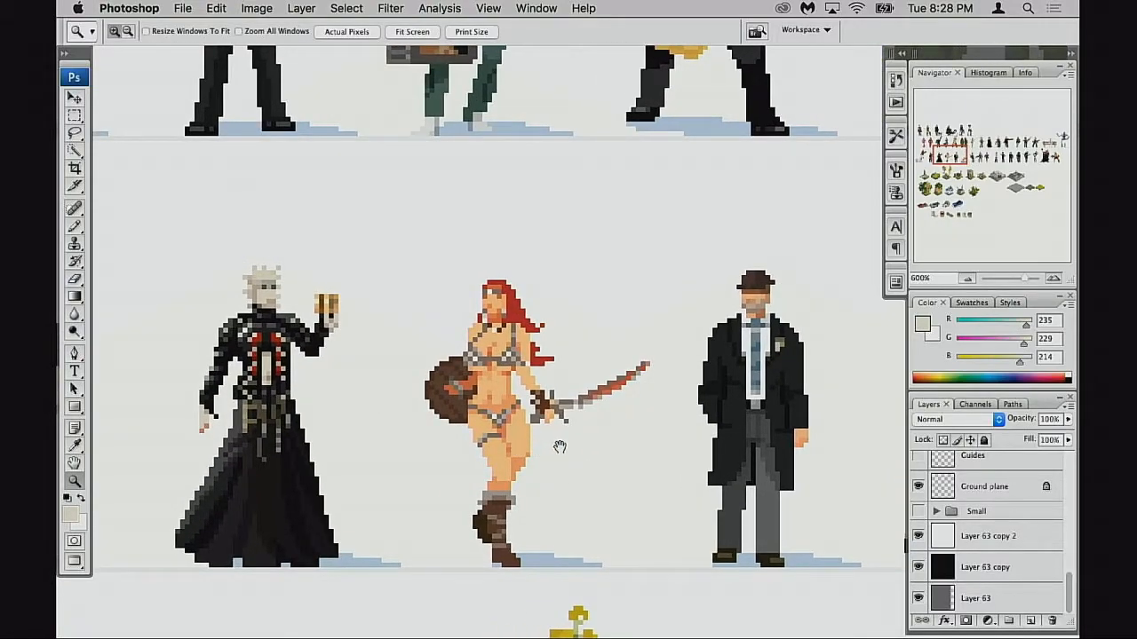
scroll(540, 449, up, 1)
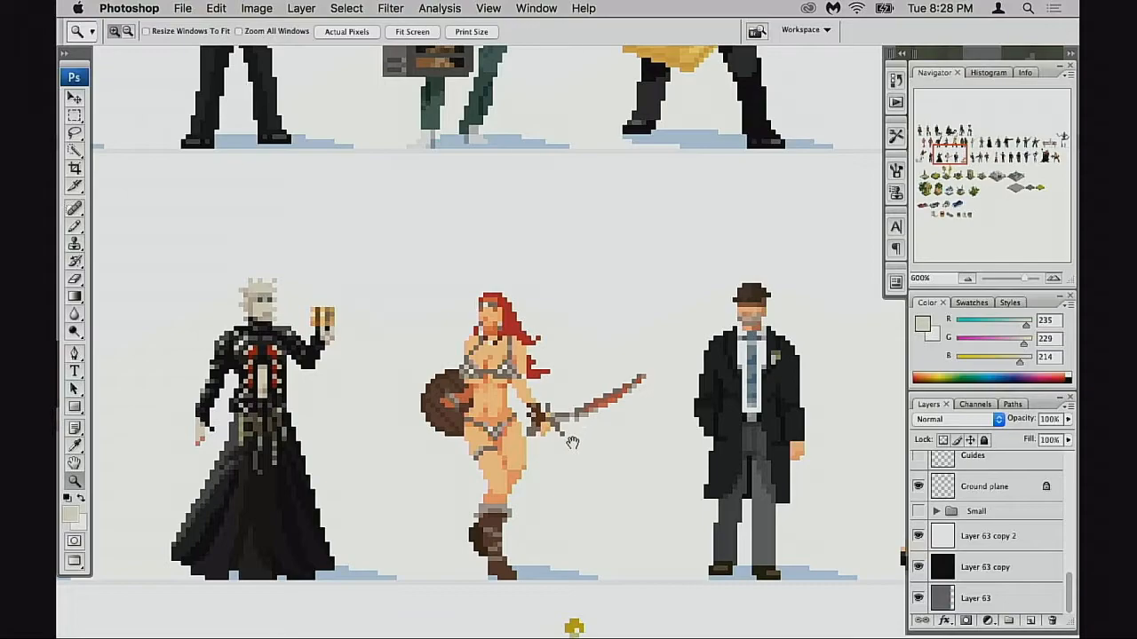
Step: Compare the red-haired swordswoman, the man in the dark coat and hat, and the bending woman in the third row
scroll(575, 449, right, 5)
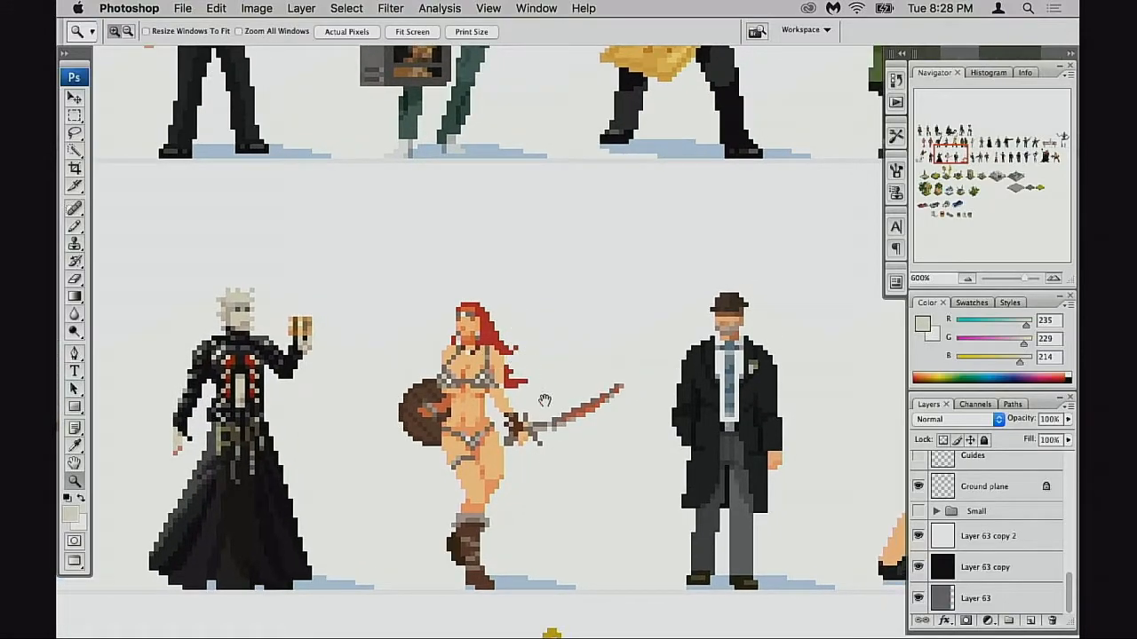
scroll(568, 444, right, 10)
scroll(568, 444, down, 3)
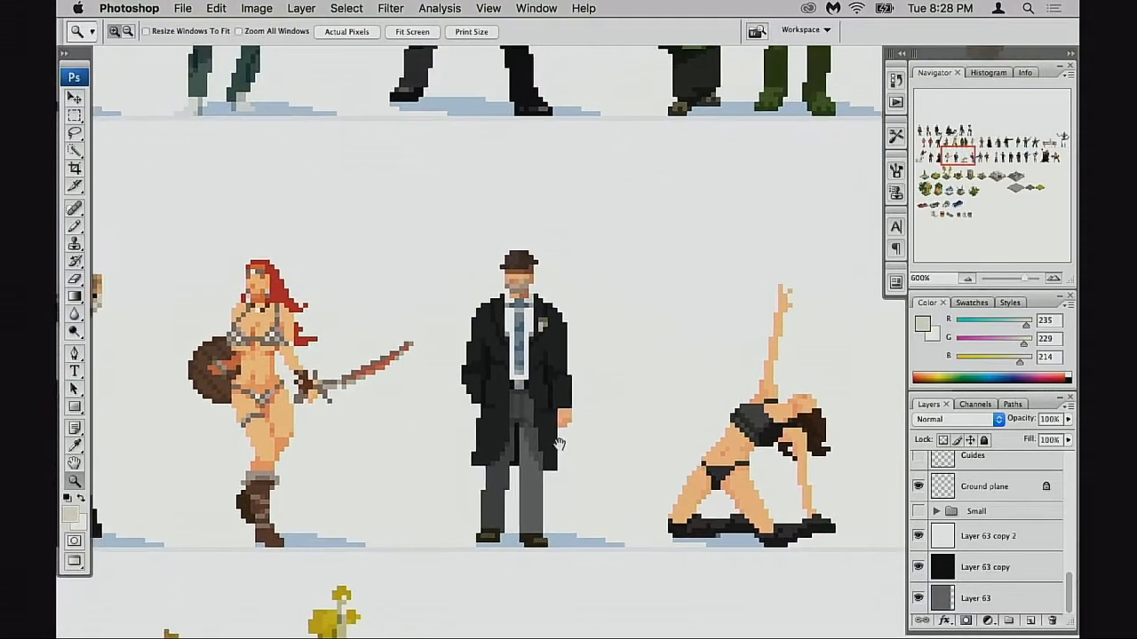
scroll(333, 455, left, 5)
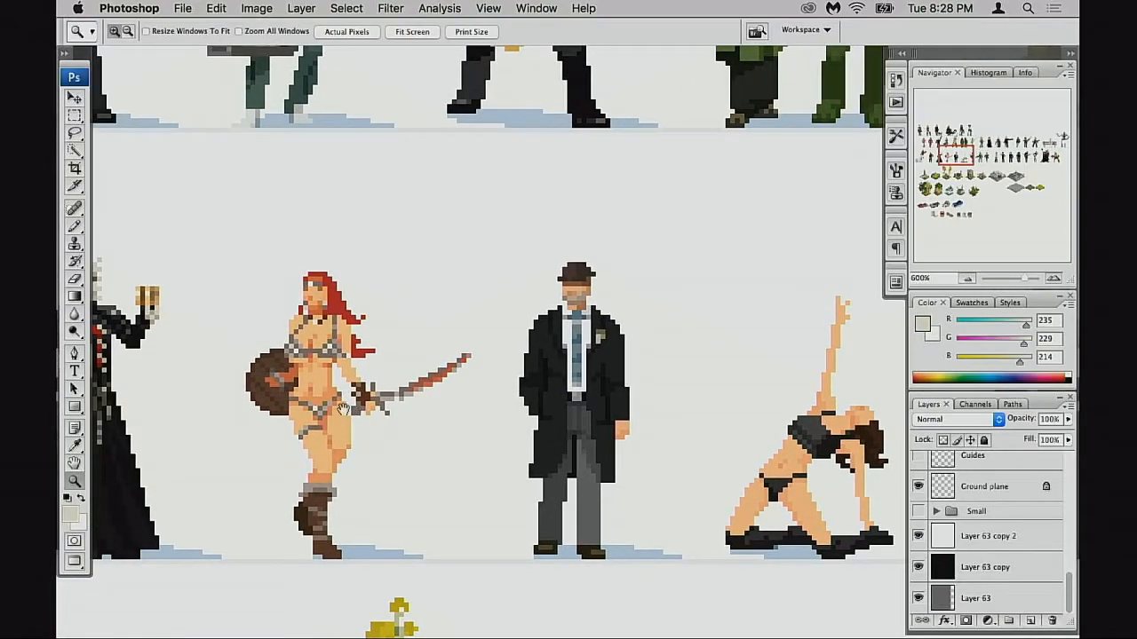
scroll(381, 463, left, 5)
scroll(440, 479, right, 7)
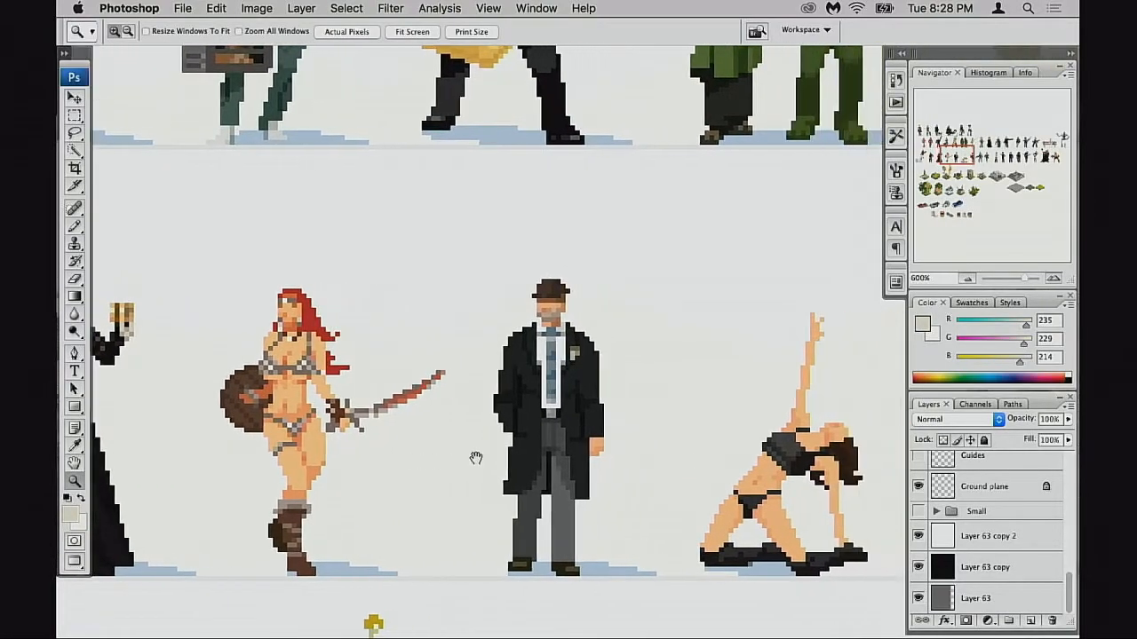
drag(539, 449, 587, 406)
drag(581, 445, 607, 442)
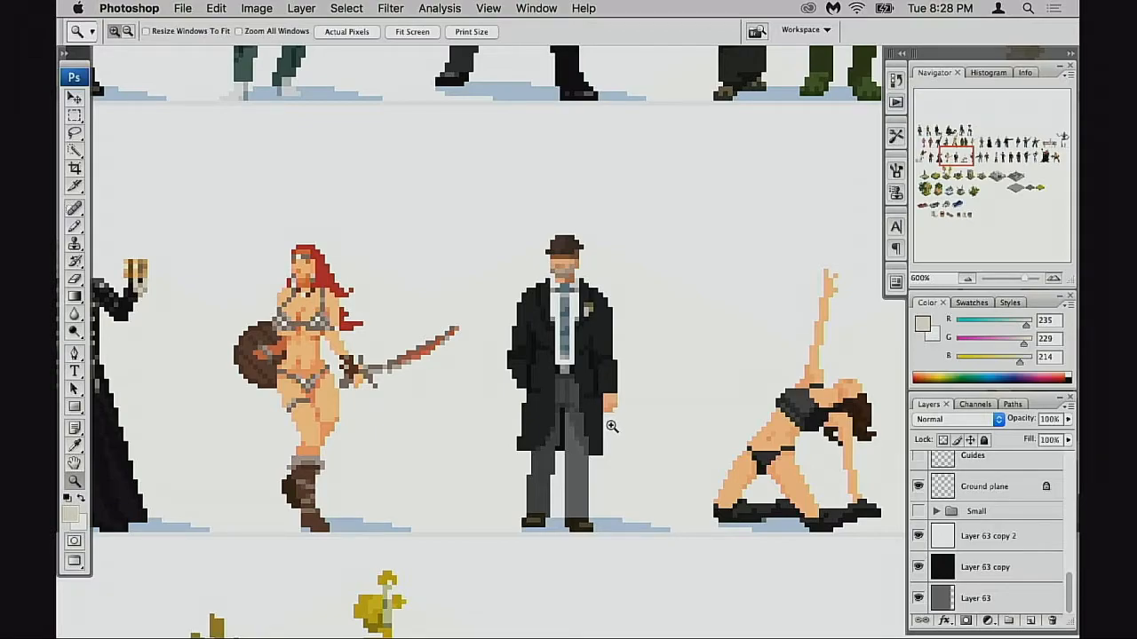
drag(636, 428, 567, 437)
drag(467, 438, 659, 459)
drag(595, 436, 602, 447)
mouse_move(696, 446)
mouse_down()
mouse_move(538, 442)
mouse_move(584, 429)
mouse_up()
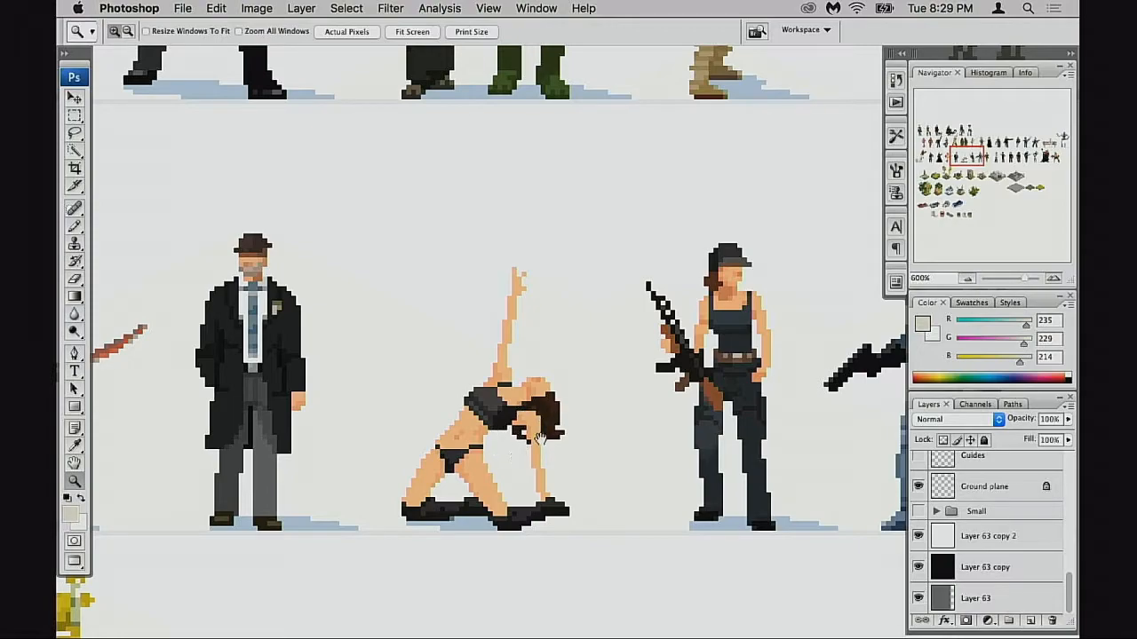
Step: Look along the third row from the woman with the rifle past the armored robot officer to the lab-coated man with the syringe
scroll(544, 441, right, 6)
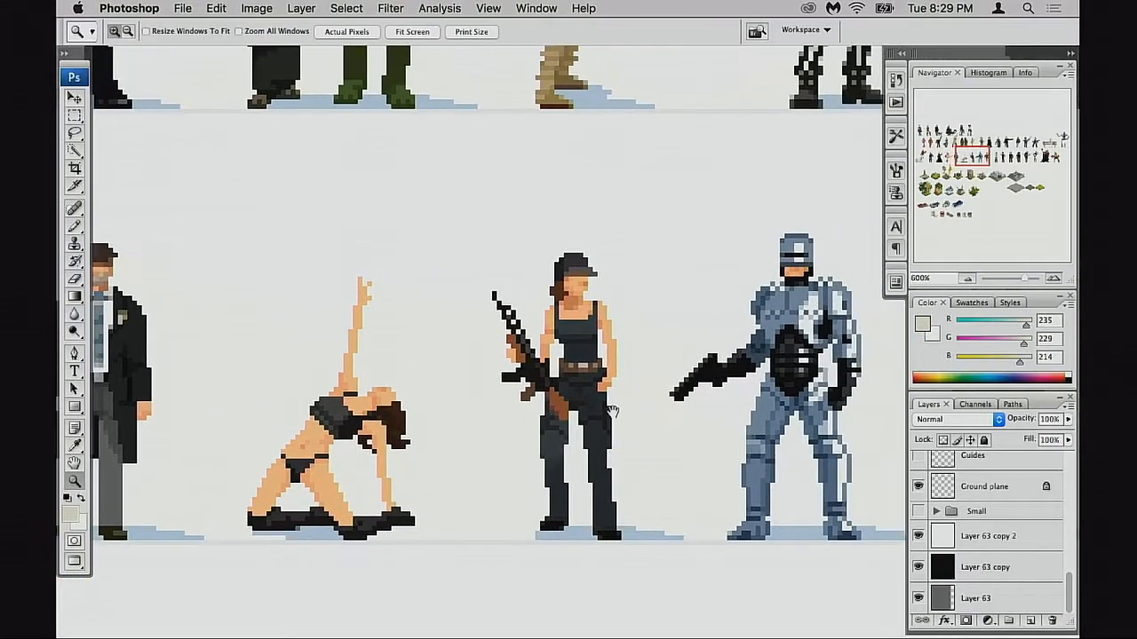
drag(601, 419, 601, 423)
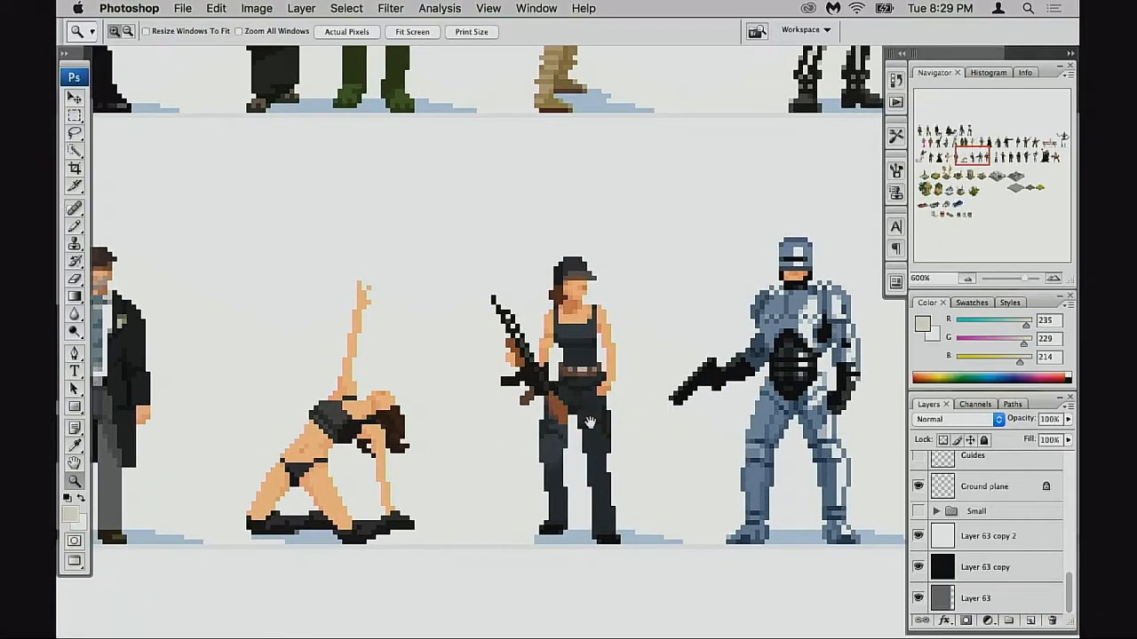
scroll(609, 408, right, 4)
scroll(609, 408, up, 1)
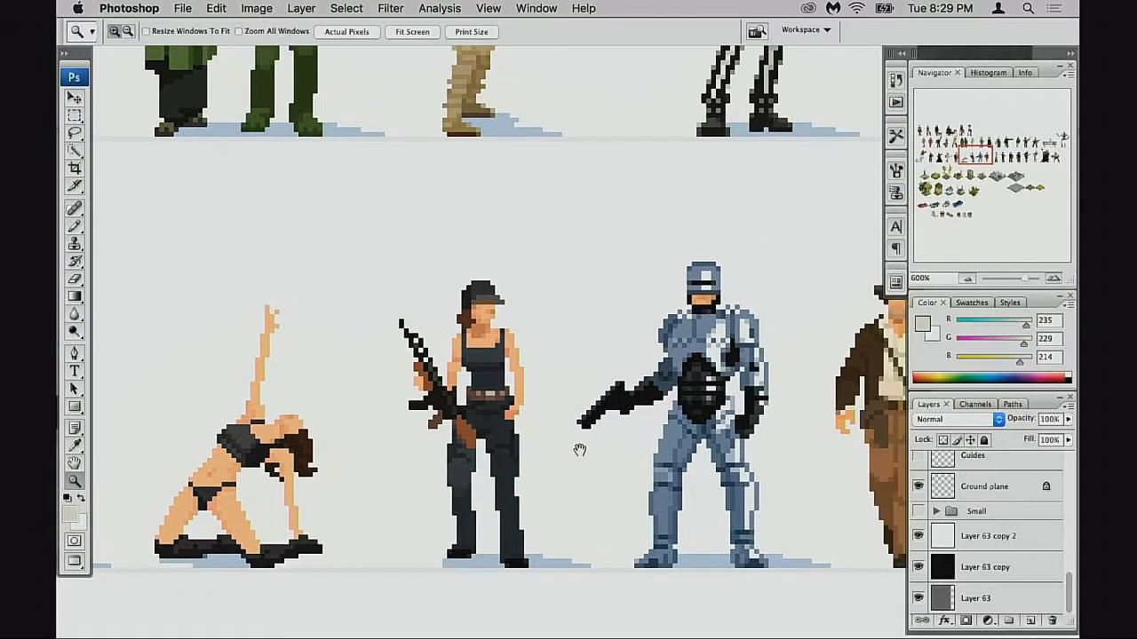
scroll(572, 450, right, 7)
scroll(572, 451, up, 1)
scroll(601, 441, right, 15)
scroll(601, 441, up, 2)
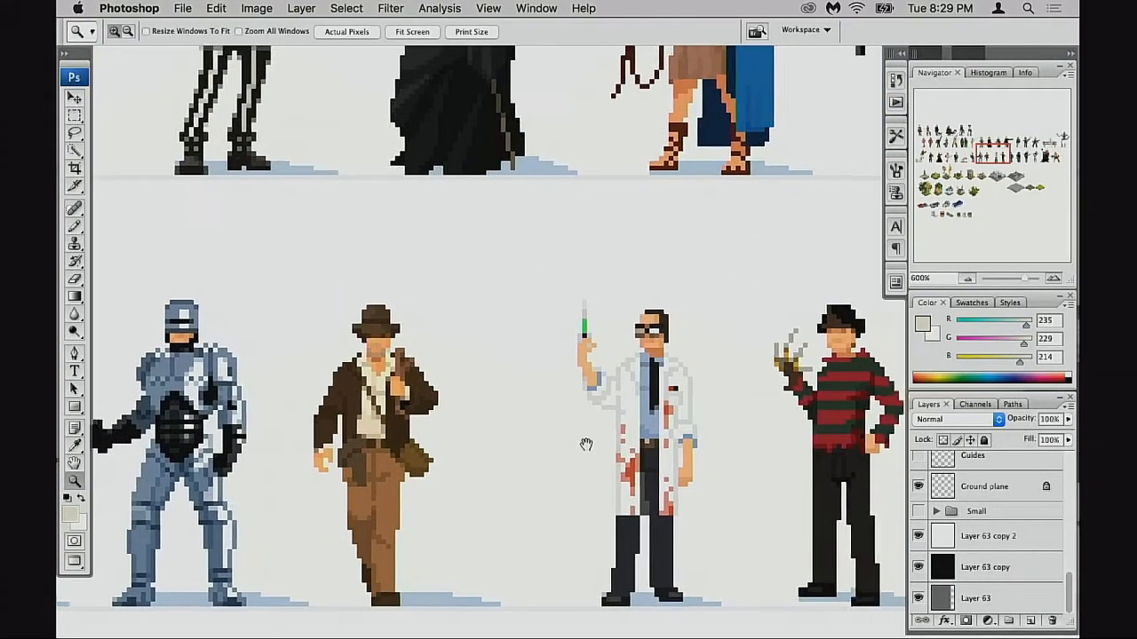
scroll(592, 446, right, 5)
scroll(591, 446, down, 2)
drag(561, 443, 640, 414)
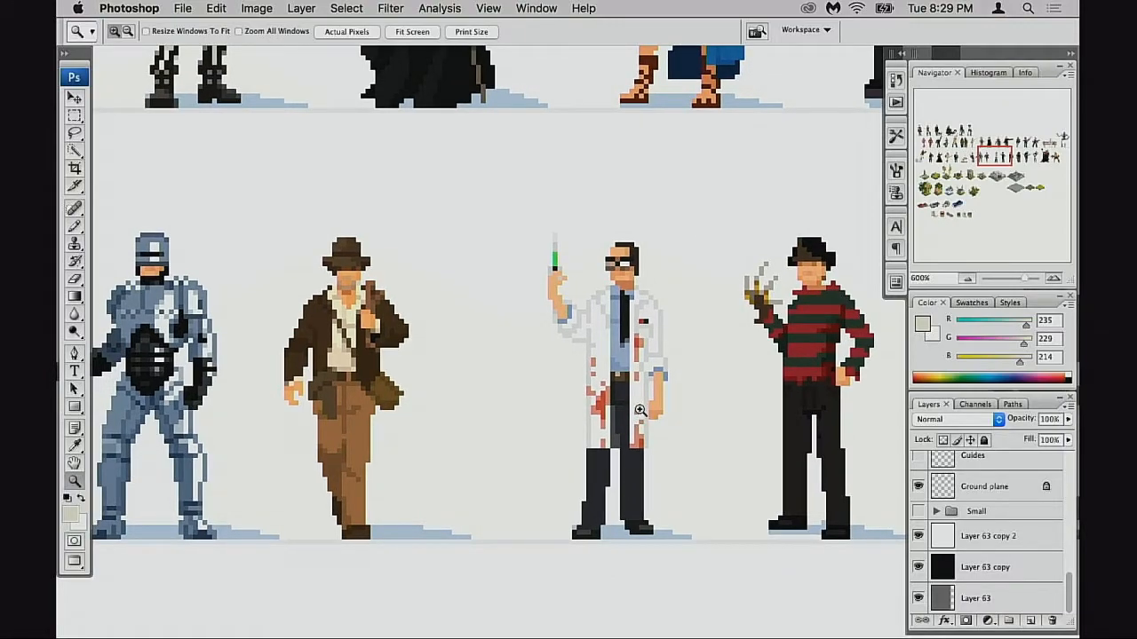
Step: Examine the clawed man in the striped sweater, the masked man with the knife and the armed man in the brown hat
scroll(642, 410, right, 10)
scroll(642, 410, up, 1)
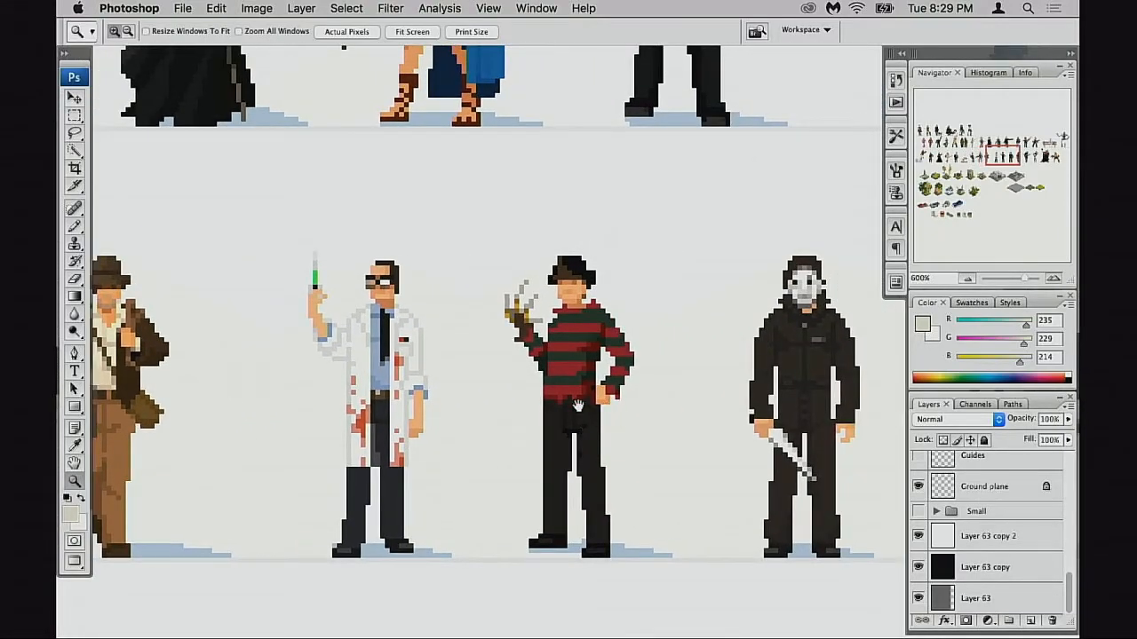
drag(604, 431, 634, 425)
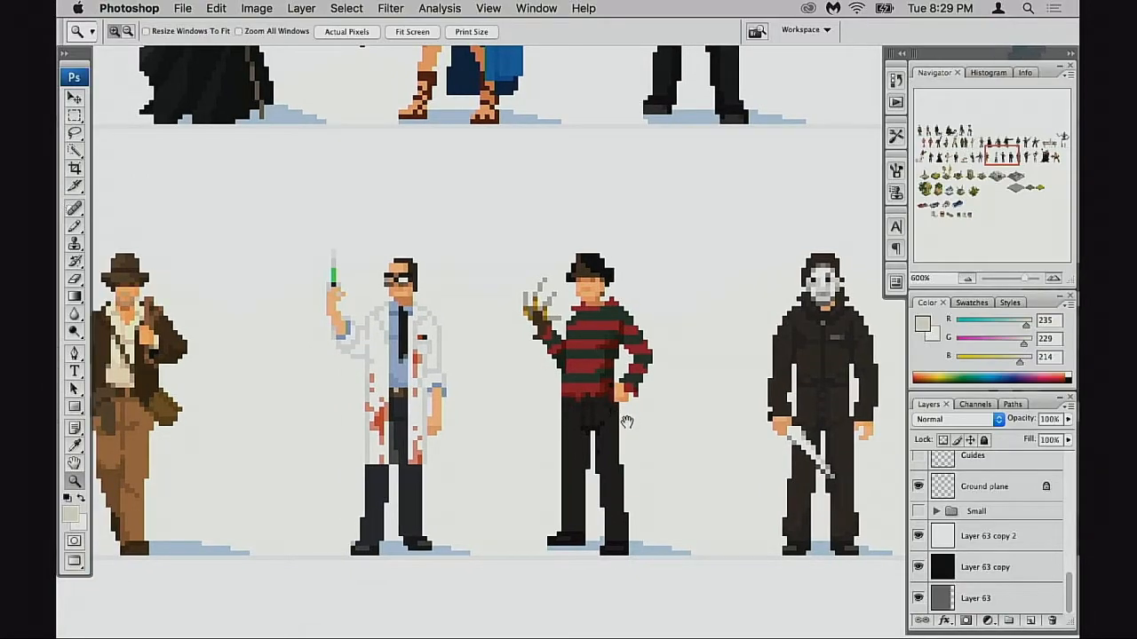
scroll(619, 433, right, 8)
scroll(612, 436, up, 2)
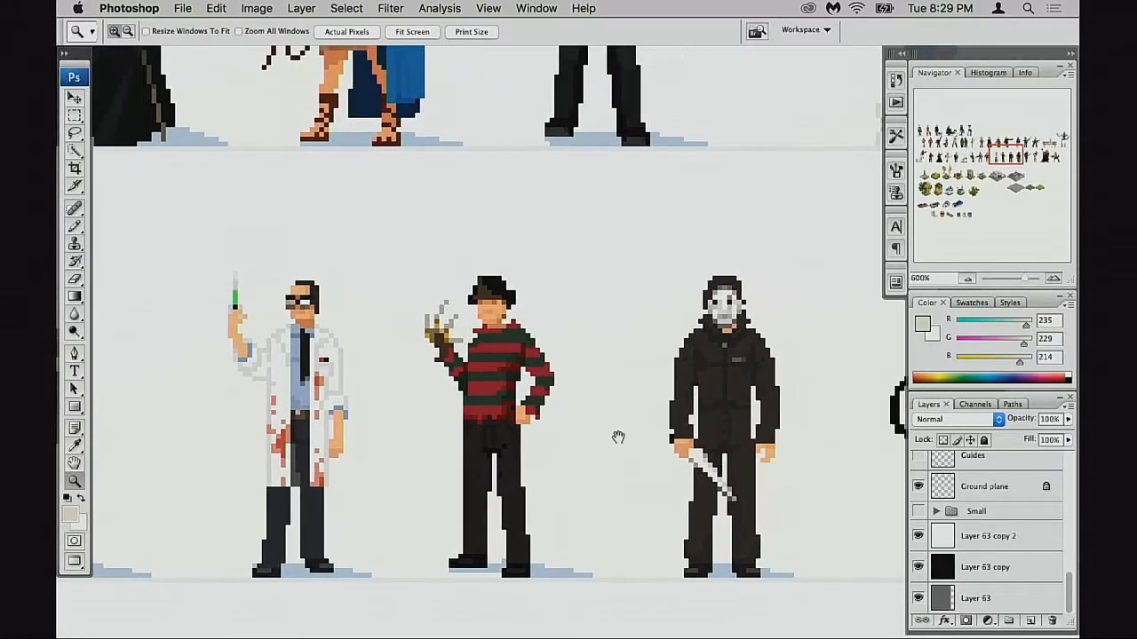
drag(640, 435, 588, 421)
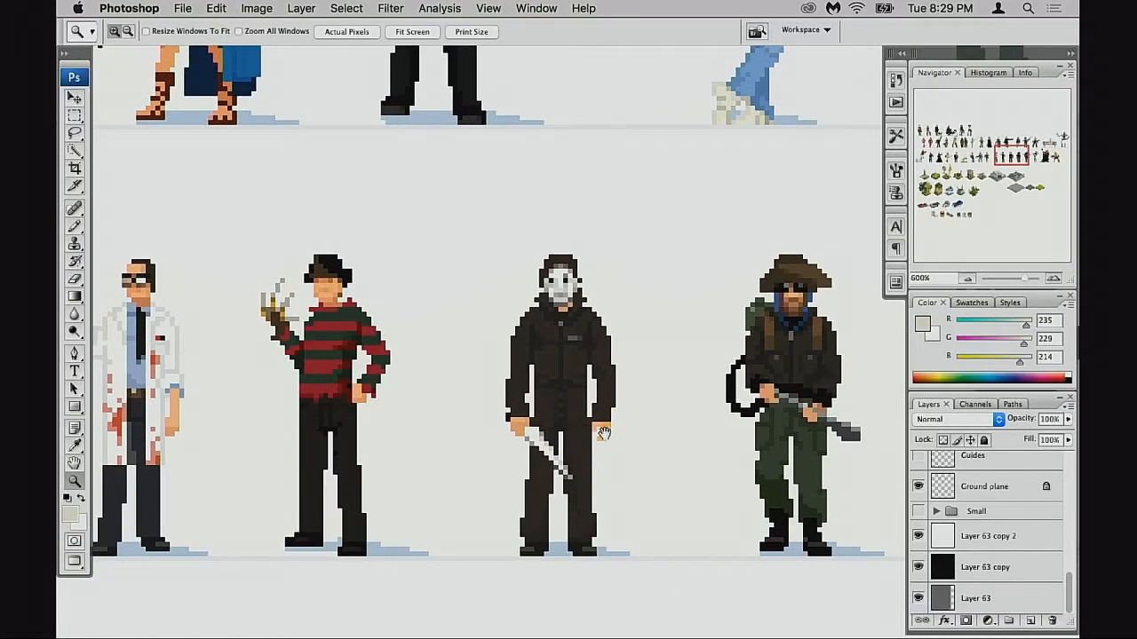
scroll(605, 432, right, 5)
scroll(611, 438, right, 6)
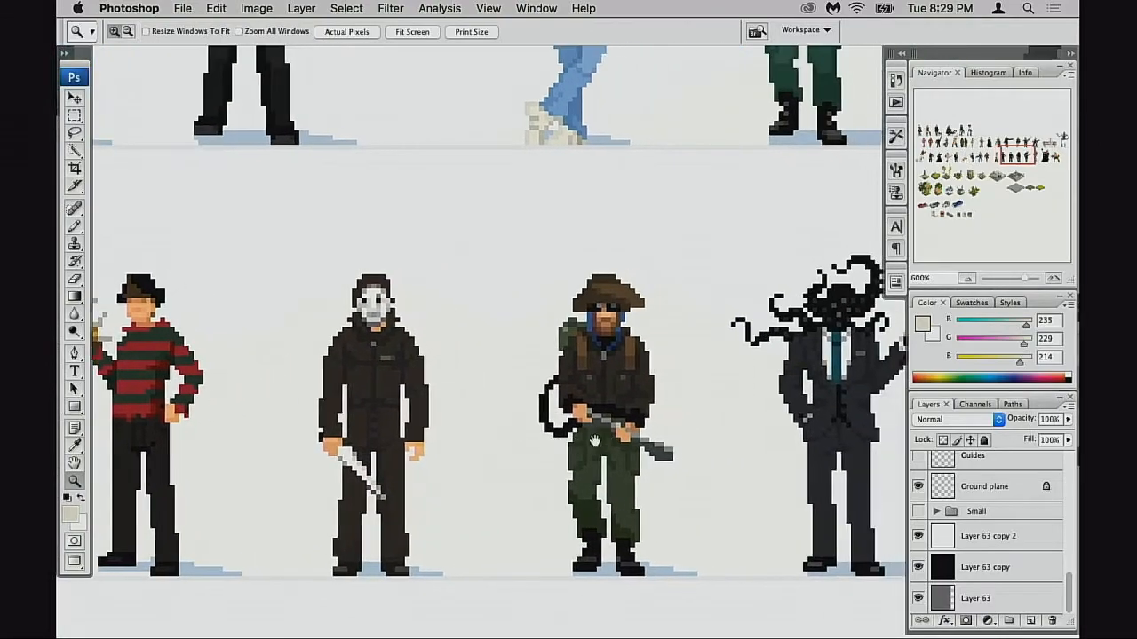
Step: Examine the two smoking tentacle-headed figures in the third row, in the dark suit and the grey outfit, at 600% zoom
scroll(571, 414, down, 2)
scroll(581, 412, left, 1)
scroll(603, 420, right, 15)
scroll(603, 420, up, 1)
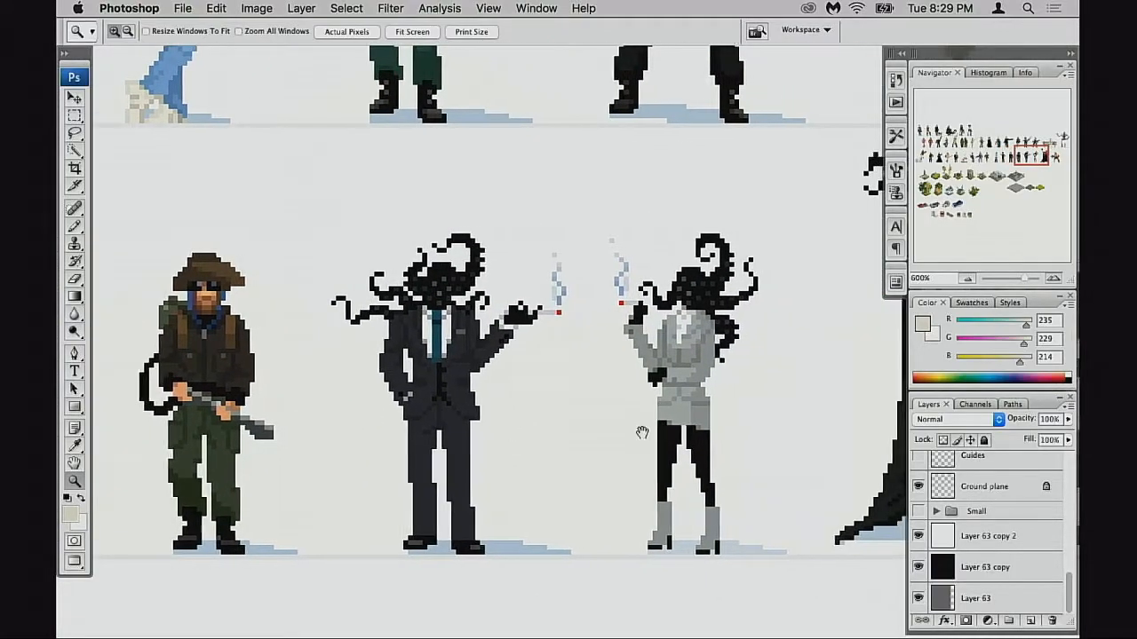
scroll(506, 428, right, 3)
scroll(600, 442, left, 2)
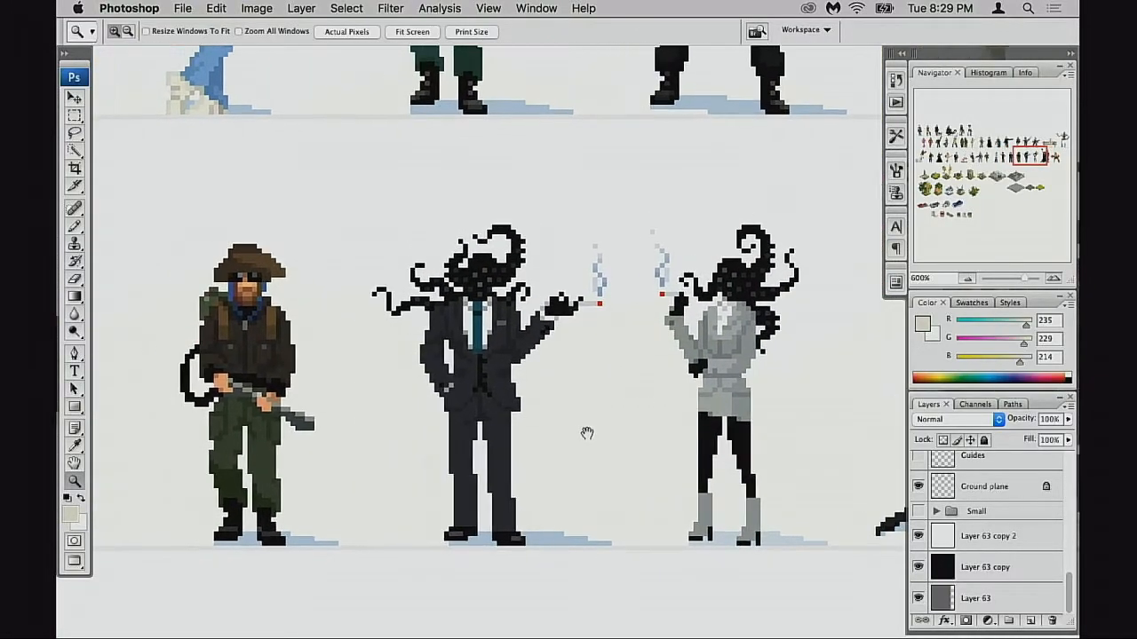
scroll(610, 430, right, 1)
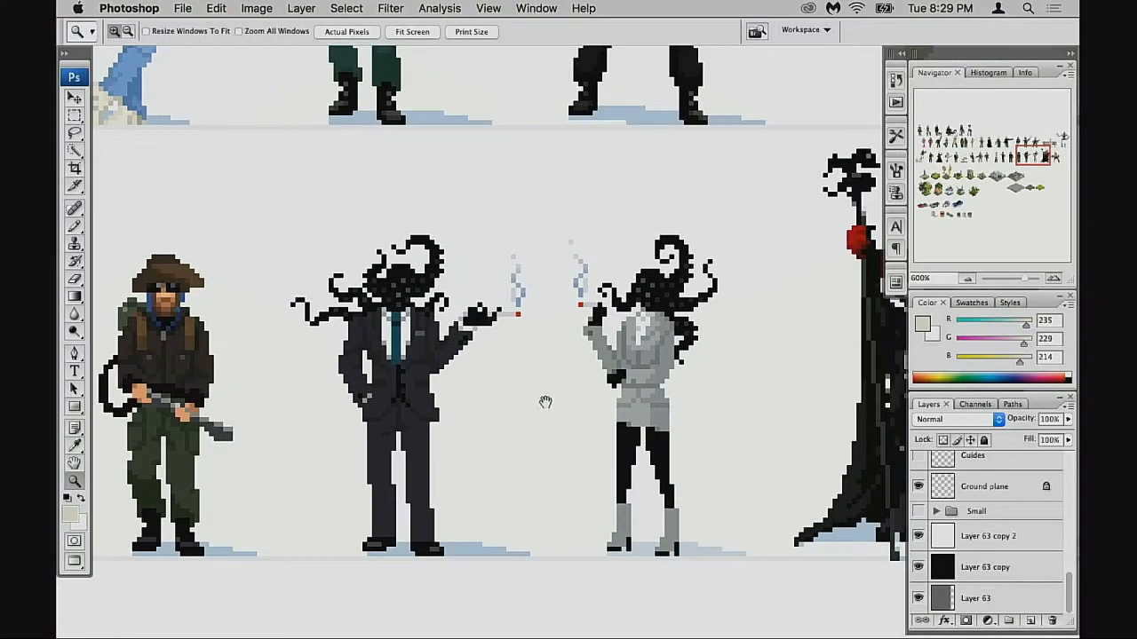
scroll(600, 438, left, 8)
scroll(613, 435, right, 7)
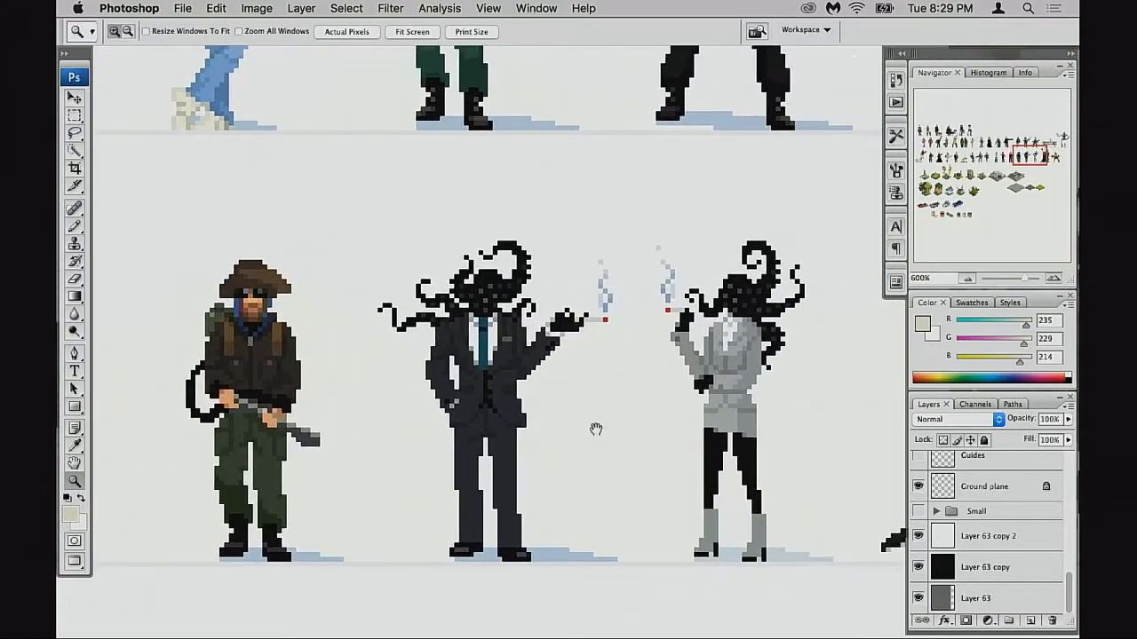
Step: Compare the smoking tentacle-headed pair with the armed man in the brown hat standing beside them
scroll(624, 437, right, 4)
scroll(400, 414, left, 4)
scroll(426, 352, up, 2)
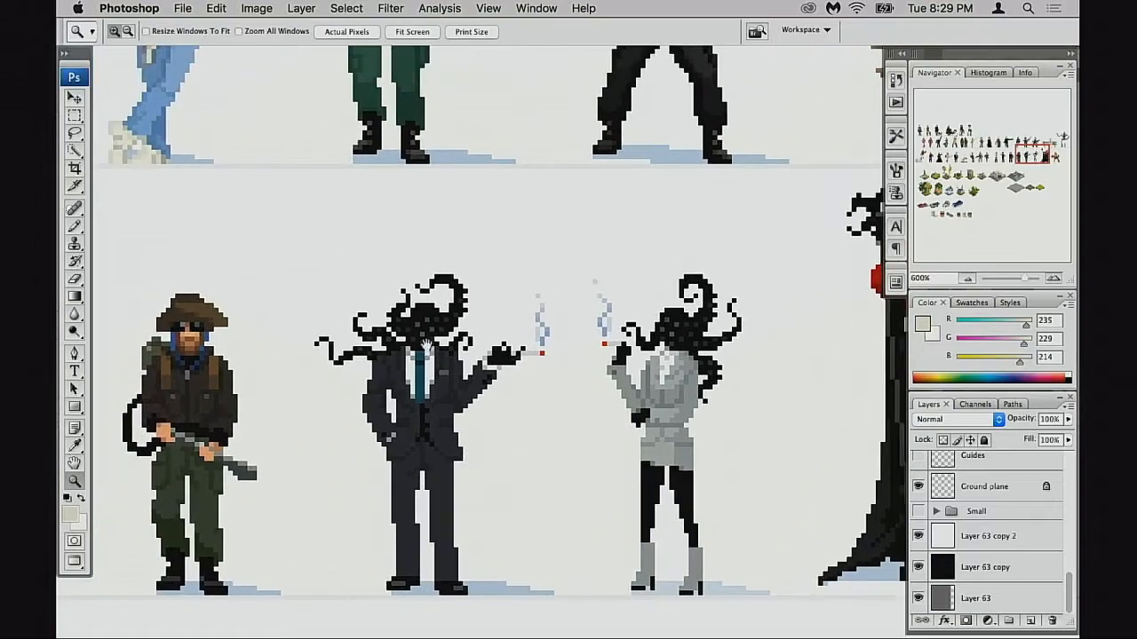
drag(493, 411, 610, 434)
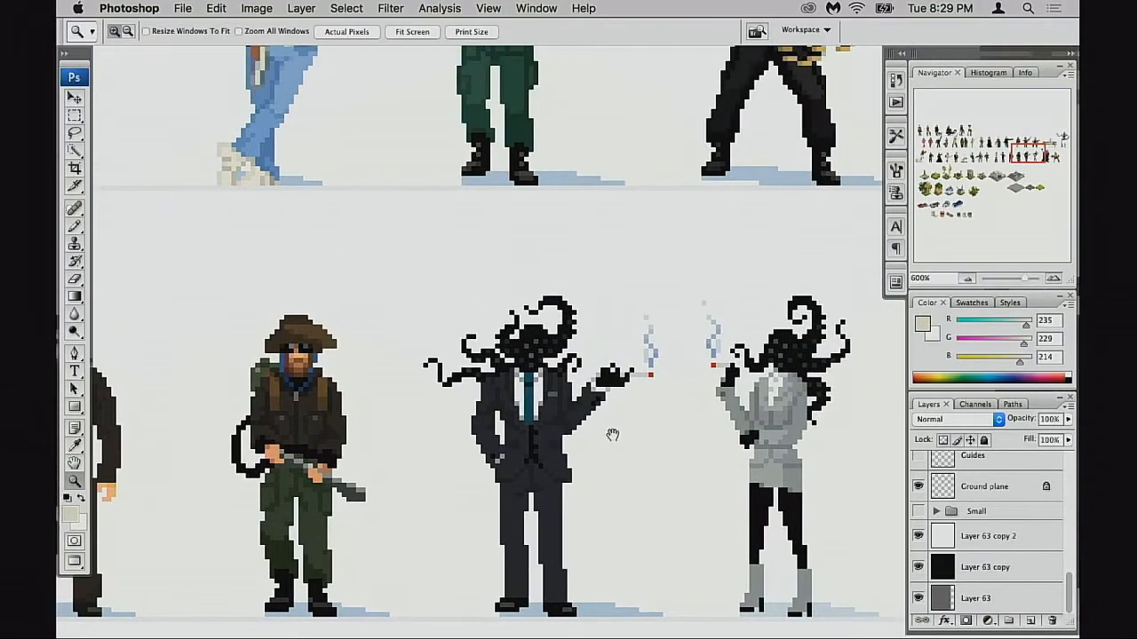
scroll(610, 435, right, 5)
scroll(610, 434, down, 2)
scroll(626, 419, left, 7)
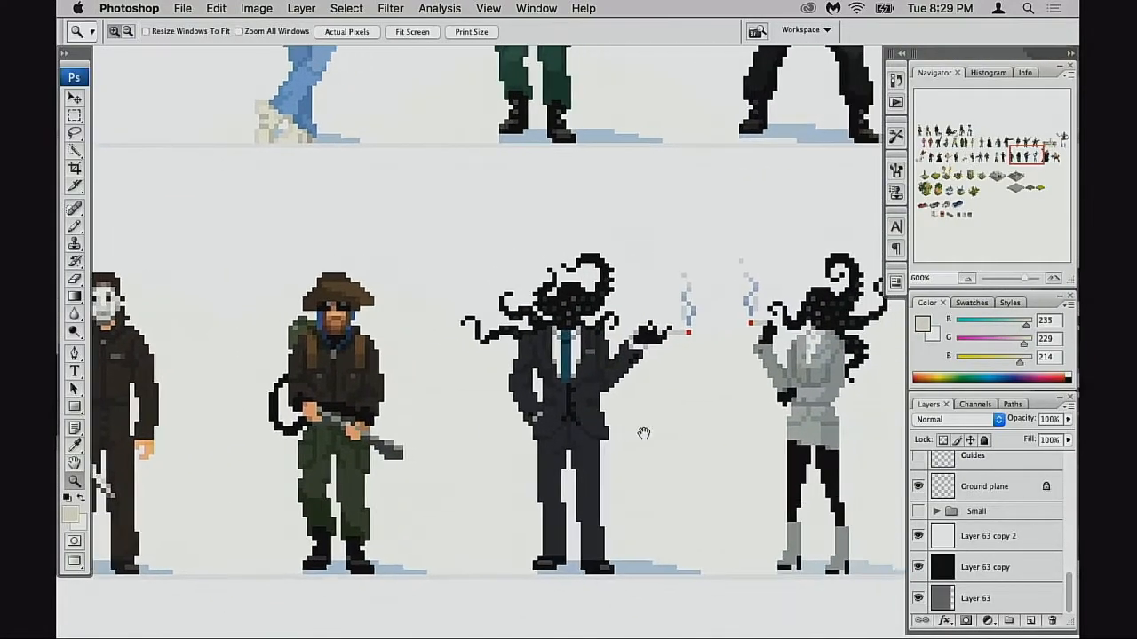
Step: Look back along the third row to the armored robot officer and lab-coated man, and return to the tentacle-headed pair
scroll(627, 433, left, 20)
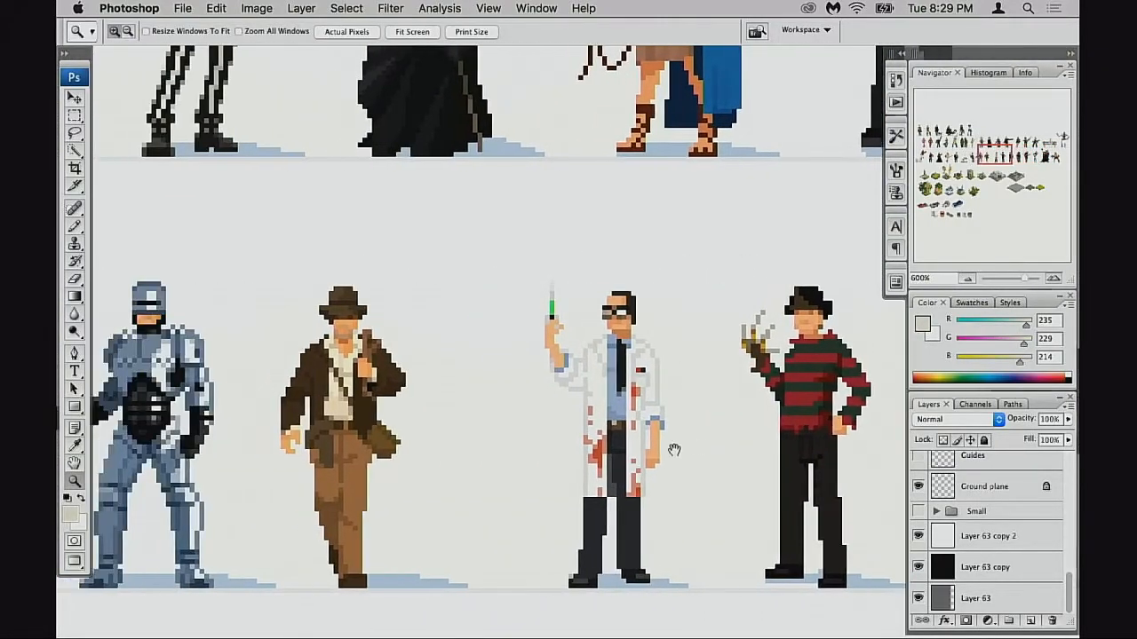
scroll(694, 446, right, 20)
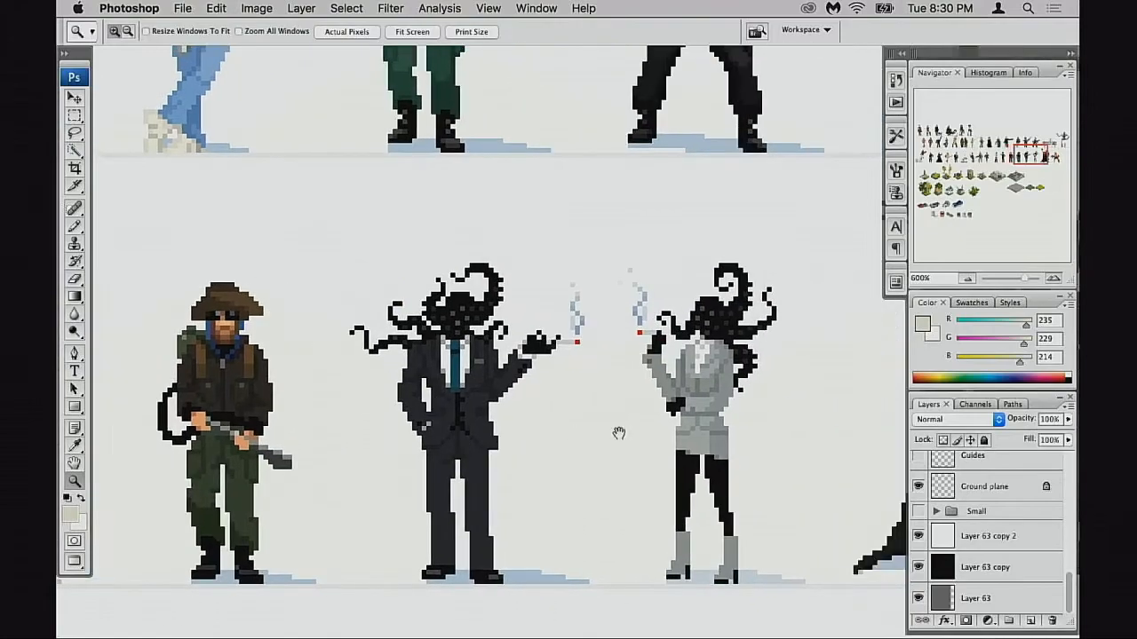
scroll(577, 434, right, 8)
scroll(627, 444, left, 9)
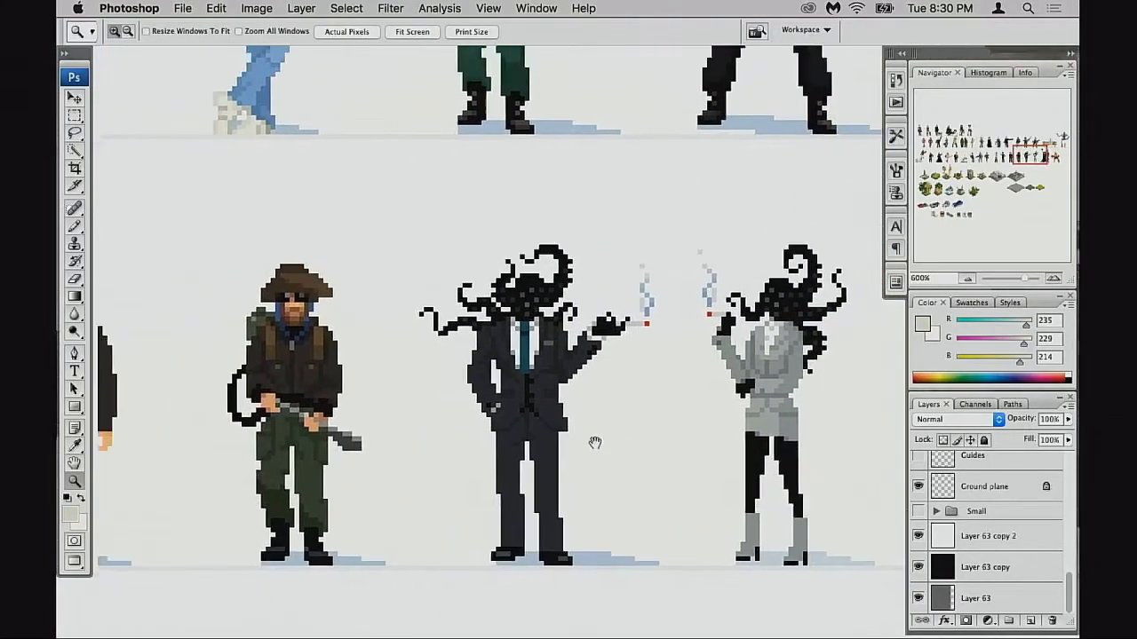
scroll(551, 448, left, 4)
scroll(564, 449, right, 9)
scroll(569, 451, left, 6)
scroll(479, 440, right, 3)
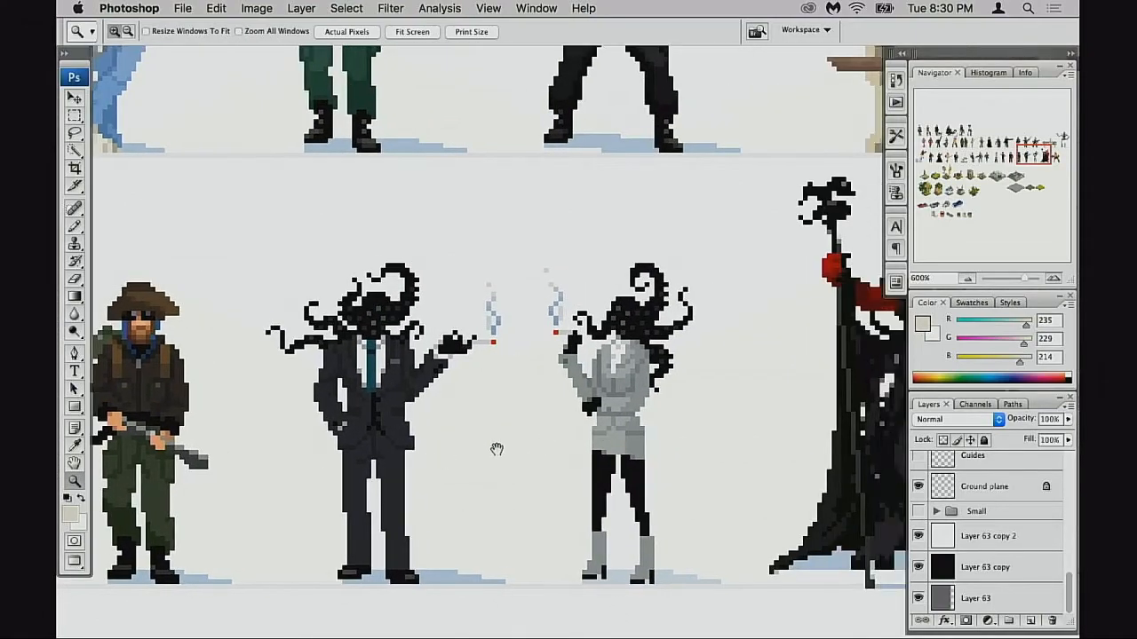
Step: Examine the red horned demon with the staff and the axe-wielding barbarian at the end of the third row
scroll(629, 423, right, 10)
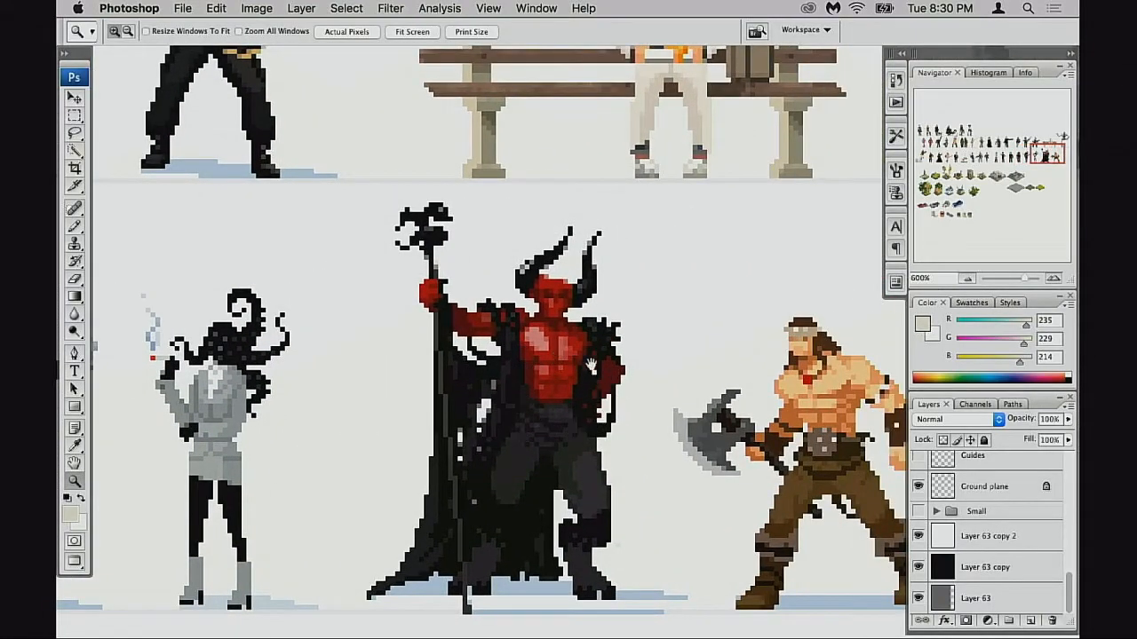
scroll(613, 375, down, 3)
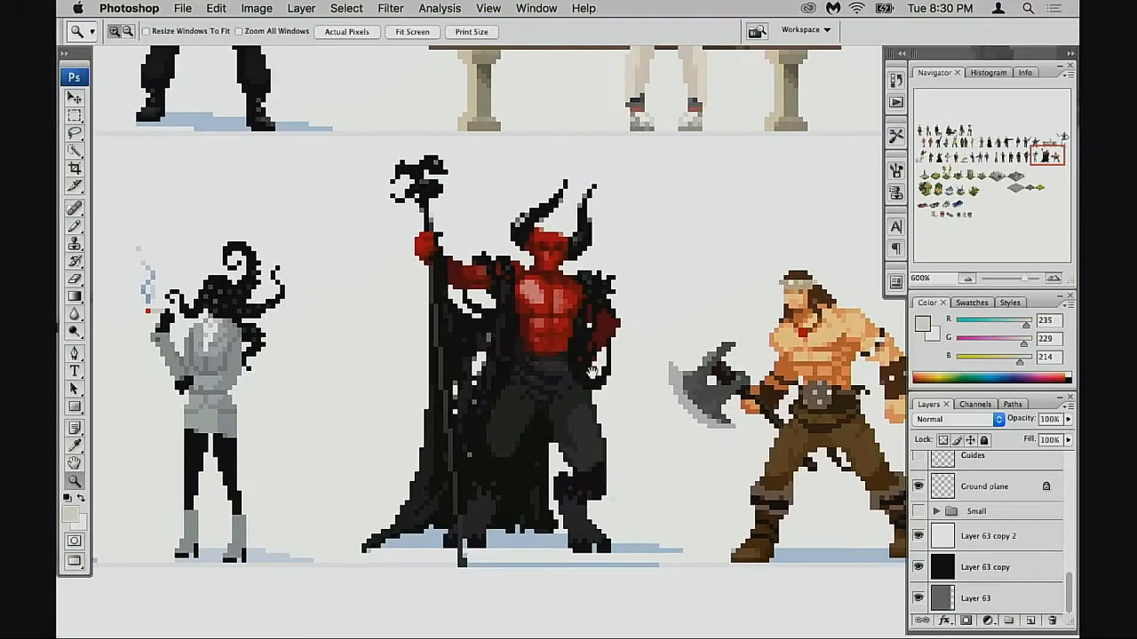
scroll(581, 395, right, 5)
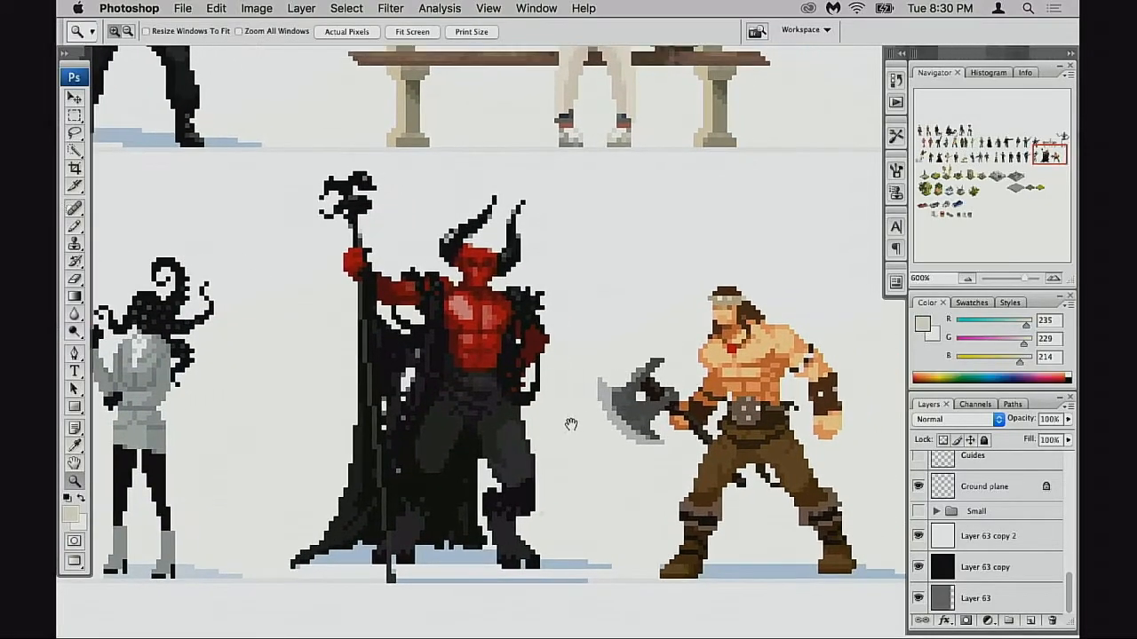
scroll(538, 436, up, 1)
scroll(538, 436, right, 3)
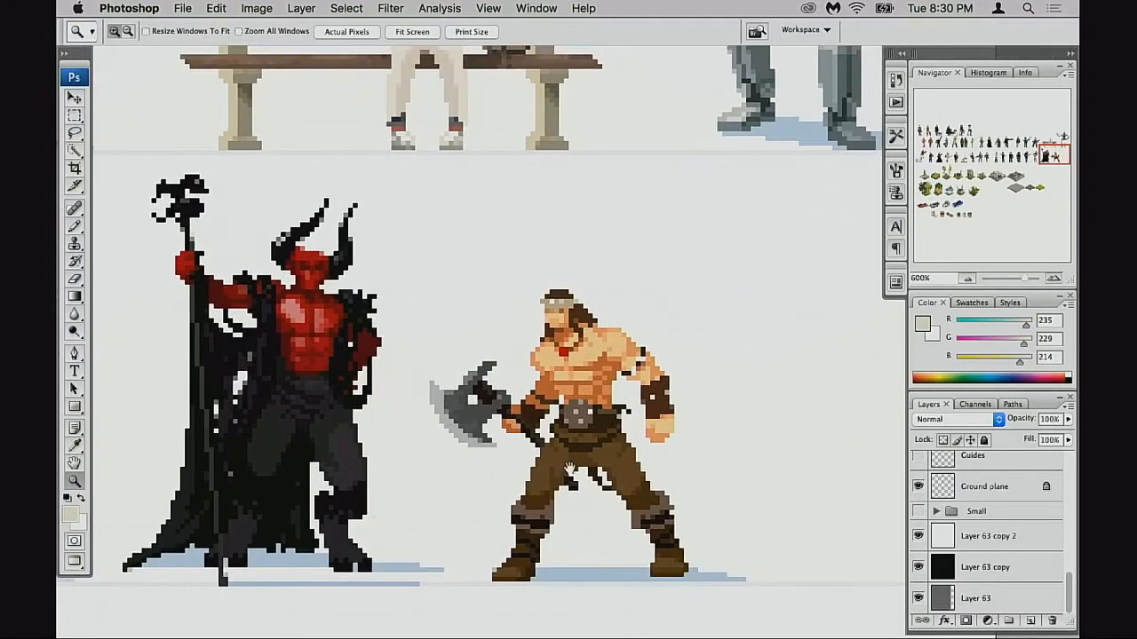
scroll(605, 422, left, 5)
Step: View the whole sheet at 100% zoom and inspect the second and third character rows at 300%
scroll(605, 421, down, 3)
scroll(607, 430, down, 5)
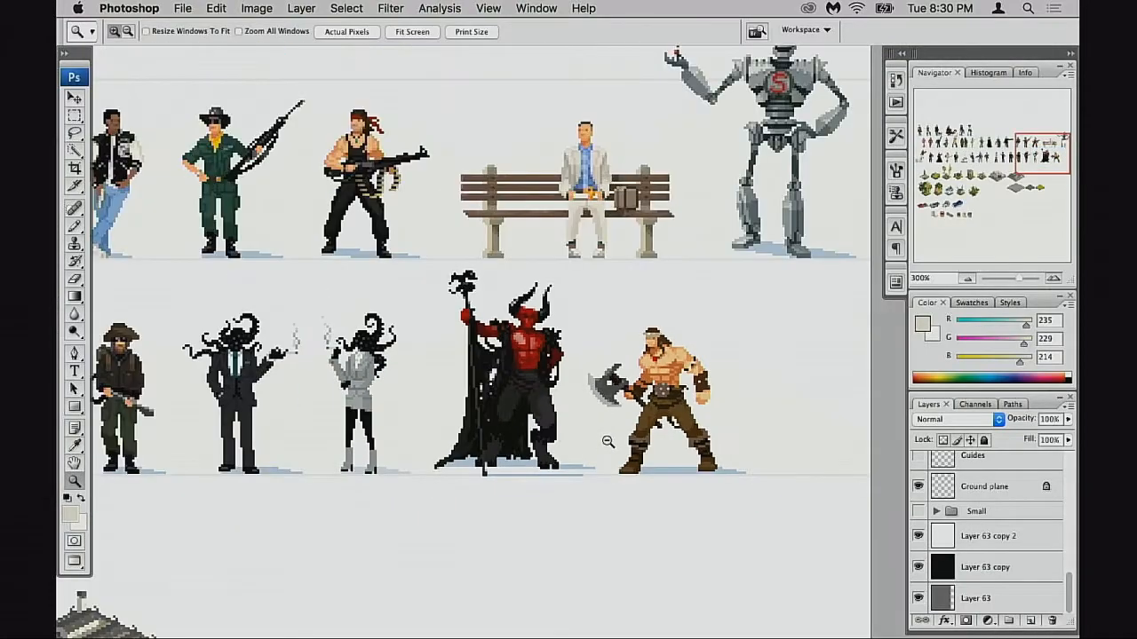
scroll(501, 449, left, 3)
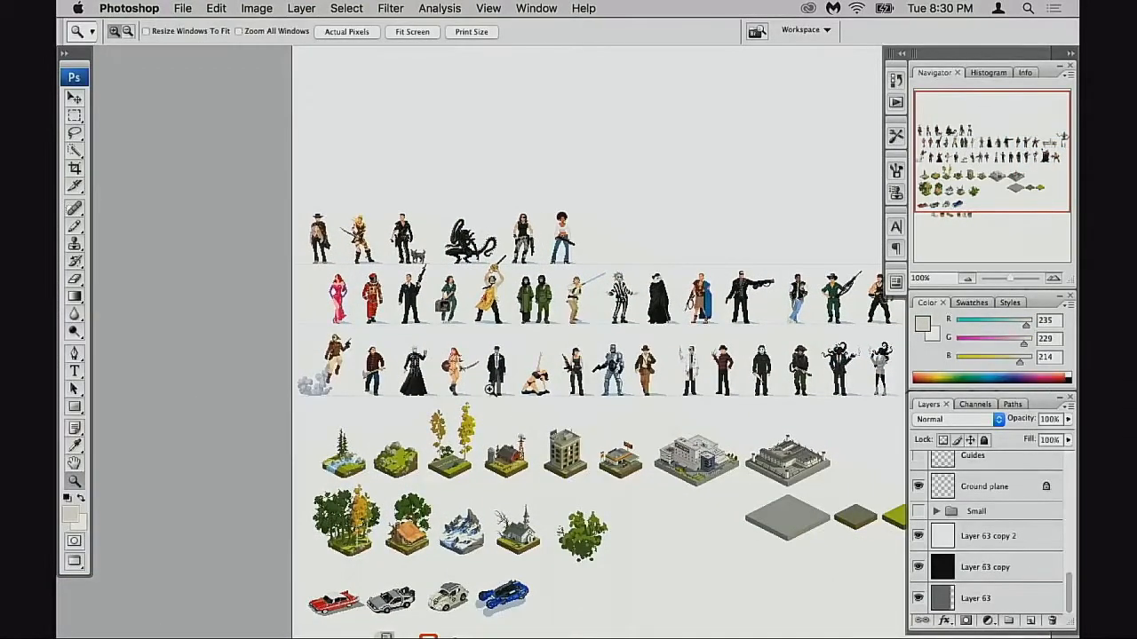
scroll(497, 395, up, 2)
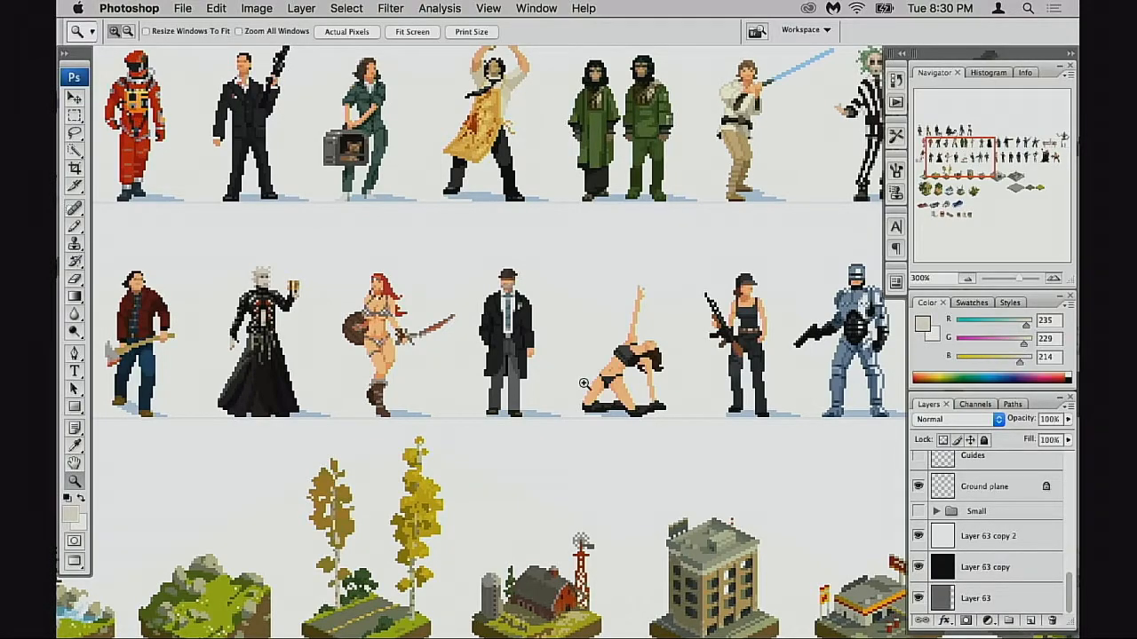
scroll(583, 383, up, 3)
scroll(583, 383, left, 3)
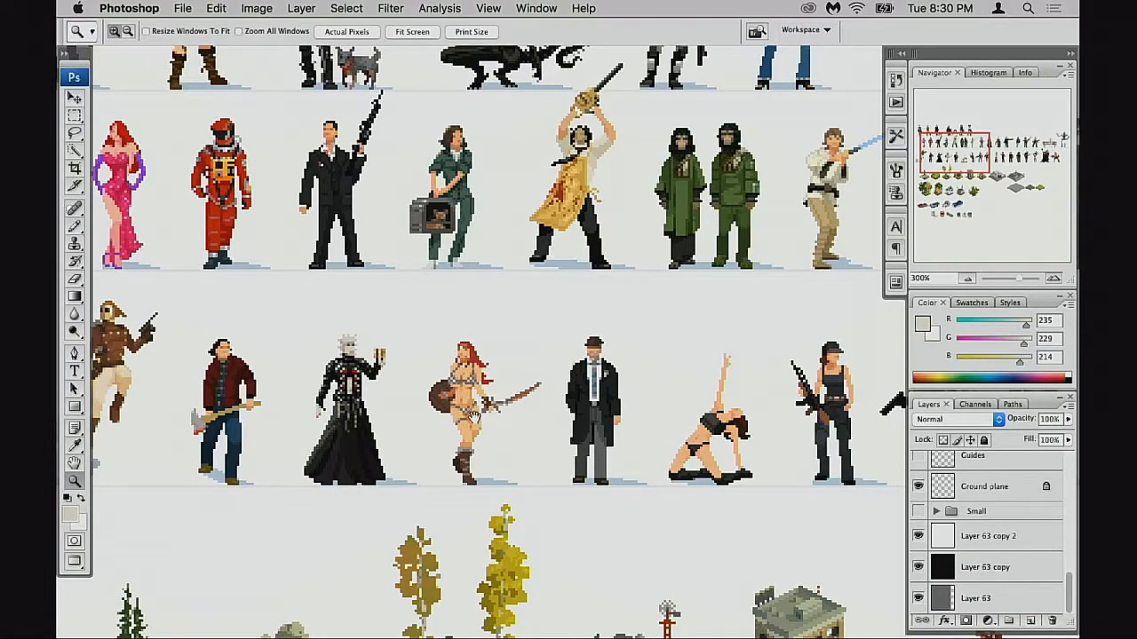
Step: Look over all three character rows, from the man in the poncho to the clawed man, at 200% zoom
scroll(476, 418, up, 5)
scroll(476, 419, left, 5)
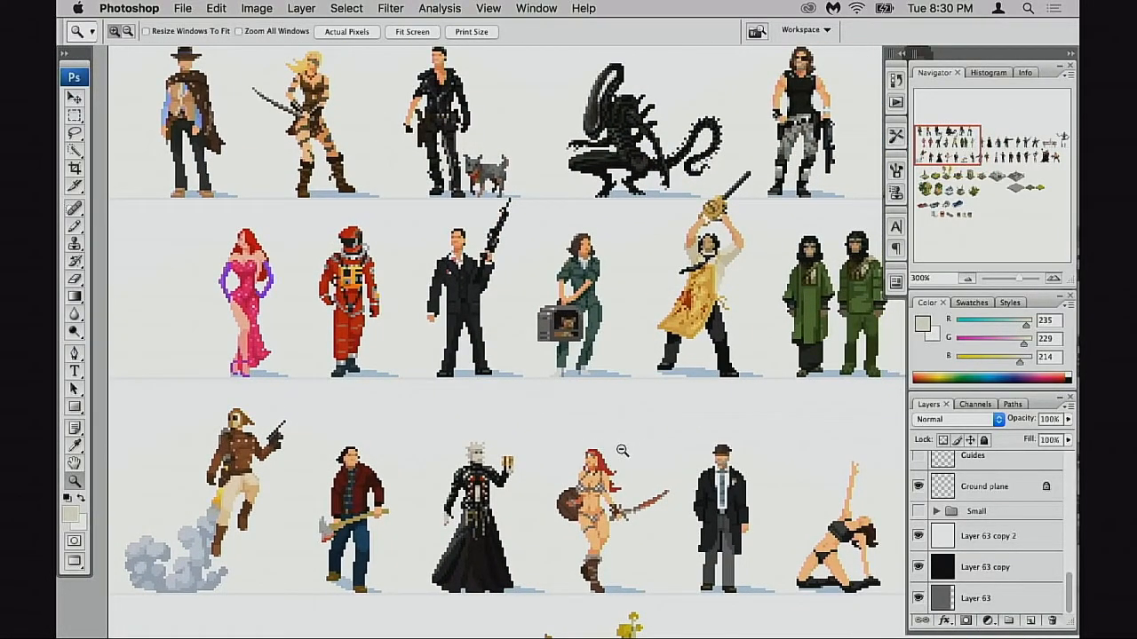
alt+click(623, 451)
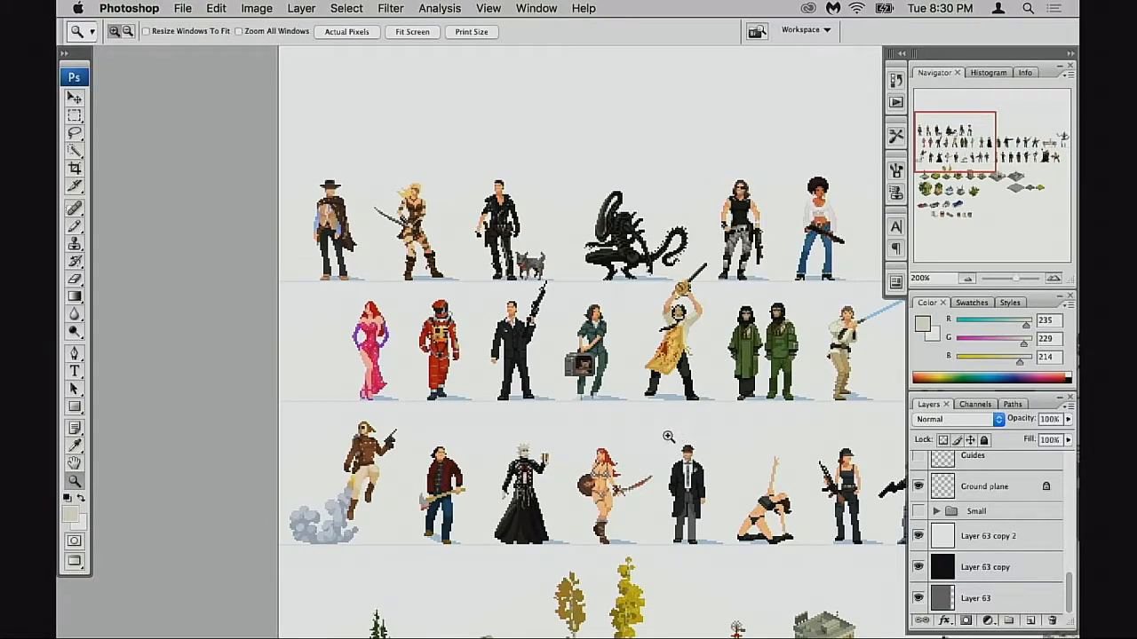
scroll(695, 444, right, 3)
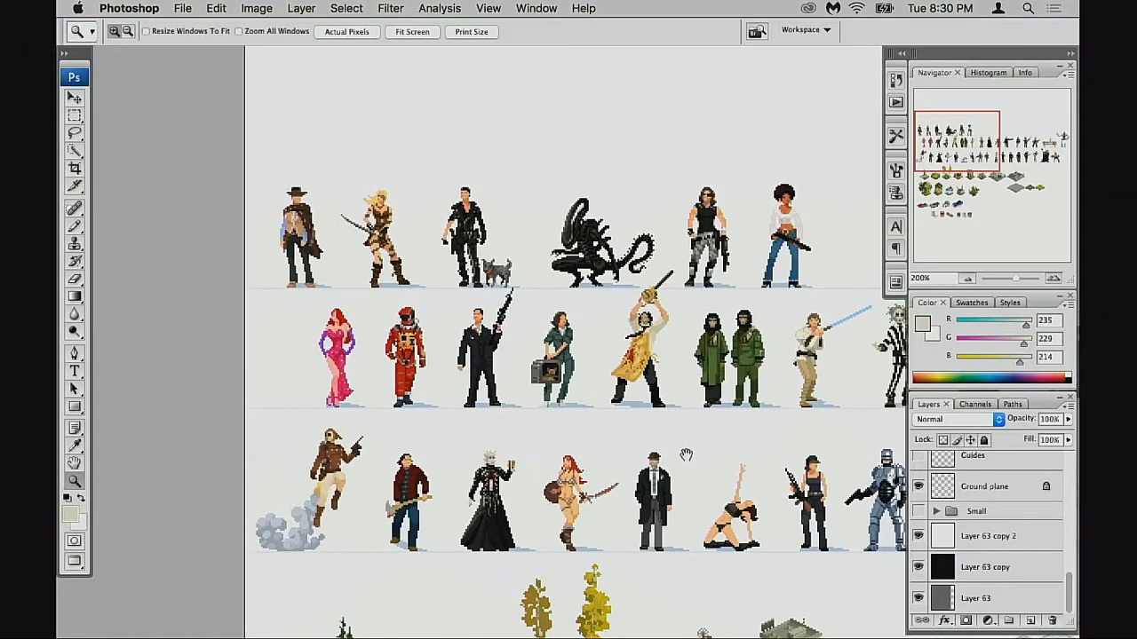
scroll(672, 487, down, 5)
scroll(664, 391, right, 12)
scroll(652, 470, up, 4)
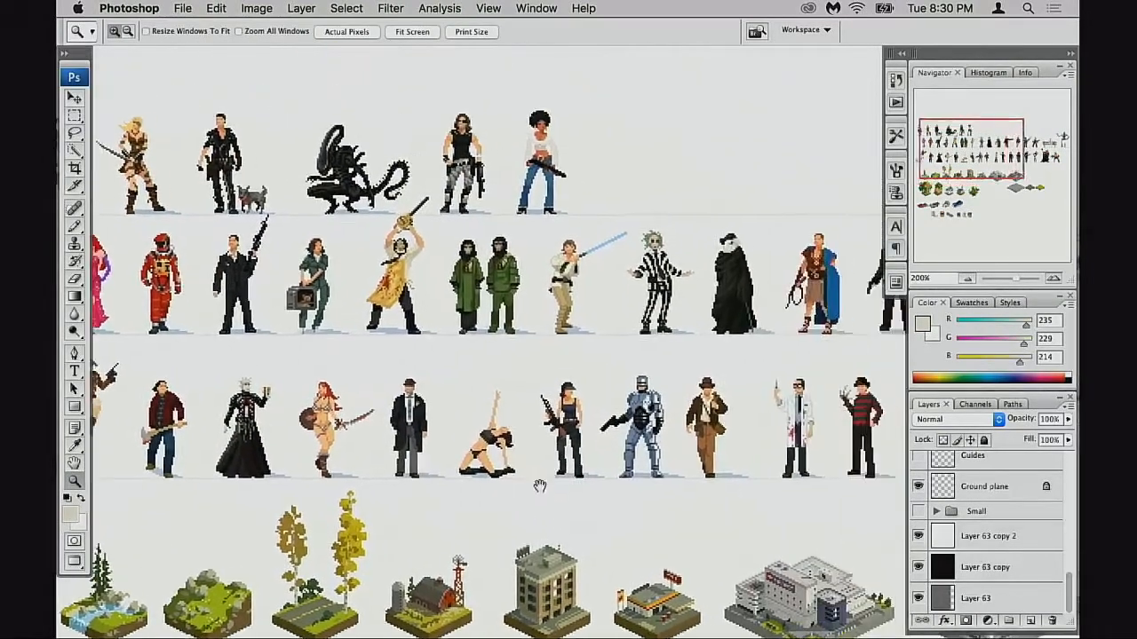
scroll(576, 484, right, 5)
scroll(576, 484, left, 10)
scroll(576, 484, up, 1)
scroll(610, 491, left, 8)
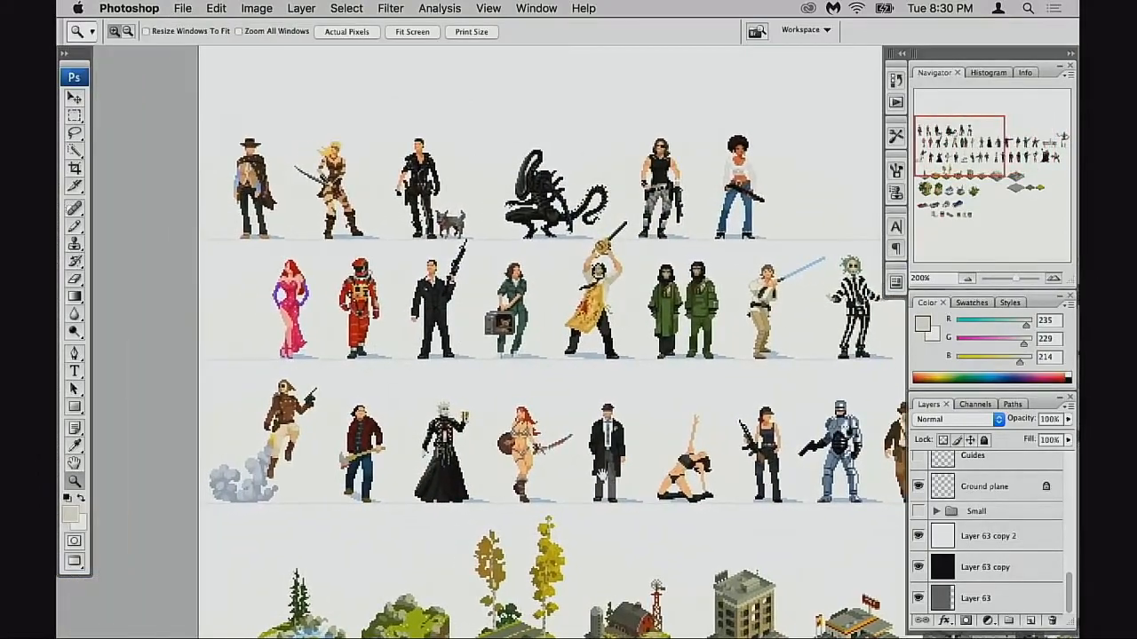
Step: Compare the character rows at 200% zoom, from the jetpack flyer across to the masked man with the knife
scroll(610, 491, down, 3)
scroll(610, 491, down, 7)
scroll(610, 492, up, 5)
scroll(634, 480, up, 4)
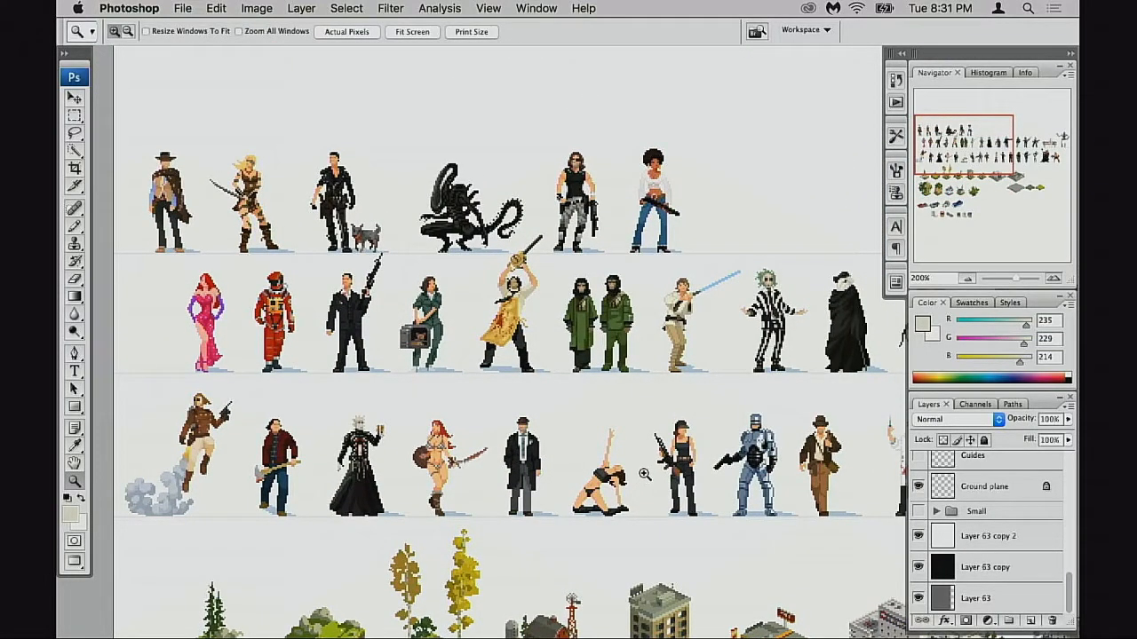
scroll(602, 487, left, 2)
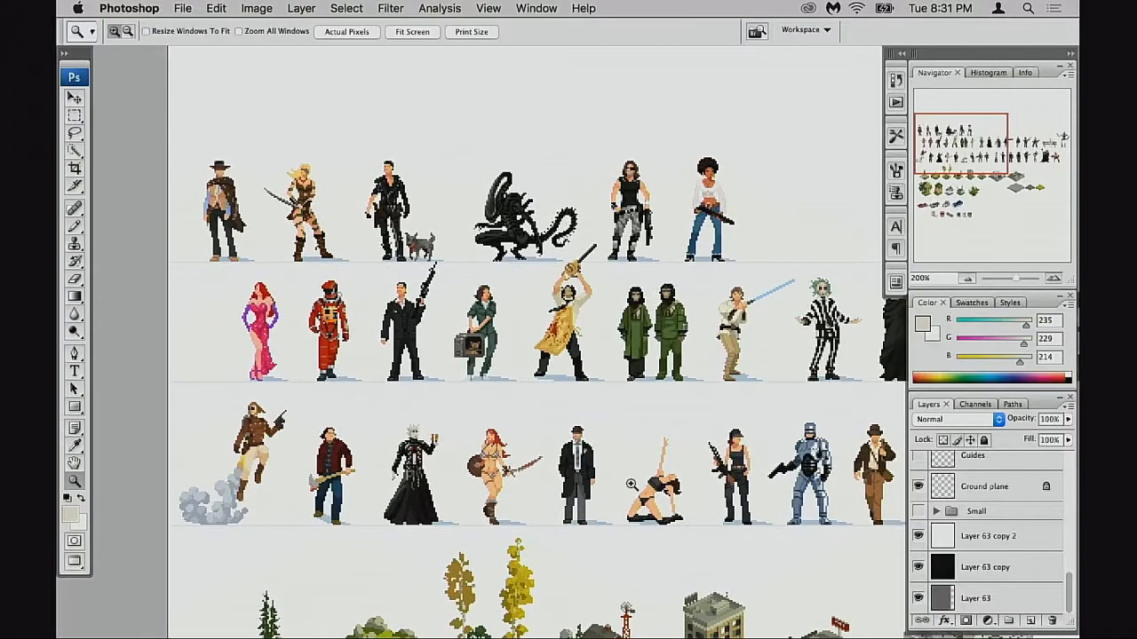
scroll(613, 484, right, 4)
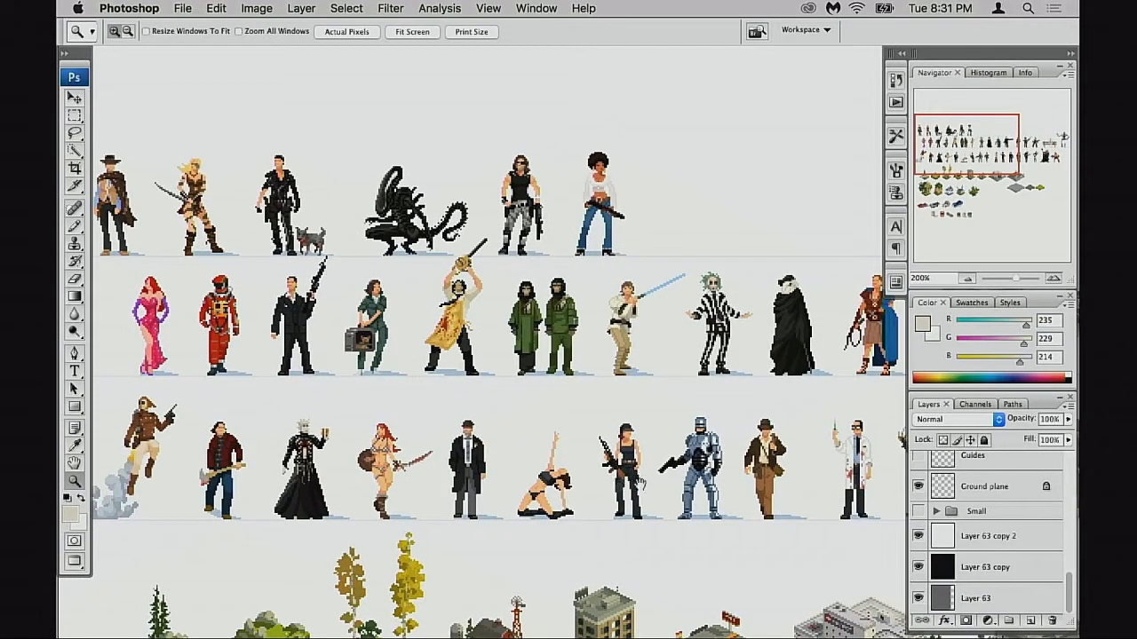
scroll(628, 484, right, 8)
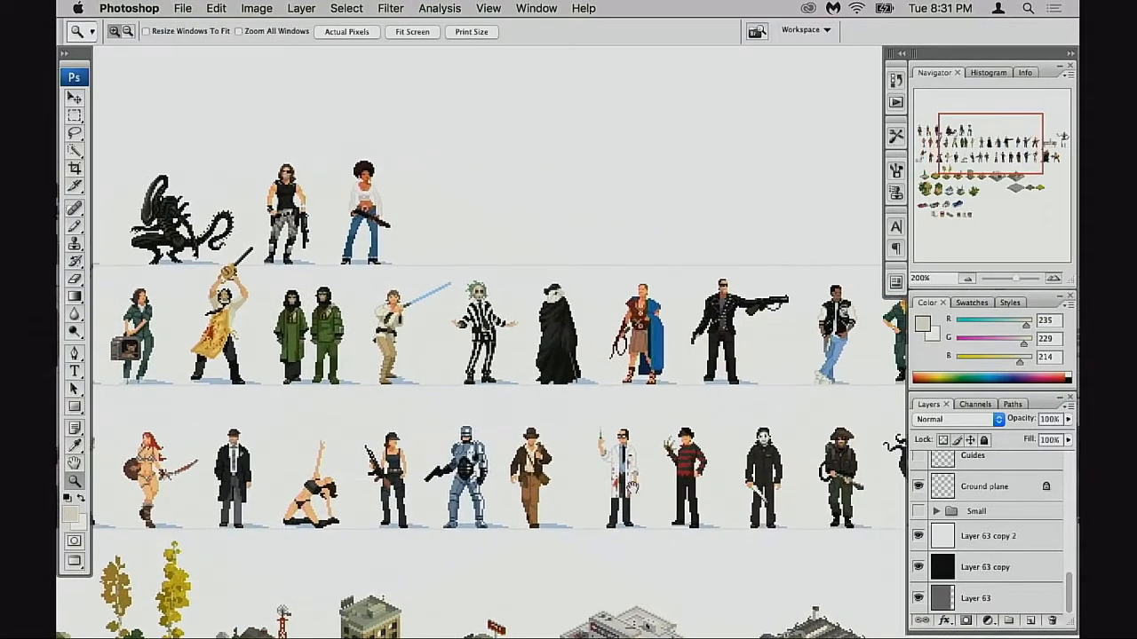
scroll(640, 488, right, 1)
scroll(641, 488, left, 3)
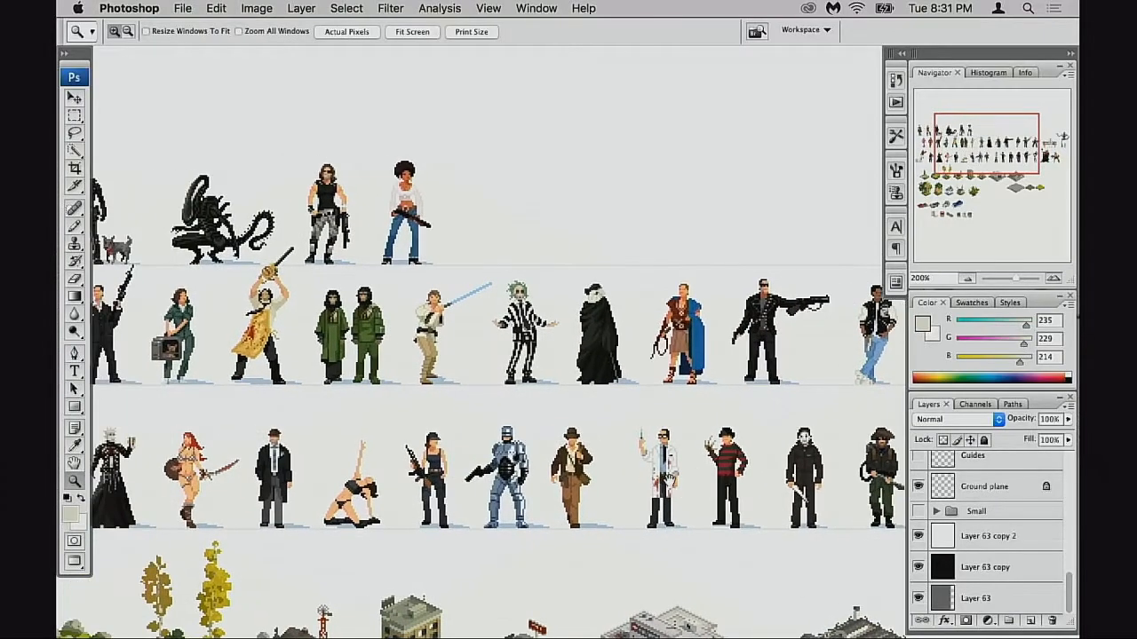
scroll(641, 486, left, 6)
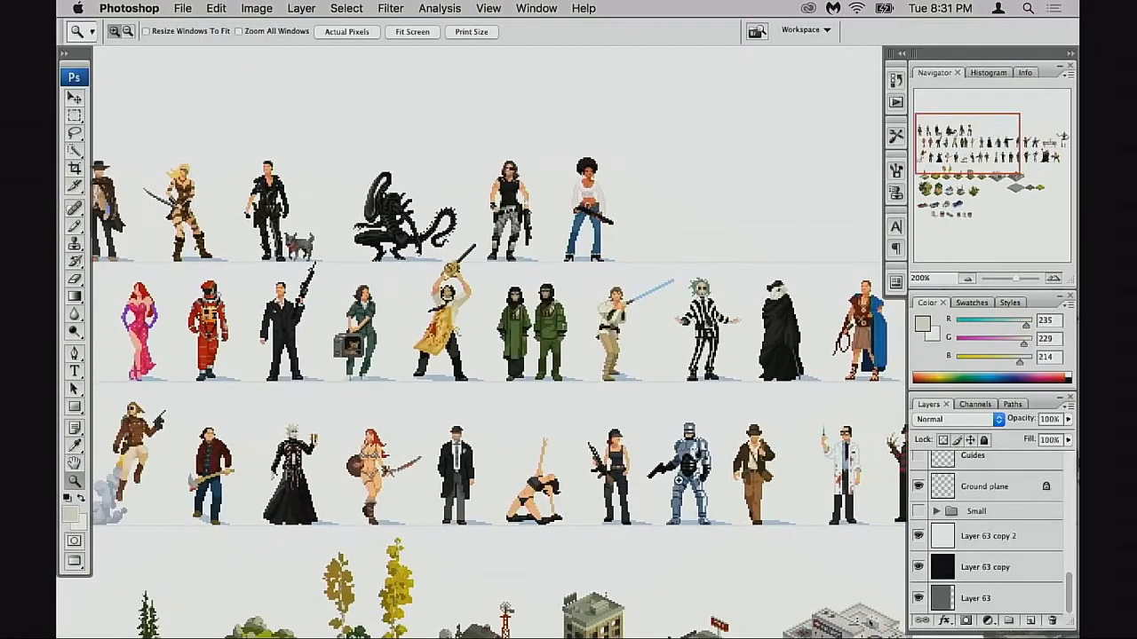
scroll(724, 486, right, 2)
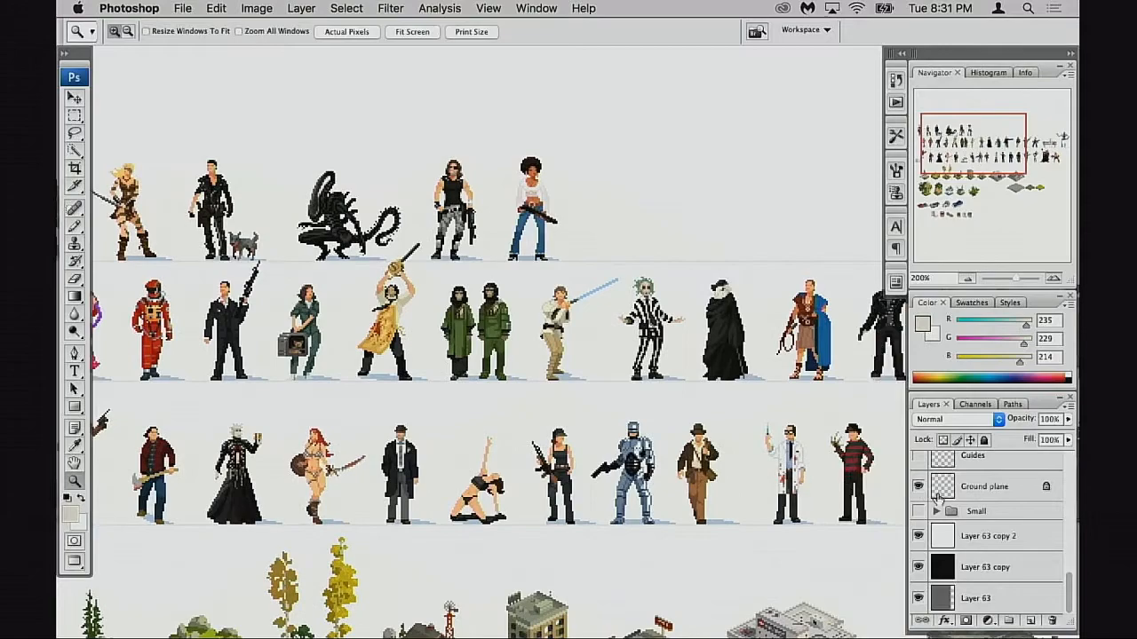
Step: Make the Small layer group visible on the sprite sheet
scroll(959, 515, up, 4)
scroll(958, 515, down, 2)
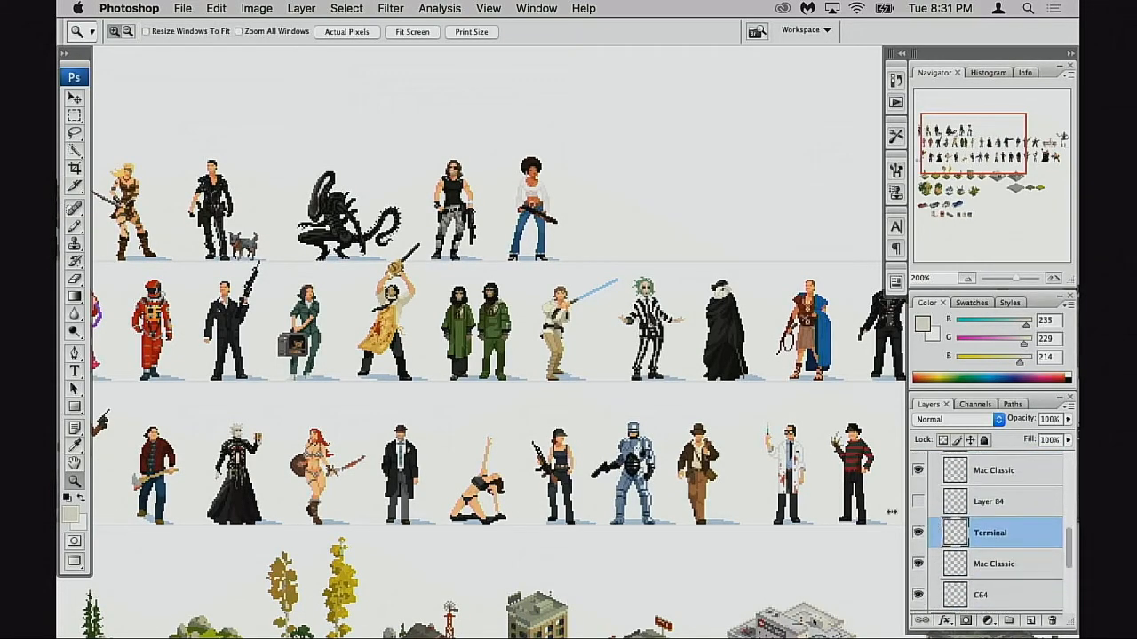
scroll(742, 489, right, 2)
scroll(743, 489, right, 2)
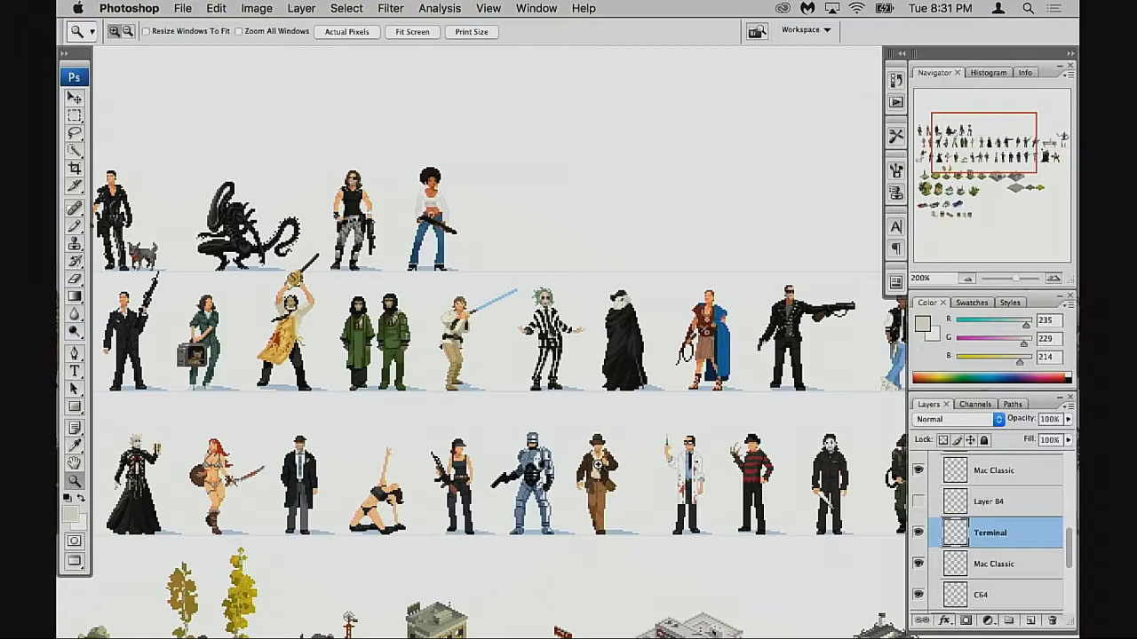
drag(493, 424, 680, 449)
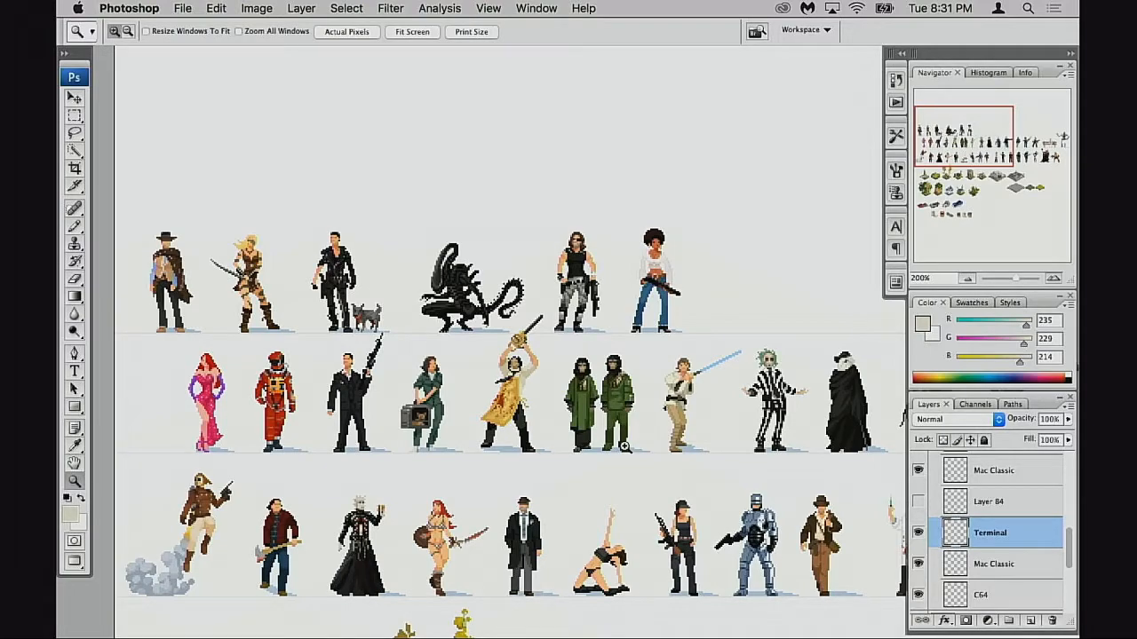
drag(478, 448, 626, 441)
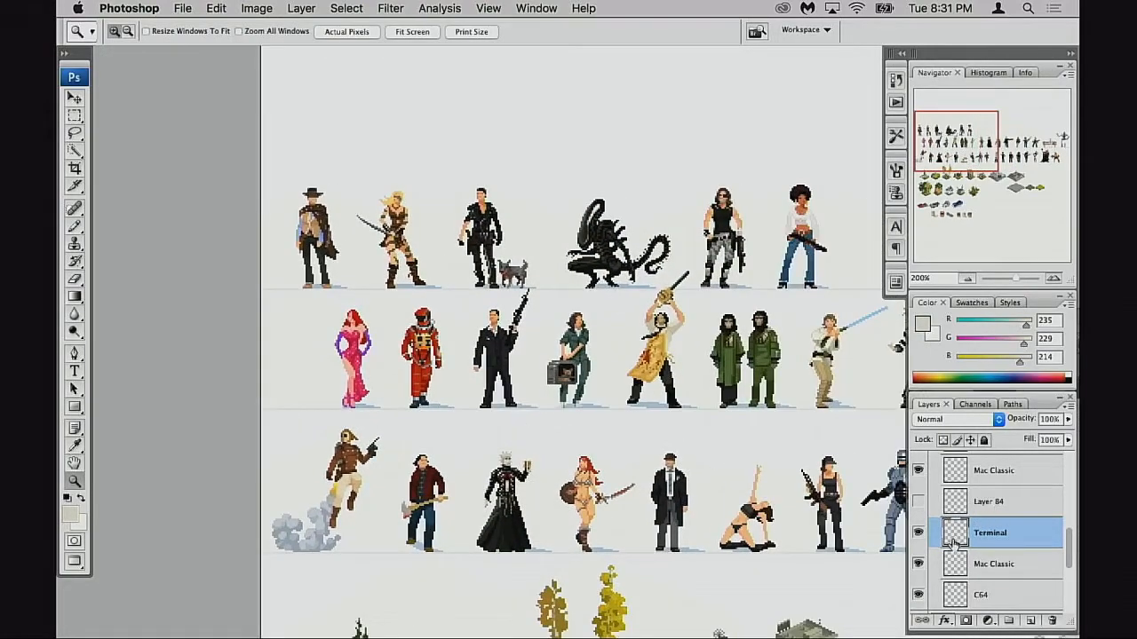
scroll(952, 537, down, 4)
click(918, 576)
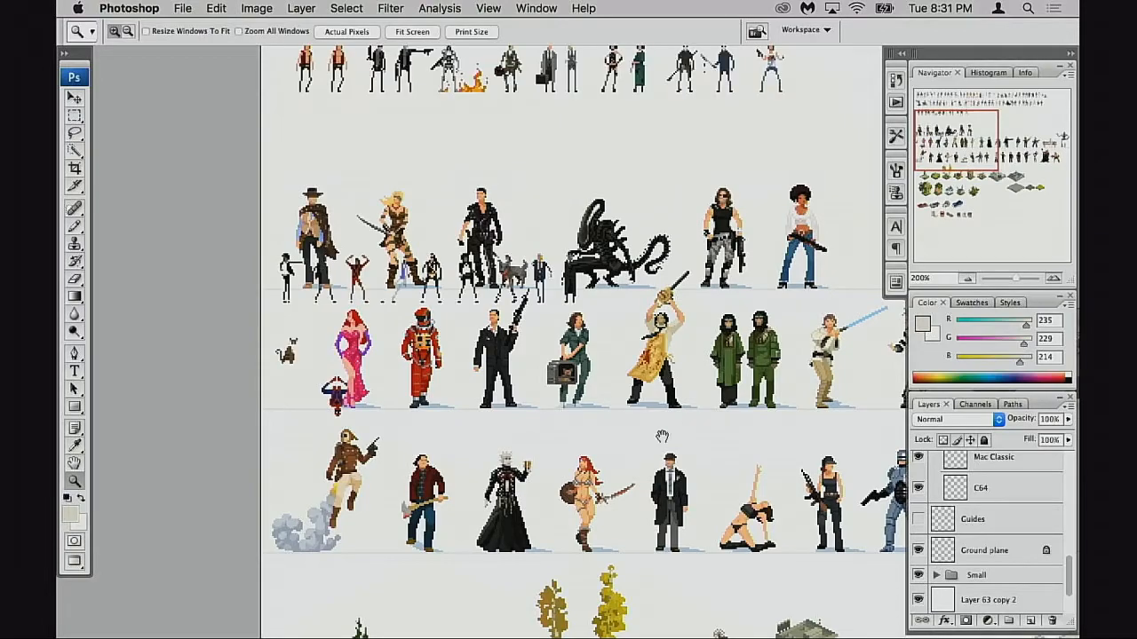
Step: Examine the small thin-legged figures, including the green-faced witch and the cyclist, at 600% zoom
scroll(670, 427, up, 5)
click(557, 294)
click(557, 307)
click(558, 313)
drag(558, 315, 544, 389)
click(529, 408)
drag(160, 298, 623, 442)
click(611, 457)
alt+click(569, 460)
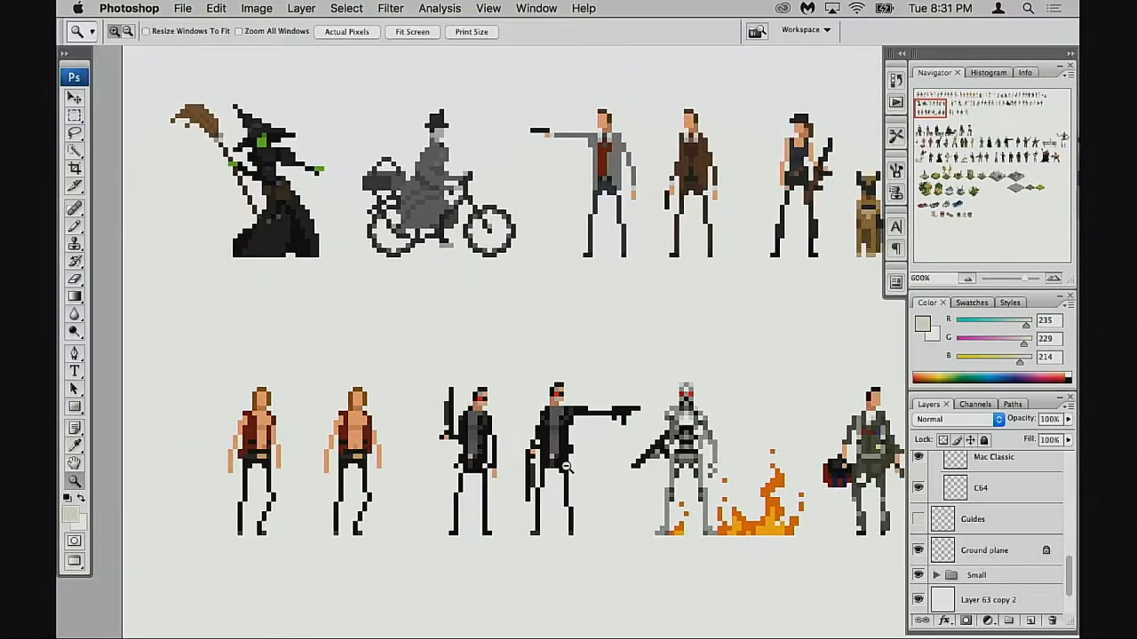
Step: Examine the small metal skeleton beside the flames and the gunmen in dark jackets next to it
alt+click(578, 478)
alt+click(627, 493)
drag(631, 495, 518, 450)
click(577, 435)
click(573, 444)
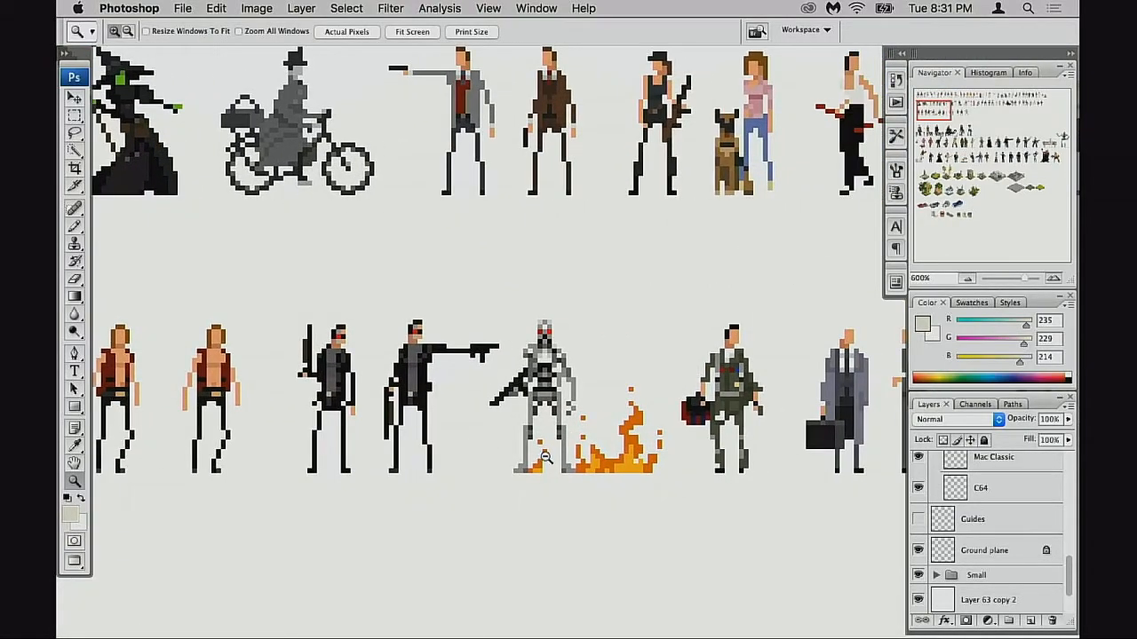
Step: Compare the small figures with the larger characters in the first and second rows at 300% zoom
alt+click(547, 457)
alt+click(578, 461)
alt+click(653, 469)
drag(672, 494, 592, 336)
drag(624, 524, 559, 433)
drag(586, 480, 508, 437)
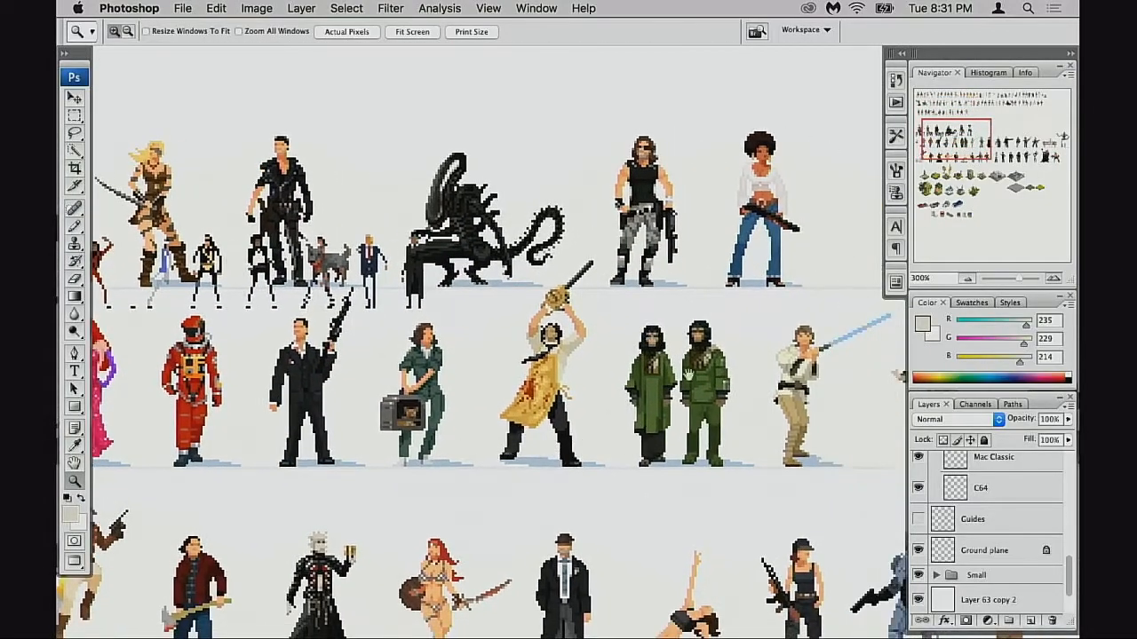
Step: Browse the three rows of small figures at the top of the sprite sheet at 300% zoom
drag(688, 488, 652, 353)
drag(554, 490, 656, 477)
drag(598, 360, 396, 564)
mouse_move(657, 443)
mouse_down()
mouse_move(596, 456)
mouse_move(541, 535)
mouse_up()
mouse_move(563, 266)
mouse_down()
mouse_move(566, 423)
mouse_move(531, 538)
mouse_up()
drag(591, 449, 575, 480)
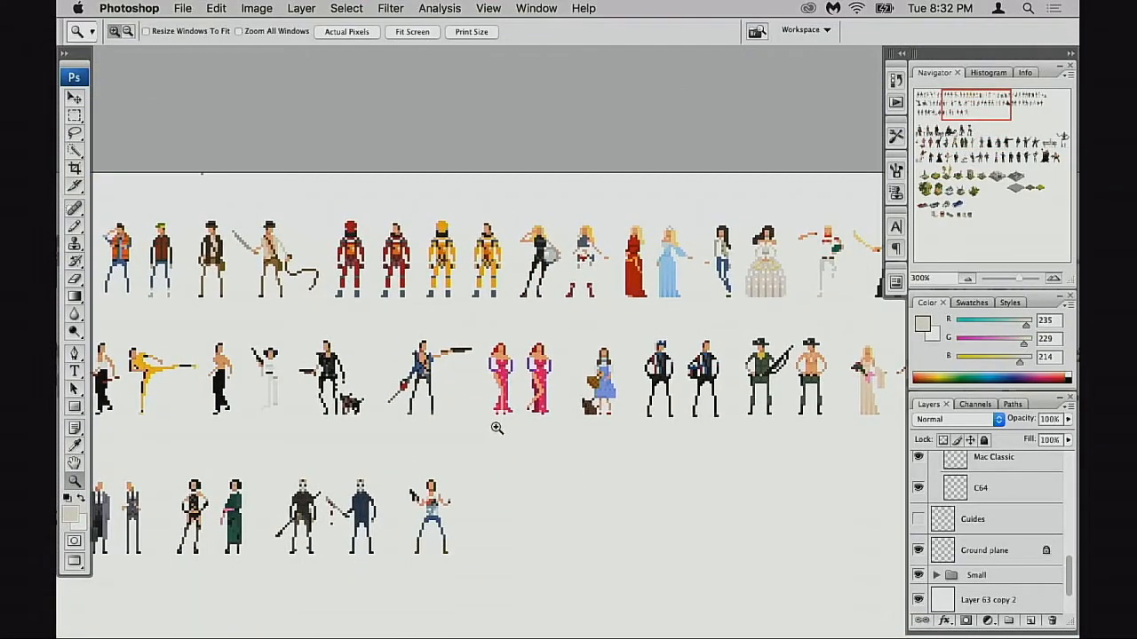
Step: Examine the individual small thin-legged figures along the upper rows at a closer zoom
click(497, 429)
click(498, 432)
drag(503, 523, 577, 262)
drag(461, 523, 566, 433)
drag(503, 352, 615, 590)
drag(503, 422, 715, 459)
drag(595, 404, 710, 458)
drag(743, 421, 336, 458)
drag(772, 441, 646, 472)
drag(385, 454, 751, 458)
mouse_move(485, 462)
mouse_down()
mouse_move(652, 464)
mouse_move(655, 406)
mouse_move(660, 418)
mouse_move(682, 407)
mouse_move(550, 432)
mouse_move(711, 436)
mouse_move(542, 463)
mouse_up()
mouse_move(769, 428)
mouse_down()
mouse_move(474, 436)
mouse_move(533, 457)
mouse_up()
mouse_move(777, 452)
mouse_down()
mouse_move(599, 466)
mouse_move(568, 491)
mouse_up()
Step: Examine the small blond swordsman in the red top and black trousers at 700% zoom
key(super+plus)
key(super+plus)
drag(502, 334, 517, 402)
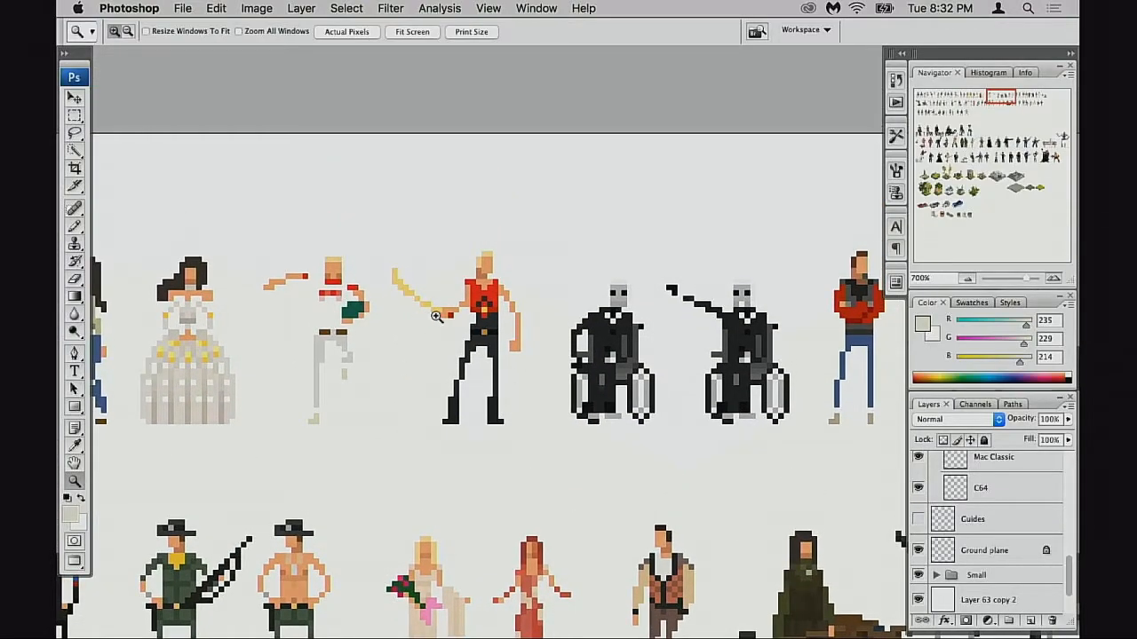
drag(503, 367, 543, 389)
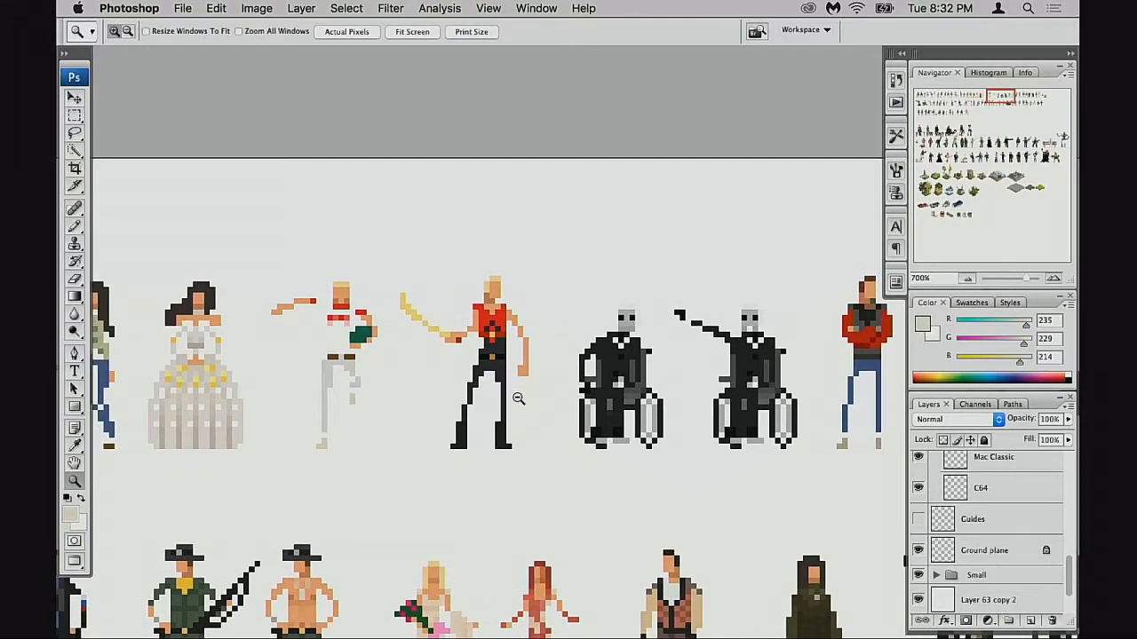
Step: Return the sprite sheet to a floating window at 400%, show Flash.jpg at 66.7% and reposition the reference window below it
alt+click(519, 399)
alt+click(525, 404)
alt+click(525, 405)
alt+click(498, 472)
drag(499, 472, 652, 295)
drag(297, 604, 249, 633)
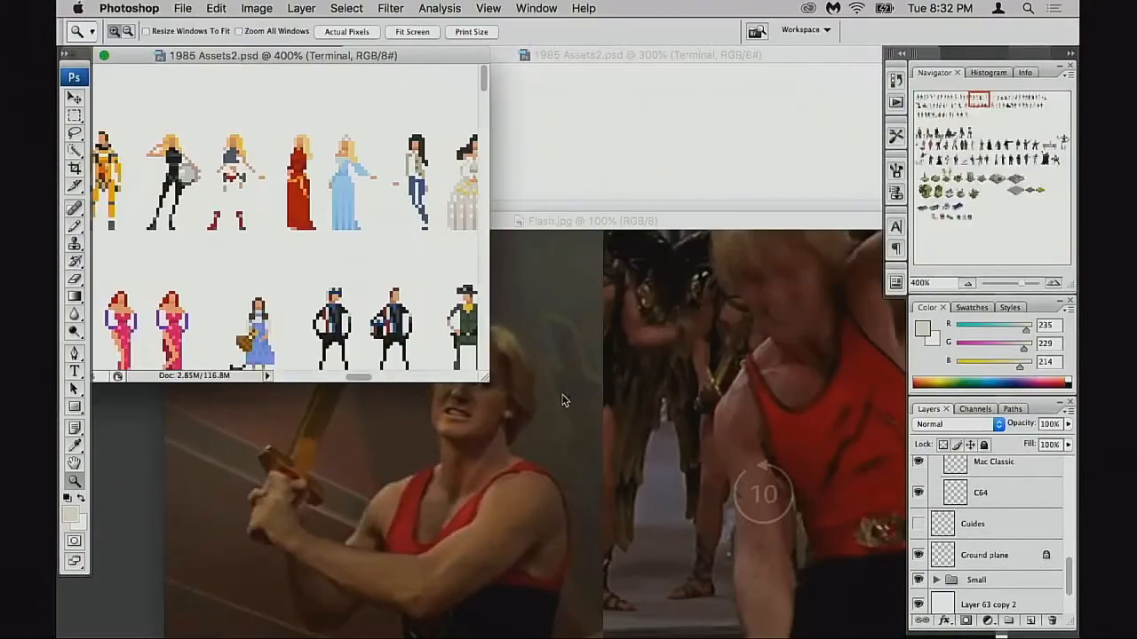
click(593, 257)
alt+click(467, 449)
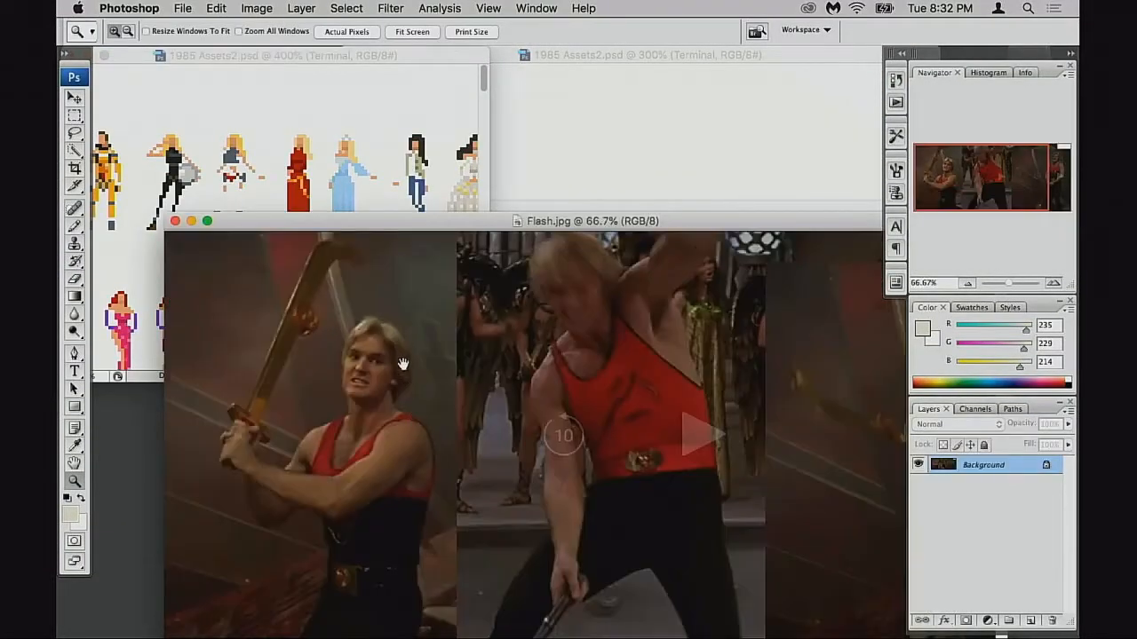
drag(496, 229, 442, 231)
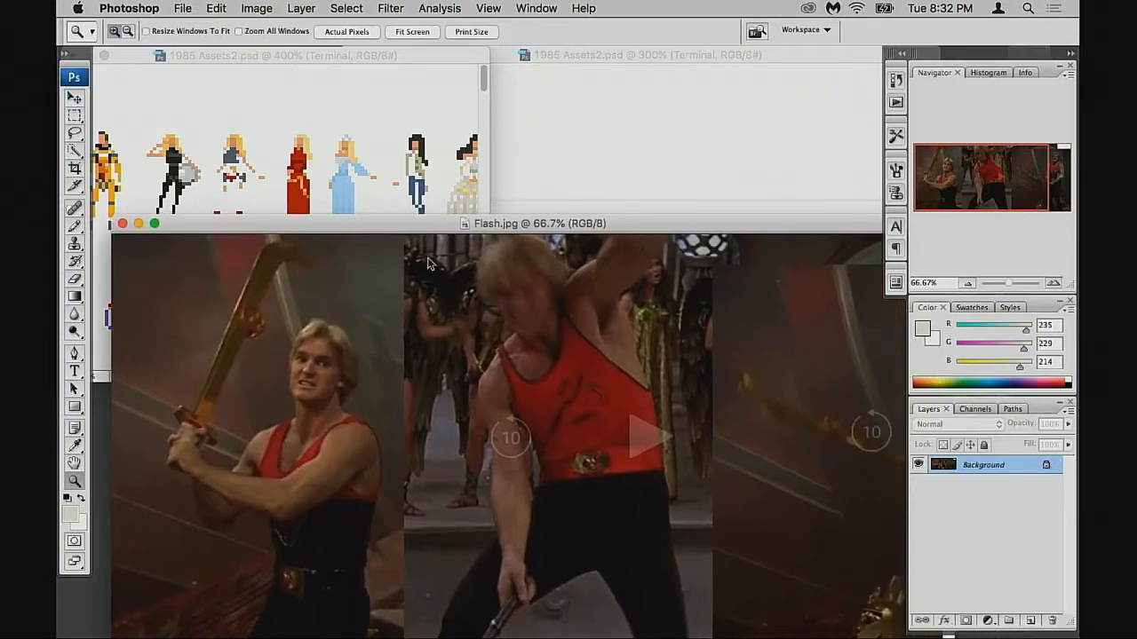
Step: Show the sprite sheet full screen again and hide the Small layer group
drag(401, 55, 526, 125)
key(f)
drag(525, 257, 502, 436)
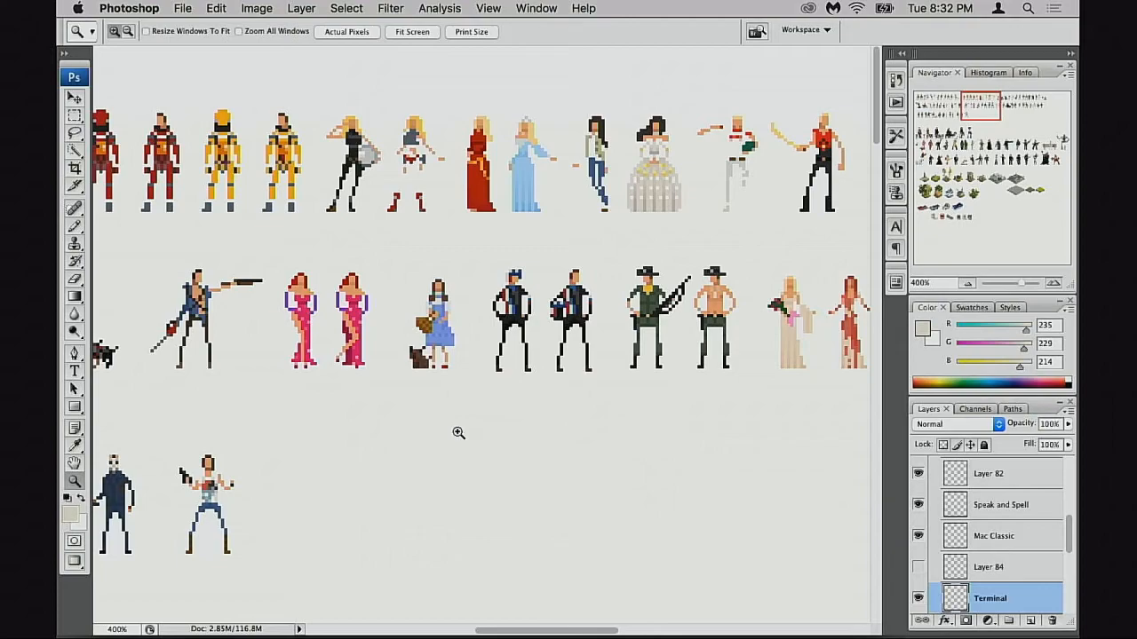
scroll(496, 370, left, 10)
scroll(495, 369, down, 5)
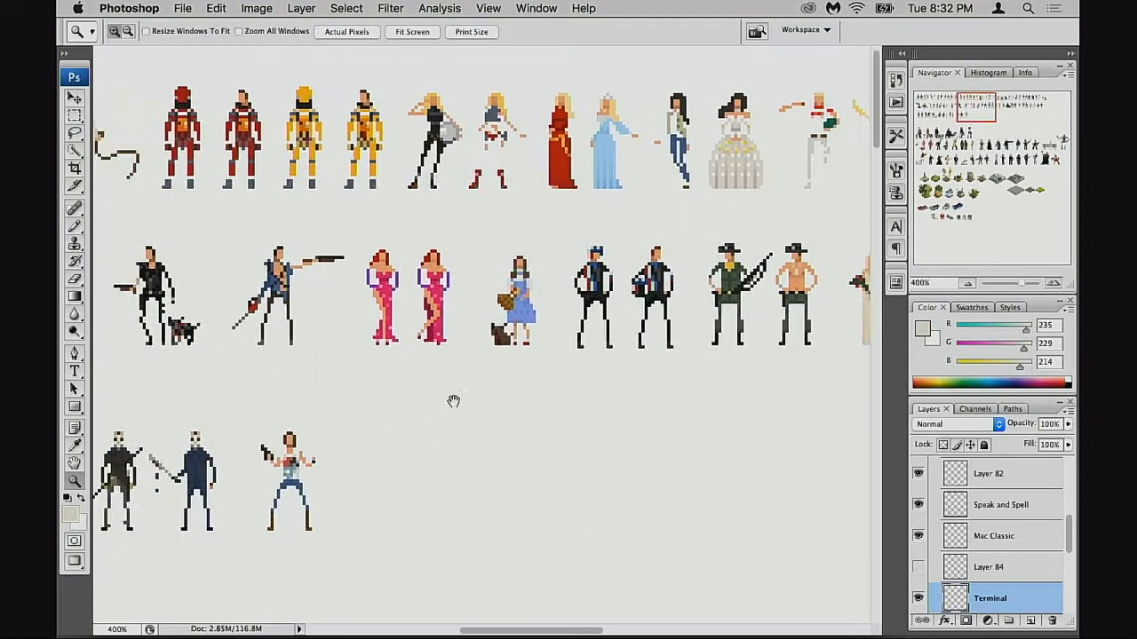
scroll(926, 540, down, 8)
scroll(926, 540, left, 4)
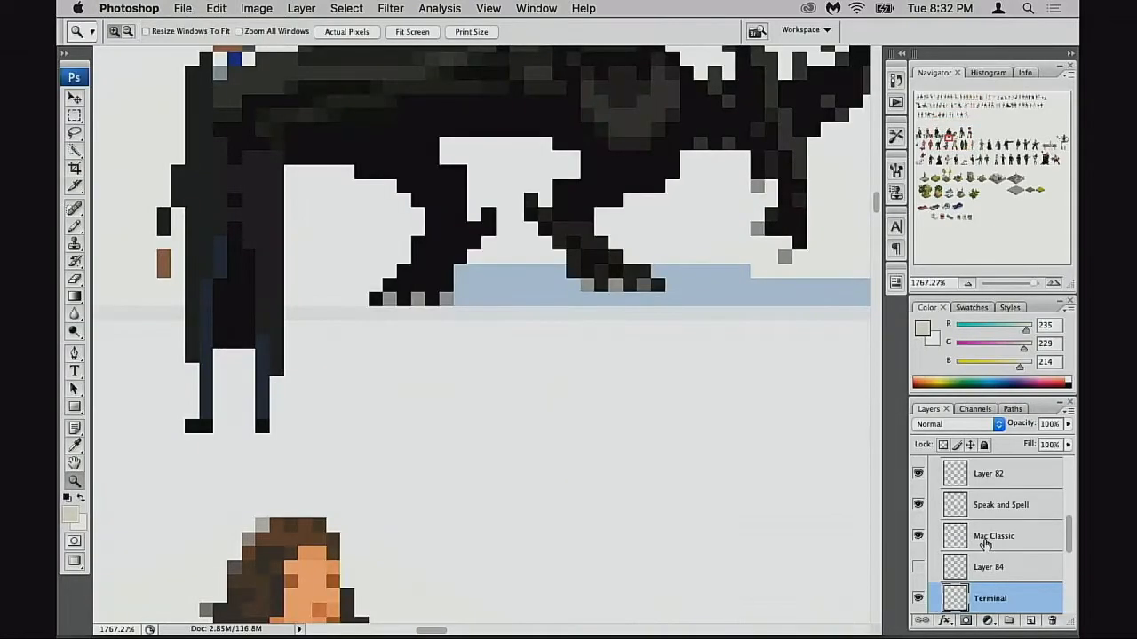
scroll(985, 545, down, 6)
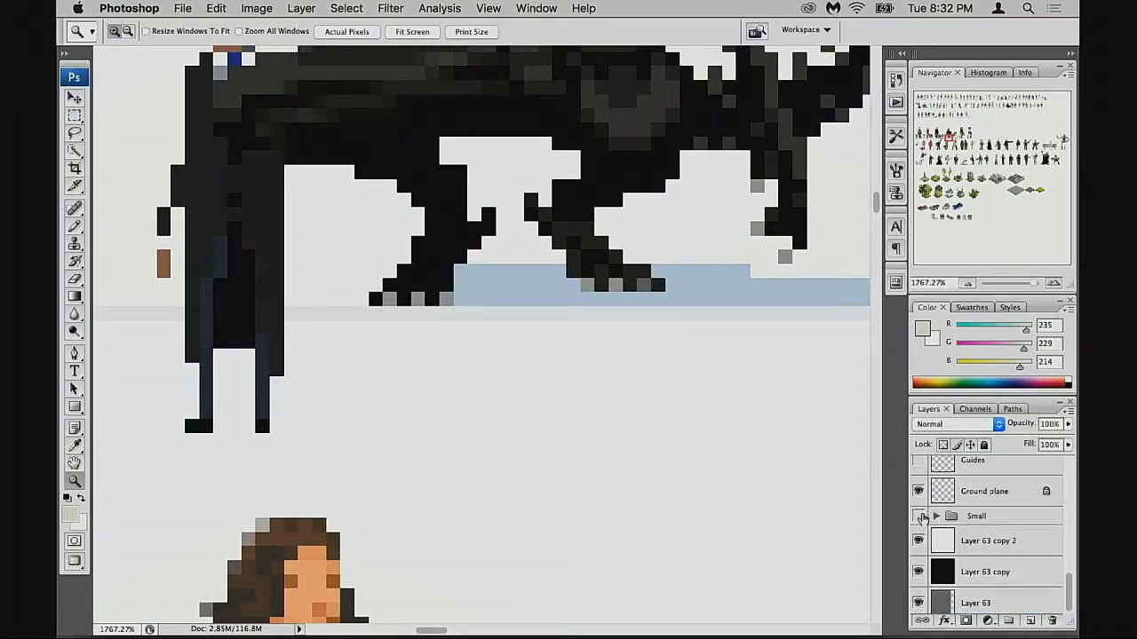
click(918, 516)
Step: Examine the large first-row characters, including the leather-clad man with the dog and the black alien
scroll(560, 355, up, 5)
alt+click(530, 380)
alt+click(530, 380)
alt+click(461, 314)
drag(286, 233, 677, 418)
alt+click(462, 404)
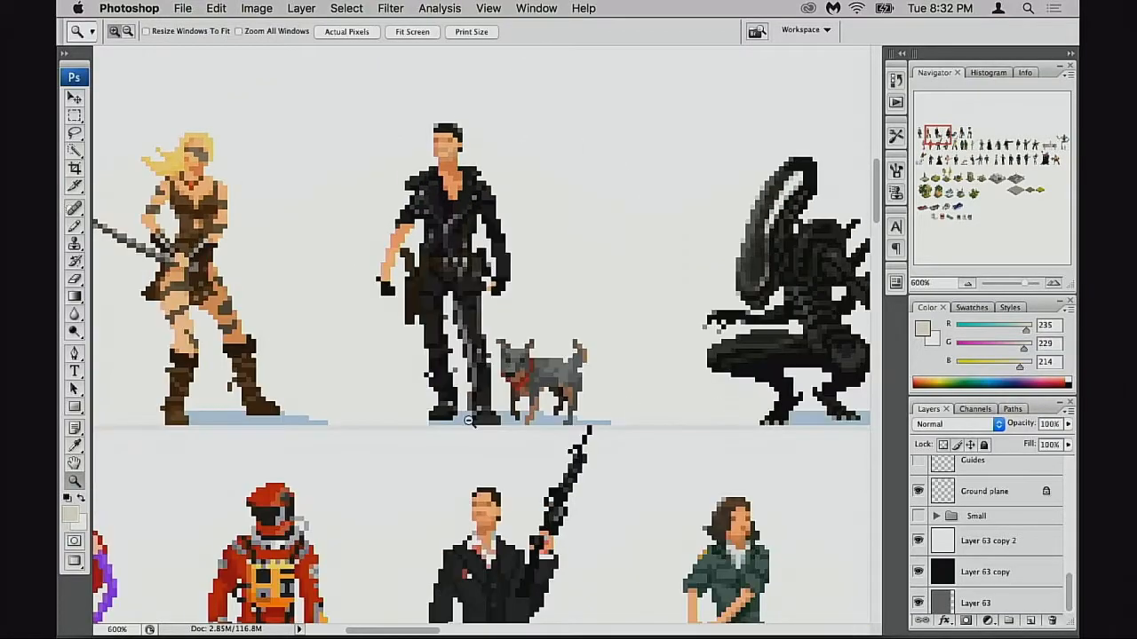
alt+click(462, 405)
alt+click(480, 434)
drag(565, 396, 204, 424)
scroll(947, 517, up, 3)
scroll(946, 517, up, 10)
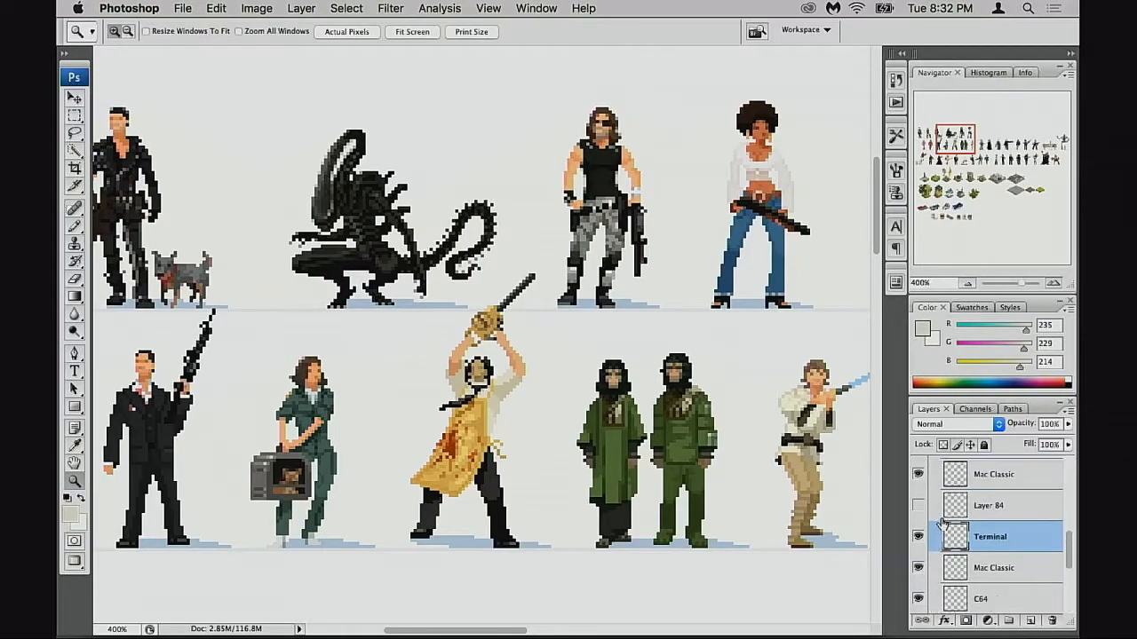
Step: Browse the large characters from end to end of the rows at 400% zoom, back to the rocket-pack figure
drag(496, 452, 384, 452)
drag(692, 431, 482, 453)
drag(702, 453, 292, 434)
drag(815, 453, 441, 438)
drag(577, 443, 672, 300)
drag(257, 464, 600, 447)
drag(224, 446, 560, 442)
drag(344, 442, 544, 442)
drag(278, 446, 432, 444)
drag(169, 439, 431, 442)
drag(200, 429, 566, 444)
drag(399, 395, 469, 403)
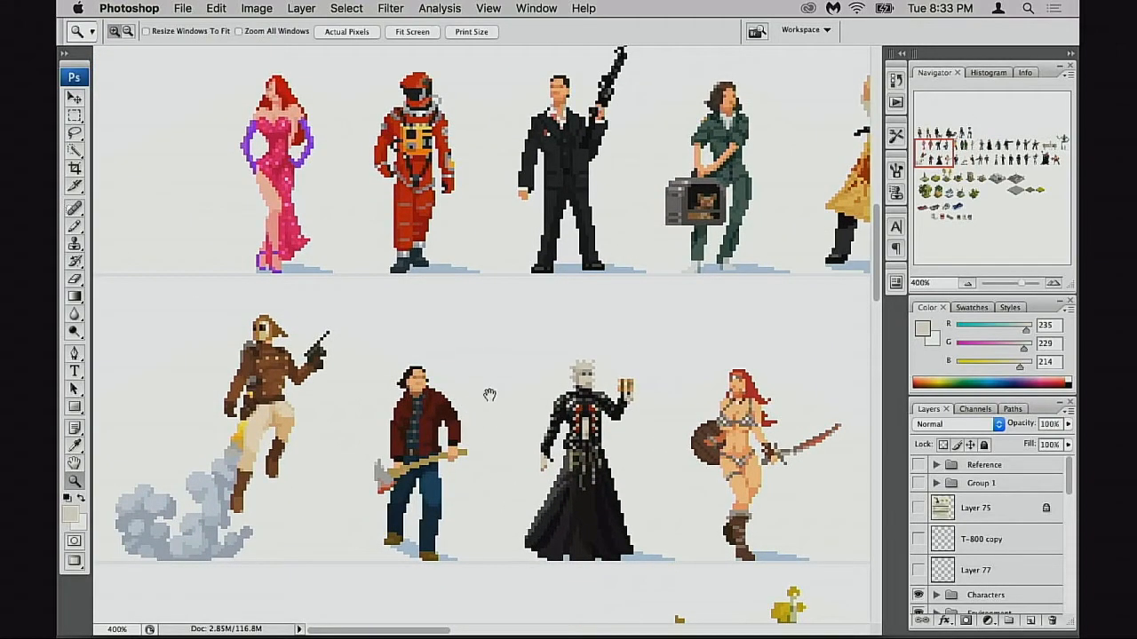
Step: Examine the large characters along the second and third rows, up to the man on the bench, at 500% zoom
mouse_move(504, 326)
mouse_down()
mouse_move(450, 428)
mouse_move(502, 407)
mouse_move(551, 430)
mouse_up()
drag(611, 459, 456, 375)
mouse_move(640, 422)
mouse_down()
mouse_move(489, 395)
mouse_move(555, 409)
mouse_move(497, 405)
mouse_up()
drag(620, 411, 506, 413)
drag(663, 404, 515, 417)
mouse_move(661, 416)
mouse_down()
mouse_move(472, 413)
mouse_move(567, 429)
mouse_move(497, 426)
mouse_up()
drag(665, 426, 479, 435)
drag(680, 227, 577, 326)
click(565, 326)
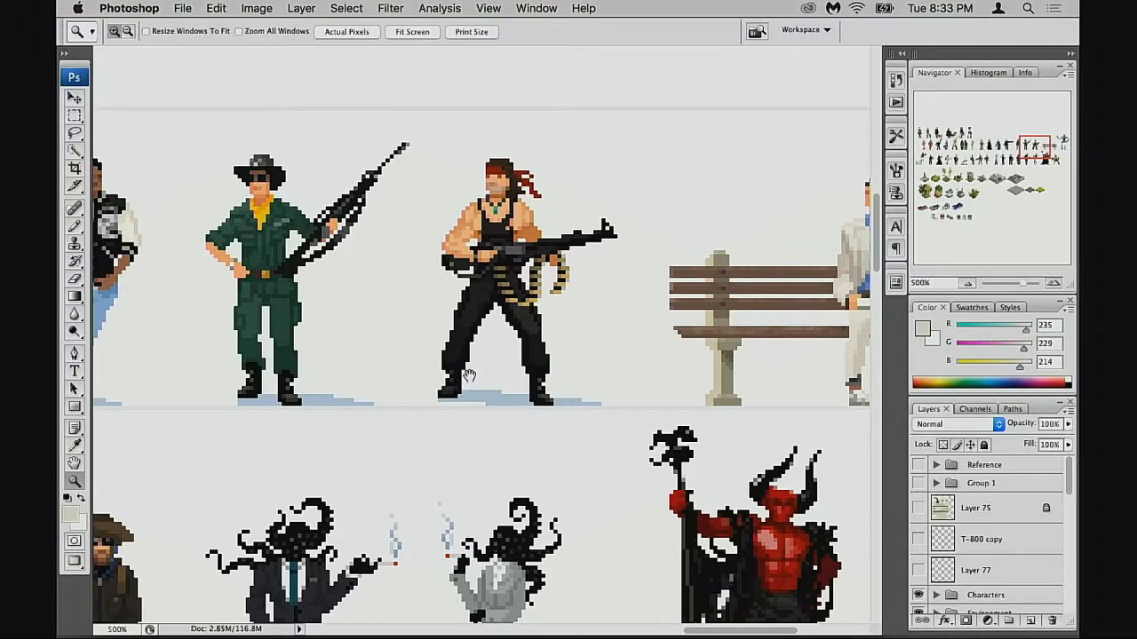
drag(507, 382, 342, 406)
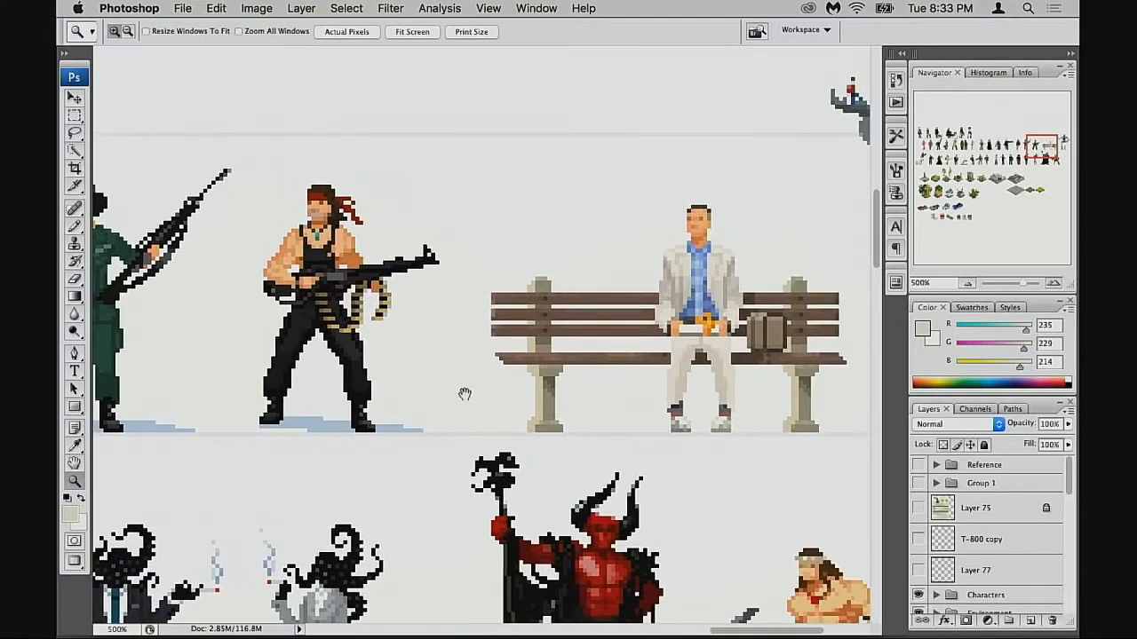
drag(478, 399, 381, 400)
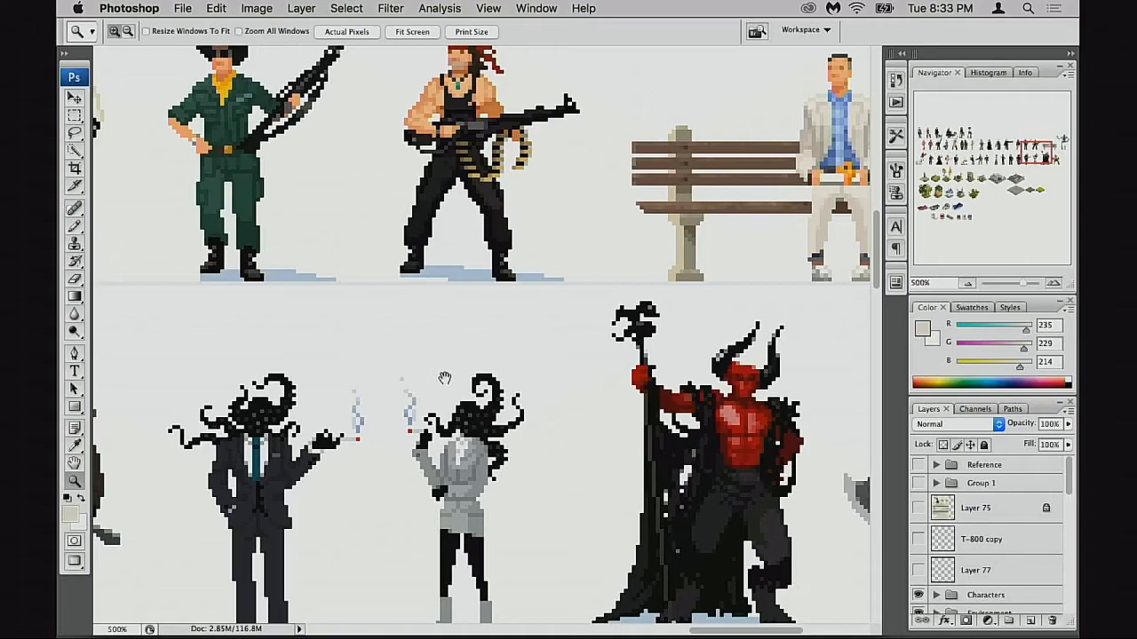
Step: Compare the characters of the large rows at 300% zoom, ending around the lightsaber figure
scroll(438, 380, left, 5)
alt+click(440, 381)
drag(274, 292, 416, 376)
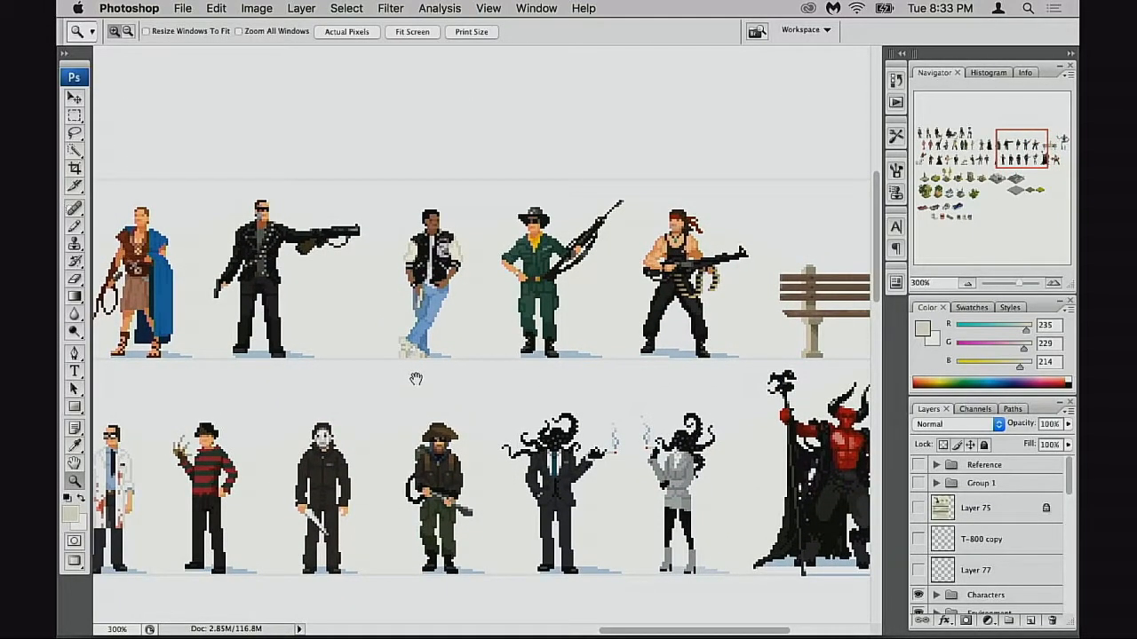
drag(253, 357, 542, 377)
drag(365, 375, 645, 376)
drag(556, 365, 348, 393)
drag(687, 376, 439, 376)
drag(566, 355, 563, 381)
drag(337, 408, 565, 324)
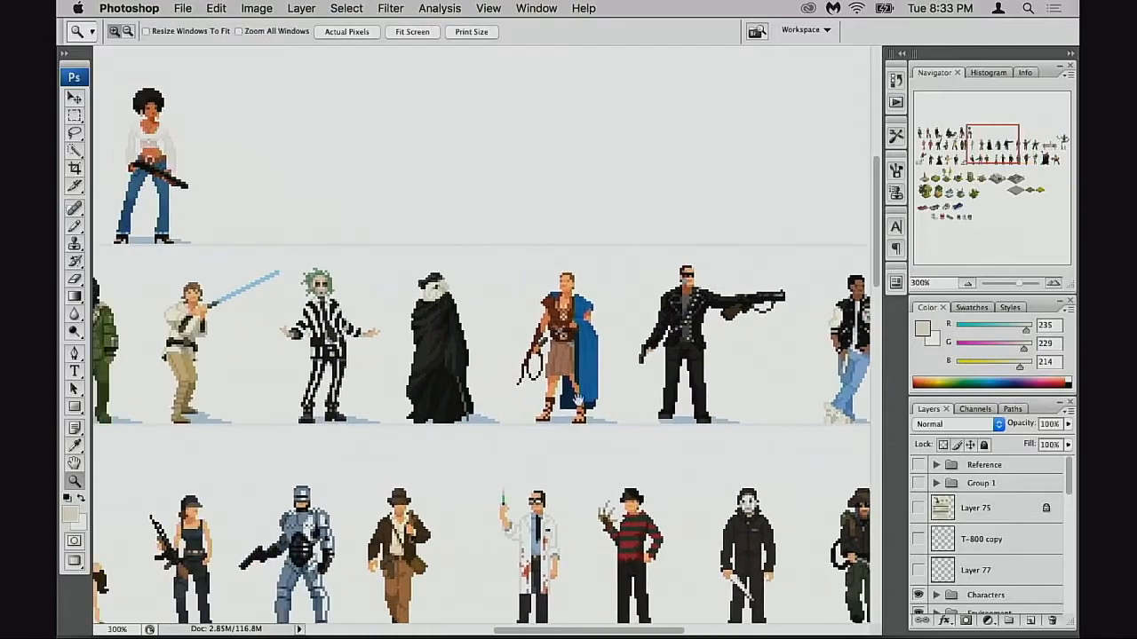
drag(274, 347, 456, 404)
drag(328, 401, 520, 399)
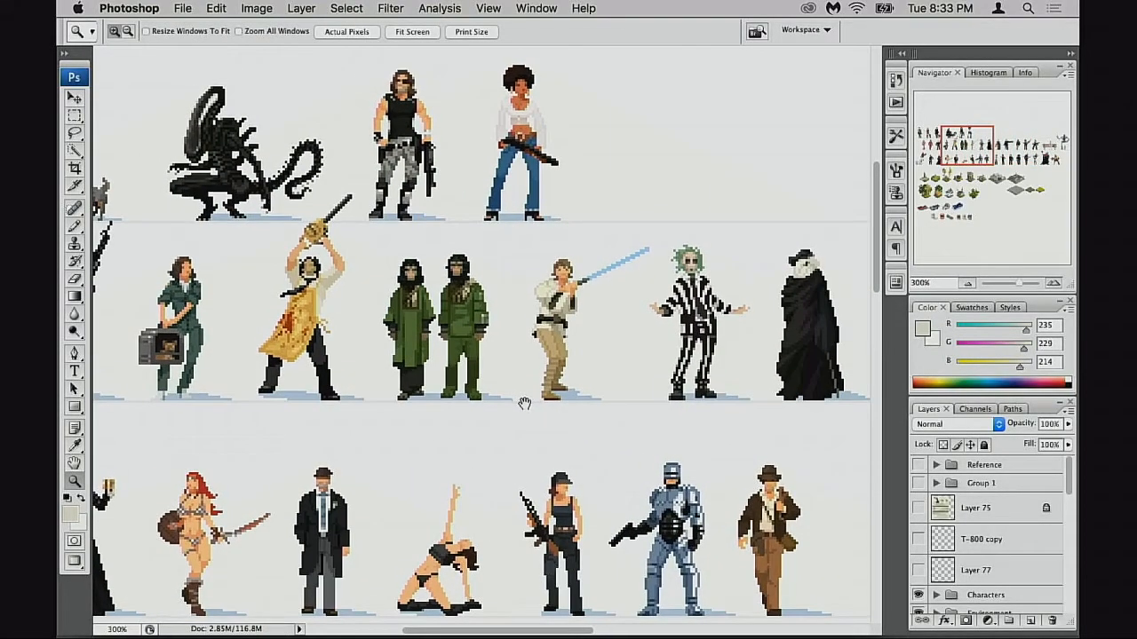
drag(520, 398, 530, 403)
Step: Put the sprite sheet back in a floating window above Flash.jpg and frame the lightsaber figure at 600% zoom
key(f)
key(f)
key(f)
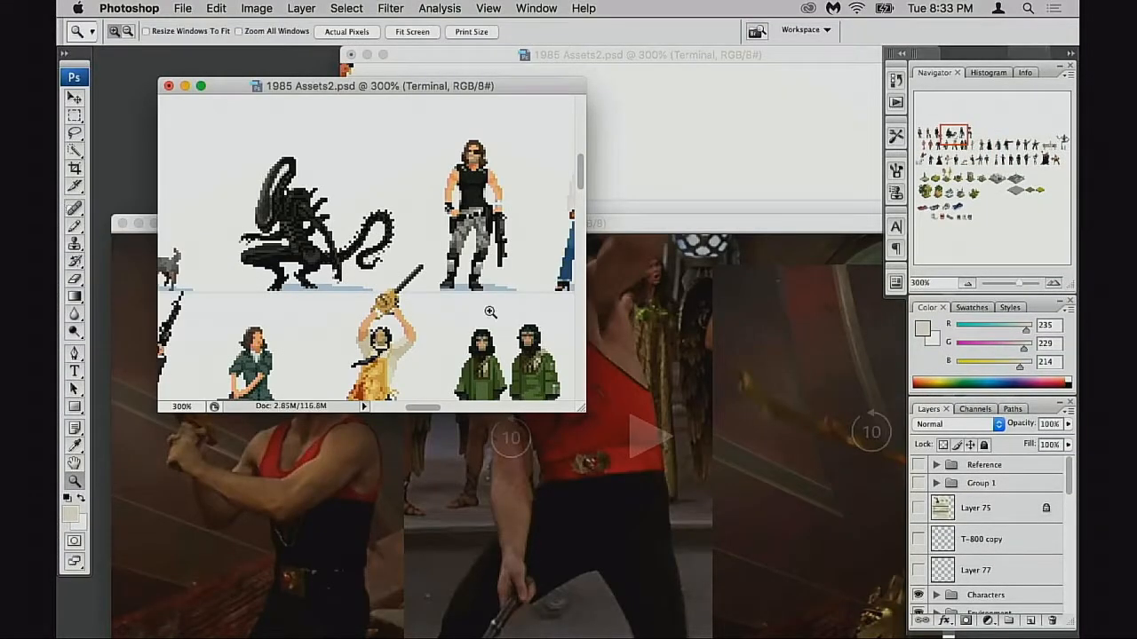
drag(426, 85, 366, 54)
drag(491, 211, 328, 114)
drag(411, 227, 428, 265)
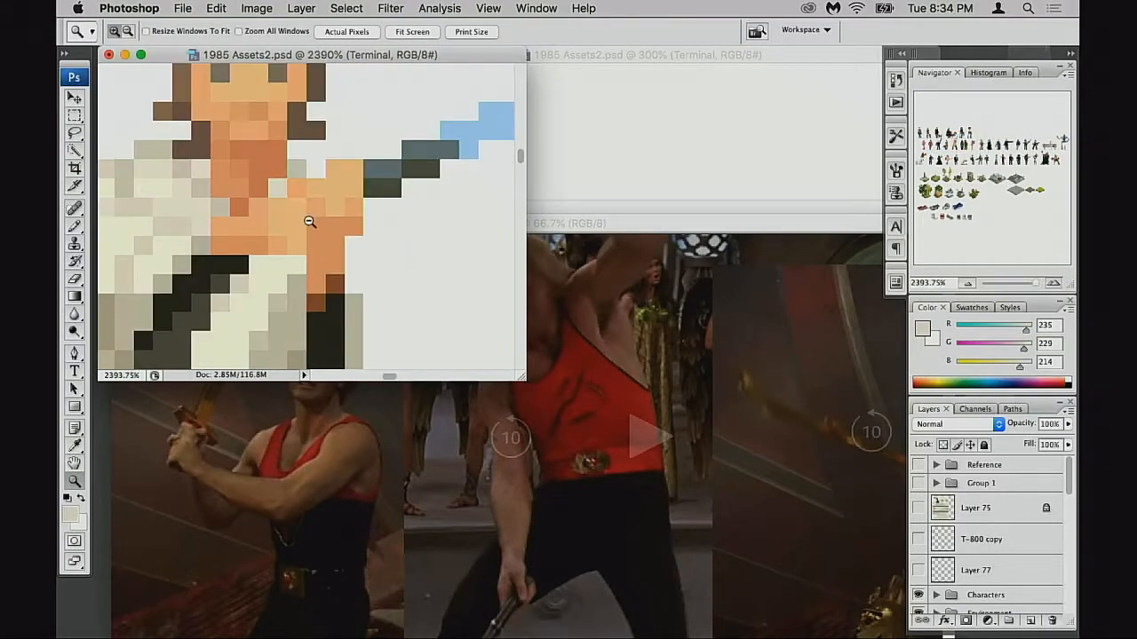
alt+click(309, 222)
alt+click(322, 238)
alt+click(323, 246)
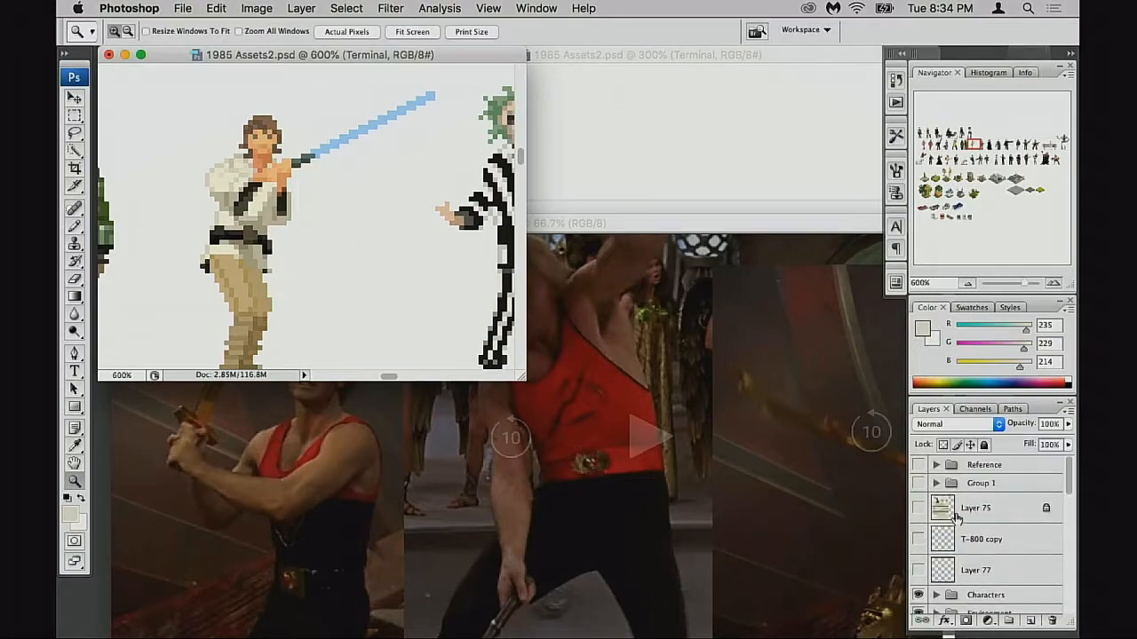
Step: Duplicate the Luke layer and place the copy directly above the Shadow layer in the Characters group
scroll(951, 524, down, 10)
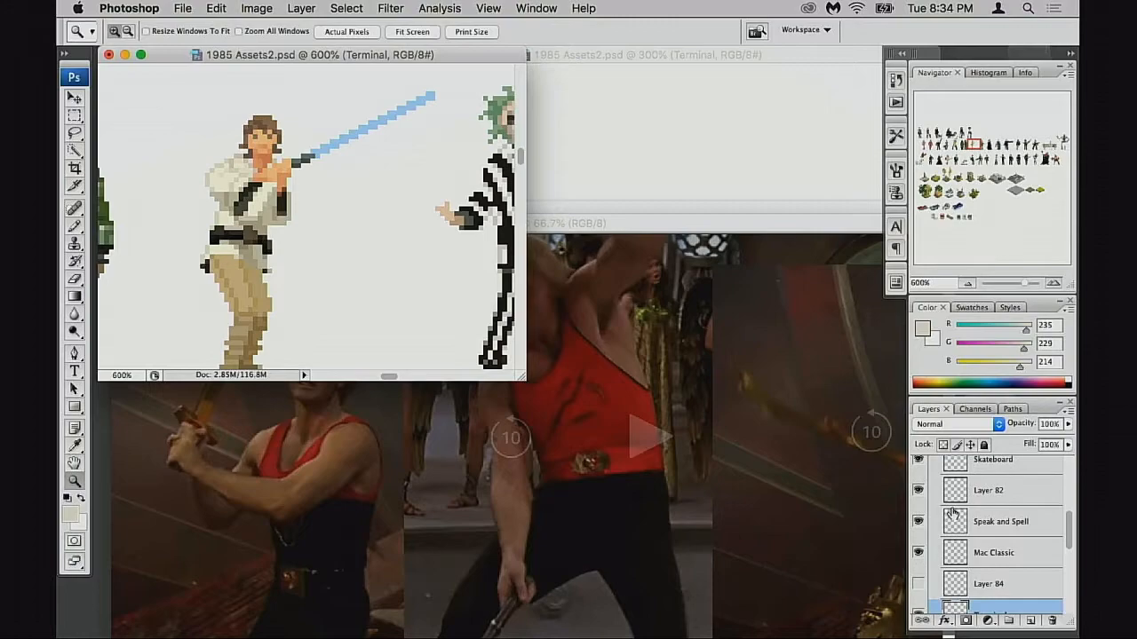
scroll(945, 524, up, 6)
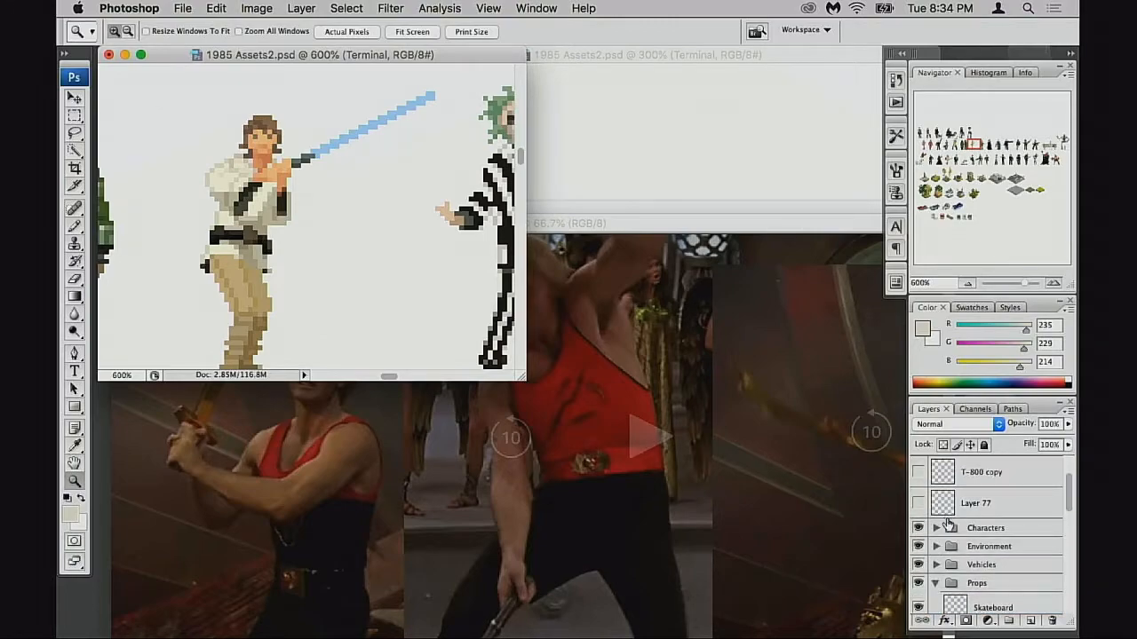
click(935, 552)
scroll(951, 550, down, 8)
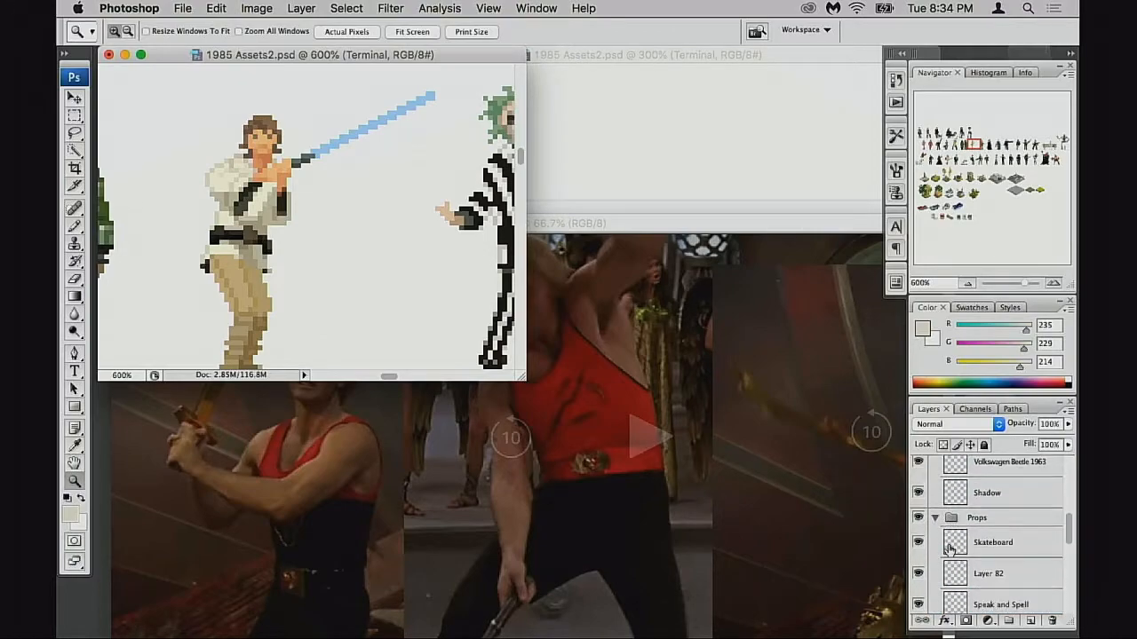
scroll(952, 550, down, 8)
scroll(955, 544, up, 6)
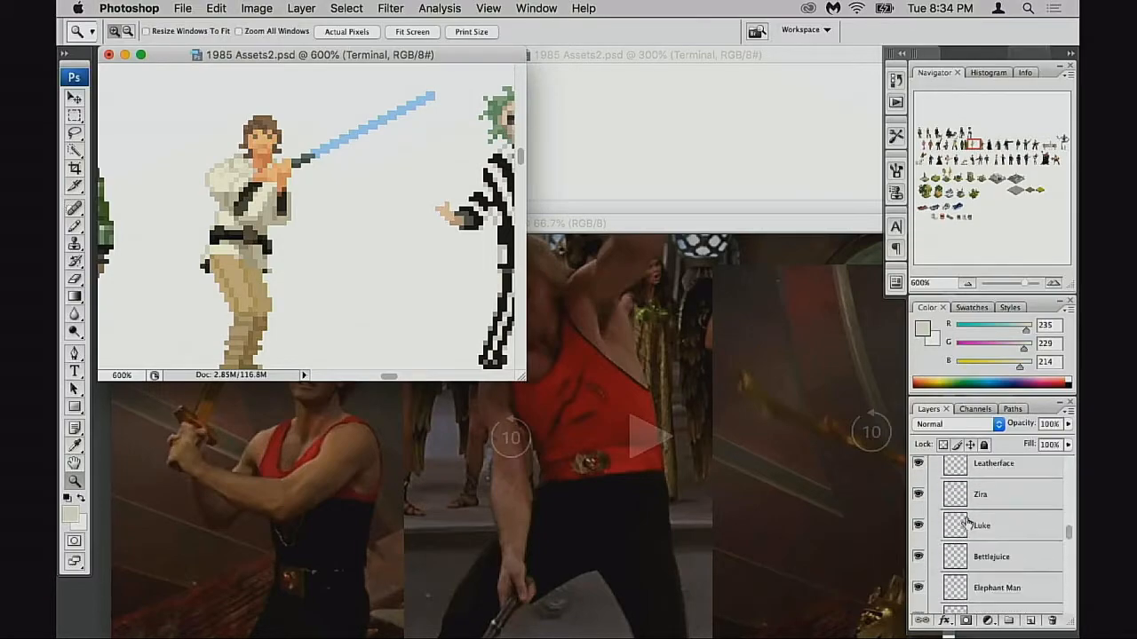
click(957, 484)
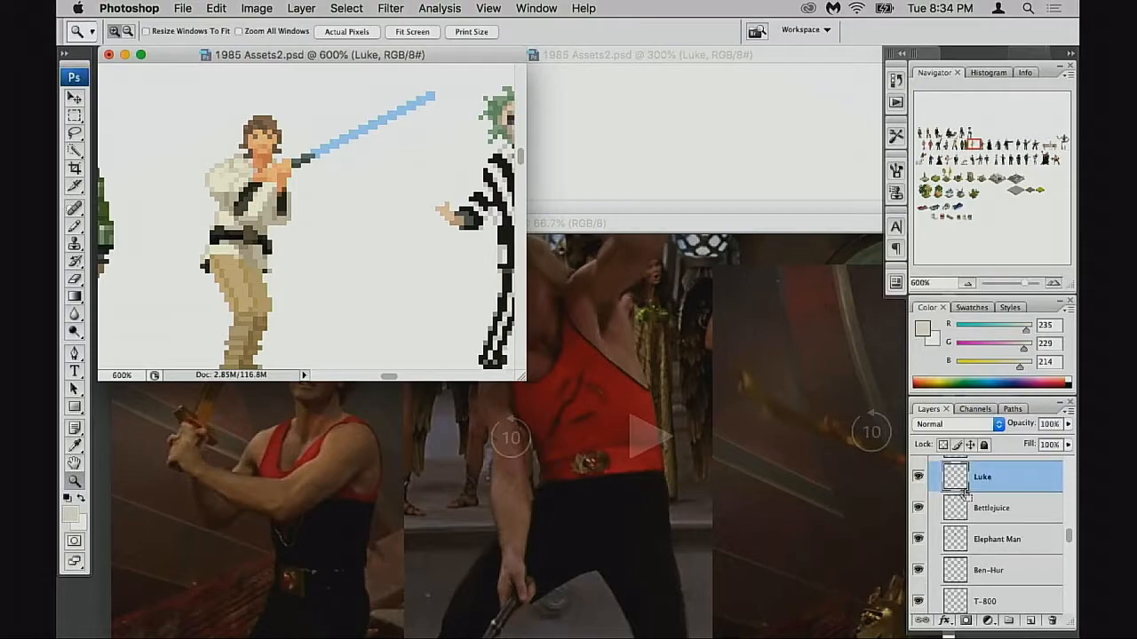
key(super+j)
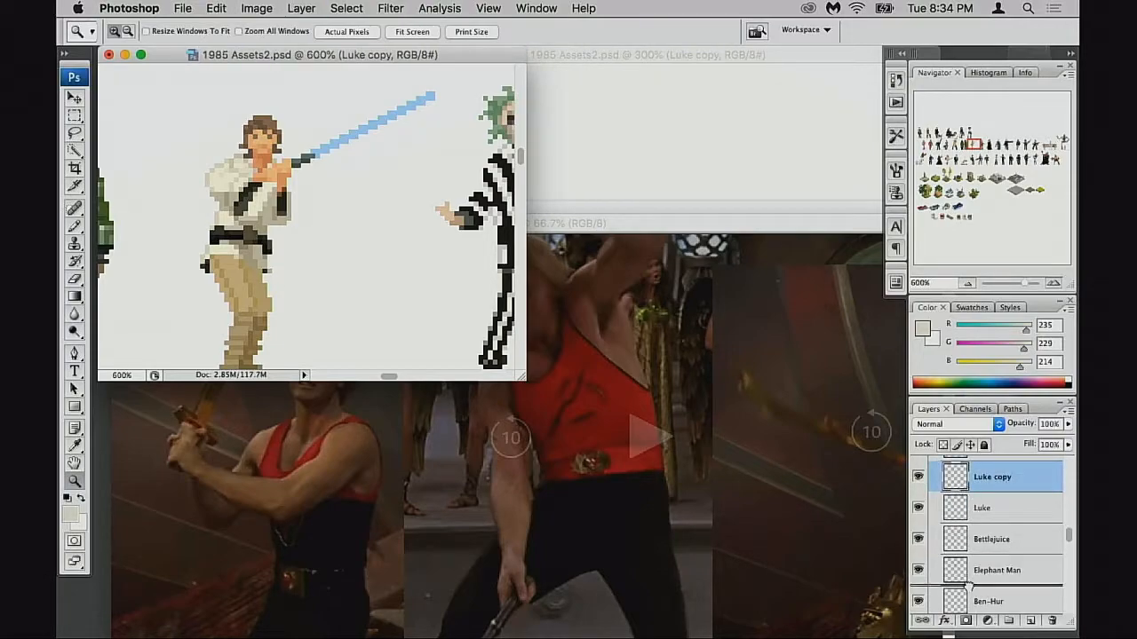
drag(956, 619, 972, 502)
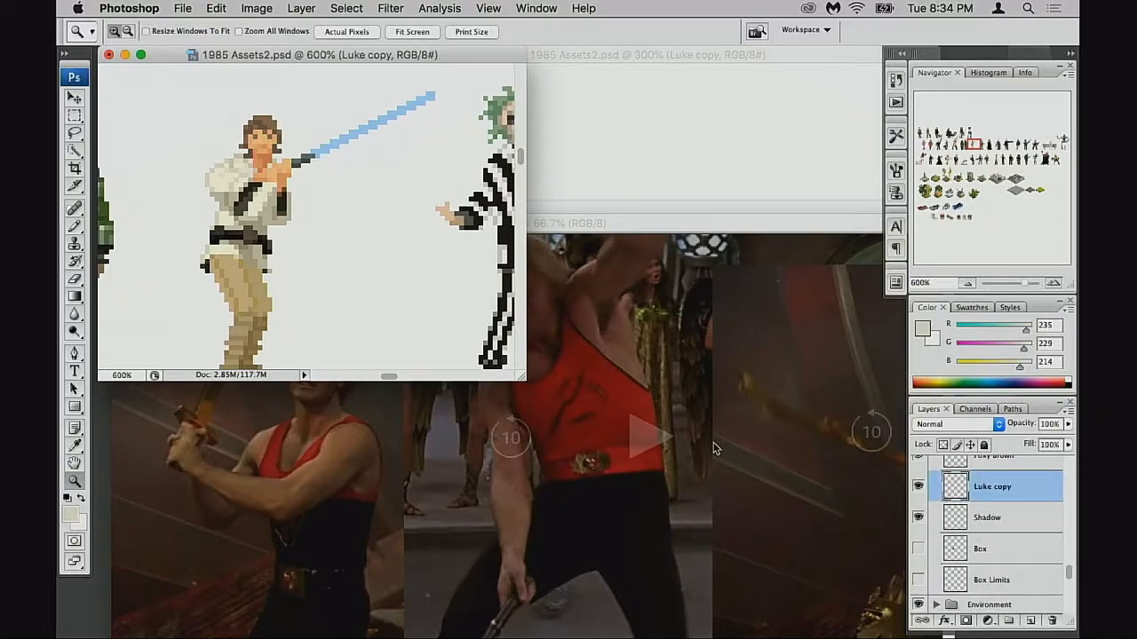
Step: Show the sheet full screen and move the Luke copy along the second row to the gunman with the red bandana
key(f)
key(v)
drag(526, 387, 484, 481)
alt+click(655, 408)
alt+click(656, 410)
drag(486, 388, 511, 441)
drag(142, 426, 824, 385)
drag(639, 410, 471, 413)
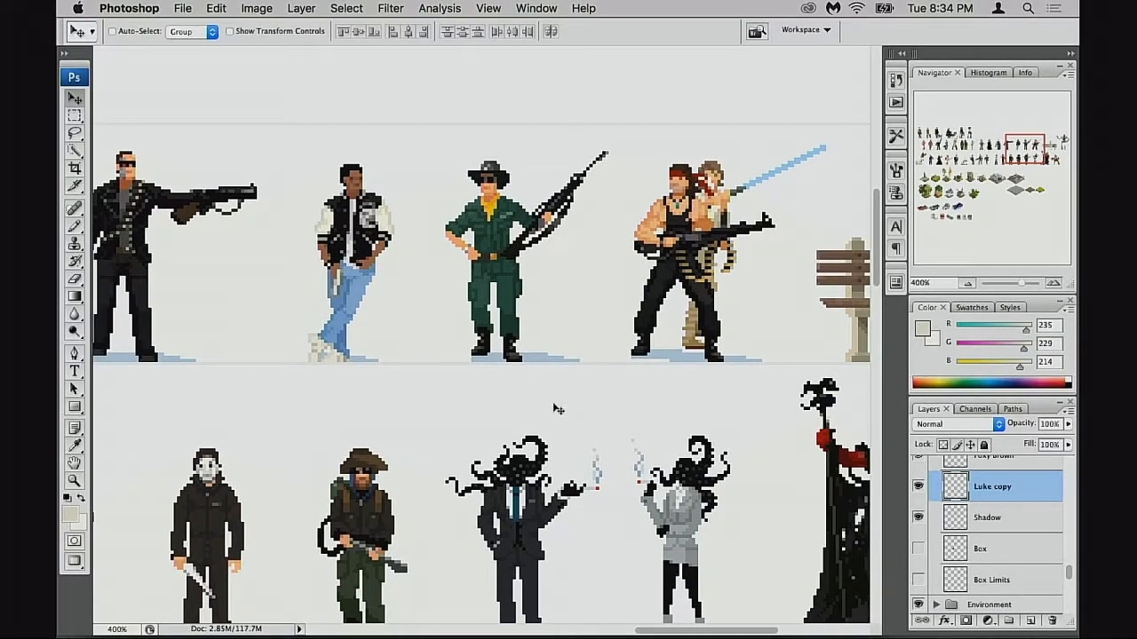
Step: Look back along the second and third rows of large characters at 300% zoom
scroll(552, 411, right, 5)
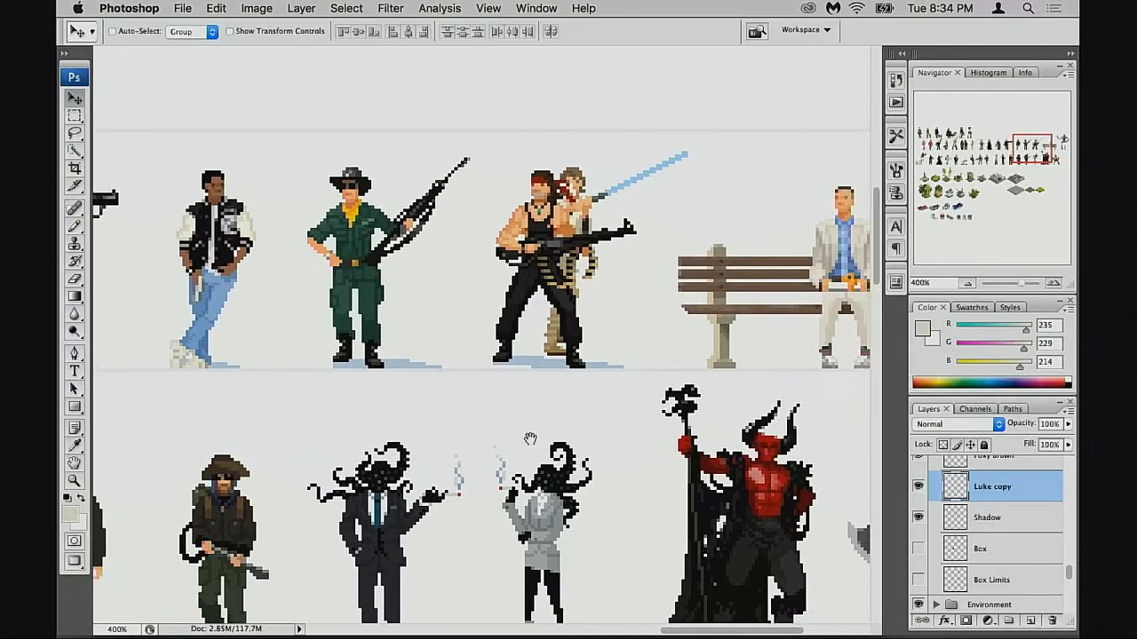
drag(451, 447, 763, 356)
alt+click(423, 433)
drag(382, 431, 740, 389)
drag(471, 431, 639, 426)
drag(318, 392, 678, 414)
drag(364, 412, 511, 397)
scroll(510, 397, right, 10)
scroll(509, 399, up, 2)
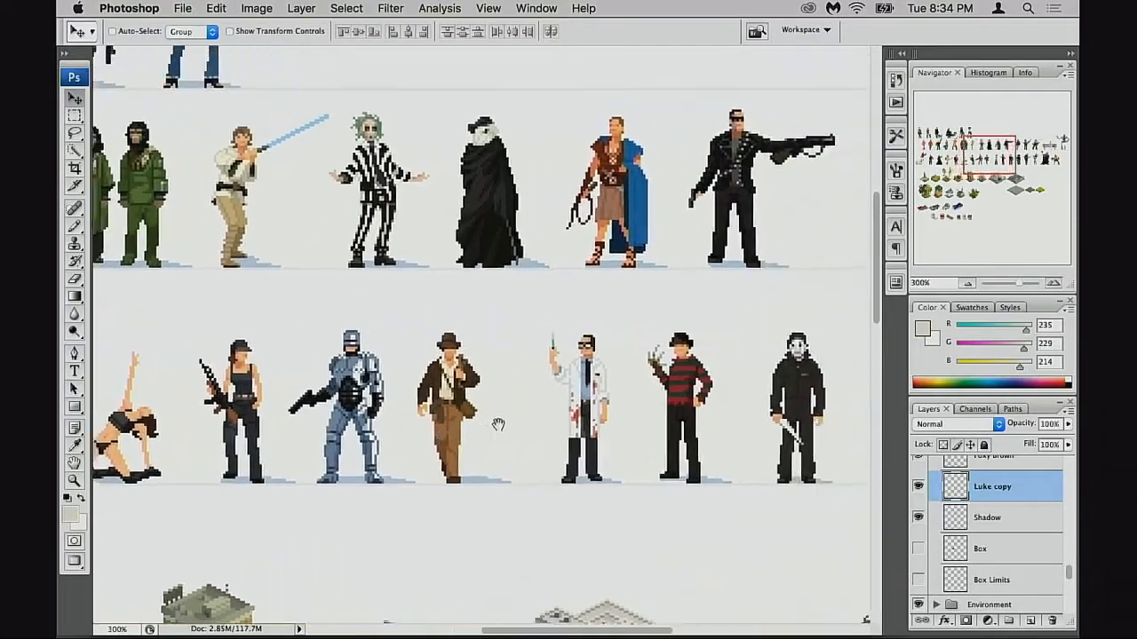
Step: Look over the first and second rows of large characters at up to 400% zoom, ending at the woman with the afro
key(super+minus)
drag(375, 401, 547, 398)
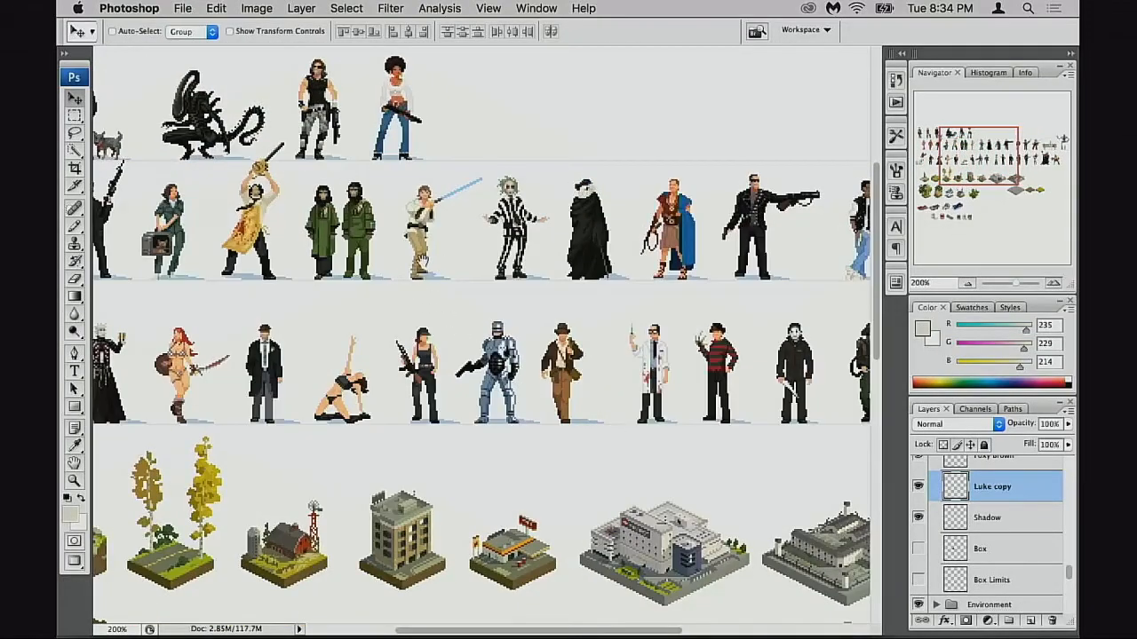
drag(226, 247, 330, 265)
super+click(337, 254)
super+click(337, 254)
drag(645, 394, 478, 379)
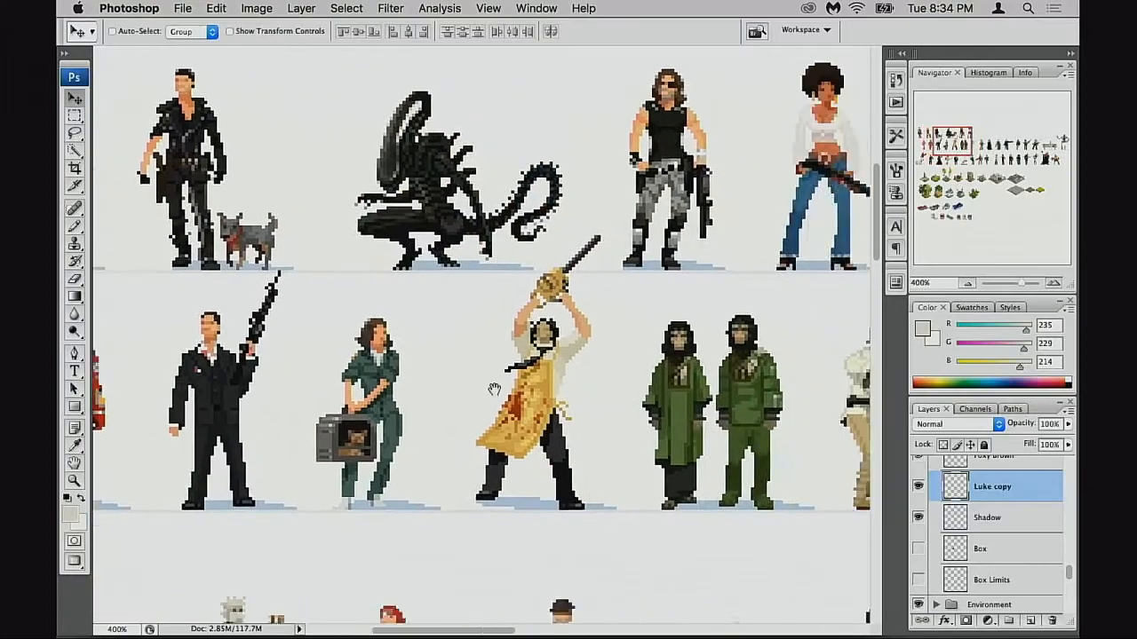
drag(687, 387, 524, 377)
scroll(522, 382, right, 10)
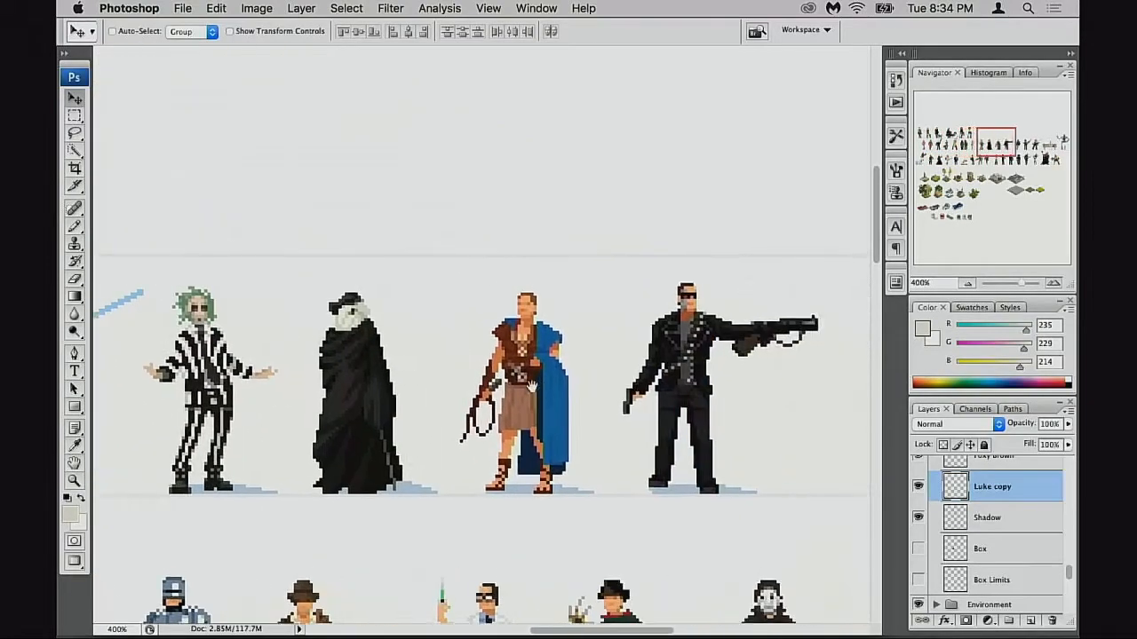
scroll(519, 389, left, 4)
key(b)
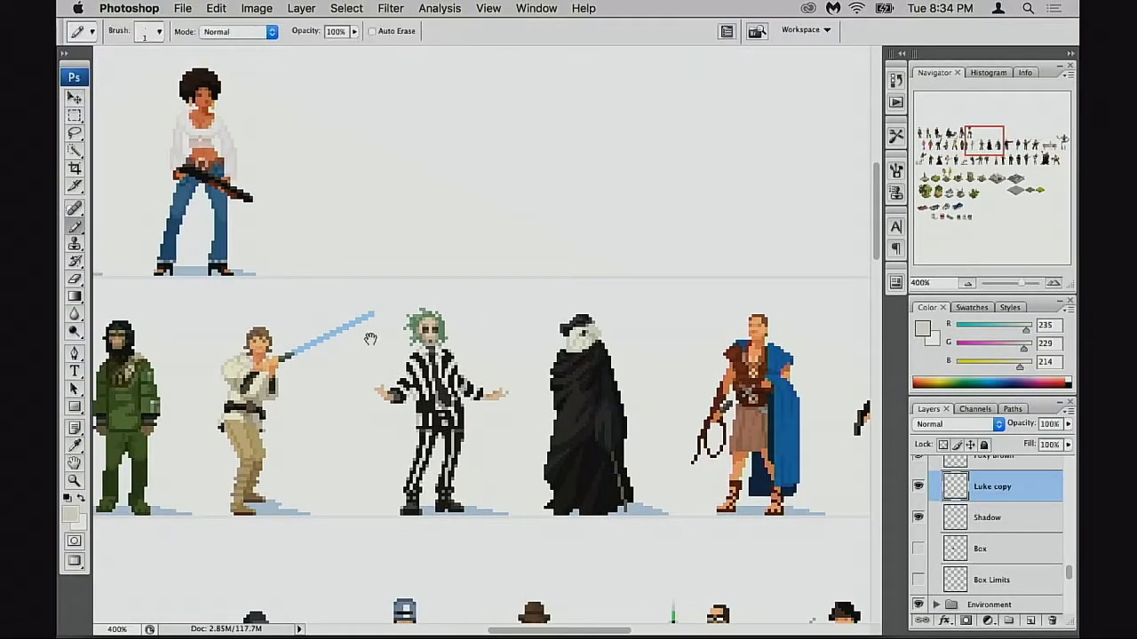
scroll(368, 332, left, 4)
scroll(369, 332, up, 1)
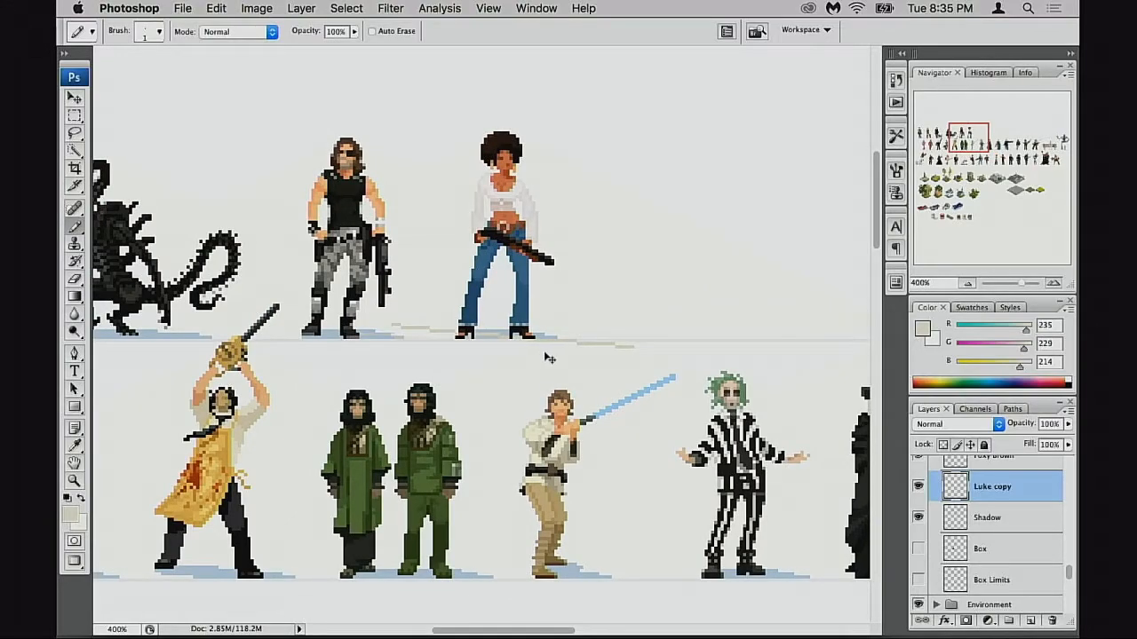
key(v)
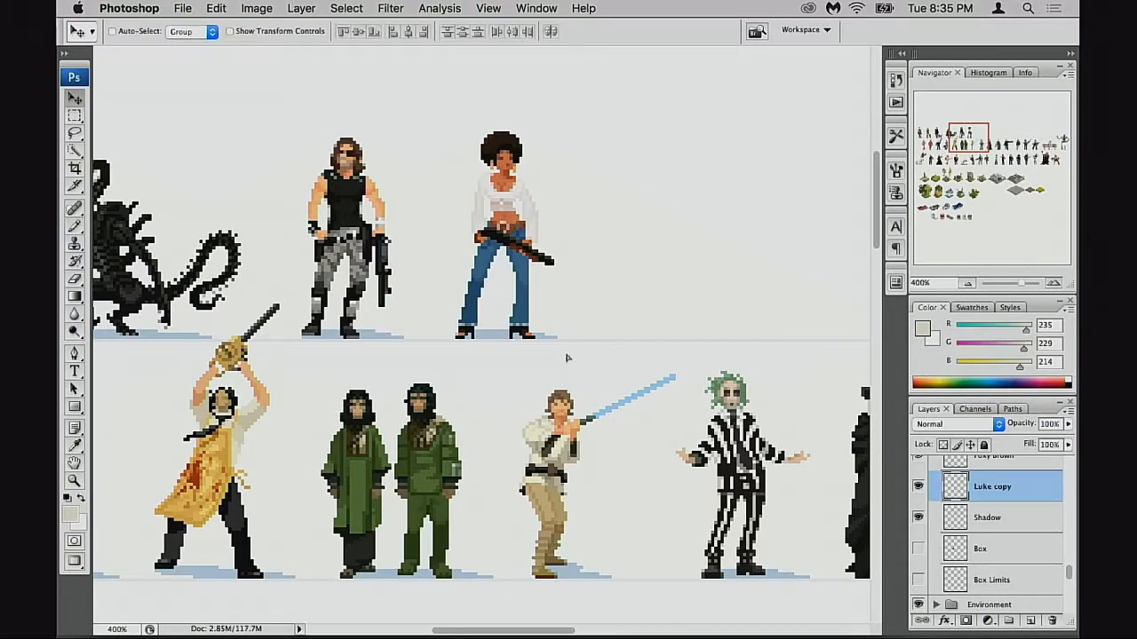
Step: Move the Luke copy to the free space at the end of the first character row, standing beside Foxy Brown
drag(384, 358, 497, 350)
alt+click(506, 354)
alt+click(506, 355)
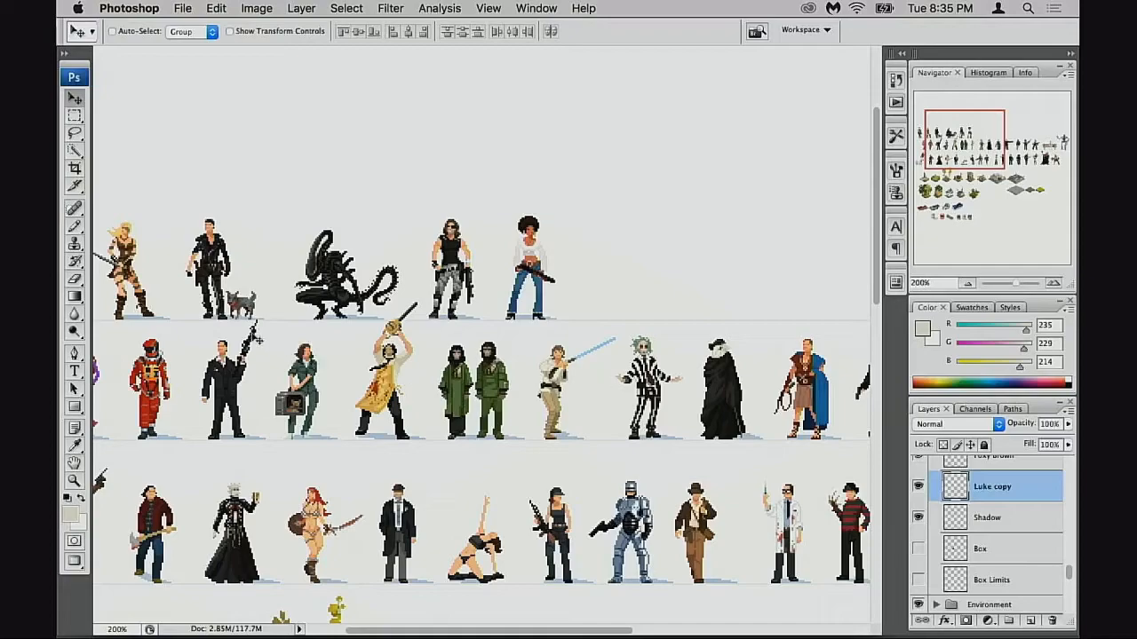
drag(626, 368, 413, 334)
drag(728, 385, 424, 369)
click(431, 285)
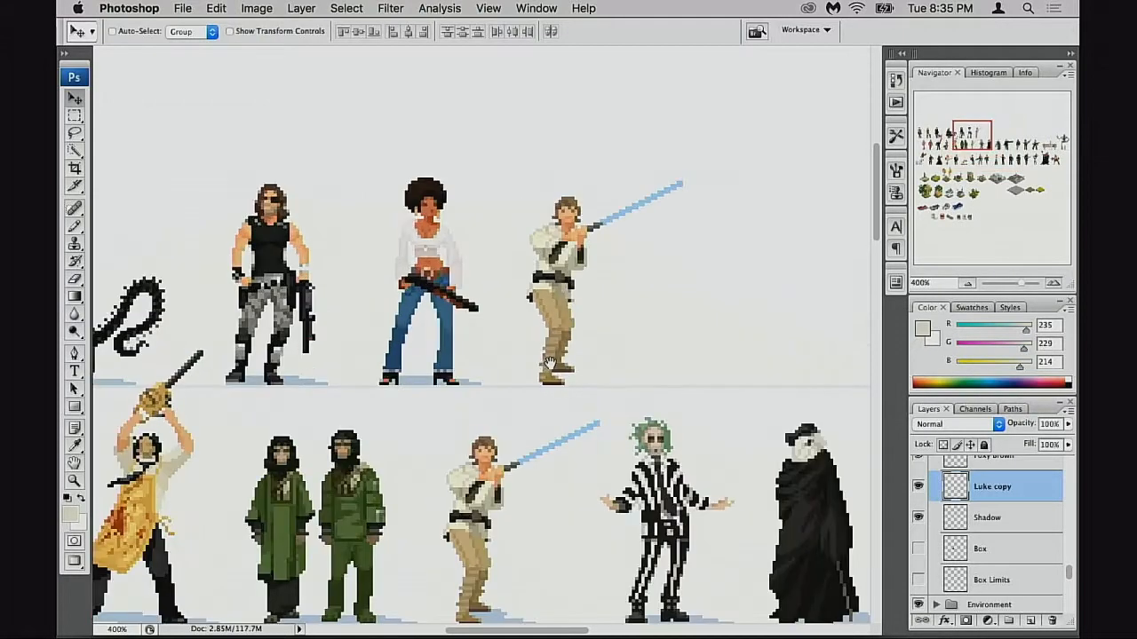
Step: Examine the Luke copy beside Foxy Brown at up to 800% zoom, toggling its layer's visibility to identify it
drag(571, 382, 583, 412)
click(576, 382)
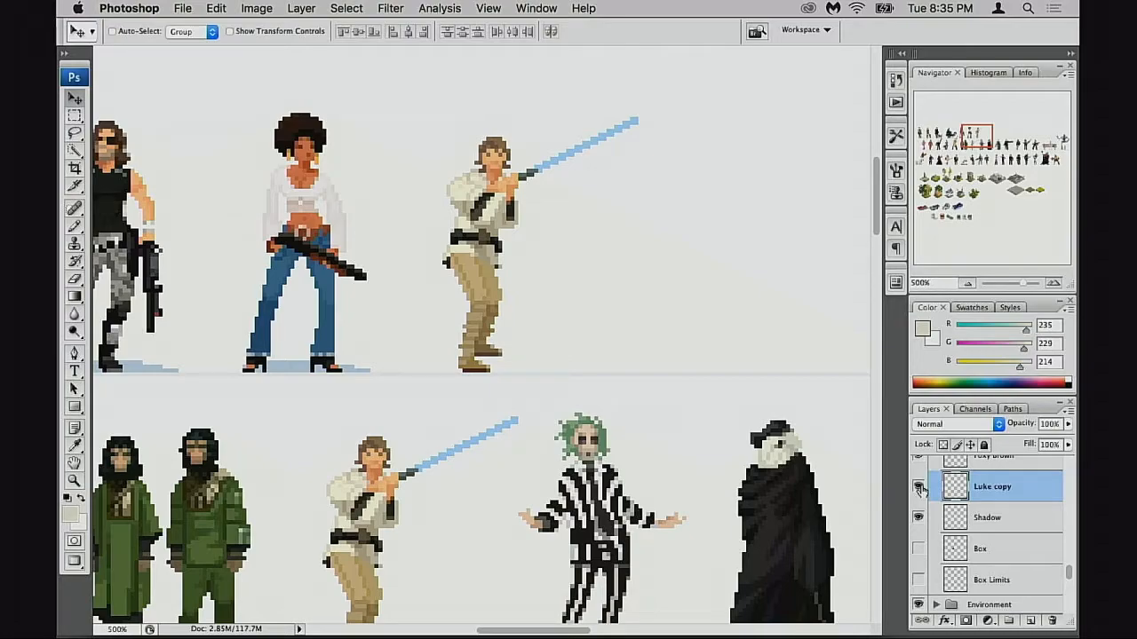
drag(511, 345, 533, 414)
super+click(515, 378)
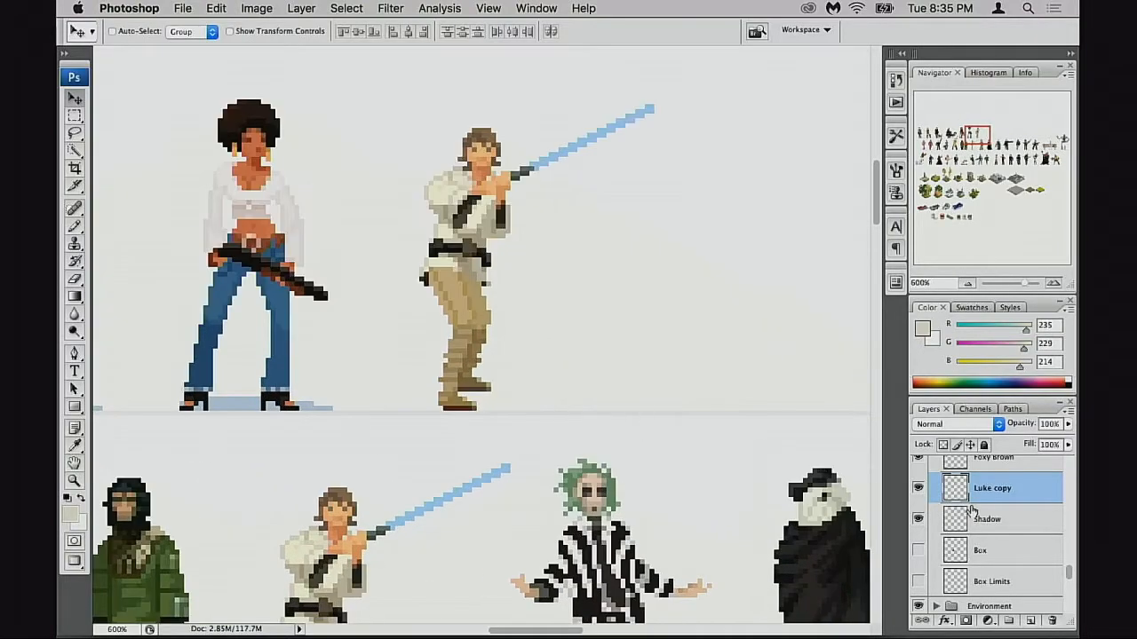
drag(582, 364, 662, 507)
super+click(547, 348)
drag(580, 428, 670, 444)
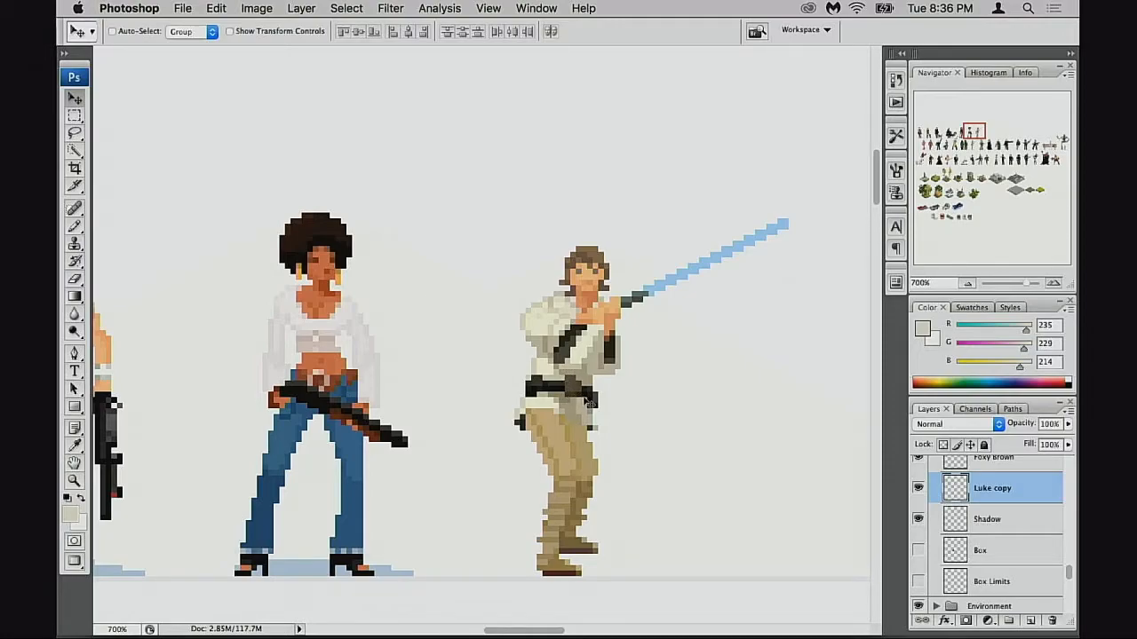
drag(577, 453, 630, 461)
click(918, 490)
click(918, 491)
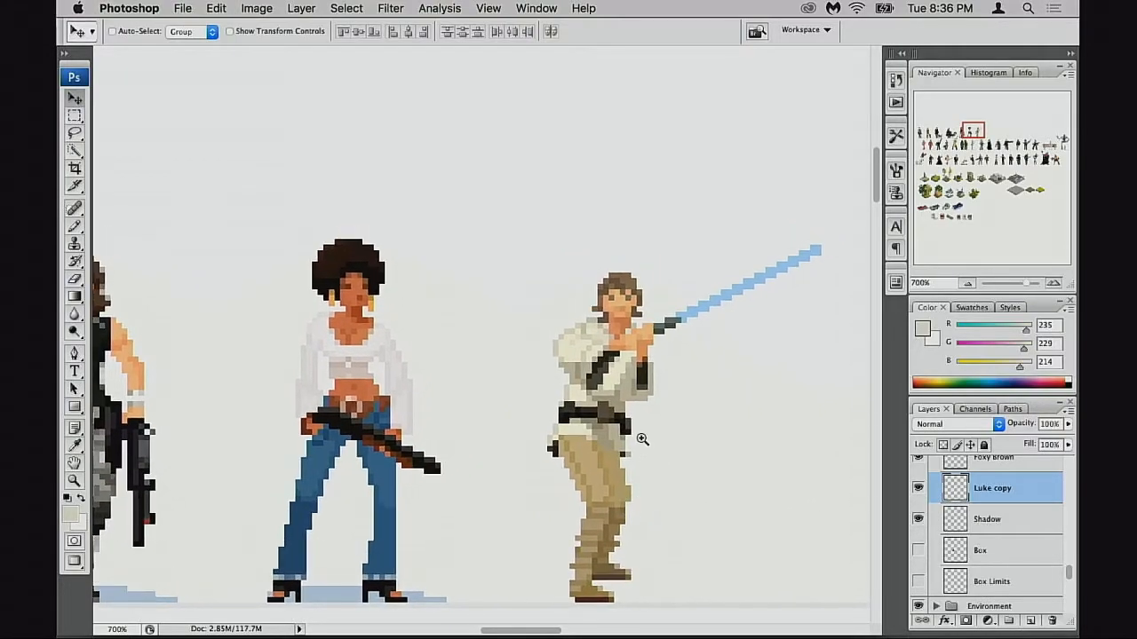
super+click(641, 439)
drag(645, 465, 653, 475)
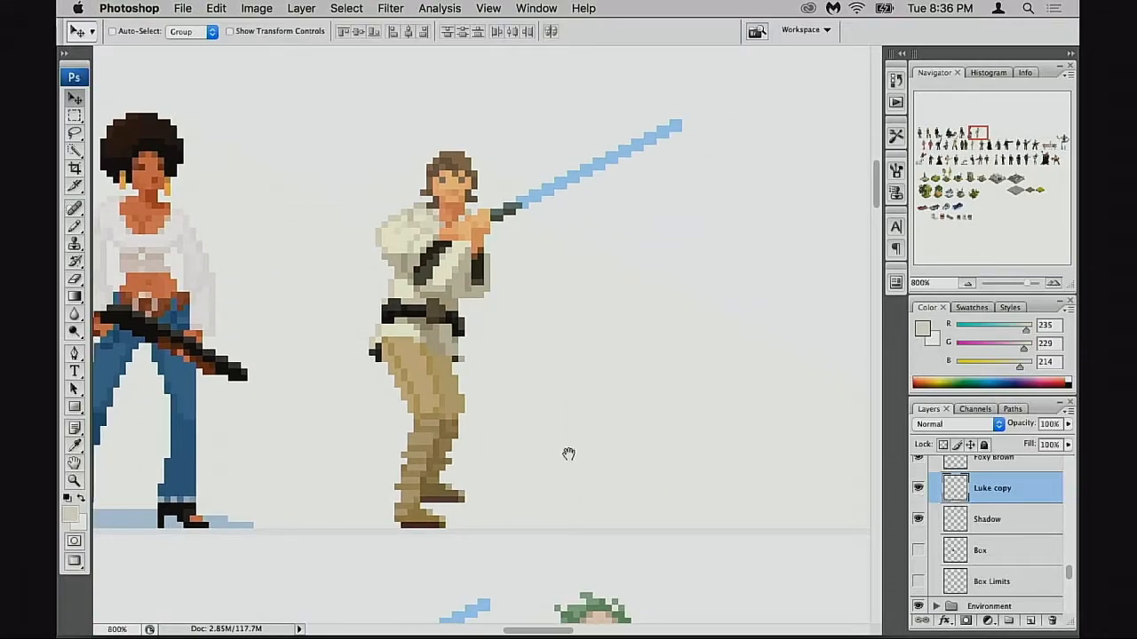
drag(580, 455, 654, 476)
Step: Return the sheet to a floating window and move the 800% view aside to uncover the 300% view
key(f)
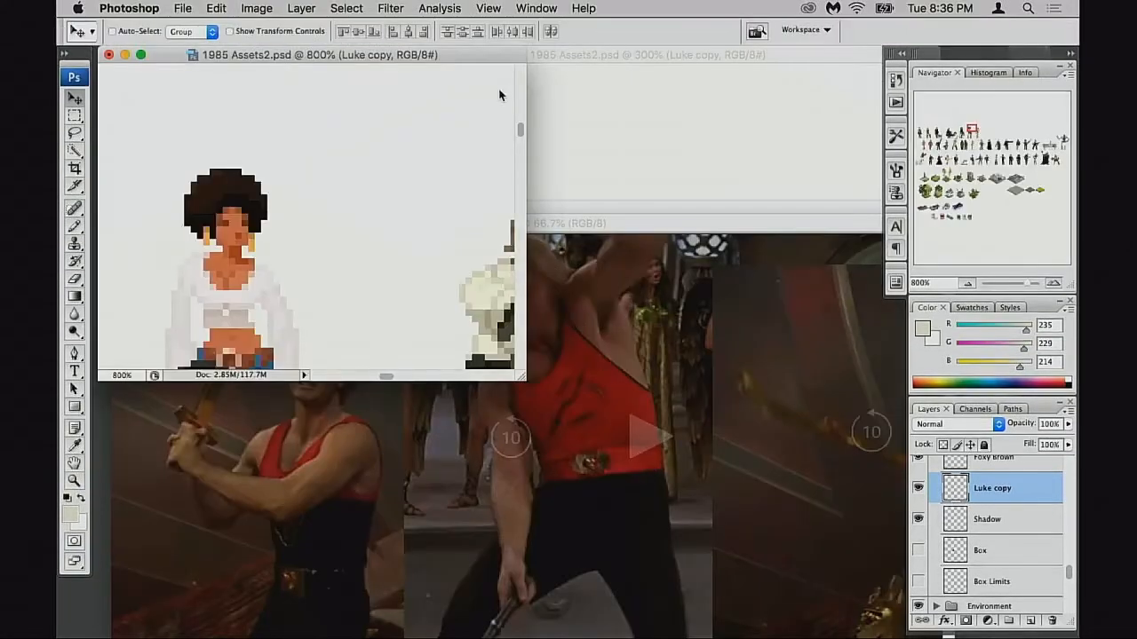
drag(487, 55, 836, 148)
click(445, 127)
drag(495, 54, 258, 53)
drag(413, 255, 460, 276)
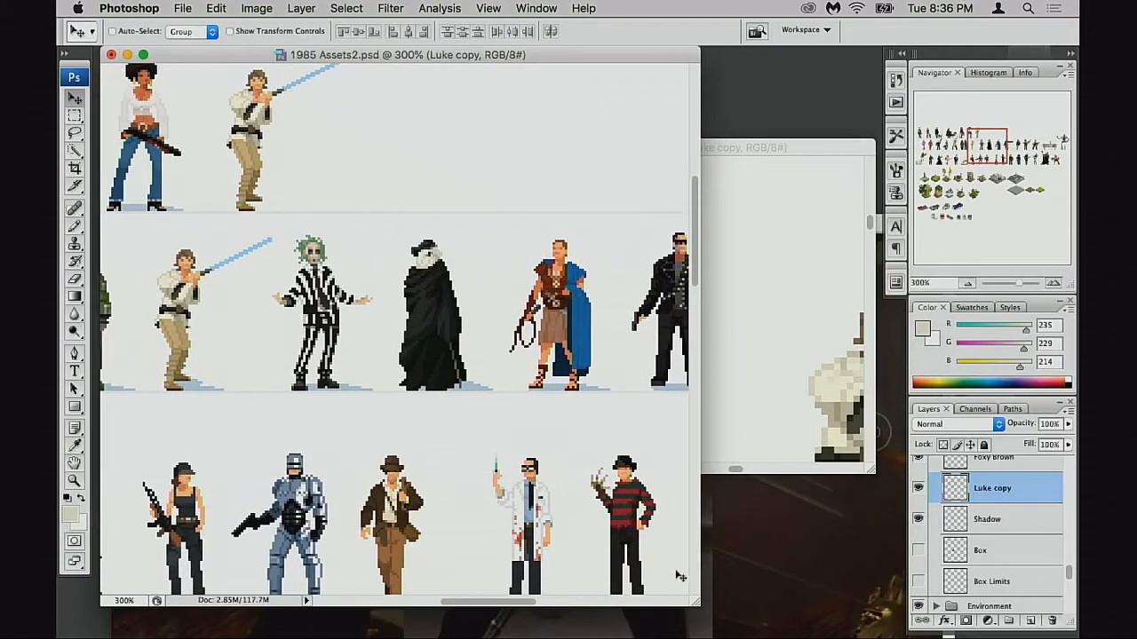
Step: Shrink the 300% sheet window to a small preview that frames Foxy Brown and the Luke copy
drag(694, 605, 488, 340)
drag(324, 133, 332, 213)
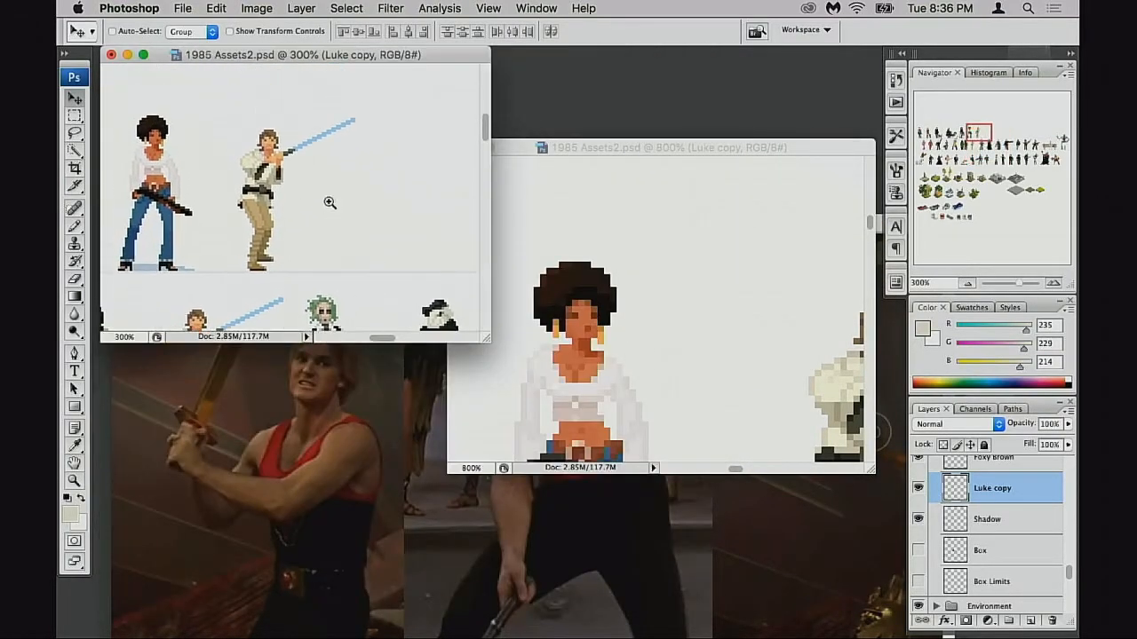
alt+click(304, 206)
drag(487, 340, 407, 281)
drag(310, 188, 258, 152)
super+click(249, 157)
mouse_move(296, 201)
mouse_down()
mouse_move(271, 182)
mouse_move(276, 190)
mouse_up()
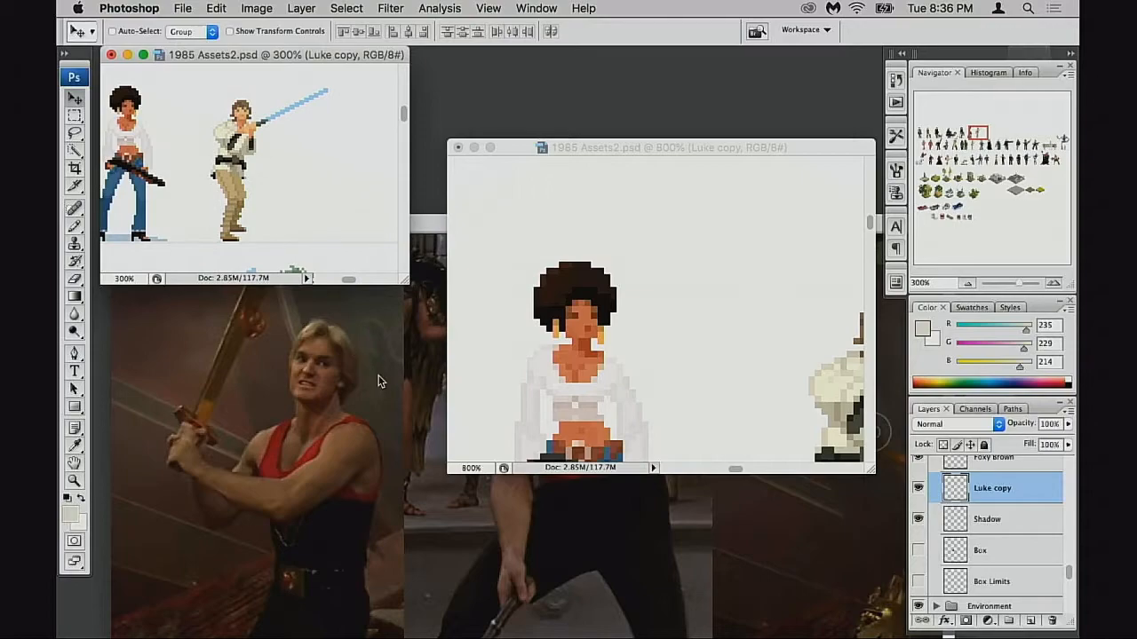
Step: Move Flash.jpg below the preview and enlarge the 800% sheet window next to the sword pose
drag(435, 224, 391, 306)
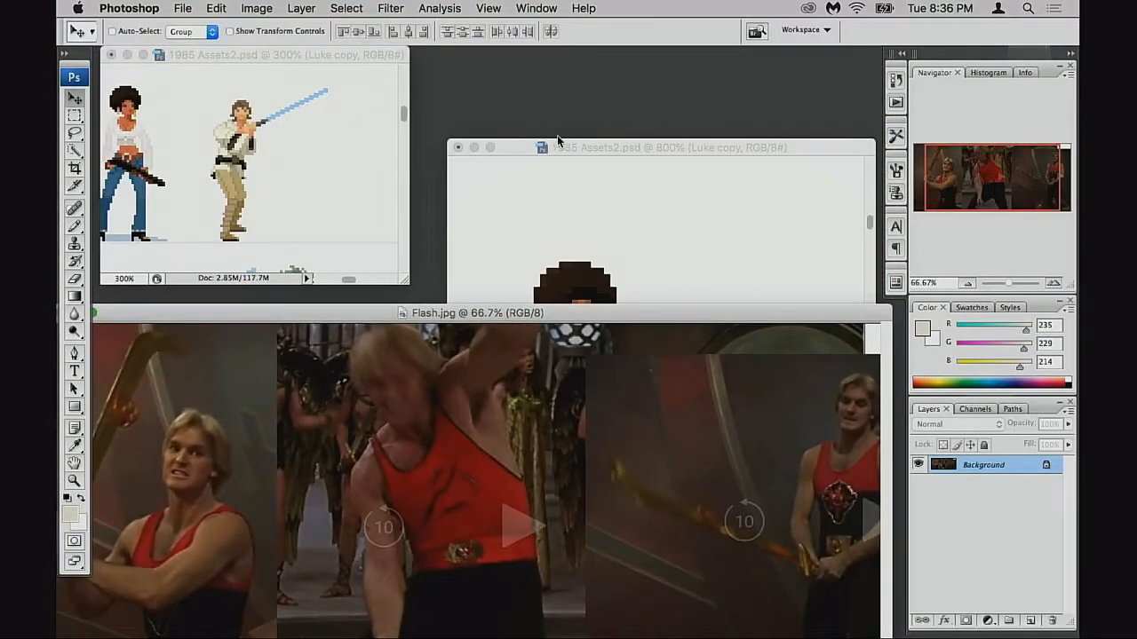
drag(557, 140, 518, 90)
drag(782, 287, 493, 151)
drag(818, 413, 870, 565)
Step: Check the Luke copy layer by toggling its visibility and frame the figure's upper body at 1200% zoom
drag(619, 278, 715, 292)
click(918, 599)
click(919, 600)
key(b)
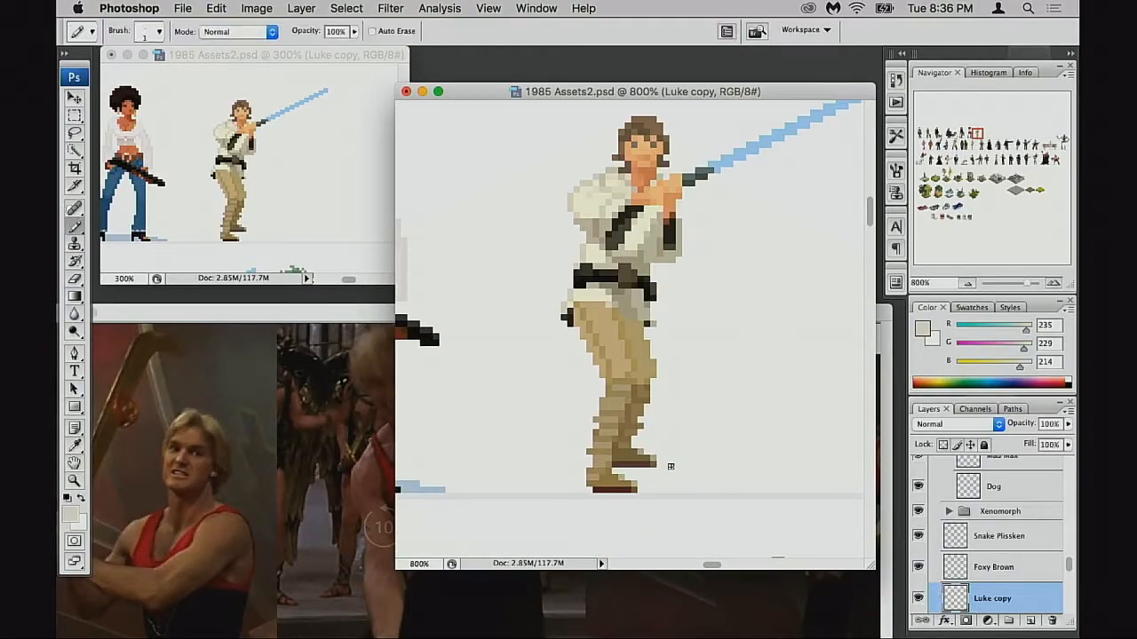
click(639, 222)
drag(609, 424, 680, 363)
drag(626, 393, 643, 367)
drag(673, 323, 589, 347)
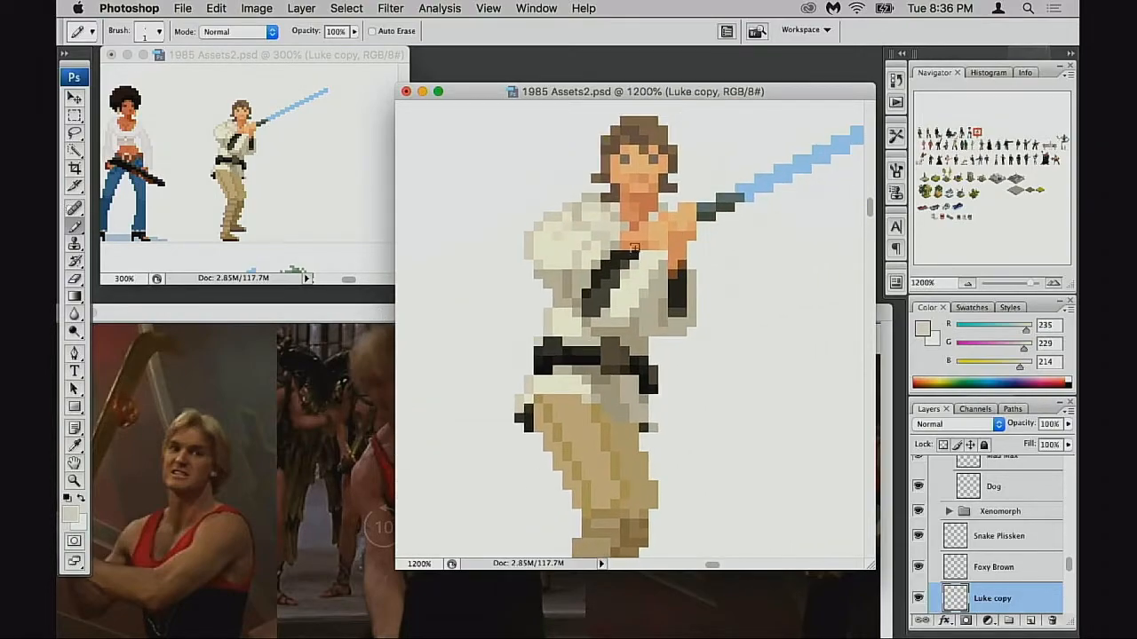
mouse_move(633, 306)
mouse_down()
mouse_move(658, 302)
mouse_move(628, 303)
mouse_up()
Step: Select the Luke copy's hands and lightsaber with the rectangular marquee and move them forward and down, away from the body
key(m)
drag(617, 243, 573, 292)
drag(558, 250, 633, 312)
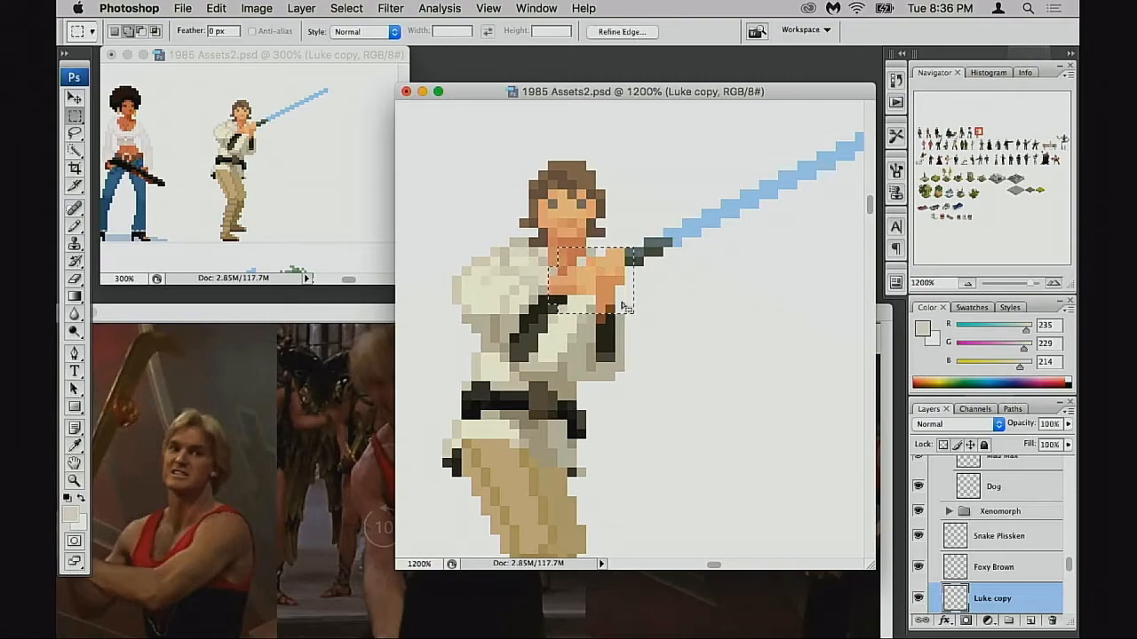
drag(673, 241, 616, 314)
drag(560, 281, 691, 377)
drag(682, 259, 635, 292)
drag(818, 389, 609, 203)
drag(552, 410, 631, 325)
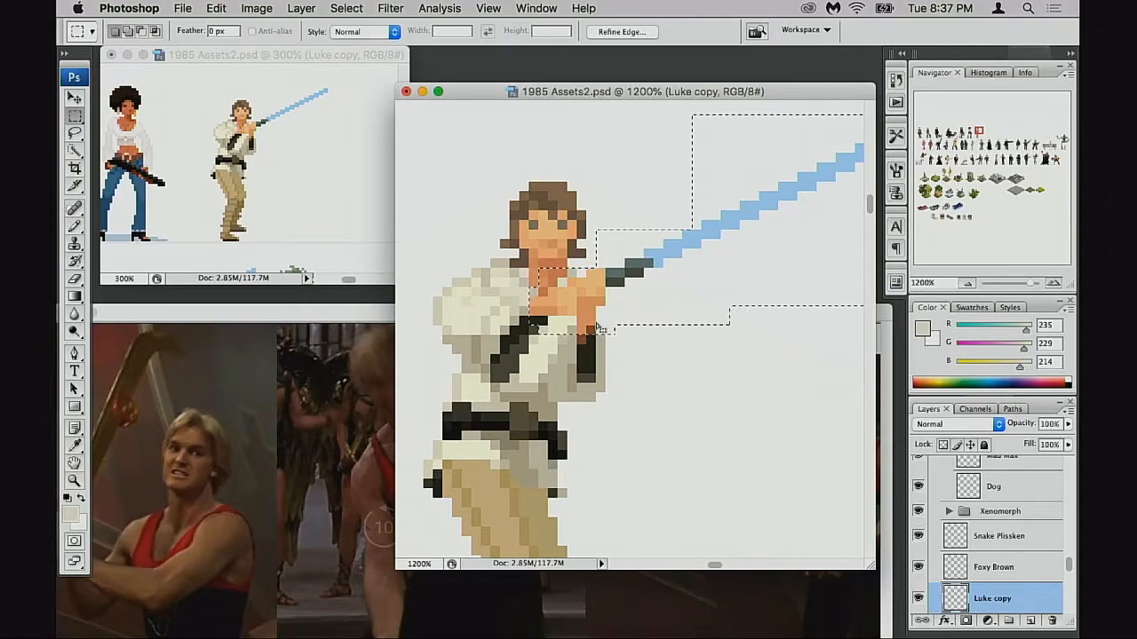
key(b)
key(super+Down)
drag(593, 320, 681, 338)
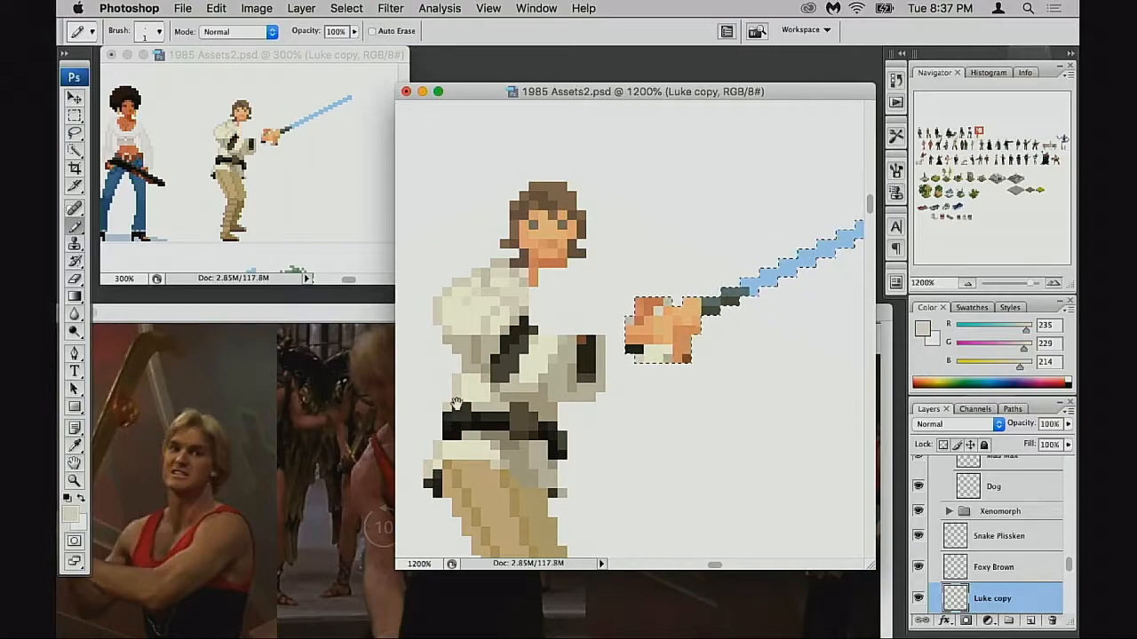
Step: Pan Flash.jpg to show the whole sword pose, return to the sheet and deselect the hands and lightsaber
click(355, 334)
drag(300, 407, 354, 406)
click(558, 292)
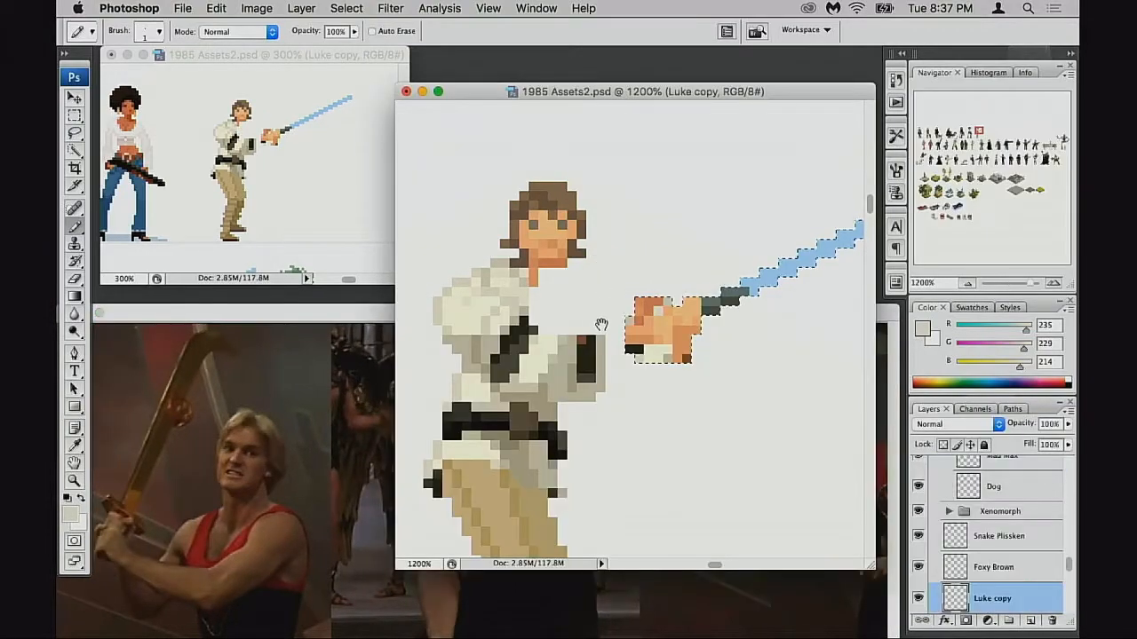
drag(603, 316, 611, 314)
key(super+d)
Step: Sample the light skin tone (252, 206, 149) from the hand and pencil a short diagonal strip on the upper sleeve
alt+click(700, 310)
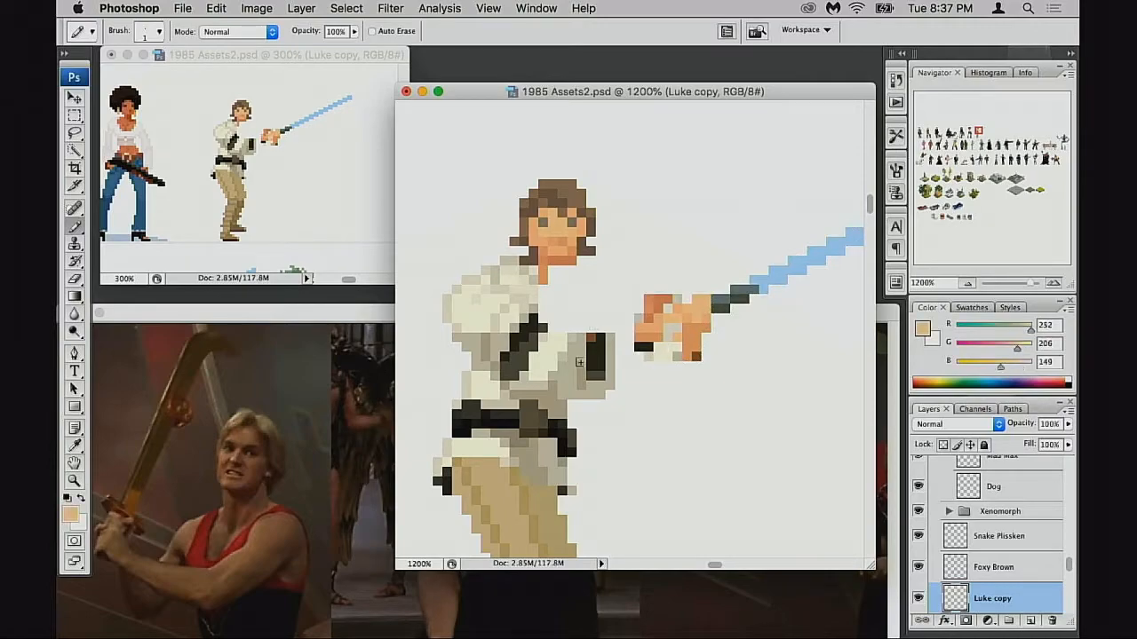
drag(487, 277, 448, 329)
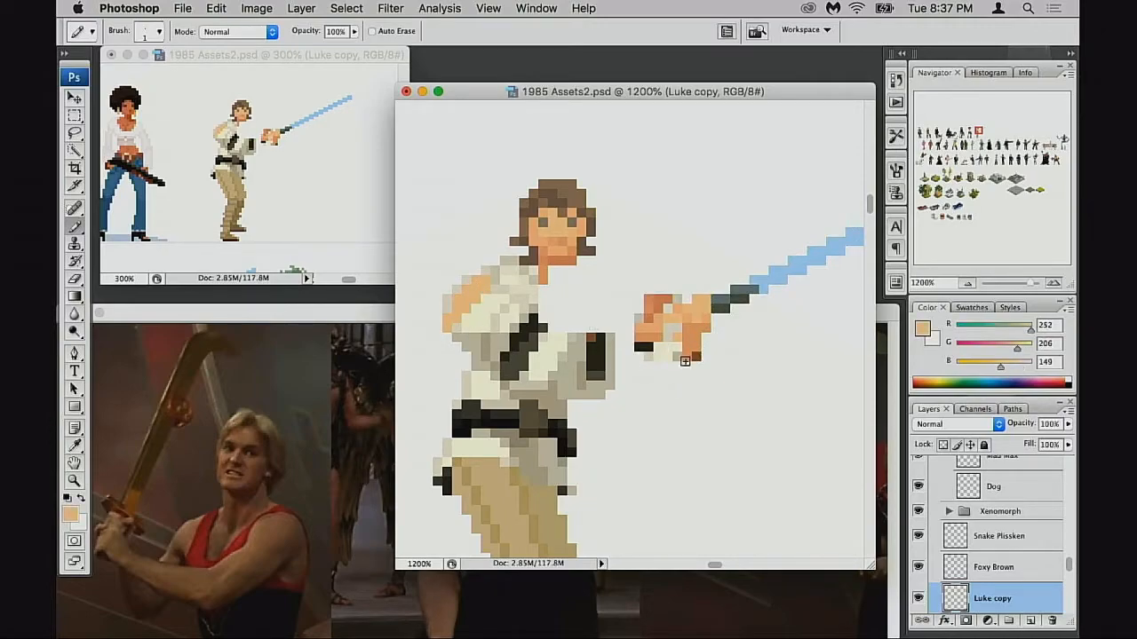
key(super+z)
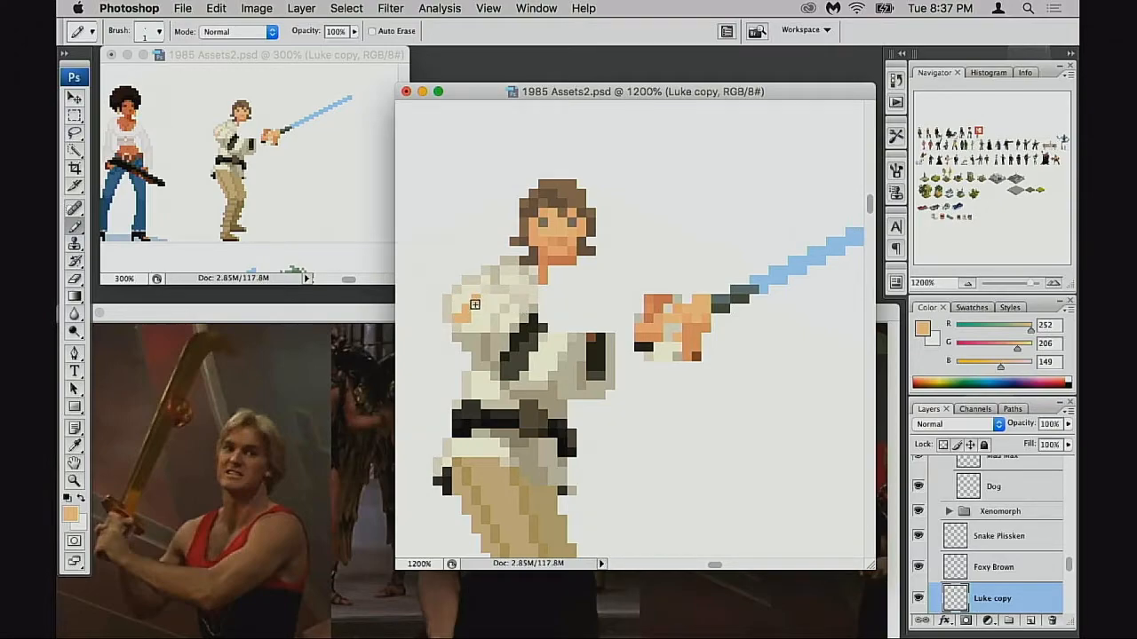
drag(484, 290, 479, 304)
Step: Flip the Luke copy horizontally so the figure holds the lightsaber in the opposite direction
key(super+t)
right_click(573, 352)
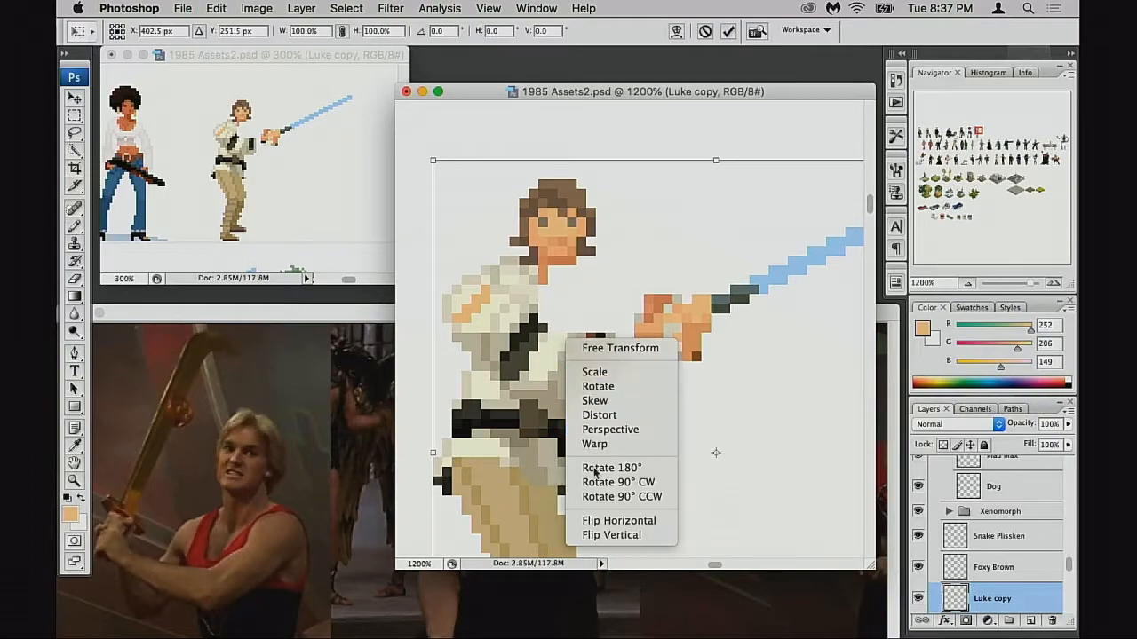
click(615, 519)
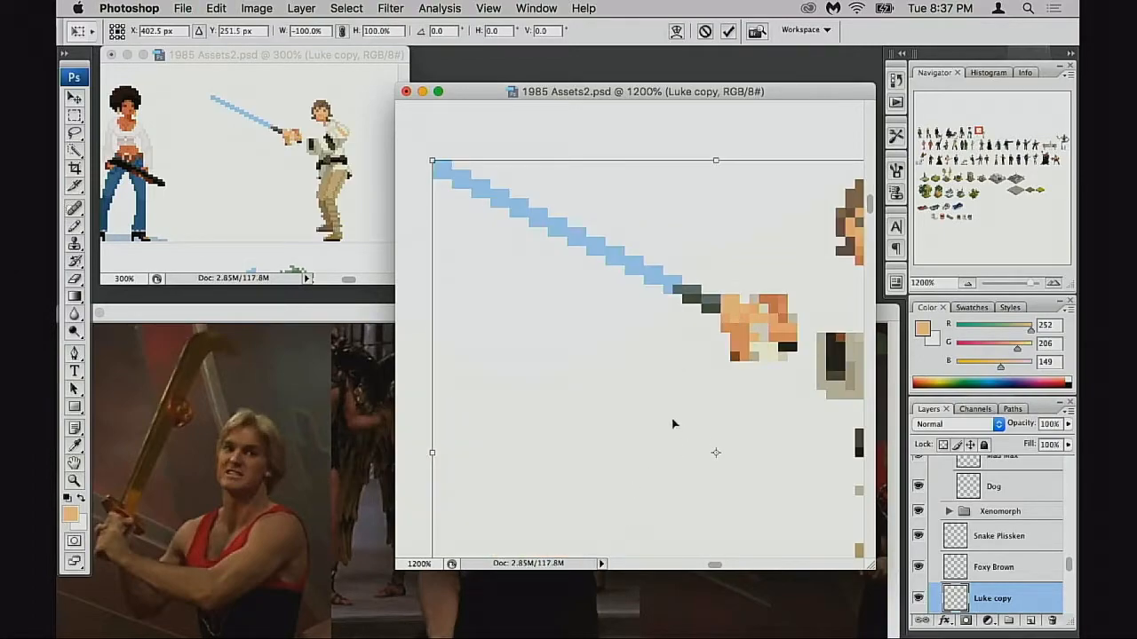
key(Return)
drag(705, 381, 573, 389)
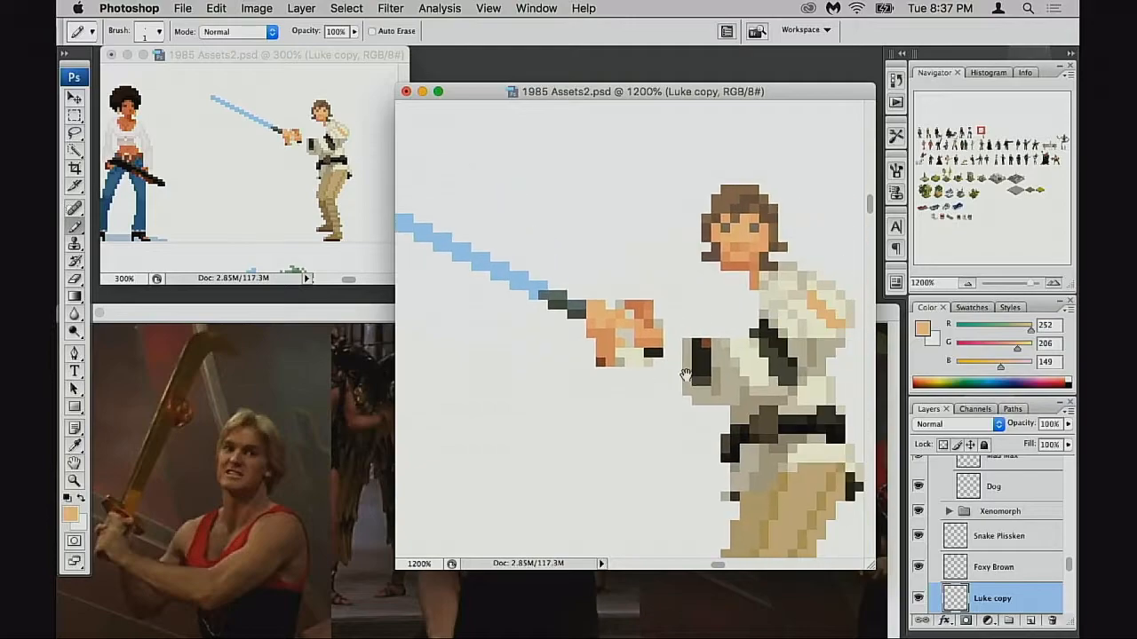
Step: Pencil the chest, shoulders and upper arms in the light skin tone over the white tunic
drag(757, 372, 603, 386)
mouse_move(576, 298)
mouse_down()
mouse_move(603, 345)
mouse_move(649, 328)
mouse_move(638, 294)
mouse_move(584, 353)
mouse_move(643, 325)
mouse_move(619, 349)
mouse_move(664, 335)
mouse_move(674, 316)
mouse_move(642, 317)
mouse_move(656, 329)
mouse_move(604, 352)
mouse_move(584, 409)
mouse_move(580, 383)
mouse_move(598, 428)
mouse_up()
key(e)
key(b)
mouse_move(693, 309)
mouse_down()
mouse_move(719, 314)
mouse_move(723, 347)
mouse_move(735, 335)
mouse_move(728, 370)
mouse_move(713, 335)
mouse_move(642, 370)
mouse_up()
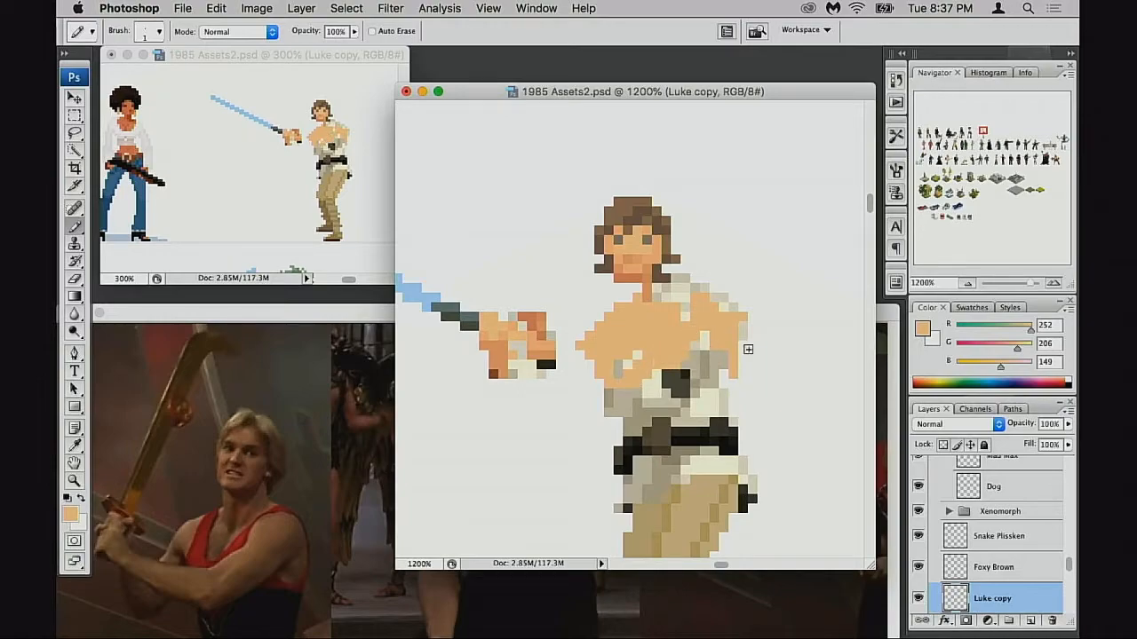
Step: Pencil a bent forearm in the light skin tone, joining the body to the hands on the hilt
key(e)
scroll(749, 347, left, 3)
scroll(748, 347, down, 1)
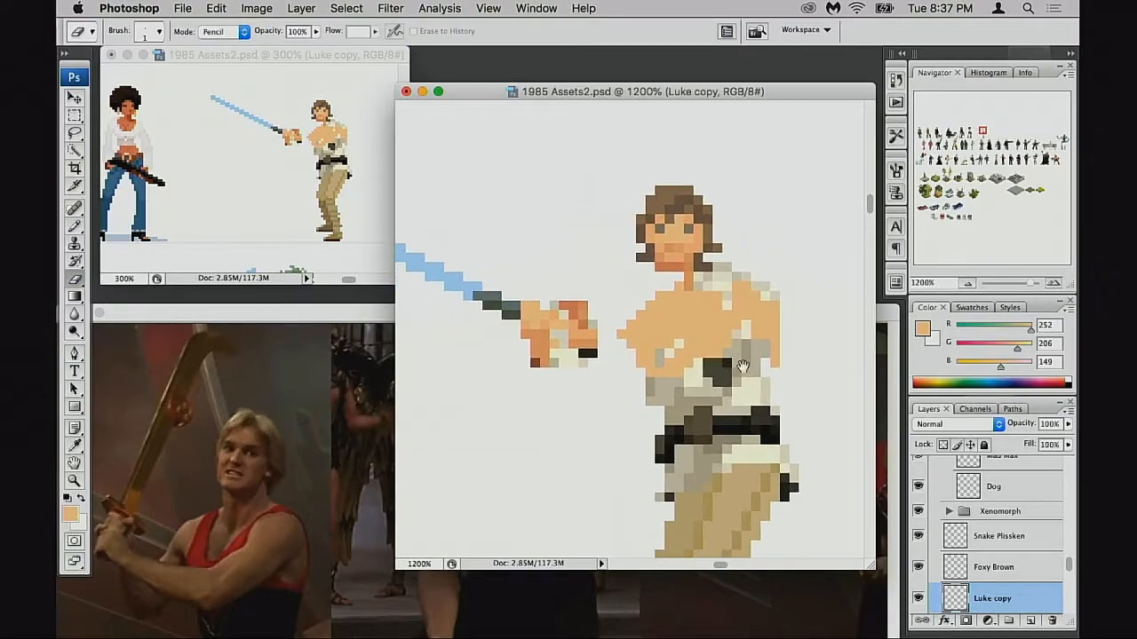
key(b)
scroll(701, 355, left, 2)
mouse_move(704, 358)
mouse_down()
mouse_move(668, 389)
mouse_move(646, 372)
mouse_move(678, 379)
mouse_move(646, 391)
mouse_up()
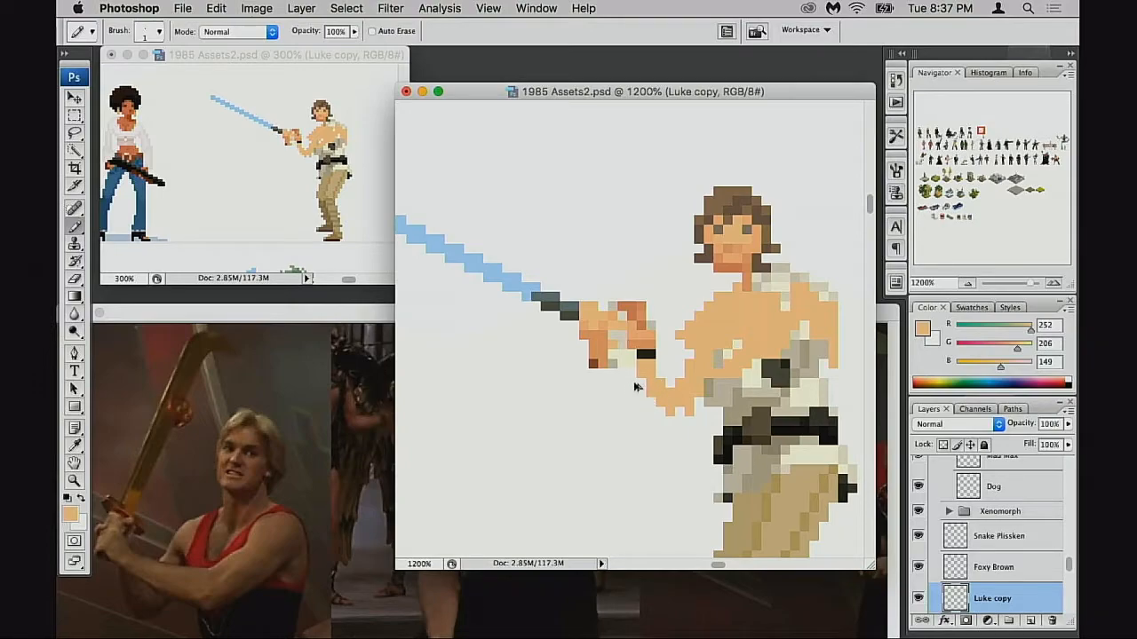
key(alt+super+z)
key(alt+super+z)
mouse_move(626, 377)
mouse_down()
mouse_move(674, 413)
mouse_move(678, 397)
mouse_move(618, 392)
mouse_up()
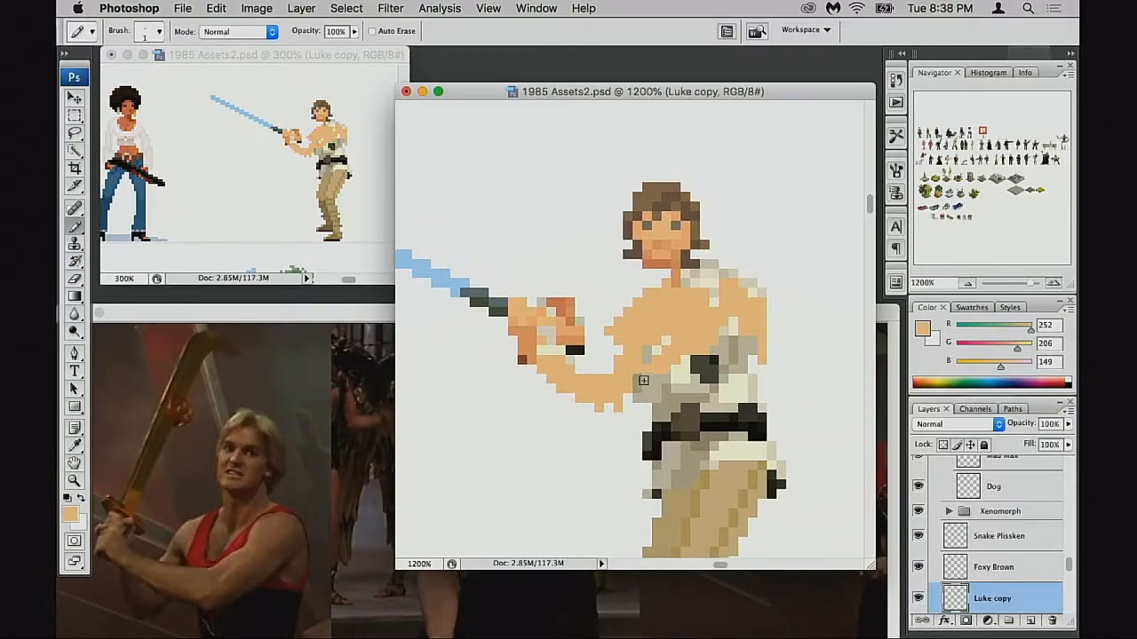
Step: Sample the darker skin tone (236, 164, 118) from the neck and shade the upper arm nearest the lightsaber
mouse_move(617, 336)
mouse_down()
mouse_move(597, 348)
mouse_move(635, 313)
mouse_up()
alt+click(677, 256)
mouse_move(604, 358)
mouse_down()
mouse_move(627, 331)
mouse_move(618, 350)
mouse_move(632, 352)
mouse_up()
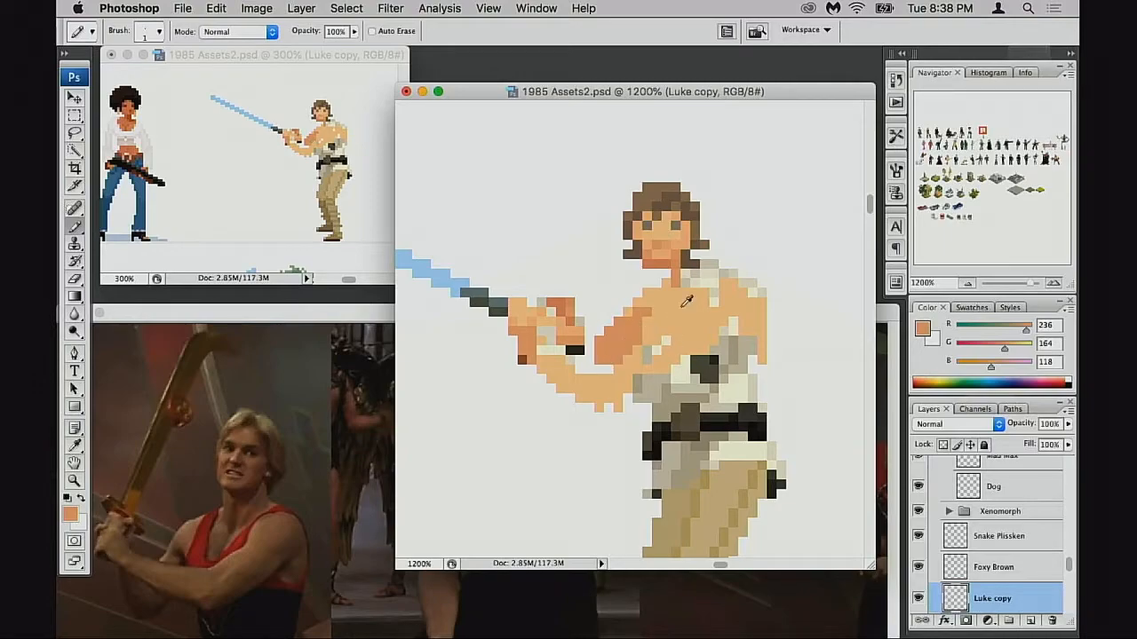
Step: Sample the red (198, 37, 5) from the red spacesuit sprite elsewhere on the sheet and return to the Luke copy
drag(587, 407, 774, 346)
alt+click(624, 380)
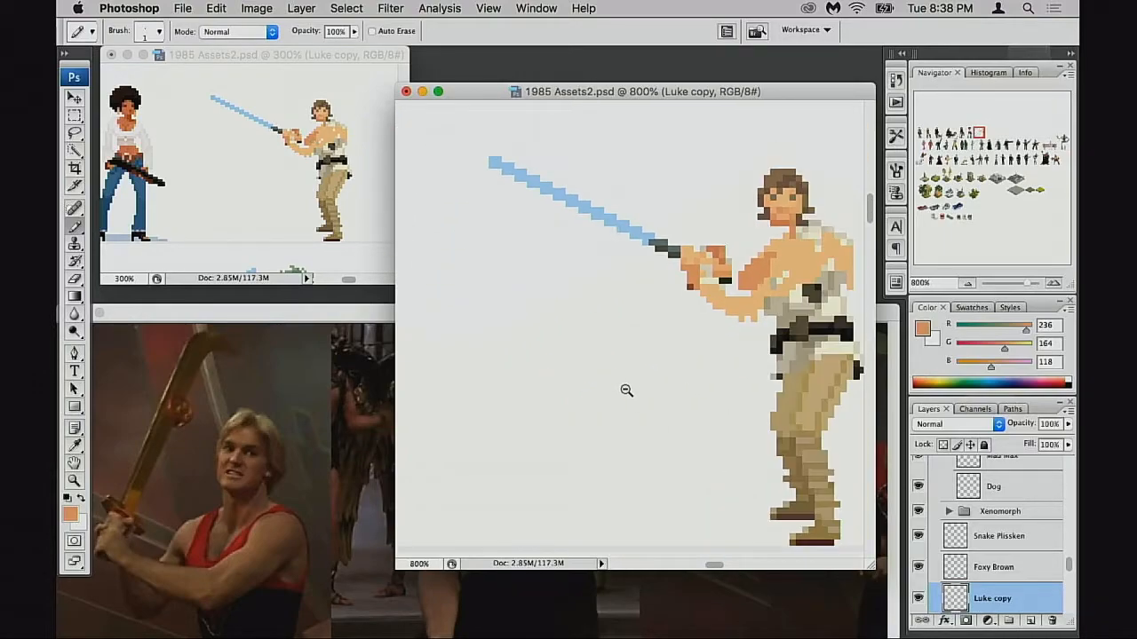
alt+click(626, 388)
alt+click(614, 391)
drag(627, 389, 815, 402)
drag(589, 379, 795, 408)
drag(624, 365, 831, 272)
drag(586, 391, 794, 252)
drag(547, 381, 844, 307)
drag(569, 329, 727, 399)
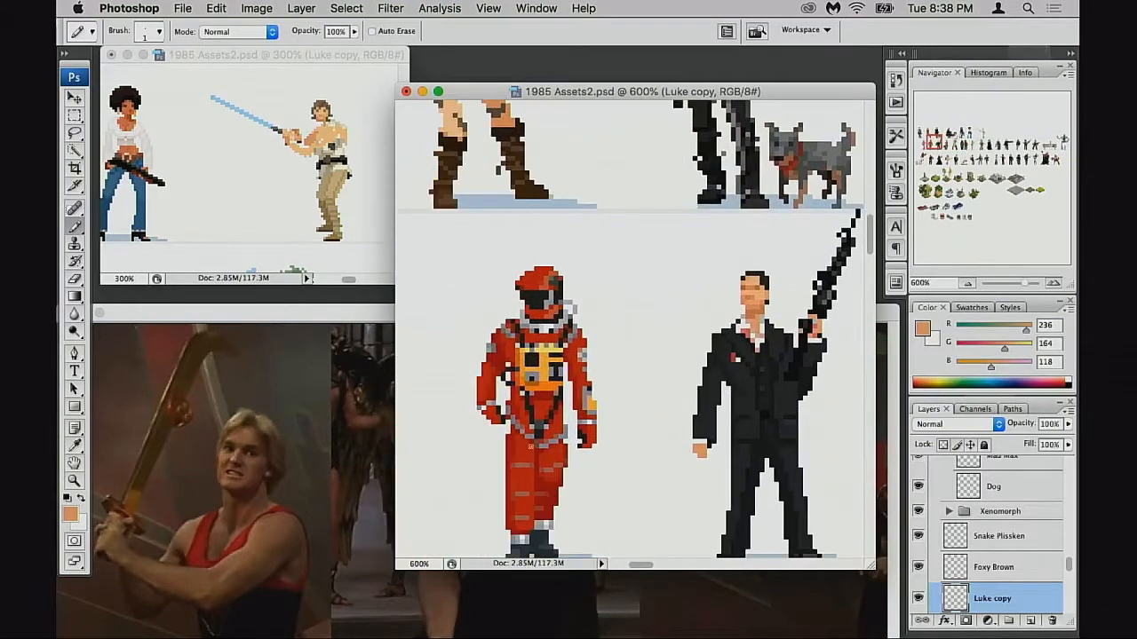
alt+click(522, 453)
drag(675, 366, 494, 385)
drag(742, 335, 484, 391)
drag(751, 348, 497, 408)
drag(702, 342, 477, 400)
drag(692, 316, 530, 398)
drag(741, 346, 542, 413)
click(678, 388)
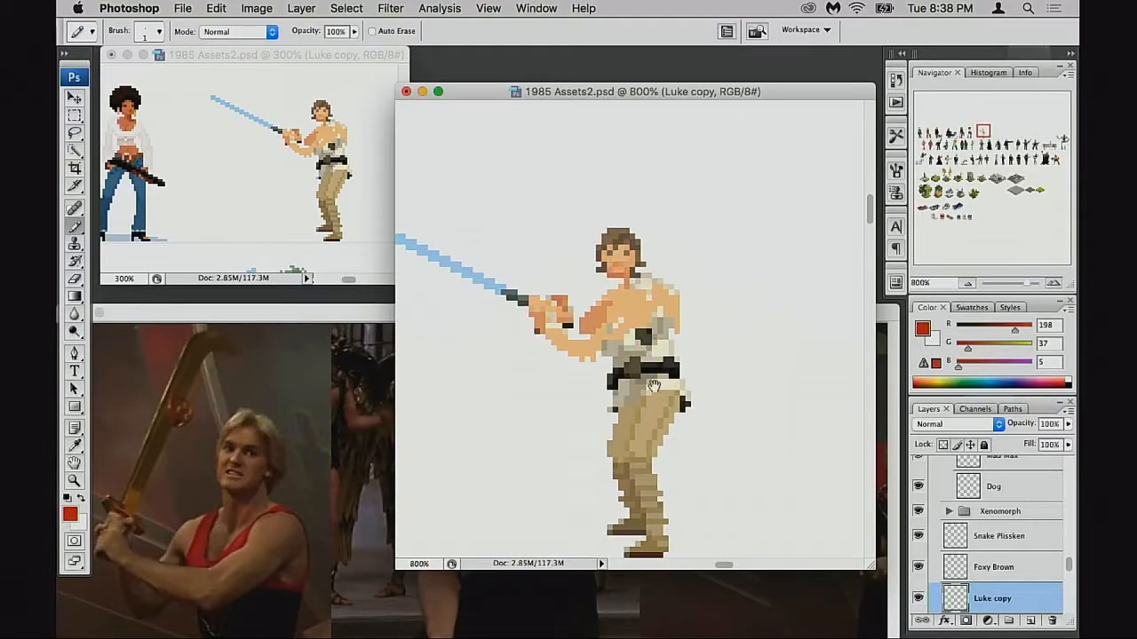
Step: Try the sampled red as a vest strap on the chest, and brighten the foreground red to RGB 216, 44, 9
click(657, 404)
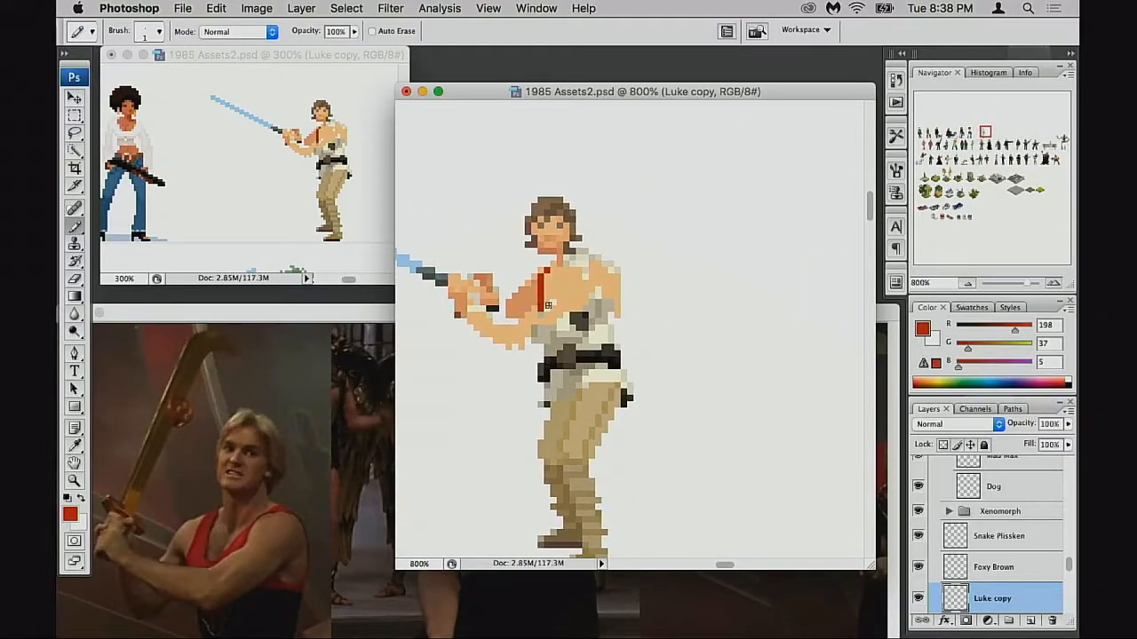
click(70, 514)
drag(828, 118, 840, 119)
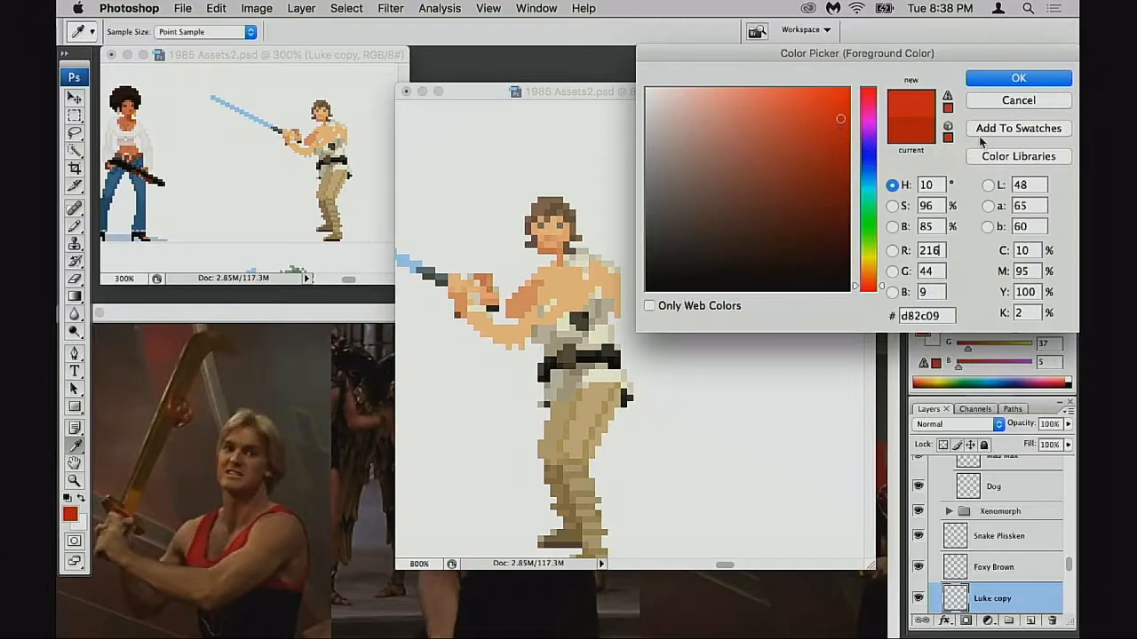
click(1010, 80)
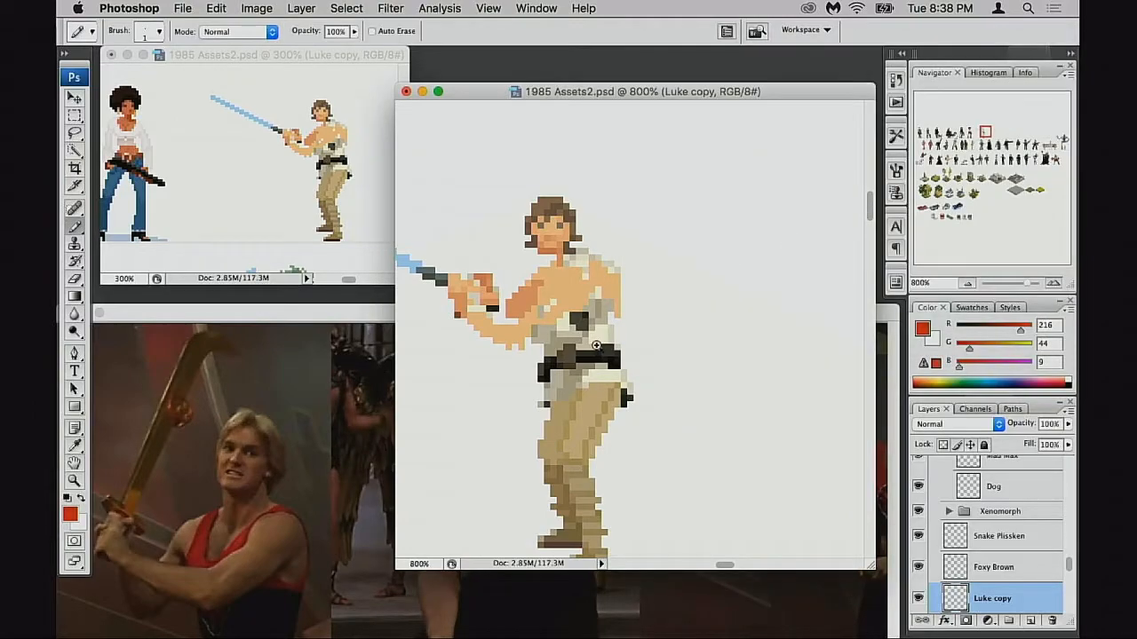
Step: Pencil two short red vest straps on either side of the bare chest
key(super+equal)
drag(545, 250, 538, 291)
key(super+z)
mouse_move(614, 242)
mouse_down()
mouse_move(601, 289)
mouse_move(584, 279)
mouse_up()
key(super+z)
key(super+z)
key(super+z)
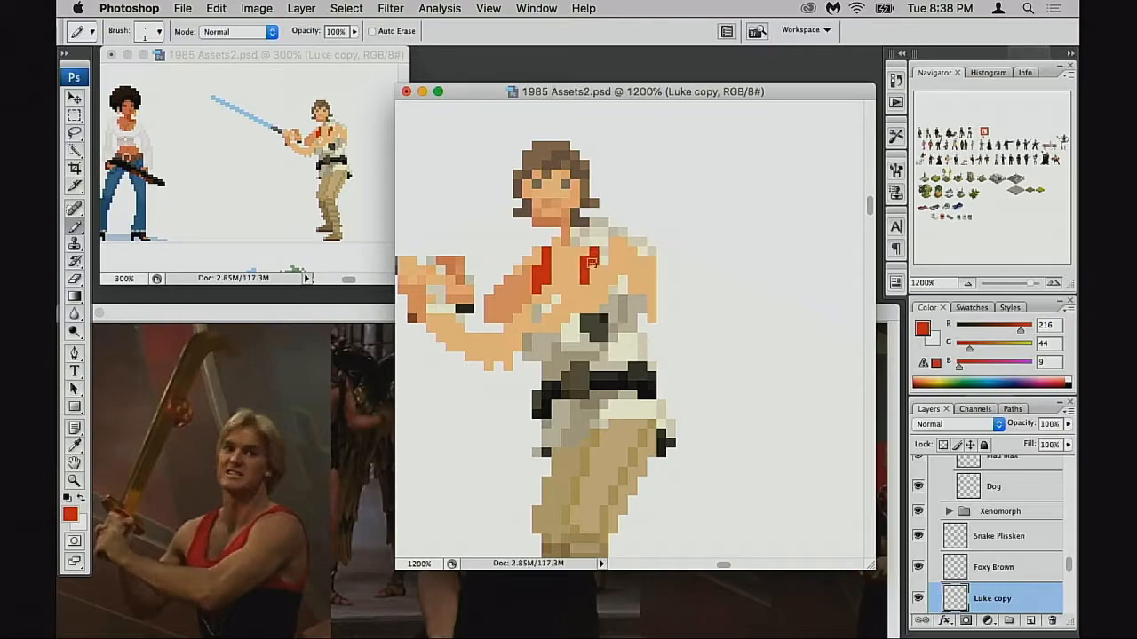
Step: Trim the outer edge of the shaded upper arm and fill the leftover tunic pixels between chest and forearm with skin tones
alt+click(519, 310)
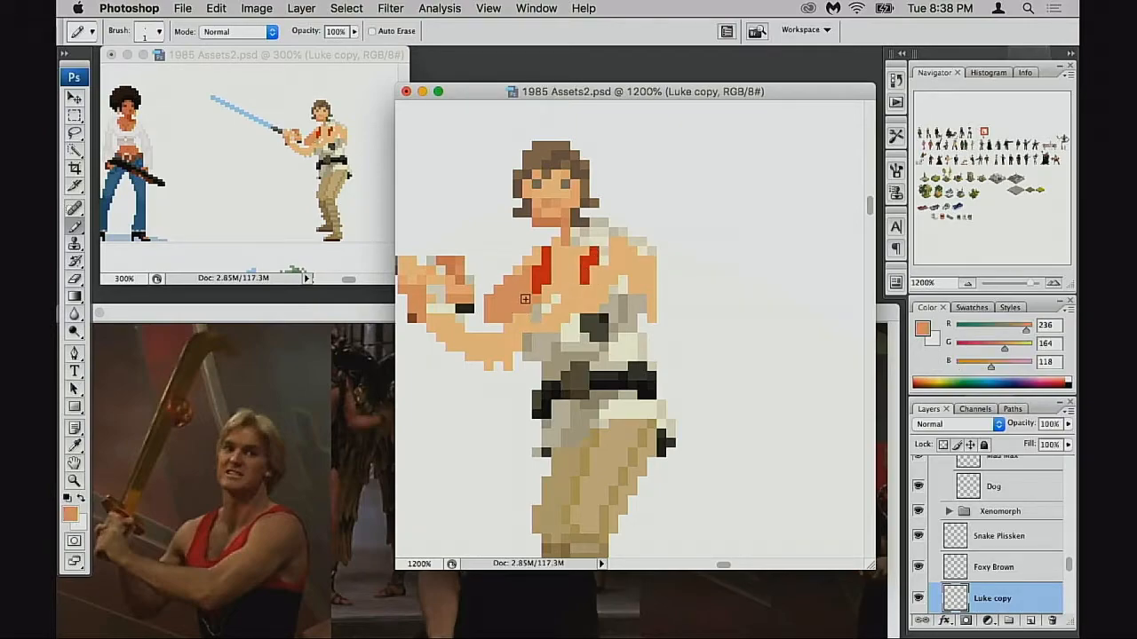
key(e)
drag(496, 298, 499, 291)
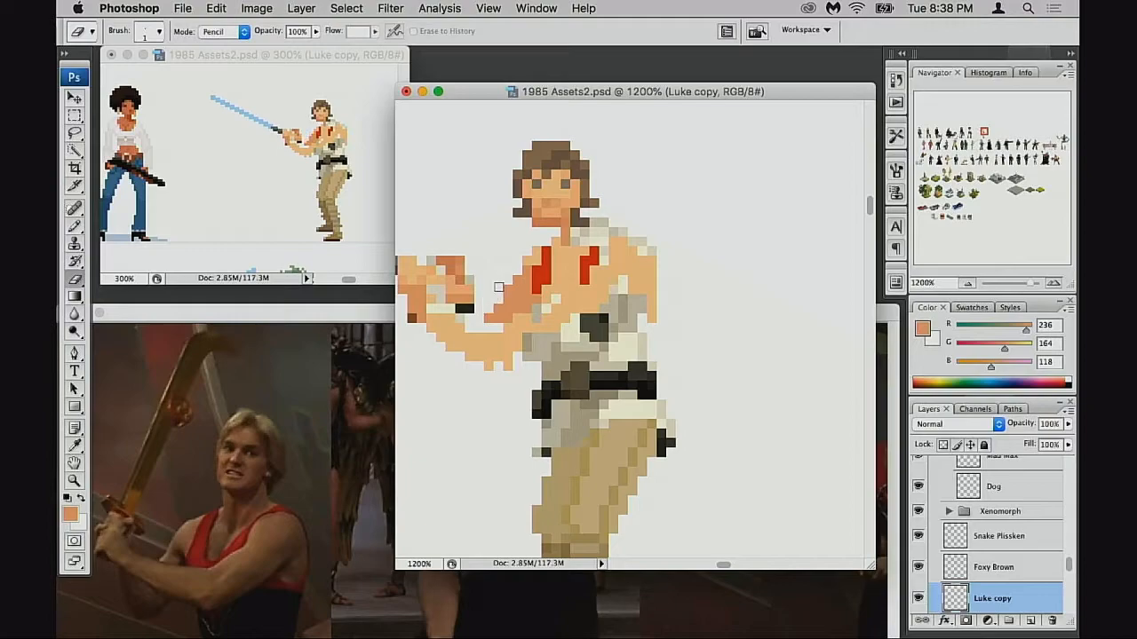
key(b)
alt+click(575, 297)
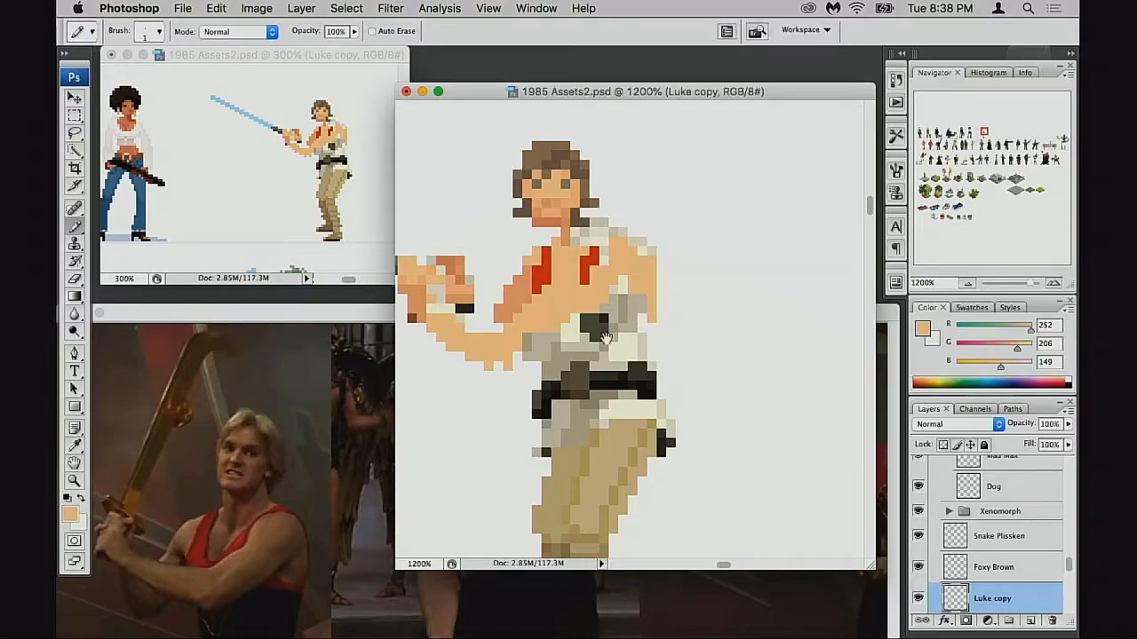
scroll(626, 267, left, 3)
Step: Extend the red straps up to the shoulders and erase the leftover tunic pixels around the rear shoulder and arm
alt+click(601, 262)
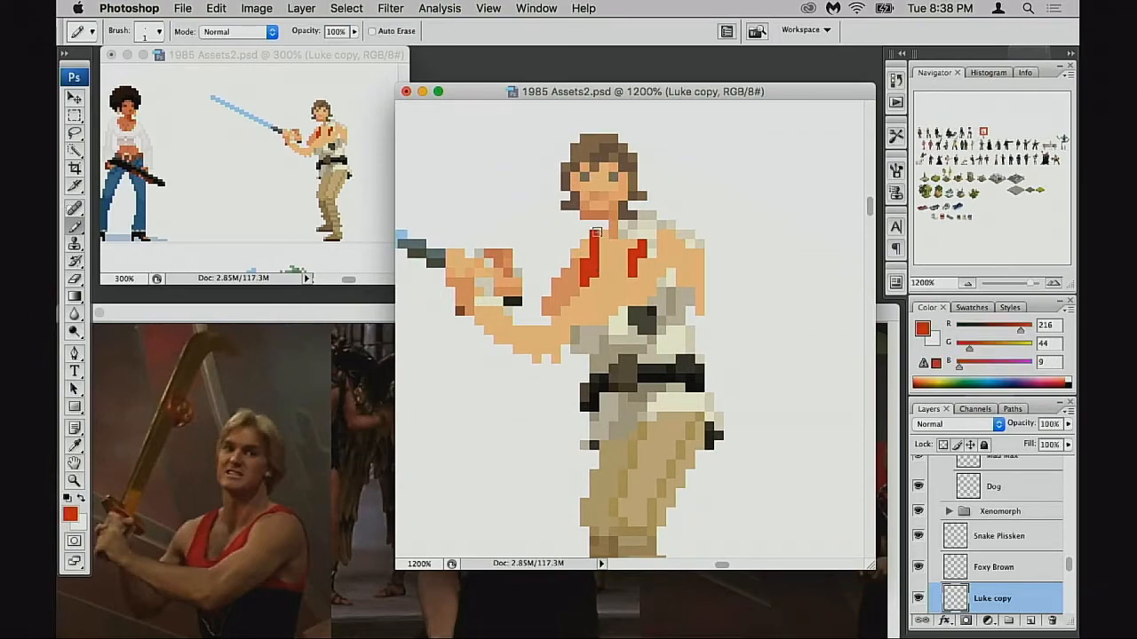
click(643, 241)
key(e)
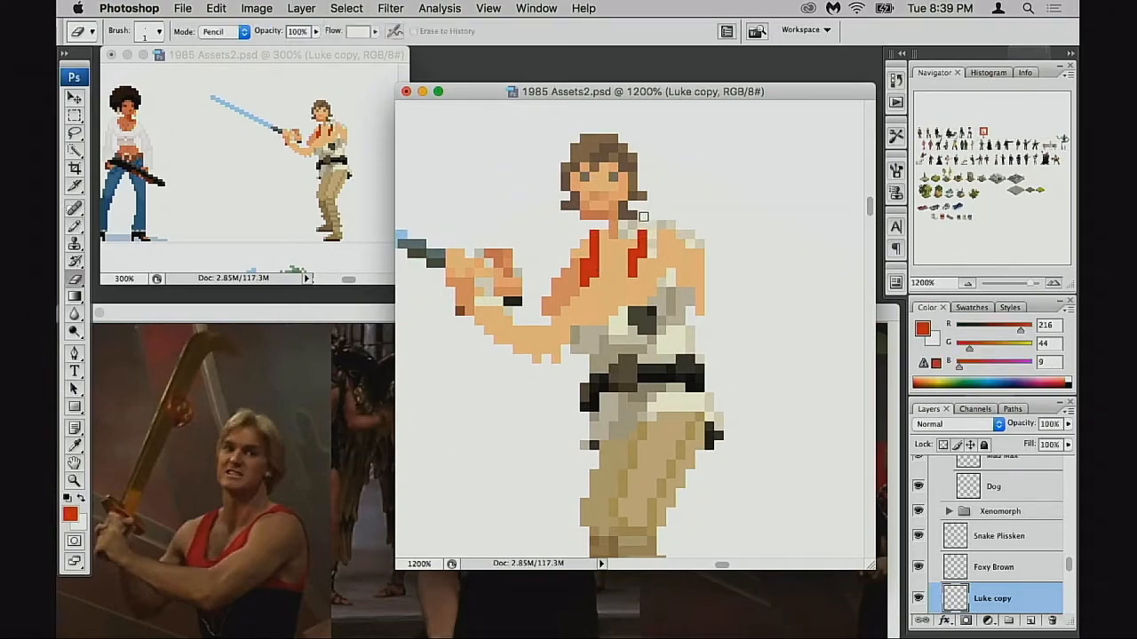
click(699, 262)
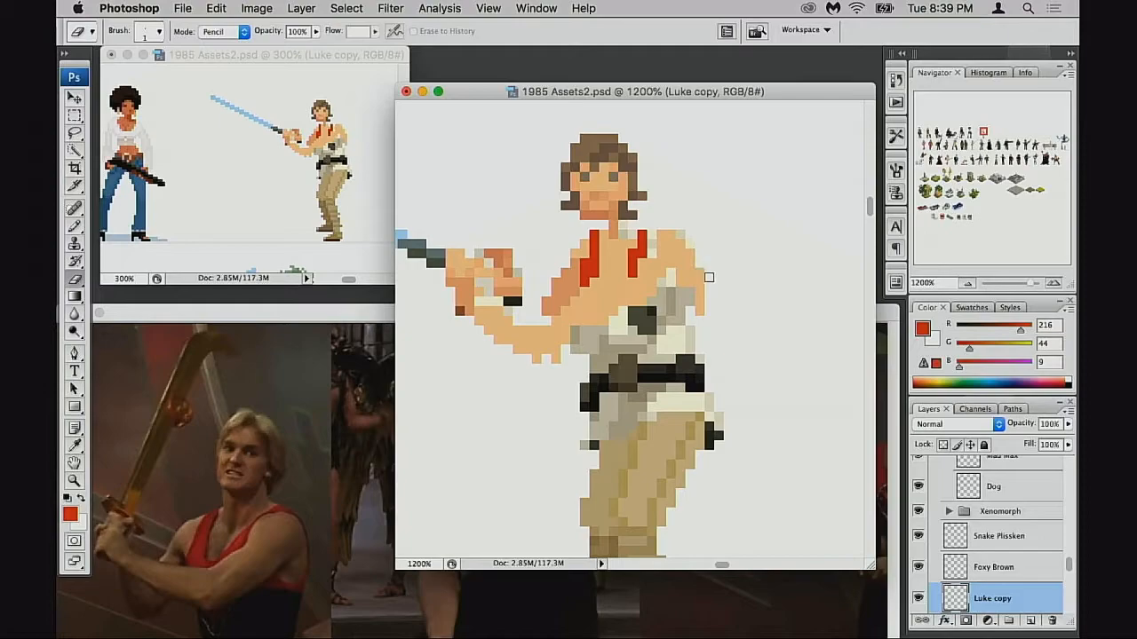
drag(687, 298, 702, 274)
key(b)
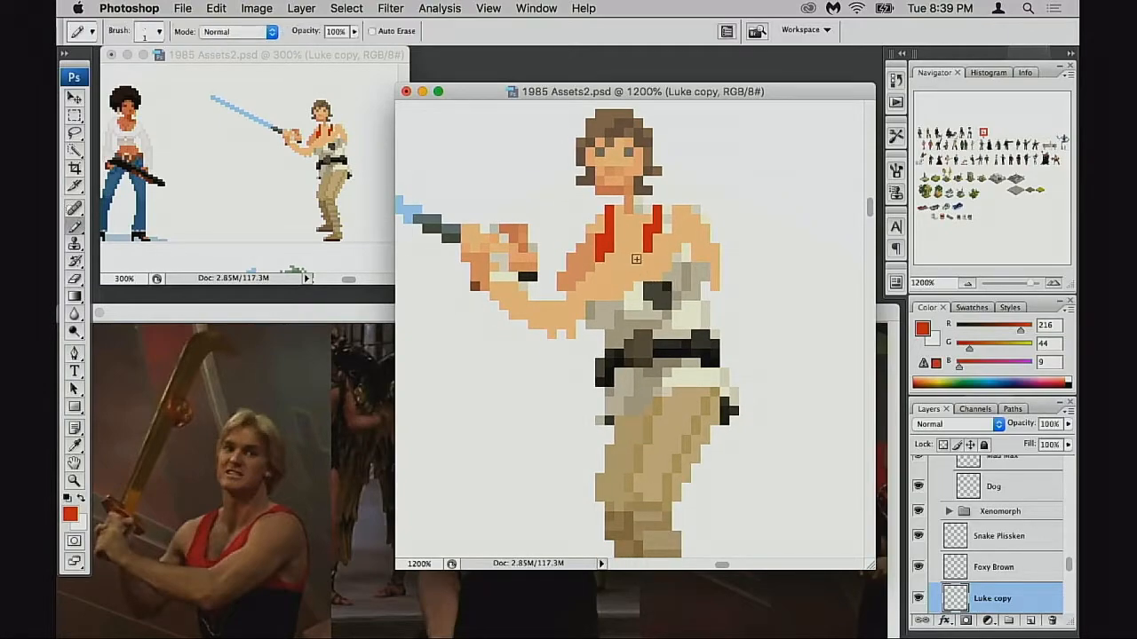
Step: Fill the vest front between the straps with red and lighten the shoulder nearest the lightsaber with the light skin tone (252, 206, 149)
mouse_move(618, 248)
mouse_down()
mouse_move(628, 255)
mouse_move(607, 262)
mouse_move(657, 258)
mouse_up()
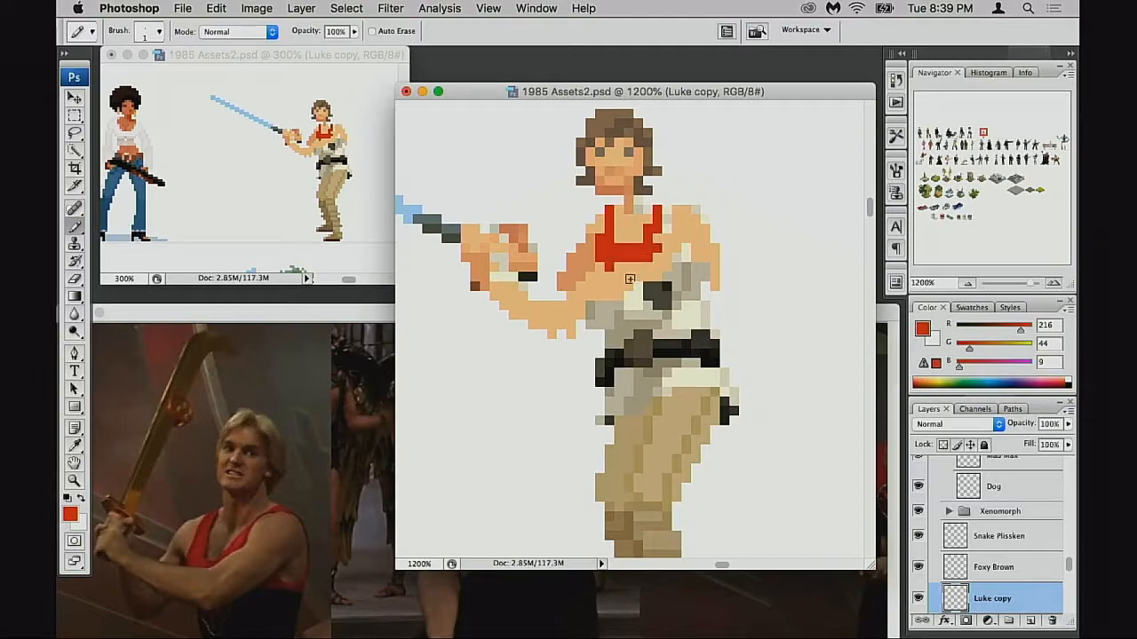
alt+click(620, 273)
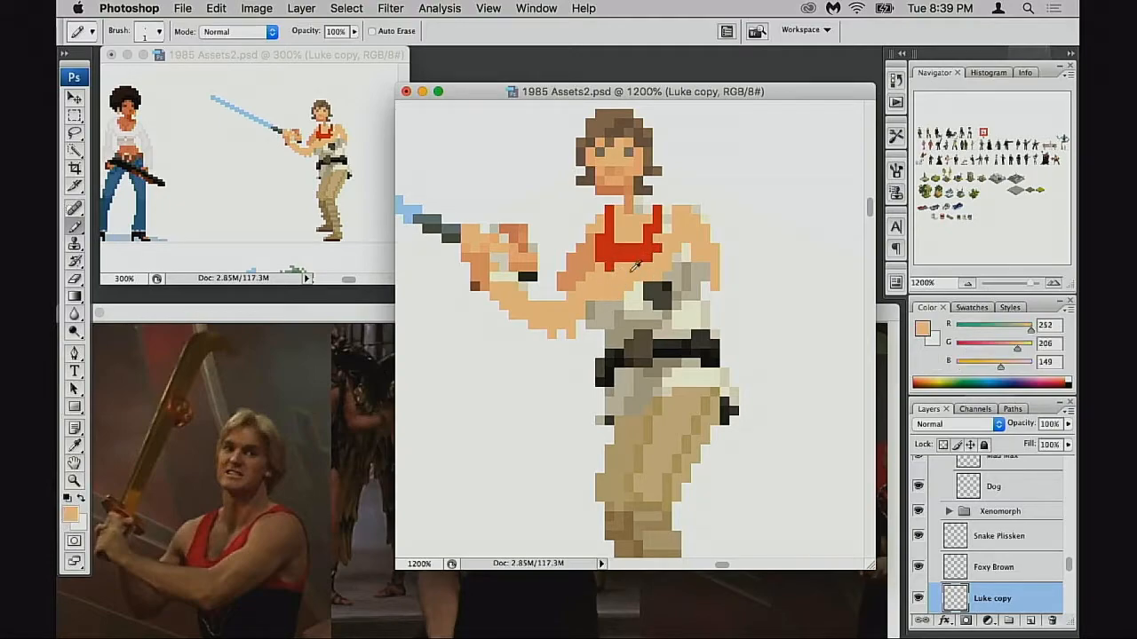
alt+click(584, 277)
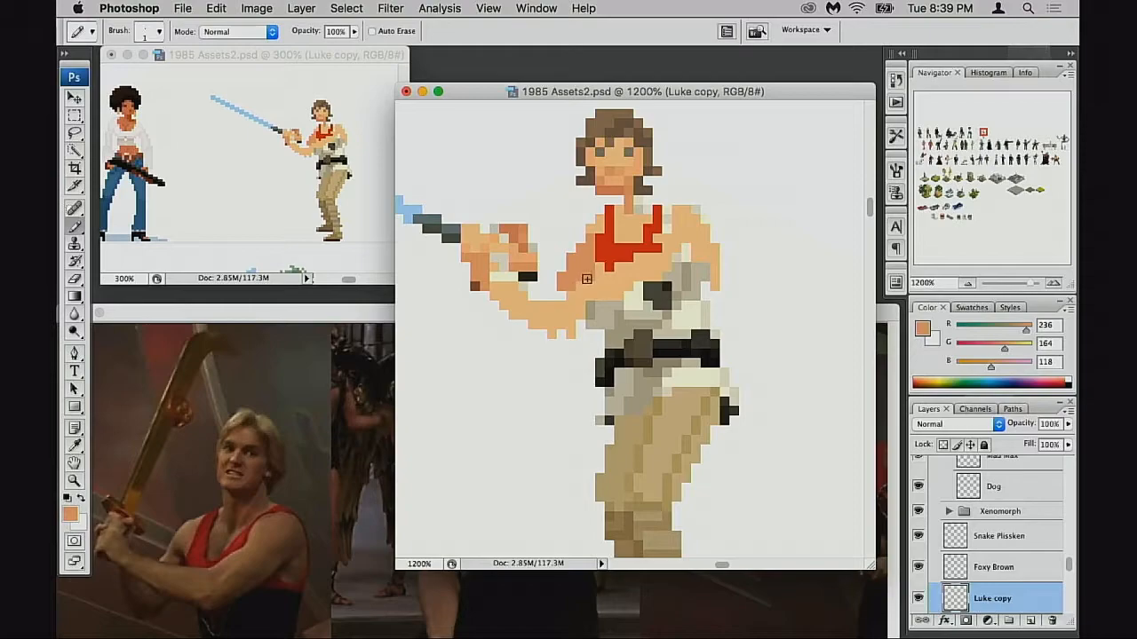
alt+click(686, 238)
drag(592, 218, 584, 241)
Step: Sample black from the belt and fill the torso between the forearm and the belt with it
scroll(622, 230, down, 3)
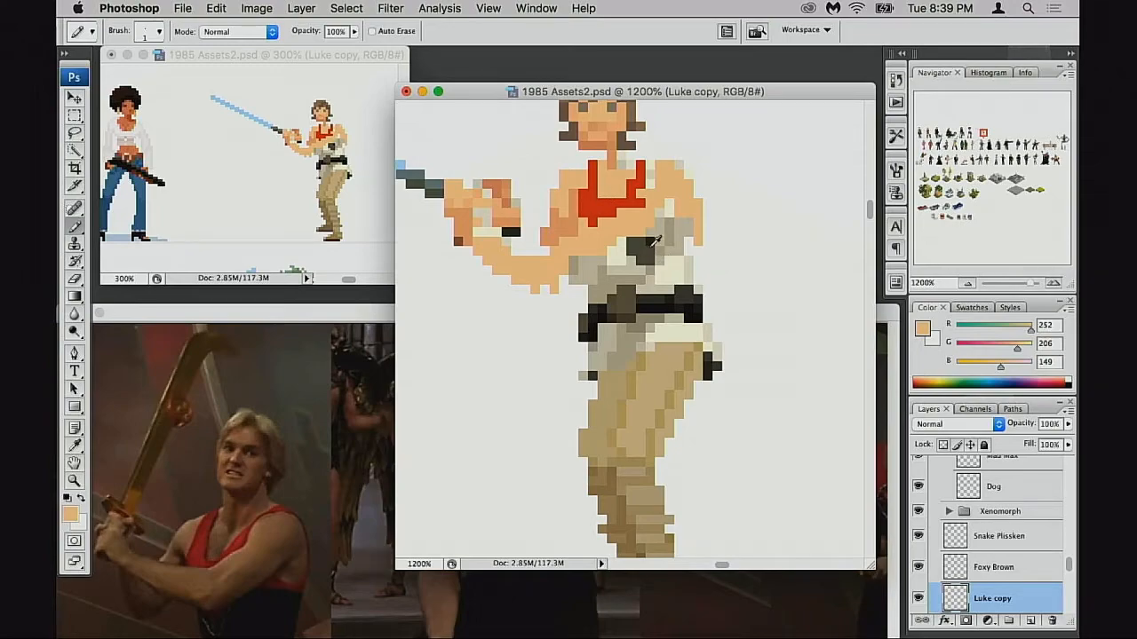
alt+click(698, 308)
mouse_move(639, 238)
mouse_down()
mouse_move(613, 267)
mouse_move(626, 293)
mouse_move(687, 303)
mouse_up()
key(super+z)
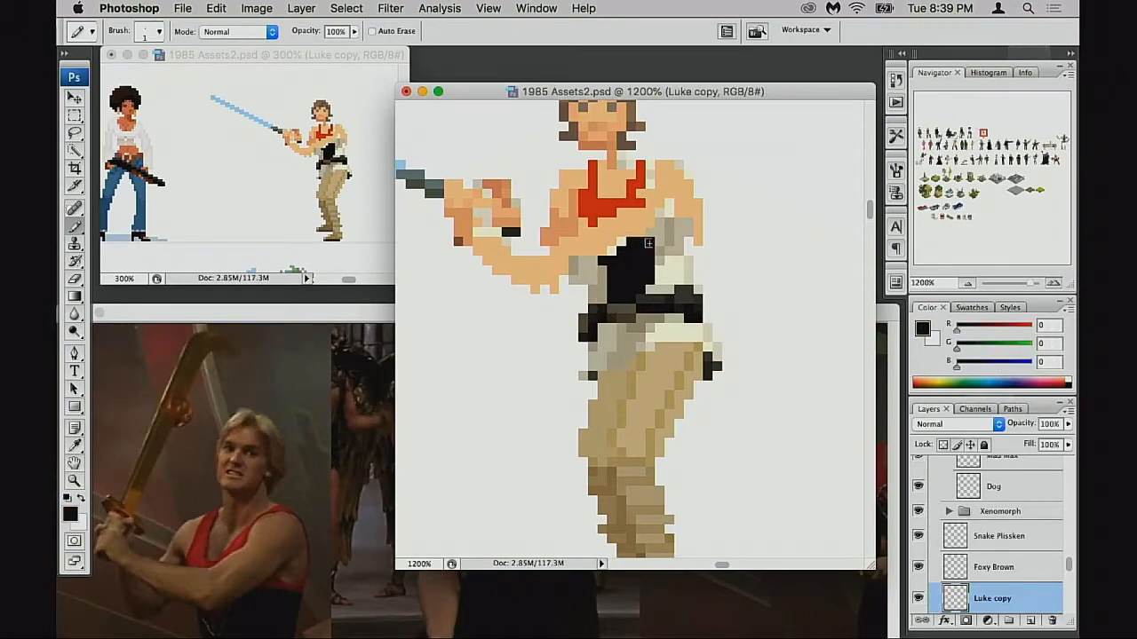
click(619, 244)
mouse_move(660, 281)
mouse_down()
mouse_move(650, 291)
mouse_move(689, 289)
mouse_move(653, 250)
mouse_move(604, 281)
mouse_up()
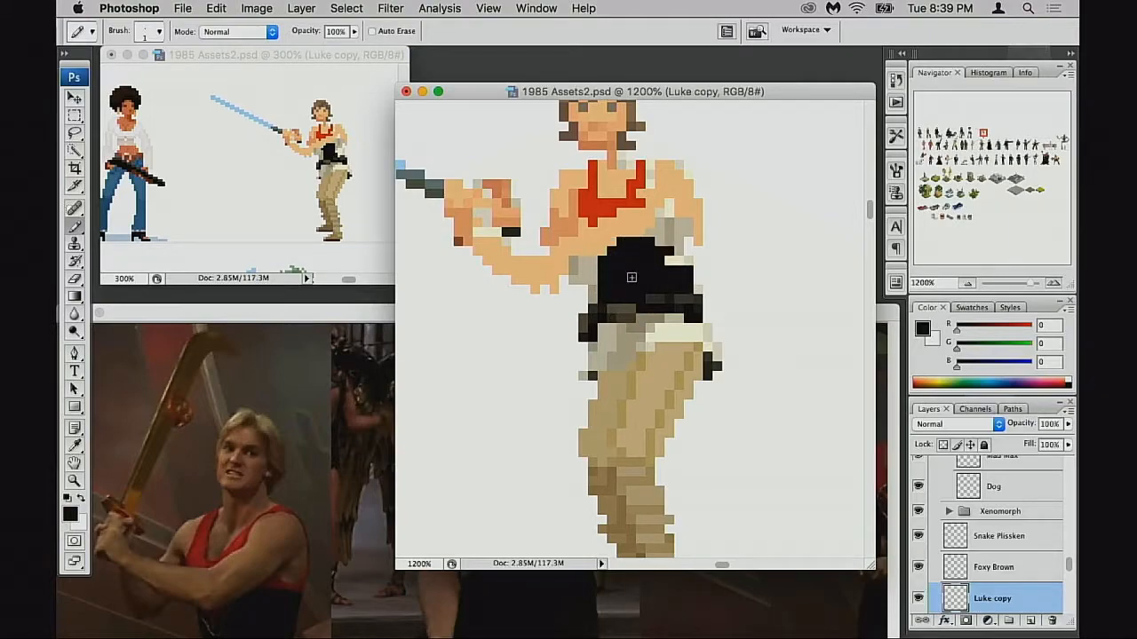
Step: Pencil a red strip above the black waist and cover the tunic pixels on the rear upper arm with the light skin tone
alt+click(630, 194)
drag(651, 246, 687, 243)
key(super+z)
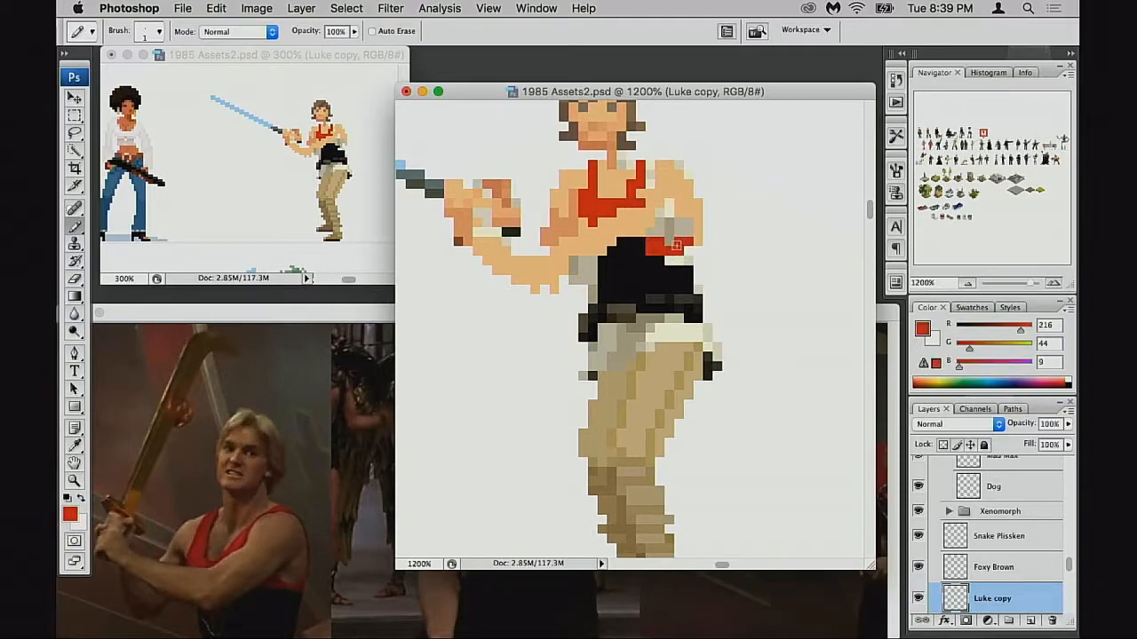
alt+click(665, 193)
mouse_move(668, 203)
mouse_down()
mouse_move(661, 214)
mouse_move(641, 204)
mouse_up()
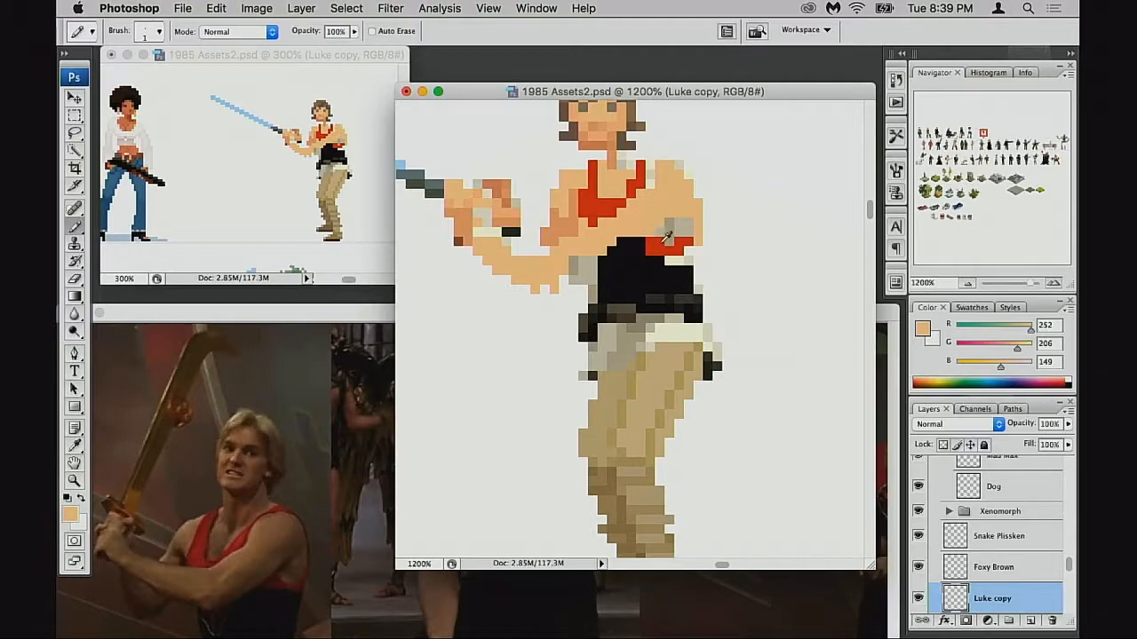
Step: Complete the red vest patch below the rear upper arm and blacken the remaining tunic pixels beneath it
alt+click(664, 238)
click(656, 224)
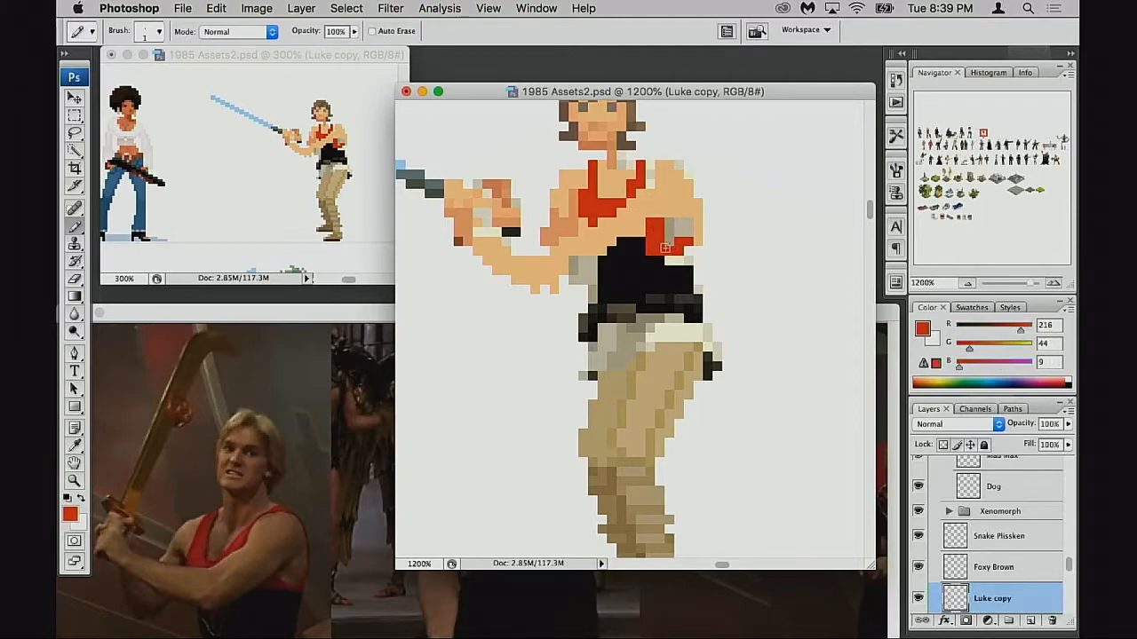
mouse_move(666, 231)
mouse_down()
mouse_move(671, 267)
mouse_move(685, 258)
mouse_move(660, 273)
mouse_move(690, 242)
mouse_move(664, 250)
mouse_move(690, 249)
mouse_move(677, 274)
mouse_up()
alt+click(674, 271)
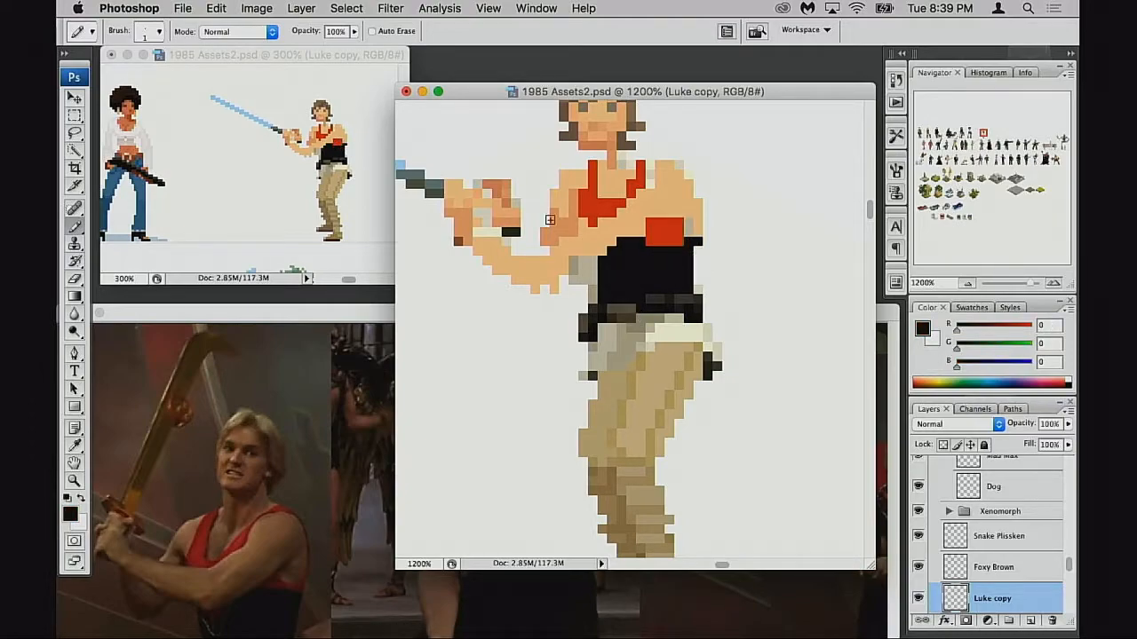
Step: Retouch the forearm below the hands with the light skin tone and erase the stray dark pixels at its outer edge
alt+click(512, 256)
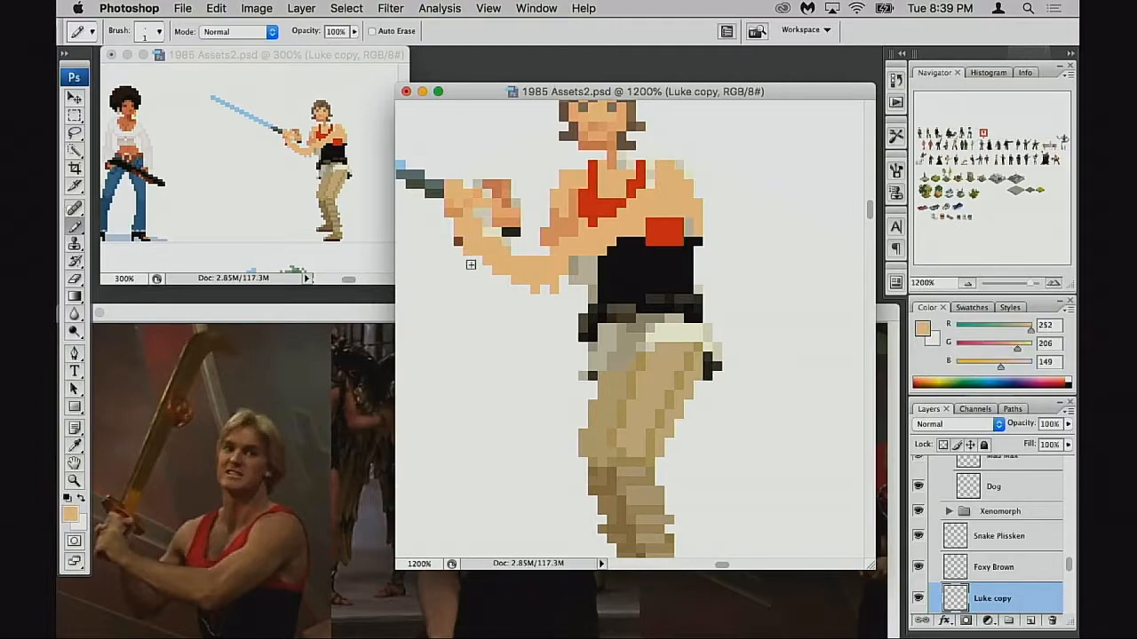
key(e)
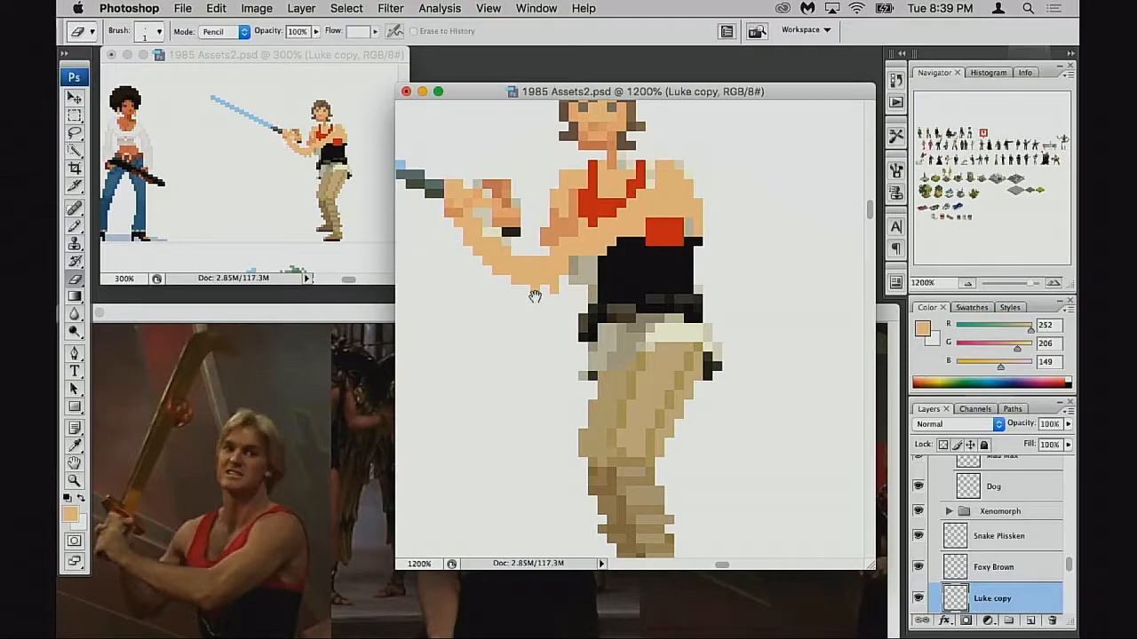
alt+click(535, 301)
alt+click(536, 305)
alt+click(608, 323)
drag(621, 319, 522, 254)
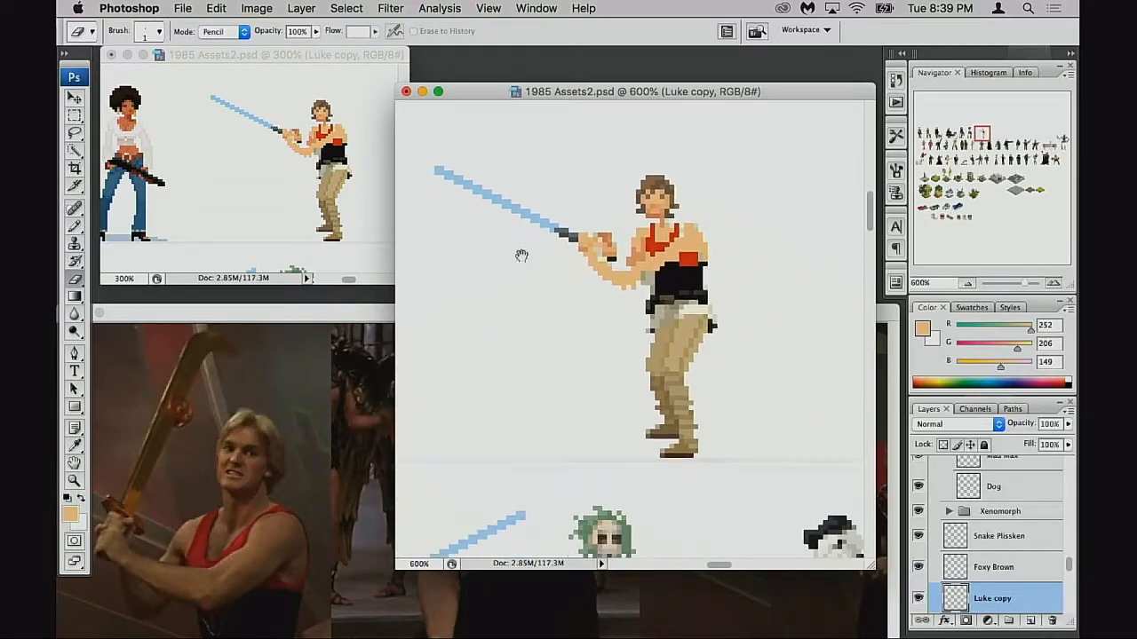
Step: Select the lightsaber together with the hands and forearm, shift them slightly closer to the body, and deselect
super+click(676, 297)
super+click(676, 295)
key(b)
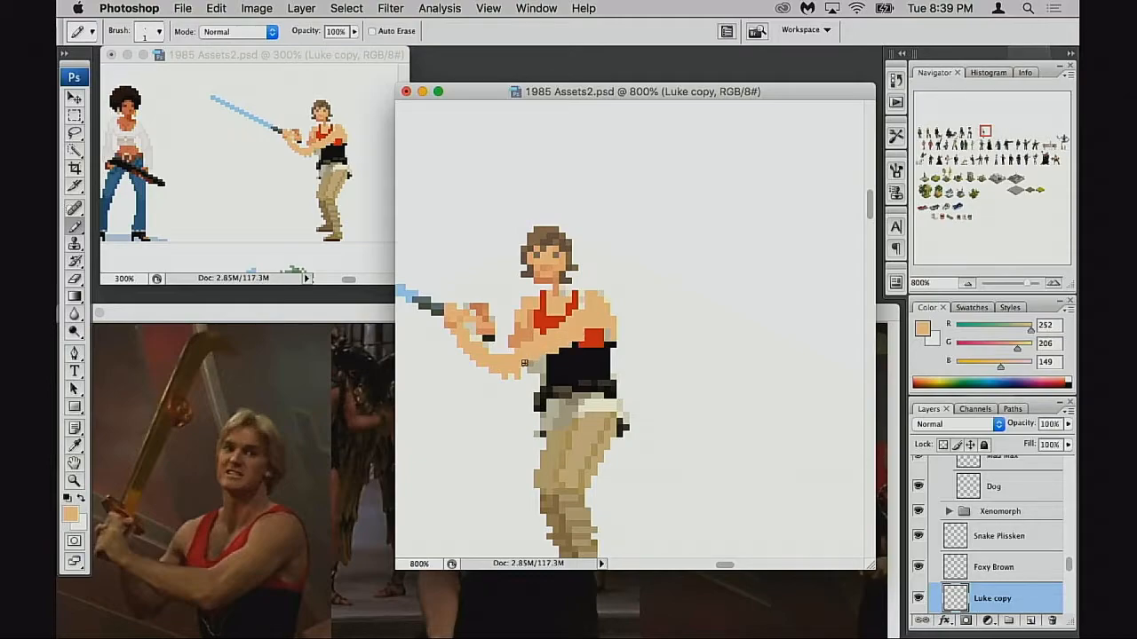
key(m)
drag(534, 334, 678, 342)
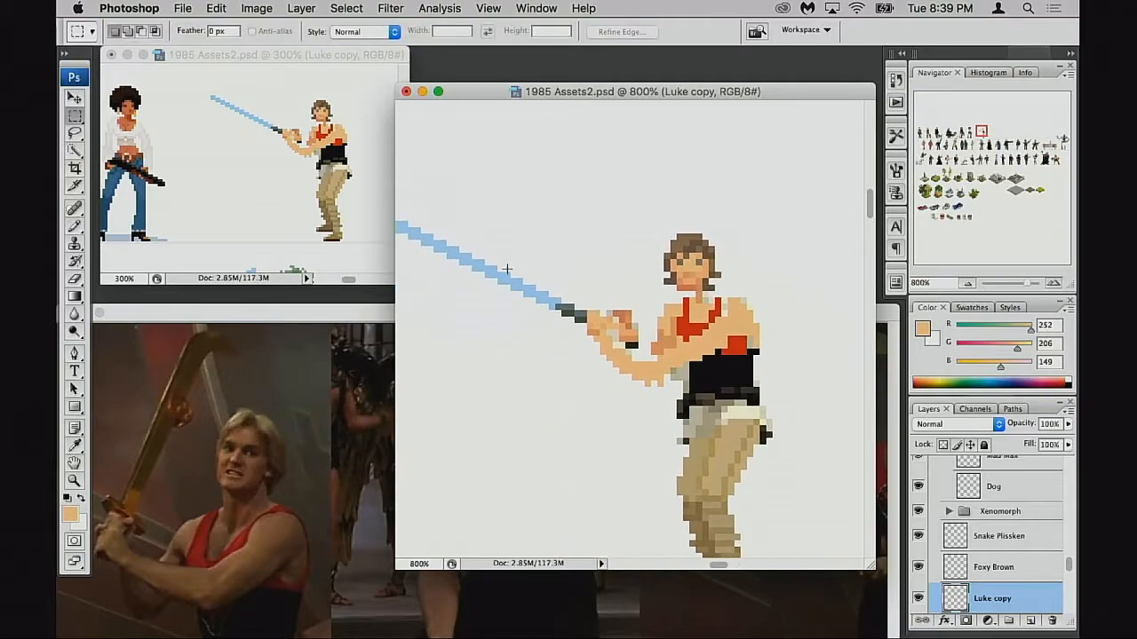
drag(561, 311, 604, 312)
alt+click(570, 307)
drag(498, 234, 723, 434)
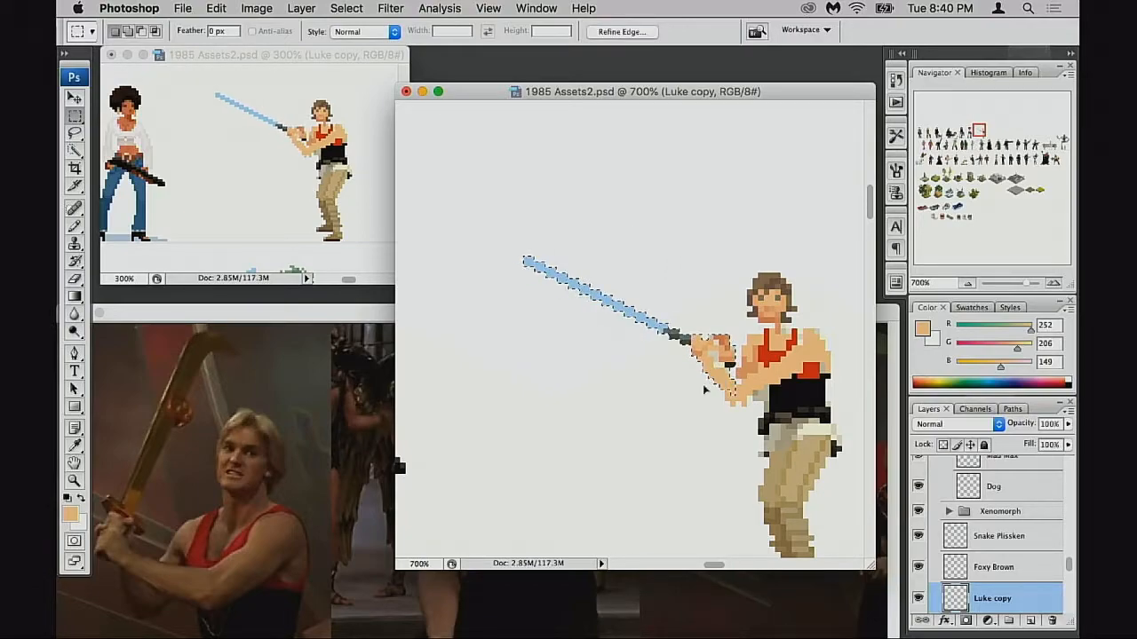
key(super+d)
scroll(725, 389, right, 3)
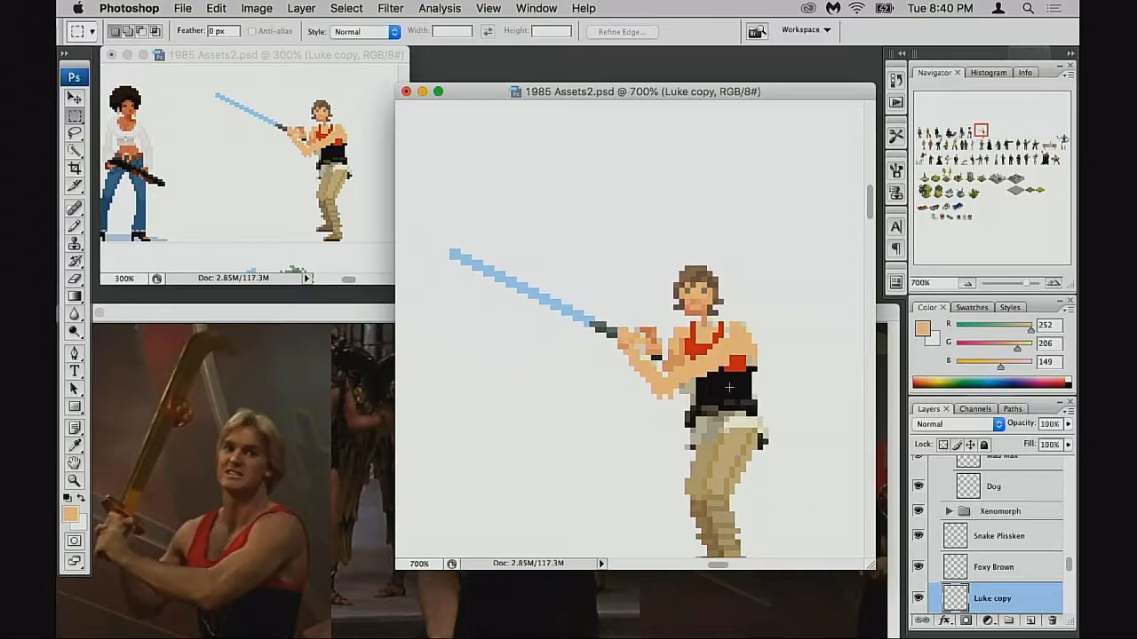
Step: Erase the outer pixels along the back of the black waist and widen the rear vest strap with the sampled red
key(e)
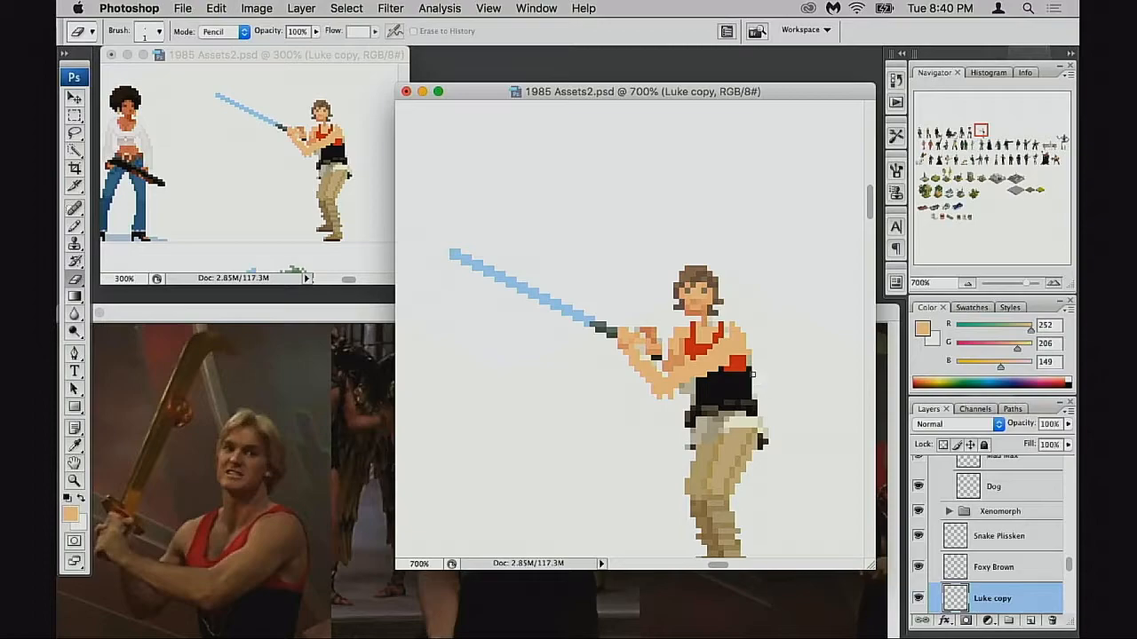
key(b)
alt+click(707, 345)
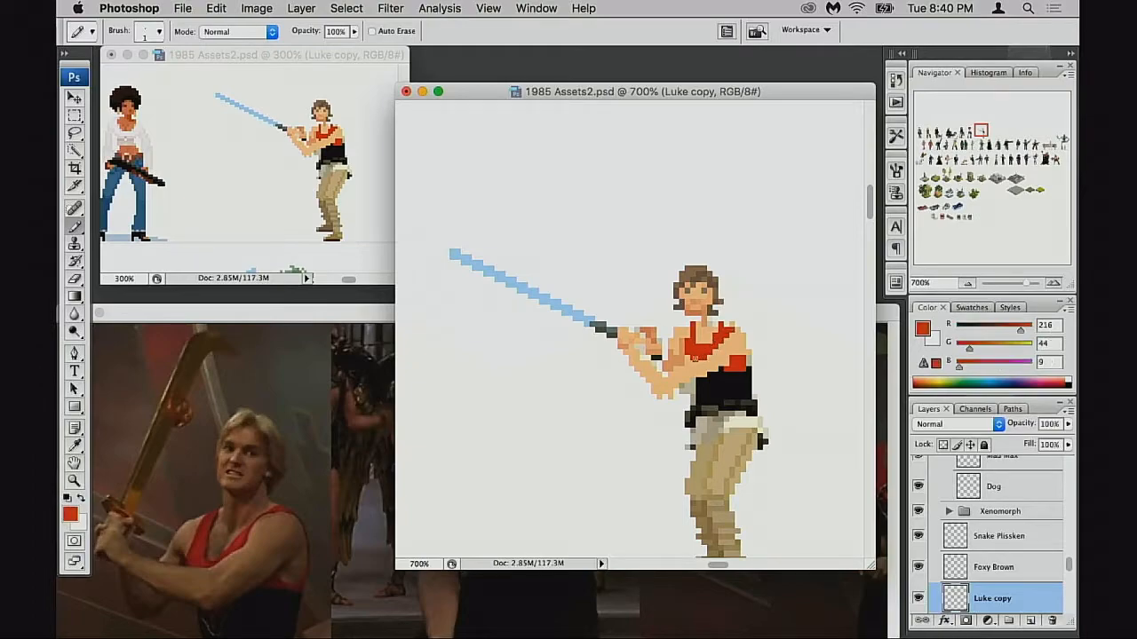
Step: Trim the lowest pixels under the sprite's bent elbow and touch up the forearm's edge with the sampled light skin tone
scroll(723, 384, down, 3)
key(super+equal)
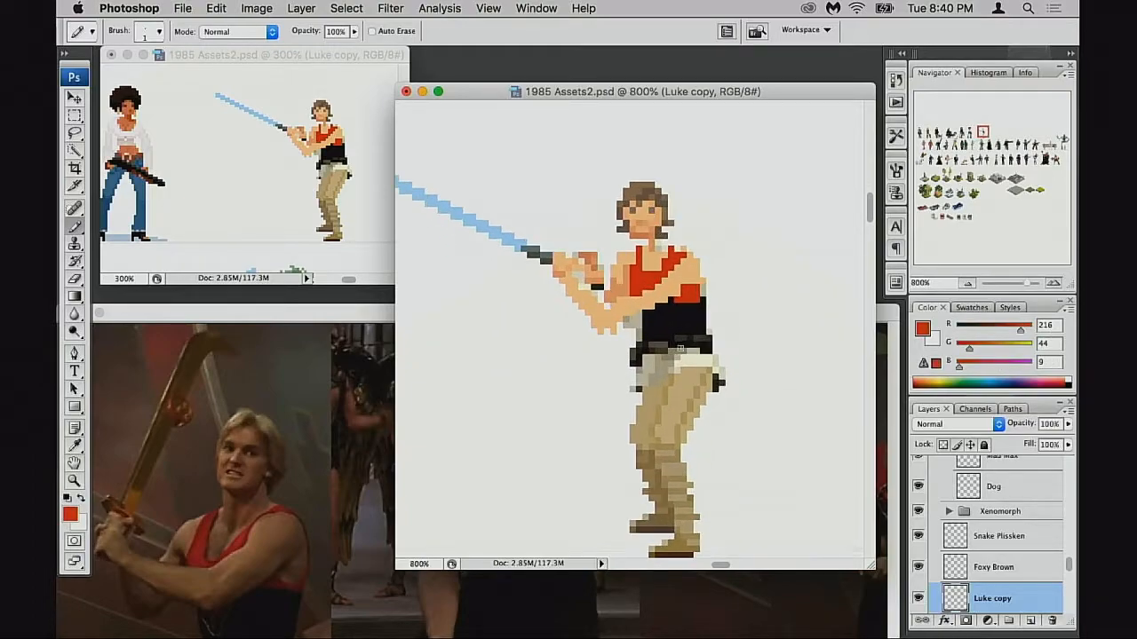
alt+click(620, 286)
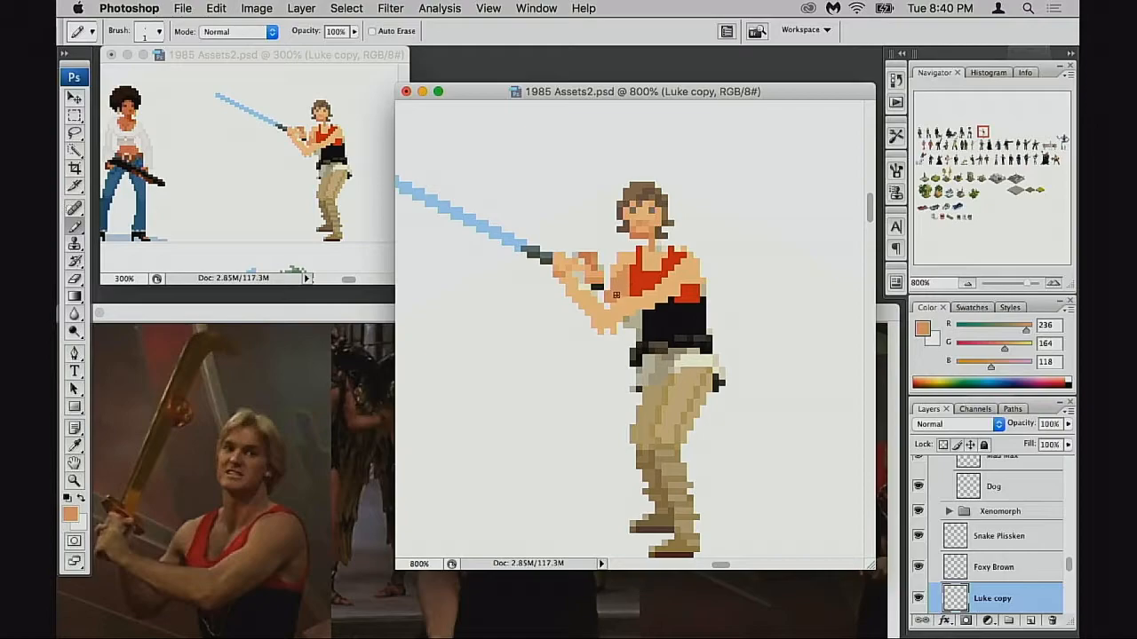
key(e)
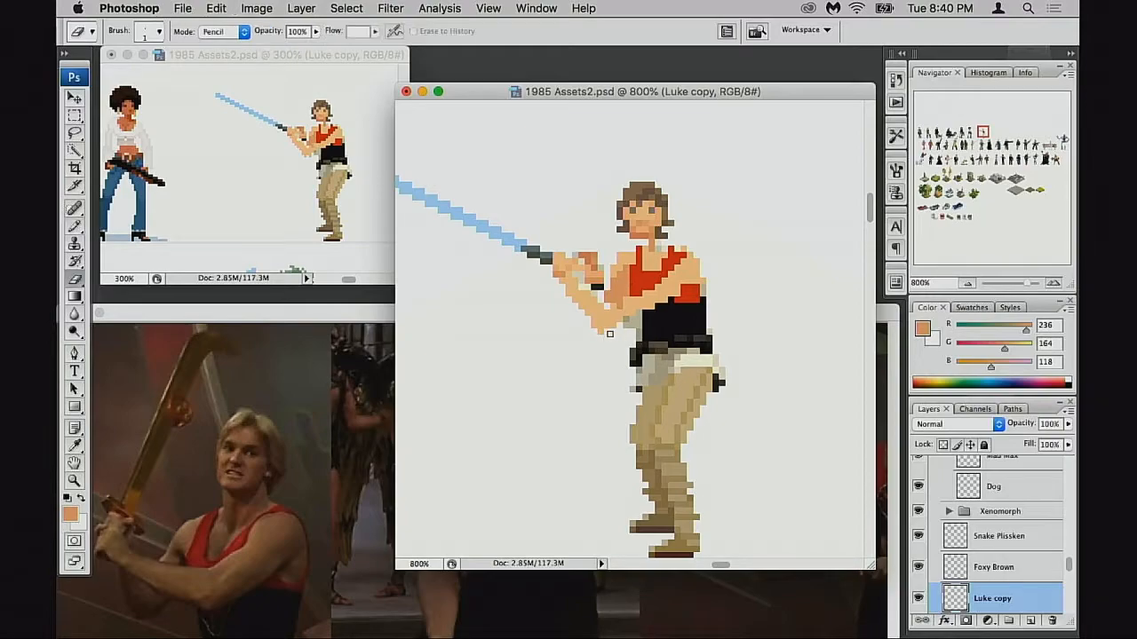
key(b)
alt+click(625, 319)
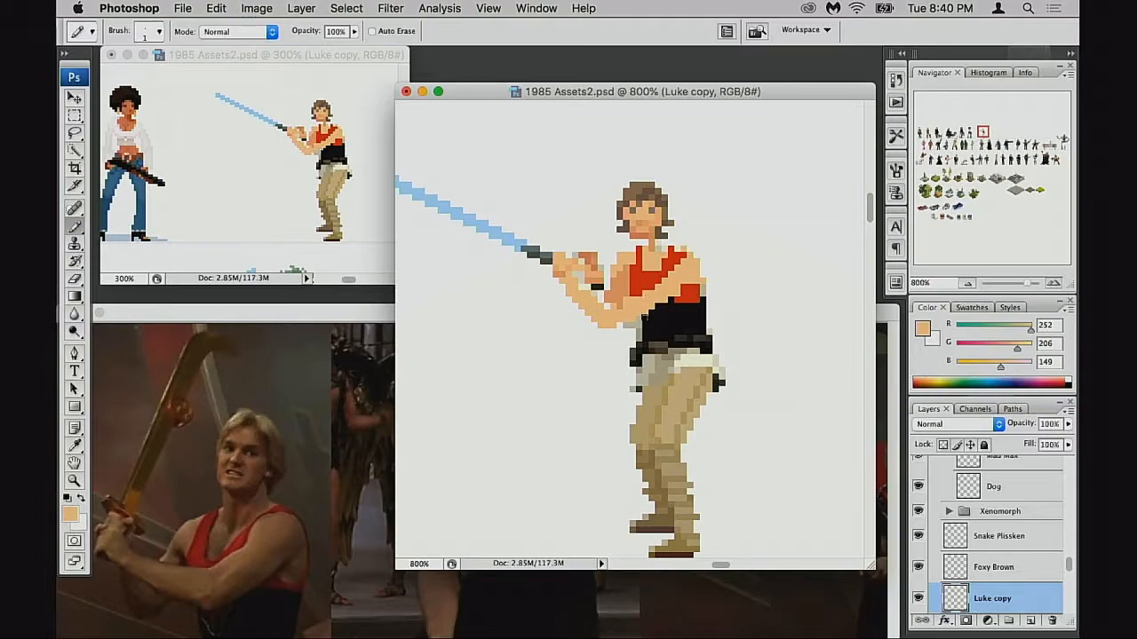
key(e)
click(625, 293)
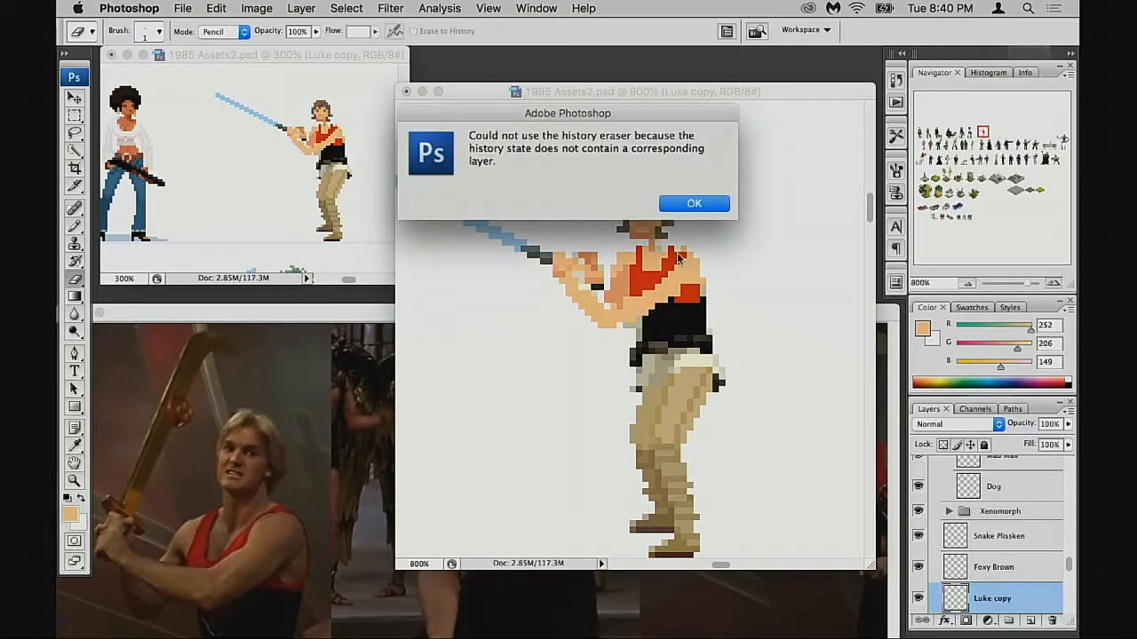
click(697, 202)
Step: Refine the inner elbow with the shaded skin tone and extend the underside of the forearm toward the waist in light skin
key(b)
alt+click(627, 294)
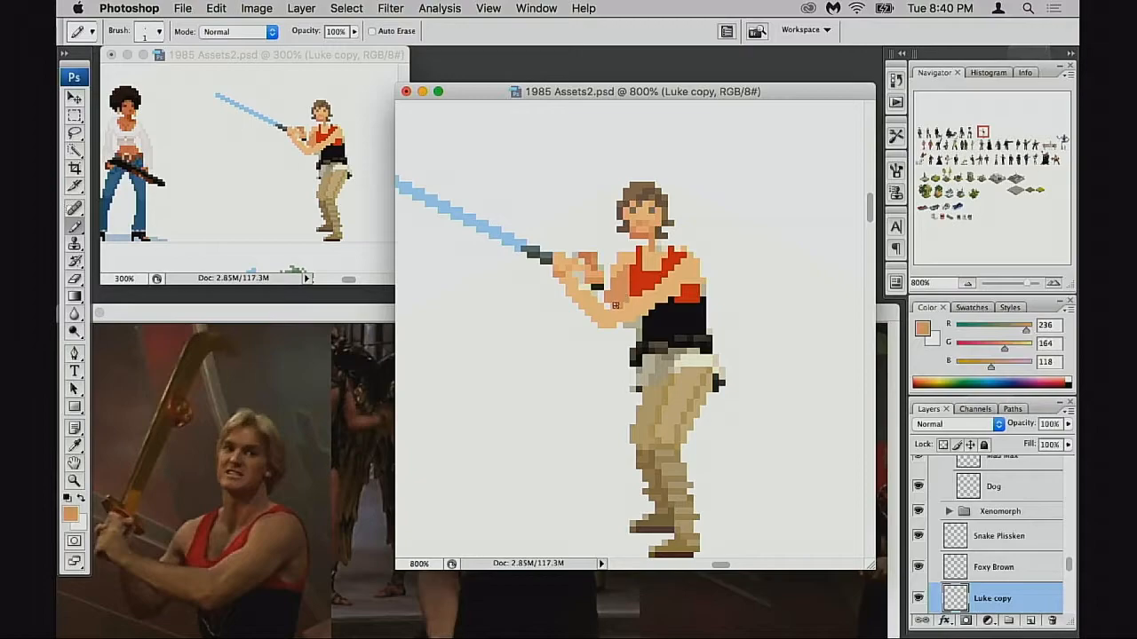
drag(668, 325, 657, 351)
super+click(668, 371)
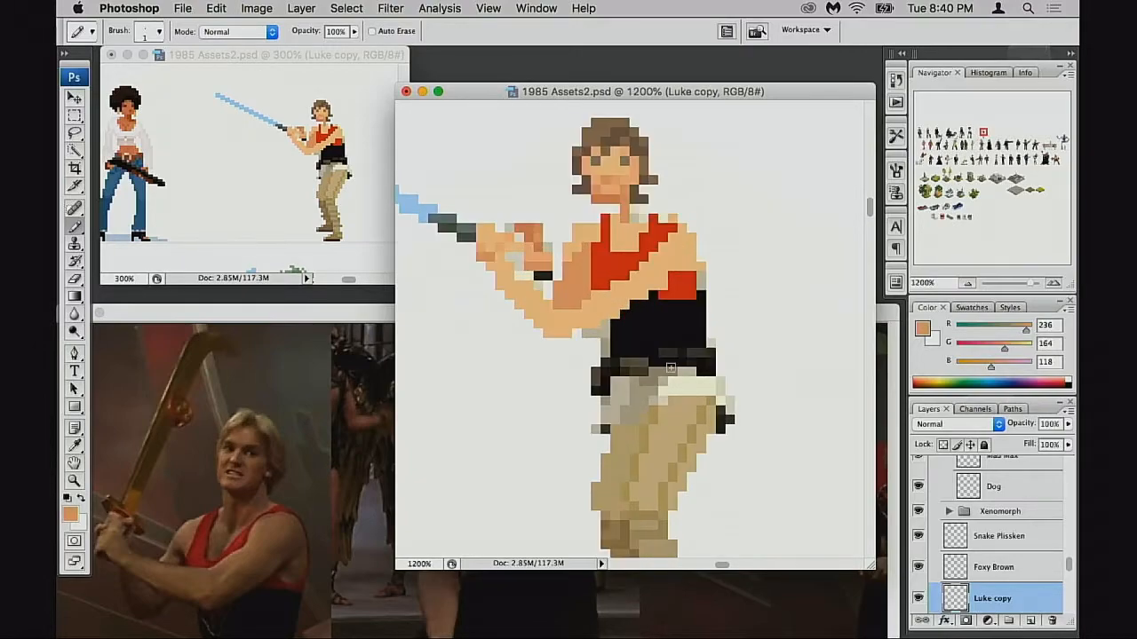
alt+click(590, 317)
click(588, 331)
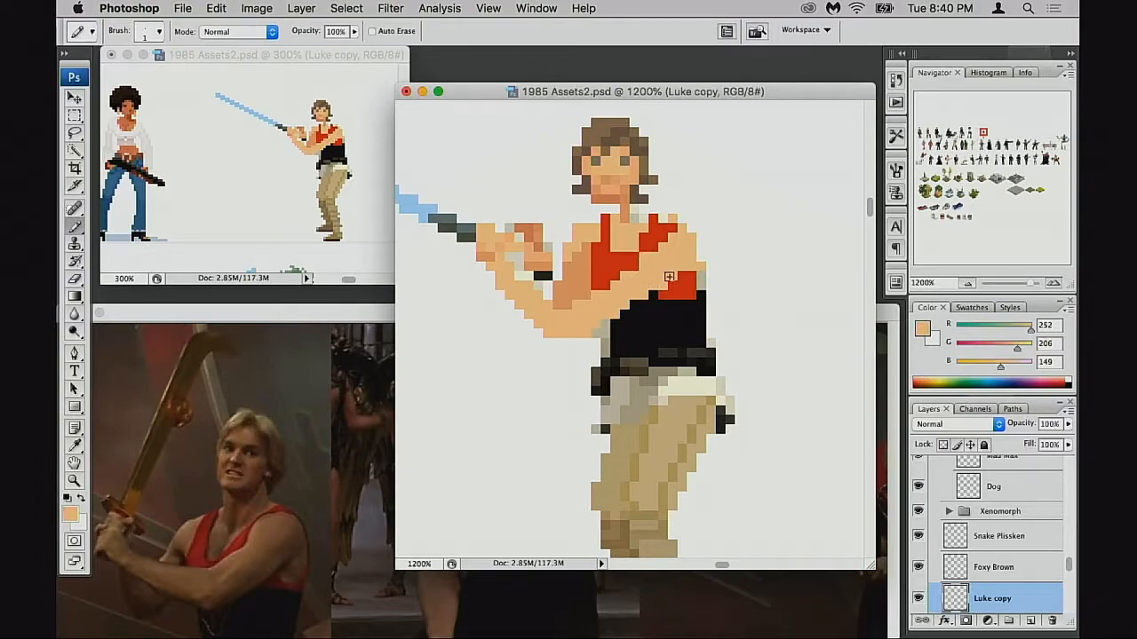
Step: Erase the protruding dark and grey pixels at the front of the belt and hip
drag(653, 340, 657, 303)
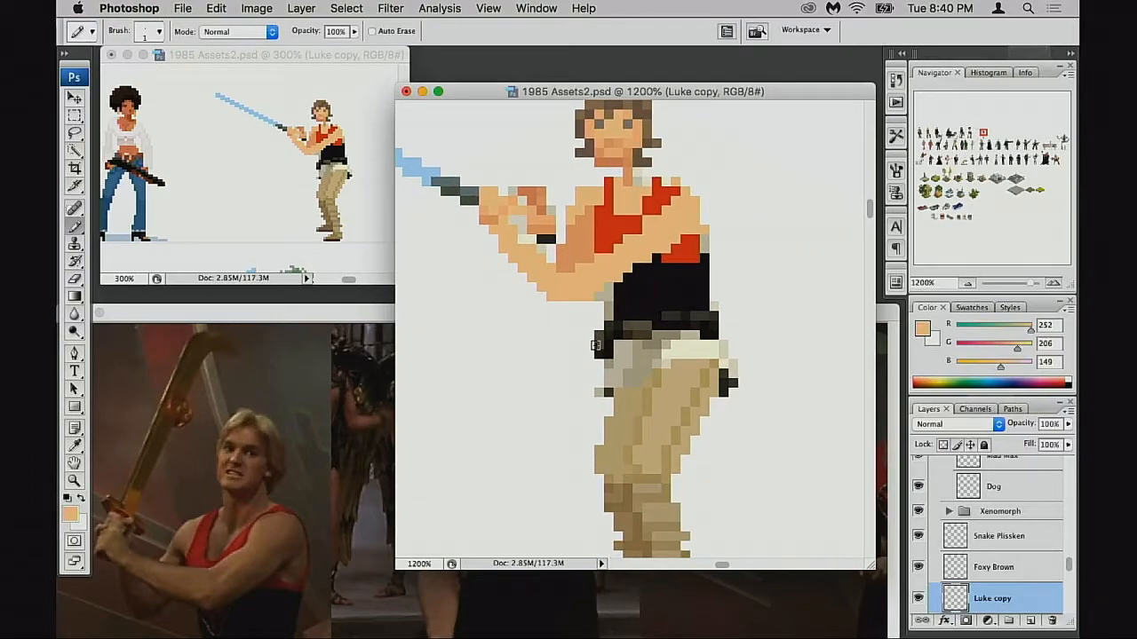
key(e)
drag(599, 344, 599, 334)
alt+click(625, 378)
alt+click(646, 373)
mouse_move(645, 373)
mouse_down()
mouse_move(614, 388)
mouse_move(603, 357)
mouse_move(587, 368)
mouse_up()
key(b)
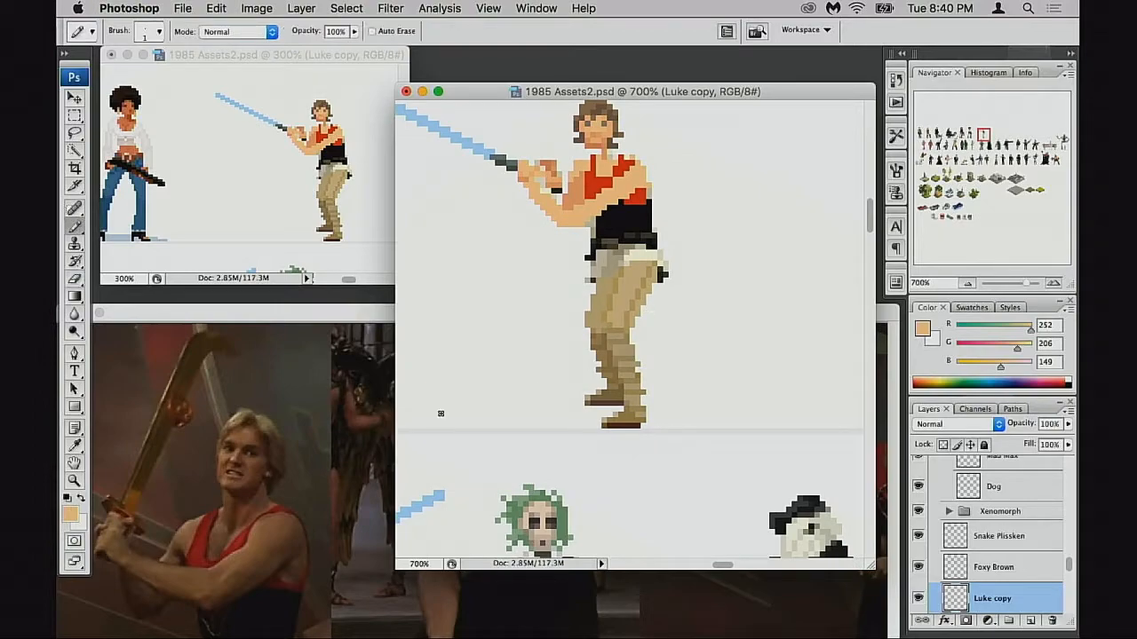
Step: Check the figure's waist and legs in the Flash.jpg reference and return to the sprite sheet
click(263, 414)
drag(511, 318, 535, 141)
drag(603, 142, 535, 363)
click(656, 268)
super+click(631, 283)
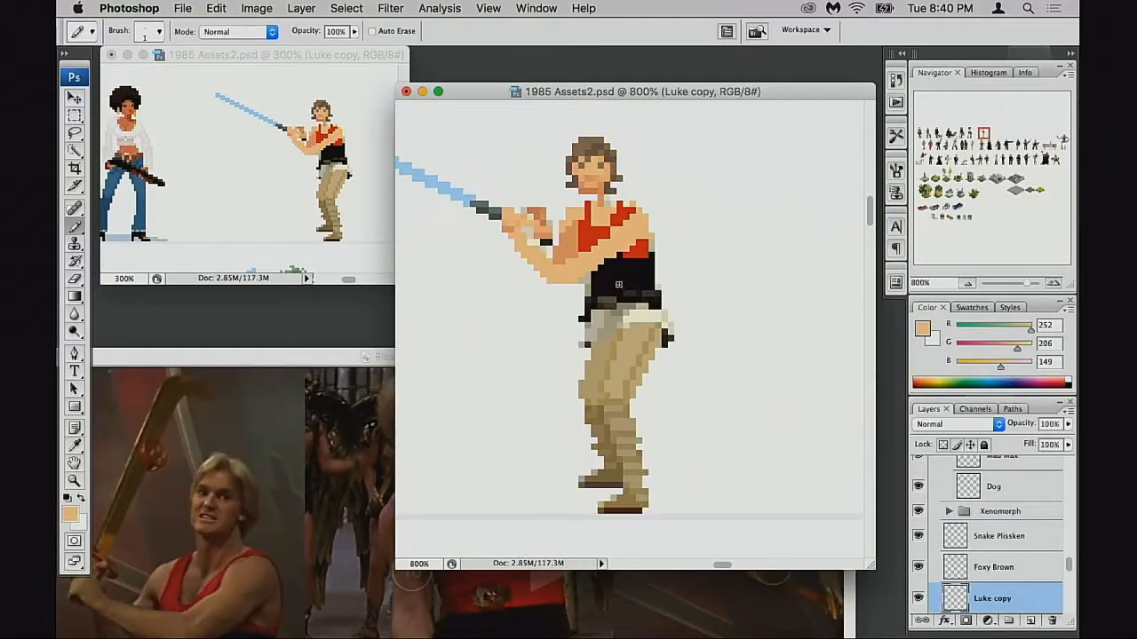
Step: Sample the waist's black, try blocking in a front thigh over the tan trousers, and undo those strokes
alt+click(614, 291)
mouse_move(605, 326)
mouse_down()
mouse_move(563, 388)
mouse_move(602, 335)
mouse_move(576, 384)
mouse_up()
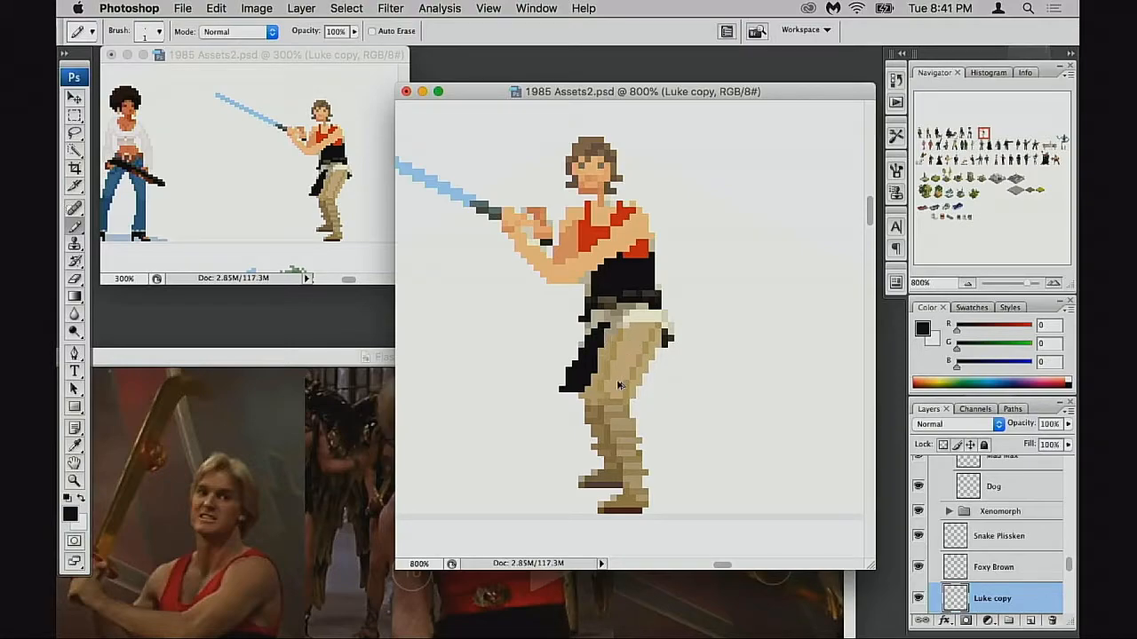
key(alt+super+z)
key(alt+super+z)
key(alt+super+z)
key(shift+super+z)
key(shift+super+z)
key(shift+super+z)
key(shift+super+z)
key(alt+super+z)
key(alt+super+z)
key(alt+super+z)
key(alt+super+z)
key(alt+super+z)
key(alt+super+z)
key(alt+super+z)
key(alt+super+z)
Step: Paint the rear leg and boot solid black and erase the tan front leg below the tunic
mouse_move(632, 332)
mouse_down()
mouse_move(621, 364)
mouse_move(629, 325)
mouse_move(632, 382)
mouse_move(643, 348)
mouse_move(636, 378)
mouse_move(650, 355)
mouse_move(612, 390)
mouse_move(615, 430)
mouse_move(627, 433)
mouse_move(628, 397)
mouse_up()
mouse_move(621, 456)
mouse_down()
mouse_move(614, 427)
mouse_move(627, 434)
mouse_move(632, 470)
mouse_move(625, 426)
mouse_move(636, 468)
mouse_move(641, 502)
mouse_up()
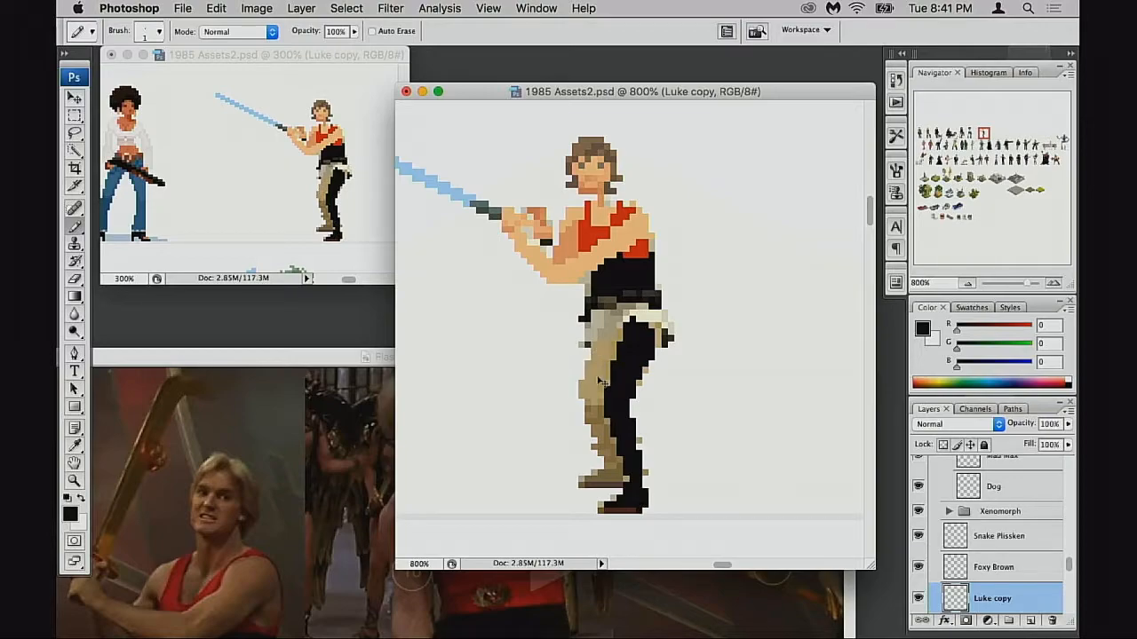
key(e)
mouse_move(586, 367)
mouse_down()
mouse_move(579, 404)
mouse_move(600, 382)
mouse_move(604, 359)
mouse_move(593, 363)
mouse_up()
mouse_move(587, 419)
mouse_down()
mouse_move(607, 379)
mouse_move(595, 414)
mouse_move(618, 480)
mouse_move(593, 480)
mouse_move(594, 446)
mouse_move(613, 482)
mouse_up()
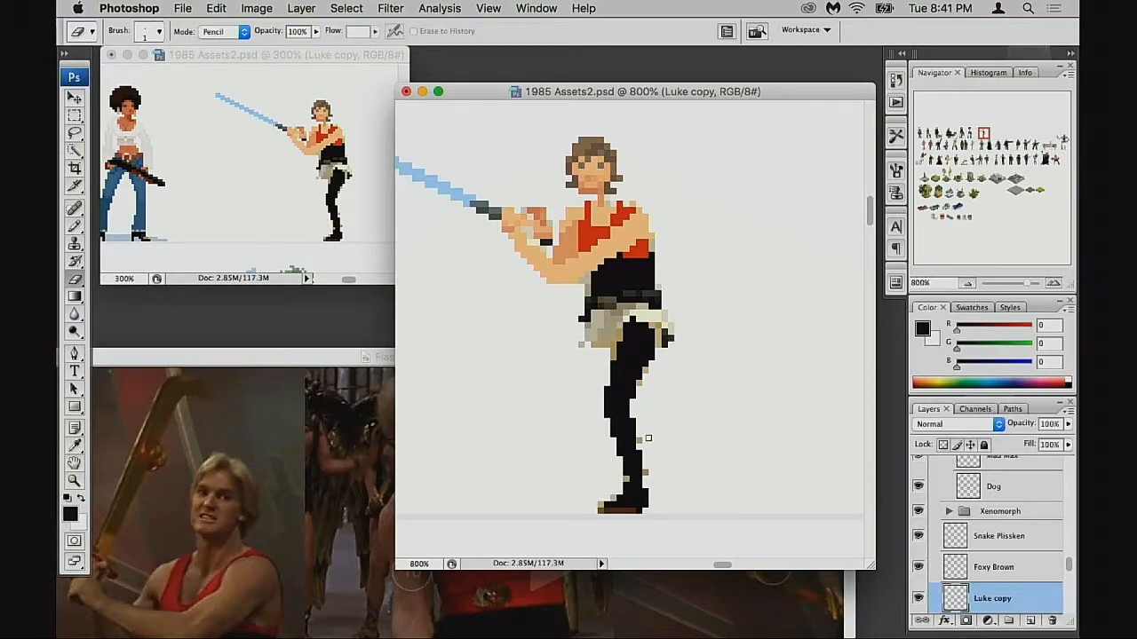
Step: Draw a black front thigh stepping forward from the hip, erasing the excess below the knee and between the legs
key(b)
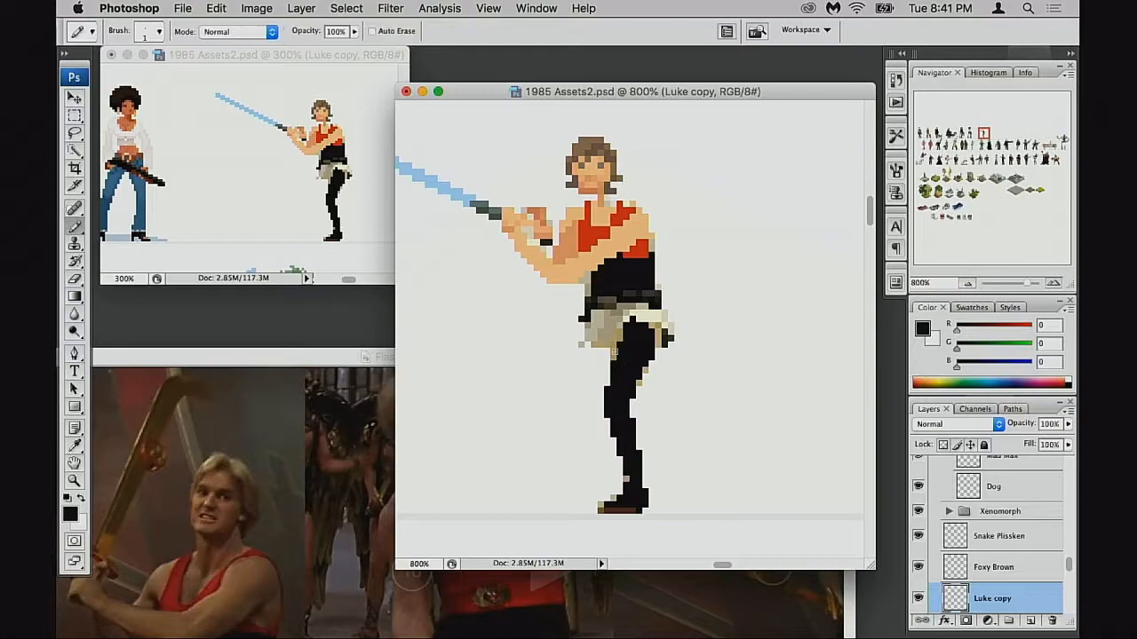
mouse_move(606, 357)
mouse_down()
mouse_move(576, 397)
mouse_move(606, 348)
mouse_move(582, 415)
mouse_move(580, 390)
mouse_move(556, 421)
mouse_move(560, 411)
mouse_move(558, 429)
mouse_move(580, 407)
mouse_move(553, 450)
mouse_up()
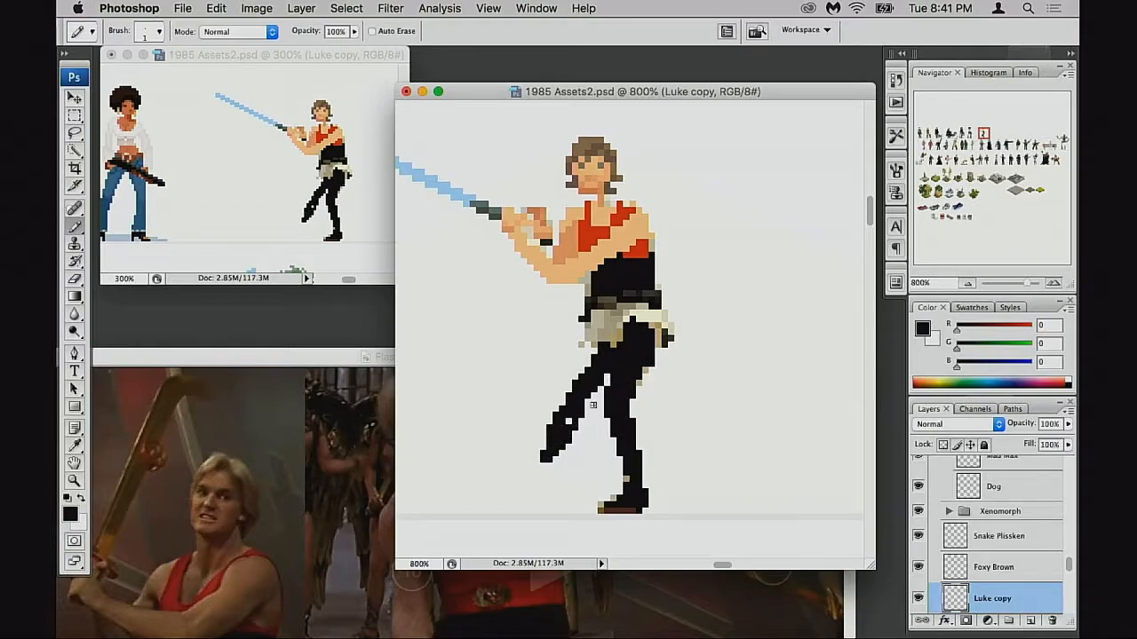
key(e)
mouse_move(568, 387)
mouse_down()
mouse_move(544, 455)
mouse_move(579, 411)
mouse_up()
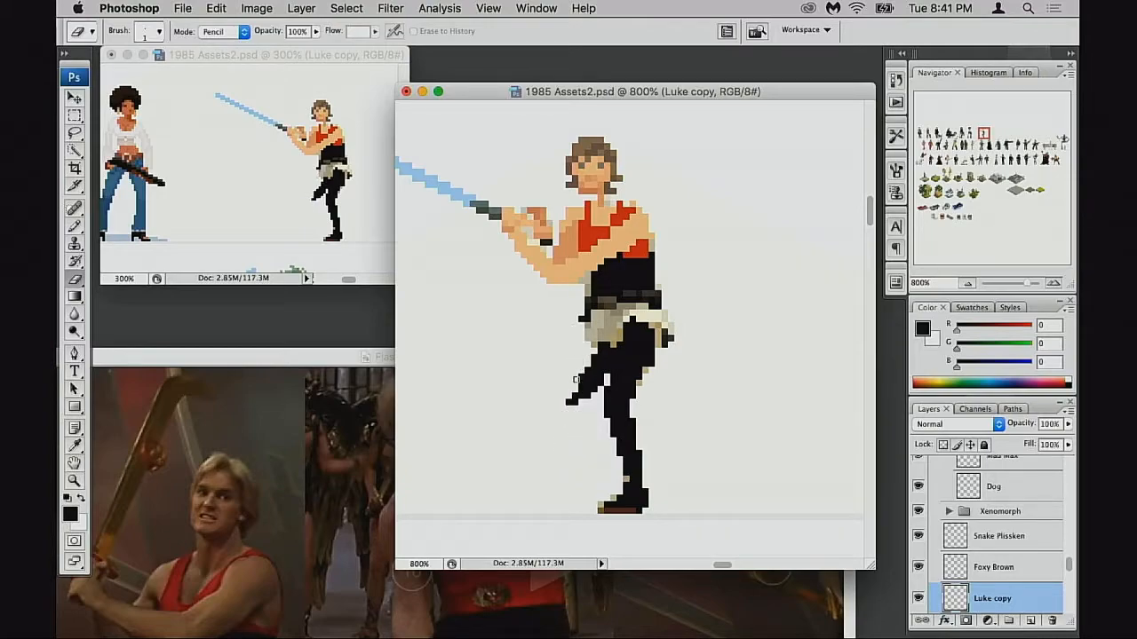
key(b)
drag(599, 359, 584, 378)
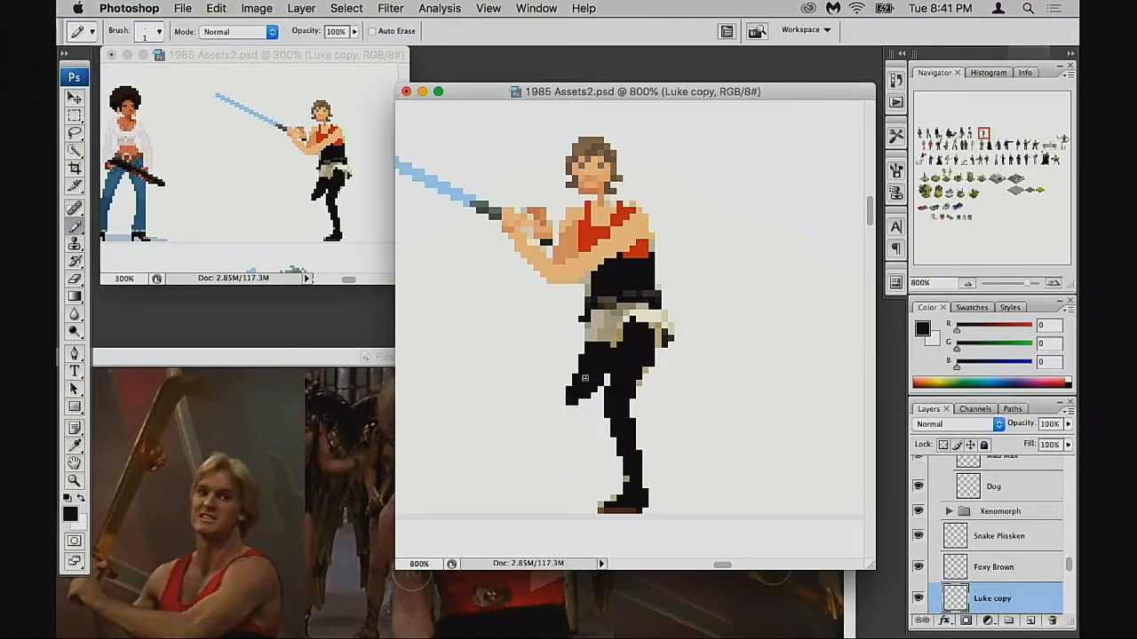
key(e)
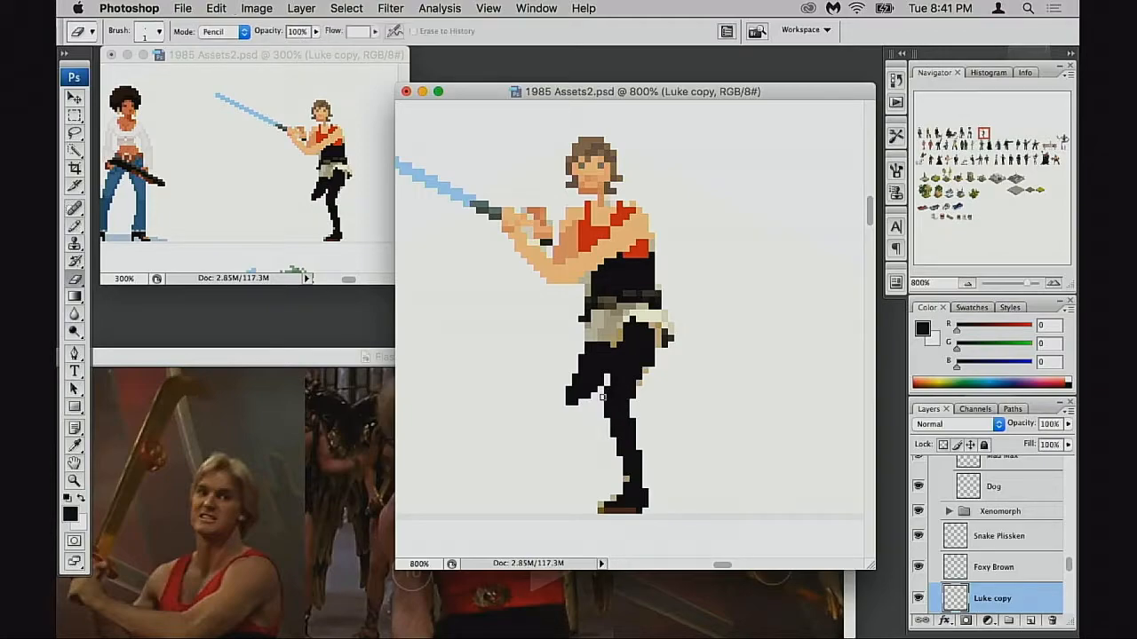
drag(613, 394, 607, 414)
Step: Extend the front leg diagonally down to a small foot in black, thicken its thigh, and blacken the rear thigh's edge
key(b)
mouse_move(645, 370)
mouse_down()
mouse_move(632, 413)
mouse_move(638, 402)
mouse_move(554, 436)
mouse_move(543, 451)
mouse_up()
mouse_move(561, 407)
mouse_down()
mouse_move(522, 479)
mouse_move(530, 488)
mouse_up()
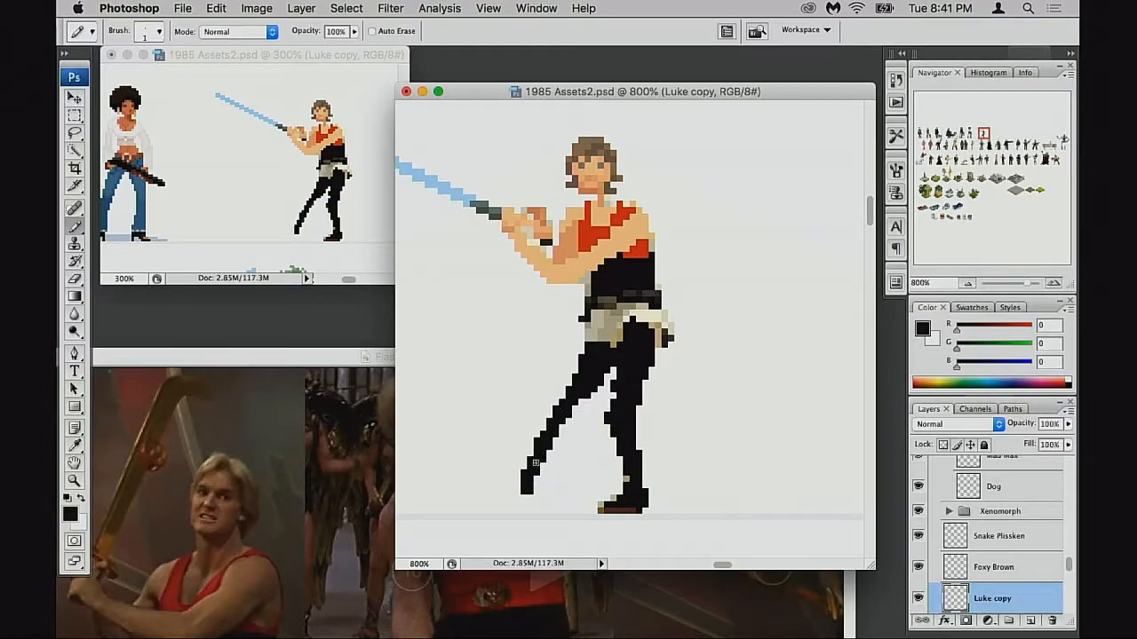
drag(578, 405, 563, 425)
mouse_move(571, 375)
mouse_down()
mouse_move(554, 407)
mouse_move(518, 483)
mouse_up()
click(517, 479)
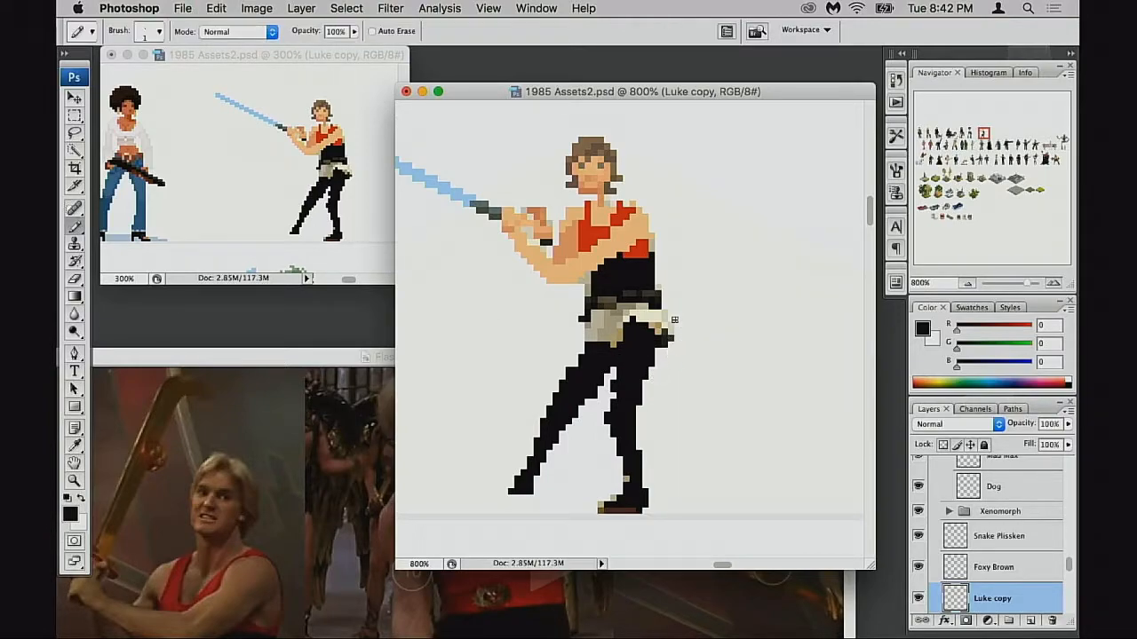
Step: Erase the excess pixels behind the rear hip, enlarge the eraser to 4 px, and remove the lightsaber blade and outer hilt
key(e)
mouse_move(657, 294)
mouse_down()
mouse_move(654, 362)
mouse_move(733, 374)
mouse_move(843, 433)
mouse_up()
key(bracketright)
key(bracketright)
key(bracketright)
mouse_move(470, 229)
mouse_down()
mouse_move(540, 275)
mouse_move(591, 269)
mouse_move(576, 321)
mouse_move(606, 308)
mouse_move(552, 265)
mouse_move(479, 259)
mouse_move(556, 237)
mouse_up()
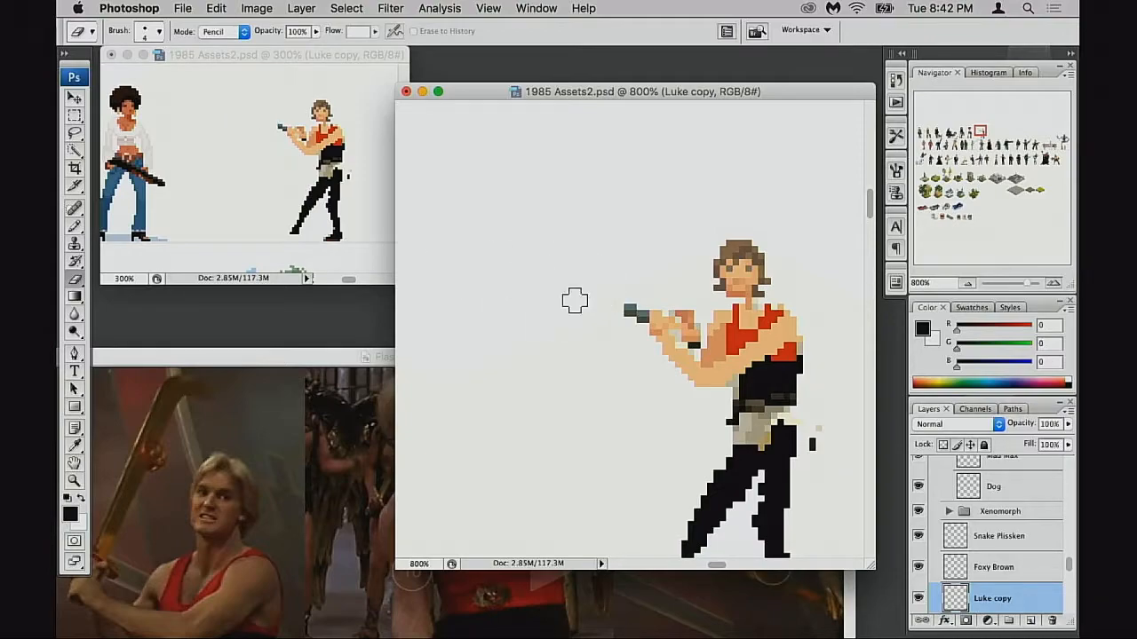
mouse_move(630, 320)
mouse_down()
mouse_move(591, 264)
mouse_move(606, 198)
mouse_up()
Step: Thicken the front shin in black and lower the foot to form a fuller boot
key(b)
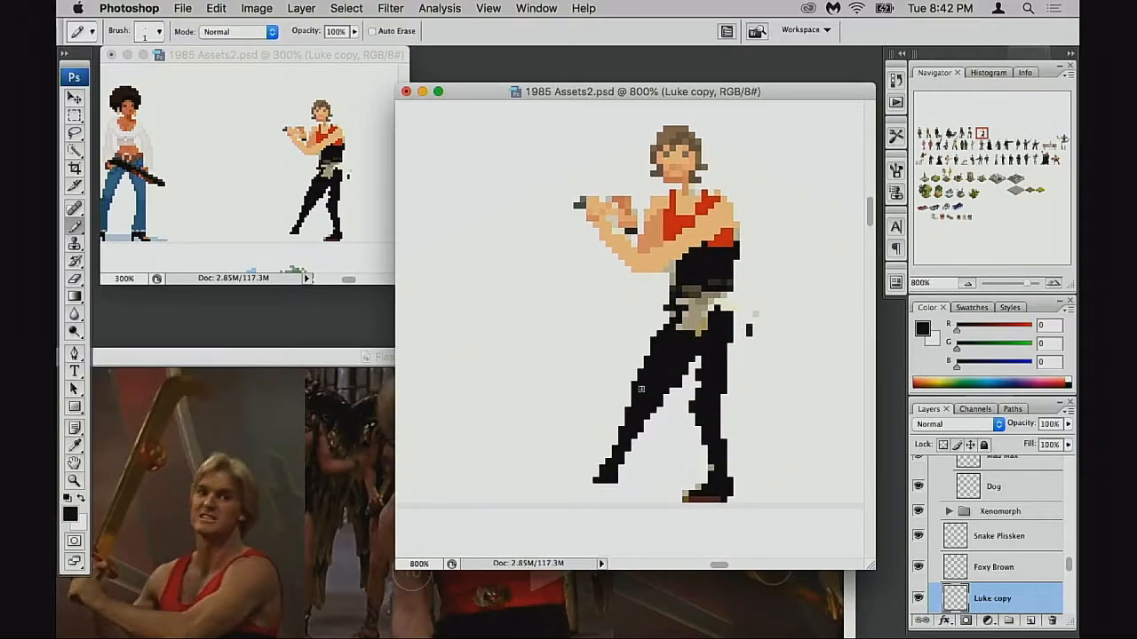
mouse_move(635, 425)
mouse_down()
mouse_move(632, 471)
mouse_move(628, 451)
mouse_move(619, 478)
mouse_move(598, 459)
mouse_move(589, 477)
mouse_move(594, 461)
mouse_move(615, 480)
mouse_up()
key(e)
key(b)
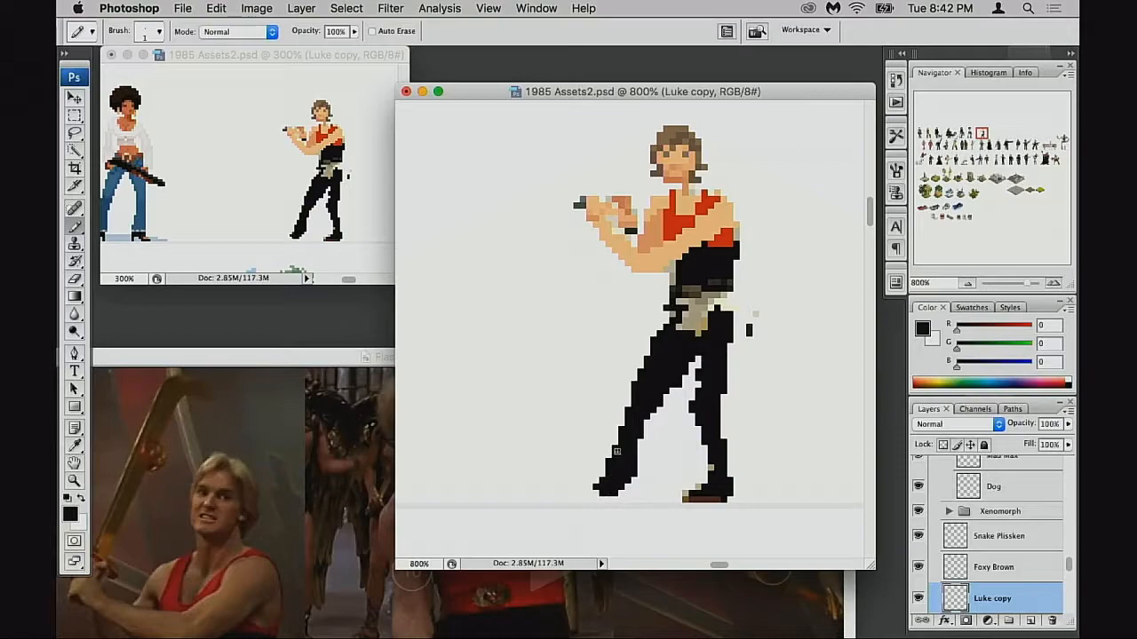
key(e)
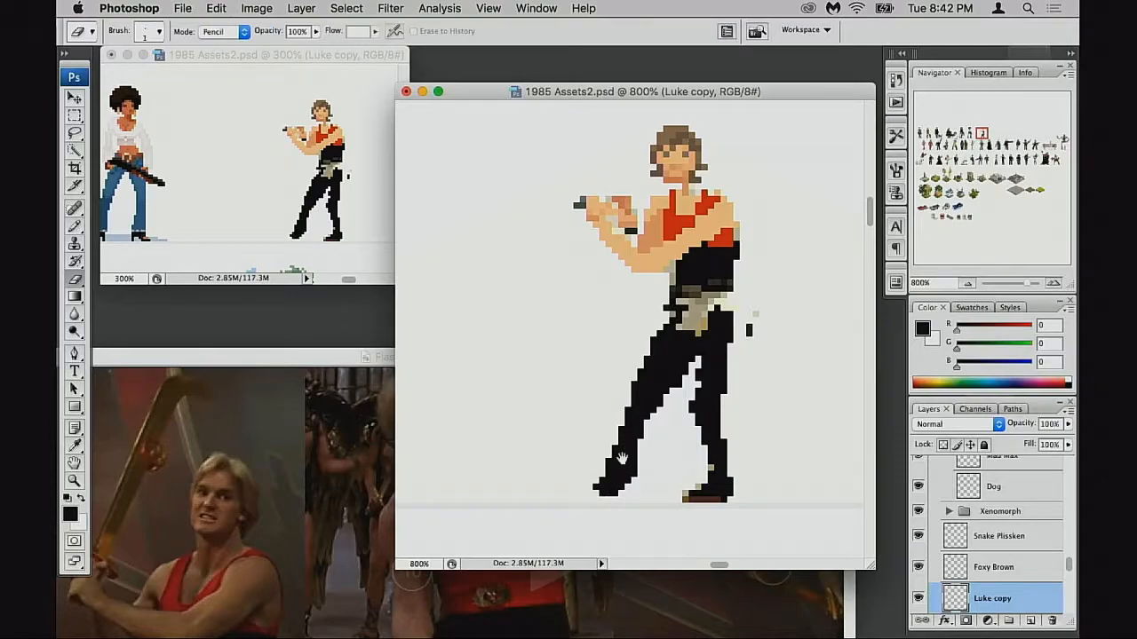
Step: Slim the front boot by erasing pixels around the ankle and along the bottom of the sole
scroll(619, 459, right, 2)
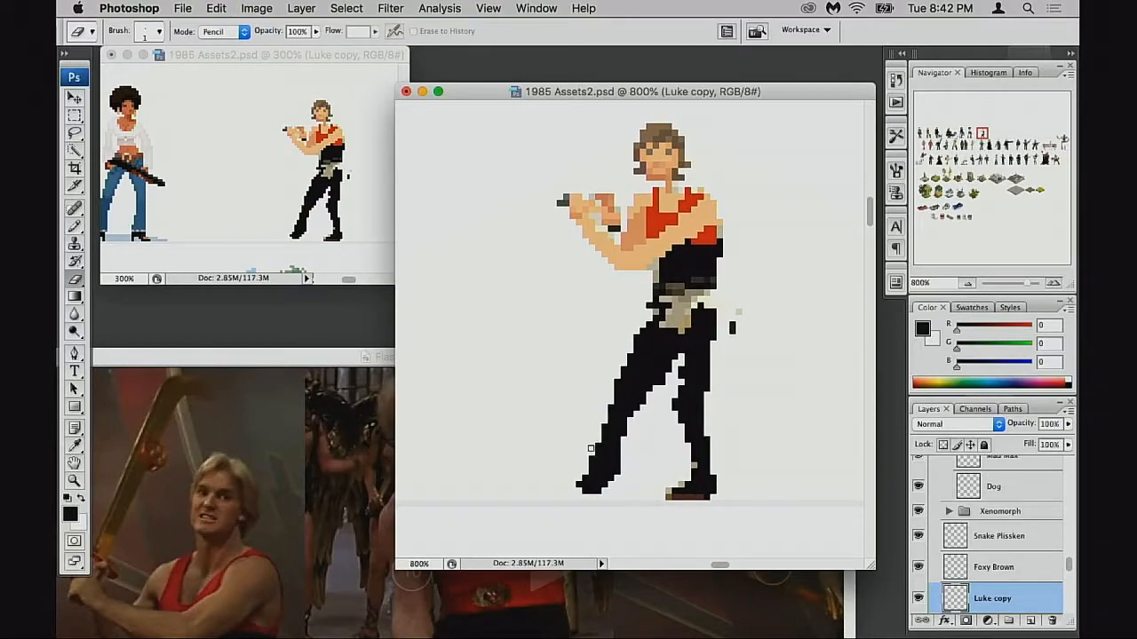
scroll(595, 451, up, 1)
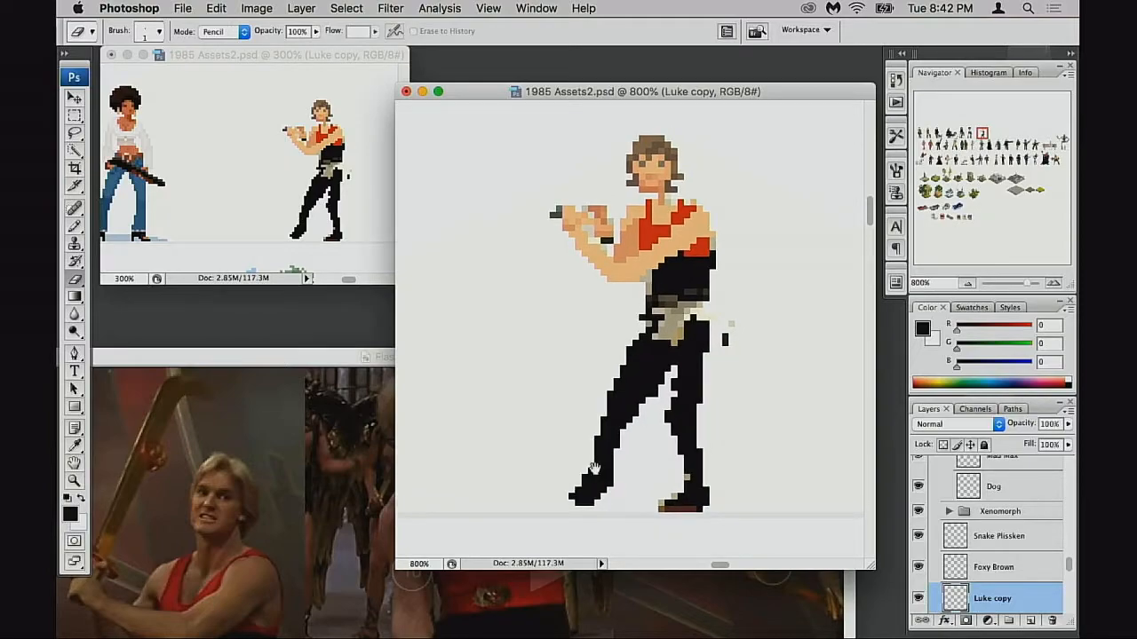
scroll(591, 468, left, 1)
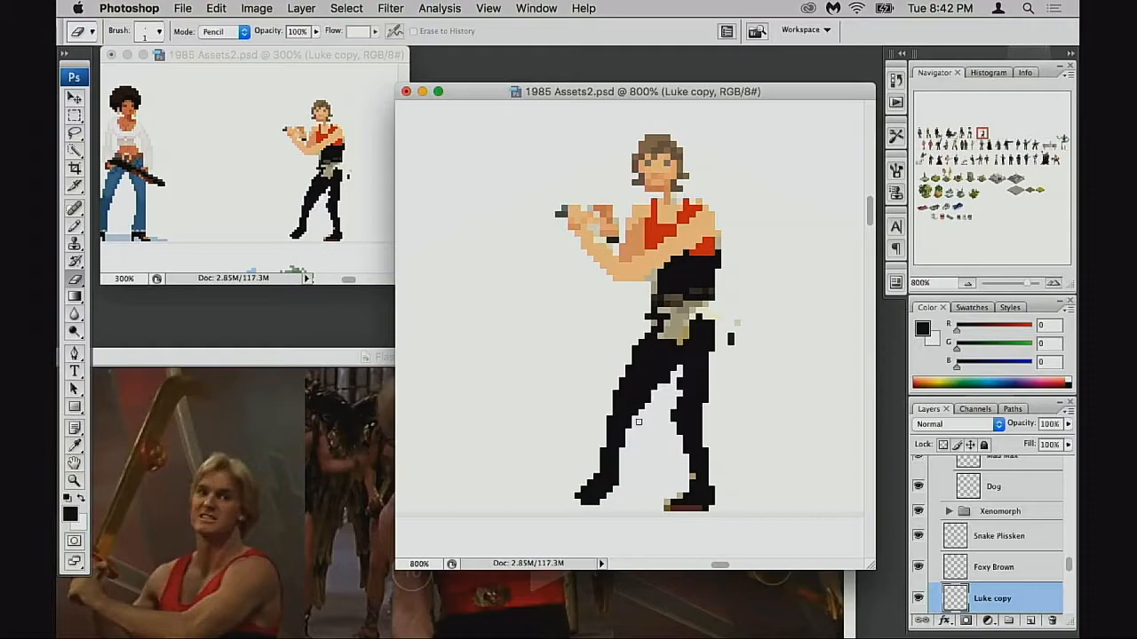
key(b)
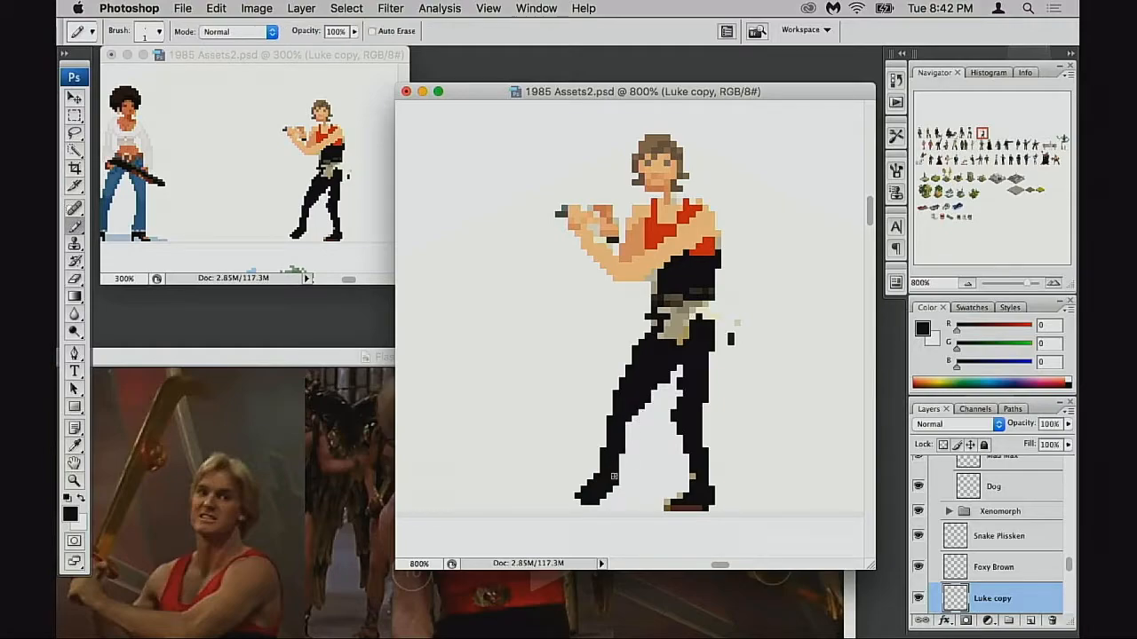
key(e)
drag(613, 494, 569, 506)
drag(663, 488, 628, 517)
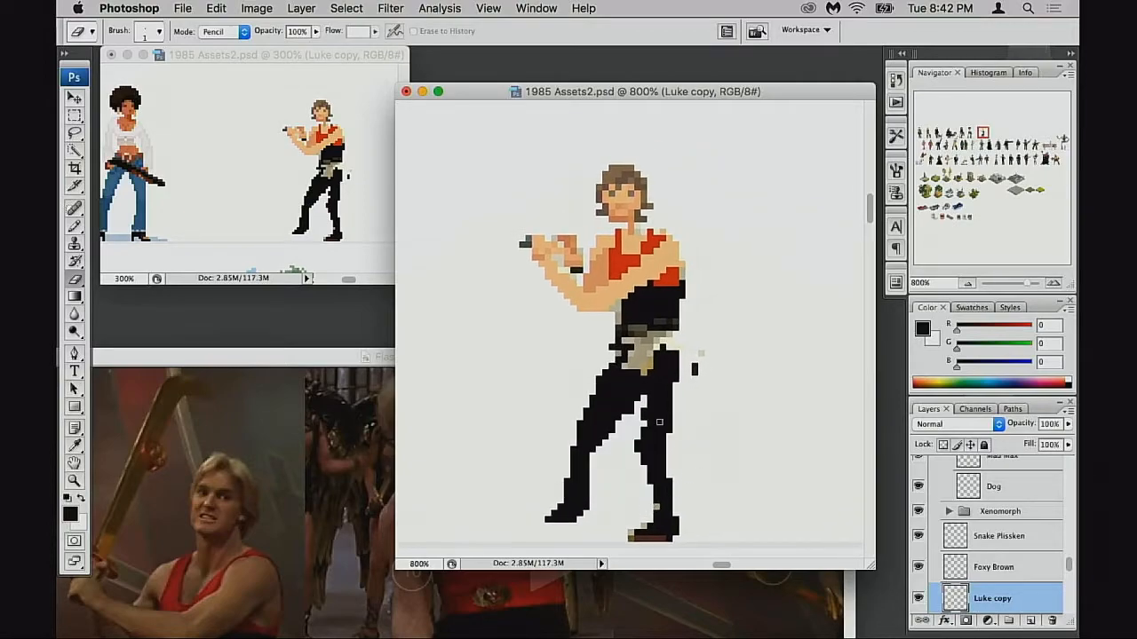
Step: Widen the gap between the thighs and cover the beige tunic skirt below the waist with black
drag(671, 424, 661, 412)
key(b)
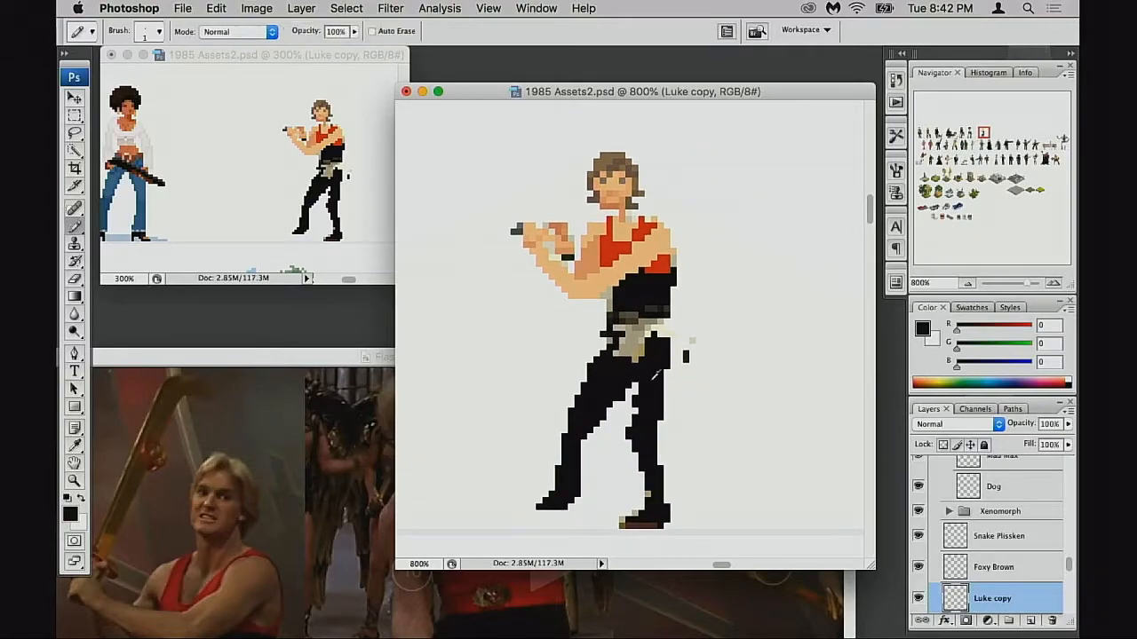
key(e)
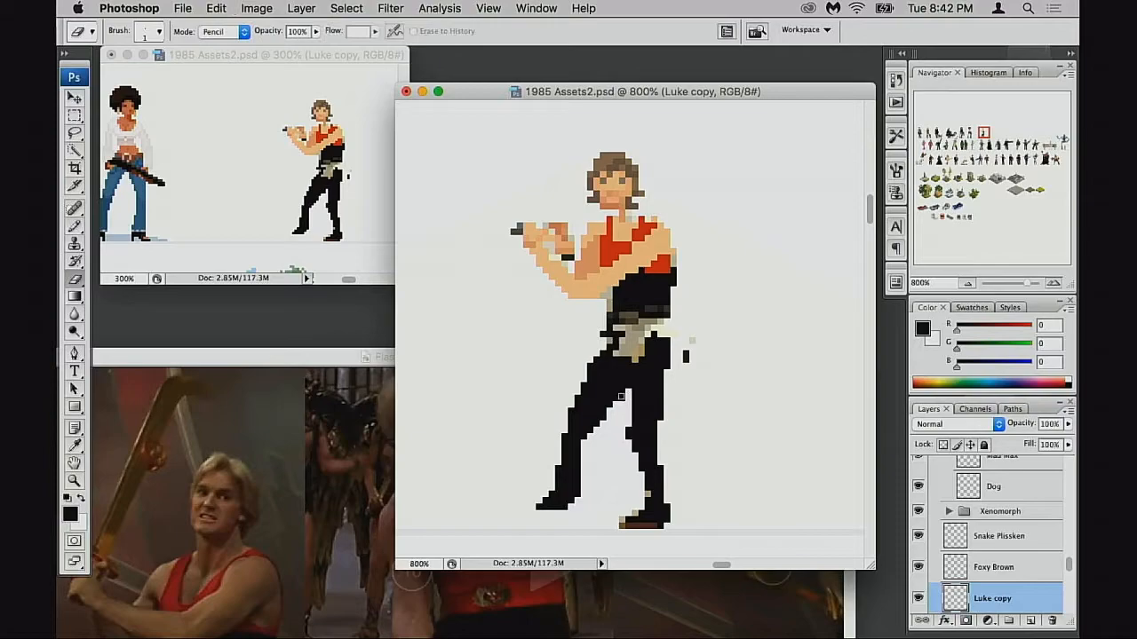
key(b)
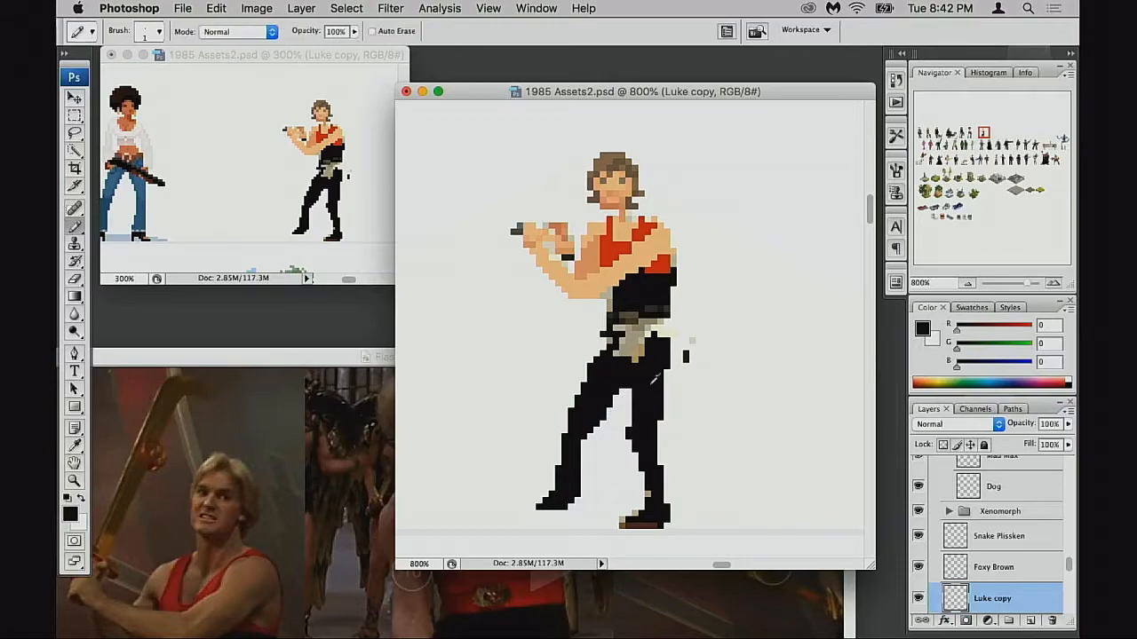
mouse_move(612, 348)
mouse_down()
mouse_move(648, 339)
mouse_move(626, 352)
mouse_up()
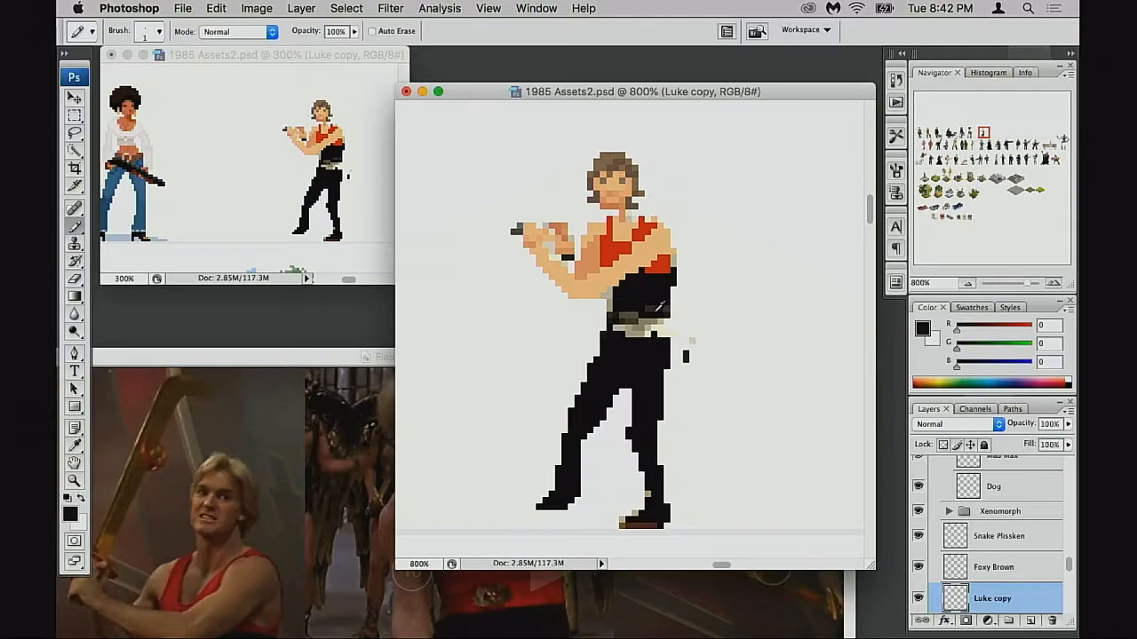
Step: Examine Flash's belt and outfit in the Flash.jpg reference and return to the 1985 Assets2.psd sheet
click(309, 422)
key(f)
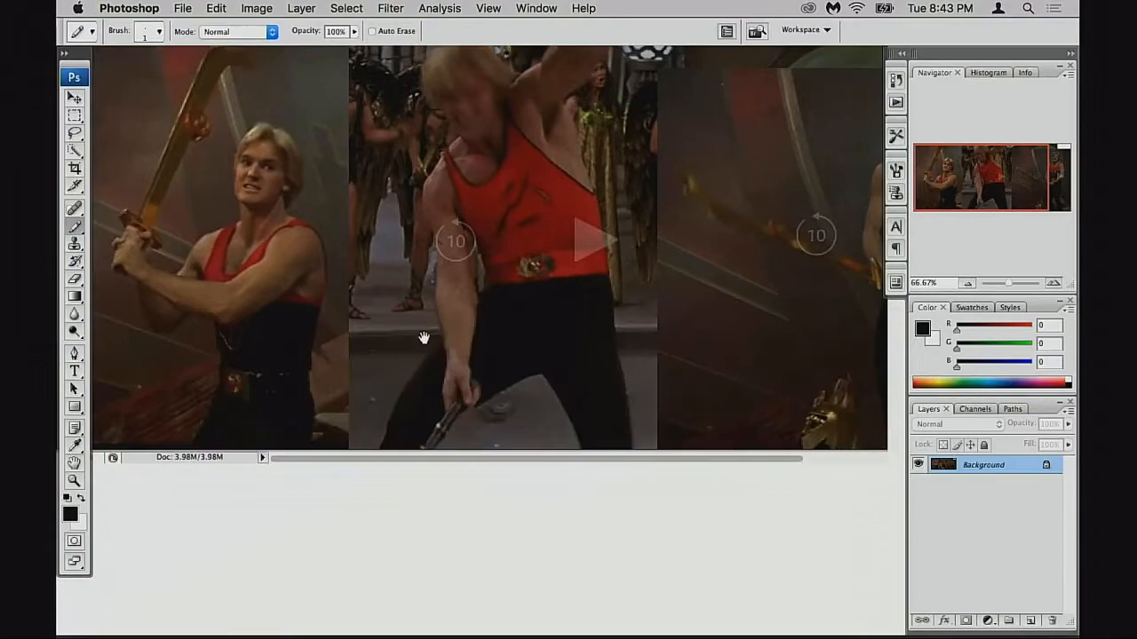
key(f)
key(f)
key(f)
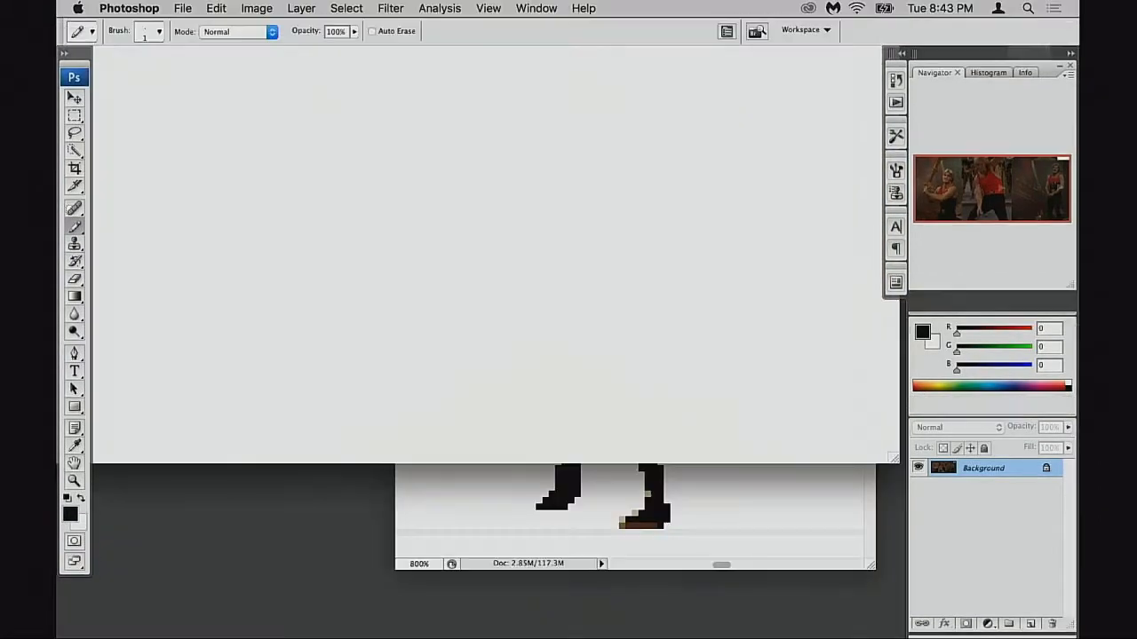
drag(663, 57, 906, 289)
click(639, 320)
Step: Sample a gold tone (RGB 218, 175, 96) from elsewhere on the sprite sheet for Flash's belt buckle
drag(539, 358, 629, 352)
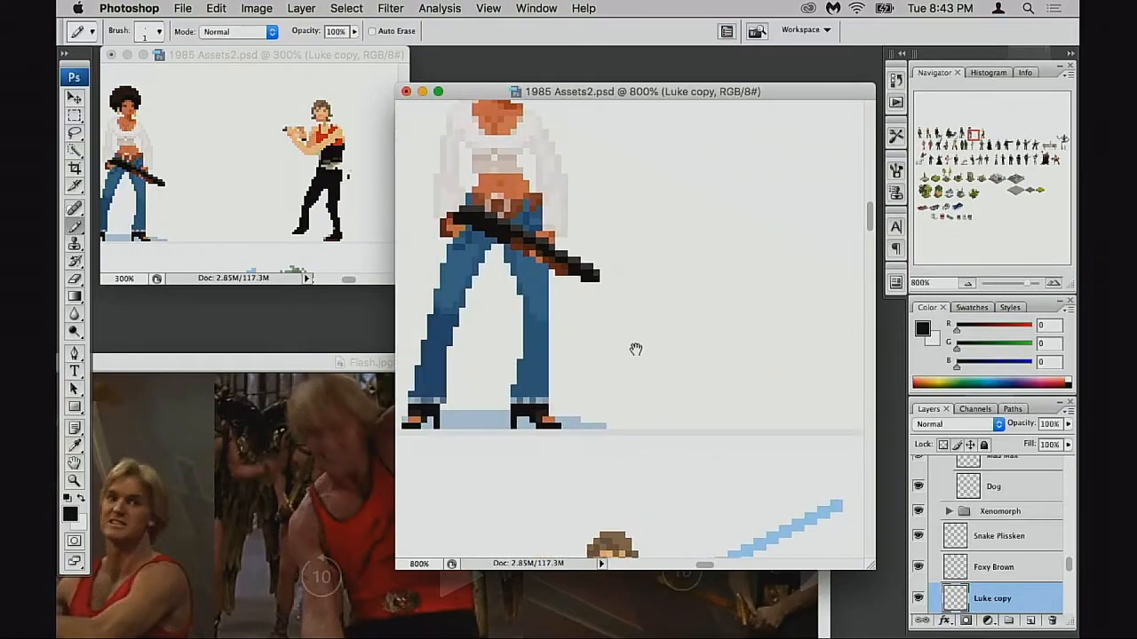
drag(631, 436, 642, 271)
alt+click(635, 406)
alt+click(635, 406)
drag(502, 377, 794, 471)
drag(524, 324, 781, 389)
drag(660, 370, 782, 424)
drag(500, 371, 449, 325)
drag(771, 369, 660, 363)
alt+click(681, 358)
drag(734, 343, 426, 334)
drag(831, 317, 506, 373)
drag(792, 301, 581, 365)
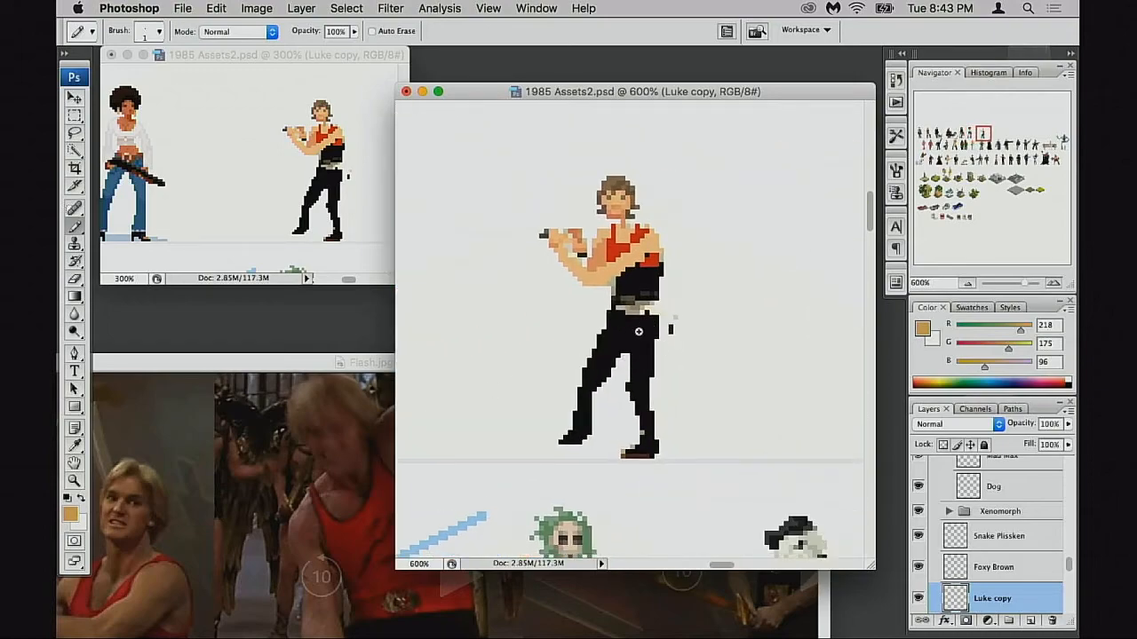
Step: Paint a gold buckle at the front of the waist and a dark grey belt (RGB 51, 50, 44) behind it
super+click(633, 332)
super+click(624, 323)
super+click(614, 330)
mouse_move(621, 282)
mouse_down()
mouse_move(611, 312)
mouse_move(624, 295)
mouse_move(627, 316)
mouse_move(679, 298)
mouse_up()
alt+click(649, 284)
alt+click(657, 285)
alt+click(673, 284)
click(690, 284)
drag(632, 316, 684, 315)
alt+click(655, 302)
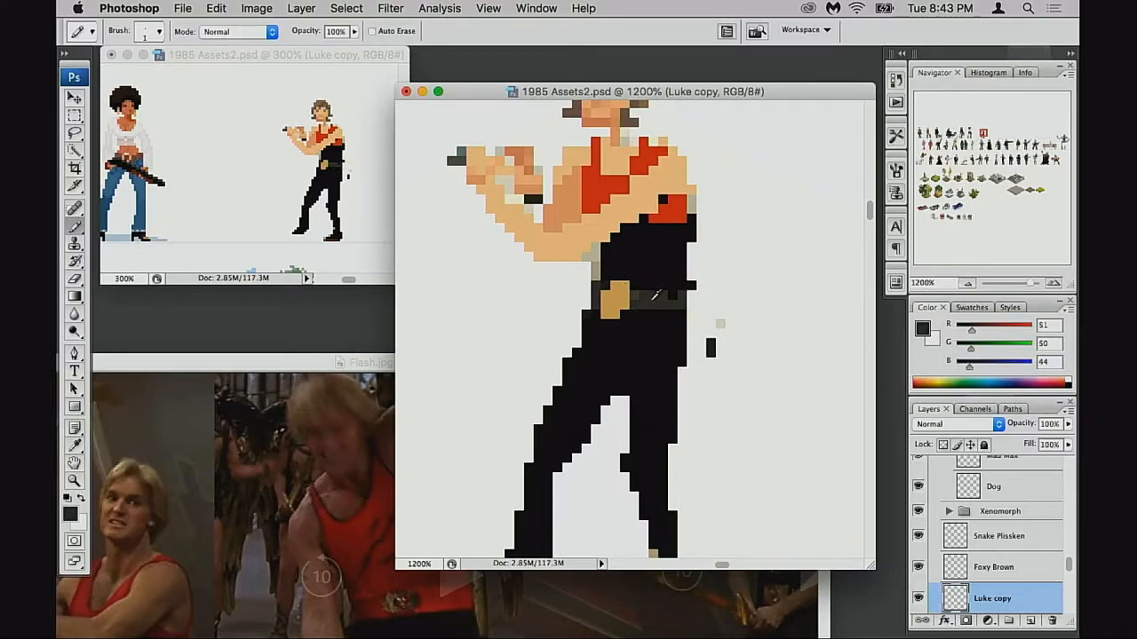
Step: Cover the leftover beige pixels along the front edge of the waist above the belt with black
alt+click(624, 268)
click(596, 276)
click(599, 257)
drag(647, 359, 696, 300)
alt+click(690, 331)
drag(676, 359, 710, 351)
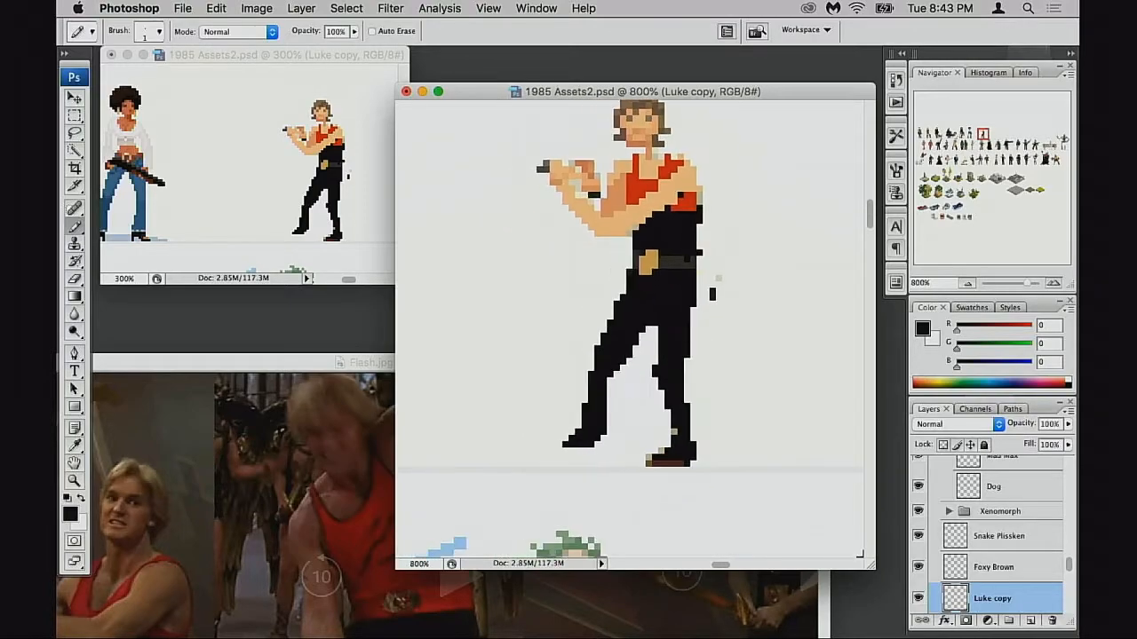
Step: Flip the Luke copy sprite horizontally
key(super+t)
right_click(643, 297)
click(695, 479)
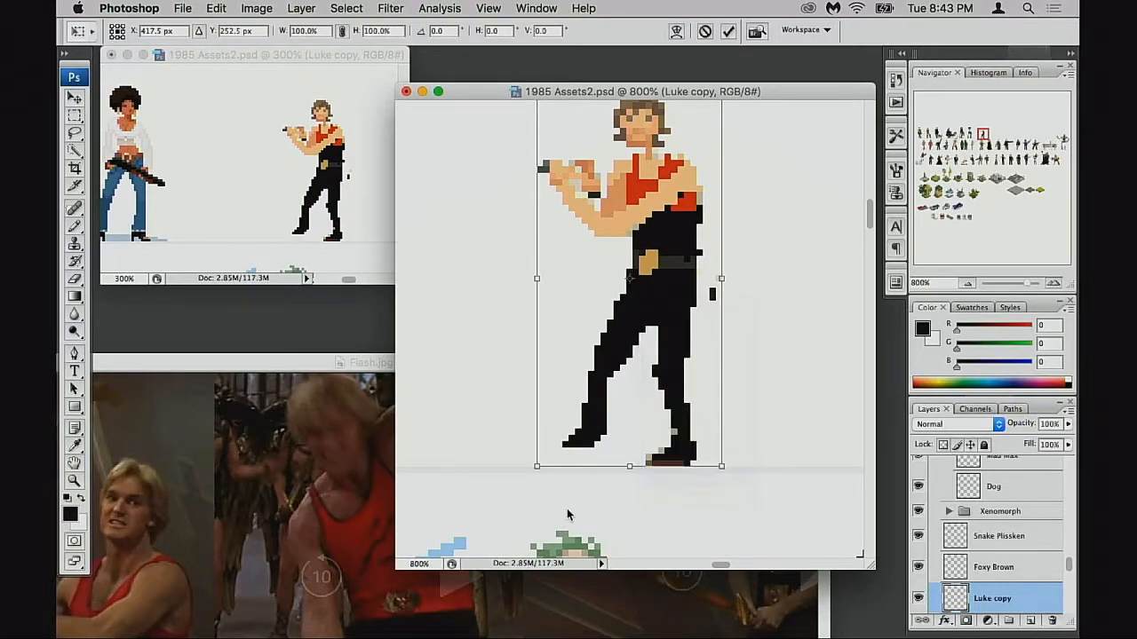
key(Return)
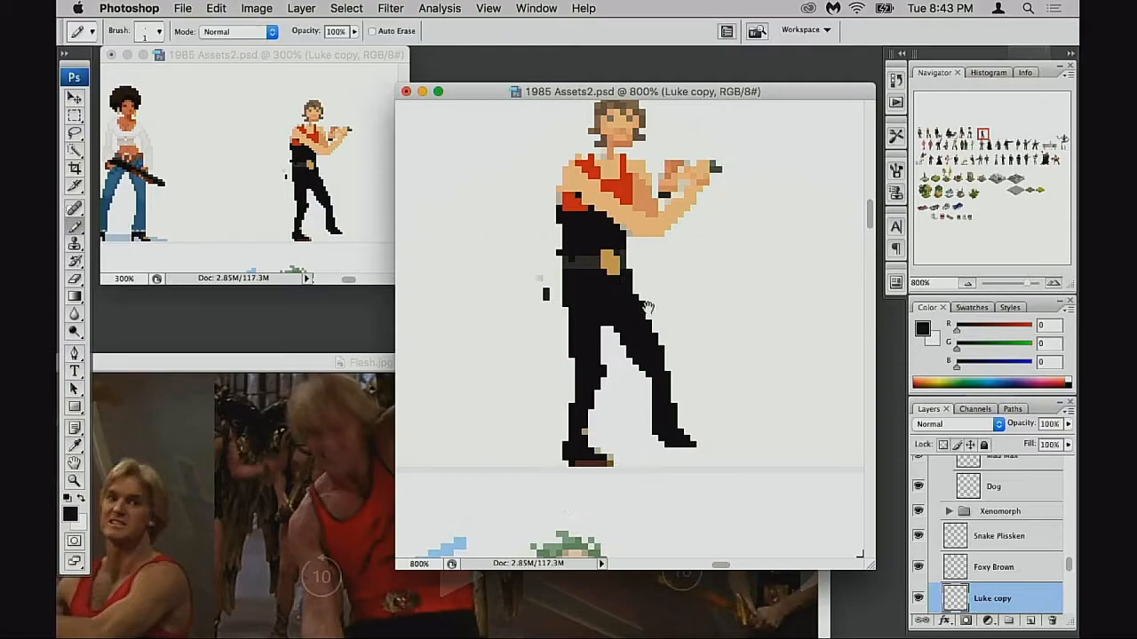
drag(643, 311, 680, 348)
Step: Select the head and shift it a few pixels toward the rear shoulder and slightly up
key(e)
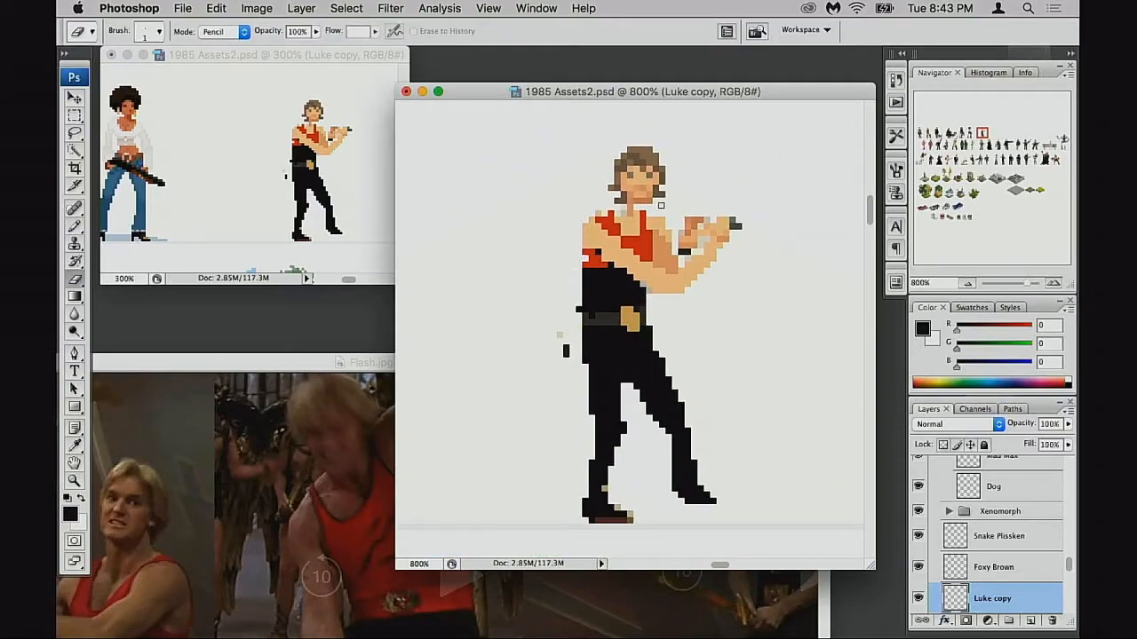
key(m)
mouse_move(589, 142)
mouse_down()
mouse_move(686, 213)
mouse_move(638, 187)
mouse_move(624, 214)
mouse_up()
key(super+d)
Step: Rebuild the neck and round out the rear shoulder in skin tone, and touch up the shirt's side in red
key(b)
alt+click(629, 222)
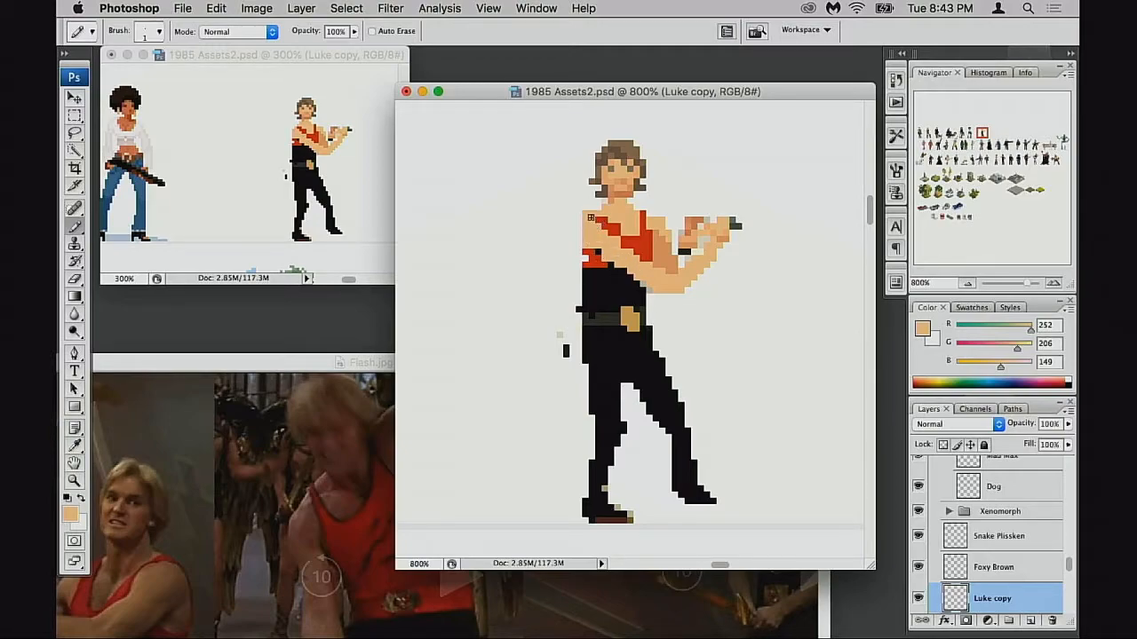
alt+click(586, 258)
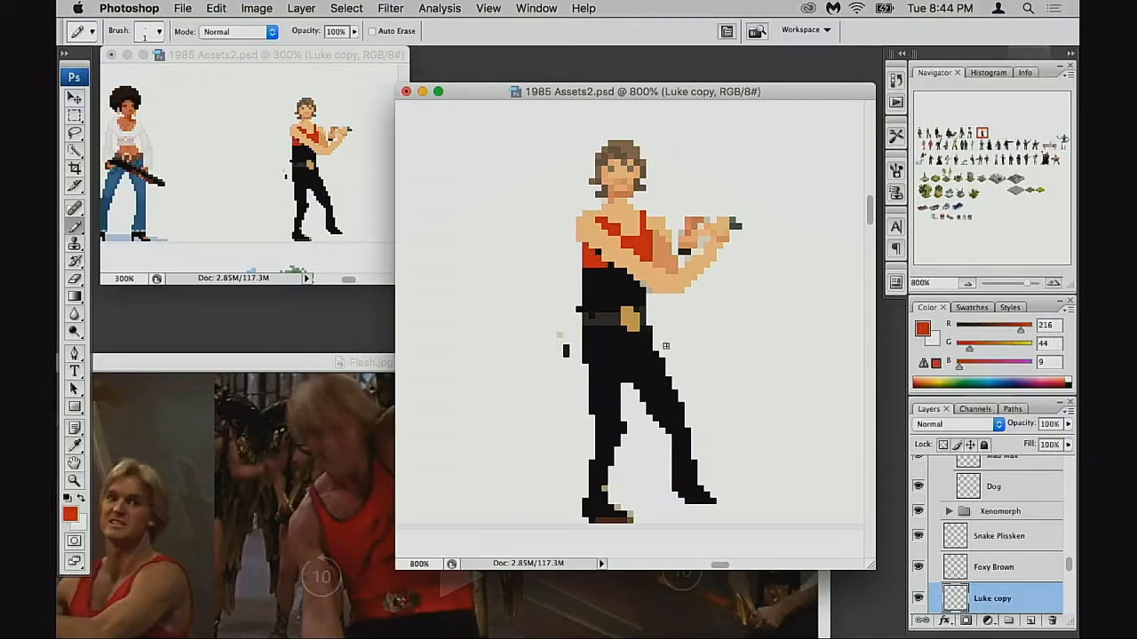
Step: Try moving the belt and legs one pixel toward the sprite's back
key(m)
drag(645, 384, 755, 524)
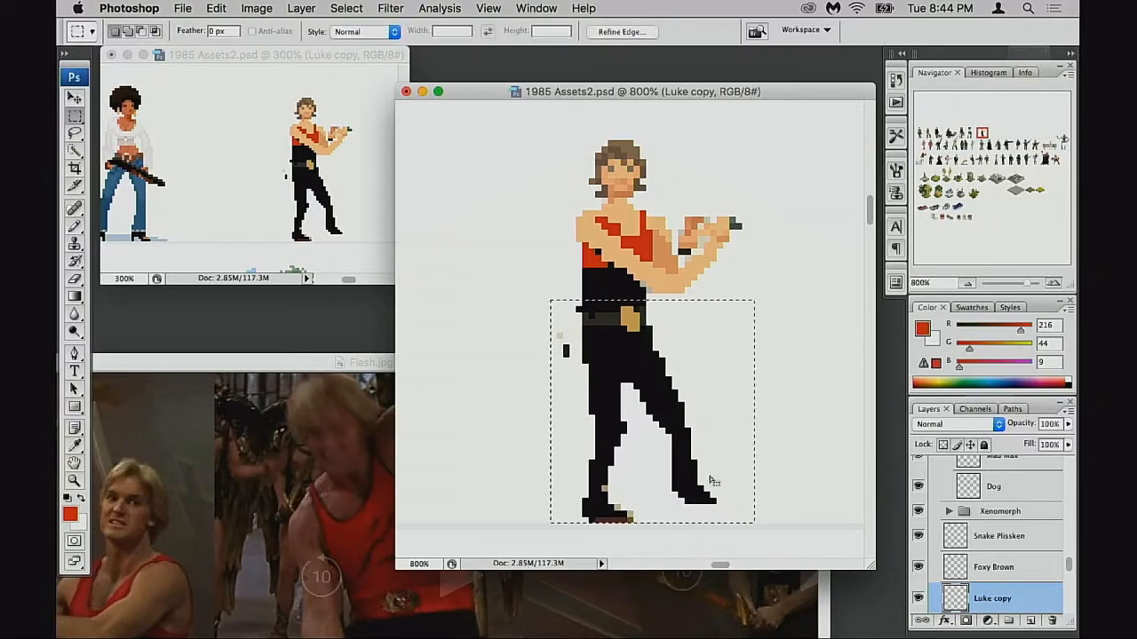
drag(659, 425, 646, 424)
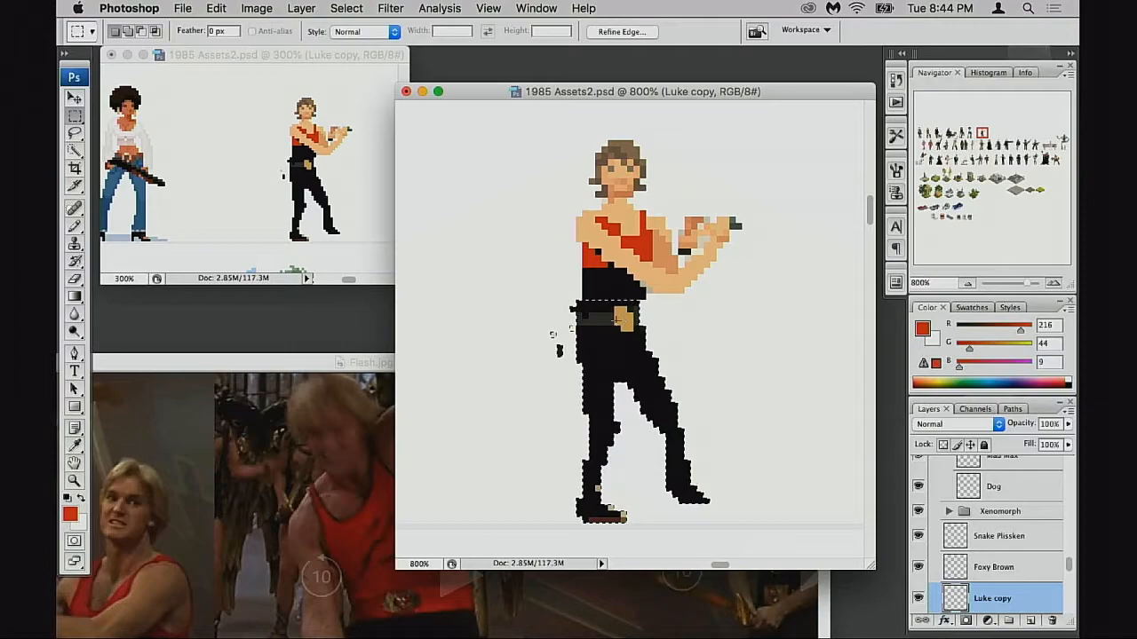
key(super+z)
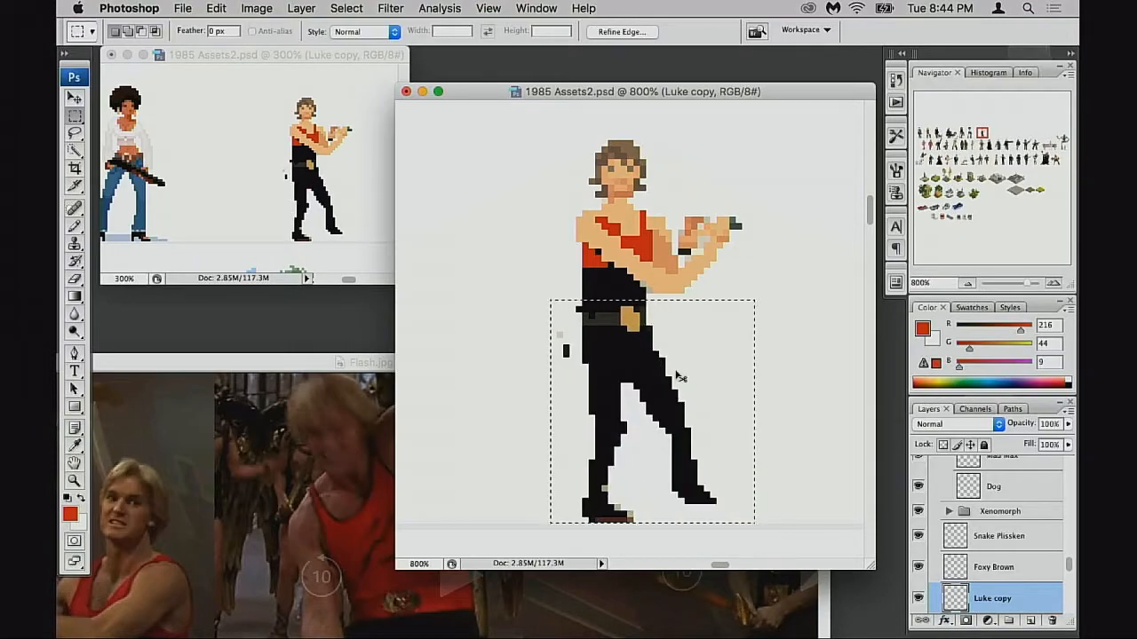
key(super+d)
Step: Shift the head, arms and upper torso two pixels toward the sprite's back
drag(538, 108, 769, 284)
key(super+Left)
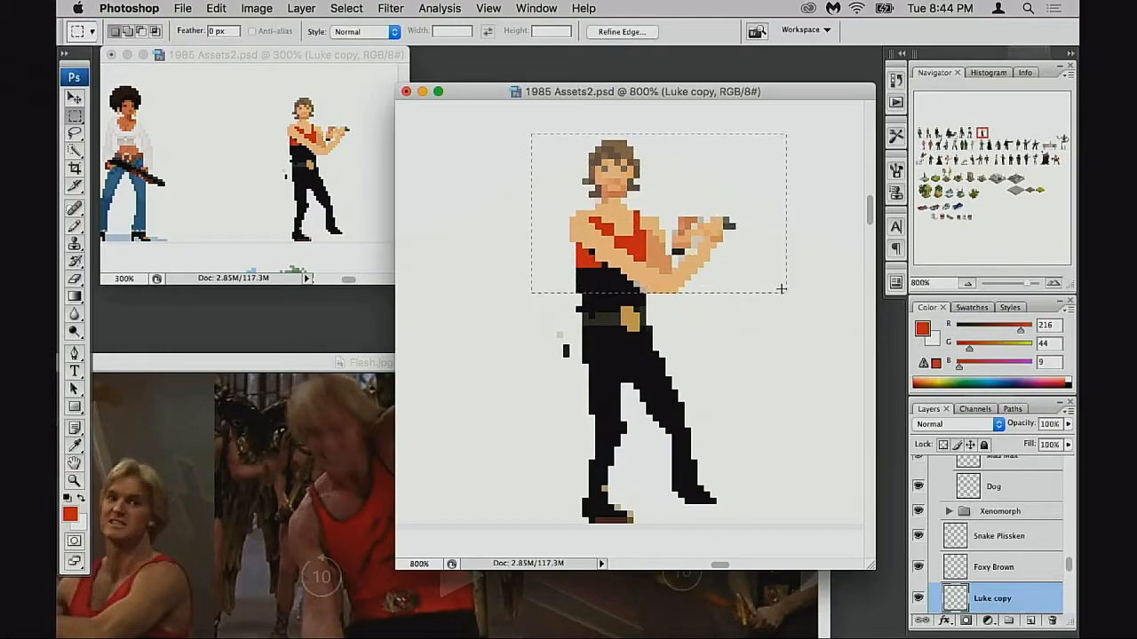
key(super+Left)
key(super+z)
drag(480, 120, 767, 286)
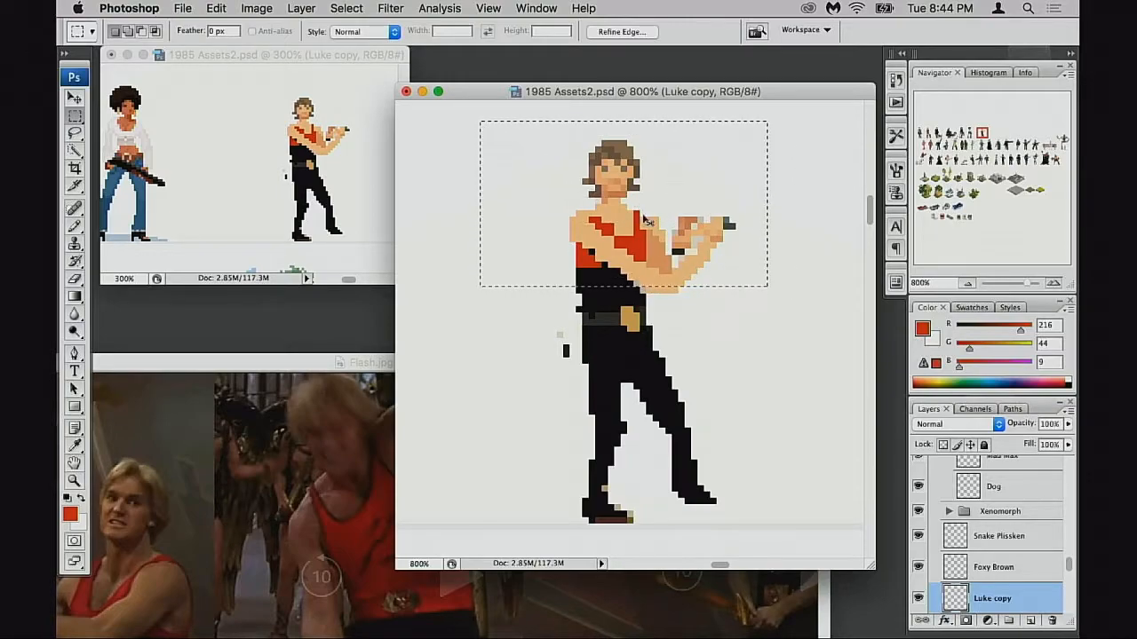
key(super+Left)
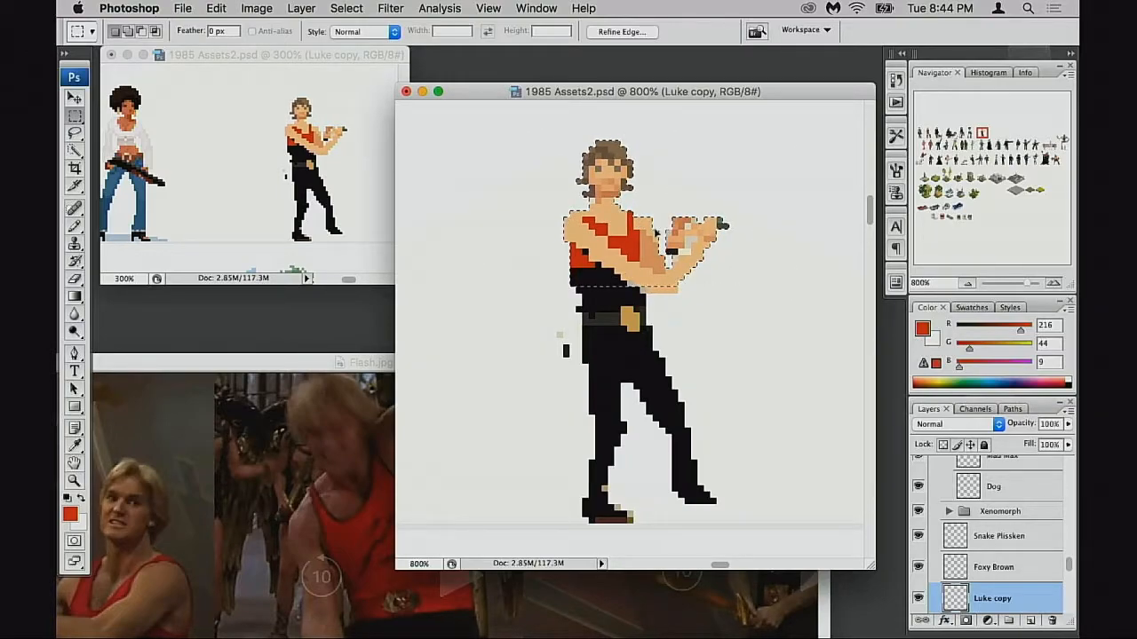
key(super+d)
key(e)
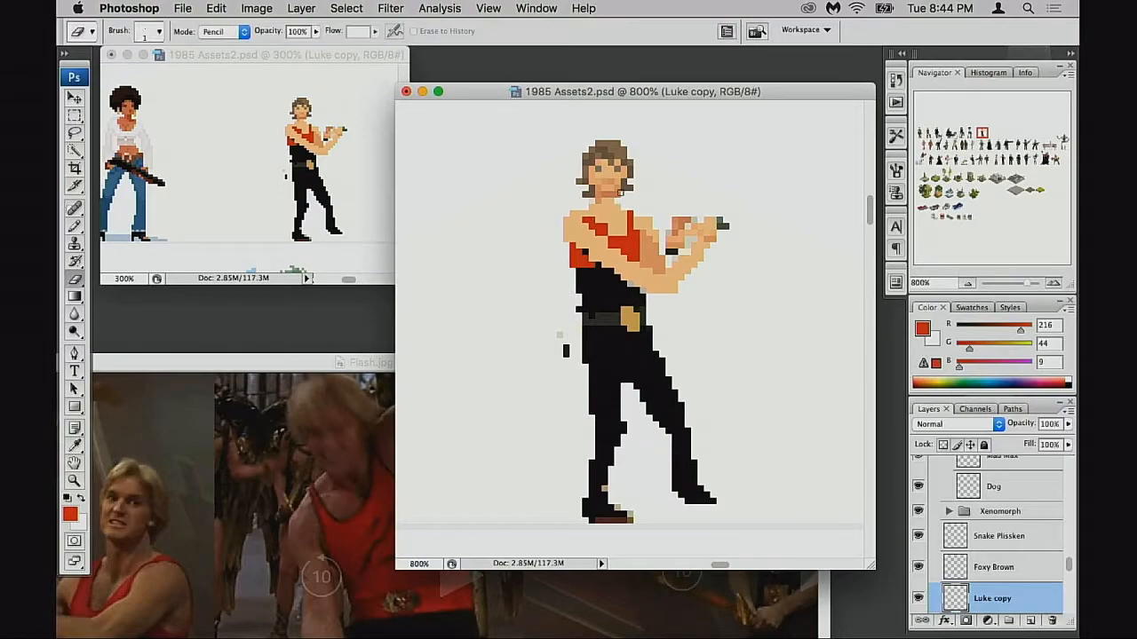
Step: Erase the sprite's head and trim the underside of its raised forearm with a 3-pixel eraser
key(bracketright)
key(bracketright)
mouse_move(621, 174)
mouse_down()
mouse_move(630, 167)
mouse_move(604, 172)
mouse_move(617, 170)
mouse_move(591, 145)
mouse_move(629, 145)
mouse_up()
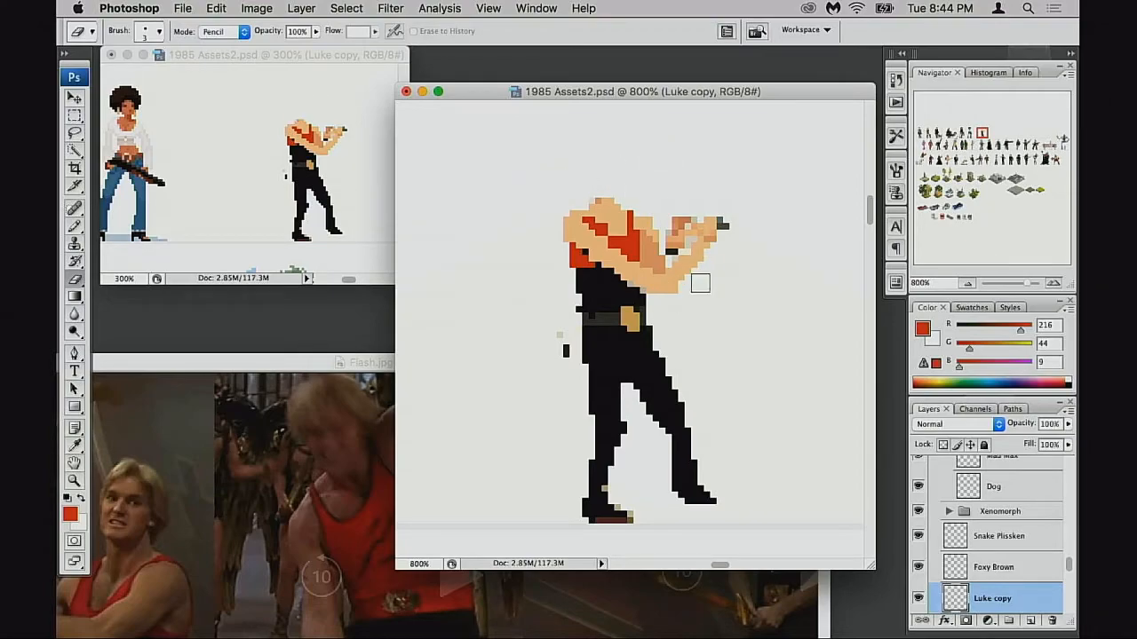
mouse_move(700, 280)
mouse_down()
mouse_move(667, 294)
mouse_move(705, 264)
mouse_move(670, 295)
mouse_up()
Step: Bring more of the blond man in the Flash reference photo into view for comparison with the sprite's raised forearm
key(m)
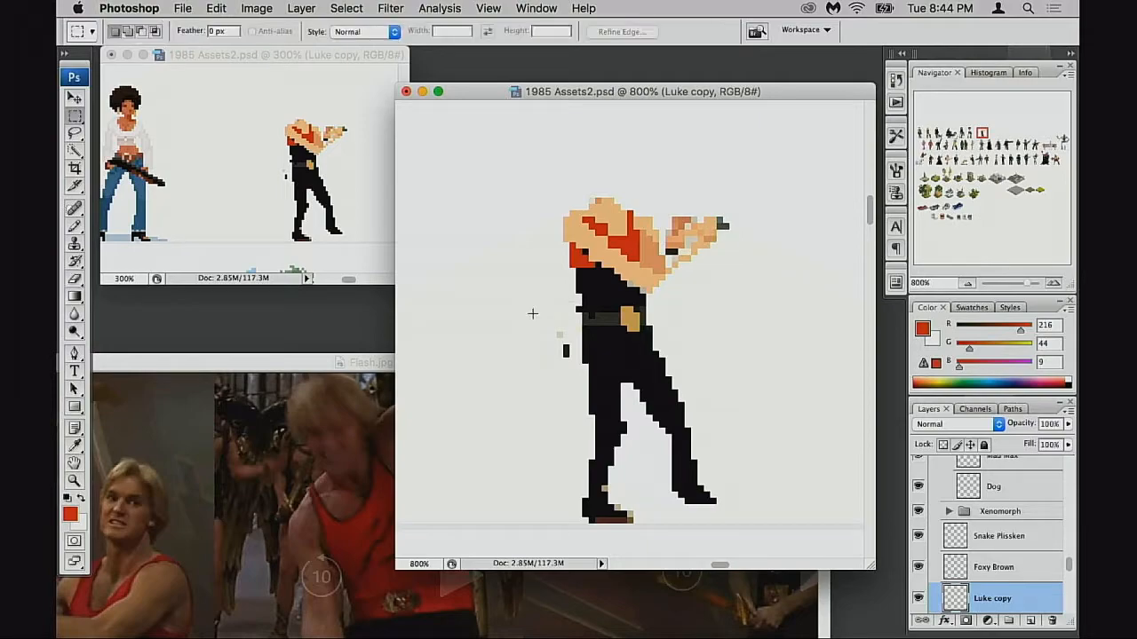
click(257, 465)
drag(257, 464, 322, 464)
click(707, 258)
drag(665, 204, 735, 293)
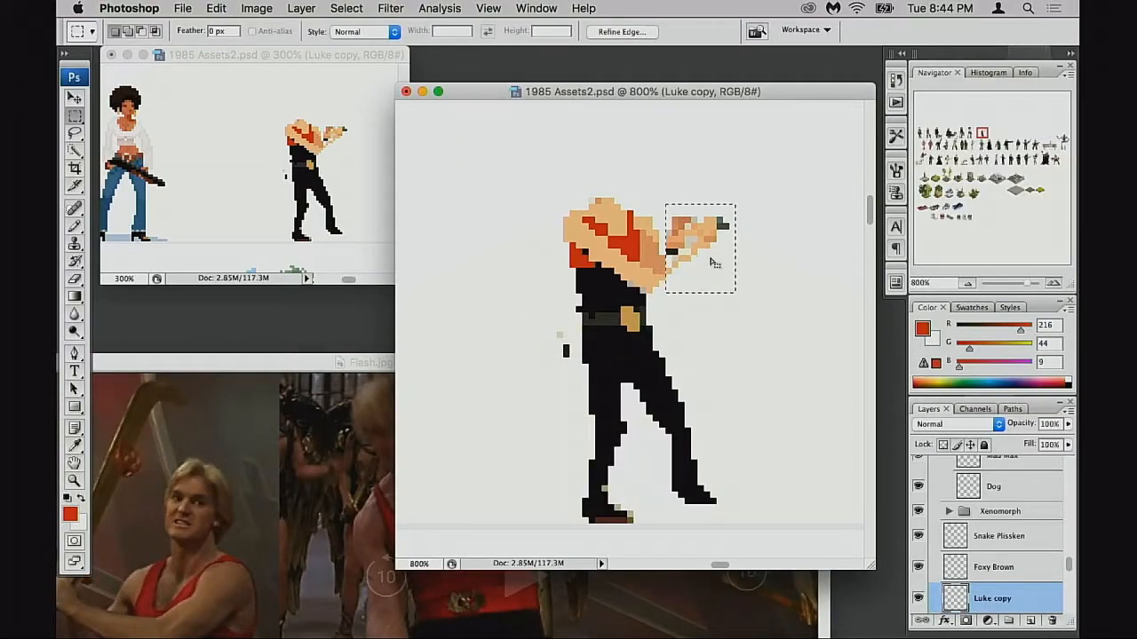
click(698, 278)
Step: Repaint the underside of the raised forearm in the light skin tone sampled from the arm
key(b)
drag(713, 244, 670, 275)
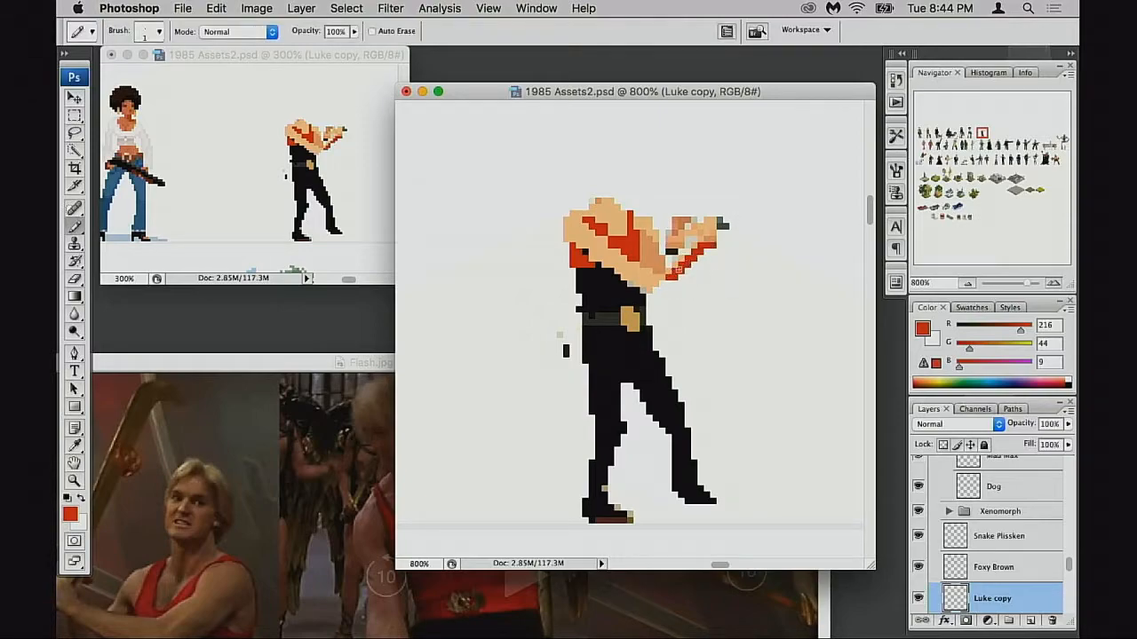
key(super+z)
alt+click(657, 277)
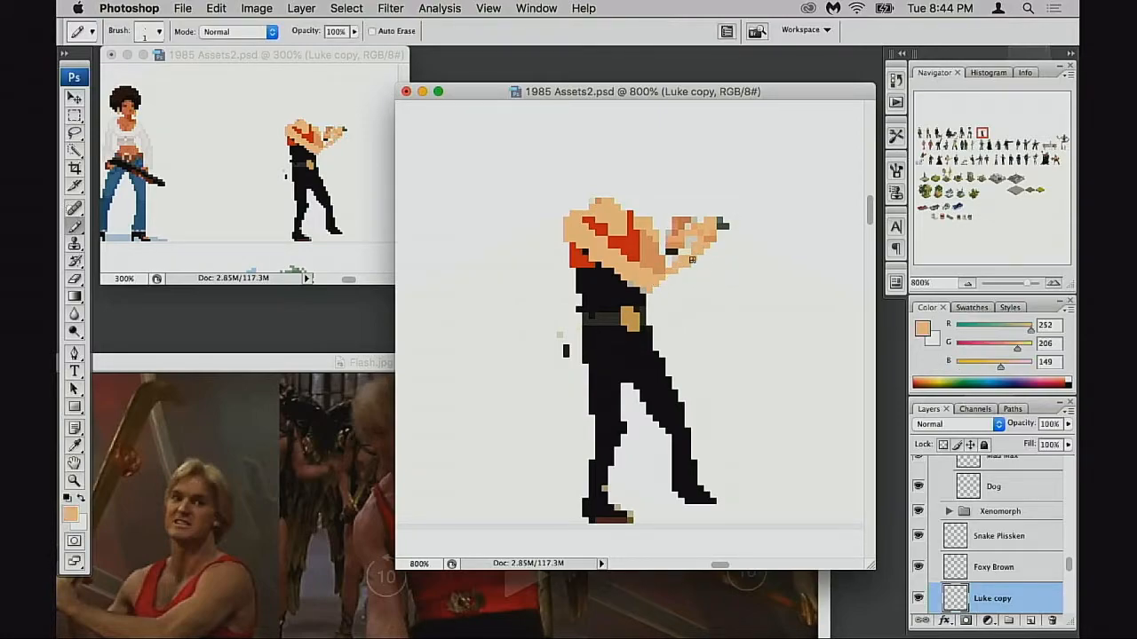
drag(691, 261, 668, 281)
Step: Erase the second hand beside the raised forearm and fill the forearm with sampled mid skin tones
alt+click(611, 277)
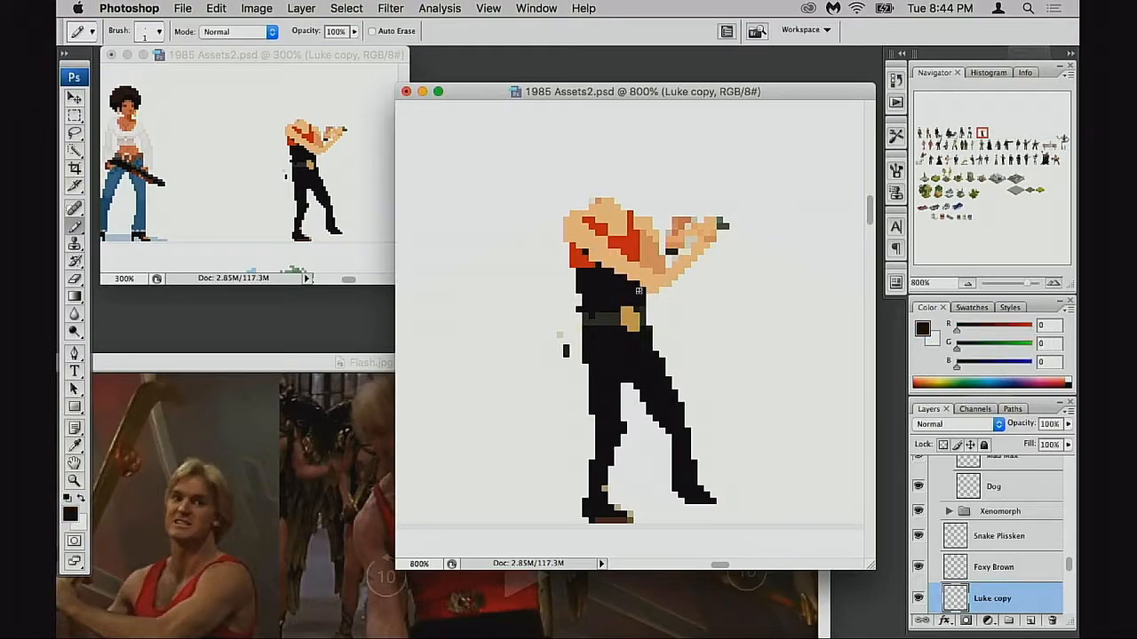
alt+click(653, 253)
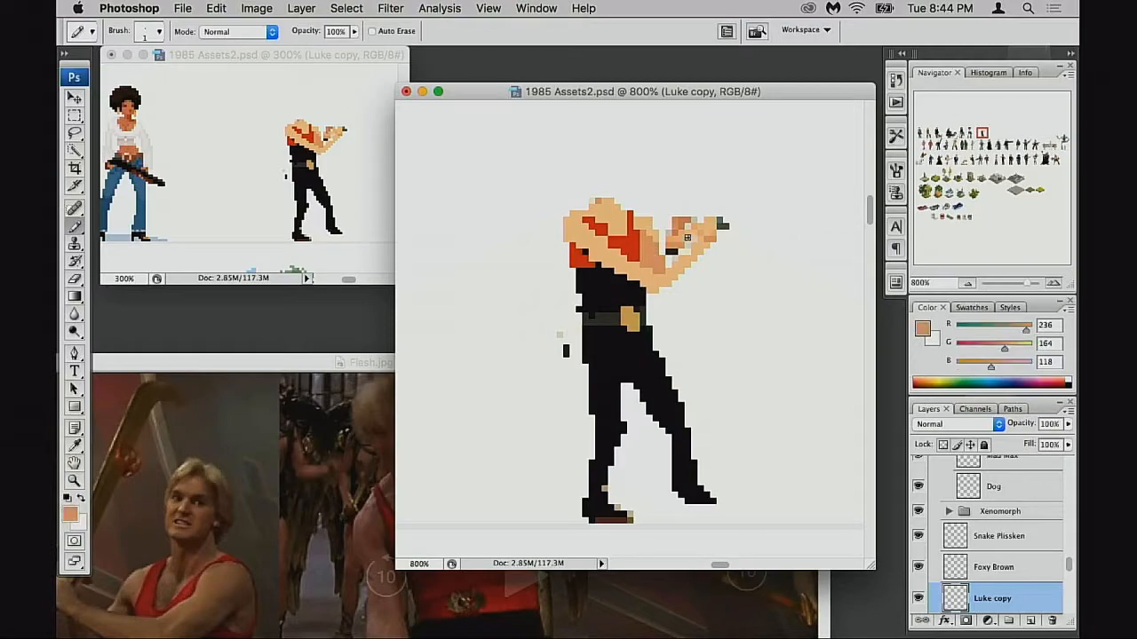
key(e)
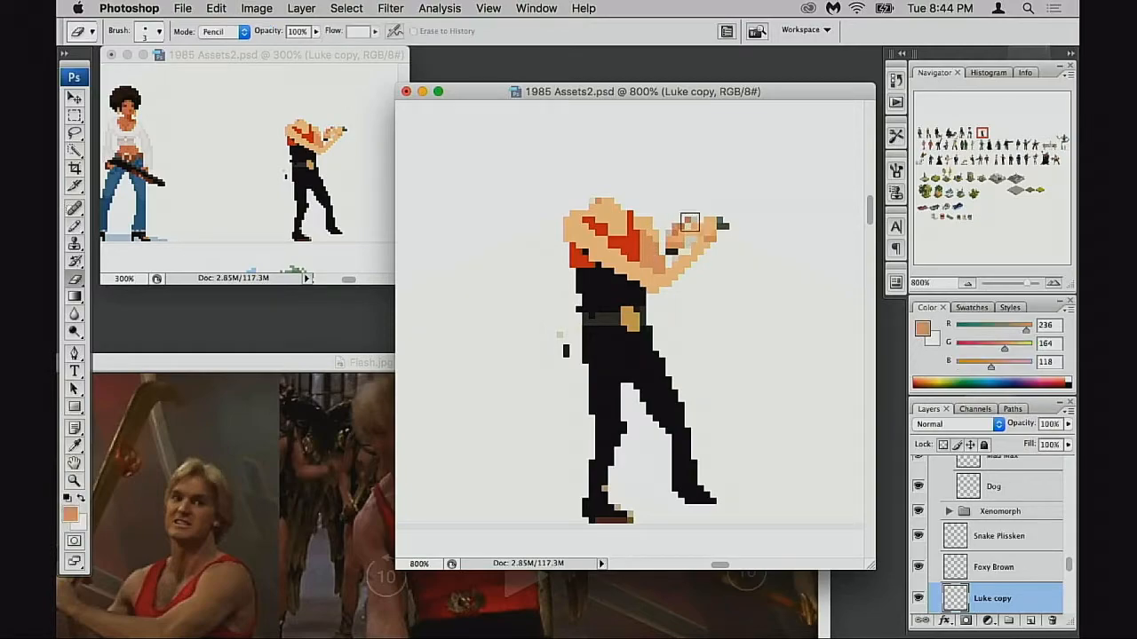
key(b)
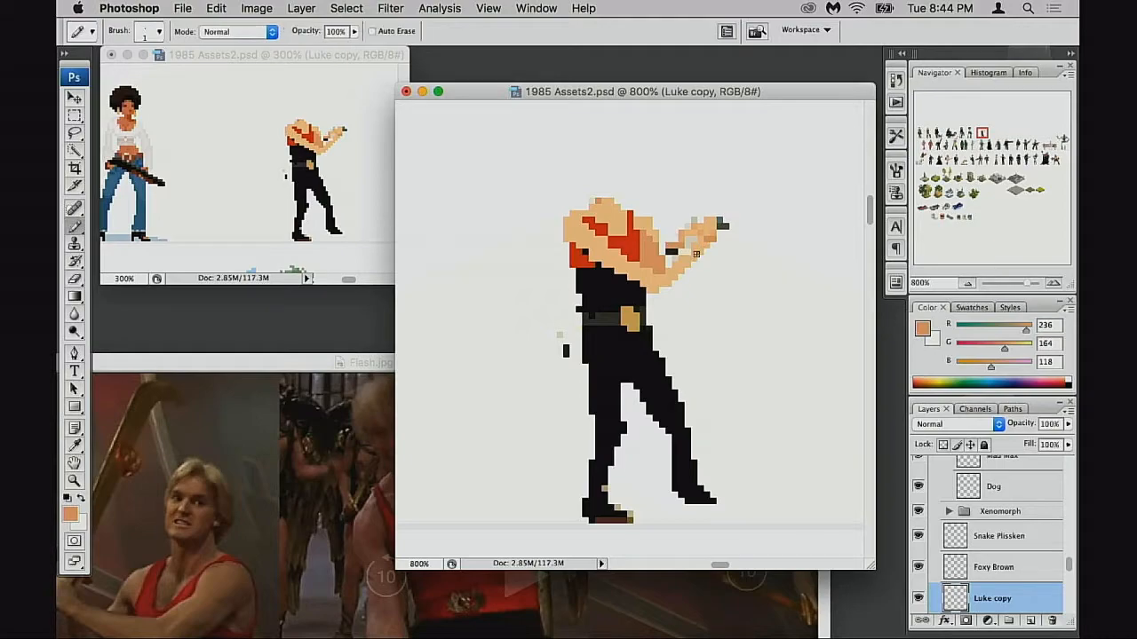
alt+click(690, 233)
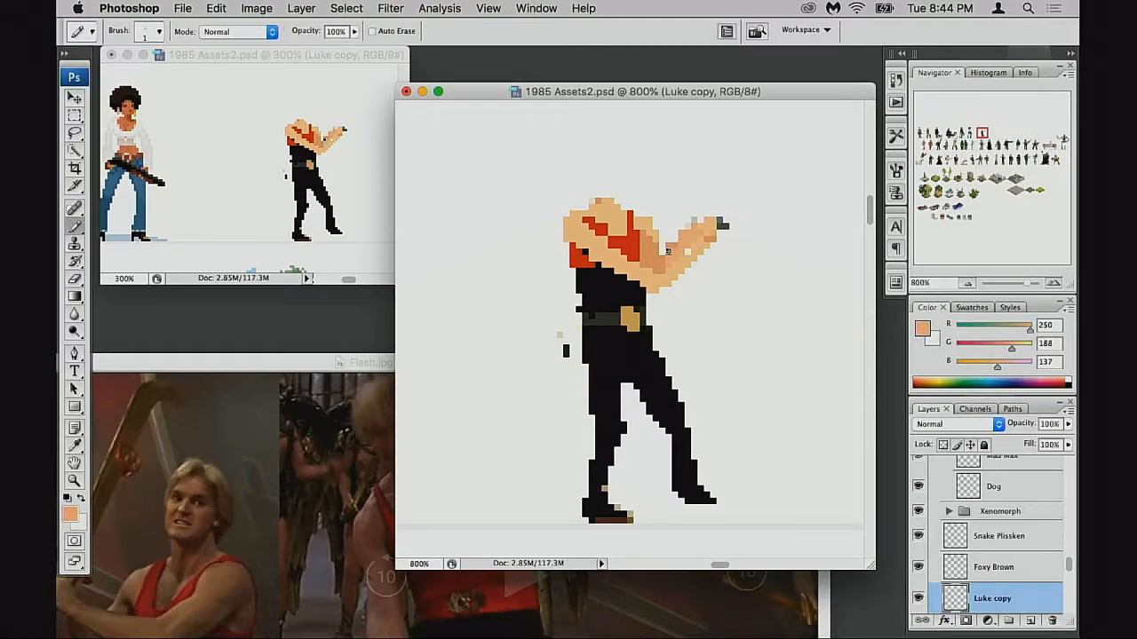
Step: Clear the leftover pixels inside the elbow bend and reshape the elbow with sampled darker and lighter skin tones
key(e)
drag(674, 248, 672, 289)
key(b)
alt+click(662, 260)
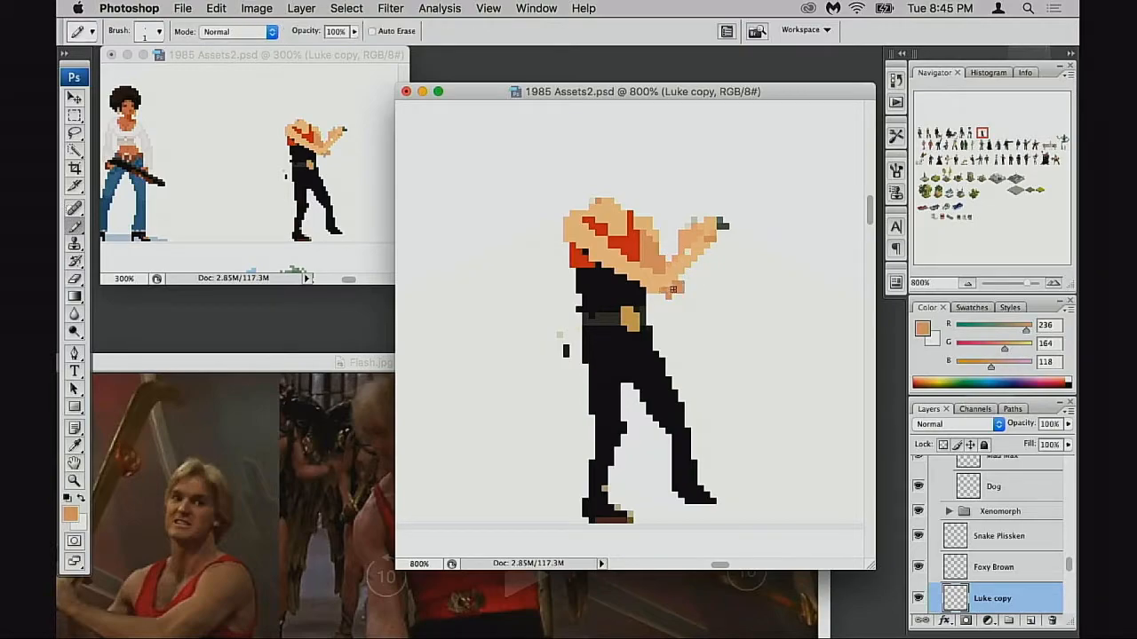
key(e)
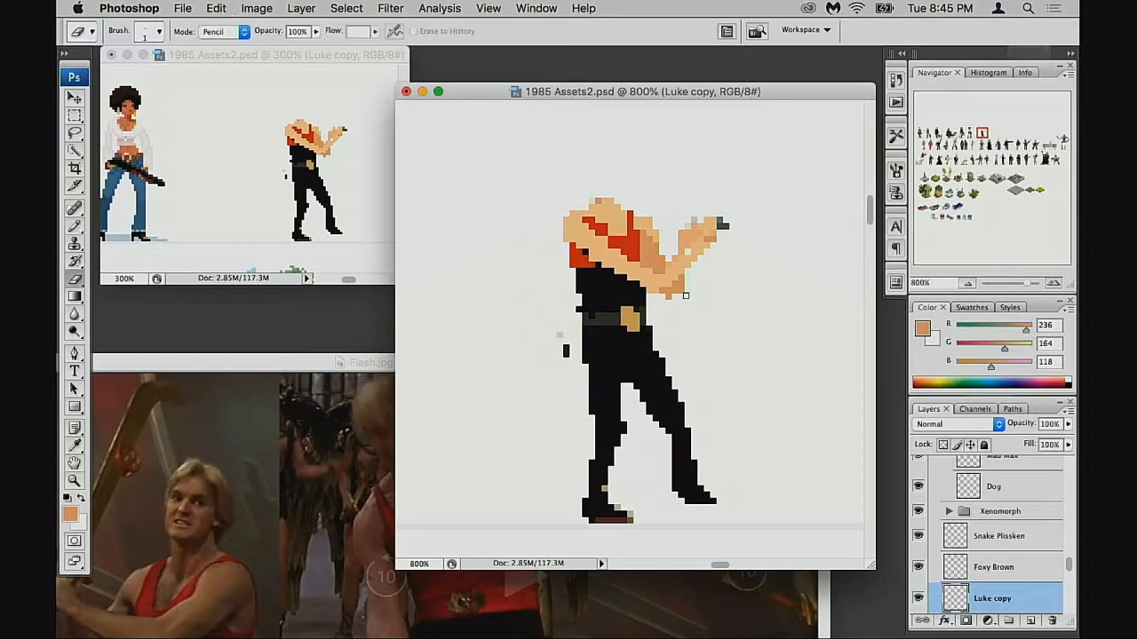
key(b)
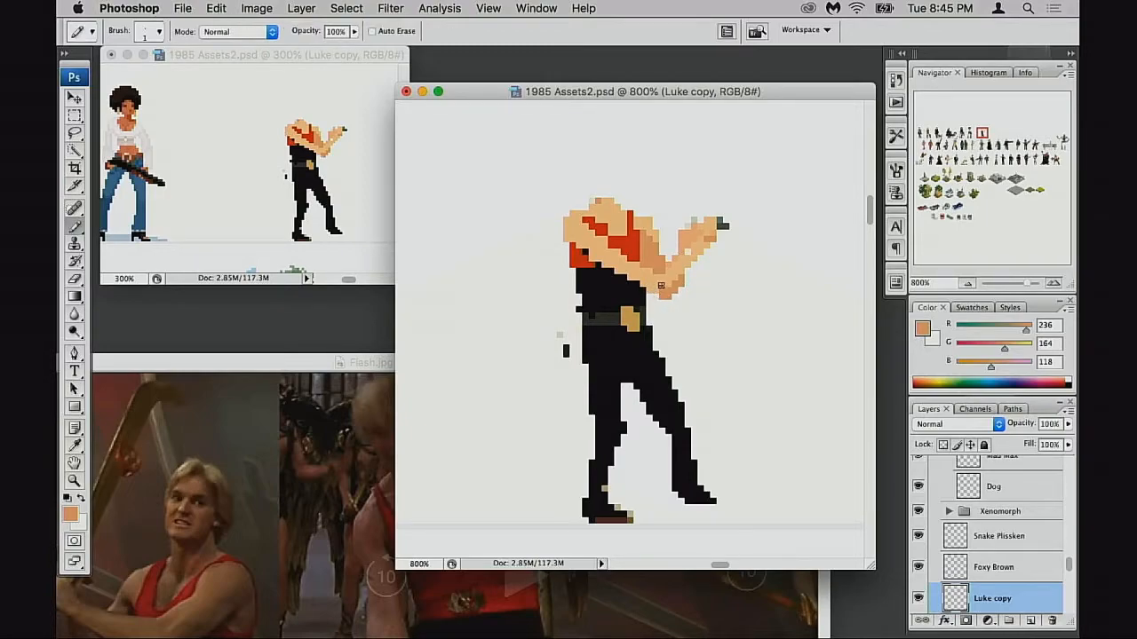
alt+click(643, 282)
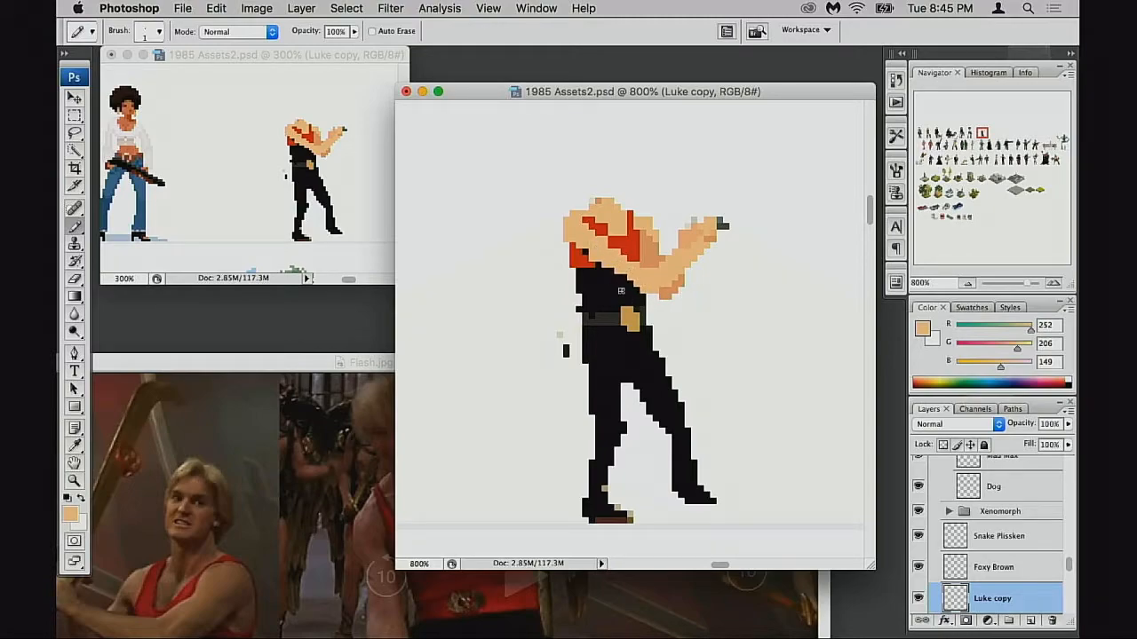
Step: Flip the whole figure on the Luke copy layer horizontally
drag(664, 315, 685, 314)
key(super+t)
right_click(641, 279)
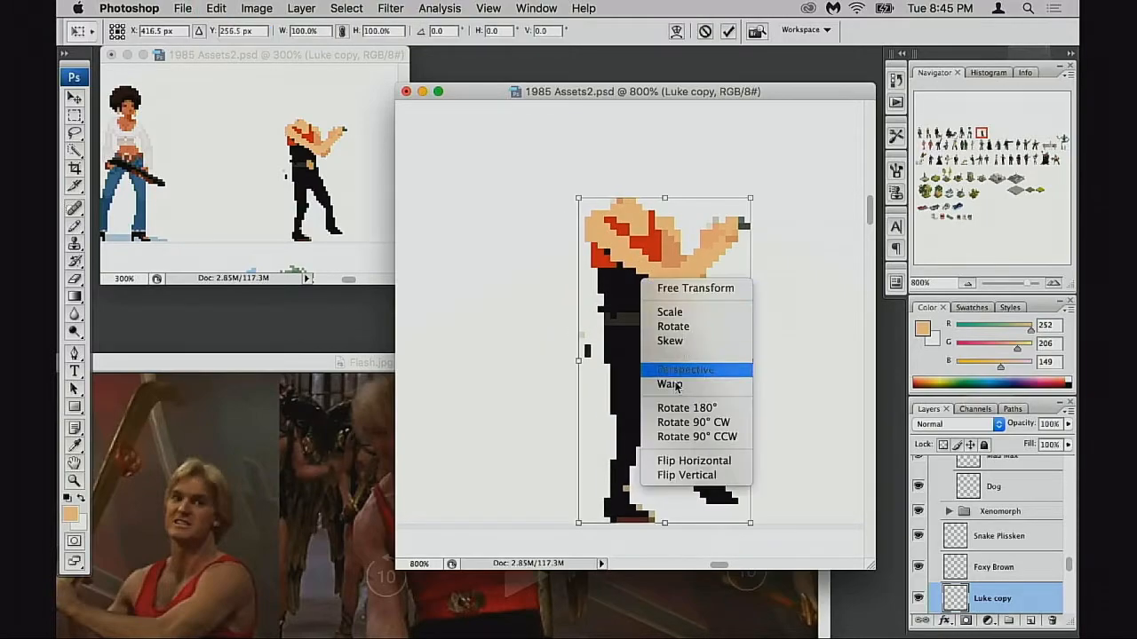
click(645, 460)
key(Return)
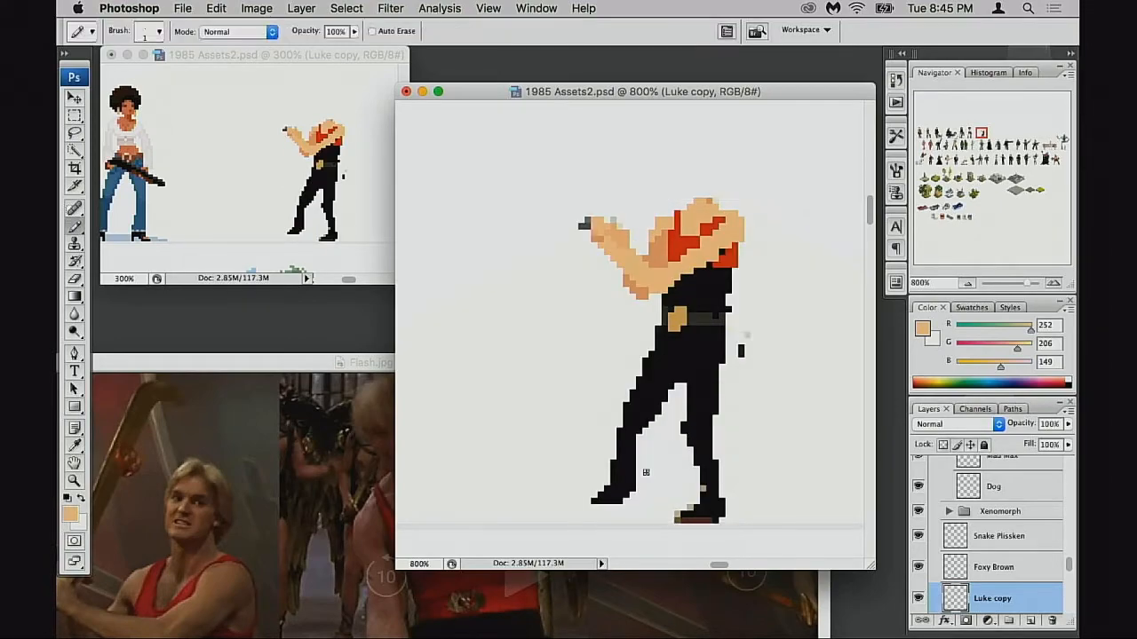
drag(688, 327, 640, 337)
drag(685, 371, 656, 339)
key(m)
drag(464, 343, 736, 518)
drag(666, 456, 678, 447)
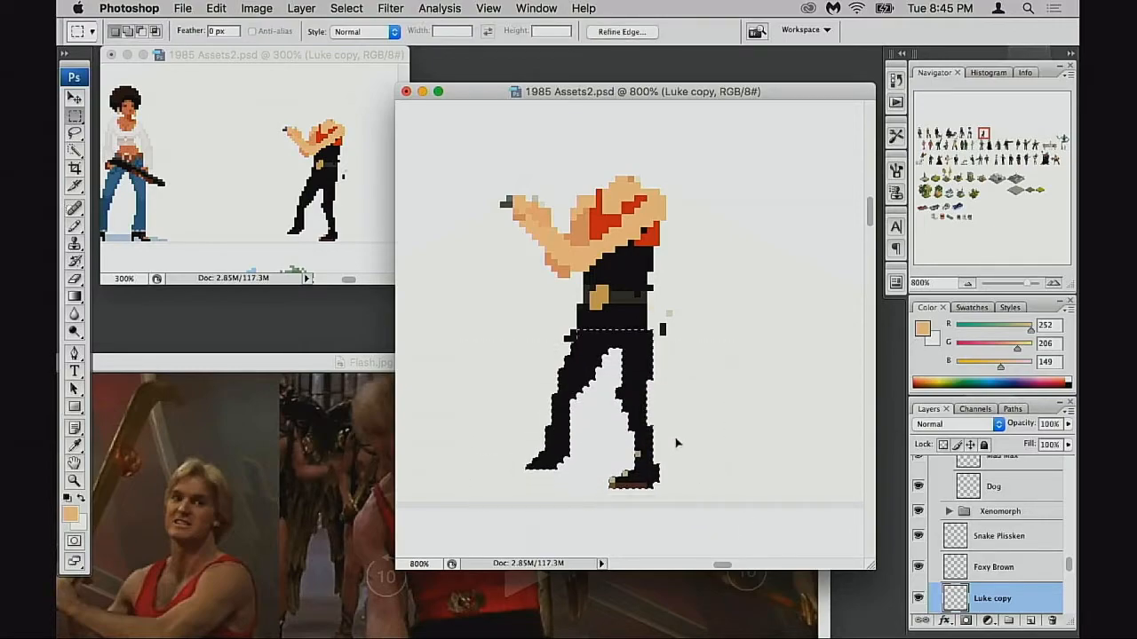
key(ctrl+z)
key(ctrl+d)
Step: Widen the outer side of the straight leg around the knee with black sampled from the trousers
key(b)
key(e)
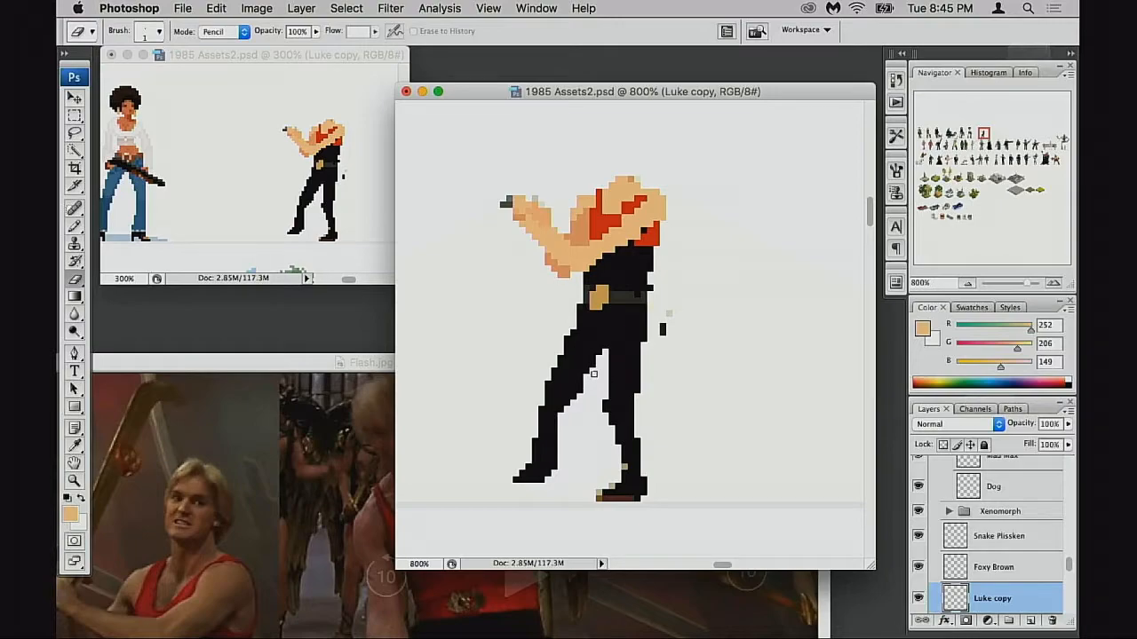
key(b)
alt+click(594, 332)
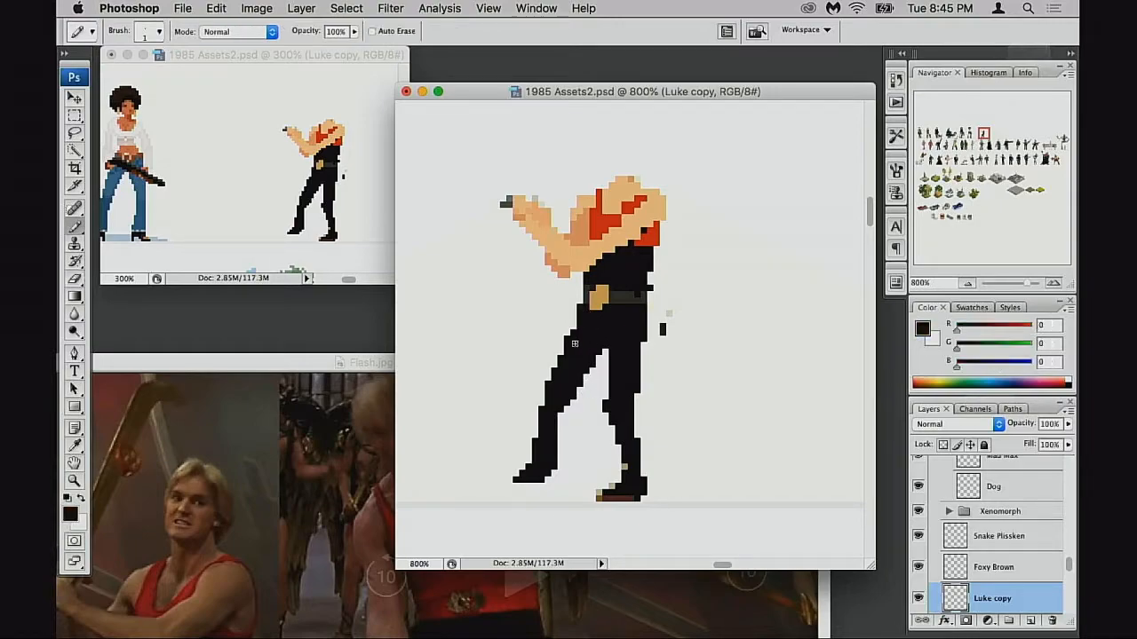
mouse_move(636, 366)
mouse_down()
mouse_move(639, 411)
mouse_move(640, 378)
mouse_up()
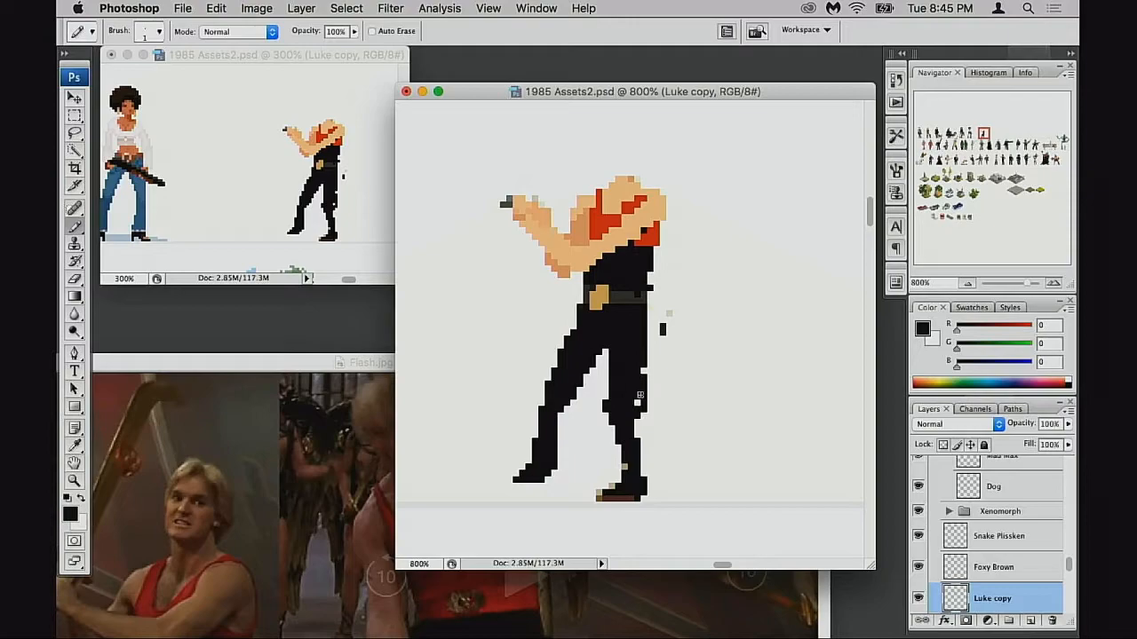
Step: Trim the inner calf of the straight leg and fill its outer calf with black pixels
key(e)
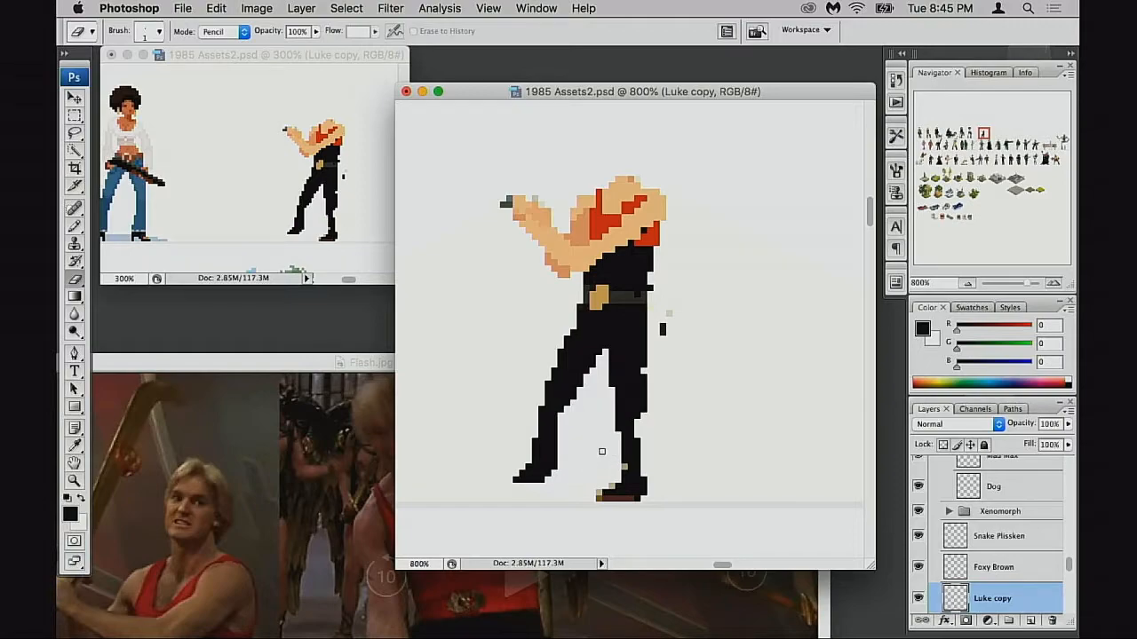
key(b)
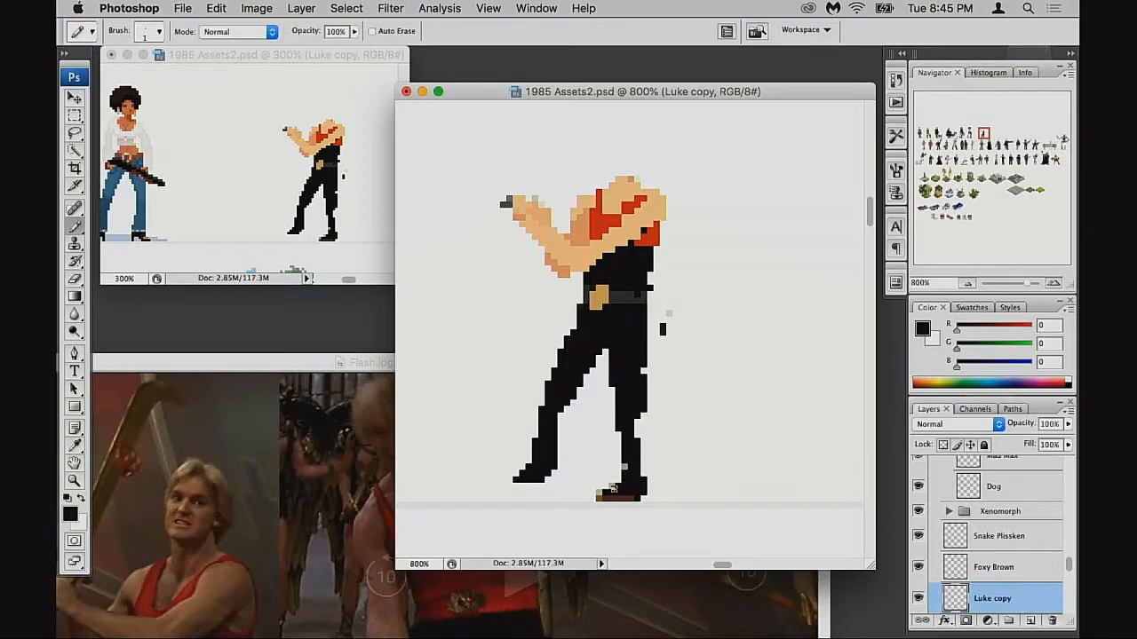
drag(650, 397, 642, 443)
key(super+z)
Step: Select the straight leg's lower shin and boot and nudge them one pixel outward
key(m)
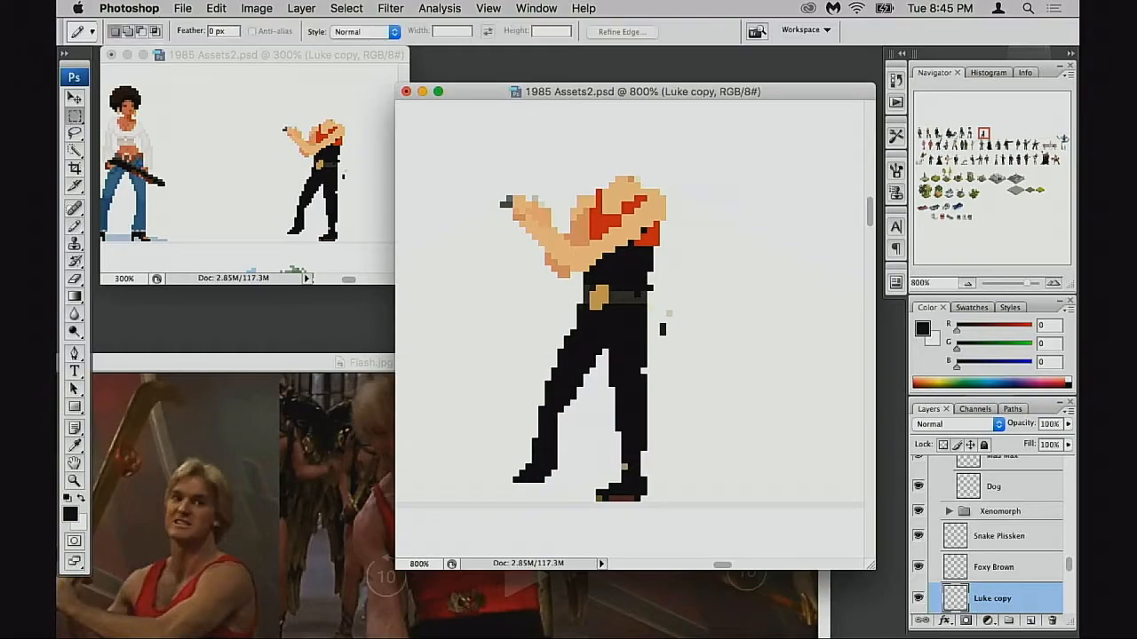
drag(551, 432, 697, 504)
key(super+d)
drag(578, 438, 722, 504)
key(super+Right)
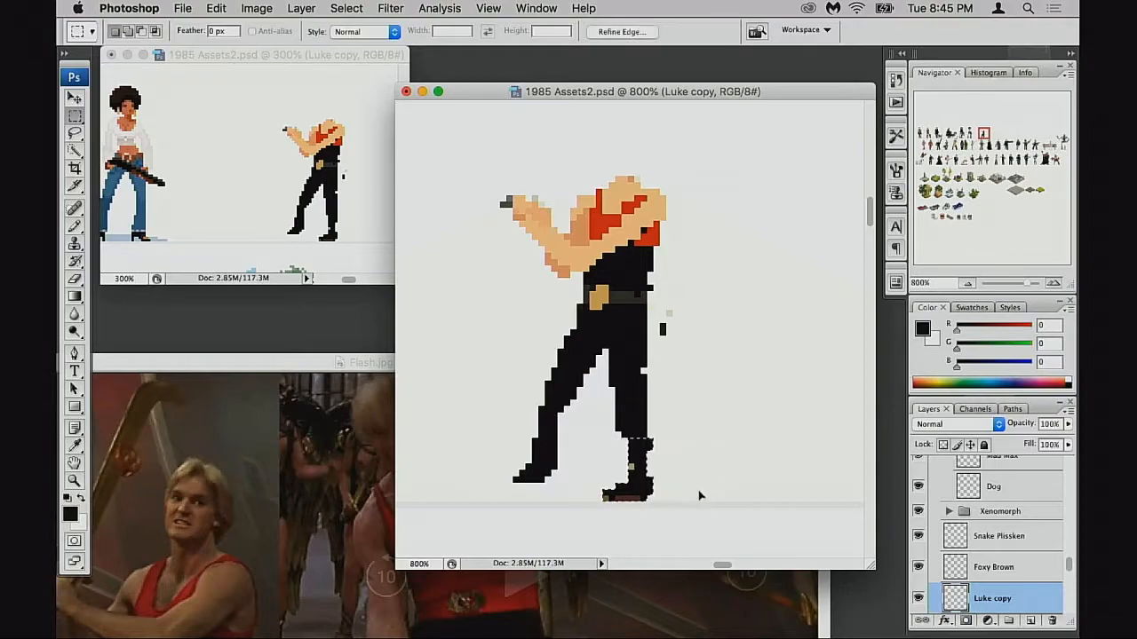
key(super+d)
Step: Slim the straight leg's inner edge and erase the excess pixels along the outer hip and belt
key(e)
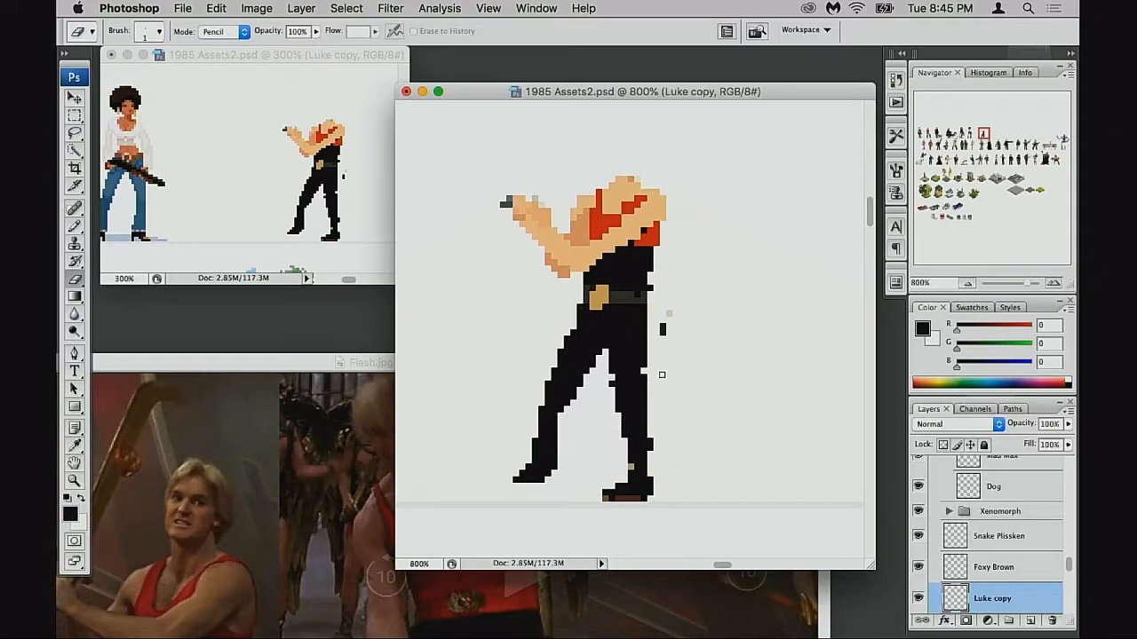
key(b)
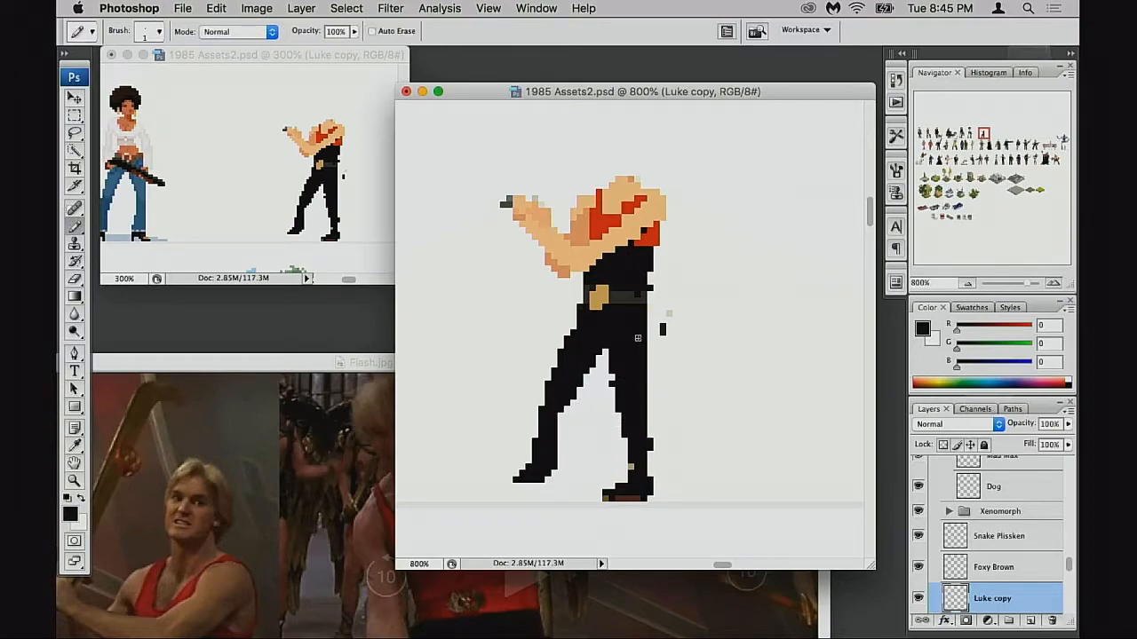
key(e)
drag(647, 300, 646, 331)
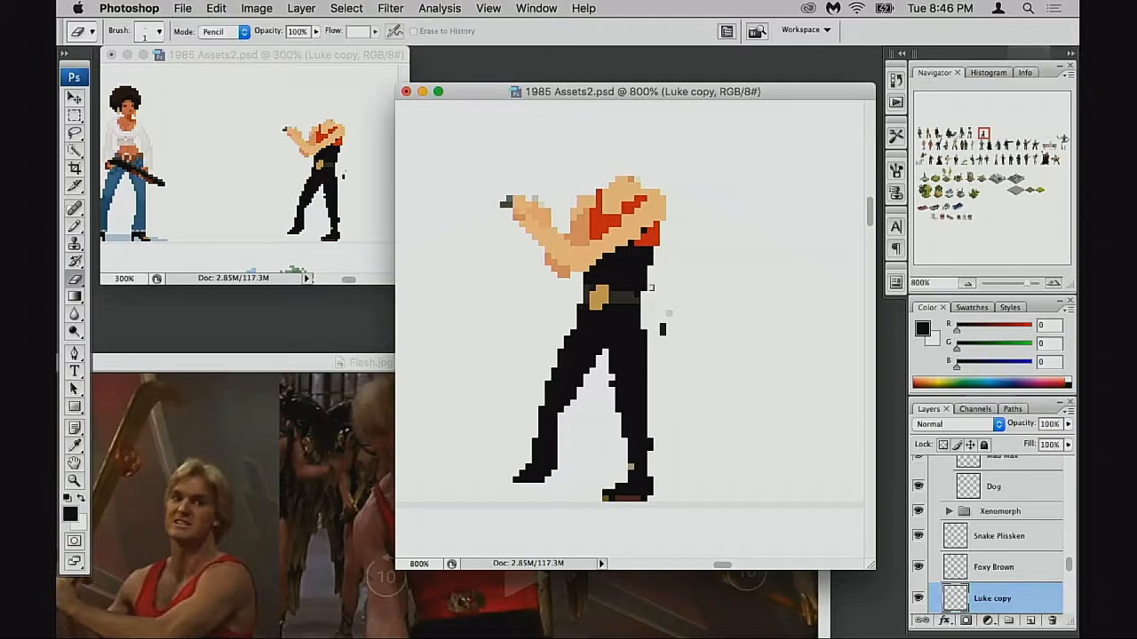
drag(665, 265, 660, 273)
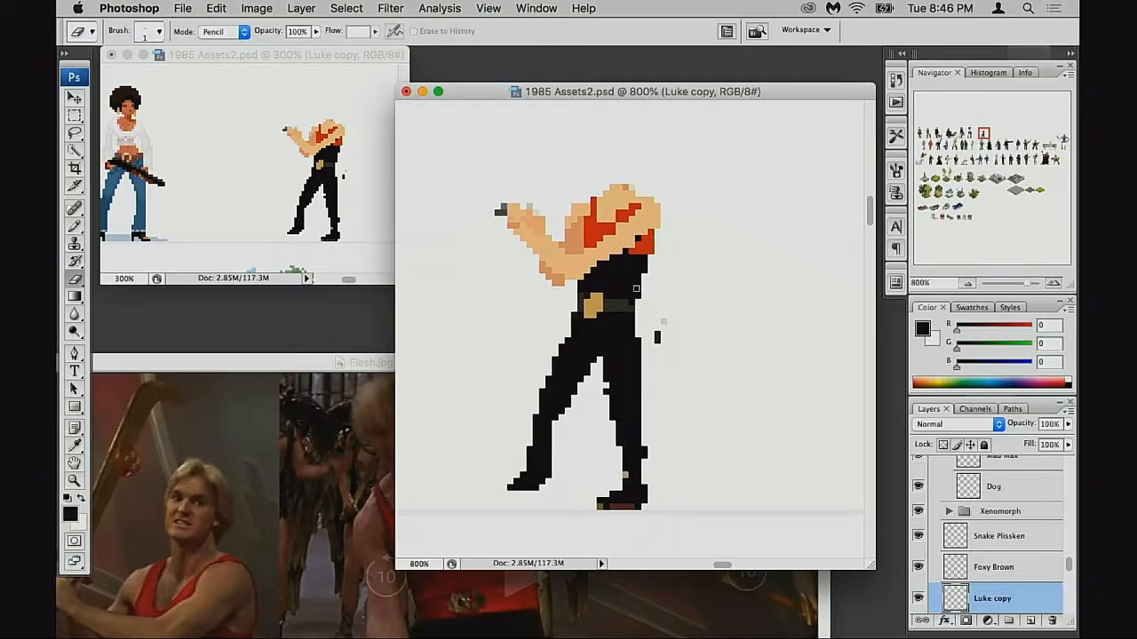
Step: Fill the side of the vest under the arm with its sampled red and erase the stray pixels at the inner knee
key(b)
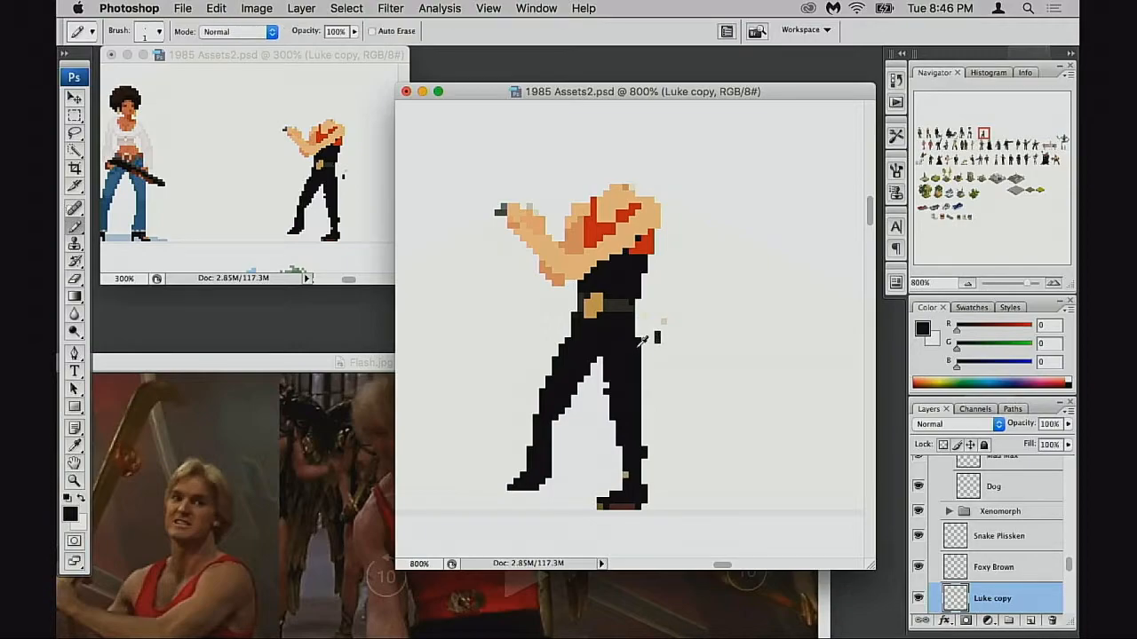
drag(609, 309, 604, 314)
alt+click(645, 251)
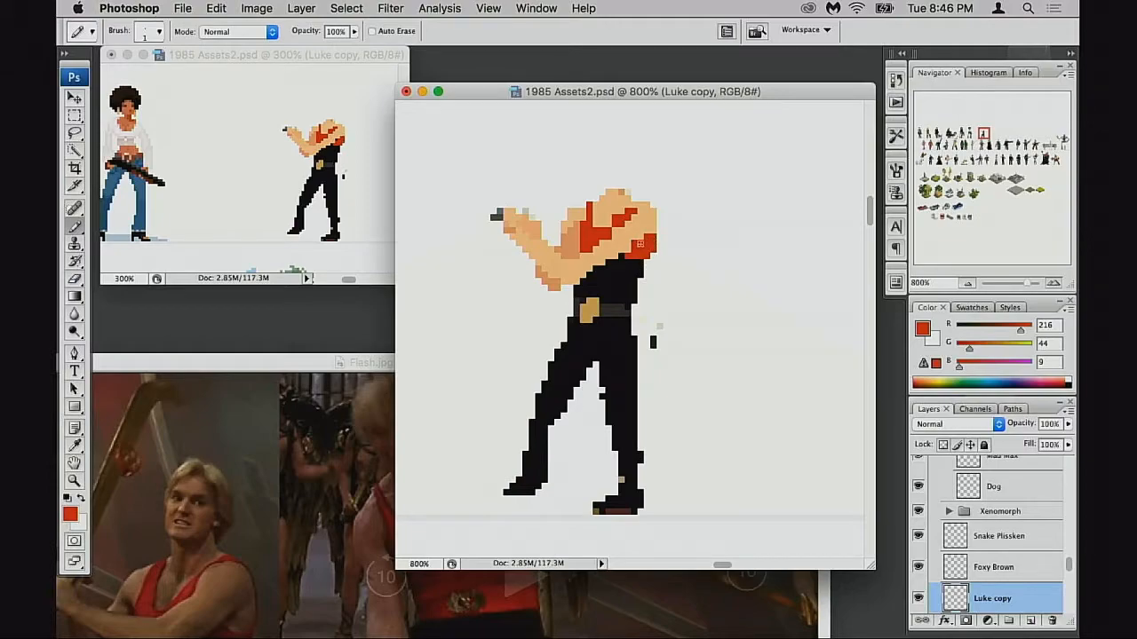
key(e)
mouse_move(653, 305)
mouse_down()
mouse_move(646, 312)
mouse_move(662, 265)
mouse_up()
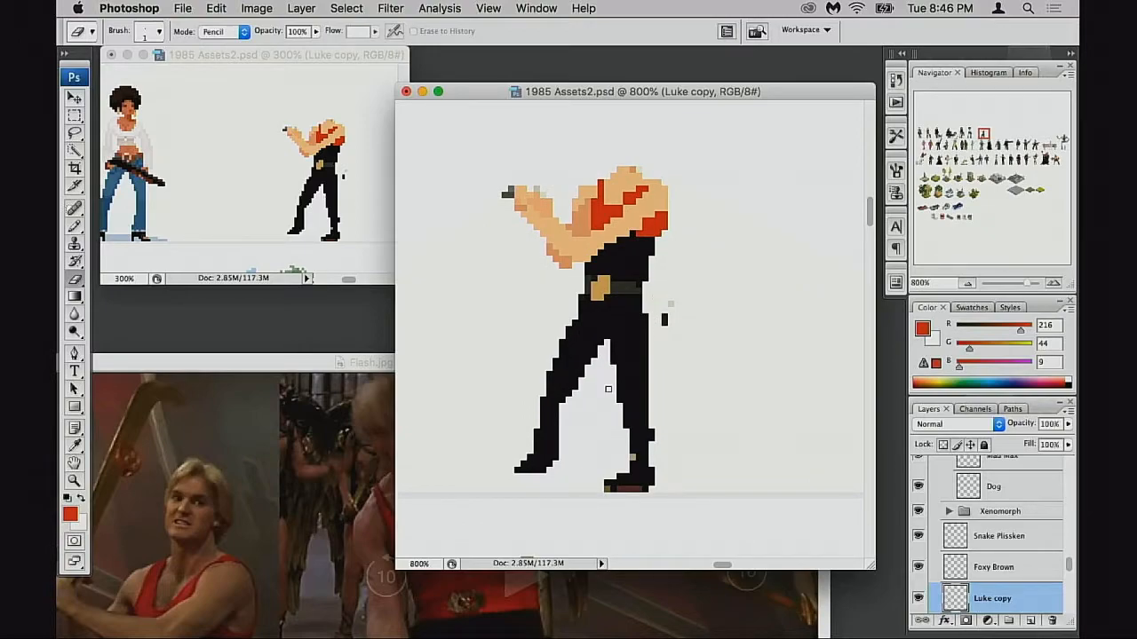
Step: Fill the back of the straight leg's ankle with black and trim the ankle's inner edge
key(b)
alt+click(644, 384)
drag(651, 445, 651, 465)
key(e)
click(625, 450)
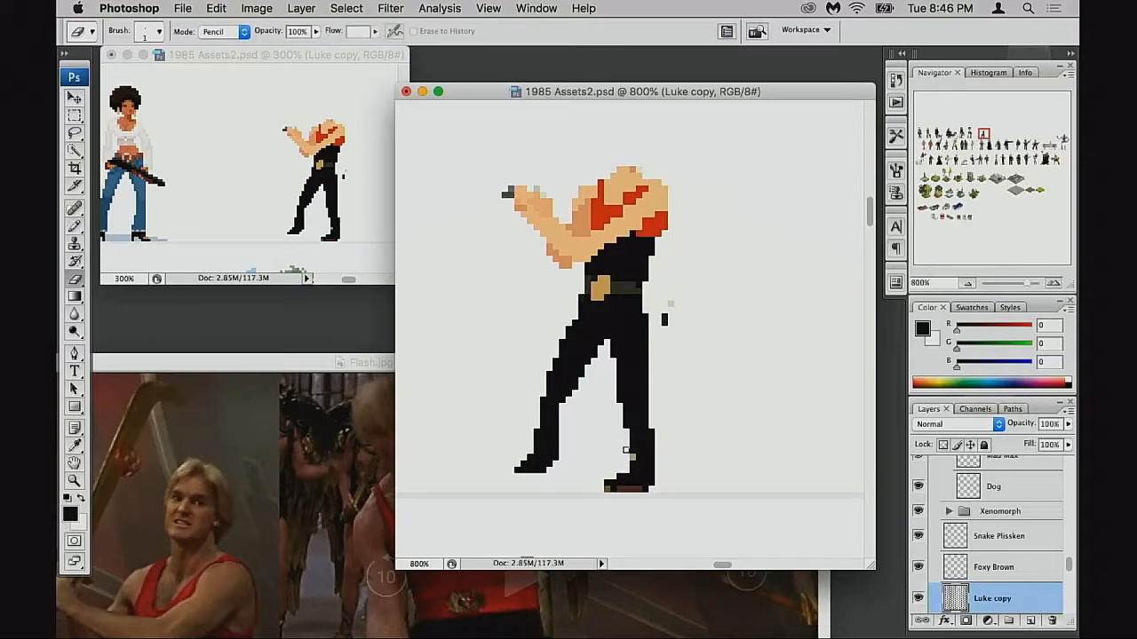
Step: Select the raised forearm and hand and nudge them two pixels toward the torso
scroll(626, 406, up, 2)
scroll(626, 406, left, 1)
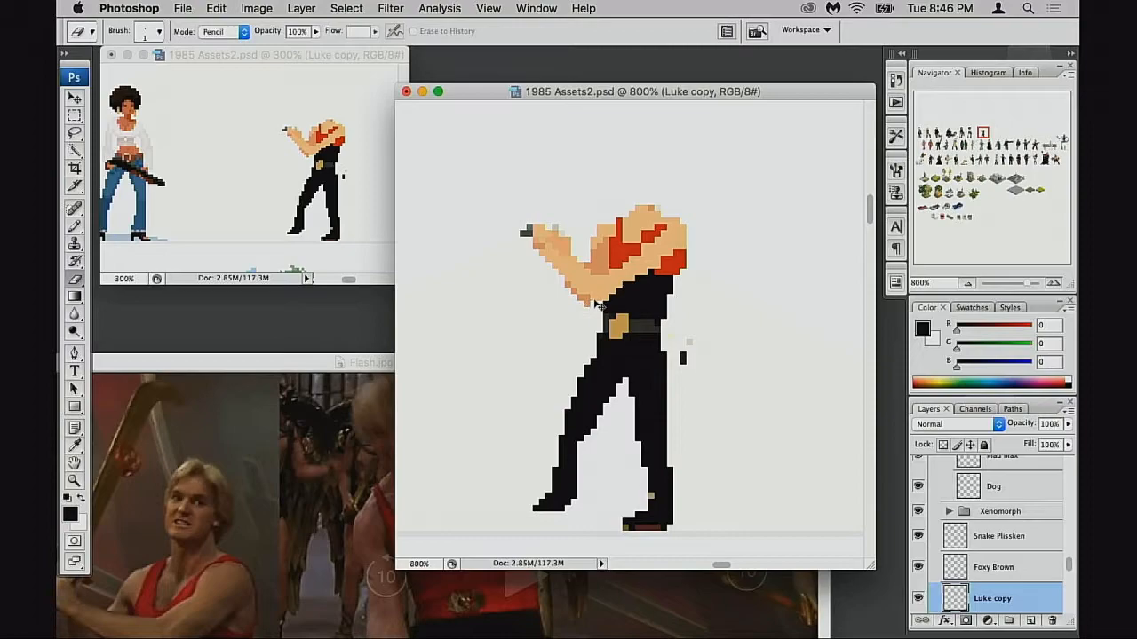
key(m)
mouse_move(488, 173)
mouse_down()
mouse_move(591, 254)
mouse_move(590, 311)
mouse_move(594, 303)
mouse_up()
key(super+Right)
key(super+Right)
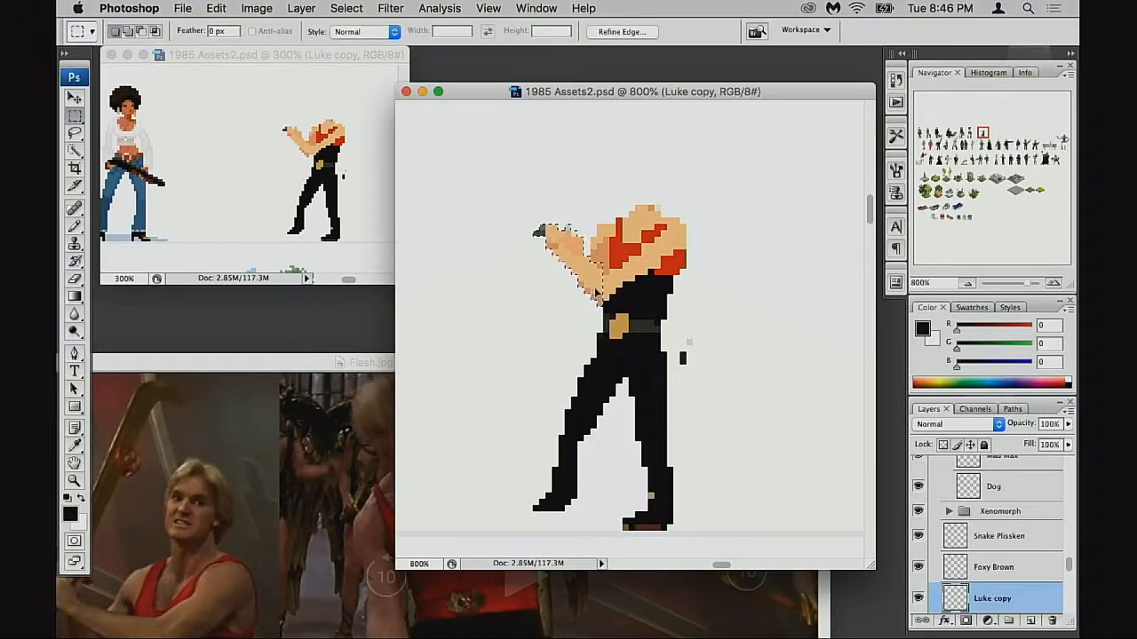
key(super+d)
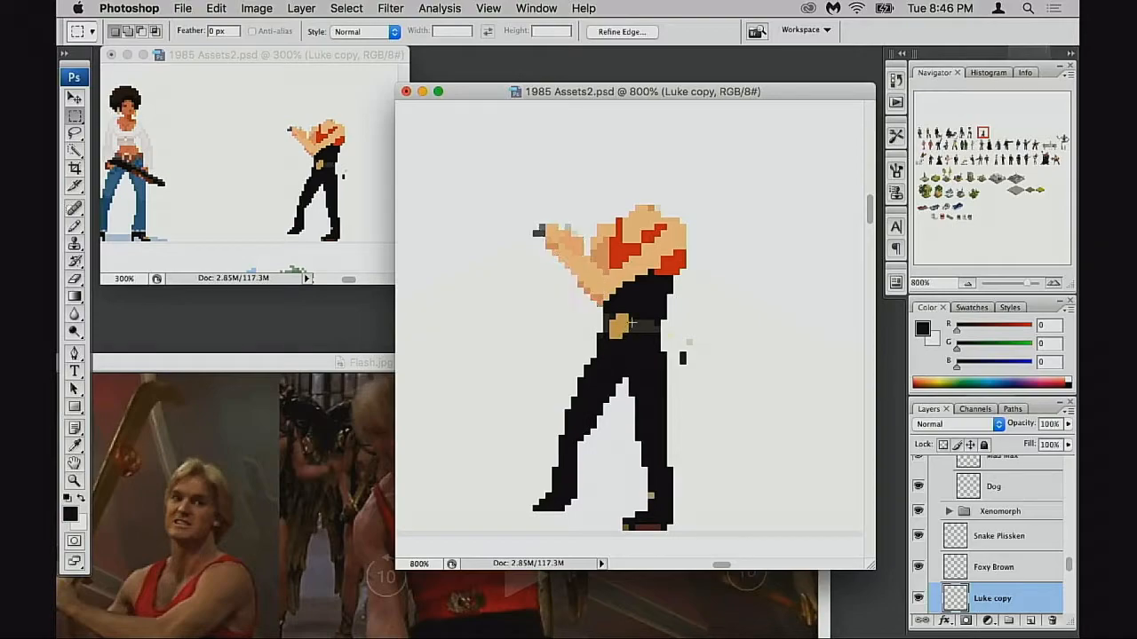
Step: Sample the arm's light skin tone and touch up the lower edge of the crossed forearm down to the elbow
key(b)
alt+click(641, 266)
mouse_move(659, 282)
mouse_down()
mouse_move(643, 291)
mouse_move(653, 291)
mouse_up()
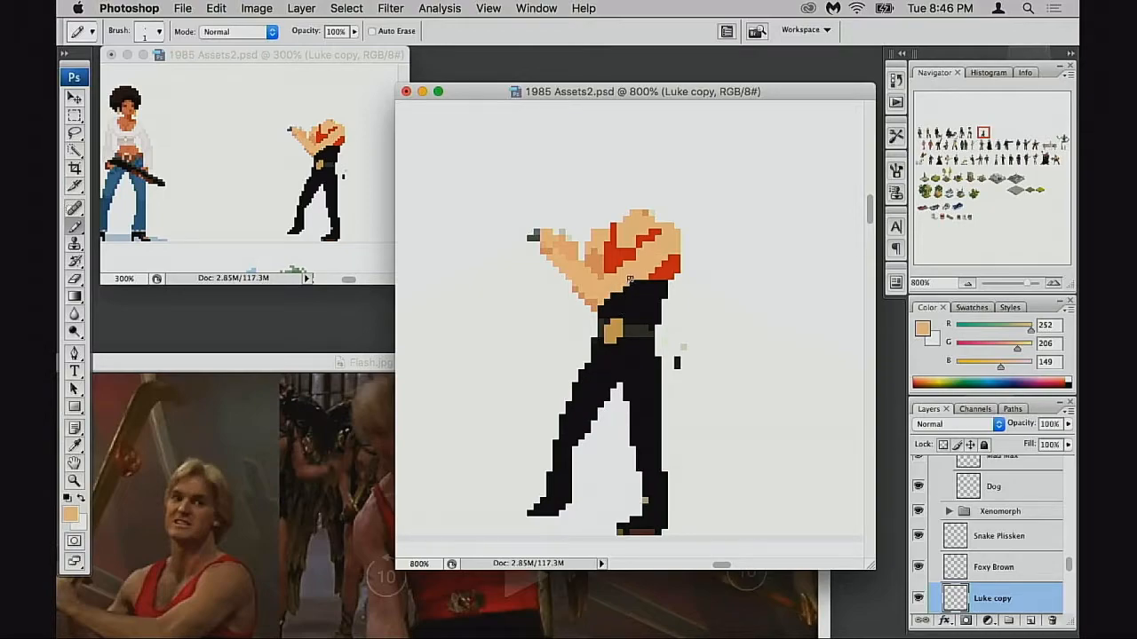
drag(628, 285, 608, 323)
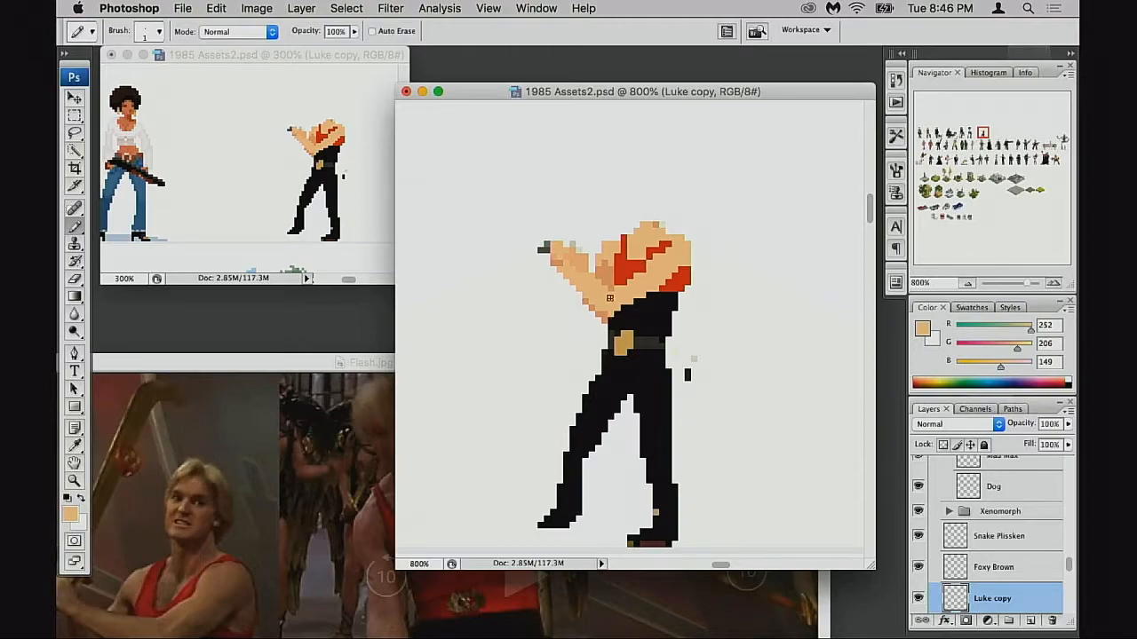
Step: Select the raised forearm and hand, nudge them upward, and merge the Luke copy layer into the Shadow layer below
key(m)
mouse_move(525, 222)
mouse_down()
mouse_move(609, 334)
mouse_move(596, 300)
mouse_up()
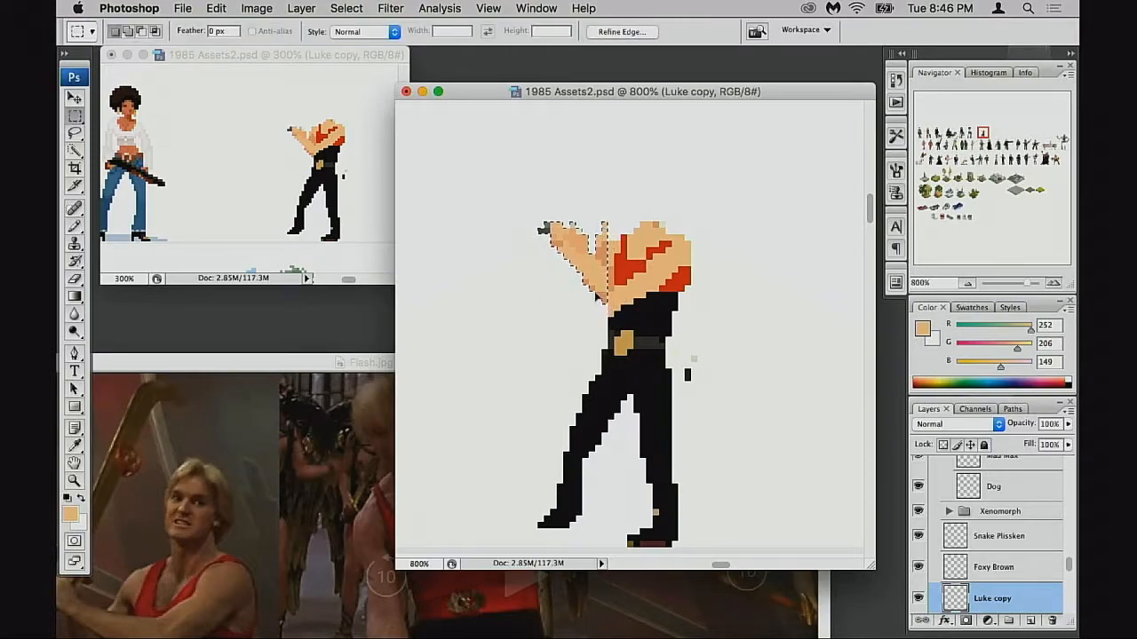
key(alt+bracketleft)
key(b)
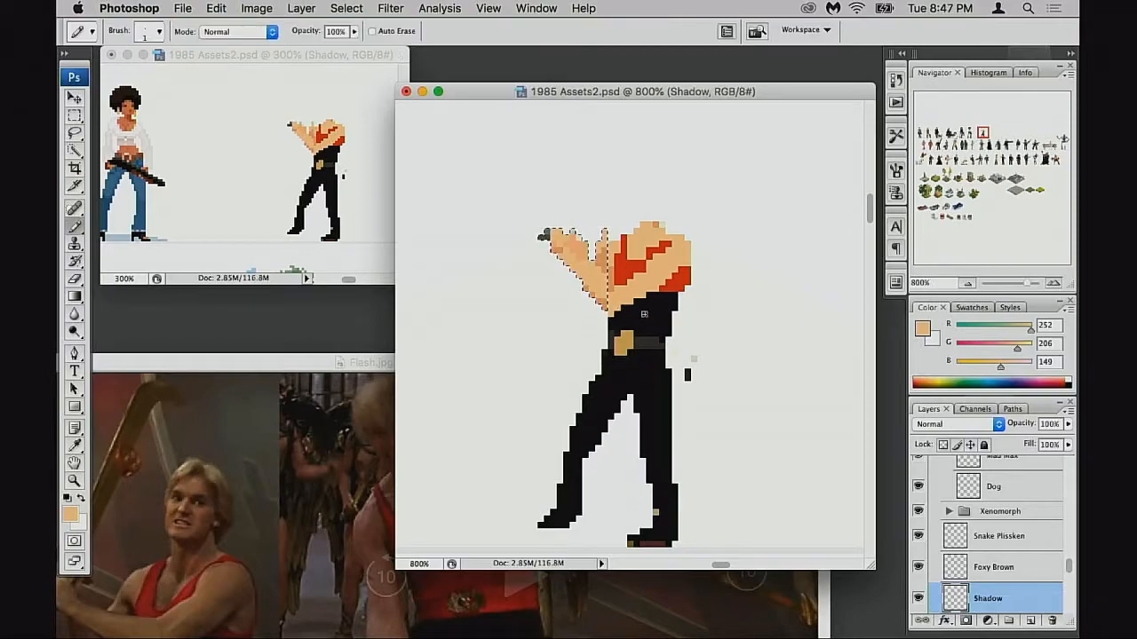
key(d)
key(super+d)
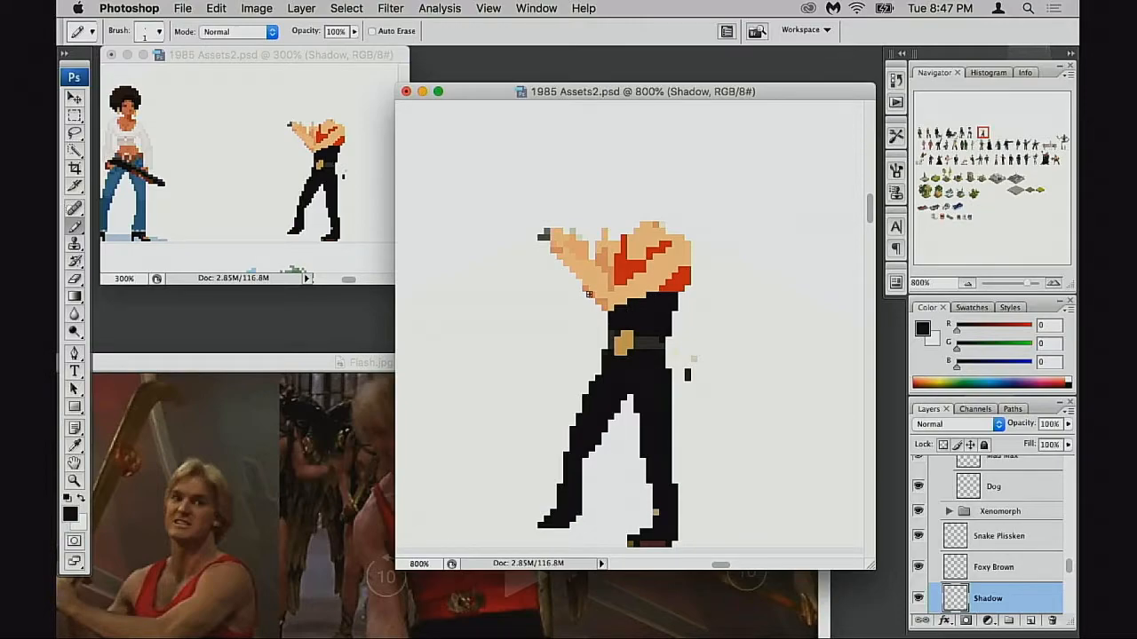
Step: Erase the stray skin pixels above the far shoulder and trim the dark pixels at the raised hand's tip
key(e)
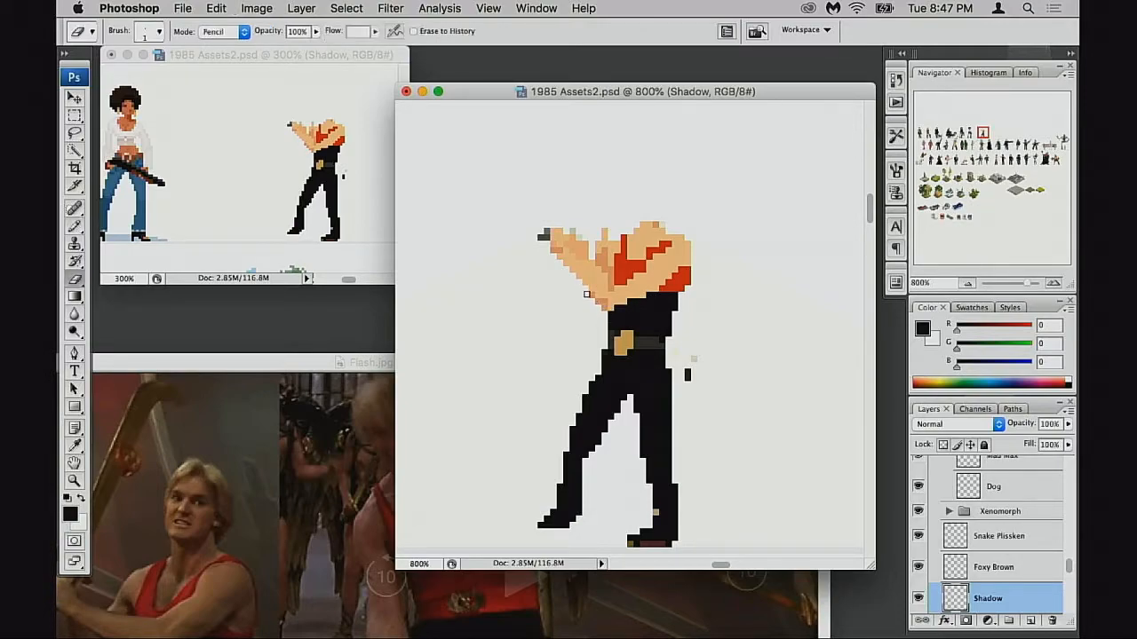
key(b)
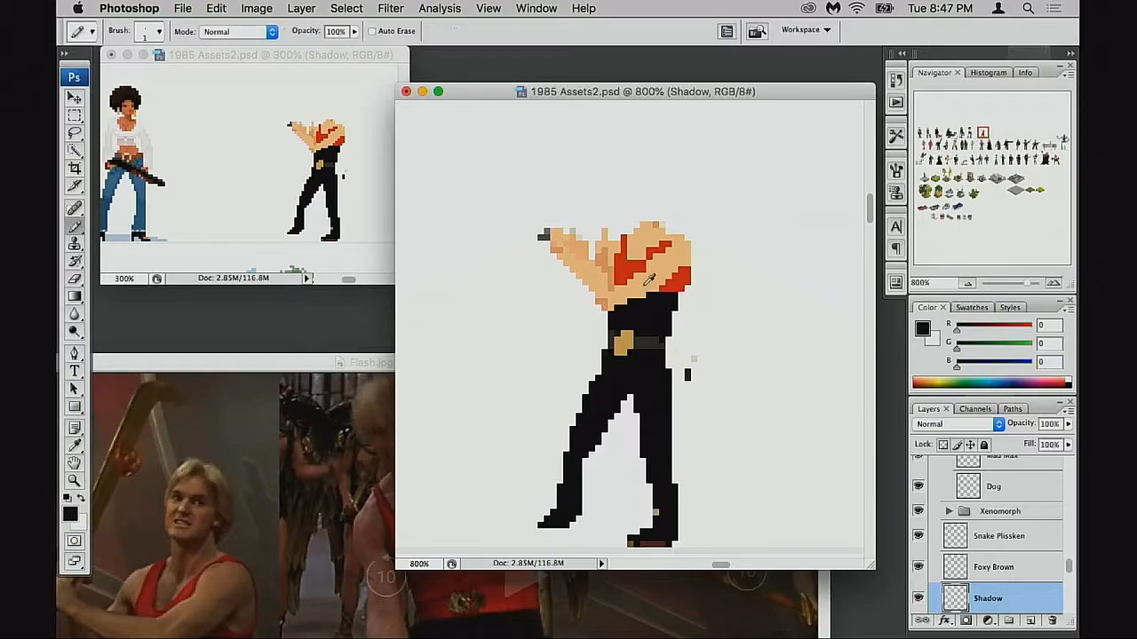
alt+click(635, 277)
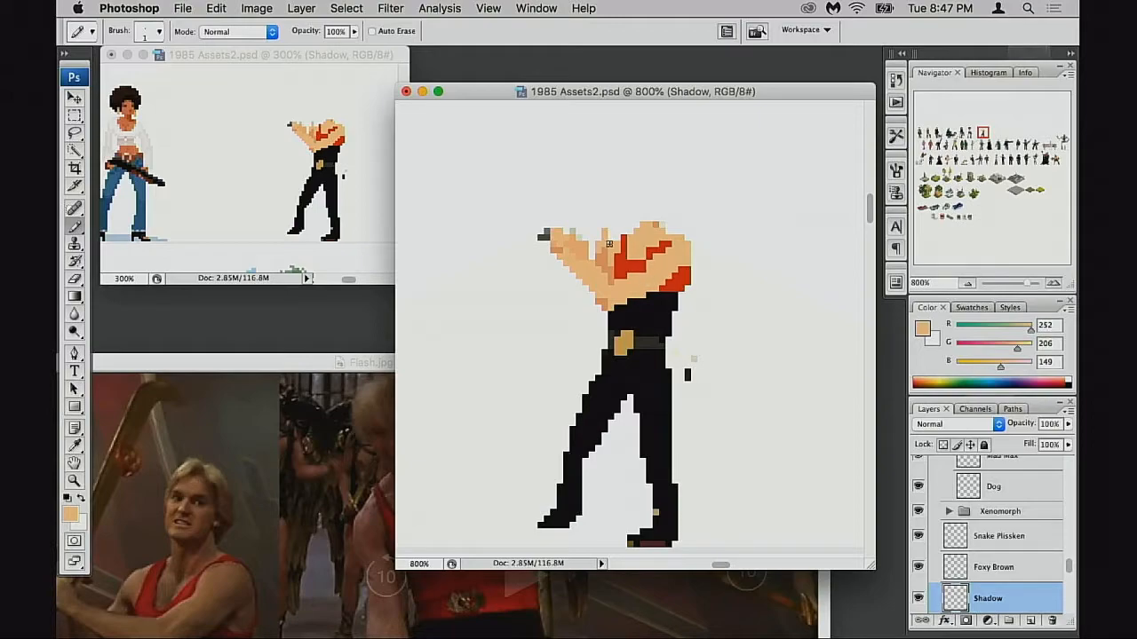
key(e)
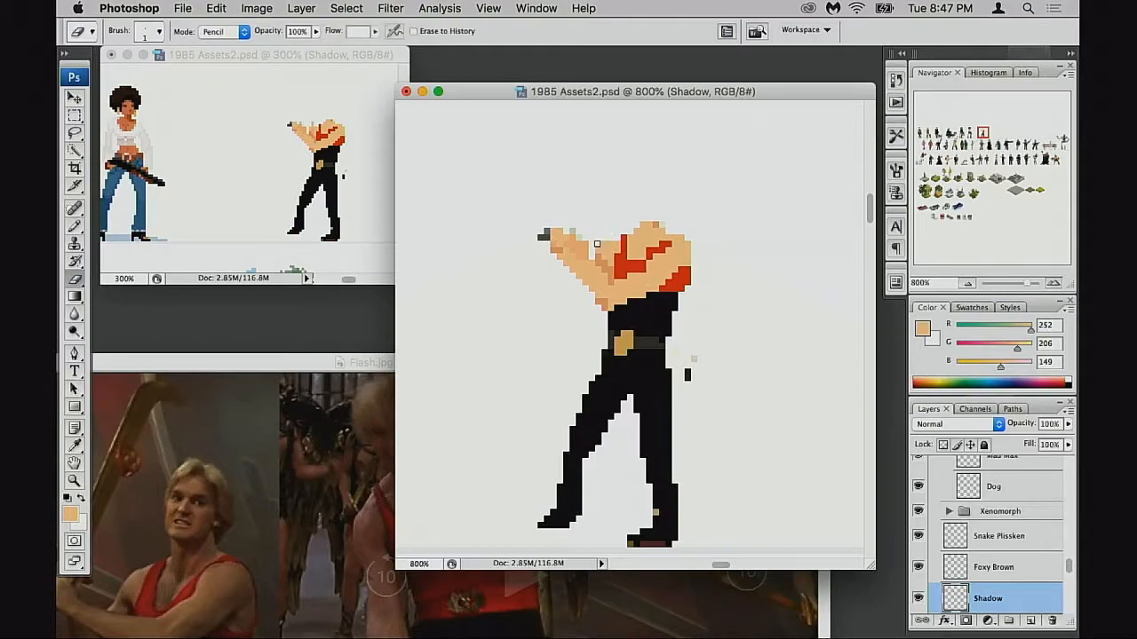
drag(539, 237, 547, 232)
drag(599, 330, 596, 329)
Step: Rework the edge between the red vest and the crossed forearm using the sampled red and light skin tone
key(b)
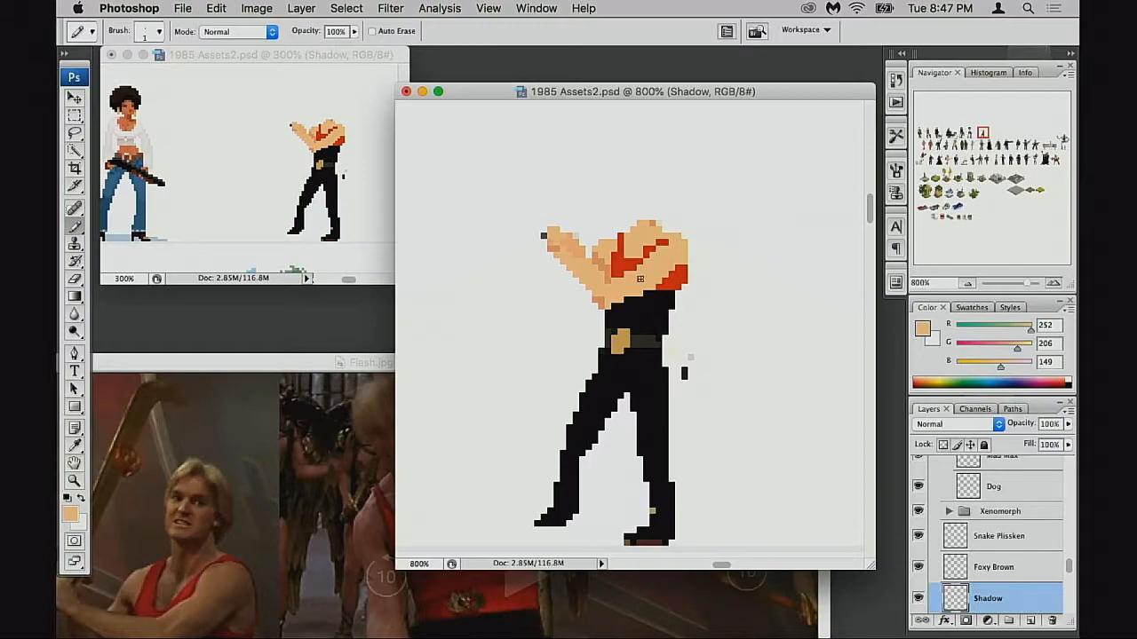
key(e)
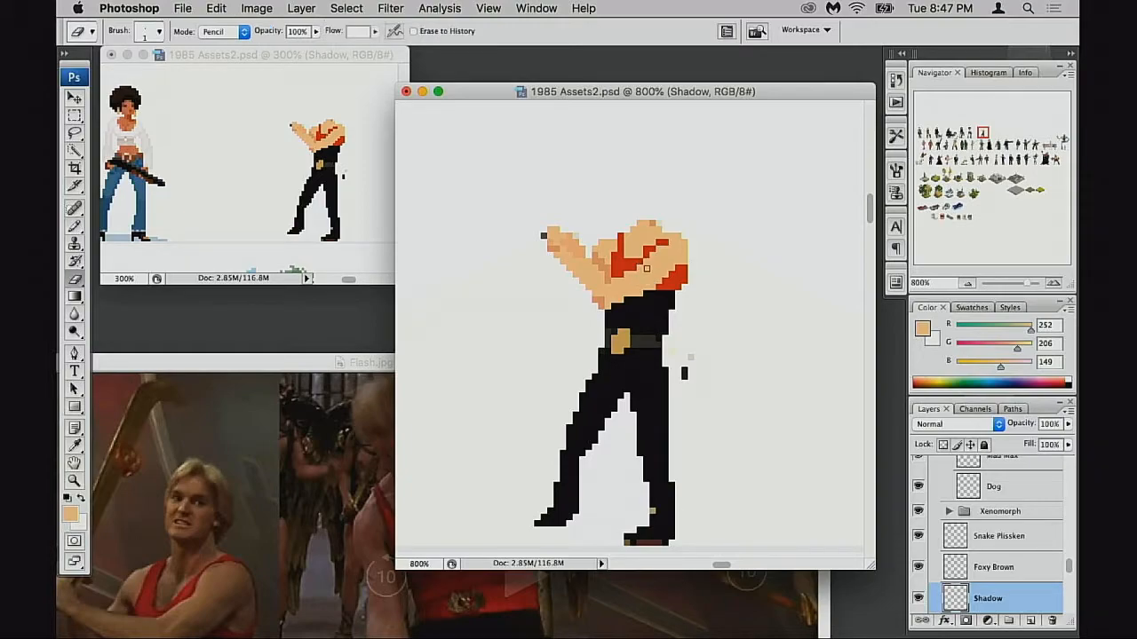
key(b)
alt+click(645, 270)
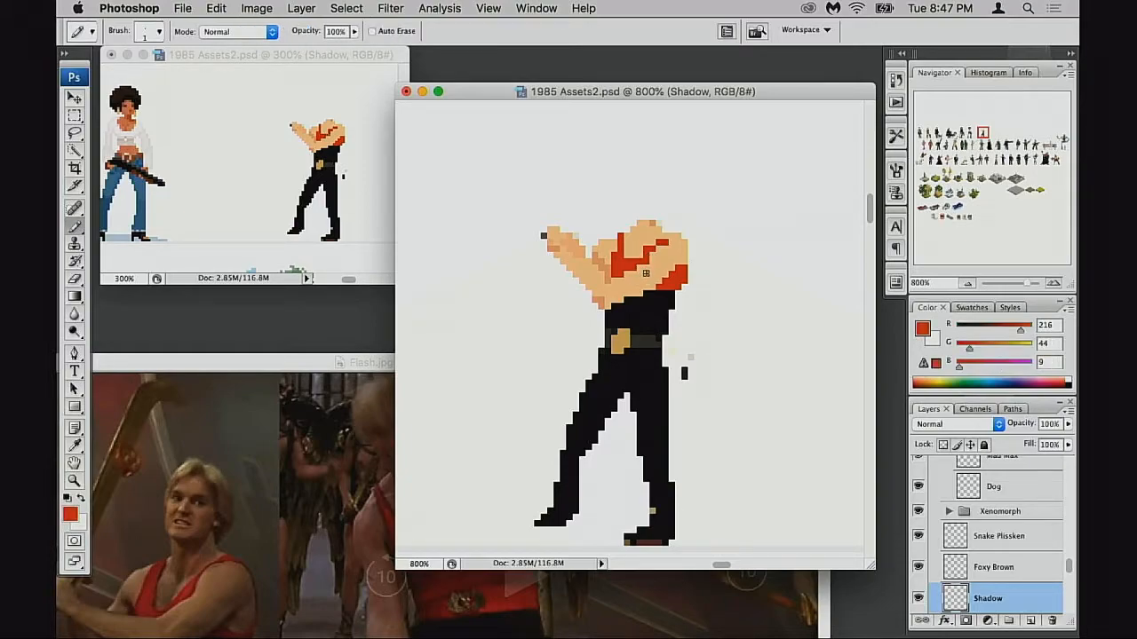
alt+click(632, 281)
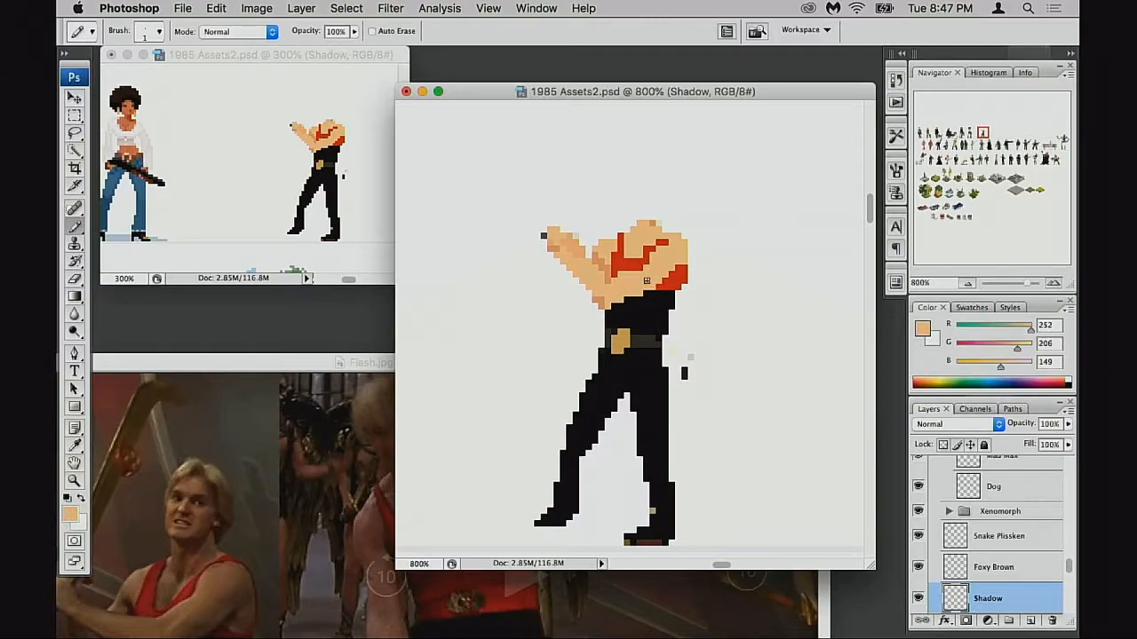
Step: Trim the crossed forearm's underside with sampled black and extend the red side of the vest beneath it
alt+click(648, 299)
drag(646, 295, 633, 294)
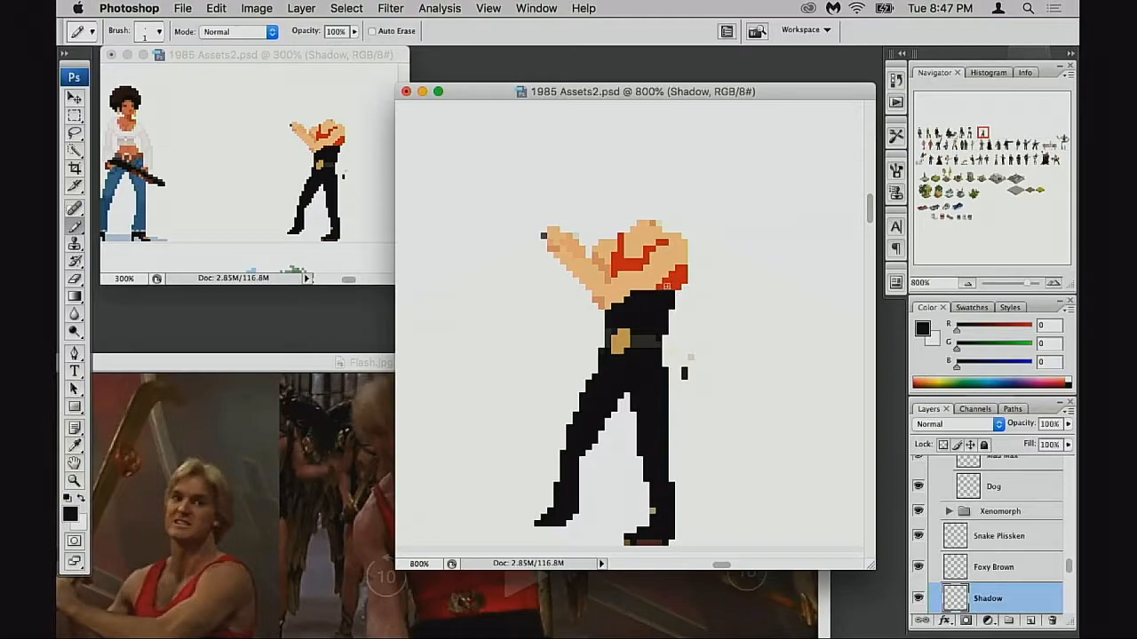
alt+click(667, 283)
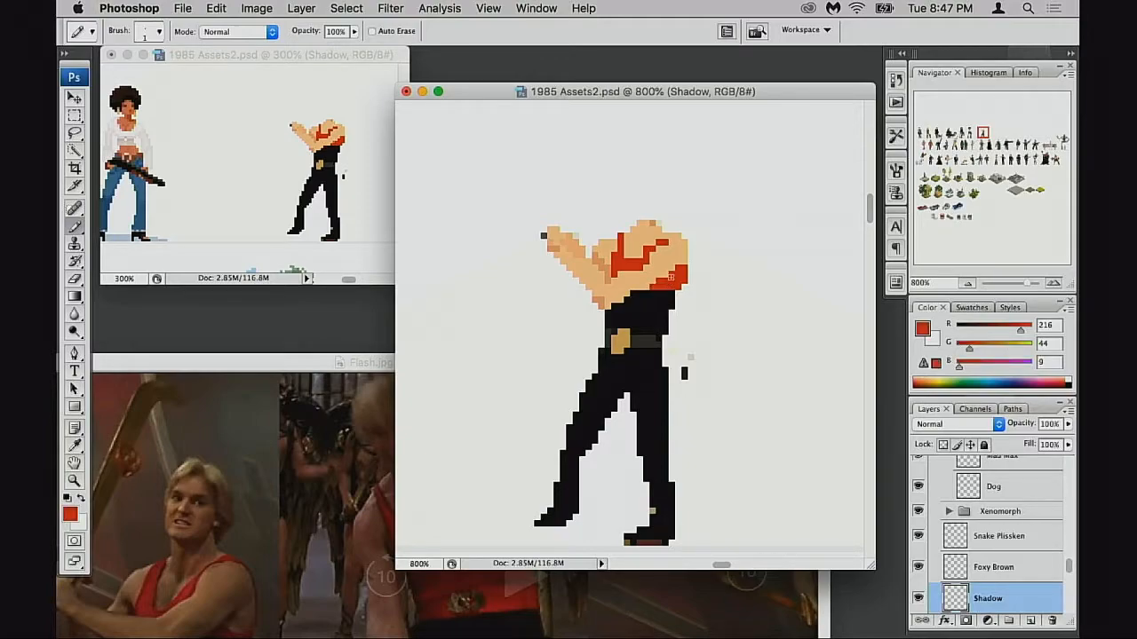
click(647, 288)
alt+click(628, 310)
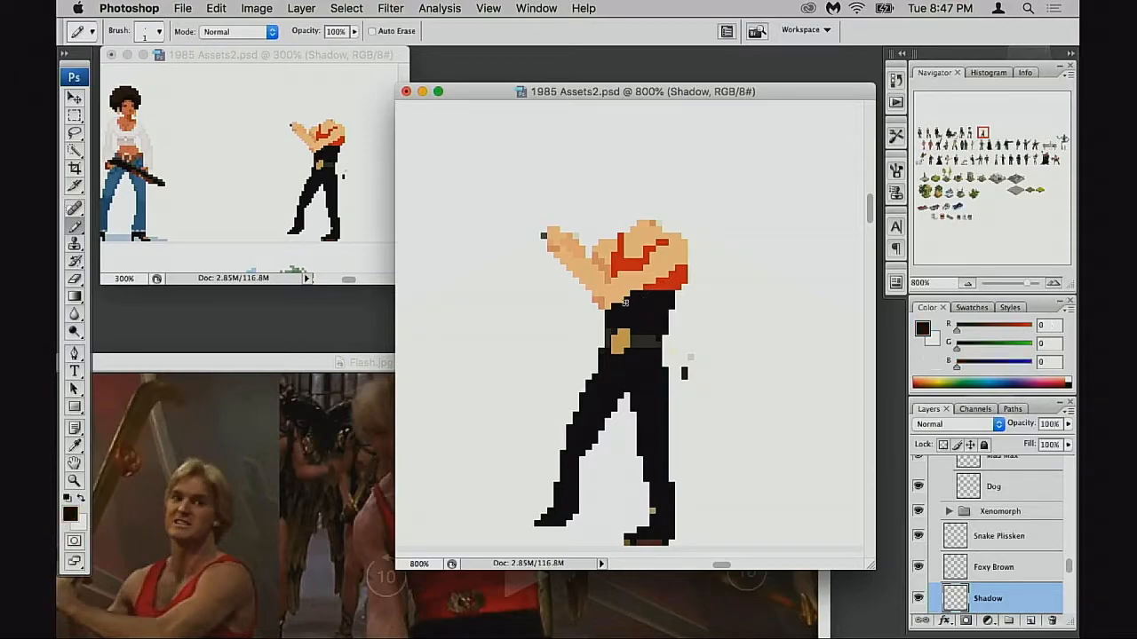
click(627, 299)
click(614, 305)
mouse_move(658, 318)
mouse_down()
mouse_move(648, 331)
mouse_move(661, 311)
mouse_up()
Step: Extend the vest's sampled red toward the inner elbow and touch up the black waist edge under it
key(e)
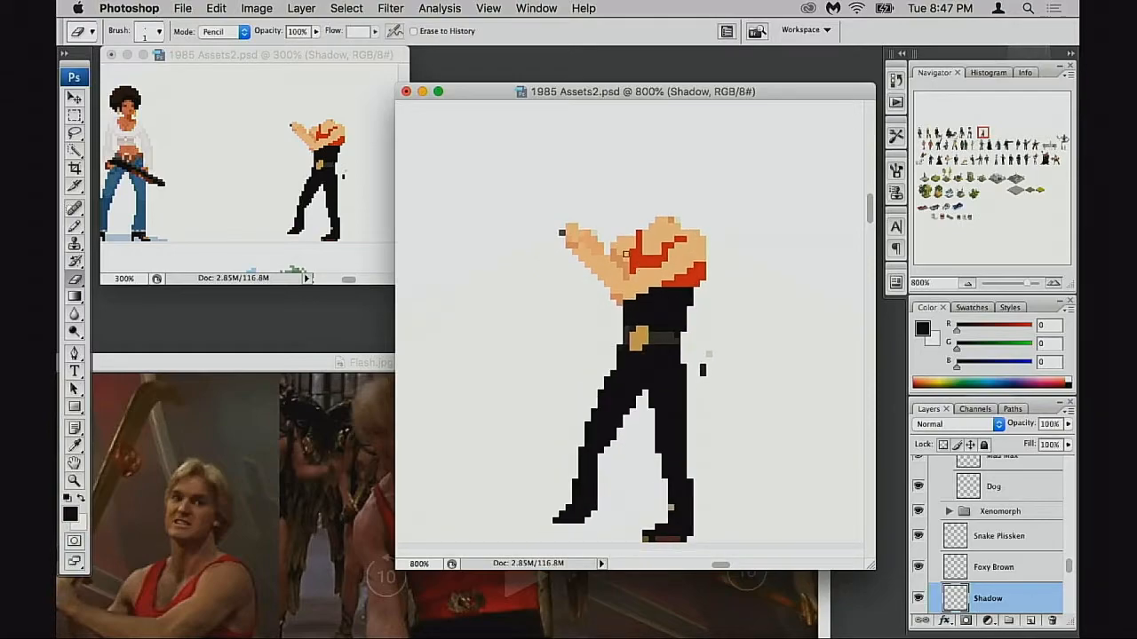
key(b)
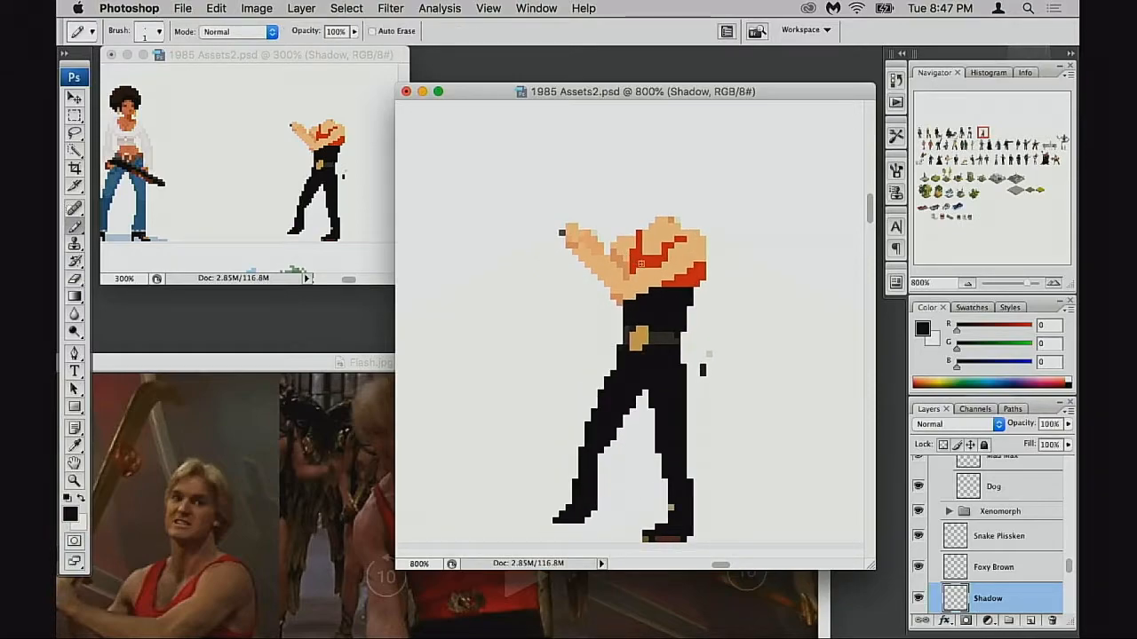
alt+click(638, 262)
click(630, 274)
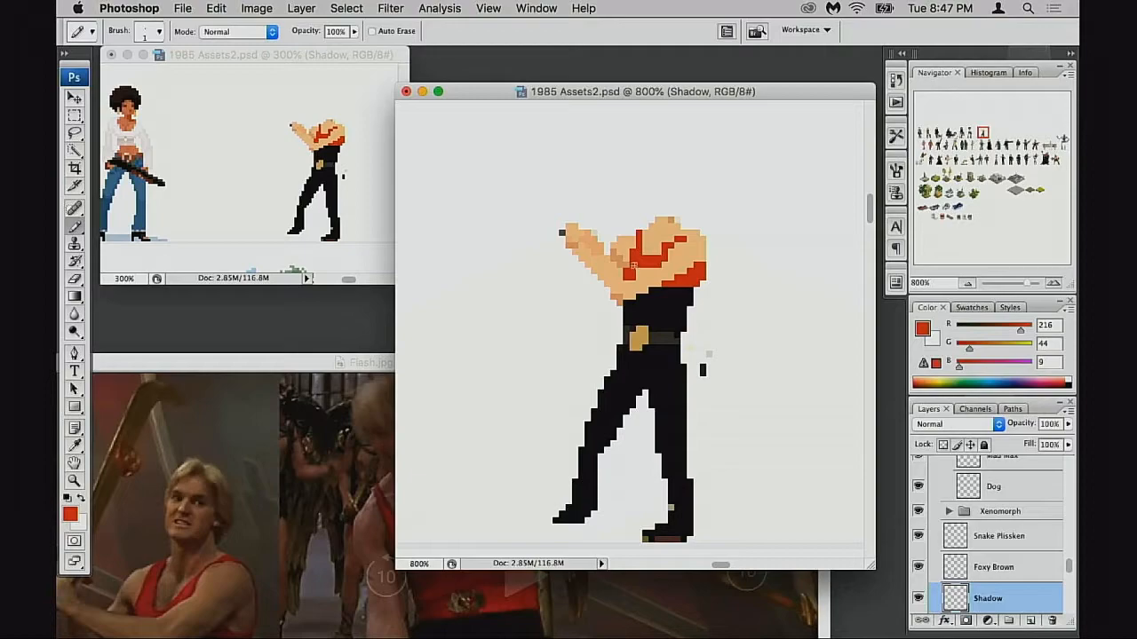
alt+click(624, 314)
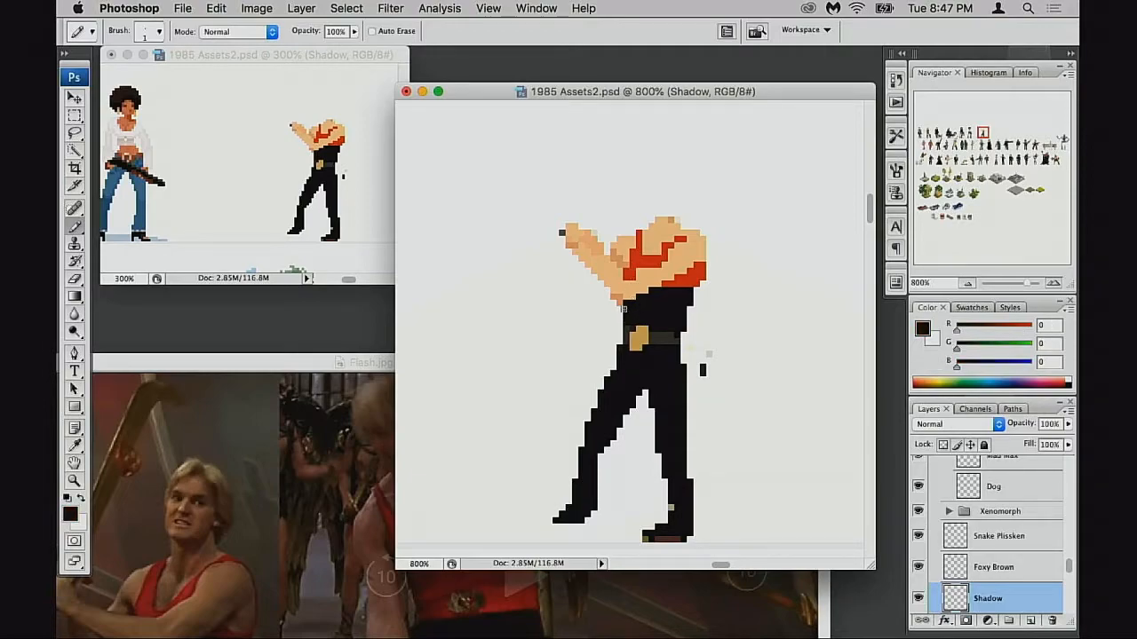
key(e)
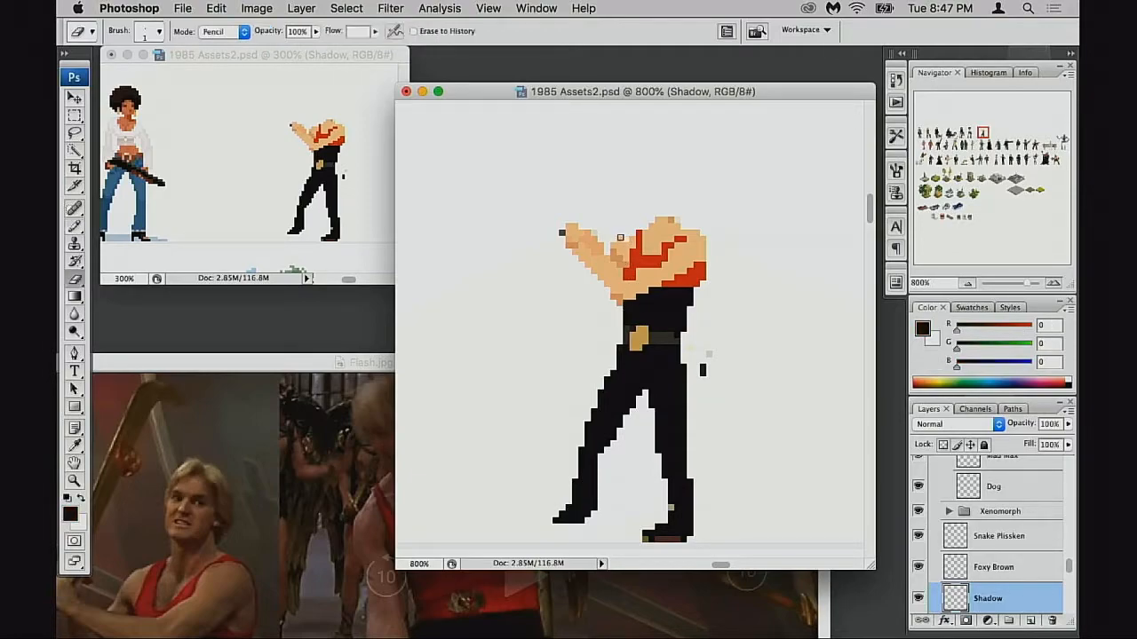
Step: Reposition the Flash.jpg reference so the figure holding the sword shows beside the sprite, and return to the sprite document
drag(616, 322, 634, 303)
click(352, 384)
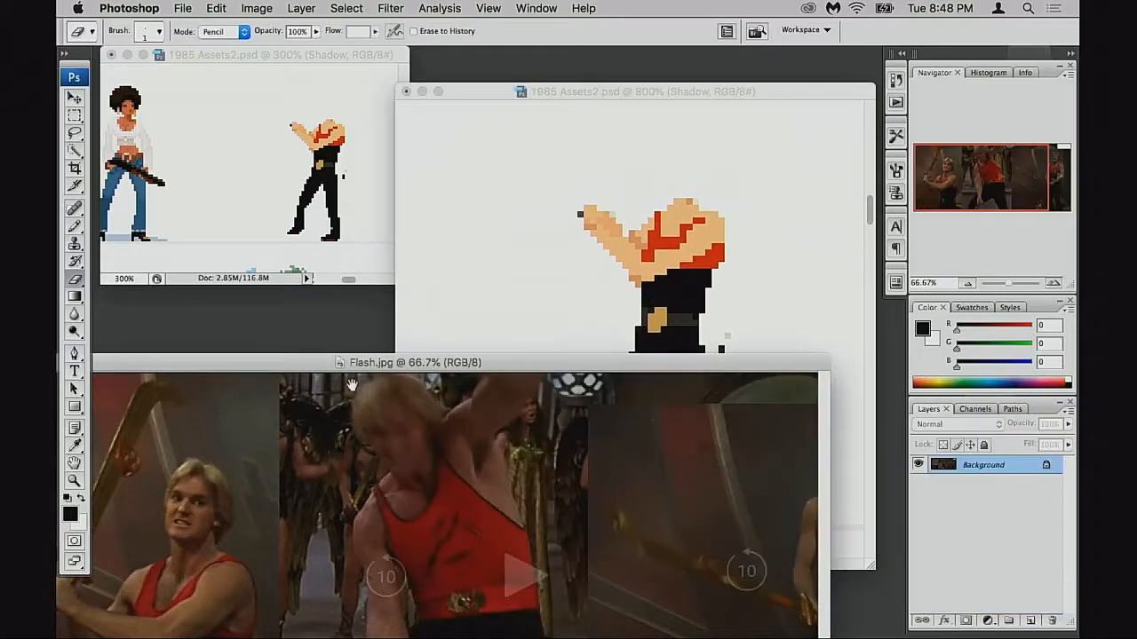
drag(359, 368, 482, 329)
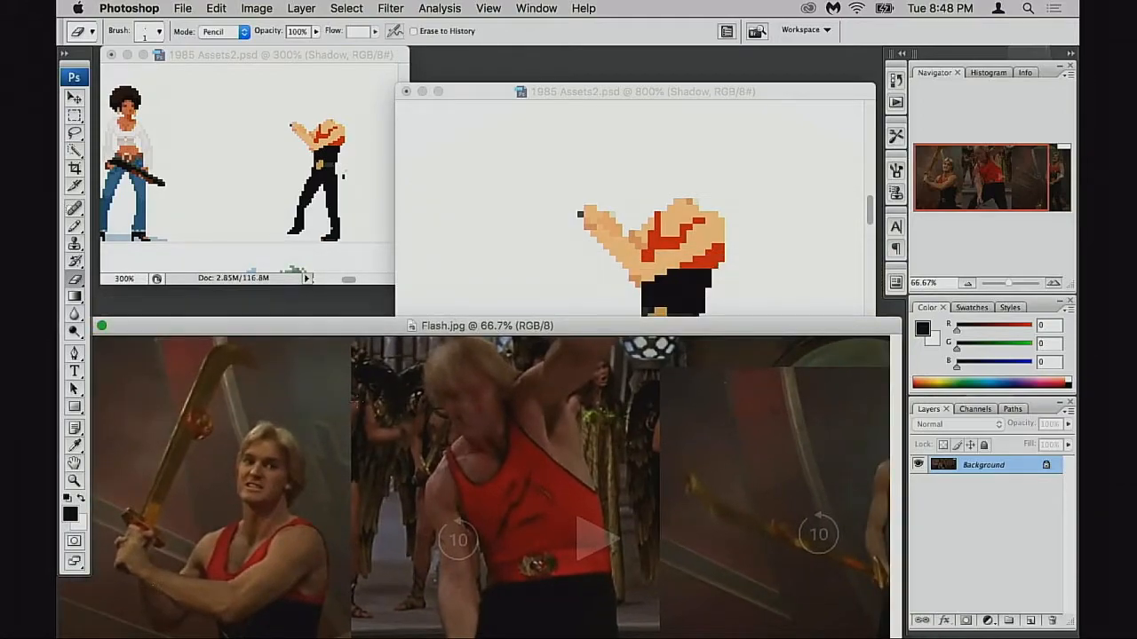
click(645, 251)
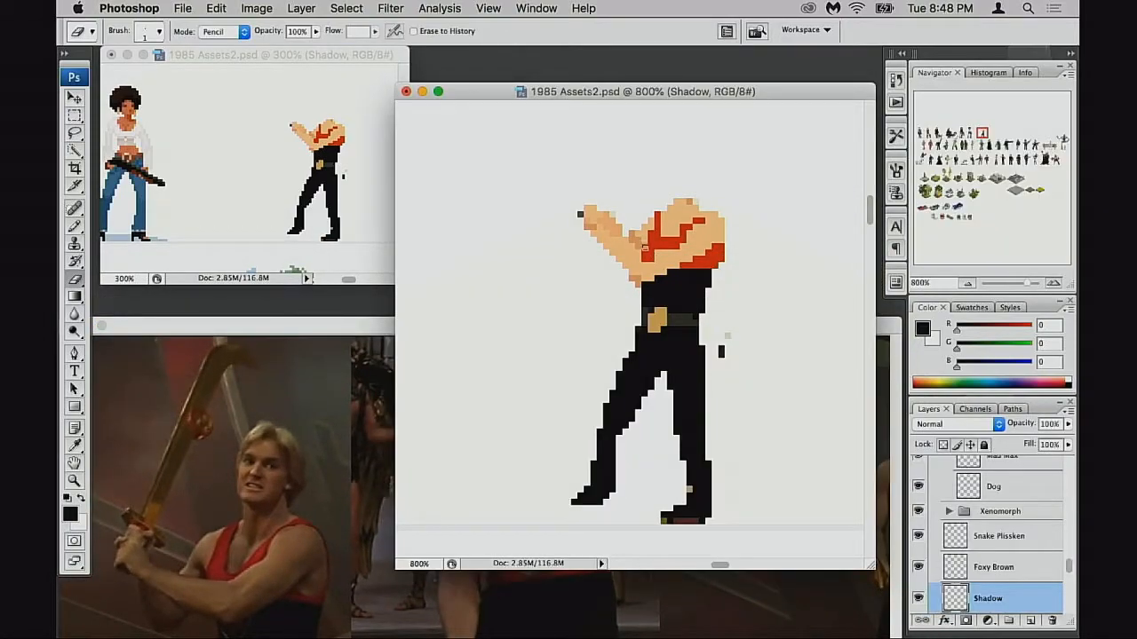
Step: Sample the arm's shadow skin tone, darken it to #d78957, and shade the far shoulder beside the vest
key(b)
alt+click(646, 238)
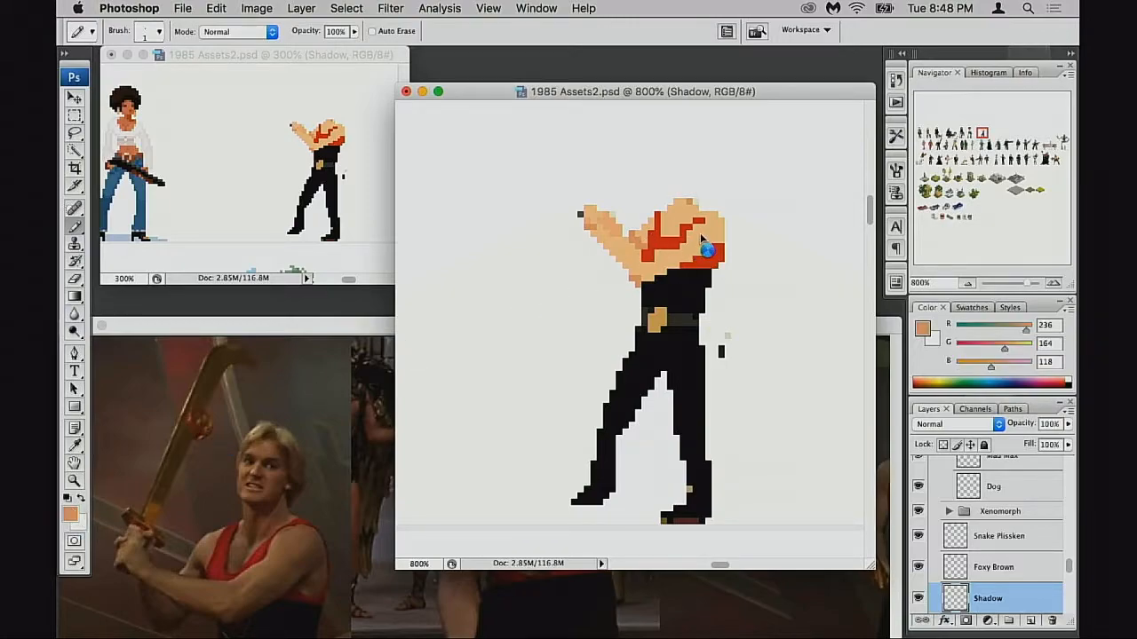
mouse_move(769, 116)
mouse_down()
mouse_move(754, 118)
mouse_move(780, 121)
mouse_up()
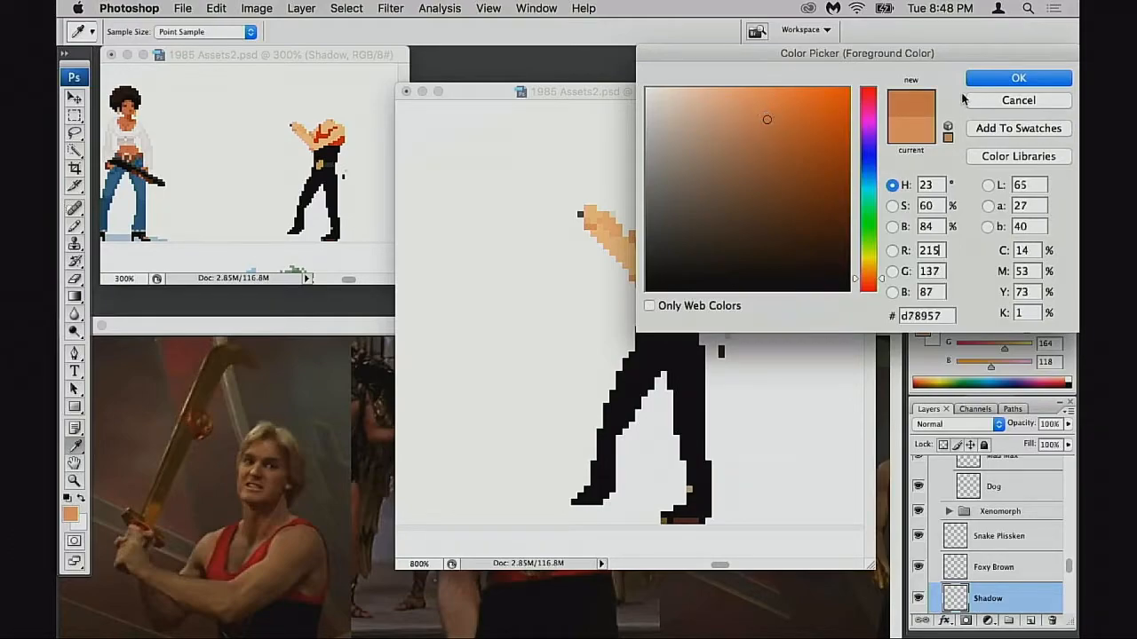
click(1013, 79)
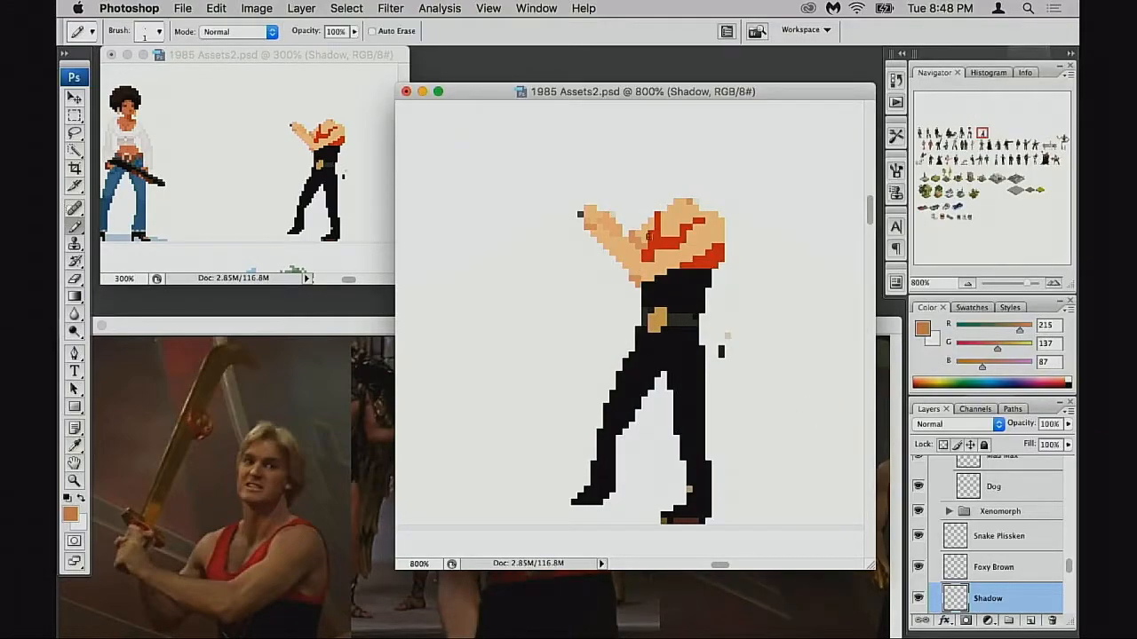
drag(643, 224, 638, 248)
Step: Paint the shaded far arm below the raised forearm and around the elbow in the darkened skin tone
click(612, 268)
key(super+z)
click(612, 279)
click(620, 283)
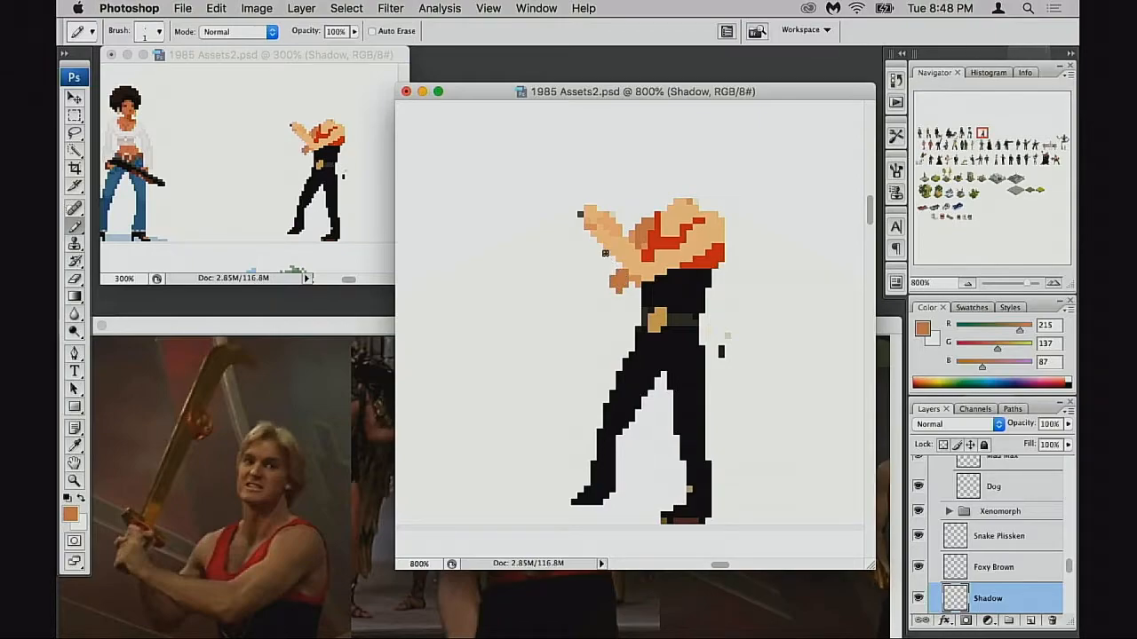
drag(609, 269, 609, 263)
click(608, 260)
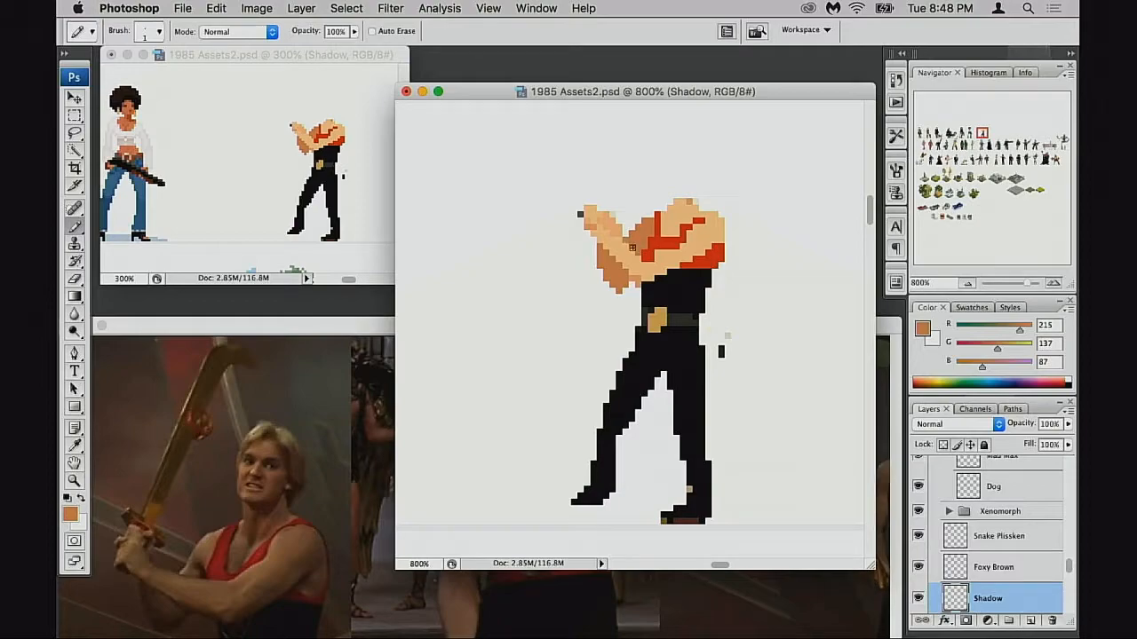
Step: Fill the raised forearm's lower edge down to the elbow with the sampled light skin tone
alt+click(635, 264)
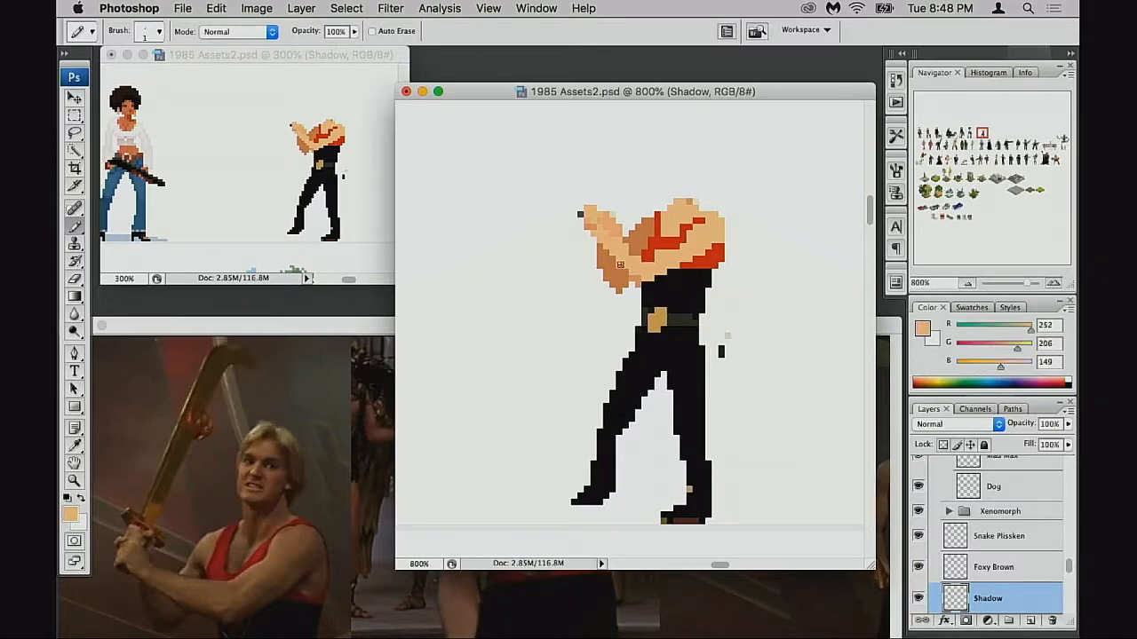
drag(618, 261, 637, 279)
drag(669, 256, 689, 274)
scroll(691, 257, down, 1)
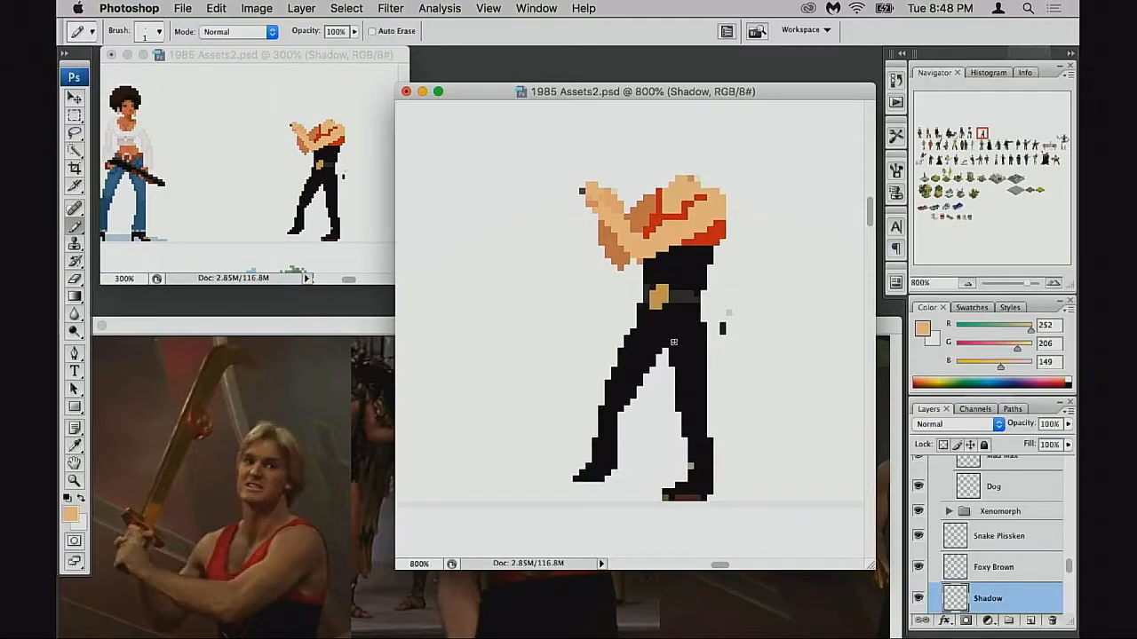
Step: Select the straight leg below the hip, move it one pixel outward, and clear the selection
key(e)
key(m)
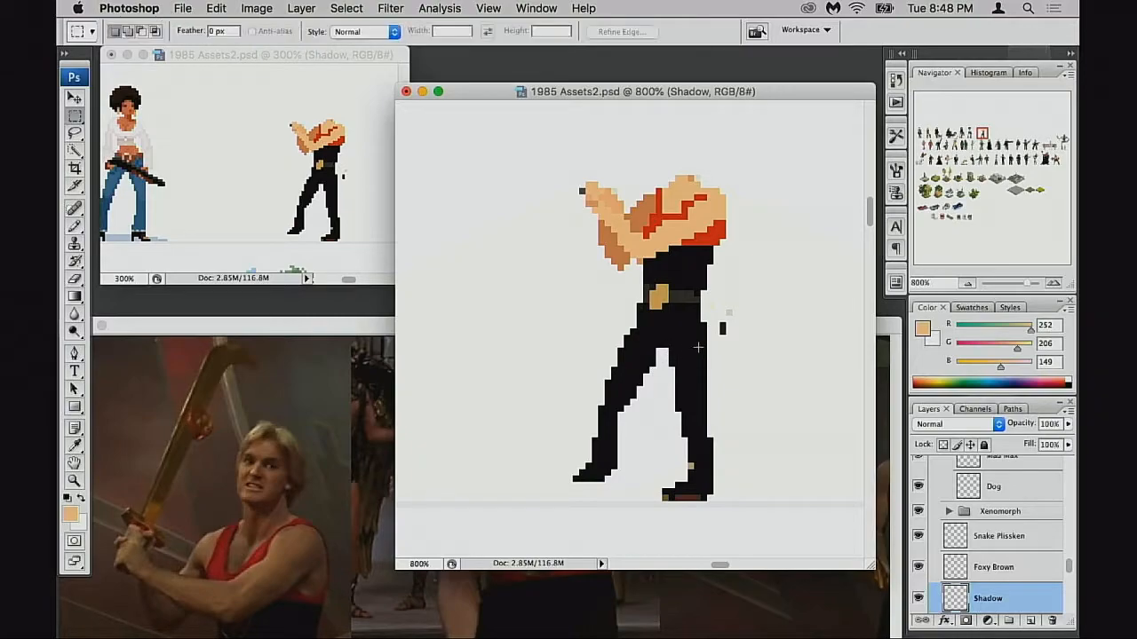
drag(669, 328, 770, 519)
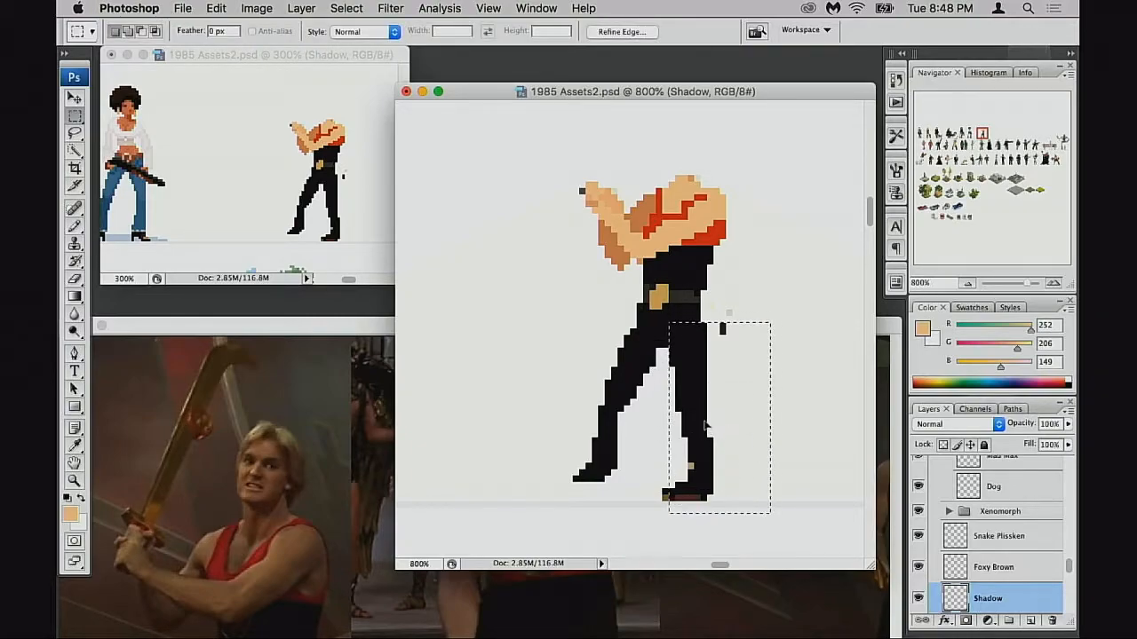
mouse_move(708, 432)
mouse_down()
mouse_move(722, 429)
mouse_move(713, 432)
mouse_up()
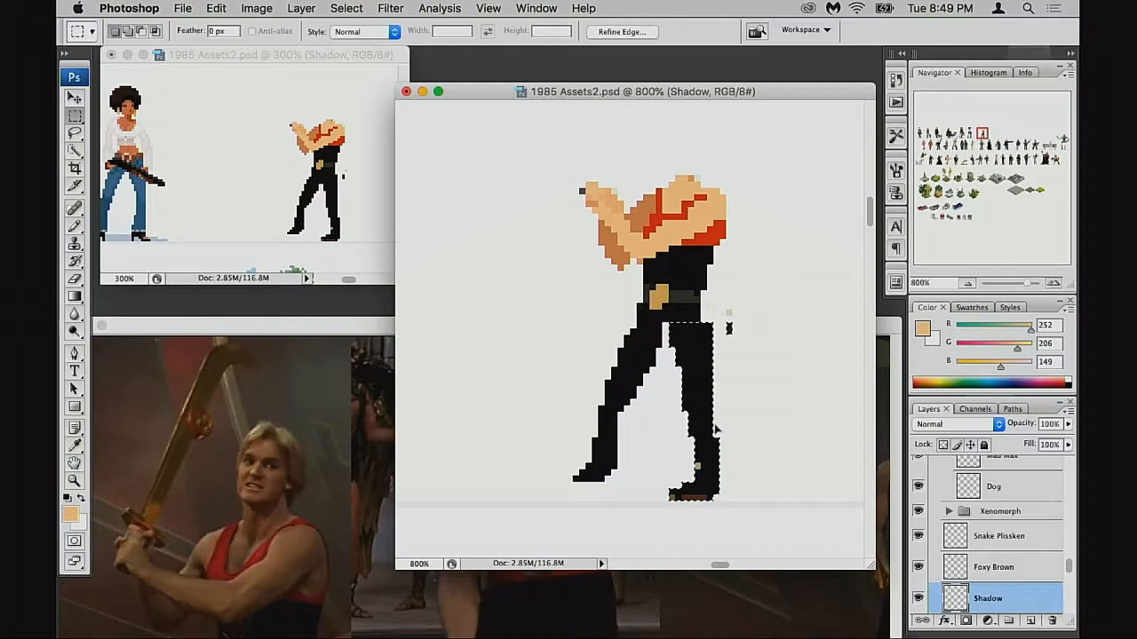
key(super+d)
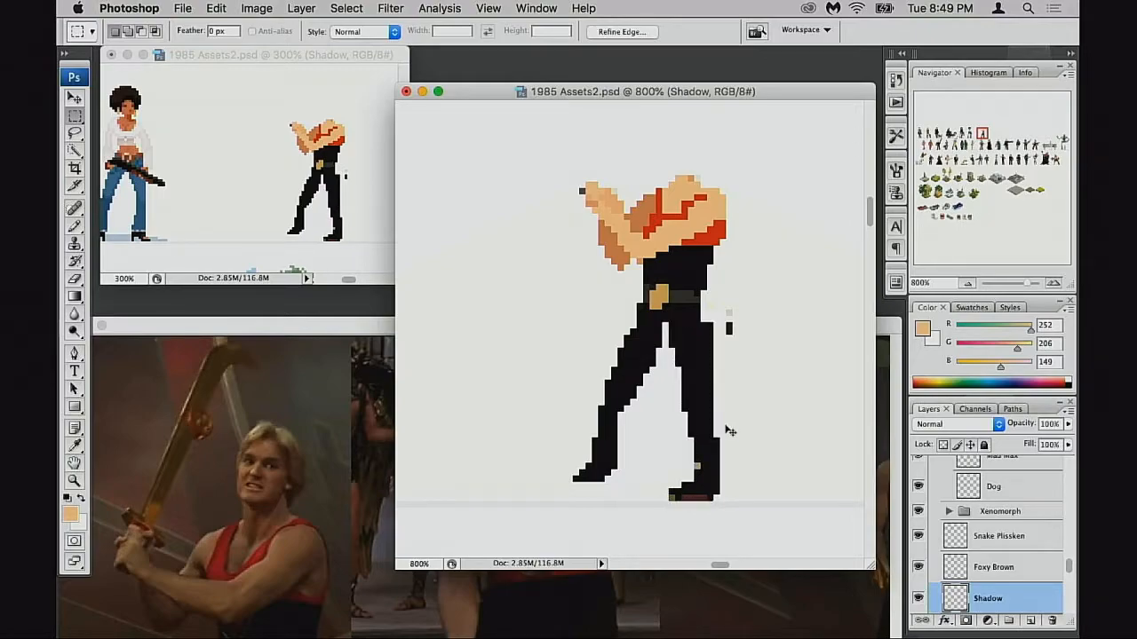
Step: Reset the colours to default black, extend the bent leg's foot downward, and trim its edge
key(b)
key(d)
click(665, 327)
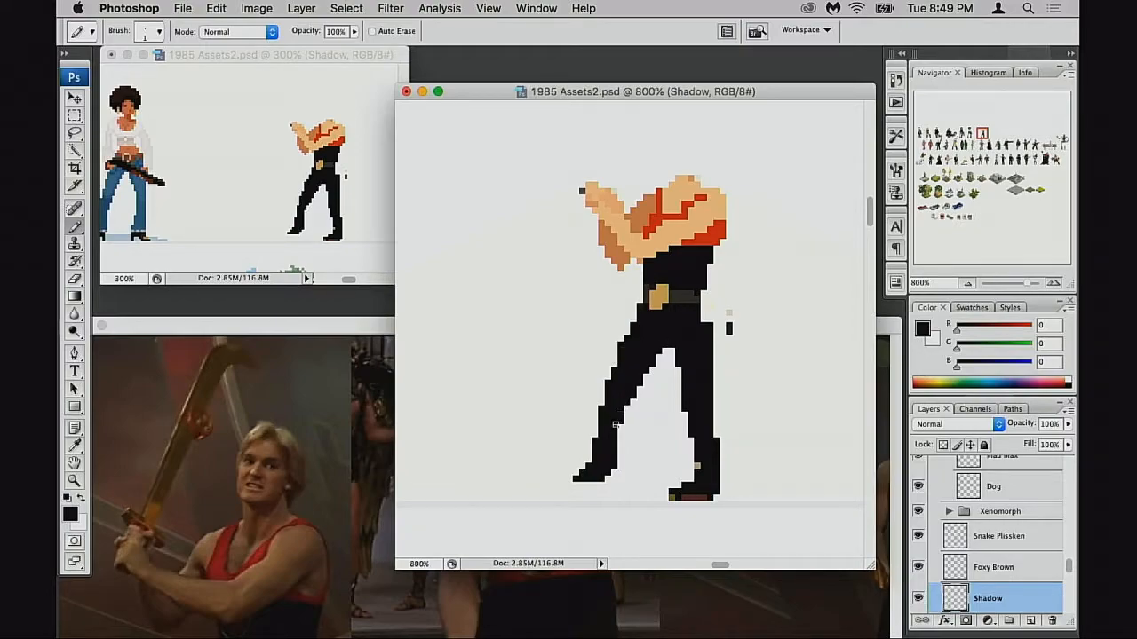
mouse_move(582, 475)
mouse_down()
mouse_move(586, 486)
mouse_move(611, 477)
mouse_move(583, 489)
mouse_up()
key(super+z)
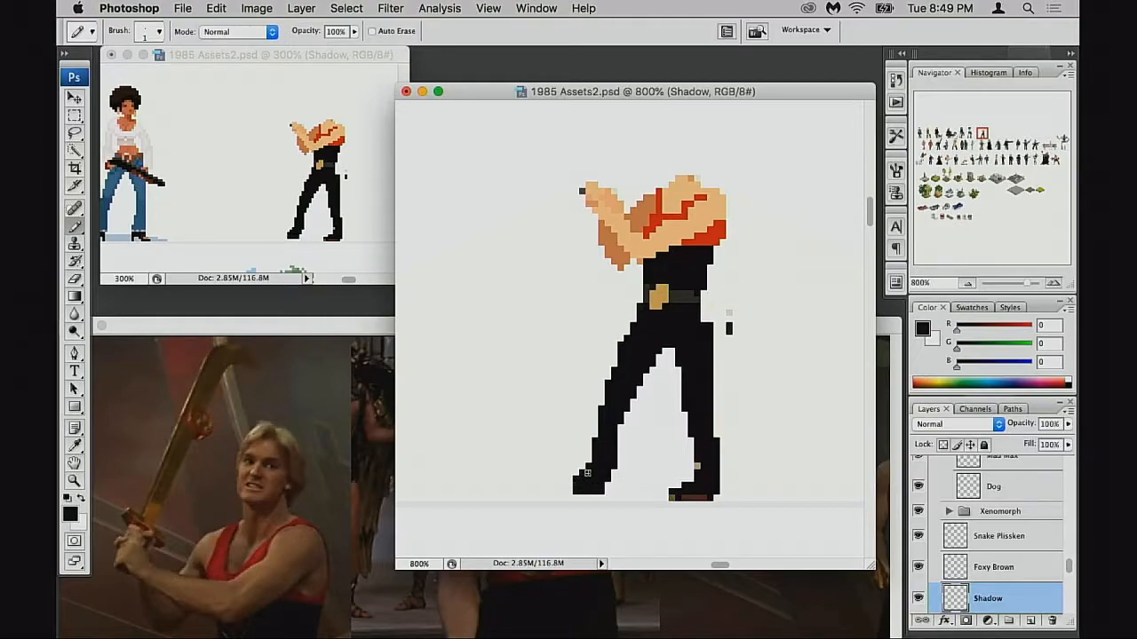
key(e)
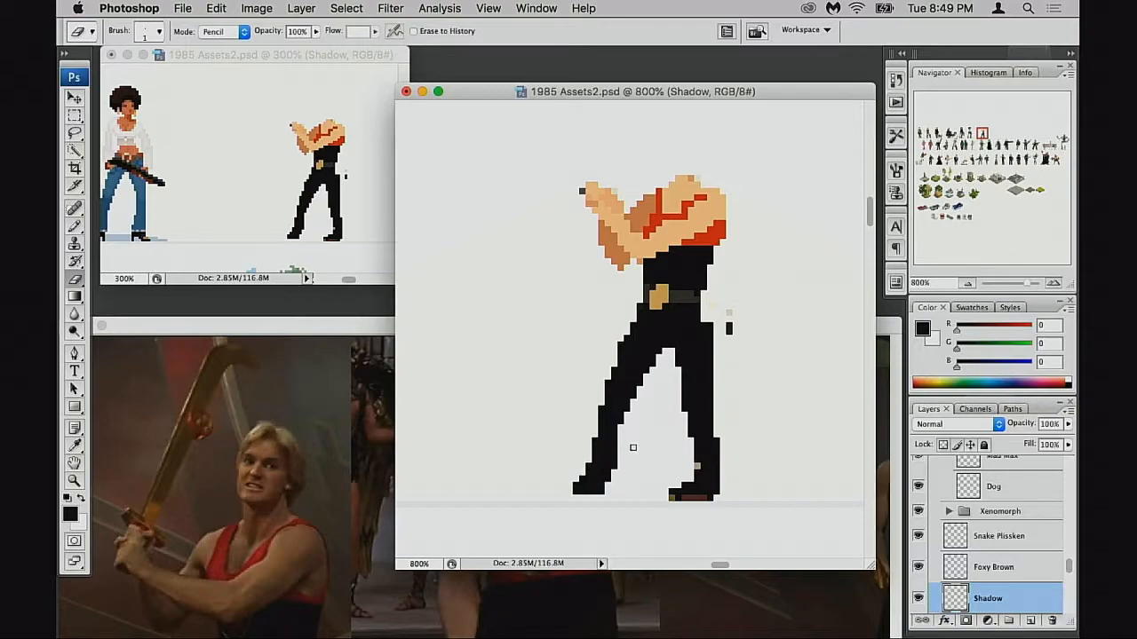
drag(673, 429, 669, 432)
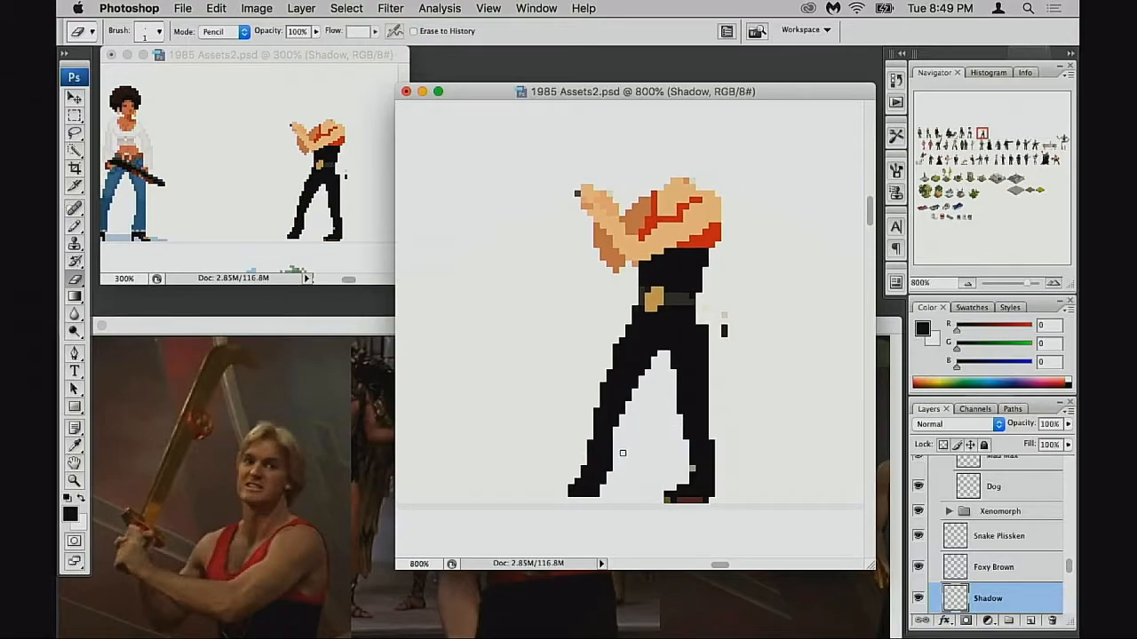
Step: Shorten the straight leg's foot by erasing its long toe and rebuild the shoe with black pixels
key(b)
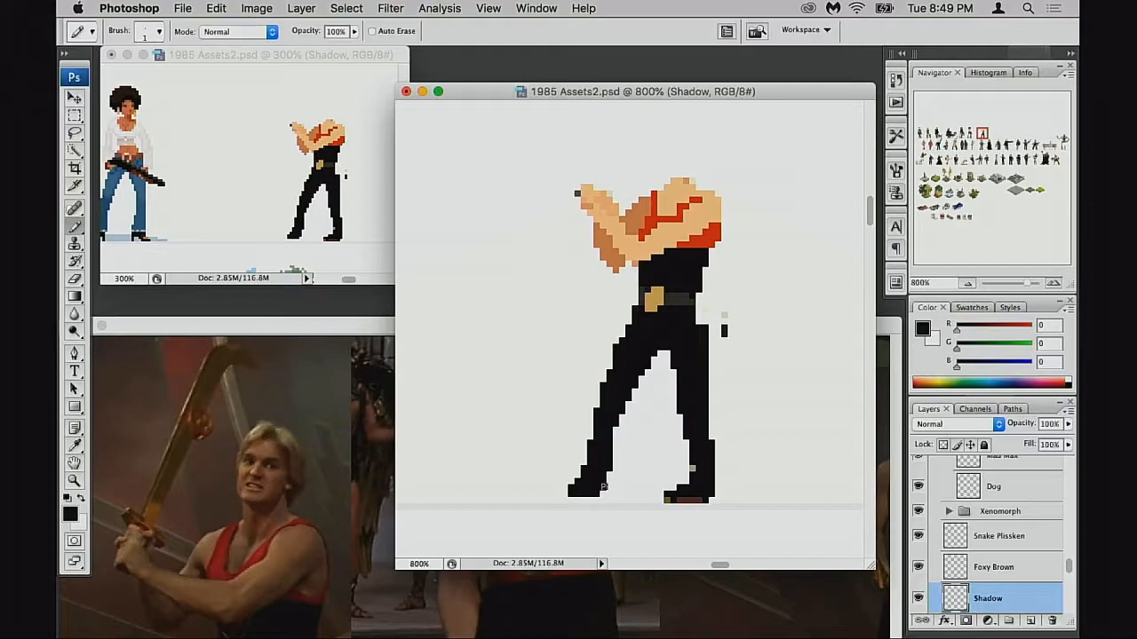
key(e)
mouse_move(689, 491)
mouse_down()
mouse_move(722, 497)
mouse_move(712, 480)
mouse_move(685, 501)
mouse_up()
key(b)
key(e)
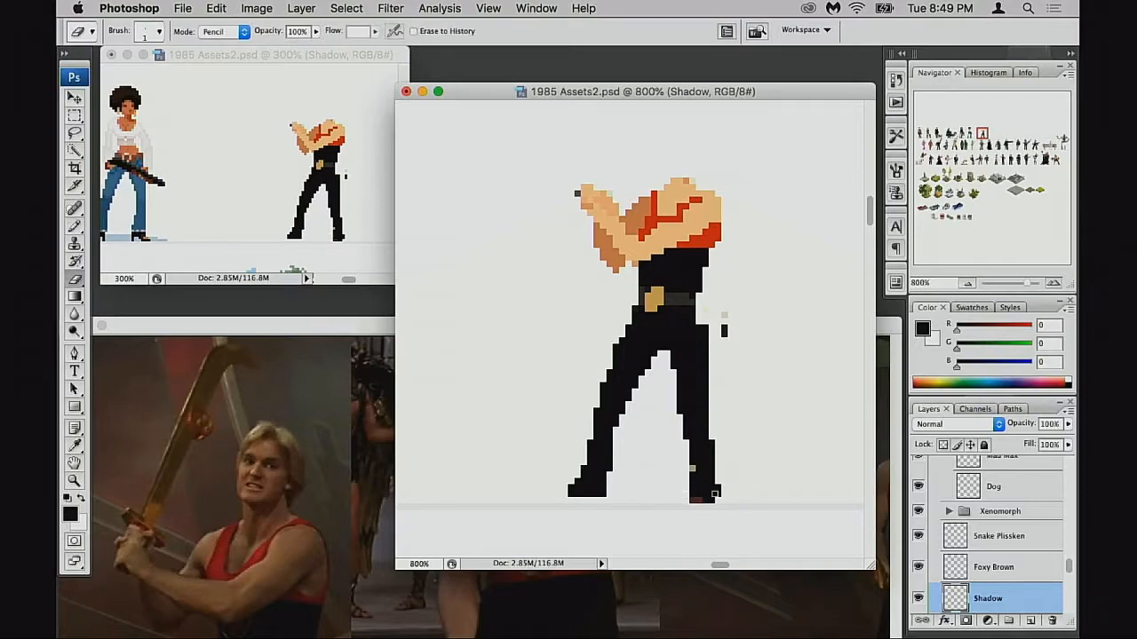
key(b)
click(688, 497)
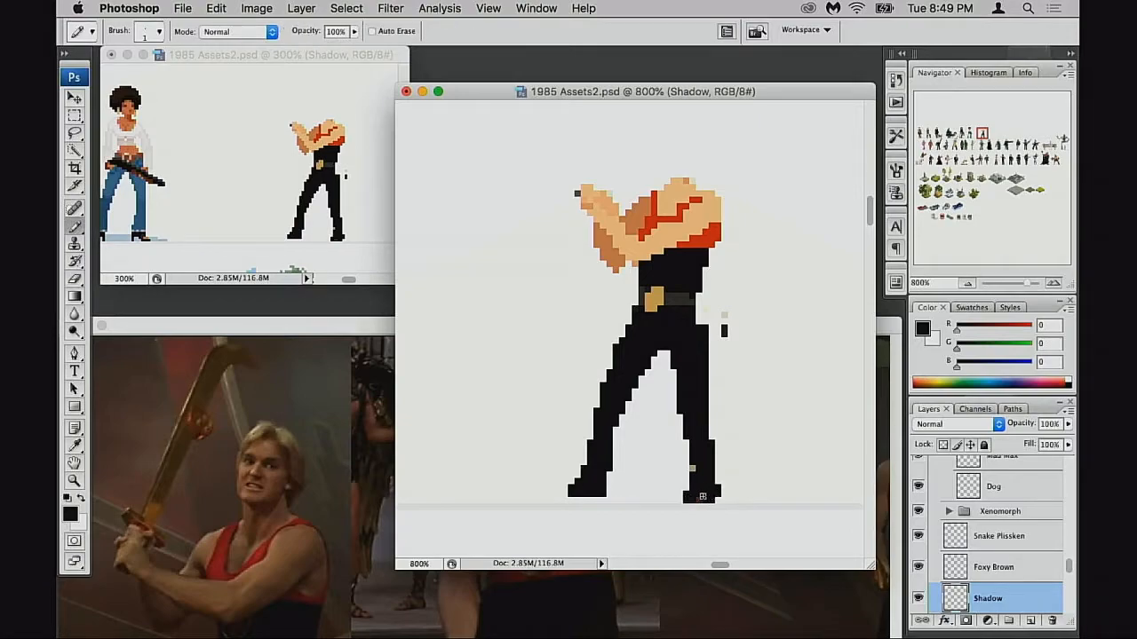
drag(701, 496, 713, 491)
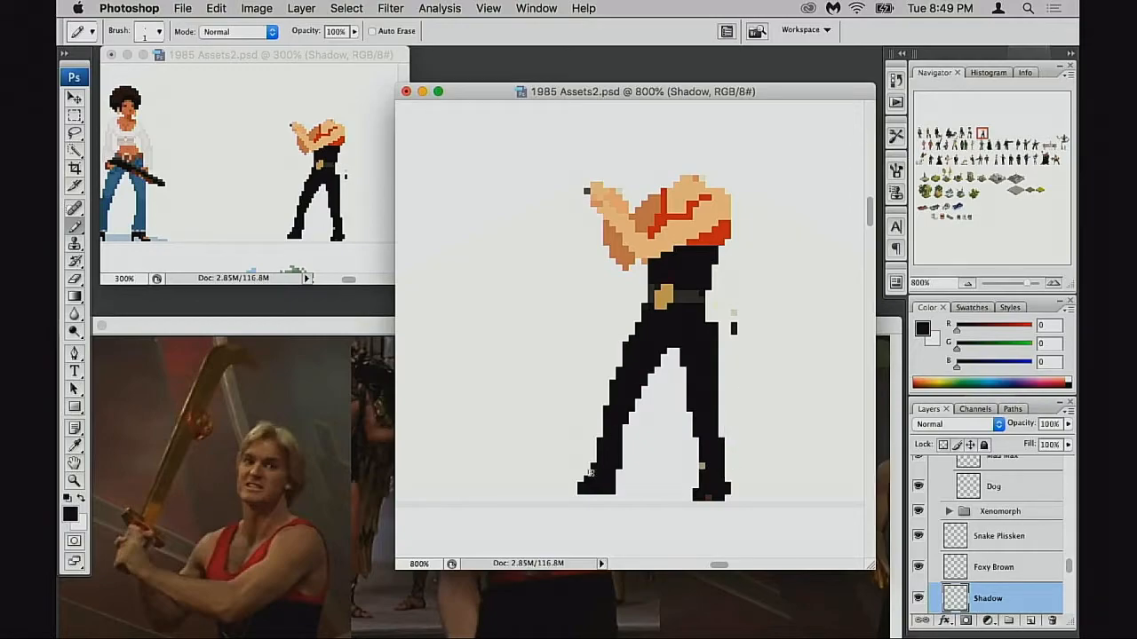
click(569, 480)
key(super+z)
drag(567, 478, 523, 479)
drag(542, 472, 549, 473)
drag(523, 485, 535, 485)
click(535, 491)
mouse_move(746, 485)
mouse_down()
mouse_move(740, 534)
mouse_move(760, 510)
mouse_up()
key(super+alt+z)
key(super+alt+z)
key(super+alt+z)
key(super+alt+z)
key(super+alt+z)
key(super+alt+z)
Step: Move the lower half of the straight leg one pixel outward, deselect it, and erase the stray black pixels beside the hip
key(m)
drag(660, 388, 786, 519)
drag(751, 477, 758, 480)
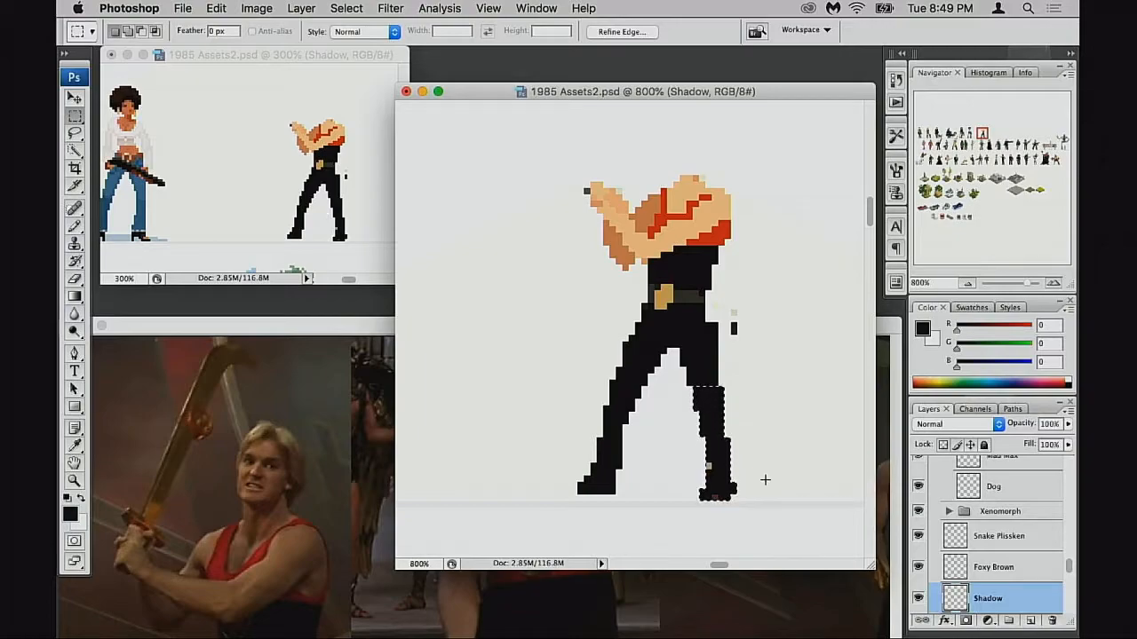
key(ctrl+d)
key(e)
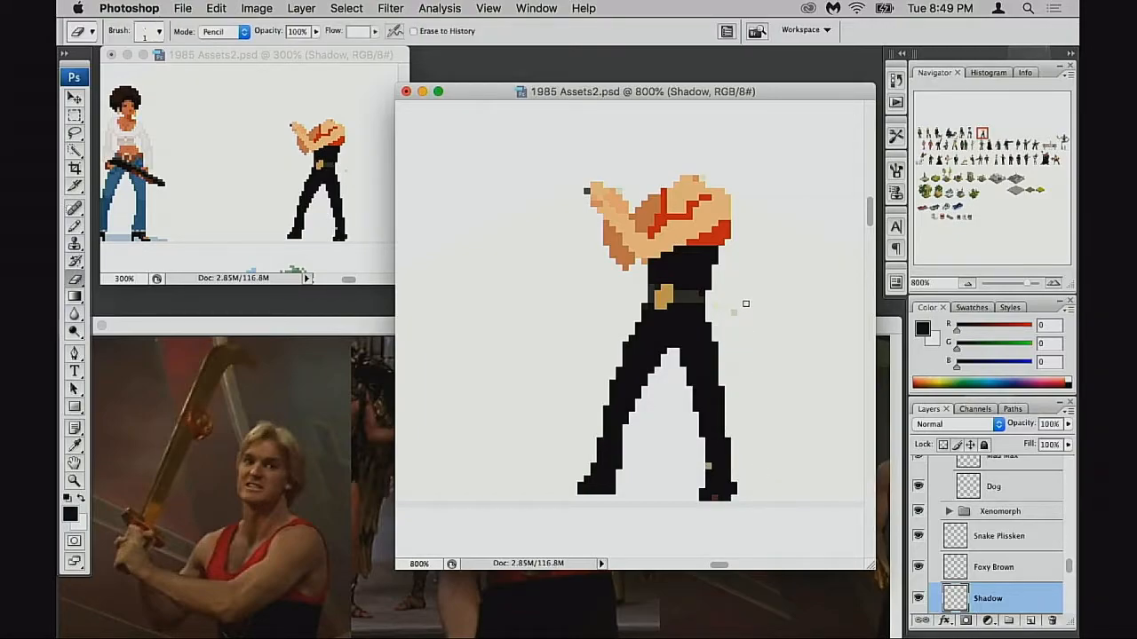
Step: Move the belt, hips and upper thighs one pixel up and fill the resulting gap in the straight leg with black
key(m)
drag(603, 298, 781, 385)
click(574, 306)
mouse_move(624, 278)
mouse_down()
mouse_move(761, 365)
mouse_move(712, 344)
mouse_up()
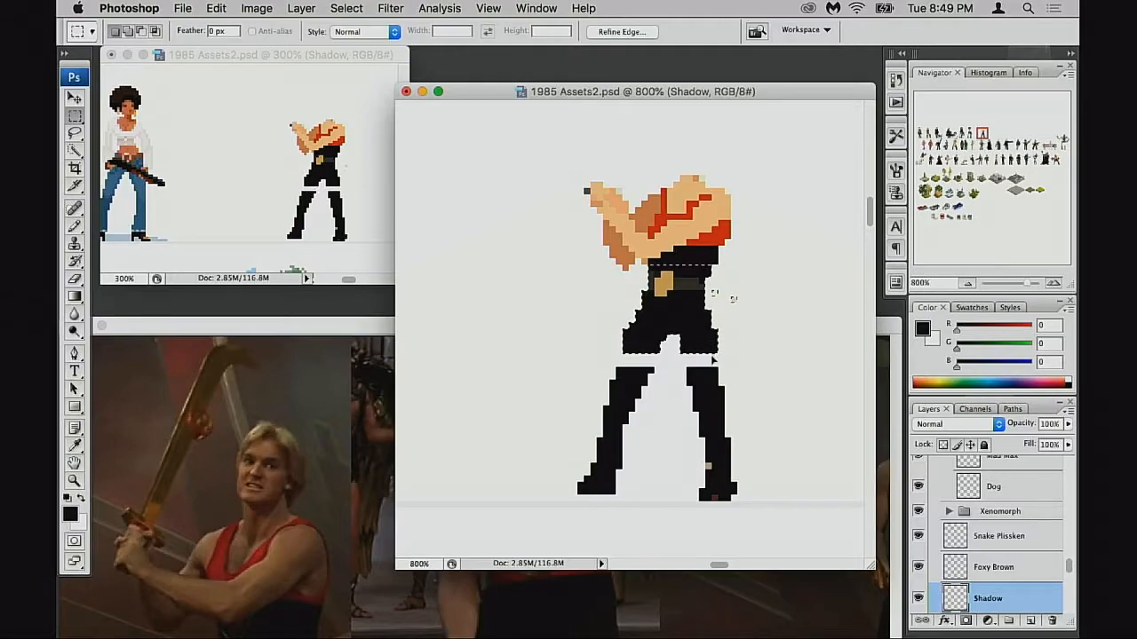
key(super+z)
key(b)
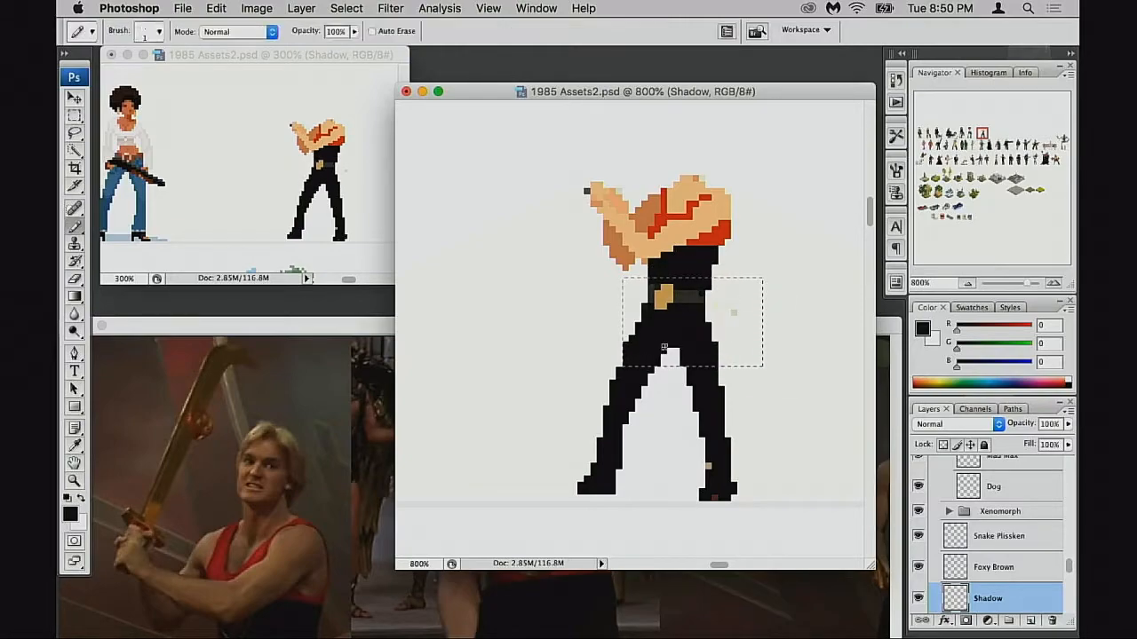
key(super+Up)
key(super+d)
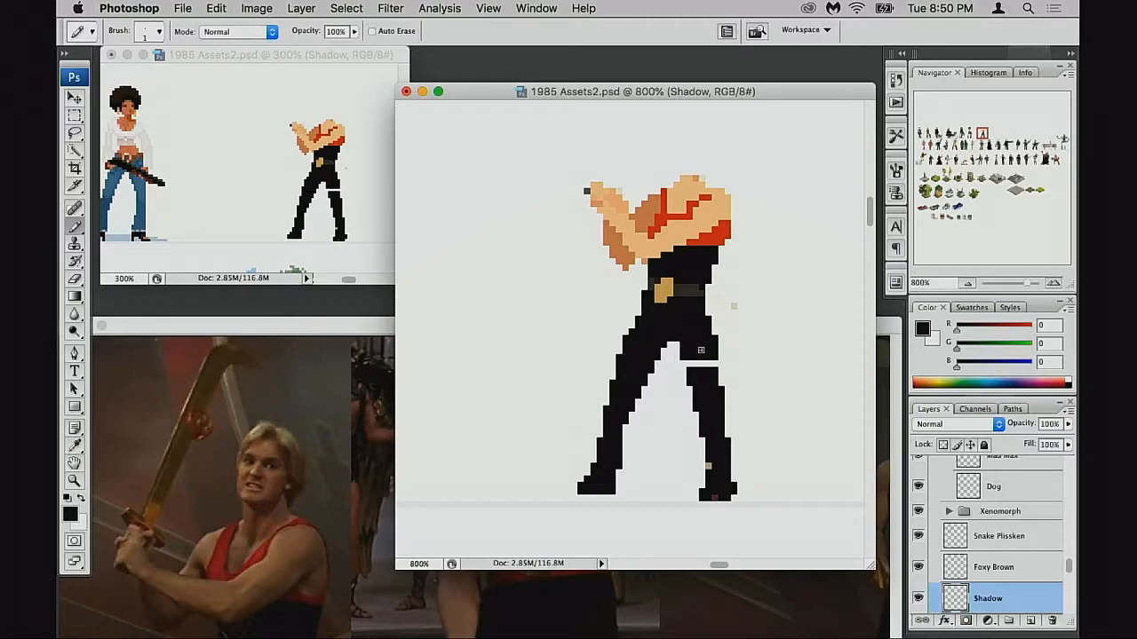
mouse_move(701, 364)
mouse_down()
mouse_move(714, 364)
mouse_move(722, 398)
mouse_up()
alt+click(703, 396)
alt+click(704, 396)
alt+click(698, 390)
drag(595, 299, 700, 433)
key(super+t)
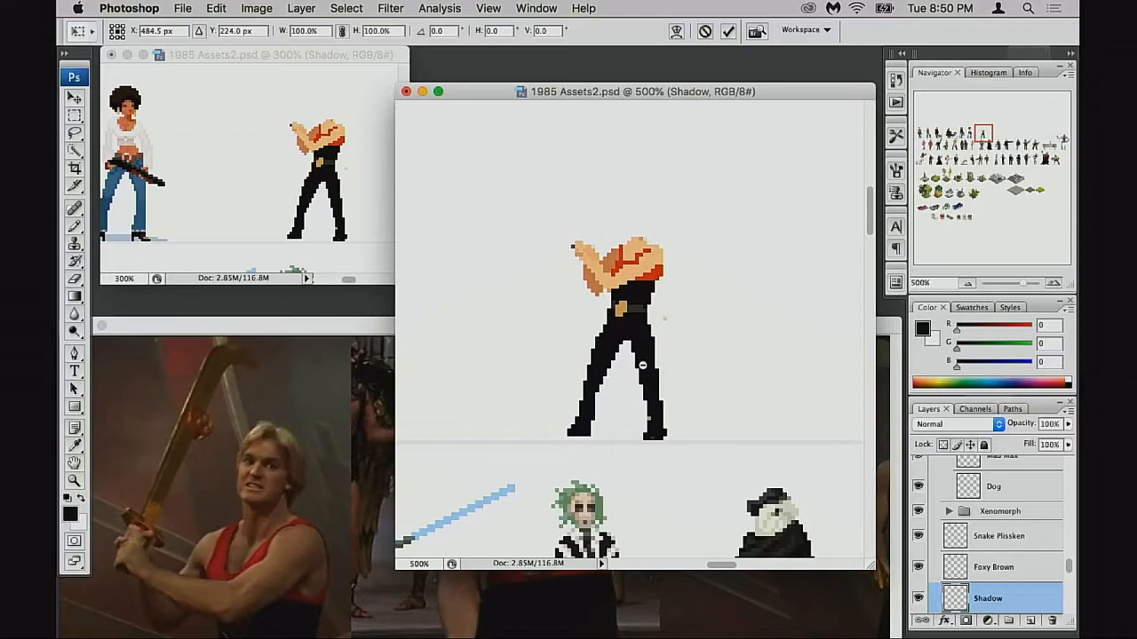
alt+click(643, 364)
key(Escape)
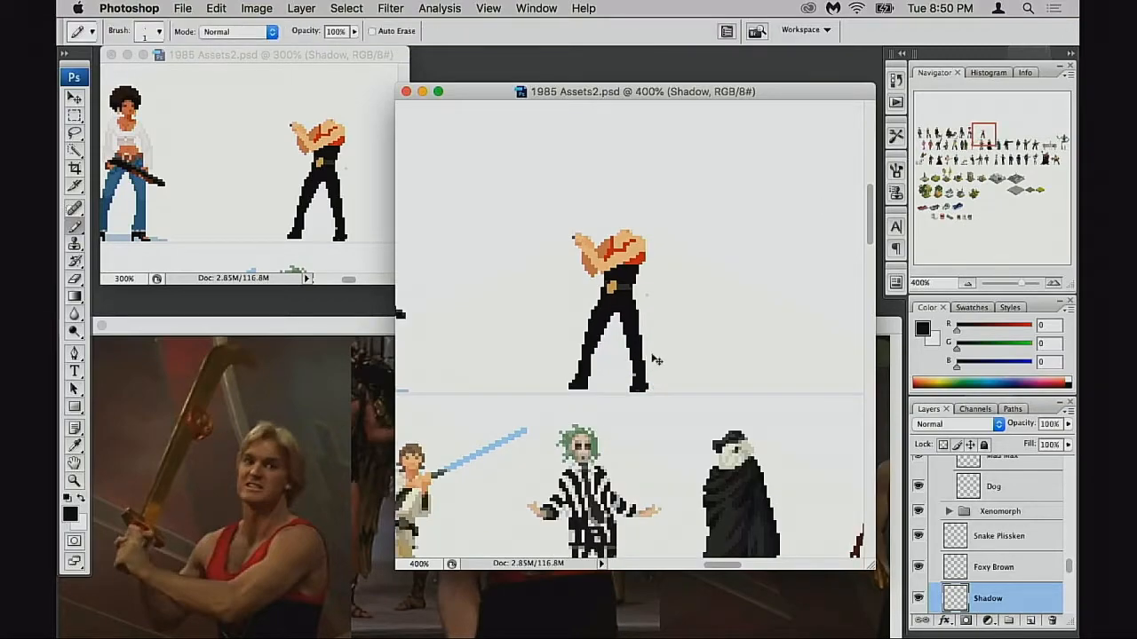
key(super+t)
key(Escape)
Step: Select the whole headless figure, cut it from the Shadow layer, and paste it onto its own new layer
key(m)
drag(527, 198, 709, 401)
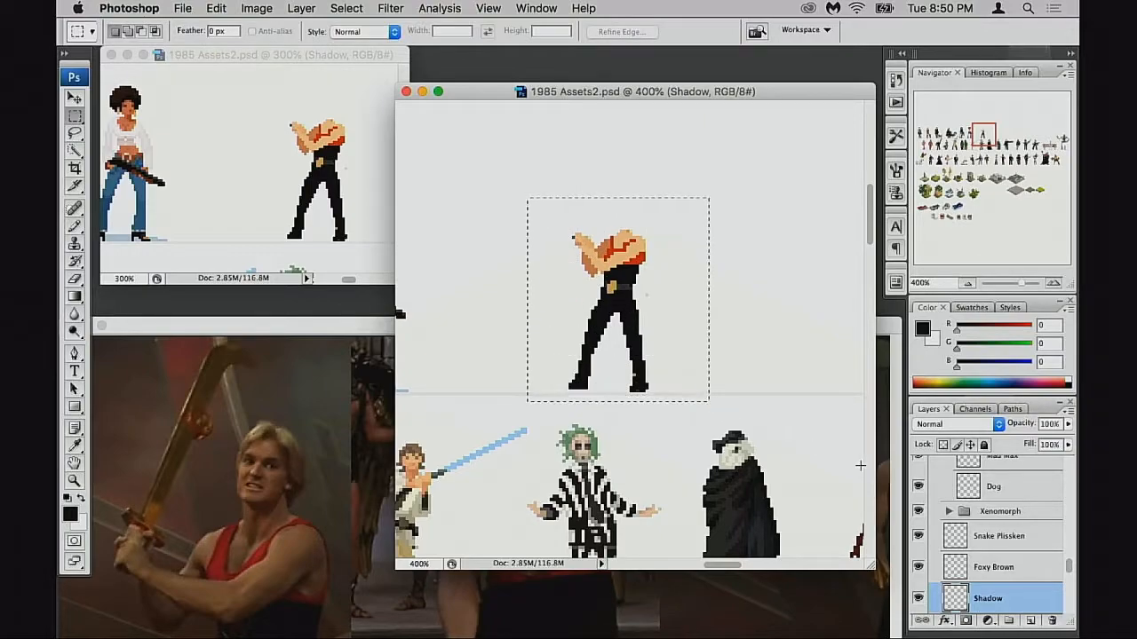
scroll(957, 551, down, 2)
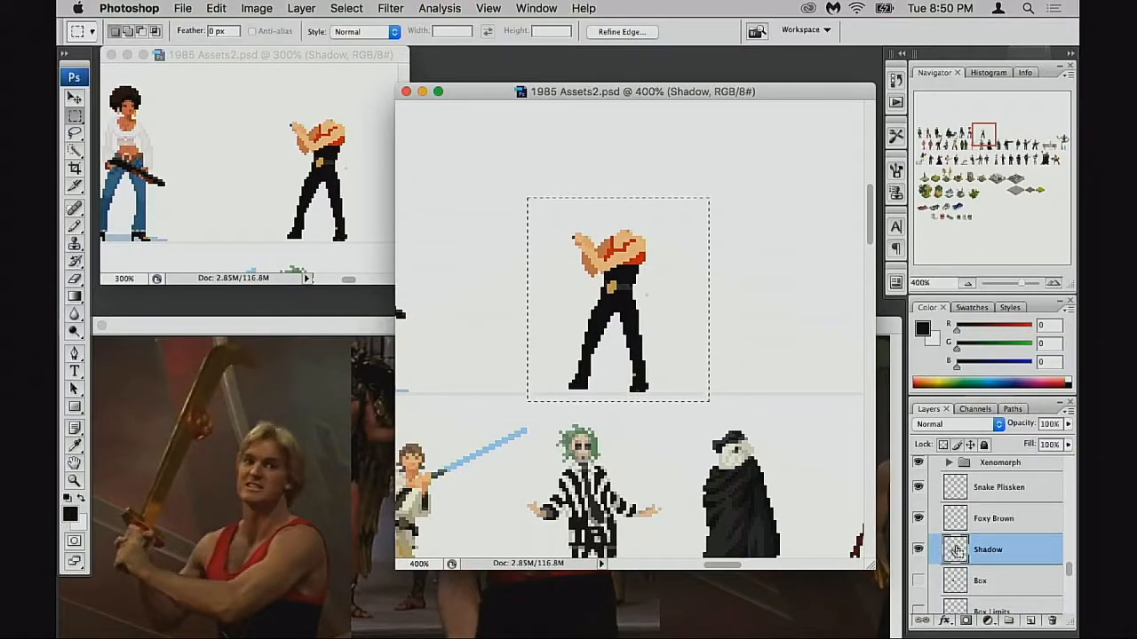
key(super+x)
key(super+v)
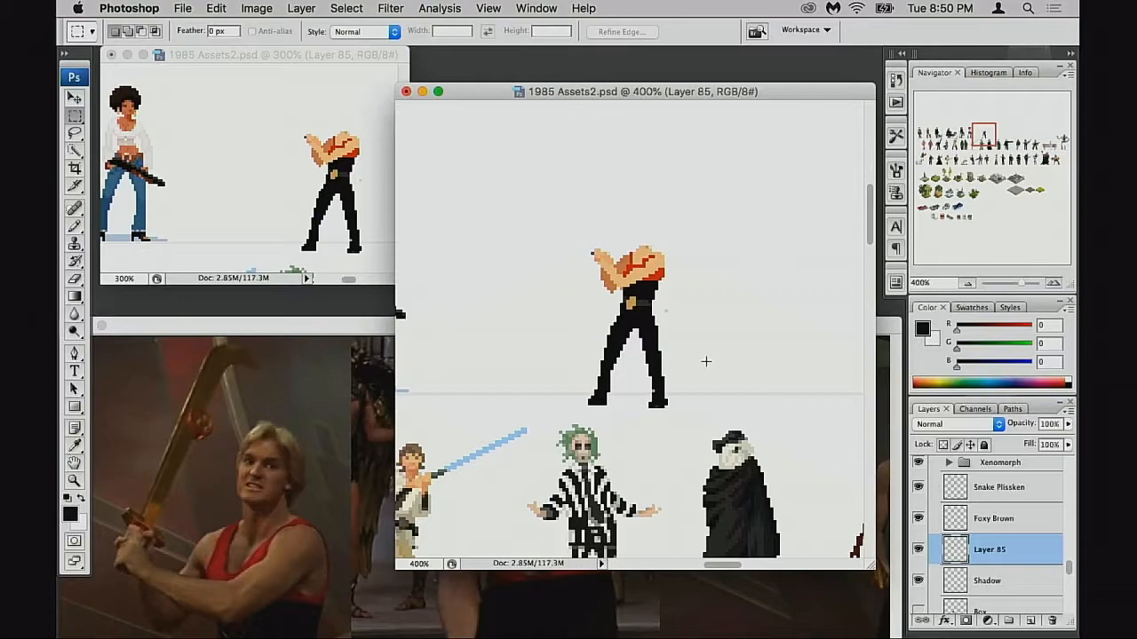
Step: Flip the pasted figure horizontally and move it back so its feet stand on the ground line
key(super+t)
right_click(628, 326)
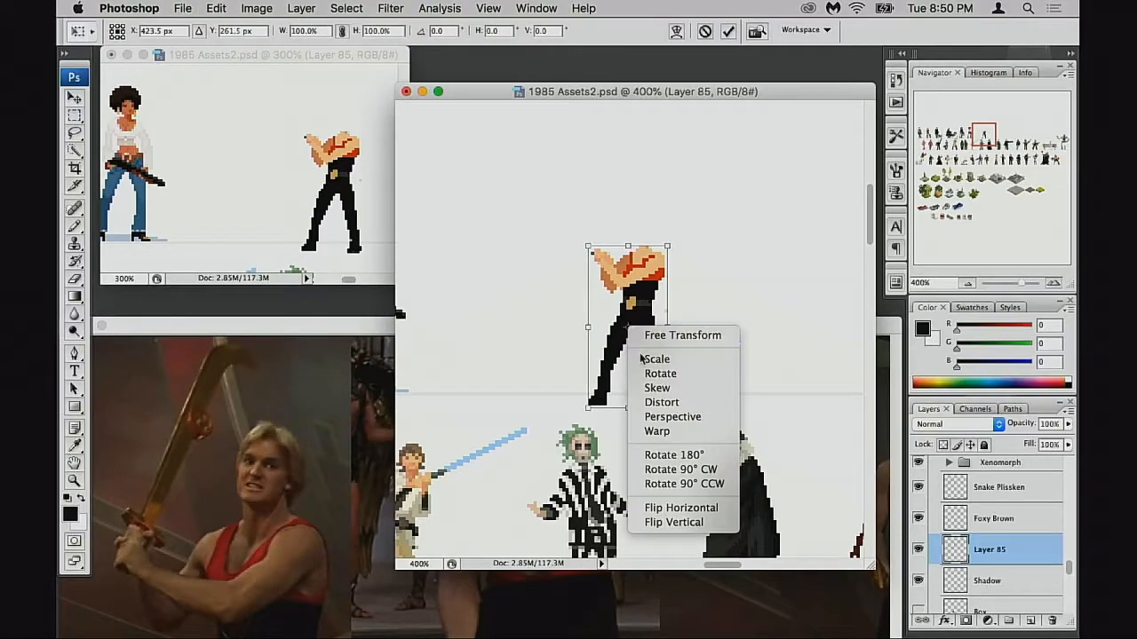
click(680, 507)
key(Return)
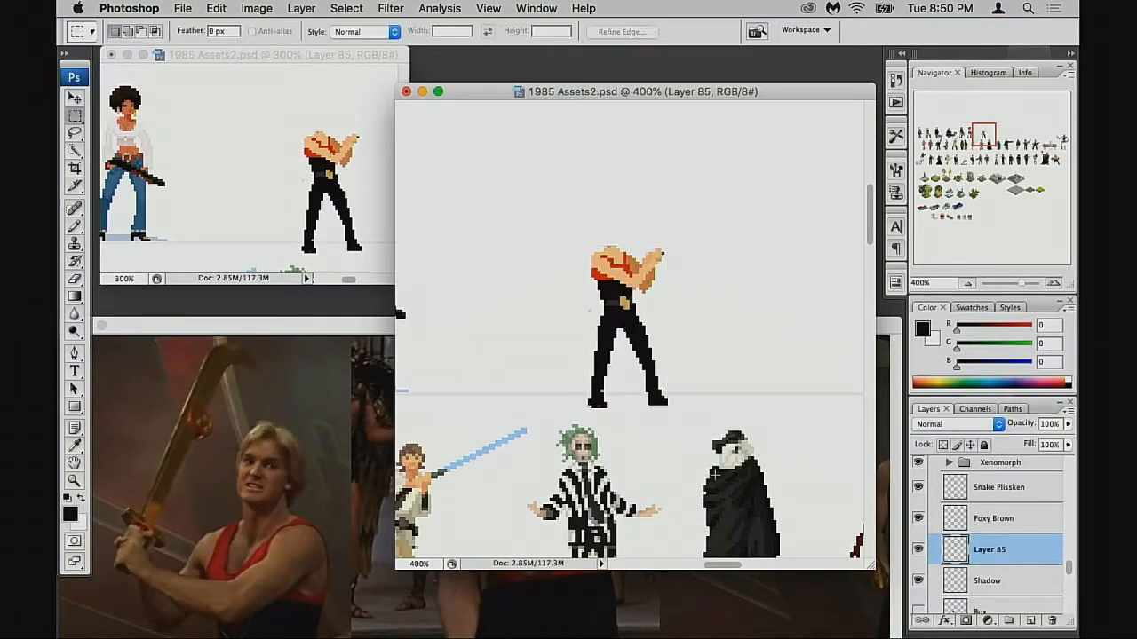
key(v)
drag(637, 369, 621, 356)
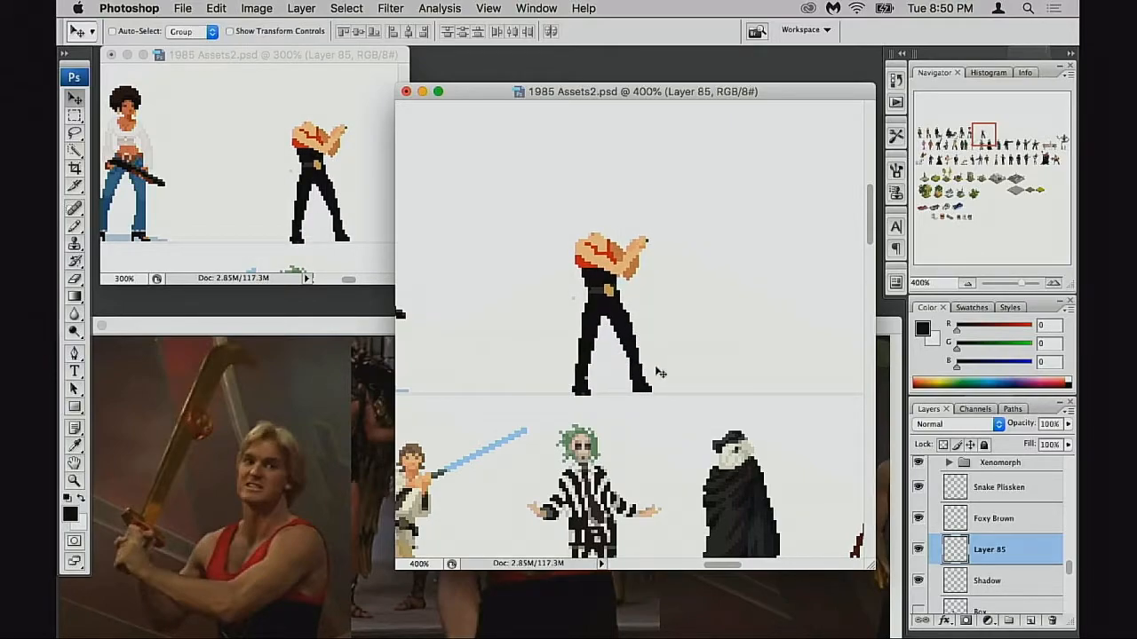
drag(643, 393, 659, 387)
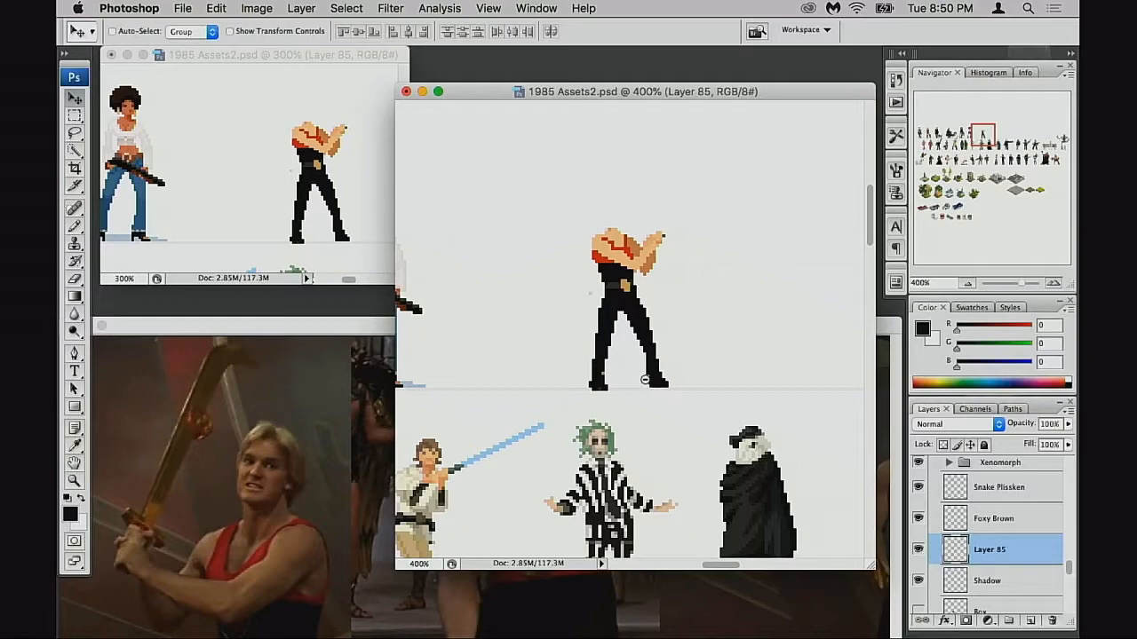
alt+click(640, 379)
ctrl+click(622, 342)
ctrl+click(632, 344)
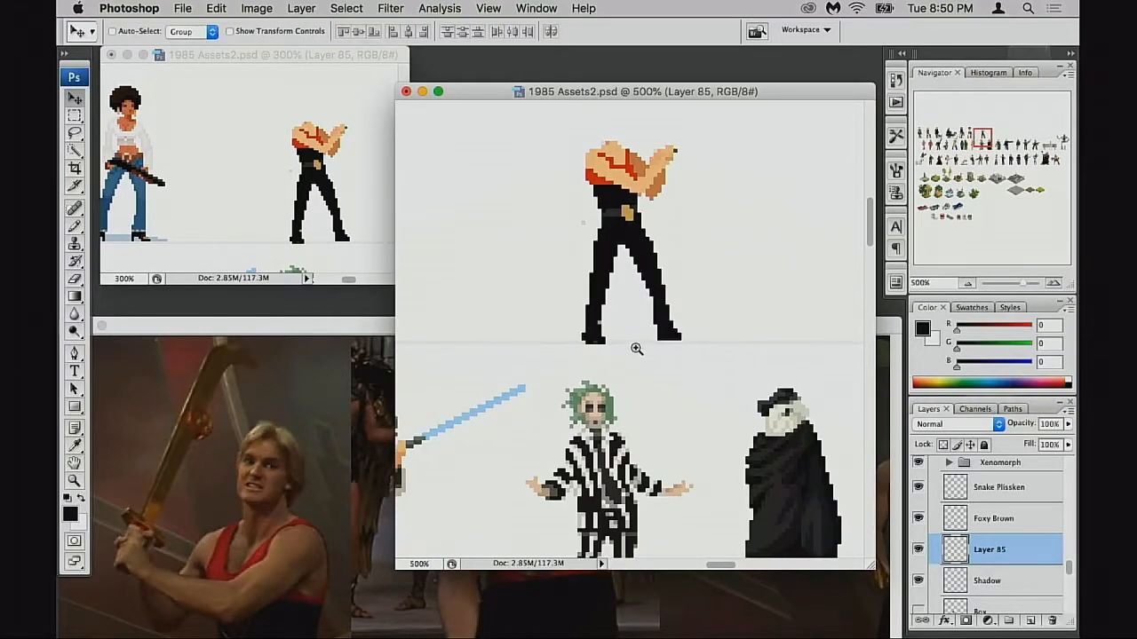
ctrl+click(641, 345)
key(m)
drag(503, 284, 710, 407)
drag(632, 373, 630, 371)
key(super+z)
key(super+d)
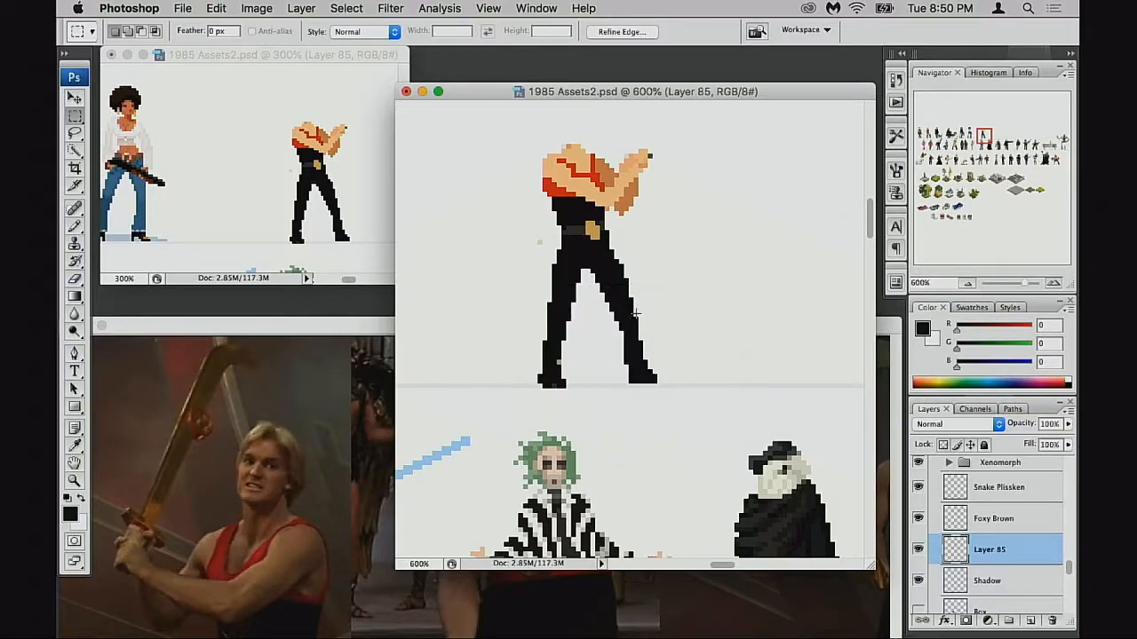
key(e)
drag(557, 264, 552, 283)
key(super+z)
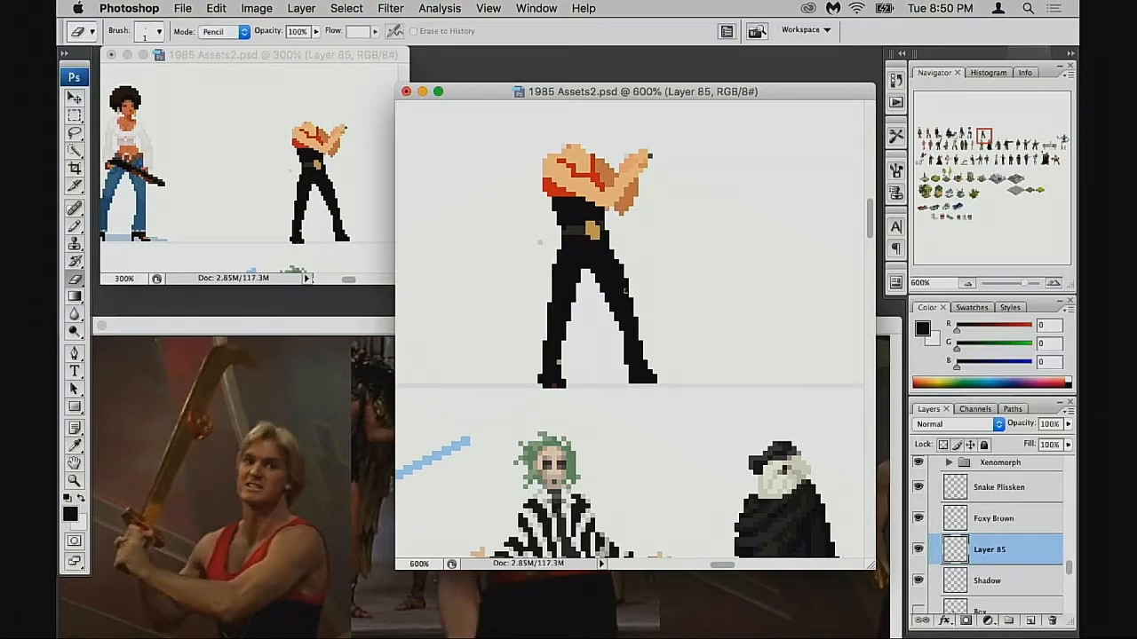
Step: Touch up the waist edge in black, then shade the elbow and raised fist with the sampled dark skin tone
key(b)
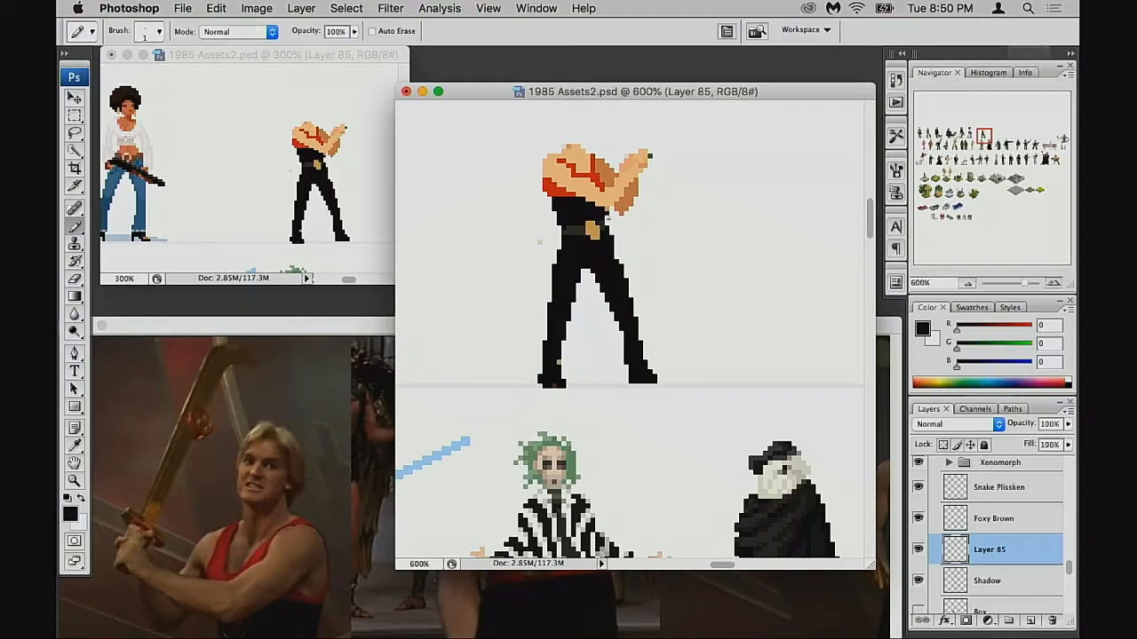
key(x)
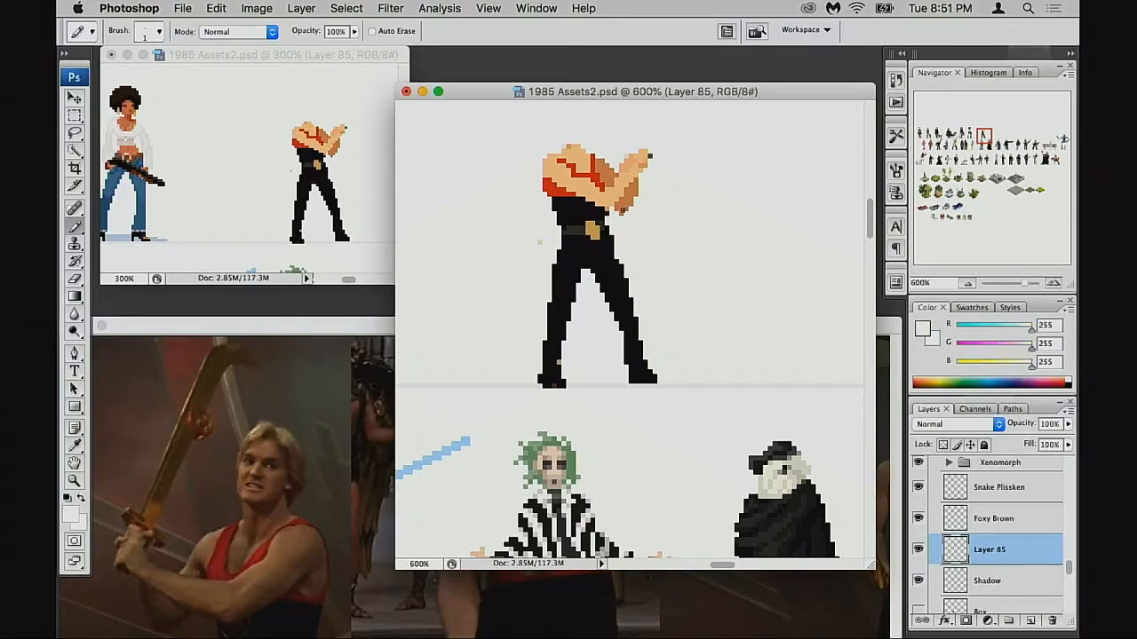
alt+click(619, 209)
key(e)
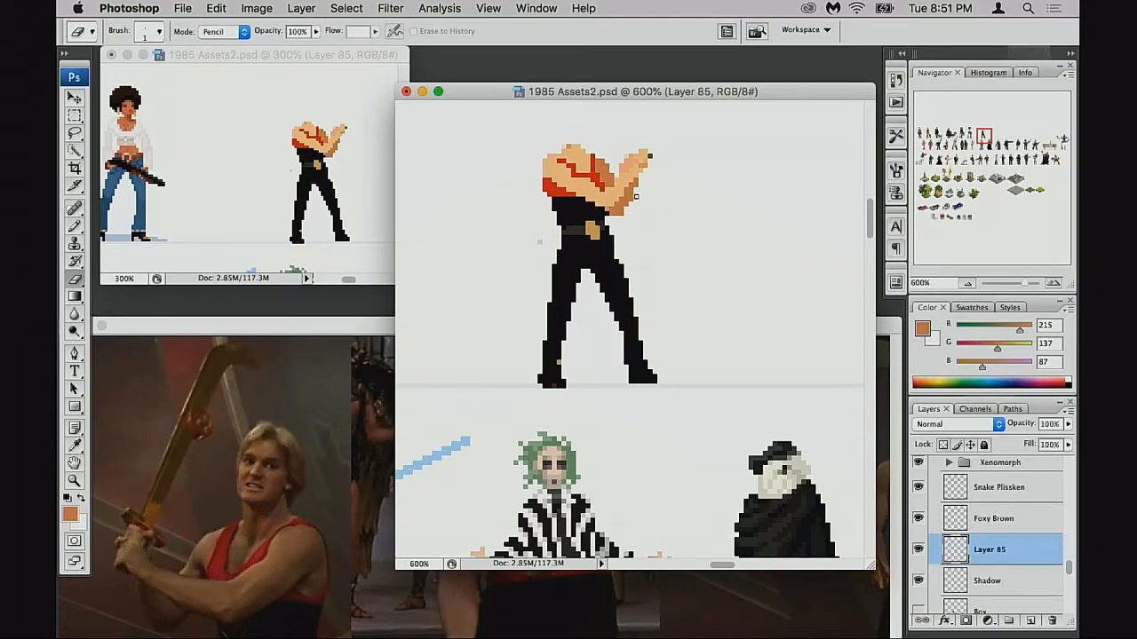
key(b)
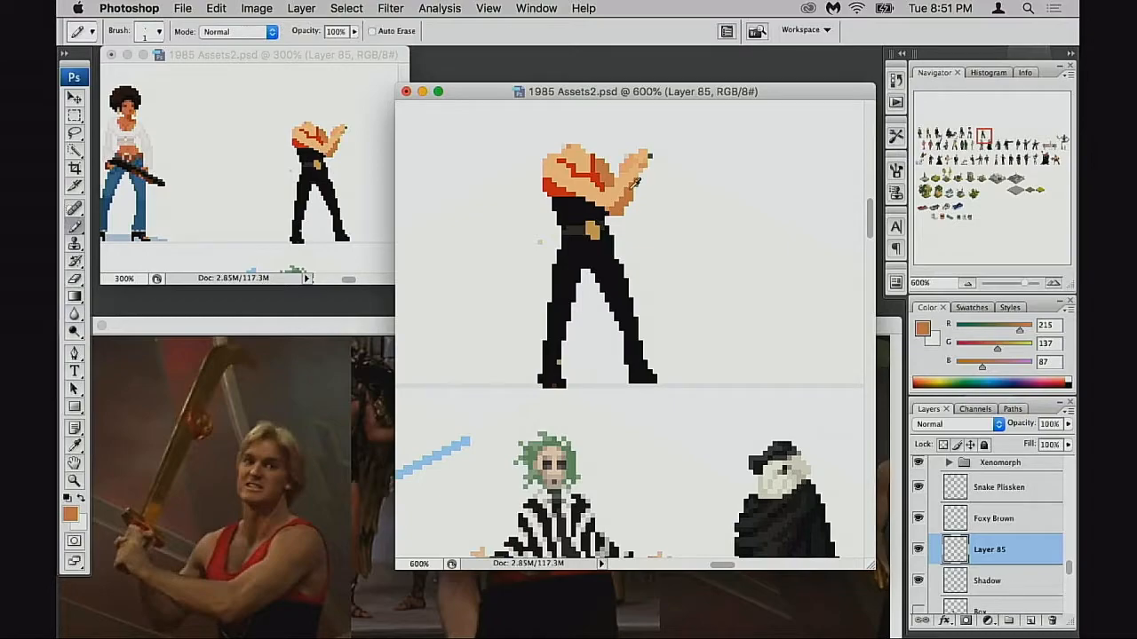
click(630, 160)
key(e)
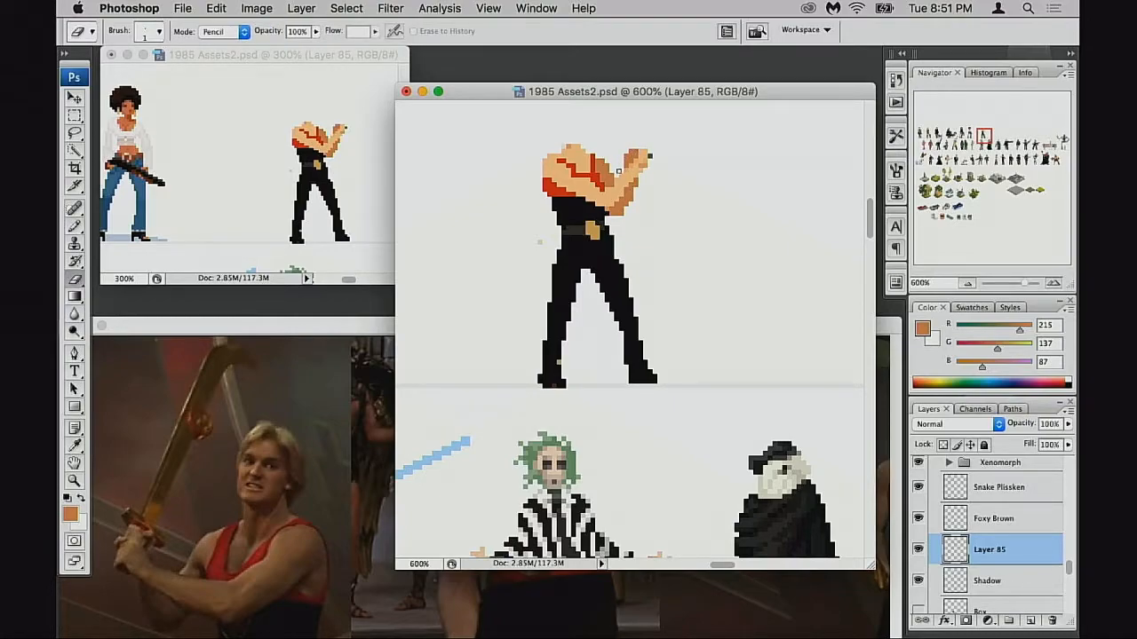
drag(631, 254, 634, 263)
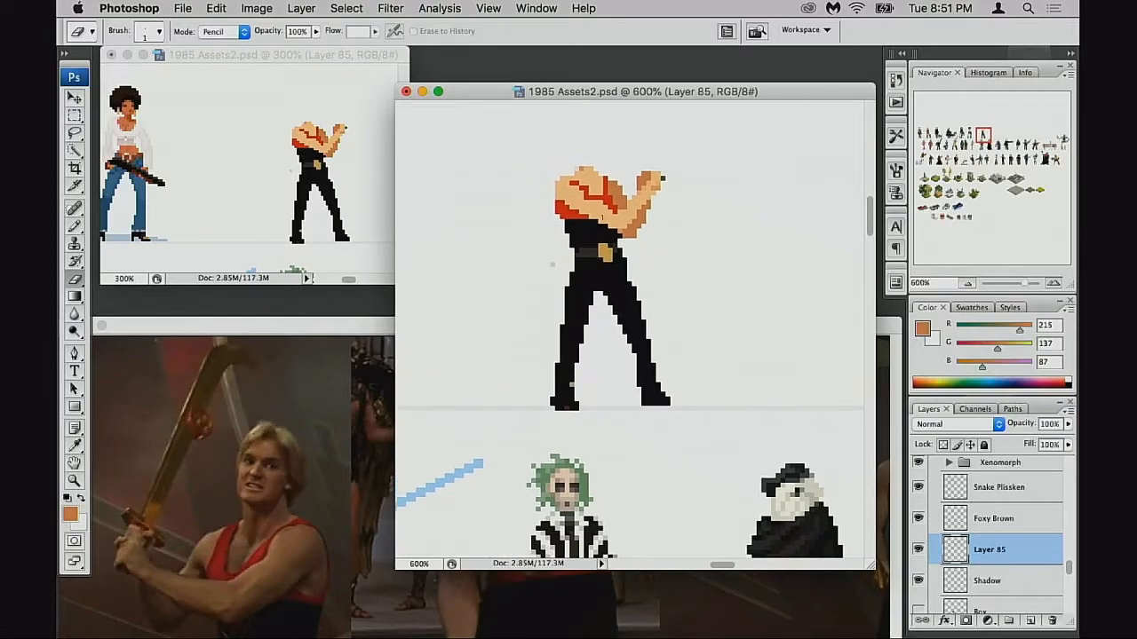
Step: Sample the light skin tone and extend the near upper arm down over the red vest
key(b)
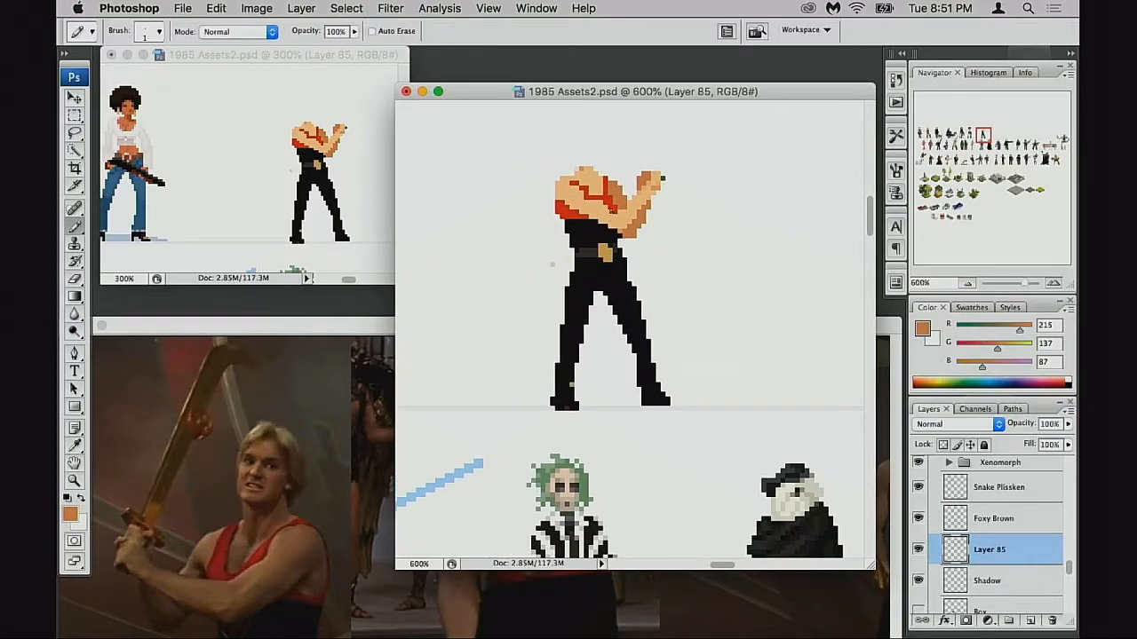
alt+click(595, 202)
key(super+z)
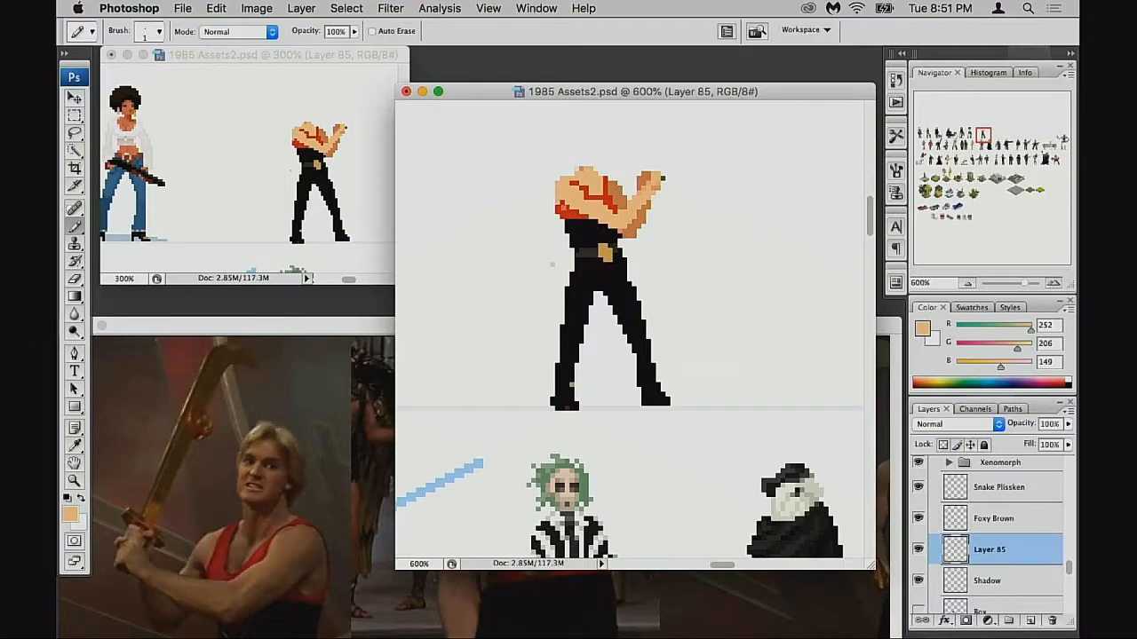
drag(559, 208, 563, 211)
Step: Repaint the vest's lower edge beneath the near arm with its sampled red, and sample the torso's black for the waist
alt+click(577, 217)
click(569, 230)
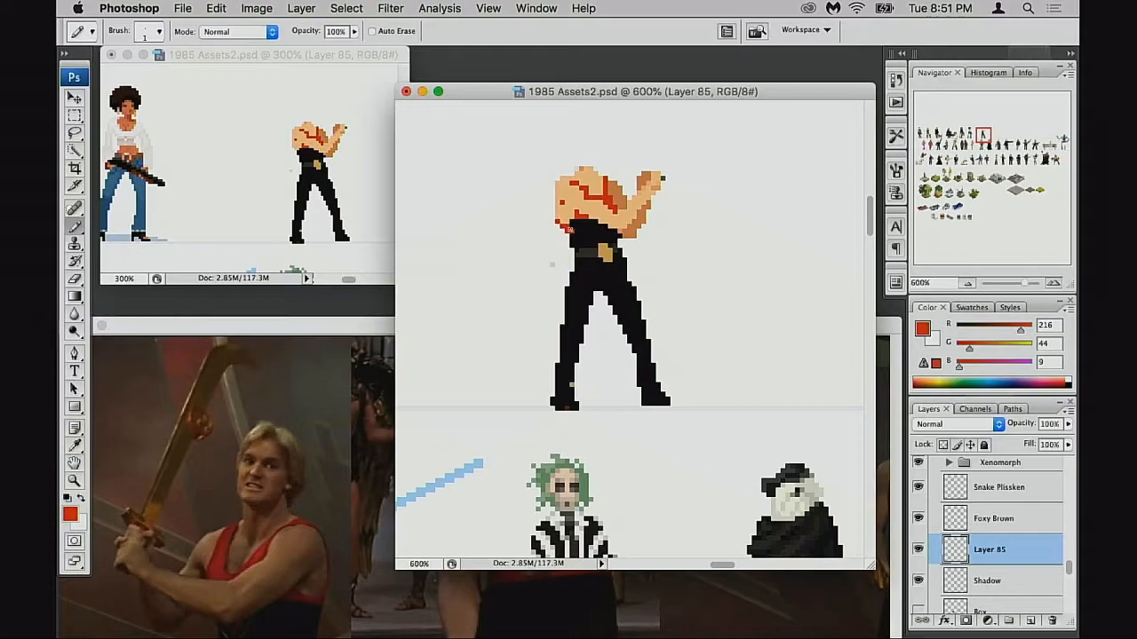
click(574, 228)
click(576, 227)
alt+click(589, 227)
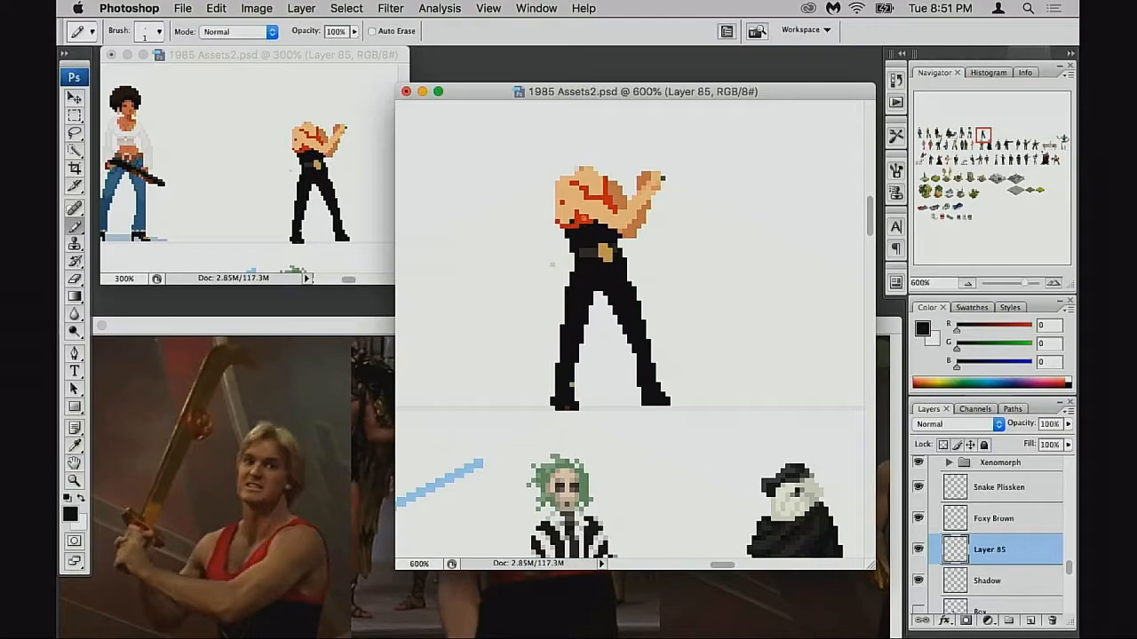
Step: Paint over the red patch on the near upper arm with sampled light skin and shade its underside with the dark skin tone
alt+click(567, 213)
click(564, 204)
alt+click(565, 203)
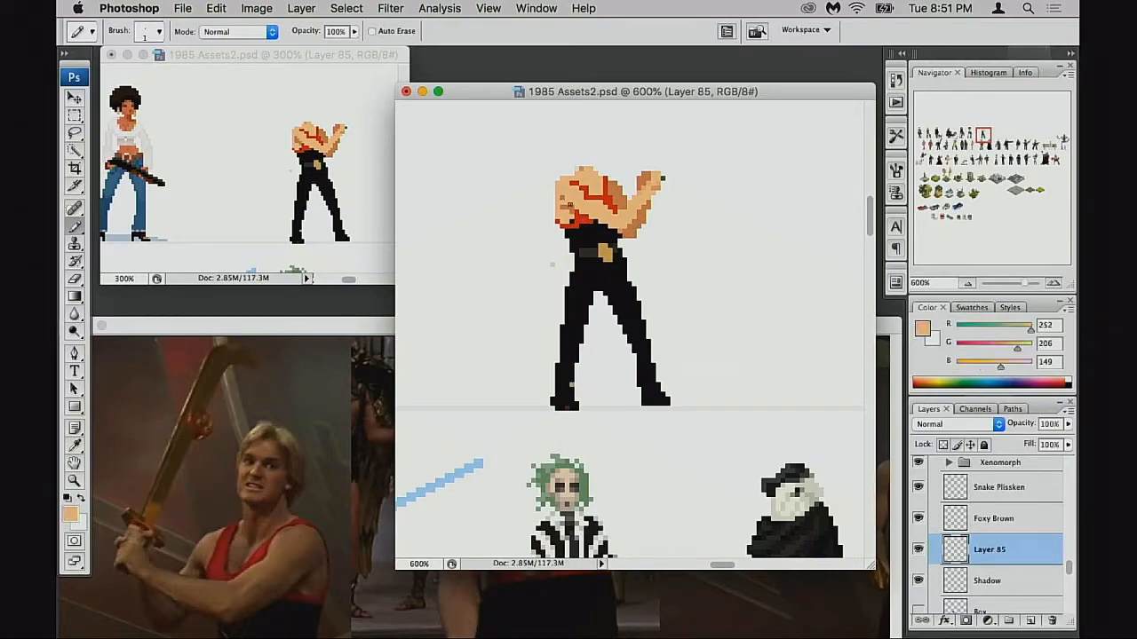
alt+click(637, 222)
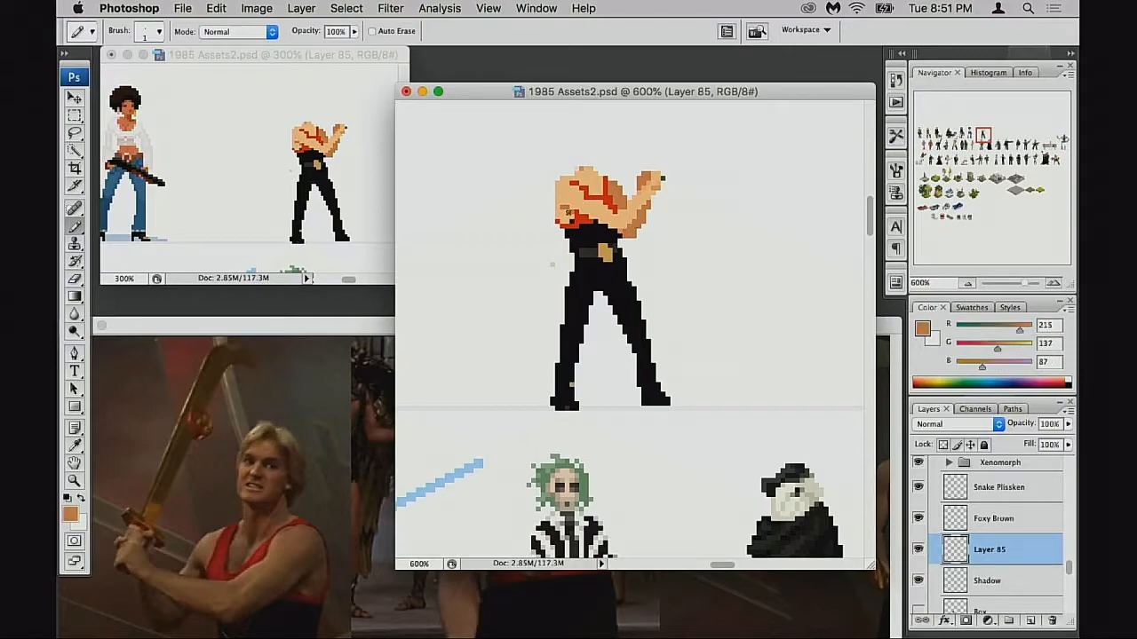
drag(637, 274, 618, 253)
alt+click(605, 319)
super+click(601, 283)
super+click(603, 285)
drag(680, 360, 622, 265)
super+click(610, 234)
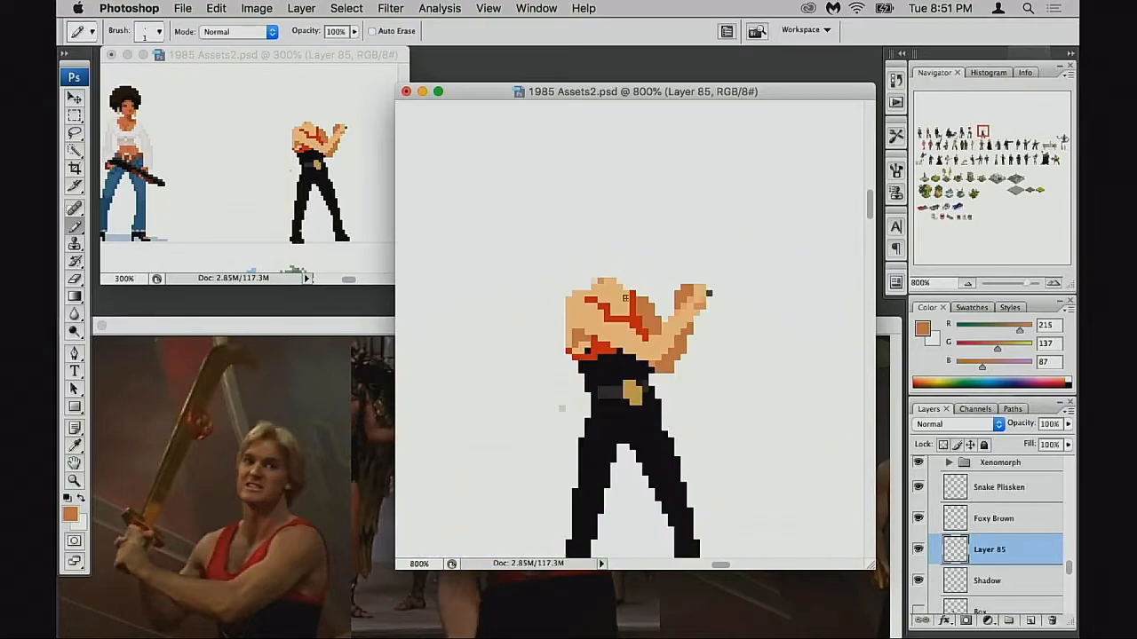
Step: Touch up the skin along the vest's neckline on the chest with the sampled light skin tone
alt+click(642, 315)
alt+click(612, 301)
mouse_move(610, 307)
mouse_down()
mouse_move(594, 300)
mouse_move(603, 318)
mouse_up()
alt+click(610, 315)
alt+click(617, 305)
click(612, 312)
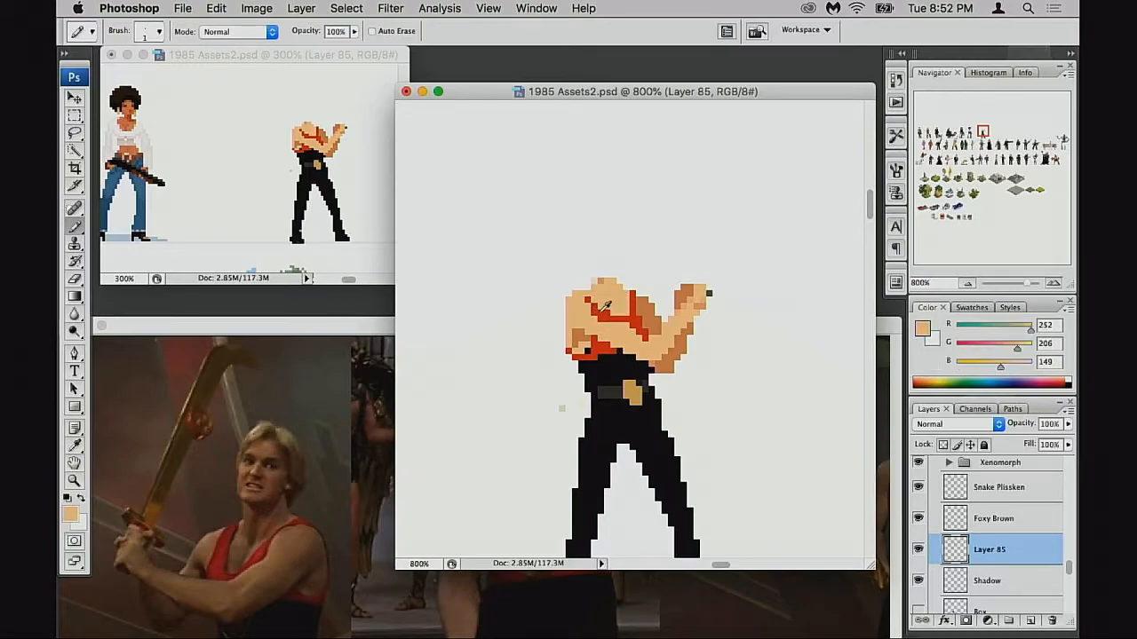
Step: Outline the near shoulder and the outer edge of the upper arm with the vest's sampled red
alt+click(598, 313)
click(578, 300)
key(super+z)
click(578, 294)
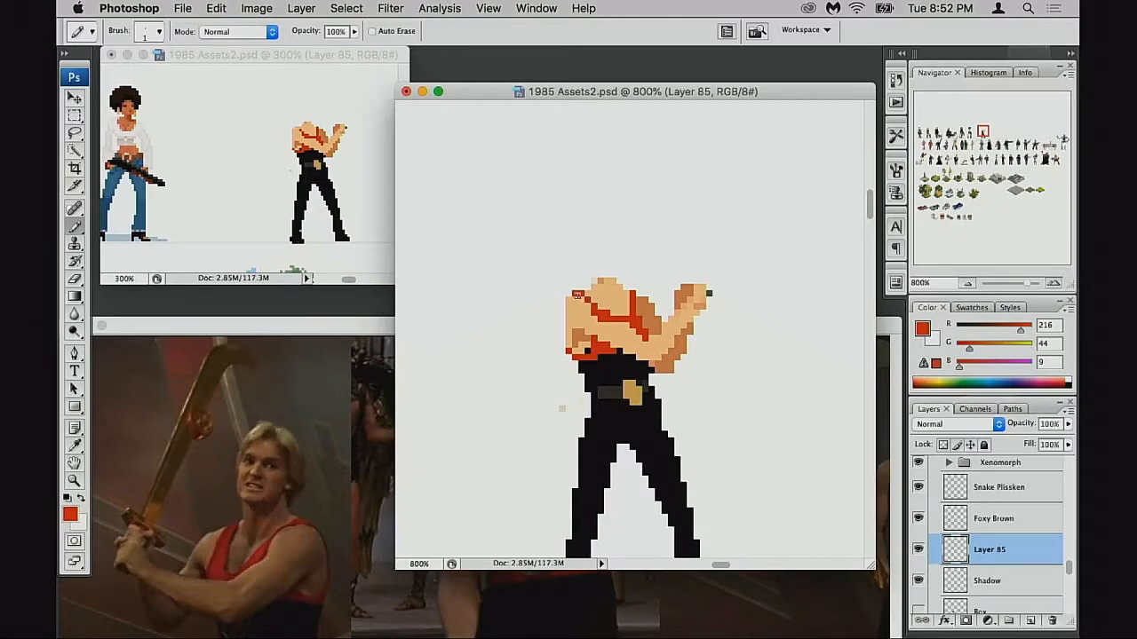
alt+click(600, 318)
alt+click(579, 294)
drag(562, 304, 561, 327)
click(563, 331)
scroll(579, 351, up, 1)
alt+click(596, 324)
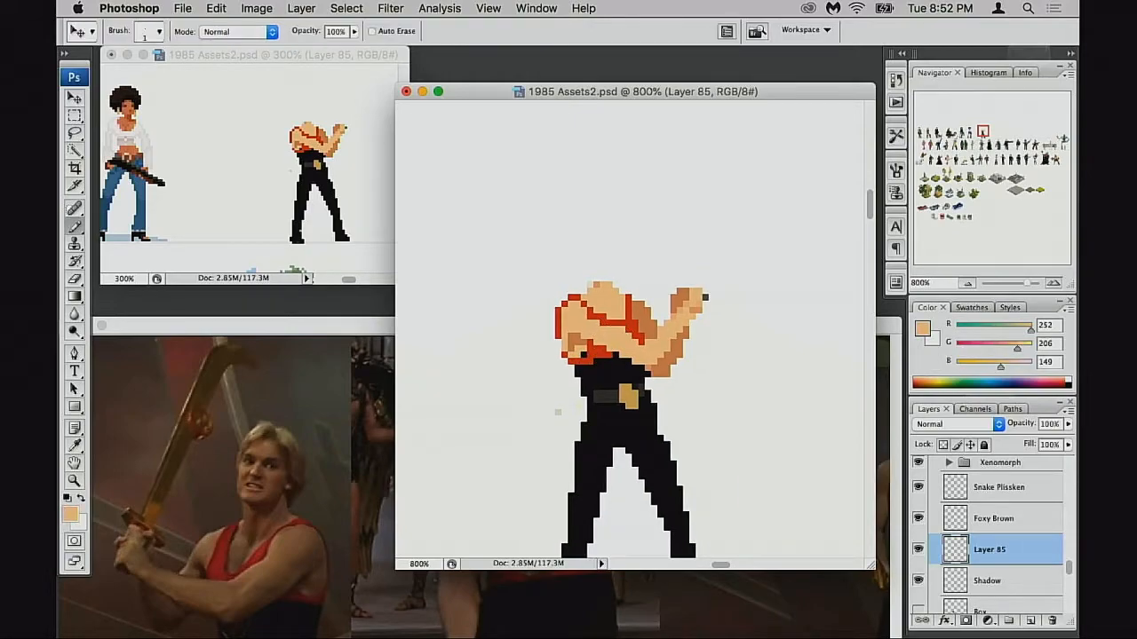
Step: Thicken the vest's red neckline across the chest and sample the dark skin tone for the far shoulder
alt+click(622, 314)
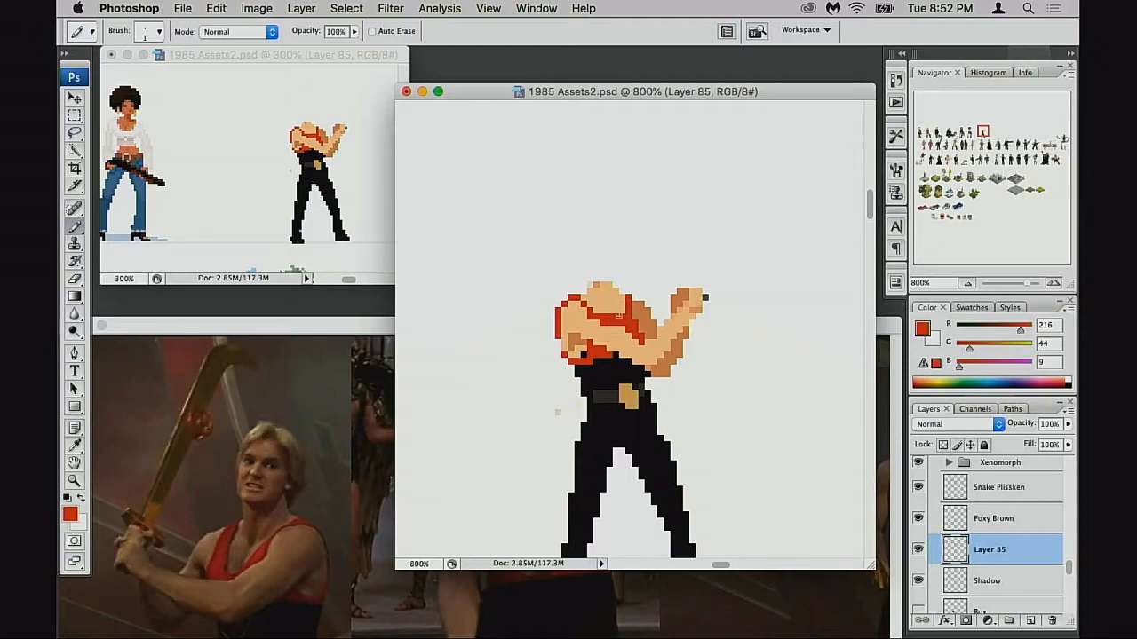
scroll(625, 342, down, 3)
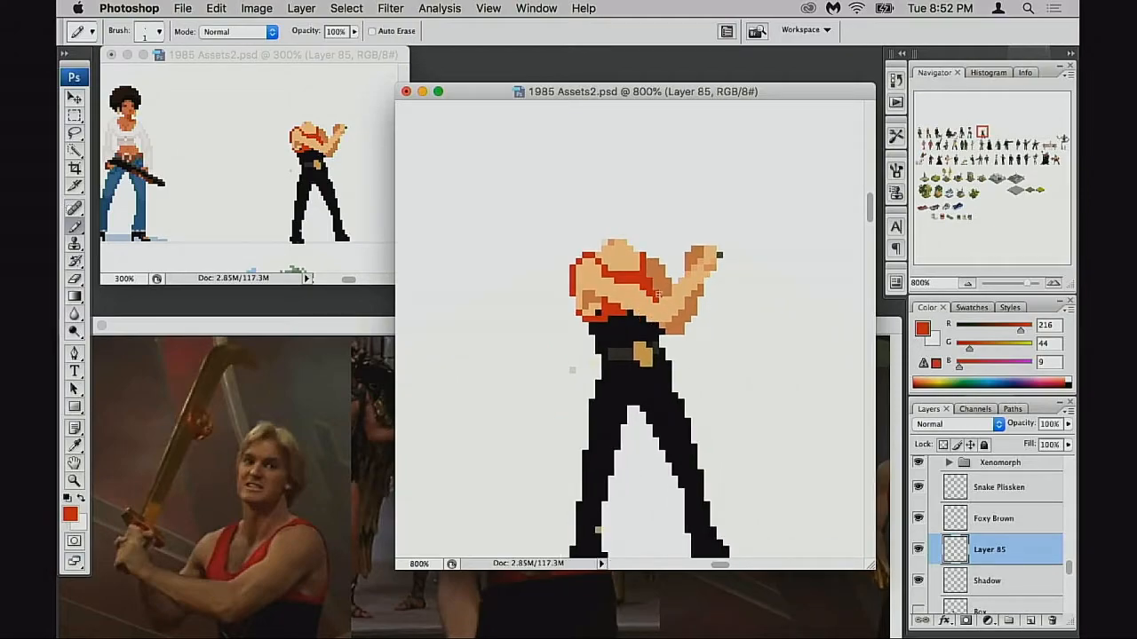
alt+click(656, 282)
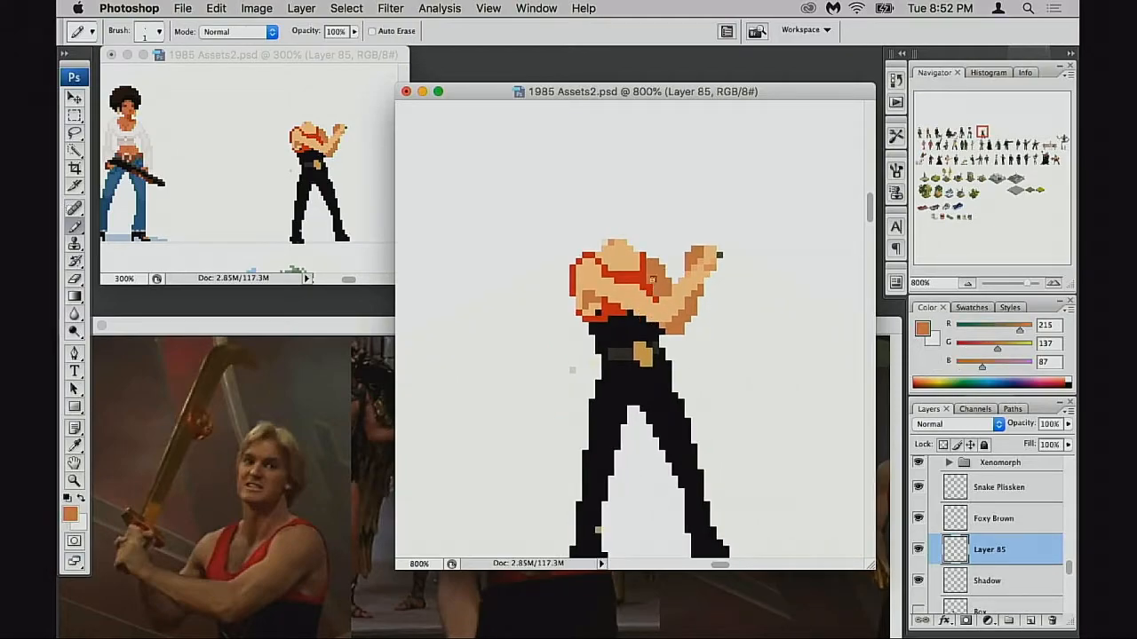
alt+click(643, 371)
alt+click(649, 375)
alt+click(649, 376)
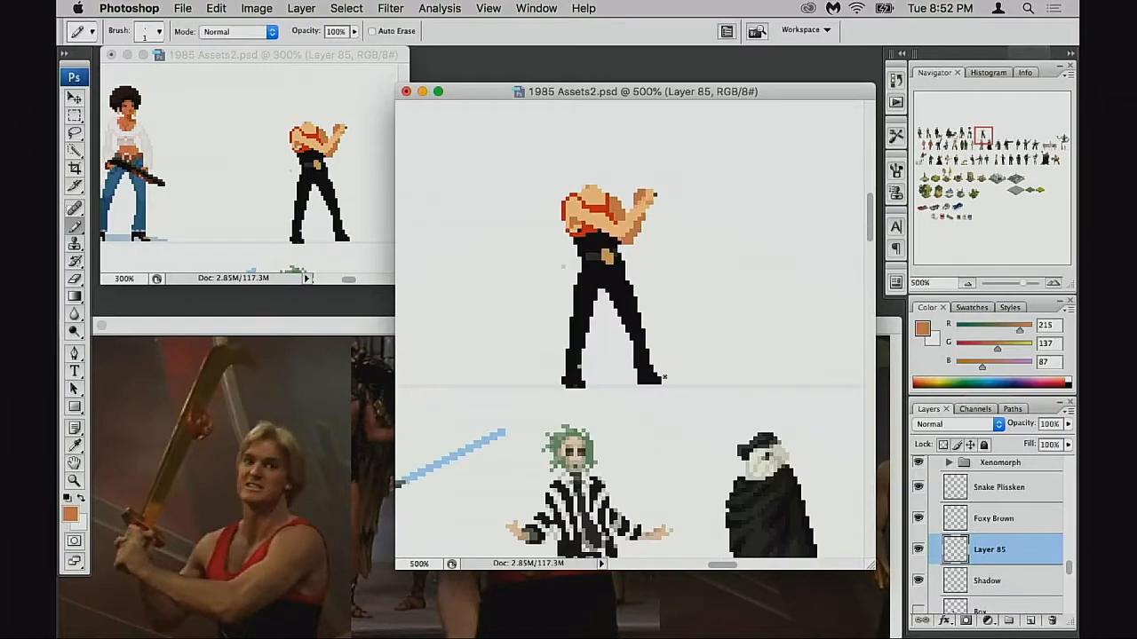
Step: Flip the whole figure horizontally and return to the Pencil tool
key(ctrl+t)
right_click(622, 323)
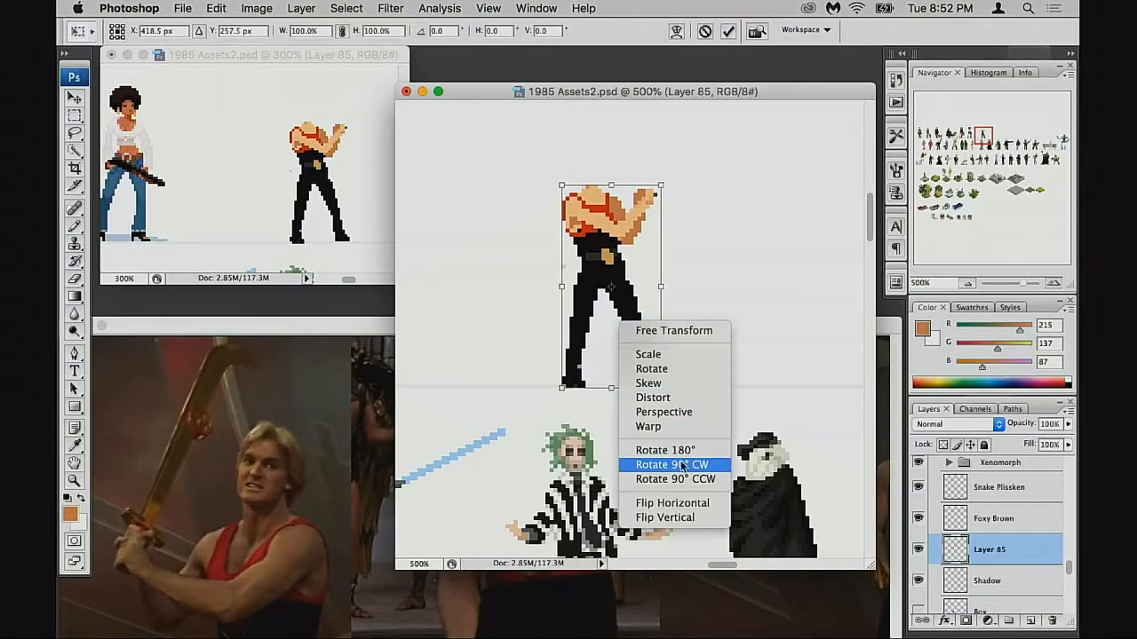
click(692, 505)
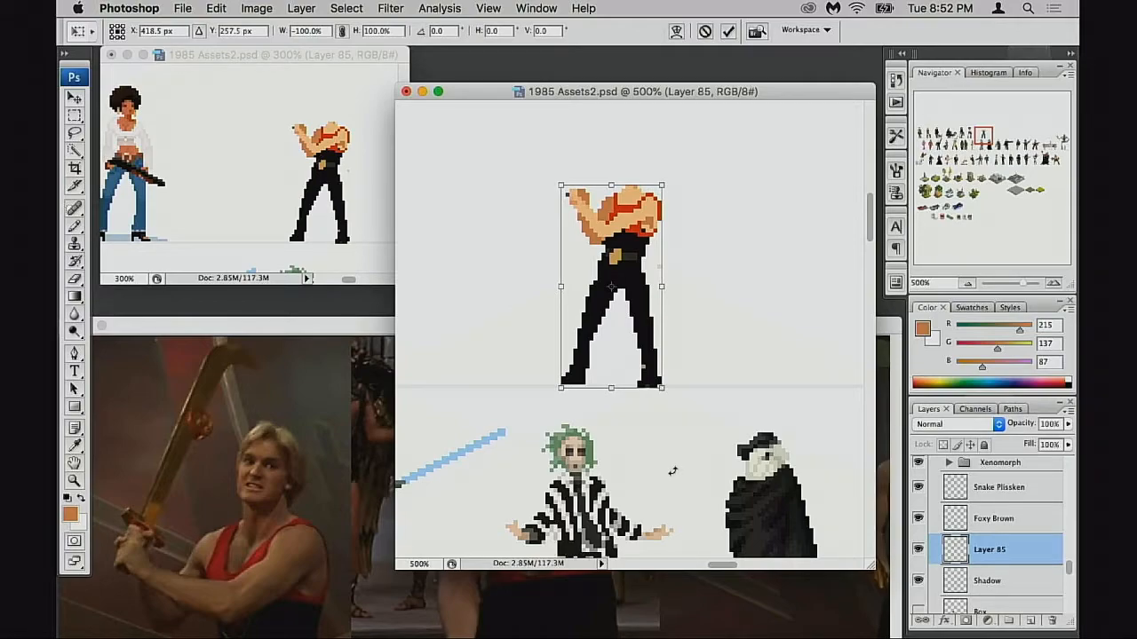
key(Return)
key(b)
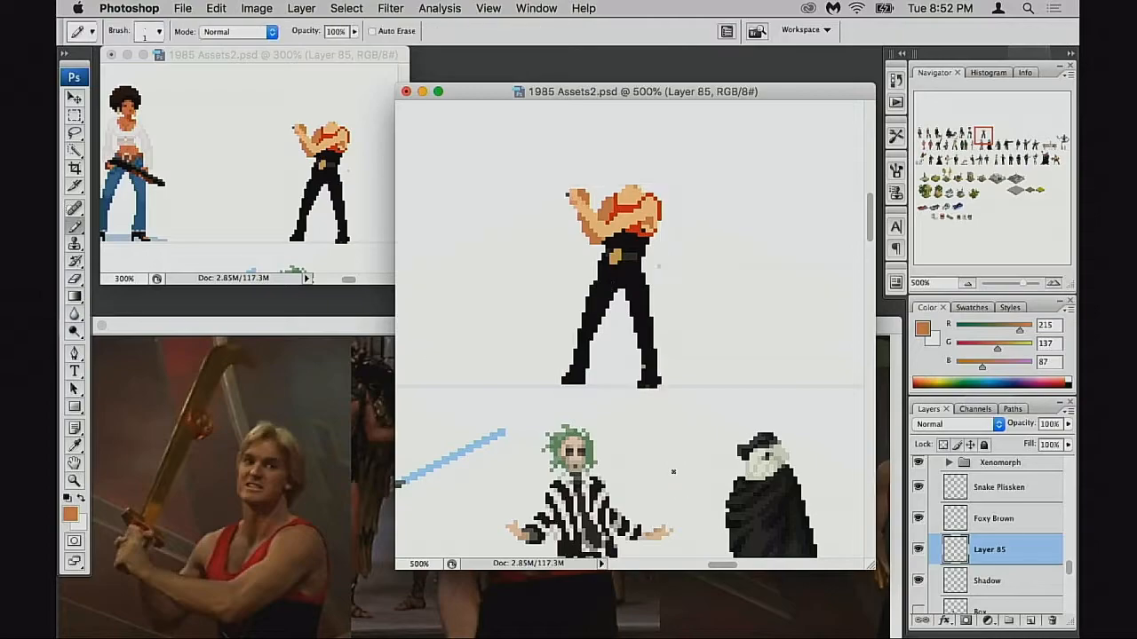
Step: Trim the inner edge of the leg below the raised fist and paint the light pixels on the other boot black
key(space)
drag(604, 383, 667, 394)
super+click(651, 389)
drag(647, 343, 652, 379)
drag(651, 279, 639, 397)
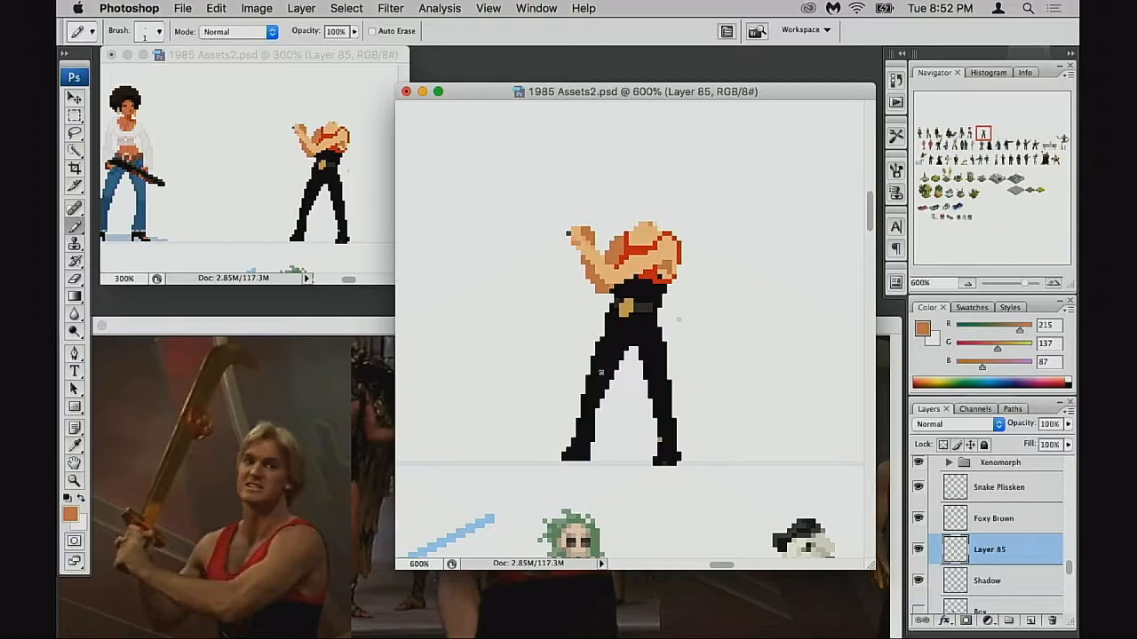
key(e)
click(610, 387)
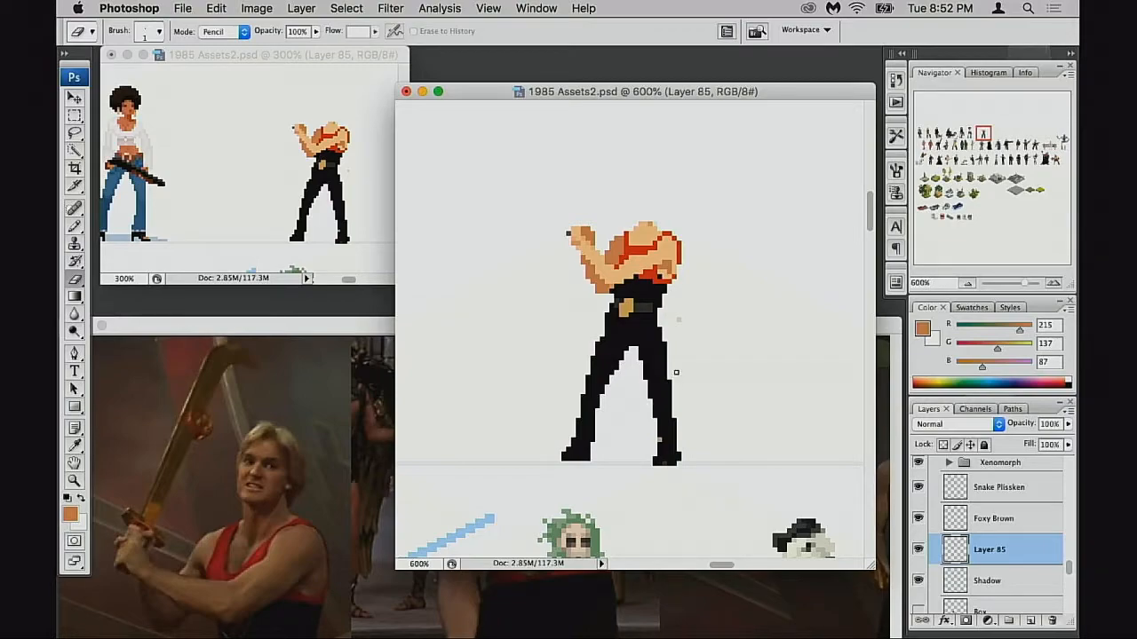
key(b)
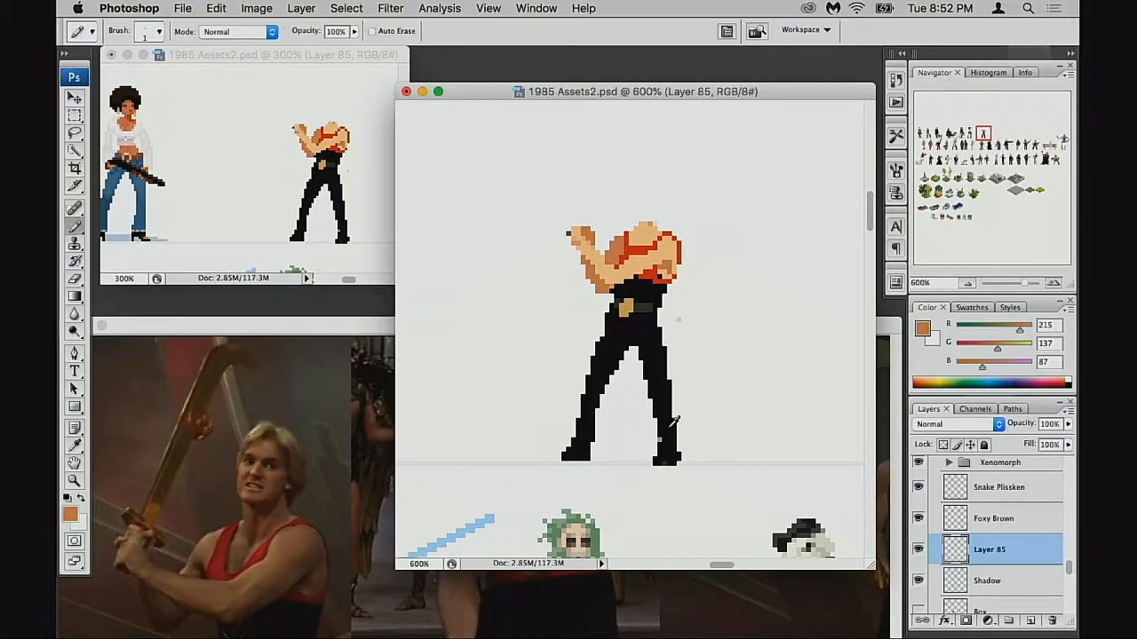
alt+click(664, 439)
click(675, 448)
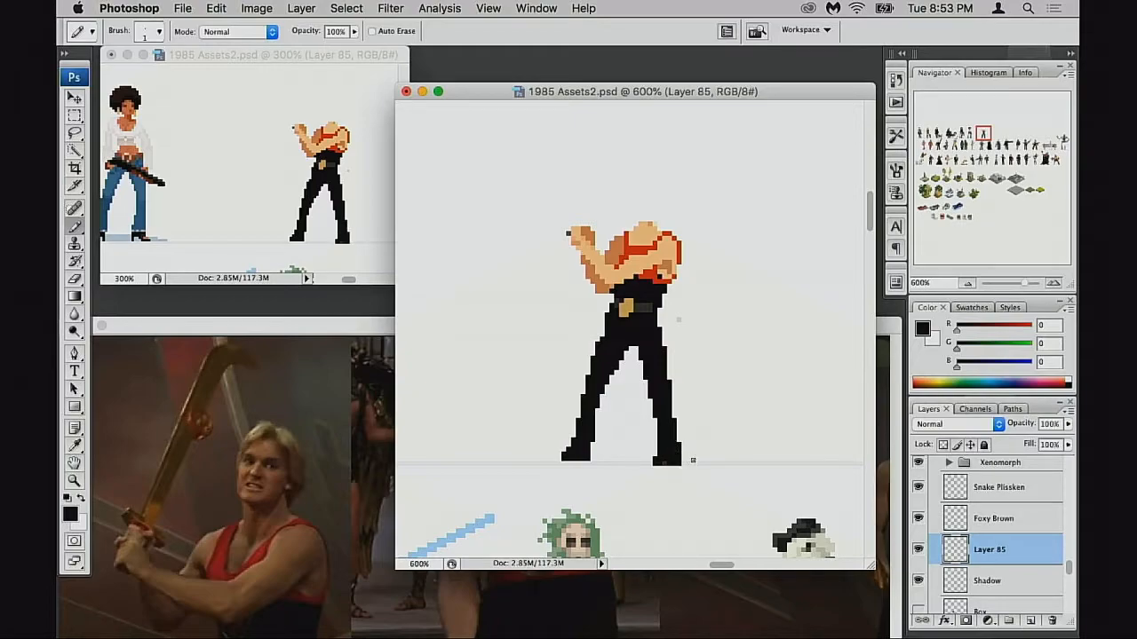
Step: Reshape the trousers' thighs and crotch by adding black pixels and erasing excess ones
scroll(634, 414, up, 5)
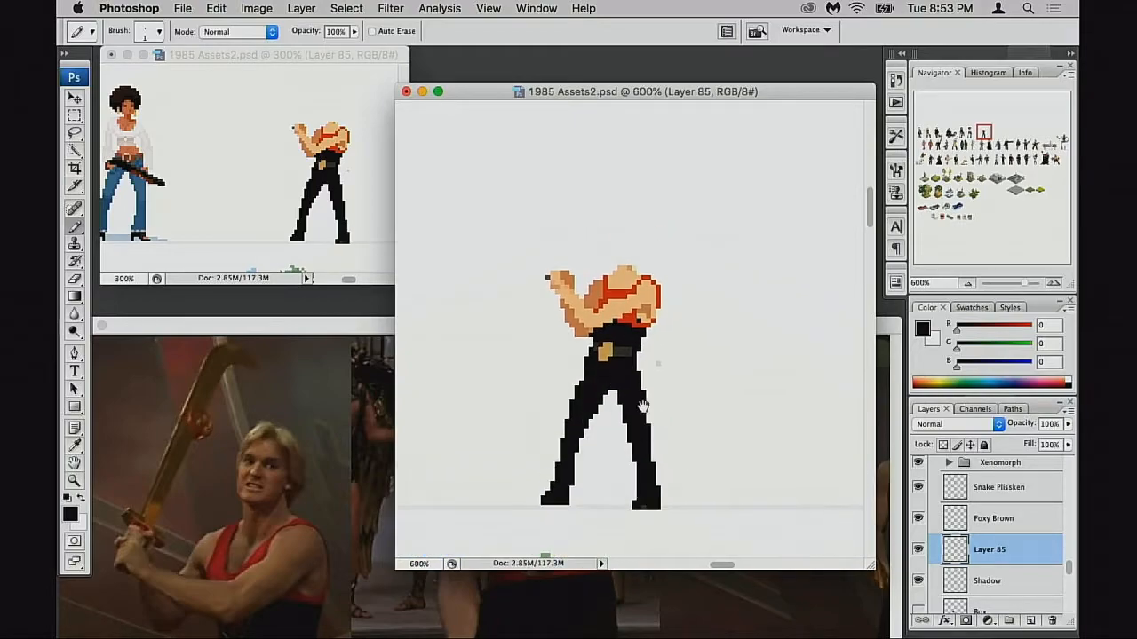
key(e)
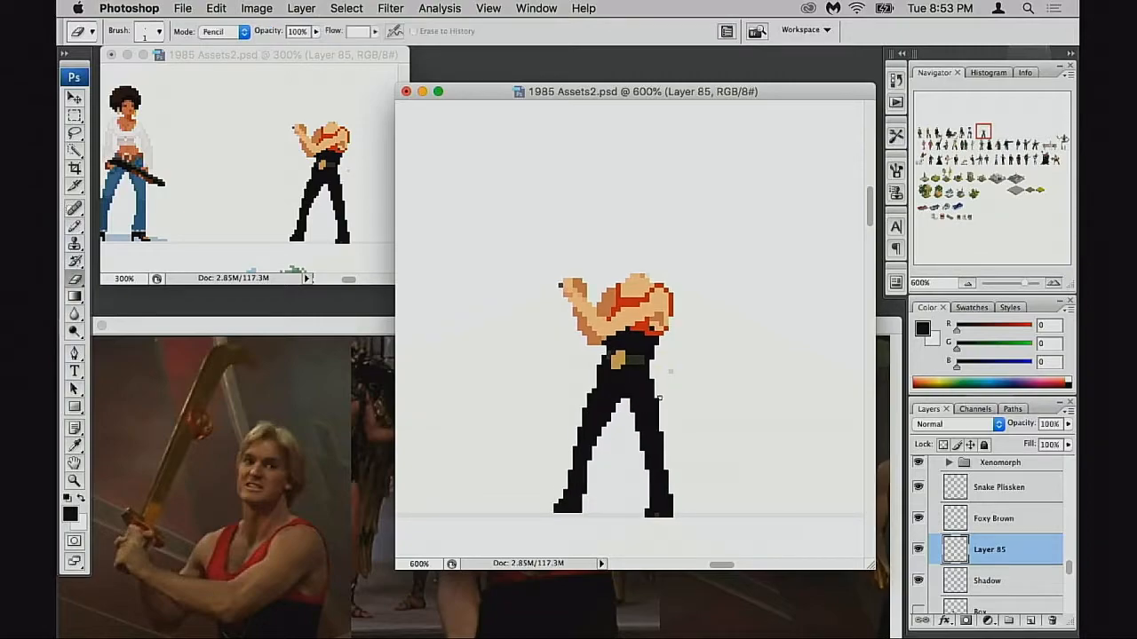
scroll(659, 402, left, 1)
key(b)
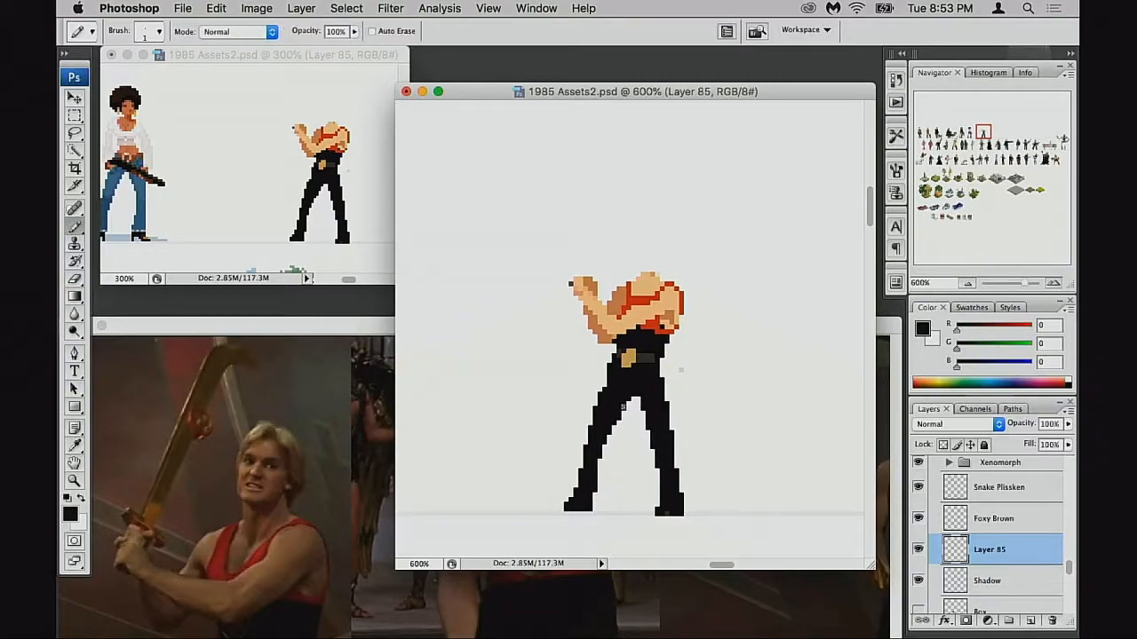
click(605, 387)
key(e)
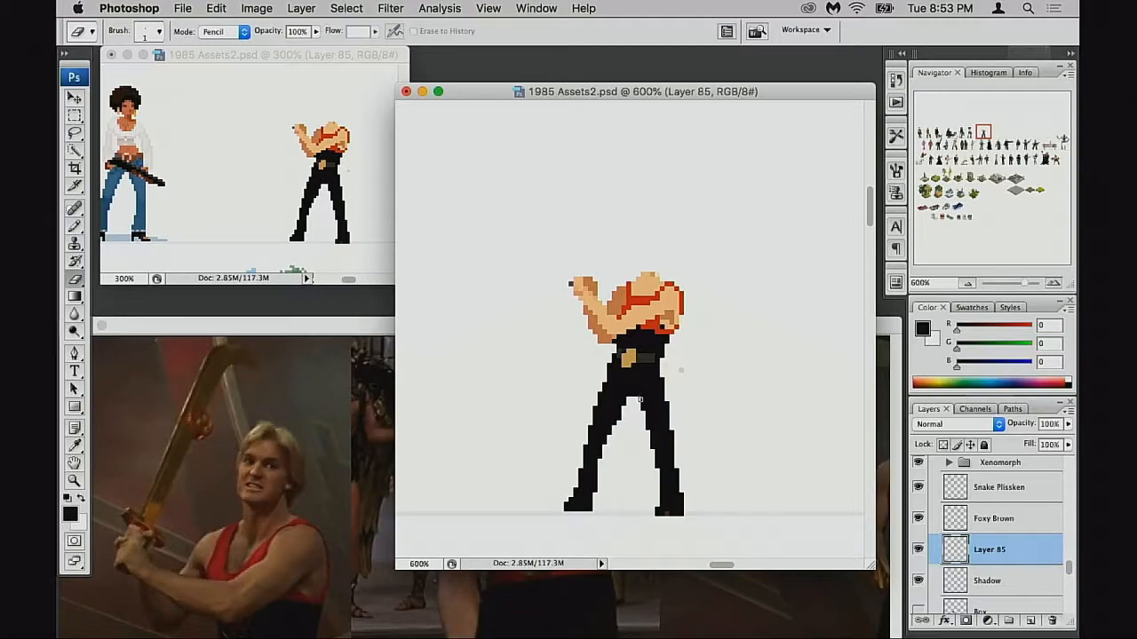
key(b)
click(636, 399)
key(e)
key(b)
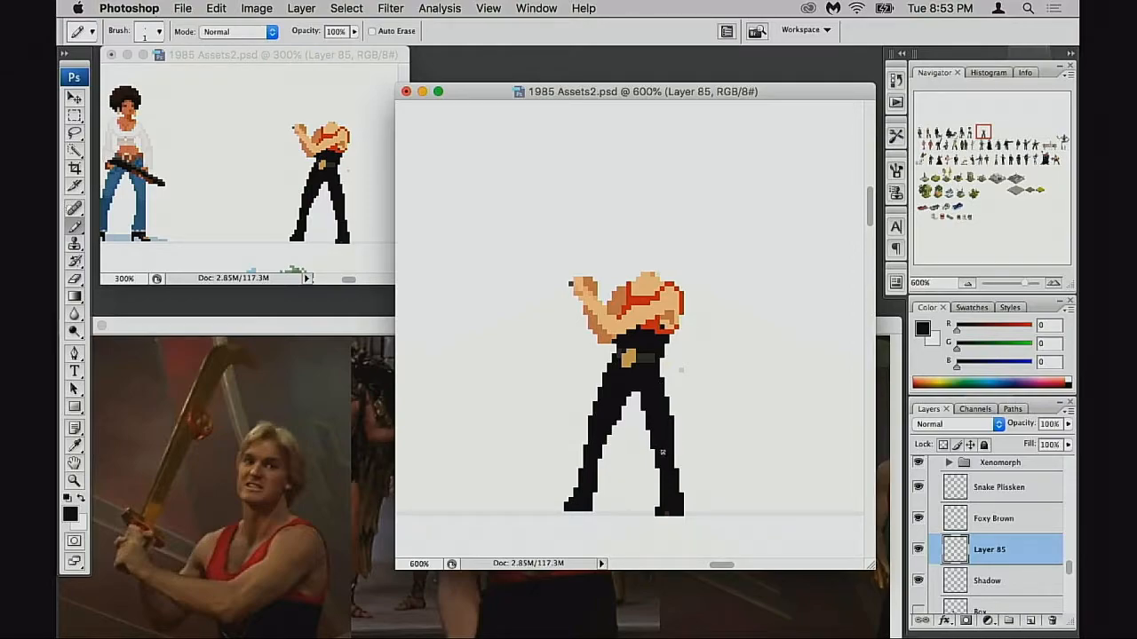
Step: Extend the toe of the boot farther from the raised fist in black and trim its heel
scroll(661, 453, down, 3)
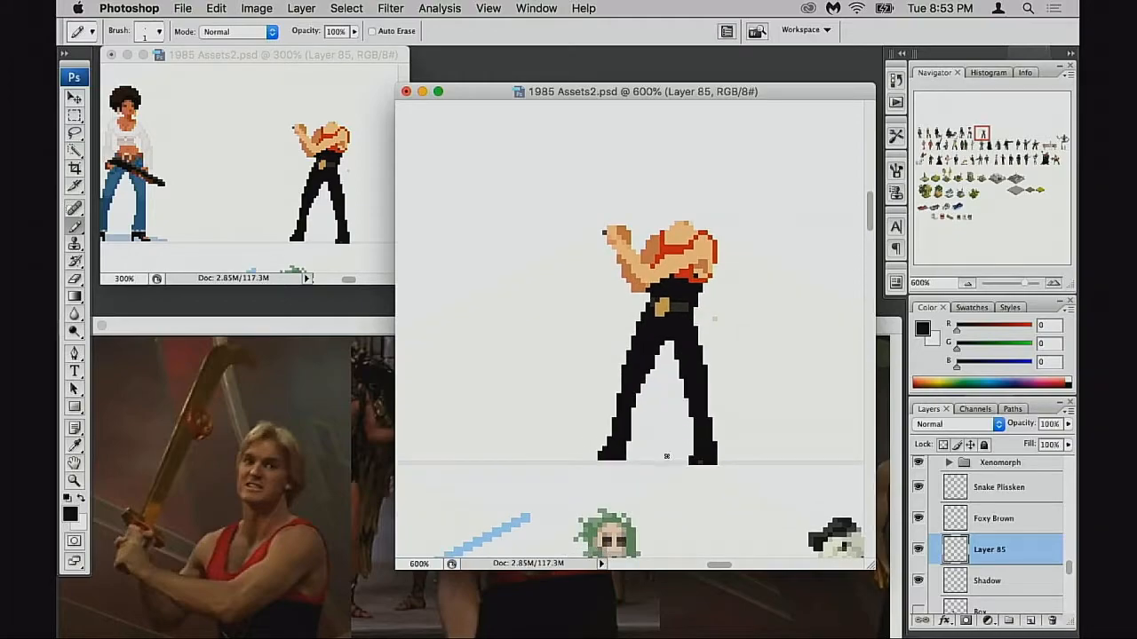
key(e)
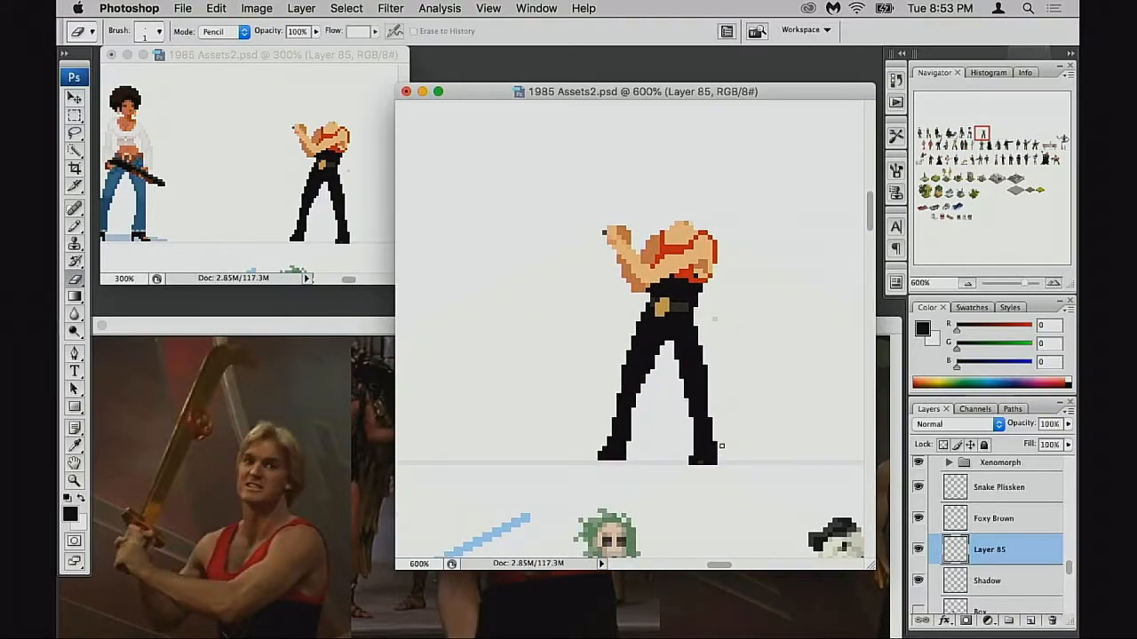
scroll(721, 446, left, 2)
key(b)
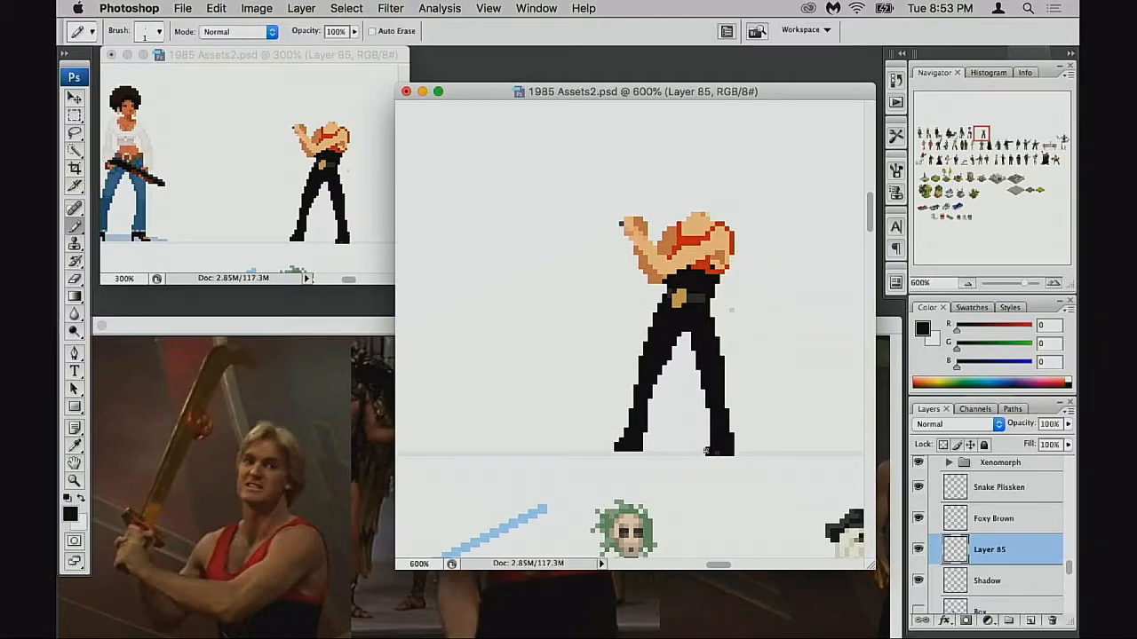
drag(703, 451, 708, 445)
key(e)
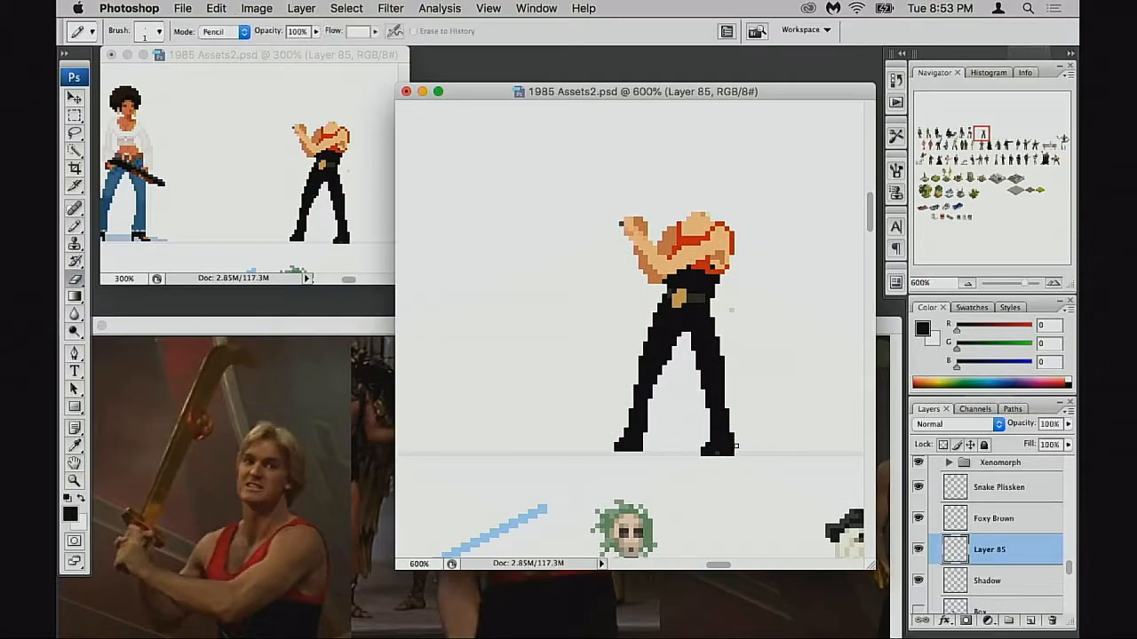
scroll(733, 435, up, 2)
scroll(717, 421, up, 2)
scroll(718, 421, right, 2)
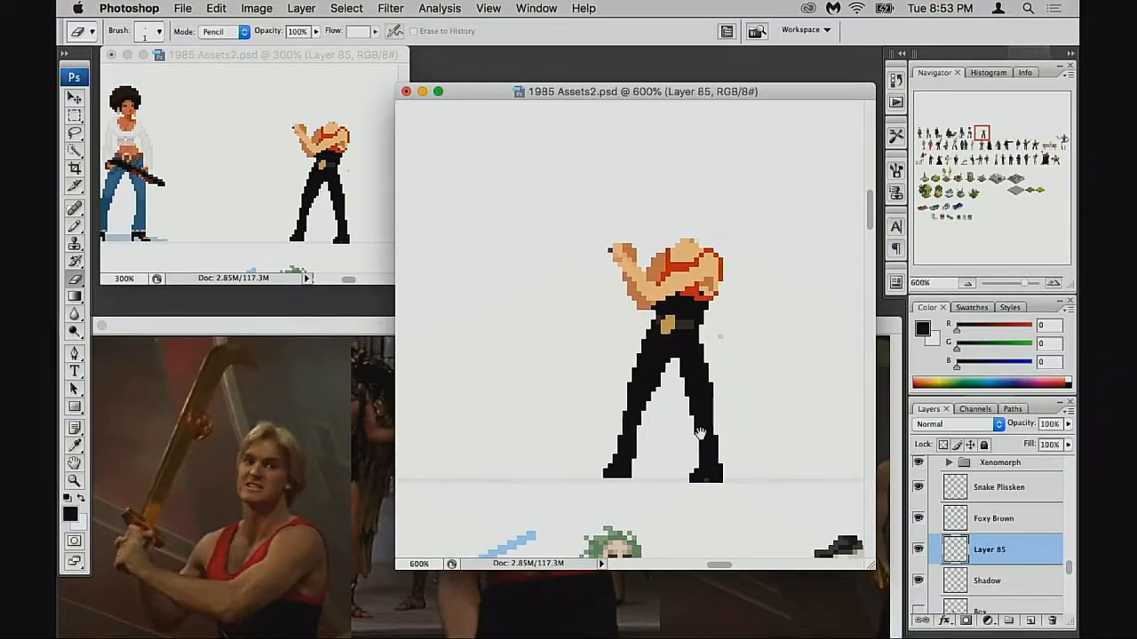
key(super+t)
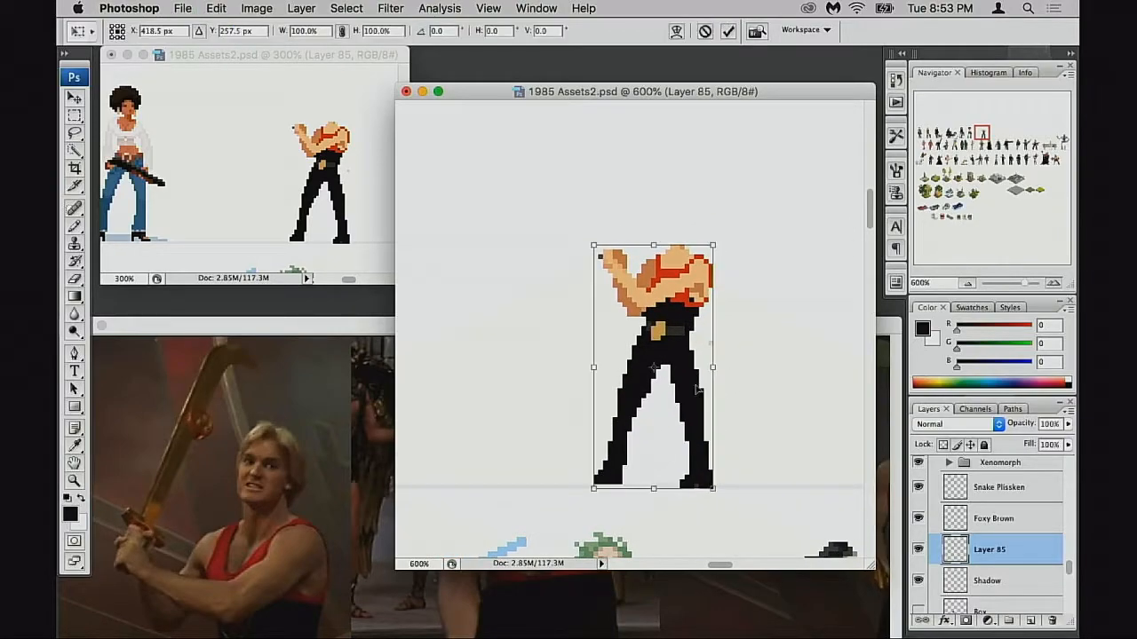
right_click(664, 359)
click(719, 536)
key(Return)
mouse_move(675, 399)
mouse_down()
mouse_move(637, 416)
mouse_move(685, 404)
mouse_up()
Step: Select both lower legs below the knees, shift them slightly away from the raised-fist side, and deselect
key(m)
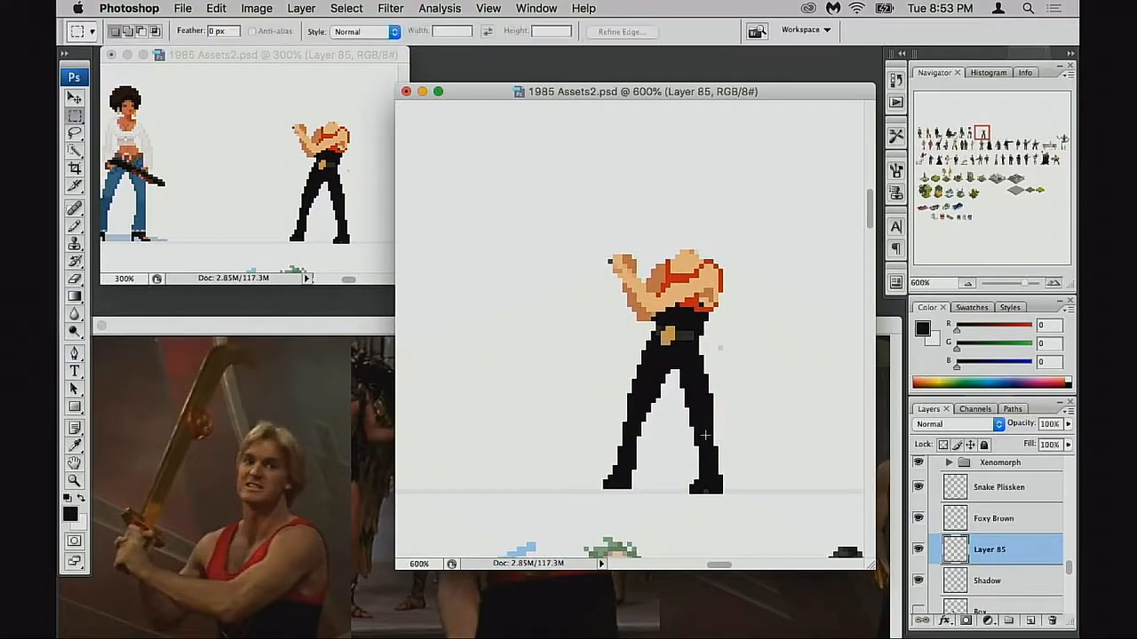
drag(583, 411, 654, 489)
drag(677, 427, 746, 493)
drag(585, 427, 770, 498)
drag(574, 406, 785, 495)
drag(555, 417, 757, 496)
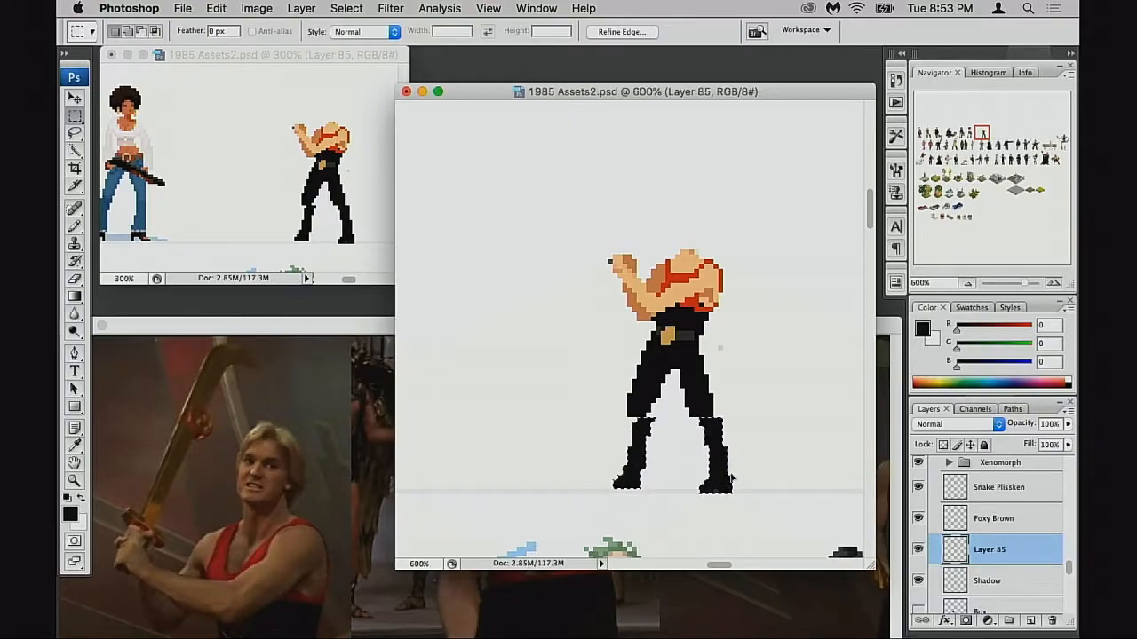
key(super+d)
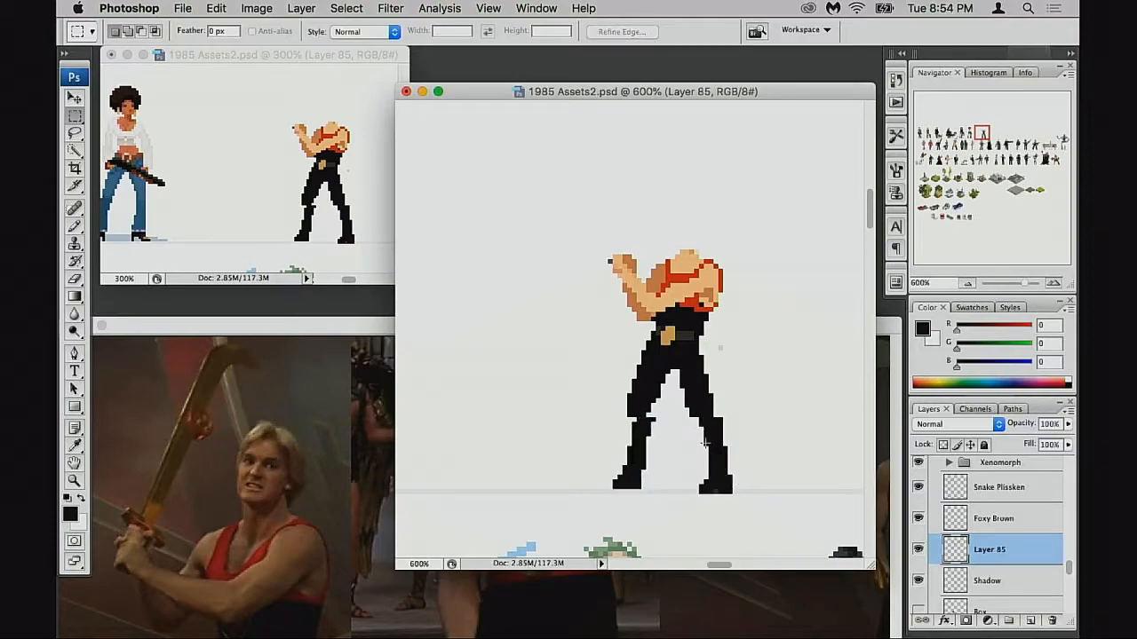
Step: Smooth the knee joint of the leg below the raised fist with black pixels and erase the jutting ones
key(b)
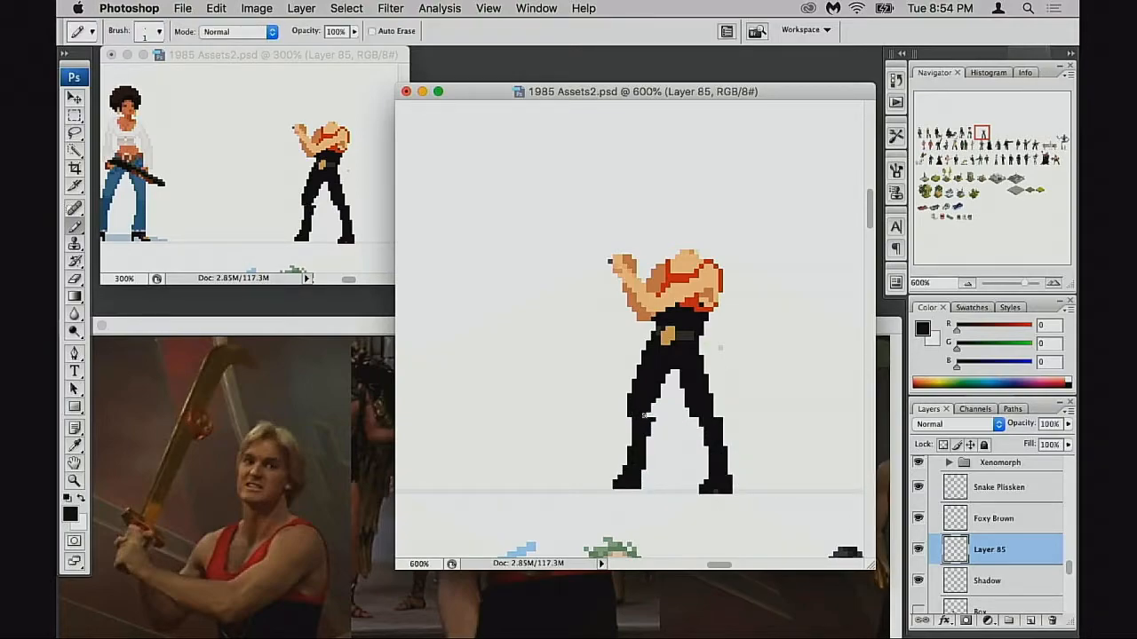
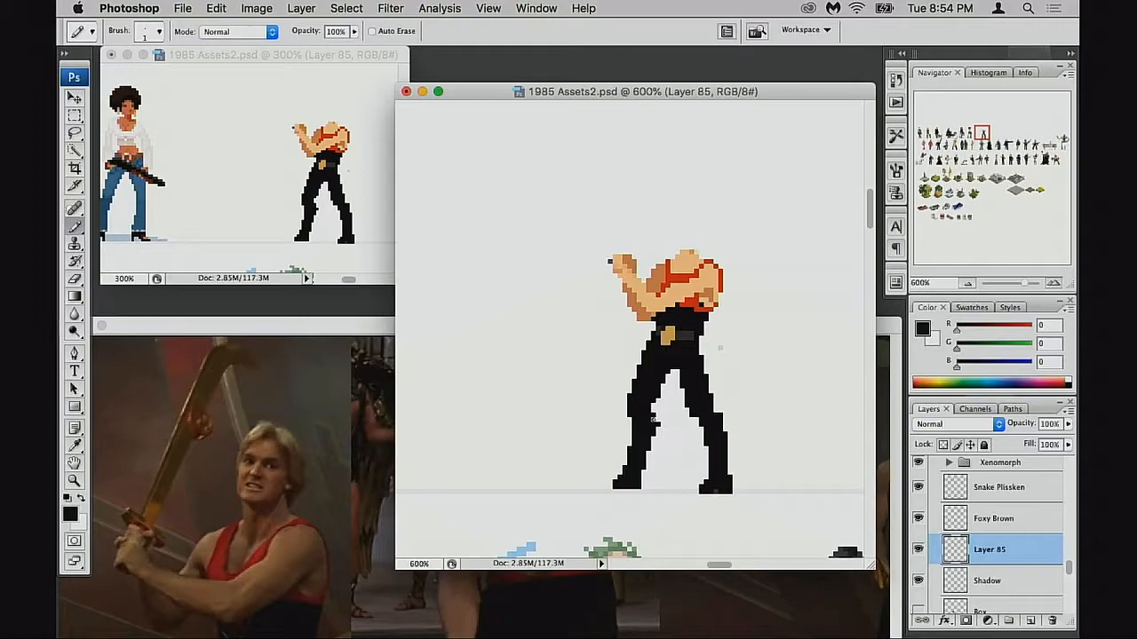
key(e)
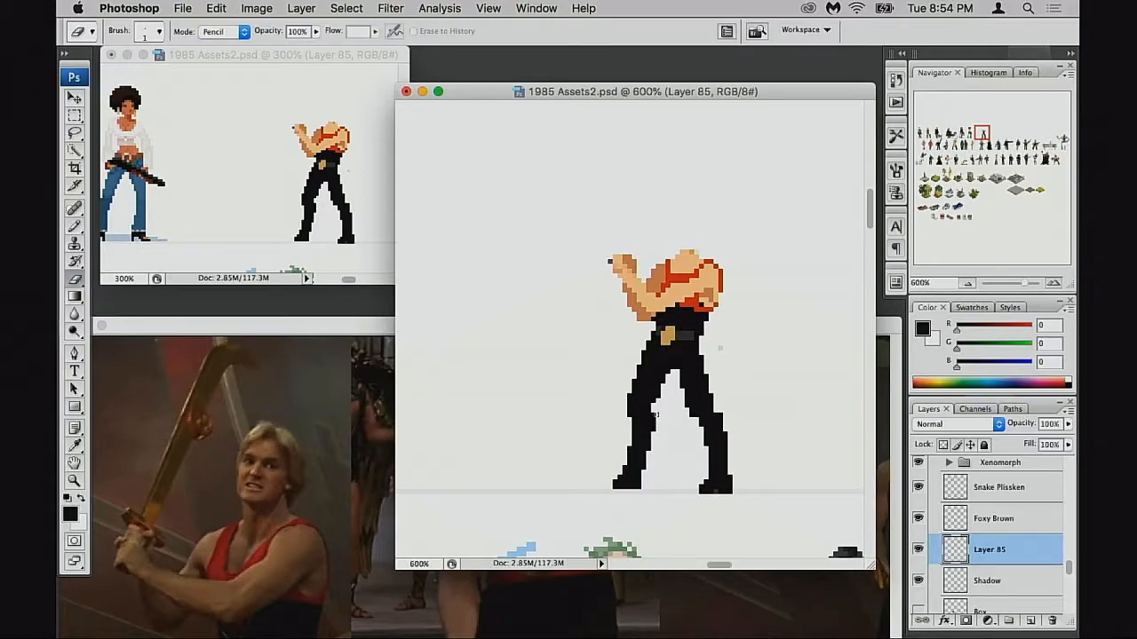
key(b)
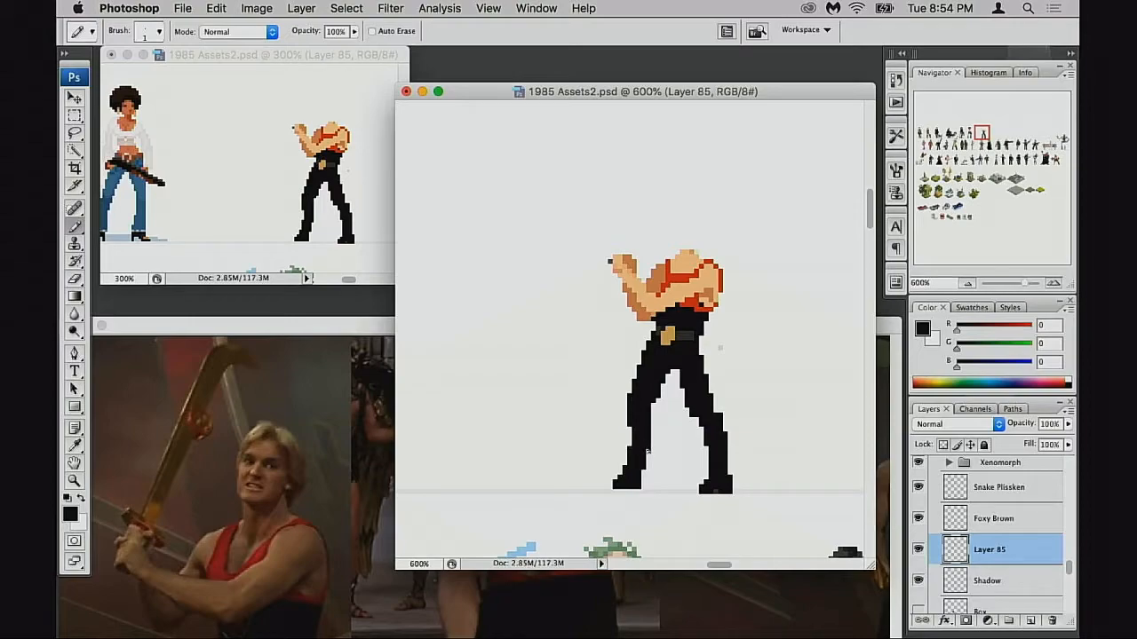
Step: Select the lower leg below the raised fist and shift it outward toward the fist side, then deselect
key(m)
mouse_move(607, 423)
mouse_down()
mouse_move(675, 488)
mouse_move(644, 461)
mouse_up()
key(super+z)
key(super+z)
key(b)
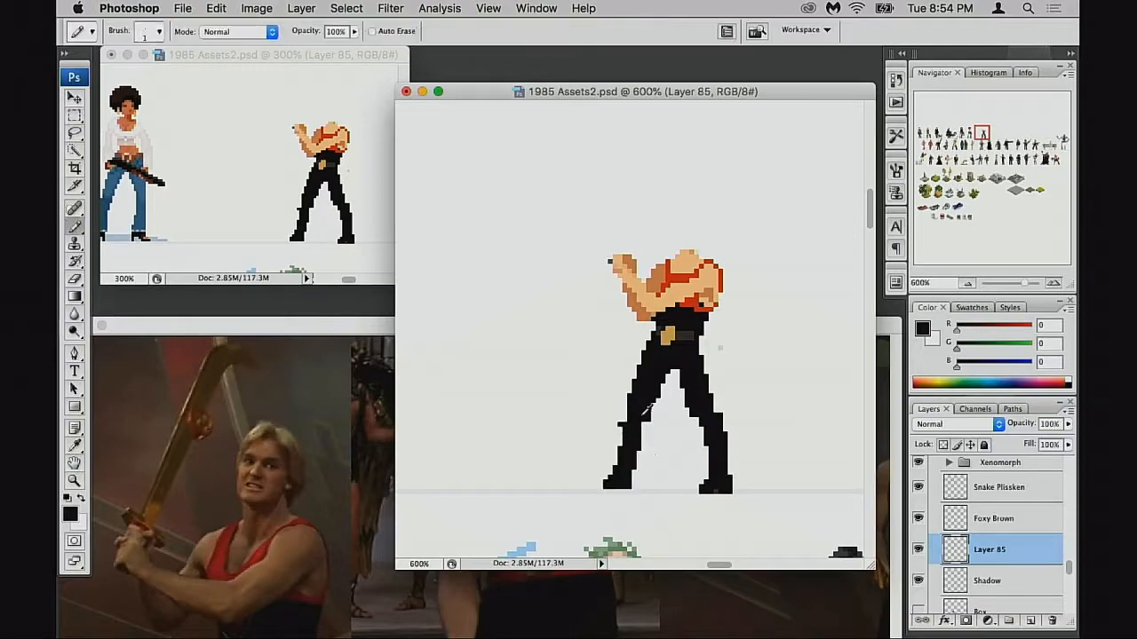
Step: Erase the jutting pixels around the shifted leg's knee and touch up its inner edge in black
key(e)
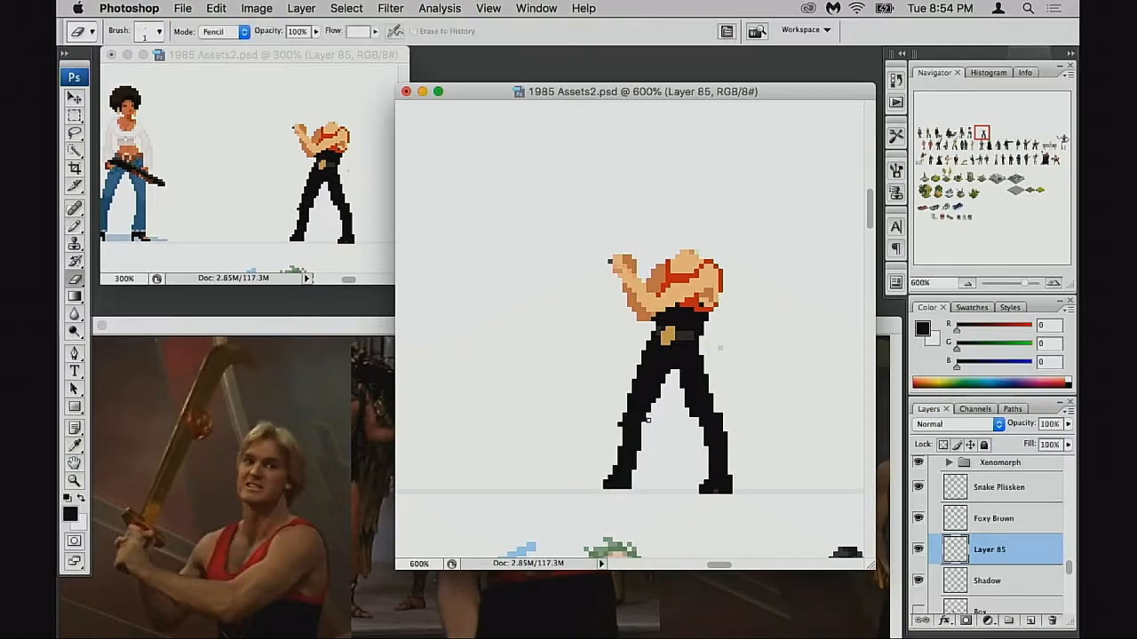
click(620, 423)
key(b)
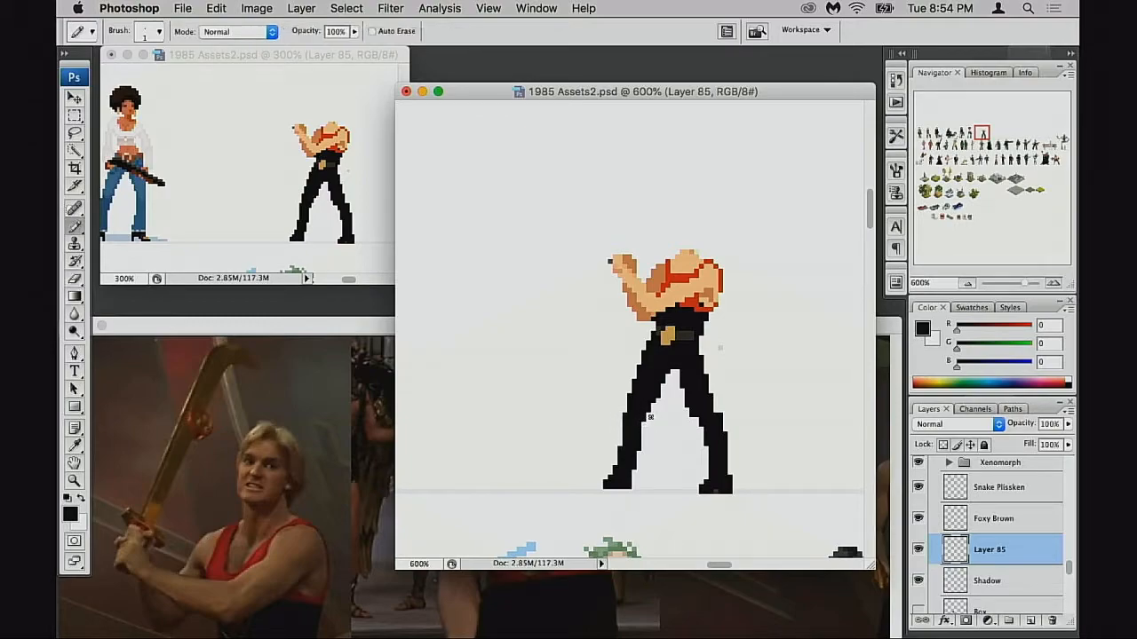
key(e)
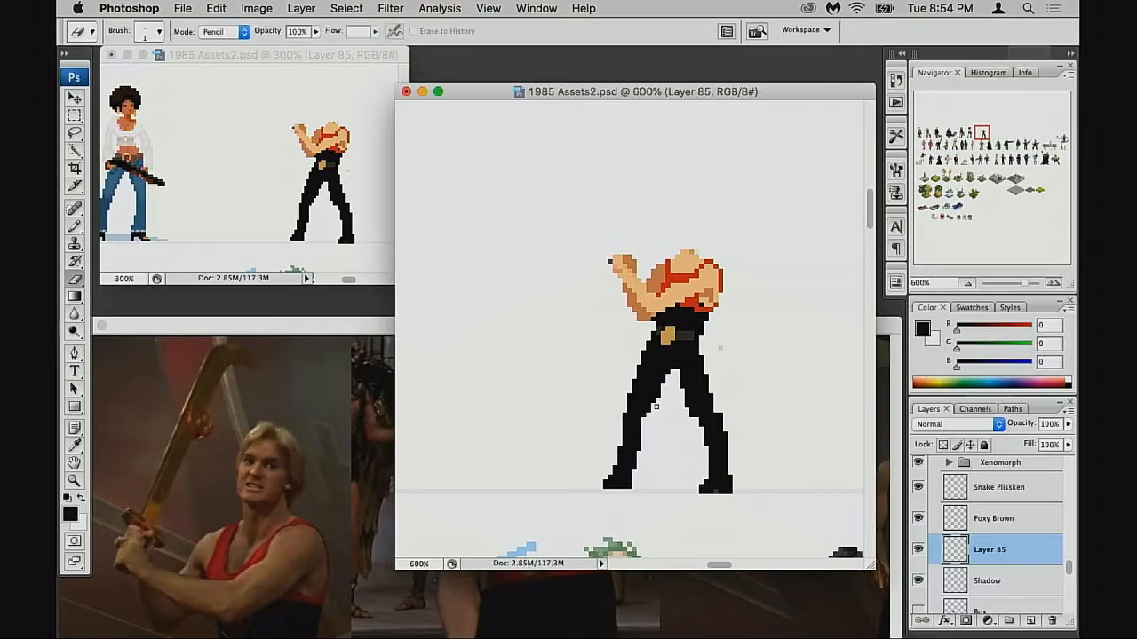
key(b)
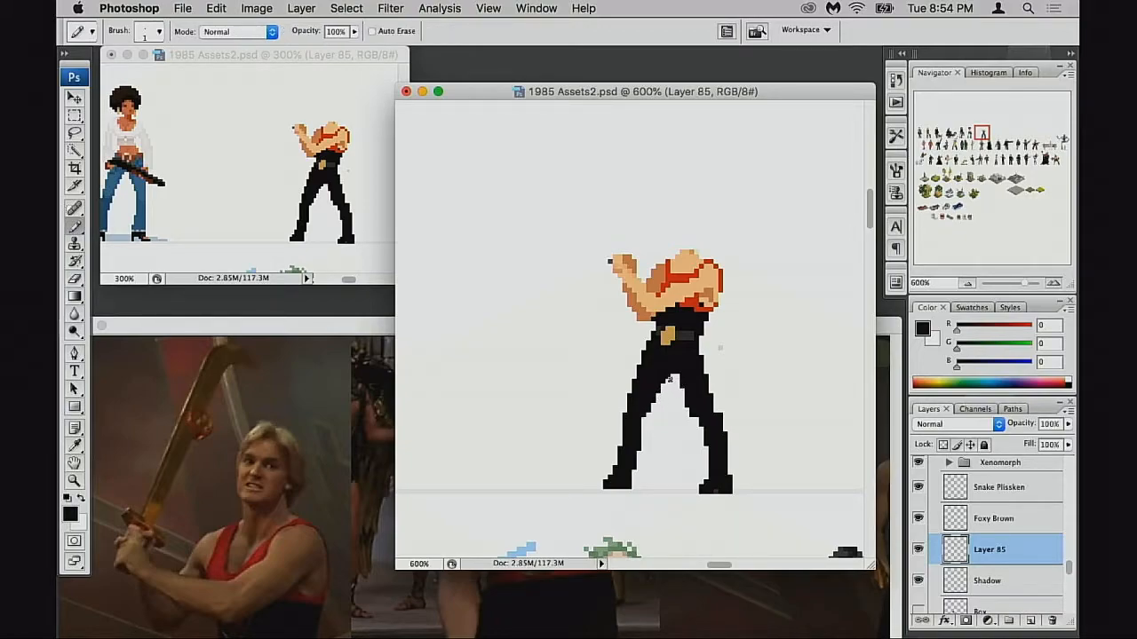
Step: Shade the thigh below the raised fist with the belt's dark grey at full opacity, refining its edges with black
key(2)
alt+click(679, 350)
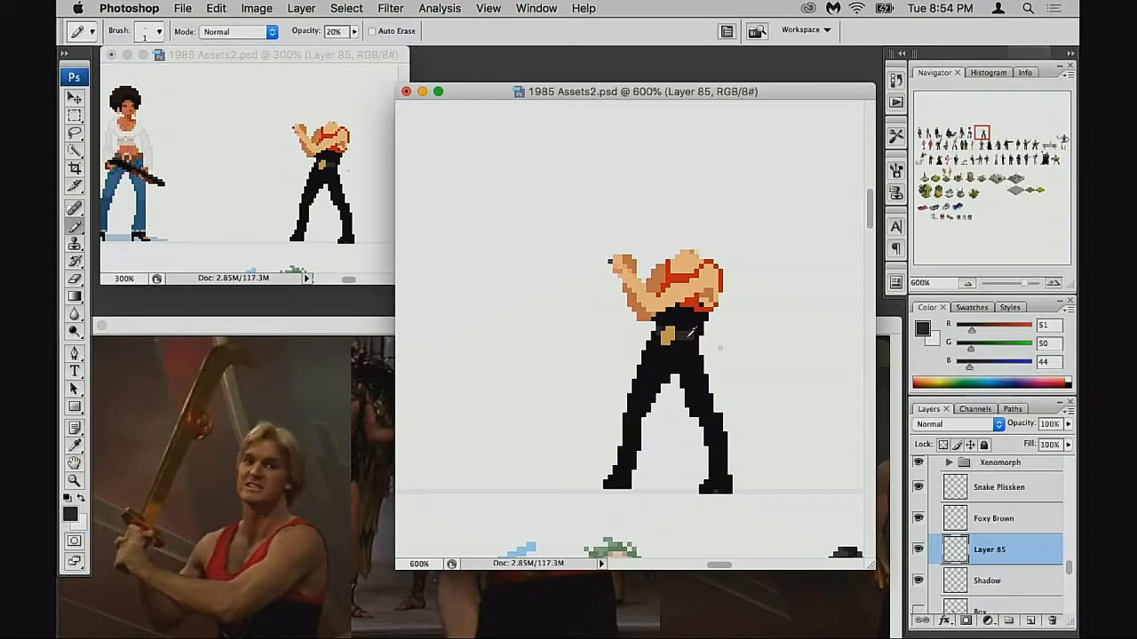
key(0)
mouse_move(669, 364)
mouse_down()
mouse_move(680, 352)
mouse_move(633, 402)
mouse_move(645, 401)
mouse_move(650, 363)
mouse_up()
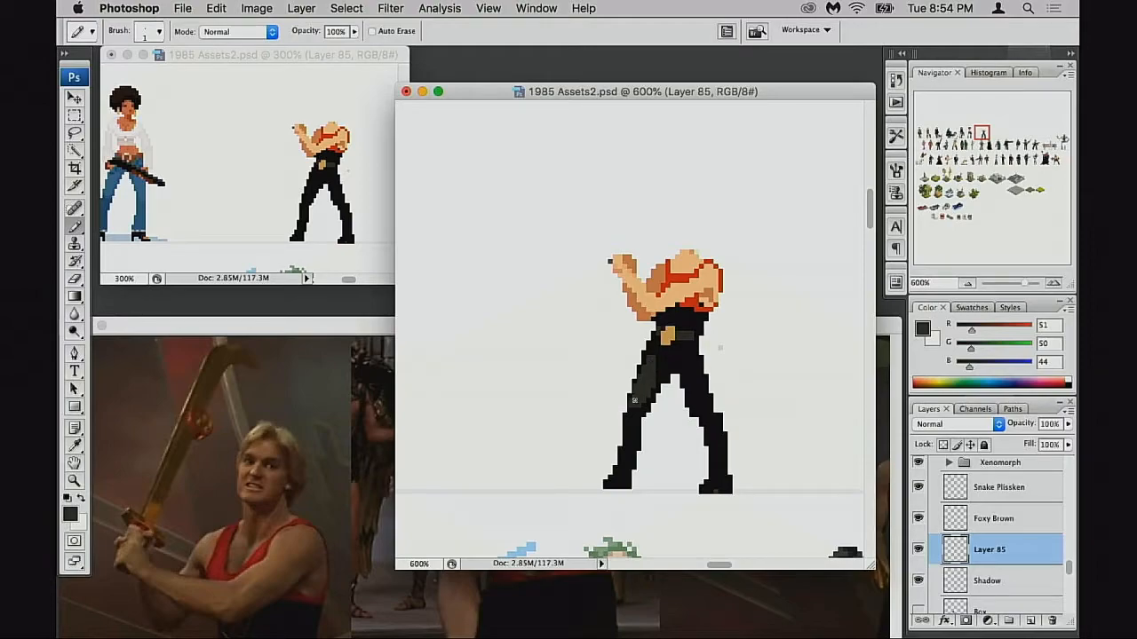
key(d)
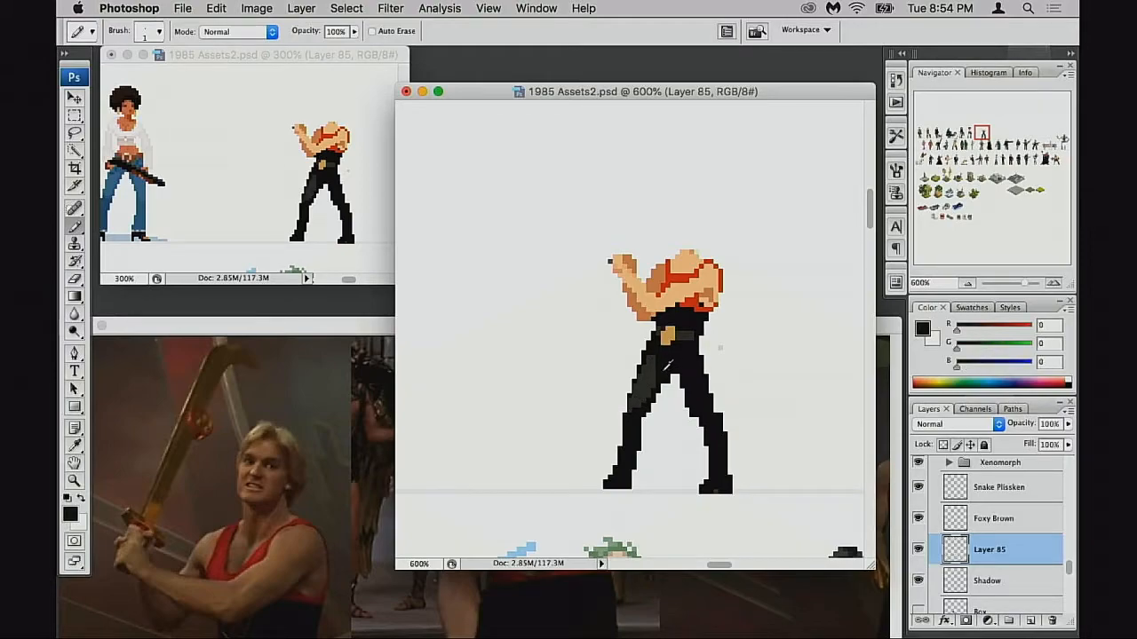
alt+click(641, 402)
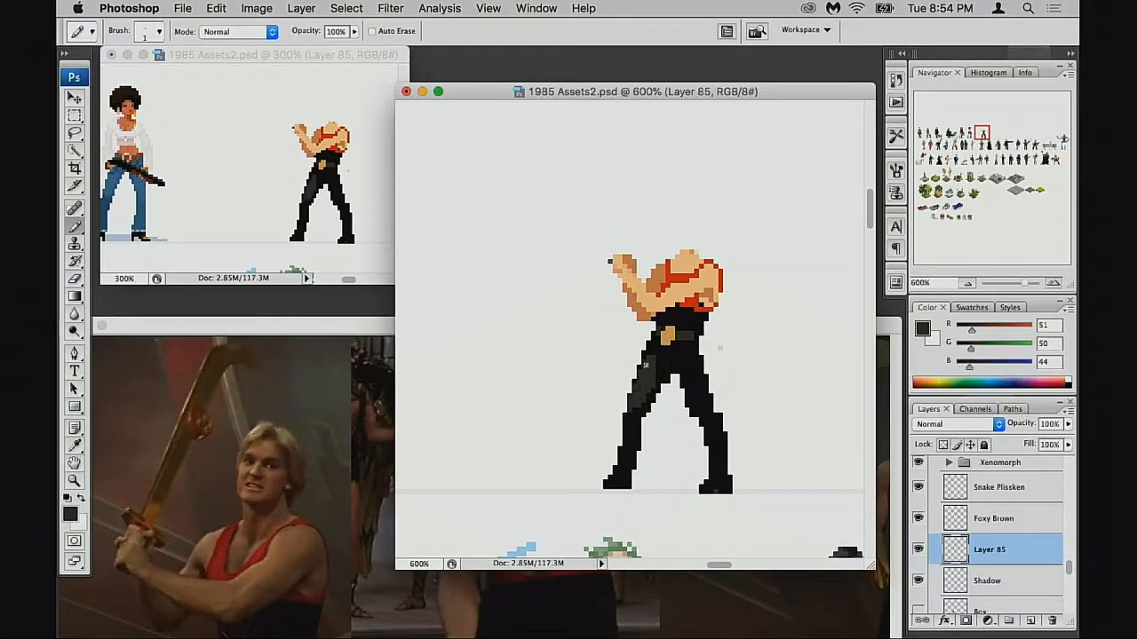
alt+click(662, 377)
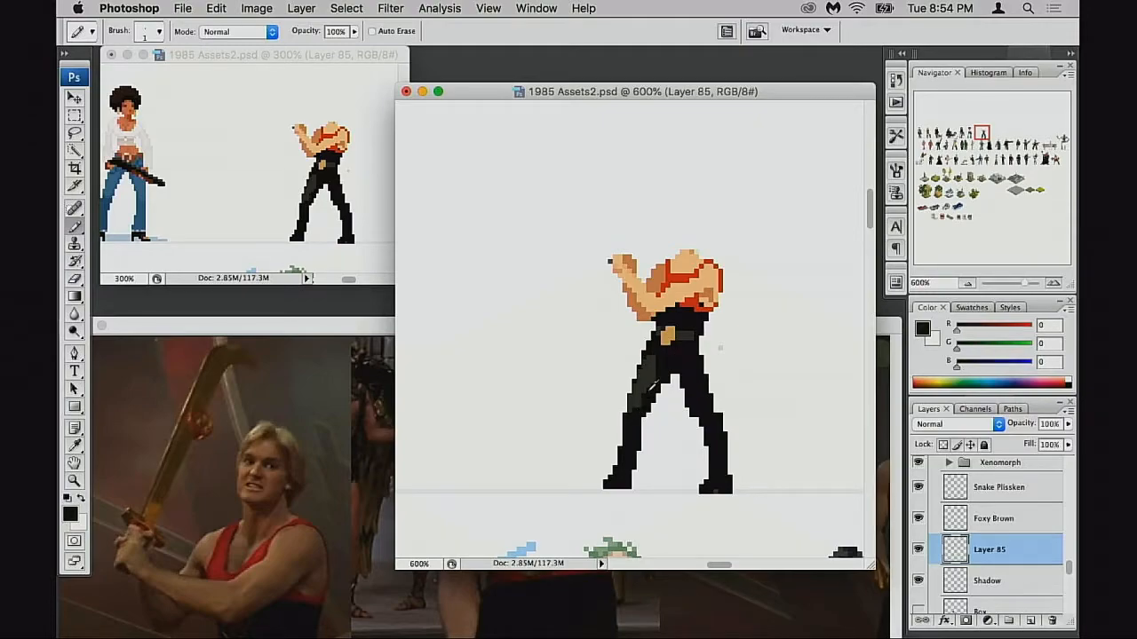
alt+click(648, 391)
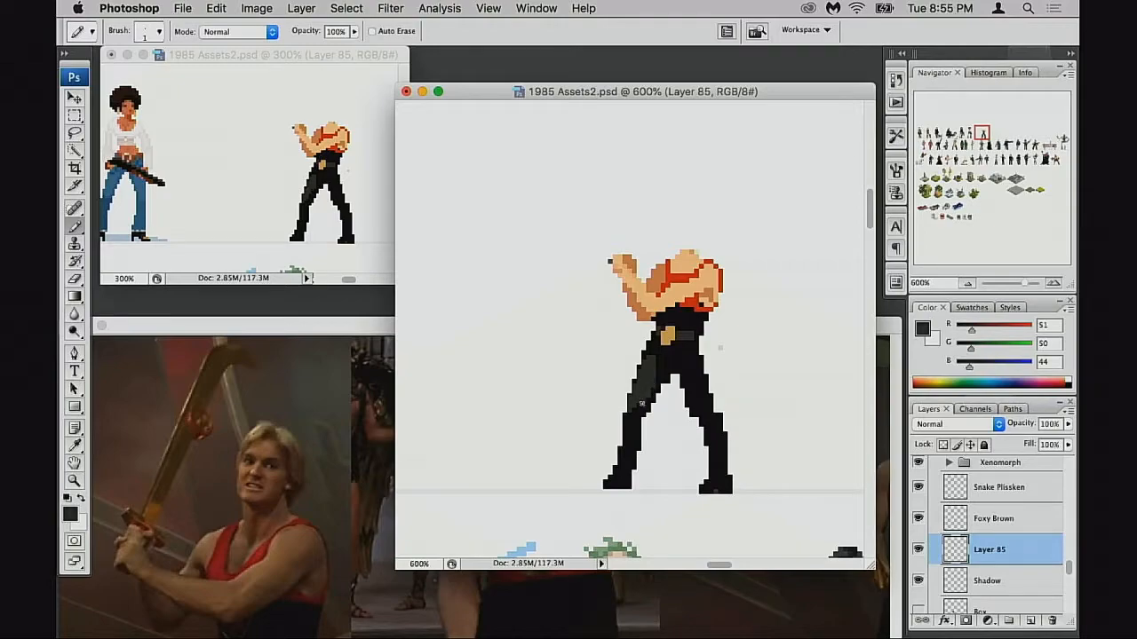
alt+click(662, 378)
alt+click(647, 392)
click(632, 412)
Step: Shade the outer edge of the other thigh in the same dark grey
mouse_move(700, 370)
mouse_down()
mouse_move(709, 404)
mouse_move(652, 432)
mouse_move(653, 460)
mouse_up()
alt+click(700, 416)
alt+click(668, 395)
Step: Retouch the arm crossing the torso in the light skin tone and the tank top's chest area in red
super+click(624, 316)
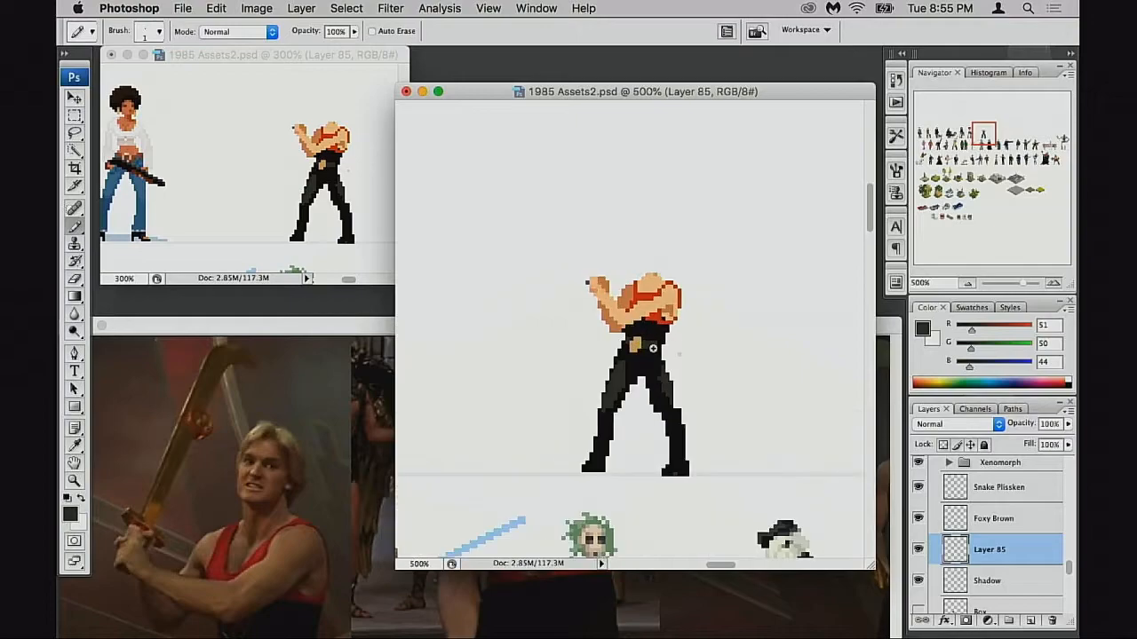
super+click(653, 349)
alt+click(665, 311)
drag(667, 323, 656, 323)
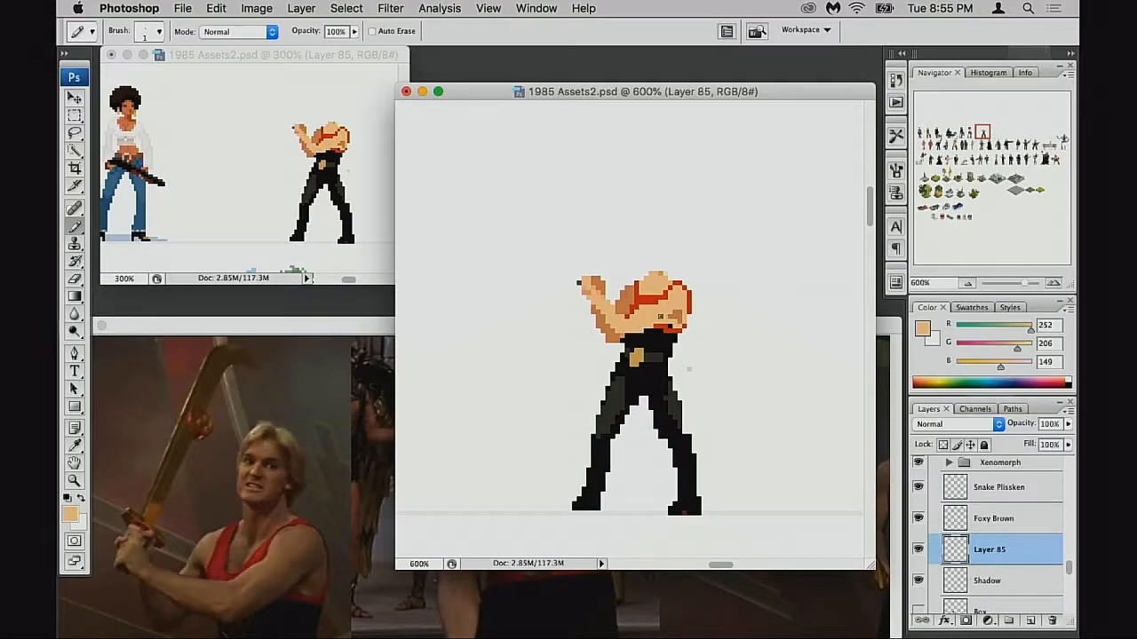
alt+click(642, 300)
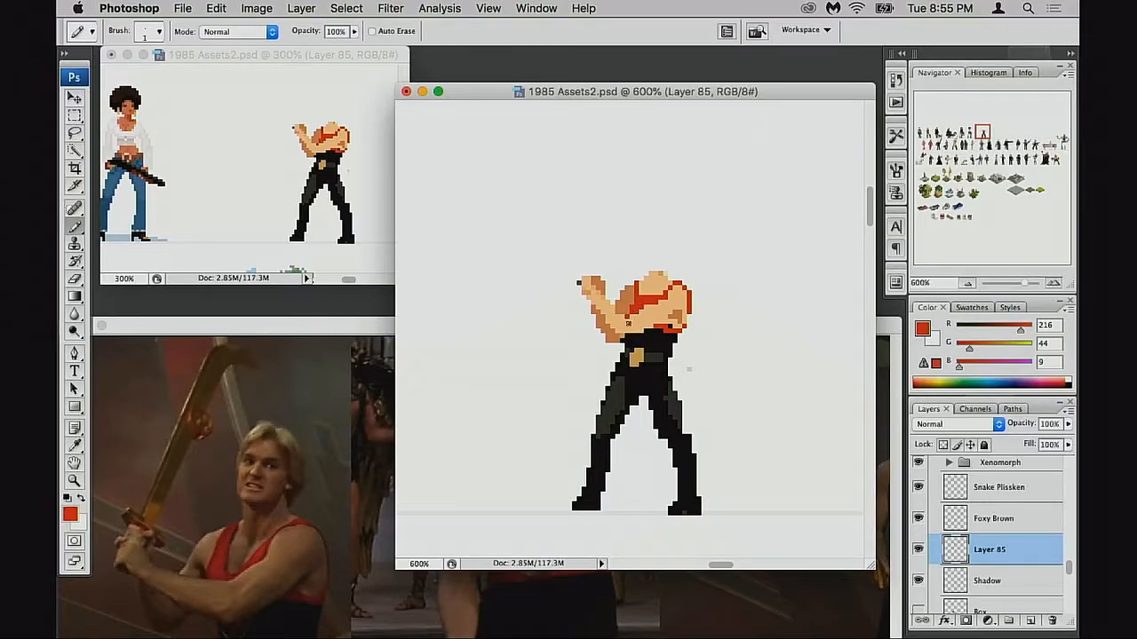
alt+click(638, 325)
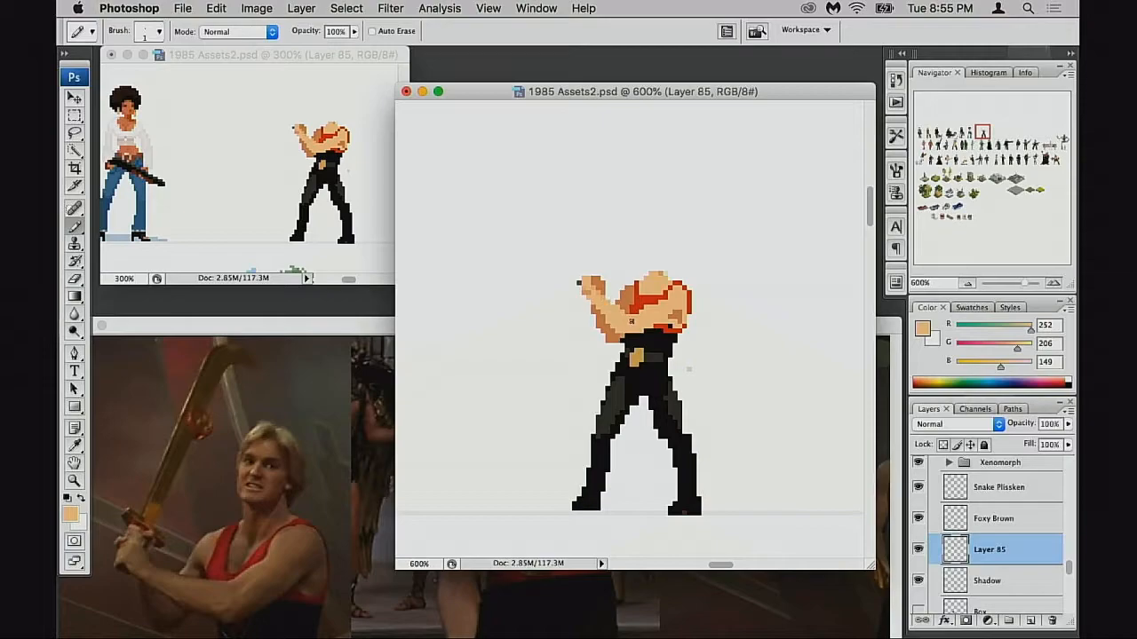
Step: Refine the elbow away from the raised fist with sampled skin tones and extend the red tank top beneath the arm
drag(627, 350, 622, 354)
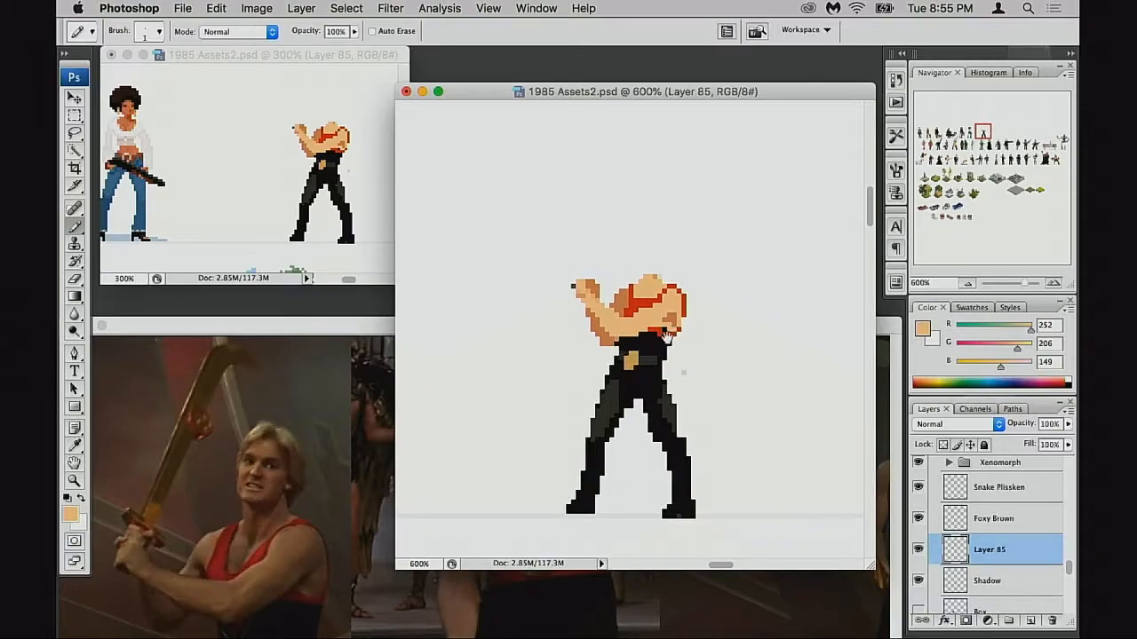
key(super+equal)
drag(674, 346, 689, 342)
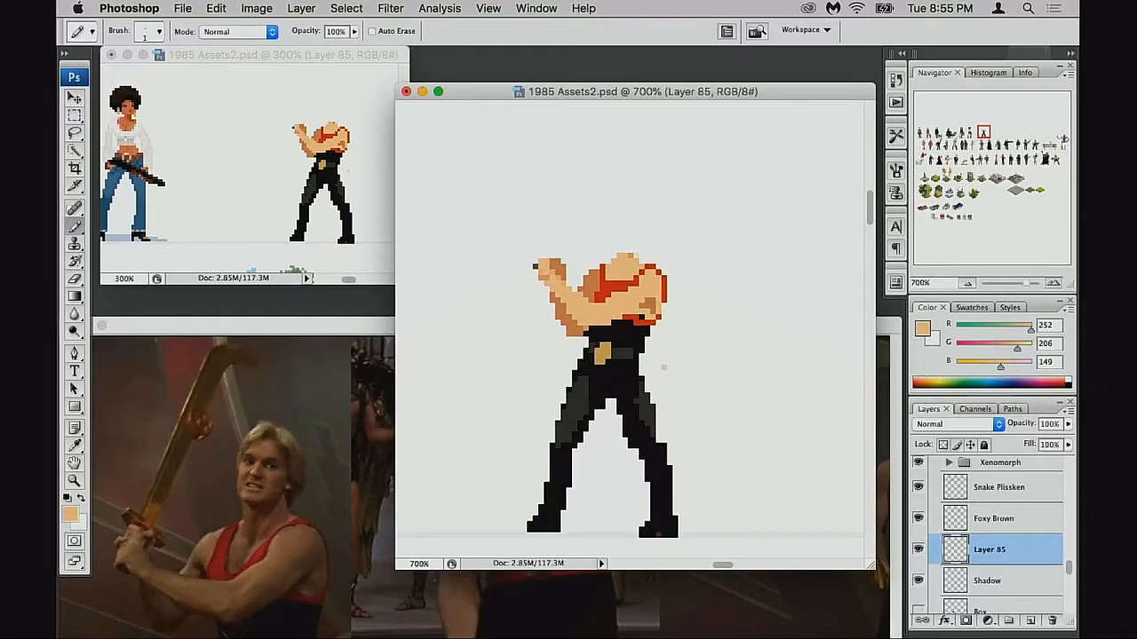
alt+click(652, 306)
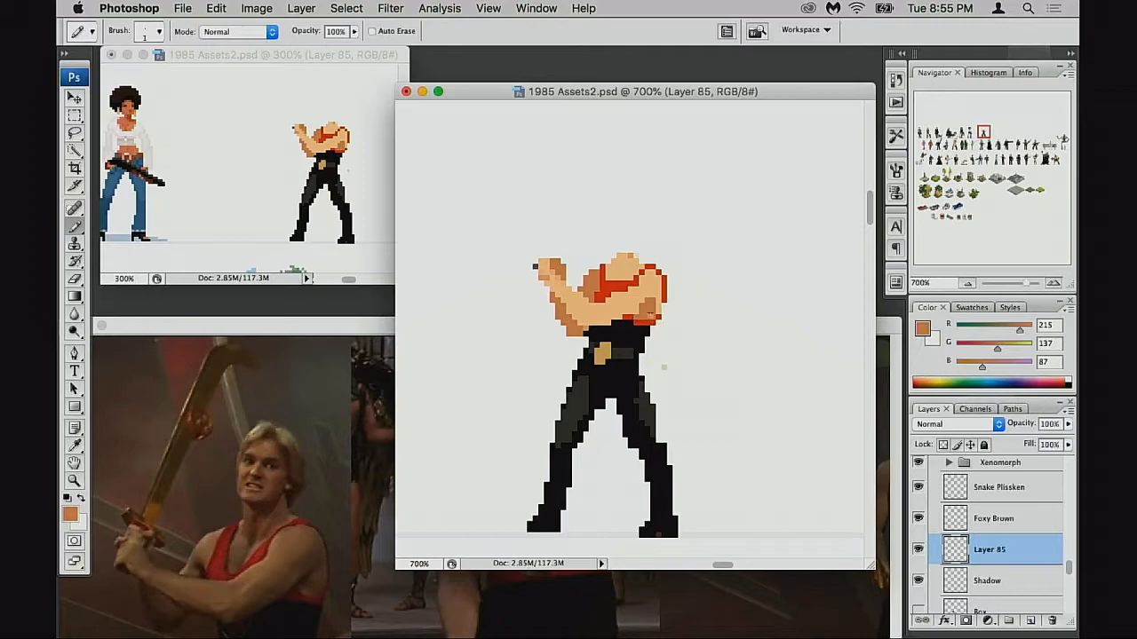
alt+click(664, 293)
mouse_move(652, 313)
mouse_down()
mouse_move(644, 323)
mouse_move(656, 311)
mouse_up()
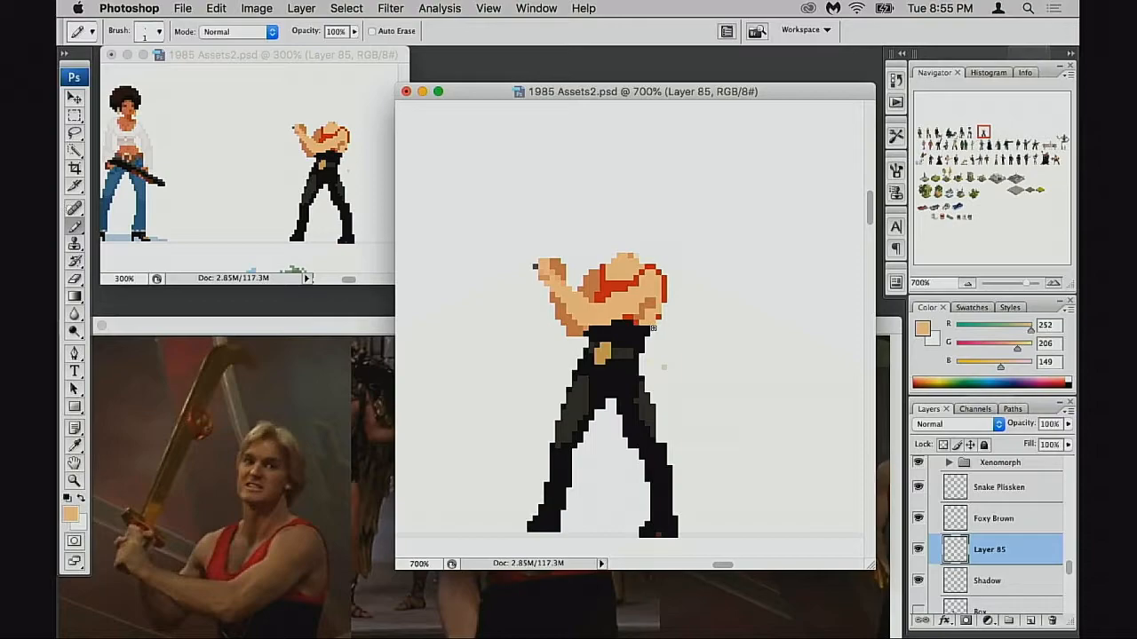
alt+click(631, 279)
drag(634, 322, 628, 327)
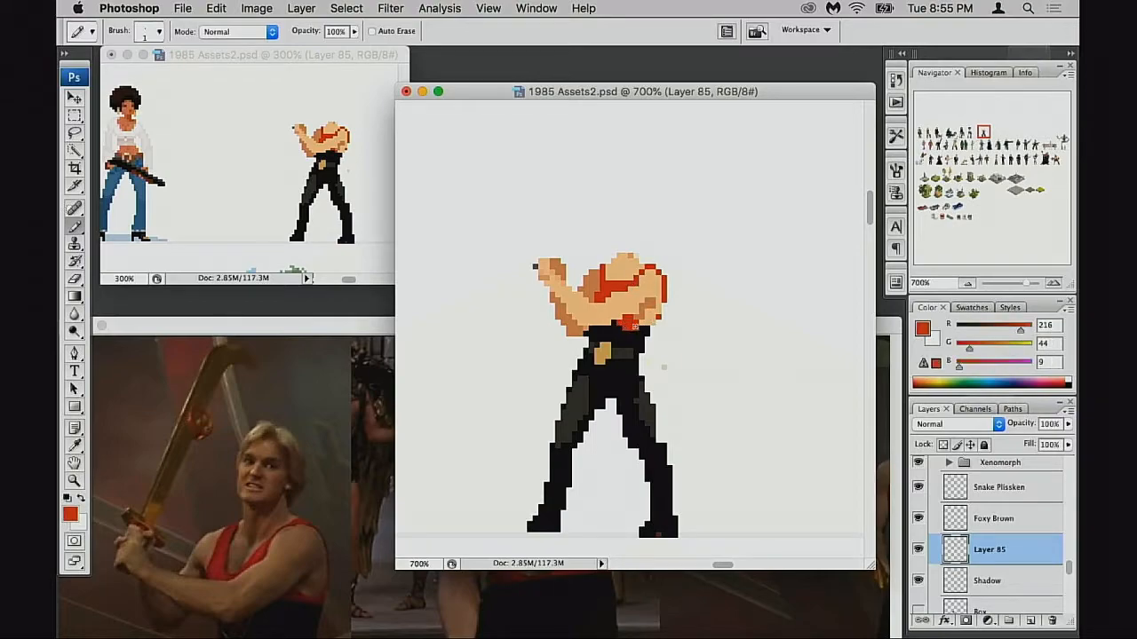
drag(641, 330, 647, 332)
Step: Flip the whole figure on Layer 85 horizontally
drag(614, 367, 649, 350)
key(m)
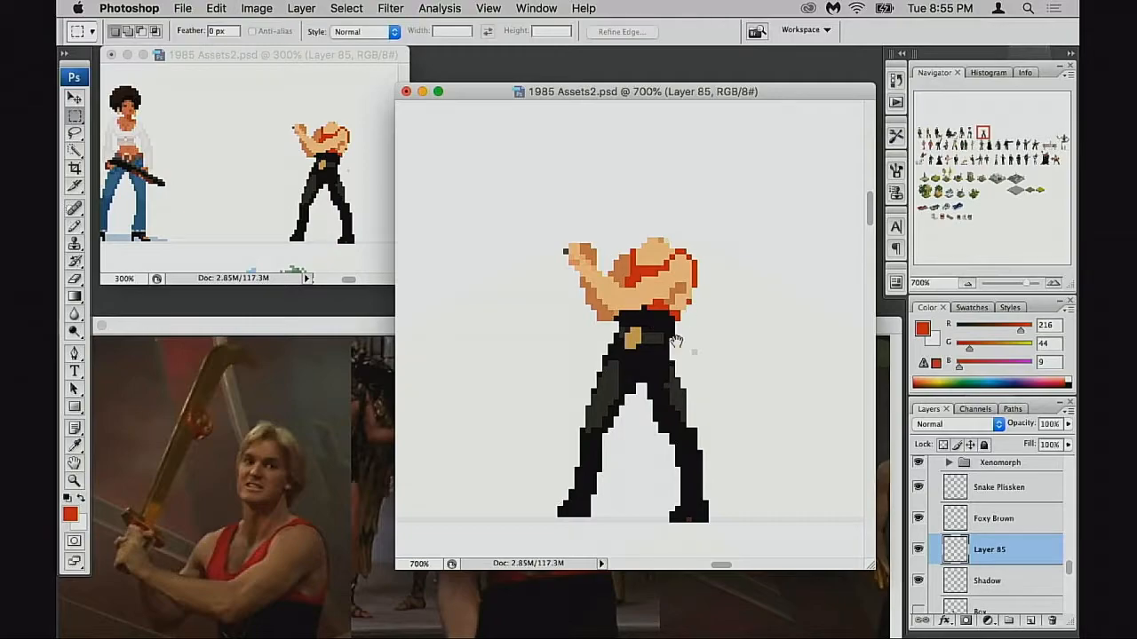
key(ctrl+t)
right_click(639, 306)
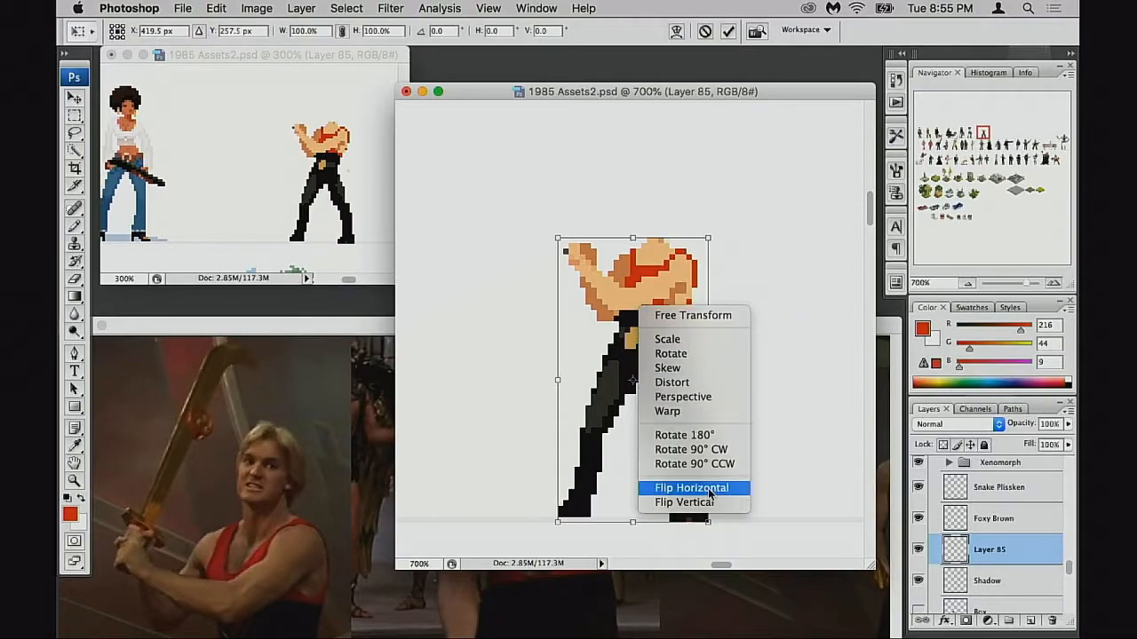
click(691, 488)
key(Return)
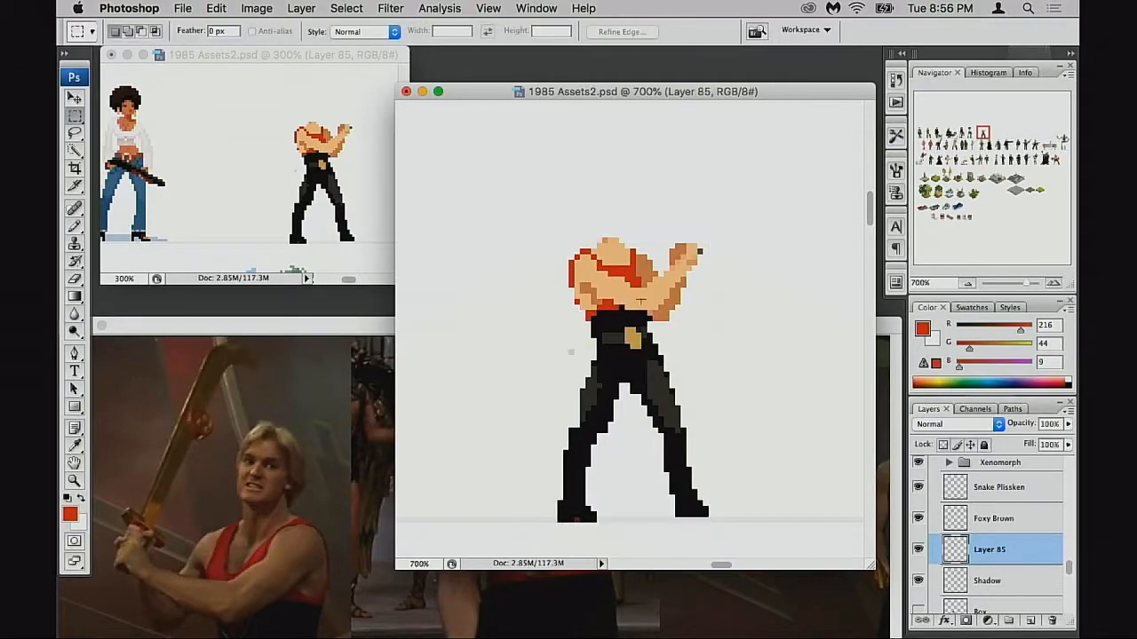
drag(623, 343, 635, 335)
key(b)
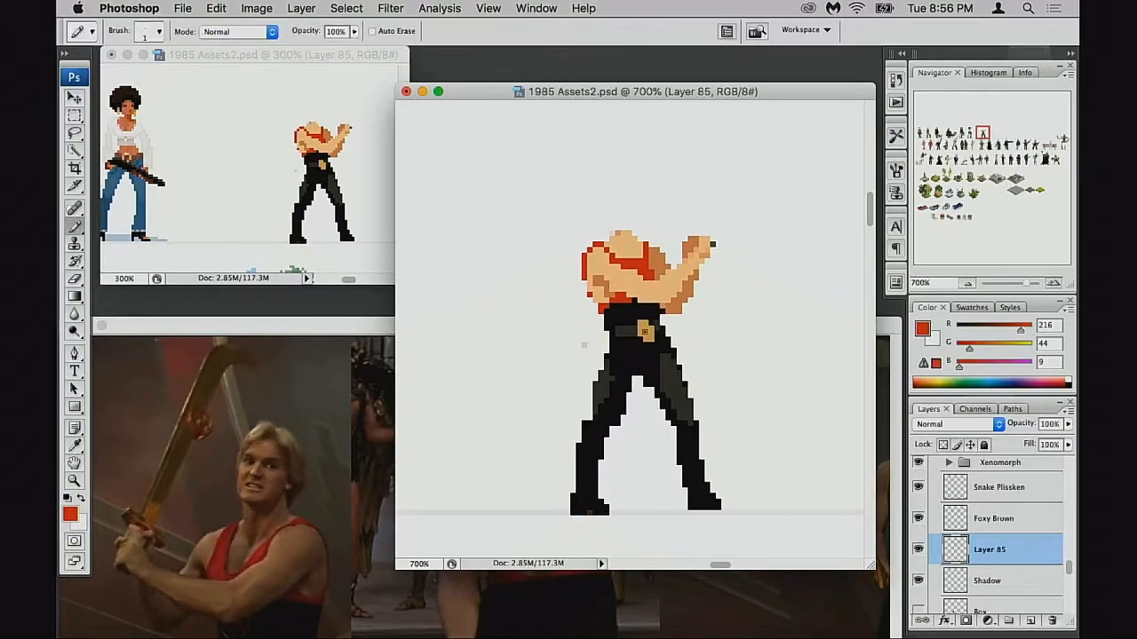
drag(568, 181, 611, 528)
key(super+z)
drag(583, 210, 662, 542)
key(super+z)
mouse_move(586, 203)
mouse_down()
mouse_move(613, 293)
mouse_move(622, 512)
mouse_up()
key(super+z)
drag(594, 199, 609, 549)
key(super+z)
mouse_move(588, 181)
mouse_down()
mouse_move(636, 313)
mouse_move(622, 536)
mouse_up()
key(super+z)
mouse_move(607, 204)
mouse_down()
mouse_move(646, 400)
mouse_move(646, 499)
mouse_up()
key(super+z)
drag(633, 131, 619, 511)
key(ctrl+z)
Step: Bring the Flash.jpg reference forward, reposition its window to show more of the figure, and return to the sprite document
click(355, 325)
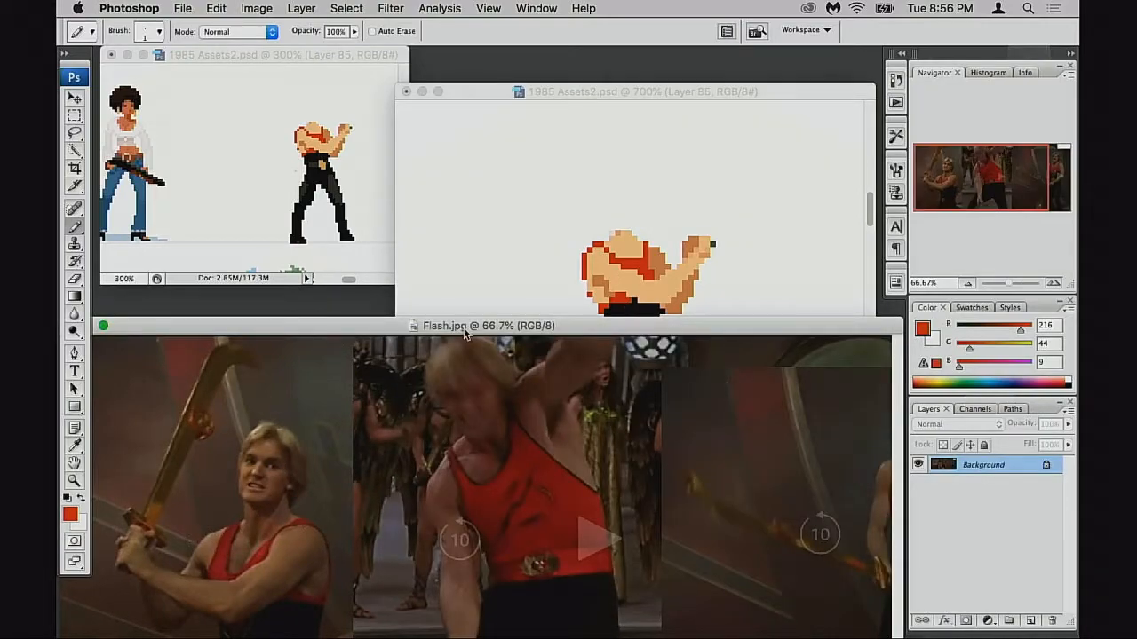
drag(464, 328, 513, 285)
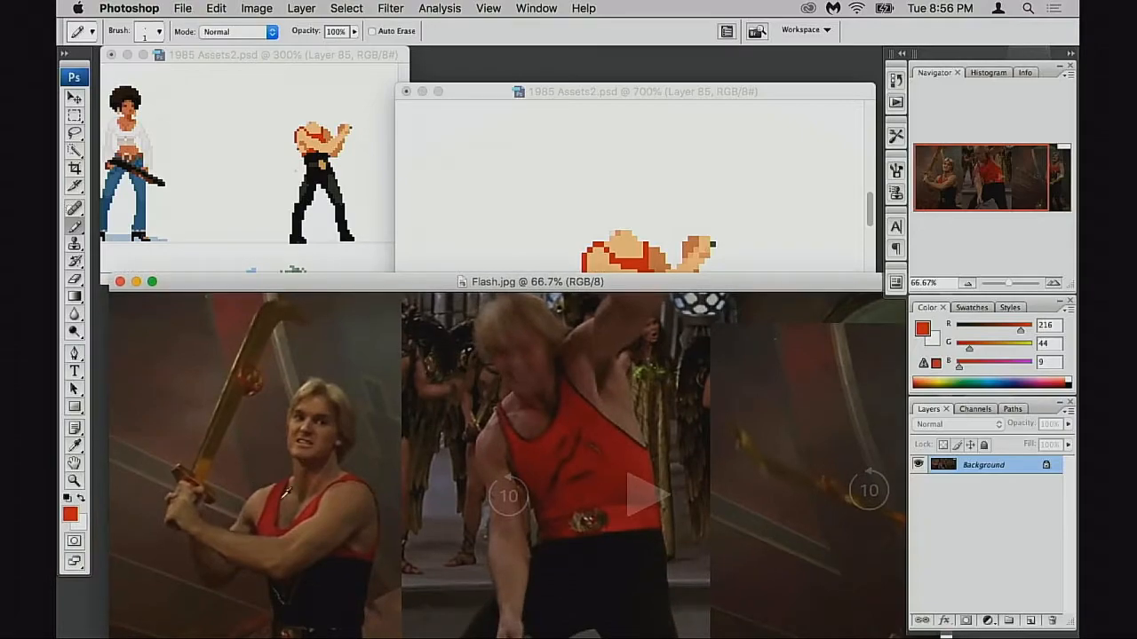
alt+click(284, 504)
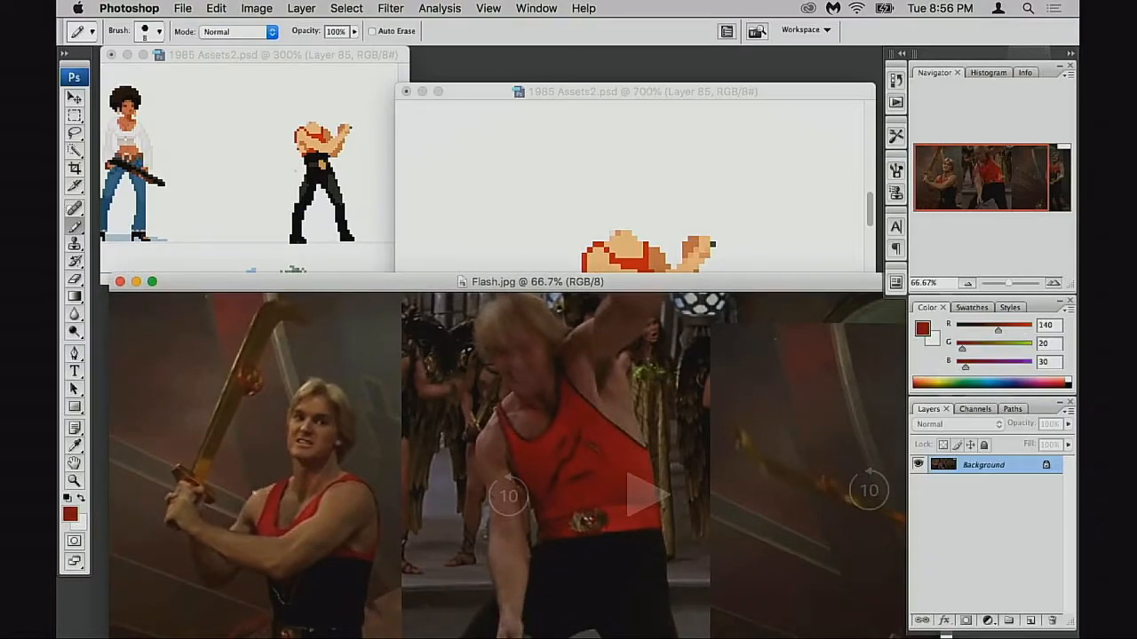
shift+click(385, 464)
key(ctrl+z)
click(711, 271)
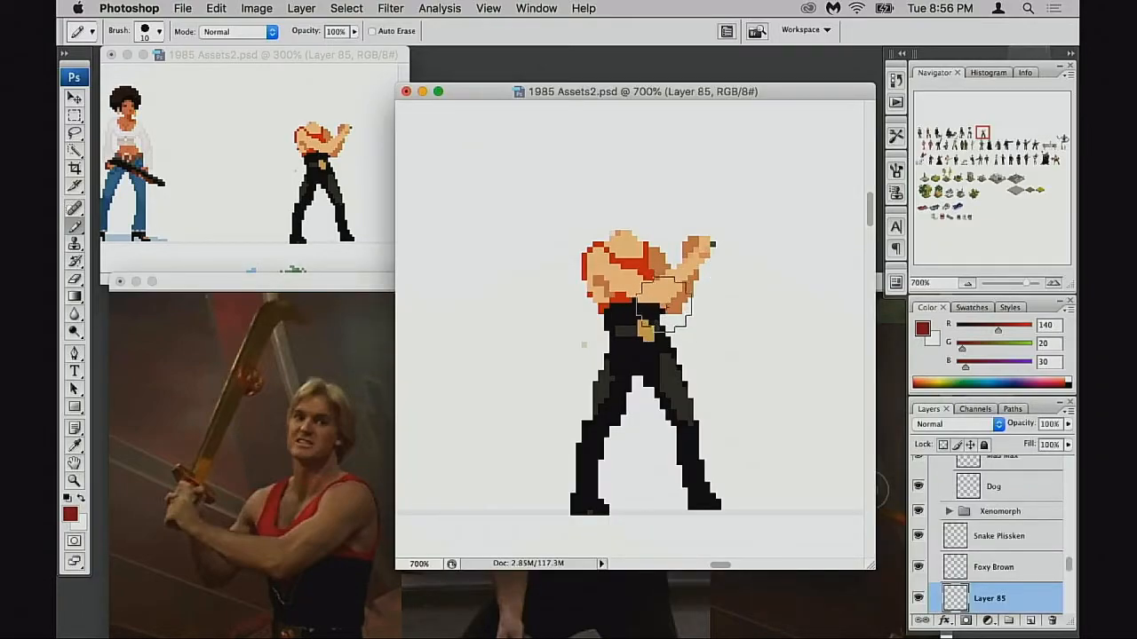
Step: Select the shoulder and upper arm away from the raised fist and nudge them slightly upward
key(m)
drag(572, 241, 626, 303)
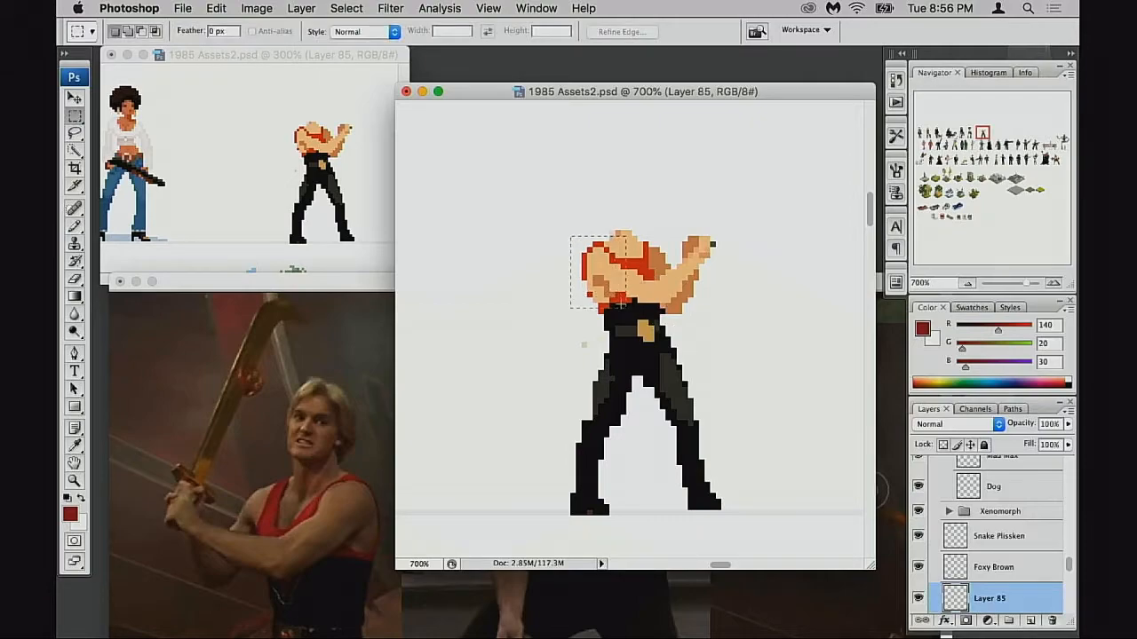
key(super+Up)
key(super+Up)
key(super+Down)
key(super+Left)
key(super+Up)
key(super+alt+z)
key(super+alt+z)
key(super+alt+z)
key(super+alt+z)
key(super+alt+z)
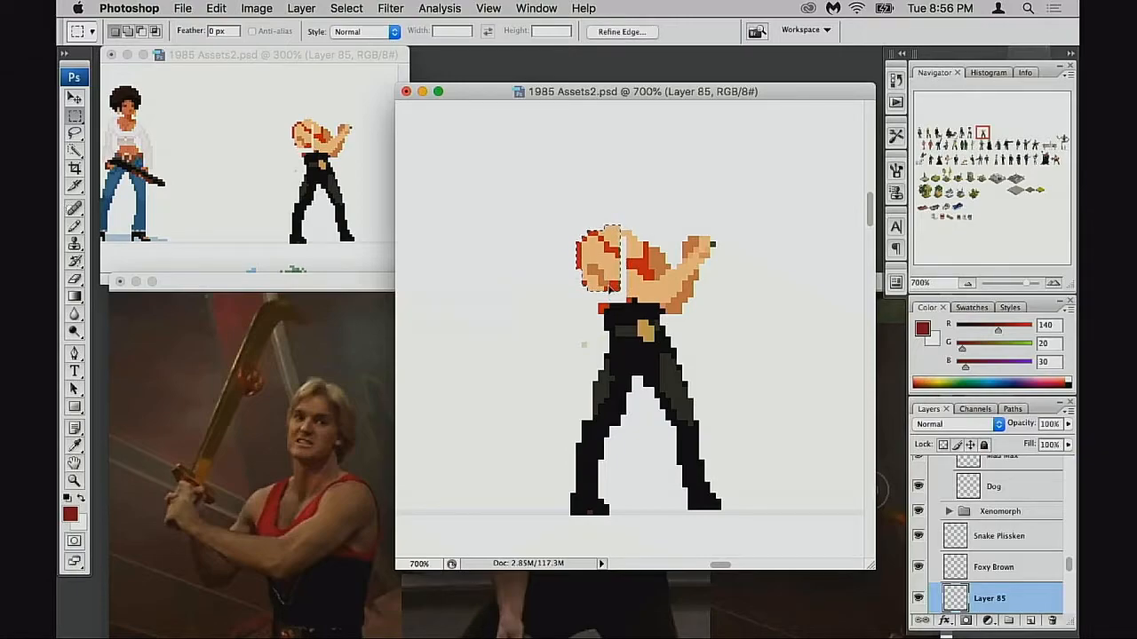
key(super+Up)
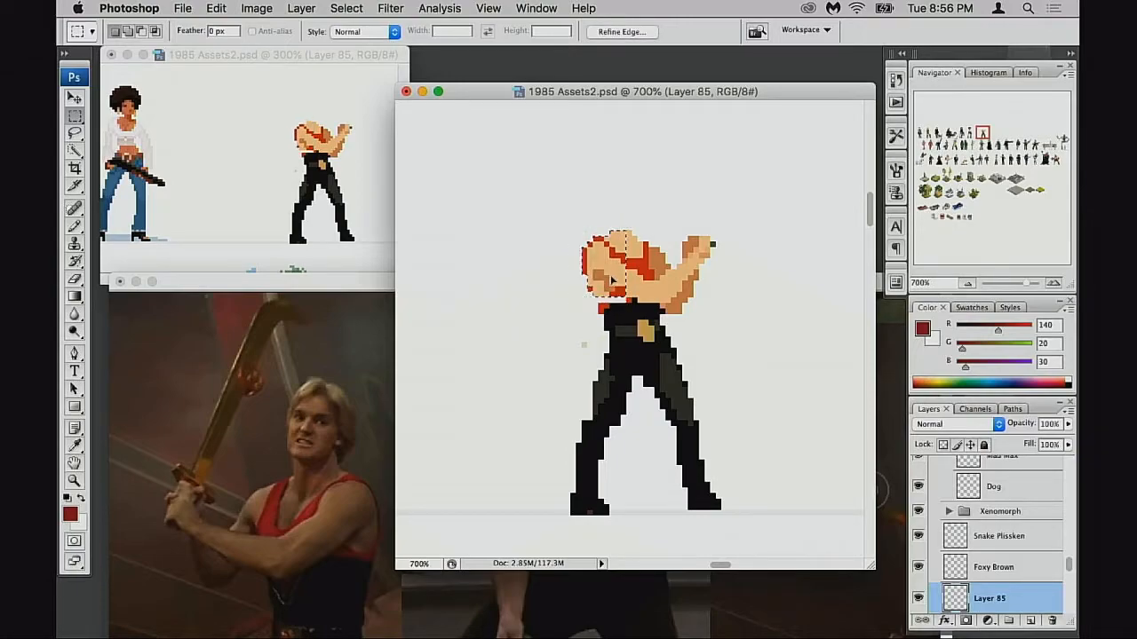
Step: Reduce the pencil to 1 pixel, fill the gap beneath the raised elbow in the tank top's red, and resample the waist's black
key(b)
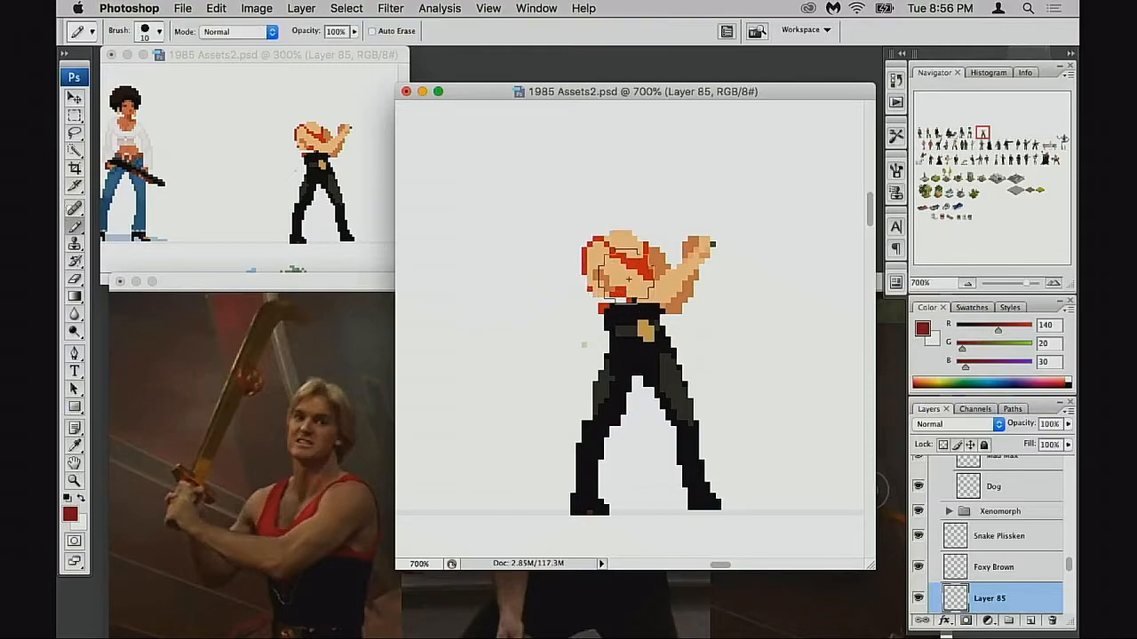
key(bracketleft)
key(bracketleft)
key(bracketleft)
key(bracketleft)
key(bracketleft)
key(bracketleft)
key(bracketleft)
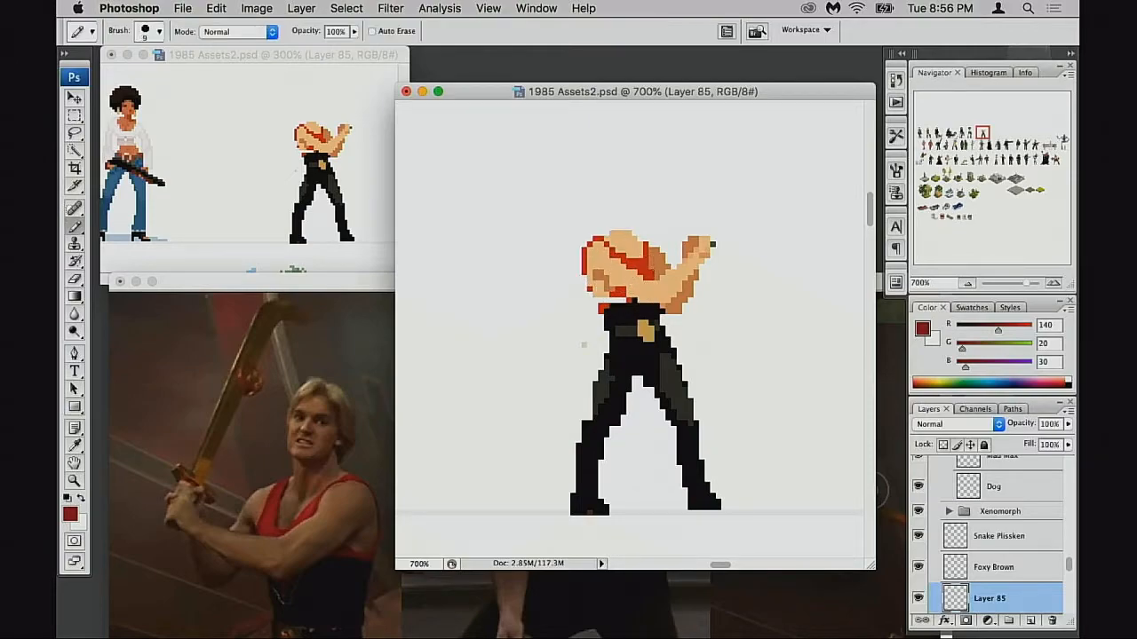
alt+click(606, 290)
alt+click(618, 292)
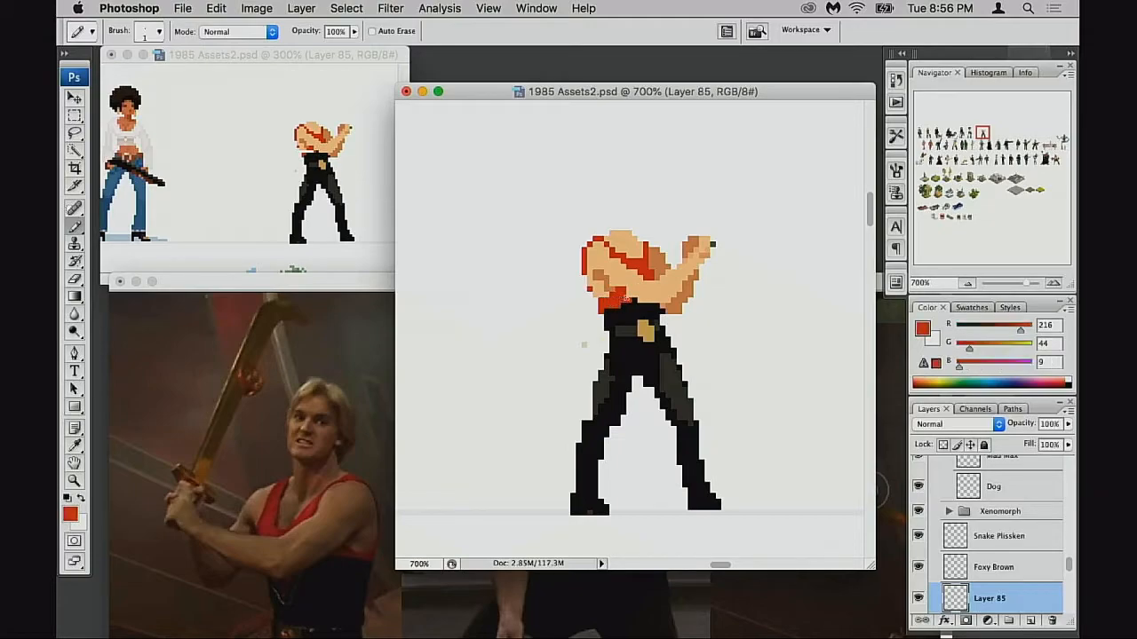
alt+click(610, 316)
key(m)
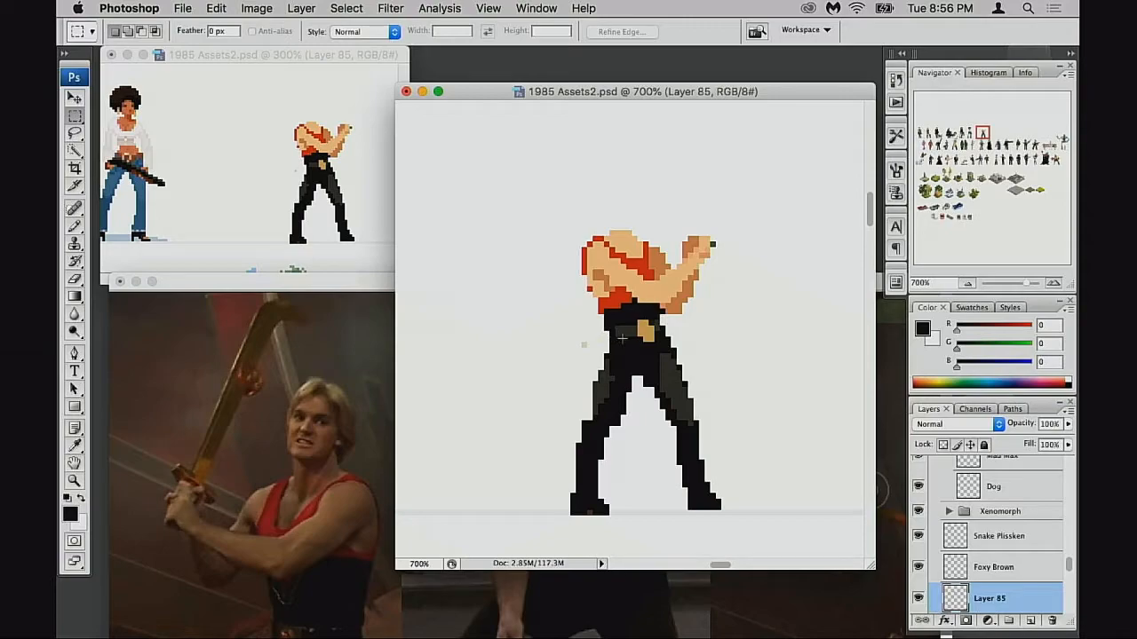
Step: Shift the figure's belt and buckle slightly lower and repaint the waist just above them in black
drag(603, 323, 657, 346)
key(ctrl+d)
key(b)
drag(629, 323, 655, 322)
drag(660, 370, 697, 363)
Step: Sample the light and shaded skin tones on the raised forearm, then erase the stray dark pixel beside the fist
alt+click(676, 282)
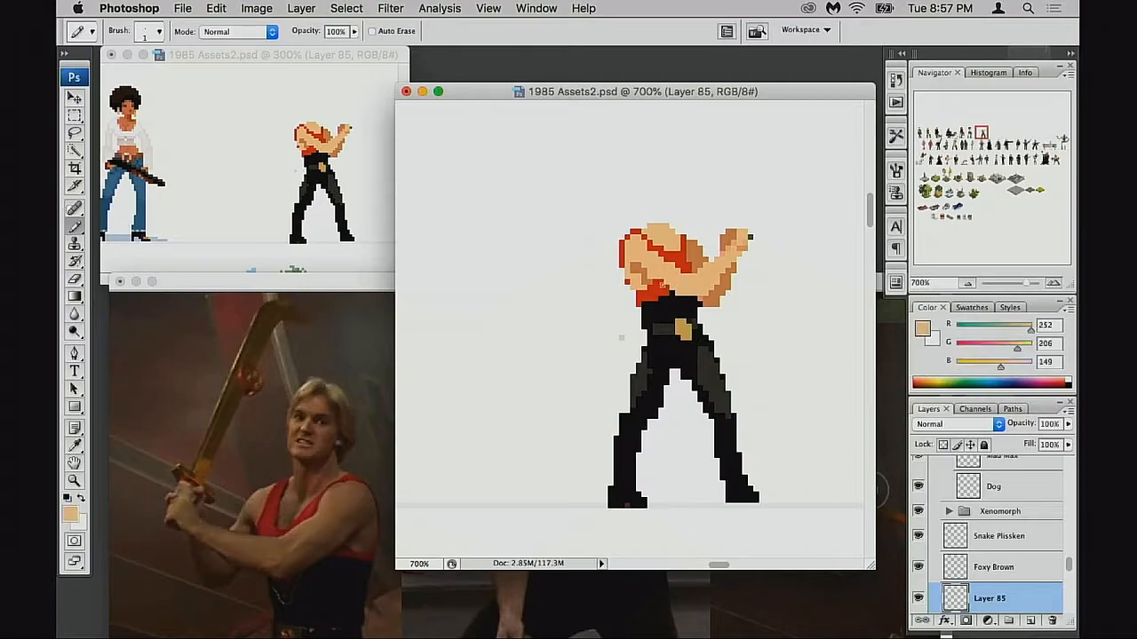
alt+click(721, 281)
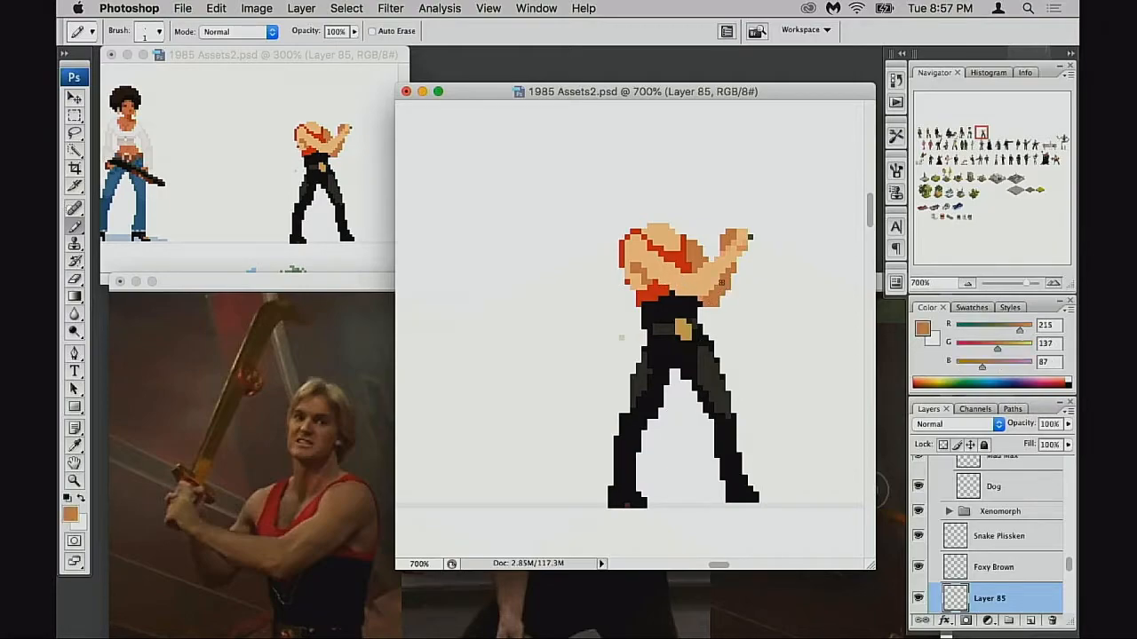
key(super+z)
alt+click(726, 261)
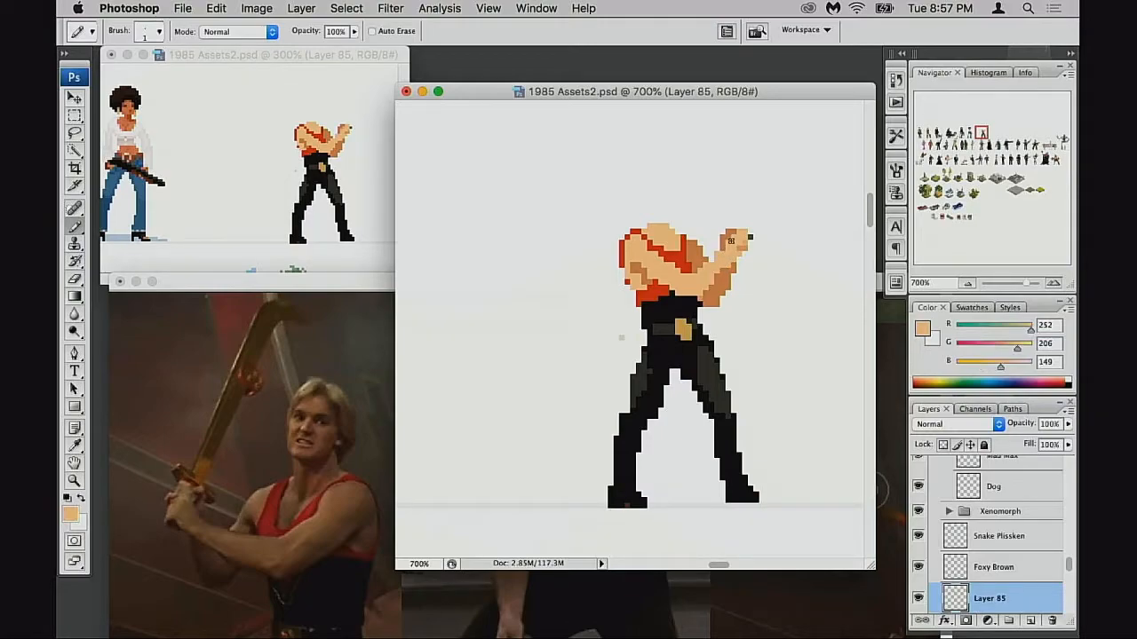
key(e)
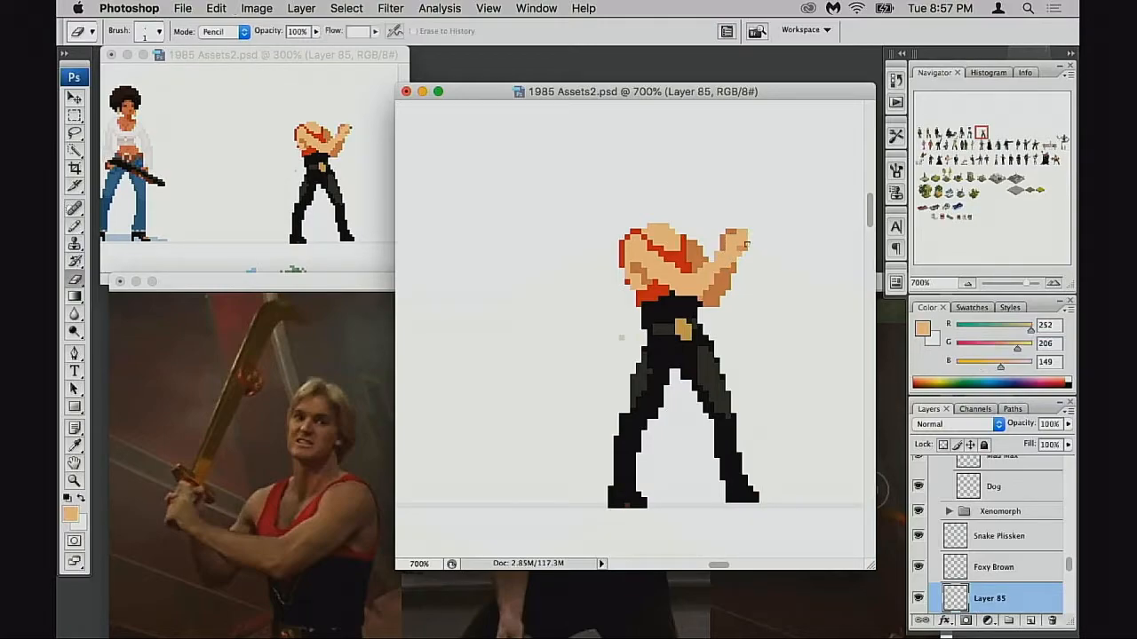
Step: Touch up the raised forearm and the waist edge beneath it, resampling the skin tones and the waist's black
alt+click(706, 341)
alt+click(649, 302)
alt+click(646, 324)
super+click(606, 356)
super+click(613, 354)
super+click(622, 348)
key(b)
drag(675, 313, 672, 325)
super+click(672, 325)
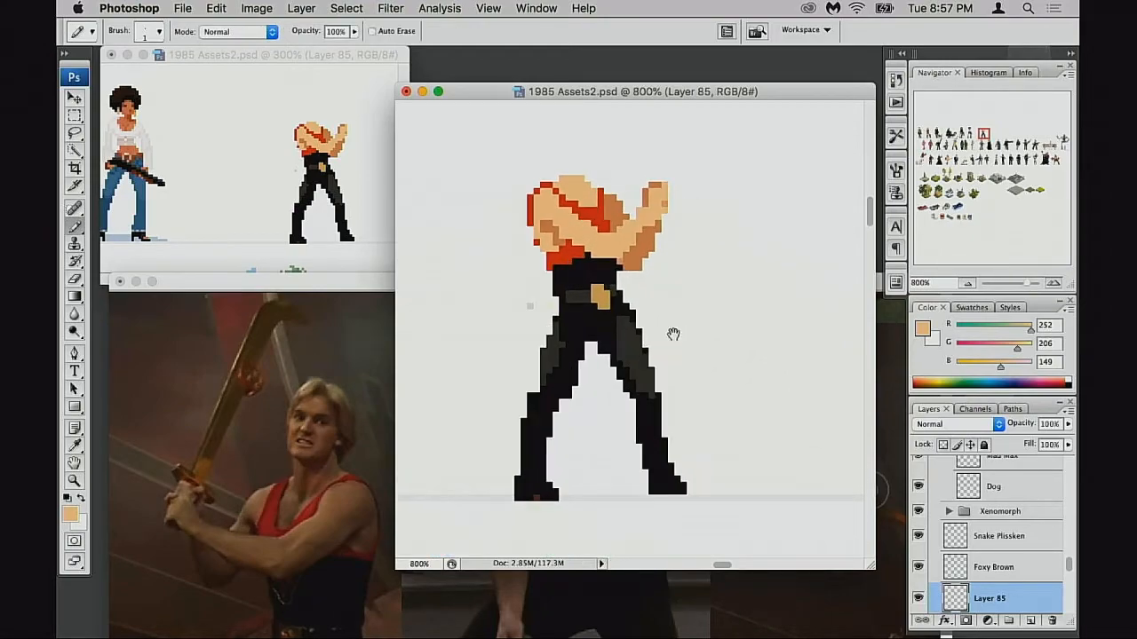
alt+click(628, 256)
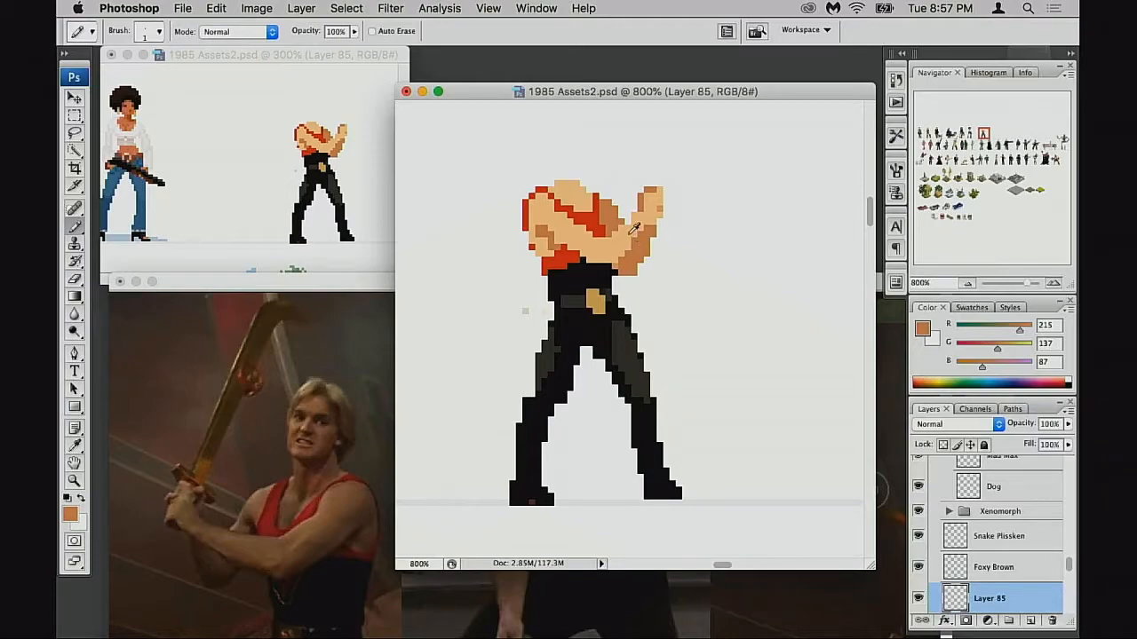
alt+click(635, 219)
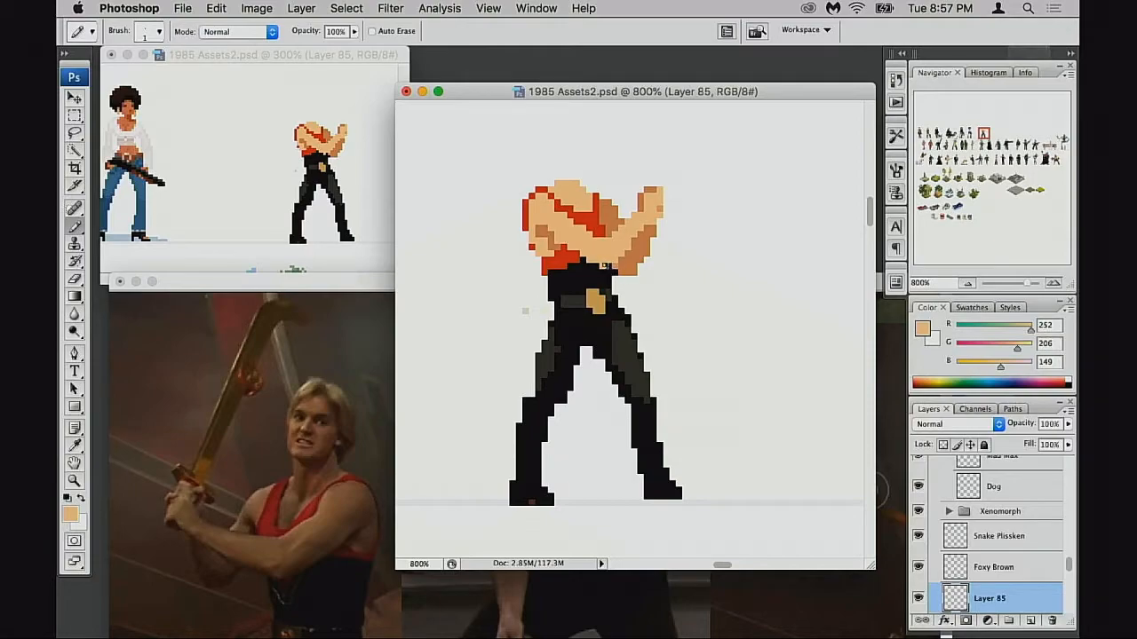
alt+click(601, 269)
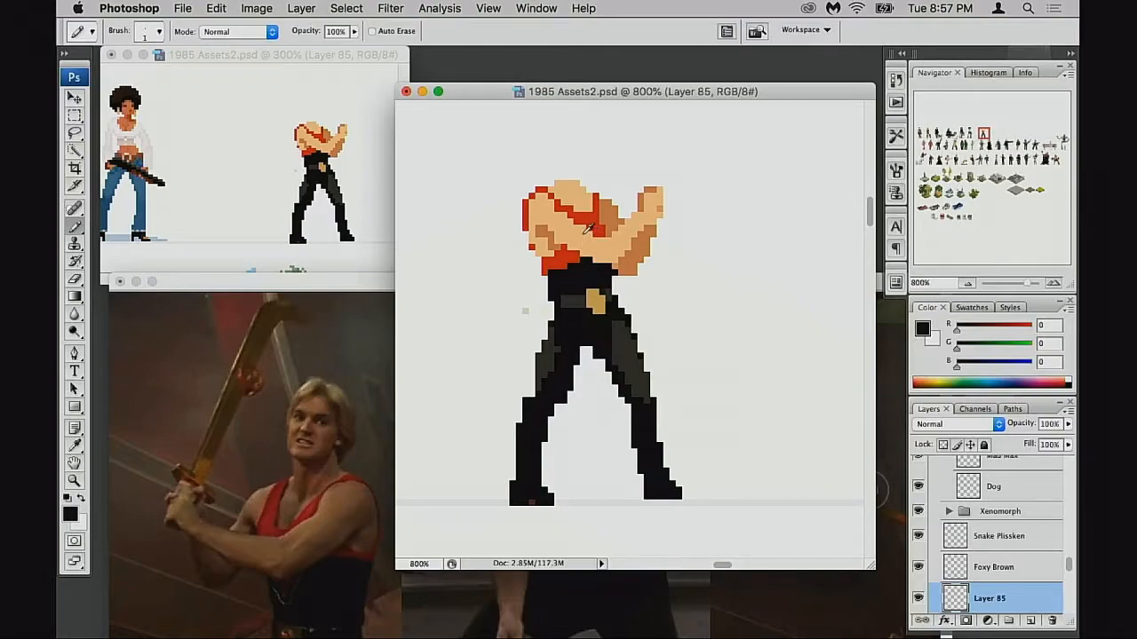
alt+click(590, 231)
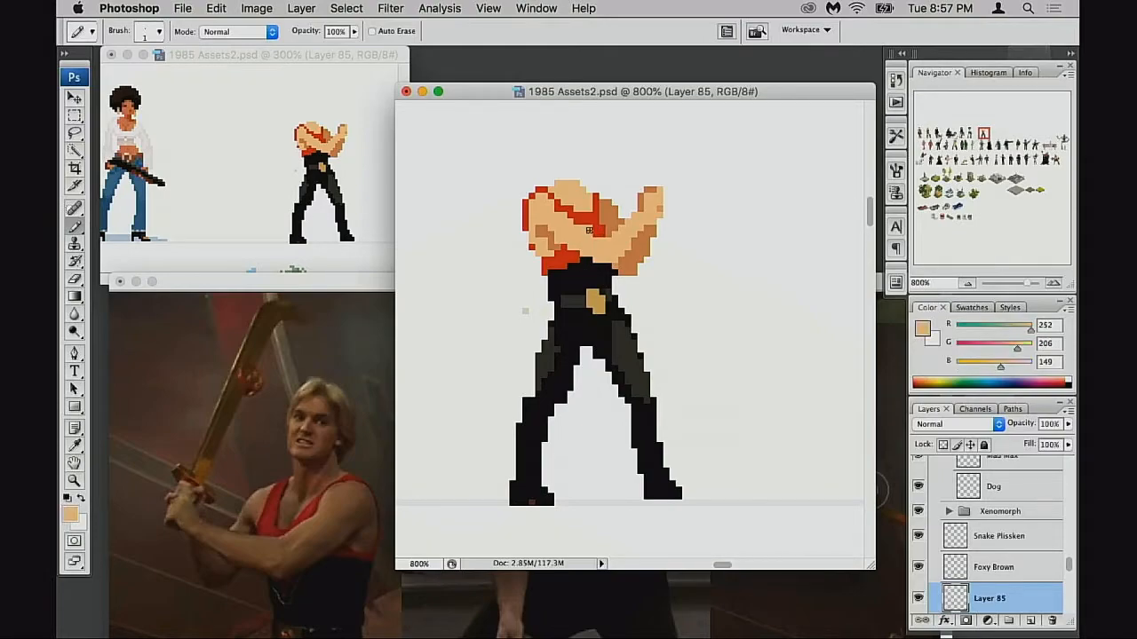
Step: Examine the proportions and arms of the RoboCop and Indiana Jones sprites in the lower row as pose references
drag(596, 322, 632, 298)
alt+click(634, 300)
alt+click(634, 299)
alt+click(635, 300)
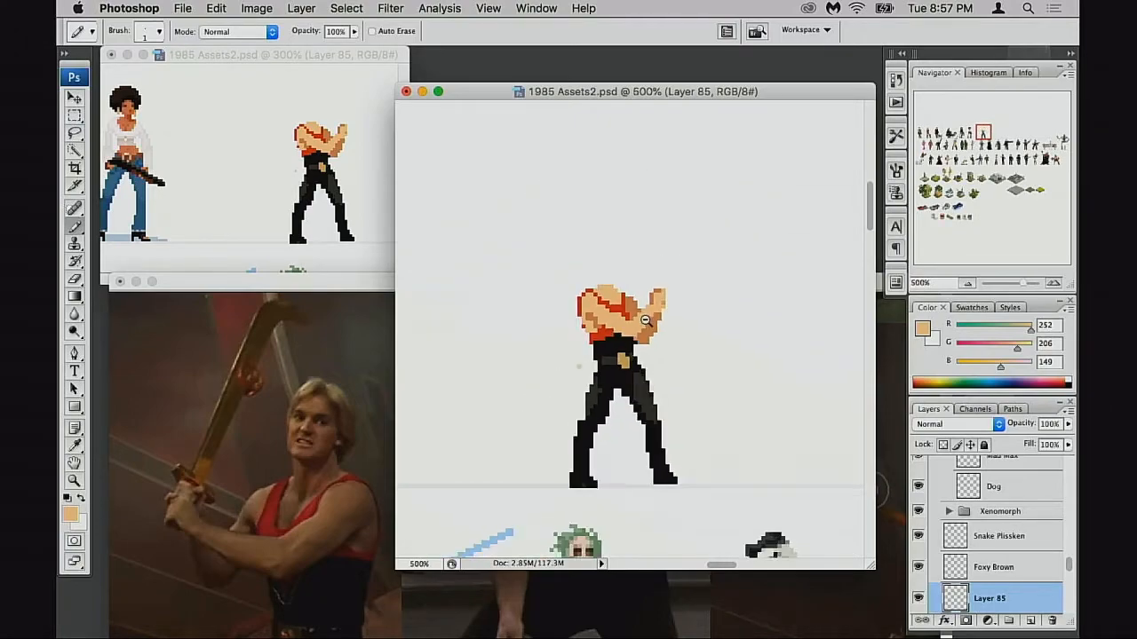
alt+click(643, 322)
alt+click(643, 322)
alt+click(643, 321)
scroll(633, 392, down, 10)
drag(549, 266, 641, 389)
super+click(639, 320)
drag(645, 319, 618, 369)
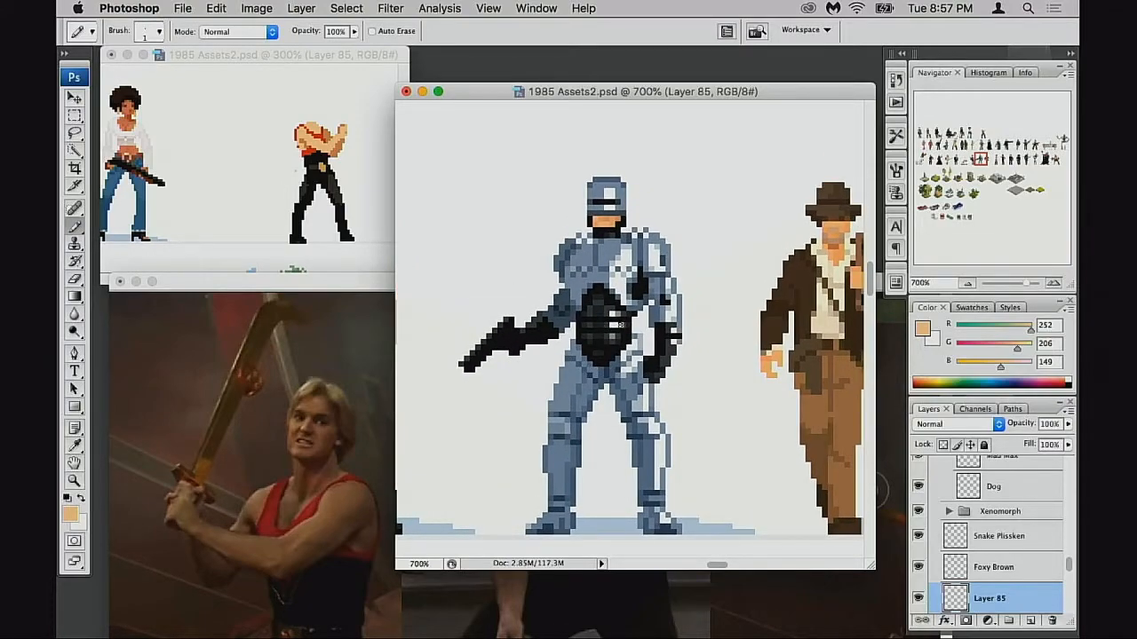
alt+click(654, 314)
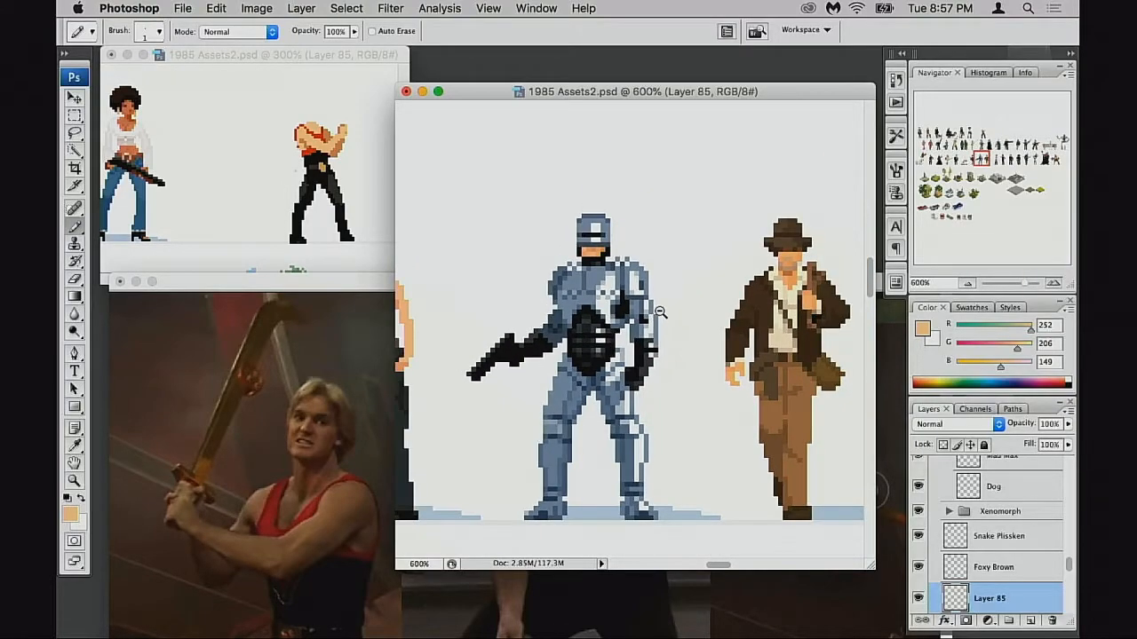
drag(615, 338, 690, 317)
alt+click(656, 332)
drag(854, 331, 658, 329)
drag(766, 277, 626, 354)
drag(683, 280, 581, 385)
drag(639, 223, 586, 337)
drag(440, 371, 604, 430)
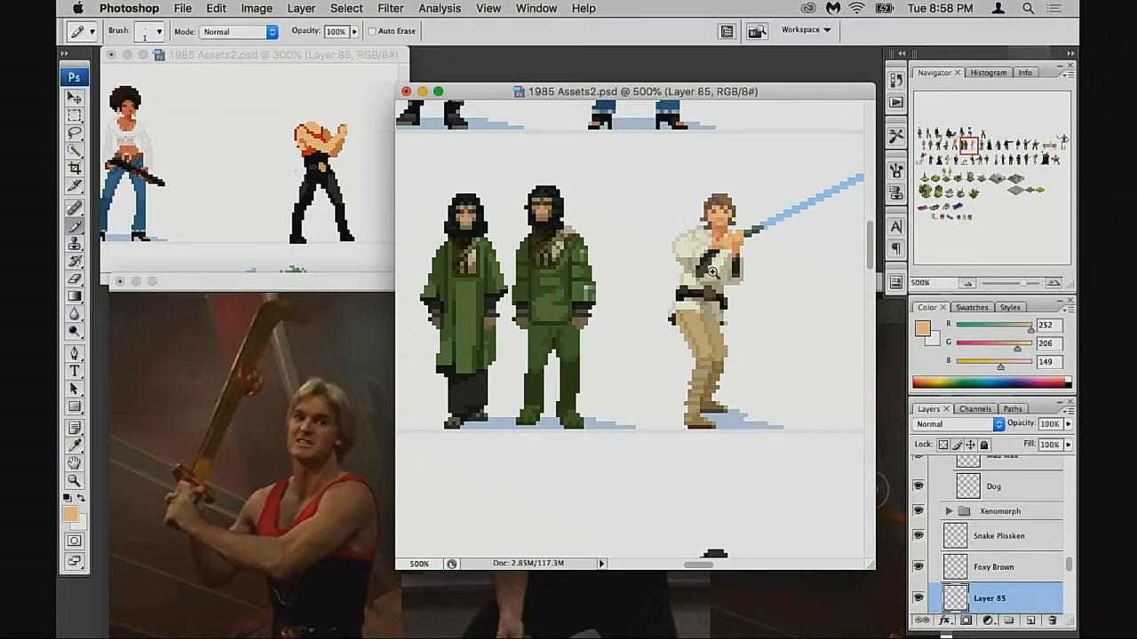
Step: Examine how the lightsaber-wielding Luke sprite and the chainsaw-wielding sprite hold their raised weapons
key(super+equal)
key(super+equal)
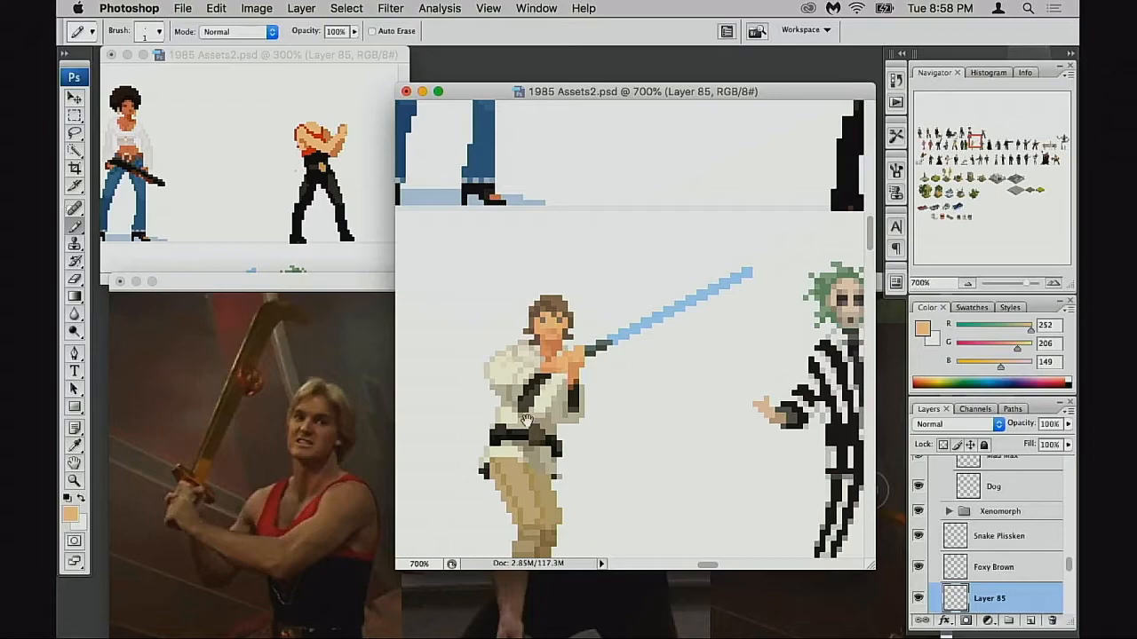
drag(547, 416, 716, 350)
drag(409, 388, 635, 496)
alt+click(598, 365)
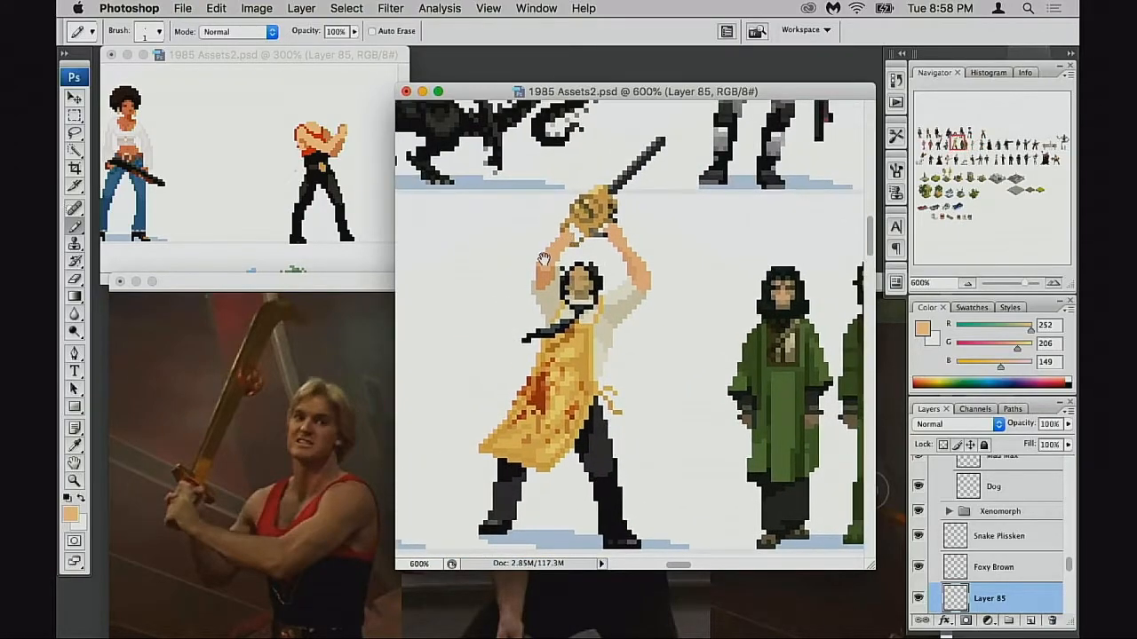
drag(562, 381, 614, 326)
drag(470, 393, 636, 401)
drag(515, 368, 687, 351)
drag(564, 426, 760, 252)
drag(508, 531, 527, 279)
Step: Survey the remaining character sprites along the rows as far as the man seated on the bench
drag(844, 344, 679, 316)
alt+click(733, 331)
alt+click(751, 340)
drag(844, 444, 621, 352)
drag(773, 317, 501, 396)
drag(826, 328, 609, 363)
drag(808, 350, 723, 338)
drag(799, 294, 600, 352)
drag(739, 351, 643, 354)
drag(754, 293, 661, 355)
drag(787, 374, 609, 335)
drag(692, 395, 678, 349)
drag(658, 296, 781, 336)
alt+click(723, 338)
alt+click(726, 341)
alt+click(728, 343)
alt+click(731, 344)
alt+click(734, 346)
alt+click(734, 349)
alt+click(736, 351)
drag(501, 317, 595, 315)
Step: Inspect the sprite seated on the bench close up, briefly marking the area around his sleeve and clearing the selection
super+click(596, 315)
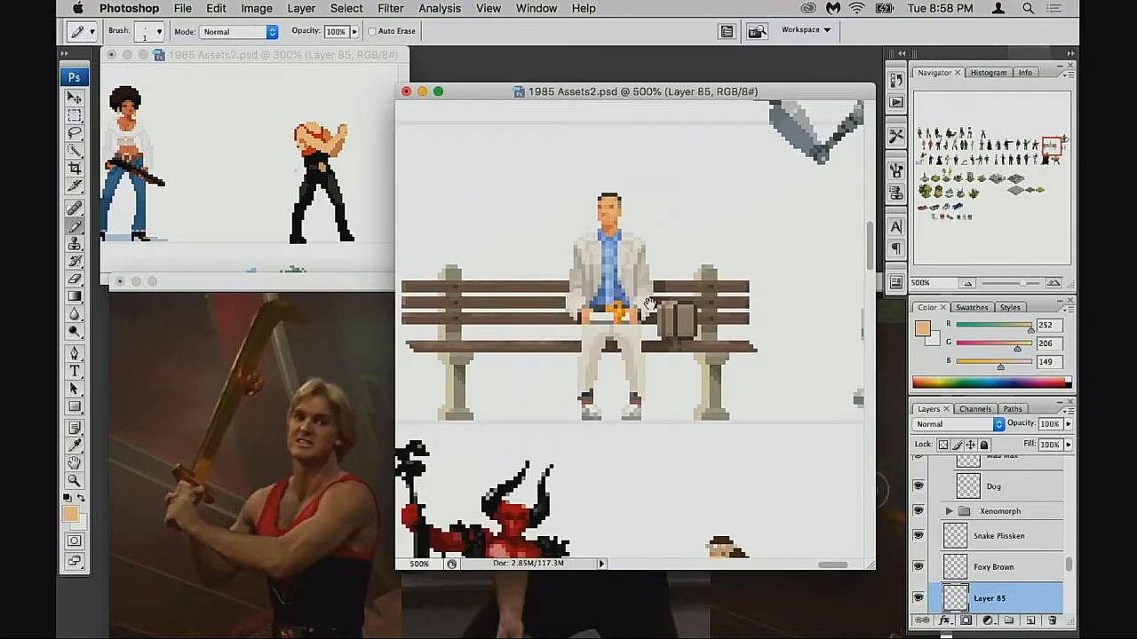
super+click(643, 313)
key(m)
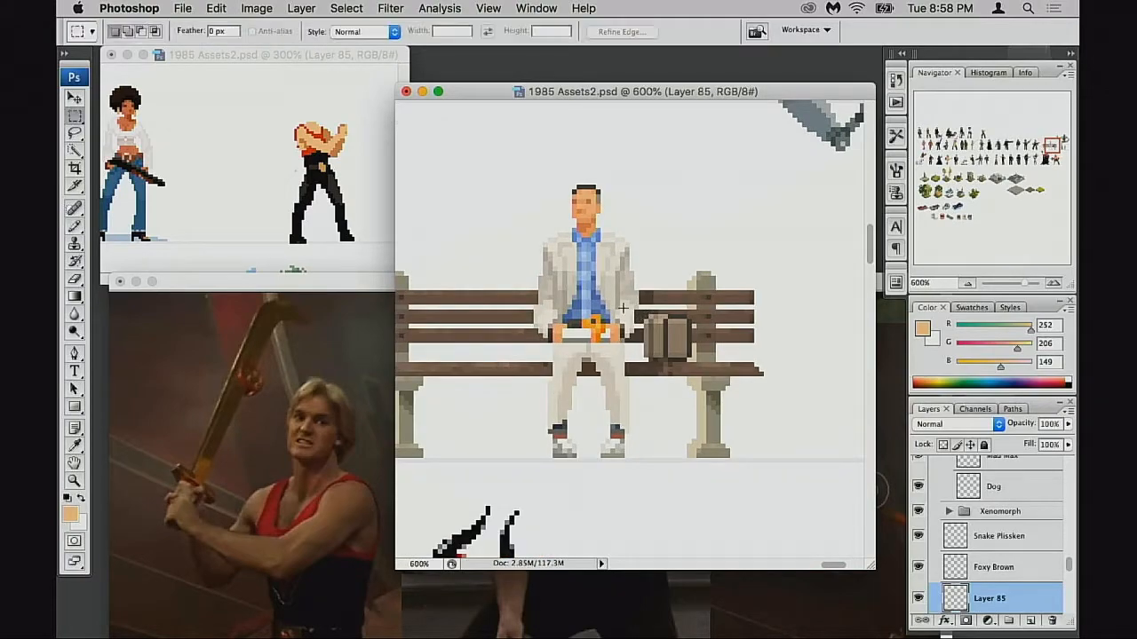
drag(614, 248, 647, 307)
scroll(631, 315, left, 3)
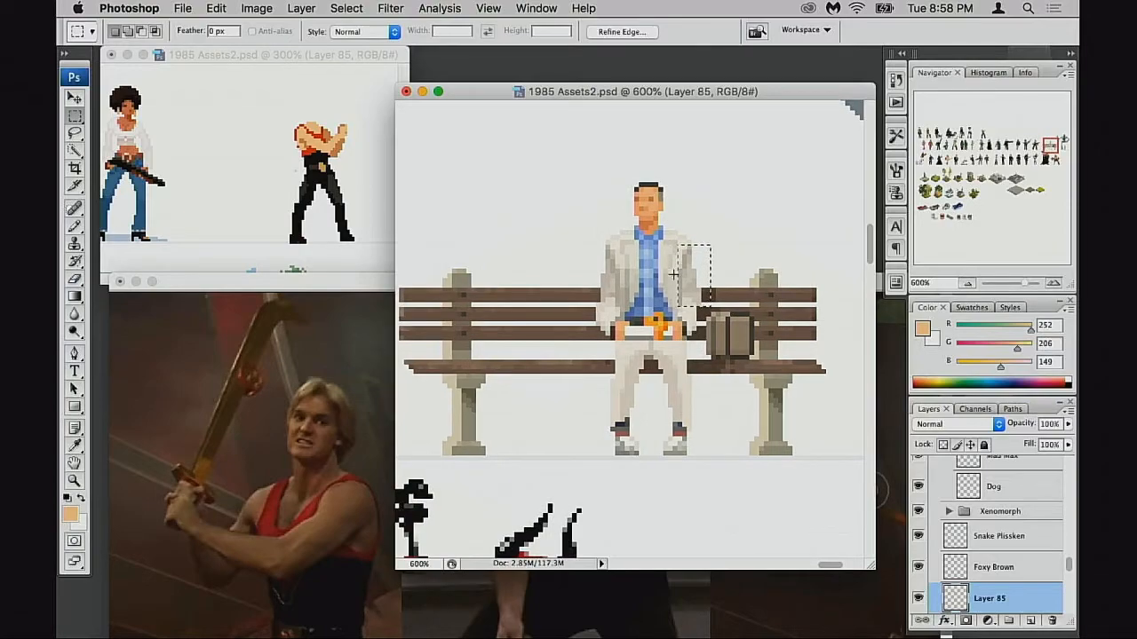
click(690, 318)
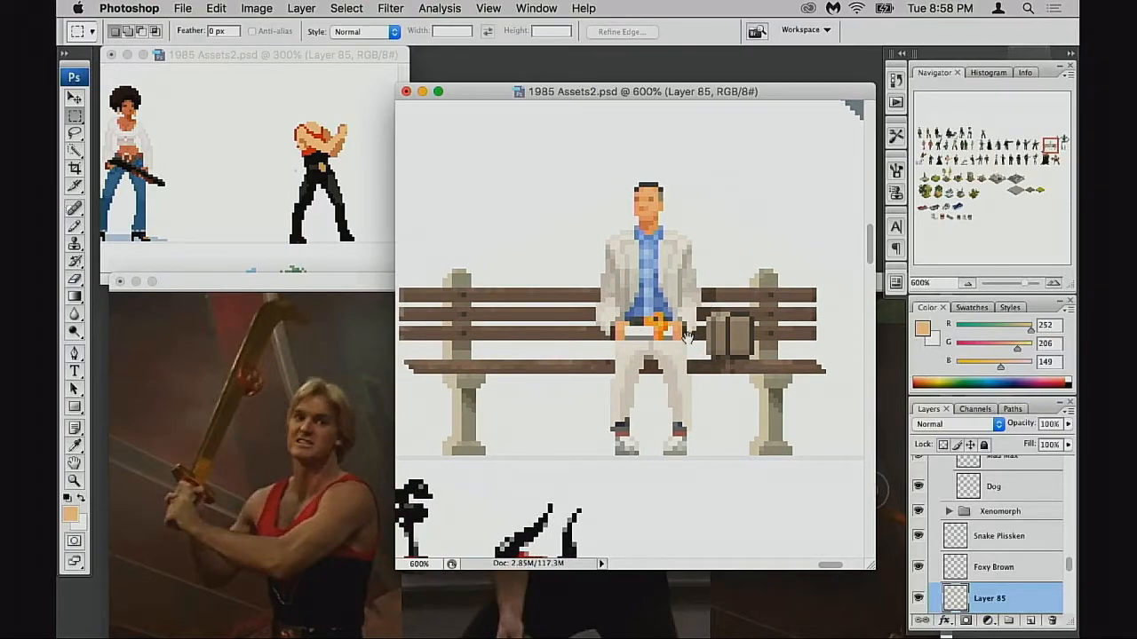
scroll(689, 343, up, 2)
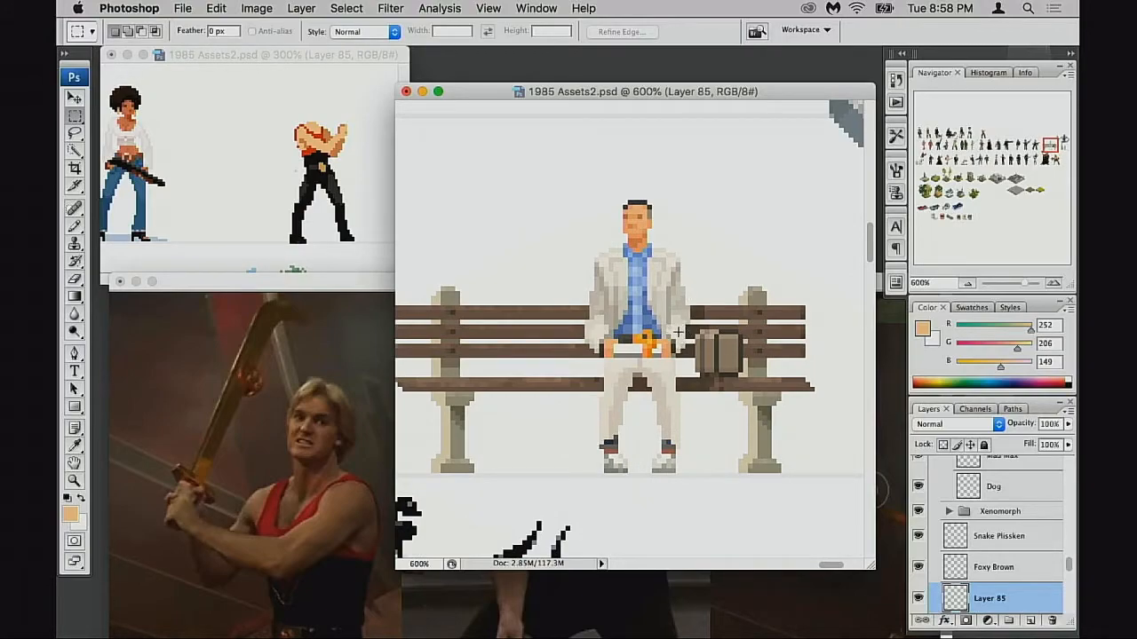
Step: Examine the blue-caped gladiator, the poncho cowboy and the blonde swordswoman sprites, and return to the headless figure
scroll(688, 345, left, 15)
scroll(742, 348, left, 20)
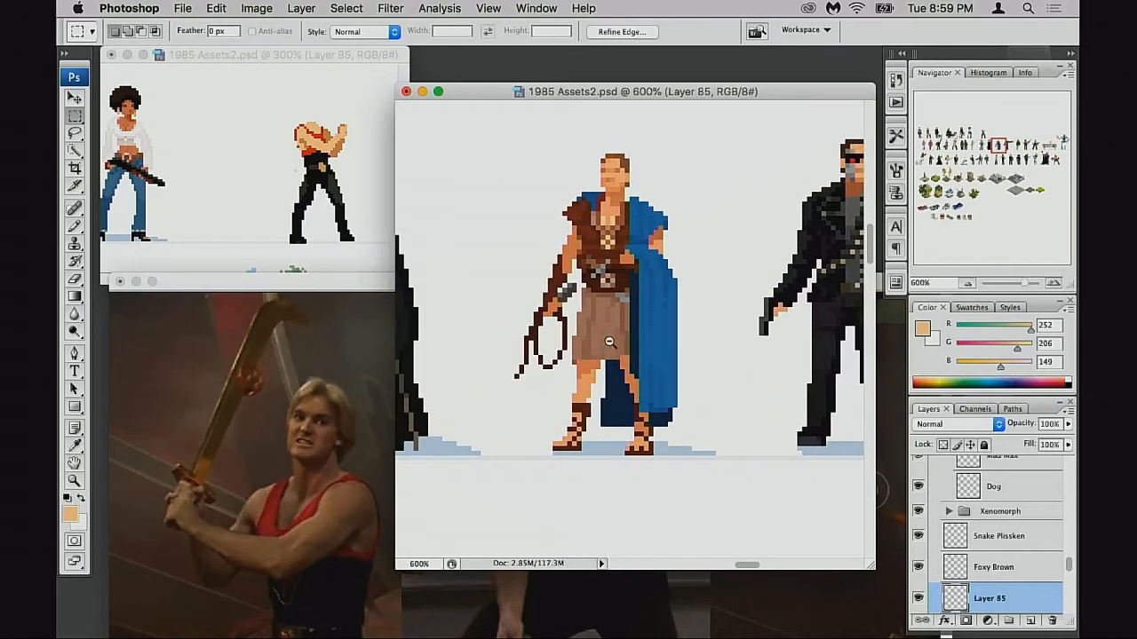
alt+click(609, 342)
scroll(658, 346, left, 20)
scroll(657, 347, left, 20)
scroll(621, 351, up, 2)
scroll(569, 355, left, 20)
scroll(621, 328, up, 8)
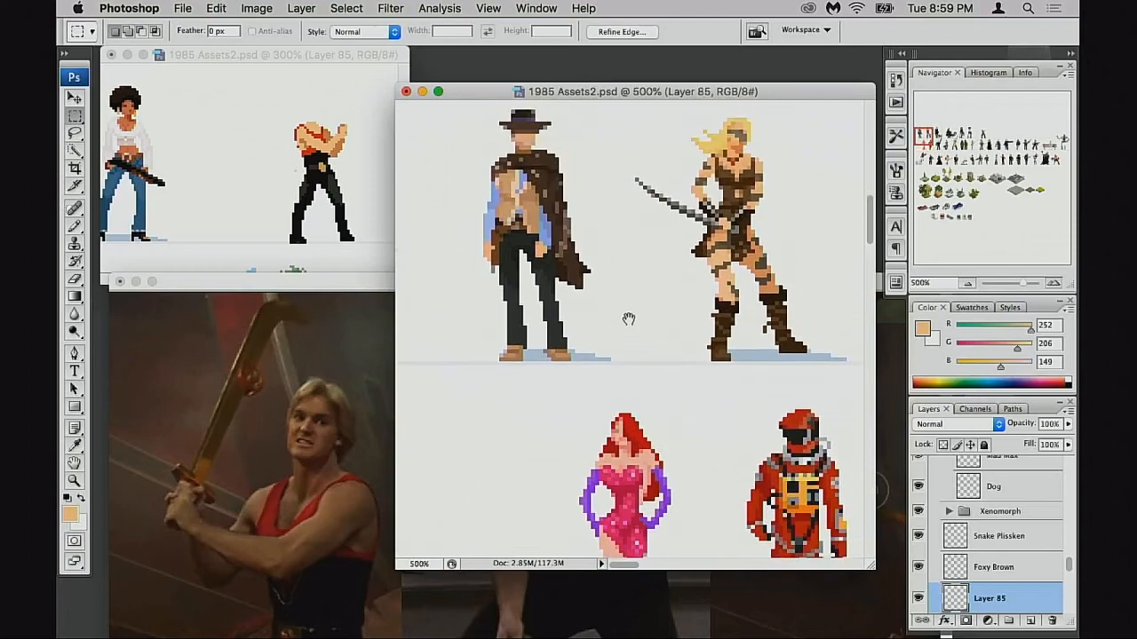
scroll(628, 320, up, 5)
scroll(639, 338, right, 15)
scroll(692, 341, right, 20)
scroll(675, 333, right, 20)
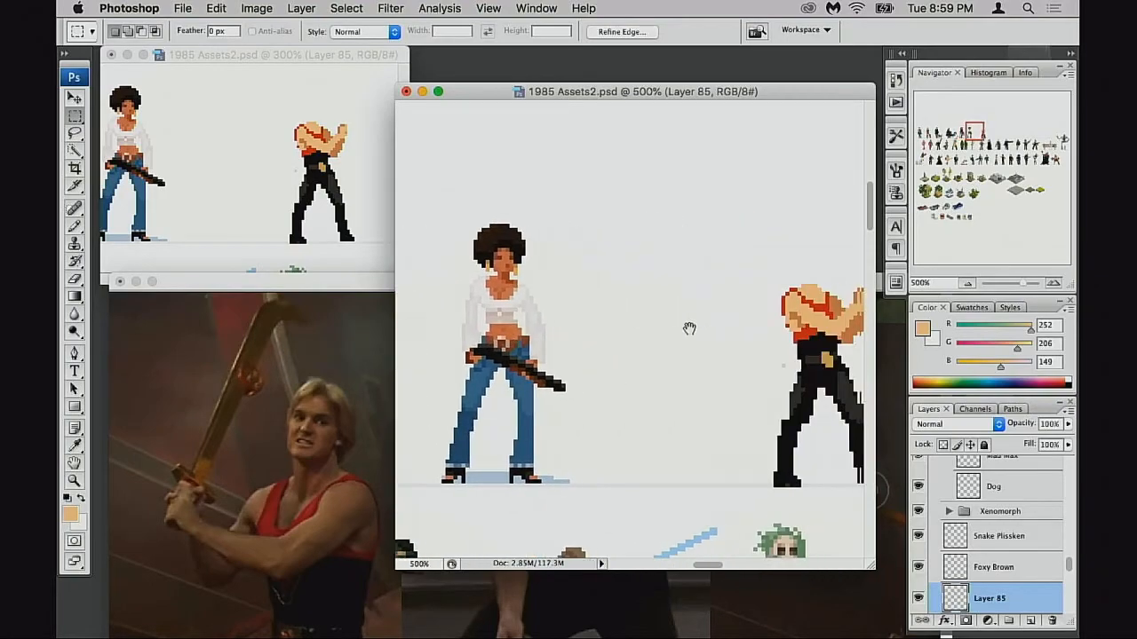
scroll(716, 329, right, 15)
Step: Rework the shading on the rear thigh with single pixels in the trousers' sampled dark grey and black
key(space)
key(b)
key(d)
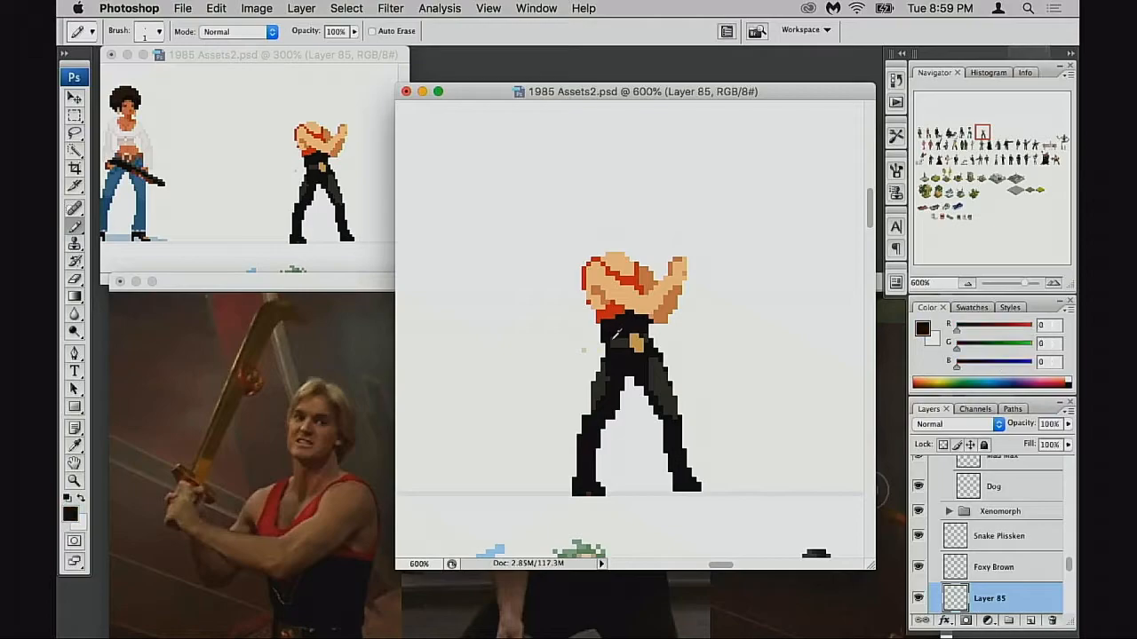
key(e)
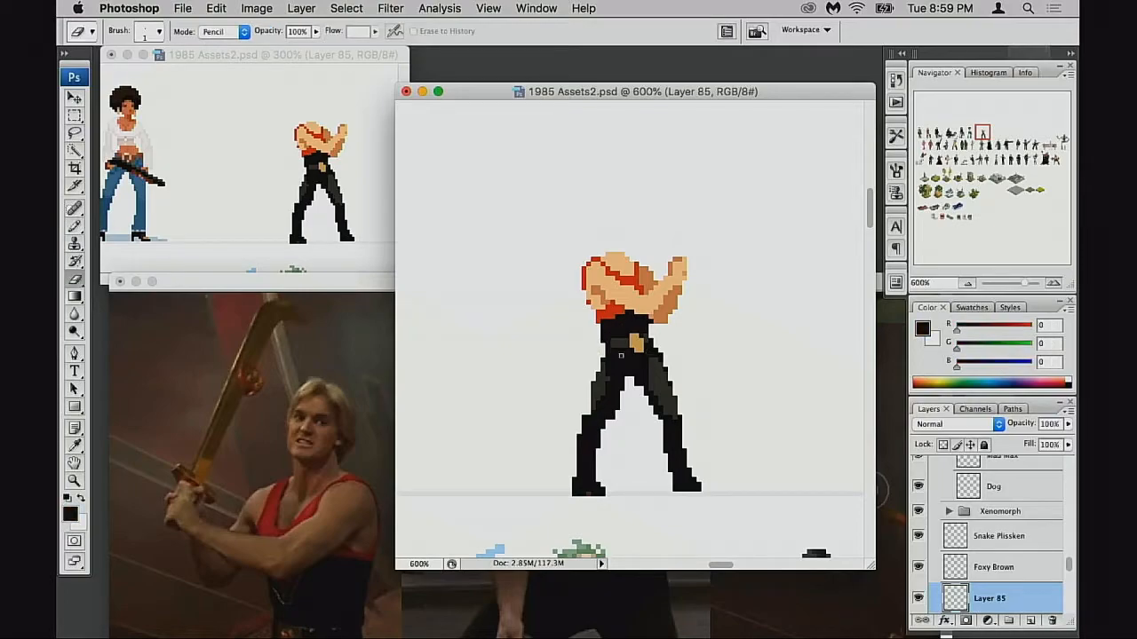
key(b)
alt+click(605, 361)
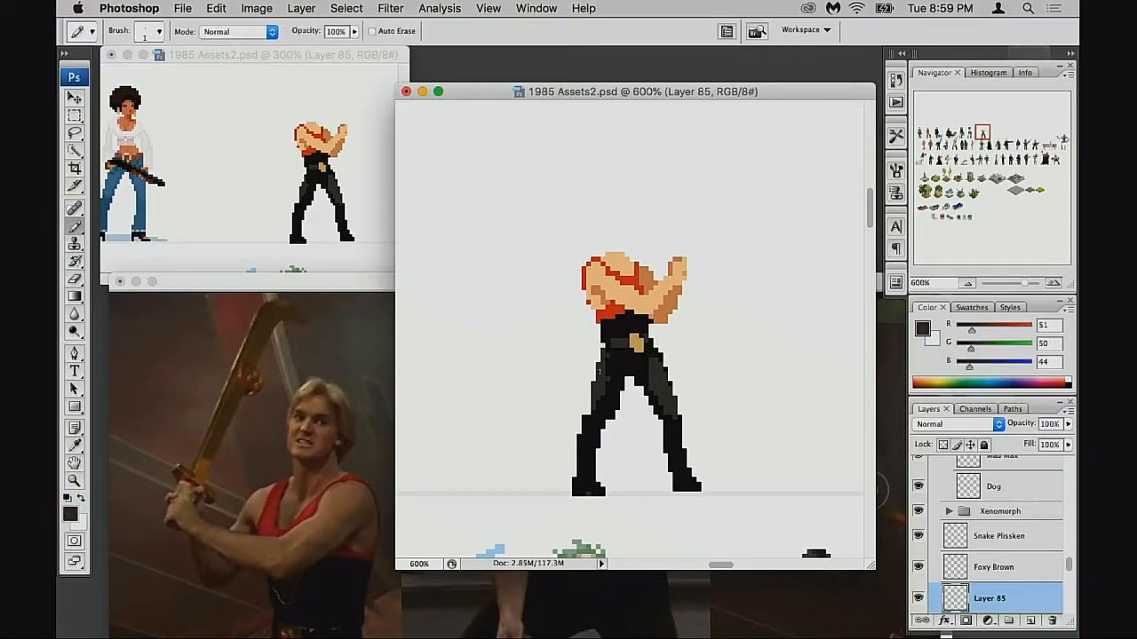
click(604, 355)
click(602, 383)
alt+click(618, 381)
click(603, 398)
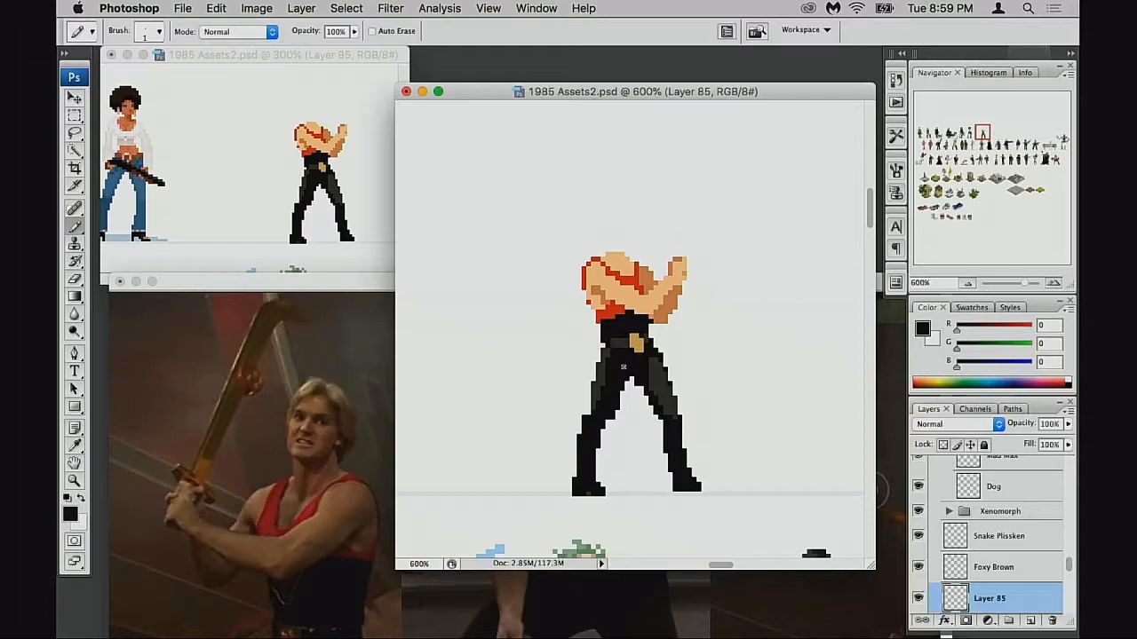
Step: Paint over the grey highlight on the front thigh in black and trim the edges of the lower legs with the eraser
drag(647, 381, 645, 385)
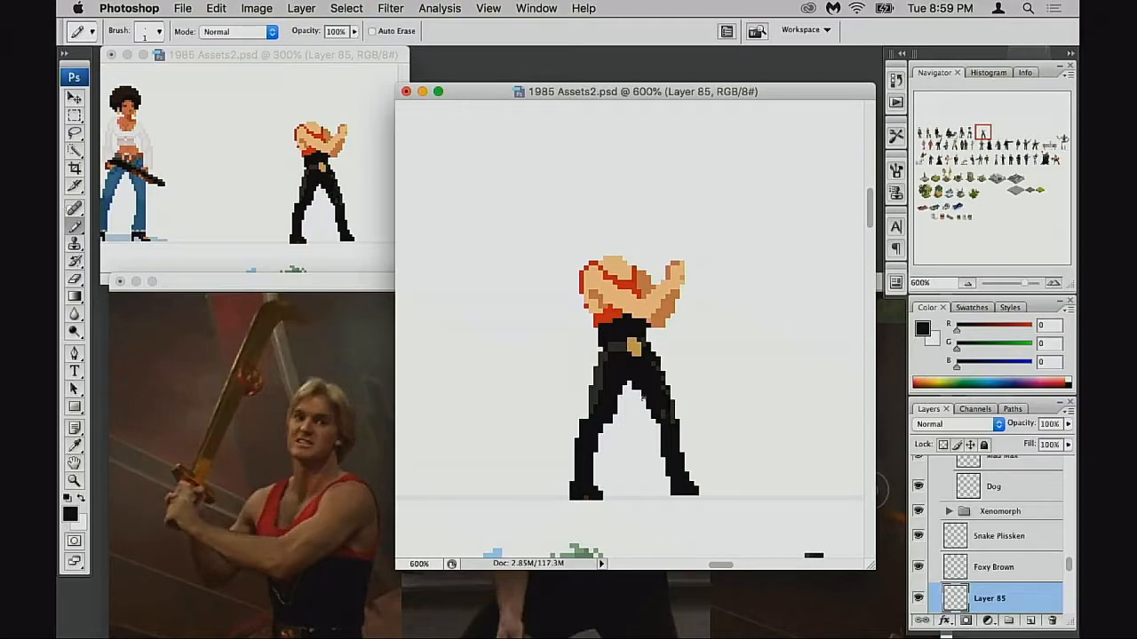
drag(666, 394, 673, 414)
key(e)
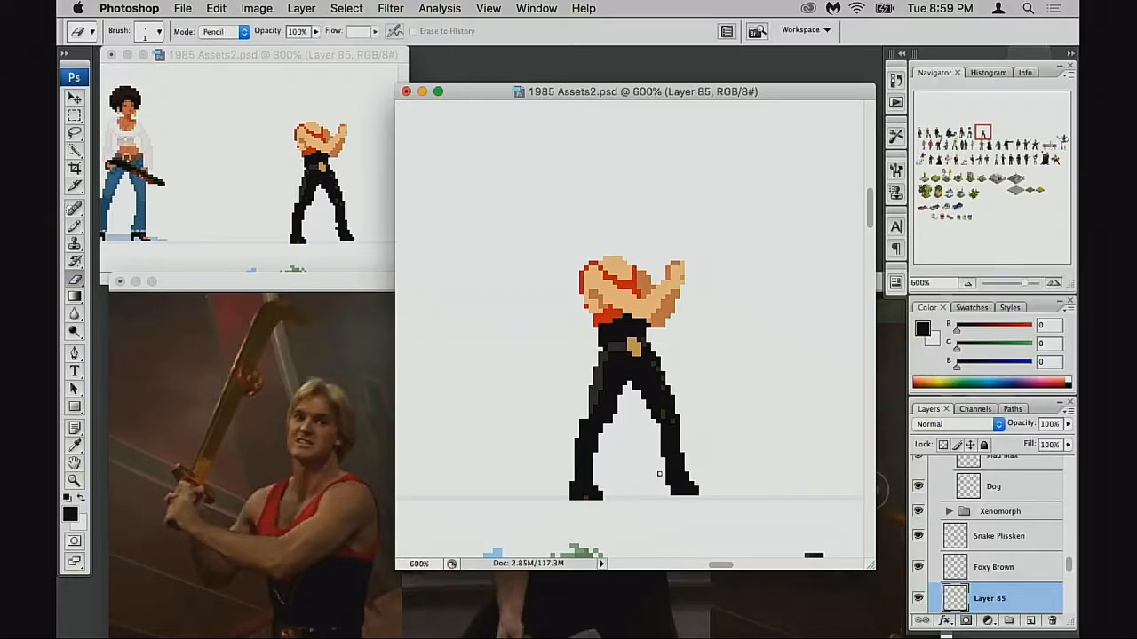
key(b)
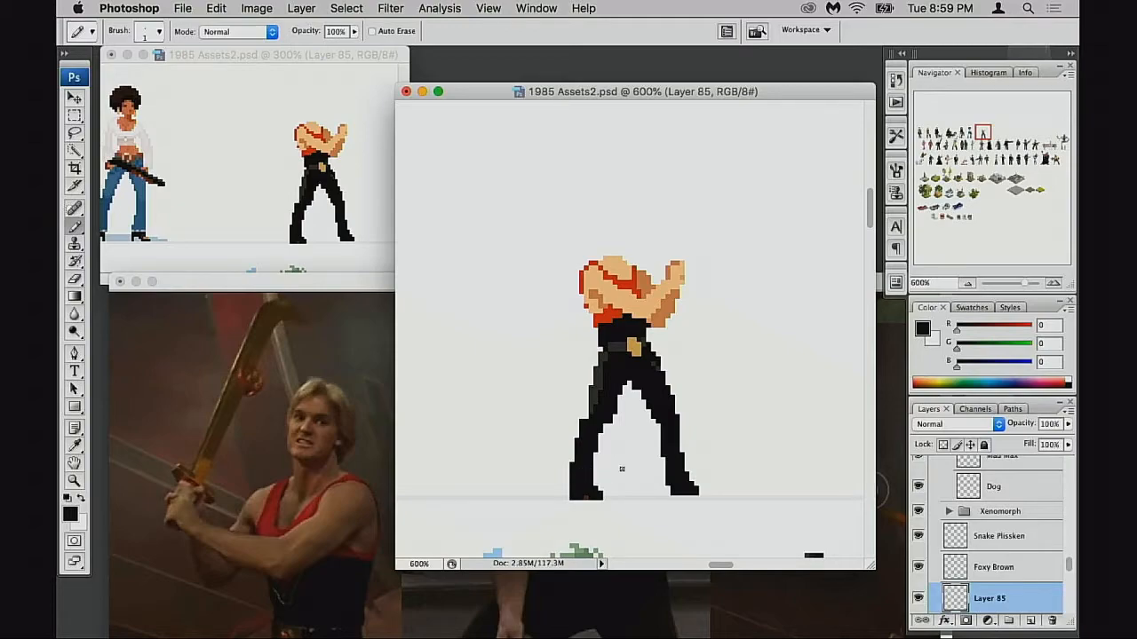
key(e)
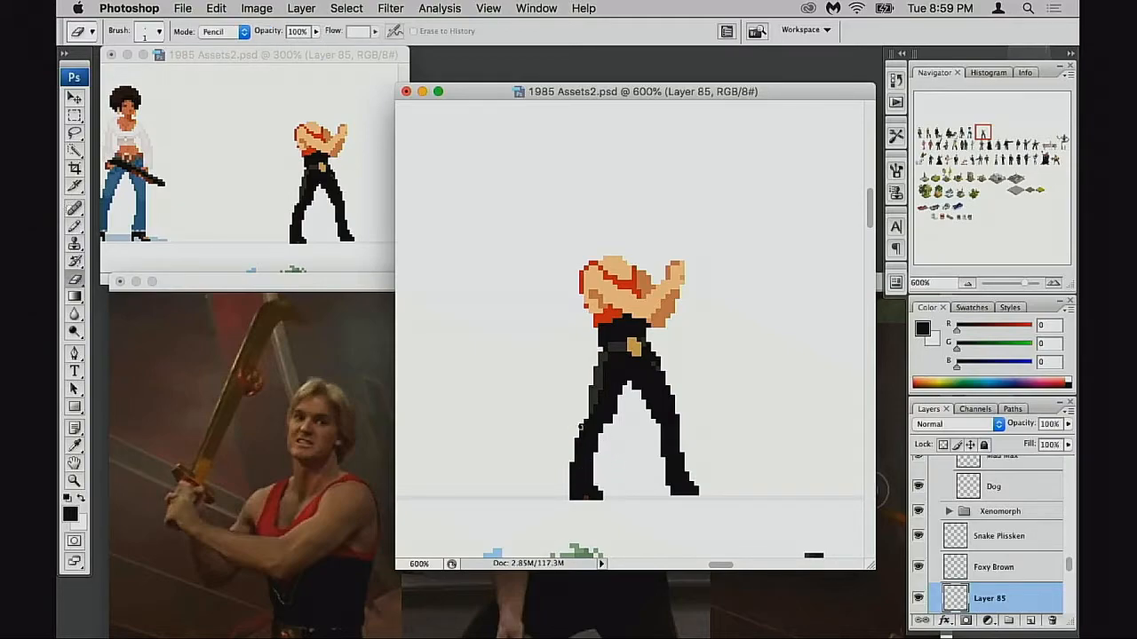
drag(581, 427, 629, 409)
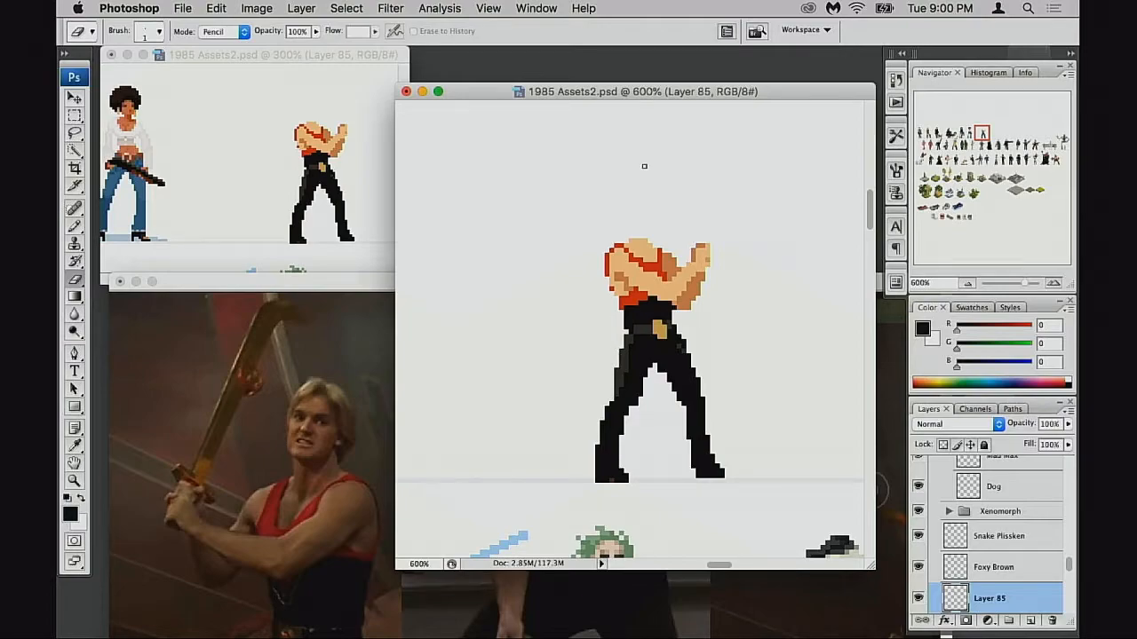
Step: Find the black-suited man holding a rifle among the sprites and select his Tony Montana layer
mouse_move(648, 328)
mouse_down()
mouse_move(634, 327)
mouse_move(654, 325)
mouse_up()
alt+click(643, 326)
alt+click(650, 327)
alt+click(646, 330)
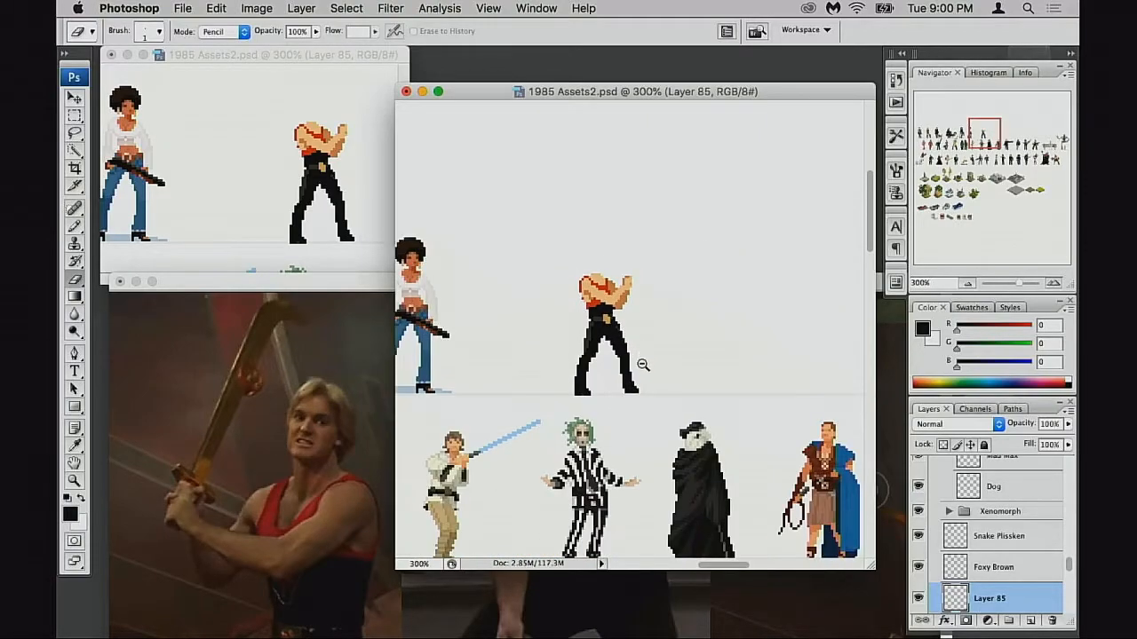
alt+click(657, 330)
super+click(667, 333)
drag(637, 343, 769, 352)
drag(582, 331, 709, 352)
drag(624, 345, 689, 267)
scroll(959, 515, up, 6)
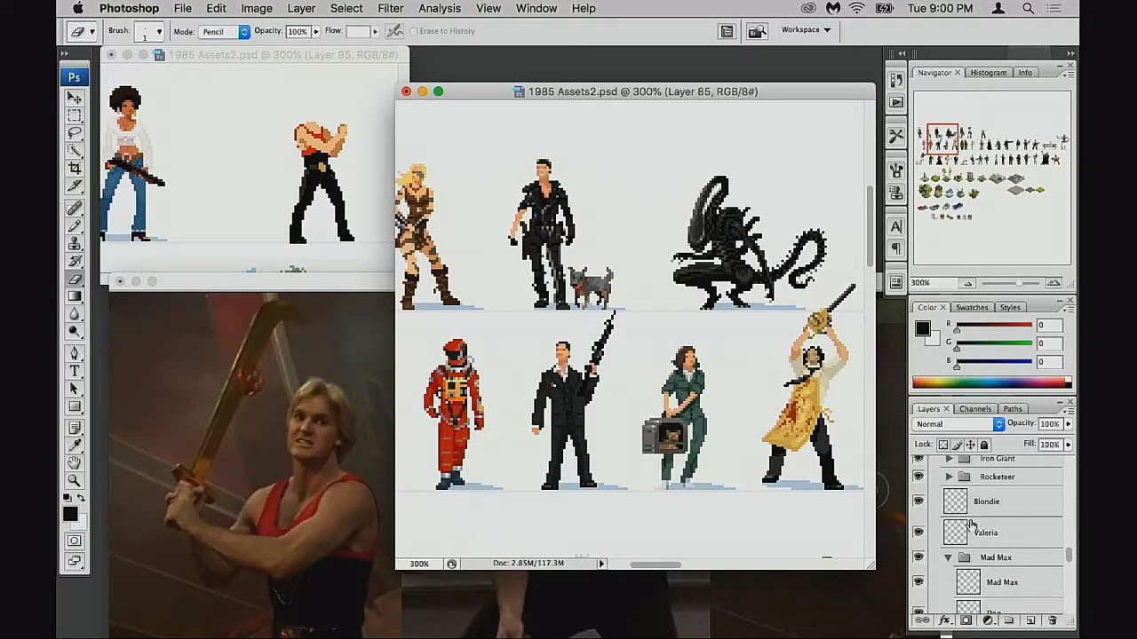
scroll(965, 524, up, 3)
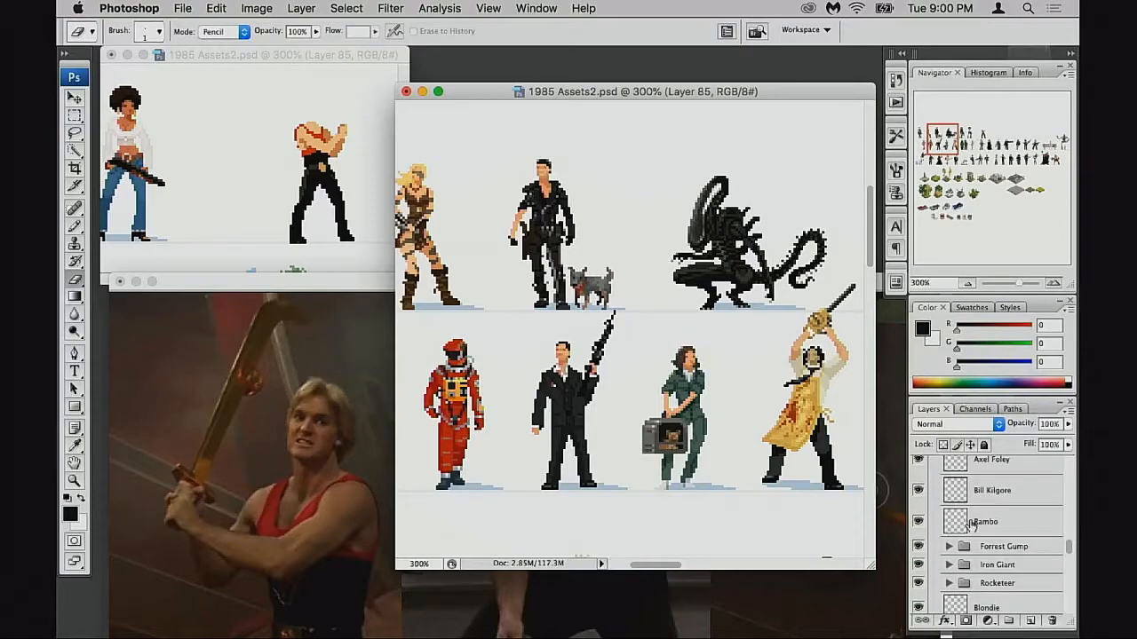
scroll(971, 526, up, 8)
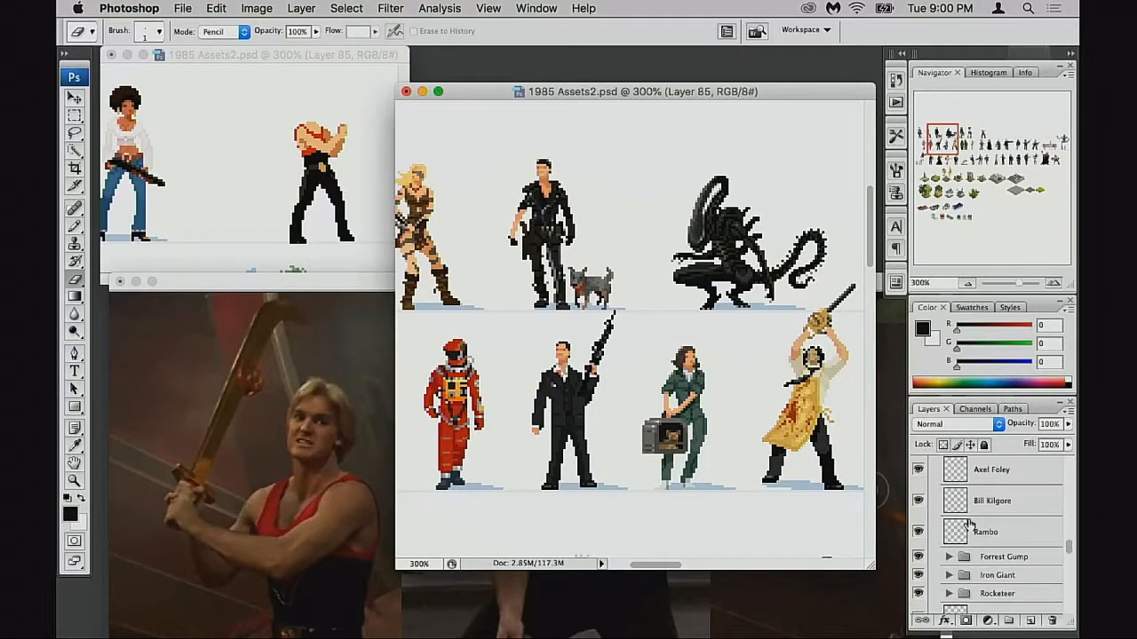
scroll(967, 525, up, 5)
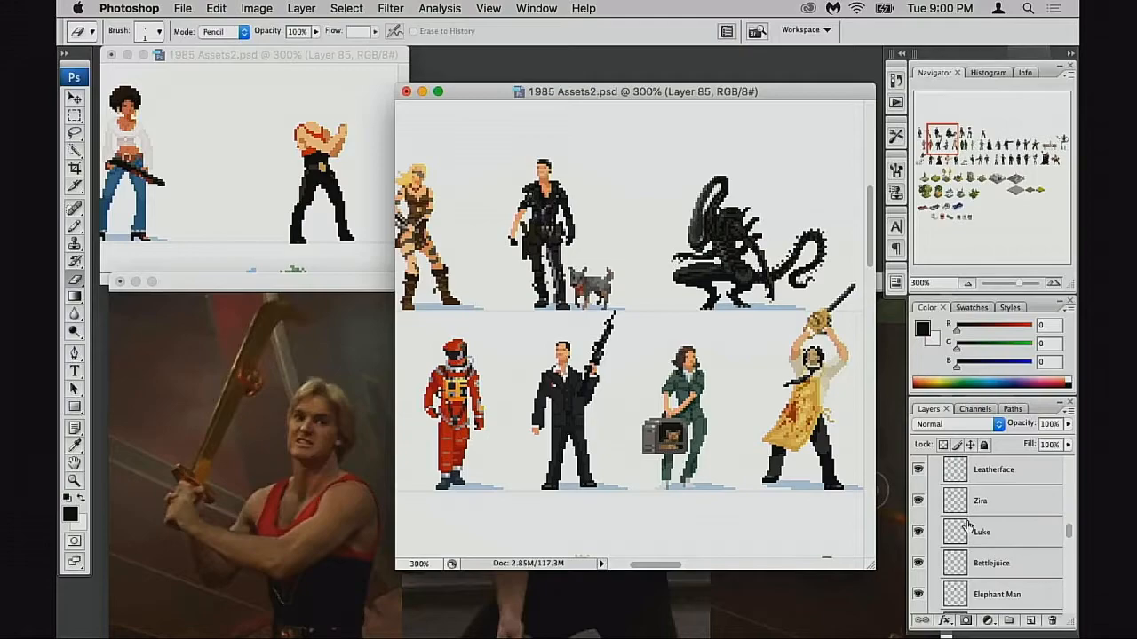
scroll(965, 524, up, 1)
click(968, 530)
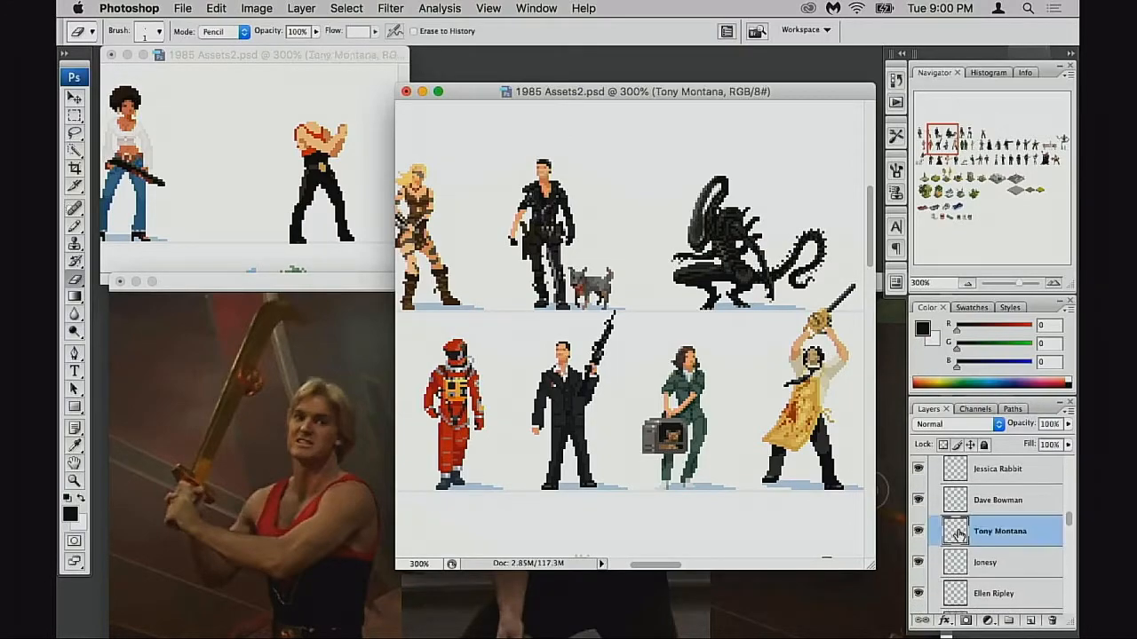
Step: Marquee-select the suited man's head down to the neck and copy it onto a new layer
key(m)
drag(560, 355, 623, 359)
drag(524, 135, 729, 362)
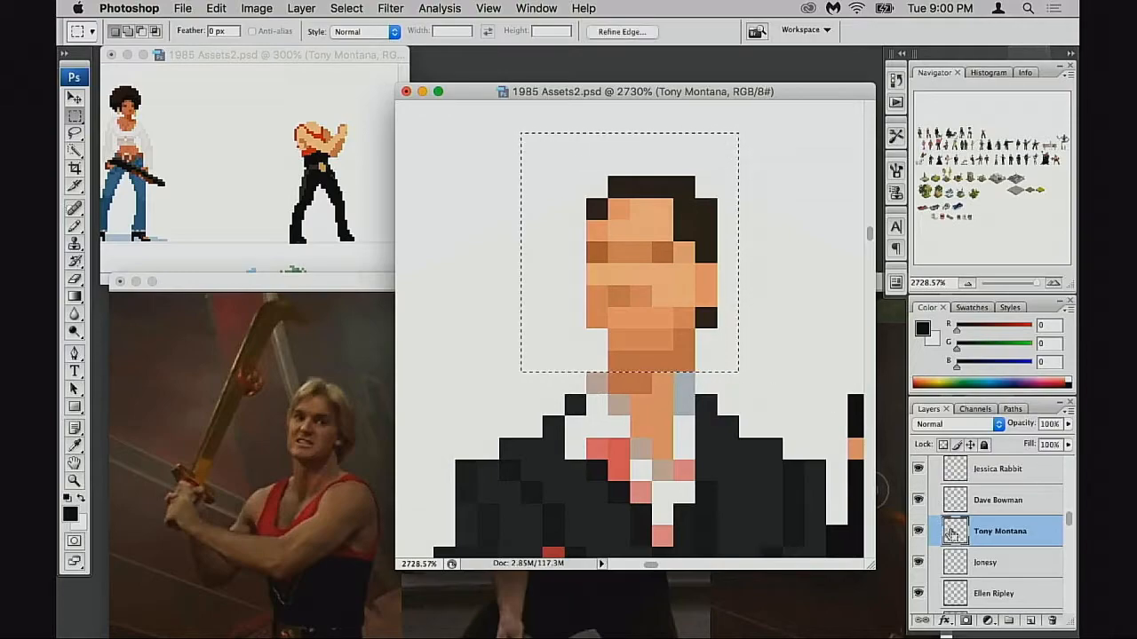
key(super+j)
Step: Place the copied head on the headless figure's neck and reorder its layer directly above Layer 85
alt+click(675, 387)
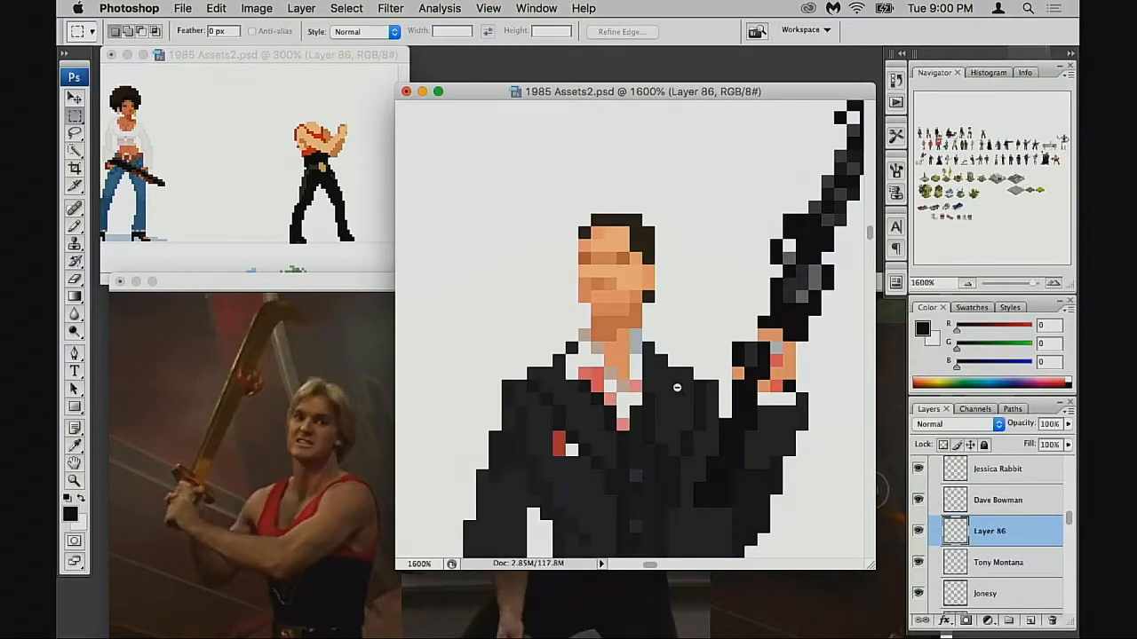
alt+click(679, 389)
alt+click(683, 391)
alt+click(687, 390)
key(v)
drag(550, 328, 726, 303)
drag(710, 274, 590, 473)
drag(544, 391, 758, 356)
drag(758, 355, 591, 449)
drag(622, 417, 772, 313)
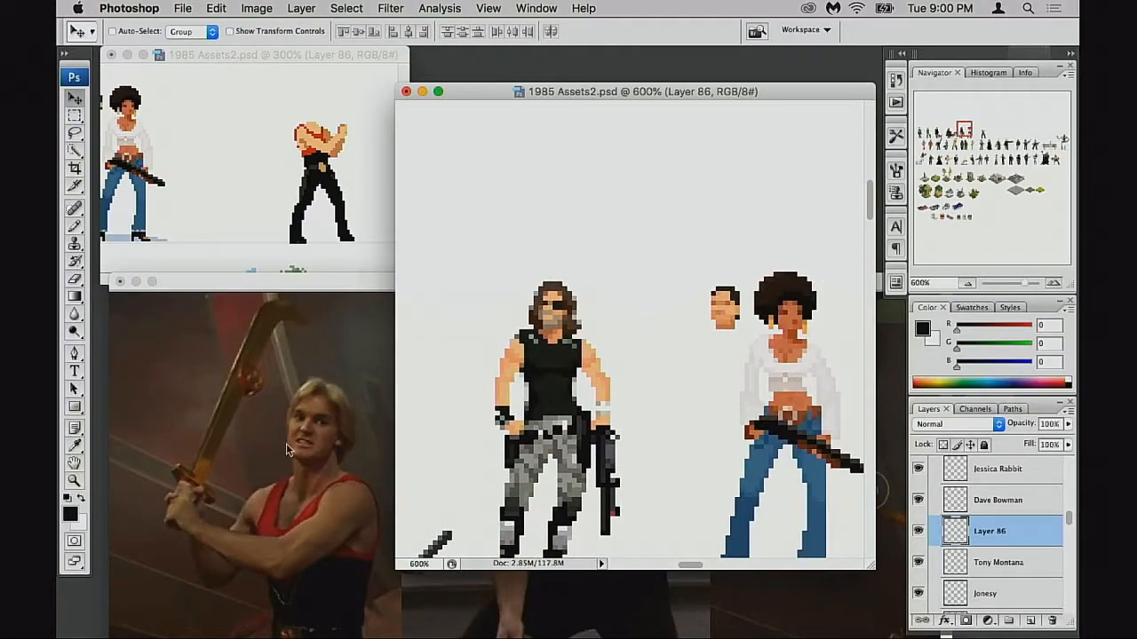
mouse_move(698, 371)
mouse_down()
mouse_move(751, 377)
mouse_move(565, 370)
mouse_move(683, 366)
mouse_up()
drag(683, 367, 522, 376)
drag(522, 376, 749, 393)
drag(956, 536, 958, 567)
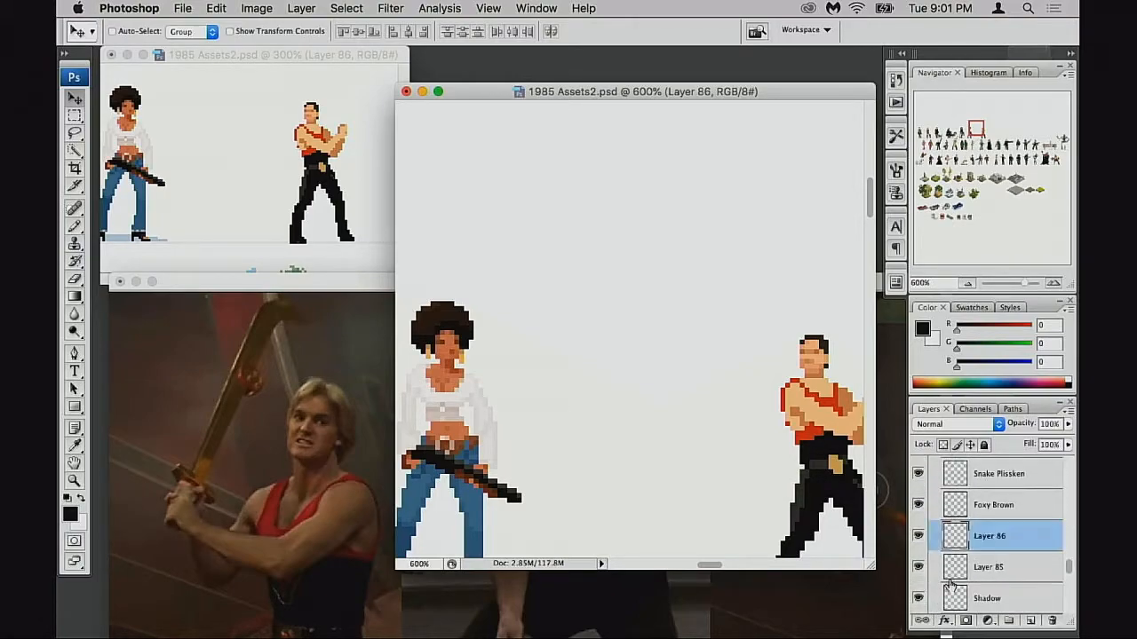
Step: Brighten the copied head with Levels, setting the input white point to 233 and raising the midtones
key(super+l)
drag(816, 127, 523, 31)
drag(620, 179, 601, 177)
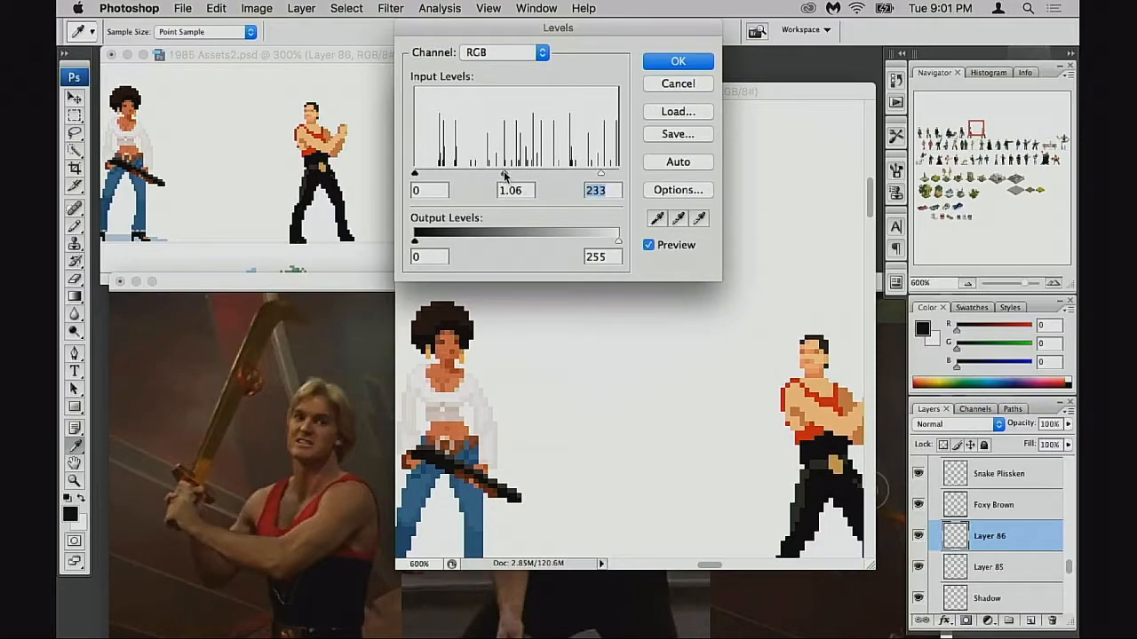
drag(502, 171, 495, 172)
click(668, 62)
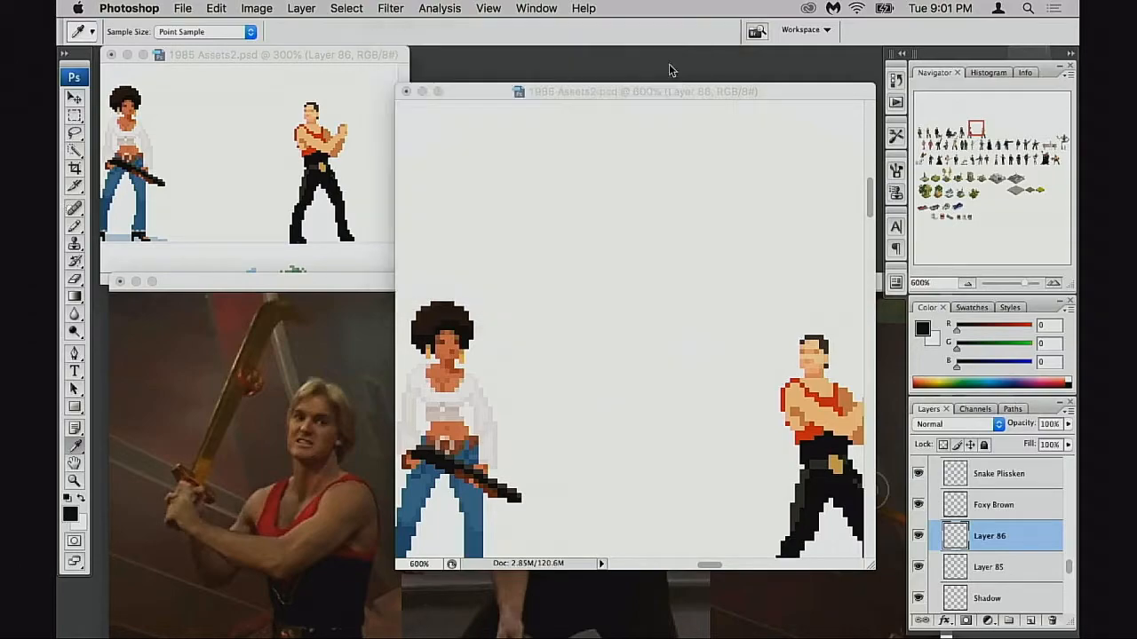
Step: Examine the brightened head close up against the body's skin tones and the whole figure's proportions
key(v)
drag(685, 302, 702, 340)
alt+click(640, 335)
alt+click(653, 345)
scroll(684, 350, left, 3)
scroll(684, 350, down, 2)
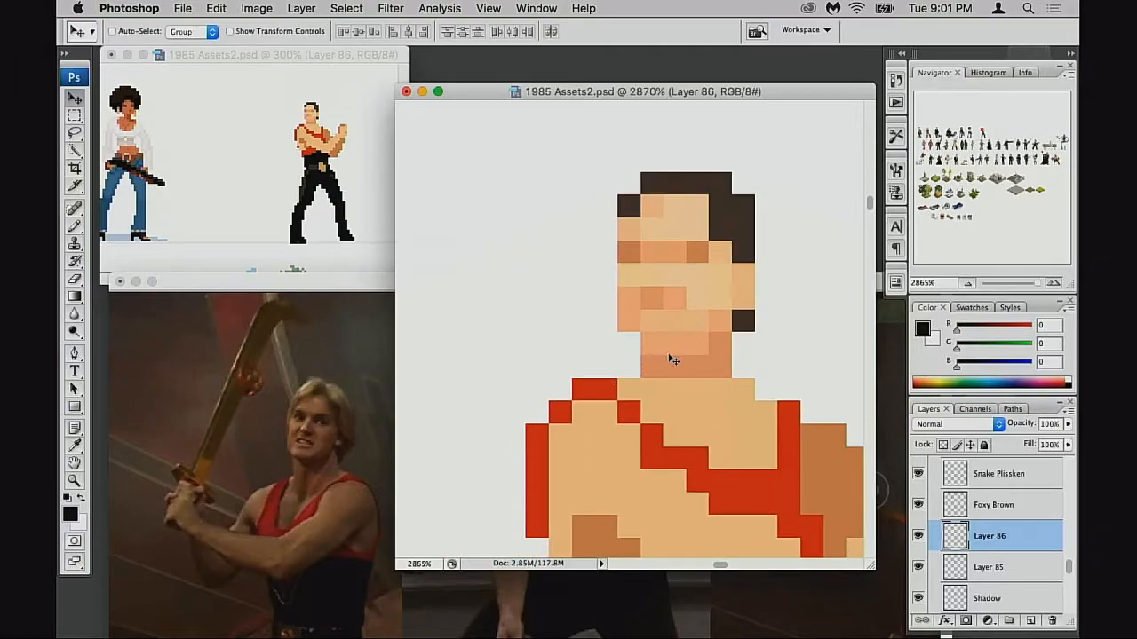
alt+click(660, 376)
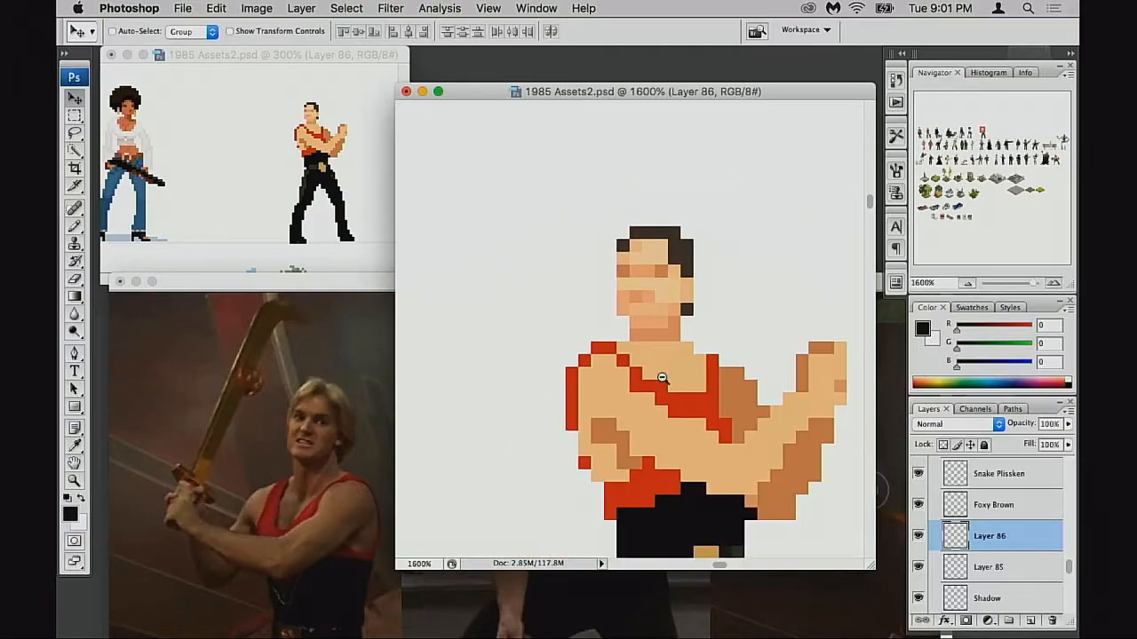
alt+click(659, 376)
alt+click(678, 370)
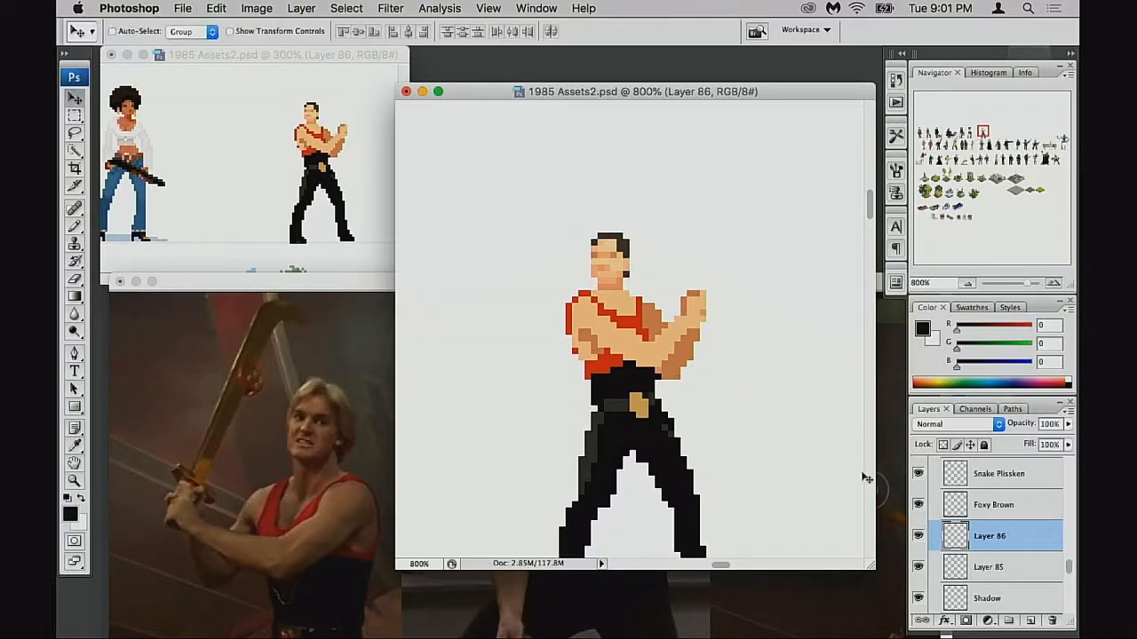
Step: Try flipping the body on Layer 85 horizontally and shifting it beneath the head, and undo these changes
click(947, 566)
click(917, 567)
click(917, 566)
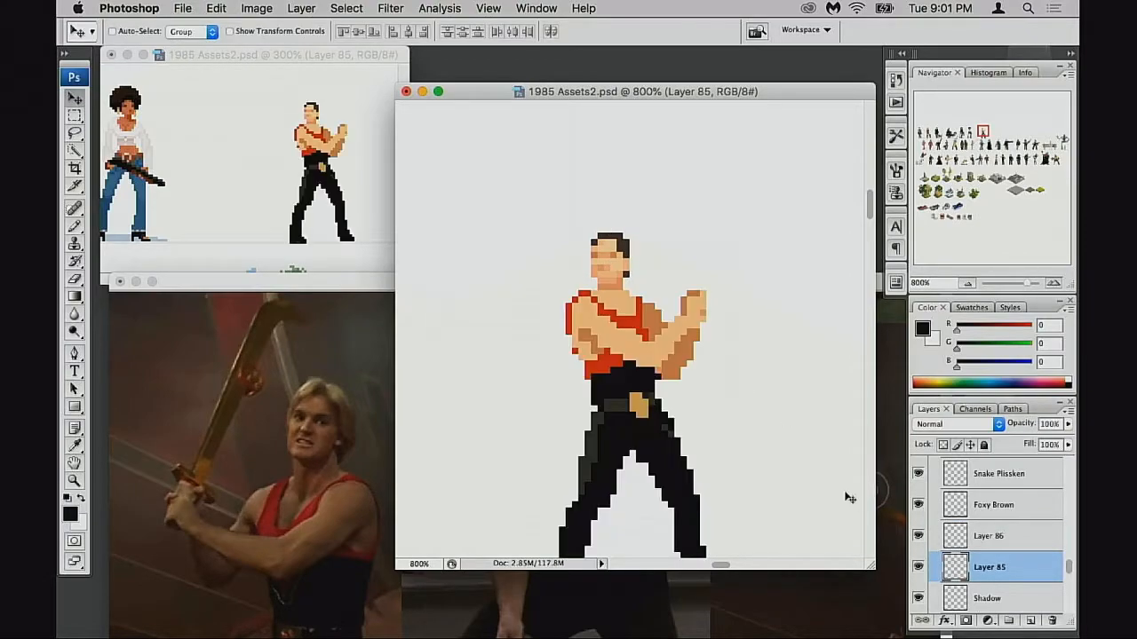
key(ctrl+t)
right_click(672, 392)
click(715, 558)
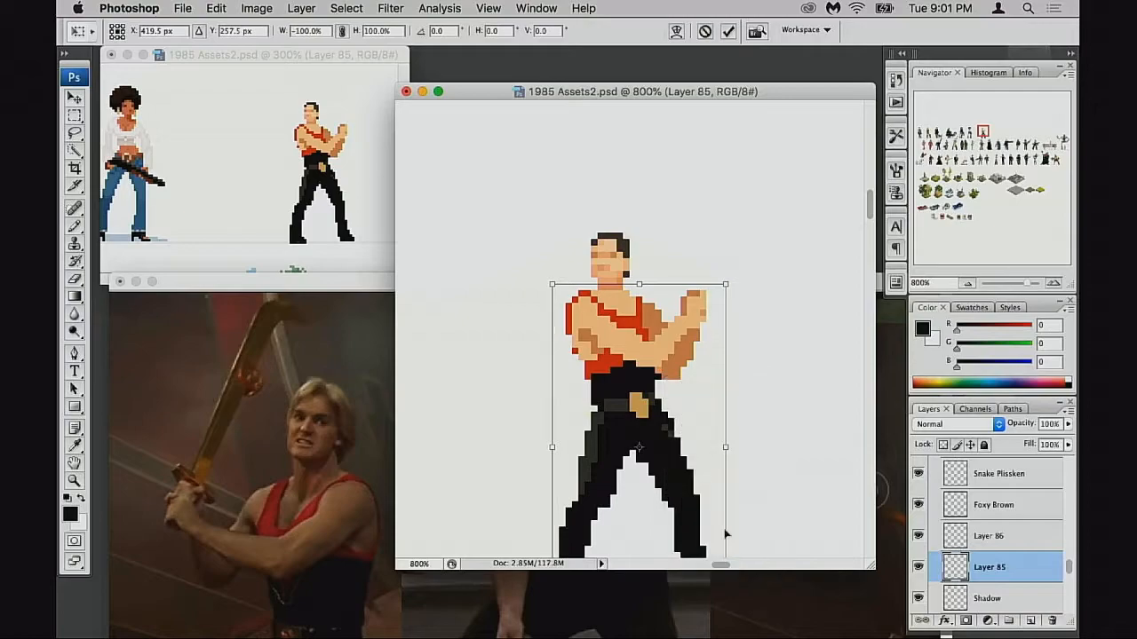
key(Return)
drag(672, 420, 603, 420)
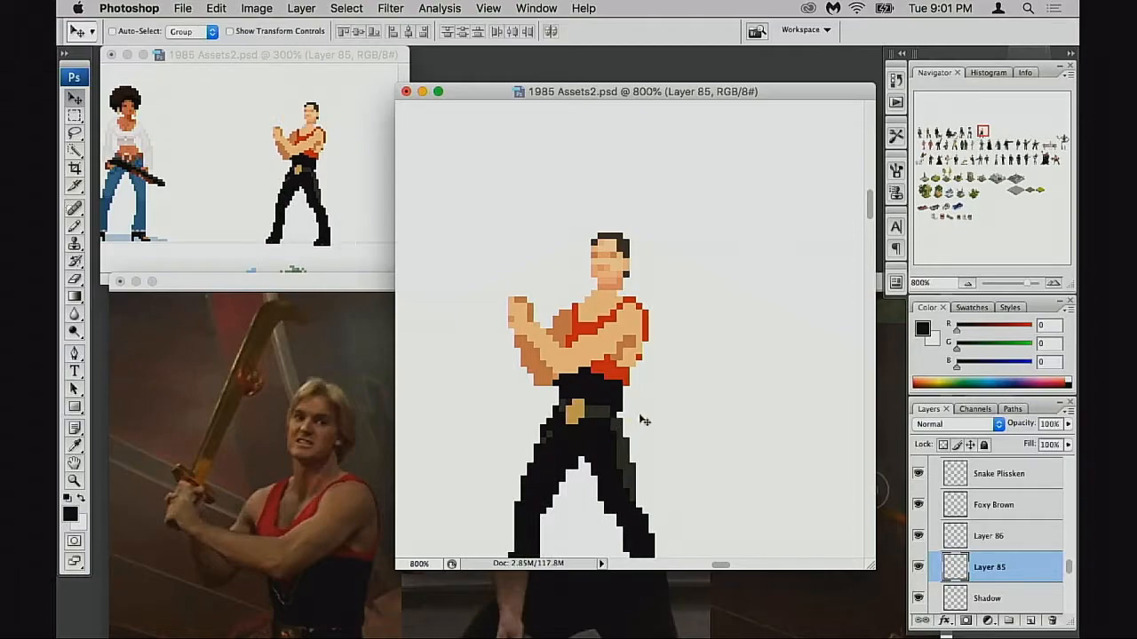
key(alt+super+z)
key(alt+super+z)
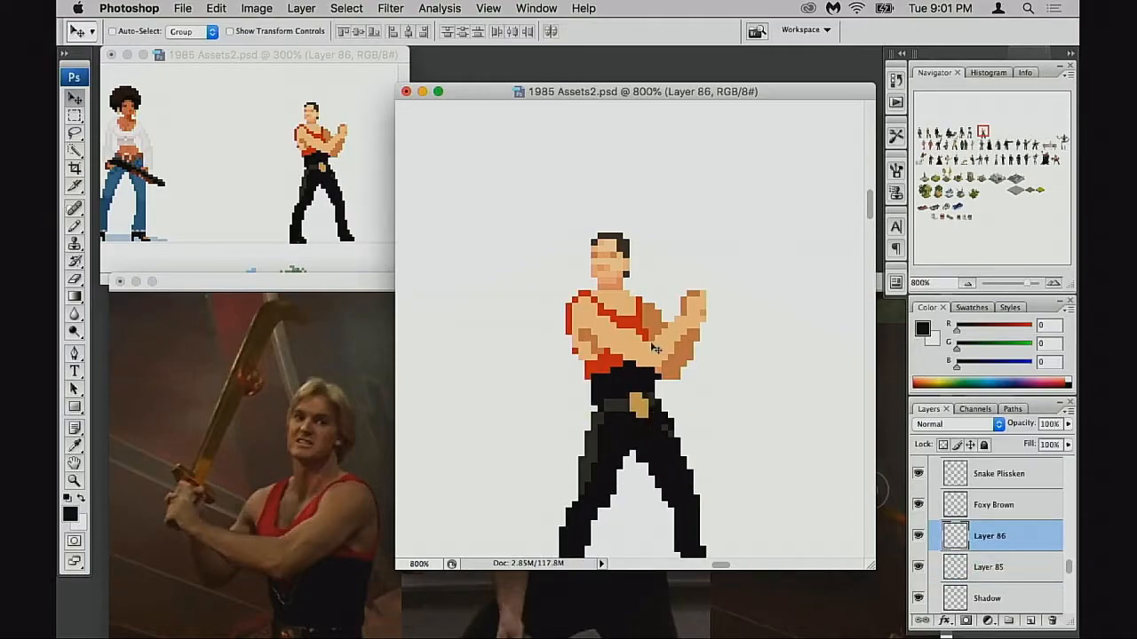
Step: Sample the blond hair colour in Flash.jpg, sketch a mark beside the face and undo it
drag(621, 313, 638, 349)
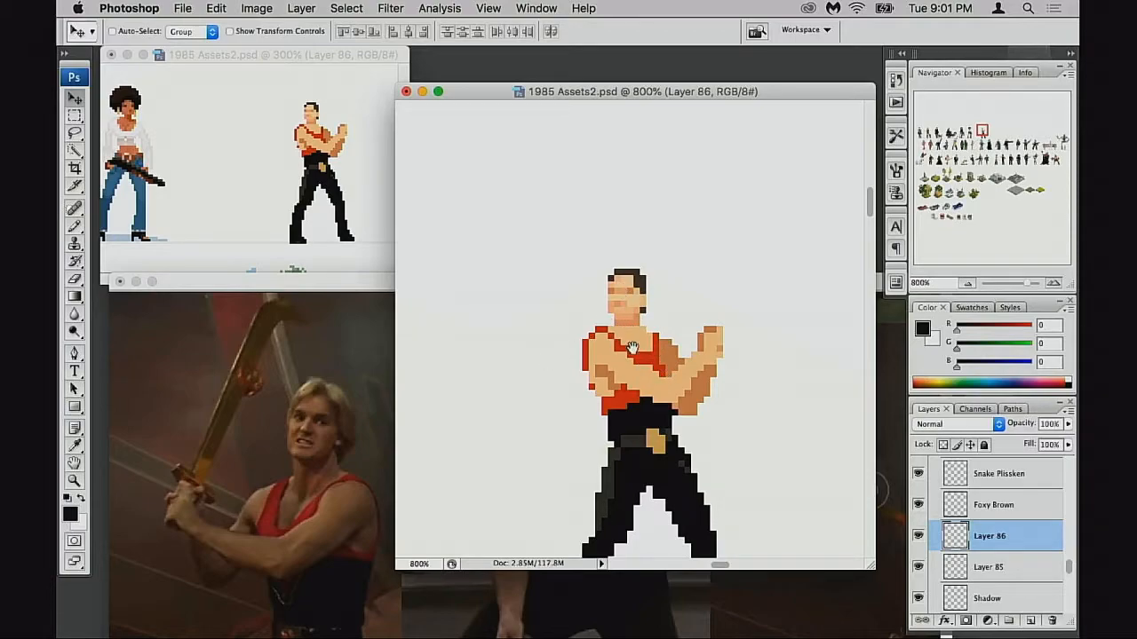
alt+click(624, 364)
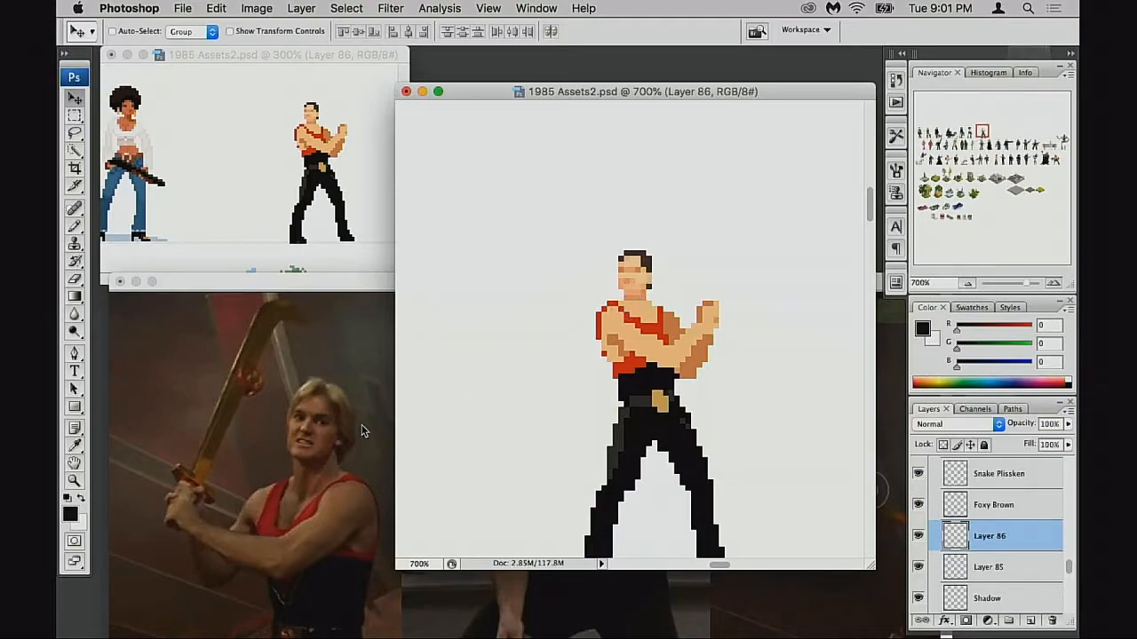
click(330, 433)
key(b)
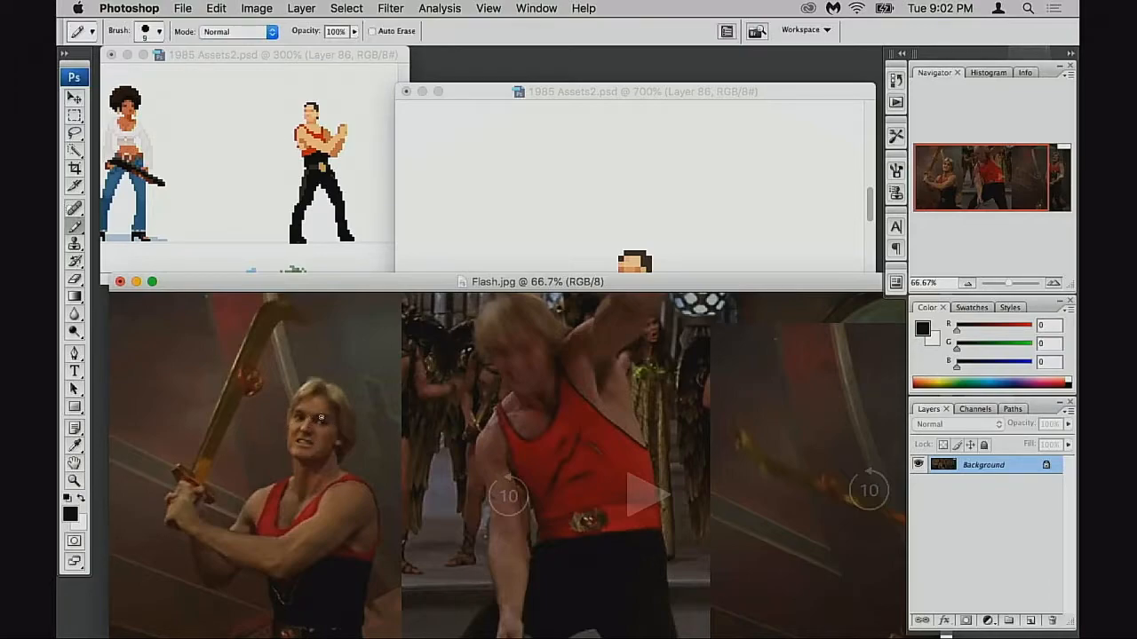
alt+click(316, 394)
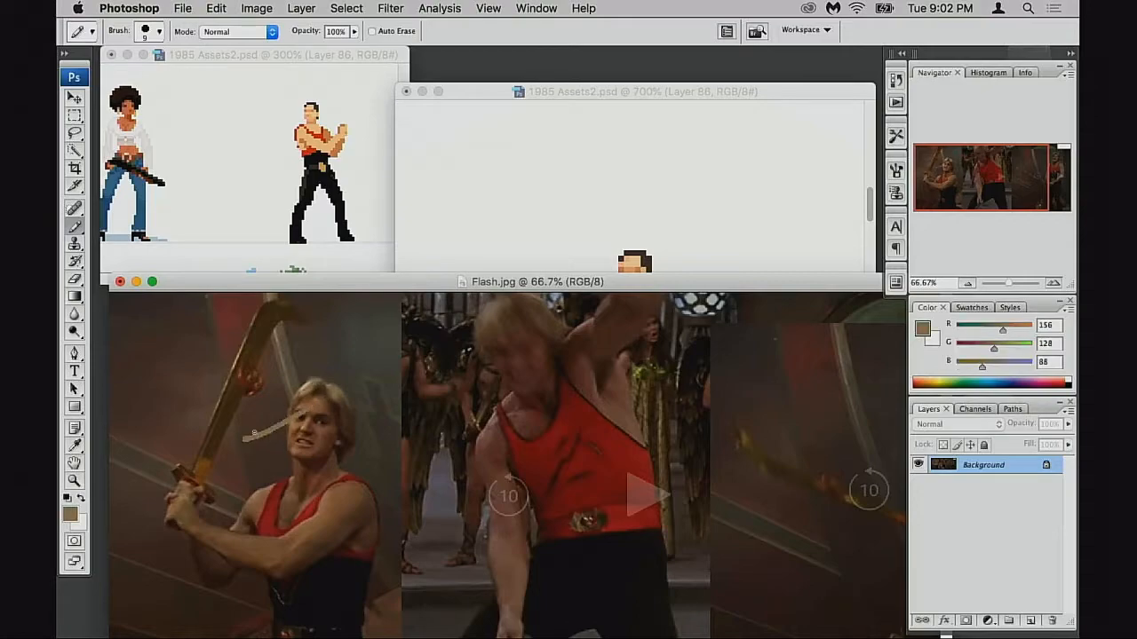
key(super+alt+z)
key(super+alt+z)
Step: Sketch two arrows over the full-screen Flash.jpg marking the chest and shoulder directions, and undo both
key(f)
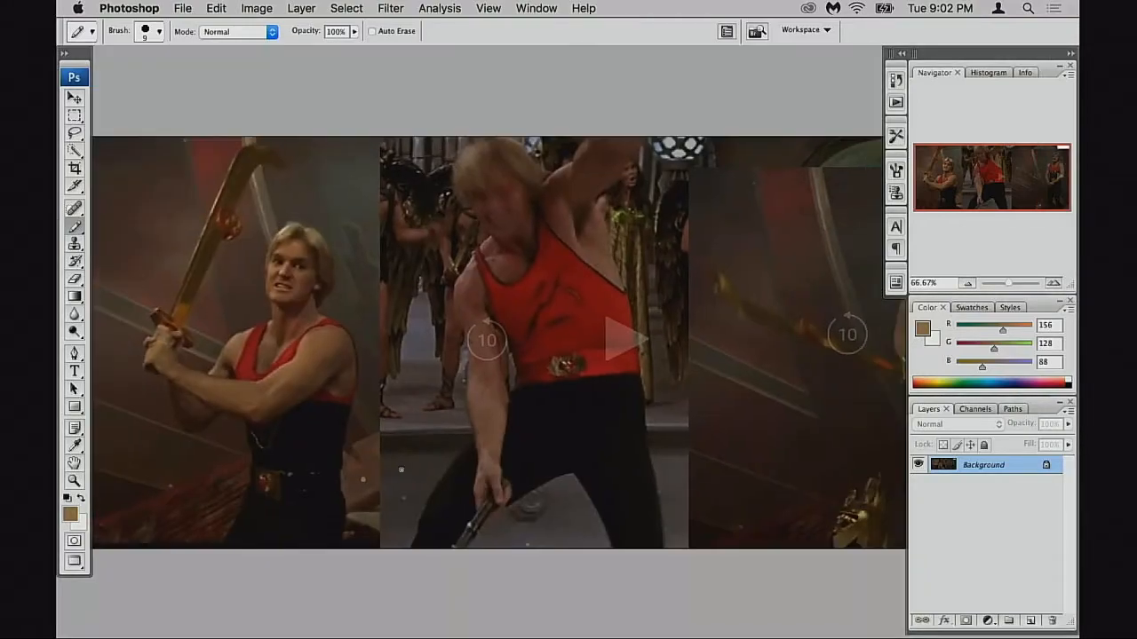
drag(401, 470, 515, 458)
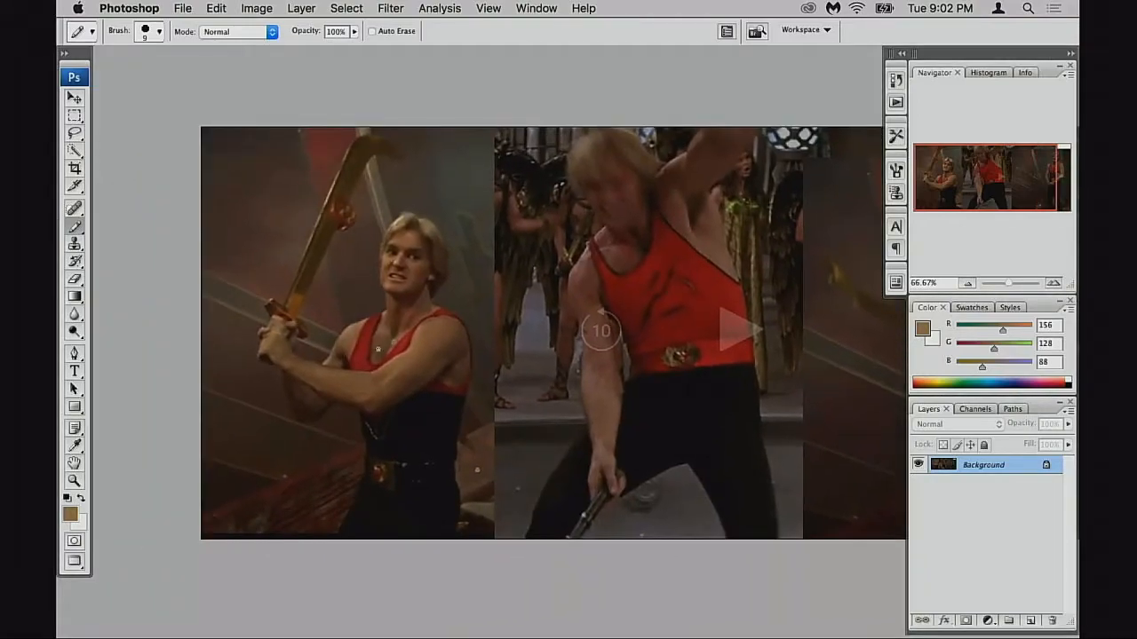
mouse_move(392, 342)
mouse_down()
mouse_move(235, 392)
mouse_move(257, 392)
mouse_up()
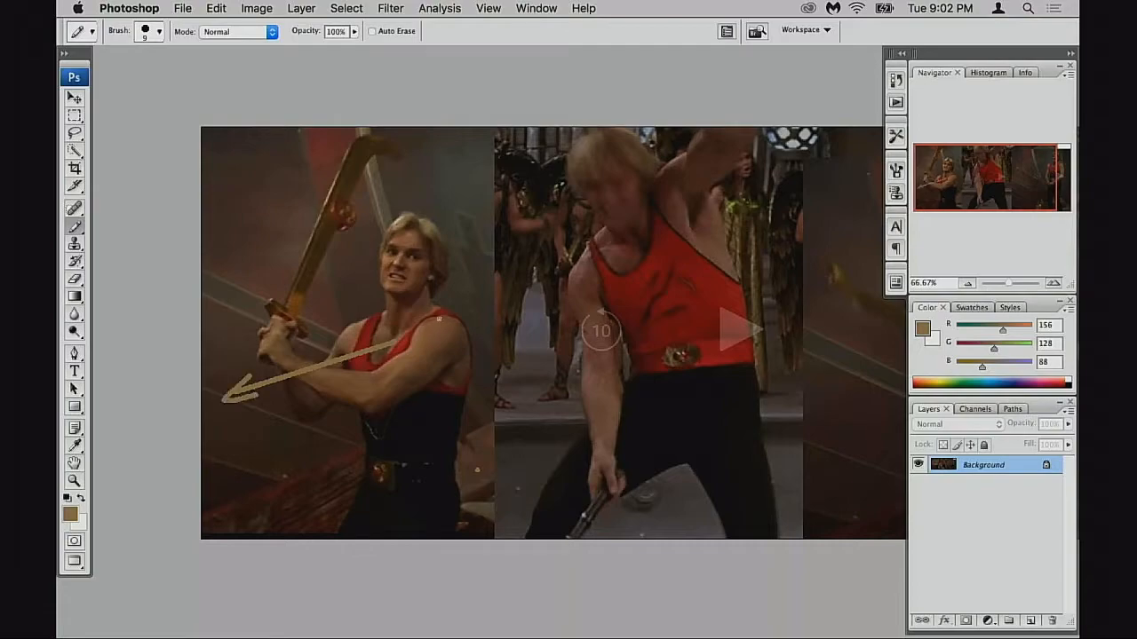
drag(430, 309, 486, 441)
drag(487, 441, 470, 424)
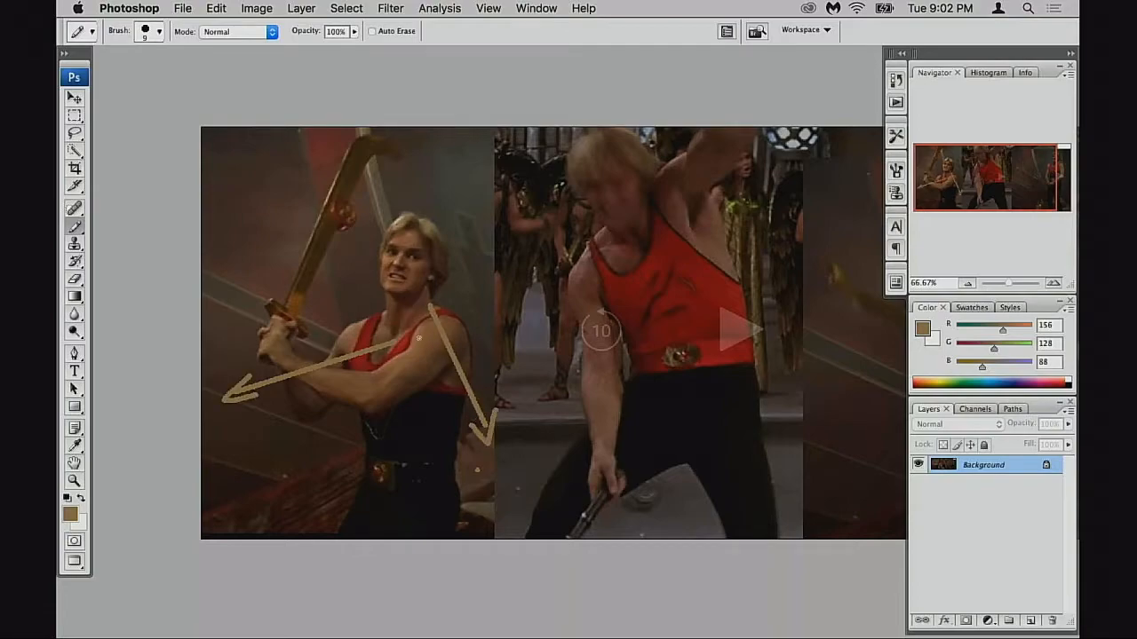
key(super+alt+z)
key(super+alt+z)
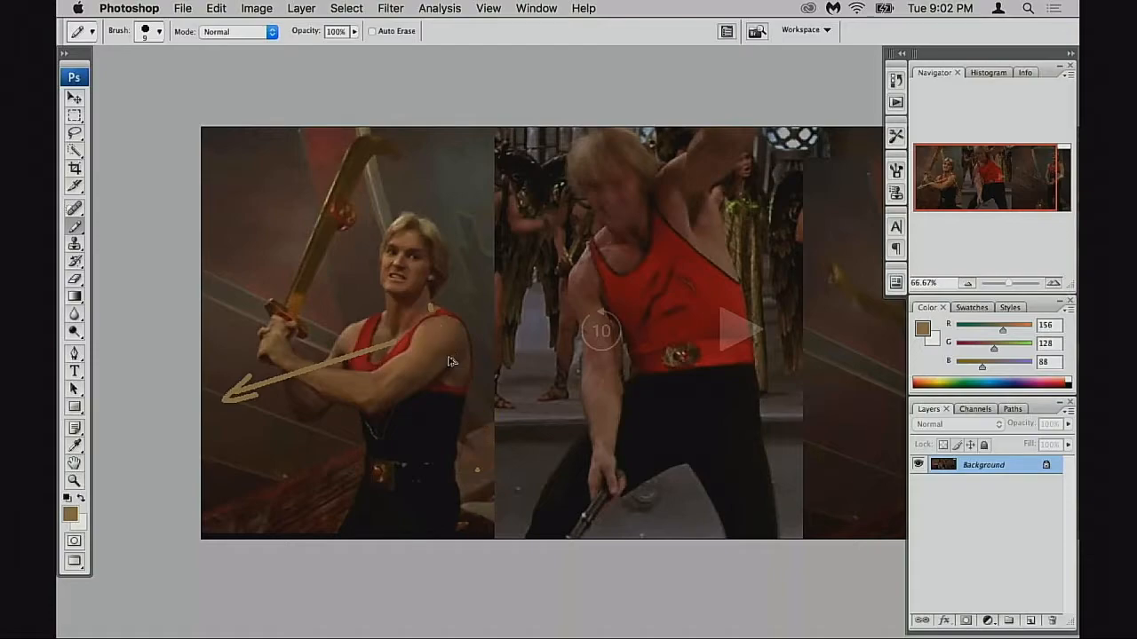
key(super+alt+z)
key(super+alt+z)
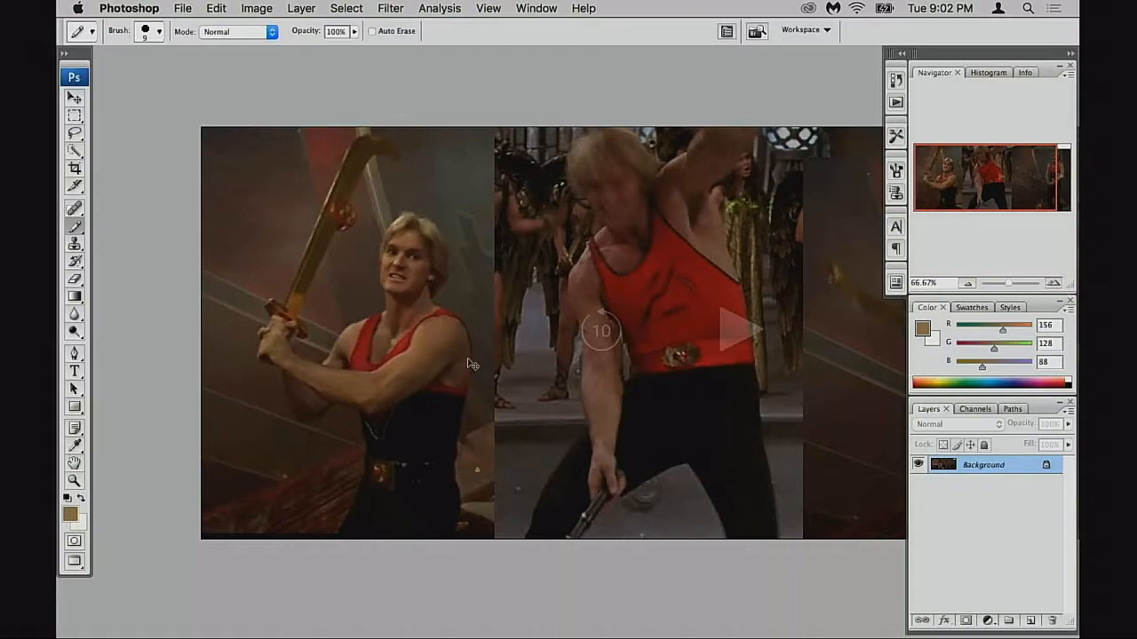
key(g)
key(f)
key(f)
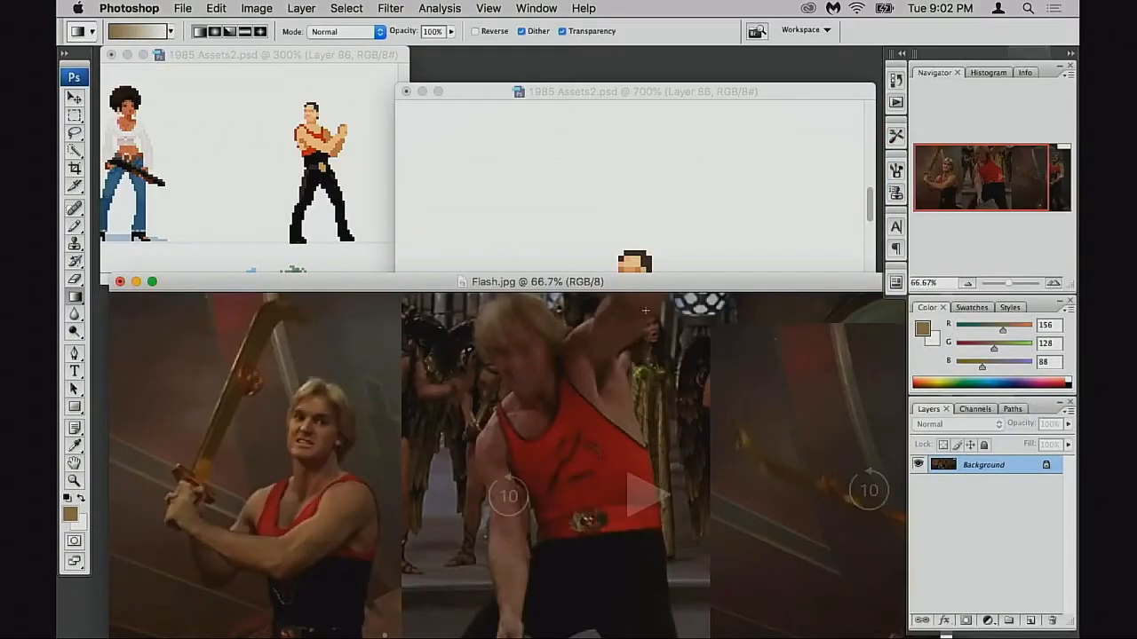
Step: Return to 1985 Assets2.psd, nudge the selected head to the left on the body and clear the selection
click(675, 263)
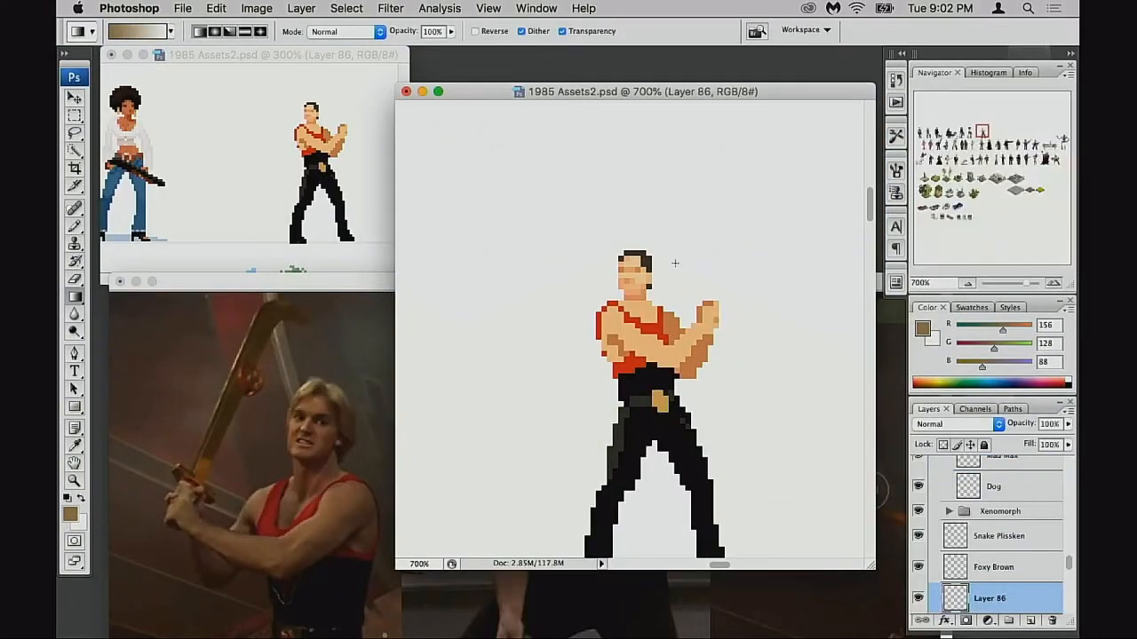
alt+click(673, 348)
super+click(612, 324)
key(m)
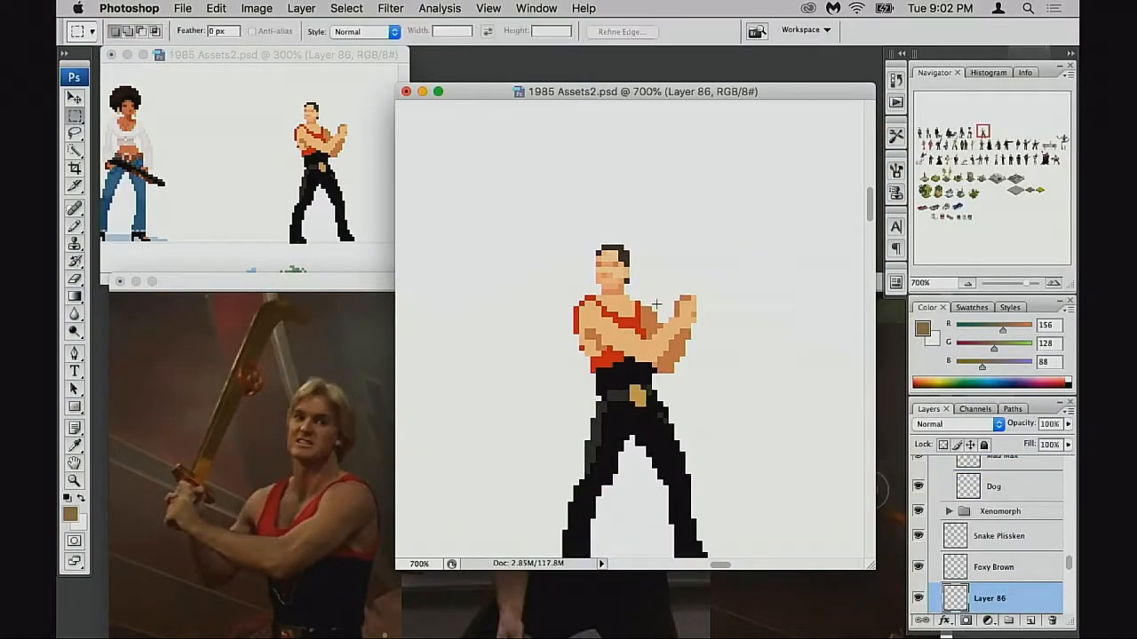
drag(583, 256, 620, 293)
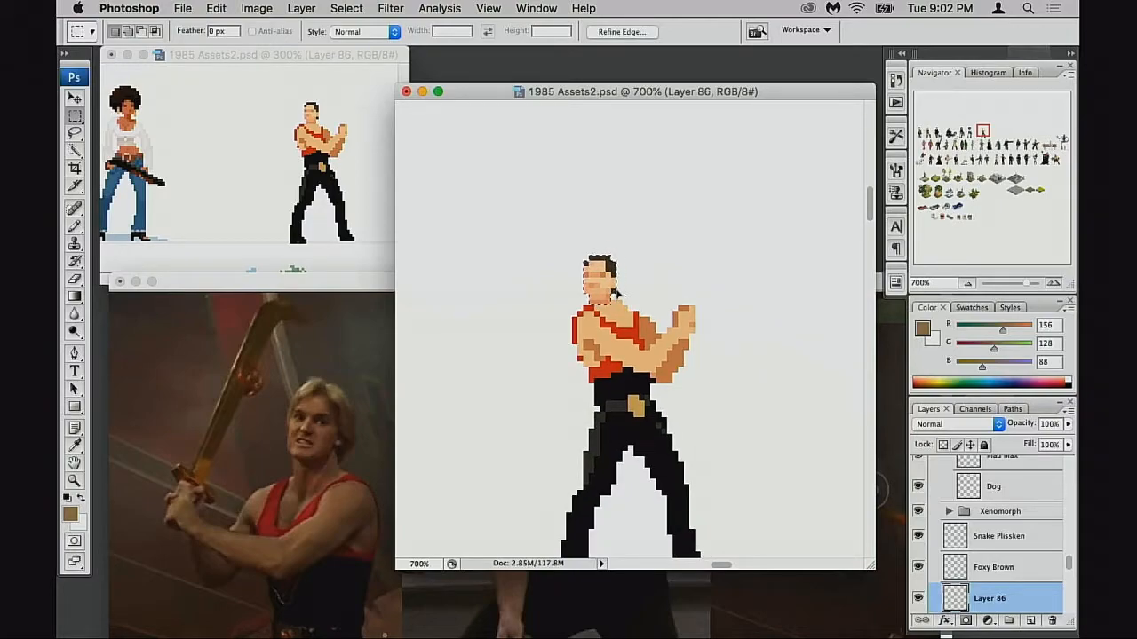
key(super+Left)
key(super+d)
Step: Set up a 1-pixel Pencil with the light skin tone sampled from the figure's upper body
key(b)
alt+click(620, 306)
right_click(622, 305)
double_click(702, 380)
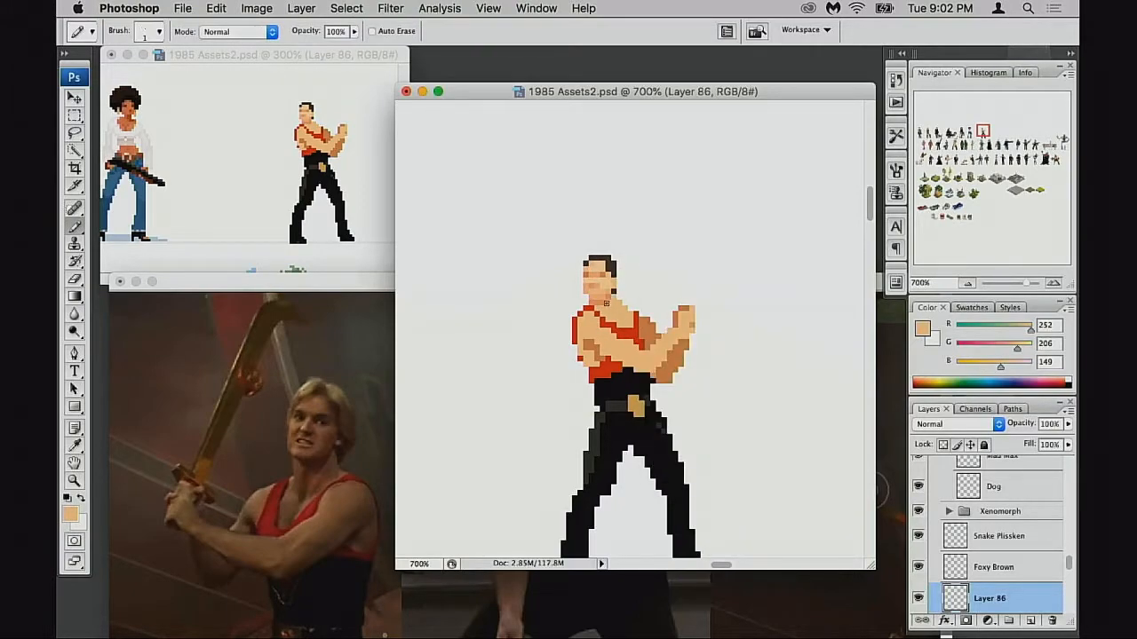
Step: Reselect the head and nudge it one pixel to the right and one pixel up over the shoulders
key(m)
drag(582, 254, 641, 304)
key(super+Right)
key(super+Right)
key(super+Up)
key(super+Left)
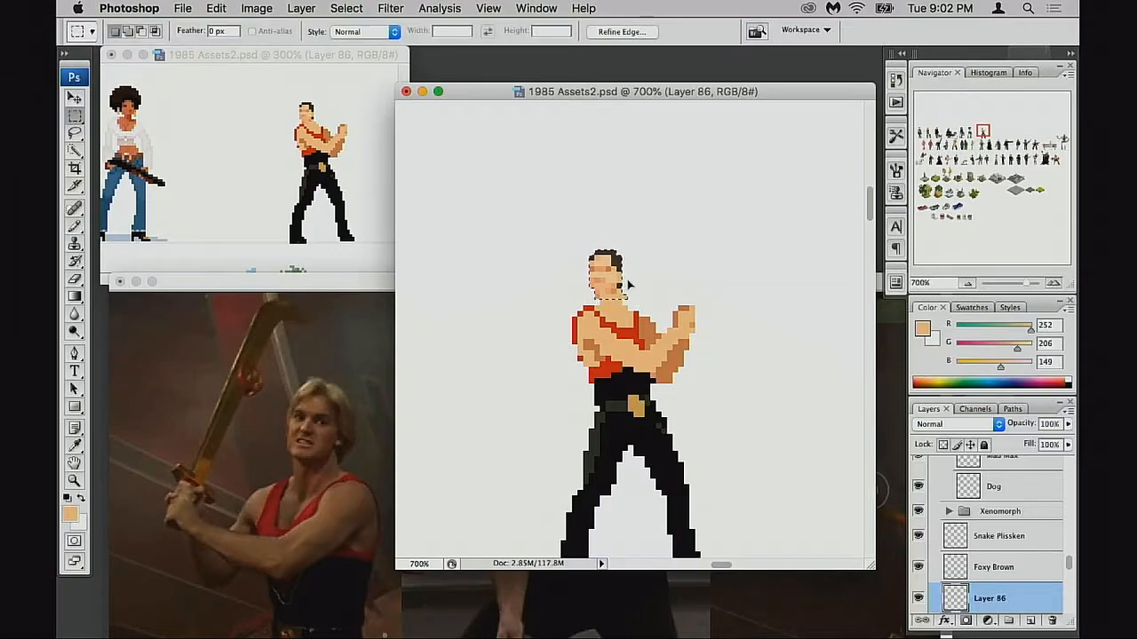
Step: Clear the selection and touch up the neck and far shoulder with the Eraser and Pencil, using the sampled darker and light skin tones
key(super+d)
key(e)
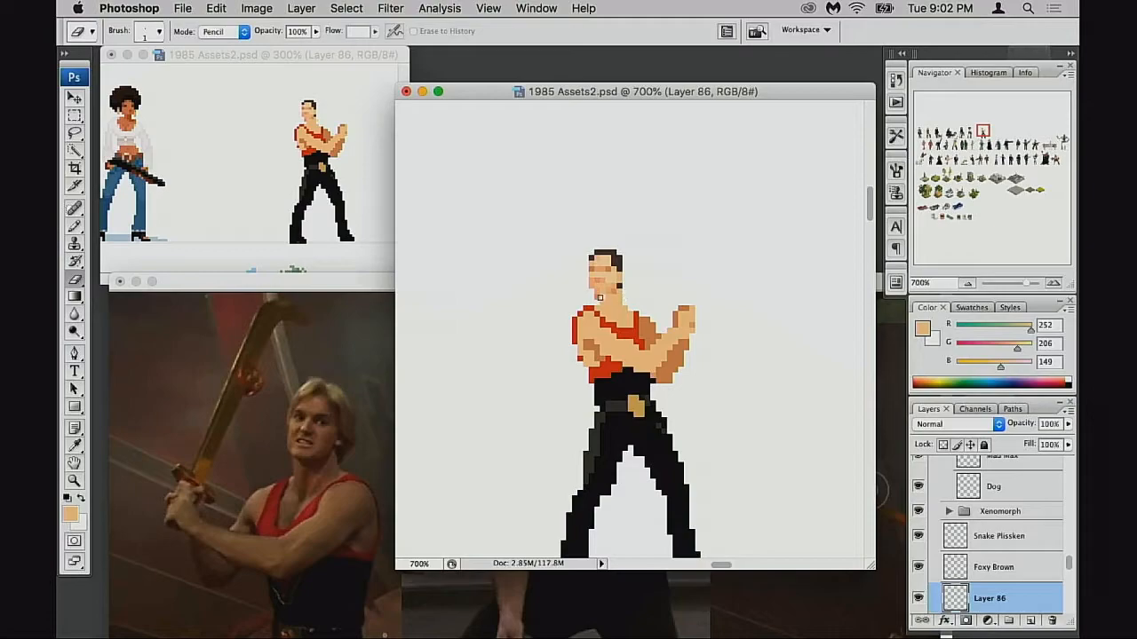
key(b)
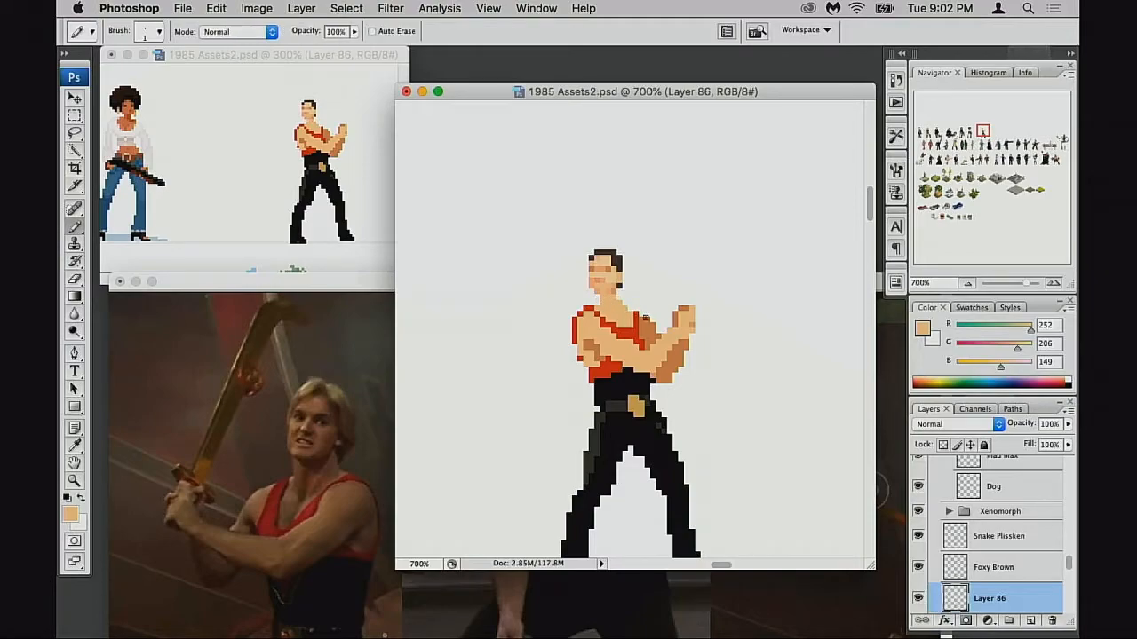
alt+click(644, 318)
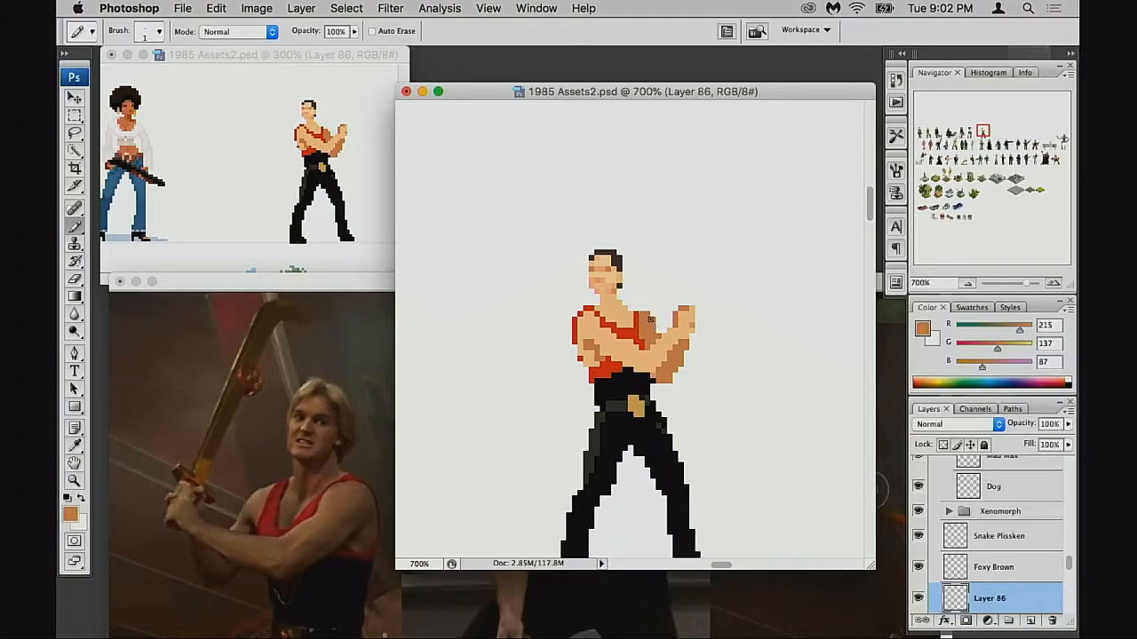
alt+click(606, 306)
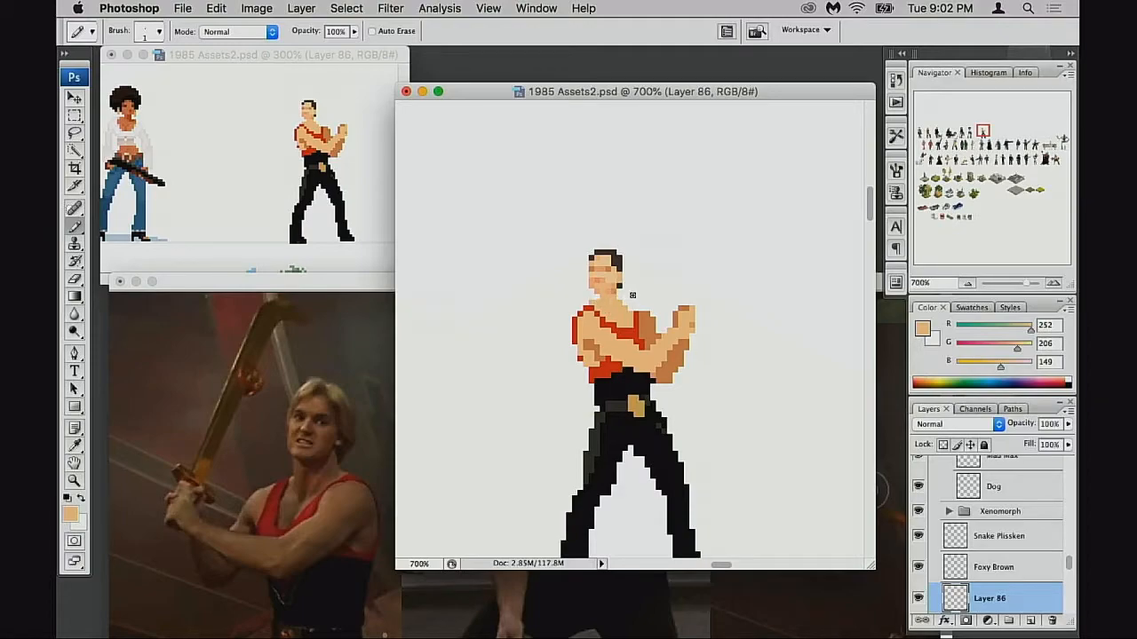
Step: Try shifting the selected head two pixels to the right, return it to its place and clear the selection
key(m)
drag(567, 223, 655, 300)
key(super+Right)
key(super+Right)
key(super+Left)
key(super+Left)
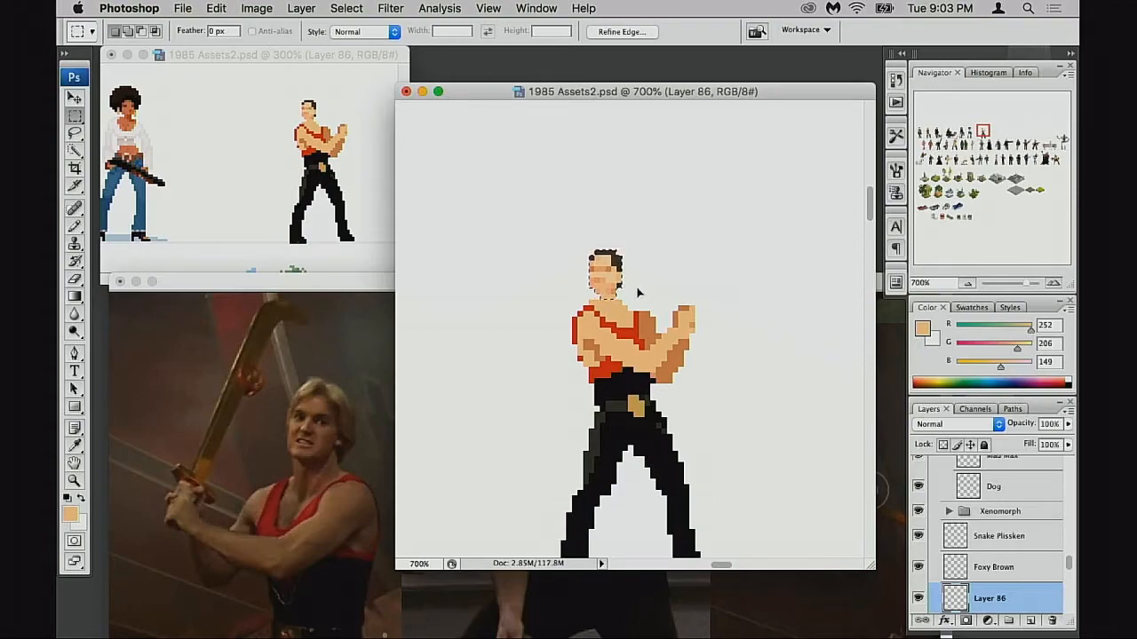
key(super+d)
Step: Redraw the near strap of the tank top in red and refine the neck and shoulder line in the light skin tone
key(b)
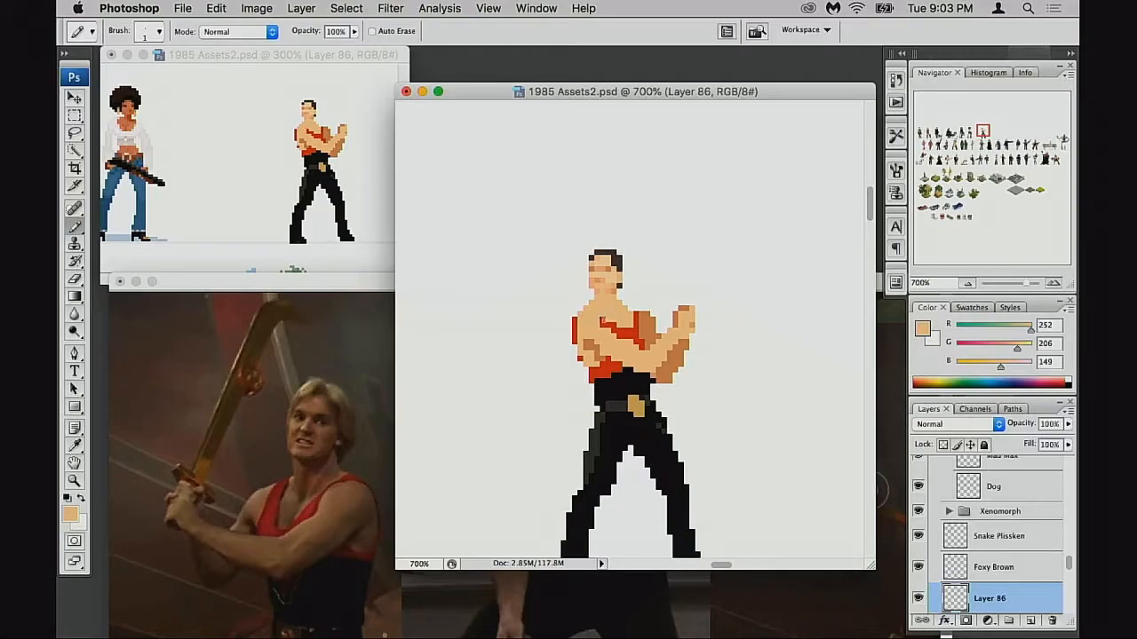
alt+click(602, 319)
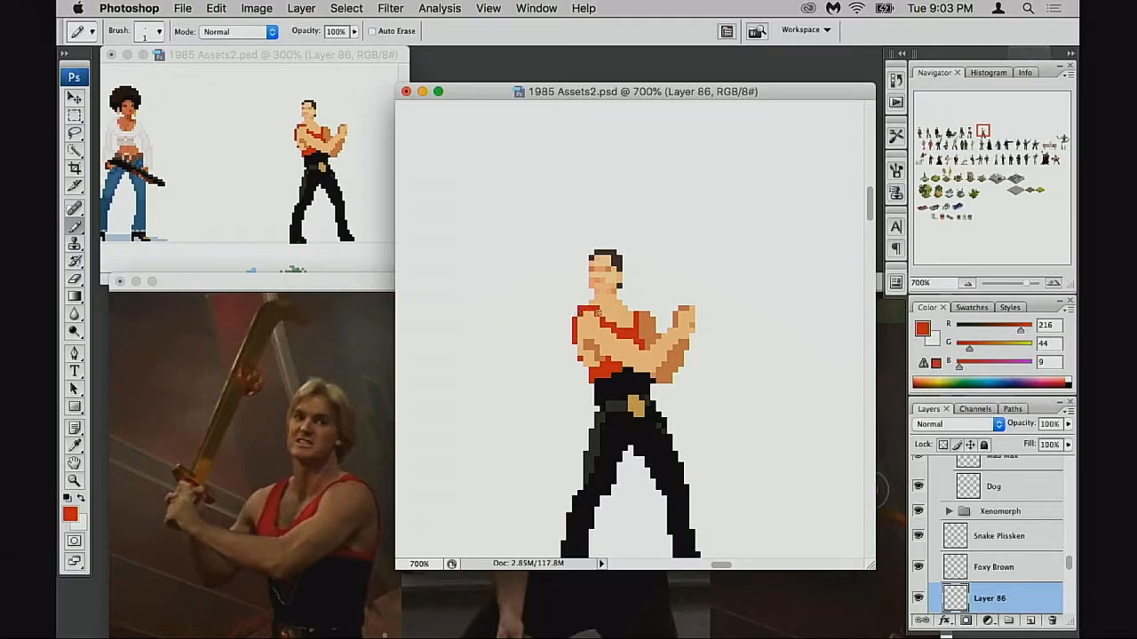
alt+click(597, 301)
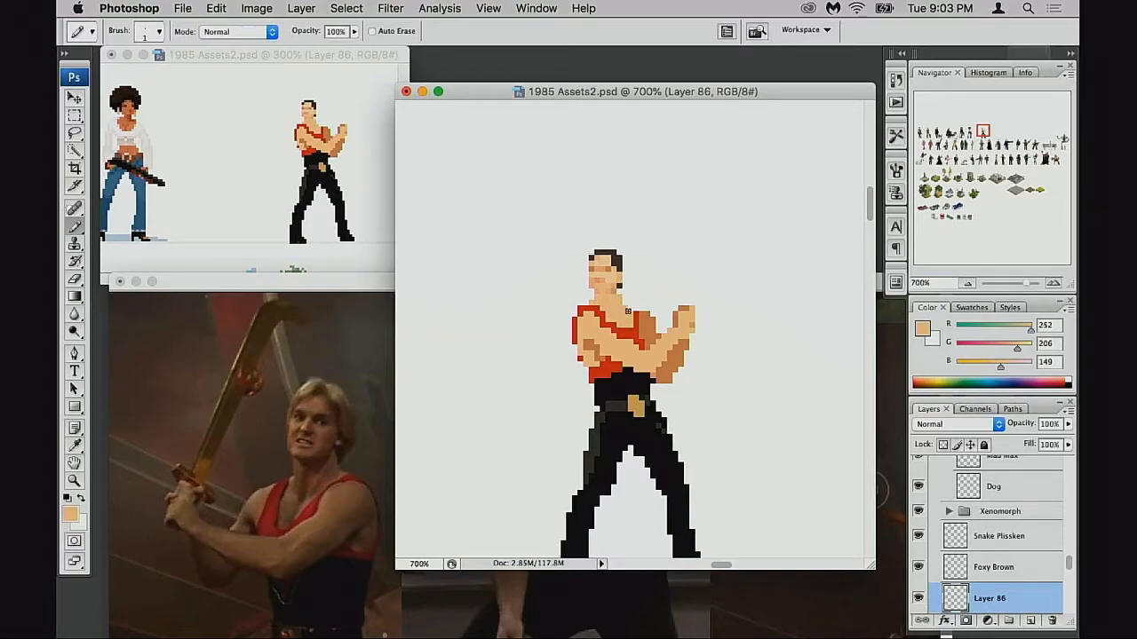
key(e)
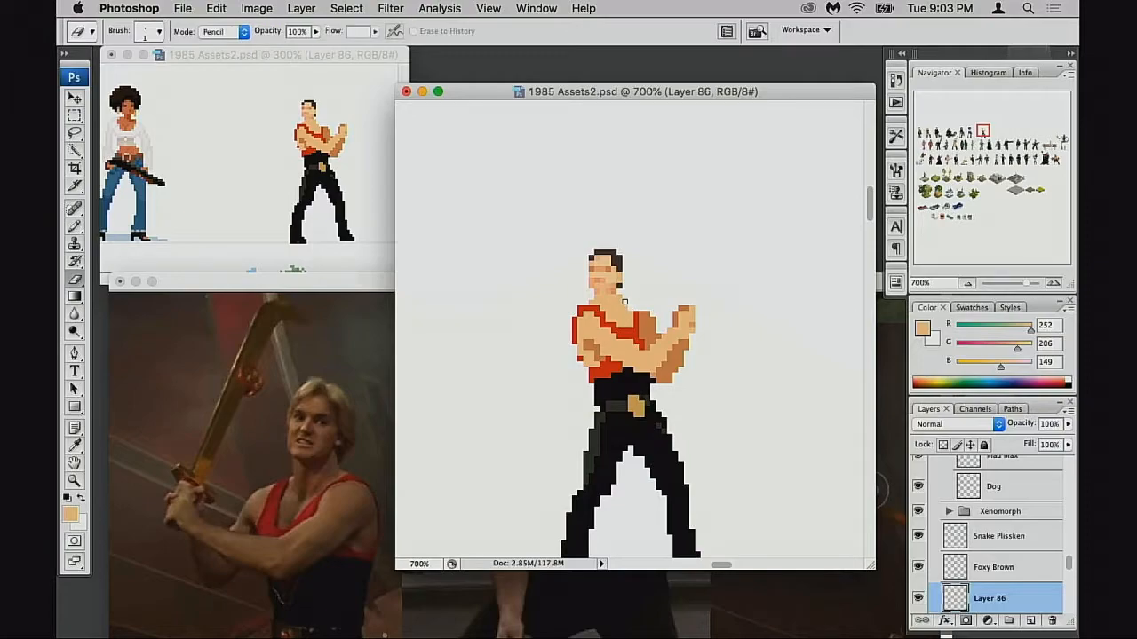
Step: Merge the head on Layer 86 down into the body's Layer 85 and check the result by toggling the layer's visibility
drag(632, 343, 625, 333)
alt+click(626, 334)
alt+click(626, 334)
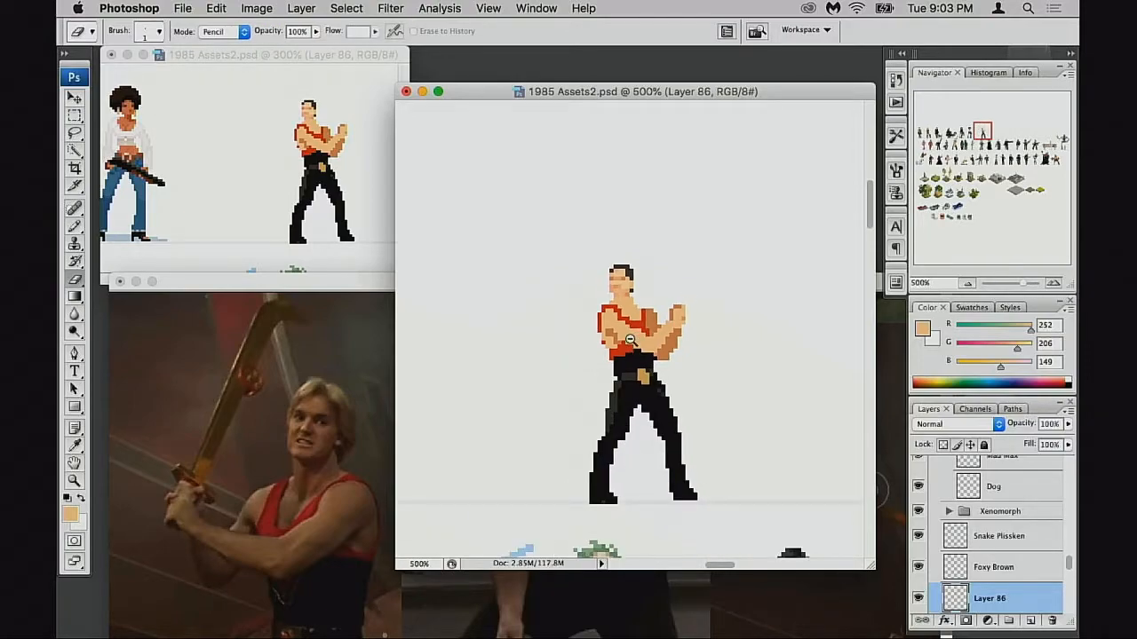
alt+click(632, 343)
alt+click(631, 343)
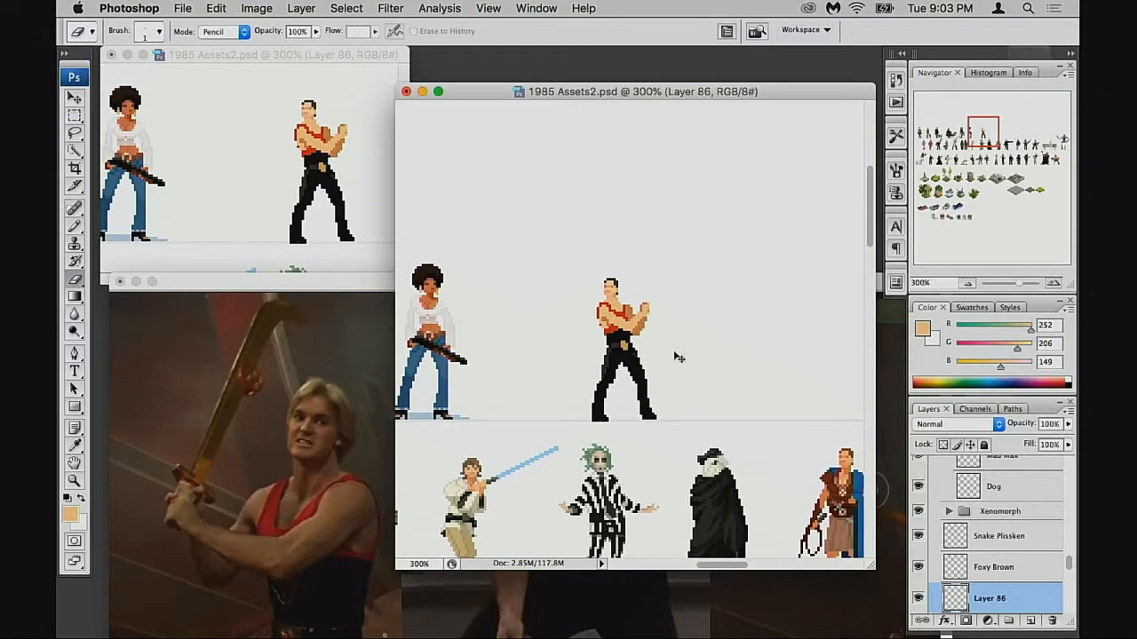
key(super+t)
key(Escape)
scroll(947, 530, down, 3)
key(super+e)
click(918, 507)
click(918, 507)
Step: Frame the figure in both document windows, with the small preview at 400% and the editing view at 800%, and check Layer 85's visibility
super+click(638, 354)
super+click(639, 354)
super+click(640, 354)
drag(575, 320, 598, 354)
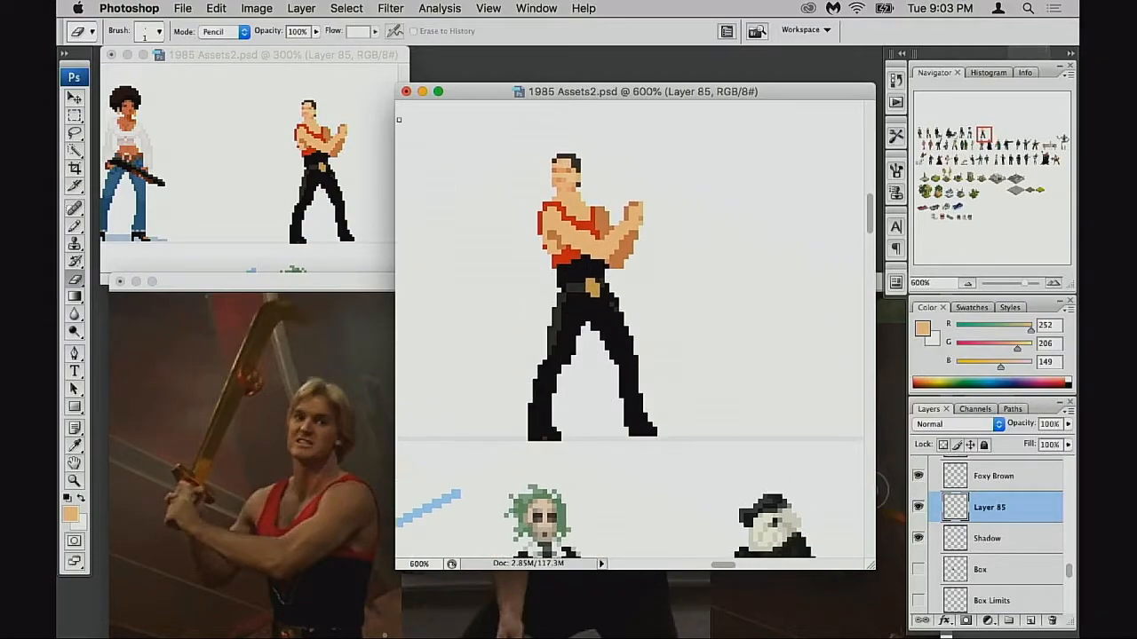
drag(333, 55, 325, 58)
drag(387, 185, 310, 190)
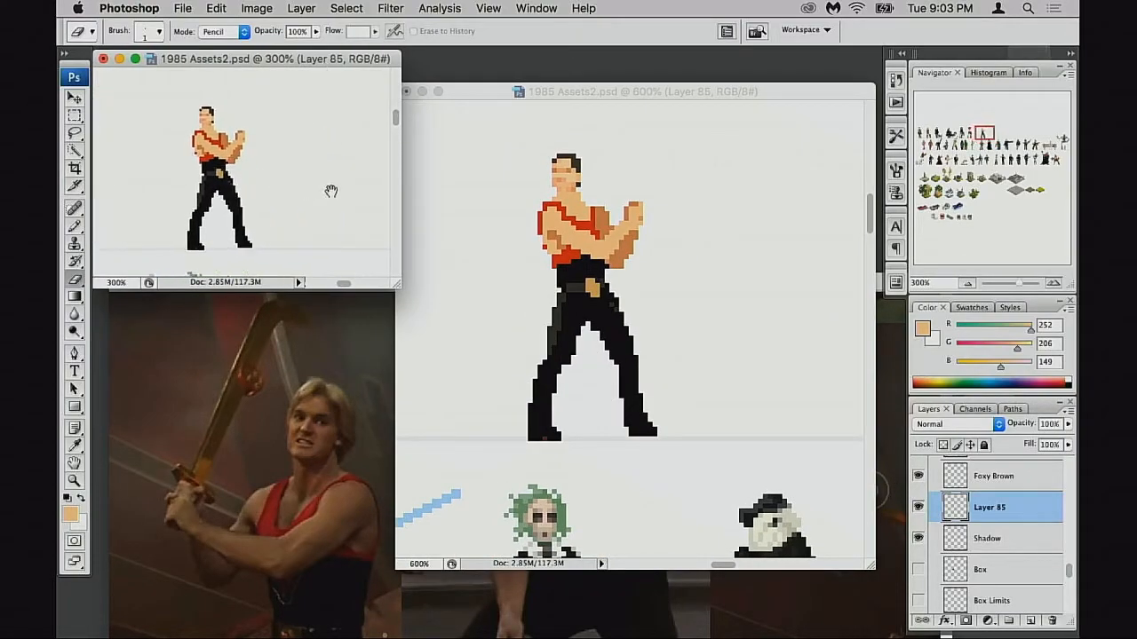
click(539, 107)
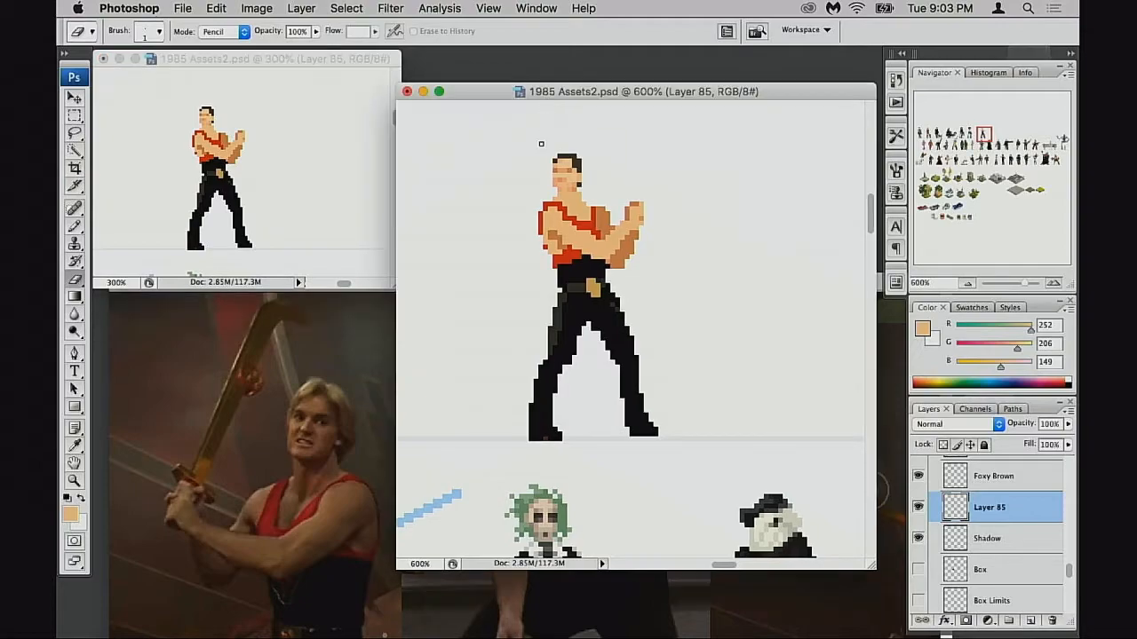
super+click(576, 298)
drag(654, 282, 634, 334)
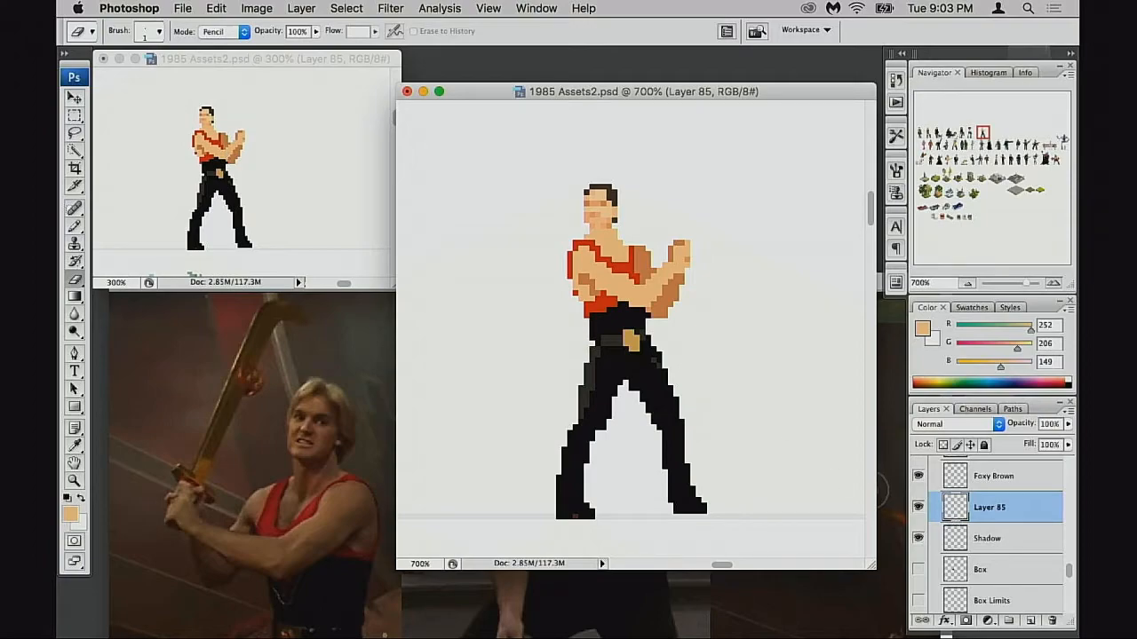
click(347, 223)
alt+super+click(331, 220)
drag(190, 195, 330, 200)
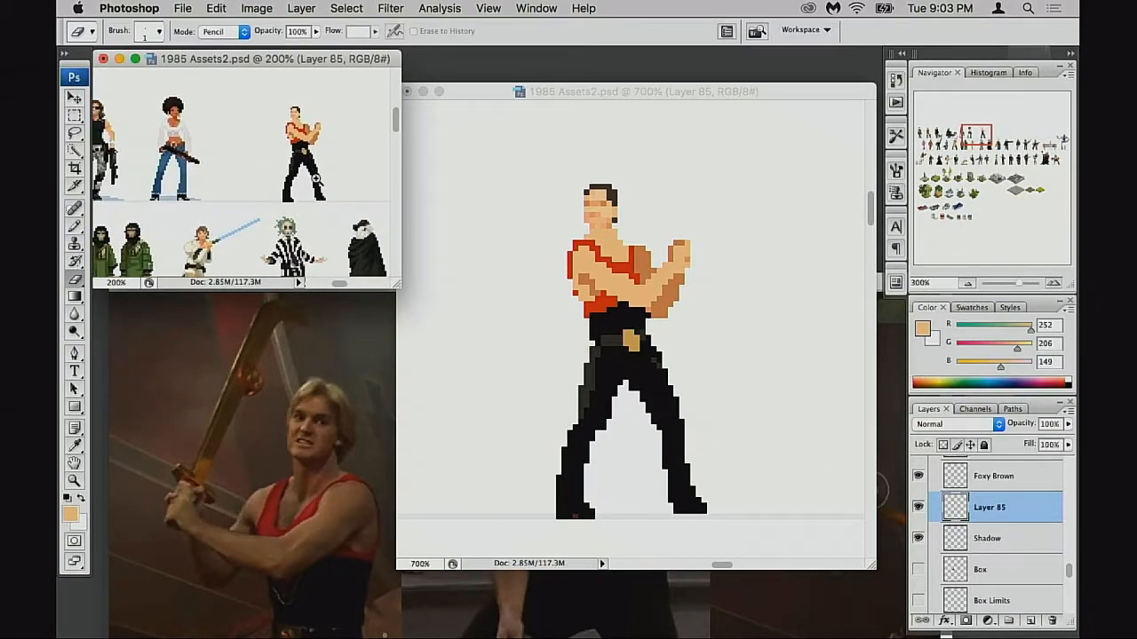
super+click(317, 181)
super+click(280, 185)
drag(249, 190, 293, 211)
click(666, 302)
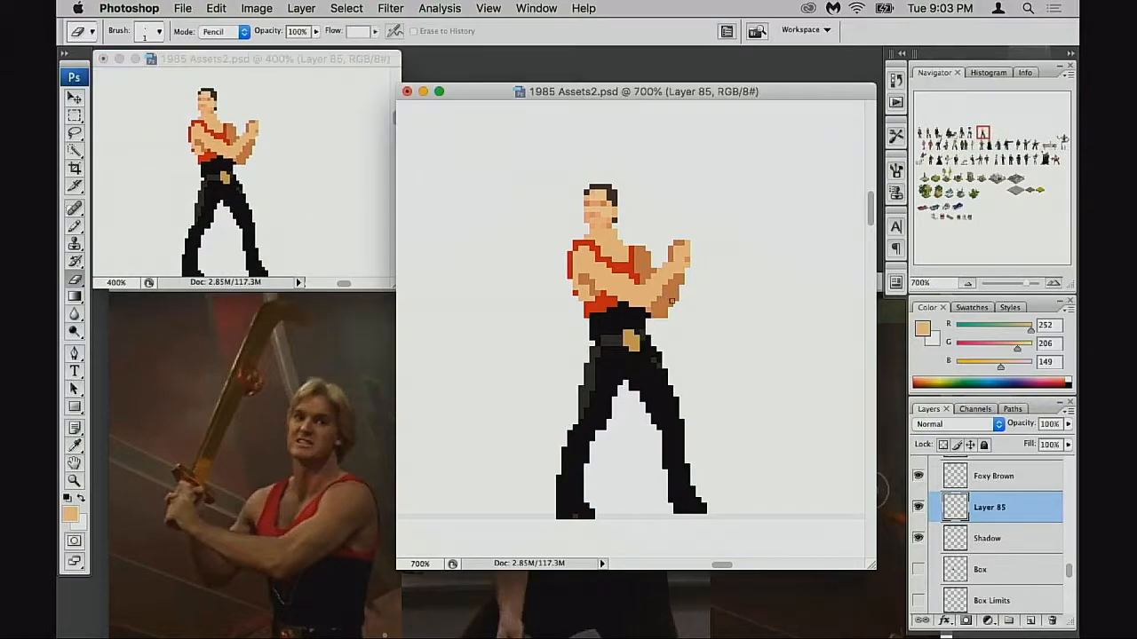
click(918, 507)
click(918, 507)
super+click(610, 254)
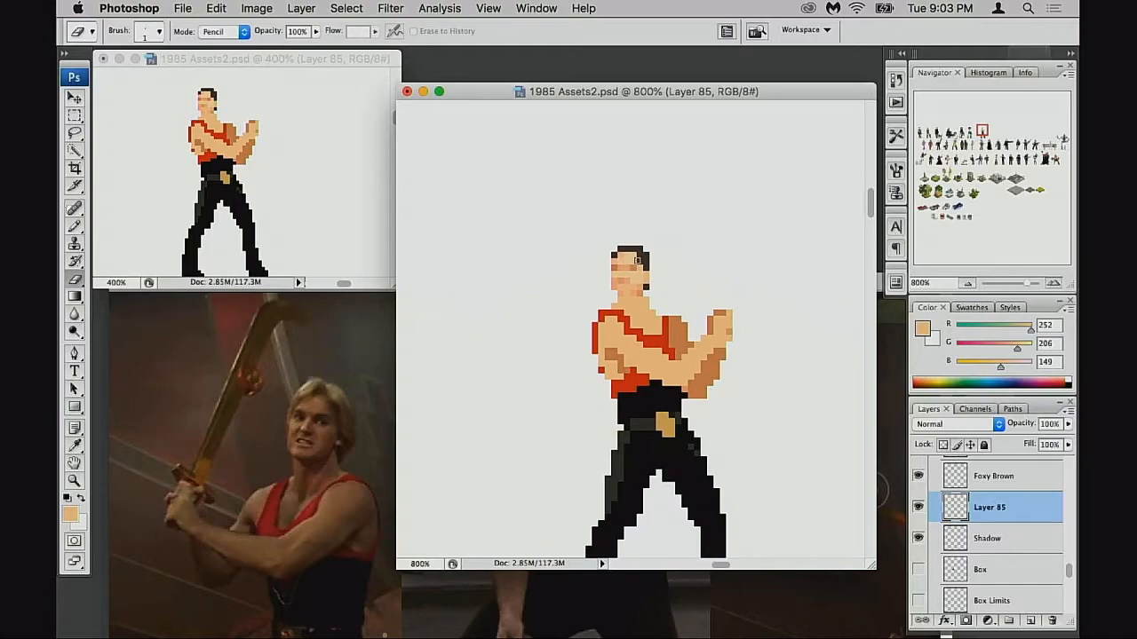
key(m)
mouse_move(591, 220)
mouse_down()
mouse_move(668, 284)
mouse_move(639, 271)
mouse_up()
key(super+z)
click(673, 295)
drag(608, 234, 655, 274)
key(super+d)
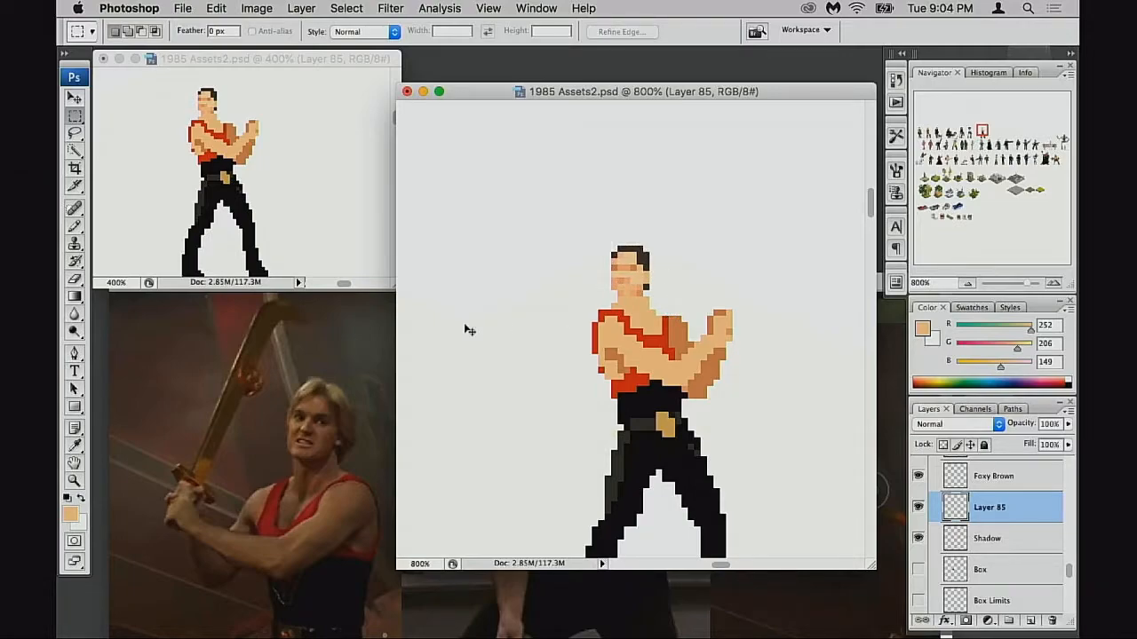
Step: Flip the whole figure on Layer 85 horizontally
key(super+t)
right_click(626, 309)
click(701, 493)
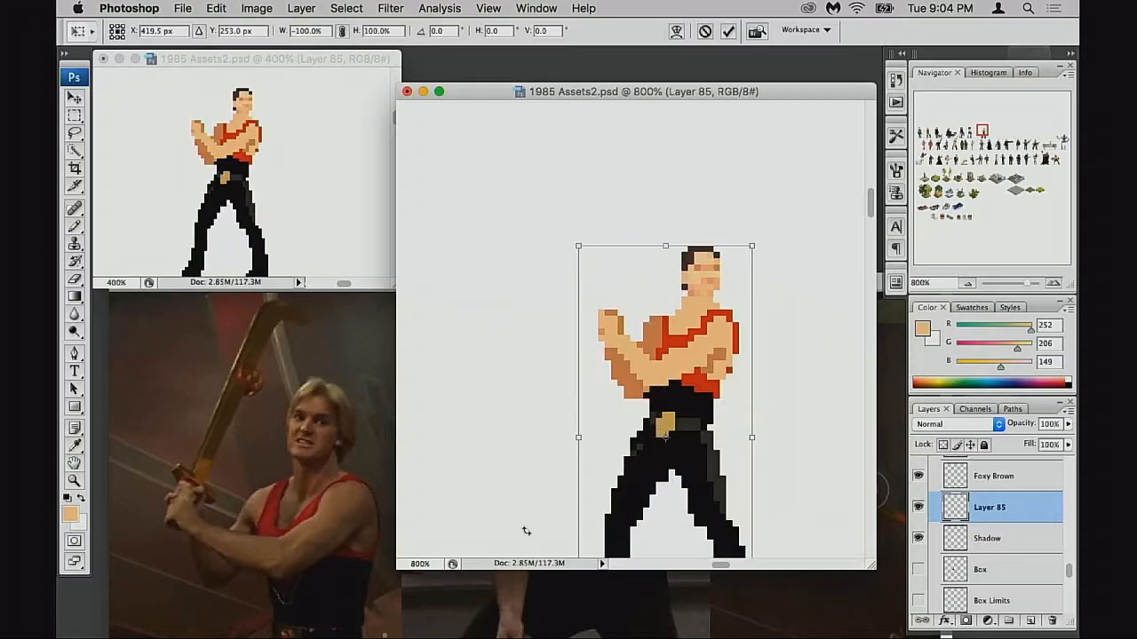
key(Return)
Step: Select the flipped figure's head, nudge it one pixel down towards the shoulders and clear the selection
key(e)
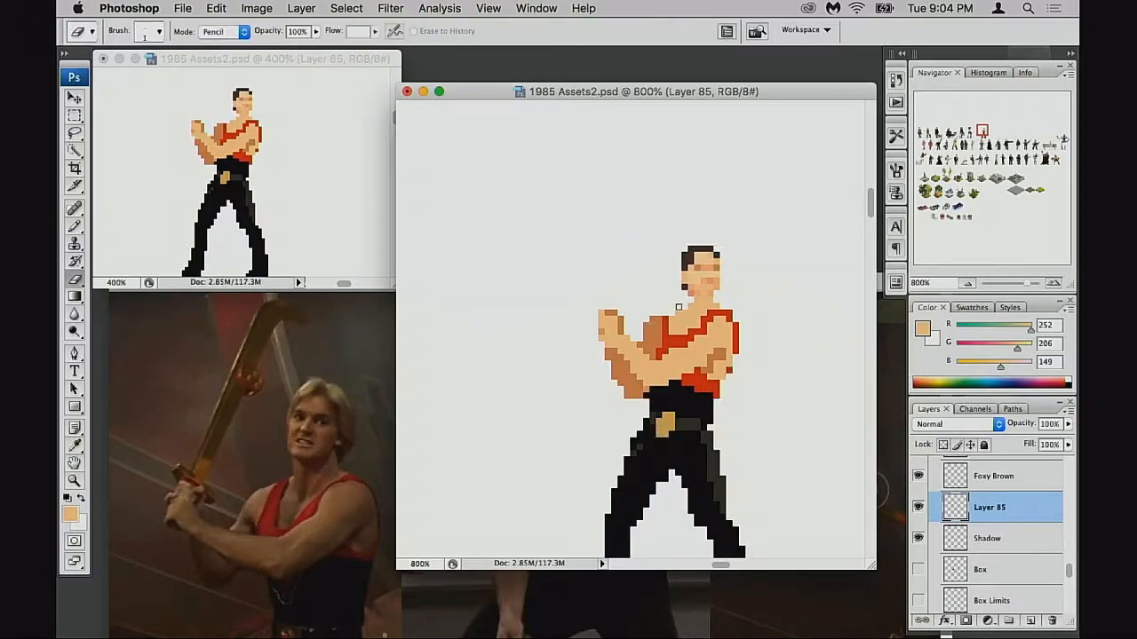
key(m)
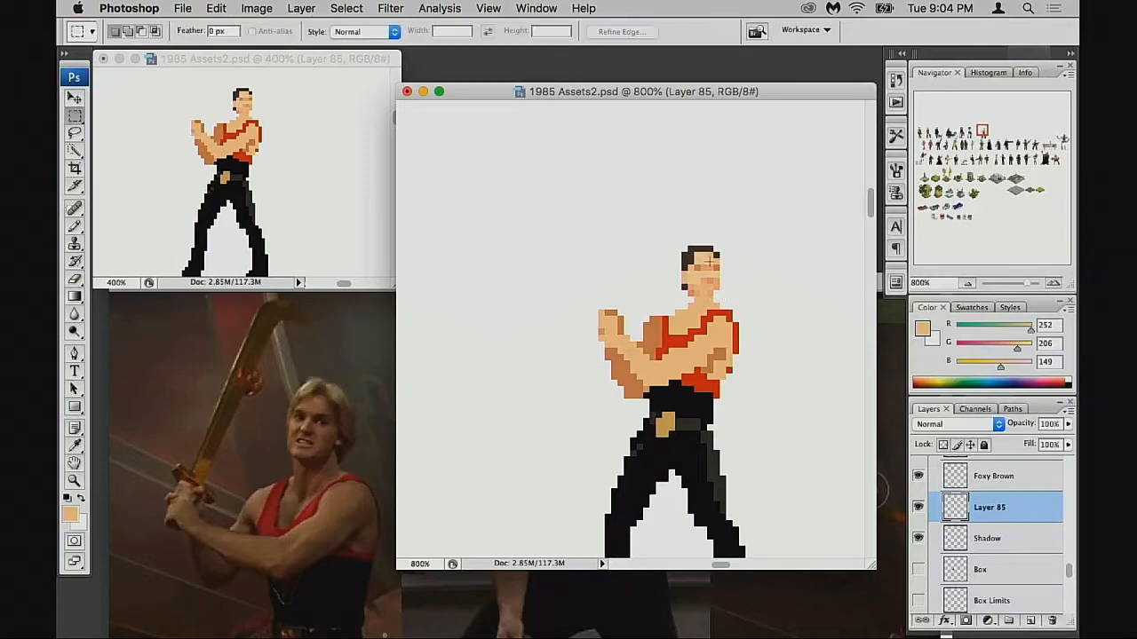
drag(708, 266, 738, 299)
key(super+Down)
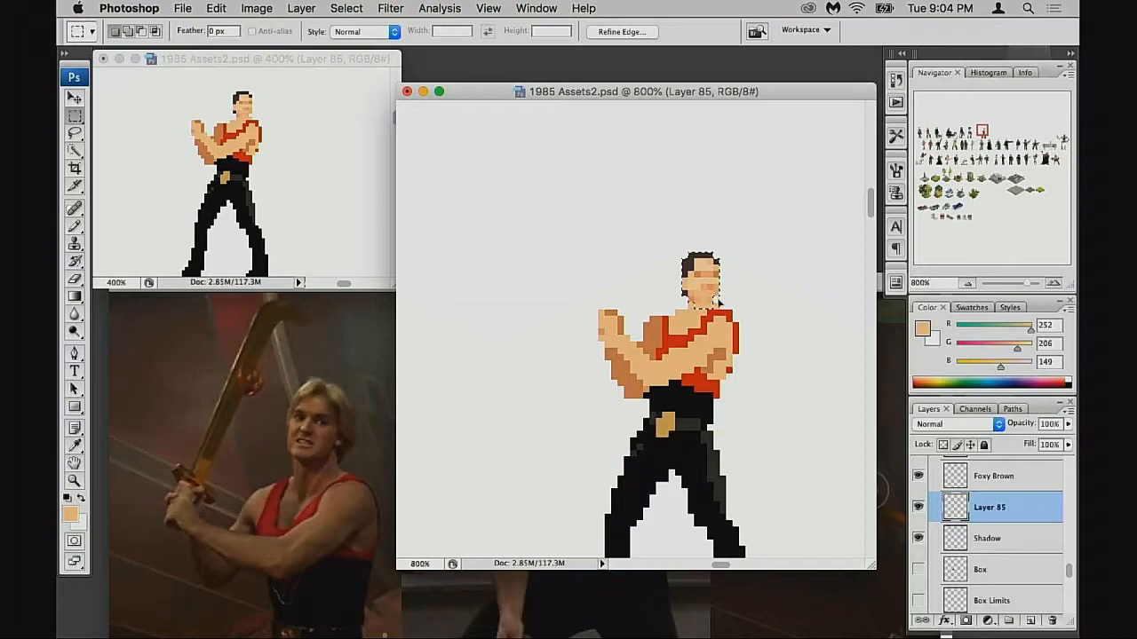
key(super+d)
Step: Lower and reshape the far shoulder by erasing its top edge and repainting with the darker skin tone and the tank top's red
key(b)
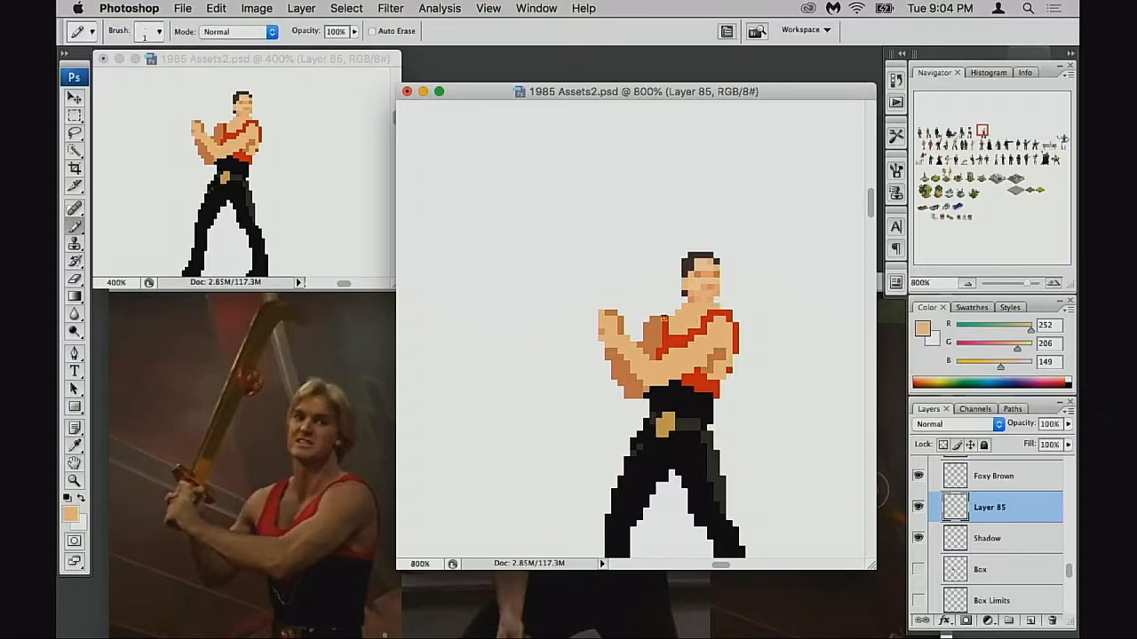
alt+click(654, 318)
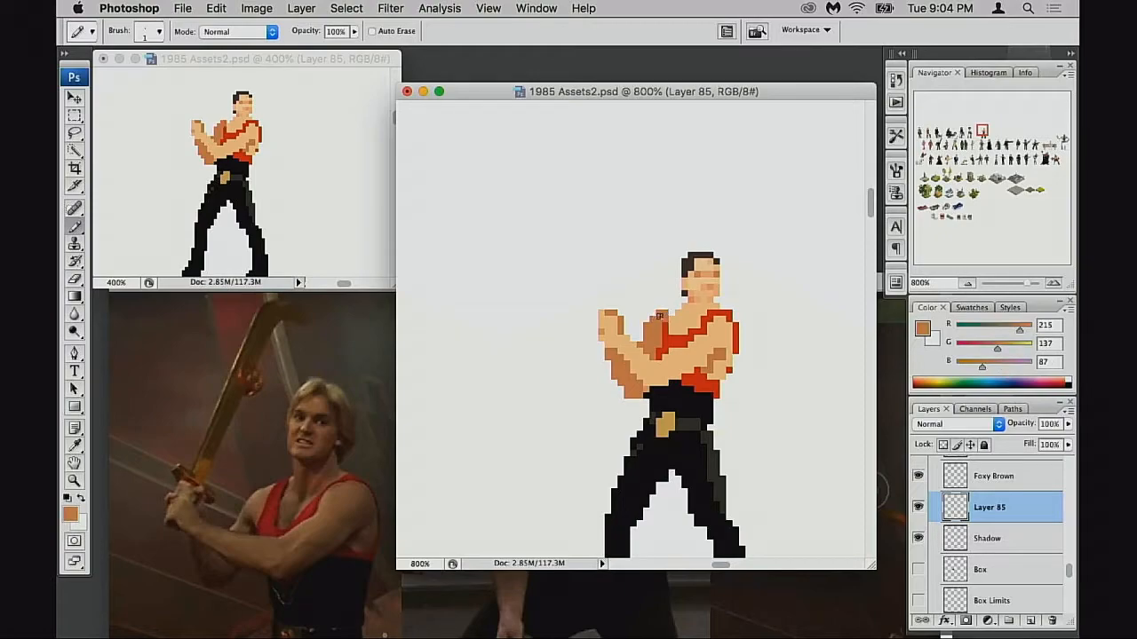
alt+click(683, 325)
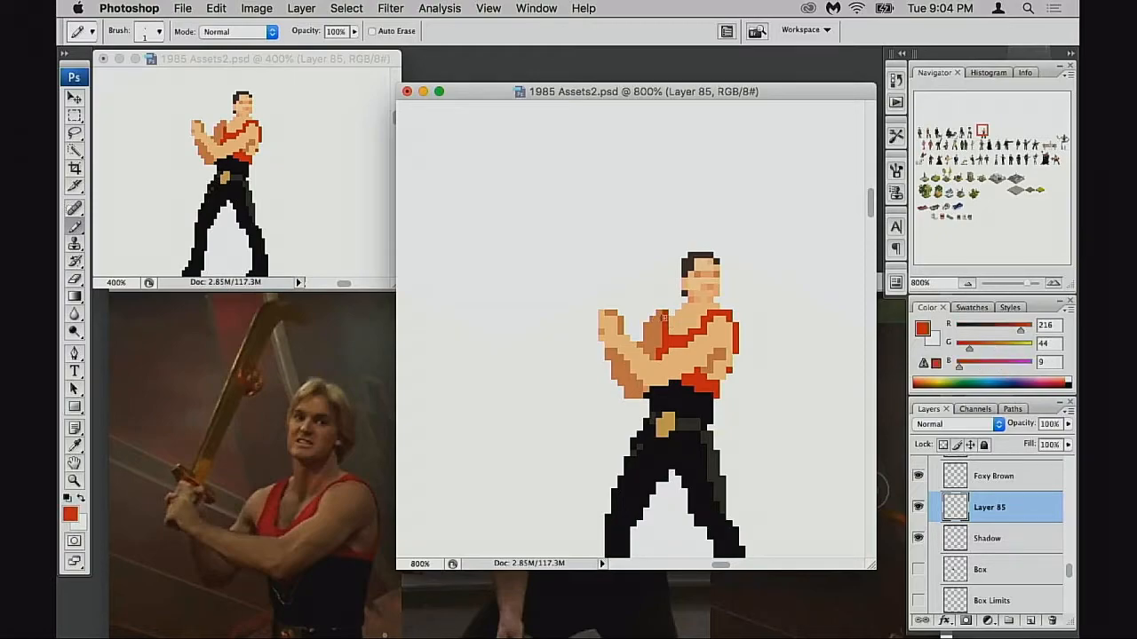
key(e)
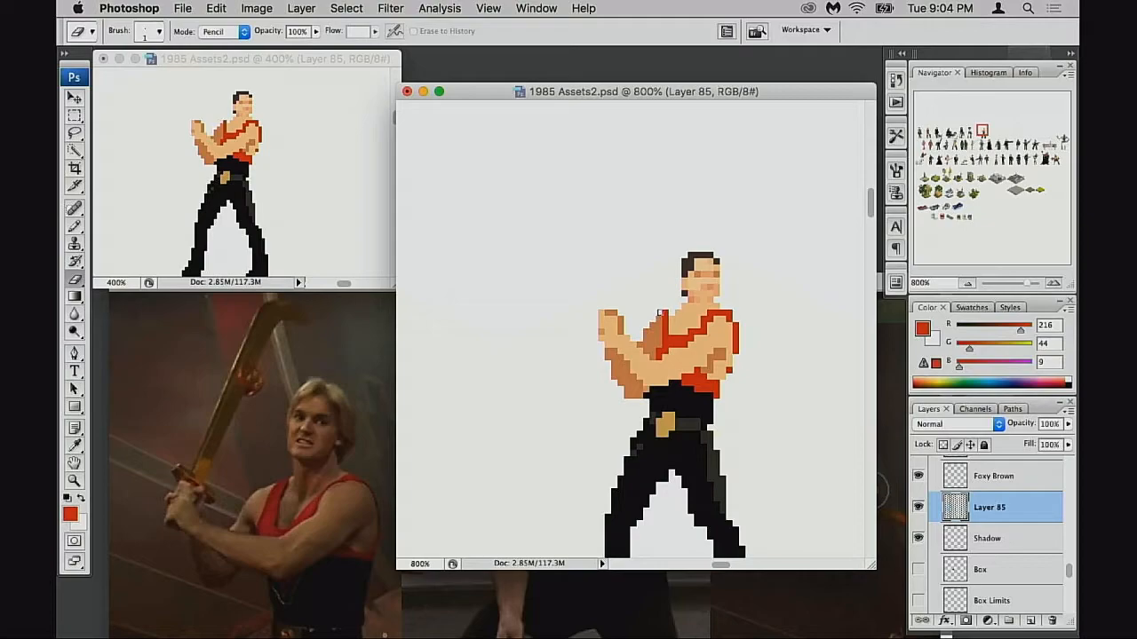
key(b)
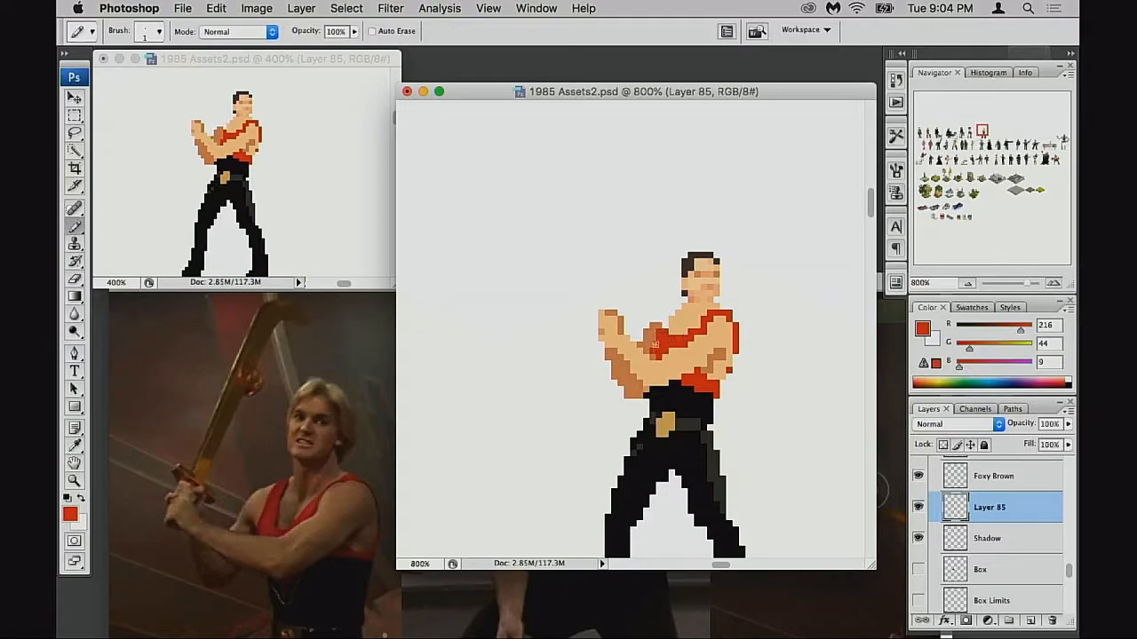
Step: Clean up the chest edge and paint highlight pixels on the far shoulder in the sampled light skin tone
alt+click(684, 320)
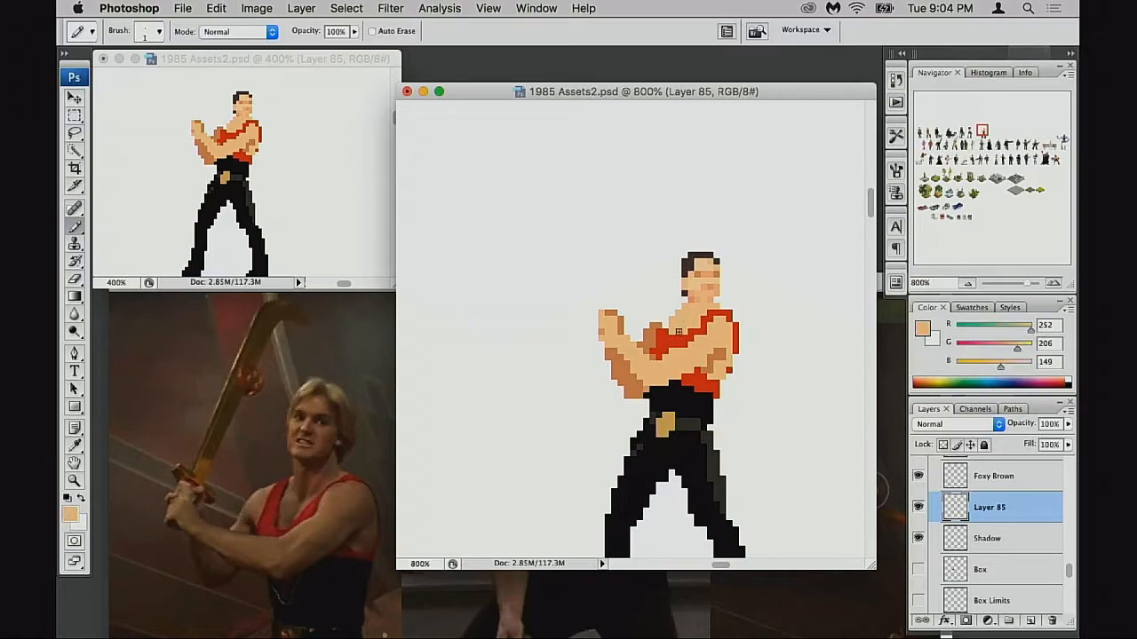
key(e)
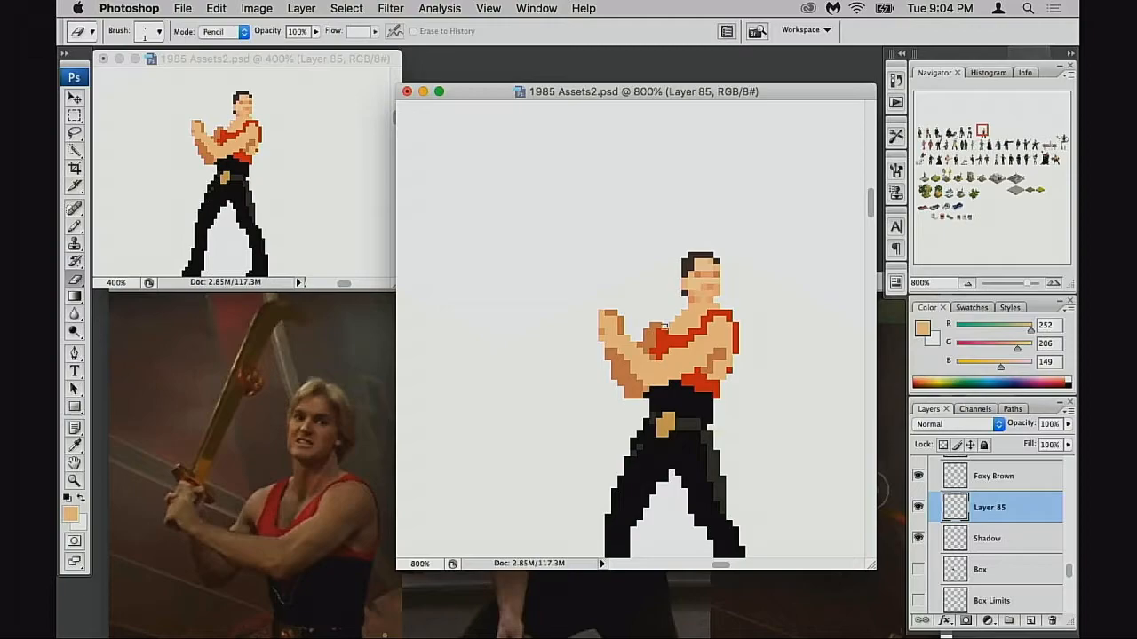
key(b)
click(659, 323)
click(654, 328)
Step: Rebuild the red strap over the far shoulder and refine the neckline with the light skin tone
alt+click(667, 331)
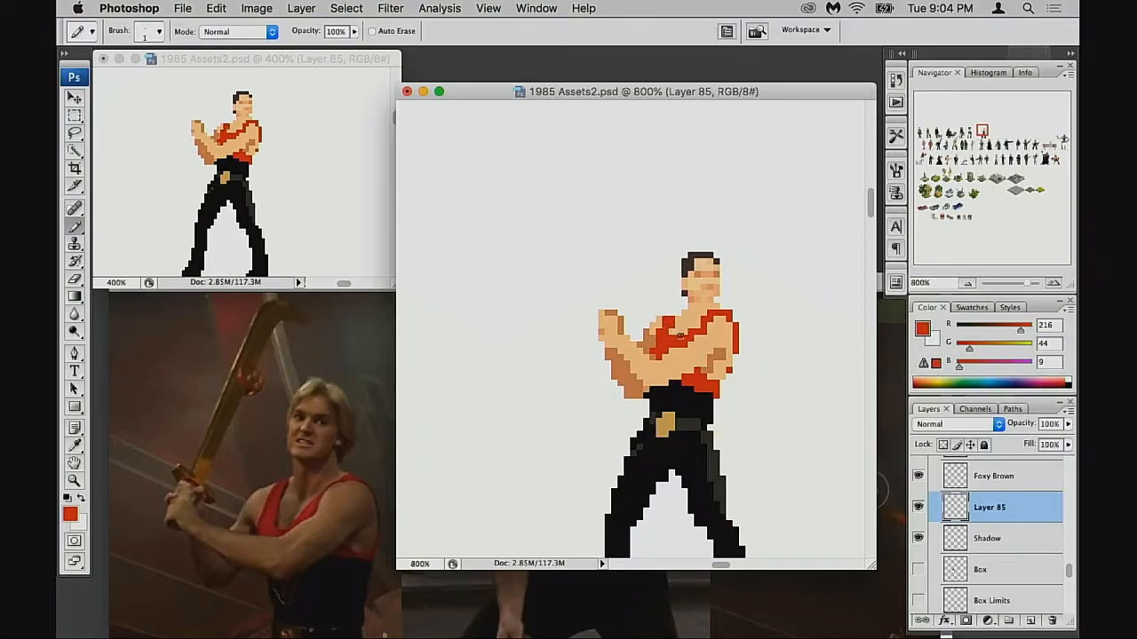
alt+click(689, 325)
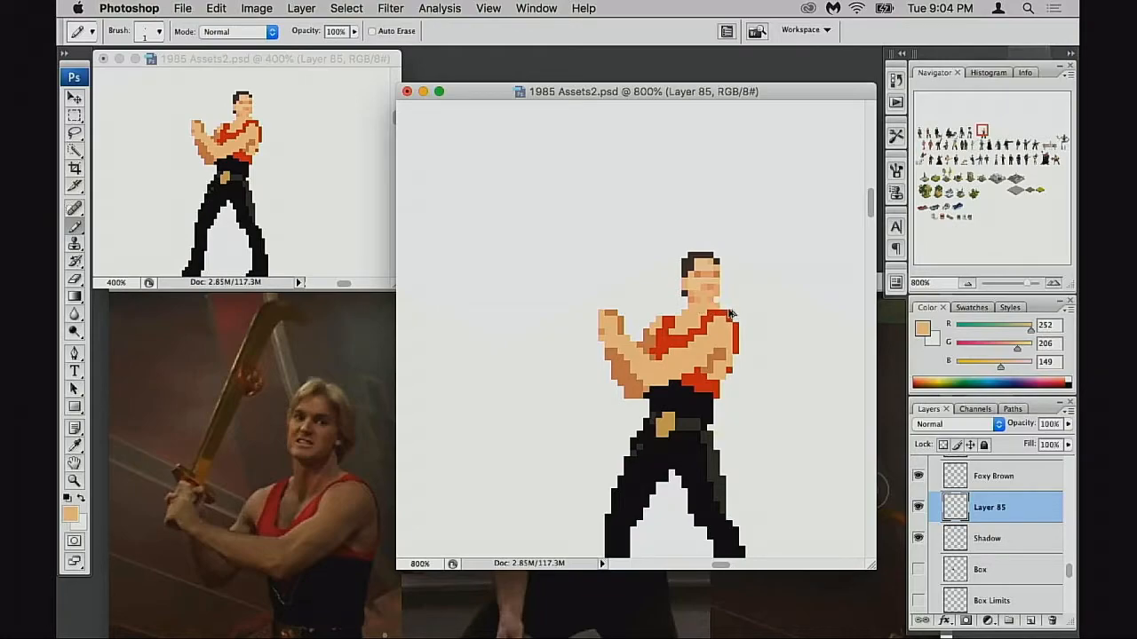
key(e)
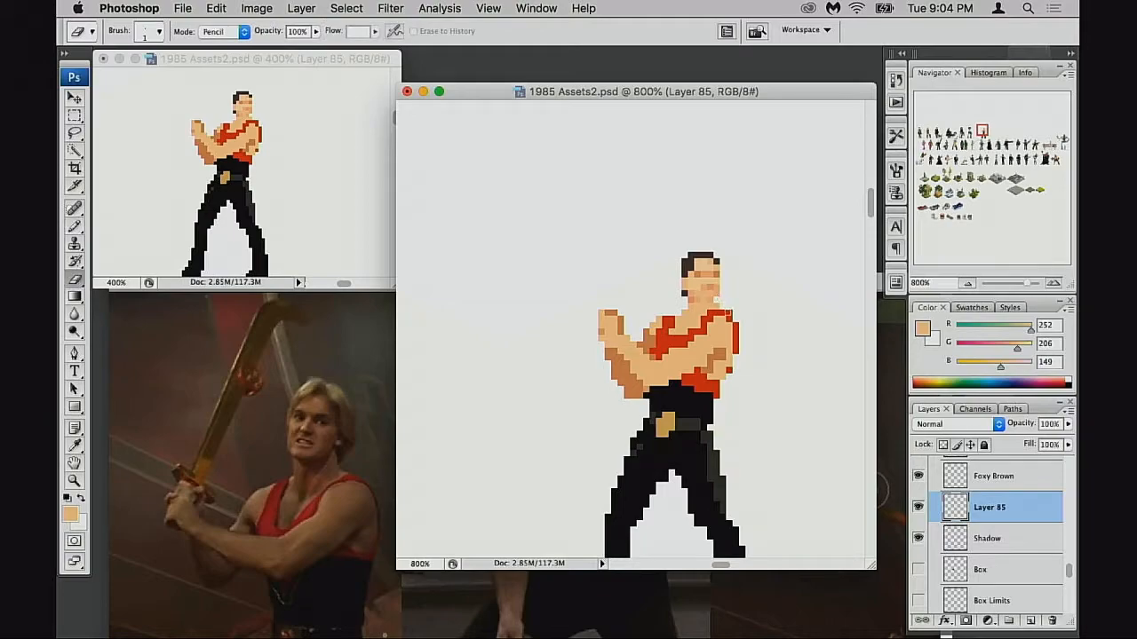
Step: Reselect the head, raise it one pixel and fill the gap in the neck with the light skin tone
key(m)
drag(681, 246, 745, 304)
key(super+Left)
key(super+Up)
key(super+Right)
key(super+d)
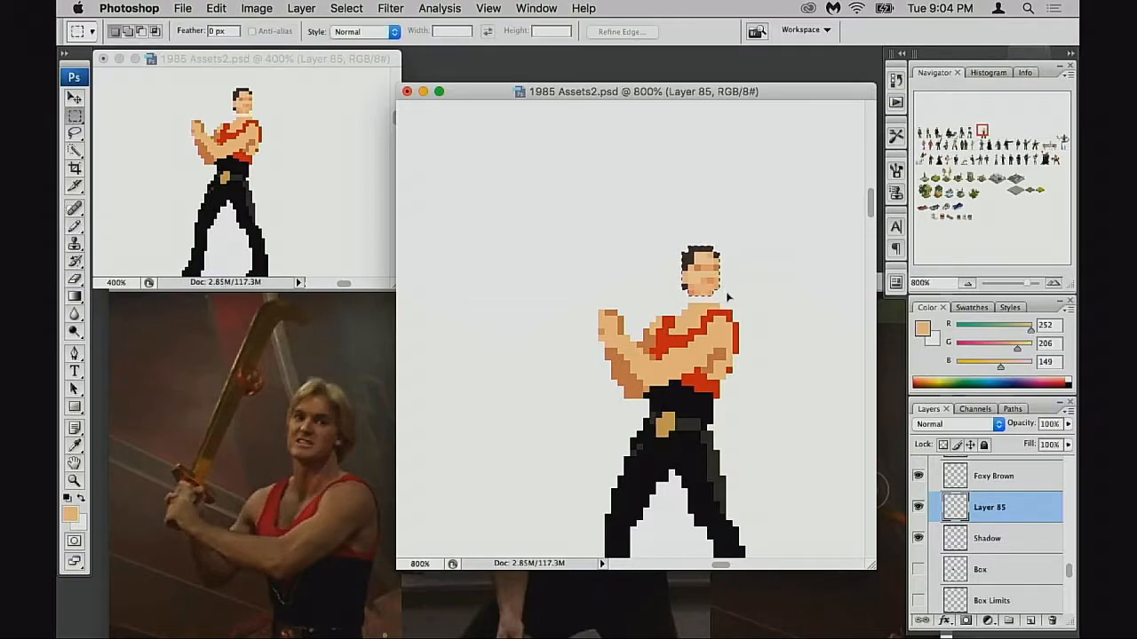
key(b)
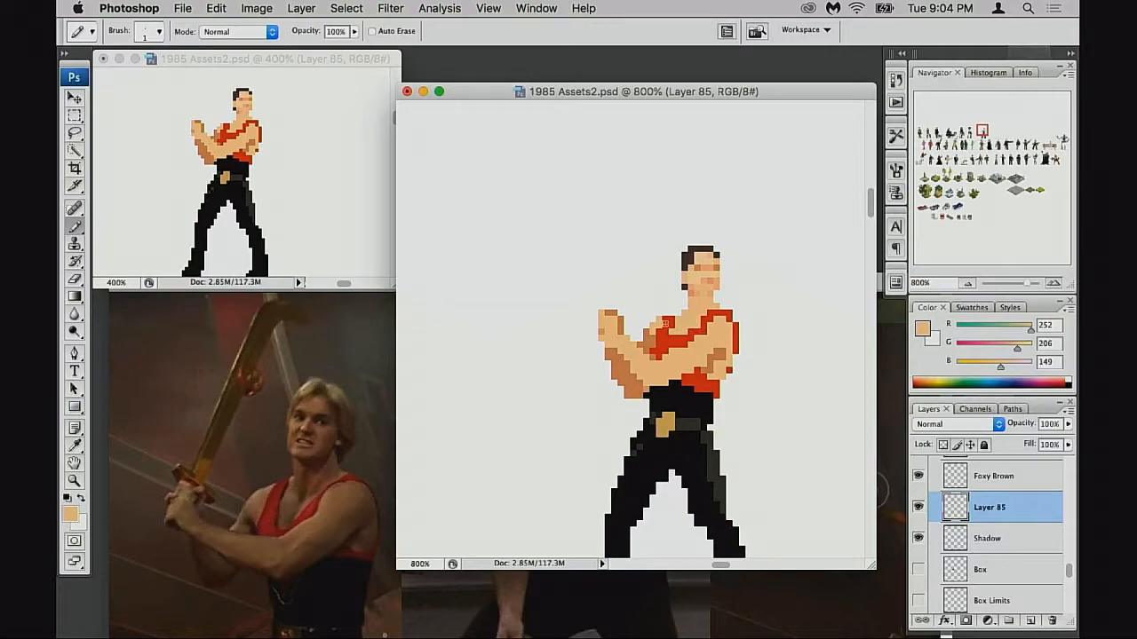
Step: Try shifting the raised forearm and far side of the chest one pixel outward, and undo the recent edits
key(m)
mouse_move(566, 285)
mouse_down()
mouse_move(675, 391)
mouse_move(644, 366)
mouse_up()
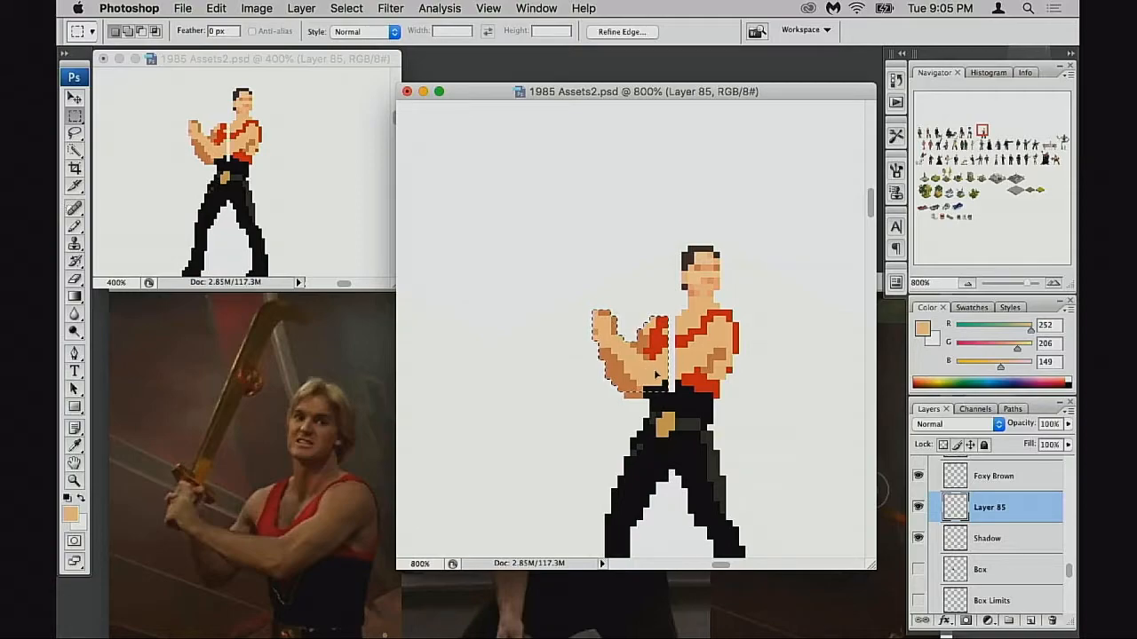
key(super+z)
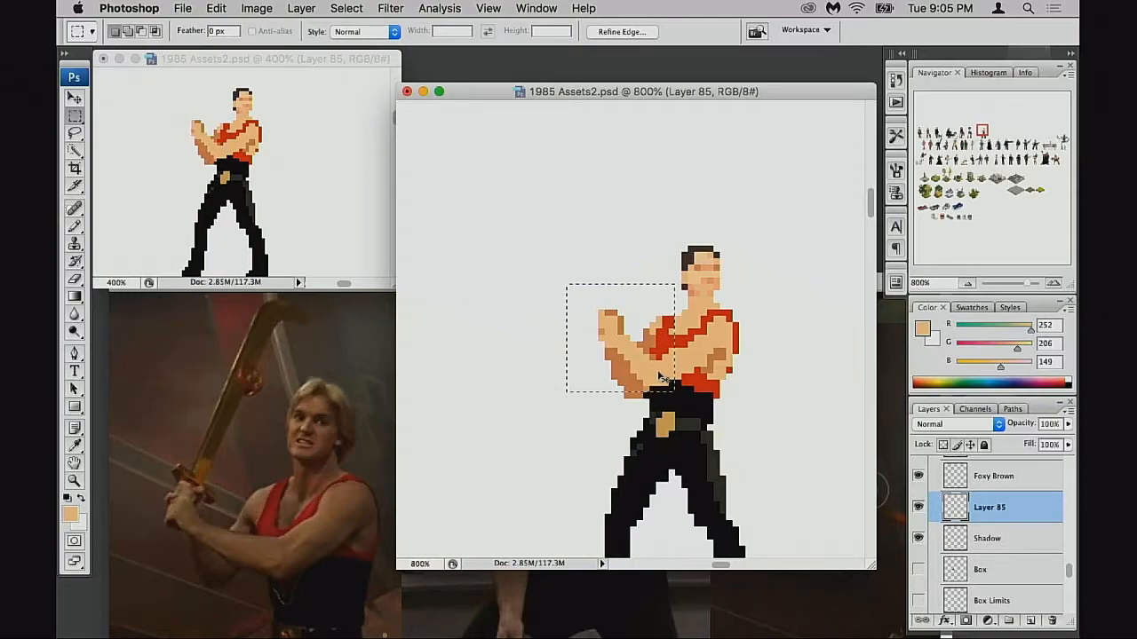
key(super+z)
key(super+z)
key(super+z)
key(super+z)
key(super+z)
key(super+z)
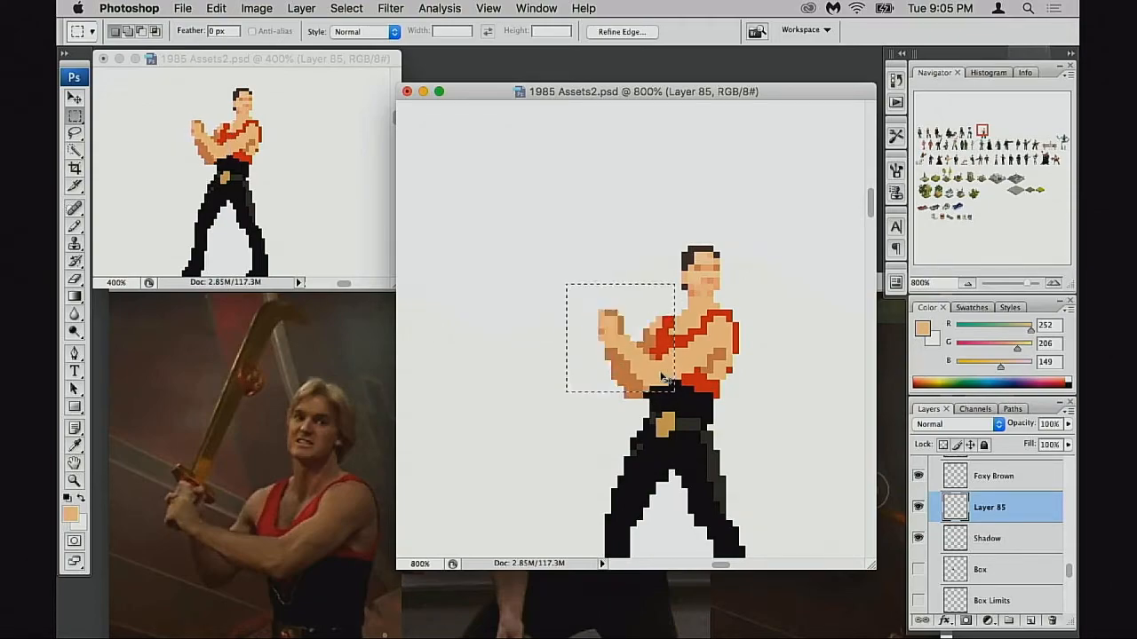
key(super+z)
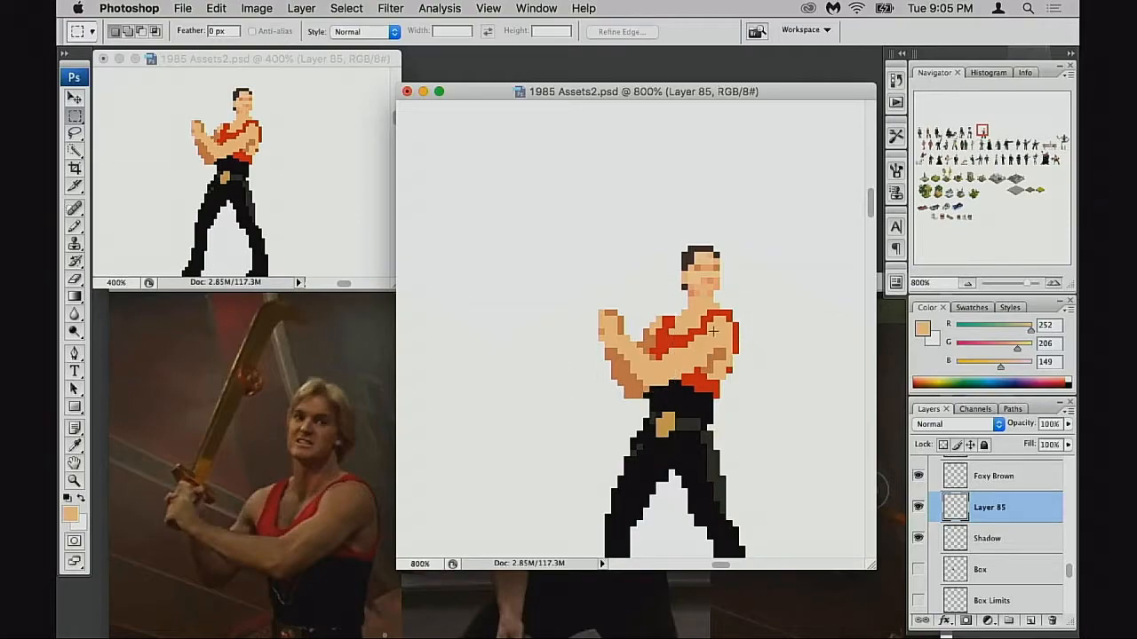
Step: Try widening the torso by offsetting the near arm one pixel outward and filling the gap with light skin tone
key(super+z)
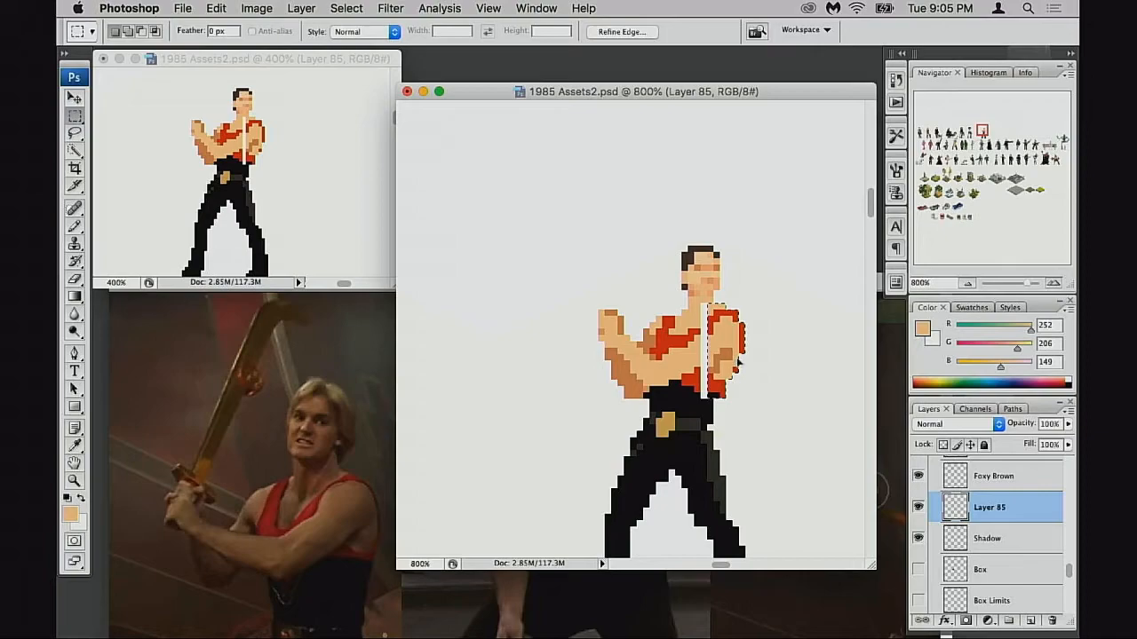
key(super+d)
key(b)
drag(702, 344, 702, 364)
key(super+alt+z)
key(super+alt+z)
key(super+alt+z)
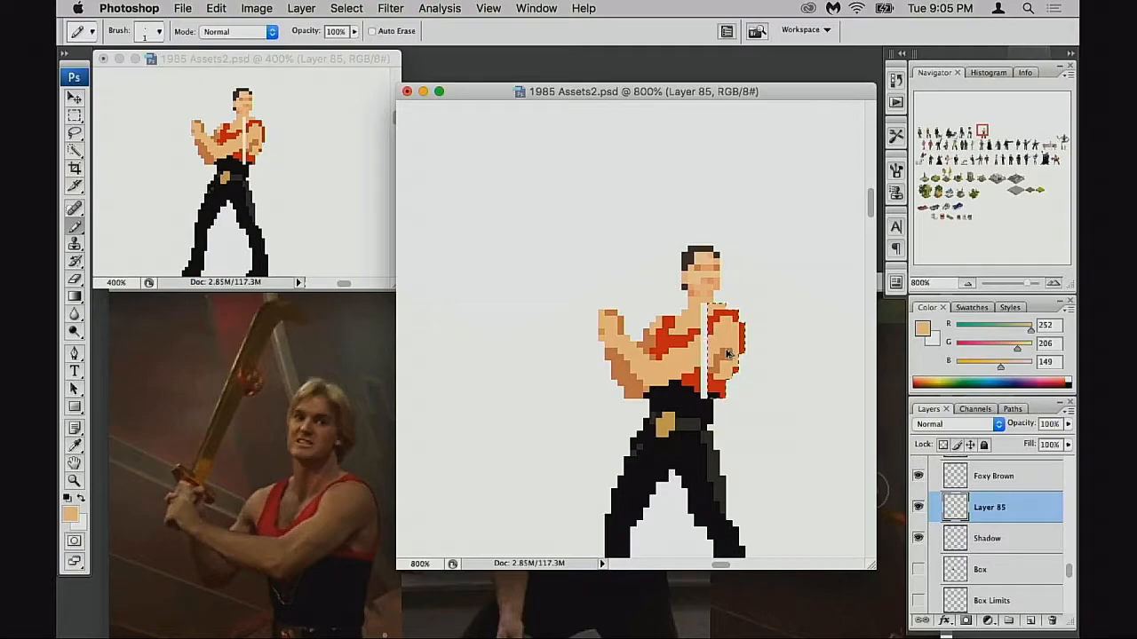
key(super+d)
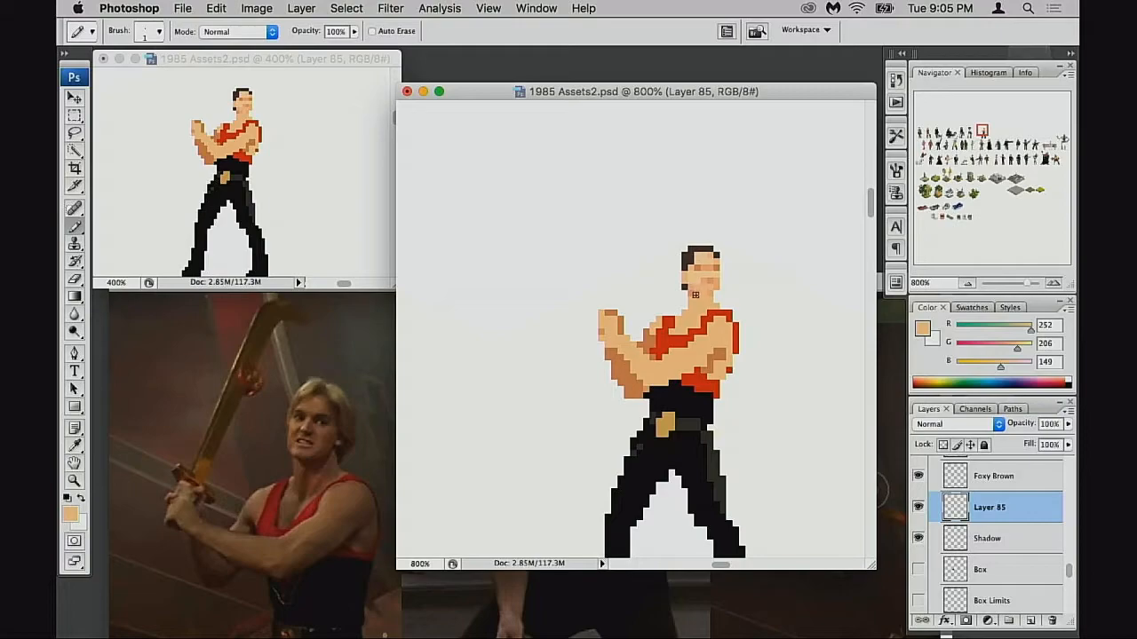
Step: Shade the neck beneath the jaw with the darker skin tone and touch up the upper chest with the light tone
scroll(699, 364, down, 1)
scroll(699, 364, left, 1)
alt+click(648, 357)
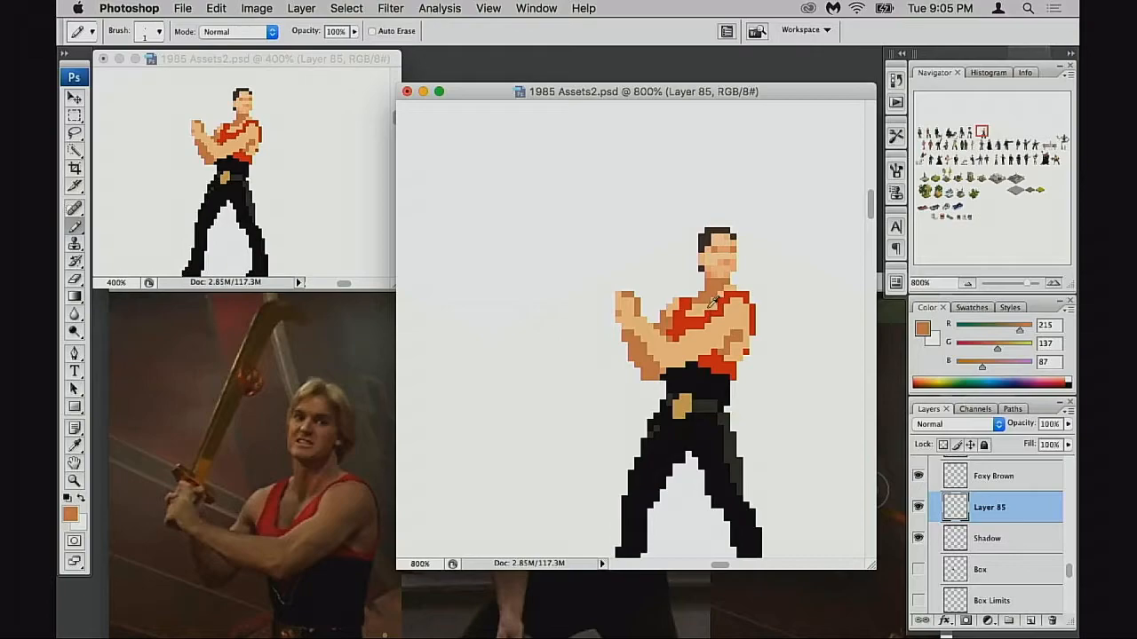
alt+click(707, 304)
mouse_move(713, 315)
mouse_down()
mouse_move(706, 333)
mouse_move(725, 316)
mouse_move(712, 319)
mouse_up()
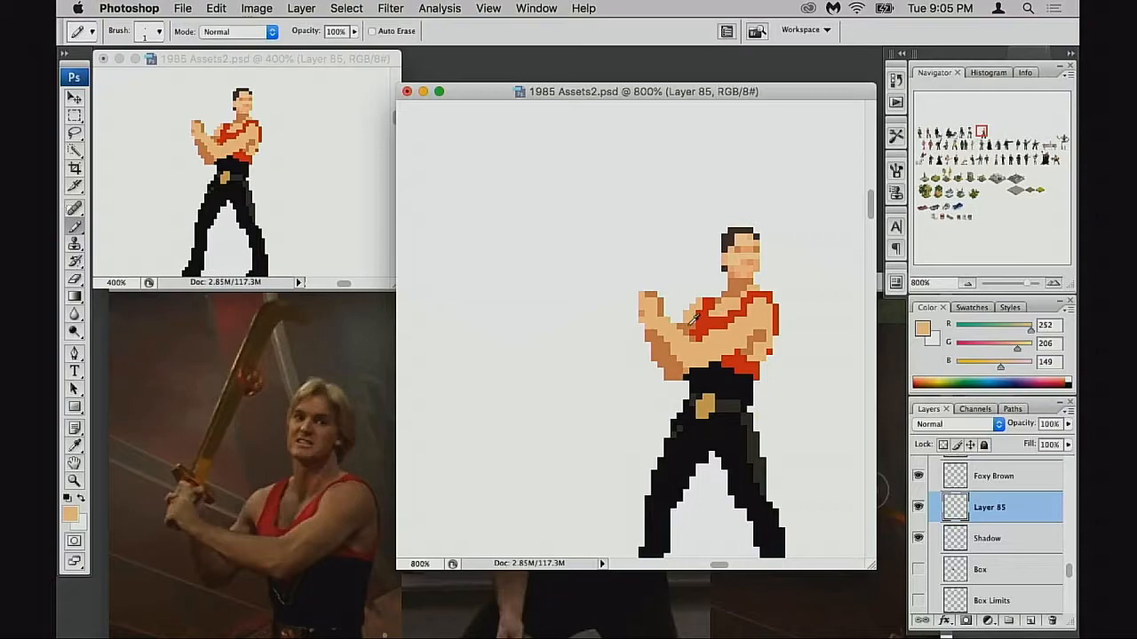
Step: Recolor the far shoulder and its strap in the dark and light skin tones, and refine the near shoulder's red strap
alt+click(686, 321)
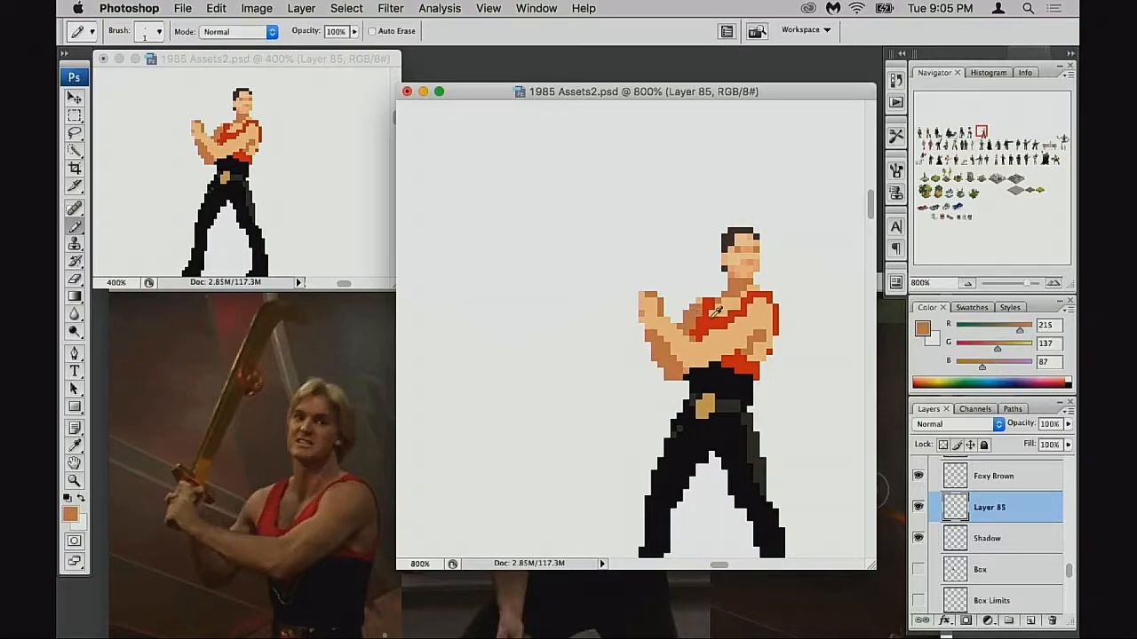
alt+click(719, 303)
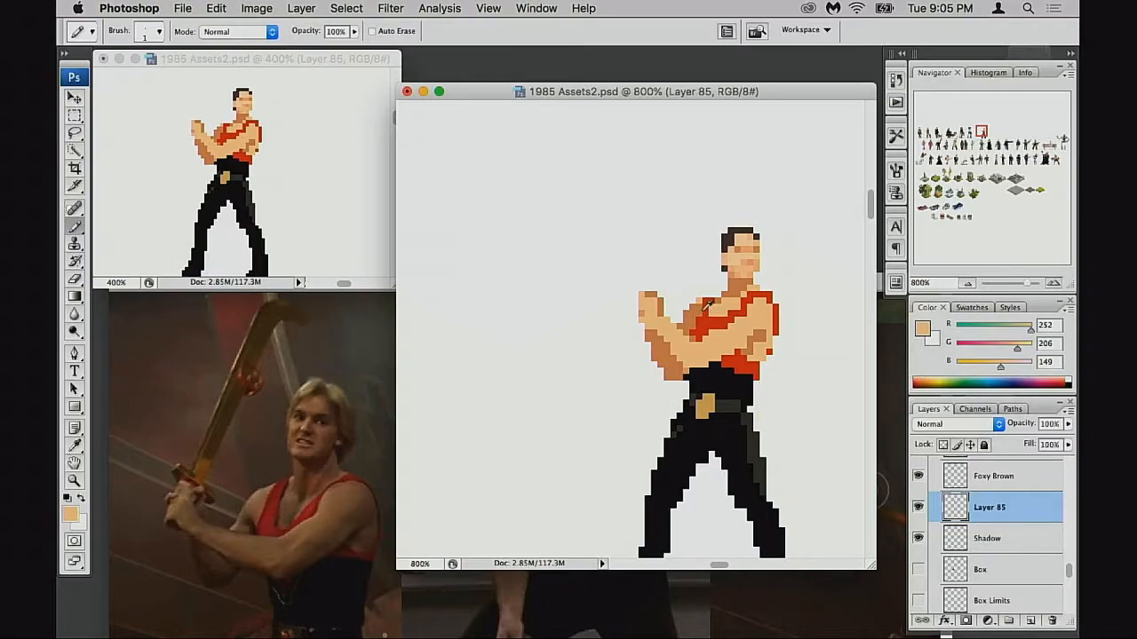
alt+click(706, 302)
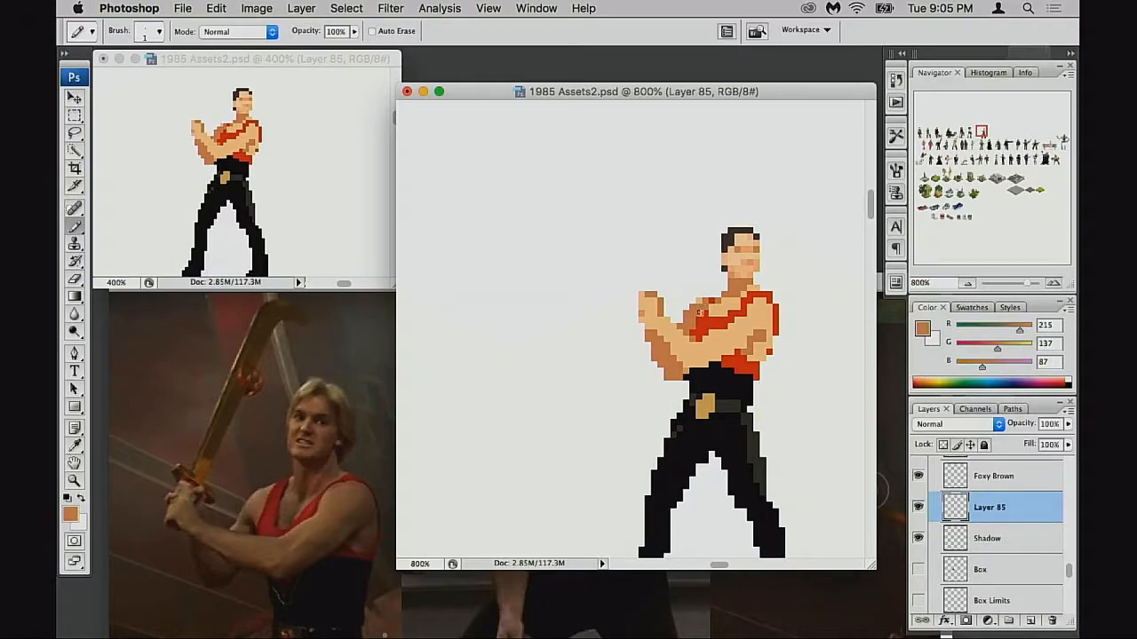
scroll(697, 313, down, 2)
scroll(697, 313, right, 1)
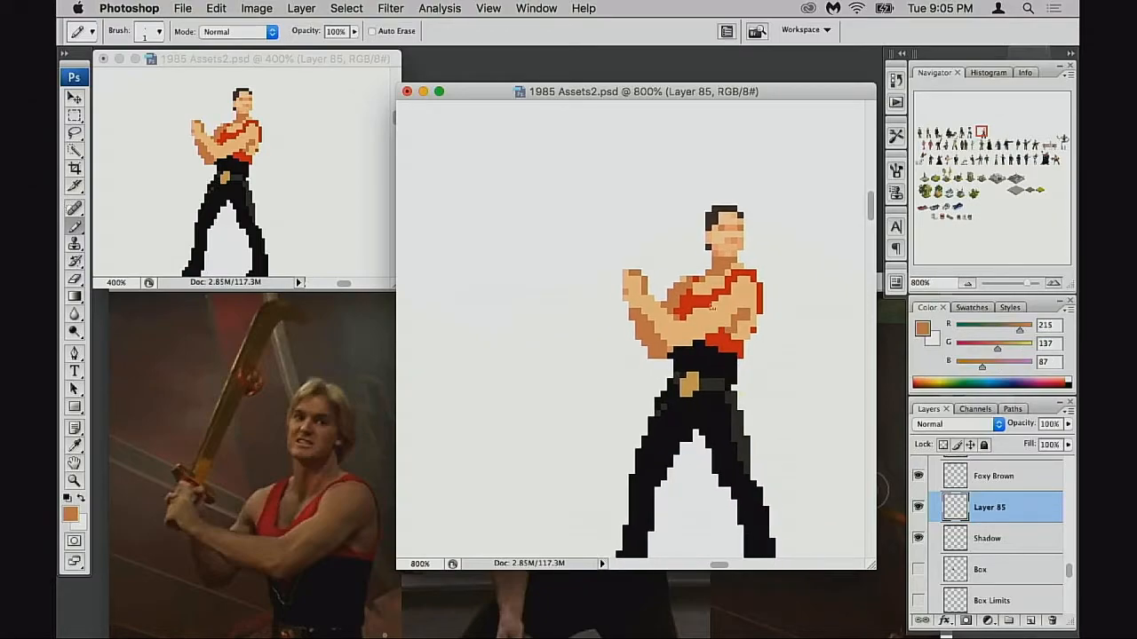
alt+click(728, 291)
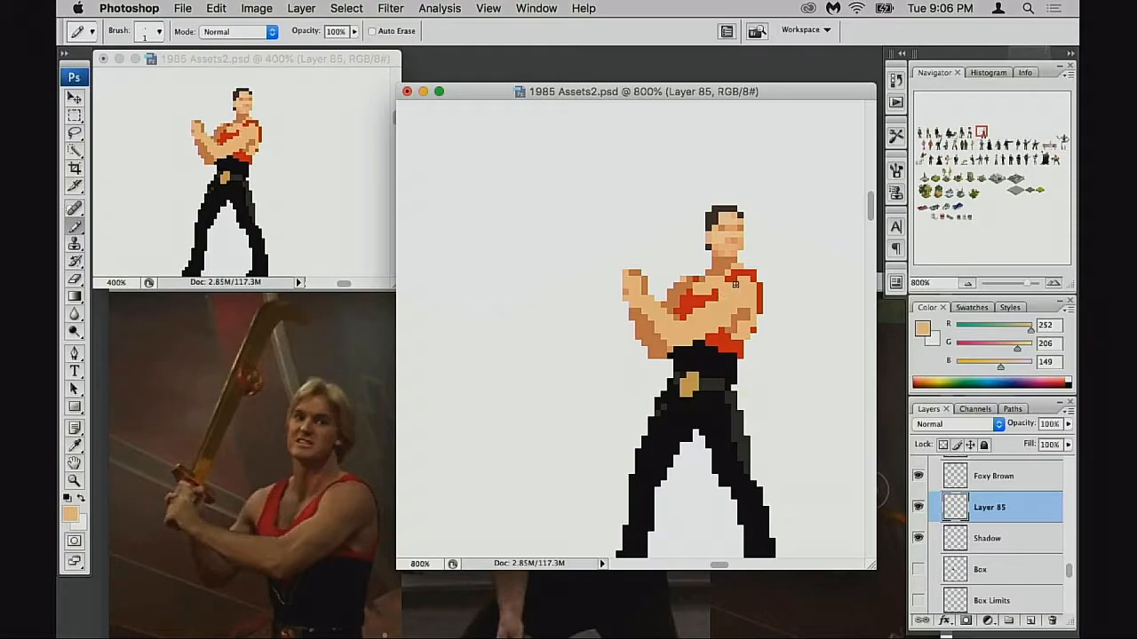
alt+click(721, 291)
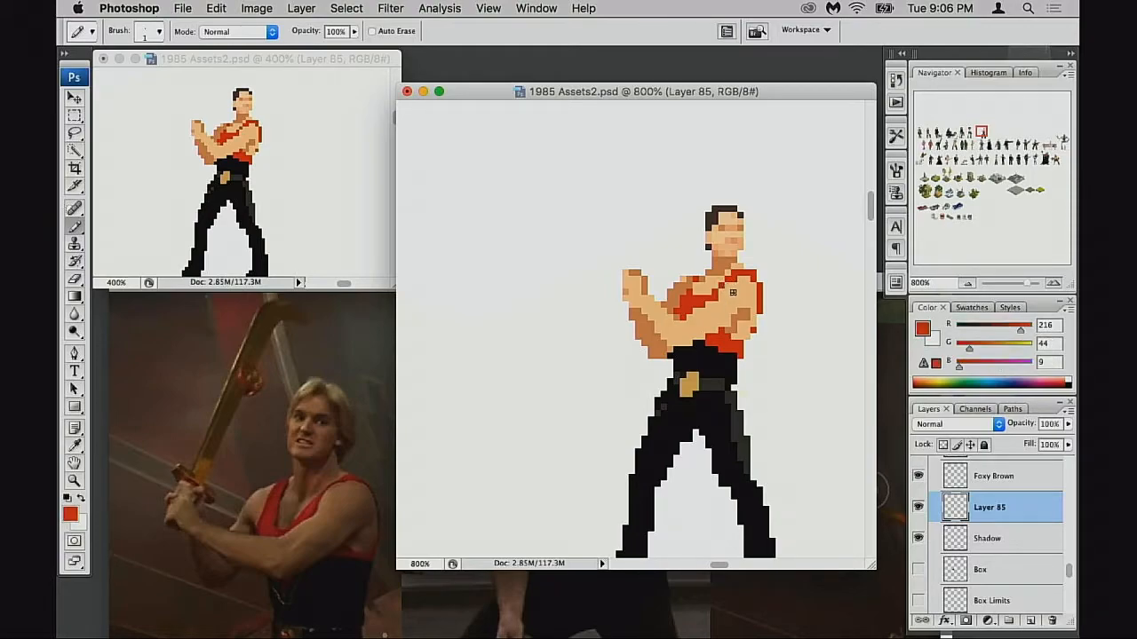
Step: Raise the head and neck two pixels, fill the gap with light skin tone, and erase the stray red strap pixels
key(m)
mouse_move(667, 181)
mouse_down()
mouse_move(797, 282)
mouse_move(760, 257)
mouse_up()
key(super+d)
alt+click(713, 283)
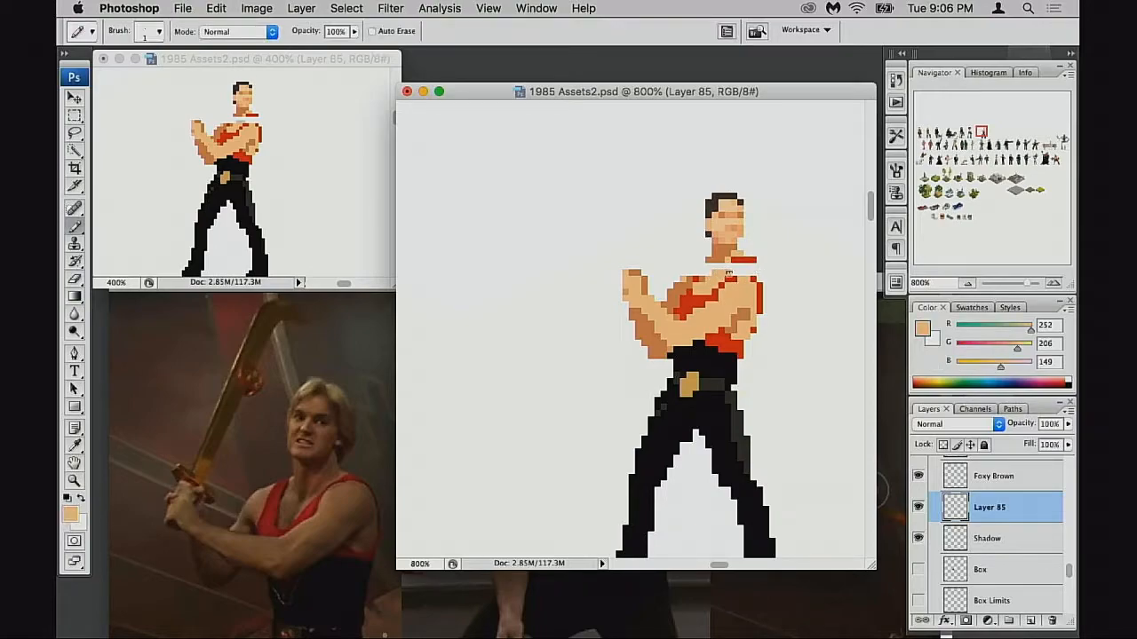
alt+click(737, 274)
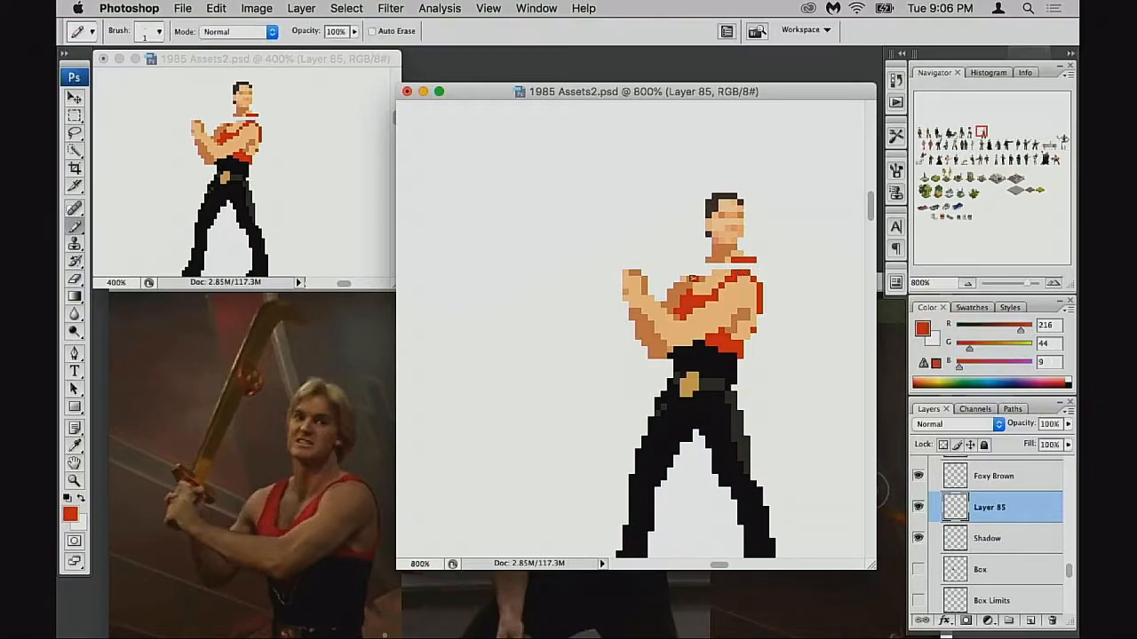
alt+click(705, 282)
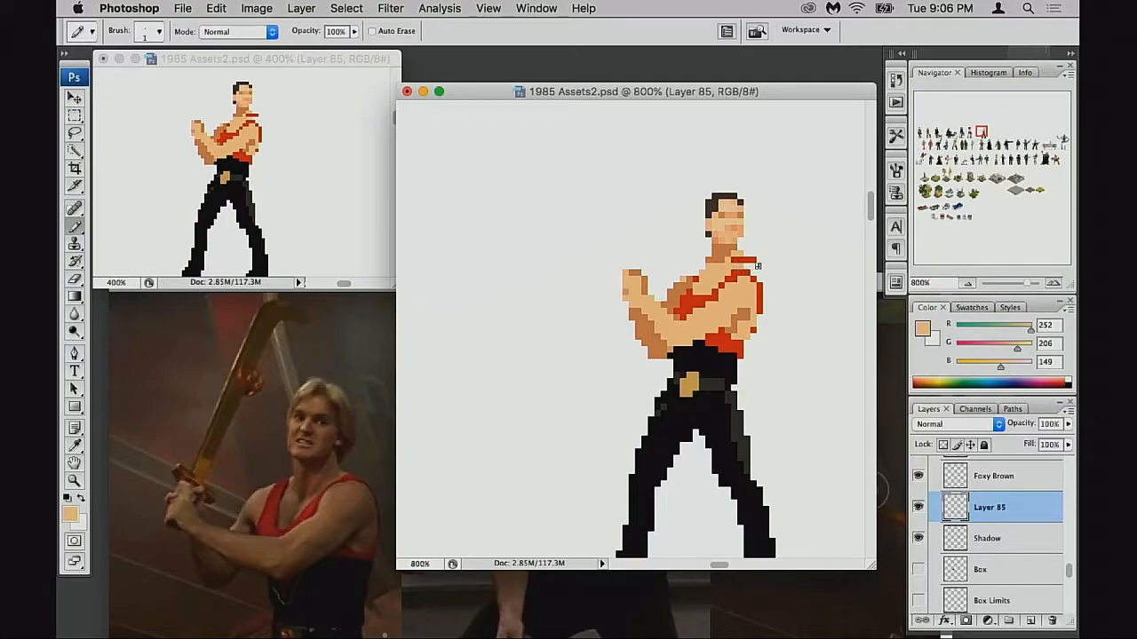
key(e)
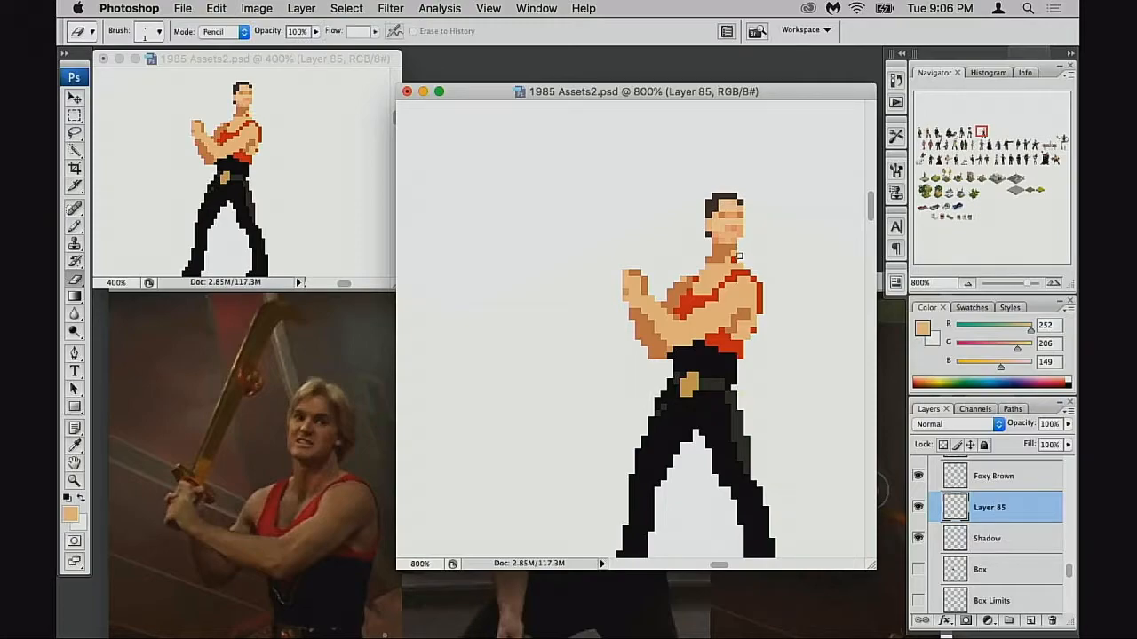
Step: Select the head alone and lower it one pixel to shorten the neck
key(m)
drag(686, 167, 781, 249)
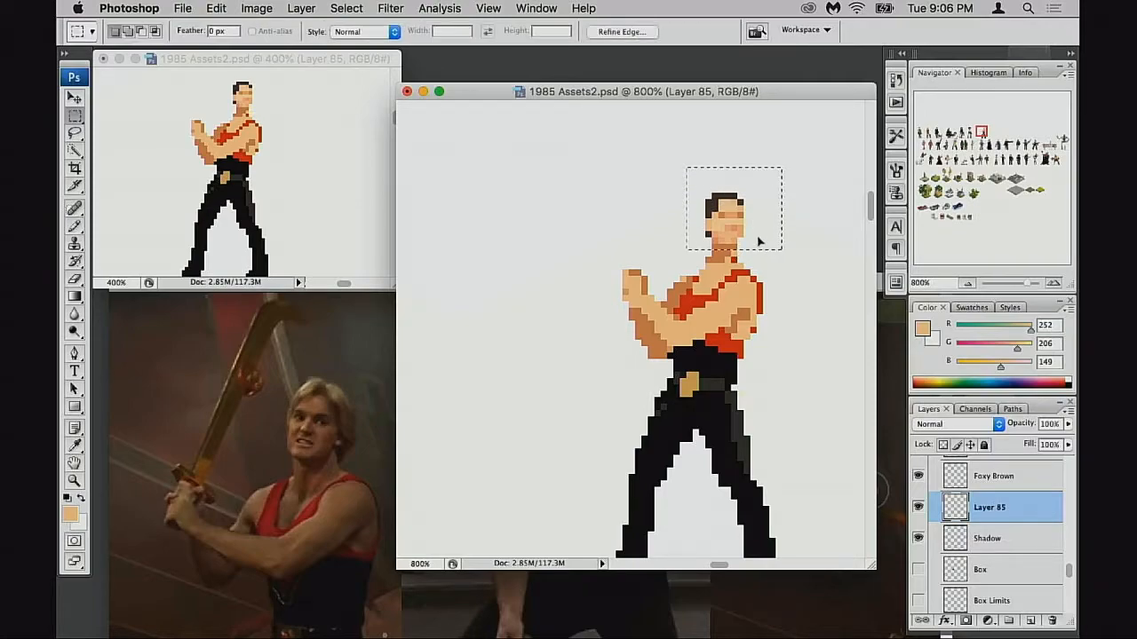
key(super+Down)
key(super+d)
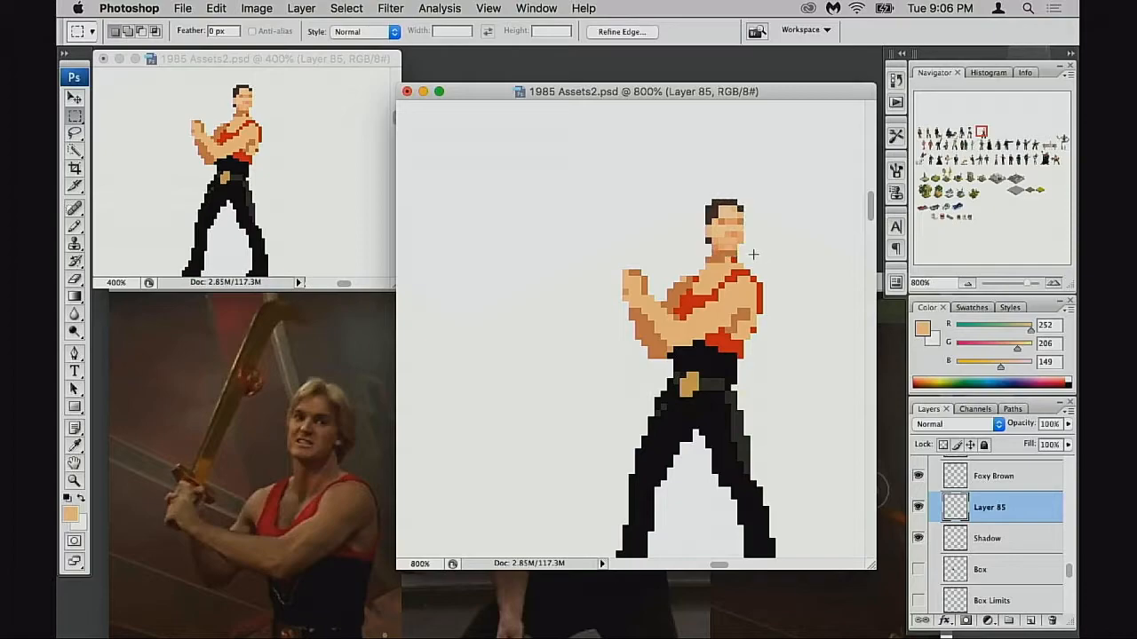
Step: Clean up the neck's back edge and extend the far shoulder's top edge with the darker skin tone
key(b)
alt+click(710, 263)
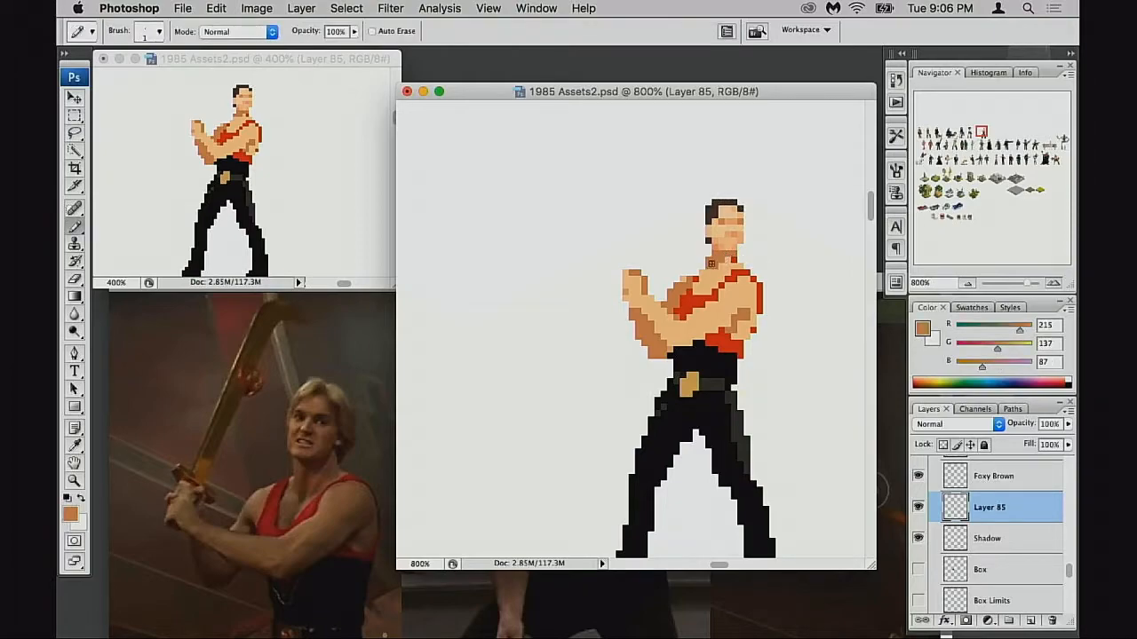
key(e)
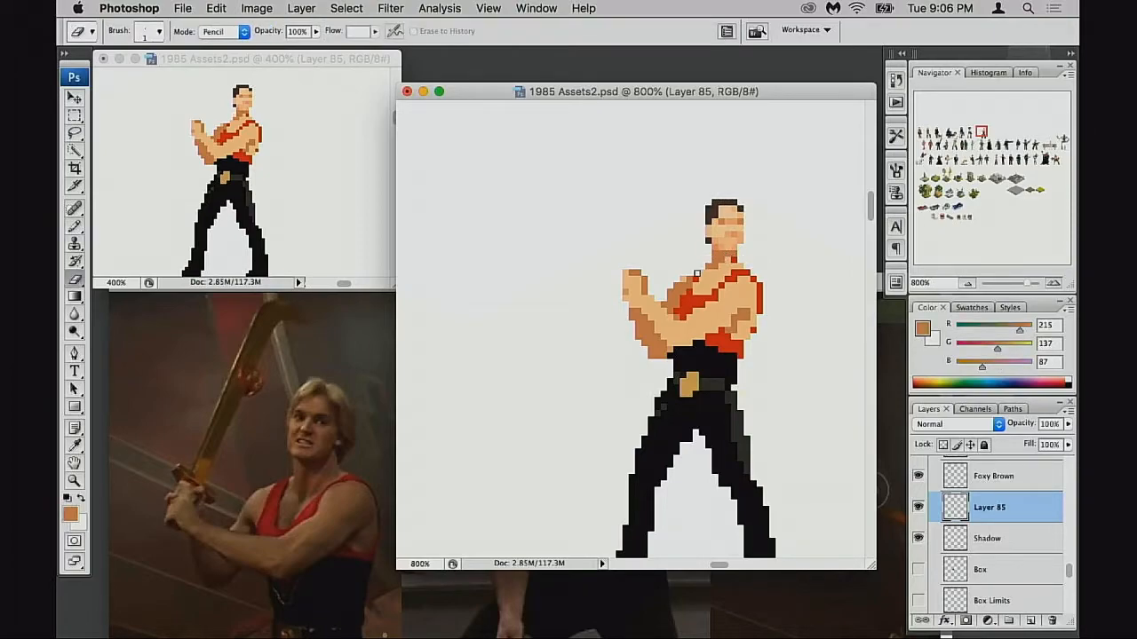
key(b)
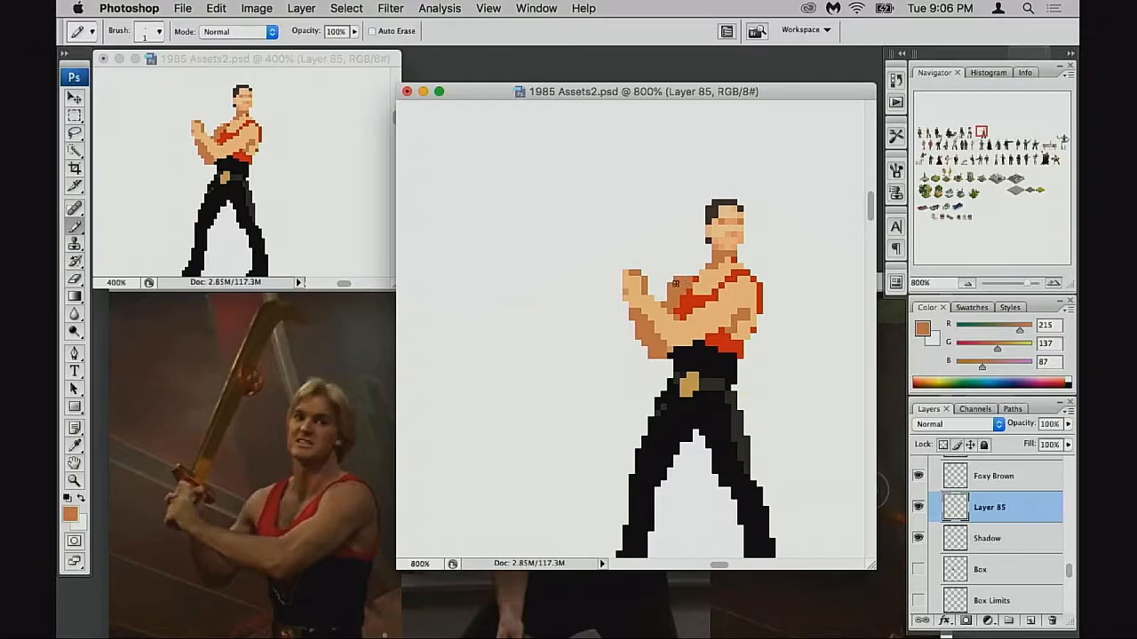
Step: Trim the far shoulder's outline and blend it into the chest with light skin tone and darker neck shading
alt+click(701, 281)
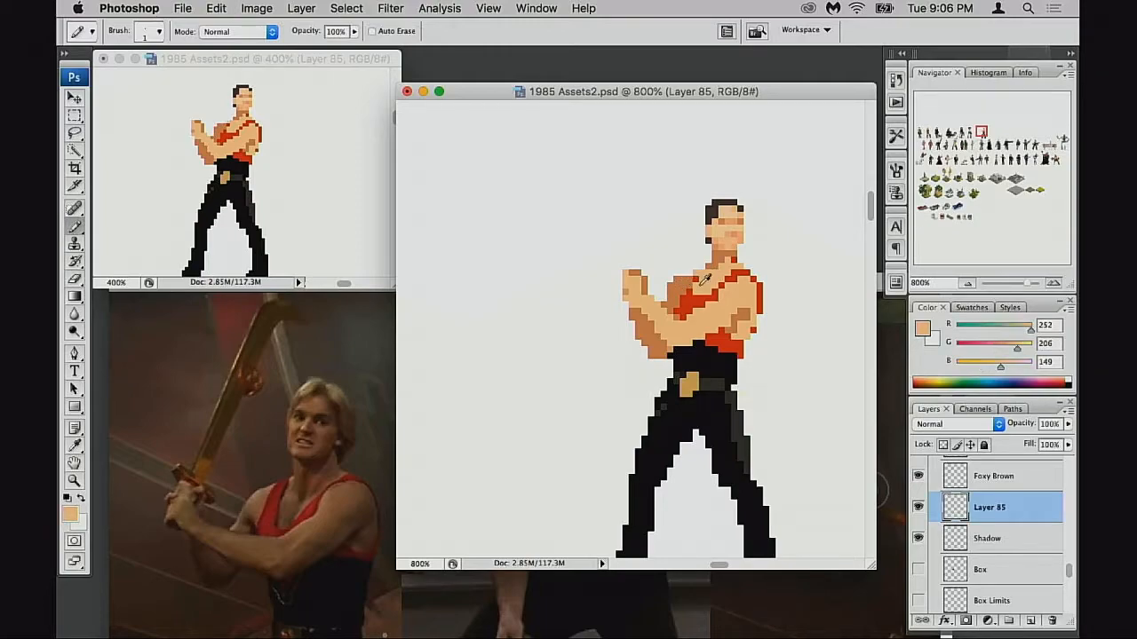
alt+click(691, 278)
alt+click(701, 279)
key(e)
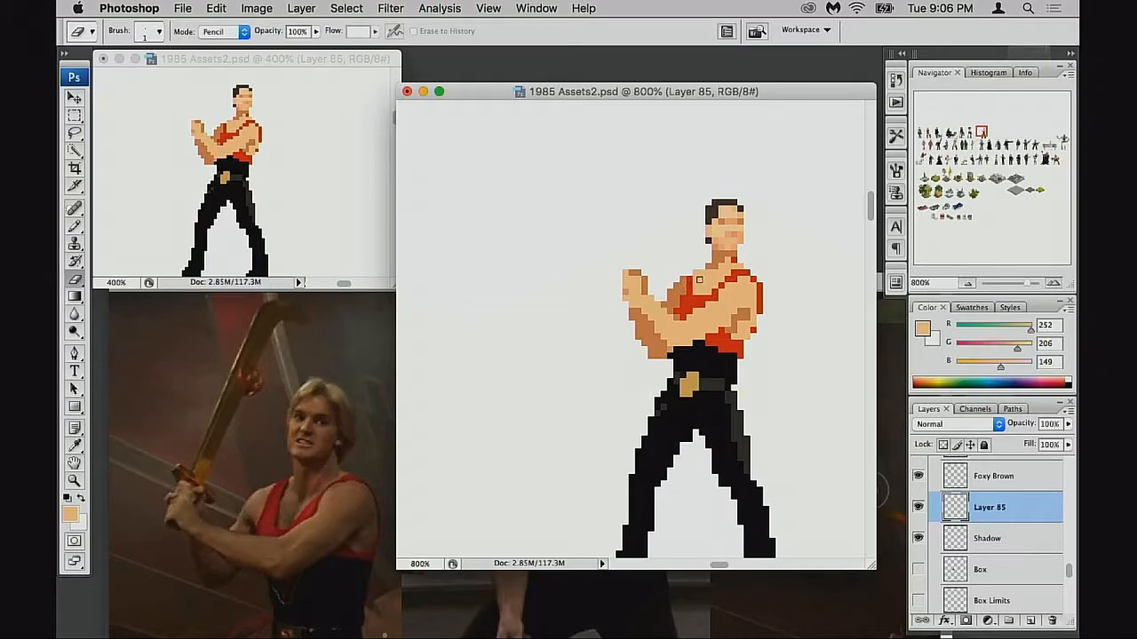
key(b)
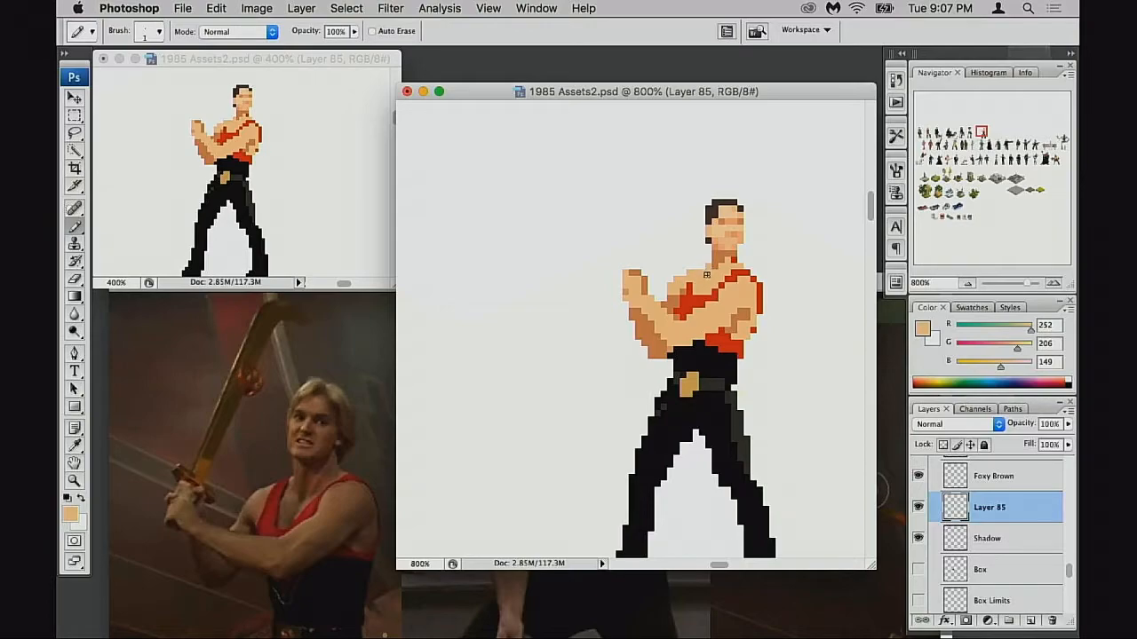
alt+click(709, 267)
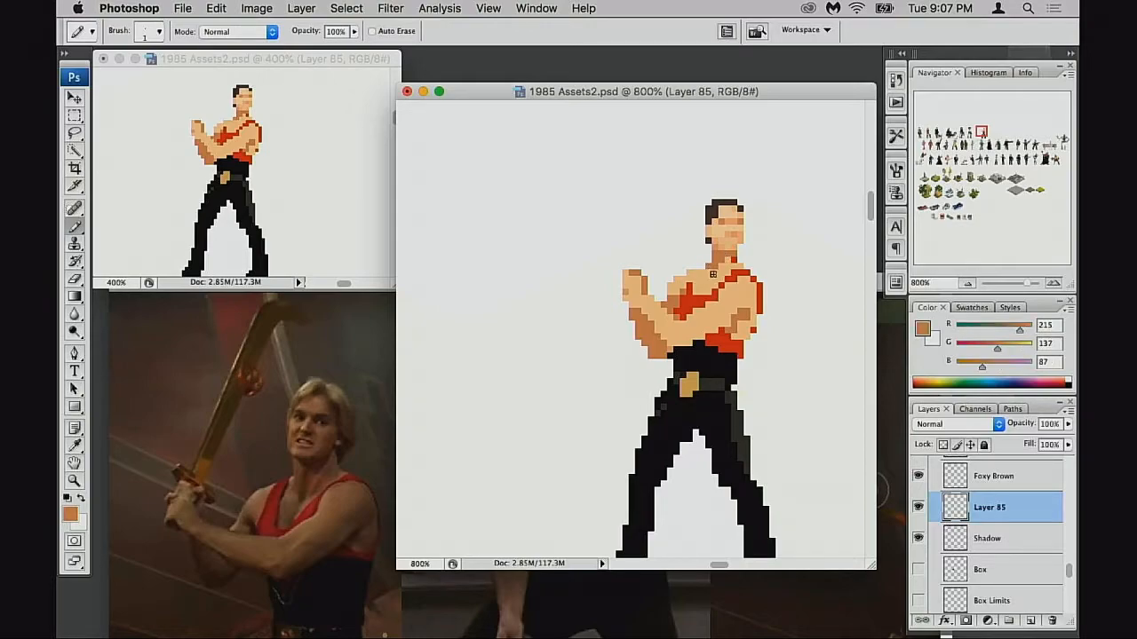
Step: Repaint the tank top's far strap in the sampled red and clean up the adjoining chest with light skin tone
alt+click(689, 284)
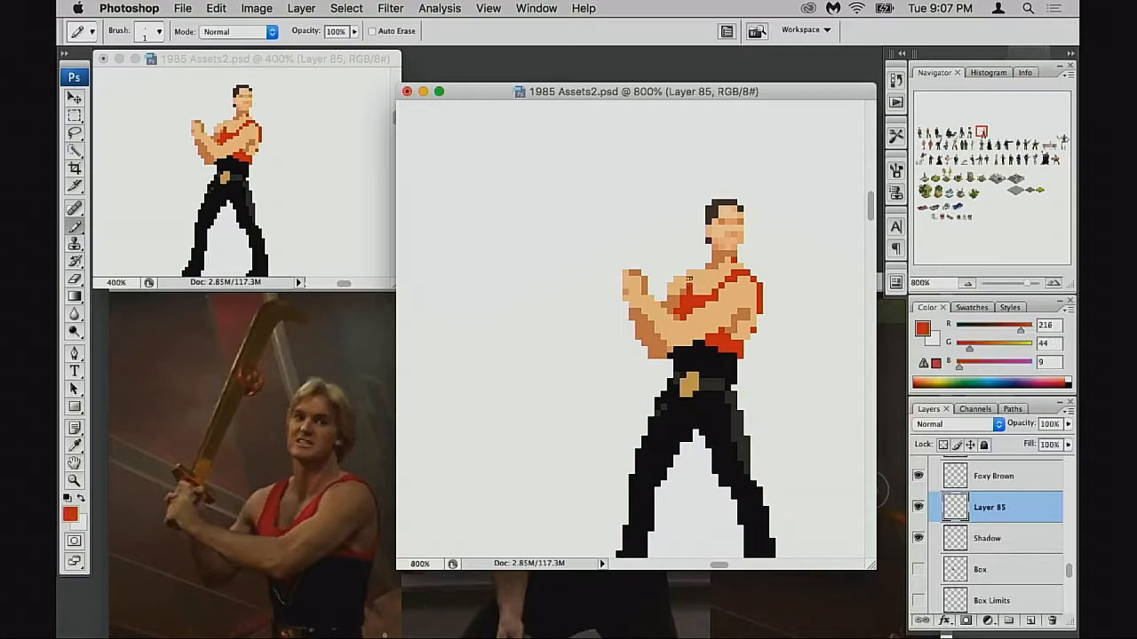
alt+click(710, 274)
drag(691, 280, 682, 293)
alt+click(693, 298)
Step: Zoom out to 600% and examine the neighbouring characters, including the robed figure holding a blue lightsaber
scroll(710, 298, right, 5)
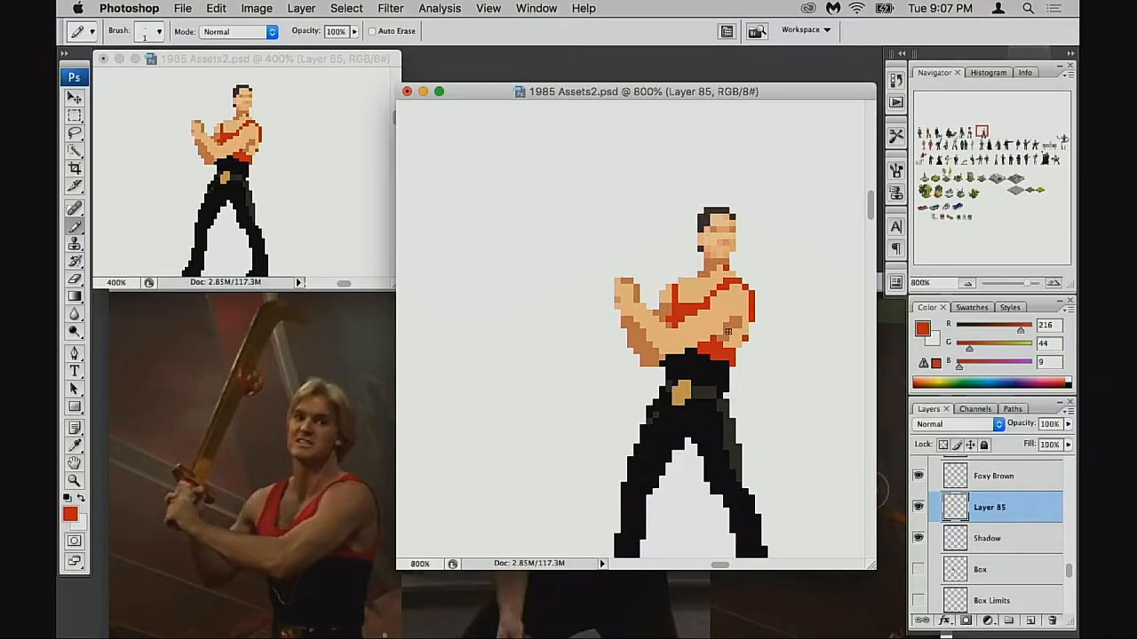
scroll(708, 371, left, 3)
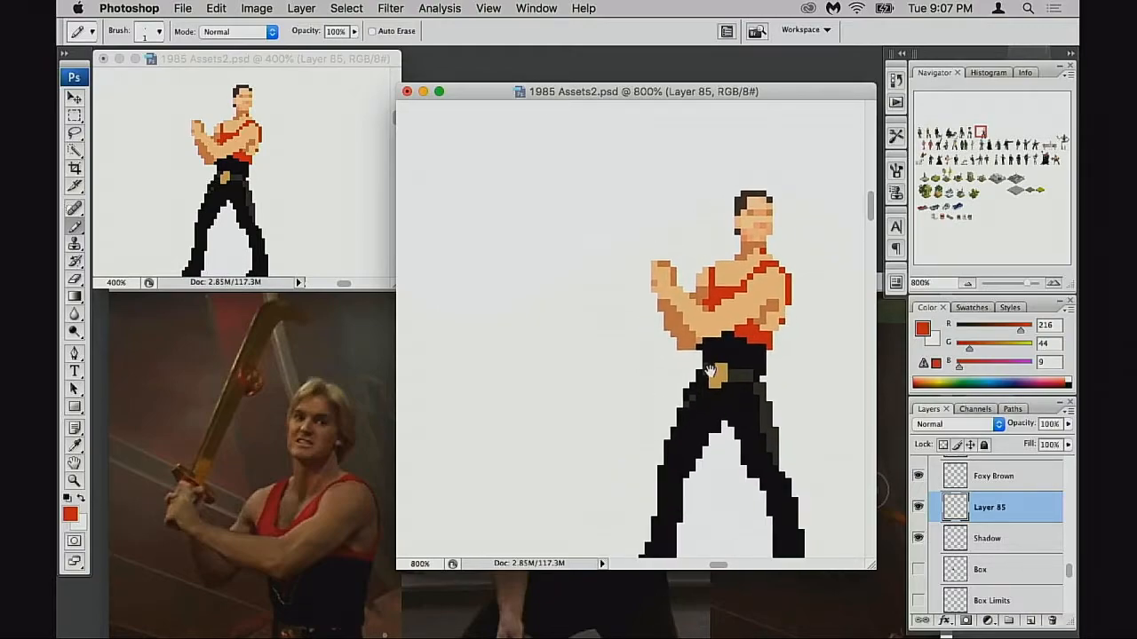
drag(692, 369, 736, 355)
alt+click(736, 358)
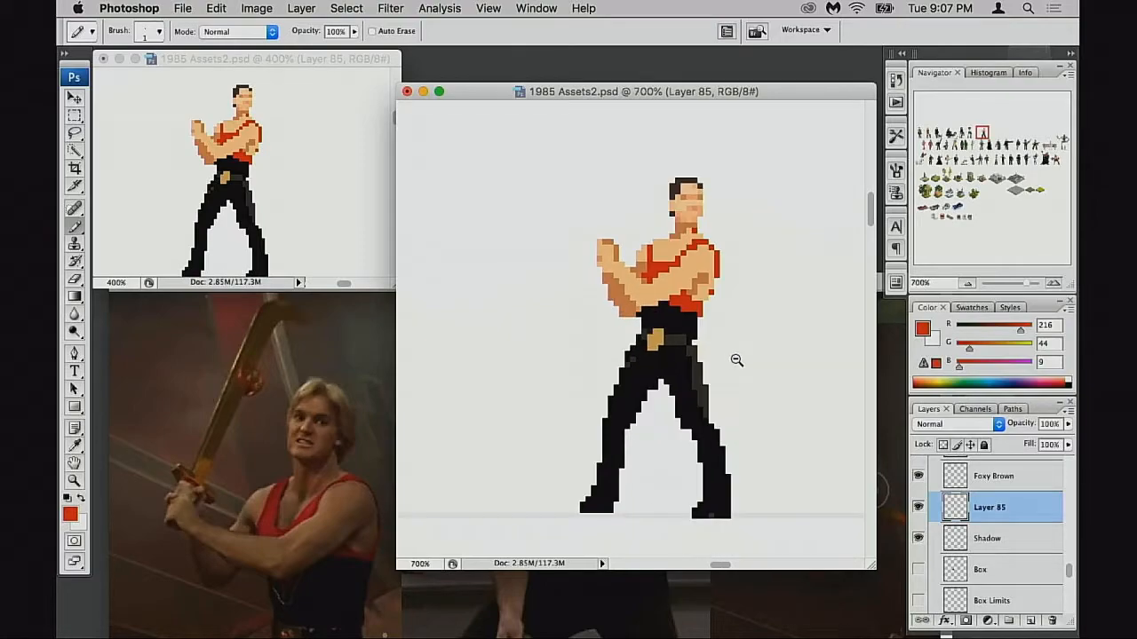
alt+click(734, 360)
scroll(723, 363, left, 10)
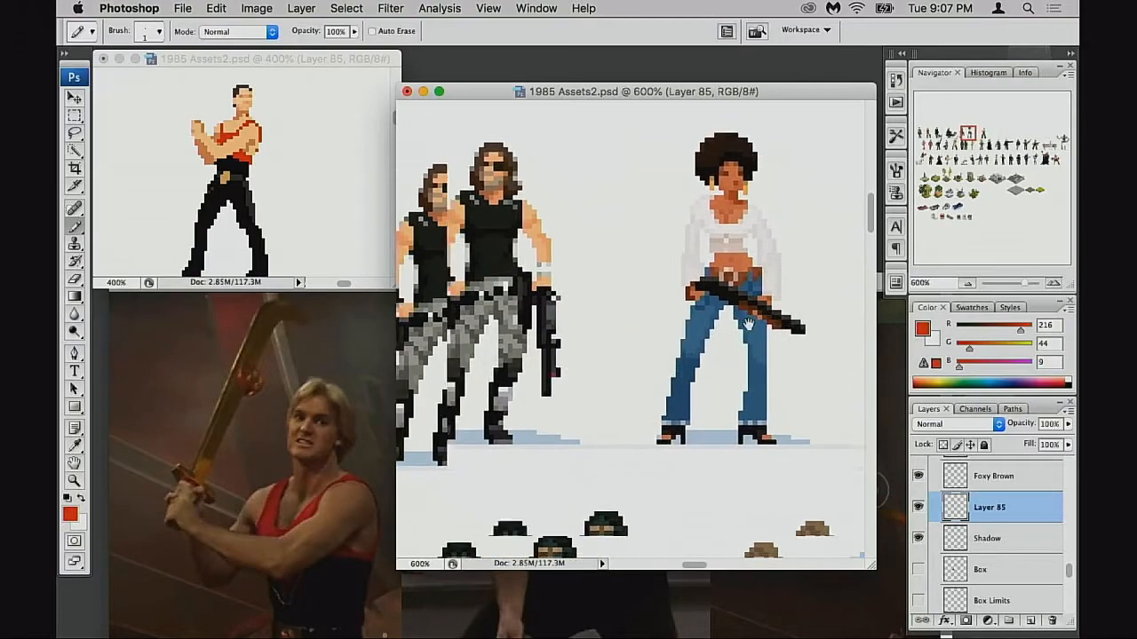
alt+click(721, 367)
drag(717, 365, 628, 345)
super+click(690, 450)
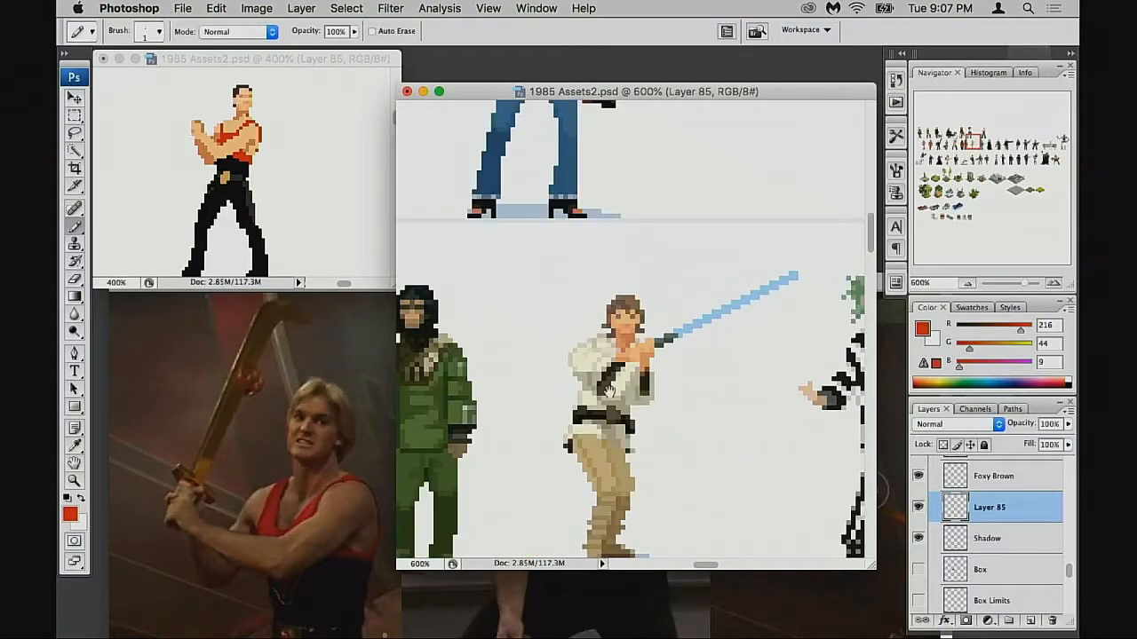
drag(545, 356, 621, 399)
drag(667, 308, 633, 390)
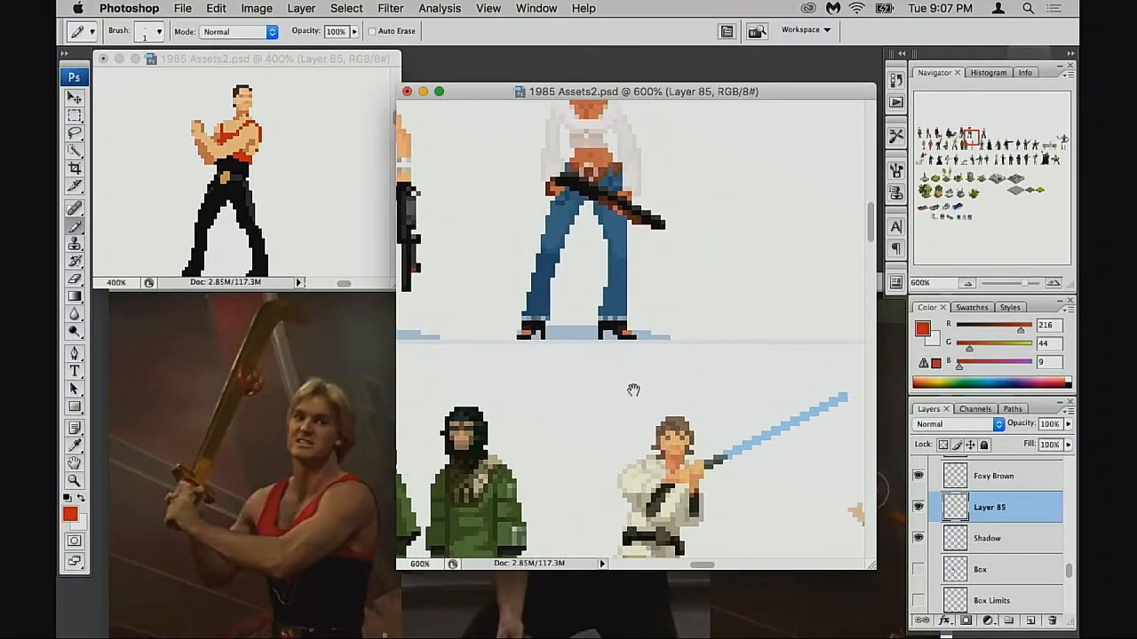
Step: Sample the robed figure's brown hair and adjust the foreground colour to a warm blond, RGB 243, 177, 98
alt+click(687, 419)
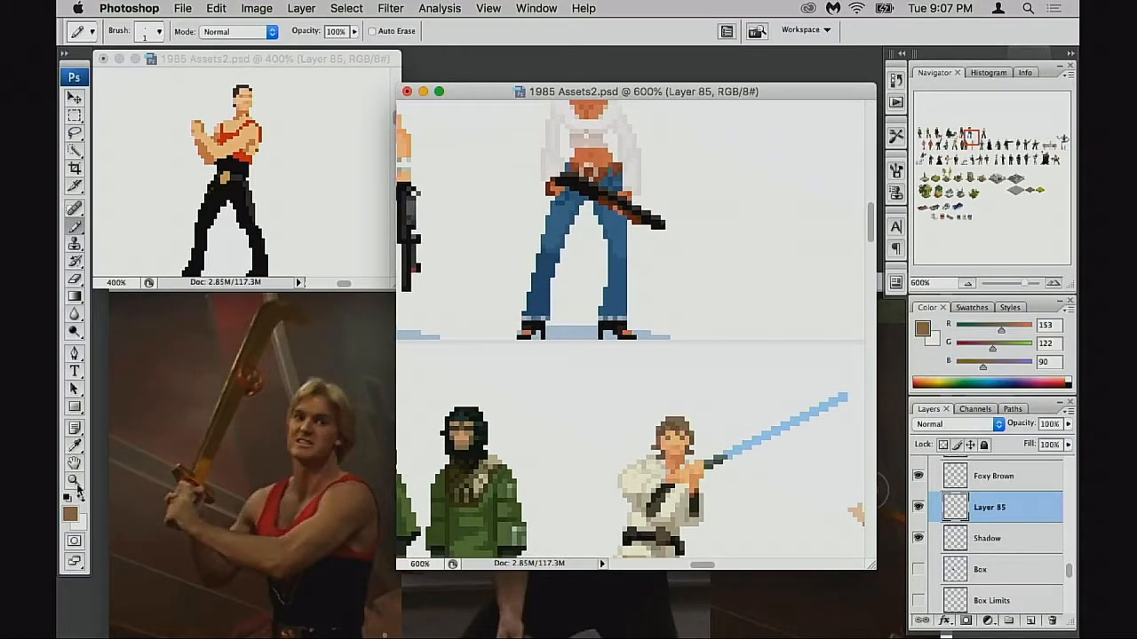
click(71, 514)
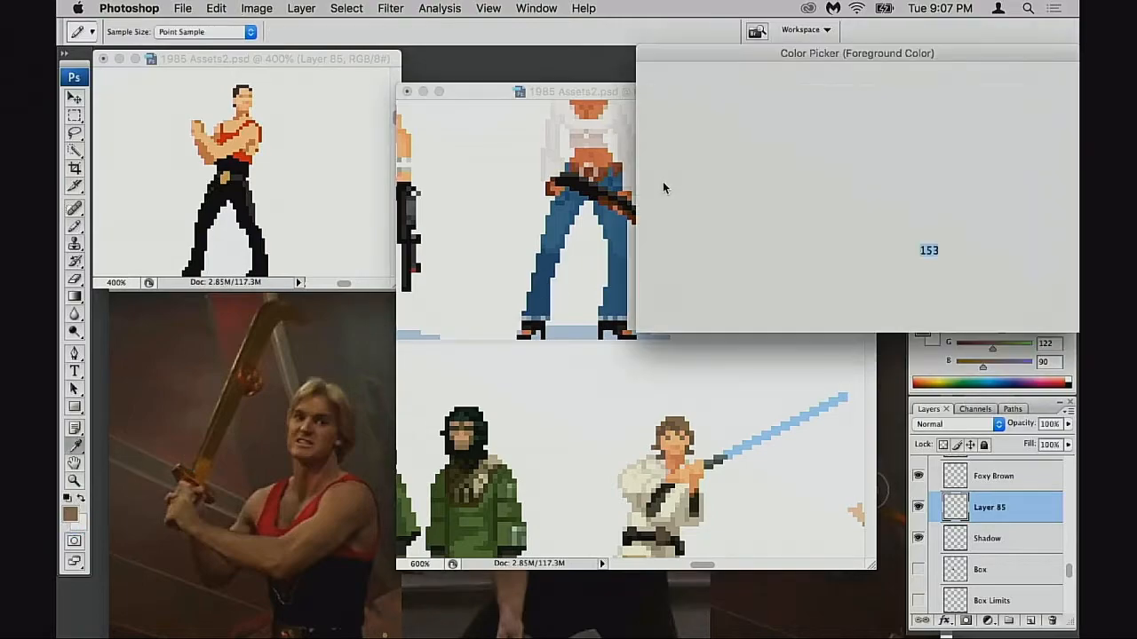
click(750, 116)
click(866, 269)
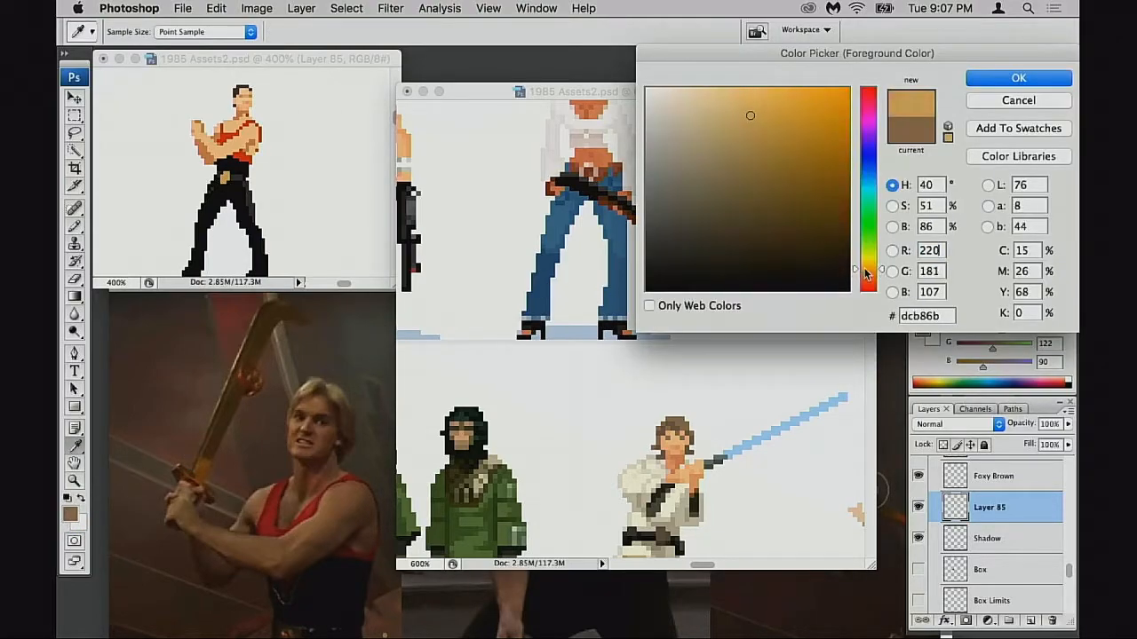
click(760, 115)
mouse_move(760, 114)
mouse_down()
mouse_move(777, 108)
mouse_move(764, 107)
mouse_up()
drag(868, 269, 868, 272)
drag(763, 107, 767, 97)
drag(869, 275, 870, 273)
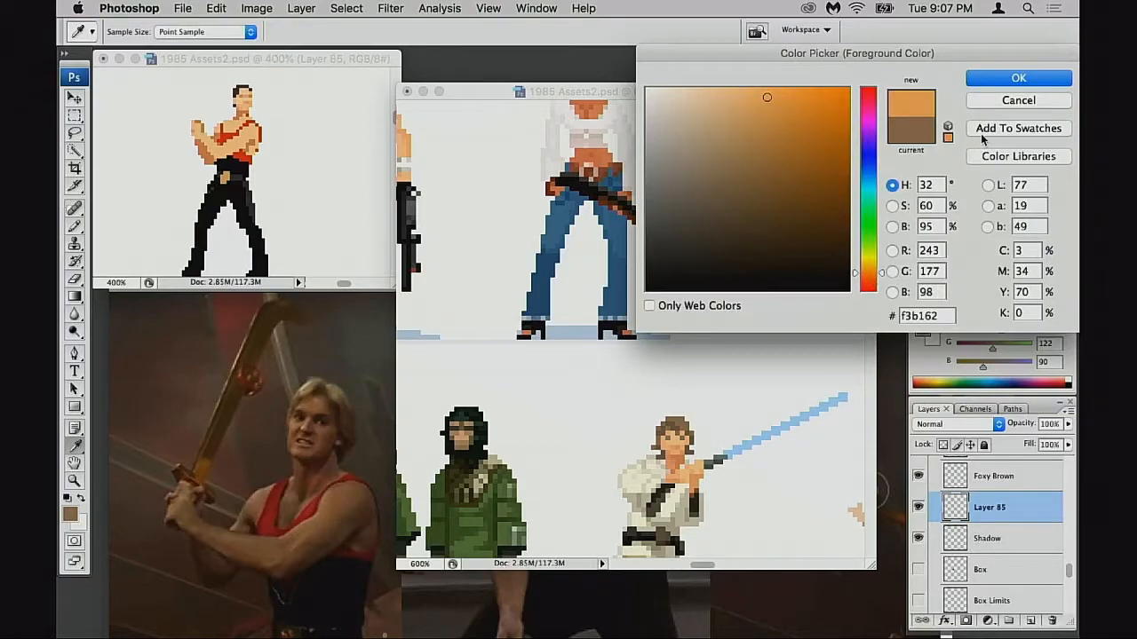
click(996, 81)
Step: Repaint the Flash character's dark hair in the blond colour across the crown, fringe and back of the head
drag(789, 259, 658, 351)
super+click(730, 256)
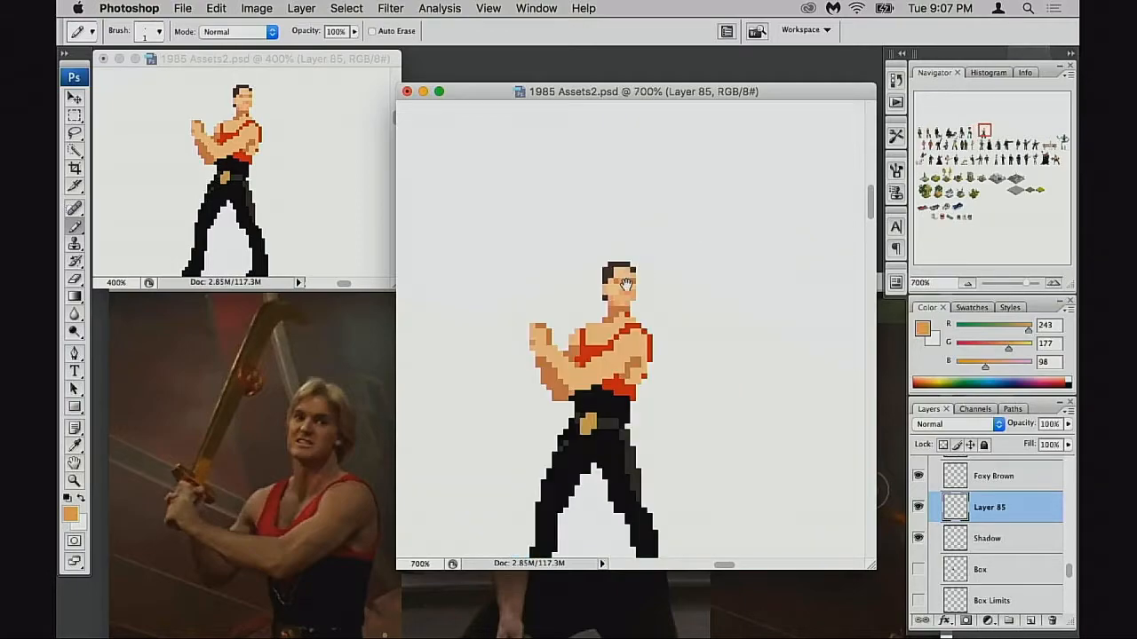
super+click(626, 289)
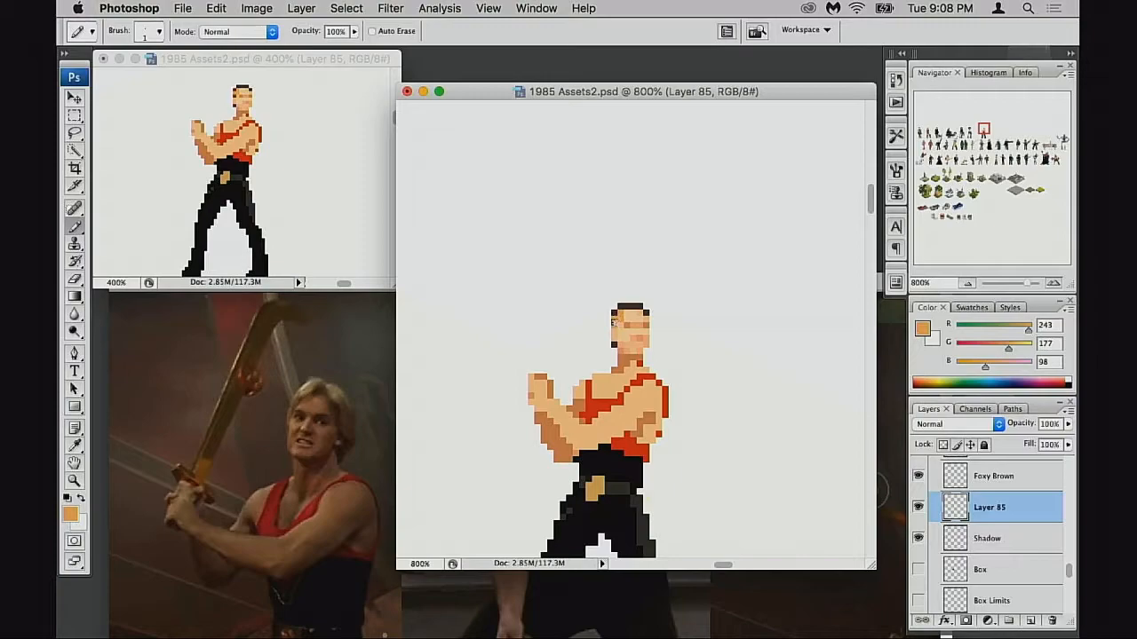
mouse_move(614, 320)
mouse_down()
mouse_move(608, 343)
mouse_move(615, 313)
mouse_move(646, 313)
mouse_move(621, 307)
mouse_up()
key(super+z)
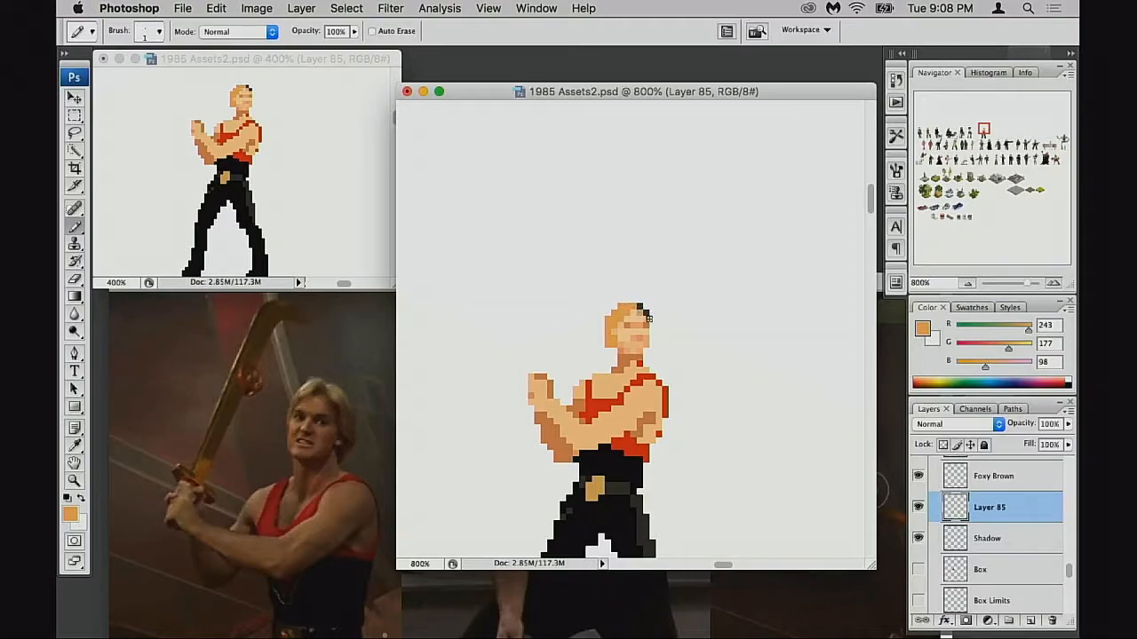
drag(648, 340, 696, 336)
click(653, 303)
Step: Flip the whole Flash character on Layer 85 horizontally
alt+click(692, 346)
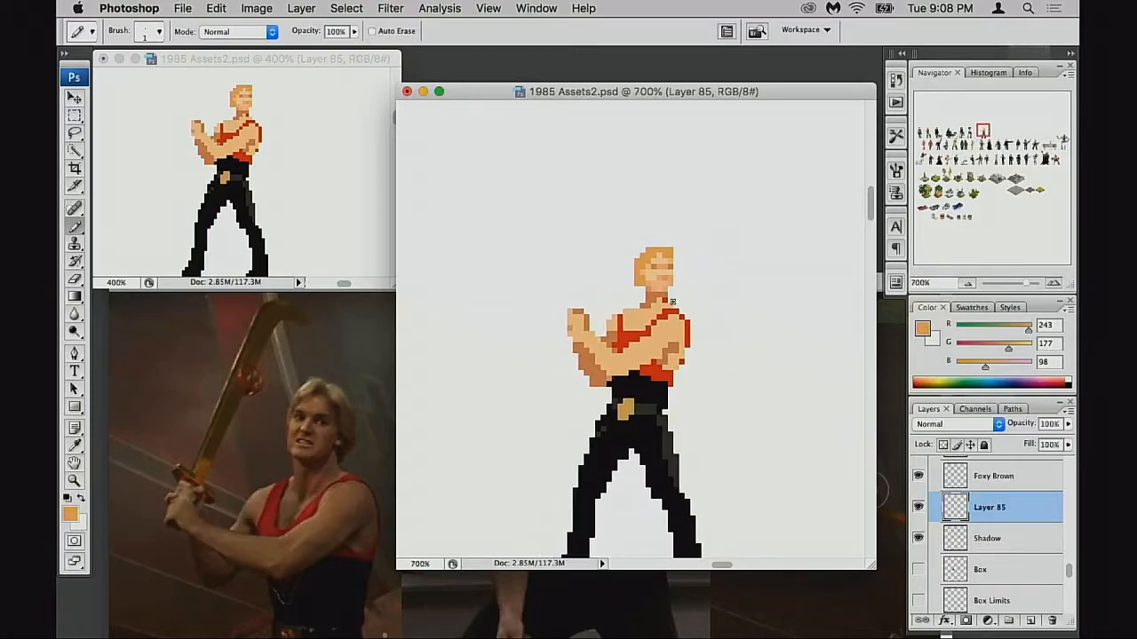
alt+click(680, 335)
alt+click(670, 345)
alt+click(705, 347)
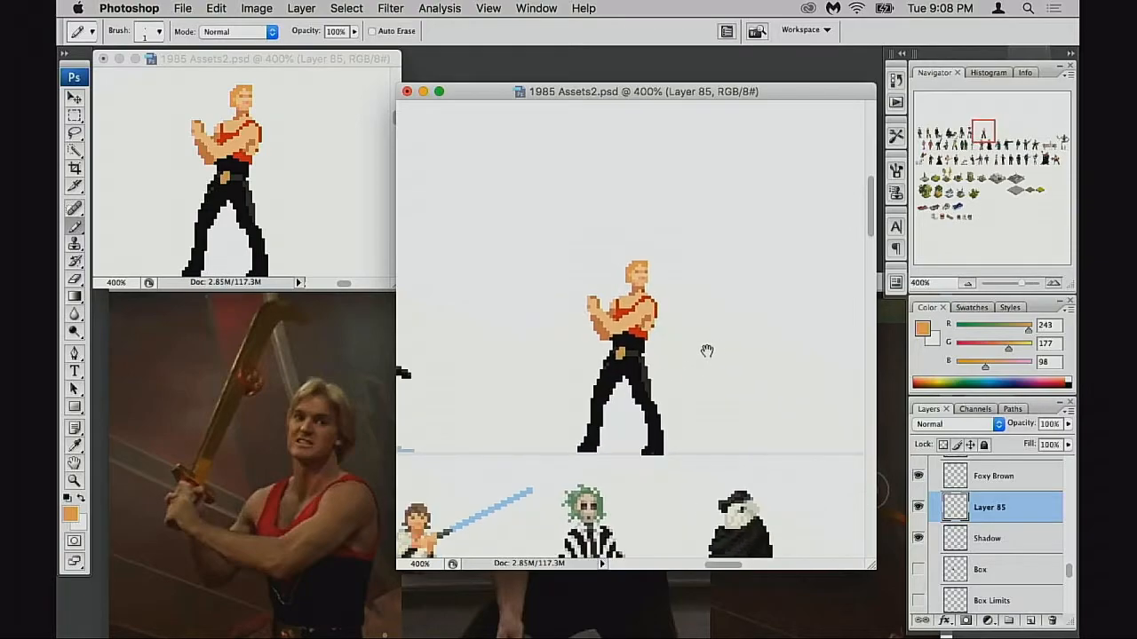
key(ctrl+t)
right_click(616, 339)
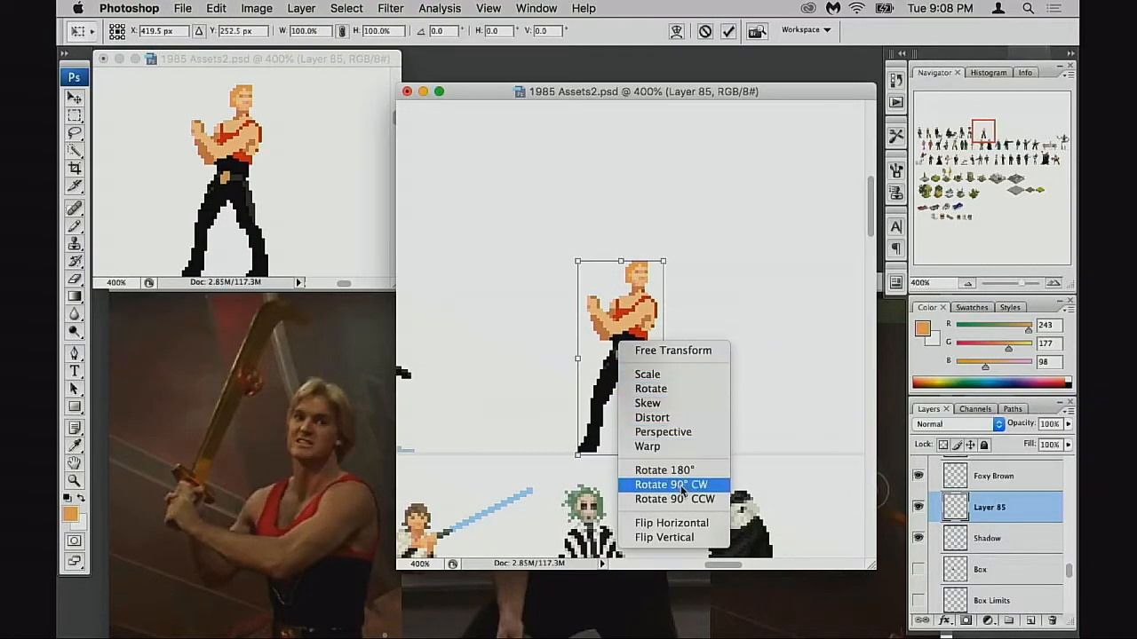
click(653, 530)
key(Return)
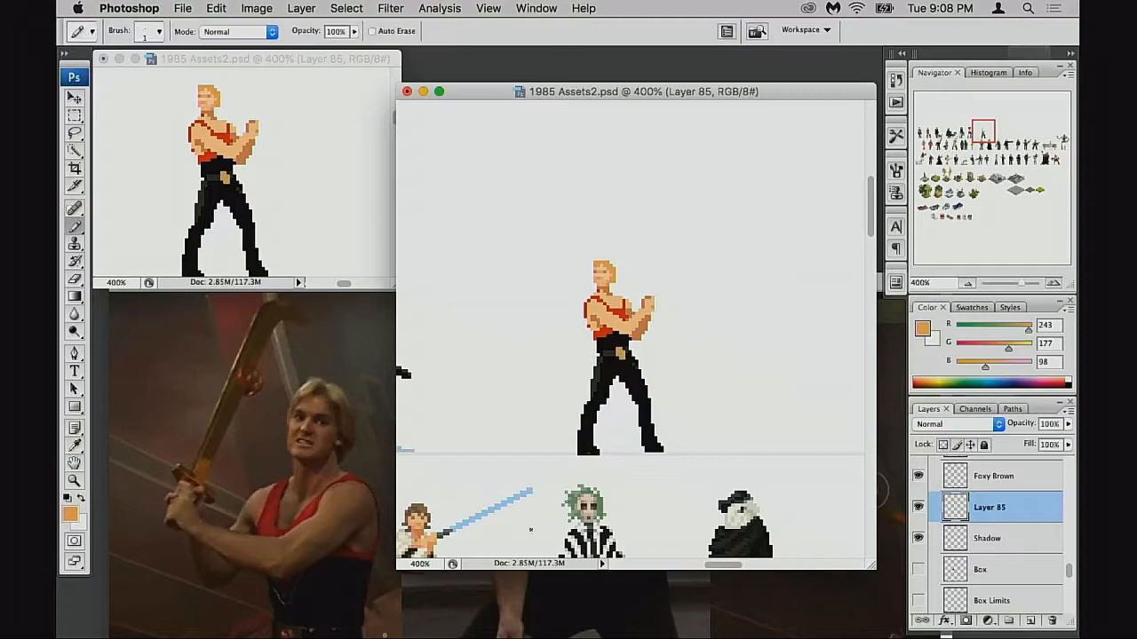
super+click(575, 318)
super+click(595, 337)
drag(699, 344, 545, 392)
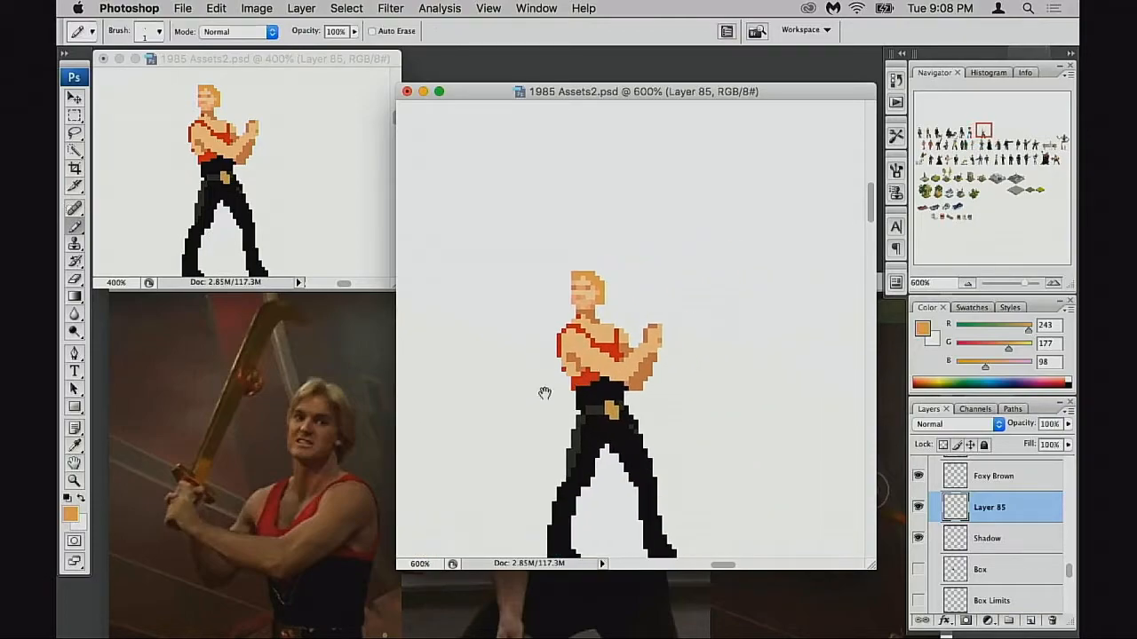
key(e)
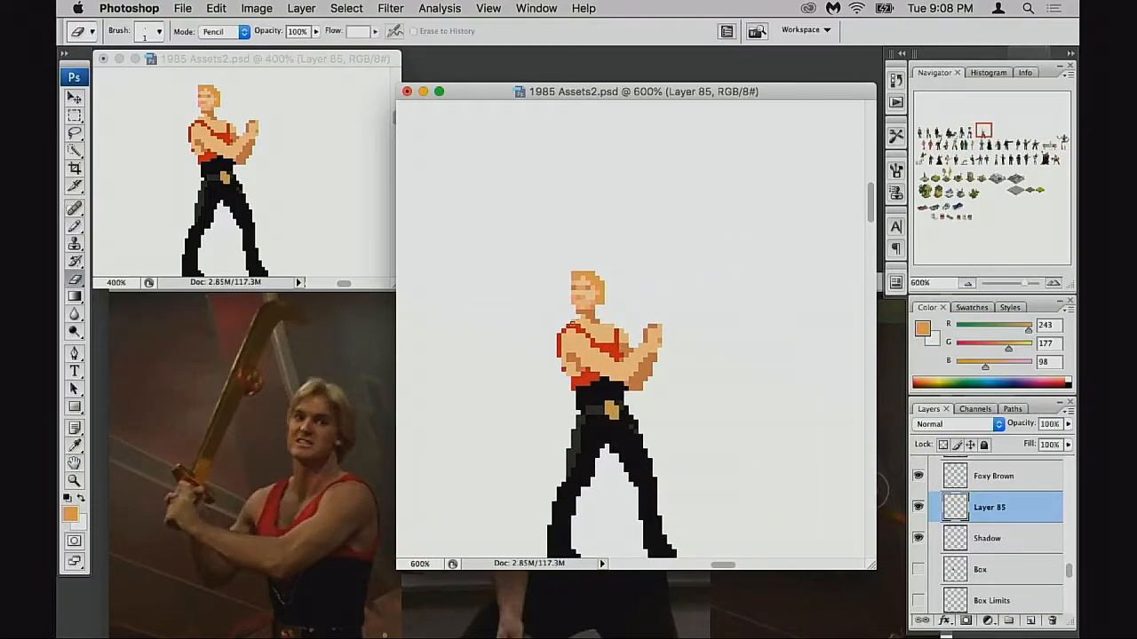
key(m)
drag(551, 262, 623, 309)
key(super+d)
key(b)
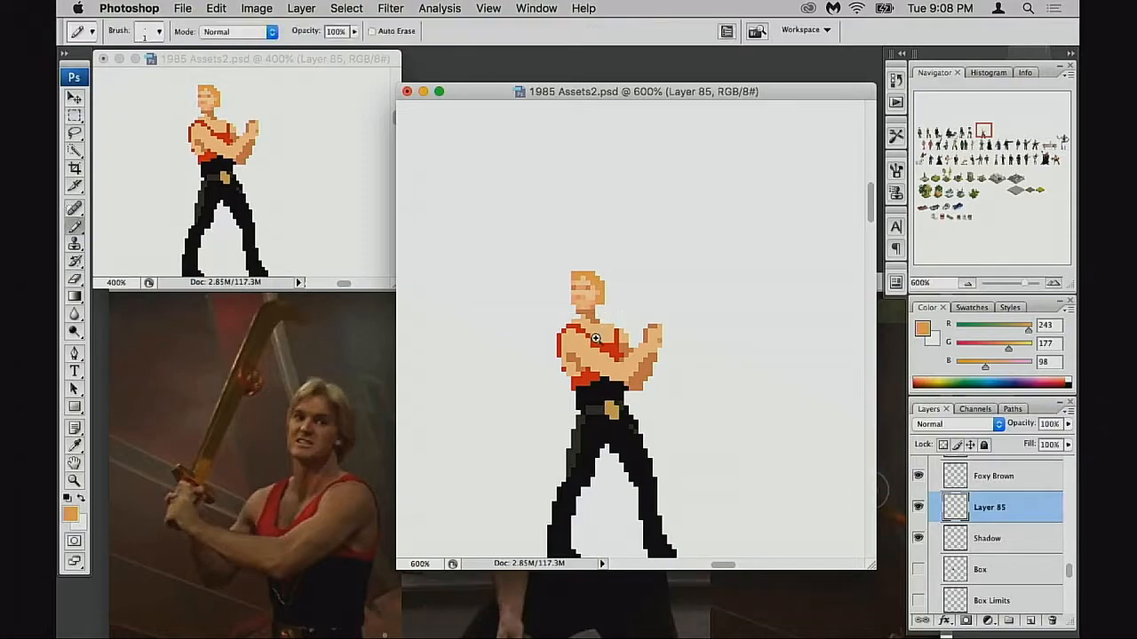
Step: Widen the tank top's far strap toward the chest using the sampled red
super+click(595, 338)
super+click(595, 338)
alt+click(693, 322)
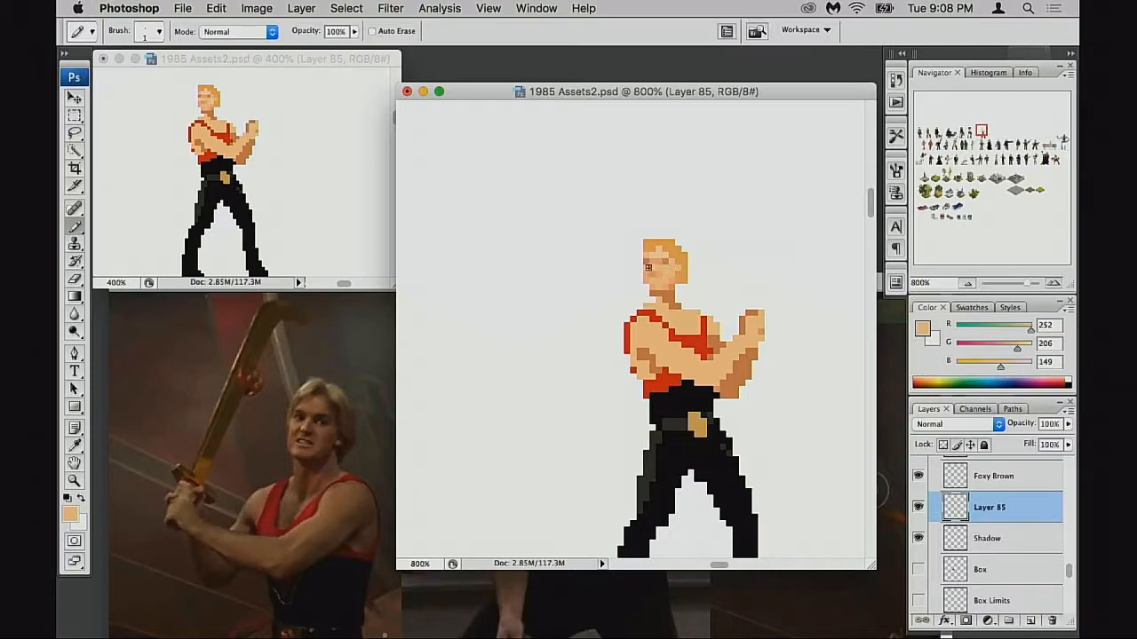
scroll(666, 280, right, 2)
scroll(666, 280, up, 2)
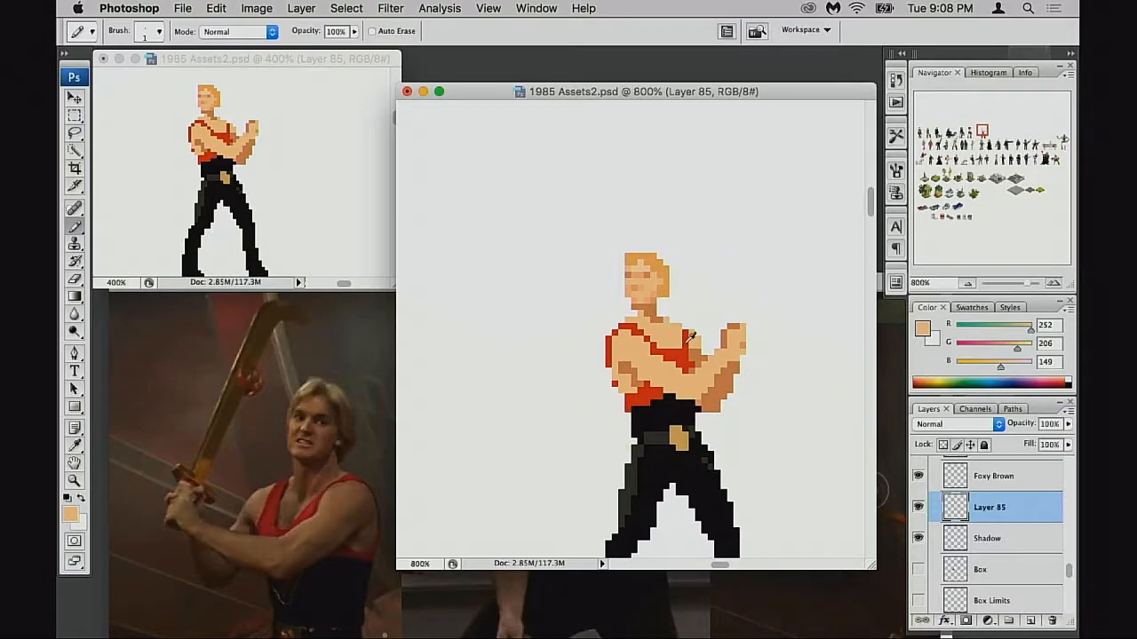
alt+click(688, 336)
click(681, 337)
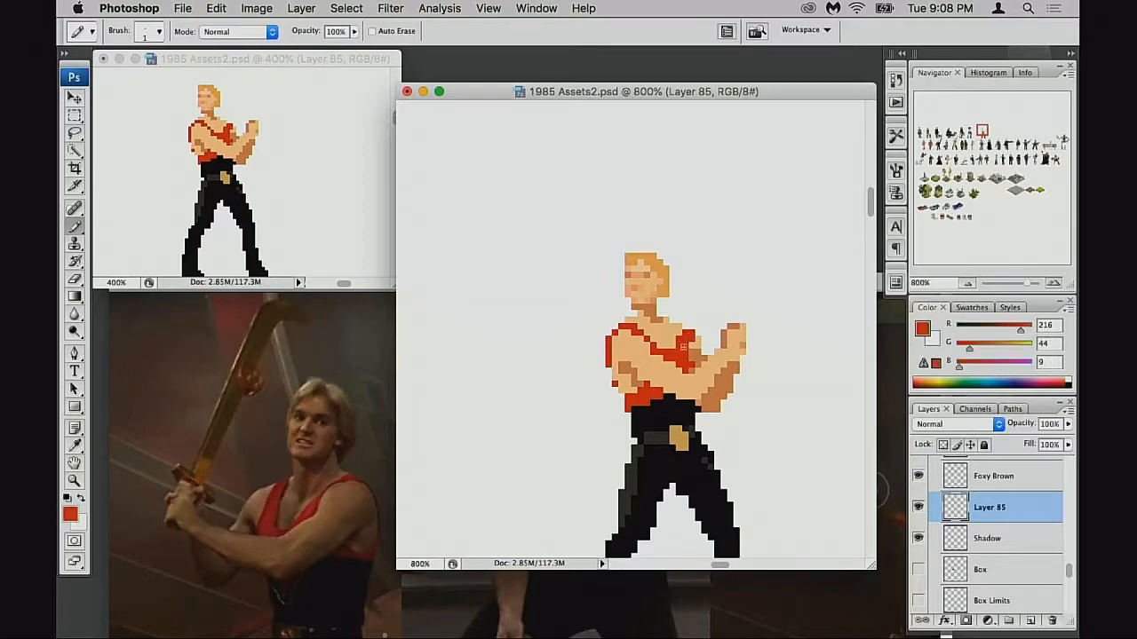
key(super+alt+z)
key(super+alt+z)
click(680, 341)
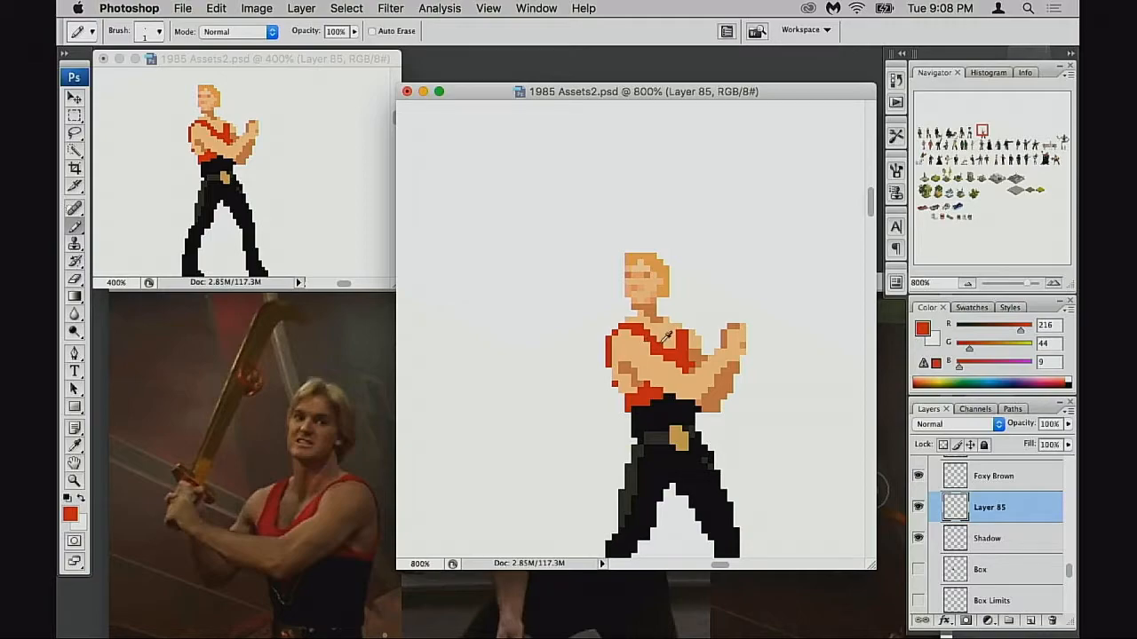
alt+click(646, 336)
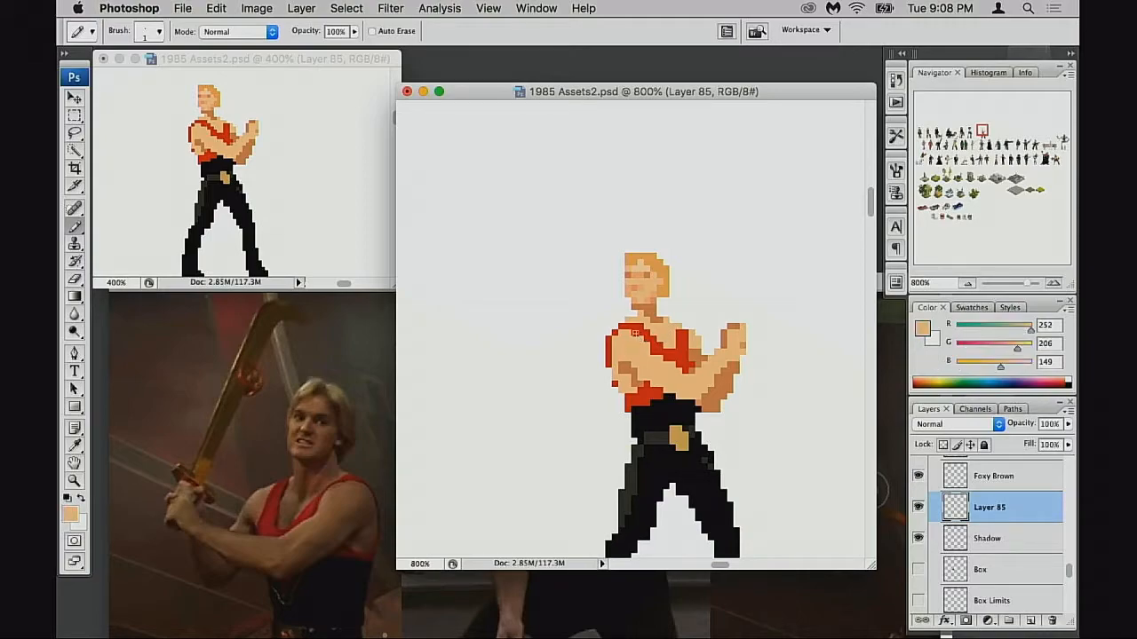
drag(641, 360, 667, 351)
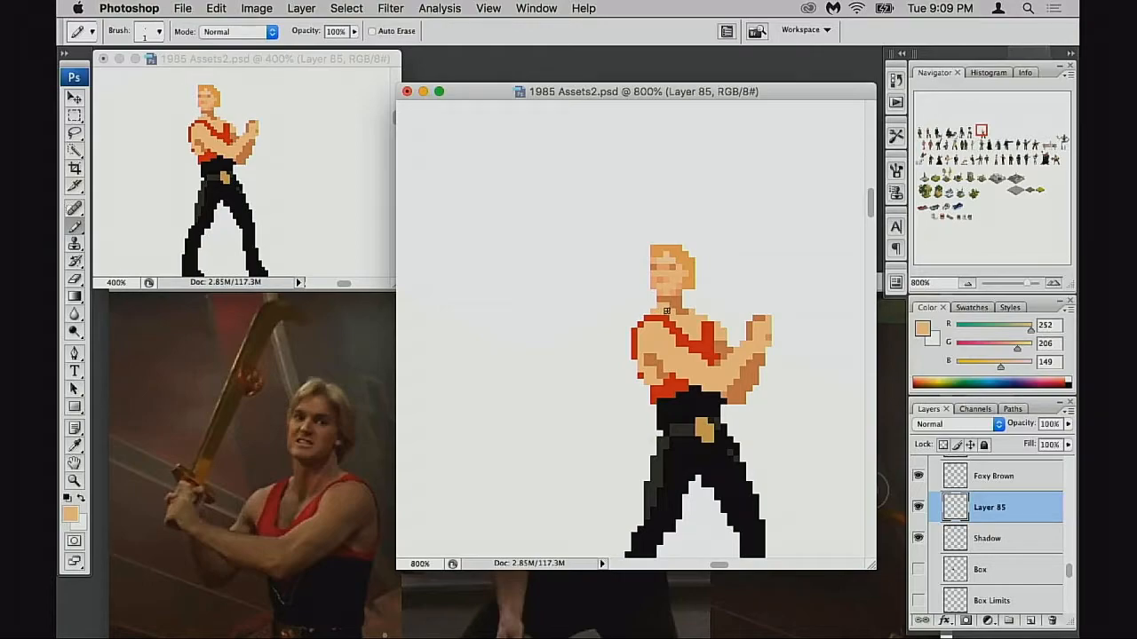
Step: Shift the near shoulder slightly outward and up, and fill the gap beneath it with light skin tone
key(m)
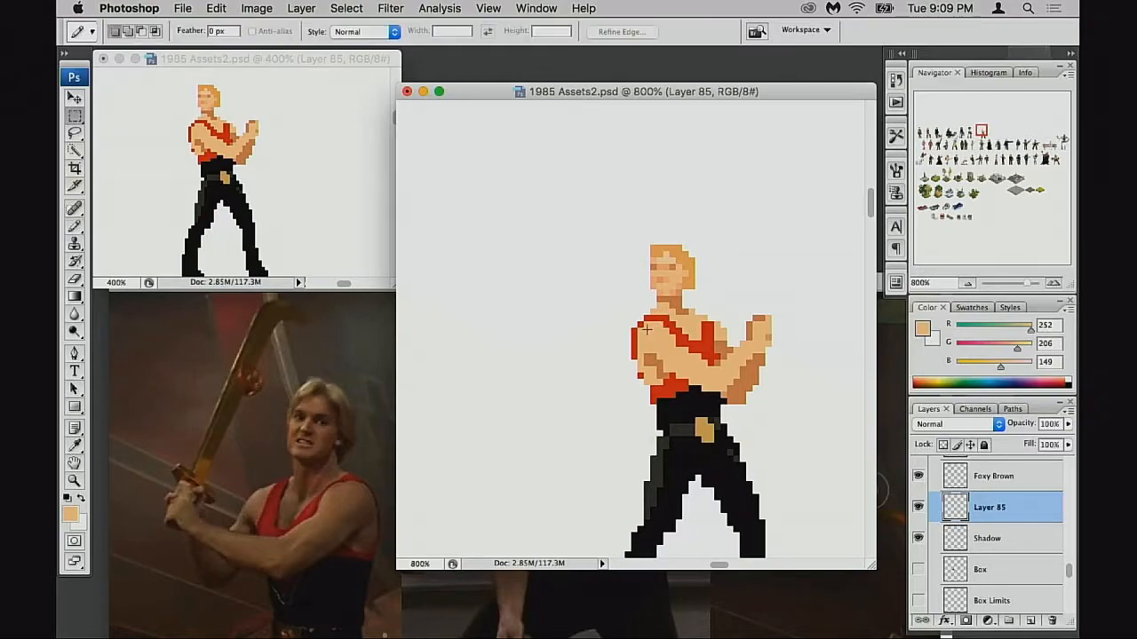
drag(656, 336, 643, 331)
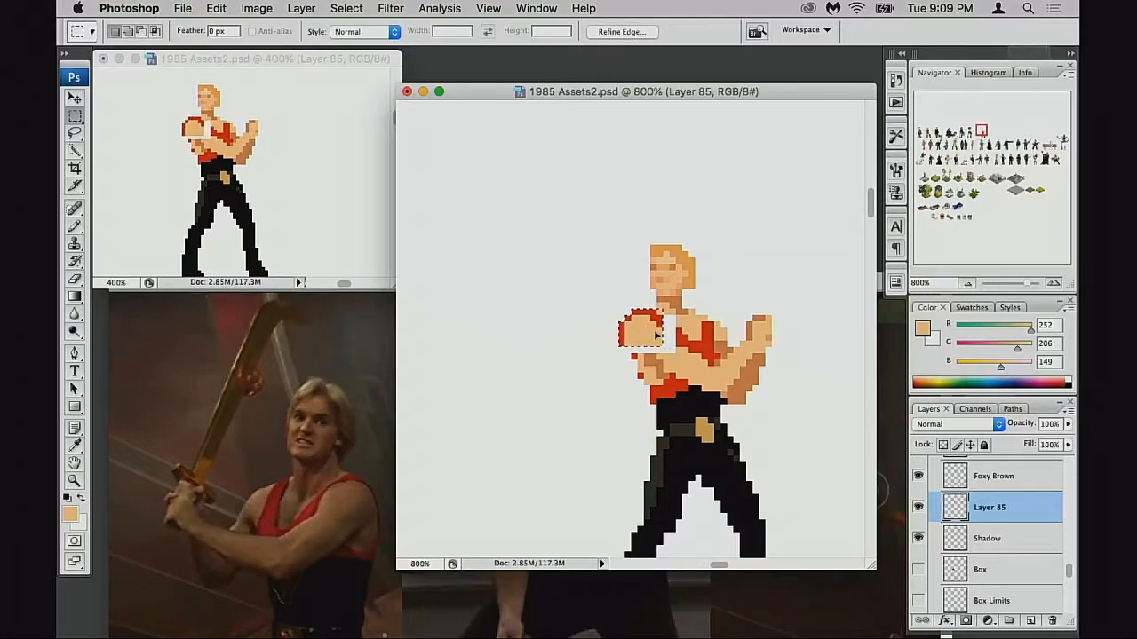
key(super+d)
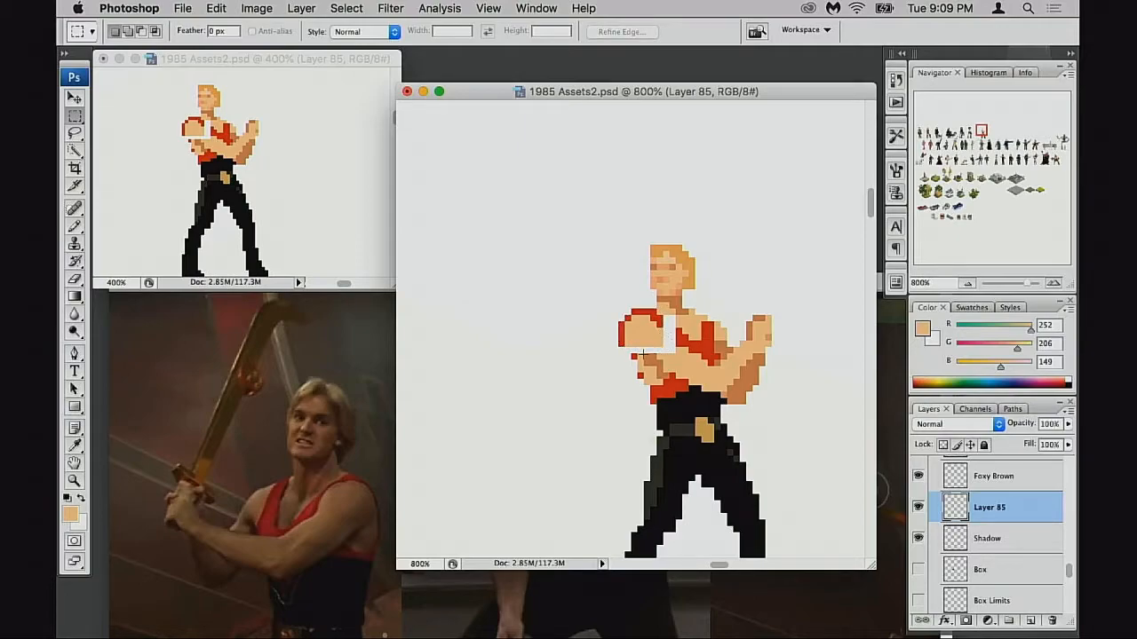
key(b)
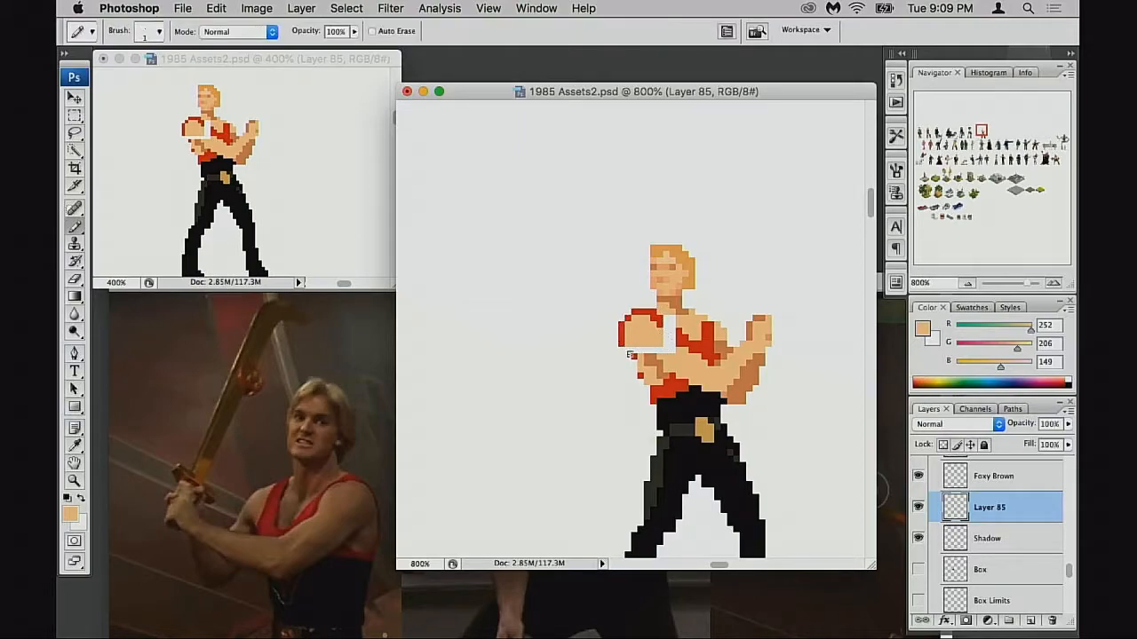
drag(666, 343, 660, 356)
alt+click(660, 356)
Step: Erase the corner of the near shoulder's outer edge and repaint its outline in the sampled red
key(e)
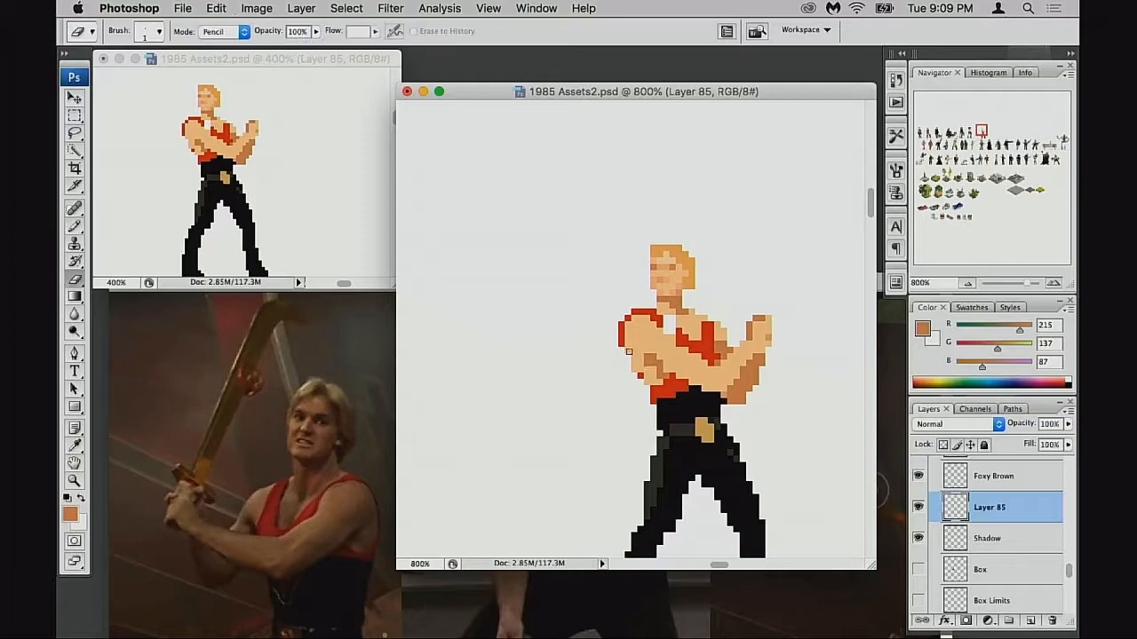
drag(627, 315, 630, 311)
key(b)
alt+click(653, 305)
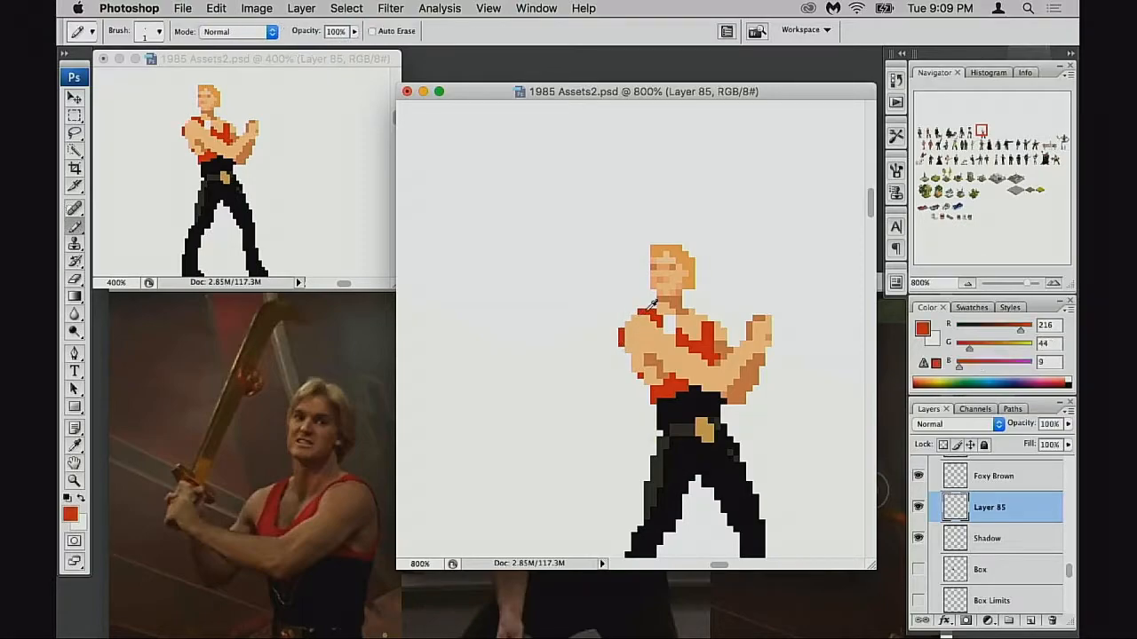
click(634, 320)
Step: Extend the red tank top behind and below the near arm, and trim the stray pixels along its back edge
key(e)
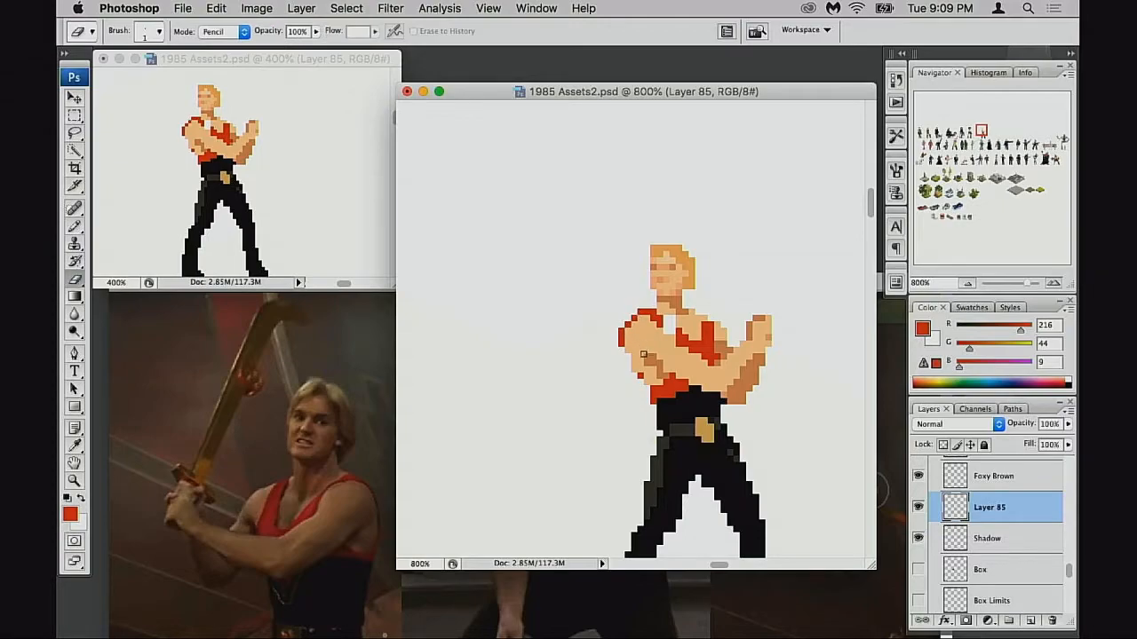
key(b)
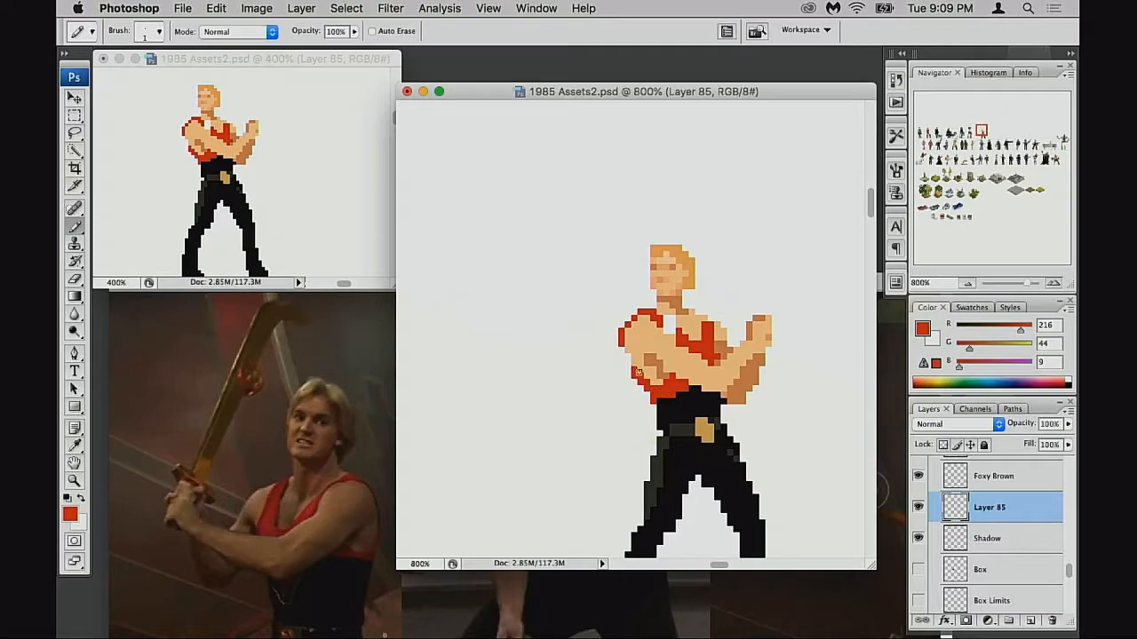
click(630, 364)
key(super+z)
key(super+z)
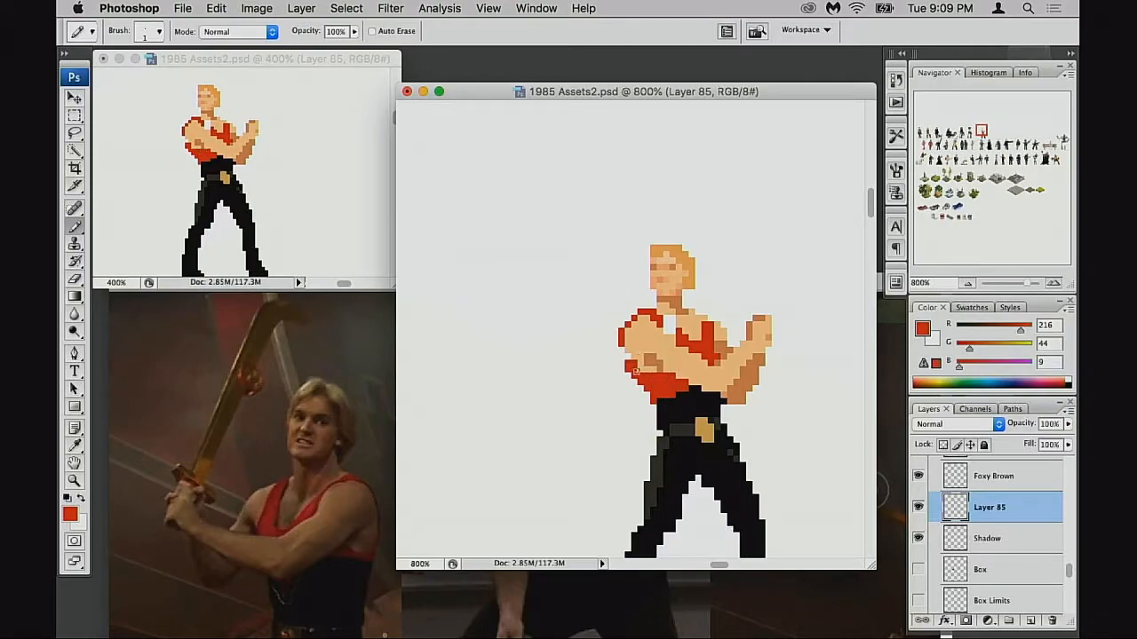
key(e)
drag(637, 391, 636, 405)
alt+click(652, 387)
key(b)
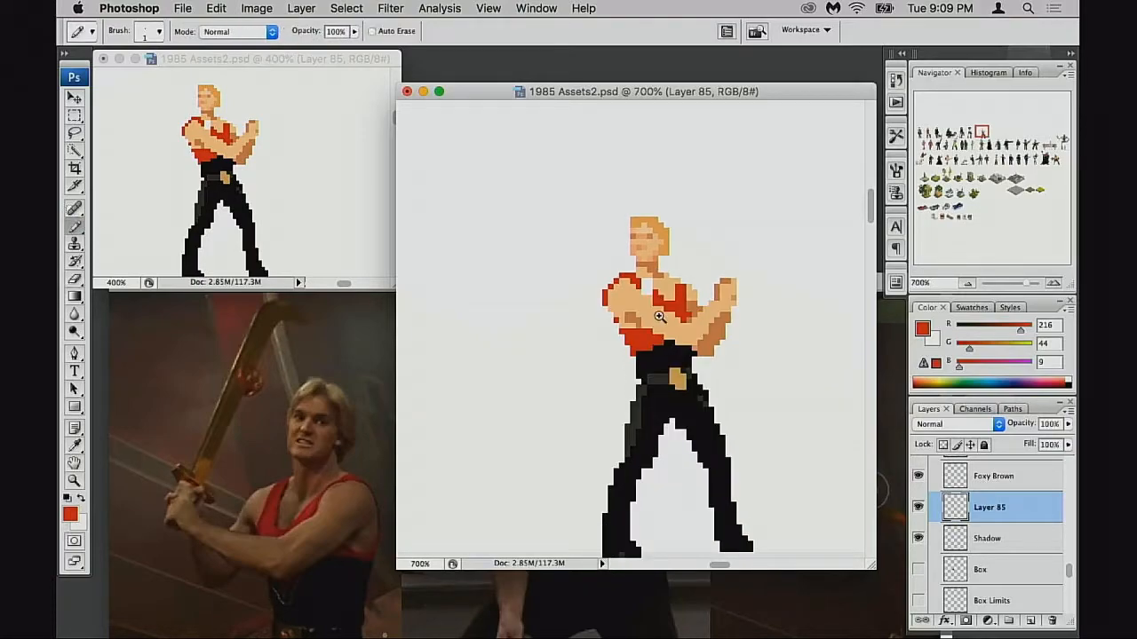
Step: Redraw the near strap's missing section in red and fill the remaining chest gap with sampled light skin tone
super+click(656, 315)
super+click(656, 327)
mouse_move(603, 325)
mouse_down()
mouse_move(651, 328)
mouse_move(672, 345)
mouse_move(665, 333)
mouse_up()
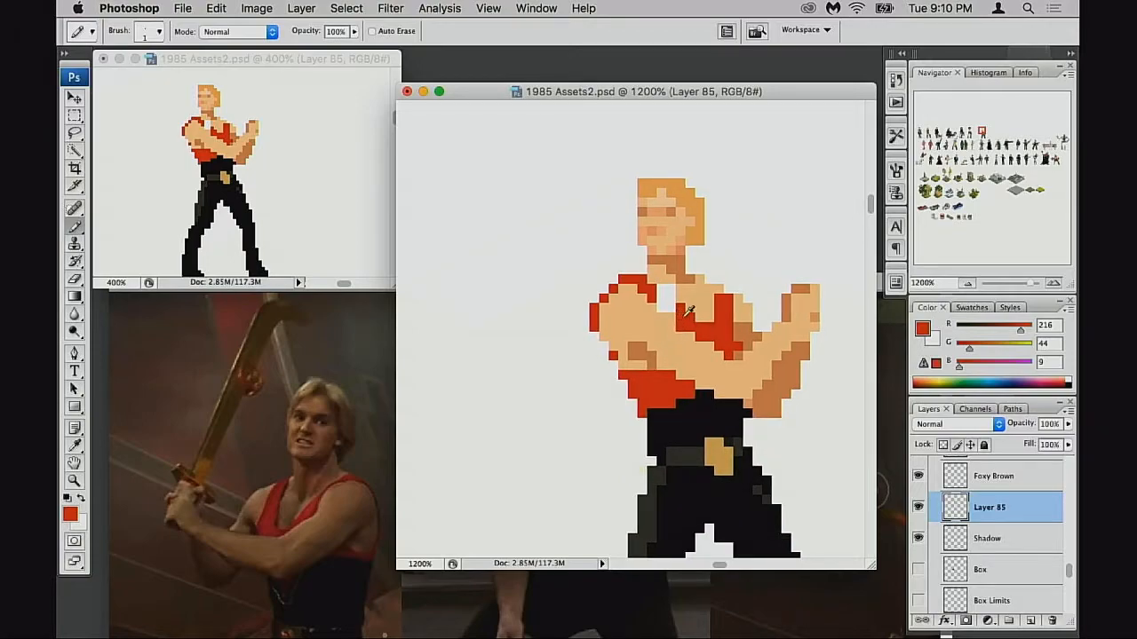
alt+click(686, 296)
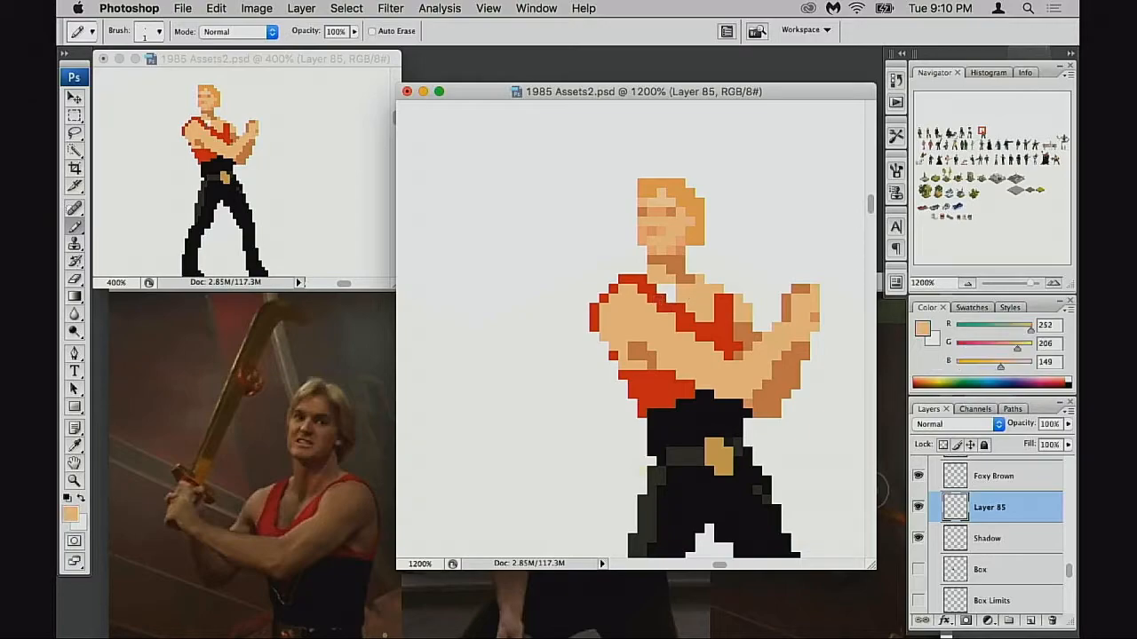
click(664, 290)
drag(687, 310, 712, 315)
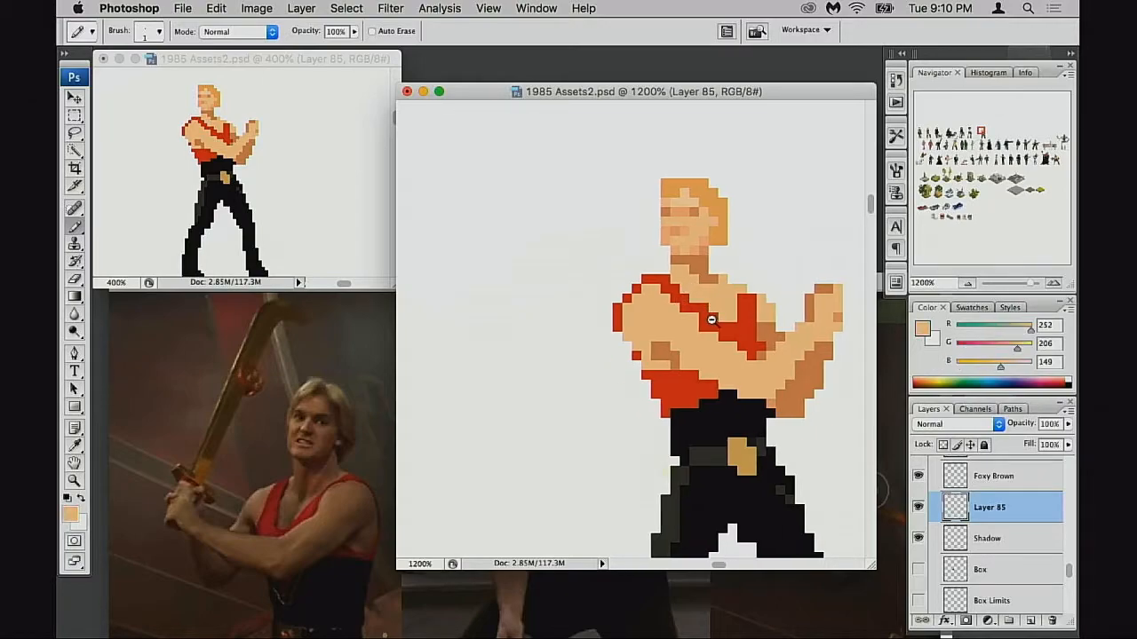
Step: Examine the whole figure at 600% and its shoulders and chest at 800%
alt+click(714, 319)
alt+click(712, 325)
alt+click(619, 345)
drag(619, 340, 721, 315)
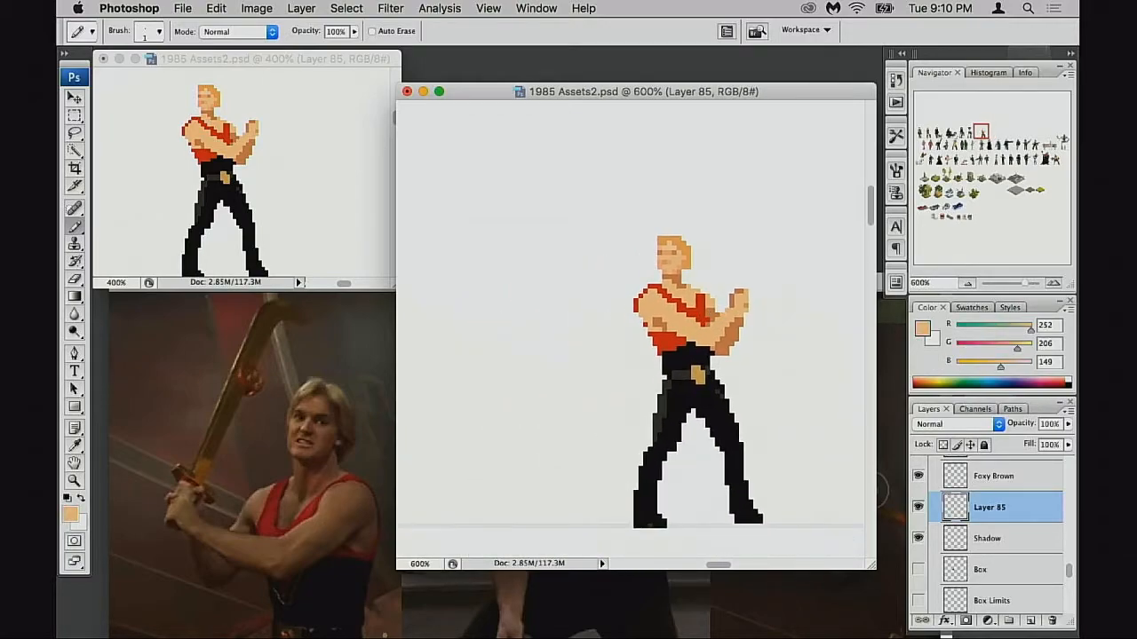
super+click(692, 318)
super+click(659, 325)
drag(626, 339, 668, 330)
key(e)
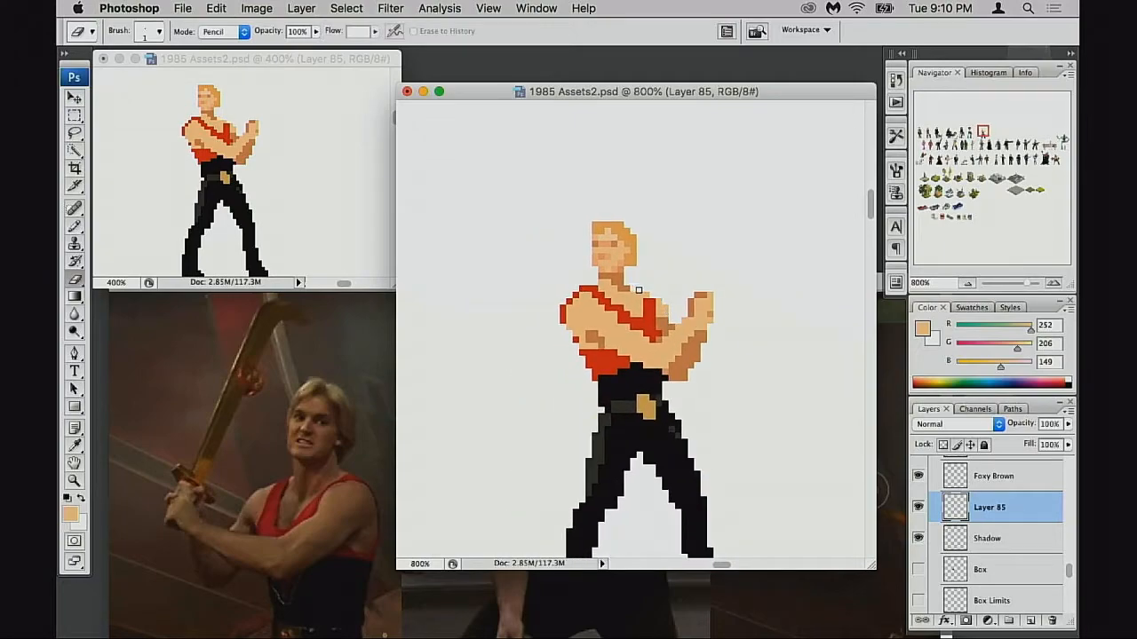
Step: Sample the darker skin tone at the near elbow and erase the outermost pixels of the near shoulder and upper arm
drag(655, 304, 671, 302)
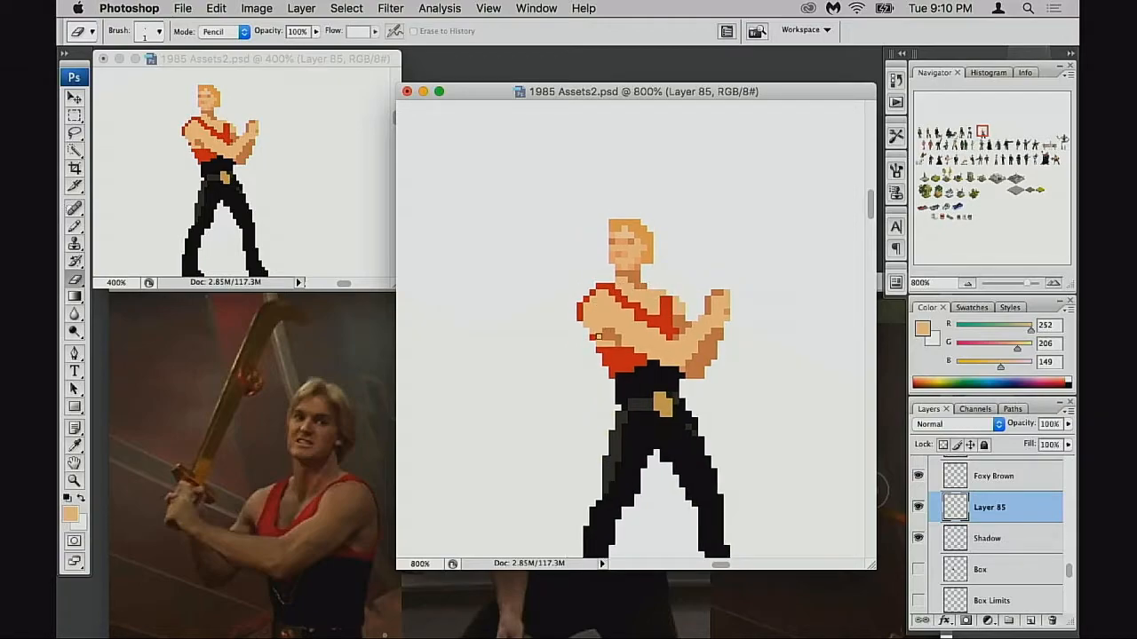
key(b)
drag(623, 337, 641, 295)
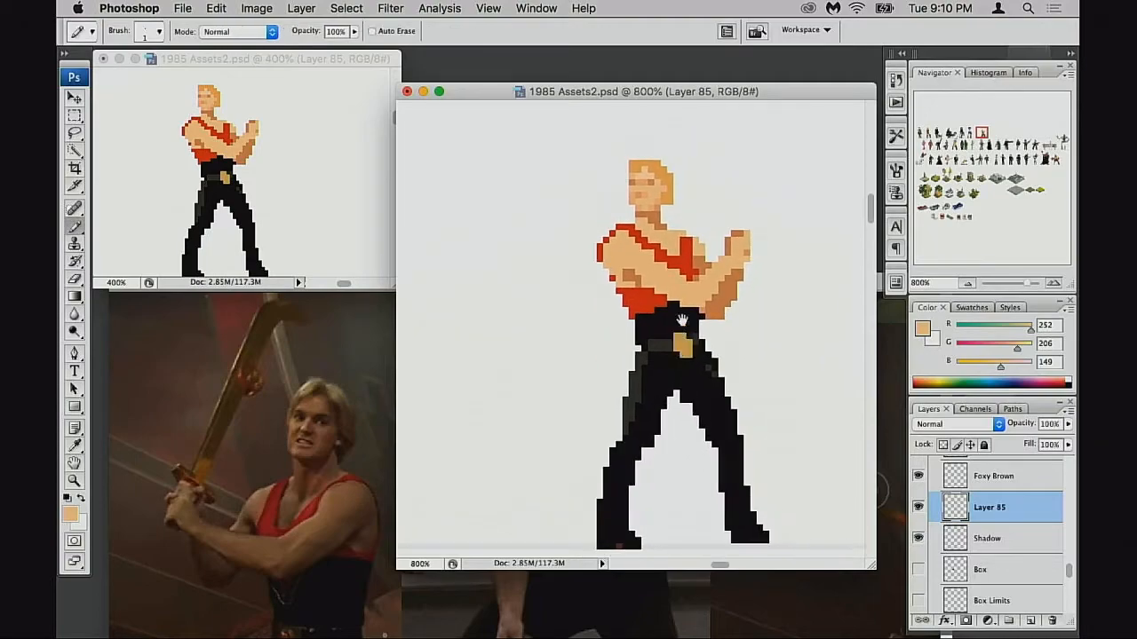
alt+click(625, 271)
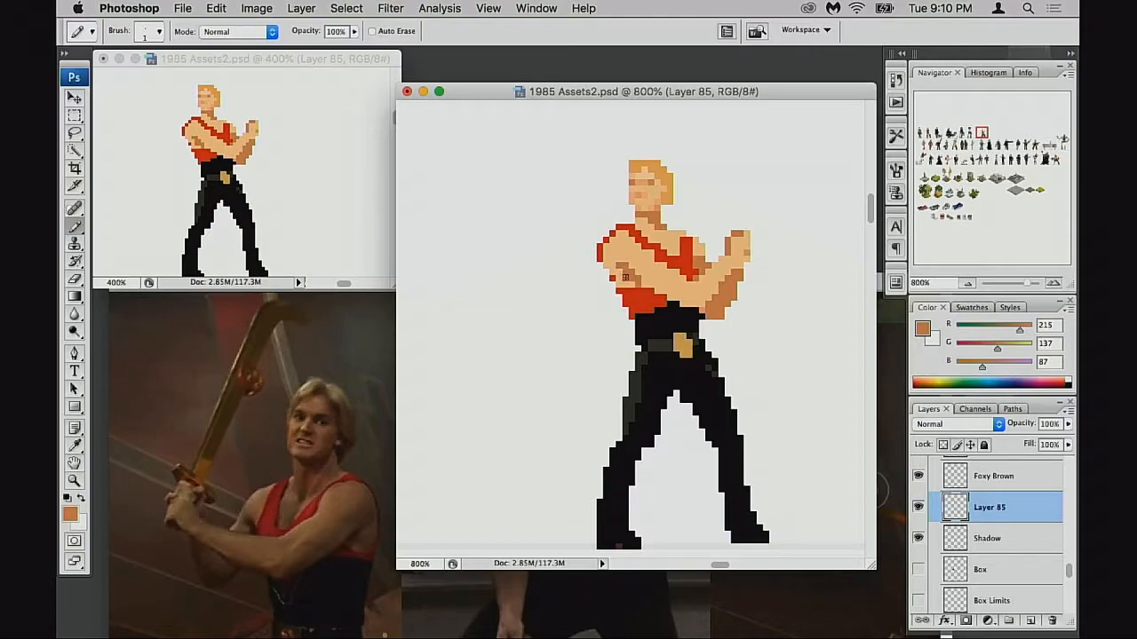
key(e)
drag(599, 249, 598, 263)
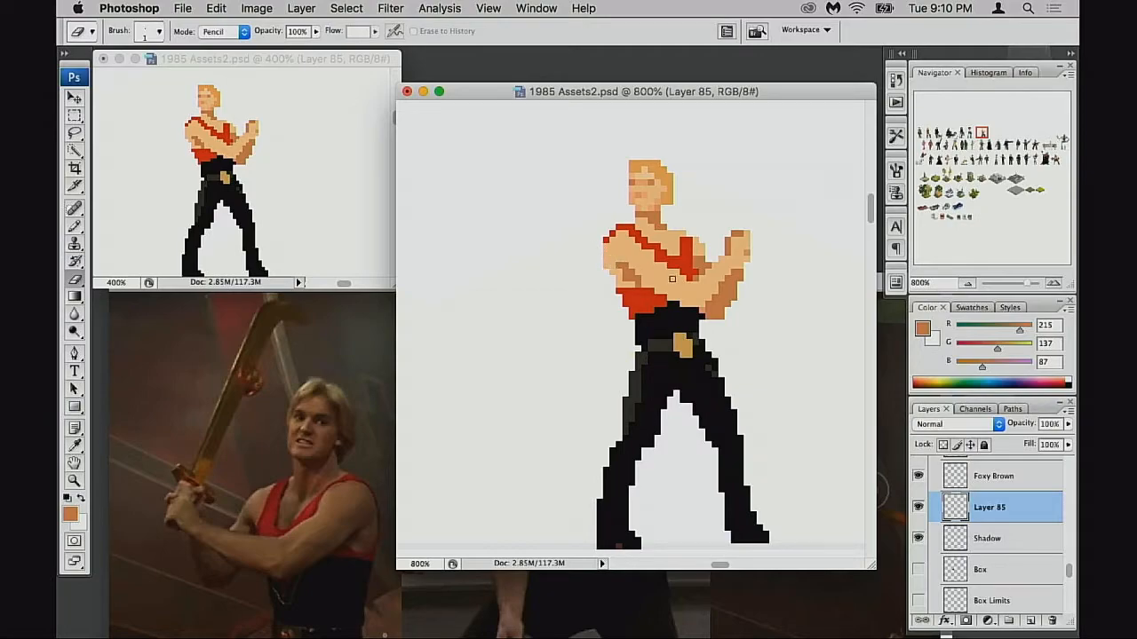
Step: Retouch the tank top's edge along the crossed forearm with sampled red and light skin tones
key(b)
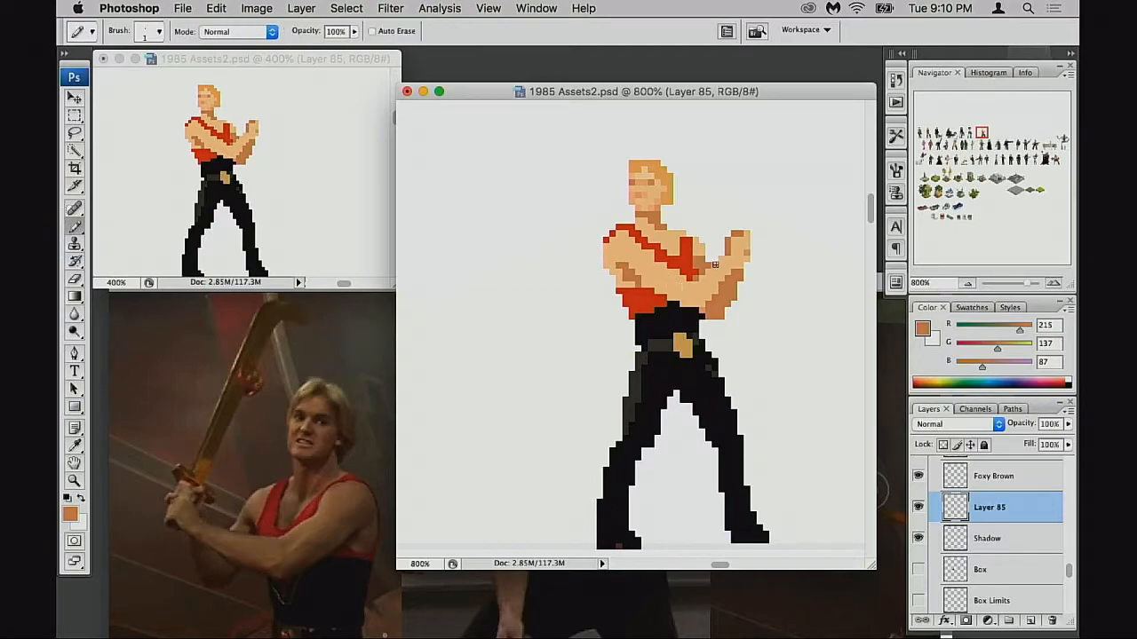
alt+click(666, 262)
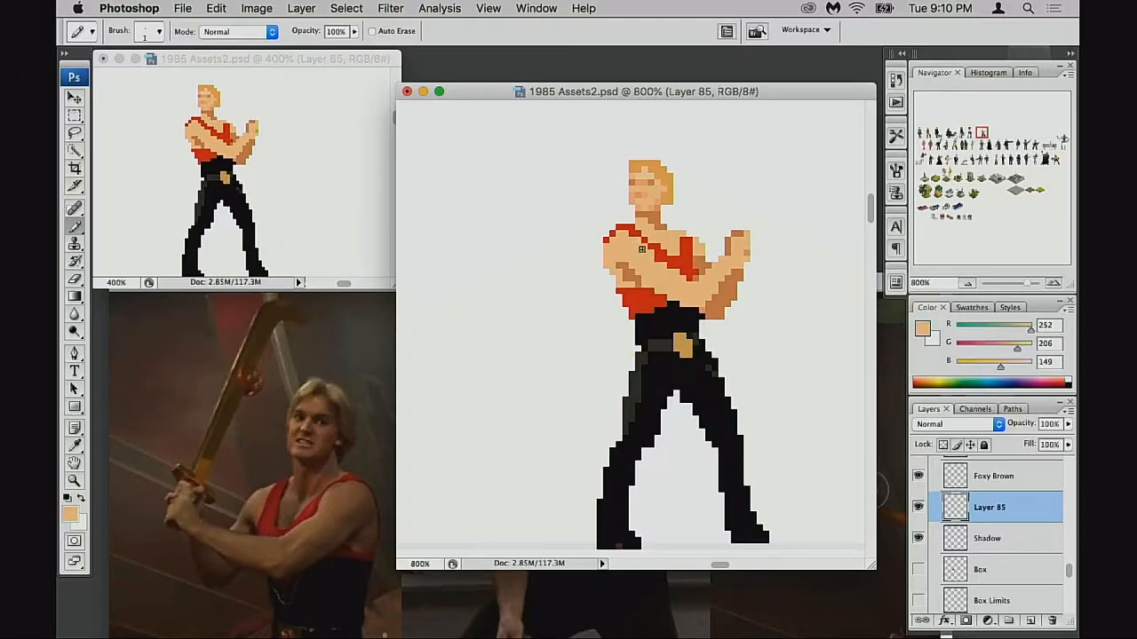
alt+click(667, 266)
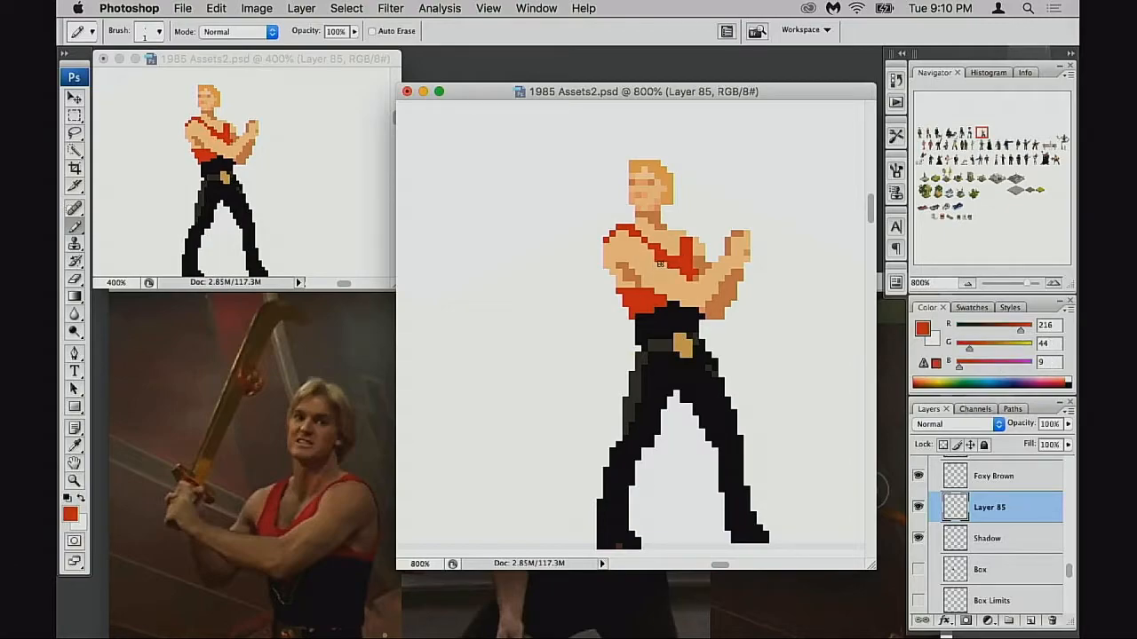
click(689, 291)
alt+click(683, 282)
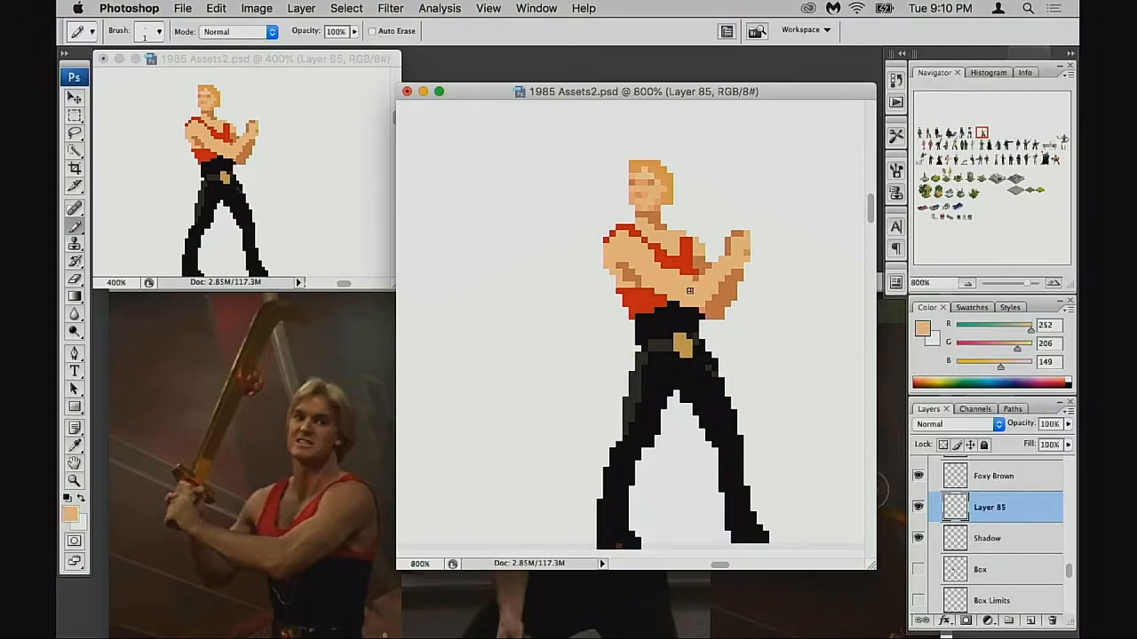
Step: Select the far forearm with its elbow and raised fist, and shift them one pixel toward the torso
key(m)
drag(698, 299, 690, 296)
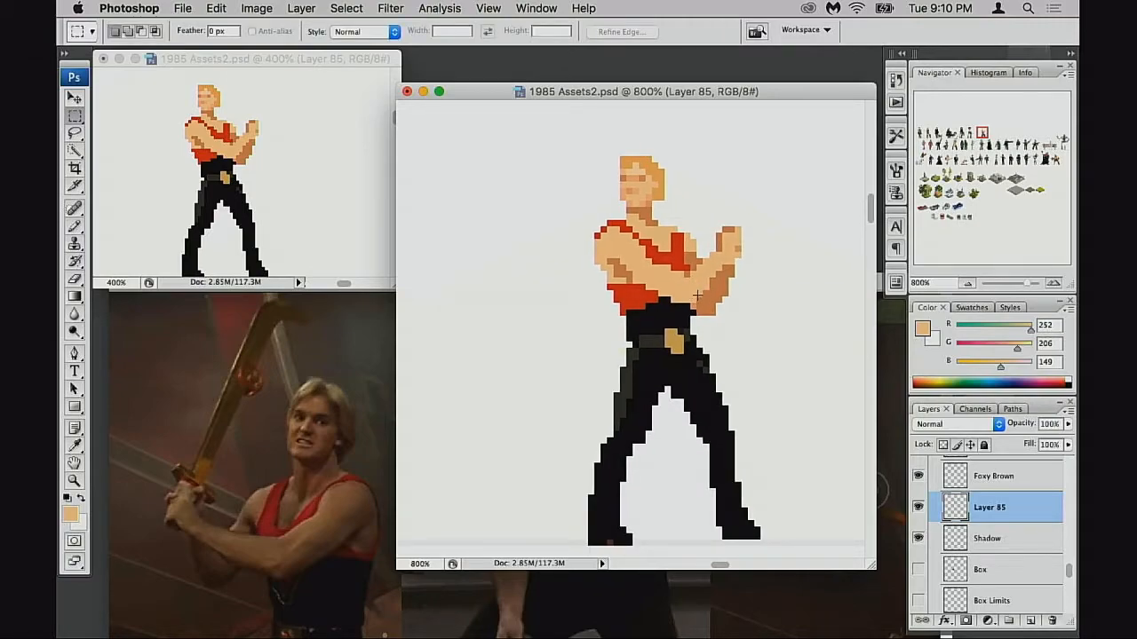
drag(680, 267, 740, 308)
mouse_move(704, 220)
mouse_down()
mouse_move(772, 308)
mouse_move(703, 300)
mouse_up()
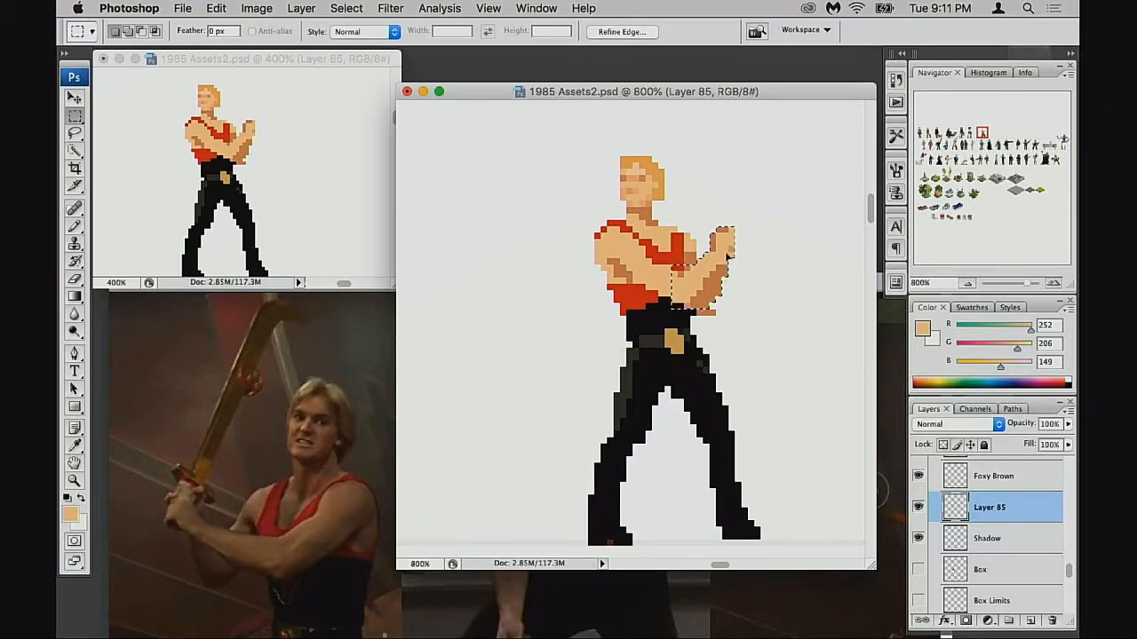
Step: Select only the raised forearm and fist, nudge them one pixel away from the torso and clear the selection
drag(699, 218, 754, 290)
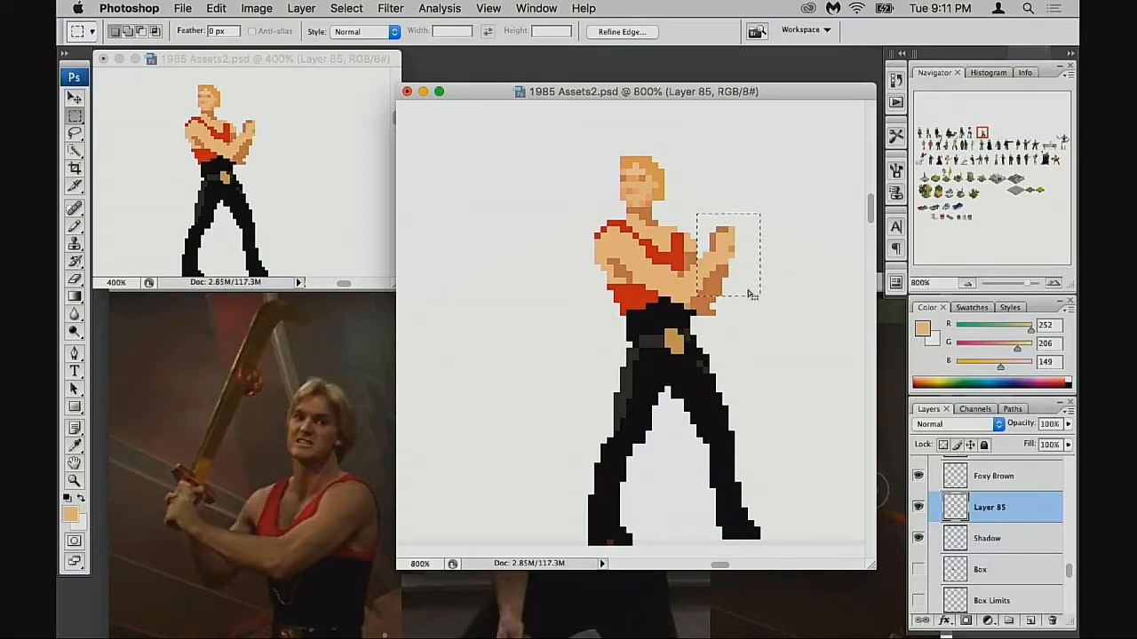
key(super+Right)
key(super+d)
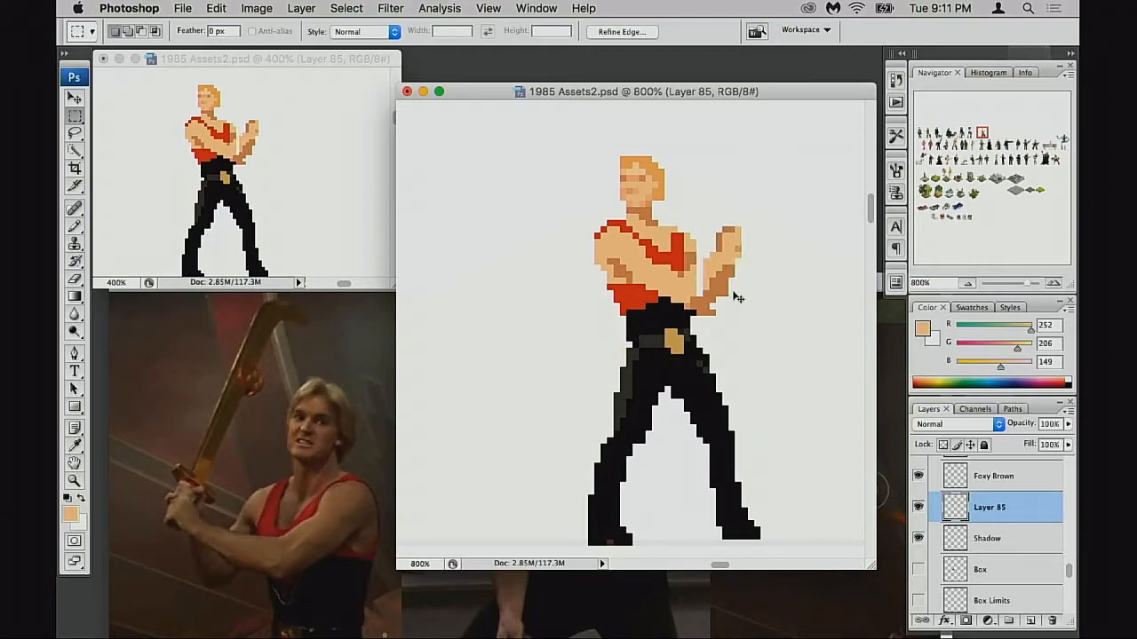
Step: Fill the gap in the split forearm with light skin tone and retouch its underside shading with the sampled darker tone
key(b)
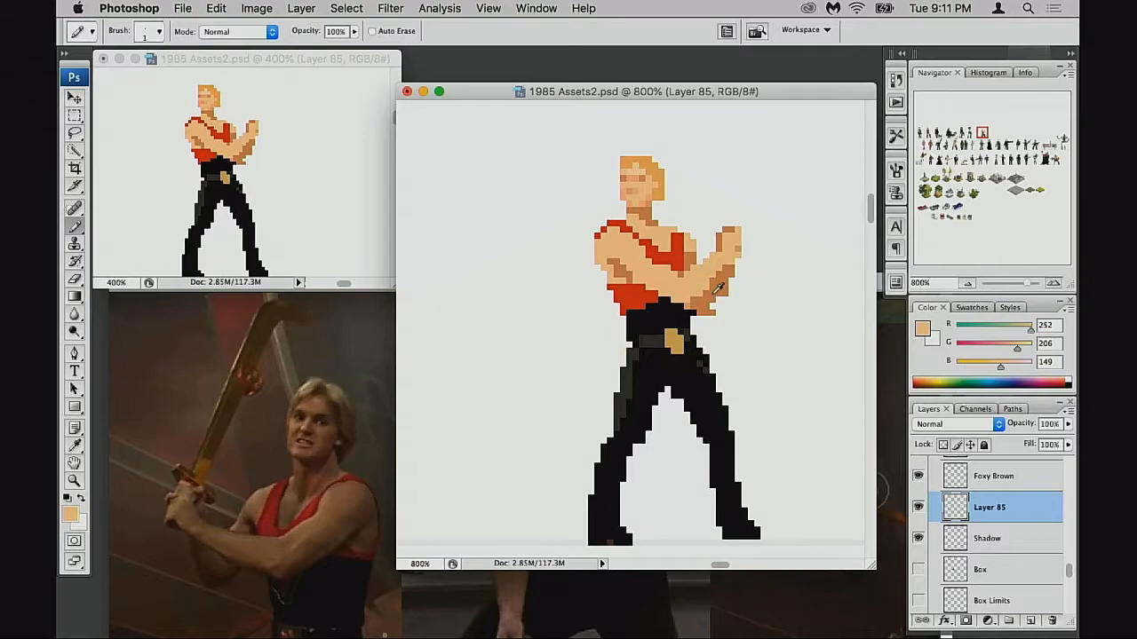
alt+click(716, 294)
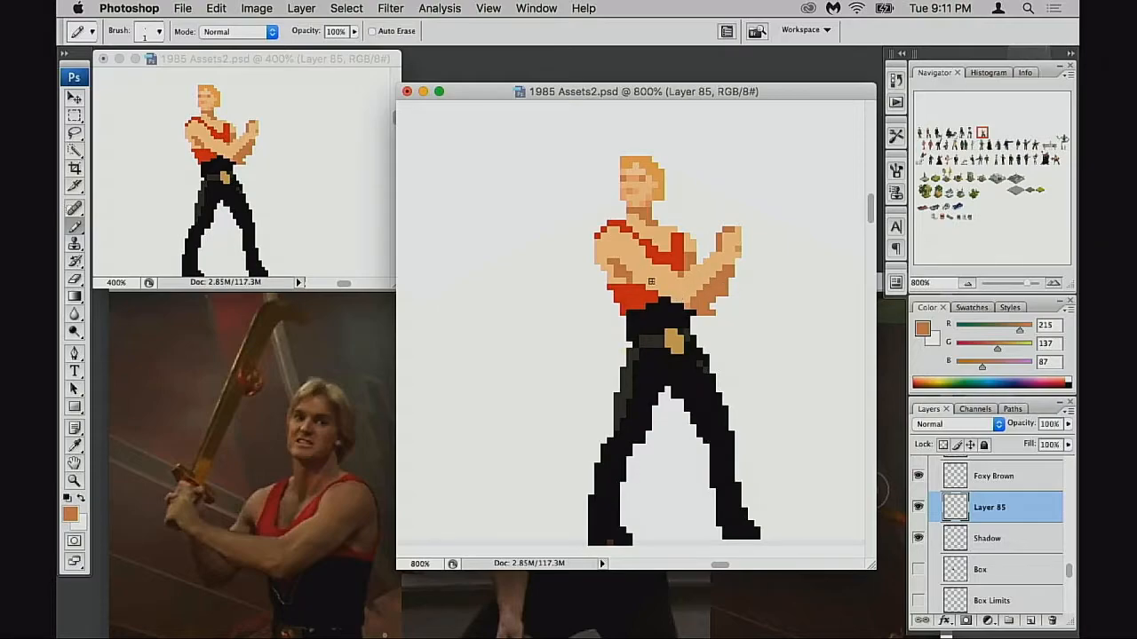
alt+click(681, 275)
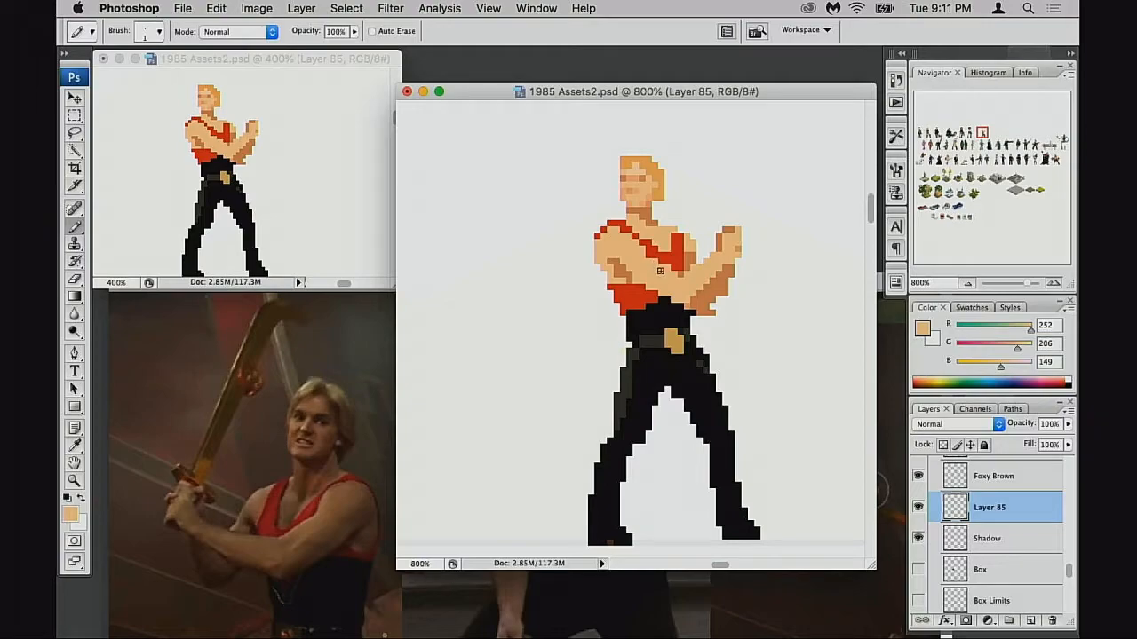
scroll(681, 302, up, 2)
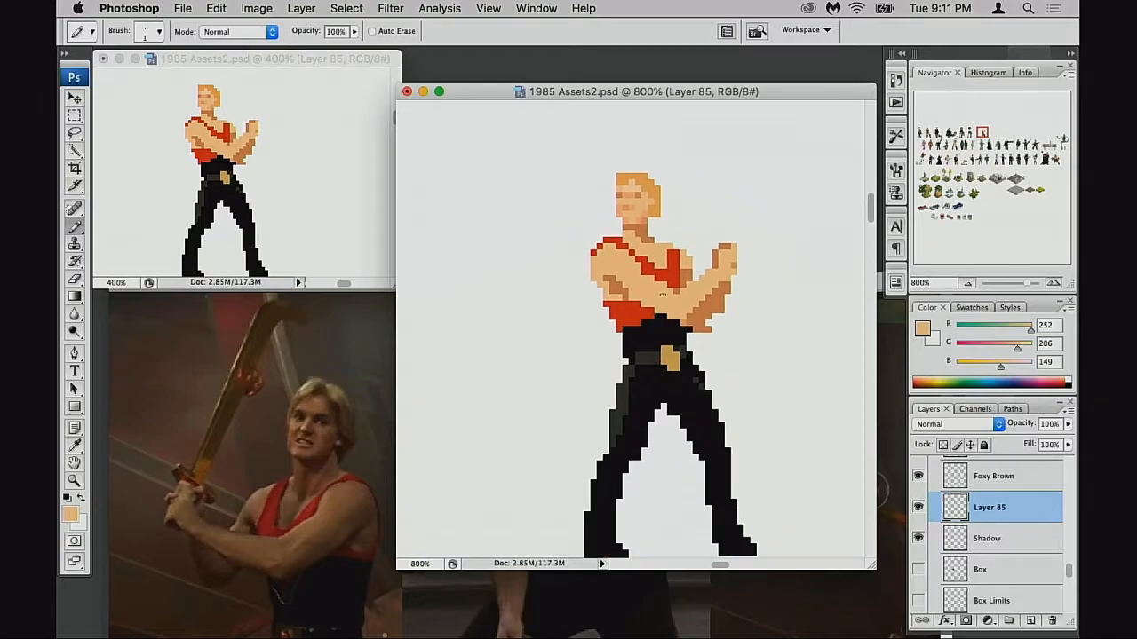
Step: Erase pixels around the sprite's raised fist to taper it into a slimmer wrist
scroll(675, 306, up, 1)
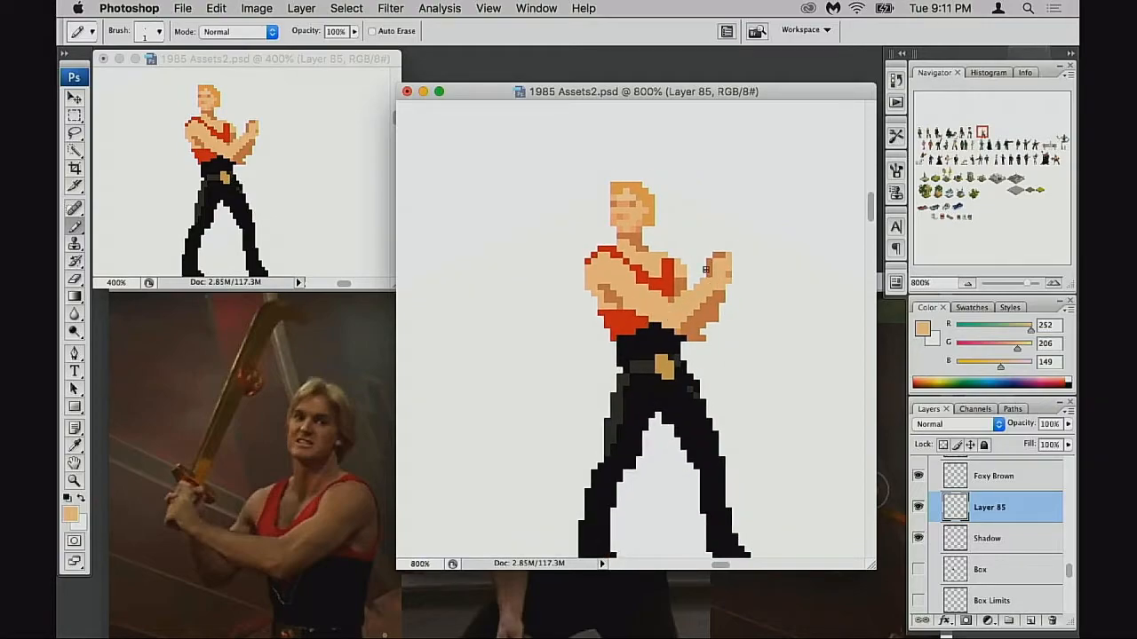
key(e)
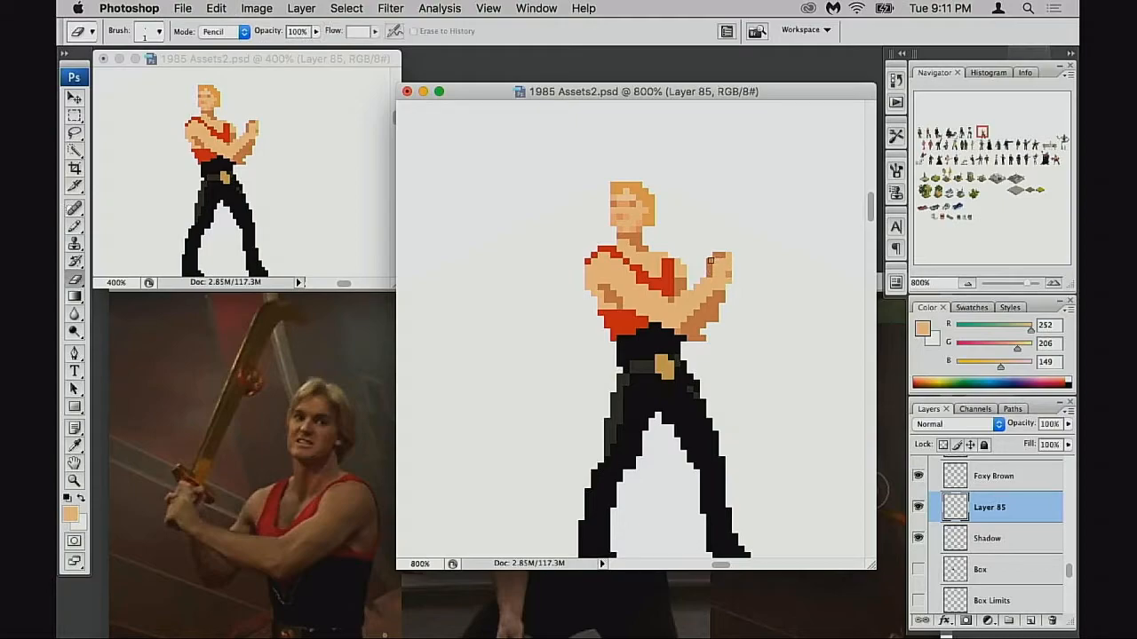
drag(714, 255, 729, 253)
click(715, 262)
click(709, 268)
Step: Flip the sprite on Layer 85 horizontally with Free Transform and apply the change
alt+click(681, 321)
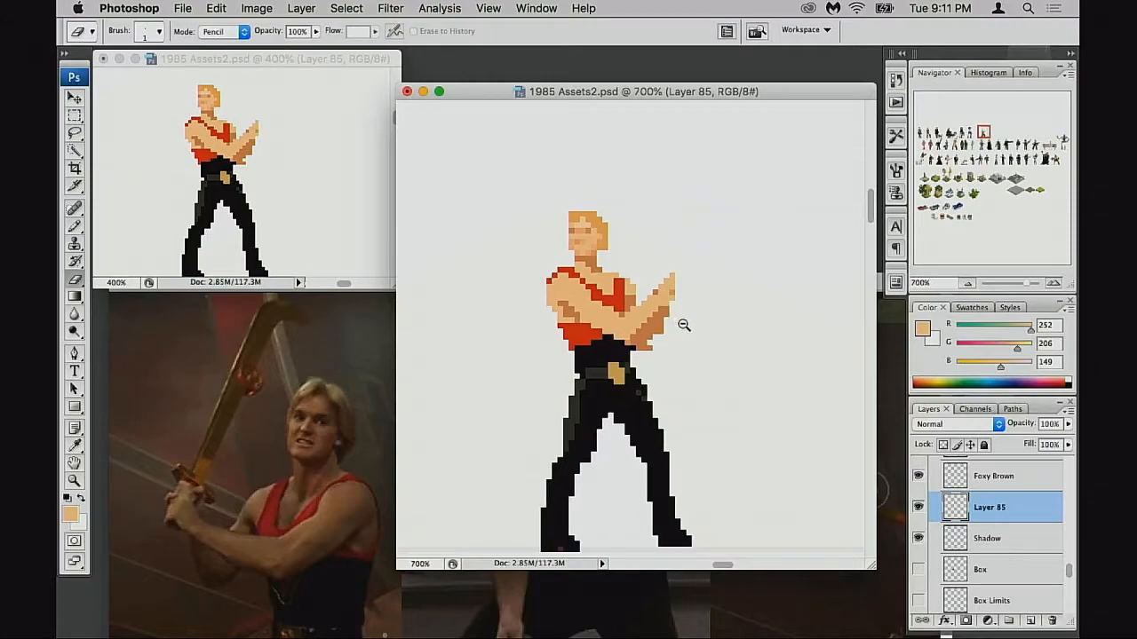
alt+click(682, 325)
drag(628, 337, 734, 292)
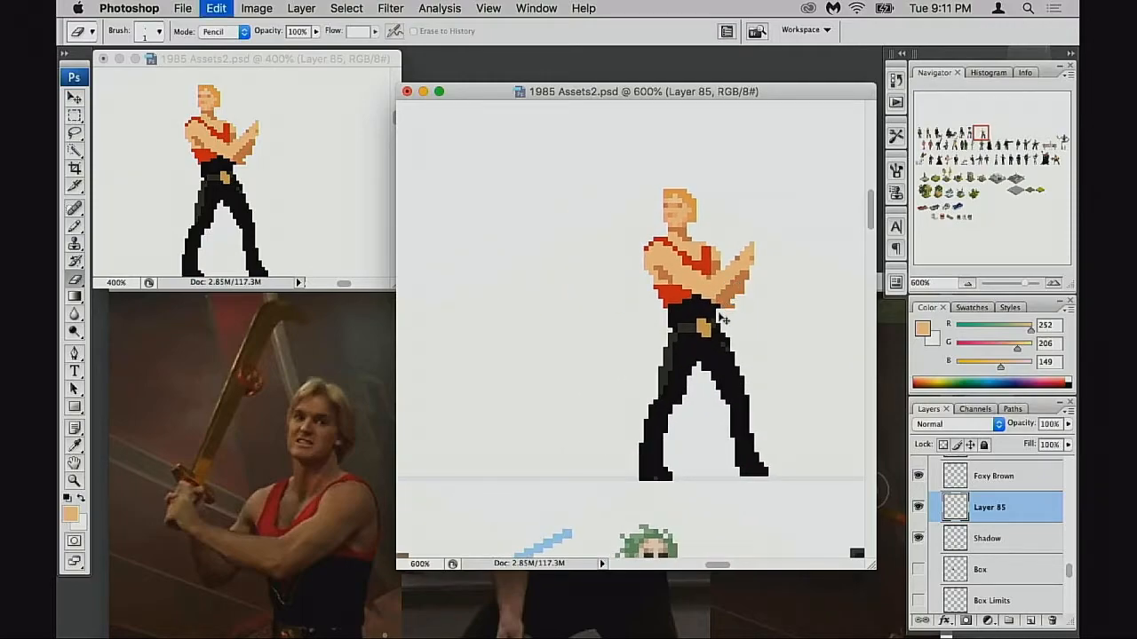
key(ctrl+t)
right_click(703, 301)
click(766, 481)
scroll(728, 373, right, 3)
key(Return)
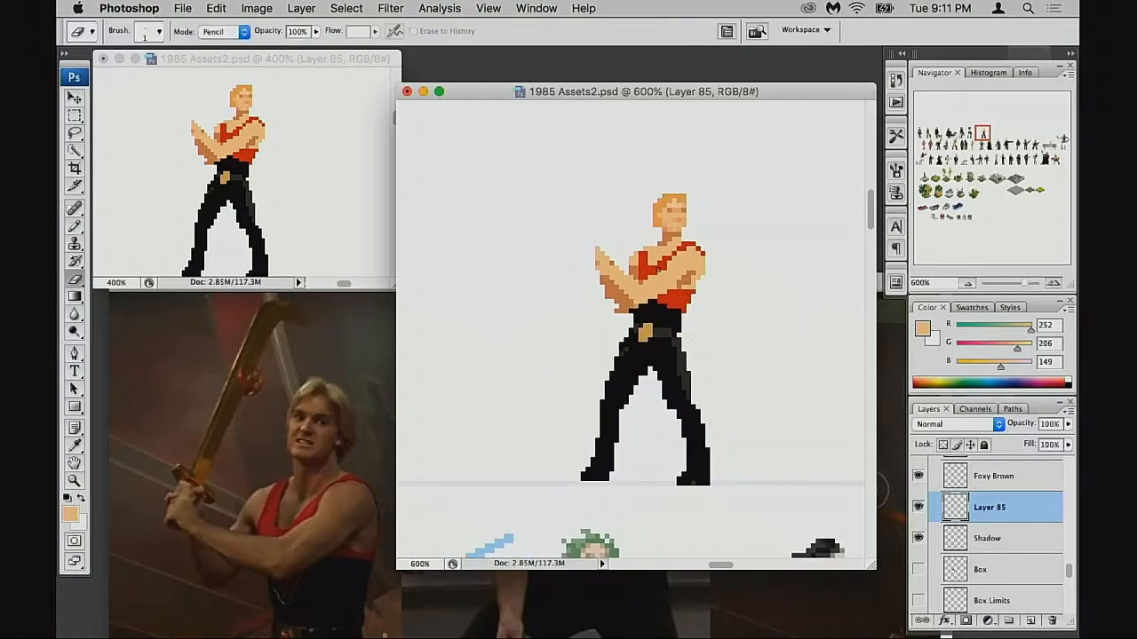
Step: Move the sprite's forearms up slightly with a rectangular selection, compare with the previous history state, and deselect
key(m)
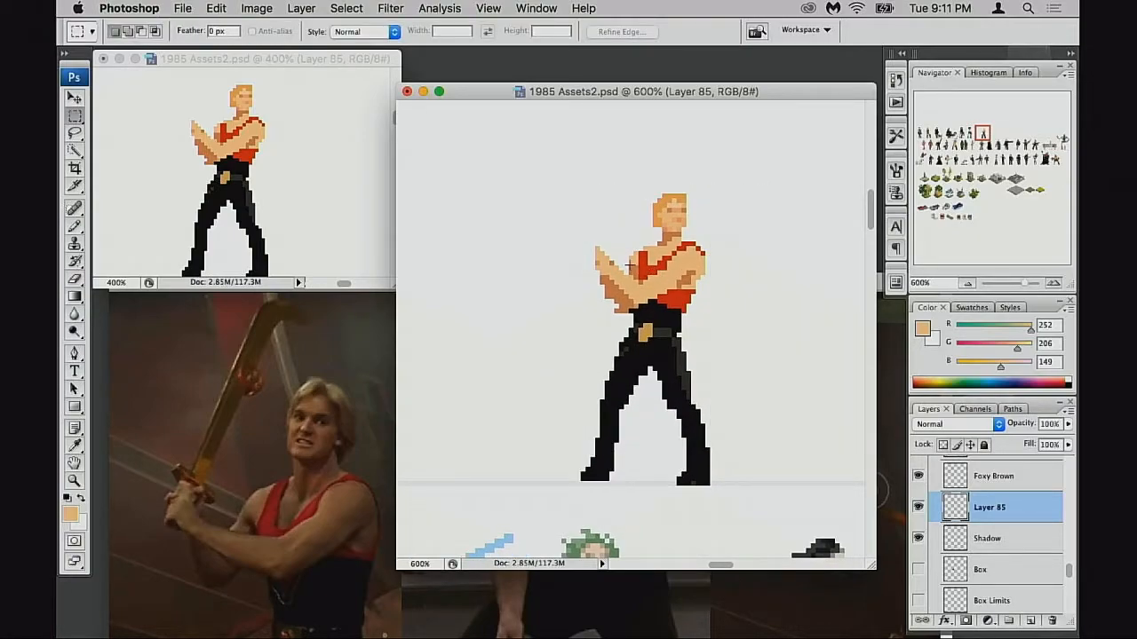
drag(585, 237, 638, 304)
click(648, 289)
drag(585, 252, 632, 283)
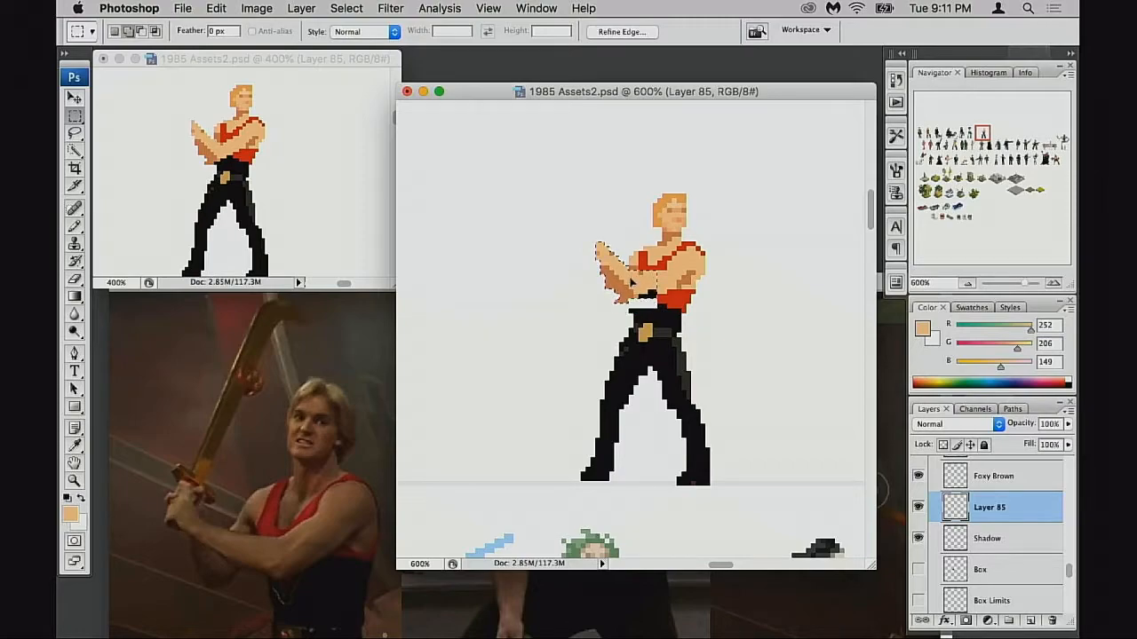
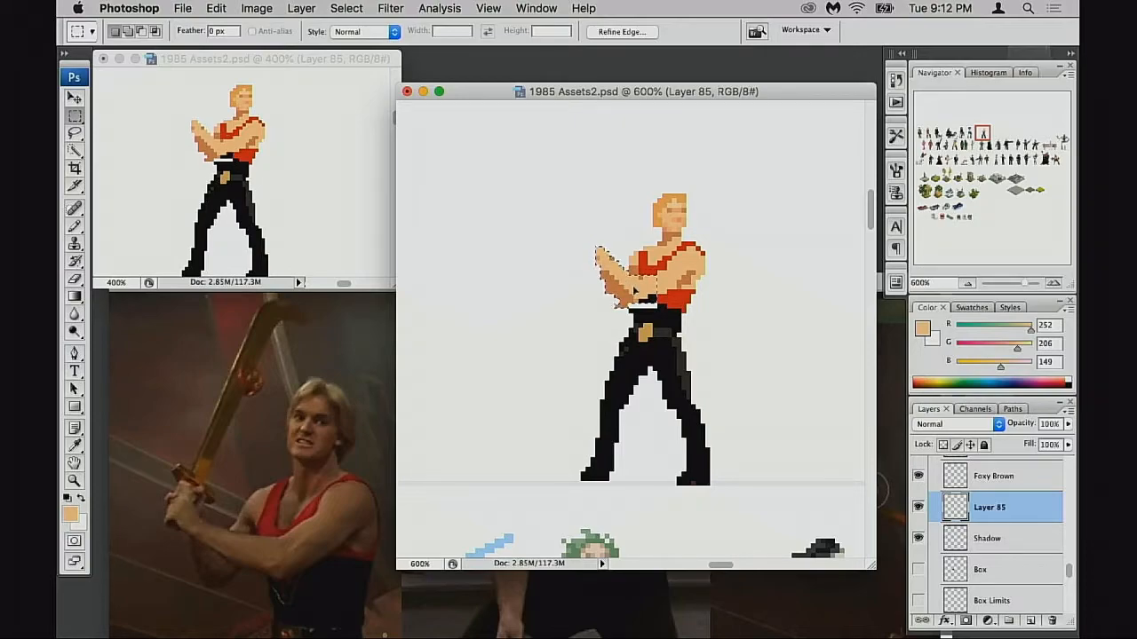
click(896, 80)
scroll(875, 167, down, 5)
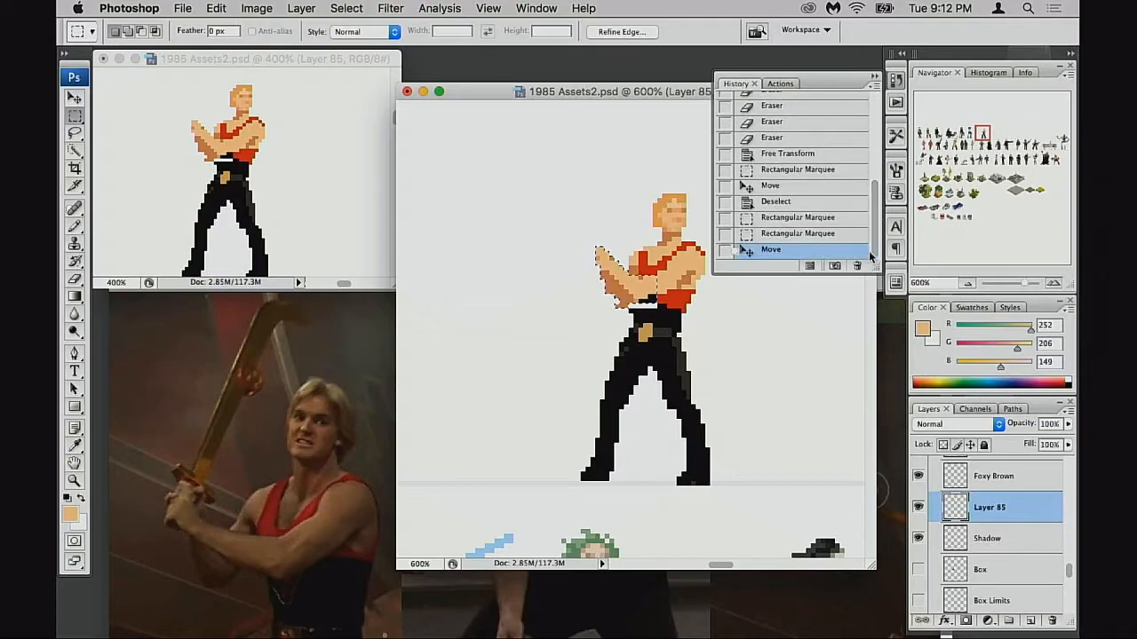
click(806, 234)
click(805, 249)
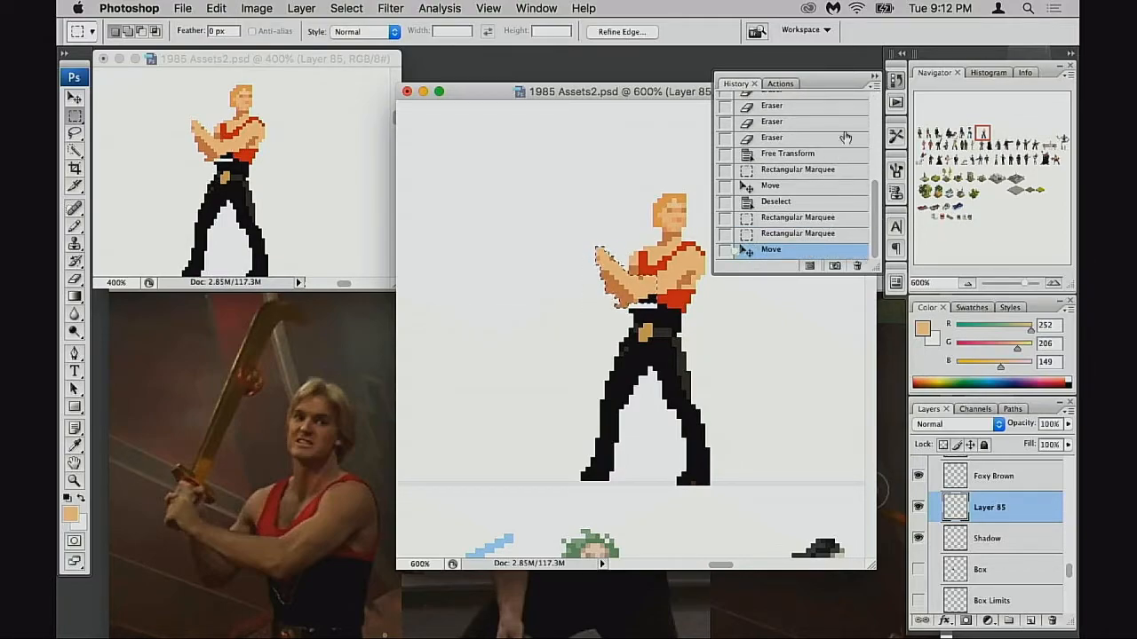
click(874, 77)
key(super+d)
Step: Narrow the tank top's far strap by repainting the neckline with the Pencil in sampled red and skin tones
key(b)
super+click(672, 312)
super+click(672, 313)
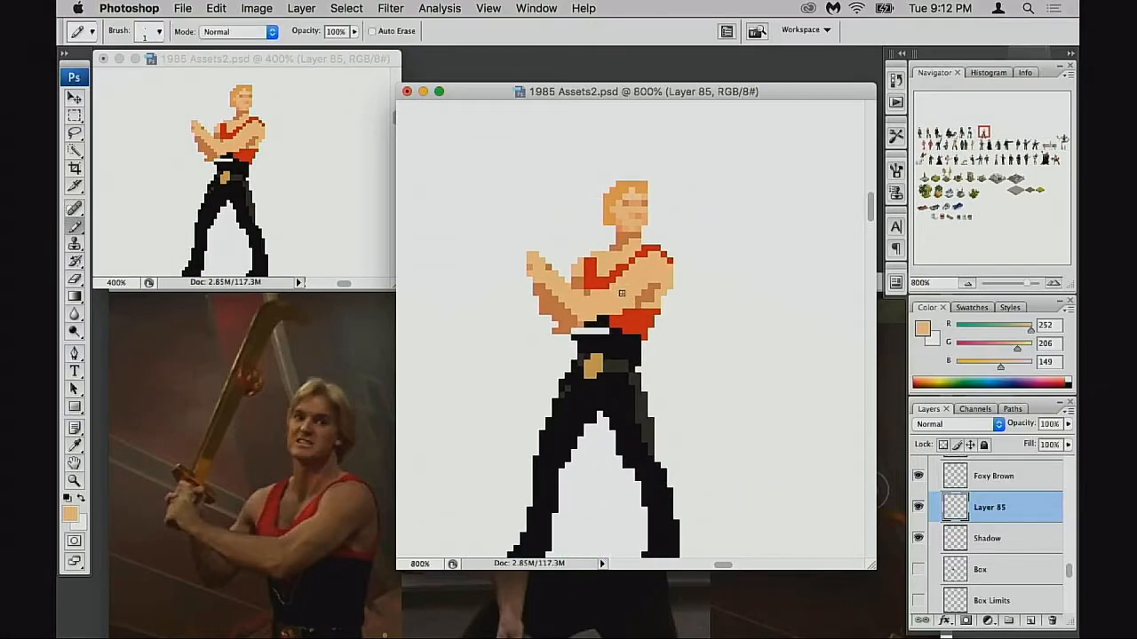
alt+click(630, 265)
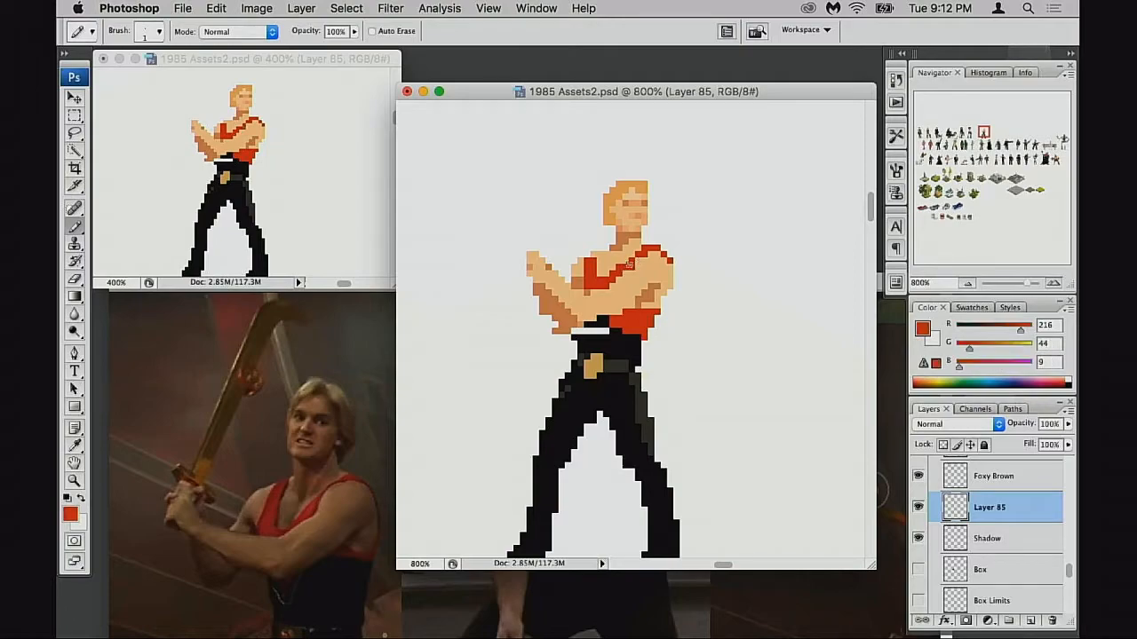
alt+click(634, 257)
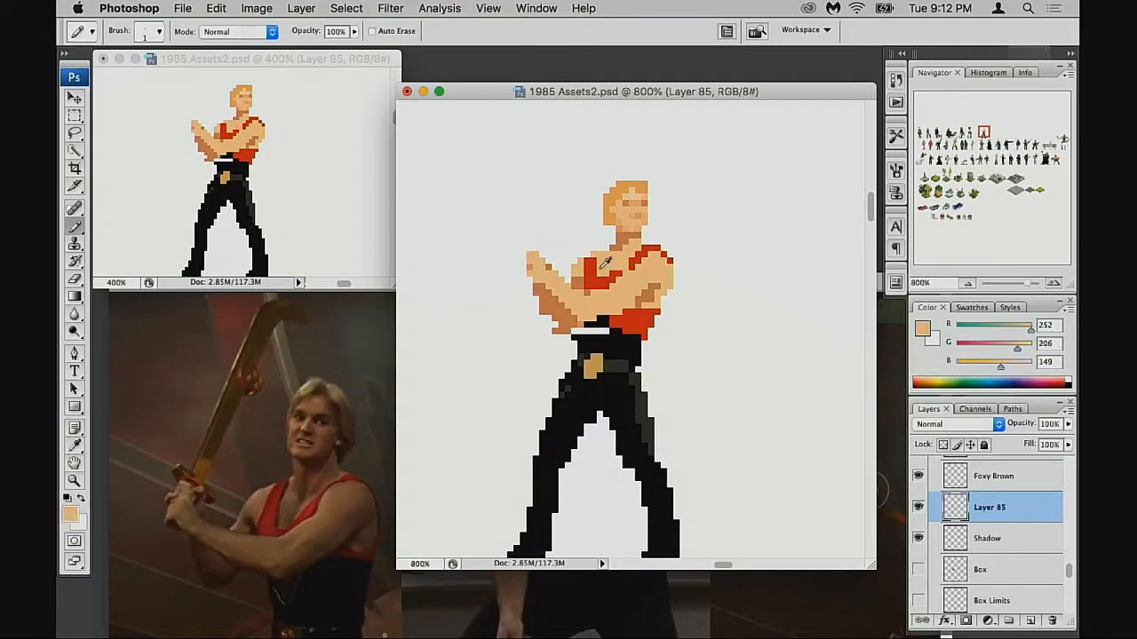
drag(611, 291, 614, 298)
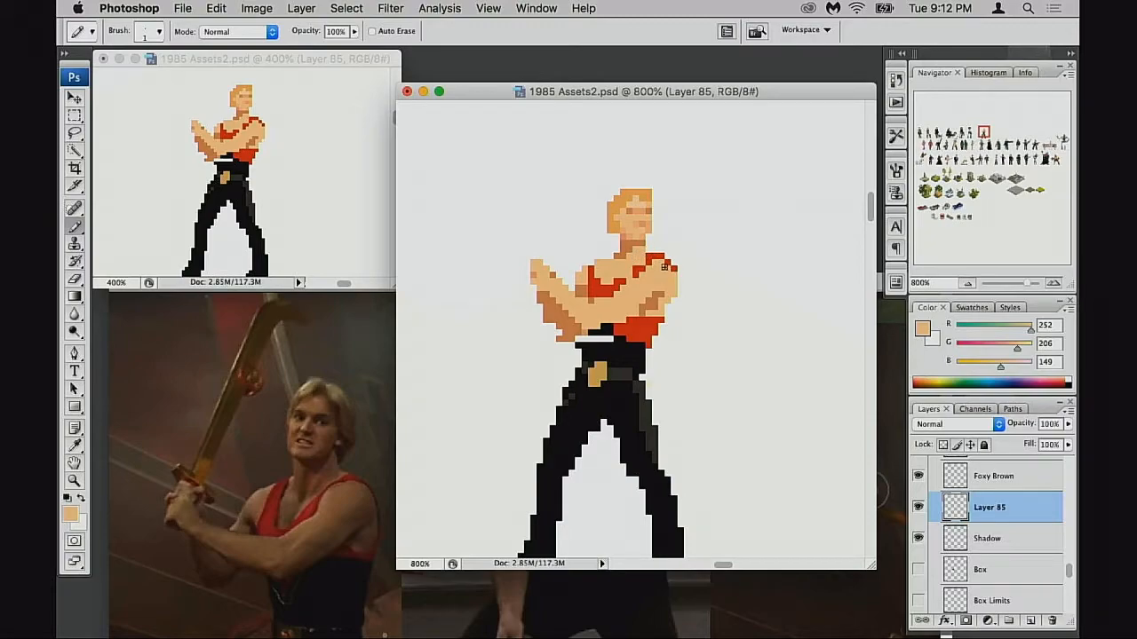
Step: Touch up the neck and shade the far shoulder beside the red strap with the sampled darker skin tone
key(e)
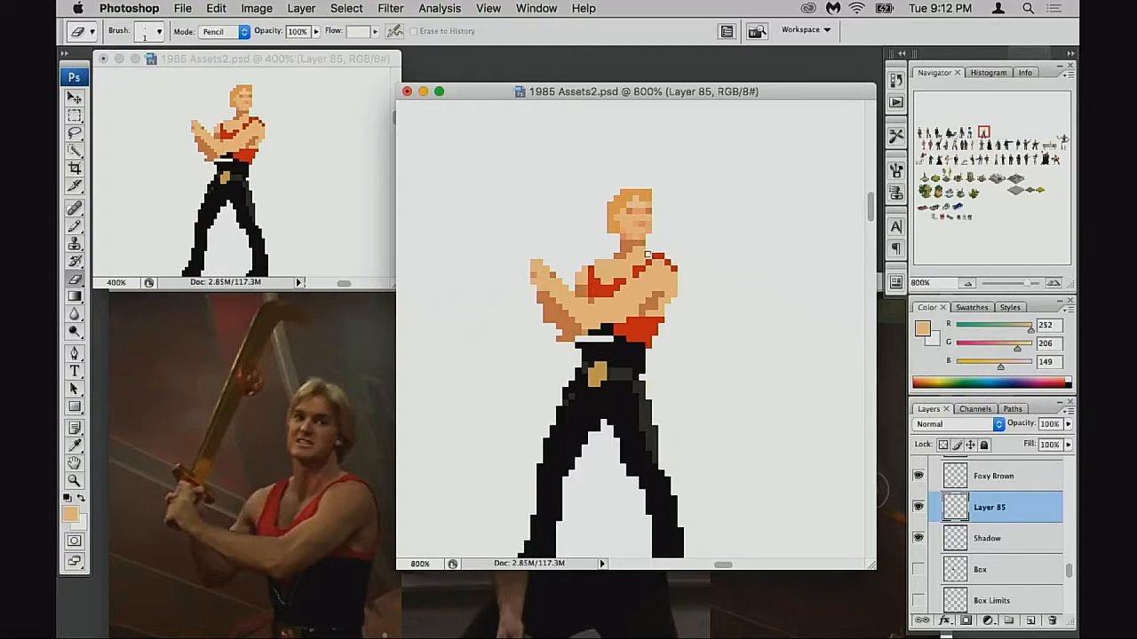
key(b)
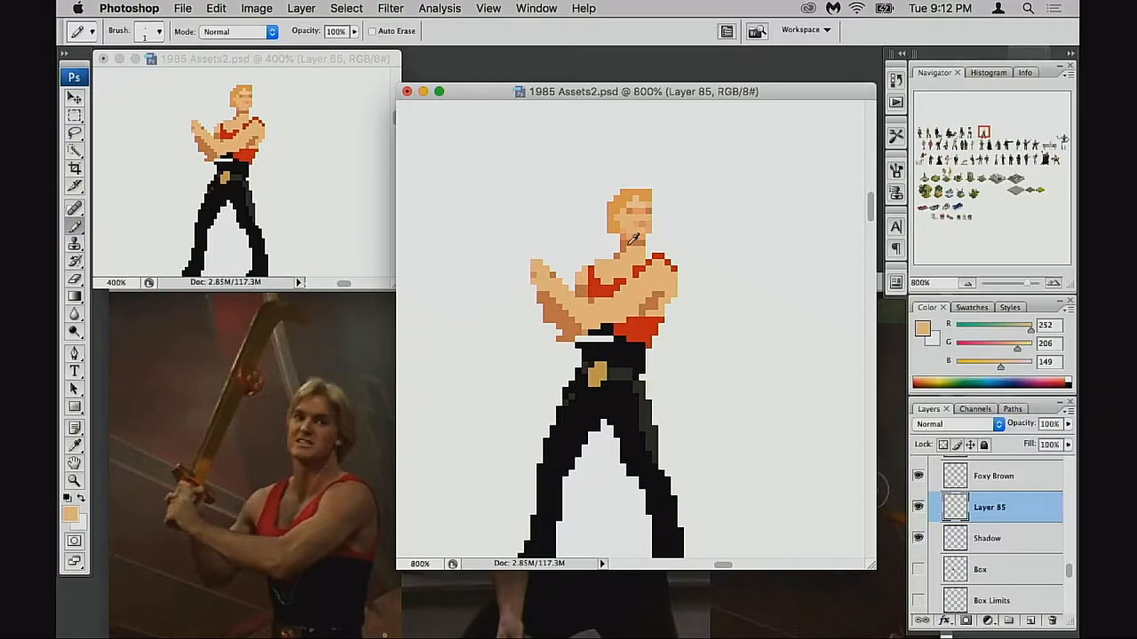
alt+click(627, 248)
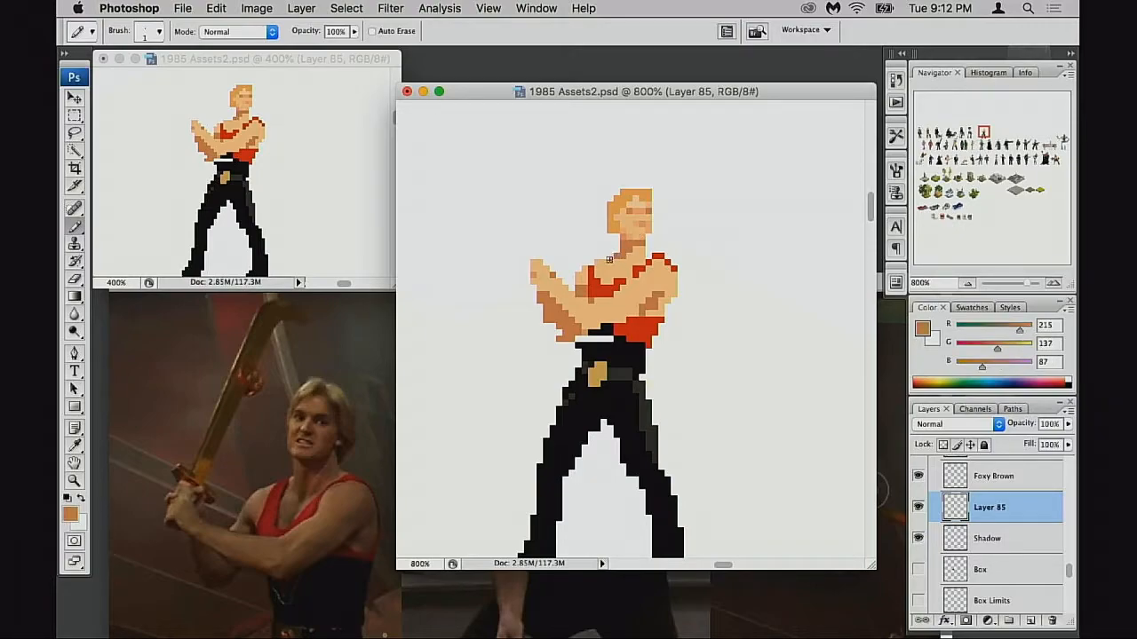
alt+click(633, 256)
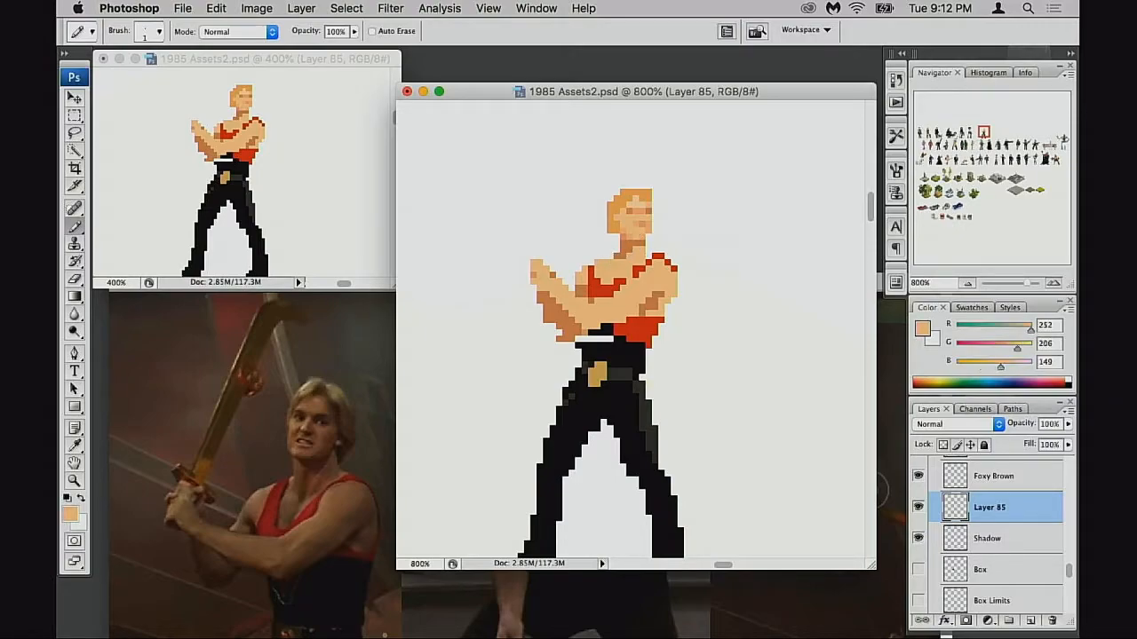
alt+click(633, 245)
alt+click(602, 262)
drag(574, 273, 573, 281)
alt+click(589, 289)
drag(617, 325, 640, 312)
Step: Lighten part of the shadow on the near upper arm with the sampled light skin tone
key(e)
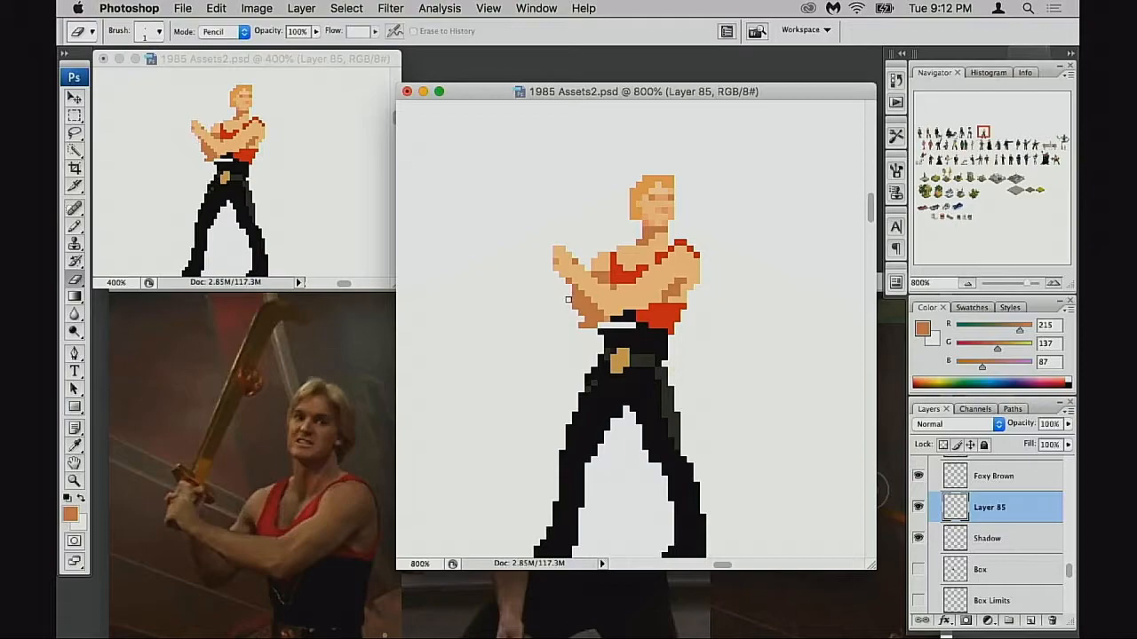
scroll(572, 316, up, 2)
scroll(601, 336, up, 3)
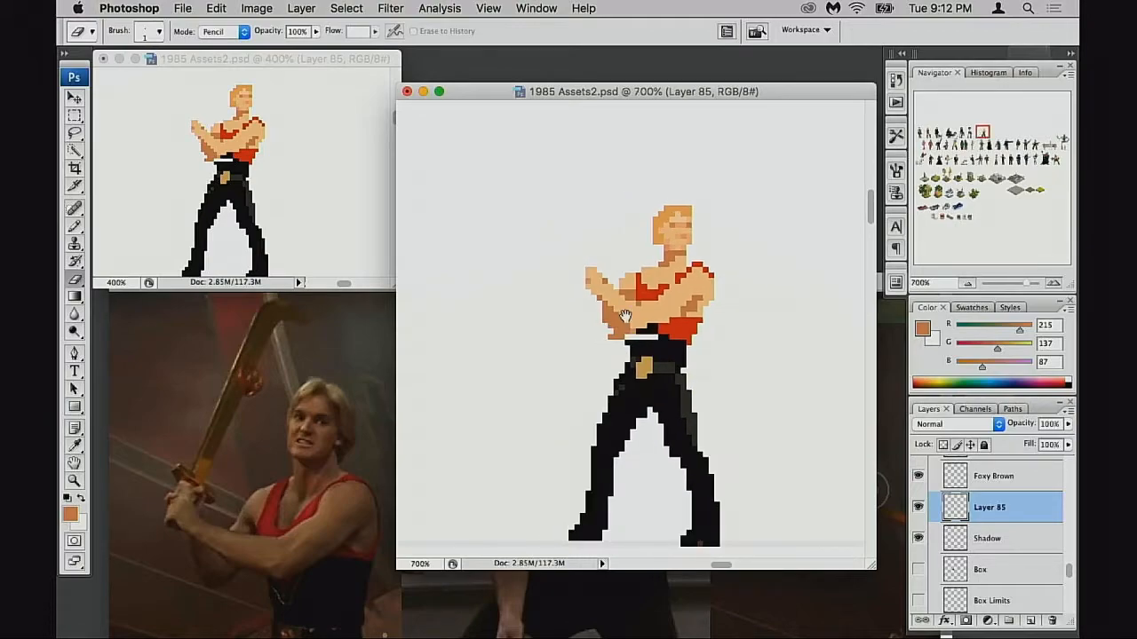
scroll(666, 302, up, 2)
key(b)
alt+click(653, 336)
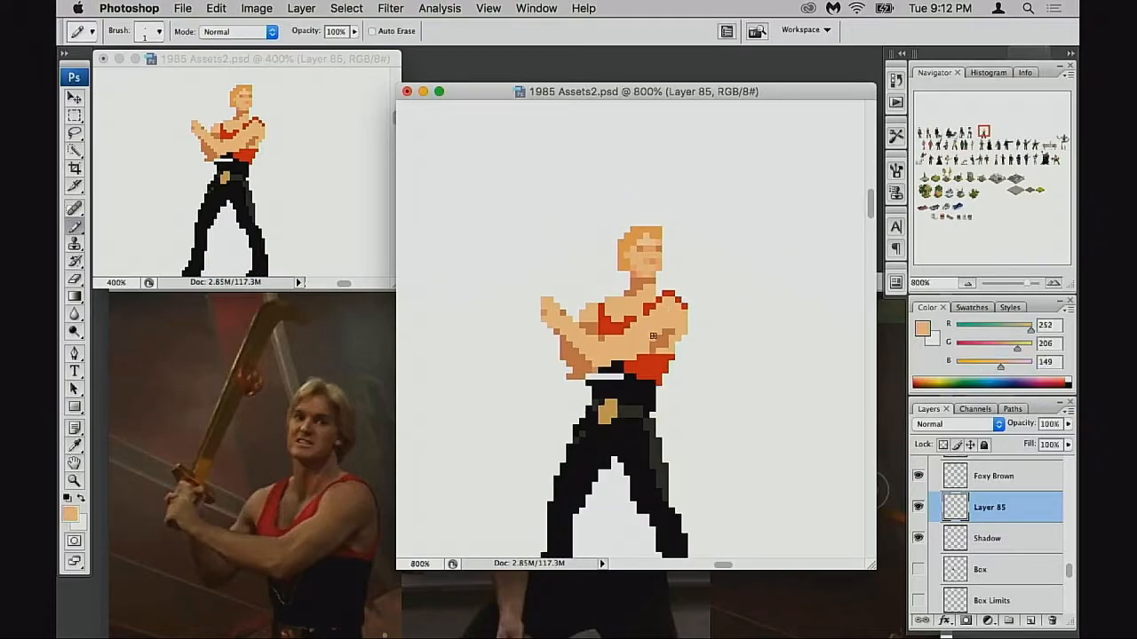
mouse_move(666, 331)
mouse_down()
mouse_move(657, 341)
mouse_move(667, 343)
mouse_up()
scroll(670, 342, down, 1)
scroll(670, 342, right, 1)
Step: Refine the shadow at the near arm's elbow crease with sampled light and dark skin tones
alt+click(653, 327)
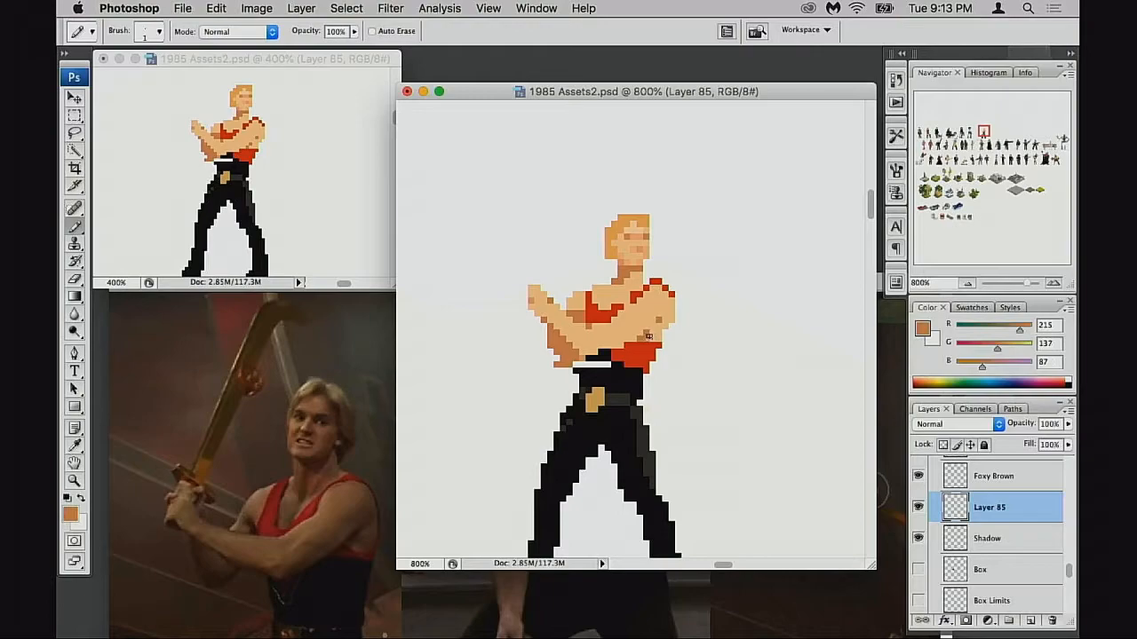
alt+click(657, 317)
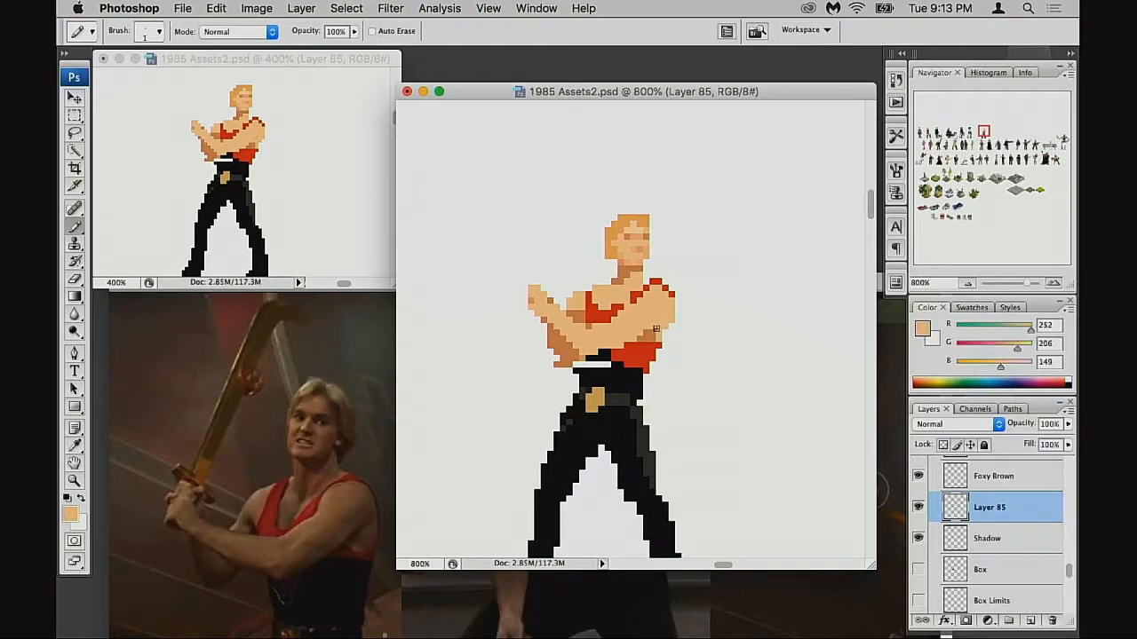
alt+click(657, 328)
scroll(649, 347, left, 2)
scroll(649, 347, down, 1)
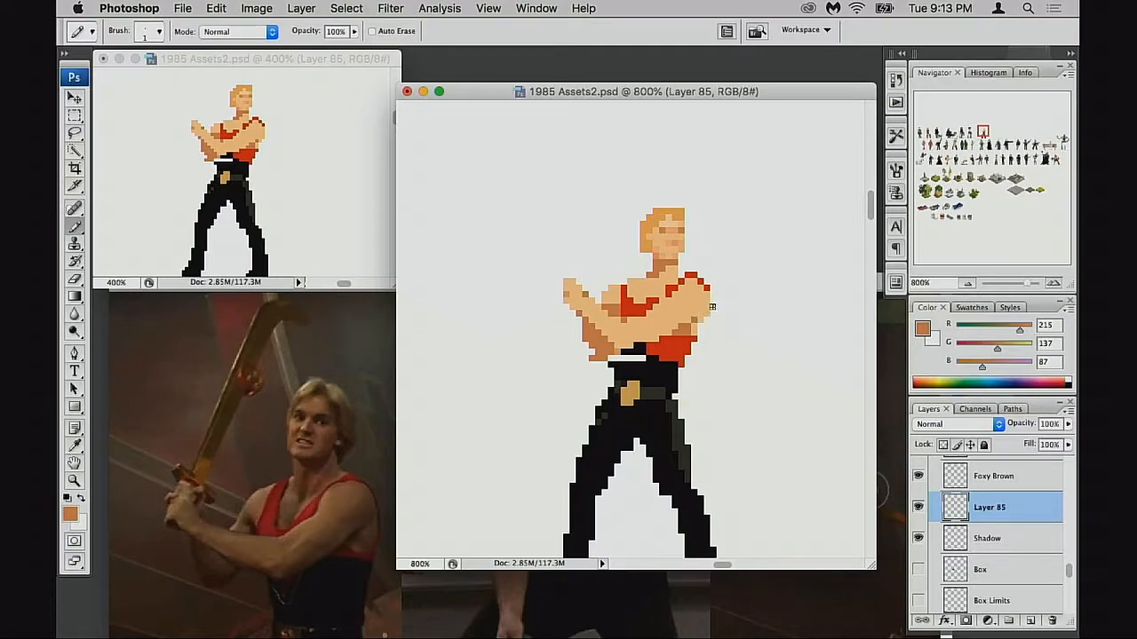
Step: Select the near shoulder with the Rectangular Marquee, shift it slightly inward toward the chest, and deselect
key(m)
mouse_move(680, 273)
mouse_down()
mouse_move(728, 322)
mouse_move(703, 306)
mouse_up()
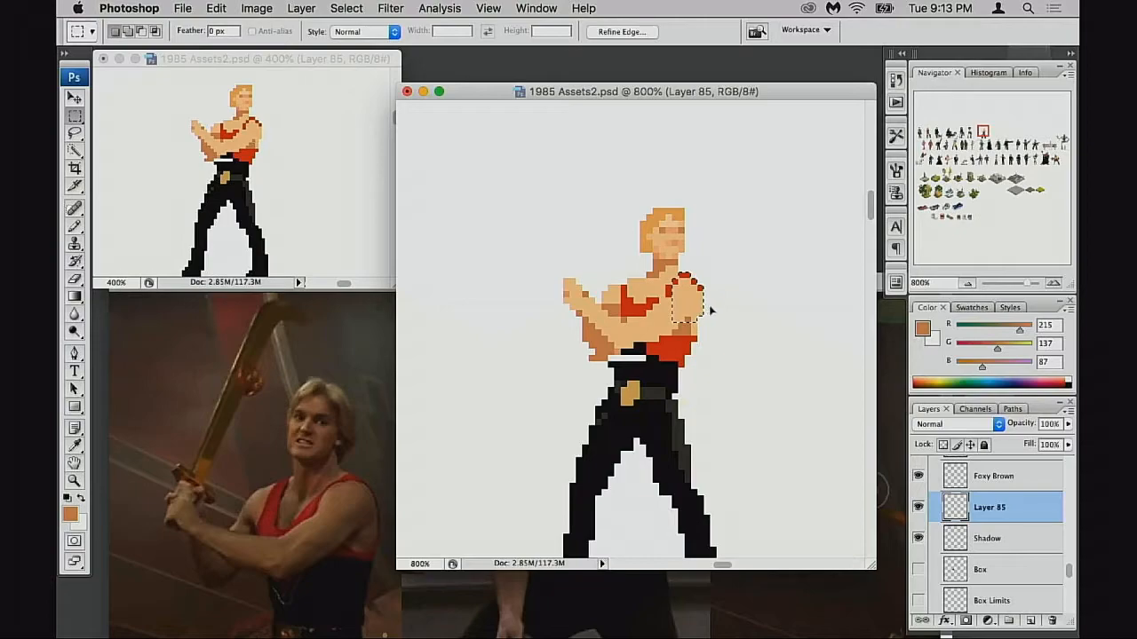
key(ctrl+d)
Step: Repaint the red strap over the near shoulder and its edge along the chest with sampled red and skin tones
key(b)
alt+click(669, 292)
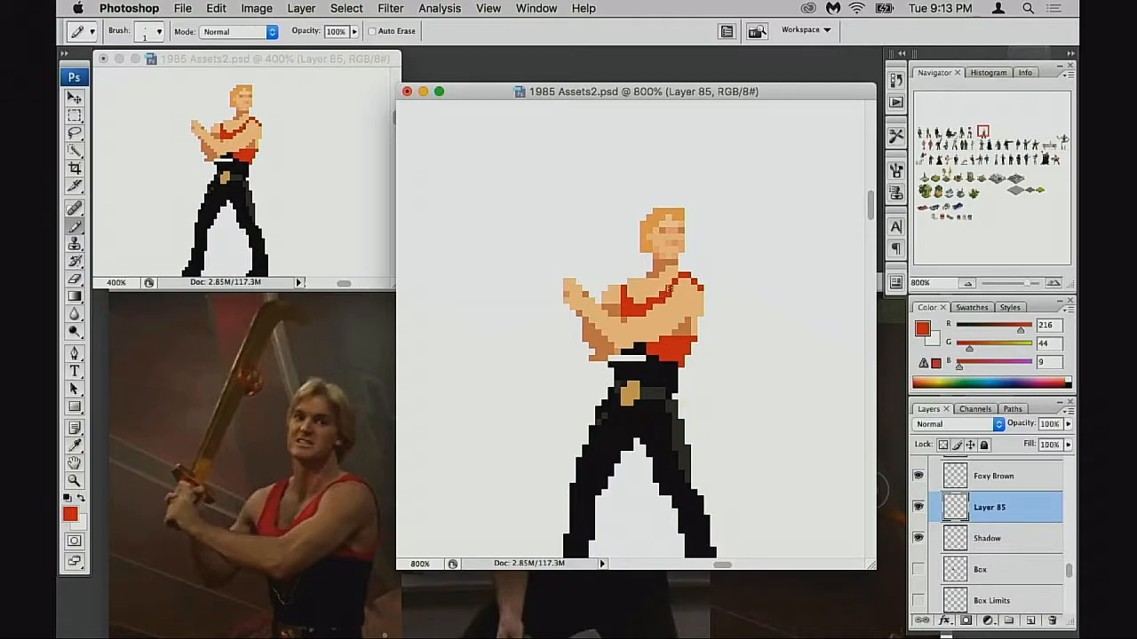
drag(676, 276, 673, 282)
alt+click(674, 283)
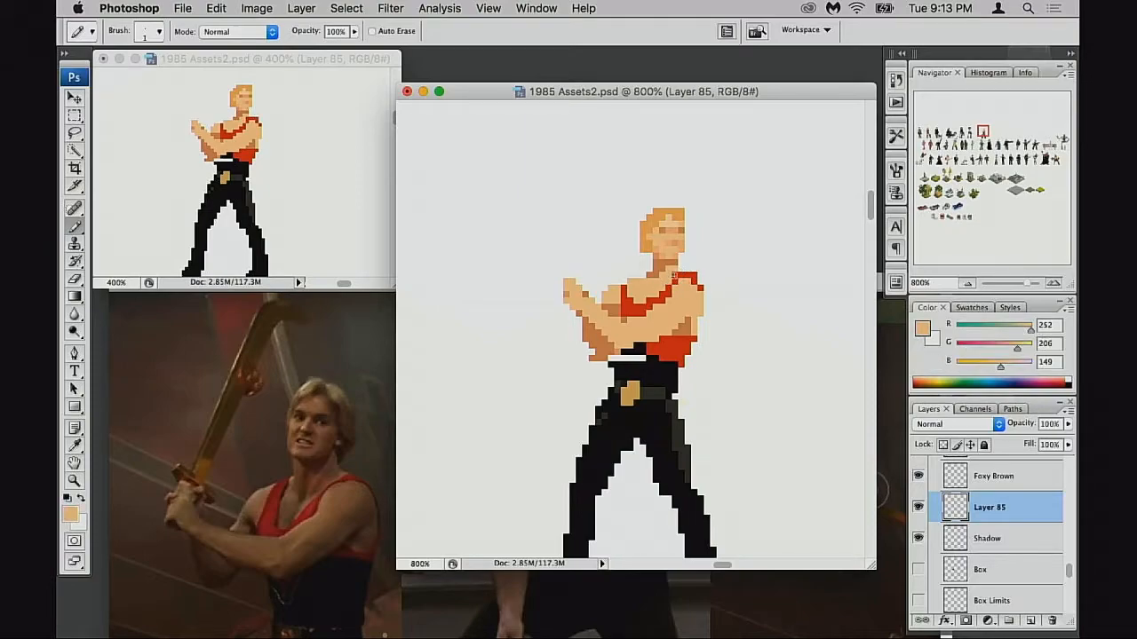
alt+click(700, 282)
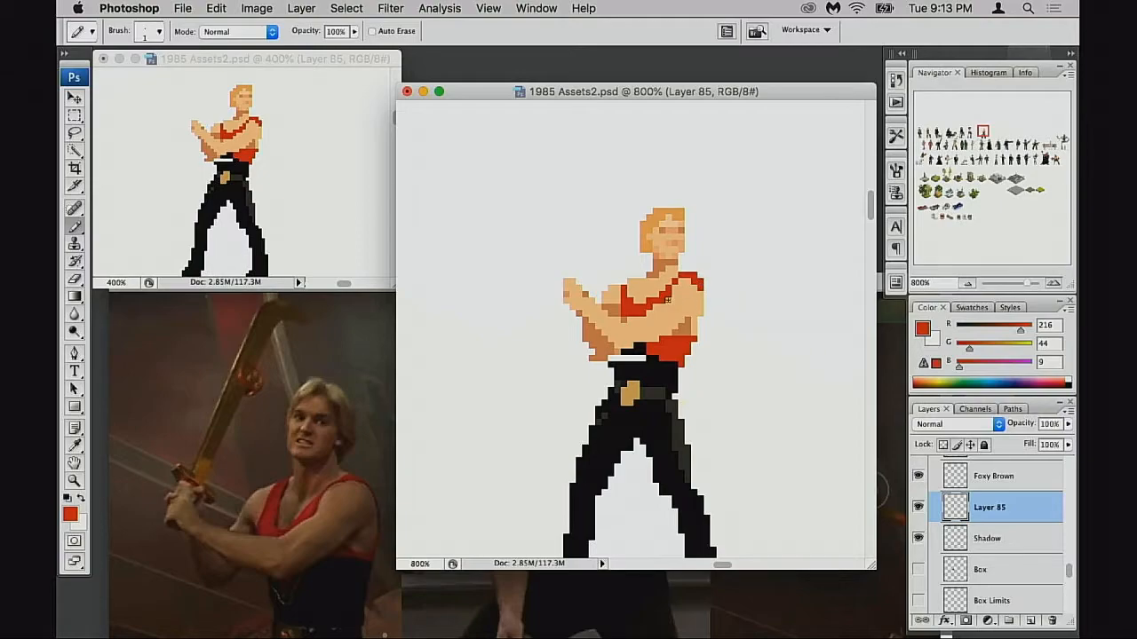
click(662, 293)
drag(703, 347, 719, 332)
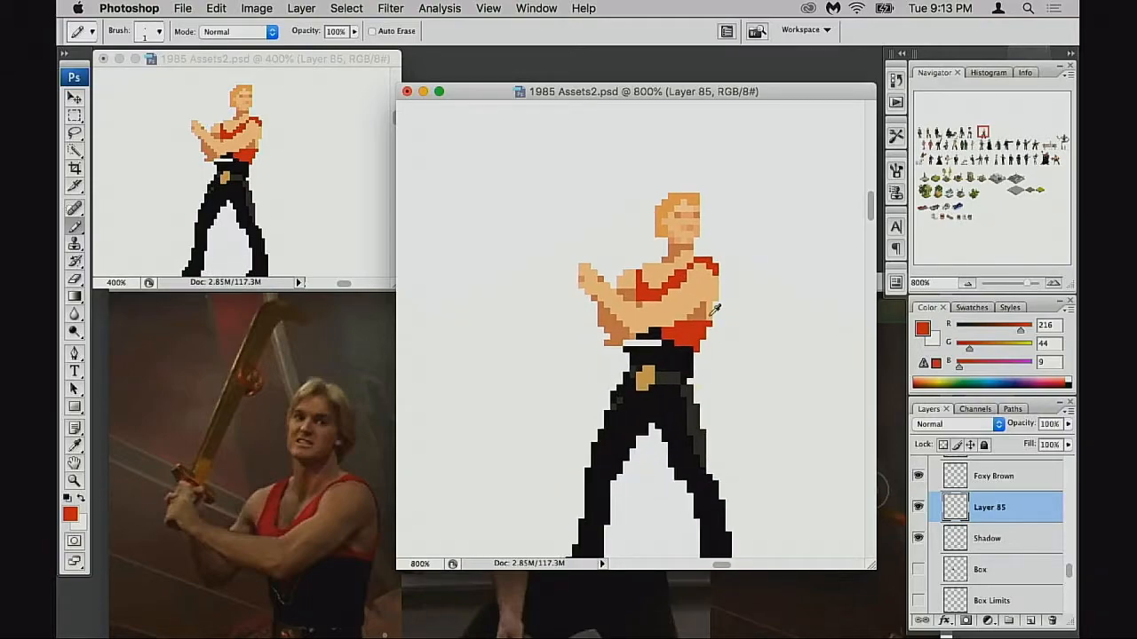
Step: Touch up the near upper arm's skin shading and fill the white gap above the belt with black
alt+click(708, 311)
alt+click(714, 301)
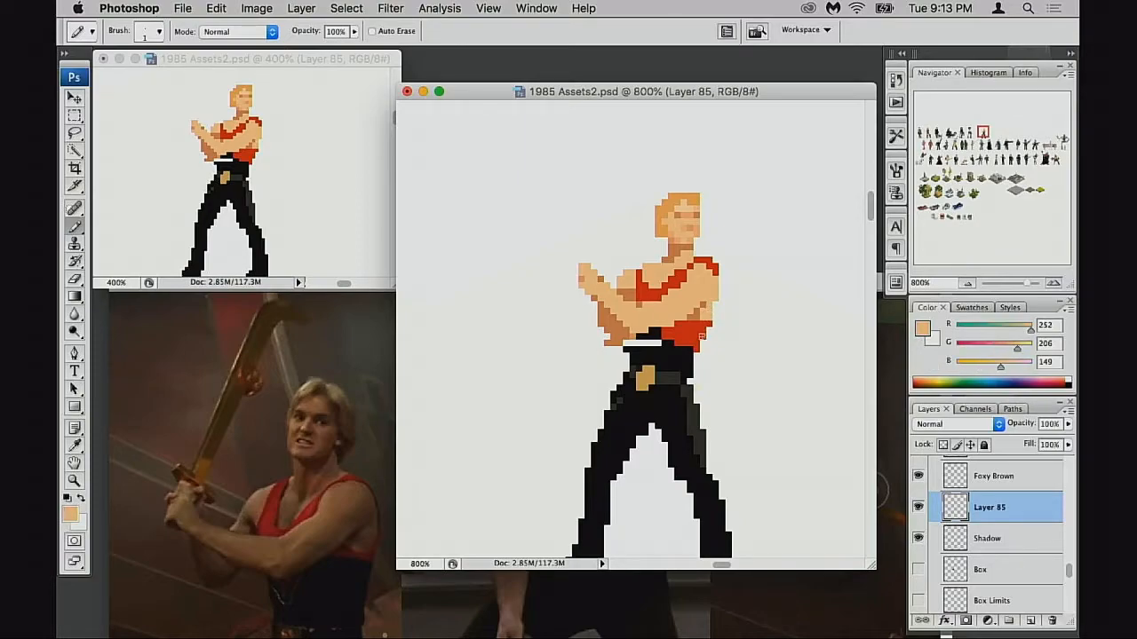
key(d)
drag(654, 345, 642, 341)
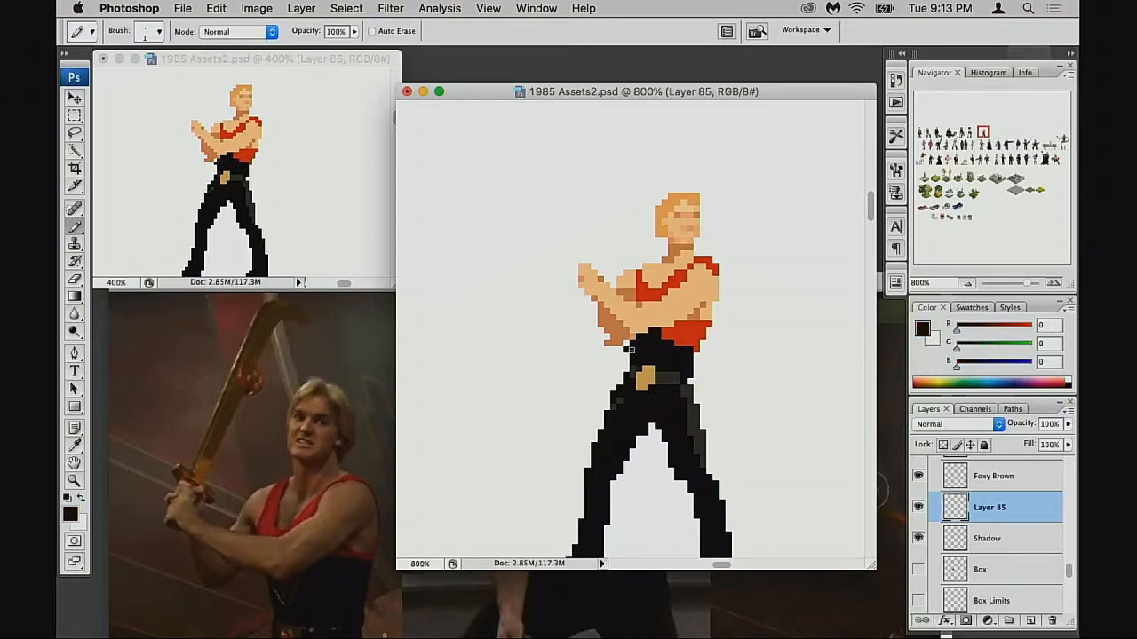
Step: Erase stray pixels around the far elbow and shade the forearm's underside with the darker skin tone
key(e)
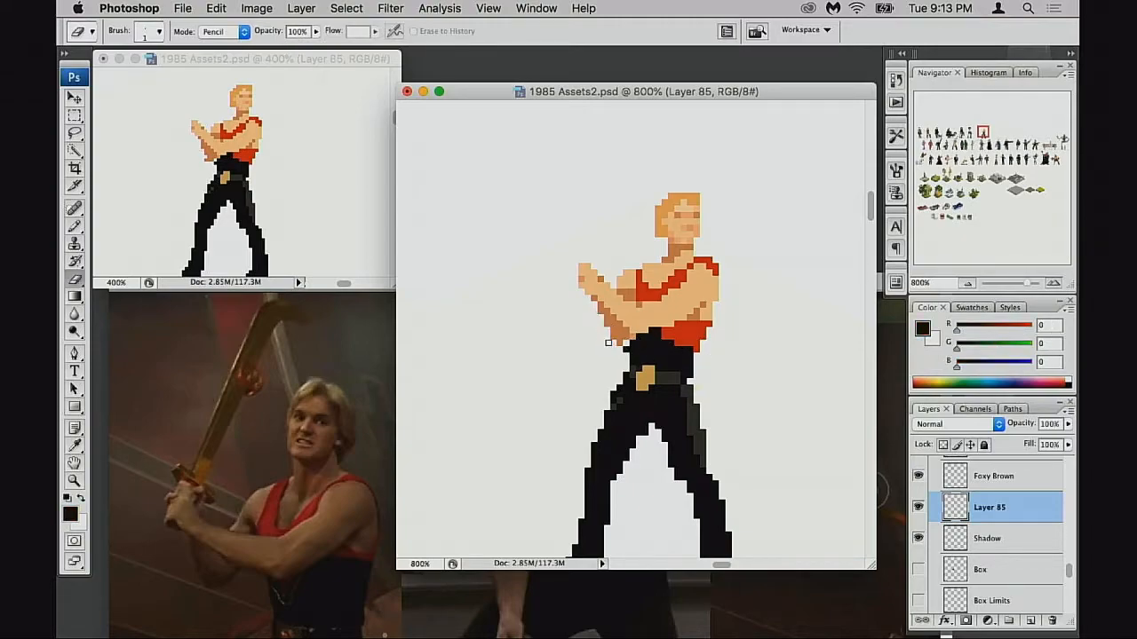
key(b)
alt+click(622, 321)
mouse_move(625, 347)
mouse_down()
mouse_move(629, 358)
mouse_move(618, 317)
mouse_up()
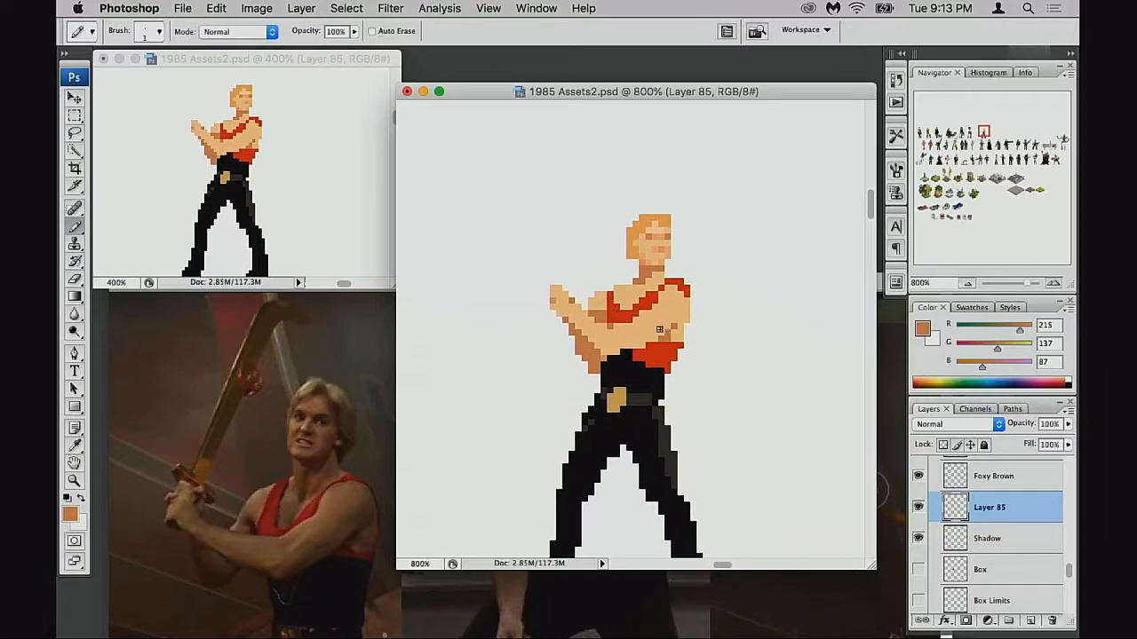
Step: Touch up the near forearm's underside where it meets the red top and black waist, using the sampled light skin tone
alt+click(658, 313)
click(645, 335)
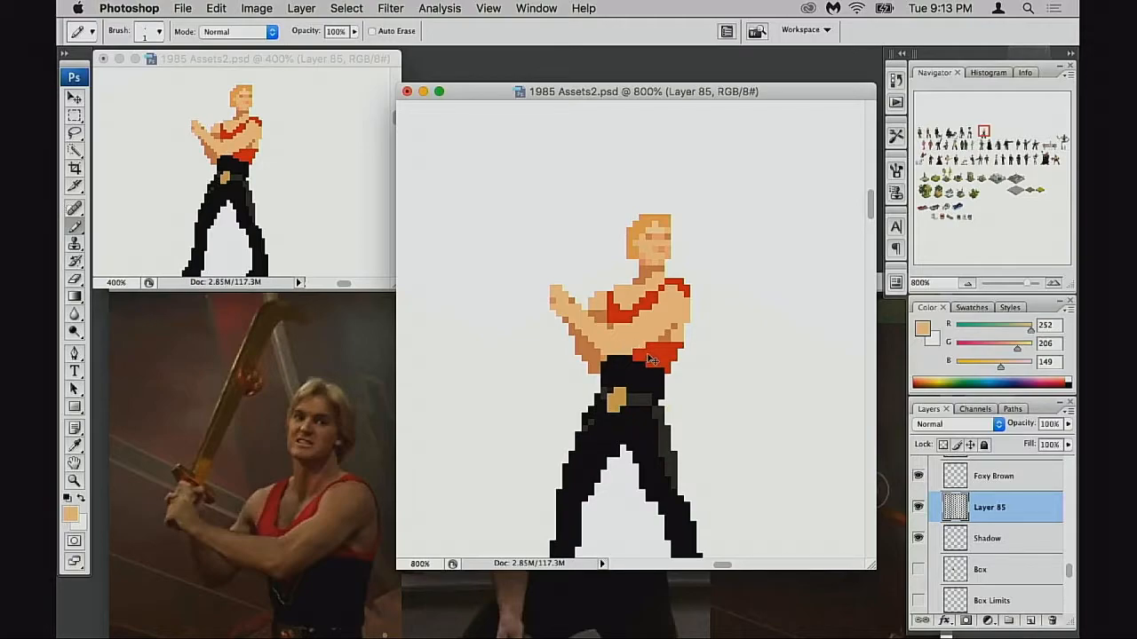
alt+click(642, 348)
alt+click(627, 351)
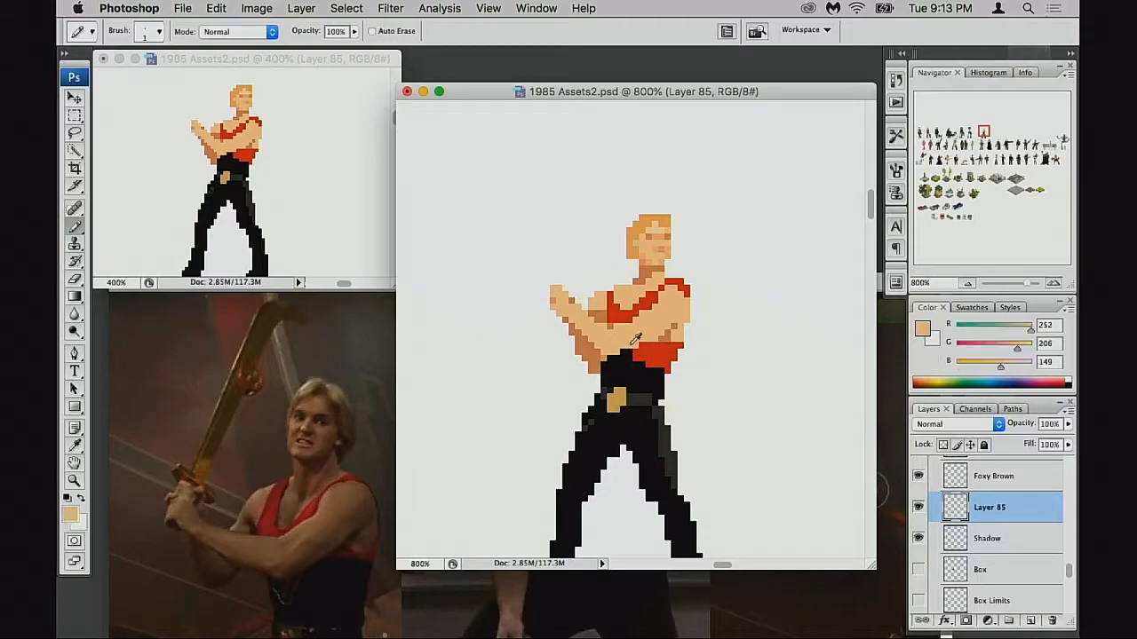
mouse_move(628, 352)
mouse_down()
mouse_move(611, 356)
mouse_move(619, 350)
mouse_up()
key(super+z)
Step: Refine the edge between the red chest panel and the near forearm with sampled red and light skin tones
alt+click(621, 319)
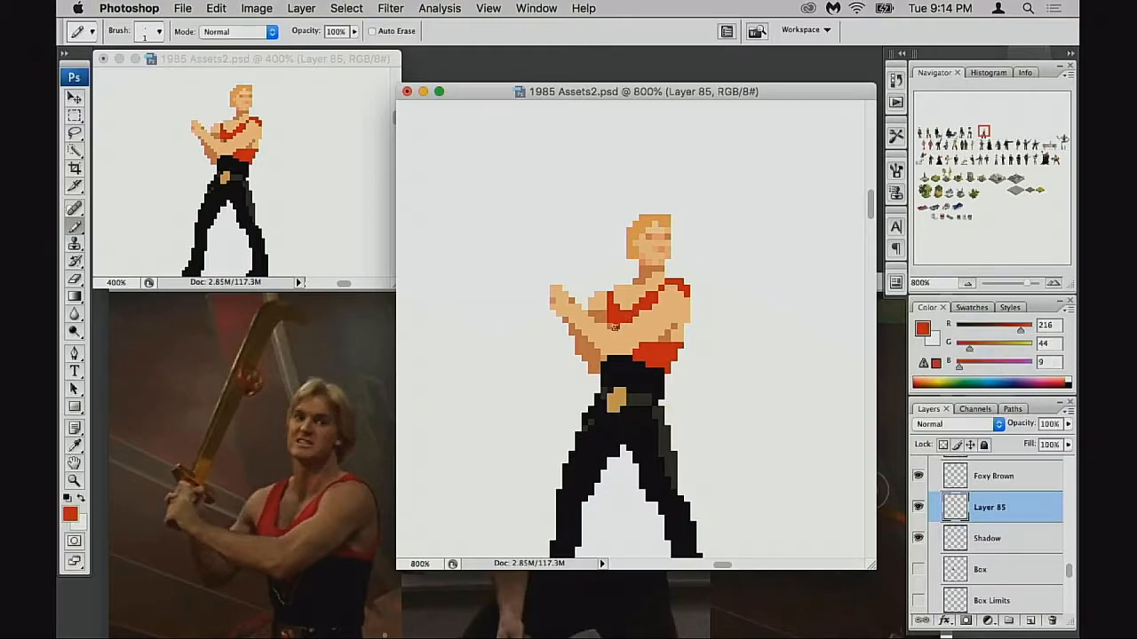
alt+click(641, 331)
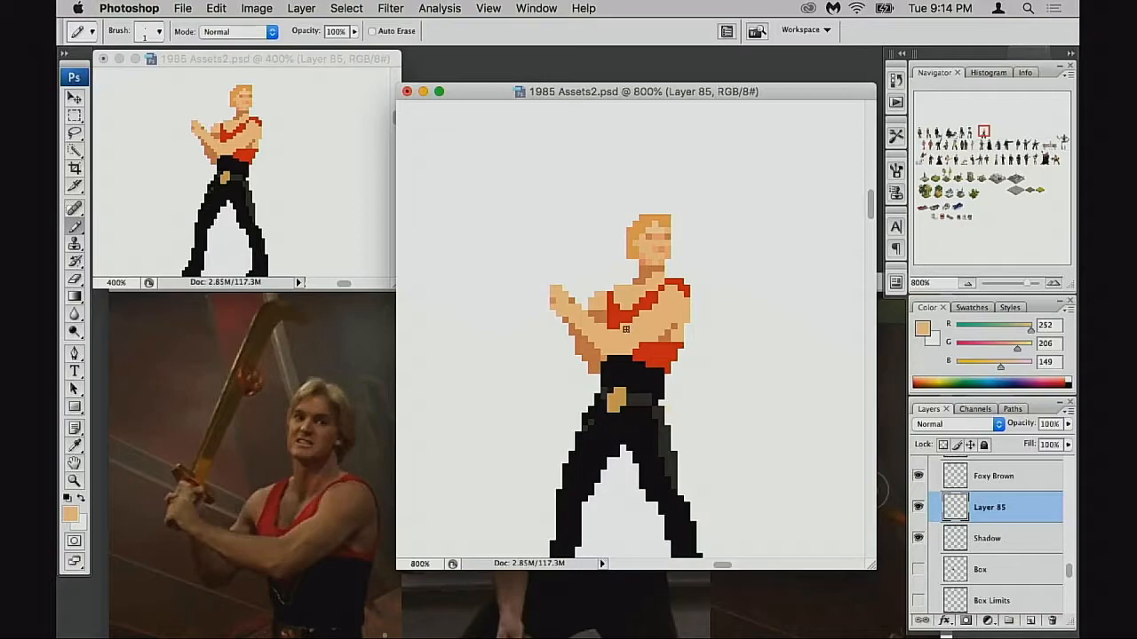
drag(621, 349, 644, 322)
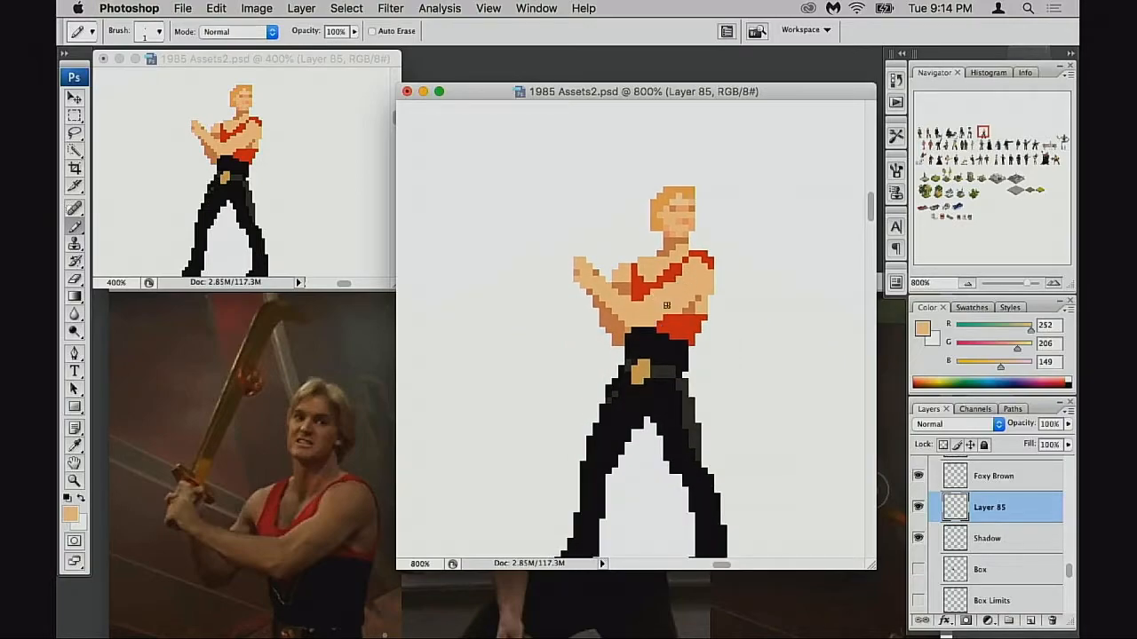
drag(684, 329, 677, 324)
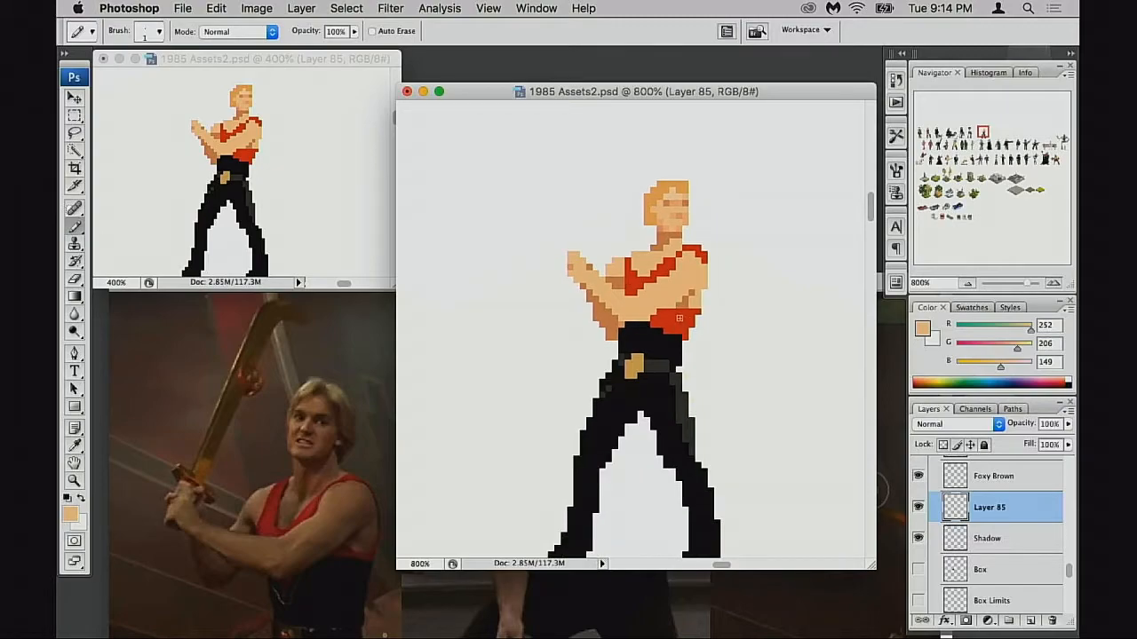
Step: Clean up the pixels between the near upper arm and the red top with sampled red and light skin tones
alt+click(674, 311)
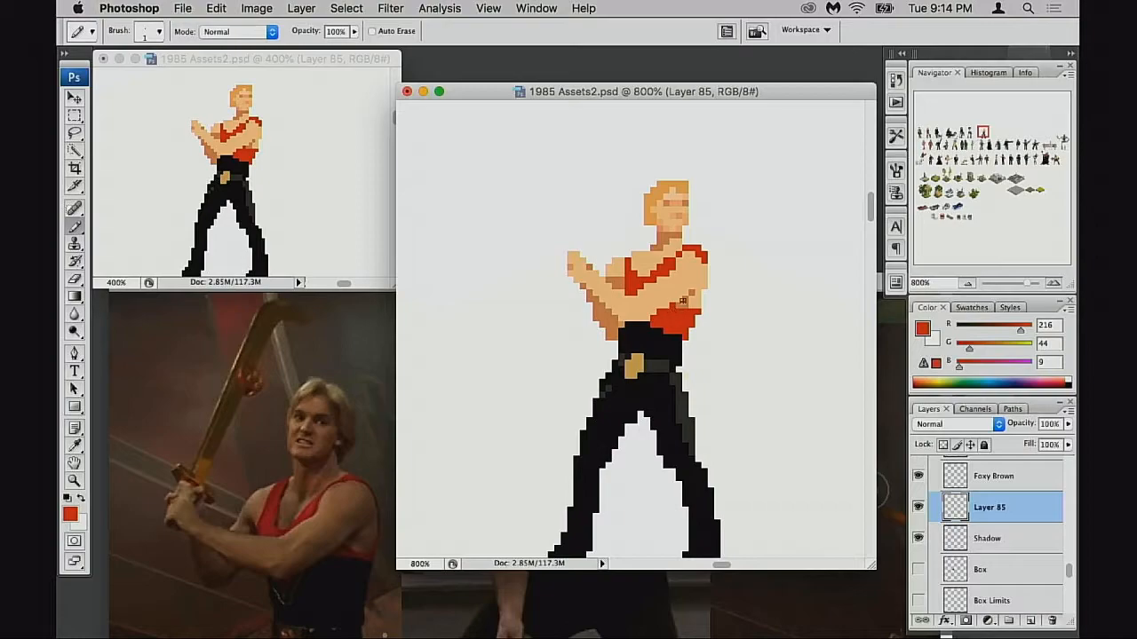
alt+click(679, 273)
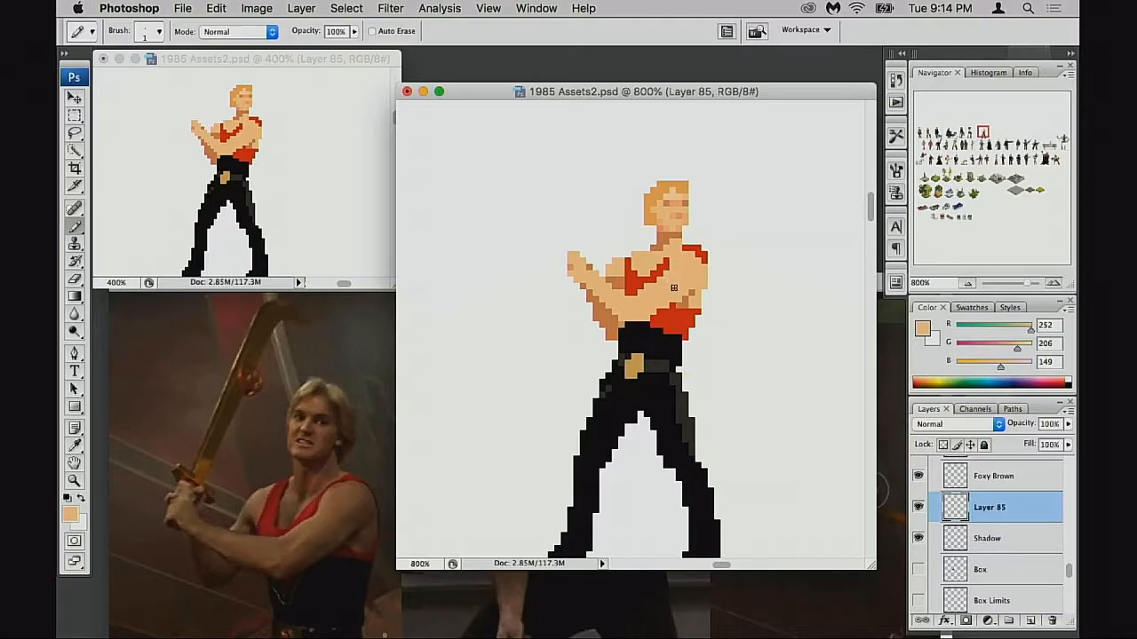
drag(681, 299, 678, 304)
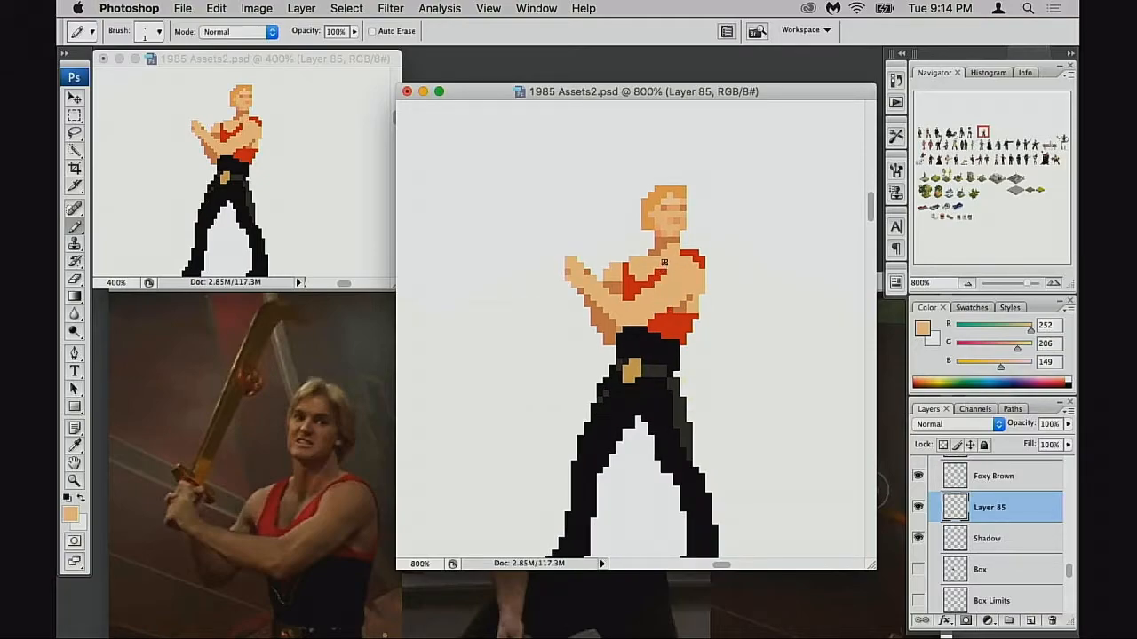
Step: Extend the red chest strap toward the neck and tidy the near upper arm with the light skin tone and Eraser
alt+click(664, 262)
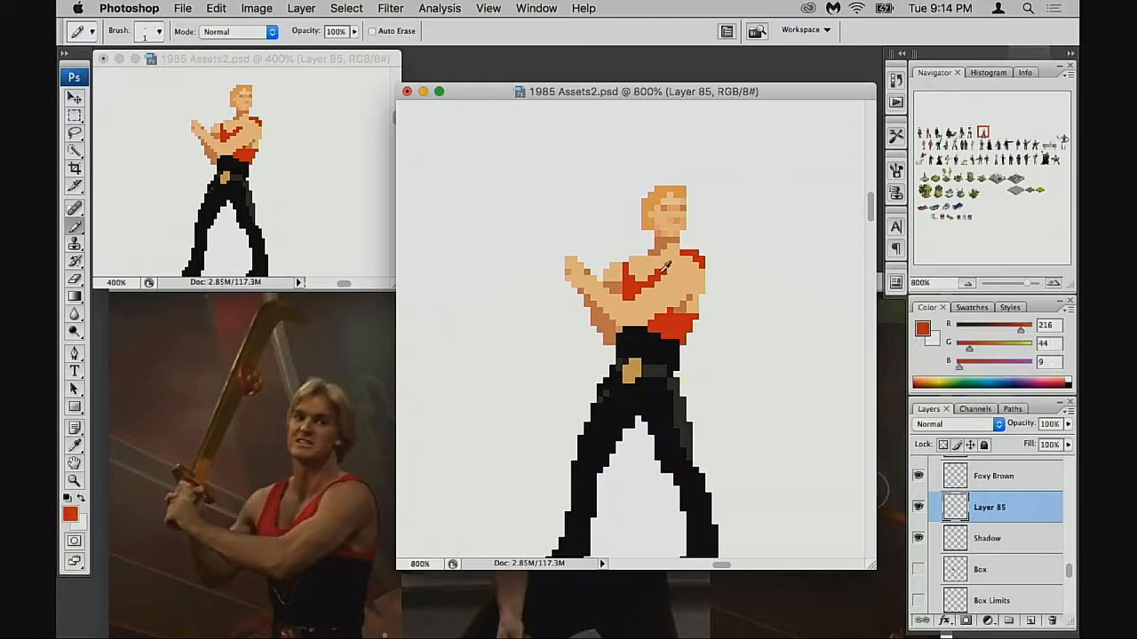
click(672, 258)
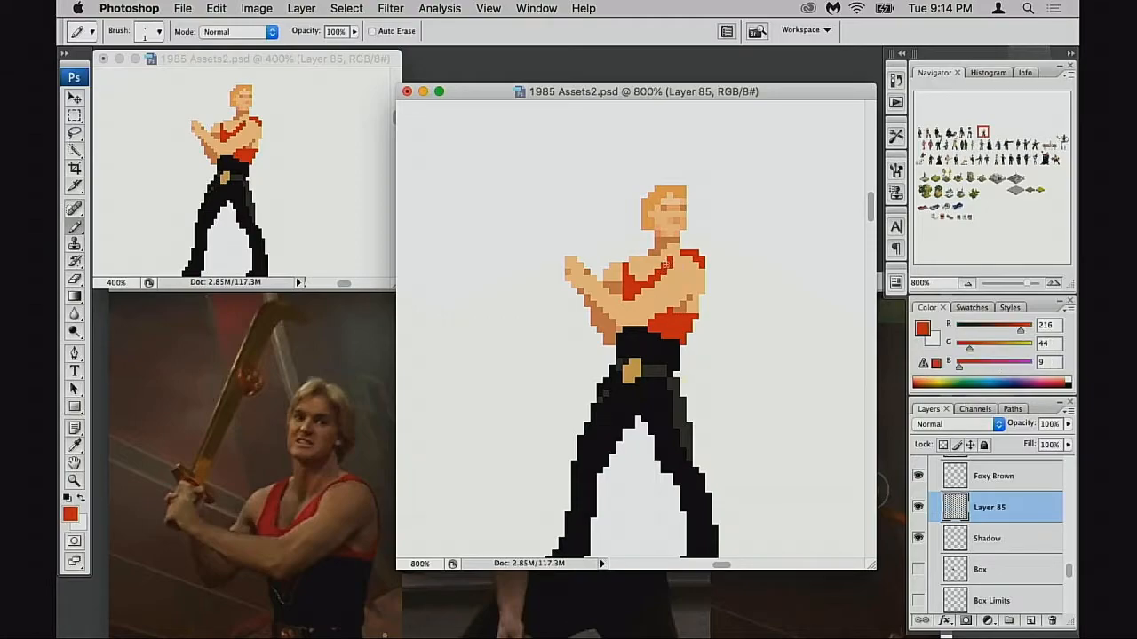
alt+click(680, 268)
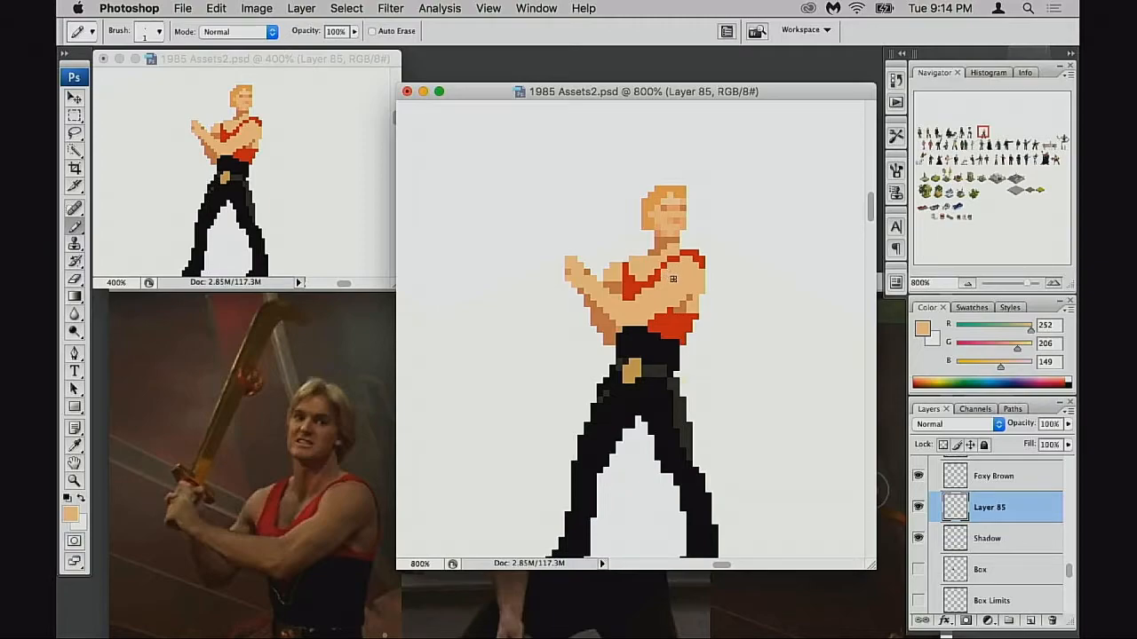
scroll(690, 302, down, 1)
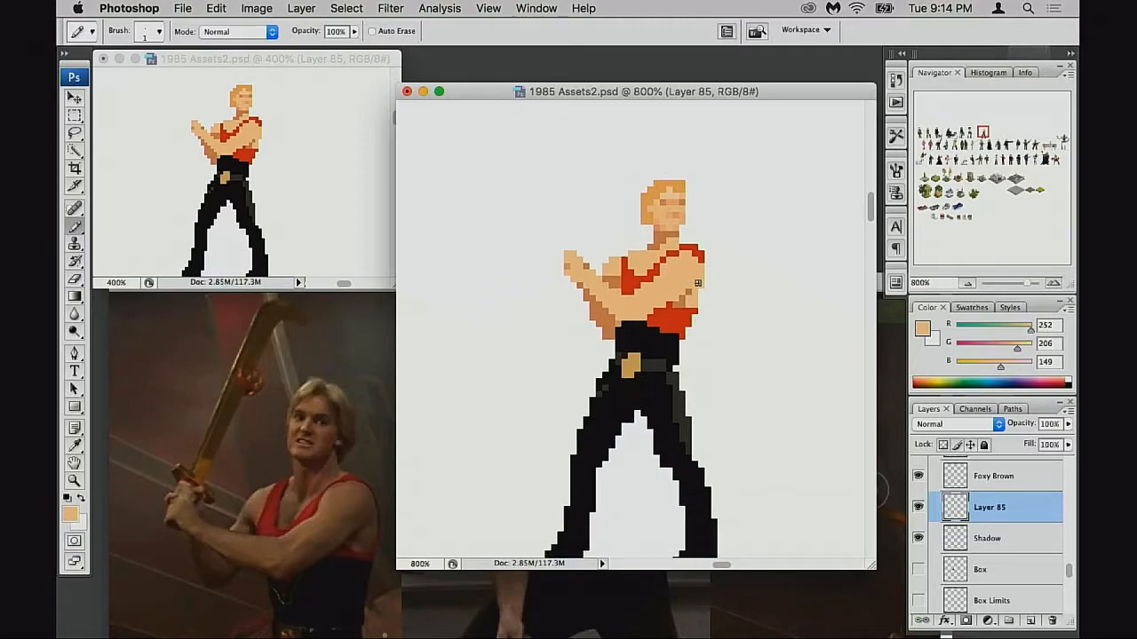
key(e)
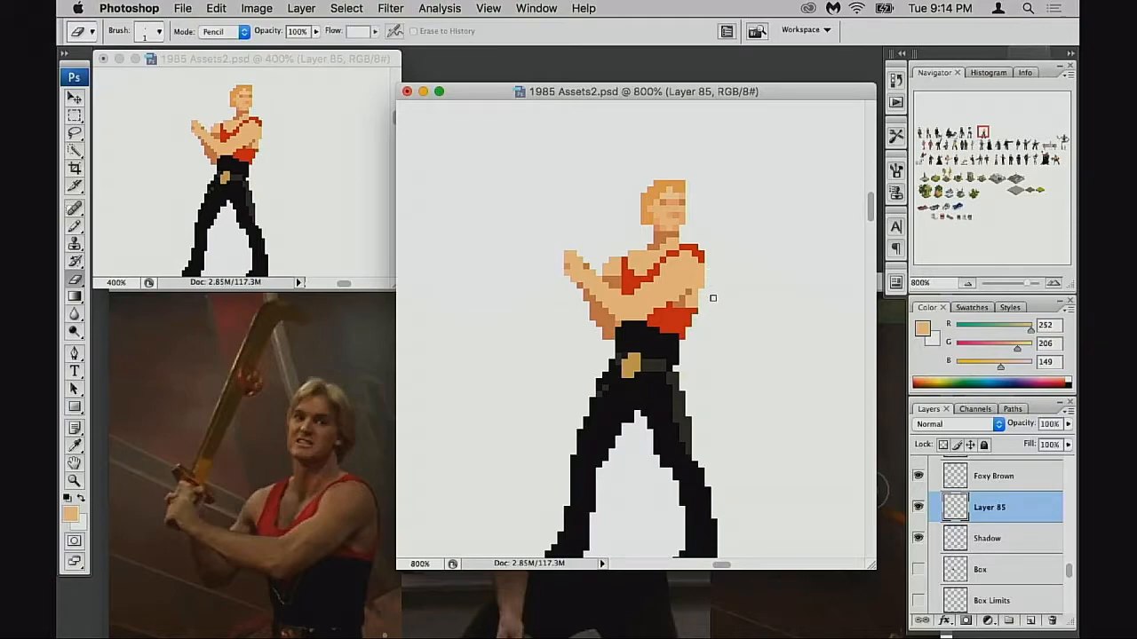
key(b)
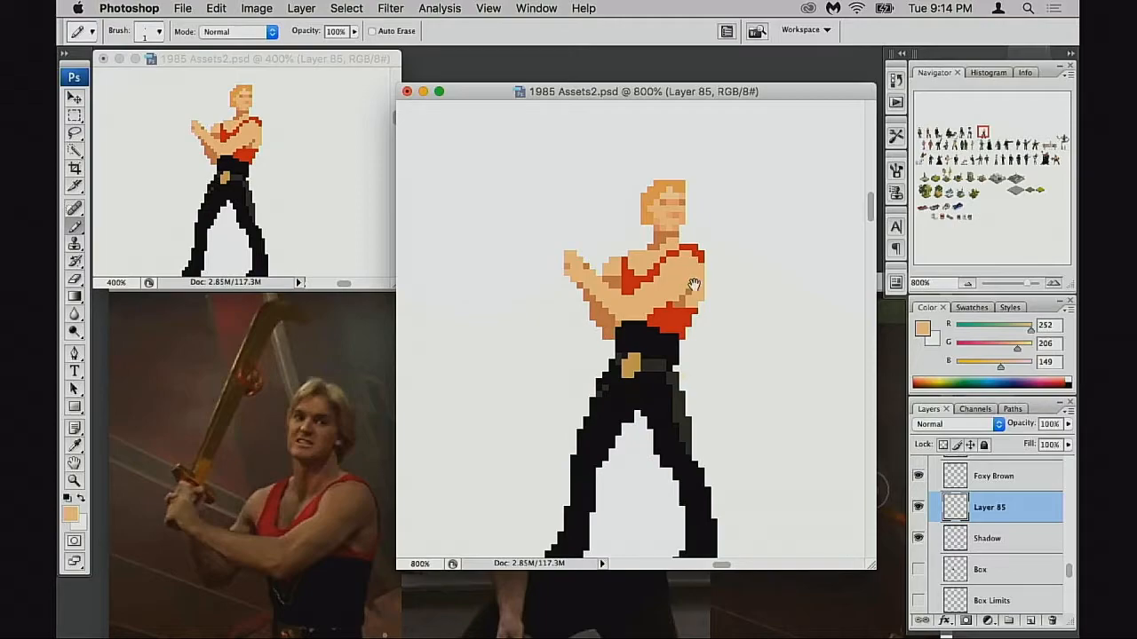
Step: Try to shift the near shoulder up and outward with a rectangular selection and fill the resulting gap with skin tone
key(m)
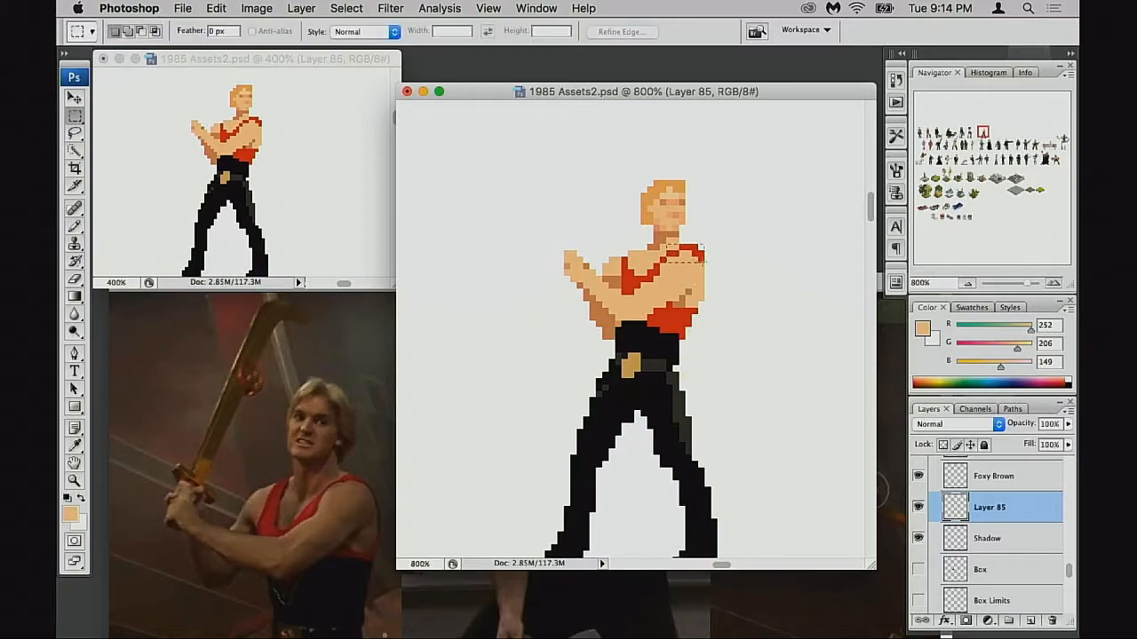
key(super+Right)
key(super+Up)
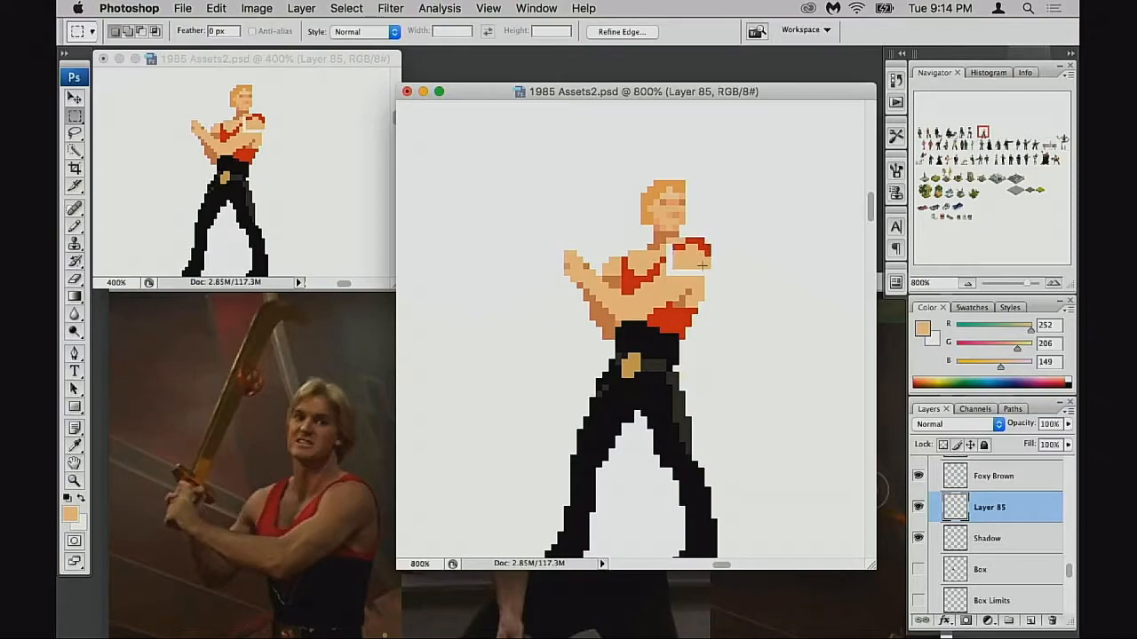
key(super+d)
key(b)
click(669, 273)
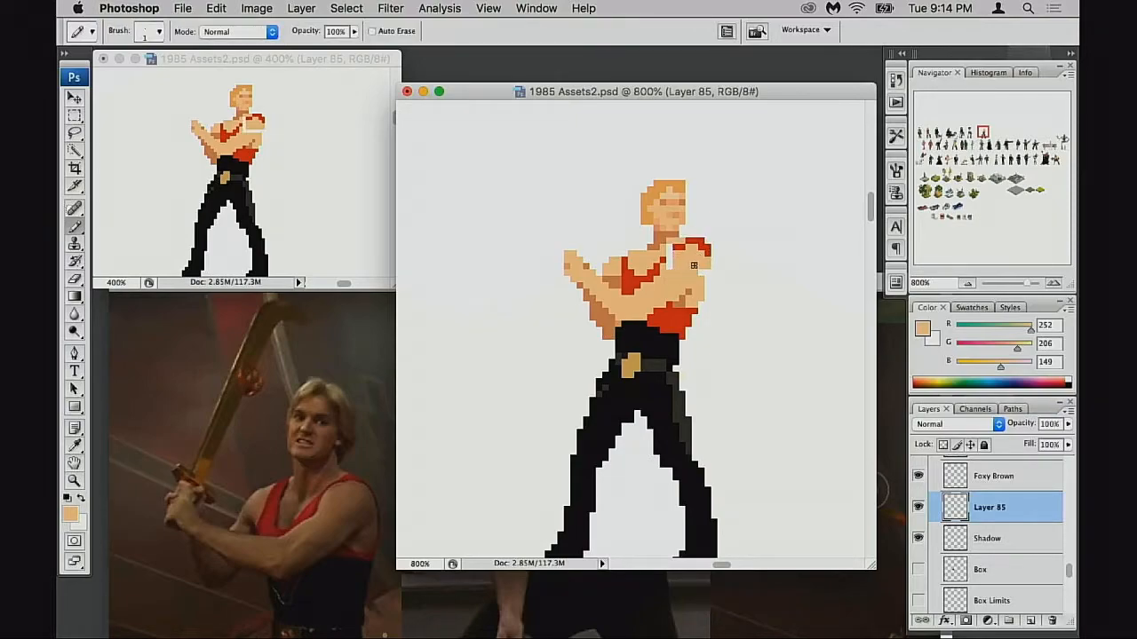
mouse_move(672, 263)
mouse_down()
mouse_move(674, 253)
mouse_move(692, 281)
mouse_up()
key(super+z)
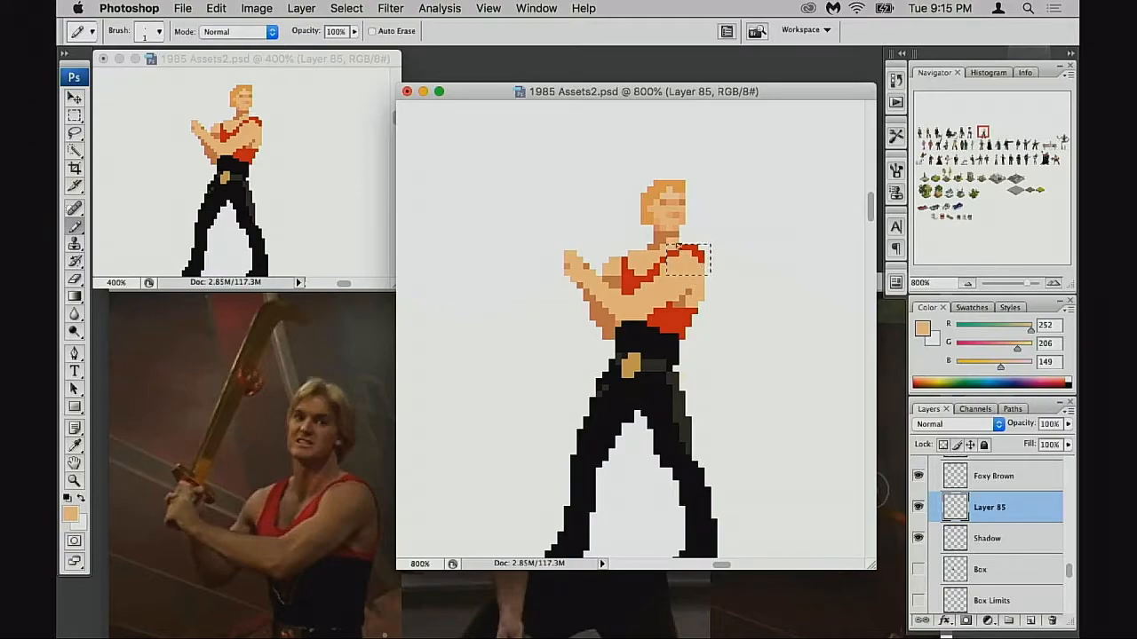
key(super+d)
Step: Sample the darker skin tone at the base of the neck and inspect the torso shading up close and from afar
alt+click(659, 248)
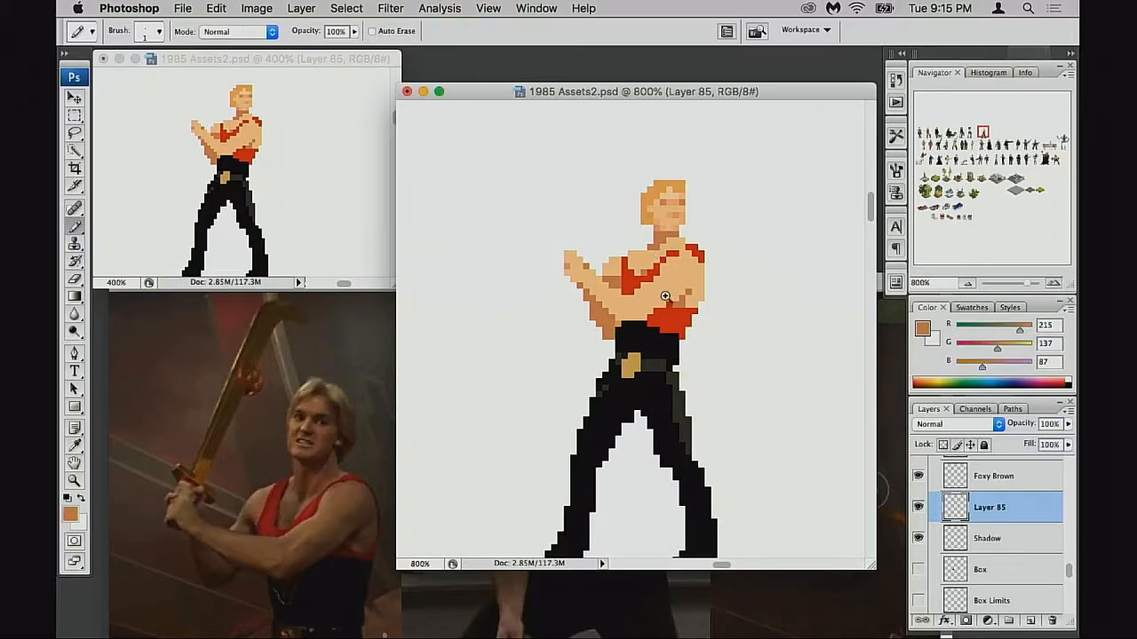
scroll(675, 294, up, 4)
scroll(666, 298, down, 5)
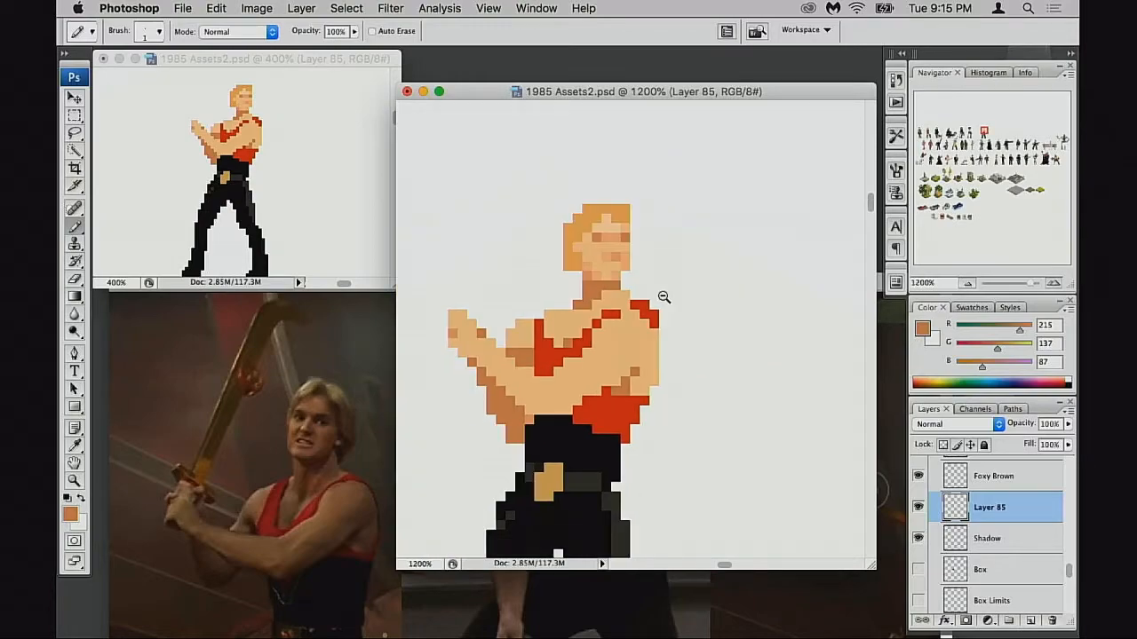
scroll(705, 299, down, 1)
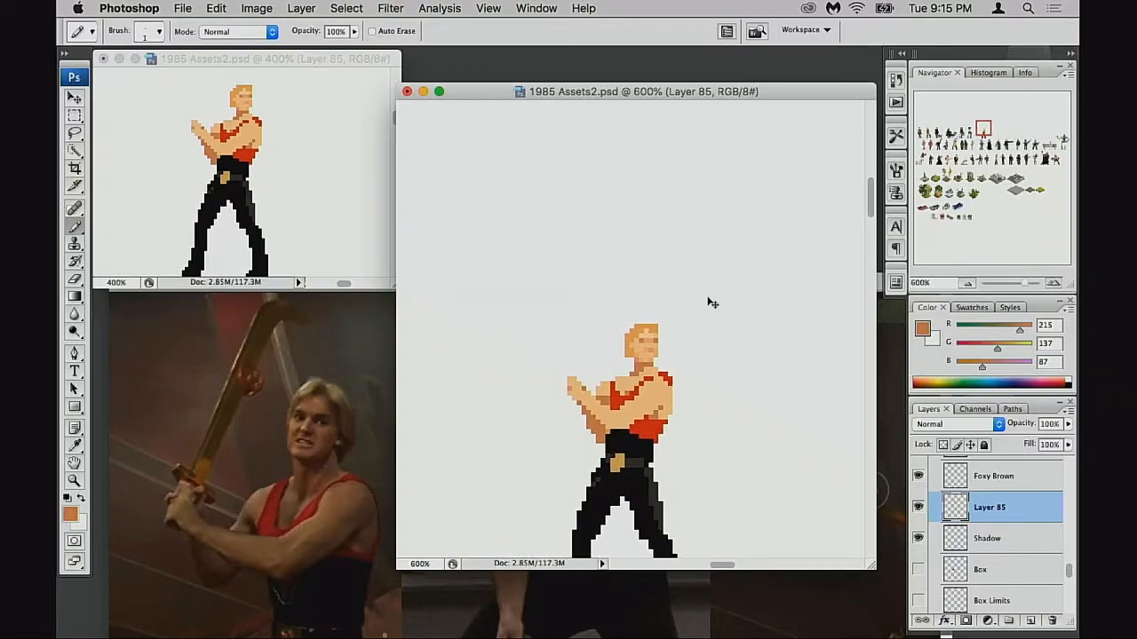
Step: Flip the character layer horizontally with Free Transform and apply the transformation
key(super+t)
right_click(626, 367)
click(678, 443)
right_click(644, 426)
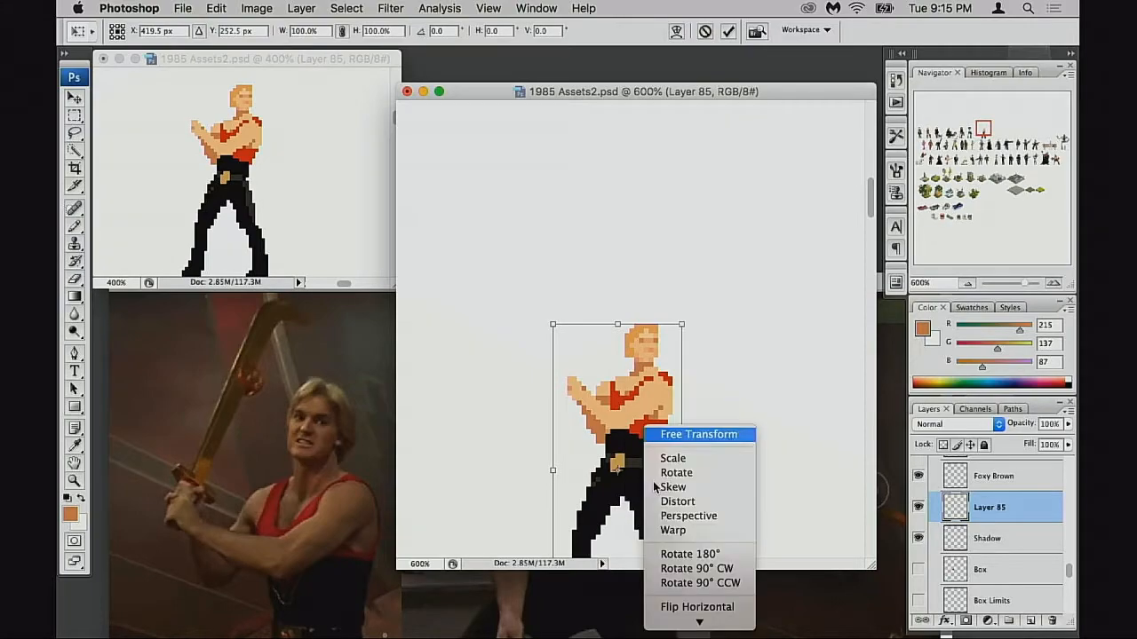
click(688, 606)
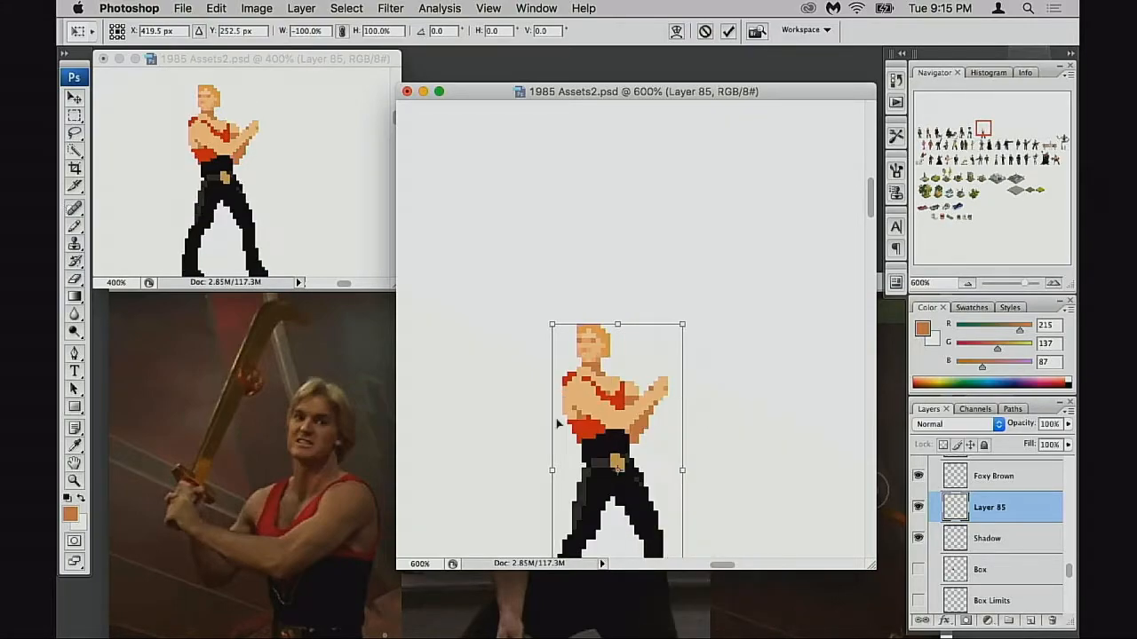
key(Return)
Step: Reshape the strap over the near shoulder with the Eraser and Pencil, using red sampled from the top
super+click(551, 354)
key(e)
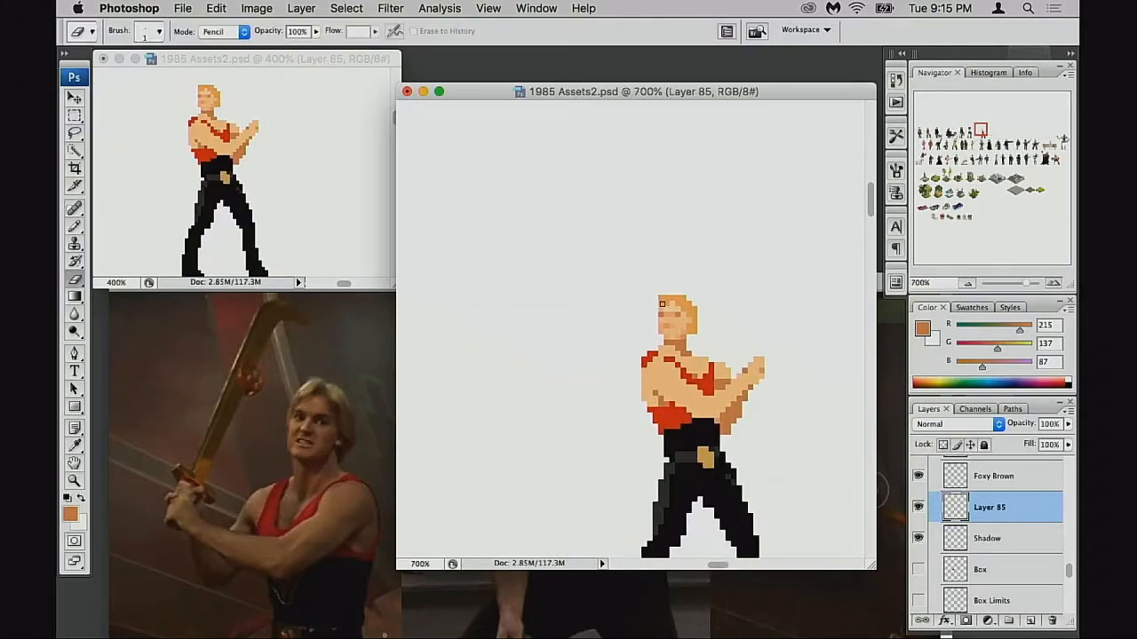
drag(635, 334, 629, 330)
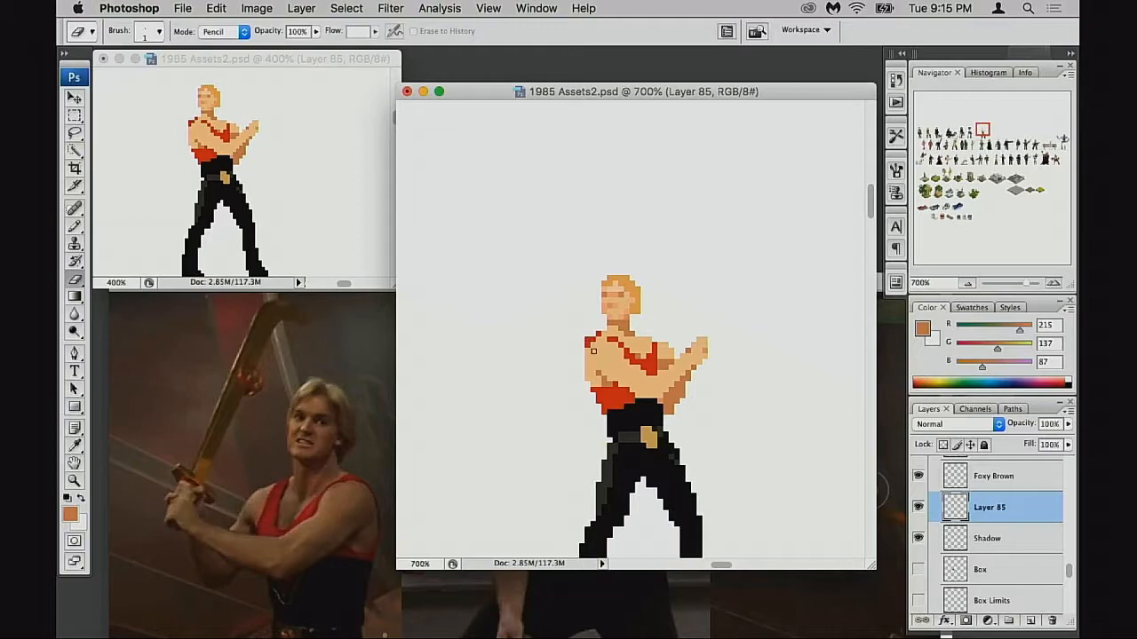
key(b)
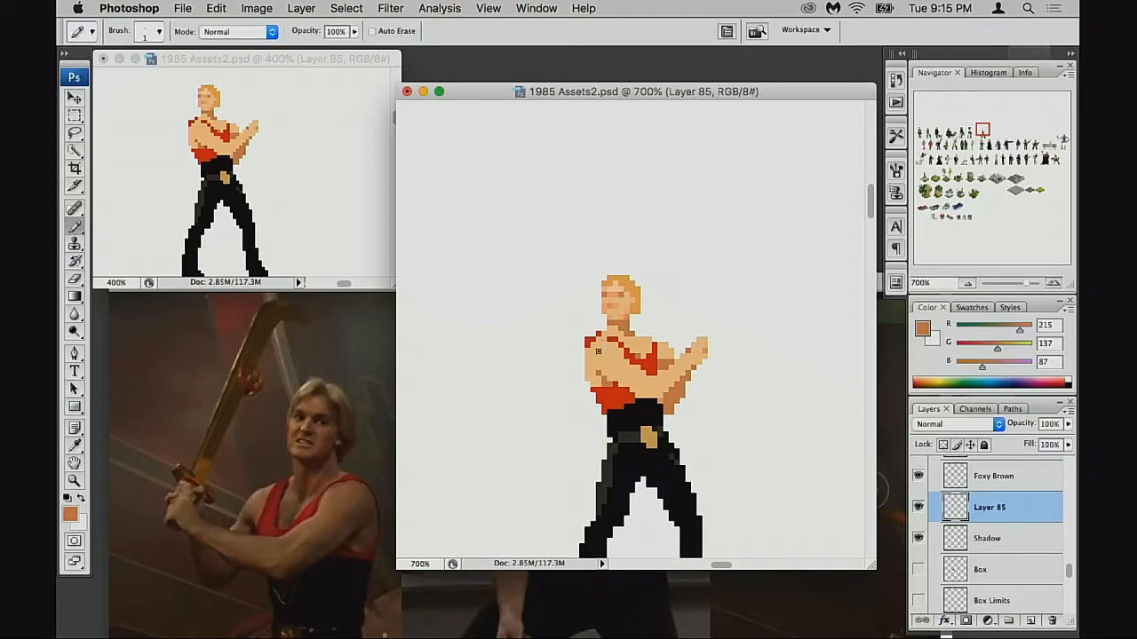
alt+click(591, 339)
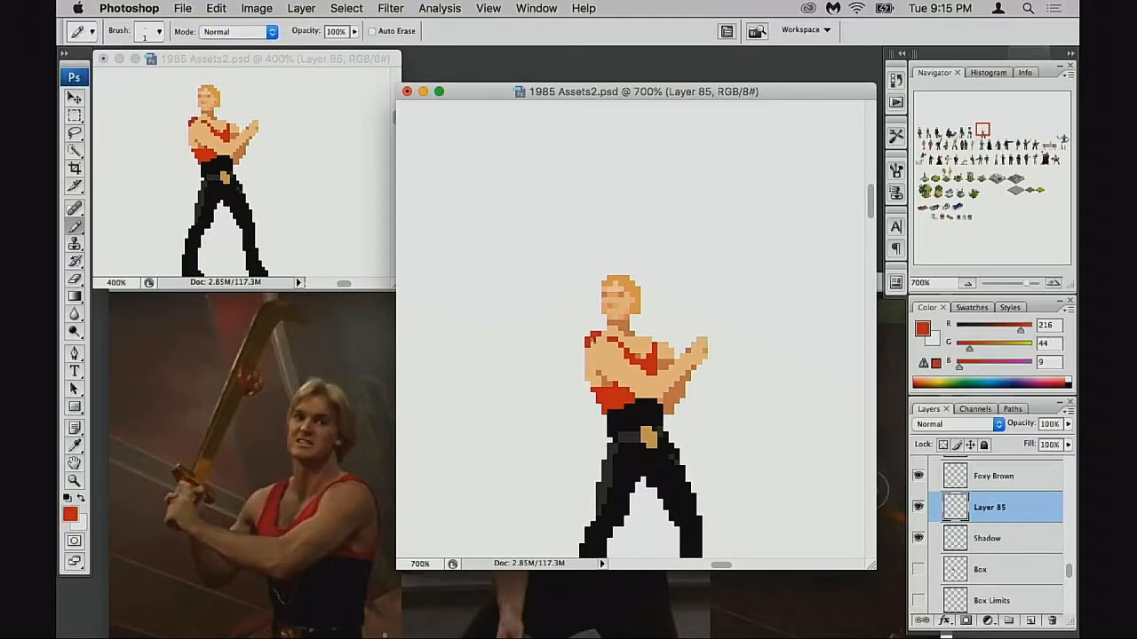
mouse_move(640, 362)
mouse_down()
mouse_move(586, 367)
mouse_move(624, 390)
mouse_up()
alt+click(611, 386)
alt+click(618, 387)
alt+click(624, 386)
Step: Touch up the skin along the chest strap with the sampled light skin tone
super+click(634, 276)
super+click(630, 283)
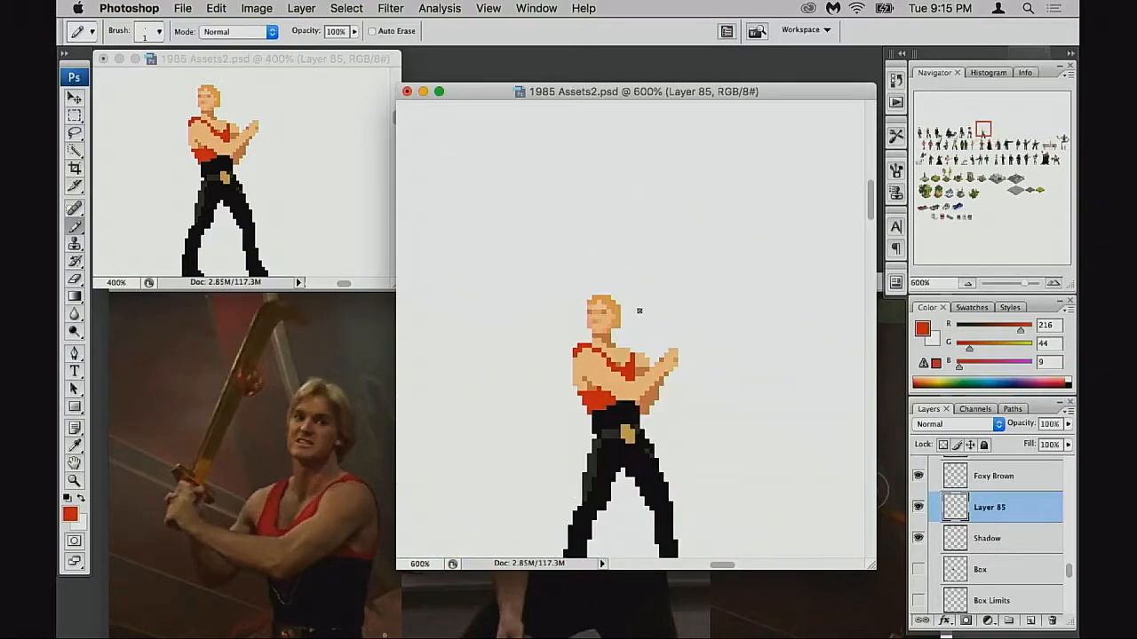
super+click(643, 375)
super+click(649, 372)
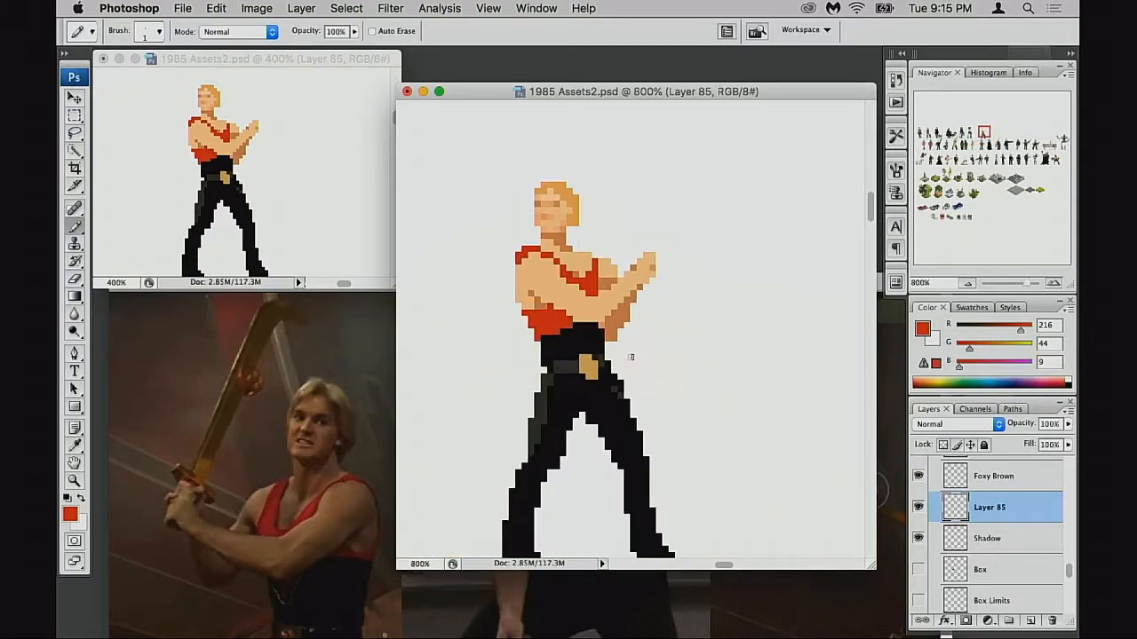
alt+click(576, 256)
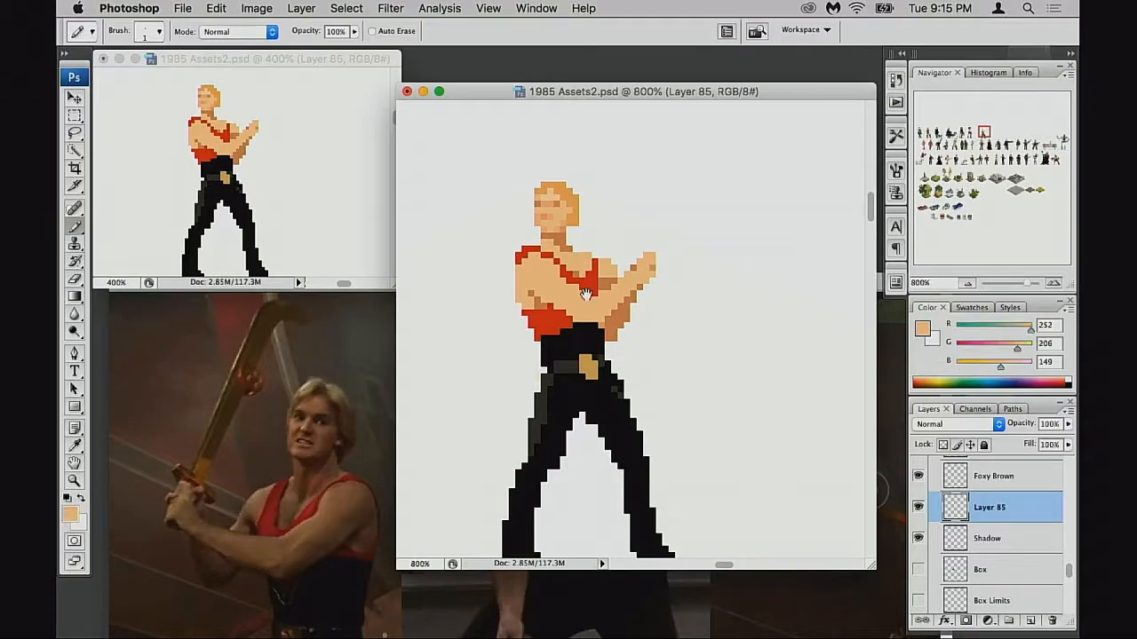
drag(601, 307, 616, 296)
Step: Trim the torso's outer edge with the Eraser and extend the black waist up into the red tank with the Pencil
key(e)
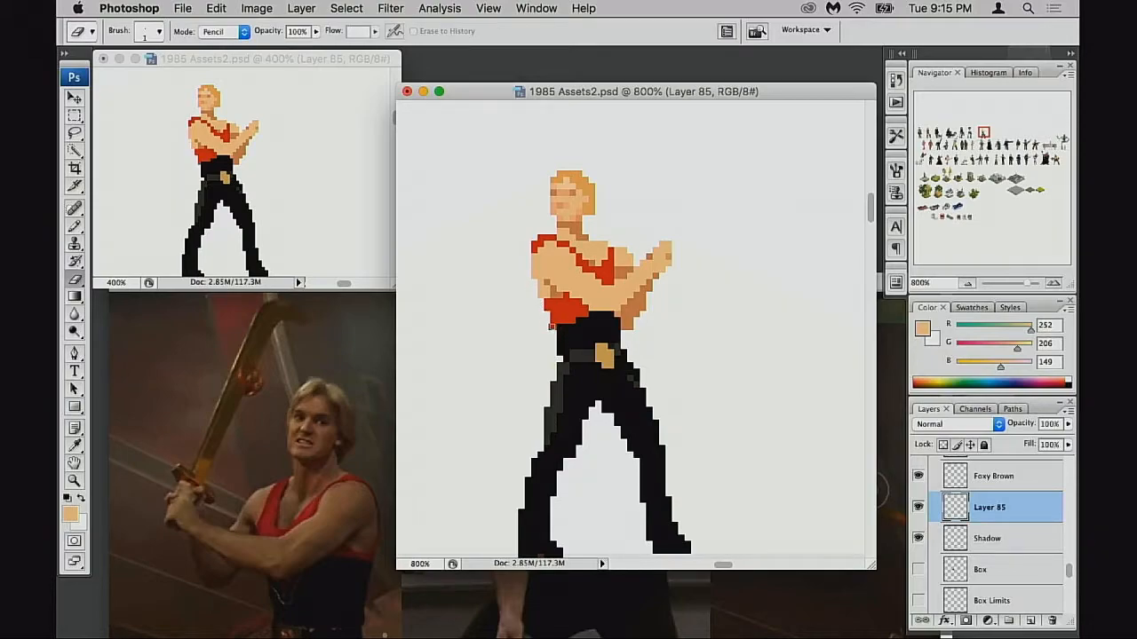
drag(550, 337, 546, 345)
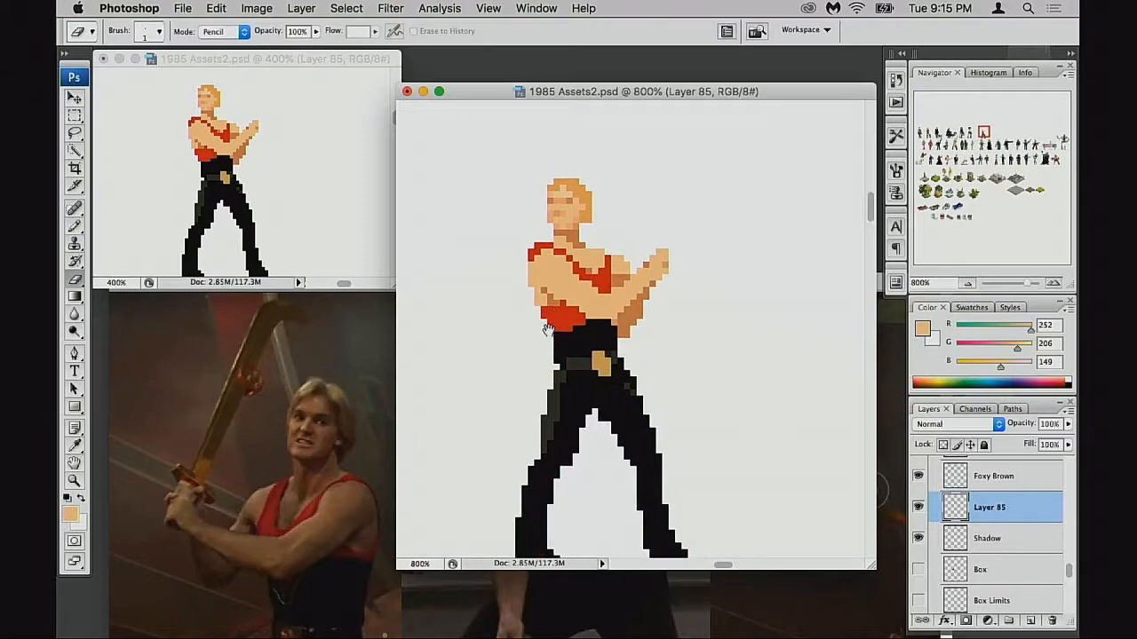
key(b)
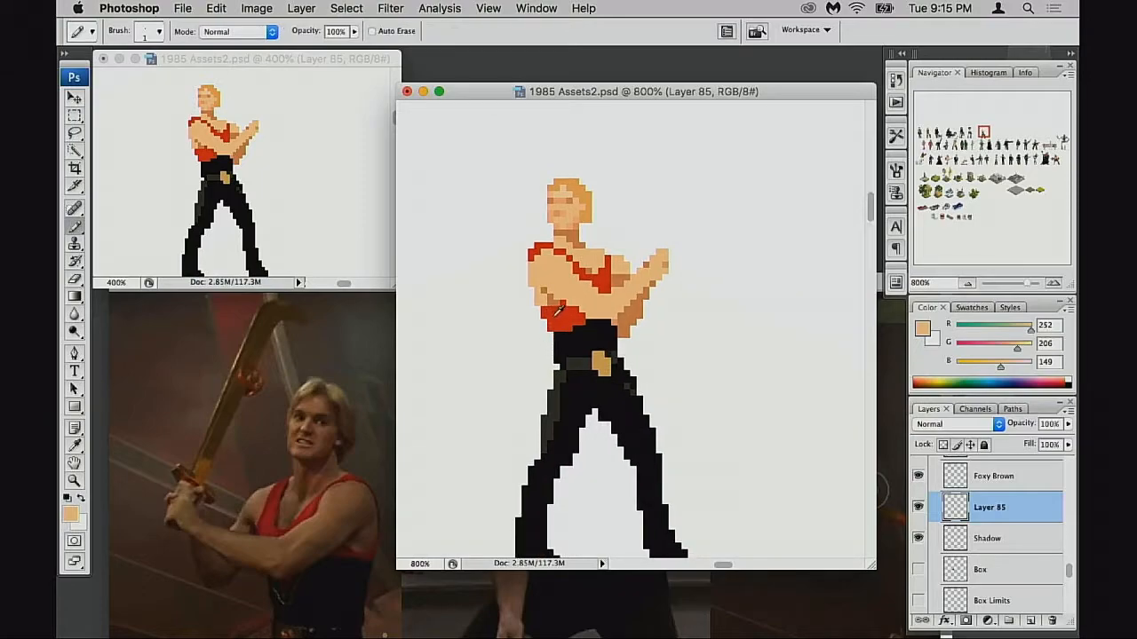
alt+click(559, 309)
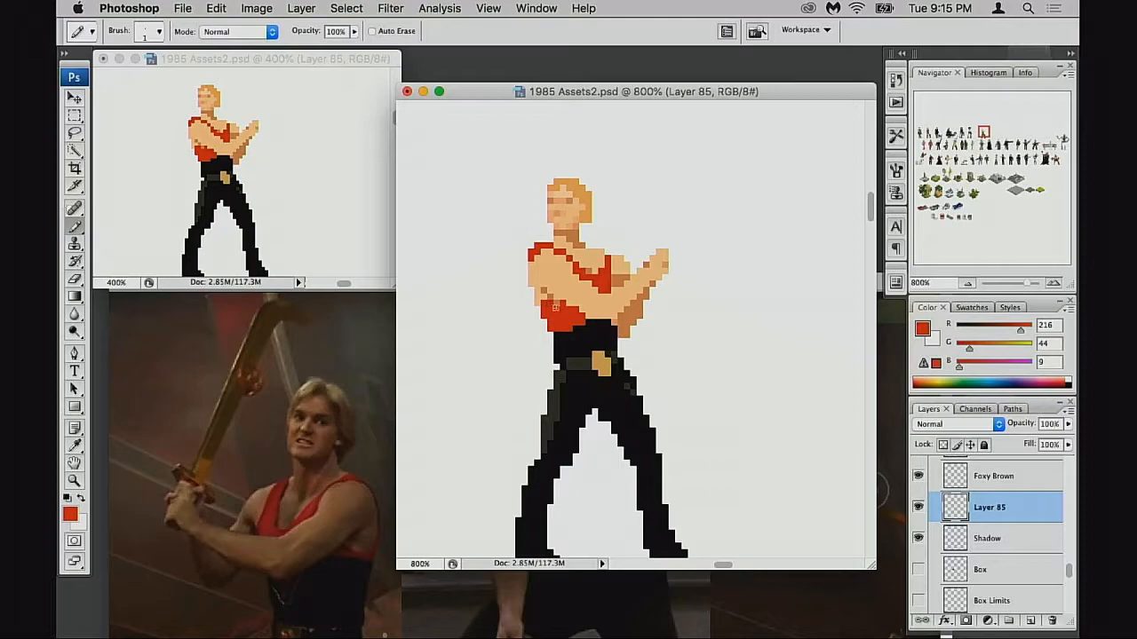
alt+click(578, 328)
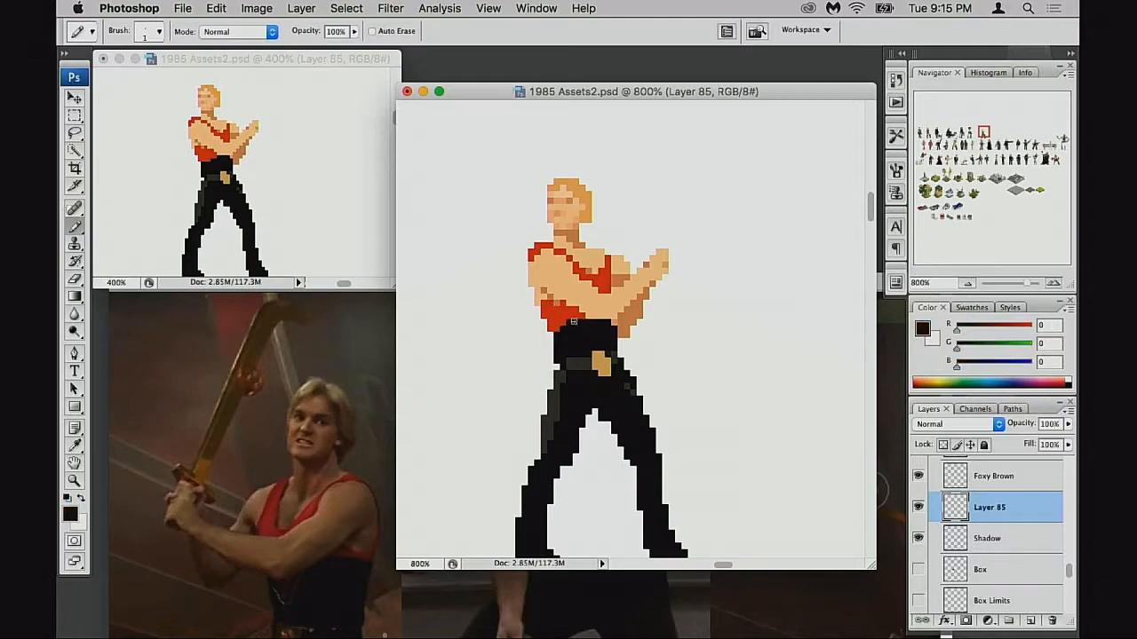
drag(579, 315, 568, 322)
Step: Refine the underside of the near upper arm with sampled light and darker skin tones and the adjoining tank red
alt+click(550, 288)
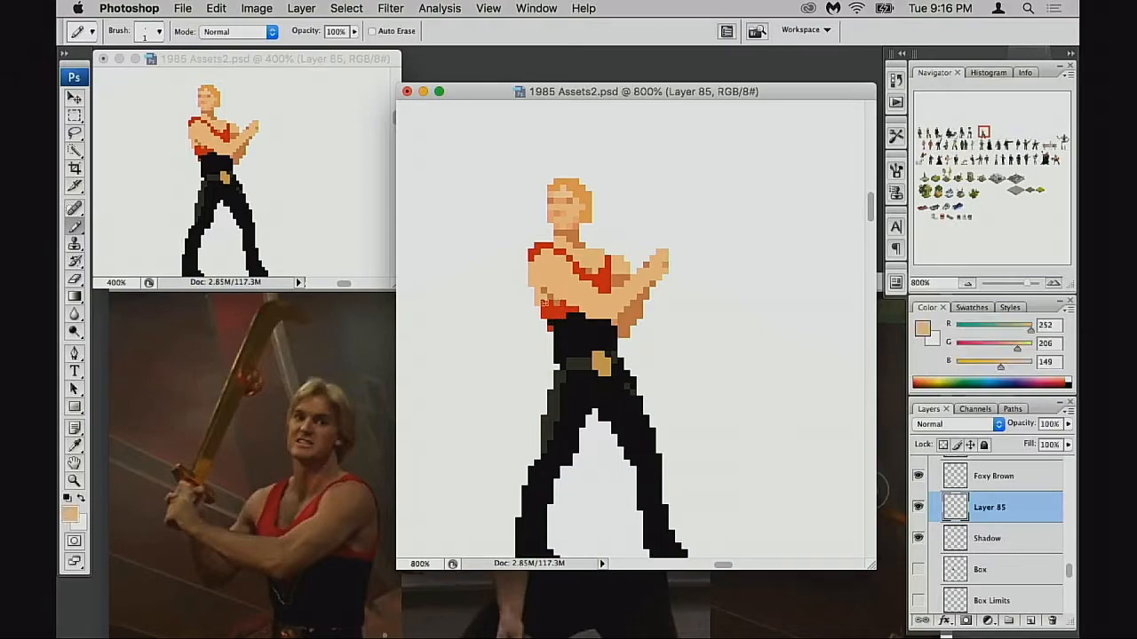
alt+click(563, 297)
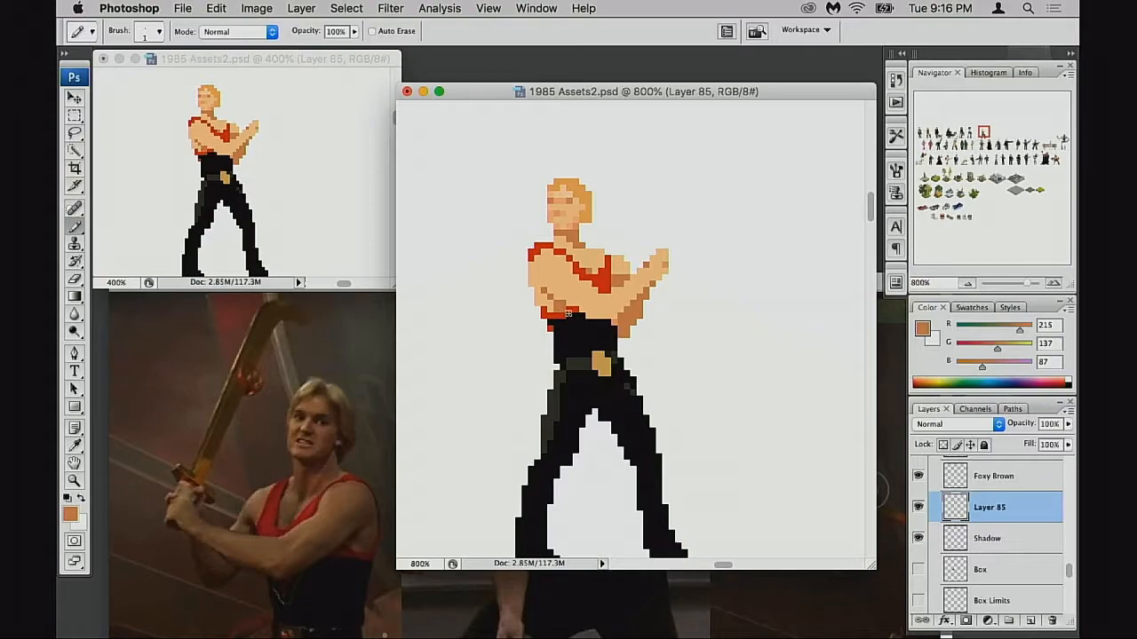
click(560, 311)
alt+click(557, 304)
alt+click(559, 308)
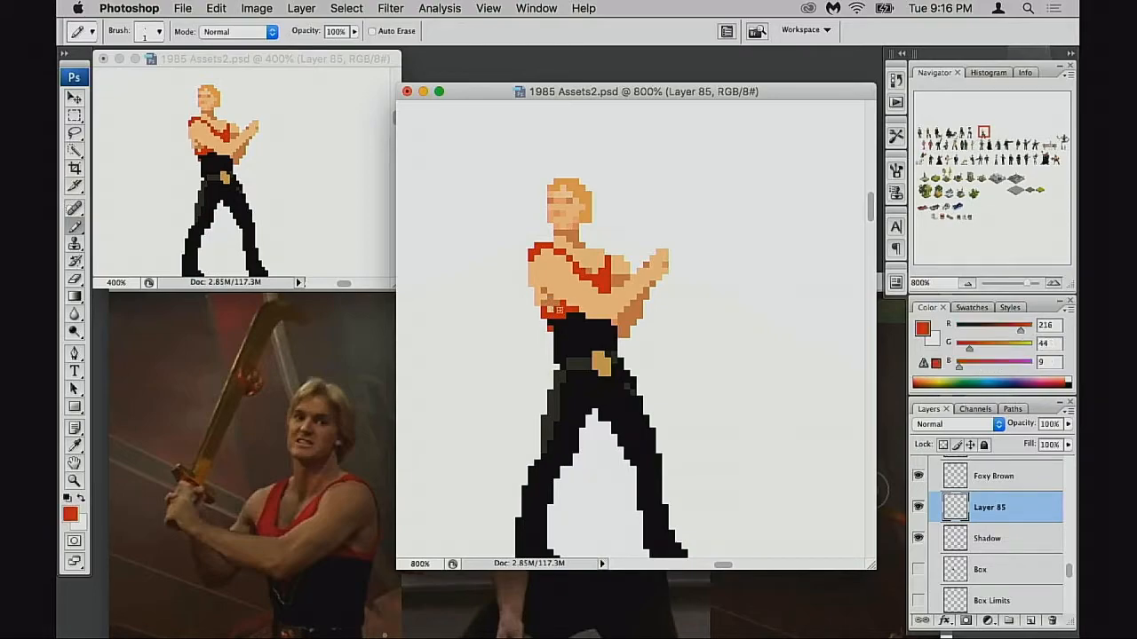
alt+click(569, 320)
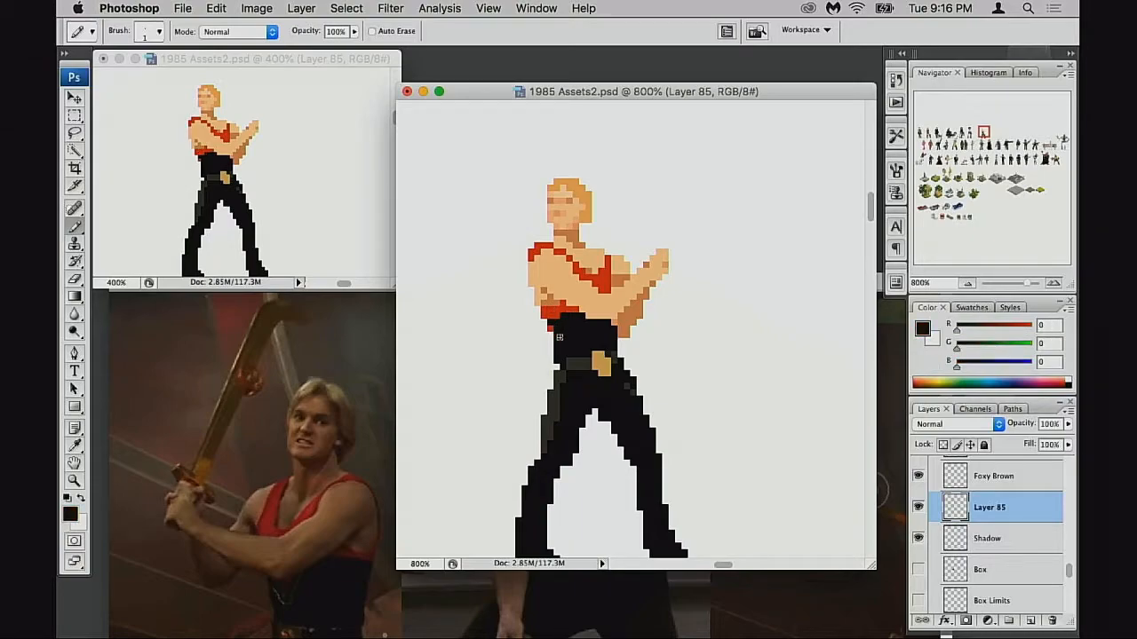
Step: Flip the character layer horizontally with Free Transform and commit the transformation
key(e)
drag(600, 341, 597, 354)
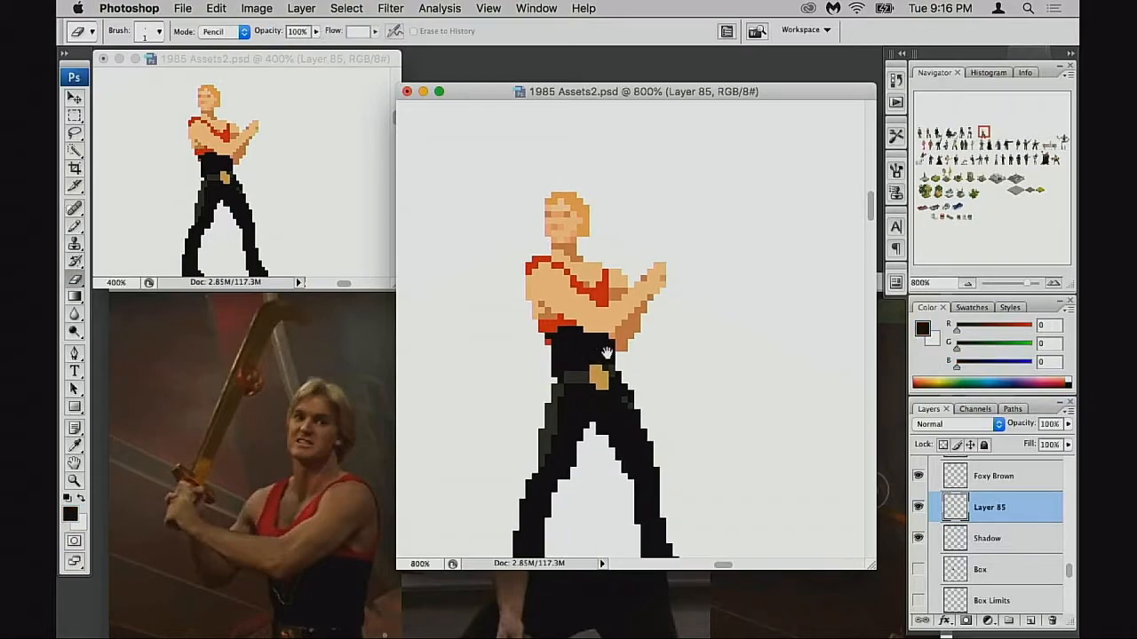
alt+super+click(607, 350)
alt+super+click(612, 355)
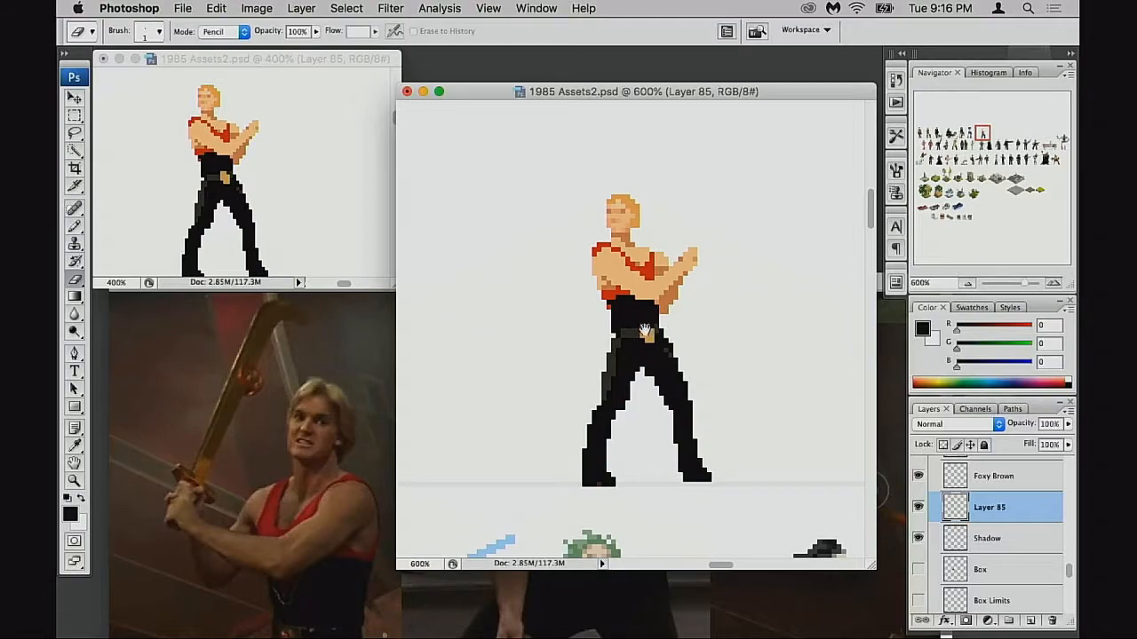
key(super+t)
right_click(645, 342)
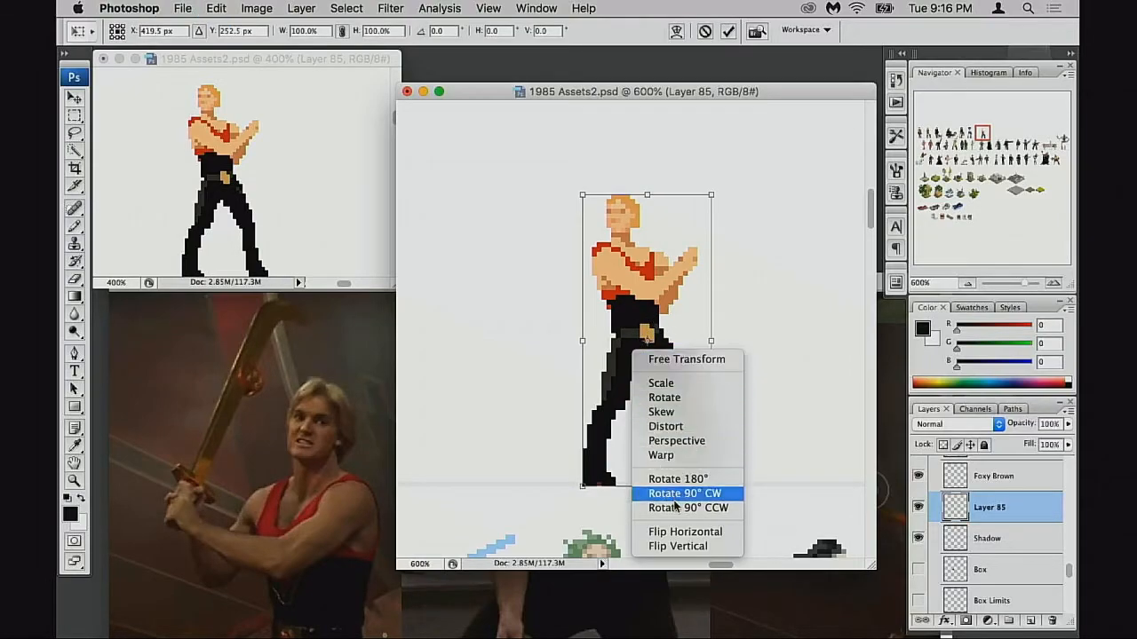
click(676, 531)
key(Return)
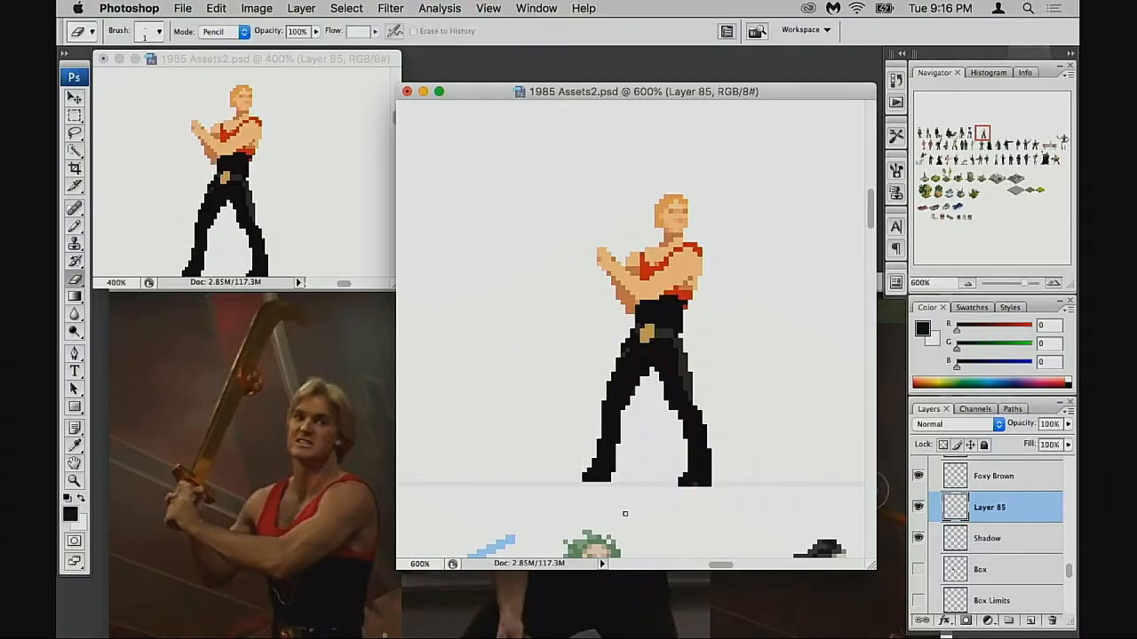
Step: Erase the uppermost strap pixels along the top of the near shoulder
super+click(628, 311)
super+click(622, 348)
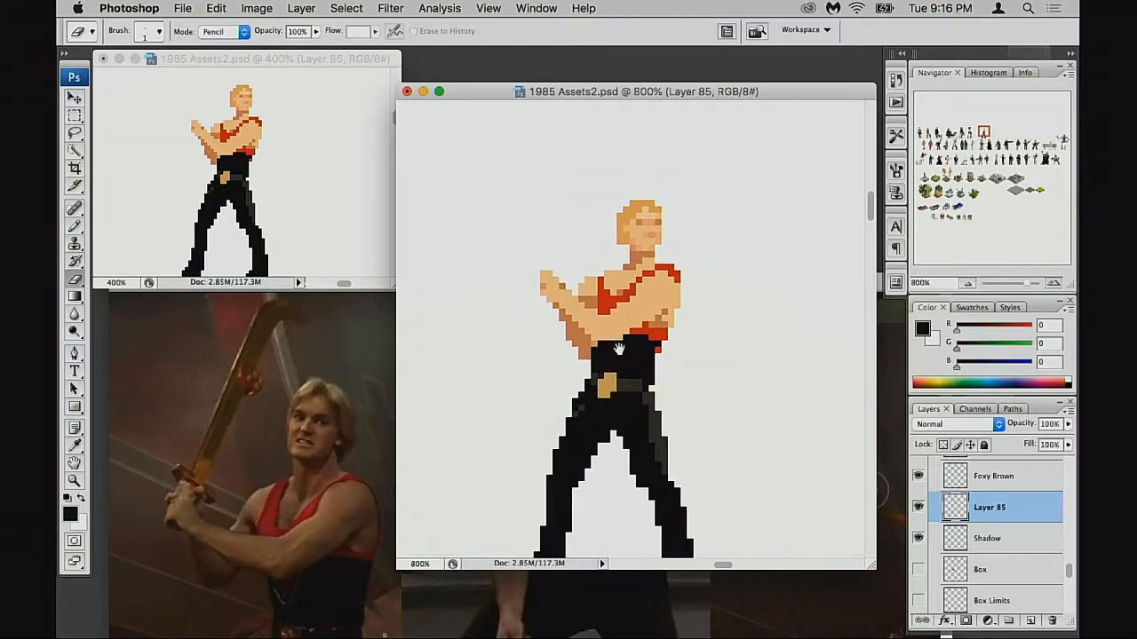
key(b)
super+click(603, 333)
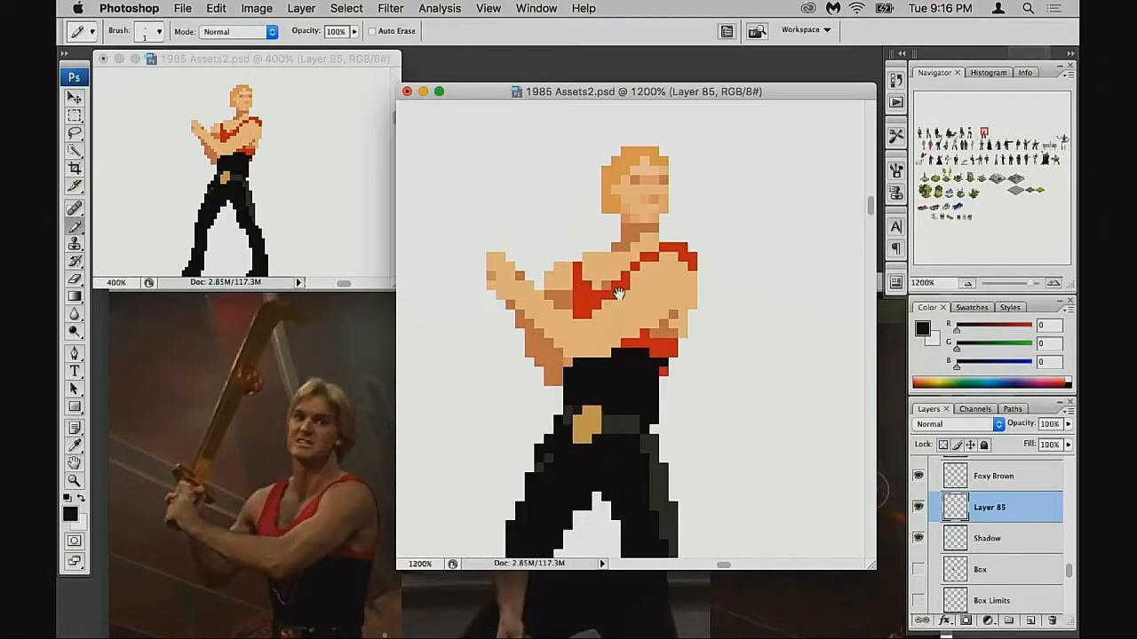
key(e)
drag(673, 245, 683, 246)
click(665, 246)
click(693, 256)
scroll(718, 281, up, 1)
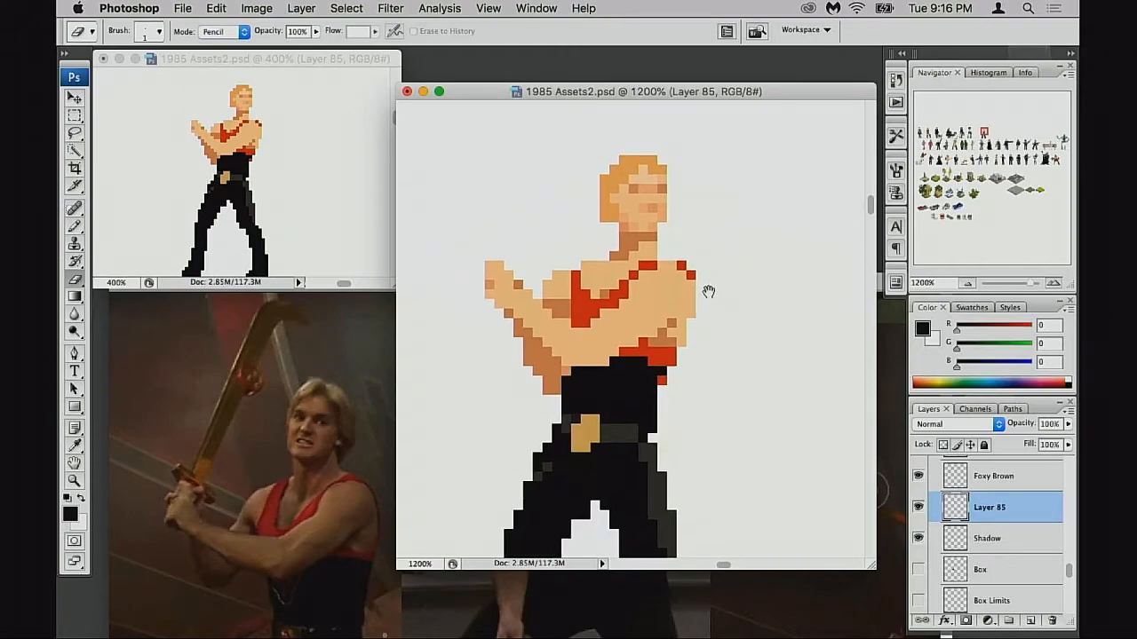
Step: Try to lower the selected near shoulder by one pixel and repaint the strap across it in sampled red
key(m)
drag(628, 262, 697, 324)
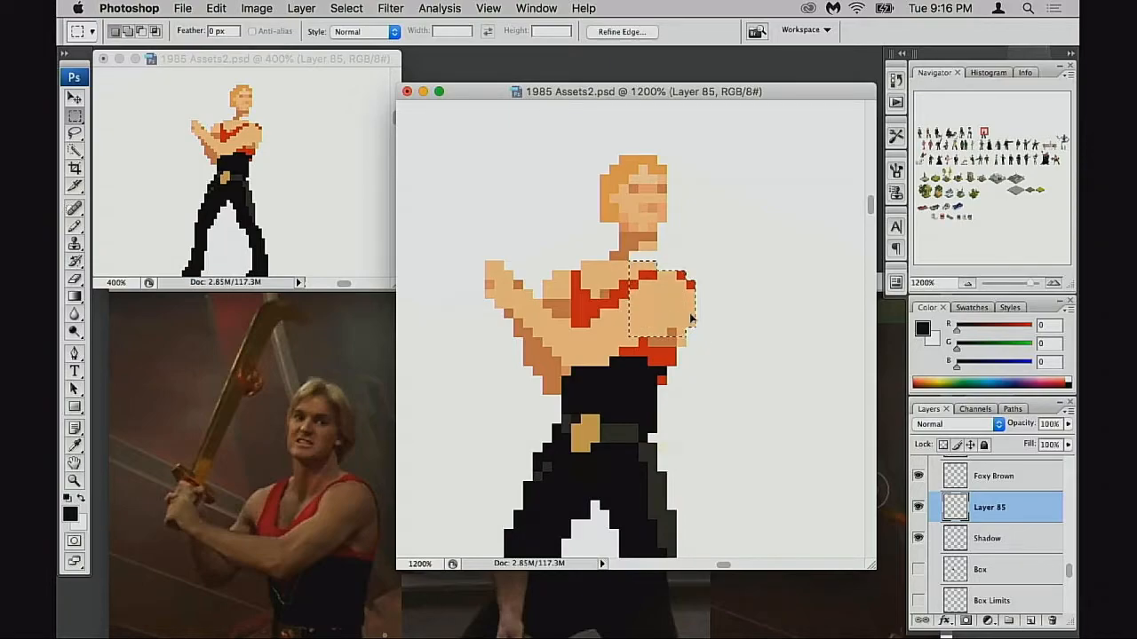
key(ctrl+d)
key(b)
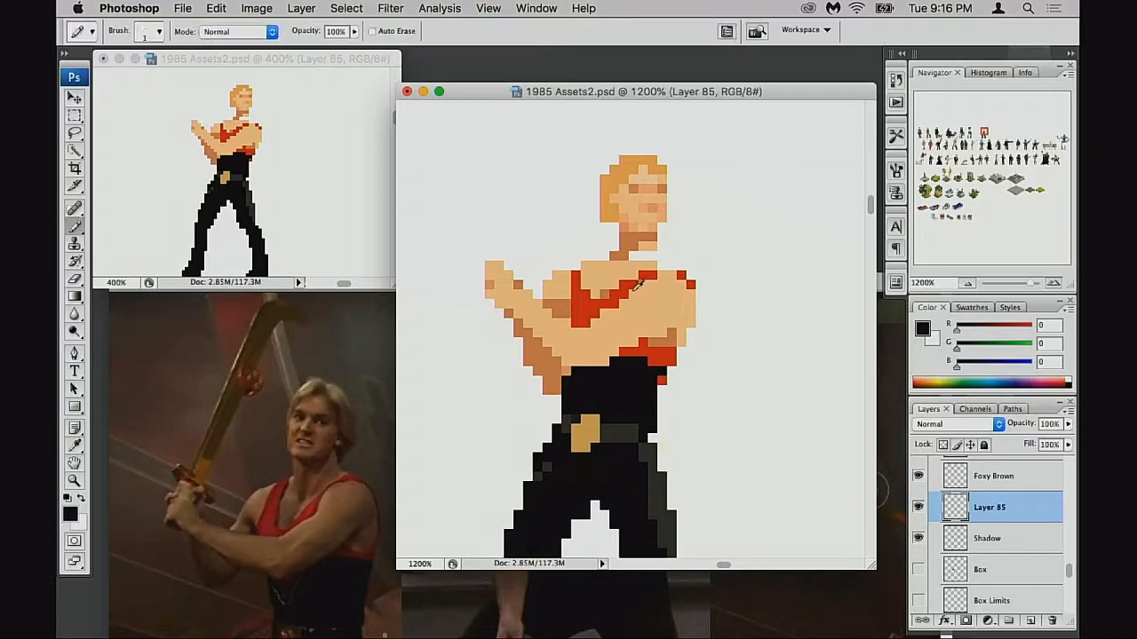
alt+click(621, 302)
drag(643, 274, 684, 275)
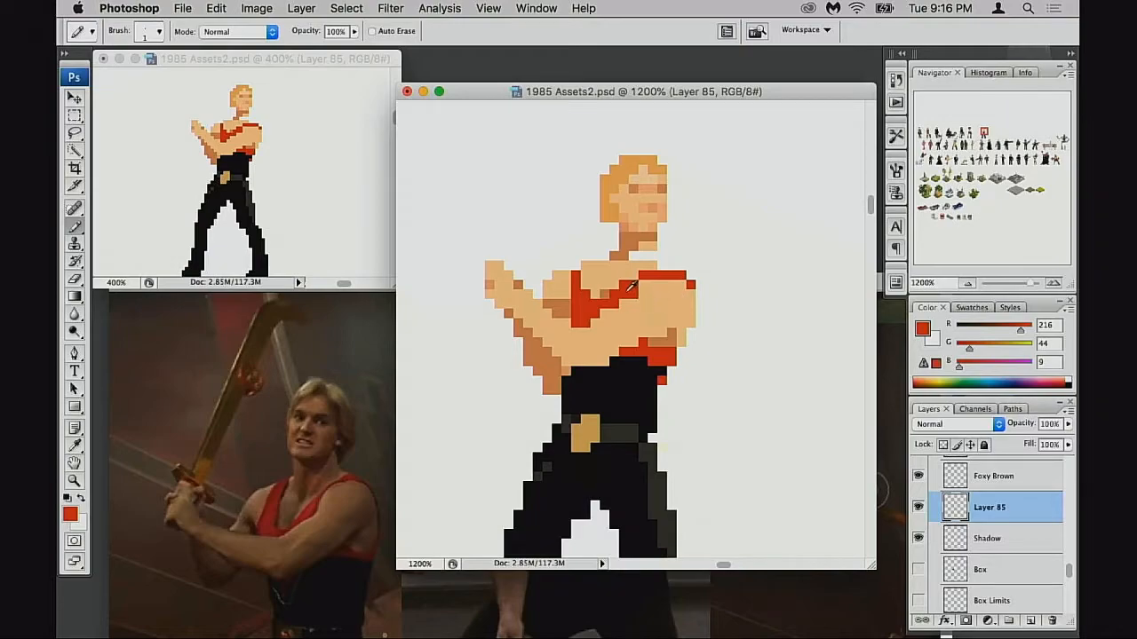
drag(605, 312, 595, 321)
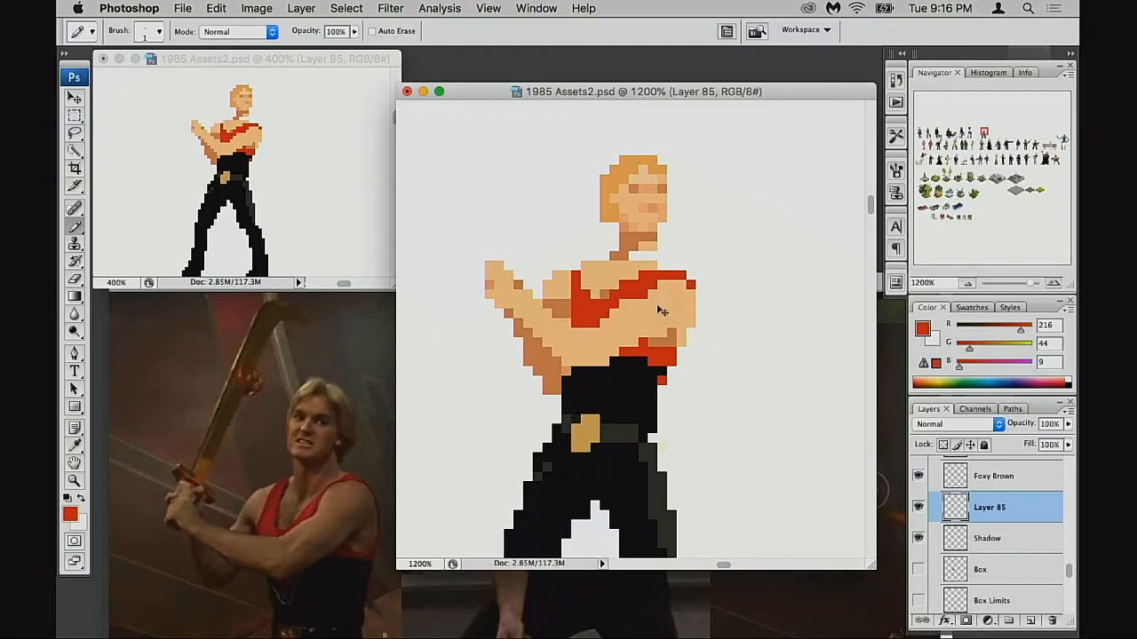
Step: Undo the strap repaint and the shoulder shift, and clear the selection
key(super+z)
key(super+alt+z)
key(super+alt+z)
key(super+alt+z)
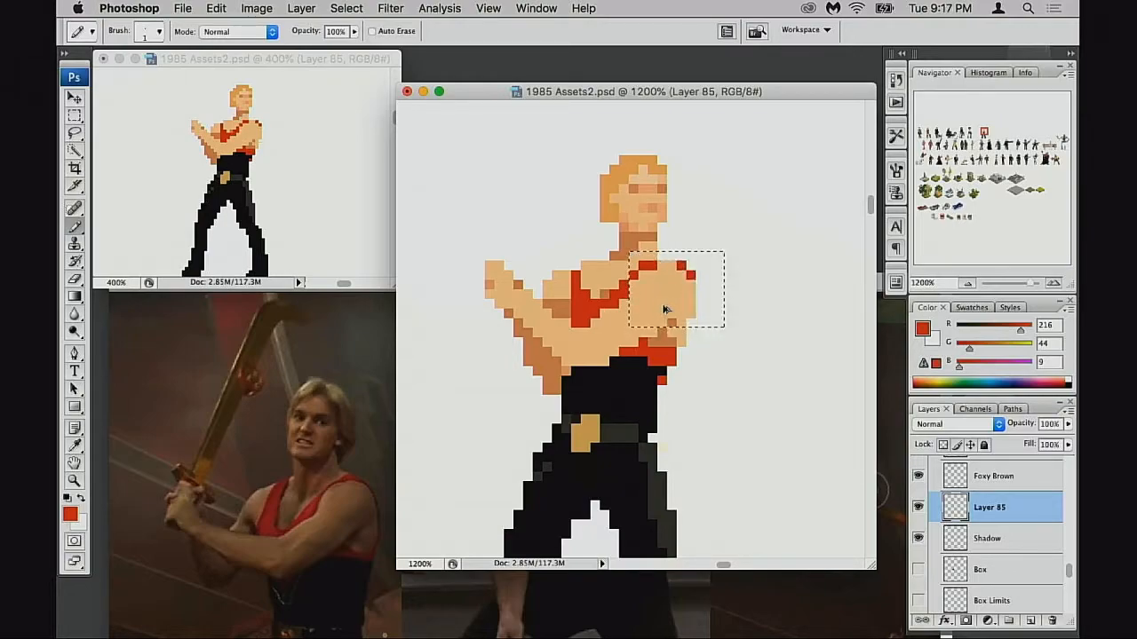
key(super+d)
Step: Redraw the near strap in red as a curve from the top of the shoulder to the middle of the chest
key(e)
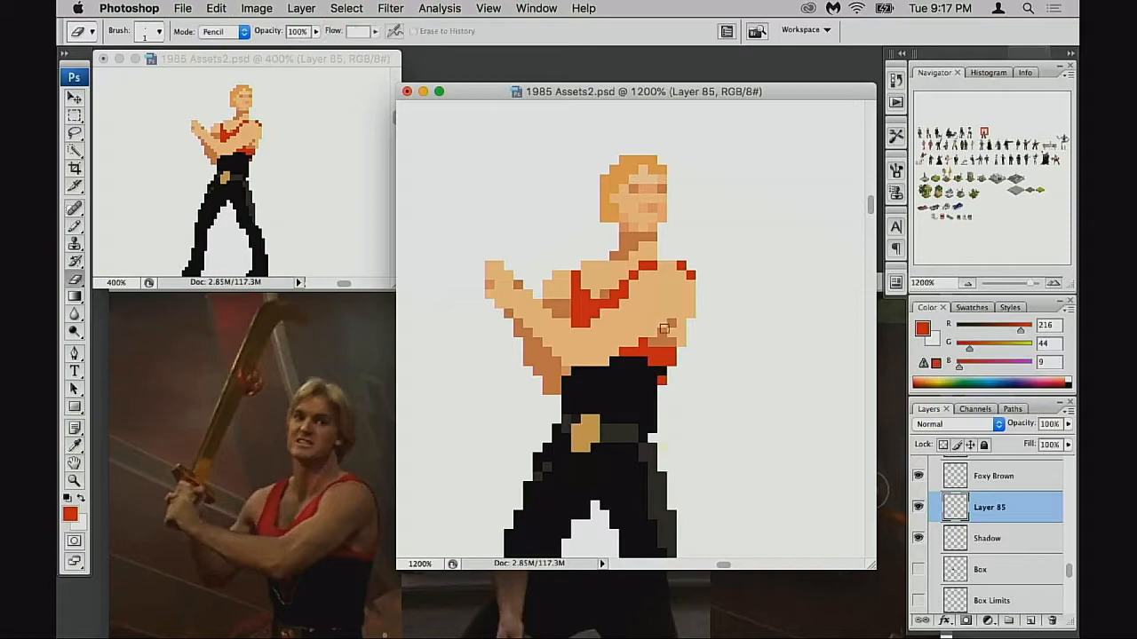
key(b)
alt+click(623, 273)
mouse_move(624, 271)
mouse_down()
mouse_move(645, 266)
mouse_move(609, 303)
mouse_move(663, 264)
mouse_move(614, 313)
mouse_up()
alt+click(608, 303)
key(super+z)
drag(653, 266, 599, 315)
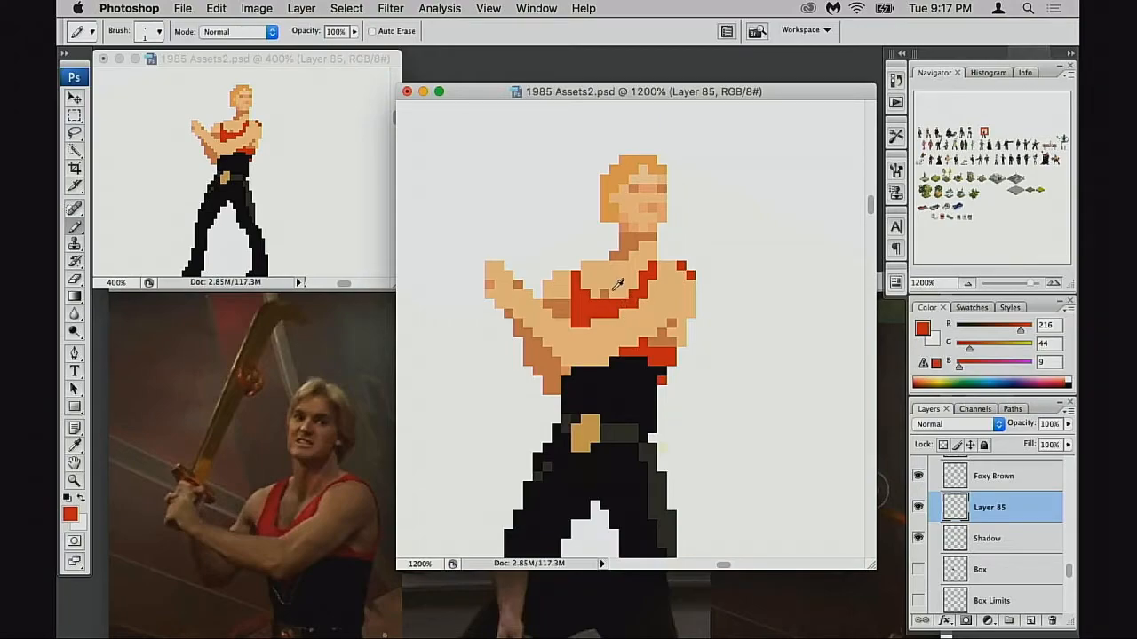
Step: Shape the inner neckline of the tank top with the sampled light skin tone and red
alt+click(613, 289)
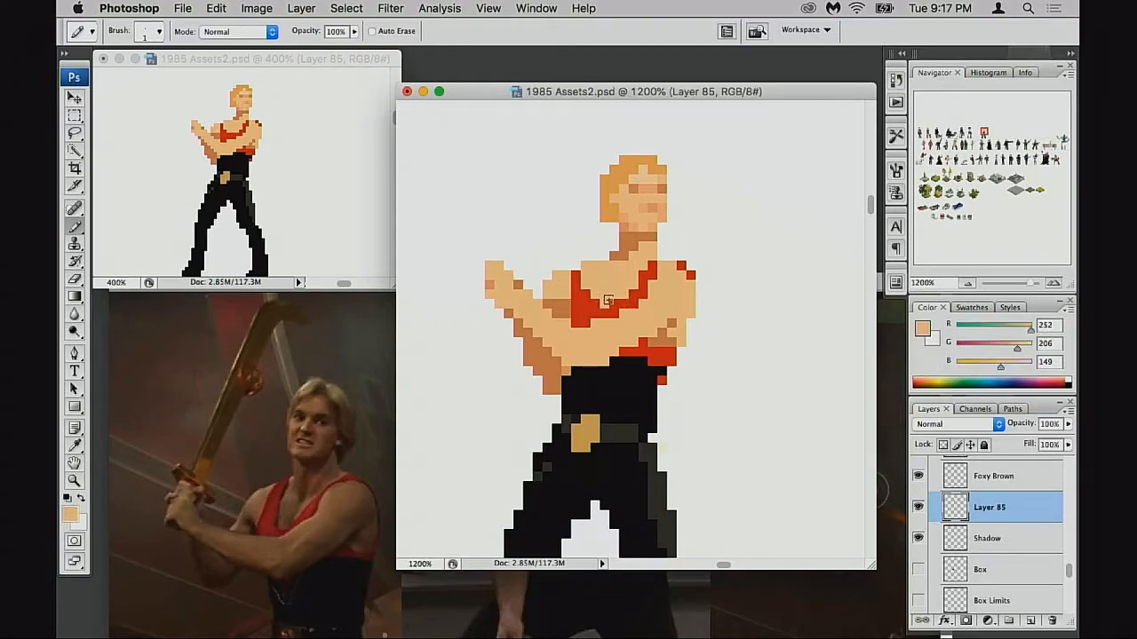
key(super+z)
drag(586, 293, 595, 300)
alt+click(593, 313)
click(586, 296)
click(594, 305)
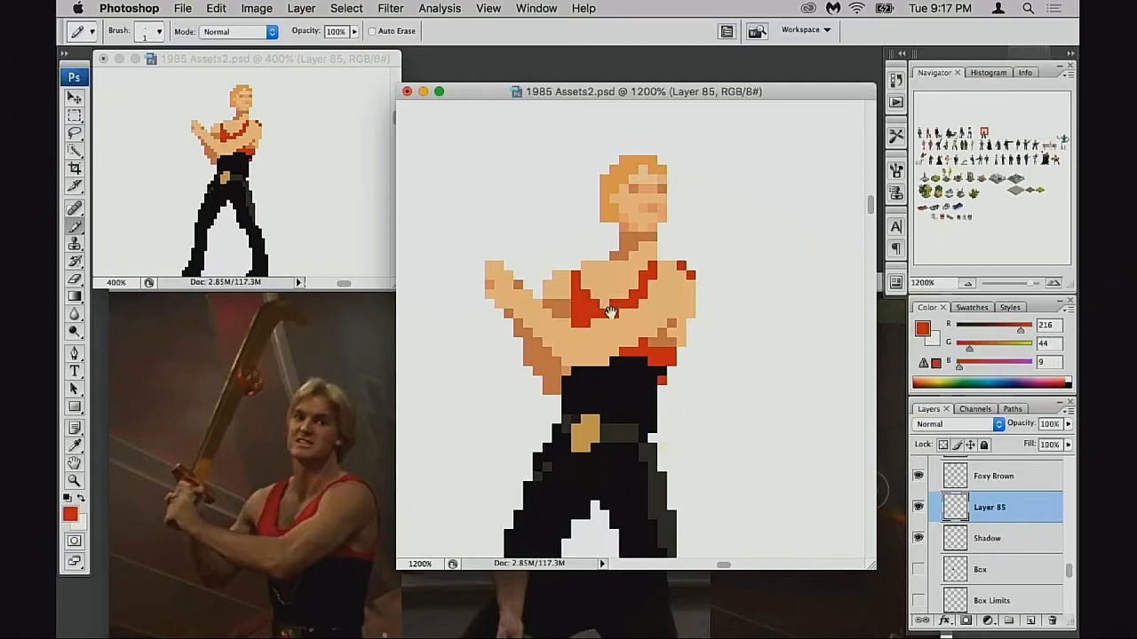
Step: Adjust the bottom of the neckline with skin and red pixels, and fill the tank's side below the armpit in red
drag(610, 311, 600, 316)
alt+click(579, 300)
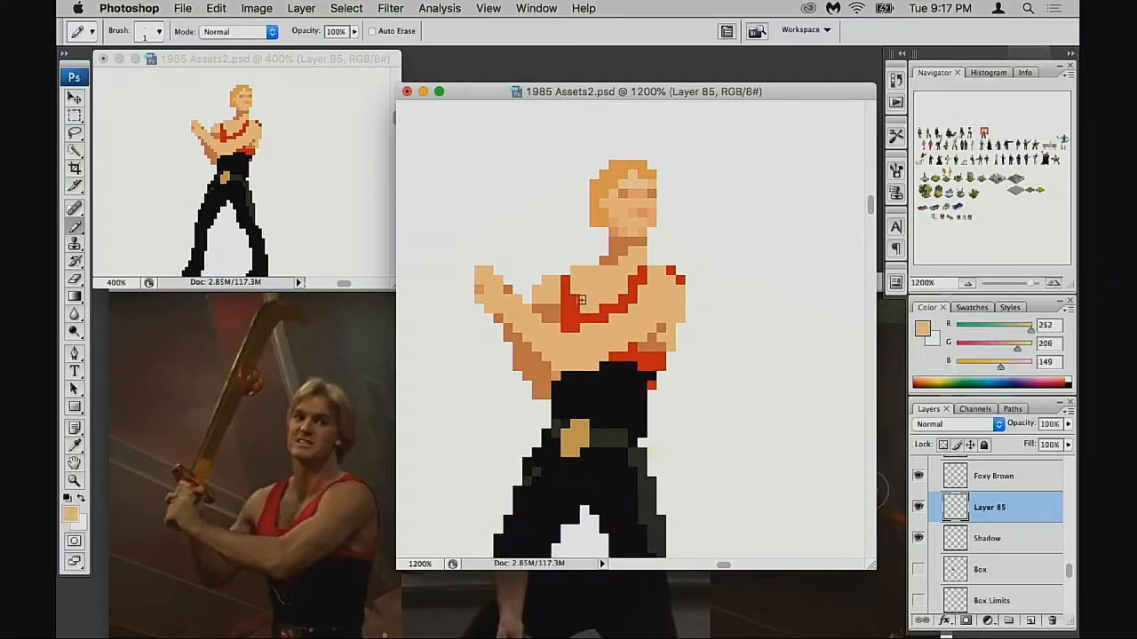
alt+click(611, 307)
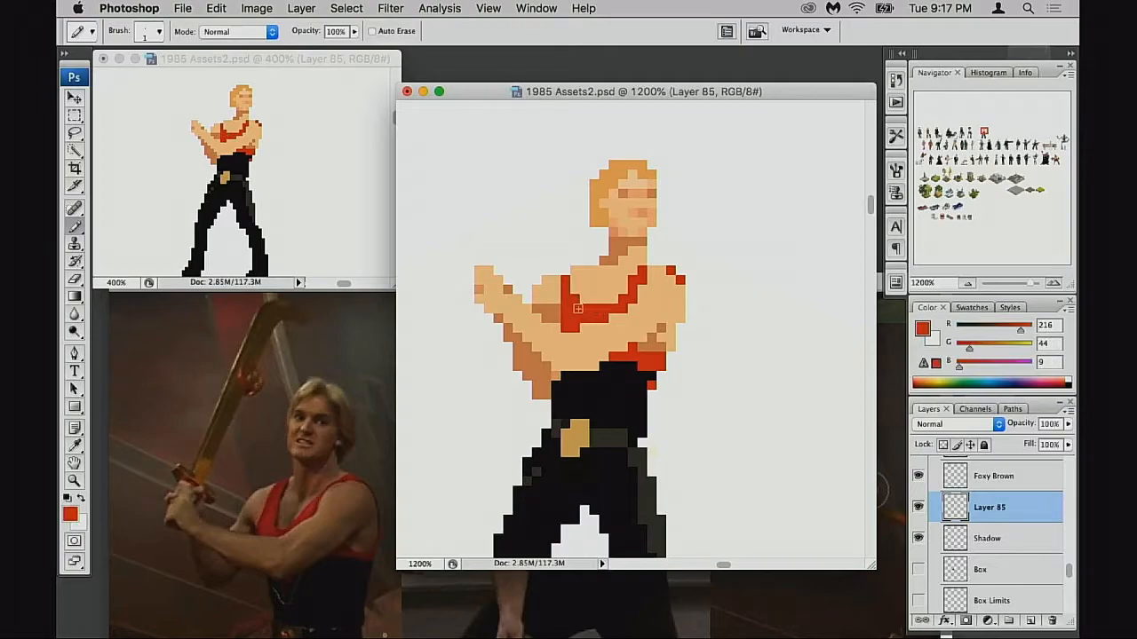
scroll(596, 322, right, 1)
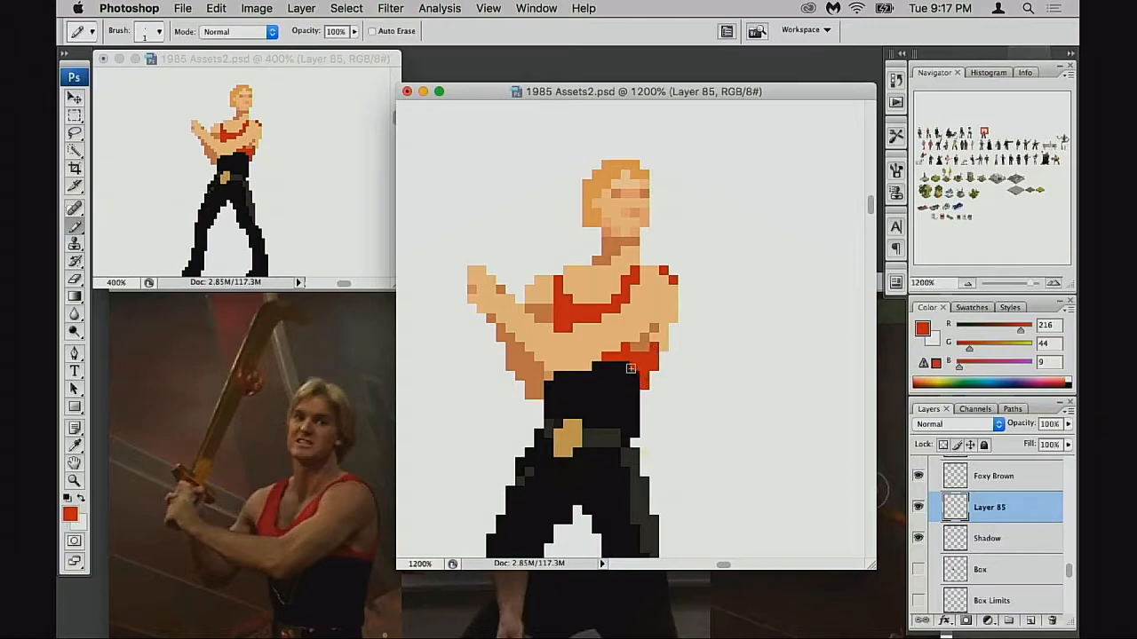
drag(645, 379, 690, 344)
drag(689, 274, 661, 337)
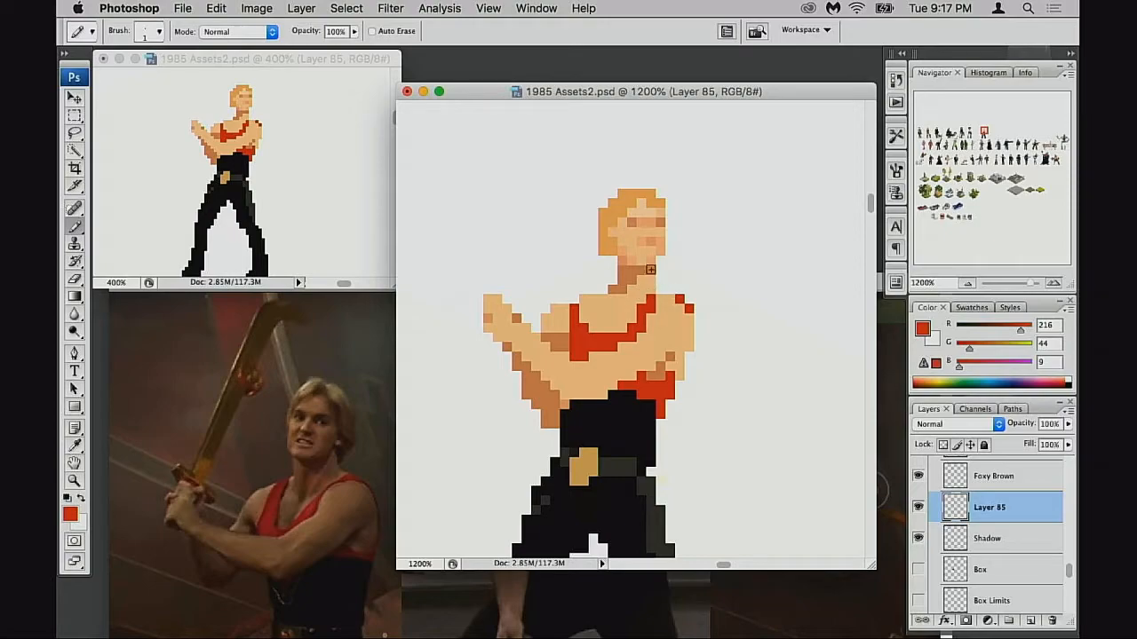
Step: Select the head with a rectangular marquee, move it down one pixel onto the neck and deselect
key(m)
drag(590, 180, 698, 272)
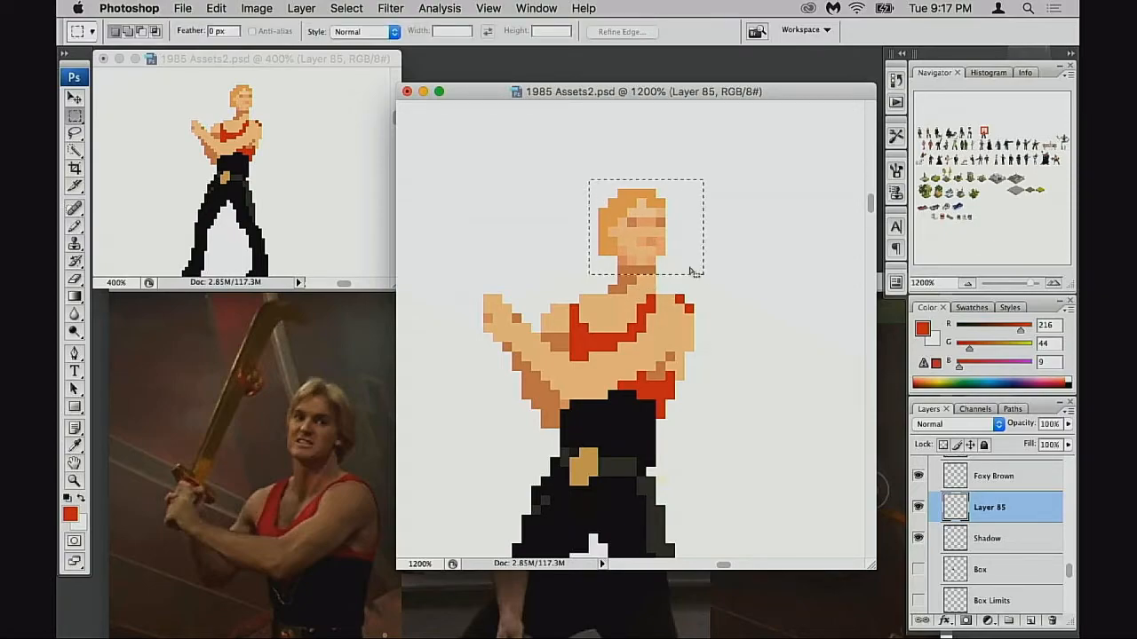
drag(598, 199, 664, 265)
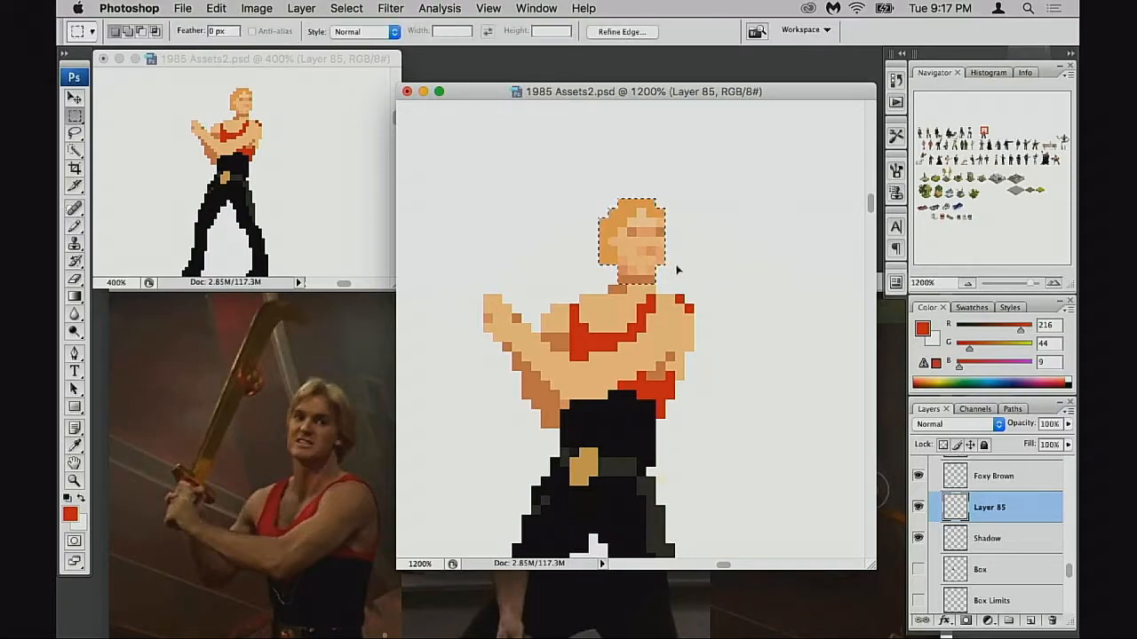
click(678, 269)
Step: Retouch the neck with sampled darker and light skin tones, and sample the peach tone from the lower face
key(b)
alt+click(612, 282)
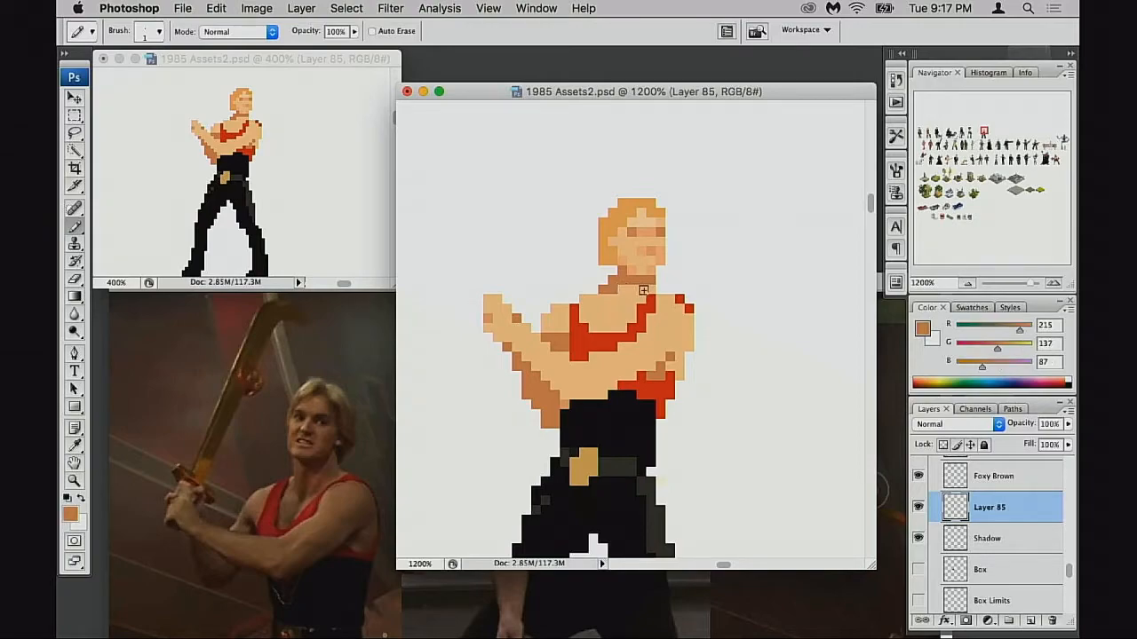
alt+click(645, 281)
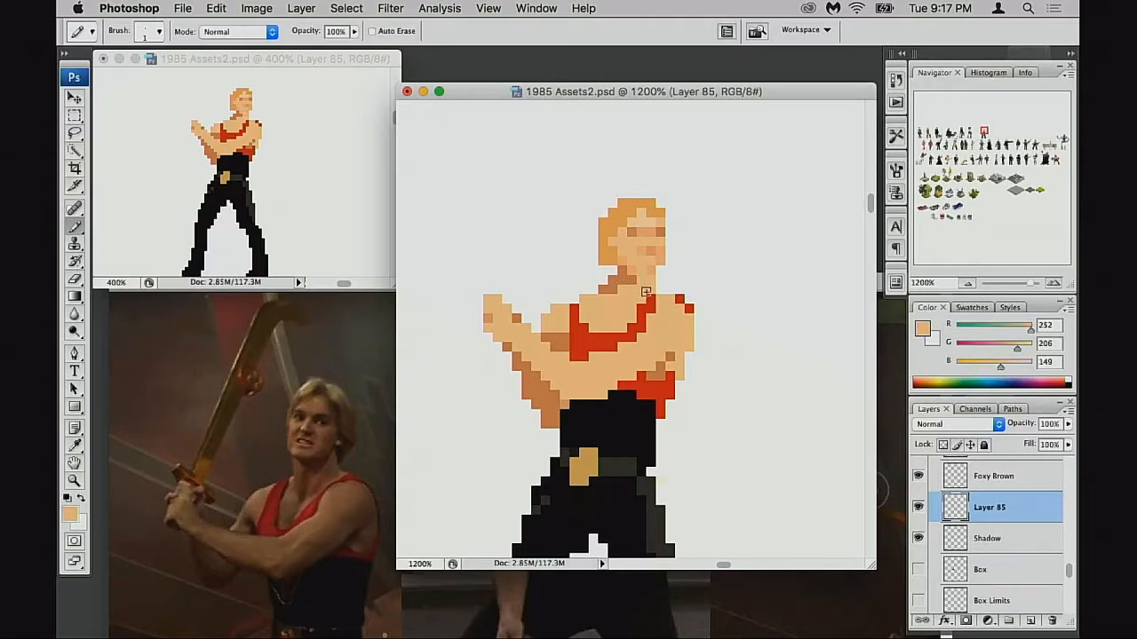
alt+click(621, 288)
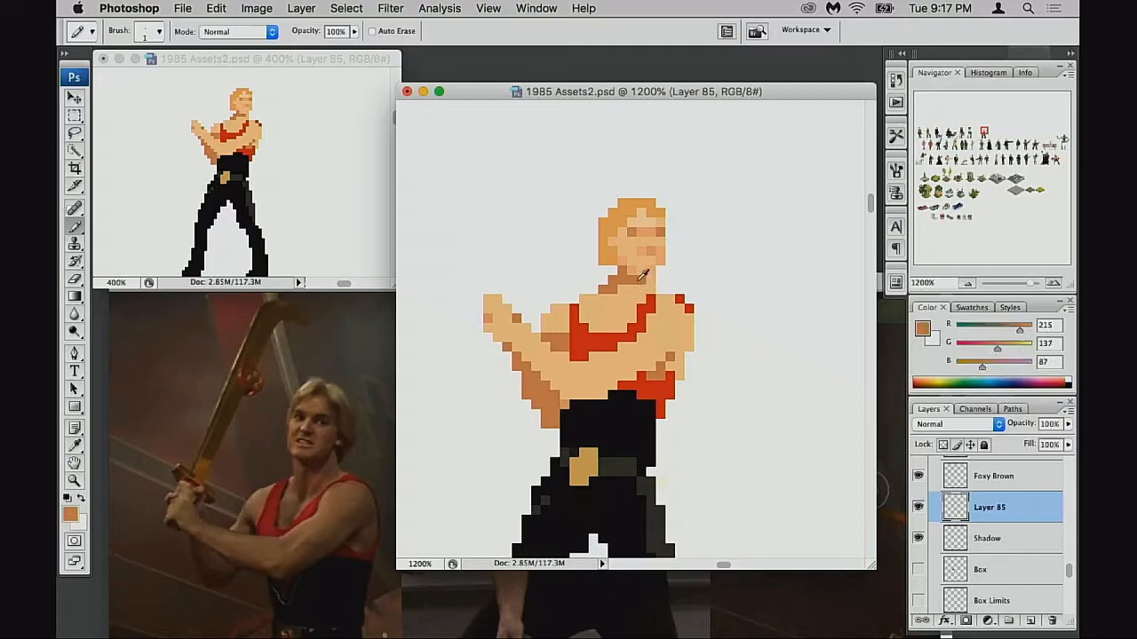
click(601, 302)
alt+click(652, 255)
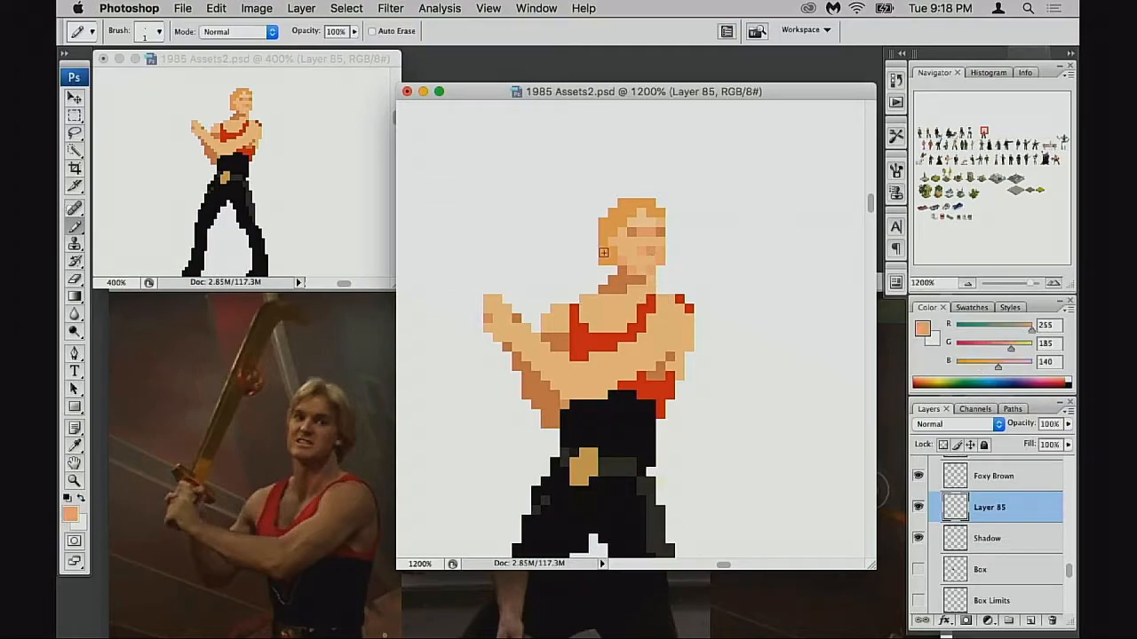
Step: Extend the hair at the back of the head with the sampled orange hair tone and retouch the hairline with light skin
alt+click(609, 260)
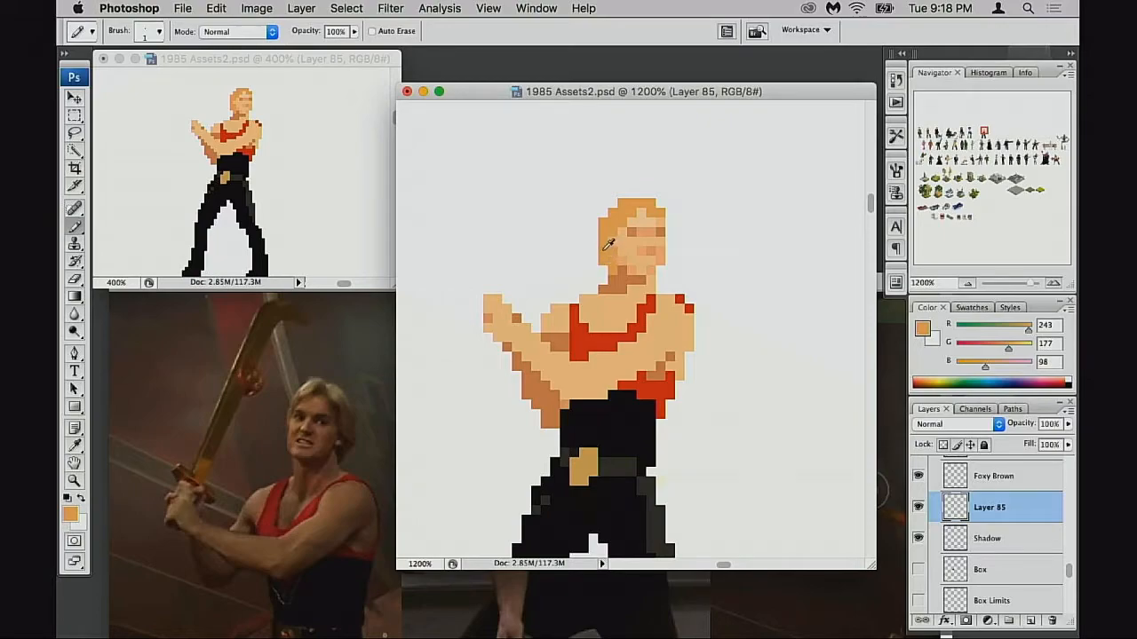
drag(597, 247, 597, 260)
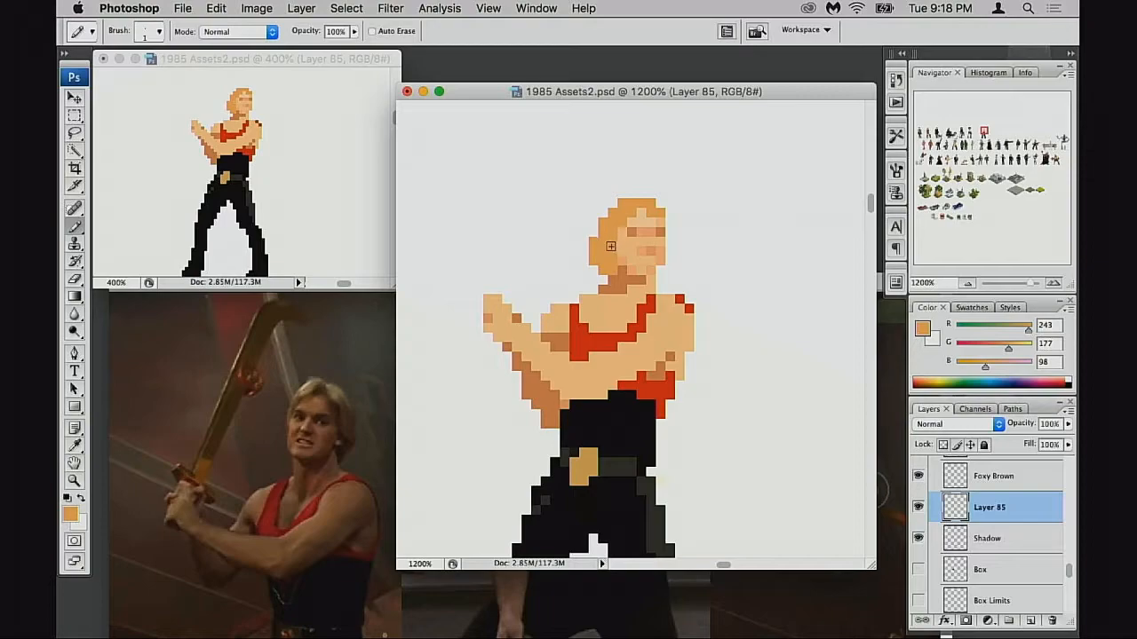
alt+click(617, 254)
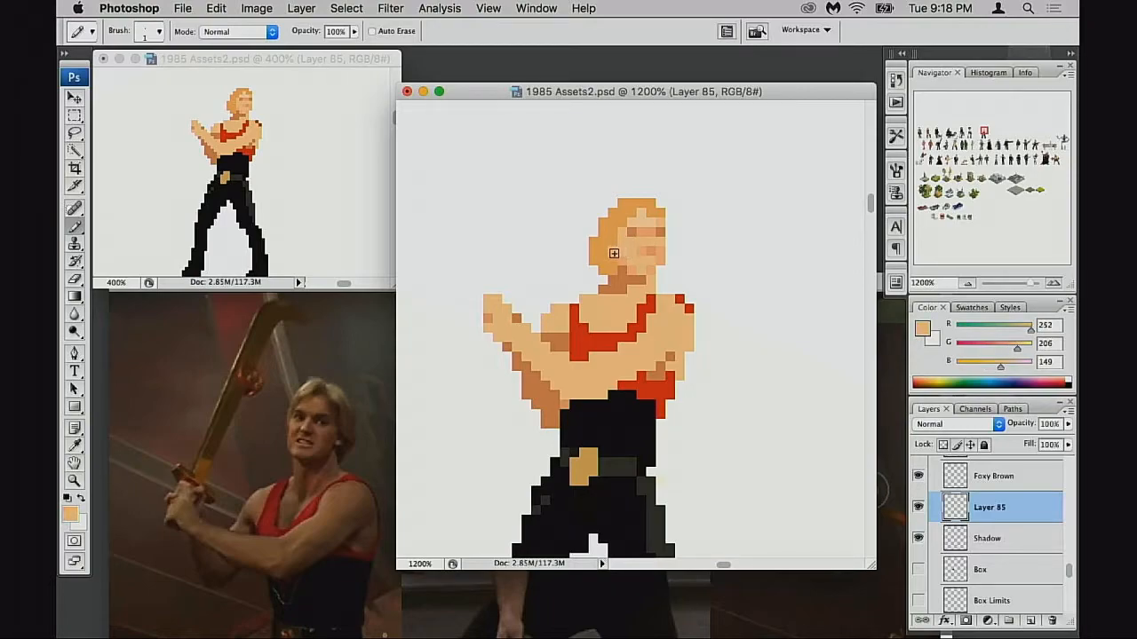
key(super+z)
alt+click(627, 230)
alt+click(637, 210)
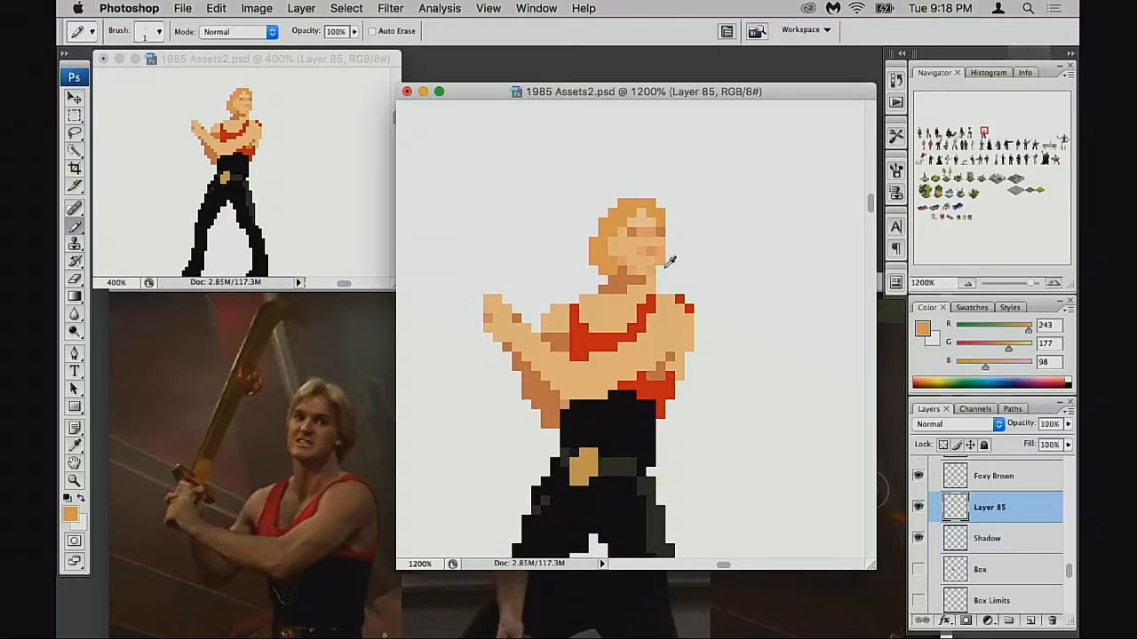
Step: Flip the whole character horizontally with Free Transform and apply the transformation
drag(658, 289, 682, 269)
alt+click(682, 288)
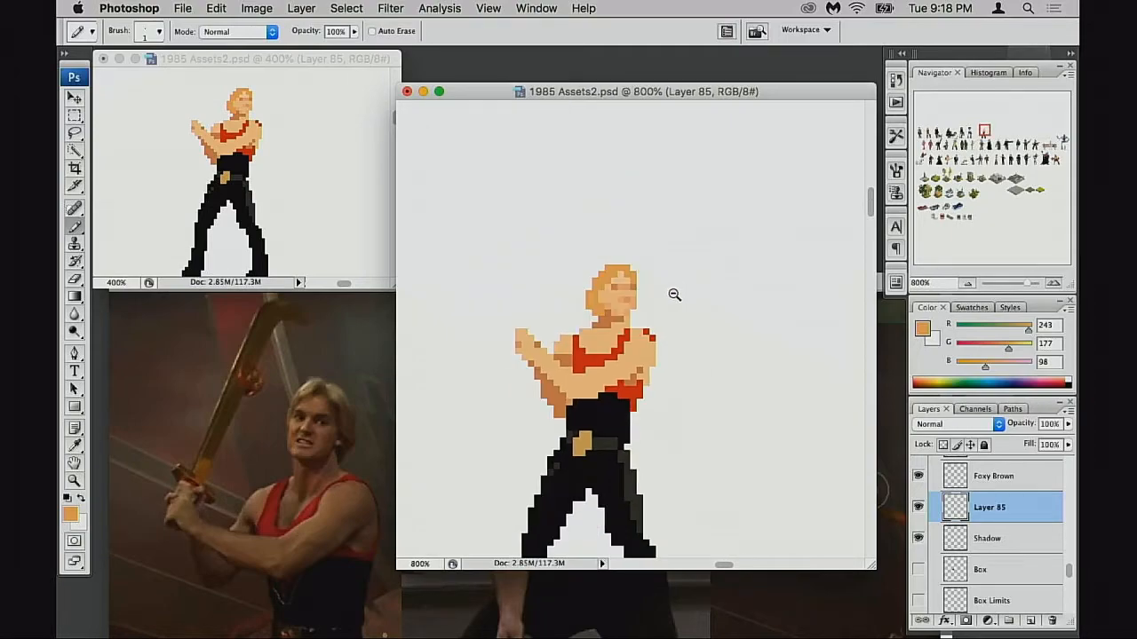
alt+click(673, 293)
alt+click(670, 296)
alt+click(652, 316)
drag(613, 333, 729, 202)
drag(689, 296, 682, 300)
key(super+t)
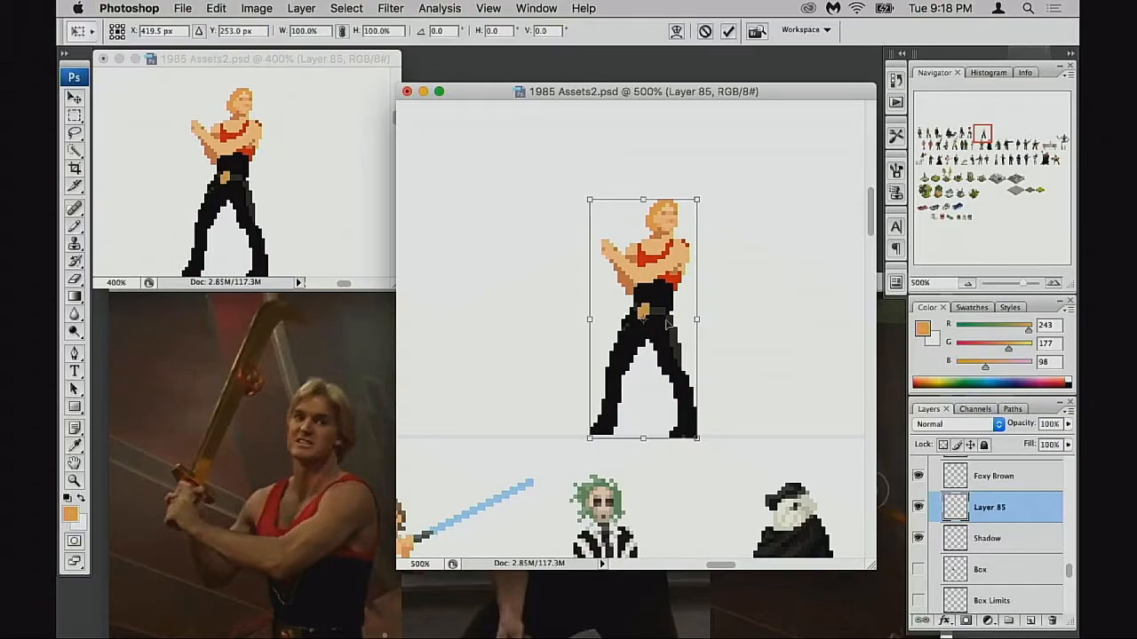
right_click(664, 320)
click(710, 490)
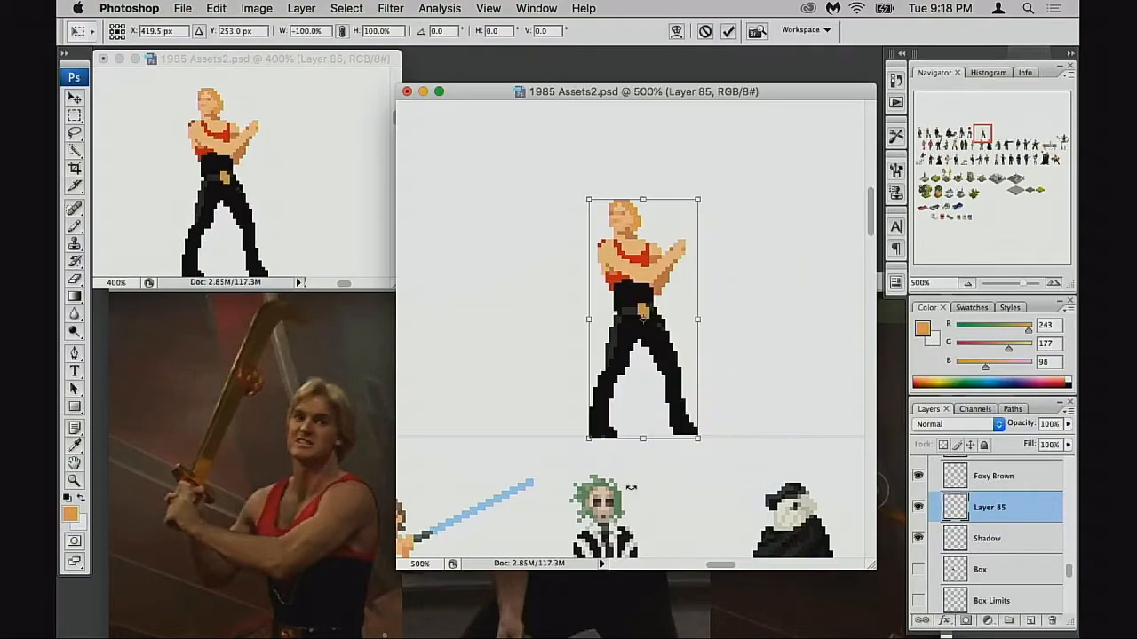
key(Return)
key(b)
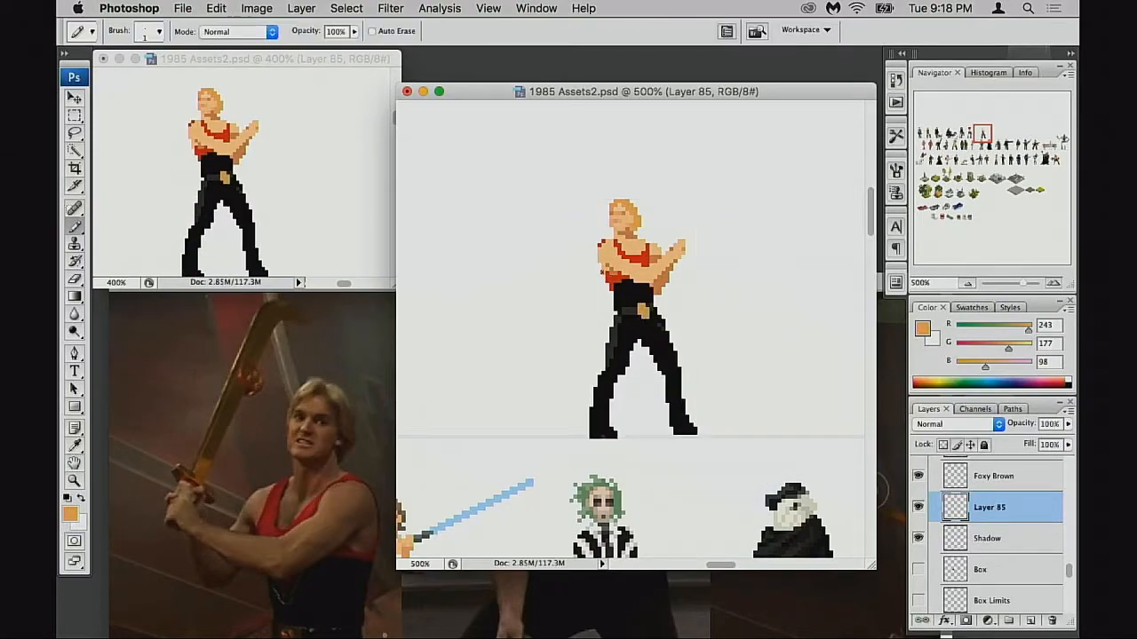
Step: Retouch the tank top's diagonal strap and neckline on the flipped character with sampled light skin and red
super+click(621, 277)
super+click(626, 309)
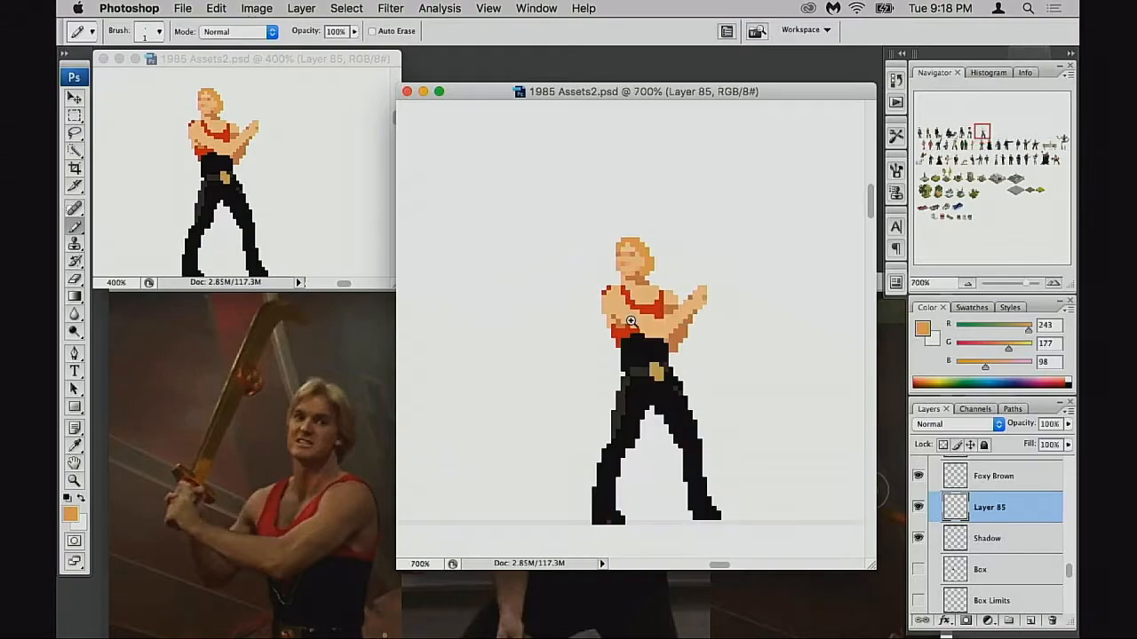
super+click(634, 326)
drag(635, 343, 628, 336)
key(e)
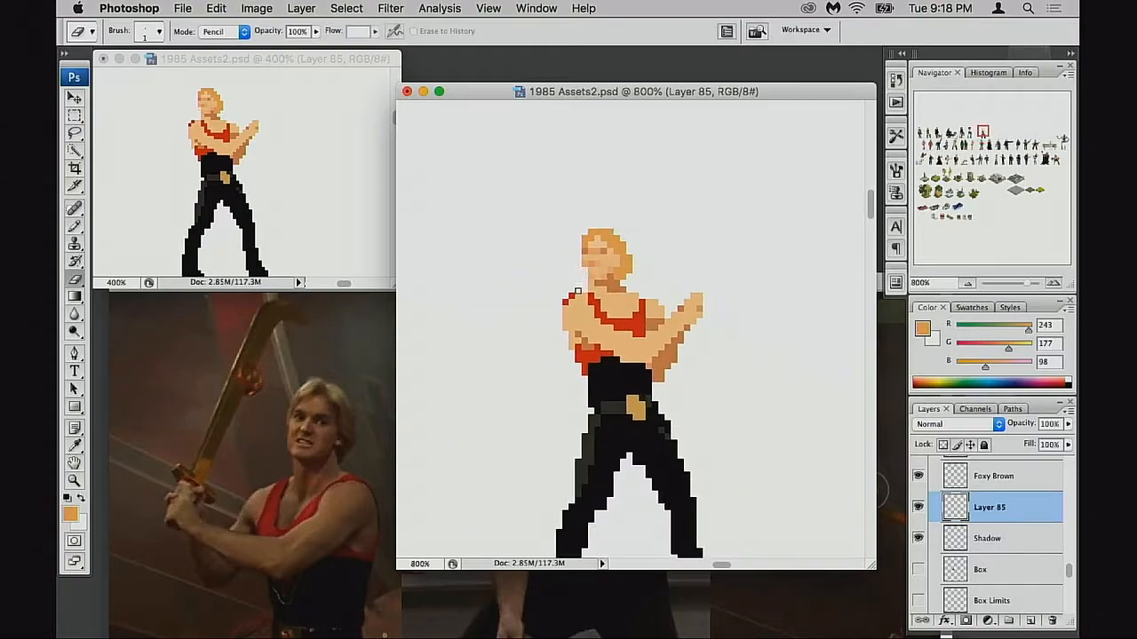
scroll(613, 302, down, 1)
scroll(612, 302, down, 1)
key(b)
alt+click(607, 314)
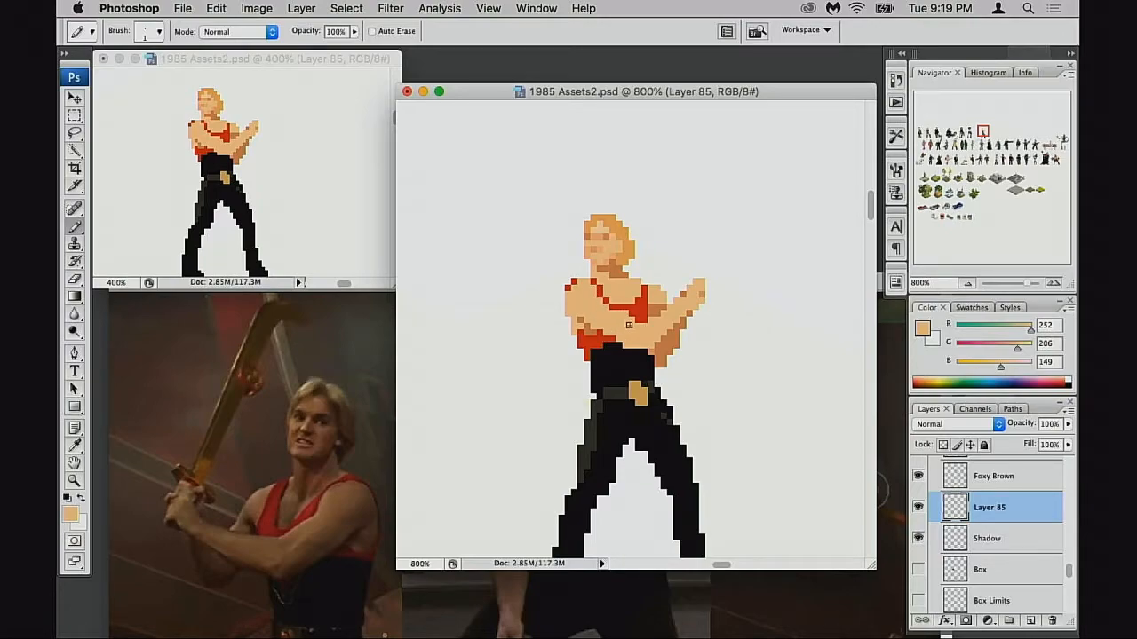
alt+click(626, 304)
drag(614, 302, 613, 304)
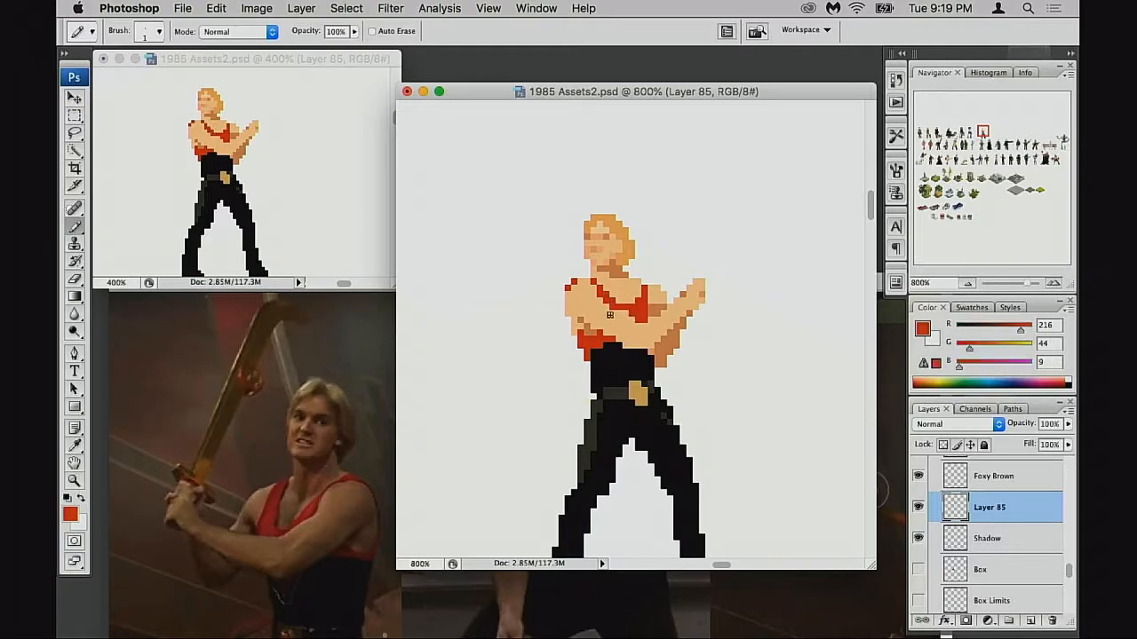
Step: Extend the upper arm and elbow over the tank's red side with sampled light and darker skin tones
scroll(610, 324, left, 2)
scroll(610, 325, down, 1)
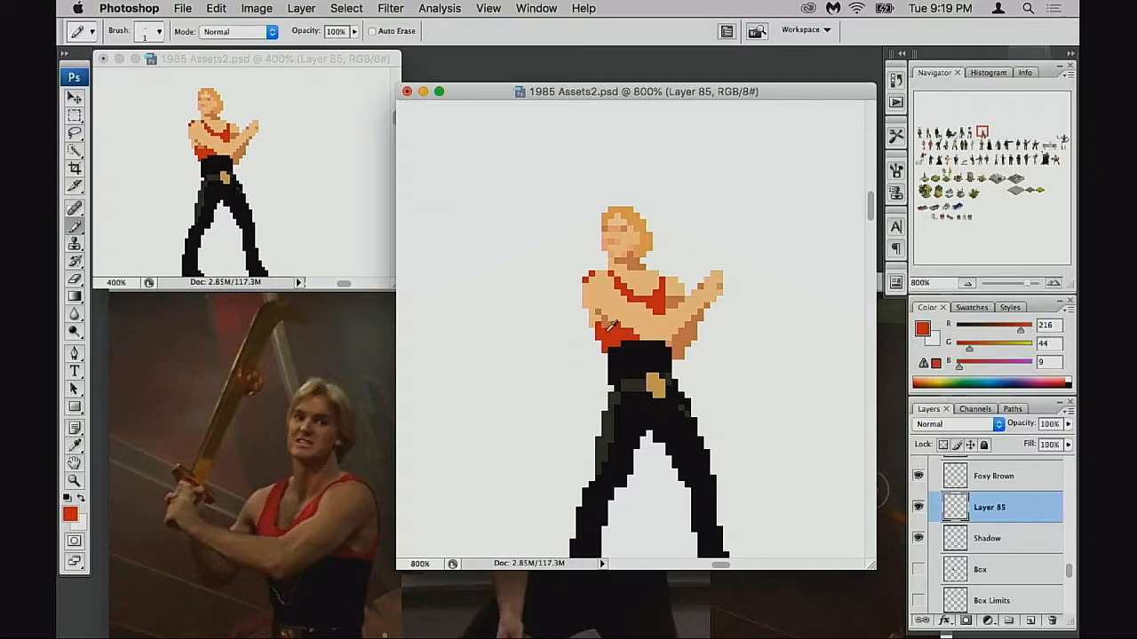
alt+click(601, 314)
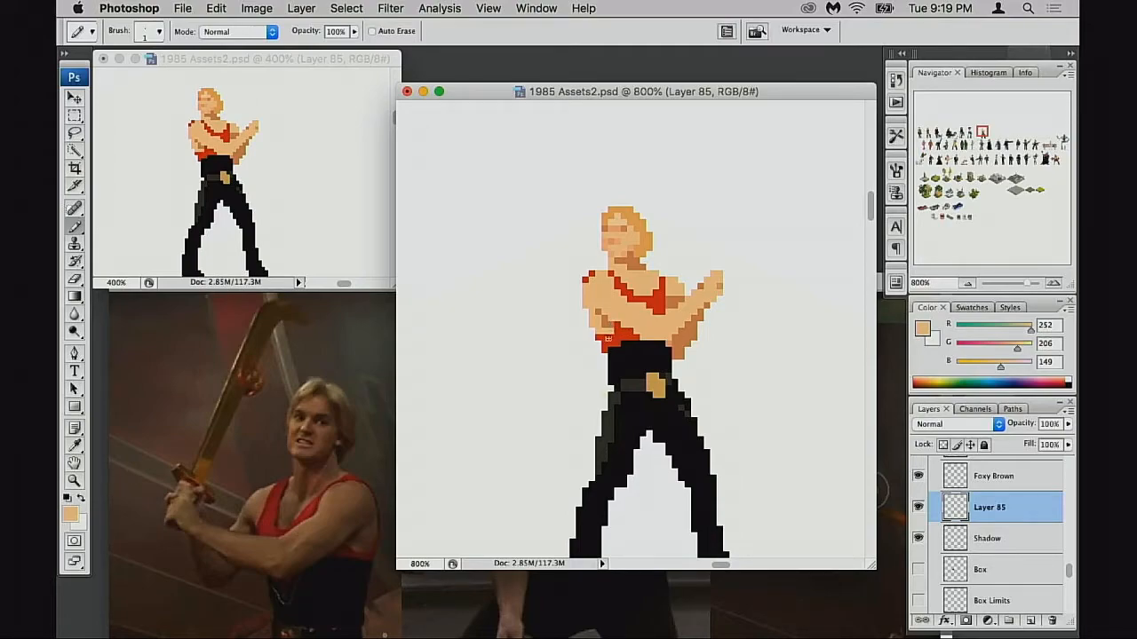
alt+click(616, 335)
alt+click(609, 327)
drag(626, 347, 628, 341)
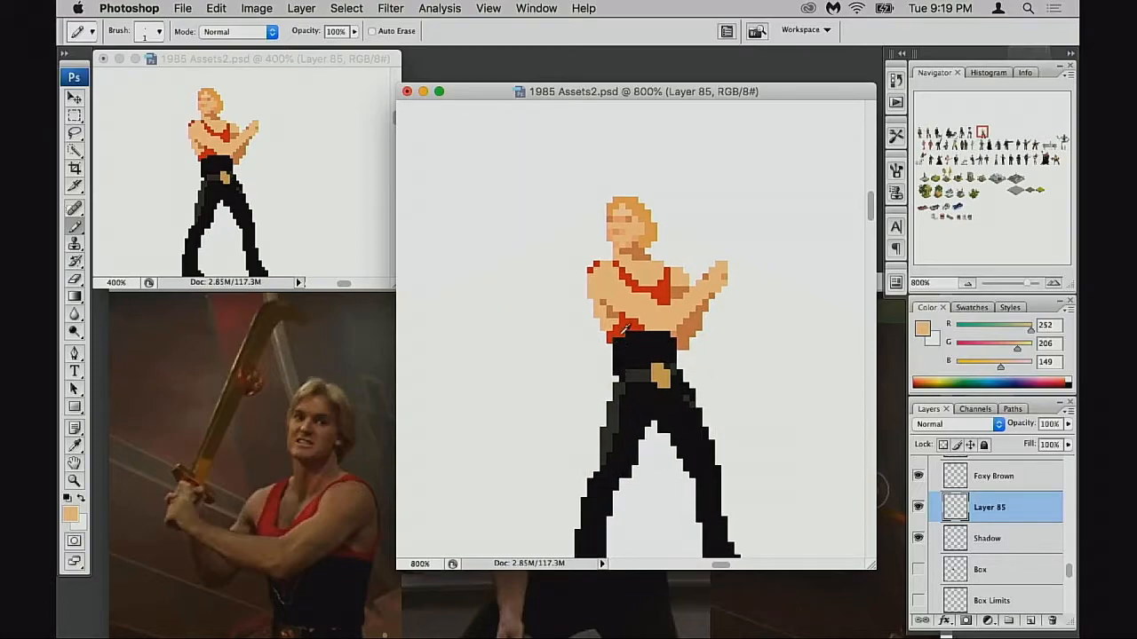
Step: Add red pixels beneath the elbow and widen the waist below it with sampled black
alt+click(612, 342)
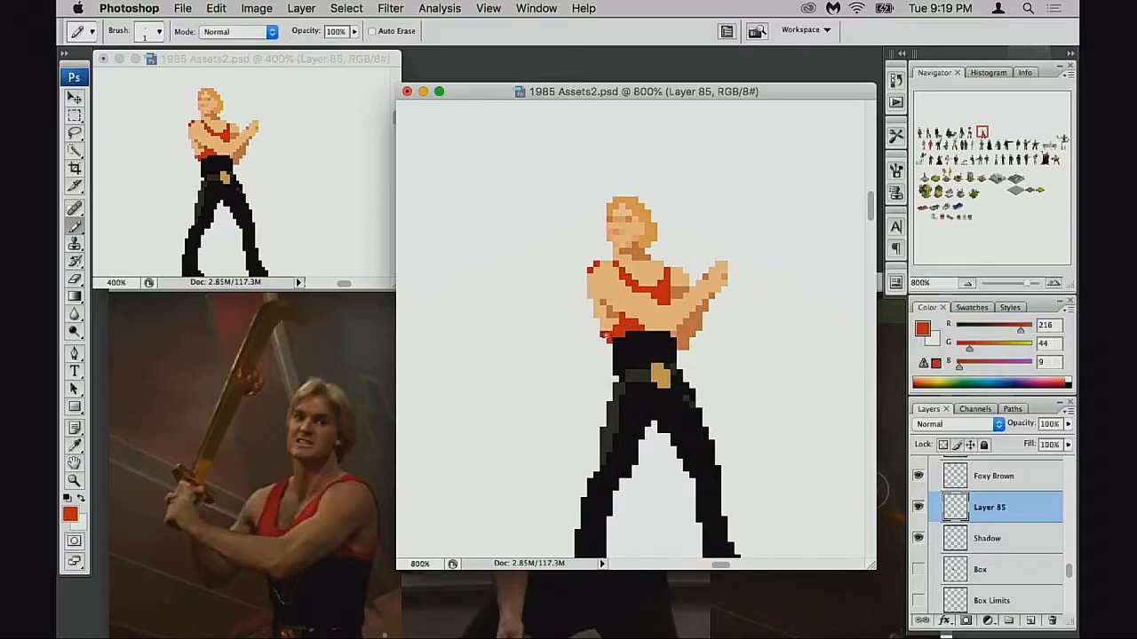
alt+click(621, 345)
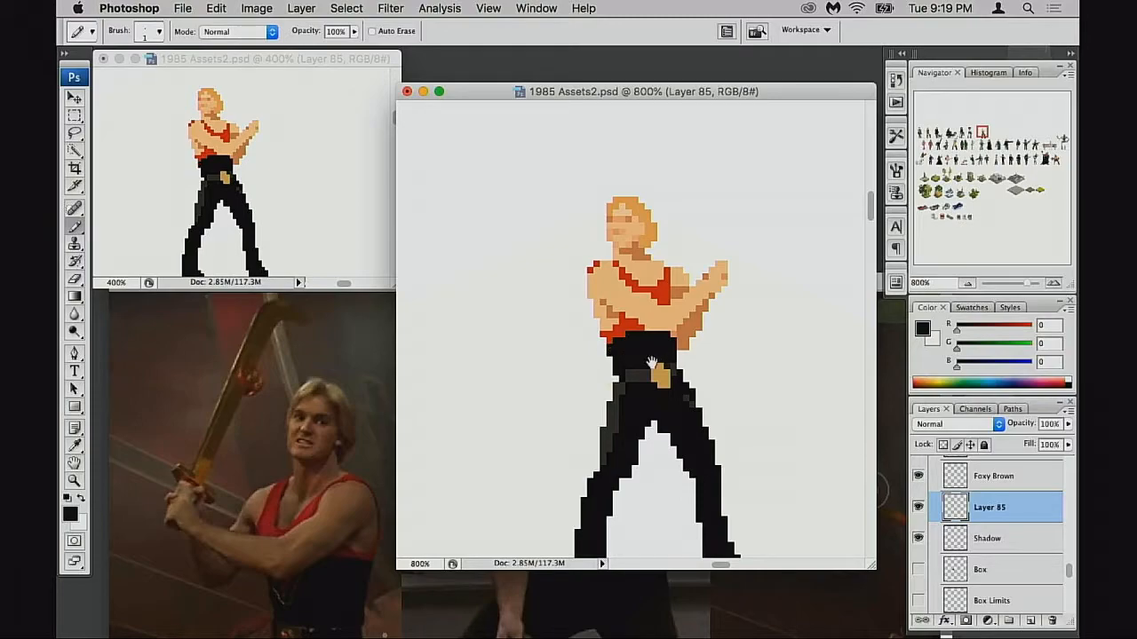
drag(654, 362, 643, 366)
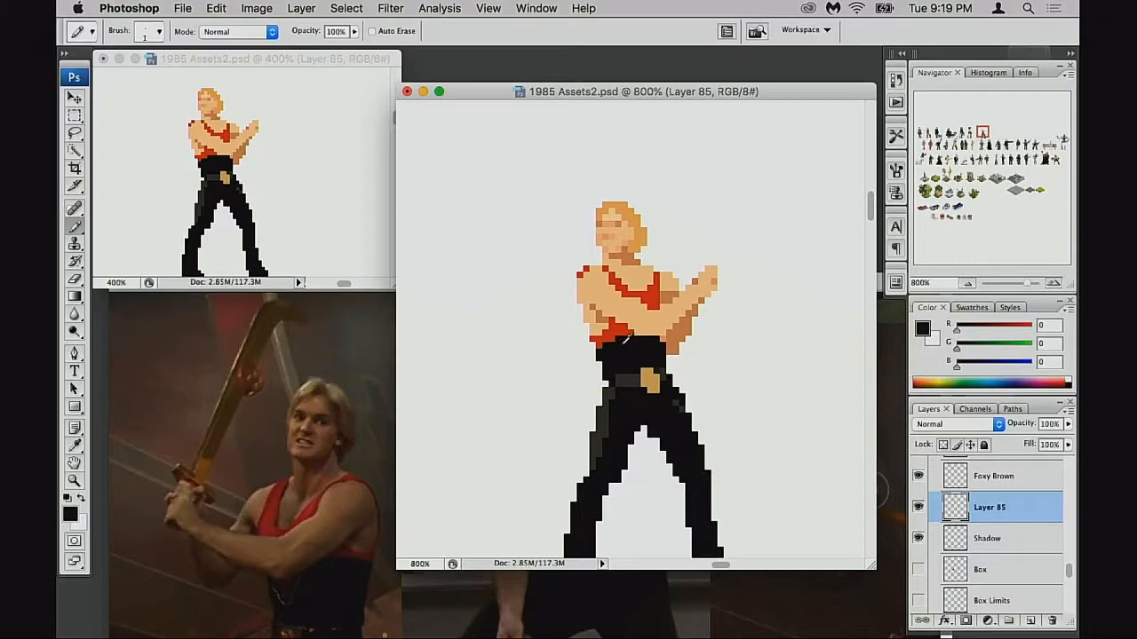
Step: Rework the gap between the elbow and the crossed forearm with light skin and red pixels
alt+click(609, 325)
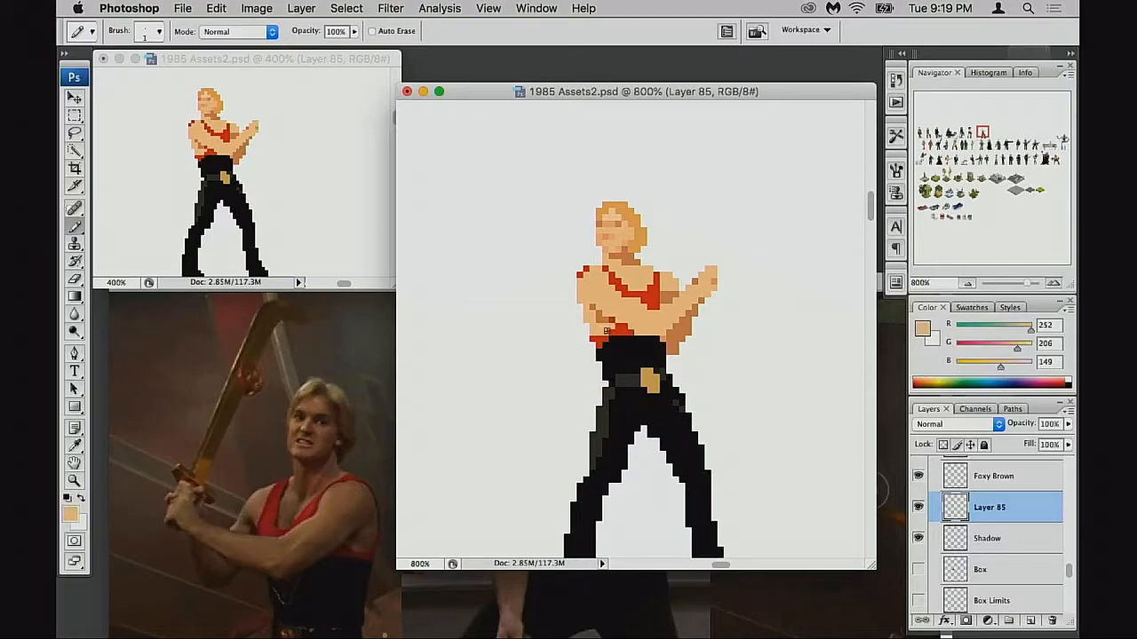
alt+click(626, 331)
key(super+z)
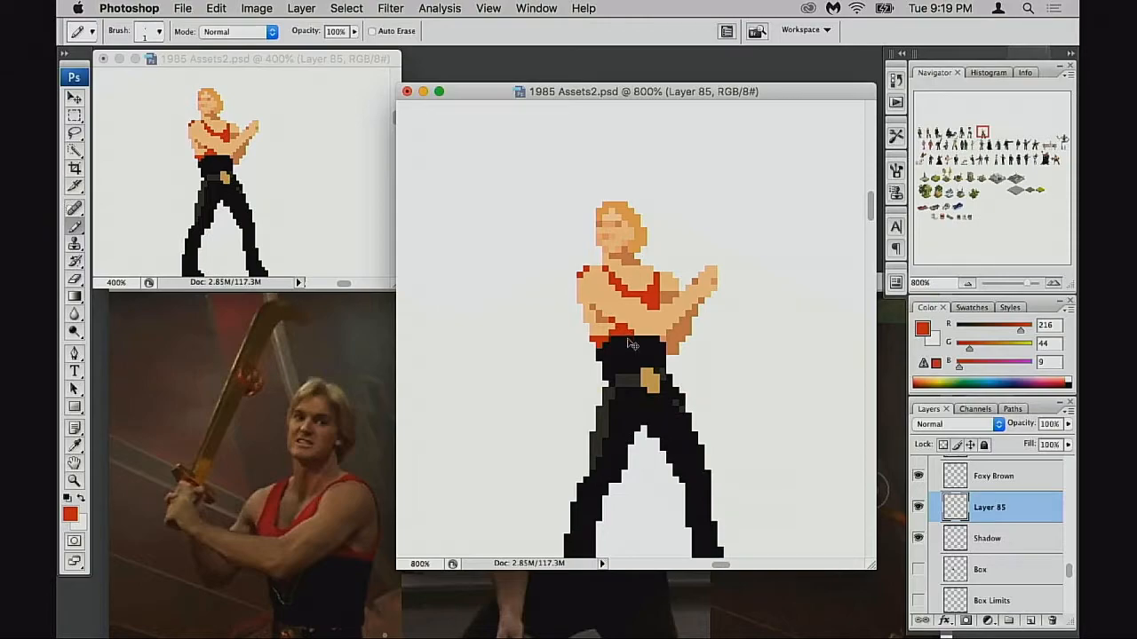
alt+click(610, 323)
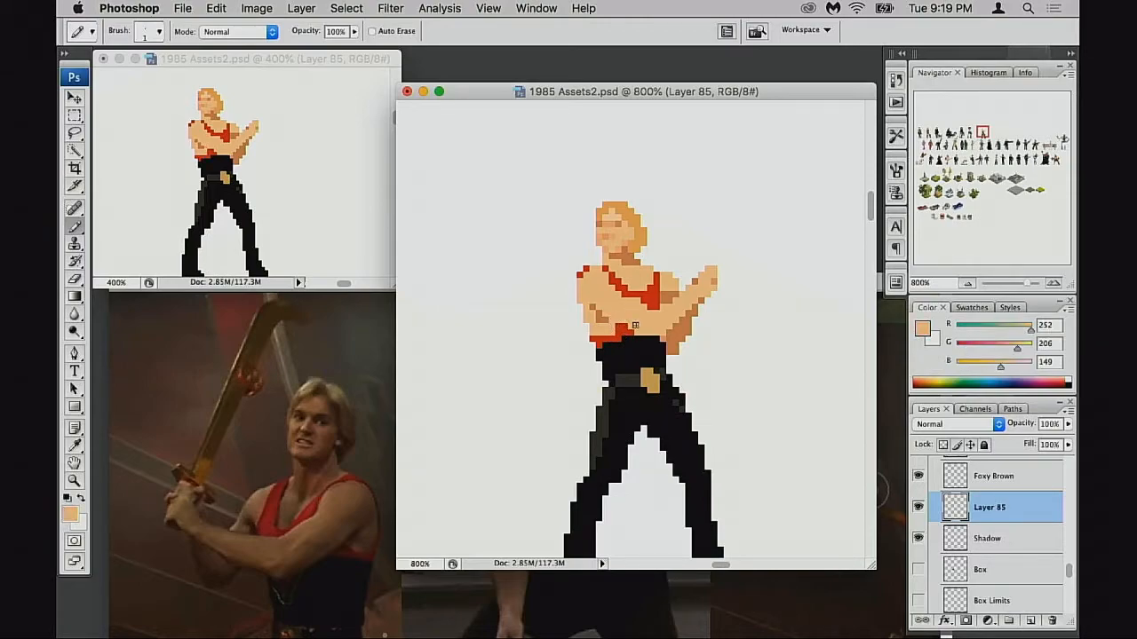
click(629, 331)
alt+click(611, 334)
alt+click(627, 338)
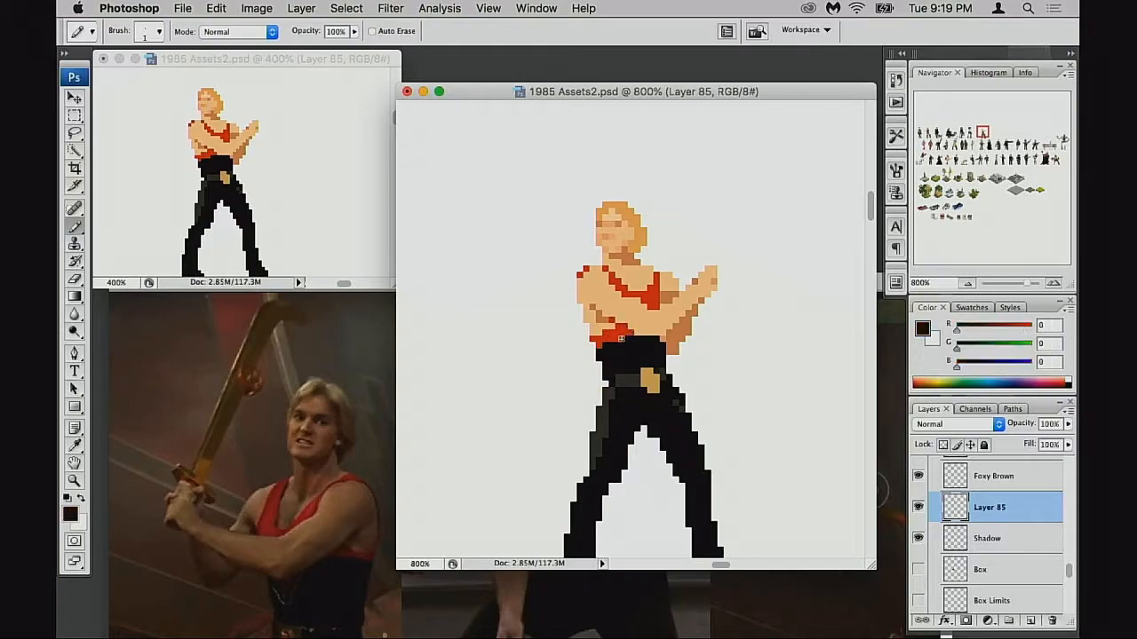
Step: Shape the underside of the crossed forearm against the waist with light skin and black pixels
alt+click(642, 323)
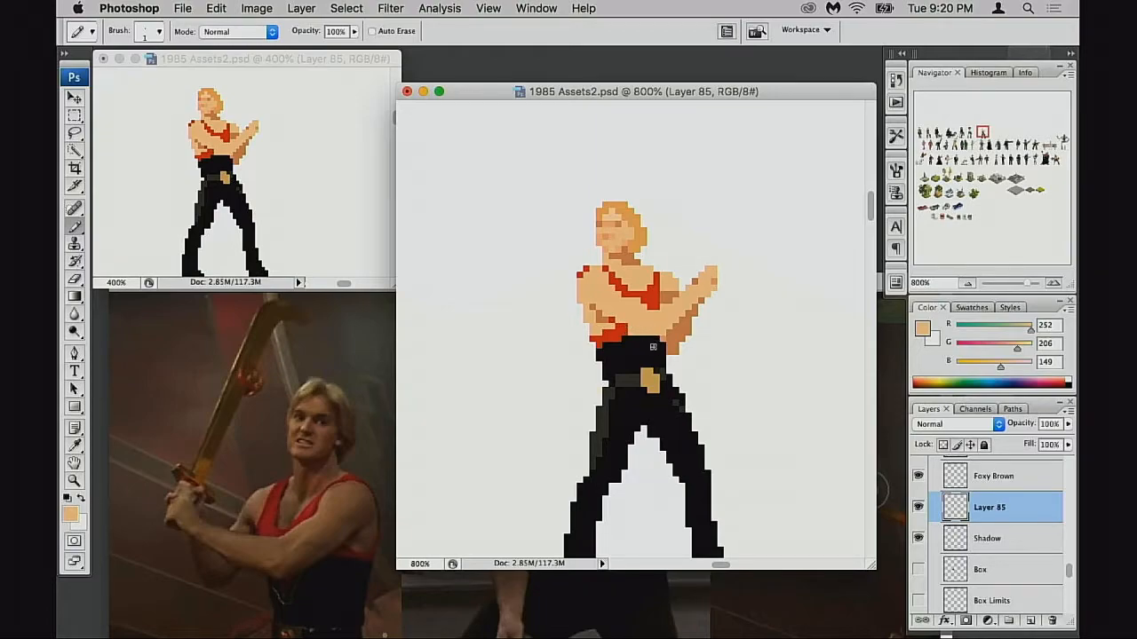
alt+click(649, 340)
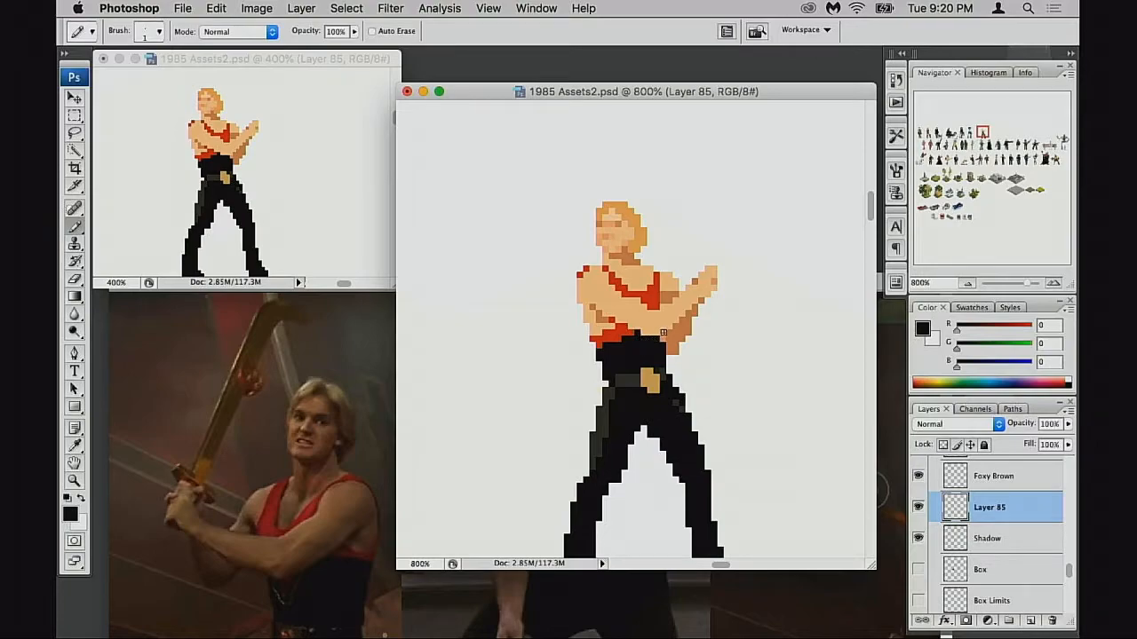
alt+click(659, 336)
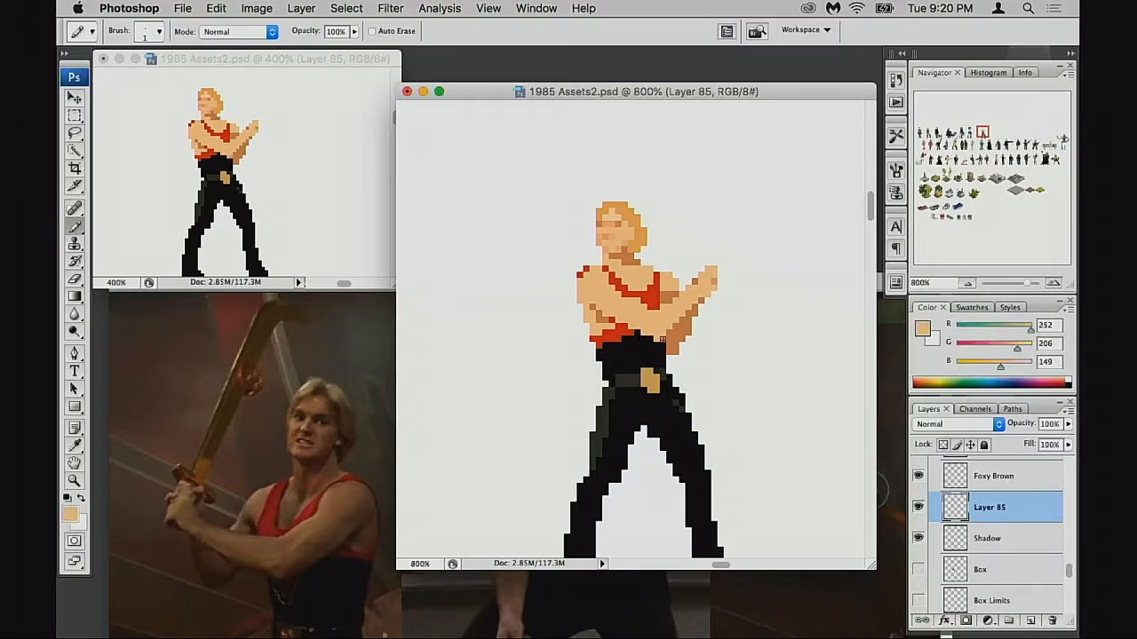
drag(661, 344, 659, 346)
alt+click(658, 346)
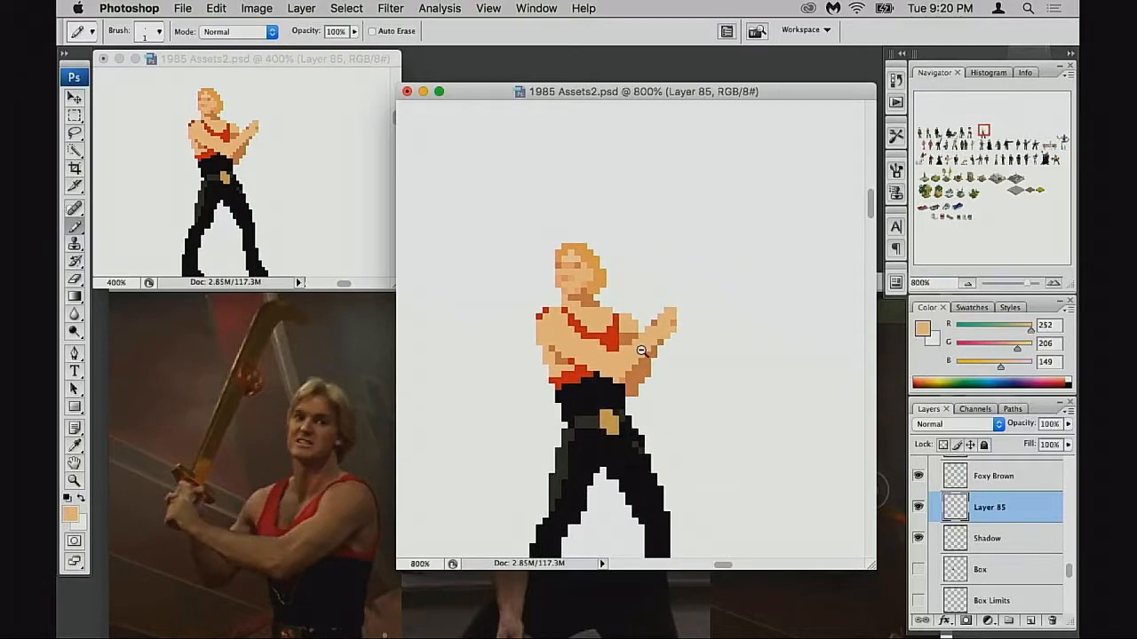
Step: Move the character beside the long-haired figure in the black tank top to compare their proportions
alt+click(647, 349)
alt+click(646, 348)
alt+click(646, 349)
alt+click(646, 350)
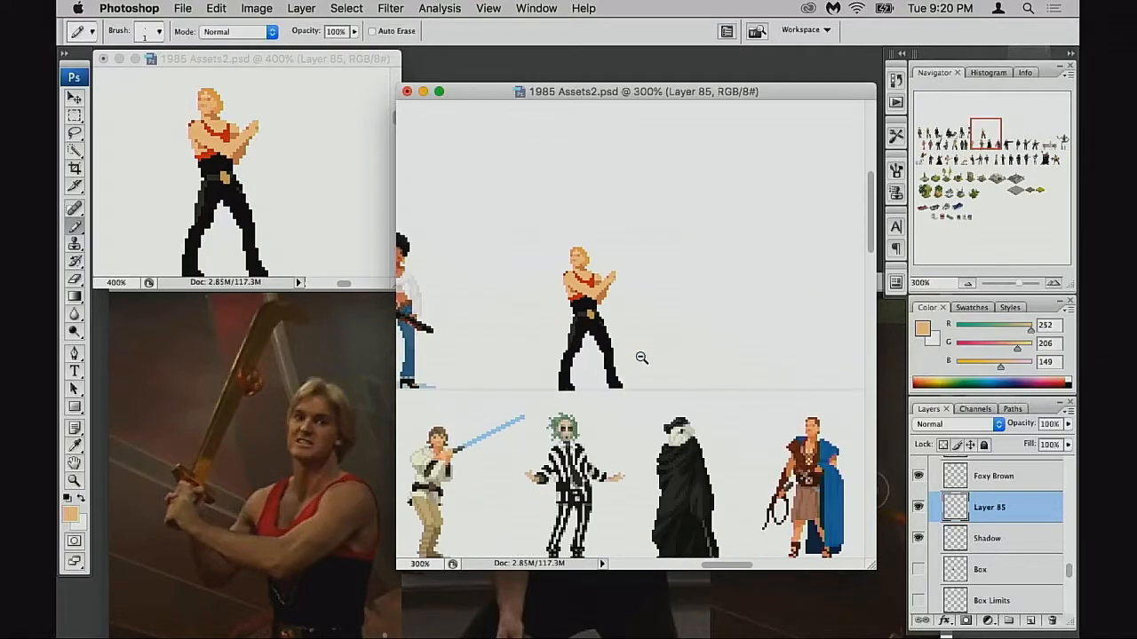
alt+click(646, 350)
drag(624, 366, 737, 321)
key(v)
drag(747, 309, 739, 338)
drag(668, 317, 555, 291)
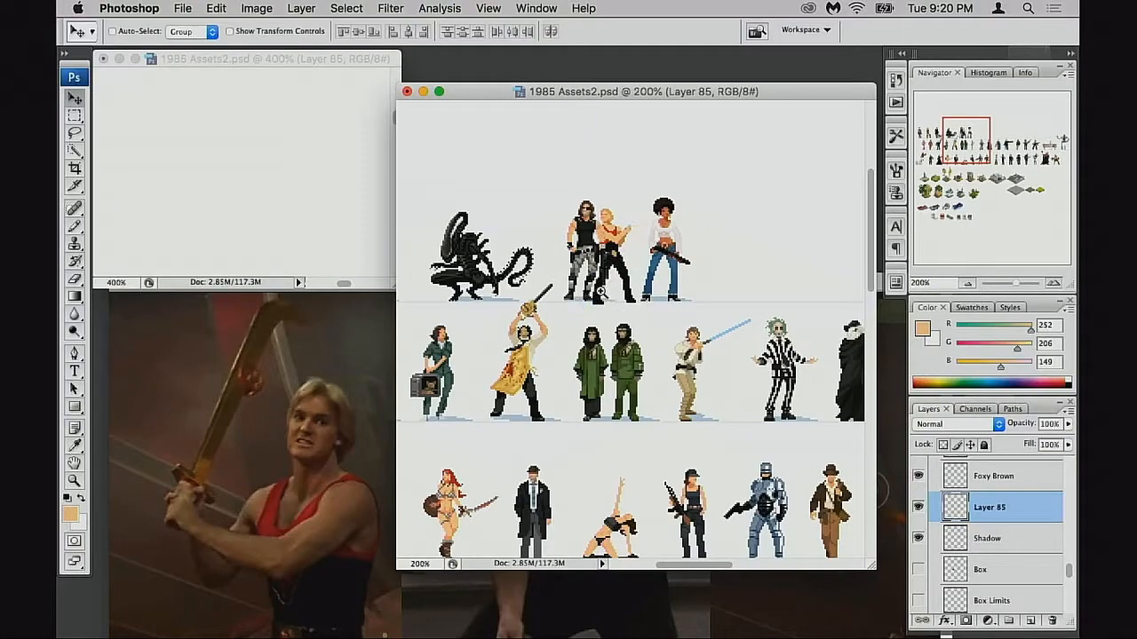
click(602, 293)
click(608, 300)
click(657, 320)
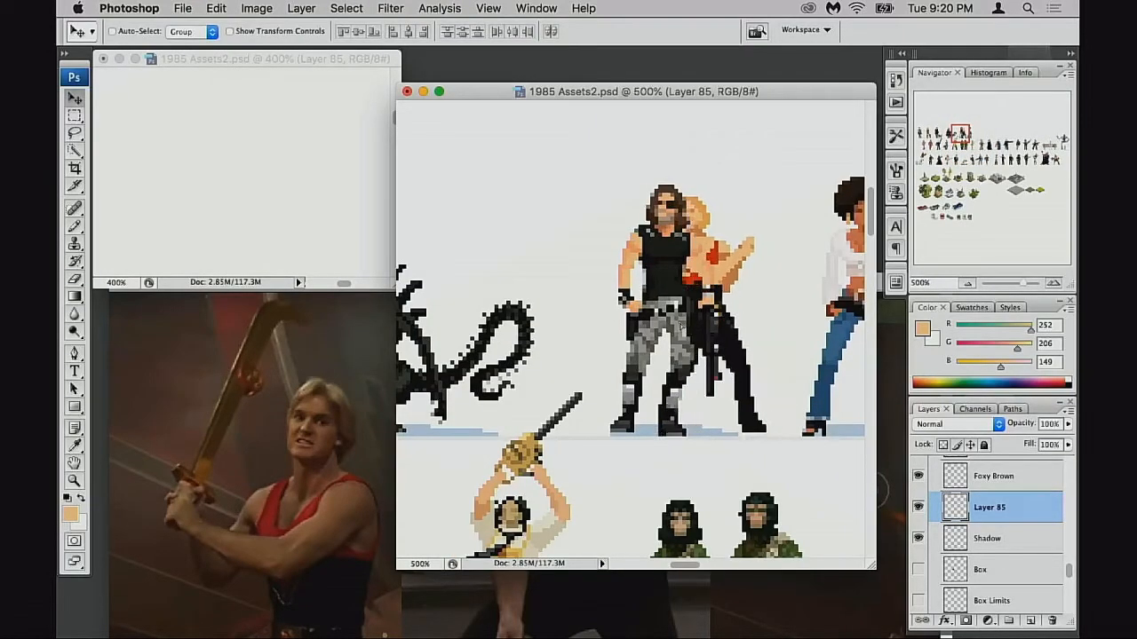
drag(686, 331, 656, 324)
Step: Move the character down beside the fedora-wearing figure in the brown jacket to compare height and build
alt+click(653, 326)
alt+click(637, 368)
drag(637, 369, 645, 281)
drag(645, 281, 621, 423)
drag(622, 424, 565, 384)
drag(606, 349, 636, 399)
drag(696, 369, 581, 321)
drag(581, 322, 721, 390)
key(super+z)
key(super+z)
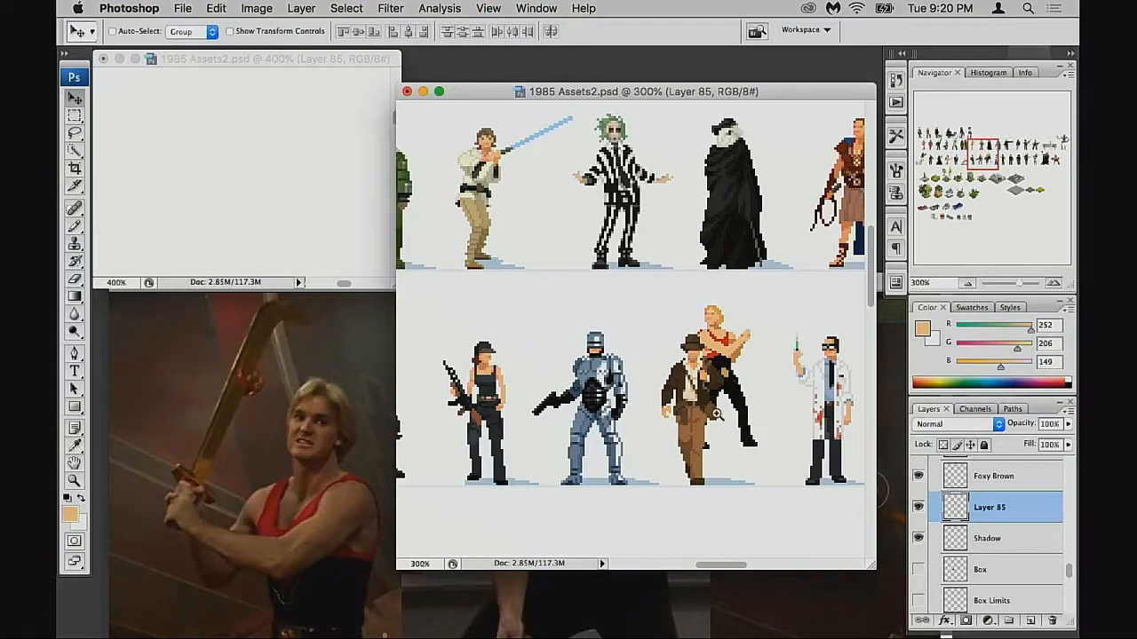
super+click(718, 414)
super+click(721, 418)
drag(660, 345, 722, 472)
drag(620, 338, 637, 397)
drag(620, 345, 669, 404)
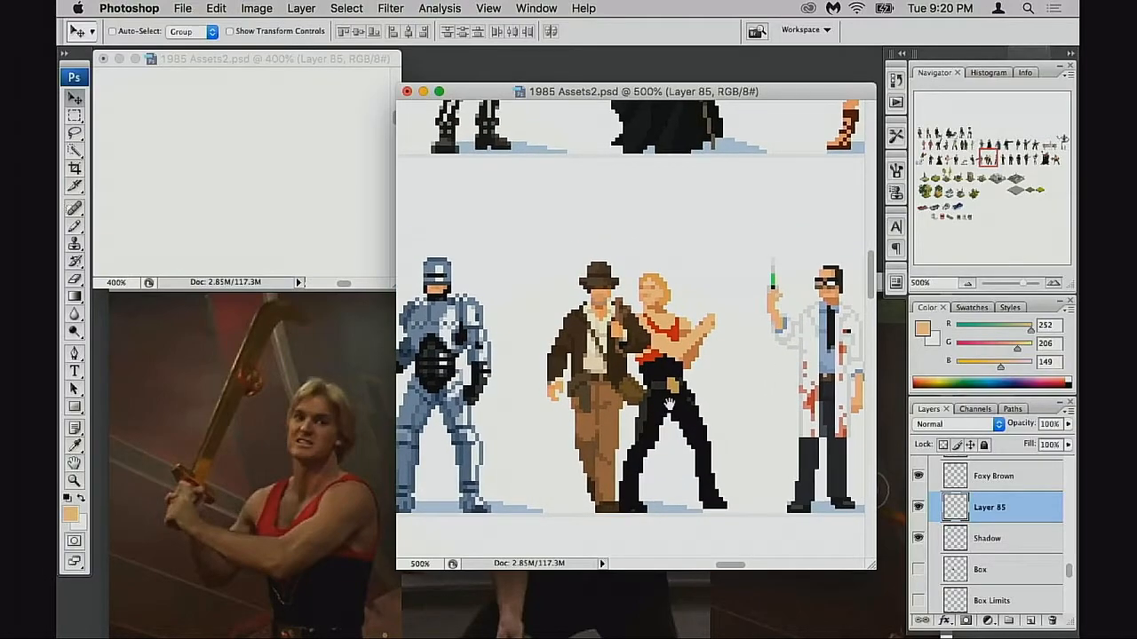
Step: Move the character back to the upper row, in the empty space beside the afro-haired woman
drag(650, 357, 694, 426)
drag(694, 426, 564, 266)
drag(564, 282, 739, 480)
drag(727, 469, 671, 246)
drag(676, 267, 590, 373)
drag(592, 378, 623, 314)
Step: Select the upper body with a rectangular marquee, shift it one pixel up and one pixel toward the afro-haired woman, and deselect
key(m)
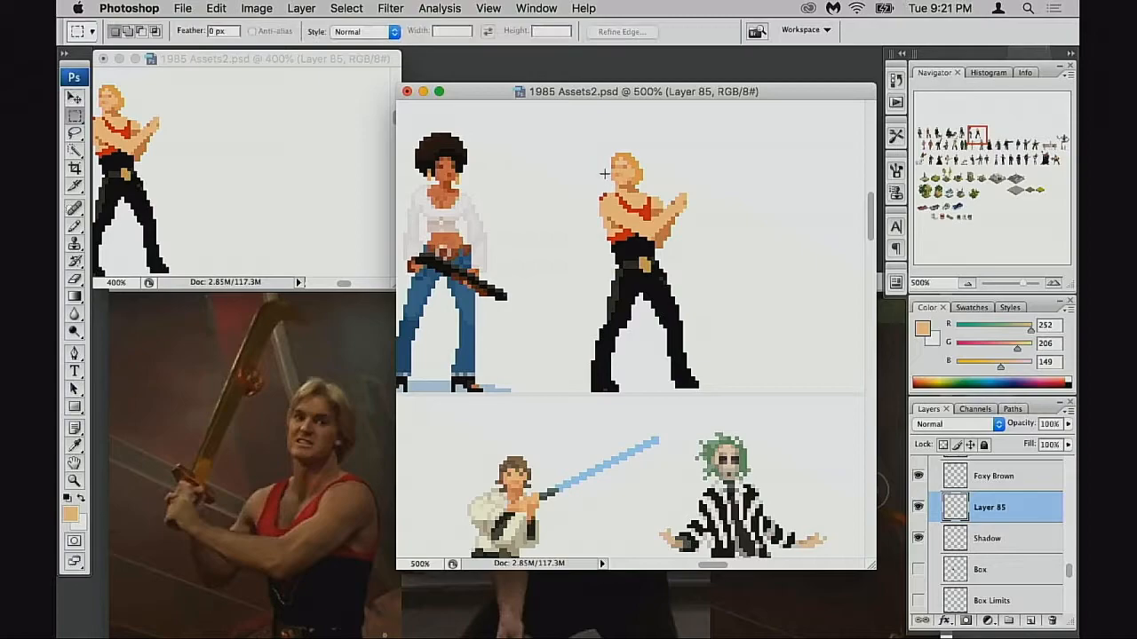
drag(584, 145, 654, 224)
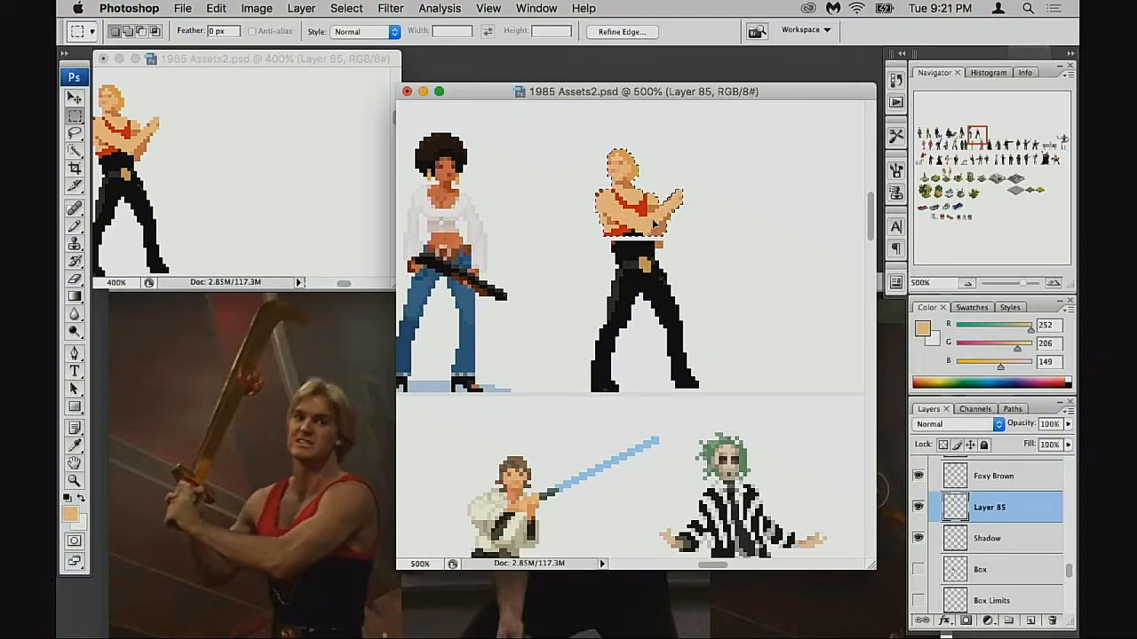
key(super+d)
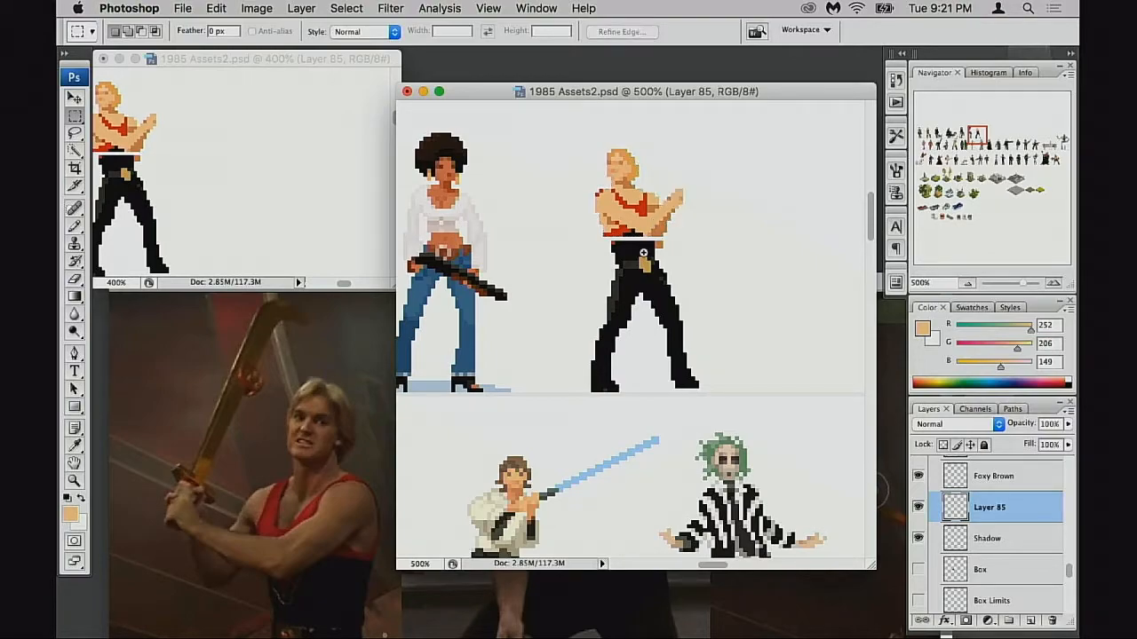
key(super+equal)
key(super+equal)
key(b)
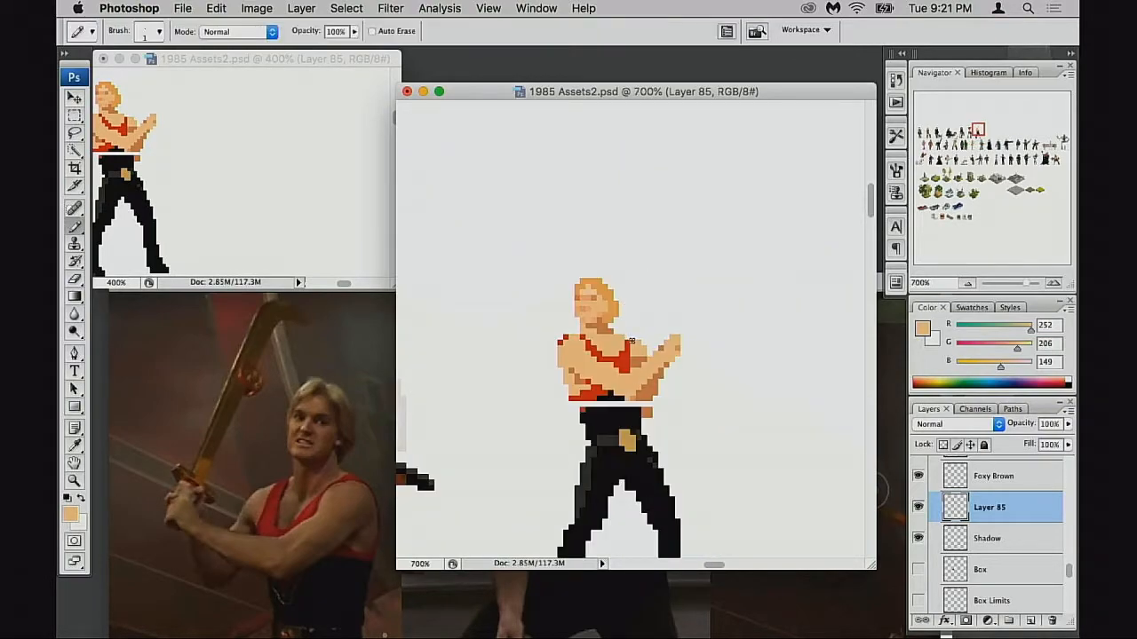
Step: Try shifting the head and shoulders sideways with a rectangular marquee selection, and undo it
key(m)
drag(542, 267, 649, 354)
key(super+Left)
key(super+Left)
key(super+Right)
key(super+Right)
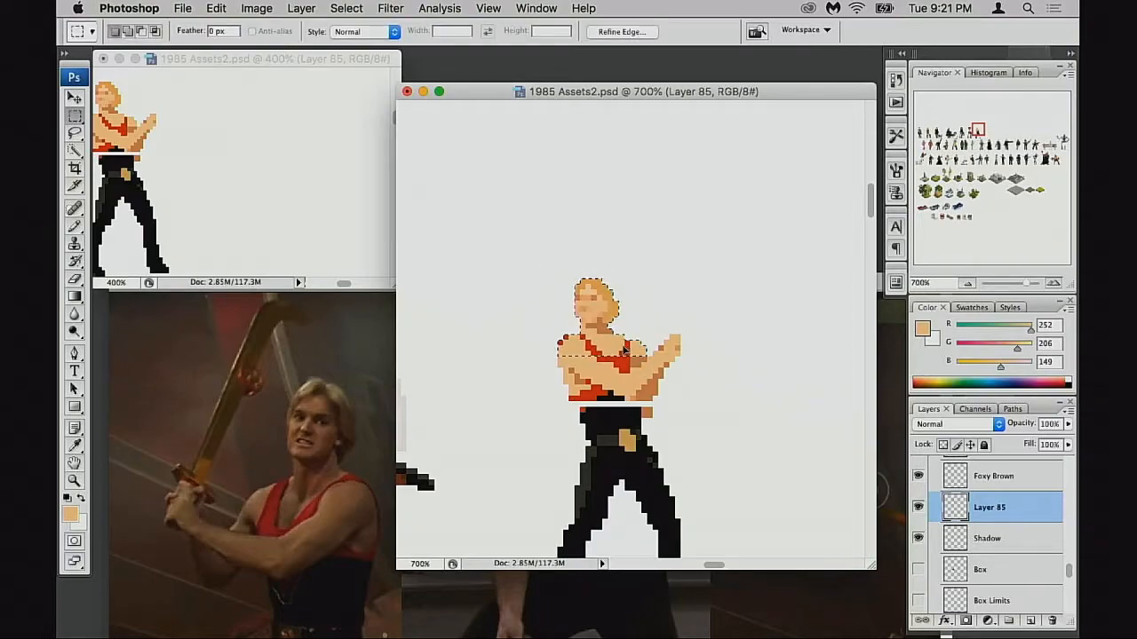
key(super+z)
Step: Select everything above the knees with a rectangular marquee, shift it up one pixel, and deselect
drag(674, 383, 660, 254)
drag(482, 144, 723, 373)
key(super+Up)
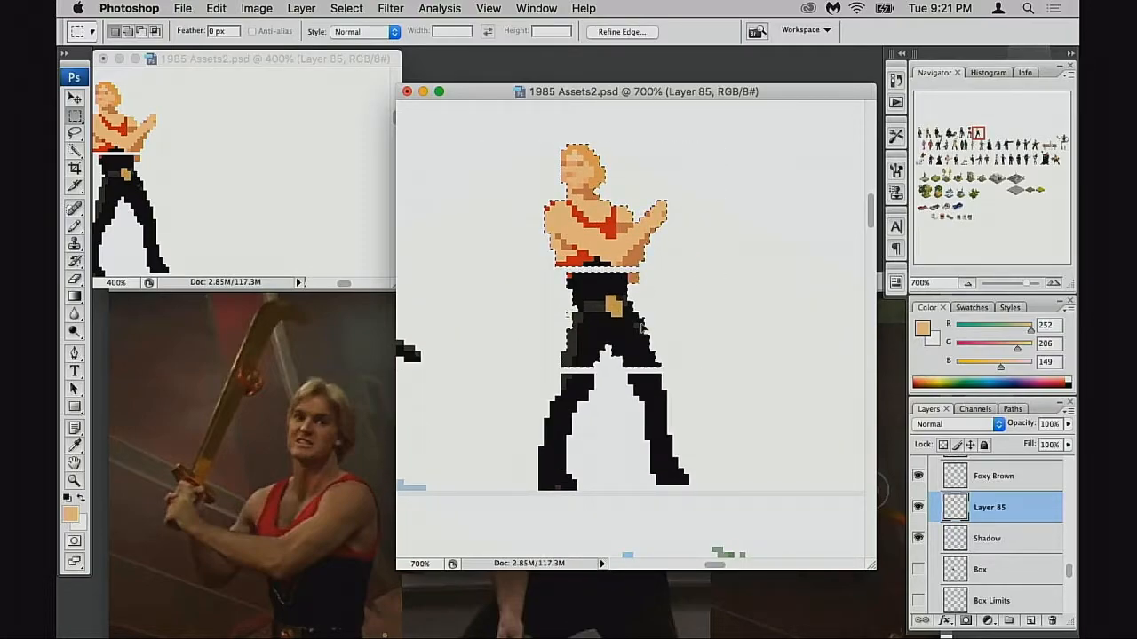
key(super+Right)
key(super+Left)
key(super+Down)
key(super+Up)
key(super+Up)
key(super+Right)
key(super+Left)
key(super+Down)
key(super+d)
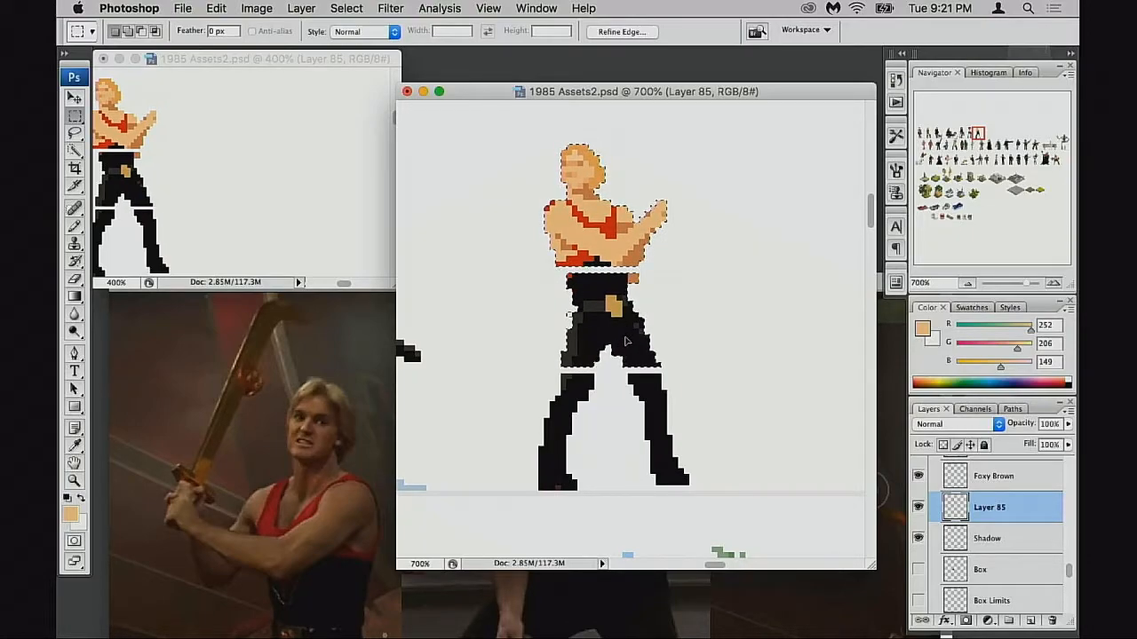
Step: Sample the trousers' black and fill the gaps across both legs and in the waist below the forearm
key(b)
alt+click(593, 349)
drag(581, 334, 565, 362)
mouse_move(574, 344)
mouse_down()
mouse_move(566, 370)
mouse_move(588, 362)
mouse_up()
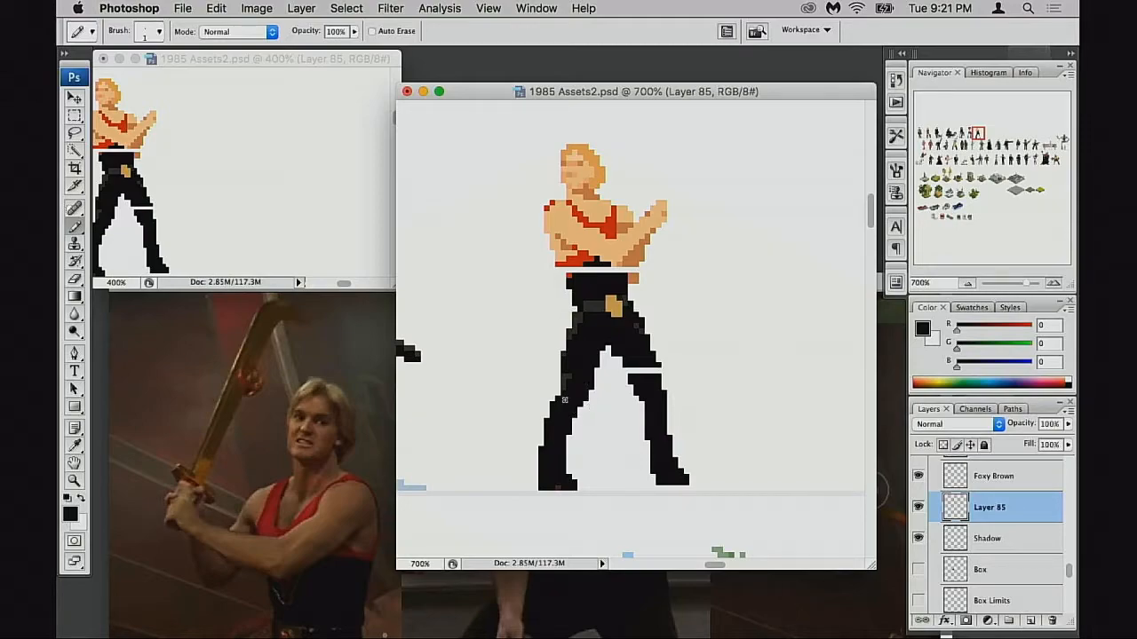
mouse_move(640, 364)
mouse_down()
mouse_move(628, 364)
mouse_move(647, 364)
mouse_up()
click(648, 370)
drag(608, 270, 625, 269)
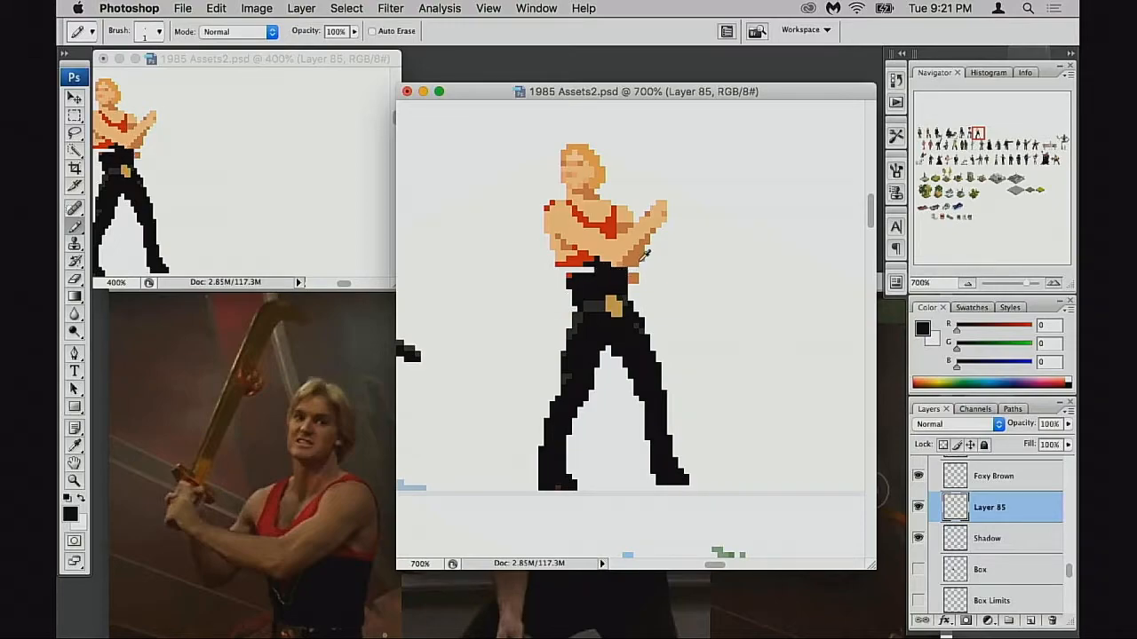
Step: Fill the gap below the raised forearm's elbow with the darker skin tone and erase the excess pixels beneath it
alt+click(634, 266)
key(e)
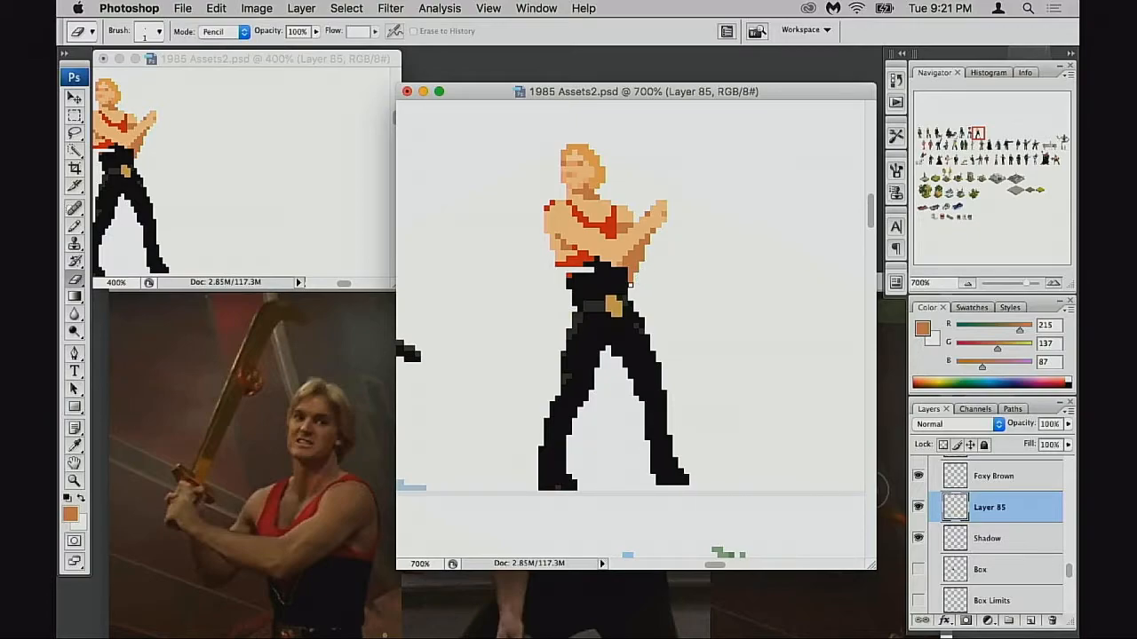
key(b)
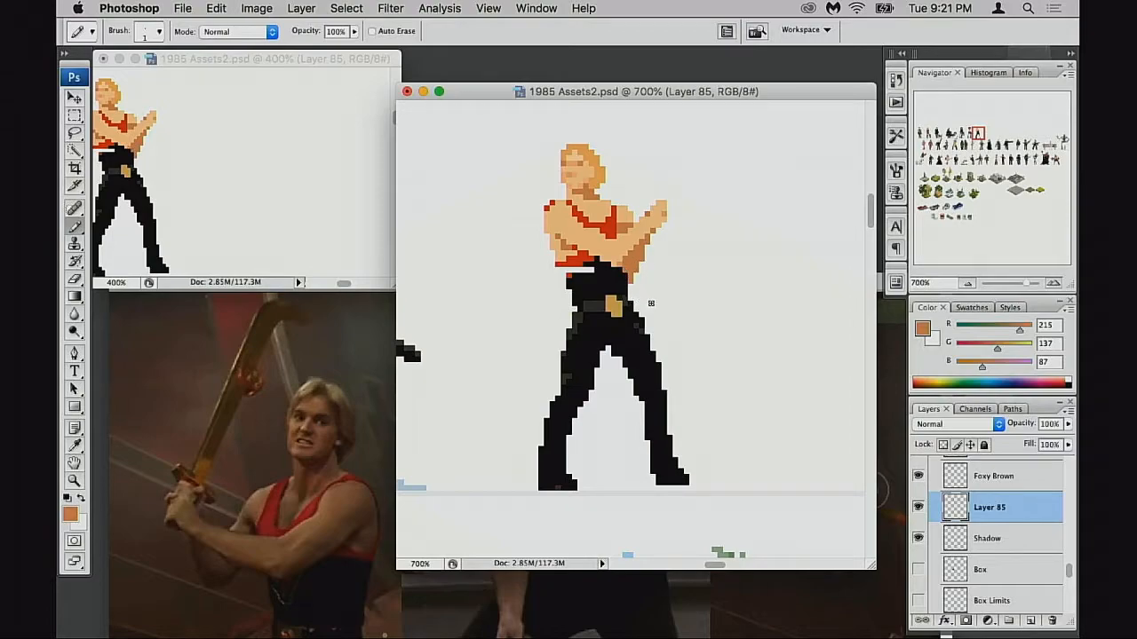
scroll(641, 304, left, 1)
scroll(645, 283, right, 1)
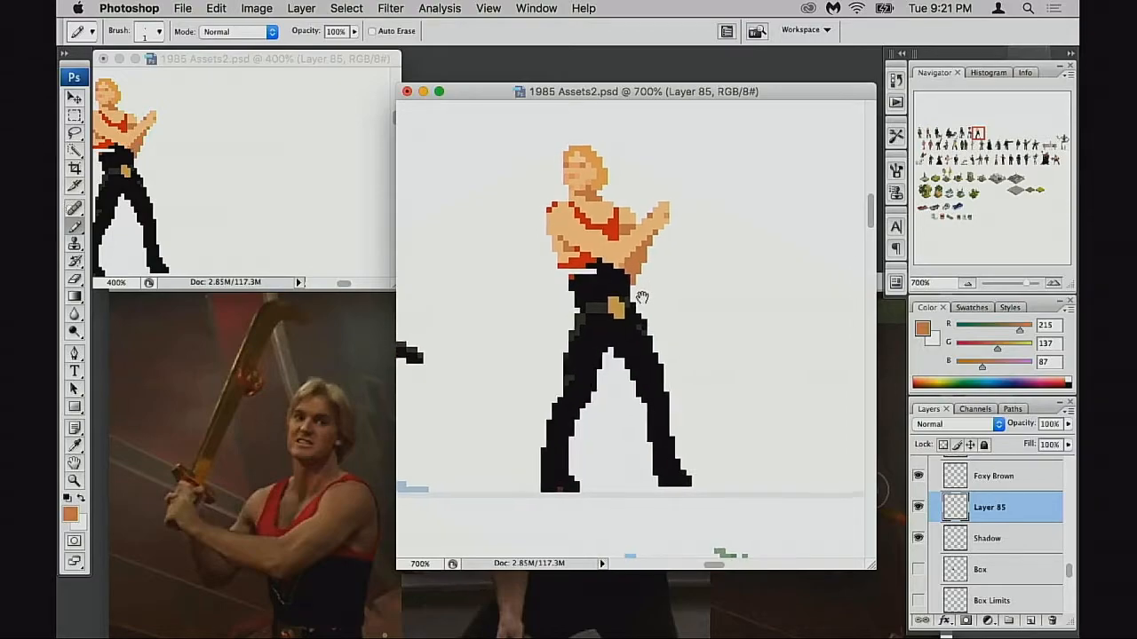
key(e)
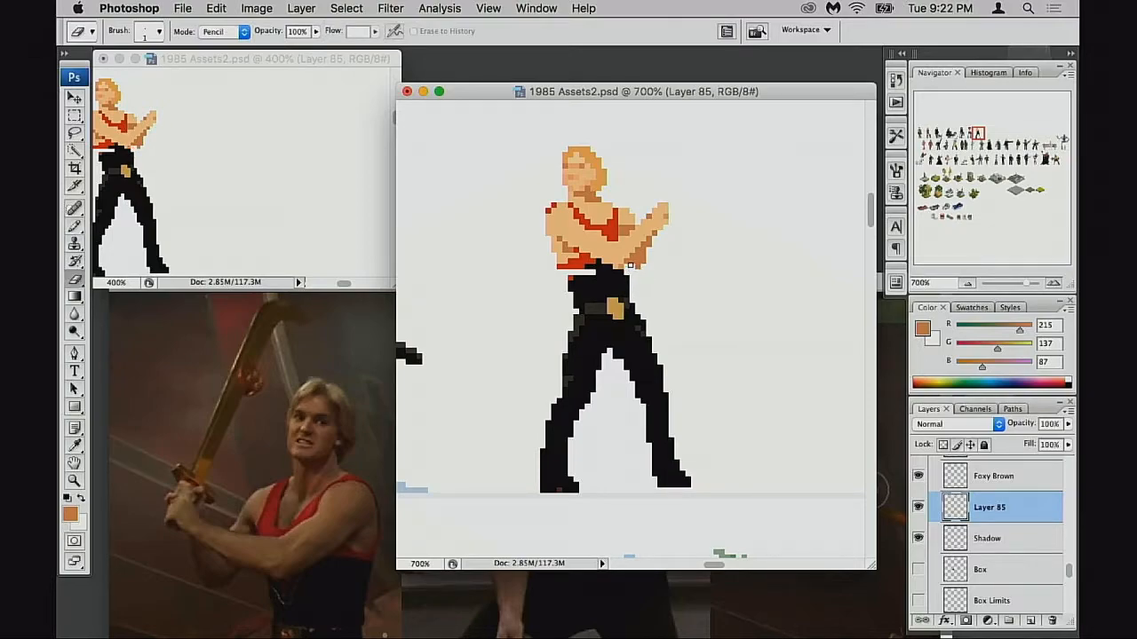
Step: Touch up the waist's edge in black and broaden the darker skin shading under the raised forearm
key(b)
alt+click(621, 276)
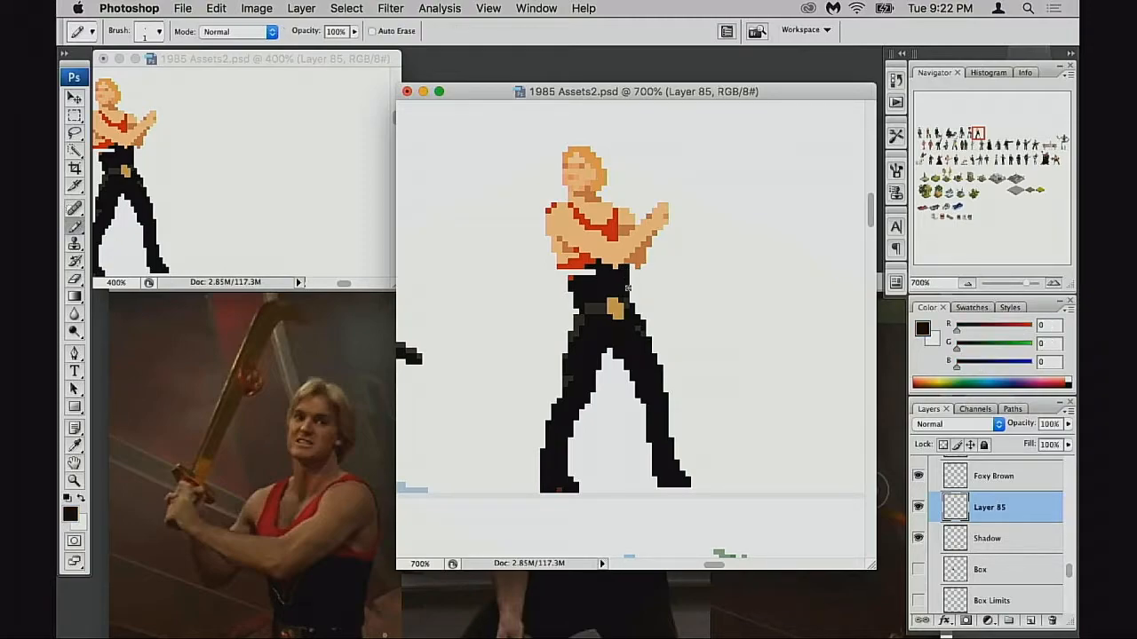
drag(653, 283, 639, 287)
alt+click(638, 264)
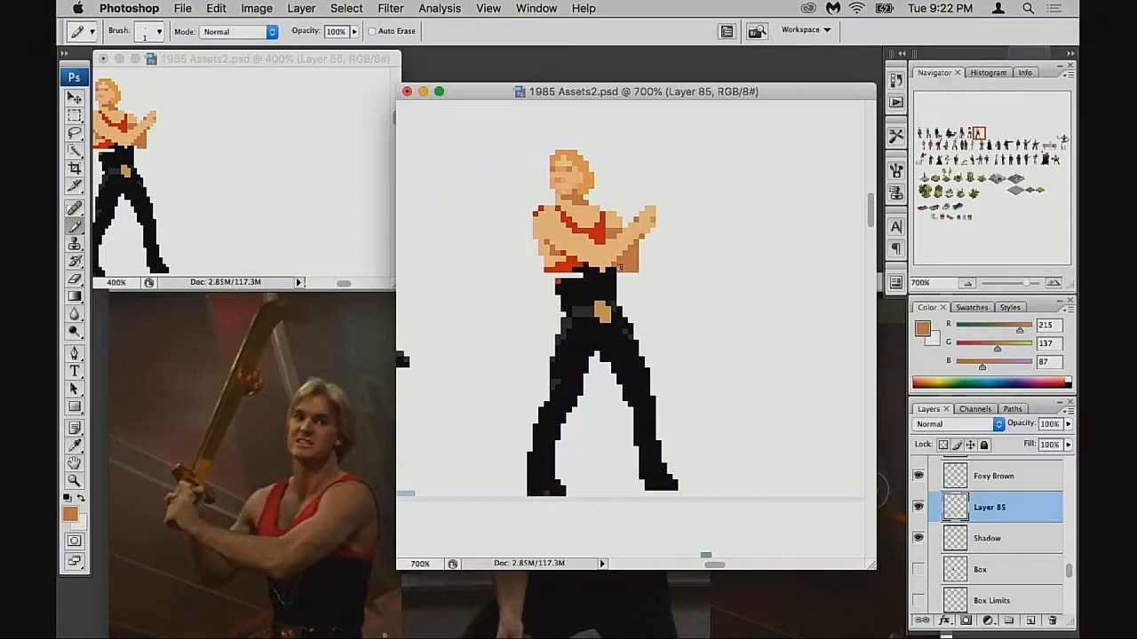
drag(635, 292, 723, 284)
Step: Reshape the outer edge of the shaded arm beneath the raised forearm with the Eraser and Pencil
key(e)
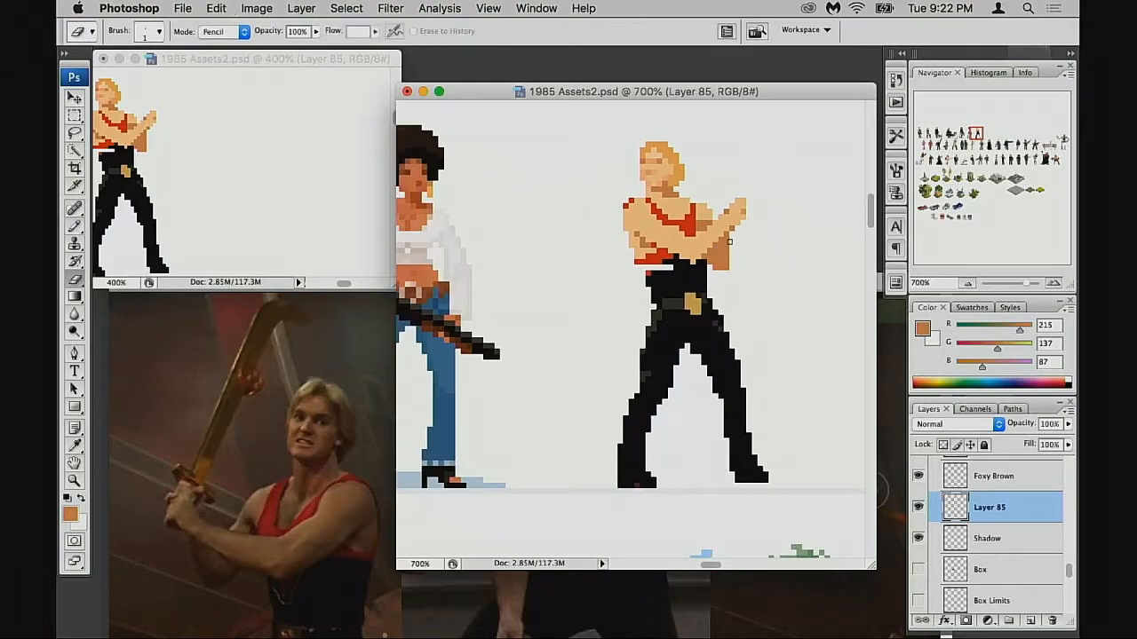
drag(739, 264, 745, 263)
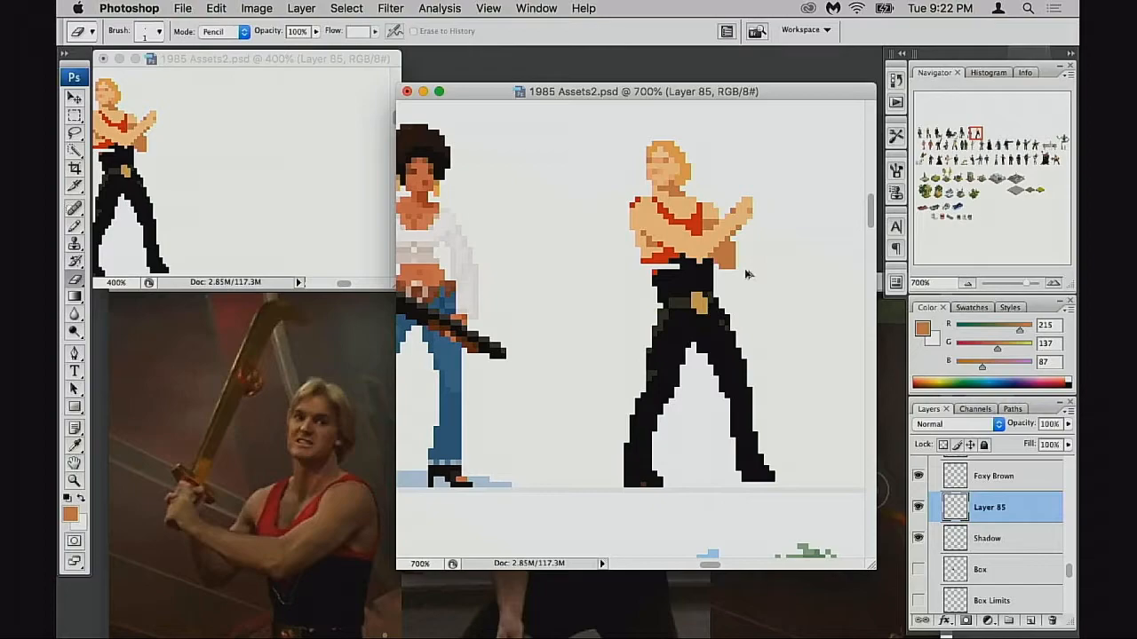
key(b)
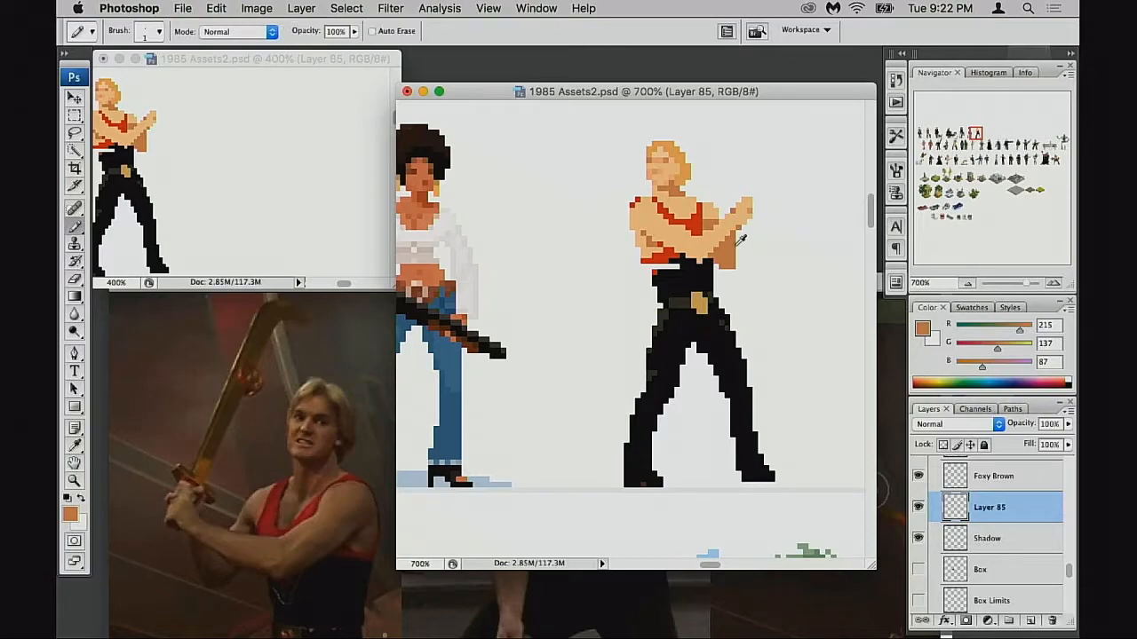
click(729, 266)
key(e)
mouse_move(734, 240)
mouse_down()
mouse_move(742, 274)
mouse_move(753, 271)
mouse_up()
key(b)
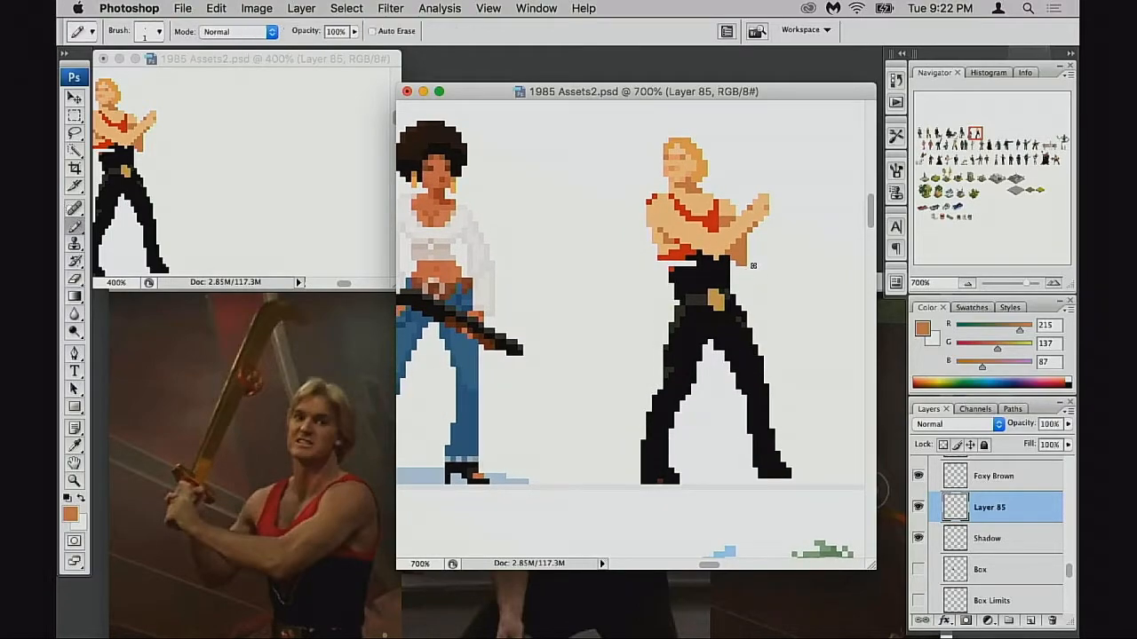
Step: Touch up the tank top's red band in its sampled red and fill the gap below it with black
drag(748, 266, 695, 280)
alt+click(671, 261)
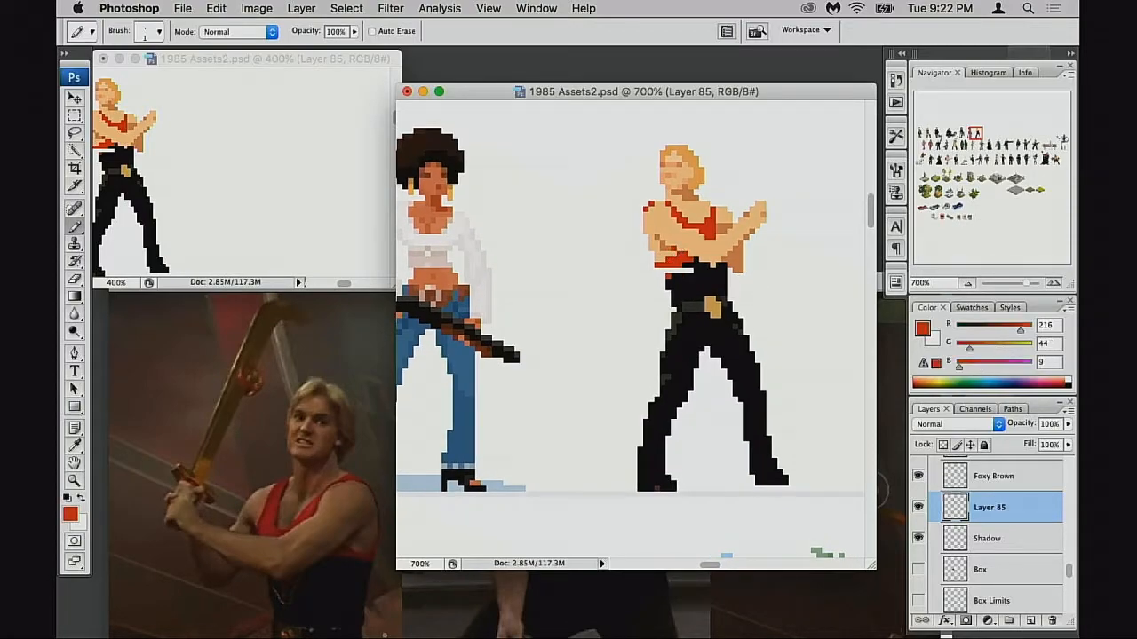
alt+click(686, 271)
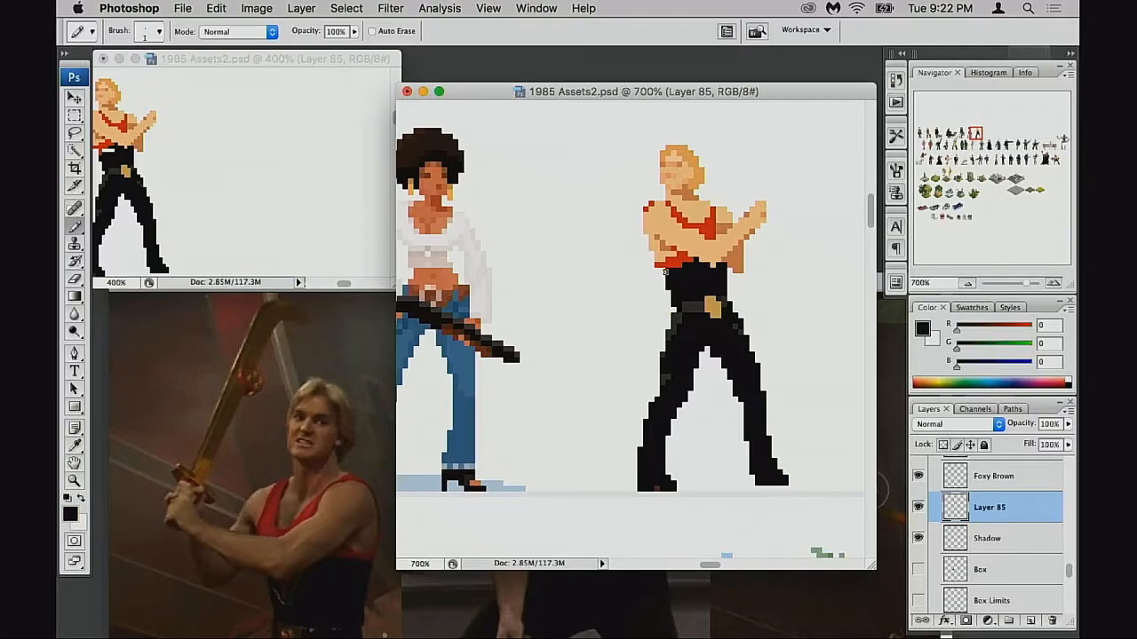
drag(686, 288, 657, 306)
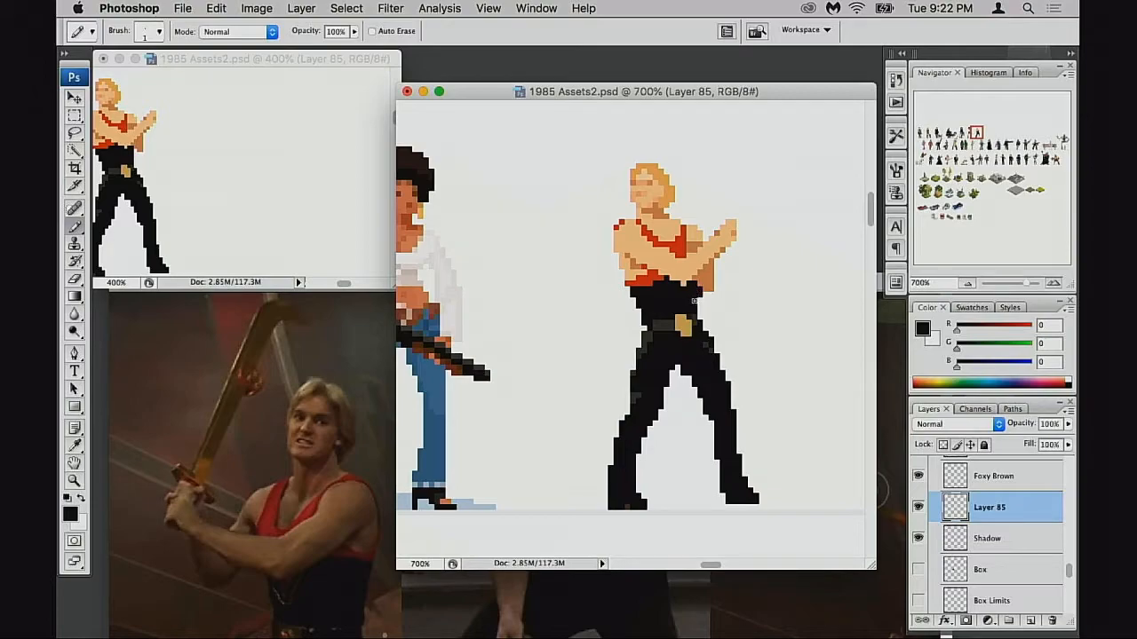
Step: Try shifting the belt and hips up one pixel with a marquee selection, move them back, and deselect
mouse_move(685, 318)
mouse_down()
mouse_move(681, 330)
mouse_move(665, 318)
mouse_up()
key(m)
mouse_move(605, 299)
mouse_down()
mouse_move(723, 332)
mouse_move(733, 352)
mouse_up()
key(super+Up)
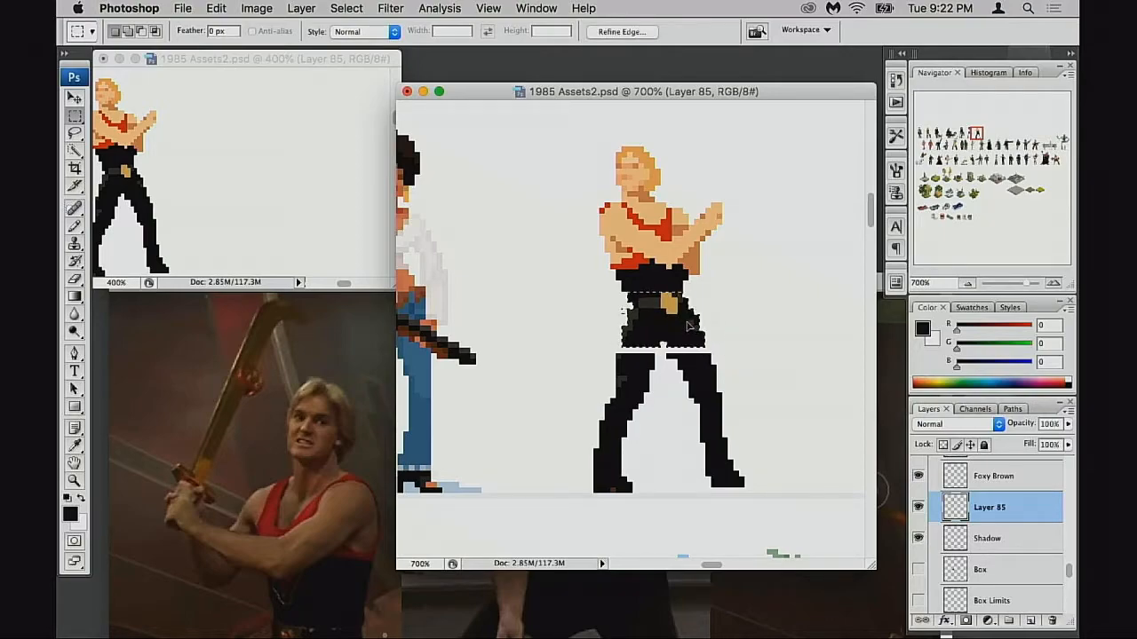
key(super+Down)
key(super+d)
Step: Select the belt and hips, shift them up one pixel, and fill the gap across both thighs with black
key(b)
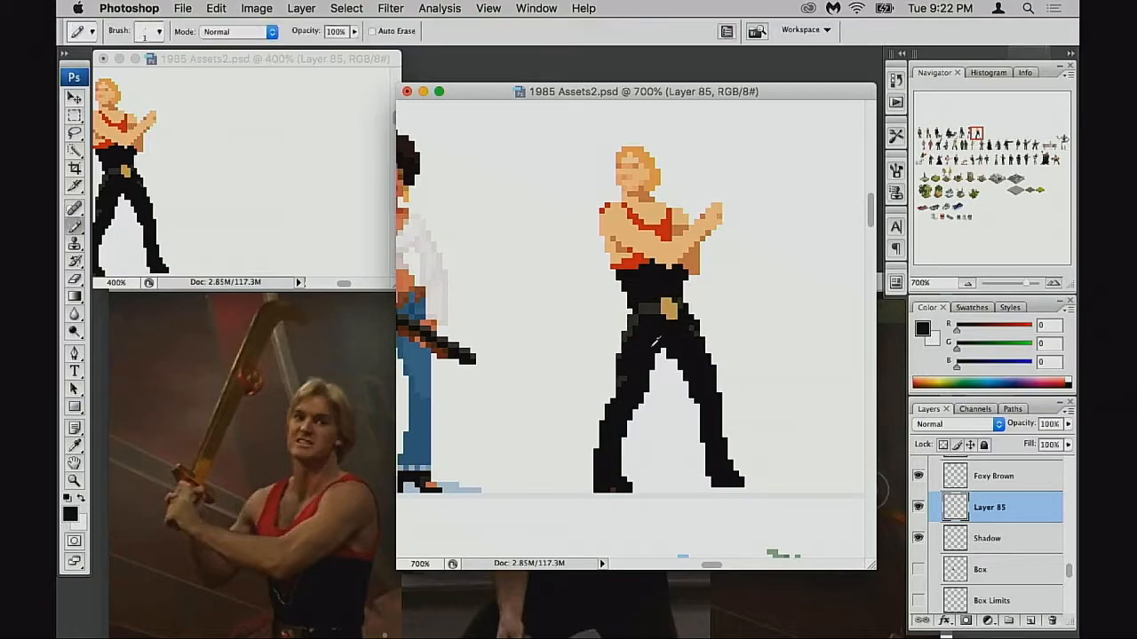
key(m)
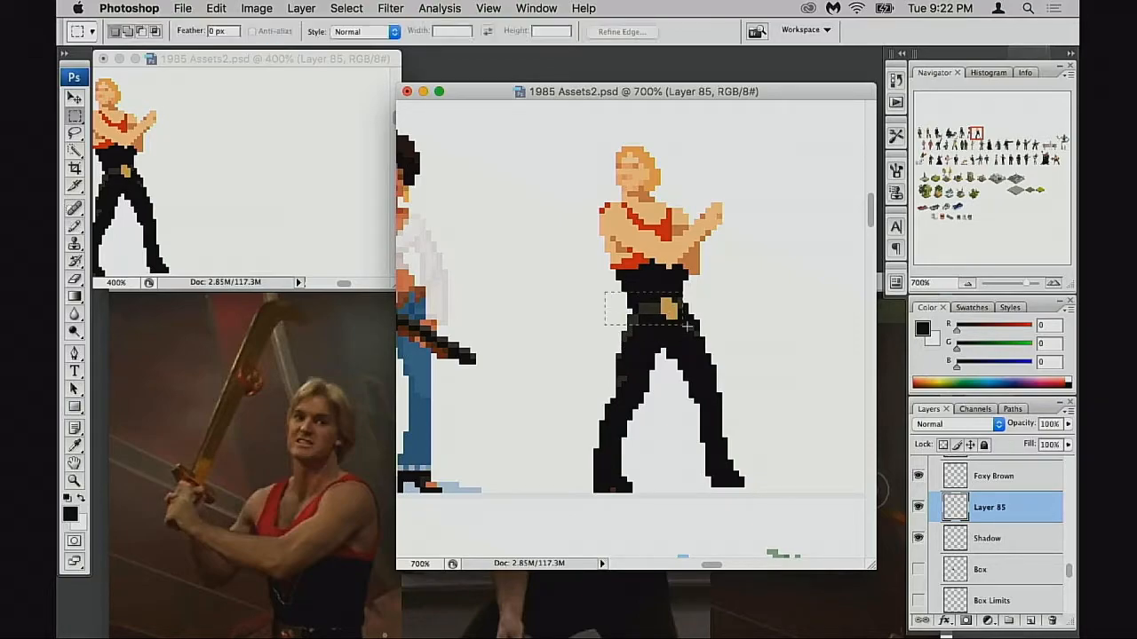
mouse_move(622, 286)
mouse_down()
mouse_move(704, 348)
mouse_move(759, 337)
mouse_move(733, 331)
mouse_up()
key(ctrl+d)
key(e)
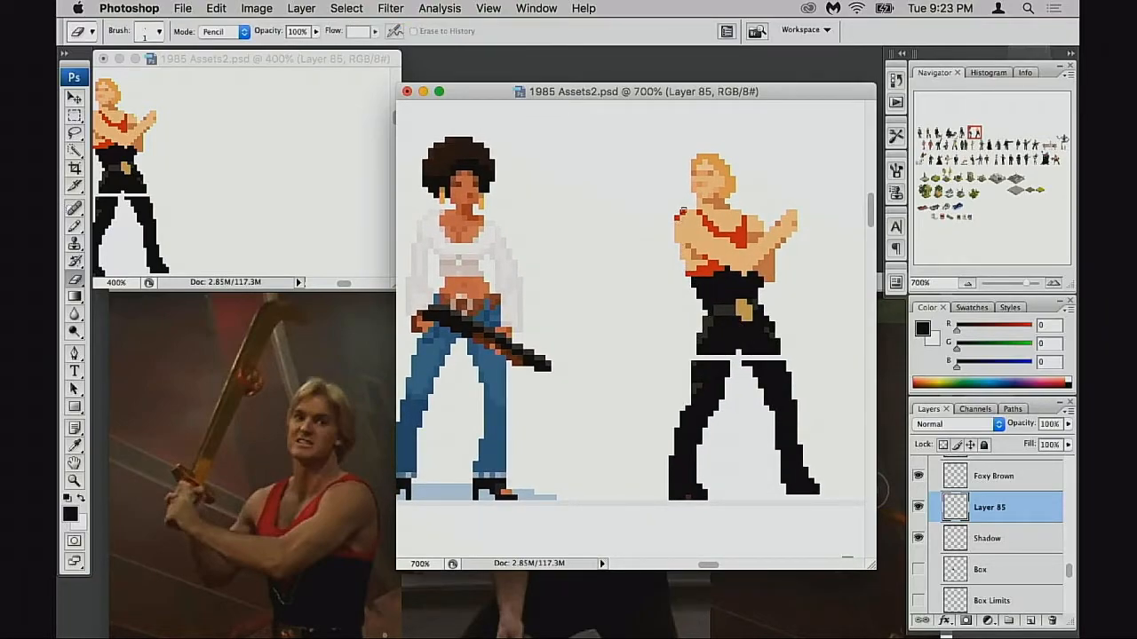
key(super+z)
key(b)
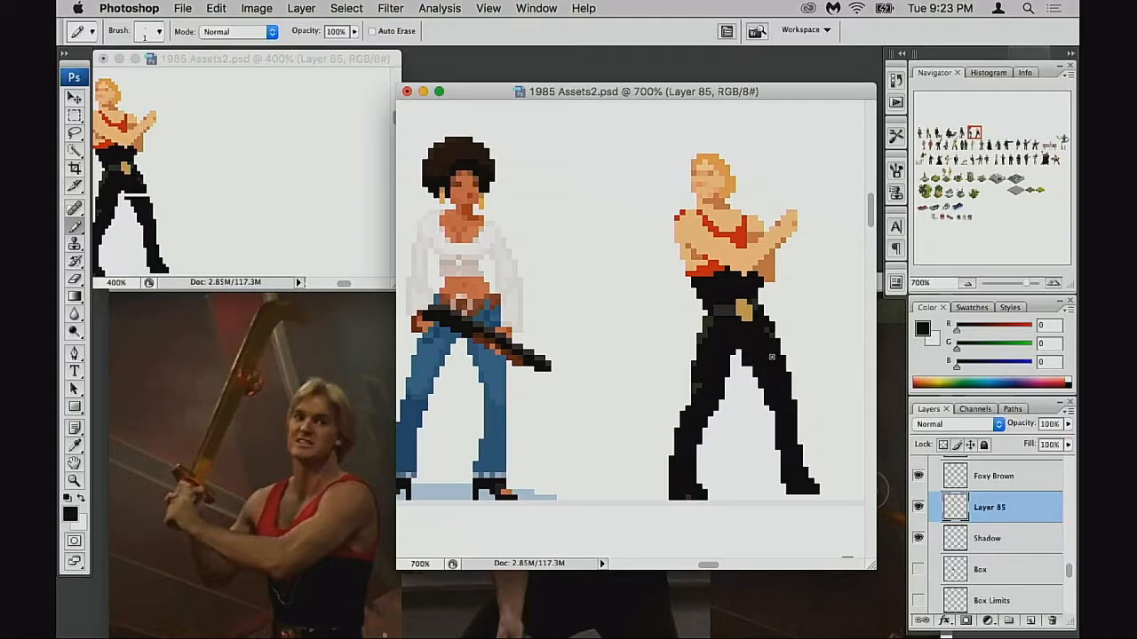
drag(748, 373, 792, 350)
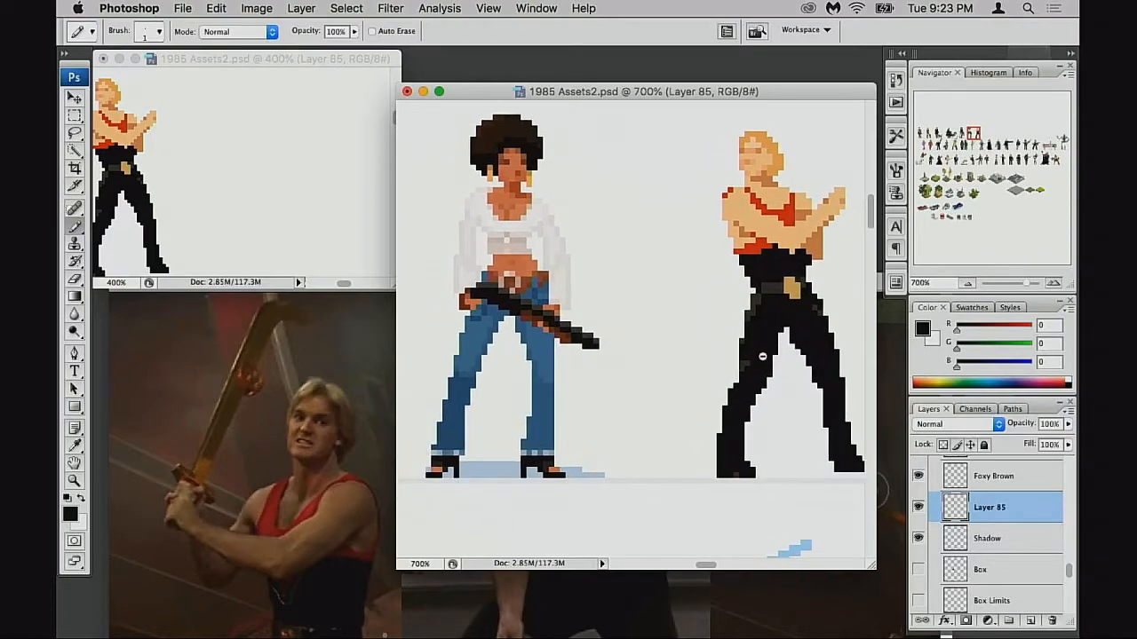
Step: Select the near shoulder, arm and adjoining half of the chest, and shift them one pixel toward the afro-haired woman
alt+click(760, 357)
alt+click(757, 362)
alt+click(757, 362)
alt+click(632, 364)
drag(604, 356, 719, 368)
drag(606, 207, 689, 297)
drag(609, 287, 799, 346)
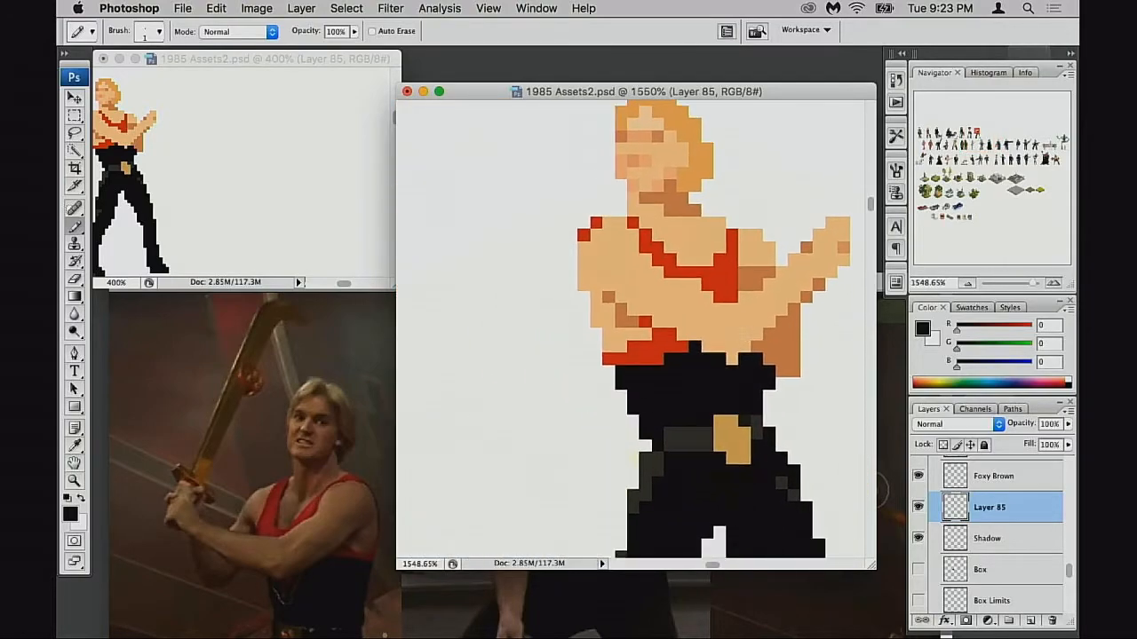
key(m)
mouse_move(568, 217)
mouse_down()
mouse_move(714, 327)
mouse_move(713, 363)
mouse_up()
drag(679, 321, 666, 319)
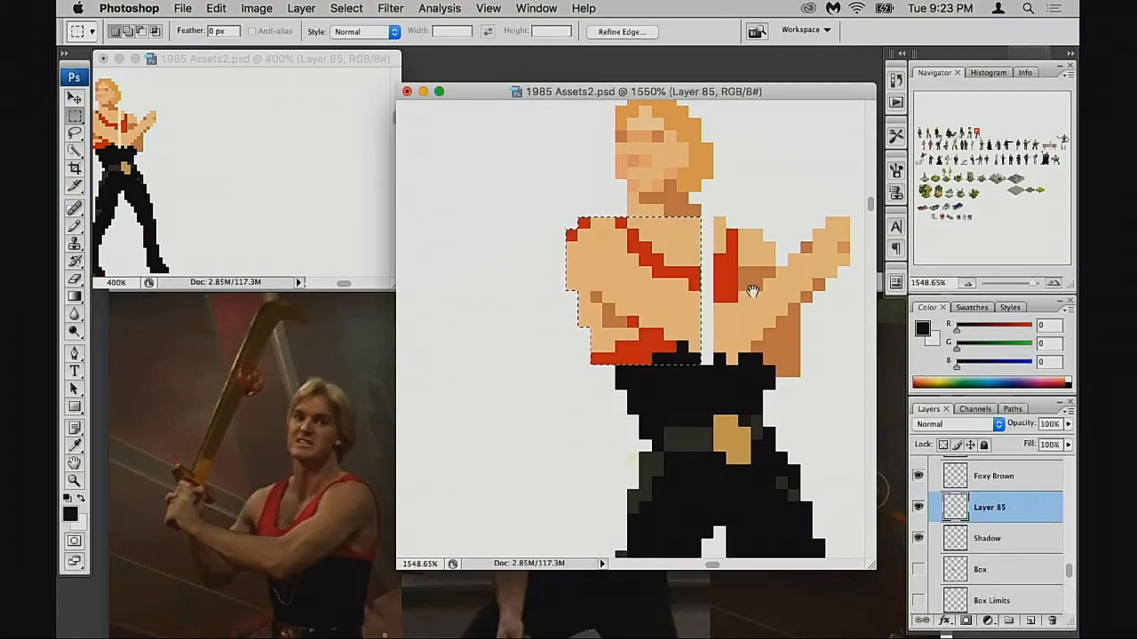
Step: Select the far shoulder with its red strap, shift it one pixel away from the afro-haired woman, and deselect
scroll(698, 285, right, 3)
drag(687, 211, 742, 279)
drag(733, 259, 797, 290)
click(346, 168)
drag(258, 212, 328, 204)
click(663, 305)
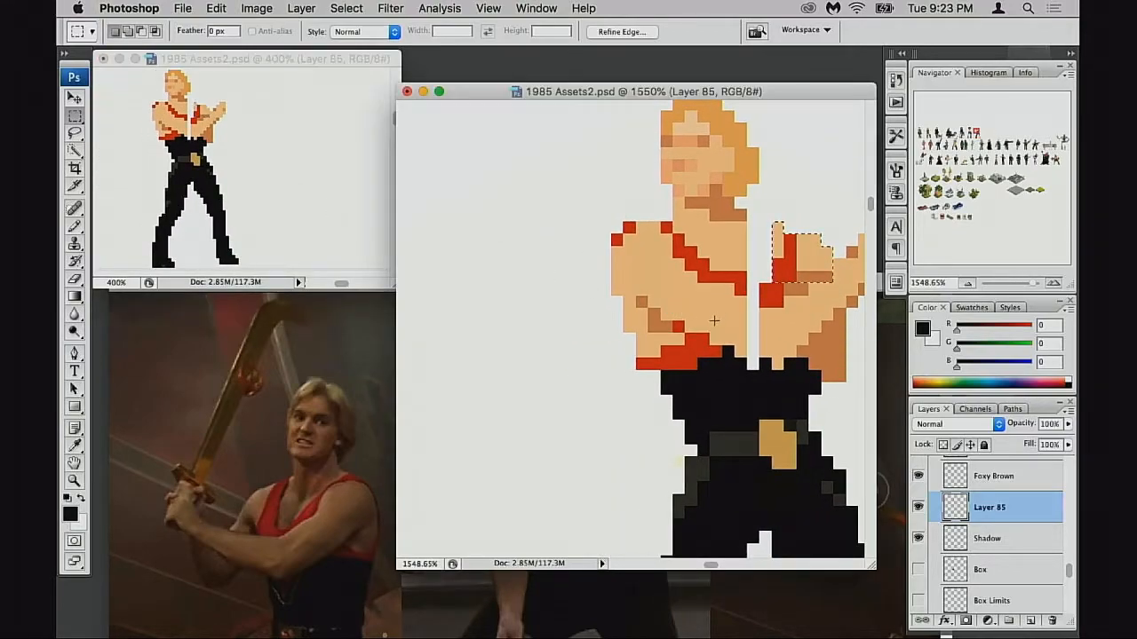
Step: Erase the outermost pixels of the near shoulder, the lower arm and the end of the tank top's red band
key(b)
drag(617, 277, 630, 328)
click(641, 361)
click(641, 354)
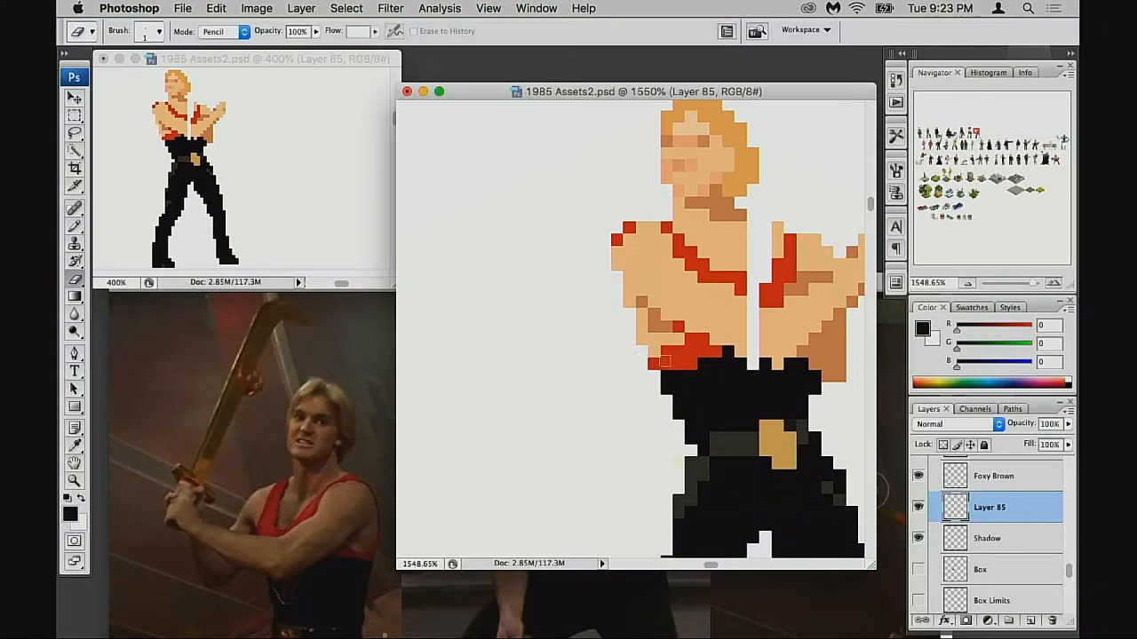
drag(630, 230, 613, 264)
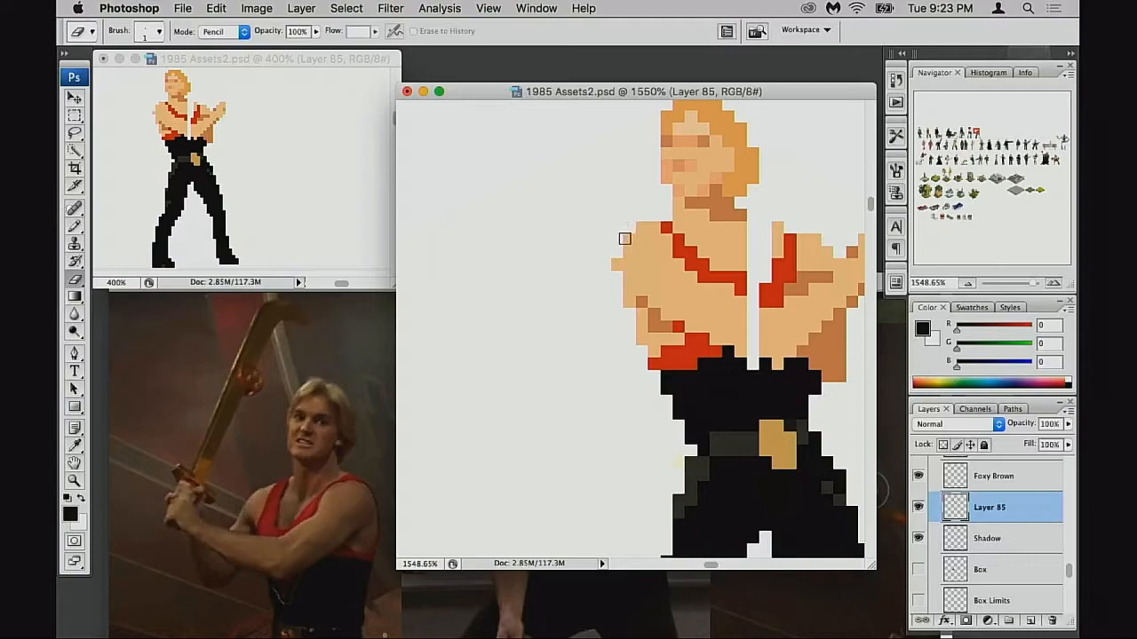
scroll(640, 322, right, 2)
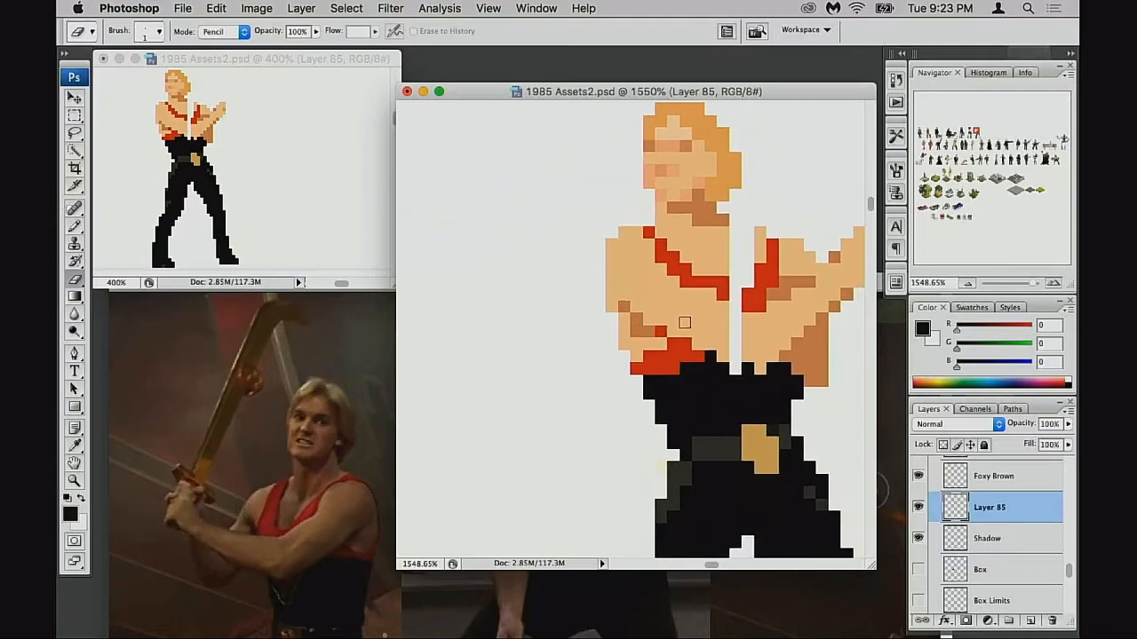
Step: Undo the shoulder trimming and step through the edit history to compare the torso before and after widening the chest
key(ctrl+alt+z)
key(ctrl+alt+z)
key(ctrl+alt+z)
key(ctrl+alt+z)
key(ctrl+alt+z)
key(ctrl+alt+z)
key(ctrl+alt+z)
key(ctrl+alt+z)
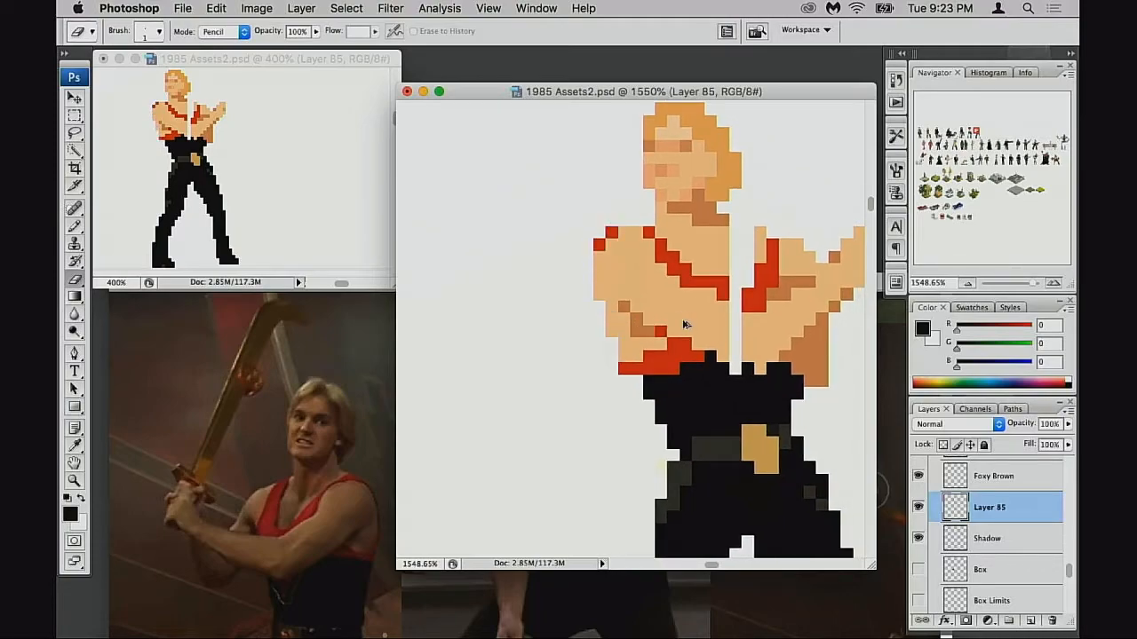
key(ctrl+alt+z)
key(ctrl+alt+z)
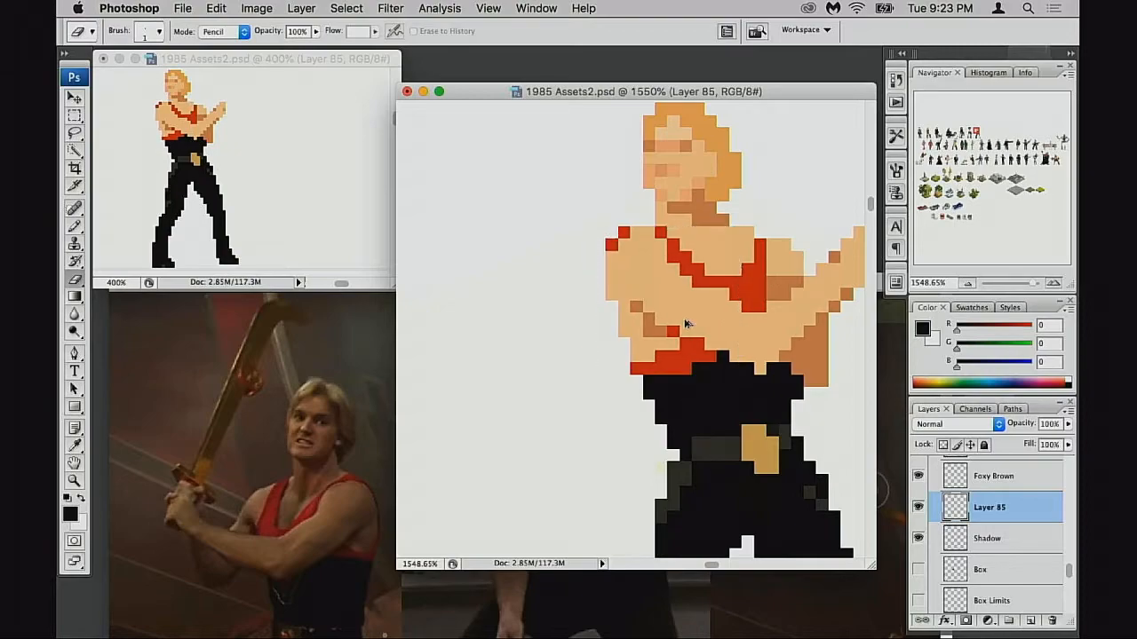
key(ctrl+alt+z)
key(ctrl+alt+z)
key(ctrl+alt+z)
key(ctrl+alt+z)
key(ctrl+alt+z)
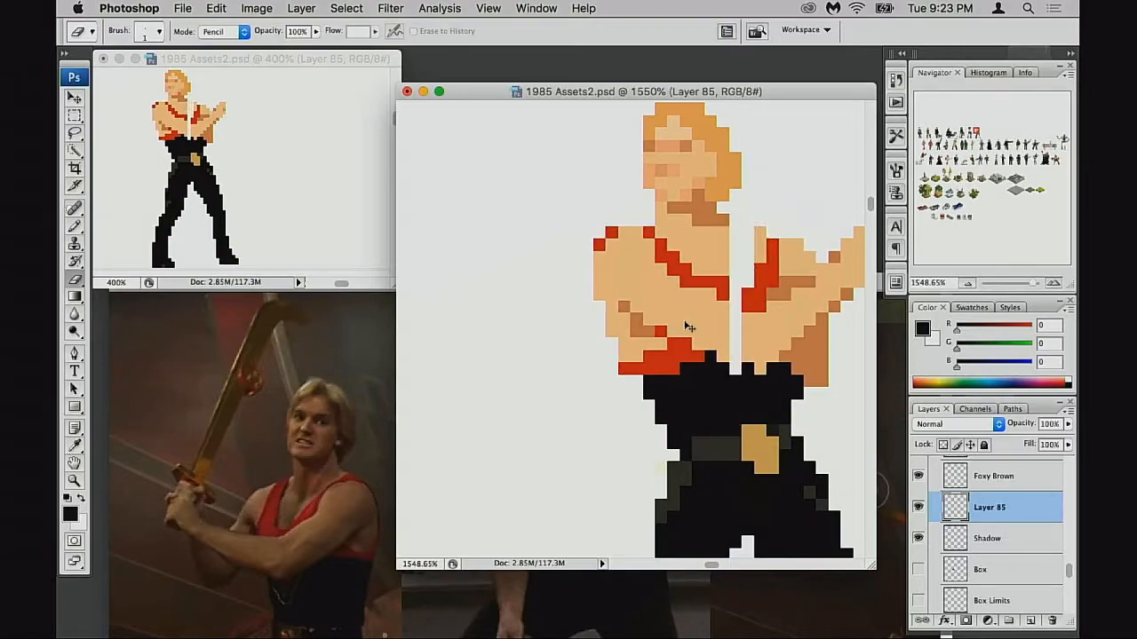
Step: Trace the top edge of the near shoulder in the tank top's red, joining the strap to the outer red pixels
key(b)
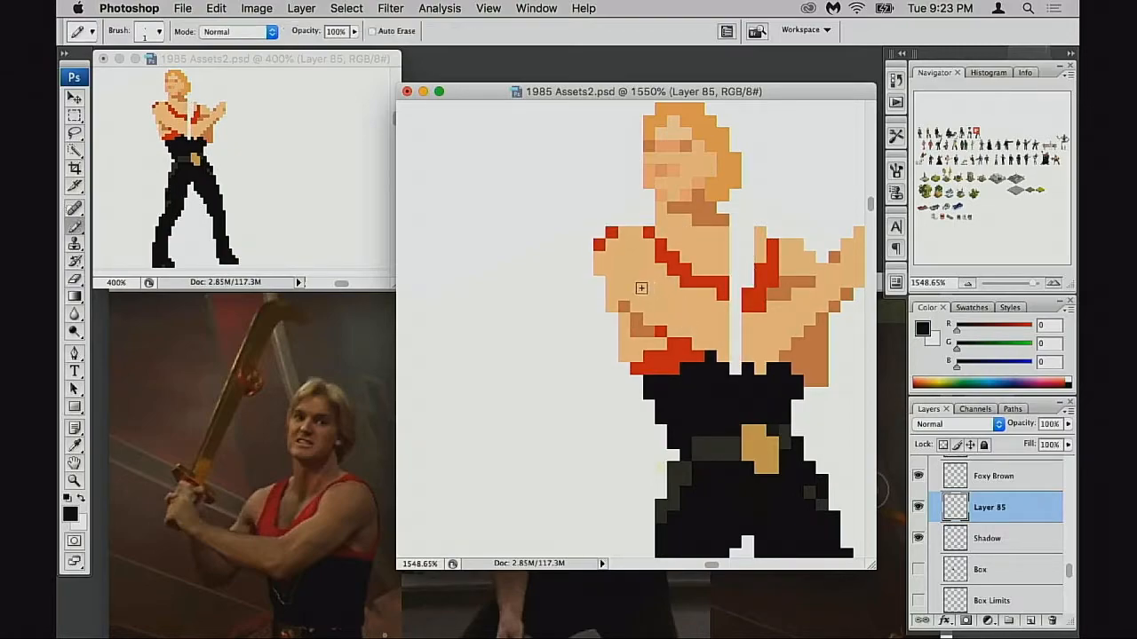
alt+click(626, 278)
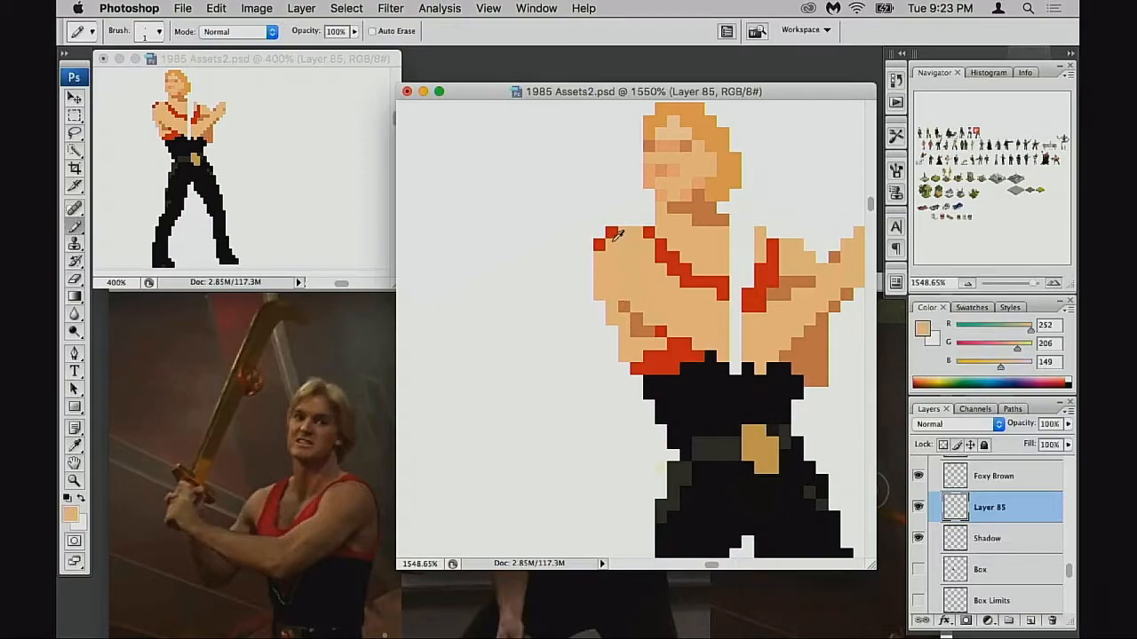
alt+click(648, 233)
drag(640, 233, 619, 233)
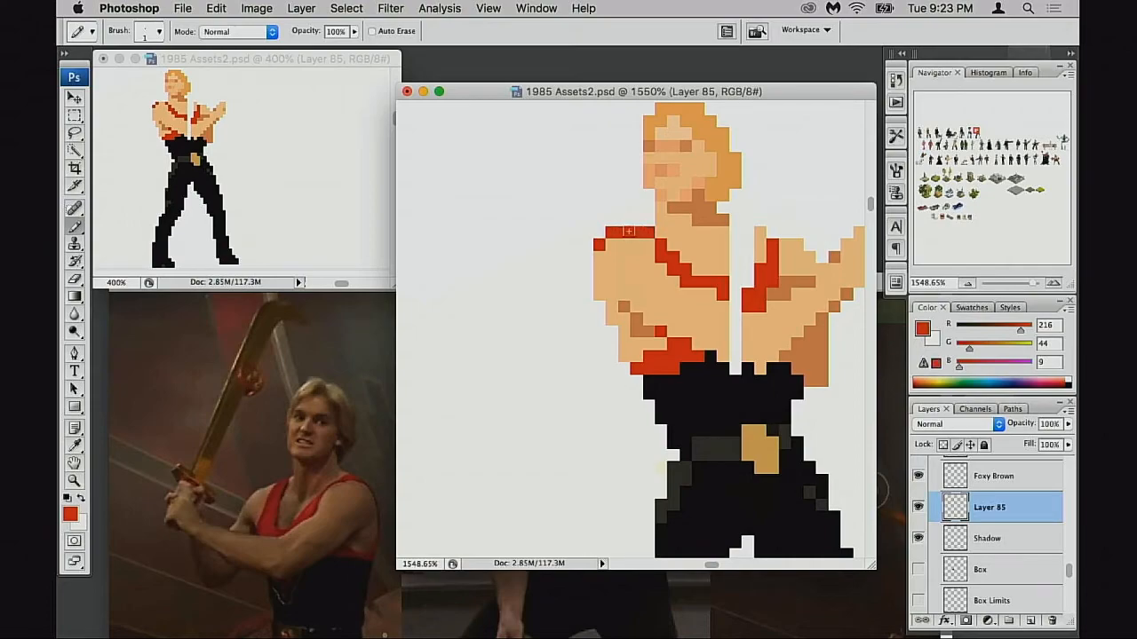
click(611, 244)
Step: Extend the red neckline across the gap in the chest and thicken the far strap with the same red
click(698, 282)
click(735, 277)
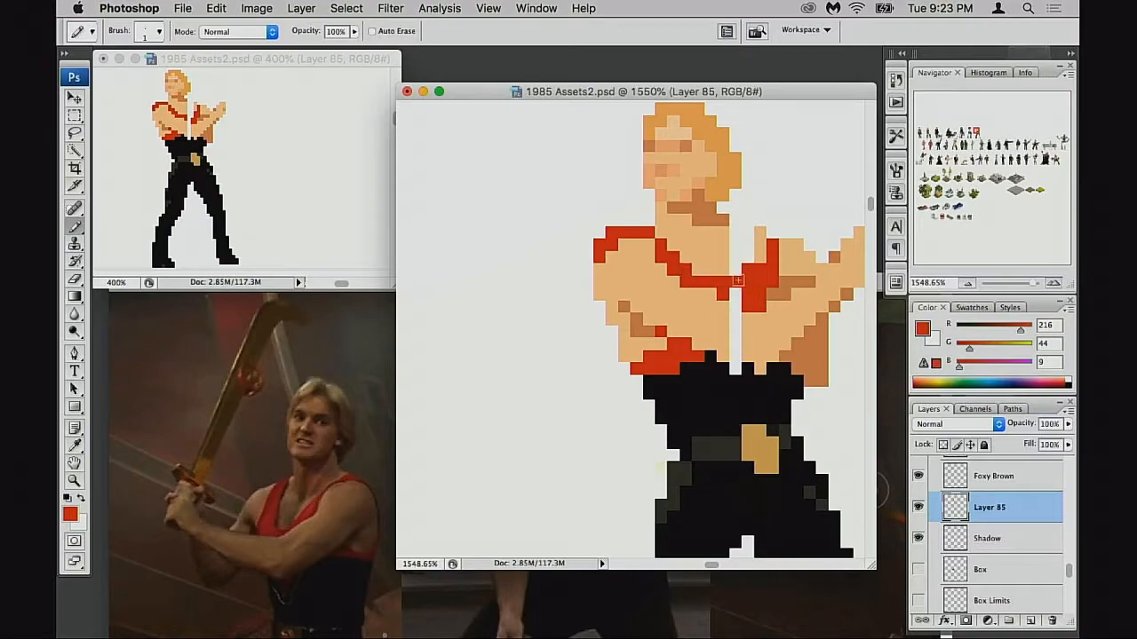
click(760, 250)
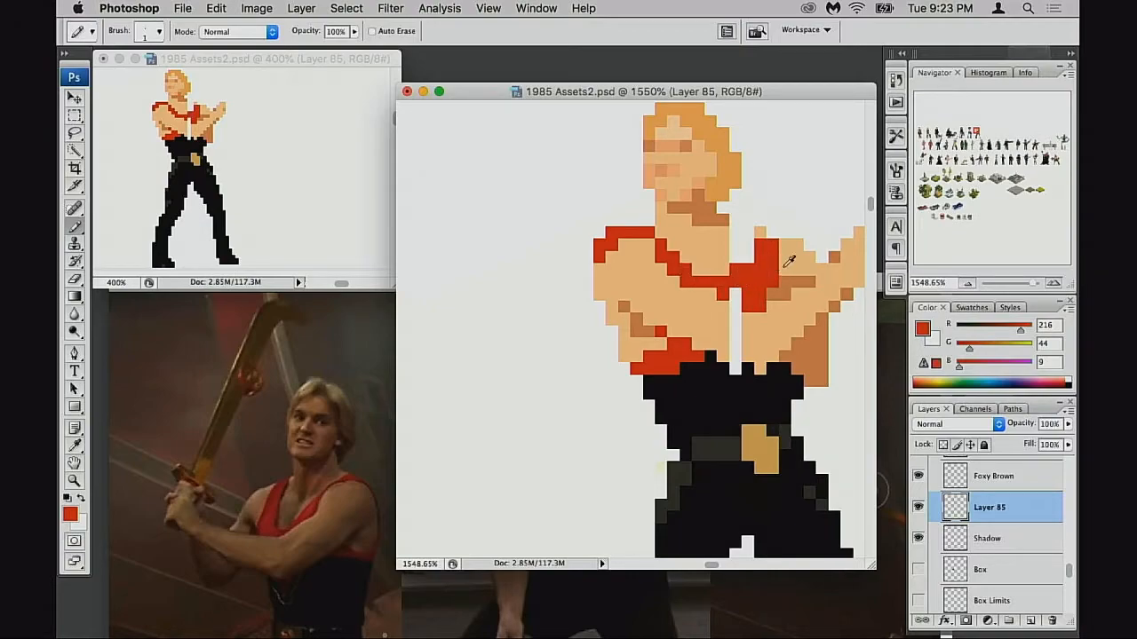
Step: Fill the vertical gap in the chest with skin tone and join the lowest point of the neckline in red
alt+click(785, 266)
drag(747, 309, 737, 321)
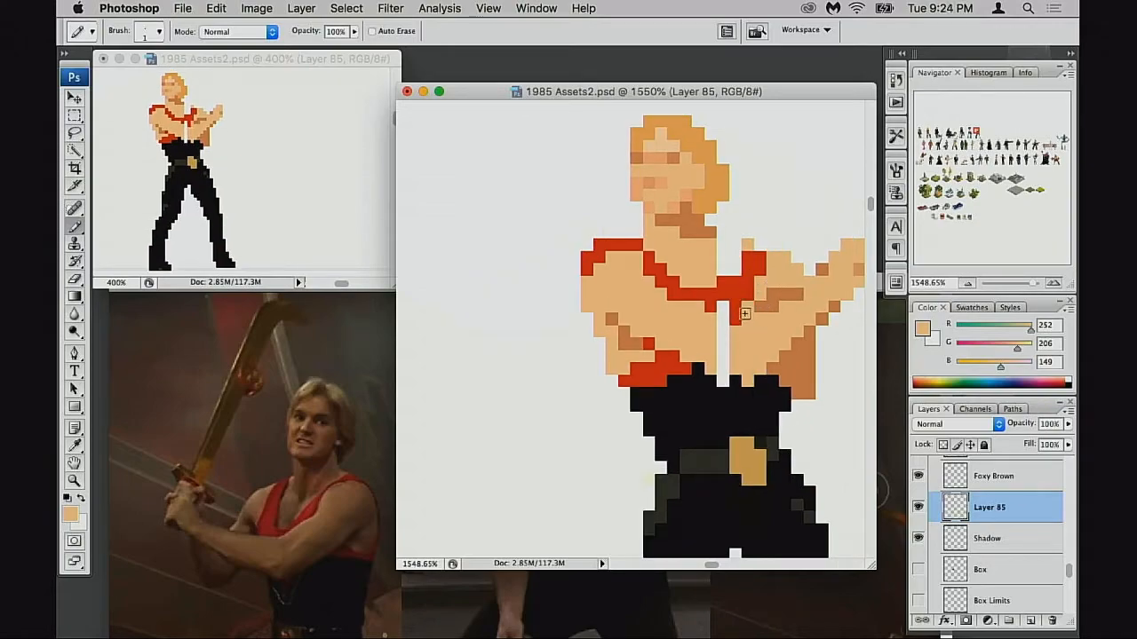
drag(723, 330, 724, 368)
alt+click(737, 311)
drag(724, 307, 723, 318)
Step: Close the gap along the upper edge of the black waist with black, and clean up the chest edge above it in skin tone
alt+click(722, 382)
alt+click(723, 401)
drag(721, 383, 751, 385)
click(706, 370)
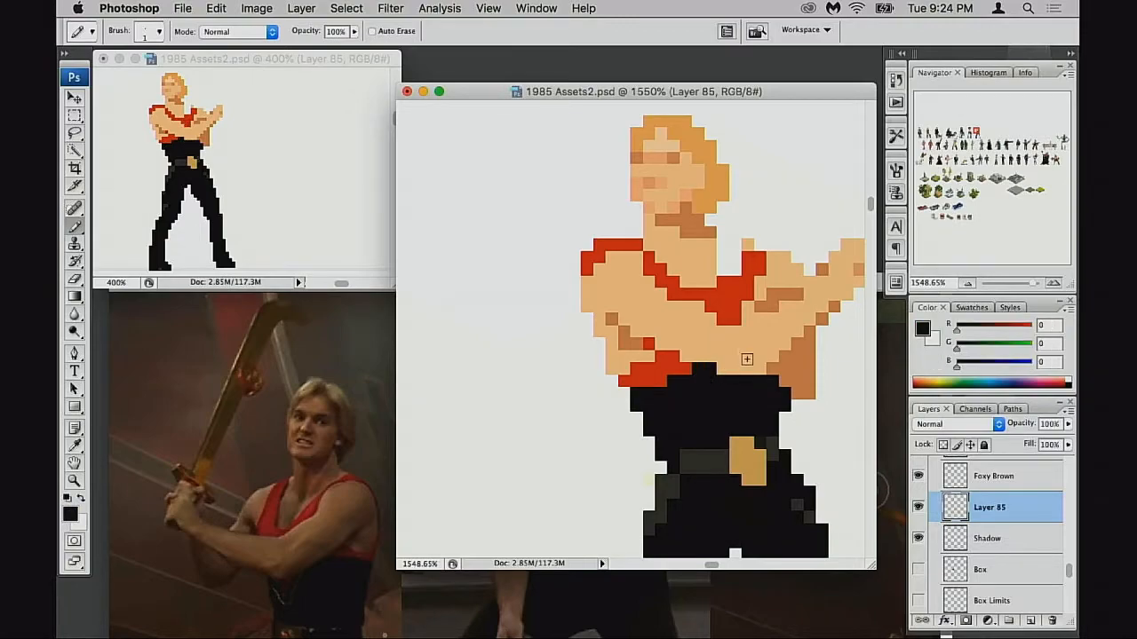
alt+click(741, 356)
drag(739, 366, 730, 370)
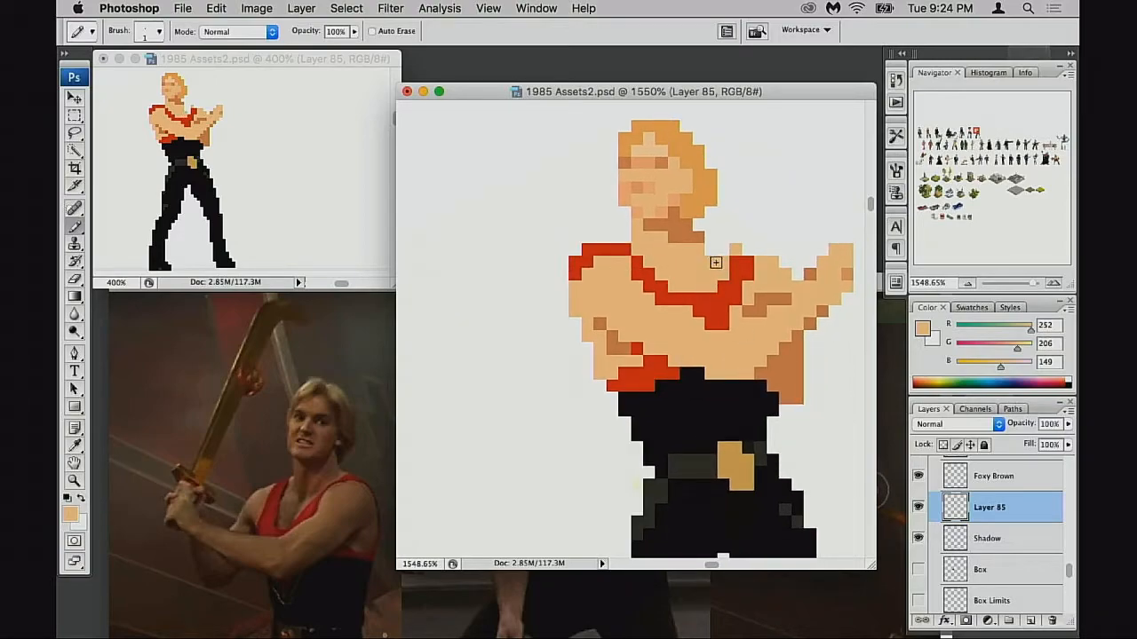
Step: Fill the notch between the neck and far strap with skin tone, and erase the front pixel of the neck
drag(723, 282, 720, 284)
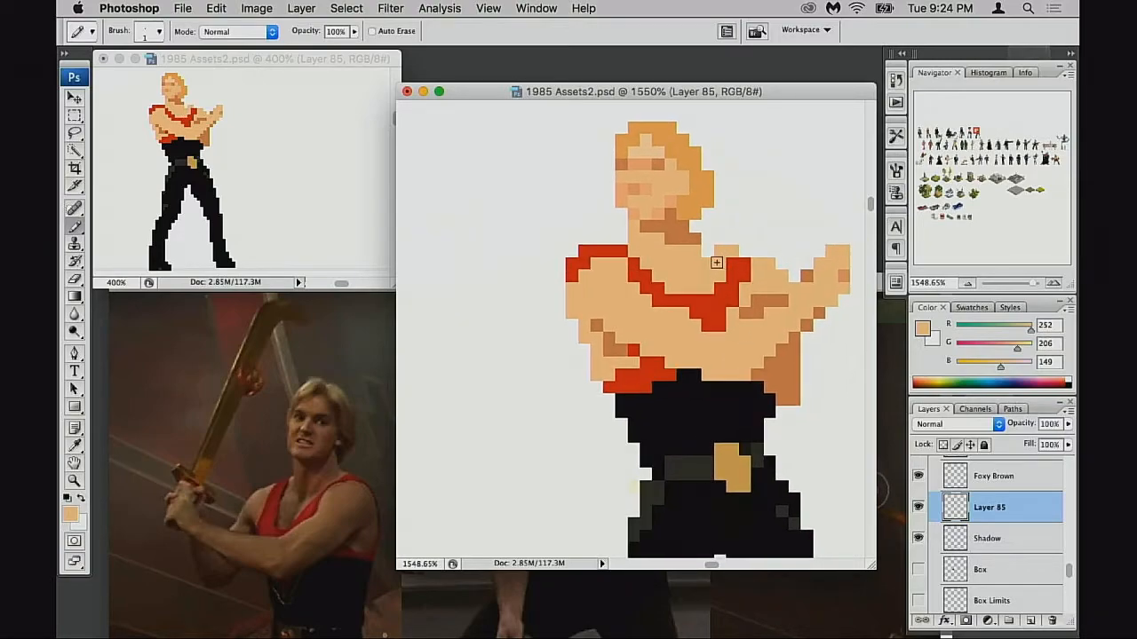
click(711, 255)
key(e)
click(631, 231)
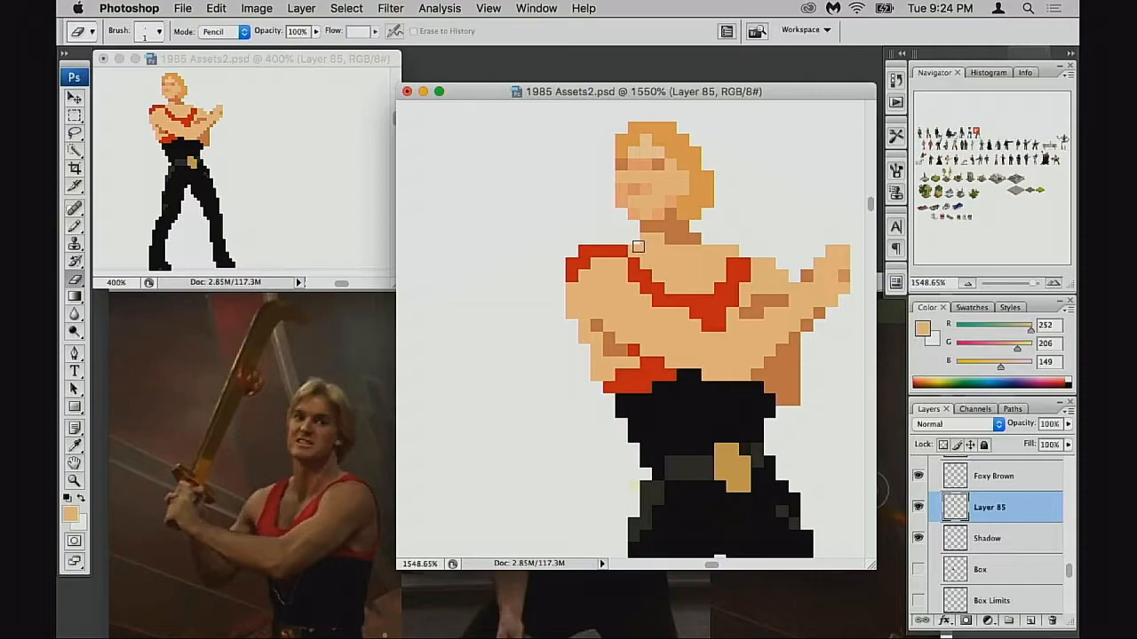
Step: Erase the red outline along the top of the near shoulder, and undo a further trim of the arm's outer edge
click(571, 264)
click(596, 252)
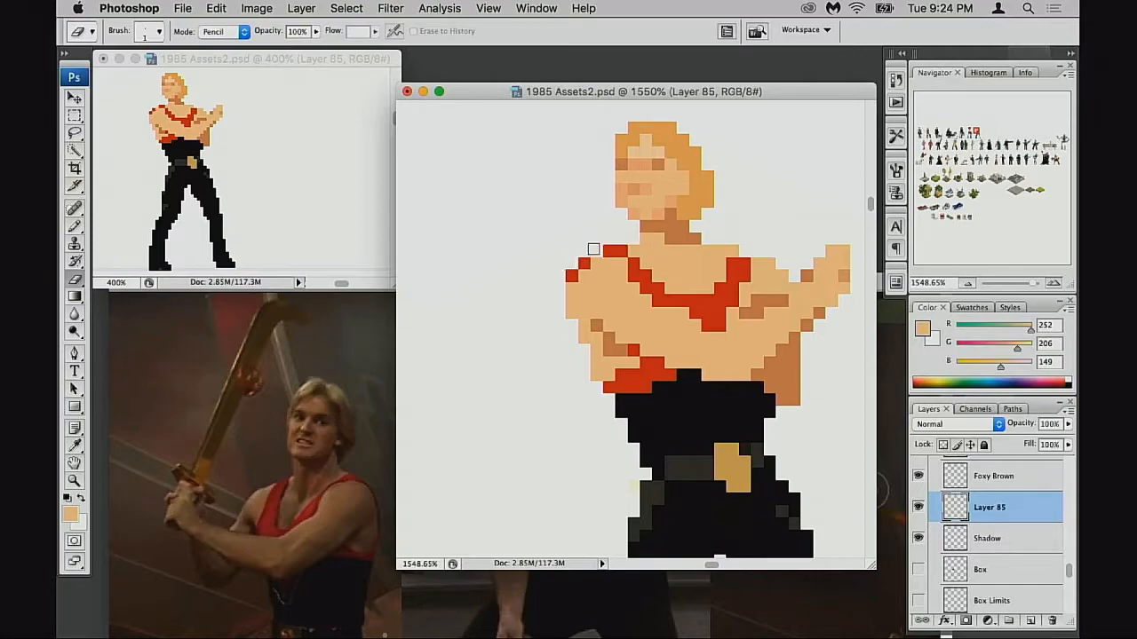
click(586, 263)
click(572, 274)
click(609, 252)
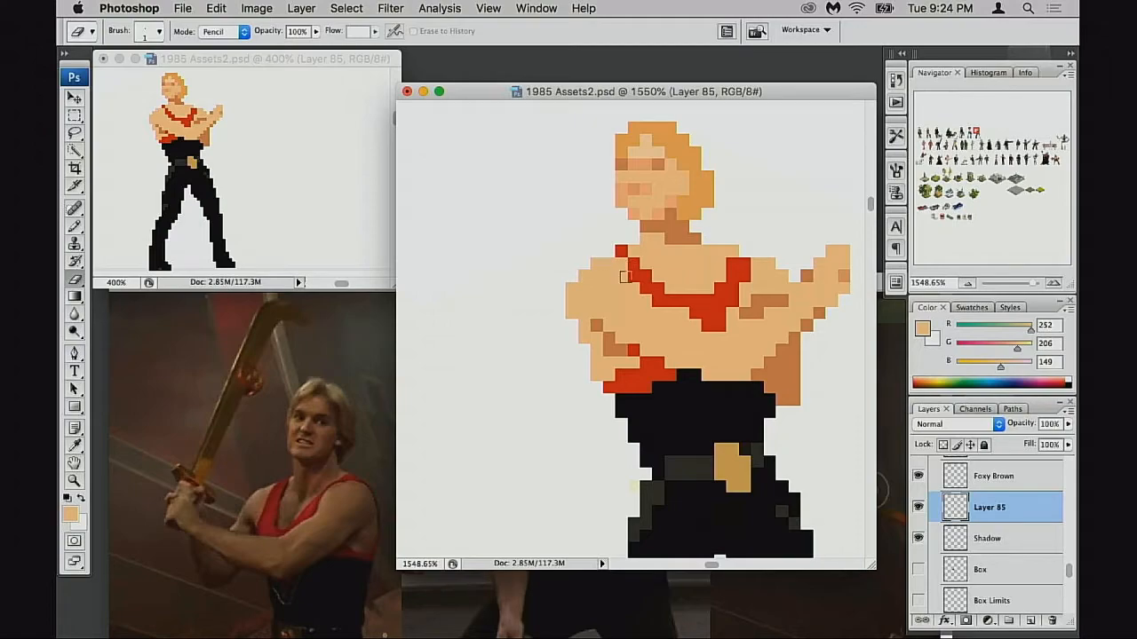
drag(573, 280, 569, 314)
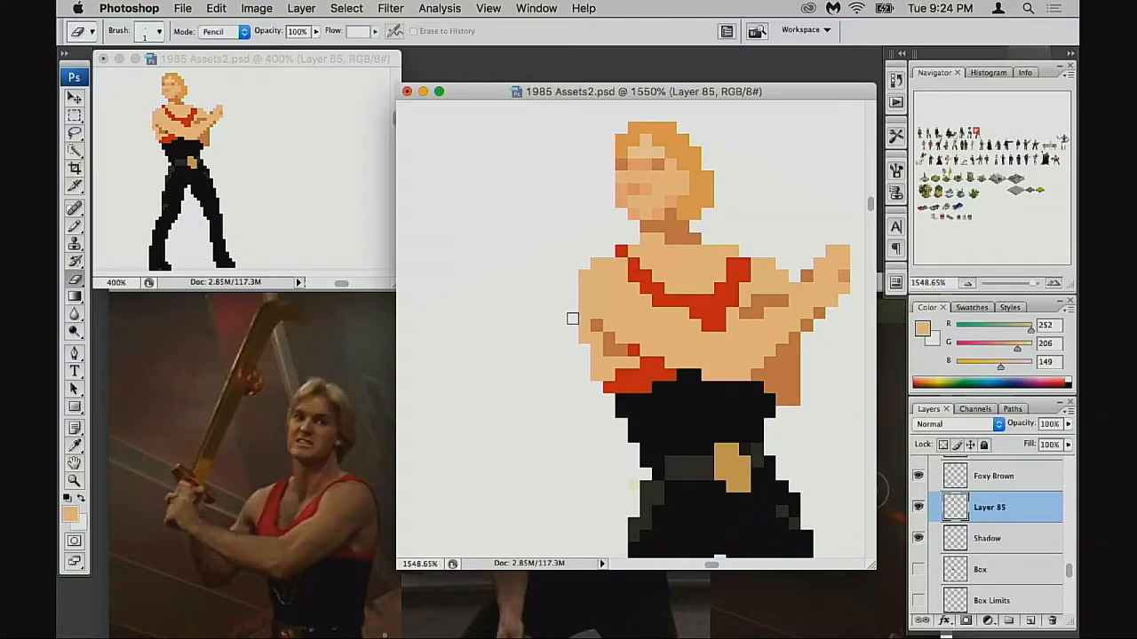
key(super+z)
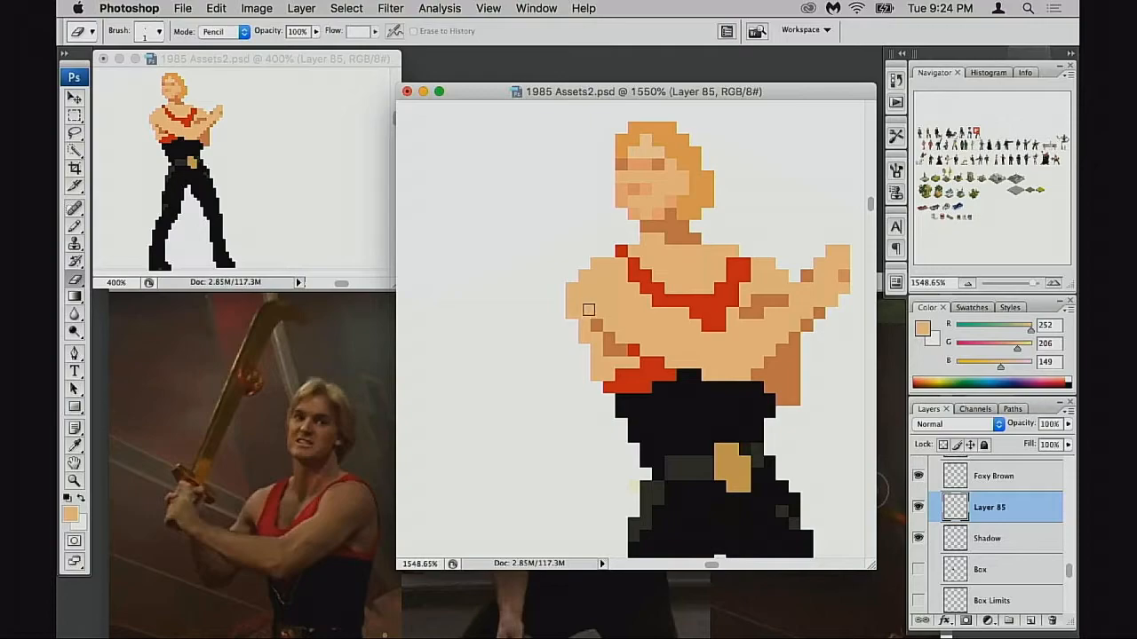
Step: Reposition the darker crease pixels on the near arm and paint skin tone over the shading and red beneath it
key(b)
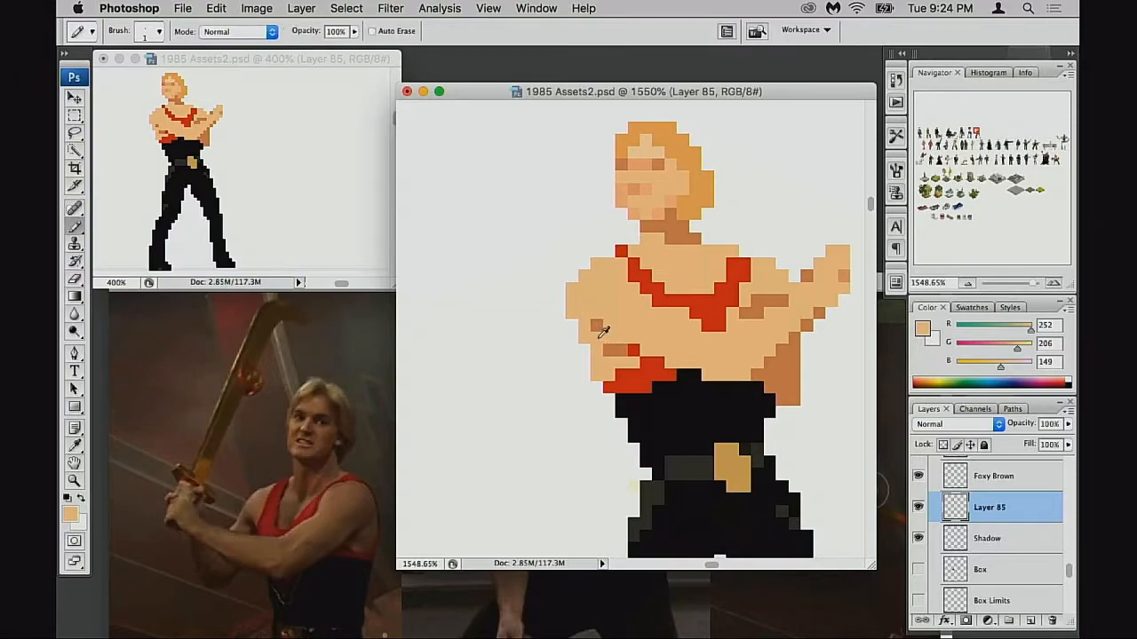
alt+click(612, 347)
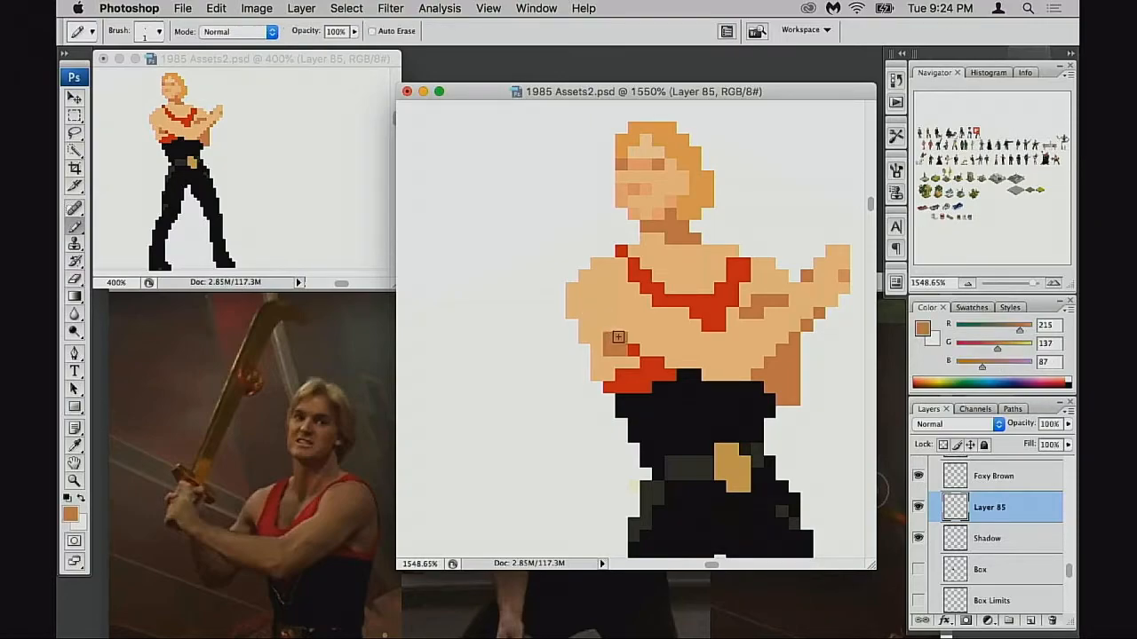
alt+click(613, 360)
click(610, 351)
alt+click(609, 341)
click(608, 328)
alt+click(614, 360)
click(621, 351)
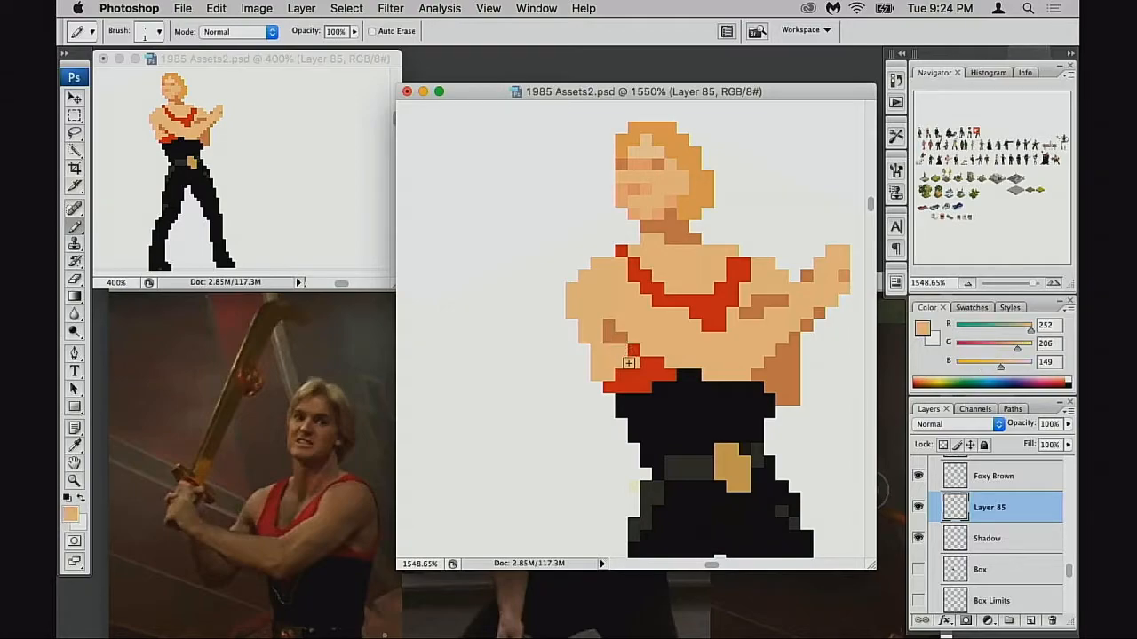
mouse_move(625, 375)
mouse_down()
mouse_move(647, 361)
mouse_move(621, 344)
mouse_up()
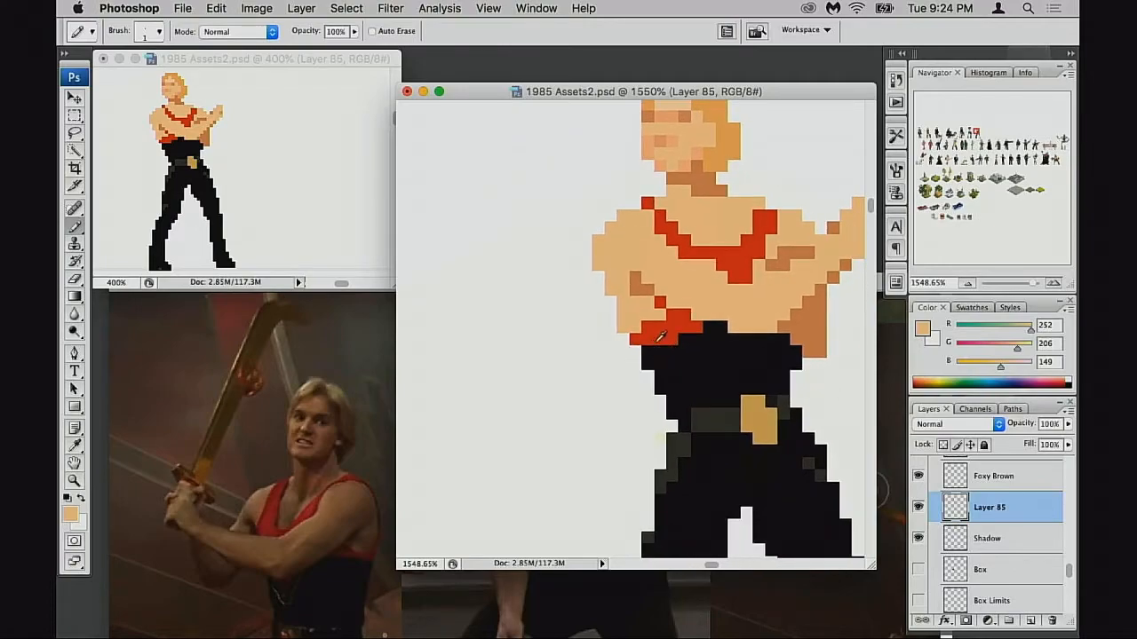
Step: Extend the tank top's red band outward beneath the near arm, and sample the skin tone for the arm's outer edge
alt+click(657, 338)
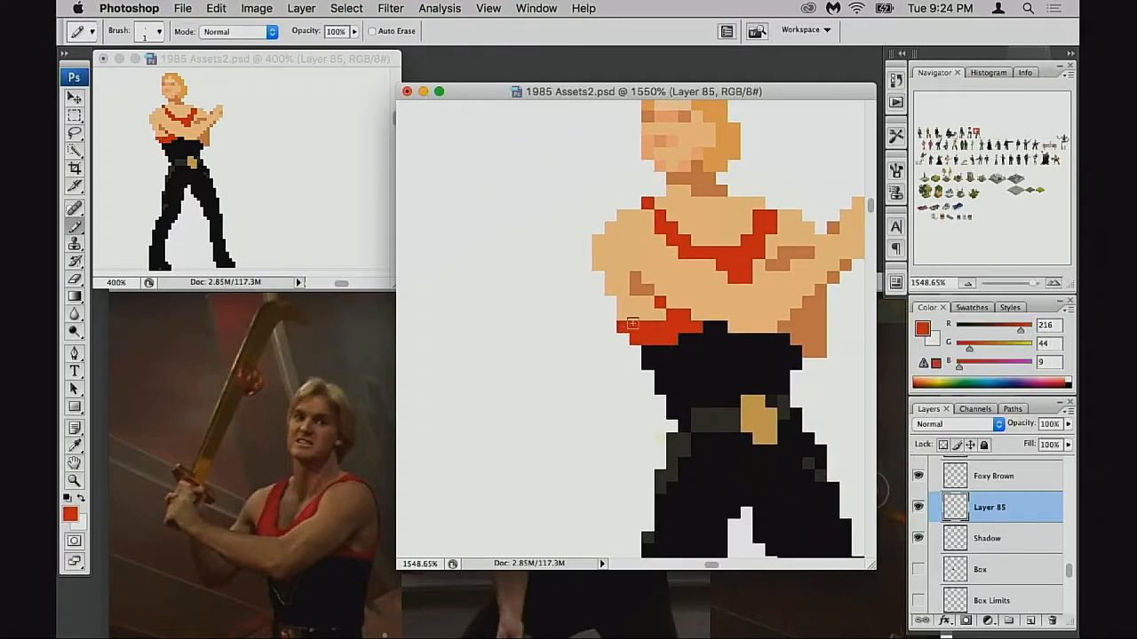
click(623, 316)
drag(659, 325, 655, 337)
alt+click(610, 291)
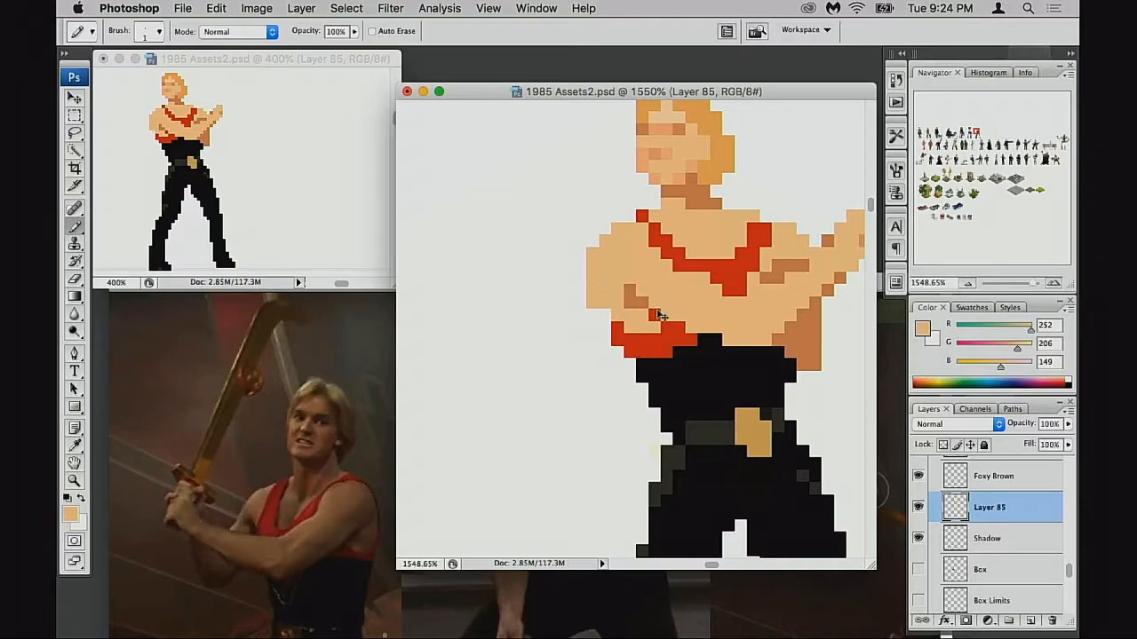
Step: Erase the outermost column of the near upper arm and the pixel at the shoulder's corner
key(e)
drag(591, 252, 590, 303)
key(super+z)
mouse_move(592, 252)
mouse_down()
mouse_move(590, 284)
mouse_move(605, 237)
mouse_move(611, 262)
mouse_move(632, 283)
mouse_up()
click(605, 238)
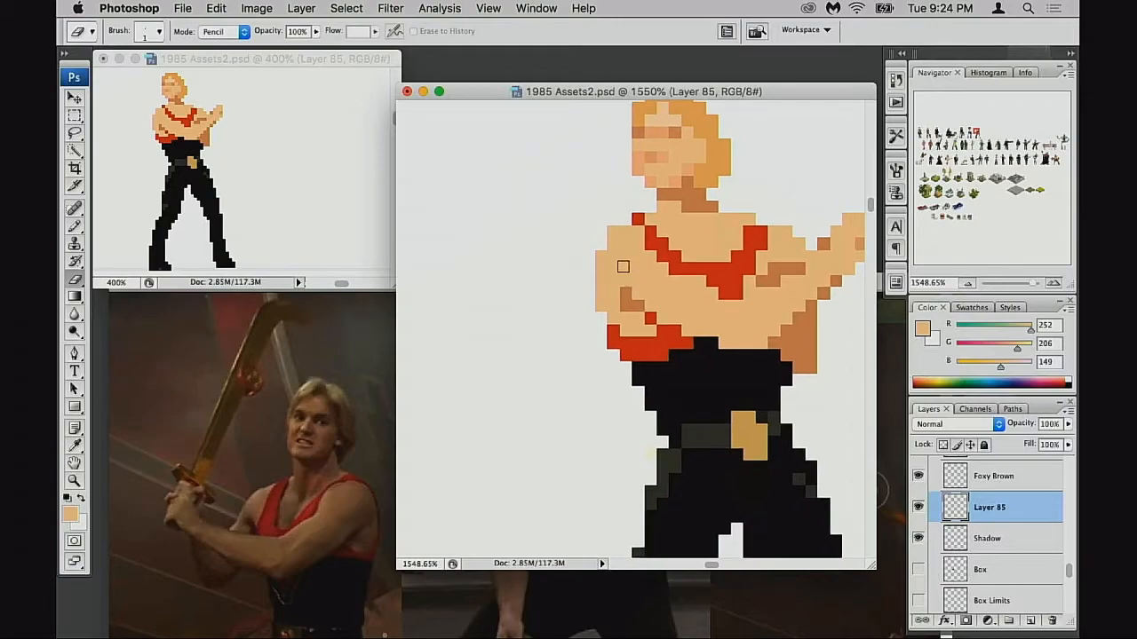
Step: Rebuild the near upper arm's outer bulge with skin-tone pixels, undoing the stroke that overshoots
key(b)
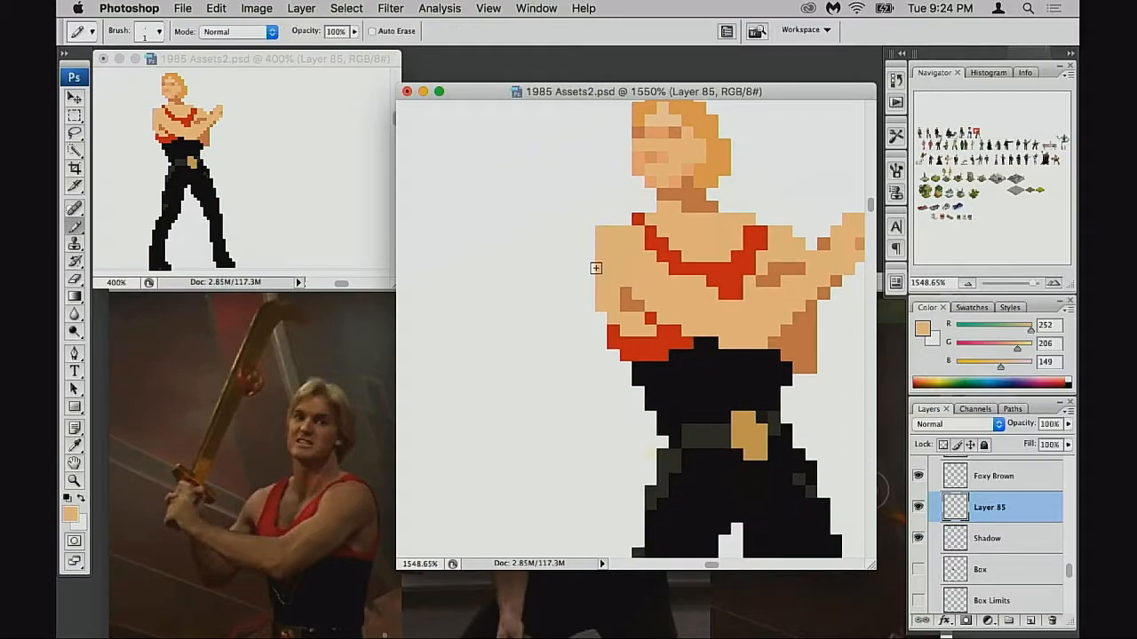
click(588, 268)
mouse_move(591, 245)
mouse_down()
mouse_move(592, 268)
mouse_move(609, 283)
mouse_up()
key(super+z)
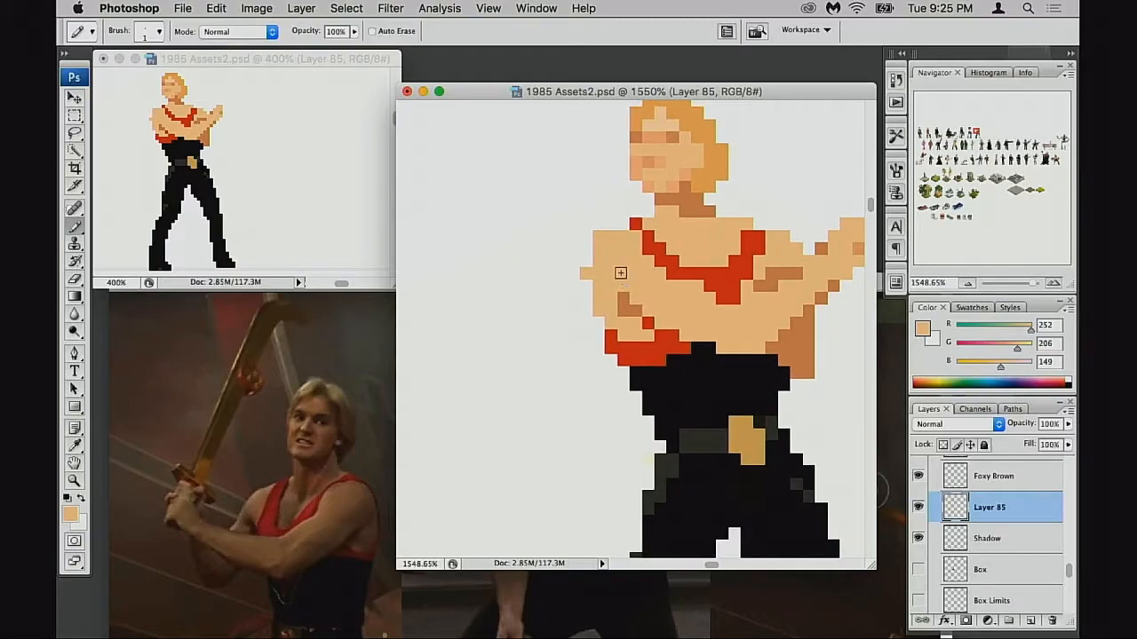
click(590, 285)
click(591, 259)
Step: Round off the near shoulder by adjusting its corner and adding skin-tone pixels along its upper edge
key(e)
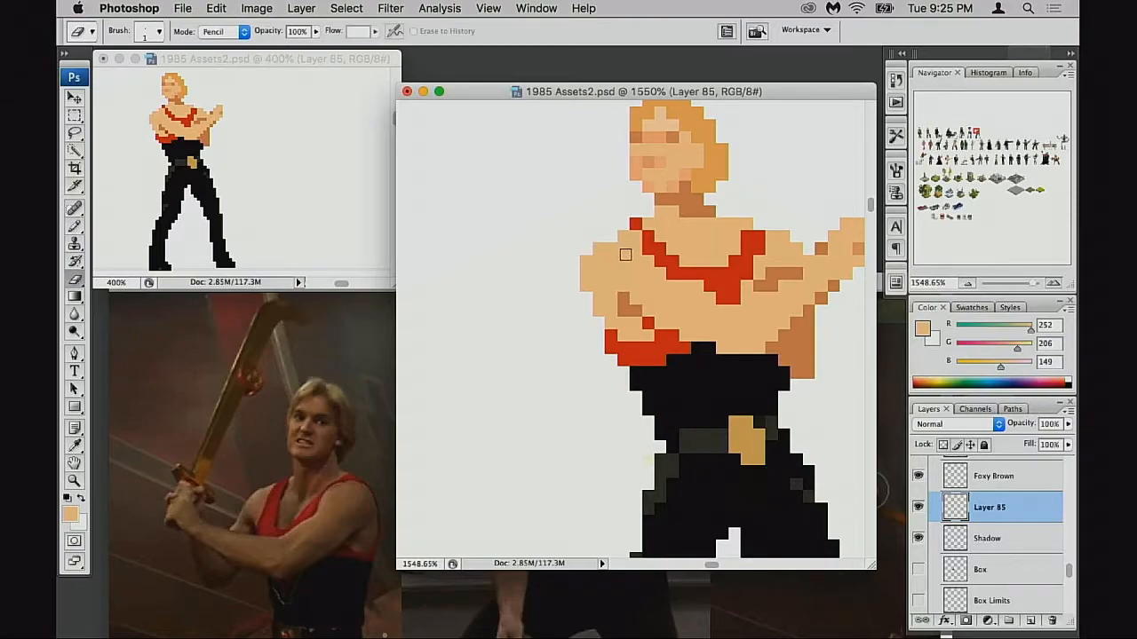
key(b)
click(624, 228)
click(610, 226)
click(588, 249)
Step: Erase the top row of pixels across the far shoulder and its red strap to lower the shoulder
scroll(601, 279, right, 3)
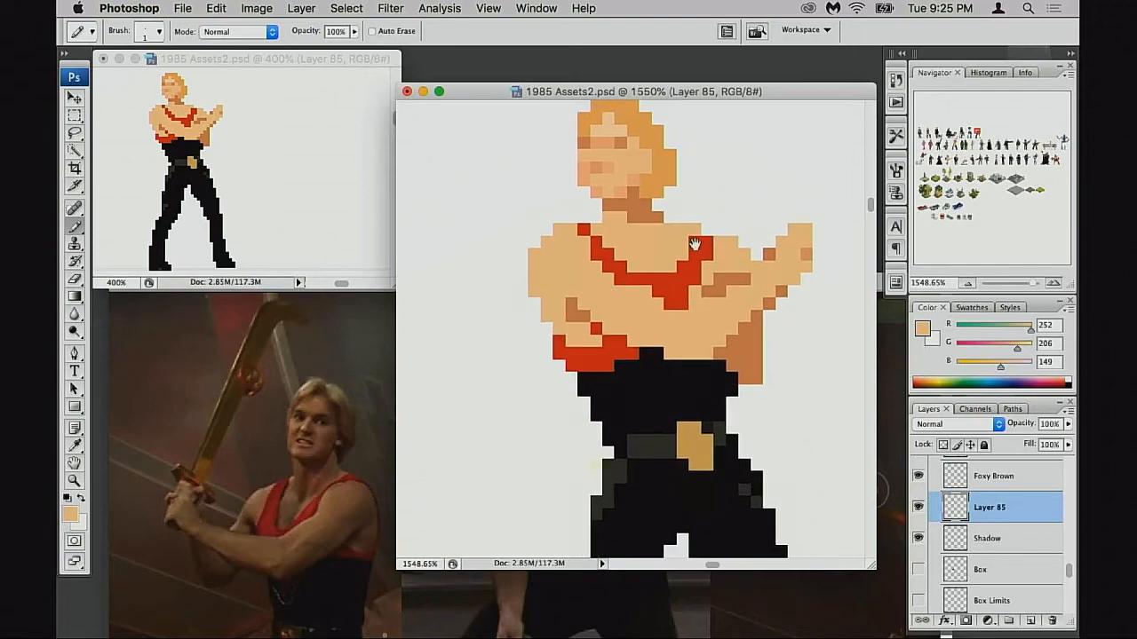
key(e)
drag(700, 229, 685, 226)
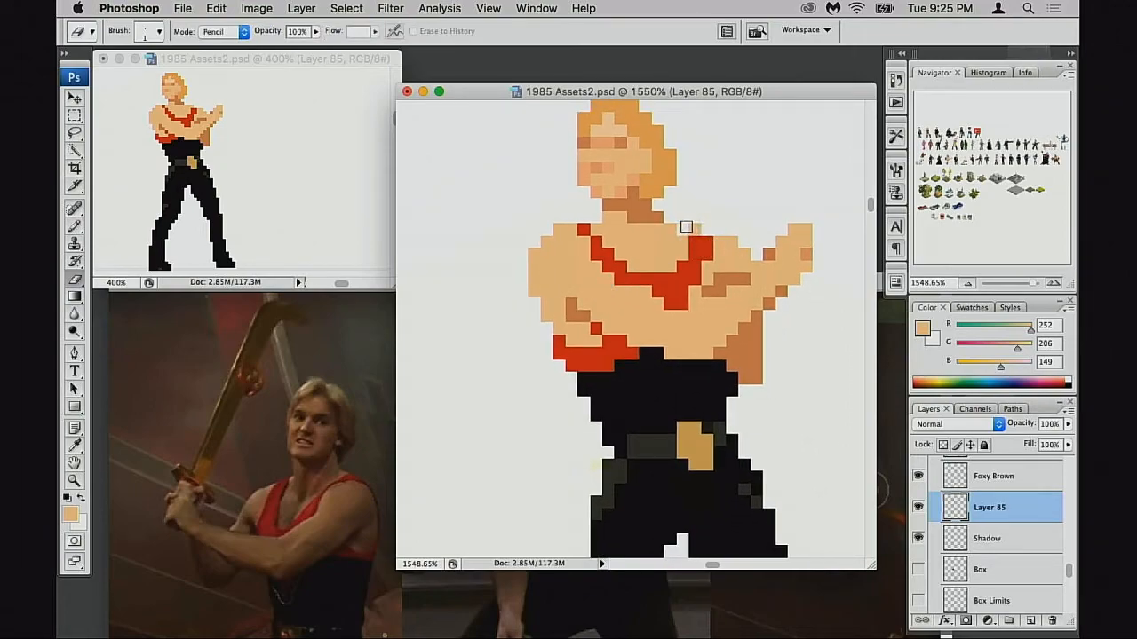
click(691, 228)
drag(694, 241, 729, 239)
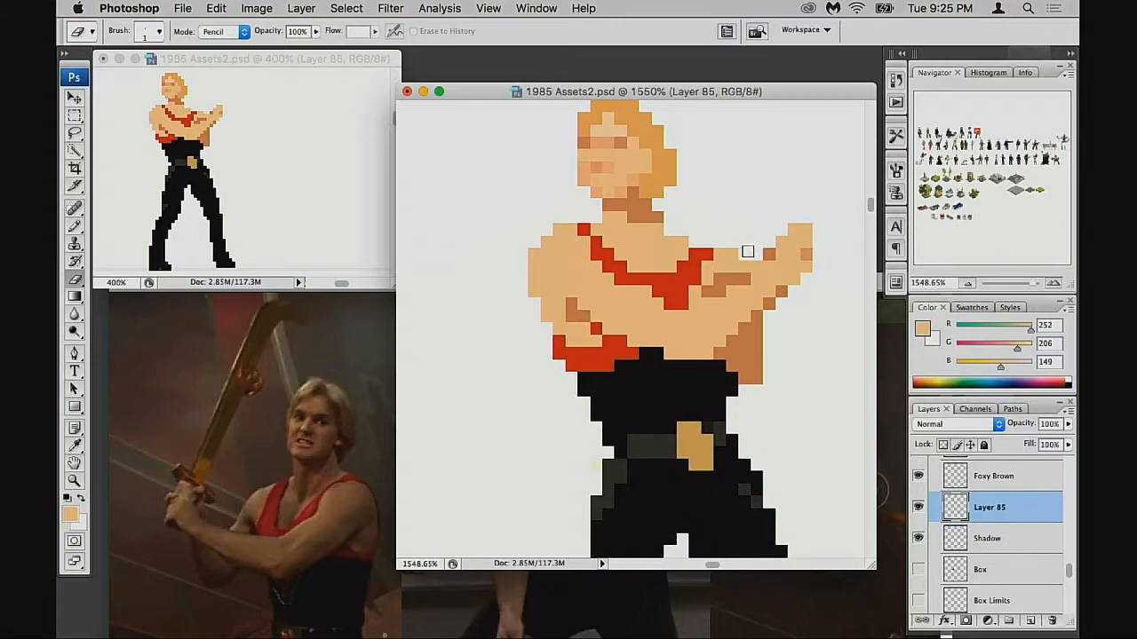
Step: Add a darker skin pixel to the far shoulder's shading and erase pixels between that shoulder and the raised forearm
key(b)
alt+click(733, 276)
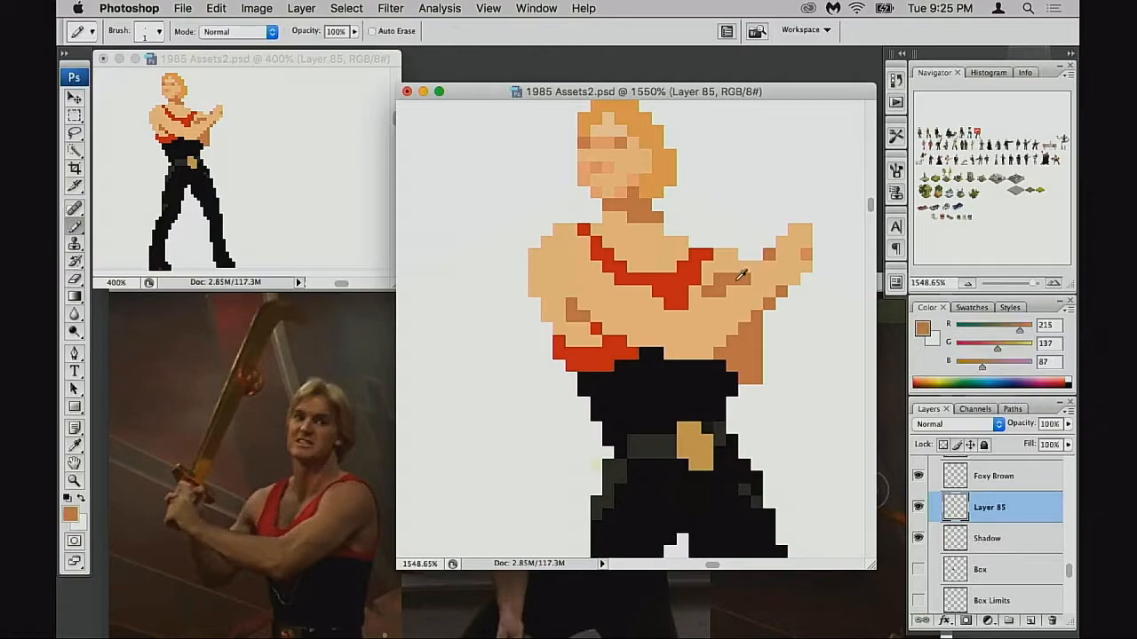
key(e)
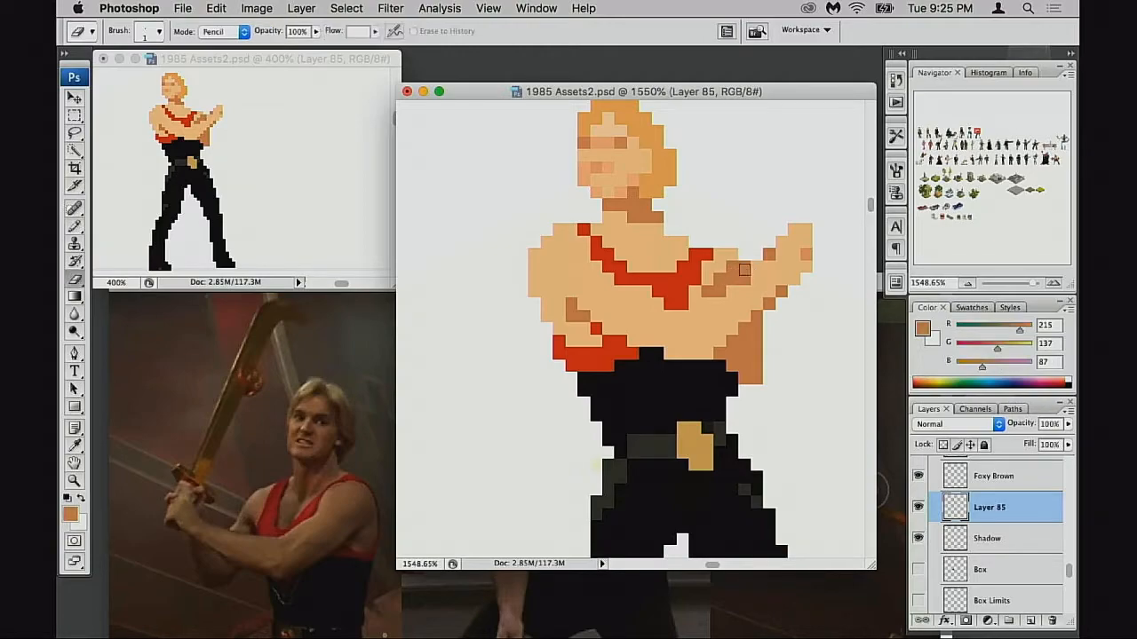
drag(769, 281, 773, 273)
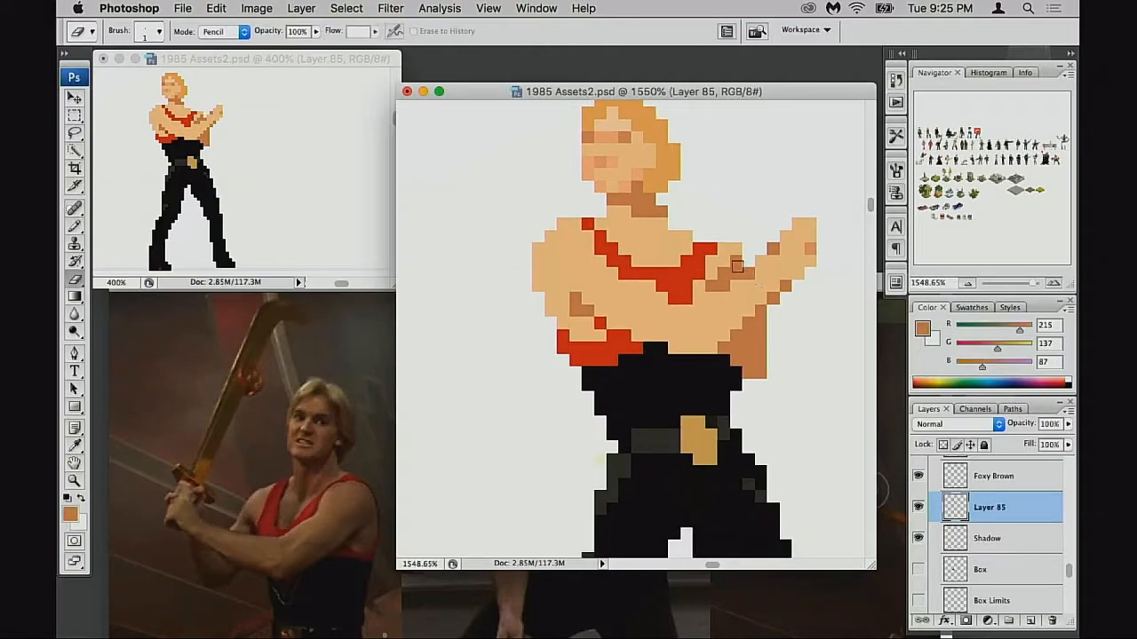
Step: Try shading most of the far shoulder with the darker skin tone
key(b)
drag(724, 252, 736, 259)
key(e)
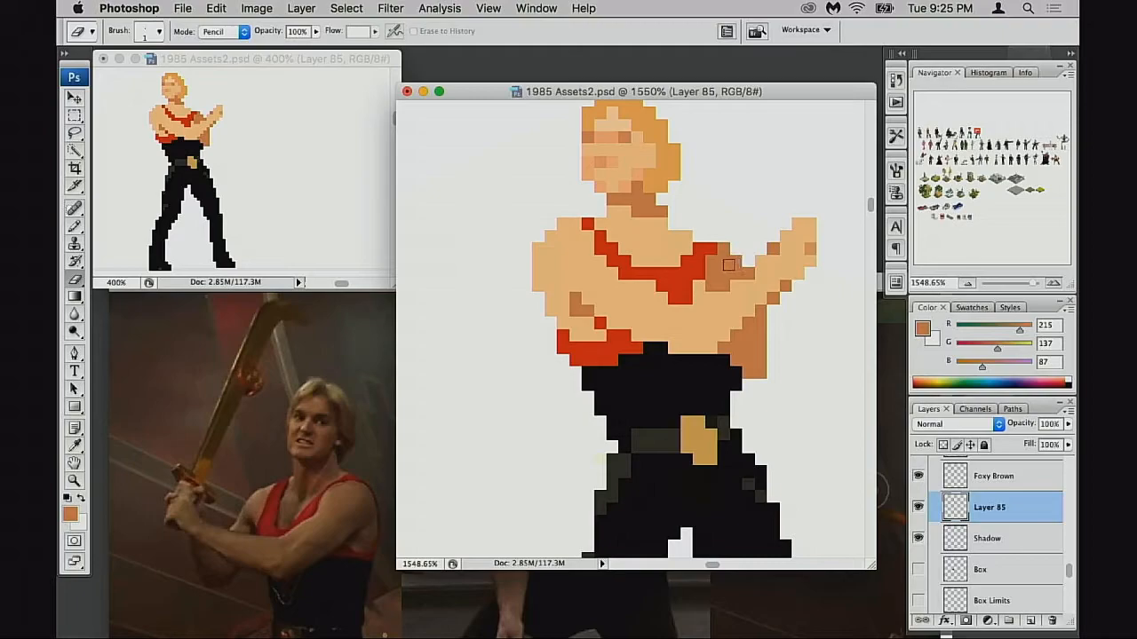
Step: Repaint the far shoulder in the lighter skin tone and place a darker shade pixel where it meets the forearm
key(b)
alt+click(683, 249)
mouse_move(716, 262)
mouse_down()
mouse_move(724, 250)
mouse_move(726, 264)
mouse_up()
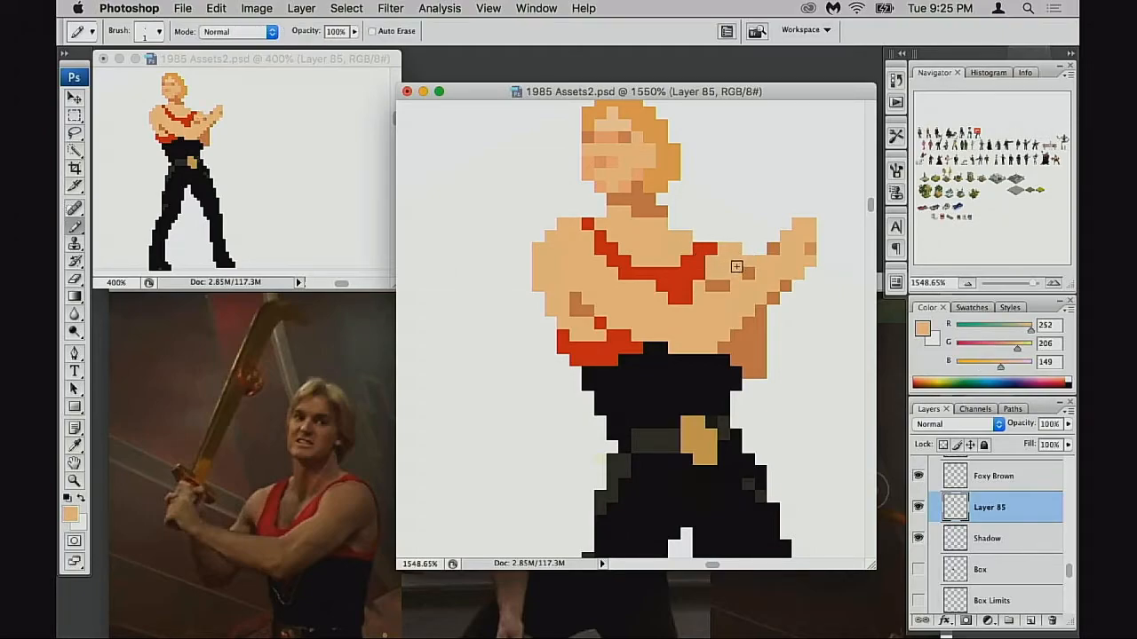
alt+click(719, 283)
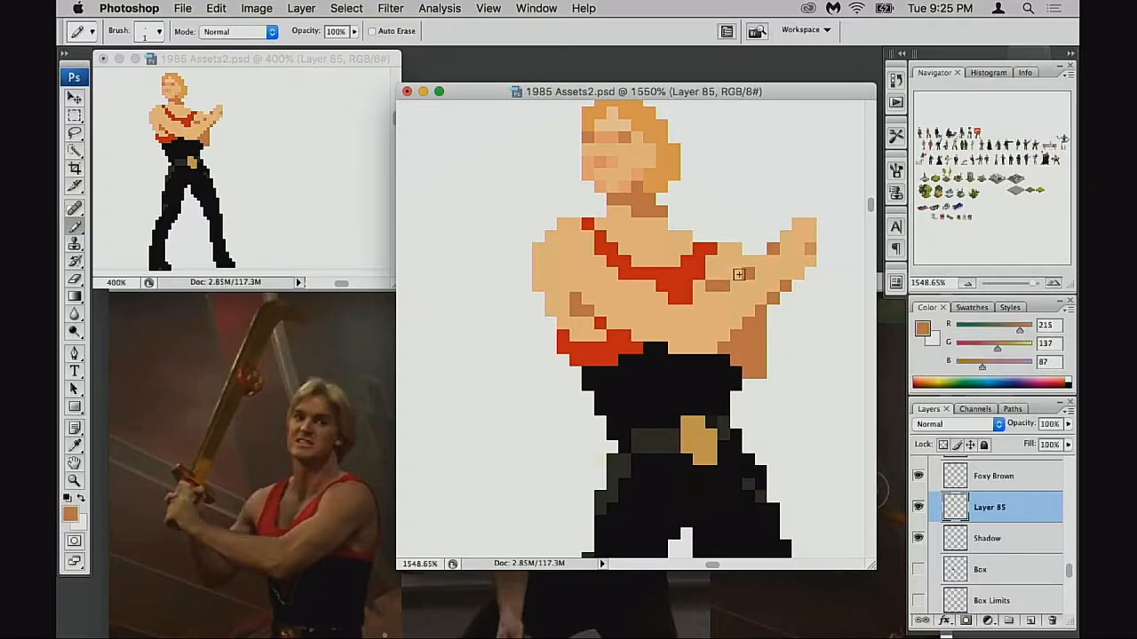
click(748, 266)
alt+click(675, 288)
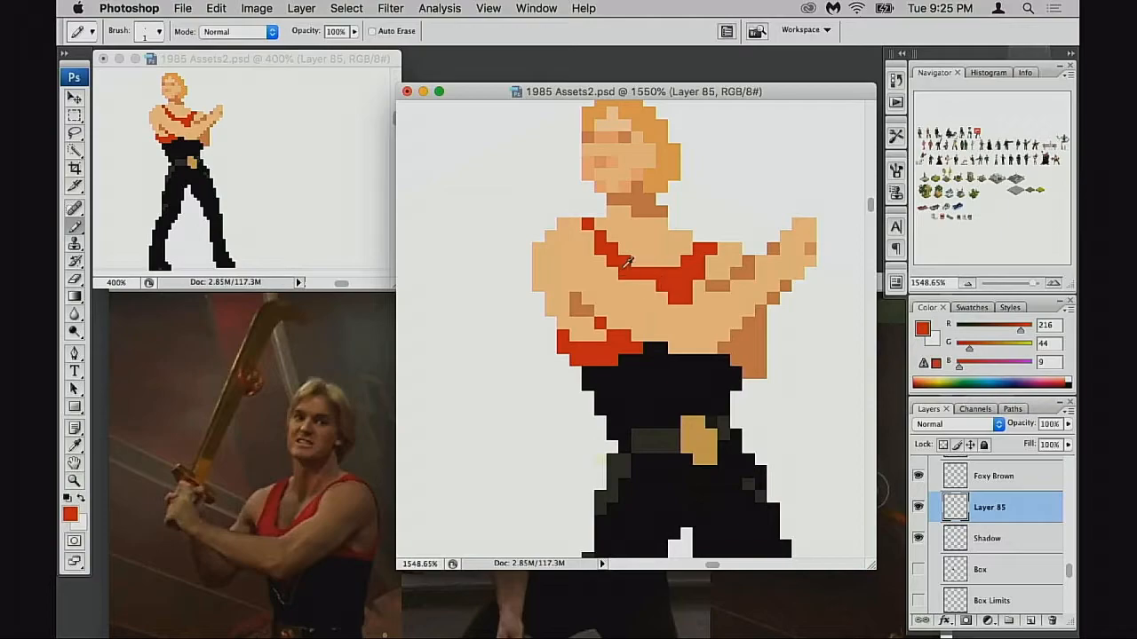
alt+click(634, 278)
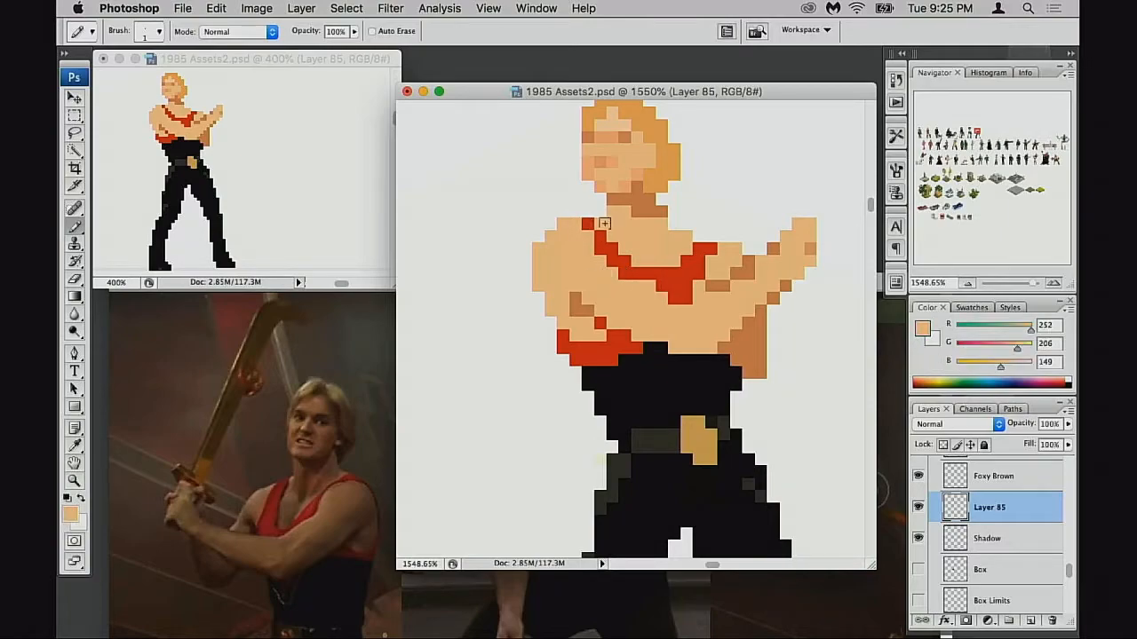
Step: Extend the red tank-top strap outward across the top of the near shoulder with the sampled red
alt+click(590, 225)
click(575, 225)
click(563, 225)
Step: Reshape the lower edge of the tank top's neckline, trimming it with light skin pixels and filling it in with red
drag(574, 293, 626, 253)
alt+click(714, 291)
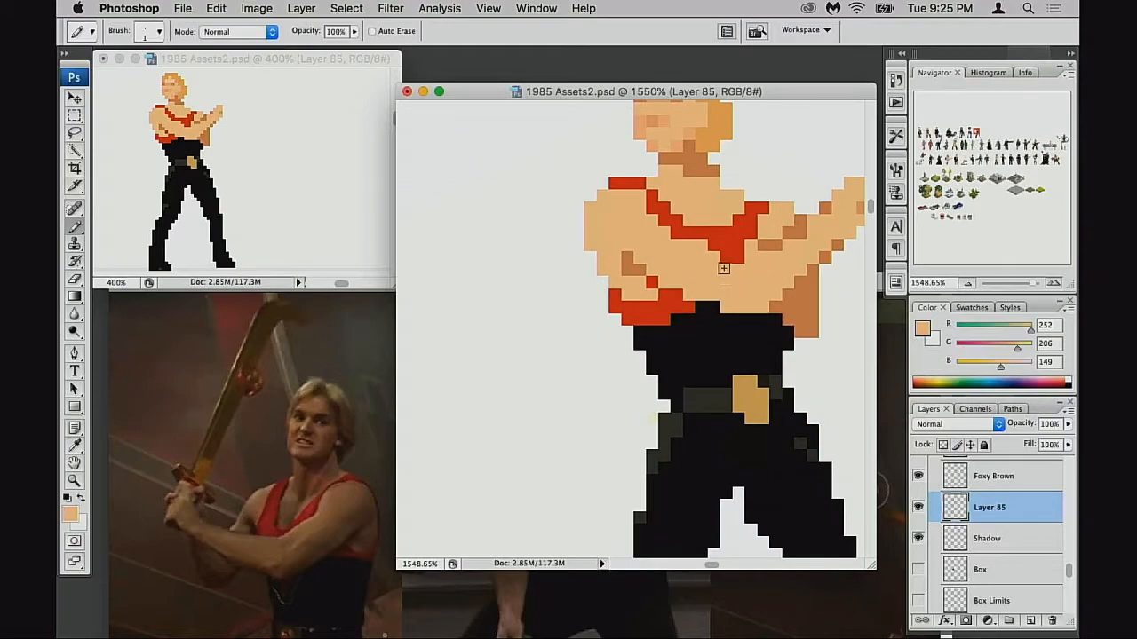
click(684, 235)
click(674, 238)
key(super+alt+z)
key(super+alt+z)
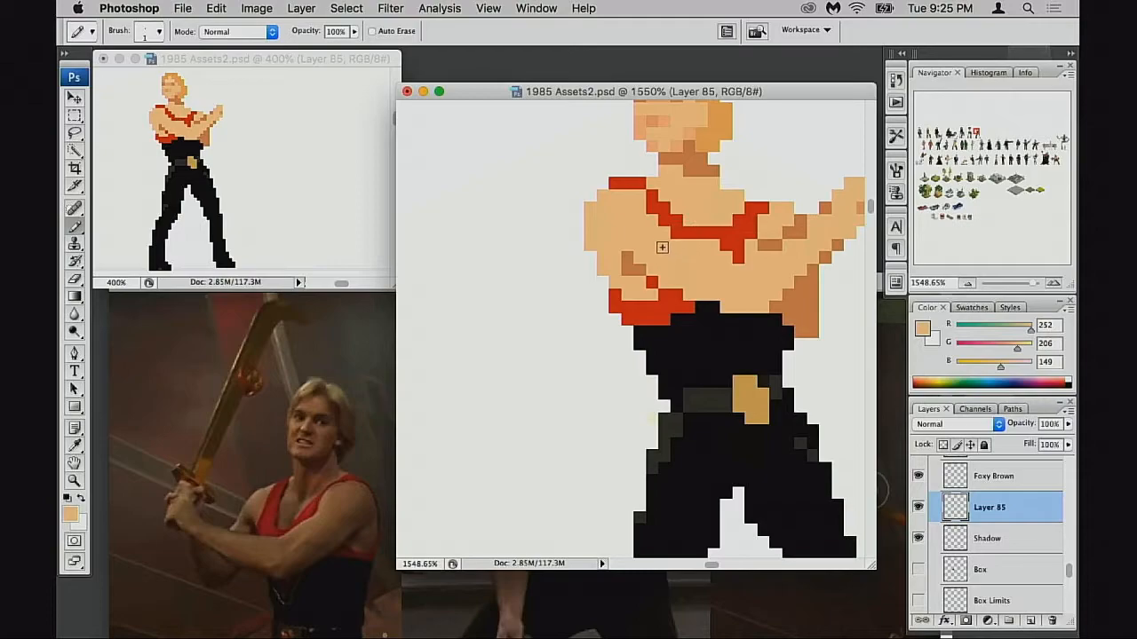
drag(670, 253, 657, 259)
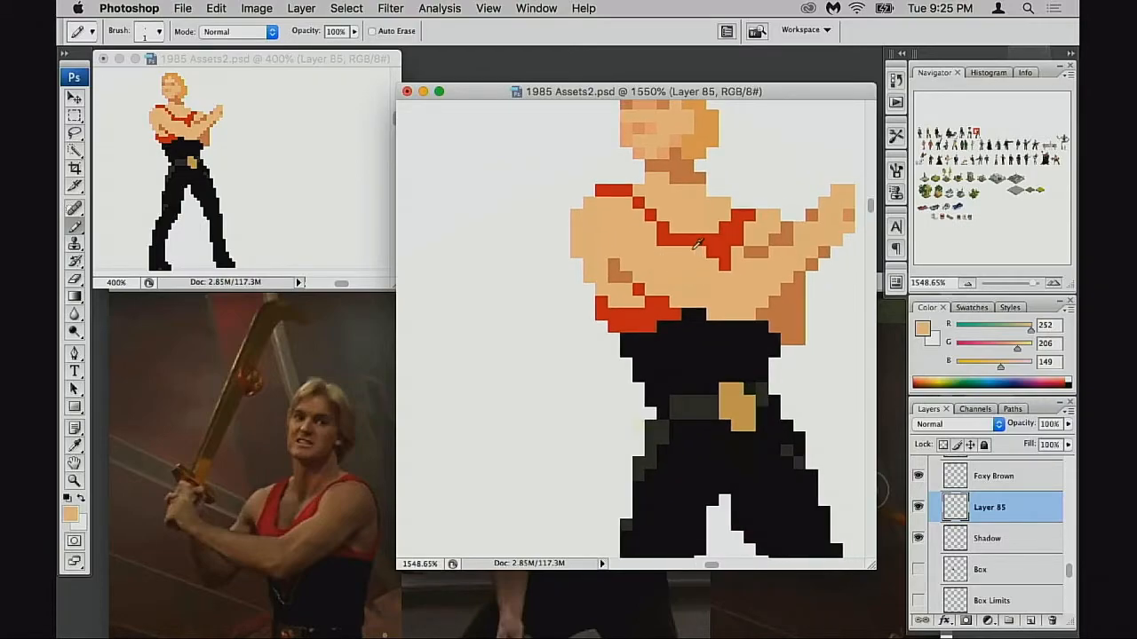
alt+click(711, 239)
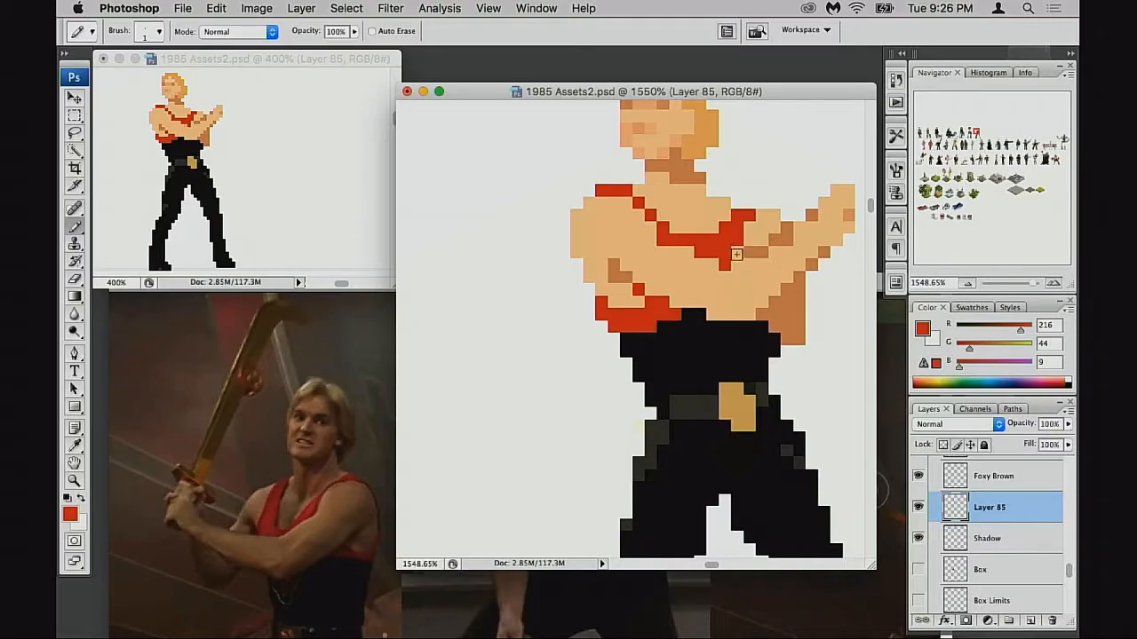
Step: Extend the elbow below the raised forearm outward by one pixel column in the darker skin tone
scroll(746, 266, down, 2)
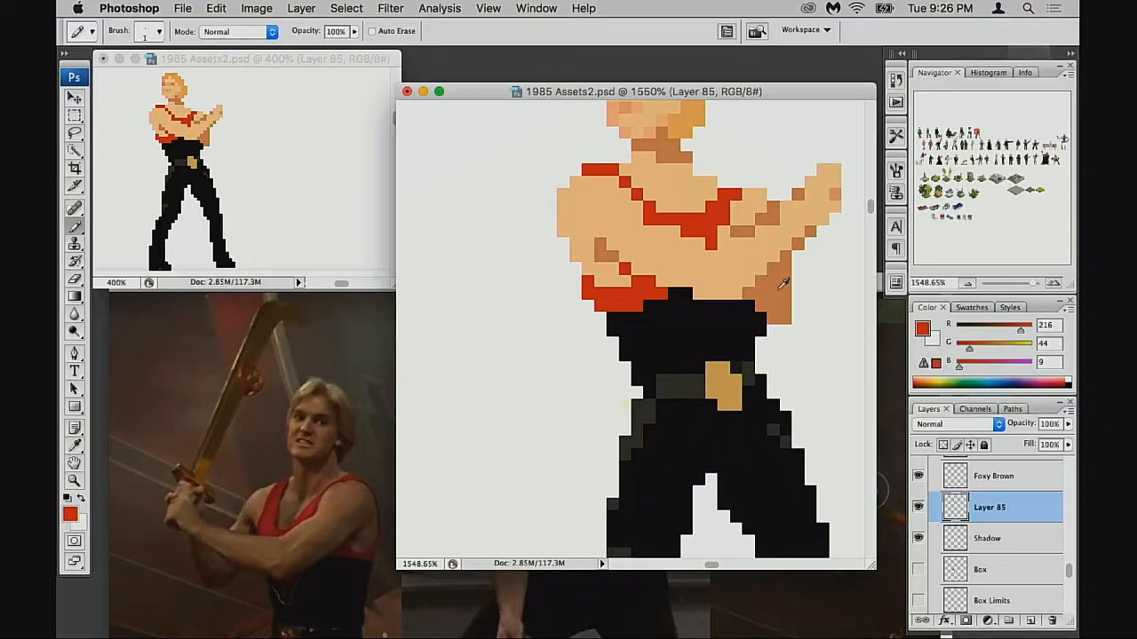
alt+click(778, 289)
click(795, 298)
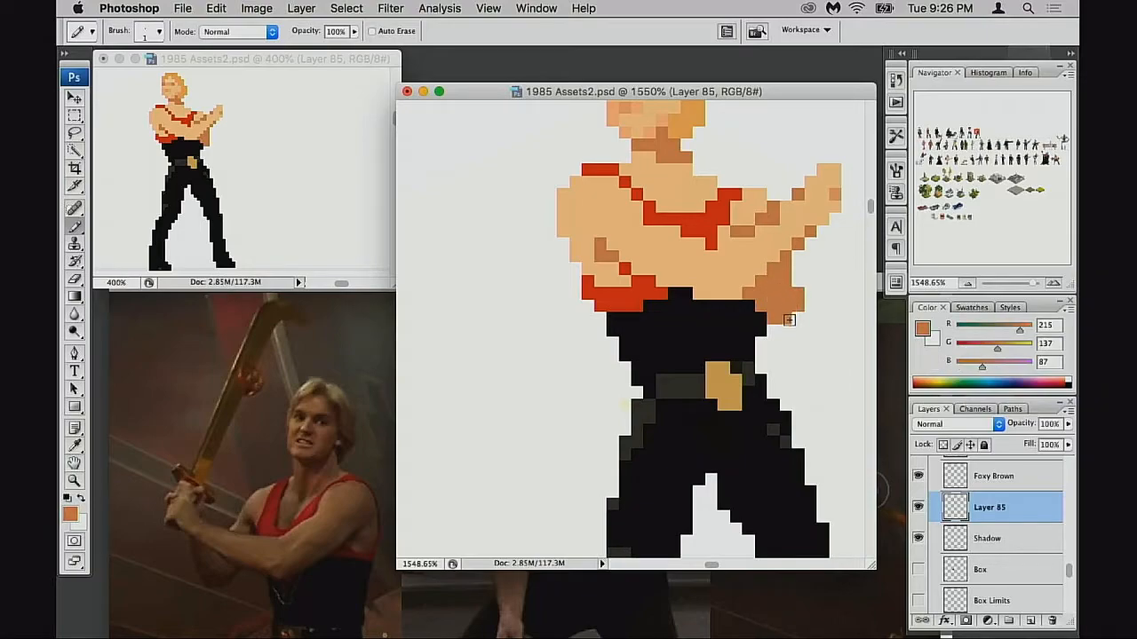
alt+click(762, 328)
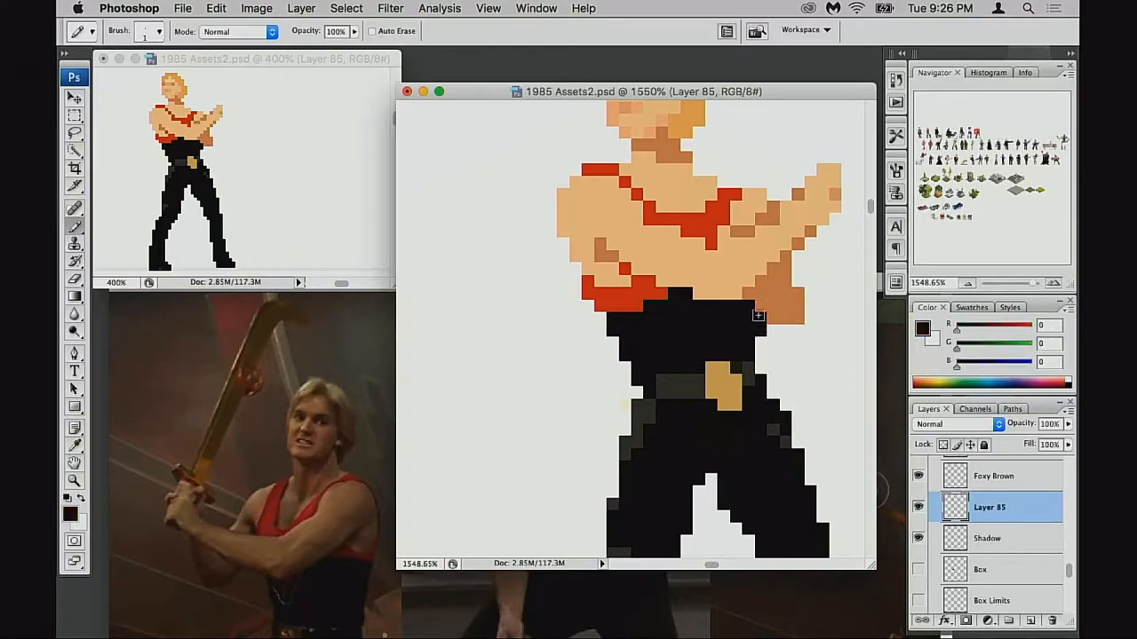
alt+click(716, 303)
Step: Flip the whole character horizontally with Free Transform and apply the transformation
alt+click(715, 311)
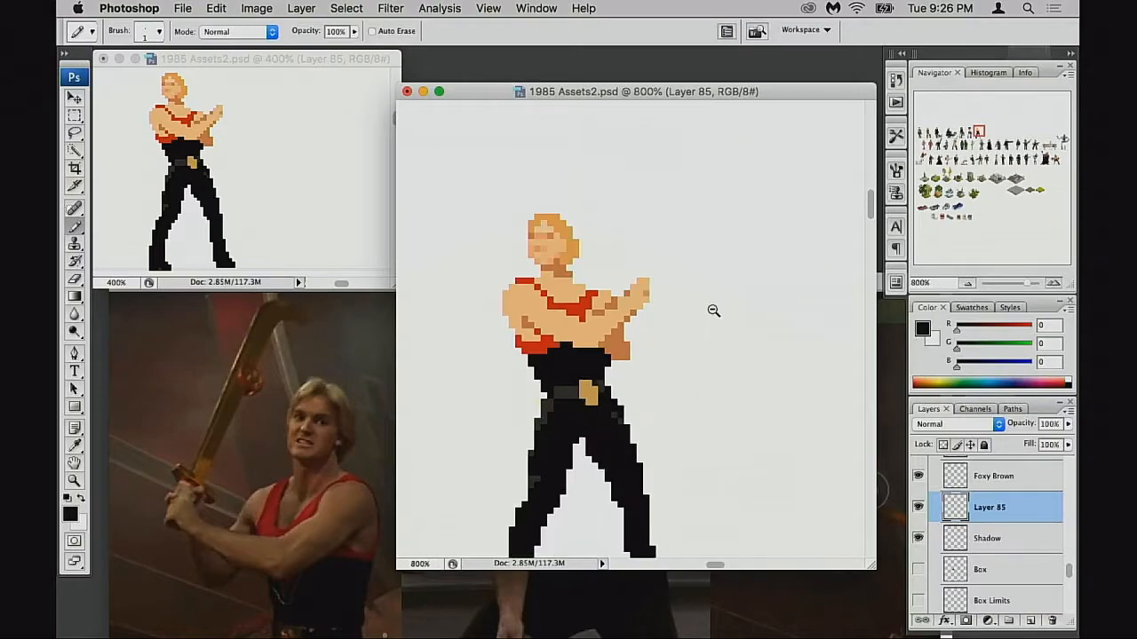
alt+click(713, 310)
alt+click(713, 310)
drag(514, 381, 687, 270)
key(ctrl+t)
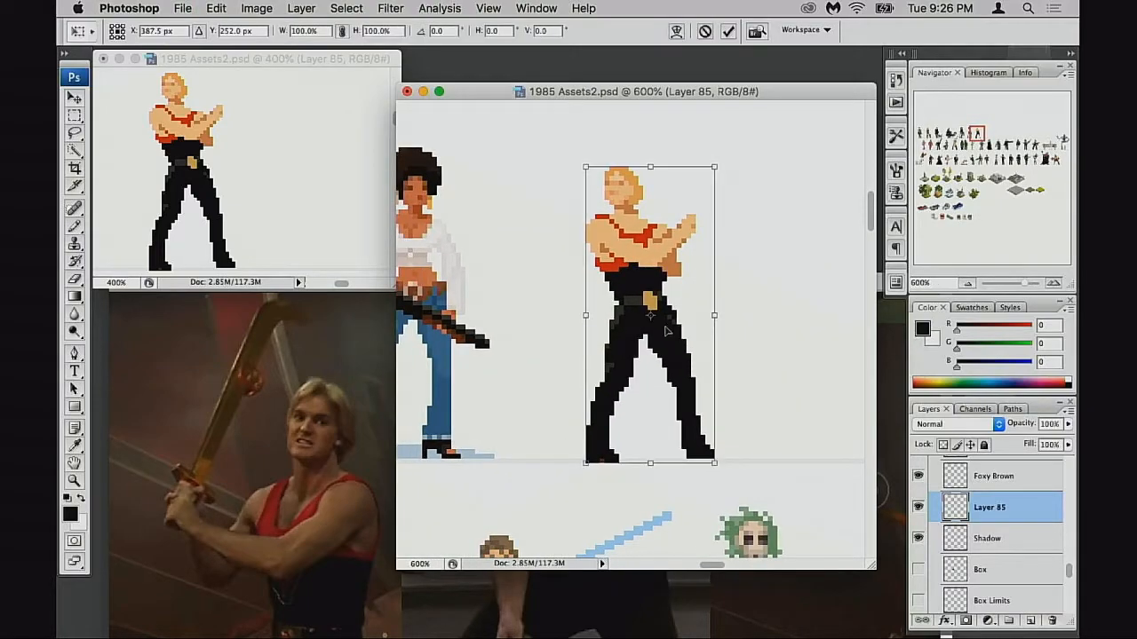
right_click(651, 308)
right_click(633, 277)
key(Escape)
right_click(663, 300)
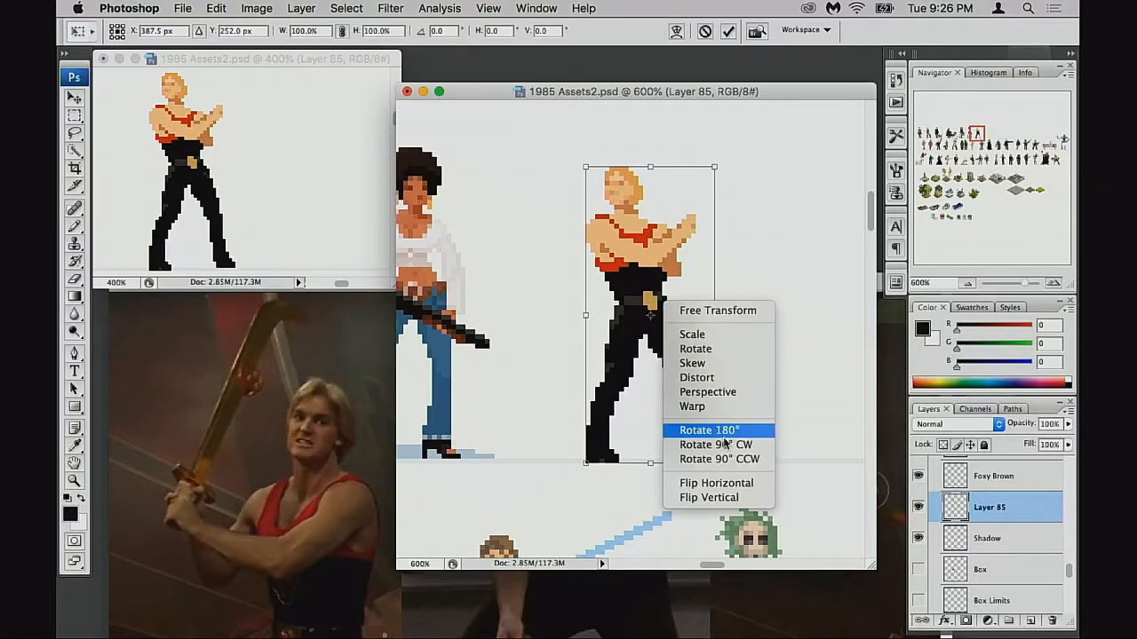
click(734, 484)
key(Return)
Step: Select the head and neck, move them one pixel toward the raised forearm, and deselect
key(b)
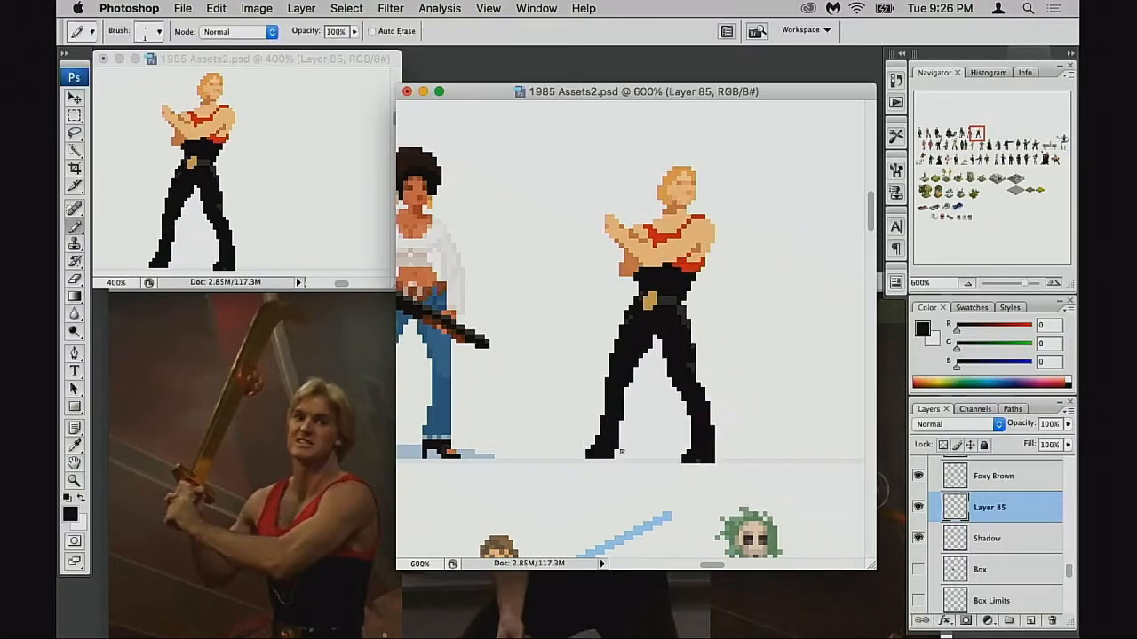
super+click(664, 252)
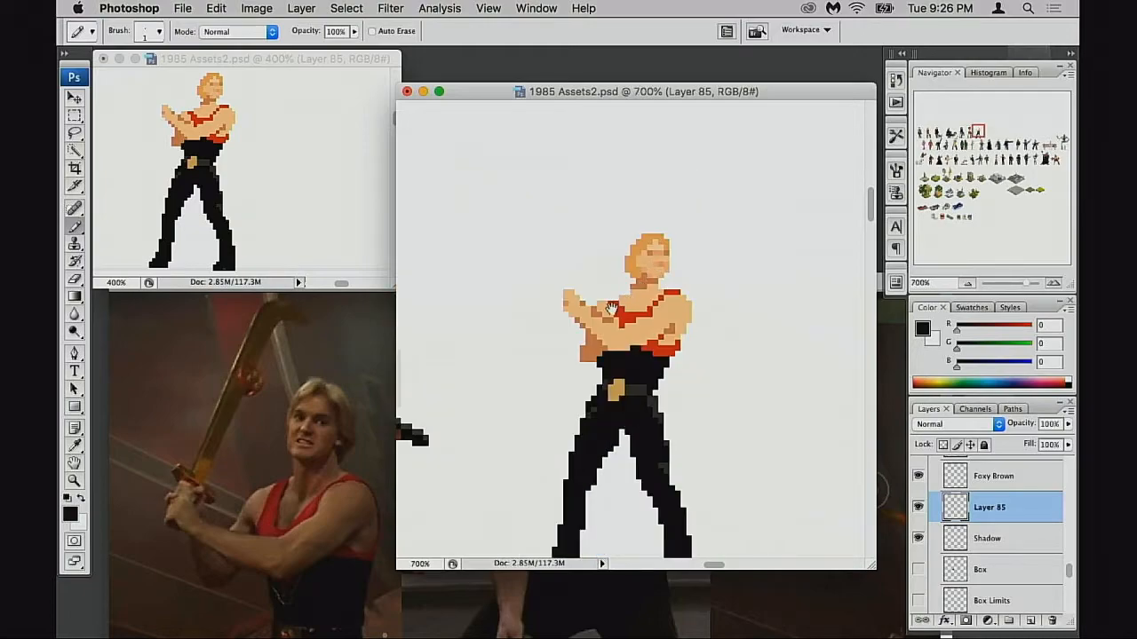
drag(615, 304, 643, 272)
super+click(636, 289)
drag(604, 304, 577, 330)
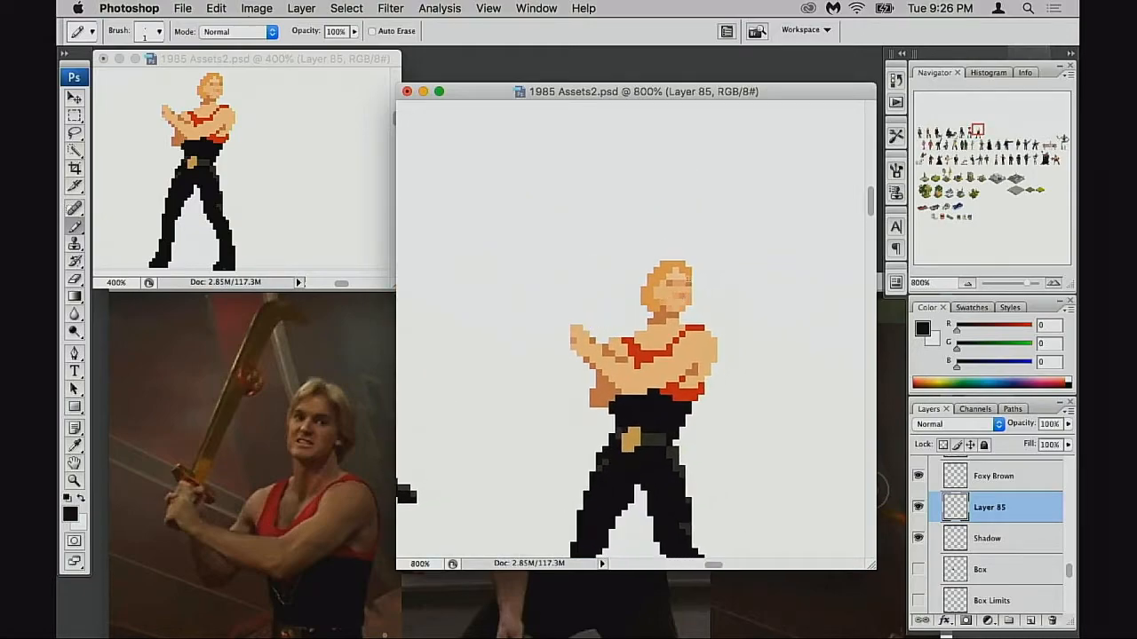
key(m)
mouse_move(668, 304)
mouse_down()
mouse_move(688, 321)
mouse_move(667, 307)
mouse_up()
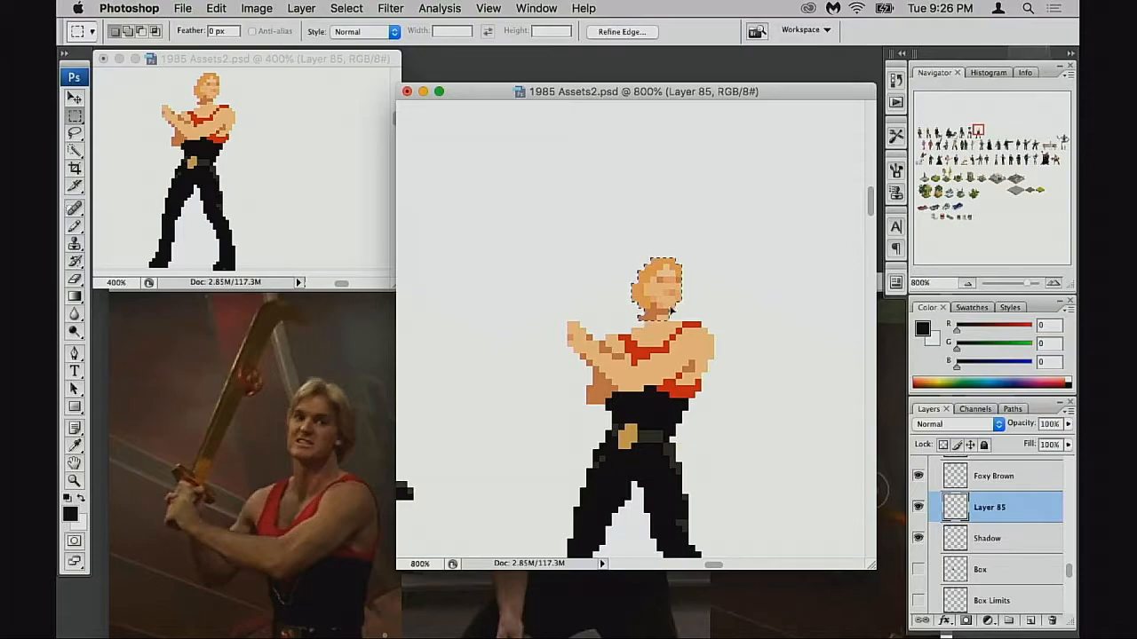
key(ctrl+d)
Step: Clean up the base of the neck with the light skin tone and erase the stray pixel beside it
key(b)
alt+click(653, 326)
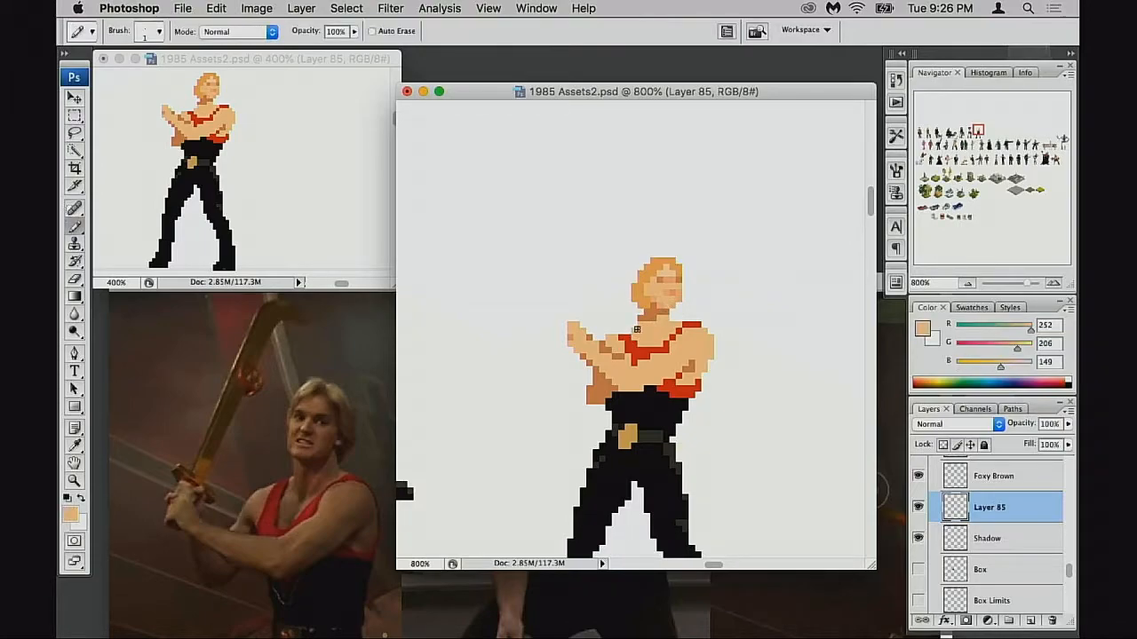
key(e)
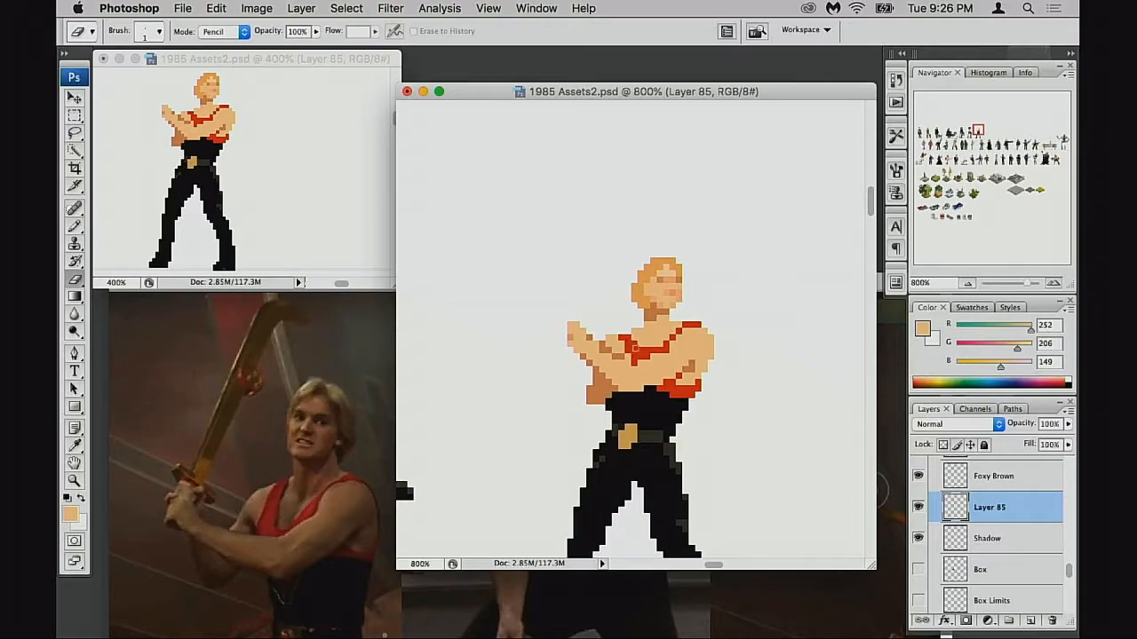
Step: Try lightening the back of the neck and building up the slope toward the far shoulder with light skin pixels
click(644, 342)
click(644, 342)
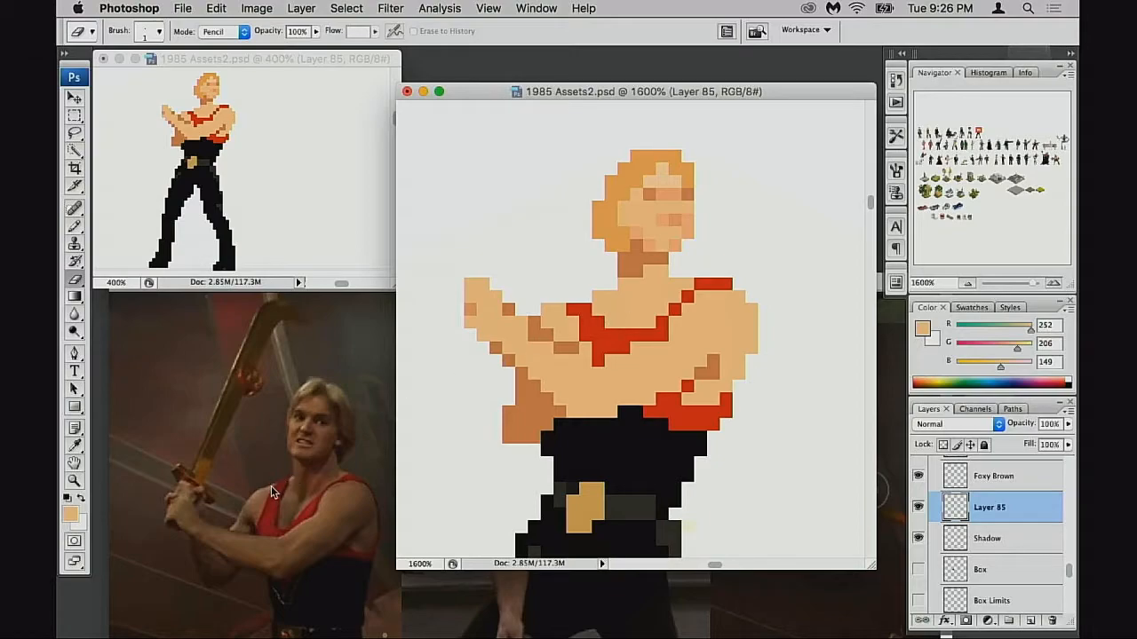
key(b)
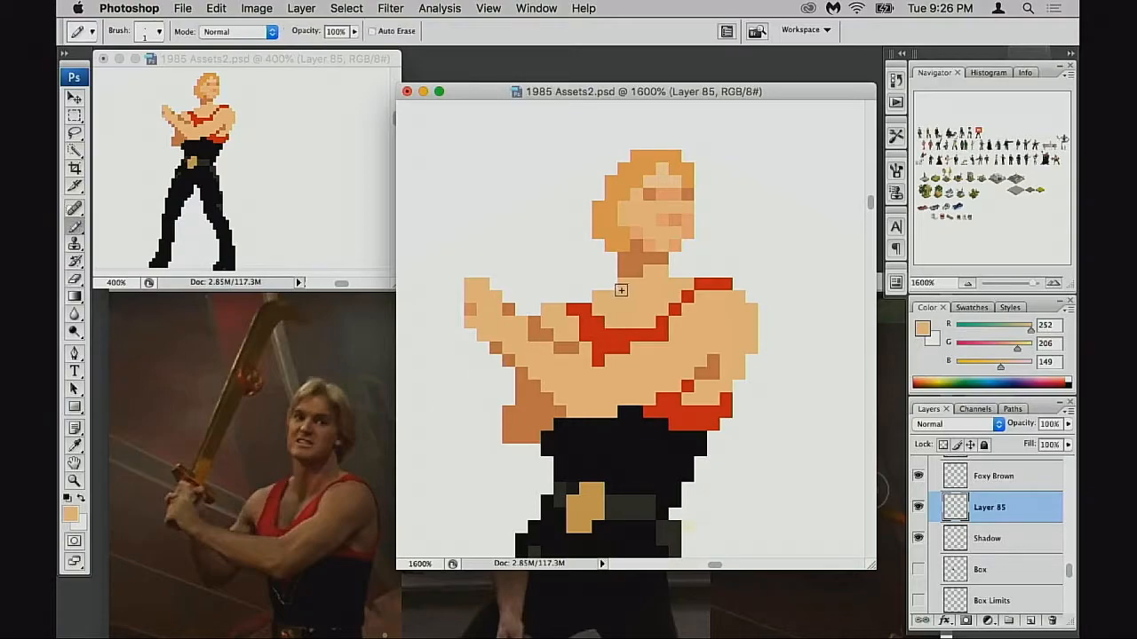
click(624, 270)
click(611, 284)
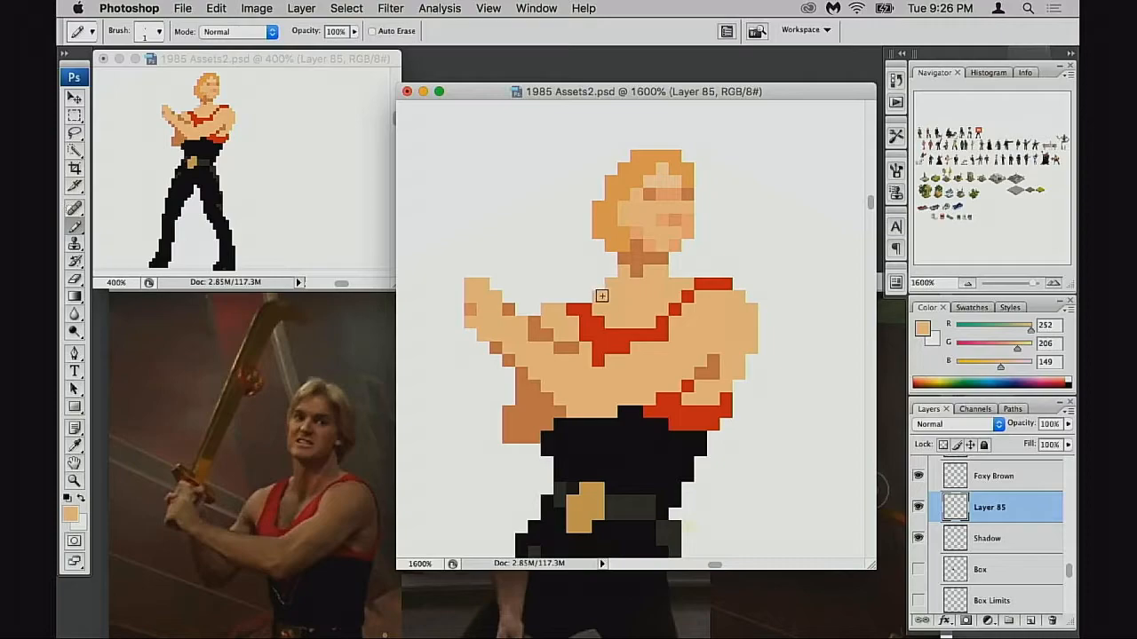
key(ctrl+z)
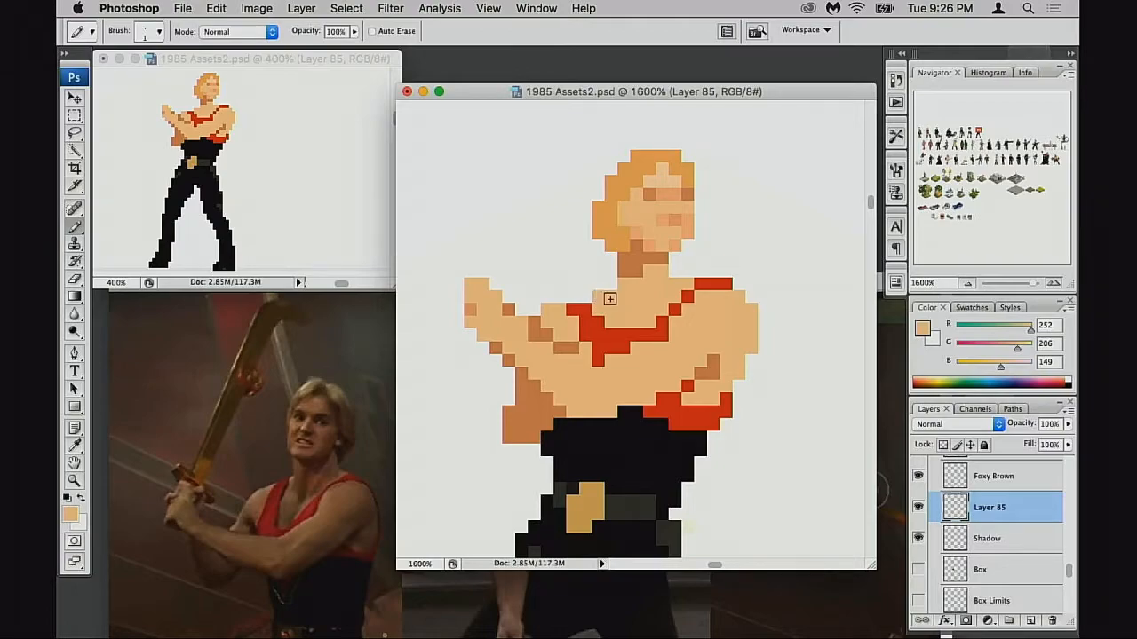
Step: Erase the near shoulder's strap pixels and repaint the strap in red with a more diagonal line over the shoulder
key(e)
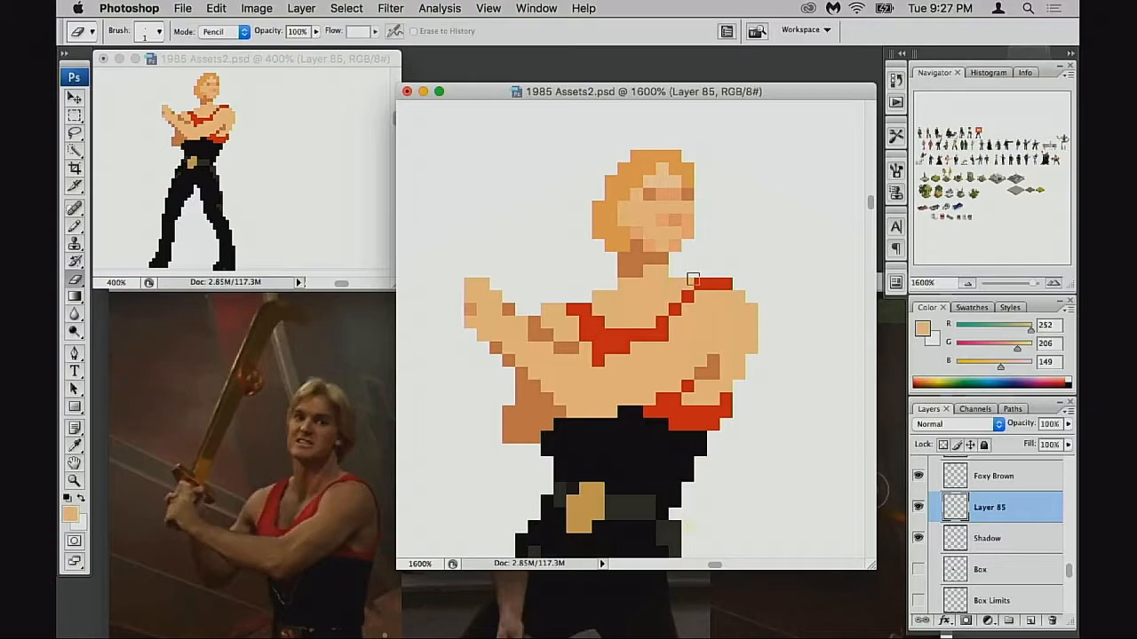
click(698, 284)
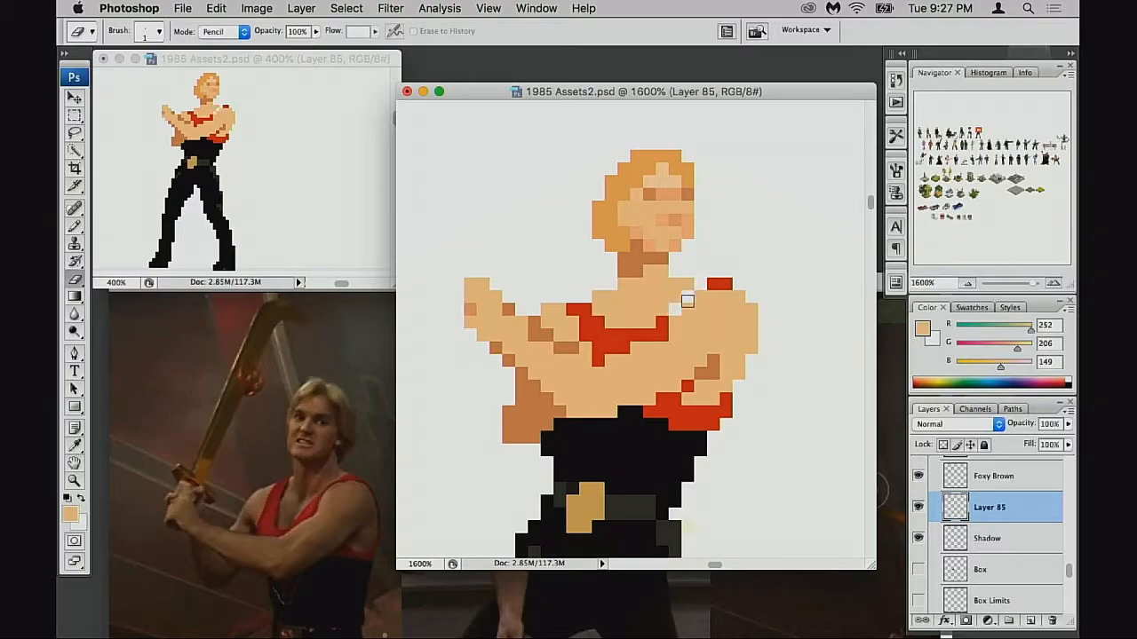
key(b)
alt+click(662, 322)
drag(689, 299, 713, 297)
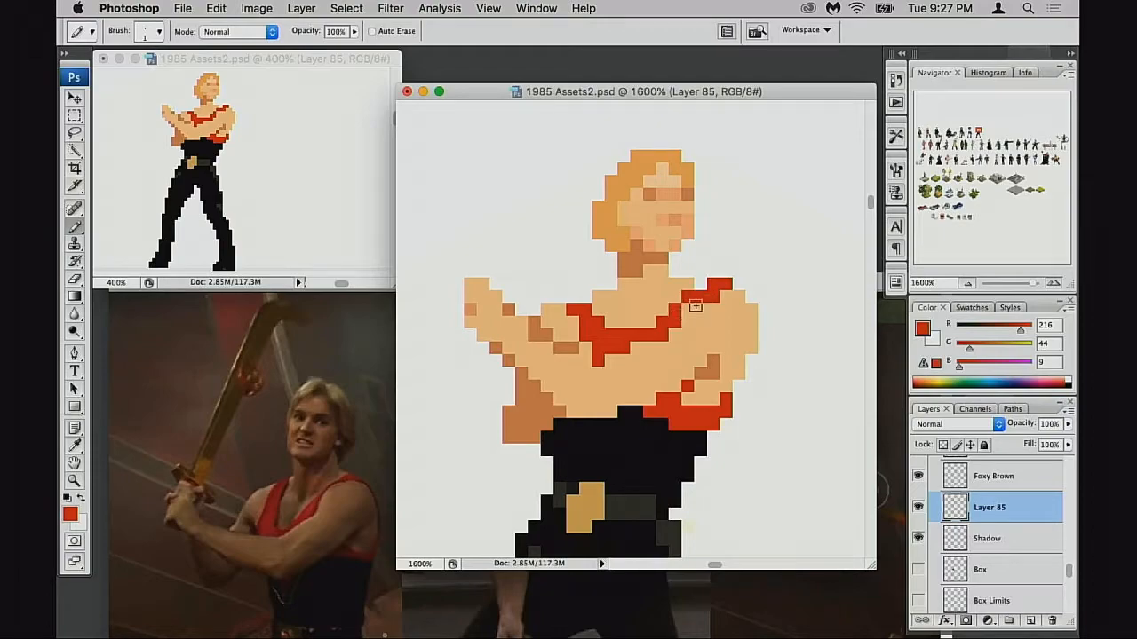
Step: Add a red pixel at the inner bend of the near shoulder's strap to thicken it
key(z)
click(691, 308)
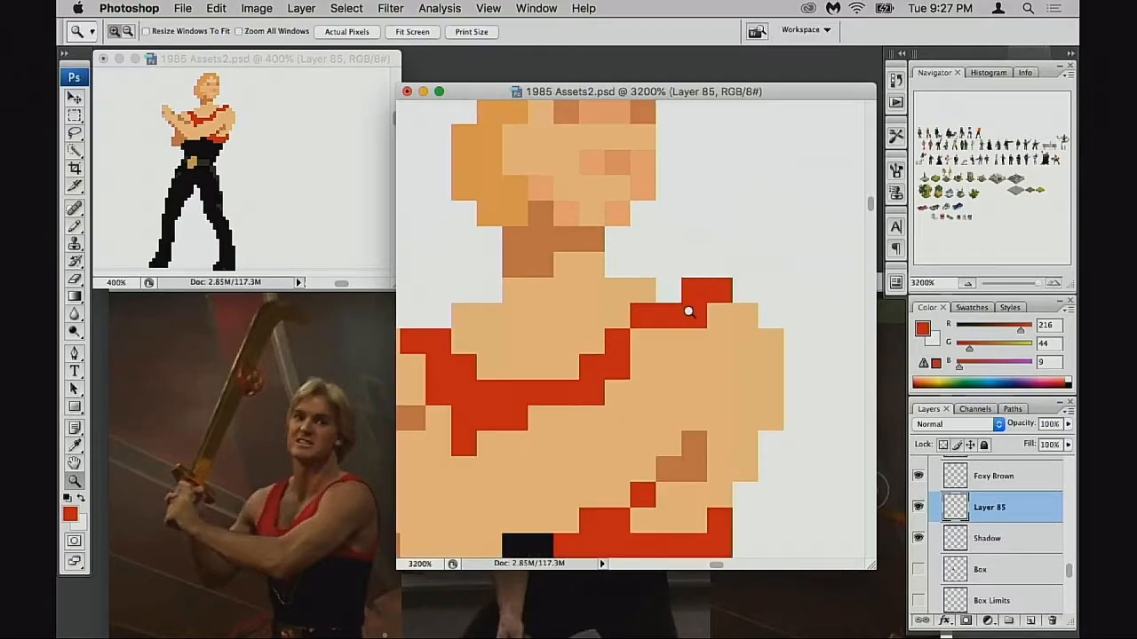
key(b)
click(633, 341)
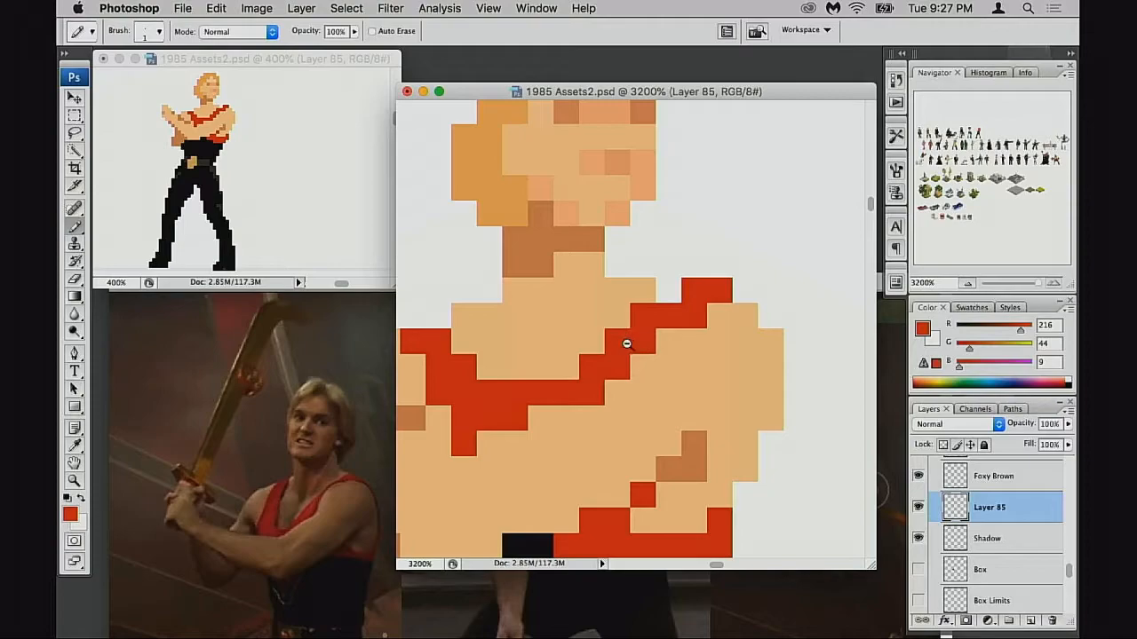
key(super+minus)
key(super+minus)
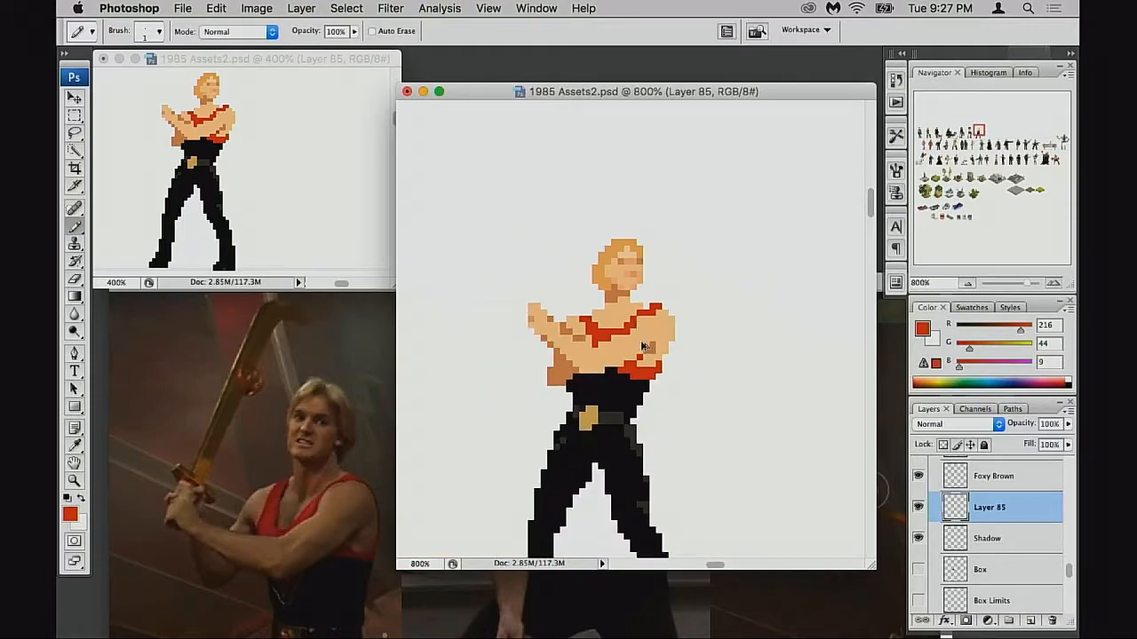
Step: Smooth the curve between the near strap and the neckline using sampled red and light skin pixels
key(super+plus)
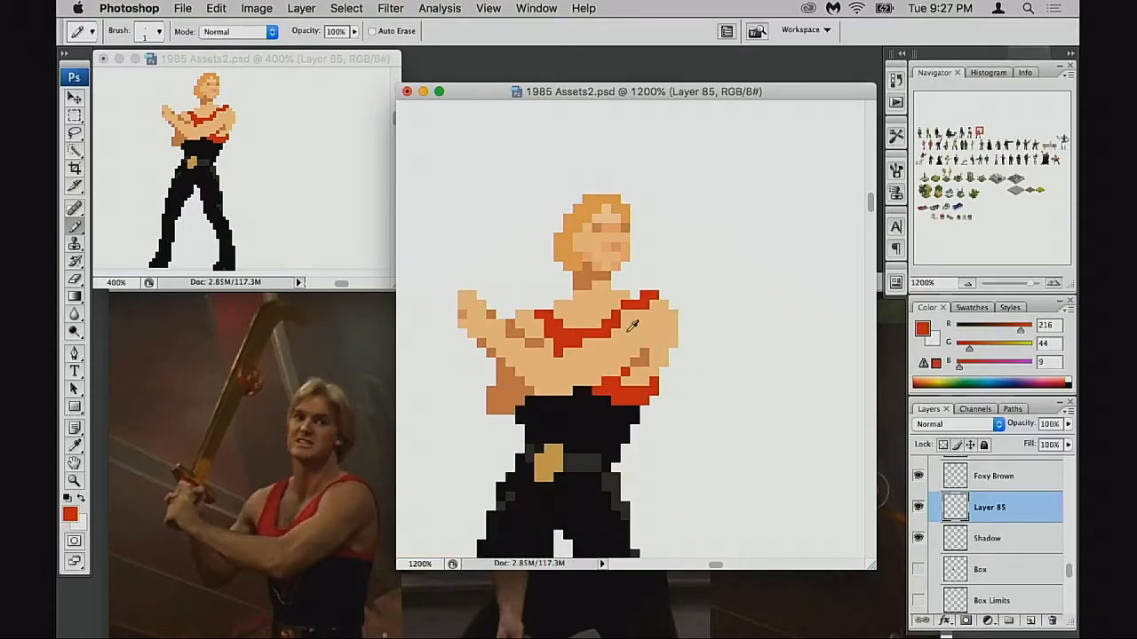
alt+click(630, 328)
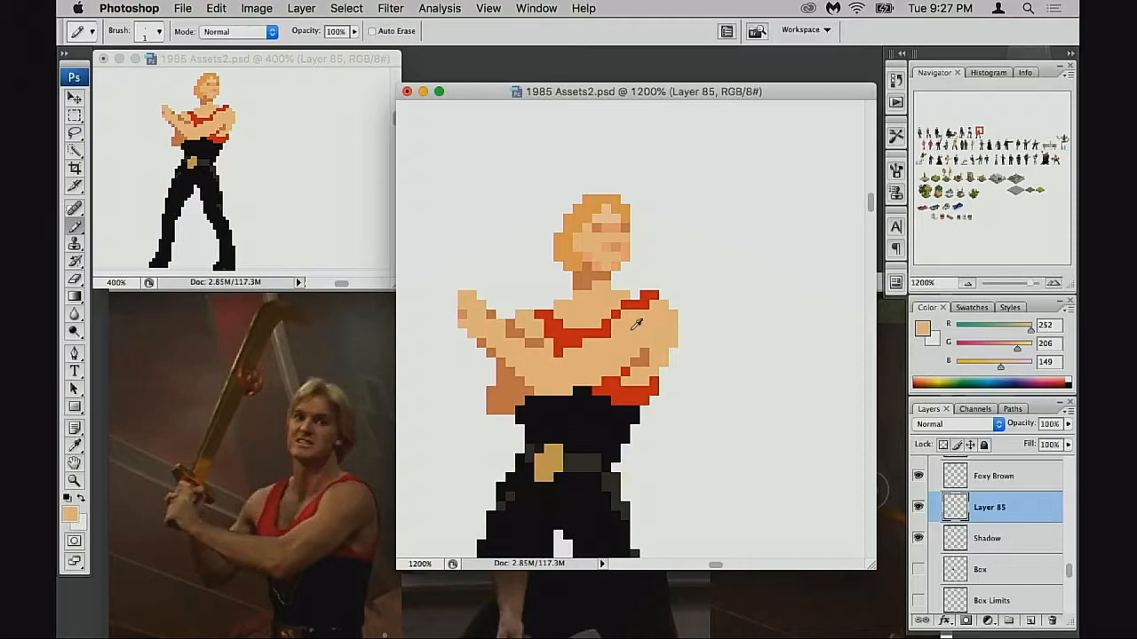
alt+click(611, 328)
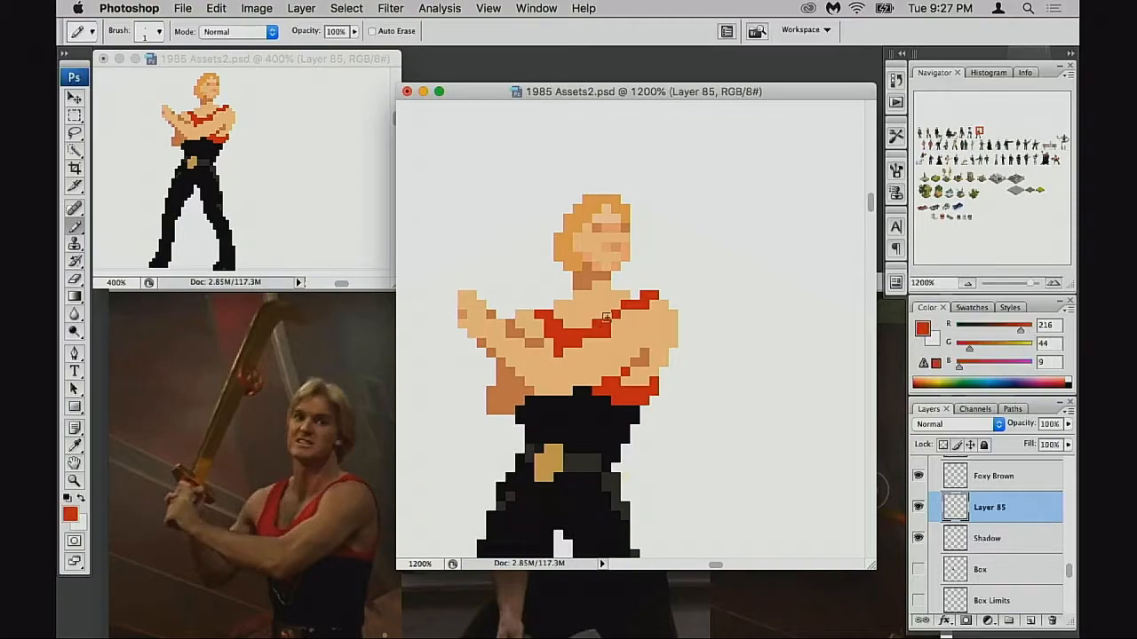
click(583, 335)
alt+click(593, 311)
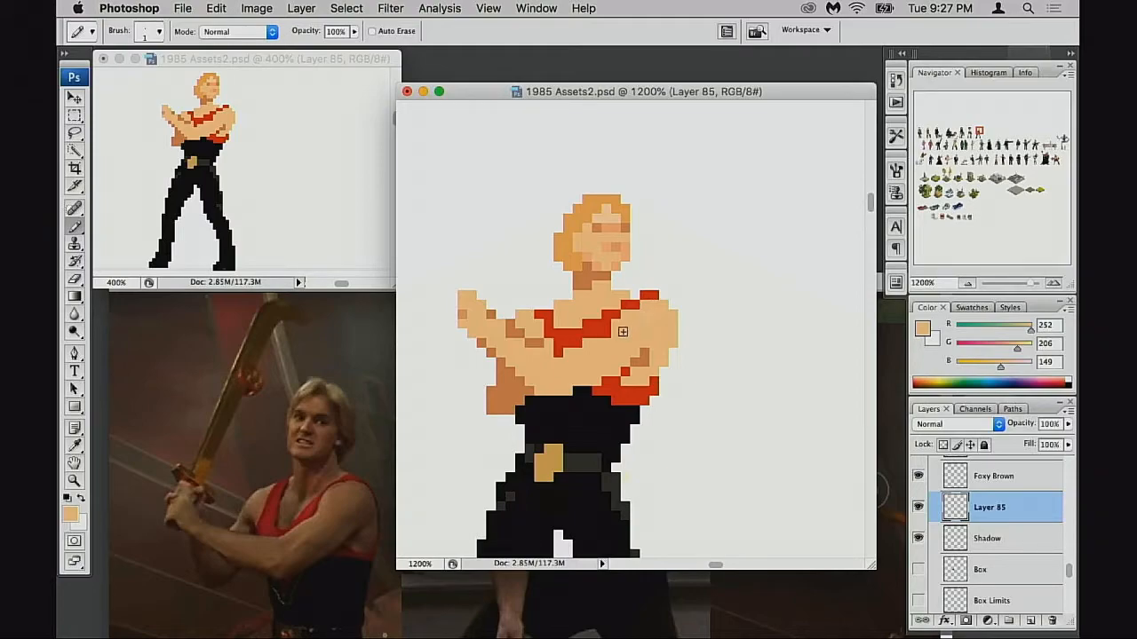
alt+click(566, 351)
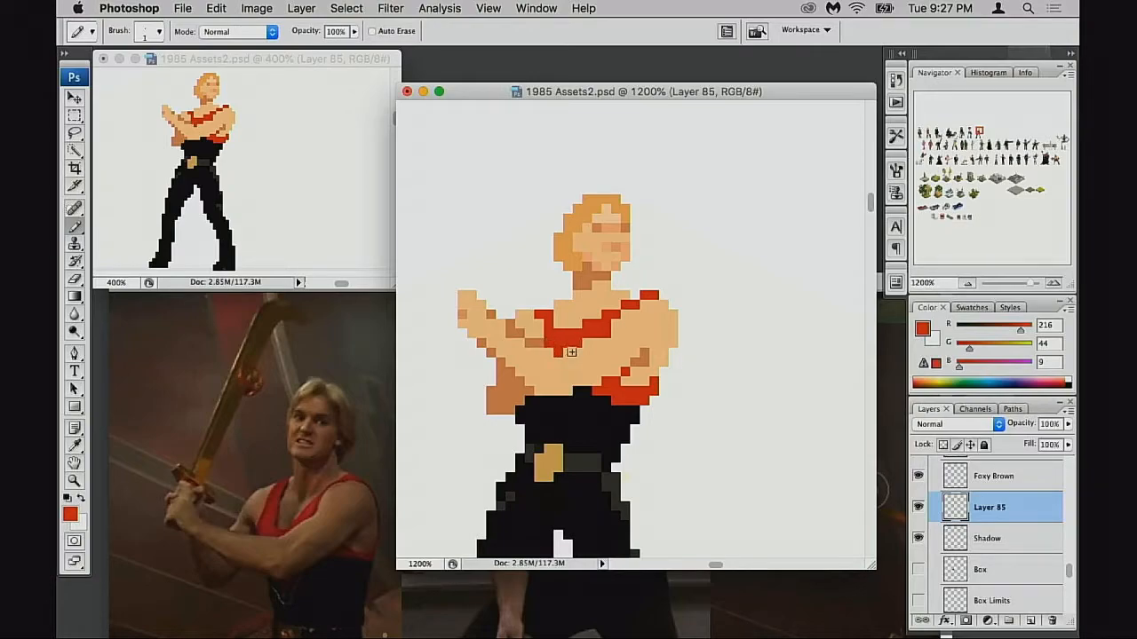
Step: Add a black pixel to the waist's upper edge and shade the underside of the raised forearm in the darker skin tone
alt+click(540, 404)
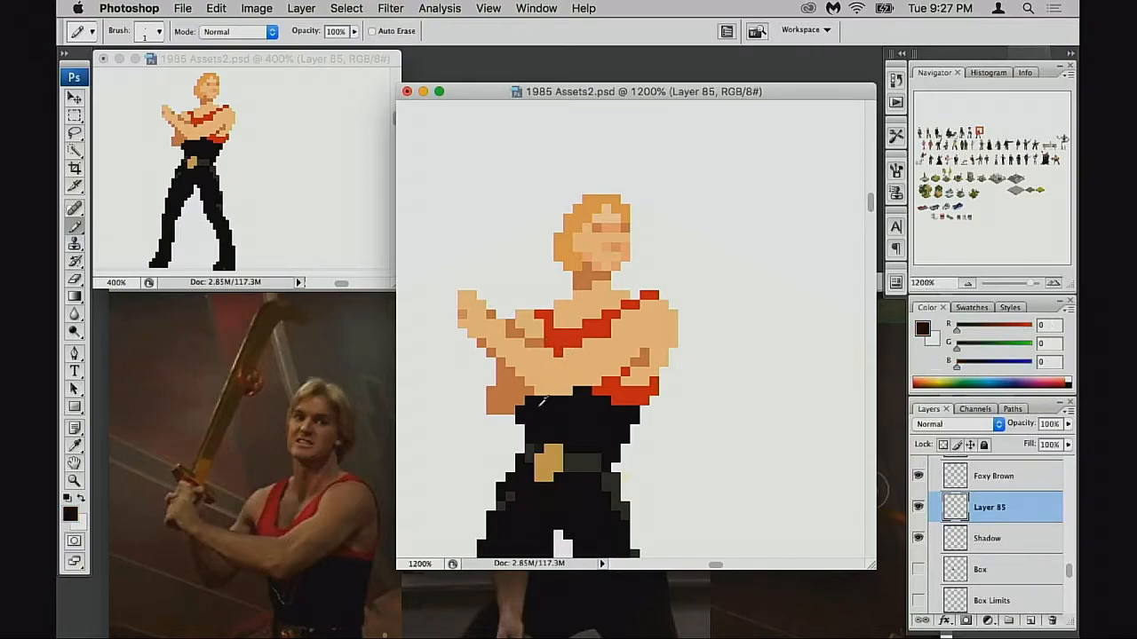
alt+click(525, 382)
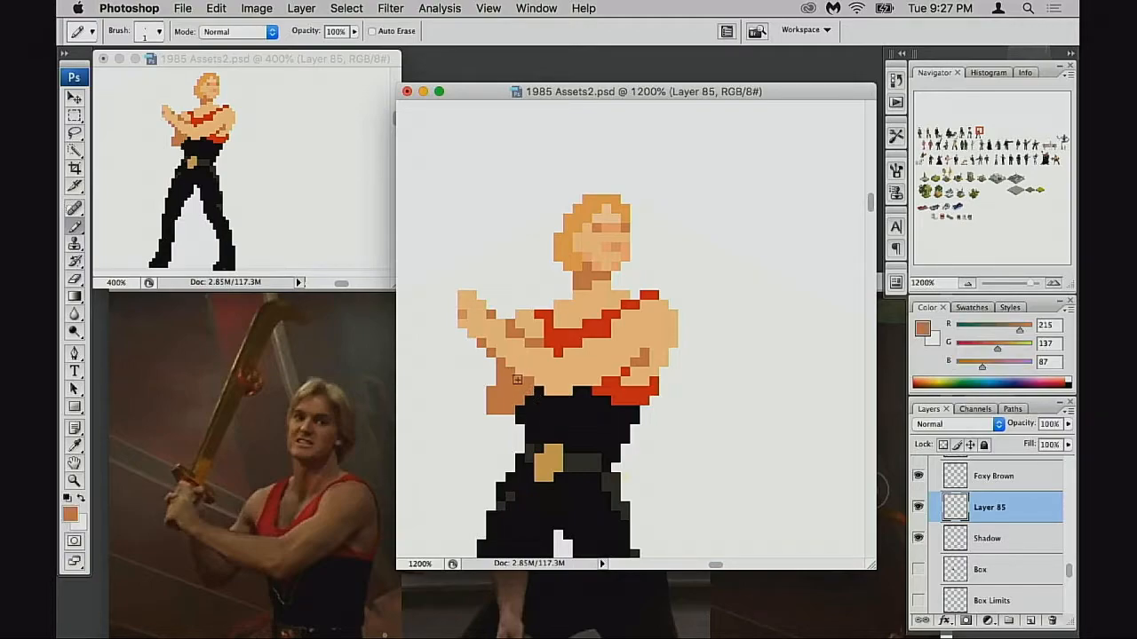
drag(521, 376, 491, 351)
alt+click(609, 380)
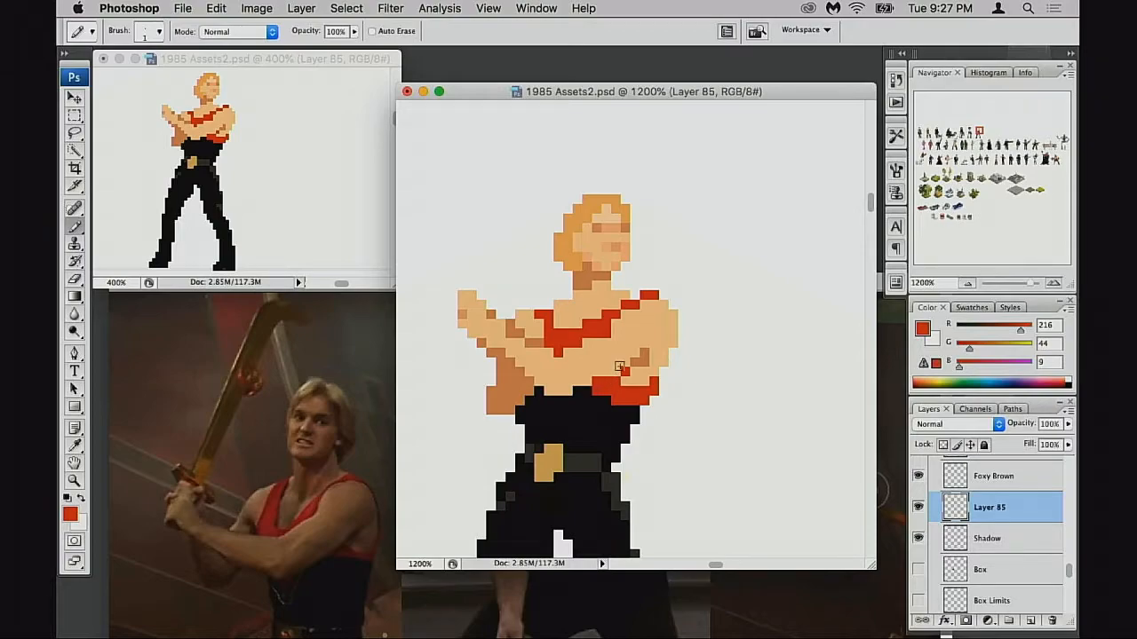
Step: Erase edge pixels along the back and top of the blond hair to round the head's outline
scroll(627, 332, up, 5)
key(e)
click(523, 311)
click(532, 291)
click(548, 272)
click(544, 281)
key(b)
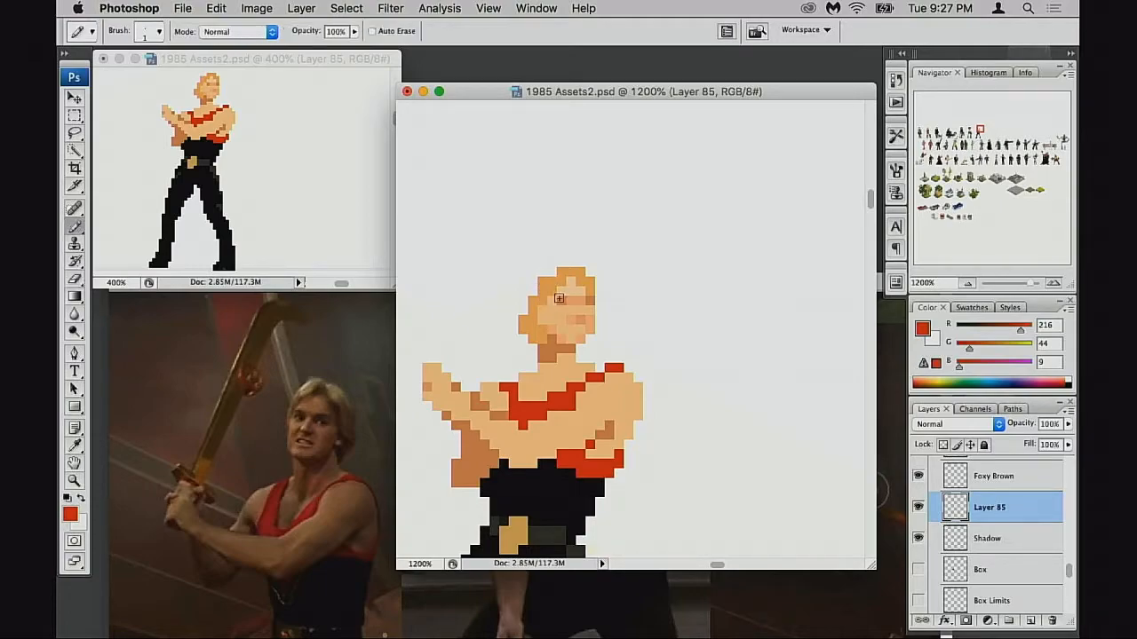
Step: Mix a lighter blond from the hair colour using Screen mode, and paint it over the hair's top and back in Normal mode
alt+click(553, 291)
key(alt+shift+s)
click(550, 281)
key(ctrl+z)
key(2)
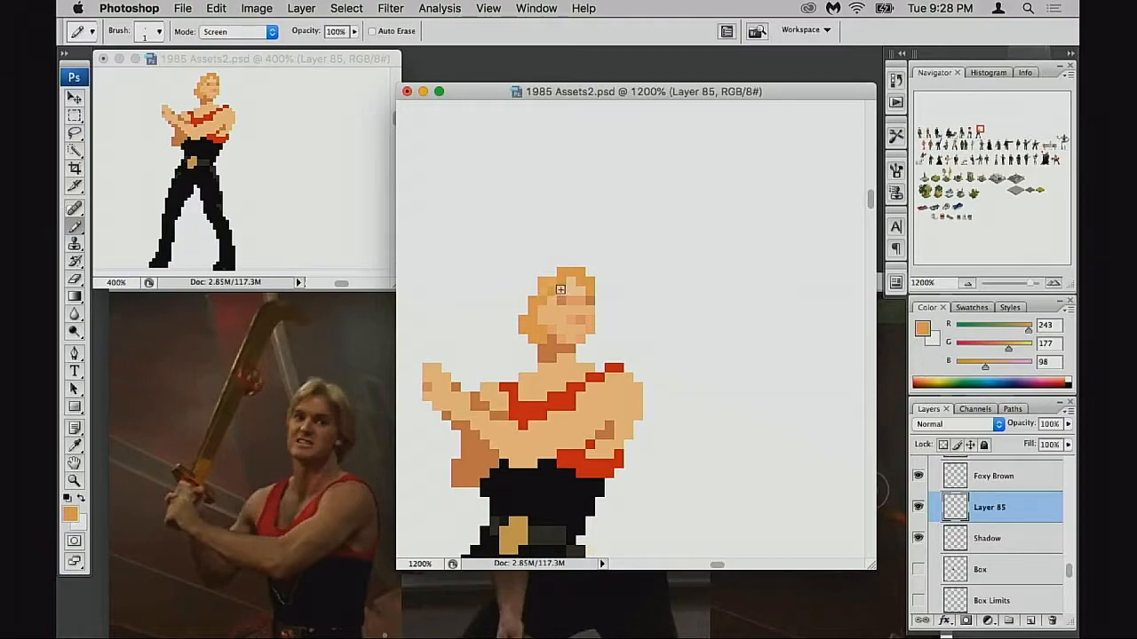
alt+click(552, 284)
drag(543, 290, 553, 282)
key(ctrl+z)
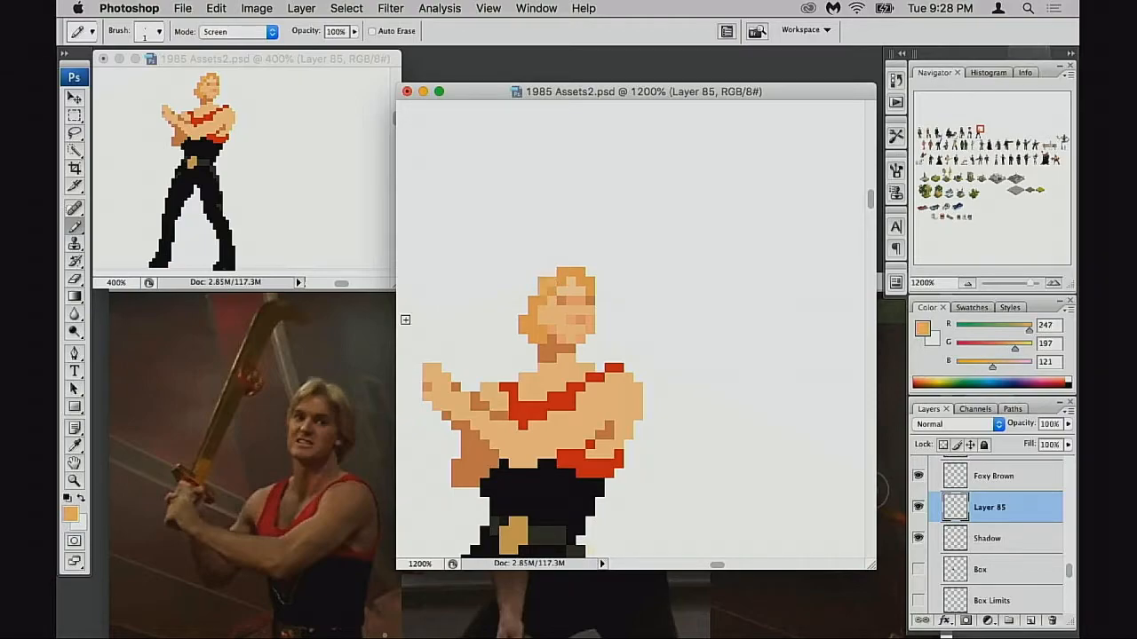
key(alt+shift+n)
click(552, 272)
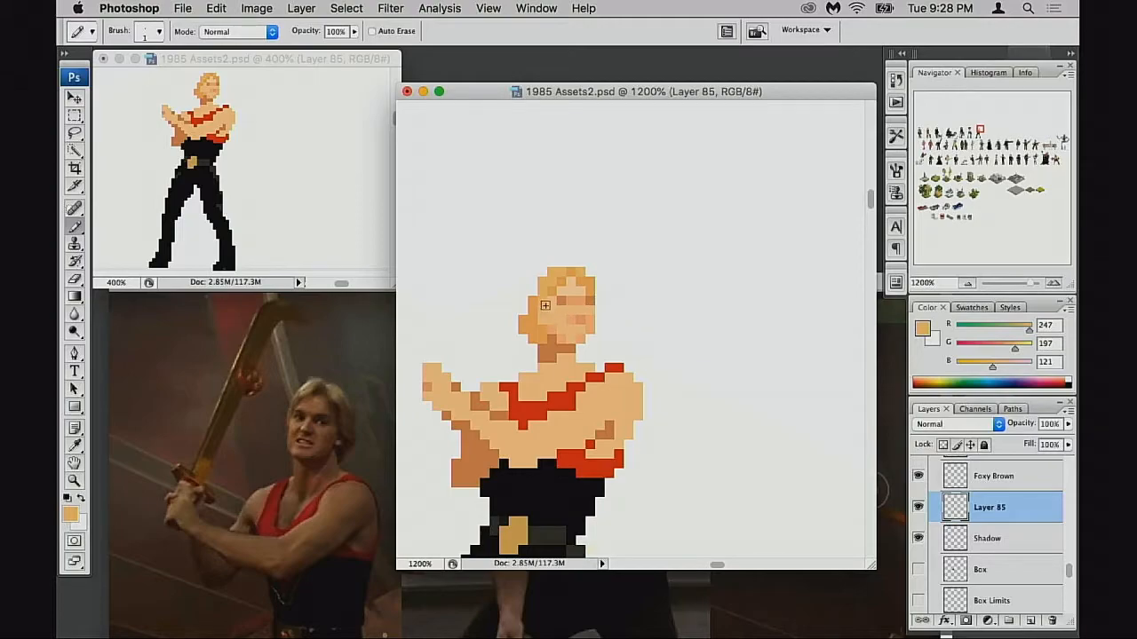
scroll(542, 316, left, 2)
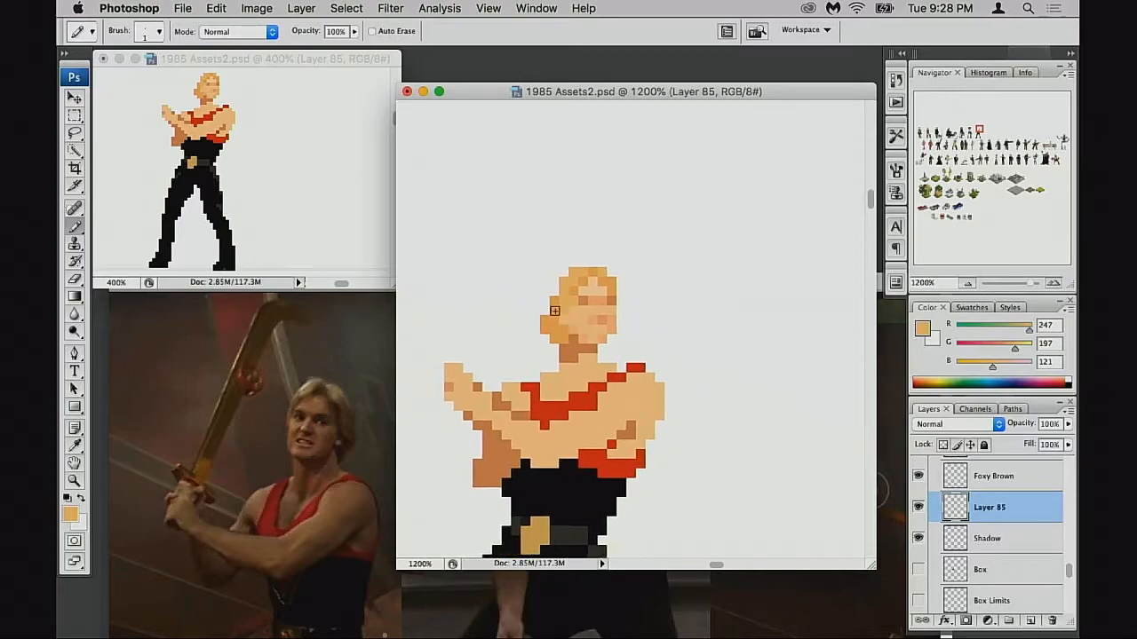
key(e)
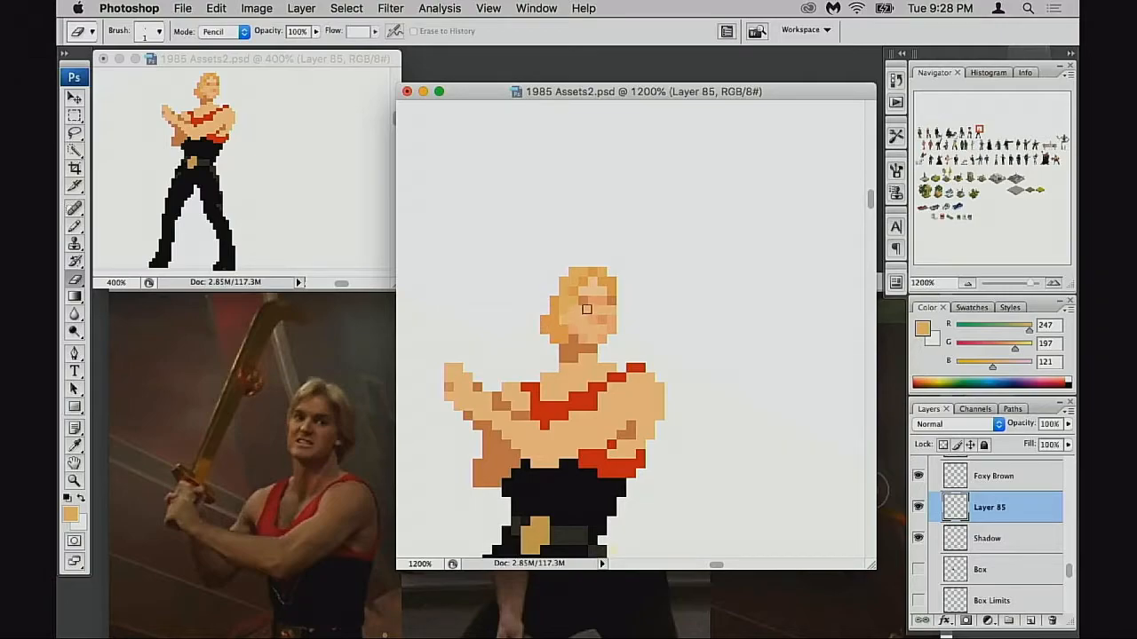
Step: Touch up the crown of the hair with the sampled blond tones and add a light skin pixel at the jaw
key(b)
alt+click(589, 277)
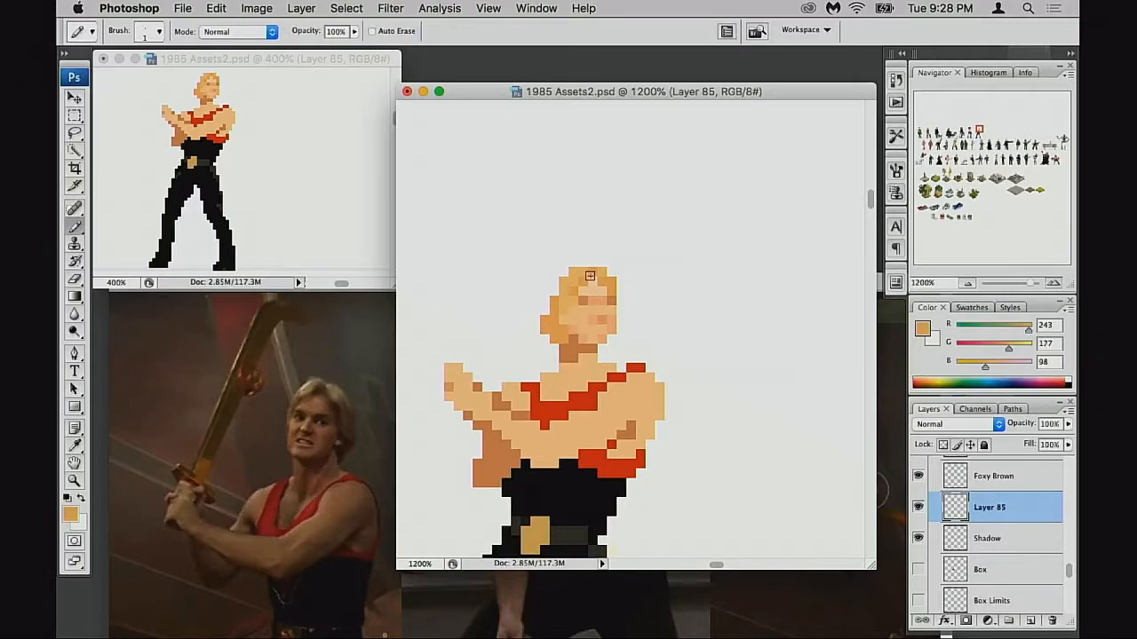
alt+click(590, 270)
mouse_move(579, 315)
mouse_down()
mouse_move(621, 307)
mouse_move(618, 325)
mouse_up()
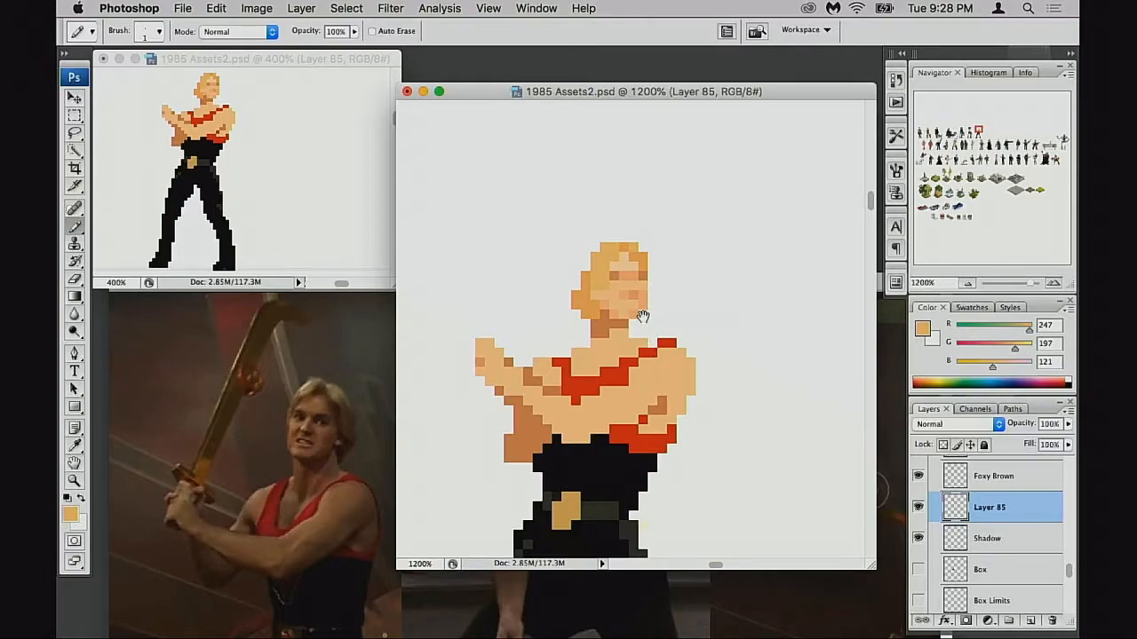
drag(644, 314, 645, 327)
alt+click(606, 325)
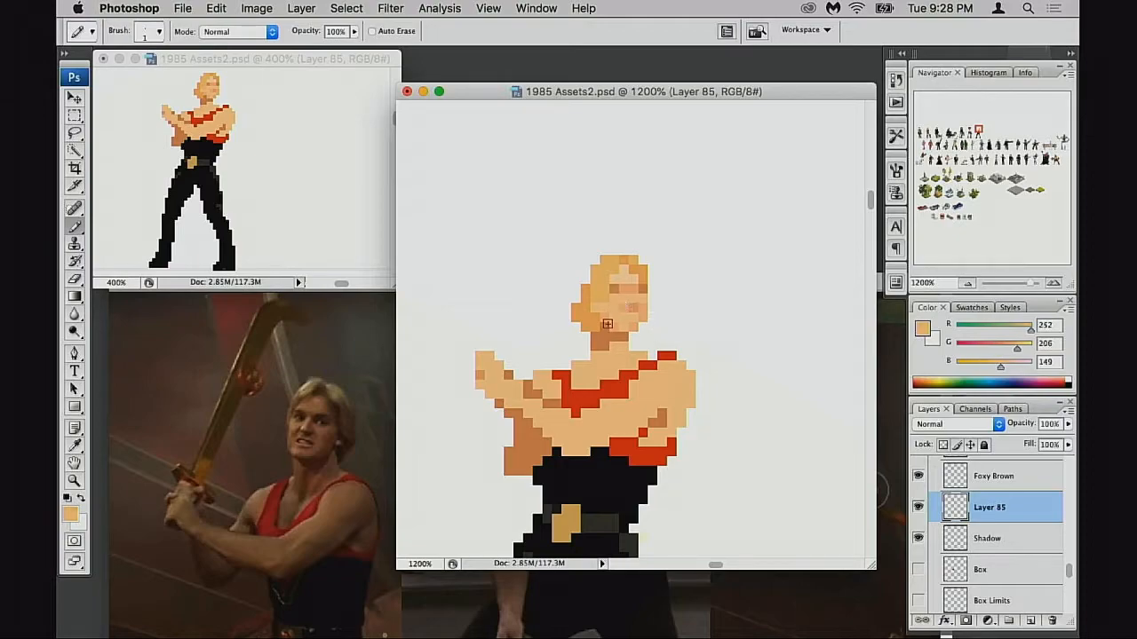
click(619, 326)
Step: Select the head and shift it one pixel toward the back of the character, keeping its height
key(m)
drag(542, 236, 680, 318)
key(super+Down)
key(super+Up)
key(super+Left)
key(super+d)
key(b)
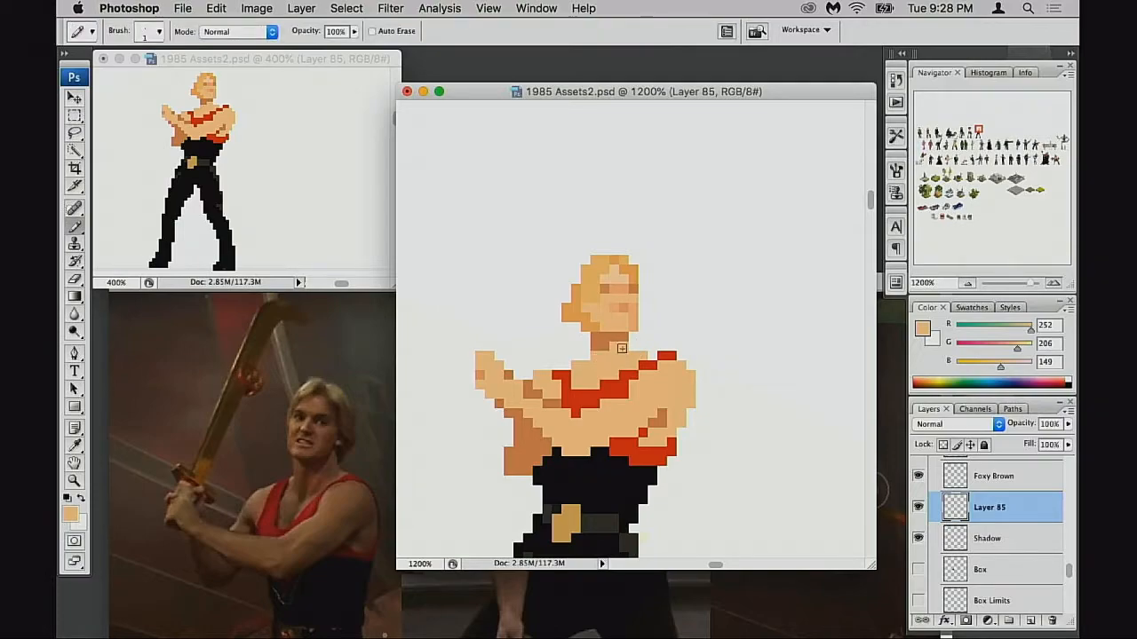
Step: Touch up the neck shadow and nape hair with sampled tones, and erase the hair pixels protruding at the back of the head
alt+click(614, 344)
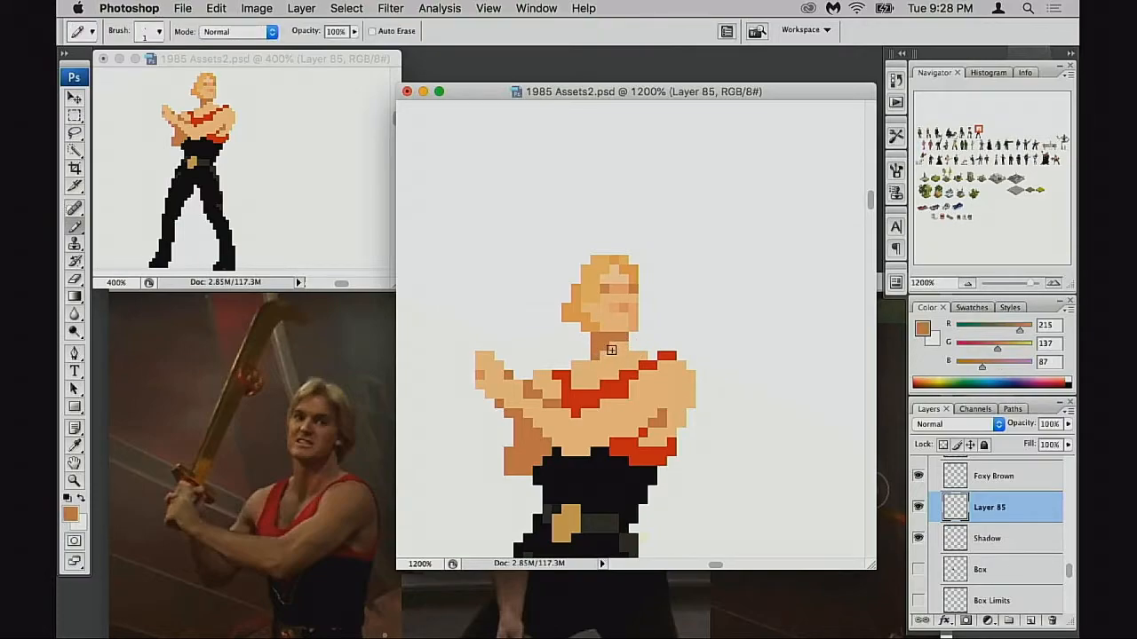
alt+click(580, 333)
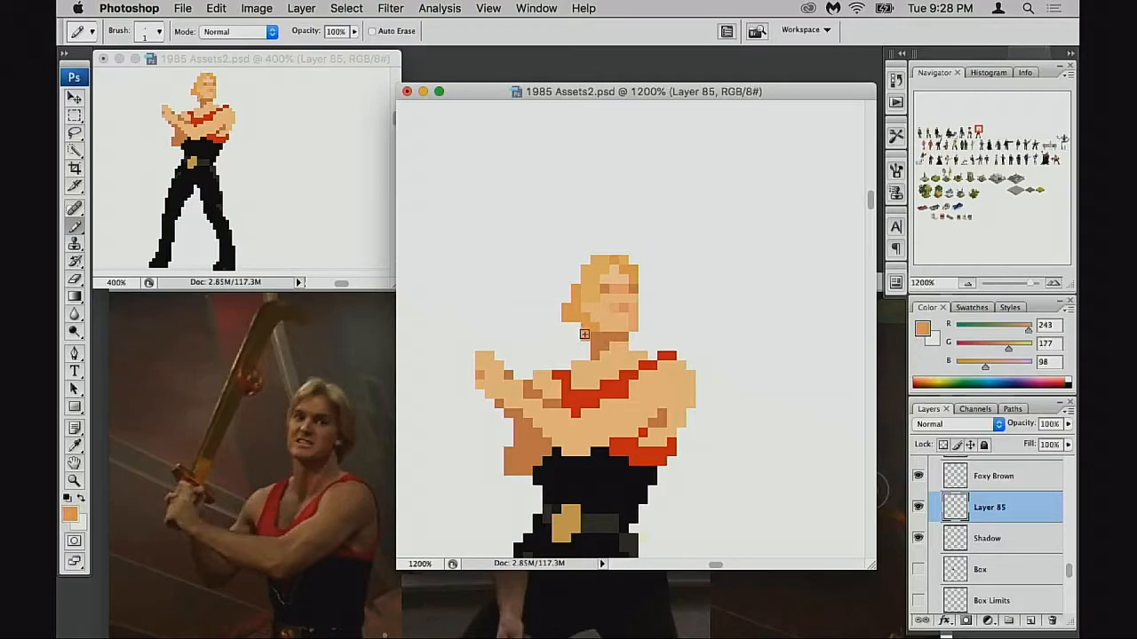
key(e)
drag(567, 308, 592, 334)
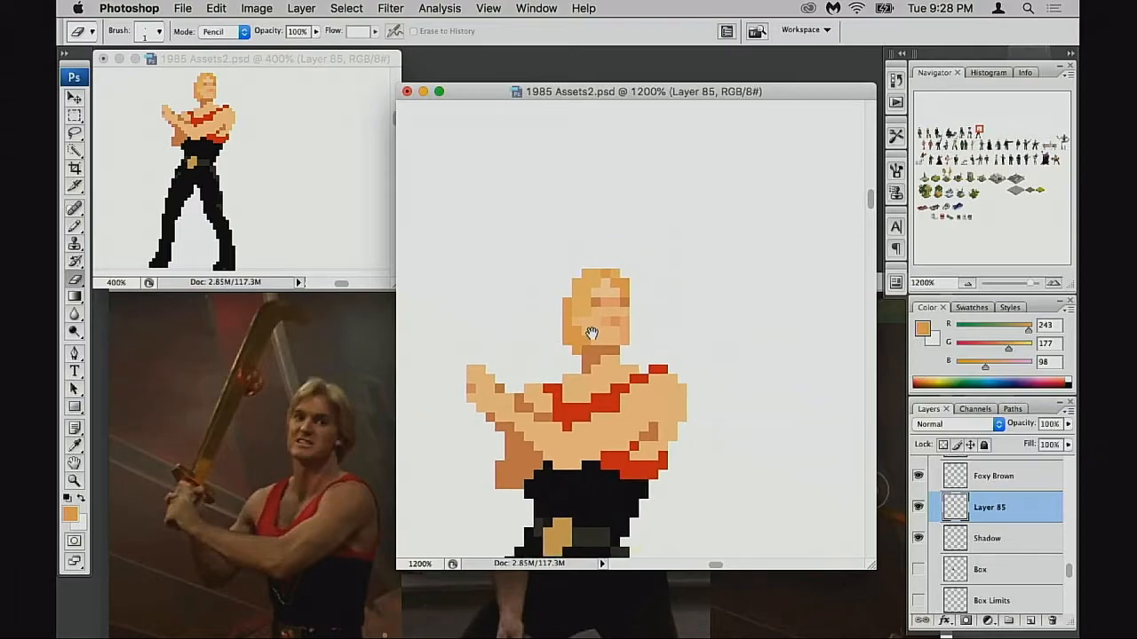
Step: Refine the edge between the lower hair and the cheek using sampled blond and light skin pixels
key(b)
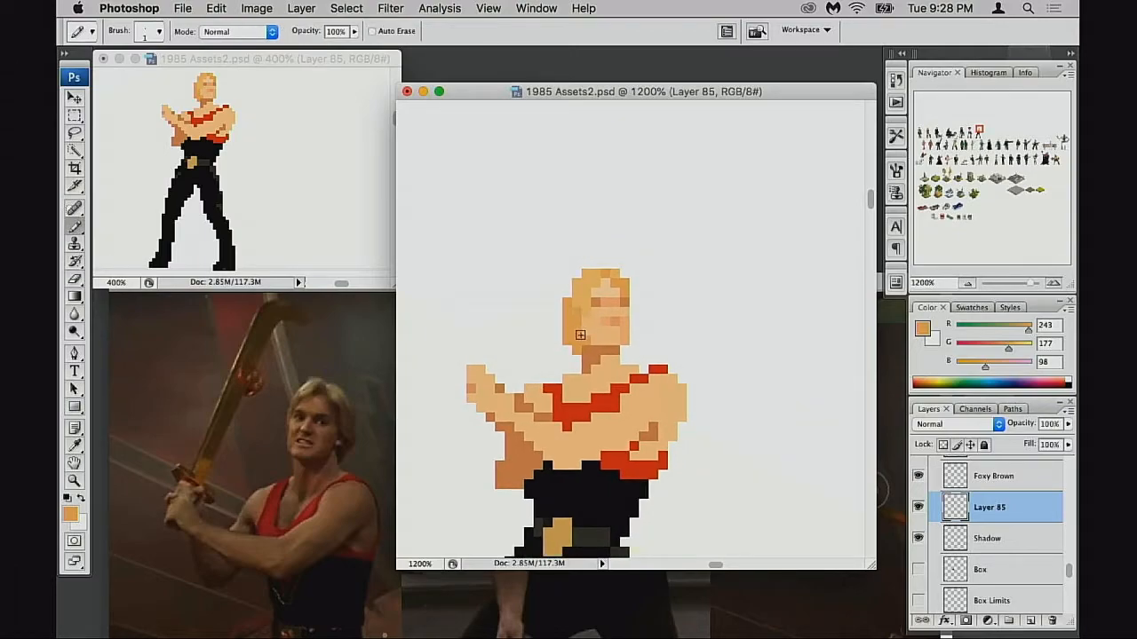
alt+click(592, 321)
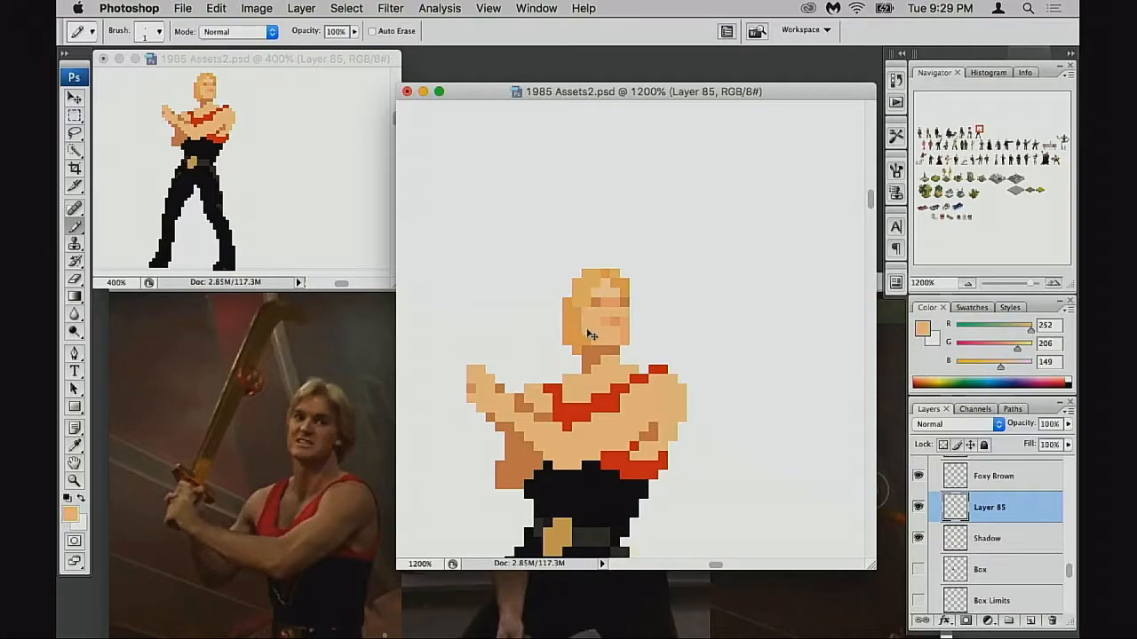
alt+click(582, 340)
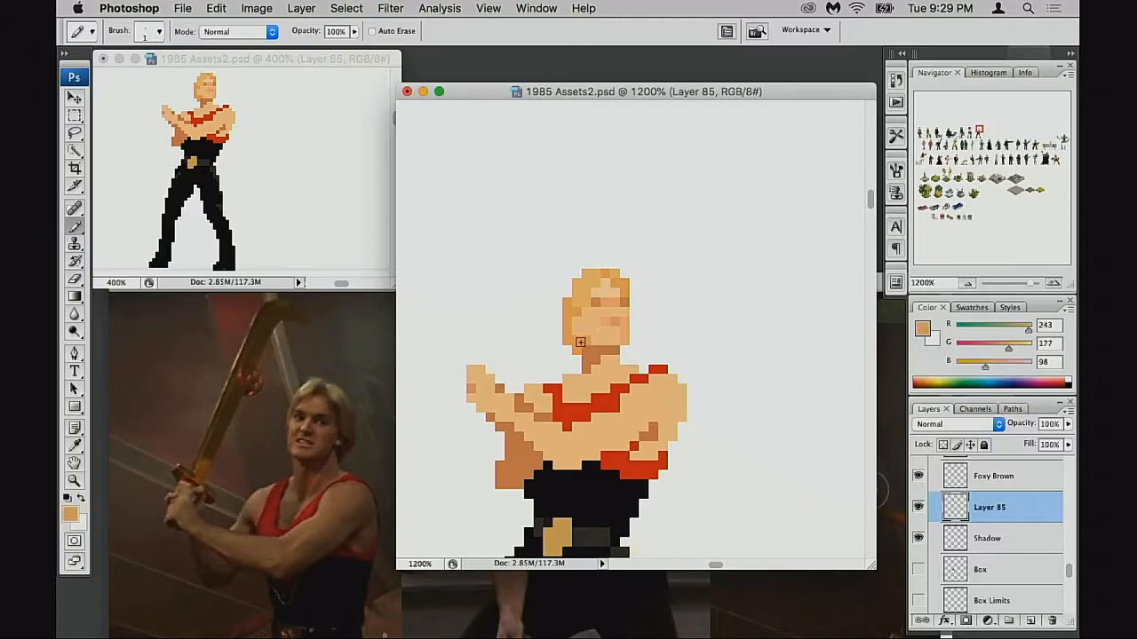
alt+click(596, 326)
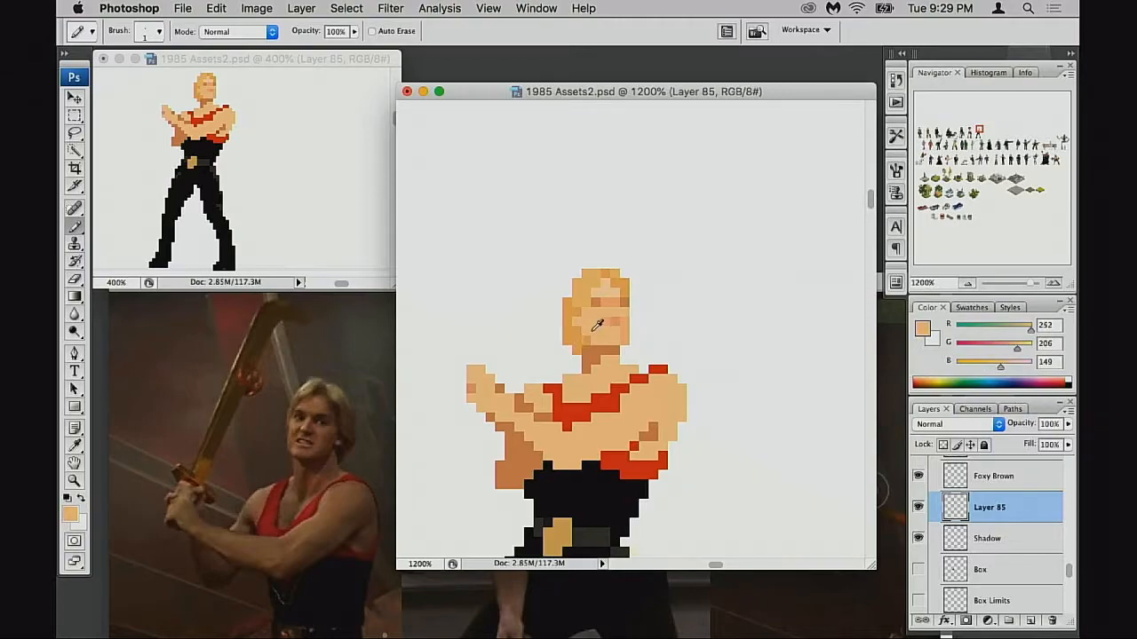
Step: Erase the extra skin pixel where the base of the neck meets the red shoulder strap
mouse_move(602, 339)
mouse_down()
mouse_move(655, 329)
mouse_move(664, 302)
mouse_up()
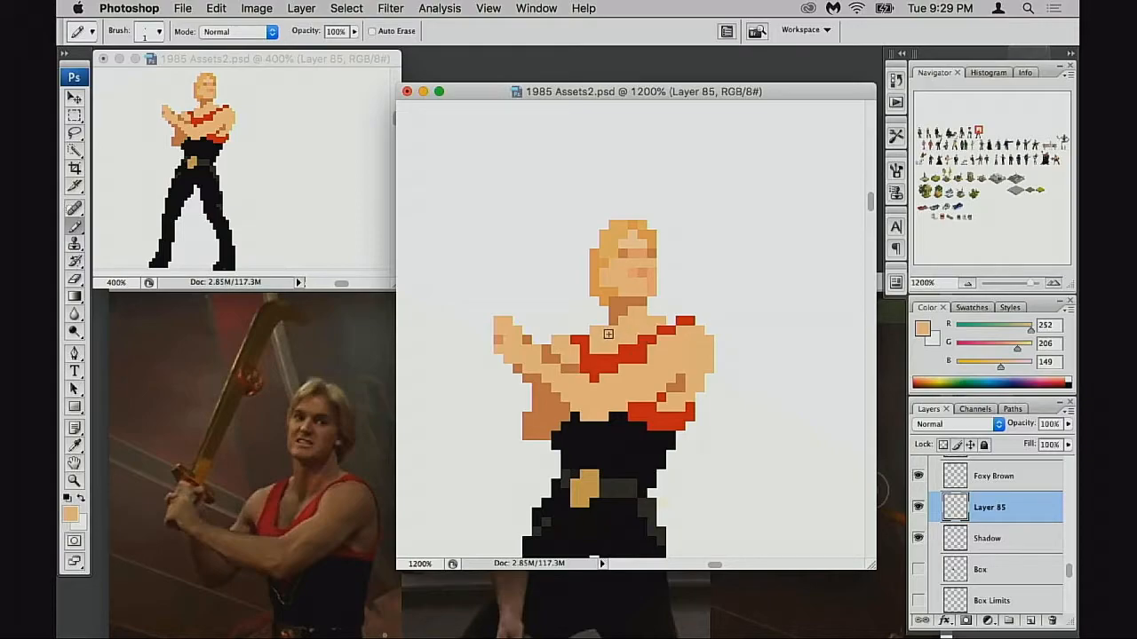
key(e)
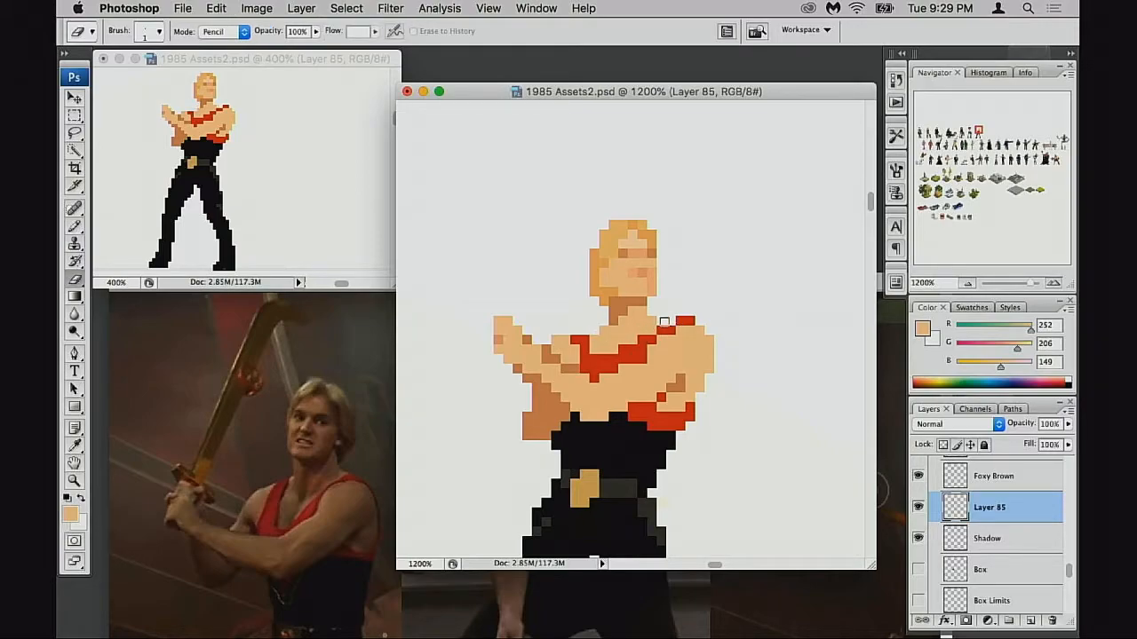
drag(653, 330, 654, 329)
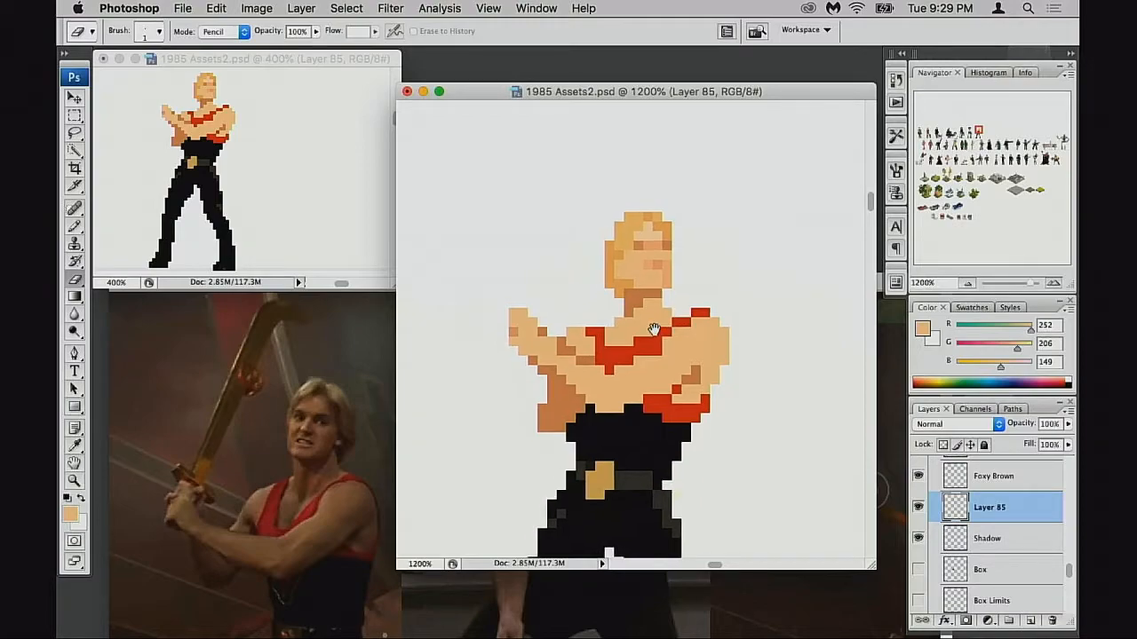
Step: Shift the red strap on the raised-forearm side one pixel outward, redrawing its edges with sampled red and light skin
key(b)
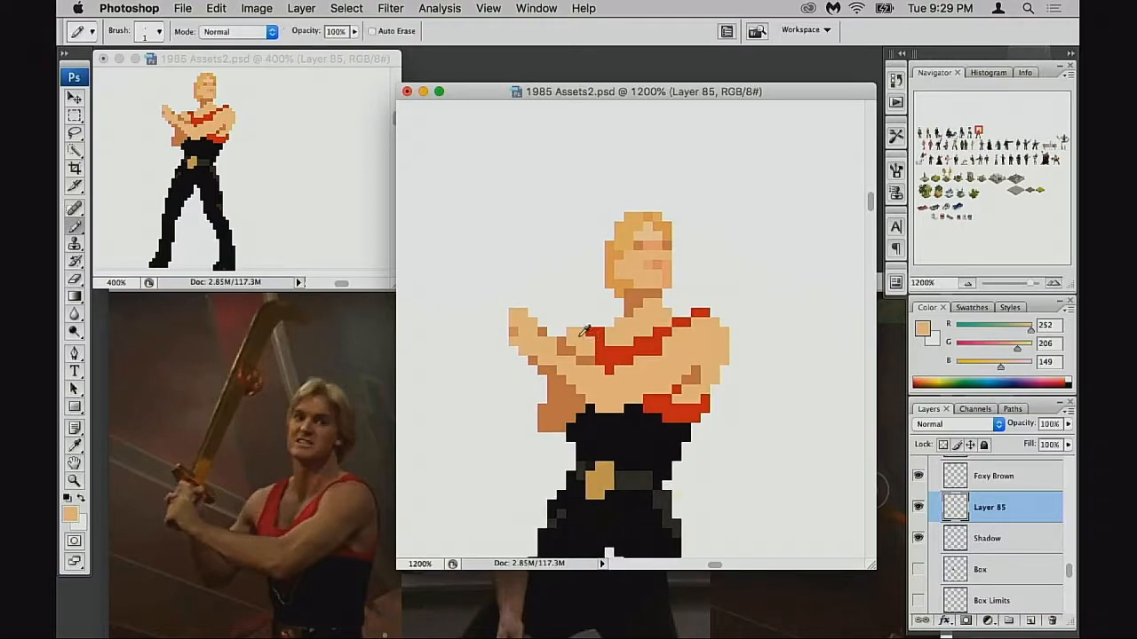
alt+click(611, 341)
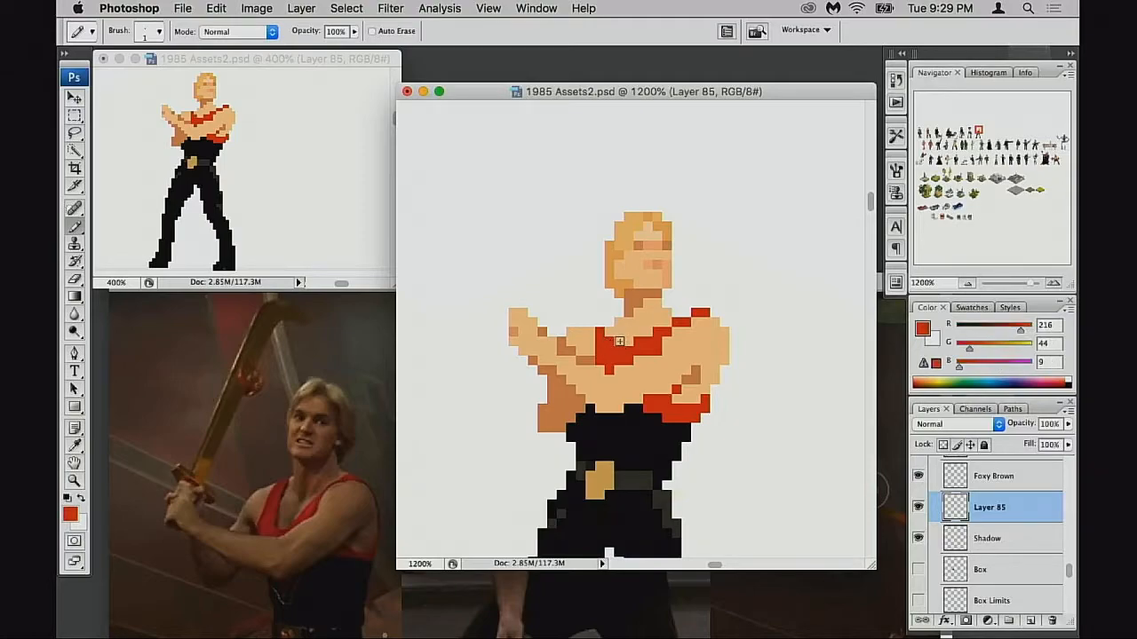
click(593, 337)
alt+click(619, 332)
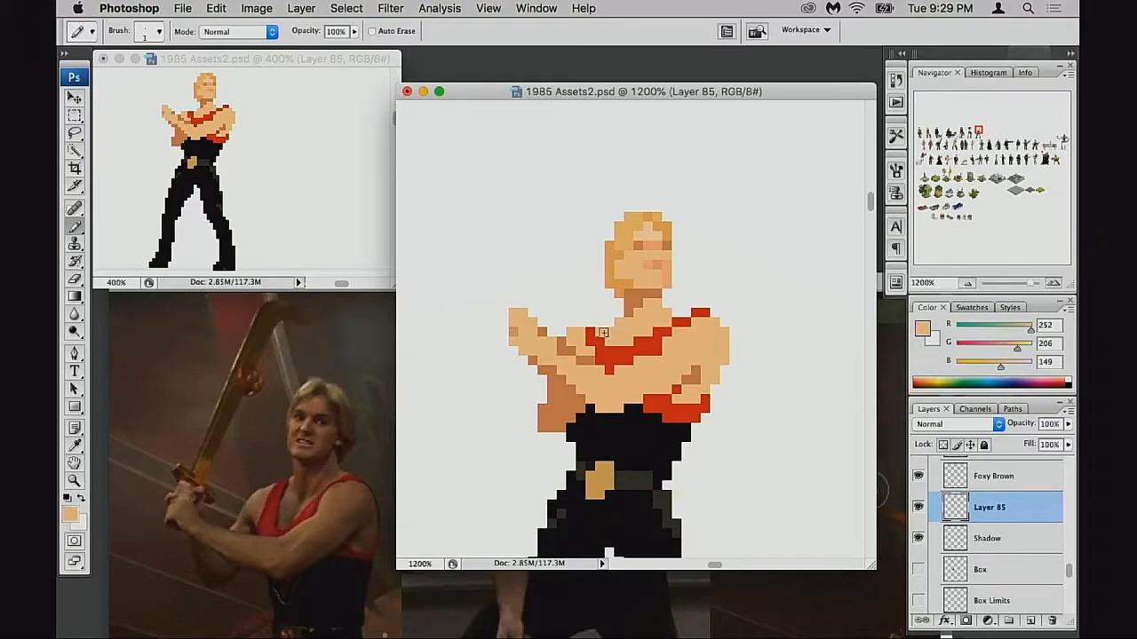
click(594, 344)
alt+click(611, 342)
click(593, 348)
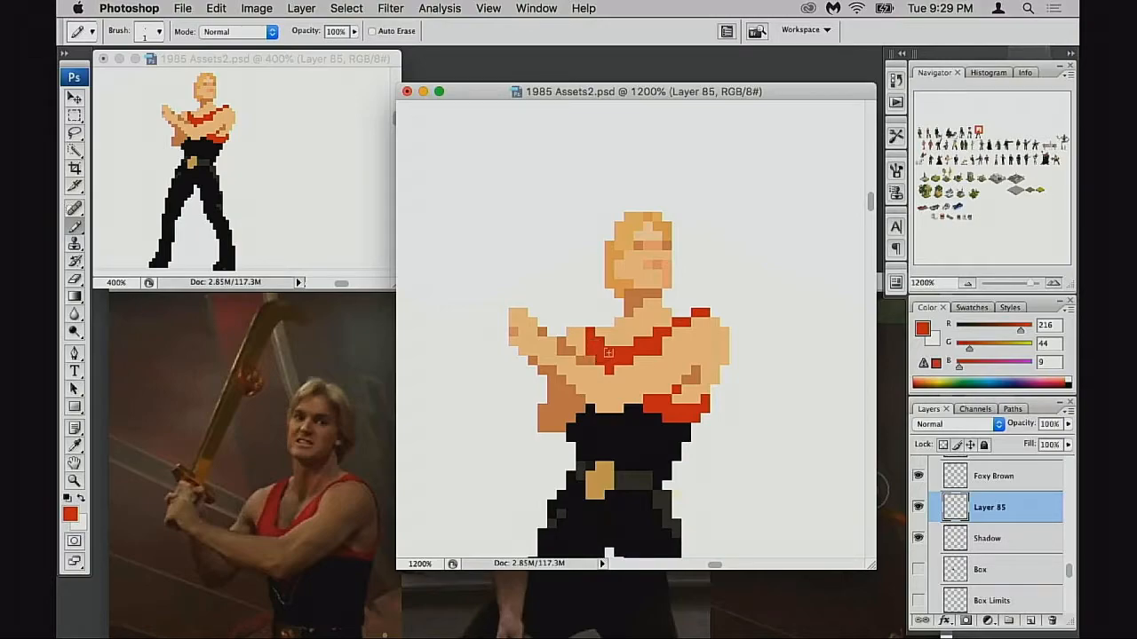
Step: Narrow the black torso beside the hanging arm, erasing the arm pixels next to it and adding black pixels below the crossed forearms
drag(619, 361, 624, 346)
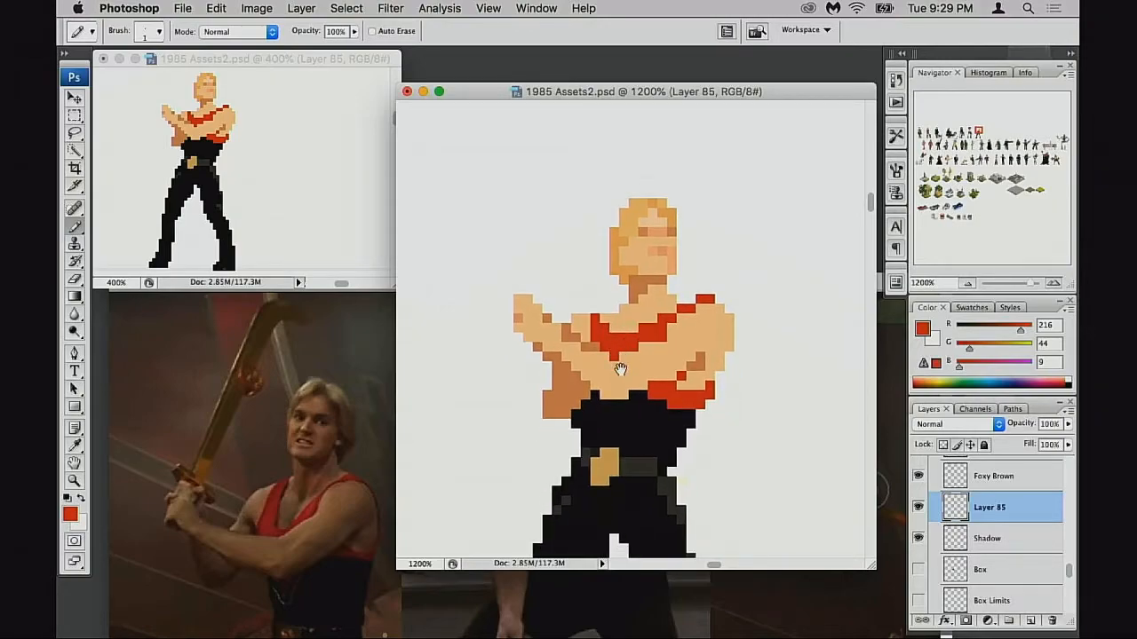
alt+click(587, 395)
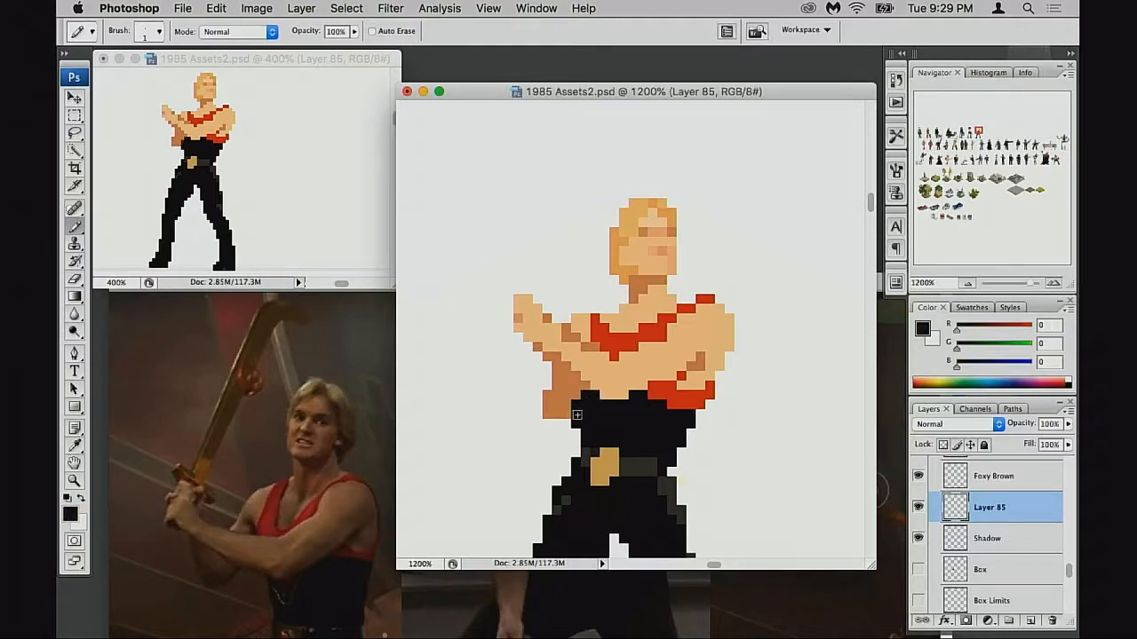
key(e)
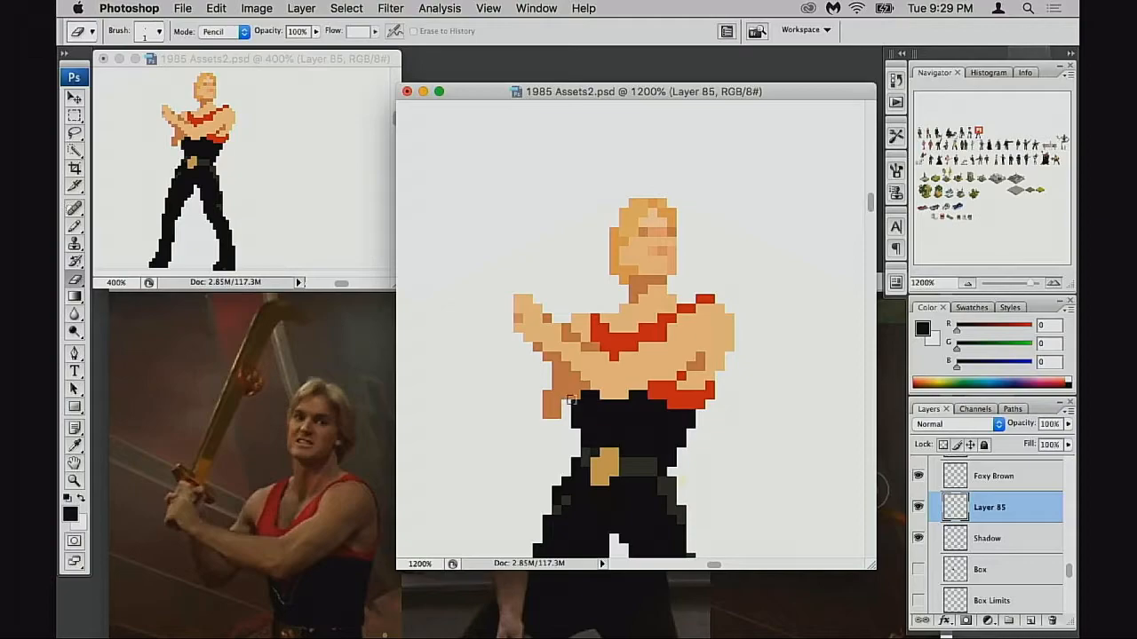
key(b)
click(578, 385)
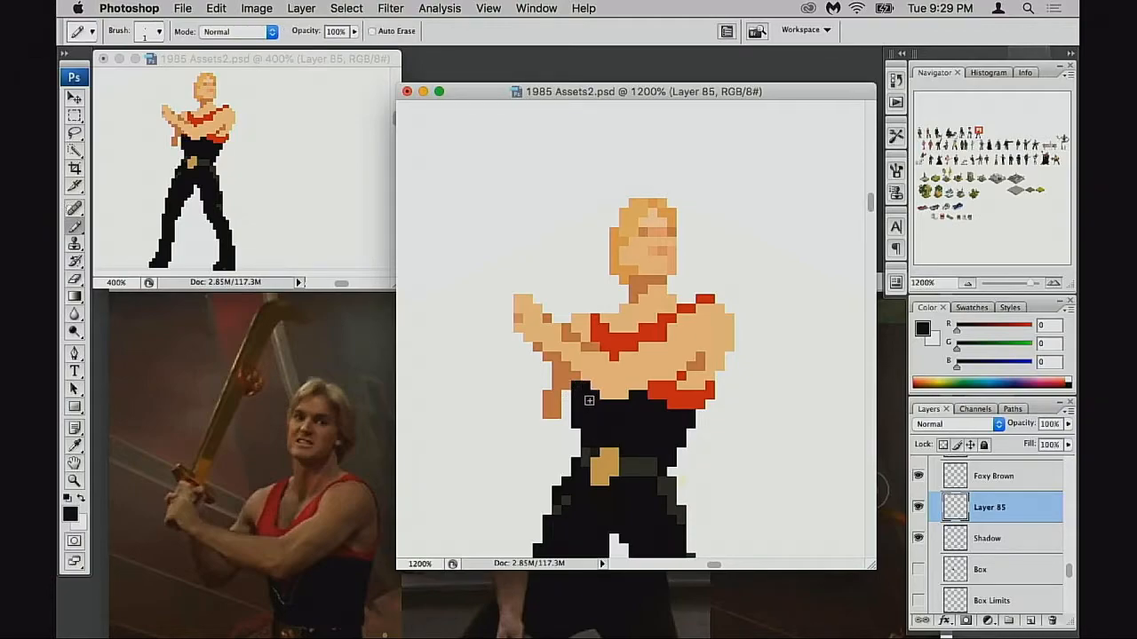
key(e)
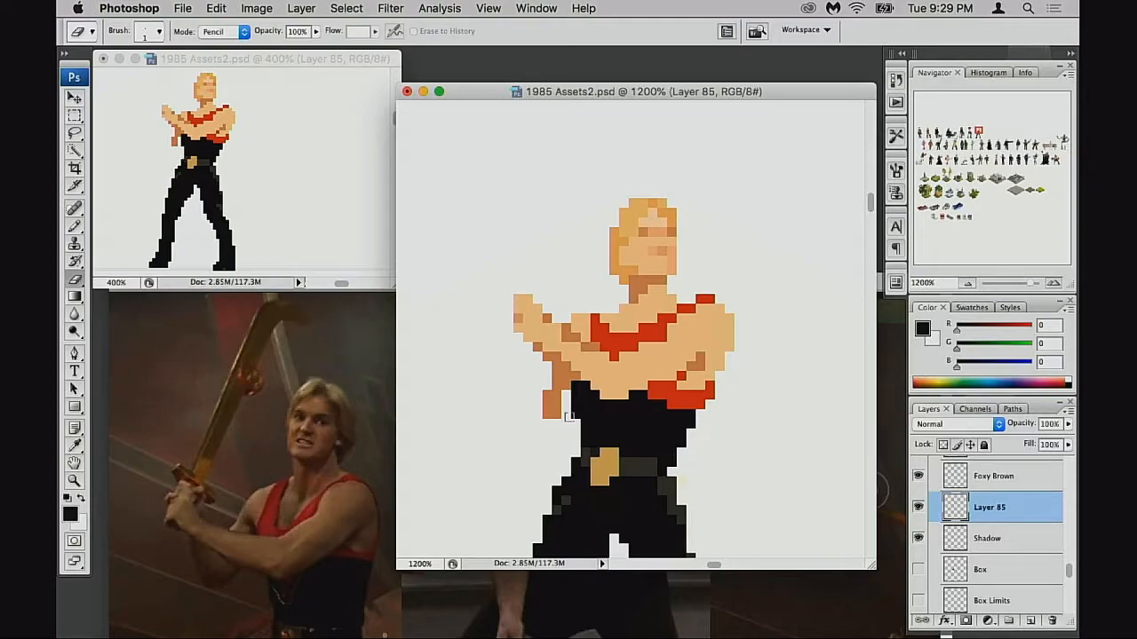
Step: Reshape the elbow beneath the raised forearm in the darker skin tone, widening it outward and erasing its lowest pixels
key(b)
alt+click(560, 387)
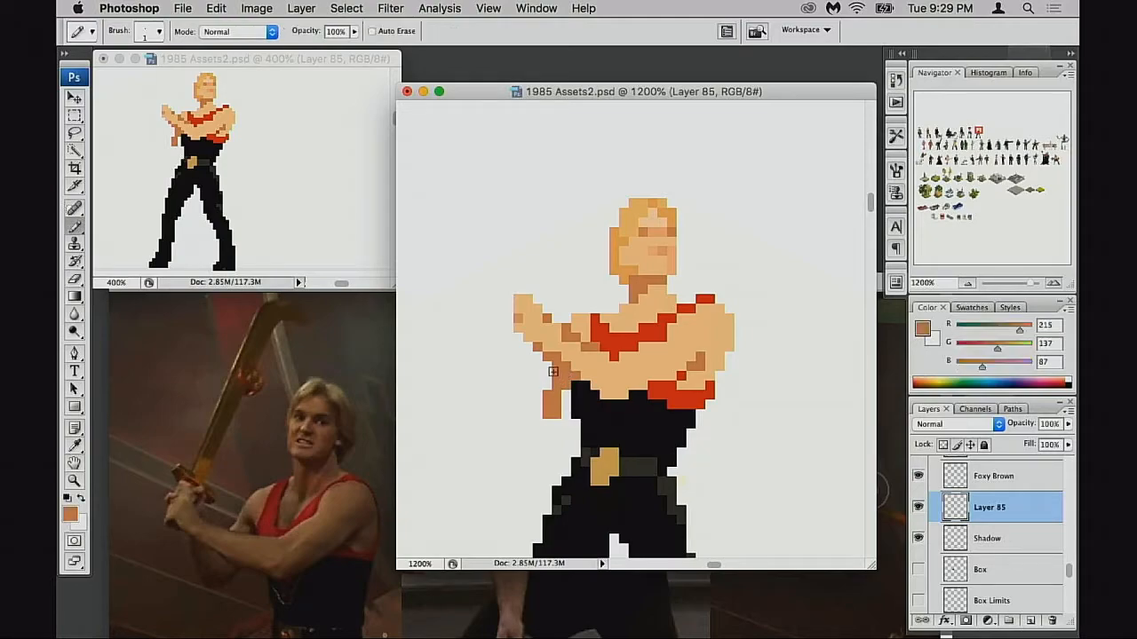
key(e)
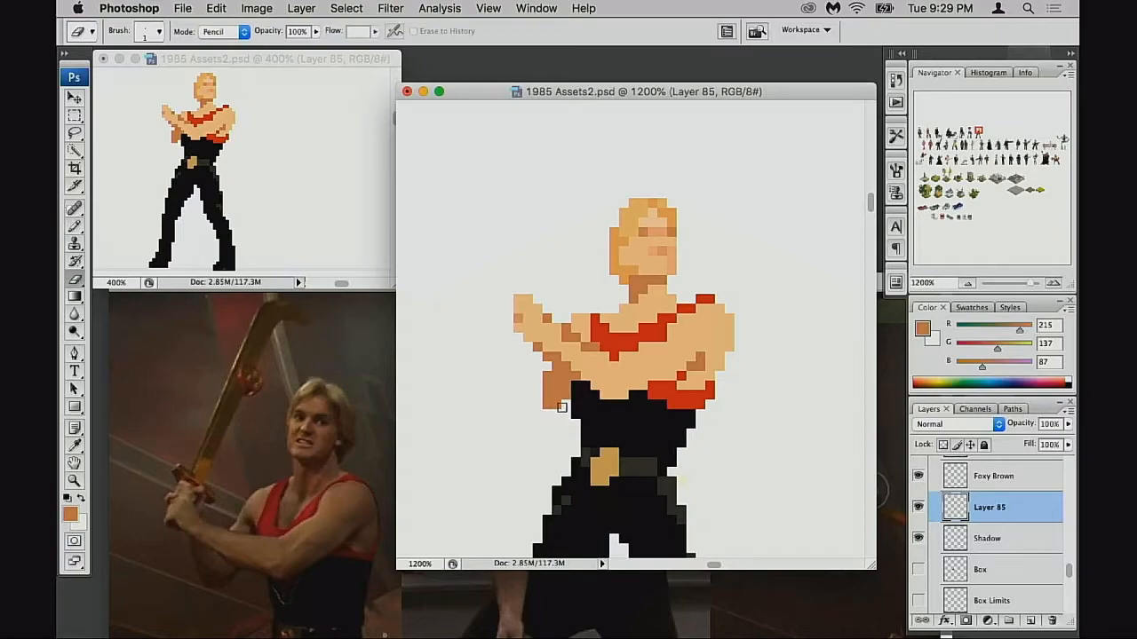
key(b)
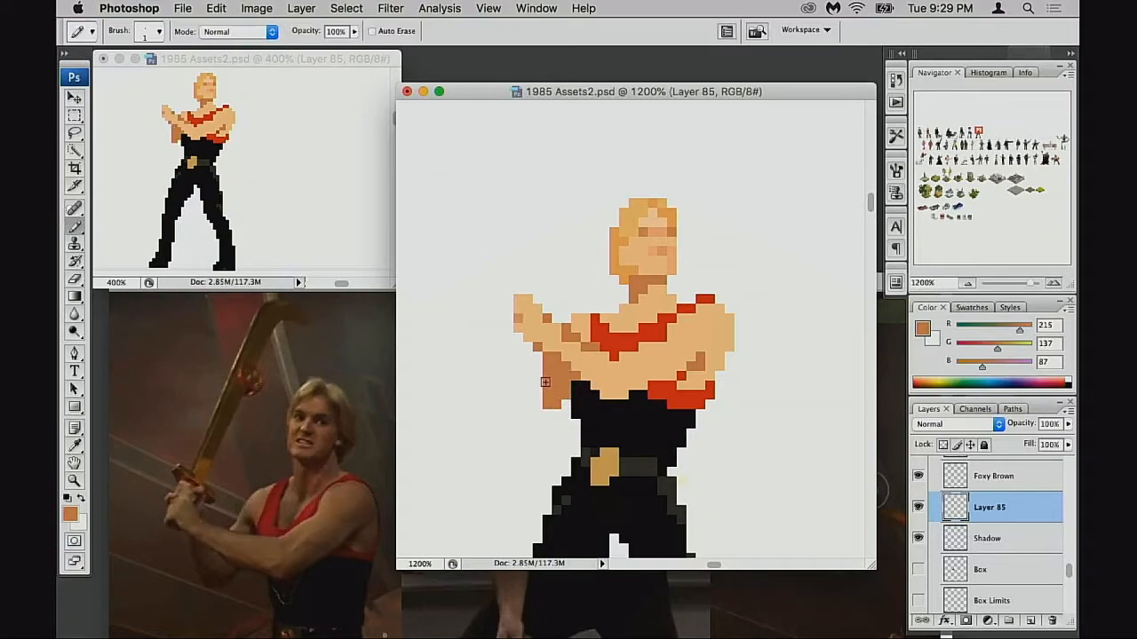
drag(539, 377, 538, 404)
key(e)
click(559, 403)
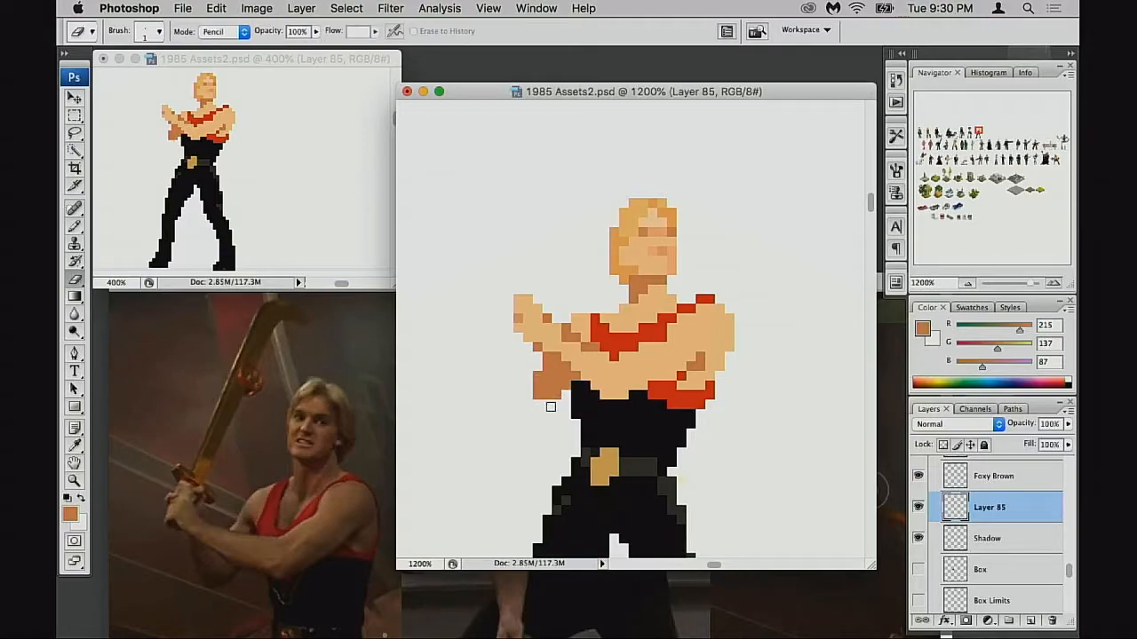
Step: Shorten the raised hand by erasing its highest row, and repaint its shaded pixel and lower corner in the sampled light skin tone
scroll(548, 396, up, 1)
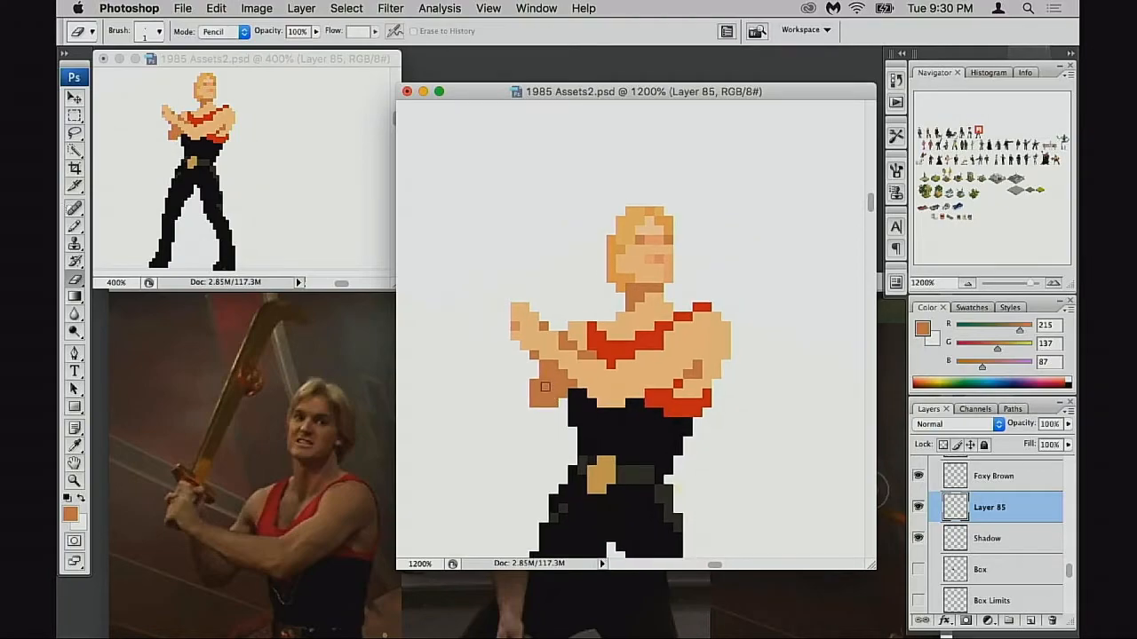
key(b)
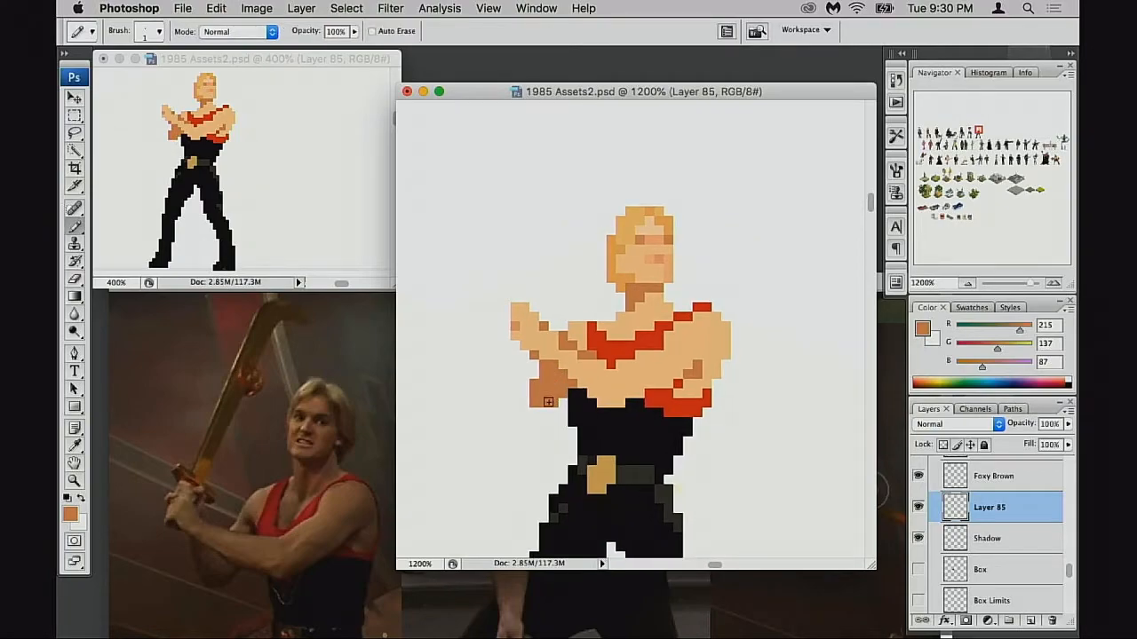
alt+click(573, 363)
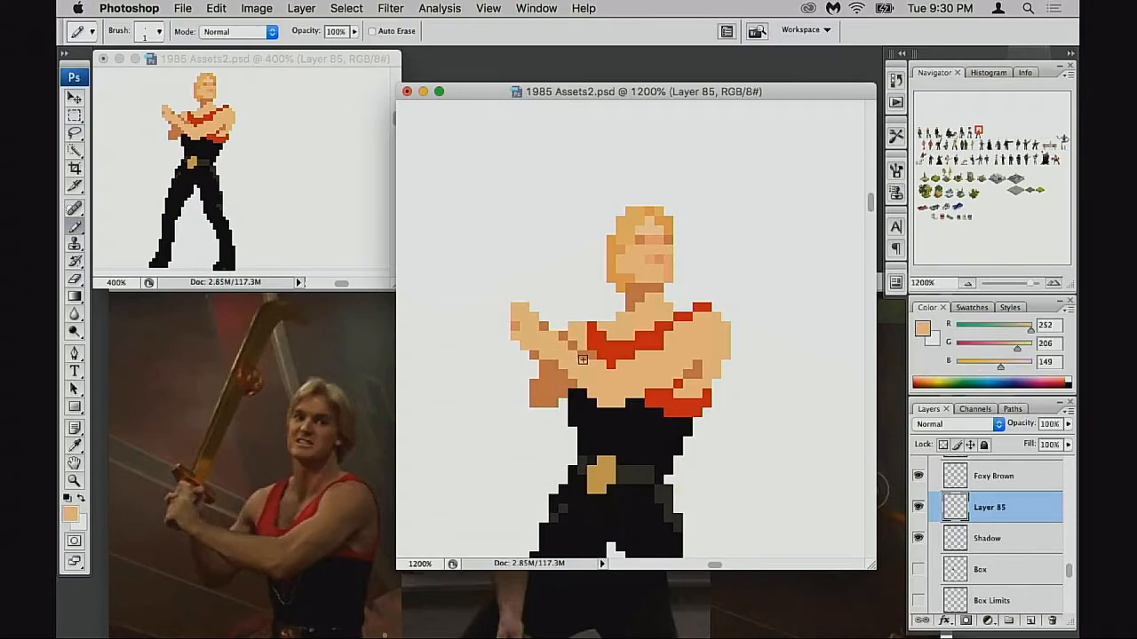
key(m)
drag(492, 283, 541, 346)
click(545, 322)
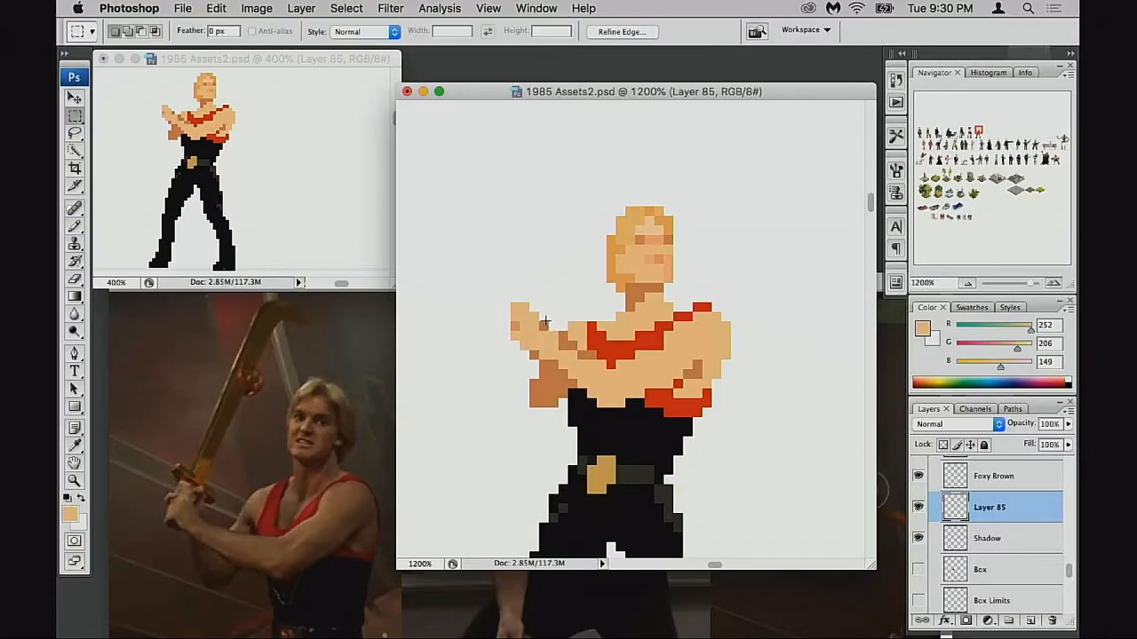
key(e)
drag(532, 315, 515, 304)
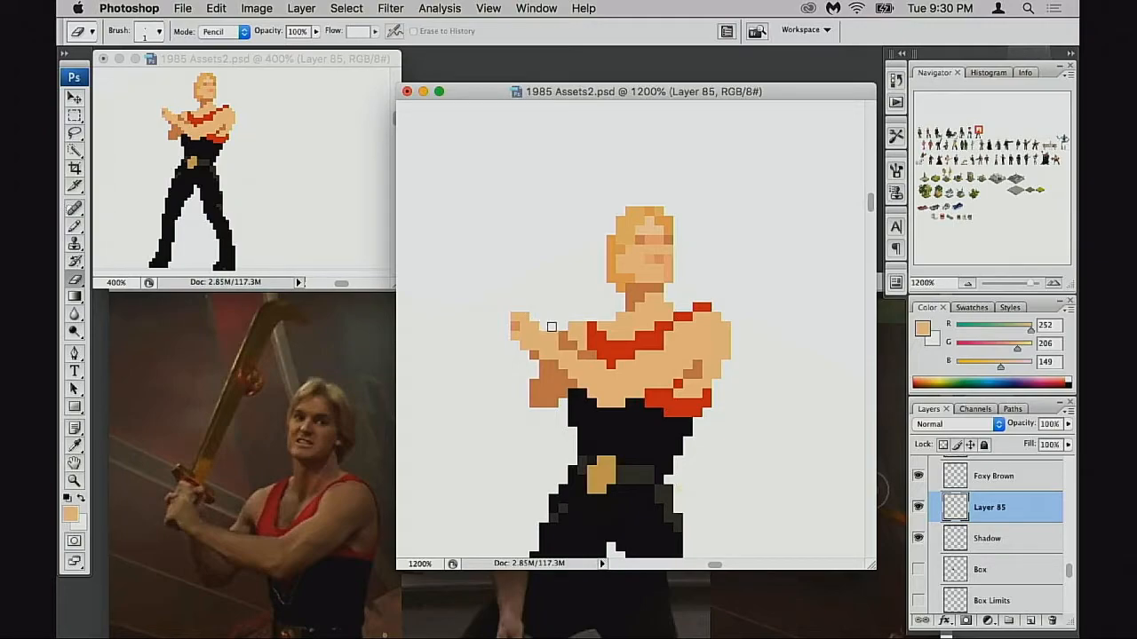
key(b)
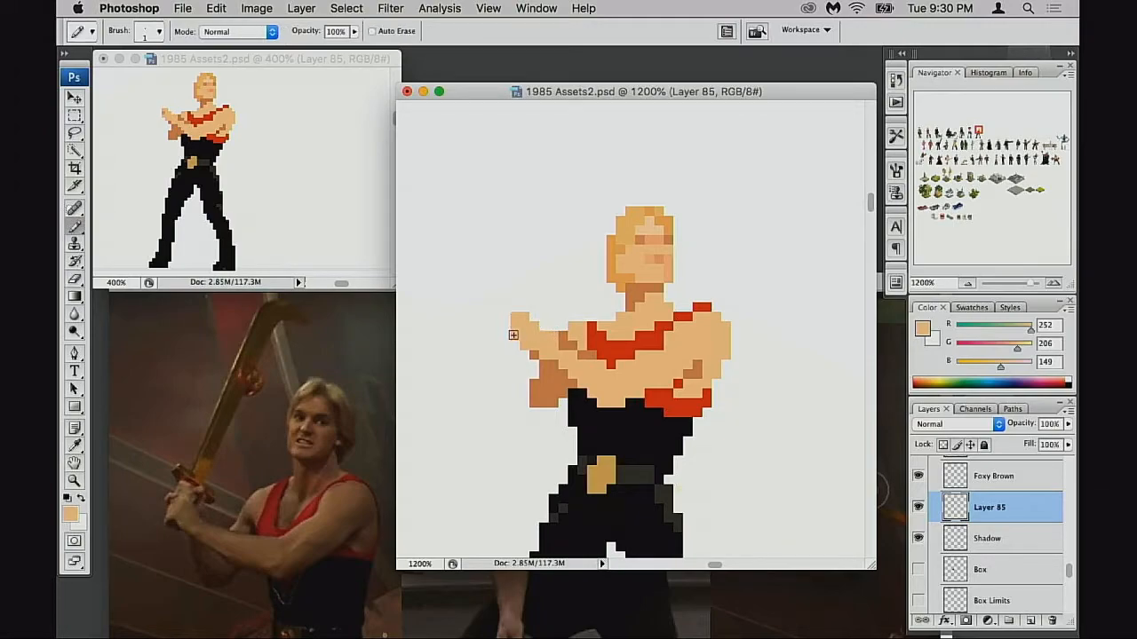
click(518, 343)
Step: Try repainting the elbow beneath the raised forearm in the light skin tone, and undo those strokes
mouse_move(564, 365)
mouse_down()
mouse_move(547, 362)
mouse_move(538, 404)
mouse_up()
drag(520, 395, 520, 404)
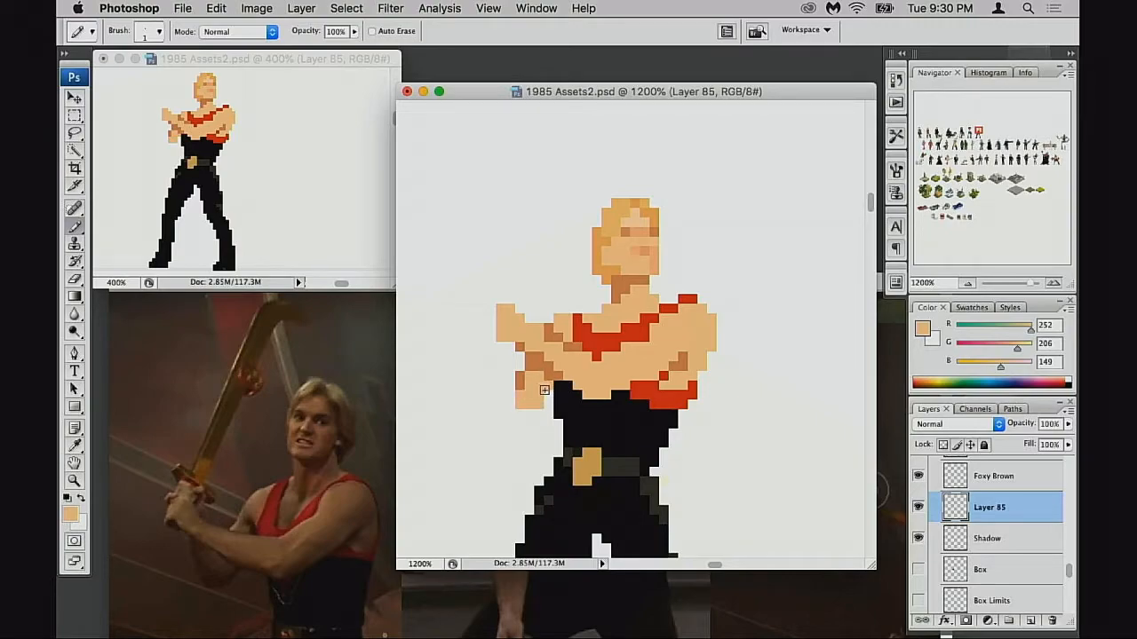
click(521, 385)
click(520, 376)
click(529, 367)
click(510, 391)
key(alt+super+z)
key(alt+super+z)
key(alt+super+z)
key(alt+super+z)
key(alt+super+z)
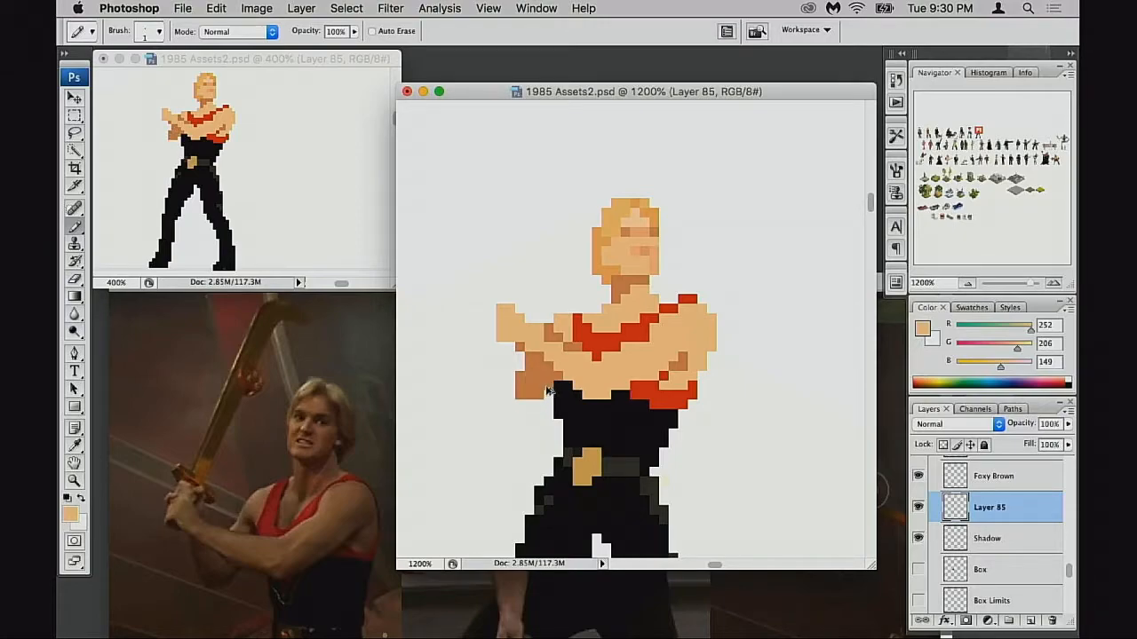
Step: Try lowering the selected head by one pixel, undo the move, and deselect
mouse_move(571, 343)
mouse_down()
mouse_move(562, 350)
mouse_move(596, 353)
mouse_up()
scroll(635, 342, down, 2)
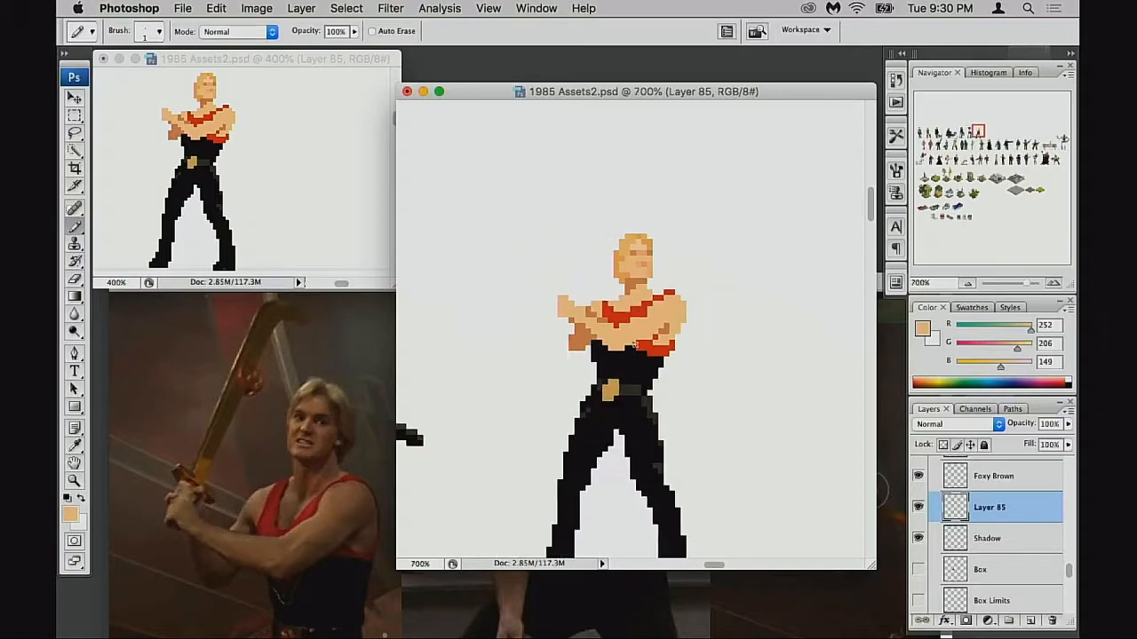
scroll(641, 334, up, 2)
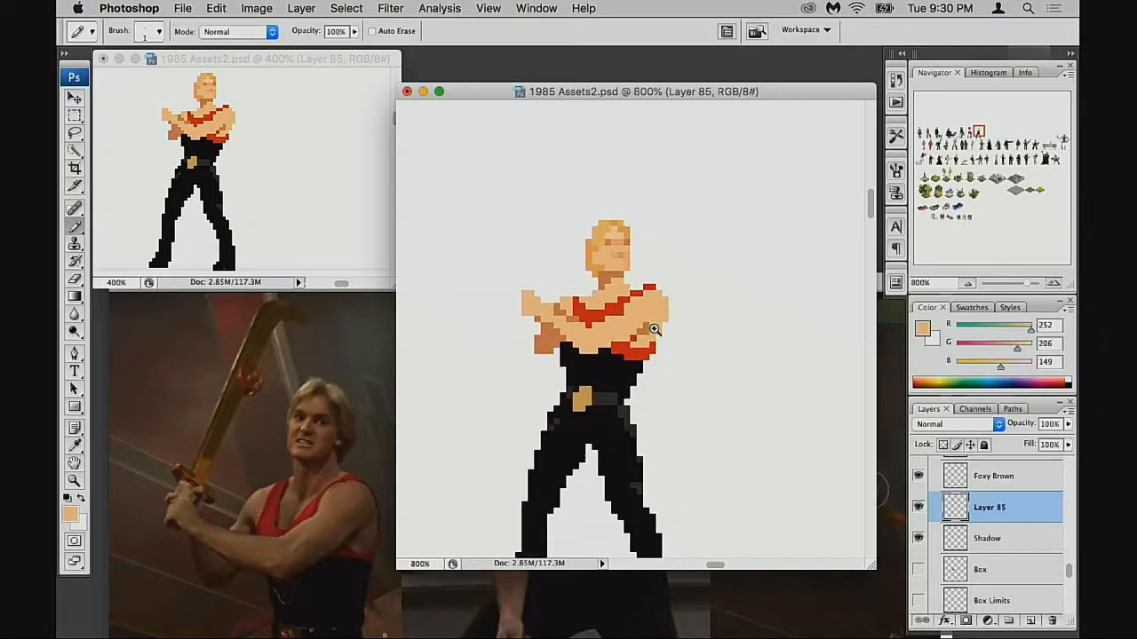
key(m)
drag(603, 255, 645, 287)
mouse_move(572, 210)
mouse_down()
mouse_move(613, 224)
mouse_move(666, 304)
mouse_up()
key(super+Down)
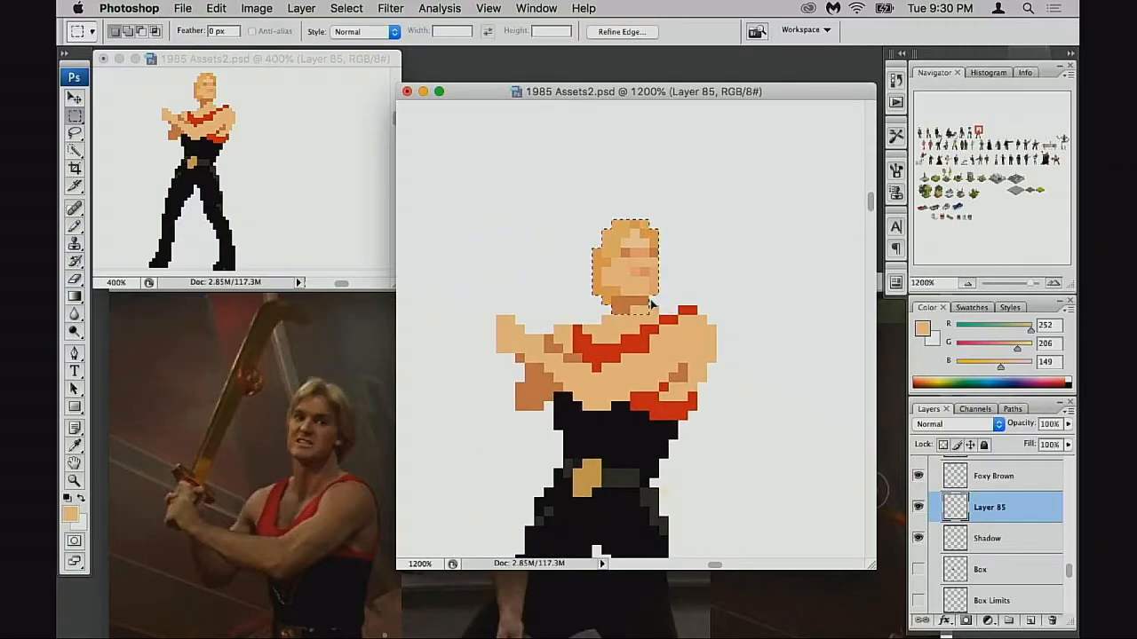
key(super+Up)
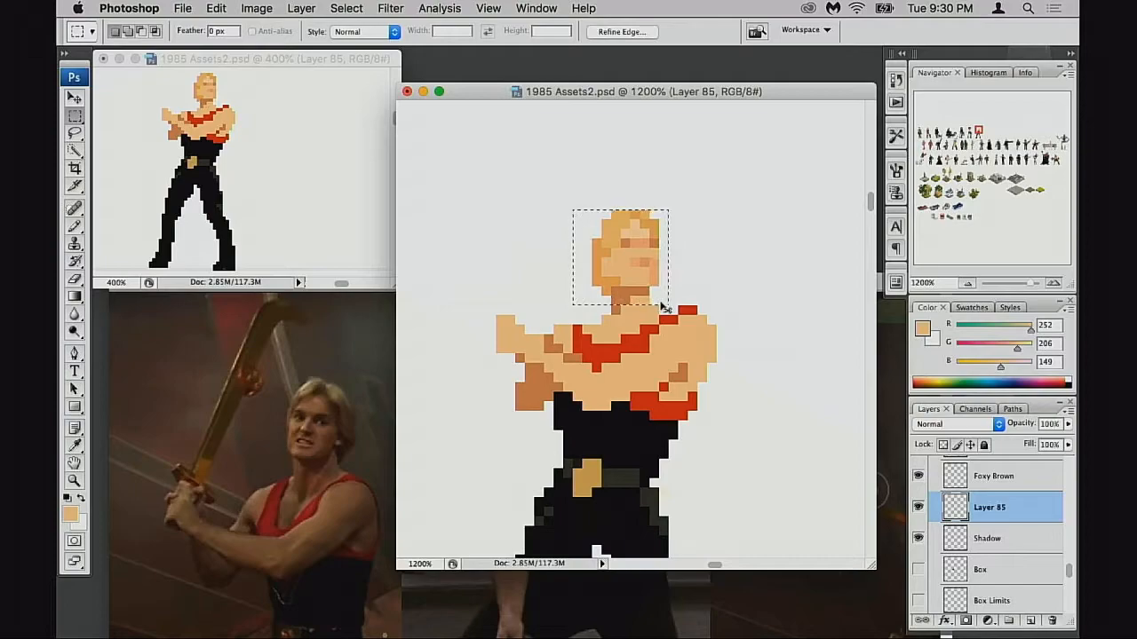
key(super+Down)
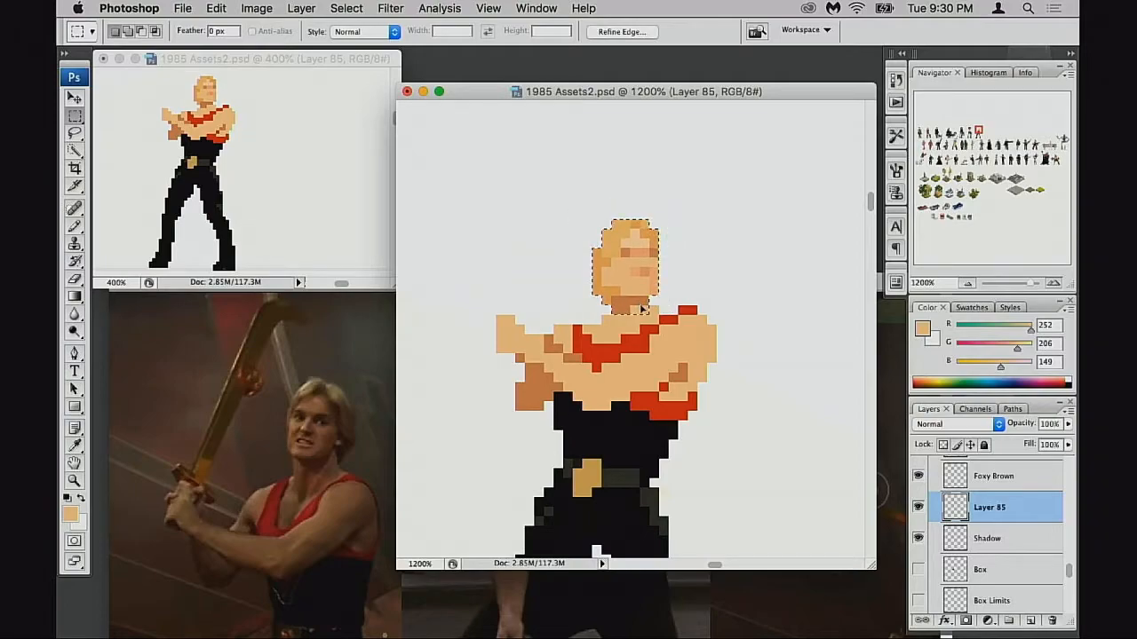
key(super+z)
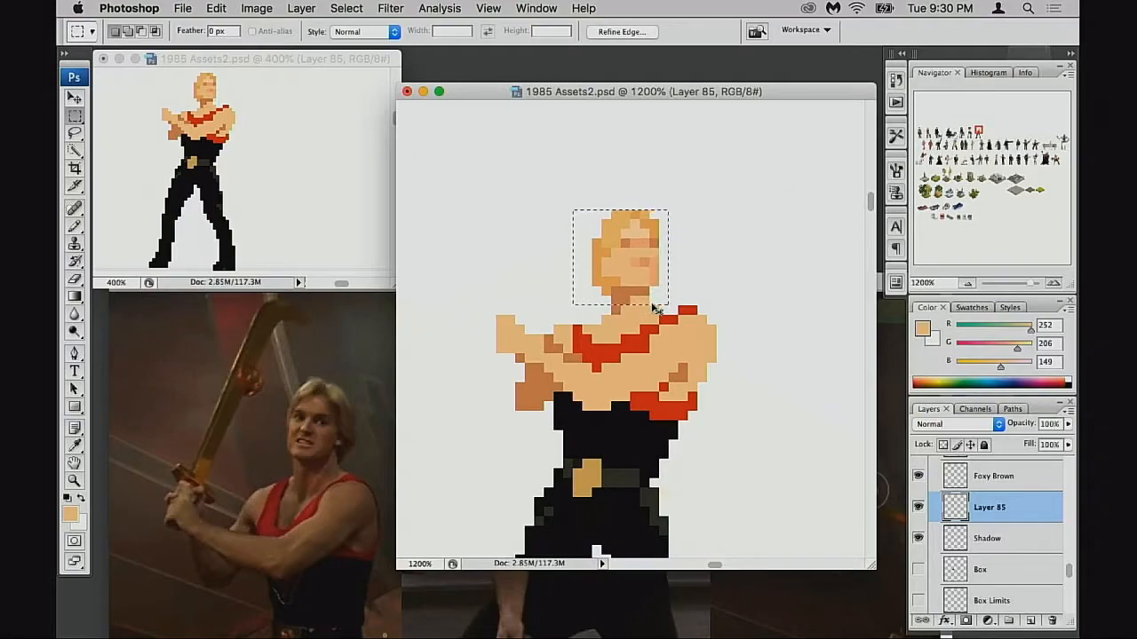
key(super+d)
Step: Erase the highest row of red strap pixels on the shoulder opposite the raised forearm
key(e)
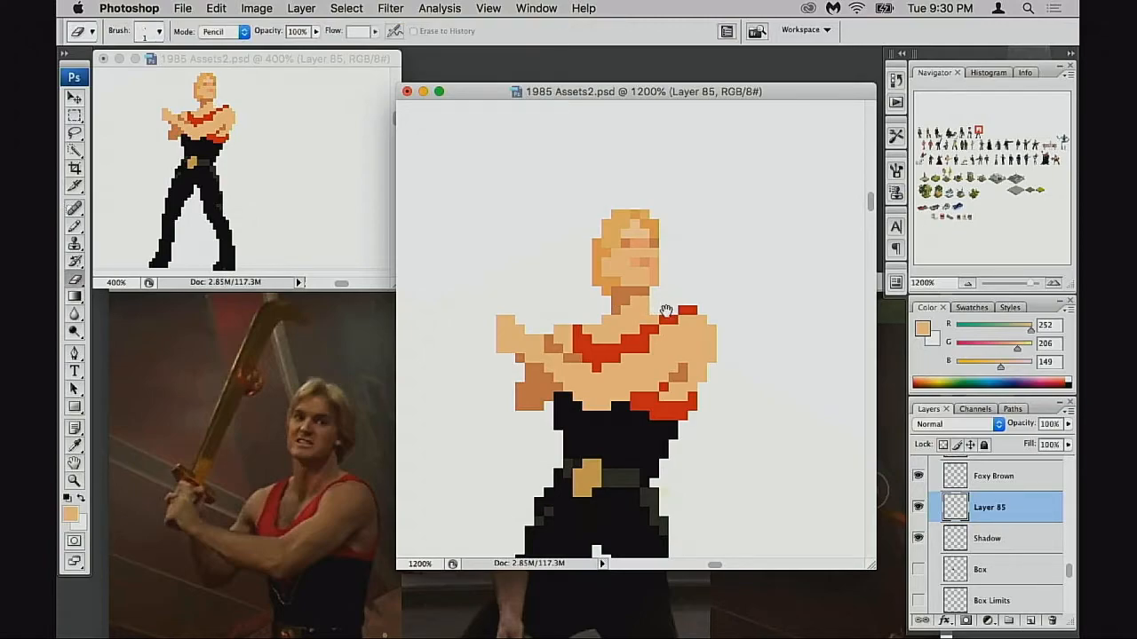
scroll(666, 310, up, 1)
drag(681, 317, 695, 318)
scroll(665, 324, left, 3)
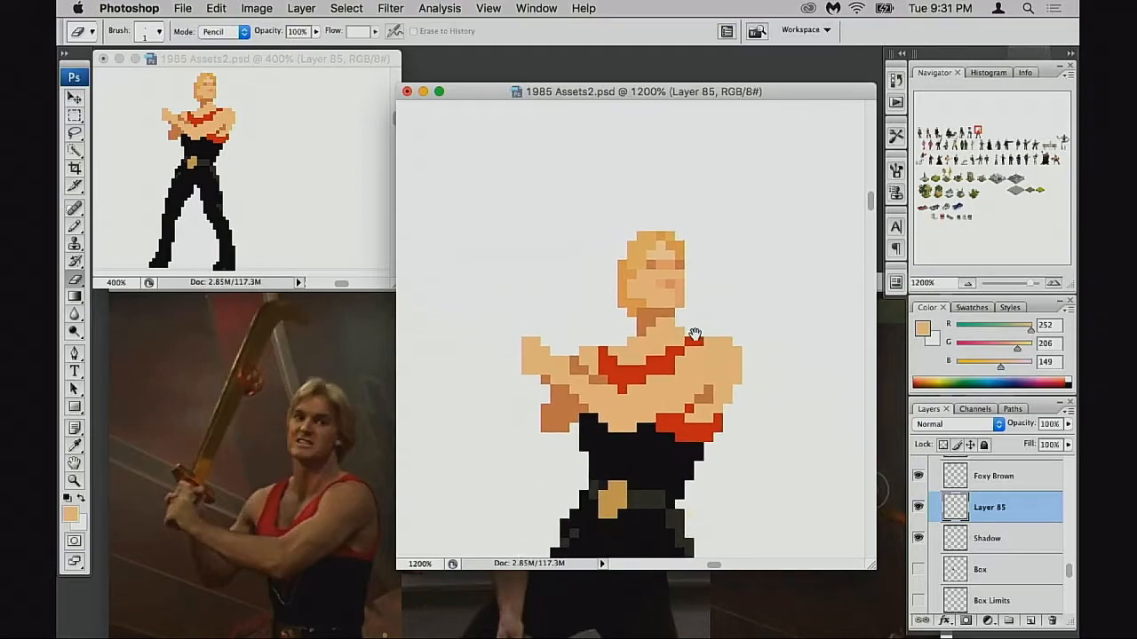
Step: Shift the raised arm, its shoulder strap and the adjoining torso edge one pixel outward
key(m)
drag(504, 329, 618, 442)
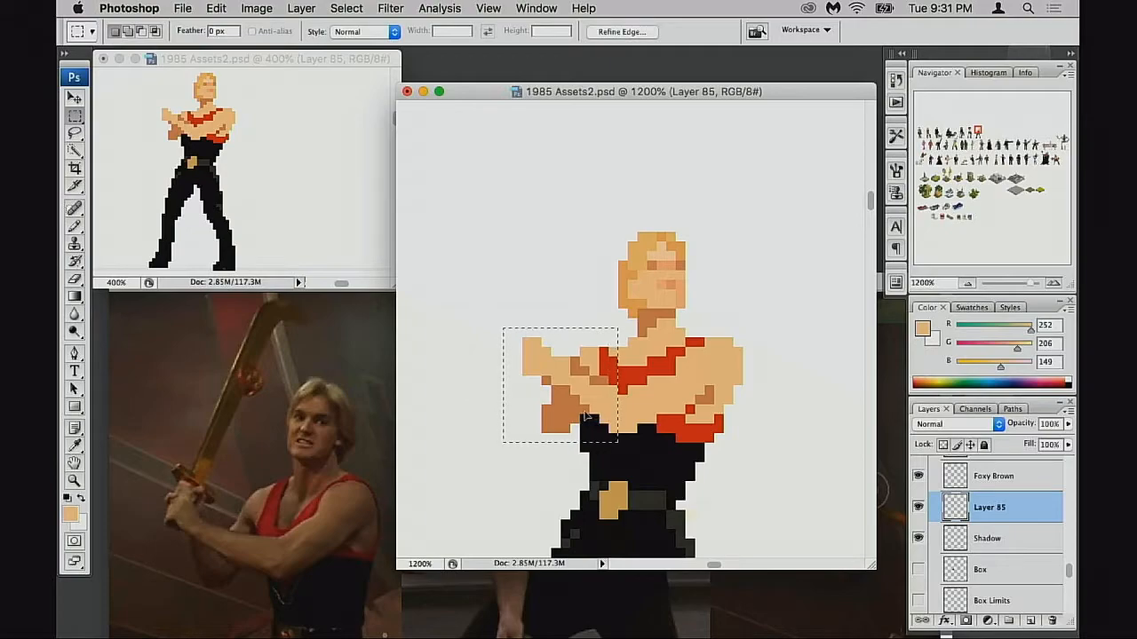
key(super+Left)
key(super+d)
Step: Fill the vertical gap through the chest with matching red, light skin and black pixels sampled from either side
key(b)
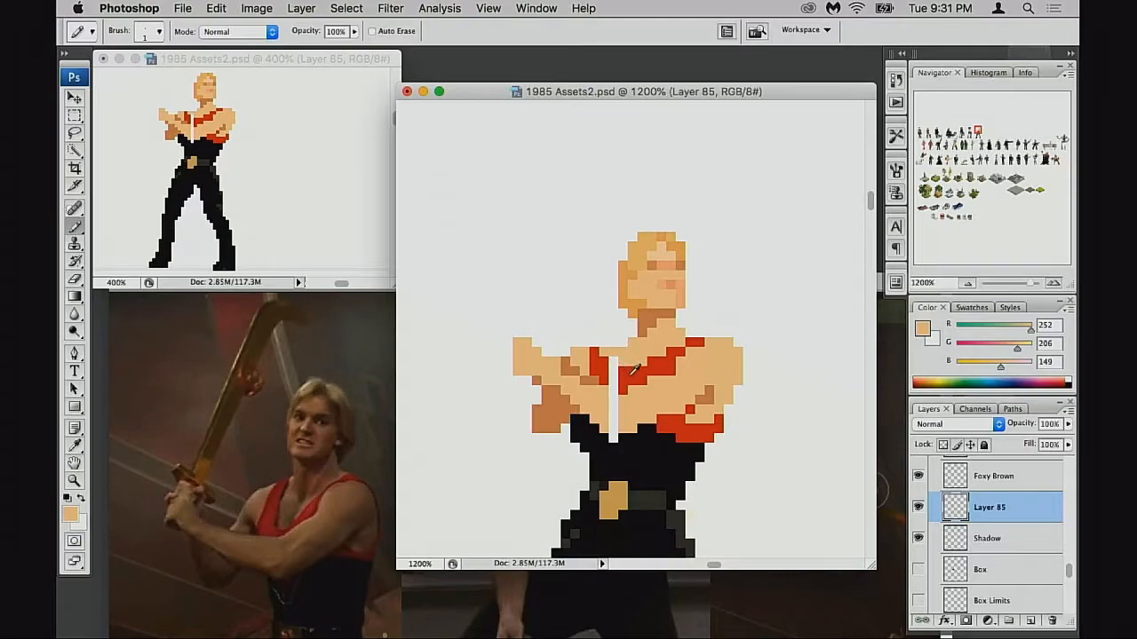
alt+click(631, 374)
drag(613, 372, 614, 381)
alt+click(628, 358)
click(615, 362)
alt+click(623, 381)
click(614, 389)
alt+click(631, 401)
drag(613, 399, 611, 422)
alt+click(611, 436)
click(604, 441)
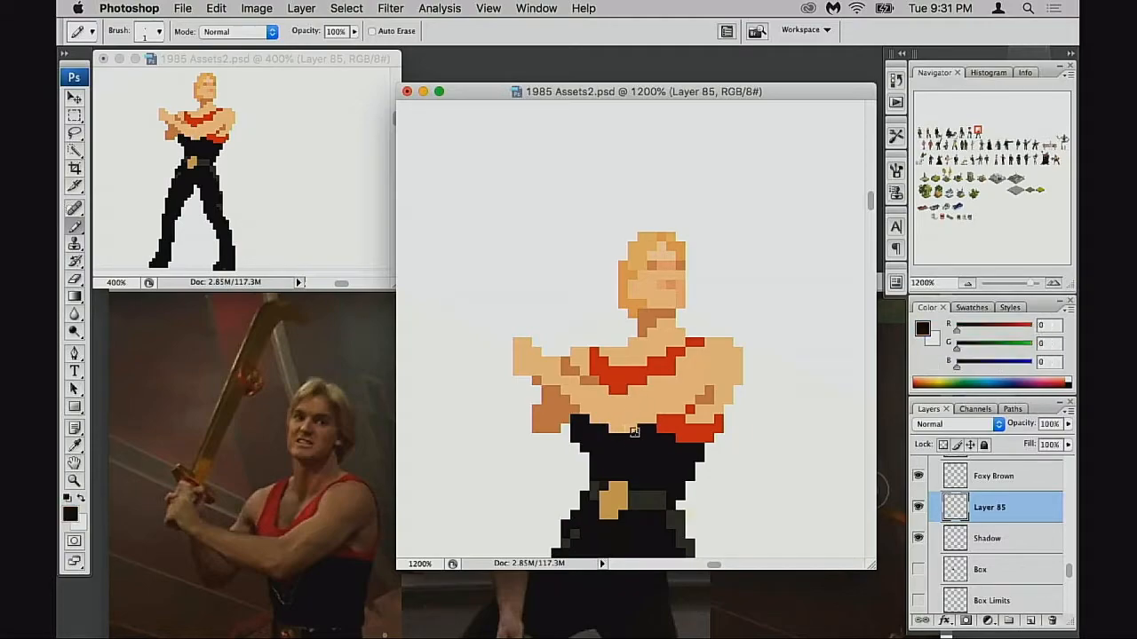
Step: Thicken the red tank top below the neckline with sampled red pixels along the raised forearm's edge
alt+click(649, 380)
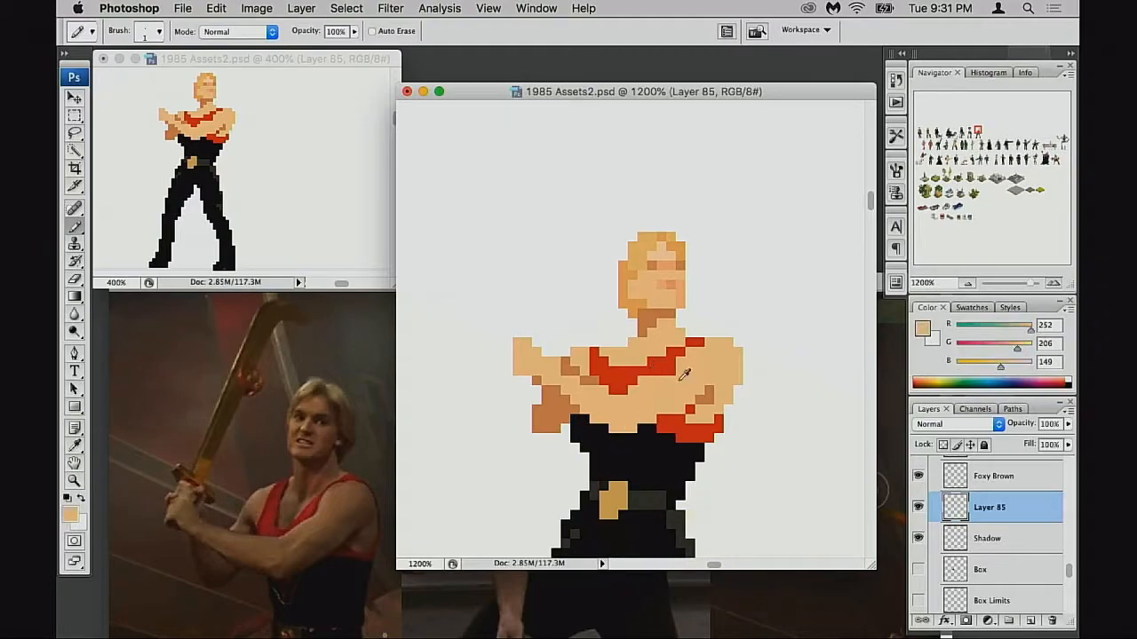
alt+click(621, 385)
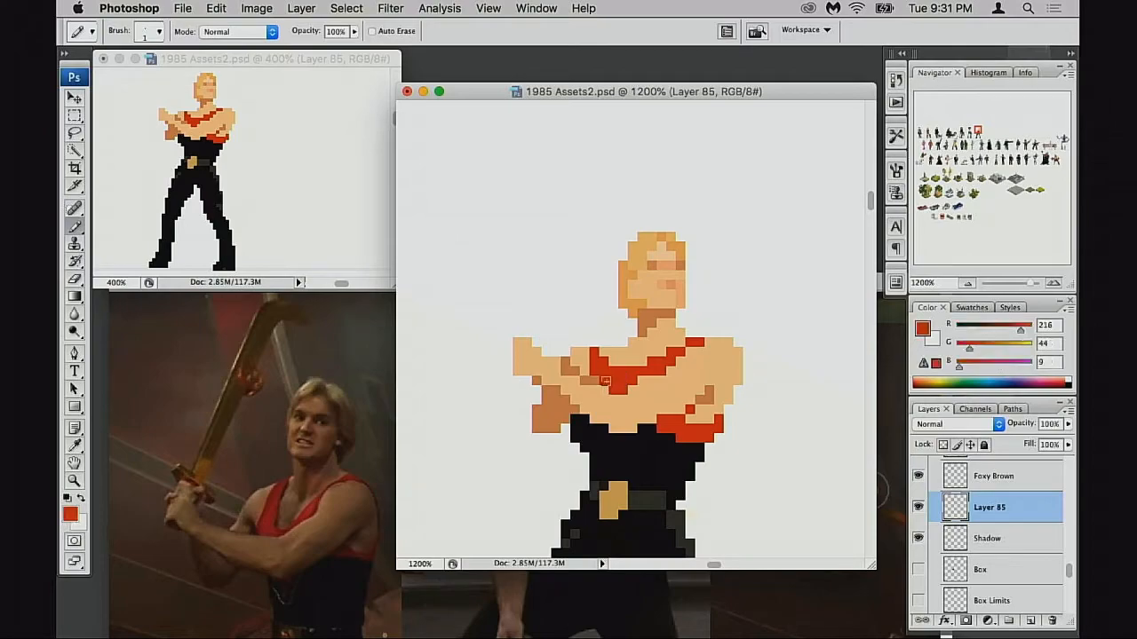
drag(601, 381, 617, 389)
Step: Thin and redraw the shadow between the raised forearm and upper arm using sampled light and darker skin tones
alt+click(586, 391)
click(566, 372)
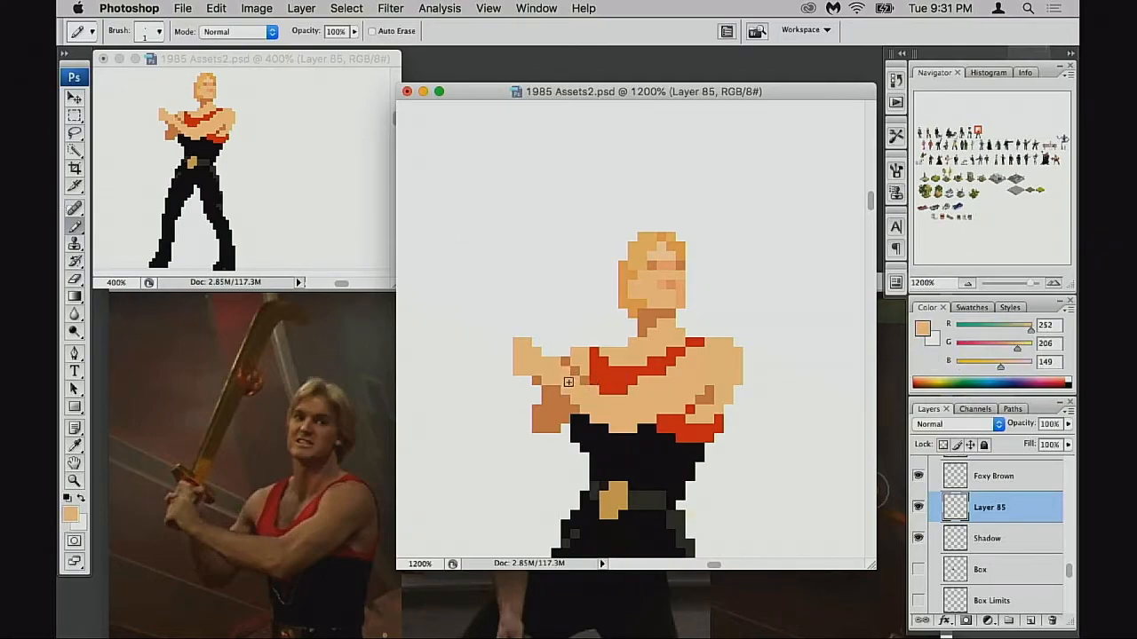
drag(578, 388, 583, 383)
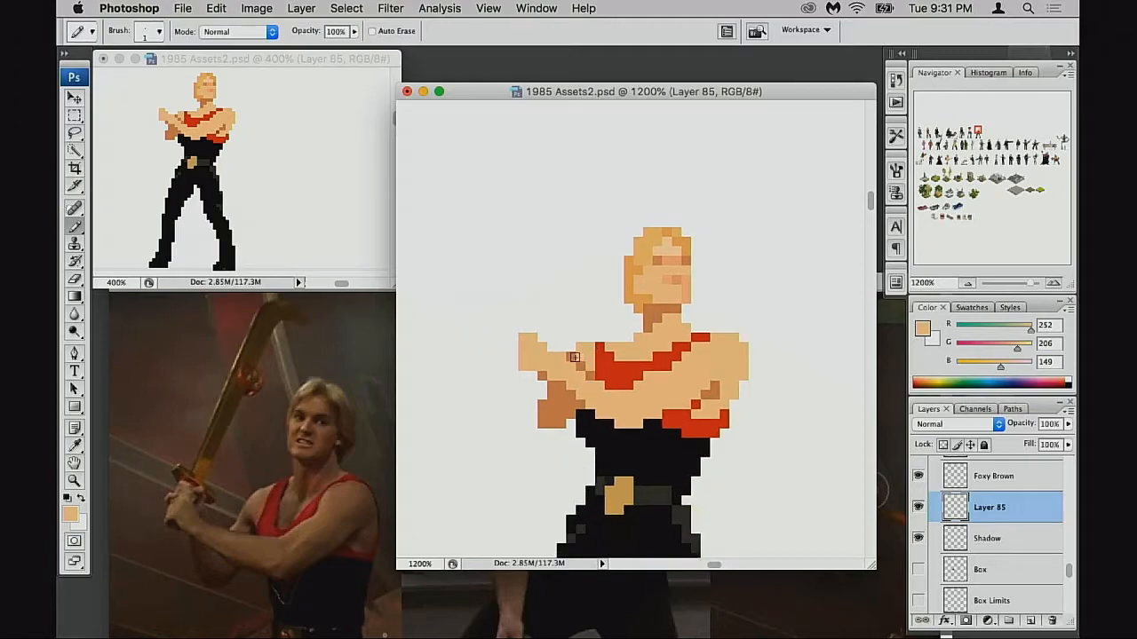
key(e)
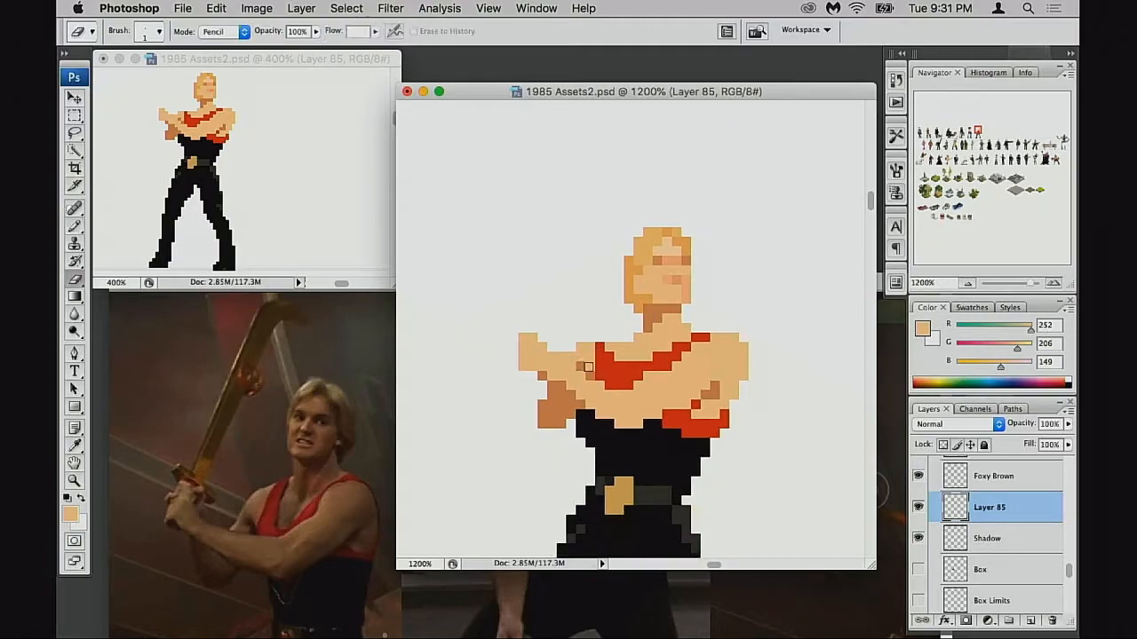
alt+click(582, 369)
click(697, 204)
key(b)
alt+click(586, 365)
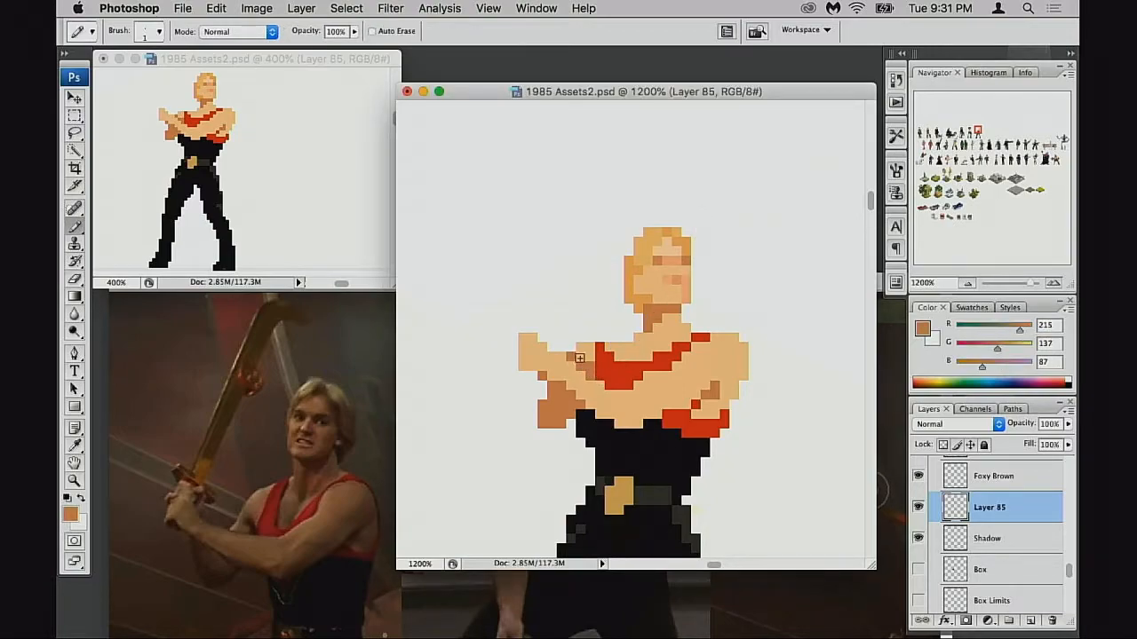
Step: Raise the shoulder on the raised-forearm side by one row, adding light skin pixels and extending the red strap upward
alt+click(591, 346)
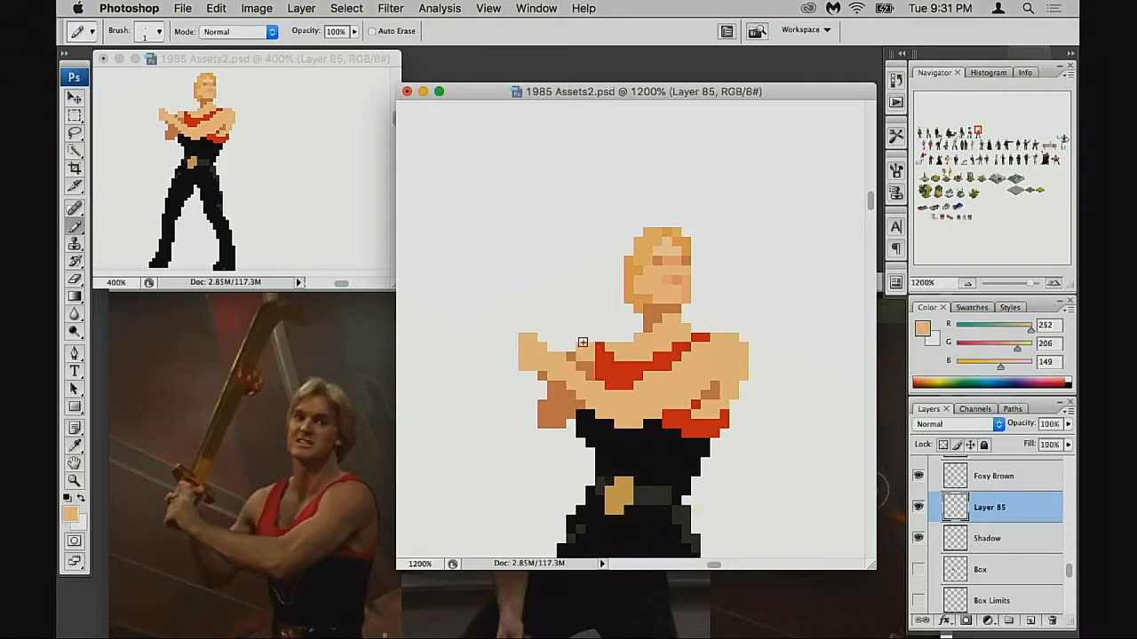
click(580, 339)
key(super+z)
click(610, 338)
alt+click(605, 347)
click(589, 337)
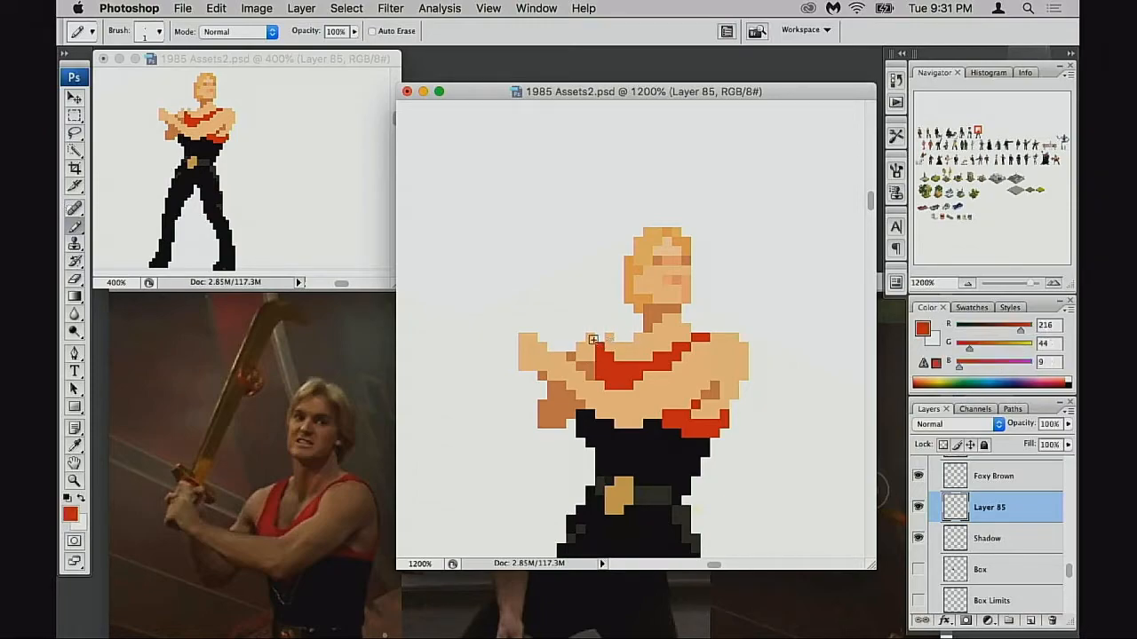
key(super+z)
click(600, 337)
alt+click(627, 343)
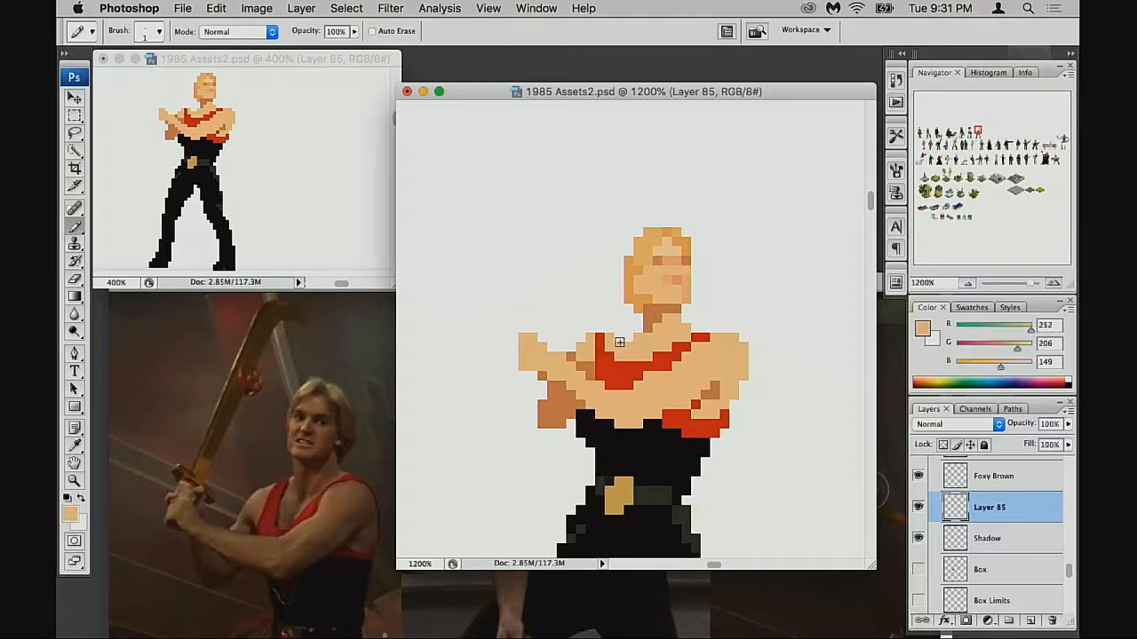
scroll(630, 356, left, 1)
scroll(631, 355, down, 1)
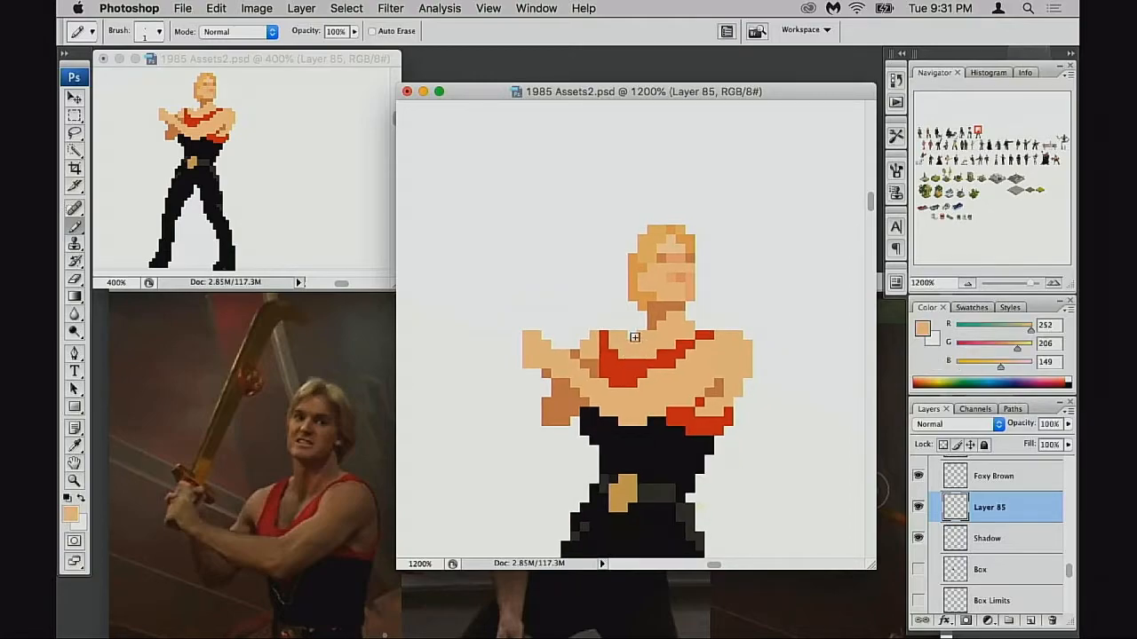
scroll(649, 356, right, 1)
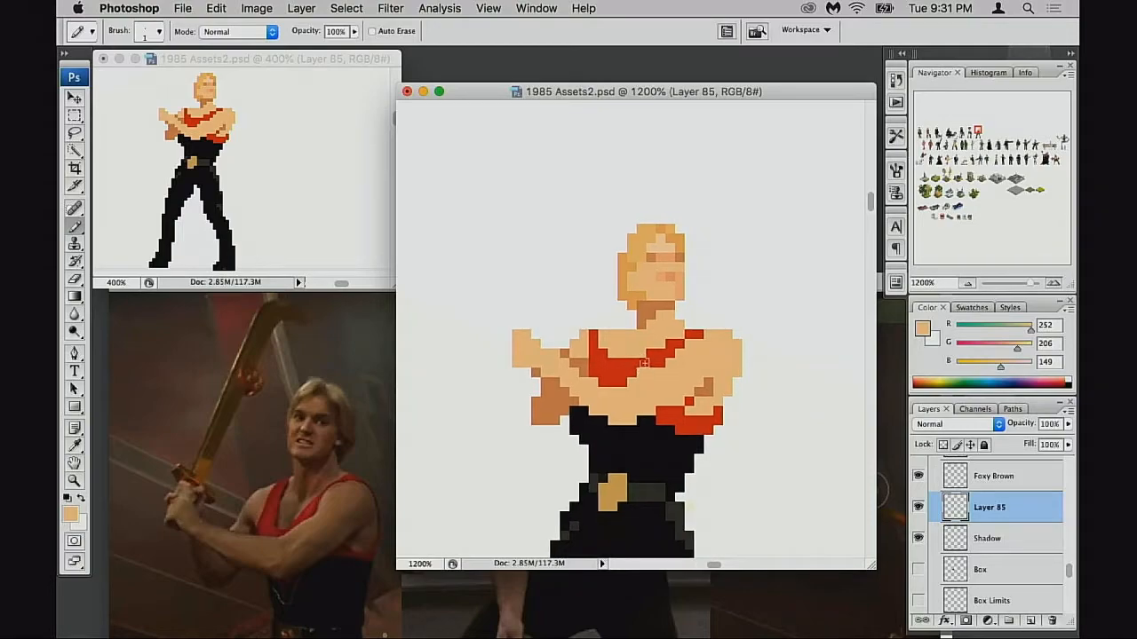
Step: Move the raised arm, its shoulder and the adjoining torso edge one pixel inward, narrowing the red strap, and deselect
key(m)
mouse_move(513, 291)
mouse_down()
mouse_move(593, 417)
mouse_move(587, 443)
mouse_up()
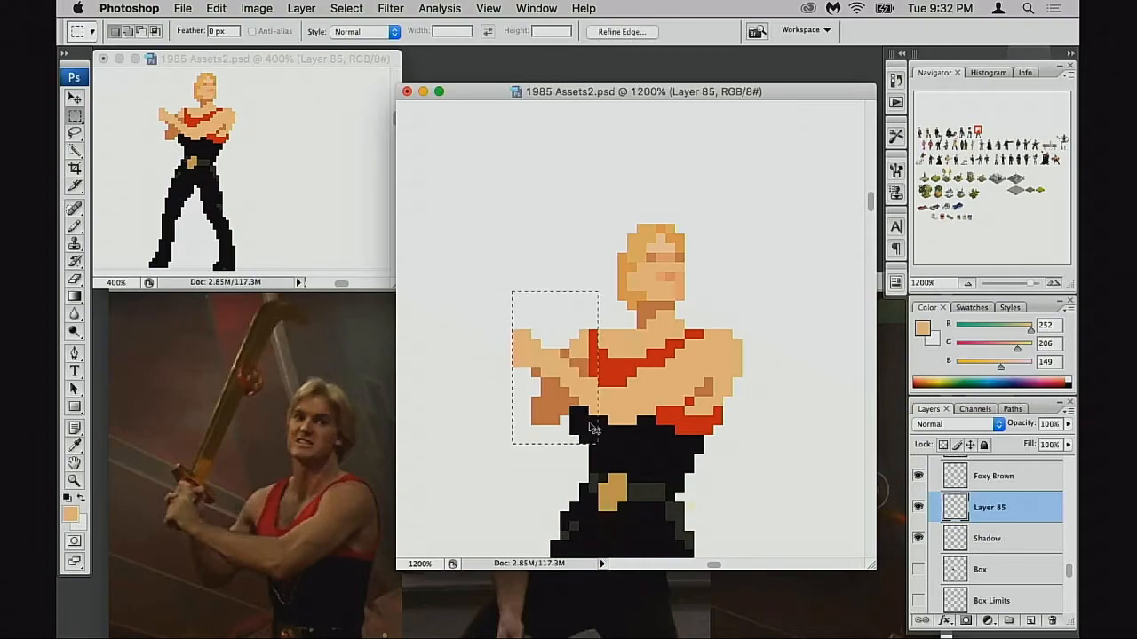
key(ctrl+Right)
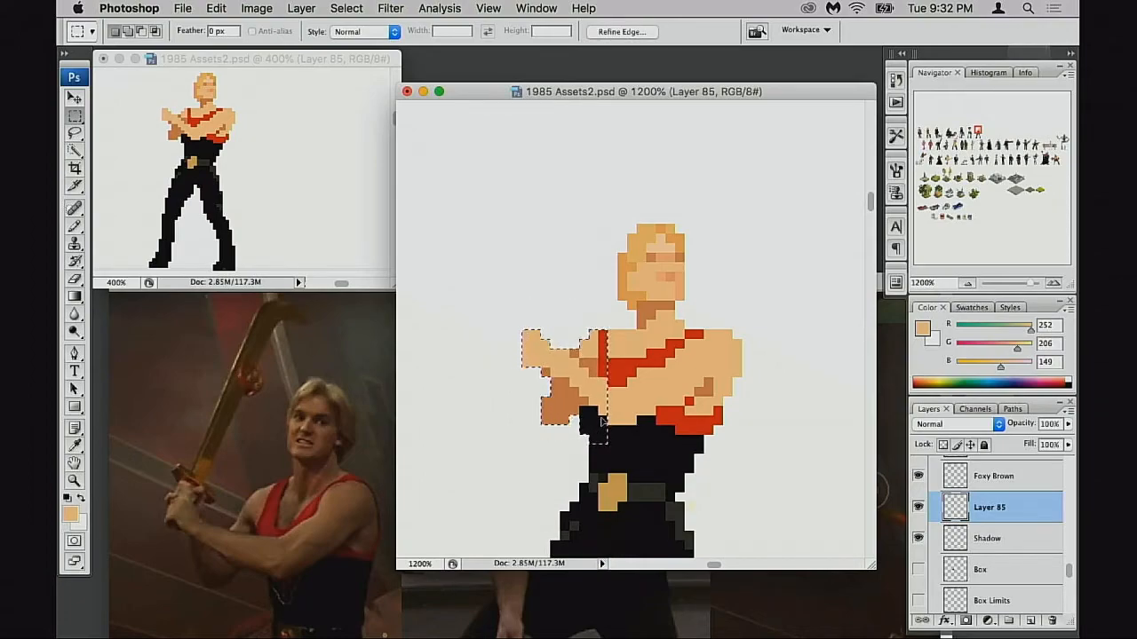
key(ctrl+d)
key(e)
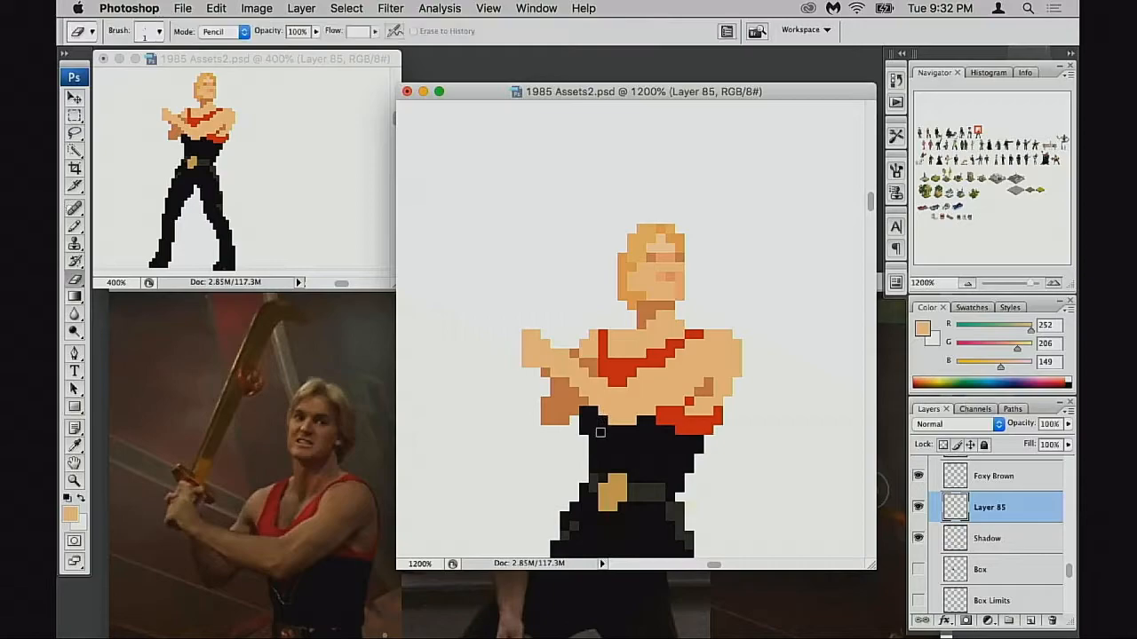
key(b)
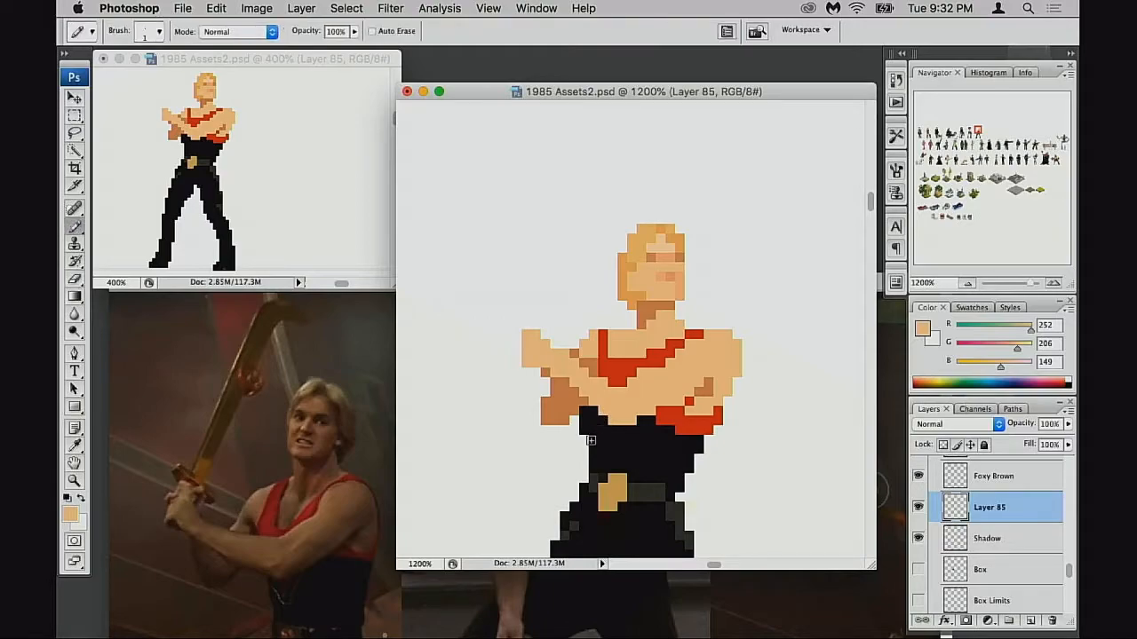
key(e)
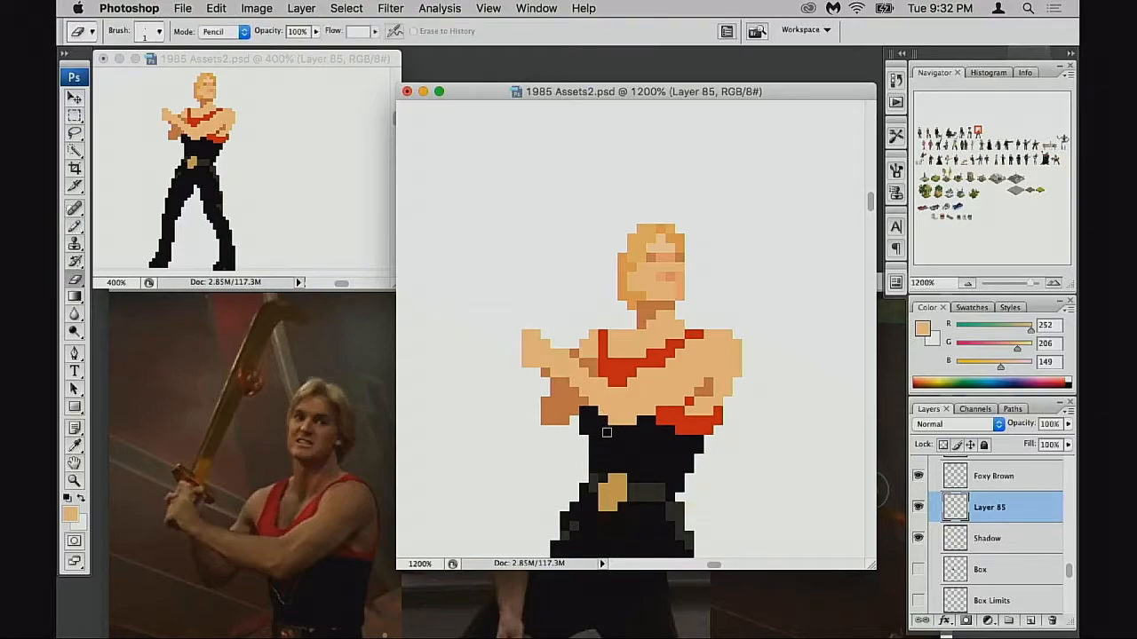
Step: Clean up the front forearm's lower edge against the black waist using sampled black and light skin tone
key(b)
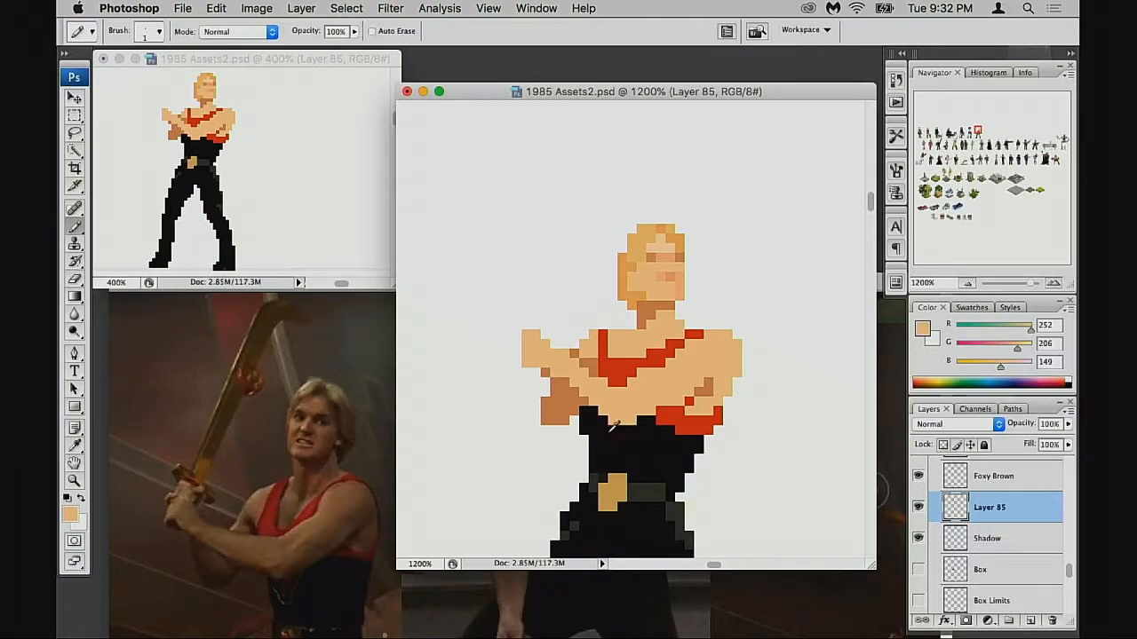
alt+click(609, 426)
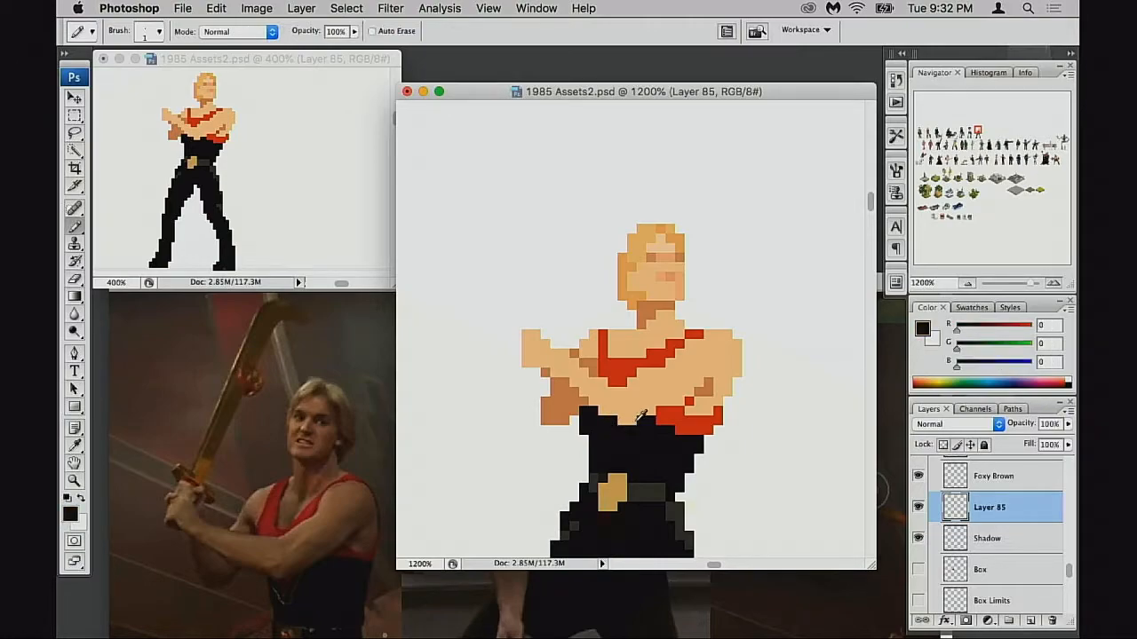
alt+click(644, 405)
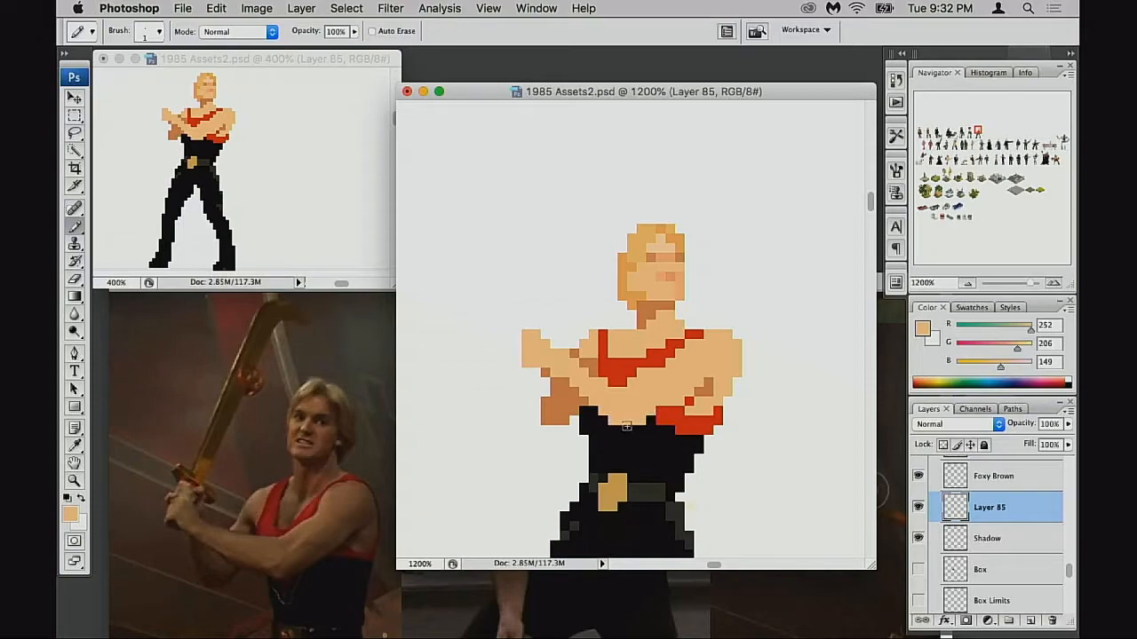
drag(637, 433, 633, 435)
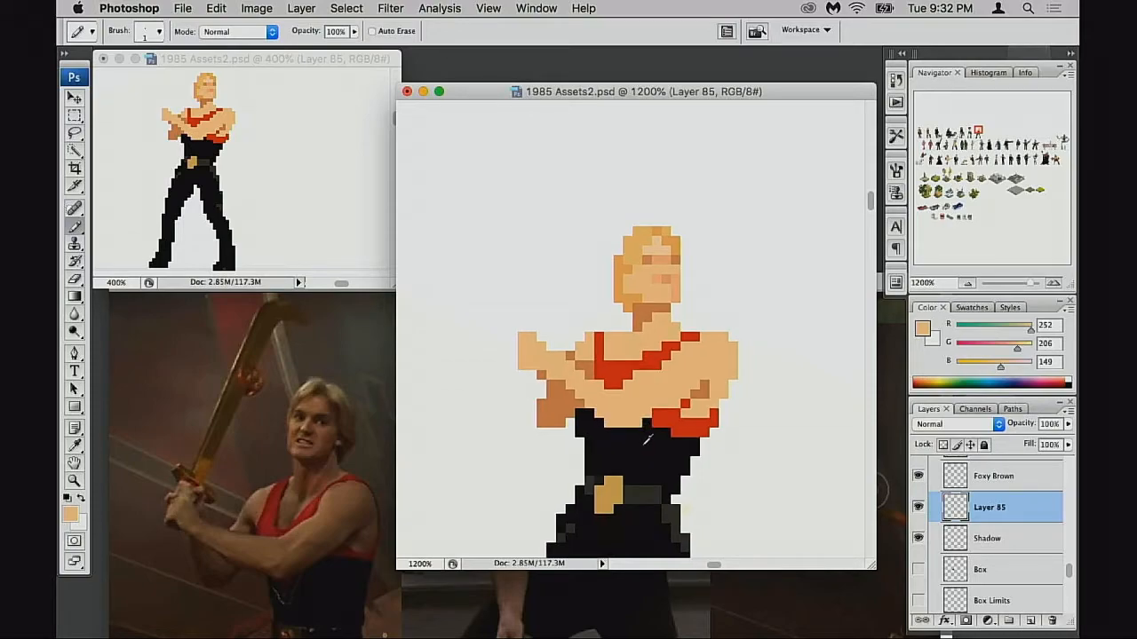
alt+click(631, 440)
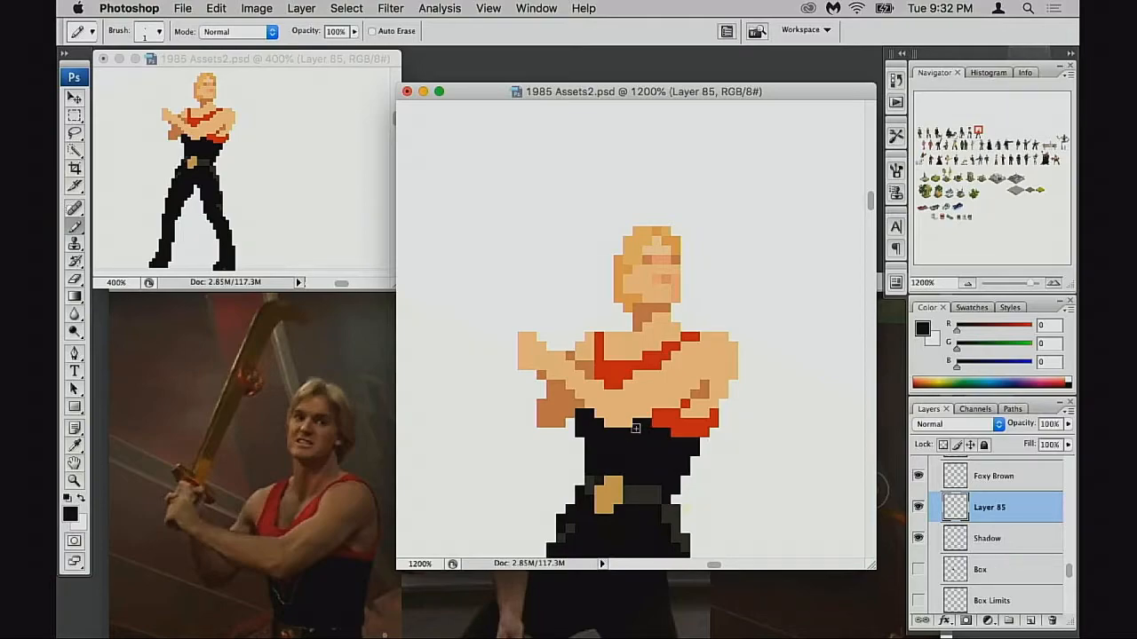
Step: Trim the lower rear forearm and the raised hand's corner, replacing the shadow under the wrist with sampled light skin tone
alt+click(569, 421)
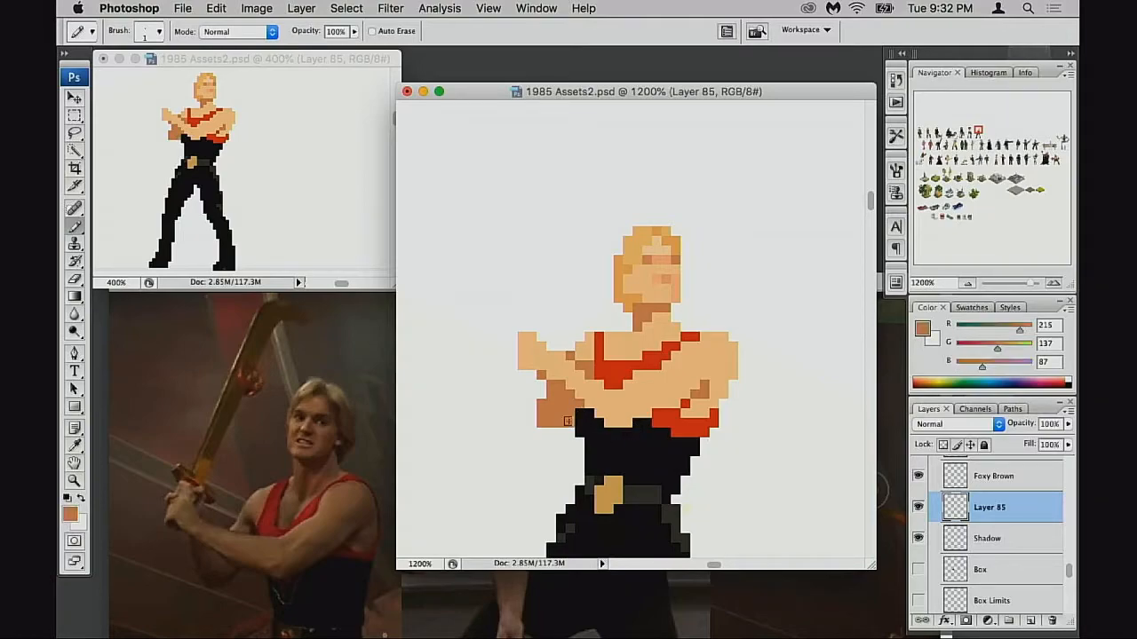
key(e)
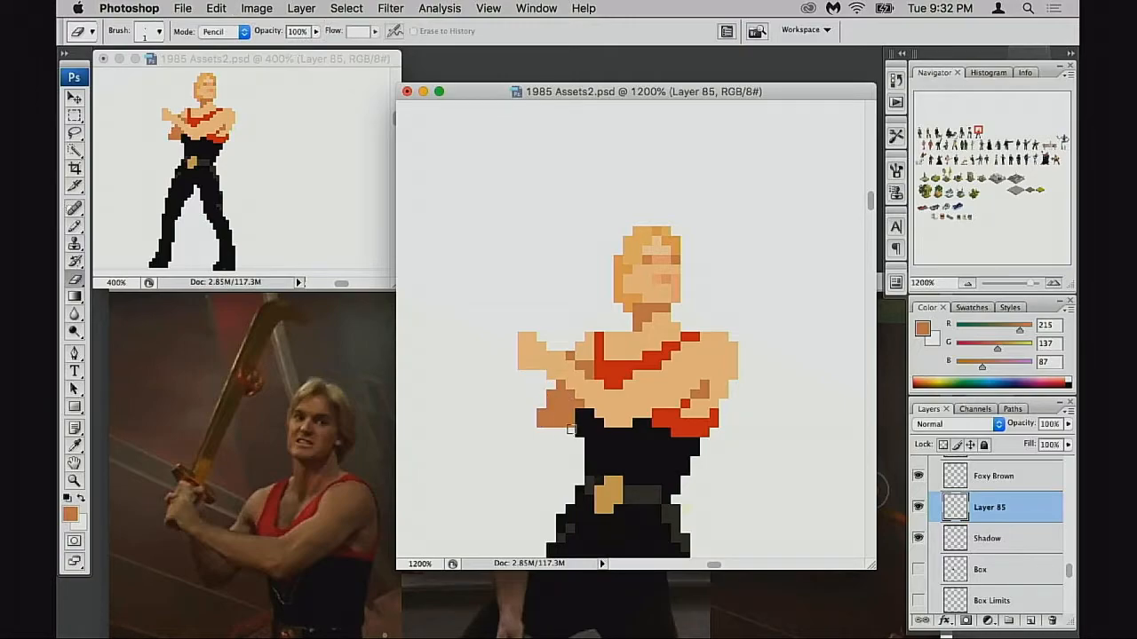
key(b)
alt+click(570, 368)
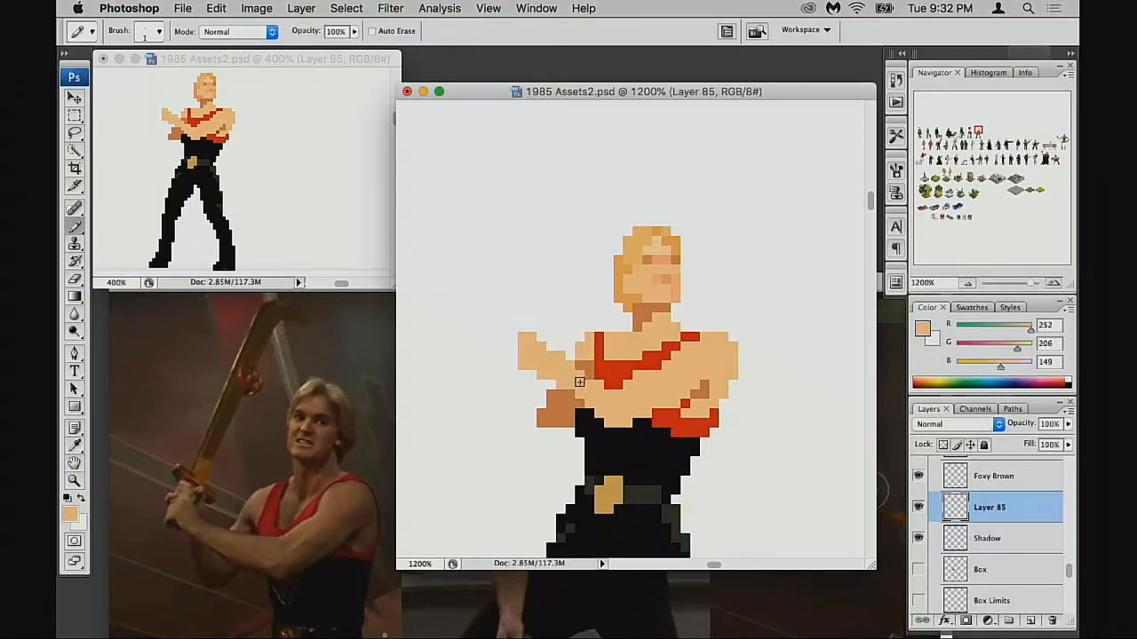
key(e)
click(522, 338)
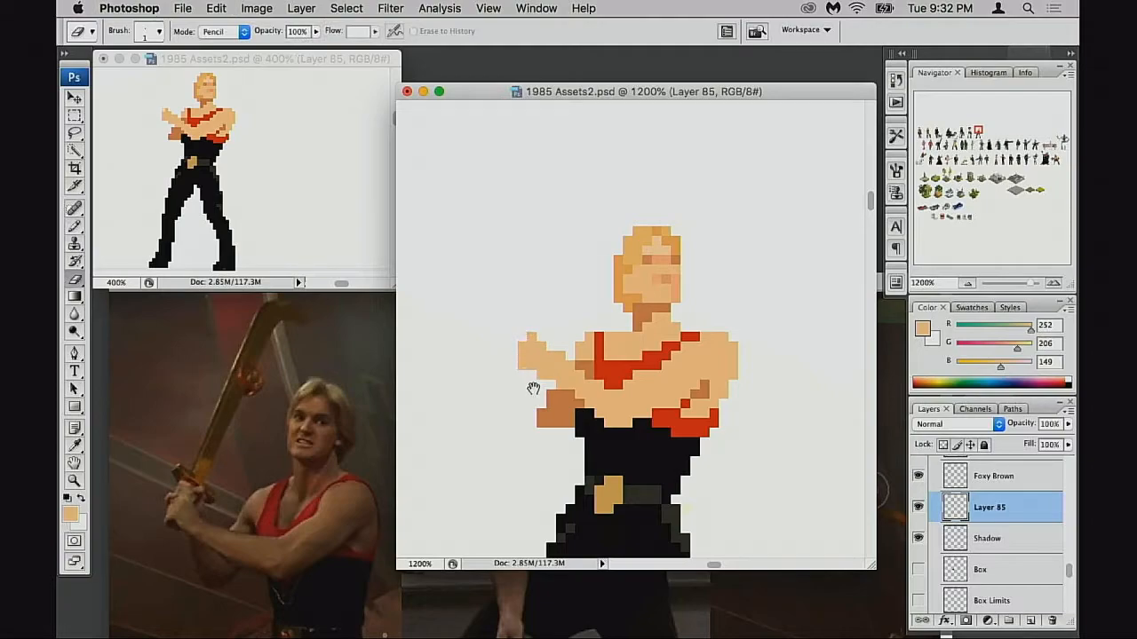
Step: Narrow the shoulder and upper arm opposite the raised hand by erasing their outermost pixels
drag(540, 392, 513, 396)
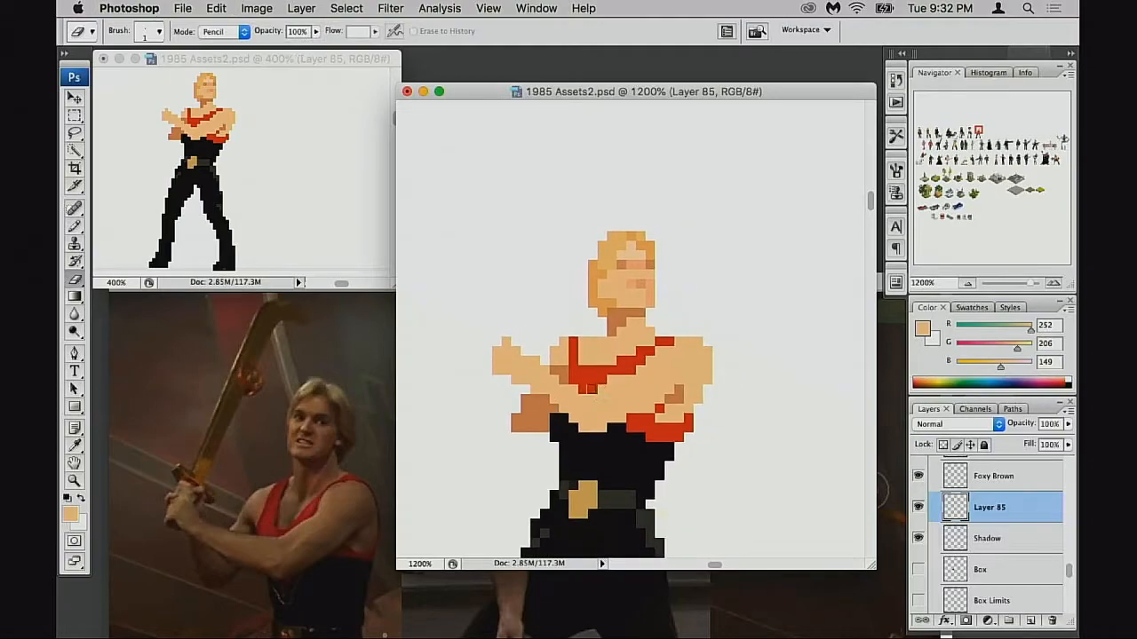
drag(611, 401, 617, 381)
alt+click(613, 388)
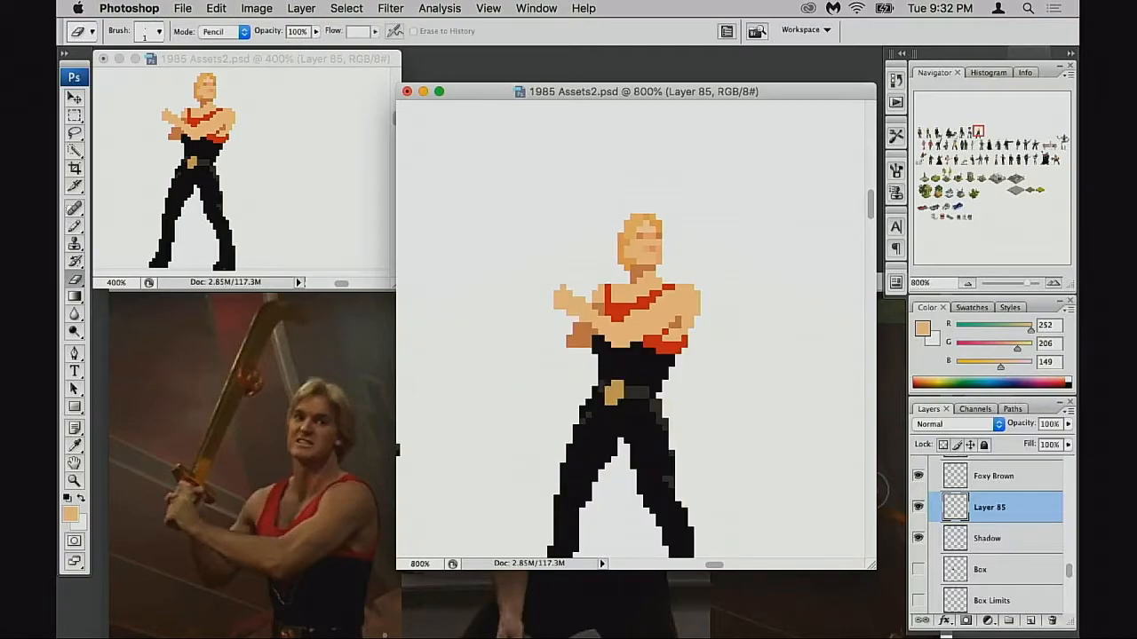
alt+click(616, 385)
drag(626, 388, 616, 385)
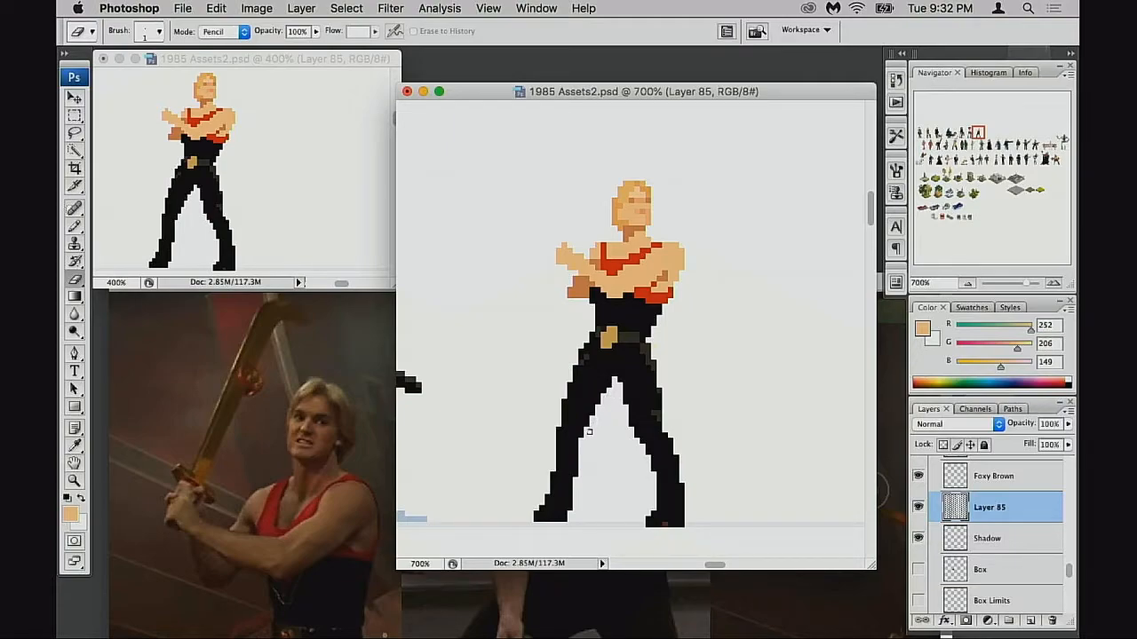
alt+click(596, 372)
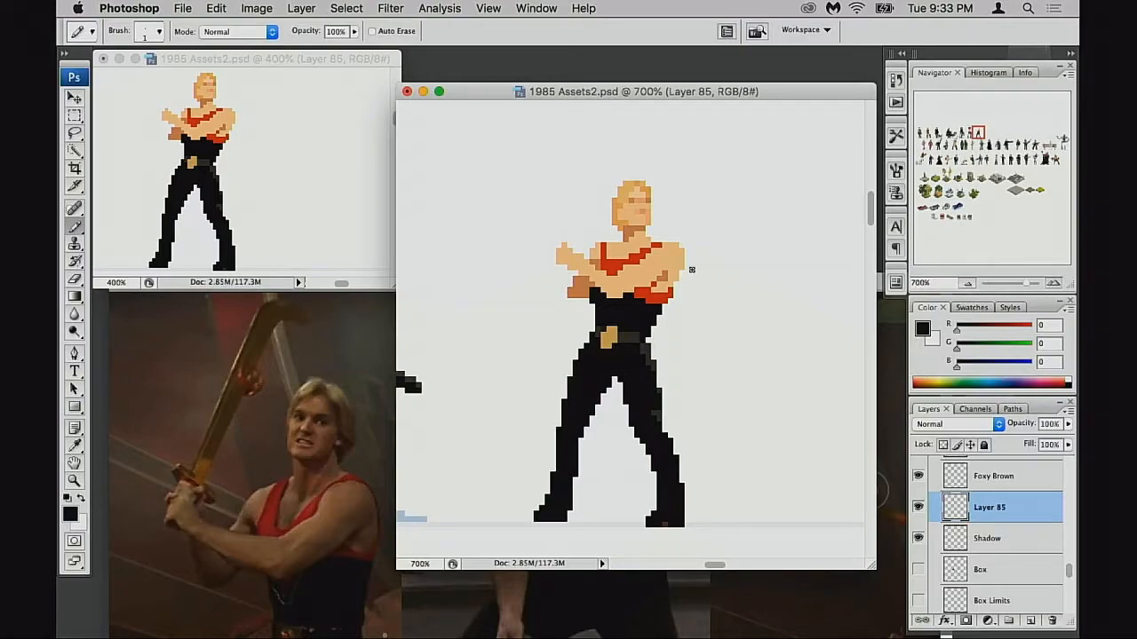
key(e)
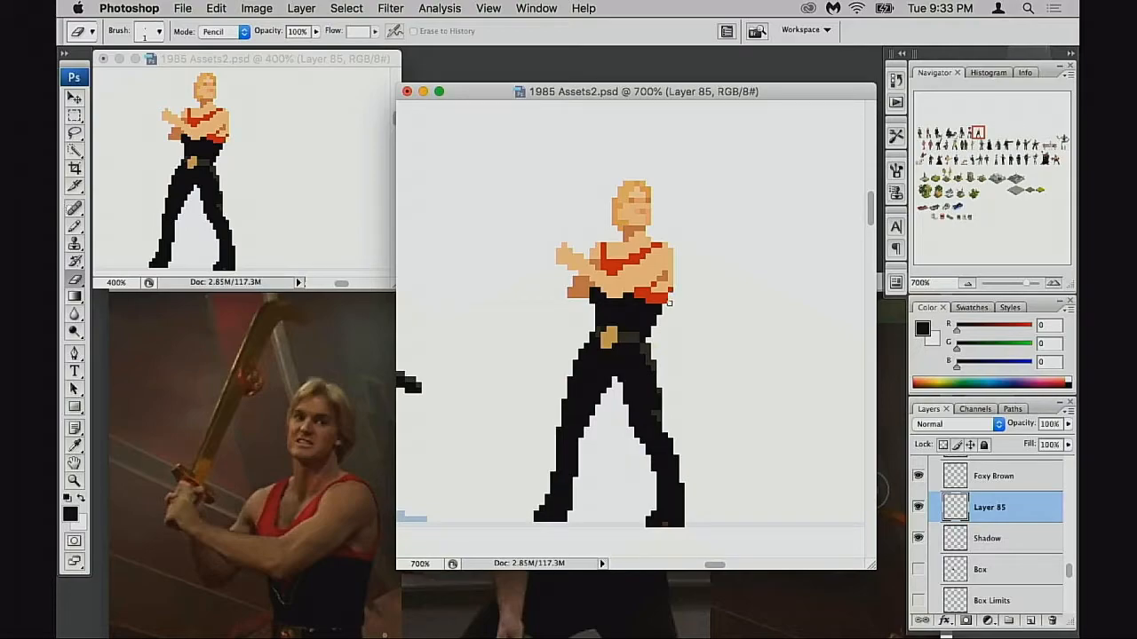
Step: Extend the tank top beside the folded arm's elbow with sampled red and retouch the adjoining skin
key(b)
alt+click(666, 286)
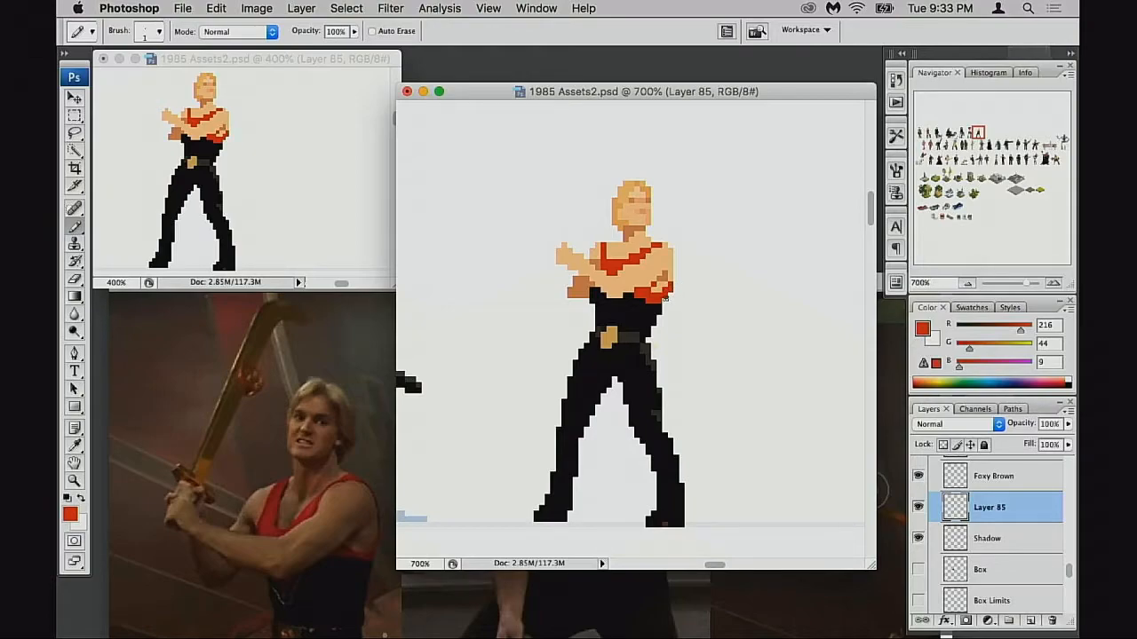
drag(654, 320, 647, 338)
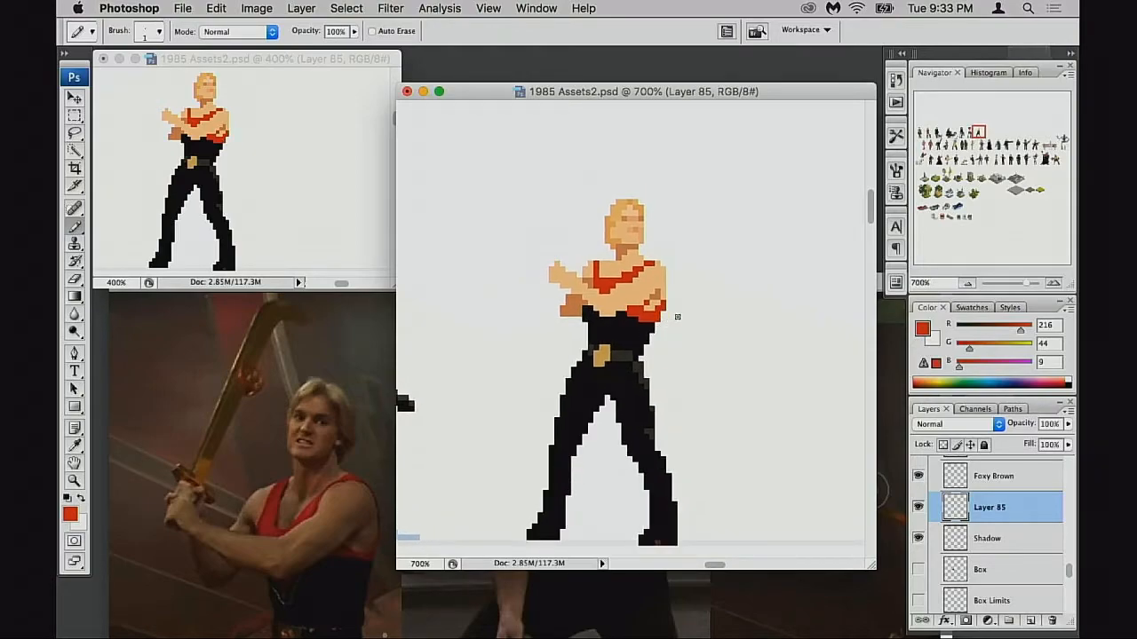
alt+click(649, 297)
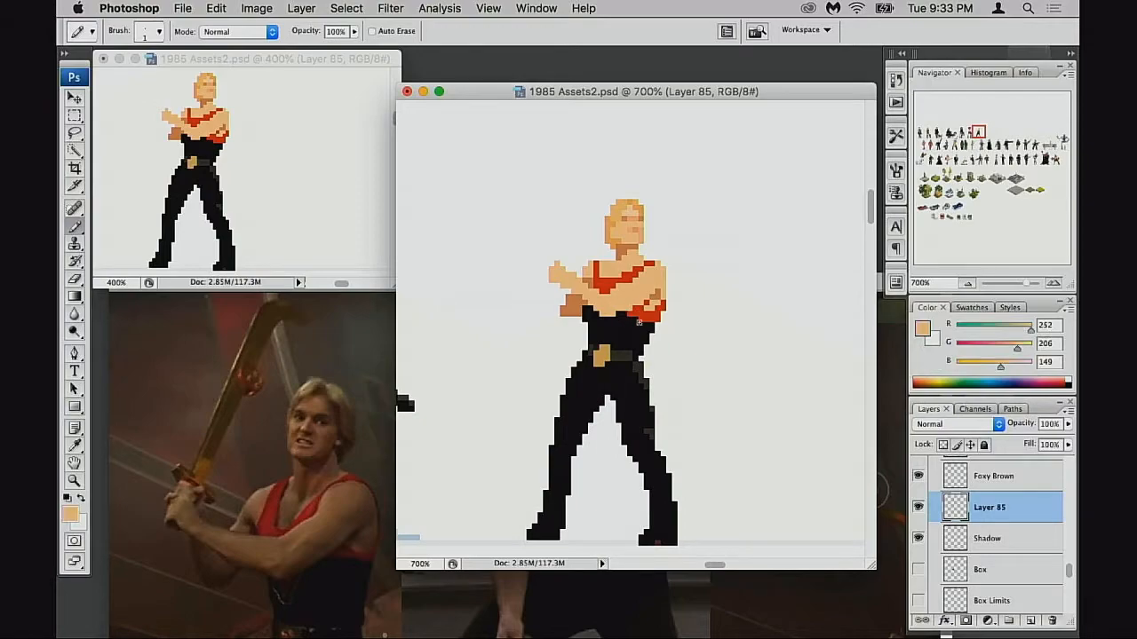
scroll(638, 323, up, 3)
Step: Rework the tank top strap nearest the raised hand with sampled red, light skin and shadow skin tones
alt+click(609, 312)
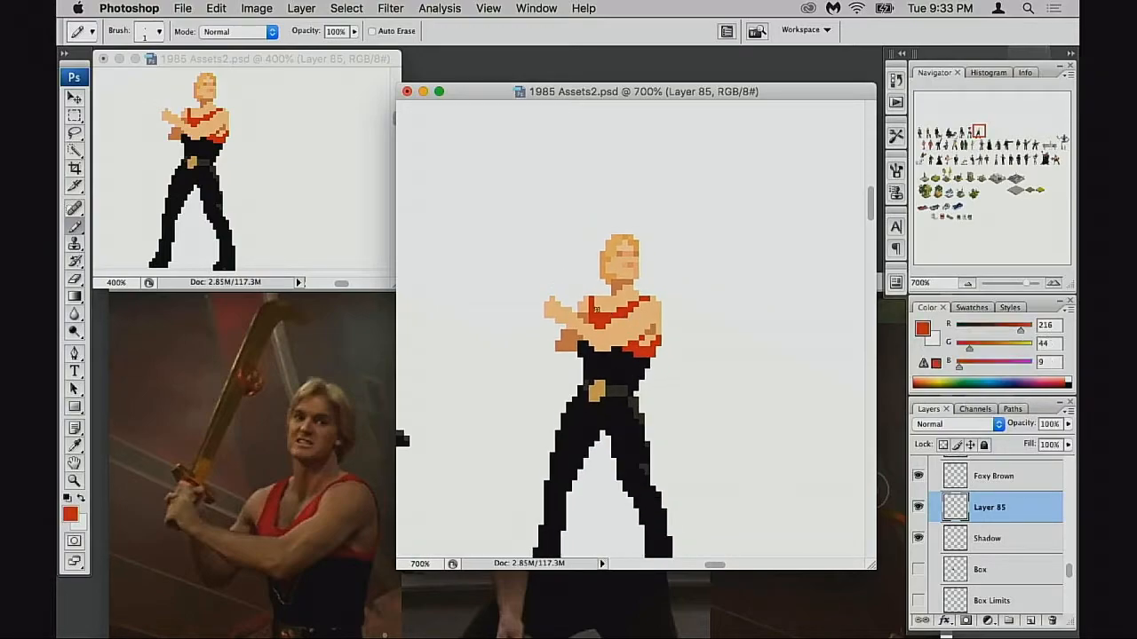
alt+click(591, 308)
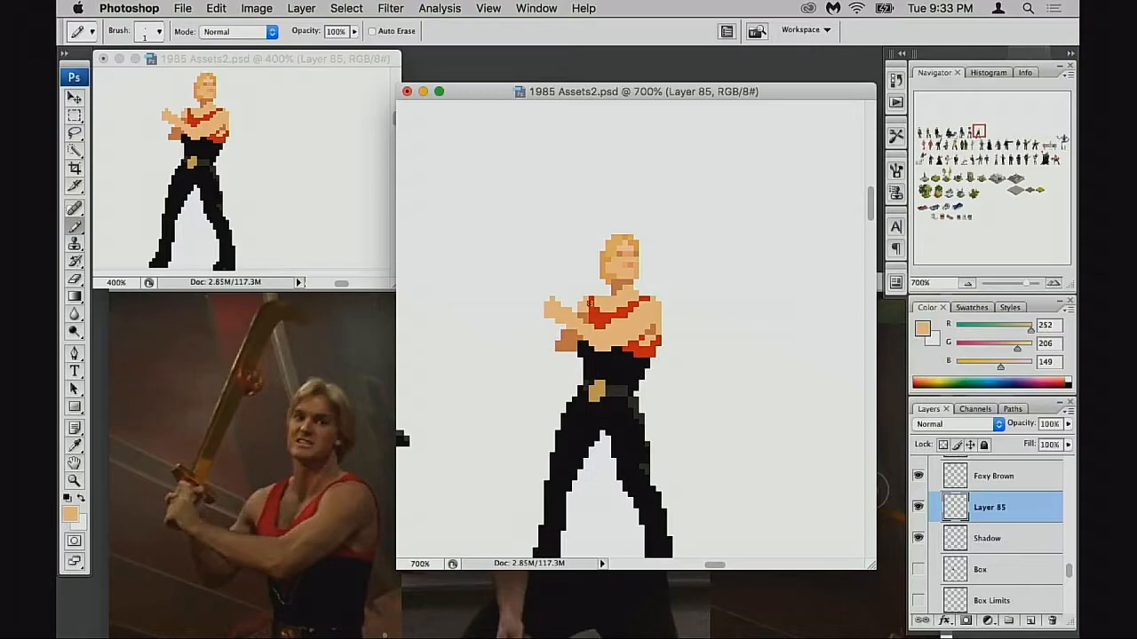
alt+click(600, 305)
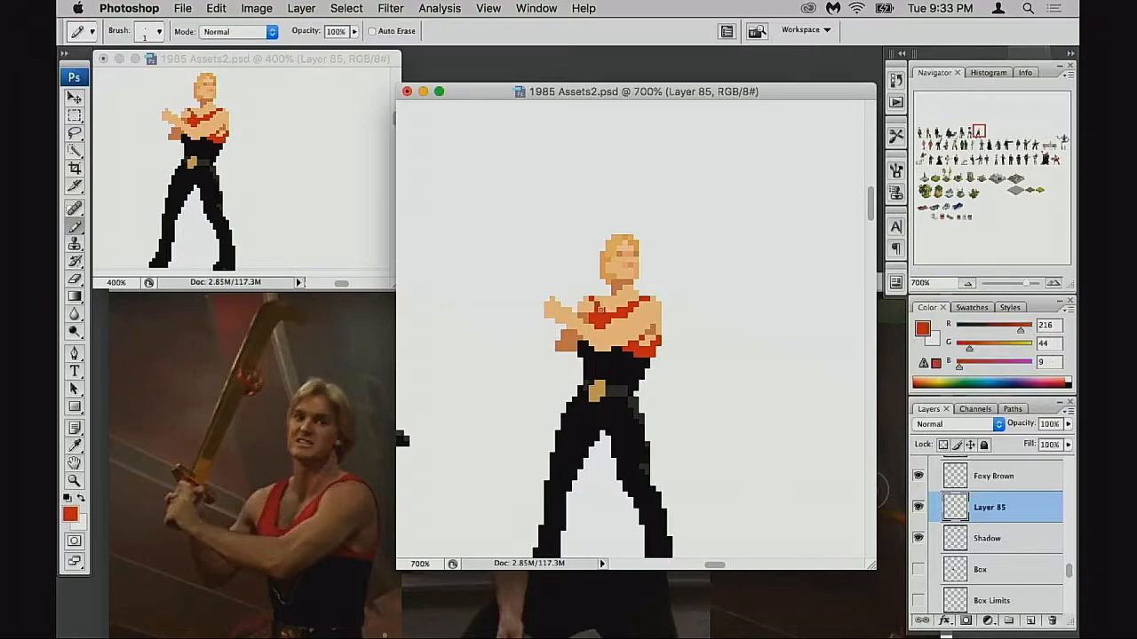
alt+click(591, 306)
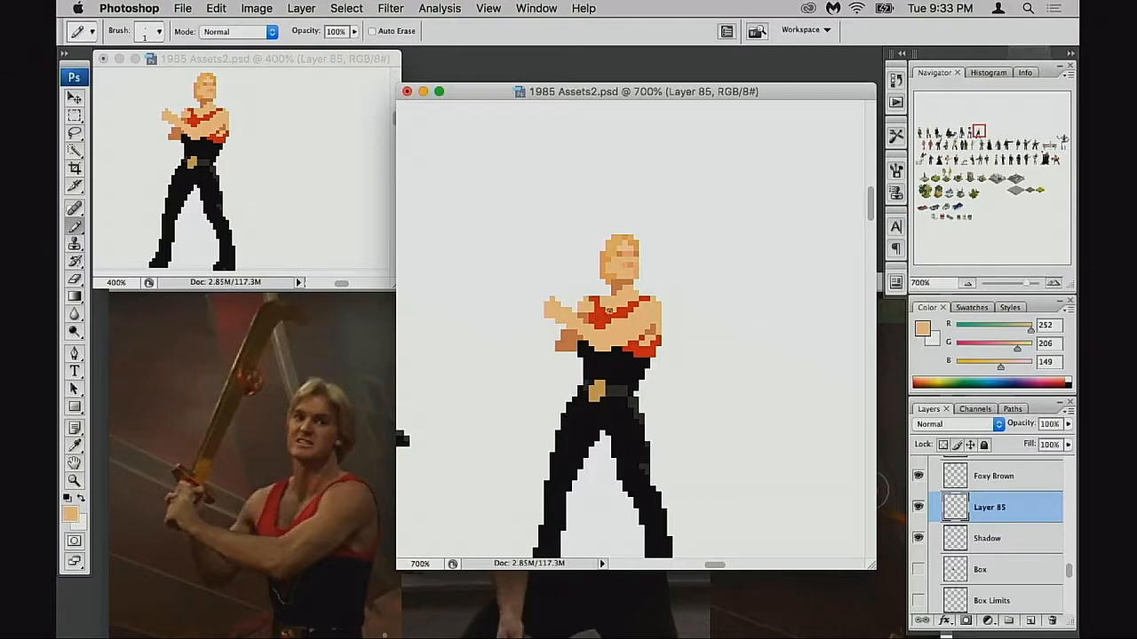
alt+click(598, 315)
click(592, 315)
alt+click(593, 308)
alt+click(589, 317)
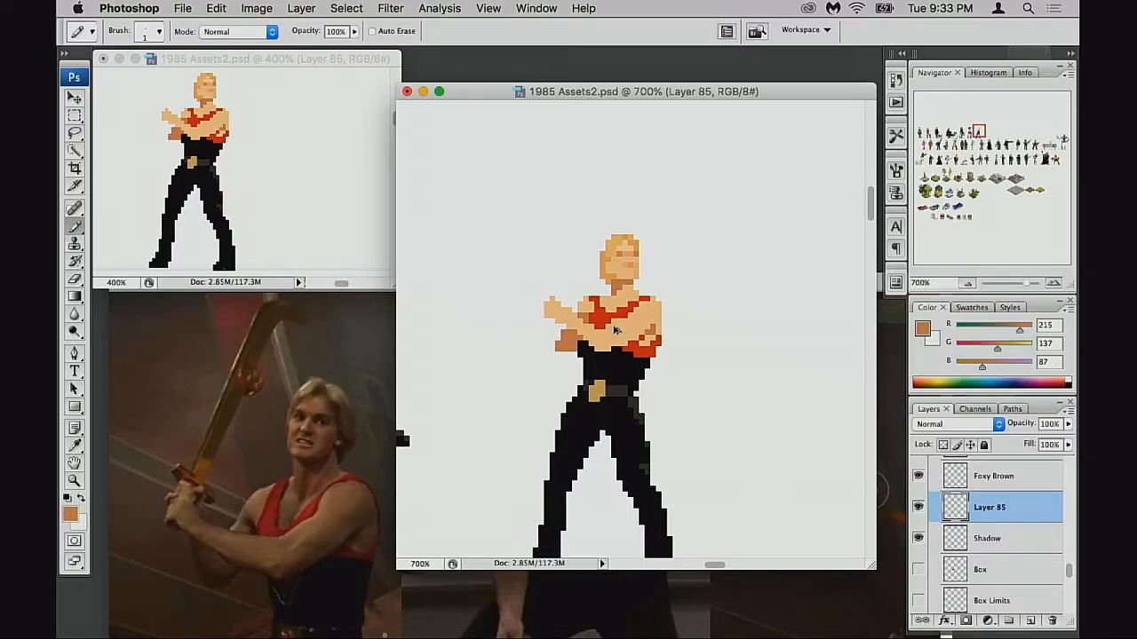
Step: Rebuild the strap nearest the raised hand as an upright two-pixel-wide red band against the light chest skin
super+click(608, 328)
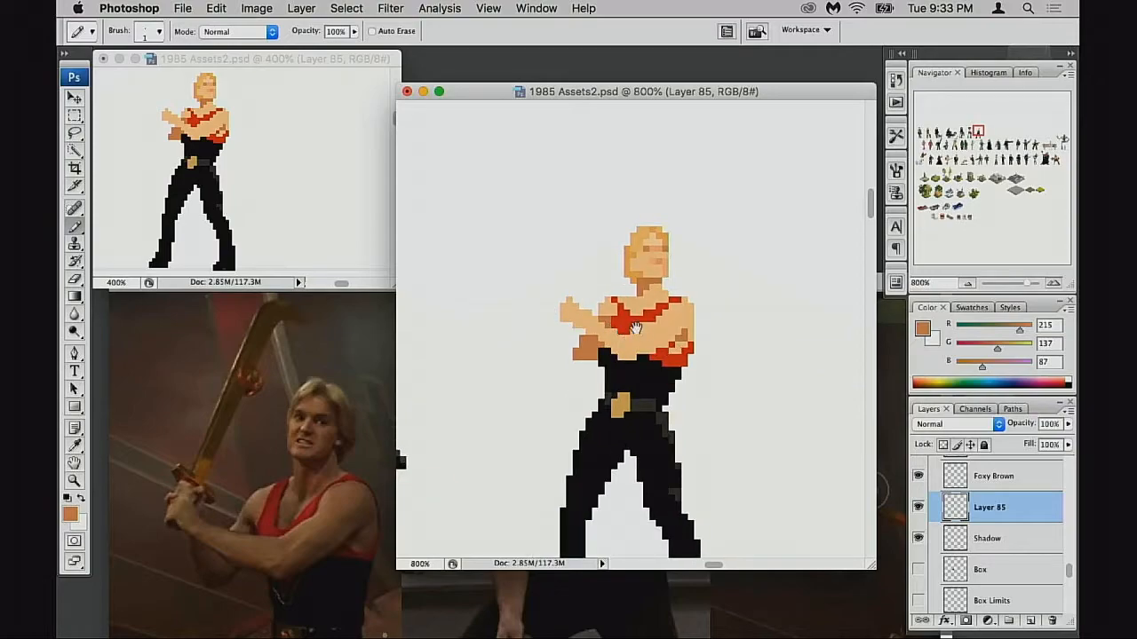
super+click(630, 329)
super+click(634, 328)
alt+click(603, 309)
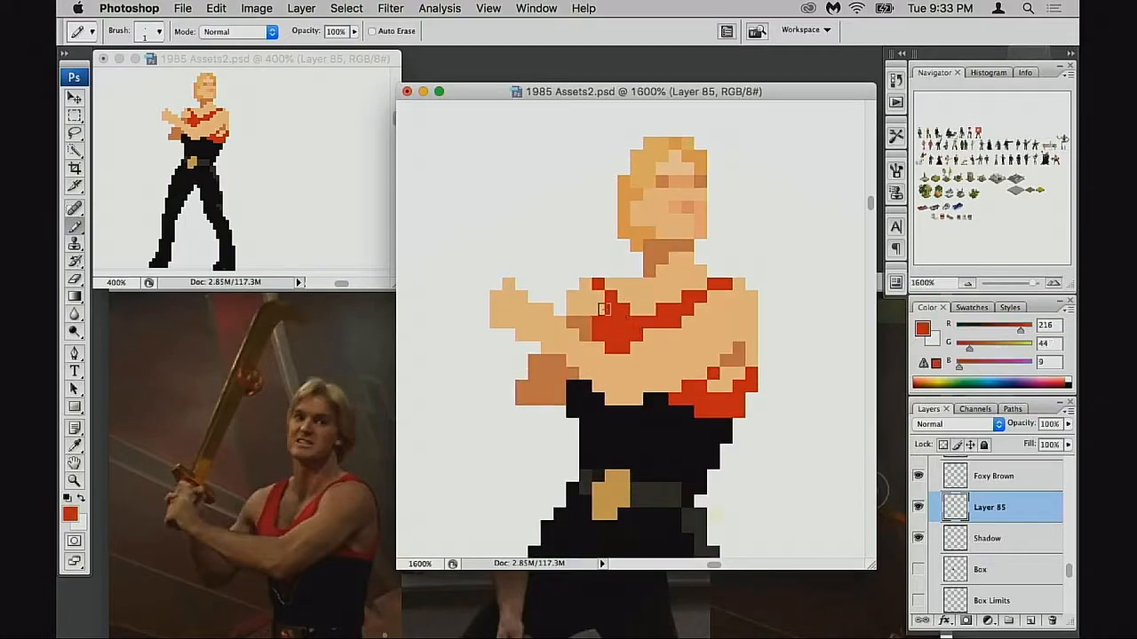
alt+click(626, 304)
alt+click(604, 305)
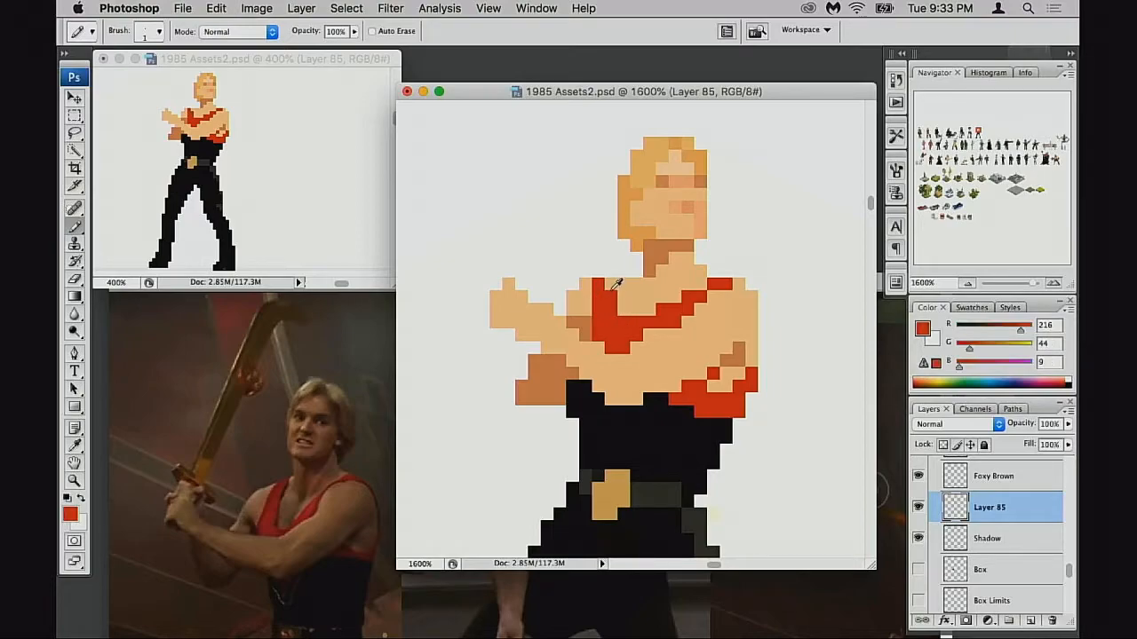
Step: Slant that strap toward the neck by shifting its top red pixels inward and filling the vacated pixels with light skin tone
alt+click(612, 287)
click(599, 285)
alt+click(606, 300)
click(611, 285)
alt+click(587, 299)
click(598, 298)
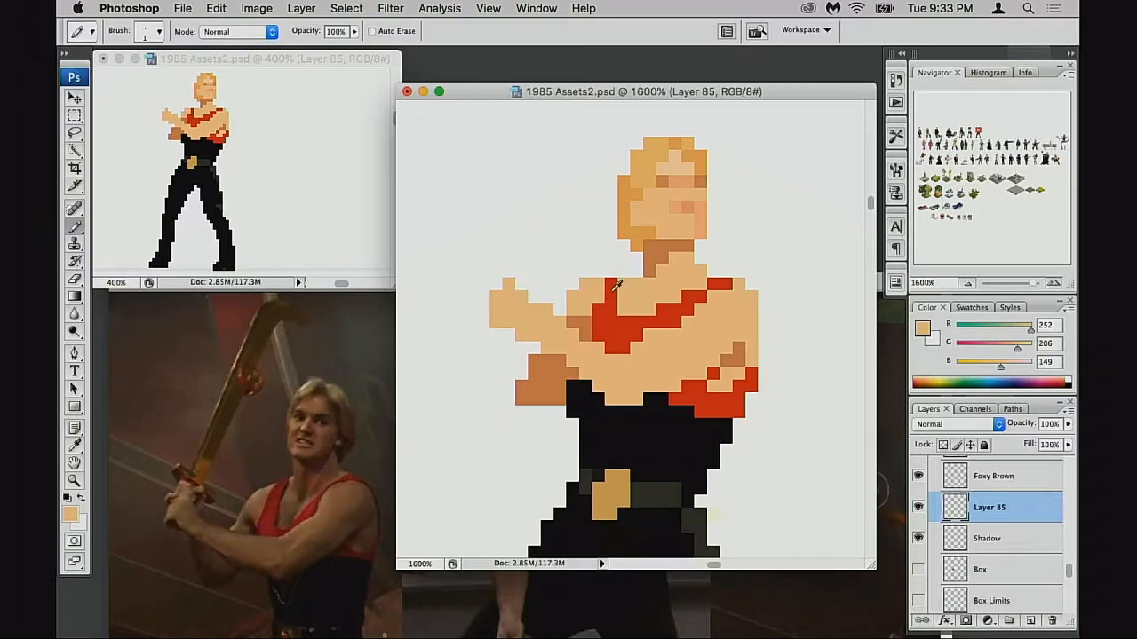
alt+click(612, 289)
click(622, 284)
alt+click(601, 293)
click(611, 282)
click(634, 313)
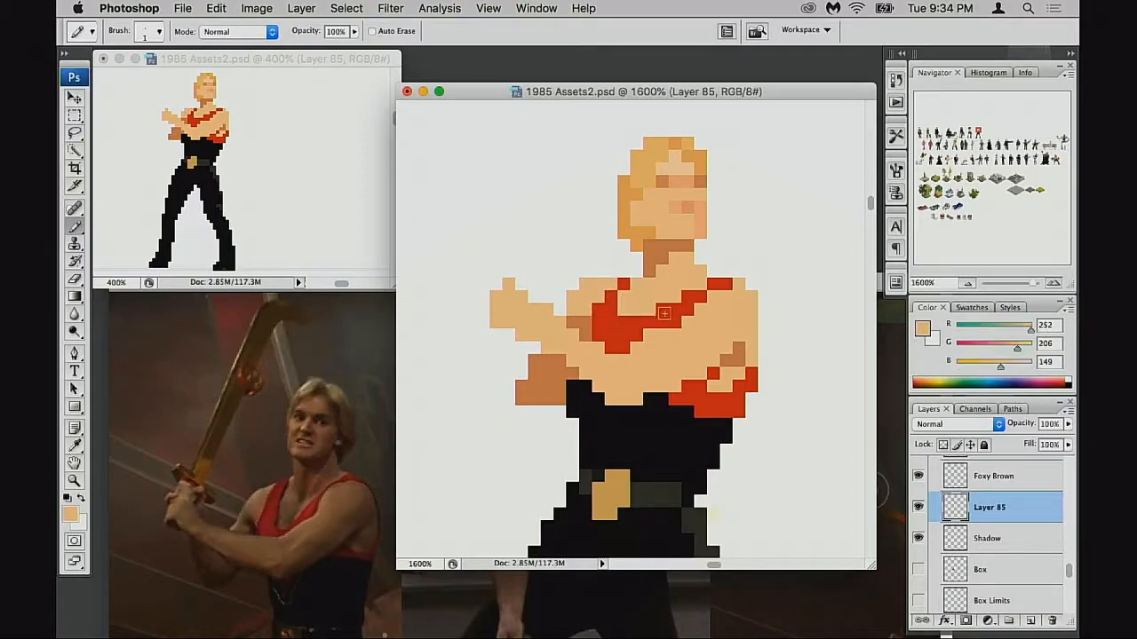
Step: Thin the opposite strap with light skin pixels and add a sampled red pixel at the outer shoulder
scroll(663, 312, right, 1)
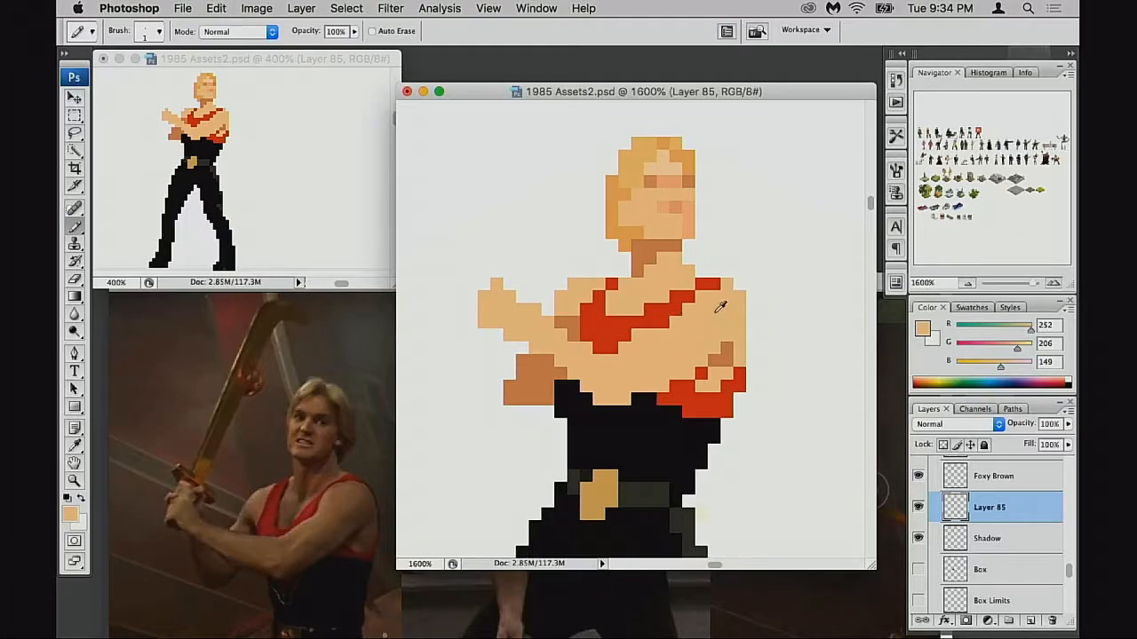
click(689, 299)
scroll(704, 319, right, 2)
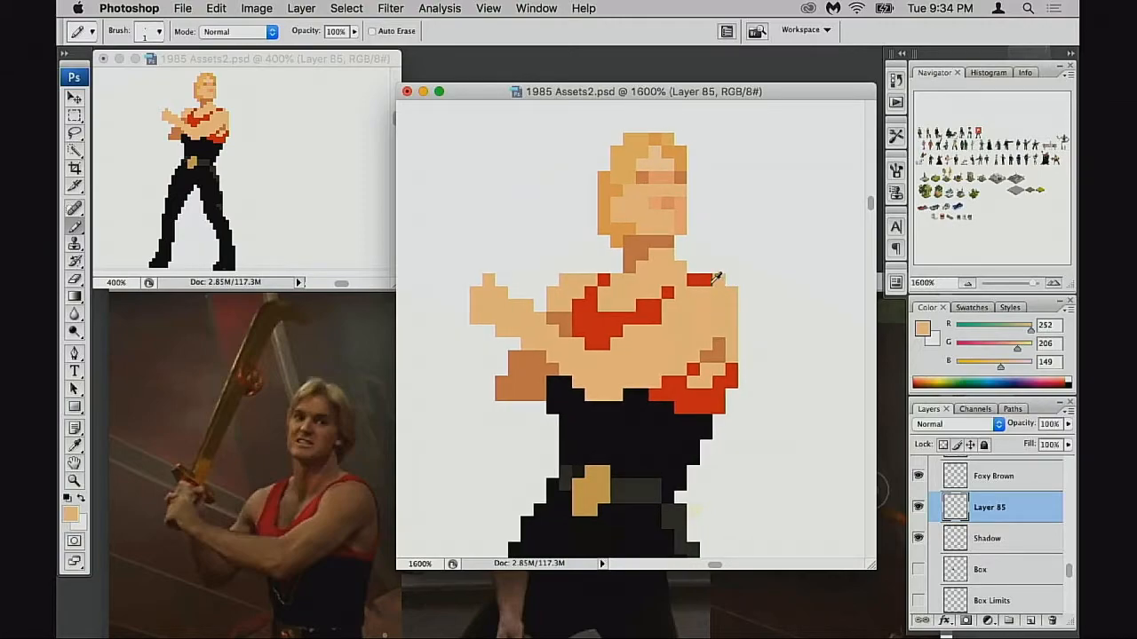
alt+click(716, 280)
click(732, 292)
drag(728, 317, 755, 307)
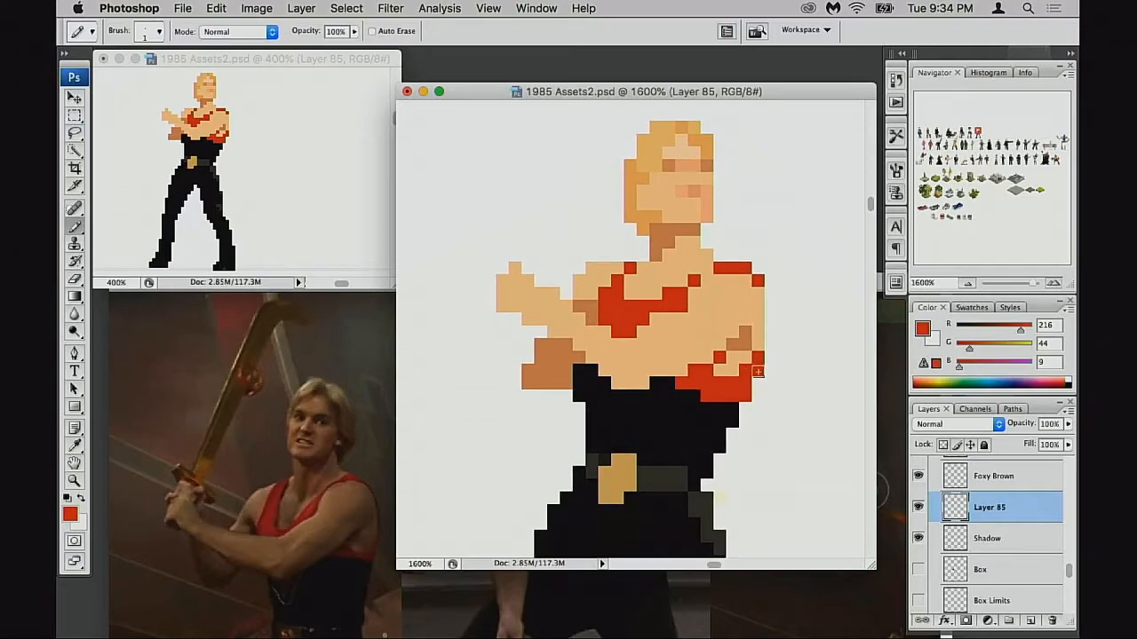
Step: Erase stray outer pixels from the red elbow area, the black torso side and the waist beside the belt
key(e)
click(733, 421)
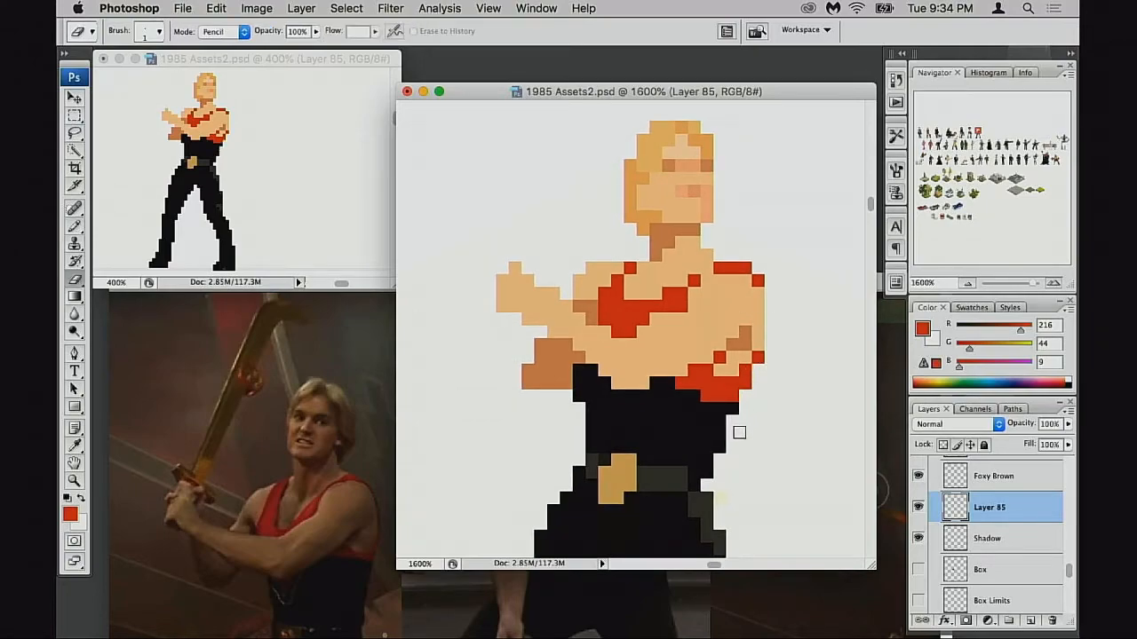
scroll(726, 444, down, 3)
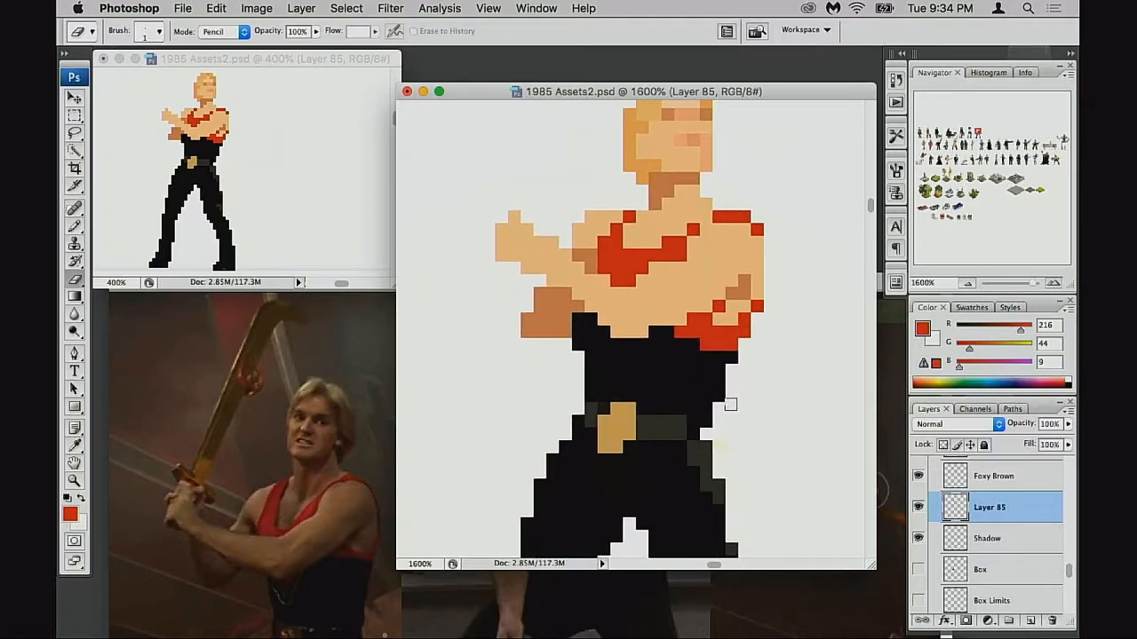
click(708, 433)
Step: Square off the waist edge beside the belt with sampled black and restore the red pixel at the tank top's outer edge
key(b)
alt+click(707, 420)
click(706, 433)
mouse_move(713, 459)
mouse_down()
mouse_move(721, 423)
mouse_move(675, 434)
mouse_up()
mouse_move(586, 413)
mouse_down()
mouse_move(616, 396)
mouse_move(636, 406)
mouse_move(607, 463)
mouse_move(571, 487)
mouse_up()
click(604, 397)
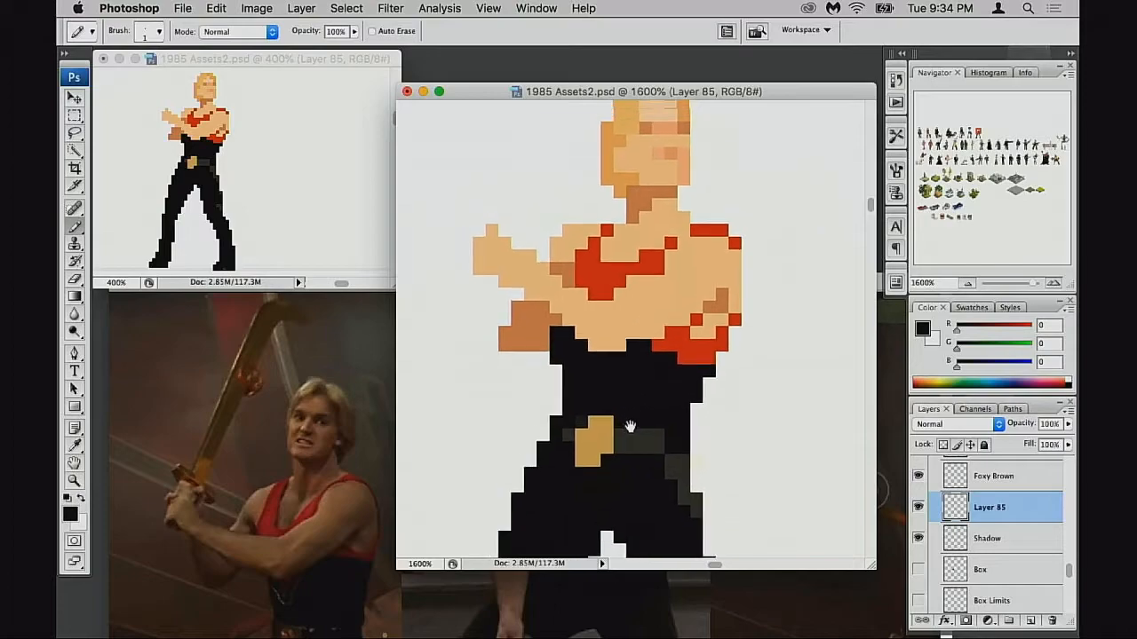
drag(640, 383, 630, 395)
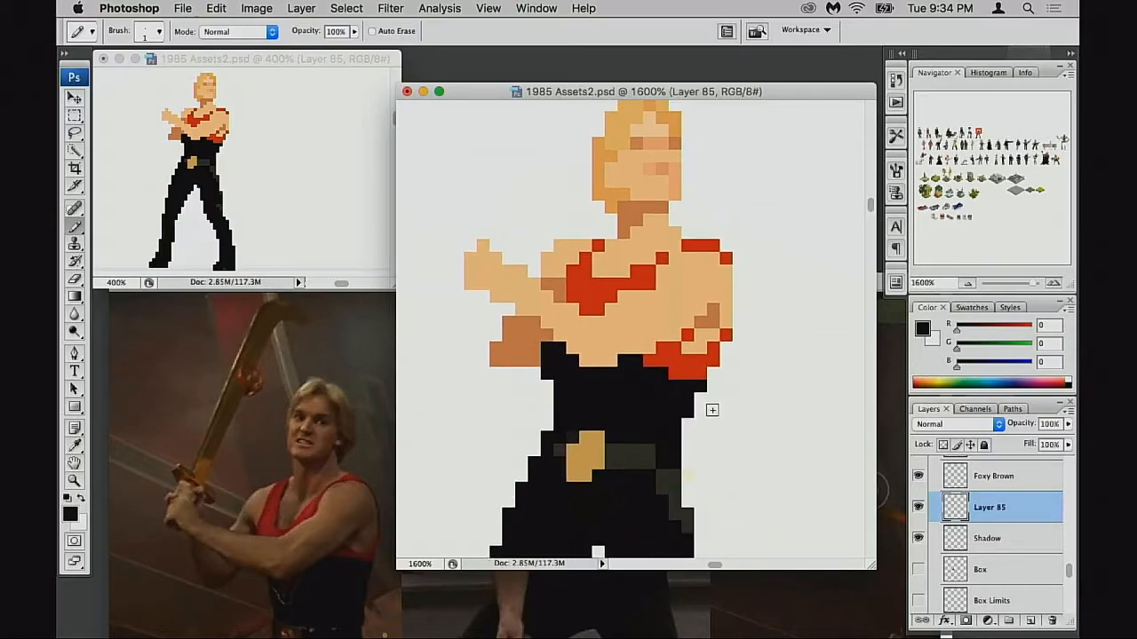
alt+click(715, 360)
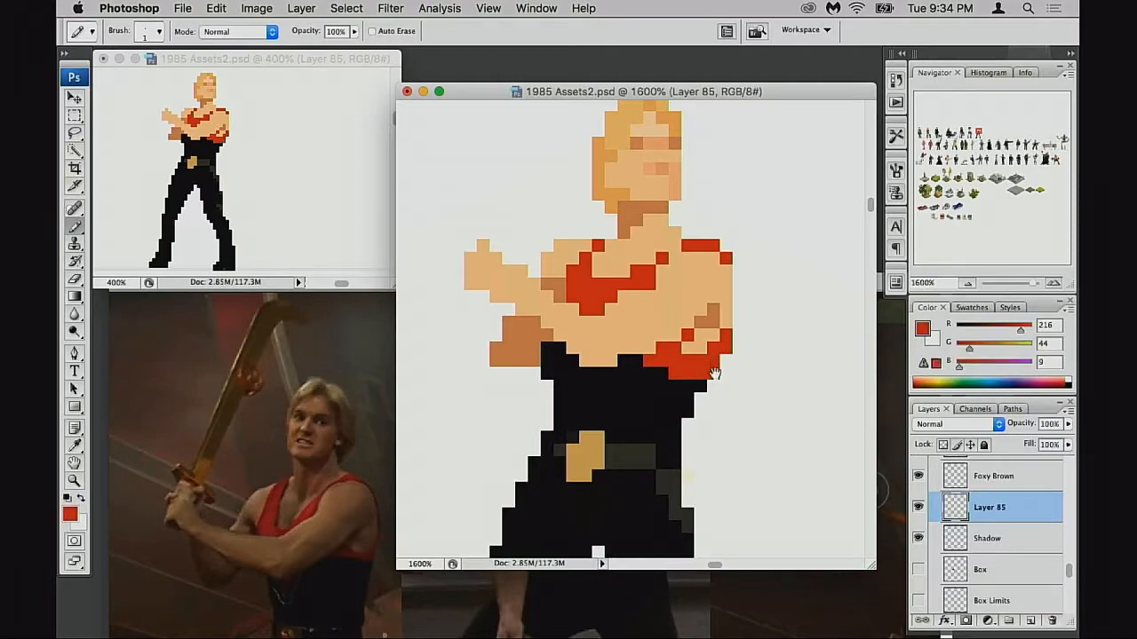
drag(715, 373, 726, 381)
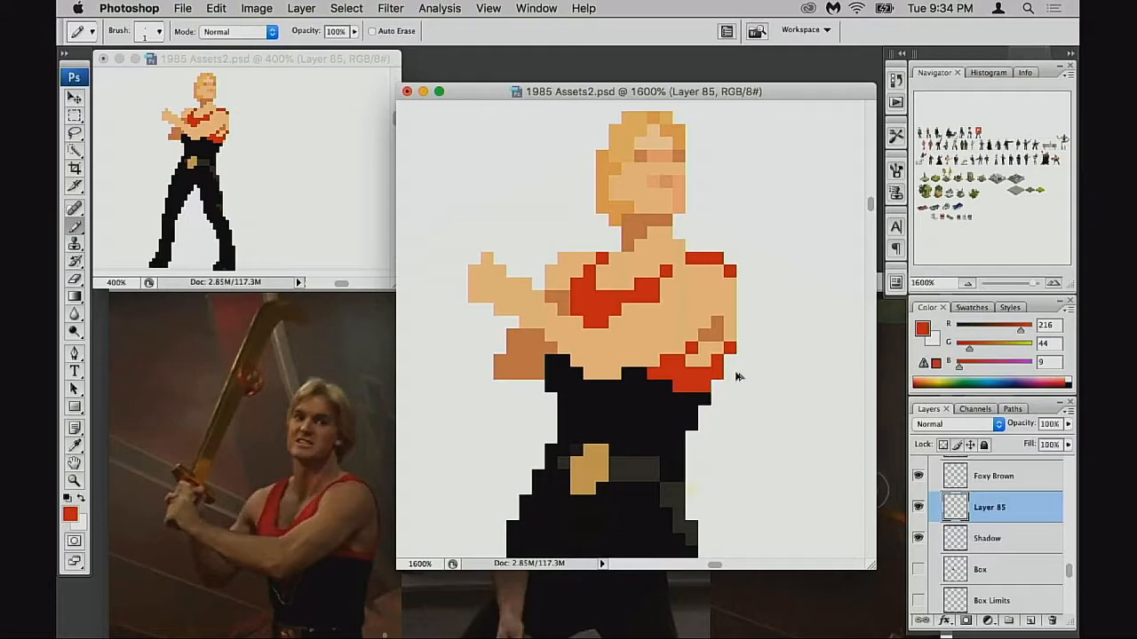
key(m)
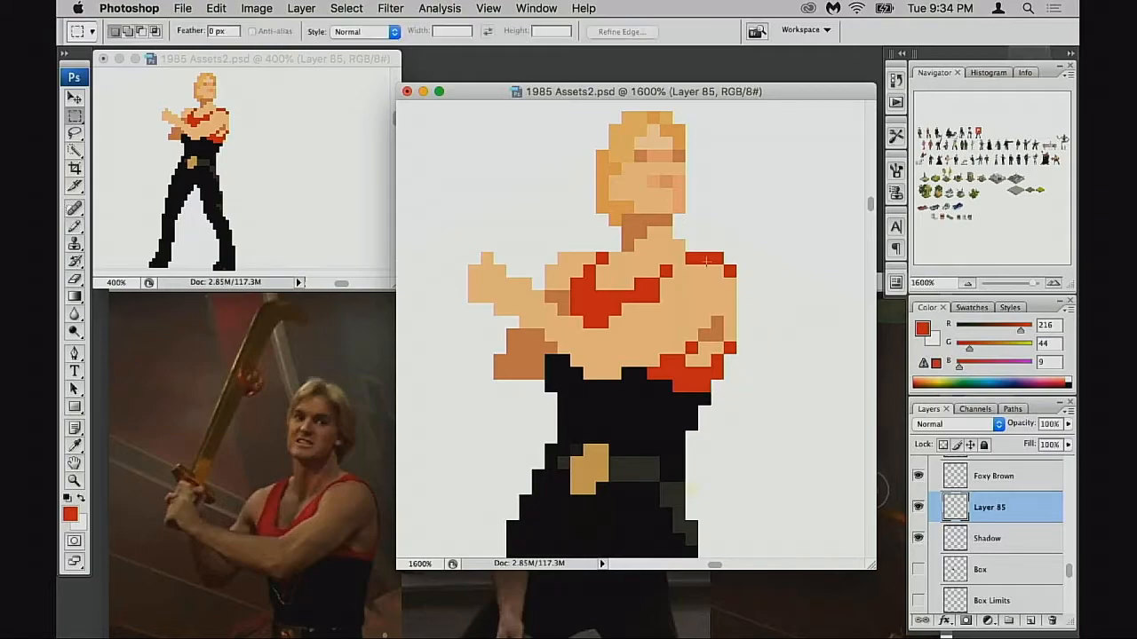
drag(764, 353, 785, 377)
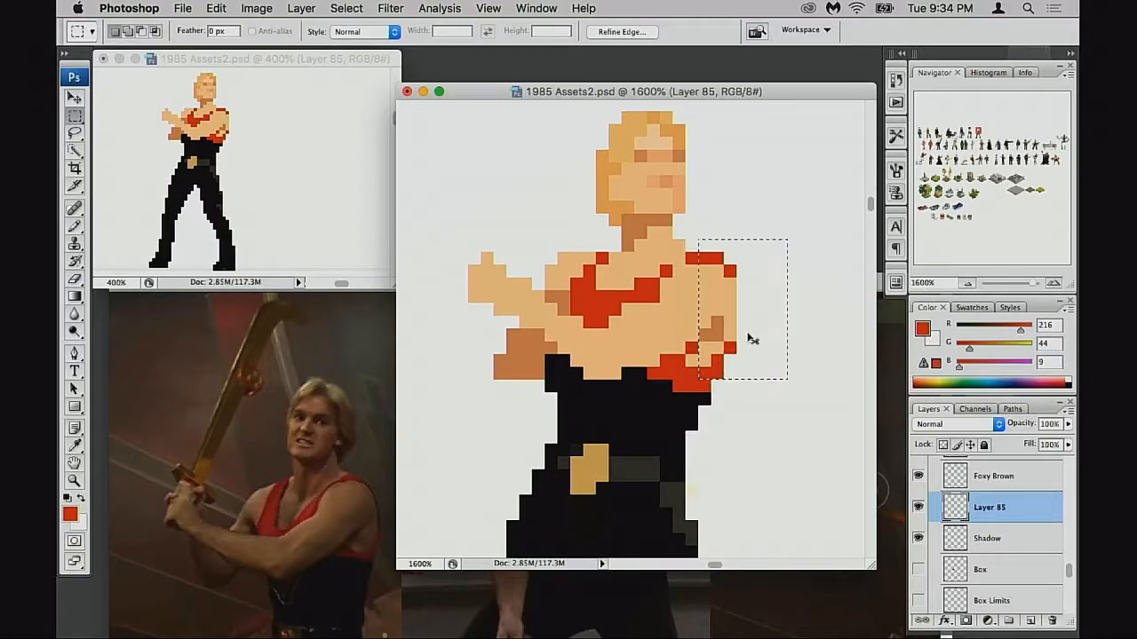
drag(721, 333, 738, 338)
key(super+d)
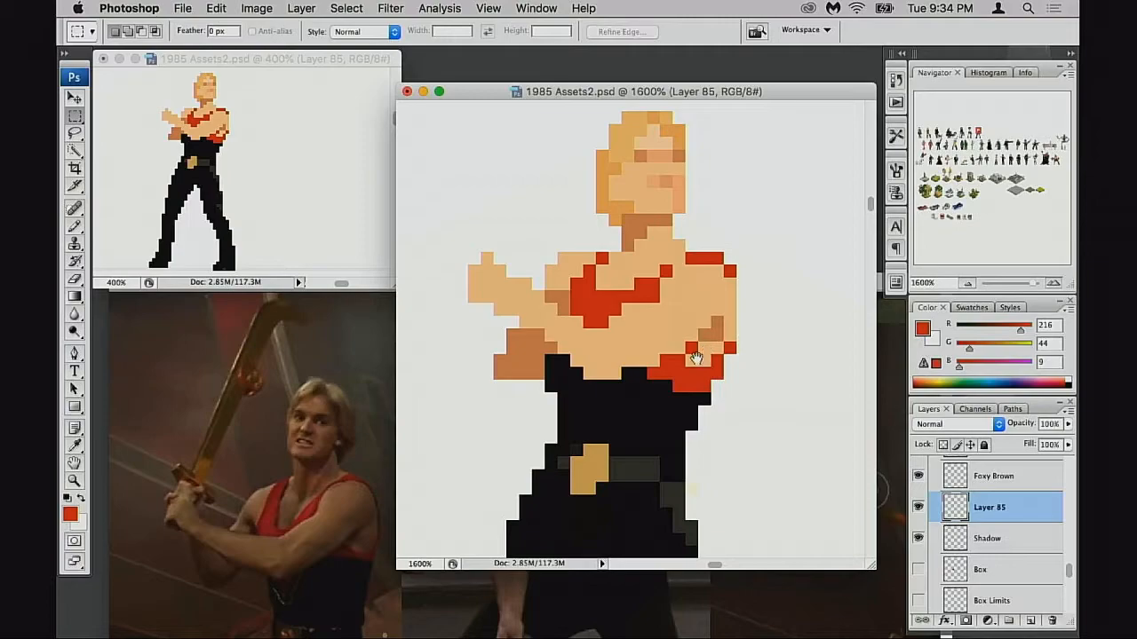
Step: Erase the outermost shaded pixels of the elbow beneath the raised forearm
alt+click(701, 355)
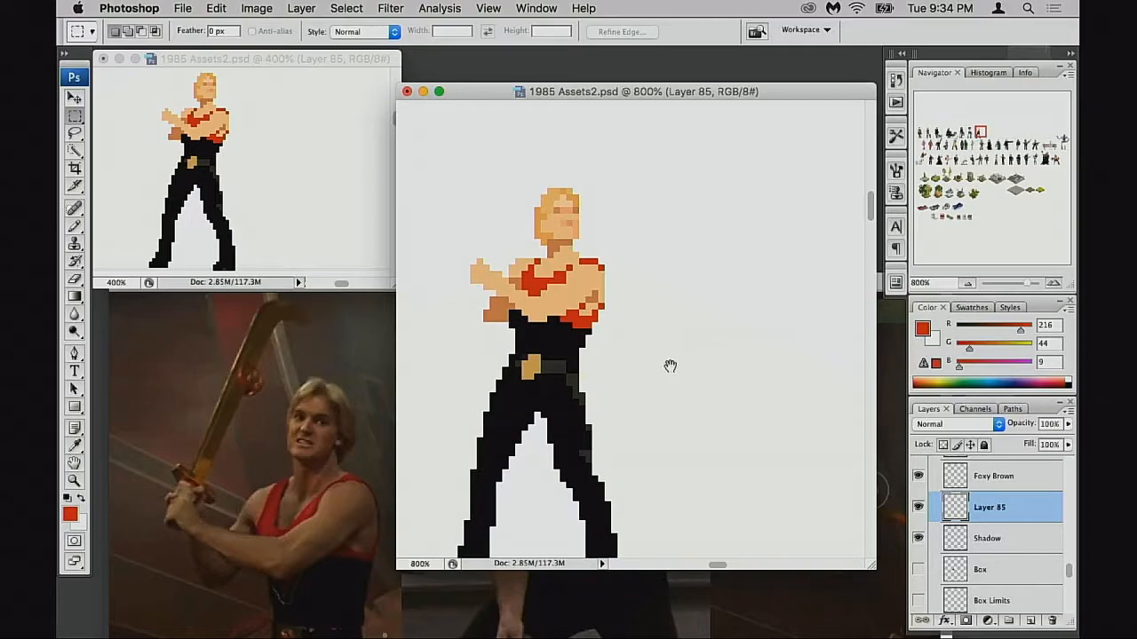
scroll(680, 360, left, 6)
scroll(679, 360, down, 2)
mouse_move(684, 353)
mouse_down()
mouse_move(661, 368)
mouse_move(684, 361)
mouse_up()
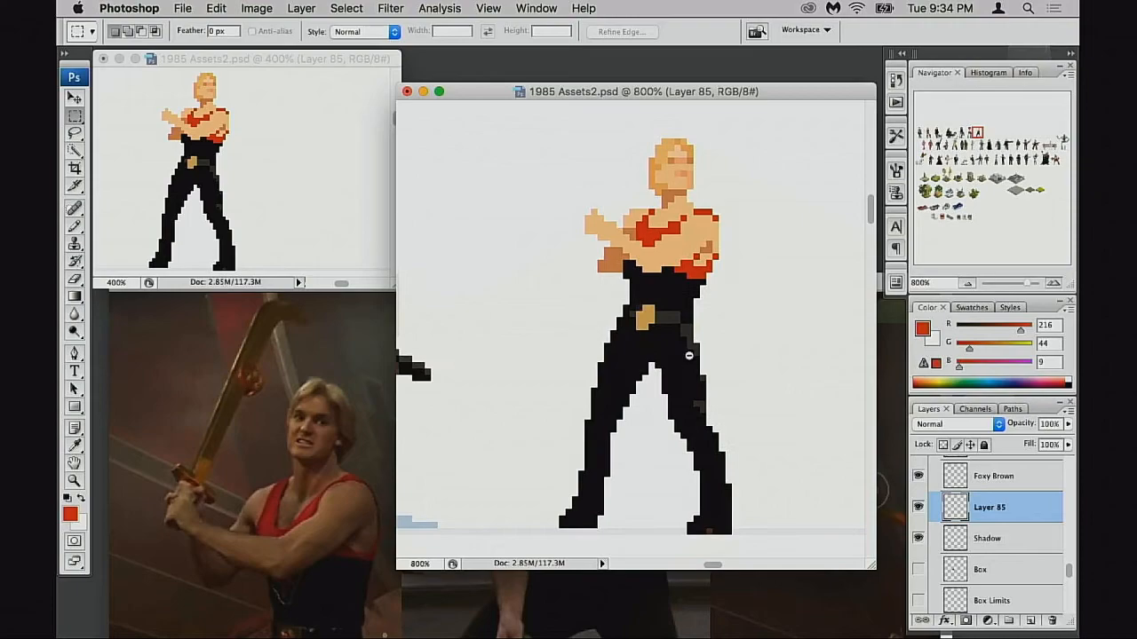
alt+click(681, 354)
alt+click(680, 355)
mouse_move(503, 207)
mouse_down()
mouse_move(594, 295)
mouse_move(577, 325)
mouse_up()
key(e)
click(552, 248)
click(528, 296)
click(541, 312)
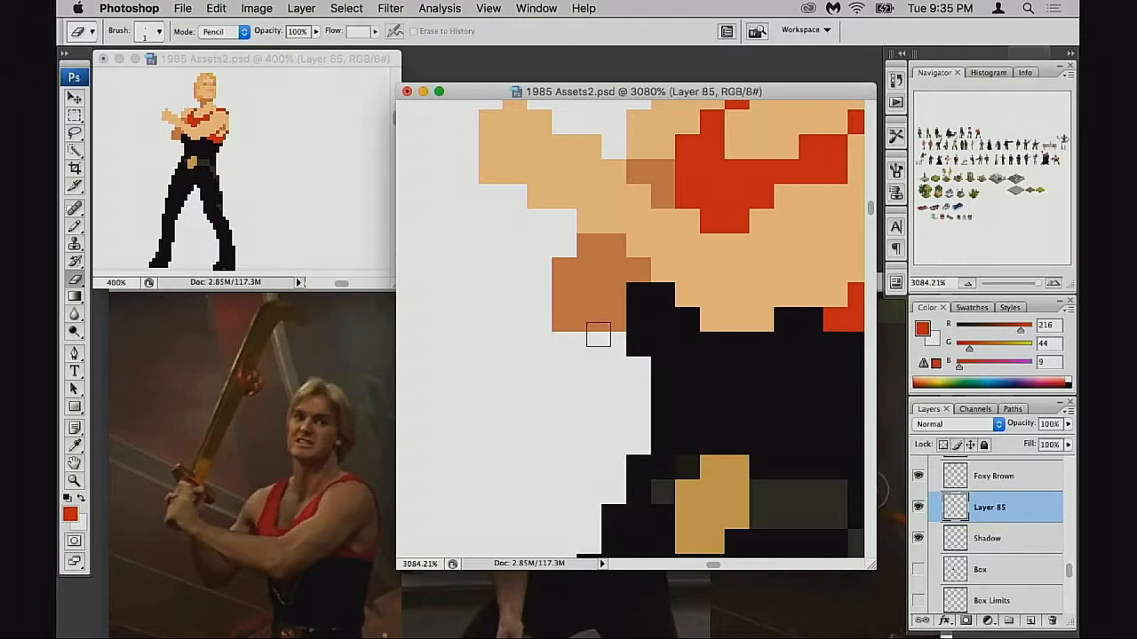
Step: Extend that elbow downward beside the black torso with sampled shaded skin pixels, covering the stray red pixel
key(b)
click(590, 319)
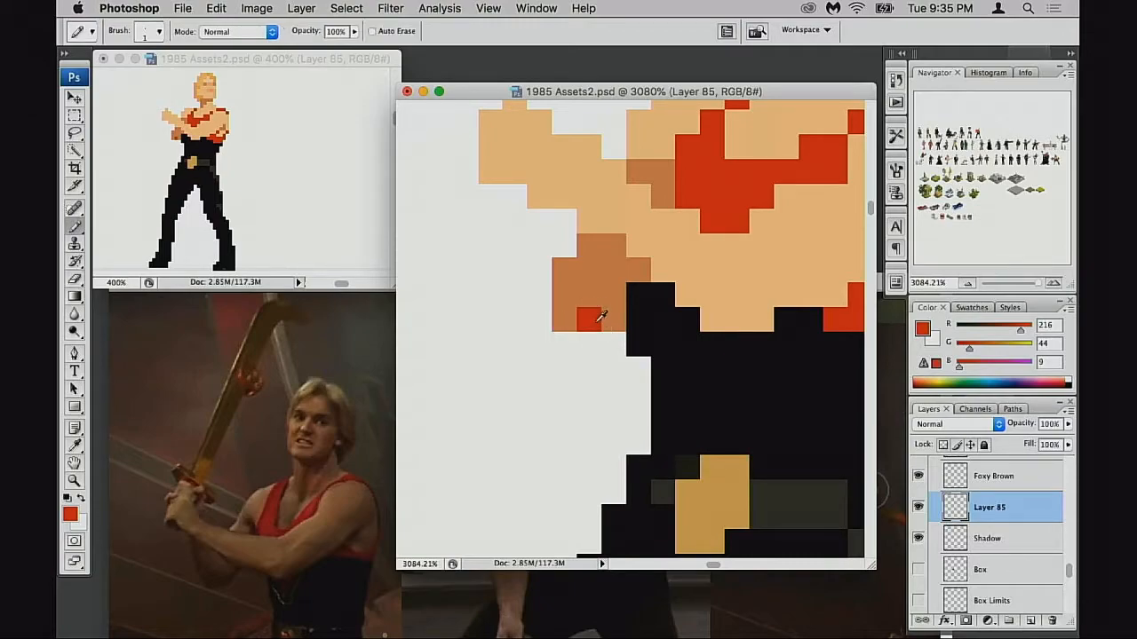
alt+click(609, 288)
click(588, 320)
drag(614, 344, 589, 342)
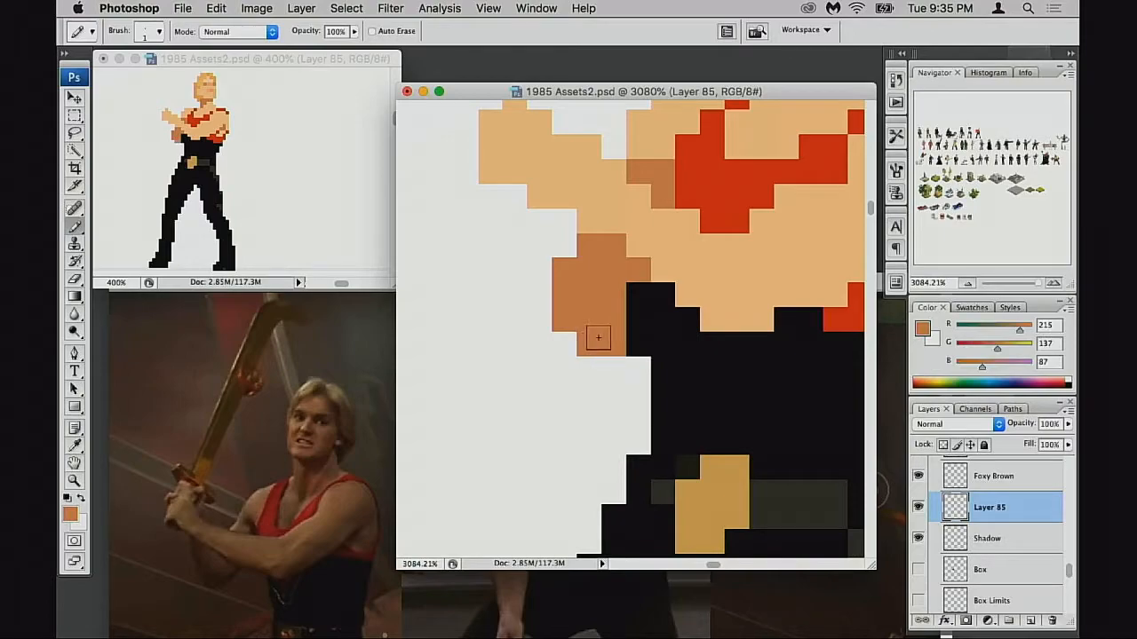
Step: Erase the outer shaded pixels along the elbow's upper edge, just below the forearm
key(e)
click(564, 272)
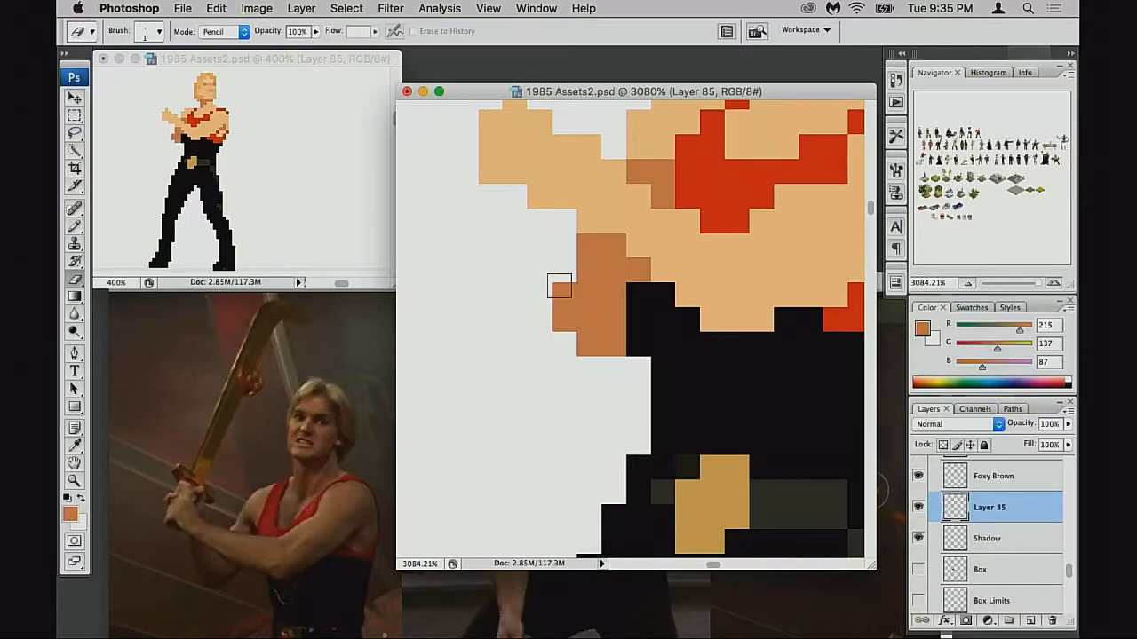
click(588, 247)
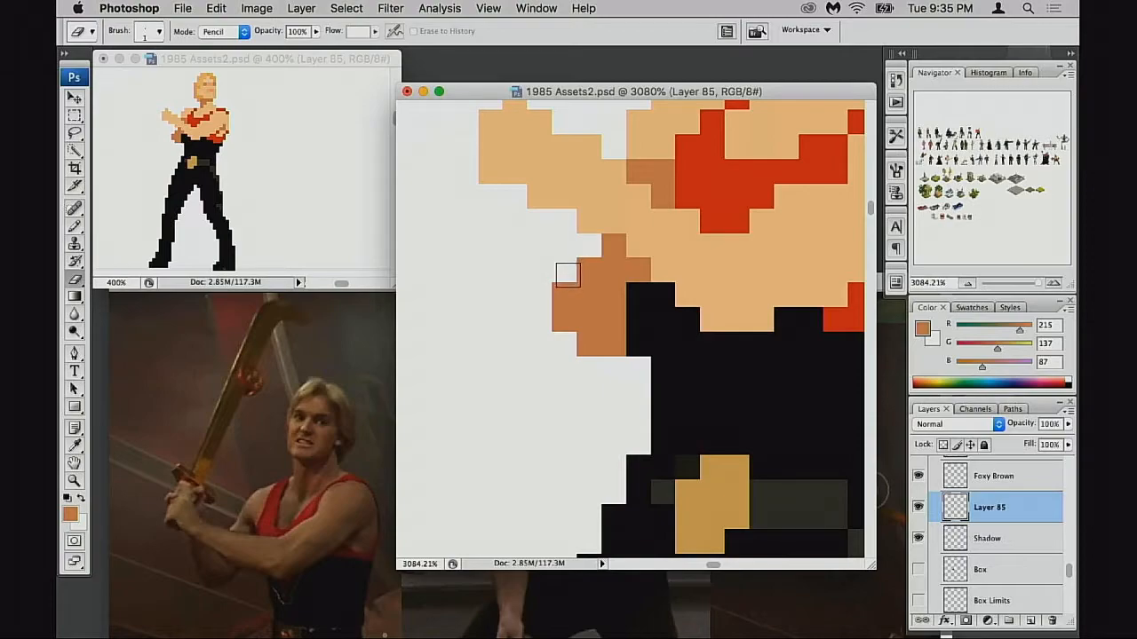
click(561, 291)
Step: Restore one outer elbow pixel in shaded skin and trim the elbow's lower edge to a single-pixel tip
key(b)
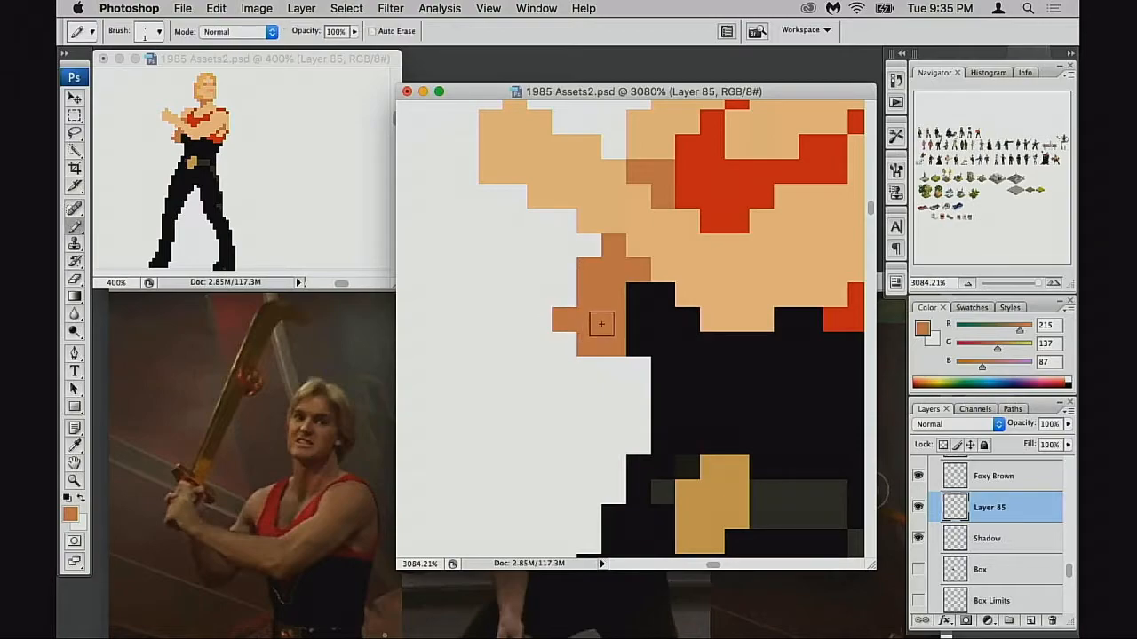
click(613, 366)
click(629, 361)
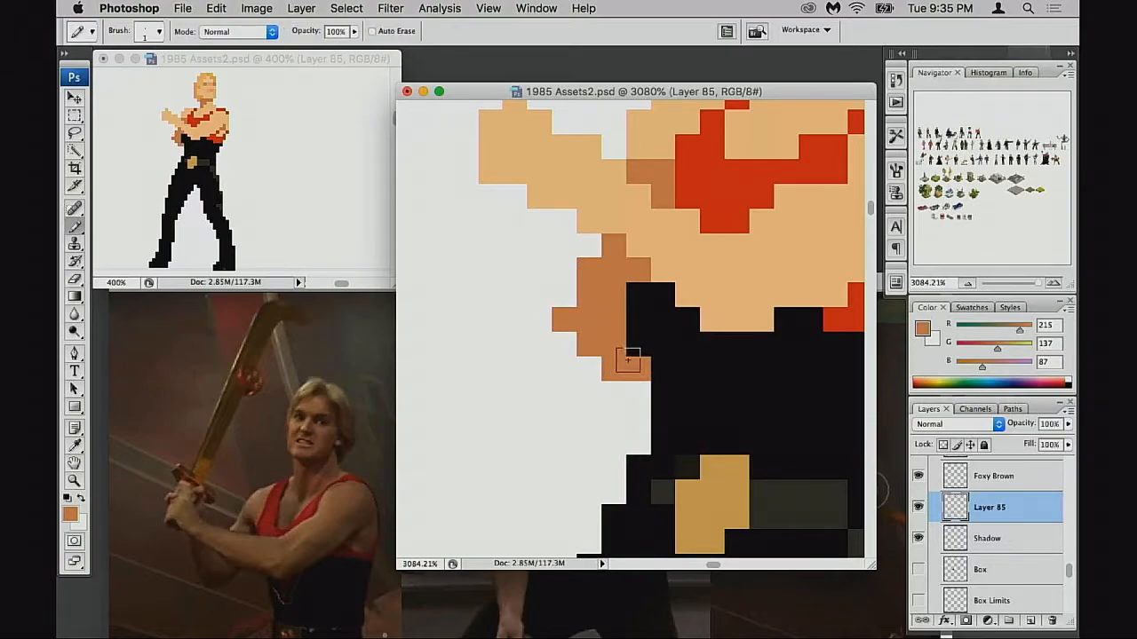
click(568, 297)
key(e)
click(630, 368)
click(618, 348)
click(613, 369)
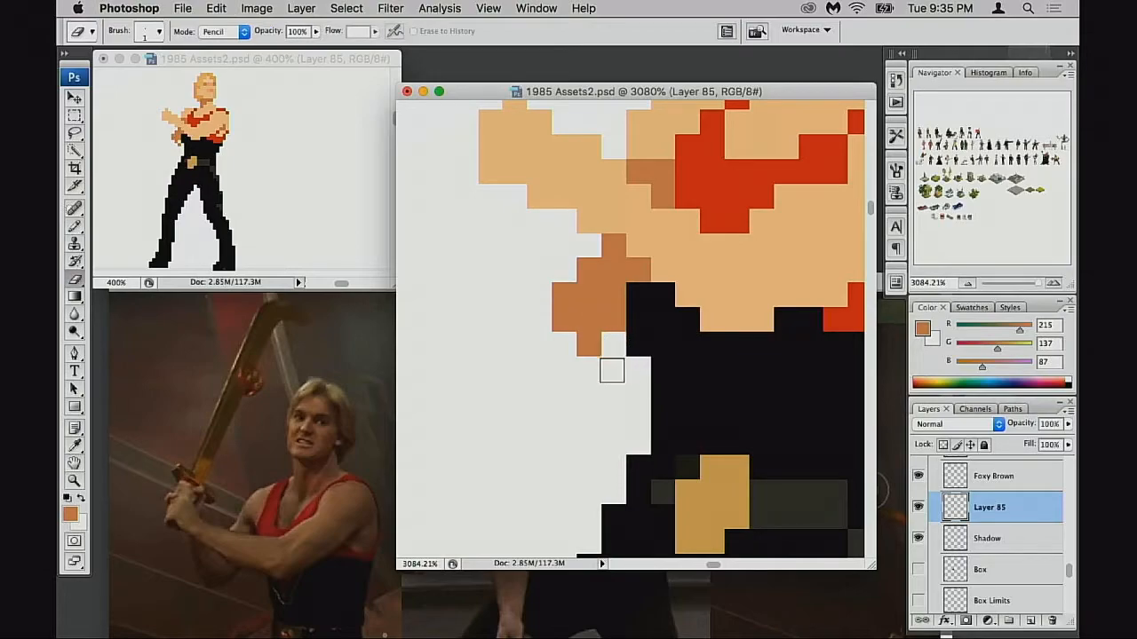
Step: Paint a diagonal band of shaded skin pixels along the raised forearm's underside, from the elbow up to the hand
key(b)
click(564, 270)
click(587, 251)
drag(595, 291, 586, 310)
drag(554, 267, 538, 243)
click(508, 215)
click(553, 242)
mouse_move(591, 314)
mouse_down()
mouse_move(615, 331)
mouse_move(646, 329)
mouse_move(569, 317)
mouse_up()
click(528, 293)
Step: Refine the stepped boundary between light and shaded skin on the forearm using colors sampled from the arm
alt+click(614, 272)
click(599, 268)
click(620, 293)
alt+click(523, 259)
click(505, 234)
Step: Sample the light skin tone and paint two pixels over the black torso along the crossed arm's lower edge
alt+click(641, 310)
click(608, 336)
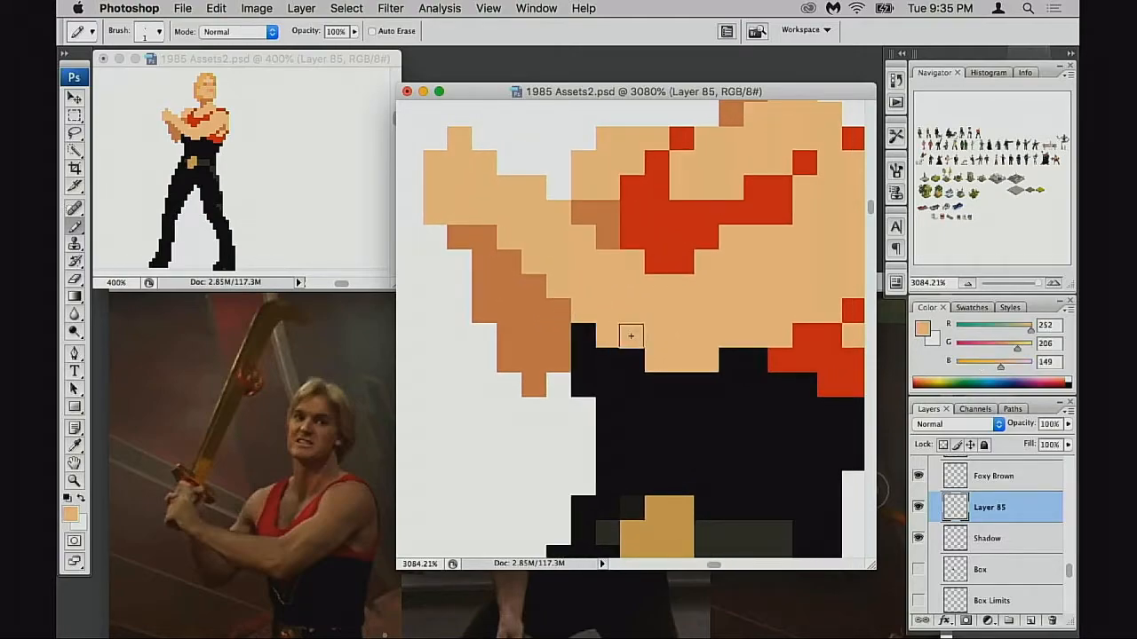
click(632, 360)
Step: Try lowering the crossed arm's bottom edge with extra light skin pixels over the black torso, and undo each attempt
click(658, 380)
key(super+z)
click(653, 382)
click(636, 382)
key(alt+super+z)
key(alt+super+z)
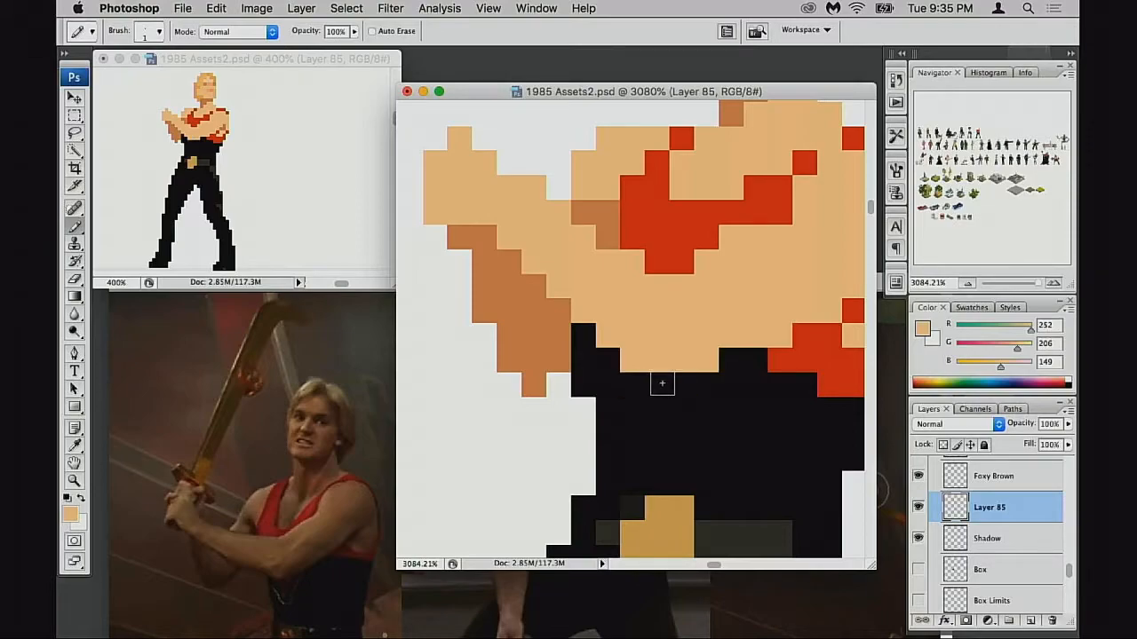
scroll(661, 384, right, 1)
scroll(662, 384, up, 1)
alt+click(681, 383)
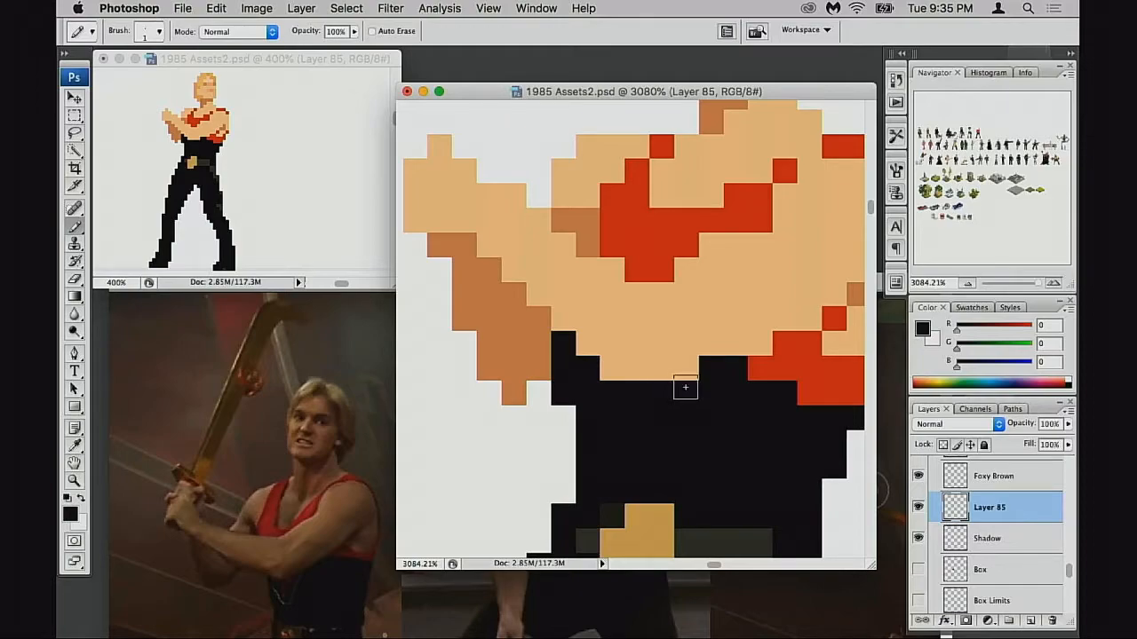
alt+click(684, 367)
drag(660, 387, 683, 386)
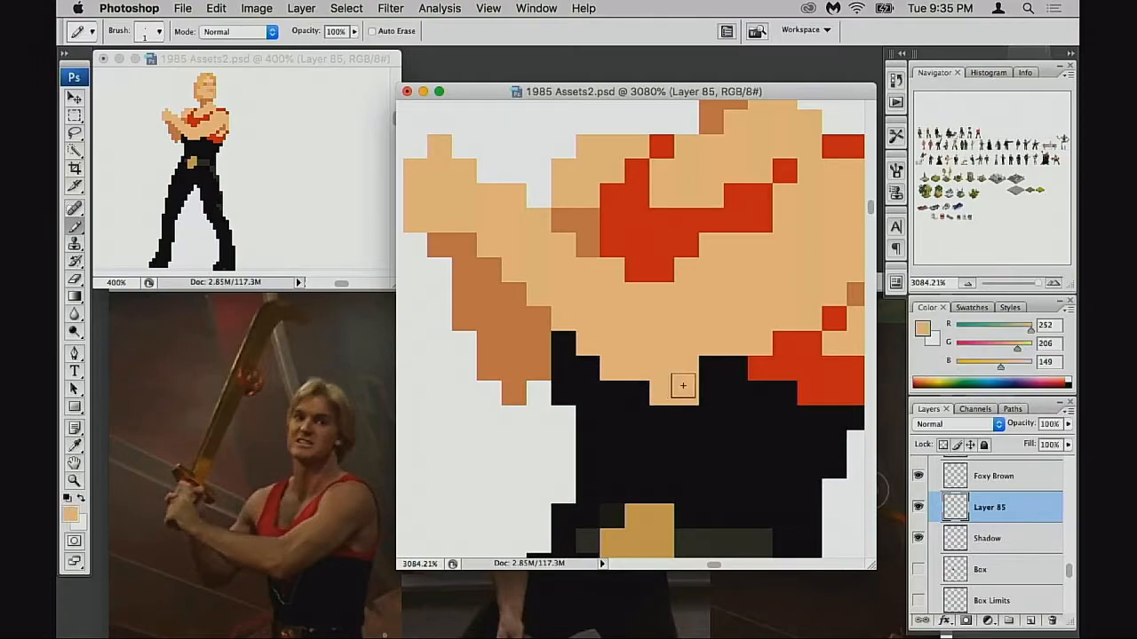
key(ctrl+z)
alt+click(713, 364)
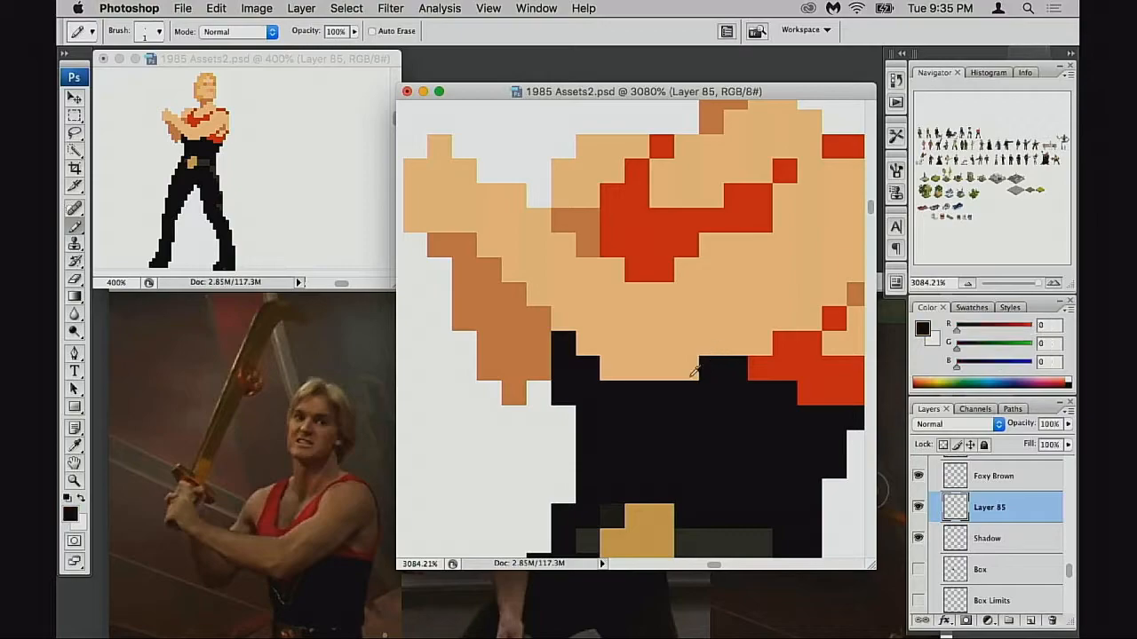
Step: Erase a diagonal run of outer elbow pixels and square off the elbow's lower tip with a sampled shaded skin pixel
mouse_move(666, 411)
mouse_down()
mouse_move(689, 380)
mouse_move(654, 398)
mouse_up()
alt+click(686, 382)
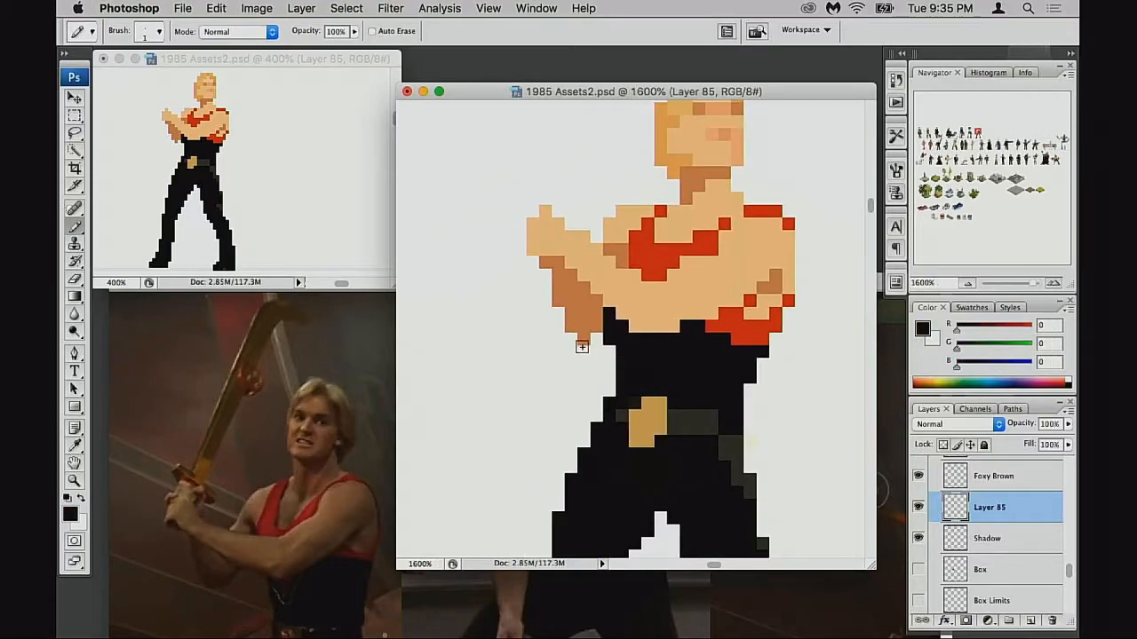
key(e)
mouse_move(555, 303)
mouse_down()
mouse_move(583, 350)
mouse_move(599, 347)
mouse_up()
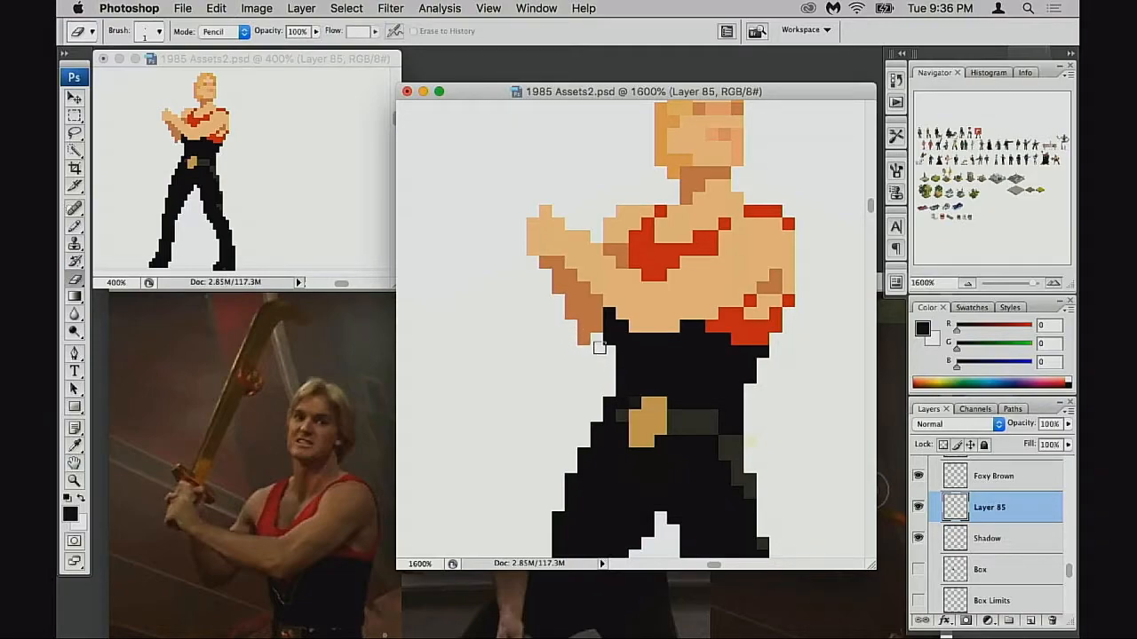
key(b)
alt+click(591, 330)
click(595, 338)
key(space)
drag(590, 357, 591, 363)
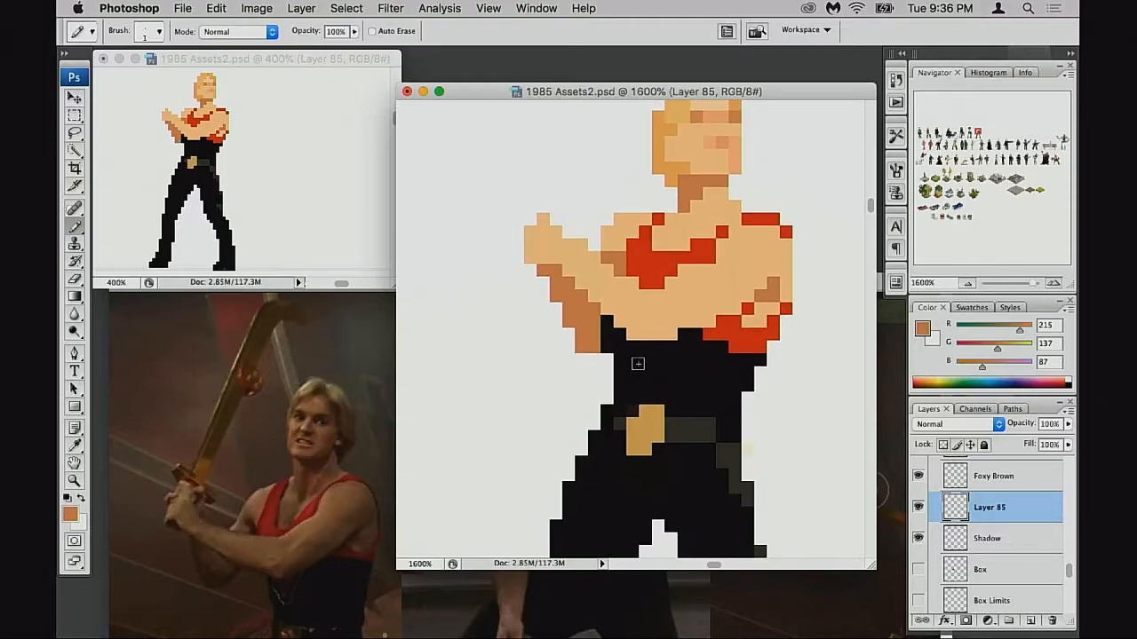
Step: Add a black pixel in the crease above the torso's corner and a sampled shaded skin pixel beneath the elbow
alt+click(626, 350)
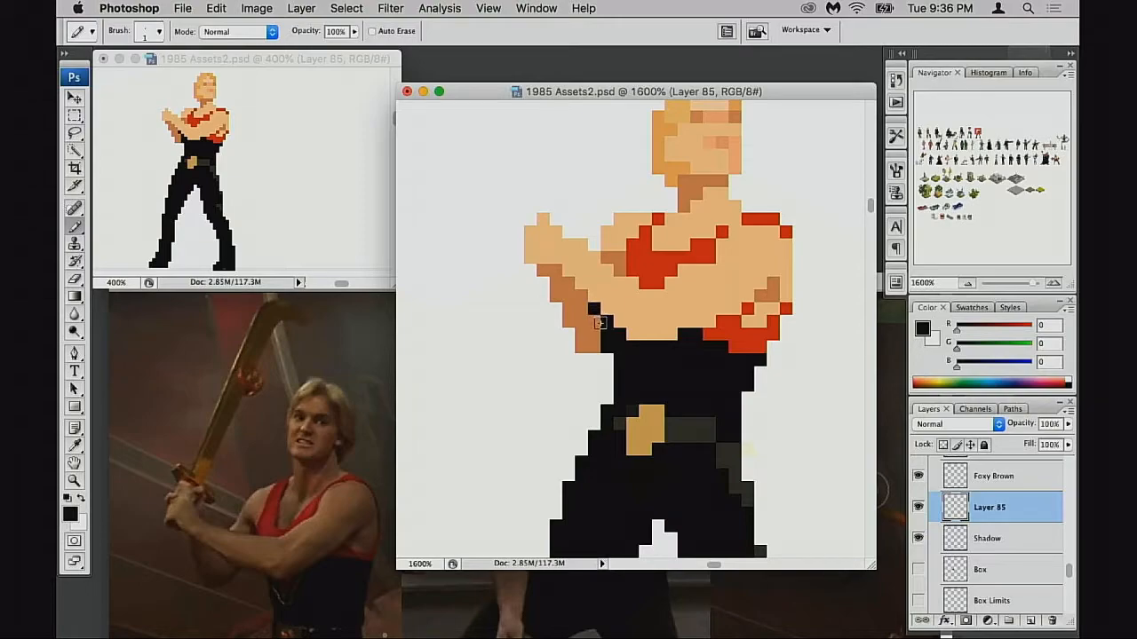
click(609, 359)
alt+click(600, 338)
click(606, 358)
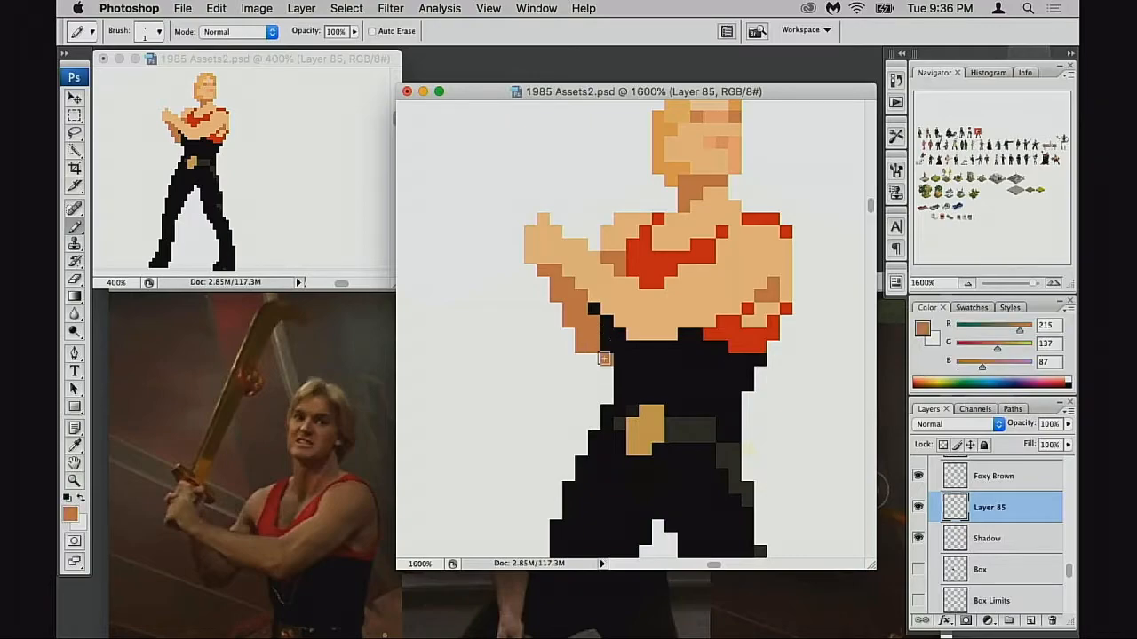
Step: Rework the red tank top's neckline and thin its strap on the raised-hand side, using sampled red and skin tones
scroll(630, 373, up, 1)
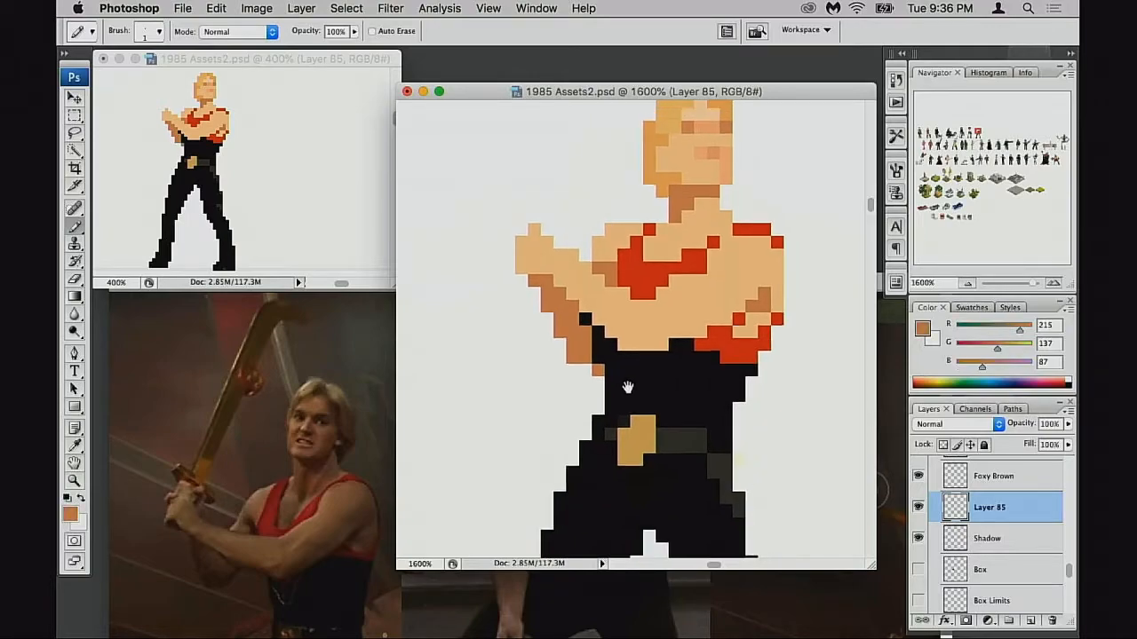
alt+click(636, 266)
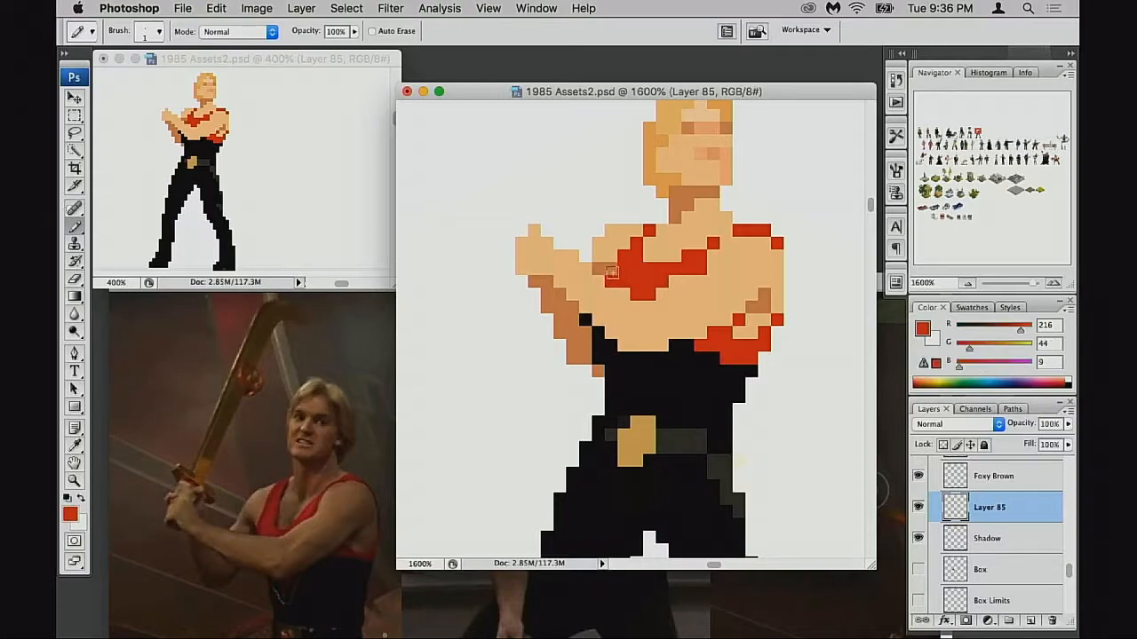
mouse_move(633, 302)
mouse_down()
mouse_move(623, 309)
mouse_move(640, 293)
mouse_up()
mouse_move(617, 246)
mouse_down()
mouse_move(613, 258)
mouse_move(630, 254)
mouse_up()
alt+click(640, 260)
alt+click(622, 258)
alt+click(631, 260)
alt+click(613, 265)
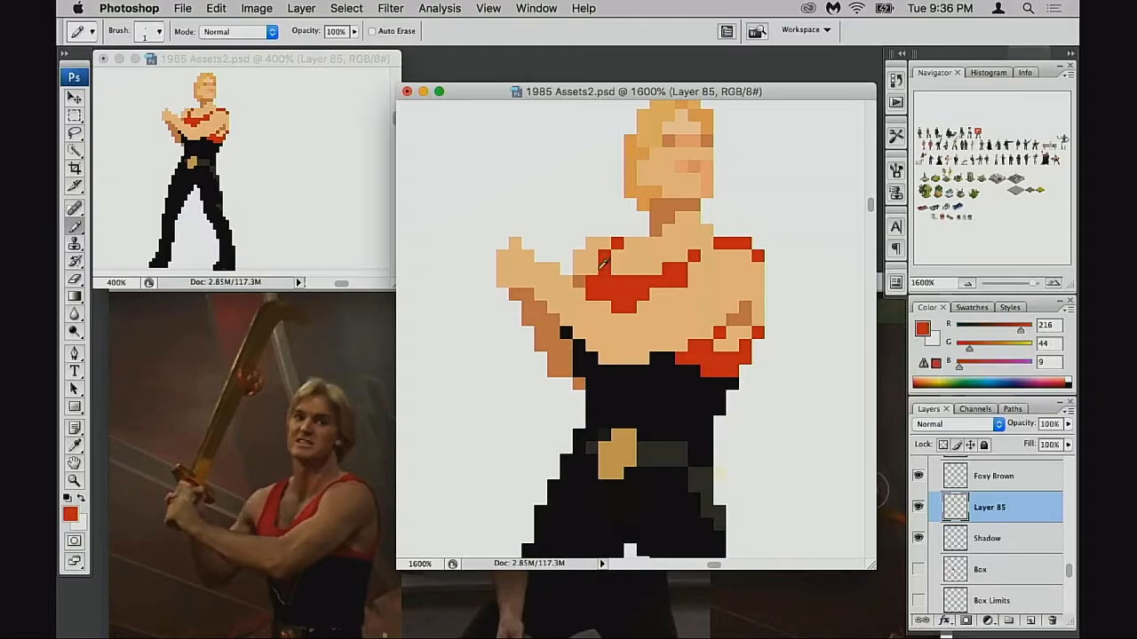
Step: Paint over the brown shadow beside the strap on the raised-hand side with the light skin tone
alt+click(592, 269)
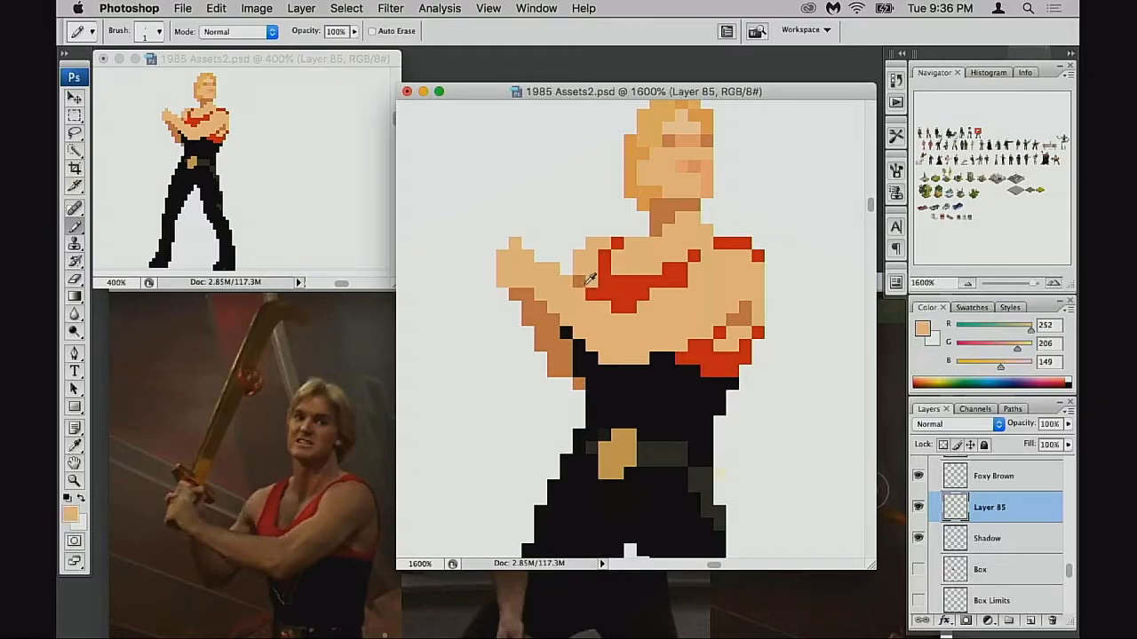
click(581, 281)
drag(646, 322, 636, 327)
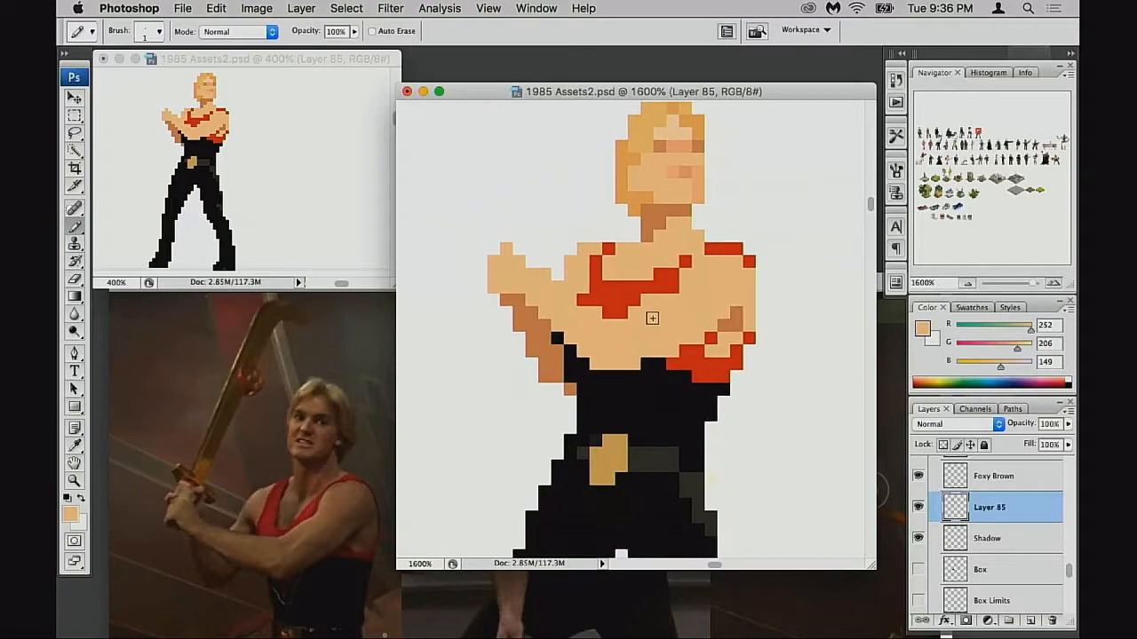
click(593, 262)
key(super+z)
drag(660, 316, 656, 319)
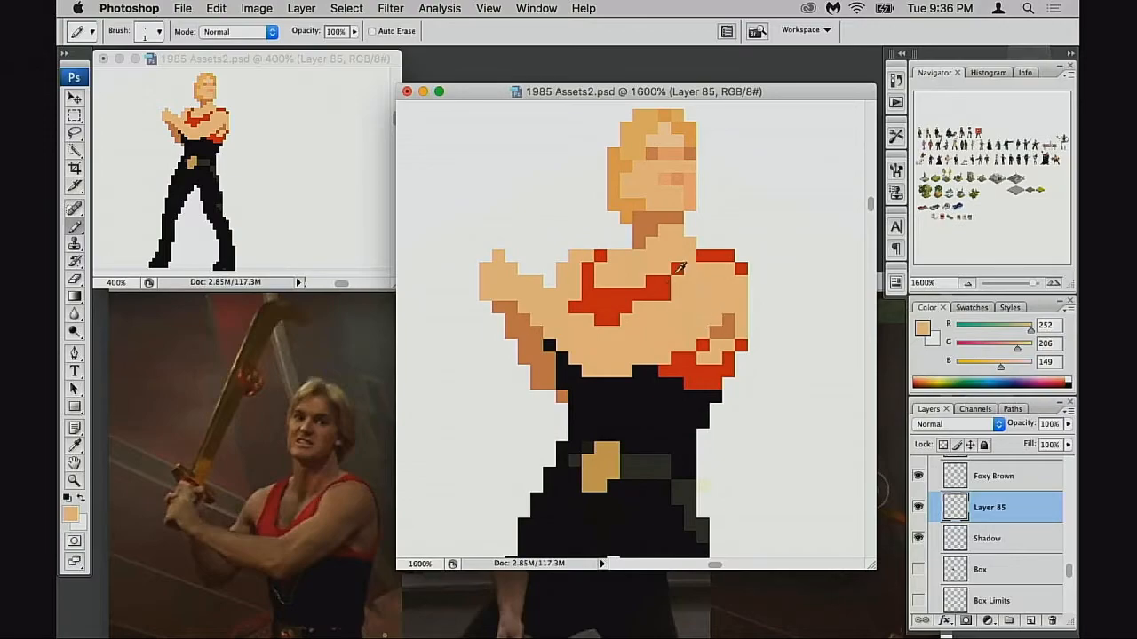
Step: Select the figure's right-hand-side shoulder and upper arm, shift them one pixel outward to widen the chest, and deselect
key(m)
drag(694, 278, 755, 333)
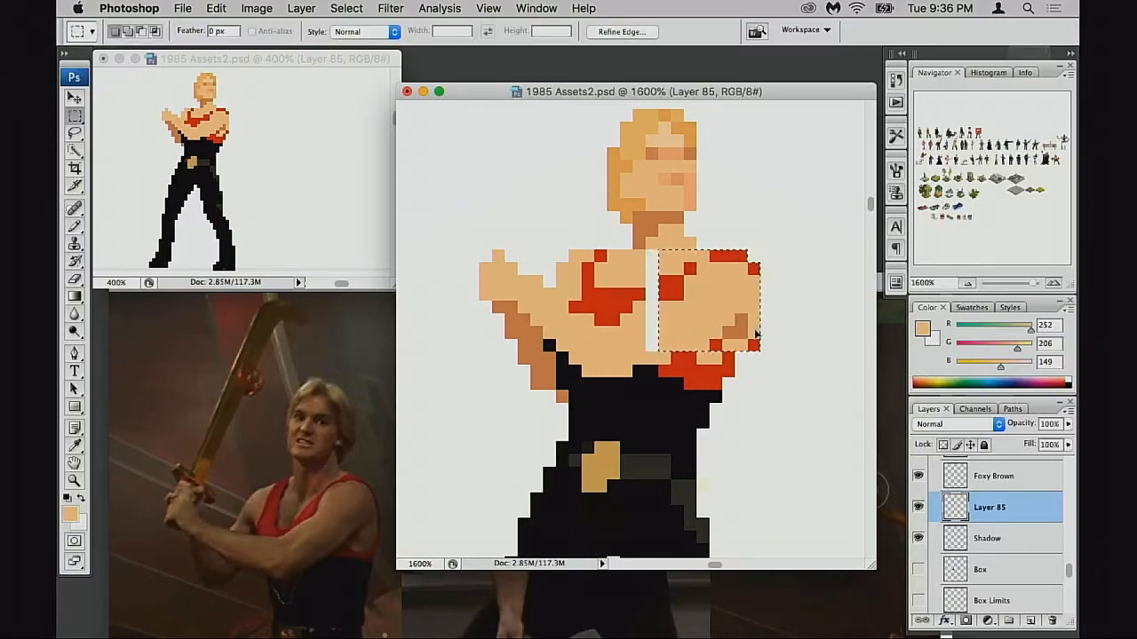
key(super+d)
key(b)
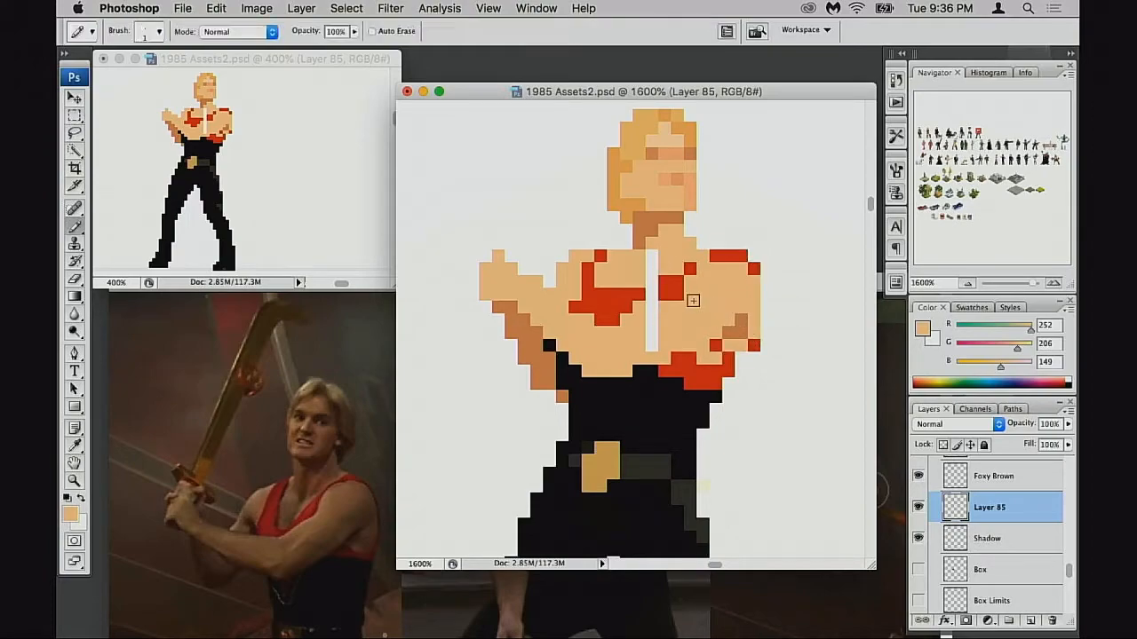
Step: Fill the vertical gap in the chest with red across the neckline and light skin tone above and below it
alt+click(681, 288)
click(653, 294)
click(652, 286)
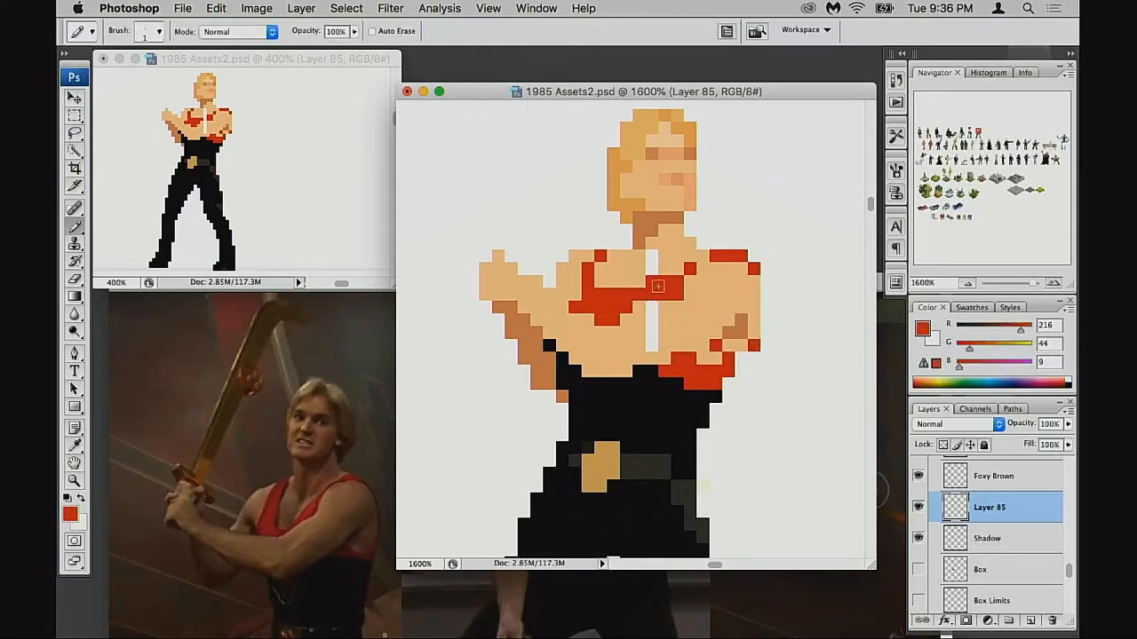
alt+click(663, 266)
click(652, 257)
click(652, 269)
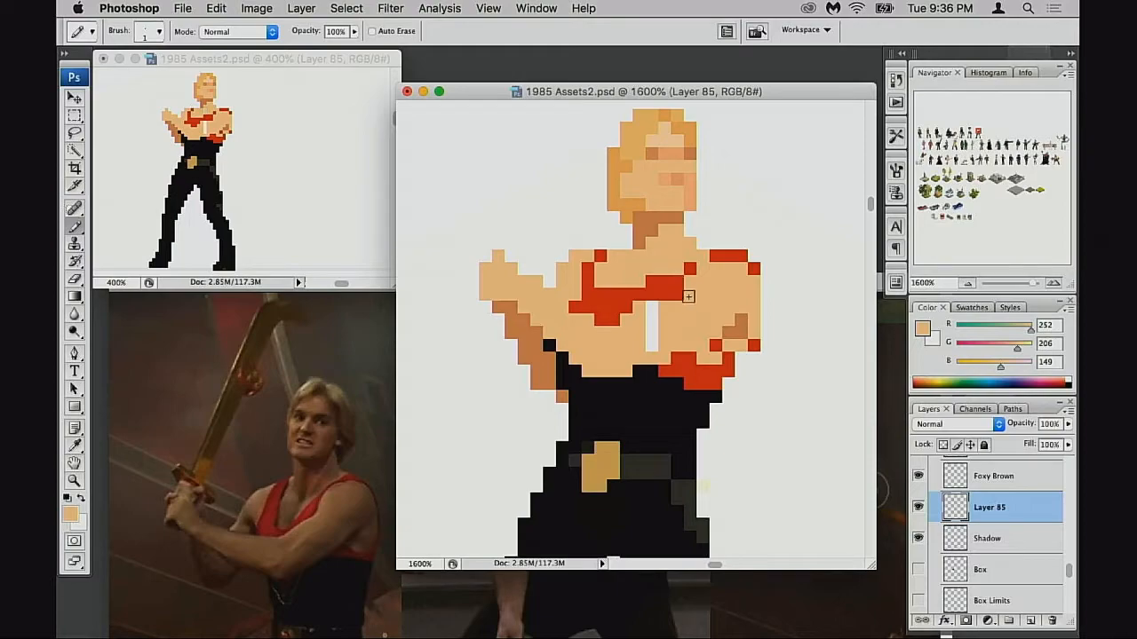
key(e)
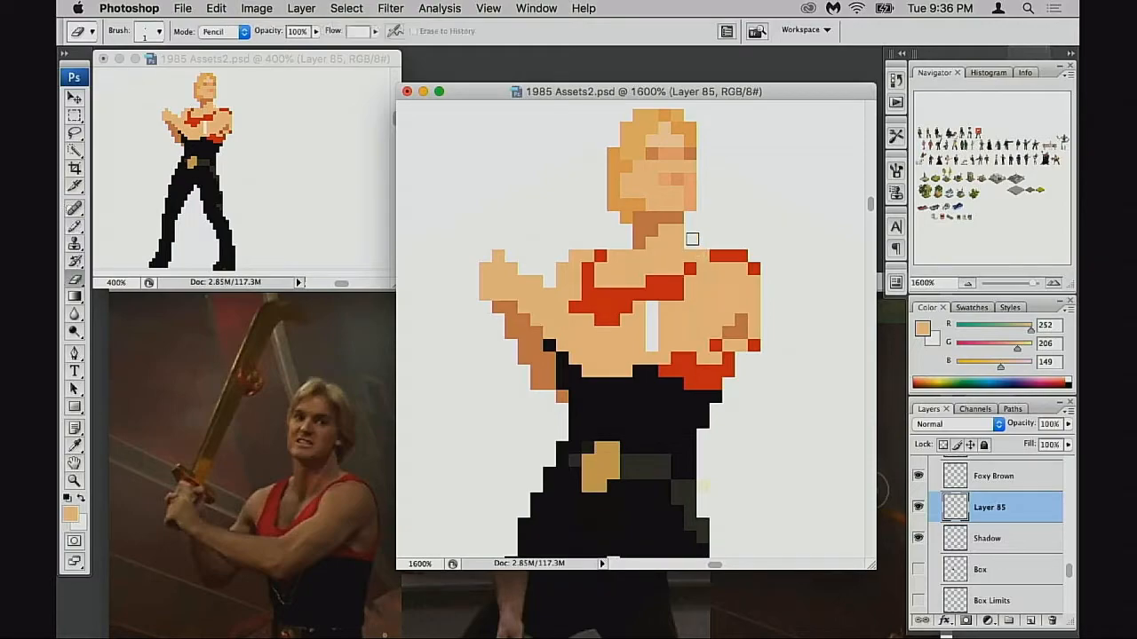
scroll(684, 271, up, 1)
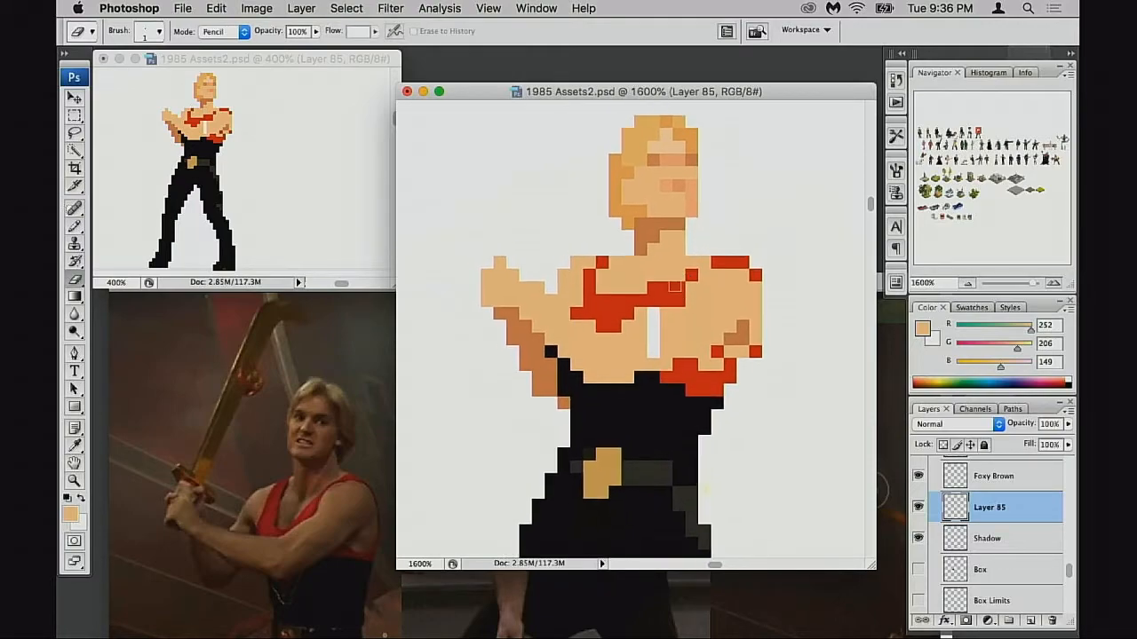
key(b)
drag(655, 327, 654, 351)
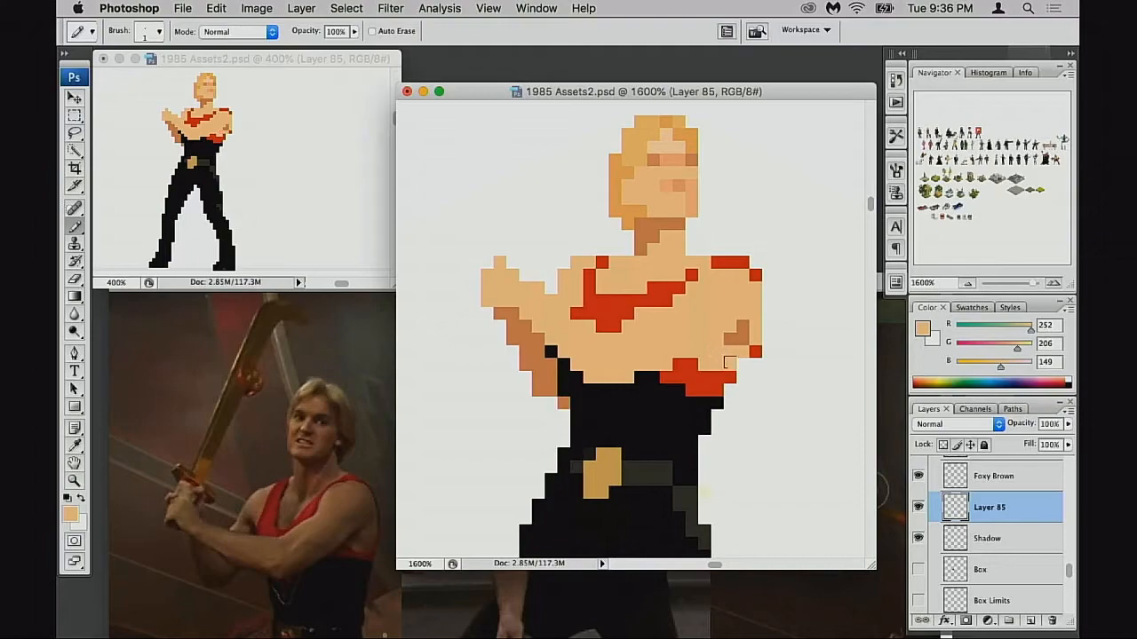
Step: Repaint the folded arm's elbow crease as a diagonal brown shadow, covering the old shadow pixels with light skin tone
alt+click(722, 348)
click(707, 350)
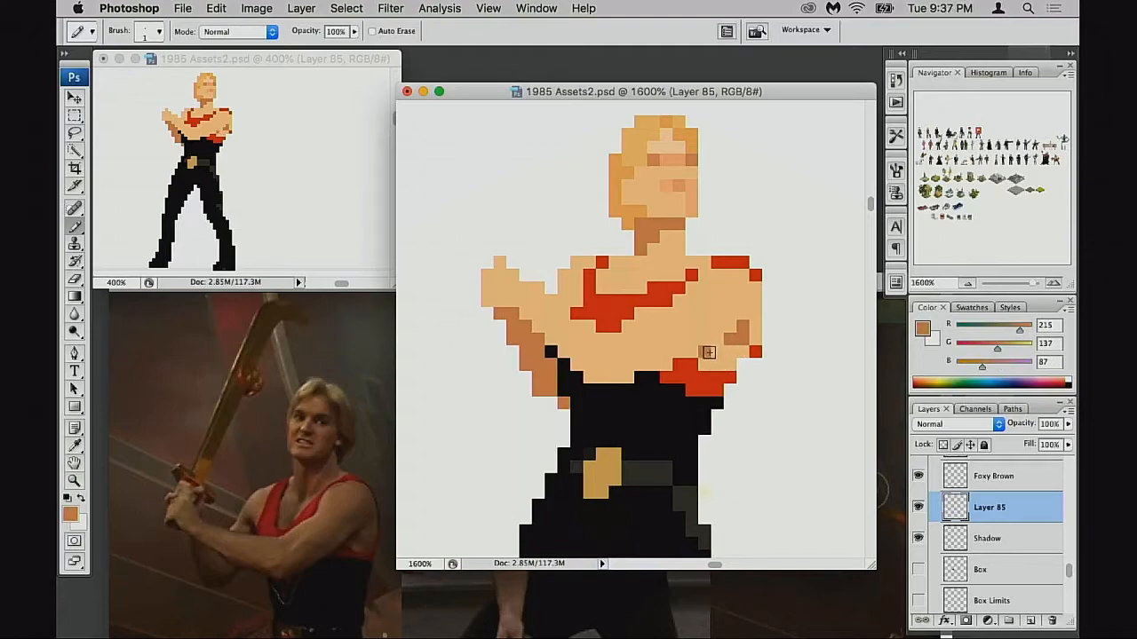
click(718, 340)
alt+click(756, 316)
click(742, 339)
click(744, 326)
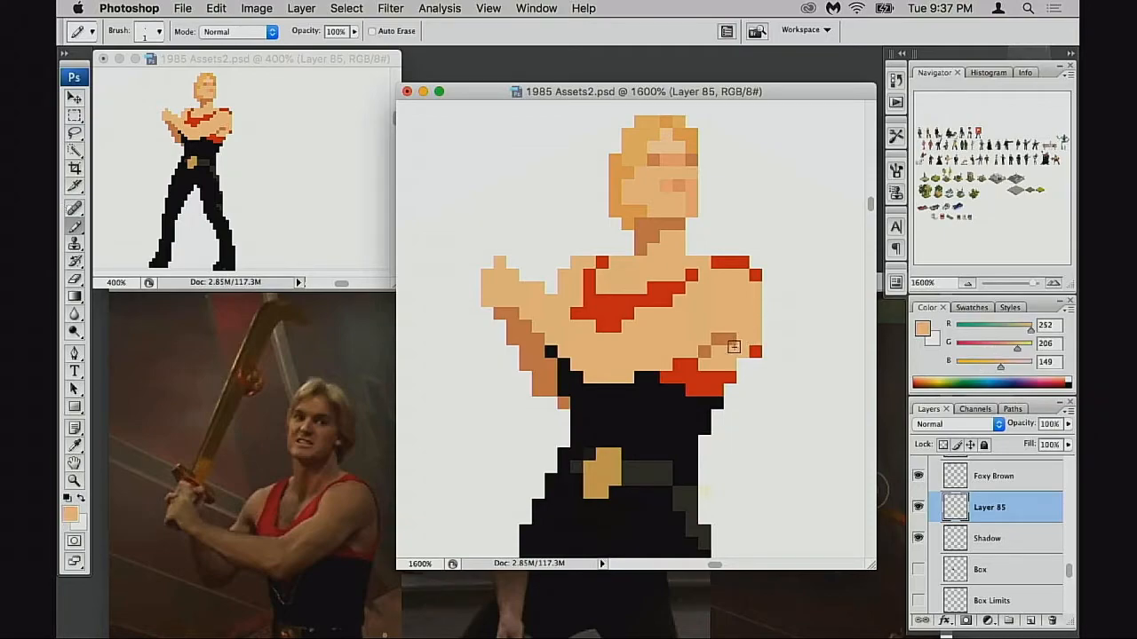
alt+click(725, 341)
click(717, 351)
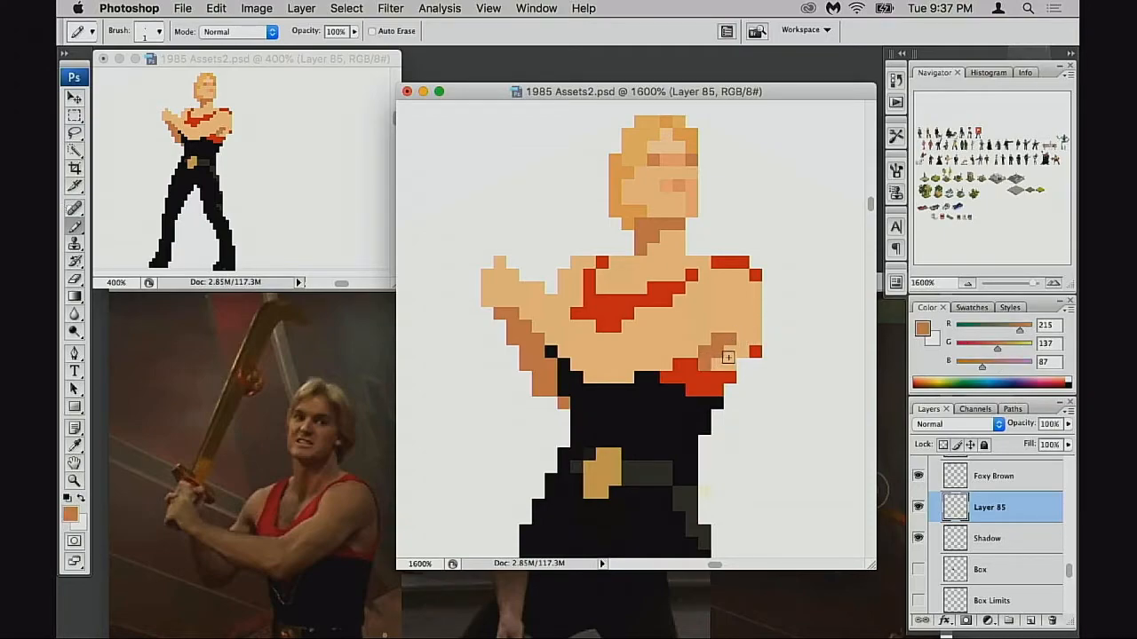
Step: Erase the stray red pixel at the outer elbow and the red corner pixels at the outer shoulder
alt+click(753, 331)
click(755, 352)
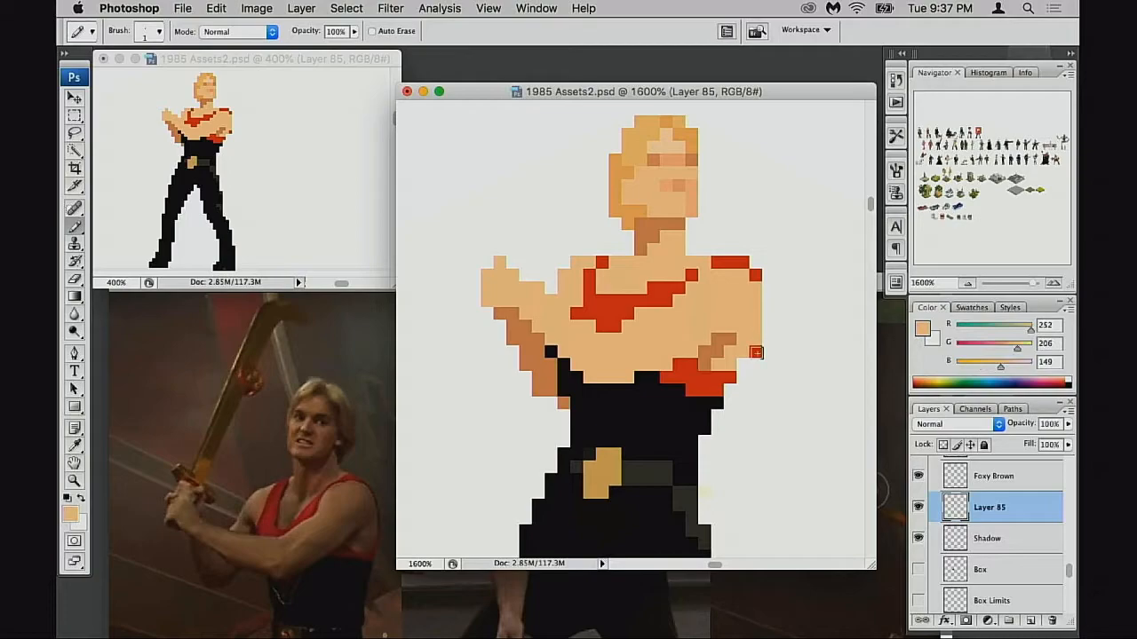
key(e)
click(757, 354)
drag(759, 287, 769, 338)
key(super+z)
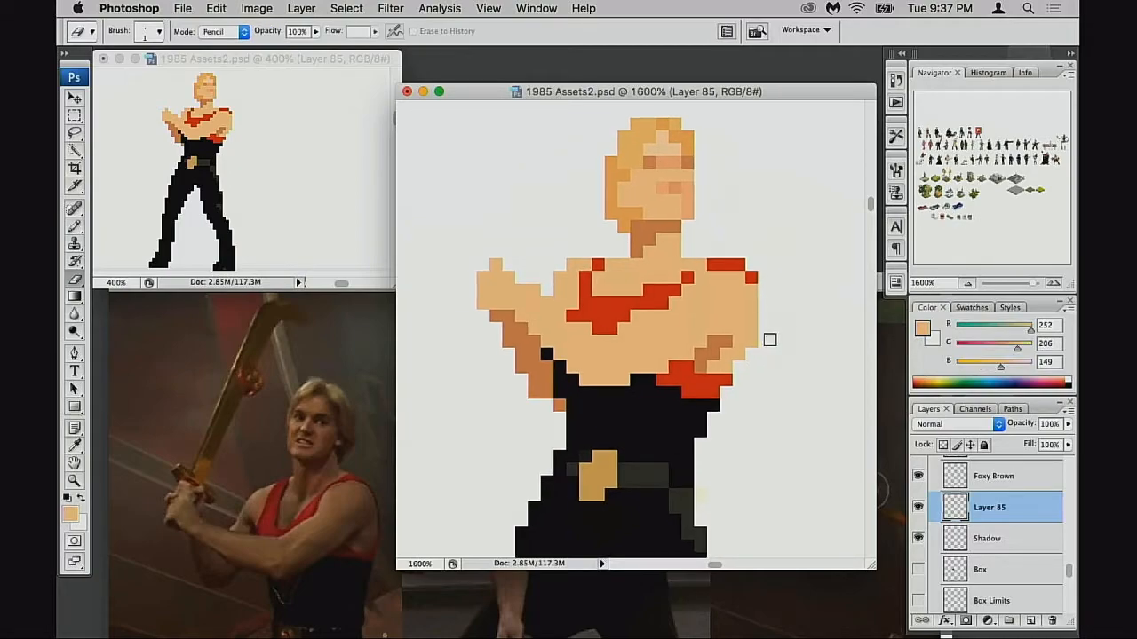
click(742, 267)
click(752, 279)
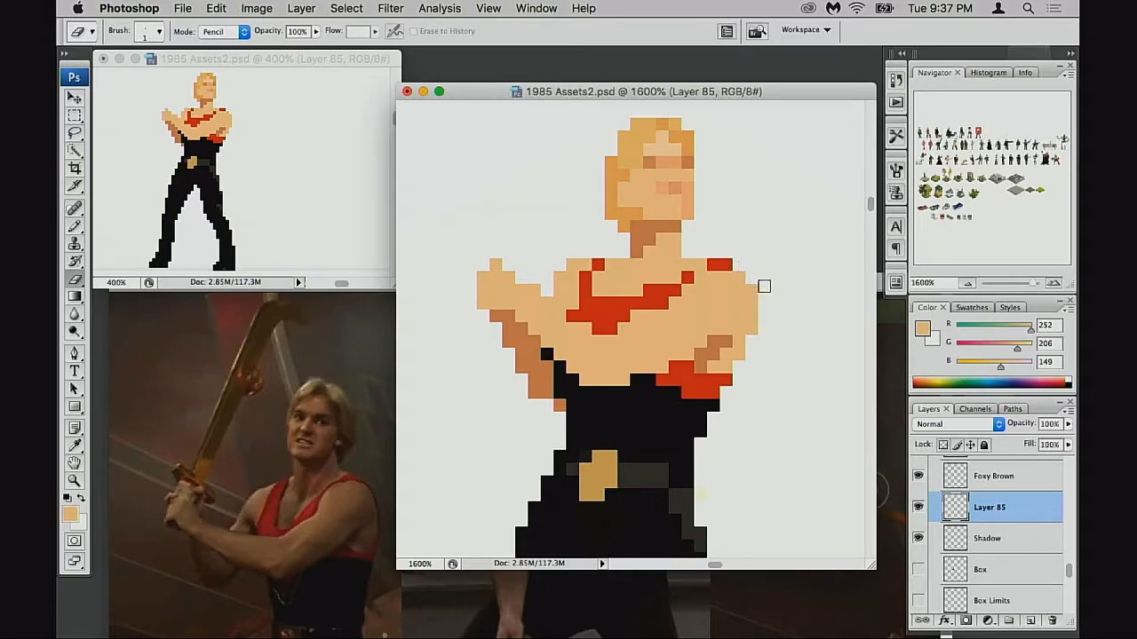
Step: Extend the red shoulder strap inward and diagonally down to join the neckline, using the sampled red
key(b)
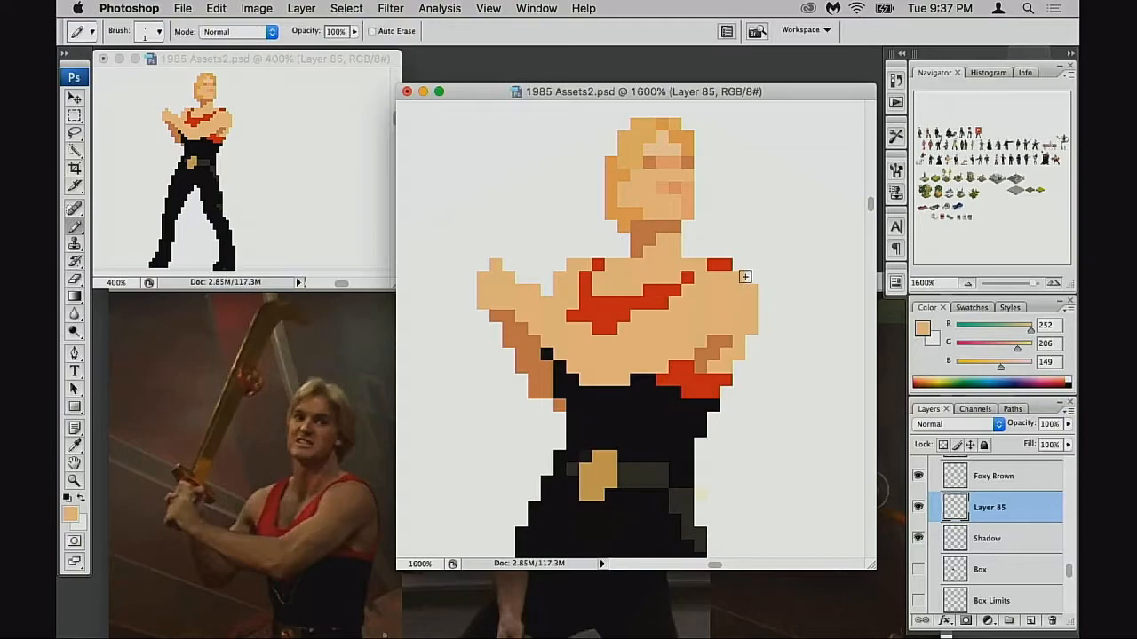
alt+click(726, 264)
click(701, 268)
scroll(715, 284, left, 3)
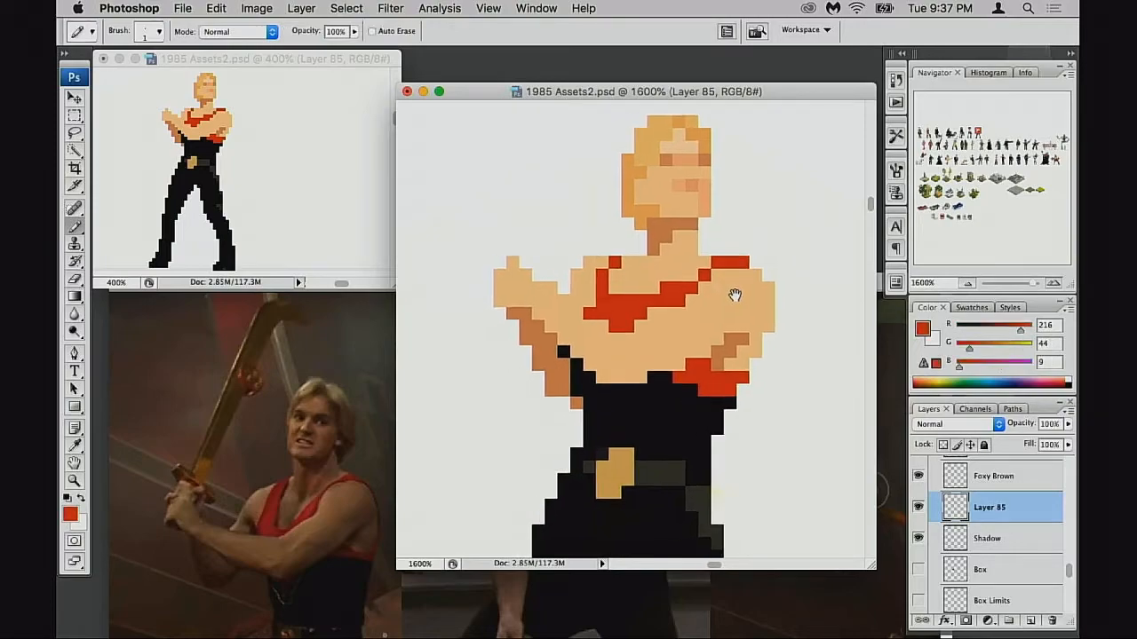
drag(745, 269, 702, 302)
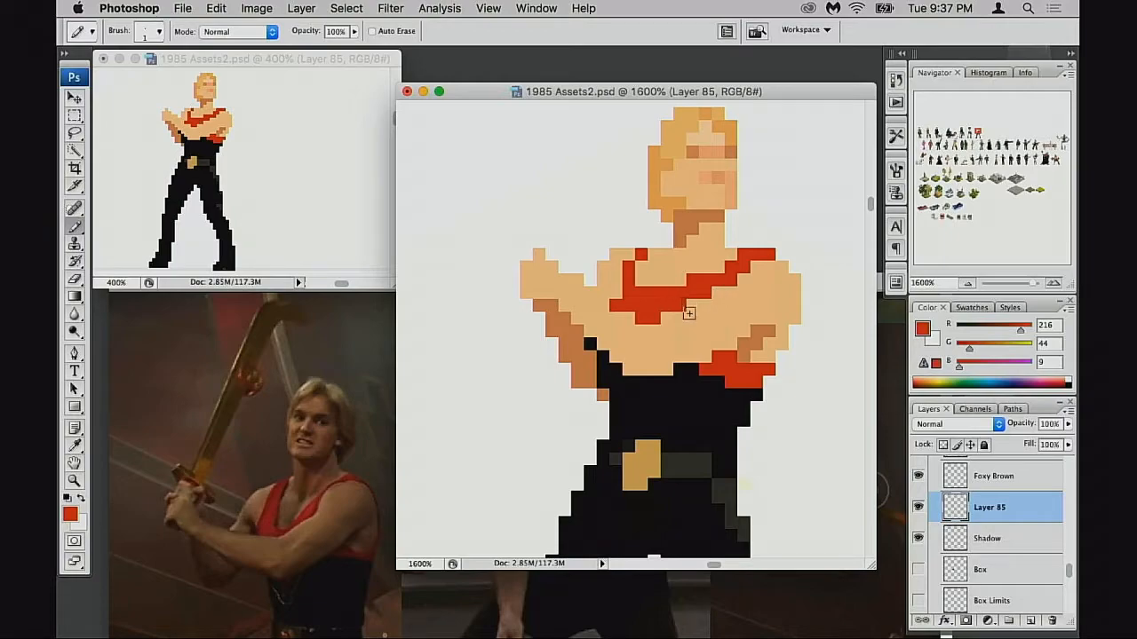
Step: Trim the lower edge of the diagonal strap and the neckline's outer corner with the light skin tone
alt+click(736, 286)
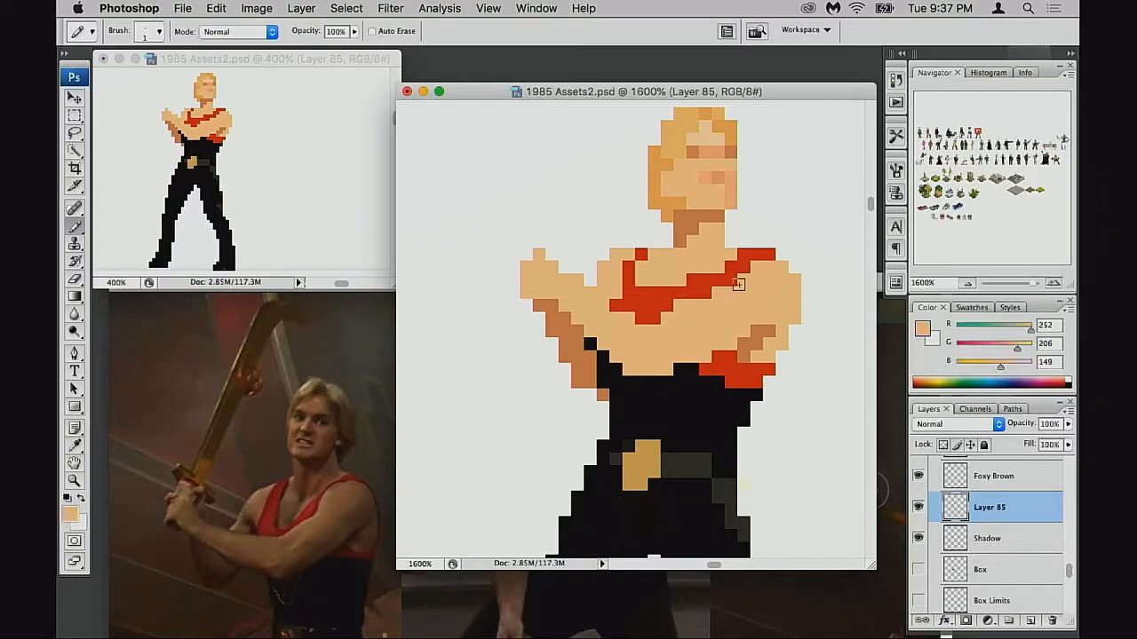
drag(745, 267, 736, 285)
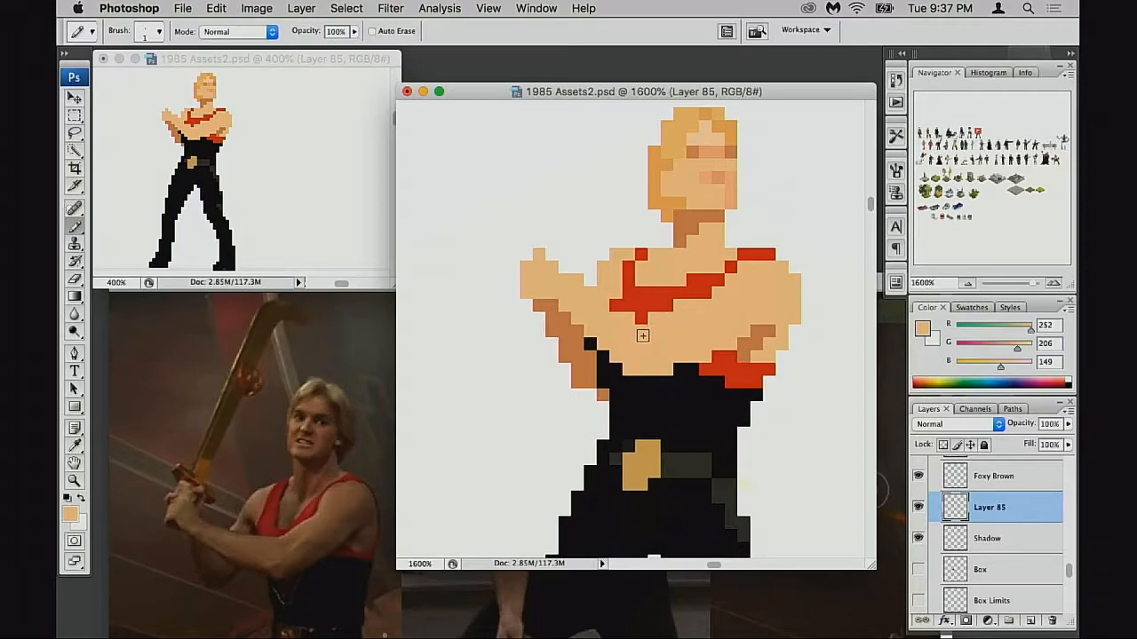
key(super+z)
click(616, 308)
scroll(630, 331, up, 1)
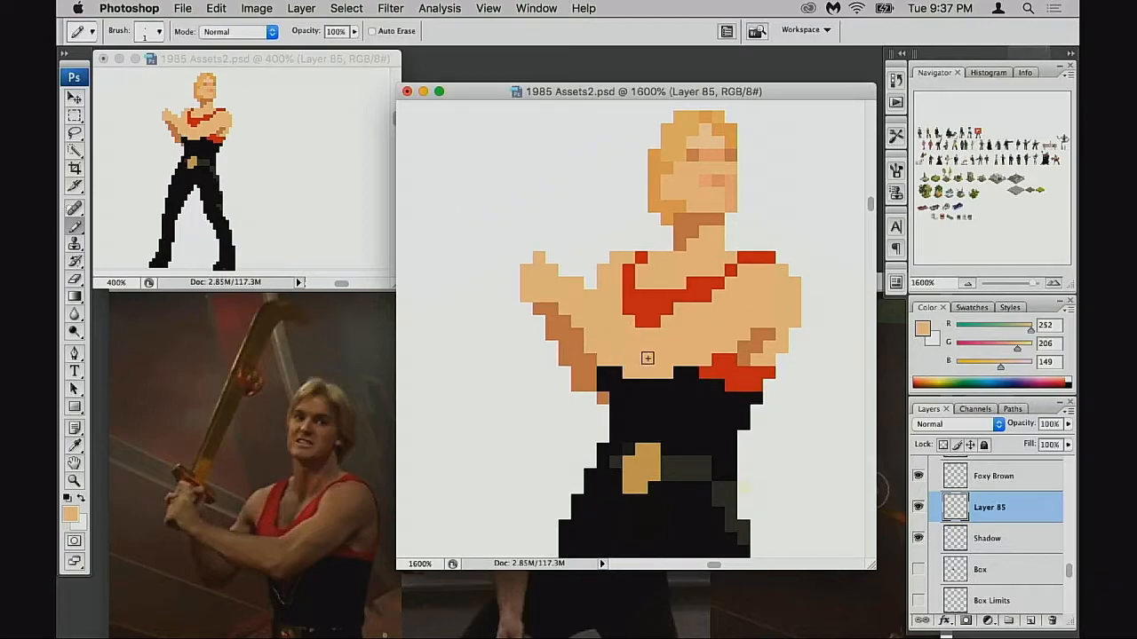
click(590, 347)
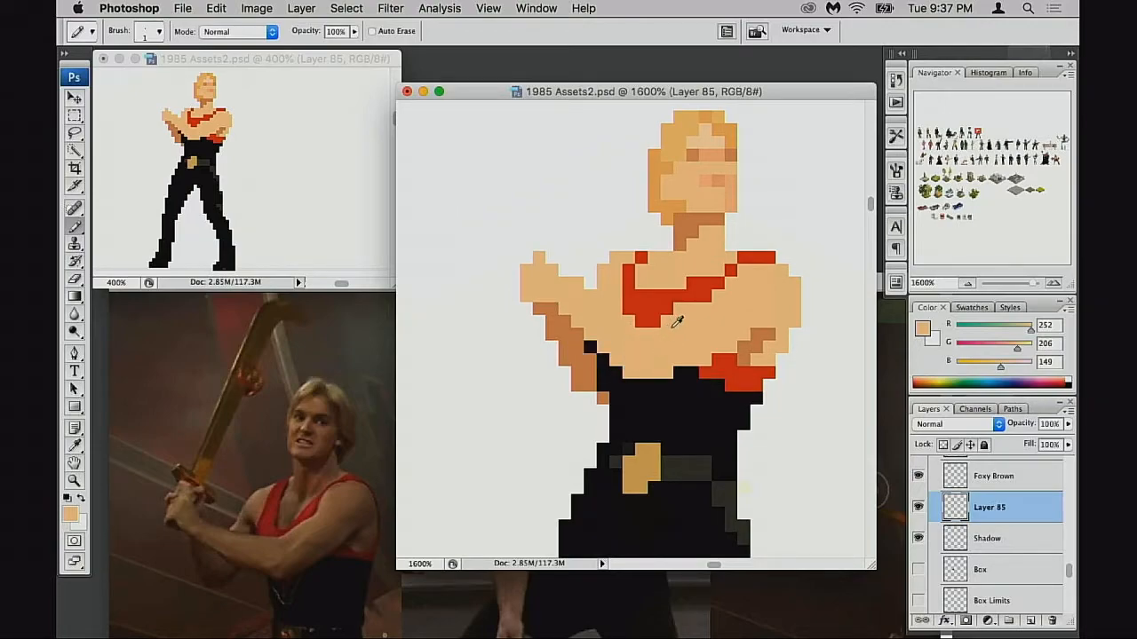
Step: Select the shoulder and strap on the raised-hand side, move them one pixel up and outward, and deselect
scroll(675, 330, right, 2)
scroll(674, 330, up, 1)
key(m)
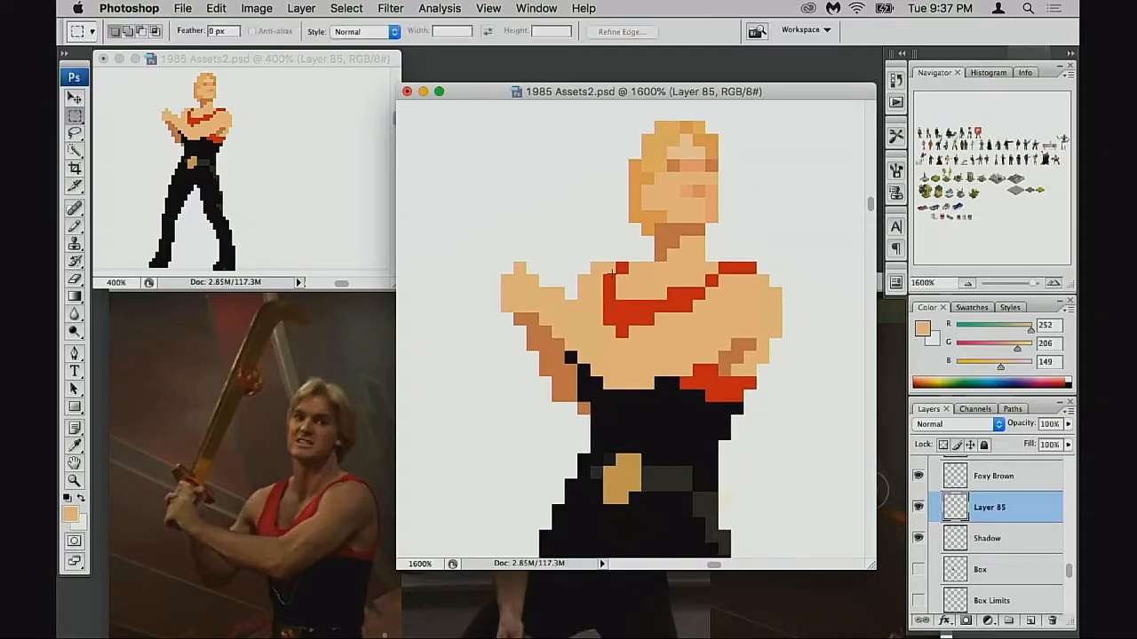
drag(589, 258, 608, 277)
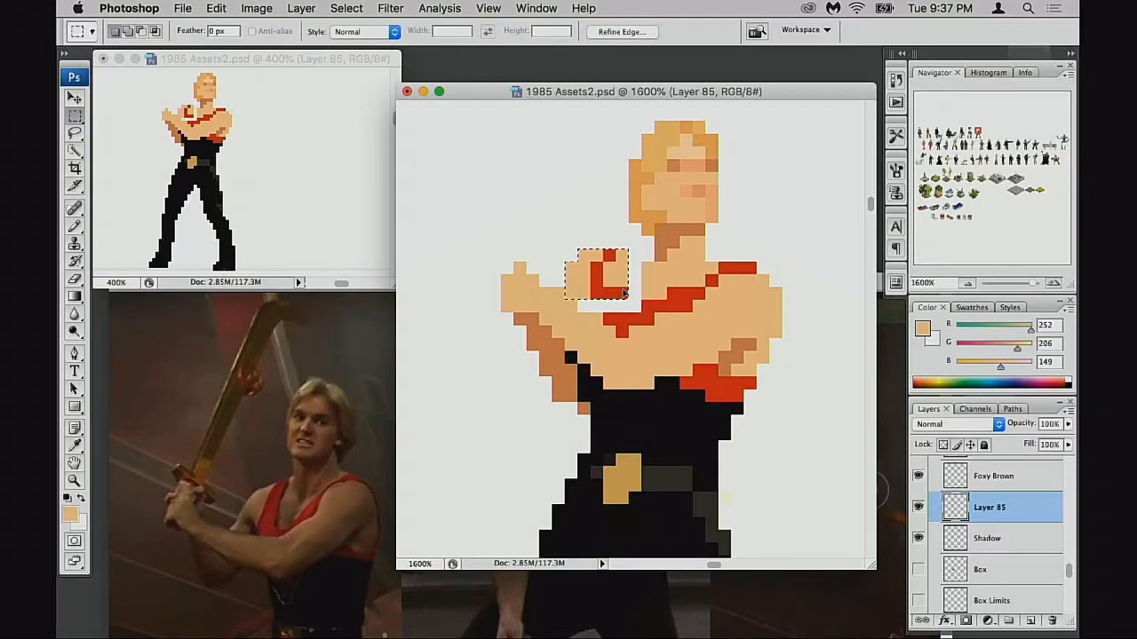
key(ctrl+d)
key(b)
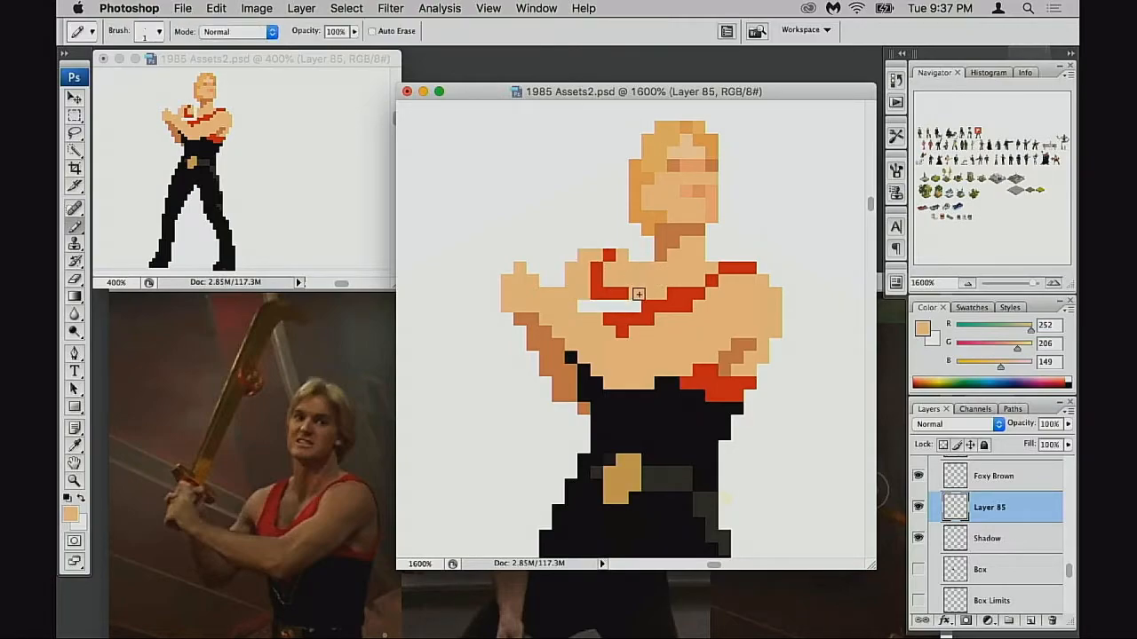
Step: Fill the gap under the moved shoulder with light skin tone and red pixels that reconnect the strap to the neckline
click(635, 306)
alt+click(619, 303)
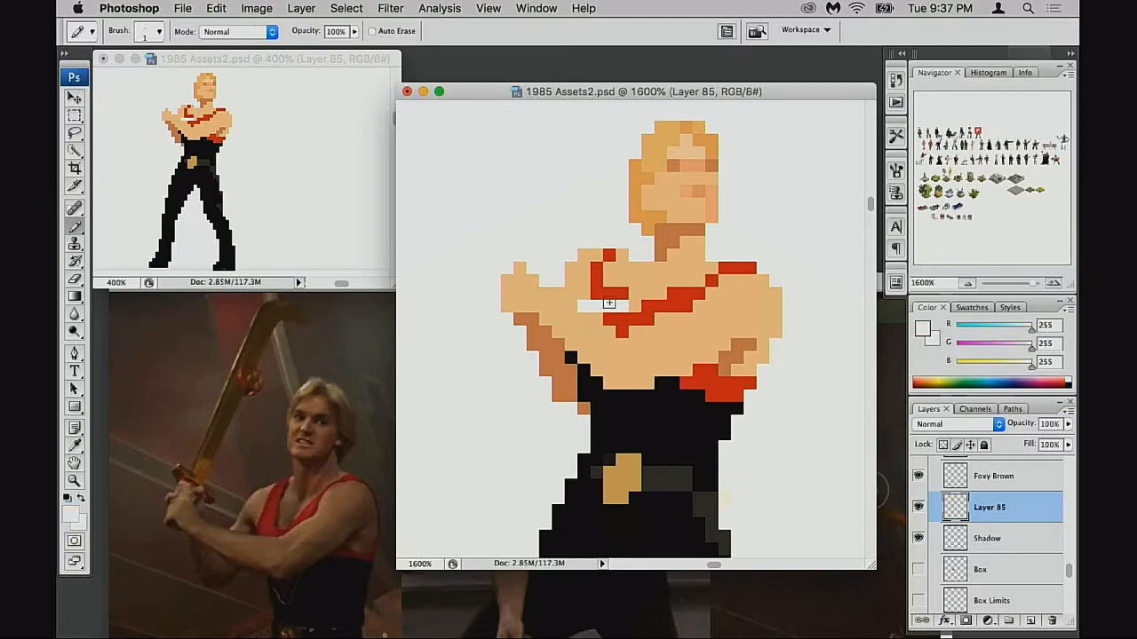
alt+click(627, 298)
click(625, 306)
click(612, 293)
alt+click(609, 310)
alt+click(587, 296)
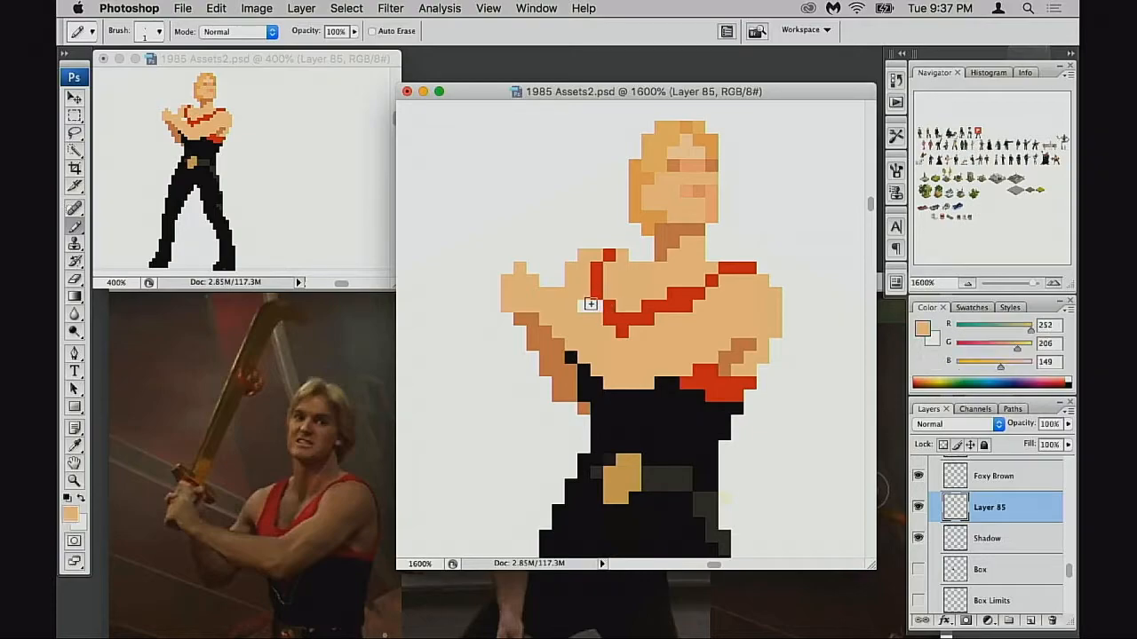
alt+click(610, 307)
click(596, 304)
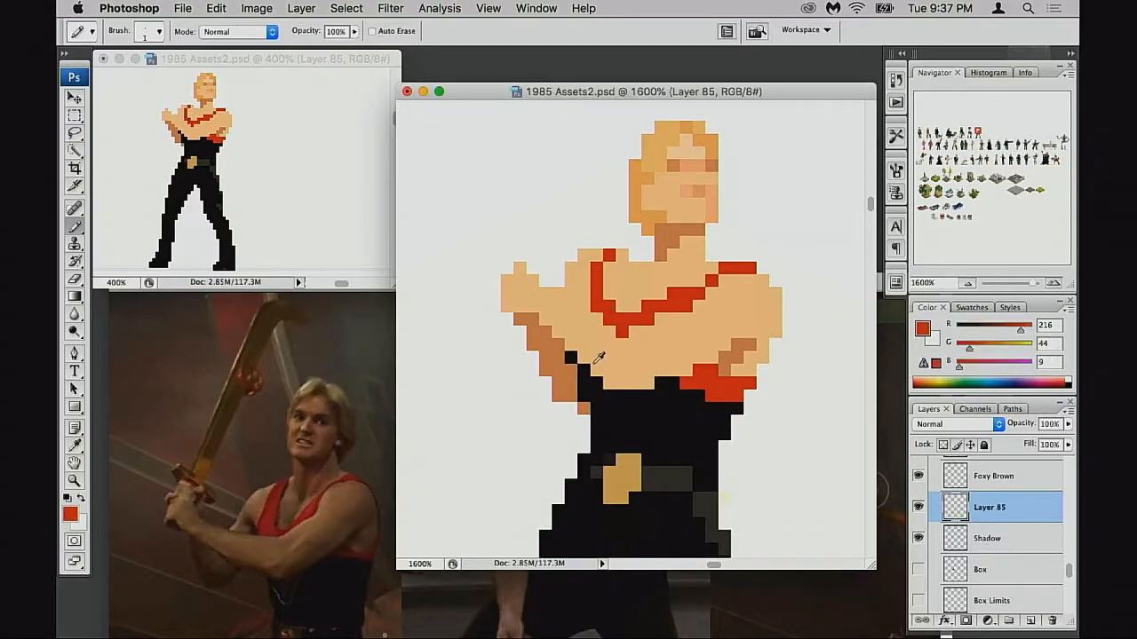
Step: Shade the area between the raised forearm and the strap with sampled brown shadow pixels
alt+click(565, 370)
click(571, 280)
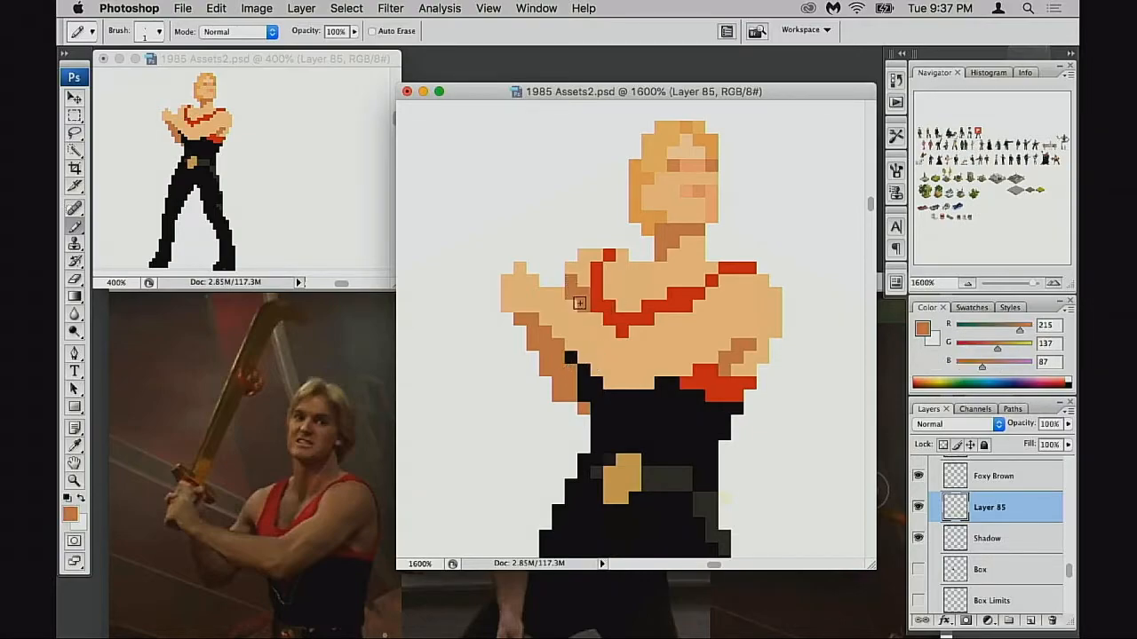
click(582, 309)
click(583, 309)
click(573, 308)
click(583, 317)
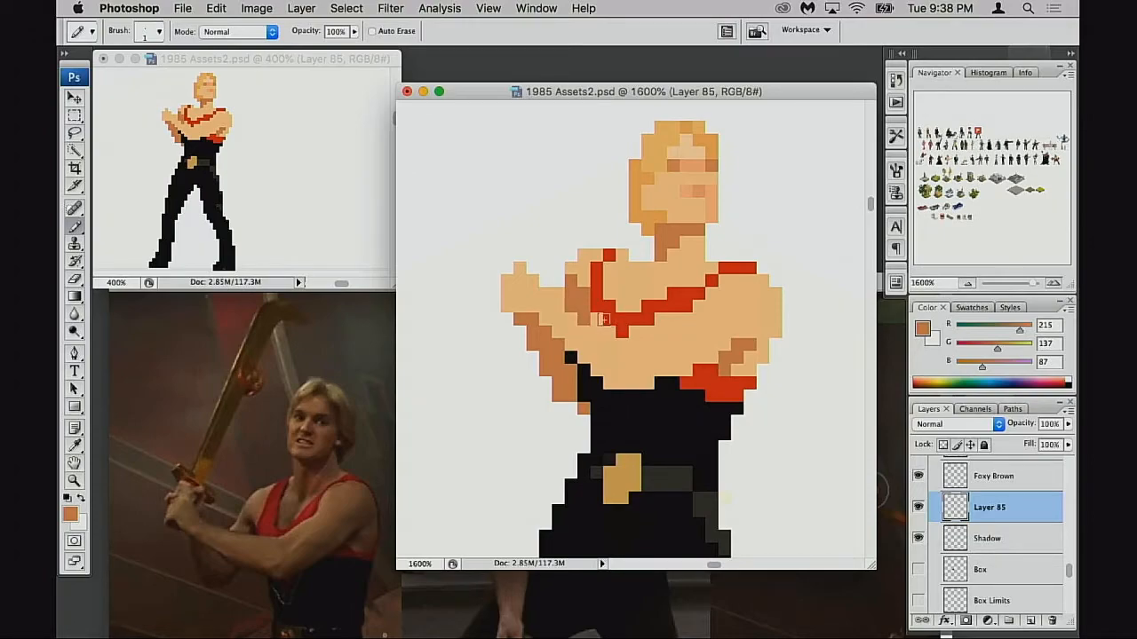
Step: Undo the last two shadow strokes beside the raised forearm and sample the light skin tone
key(alt+super+z)
key(alt+super+z)
alt+click(585, 269)
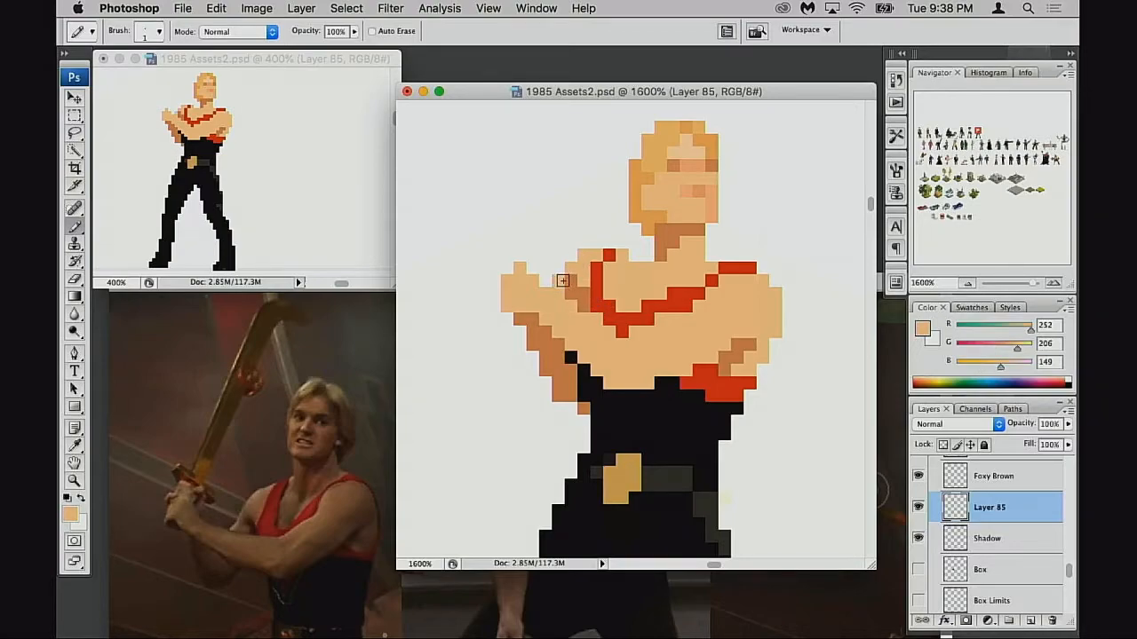
Step: Rework the diagonal strap, adding red pixels along its middle and cutting its upper bend away with light skin tone
drag(672, 327, 660, 325)
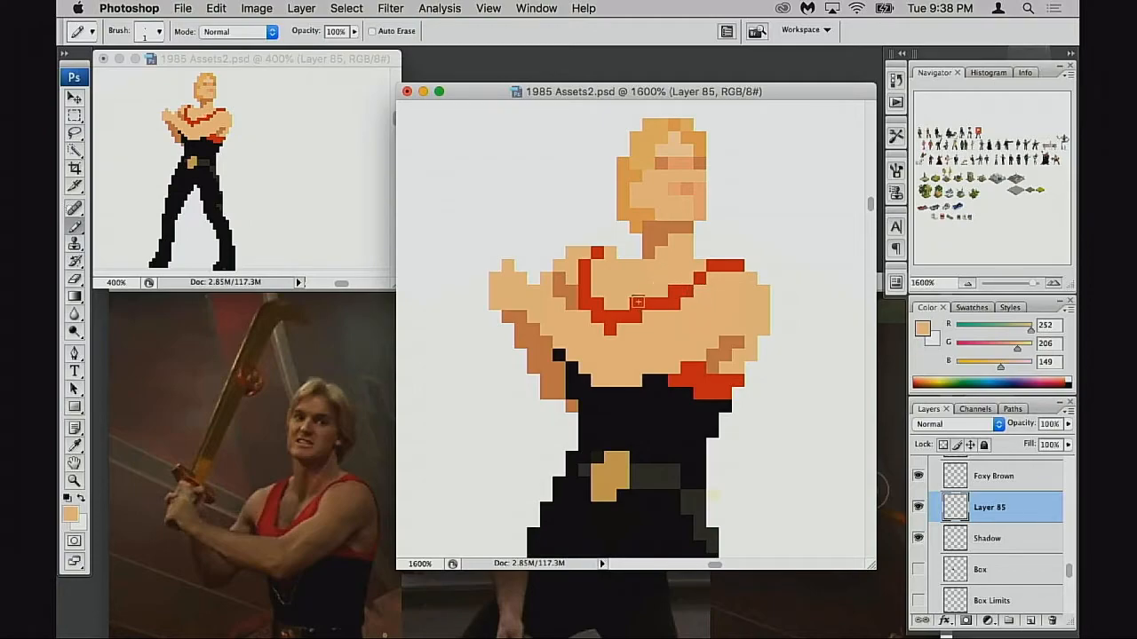
click(665, 303)
alt+click(681, 298)
drag(663, 292, 663, 302)
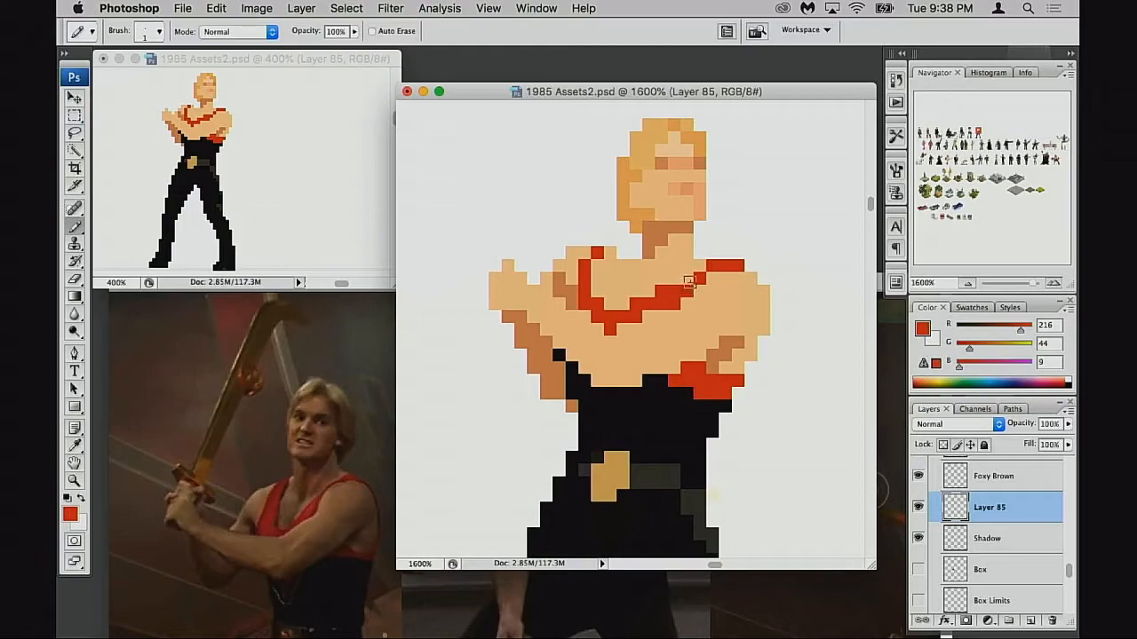
alt+click(707, 294)
click(700, 280)
Step: Select the head and neck, try nudging them by one pixel, and deselect
drag(717, 314, 691, 370)
key(m)
drag(553, 168, 665, 295)
key(super+Right)
key(super+Down)
key(super+d)
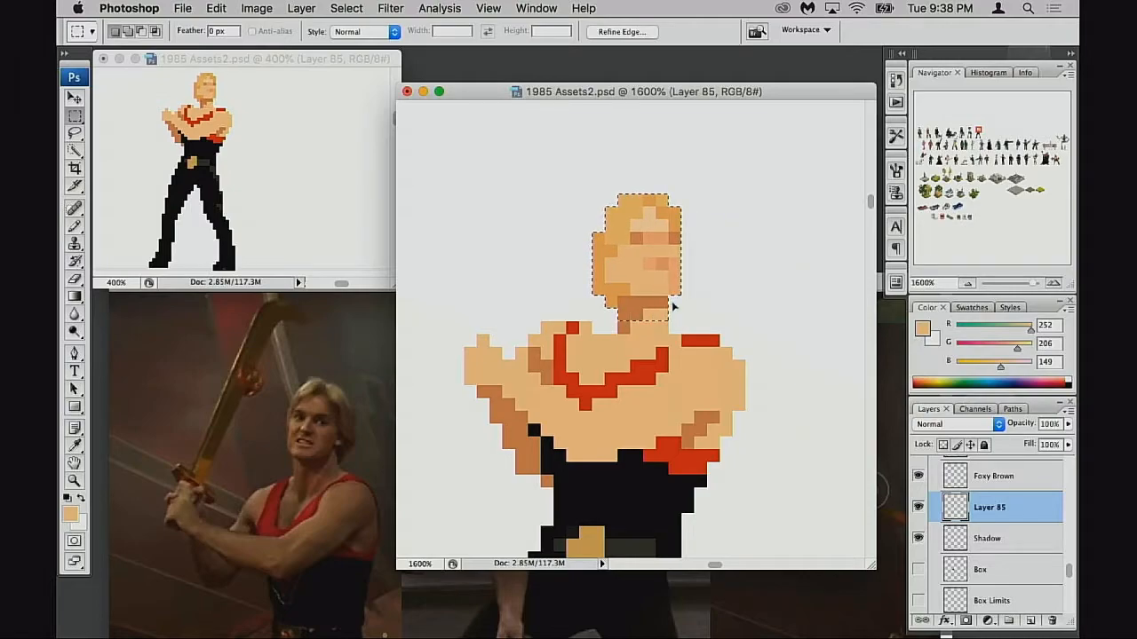
Step: Extend the neck shadow onto the base of the neck with a sampled brown pixel
key(b)
alt+click(626, 320)
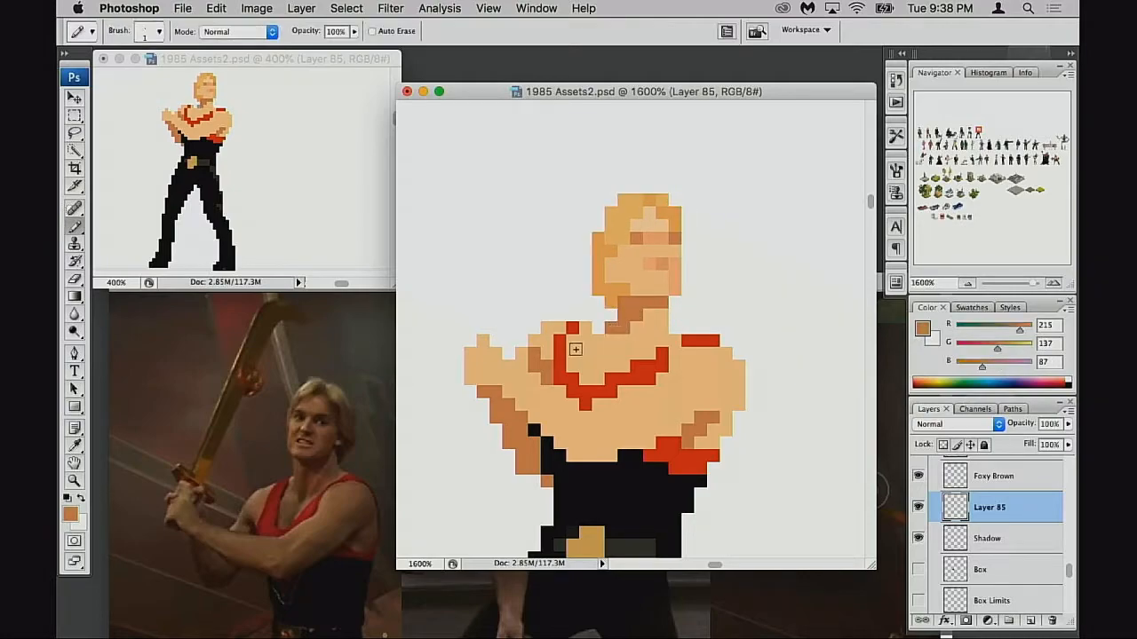
click(608, 328)
Step: Select the top of the shoulder and strap on the raised-hand side, move it one pixel down, and deselect
key(m)
mouse_move(541, 296)
mouse_down()
mouse_move(604, 359)
mouse_move(602, 347)
mouse_up()
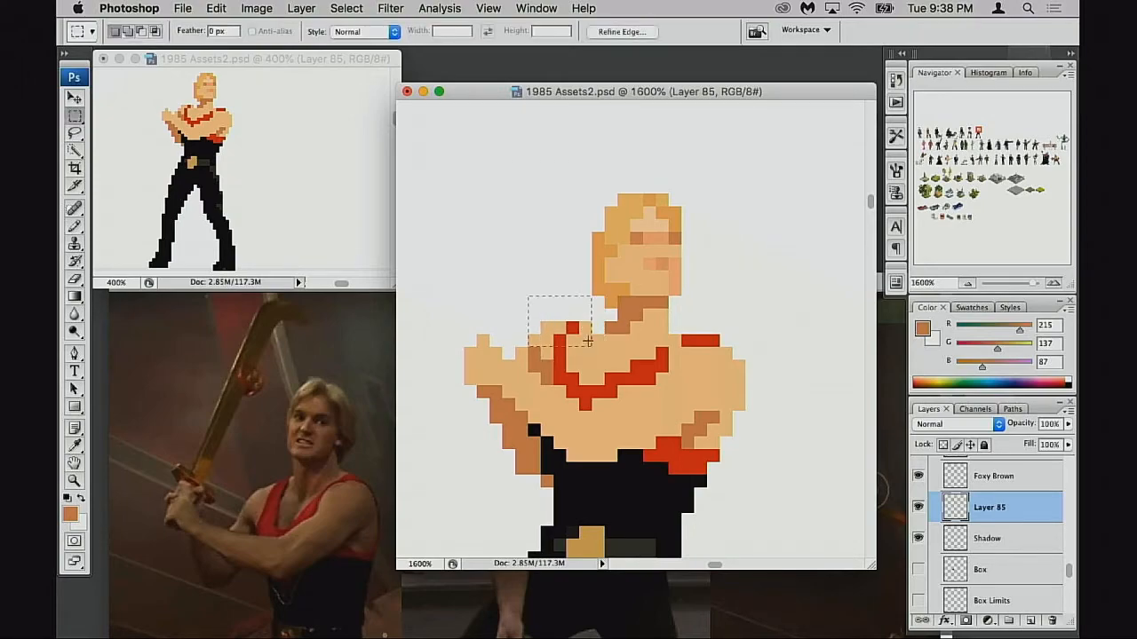
key(super+Down)
key(super+d)
Step: Examine the whole figure at reduced zoom beside the neighbouring characters to judge its proportions
key(w)
key(e)
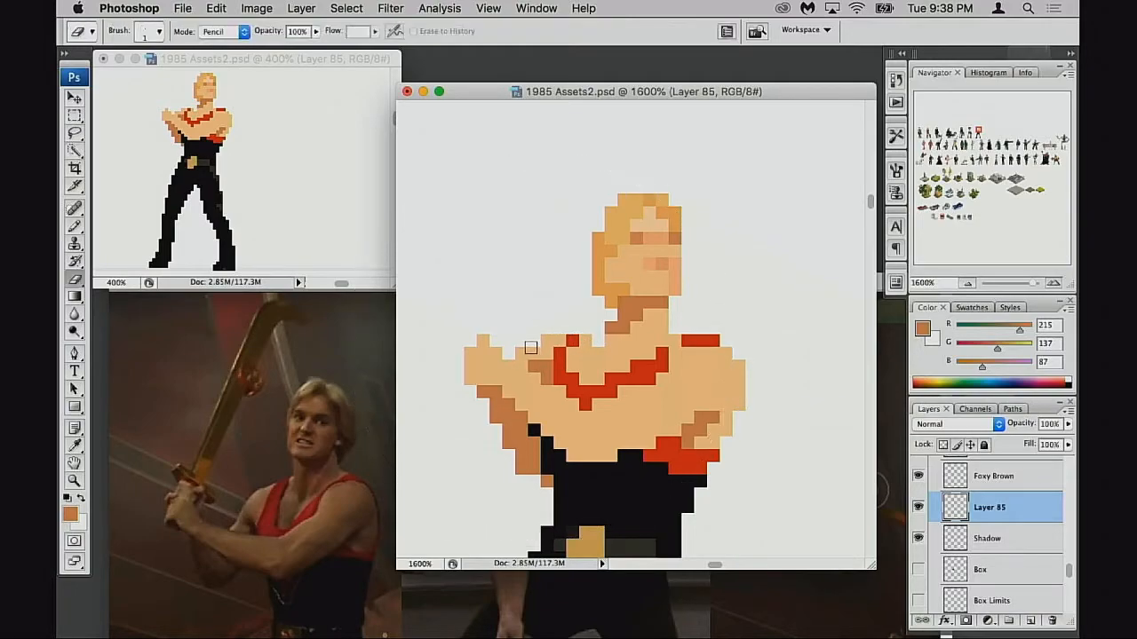
drag(574, 356, 604, 341)
alt+click(610, 340)
alt+click(610, 339)
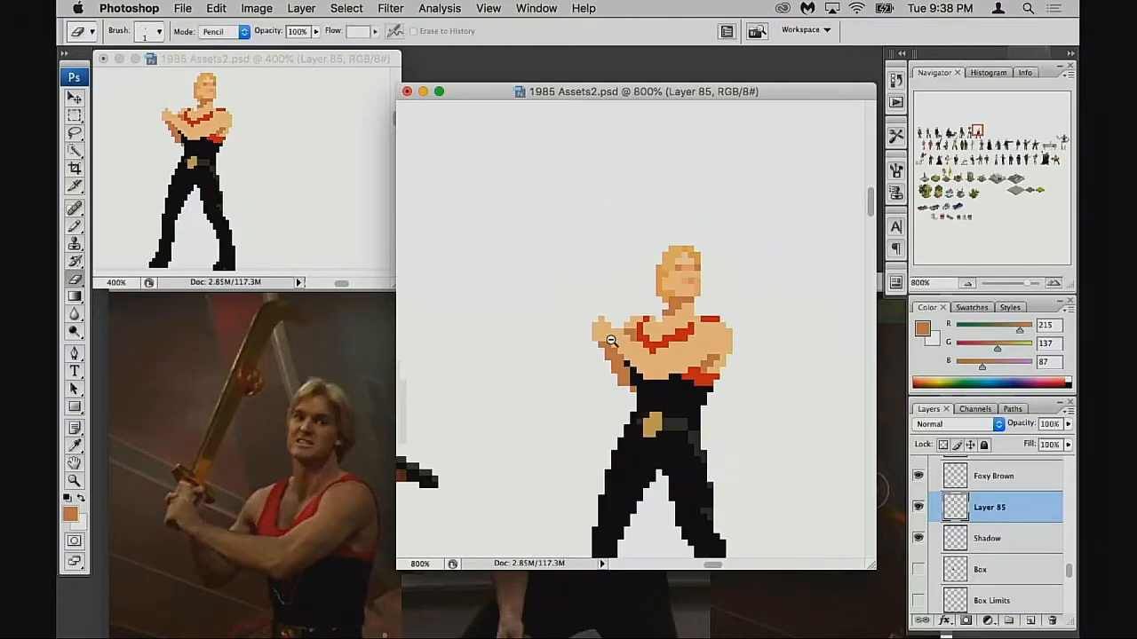
alt+click(613, 340)
alt+click(620, 339)
alt+click(627, 340)
alt+click(659, 345)
drag(696, 337, 672, 348)
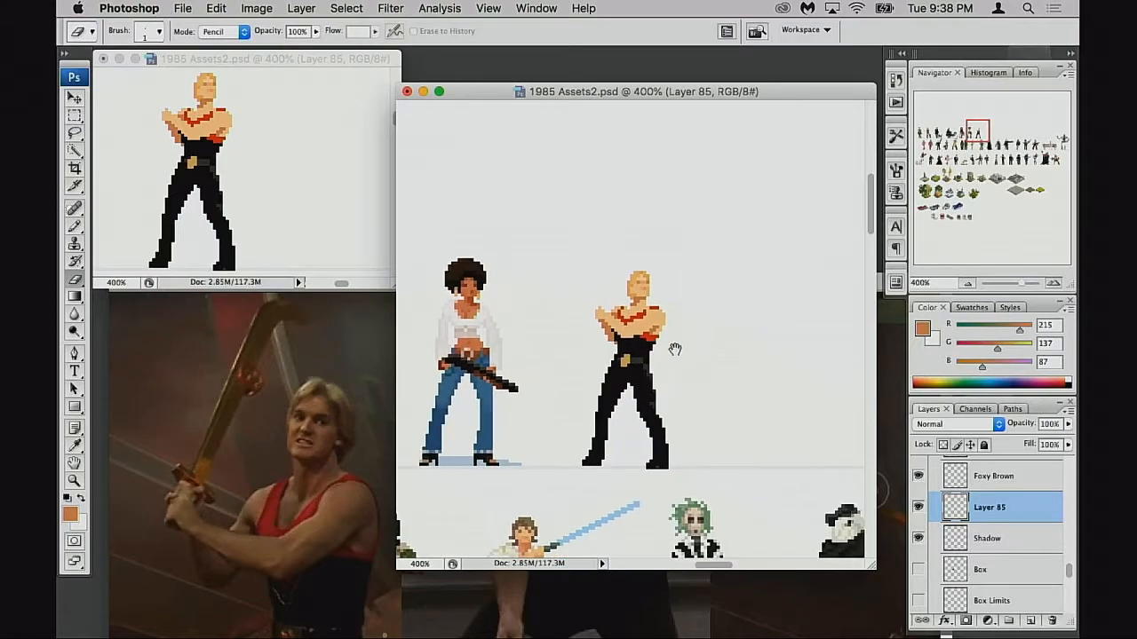
super+click(661, 336)
super+click(666, 341)
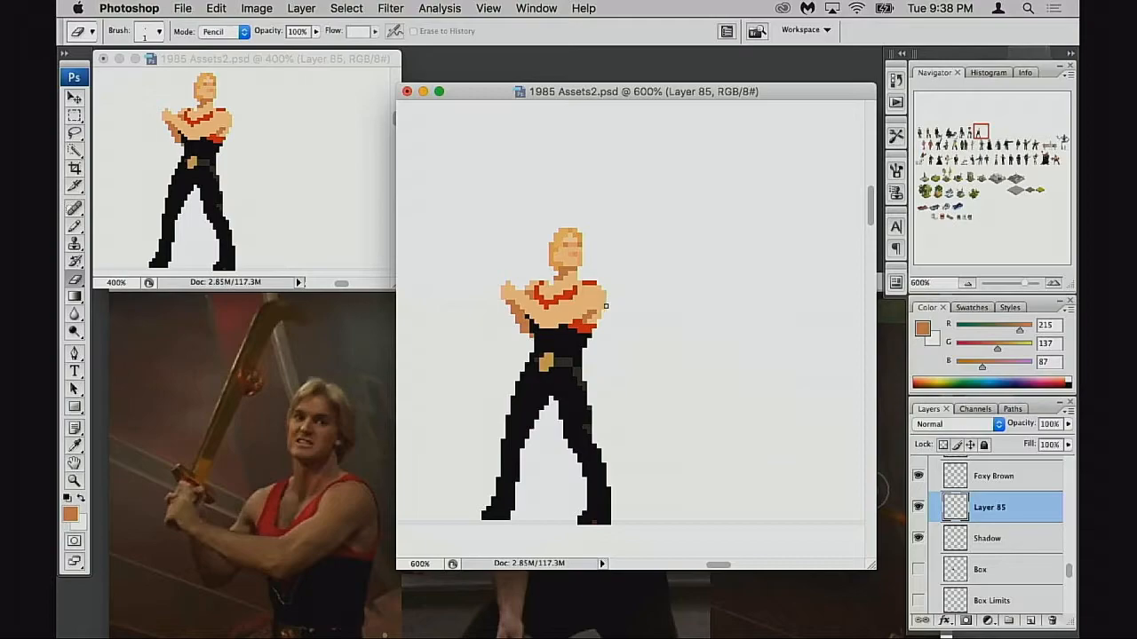
Step: Try slimming the upper arm opposite the raised hand by erasing its outermost column of pixels
key(b)
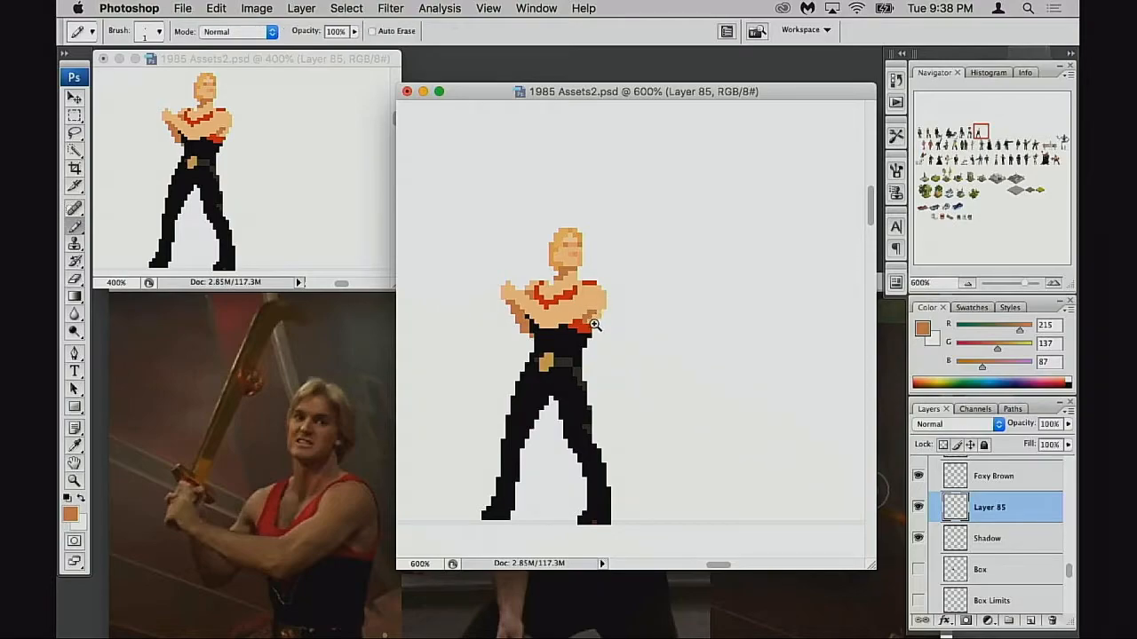
super+click(594, 326)
super+click(595, 325)
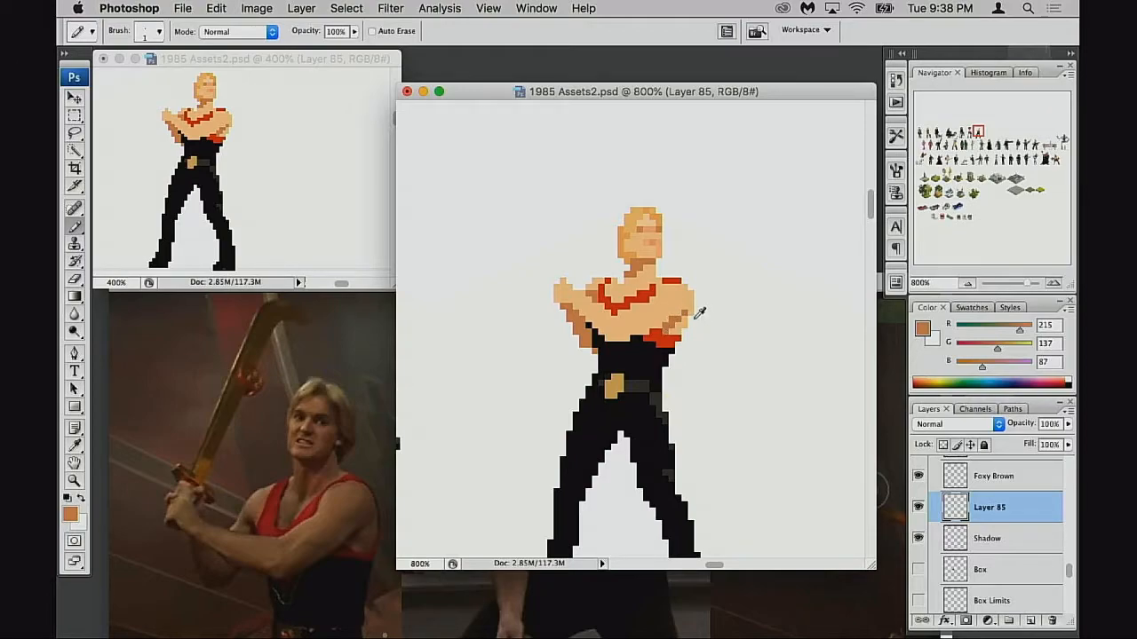
key(e)
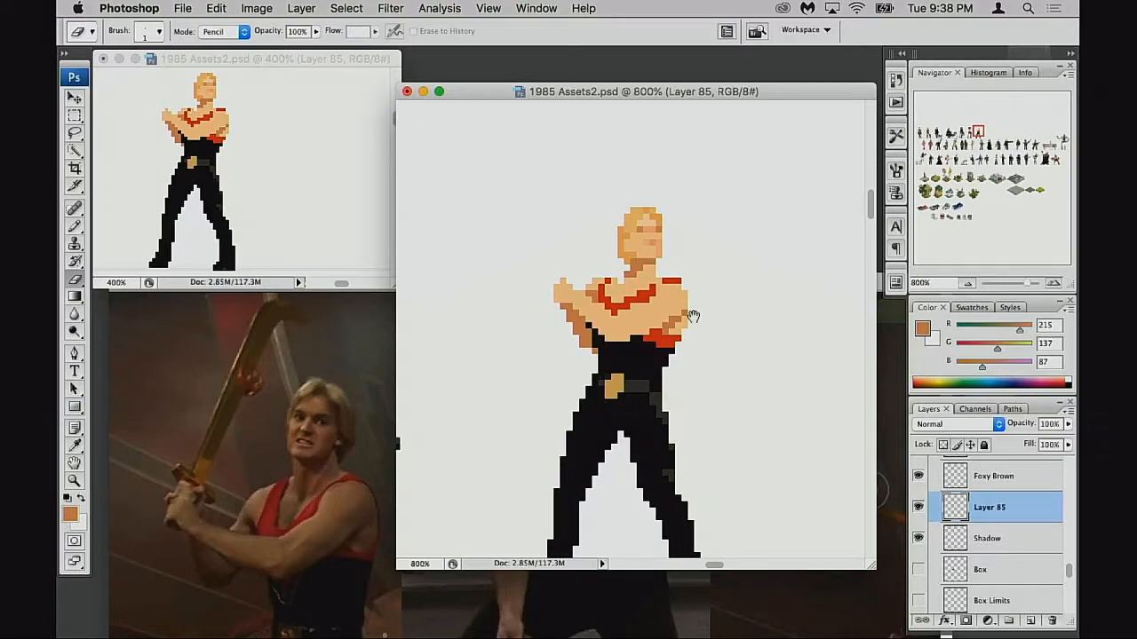
drag(693, 316, 704, 316)
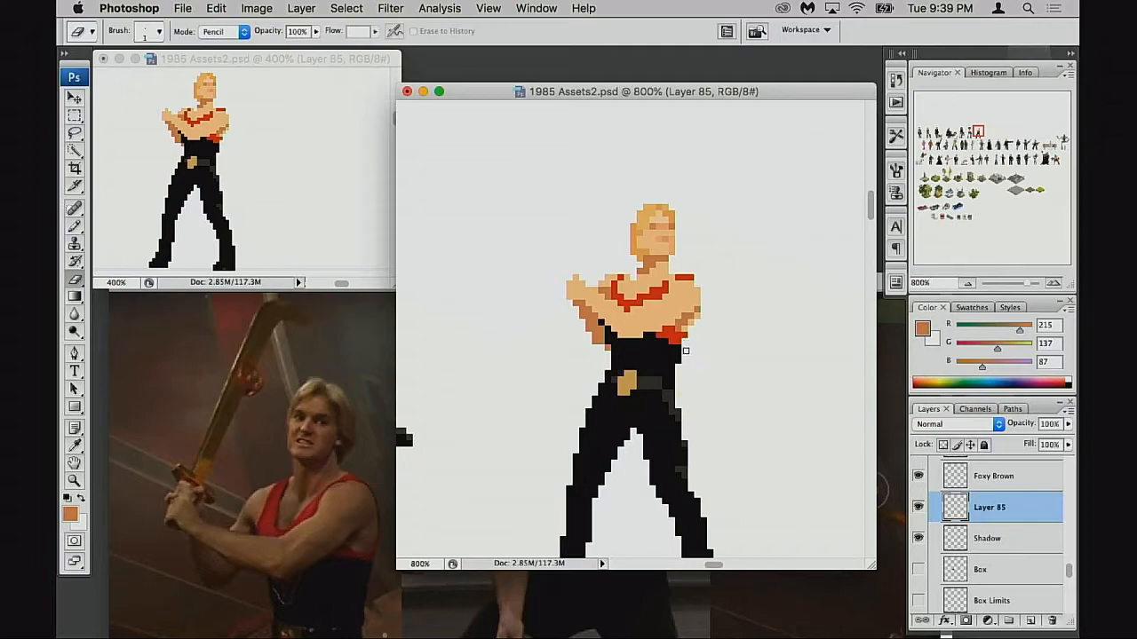
Step: Build out the elbow and outer upper arm with light skin pixels, and line the arm's outer edge in red
key(b)
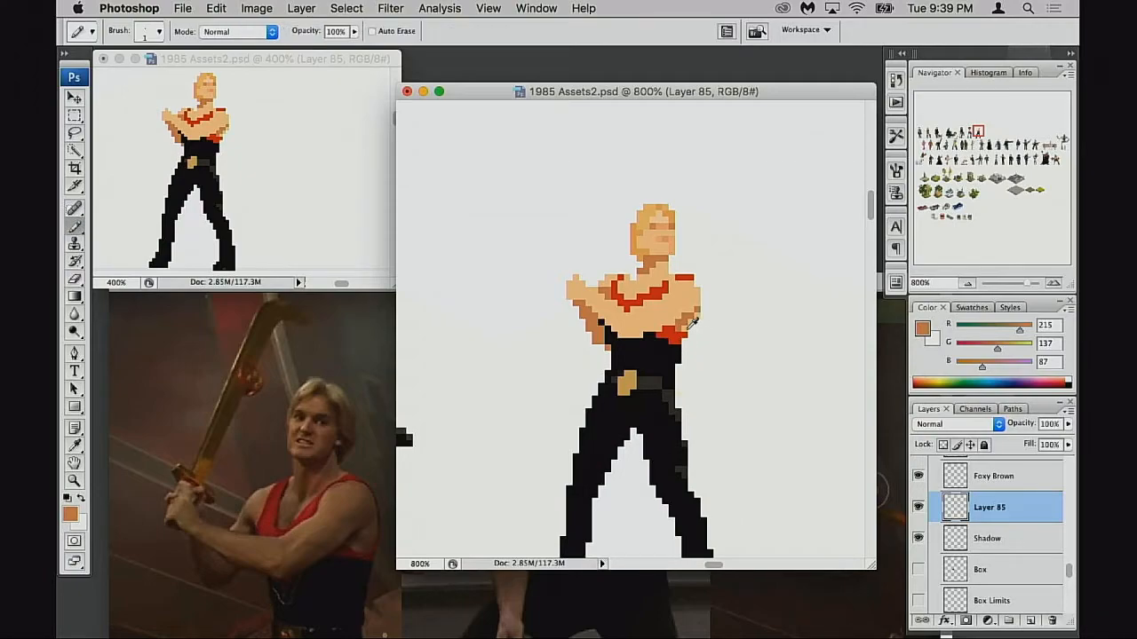
alt+click(684, 331)
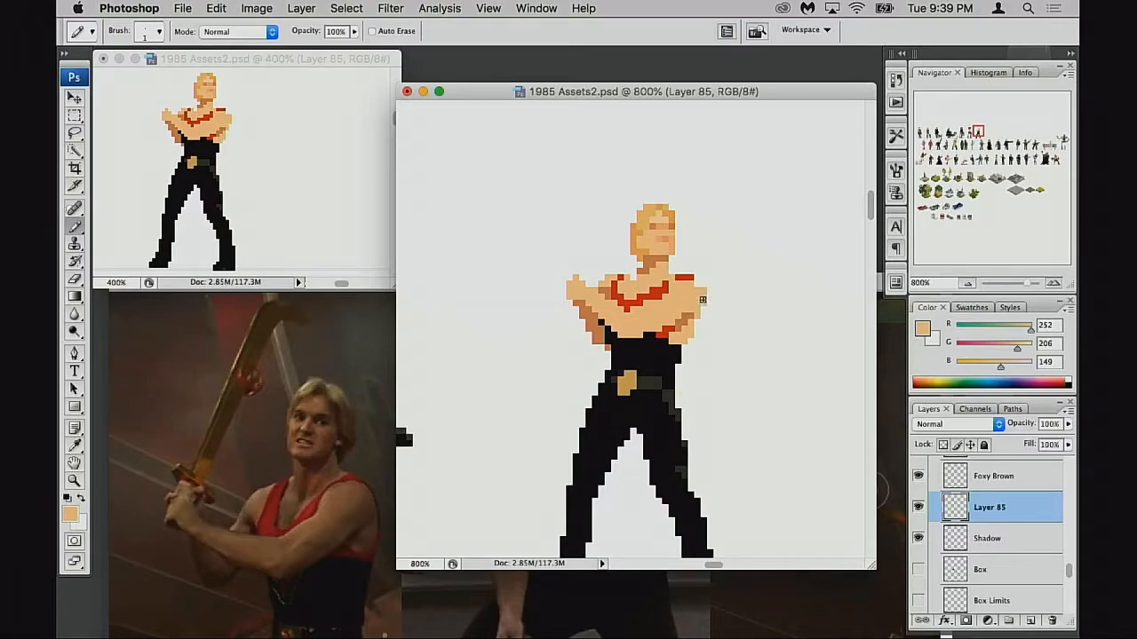
alt+click(690, 277)
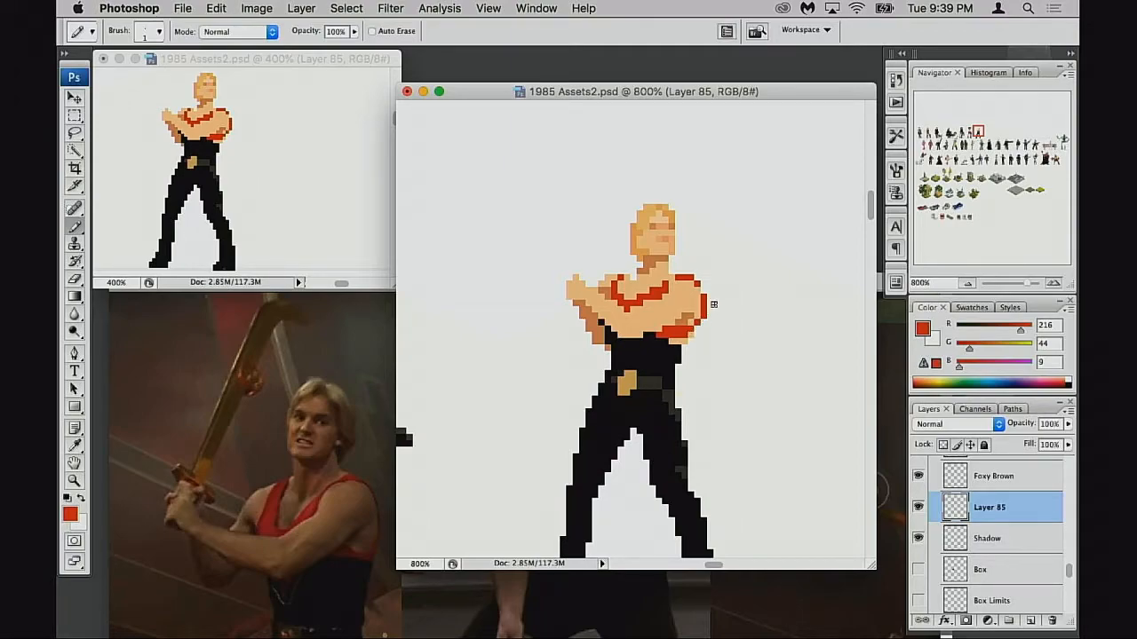
Step: Erase the red outer edge of the upper arm and the strap pixels on top of that shoulder
key(m)
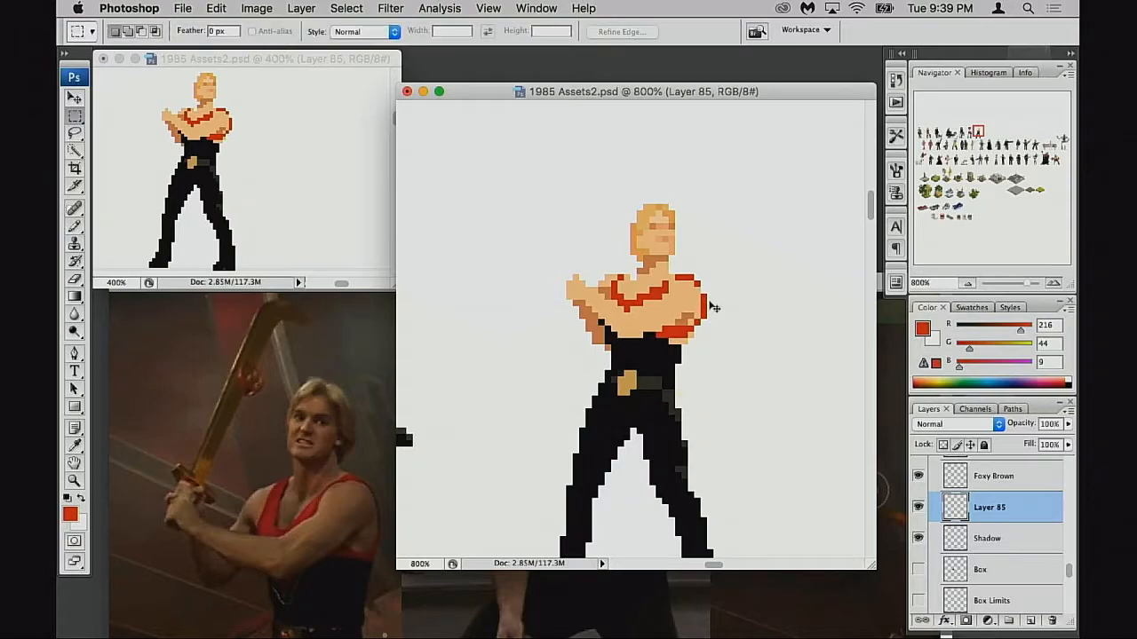
key(e)
drag(706, 295, 702, 316)
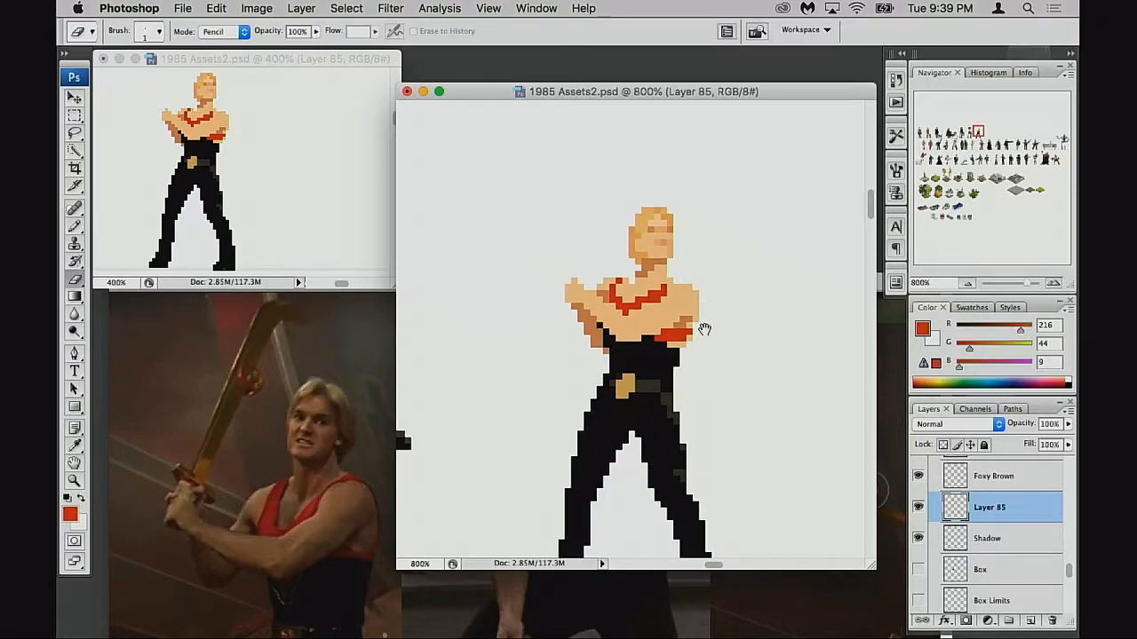
Step: Repaint the red strap across the top of the shoulder and add a red pixel at its outer corner
key(super+equal)
key(b)
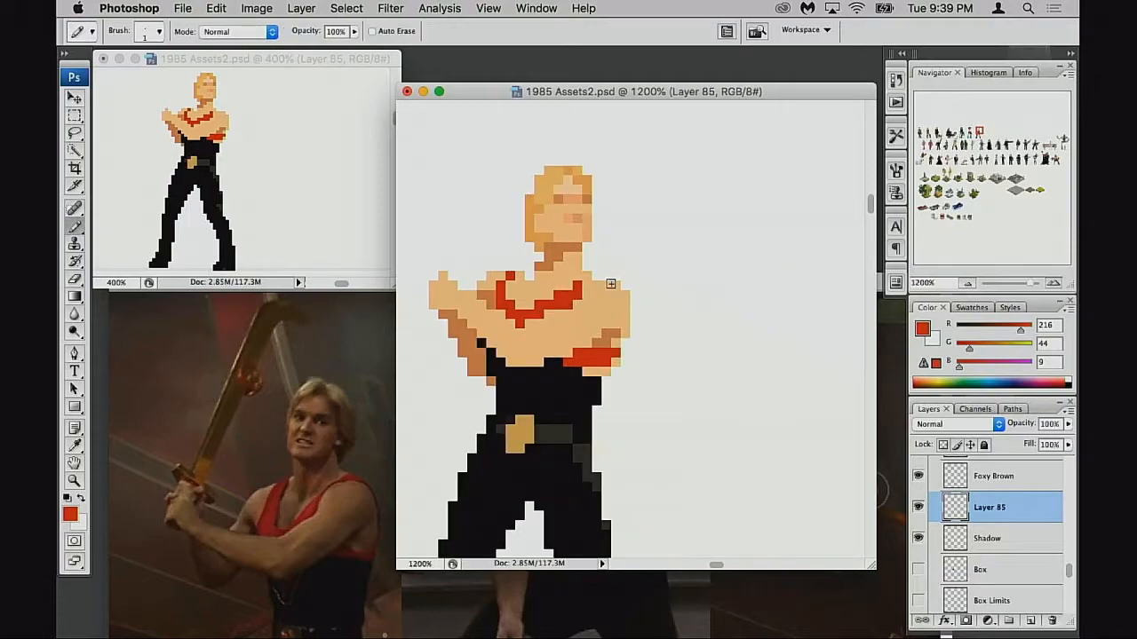
mouse_move(593, 277)
mouse_down()
mouse_move(611, 278)
mouse_move(585, 276)
mouse_up()
click(625, 286)
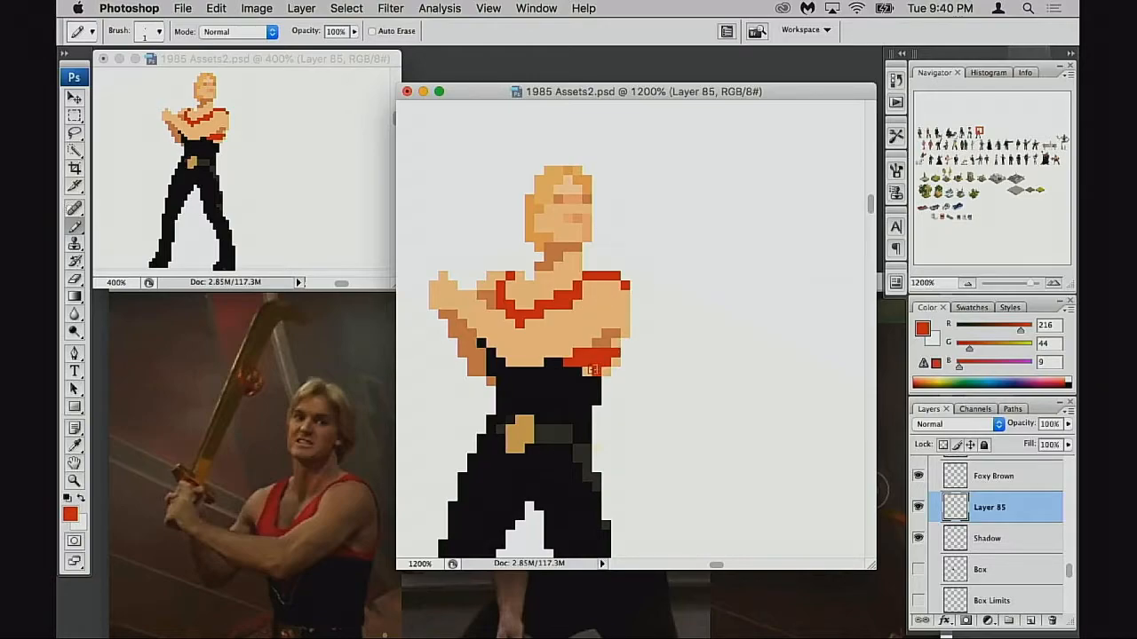
Step: Cover the skin pixels below the elbow with black and extend the brown shadow along the forearm's underside
alt+click(588, 374)
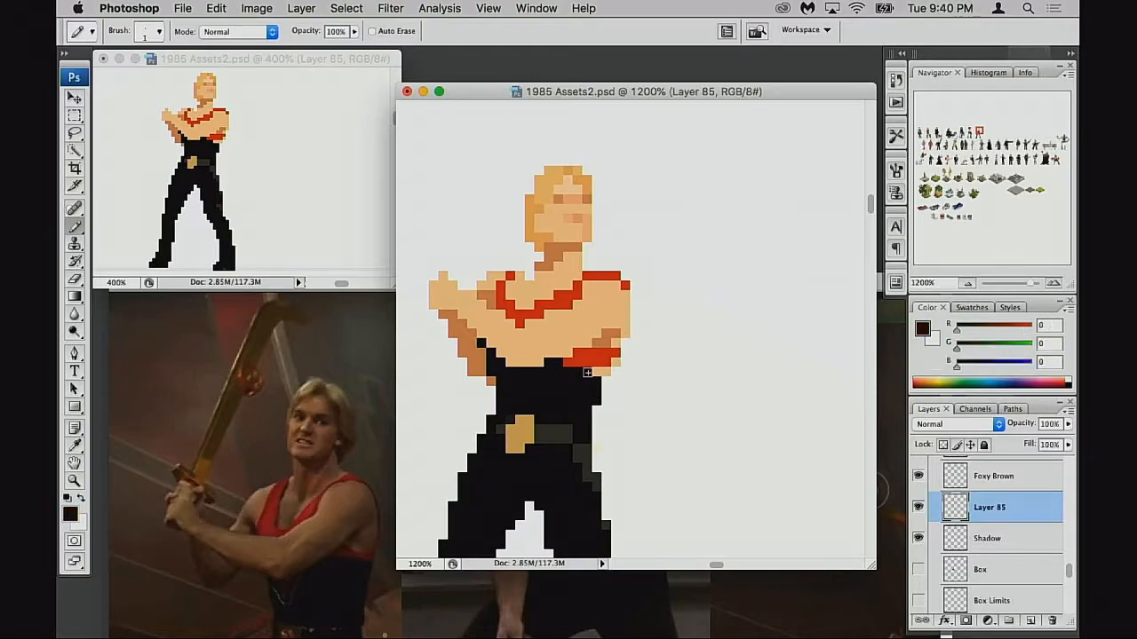
alt+click(608, 343)
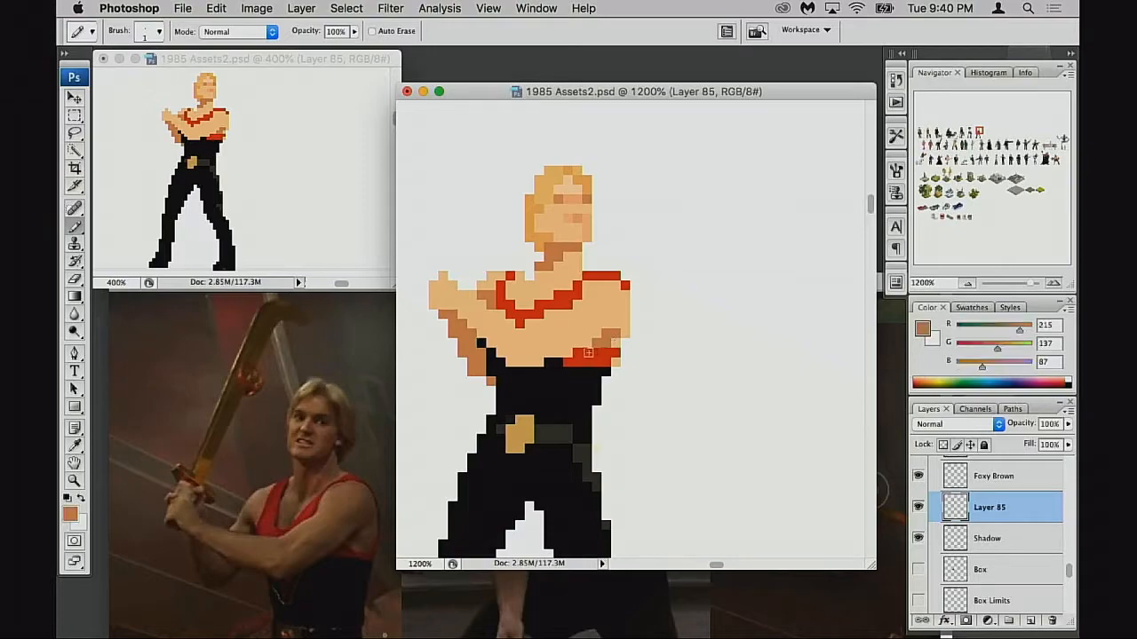
scroll(611, 359, up, 2)
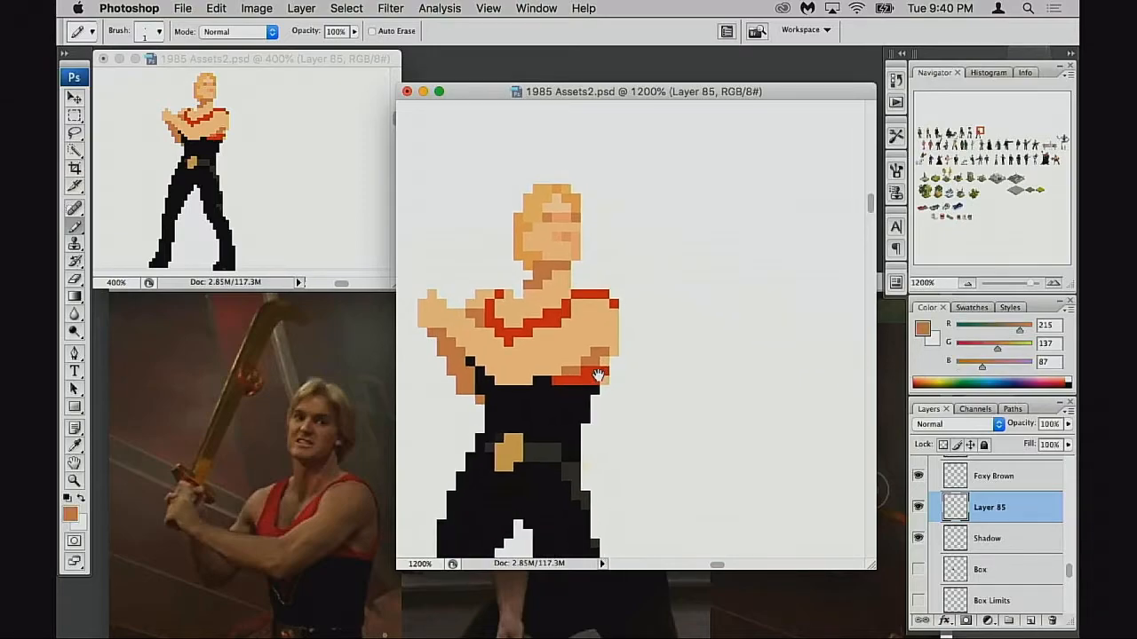
Step: Thicken the neckline's lower corner with red pixels and trim its bottom point with light skin tone
alt+click(528, 334)
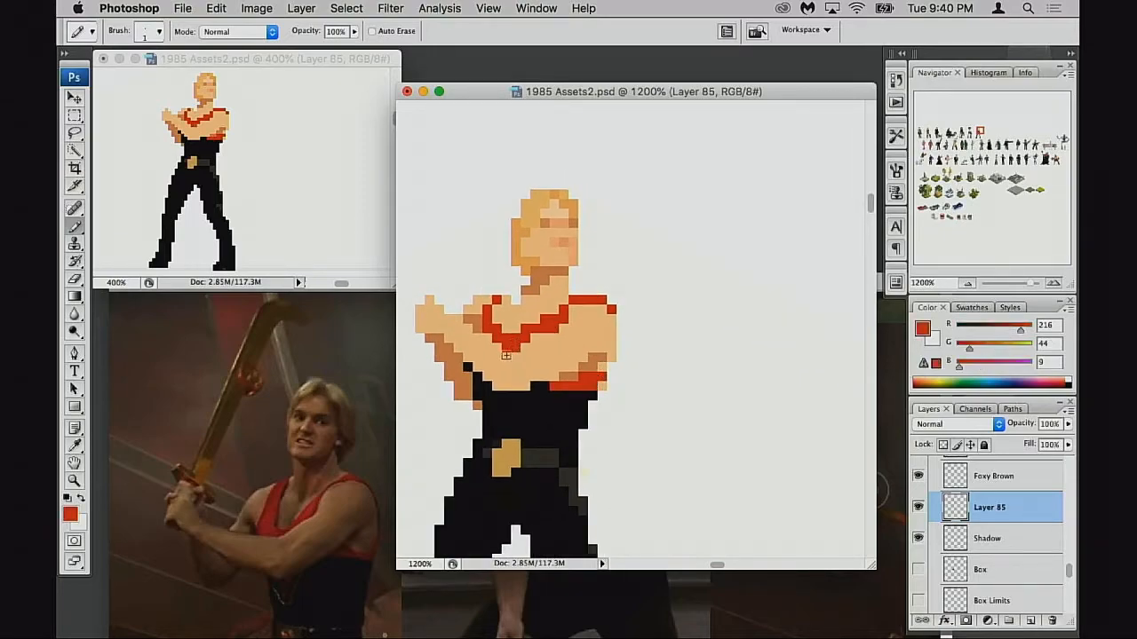
alt+click(504, 354)
alt+click(522, 342)
click(486, 337)
click(497, 347)
Step: Extend the brown shadow beside the strap and cover black pixels along the waist section's upper edge with light skin tone
alt+click(489, 363)
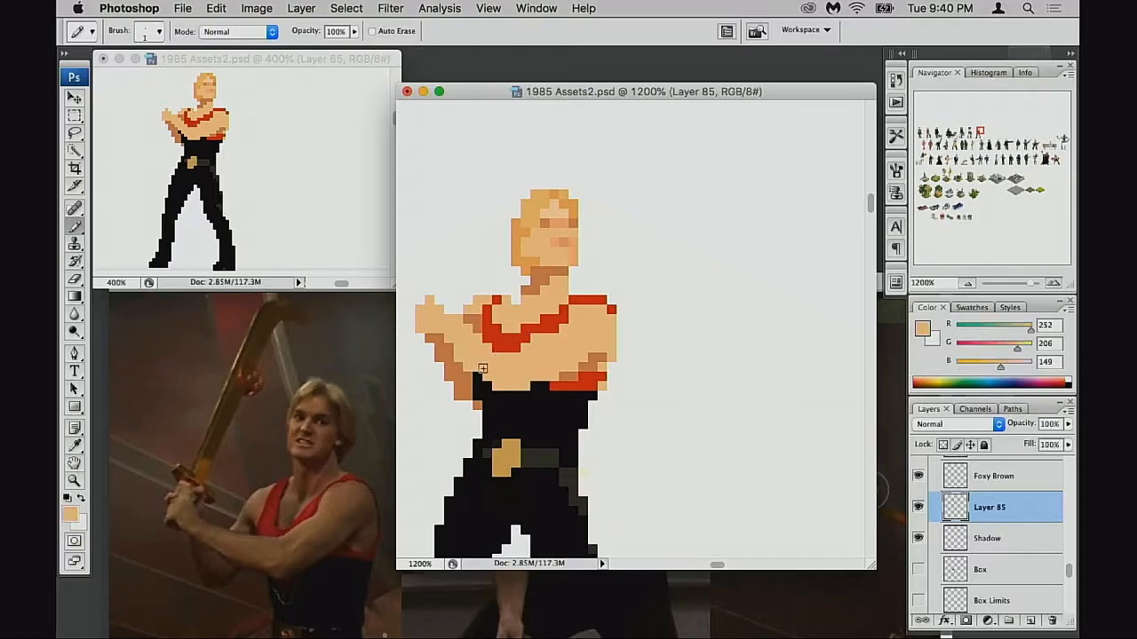
alt+click(495, 336)
click(479, 337)
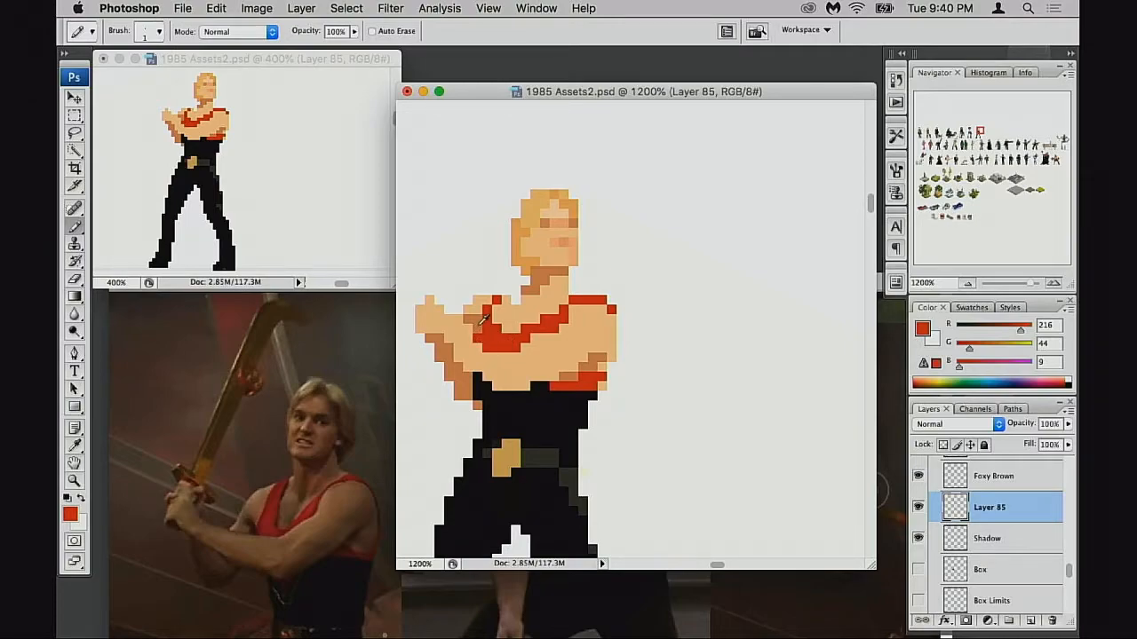
alt+click(470, 327)
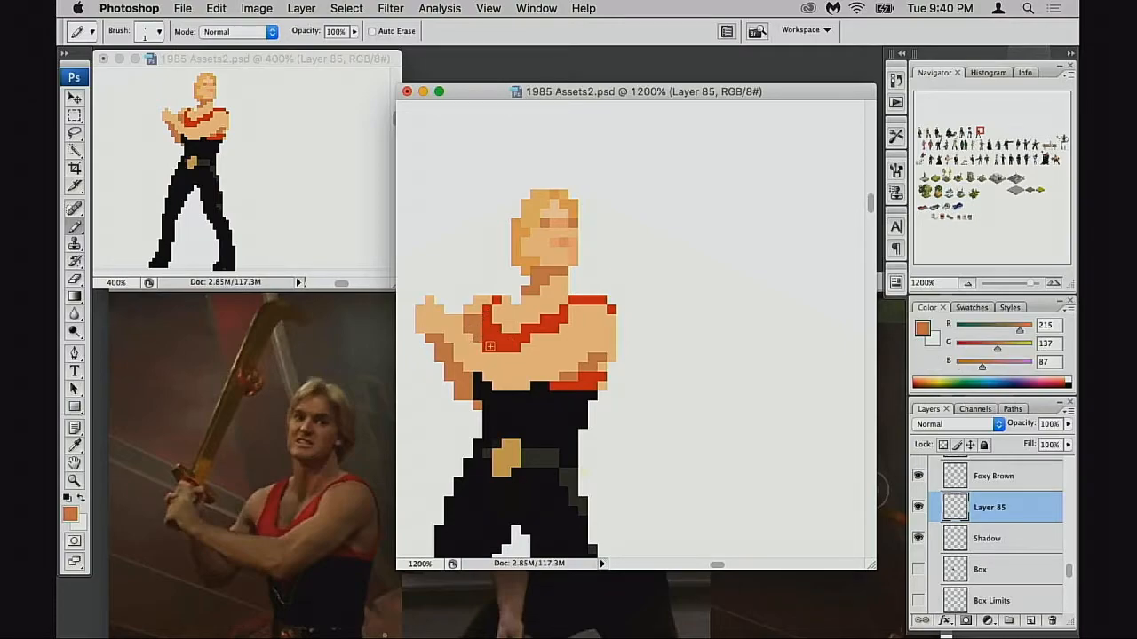
alt+click(483, 354)
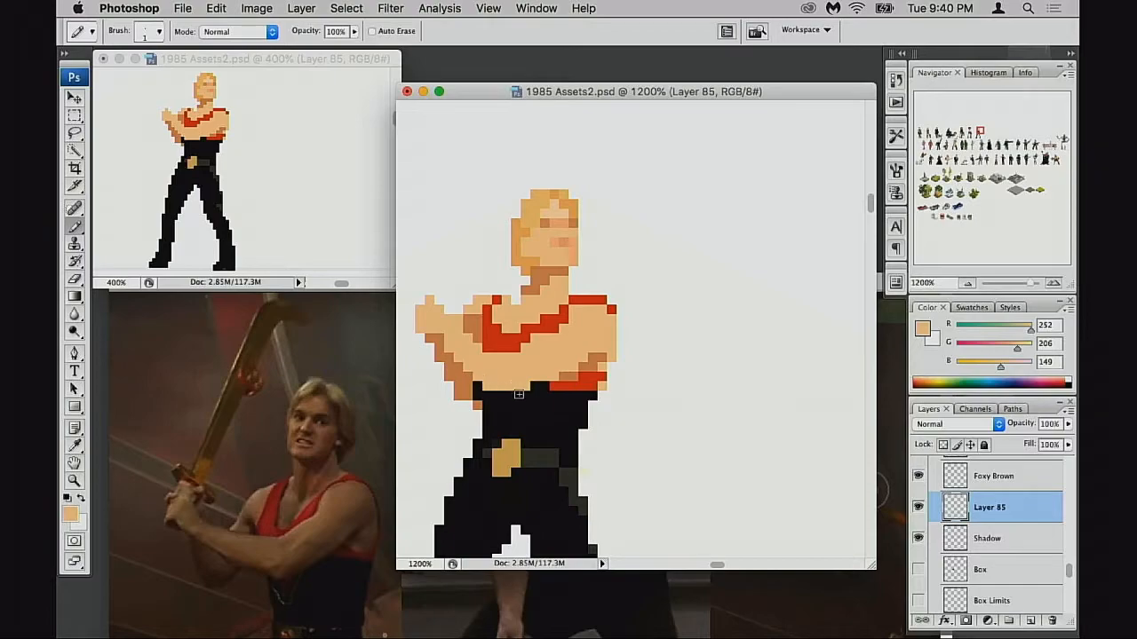
drag(498, 394, 516, 392)
Step: Select the raised hand and forearm, move them one pixel up and outward, and deselect
drag(478, 359, 533, 357)
key(m)
drag(459, 284, 517, 371)
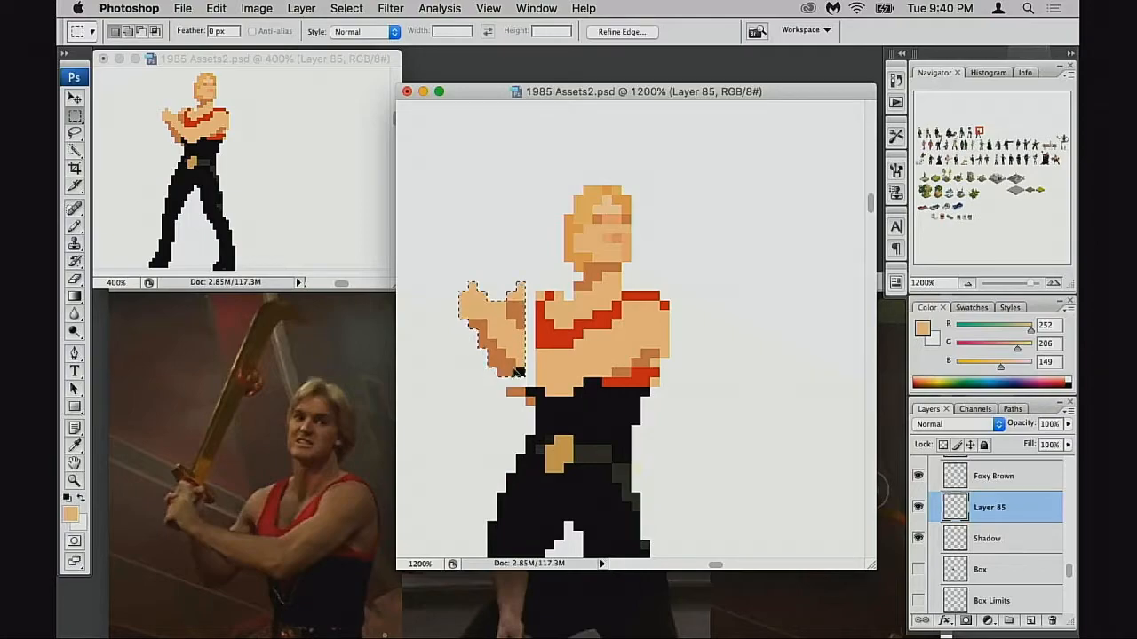
key(super+d)
Step: Fill the gap at the moved elbow with brown shadow pixels and touch up the torso's side in black
key(b)
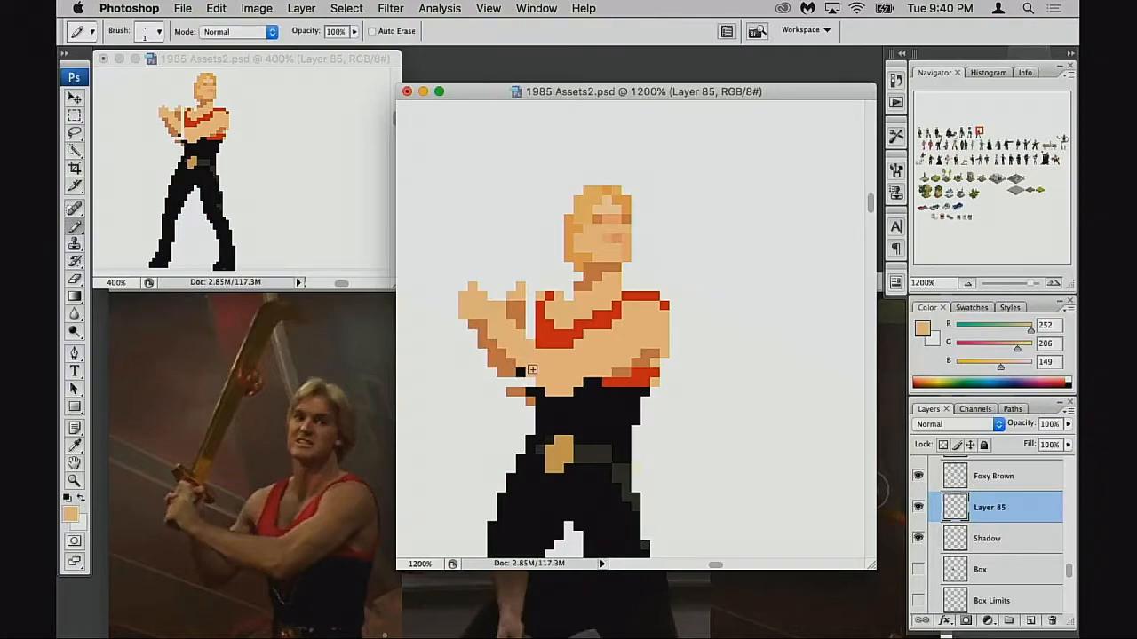
alt+click(518, 371)
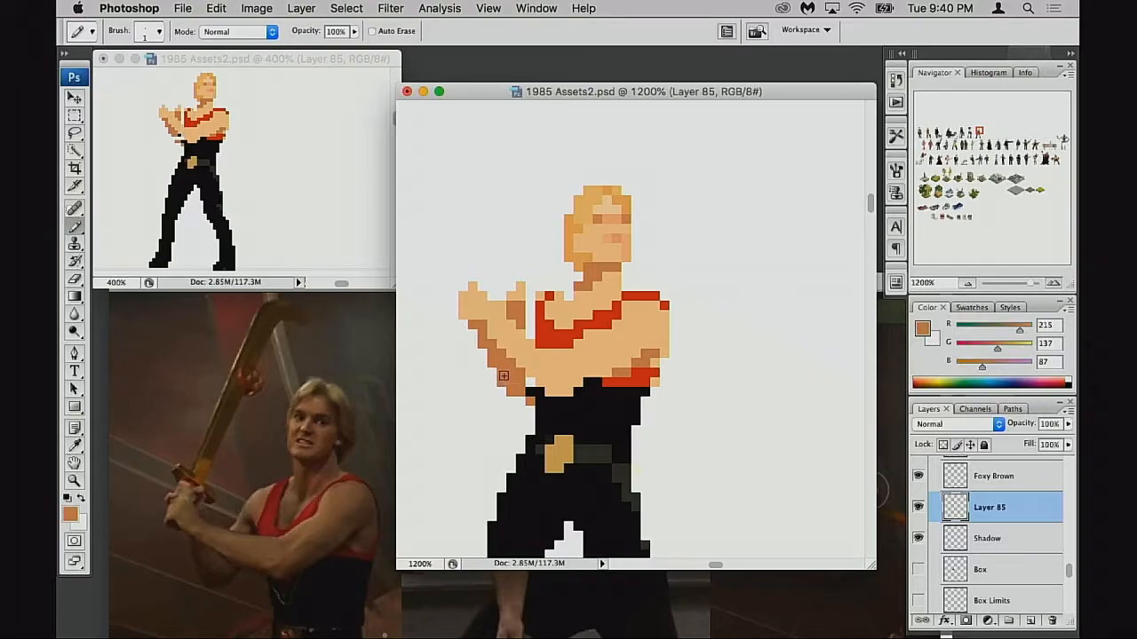
key(d)
mouse_move(528, 385)
mouse_down()
mouse_move(531, 402)
mouse_move(568, 408)
mouse_up()
click(531, 408)
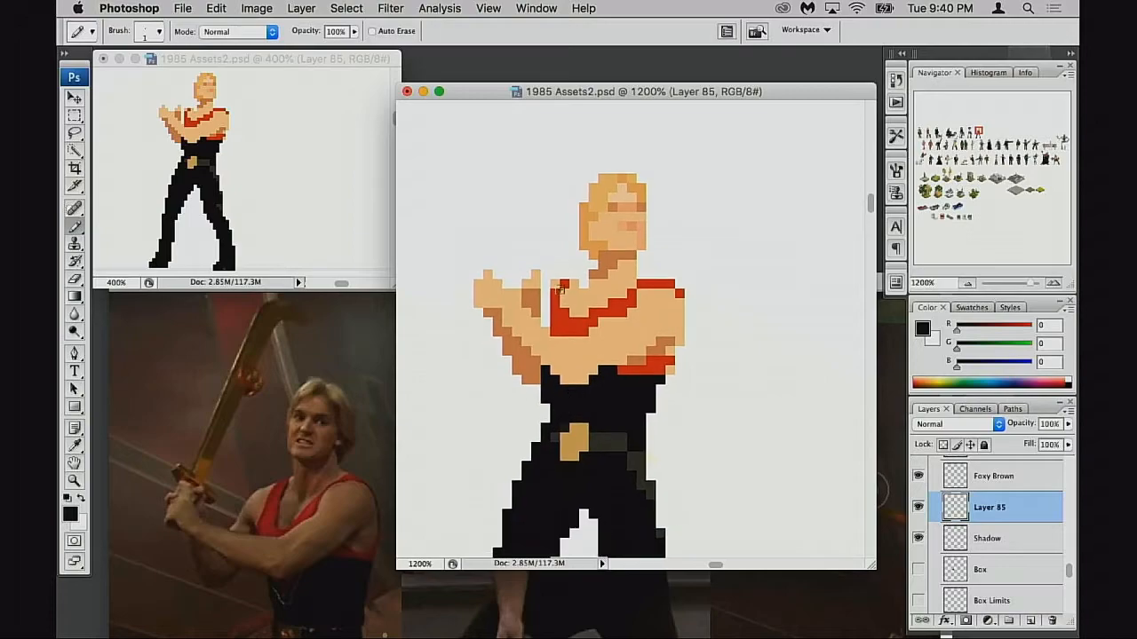
Step: Paint the far shoulder beside the strap in light skin tone with brown shadow beneath, and erase the stray finger pixels above it
alt+click(543, 289)
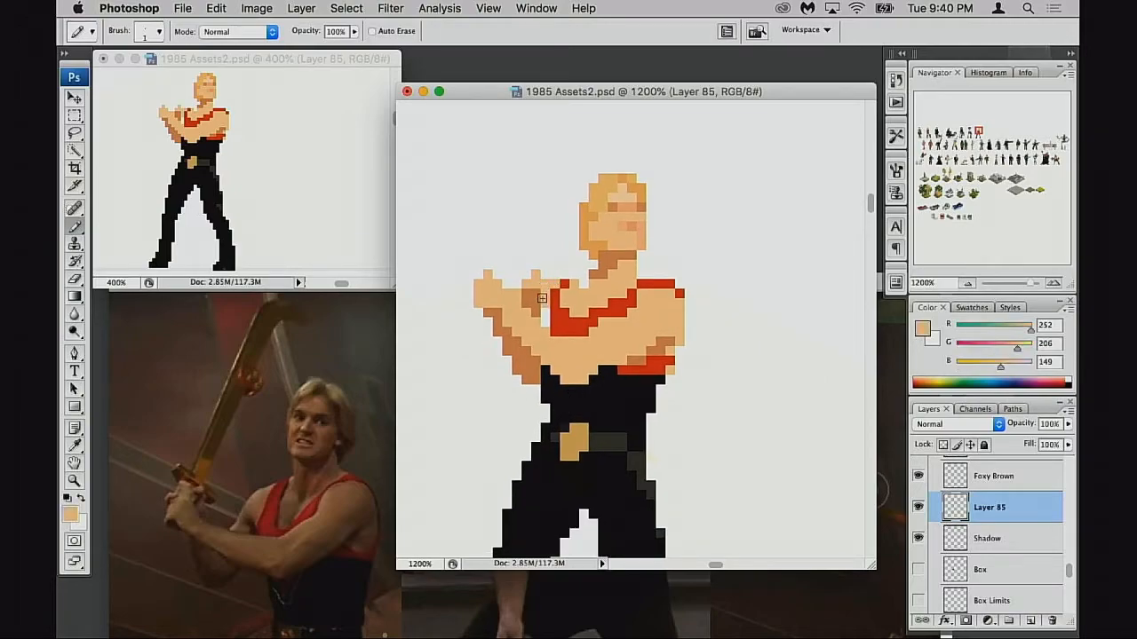
drag(542, 285, 561, 287)
key(e)
click(536, 275)
click(527, 283)
key(b)
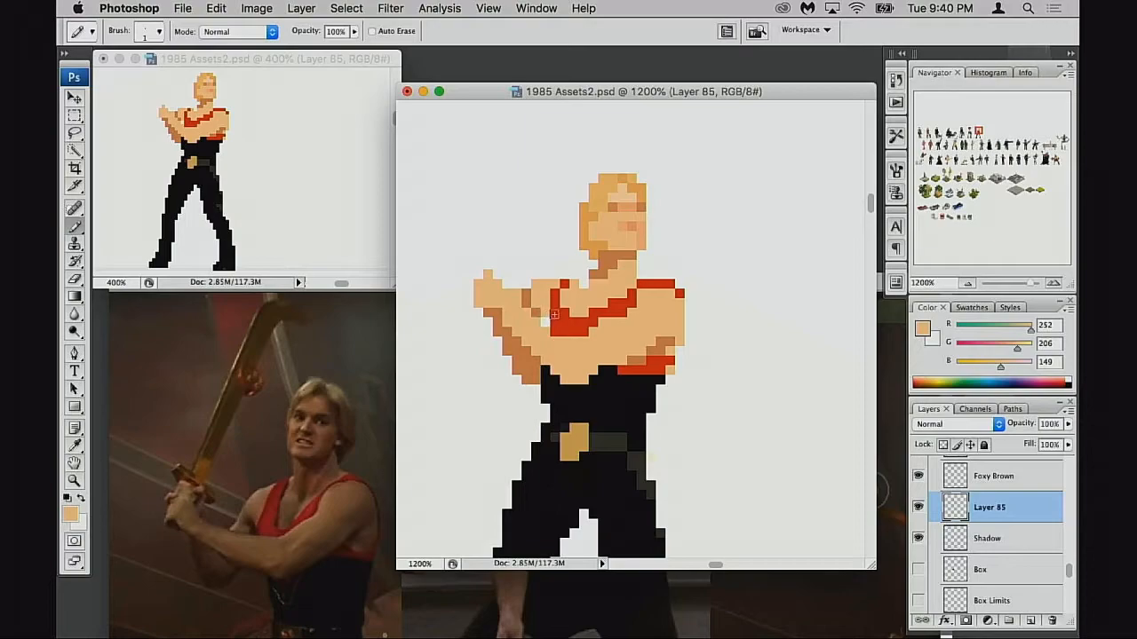
alt+click(535, 310)
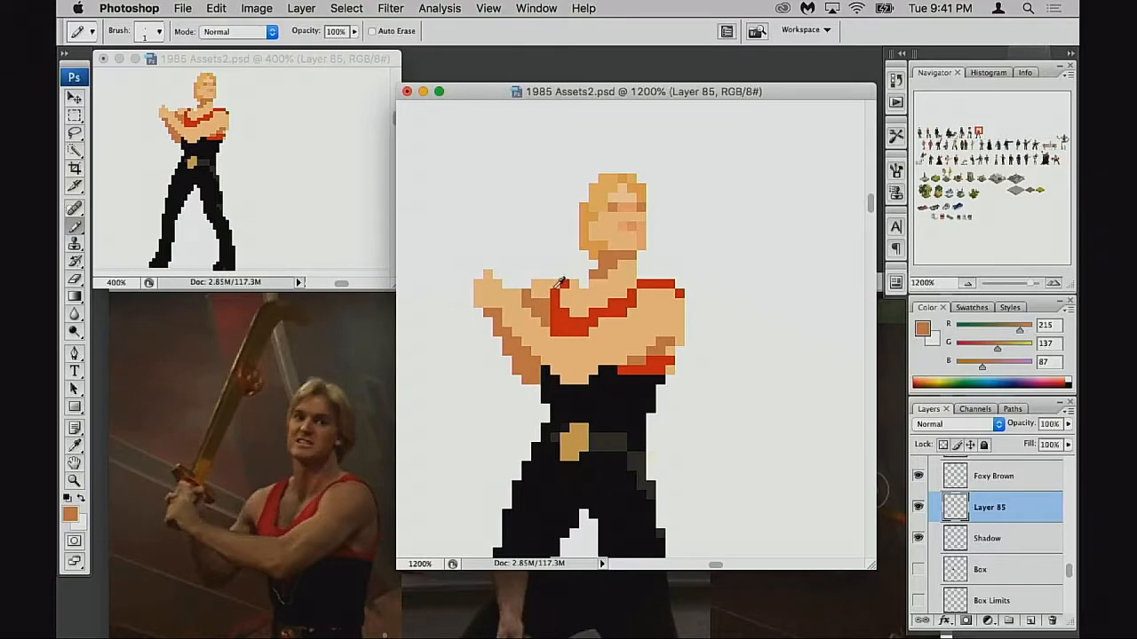
alt+click(558, 285)
Step: Flip the whole figure horizontally with Free Transform
drag(594, 297, 624, 335)
scroll(639, 319, down, 3)
key(m)
drag(646, 286, 660, 305)
click(657, 320)
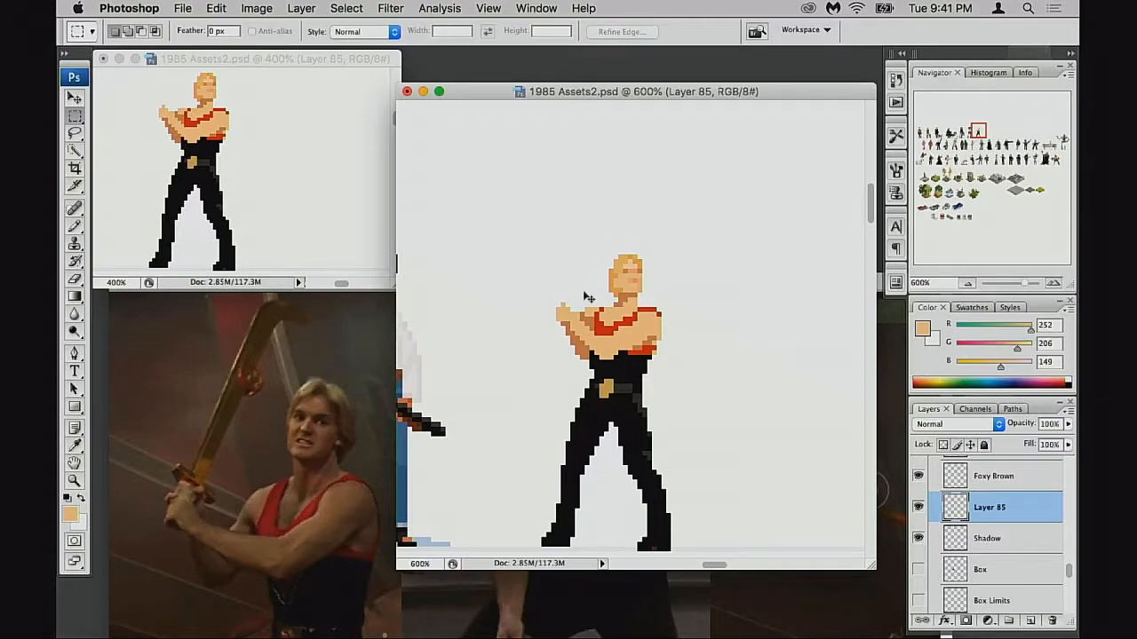
key(super+t)
right_click(627, 347)
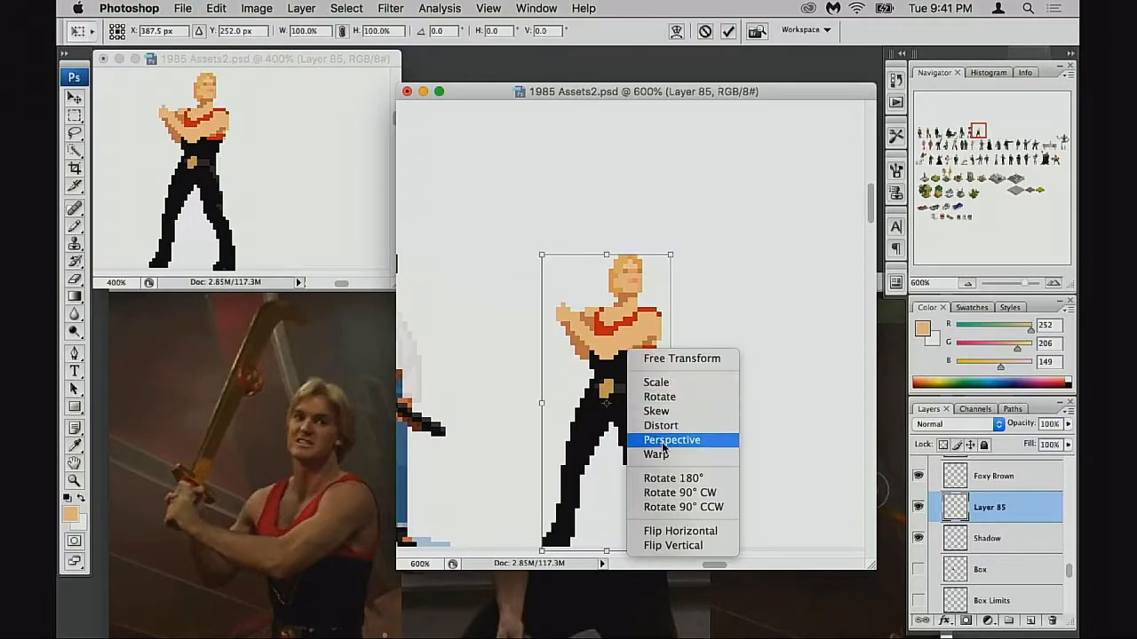
click(668, 531)
key(Return)
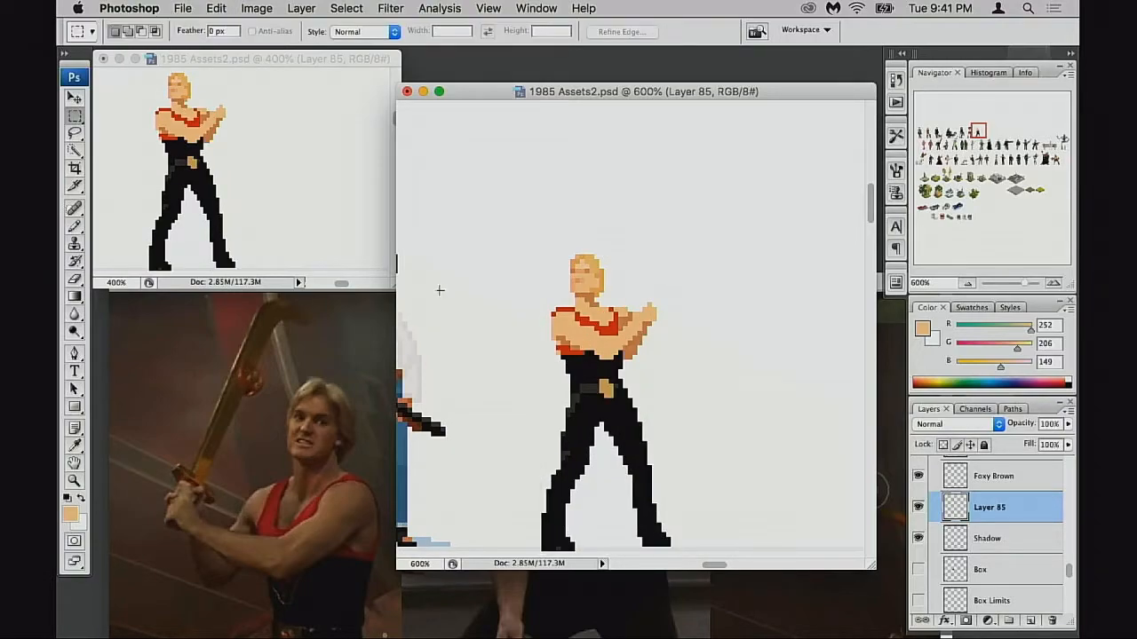
Step: Select the head, move it one pixel forward in the direction the figure faces, and deselect
key(super+equal)
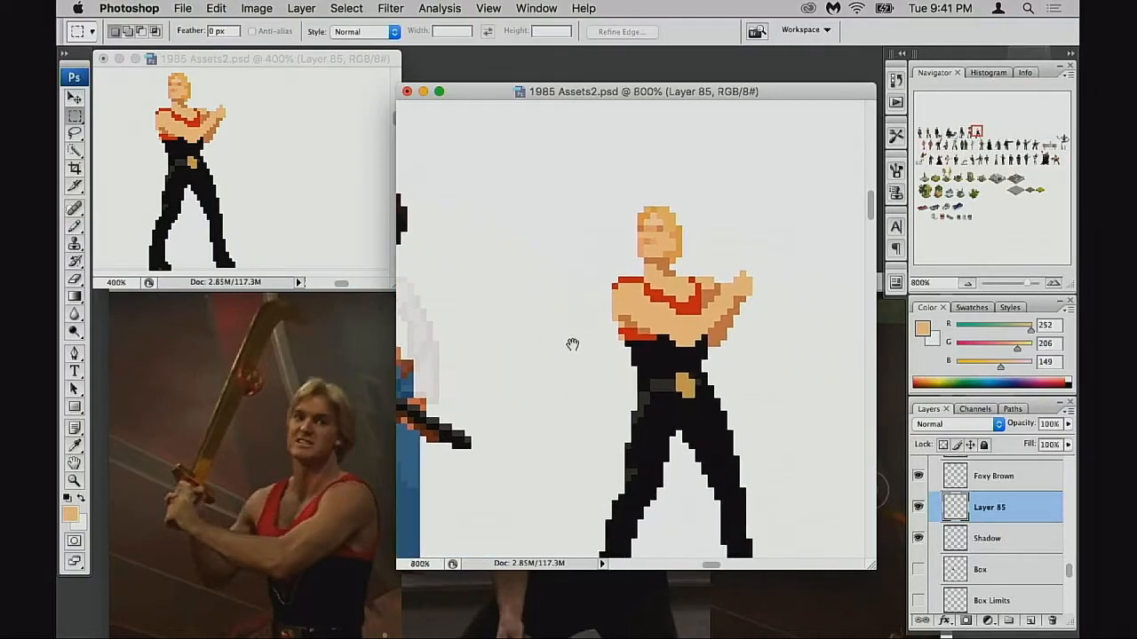
key(e)
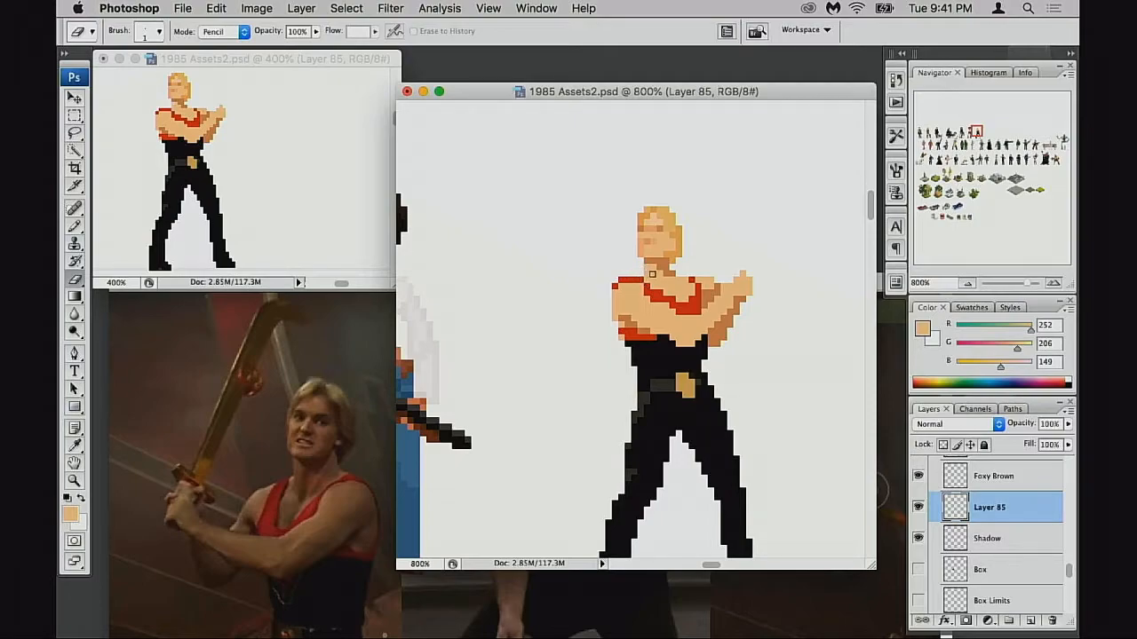
key(m)
drag(633, 201, 675, 250)
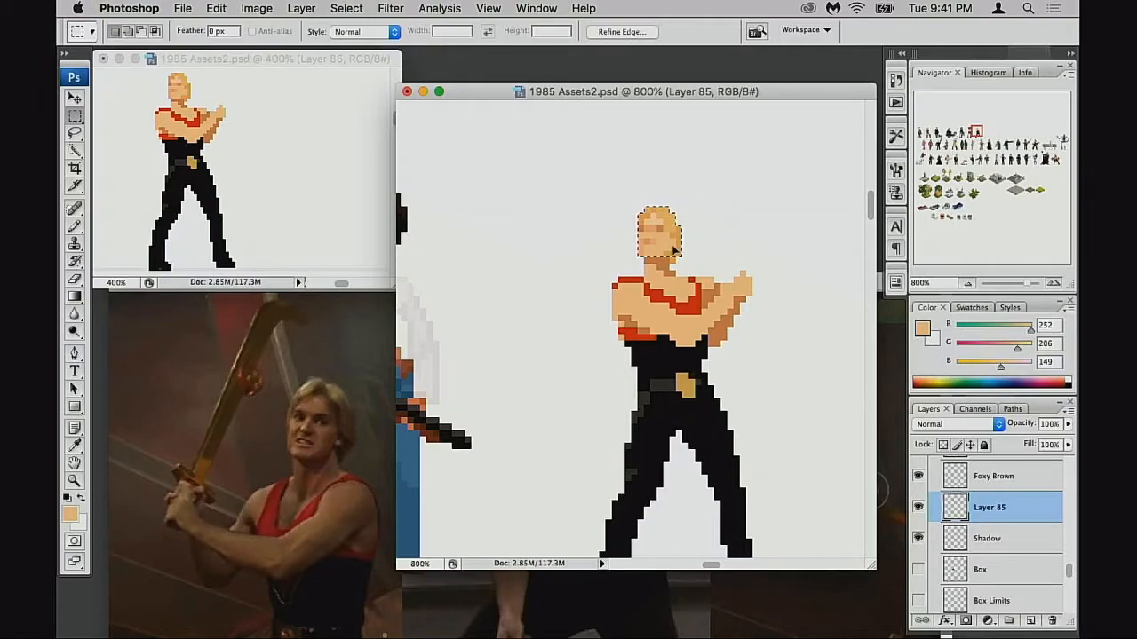
drag(619, 193, 649, 255)
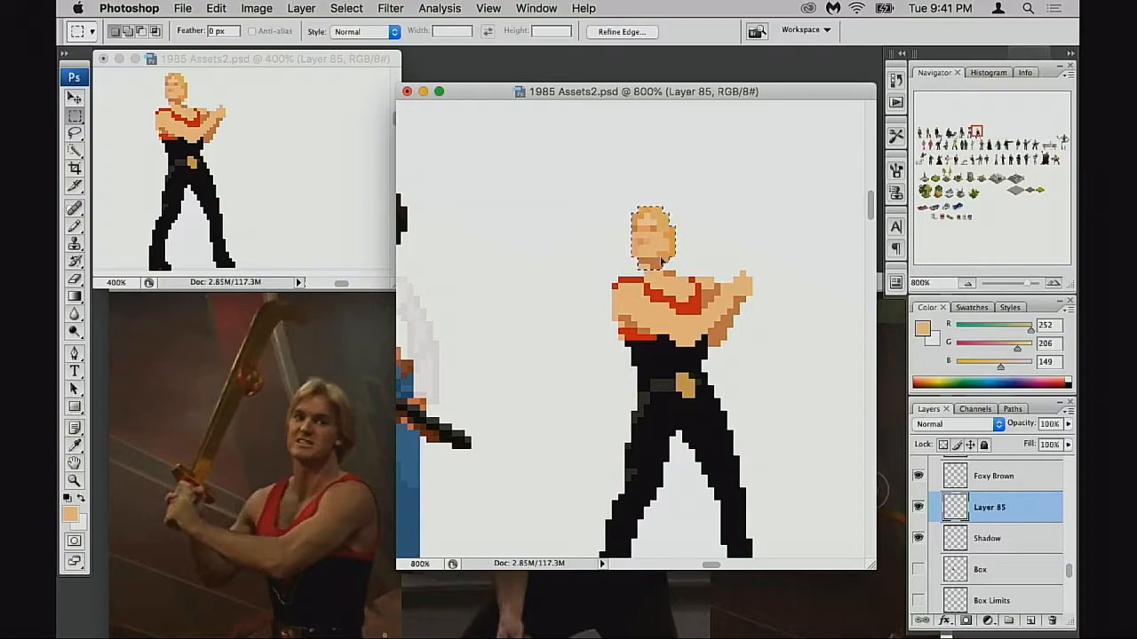
key(super+z)
key(super+z)
key(super+d)
key(b)
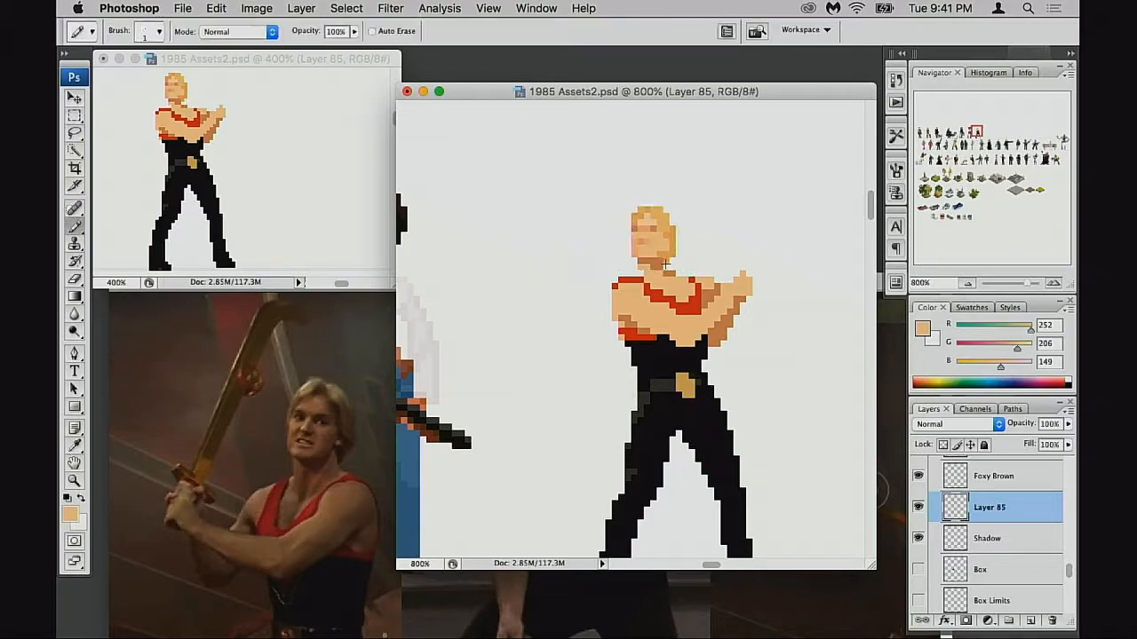
Step: Rework the neck under the moved head with brown shadow and light skin-tone pixels, cleaning up its edges
alt+click(664, 257)
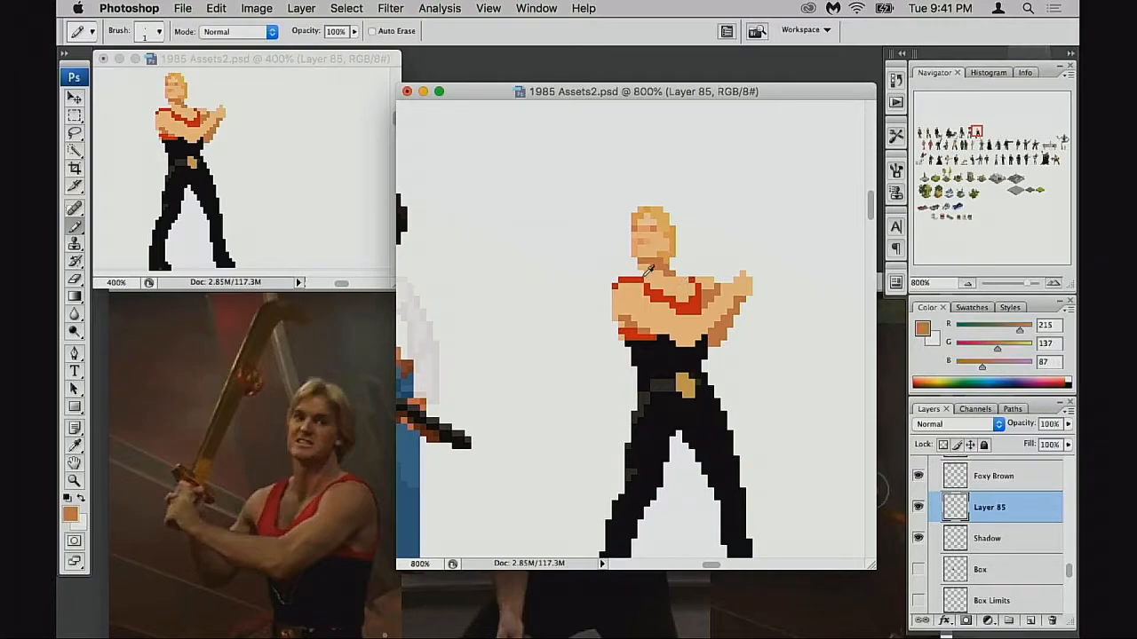
alt+click(646, 273)
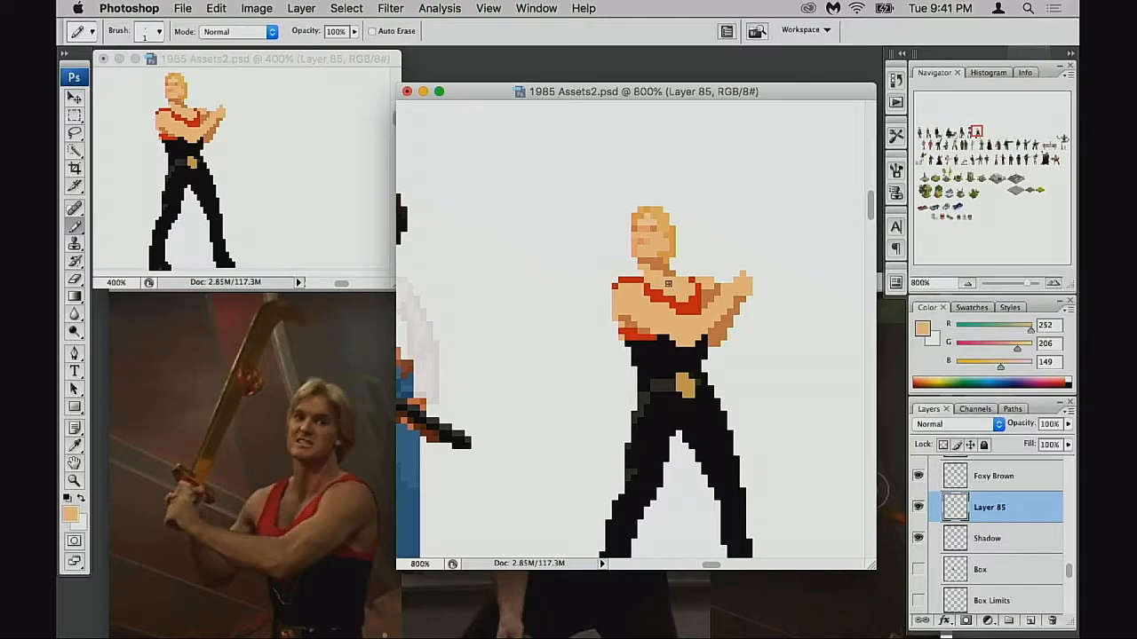
key(super+equal)
key(e)
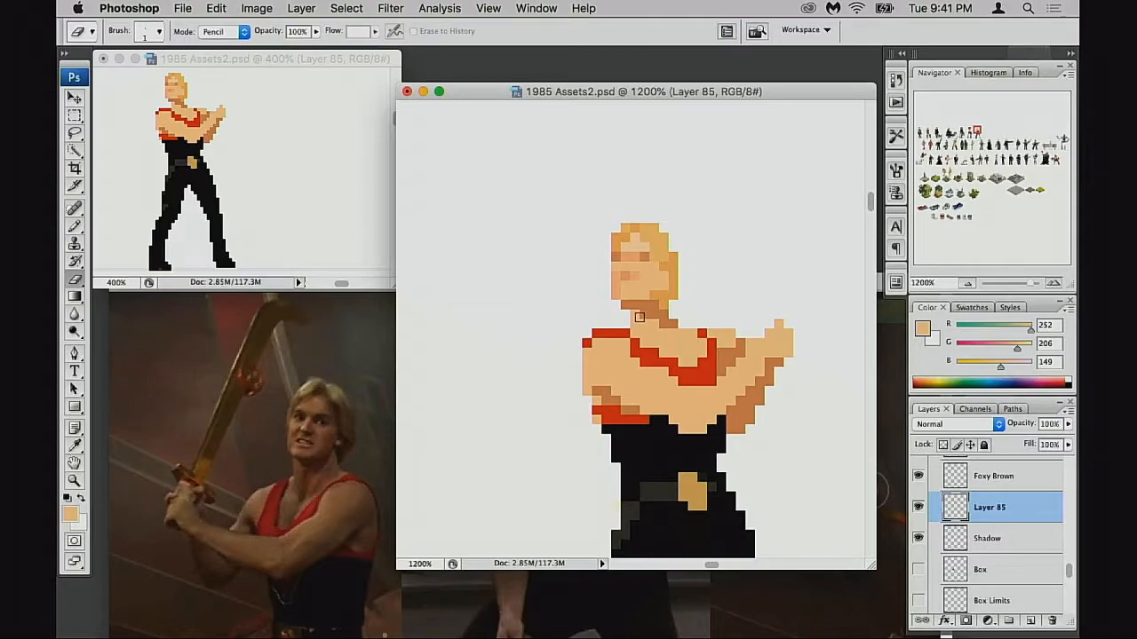
key(b)
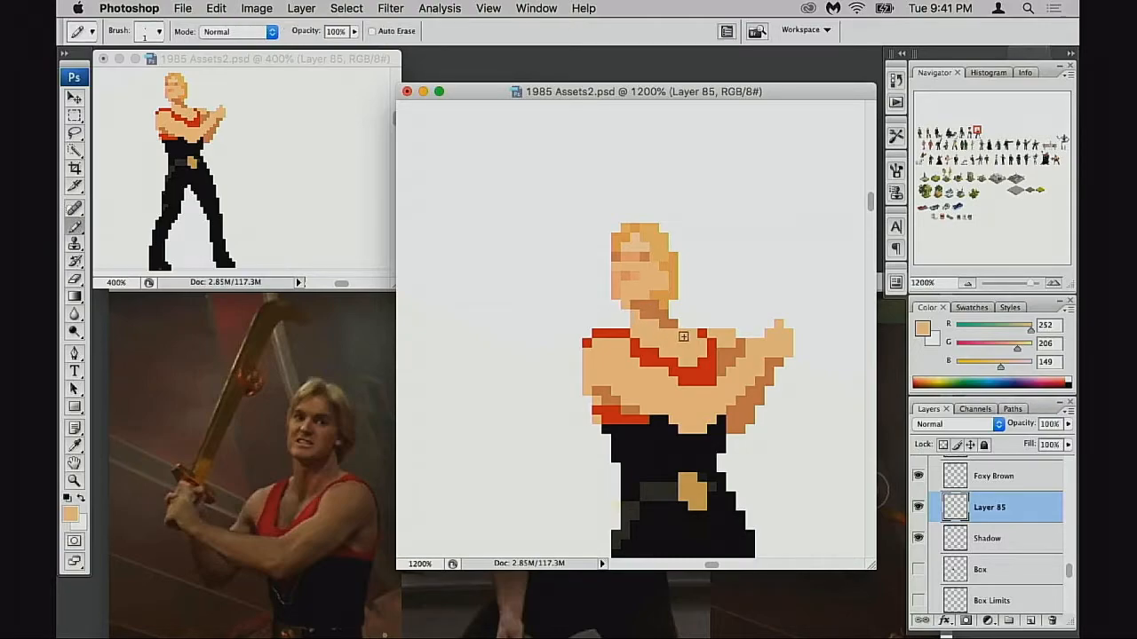
key(e)
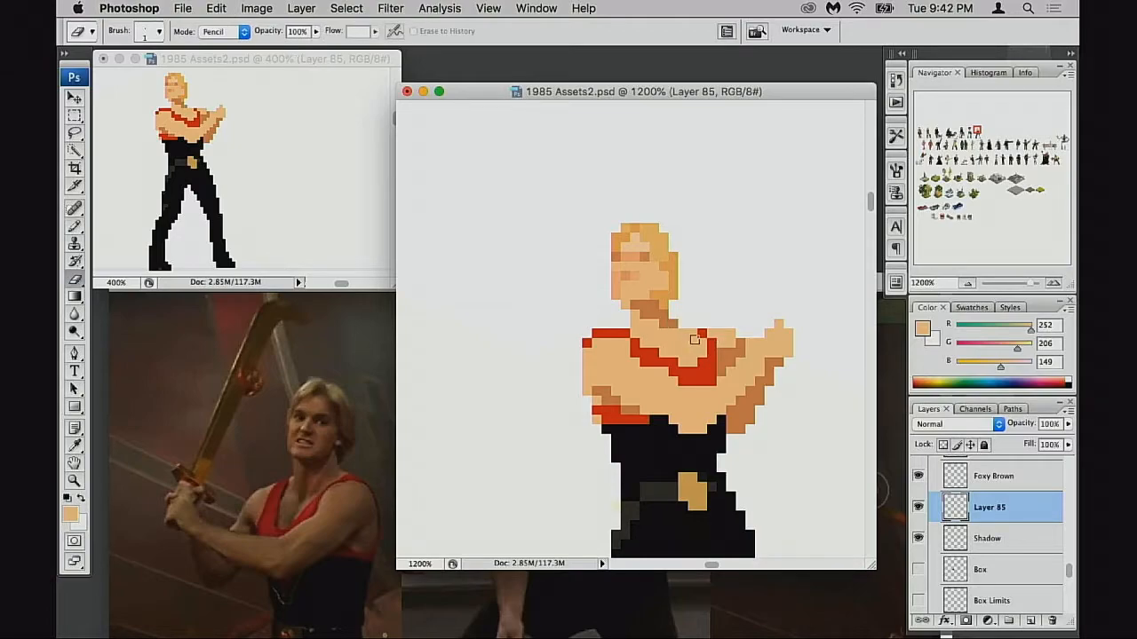
key(b)
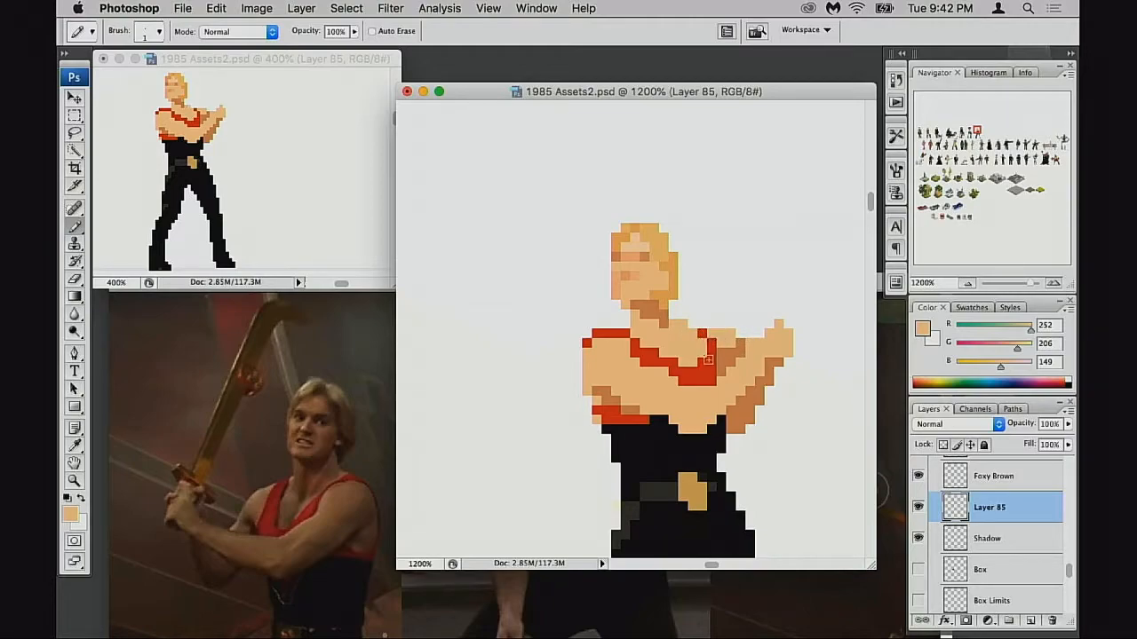
Step: Add brown shadow at the neckline's lower corner and blend the far shoulder to a mid skin tone using brown at 20% opacity
alt+click(727, 352)
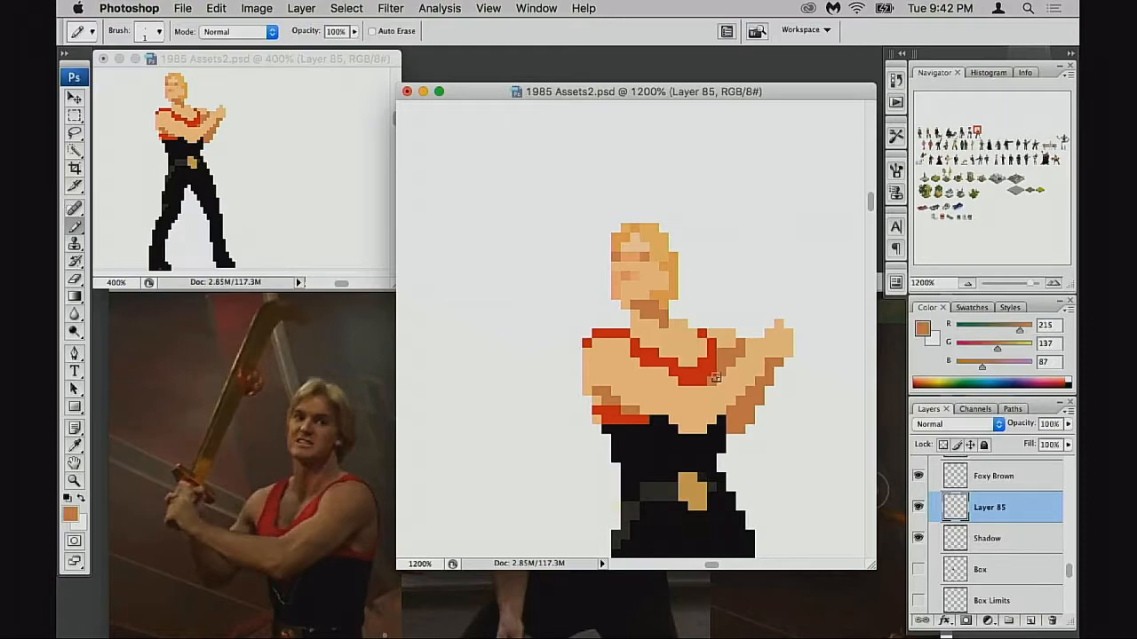
drag(716, 377, 720, 370)
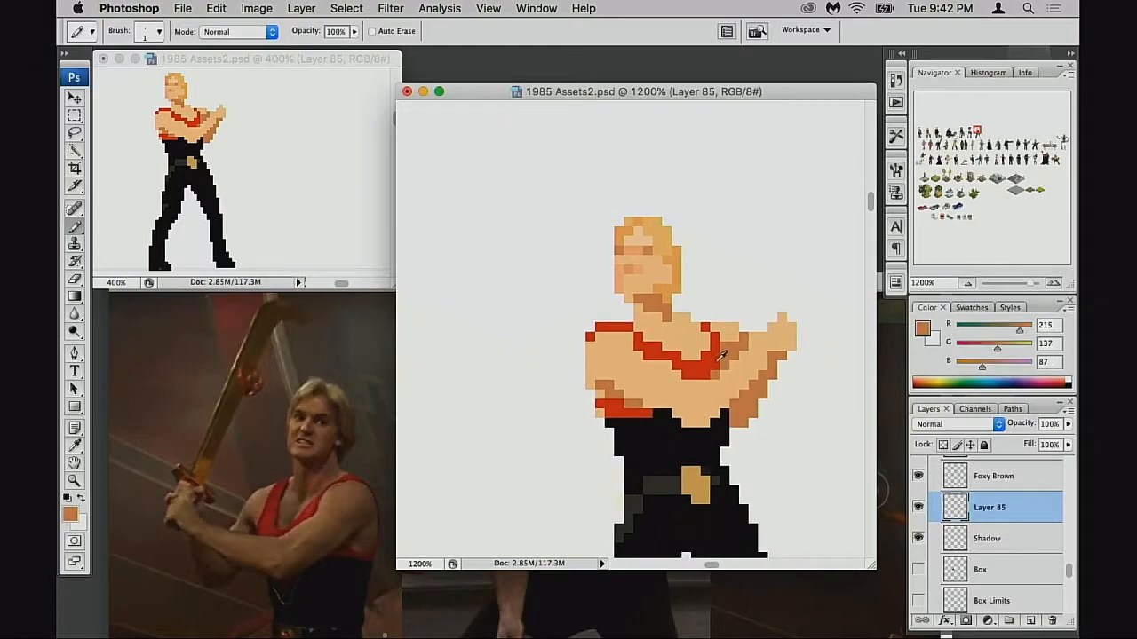
alt+click(735, 338)
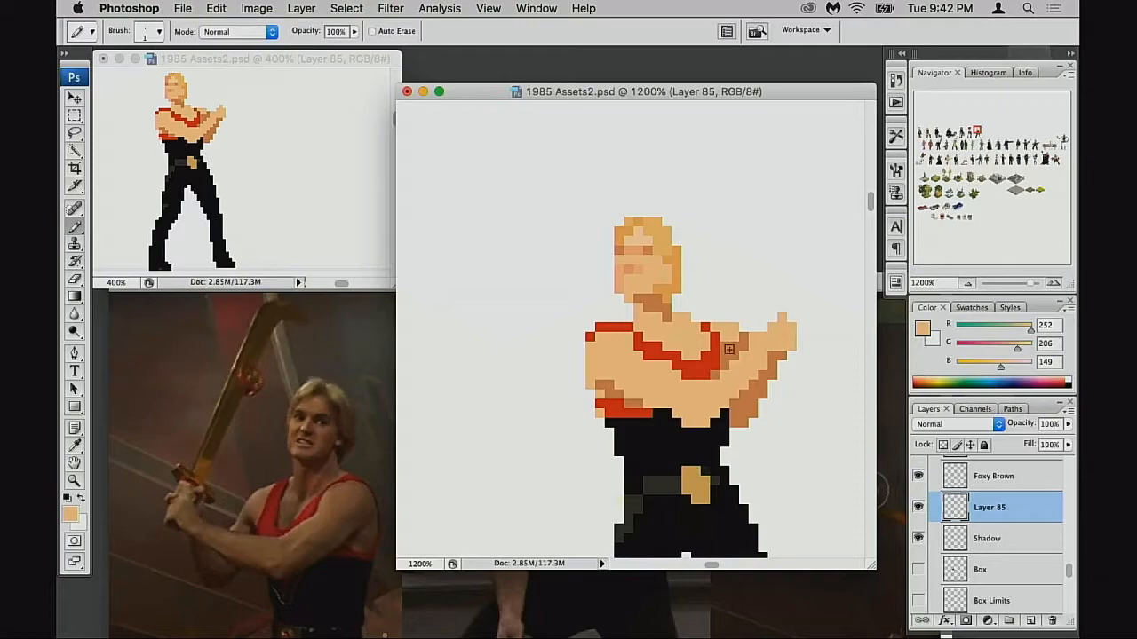
alt+click(727, 353)
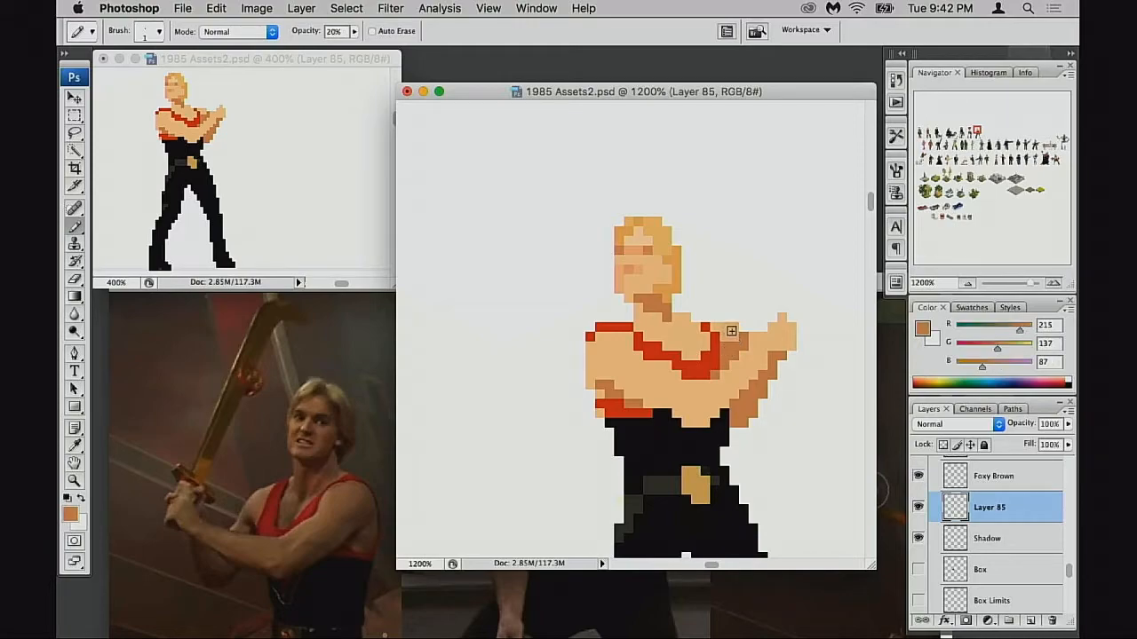
key(0)
alt+click(733, 330)
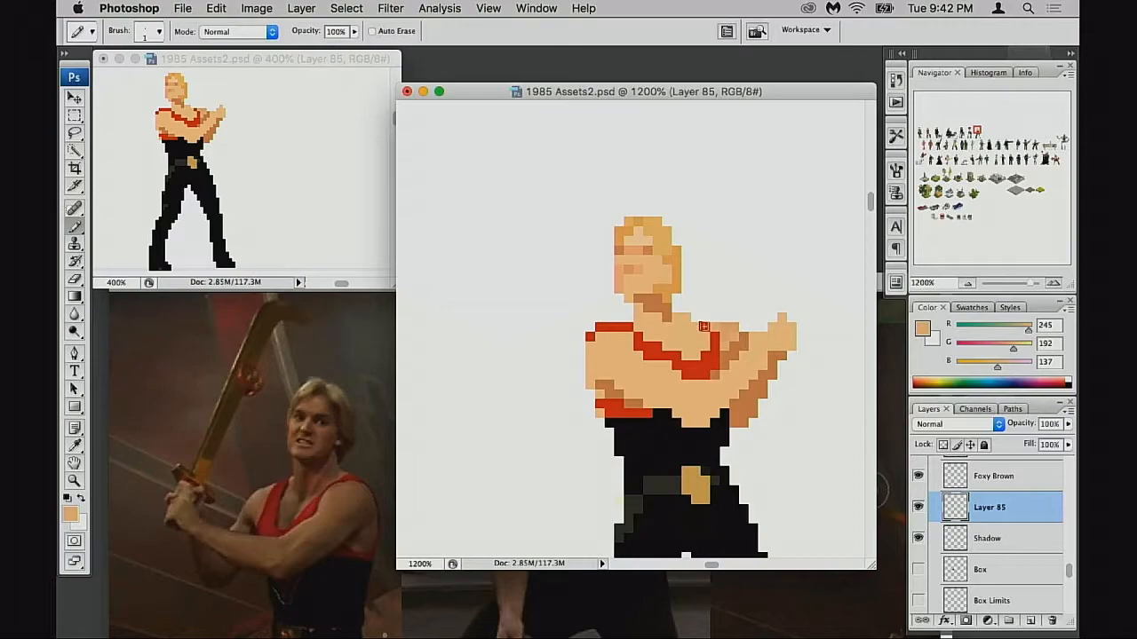
super+click(721, 362)
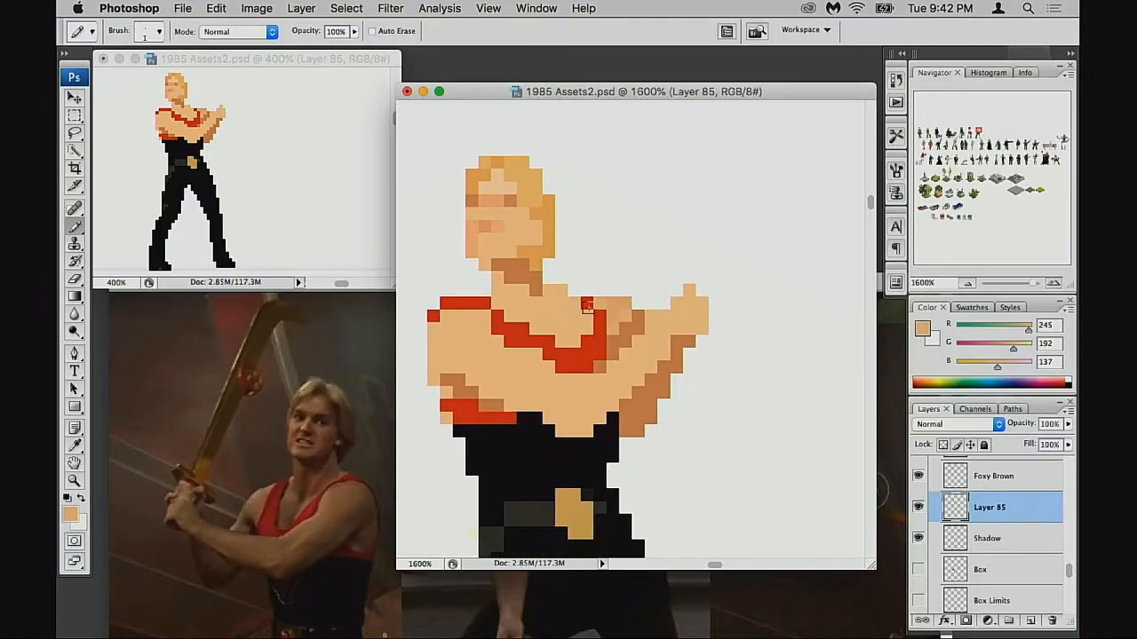
drag(602, 331, 643, 326)
drag(646, 407, 659, 397)
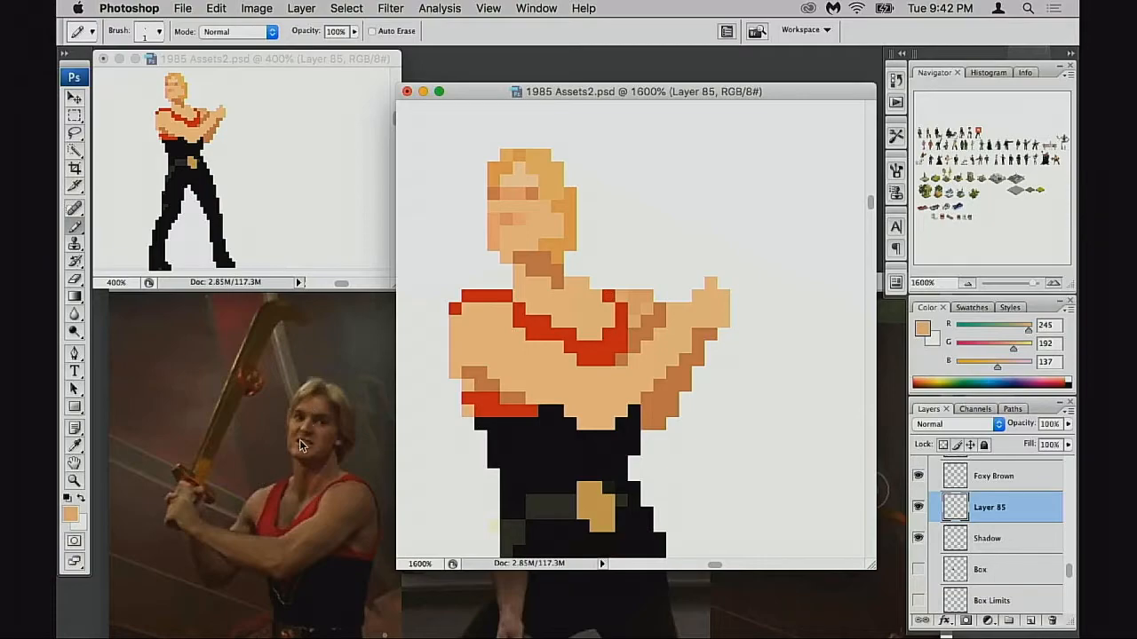
Step: Examine the neck, shoulders and tank top straps up close in the Flash.jpg reference photos
click(299, 462)
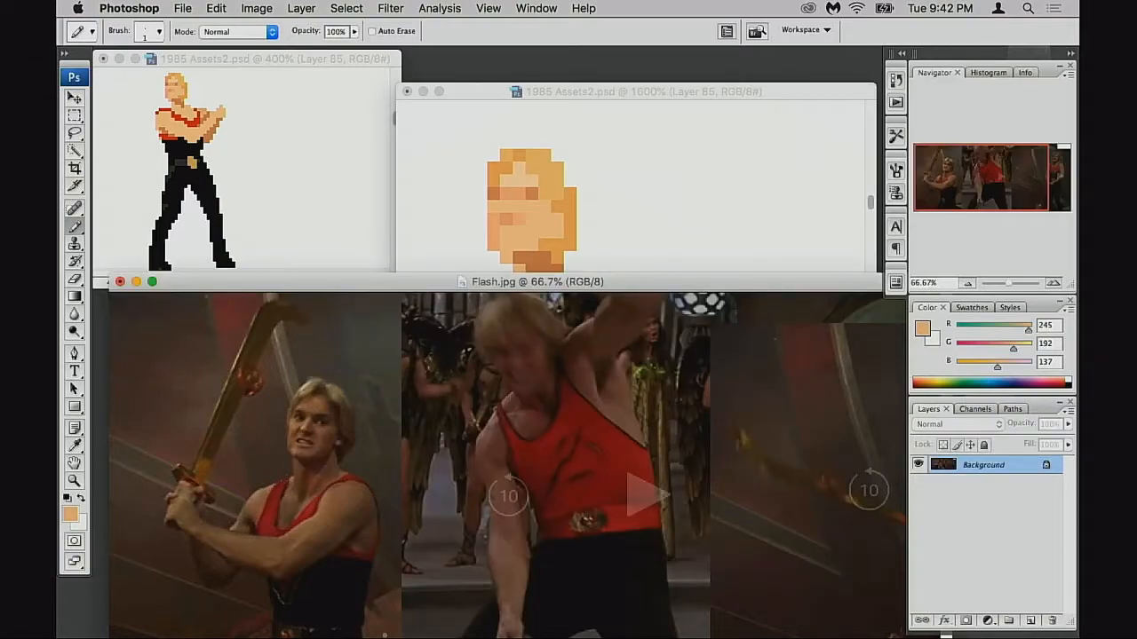
key(v)
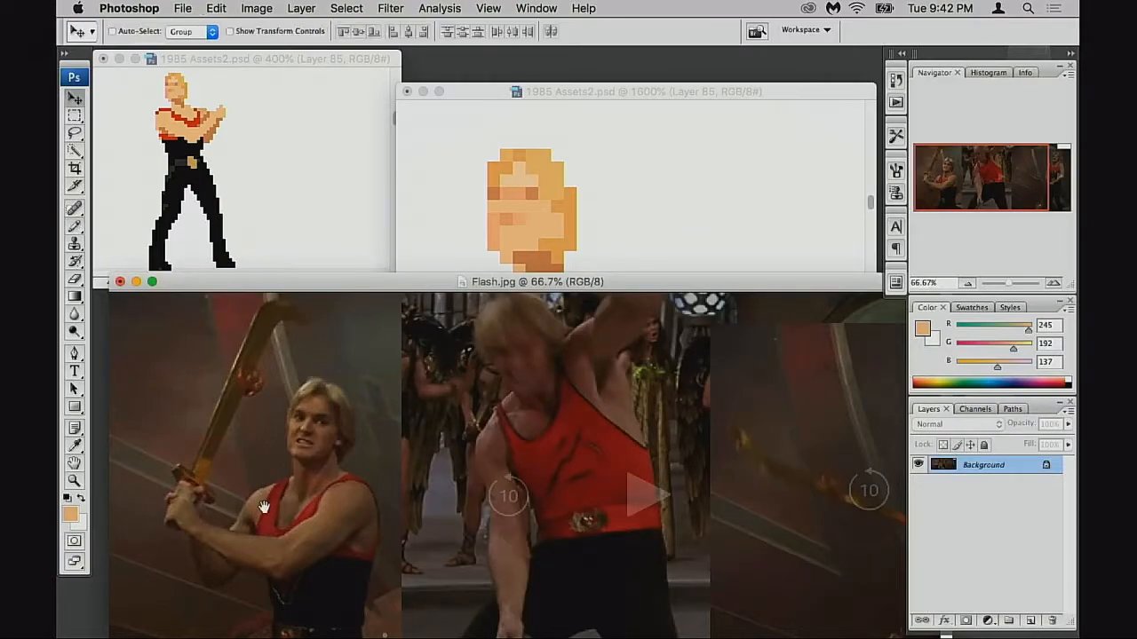
super+click(261, 508)
super+click(352, 470)
drag(364, 472, 234, 469)
drag(467, 426, 381, 520)
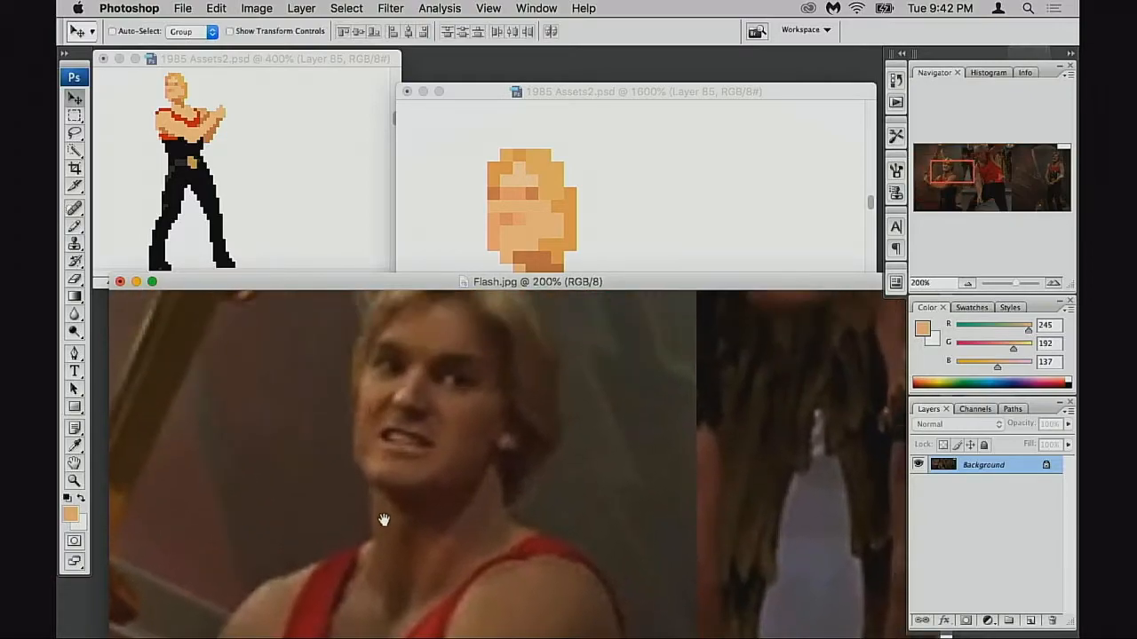
drag(359, 447, 388, 485)
drag(469, 453, 378, 452)
drag(595, 451, 507, 434)
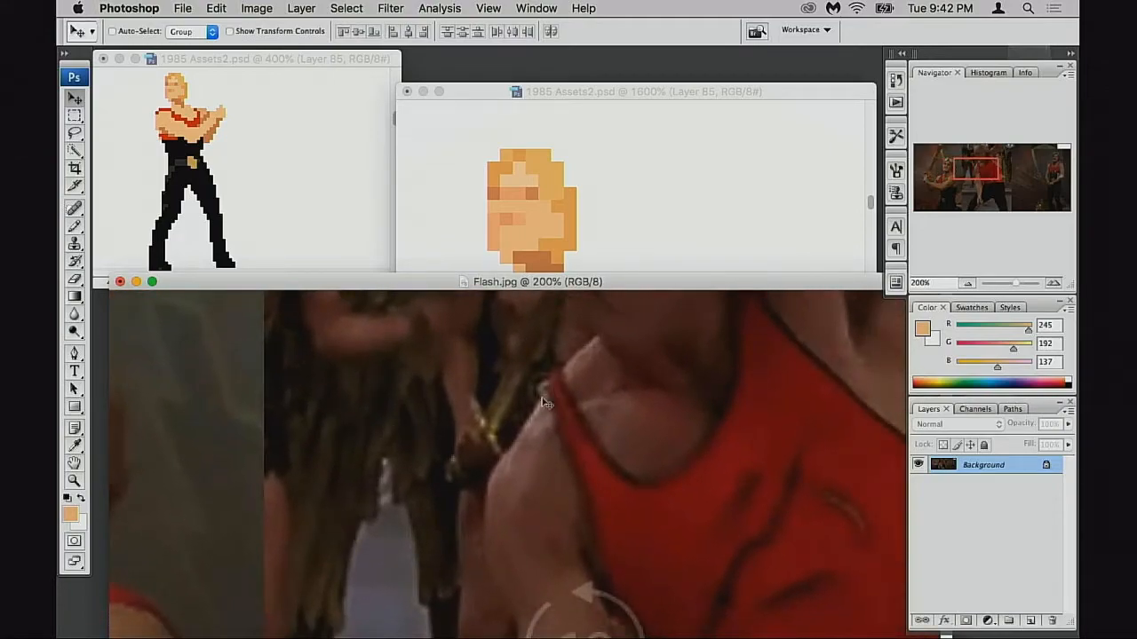
alt+super+click(523, 463)
alt+super+click(523, 463)
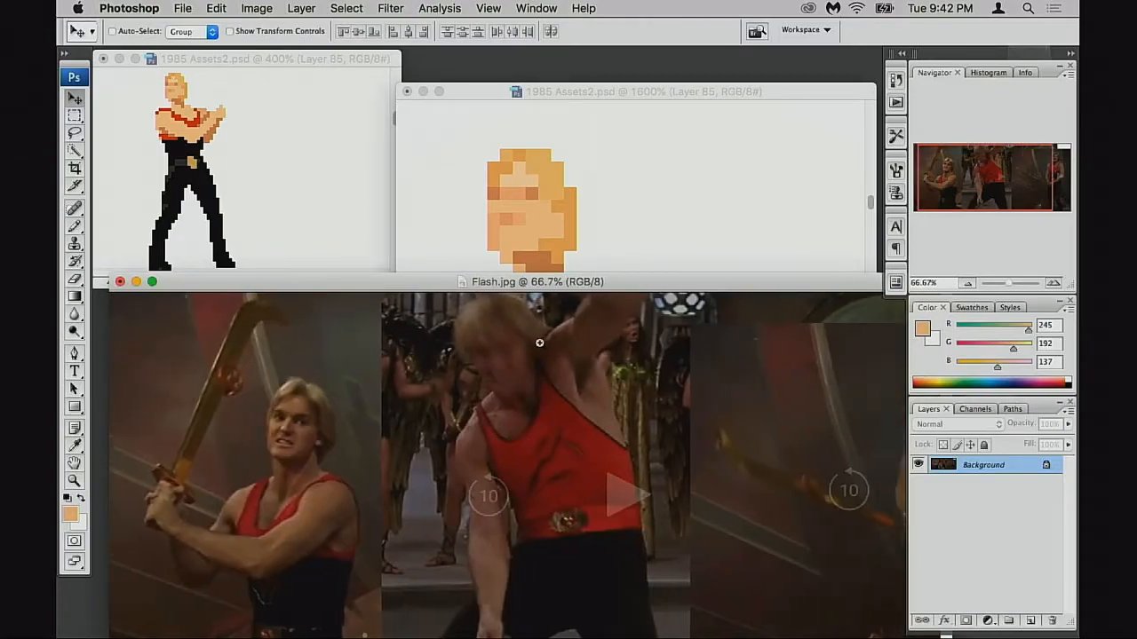
super+click(524, 373)
super+click(559, 359)
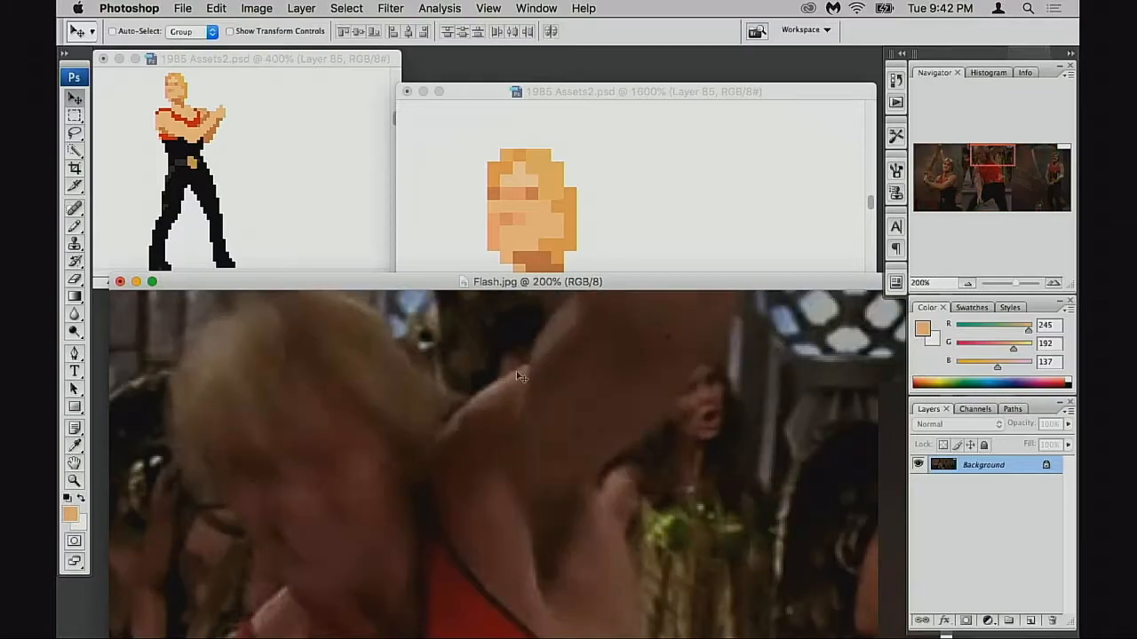
alt+super+click(505, 429)
alt+super+click(507, 431)
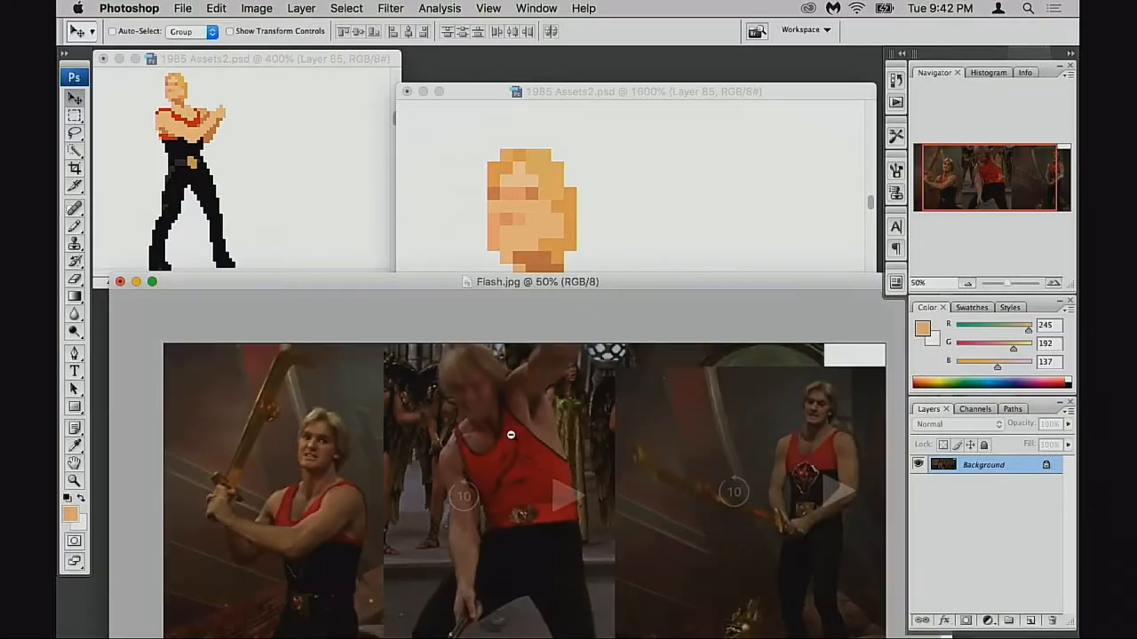
super+click(310, 522)
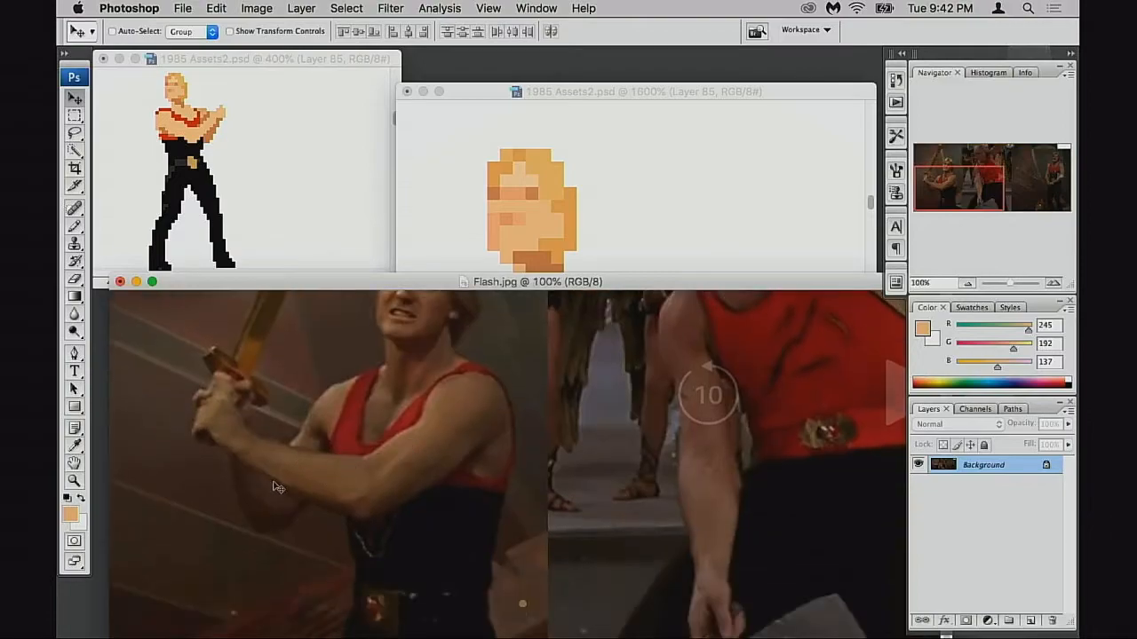
drag(571, 387, 345, 471)
Step: Return to 1985 Assets2.psd, select the far shoulder with the top of its strap, and move it down one pixel
click(628, 252)
drag(624, 353, 677, 353)
key(b)
key(m)
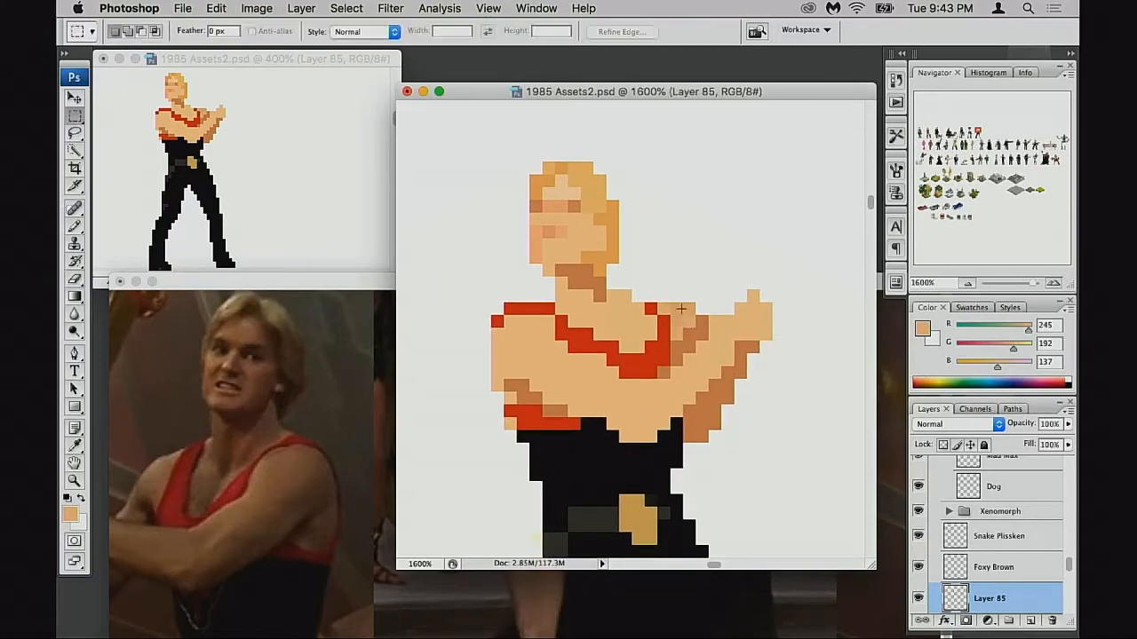
drag(685, 334, 687, 339)
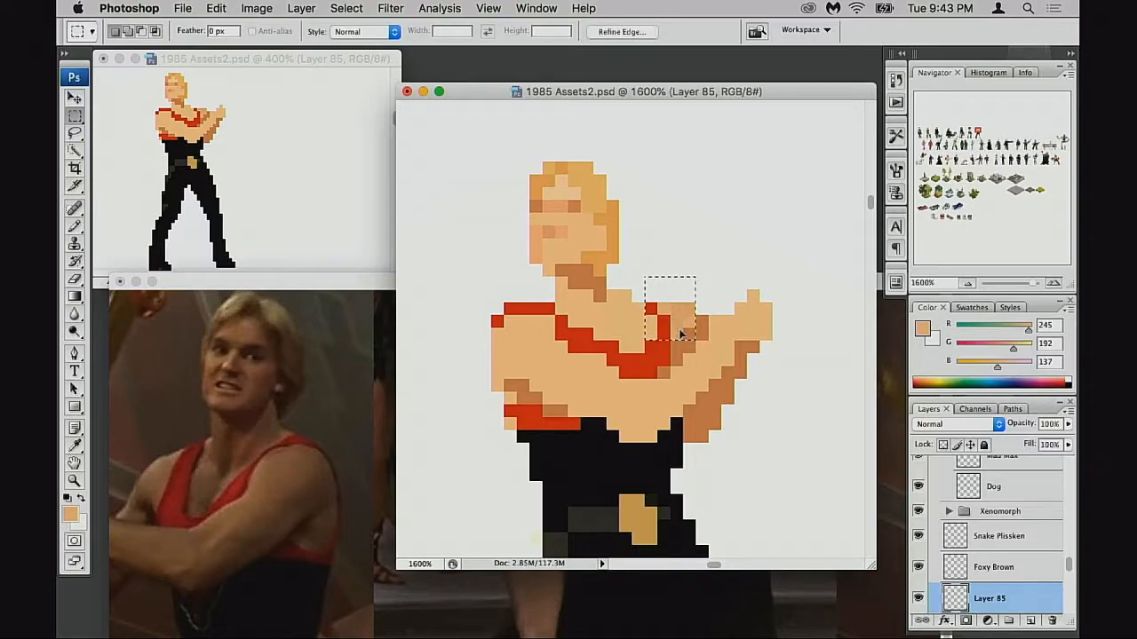
key(super+Down)
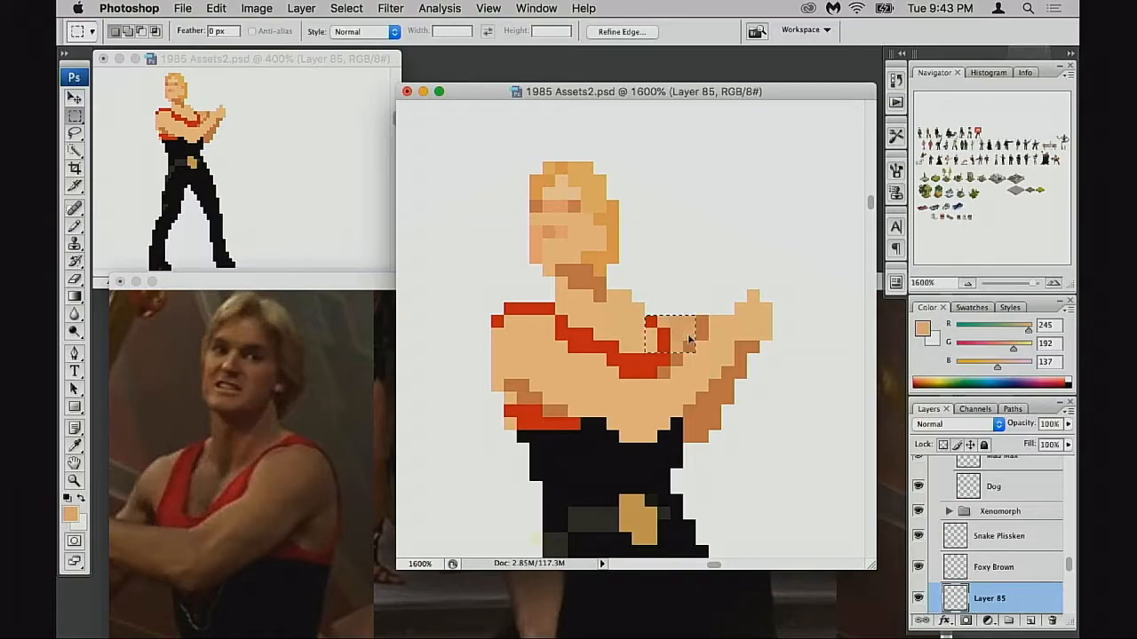
Step: Undo the last shoulder move, reselect the far shoulder with the strap top and neck base, and move it down one pixel
key(super+z)
drag(633, 278, 705, 336)
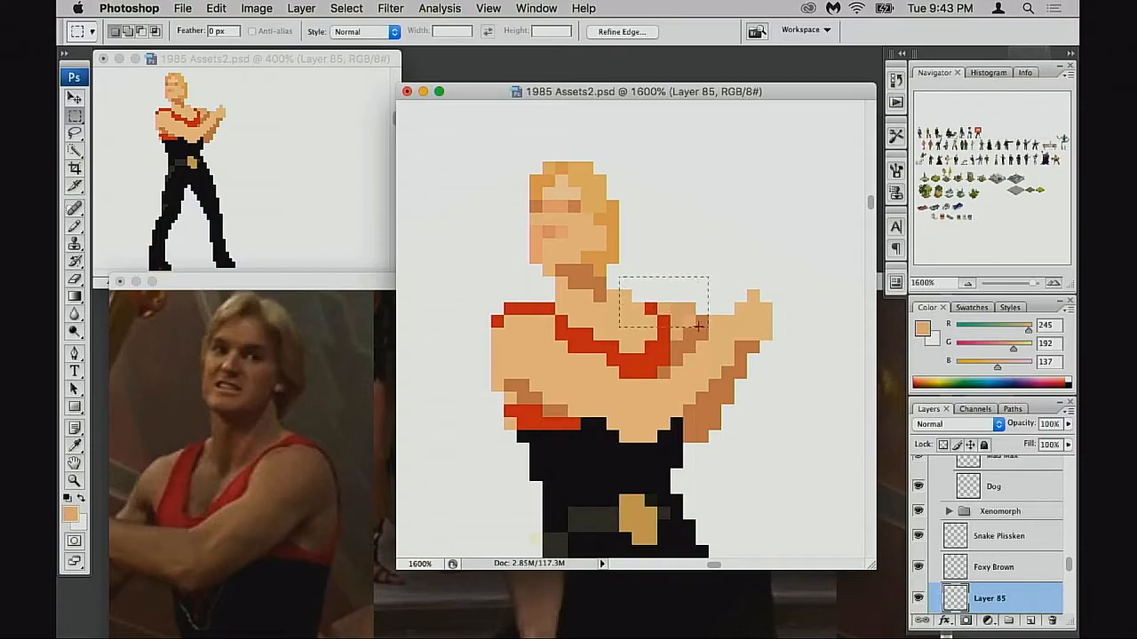
key(super+Down)
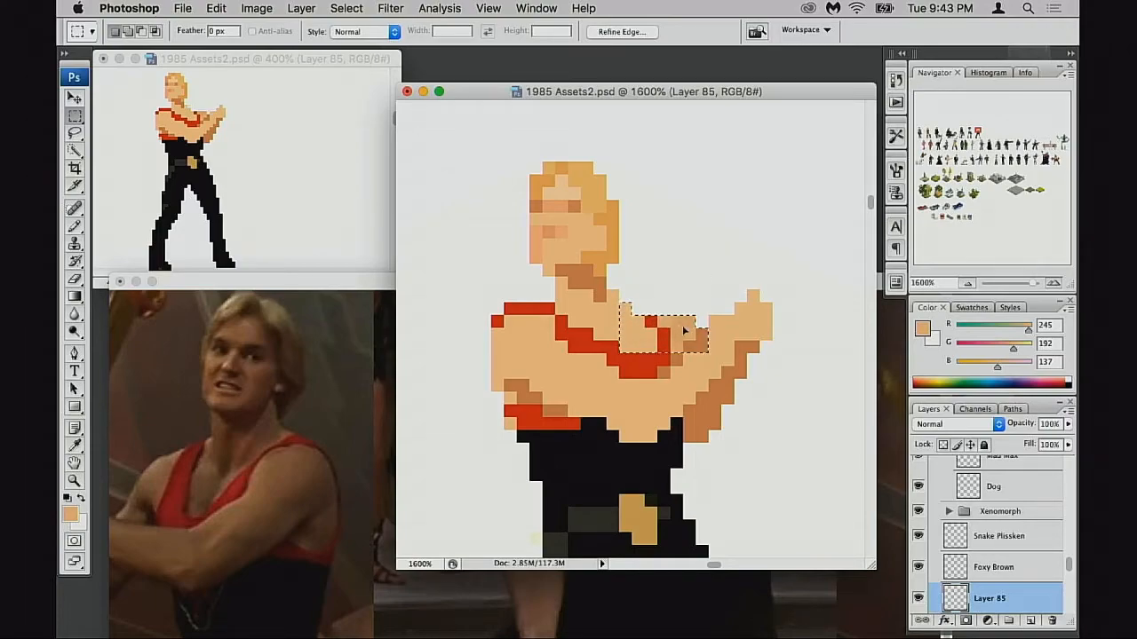
Step: Deselect and erase the stray skin pixels at the neck base and between the far shoulder and the raised forearm
key(super+d)
key(e)
click(613, 294)
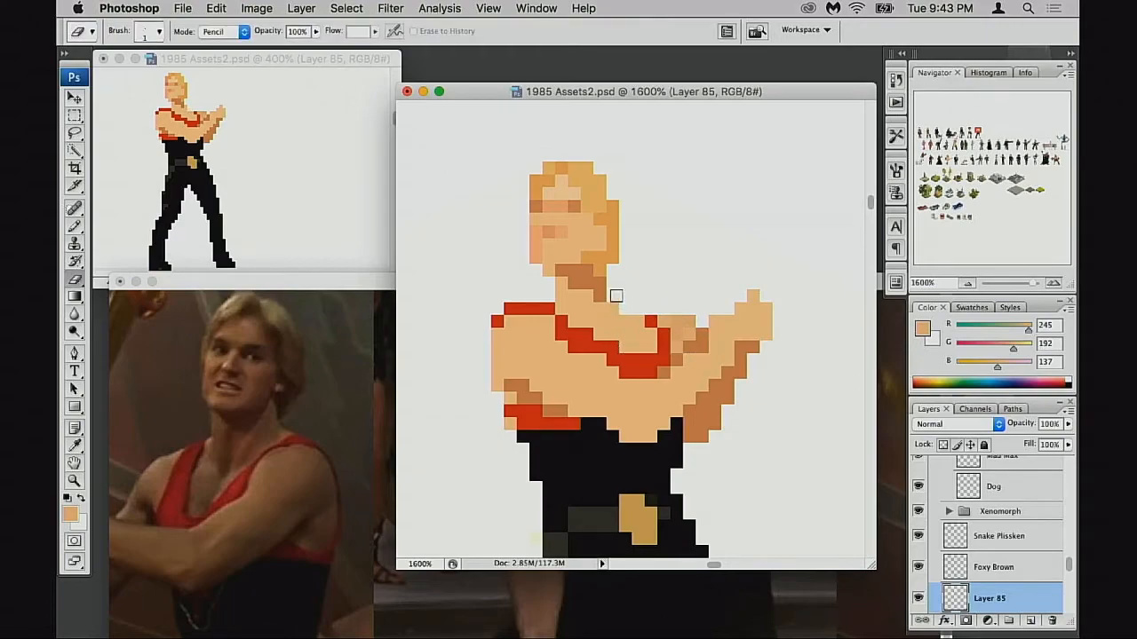
click(701, 336)
drag(673, 359, 687, 365)
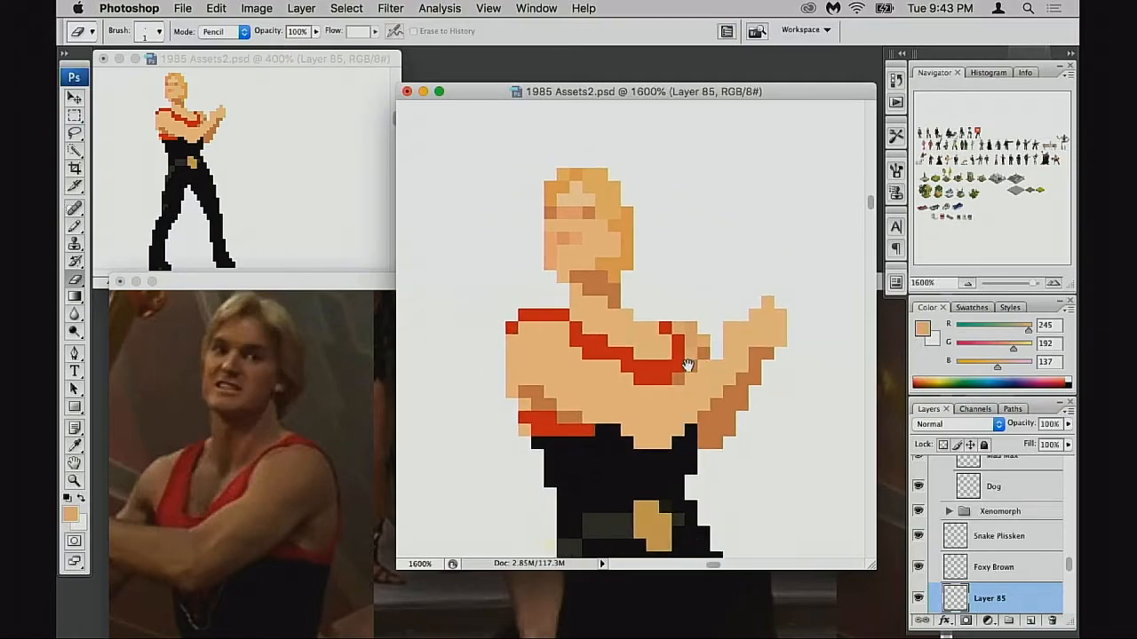
Step: Touch up the neck with the sampled light skin tone and extend its brown shadow beneath the back of the hair
key(b)
alt+click(588, 302)
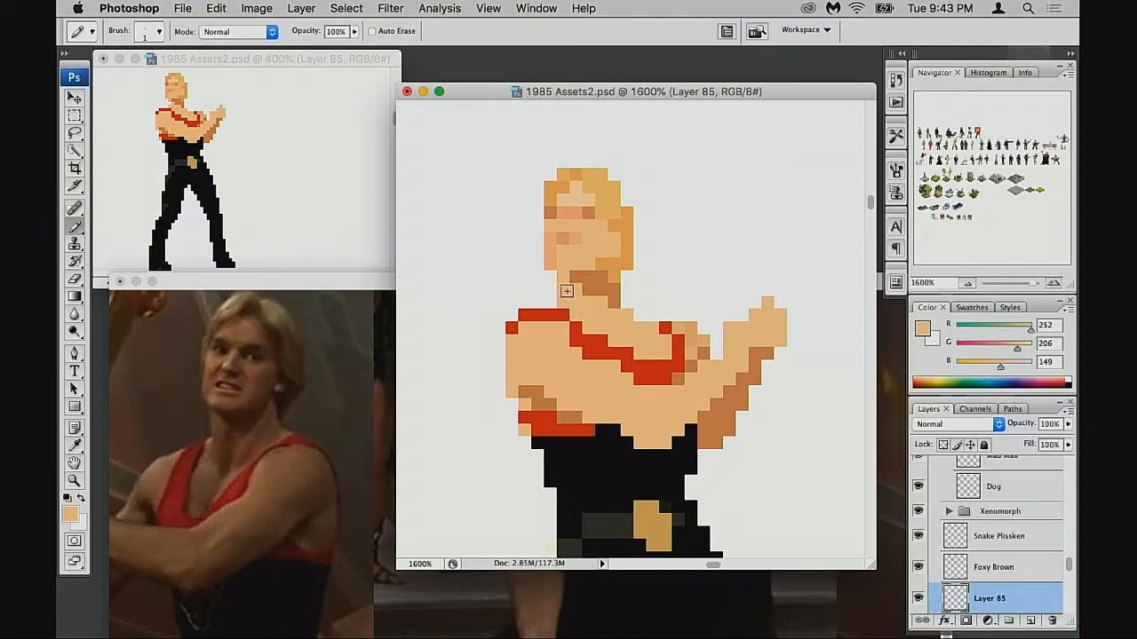
drag(586, 318, 589, 347)
scroll(637, 343, up, 1)
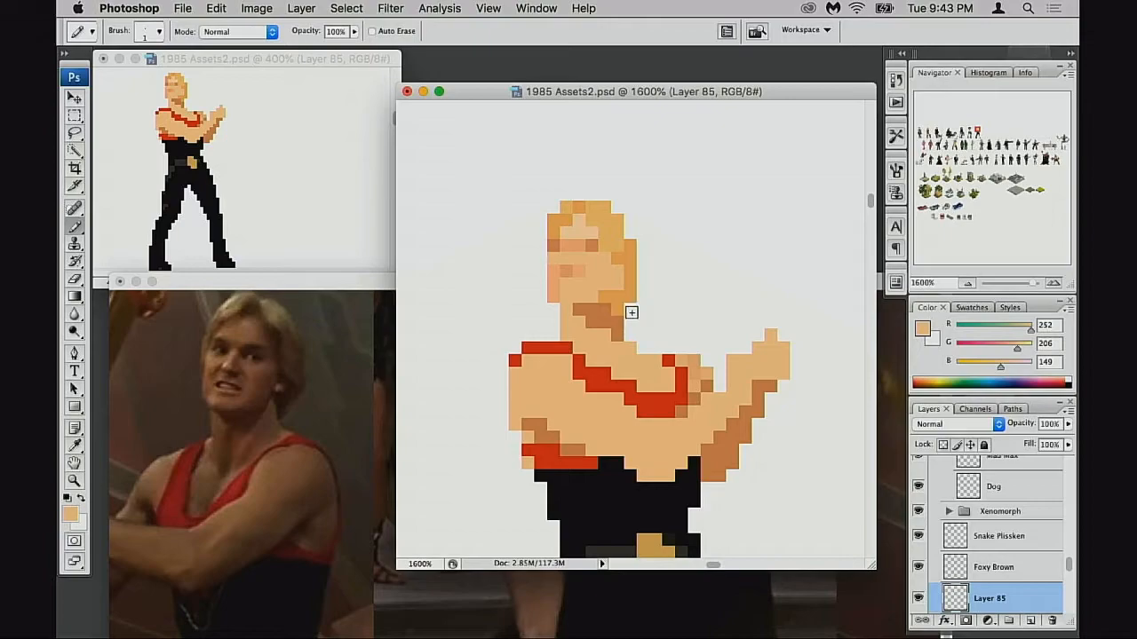
key(e)
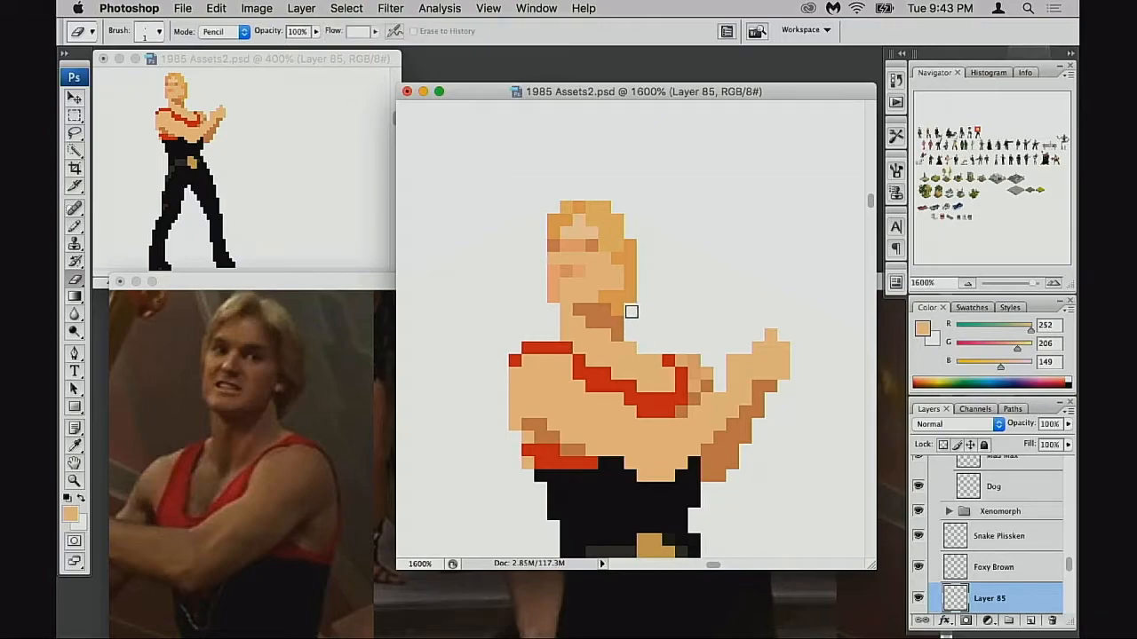
key(b)
alt+click(619, 313)
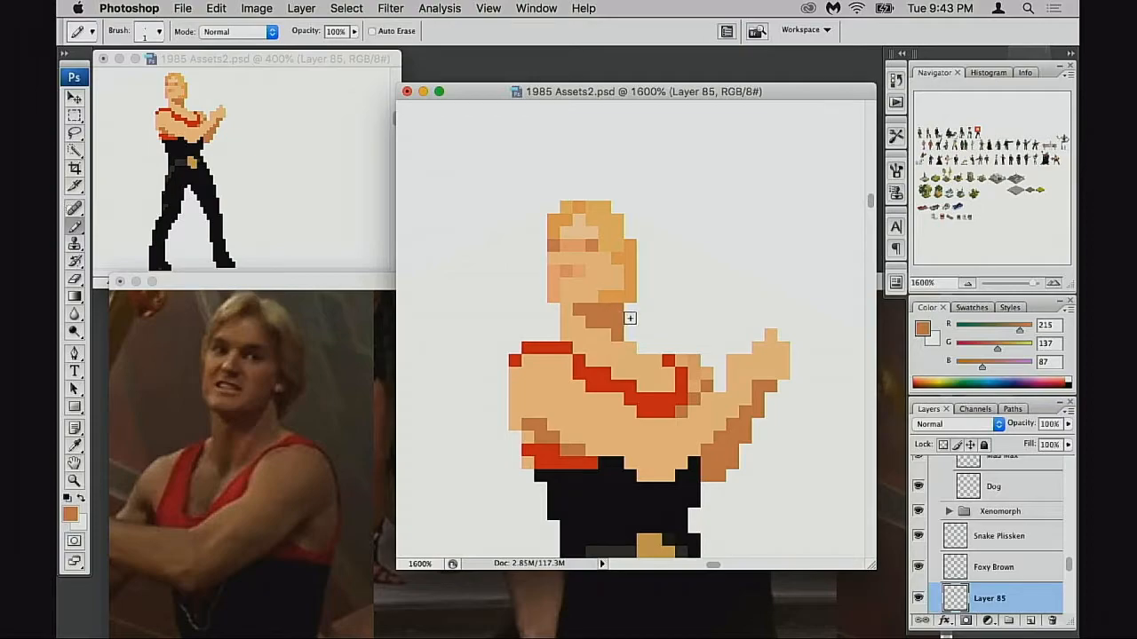
drag(622, 334, 631, 329)
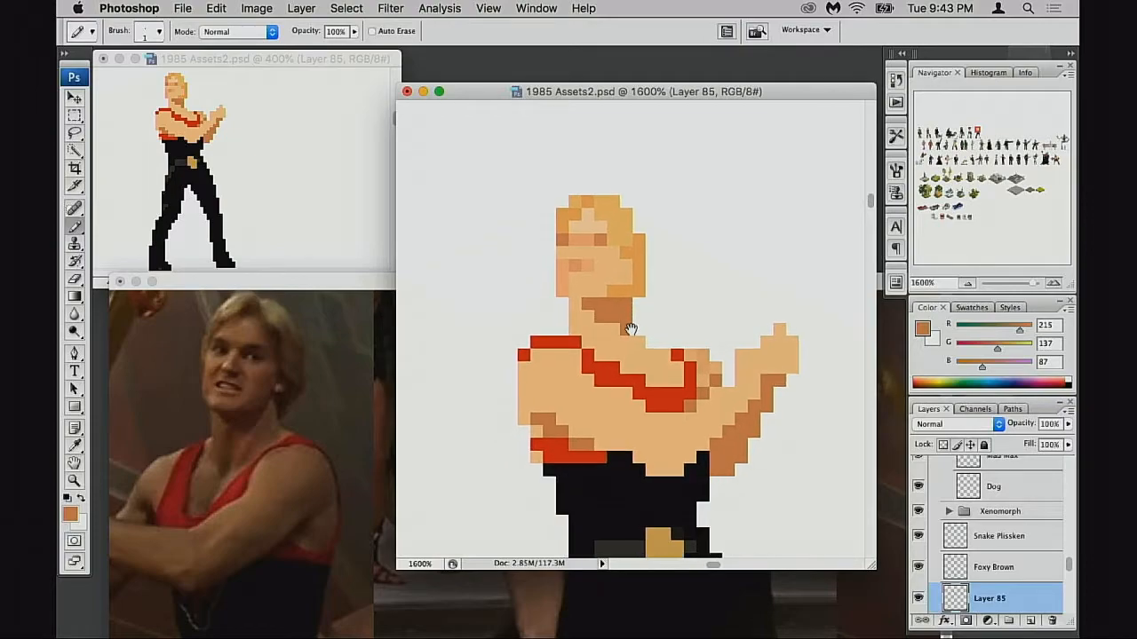
alt+click(545, 357)
drag(545, 376, 541, 373)
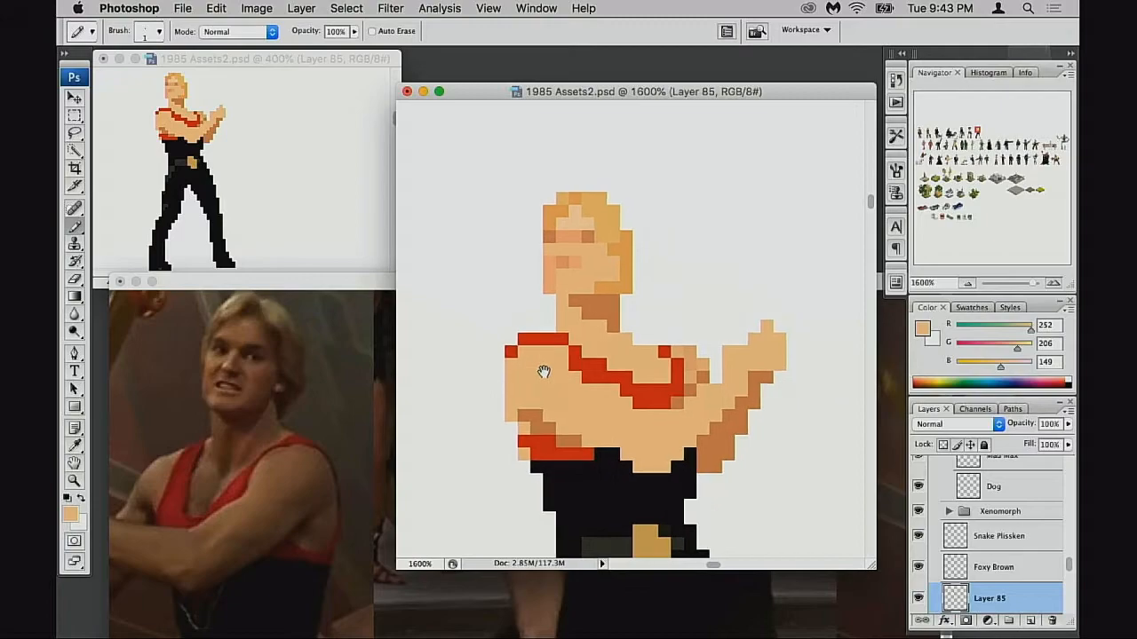
Step: Select the far lower leg with its shoe and move it up one pixel
alt+click(603, 375)
alt+click(610, 376)
alt+click(622, 376)
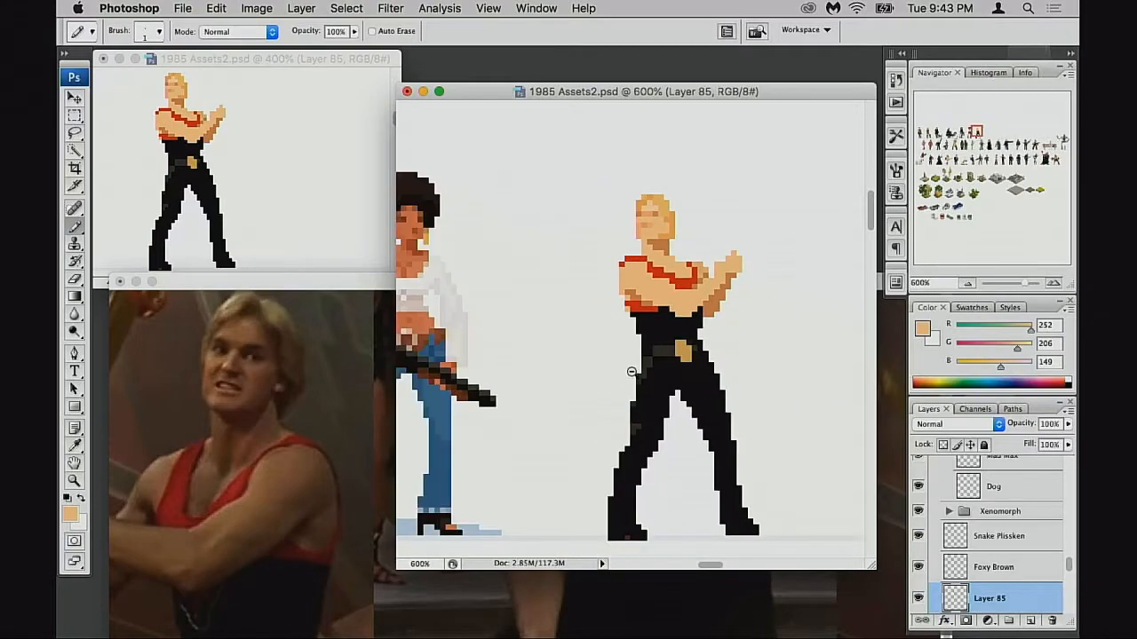
alt+click(633, 373)
drag(682, 365, 668, 380)
alt+click(688, 377)
alt+click(690, 382)
drag(590, 315, 637, 375)
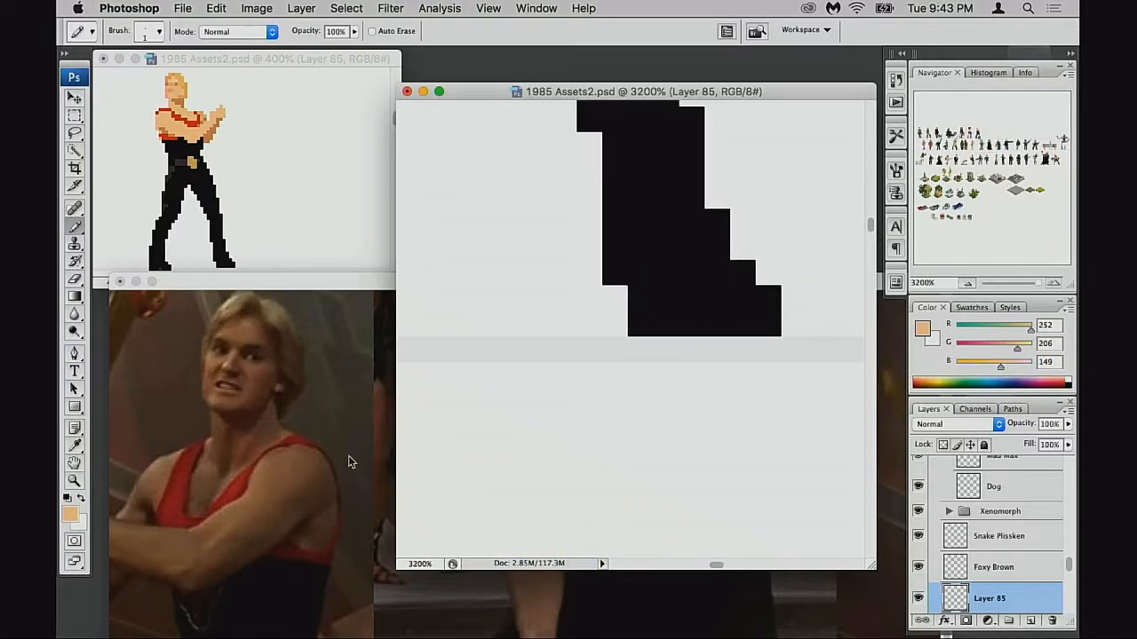
key(super+minus)
key(super+minus)
key(super+equal)
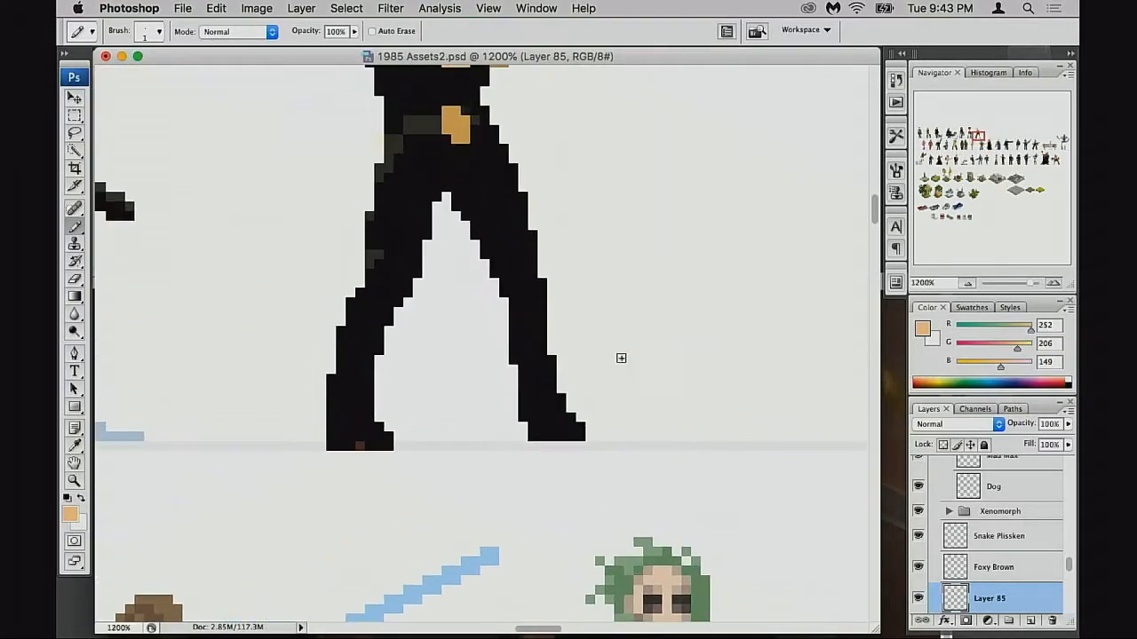
key(m)
drag(587, 413, 613, 459)
key(super+Up)
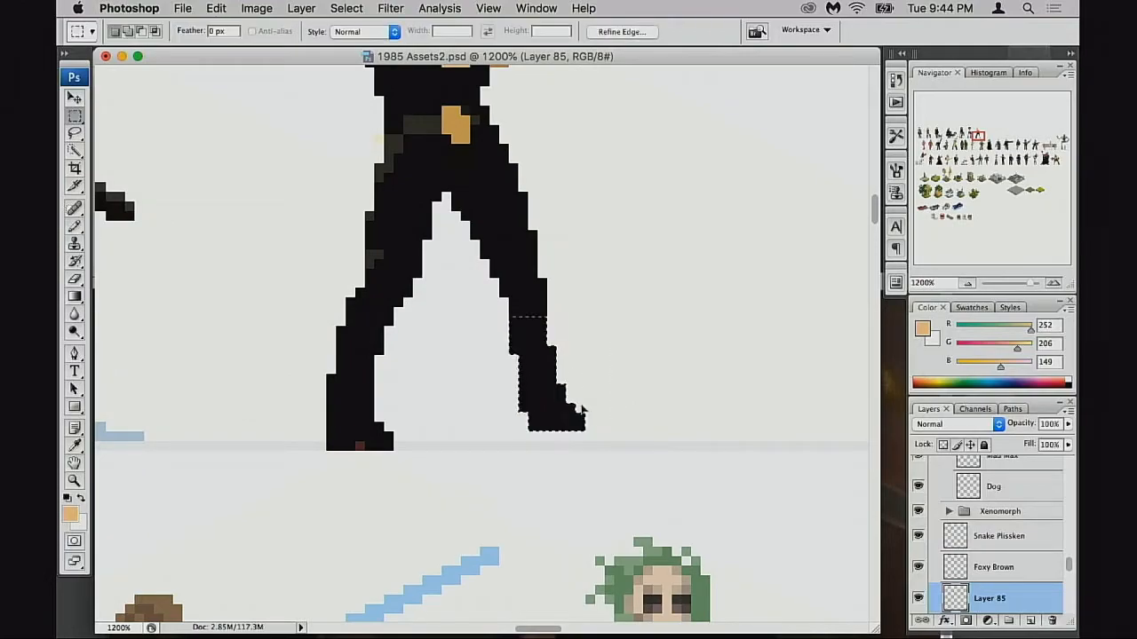
key(super+d)
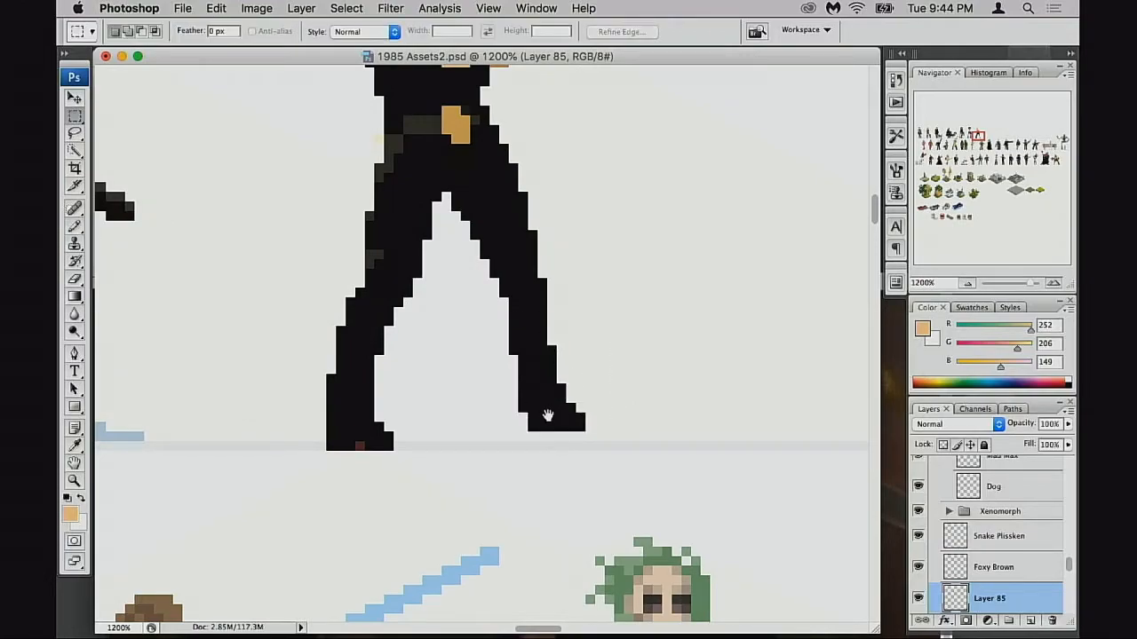
Step: Sketch a skin-toned perspective diamond on the ground around the figure's feet, and undo it
scroll(568, 390, left, 3)
key(super+minus)
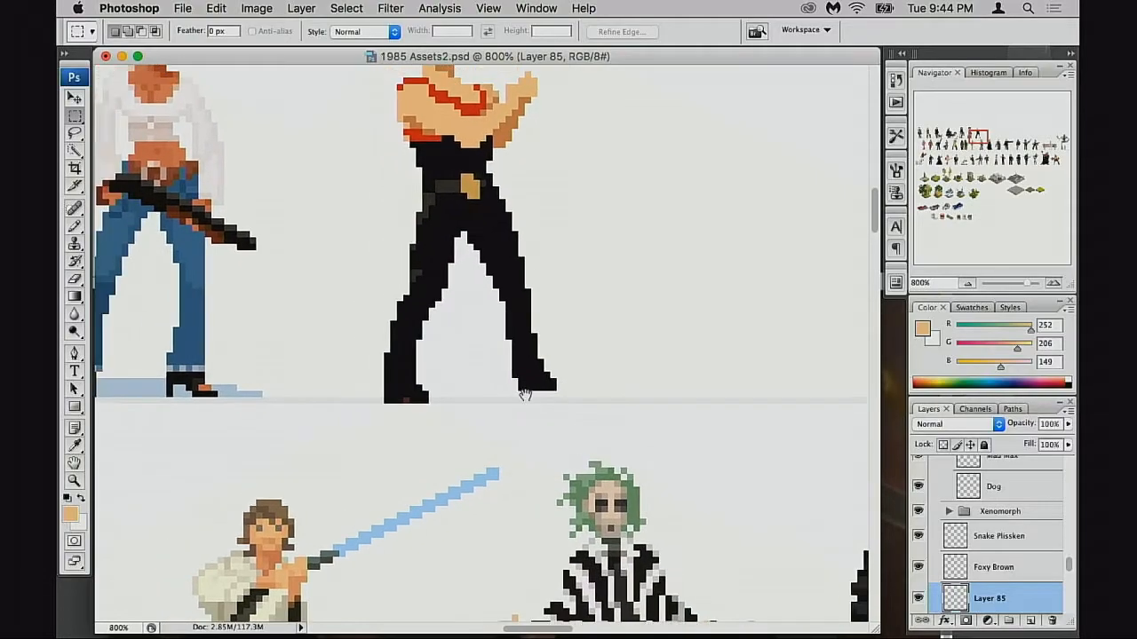
scroll(530, 403, left, 4)
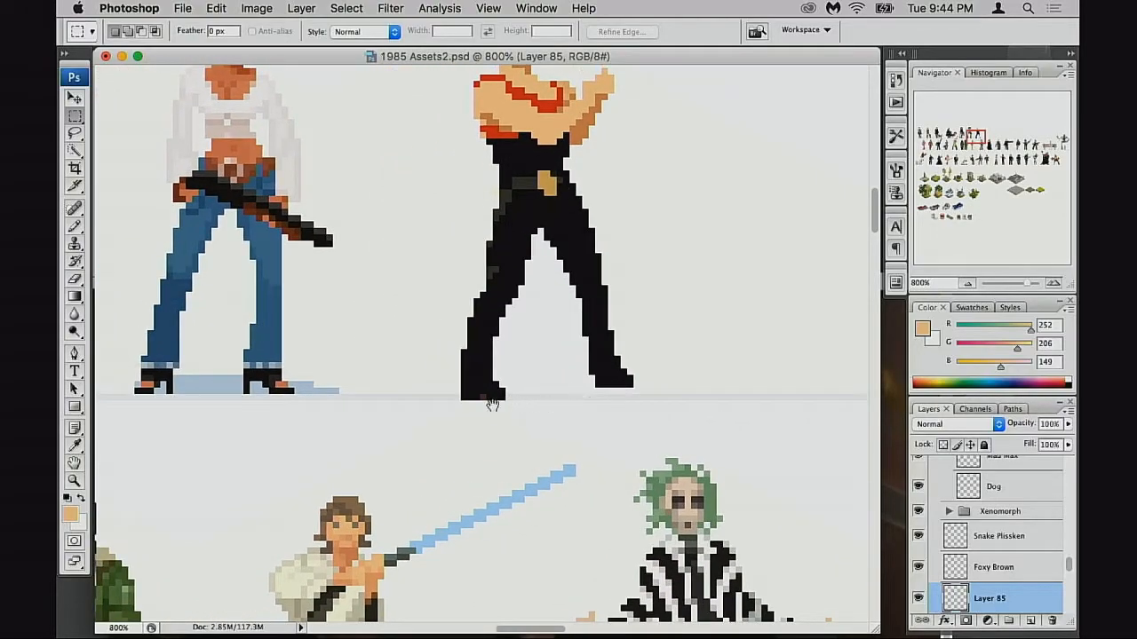
key(b)
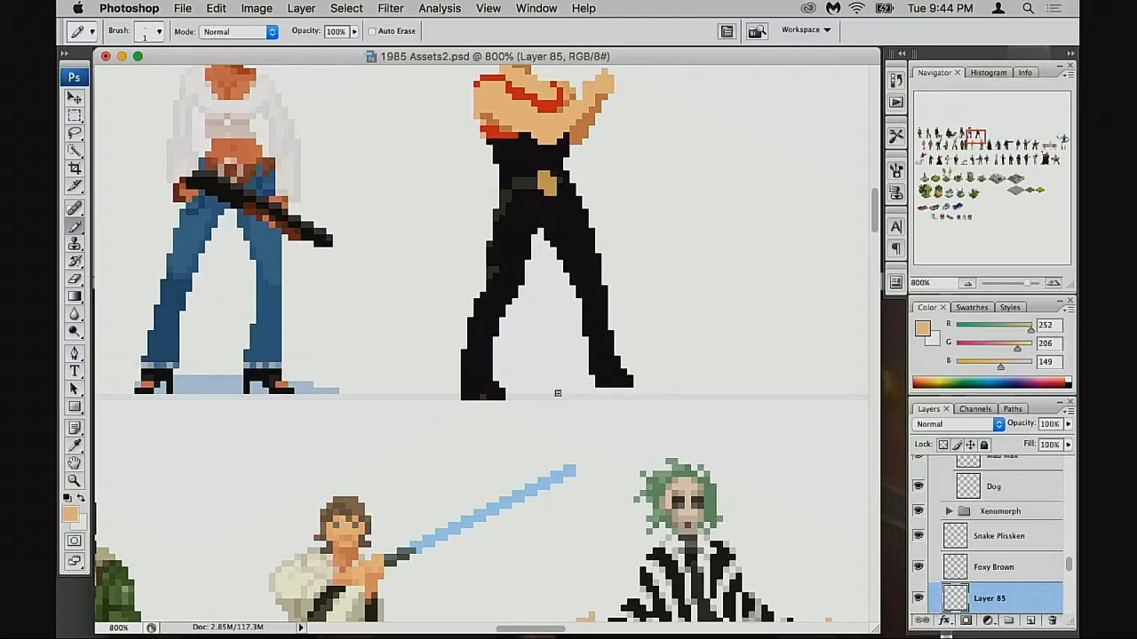
mouse_move(393, 383)
mouse_down()
mouse_move(638, 329)
mouse_move(758, 402)
mouse_move(436, 402)
mouse_move(654, 467)
mouse_up()
drag(756, 428, 640, 474)
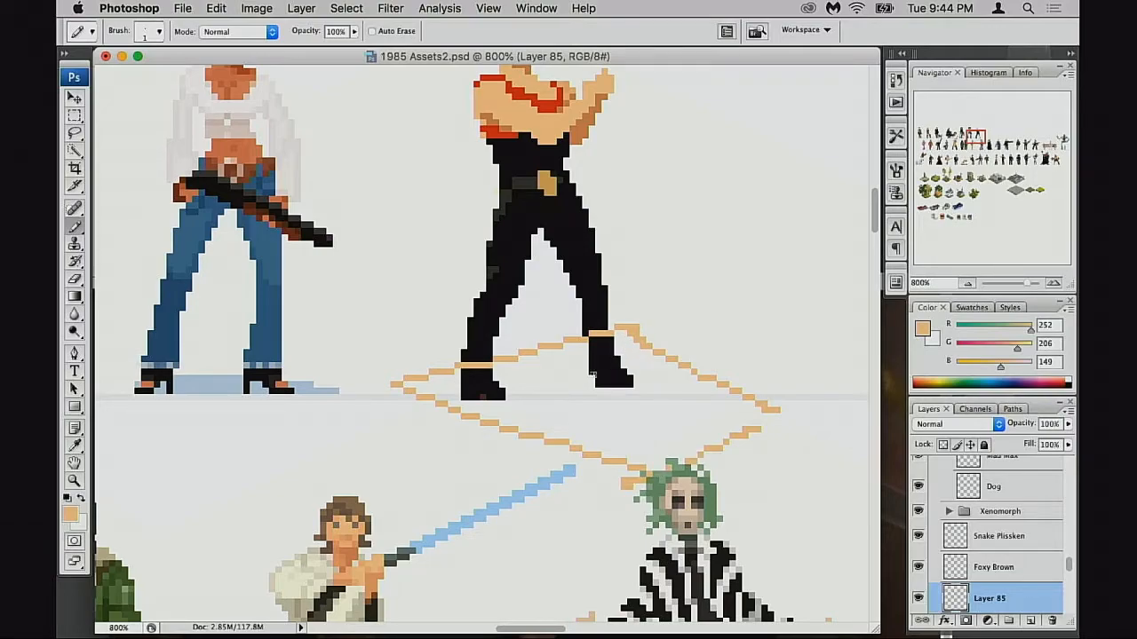
key(super+alt+z)
key(super+alt+z)
key(super+alt+z)
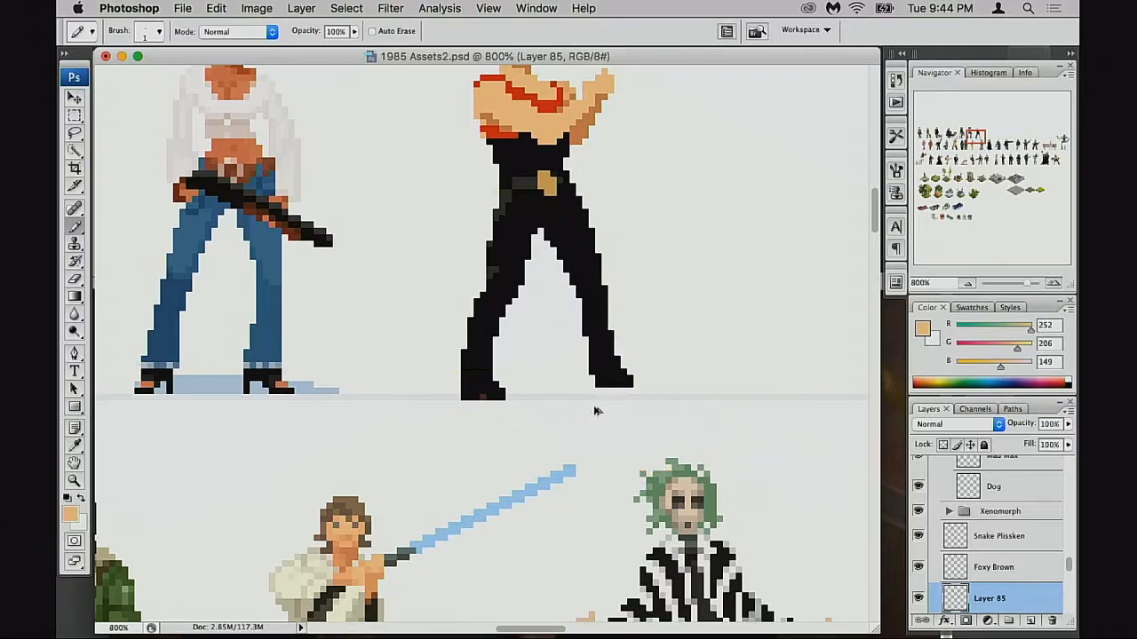
Step: Cover the reddish pixel on the near shoe's sole with sampled black
alt+click(499, 388)
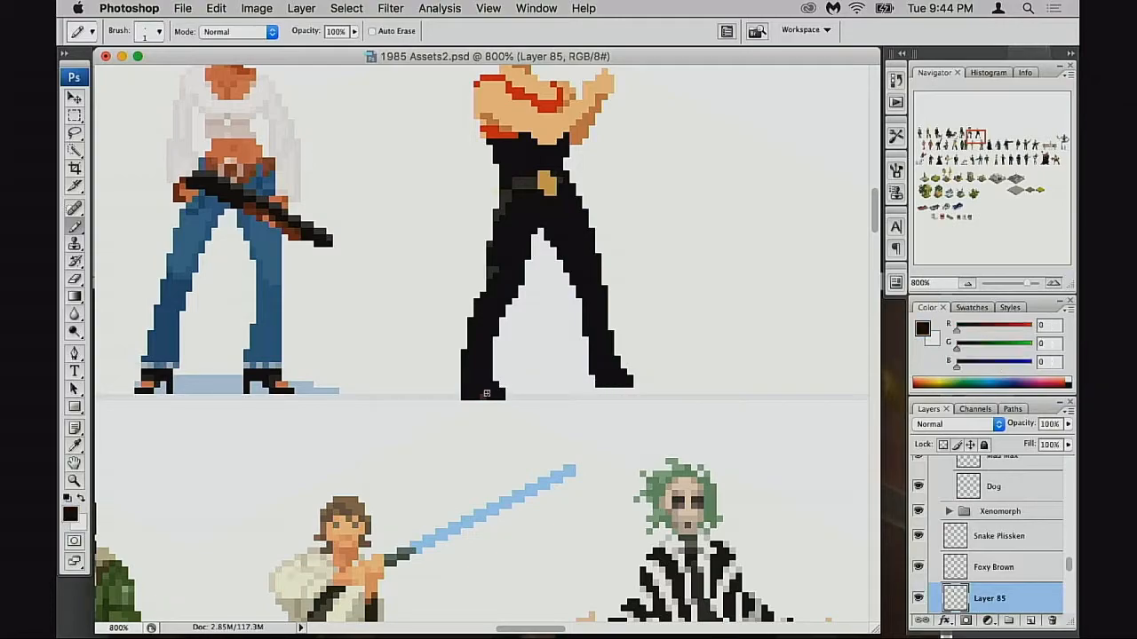
drag(520, 398, 533, 403)
Step: Sketch small black outline strokes below and beside the figure's legs, and undo them
drag(448, 373, 441, 454)
key(super+z)
mouse_move(450, 401)
mouse_down()
mouse_move(438, 458)
mouse_move(448, 477)
mouse_move(457, 445)
mouse_up()
drag(593, 406, 567, 448)
drag(628, 309, 621, 368)
drag(622, 311, 649, 325)
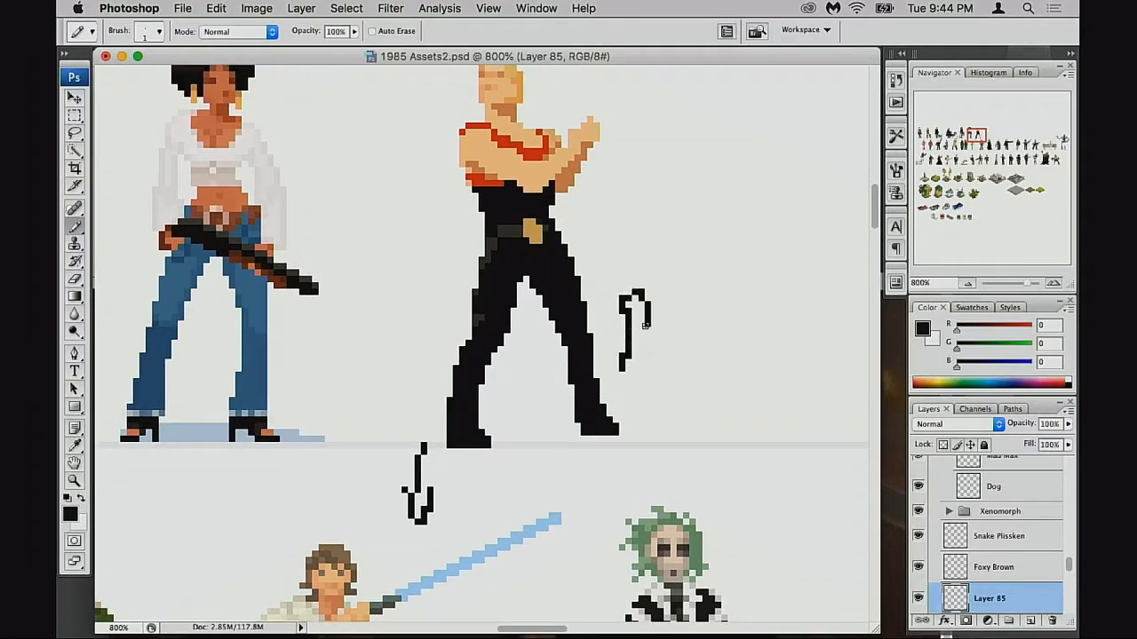
key(alt+super+z)
key(alt+super+z)
key(alt+super+z)
key(alt+super+z)
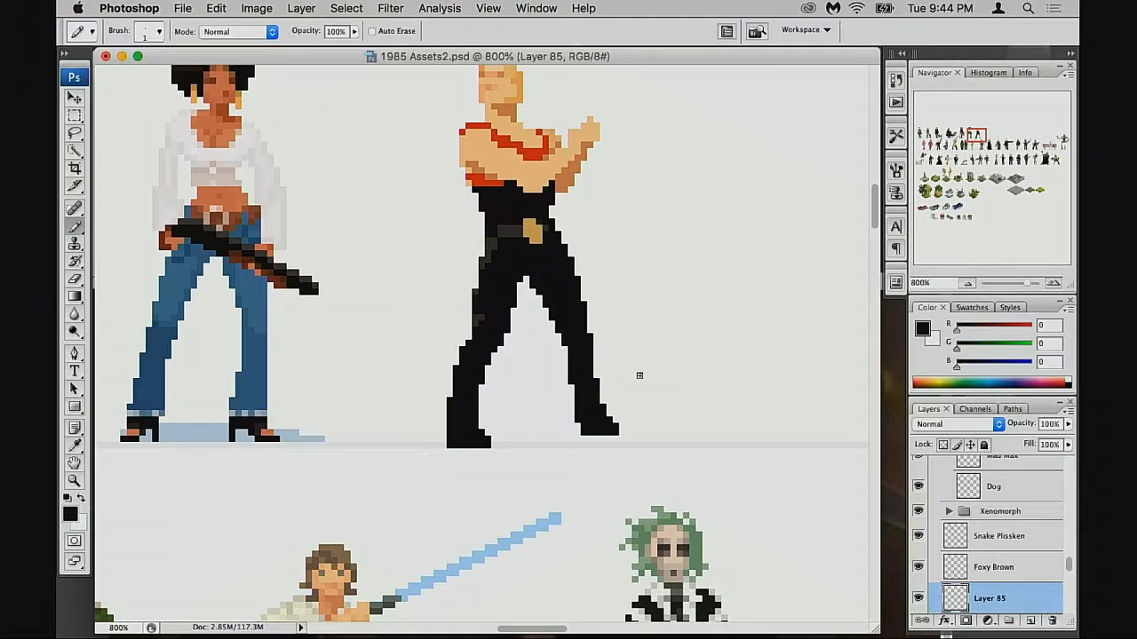
Step: Try shifting the far lower leg up and inward, and set it back down with a one-pixel gap at the knee
key(m)
drag(617, 410, 583, 369)
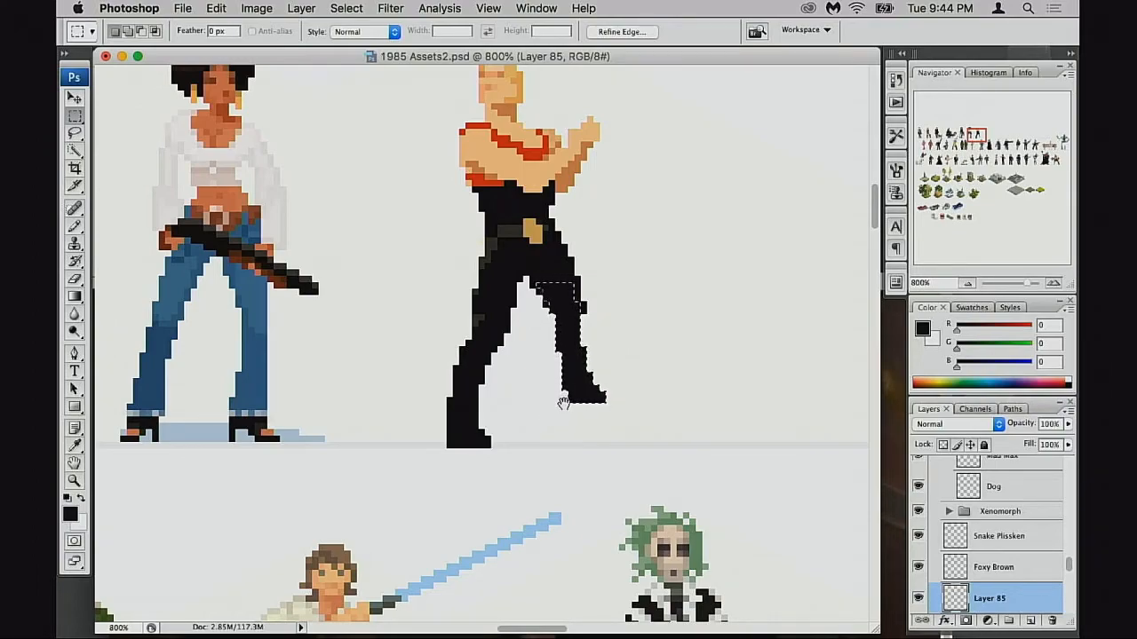
key(ctrl+minus)
drag(491, 309, 502, 342)
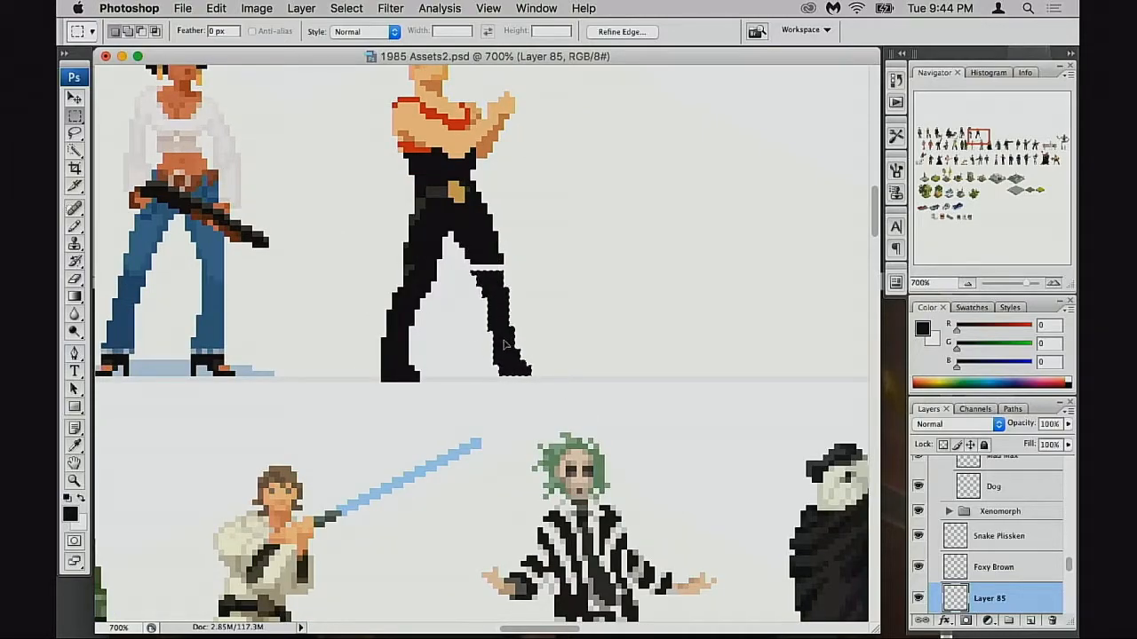
key(super+d)
drag(499, 383, 627, 405)
alt+click(622, 406)
drag(508, 385, 647, 444)
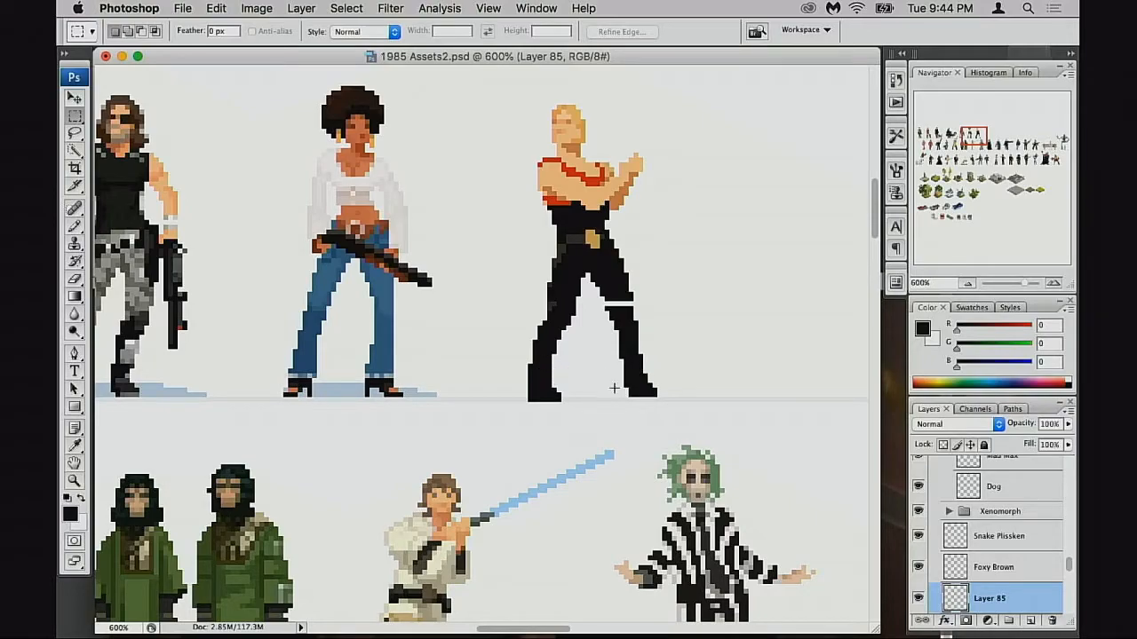
drag(709, 376, 604, 411)
Step: Draw black blobs beside the figure with a 3-pixel brush and form them into a curved black band
key(b)
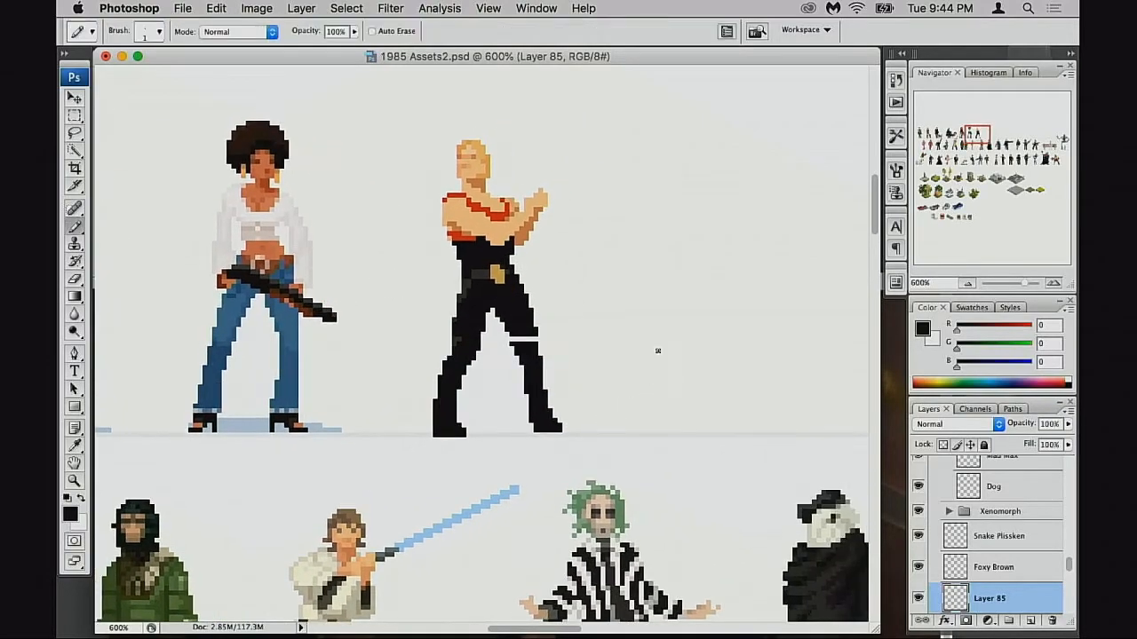
key(bracketright)
mouse_move(660, 361)
mouse_down()
mouse_move(711, 347)
mouse_move(715, 365)
mouse_up()
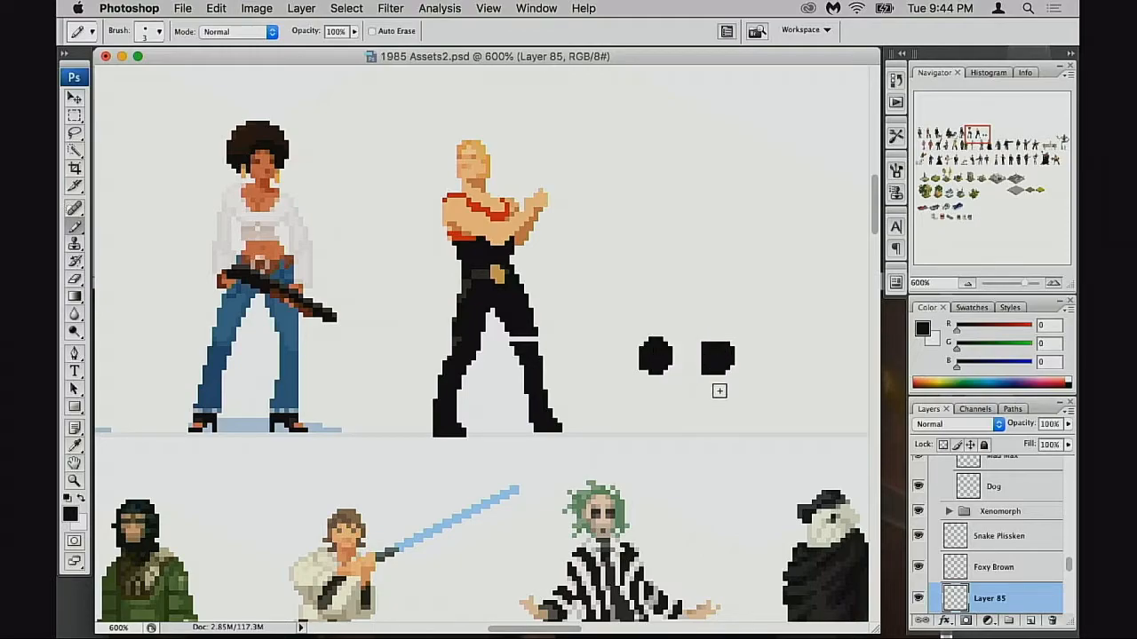
key(m)
mouse_move(691, 314)
mouse_down()
mouse_move(758, 399)
mouse_move(702, 320)
mouse_move(700, 340)
mouse_up()
key(b)
key(ctrl+d)
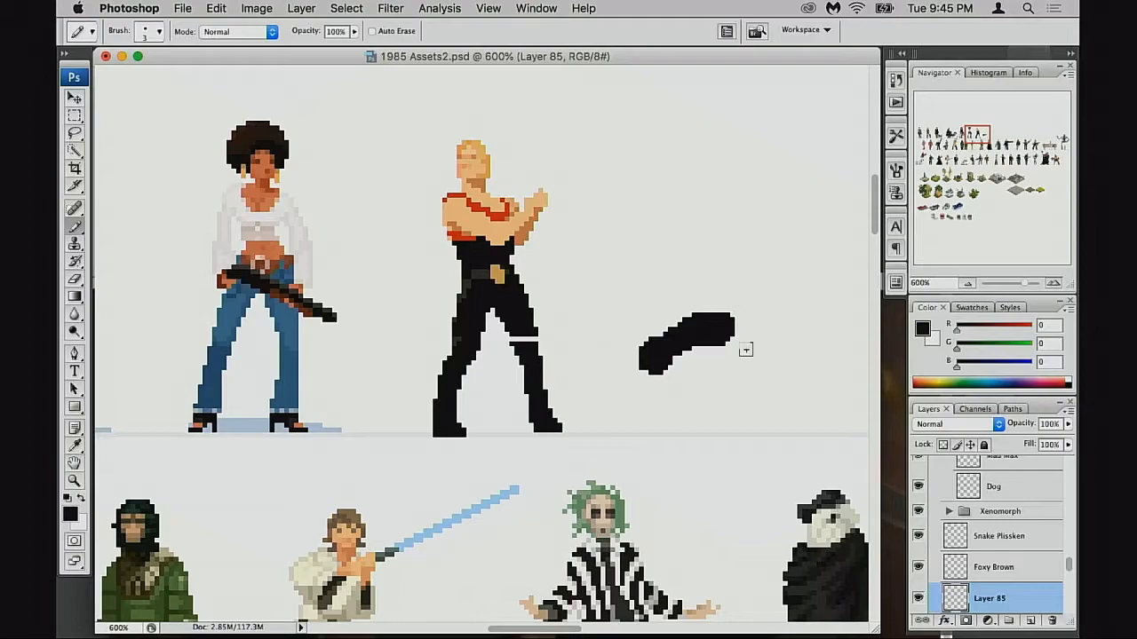
Step: Delete the curved black shape beside the figure and set the brush size back to 1 pixel
key(m)
drag(620, 288, 777, 407)
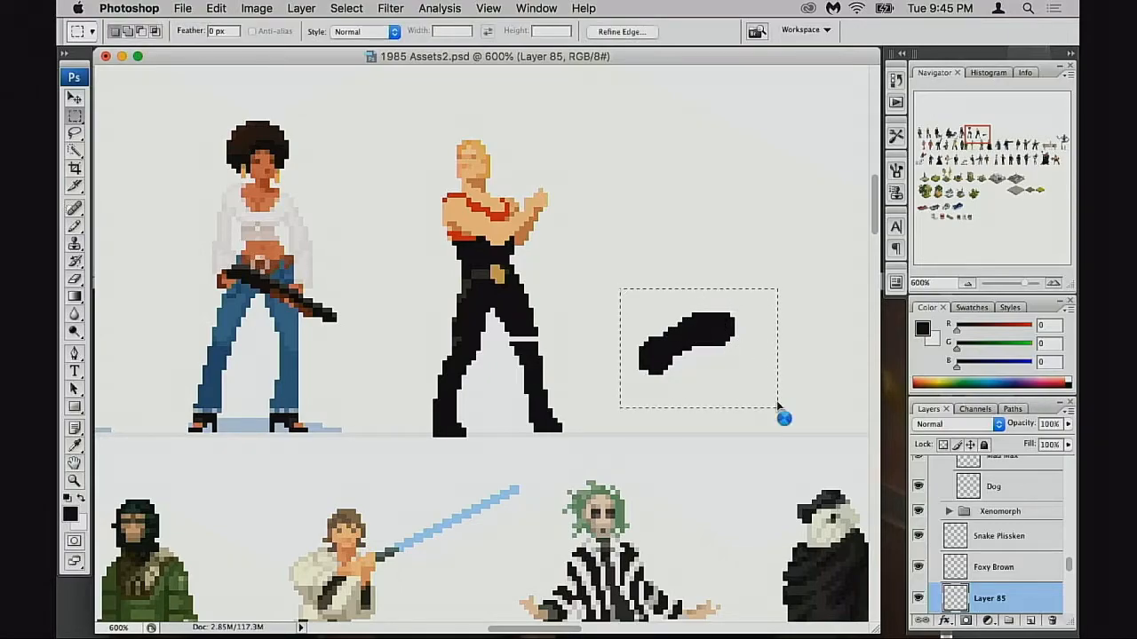
key(Delete)
key(ctrl+d)
key(b)
super+click(604, 384)
key(bracketleft)
key(bracketleft)
Step: Select the far lower leg and move it up one pixel to close the gap at the knee
key(m)
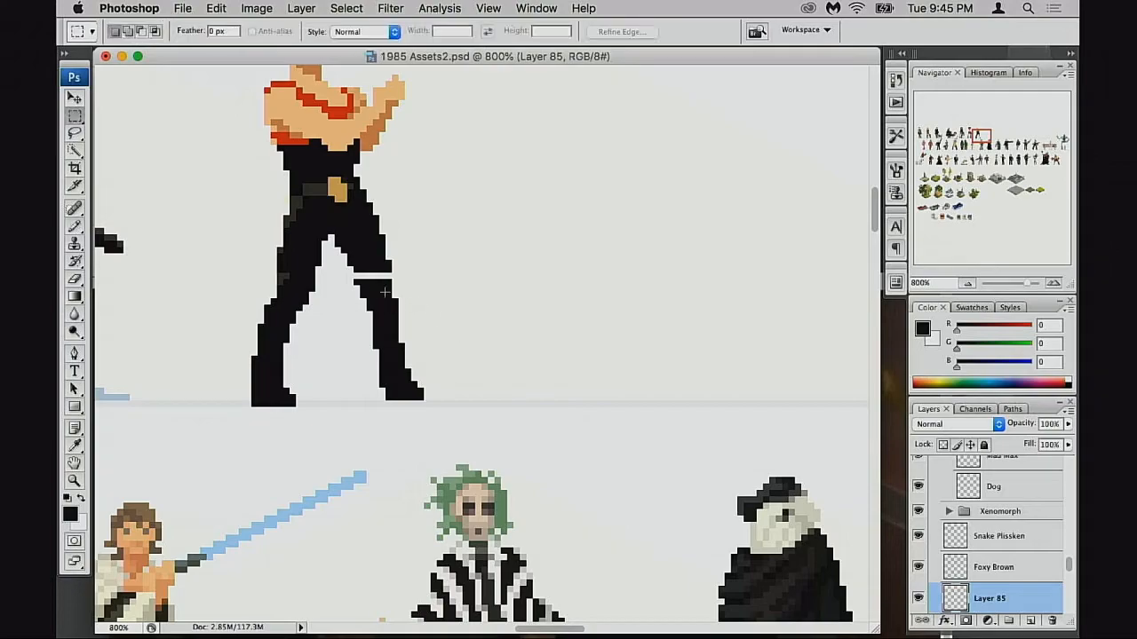
drag(341, 280, 493, 412)
drag(430, 355, 540, 395)
alt+click(489, 369)
alt+click(490, 369)
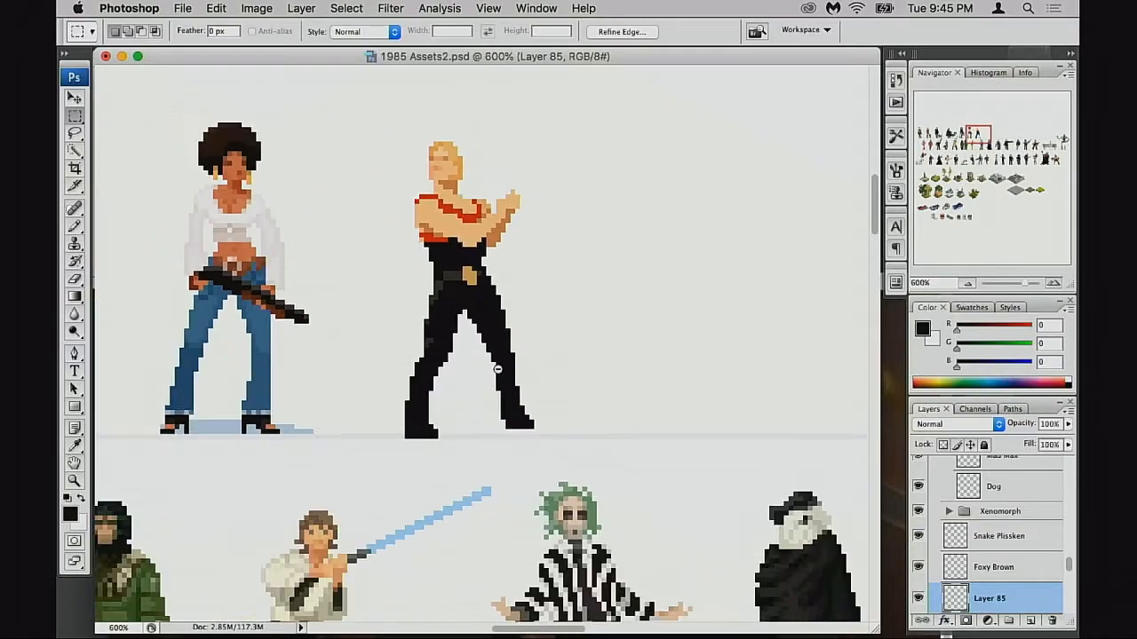
alt+click(495, 373)
alt+click(498, 374)
alt+click(498, 374)
alt+click(498, 374)
drag(462, 338, 565, 365)
Step: Sketch small black direction lines in the empty area beside the figure and undo them
super+click(555, 361)
click(536, 233)
drag(536, 233, 538, 294)
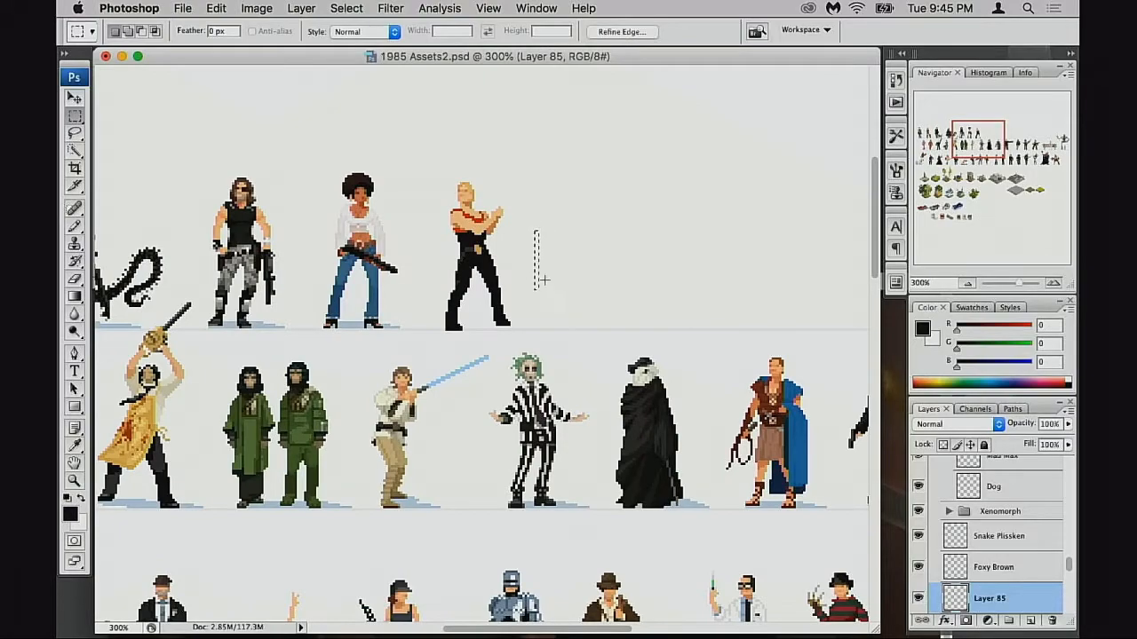
click(541, 281)
drag(546, 247, 551, 290)
click(564, 292)
key(b)
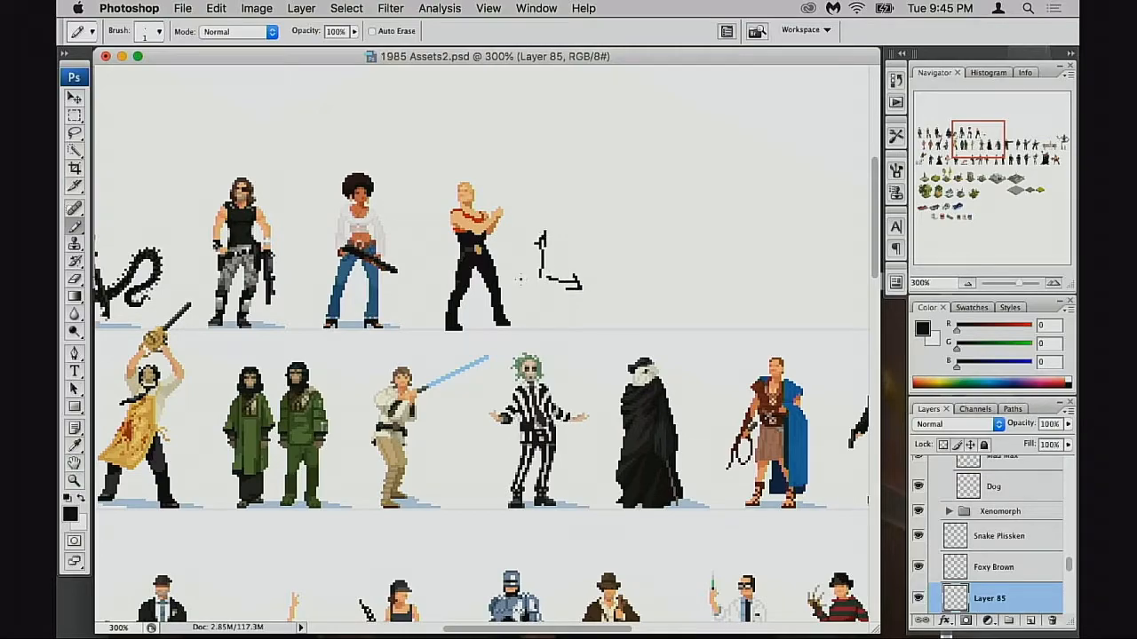
drag(562, 319, 627, 333)
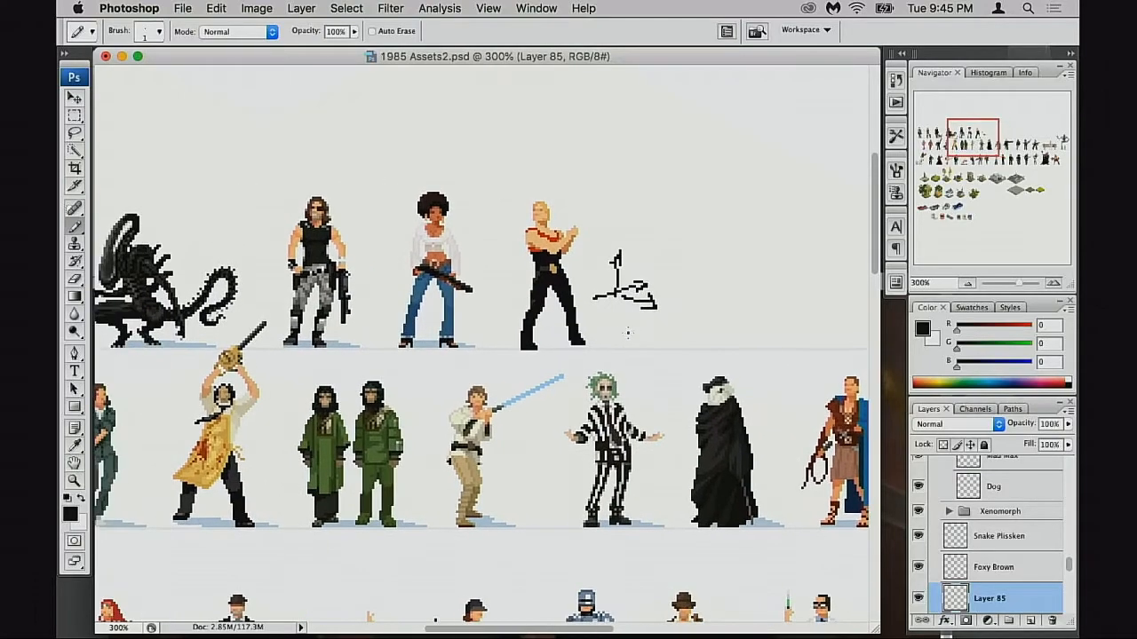
key(ctrl+alt+z)
key(ctrl+alt+z)
key(ctrl+alt+z)
key(ctrl+alt+z)
Step: Select the figure's head and neck and move them one pixel left
click(554, 302)
click(551, 306)
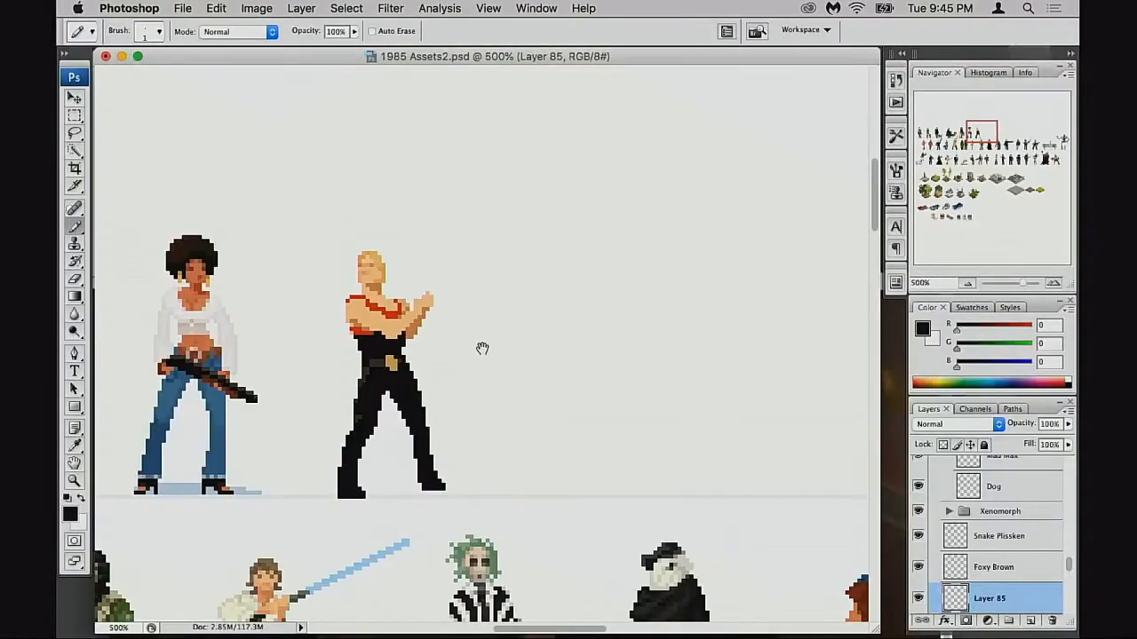
drag(479, 346, 562, 335)
click(537, 339)
key(m)
drag(419, 269, 401, 285)
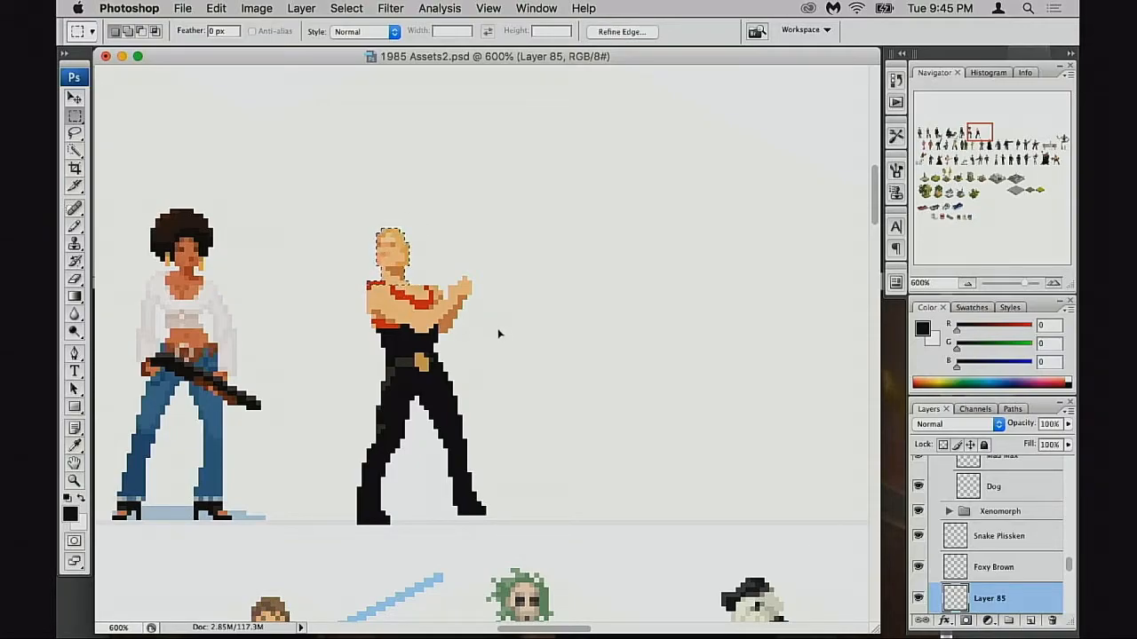
key(super+d)
Step: Paint a red edge along the outer side of the near shoulder using the tank top's sampled red
key(b)
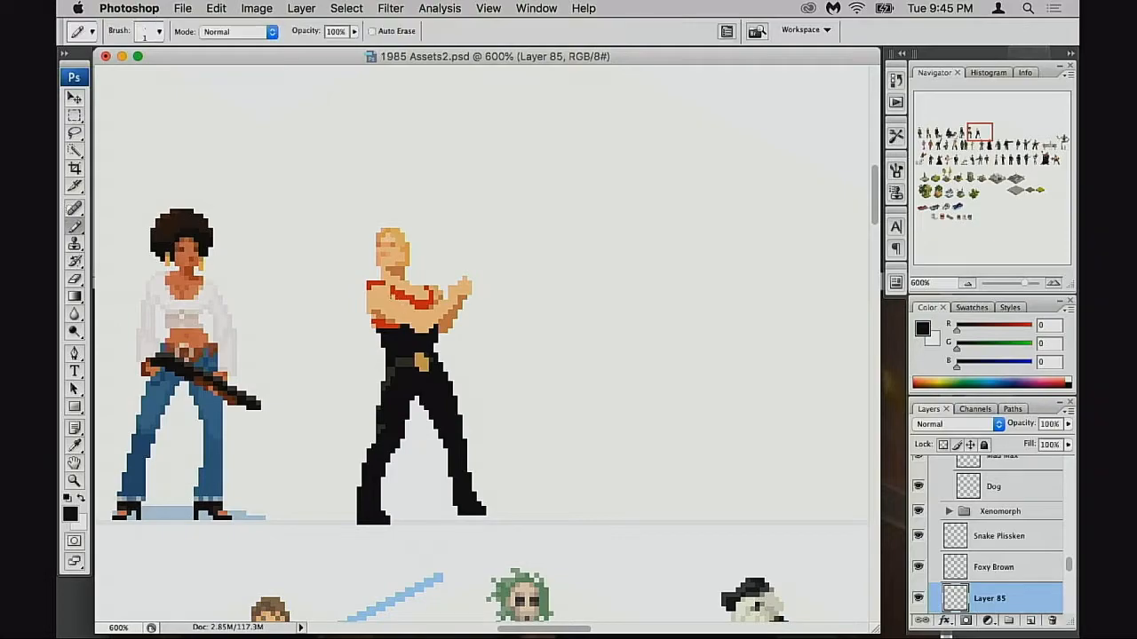
alt+click(380, 283)
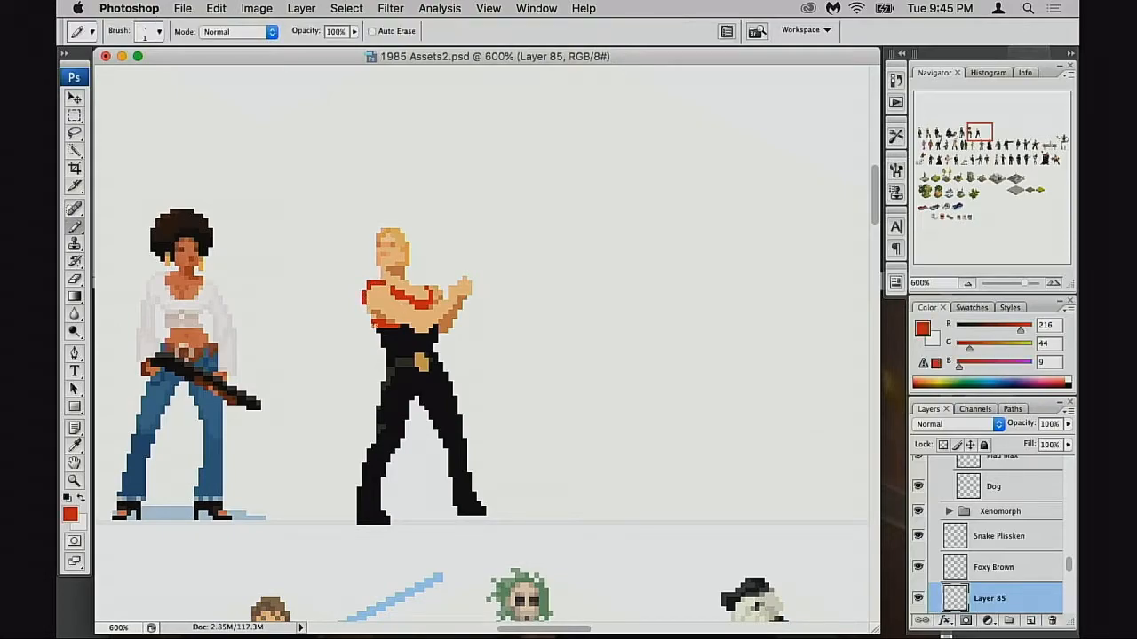
drag(480, 353, 569, 371)
alt+click(507, 364)
alt+click(506, 368)
alt+click(505, 373)
super+click(486, 310)
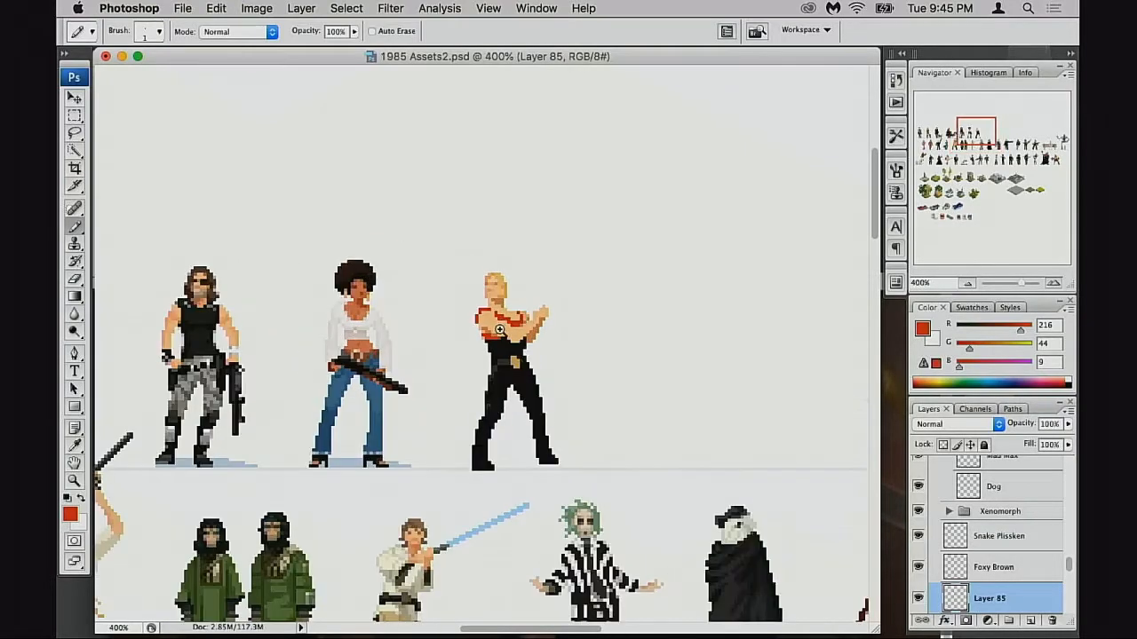
super+click(506, 322)
super+click(475, 364)
super+click(475, 354)
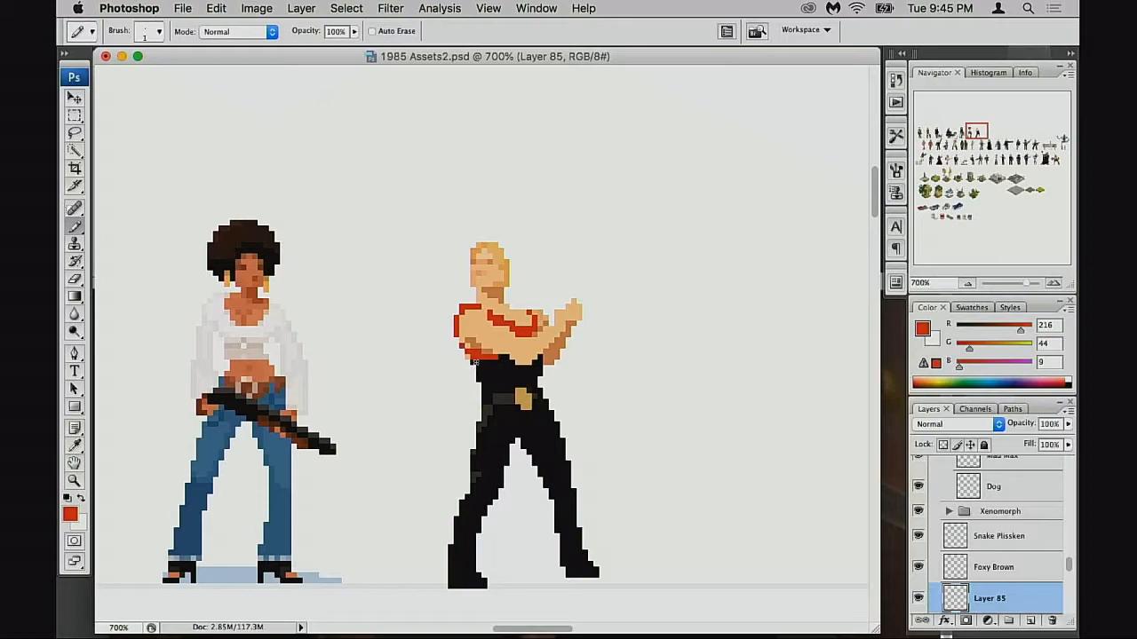
Step: Rework the pixels under the near arm with sampled skin tone and the tank top's red
drag(493, 391, 503, 384)
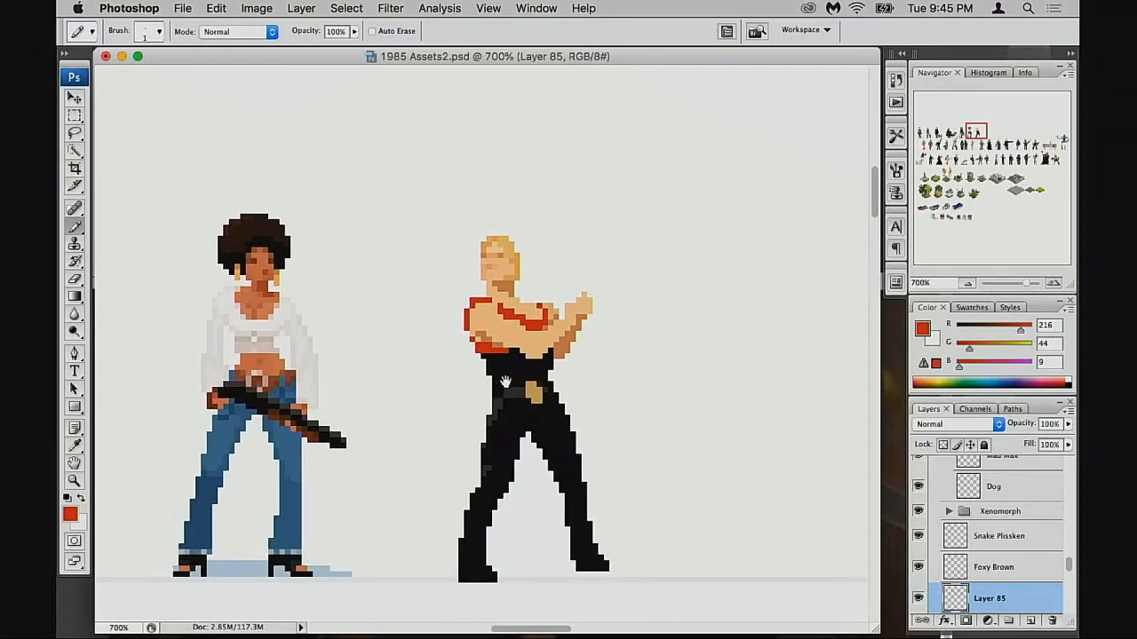
alt+click(482, 338)
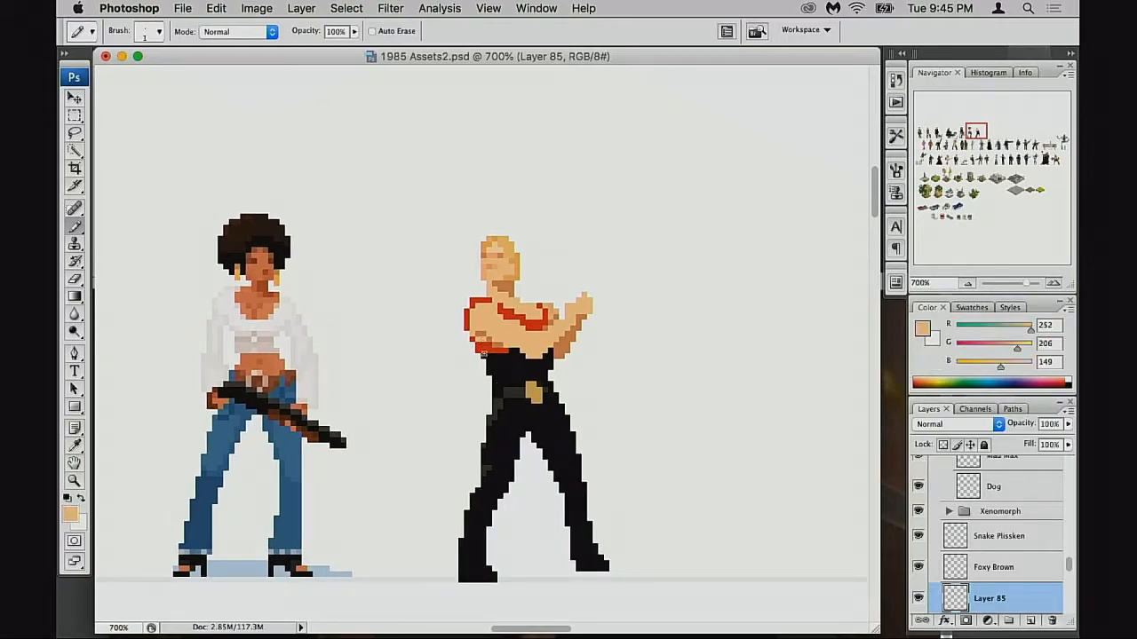
drag(503, 363, 504, 377)
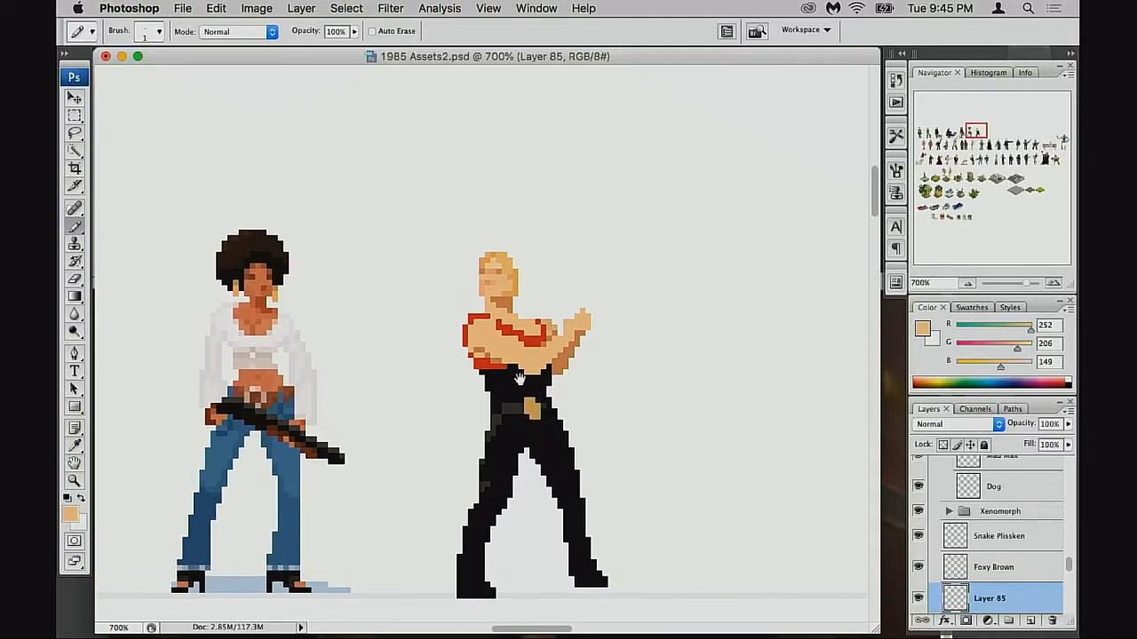
alt+click(497, 361)
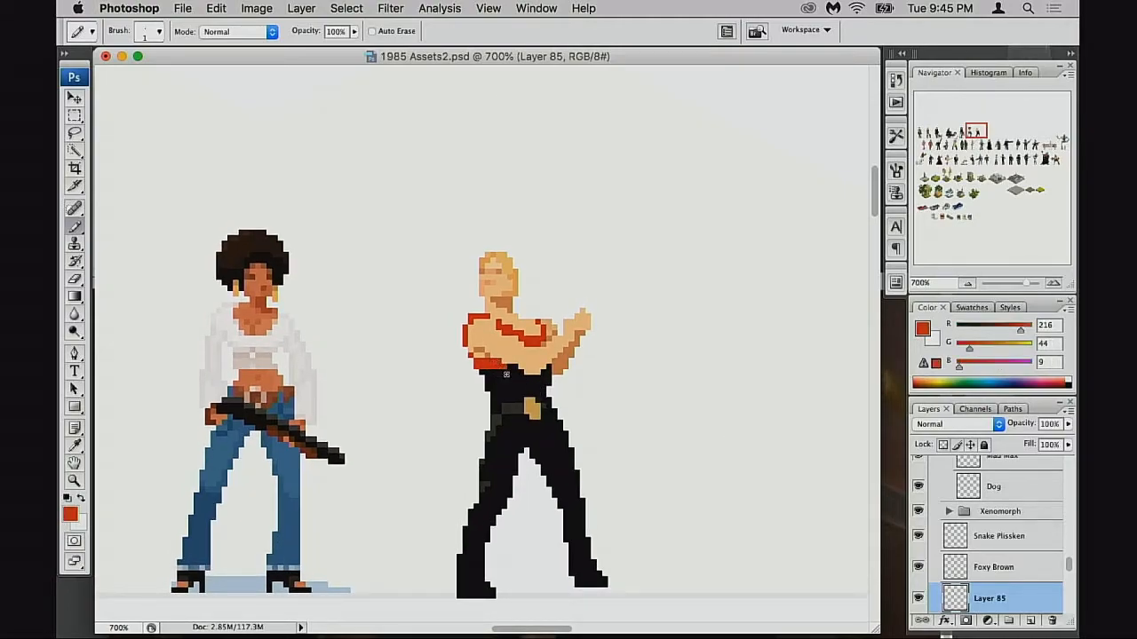
drag(518, 378, 634, 386)
alt+click(540, 383)
alt+click(540, 383)
alt+click(540, 383)
Step: Erase the protruding pixel at the front of the neck and touch up the neck's base with sampled skin tone
ctrl+click(563, 338)
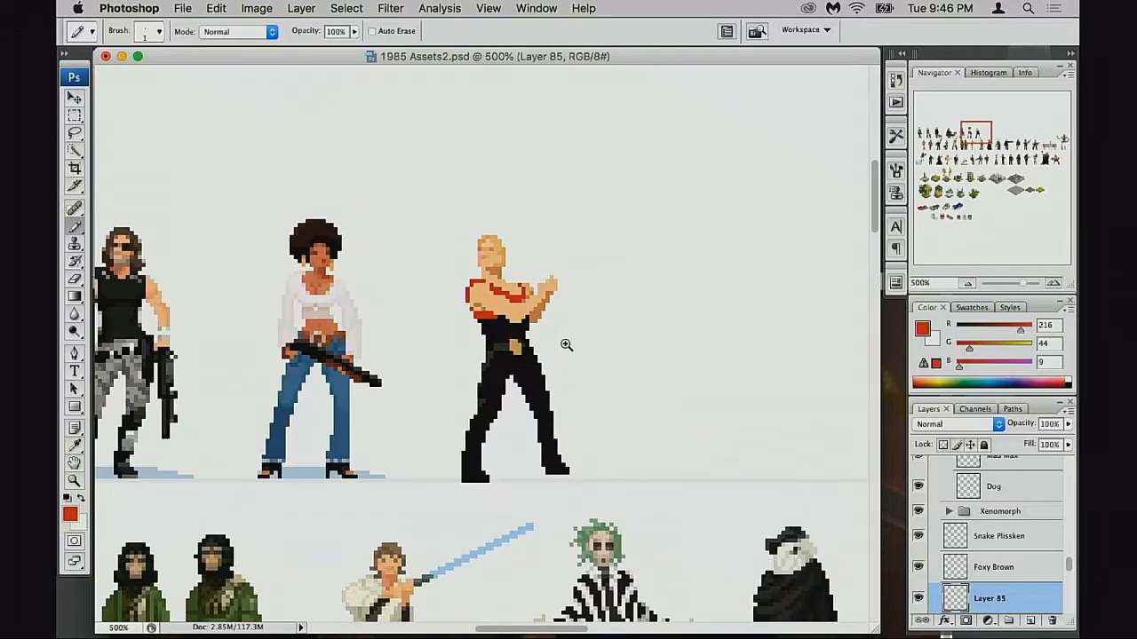
ctrl+click(550, 339)
super+click(453, 334)
drag(444, 327, 536, 379)
super+click(511, 362)
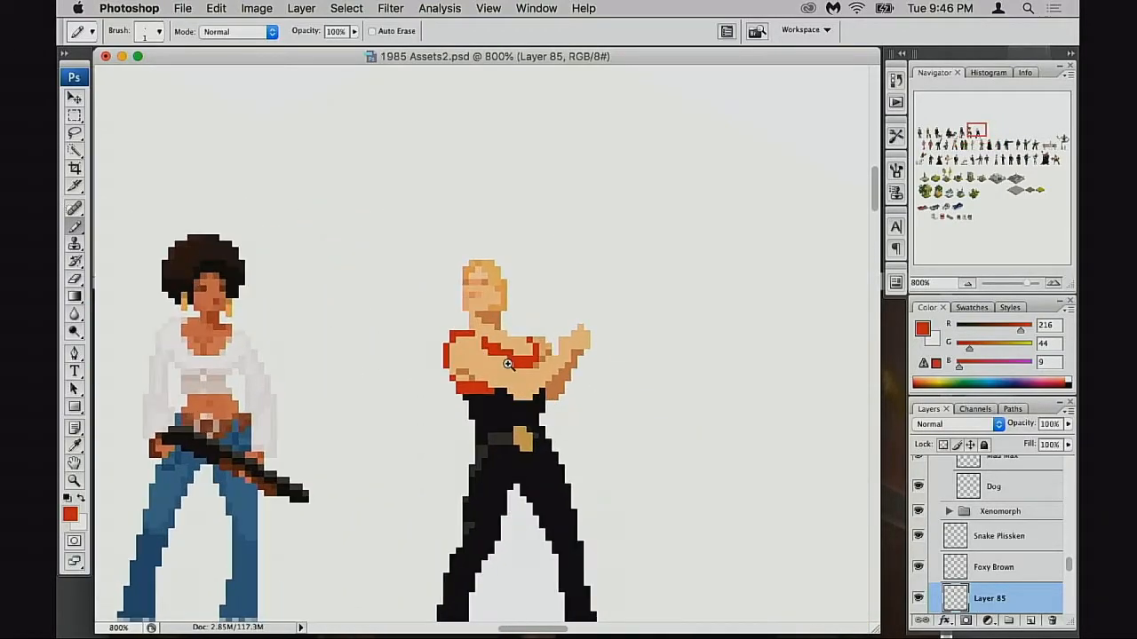
super+click(508, 365)
key(e)
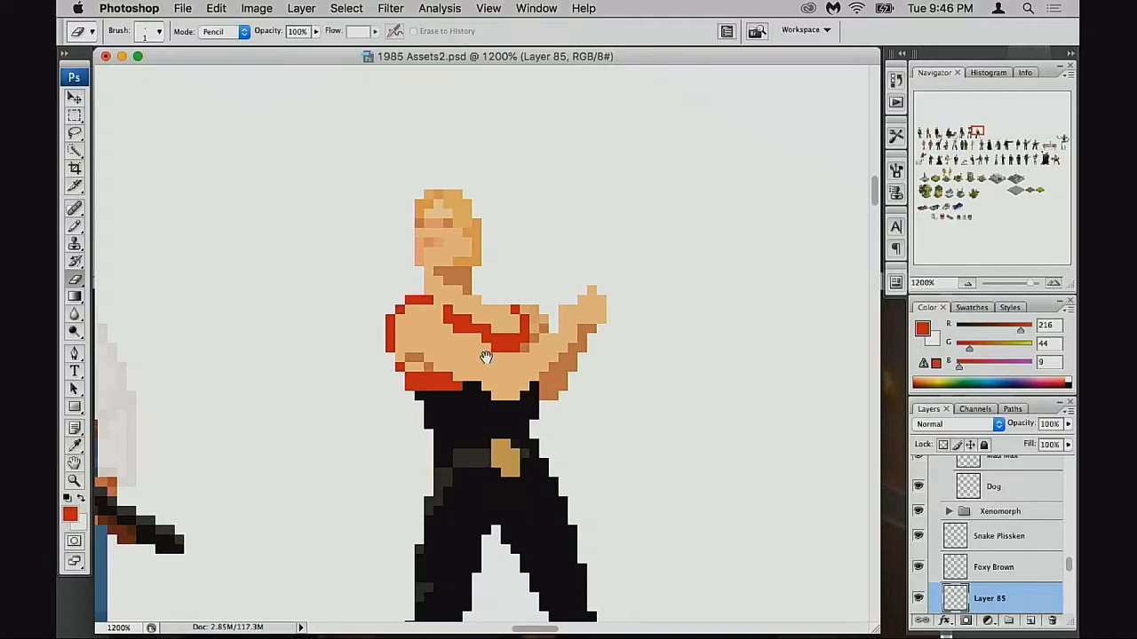
drag(472, 355, 563, 365)
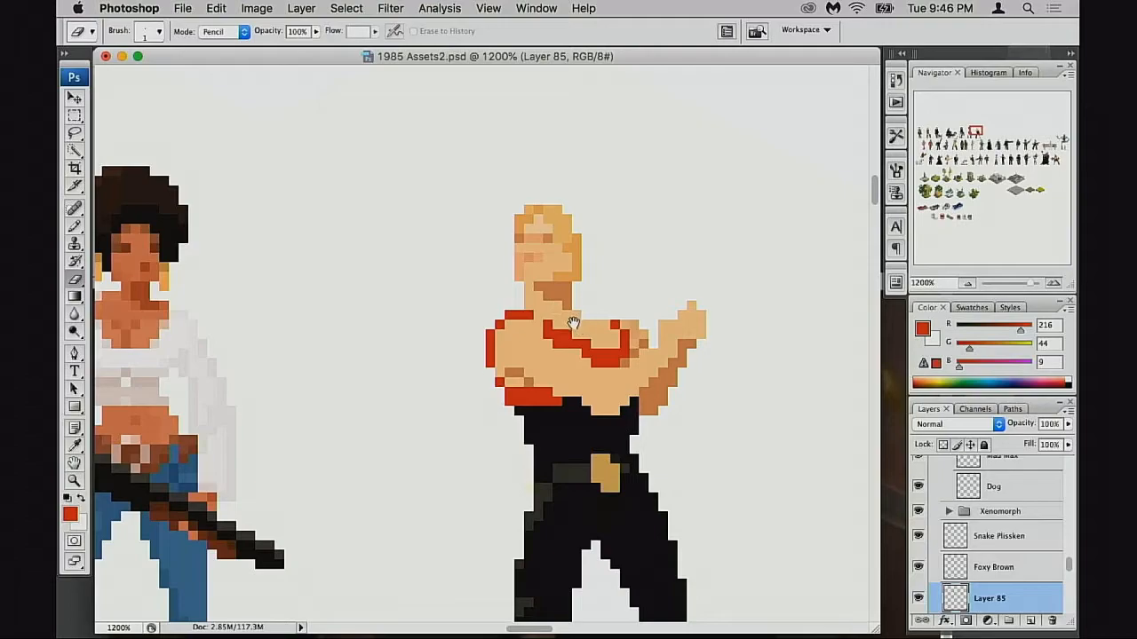
scroll(544, 314, up, 1)
key(m)
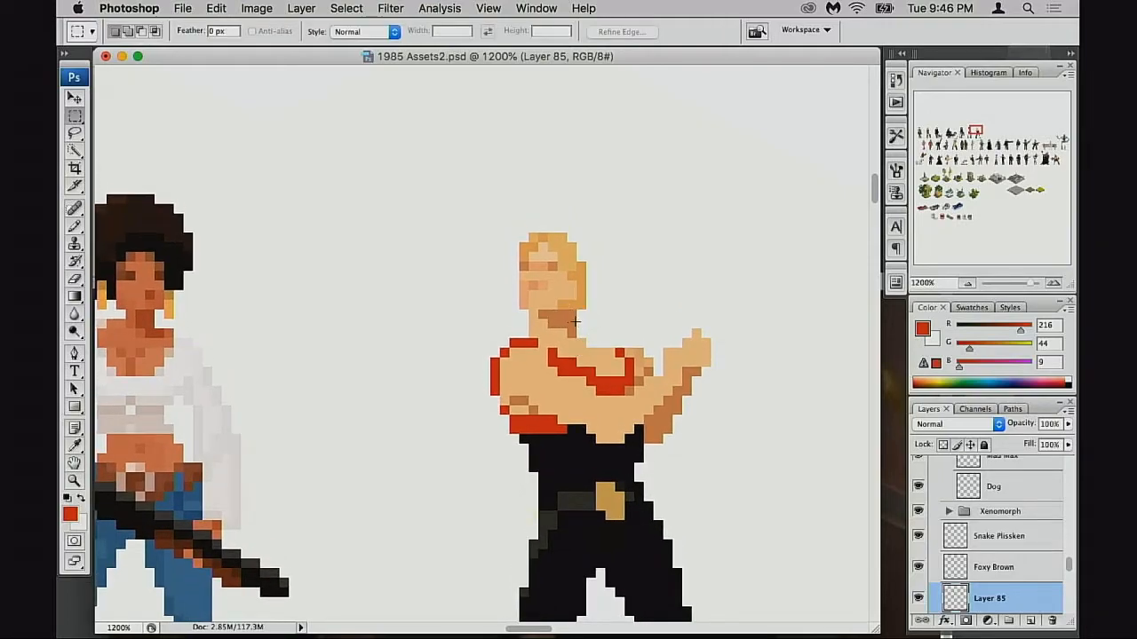
key(e)
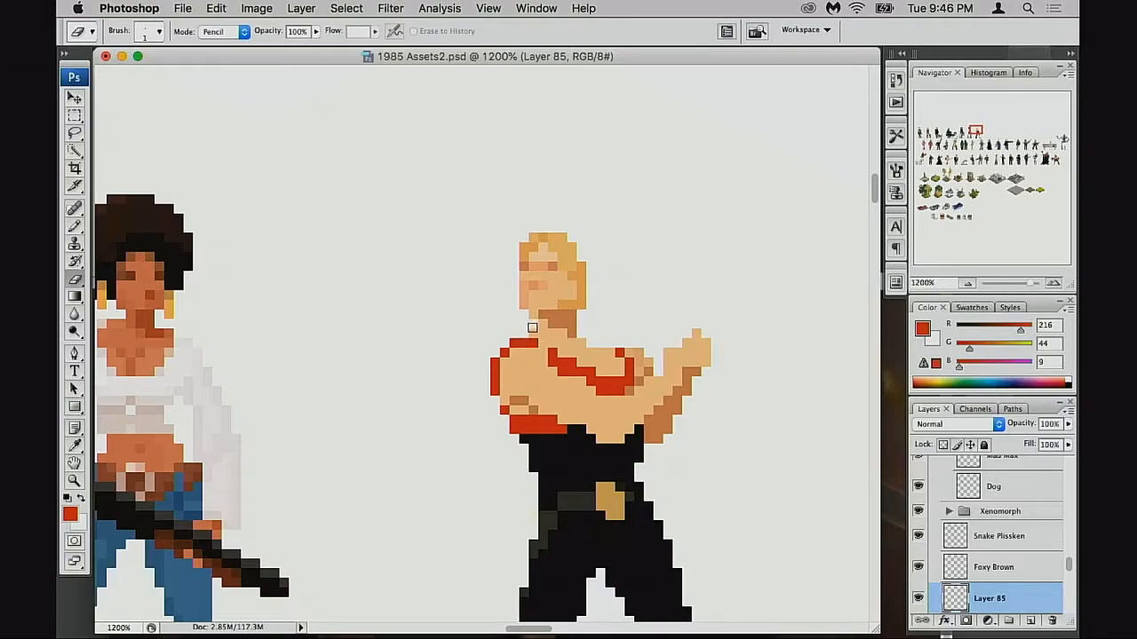
key(b)
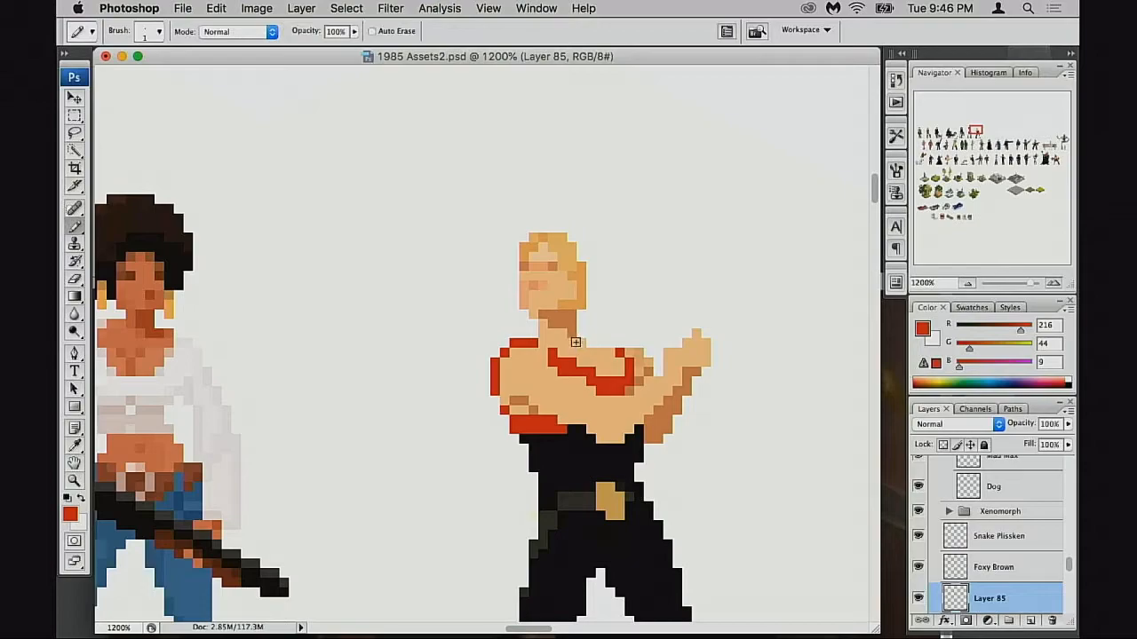
alt+click(582, 344)
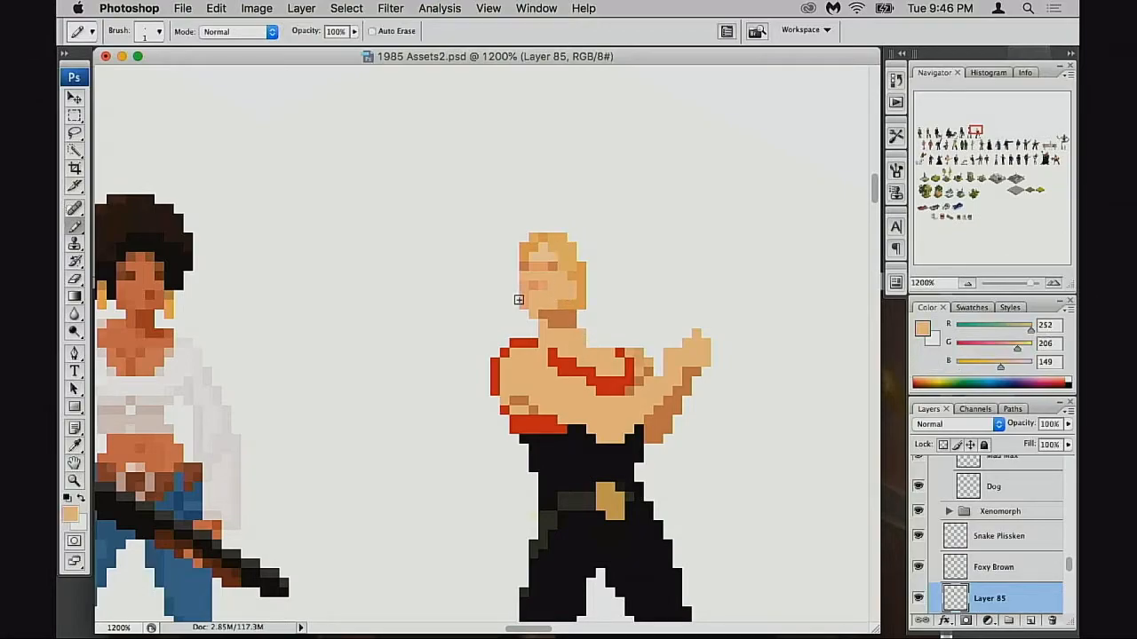
Step: Paint over the mouth and eye details with skin tone and erase the outer pixels at the forehead and top of the head
key(m)
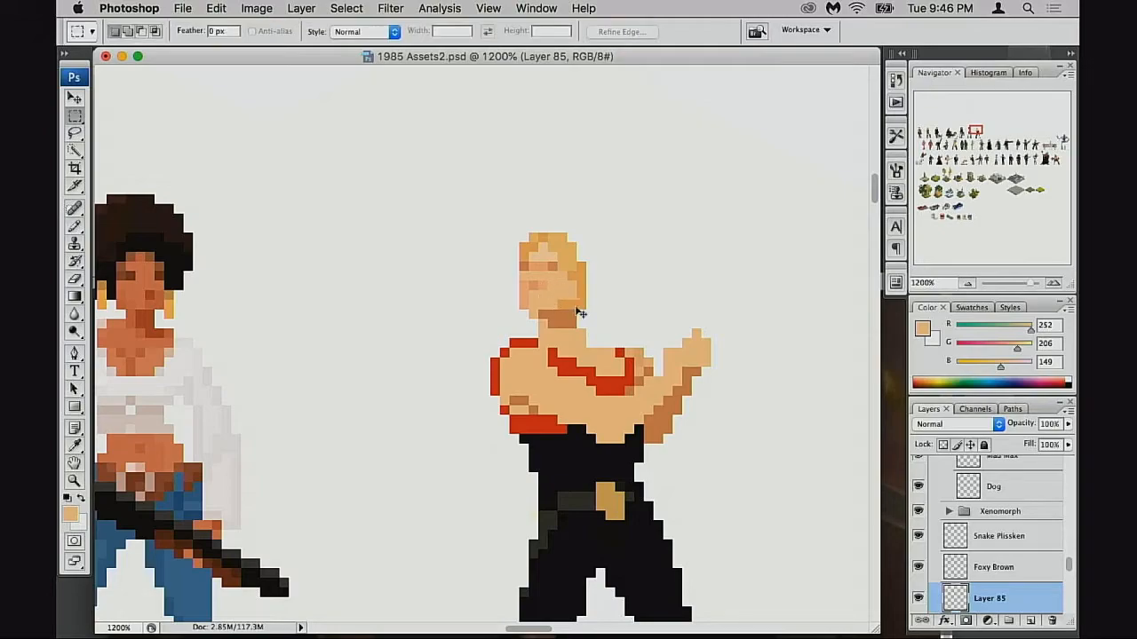
key(b)
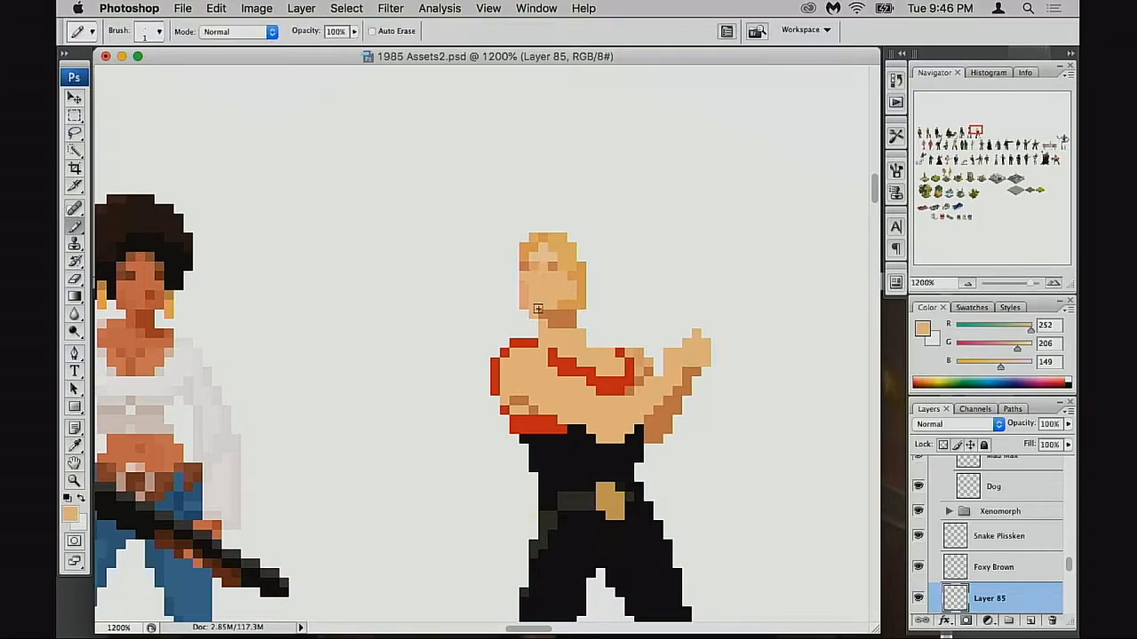
click(553, 313)
mouse_move(524, 286)
mouse_down()
mouse_move(532, 314)
mouse_move(524, 305)
mouse_up()
key(e)
key(super+z)
drag(524, 247, 549, 236)
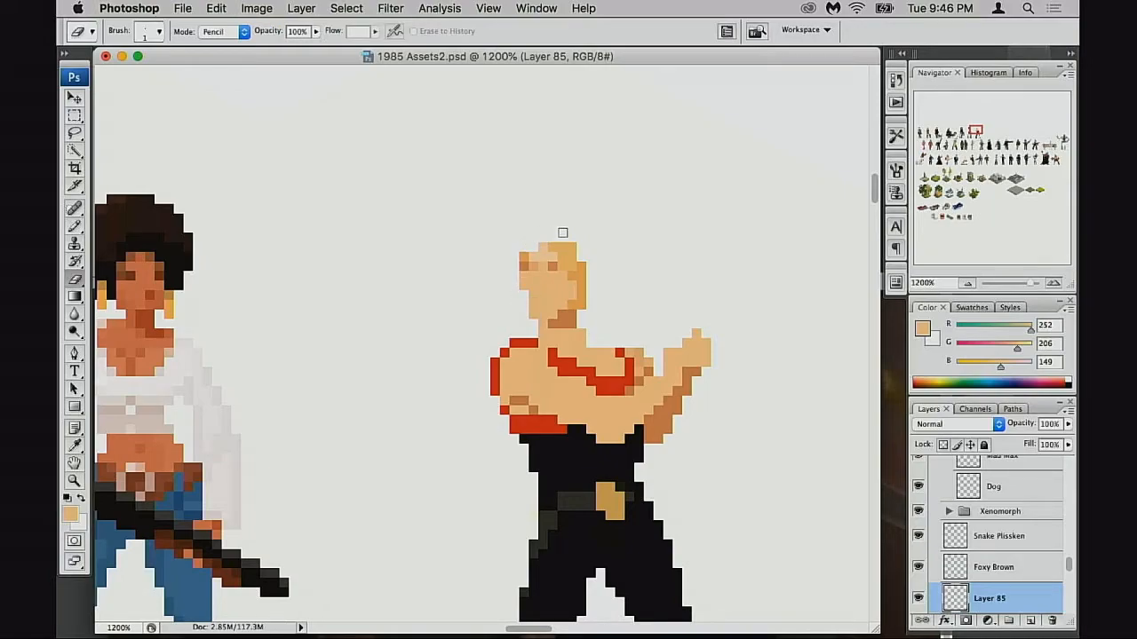
key(b)
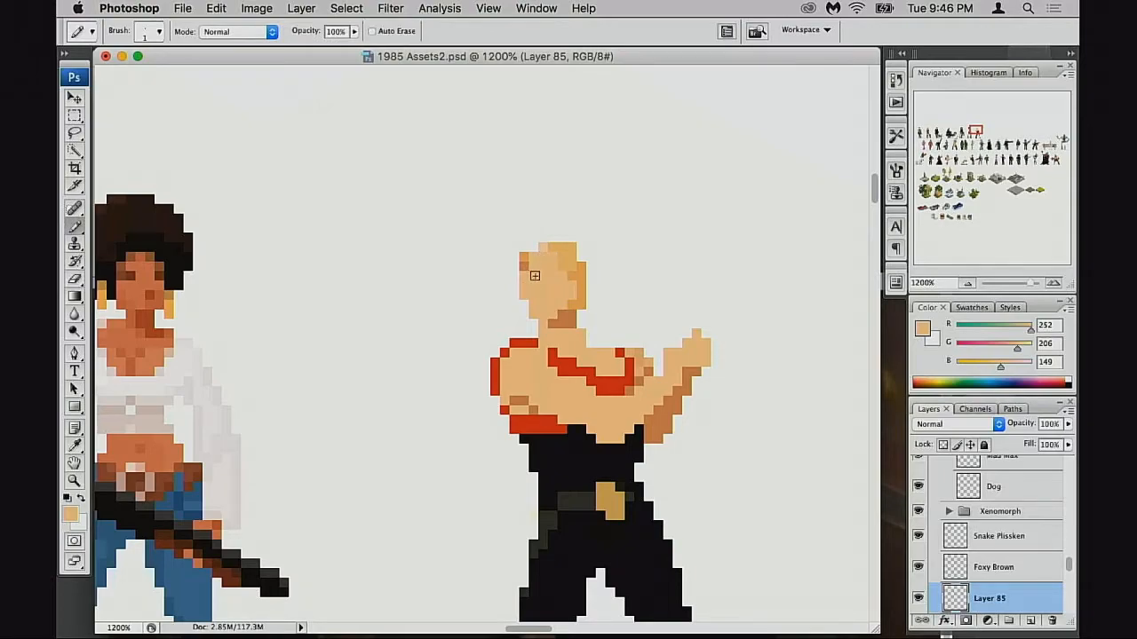
Step: Repaint the hairline and crown in sampled blond tones to round off the head, covering the leftover brown eye pixel
alt+click(574, 342)
alt+click(575, 355)
alt+click(574, 361)
drag(501, 388, 598, 362)
click(488, 312)
click(485, 330)
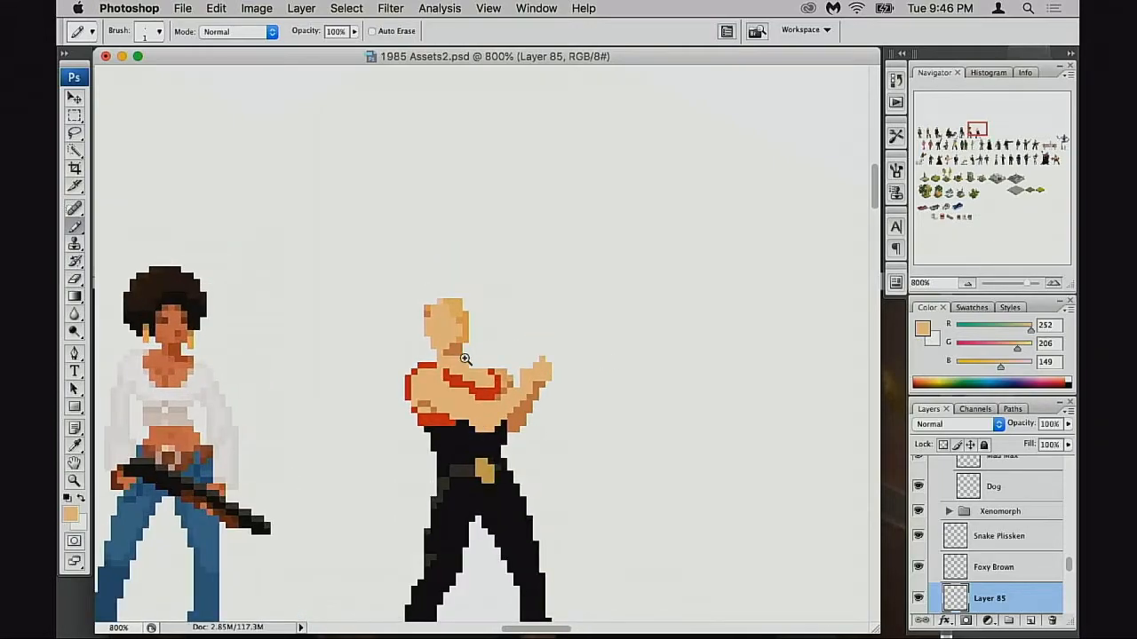
click(465, 365)
click(477, 283)
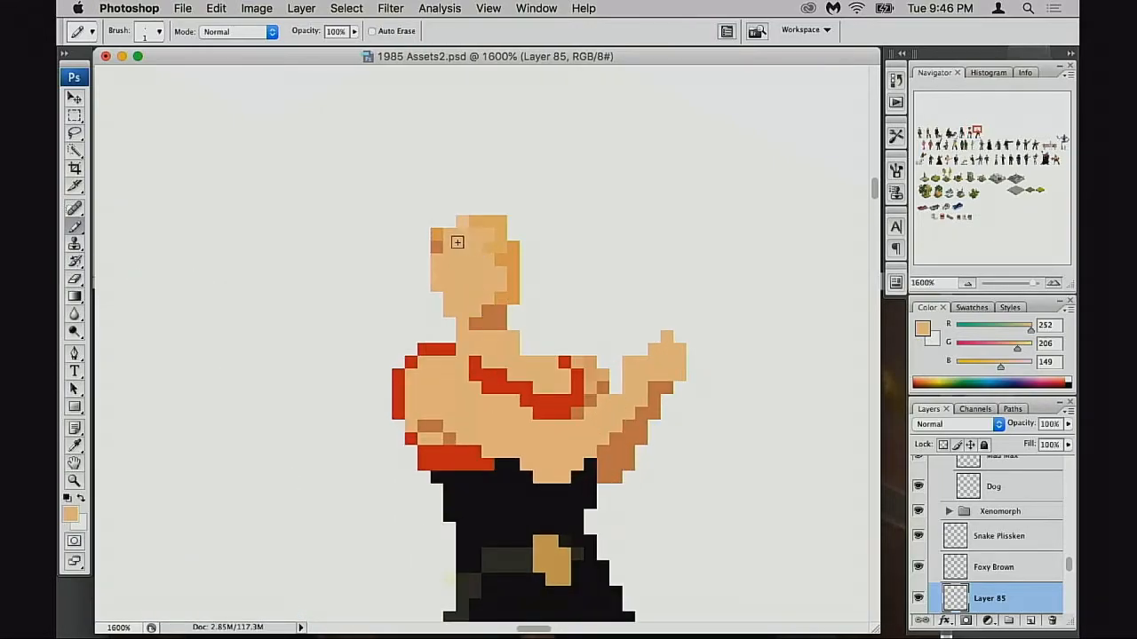
alt+click(488, 218)
mouse_move(451, 232)
mouse_down()
mouse_move(480, 278)
mouse_move(488, 234)
mouse_move(506, 227)
mouse_move(498, 269)
mouse_up()
click(452, 222)
alt+click(484, 241)
alt+click(509, 253)
click(437, 251)
alt+click(473, 408)
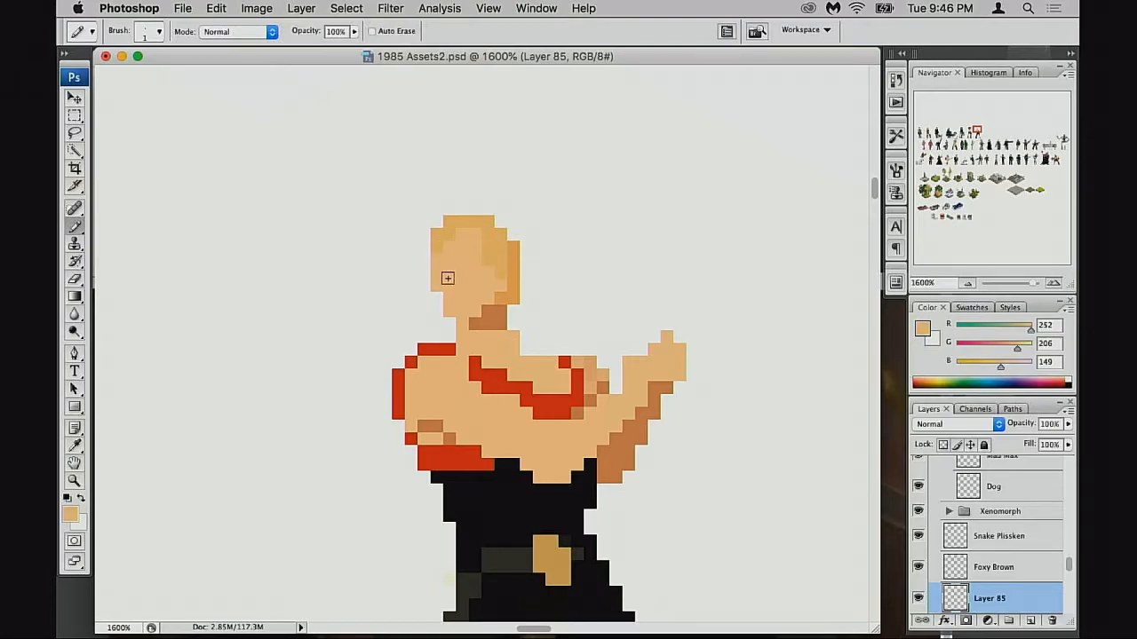
Step: Flip the whole figure horizontally with Free Transform
drag(502, 347, 585, 325)
alt+click(567, 337)
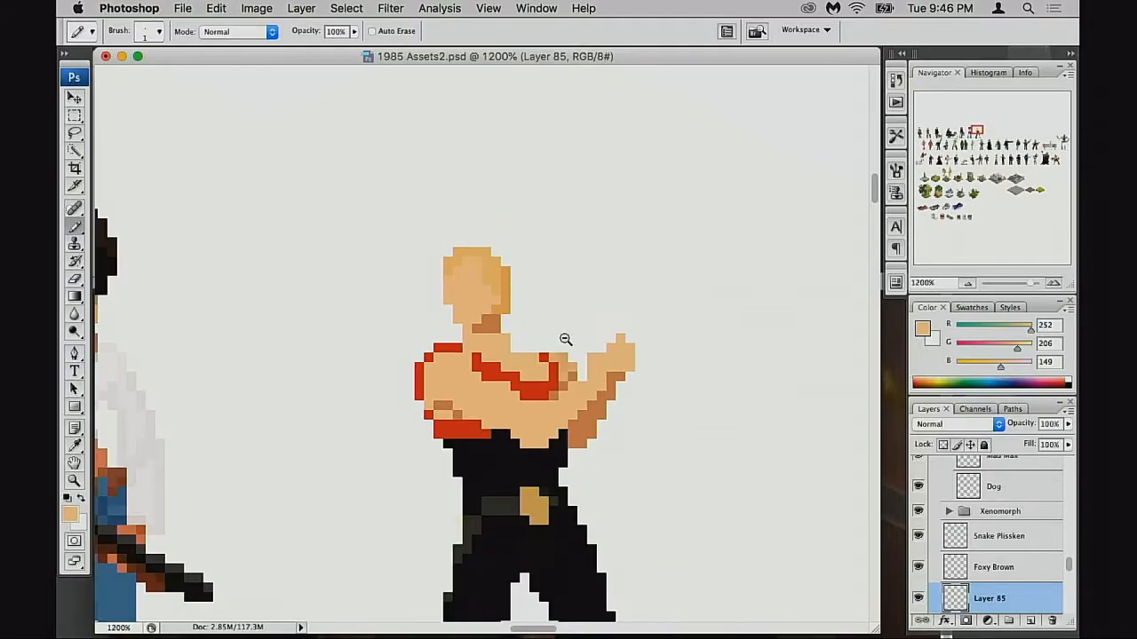
alt+click(562, 345)
alt+click(557, 354)
alt+click(551, 362)
alt+click(545, 367)
drag(434, 411, 608, 382)
key(ctrl+t)
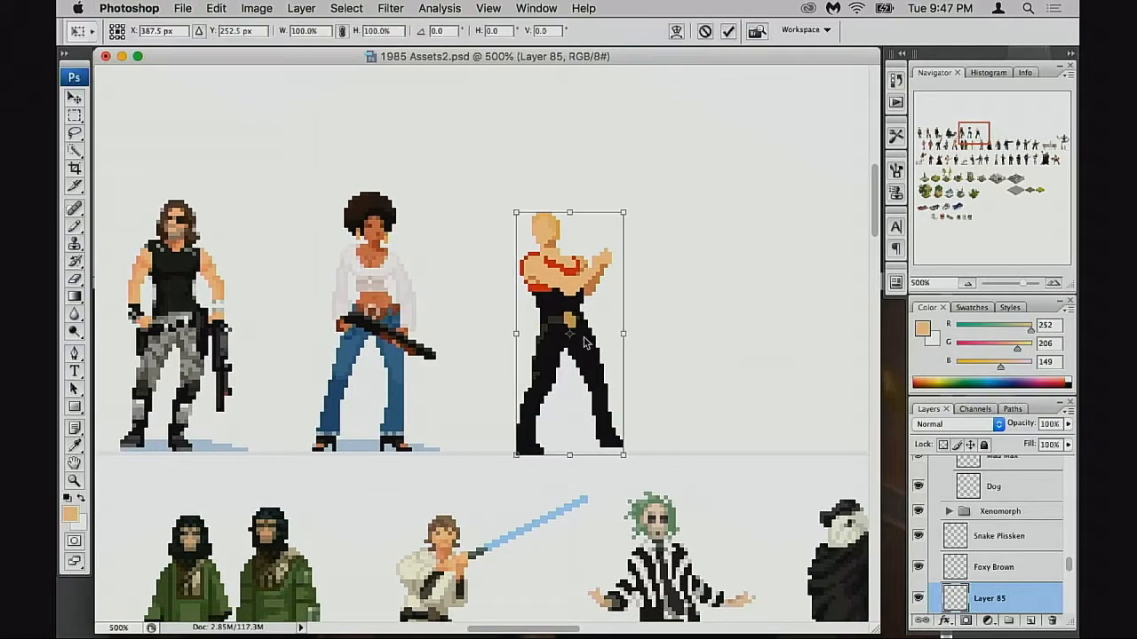
right_click(577, 328)
click(618, 507)
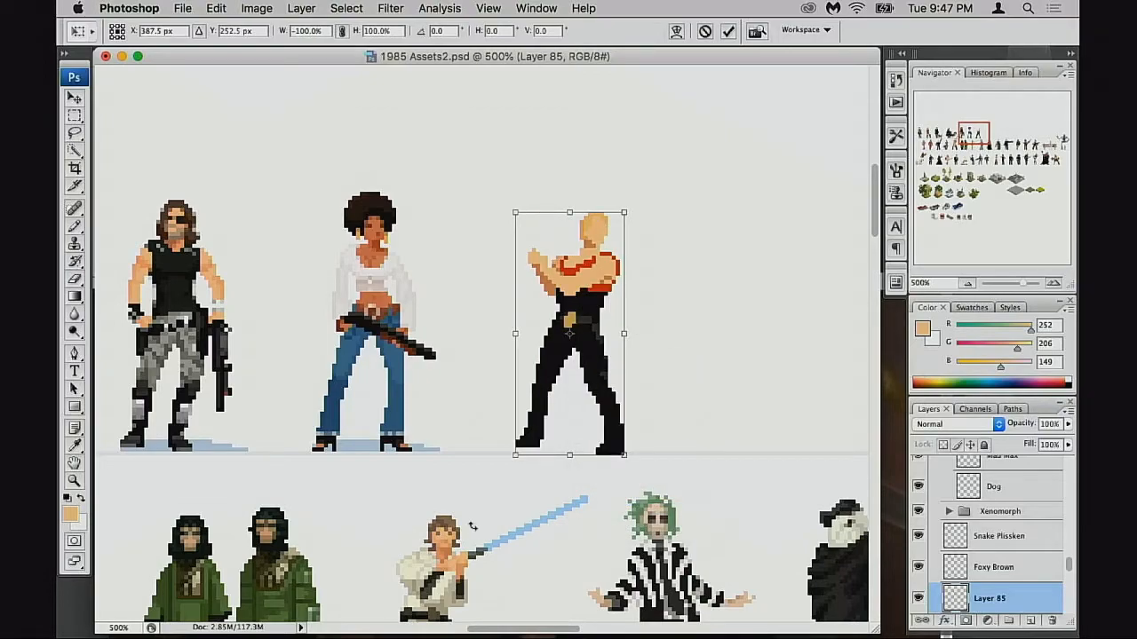
key(Return)
Step: Extend the shadow under the chin and down the back of the neck with the darker skin tone
key(b)
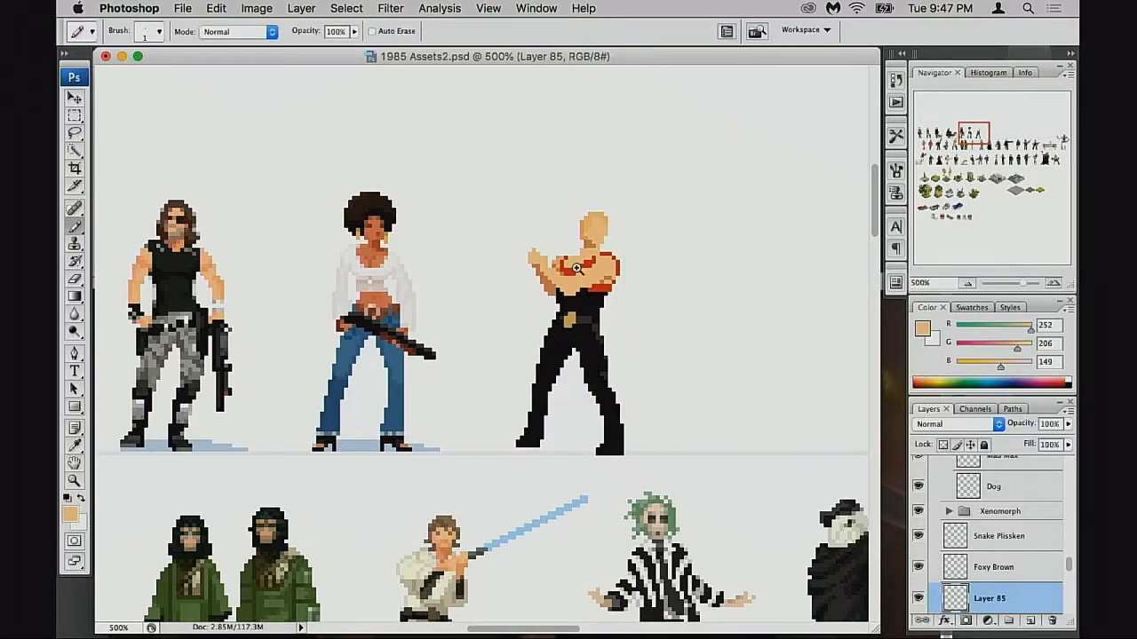
super+click(577, 268)
super+click(574, 300)
drag(485, 377, 566, 327)
super+click(502, 364)
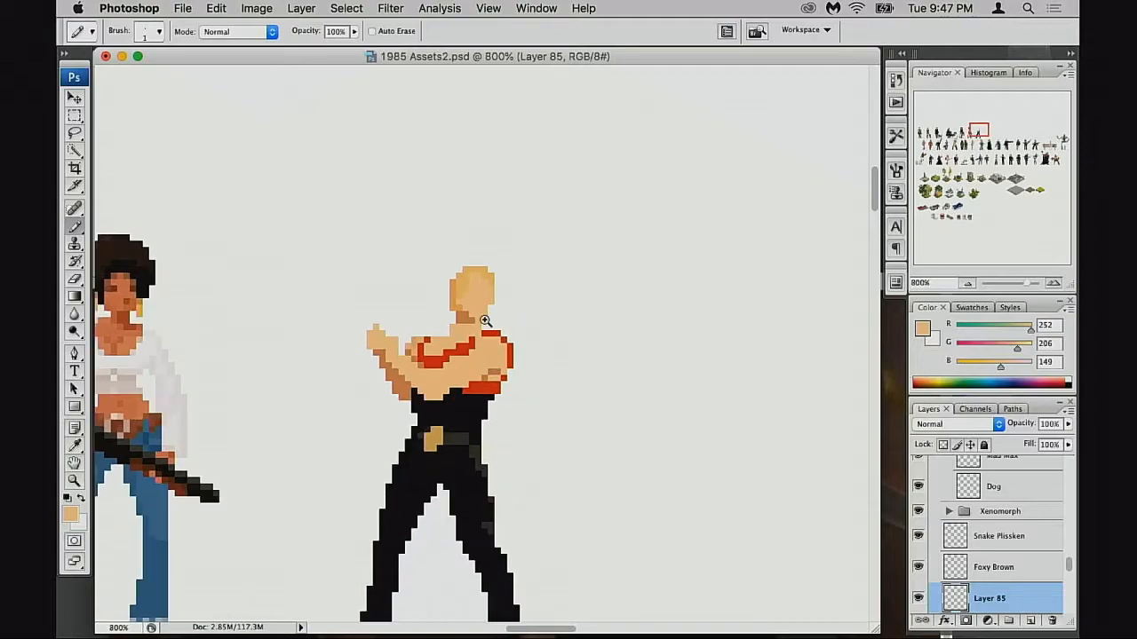
super+click(444, 289)
super+click(456, 305)
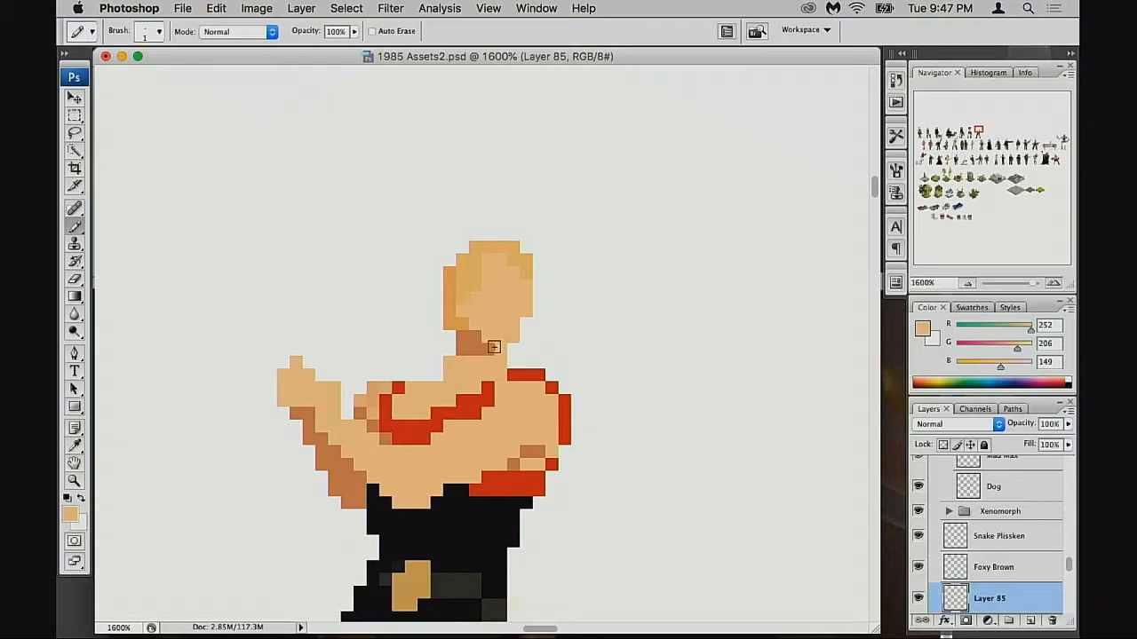
key(v)
key(b)
key(alt+super+z)
alt+click(493, 347)
drag(462, 362, 450, 362)
click(462, 374)
key(super+z)
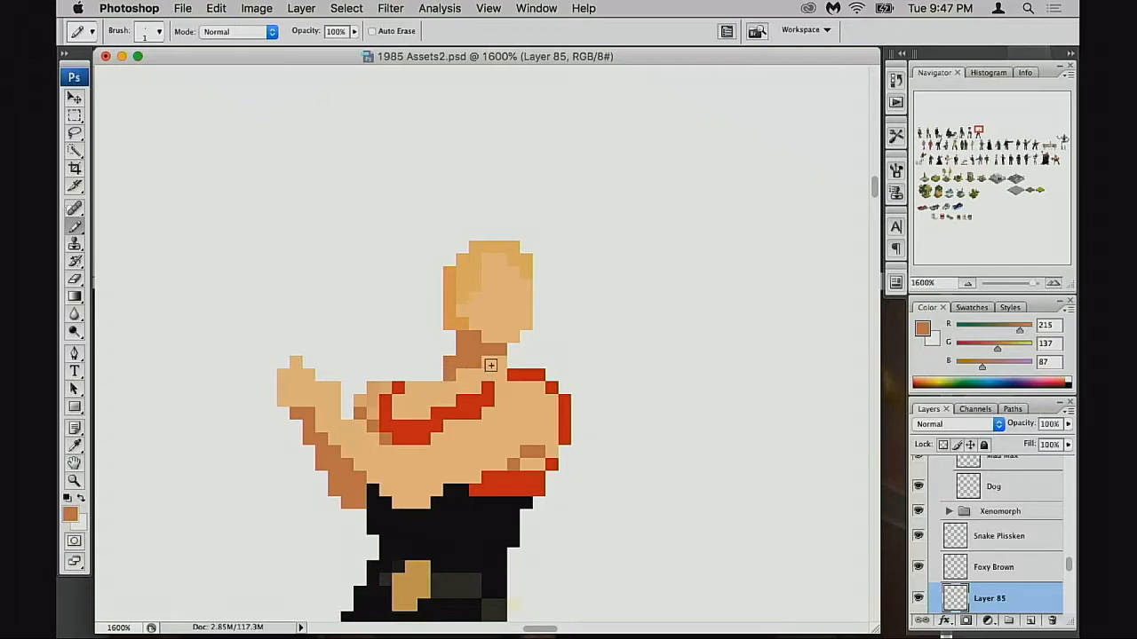
Step: Repaint the back of the head in sampled blond, add a darker pixel at the nape, and shade the hair at 20% opacity
alt+click(494, 298)
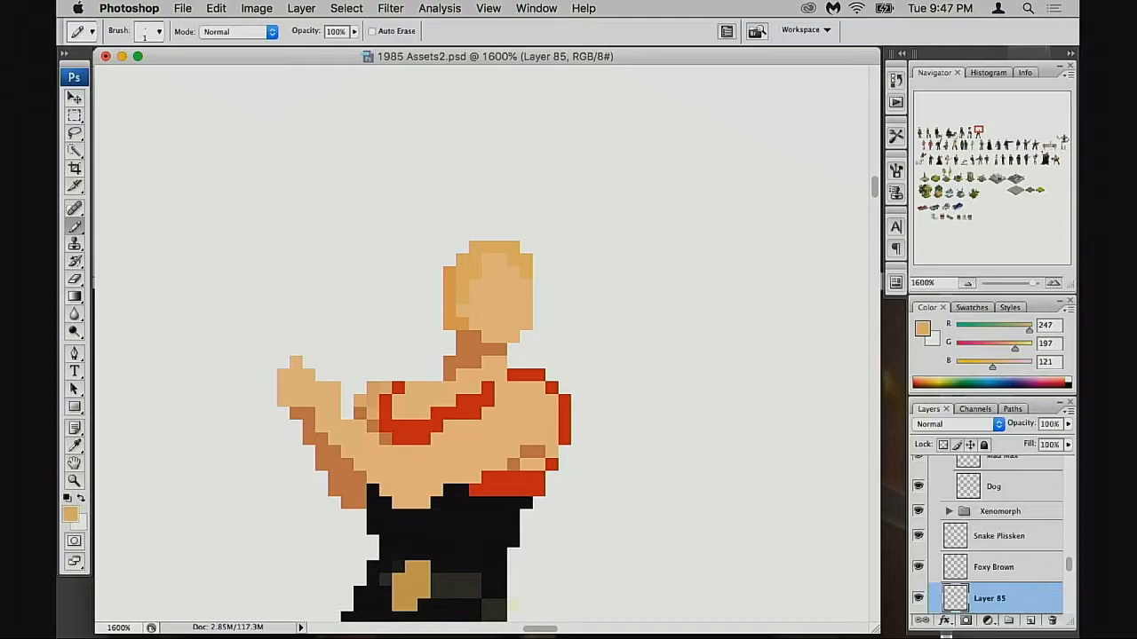
drag(450, 292, 462, 325)
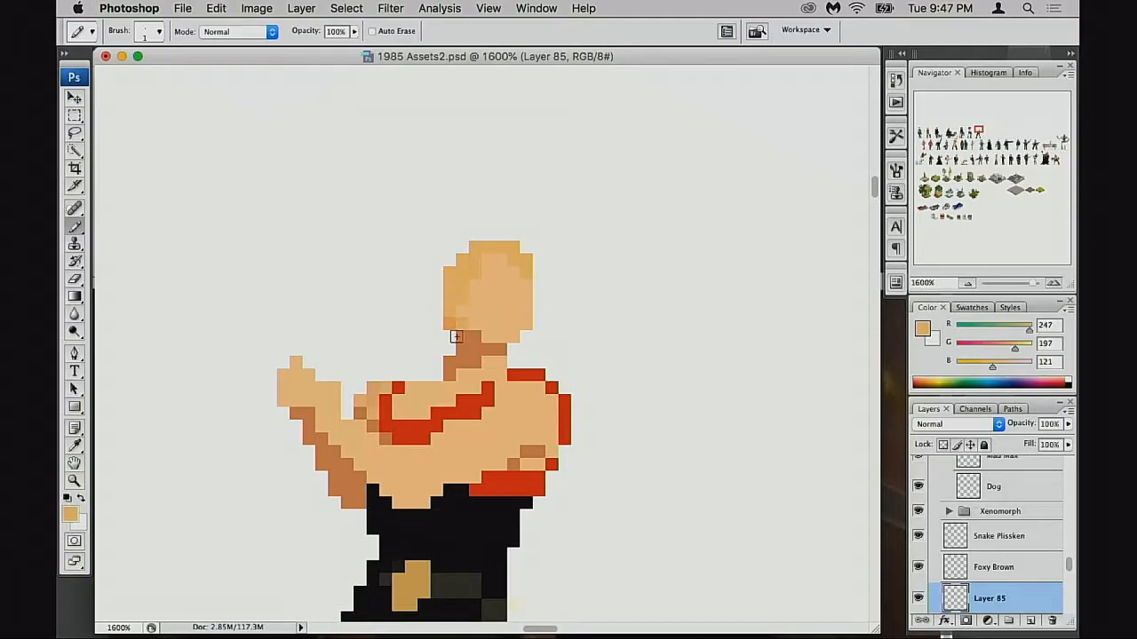
alt+click(482, 323)
alt+click(474, 339)
click(462, 326)
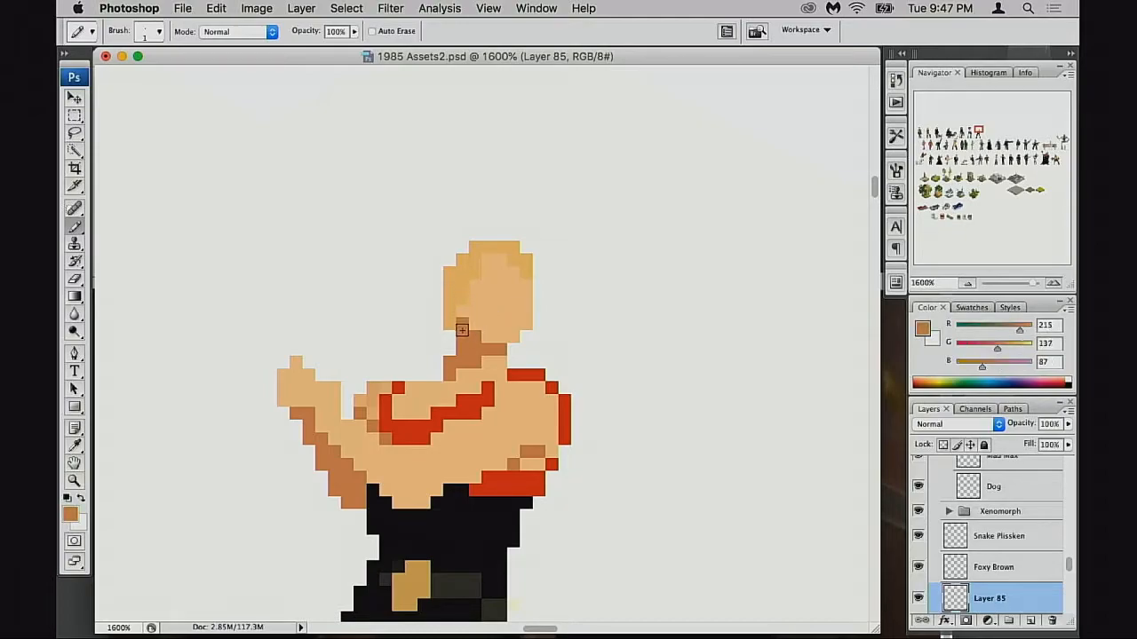
click(488, 349)
key(2)
drag(473, 273, 455, 324)
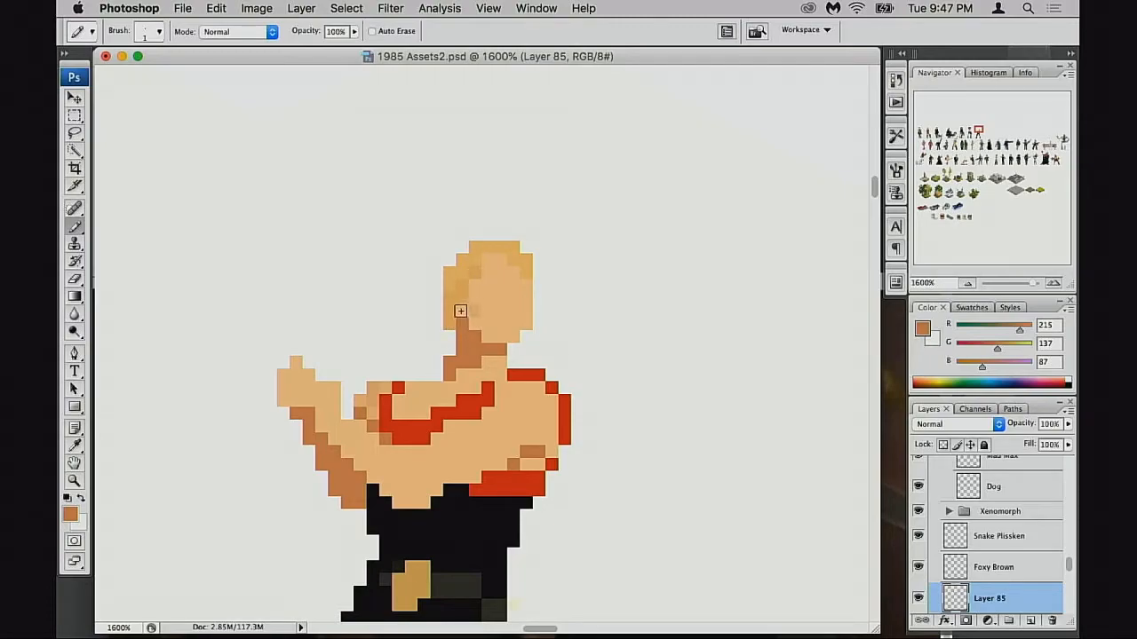
alt+click(456, 305)
mouse_move(453, 301)
mouse_down()
mouse_move(453, 324)
mouse_move(444, 317)
mouse_up()
click(447, 335)
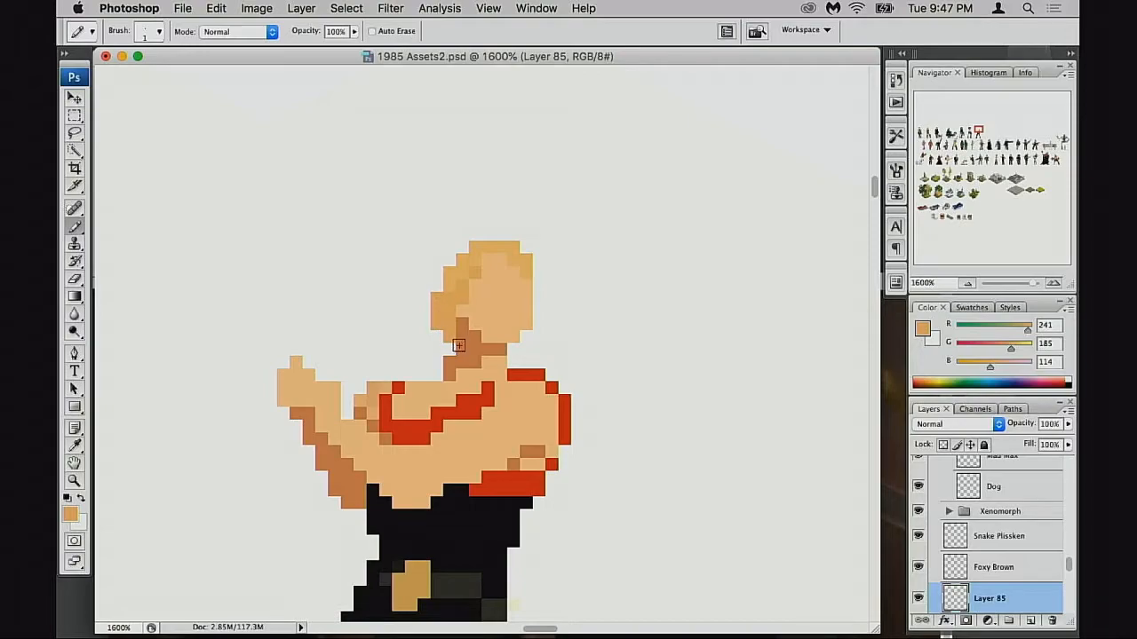
key(alt+super+z)
key(alt+super+z)
key(alt+super+z)
Step: Reshape the raised hand by adding a light skin pixel at its lower edge and erasing the fingertip and outer corner pixels
drag(495, 369, 552, 328)
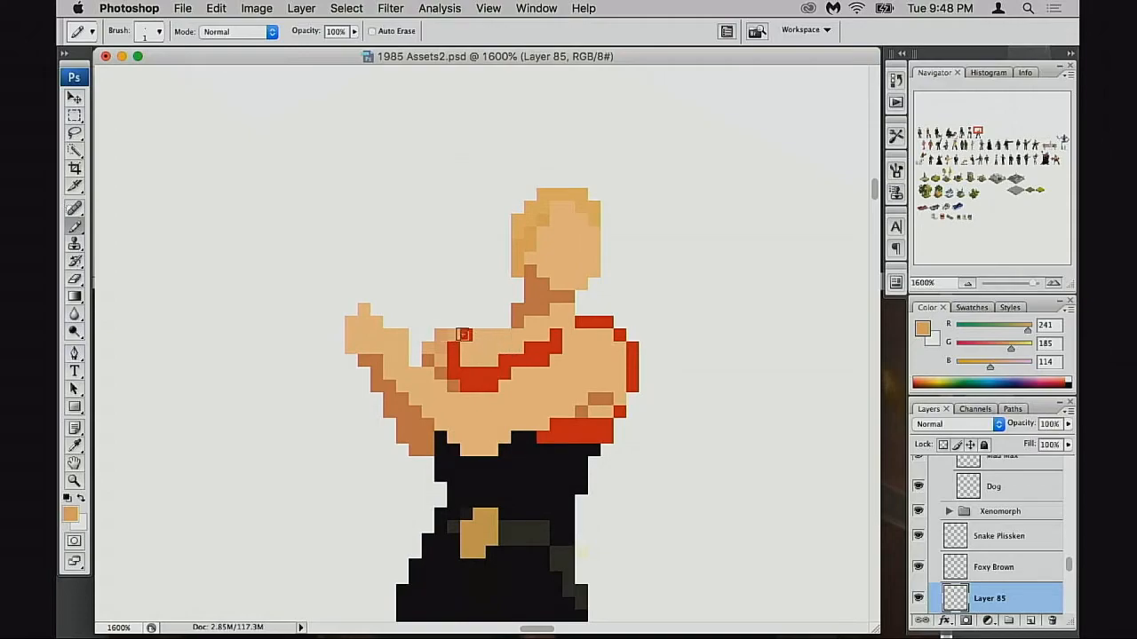
key(e)
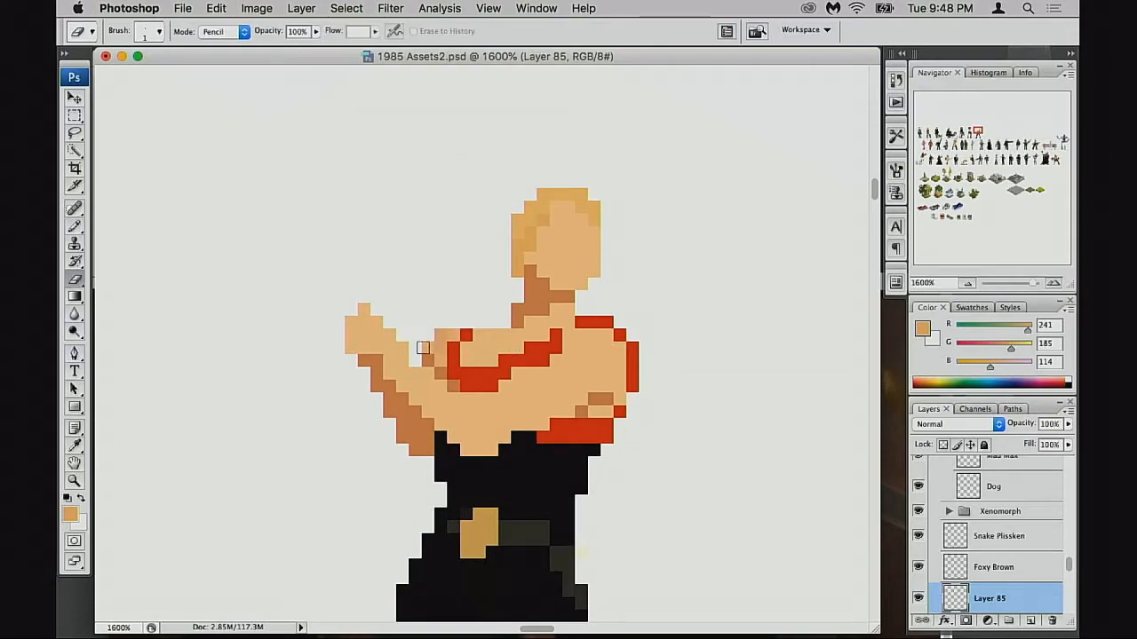
key(b)
alt+click(380, 357)
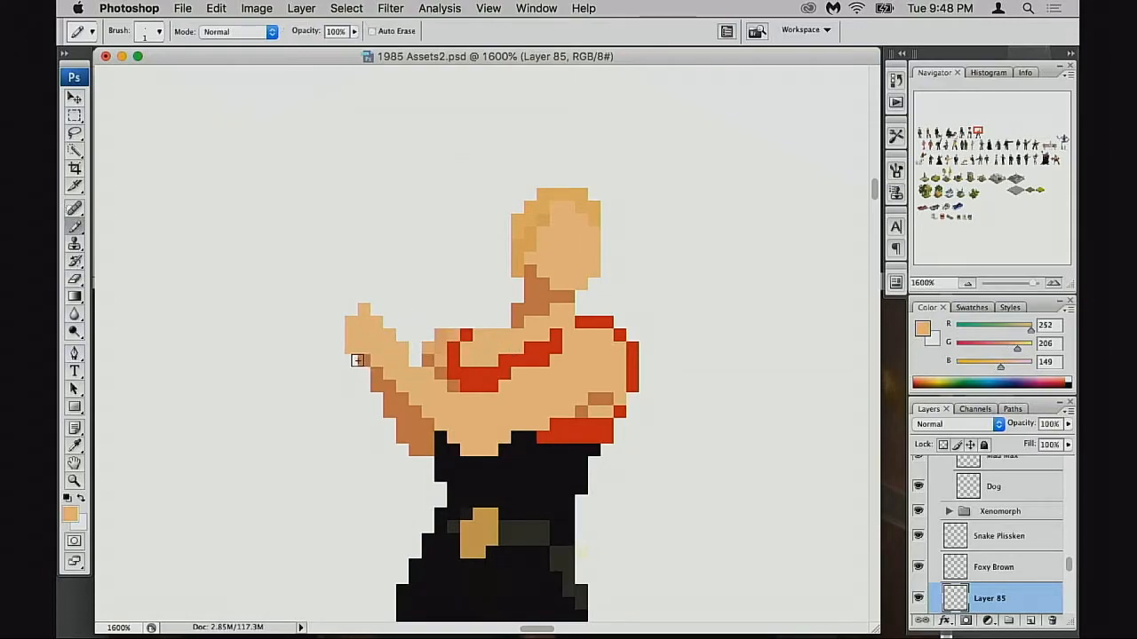
click(364, 360)
key(e)
click(364, 312)
click(352, 320)
Step: Examine the whole figure beside the neighbouring characters and the reference photo
alt+click(406, 378)
alt+click(411, 378)
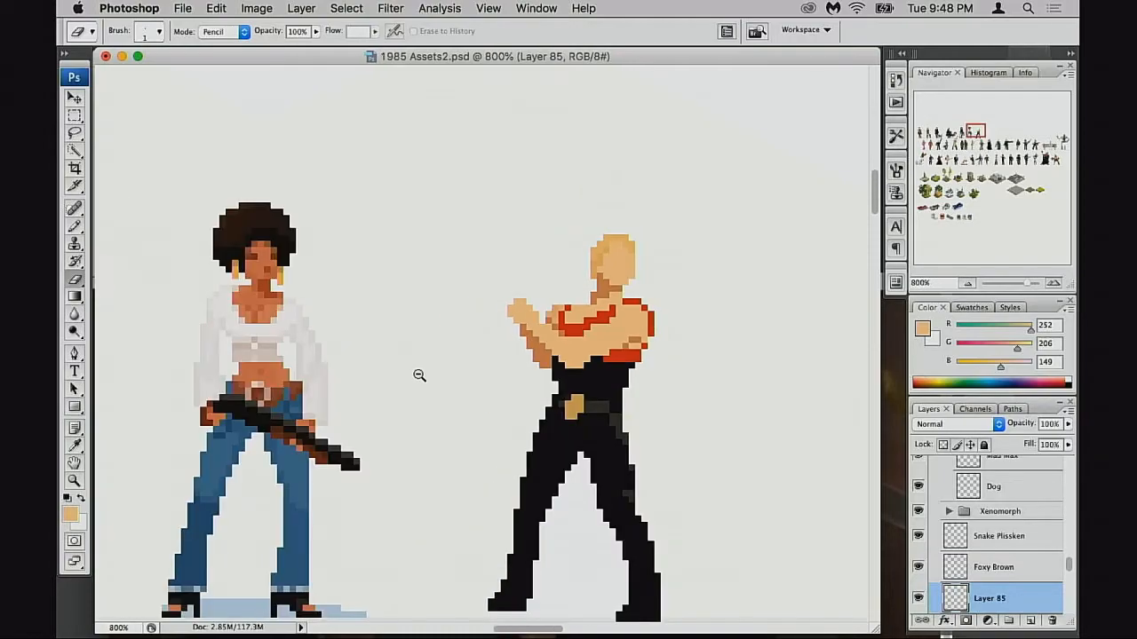
alt+click(420, 376)
alt+click(432, 372)
alt+click(436, 369)
drag(590, 367, 524, 365)
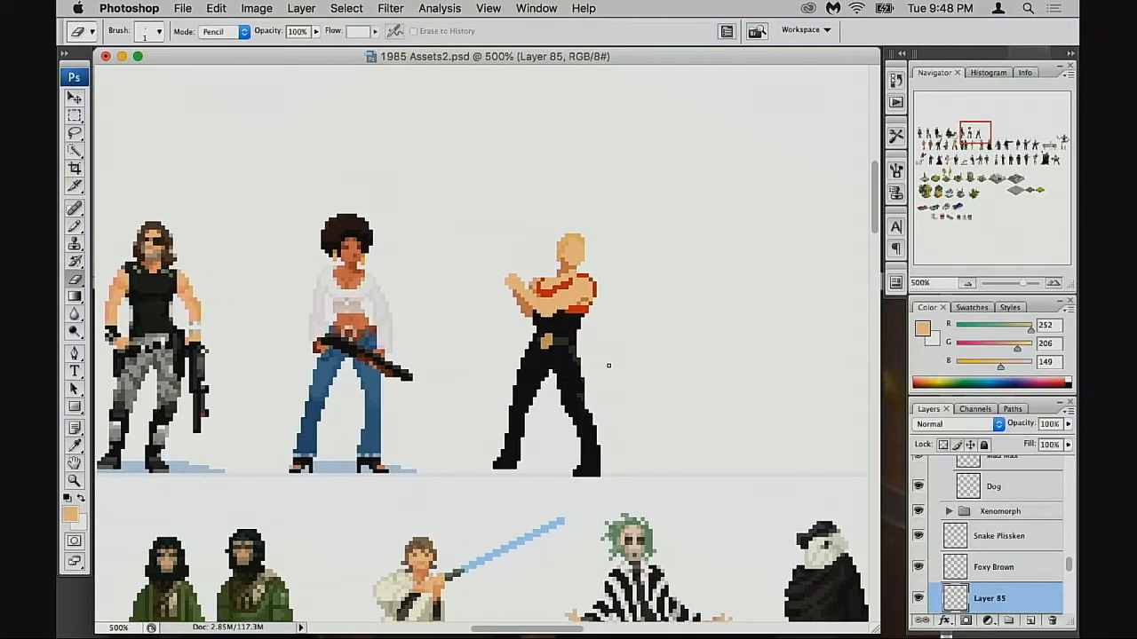
drag(582, 396, 596, 395)
key(f)
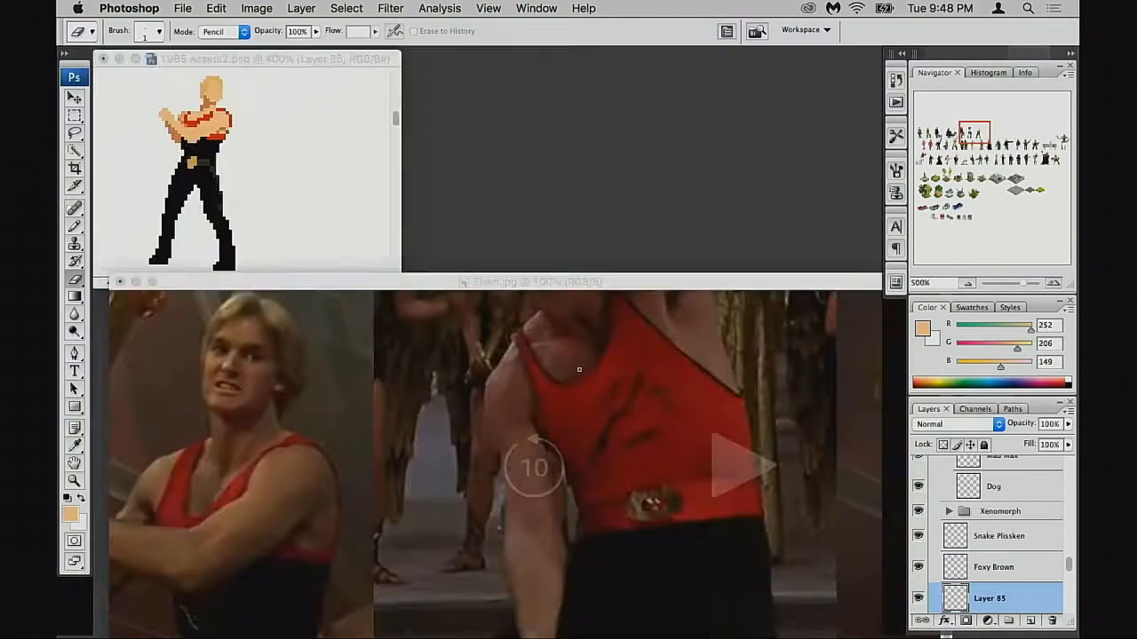
key(f)
key(f)
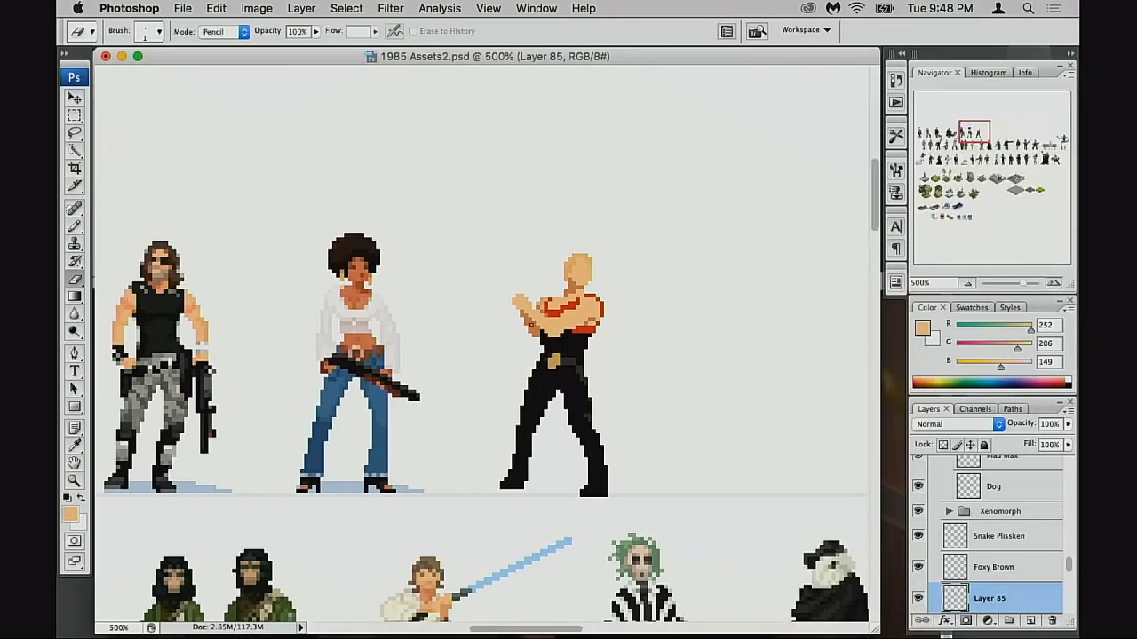
Step: Move the sprite document's window aside and bring the raised sword in the reference photo into view
drag(454, 59, 621, 68)
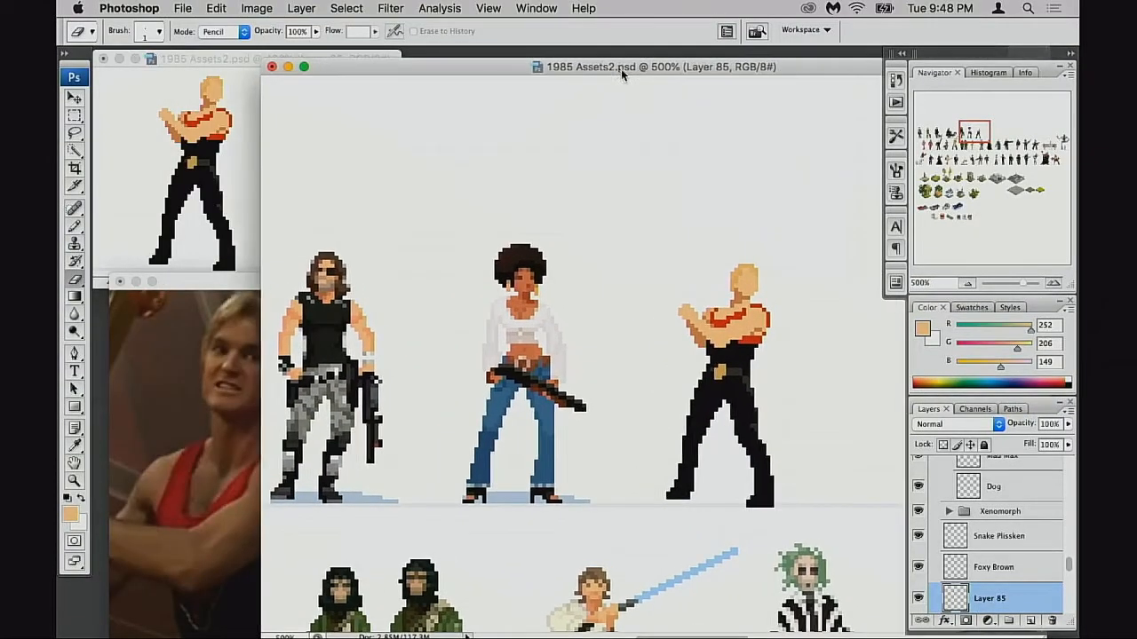
super+click(682, 354)
click(248, 426)
drag(219, 449, 295, 417)
alt+super+click(348, 430)
click(538, 251)
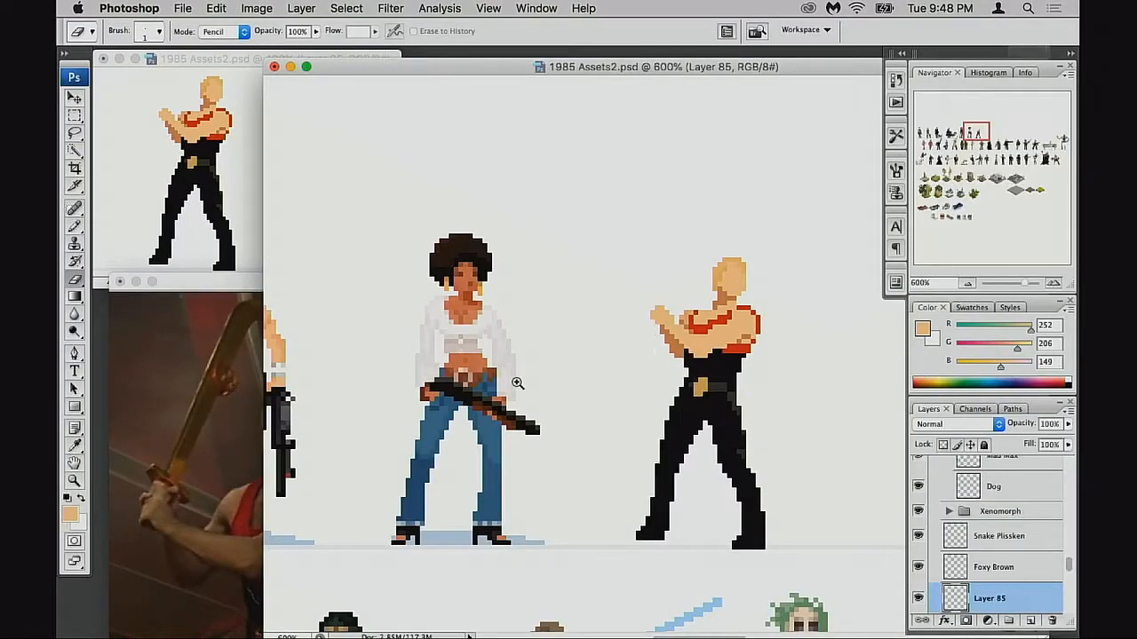
click(213, 447)
Step: Sample the gold of the belt buckle and draw a slanted sword crossguard above the raised hand
click(659, 256)
super+click(673, 317)
super+click(673, 368)
click(672, 490)
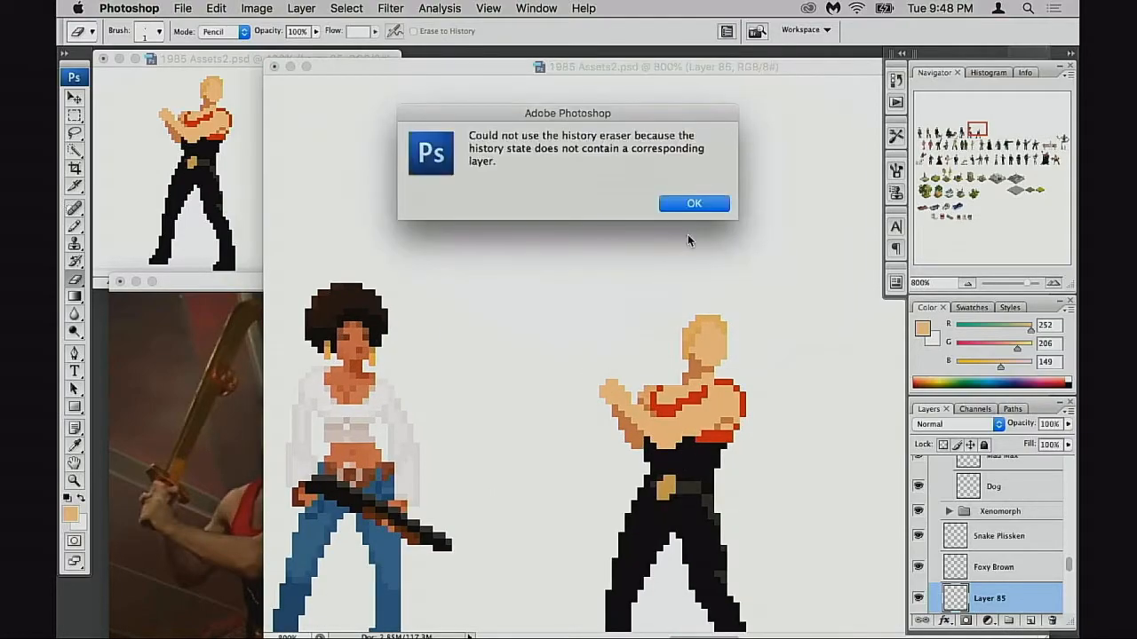
click(696, 205)
key(b)
alt+click(672, 487)
super+click(618, 425)
drag(637, 291, 674, 308)
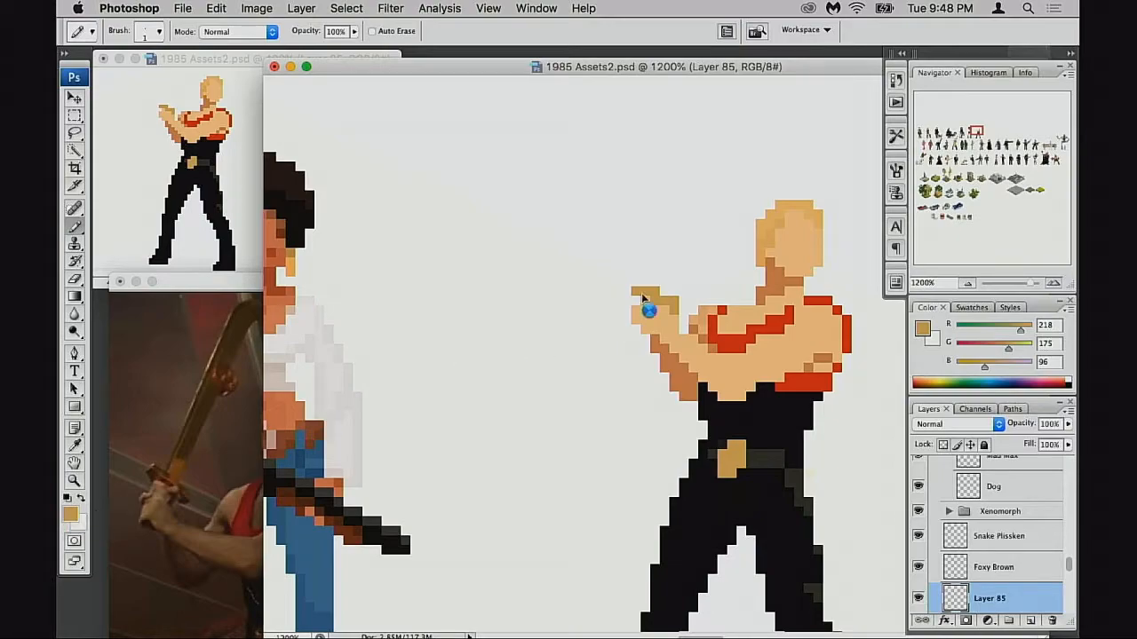
Step: Set the foreground colour to a warmer gold, RGB 248, 194, 118, and repaint the crossguard with it, extending its inner end
mouse_move(765, 110)
mouse_down()
mouse_move(773, 98)
mouse_move(763, 95)
mouse_up()
drag(863, 272, 865, 273)
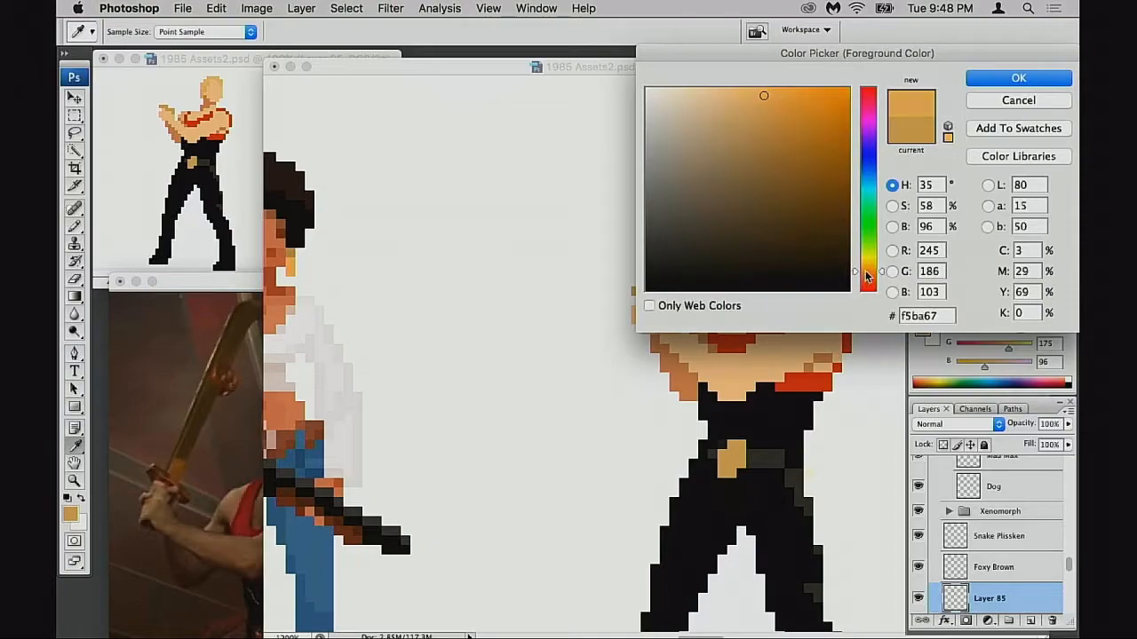
drag(760, 97, 753, 93)
click(974, 79)
super+click(627, 332)
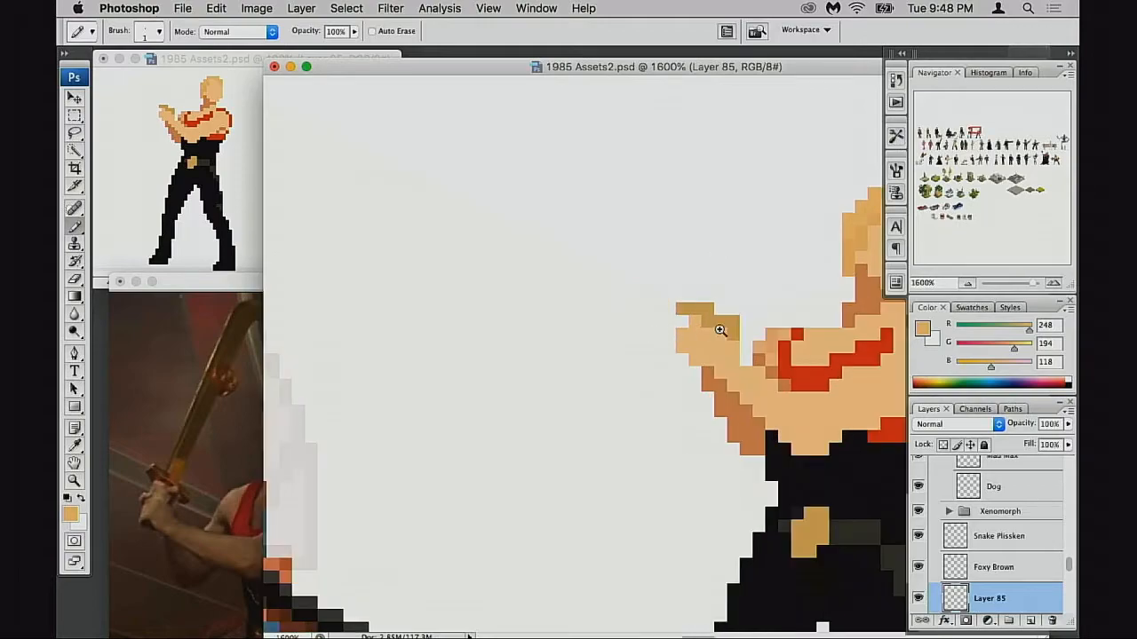
super+click(689, 330)
mouse_move(663, 316)
mouse_down()
mouse_move(756, 338)
mouse_move(759, 356)
mouse_move(748, 356)
mouse_move(787, 362)
mouse_move(751, 351)
mouse_move(769, 372)
mouse_move(689, 371)
mouse_up()
click(769, 373)
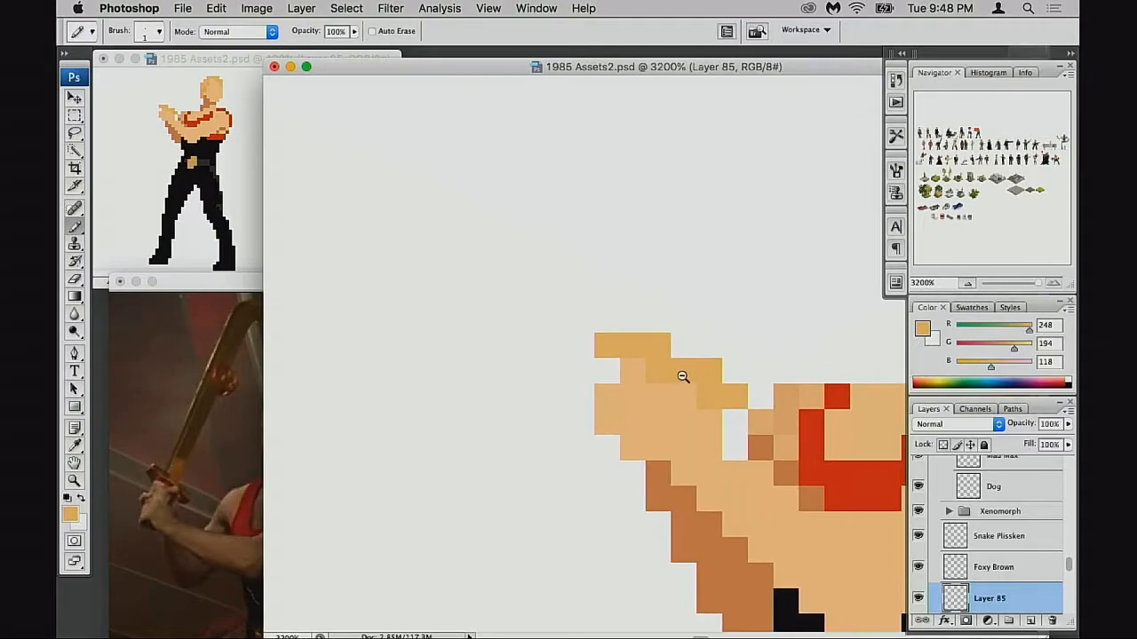
Step: Draw a curved golden blade rising from the crossguard to above head height and fill out its thickness
alt+super+click(682, 376)
alt+super+click(681, 380)
drag(587, 397, 619, 393)
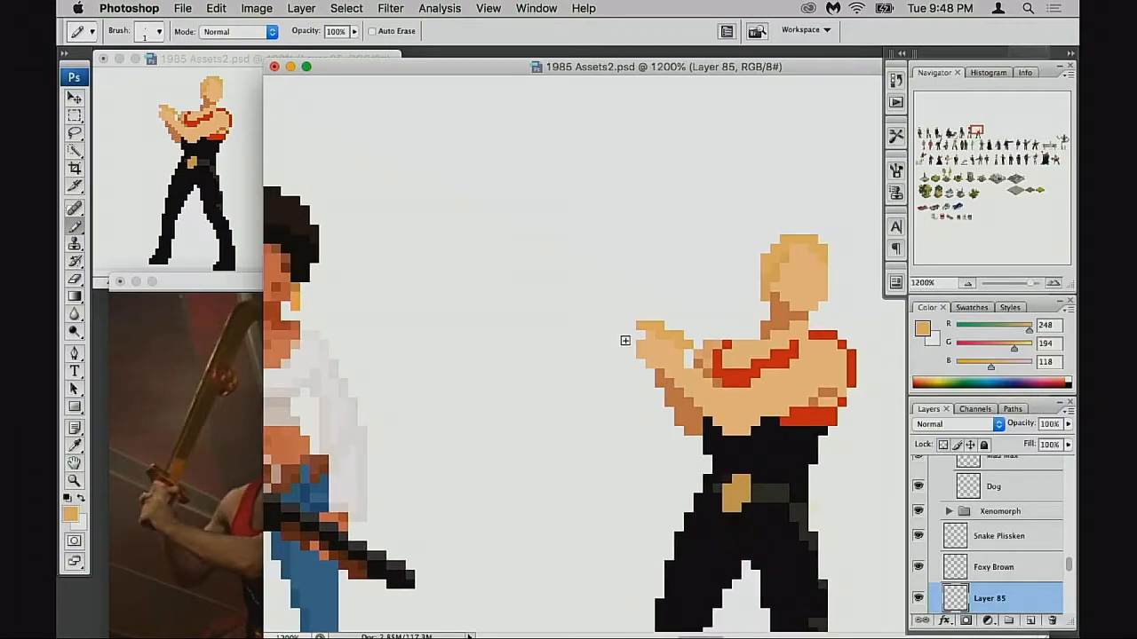
mouse_move(689, 279)
mouse_down()
mouse_move(668, 307)
mouse_move(674, 321)
mouse_move(680, 270)
mouse_move(686, 288)
mouse_move(679, 267)
mouse_move(713, 210)
mouse_move(690, 223)
mouse_move(705, 222)
mouse_move(717, 189)
mouse_up()
mouse_move(716, 189)
mouse_down()
mouse_move(705, 236)
mouse_move(736, 177)
mouse_up()
click(712, 209)
mouse_move(707, 228)
mouse_down()
mouse_move(719, 210)
mouse_move(716, 229)
mouse_move(725, 218)
mouse_move(736, 187)
mouse_move(697, 257)
mouse_up()
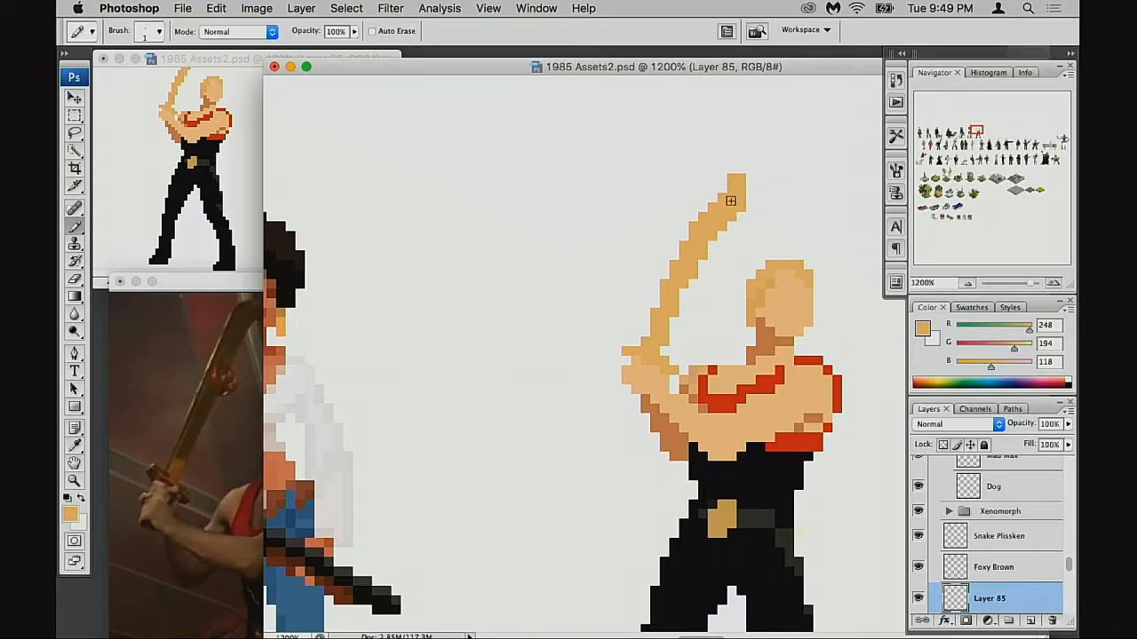
Step: Smooth the blade's curve by erasing stray pixels along its outer edge and tip and thickening its inner edge in gold
key(e)
click(691, 227)
click(683, 245)
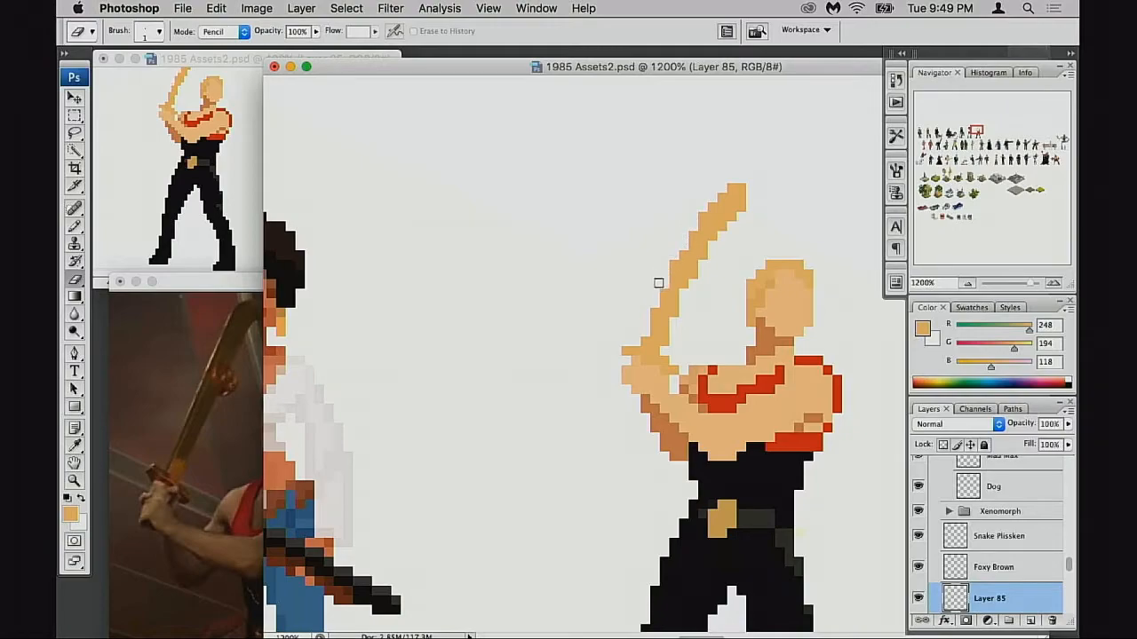
key(b)
drag(736, 217, 710, 243)
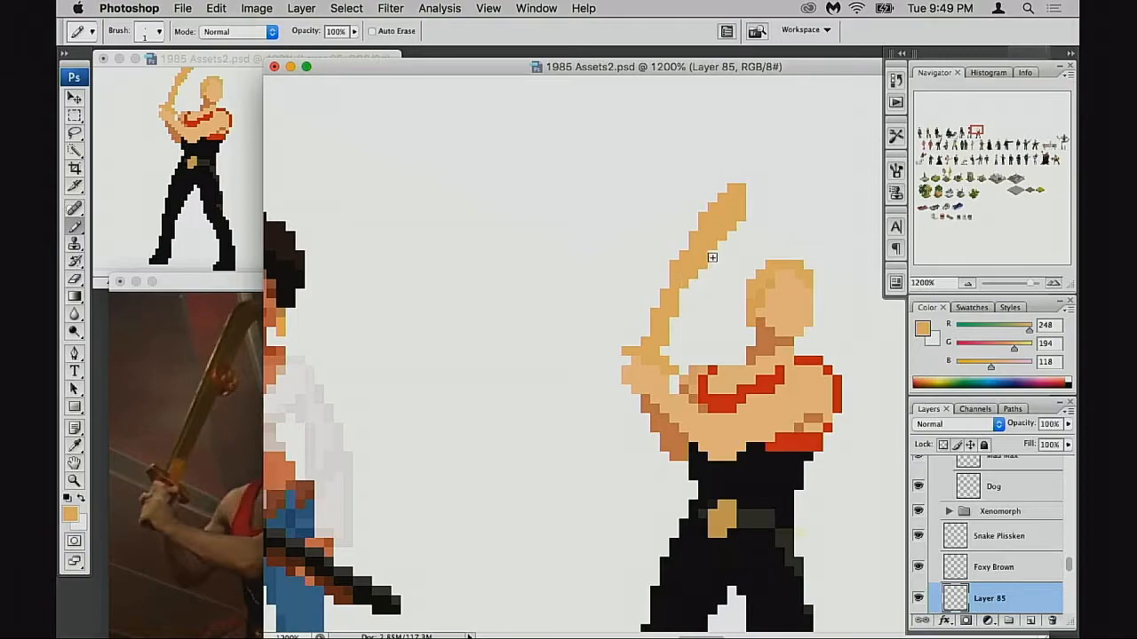
key(e)
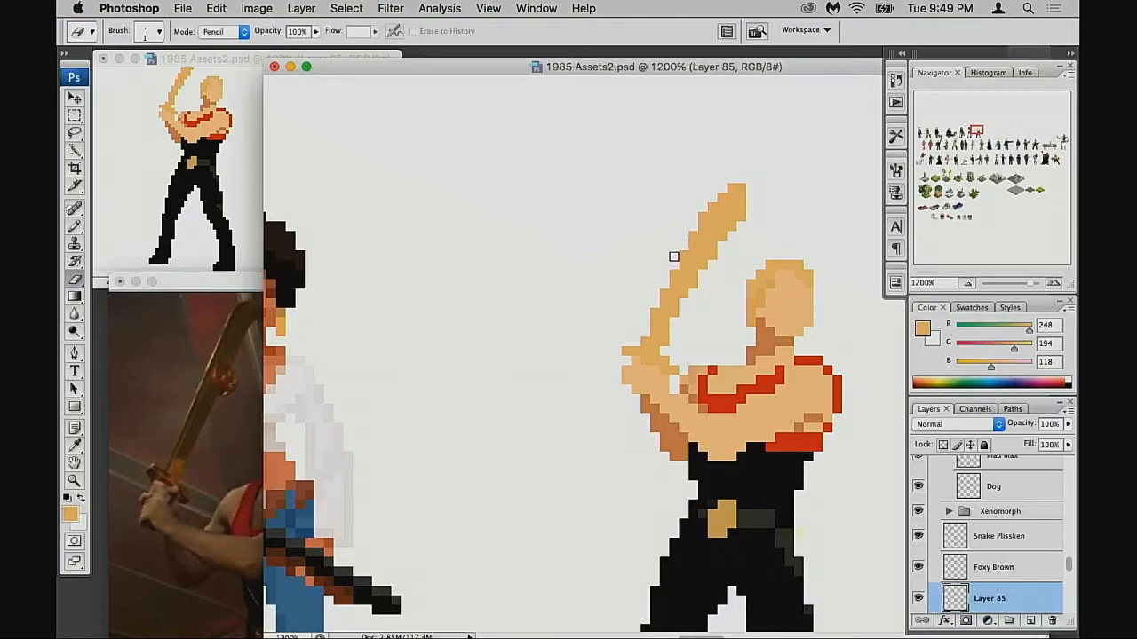
mouse_move(673, 286)
mouse_down()
mouse_move(666, 297)
mouse_move(671, 275)
mouse_up()
key(b)
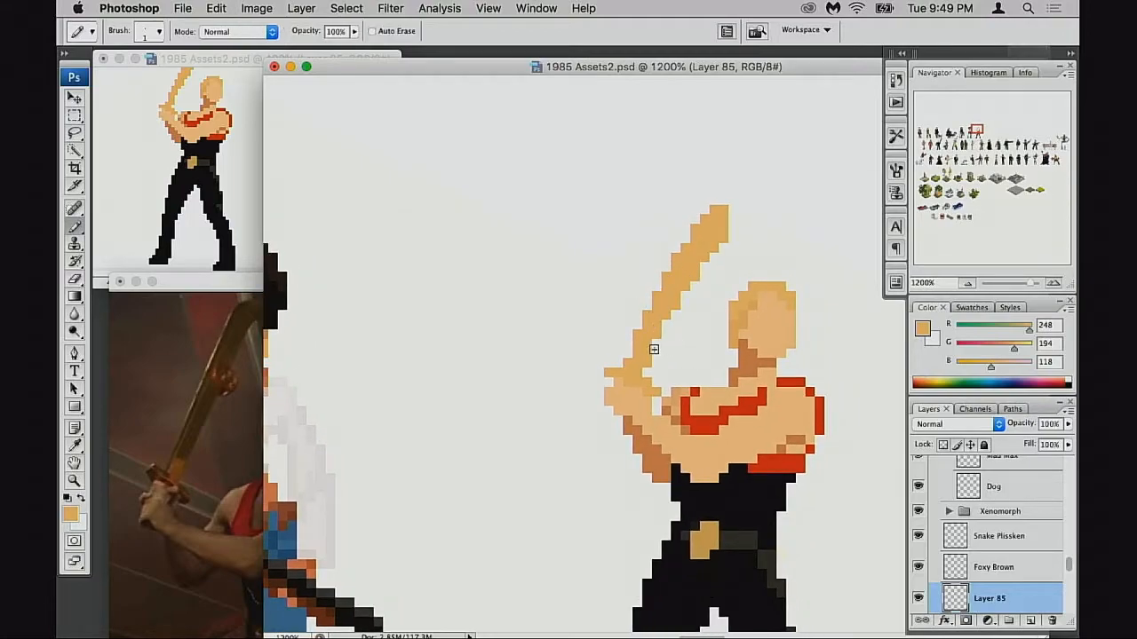
key(e)
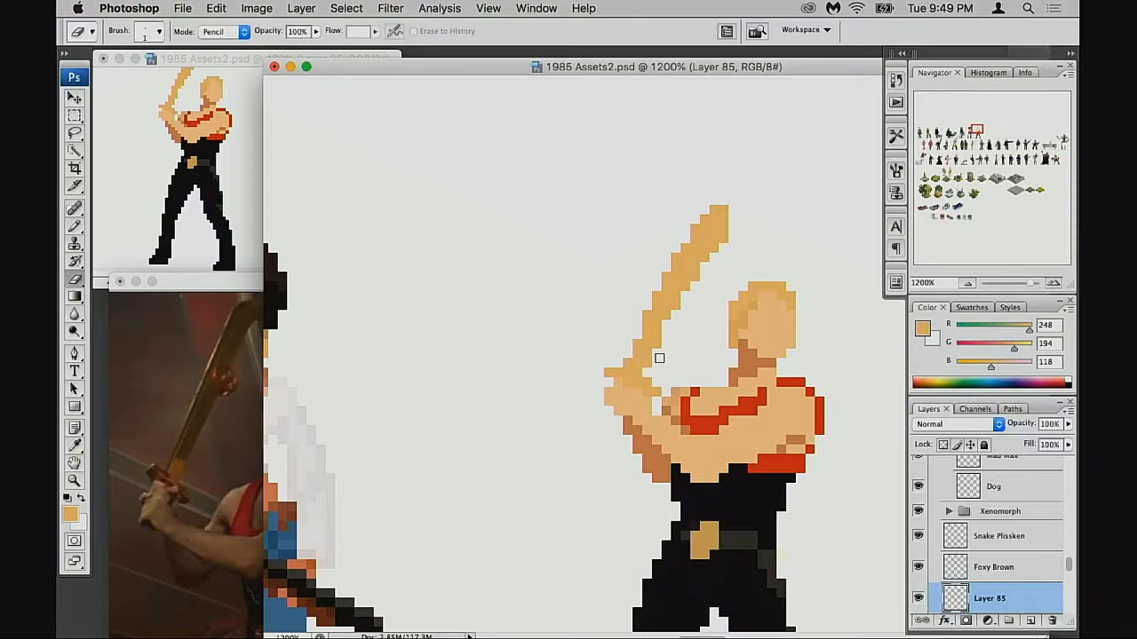
scroll(670, 356, up, 3)
scroll(670, 356, right, 1)
key(b)
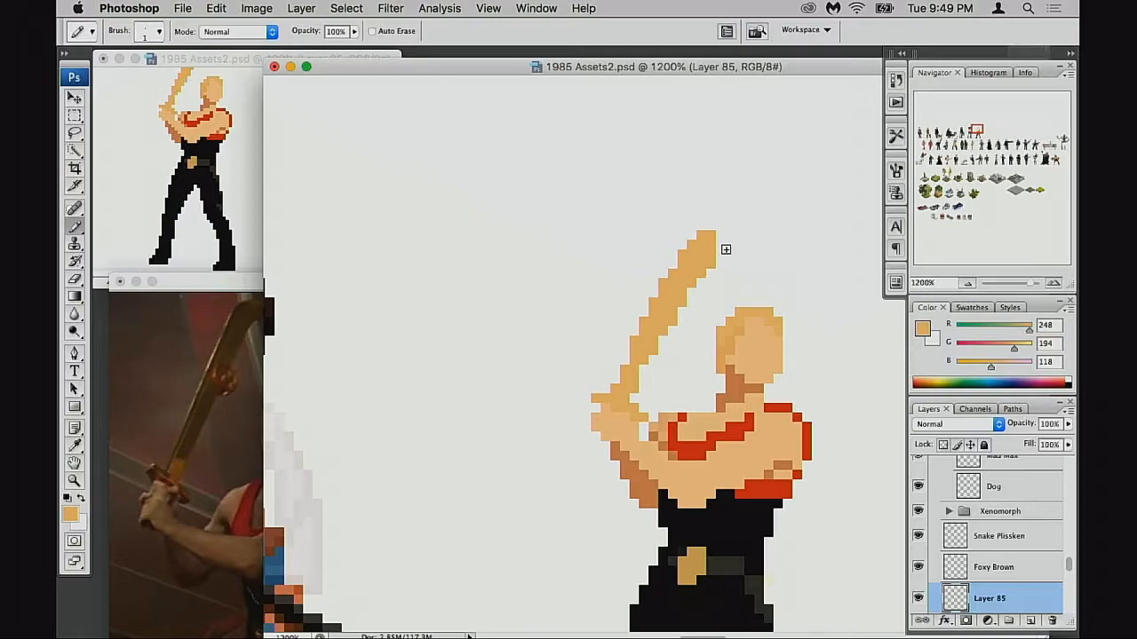
Step: Extend the blade's tip sideways into a hooked curve with gold pixels, following the sword in the reference photo
click(230, 349)
click(681, 227)
drag(722, 236, 738, 235)
click(240, 349)
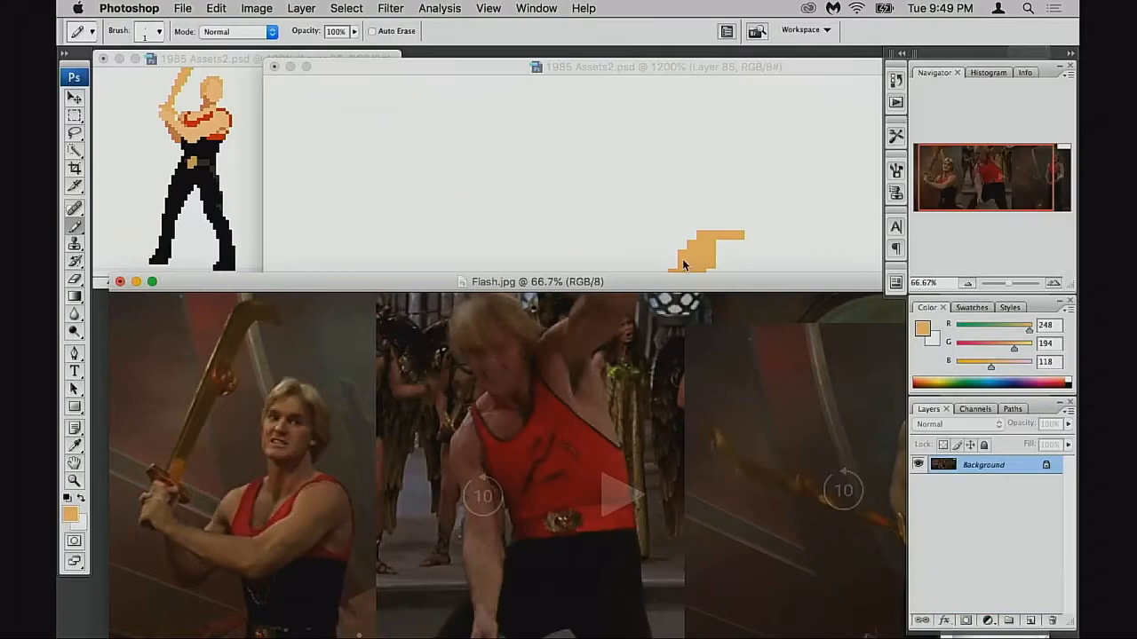
click(733, 256)
key(e)
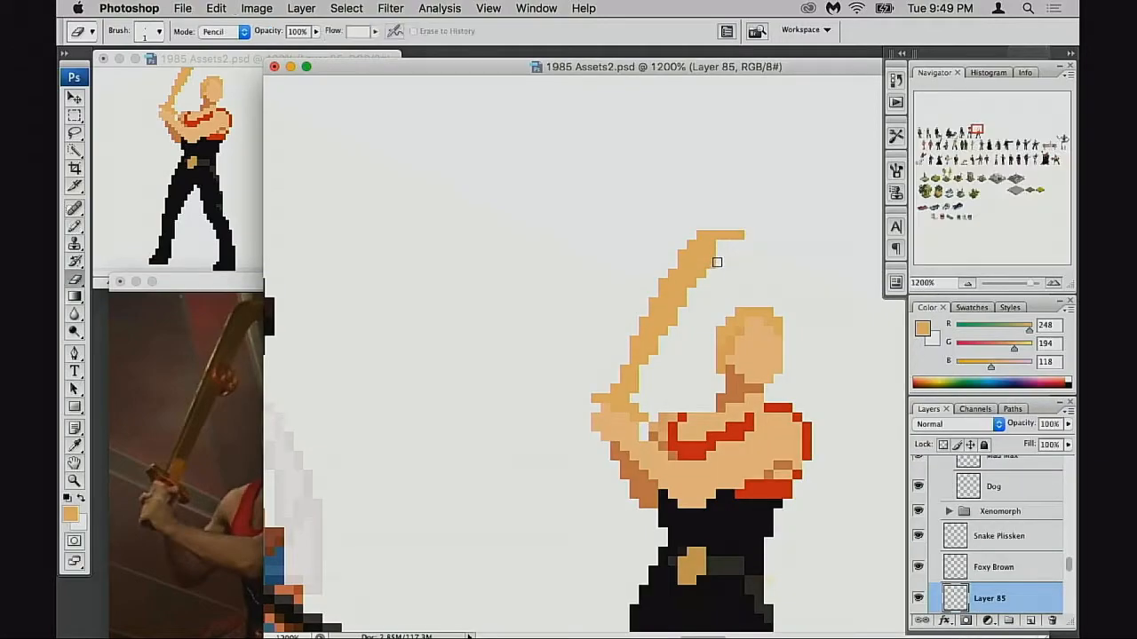
key(b)
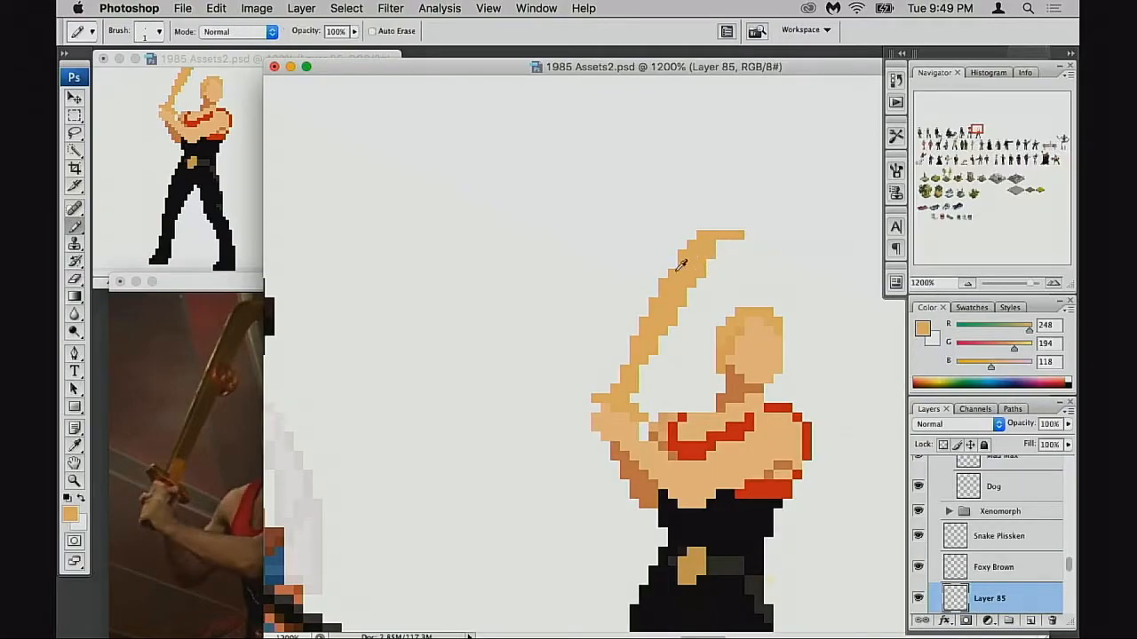
click(682, 251)
drag(712, 226, 721, 227)
click(747, 234)
click(736, 226)
Step: Bring the whole sword into view in the small preview window and clean up the inner bend below the blade's hooked tip
click(228, 167)
drag(226, 158, 216, 226)
click(699, 288)
key(e)
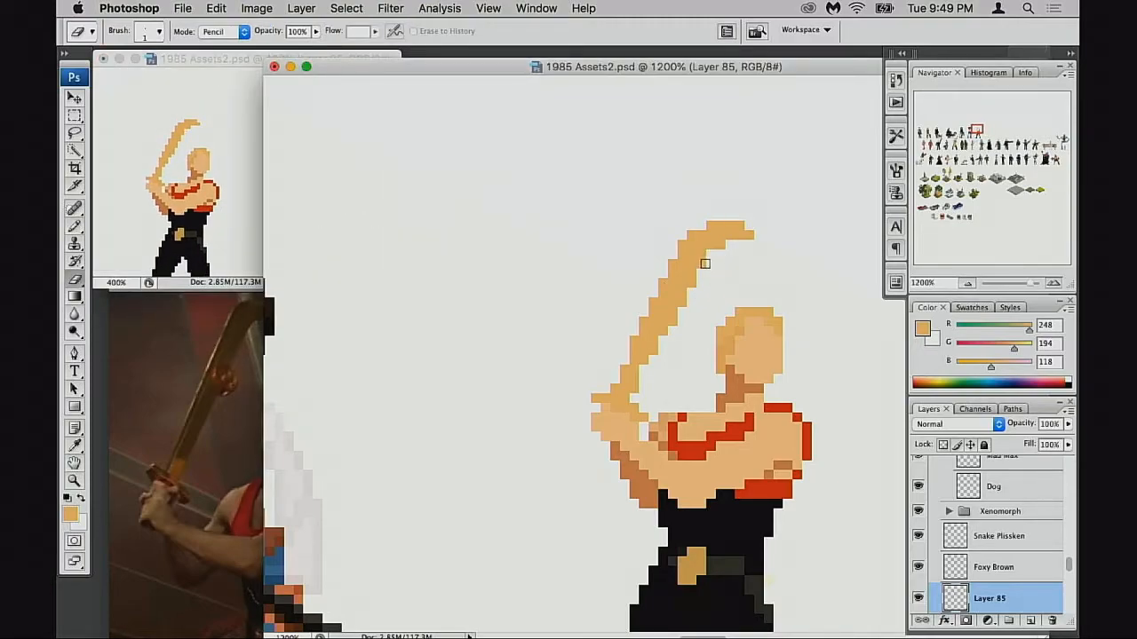
key(b)
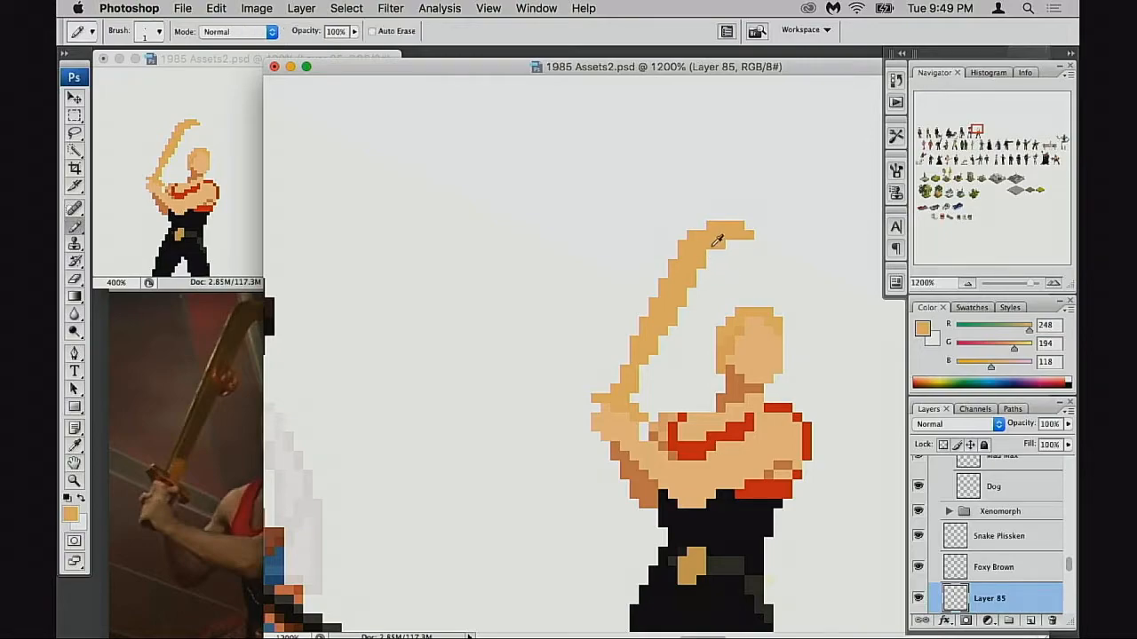
key(e)
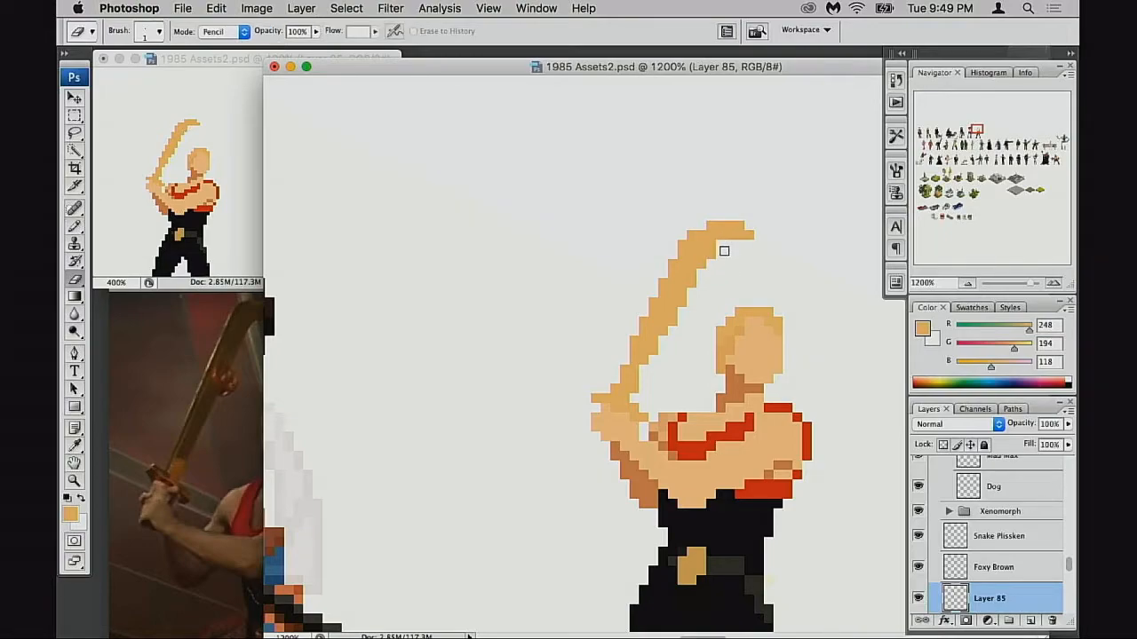
Step: Select the blade's hooked tip, shift it down by one pixel, and deselect
key(m)
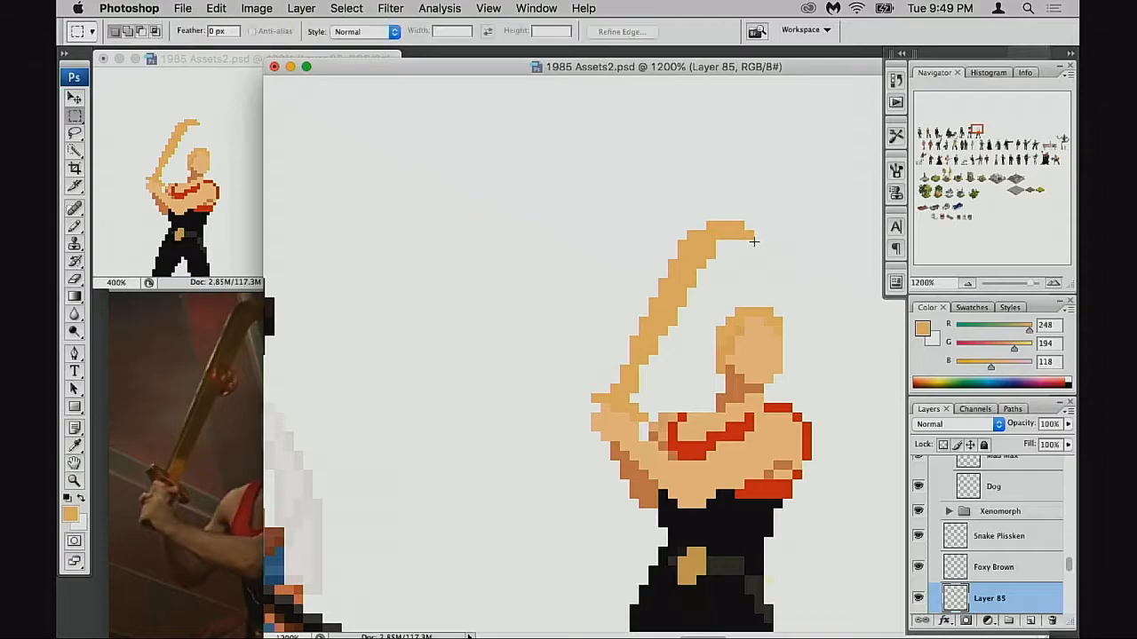
mouse_move(715, 230)
mouse_down()
mouse_move(749, 256)
mouse_move(705, 226)
mouse_move(685, 242)
mouse_up()
key(super+d)
key(e)
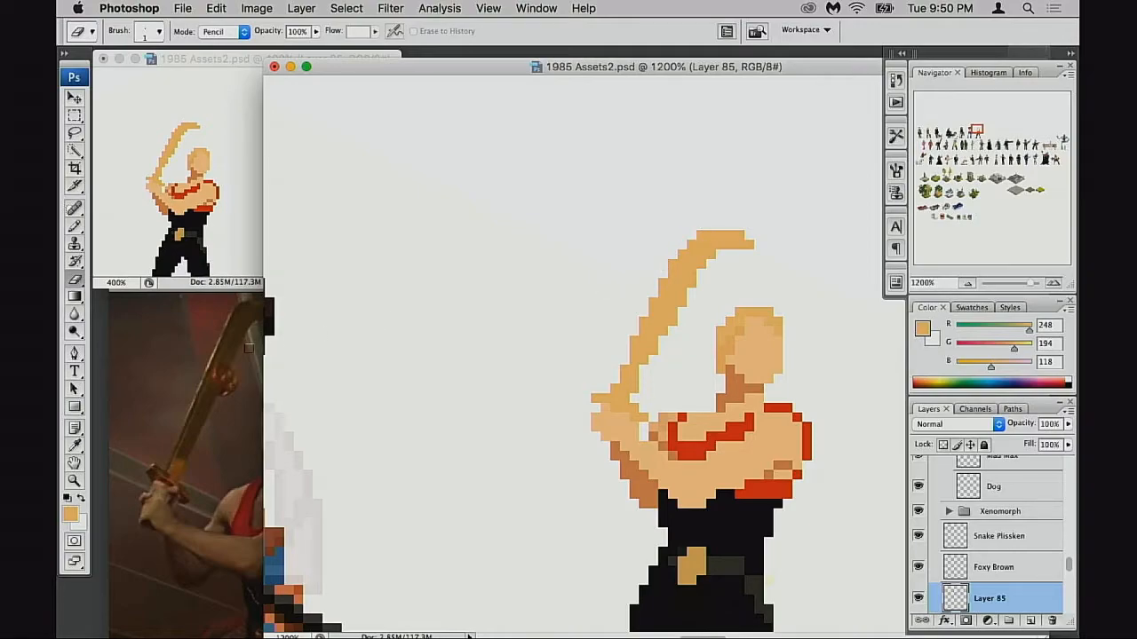
Step: Check the reference sword, select the end of the blade's hooked tip, shorten the hook by one pixel, and deselect
click(231, 350)
click(733, 203)
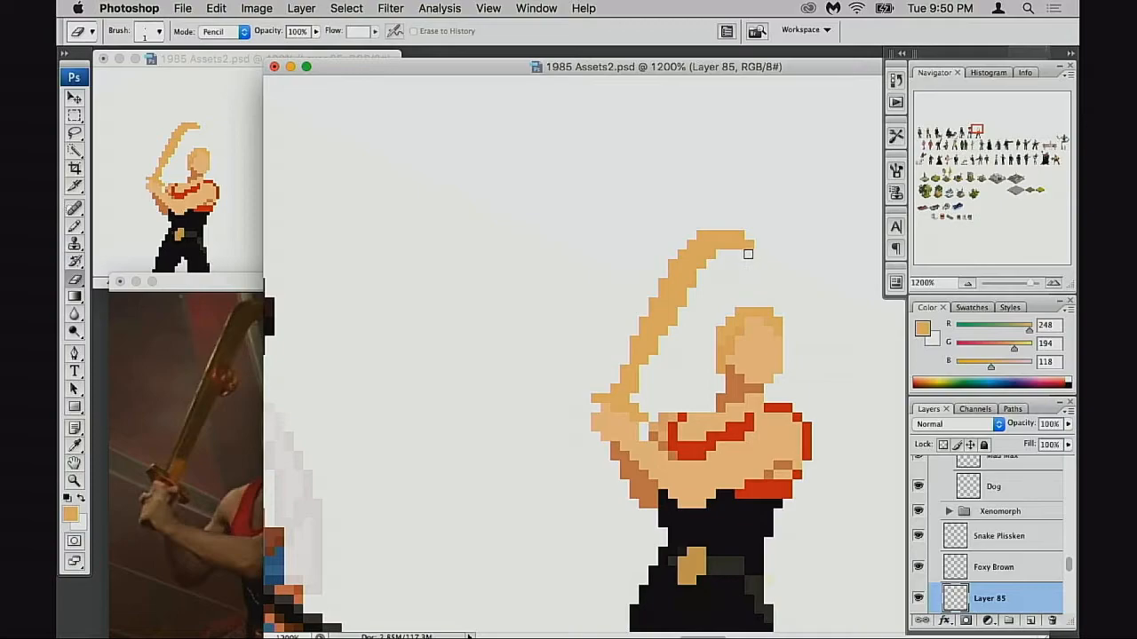
key(b)
key(m)
mouse_move(726, 221)
mouse_down()
mouse_move(763, 268)
mouse_move(734, 254)
mouse_up()
key(ctrl+d)
key(b)
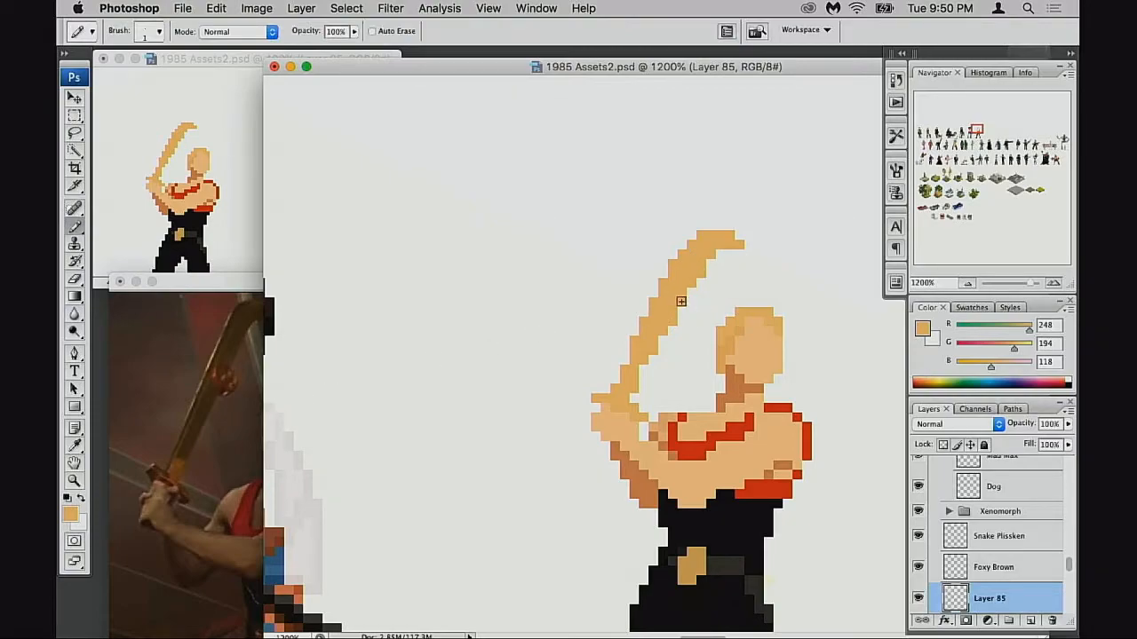
Step: Layer gold in Multiply mode on the middle of the blade to mix a darker orange, then return the pencil to Normal mode
key(shift+alt+m)
drag(687, 291, 682, 309)
alt+click(682, 293)
key(ctrl+alt+z)
key(ctrl+alt+z)
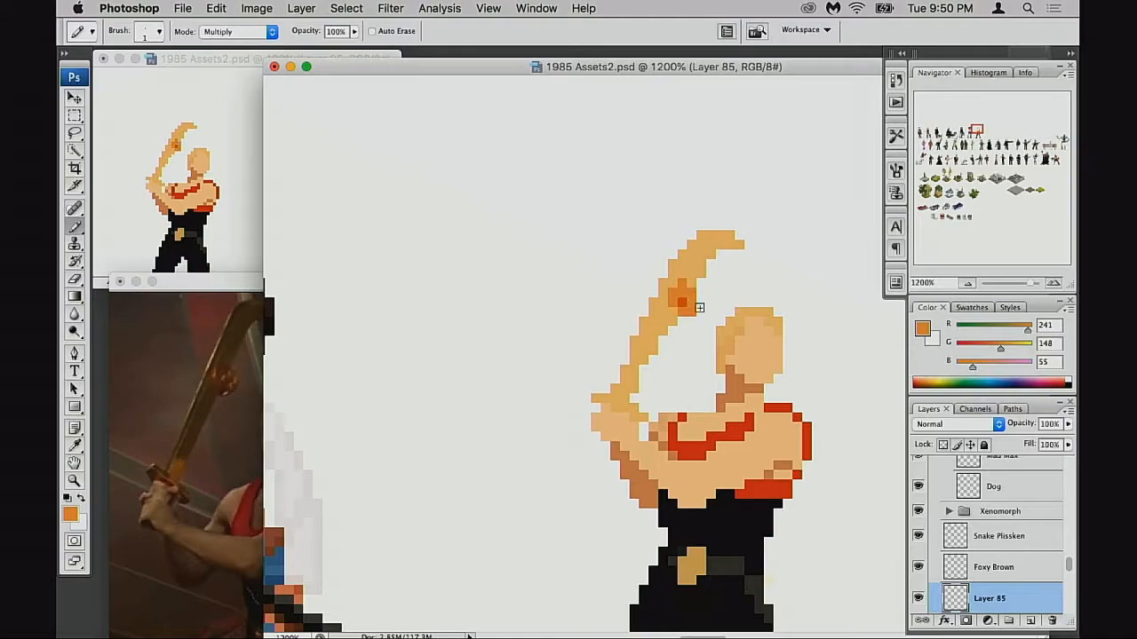
key(z)
key(b)
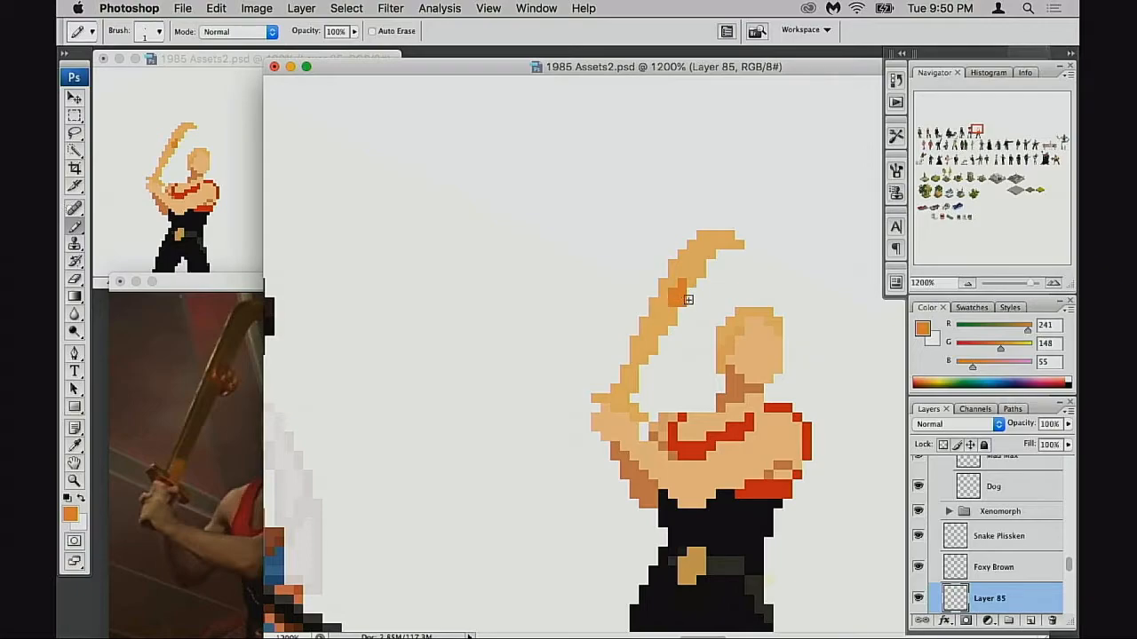
Step: Paint a round orange ornament on the inner side of the blade with the sampled orange, following the reference photo
alt+click(694, 272)
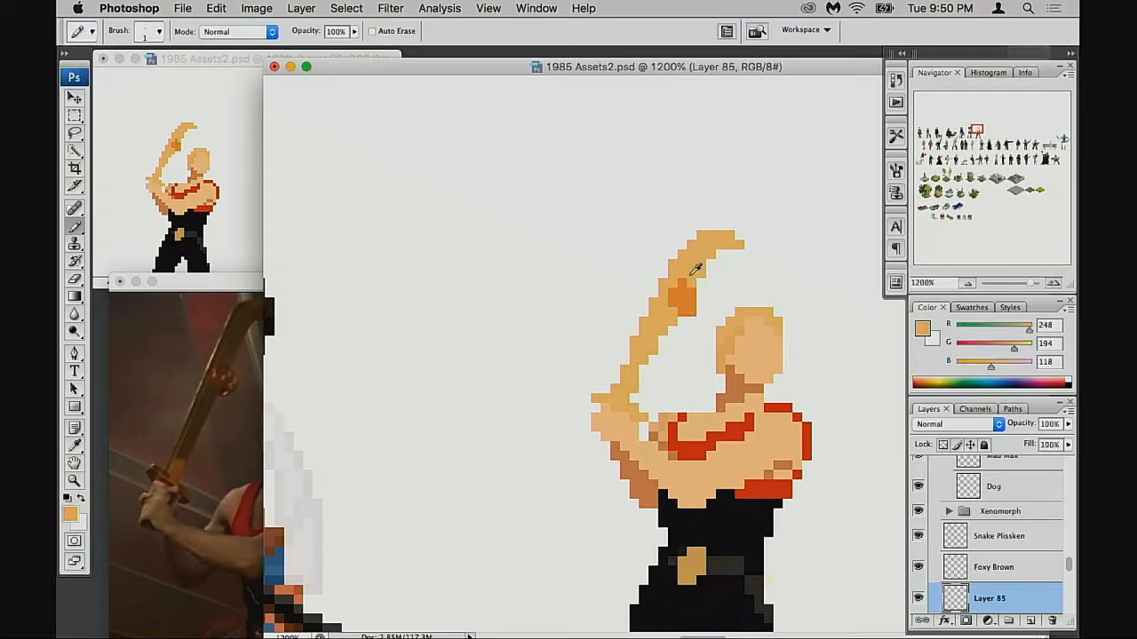
alt+click(687, 296)
click(682, 283)
click(691, 284)
click(701, 293)
click(700, 302)
scroll(698, 317, up, 1)
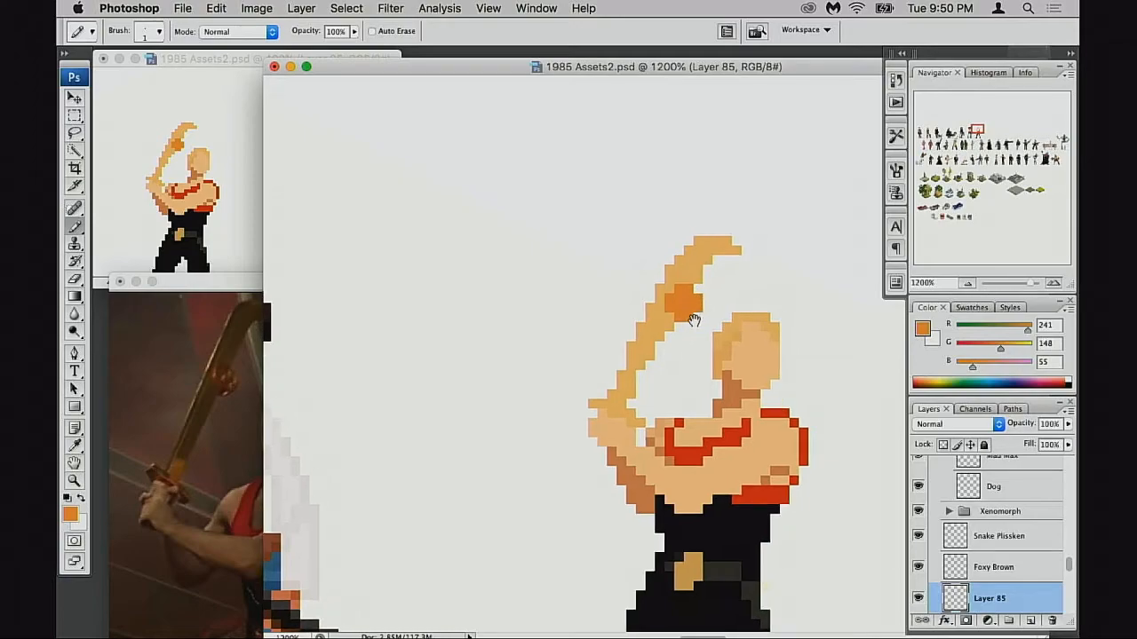
Step: Touch up the blade's base in gold and draw a line of orange shading along the sword guard above the hands
alt+click(632, 372)
click(629, 399)
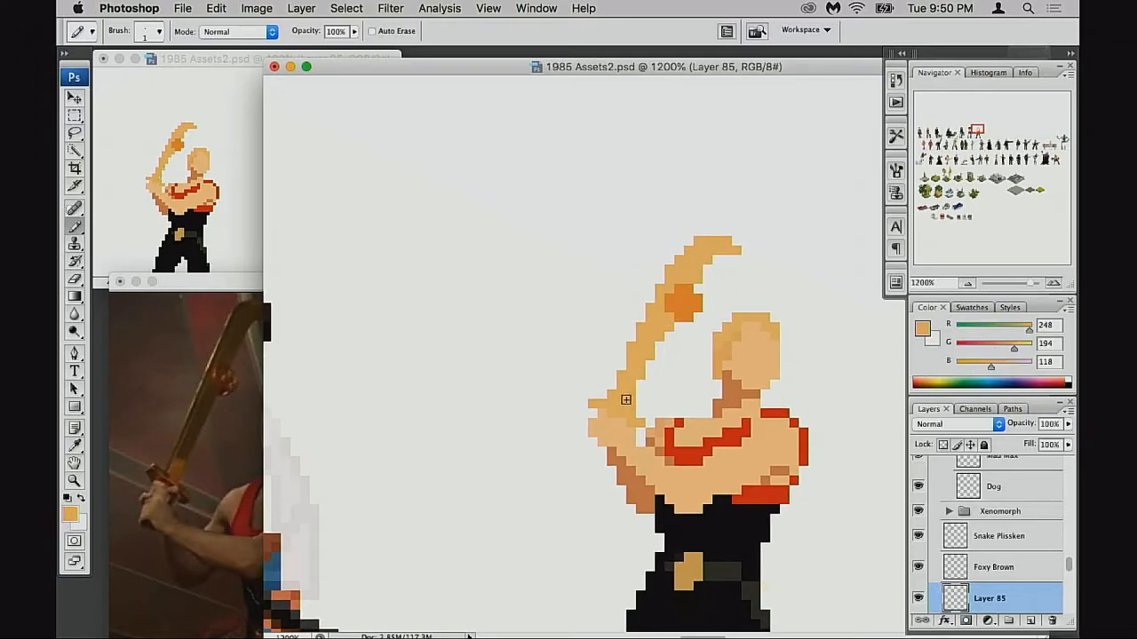
scroll(637, 385, down, 1)
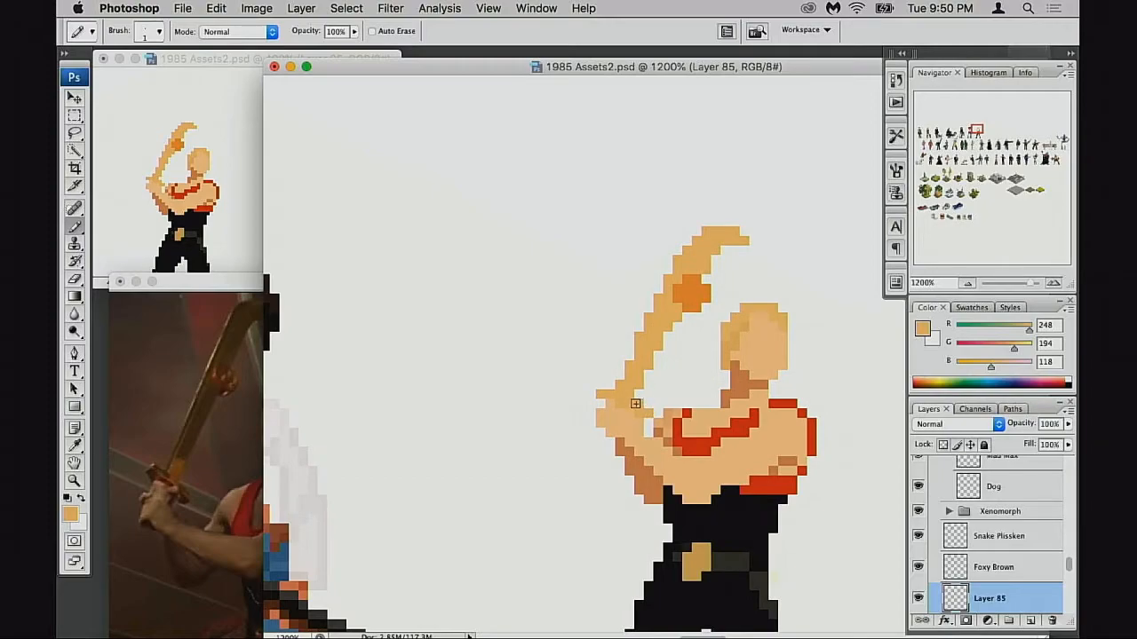
alt+click(701, 305)
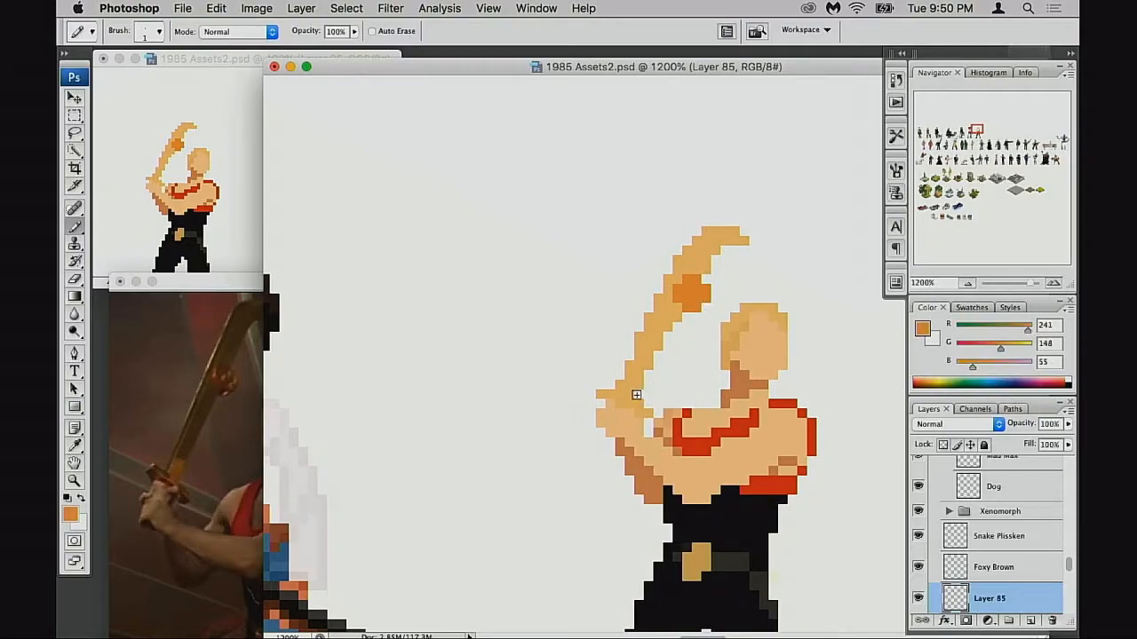
click(609, 403)
click(630, 412)
alt+click(622, 432)
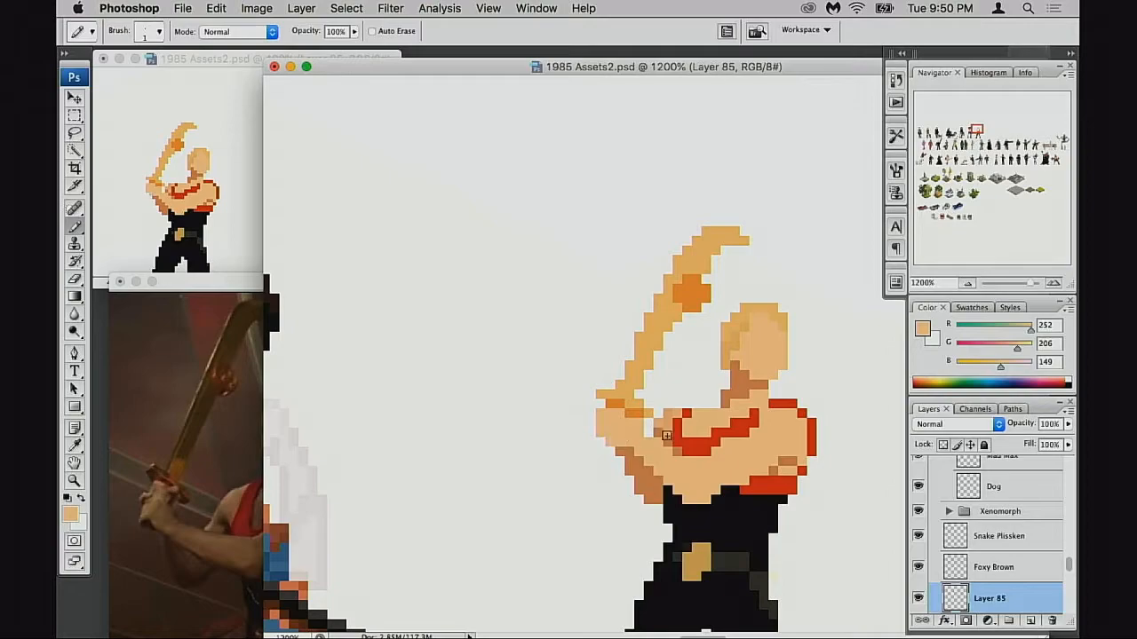
Step: Slim the lower half of the blade by erasing gold pixels along its outer edge
scroll(657, 440, up, 1)
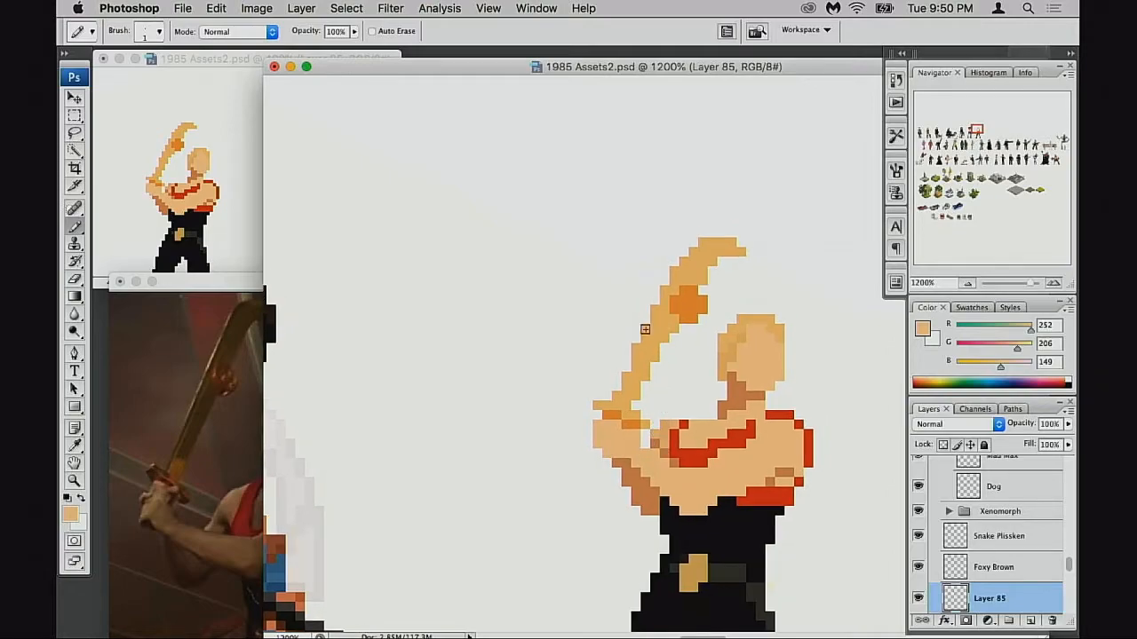
alt+click(642, 380)
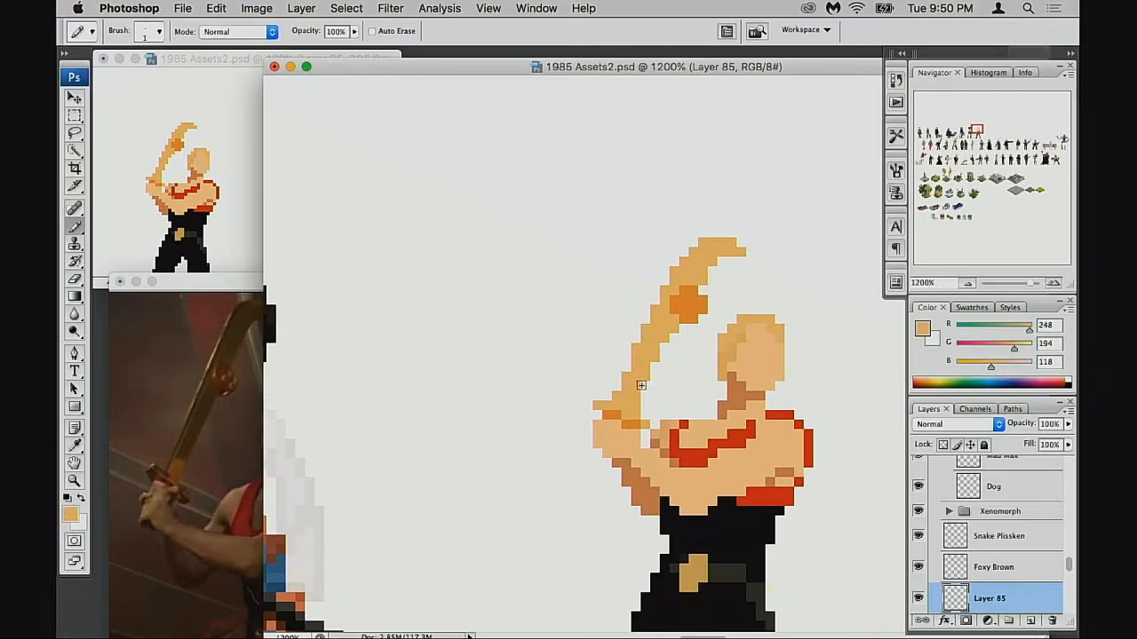
key(e)
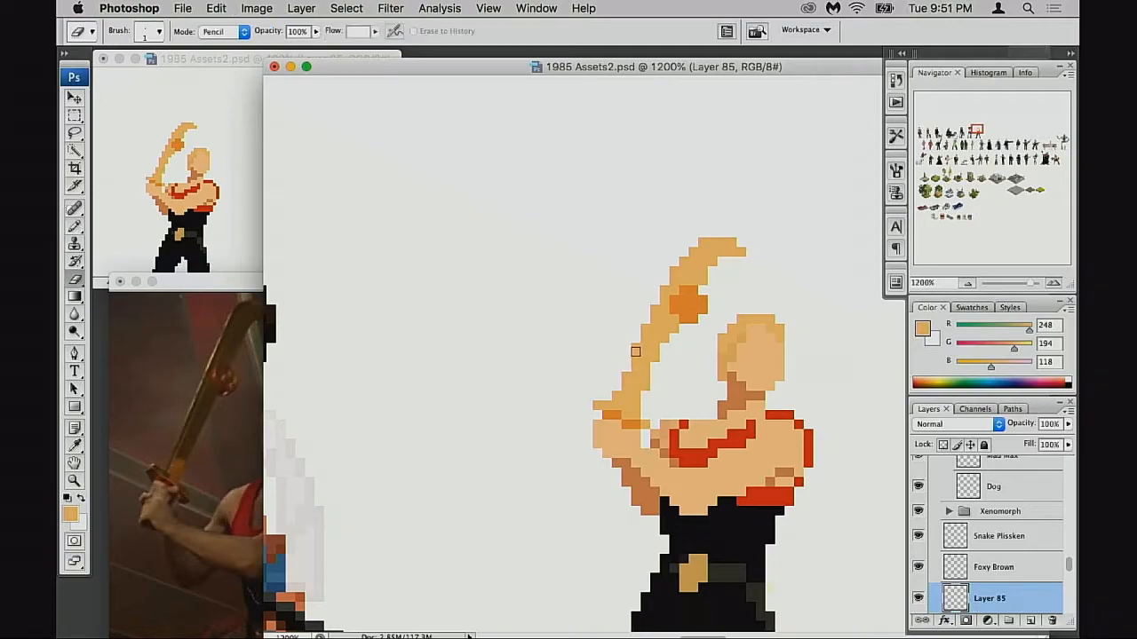
click(645, 328)
scroll(637, 366, up, 1)
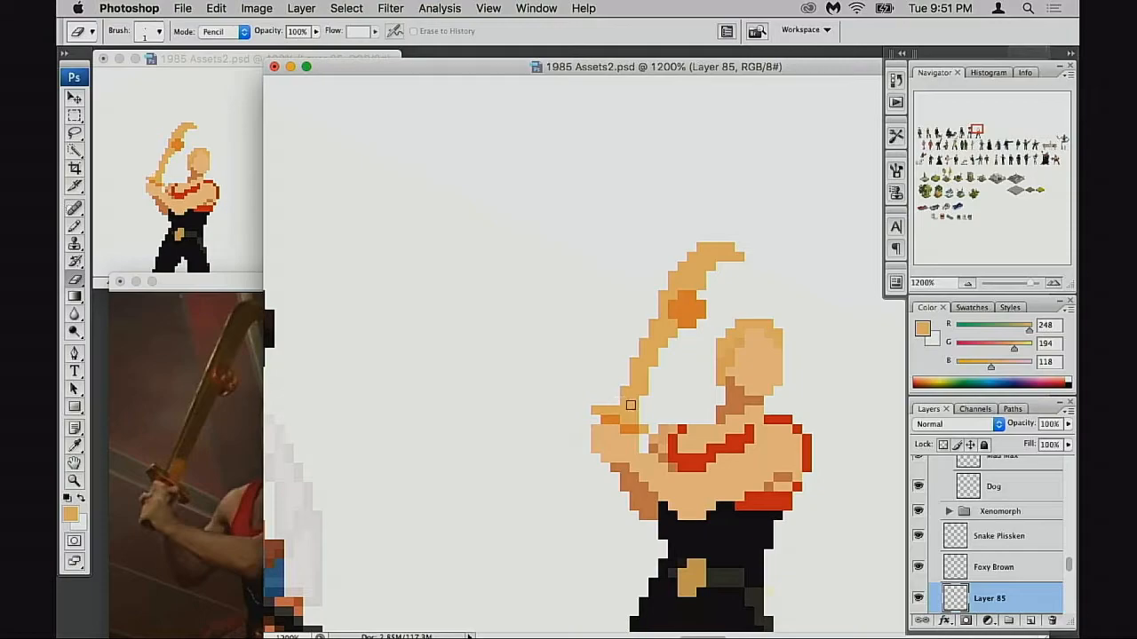
drag(654, 406, 659, 401)
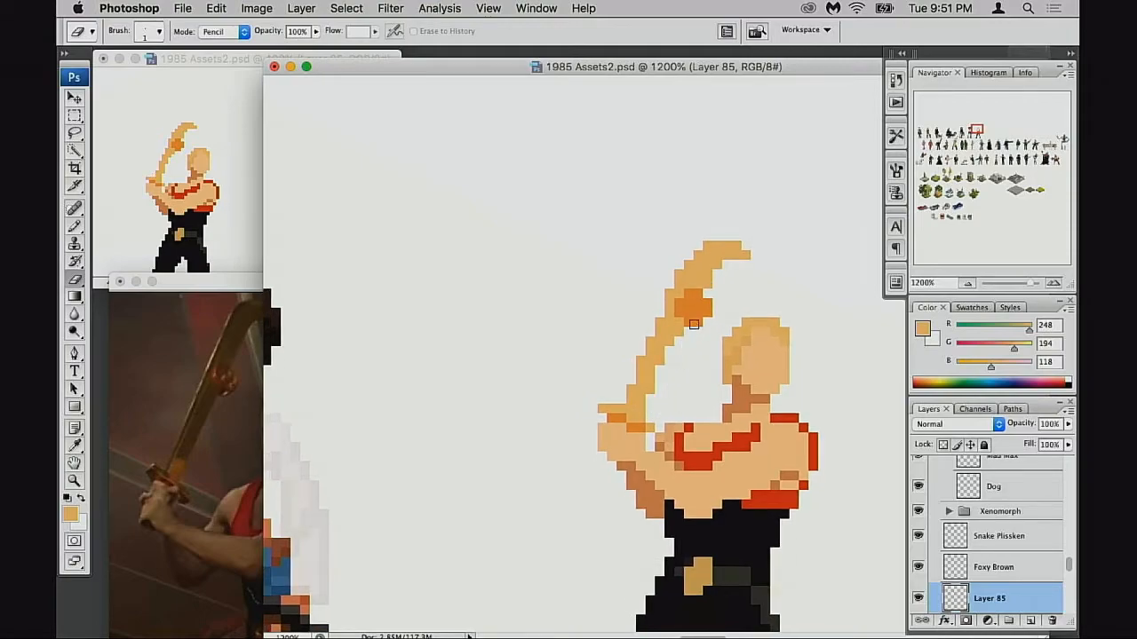
Step: Try to shift the selected upper blade and its ornament outward by one pixel
key(m)
drag(578, 203, 717, 371)
drag(686, 222, 769, 298)
drag(682, 327, 680, 327)
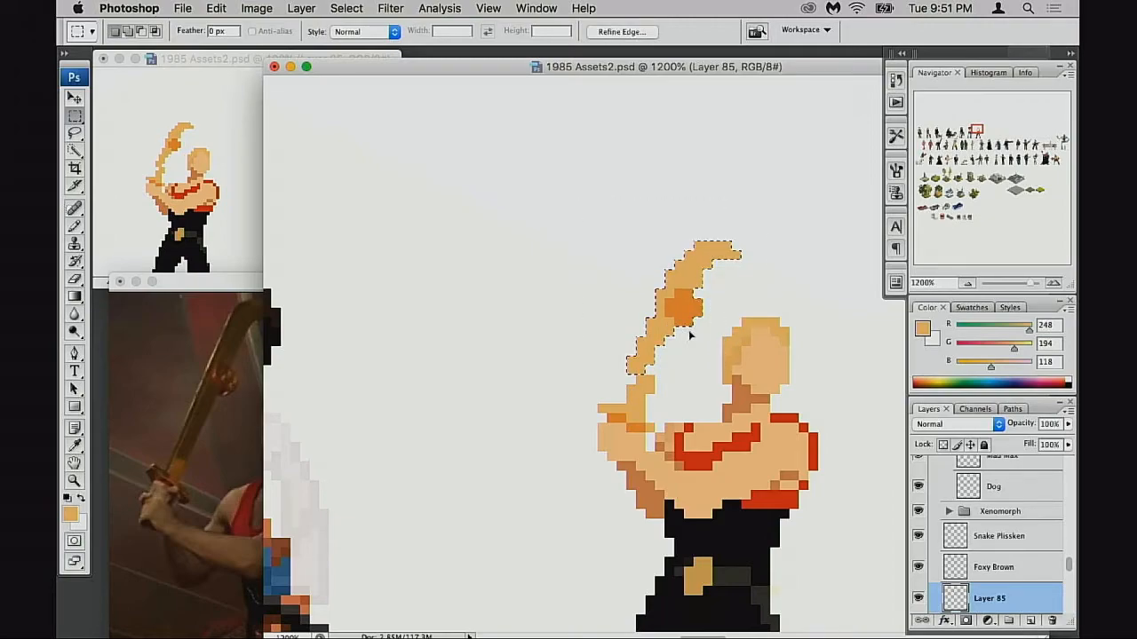
key(super+z)
Step: Merge the figure's layer into the Shadow layer below, reset the colours to default, and deselect
key(super+e)
key(d)
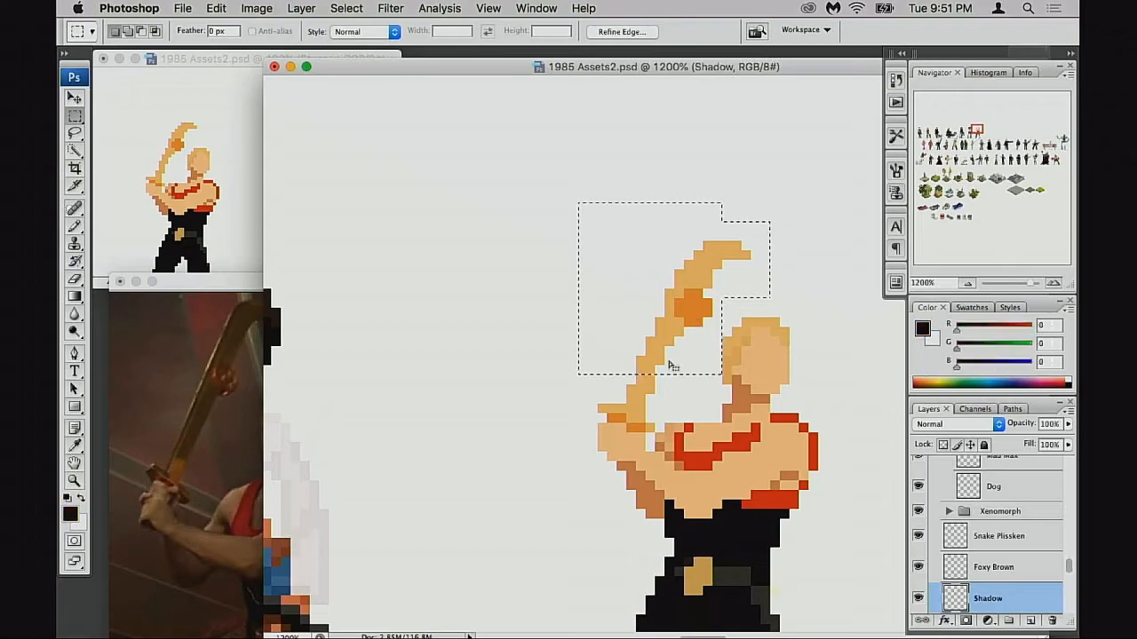
key(super+d)
Step: Widen the blade's outer edge and raise the top of its tip by one pixel with gold sampled from the blade
drag(649, 359, 647, 372)
key(b)
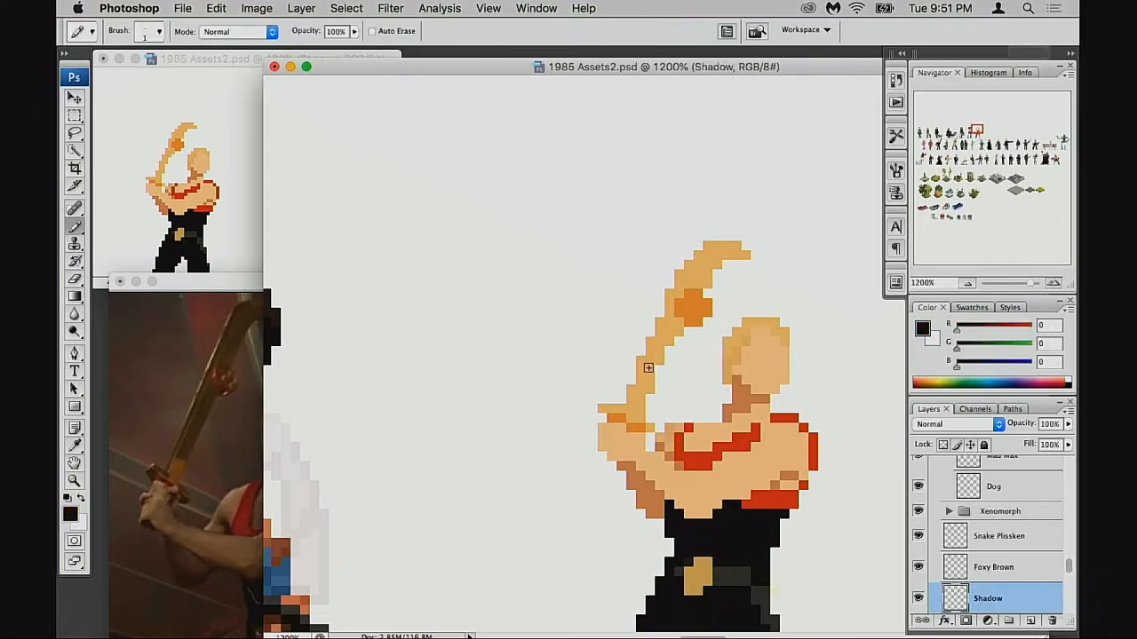
alt+click(643, 364)
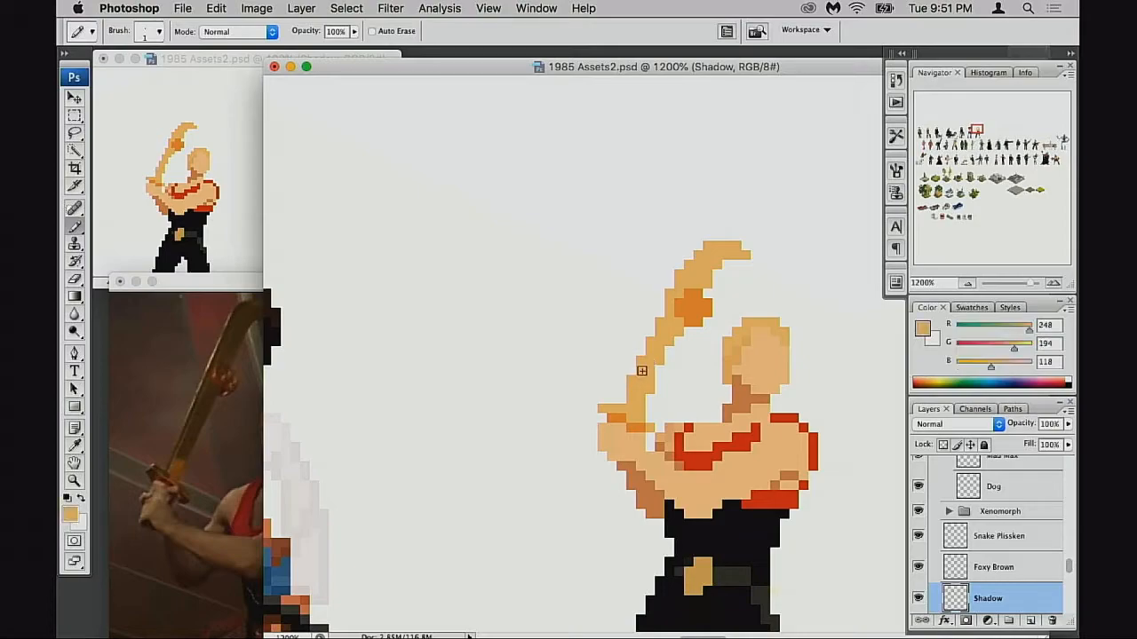
mouse_move(652, 344)
mouse_down()
mouse_move(671, 282)
mouse_move(697, 264)
mouse_move(680, 261)
mouse_move(702, 241)
mouse_move(715, 245)
mouse_move(704, 236)
mouse_up()
key(super+z)
click(705, 237)
key(super+z)
click(690, 246)
key(super+z)
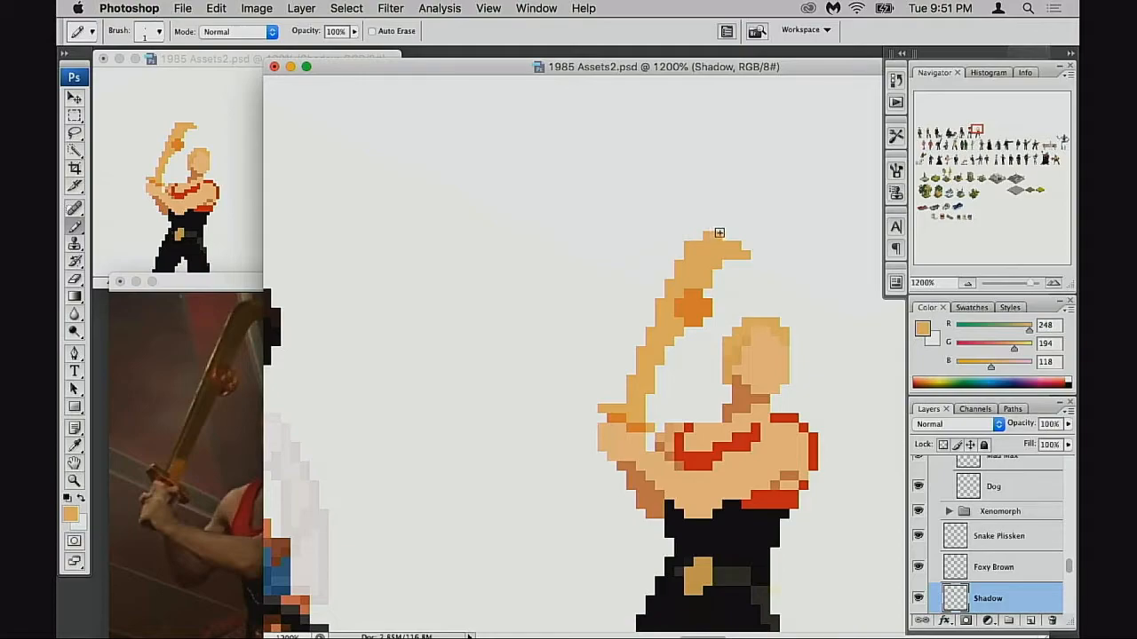
click(726, 233)
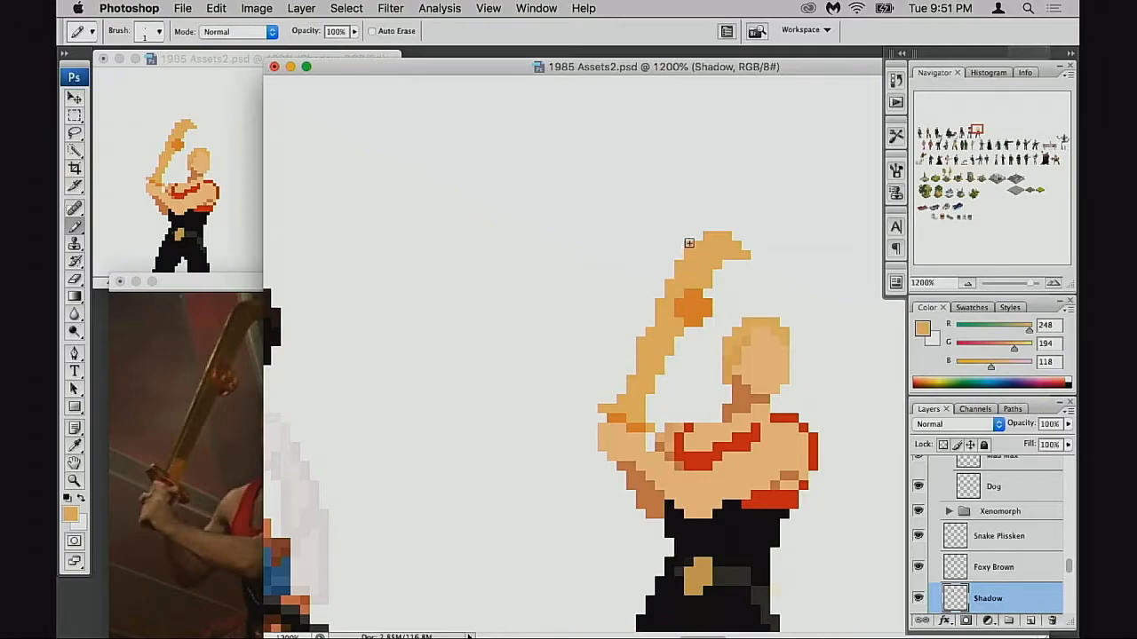
Step: Thicken the sword guard above the hands with gold pixels and clean up the blade's lower inner edge
key(e)
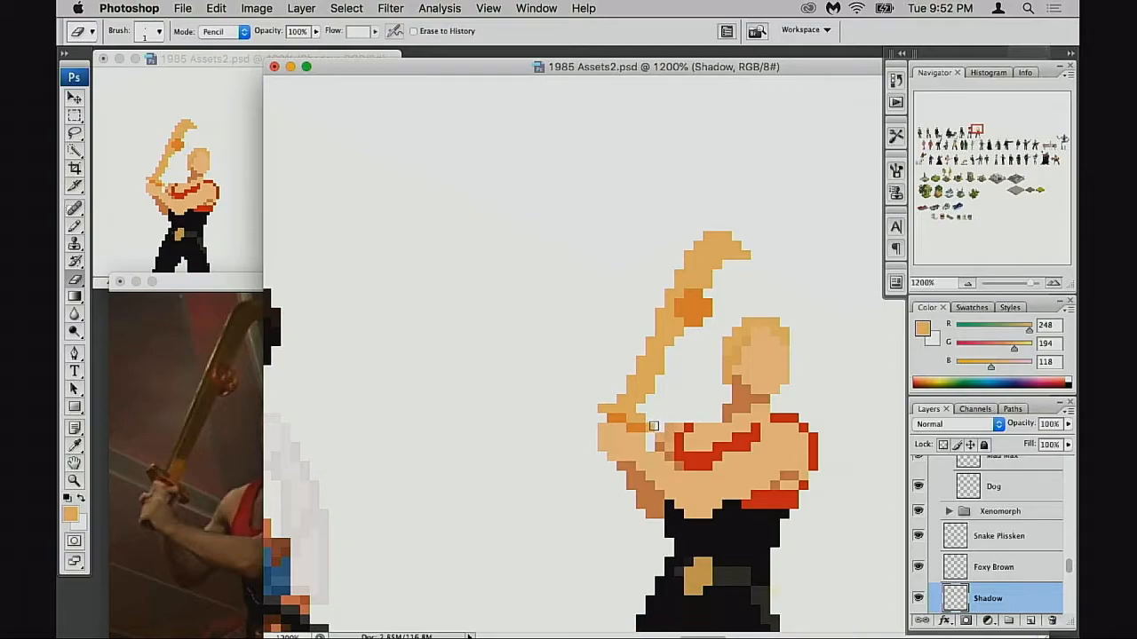
key(b)
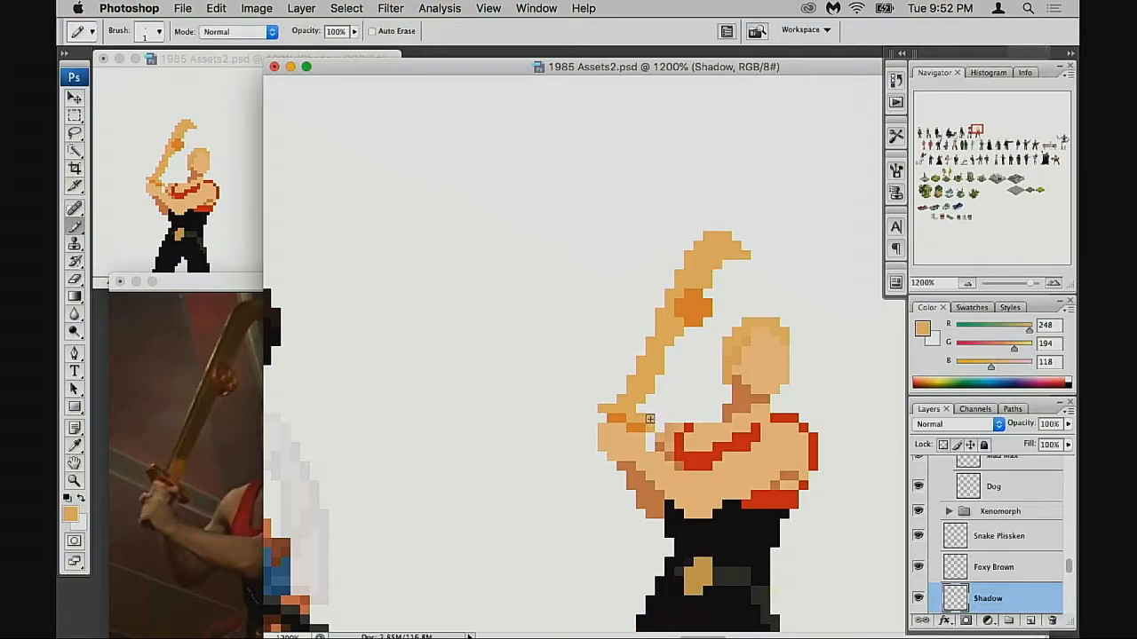
click(603, 400)
click(639, 406)
drag(655, 411, 662, 396)
key(e)
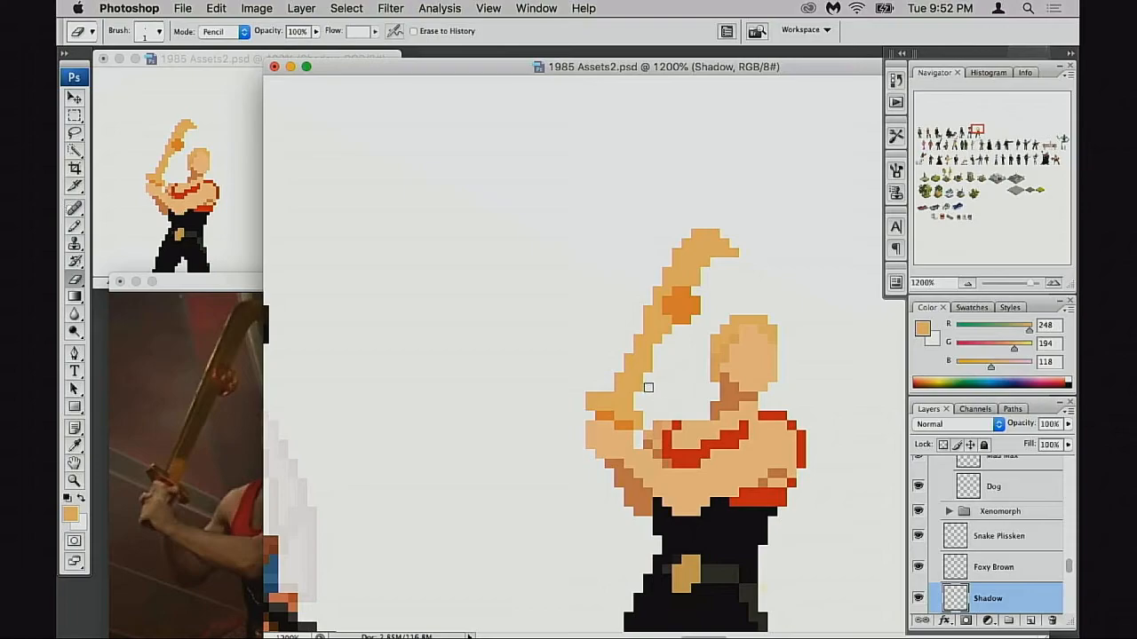
Step: Sample the guard's orange and add an orange accent pixel at the base of the blade
key(b)
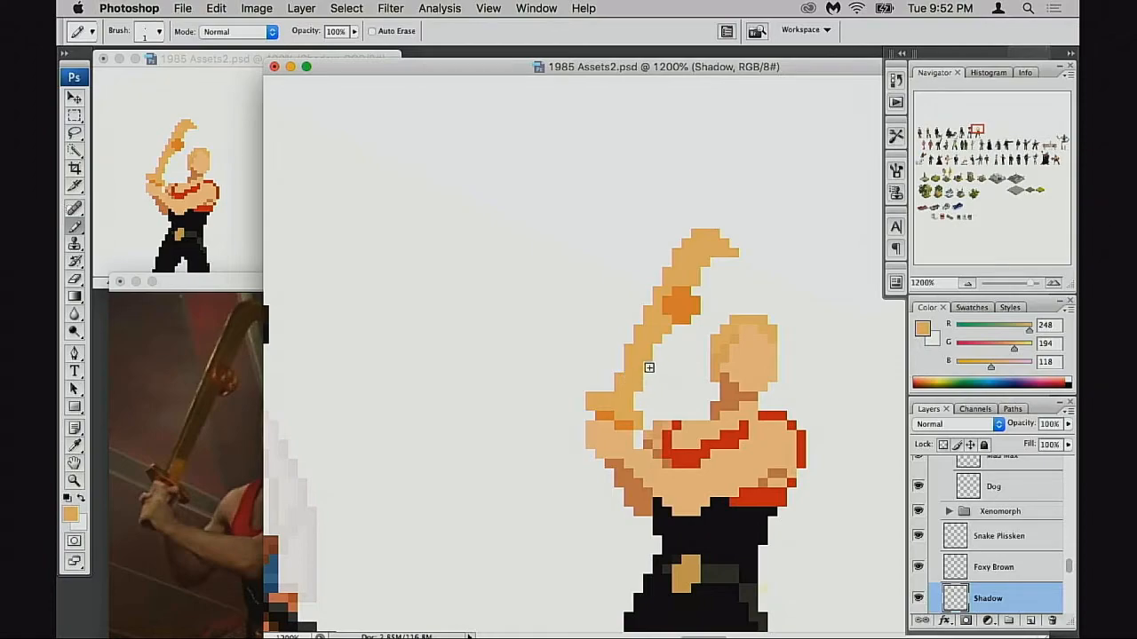
alt+click(628, 415)
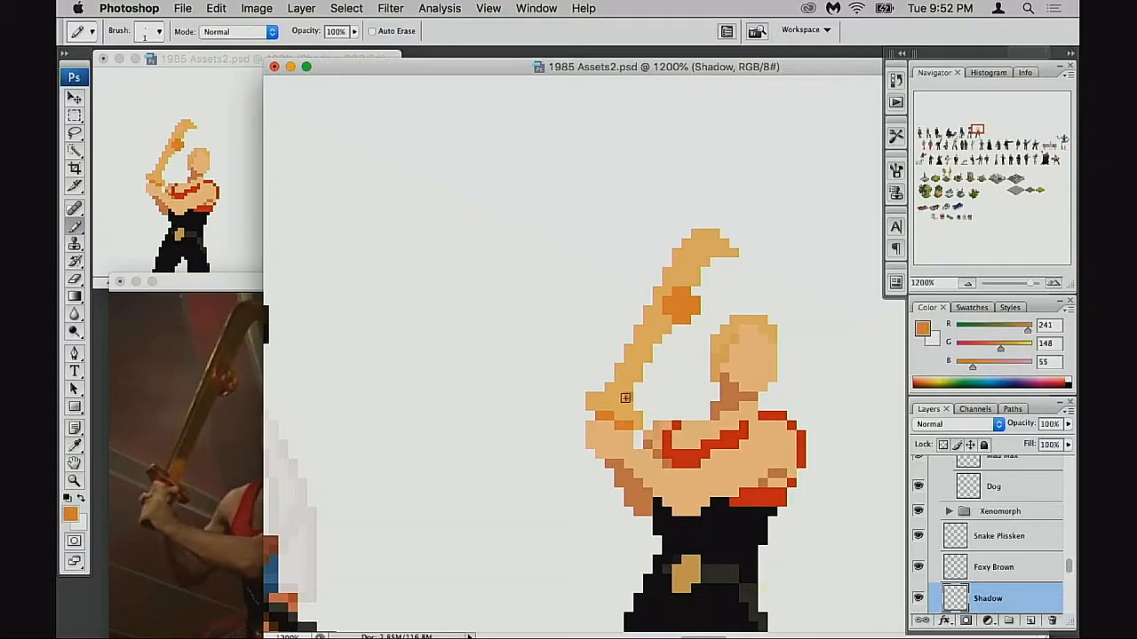
drag(648, 408, 647, 412)
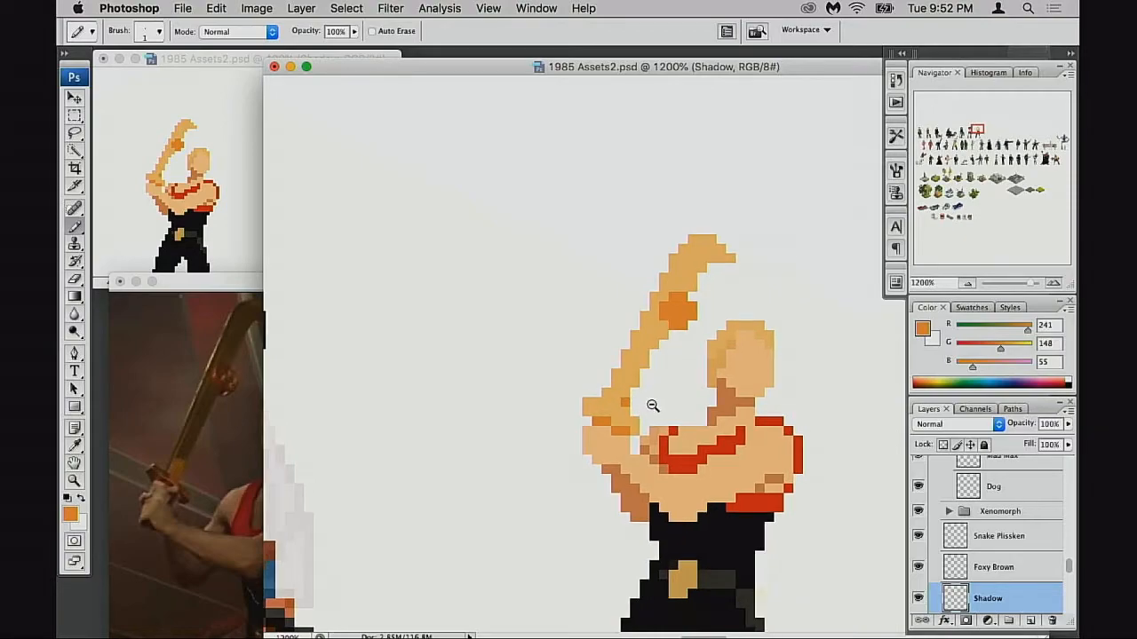
alt+click(652, 404)
alt+click(659, 404)
alt+click(660, 404)
alt+click(660, 404)
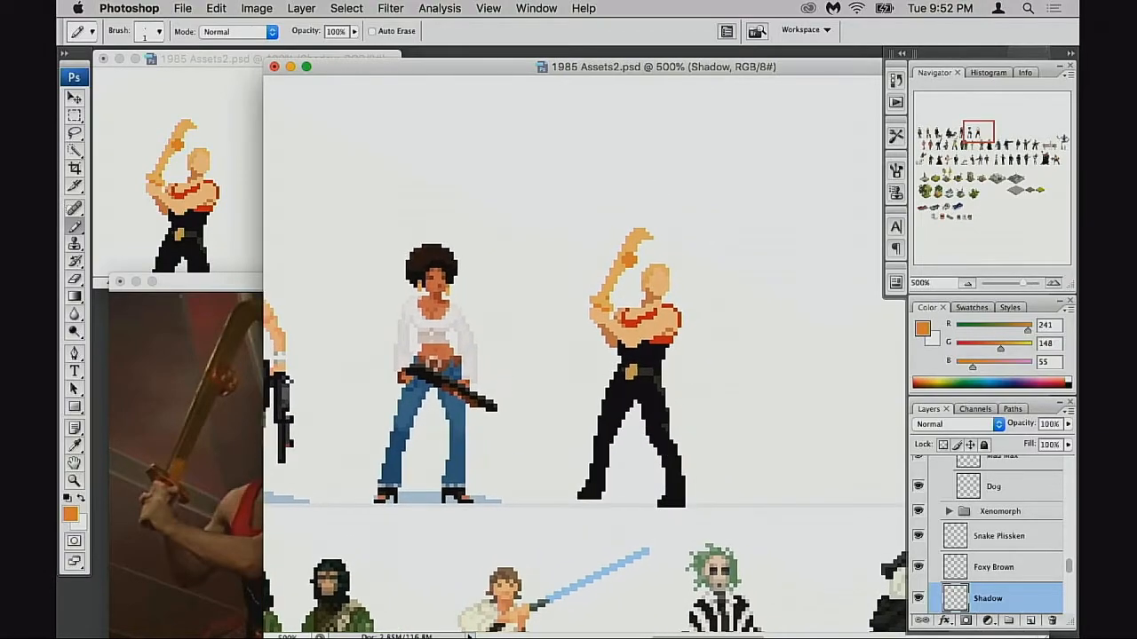
key(super+t)
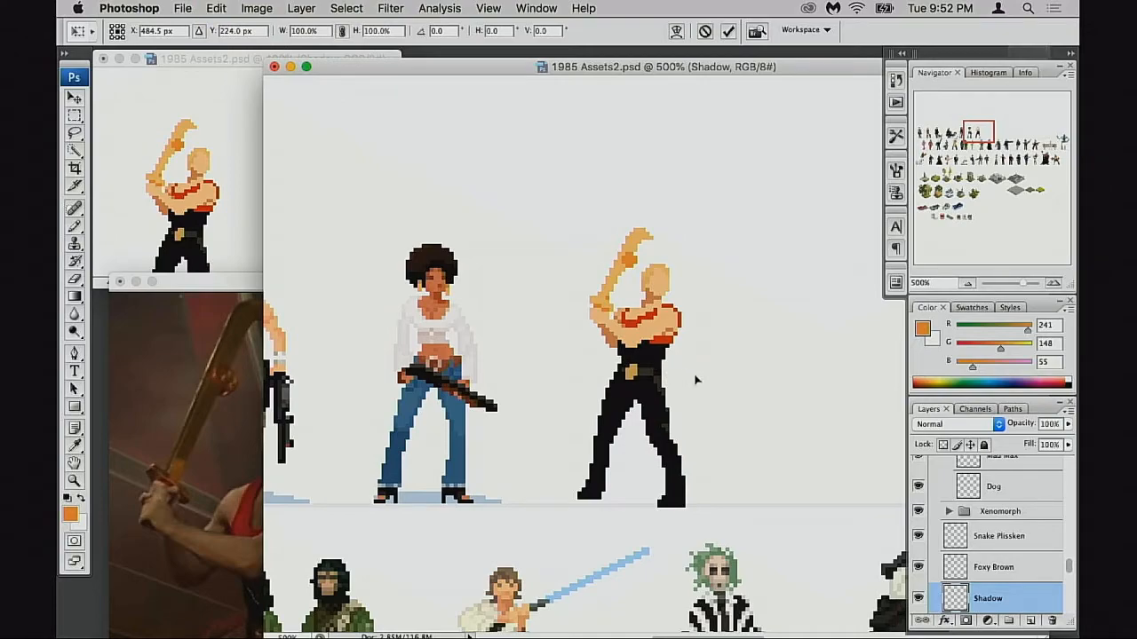
drag(542, 226, 684, 359)
key(super+z)
drag(524, 204, 749, 437)
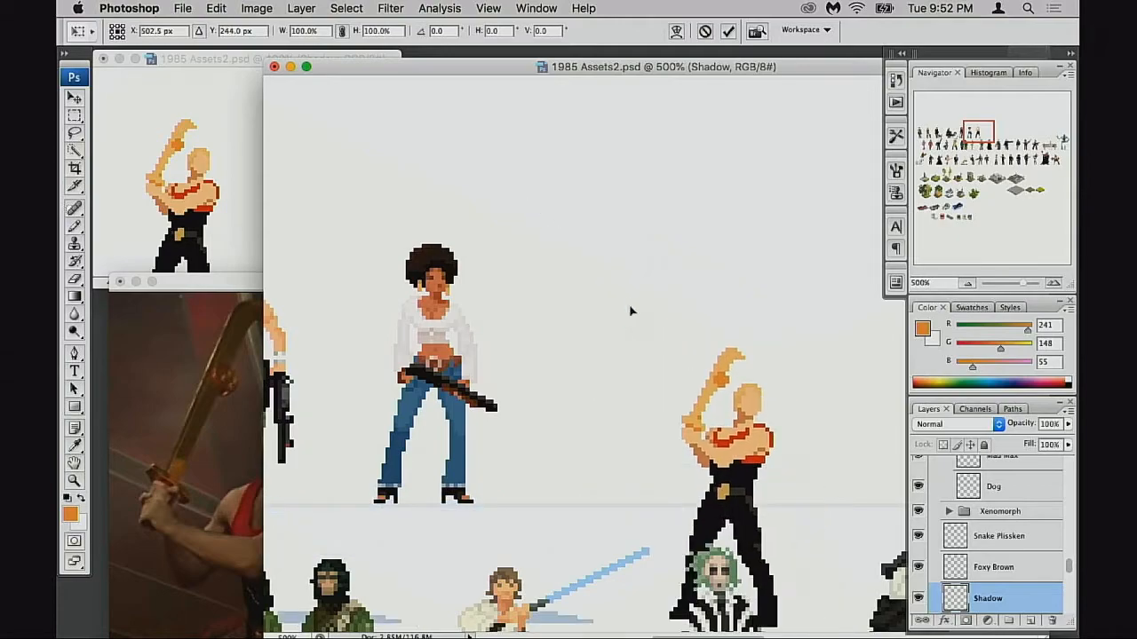
key(super+z)
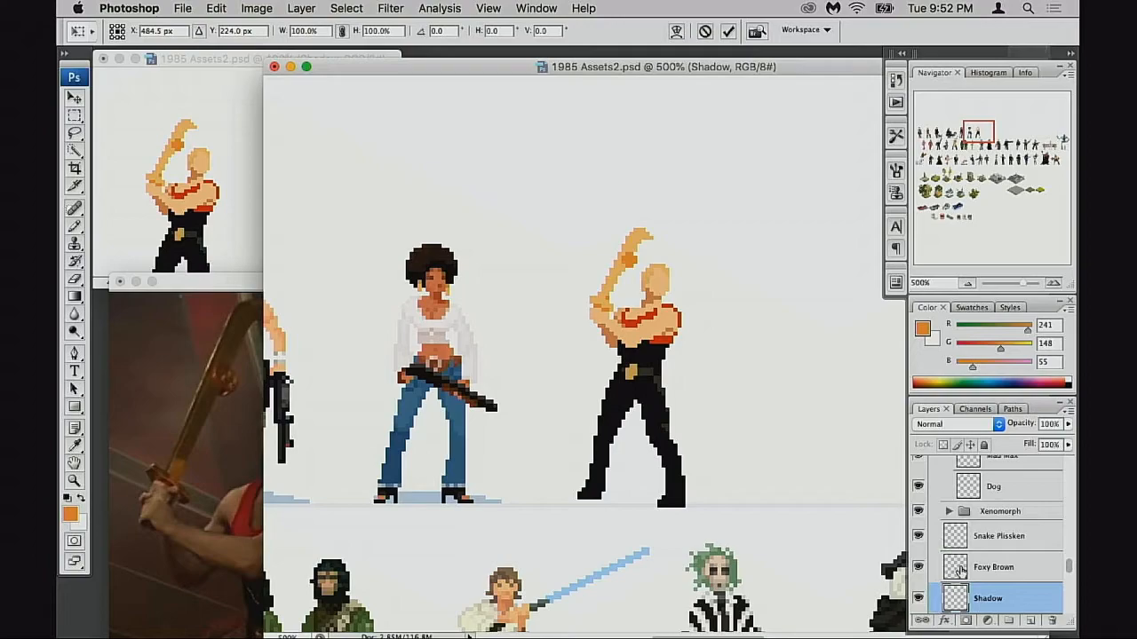
key(Return)
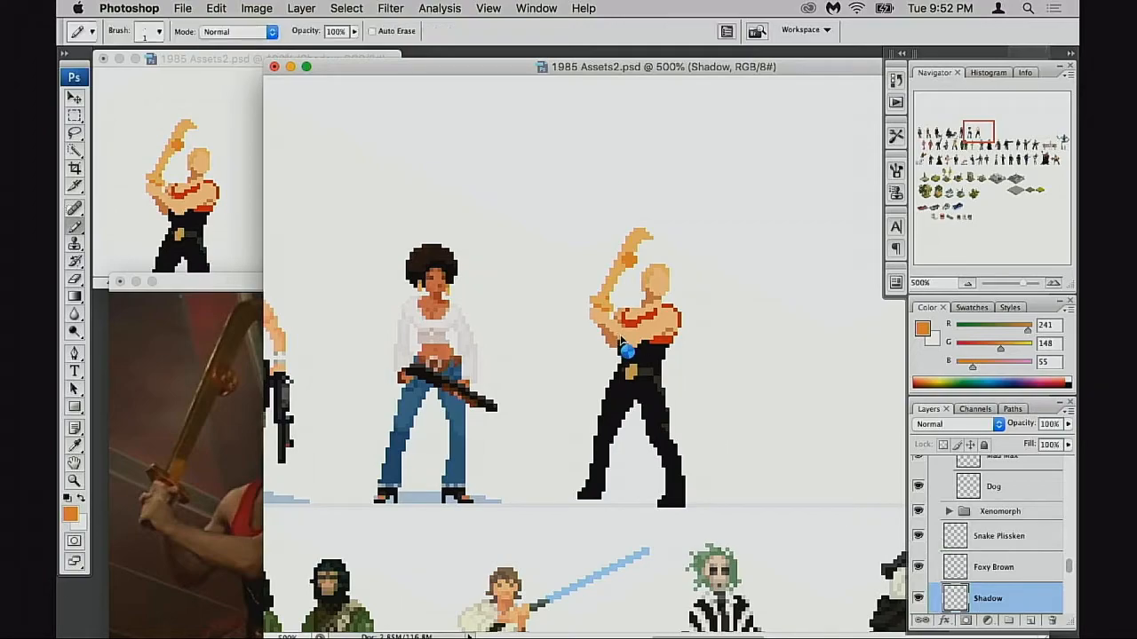
Step: Cut the whole sword-wielding figure from the Shadow layer, paste it onto a new layer, and move it back to its place in the row
key(m)
mouse_move(525, 200)
mouse_down()
mouse_move(710, 399)
mouse_move(767, 515)
mouse_up()
key(super+x)
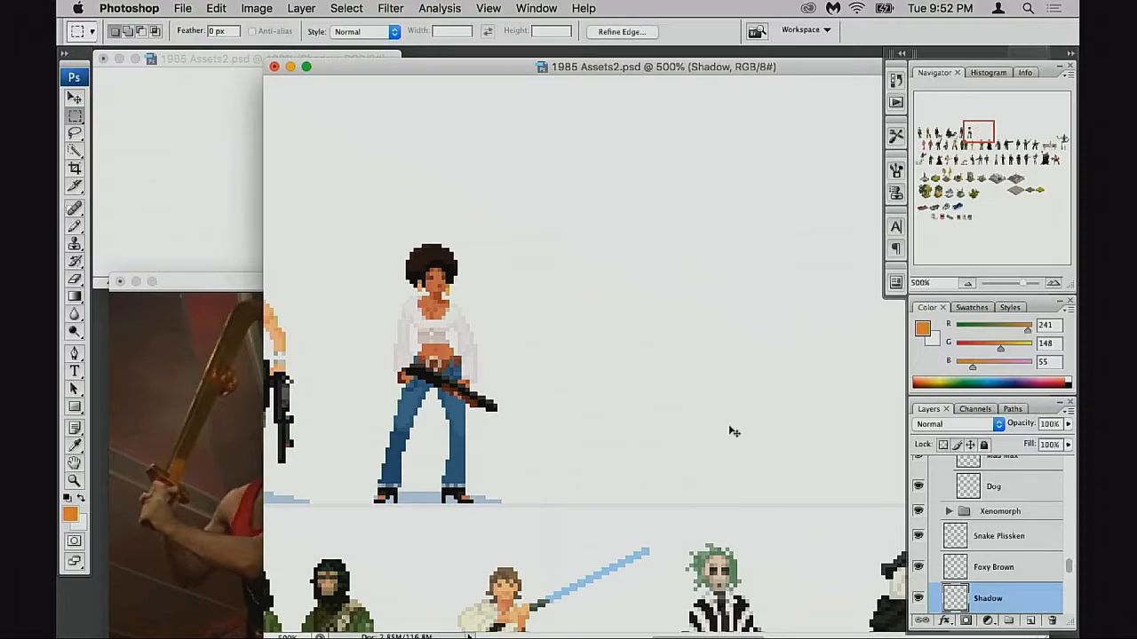
key(super+v)
key(v)
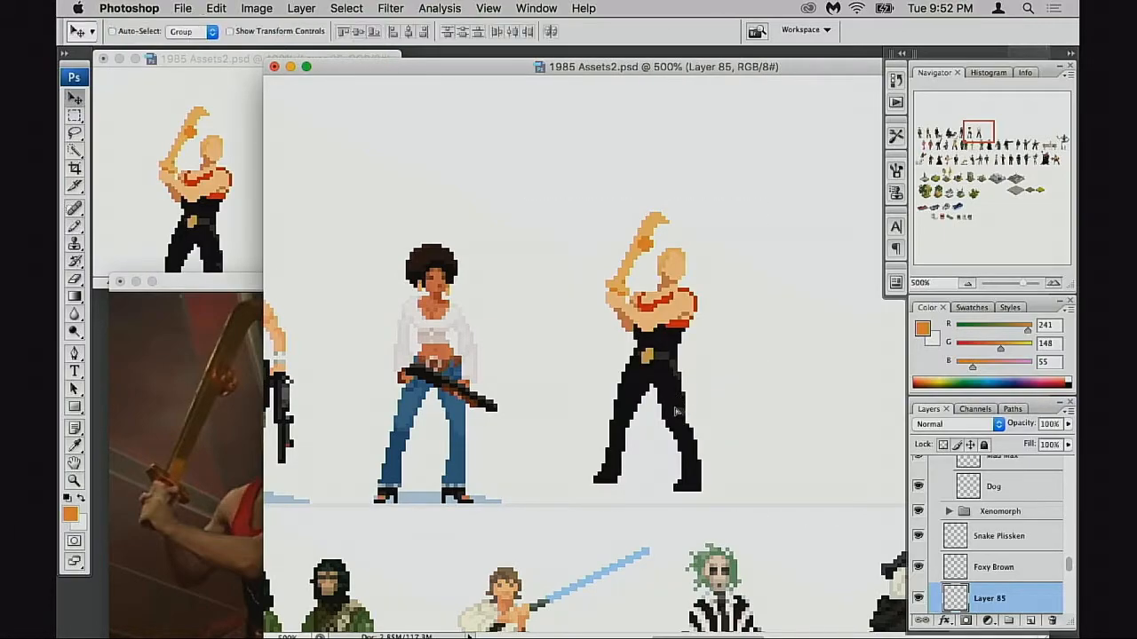
drag(687, 404, 682, 415)
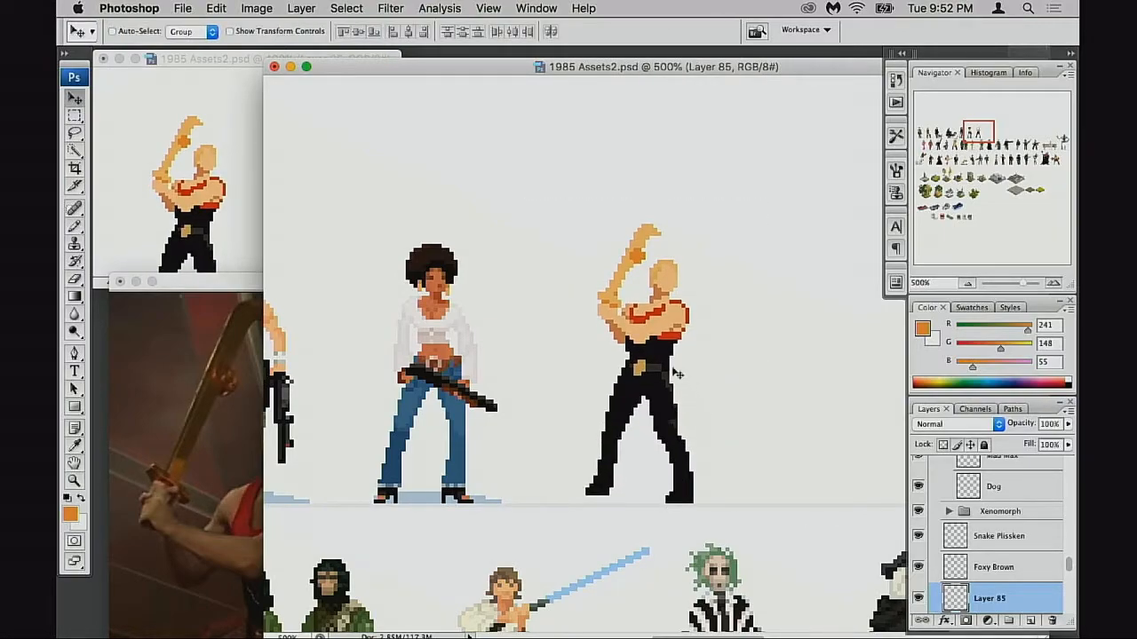
Step: Select the upper blade with its orange ornament and shift it slightly up, away from the guard and hands
super+click(630, 308)
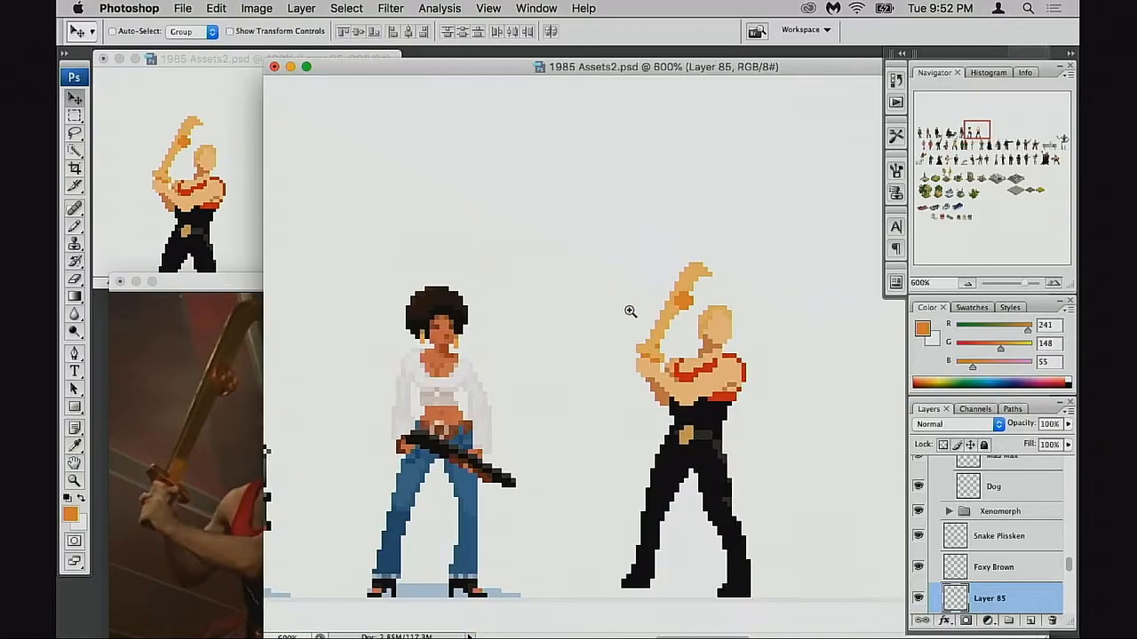
super+click(666, 338)
key(m)
drag(593, 238, 669, 372)
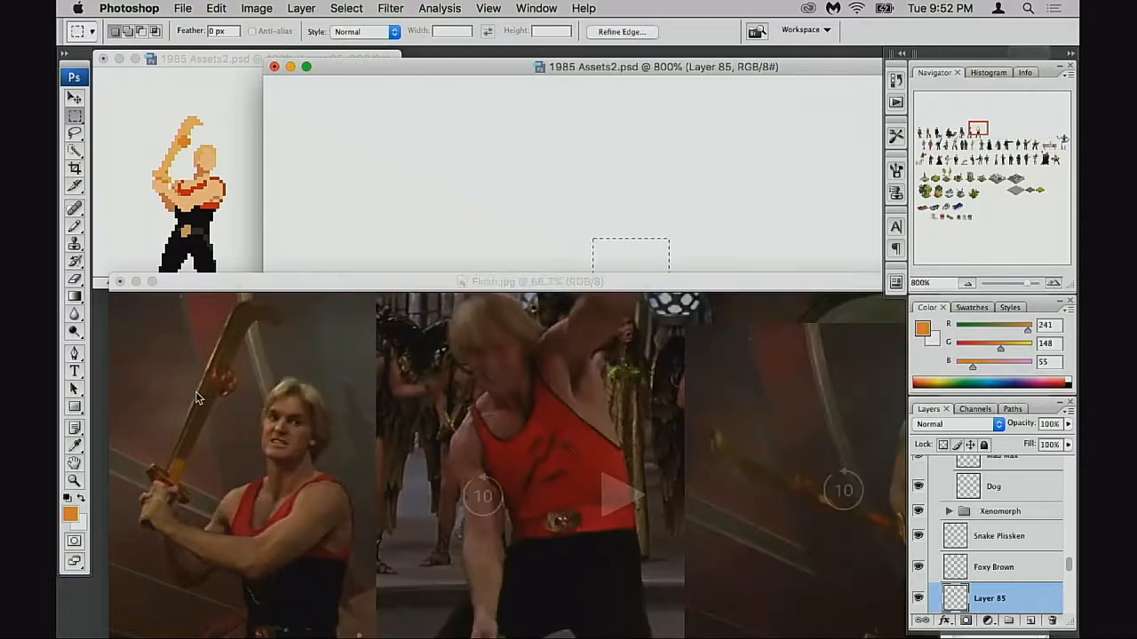
click(197, 394)
click(567, 233)
click(628, 296)
drag(598, 276, 656, 379)
drag(633, 258, 664, 325)
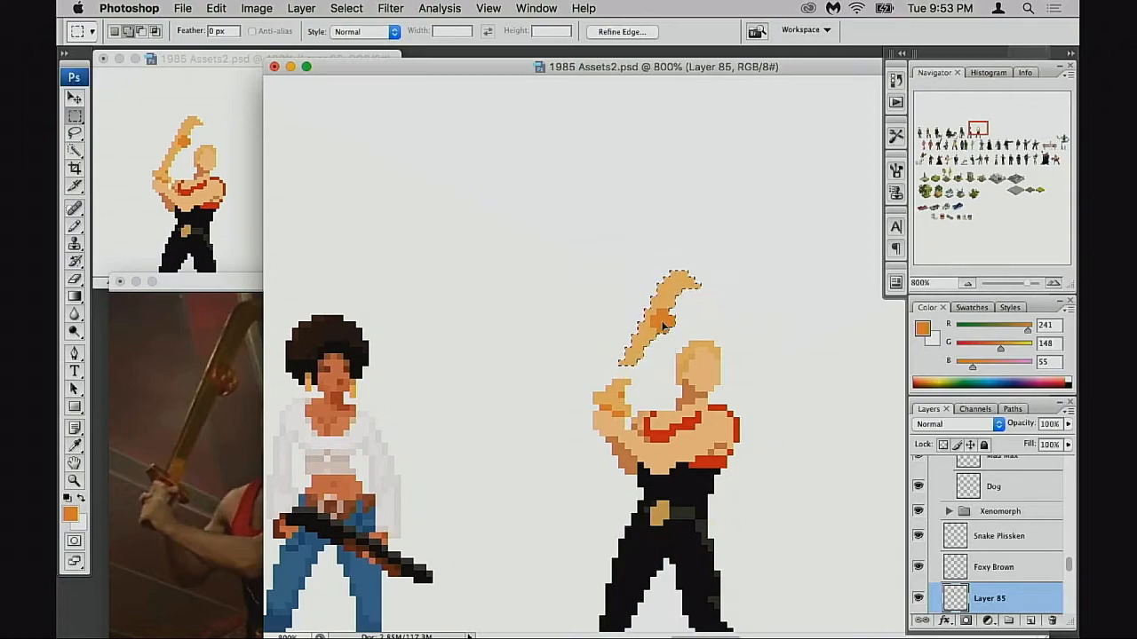
key(super+d)
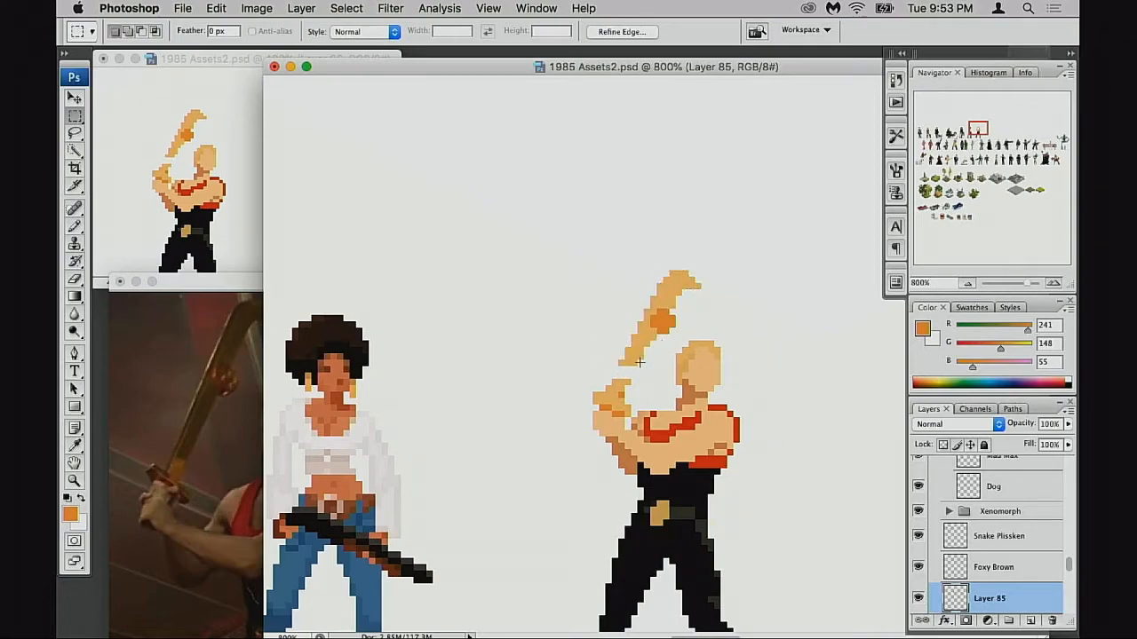
Step: Bridge the gap between the blade and guard with gold sampled from the blade, trimming stray pixels along its outer edge
super+click(633, 373)
key(b)
alt+click(656, 346)
mouse_move(646, 351)
mouse_down()
mouse_move(634, 362)
mouse_move(645, 356)
mouse_move(644, 365)
mouse_up()
key(super+z)
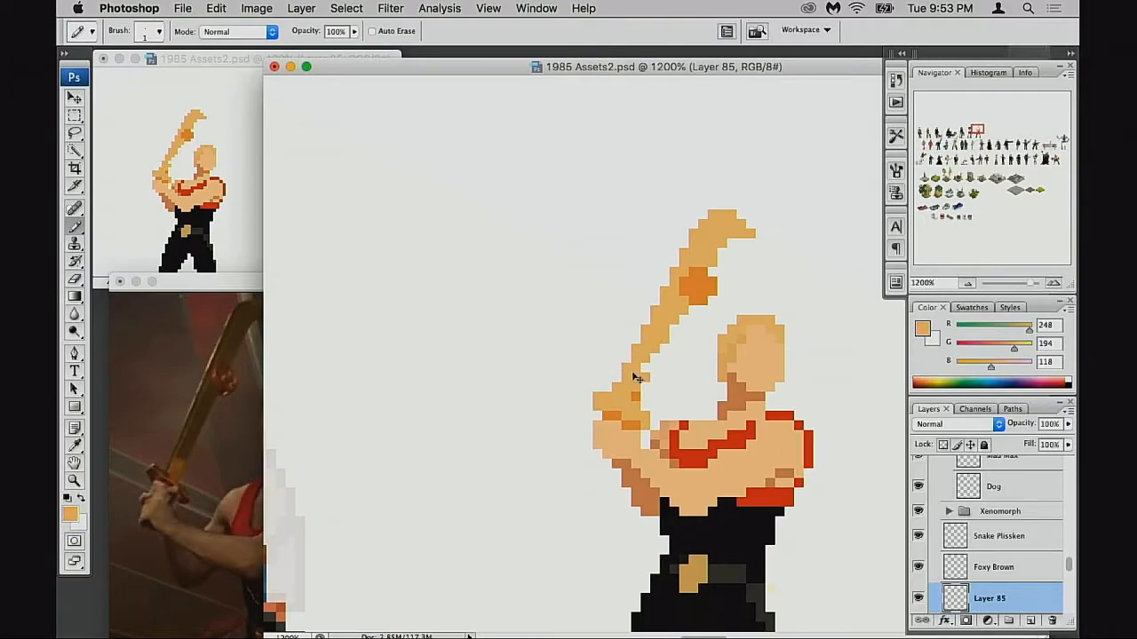
key(e)
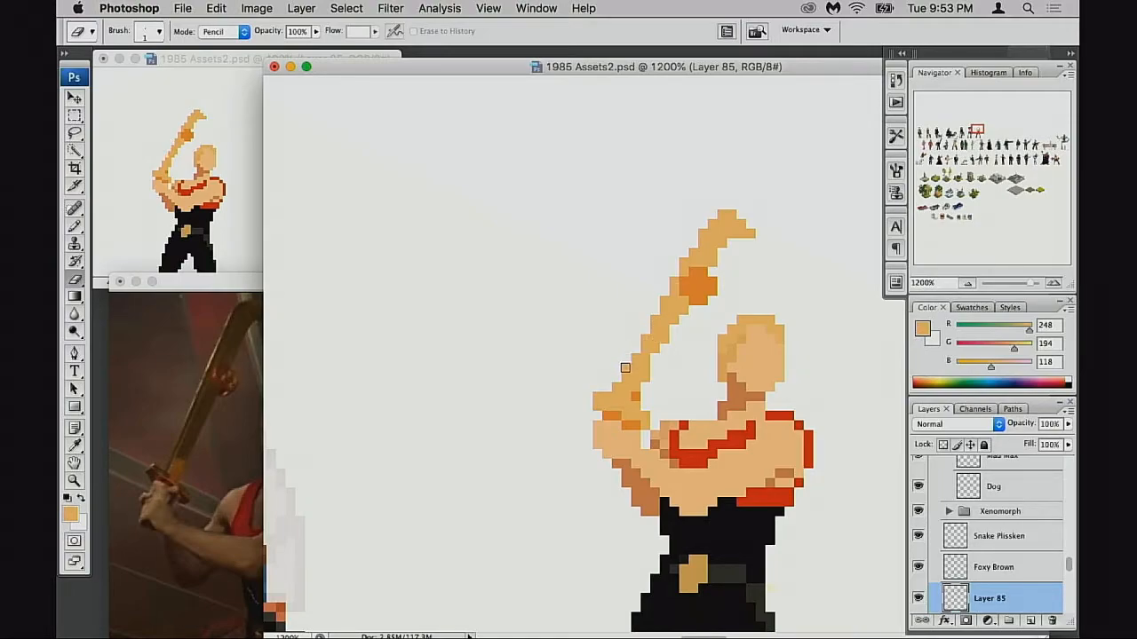
key(b)
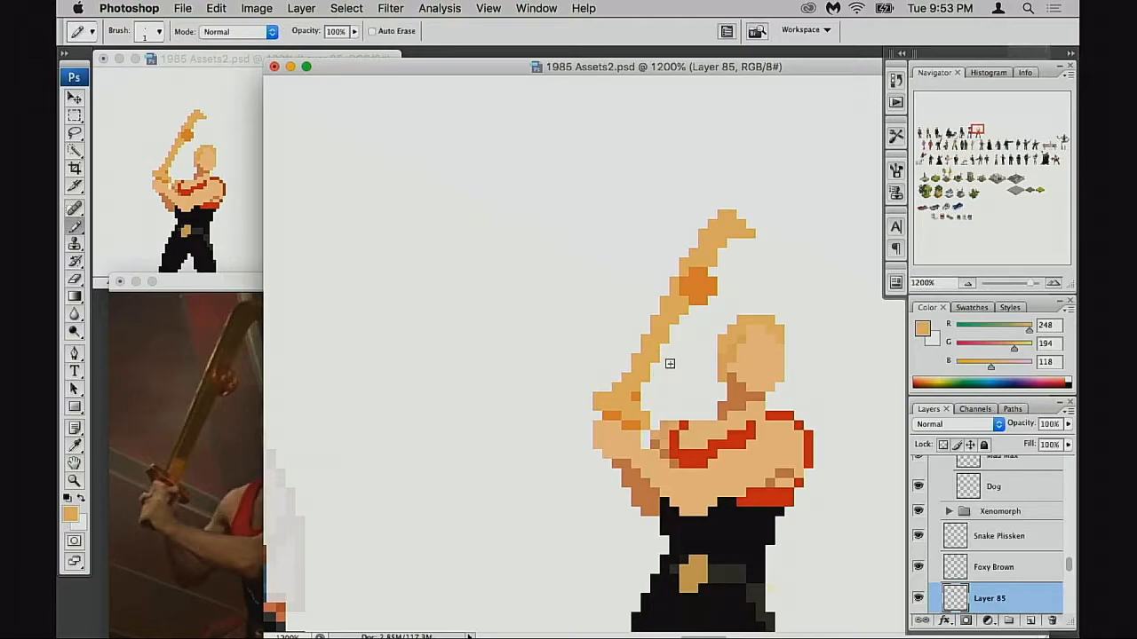
Step: Repaint the orange ornament smaller against the blade's inner edge, covering the excess with gold and erasing the protruding pixels
drag(696, 278, 700, 276)
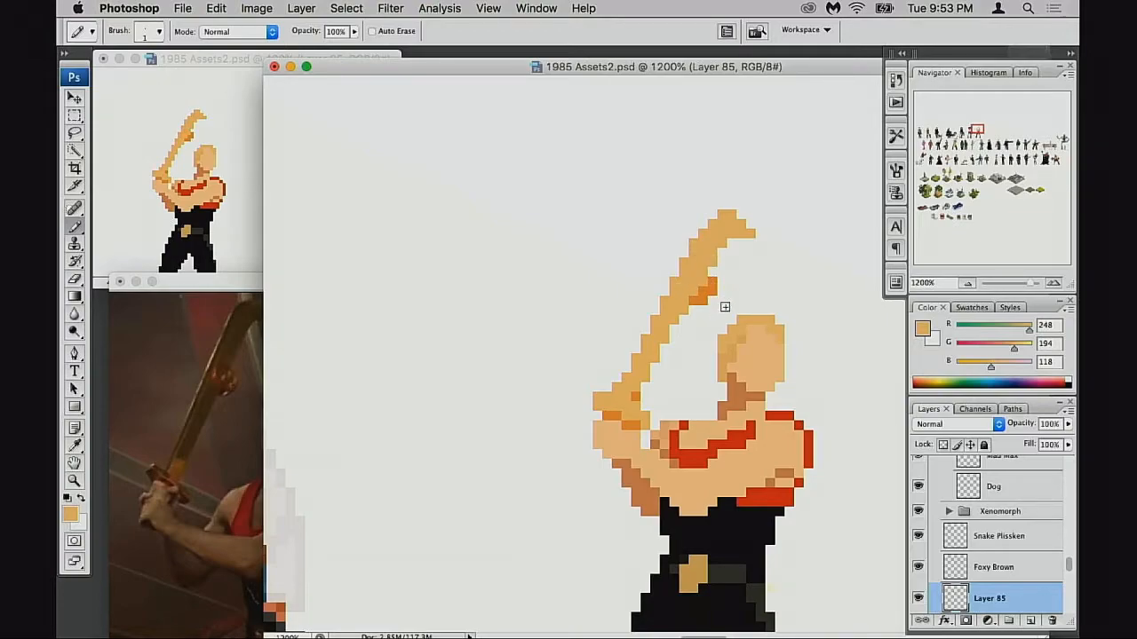
alt+click(699, 300)
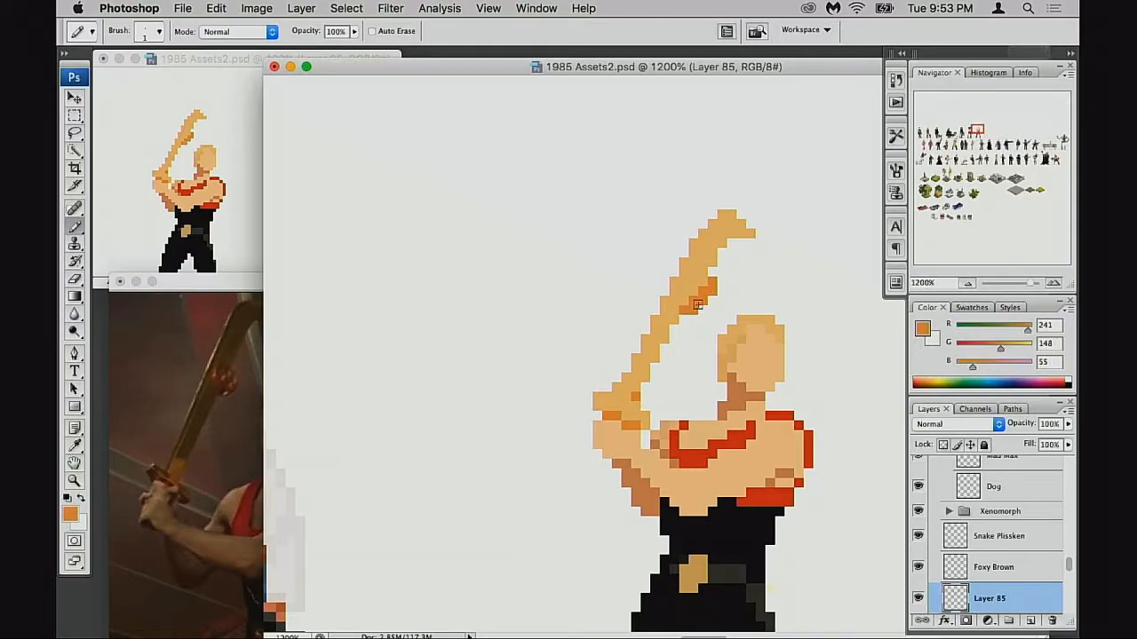
key(e)
drag(712, 282, 713, 293)
key(b)
key(v)
key(b)
drag(698, 292, 684, 300)
Step: Sketch gold diagonal test lines with different pixel steps in the empty area beside the sword, undoing and redrawing some
alt+click(685, 279)
mouse_move(587, 270)
mouse_down()
mouse_move(623, 191)
mouse_move(640, 186)
mouse_move(643, 155)
mouse_move(644, 167)
mouse_move(500, 246)
mouse_up()
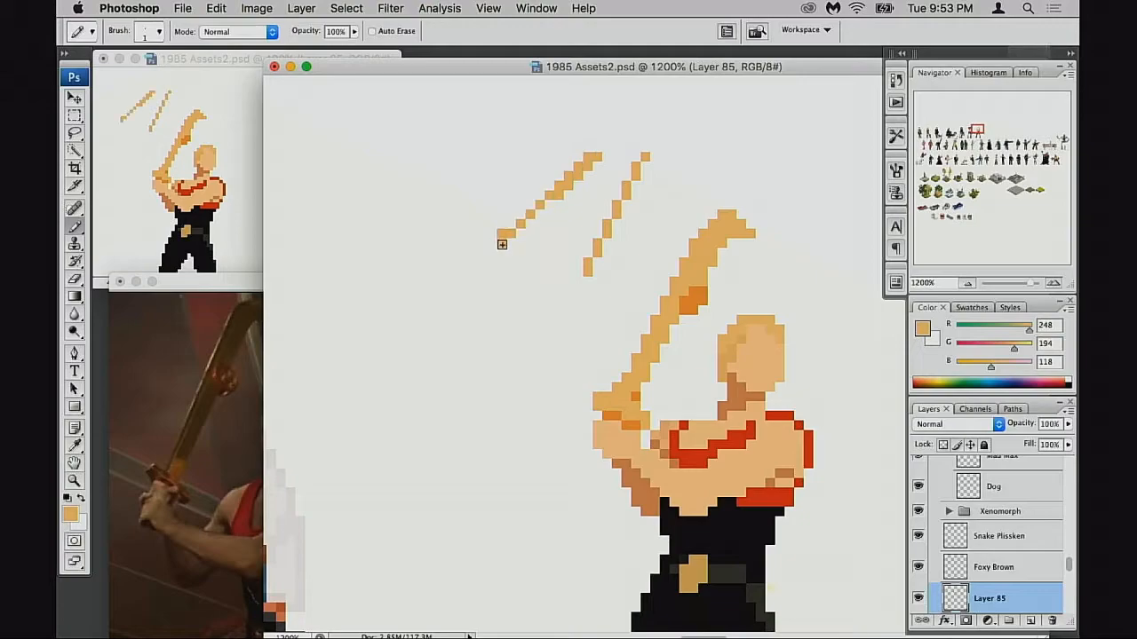
key(super+z)
click(589, 157)
shift+click(485, 235)
key(super+z)
drag(578, 166, 532, 211)
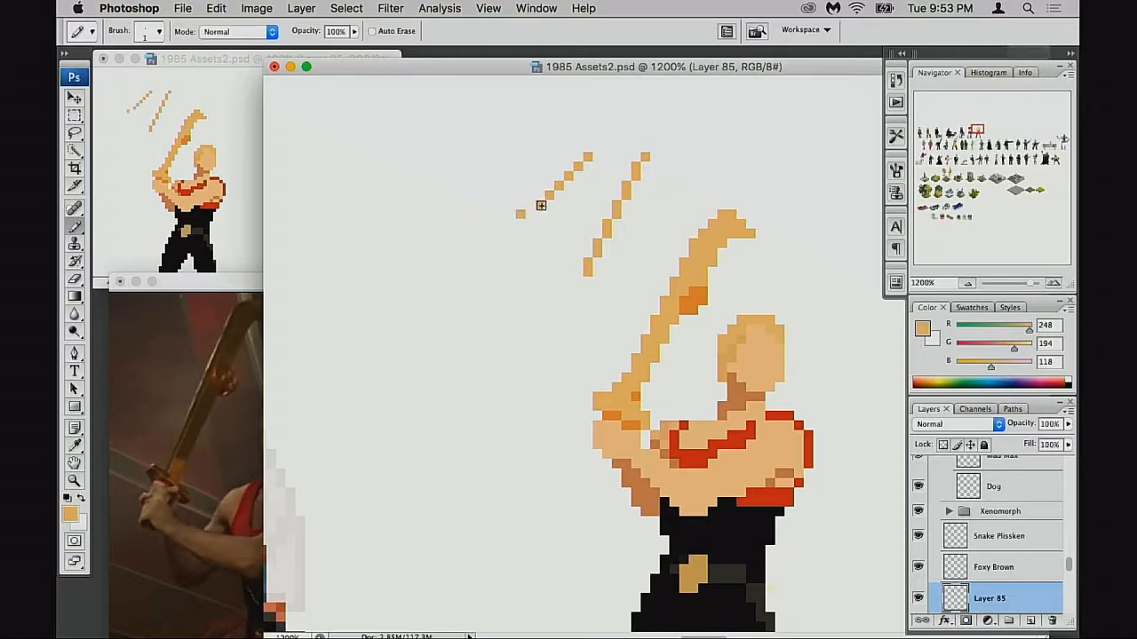
click(614, 148)
shift+click(553, 269)
shift+click(533, 300)
key(super+alt+z)
key(super+alt+z)
drag(606, 138, 522, 316)
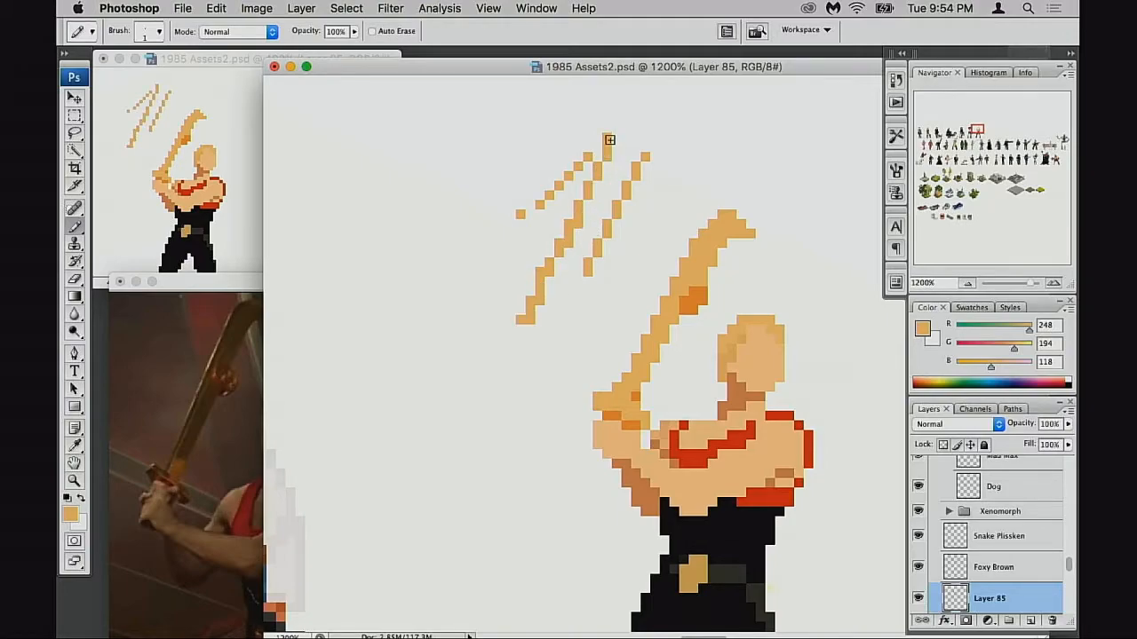
Step: Delete the gold test lines from the empty area beside the sword and erase the leftover pixels
key(m)
mouse_move(513, 138)
mouse_down()
mouse_move(628, 236)
mouse_move(652, 288)
mouse_up()
key(Delete)
drag(497, 267, 535, 322)
click(573, 316)
key(b)
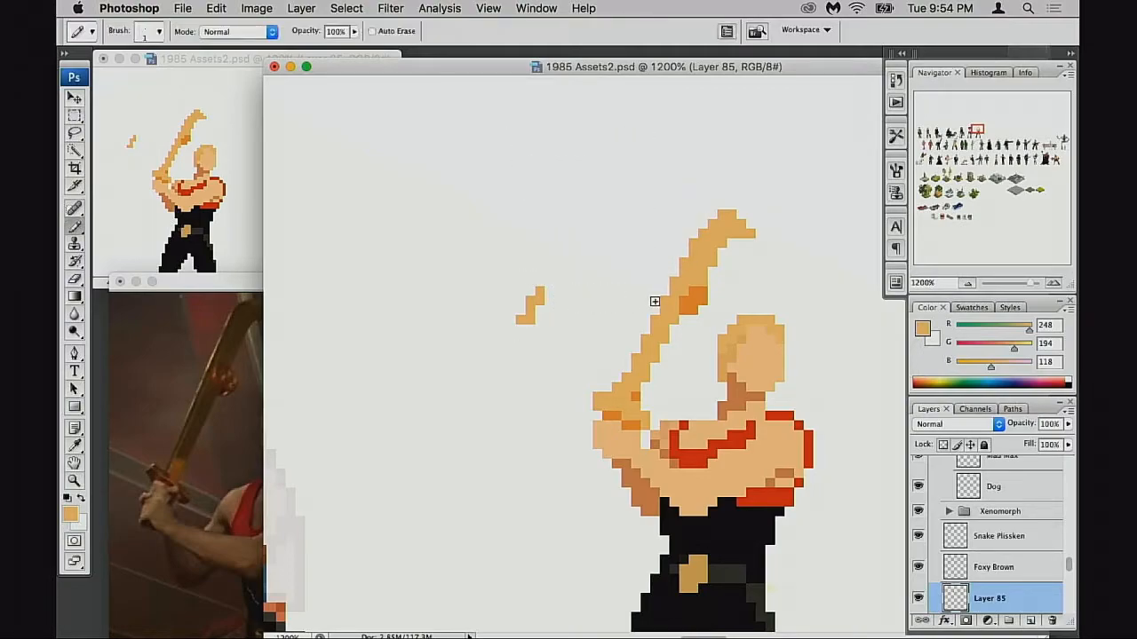
key(e)
drag(548, 284, 535, 293)
Step: Smooth the blade's outer edge into more even diagonal steps and fill out its lower part with gold pixels
key(super+equal)
key(b)
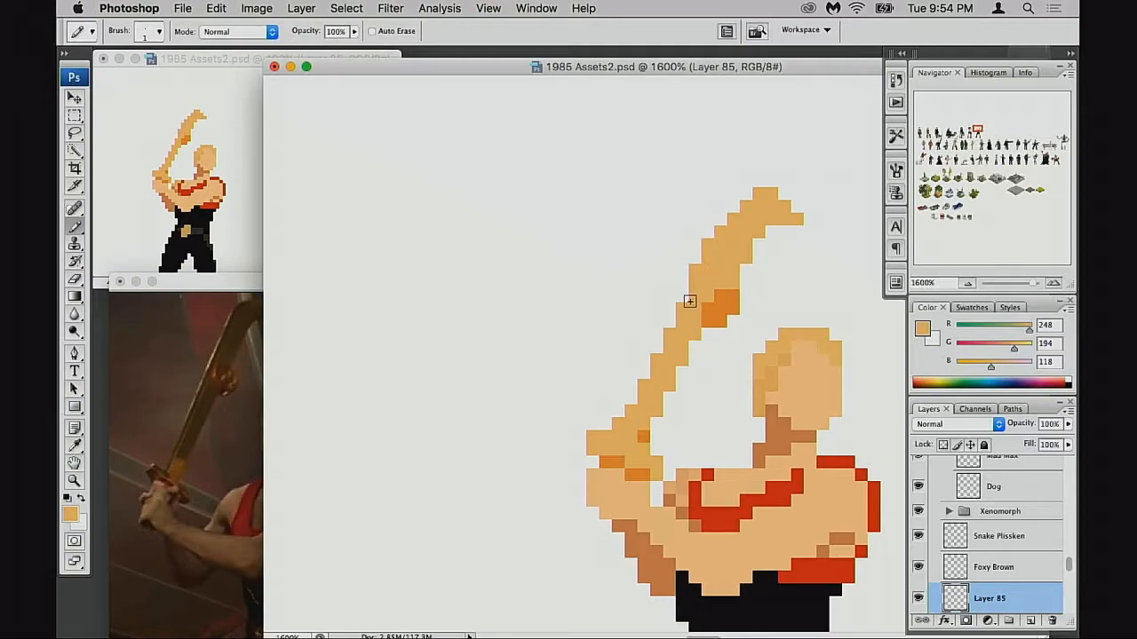
key(e)
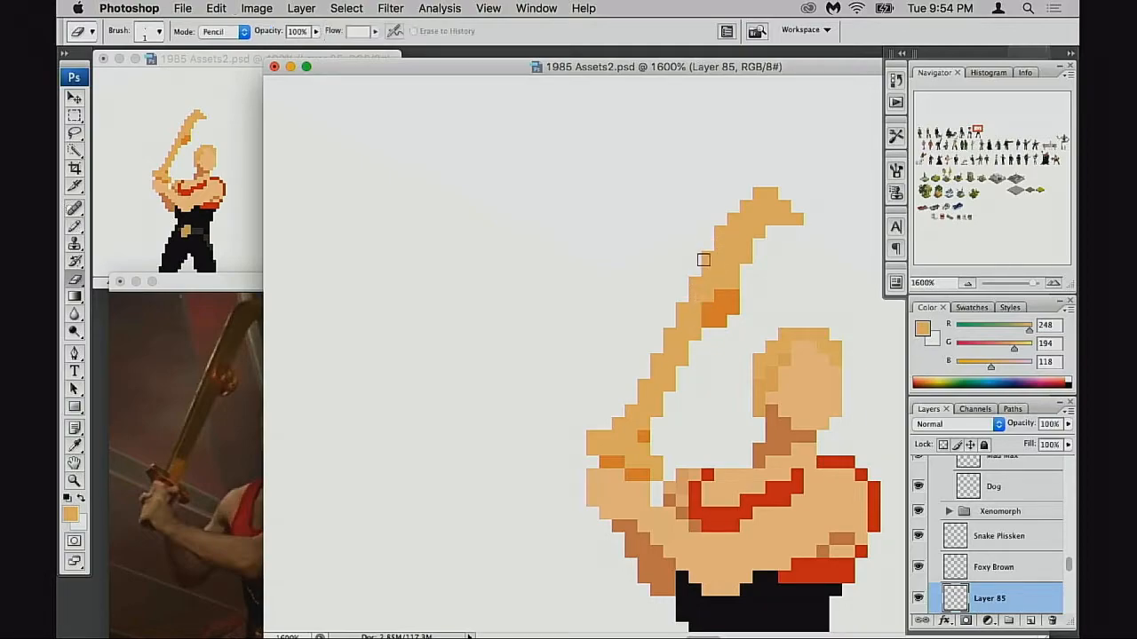
key(b)
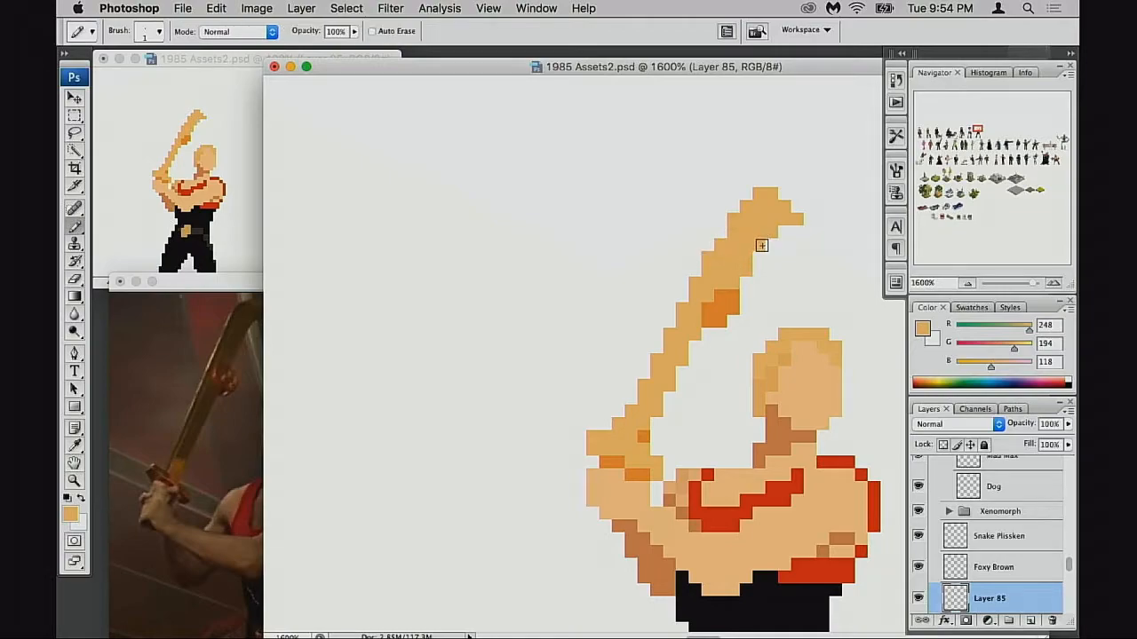
scroll(653, 400, down, 2)
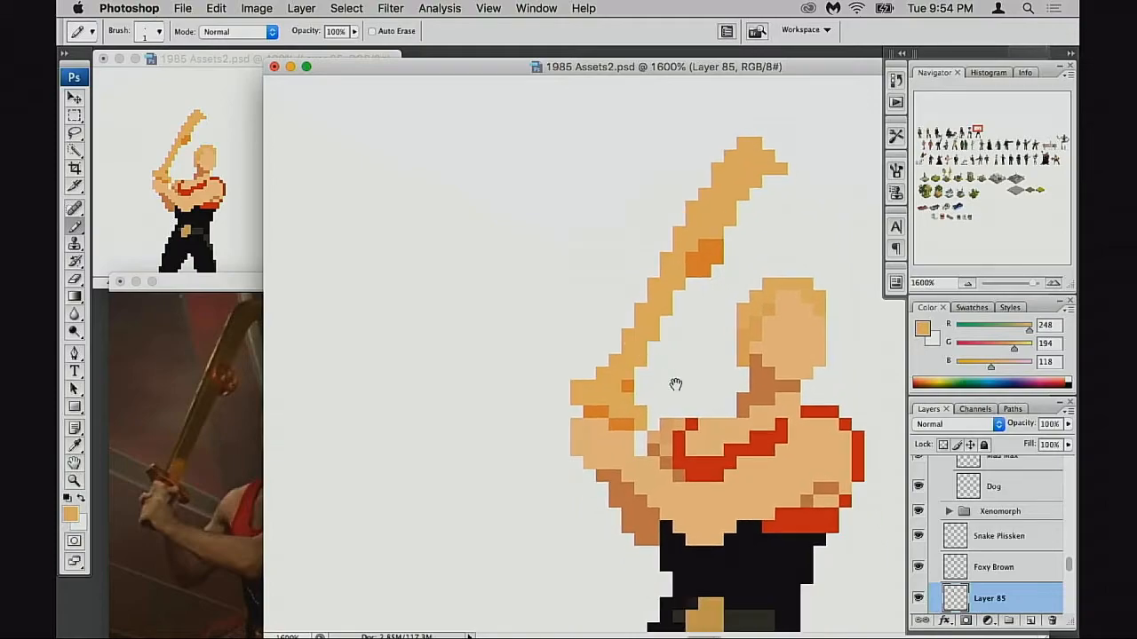
scroll(667, 337, right, 2)
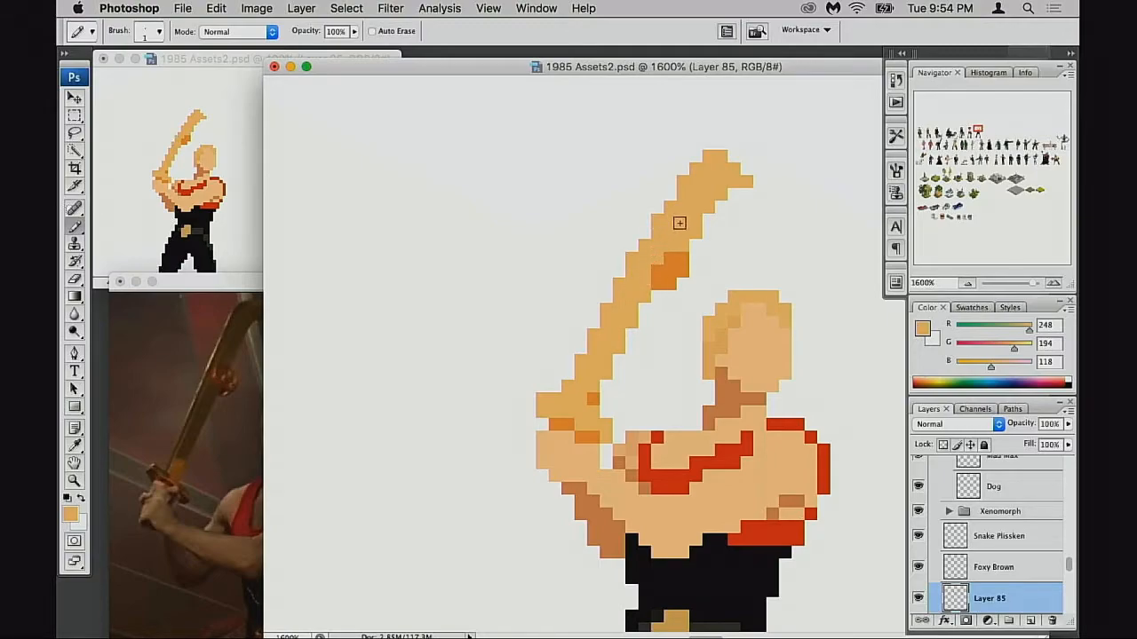
Step: Broaden the top of the blade's tip with gold pixels and trim the inner edge above the ornament and beneath the tip
key(e)
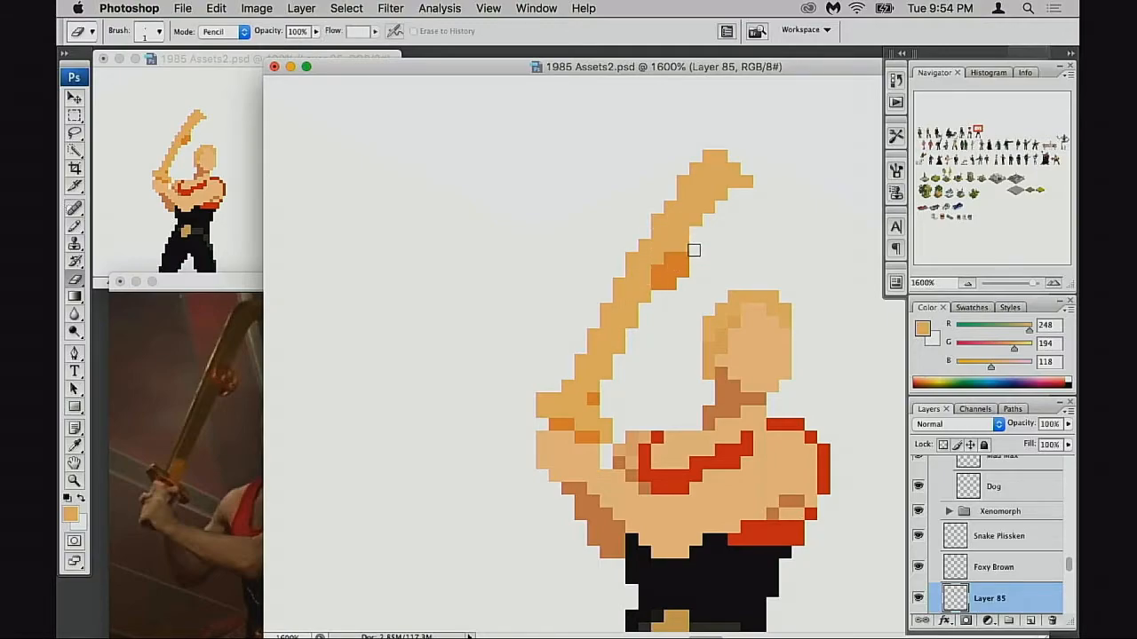
key(b)
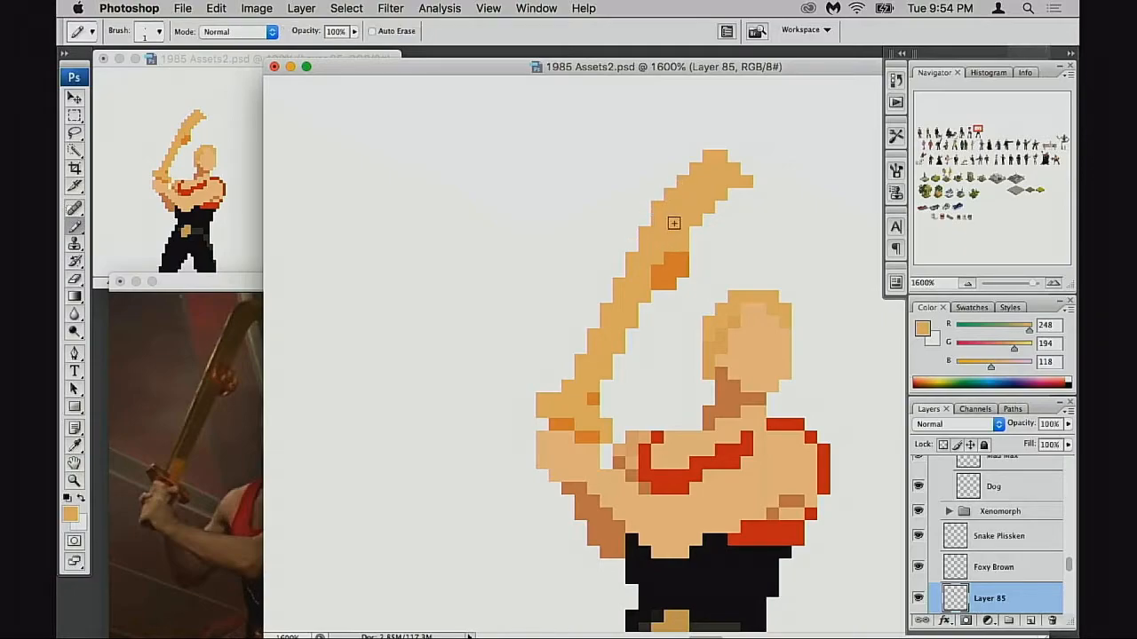
drag(683, 169, 696, 158)
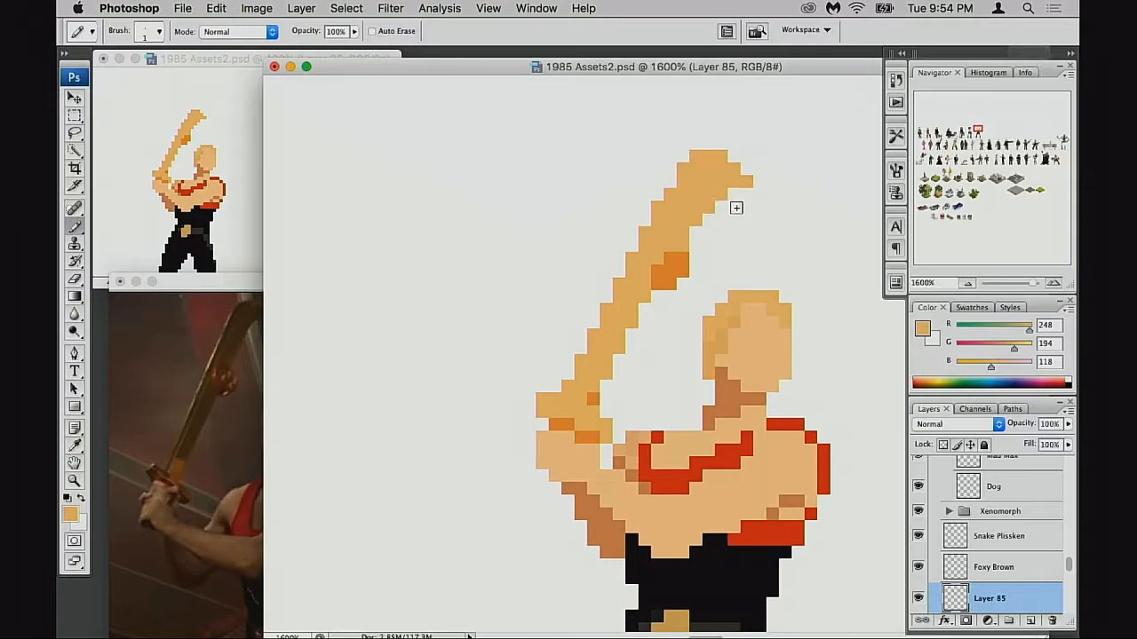
key(e)
drag(714, 207, 723, 195)
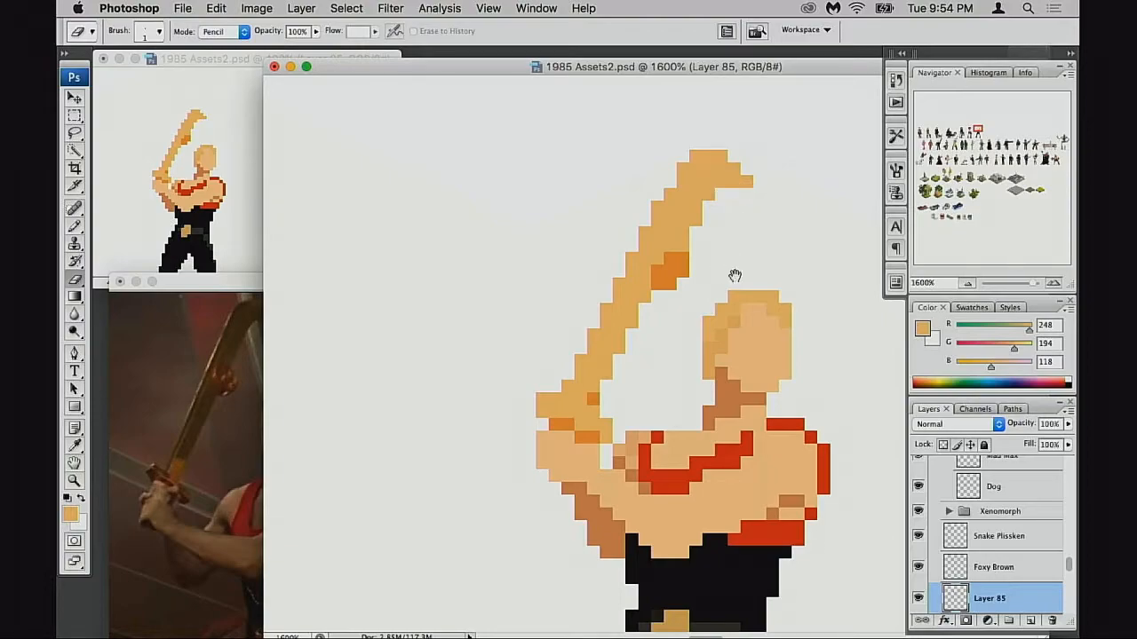
Step: Redraw the orange ornament as a compact block slightly lower on the blade and erase the gold pixel above its outer corner
scroll(732, 258, down, 3)
key(b)
alt+click(672, 228)
alt+click(681, 203)
drag(679, 218, 662, 222)
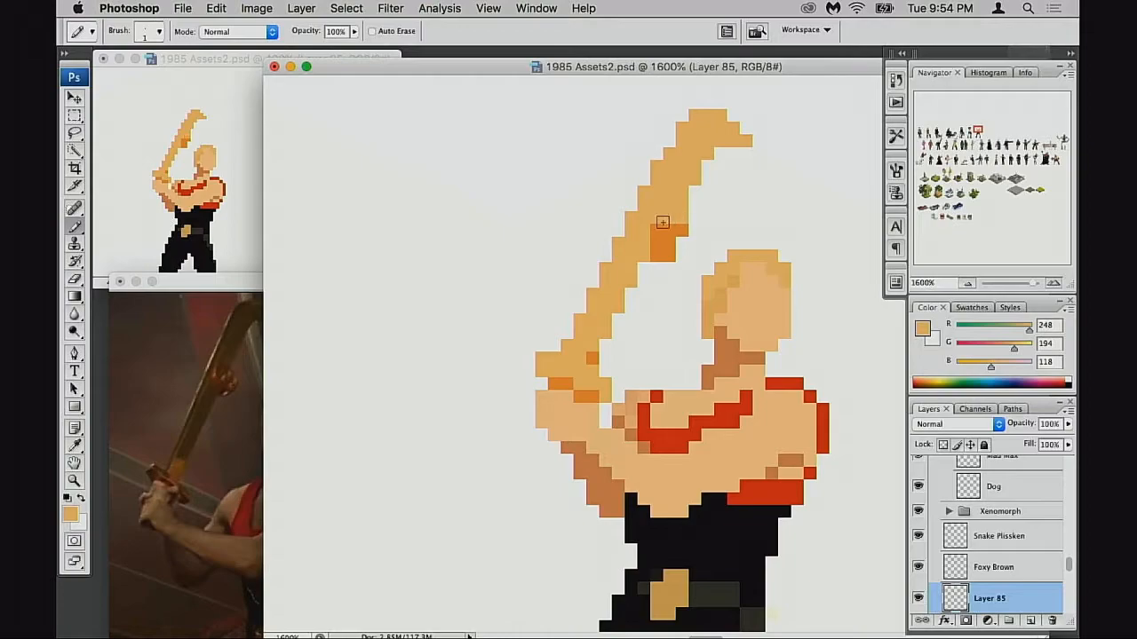
alt+click(670, 237)
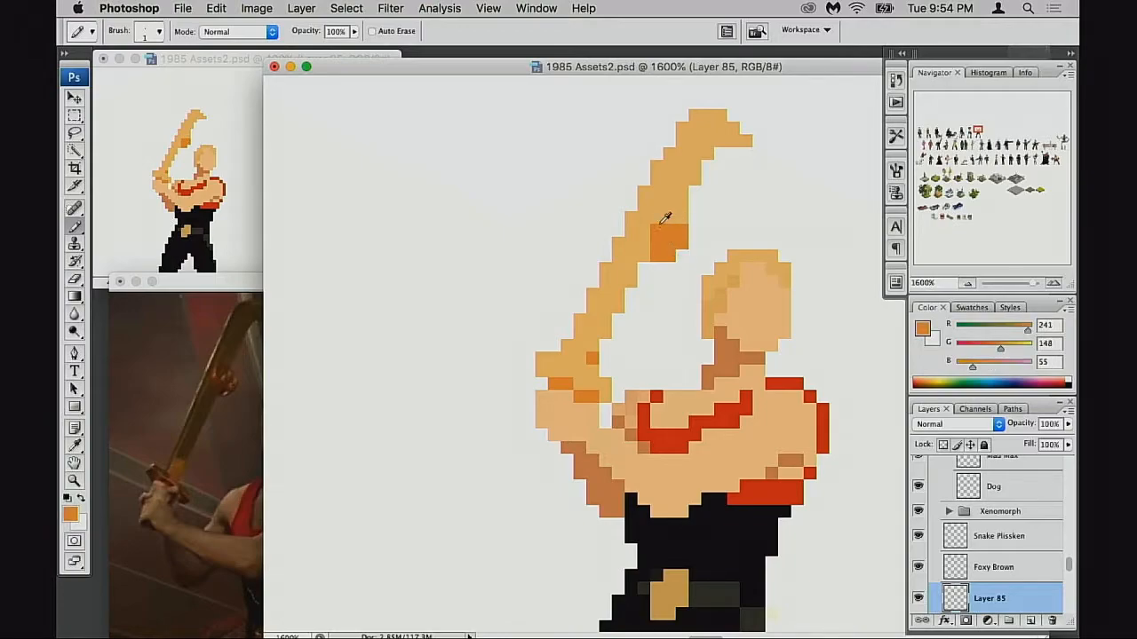
key(e)
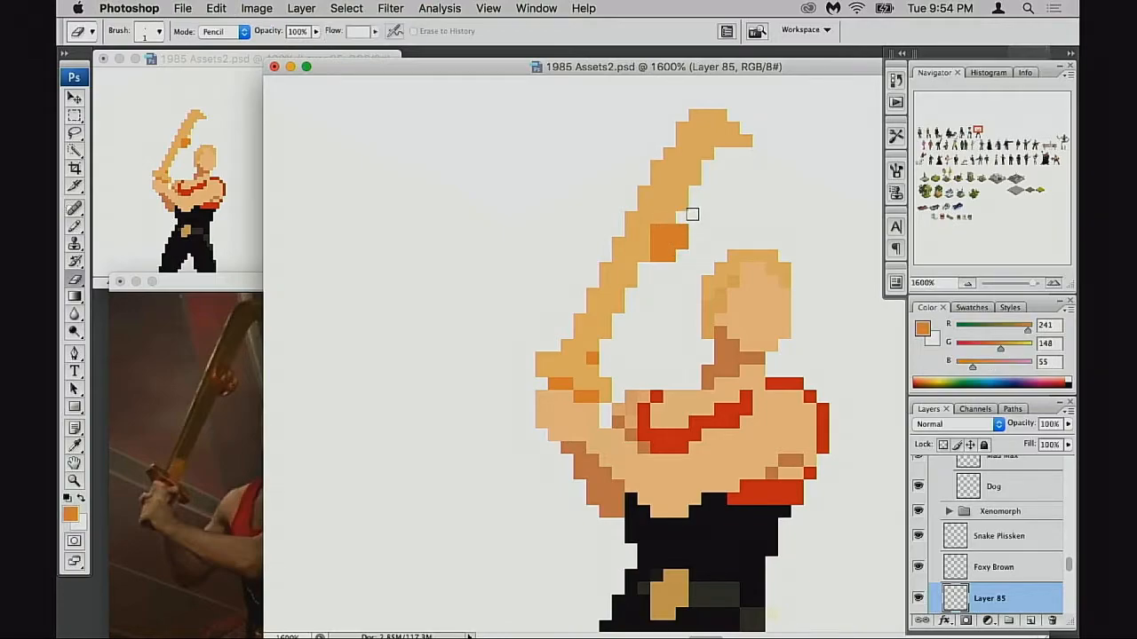
Step: Soften the ornament with blade gold at 20% opacity and fill it evenly with the blended orange at 100%
key(b)
alt+click(656, 234)
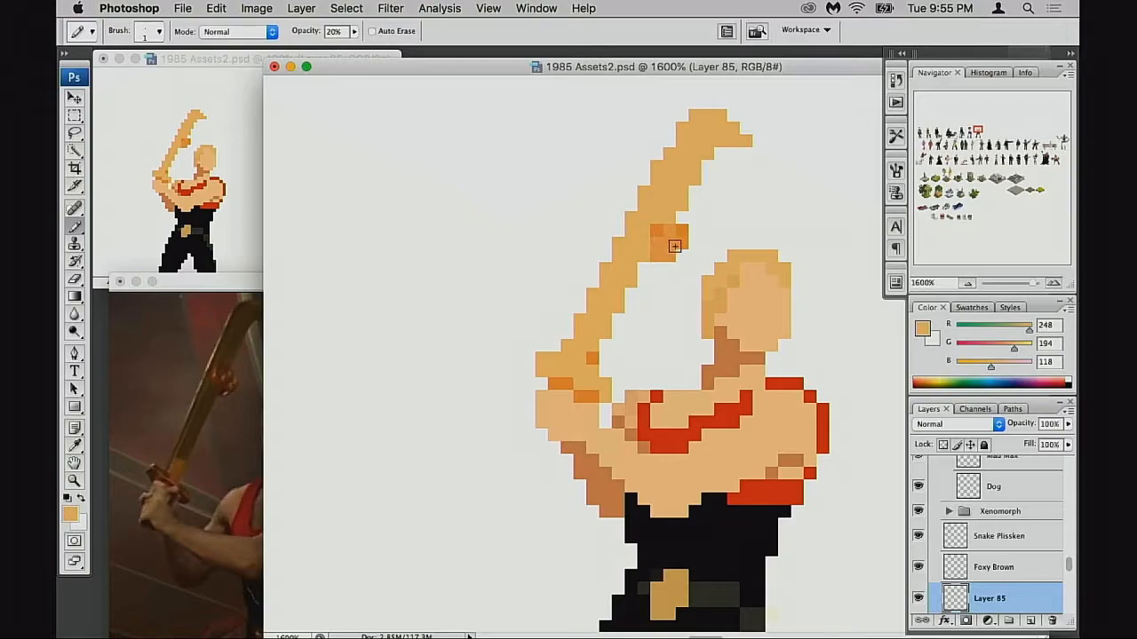
alt+click(663, 234)
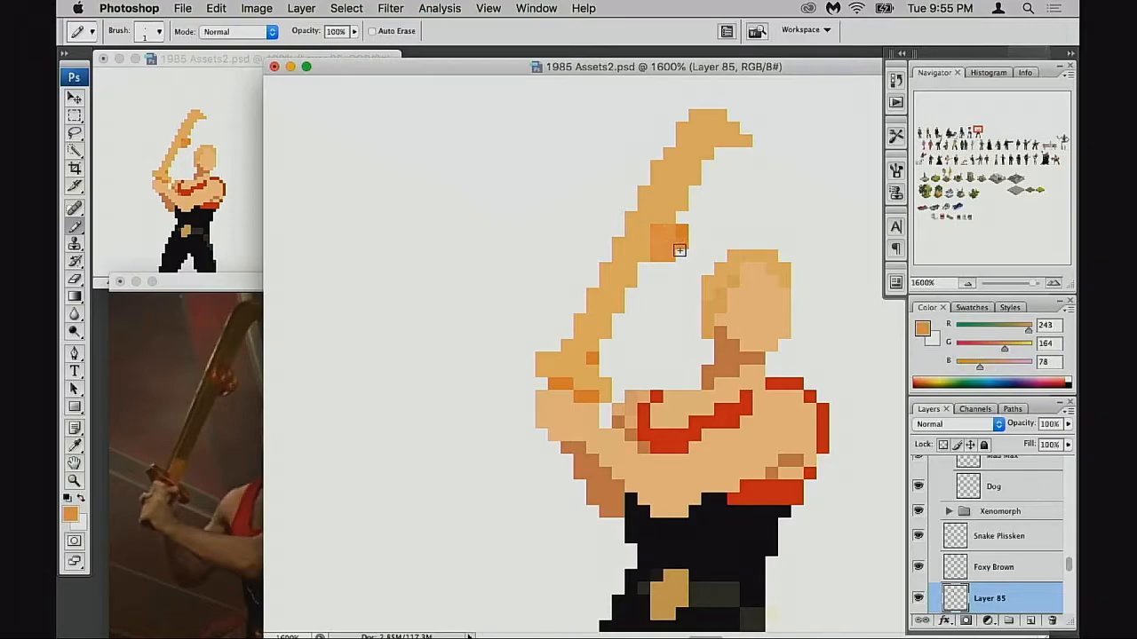
alt+click(648, 242)
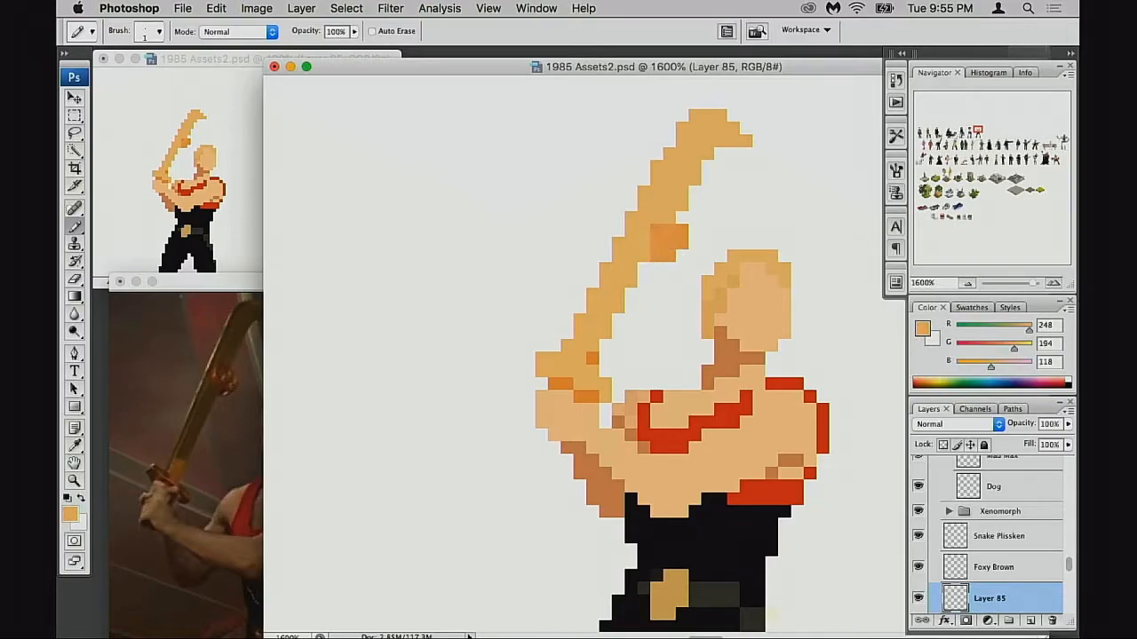
Step: Extend the ornament inward over the blade with its softened orange and erase the pixels jutting from its outer side
alt+click(669, 245)
click(648, 253)
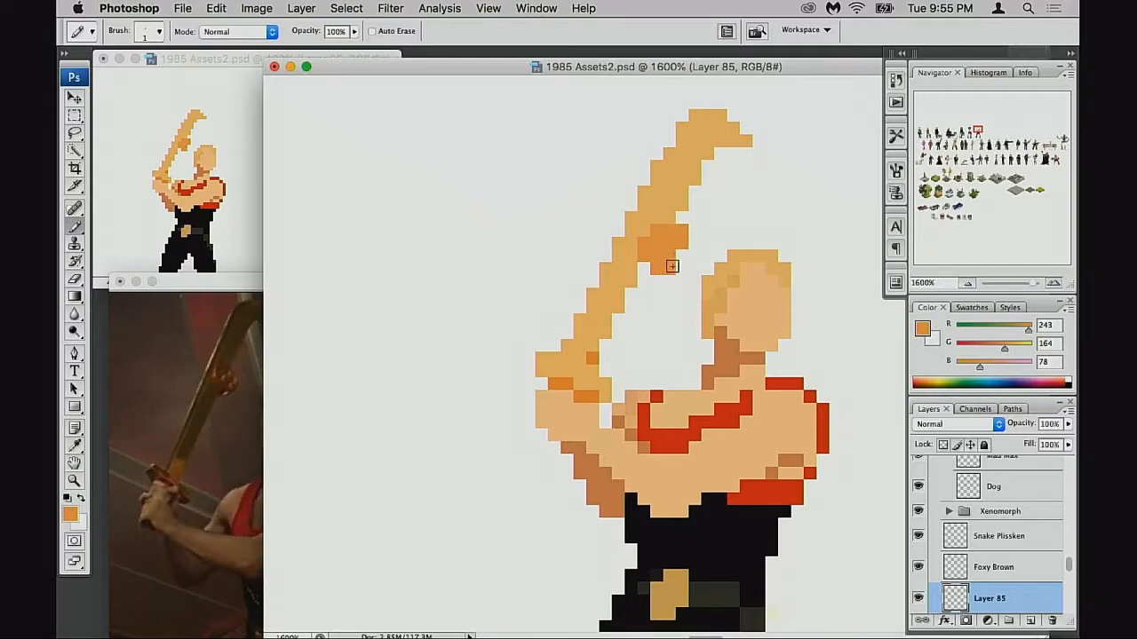
key(e)
click(684, 240)
key(b)
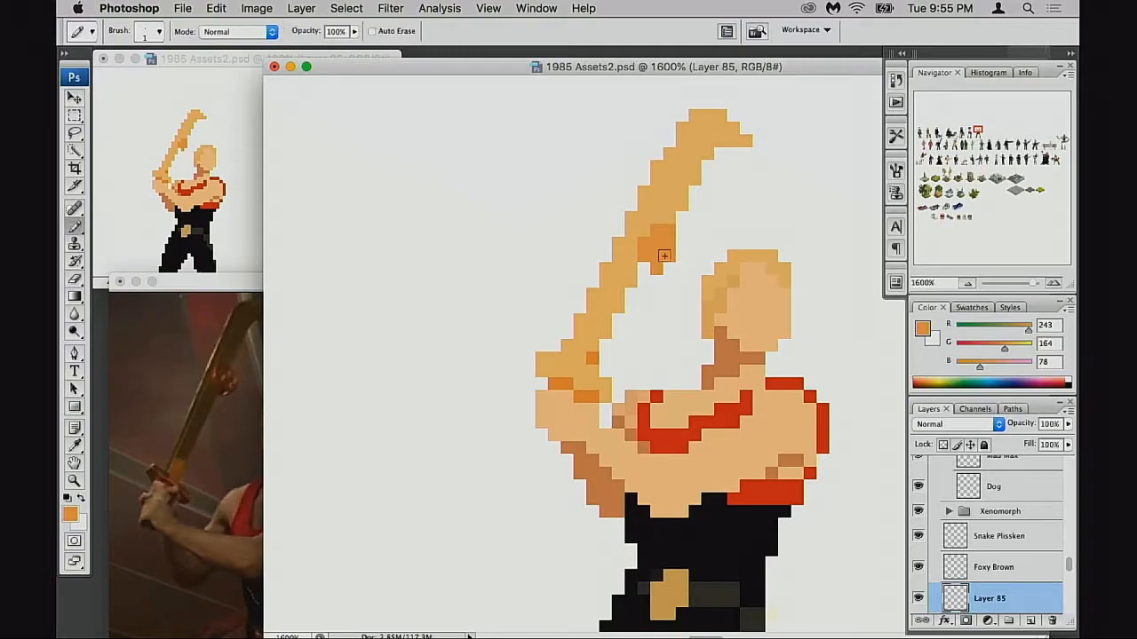
click(645, 266)
click(646, 232)
click(632, 251)
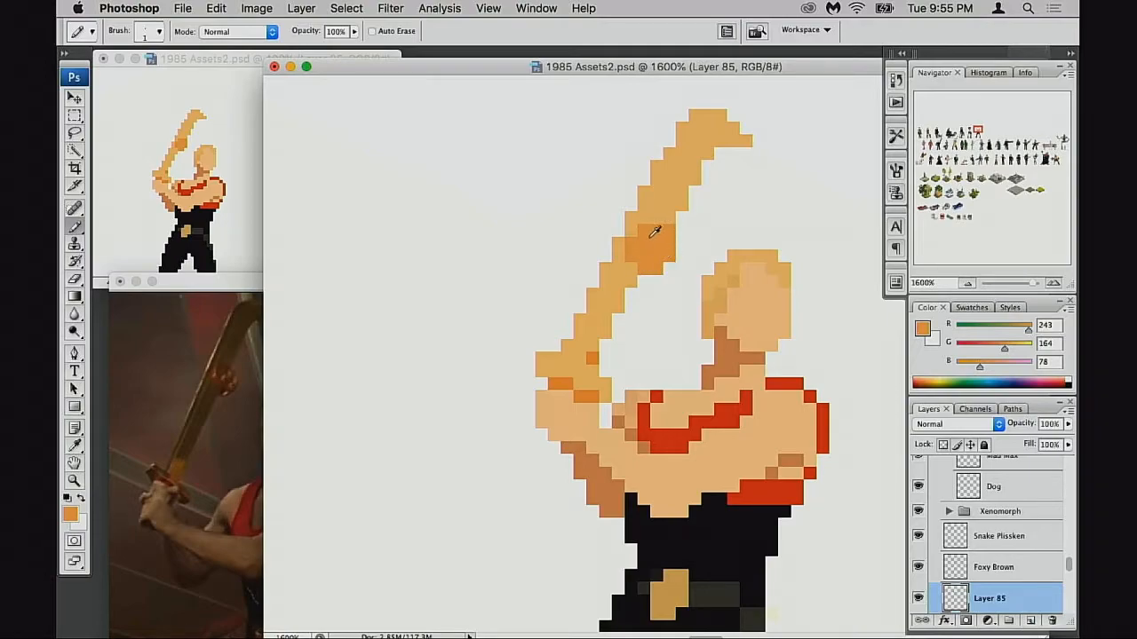
Step: Try an extra orange row above the ornament, undo it, and restore gold pixels along the blade's outer edge beside it
click(647, 220)
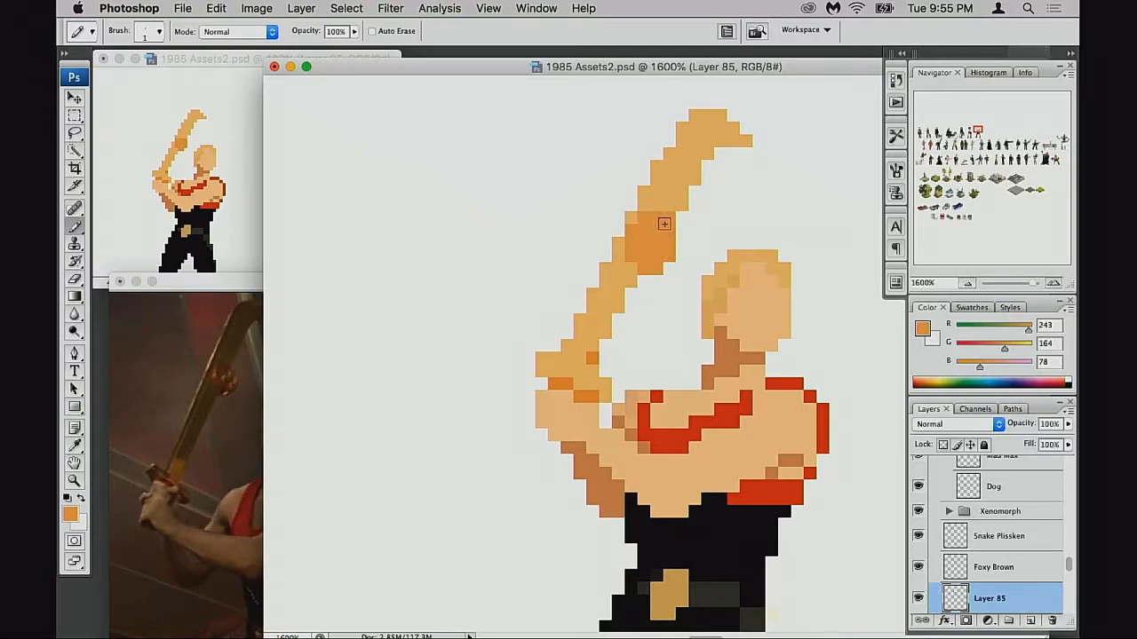
key(ctrl+z)
alt+click(639, 233)
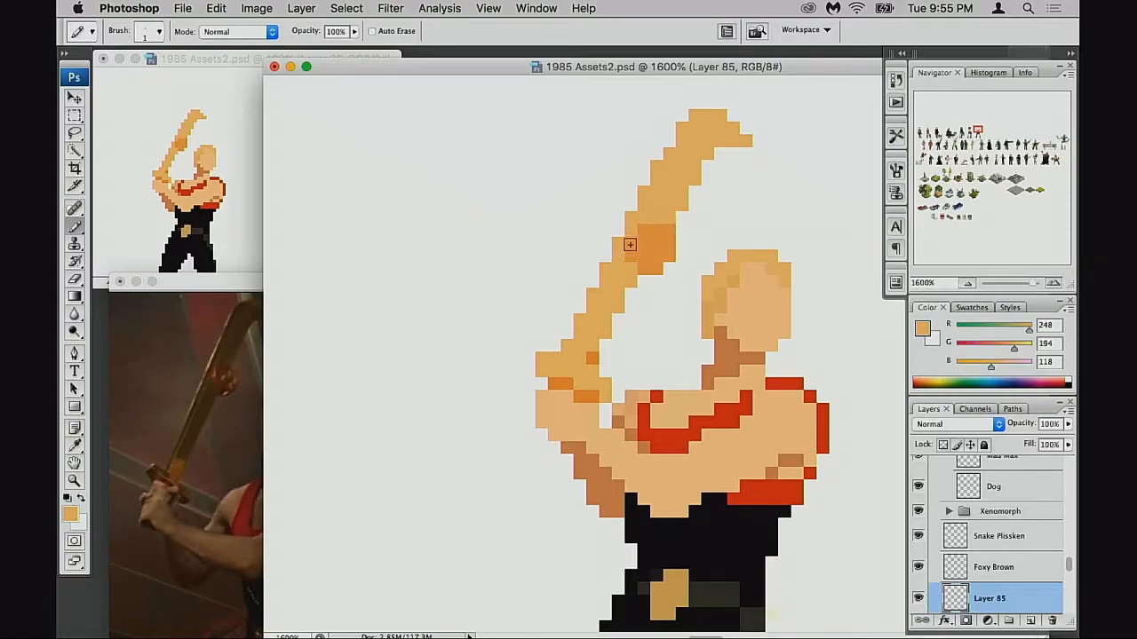
alt+click(659, 255)
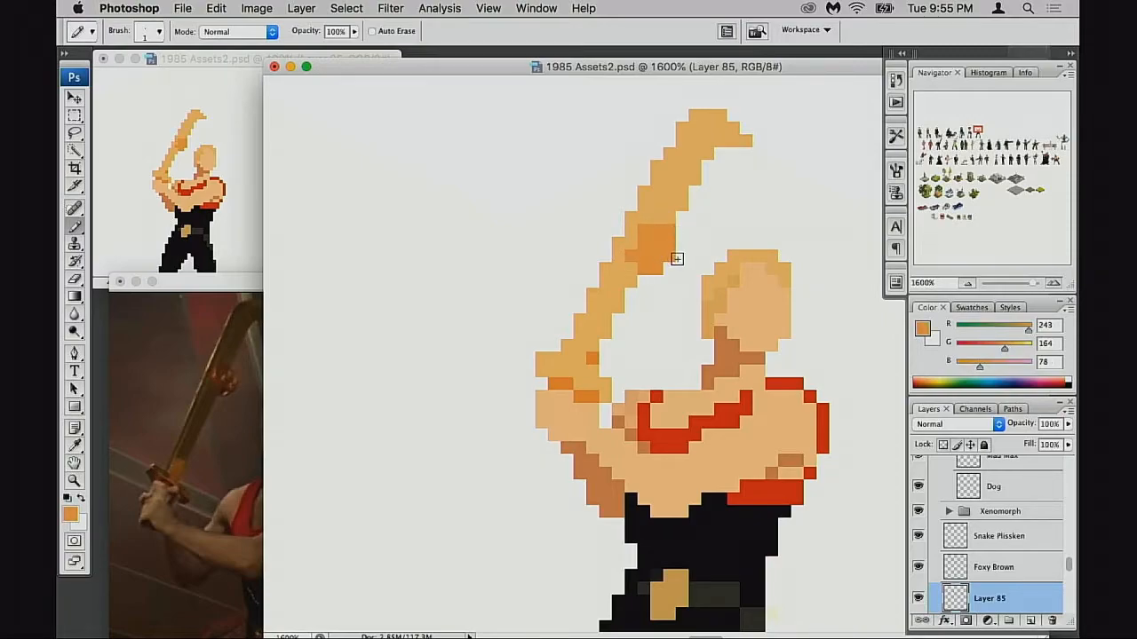
click(629, 256)
alt+click(654, 203)
click(631, 257)
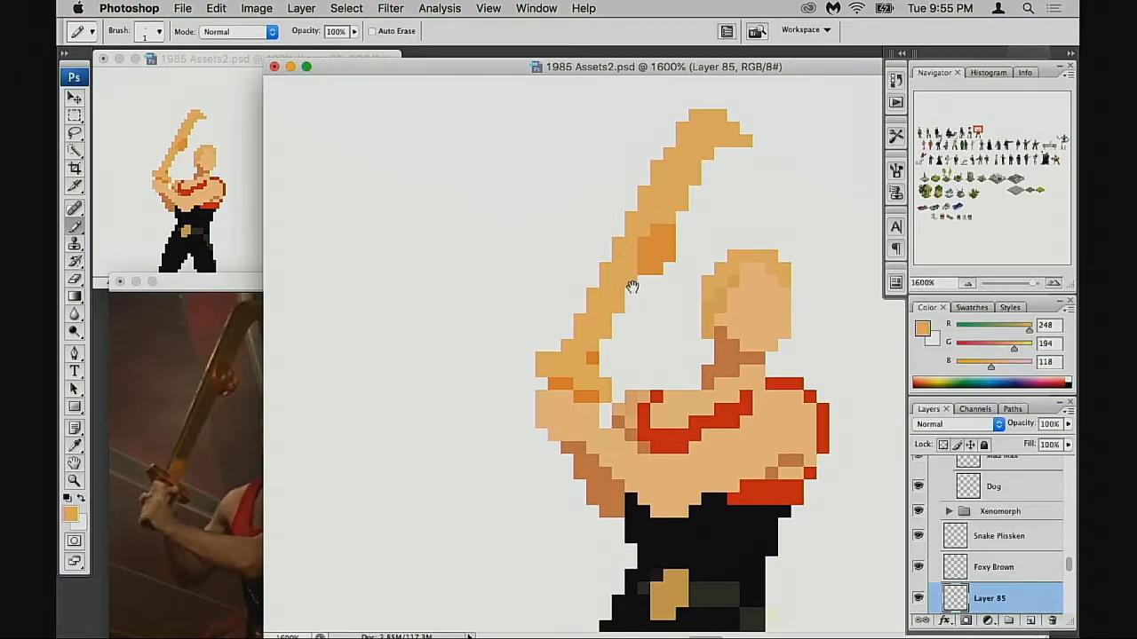
Step: Examine the whole figure at reduced magnification beside the neighbouring character to judge the sword and body proportions
drag(631, 287, 651, 279)
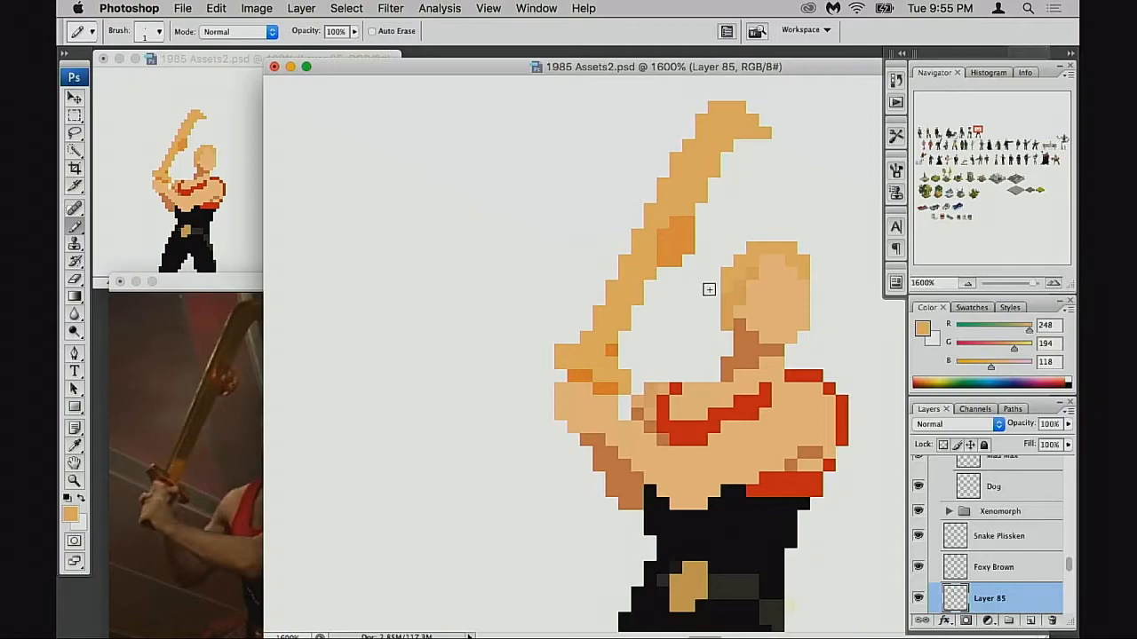
alt+click(690, 300)
alt+click(675, 336)
drag(658, 369, 687, 296)
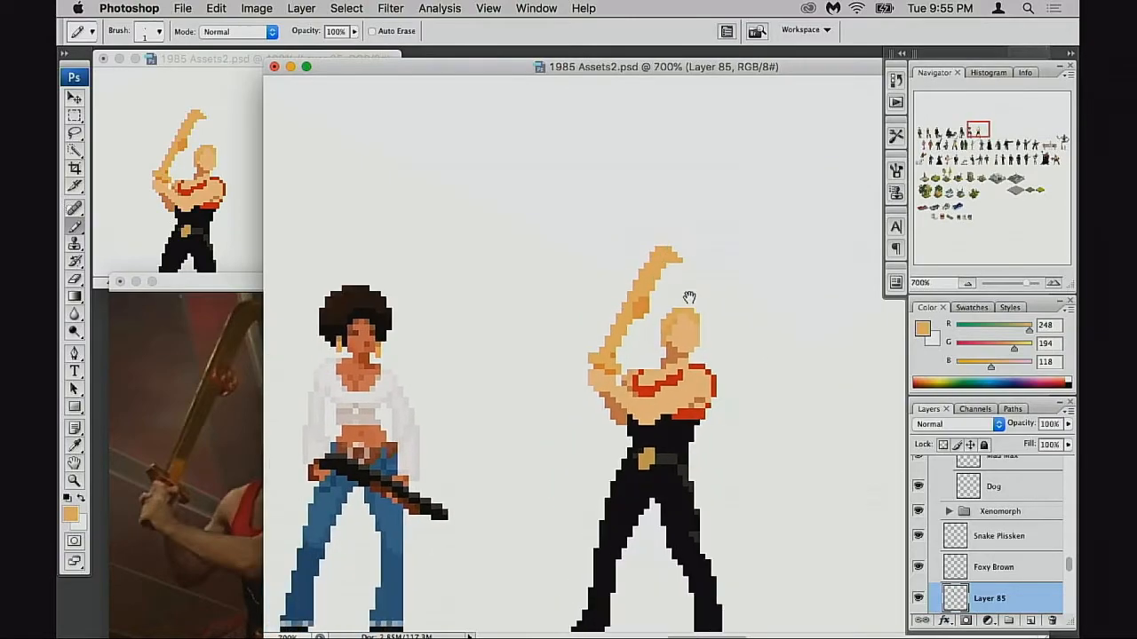
alt+click(688, 318)
drag(672, 425, 719, 304)
click(711, 327)
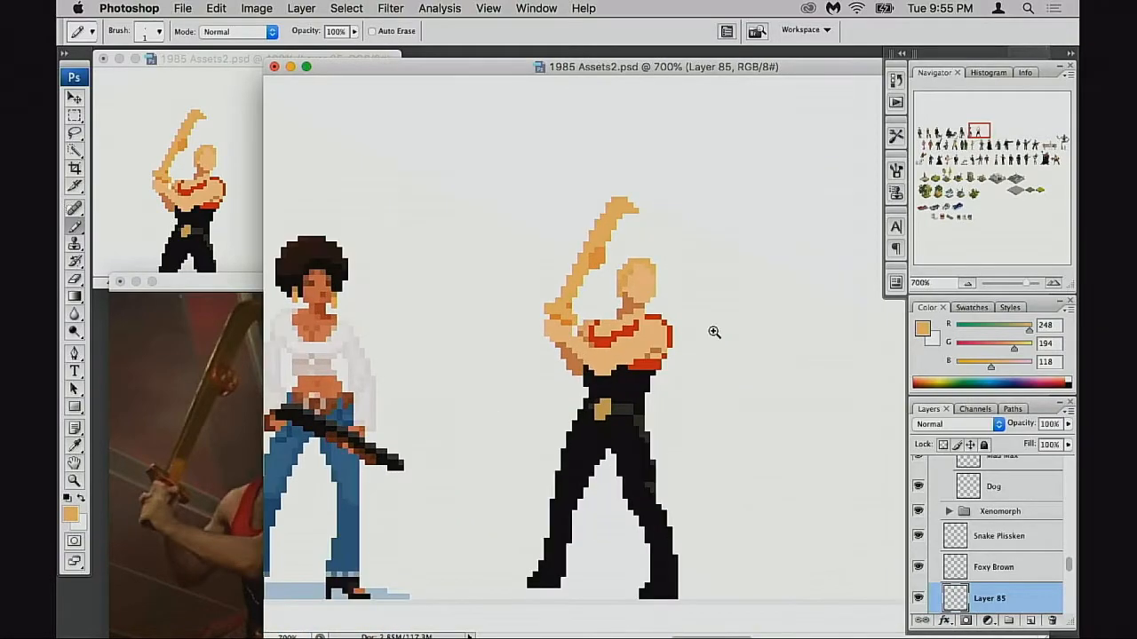
click(642, 370)
drag(581, 368, 684, 338)
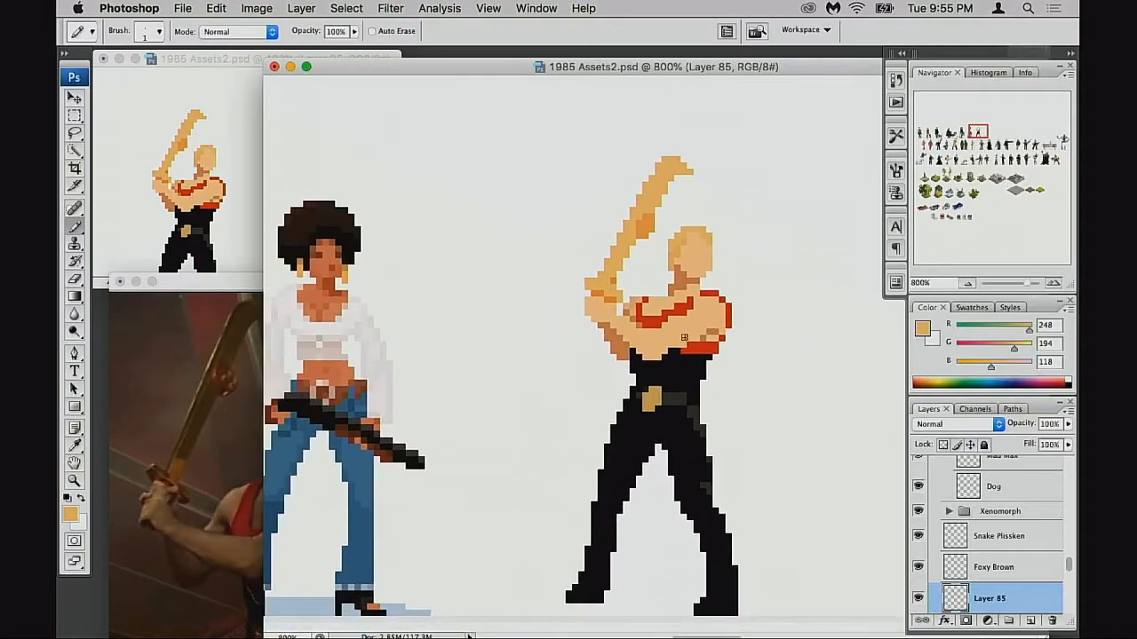
Step: Add tank-top red beneath the outer arm and shift the selected lower arm and red hem block up by one pixel
click(691, 354)
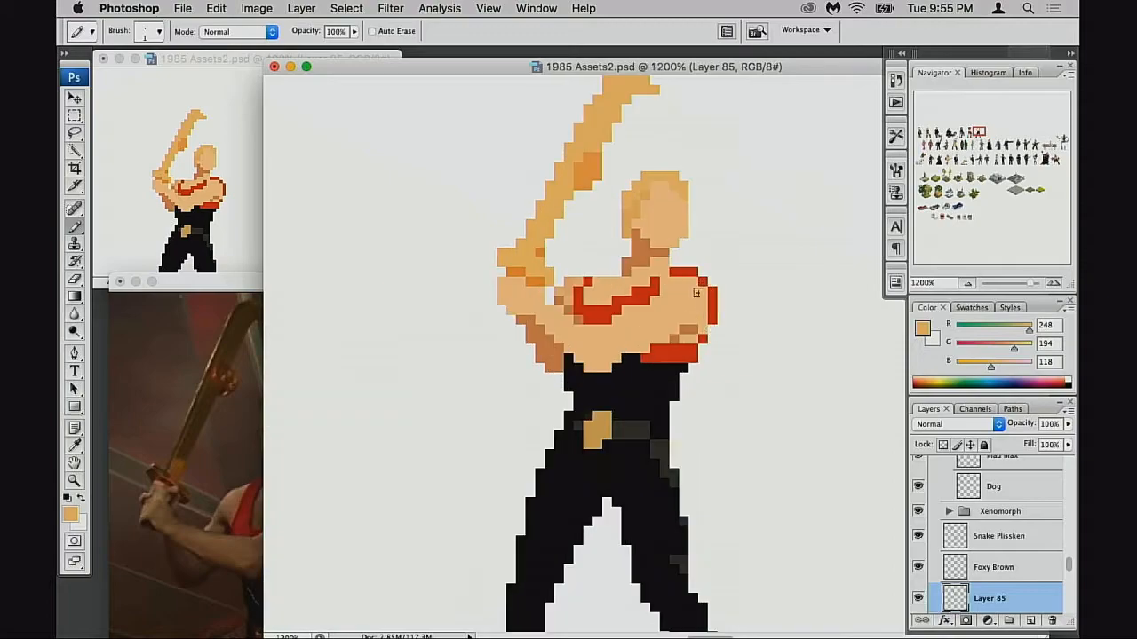
alt+click(649, 350)
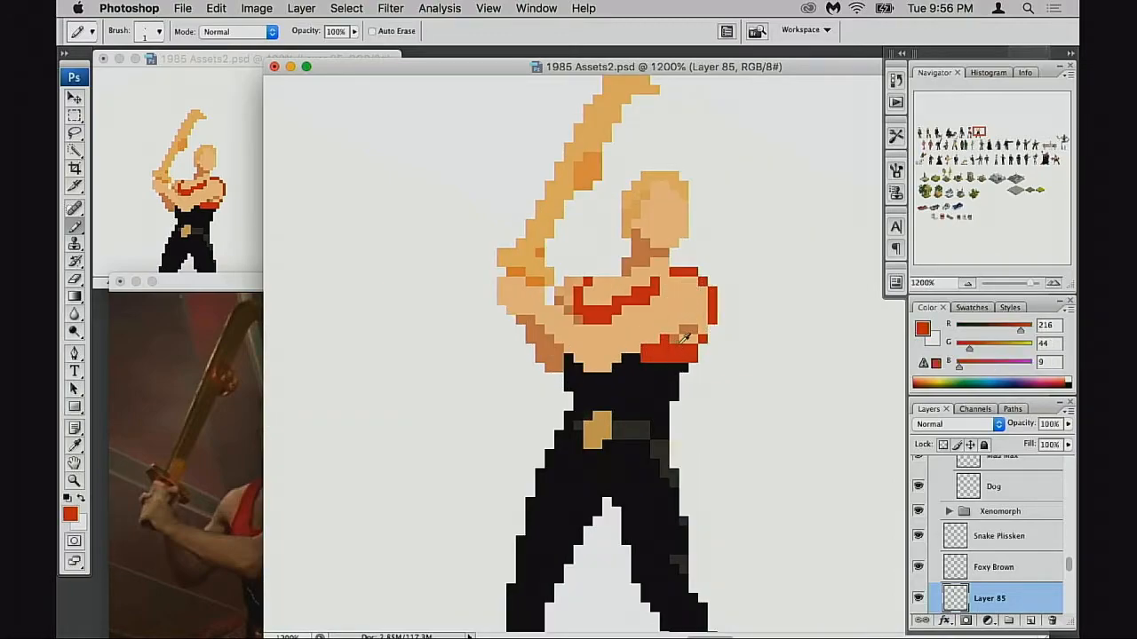
key(m)
drag(715, 354, 706, 331)
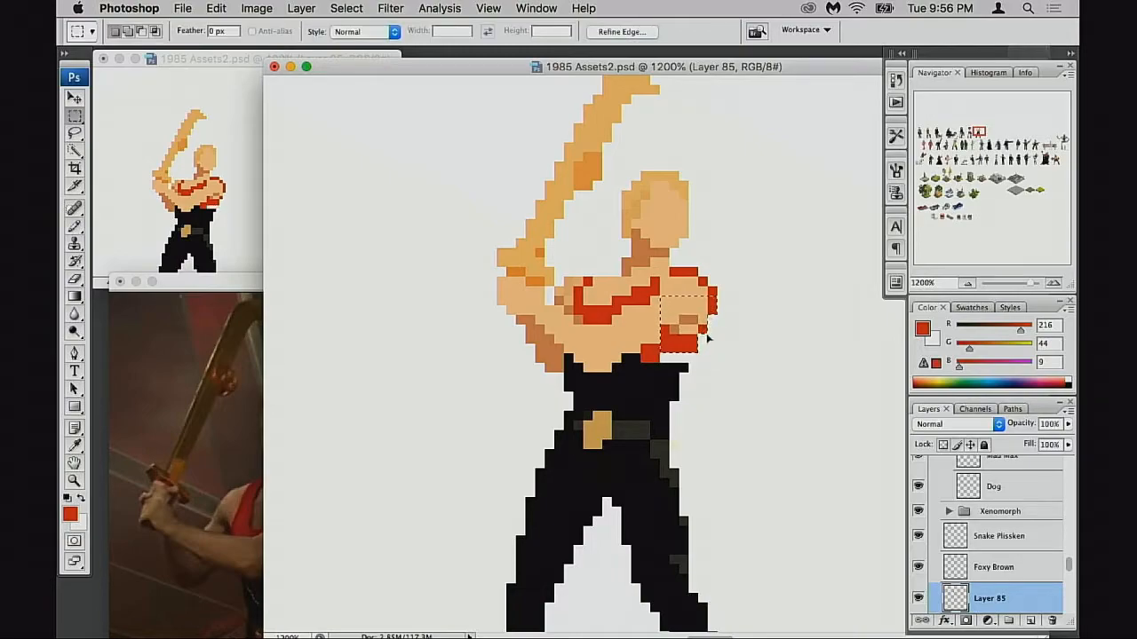
key(ctrl+d)
key(v)
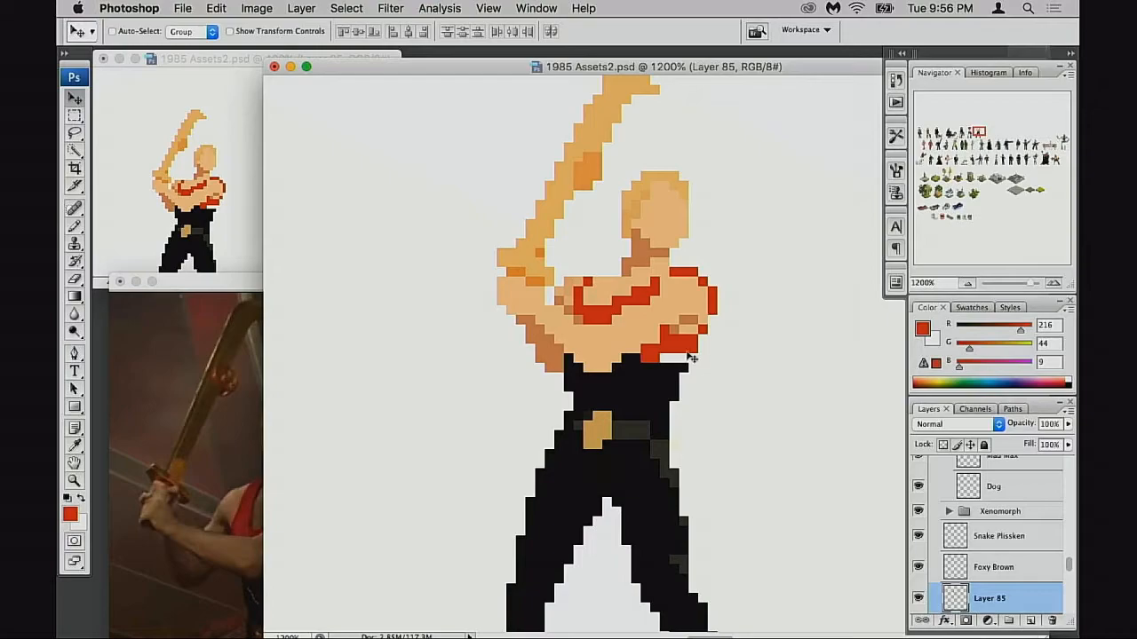
Step: Fill the gap under the raised hem with trouser black and continue the red hem inward along the waist
key(b)
alt+click(675, 367)
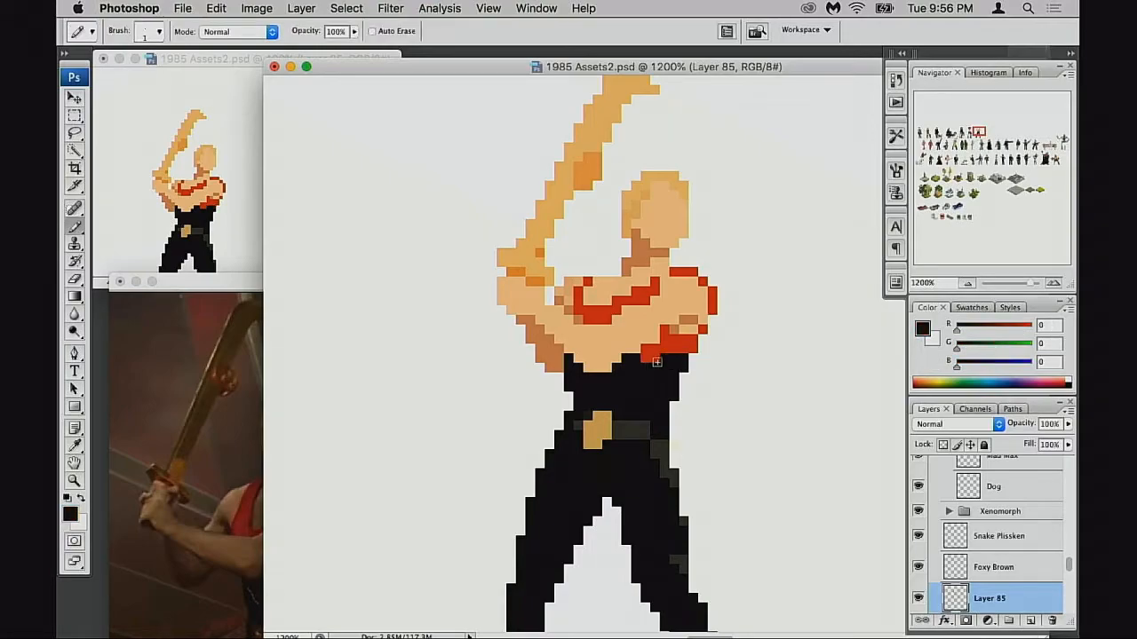
alt+click(651, 353)
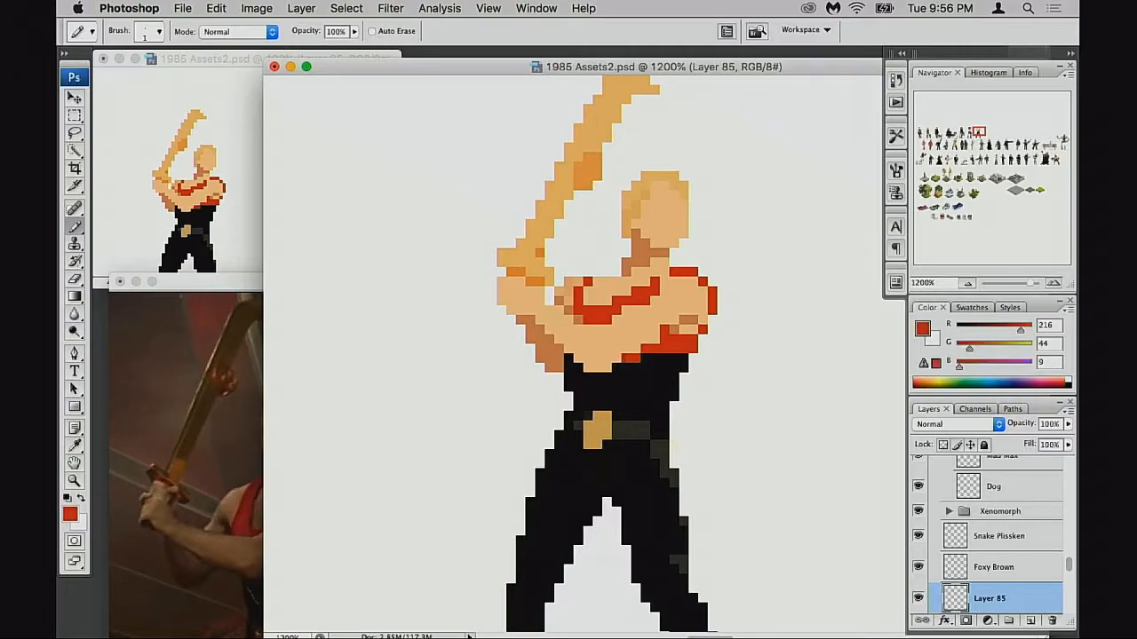
Step: Examine the figure at several smaller magnifications alongside the other characters in the sheet
alt+click(701, 350)
alt+click(693, 355)
alt+click(688, 360)
alt+click(682, 364)
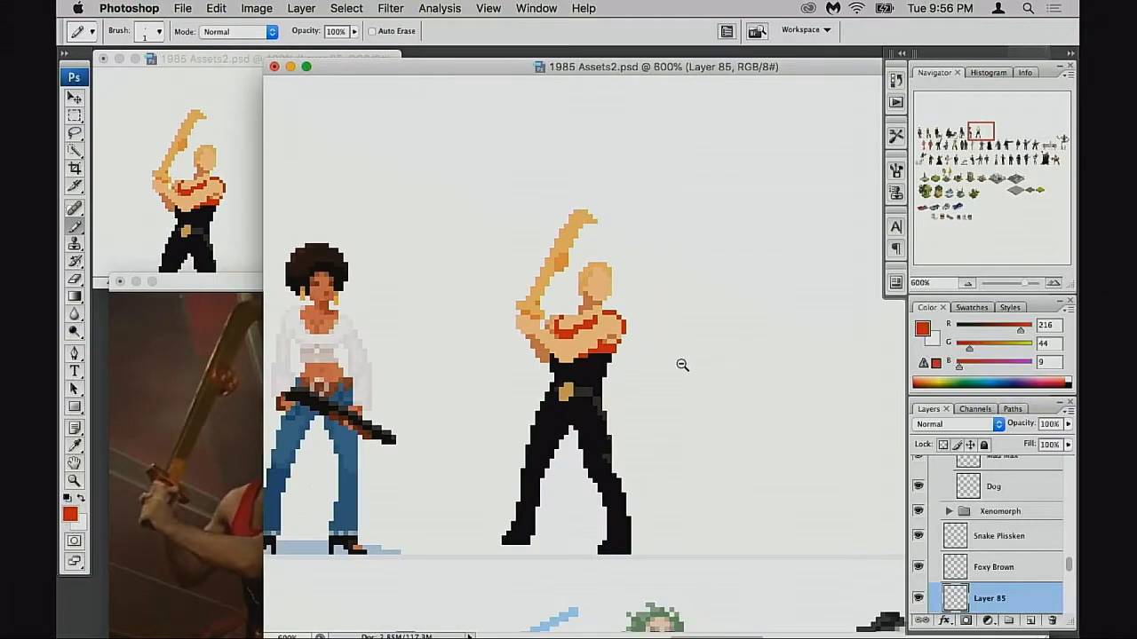
alt+click(682, 364)
drag(645, 367, 681, 367)
alt+click(661, 364)
ctrl+click(654, 330)
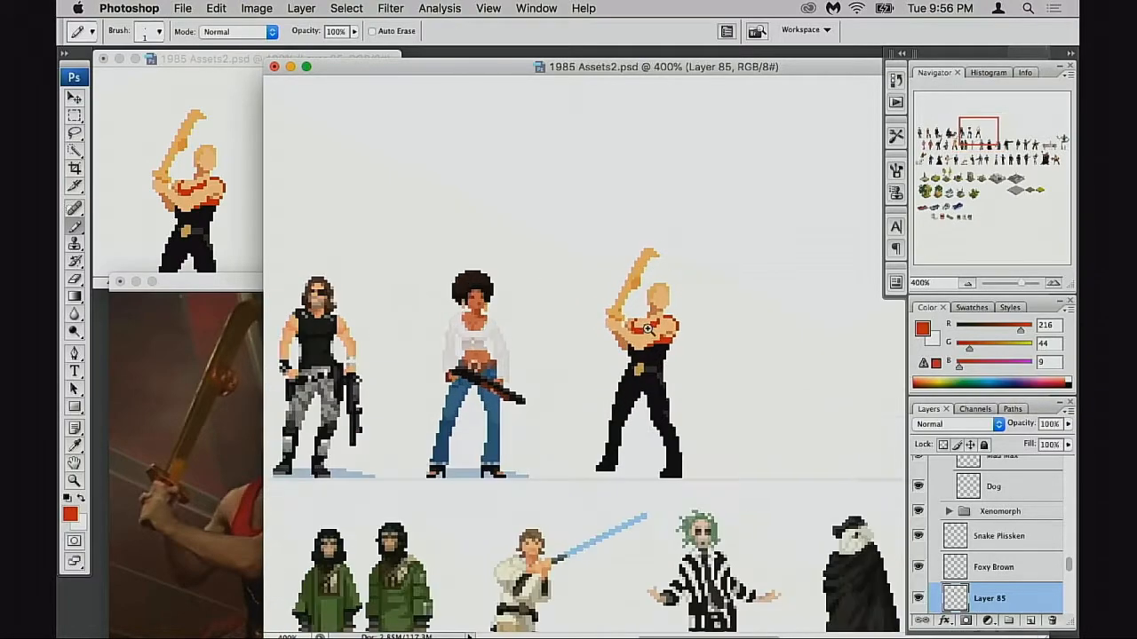
ctrl+click(654, 338)
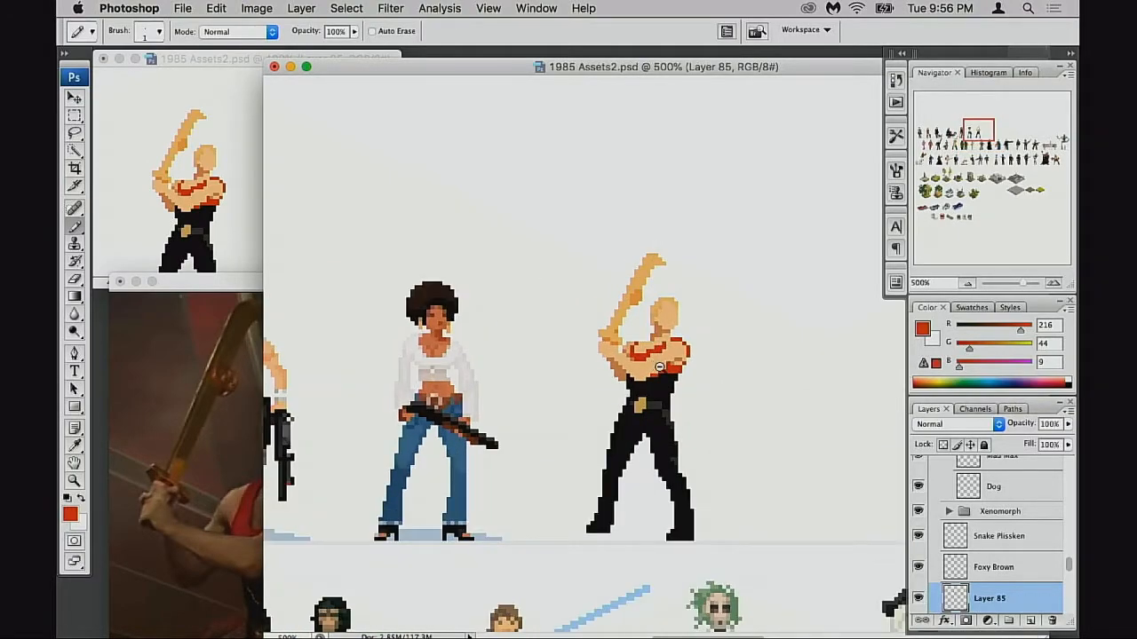
alt+click(659, 367)
alt+click(666, 365)
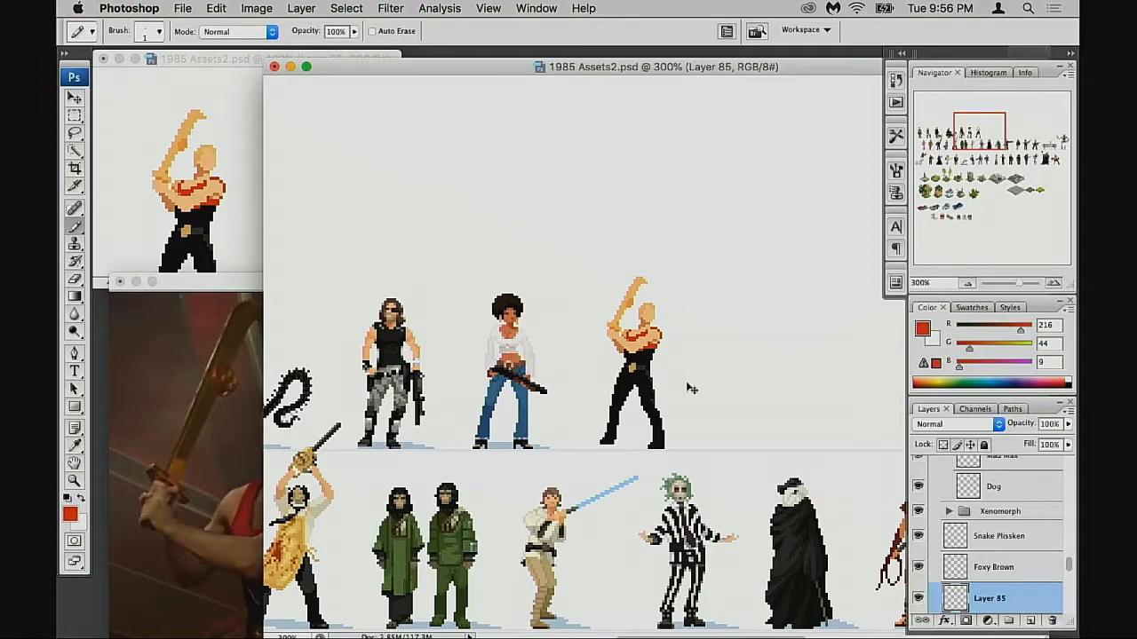
Step: Flip the sword-wielding figure horizontally and apply the transformation
key(ctrl+t)
right_click(644, 387)
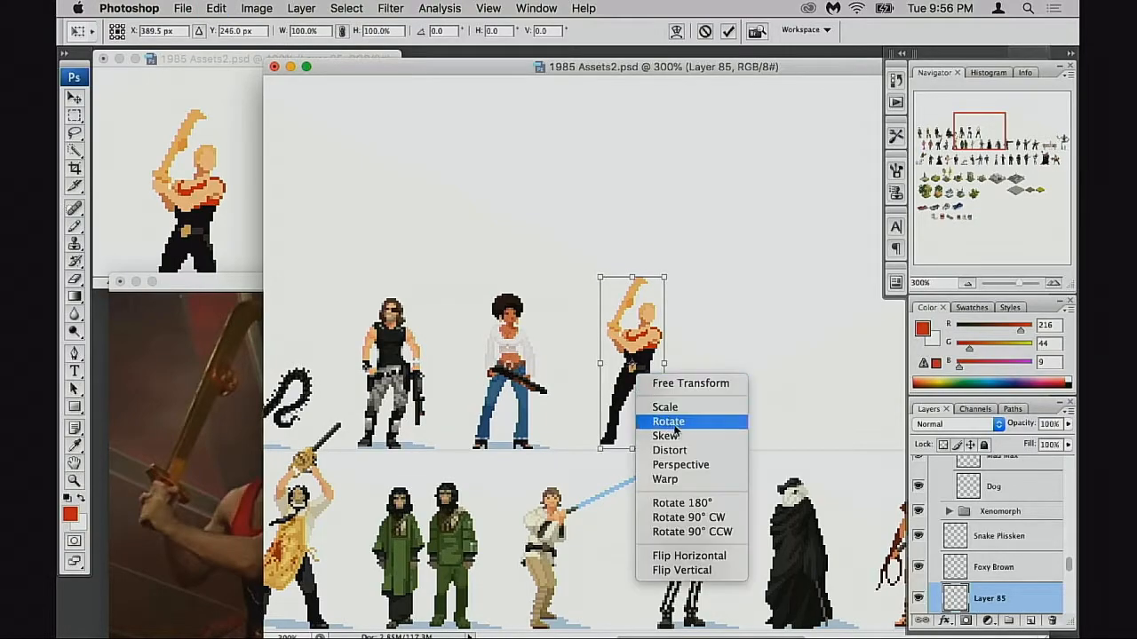
click(689, 556)
mouse_move(569, 636)
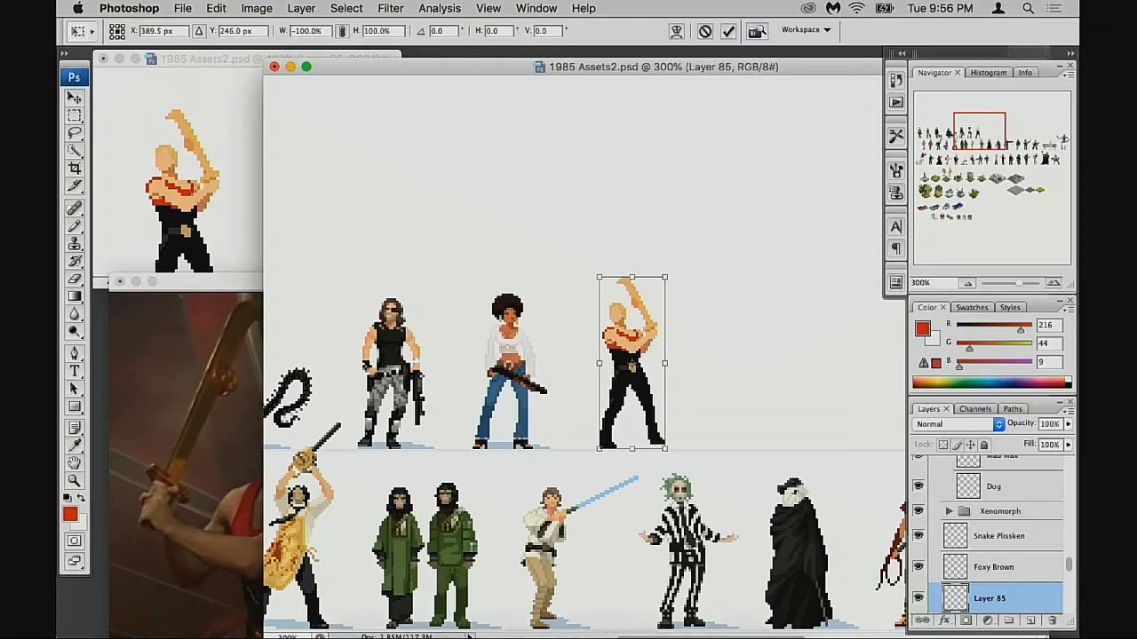
key(Return)
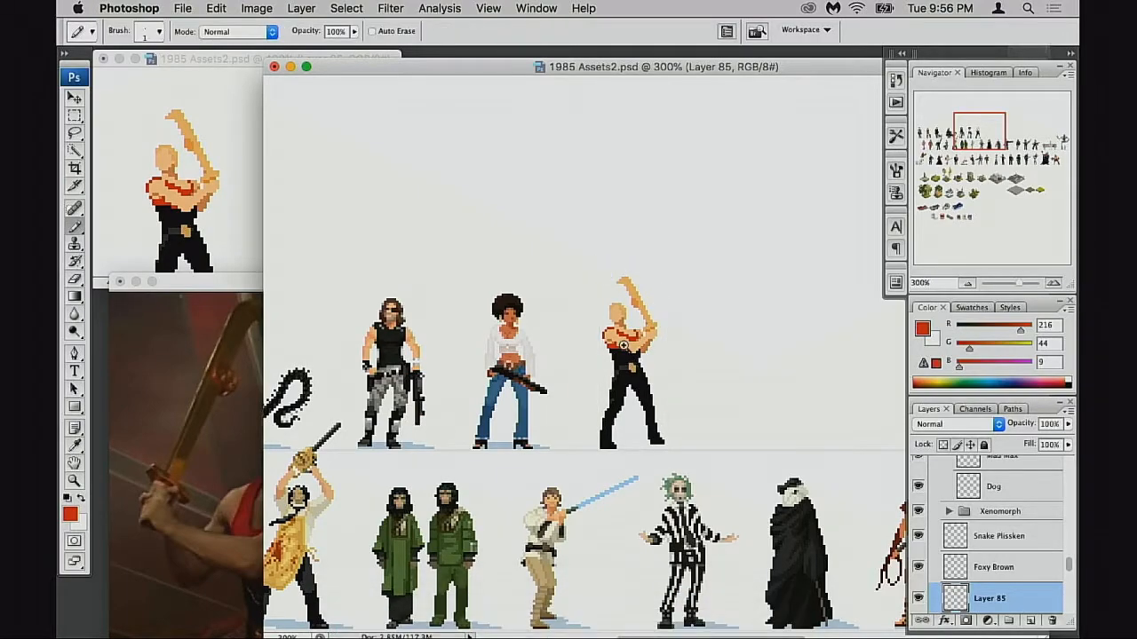
Step: Try shading the skin above the tank top's neckline with the arm's shadow brown and undo the last stroke
super+click(608, 360)
super+click(627, 359)
super+click(662, 361)
super+click(675, 361)
drag(722, 350, 625, 409)
super+click(656, 358)
super+click(637, 365)
super+click(636, 355)
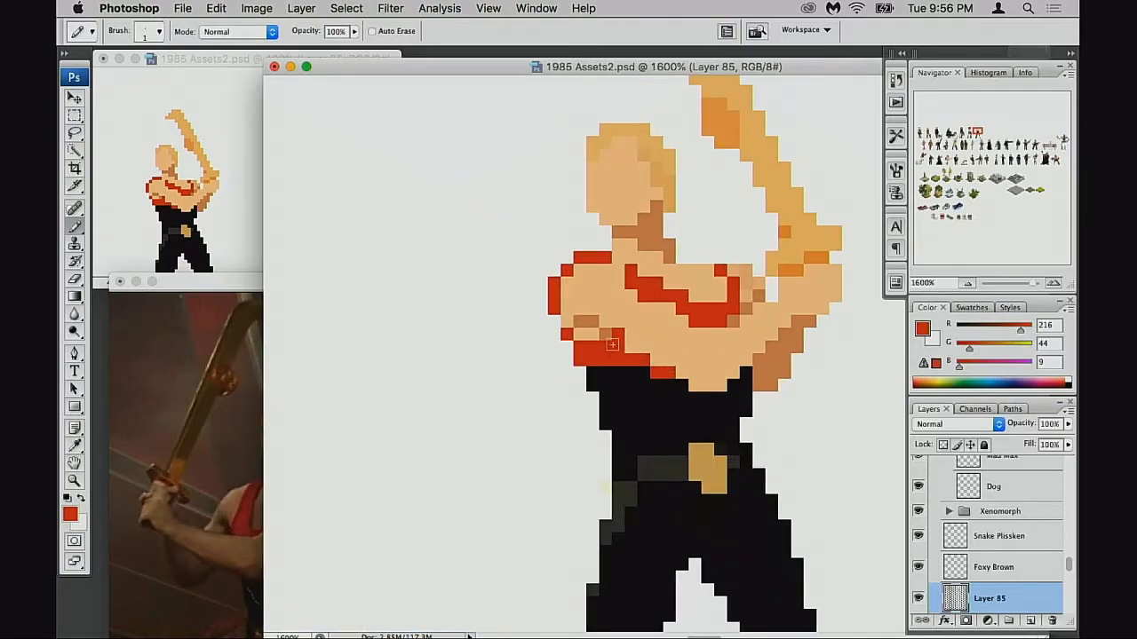
scroll(636, 358, right, 1)
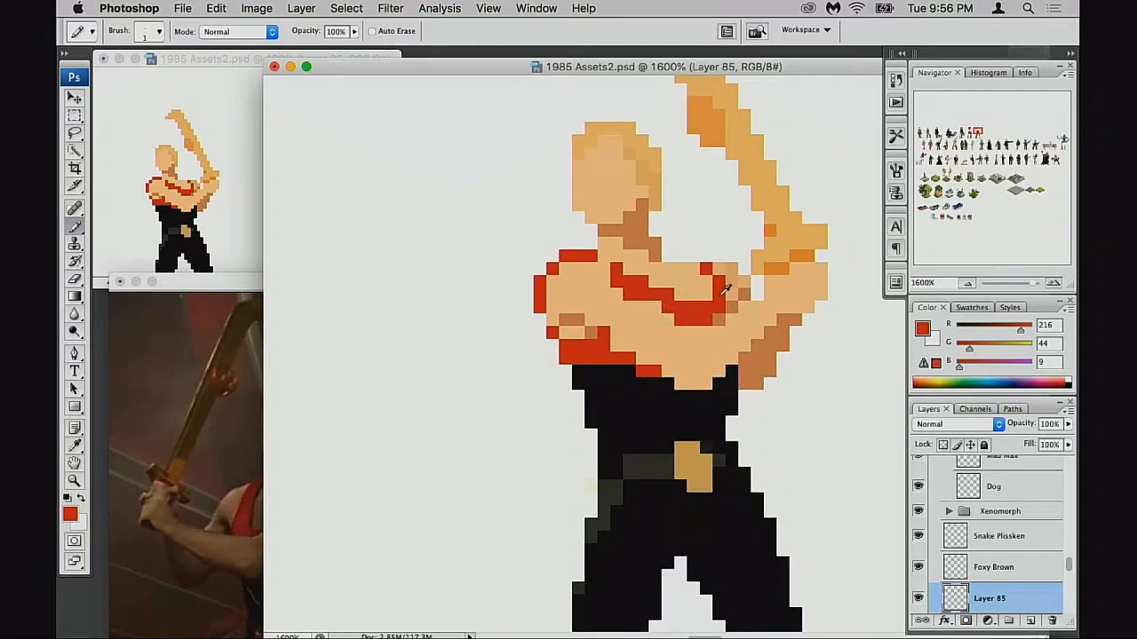
alt+click(588, 317)
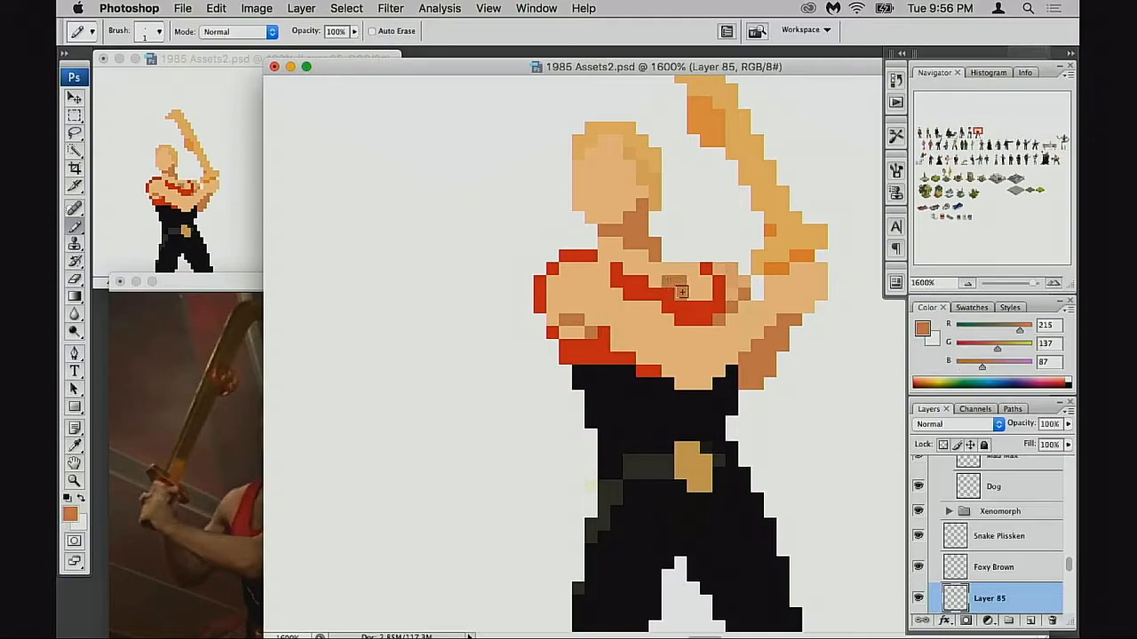
key(3)
key(super+z)
Step: Mix the orange shadow colour #ea8544, paint it at 100% opacity on the skin above the neckline, and sample the adjacent skin tone
drag(766, 119, 780, 110)
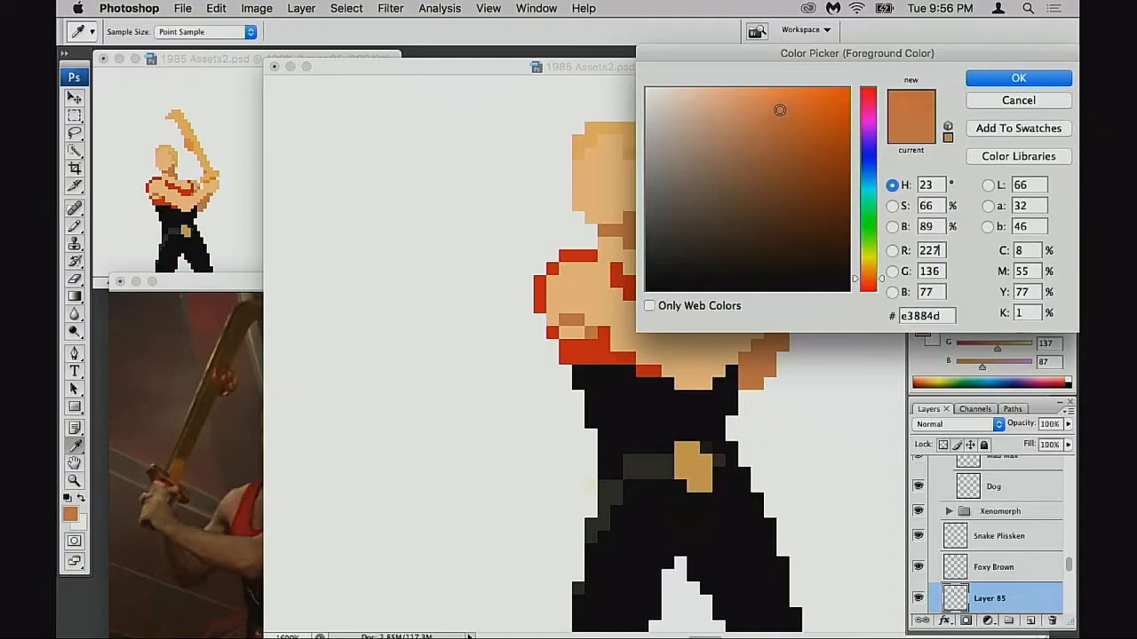
key(Return)
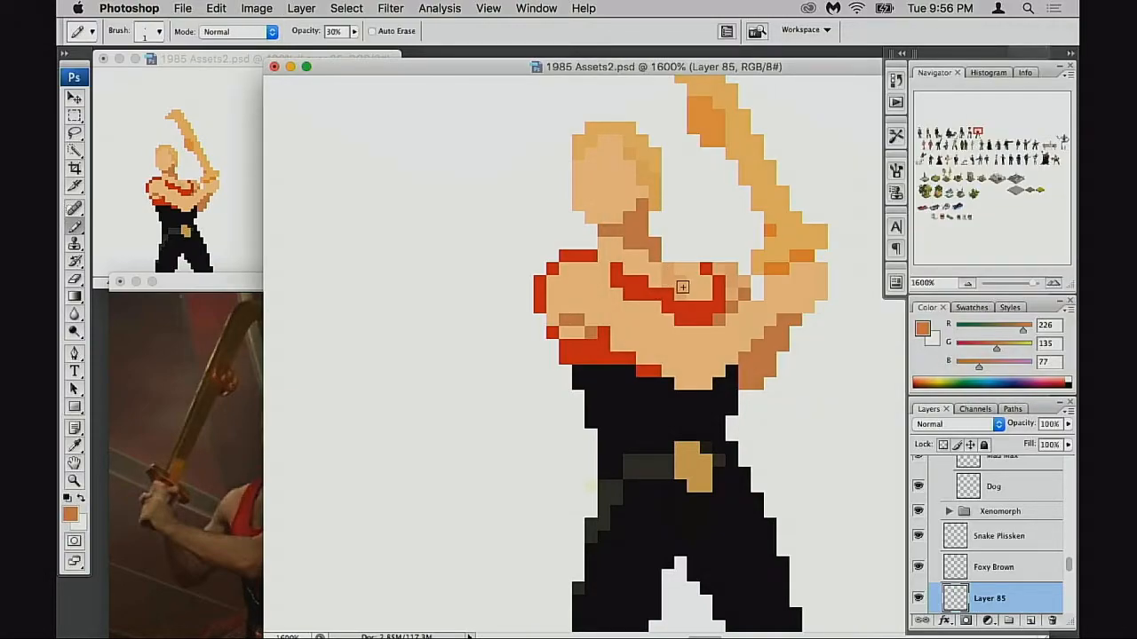
key(0)
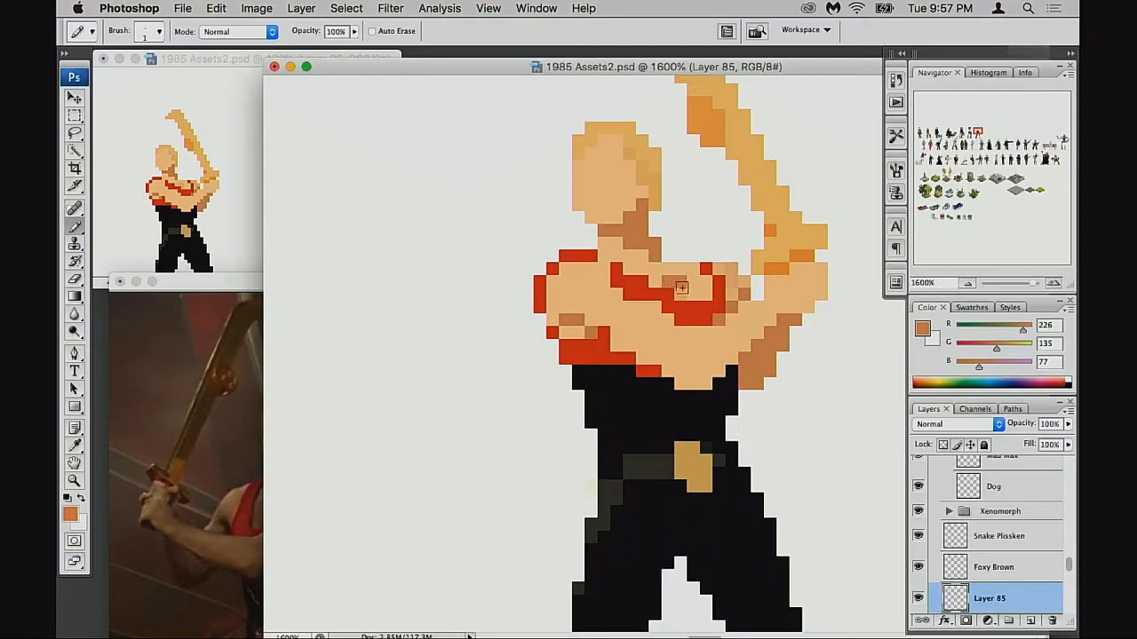
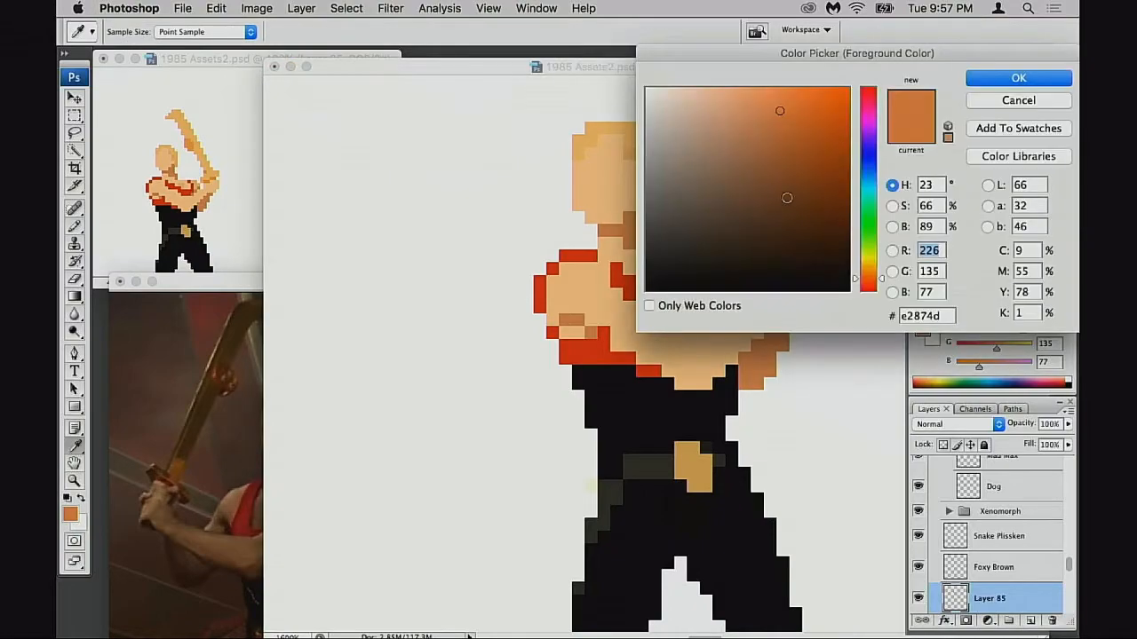
drag(791, 113, 788, 101)
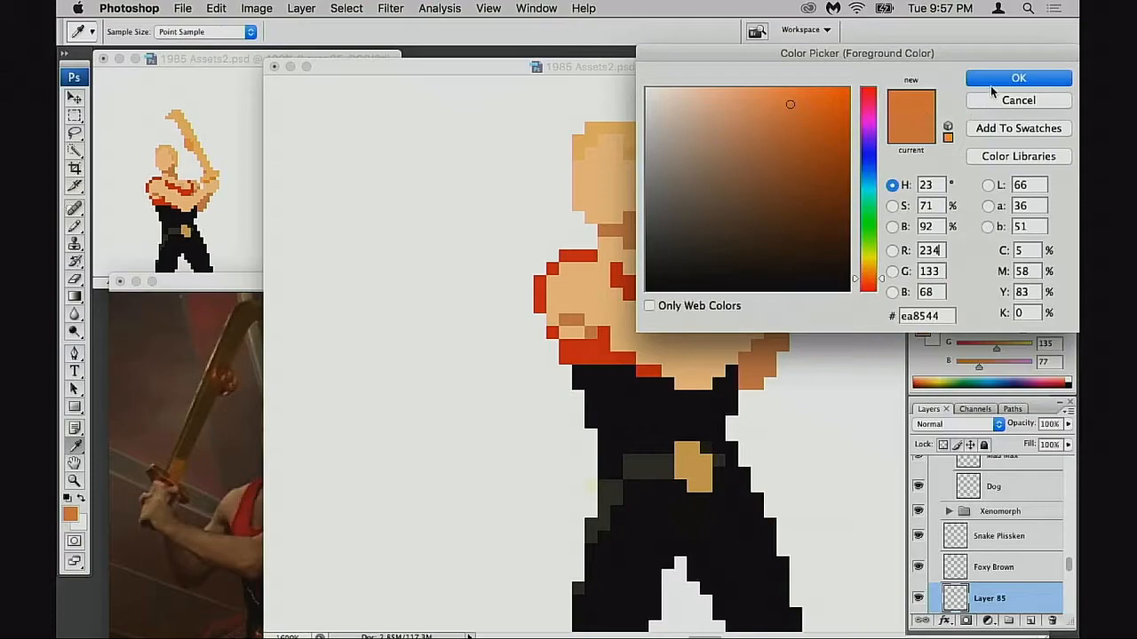
click(990, 79)
drag(655, 281, 680, 294)
alt+click(698, 290)
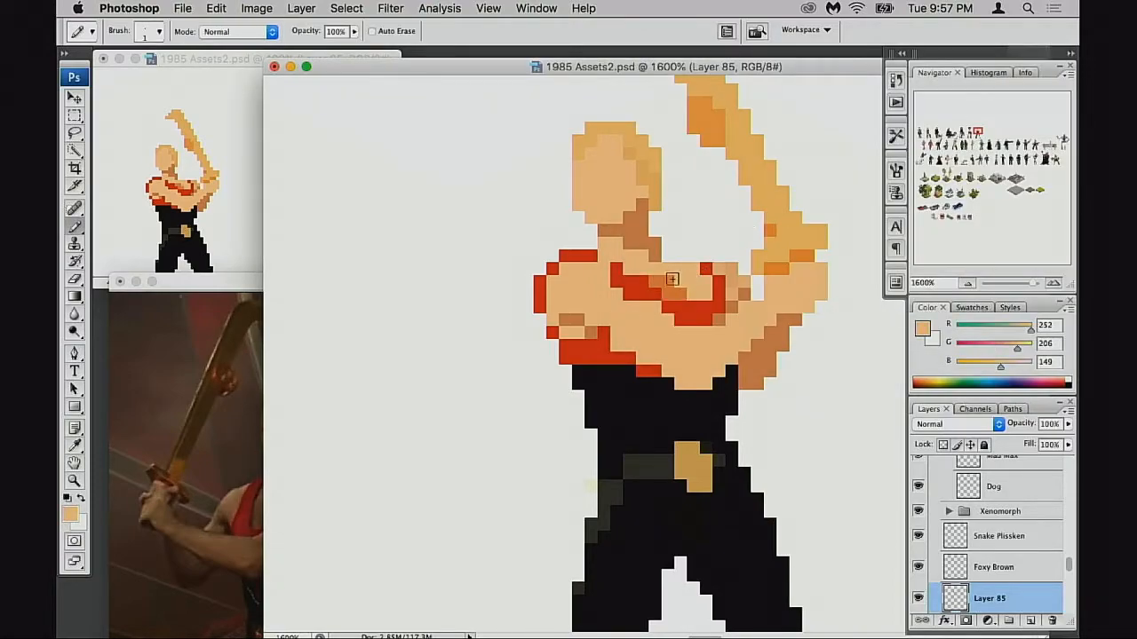
Step: Blend the neckline shadow at 30% opacity, resample its orange, and restore the Pencil's opacity to 100%
scroll(691, 296, up, 2)
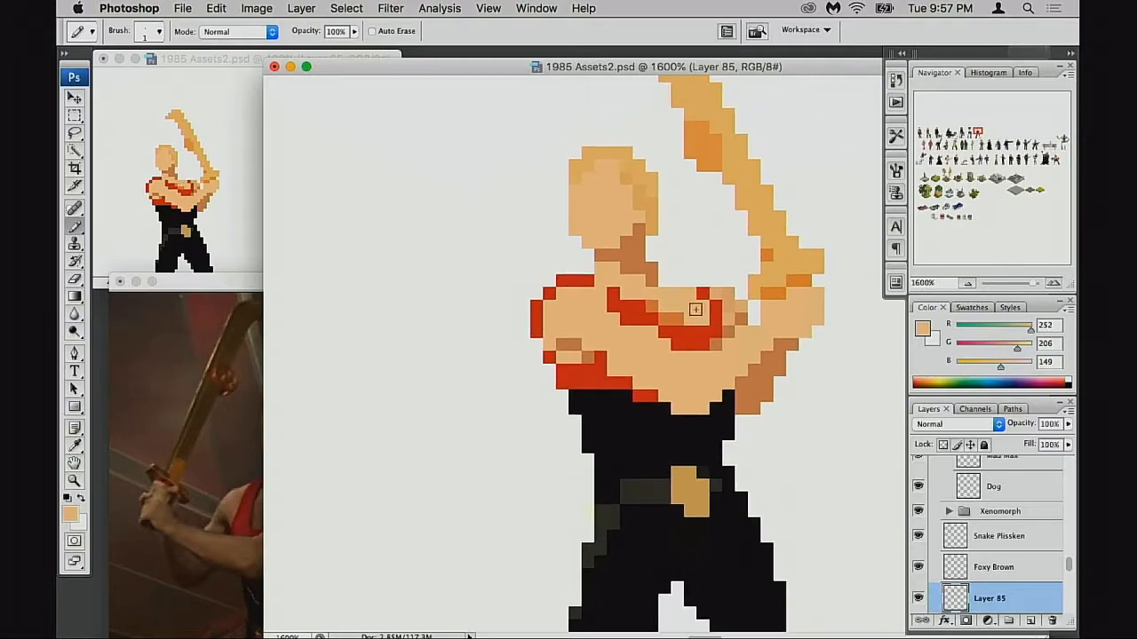
key(3)
alt+click(680, 313)
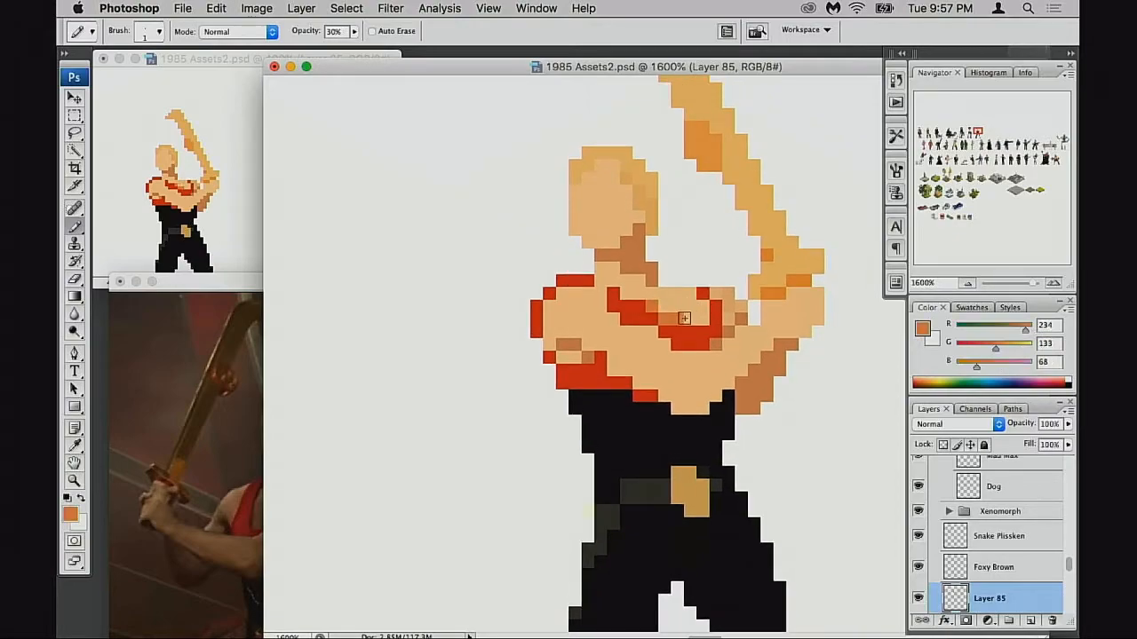
key(0)
Step: Consult the Flash.jpg reference photo, shift its window slightly outward and down, and return to the figure
click(258, 398)
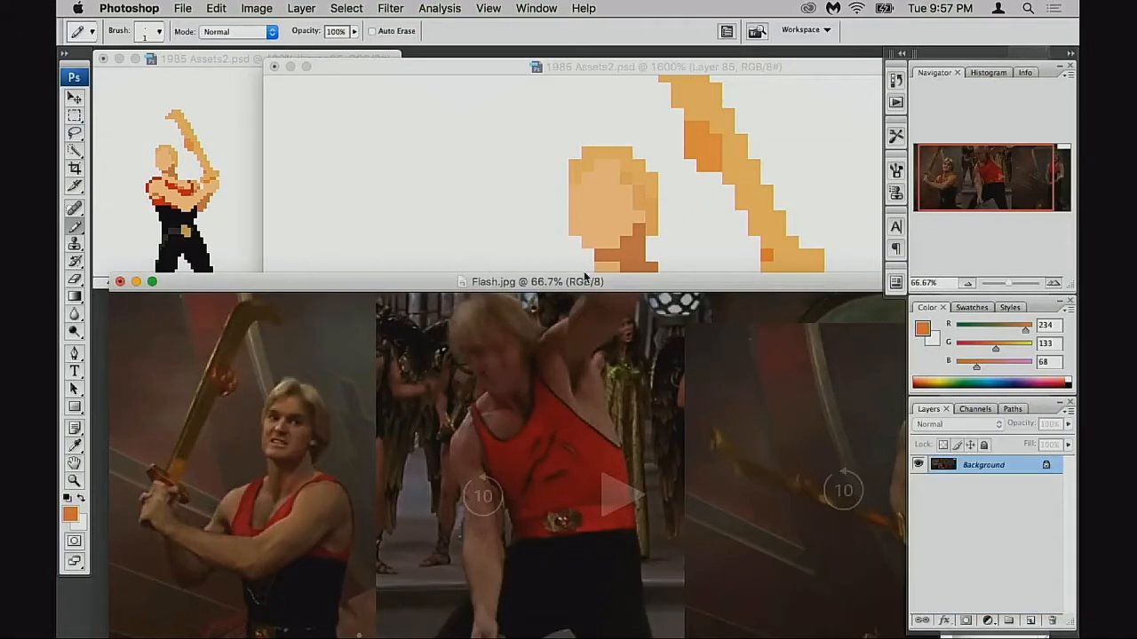
click(675, 248)
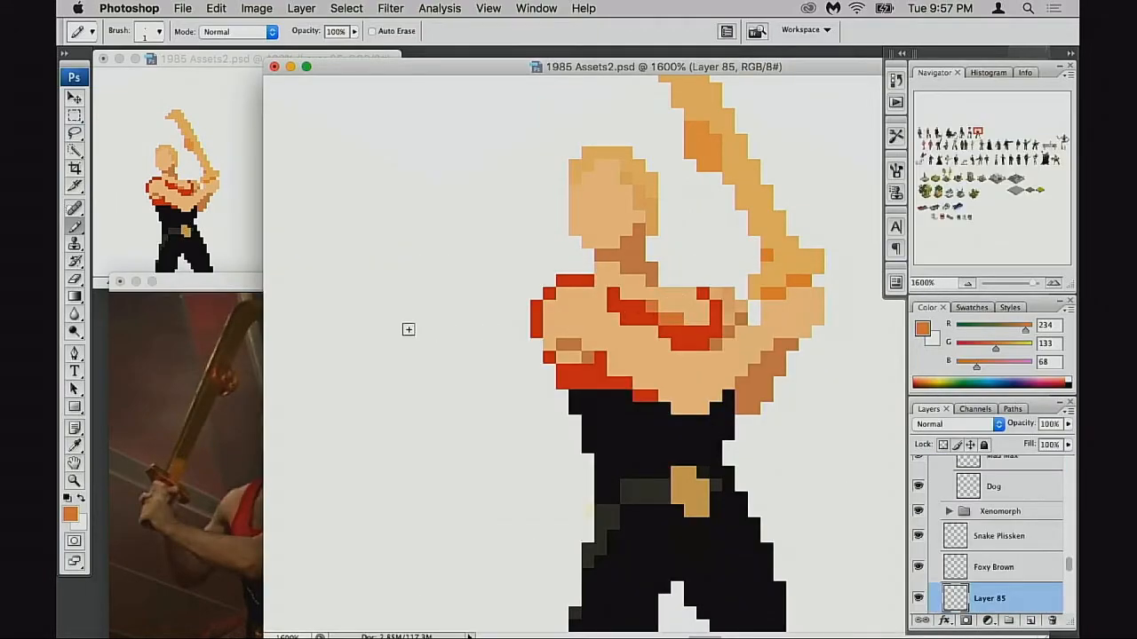
drag(261, 285, 248, 295)
click(666, 276)
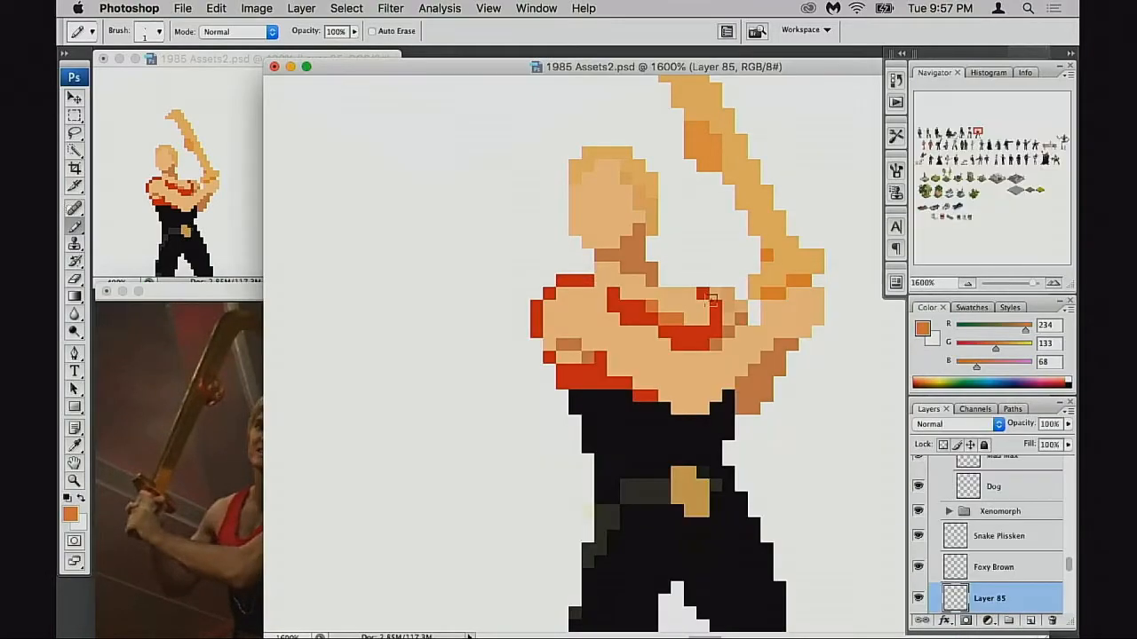
Step: Extend the orange shadow upward across the upper chest and clean up its shape with sampled skin tone
alt+click(657, 302)
drag(652, 302, 677, 318)
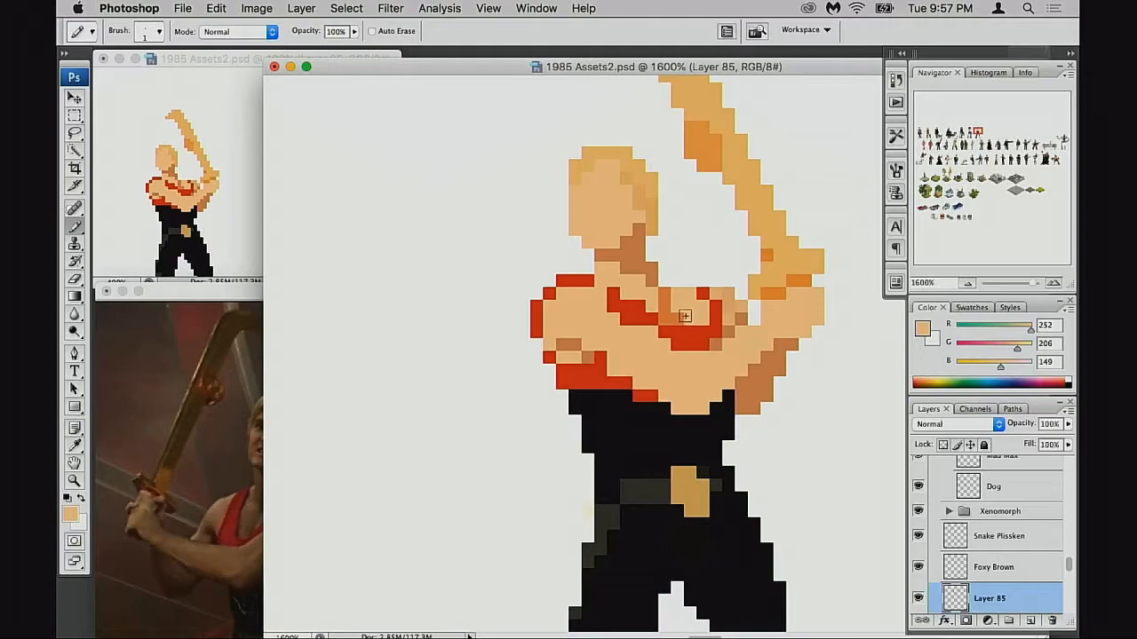
alt+click(673, 311)
drag(675, 311, 665, 319)
alt+click(655, 306)
click(665, 319)
click(678, 307)
alt+click(673, 313)
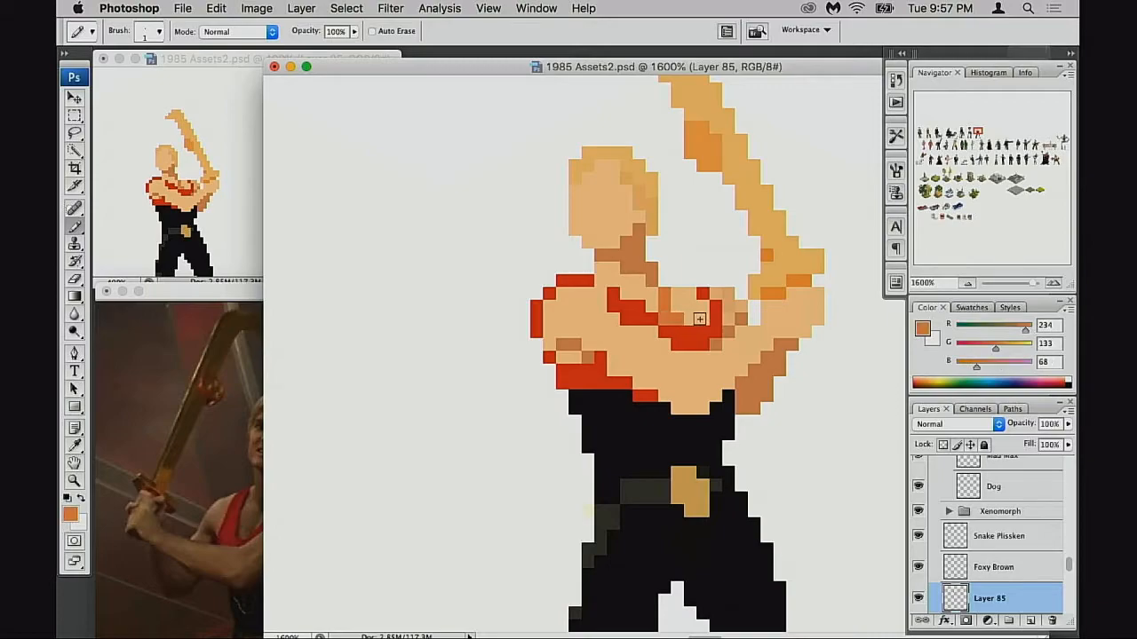
Step: Soften the upper-chest shadow with skin tone at 40% opacity and check the figure against the reference photo
key(4)
alt+click(682, 307)
drag(664, 299, 675, 317)
click(190, 462)
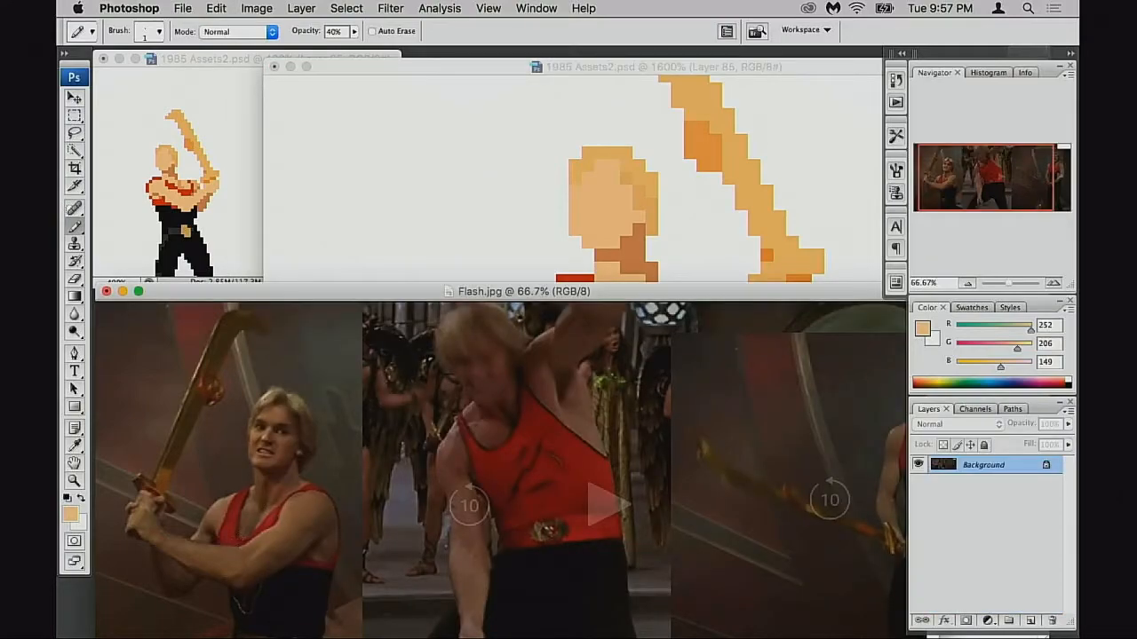
click(701, 267)
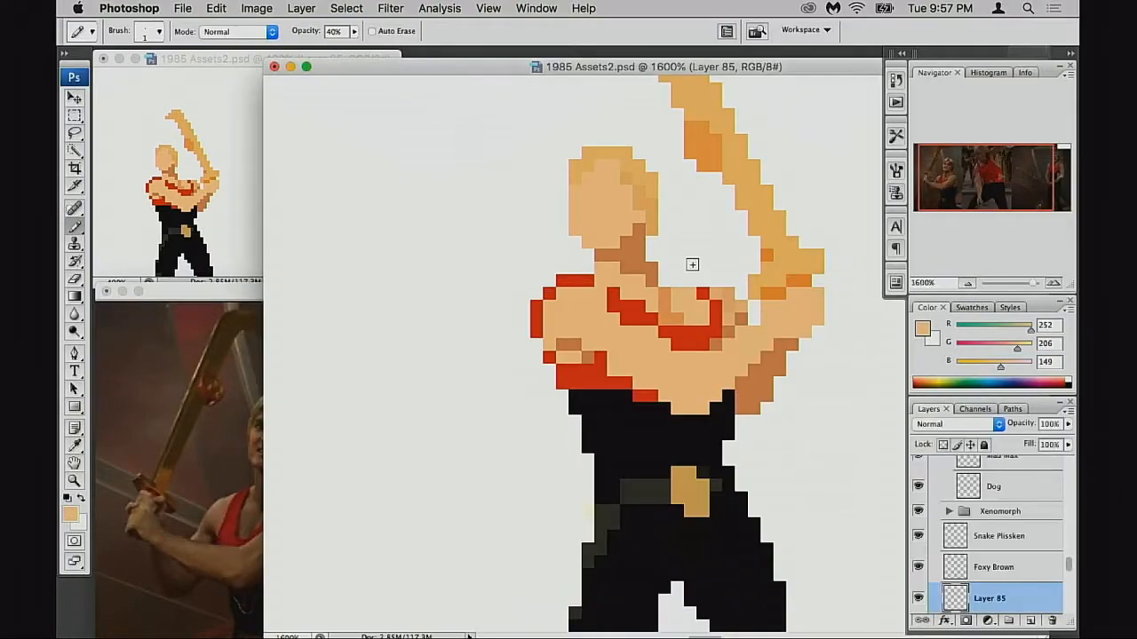
Step: Compare with the reference photo, shift the far shoulder and strap block down one pixel, and clear the selection
click(665, 317)
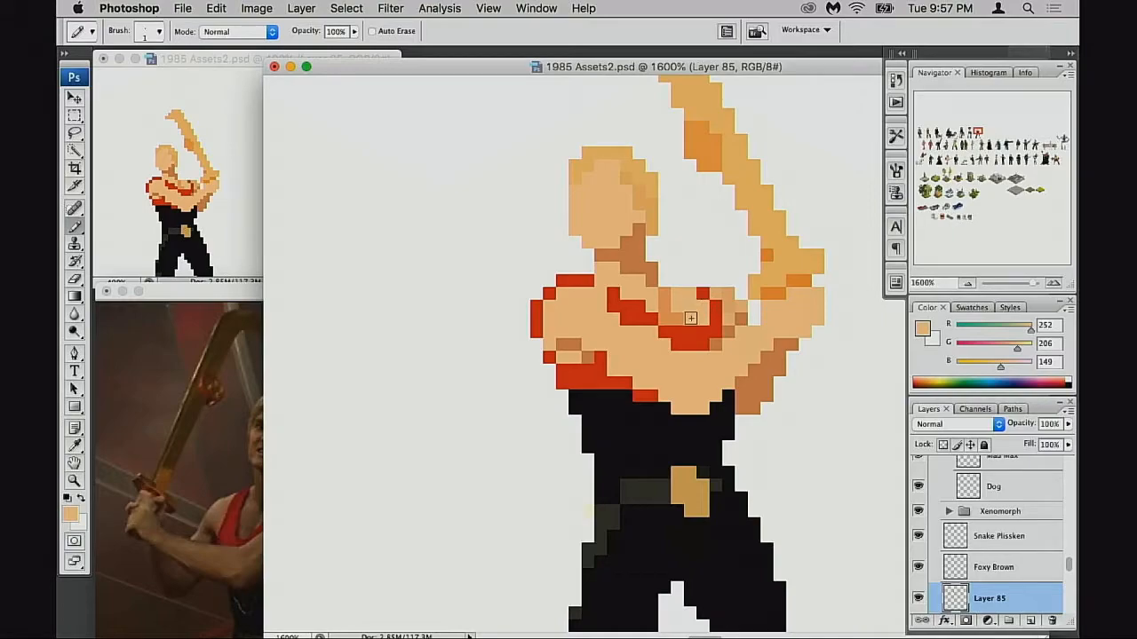
click(208, 391)
click(762, 241)
key(m)
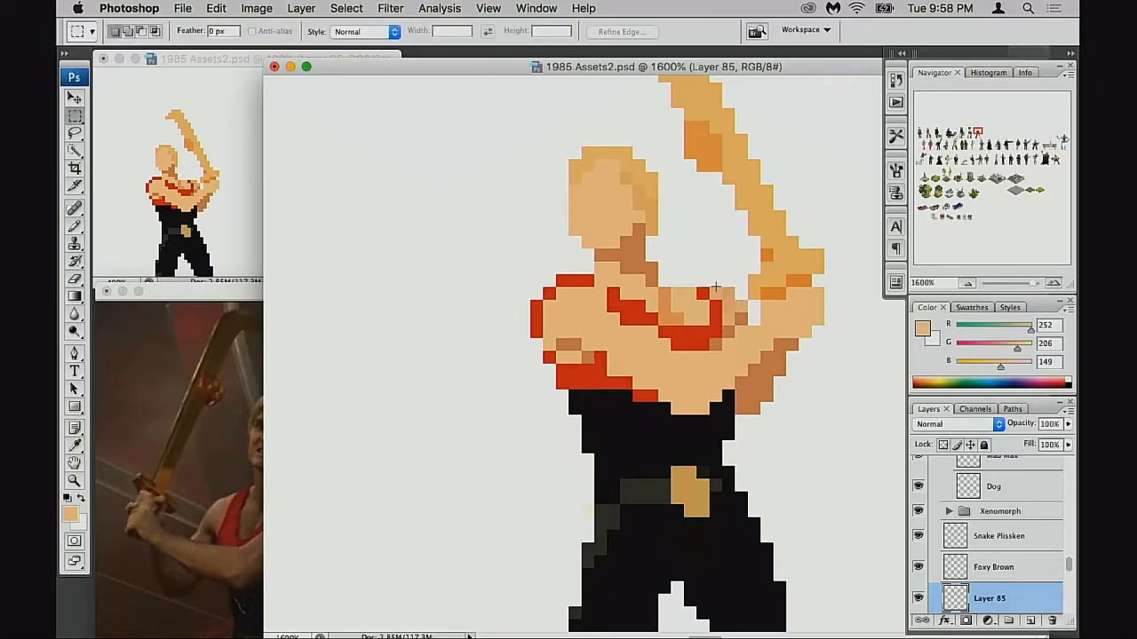
drag(727, 309, 747, 338)
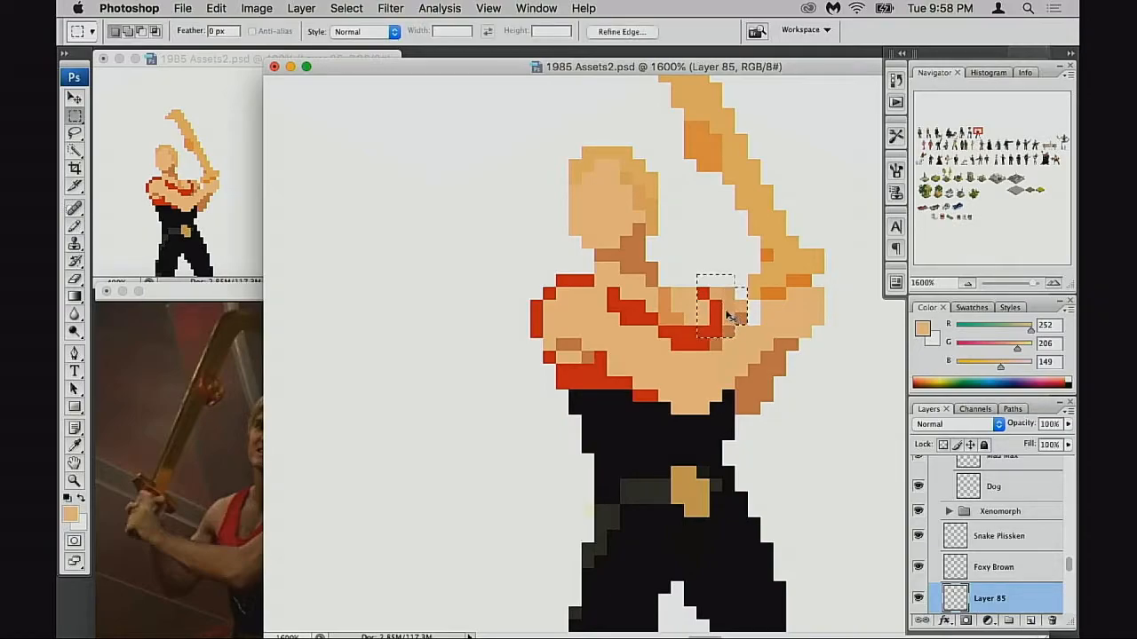
key(super+Down)
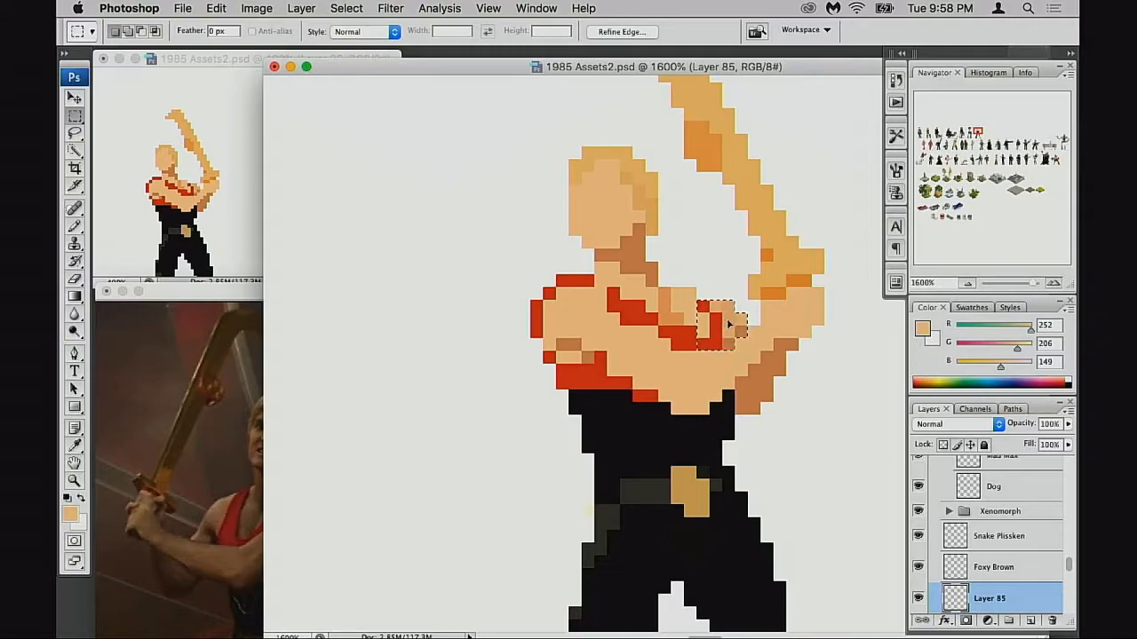
key(super+d)
Step: Fill out the far tank-top strap with sampled red, adding pixels along its inner edge and top
key(b)
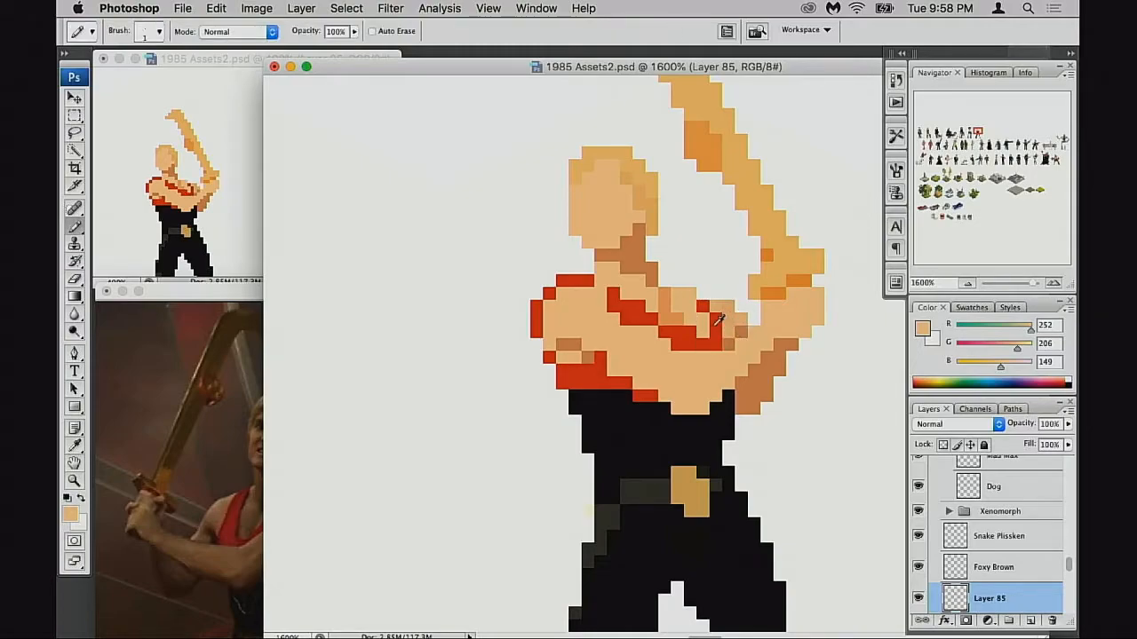
alt+click(711, 309)
click(691, 292)
mouse_move(713, 324)
mouse_down()
mouse_move(703, 322)
mouse_move(718, 330)
mouse_up()
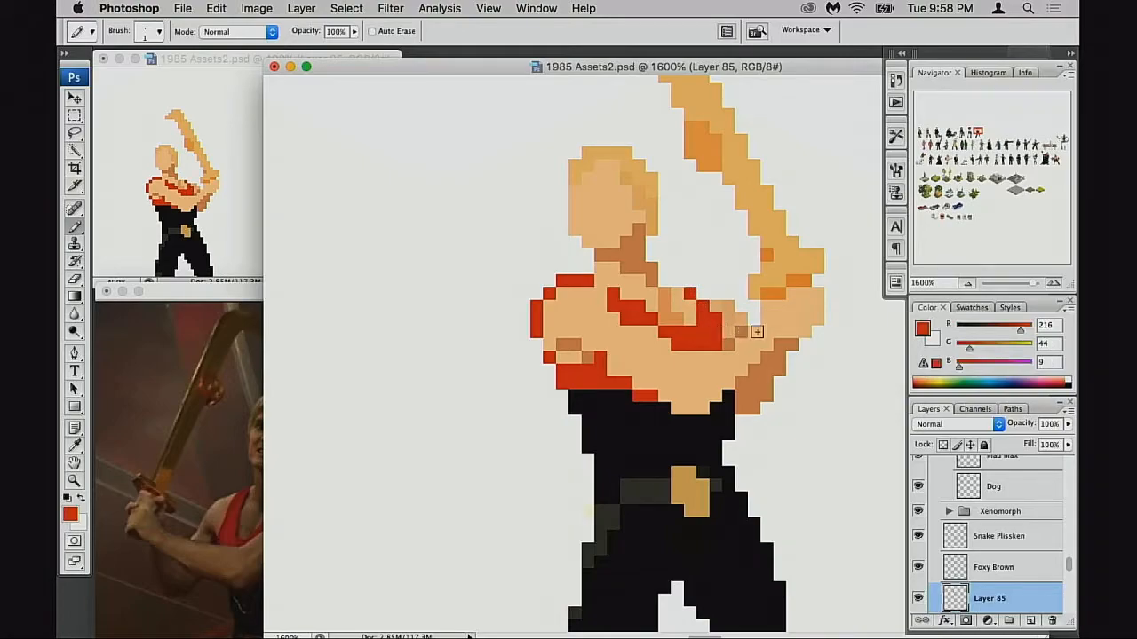
Step: Reshape the near tank-top strap and extend its upper end to the shoulder edge in sampled red
alt+click(649, 303)
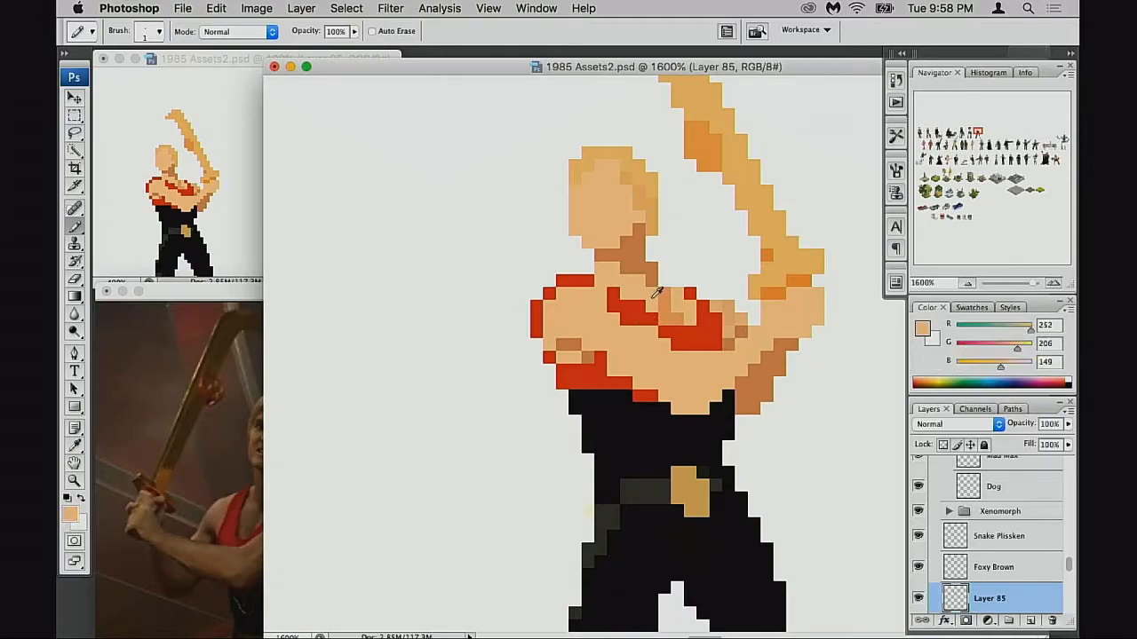
drag(647, 306, 640, 310)
key(super+z)
alt+click(624, 304)
click(605, 293)
click(613, 302)
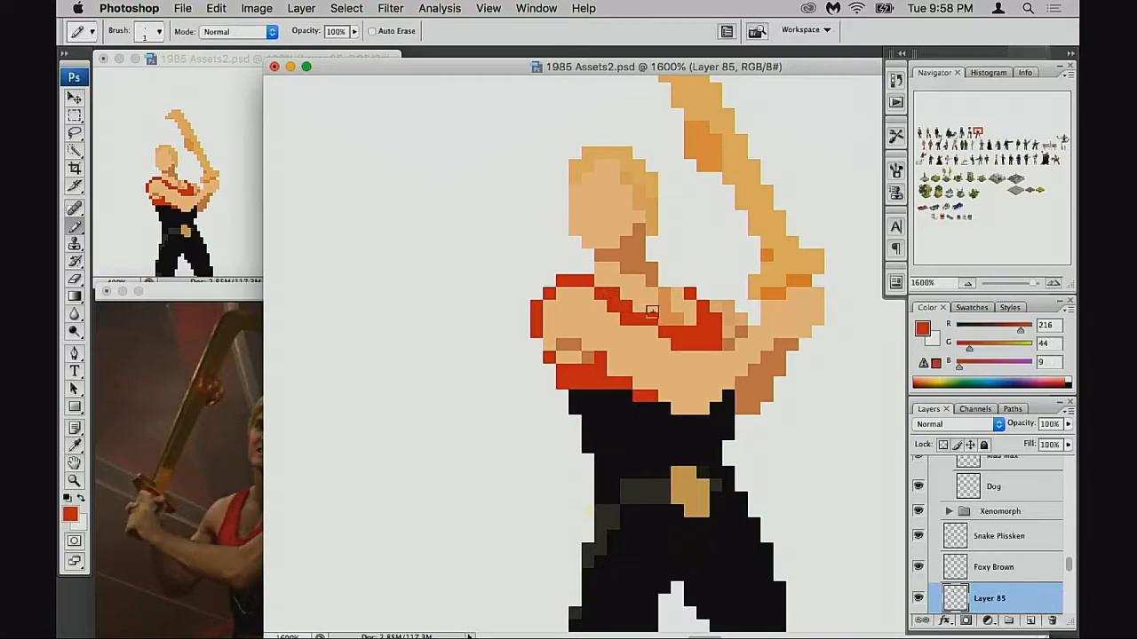
Step: Thin the near strap's lower edge with sampled skin tone and compare the figure with the reference photo
alt+click(625, 316)
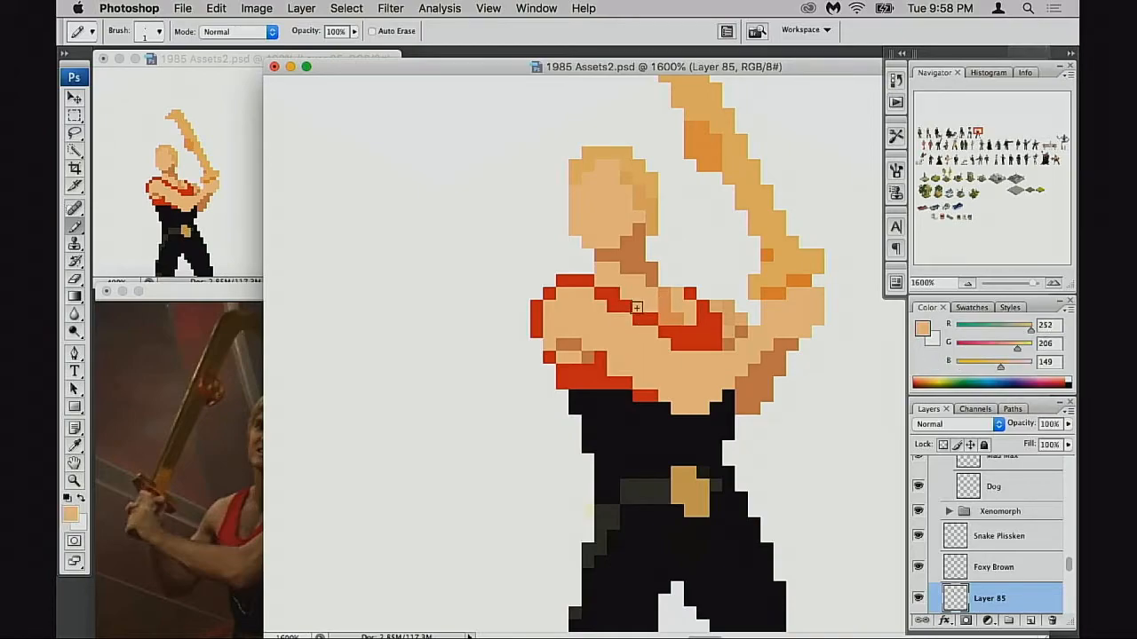
drag(651, 322, 655, 322)
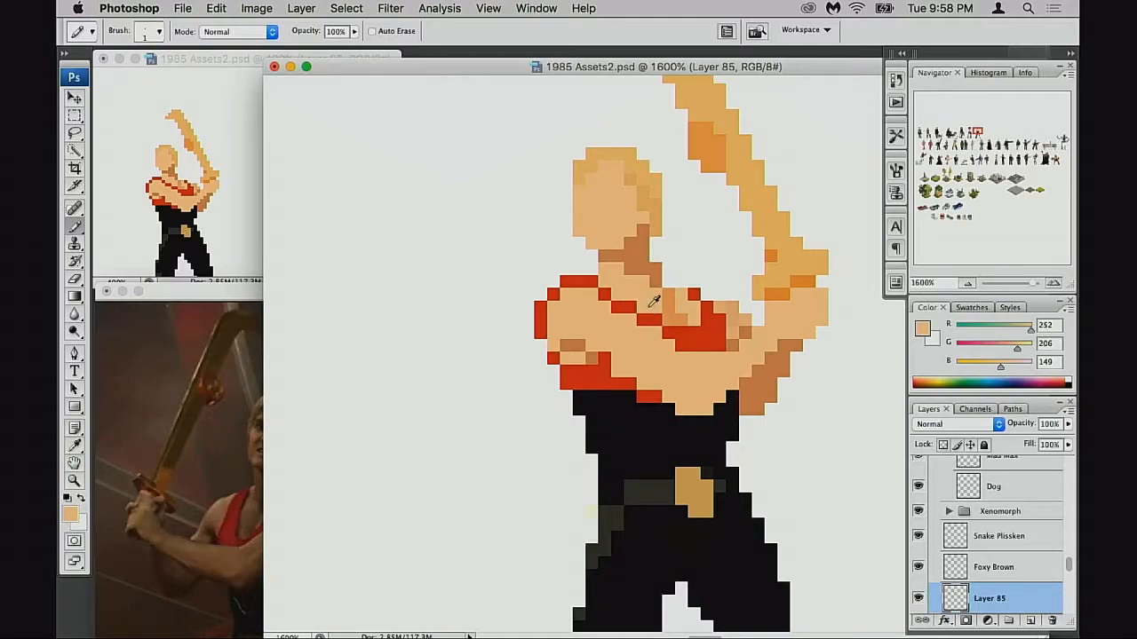
key(super+z)
click(254, 384)
click(668, 256)
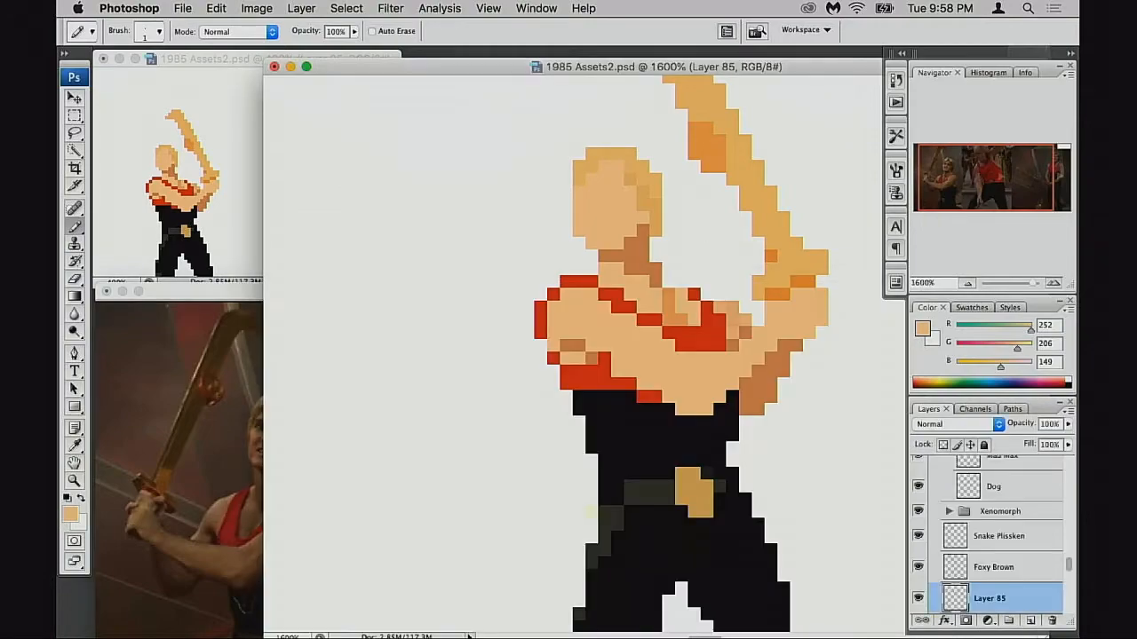
Step: Thicken the near strap across the chest in red and redraw its upper end with sampled skin and red pixels
alt+click(654, 315)
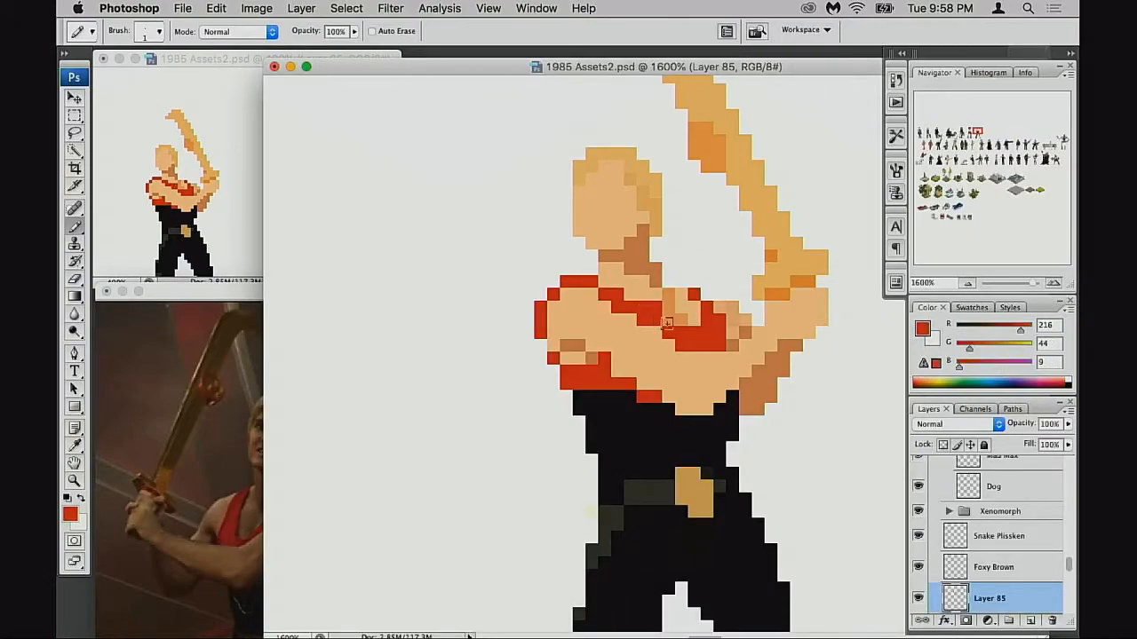
click(670, 322)
alt+click(632, 311)
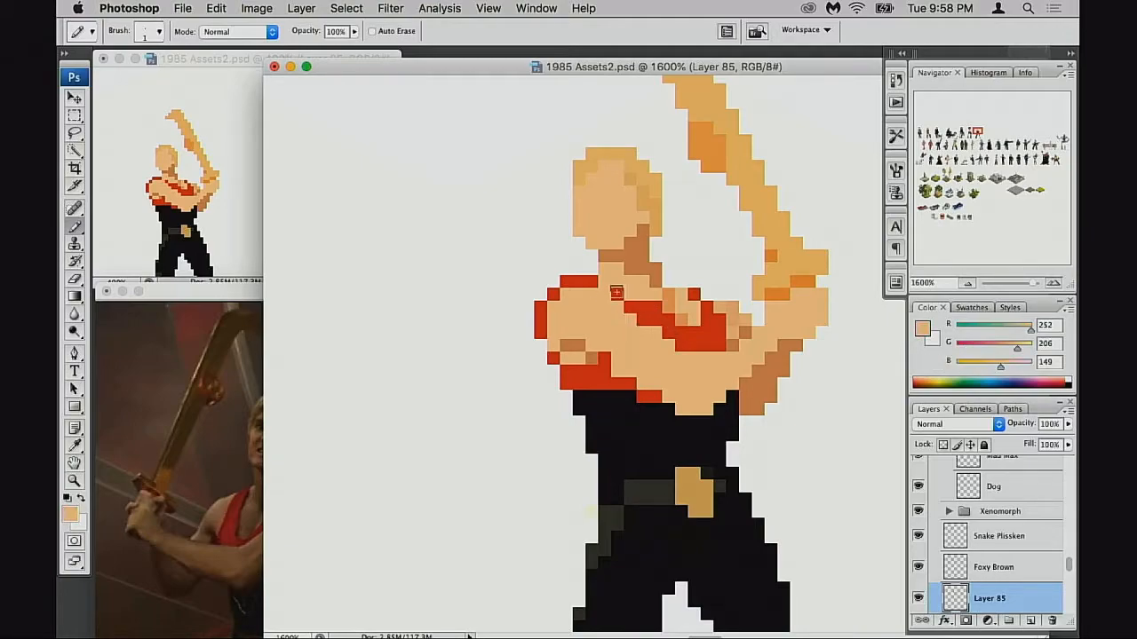
scroll(630, 325, down, 1)
scroll(630, 325, left, 1)
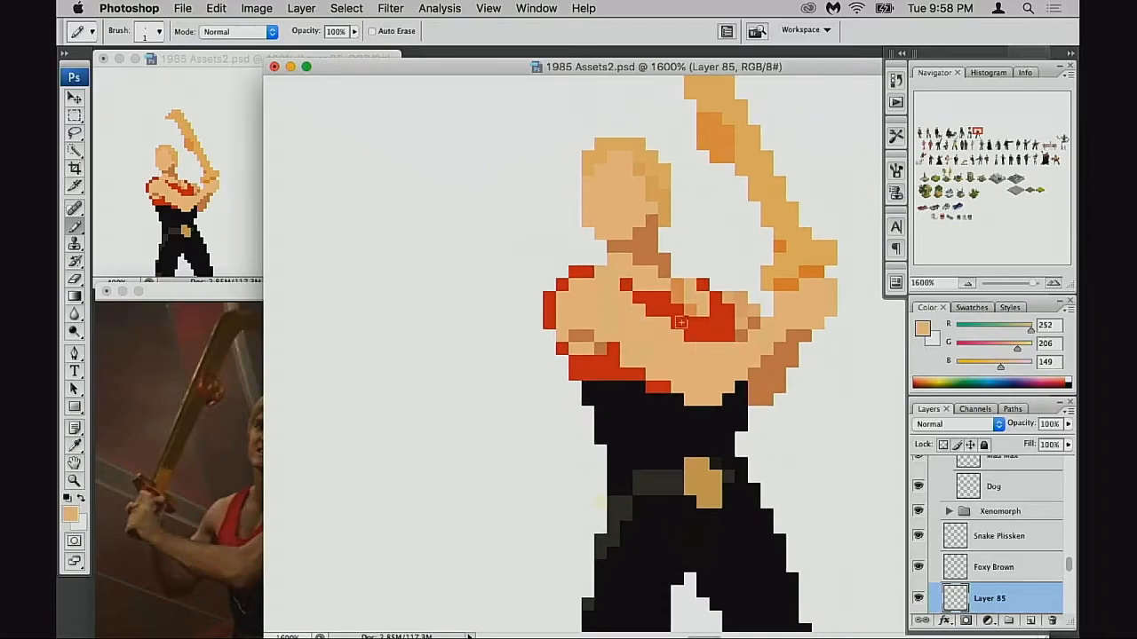
alt+click(627, 284)
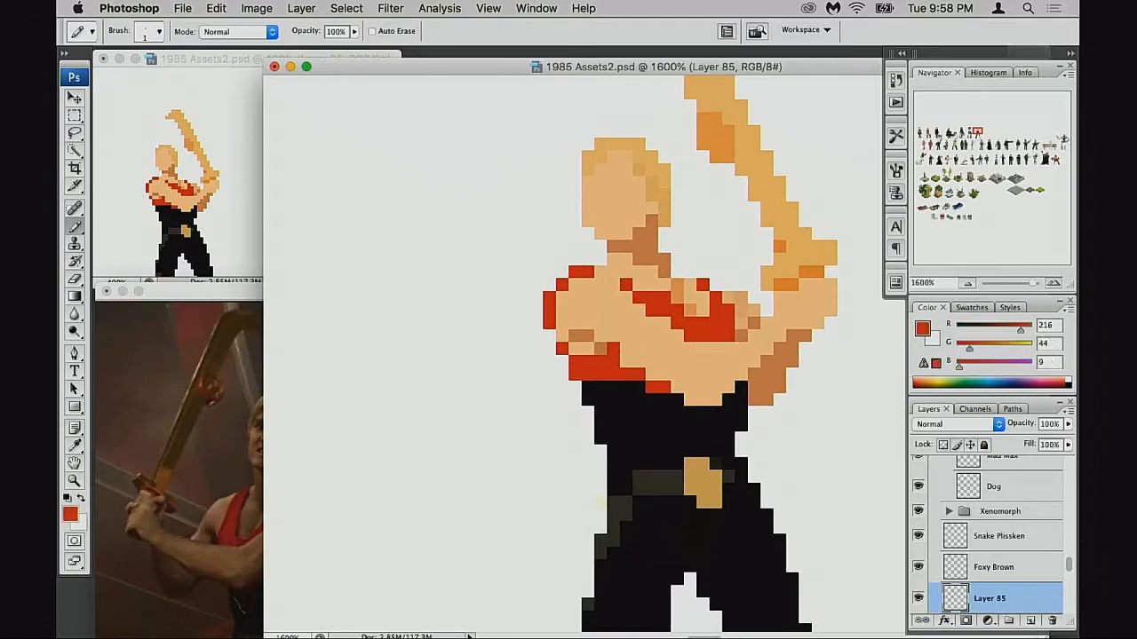
Step: Reduce the near underarm shadow with skin tone and reshape the red hem above the trousers using red and black
alt+click(613, 325)
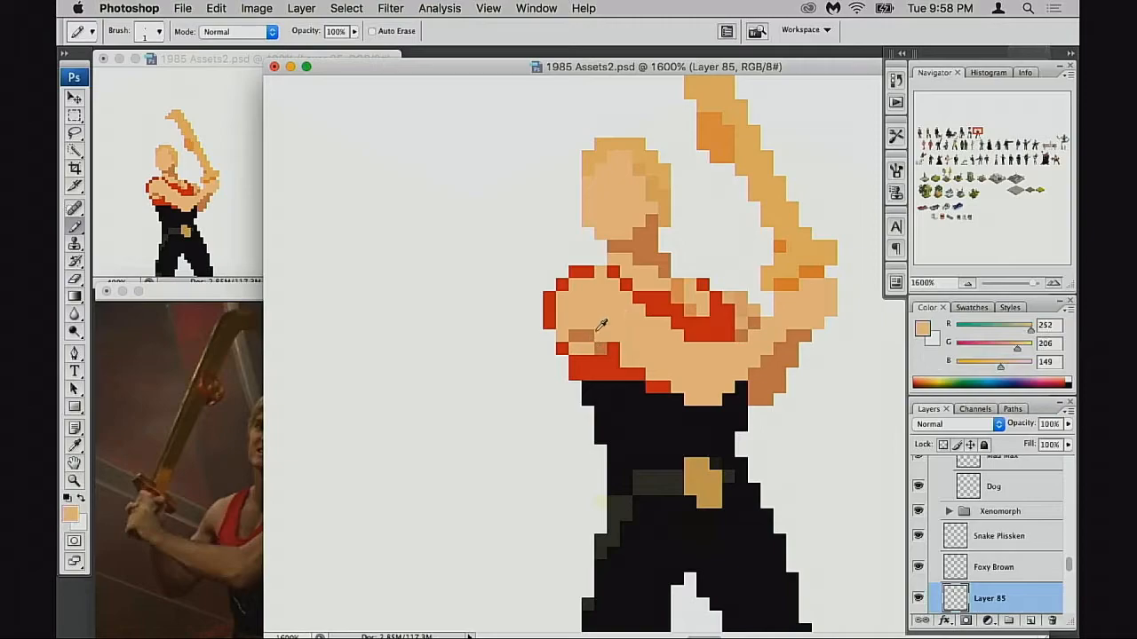
click(577, 337)
alt+click(565, 350)
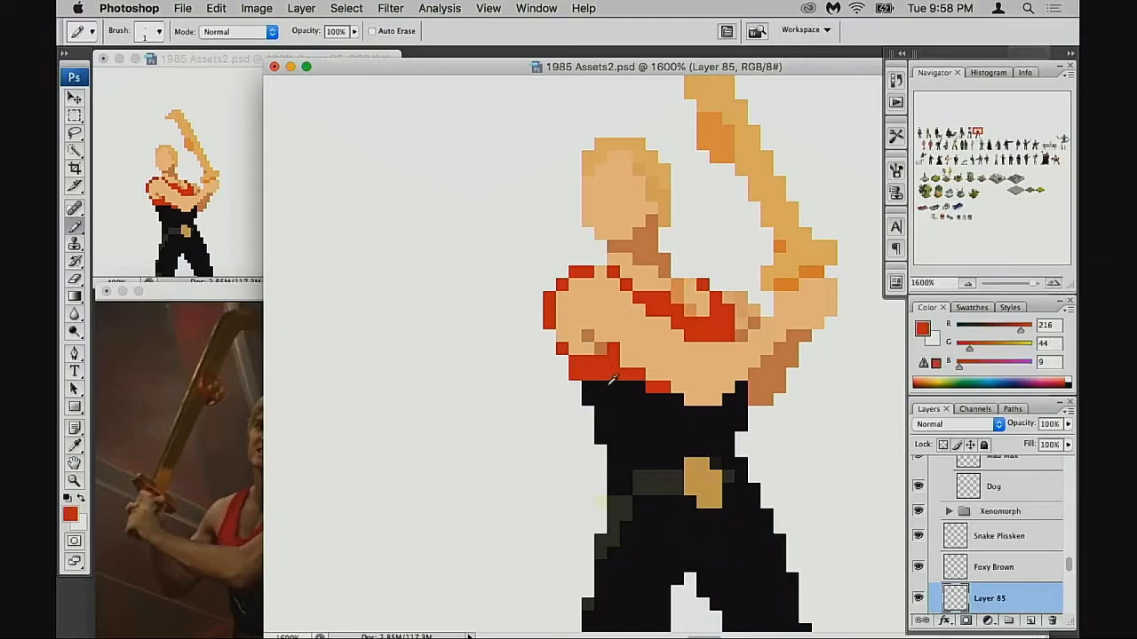
mouse_move(600, 388)
mouse_down()
mouse_move(663, 388)
mouse_move(629, 391)
mouse_move(636, 377)
mouse_move(629, 392)
mouse_up()
alt+click(637, 407)
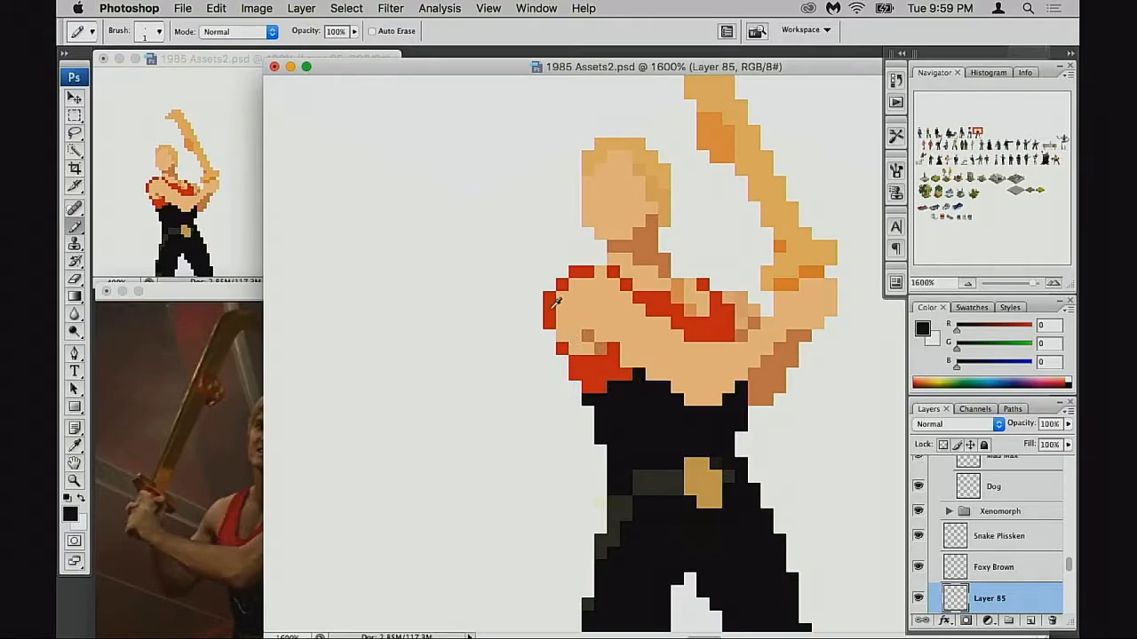
Step: Try erasing the red outer edge of the near shoulder, undo the erasures, and return to the Pencil
key(e)
drag(549, 295, 545, 314)
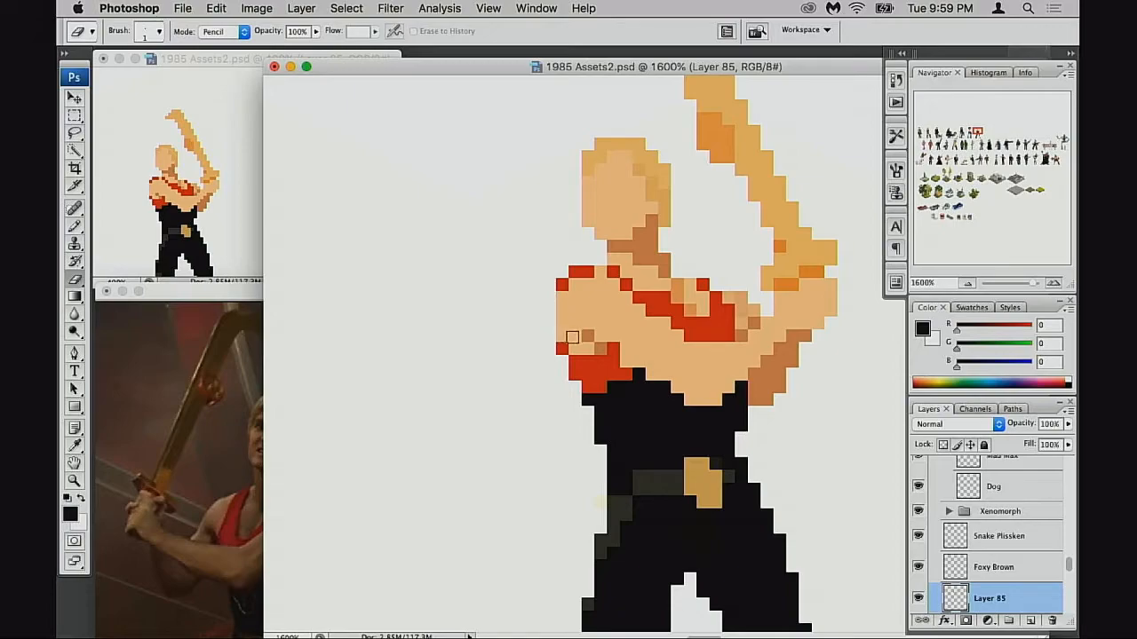
drag(562, 285, 575, 272)
key(super+alt+z)
key(super+alt+z)
key(super+alt+z)
key(b)
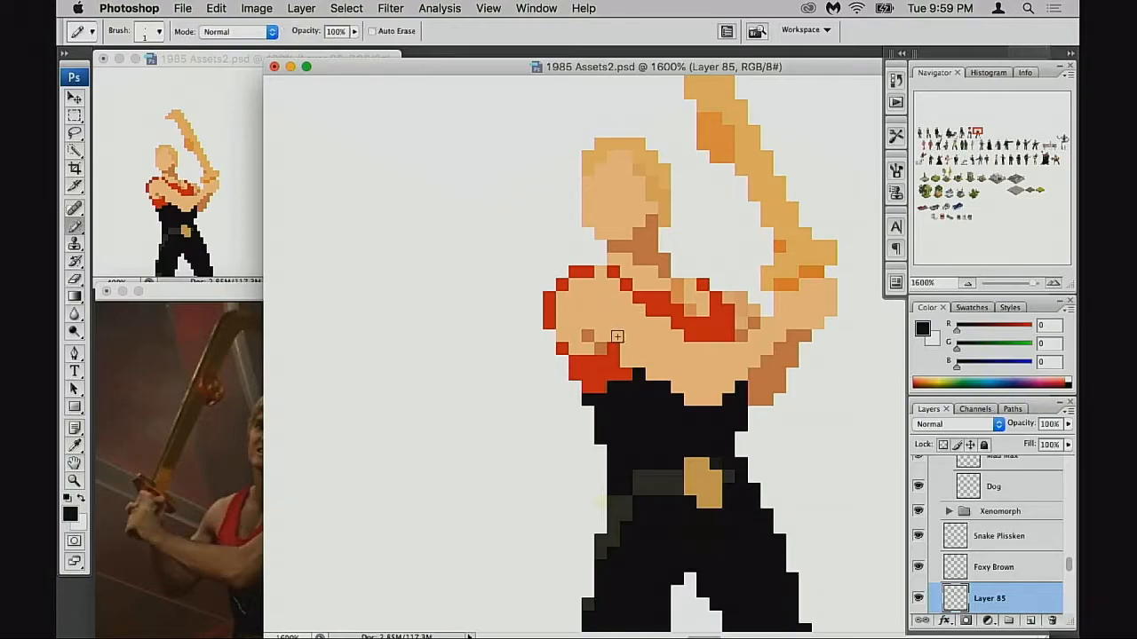
Step: Try adding sampled red pixels along the near armhole's lower outer edge and undo them
alt+click(551, 332)
drag(551, 332, 560, 340)
key(super+z)
click(562, 345)
click(563, 336)
click(575, 348)
key(super+z)
key(super+z)
Step: Sample the chest and neck shadow tones, then erase the protruding shadow pixel at the back of the neck
drag(653, 366, 627, 365)
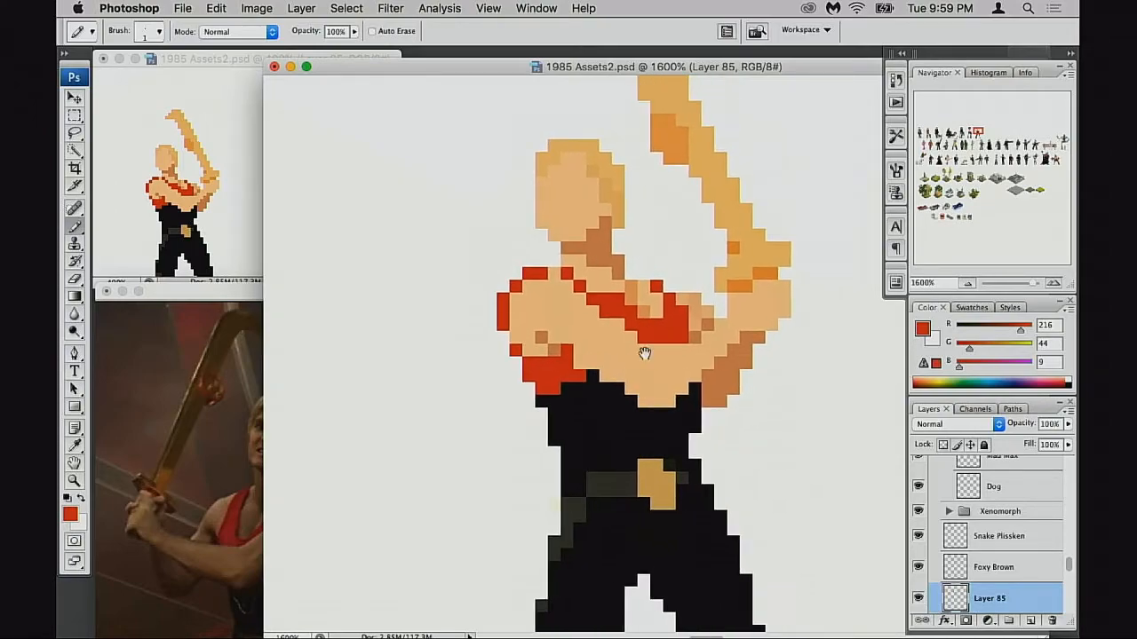
alt+click(659, 314)
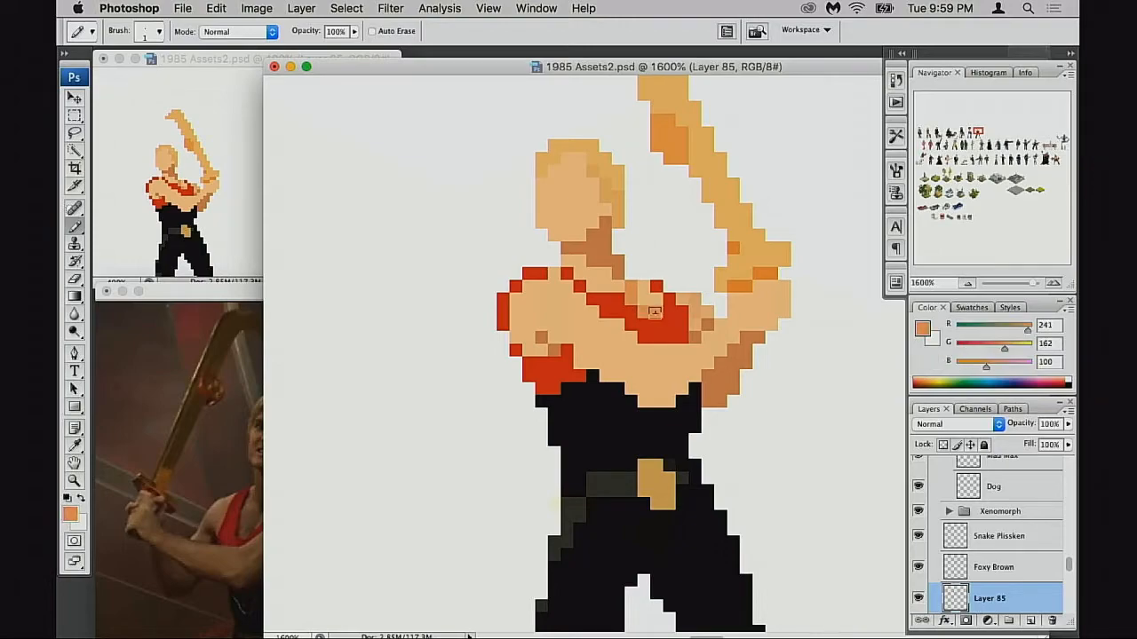
key(super+z)
alt+click(618, 259)
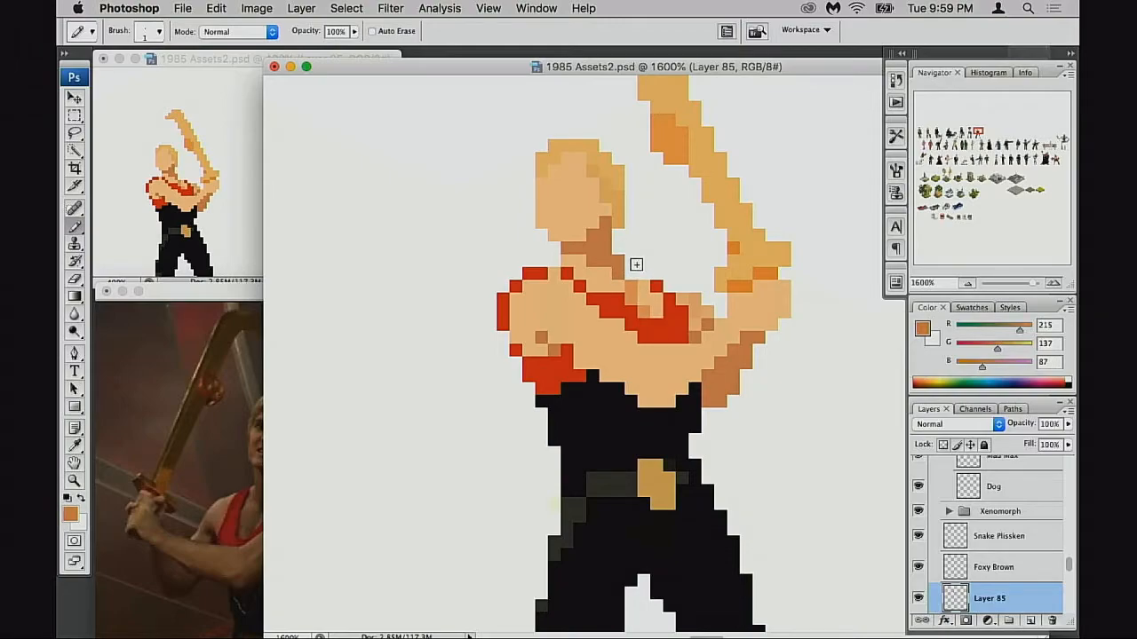
key(e)
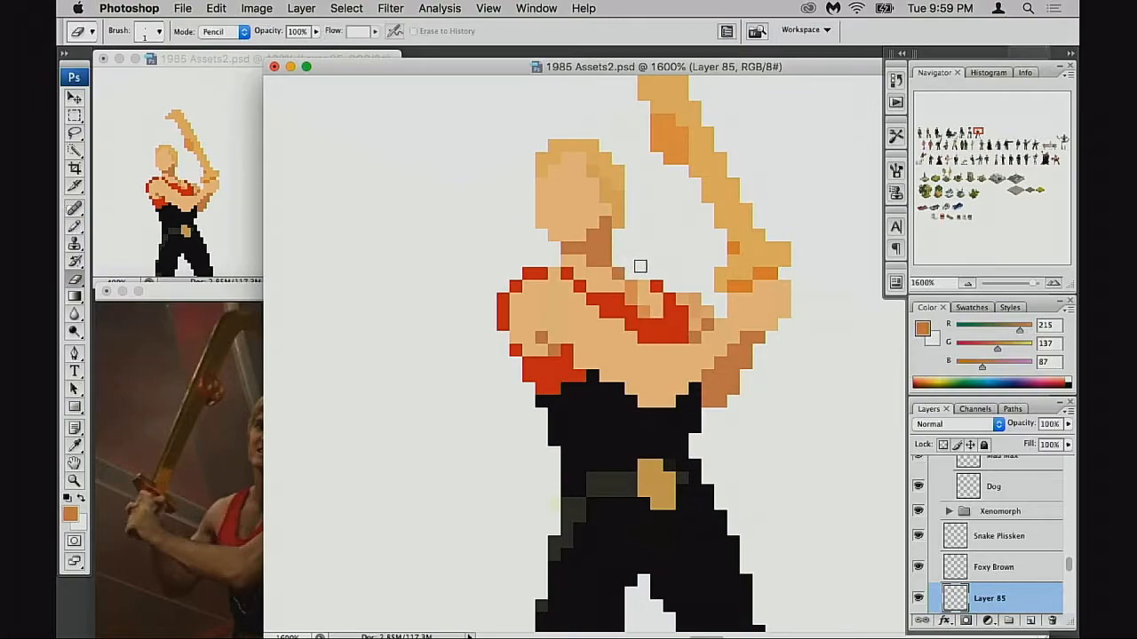
Step: Repaint the brown neck shadow with lighter orange, leaving a darker pixel beneath the chin
scroll(662, 301, left, 1)
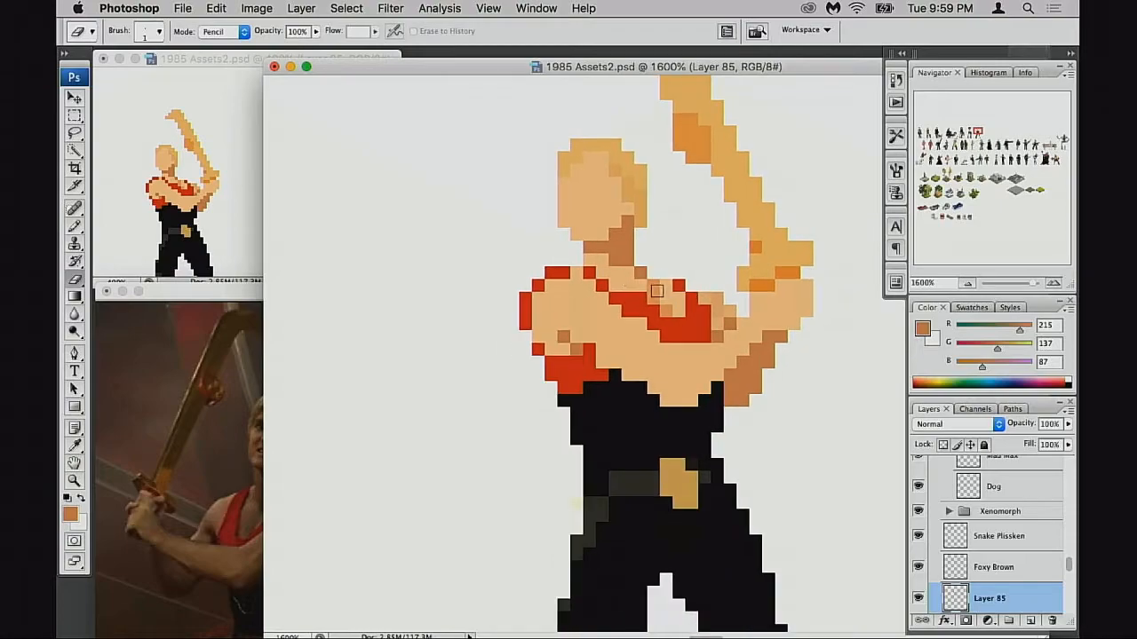
key(b)
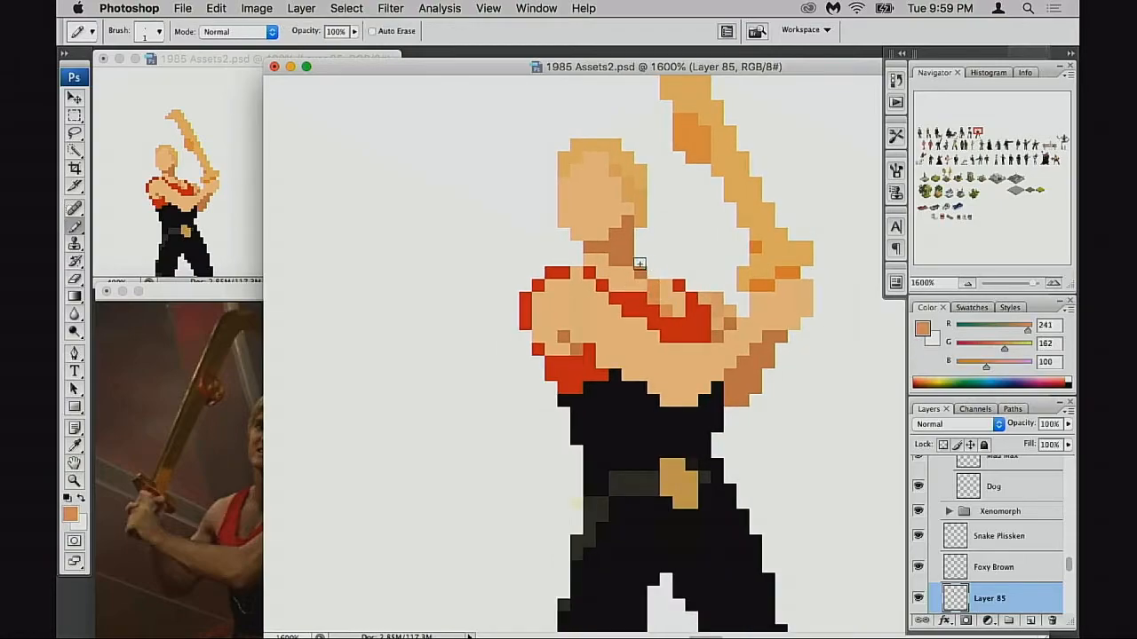
mouse_move(602, 250)
mouse_down()
mouse_move(630, 227)
mouse_move(599, 251)
mouse_move(622, 260)
mouse_move(628, 284)
mouse_up()
alt+click(653, 312)
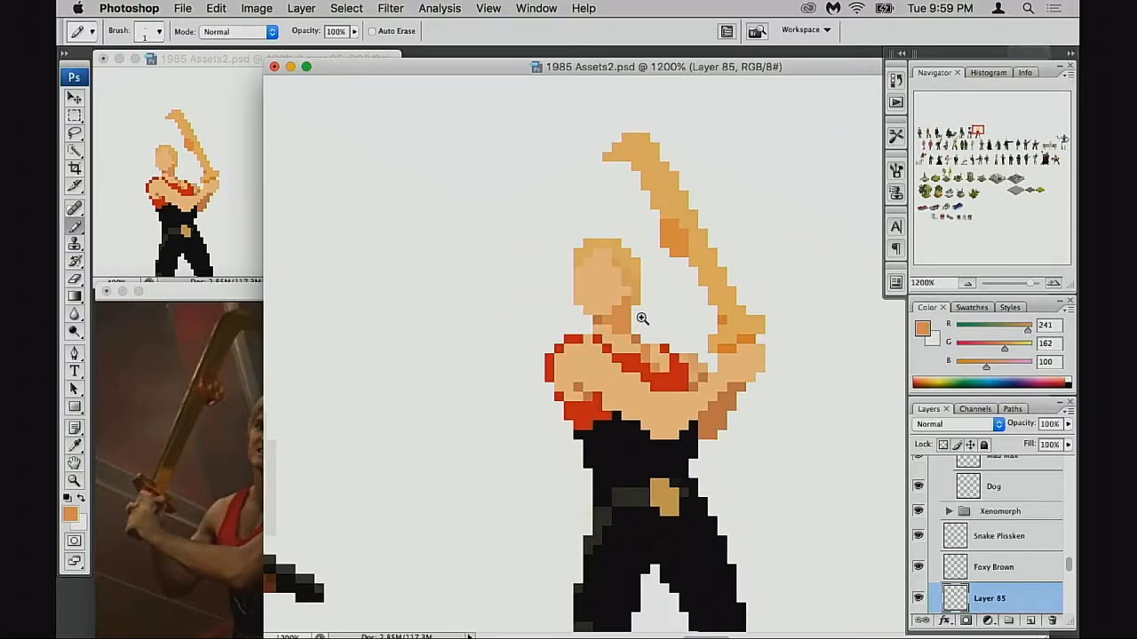
click(641, 319)
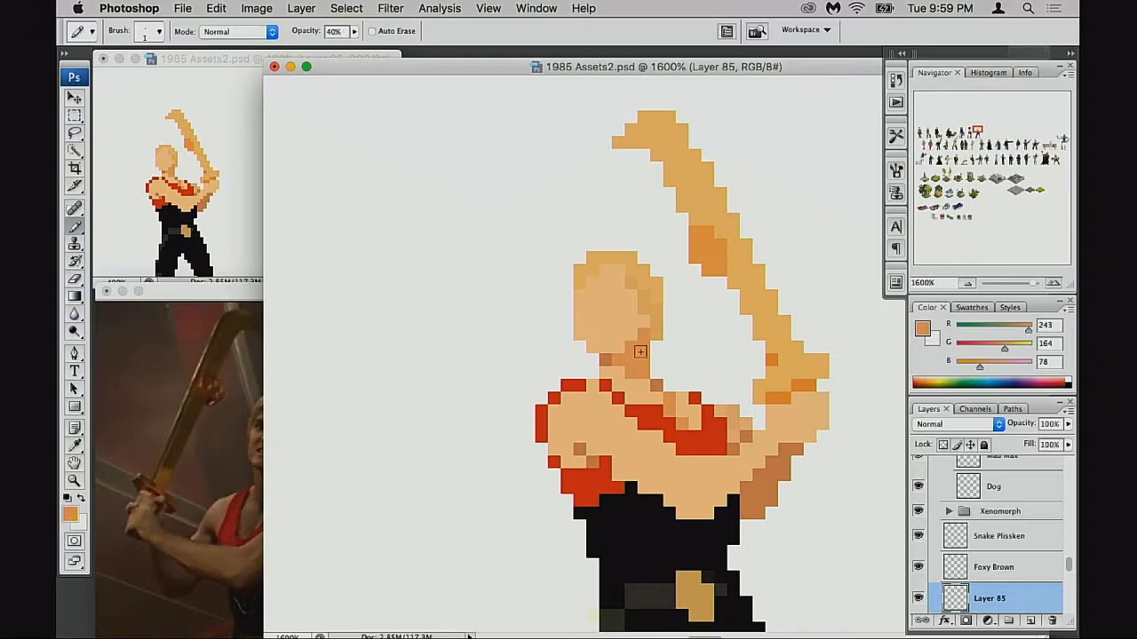
Step: Blend the neck shadow using sampled brown at 30% opacity and the sword's orange at 60% opacity
alt+click(610, 359)
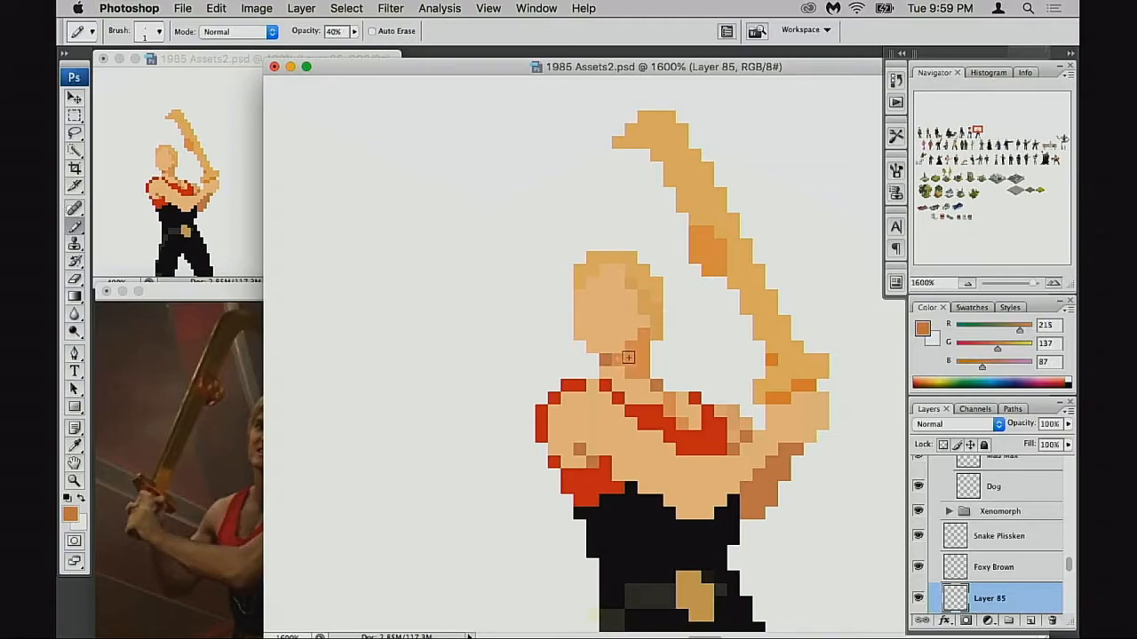
key(3)
click(640, 363)
alt+click(797, 191)
key(6)
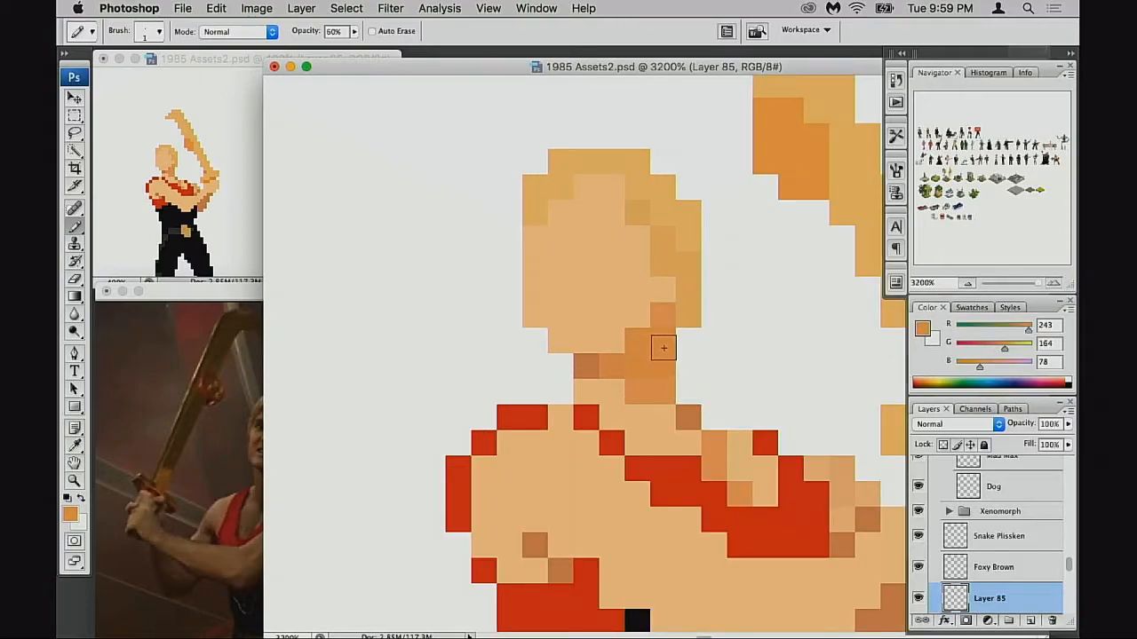
Step: Even out the neck shadow with its sampled orange at 100% opacity, extending it onto the shoulder base
key(0)
alt+click(658, 350)
drag(633, 365, 579, 367)
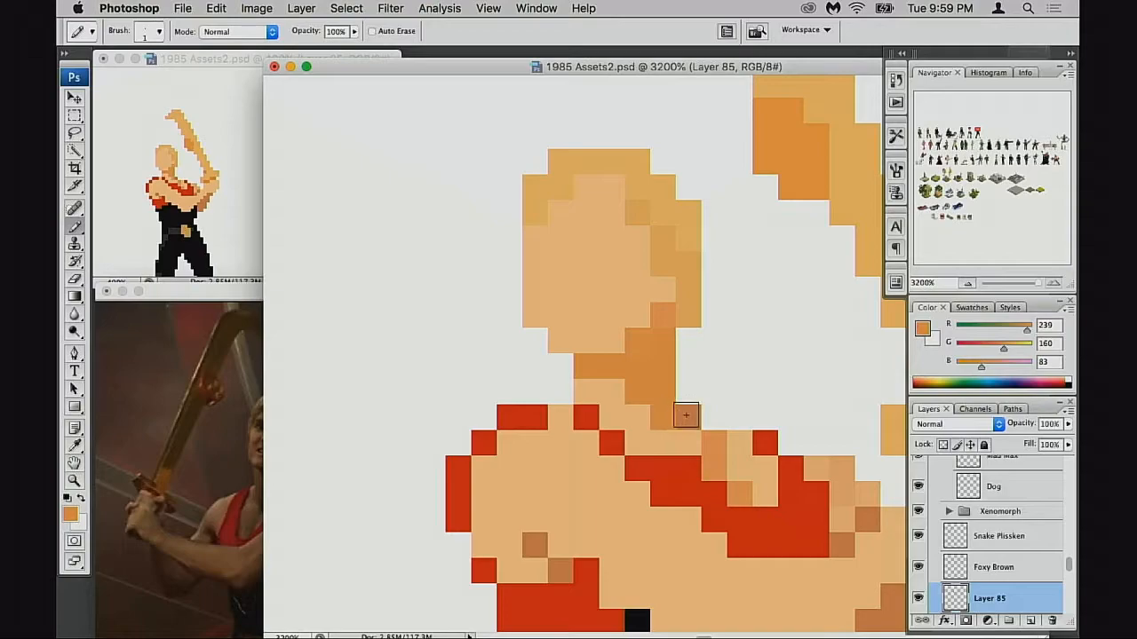
click(667, 407)
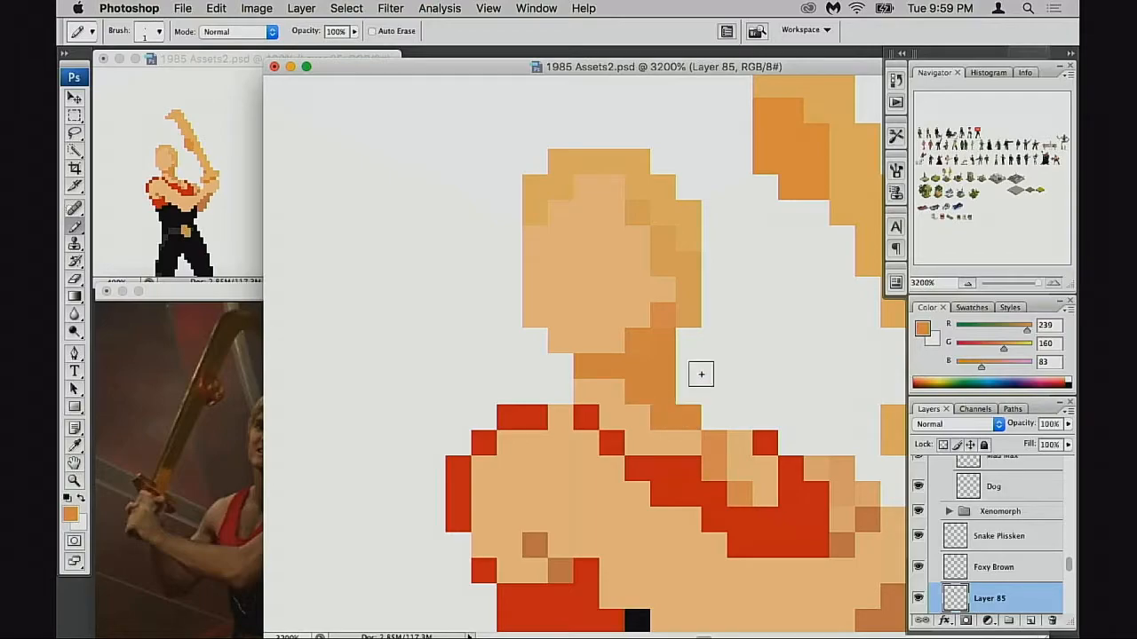
Step: Sample the neck shadow's orange and set the foreground to a darker, more saturated shade, #dd8a39
alt+click(811, 170)
alt+click(656, 377)
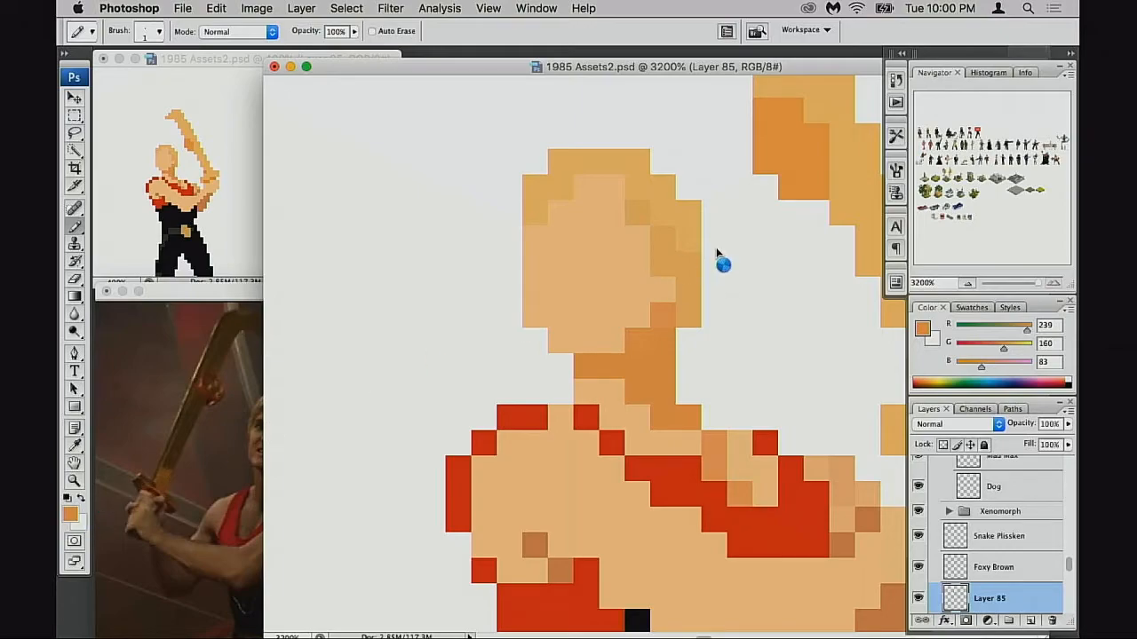
mouse_move(778, 101)
mouse_down()
mouse_move(786, 116)
mouse_move(776, 117)
mouse_move(794, 115)
mouse_move(771, 116)
mouse_move(794, 114)
mouse_up()
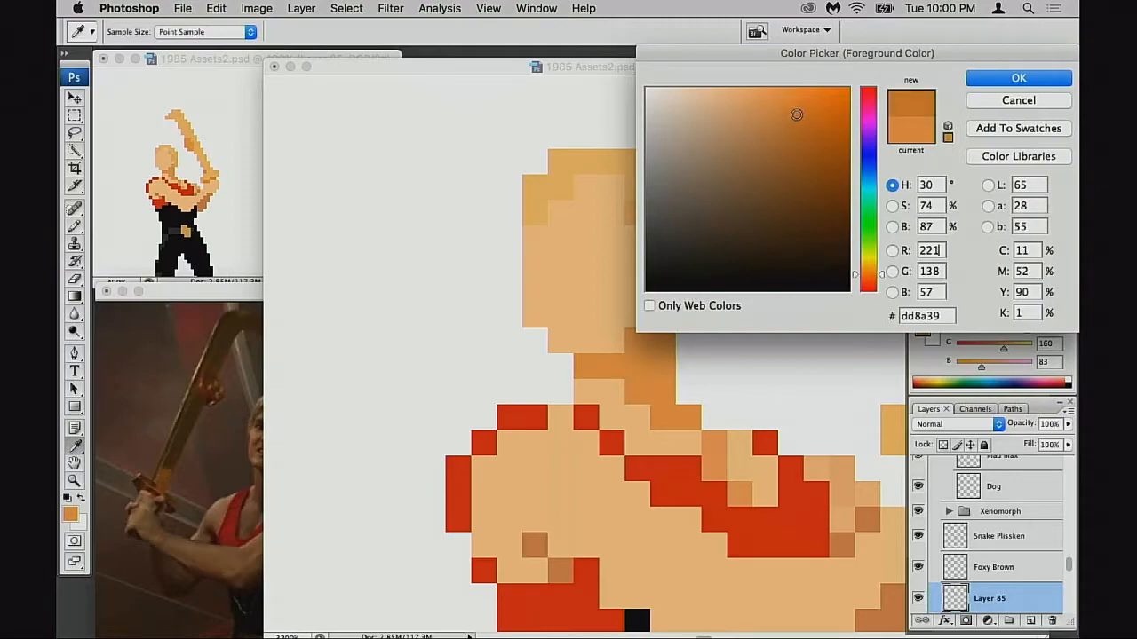
click(1018, 79)
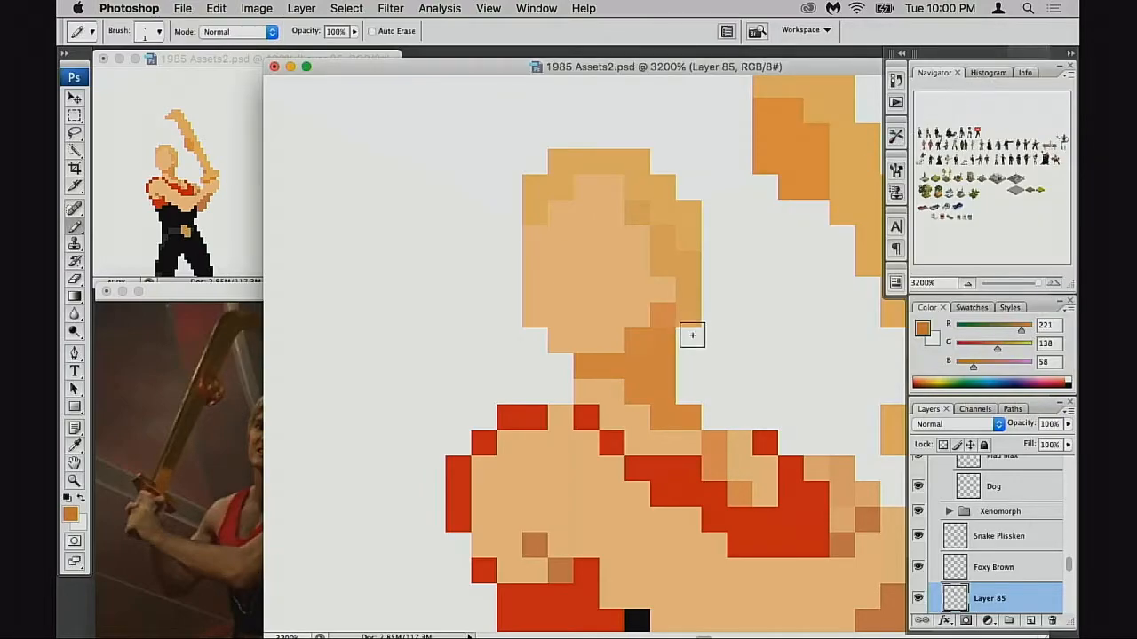
Step: Sample the neck shadow's orange, set the foreground to #e18f40, and repaint the shadow pixels beneath the chin
alt+click(653, 339)
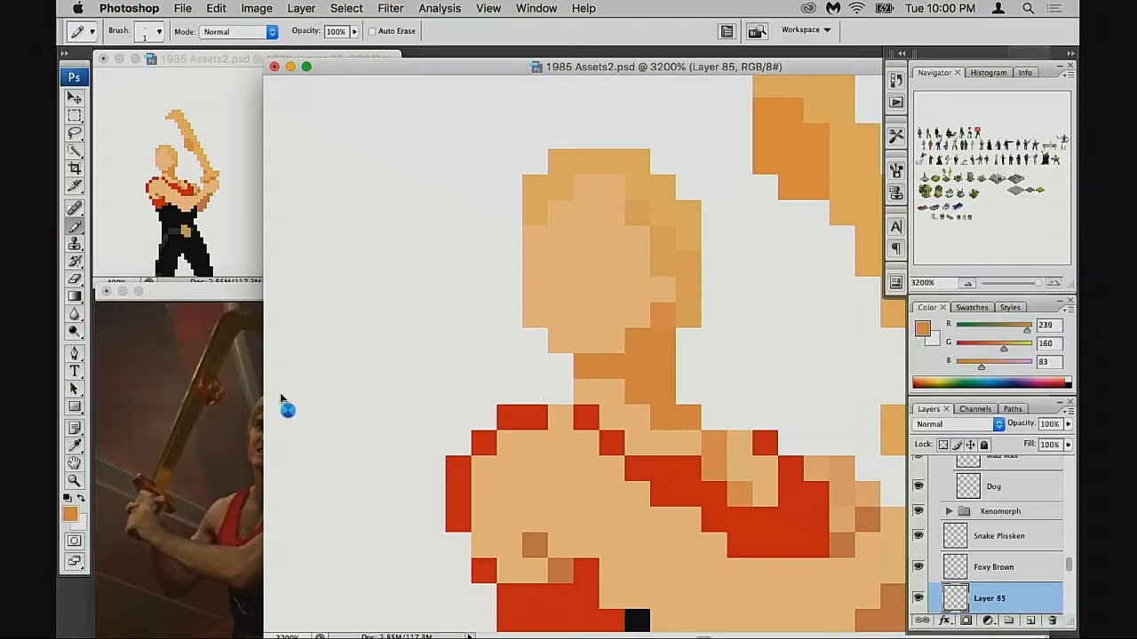
click(792, 109)
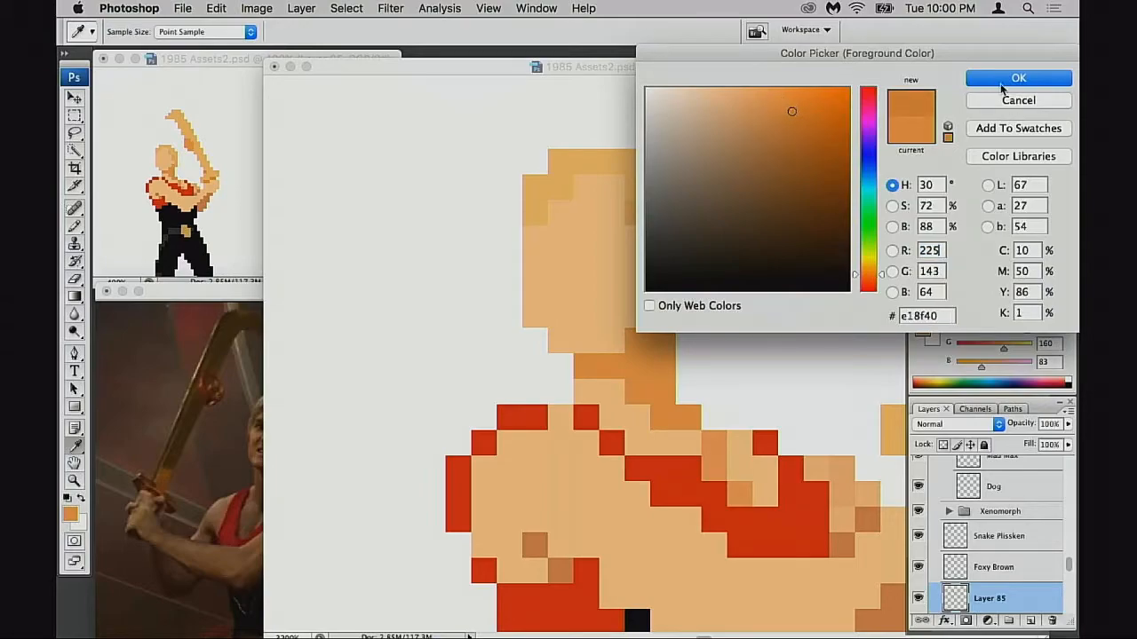
click(1001, 79)
key(b)
click(636, 341)
mouse_move(656, 332)
mouse_down()
mouse_move(614, 369)
mouse_move(595, 367)
mouse_move(628, 367)
mouse_up()
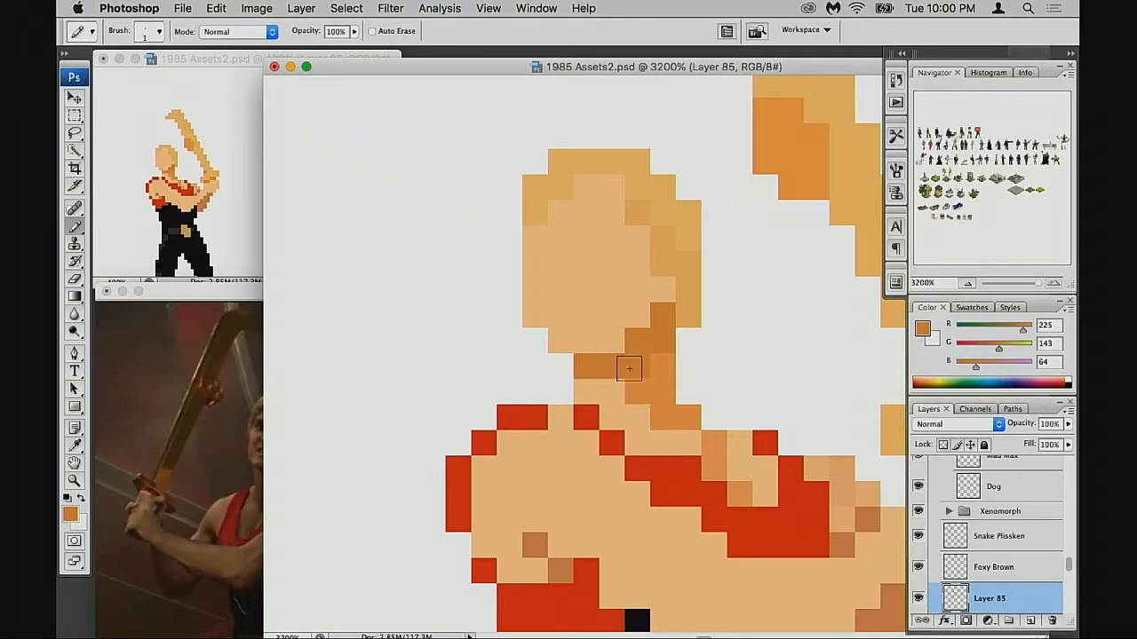
scroll(665, 368, down, 1)
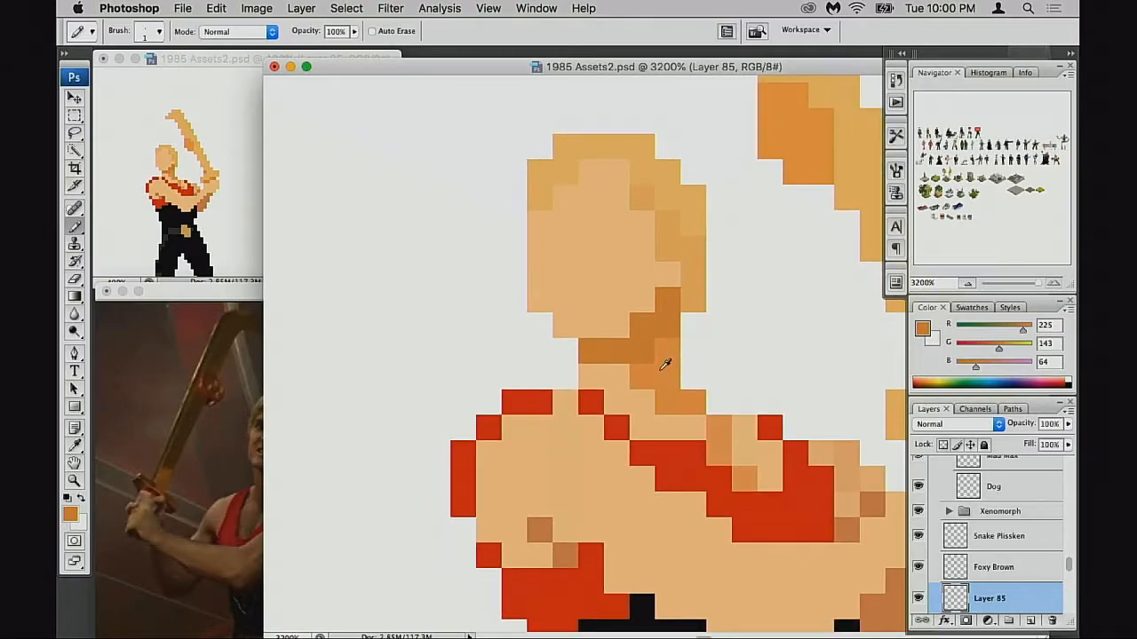
drag(661, 376, 644, 368)
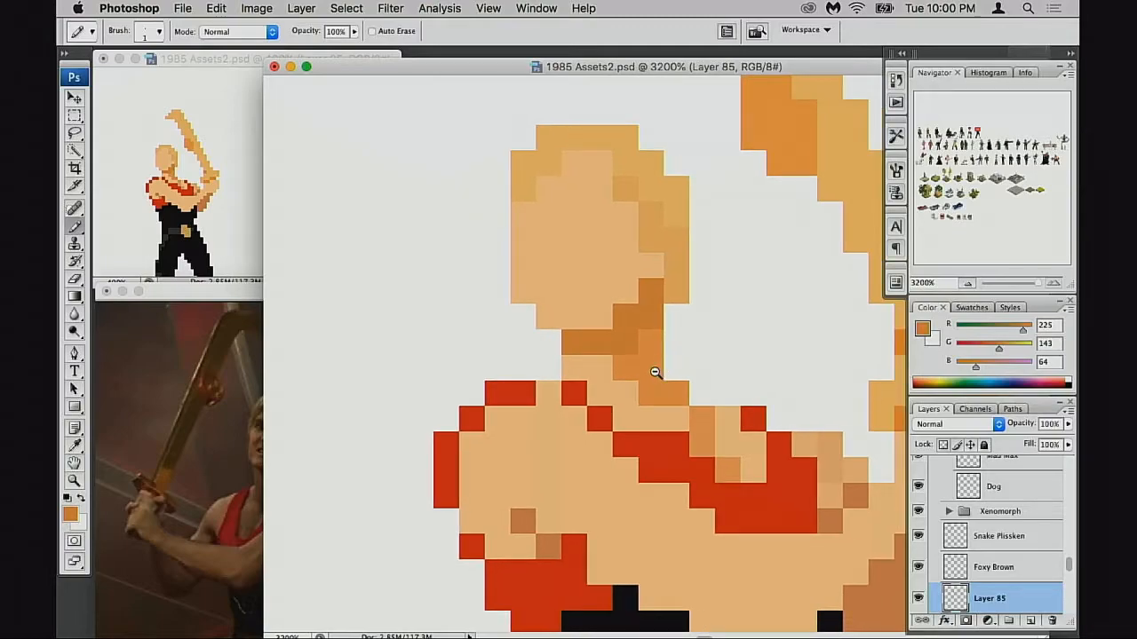
Step: Remove the upper-left corner pixel of the sword's orange patch and try extending its lower edge, undoing that extension
alt+click(655, 373)
alt+click(663, 375)
click(716, 276)
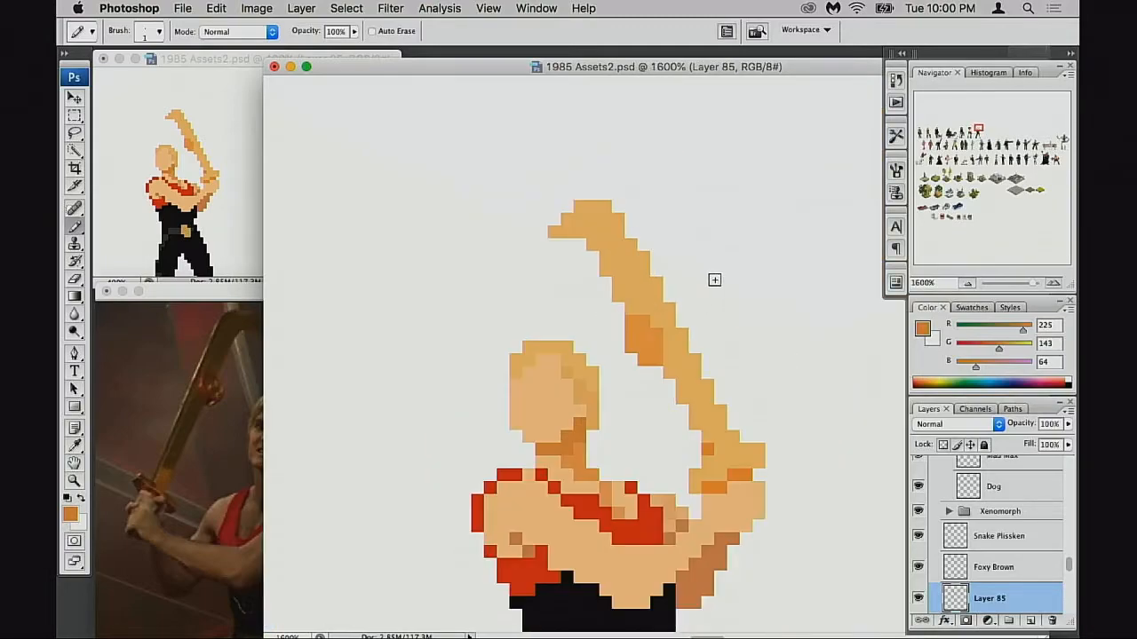
key(e)
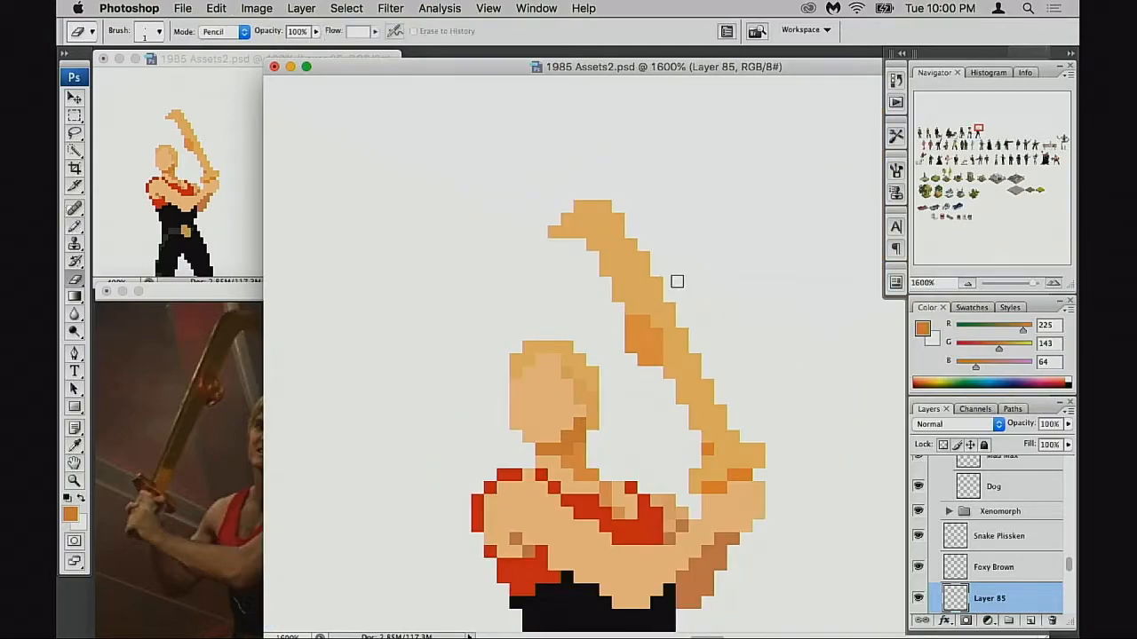
key(b)
alt+click(664, 343)
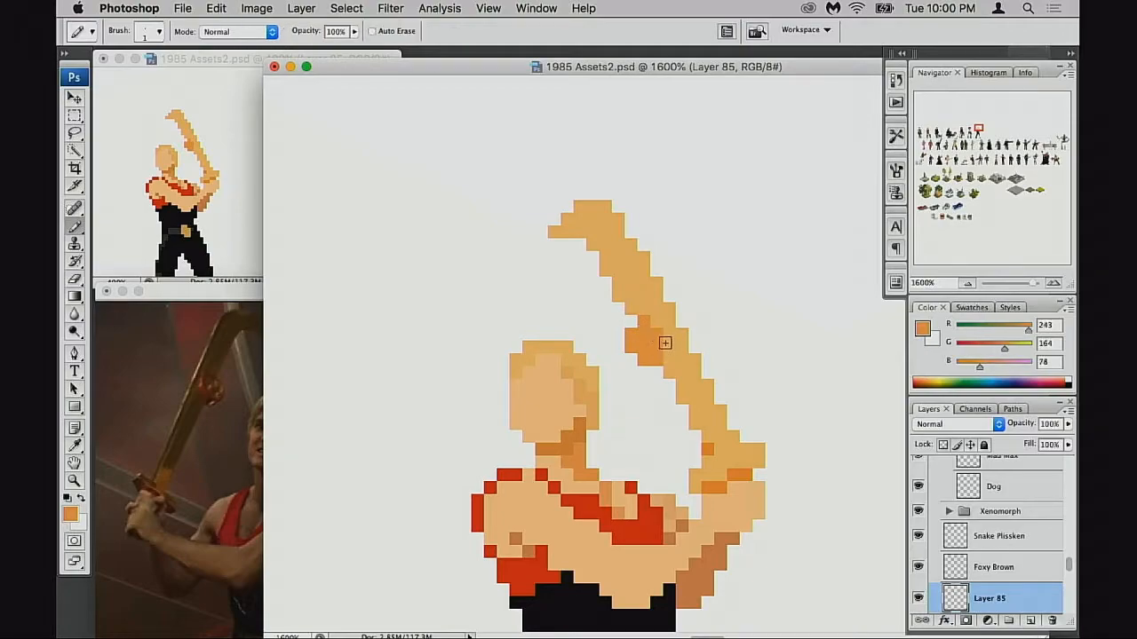
drag(664, 355, 650, 360)
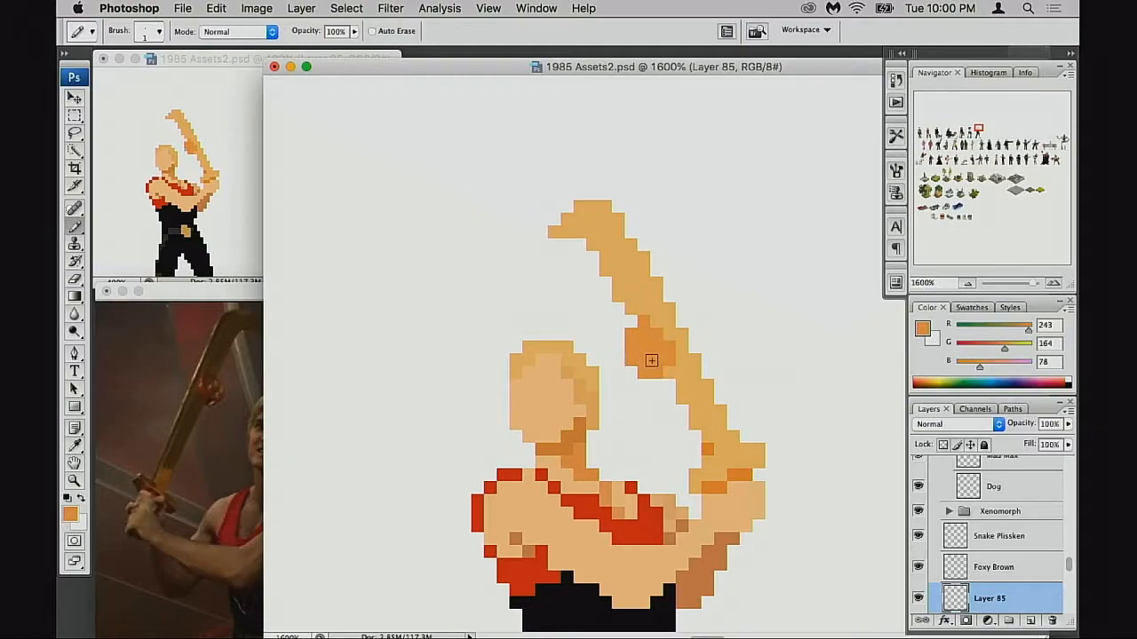
key(super+z)
Step: Flatten the top of the sword's orange patch by painting its uppermost pixels with the blade's sampled gold
alt+click(676, 364)
alt+click(648, 336)
click(659, 332)
alt+click(653, 320)
click(645, 322)
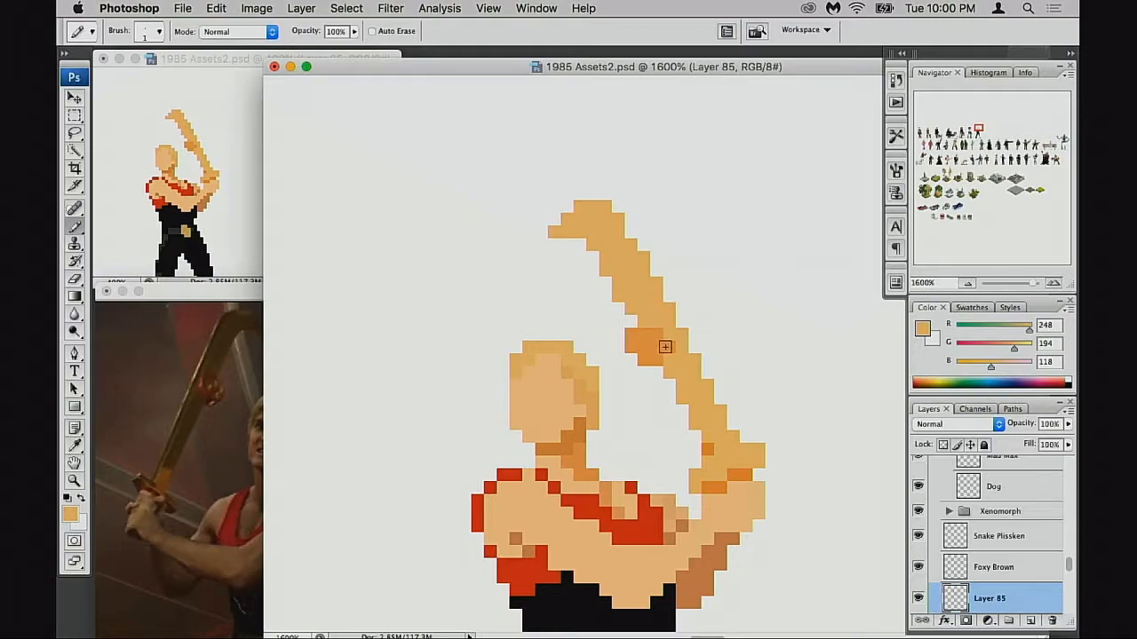
Step: Erase the orange patch's outer left column, and try reshaping its right side with sampled orange and gold, undoing the last stroke
key(e)
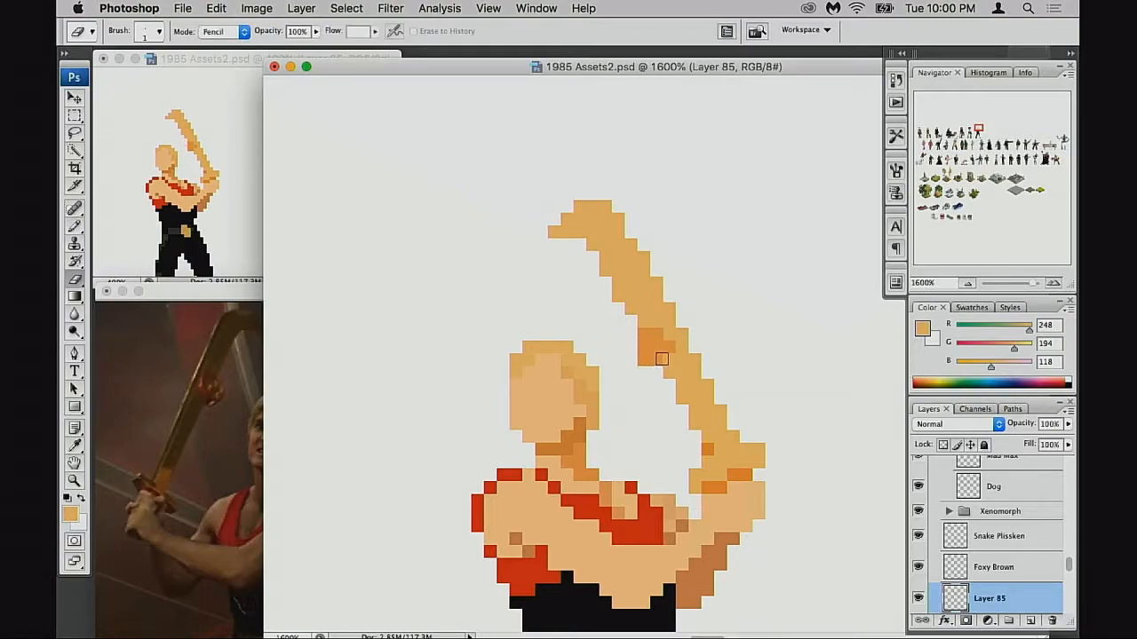
key(b)
alt+click(651, 346)
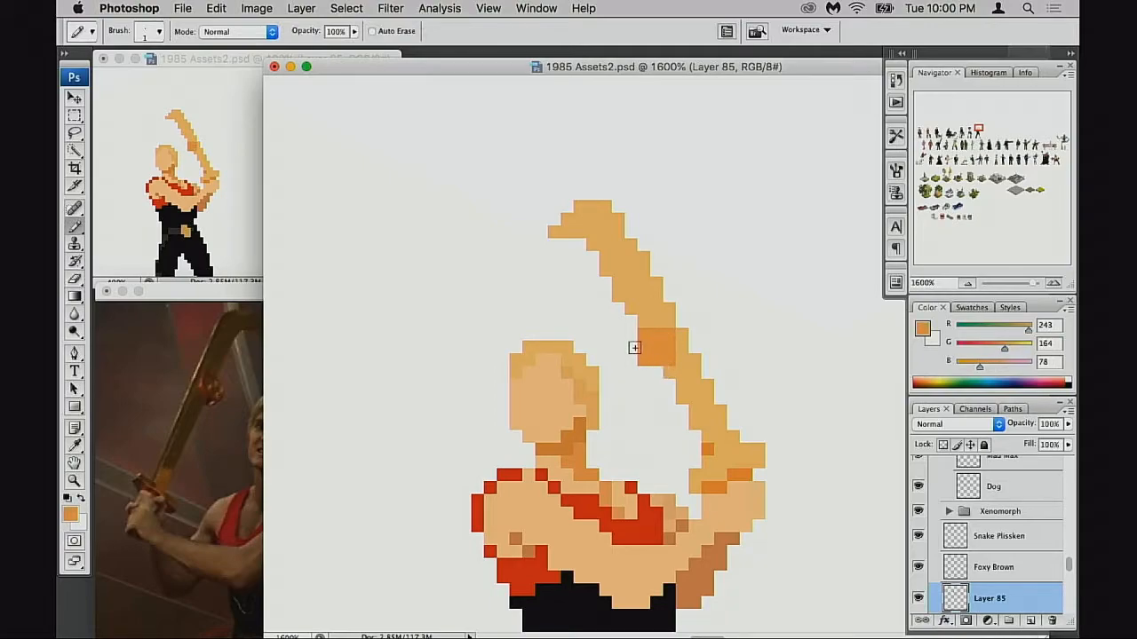
alt+click(682, 351)
drag(651, 333, 672, 335)
key(super+z)
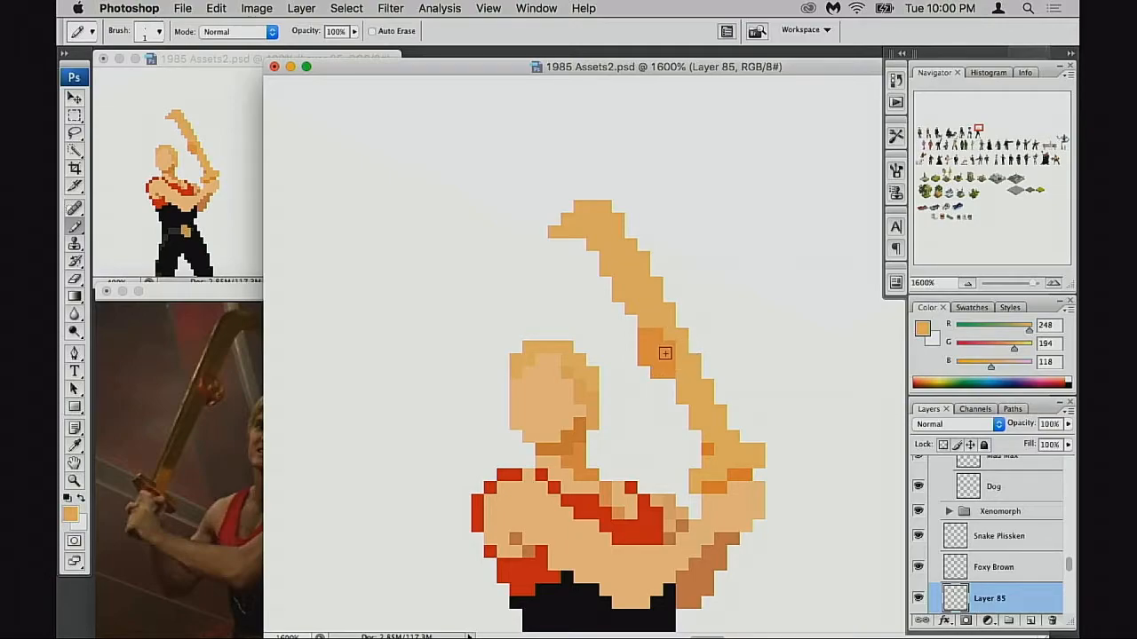
Step: Repaint the orange patch's outer left pixels with its sampled orange and erase the pixels along its lowest edge
alt+click(653, 343)
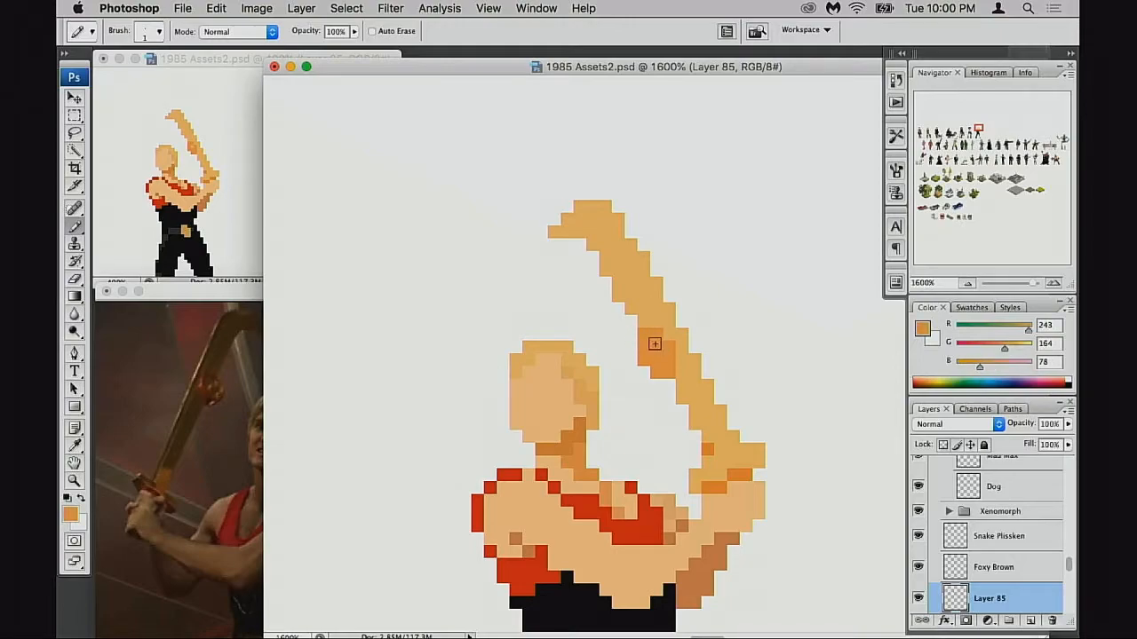
click(631, 335)
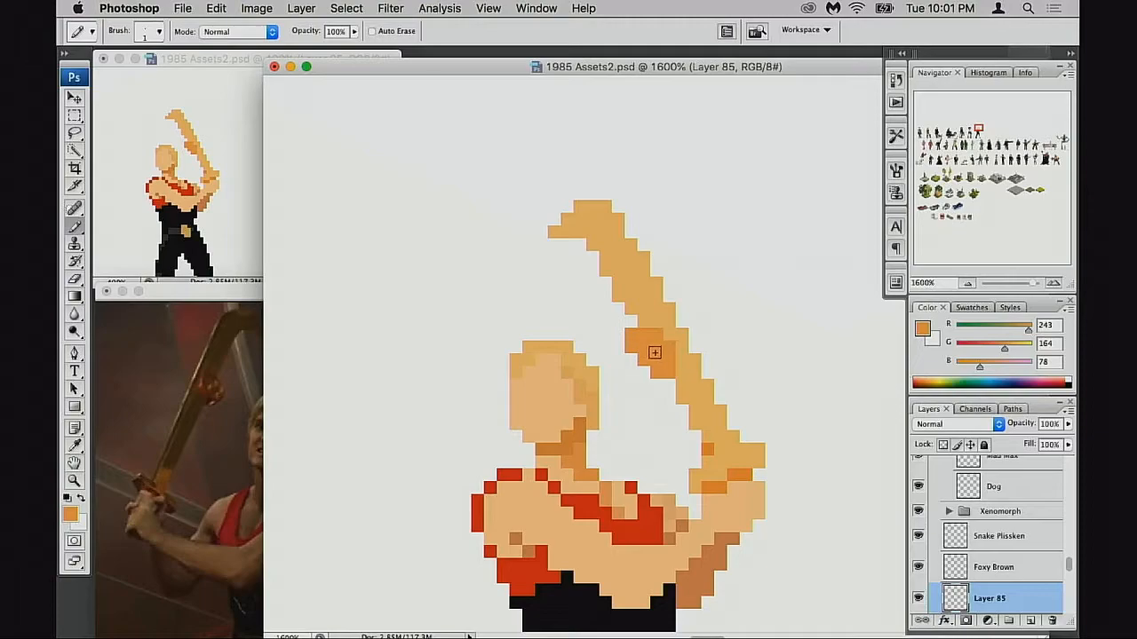
key(e)
click(654, 370)
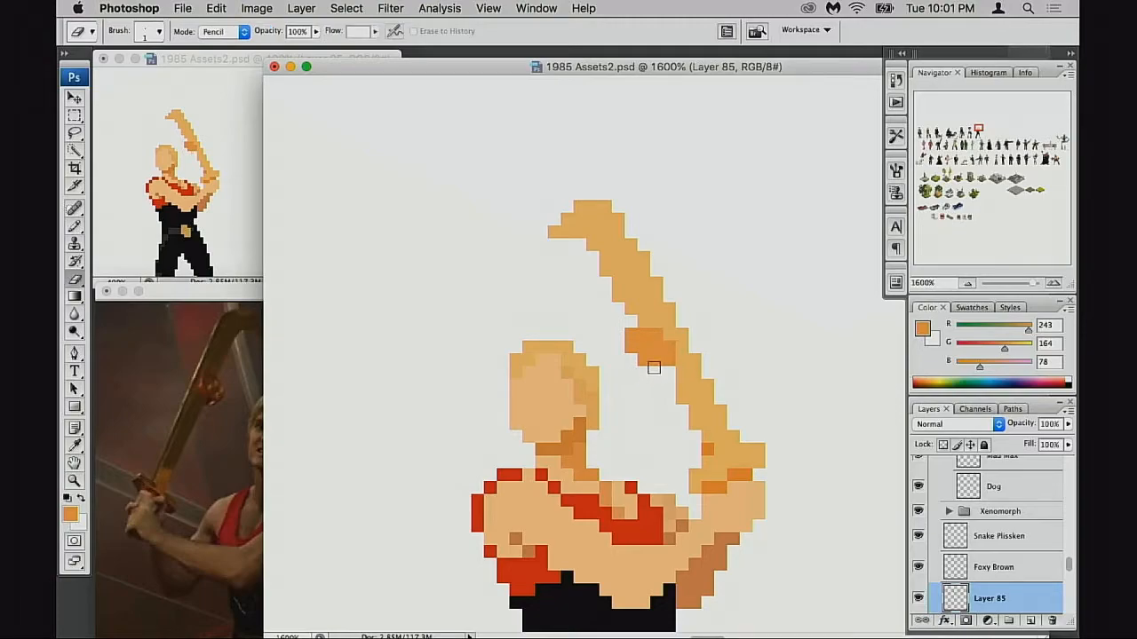
Step: Extend the orange patch upward by one pixel row, and trim its upper-right corner with the blade's sampled gold
key(b)
click(645, 322)
click(656, 325)
click(665, 335)
click(632, 322)
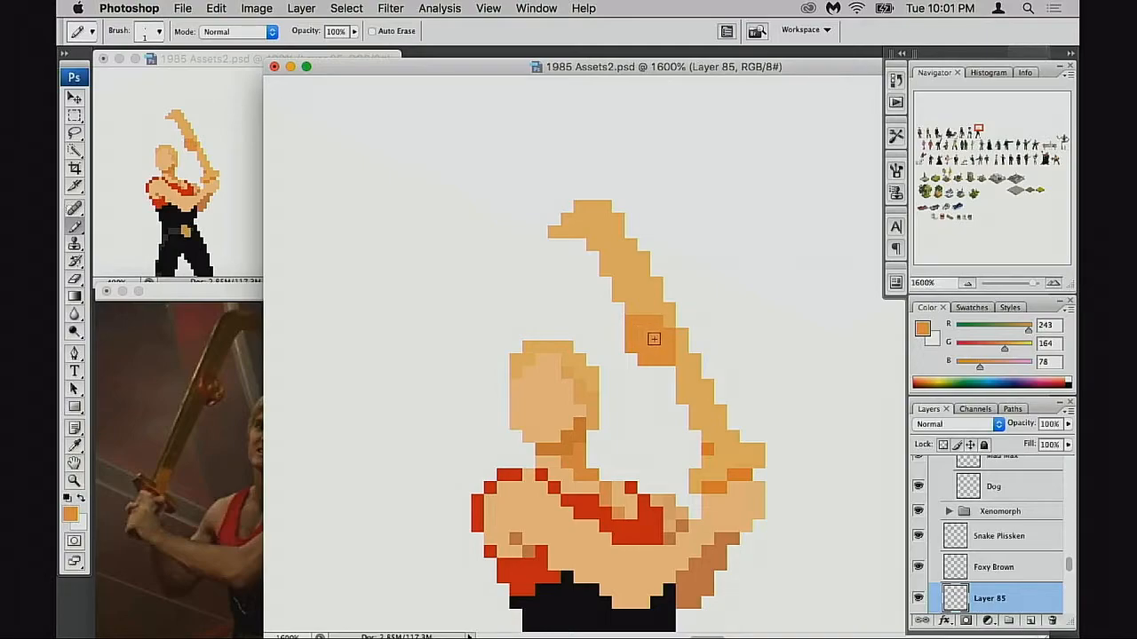
alt+click(676, 312)
click(665, 324)
click(657, 321)
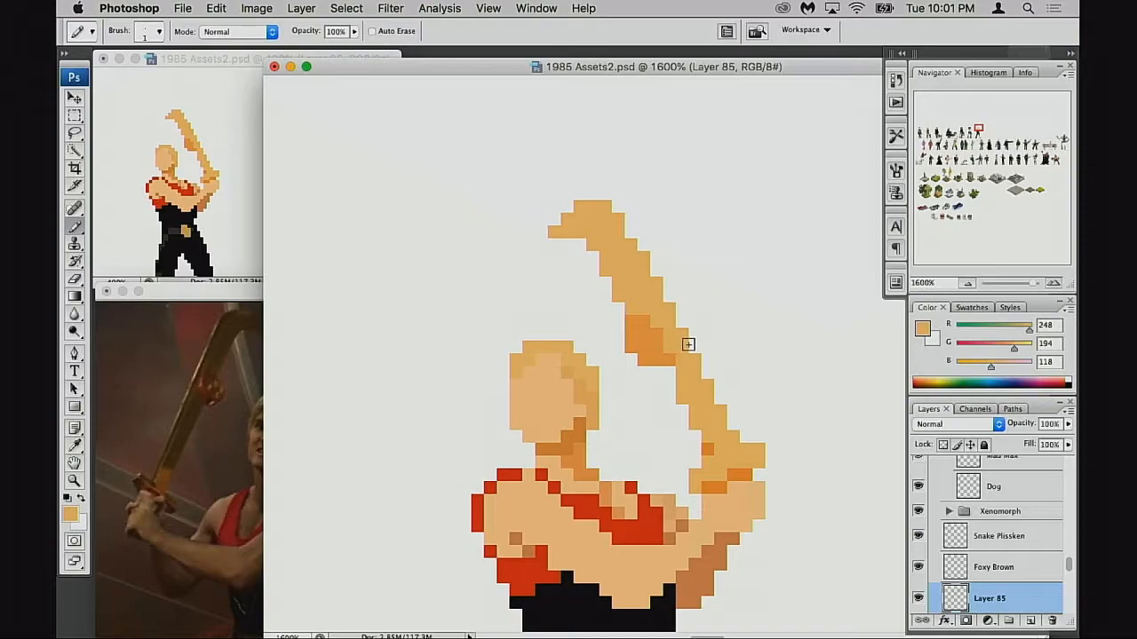
Step: Shift the middle of the sword blade outward by adding tan pixels along its outer edge and erasing pixels on its inner edge
key(e)
click(628, 333)
key(super+z)
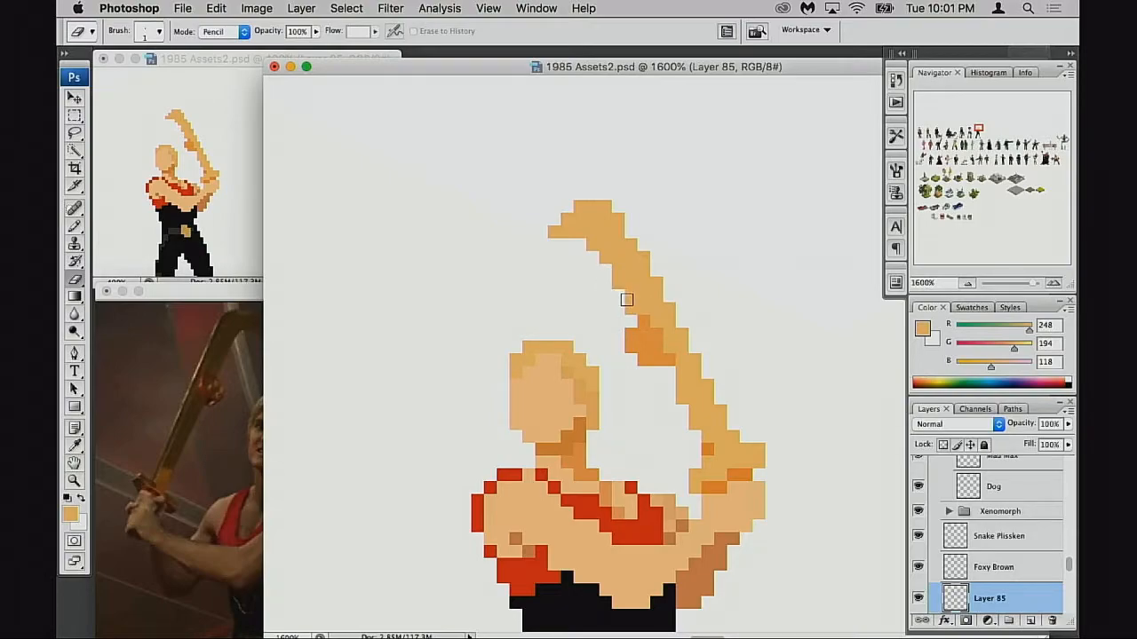
key(b)
drag(666, 301, 705, 372)
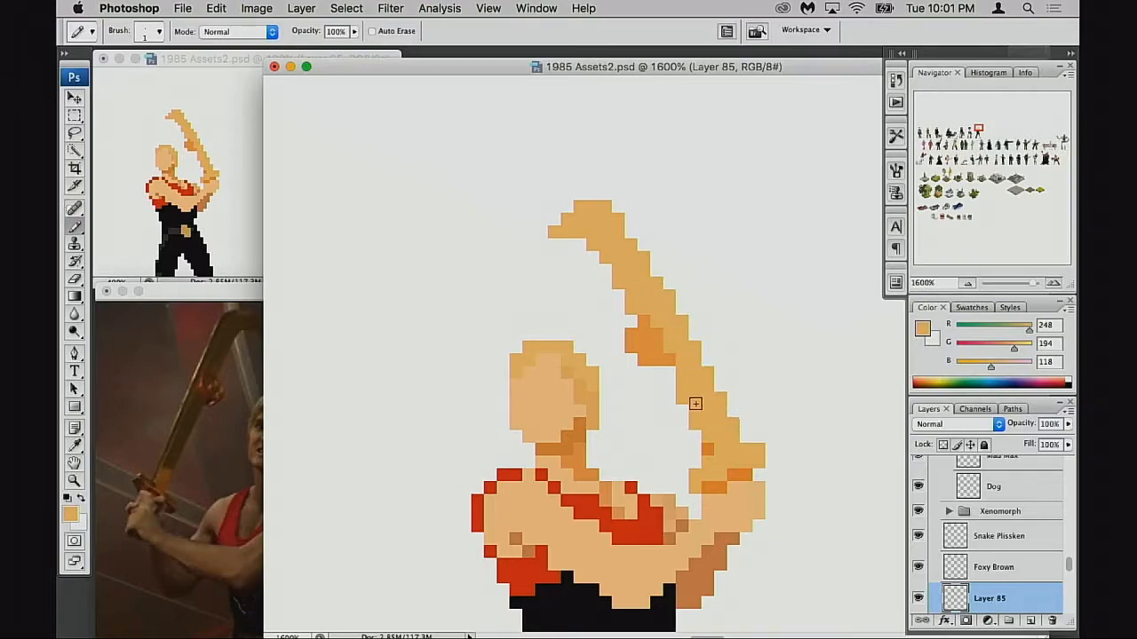
key(e)
drag(693, 404, 690, 418)
key(b)
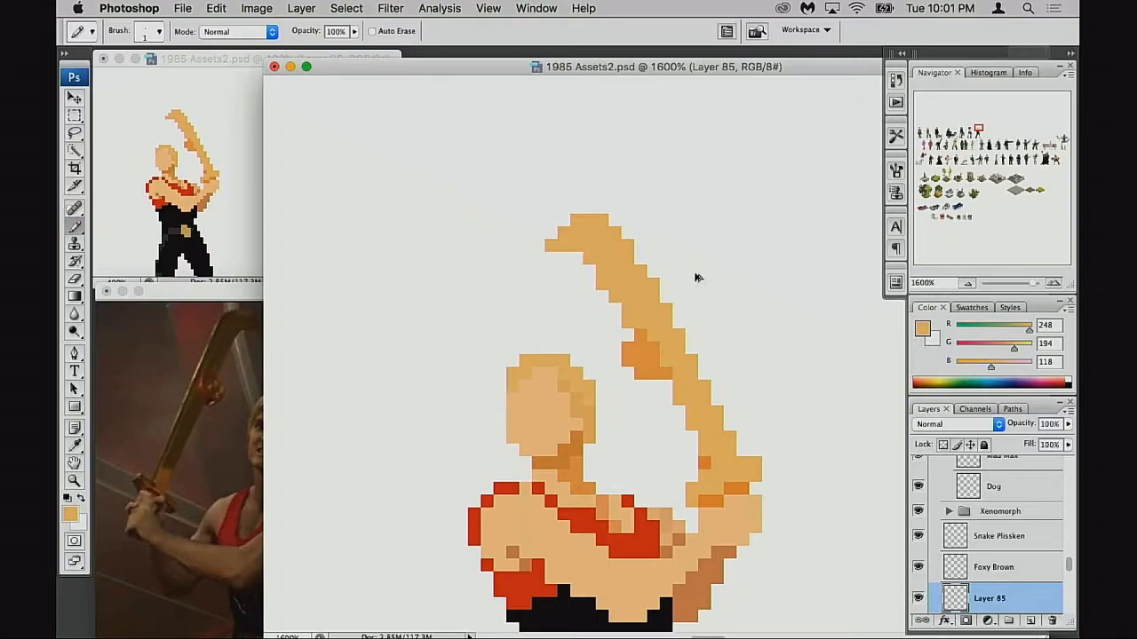
Step: Thicken the blade's inner edge just below the tip with tan pixels and extend the hooked point by one pixel
key(e)
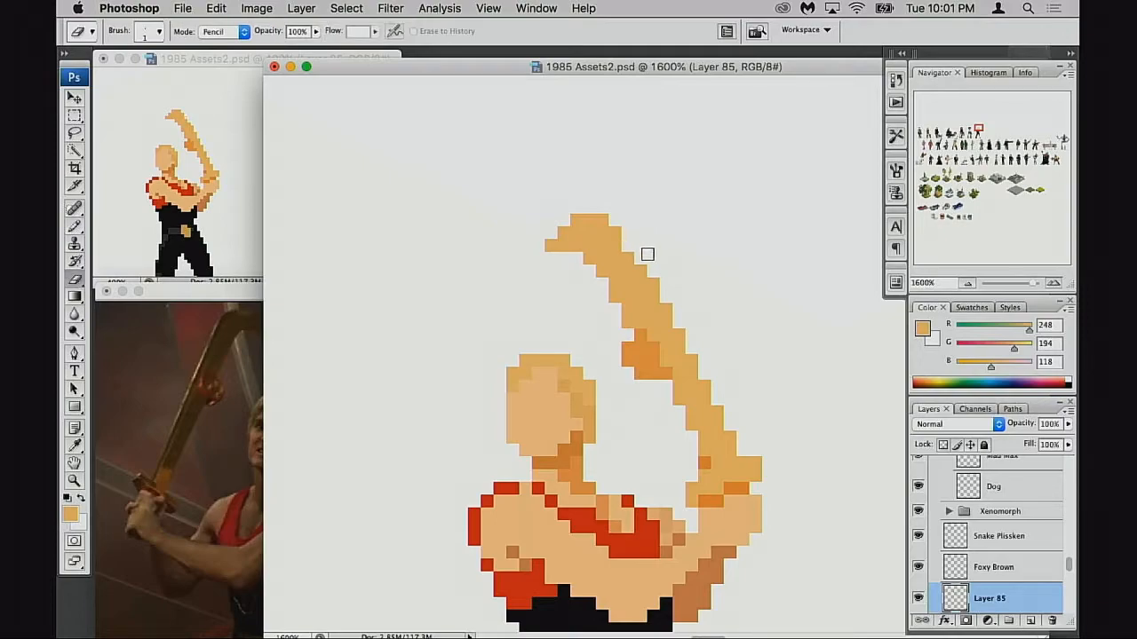
key(b)
click(604, 282)
click(591, 267)
click(578, 258)
click(542, 255)
click(537, 256)
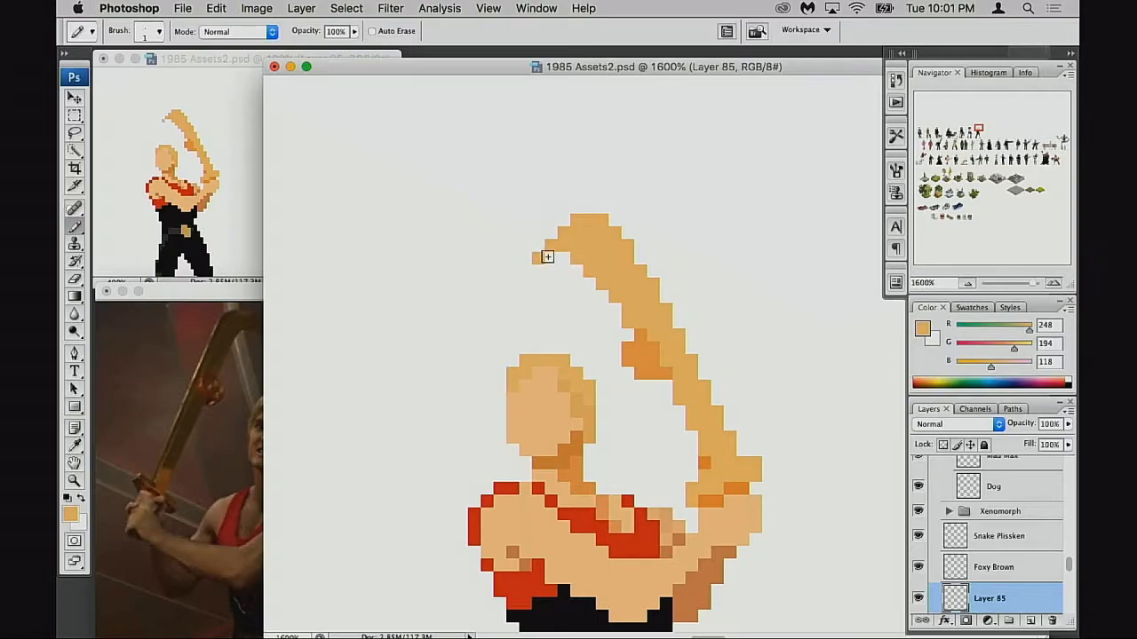
Step: Try to trim the corner pixels along the outer edge of the sword's tip
key(e)
click(607, 220)
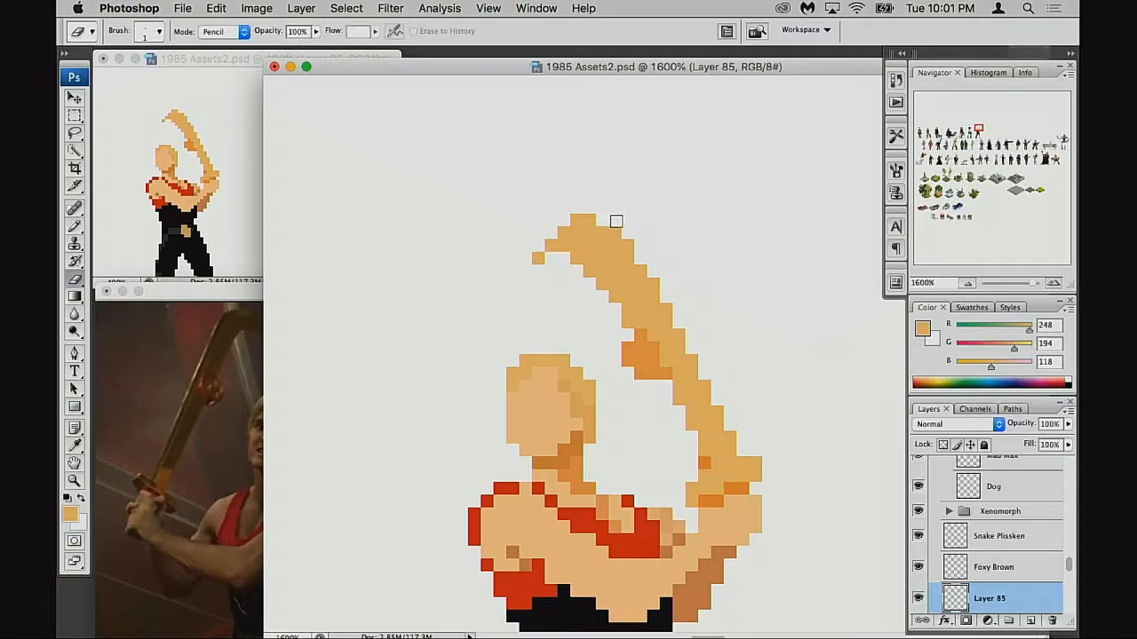
click(630, 243)
click(615, 230)
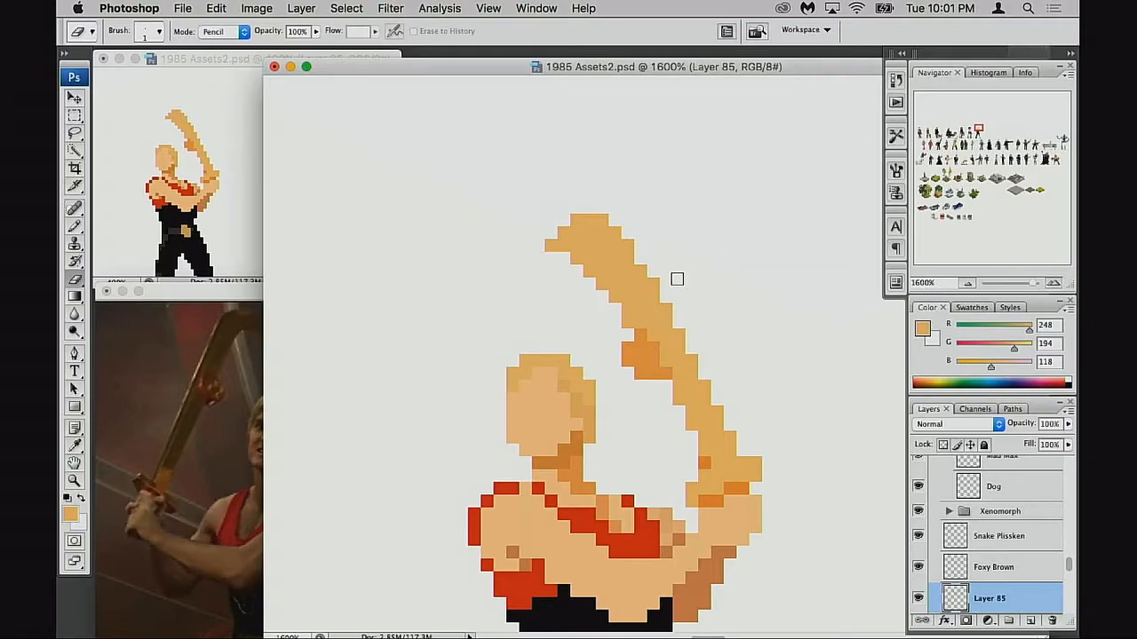
Step: Smooth the outer edge of the upper blade by adding tan pixels and erasing protruding corner pixels
key(b)
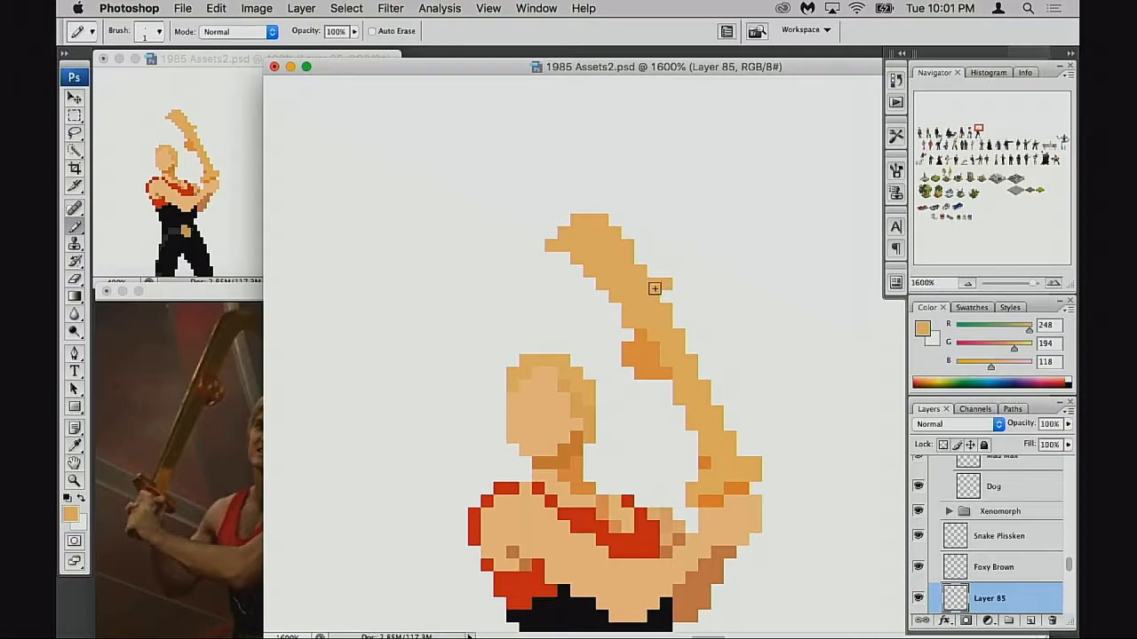
key(e)
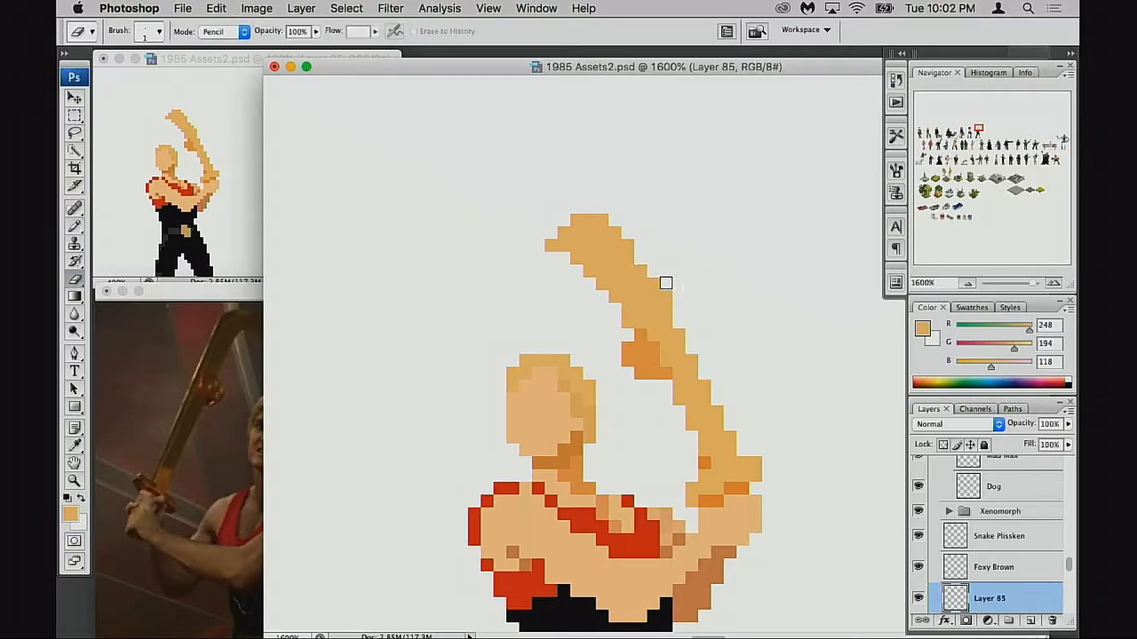
scroll(683, 306, down, 1)
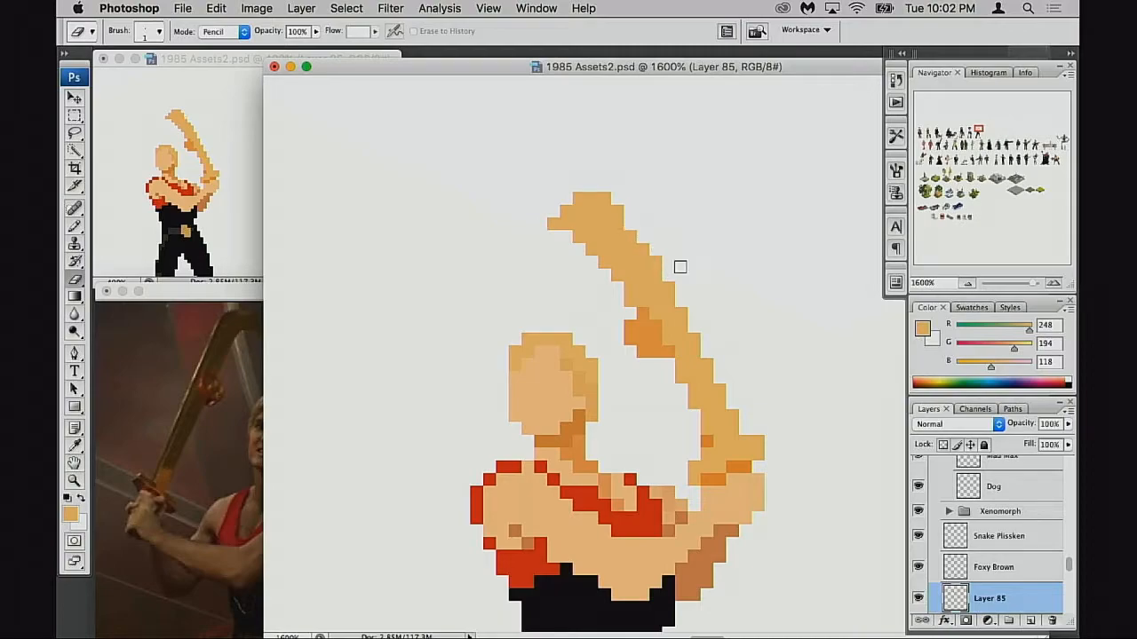
scroll(686, 271, down, 1)
scroll(686, 271, left, 1)
click(618, 172)
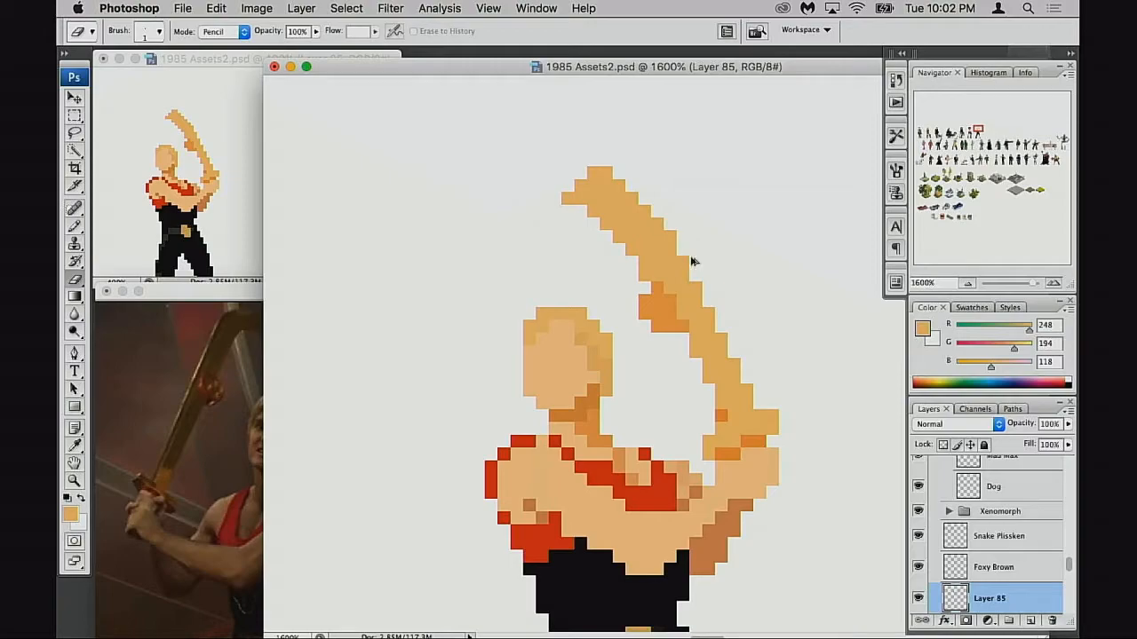
Step: Try to shift the selected blade tip one pixel to the right
key(m)
drag(535, 154, 663, 242)
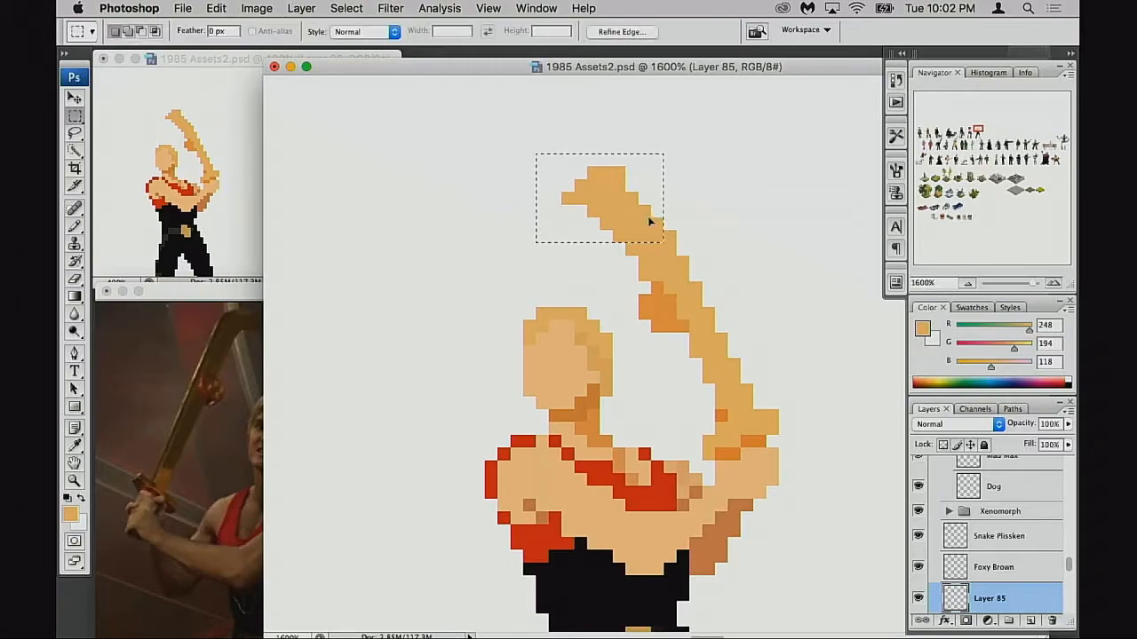
key(super+Right)
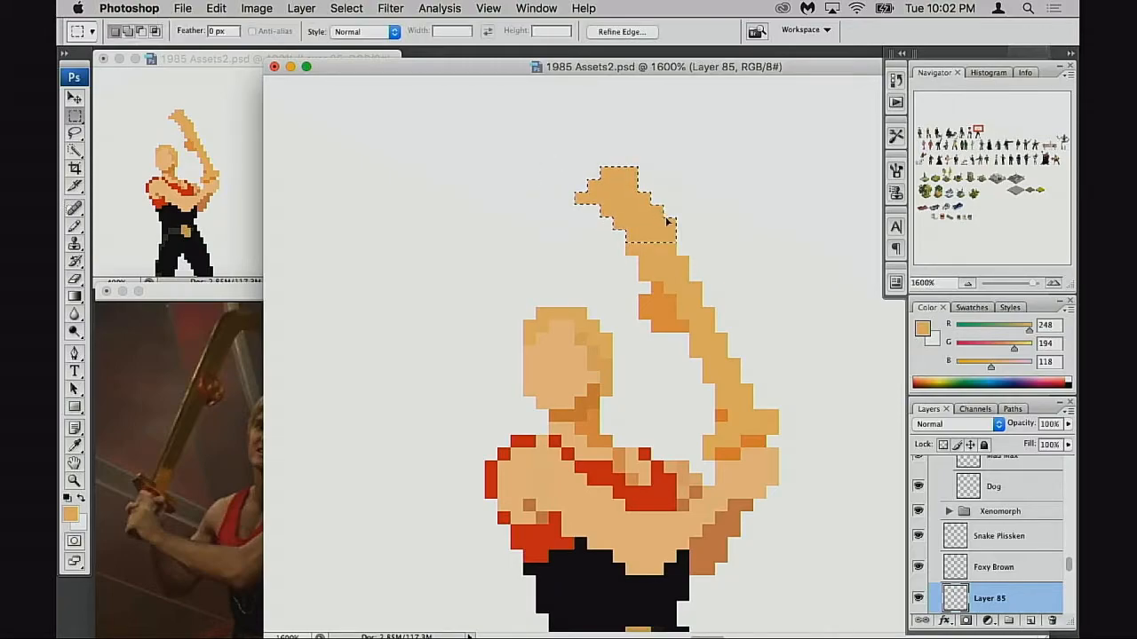
key(super+z)
key(super+d)
Step: Erase pixels along the inner edge of the tip and upper blade, and add tan pixels to the outer edge of the tip
key(e)
mouse_move(577, 205)
mouse_down()
mouse_move(626, 257)
mouse_move(613, 242)
mouse_move(635, 264)
mouse_up()
key(b)
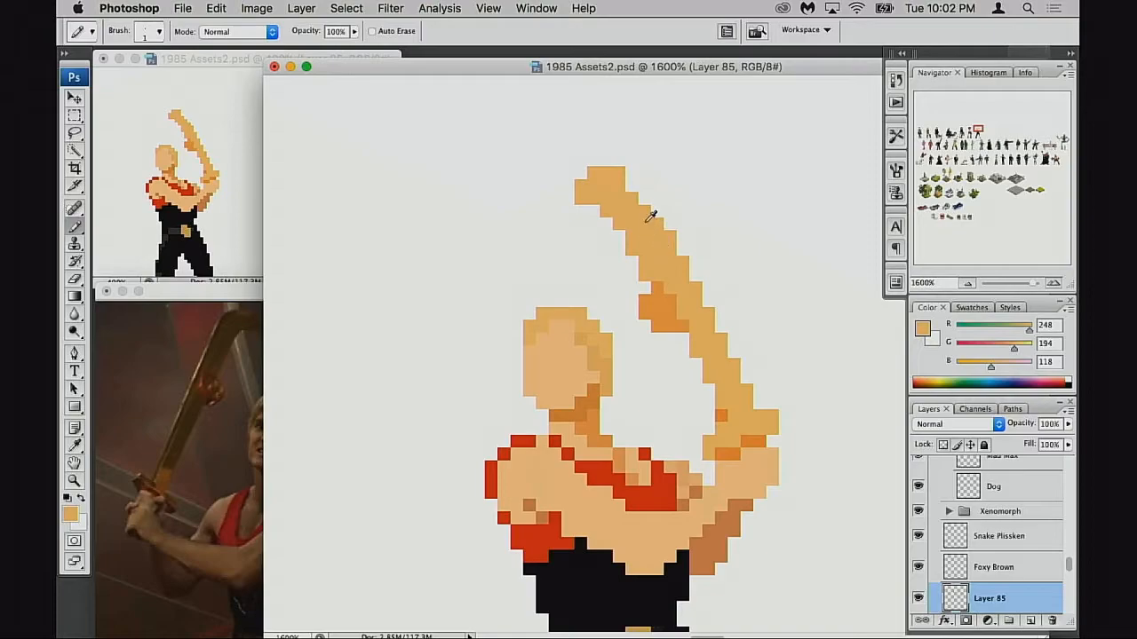
click(631, 174)
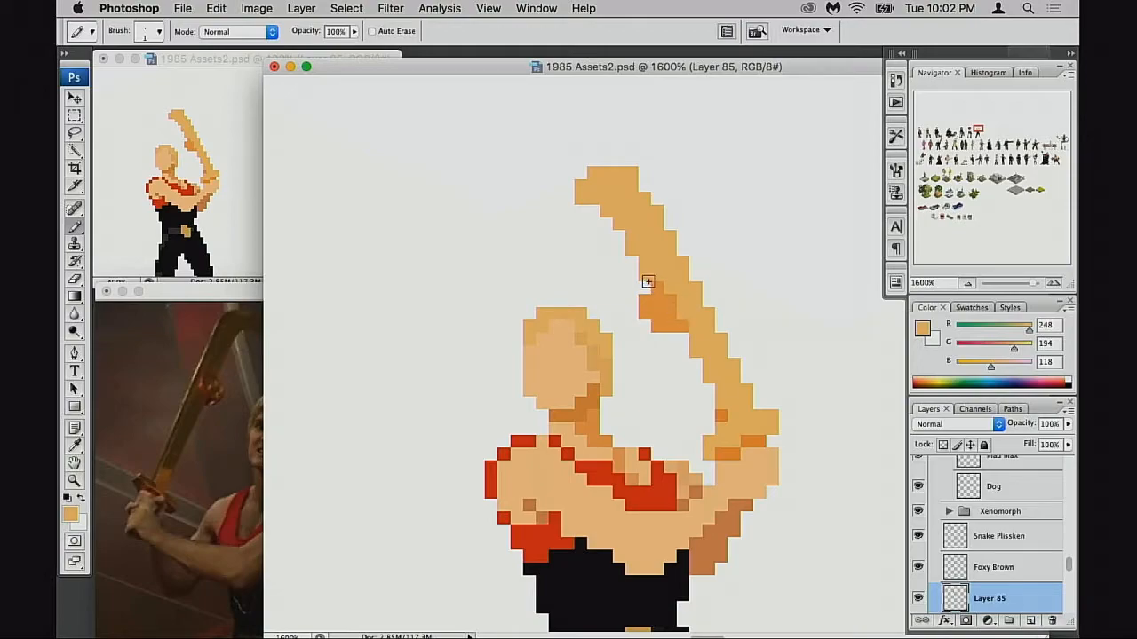
Step: Trim the inner edge of the lower blade above the crossguard and fill the outer edge beside it with tan
key(e)
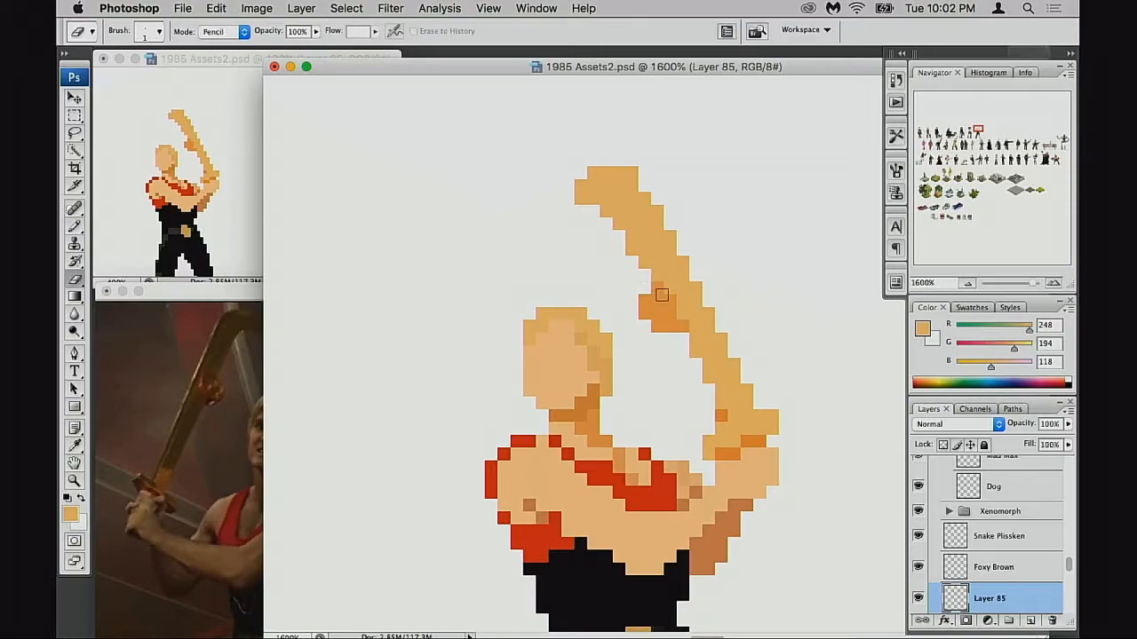
scroll(672, 275, down, 2)
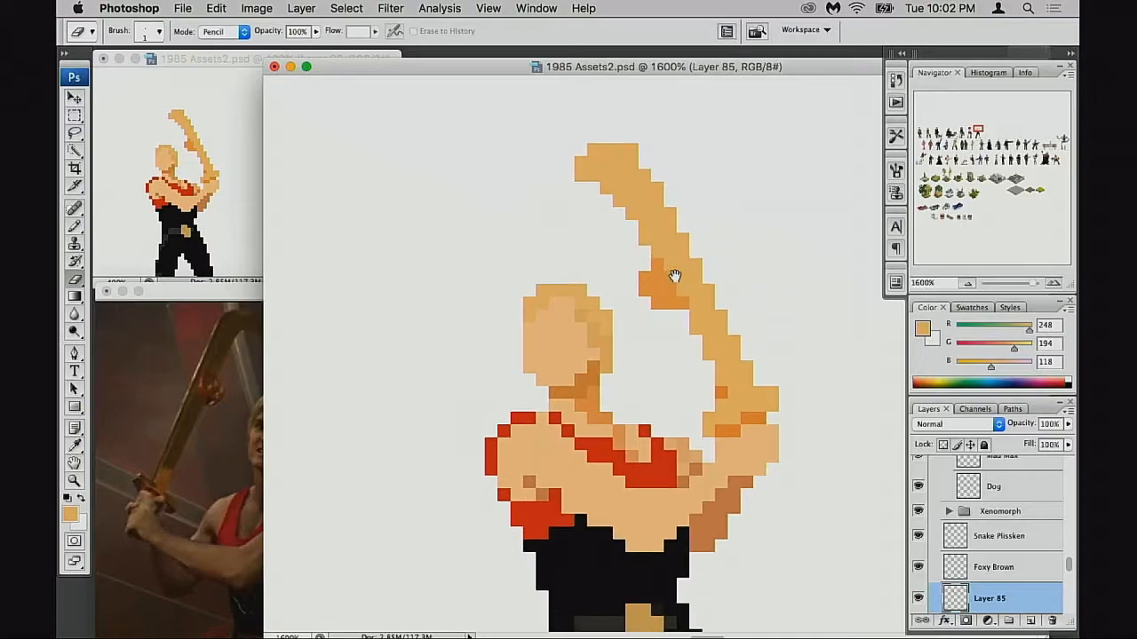
drag(715, 326, 711, 376)
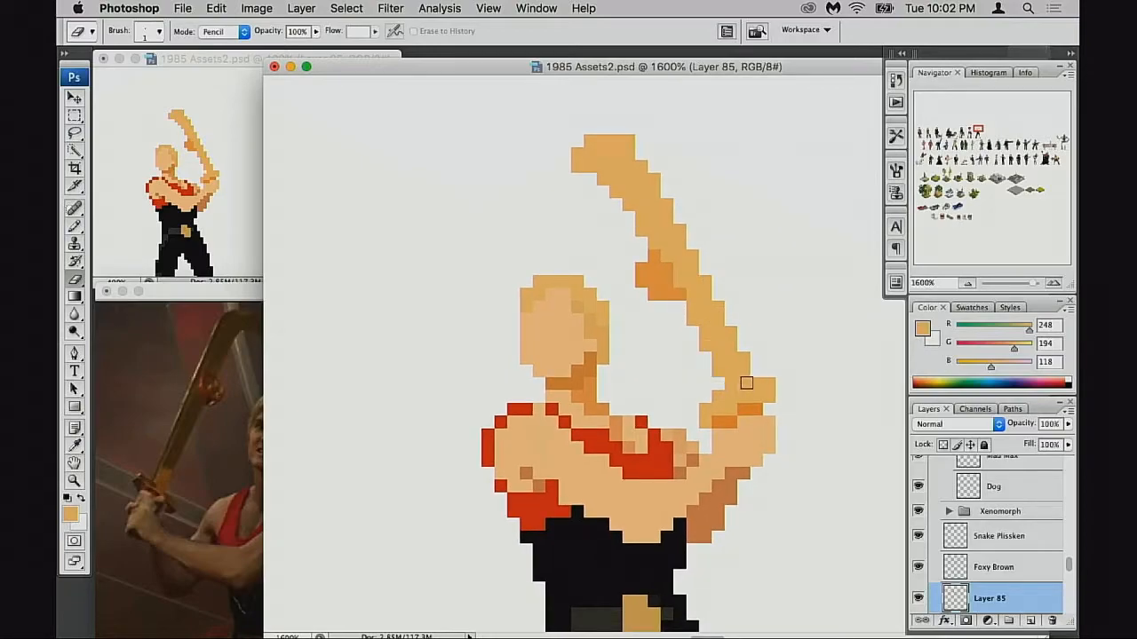
key(b)
click(752, 371)
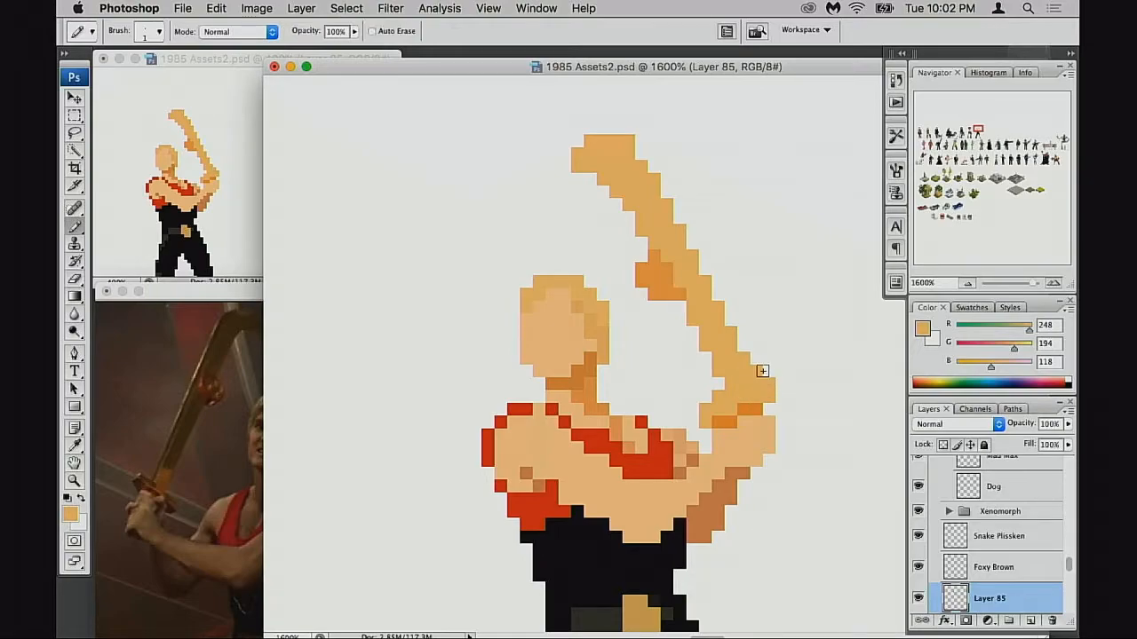
Step: Select the blade above the crossguard, move it one pixel left and one pixel down, and deselect it
key(m)
drag(644, 194, 750, 261)
shift+drag(634, 224, 762, 325)
shift+drag(673, 287, 741, 376)
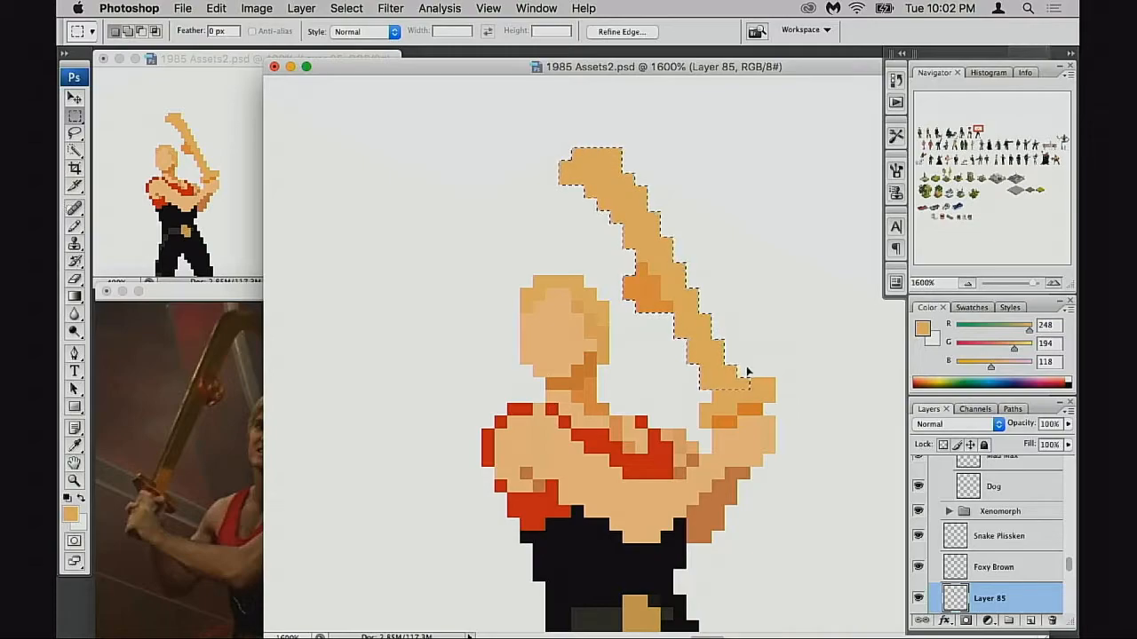
key(ctrl+d)
Step: Clean up the blade's base where it joins the hilt and extend the crossguard's inner end by one tan pixel
key(b)
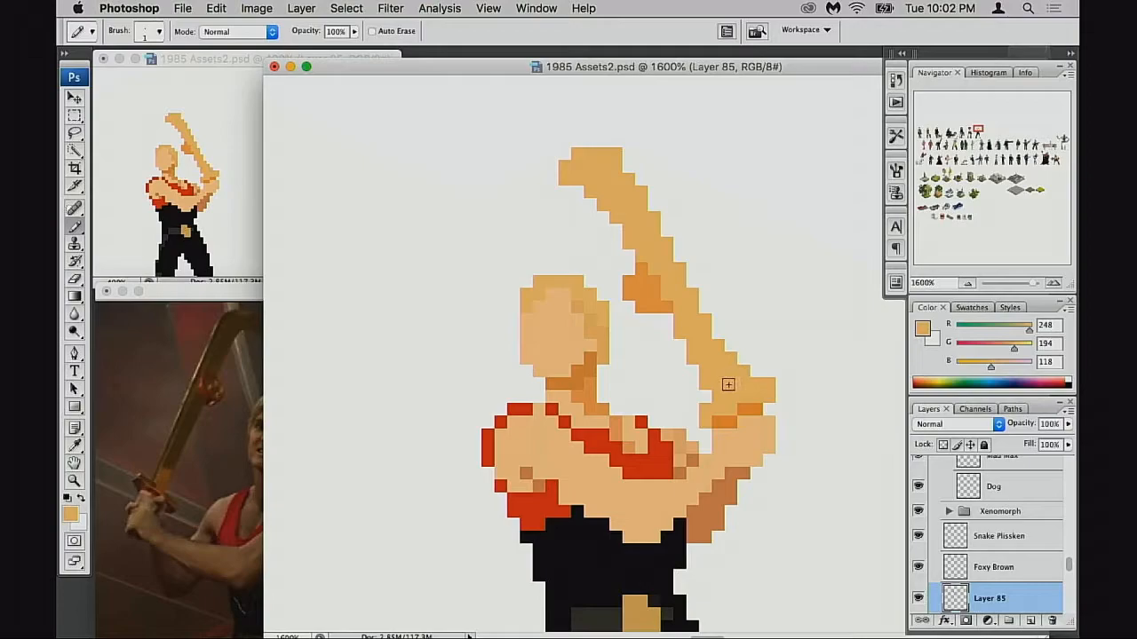
key(e)
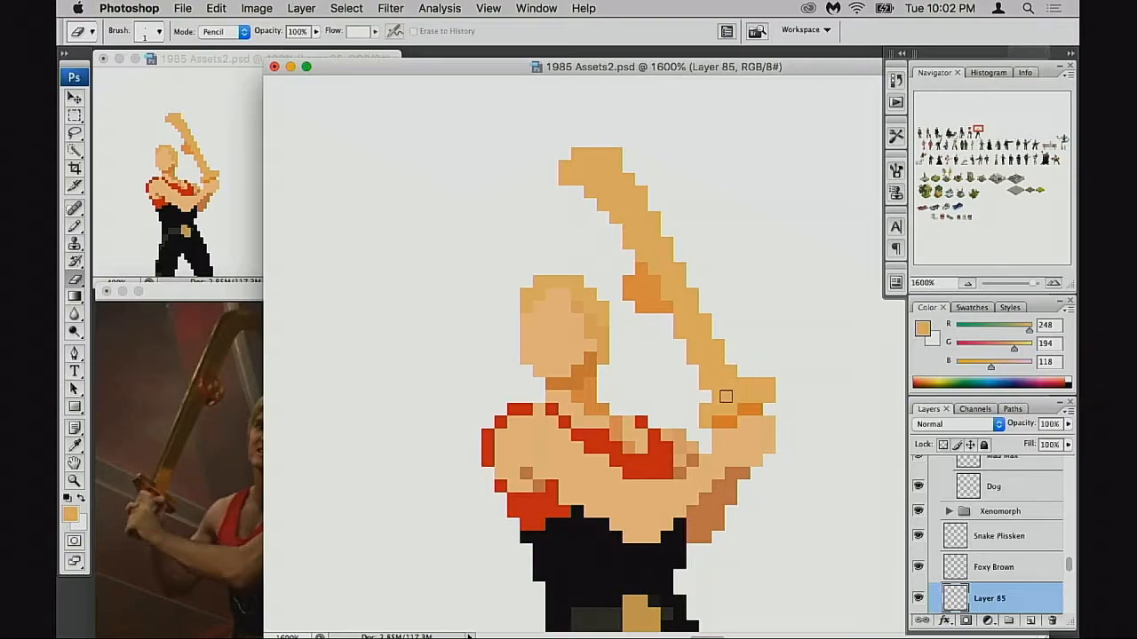
key(b)
click(694, 419)
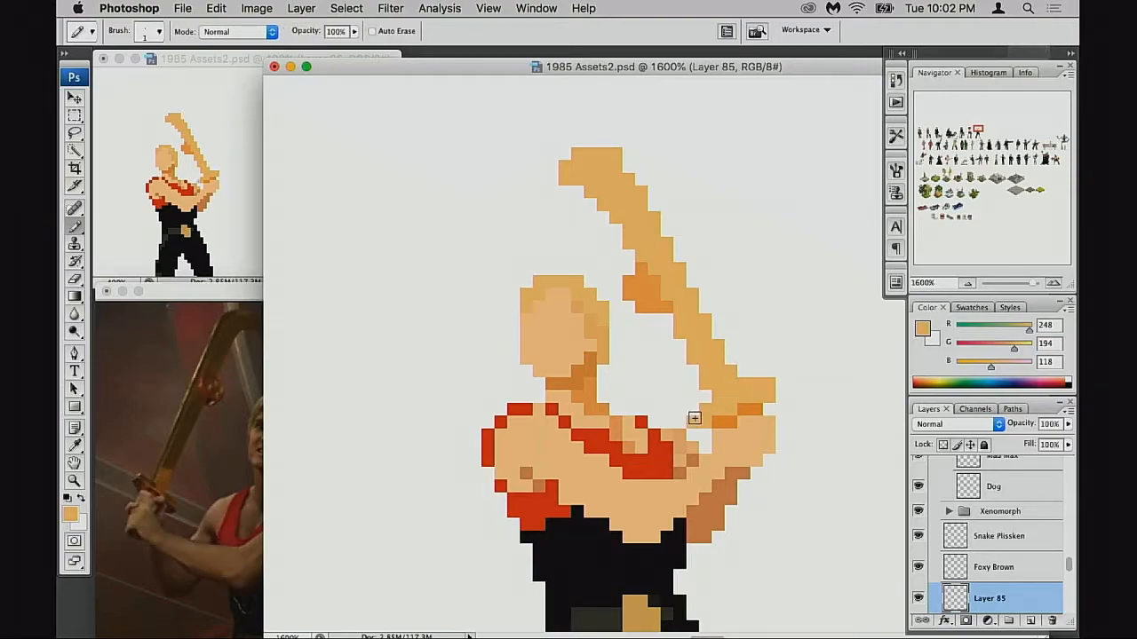
Step: Erase the crossguard's upper pixels beside the blade, leaving a raised pixel at its outer end
key(e)
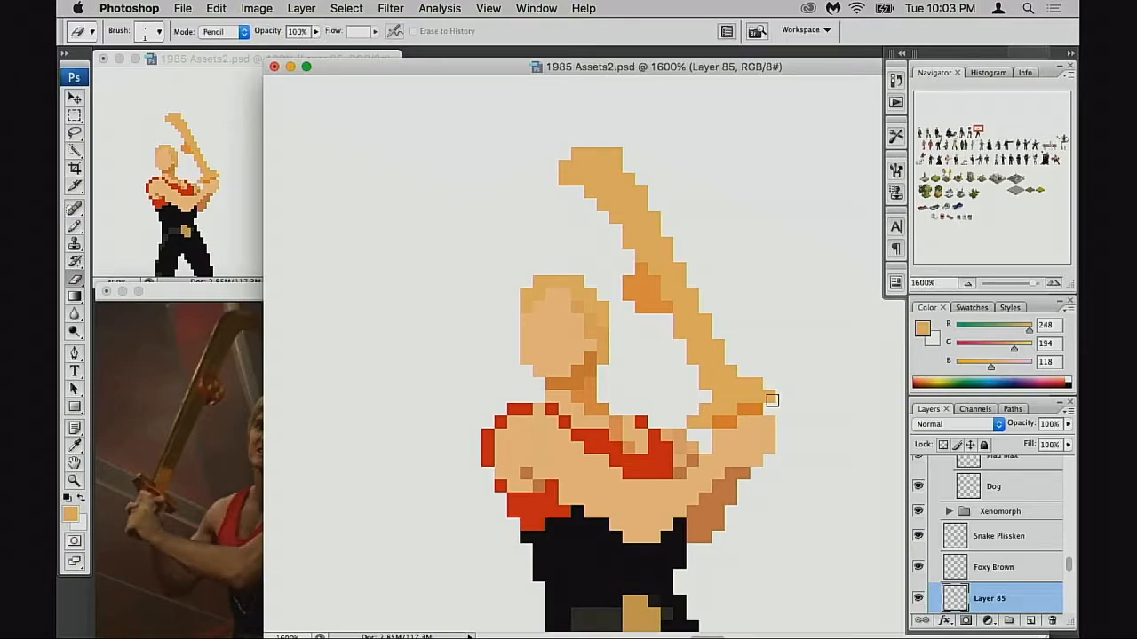
drag(749, 380, 775, 385)
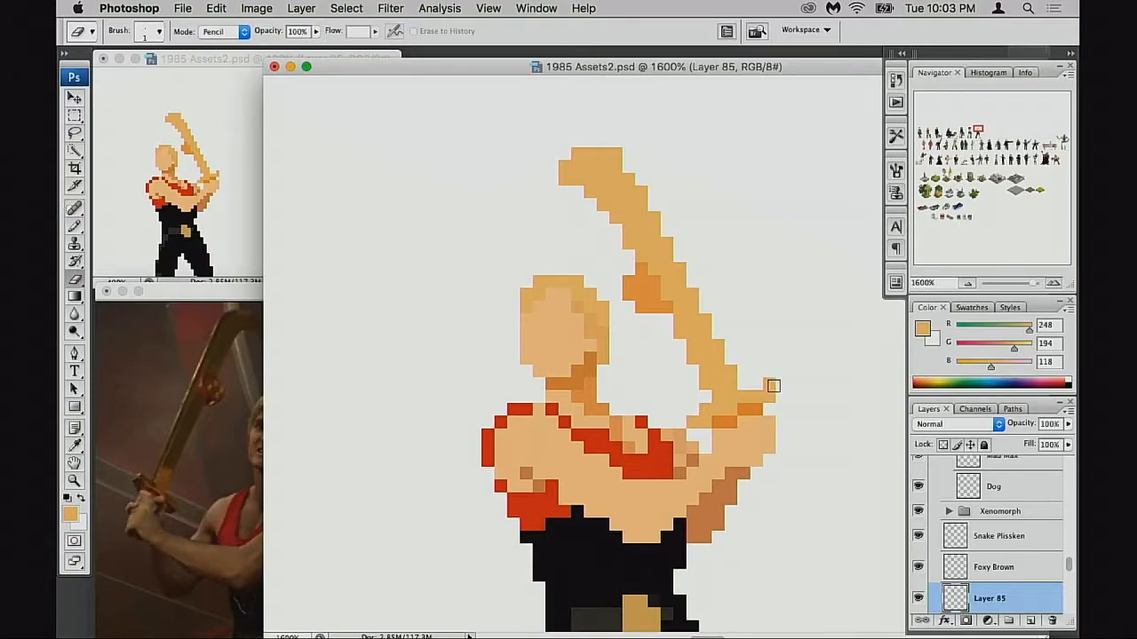
drag(696, 396, 731, 398)
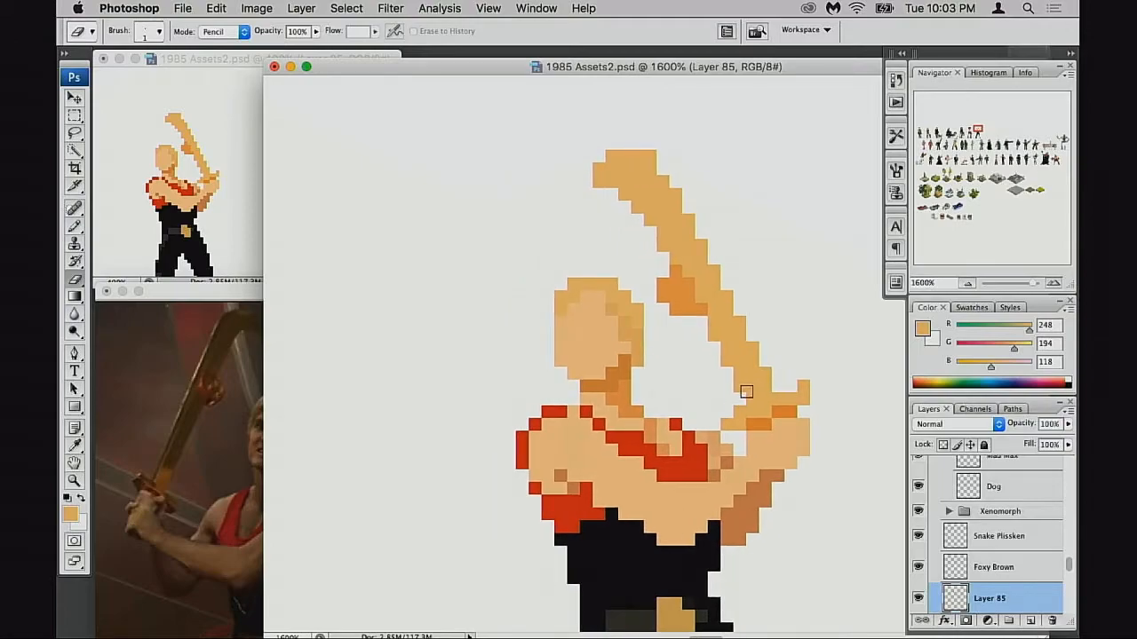
Step: Erase the outermost column of pixels from the orange knob on the blade's inner edge
alt+click(725, 392)
alt+click(726, 392)
drag(614, 332, 648, 348)
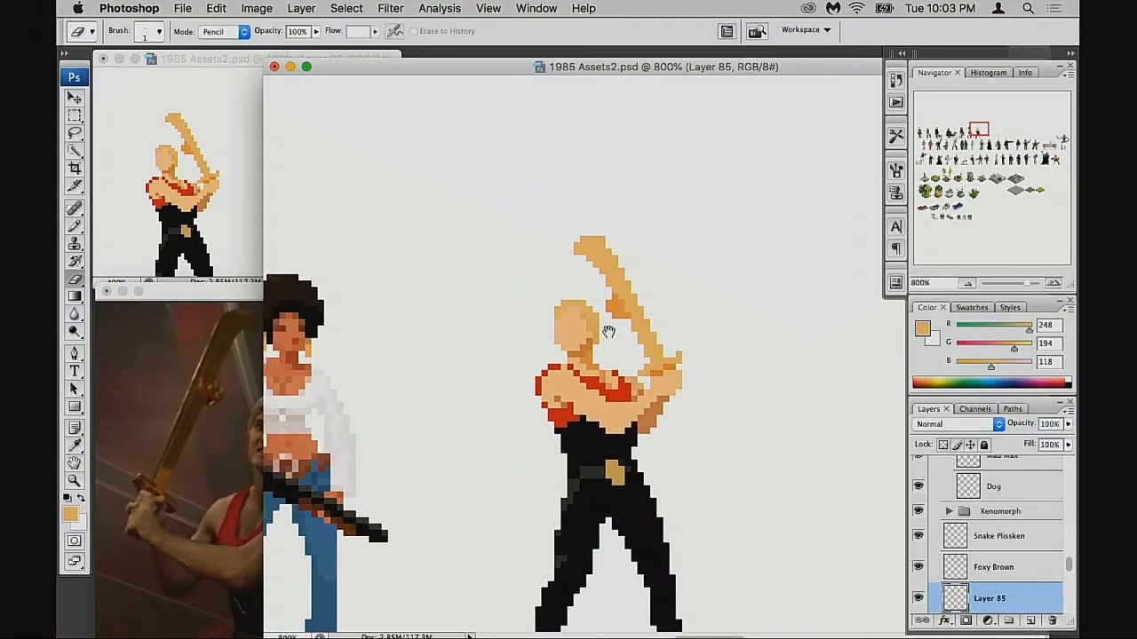
super+click(633, 329)
super+click(631, 329)
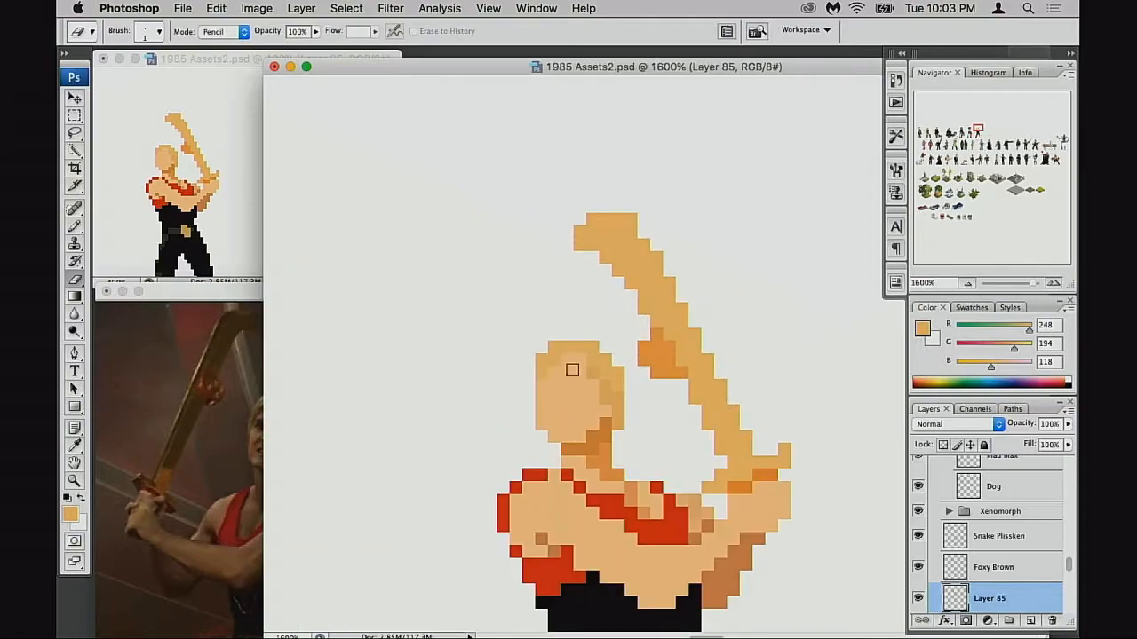
super+click(667, 352)
click(612, 366)
click(612, 392)
Step: Sample the knob's orange and paint more orange pixels on its blade side and in a row beneath it
key(b)
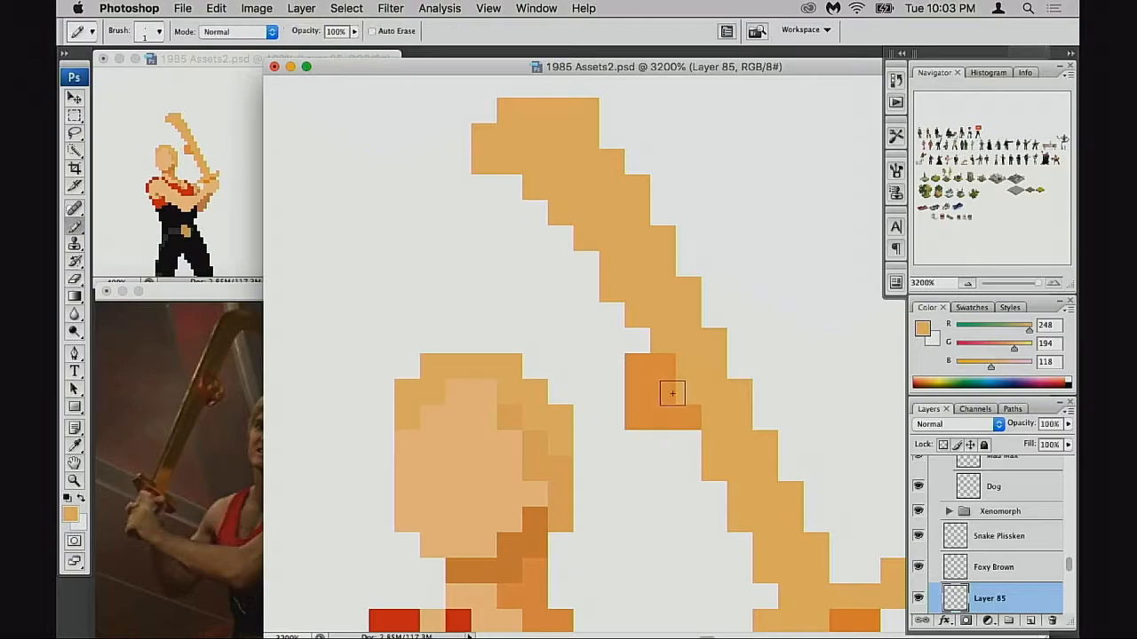
alt+click(665, 386)
drag(681, 383, 679, 413)
click(666, 432)
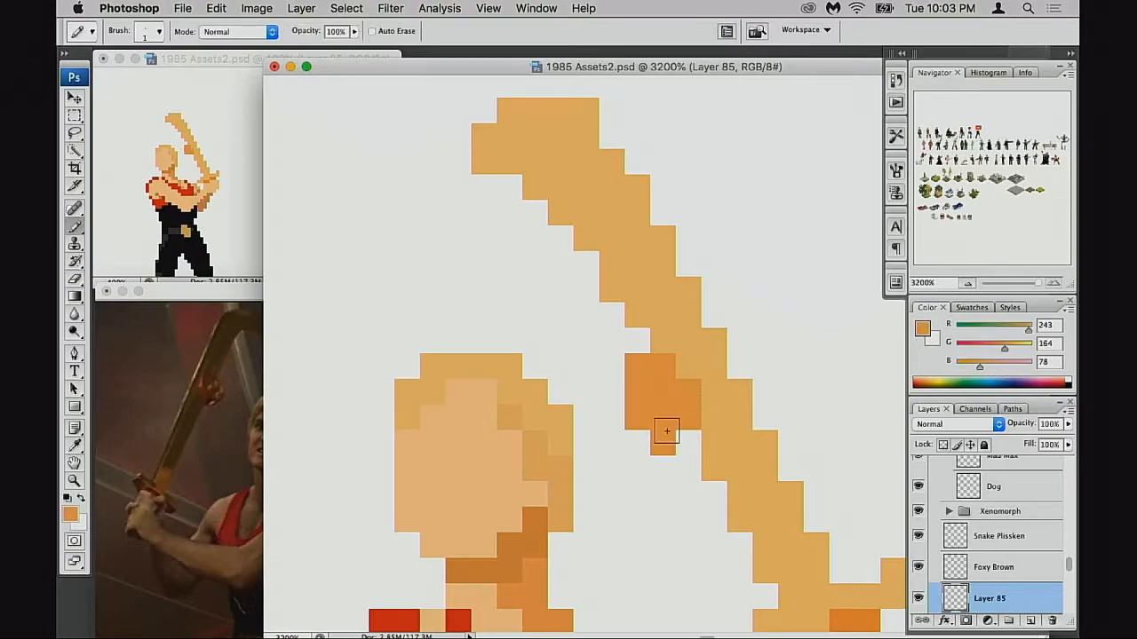
click(680, 436)
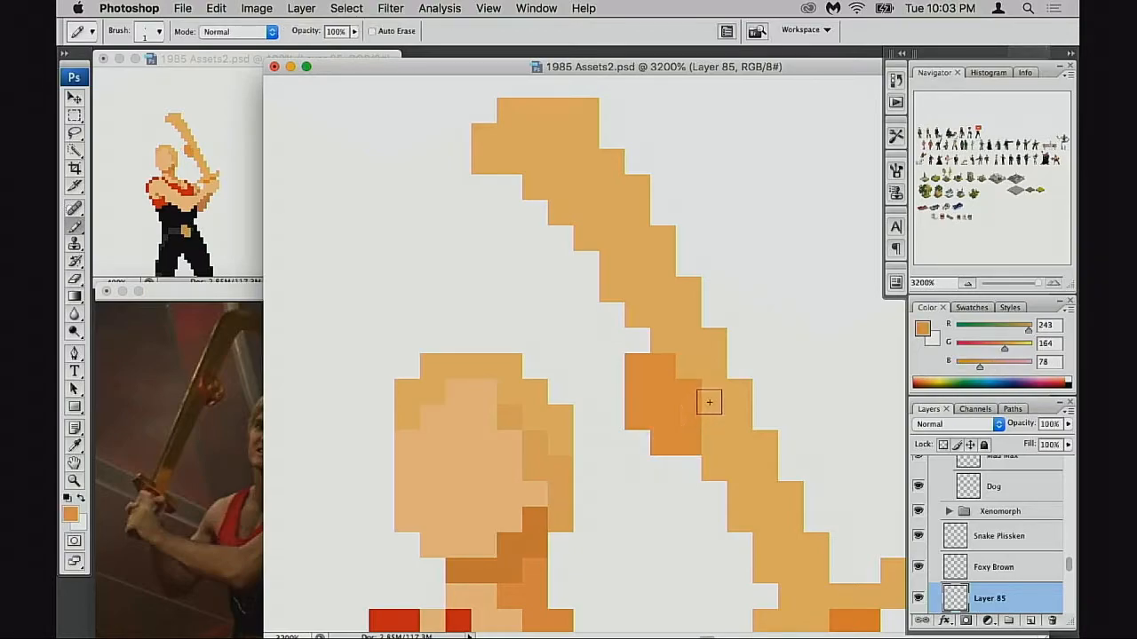
Step: Undo the extra row beneath the knob and fill its upper blade-side corner to form a three-by-three-pixel orange square
key(super+z)
click(690, 371)
click(706, 394)
key(super+z)
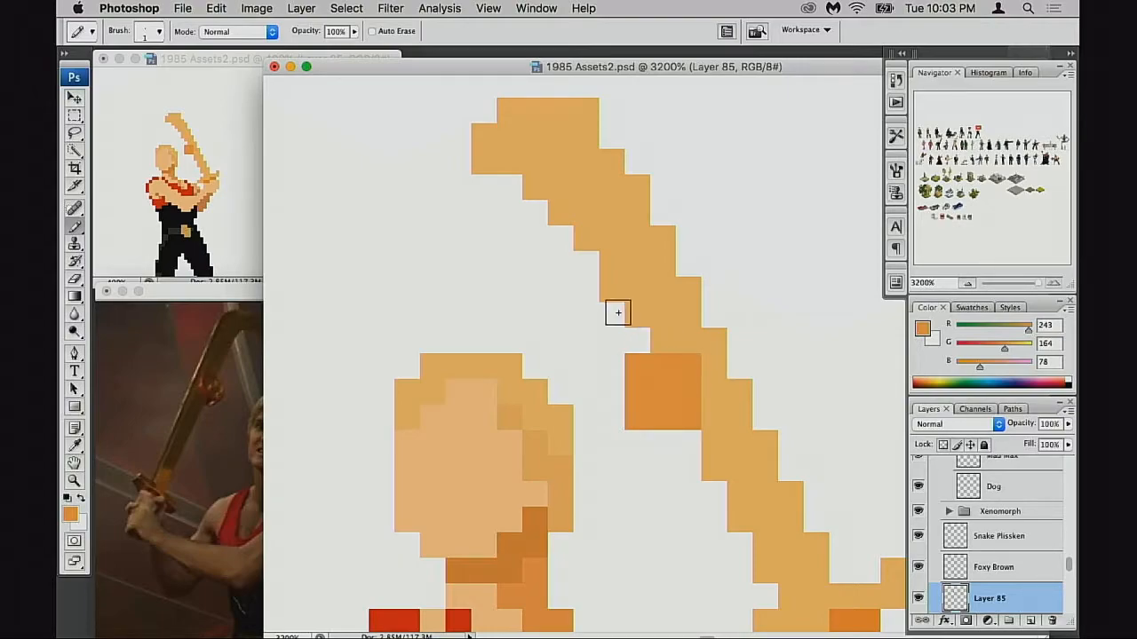
Step: Thin the upper blade by erasing stair-step pixels along its inner edge below the pointed tip, undoing the last erased pixel
key(e)
click(611, 293)
key(space)
drag(653, 345, 660, 340)
drag(612, 292, 669, 369)
click(551, 235)
click(597, 260)
click(626, 288)
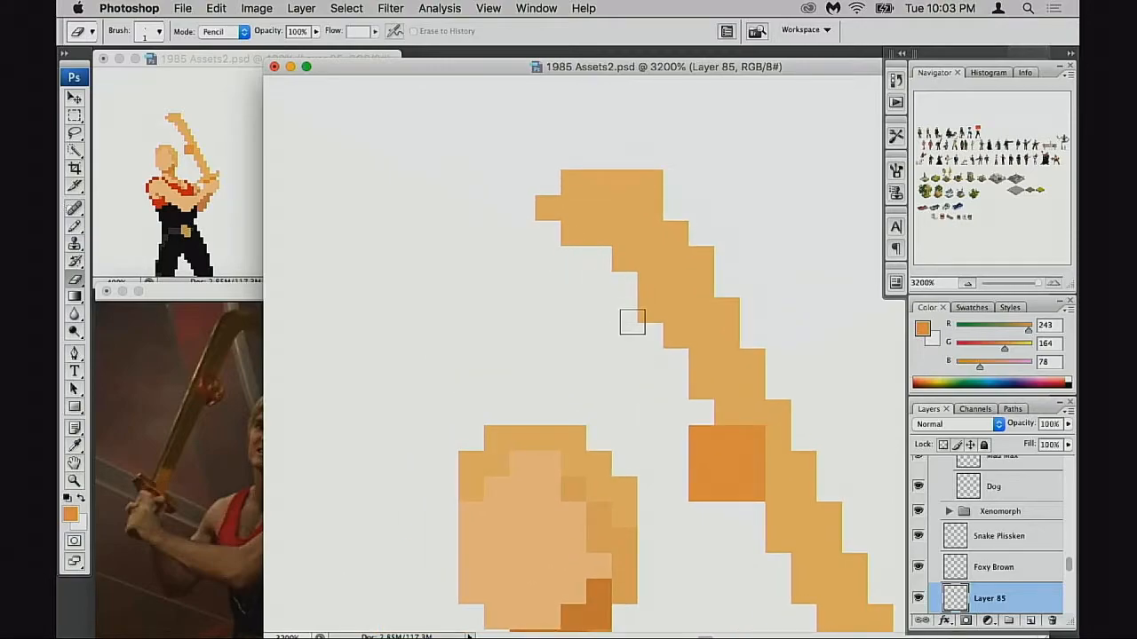
click(649, 311)
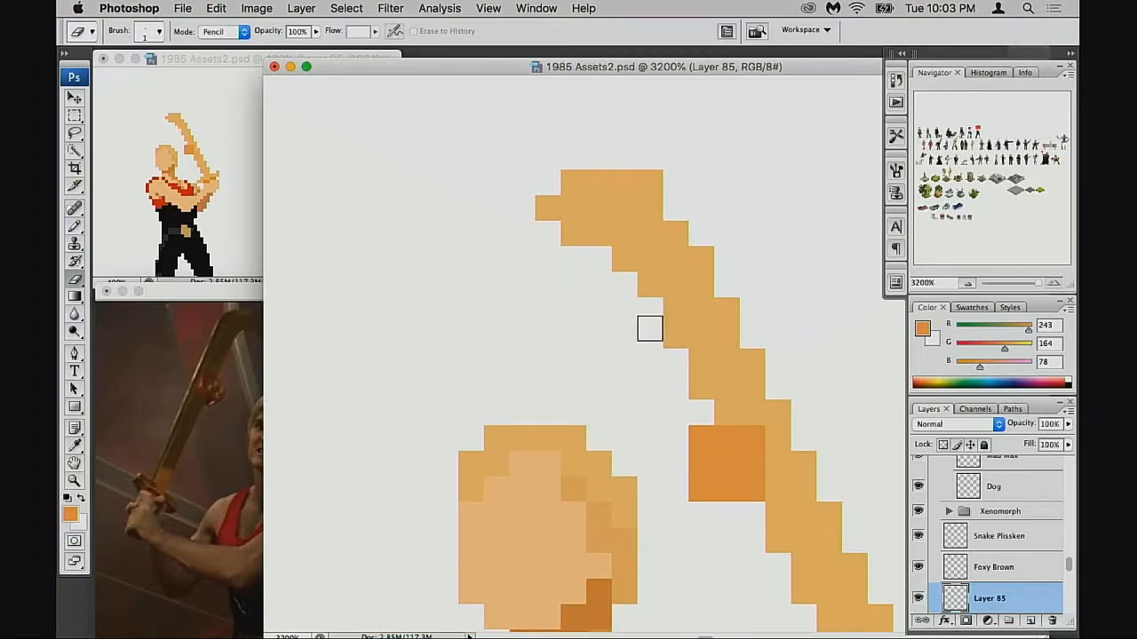
key(super+z)
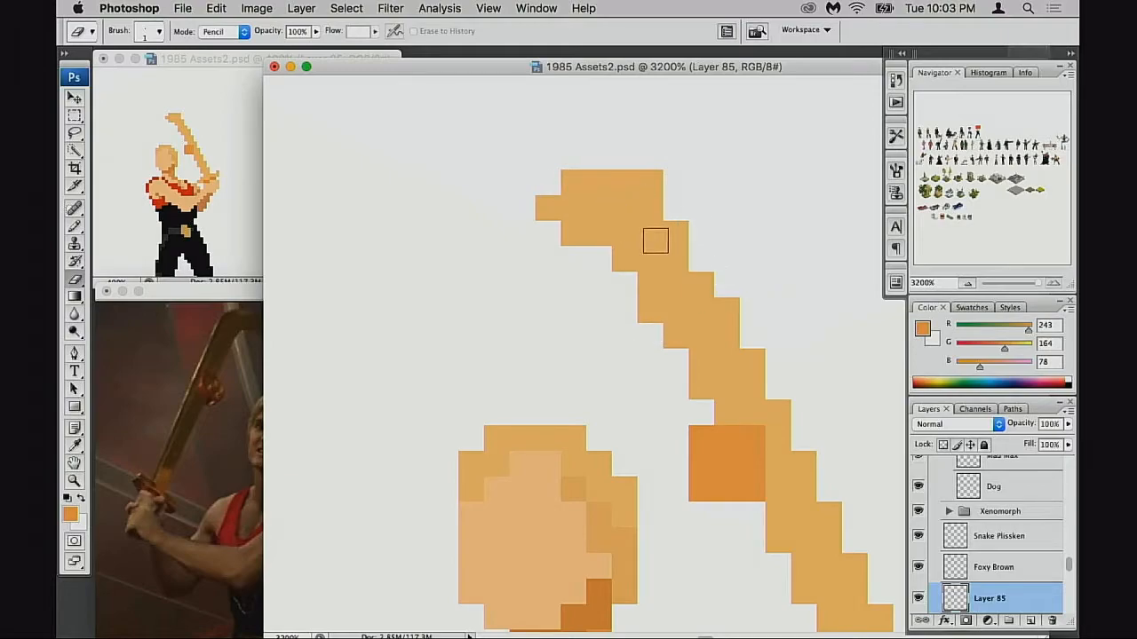
Step: Flip the red-shirted fighter on Layer 85 horizontally so the sword faces the same way as in the reference photo
key(b)
drag(672, 312, 692, 290)
alt+click(689, 315)
alt+click(695, 321)
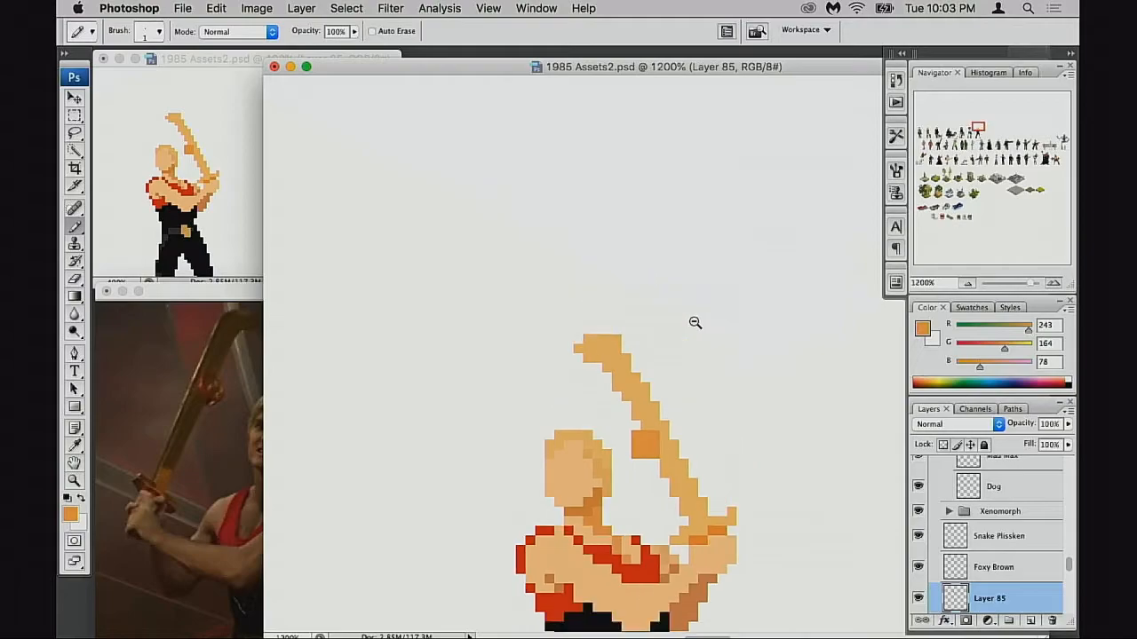
alt+click(694, 326)
alt+click(694, 329)
alt+click(688, 389)
drag(634, 379, 713, 291)
alt+click(701, 361)
alt+click(659, 389)
drag(672, 389, 686, 381)
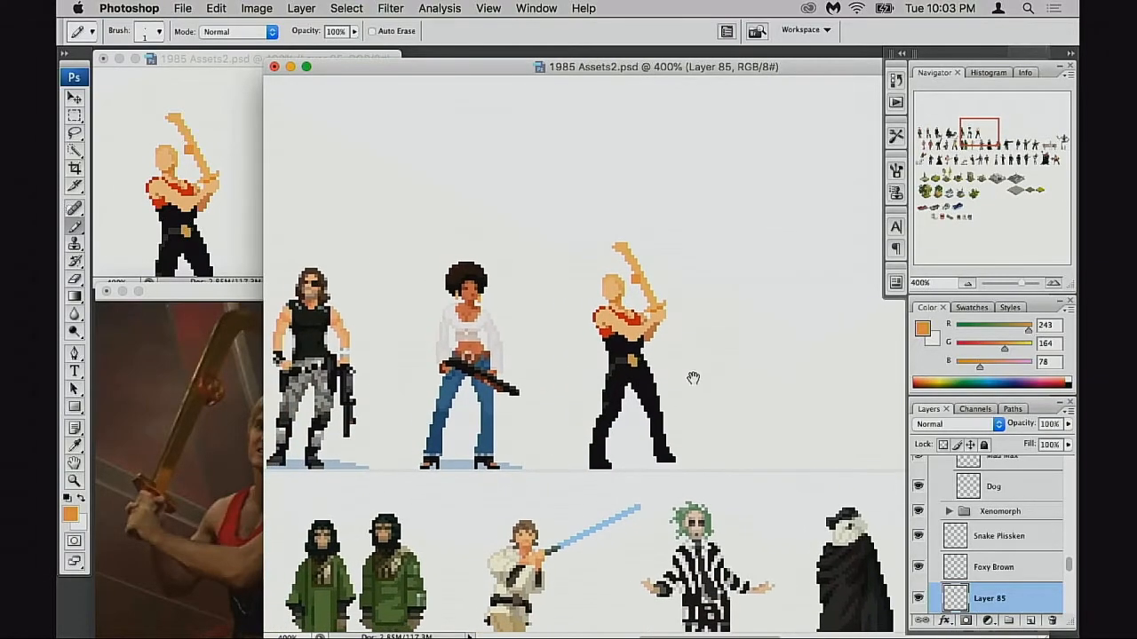
key(ctrl+t)
right_click(628, 353)
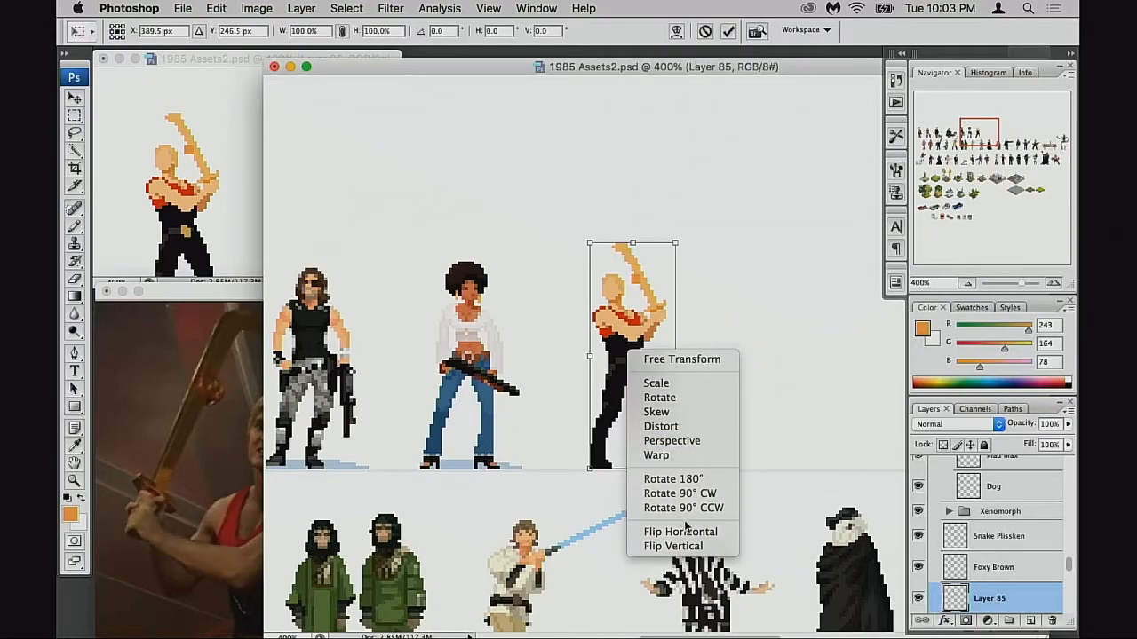
click(691, 534)
key(Return)
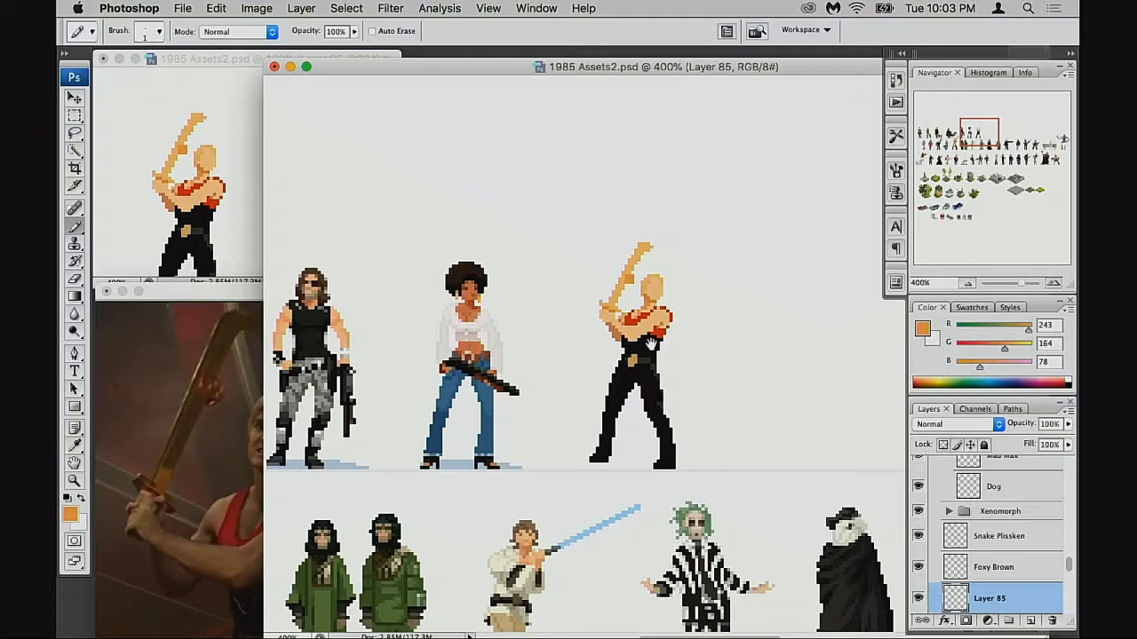
Step: Sample the blade's light orange and paint an extra row of pixels above the sword tip, extending its point outward
click(649, 349)
click(650, 355)
click(652, 364)
click(652, 371)
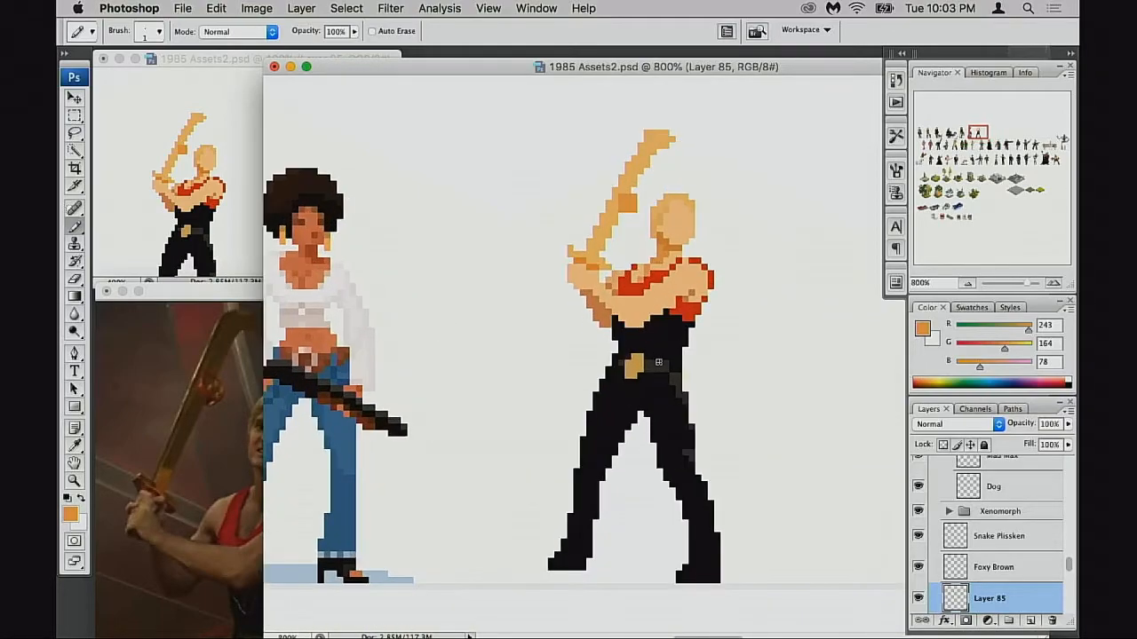
scroll(672, 355, up, 3)
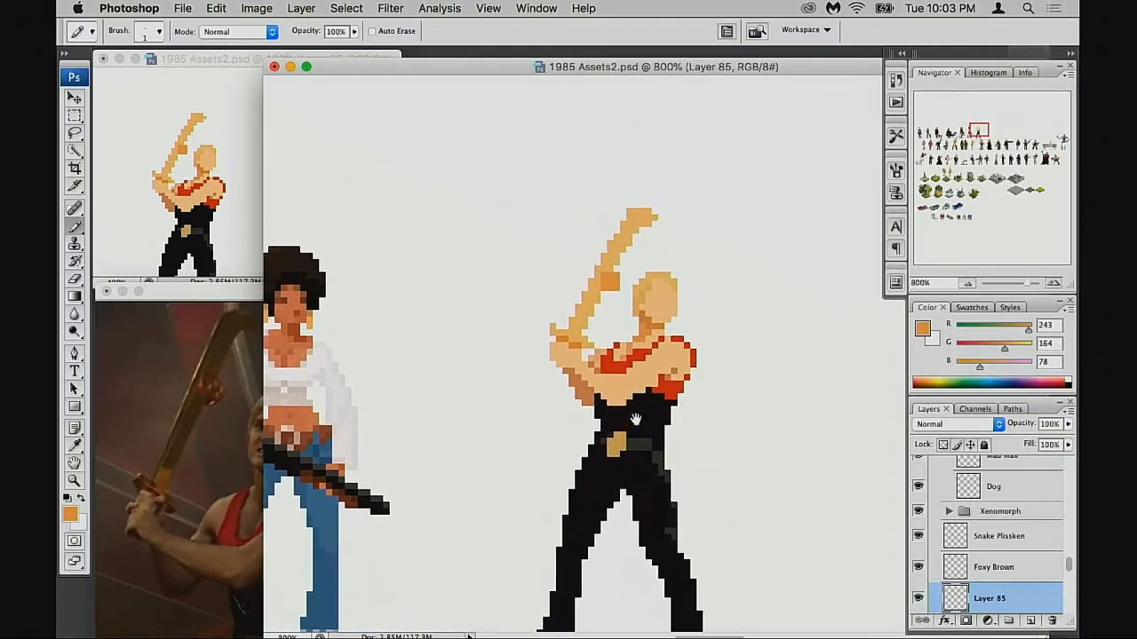
click(655, 234)
alt+click(655, 321)
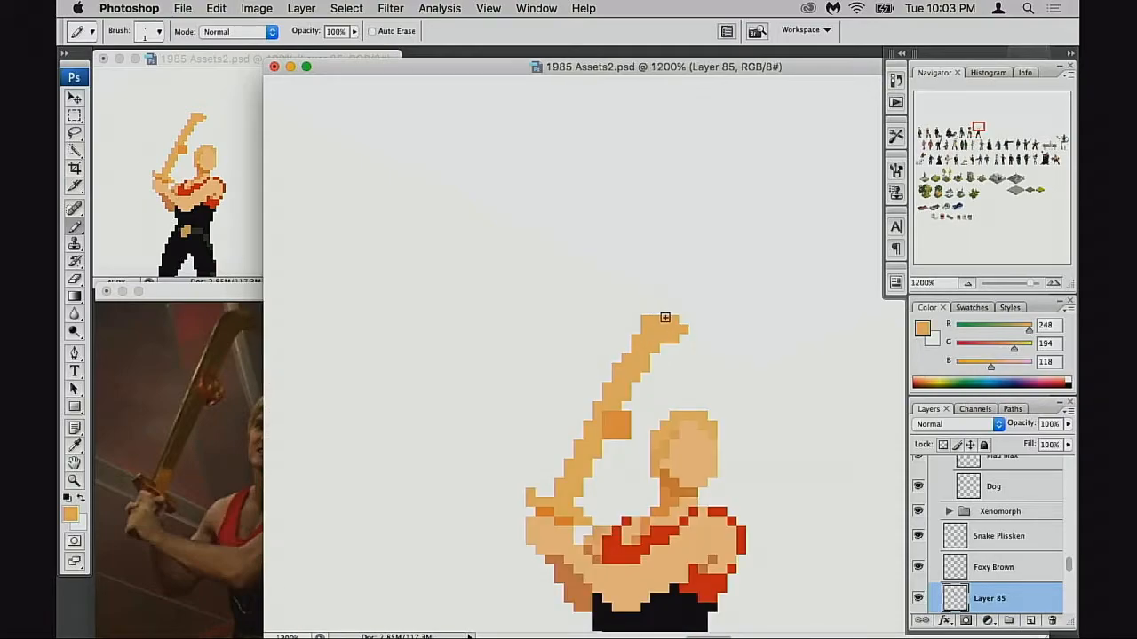
click(665, 312)
drag(685, 320, 684, 312)
click(692, 311)
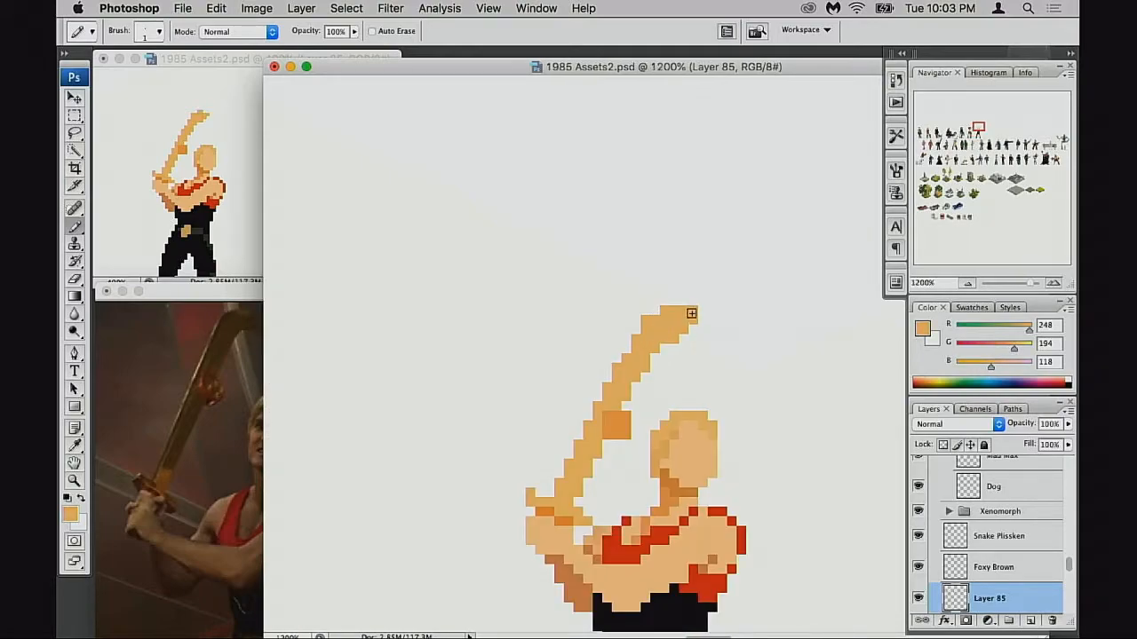
click(656, 312)
Step: Paint the blade colour over the knob's lower two rows and add one more row beneath them
key(e)
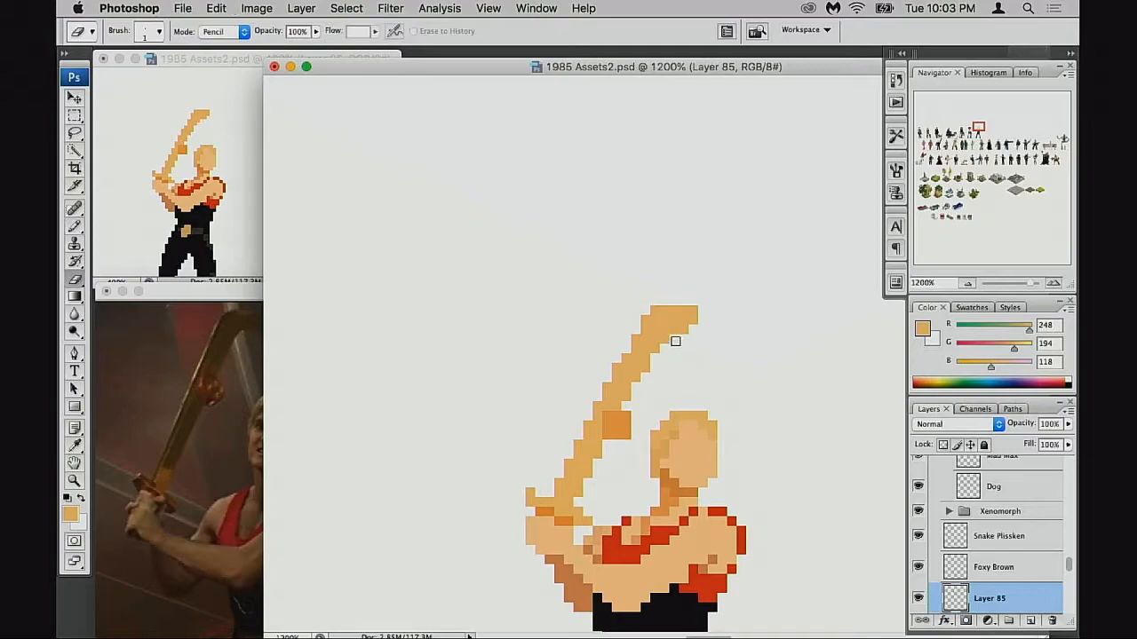
key(b)
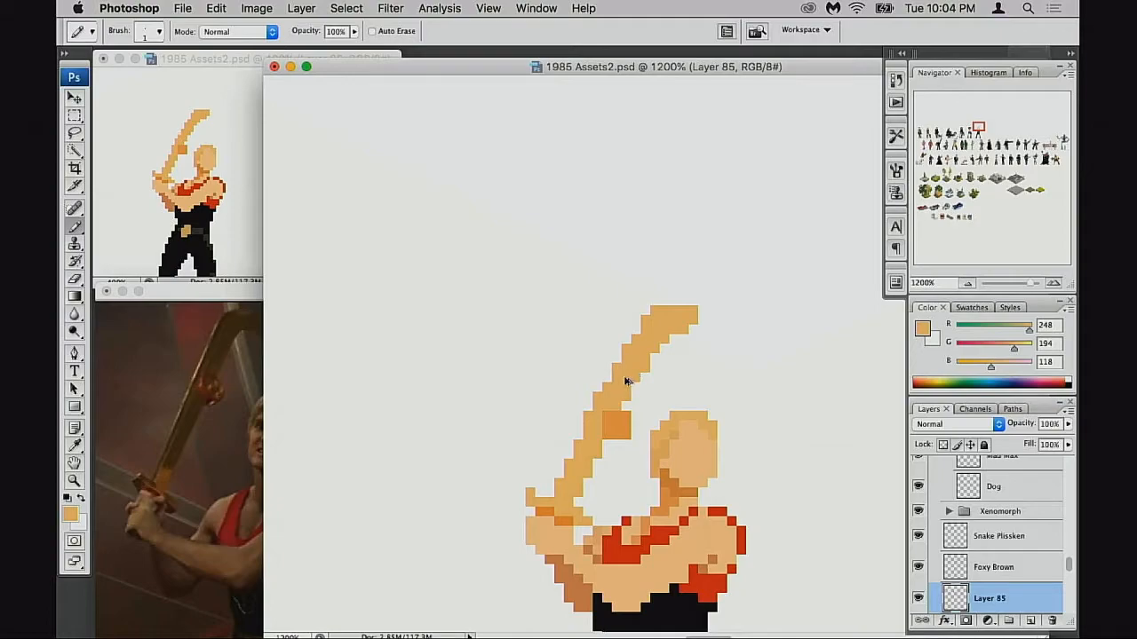
key(e)
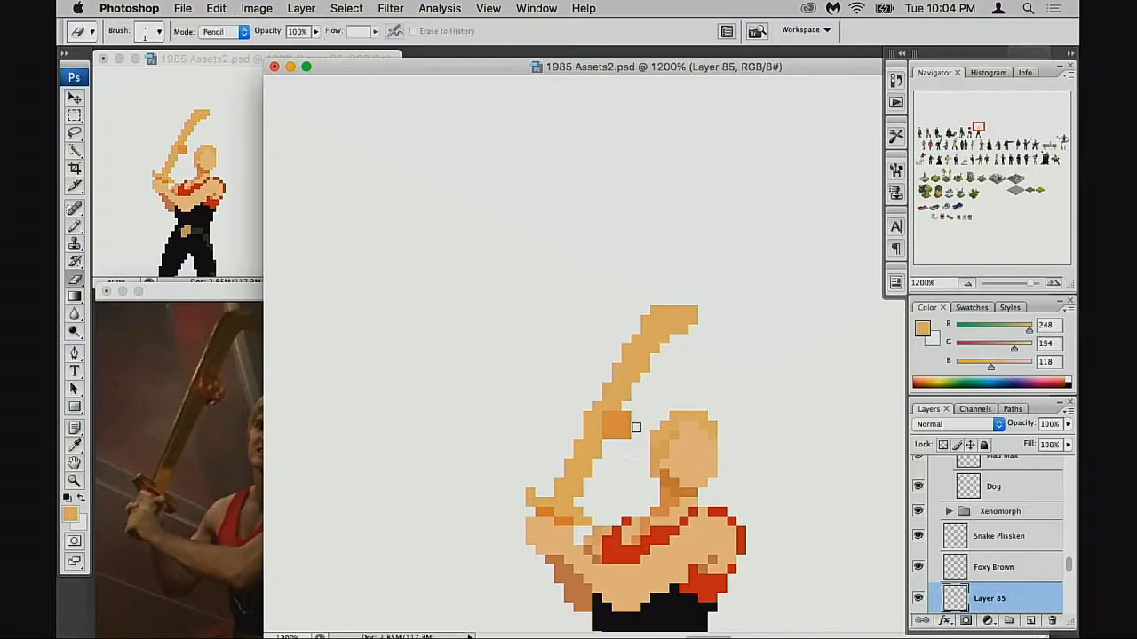
key(b)
mouse_move(618, 426)
mouse_down()
mouse_move(611, 434)
mouse_move(625, 428)
mouse_up()
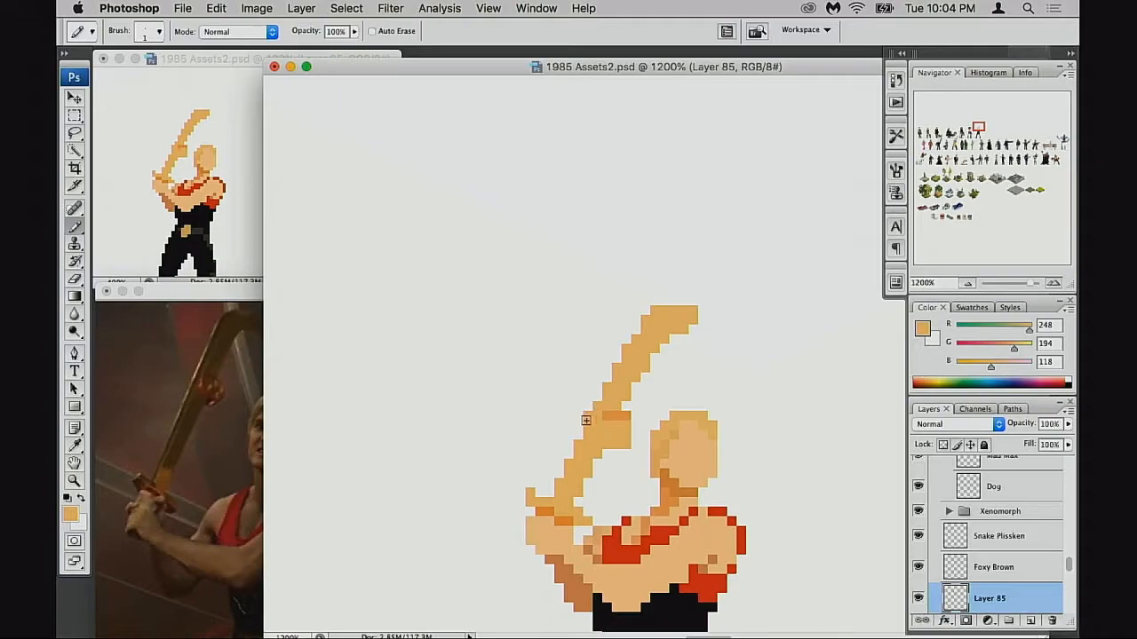
Step: Erase pixels along the upper blade's inner edge and reshape the tip into a small downward hook
key(e)
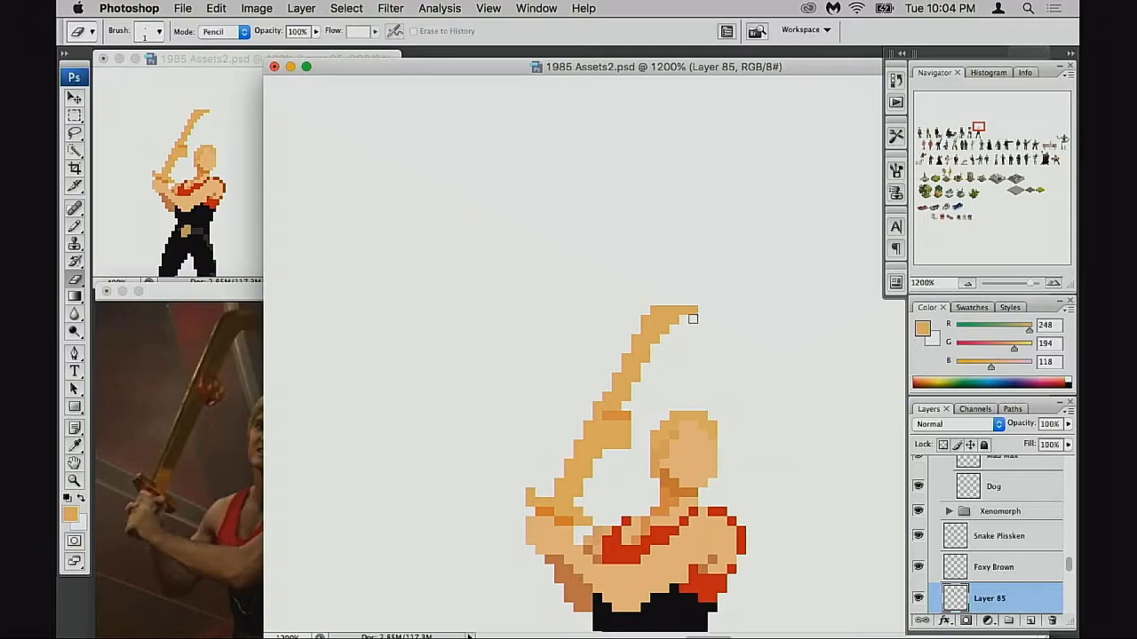
key(b)
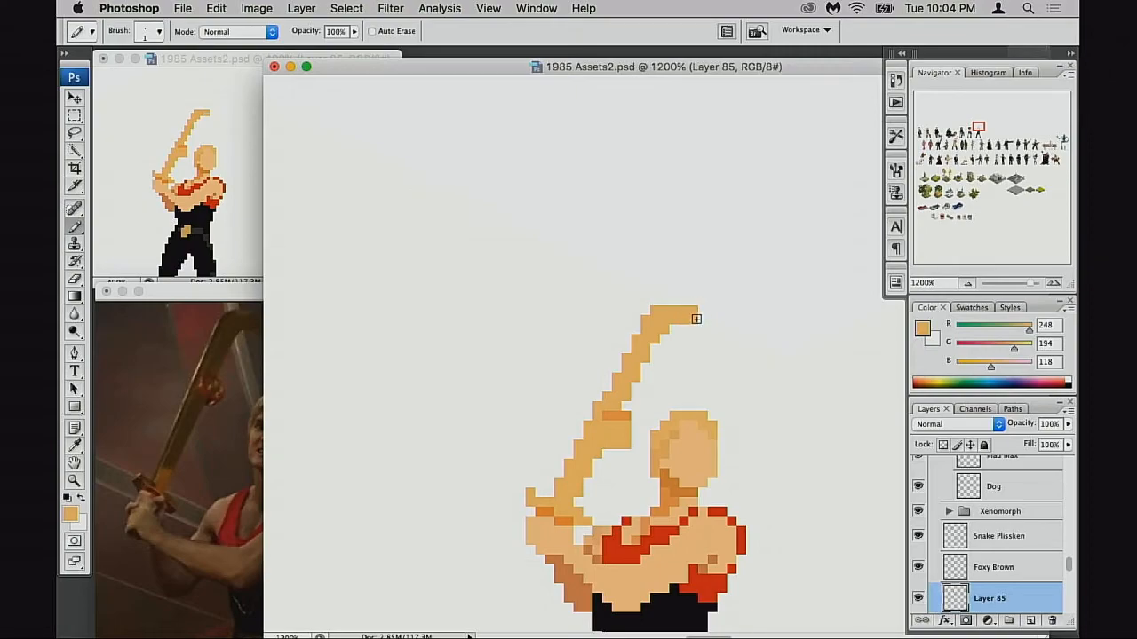
key(e)
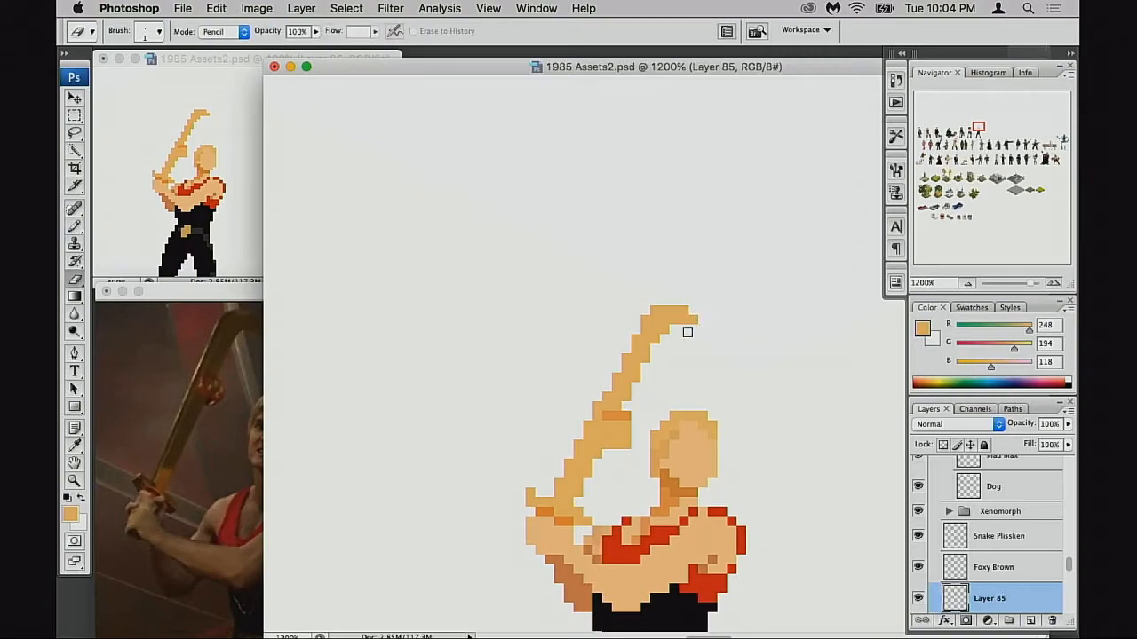
key(b)
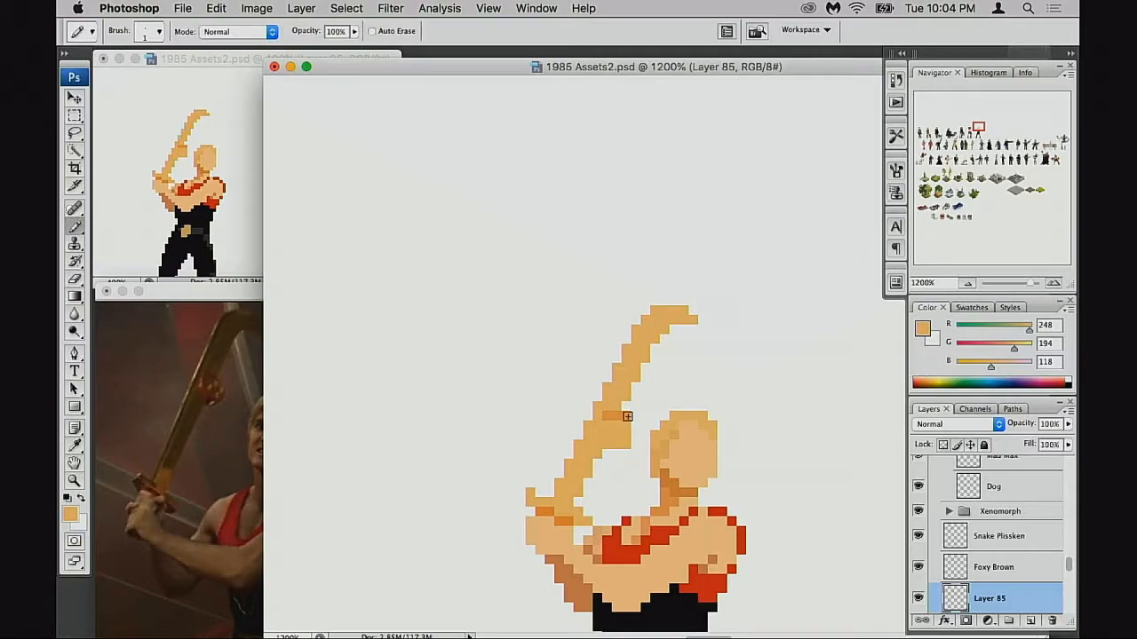
scroll(630, 424, down, 2)
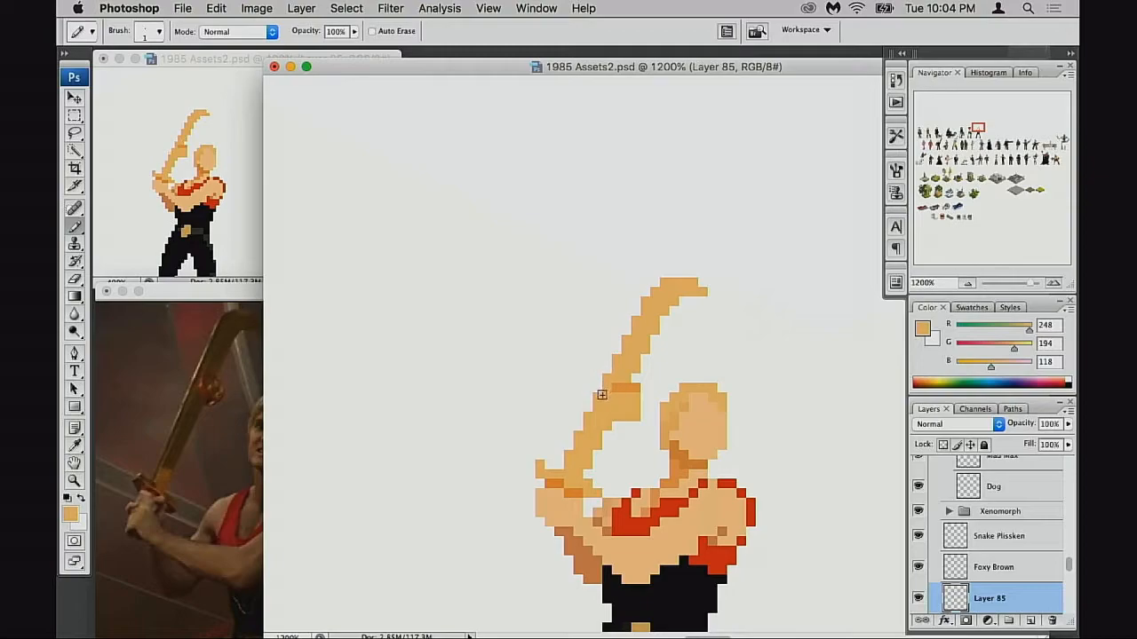
scroll(622, 385, up, 2)
scroll(622, 385, right, 2)
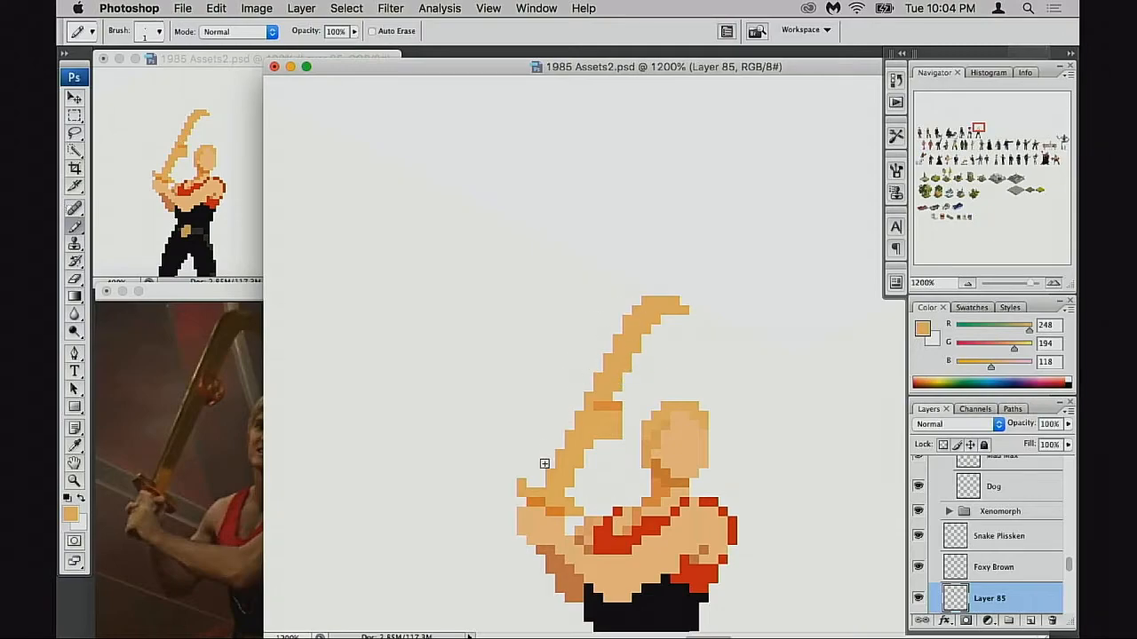
drag(548, 460, 568, 398)
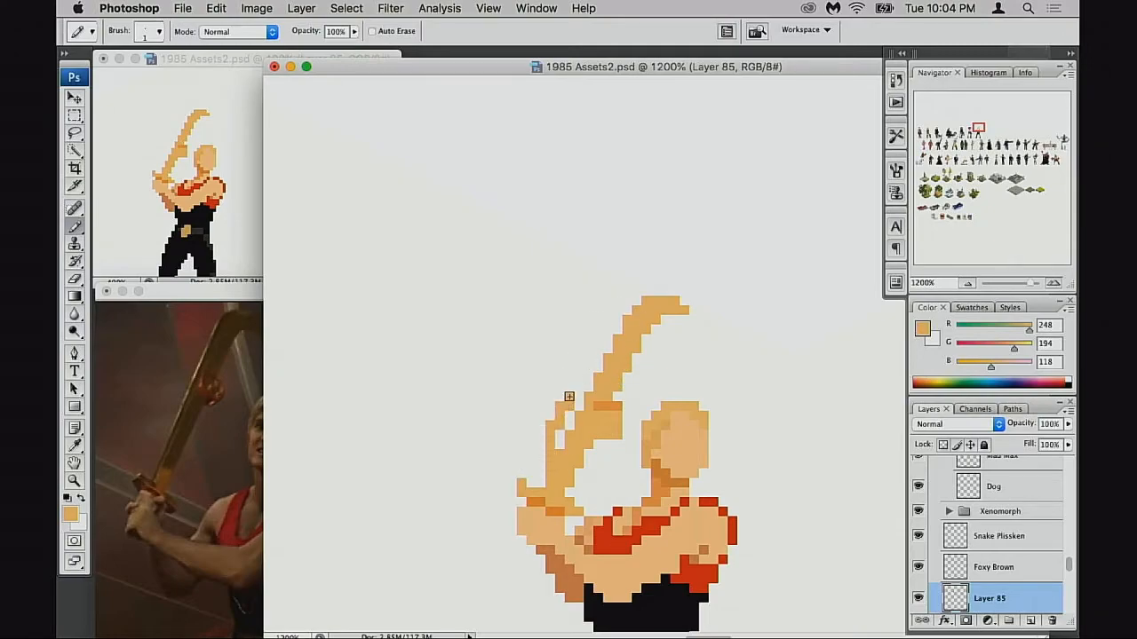
key(super+z)
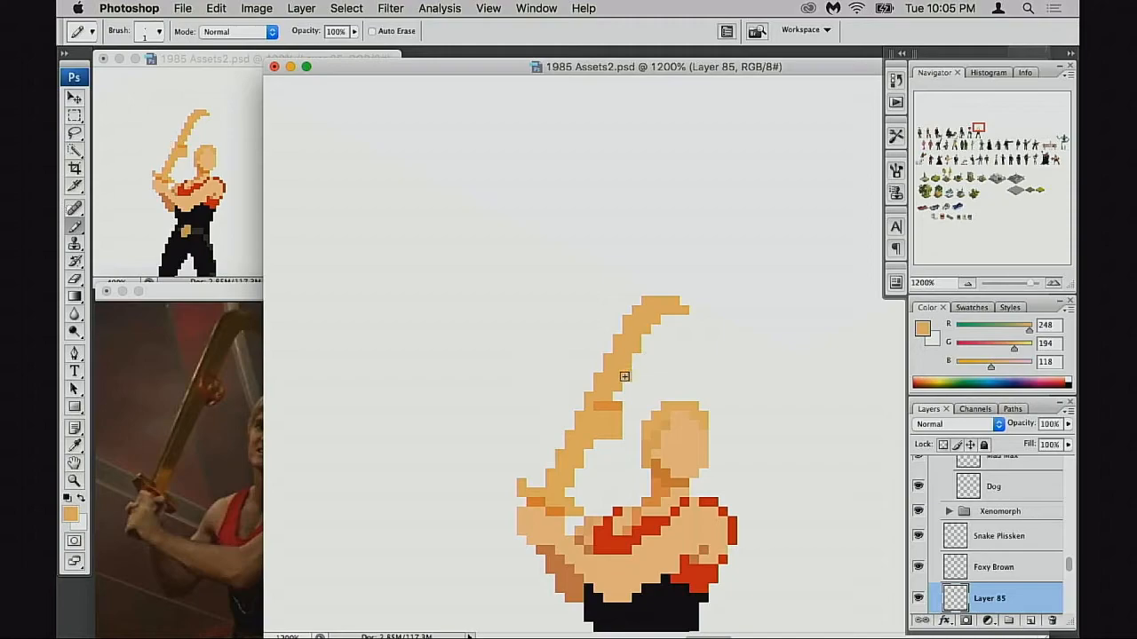
drag(664, 340, 677, 337)
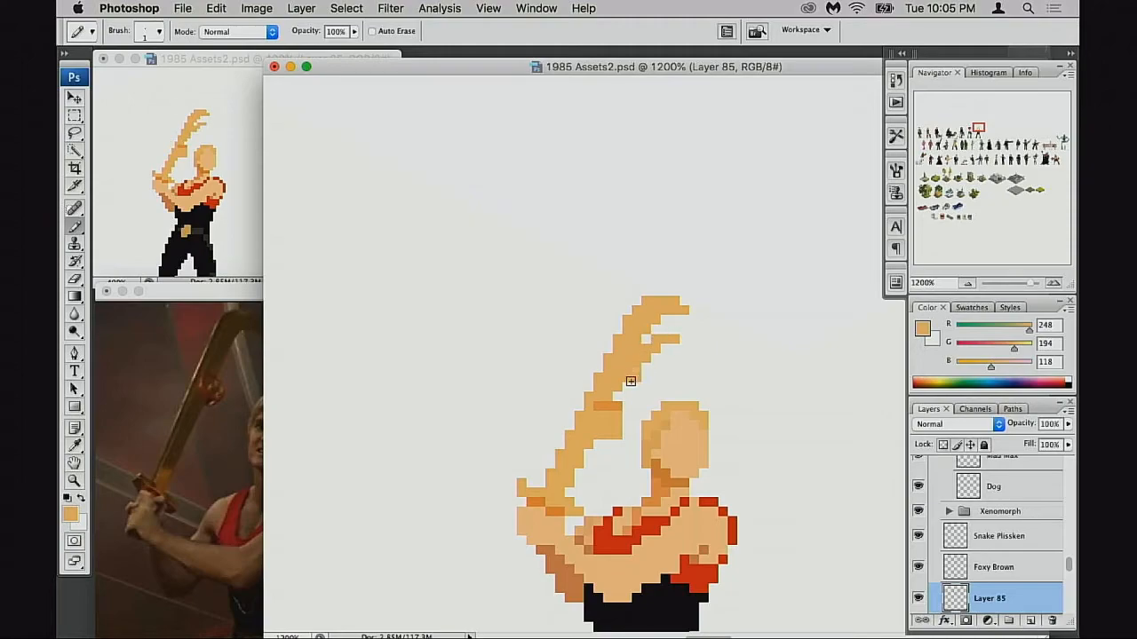
key(super+alt+z)
key(super+alt+z)
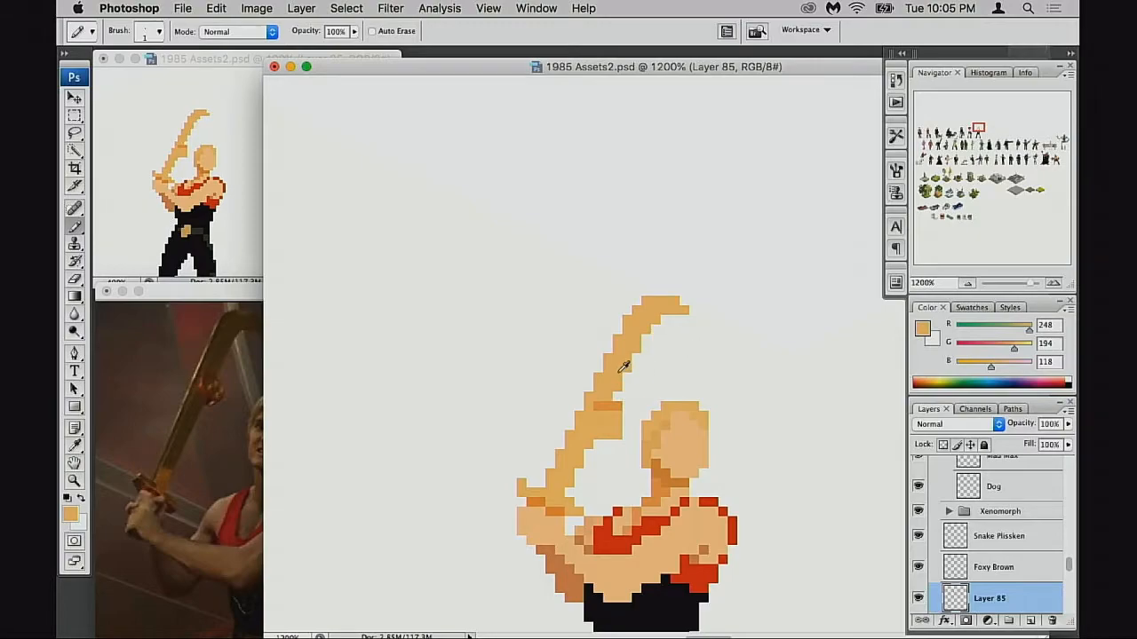
Step: Erase the knob's lower outer corner, then sample its darker orange and repaint the knob in that colour
key(e)
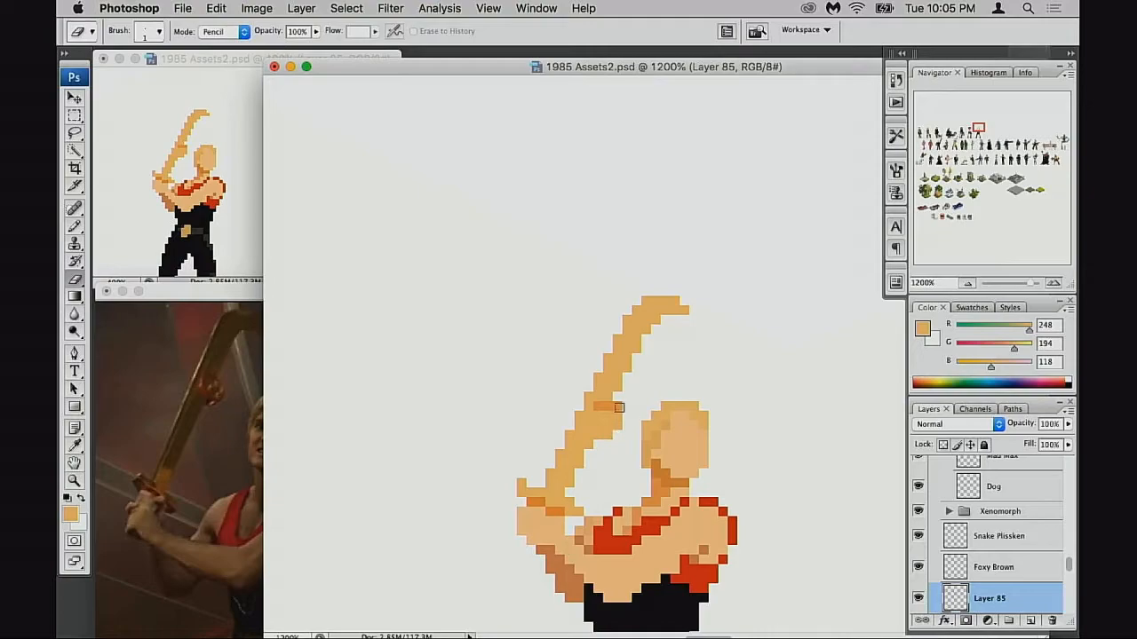
key(b)
alt+click(619, 407)
click(618, 436)
drag(621, 432, 633, 428)
alt+click(615, 422)
alt+click(637, 413)
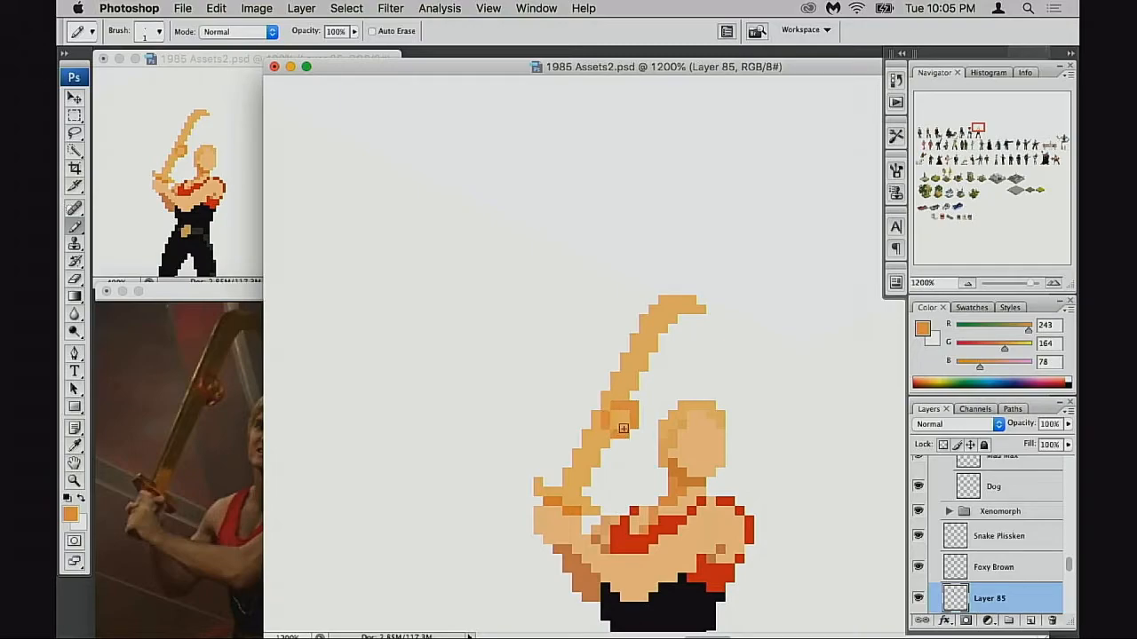
alt+click(617, 404)
alt+click(623, 415)
Step: Blend the sampled blade colour over the knob at 30% pencil opacity, then restore 100% opacity and resample the blade colour
alt+click(627, 389)
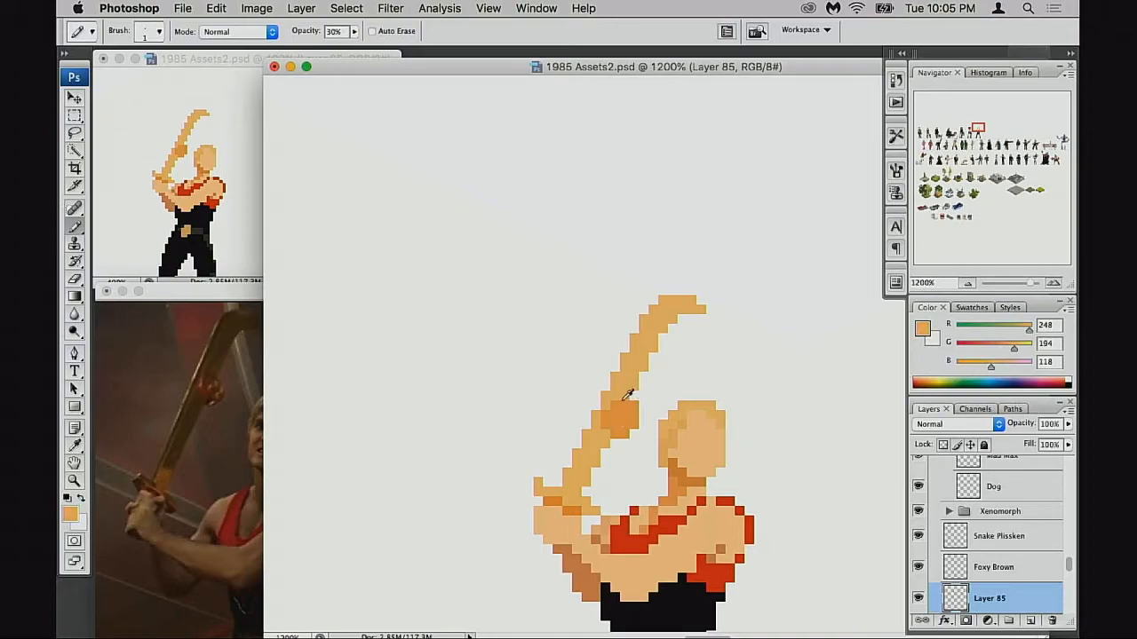
drag(605, 418, 625, 410)
click(627, 429)
alt+click(659, 353)
key(0)
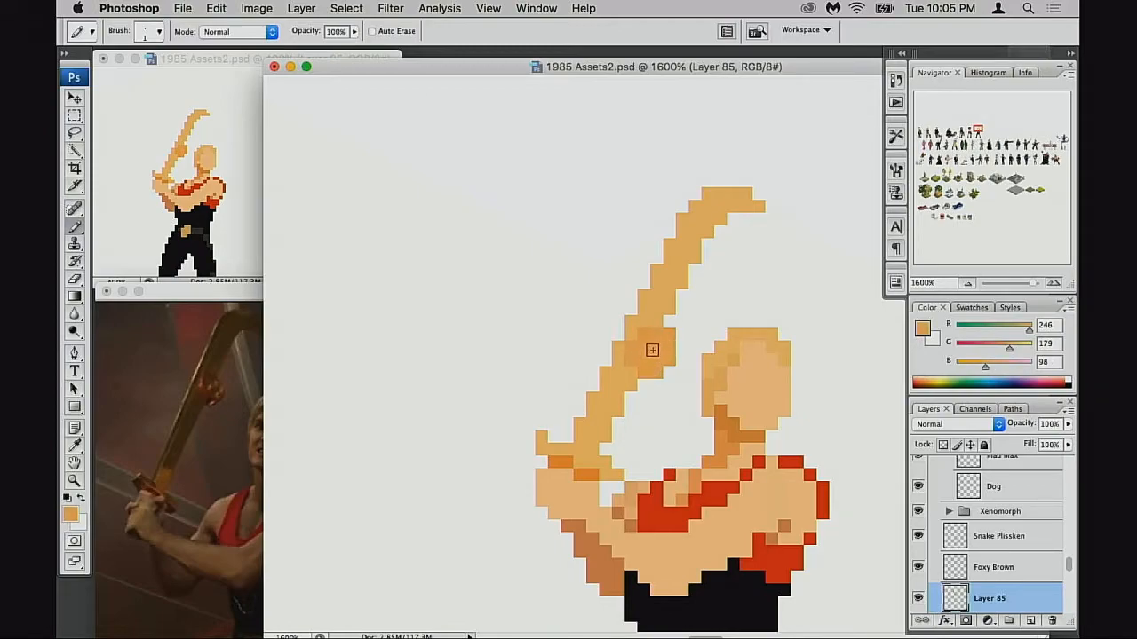
scroll(656, 366, up, 1)
alt+click(622, 356)
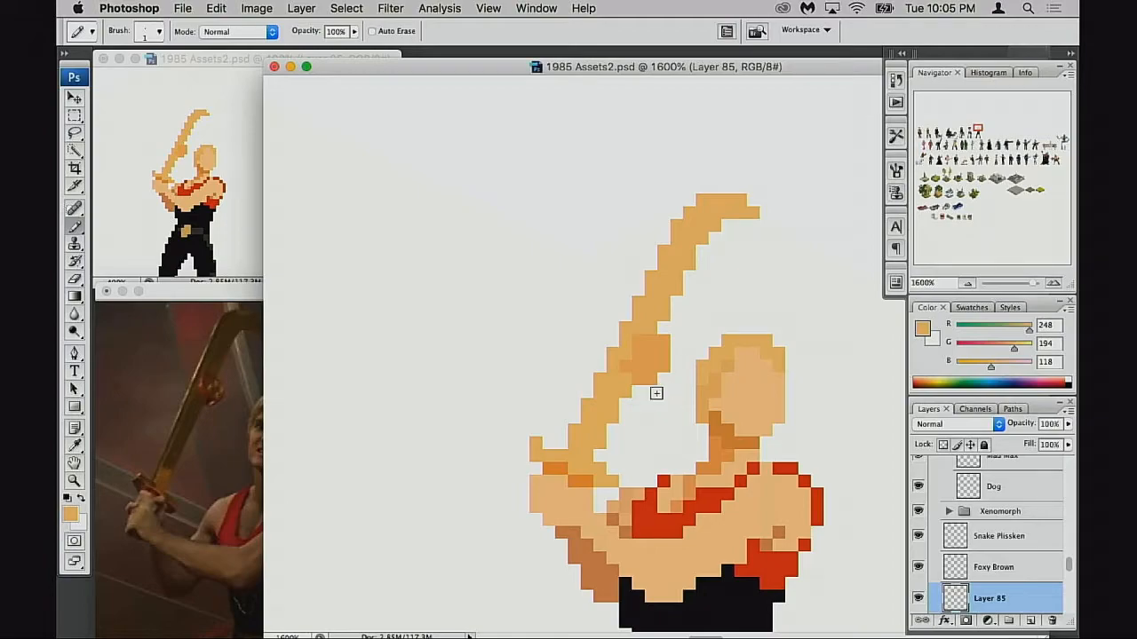
Step: Examine the sword's blade, knob and hilt against the reference photo at different zoom levels
scroll(644, 395, down, 2)
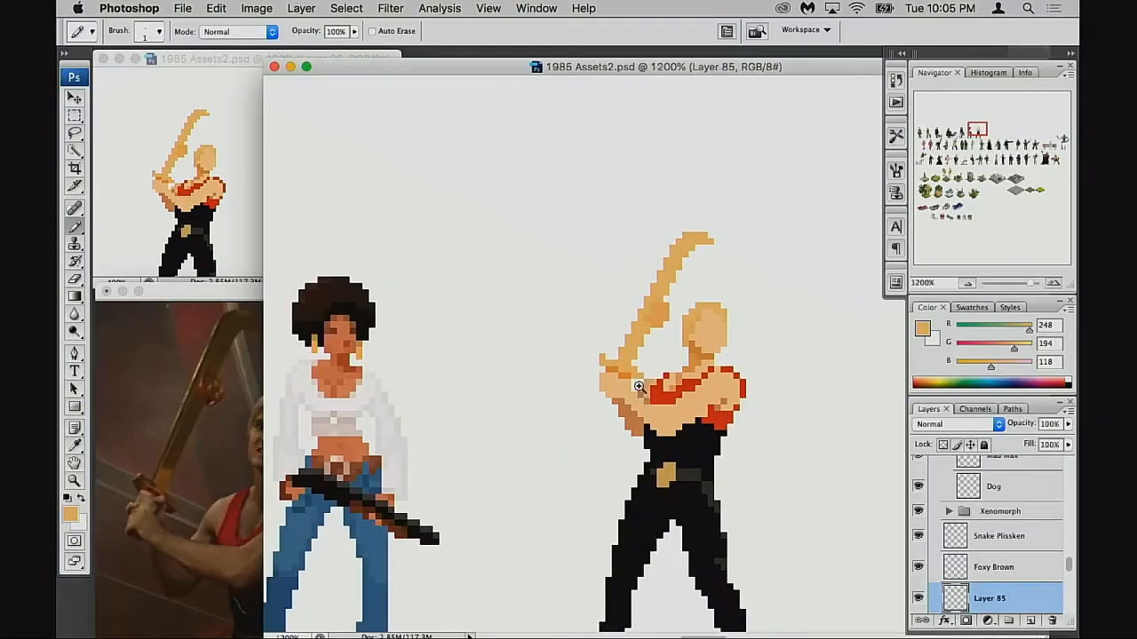
scroll(644, 395, up, 1)
alt+click(646, 395)
alt+click(646, 395)
drag(712, 356, 681, 390)
scroll(656, 322, up, 1)
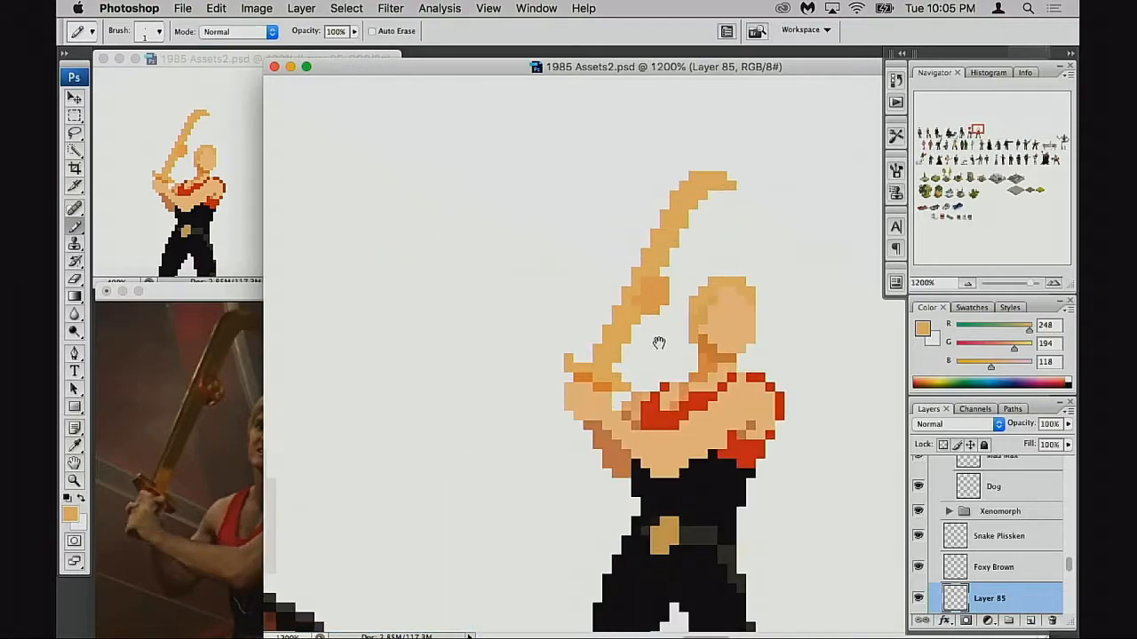
key(e)
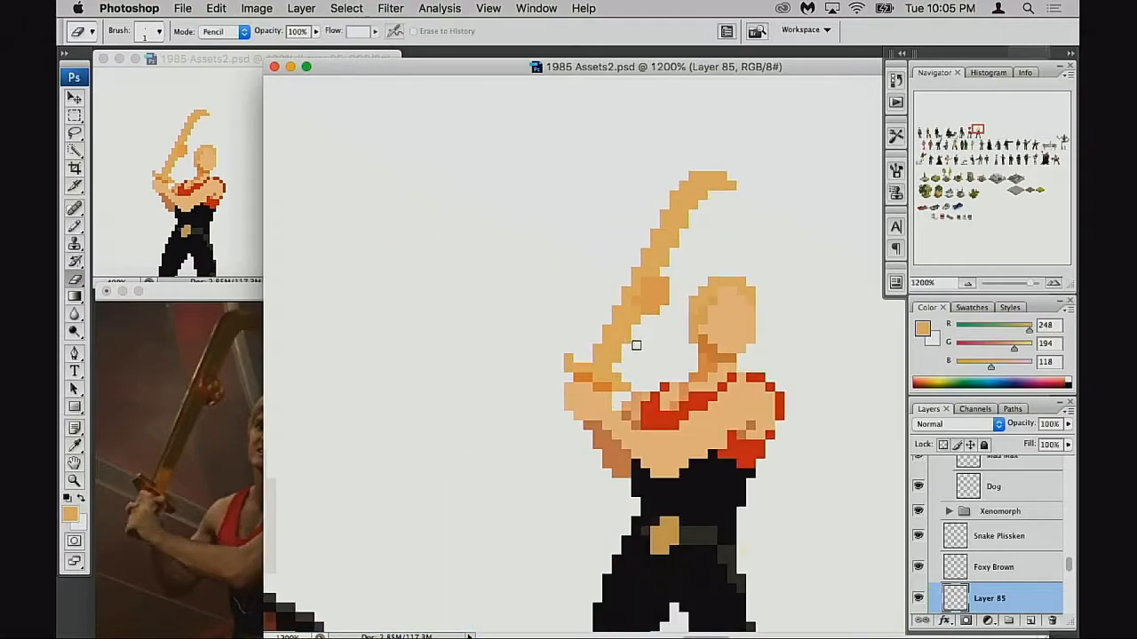
drag(678, 287, 672, 304)
key(b)
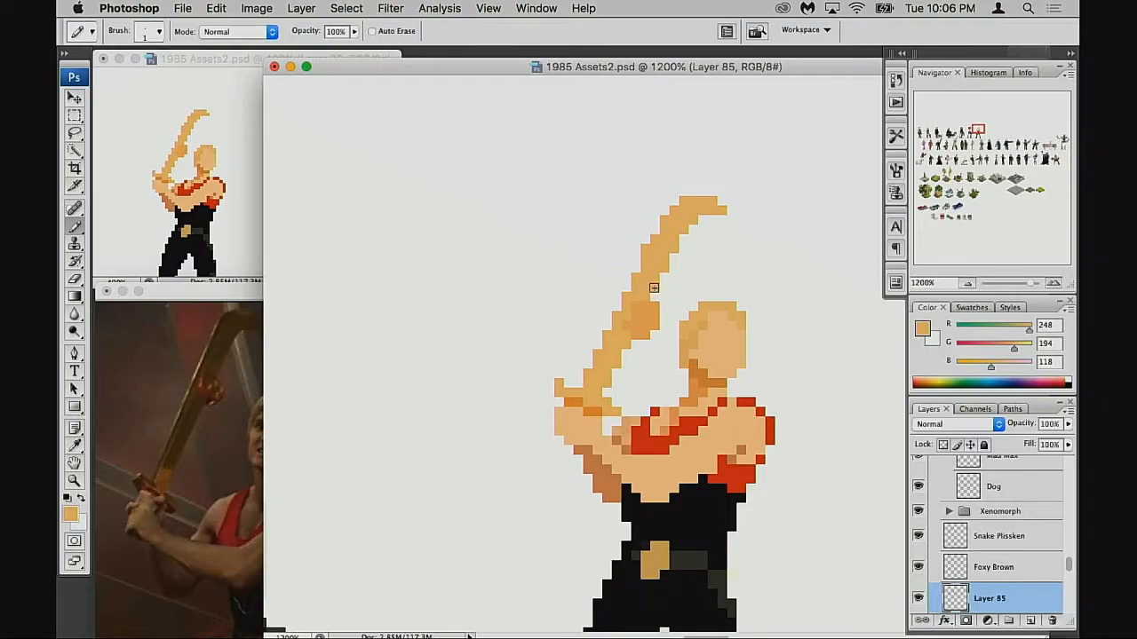
drag(657, 294, 654, 299)
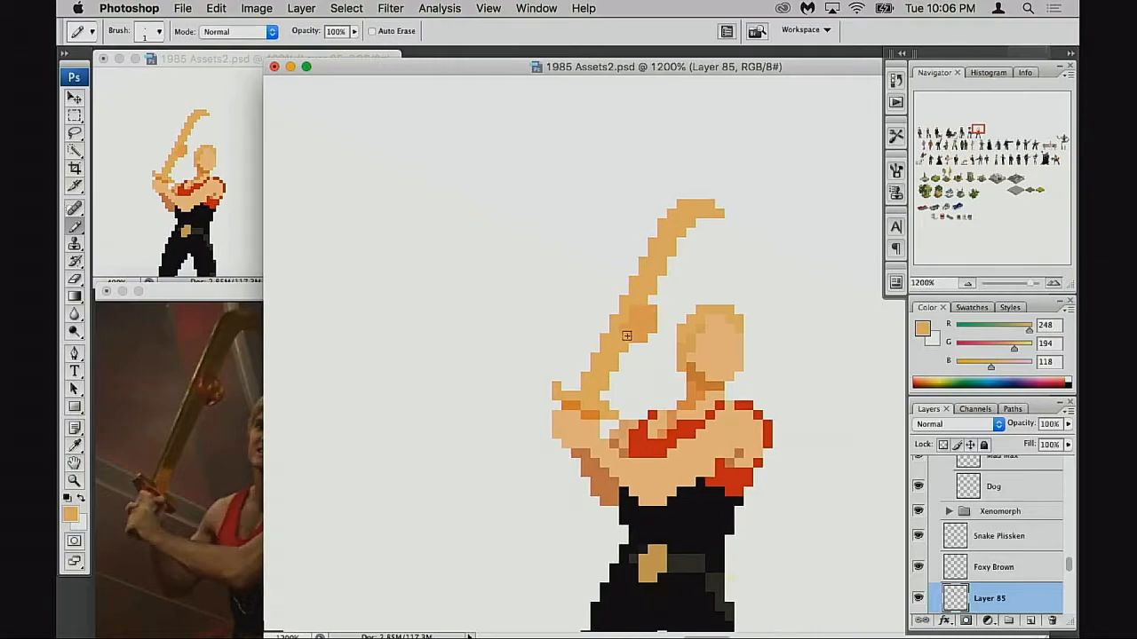
mouse_move(652, 340)
mouse_down()
mouse_move(646, 350)
mouse_move(638, 332)
mouse_up()
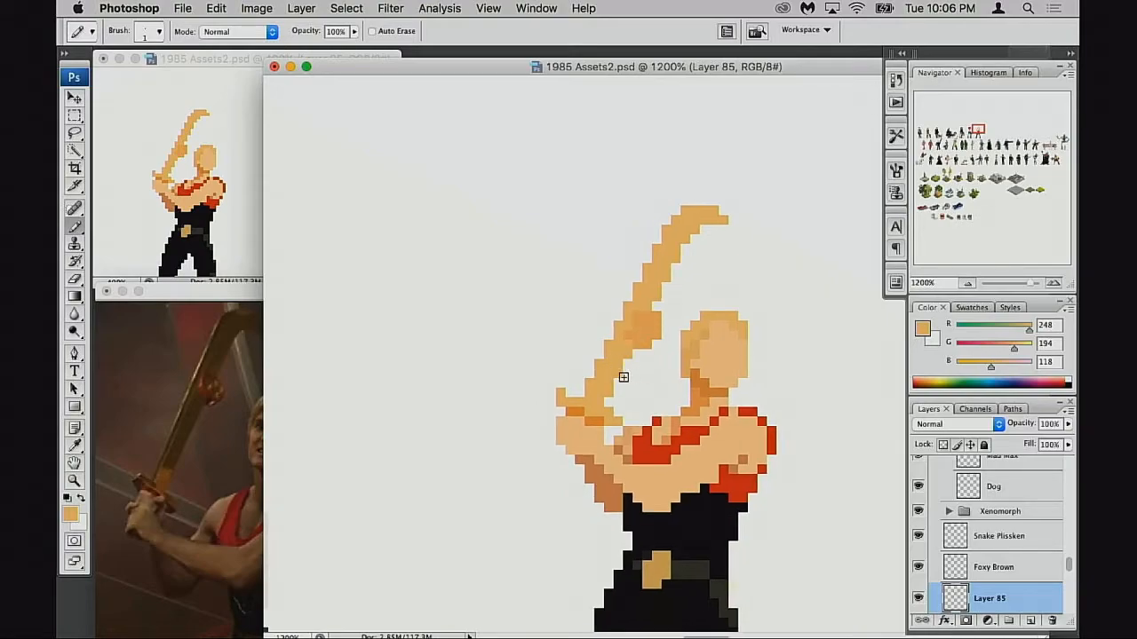
key(e)
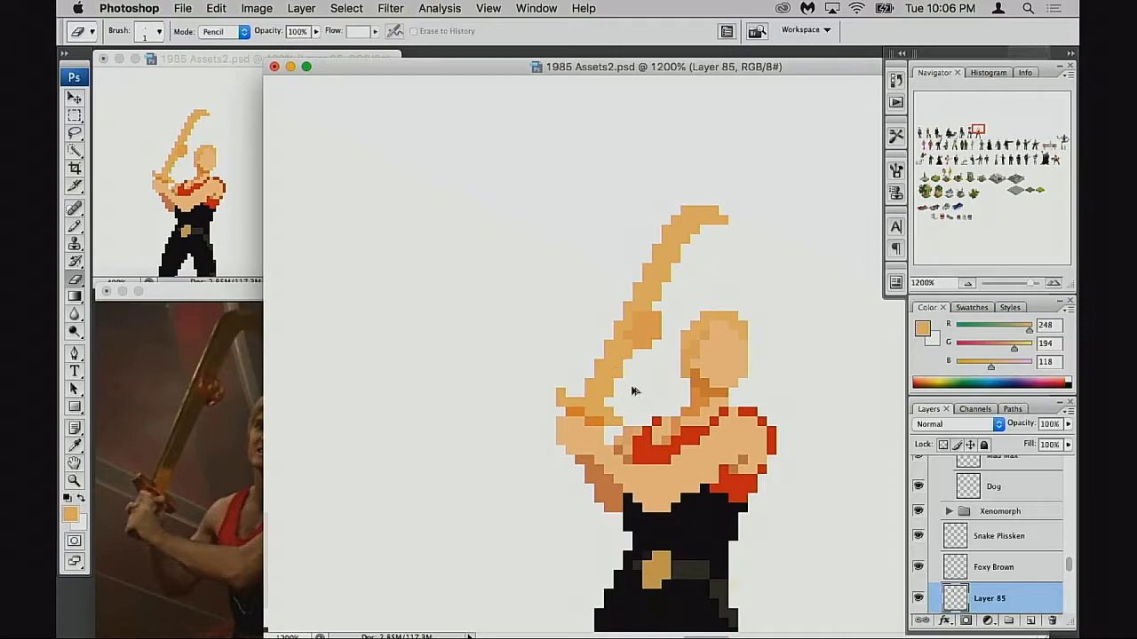
drag(640, 368, 636, 377)
key(b)
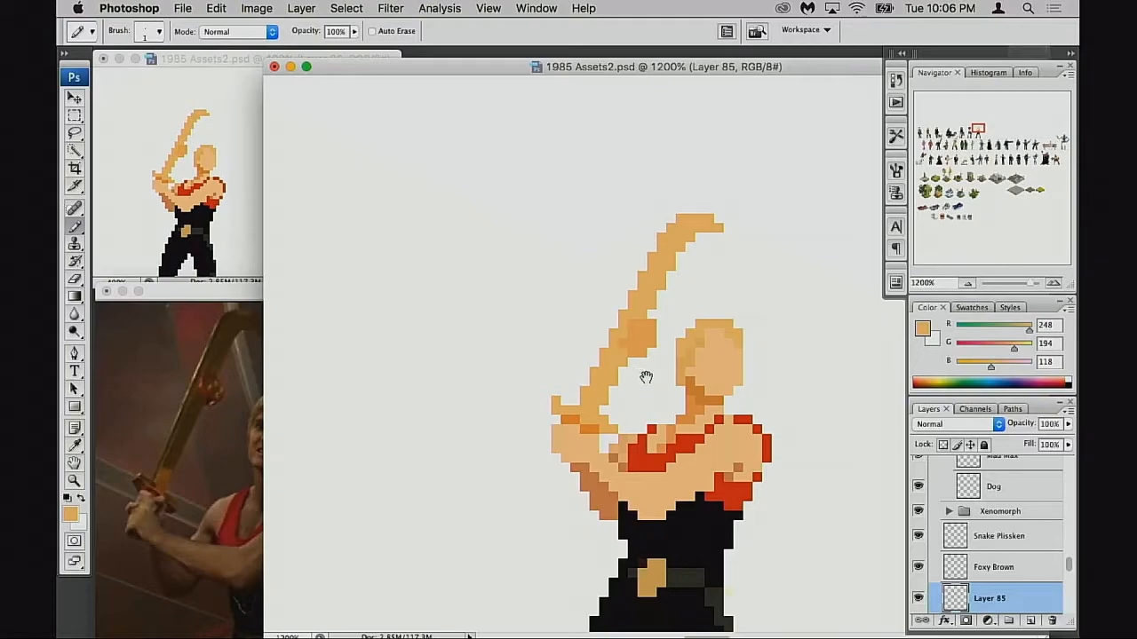
Step: Compare the sprite's sword blade and knob with the sword close-up in the Flash.jpg reference photo
drag(646, 378, 637, 384)
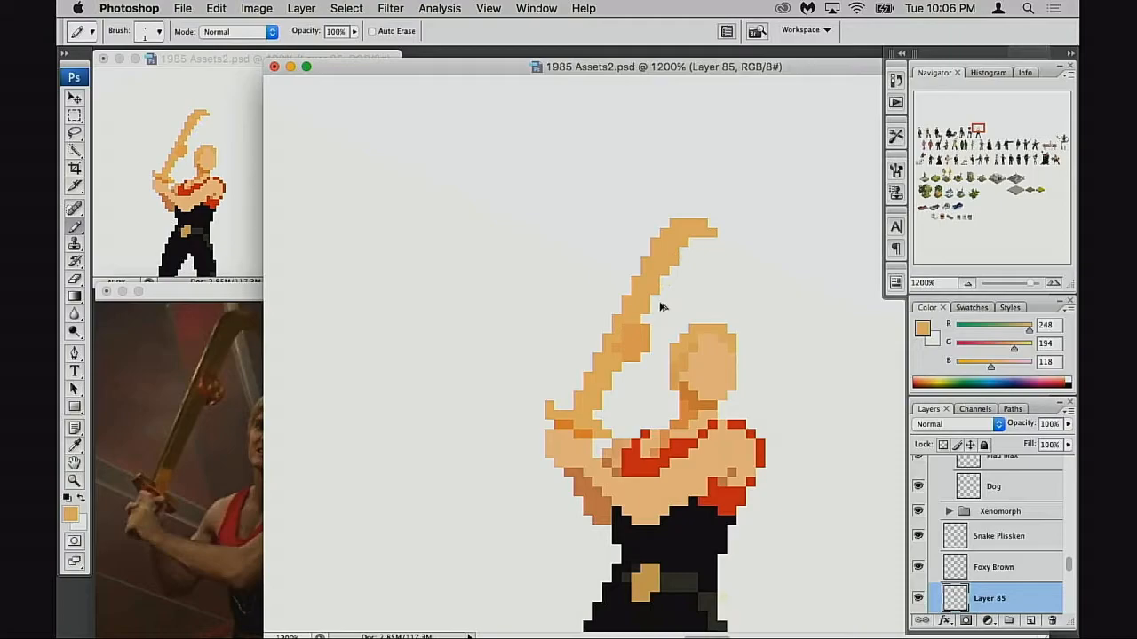
scroll(667, 337, down, 3)
scroll(667, 337, left, 3)
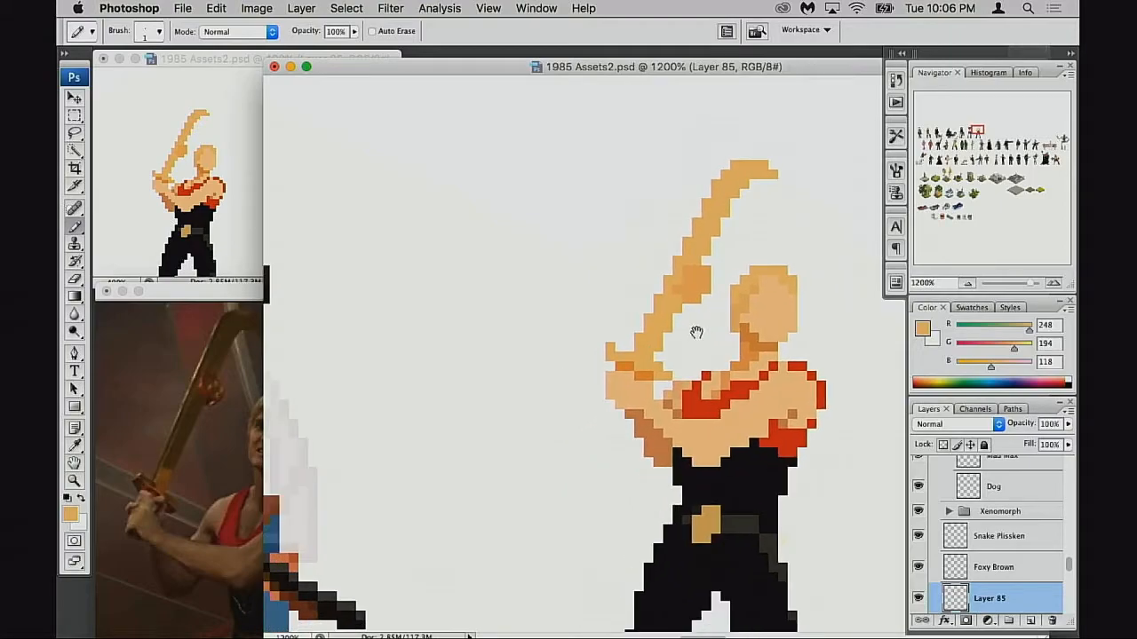
click(246, 426)
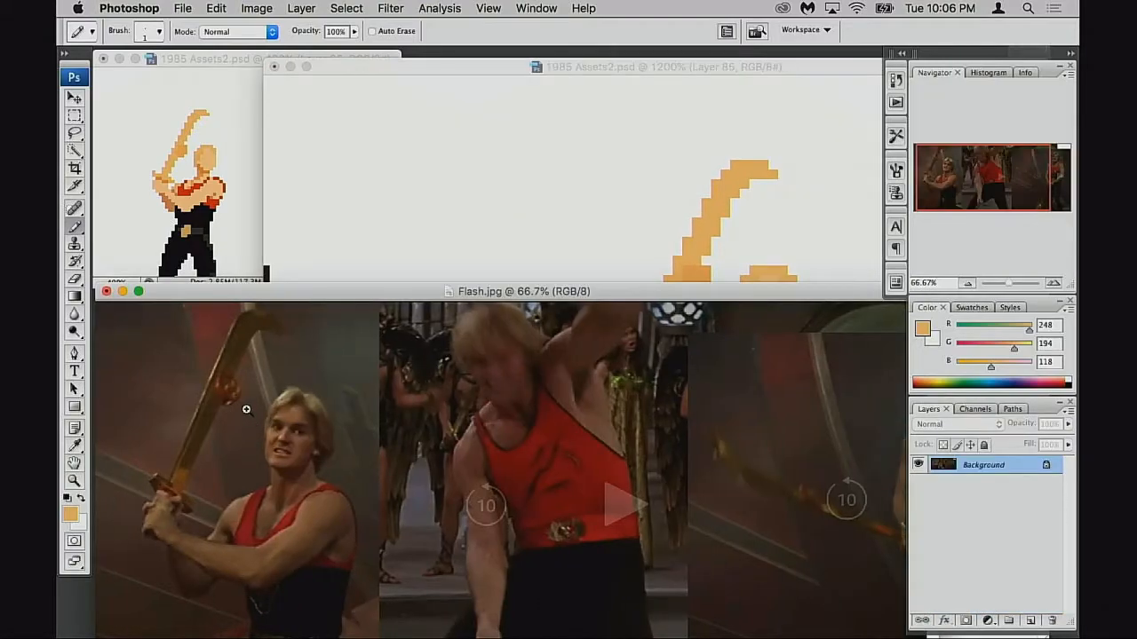
drag(246, 406, 328, 442)
super+click(322, 448)
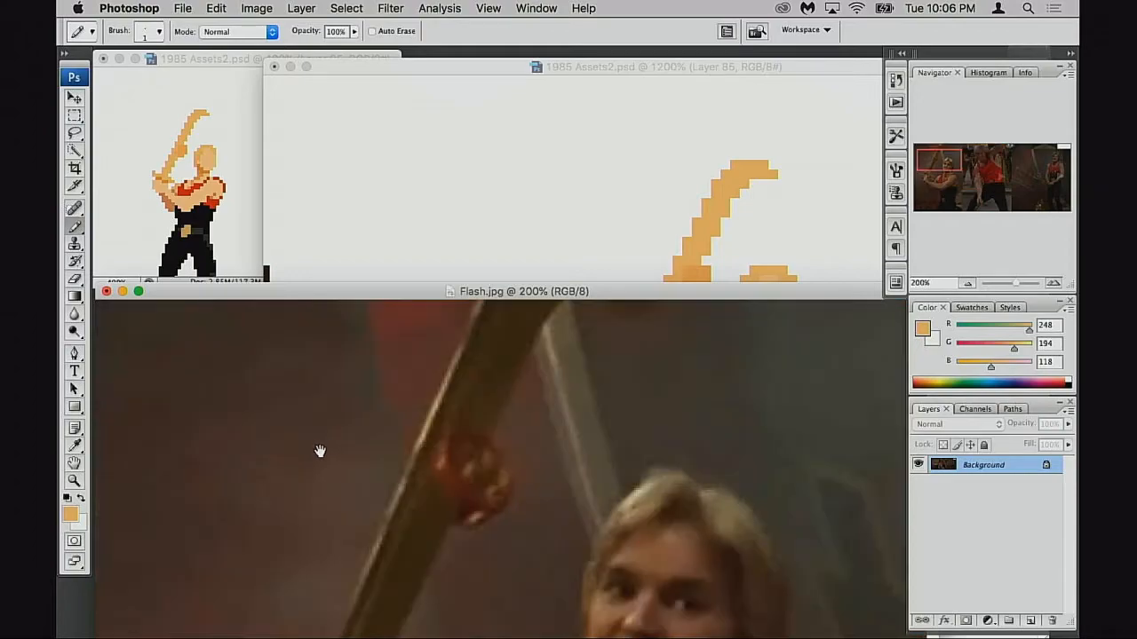
drag(504, 496, 490, 463)
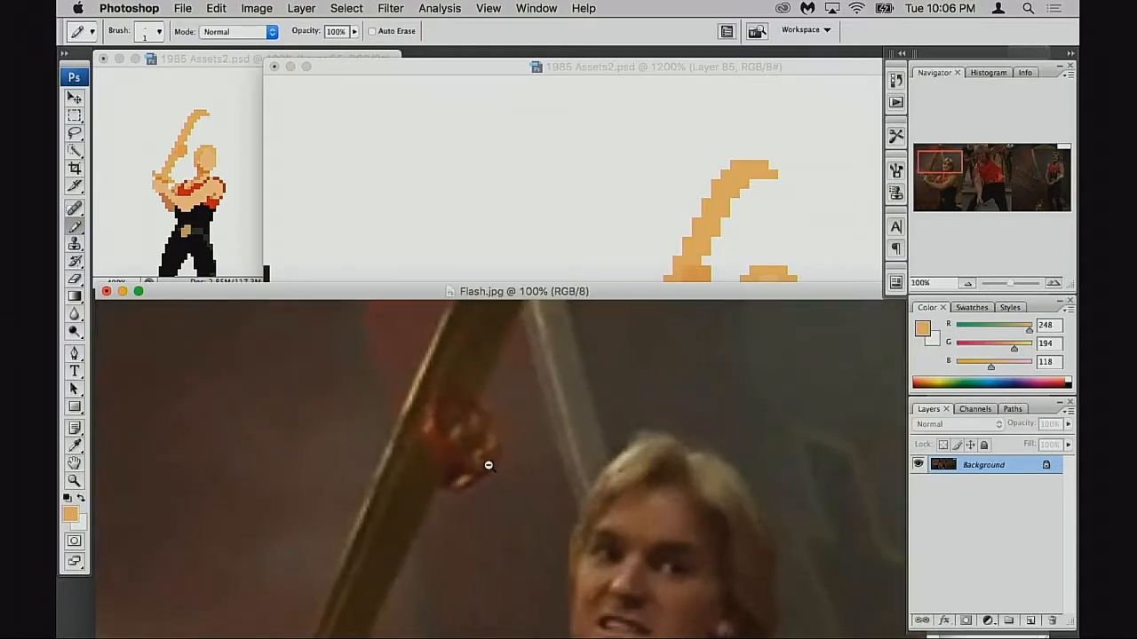
alt+super+click(488, 466)
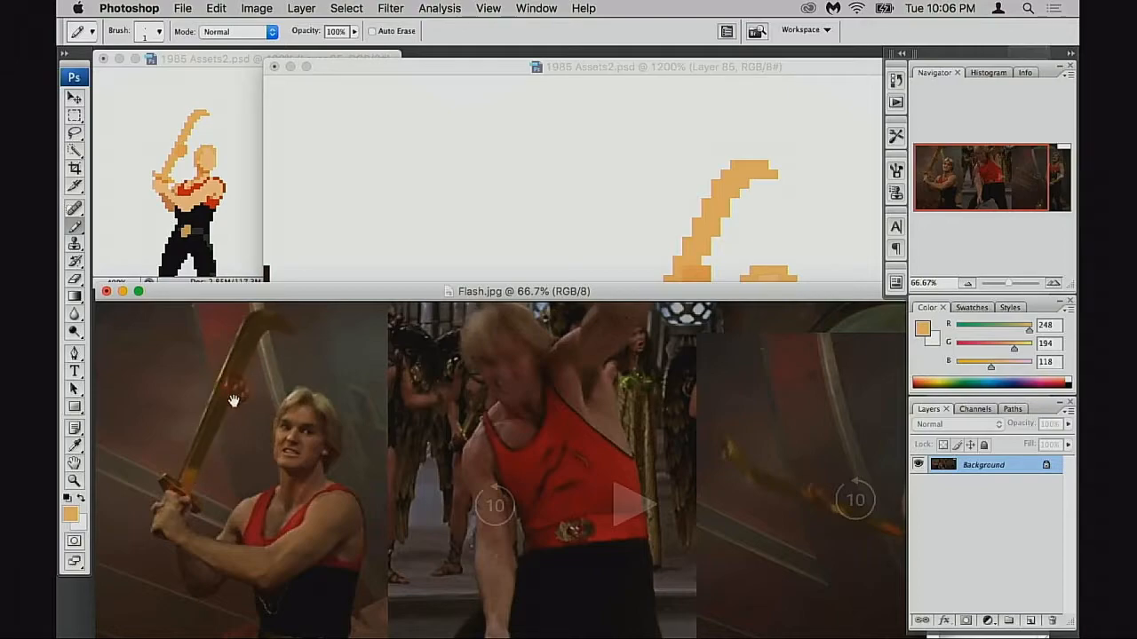
Step: Select the fighter's leg on the sword side, including its foot, and shift it one pixel outward to widen the stance
click(627, 270)
drag(659, 371, 656, 264)
key(super+minus)
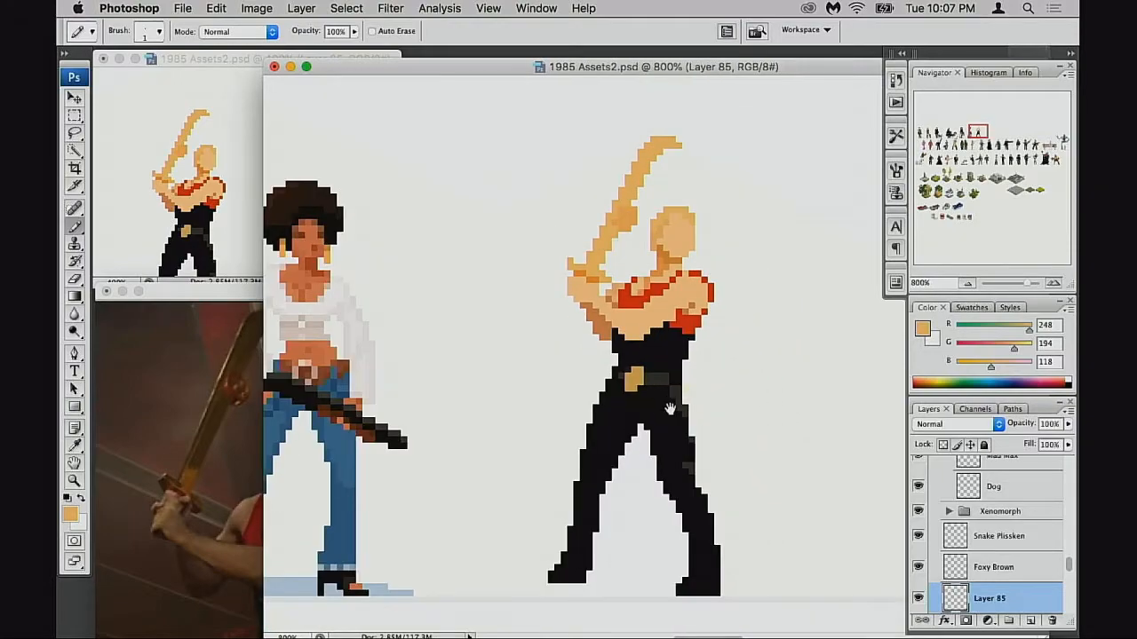
key(e)
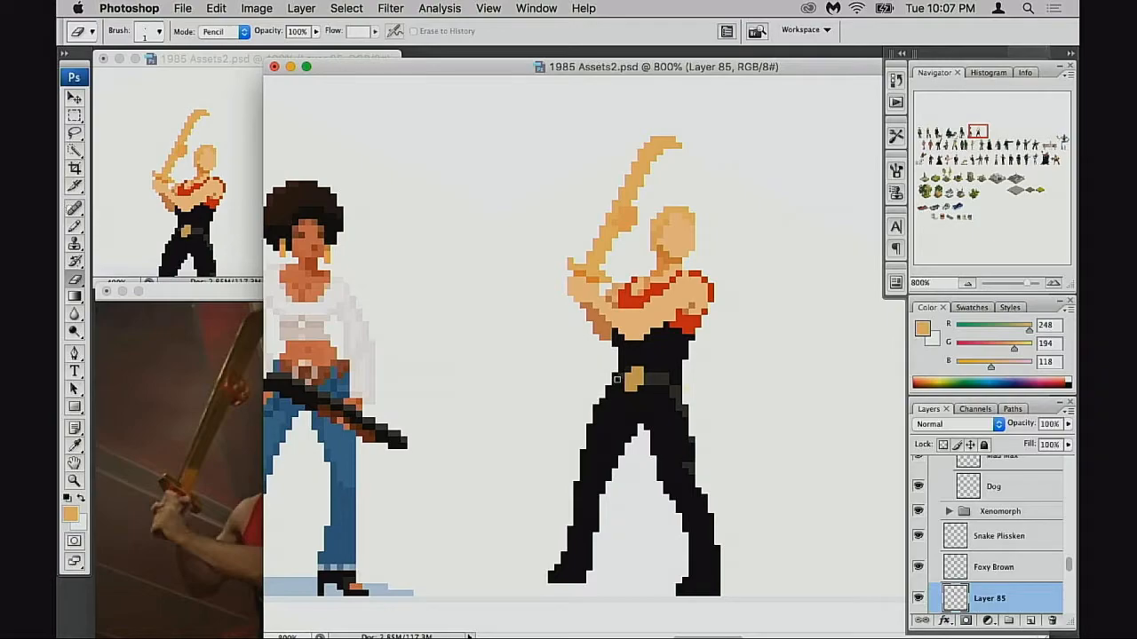
scroll(616, 379, down, 2)
scroll(616, 379, left, 2)
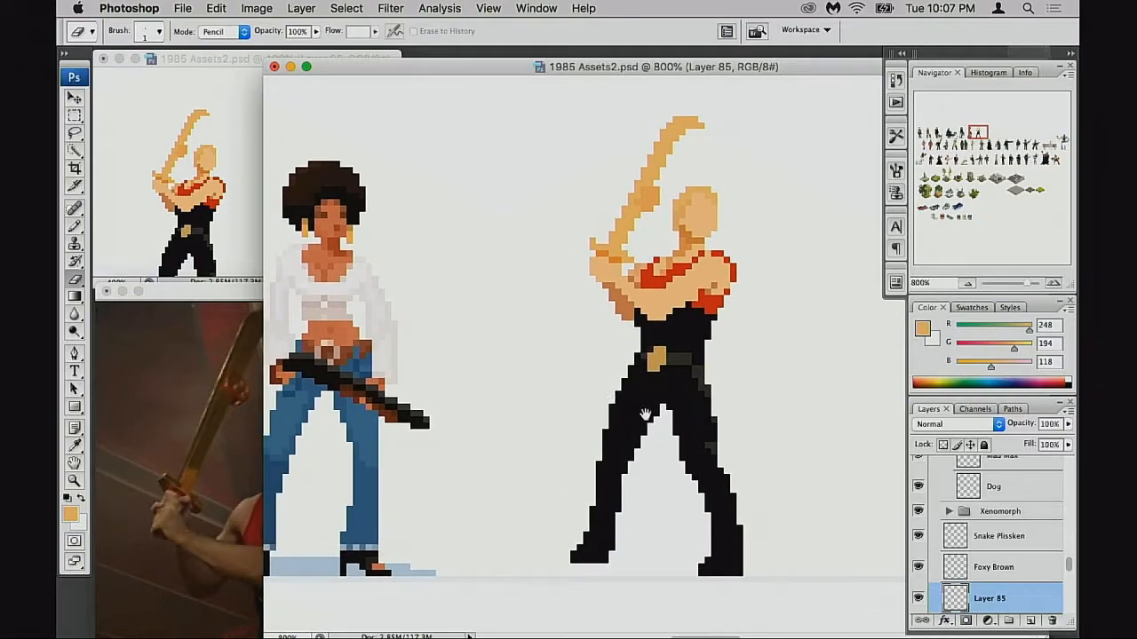
scroll(646, 414, down, 5)
scroll(645, 415, left, 5)
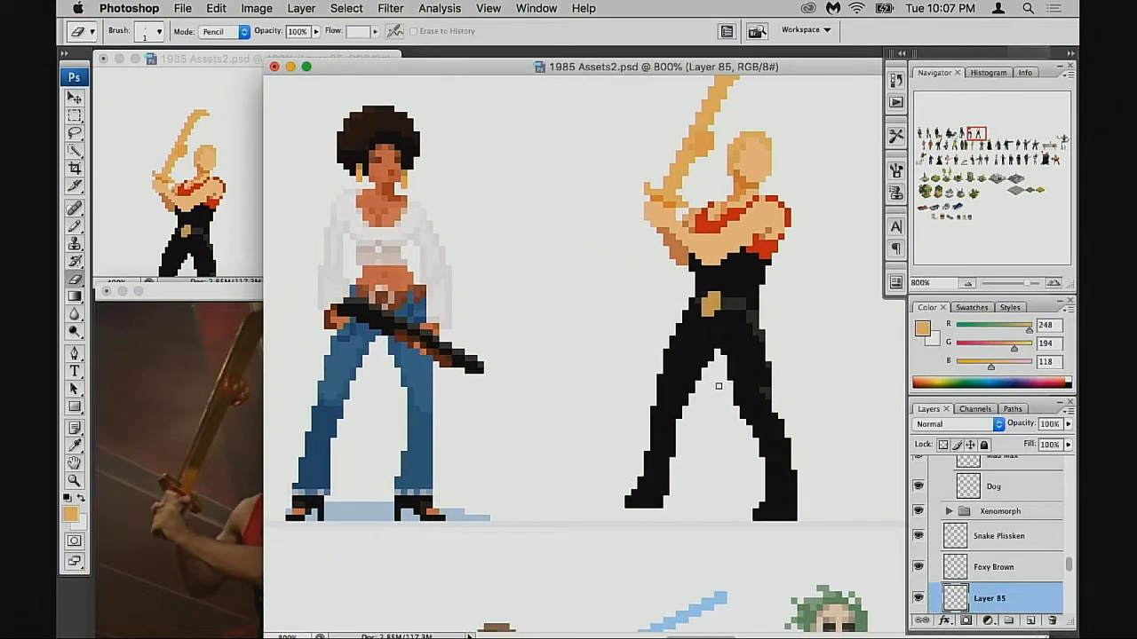
key(m)
mouse_move(631, 336)
mouse_down()
mouse_move(703, 467)
mouse_move(708, 521)
mouse_up()
drag(617, 450, 665, 513)
key(super+Left)
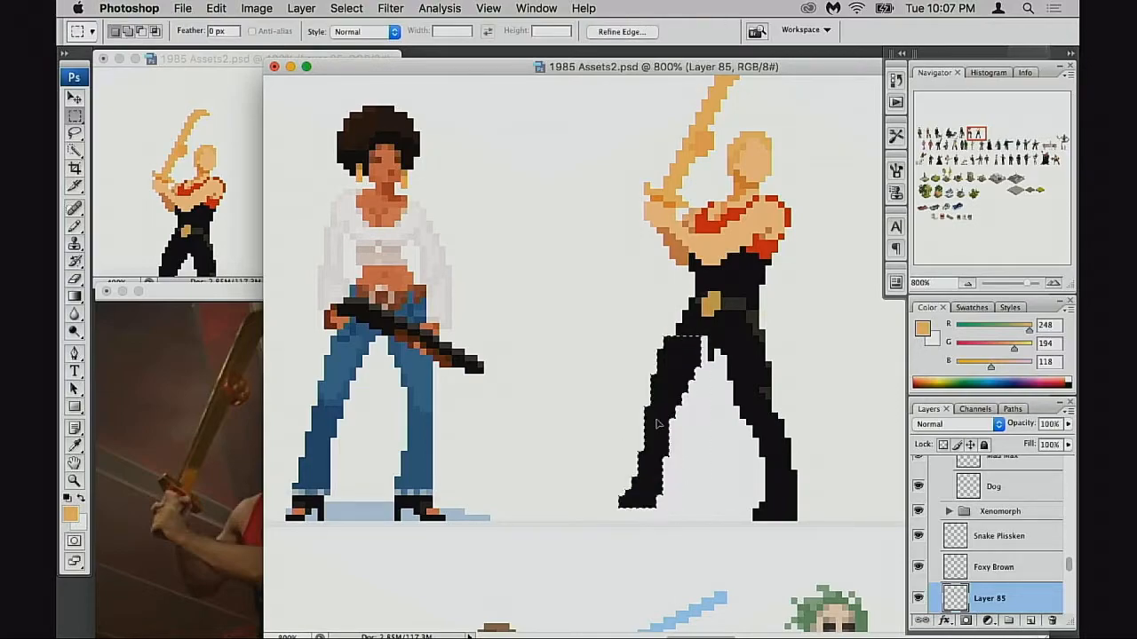
key(super+d)
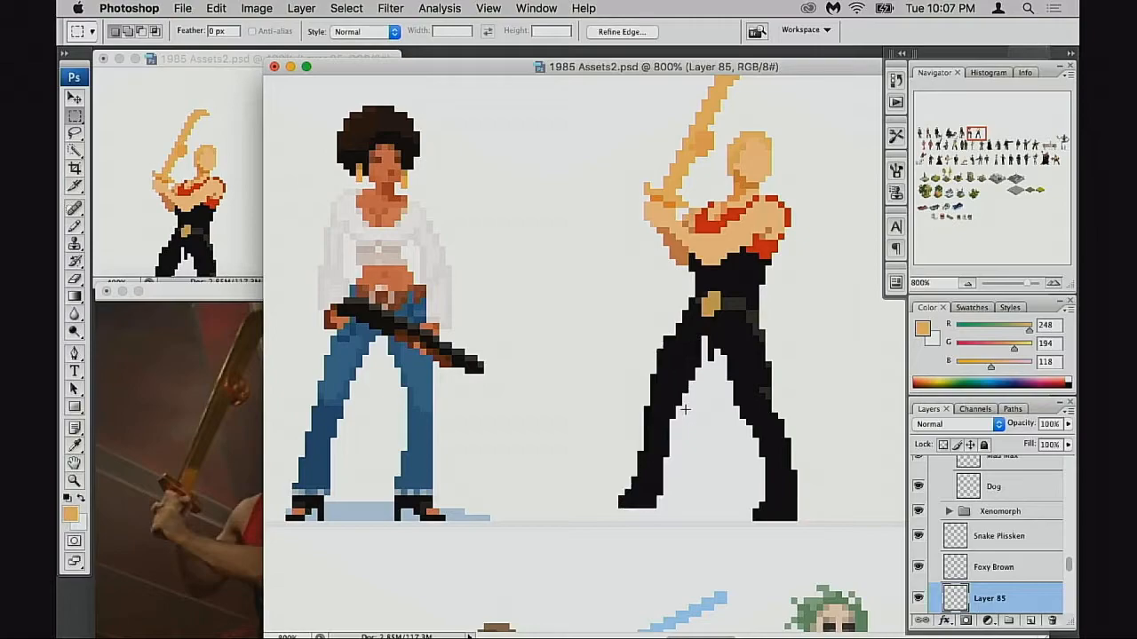
Step: Sample the trousers' black, fill the gap at the crotch and erase the stray dark pixels hanging between the legs
key(e)
key(b)
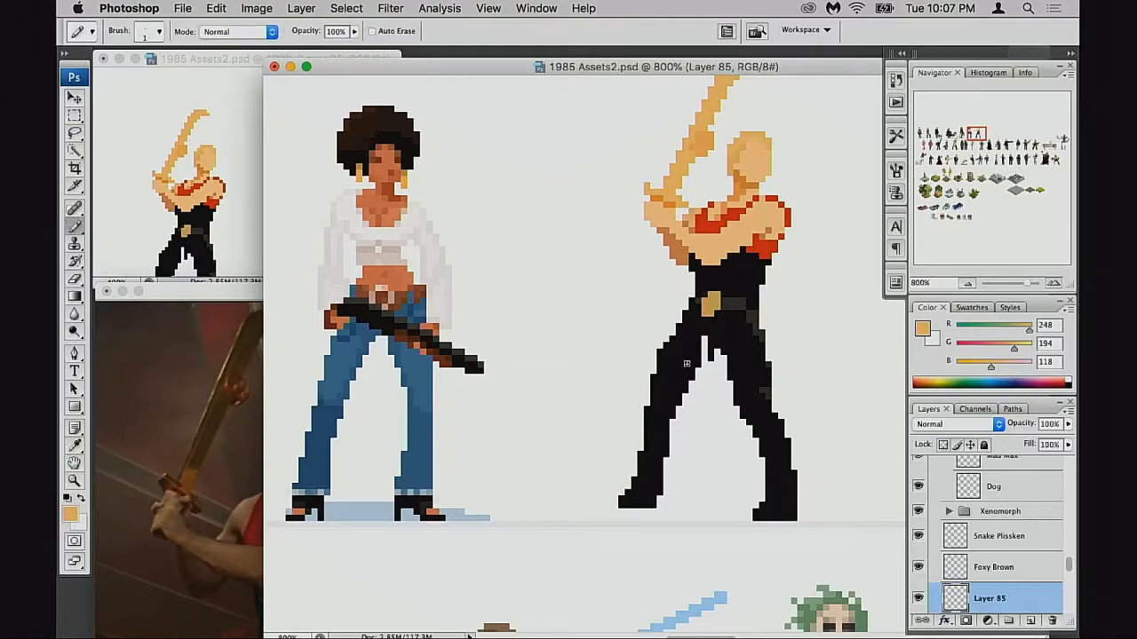
alt+click(697, 350)
click(706, 340)
click(714, 347)
key(e)
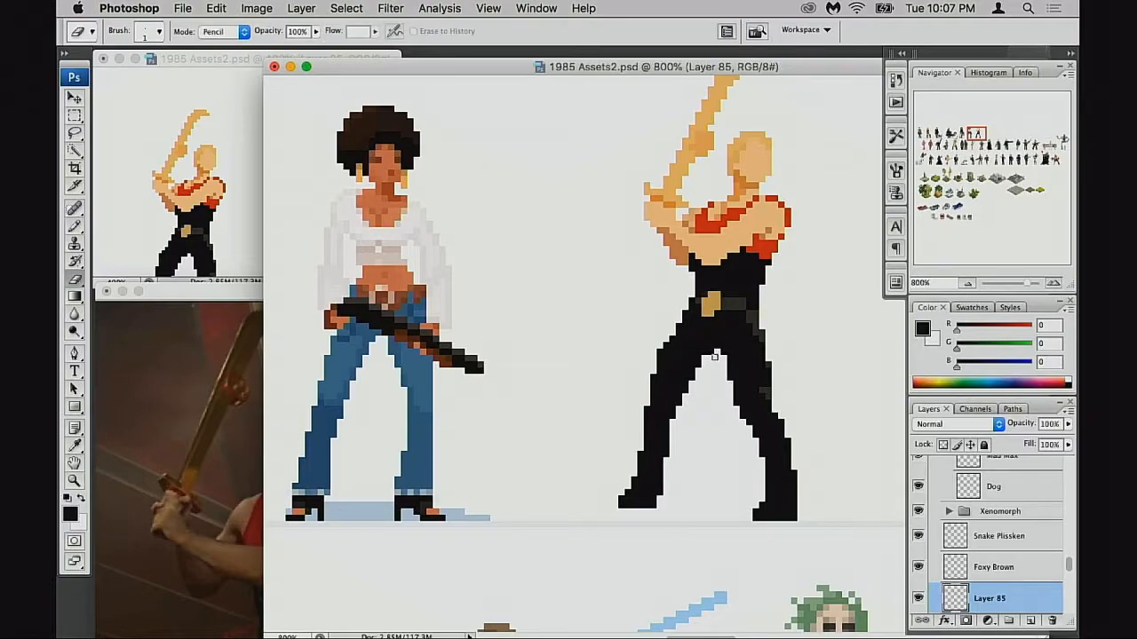
Step: Clean up the shifted leg's contour with the pencil and eraser, checking the stance in the 400% view
key(b)
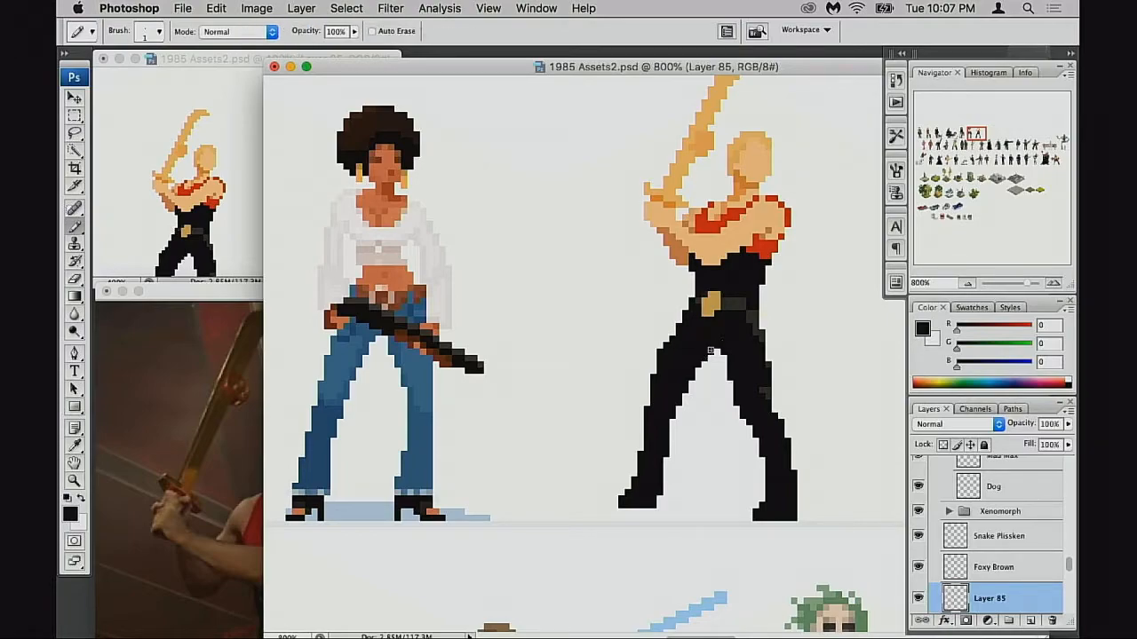
key(e)
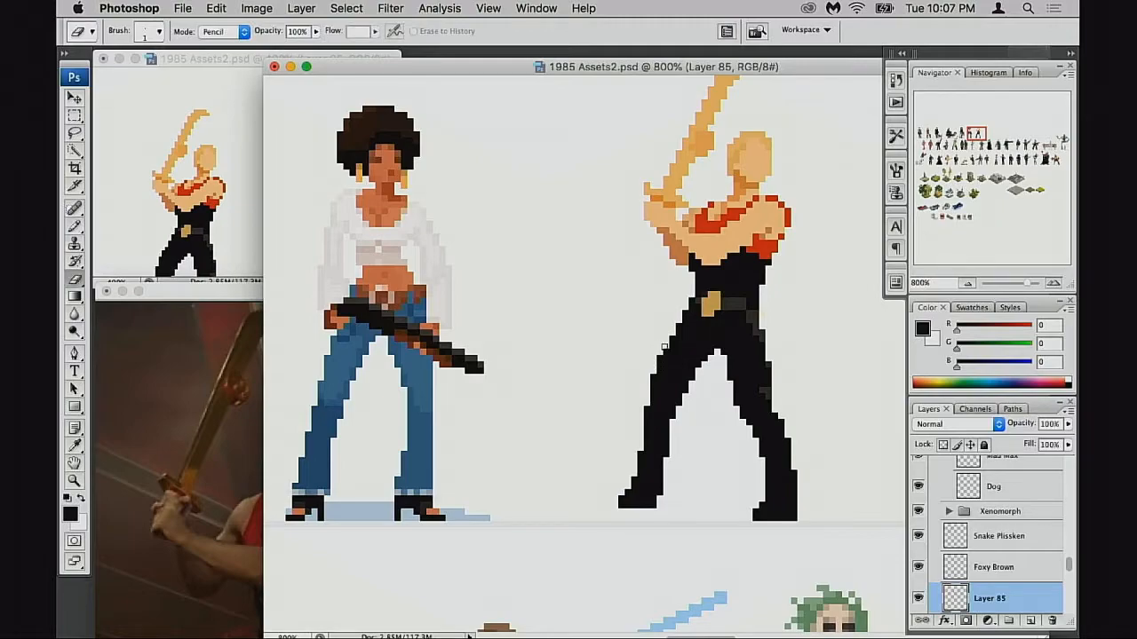
scroll(657, 382, right, 1)
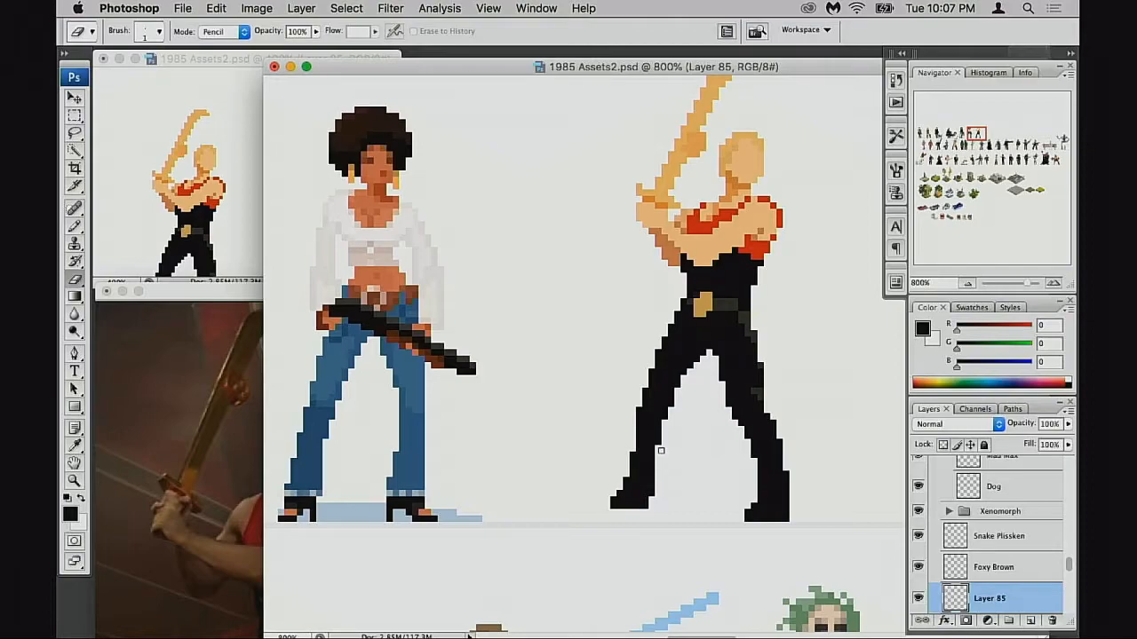
drag(651, 449, 653, 455)
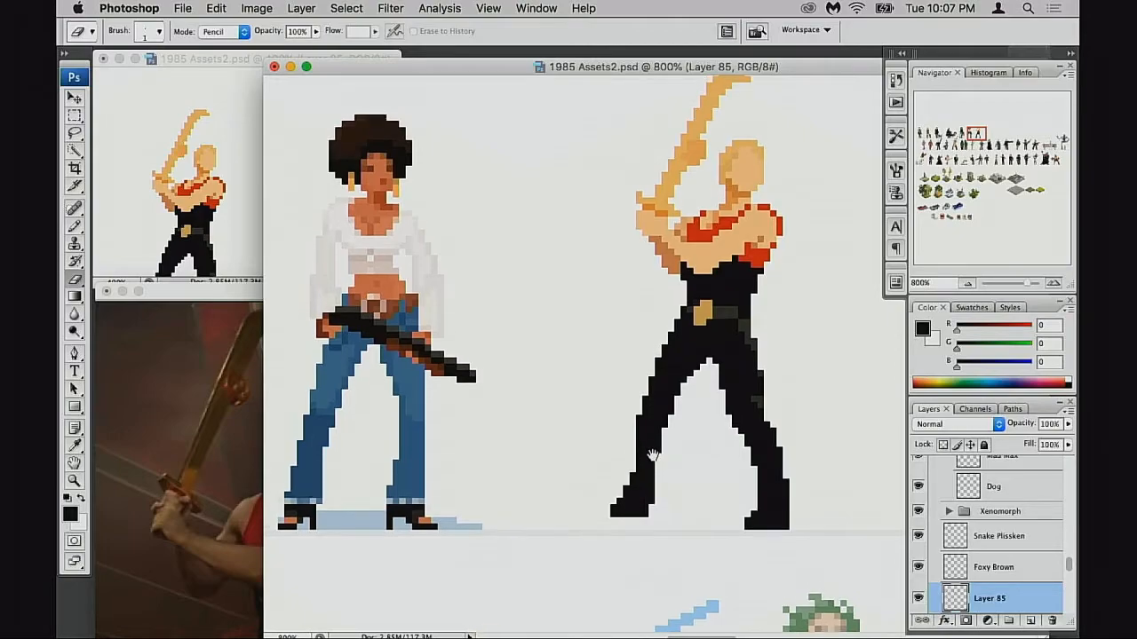
click(243, 246)
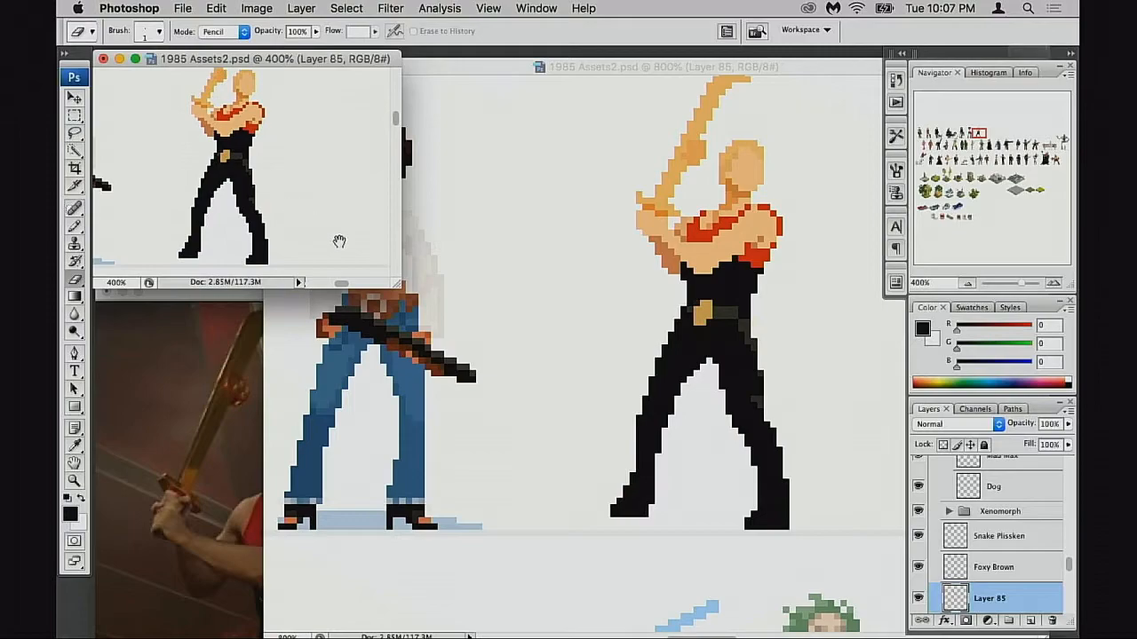
click(678, 382)
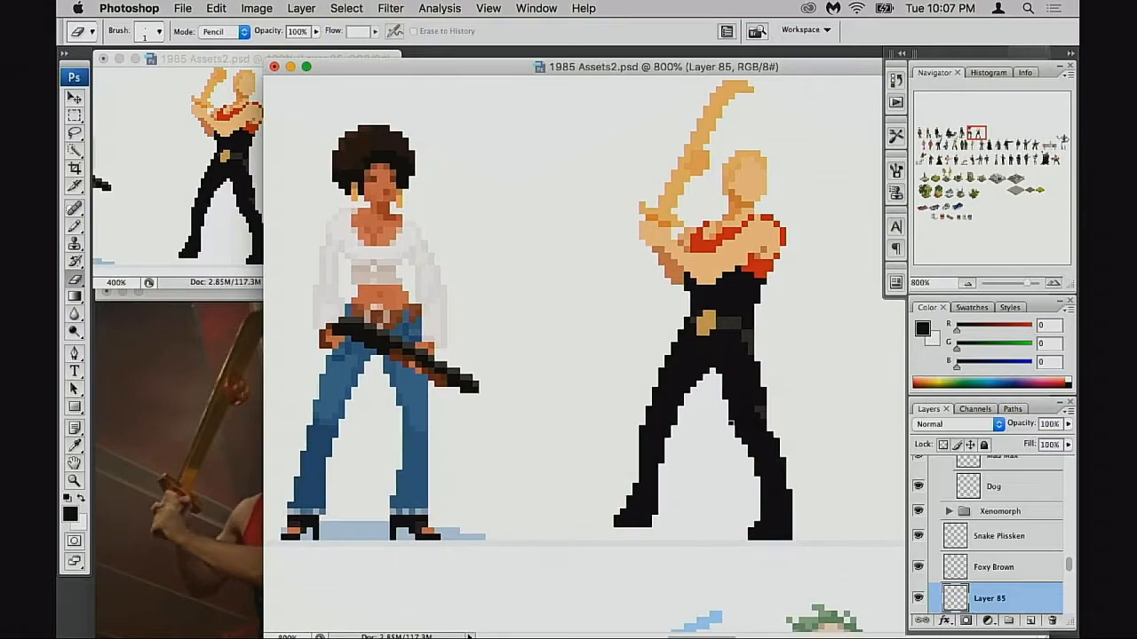
scroll(739, 440, down, 1)
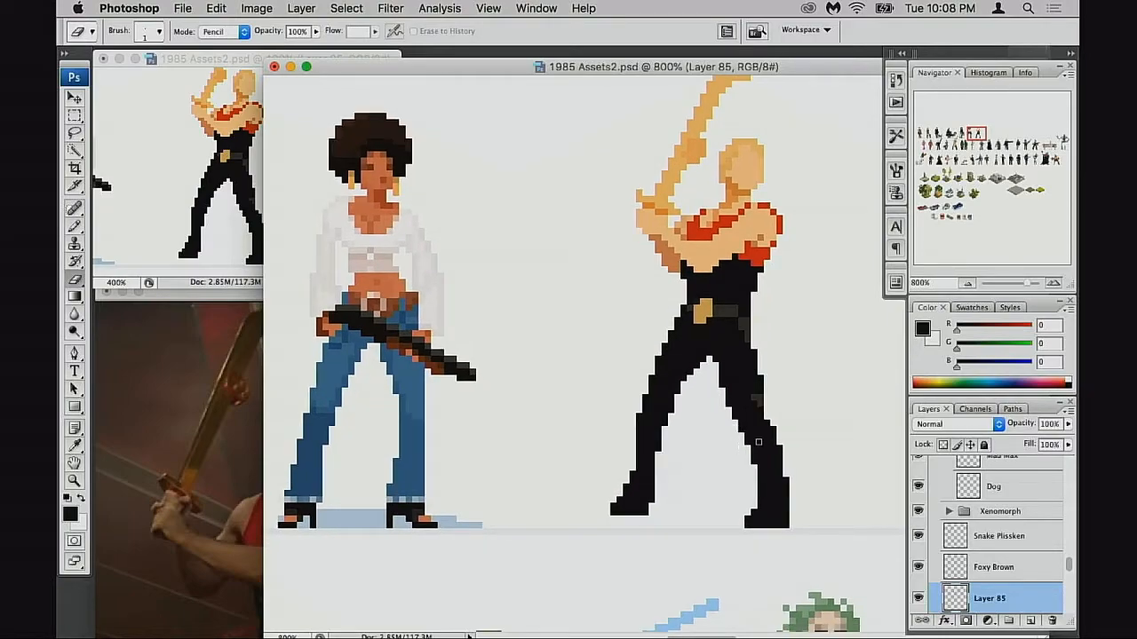
Step: Erase the inner toe pixels of the fighter's other foot, comparing the shortened foot with the previous version
key(b)
key(e)
click(751, 515)
key(b)
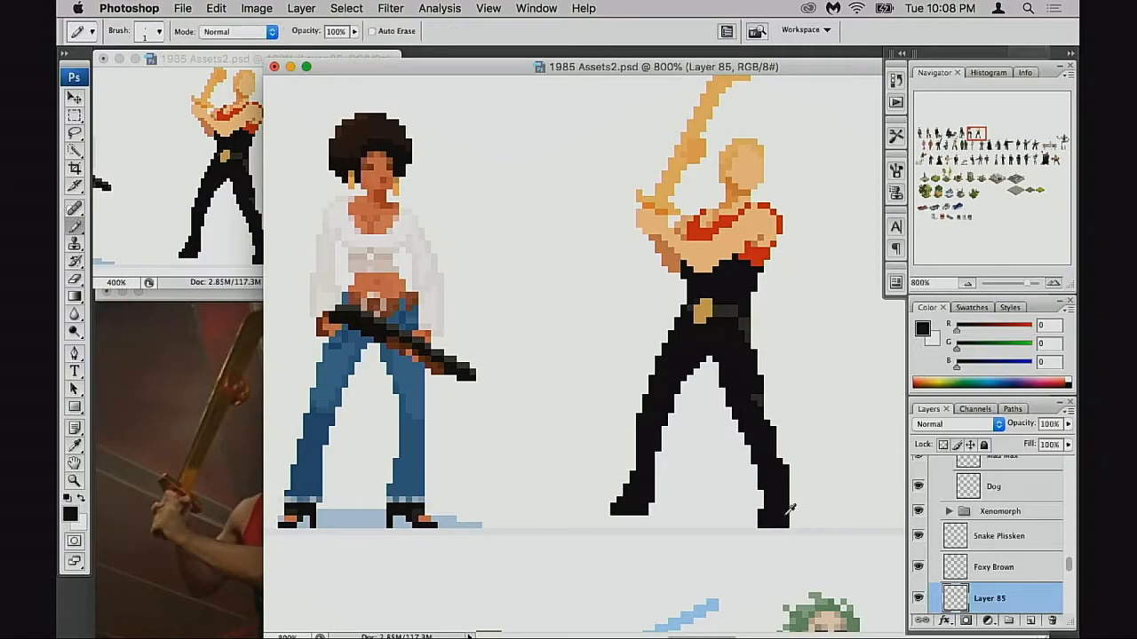
key(super+z)
click(755, 524)
key(super+z)
key(e)
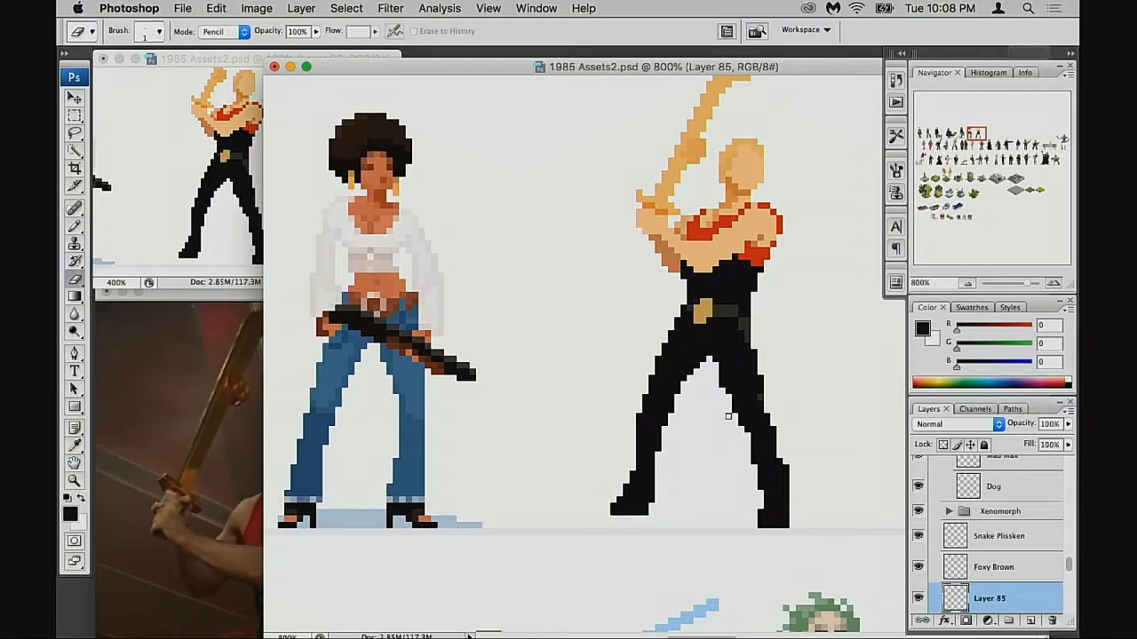
Step: Refine the contour of the leg opposite the sword, erasing inner-edge pixels and adding black ones at the knee and crotch
scroll(743, 440, down, 1)
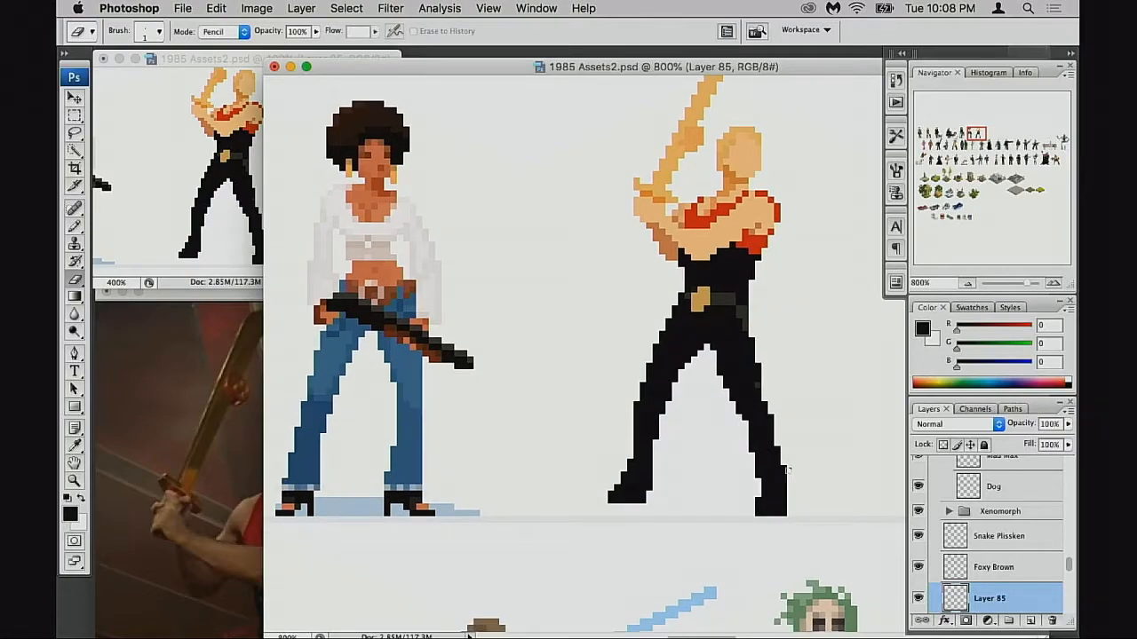
key(b)
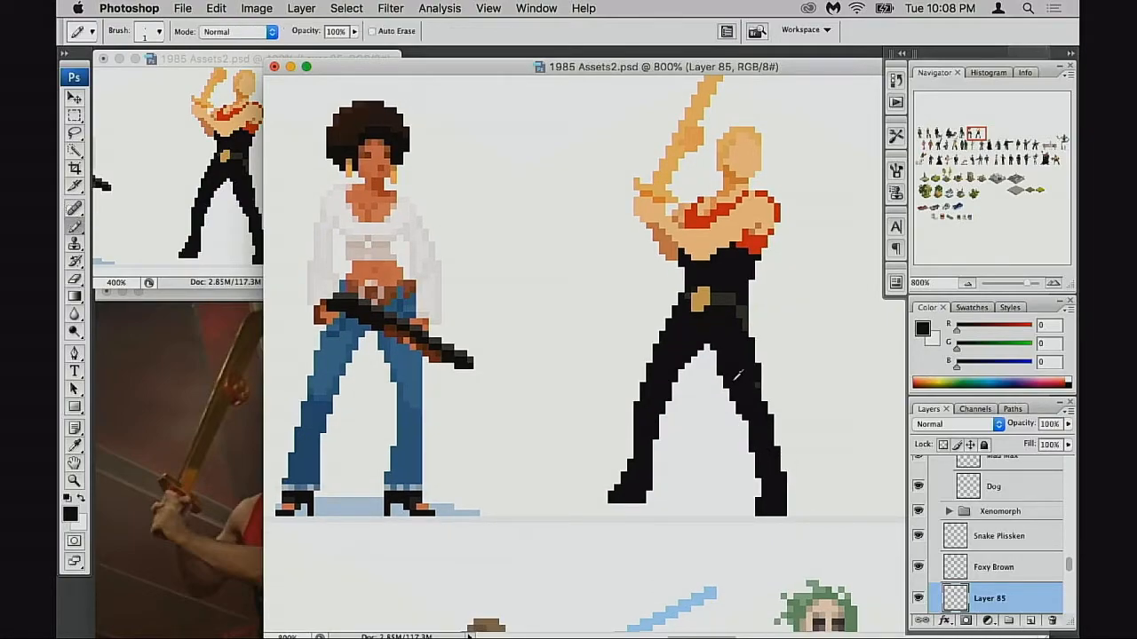
click(764, 397)
drag(785, 409, 802, 393)
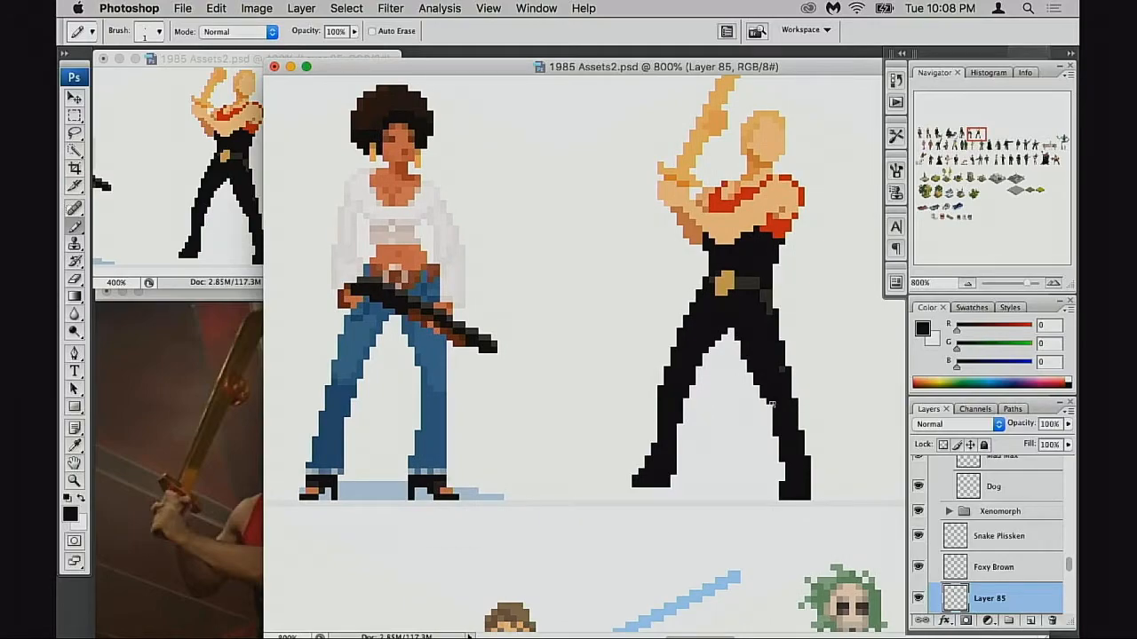
key(e)
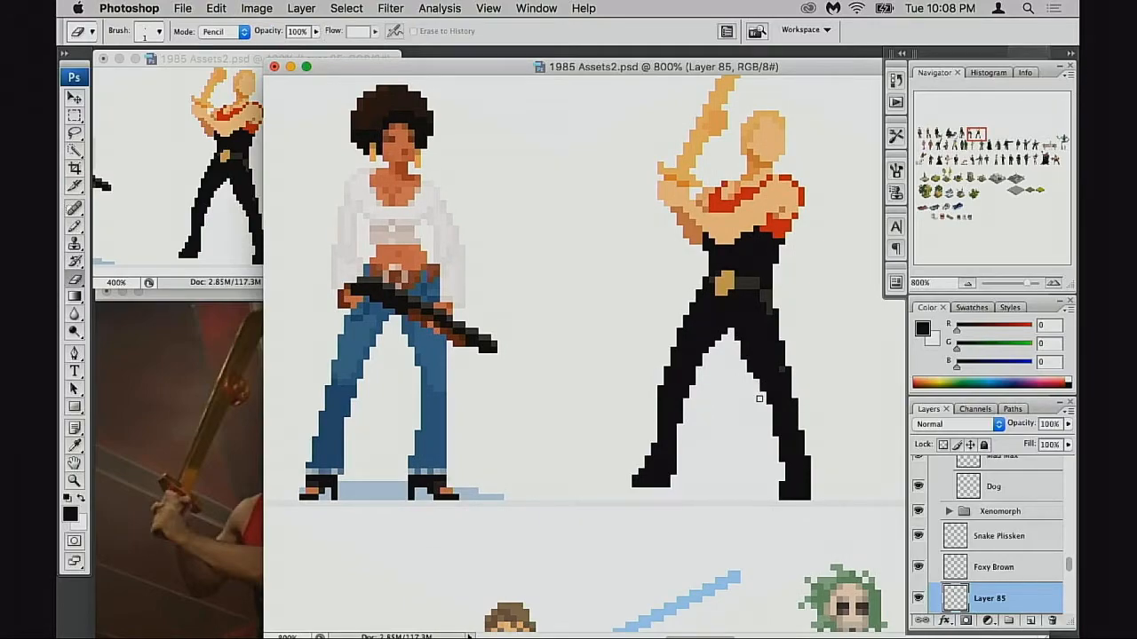
drag(762, 400, 764, 368)
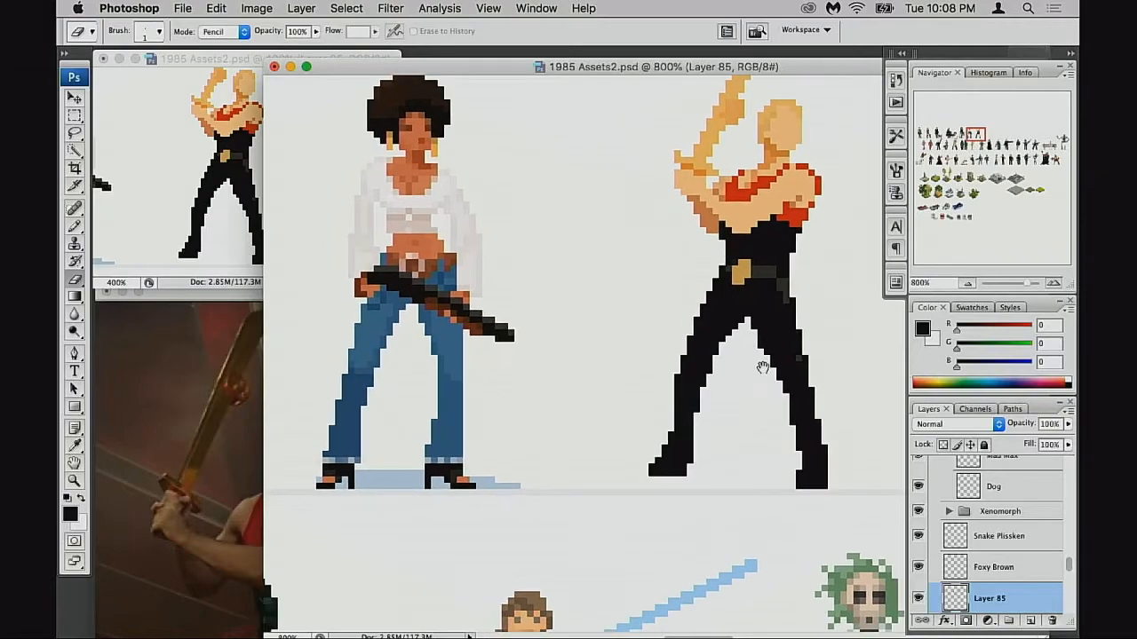
key(b)
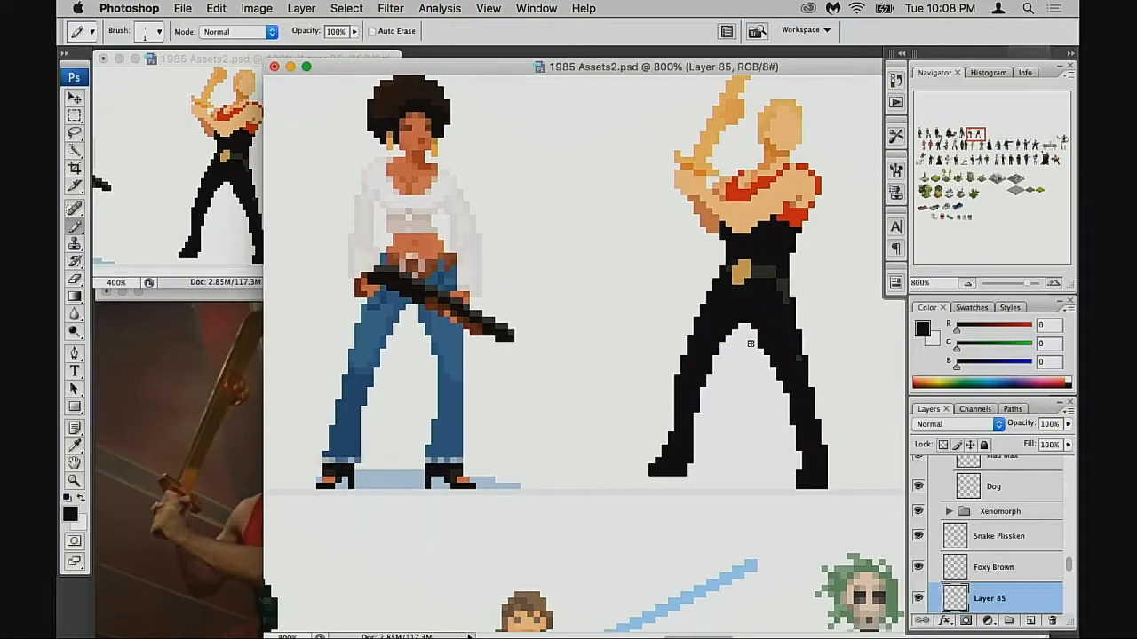
drag(757, 323, 764, 322)
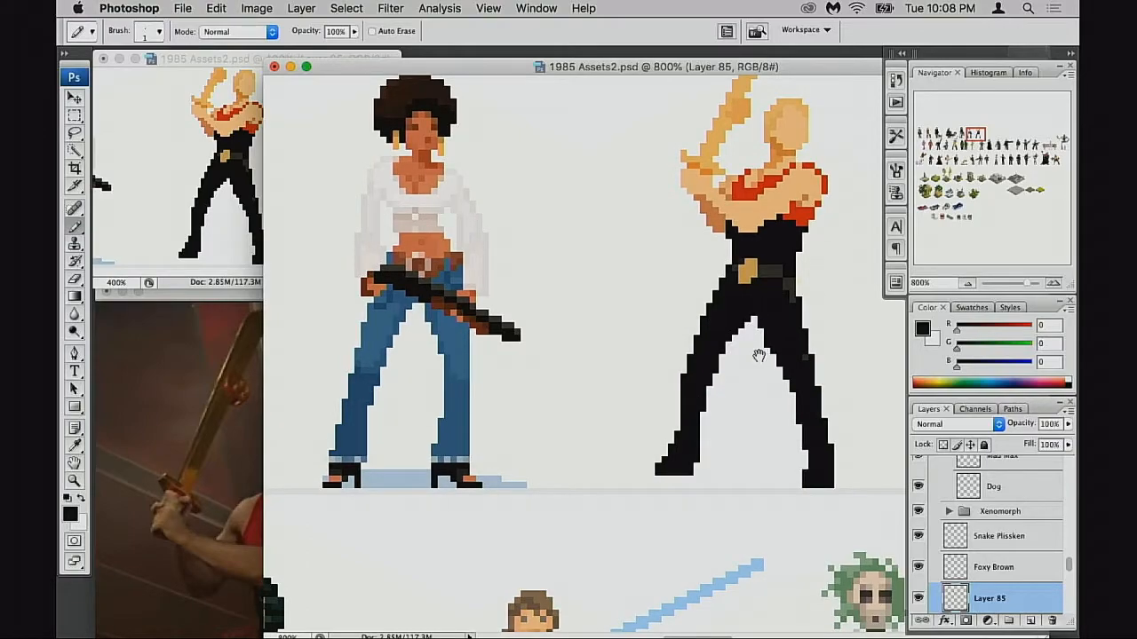
Step: Examine the whole fighter's stance and proportions beside the neighbouring sprites at different zoom levels
alt+click(756, 356)
alt+click(753, 361)
alt+click(753, 366)
alt+click(753, 367)
alt+click(679, 386)
drag(653, 376, 753, 402)
mouse_move(668, 393)
mouse_down()
mouse_move(722, 397)
mouse_move(697, 384)
mouse_move(702, 346)
mouse_move(712, 365)
mouse_move(685, 385)
mouse_up()
super+click(654, 312)
super+click(646, 326)
super+click(648, 360)
Step: Try to shift the fighter's head and far shoulder one pixel toward the sword
key(m)
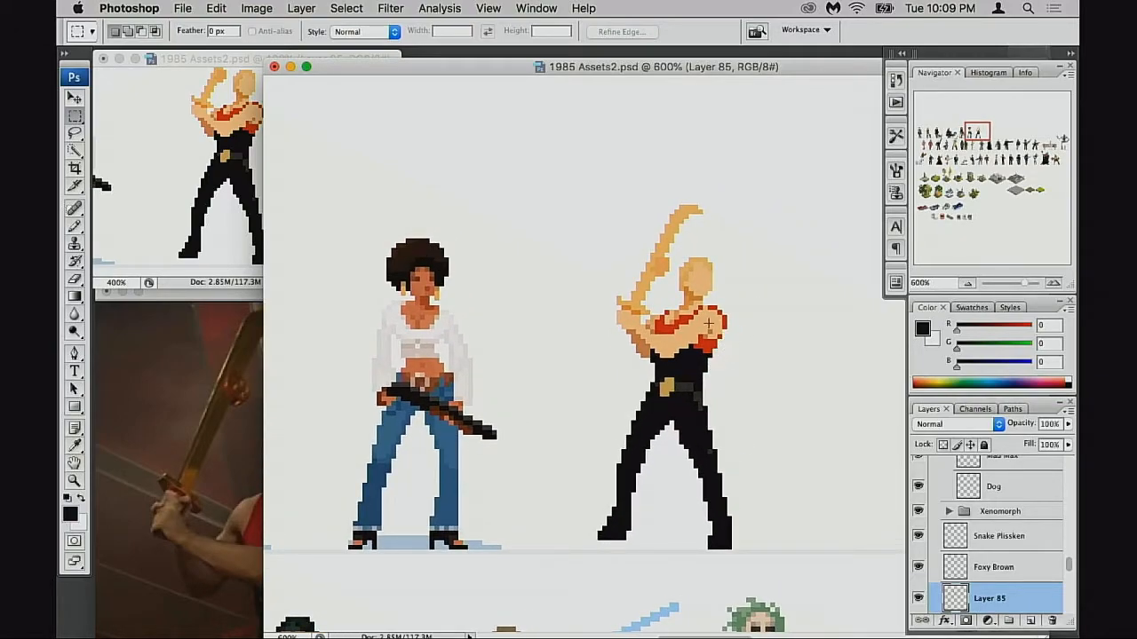
drag(682, 259, 726, 335)
key(super+d)
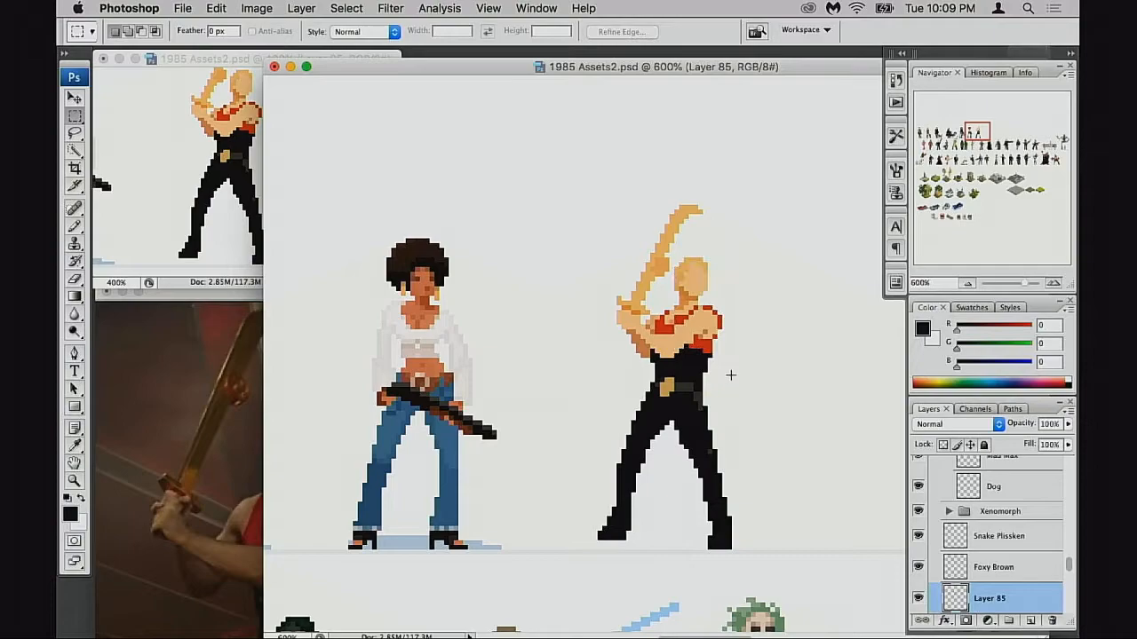
key(super+minus)
key(super+minus)
key(super+minus)
key(super+minus)
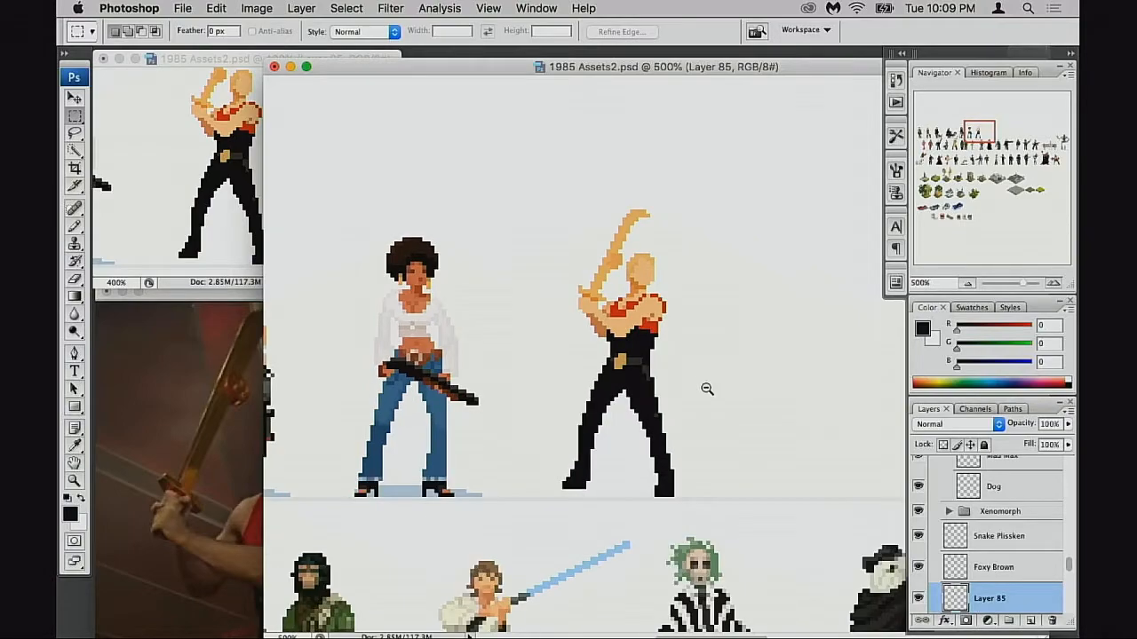
drag(645, 403, 686, 408)
key(super+z)
Step: Bring the man's head and arms into view in the reference photo beside the fighter's enlarged upper body
mouse_move(588, 272)
mouse_down()
mouse_move(633, 345)
mouse_move(710, 384)
mouse_up()
key(super+d)
key(b)
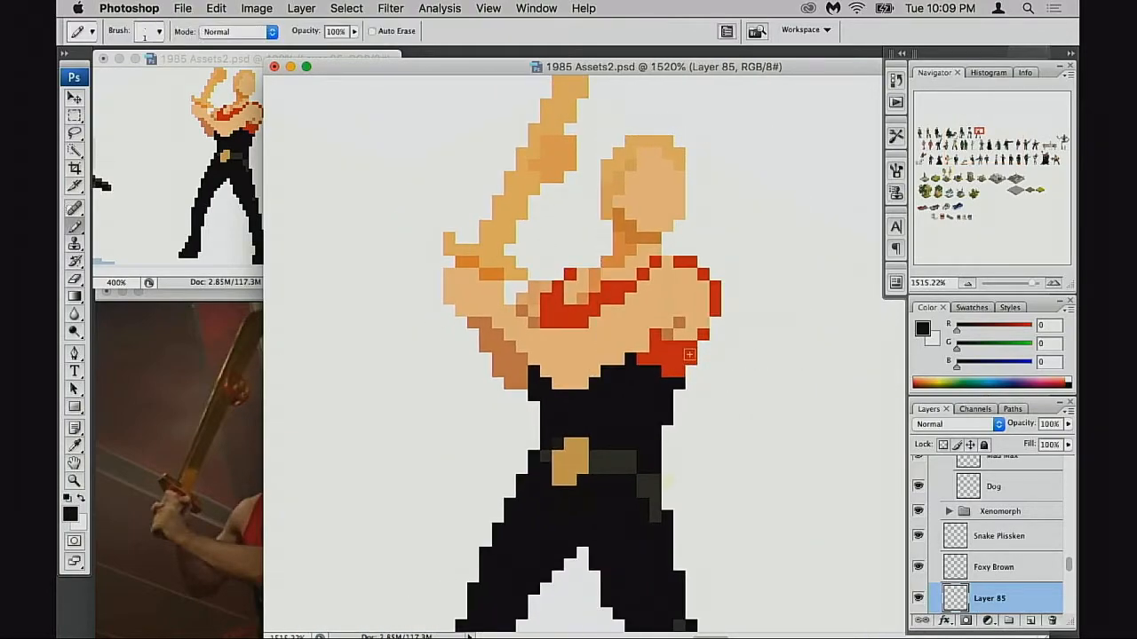
alt+click(673, 329)
scroll(631, 345, left, 1)
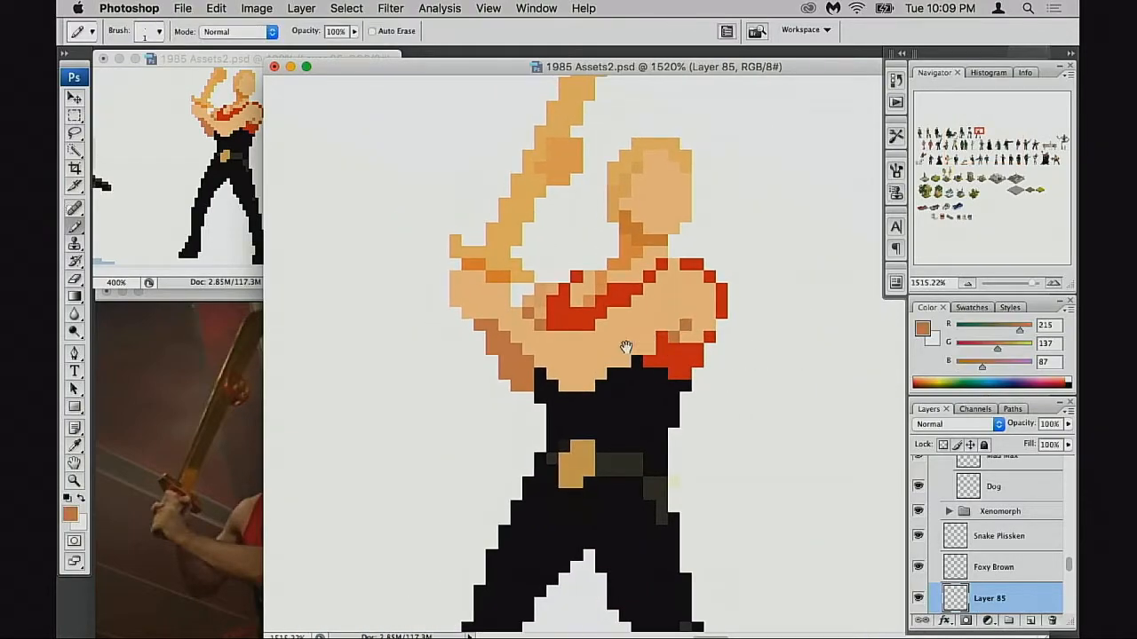
click(236, 439)
drag(597, 298, 544, 344)
click(683, 308)
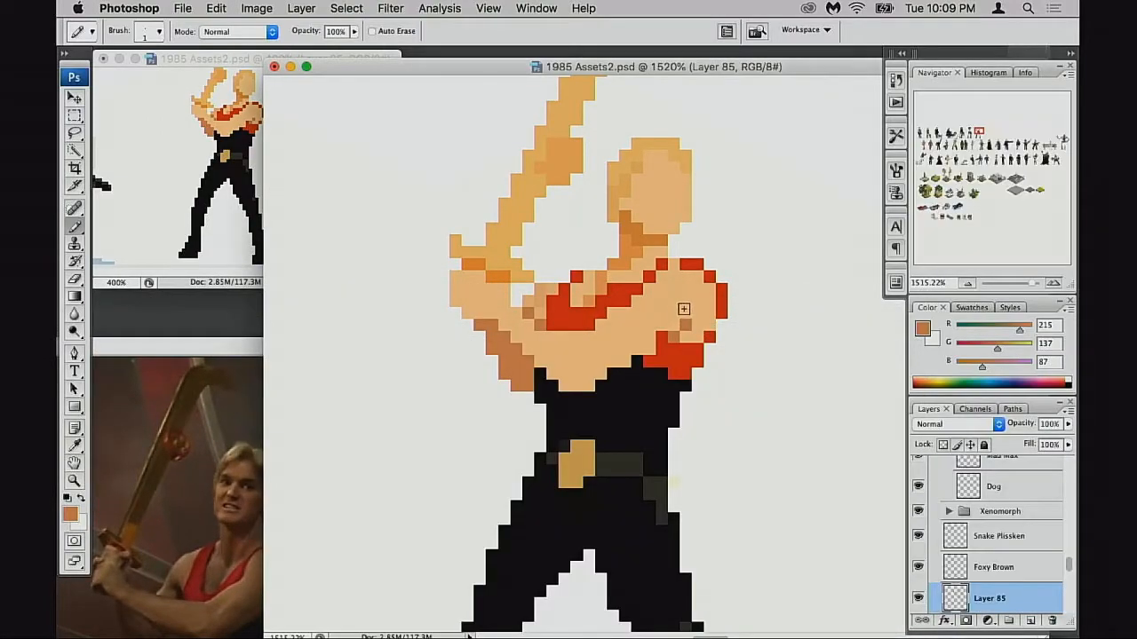
Step: Blend mid-tone skin pixels into a shadow band beneath the shoulder muscle opposite the sword, using sampled tones at reduced pencil opacity
alt+click(635, 260)
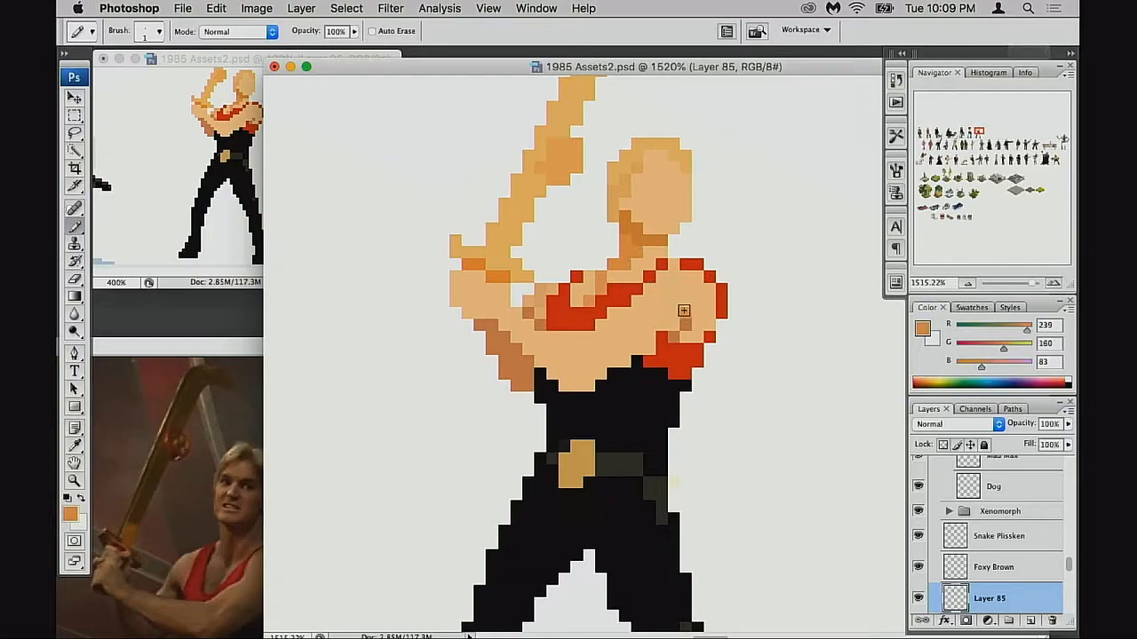
key(3)
key(4)
key(0)
alt+click(682, 318)
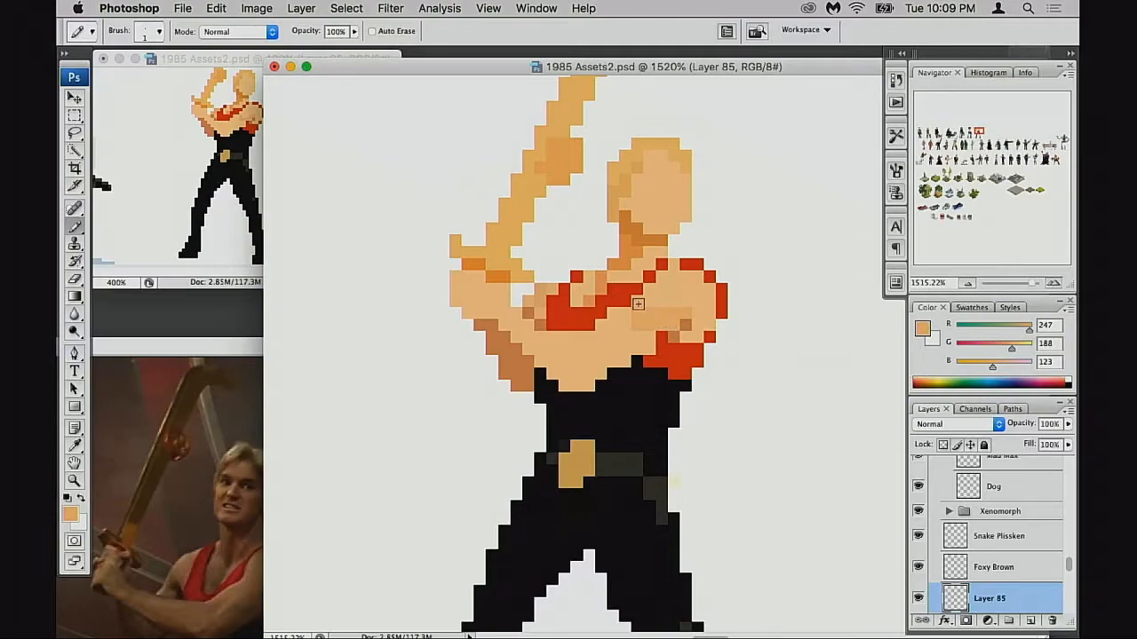
drag(654, 331, 673, 325)
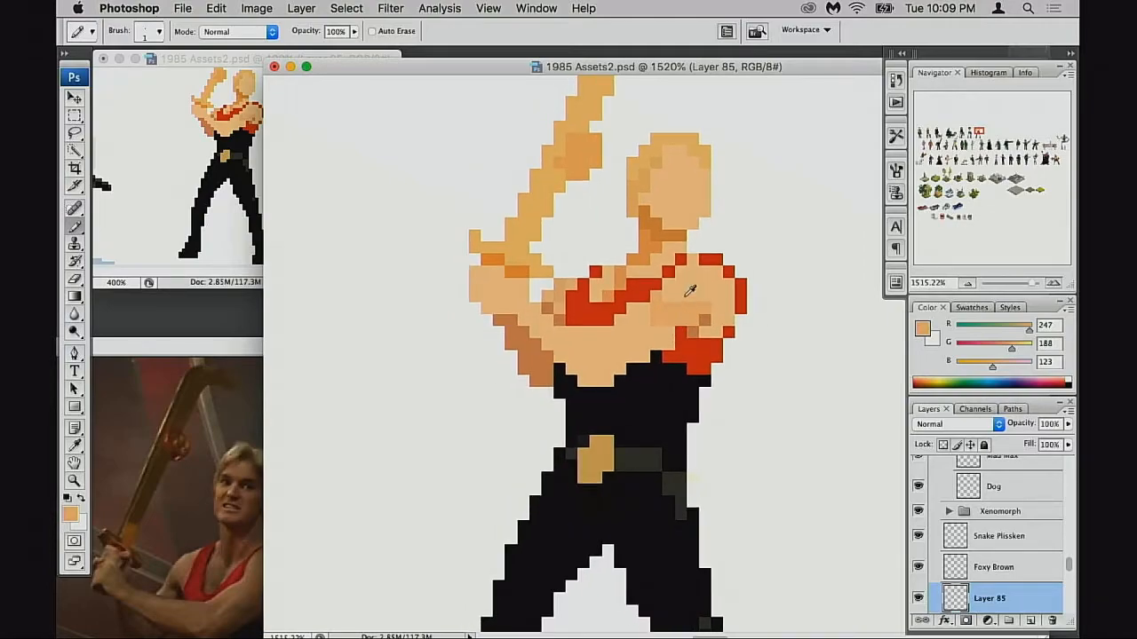
alt+click(704, 318)
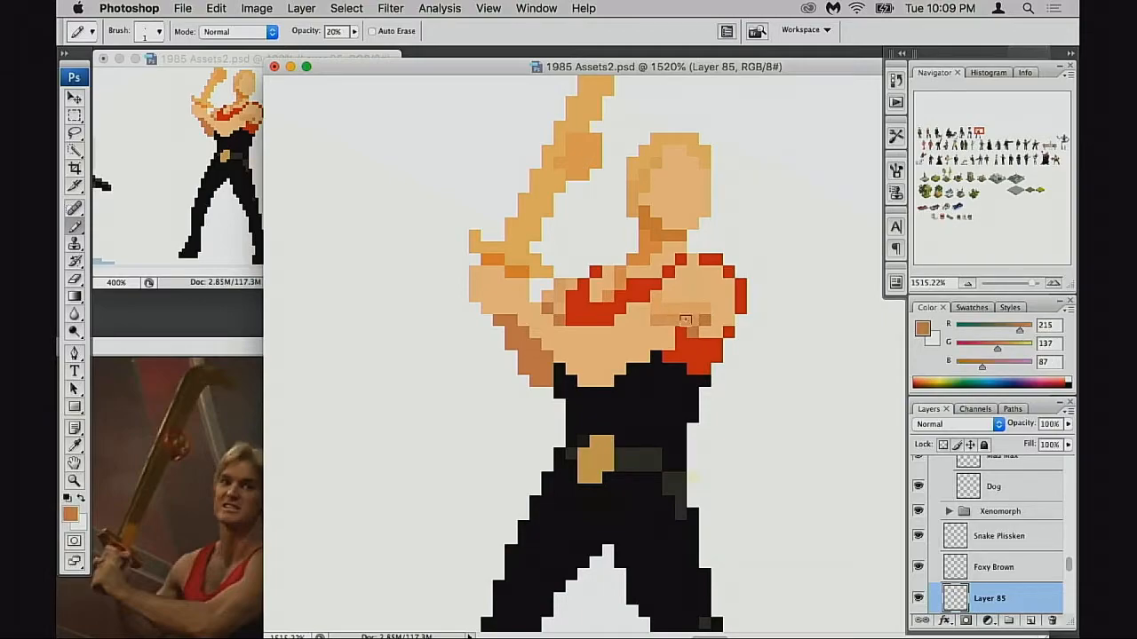
alt+click(667, 317)
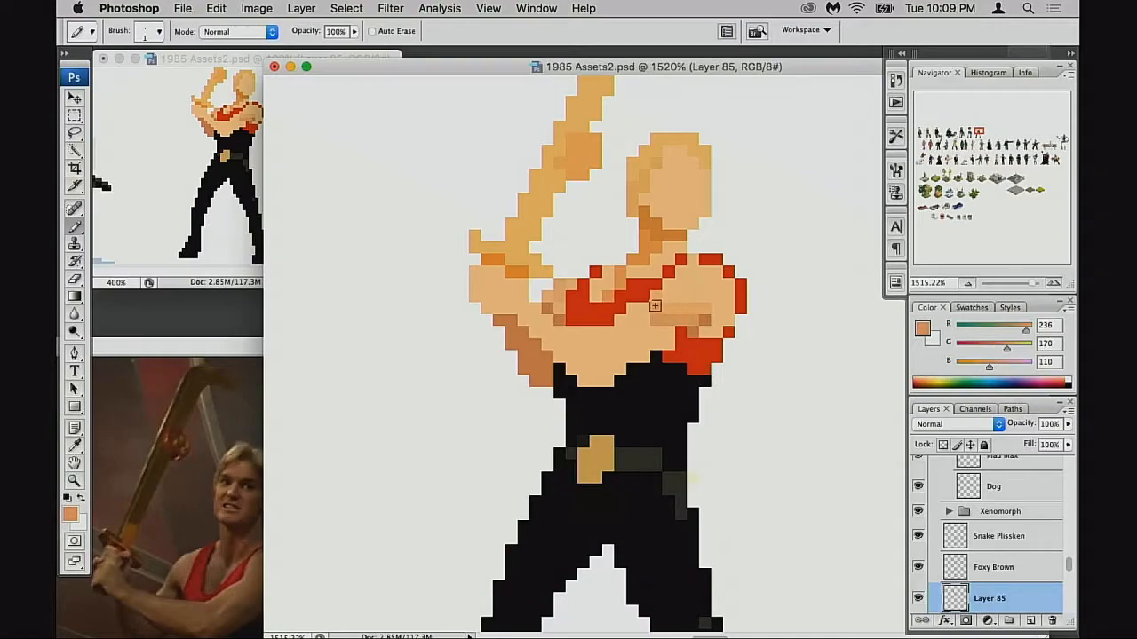
Step: Shade the underside and elbow of the horizontal forearm with mid-tone skin pixels, touching up with the light skin tone
drag(679, 329, 726, 297)
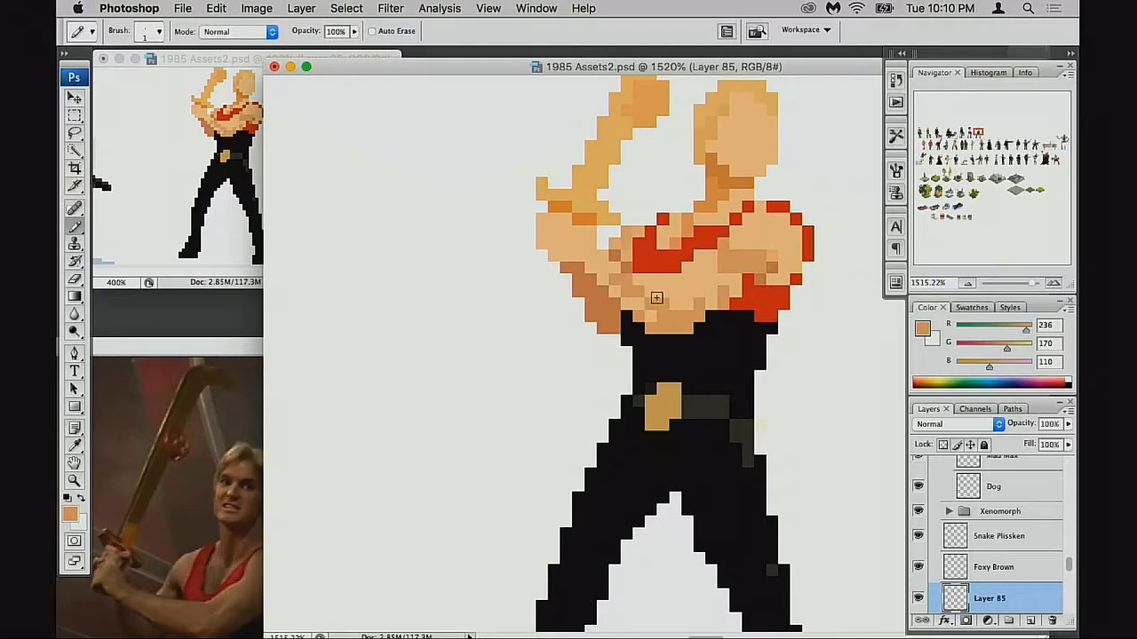
alt+click(666, 289)
click(628, 280)
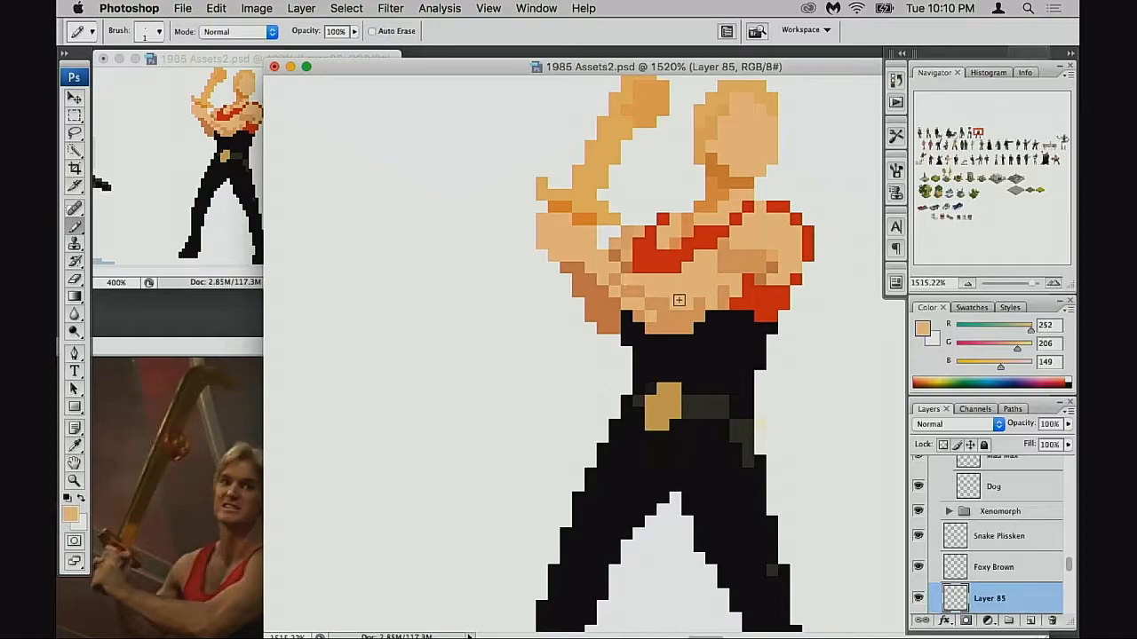
alt+click(694, 297)
click(710, 294)
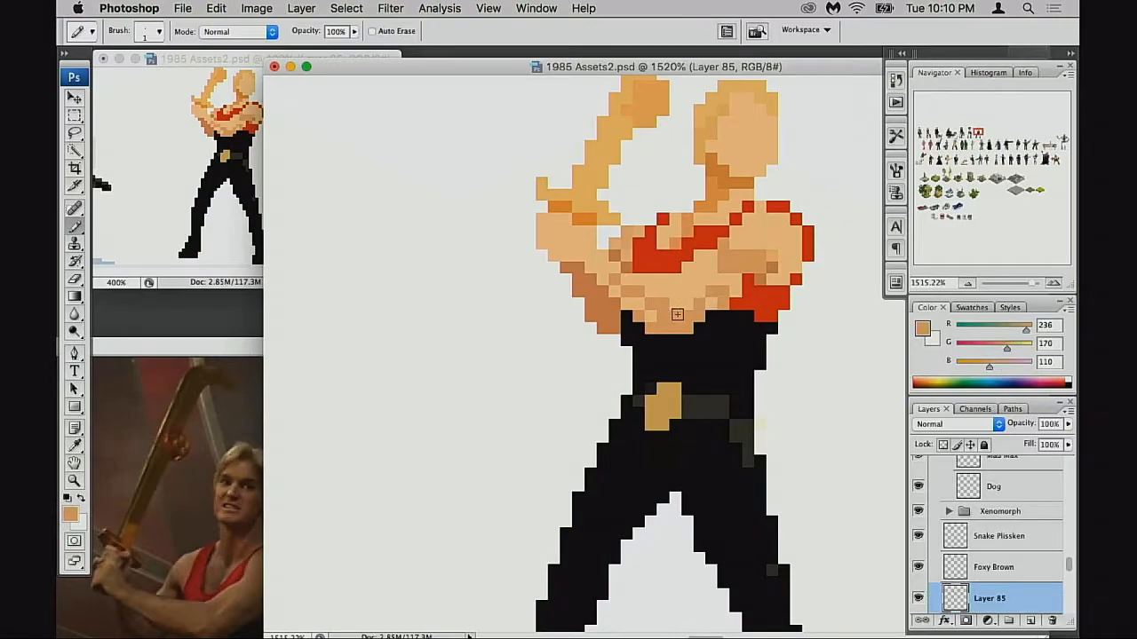
scroll(724, 298, up, 1)
Step: Narrow the shadow band under the shoulder with light skin pixels and refine the mid-tone shading beside the armpit
alt+click(743, 257)
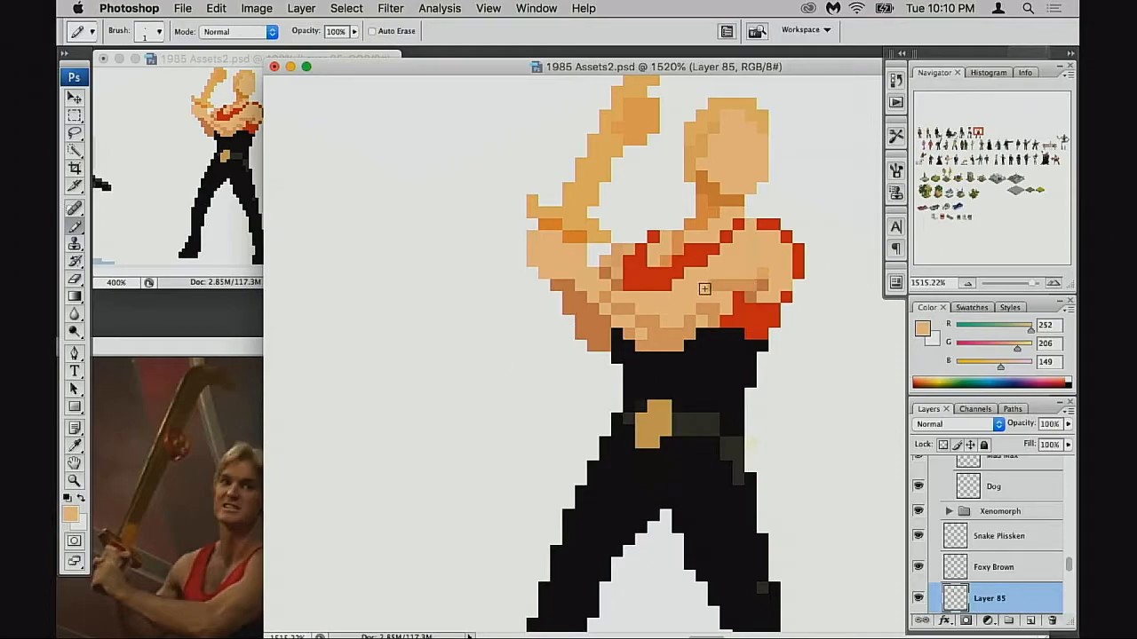
alt+click(728, 302)
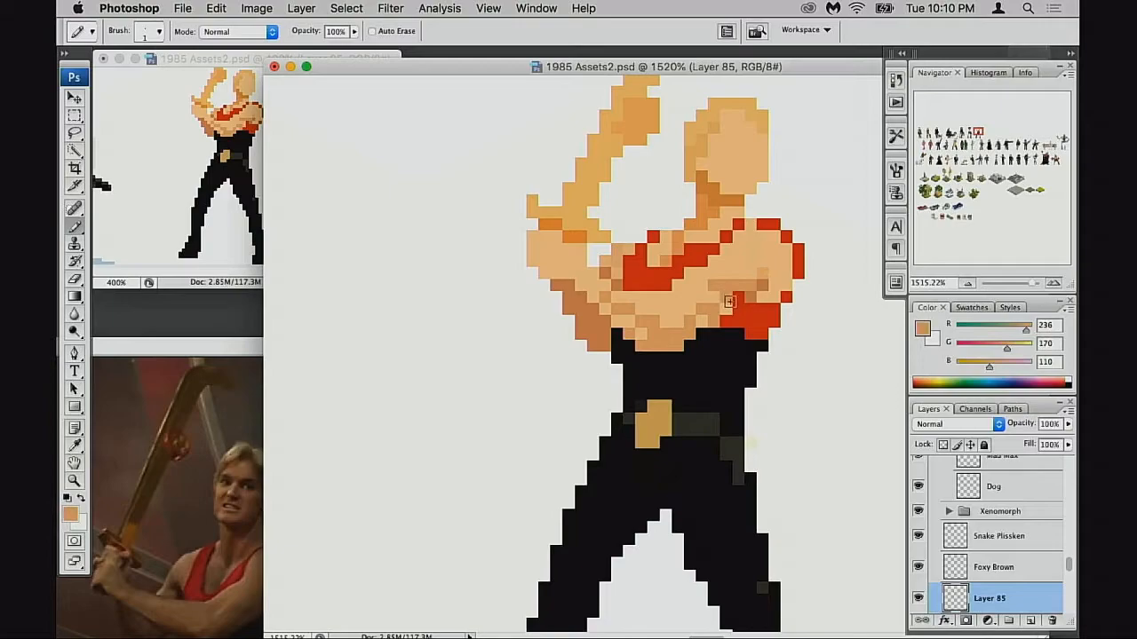
alt+click(712, 295)
alt+click(739, 282)
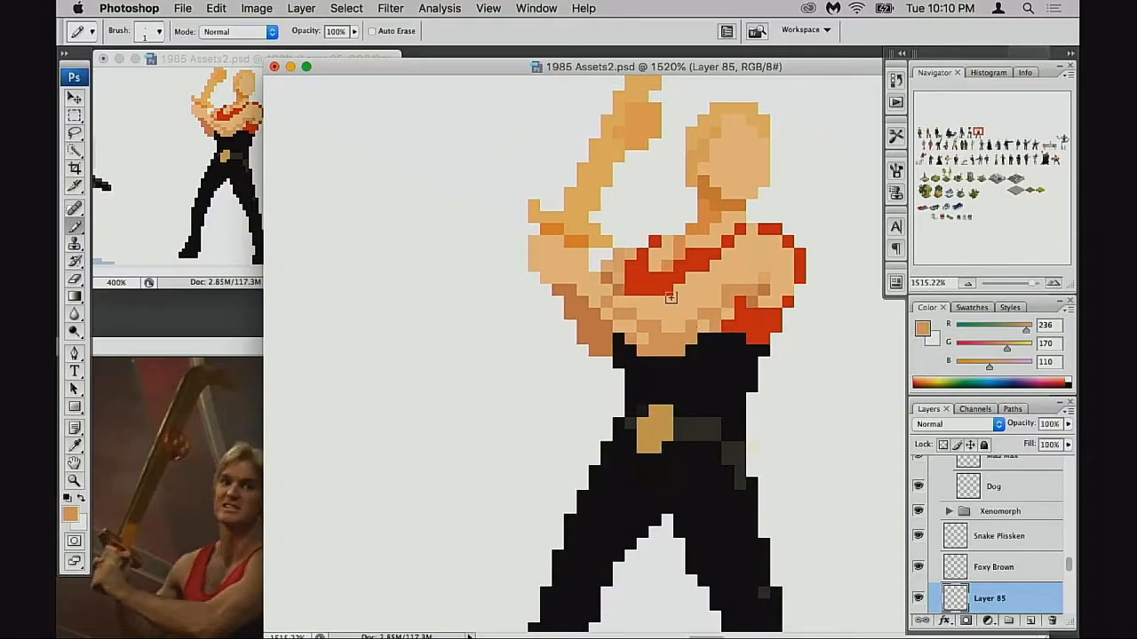
Step: Reshape the red shirt strap, covering its neck end with light skin and repainting it in shirt red
alt+click(691, 291)
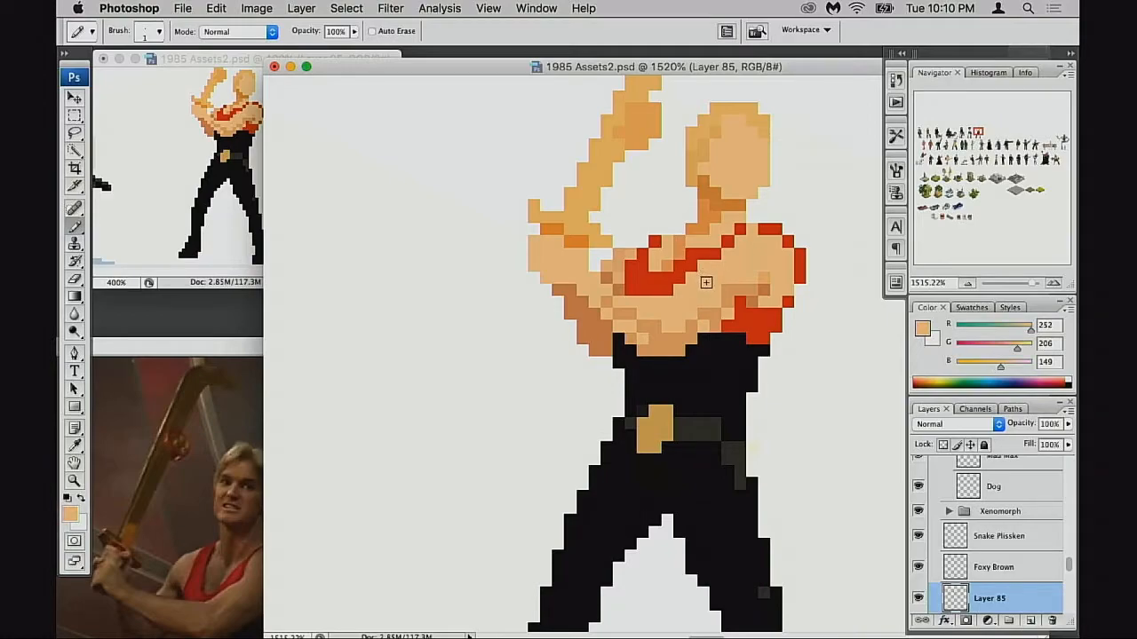
click(729, 243)
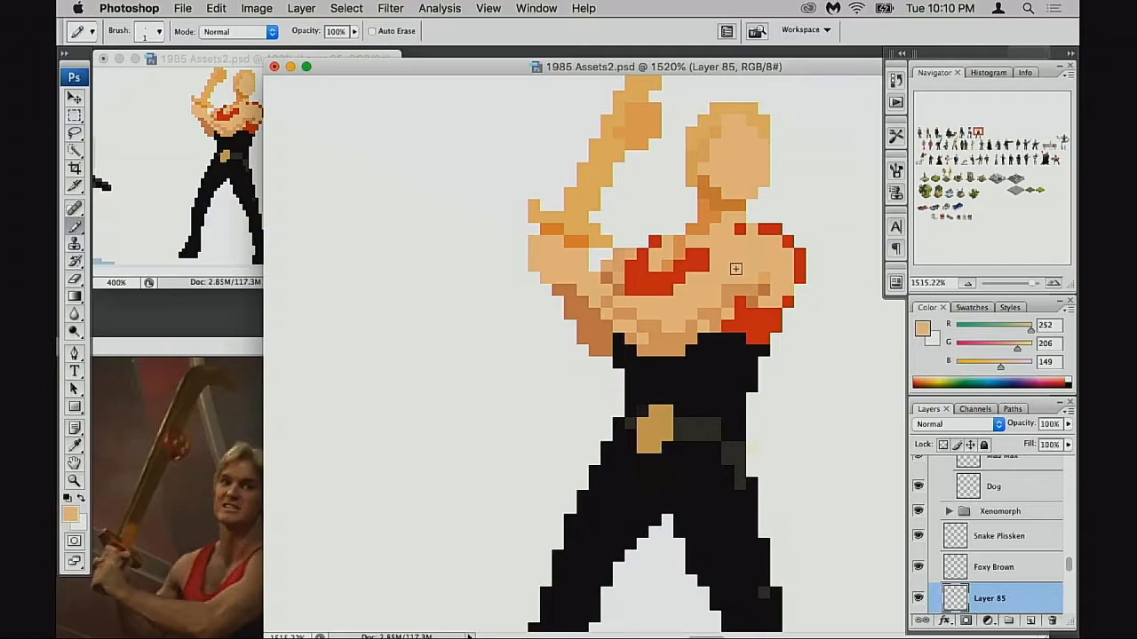
alt+click(706, 257)
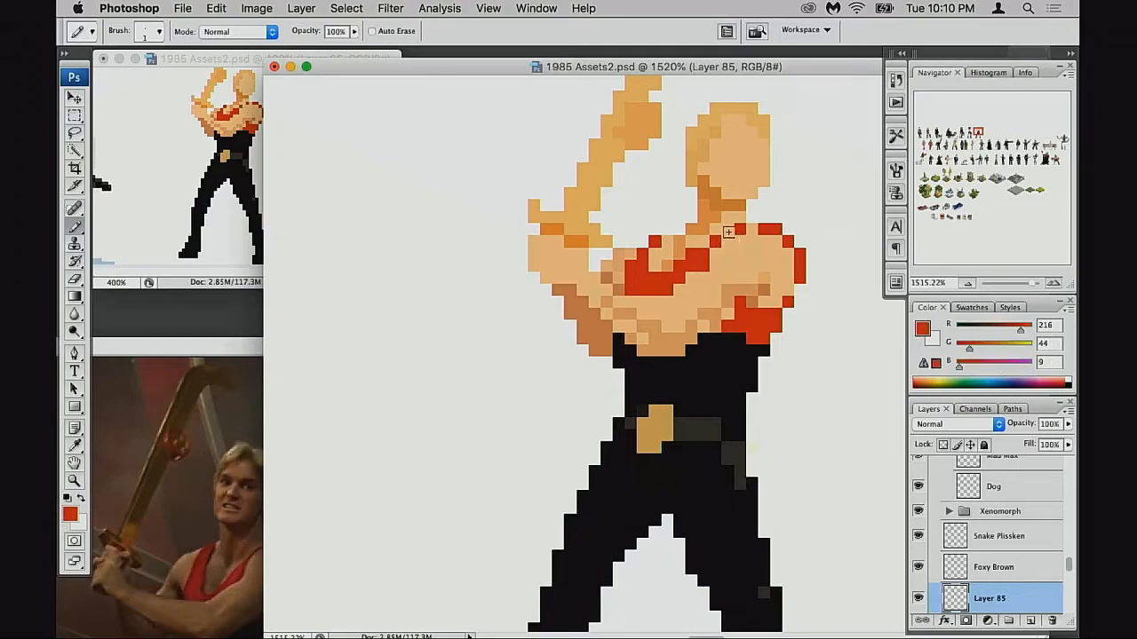
drag(732, 287, 726, 291)
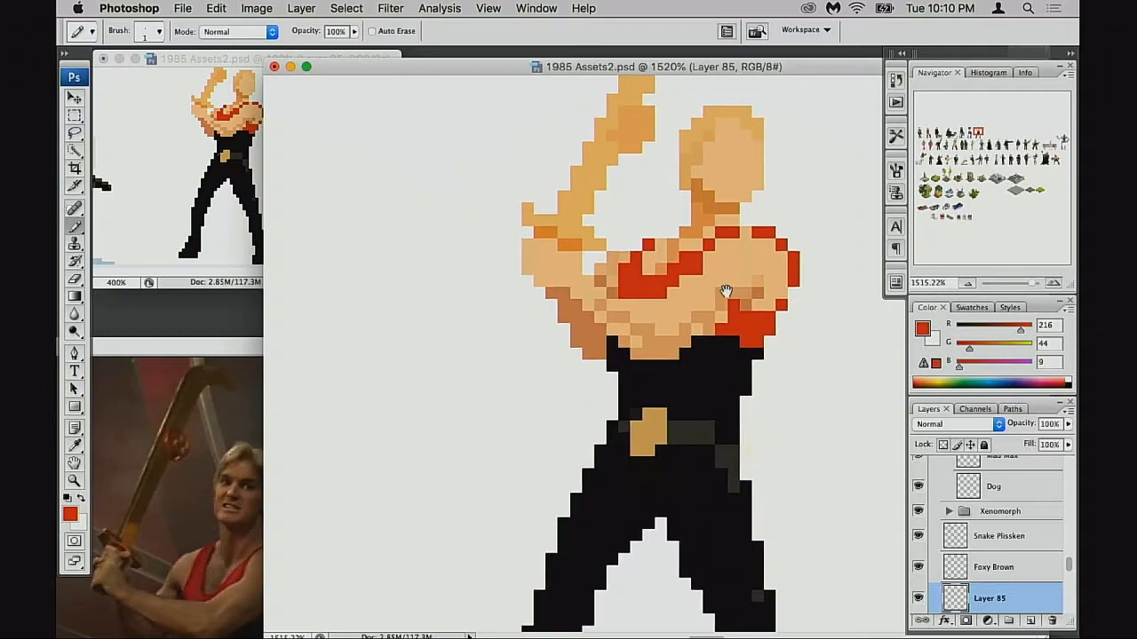
Step: Check the fighter in the 400% view and erase the red outer pixels around the shoulder opposite the sword
click(227, 176)
drag(384, 199, 338, 212)
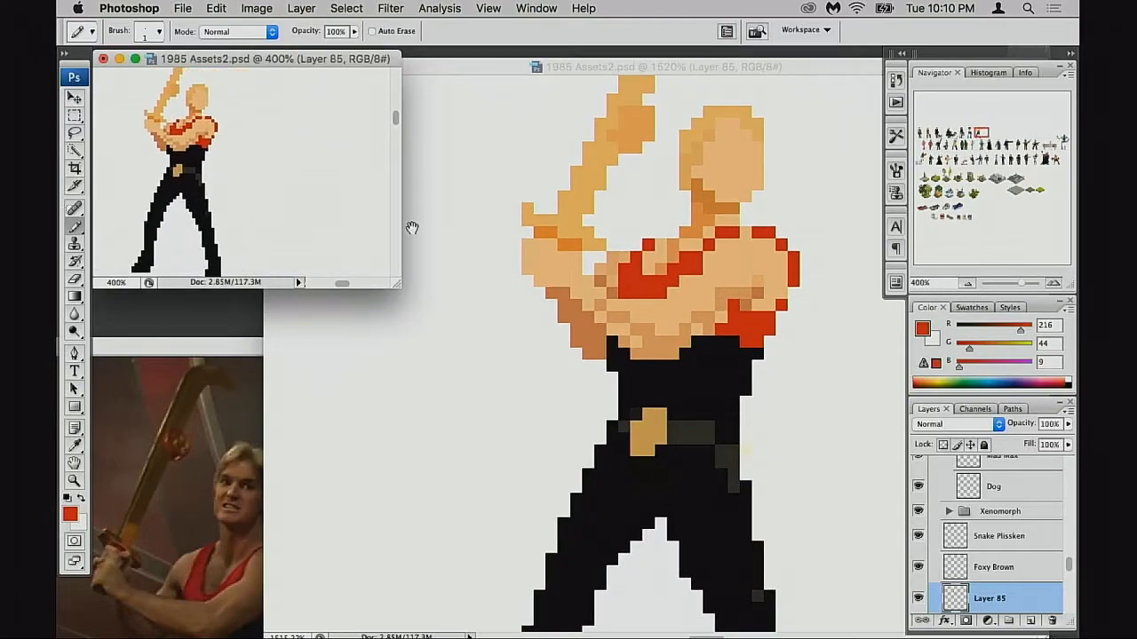
click(732, 316)
key(e)
drag(776, 233, 799, 285)
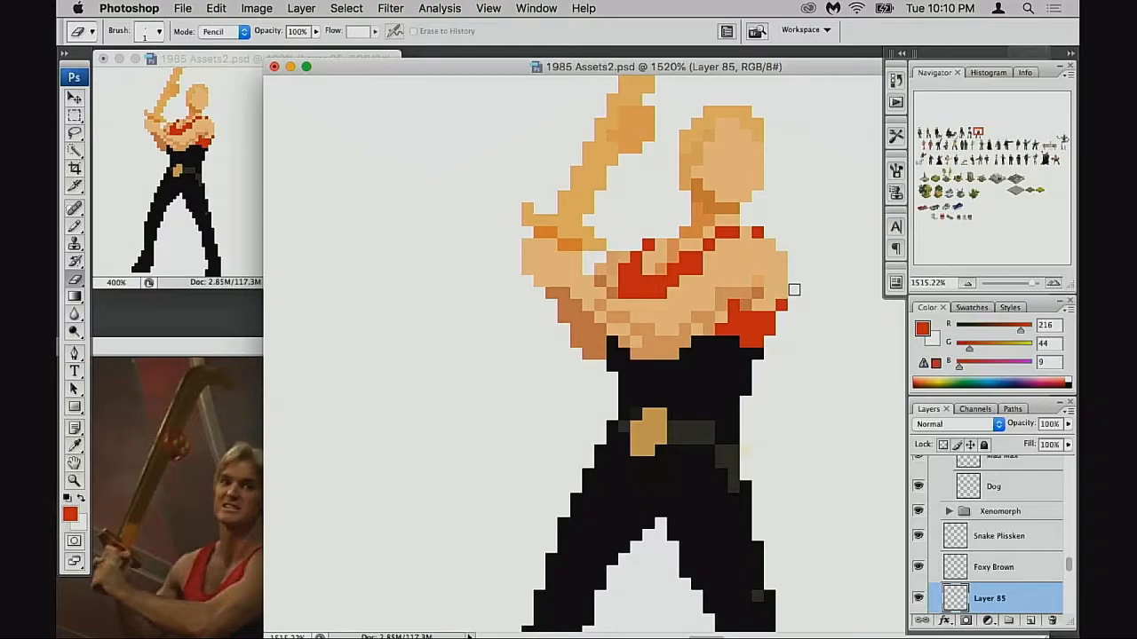
Step: Shift the block of armpit shadow pixels one pixel outward and fill the gap with the light skin tone
key(m)
drag(708, 279, 755, 305)
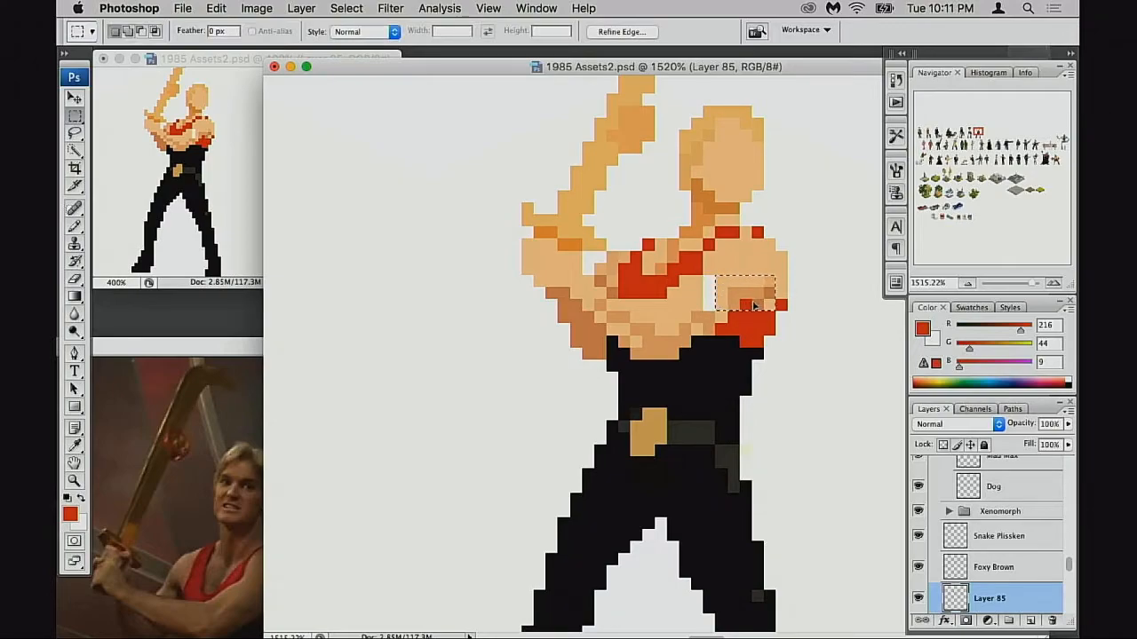
key(super+d)
key(b)
alt+click(736, 282)
drag(709, 282, 711, 301)
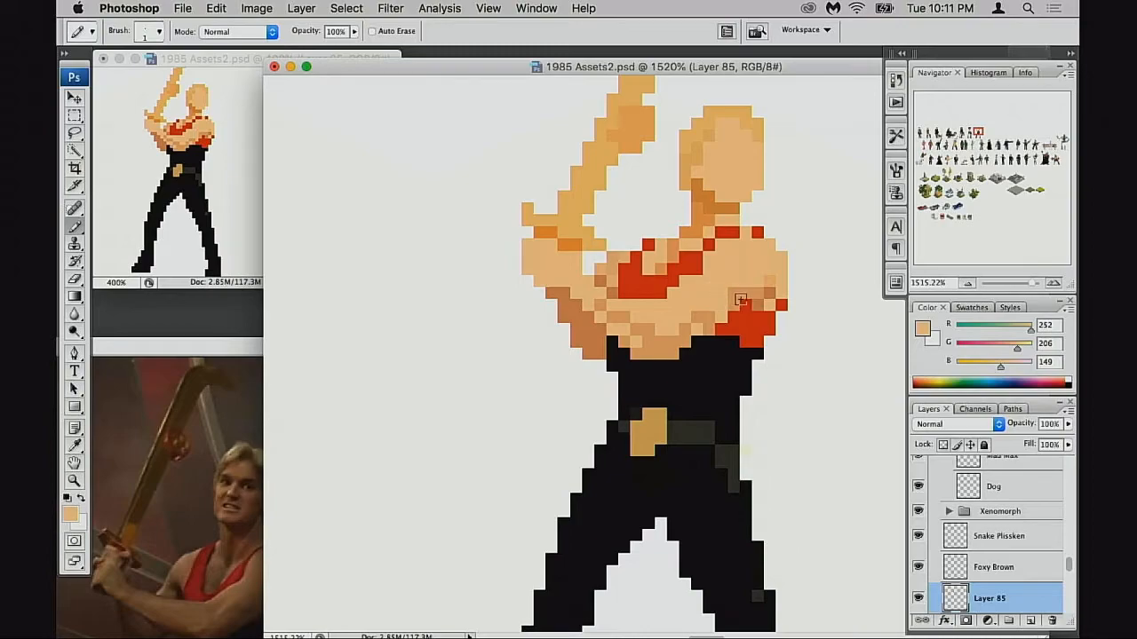
Step: Cover upper red shirt pixels below the armpit with mid-tone skin and the dark pixels beside the sword arm with light skin
alt+click(713, 318)
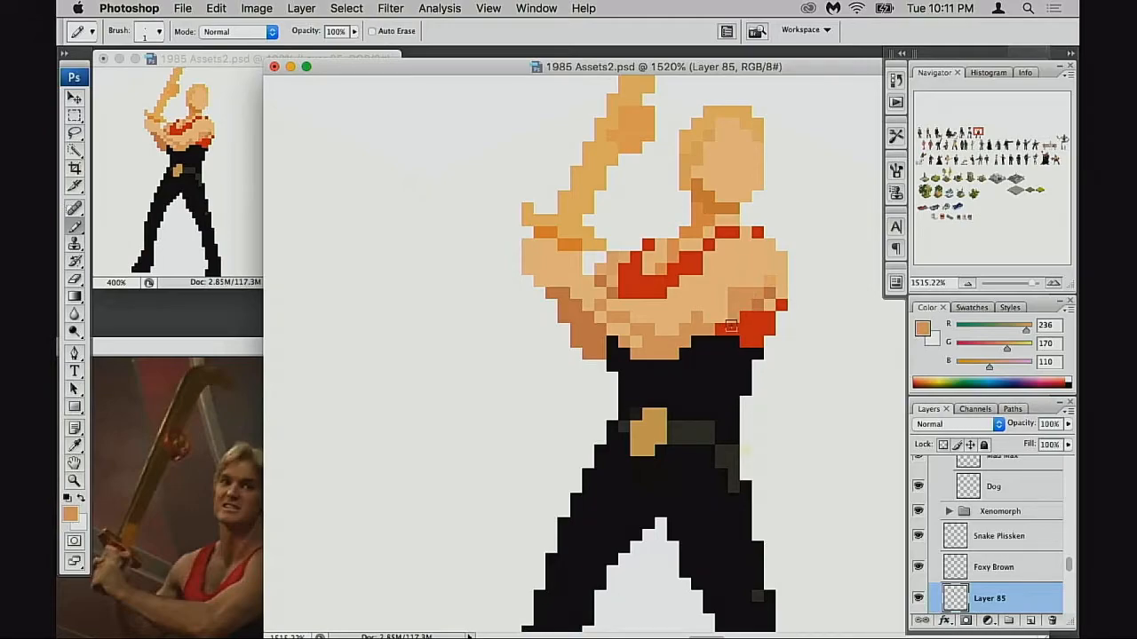
drag(729, 327, 728, 333)
alt+click(646, 309)
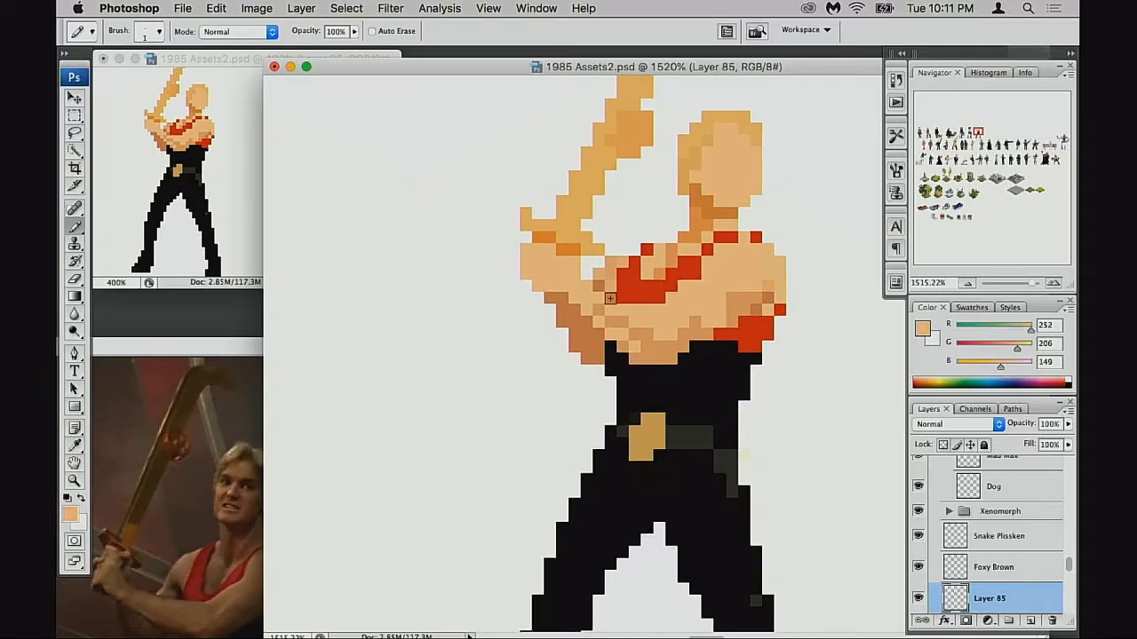
click(601, 289)
drag(590, 277, 600, 276)
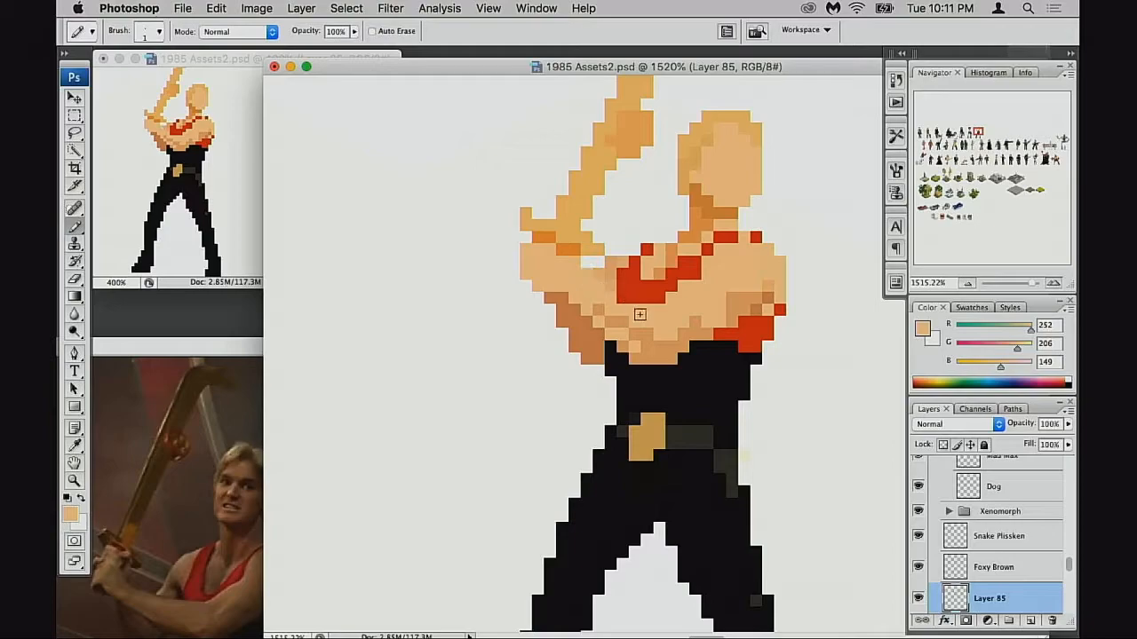
Step: Touch up the shading where the two forearms meet, using the sampled mid and light skin tones
alt+click(672, 341)
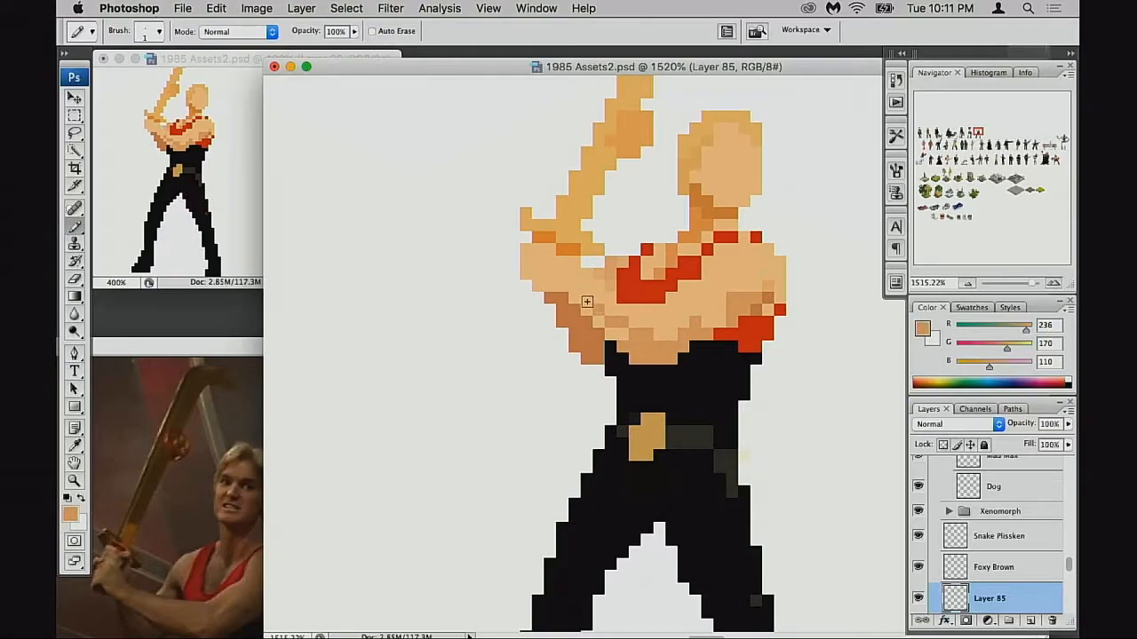
drag(658, 341, 671, 338)
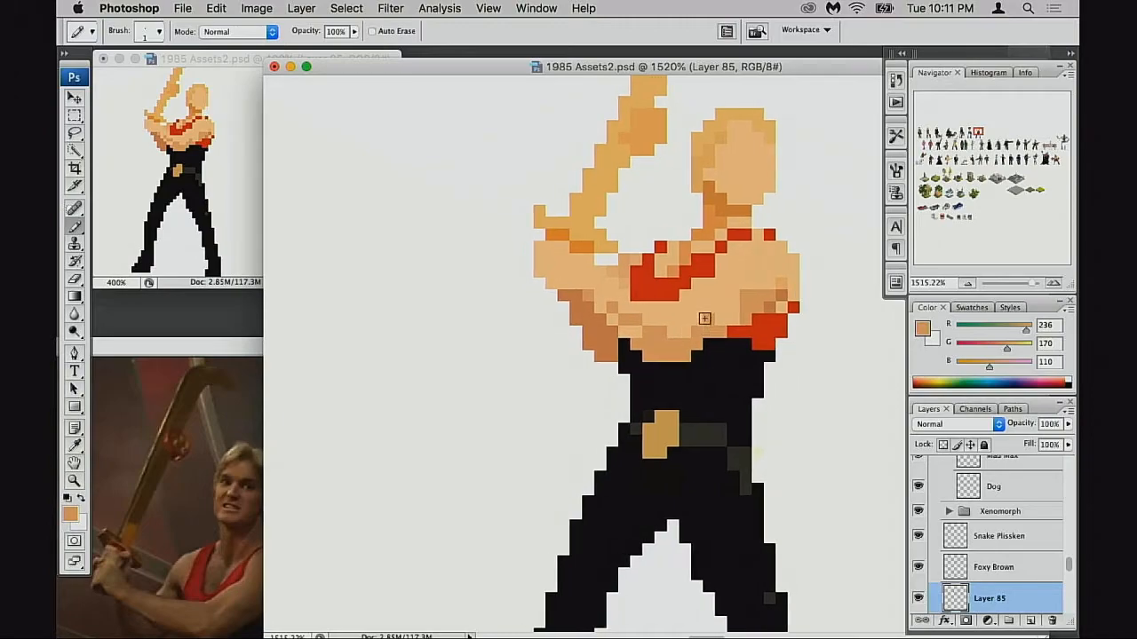
alt+click(672, 314)
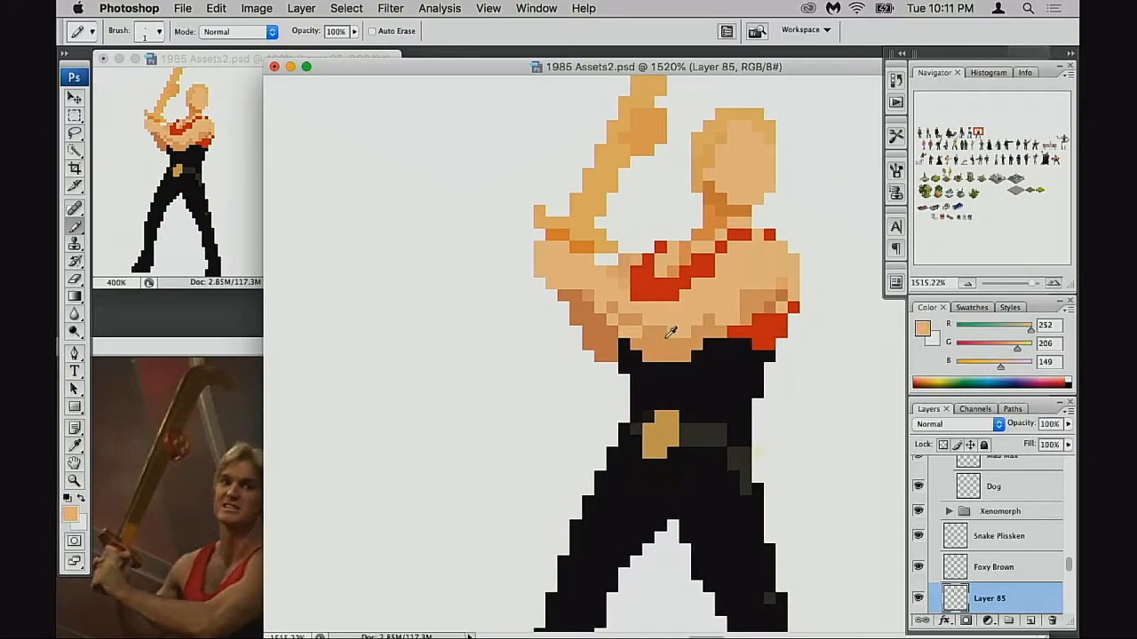
scroll(660, 330, up, 2)
scroll(660, 329, right, 2)
Step: Add mid-tone and darker brown skin pixels to the shadow on the upper arm above the armpit
alt+click(730, 311)
scroll(705, 320, right, 1)
scroll(705, 319, up, 1)
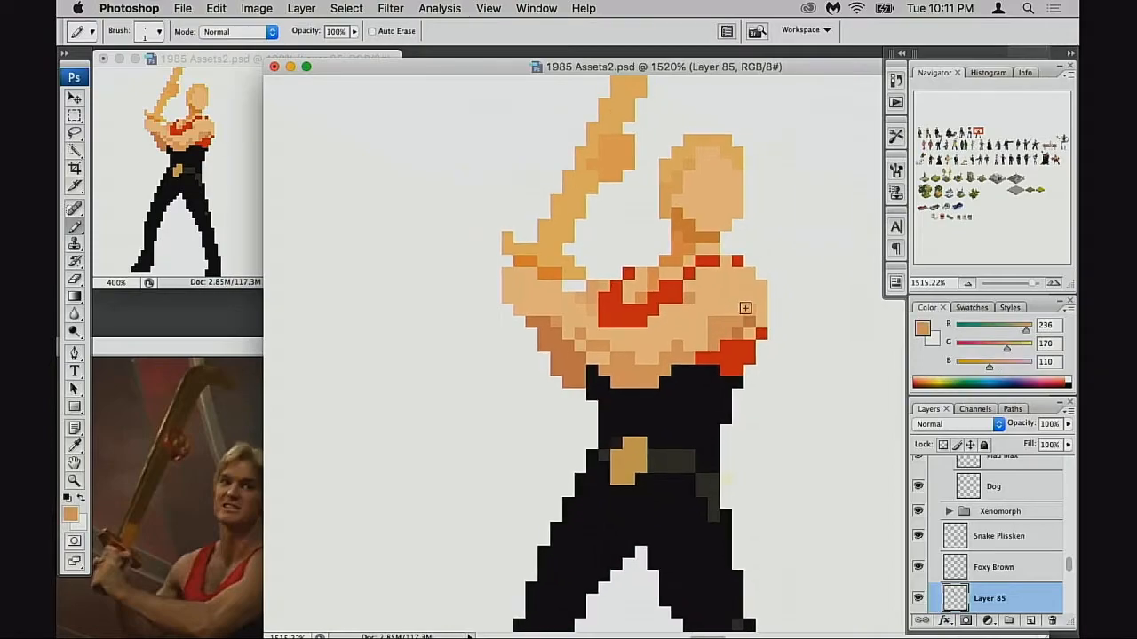
alt+click(745, 329)
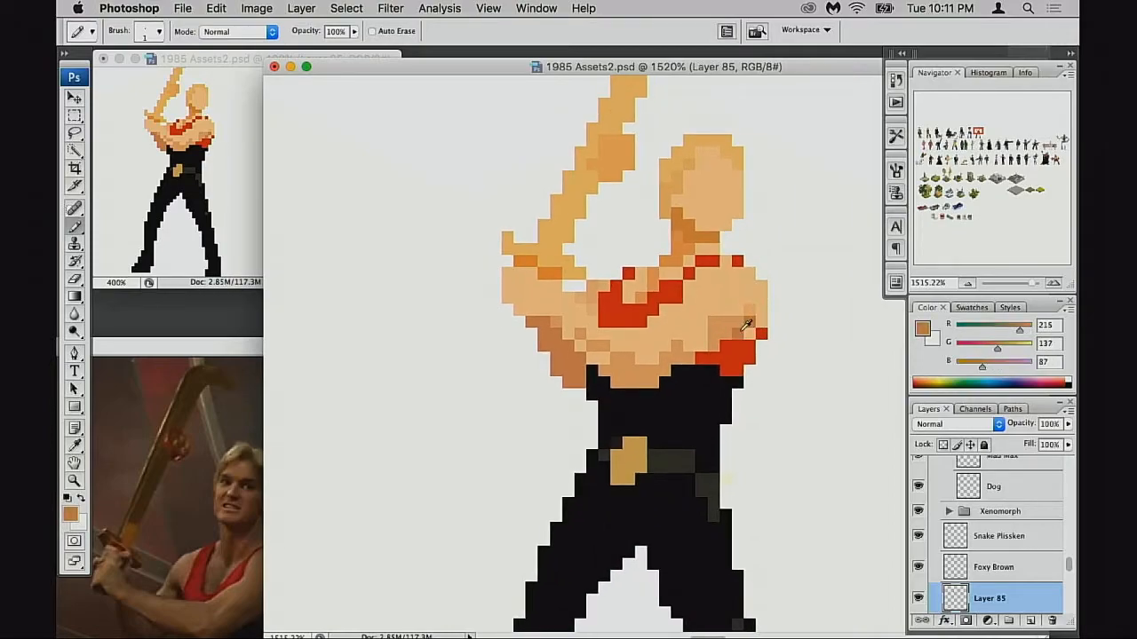
drag(735, 343, 763, 316)
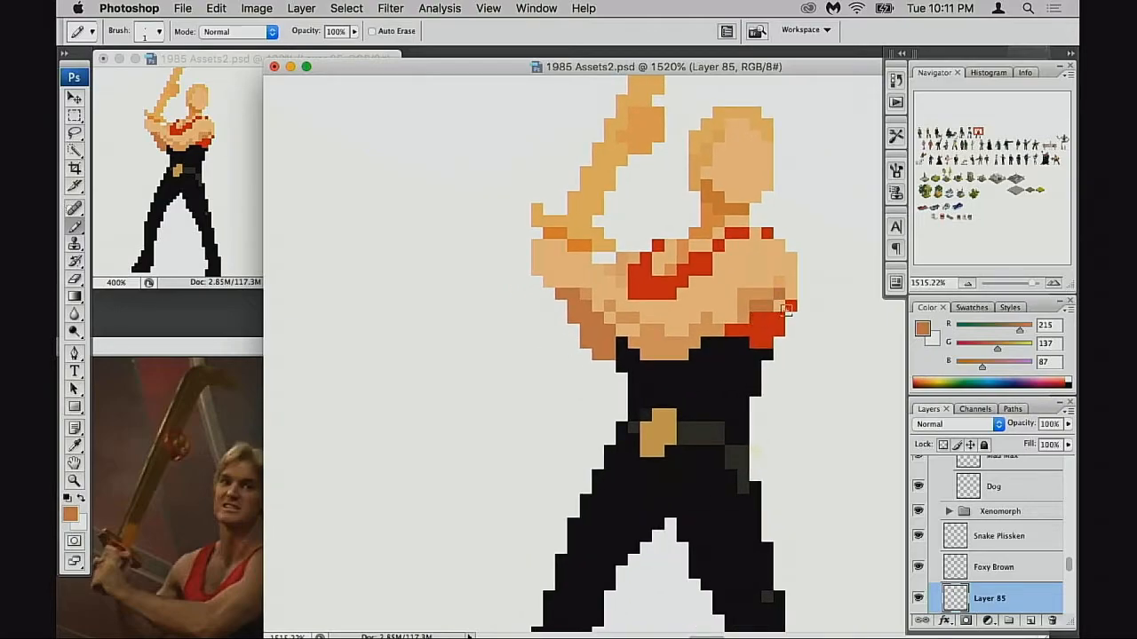
Step: Darken the armpit crease with the pencil in Multiply mode, restore Normal mode and refine the crease's edge with sampled skin tones
key(shift+alt+m)
alt+click(766, 305)
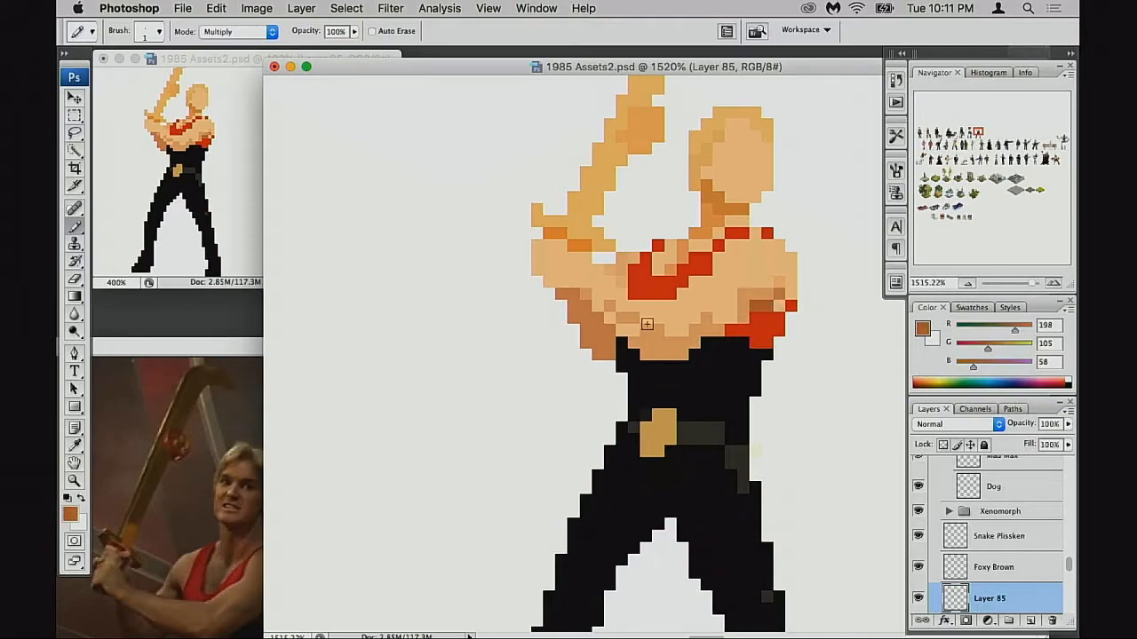
key(shift+alt+n)
alt+click(759, 293)
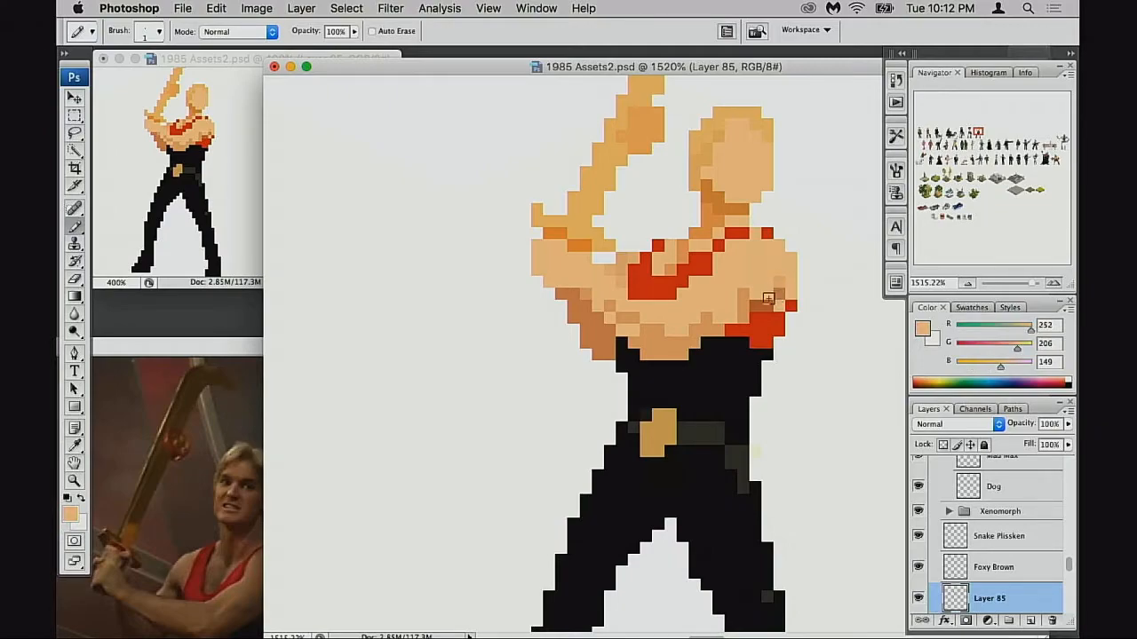
alt+click(756, 300)
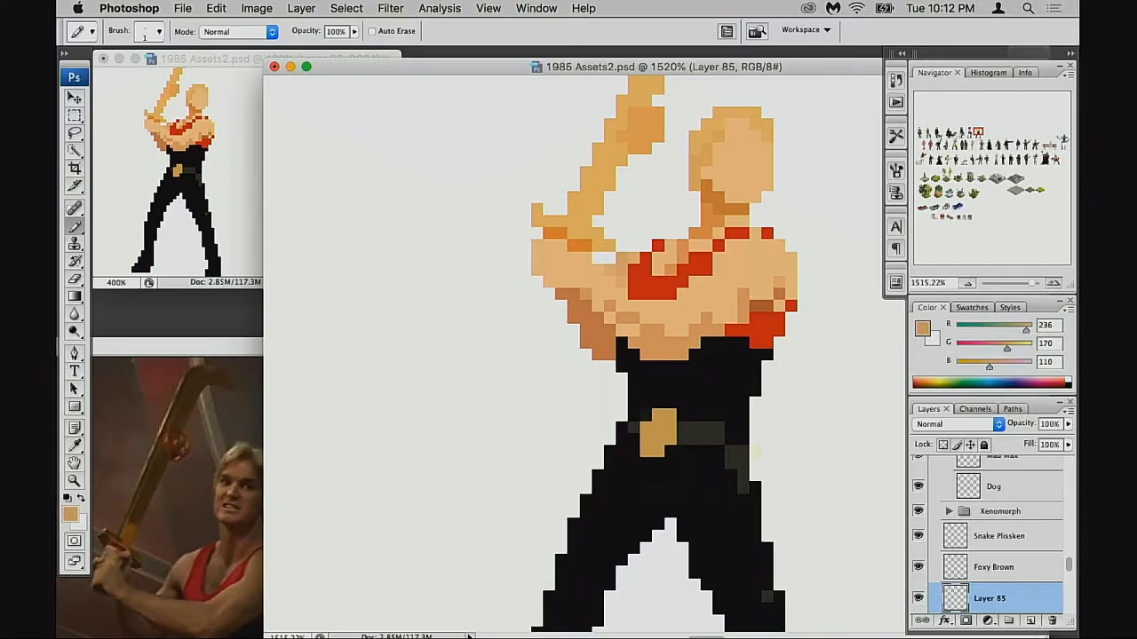
alt+click(718, 313)
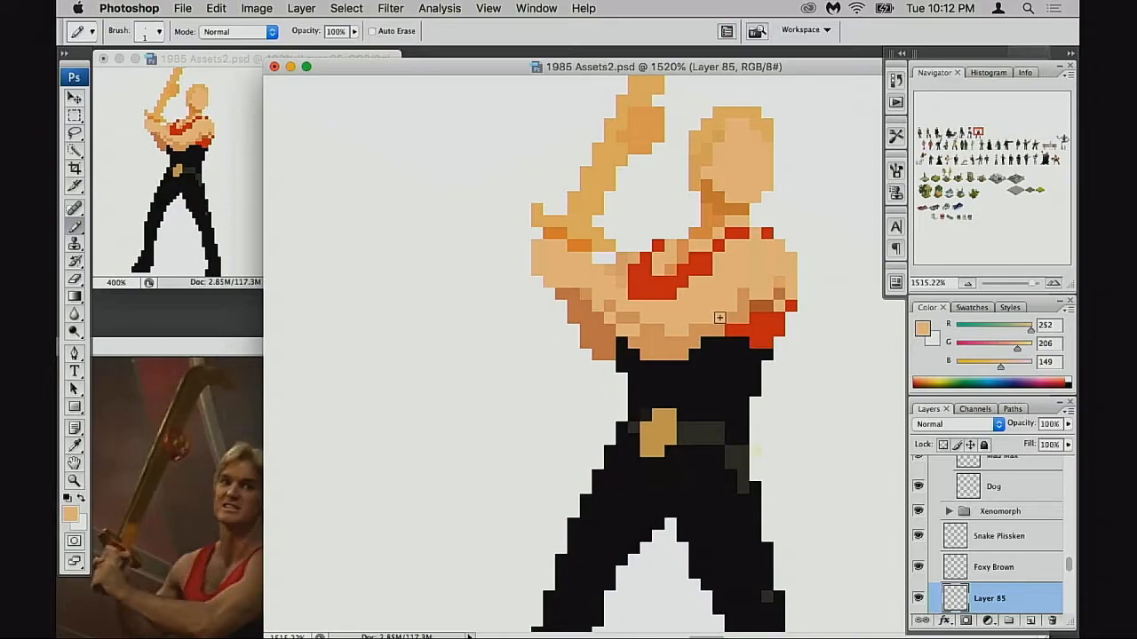
Step: Shade the outer edge of the shoulder and upper arm with sampled mid-tone skin
scroll(721, 321, up, 1)
alt+click(745, 303)
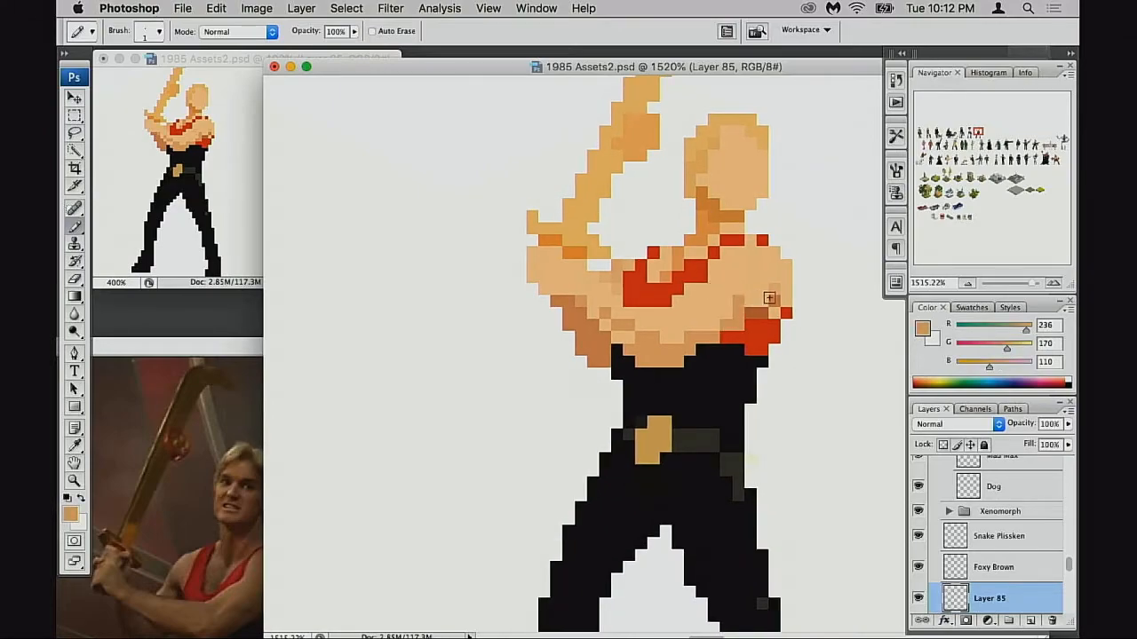
drag(783, 281, 783, 289)
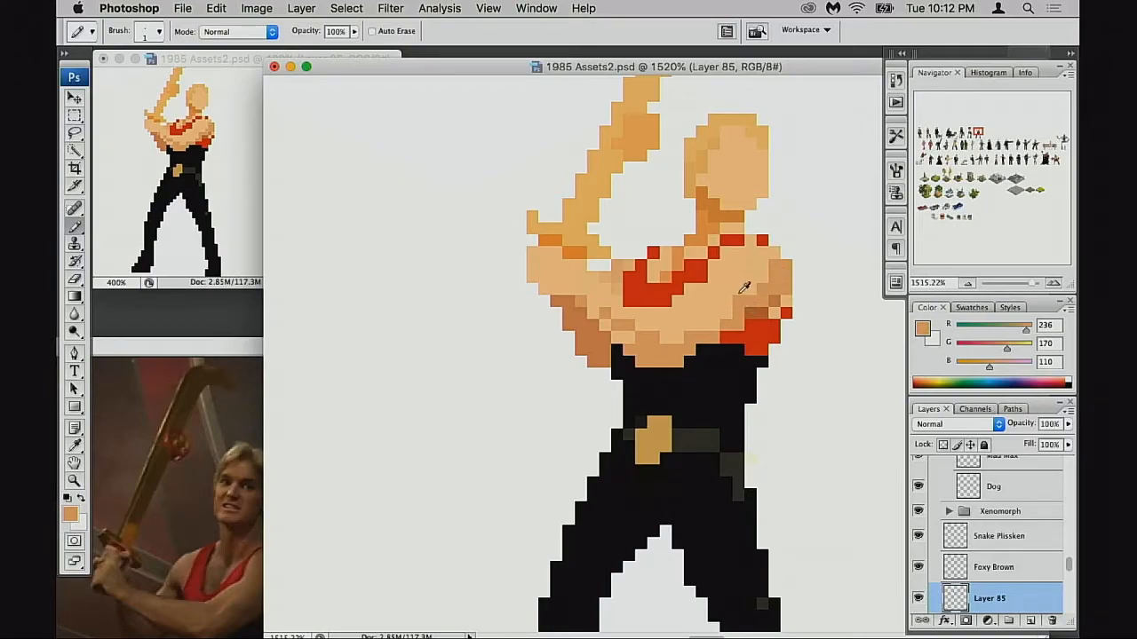
Step: Rework the shading on the underside of the lower forearm with sampled light and mid-tone skin pixels
alt+click(676, 337)
drag(652, 348, 664, 347)
alt+click(689, 338)
click(678, 338)
alt+click(665, 341)
click(643, 345)
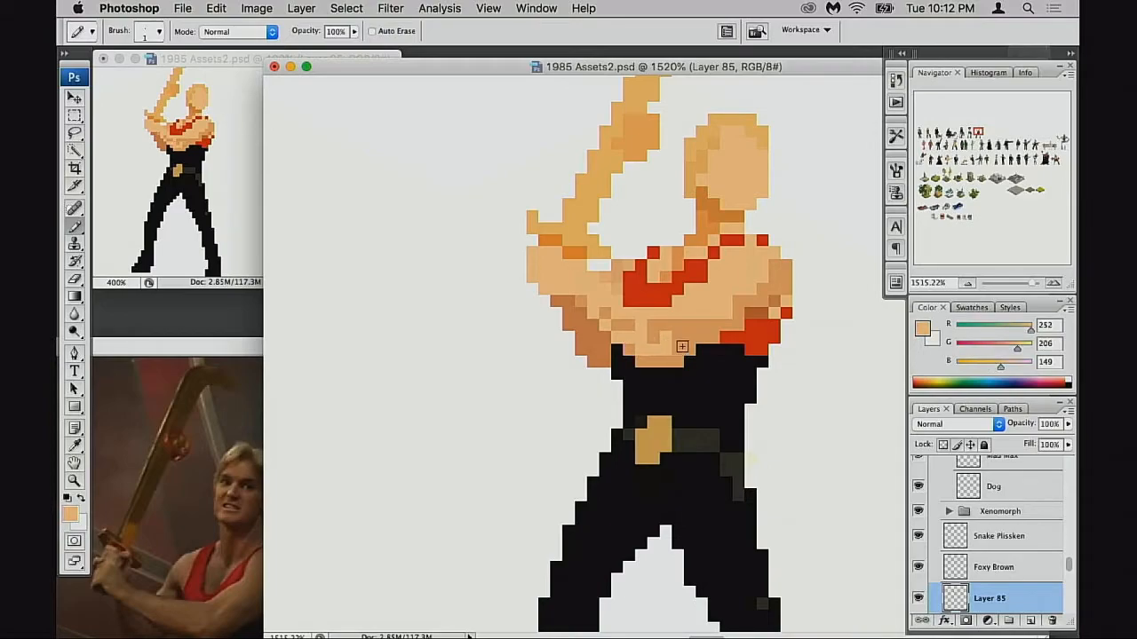
click(654, 340)
alt+click(685, 343)
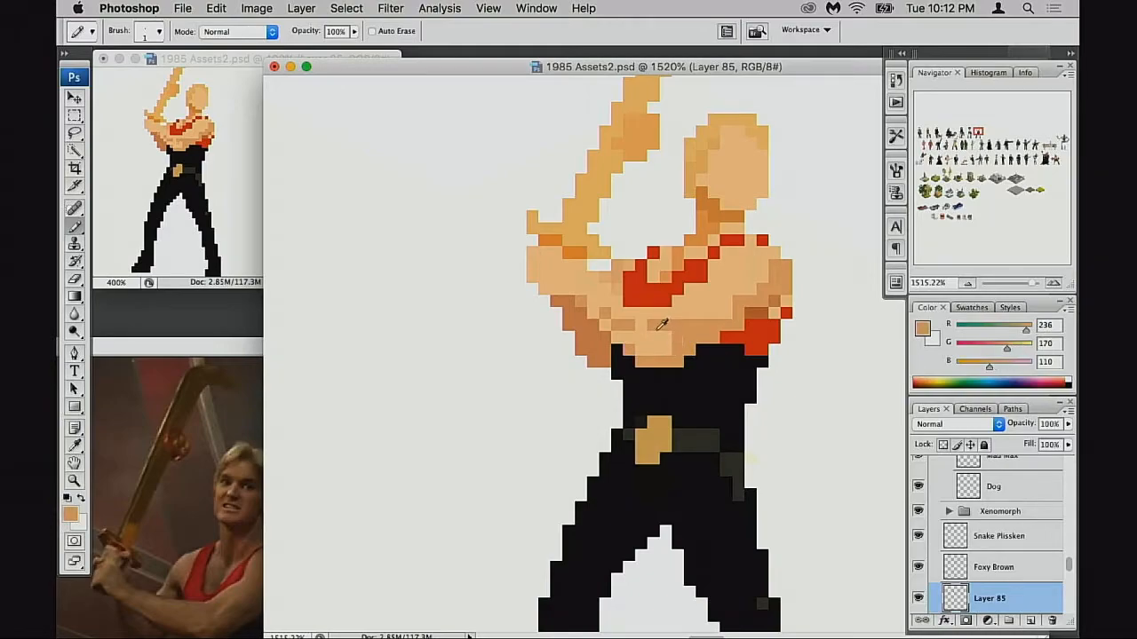
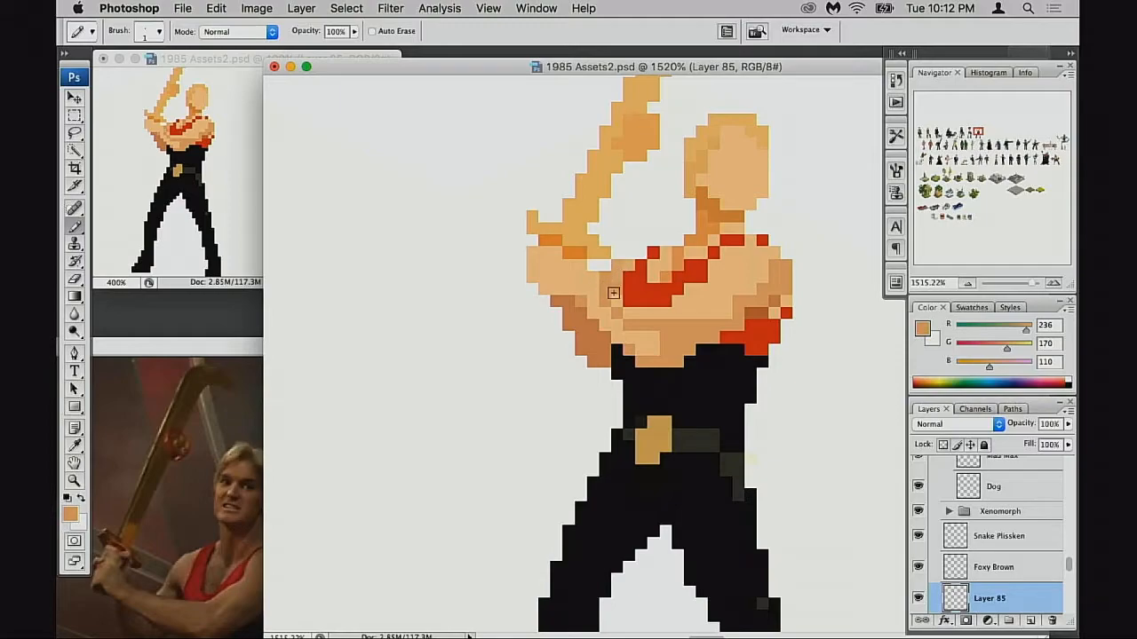
Step: Touch up the inner elbow with light skin and erase the stray pixel beneath the sword-side forearm
drag(634, 315, 634, 319)
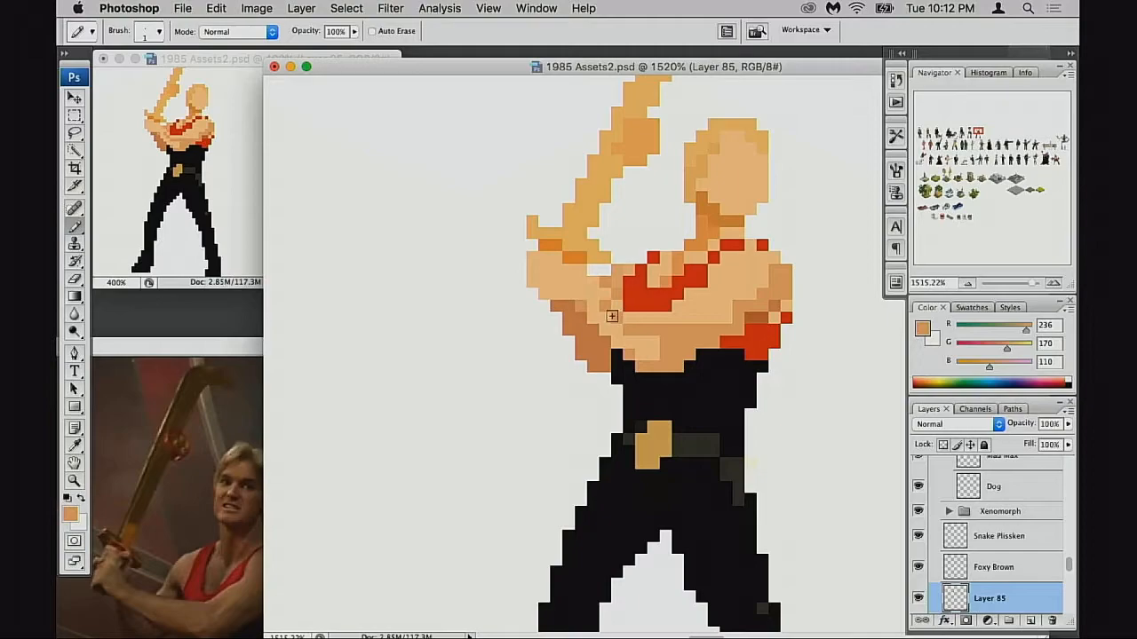
alt+click(607, 304)
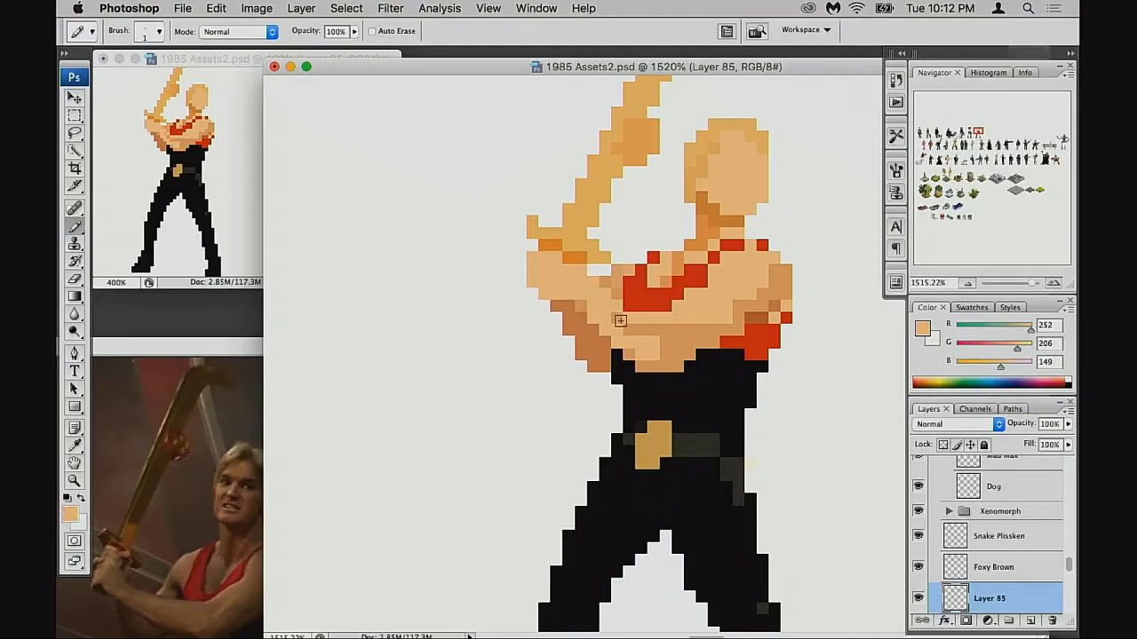
key(e)
click(556, 307)
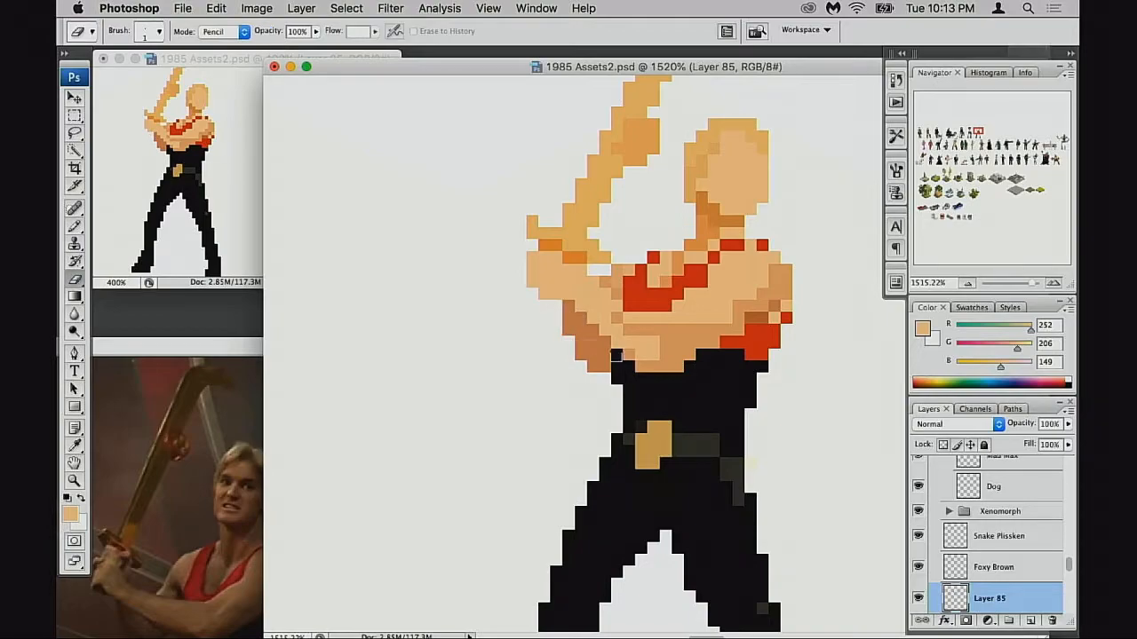
key(b)
alt+click(607, 357)
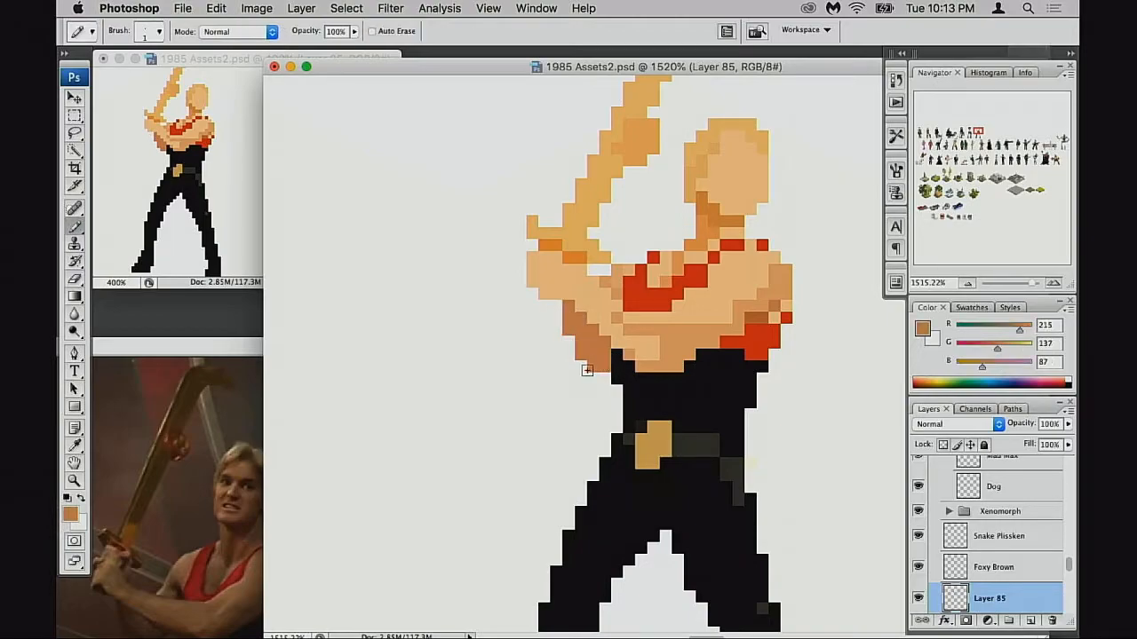
click(593, 373)
key(super+z)
Step: Smooth the highlight and shadow line near the elbow of the lower forearm with light and mid-tone skin
drag(647, 372, 632, 378)
drag(693, 314, 670, 327)
alt+click(591, 351)
alt+click(591, 356)
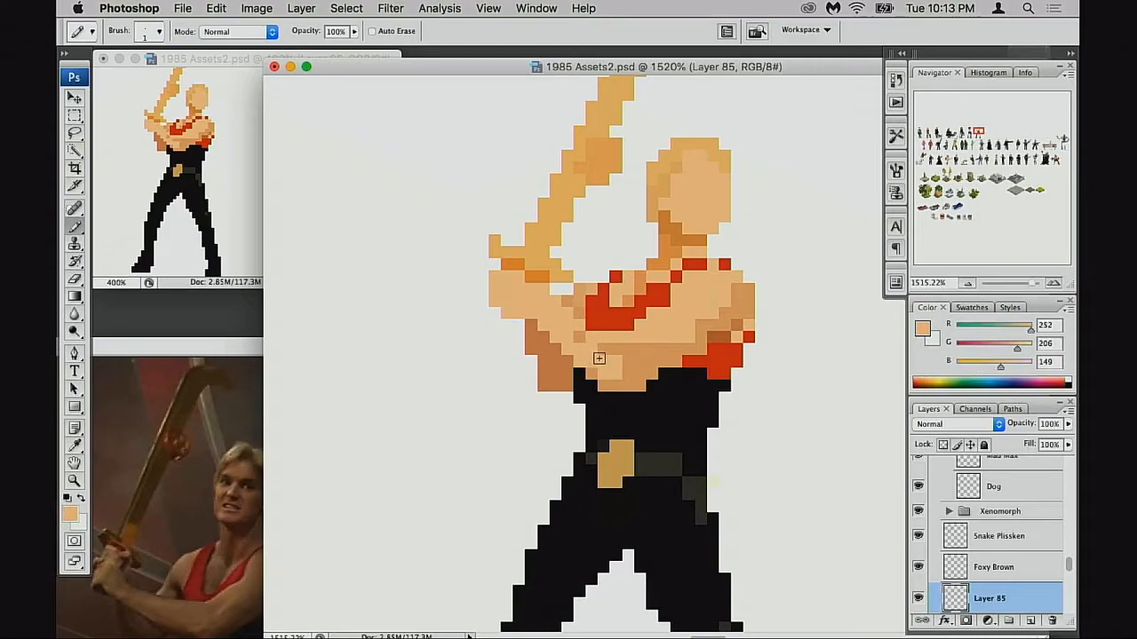
alt+click(593, 346)
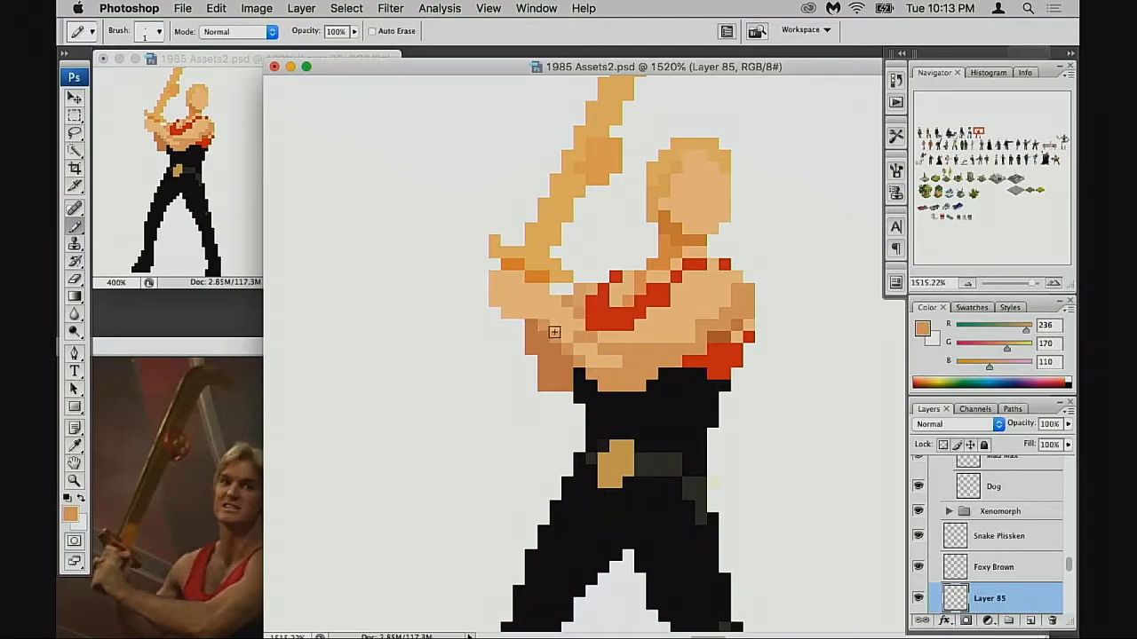
alt+click(590, 364)
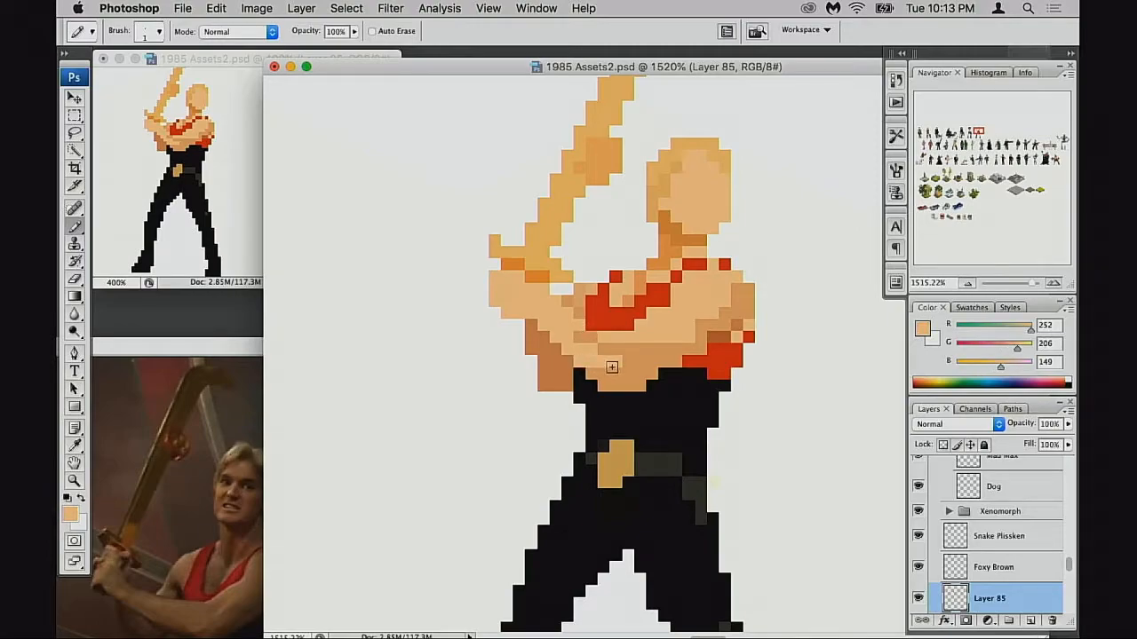
Step: Refine the forearm shading just below the red shirt, alternating sampled mid-tone and light skin pixels
super+click(606, 363)
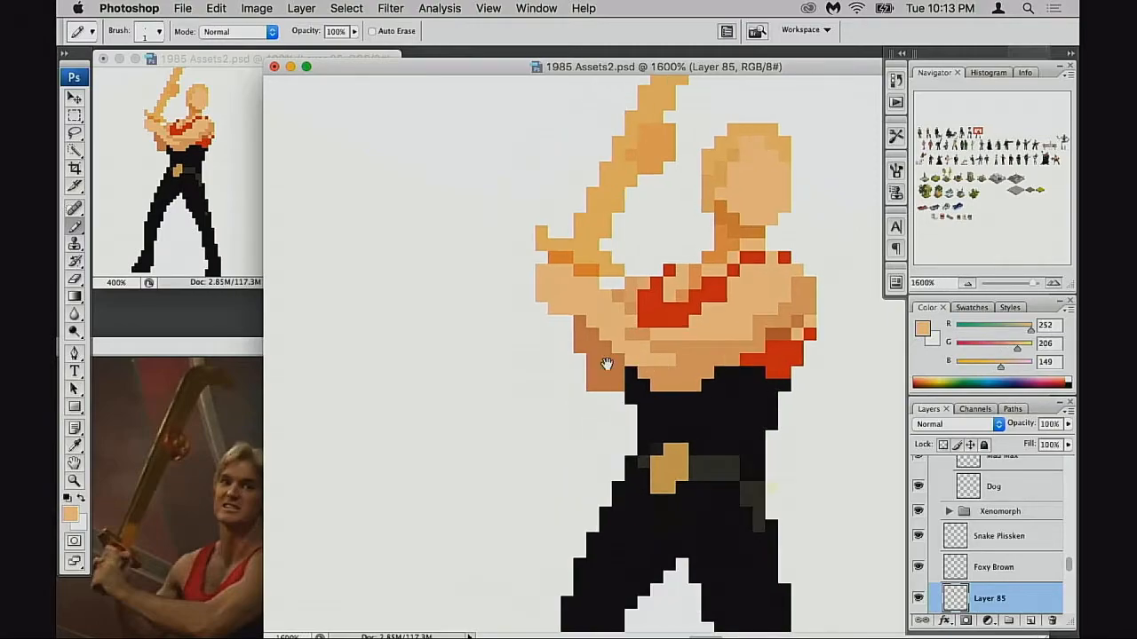
drag(629, 357, 608, 373)
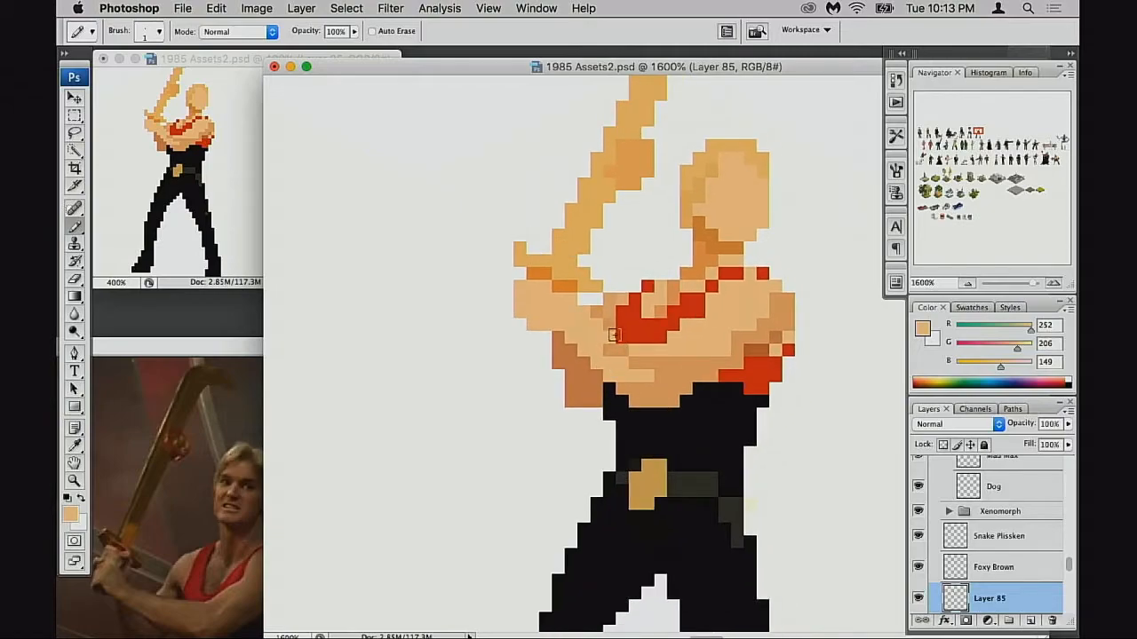
alt+click(624, 321)
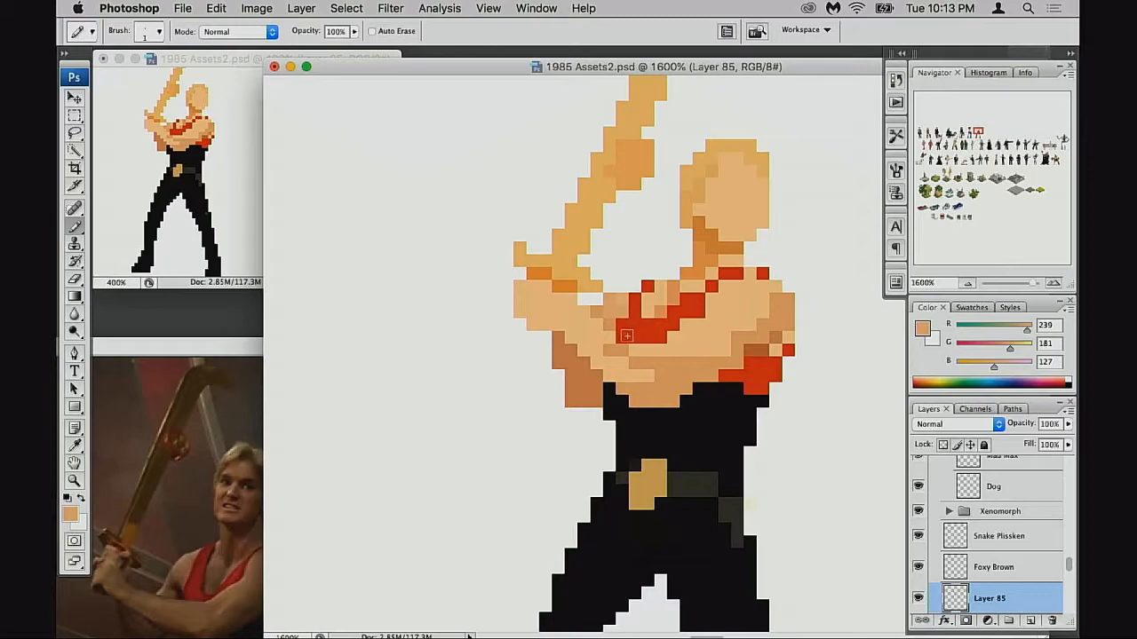
alt+click(610, 335)
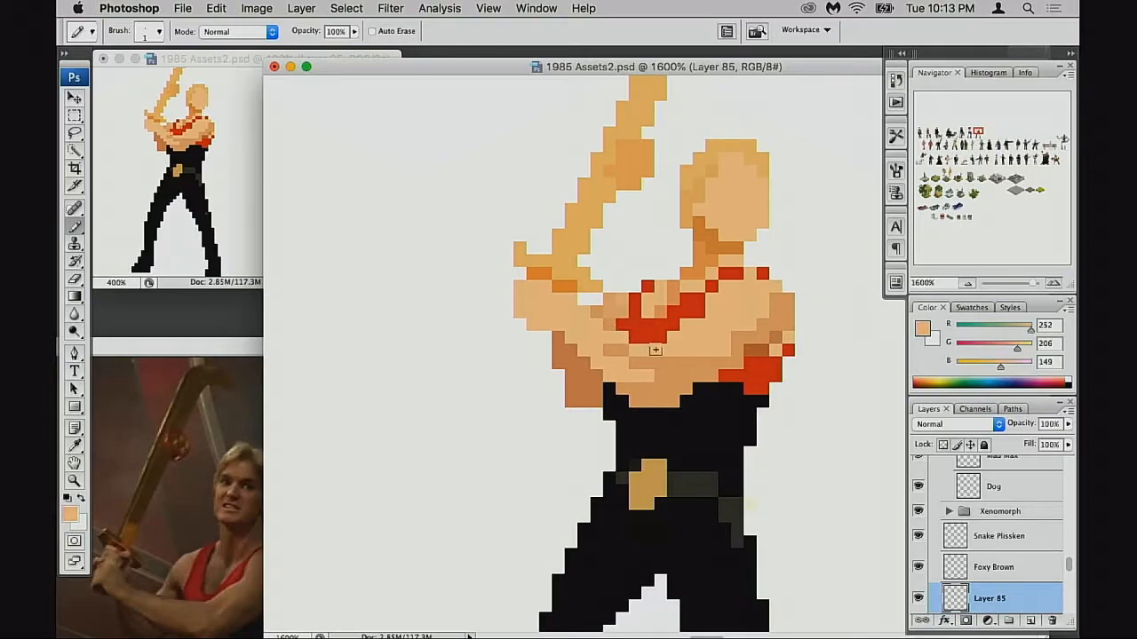
alt+click(609, 346)
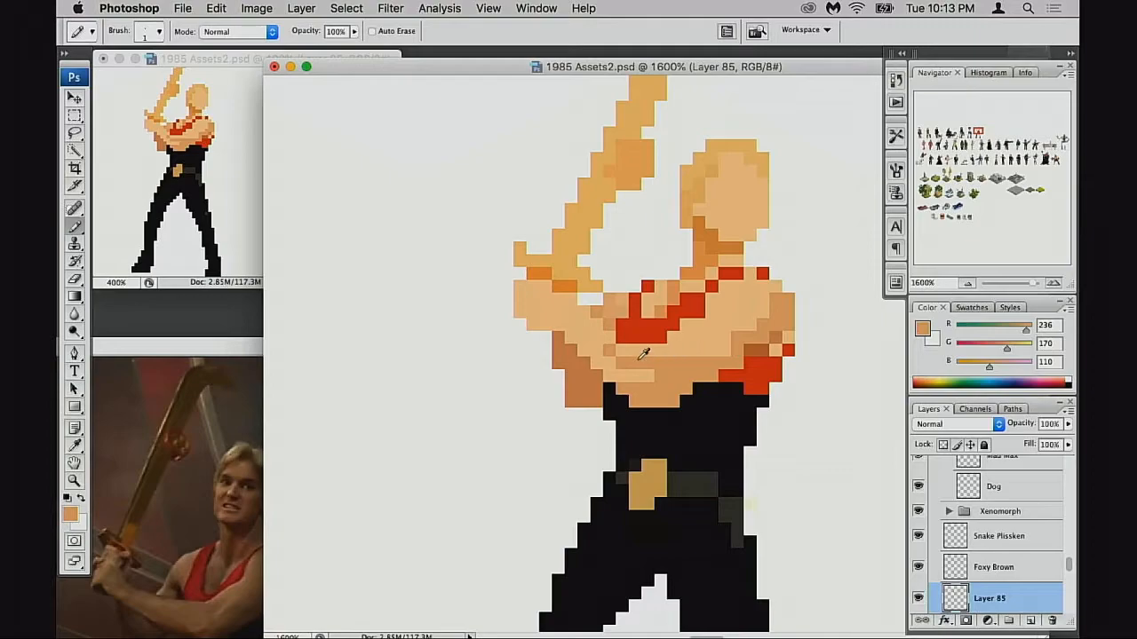
alt+click(622, 355)
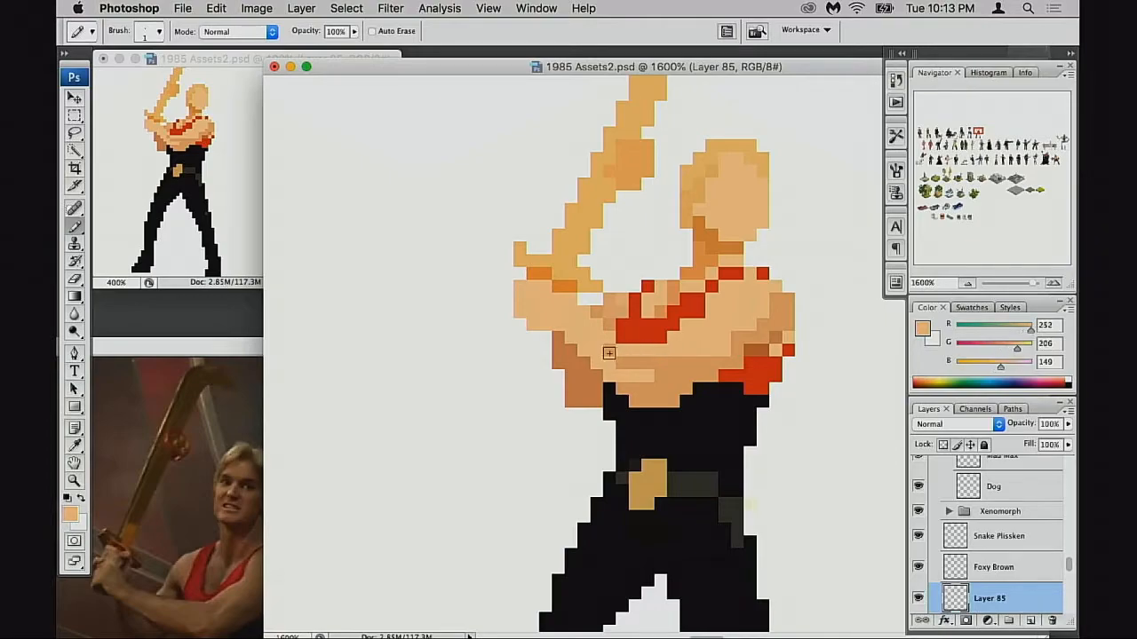
alt+click(658, 373)
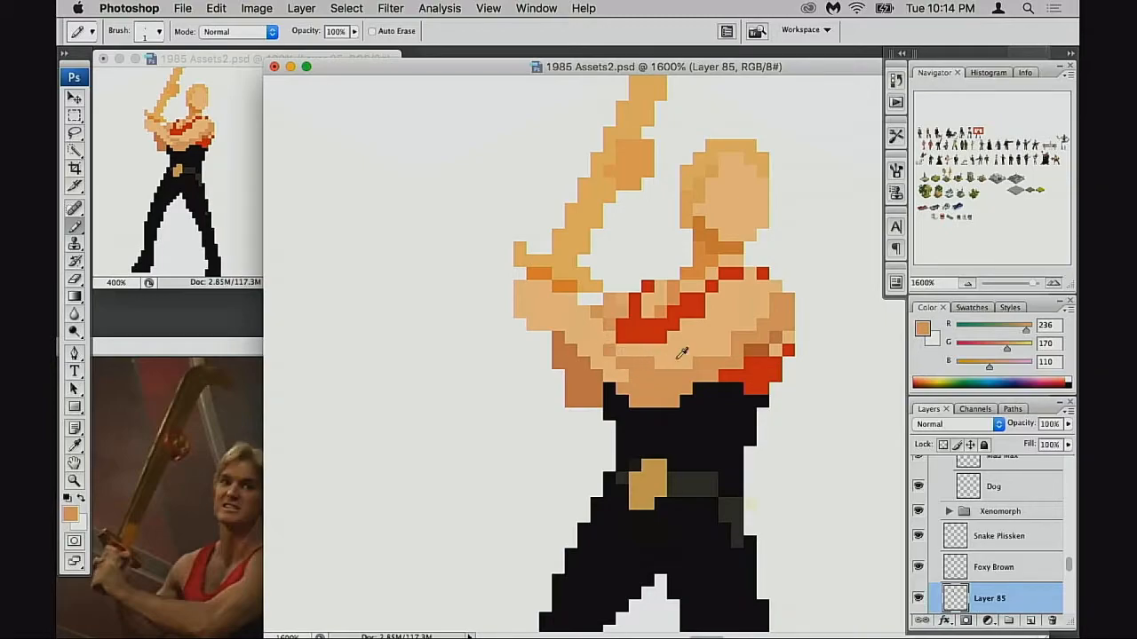
drag(702, 358, 692, 373)
Step: Try flipping the whole fighter horizontally with Free Transform, and undo the flip
alt+click(611, 316)
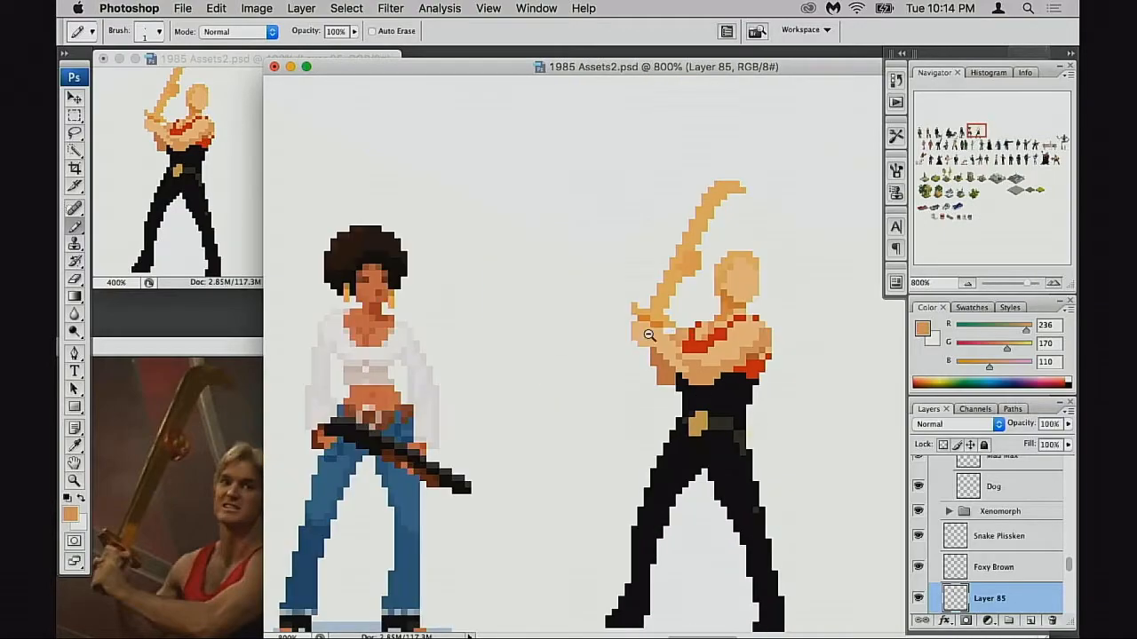
alt+click(649, 335)
alt+click(664, 339)
alt+click(708, 369)
drag(743, 379, 695, 317)
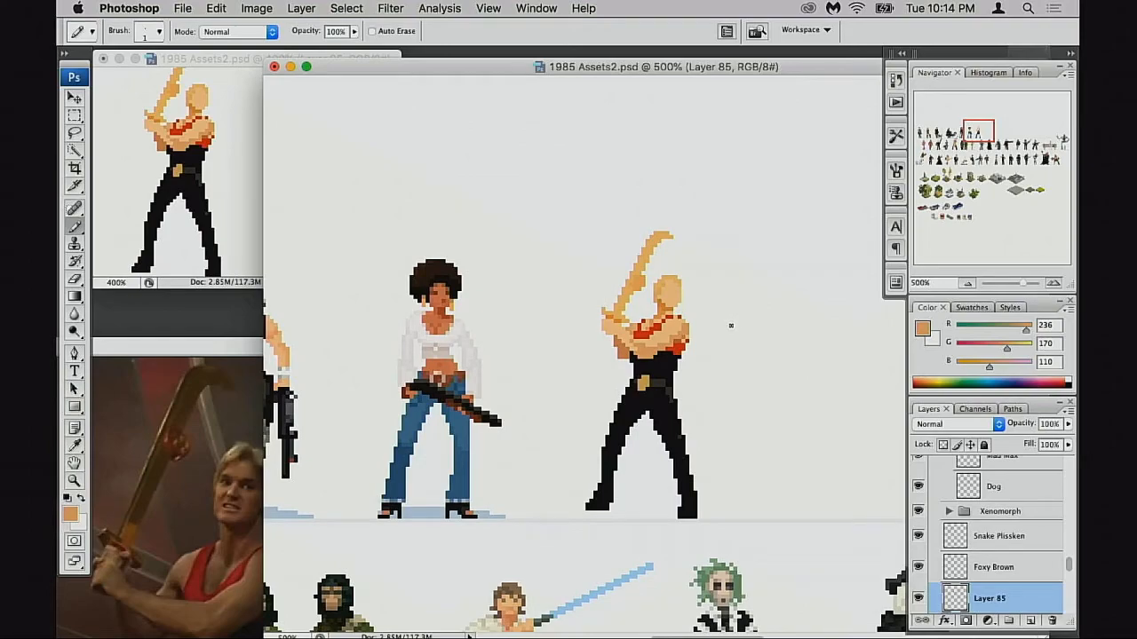
key(ctrl+t)
right_click(668, 372)
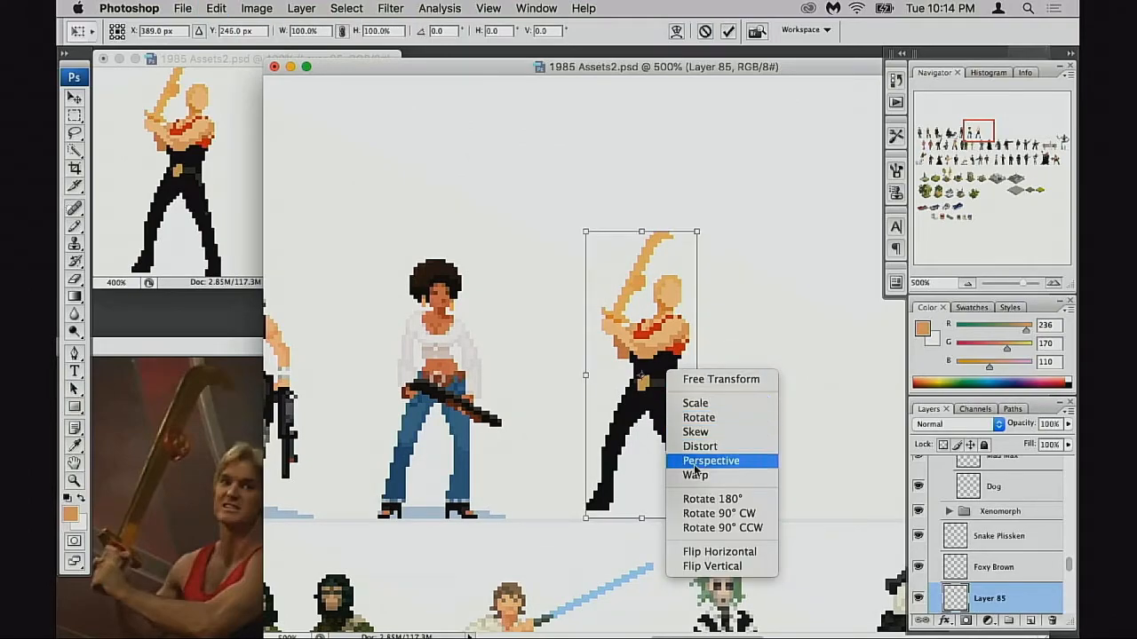
click(731, 552)
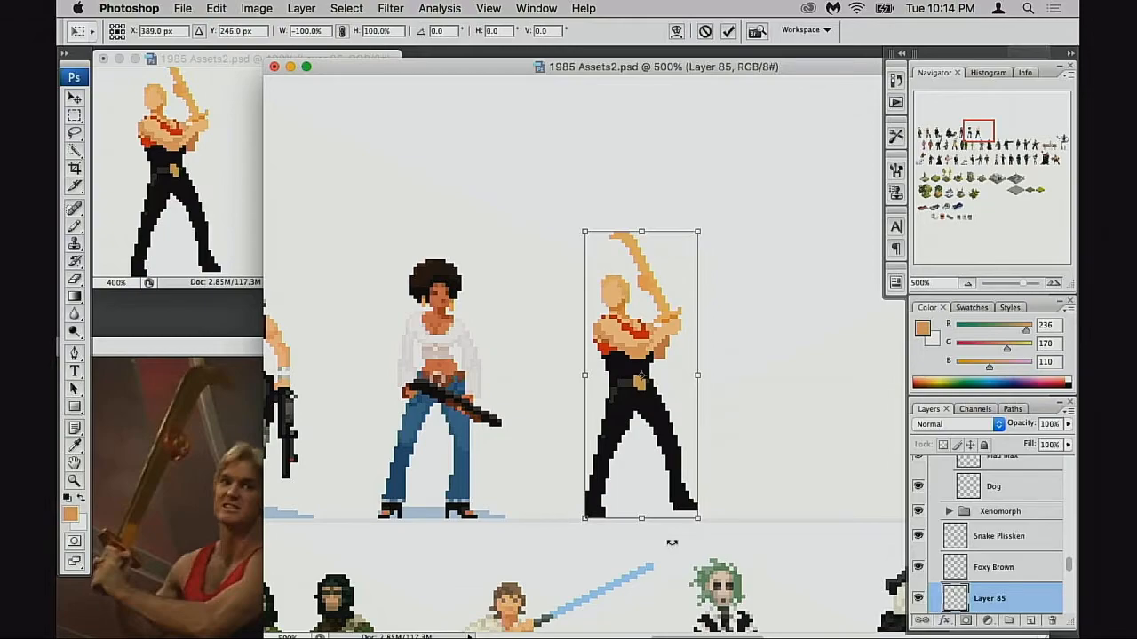
key(Return)
key(b)
drag(670, 342, 708, 334)
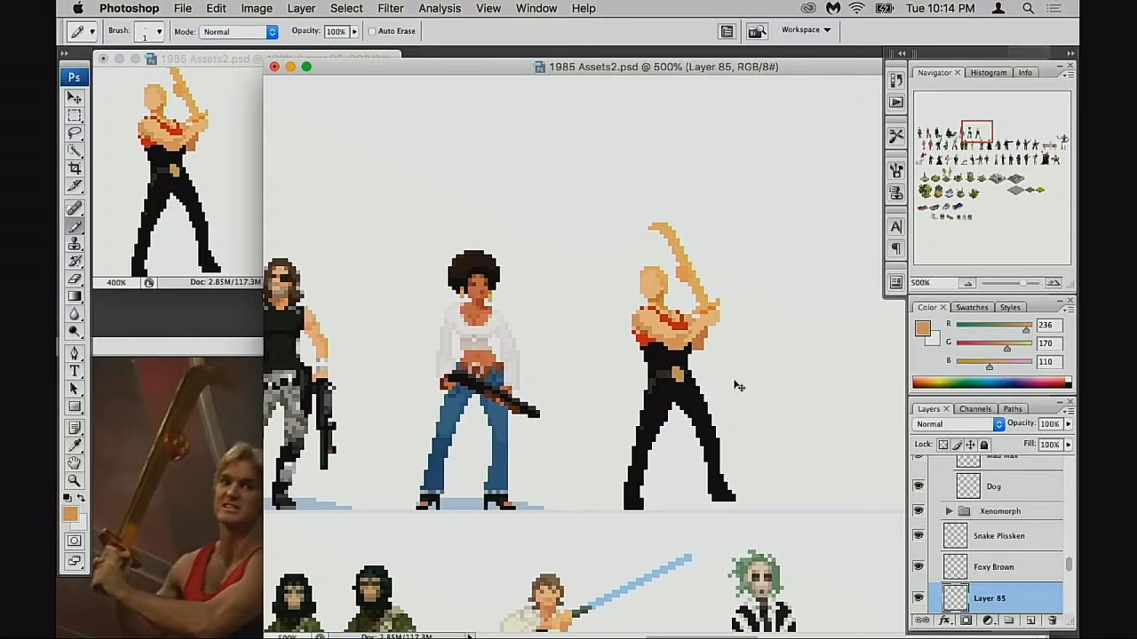
key(super+z)
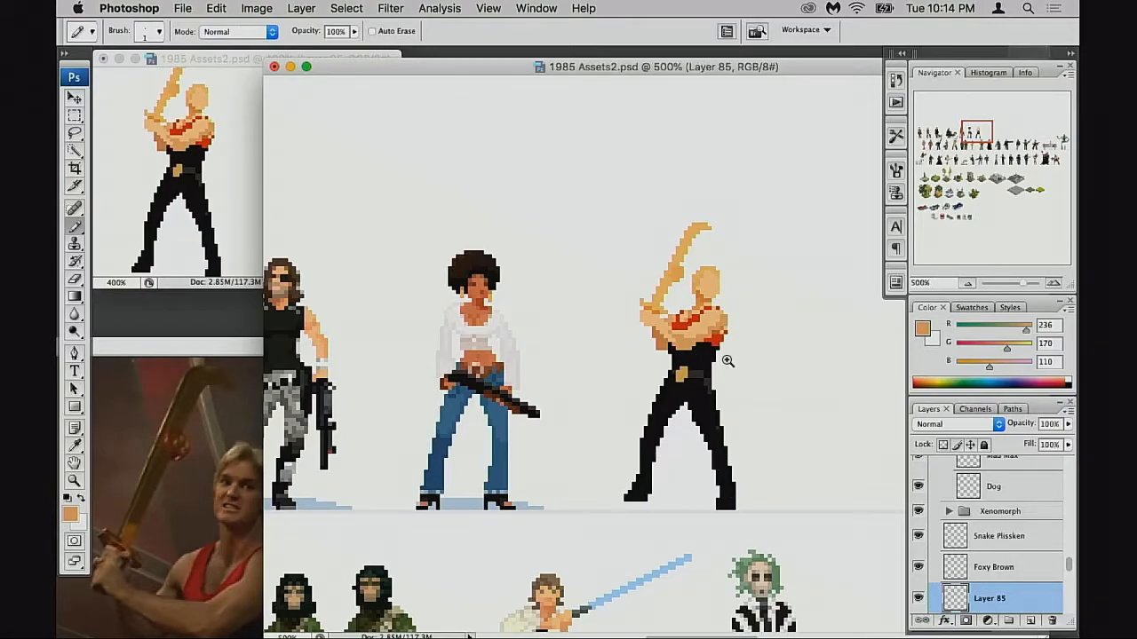
Step: Select the shoulder and upper arm with a rectangular marquee, shift them slightly outward from the neck, and deselect
super+click(725, 363)
super+click(725, 363)
drag(632, 366, 665, 368)
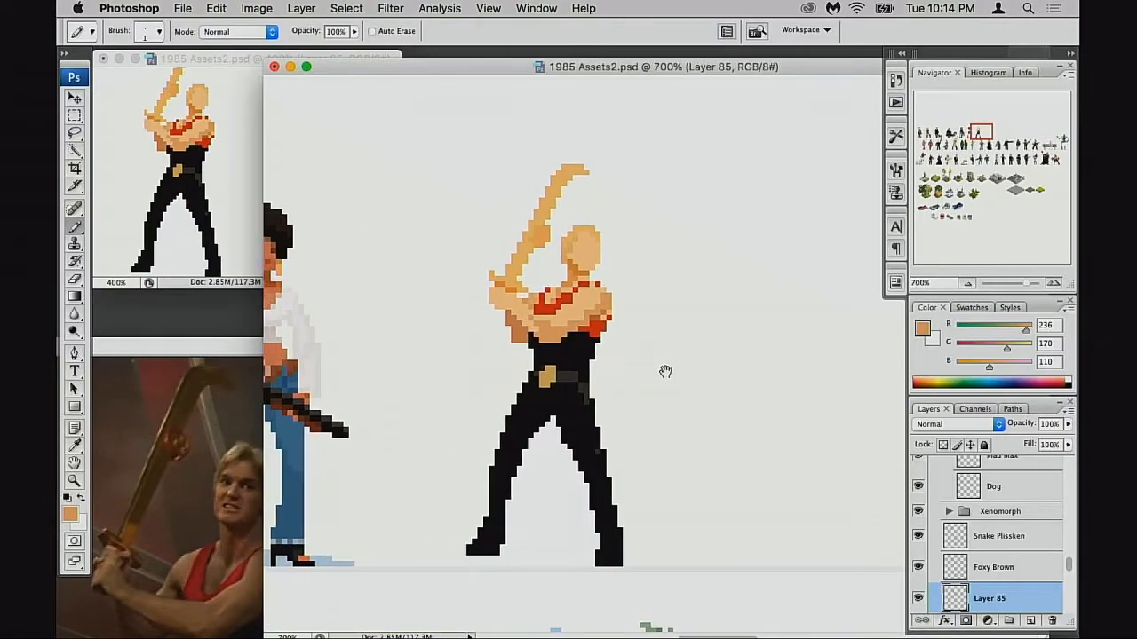
drag(626, 325, 648, 326)
key(m)
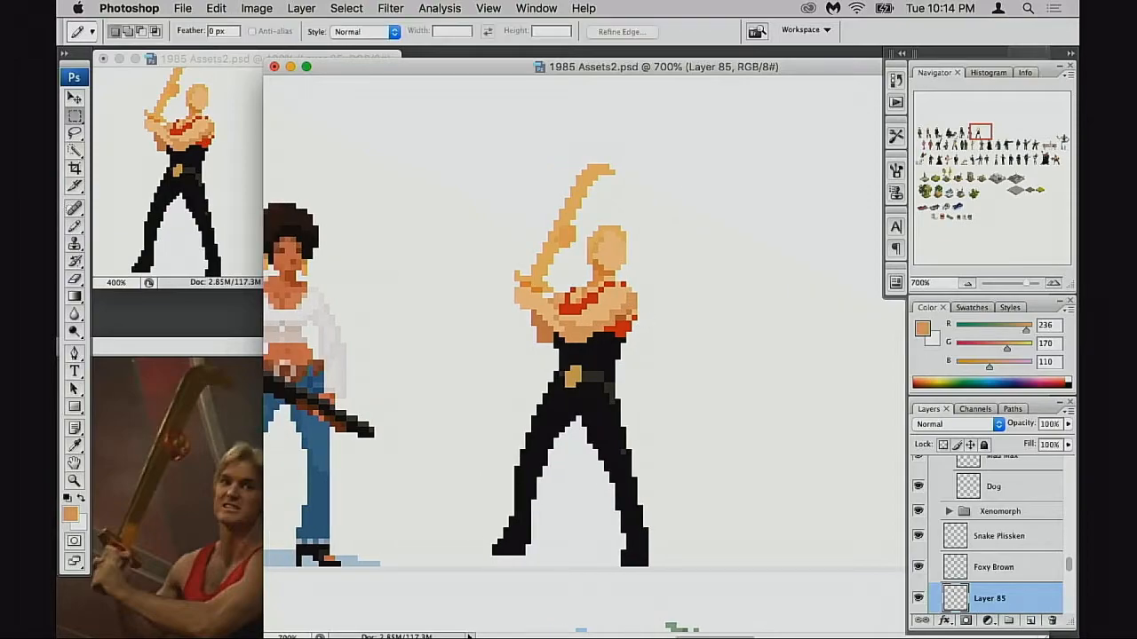
drag(597, 284, 641, 322)
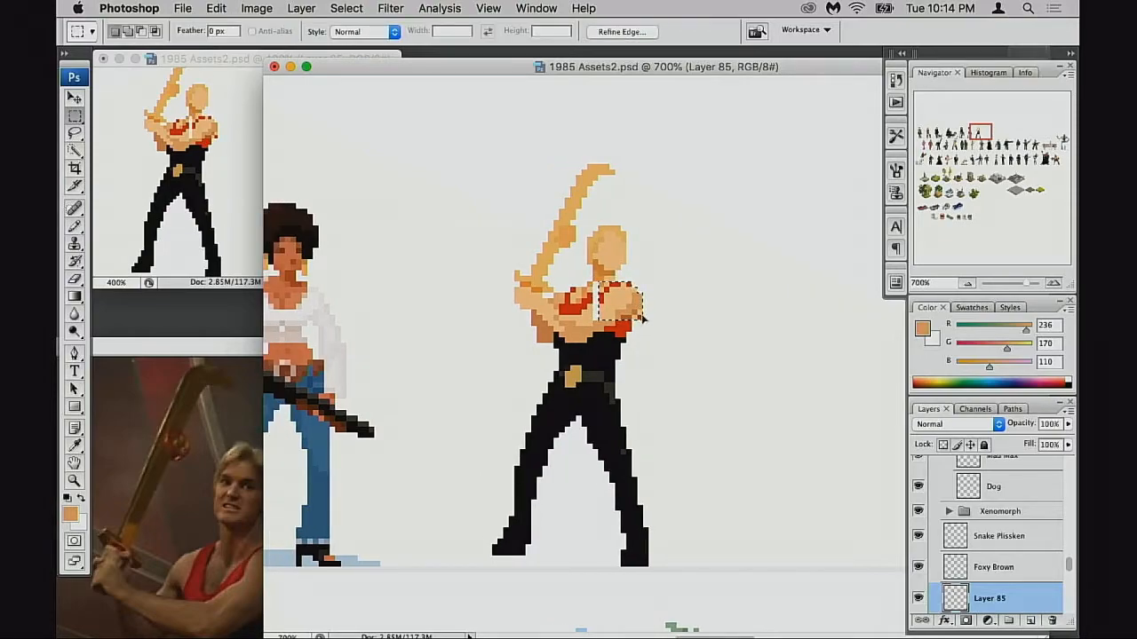
key(super+z)
key(super+z)
key(super+d)
Step: Fill the lower part of the gap beside the shifted shoulder with sampled light skin and red shirt pixels
key(super+=)
key(b)
key(super+=)
alt+click(730, 380)
drag(707, 395, 704, 375)
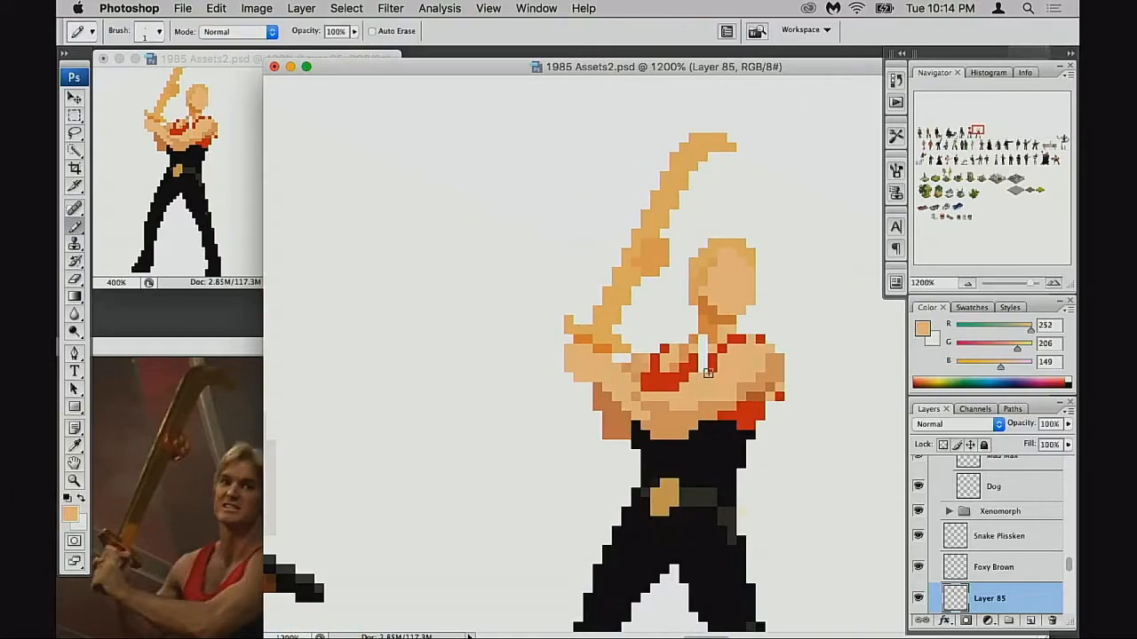
alt+click(702, 368)
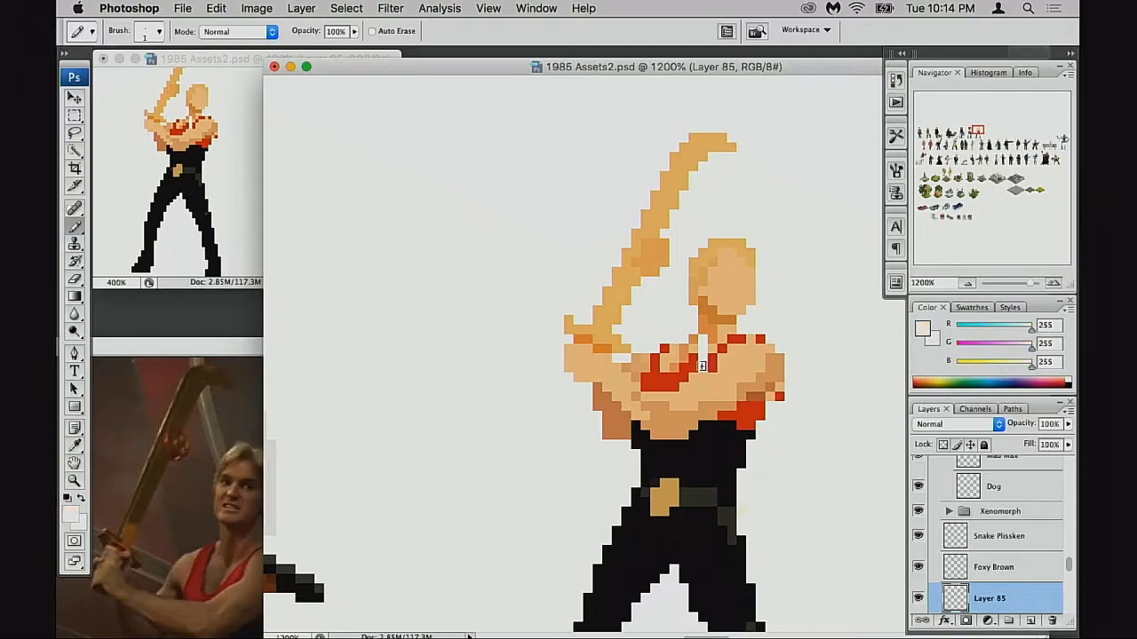
alt+click(702, 362)
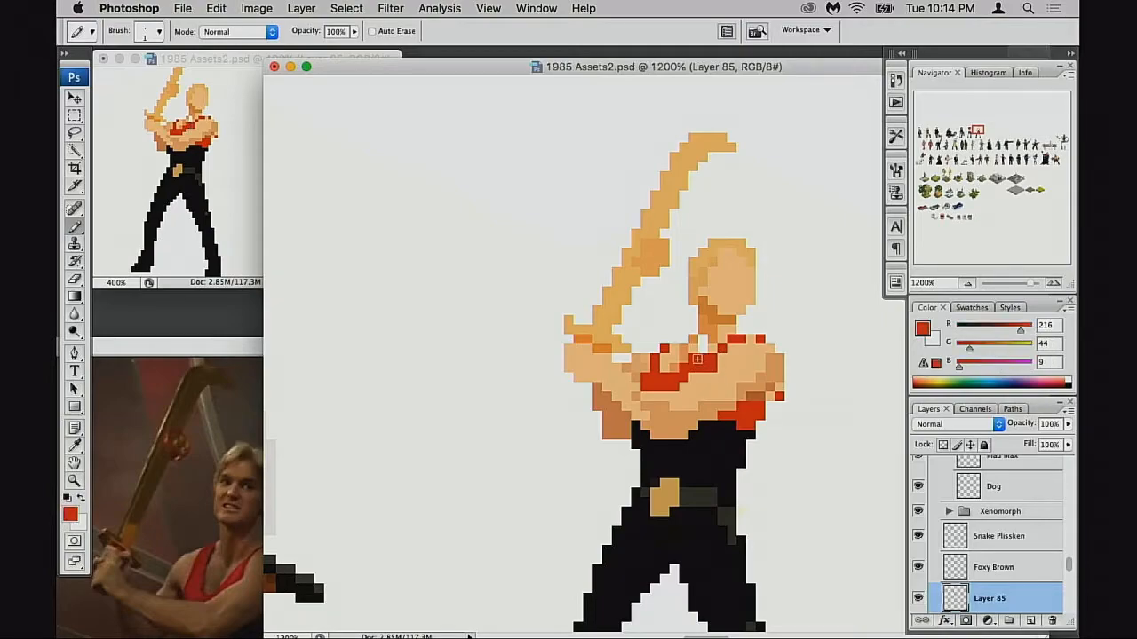
Step: Close the rest of the chest gap and blend the shirt's neckline and nearby forearm with light and mid-tone skin
alt+click(696, 361)
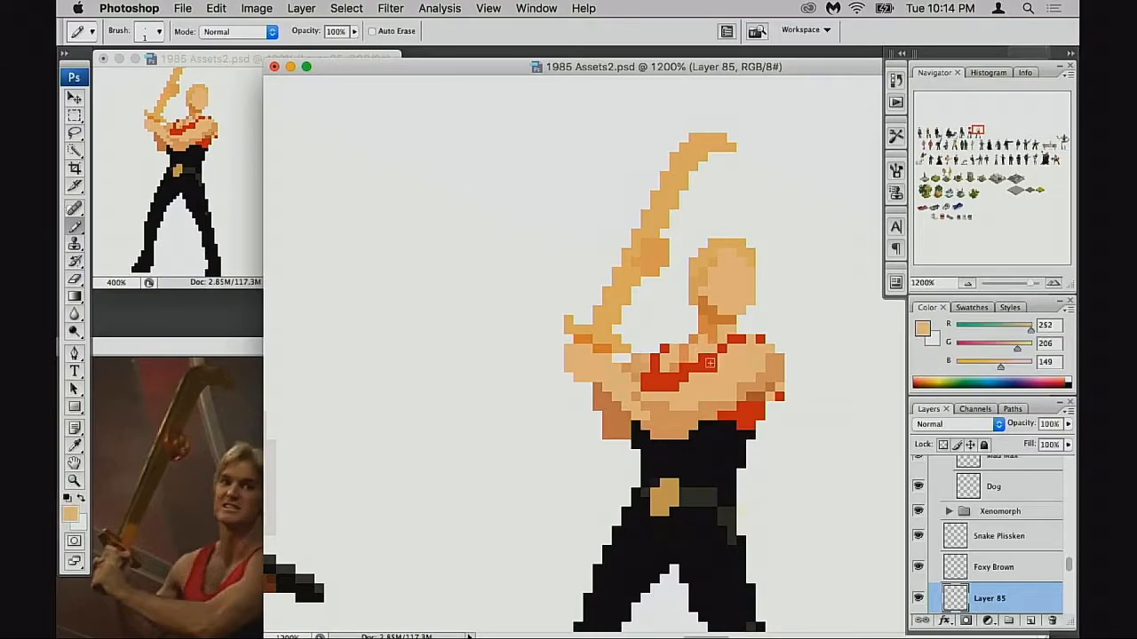
alt+click(680, 360)
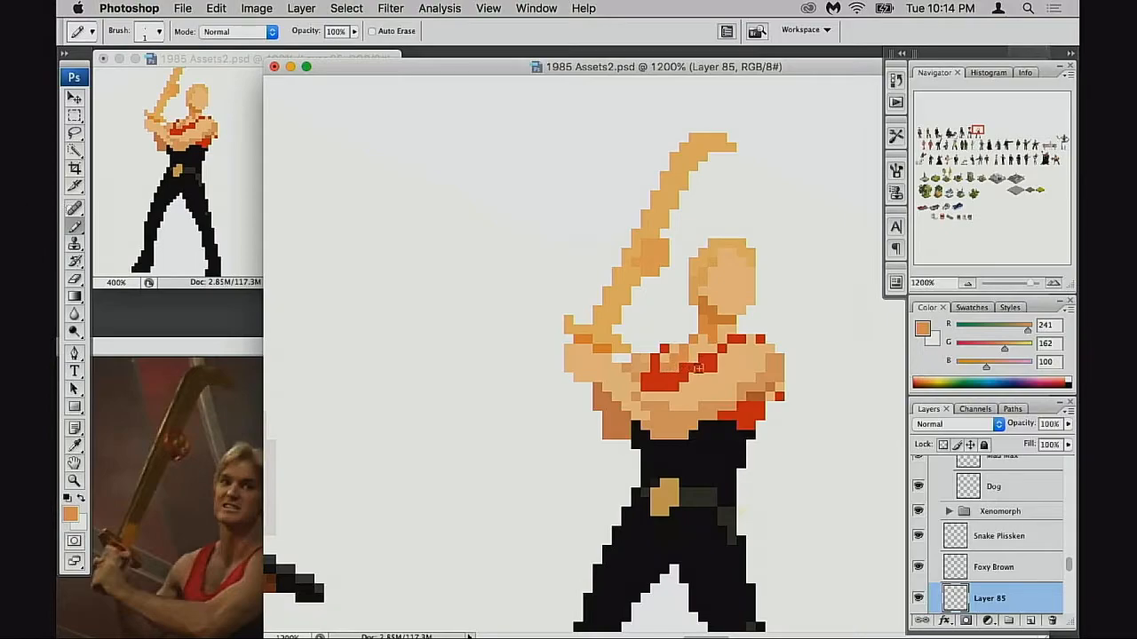
alt+click(699, 357)
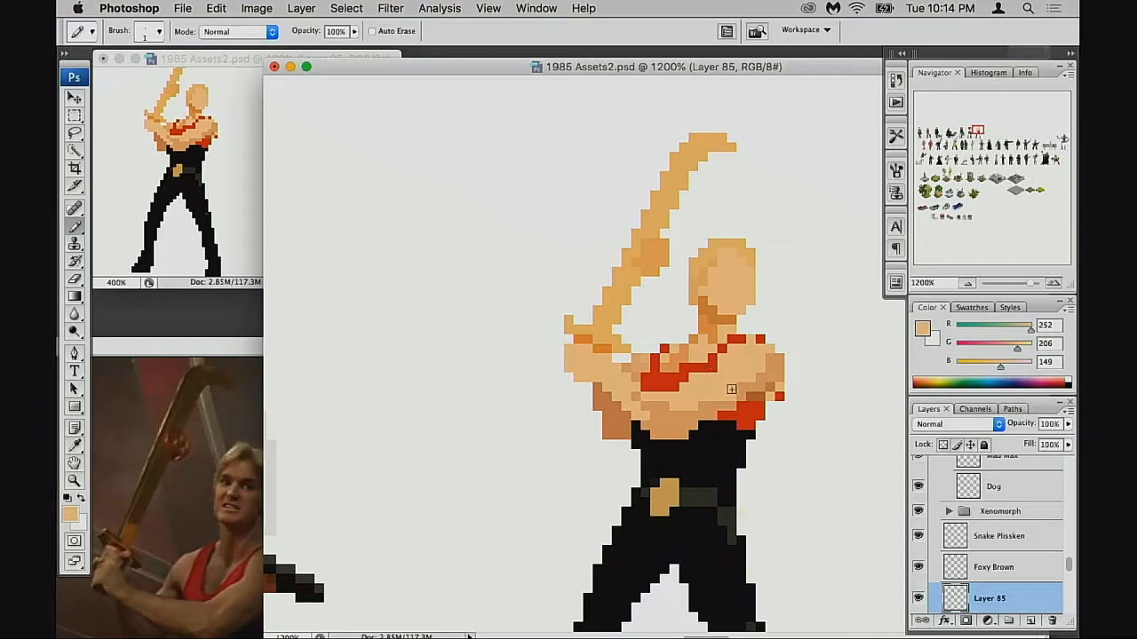
alt+click(707, 405)
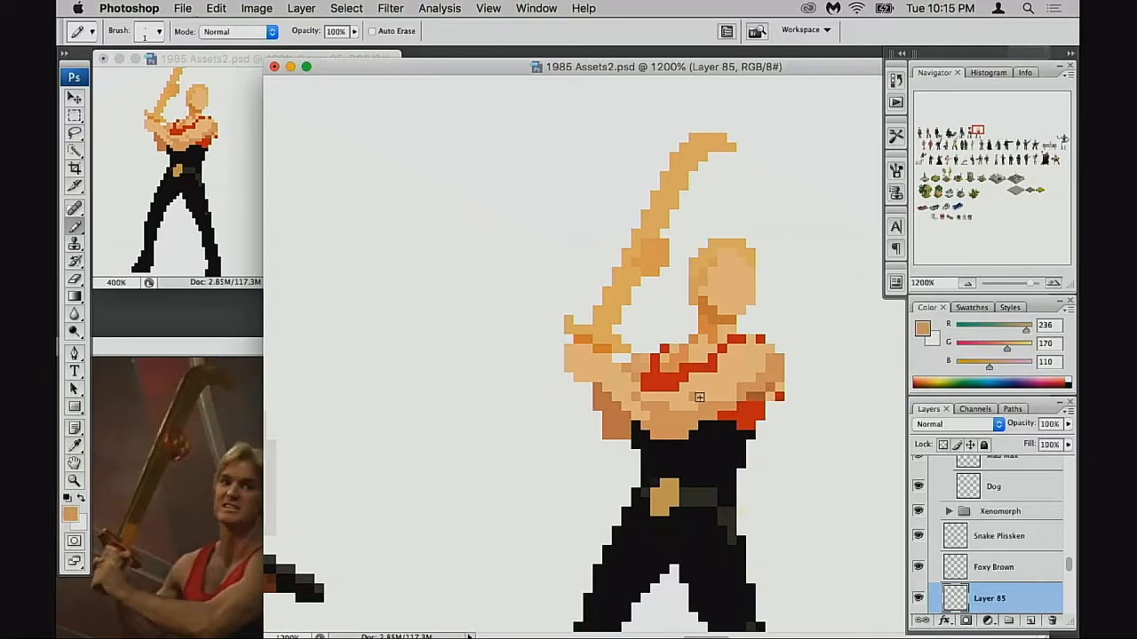
Step: Try the neck's orange shadow tone on the underside of the forearm crossing the chest
alt+click(706, 332)
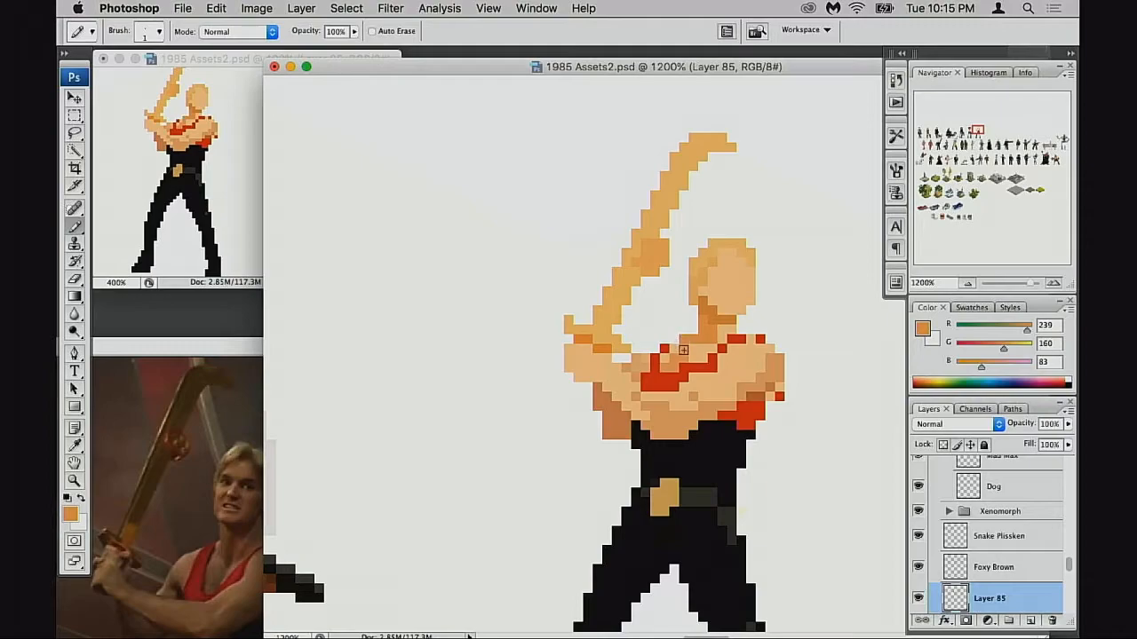
alt+click(682, 354)
scroll(701, 366, down, 2)
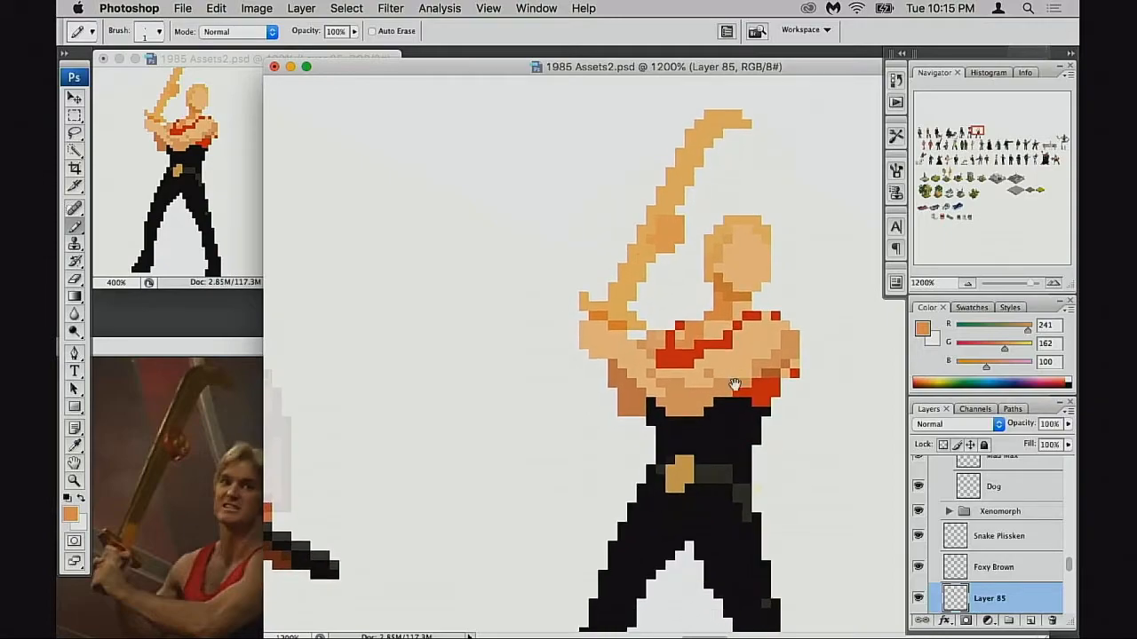
alt+click(673, 396)
alt+click(718, 312)
click(673, 396)
mouse_move(694, 406)
mouse_down()
mouse_move(671, 406)
mouse_move(695, 406)
mouse_up()
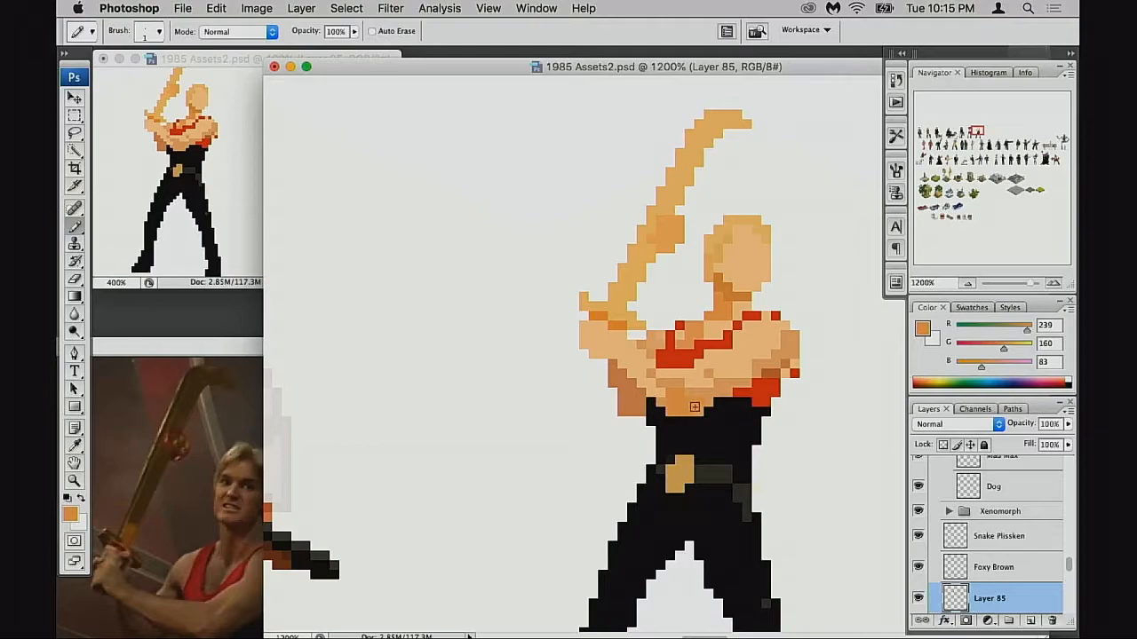
scroll(698, 391, down, 1)
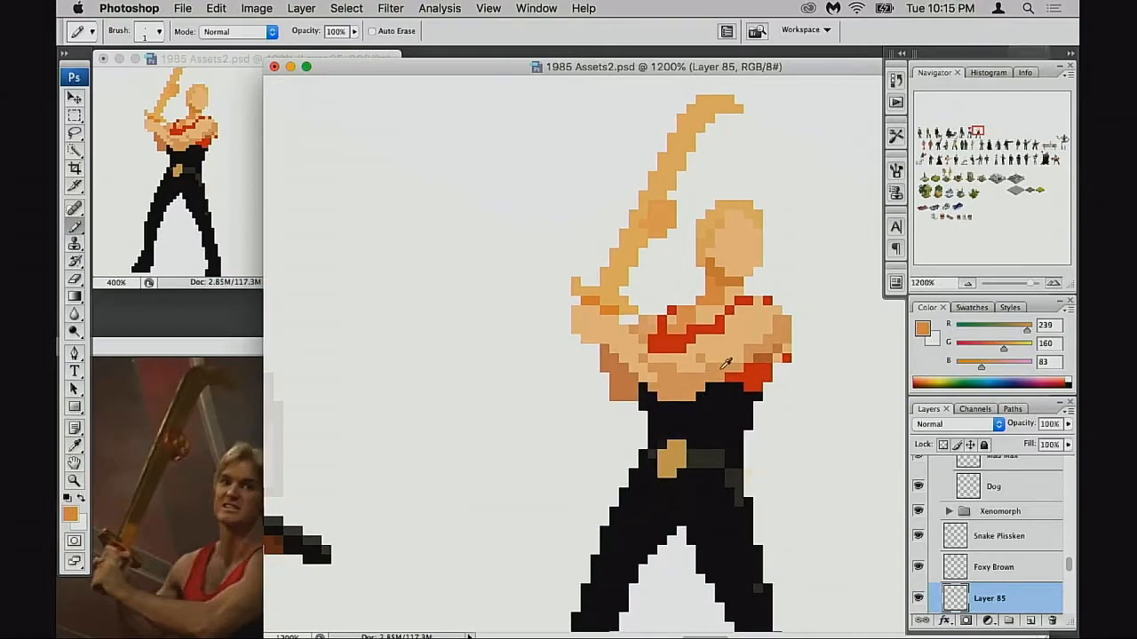
Step: Select the mid-tone shadow patches on the crossed arms with the Magic Wand and shift them to Hue -4, Saturation +15, Lightness -5
alt+click(679, 379)
key(w)
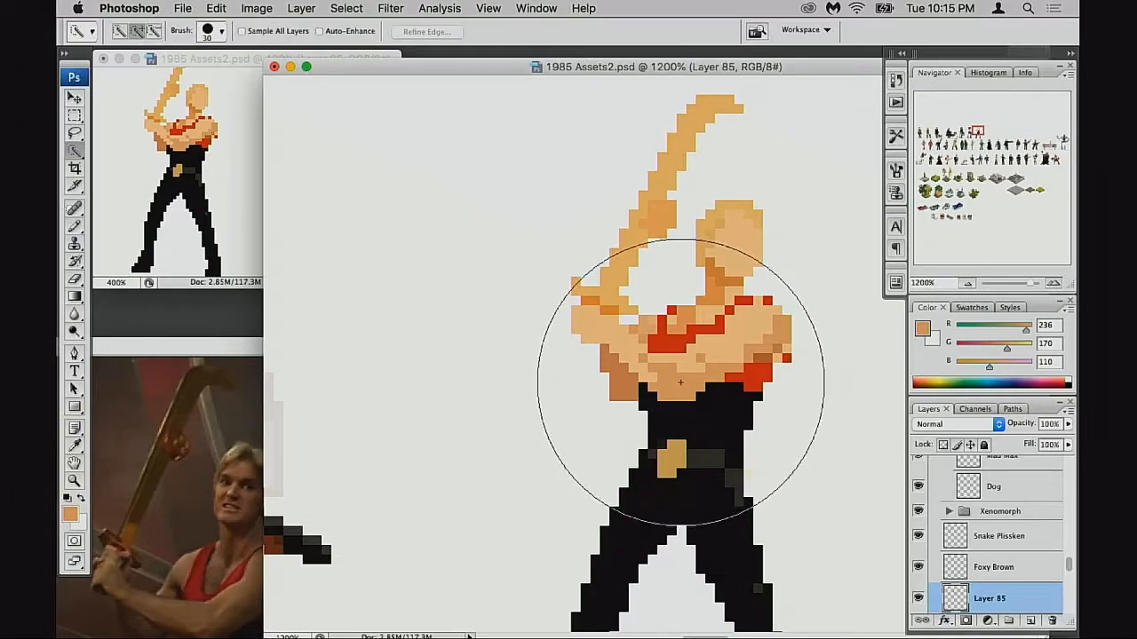
drag(81, 152, 118, 165)
click(674, 377)
shift+click(700, 359)
shift+click(643, 359)
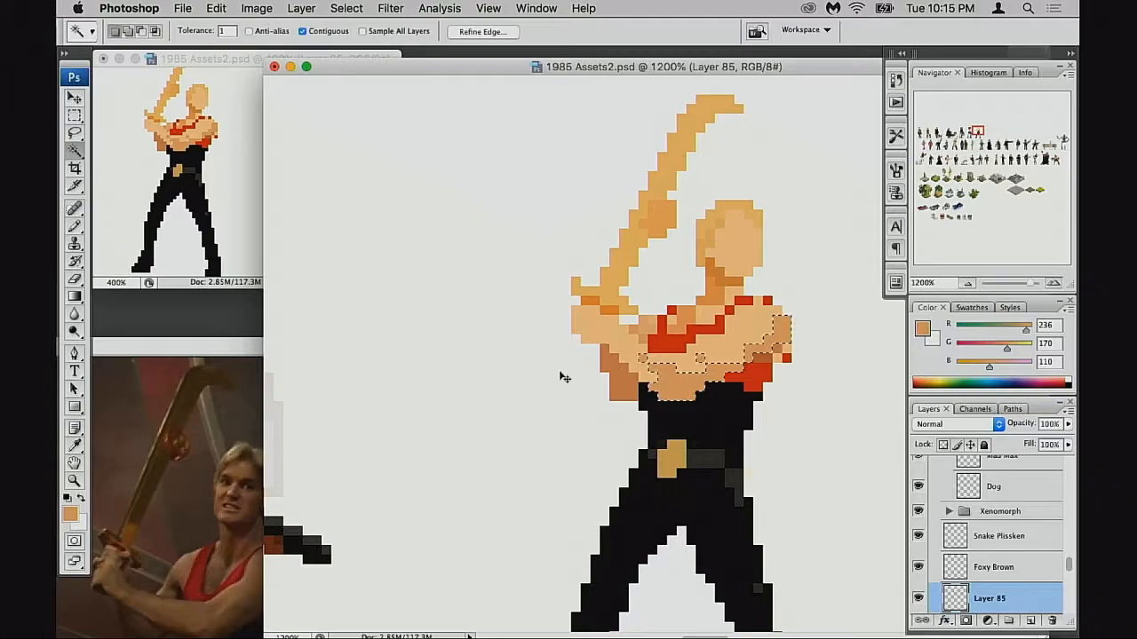
key(super+l)
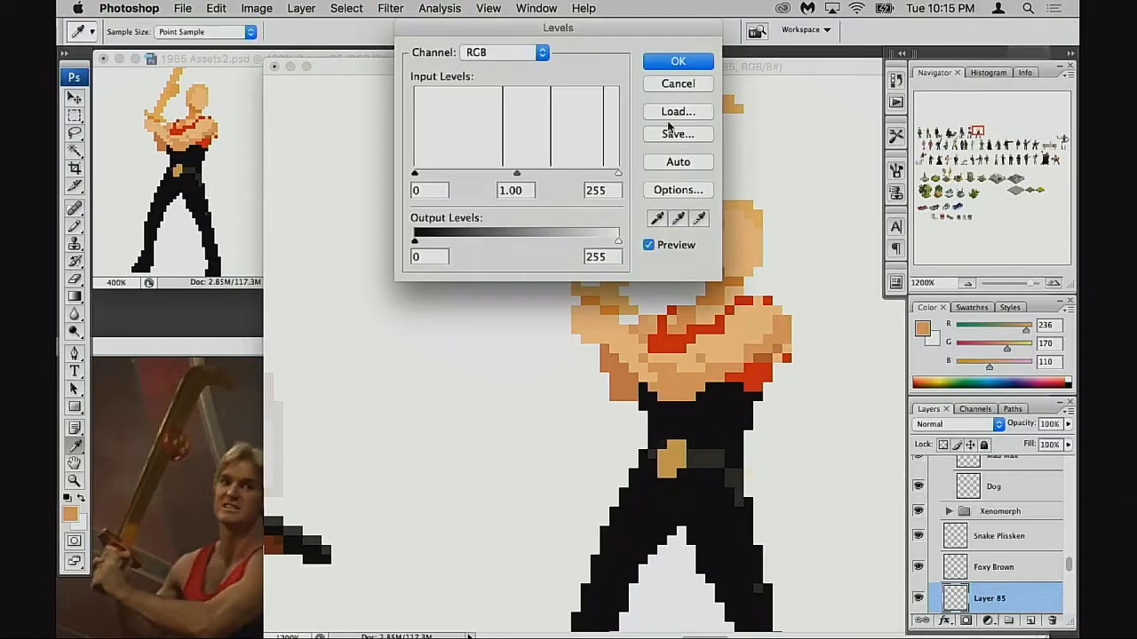
click(678, 85)
key(super+u)
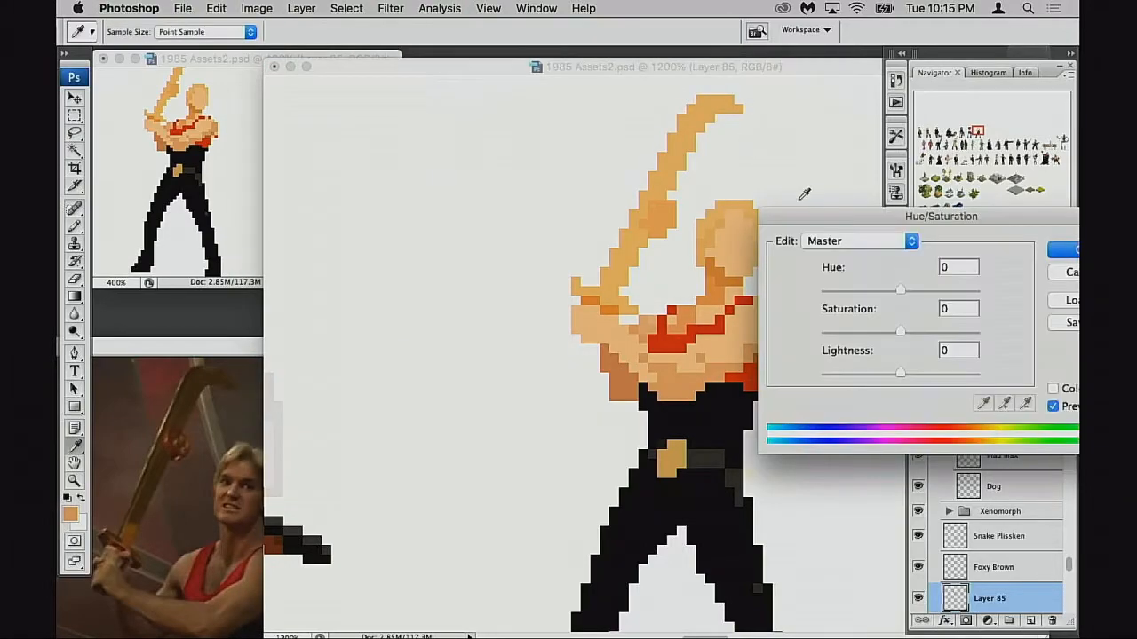
drag(905, 377, 897, 375)
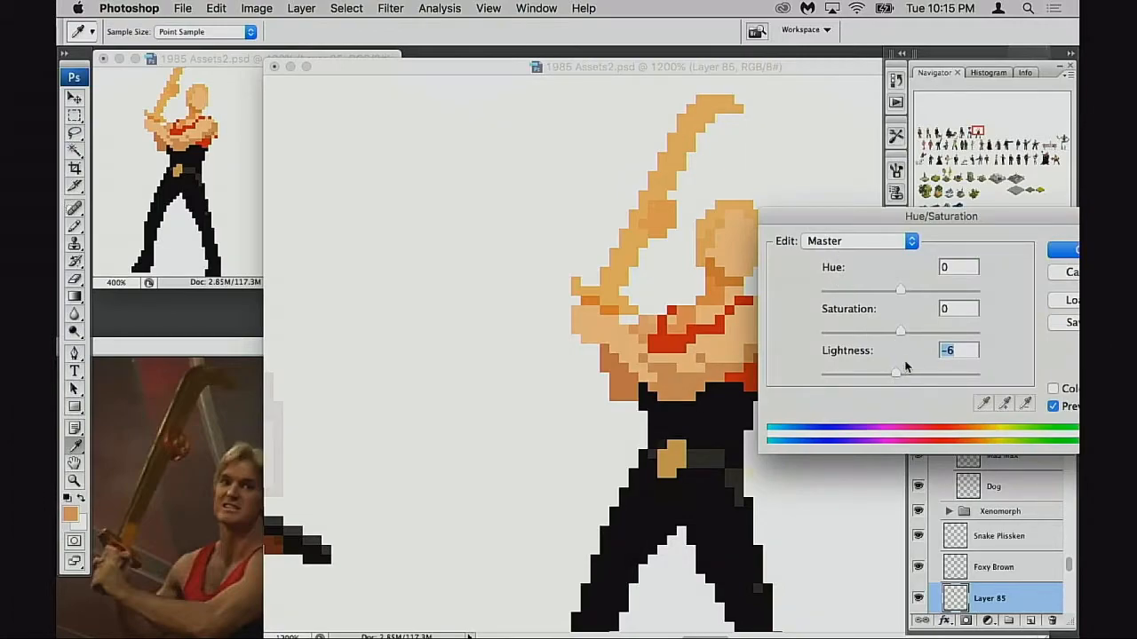
drag(909, 332, 914, 333)
drag(902, 286, 900, 287)
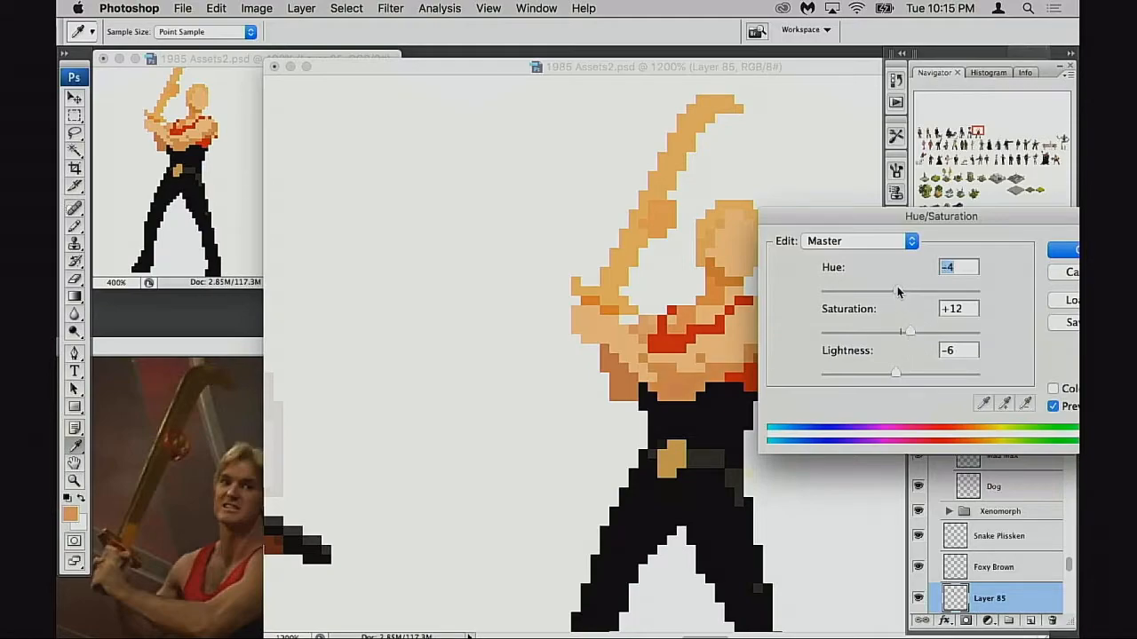
drag(912, 338, 915, 333)
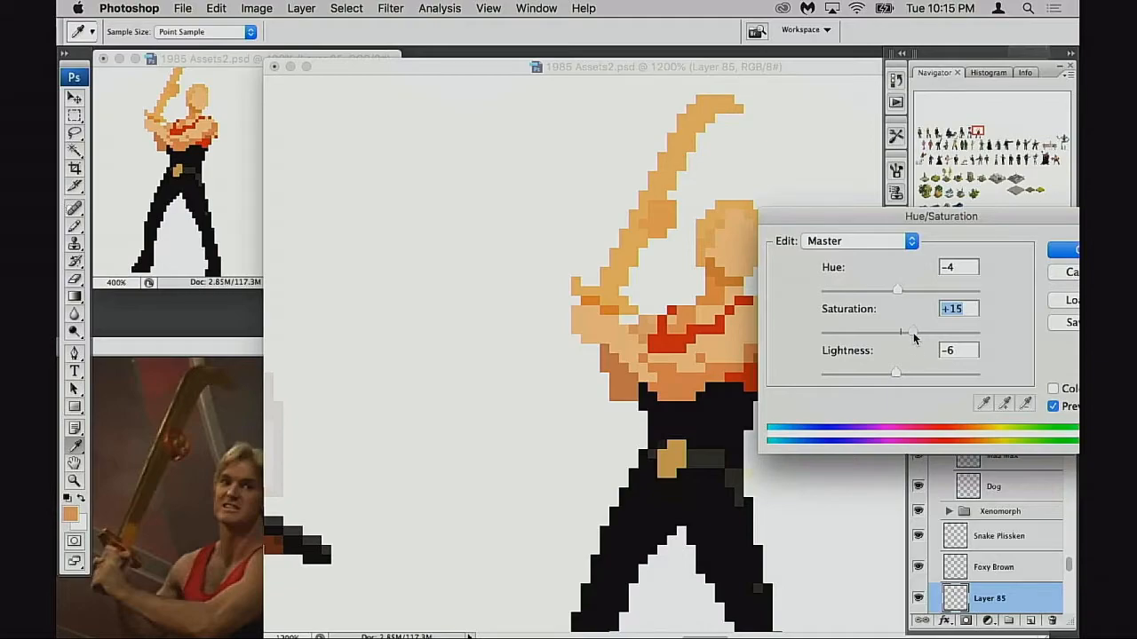
drag(897, 379, 897, 376)
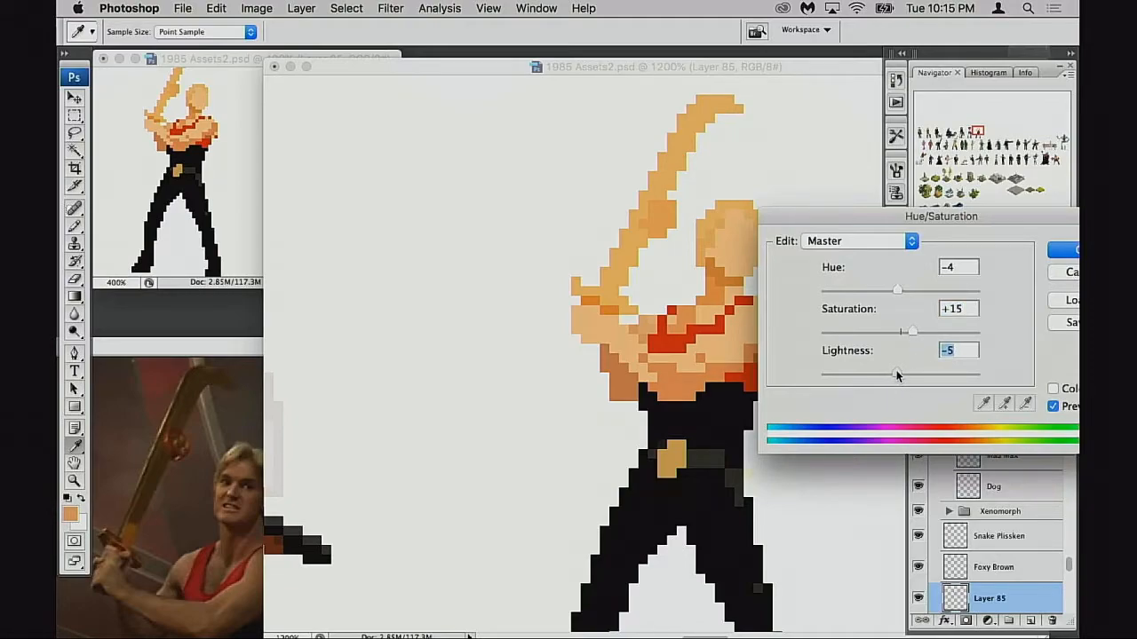
click(1060, 252)
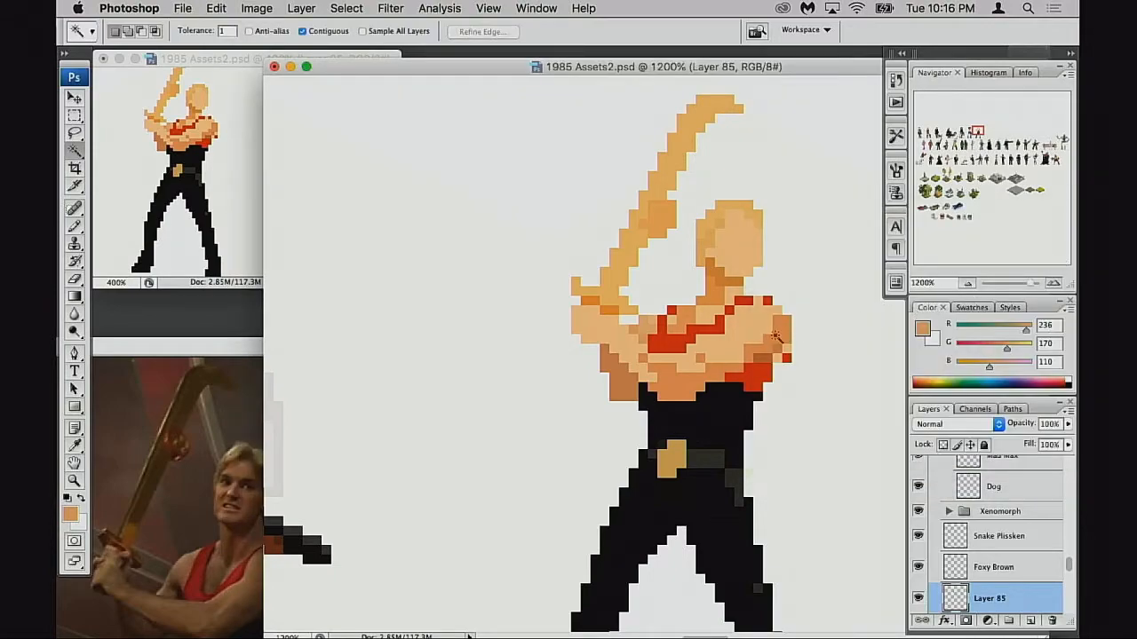
Step: Refine the forearm crossing the chest with pixels of sampled light skin, the adjusted shadow tone and an intermediate skin tone
key(b)
alt+click(698, 352)
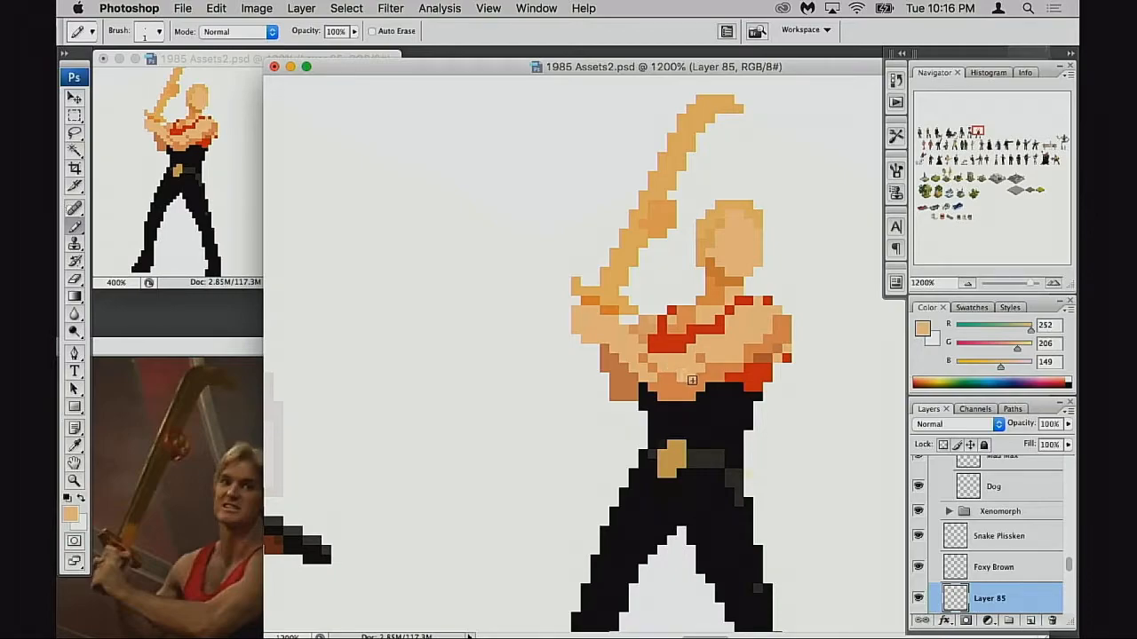
alt+click(684, 390)
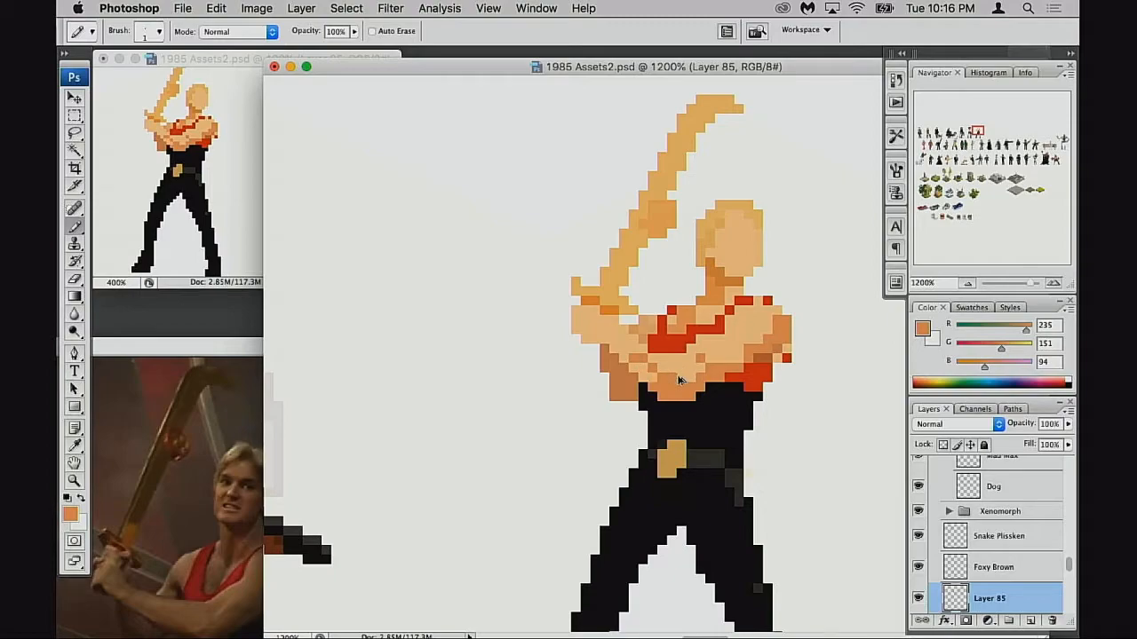
drag(697, 373, 661, 381)
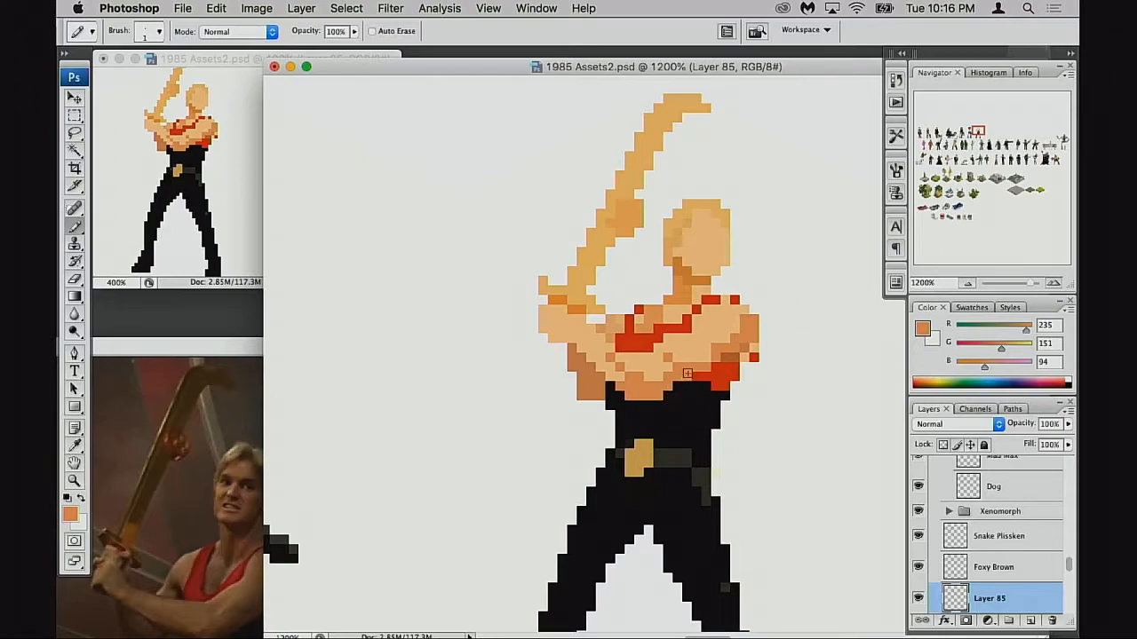
mouse_move(676, 376)
mouse_down()
mouse_move(668, 392)
mouse_move(660, 350)
mouse_move(671, 341)
mouse_up()
alt+click(669, 299)
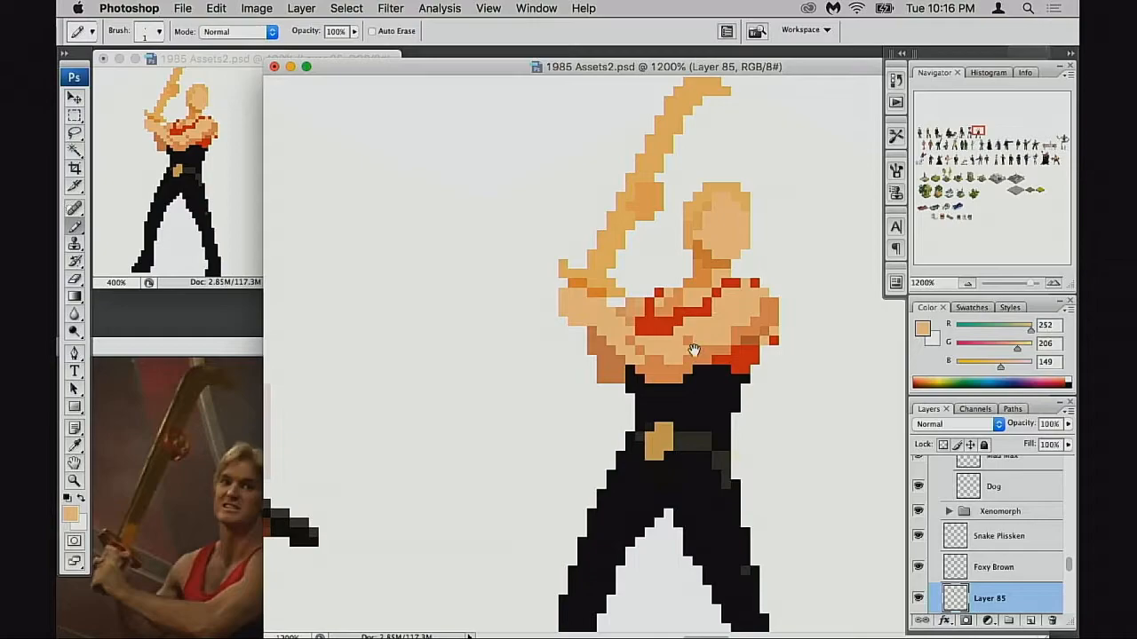
drag(691, 350, 708, 341)
alt+click(663, 299)
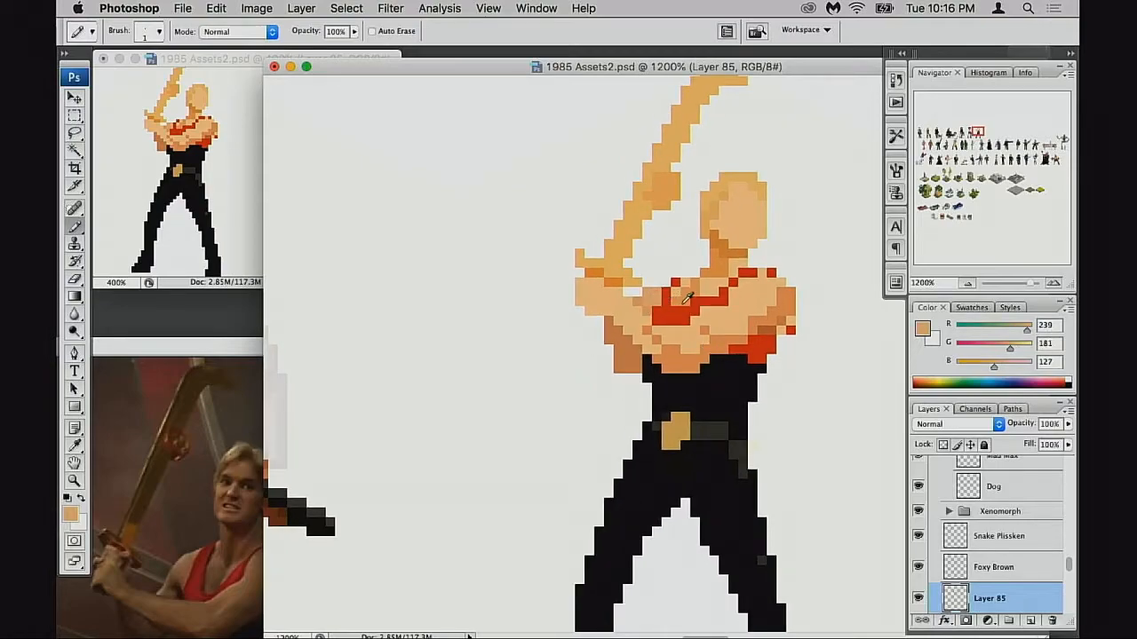
drag(665, 337, 705, 327)
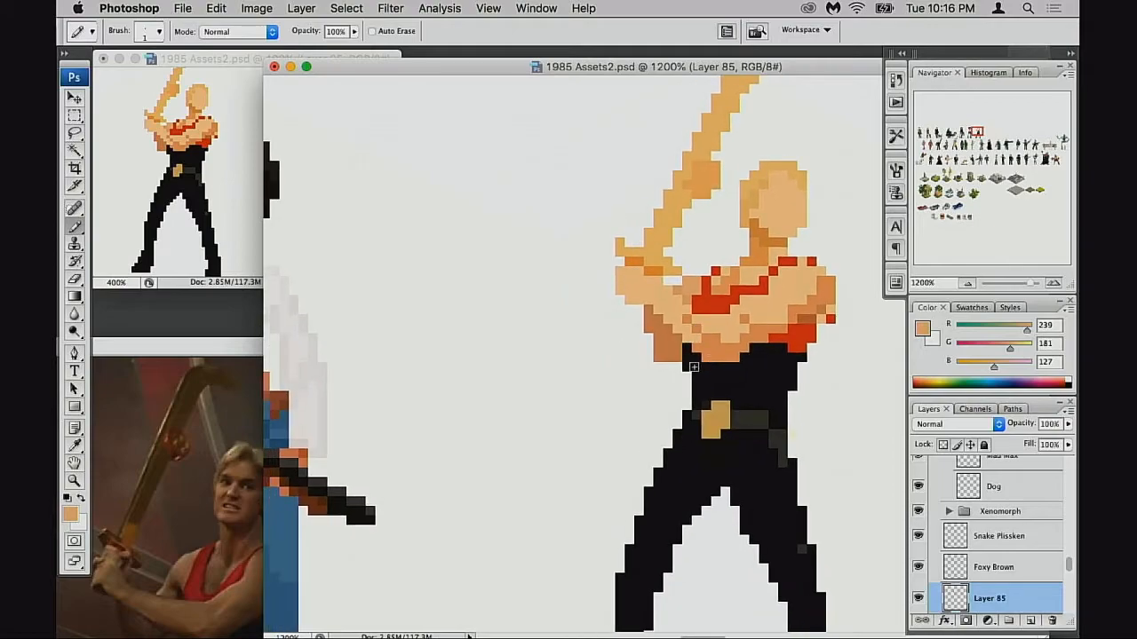
Step: Reshape the dark-skinned elbow below the raised hands, erasing its outer corner pixels and filling its contour with the sampled dark tone
alt+click(681, 350)
key(e)
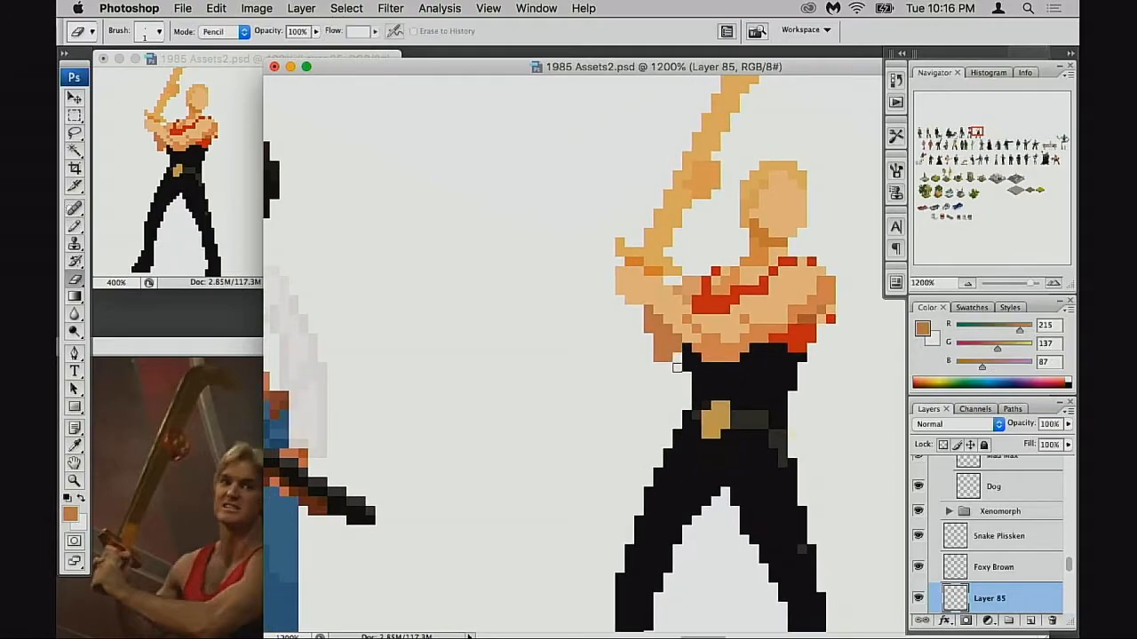
key(b)
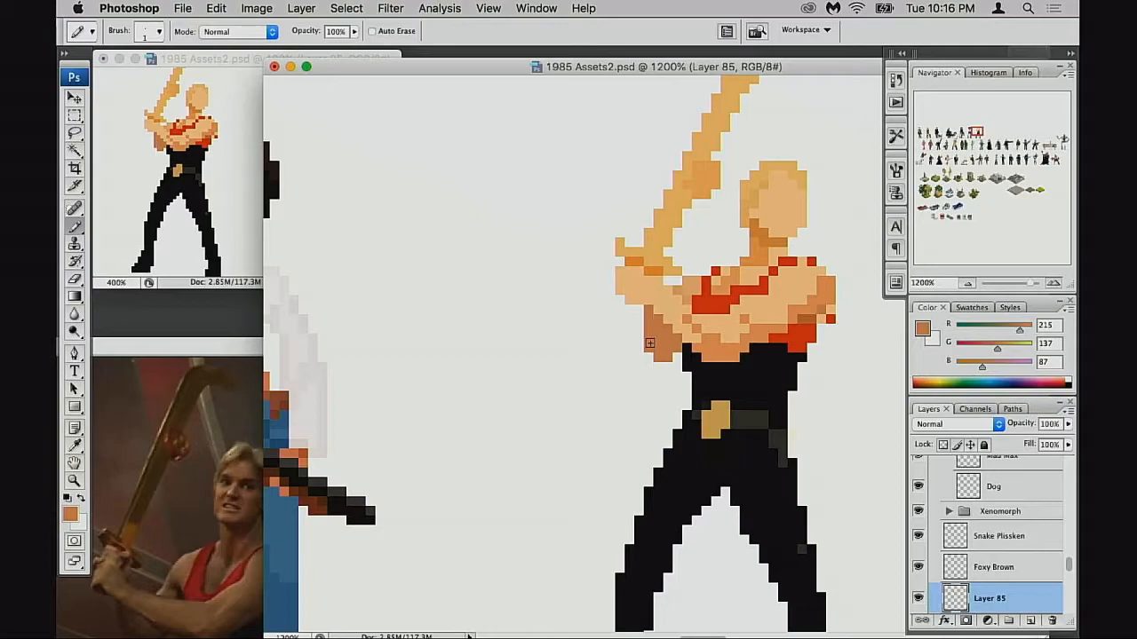
key(e)
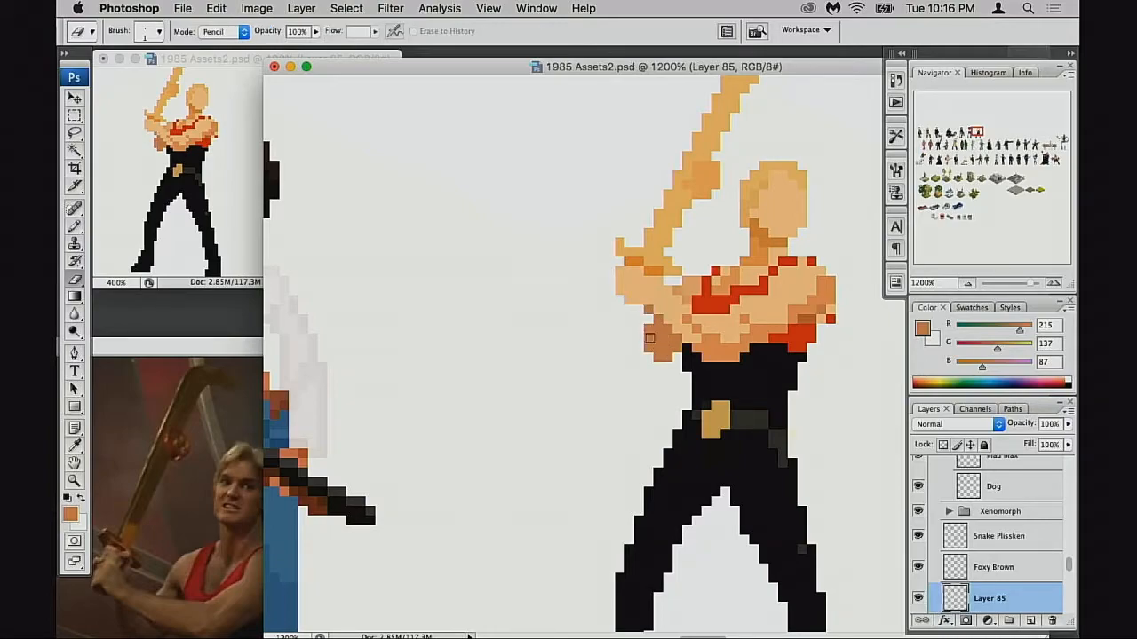
drag(697, 359, 655, 374)
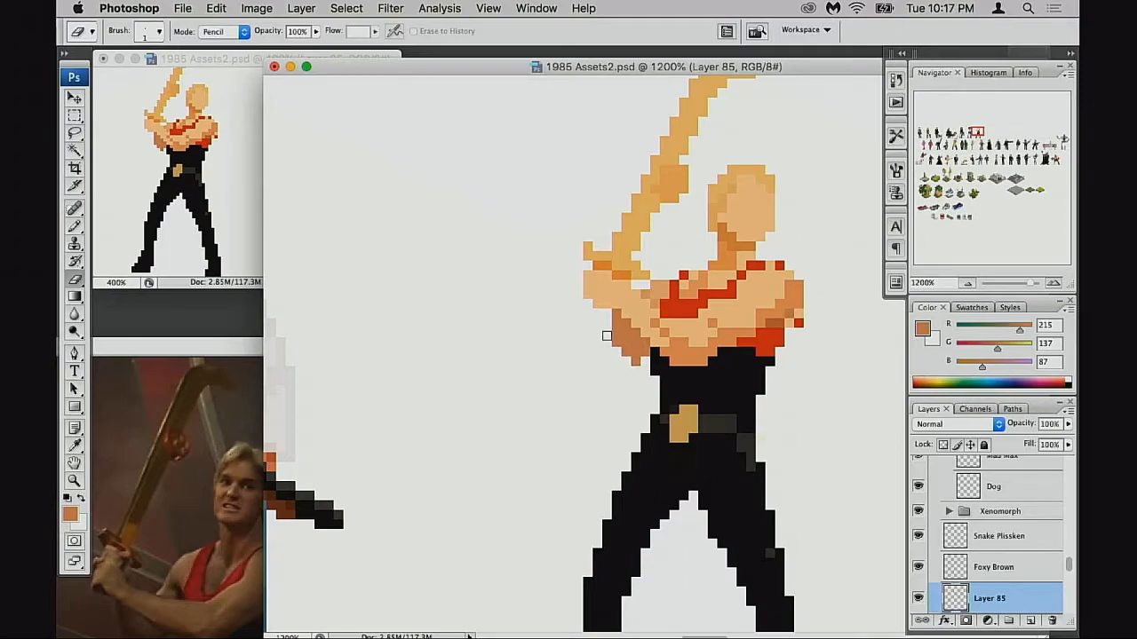
key(b)
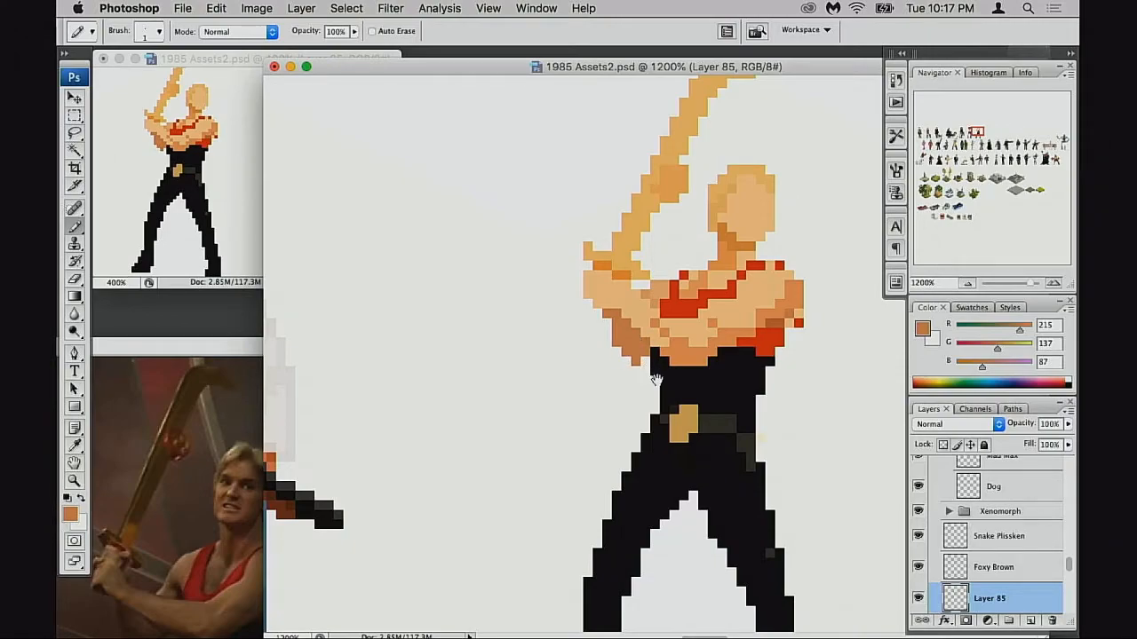
drag(647, 371, 633, 377)
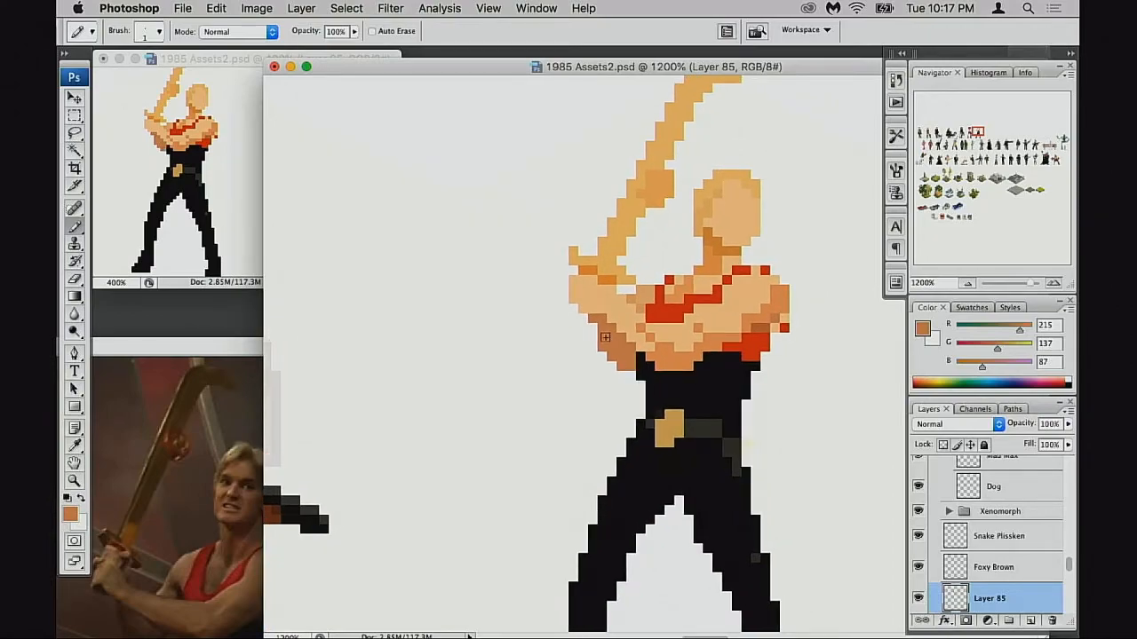
key(e)
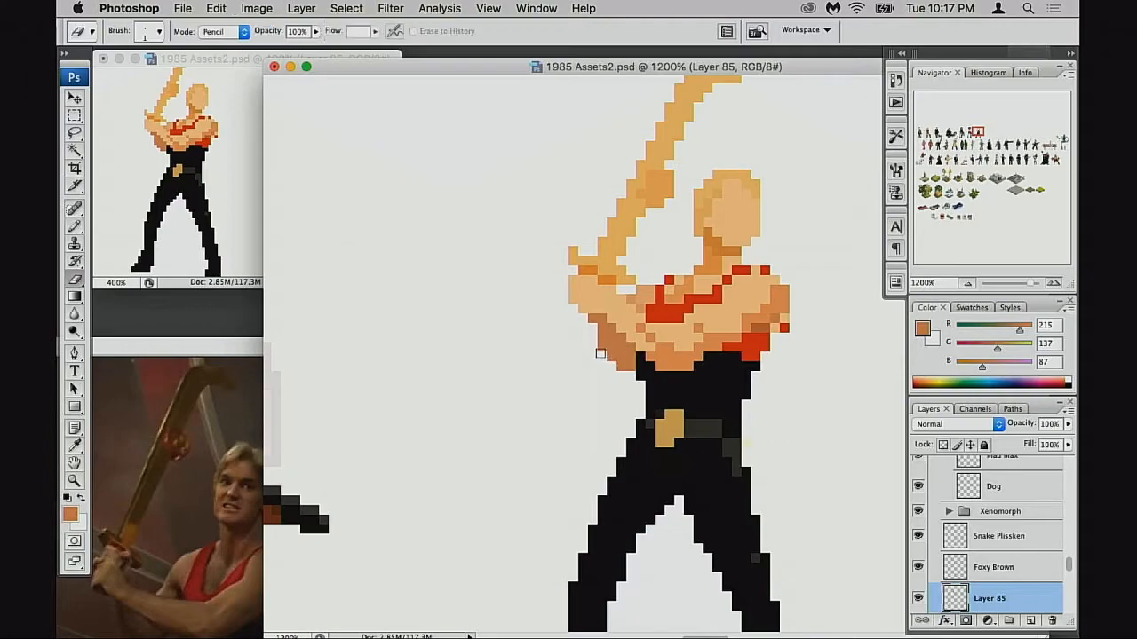
drag(670, 369, 650, 374)
Step: Touch up the spot where the forearms cross with sampled light skin and shadow-tone pixels
alt+click(644, 342)
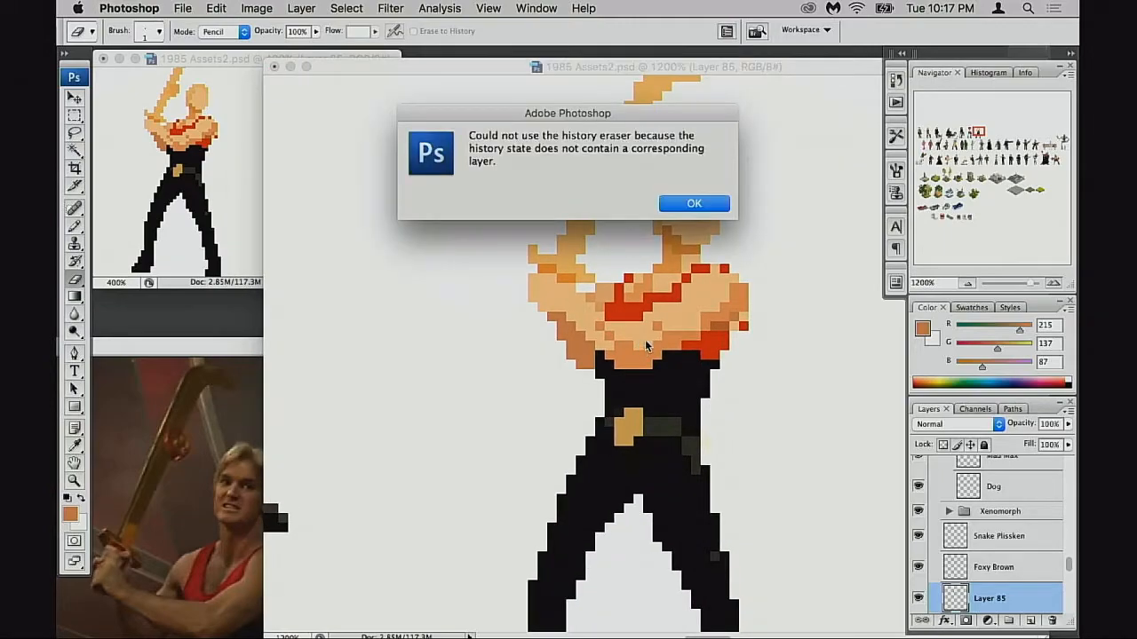
click(693, 203)
key(b)
alt+click(641, 346)
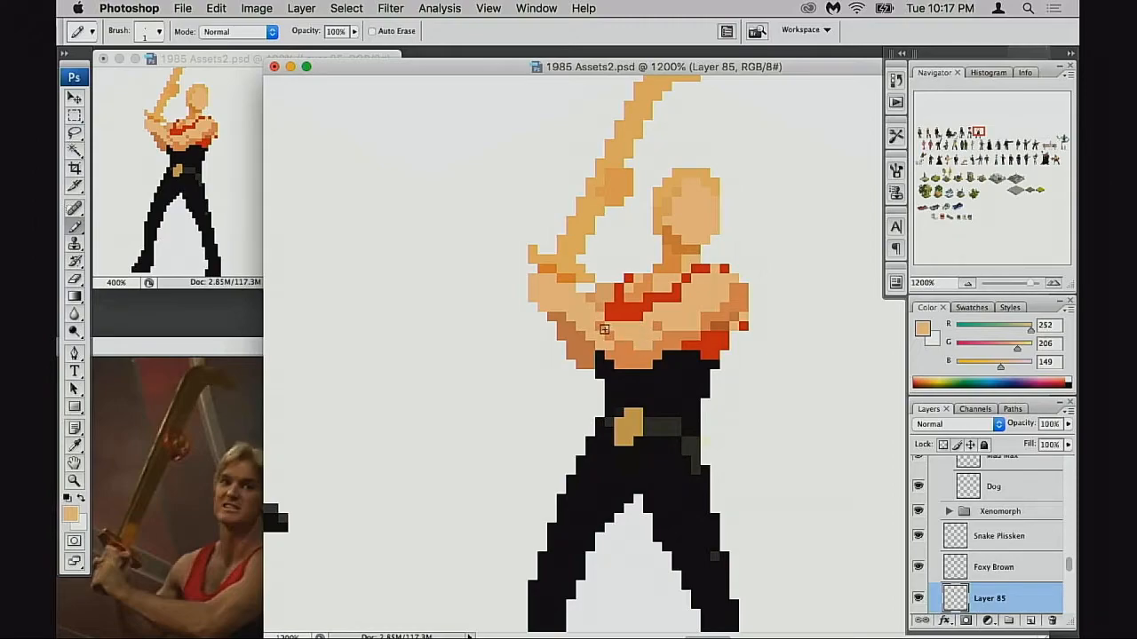
alt+click(622, 339)
scroll(704, 338, up, 1)
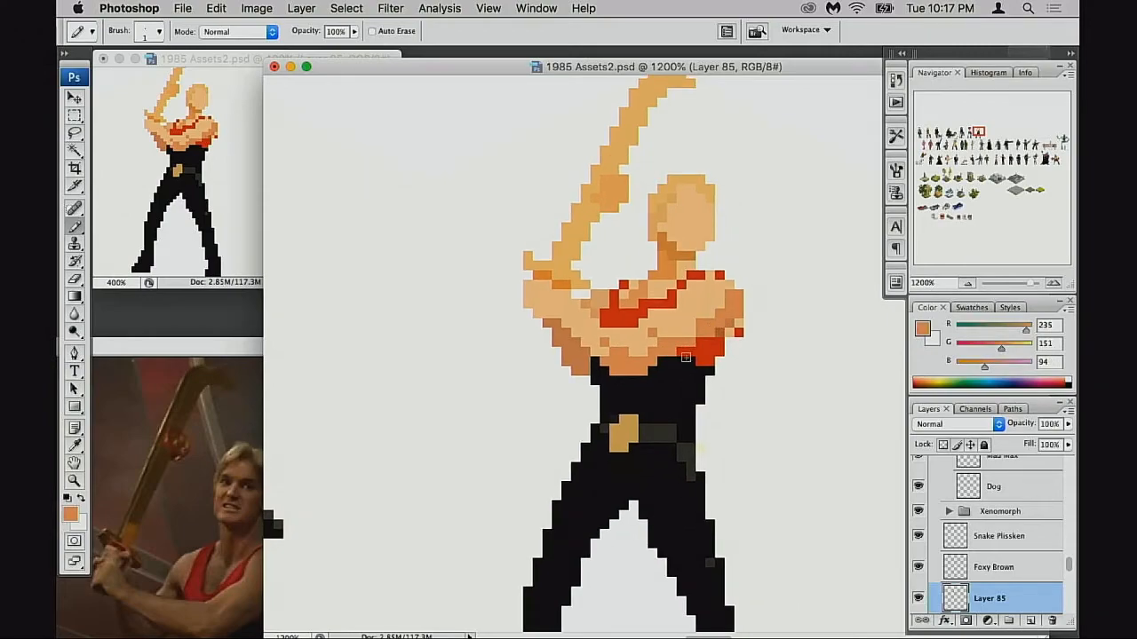
scroll(698, 352, left, 3)
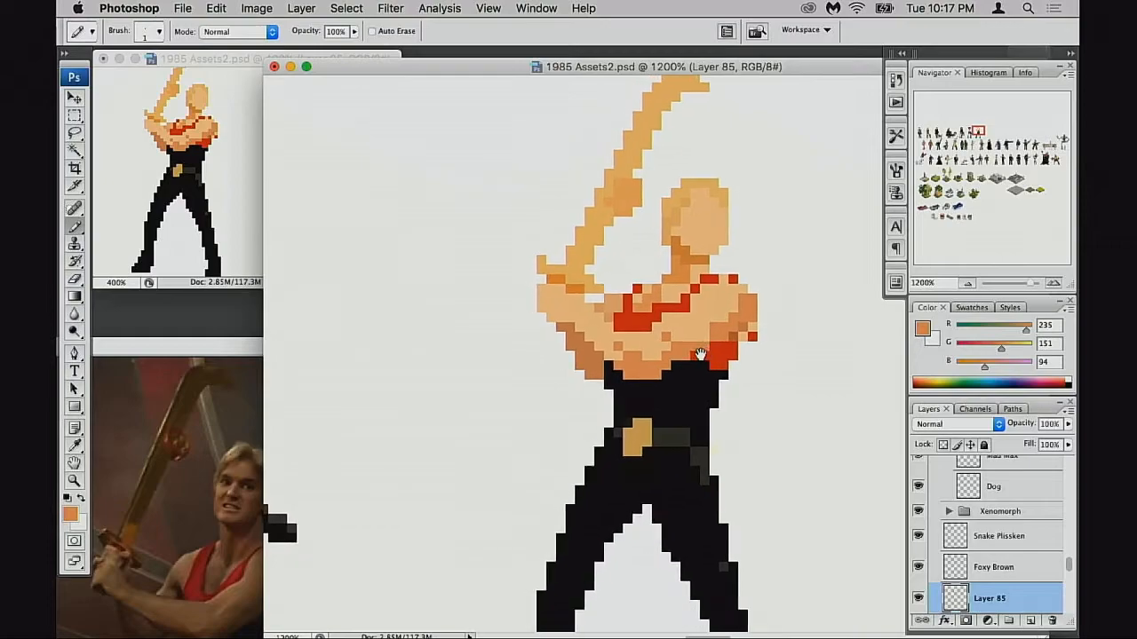
Step: Sample the shirt's red and touch up the shirt edge beneath the upper arm
alt+click(746, 348)
scroll(728, 346, down, 3)
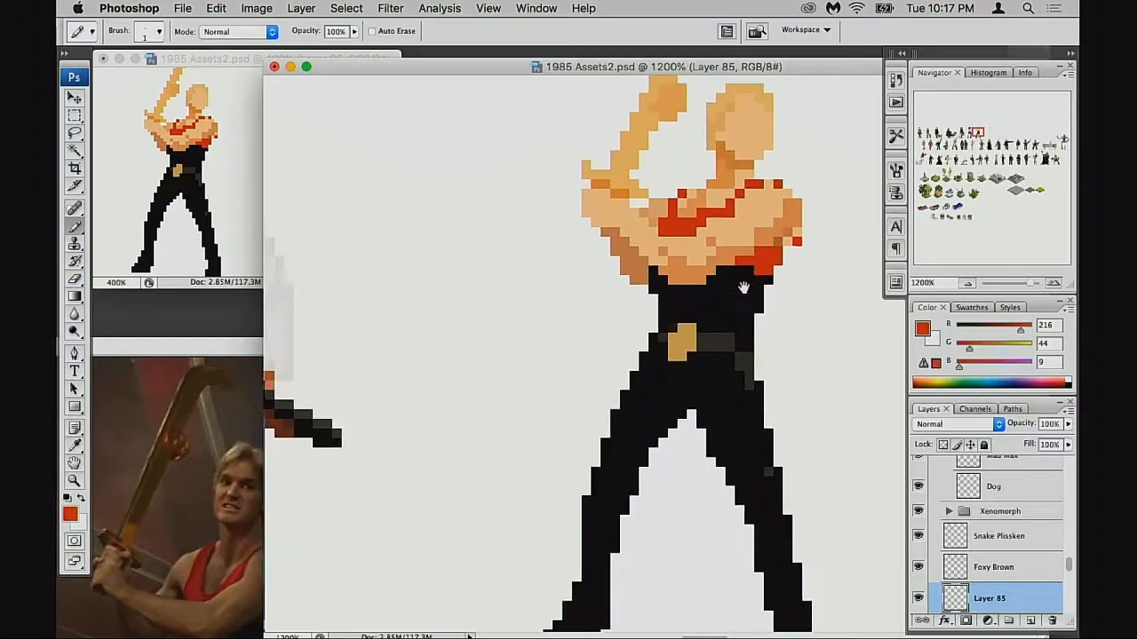
drag(718, 346, 701, 416)
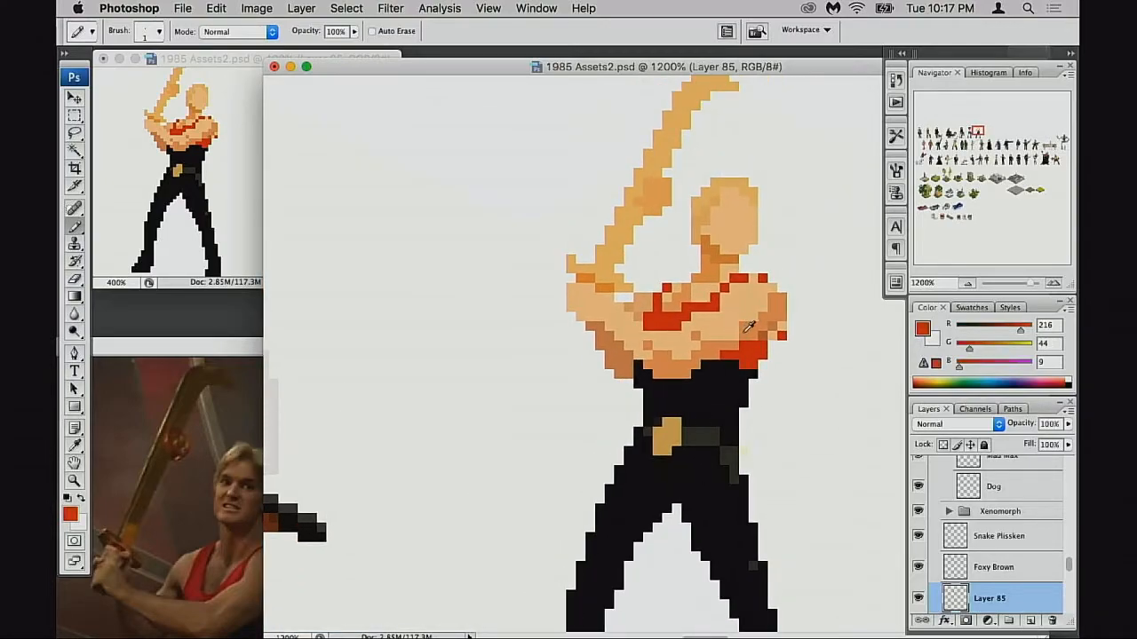
Step: Sample the skin shadow tone and erase the stray red pixel at the outer edge of the upper arm
alt+click(750, 321)
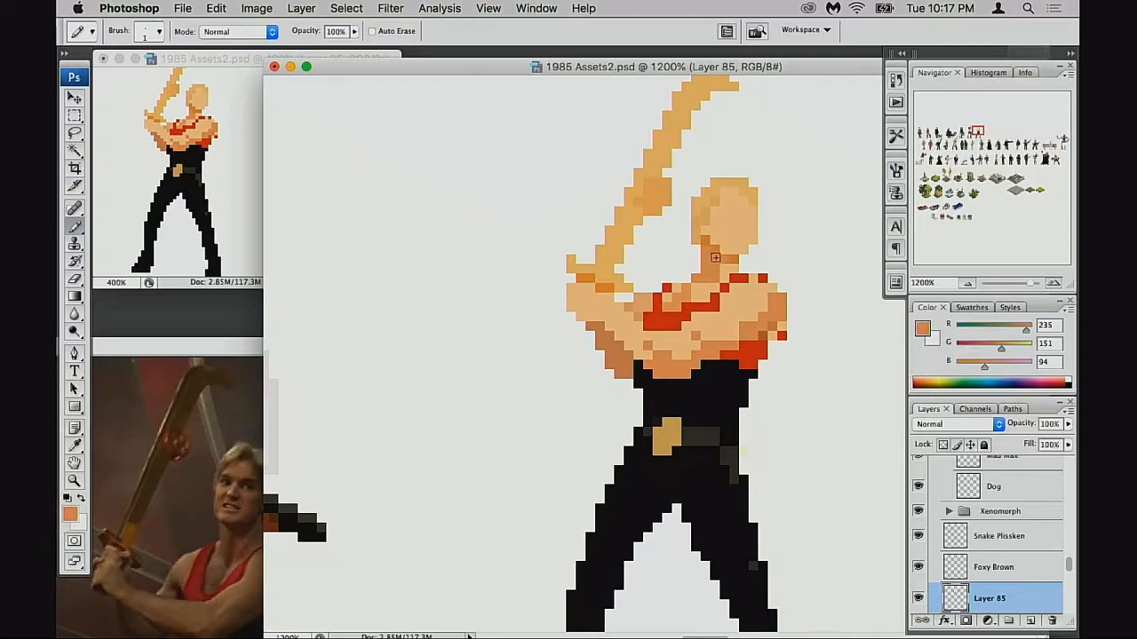
drag(713, 318, 706, 347)
key(e)
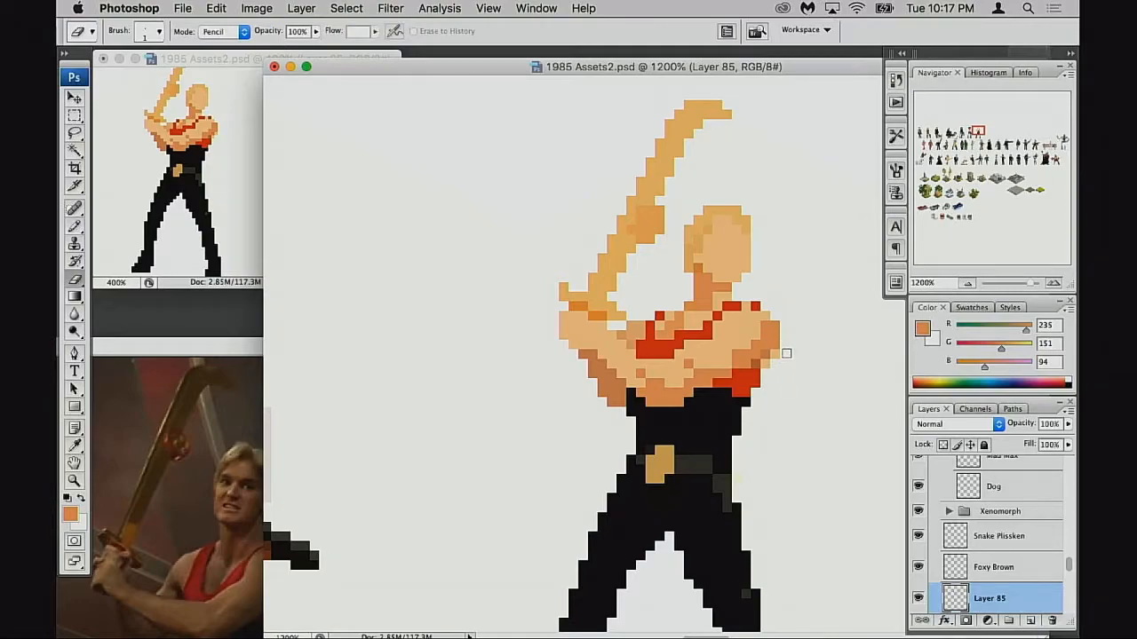
key(b)
Step: Blend the sampled skin shadow tone at 50% opacity into a short row of pixels along the underside of the upper arm
alt+click(713, 346)
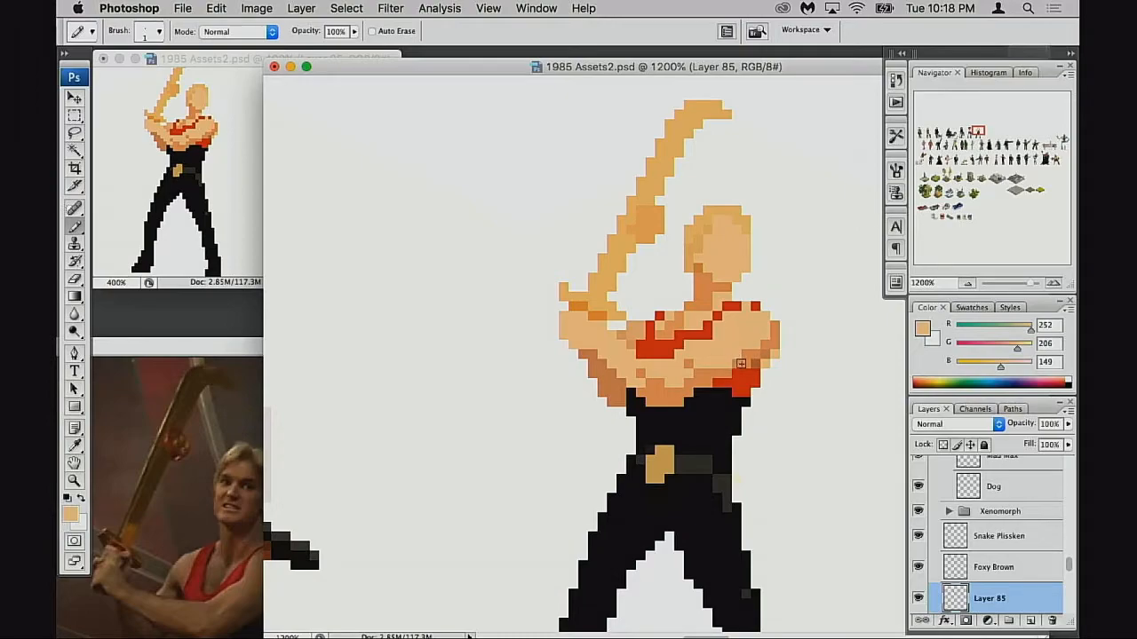
alt+click(749, 356)
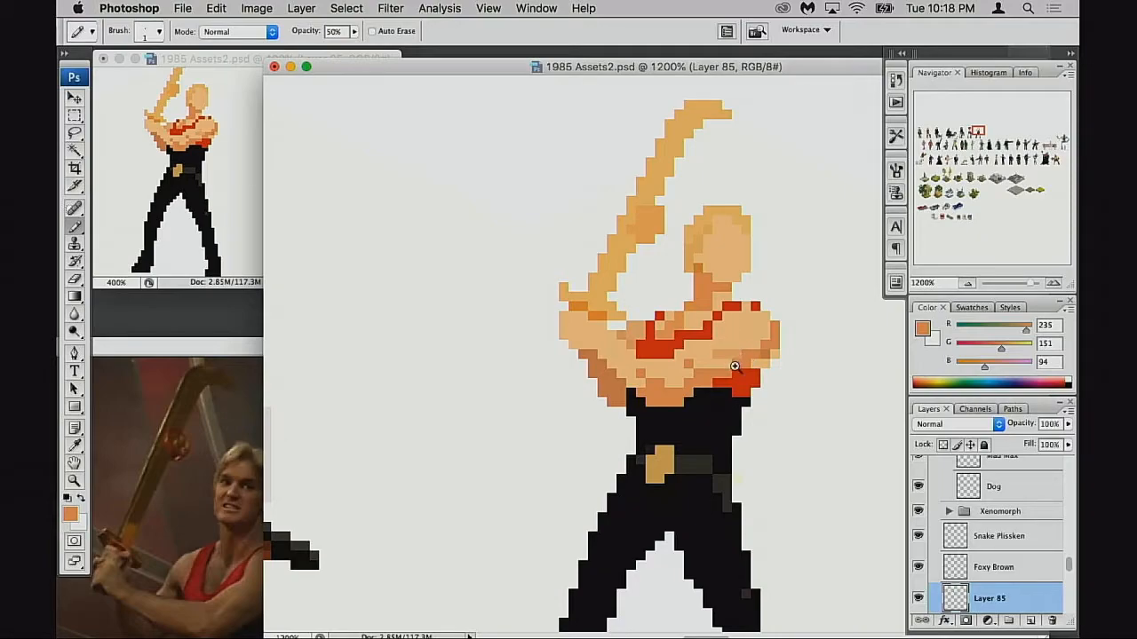
super+click(737, 368)
super+click(738, 373)
drag(623, 371, 694, 395)
drag(568, 319, 651, 348)
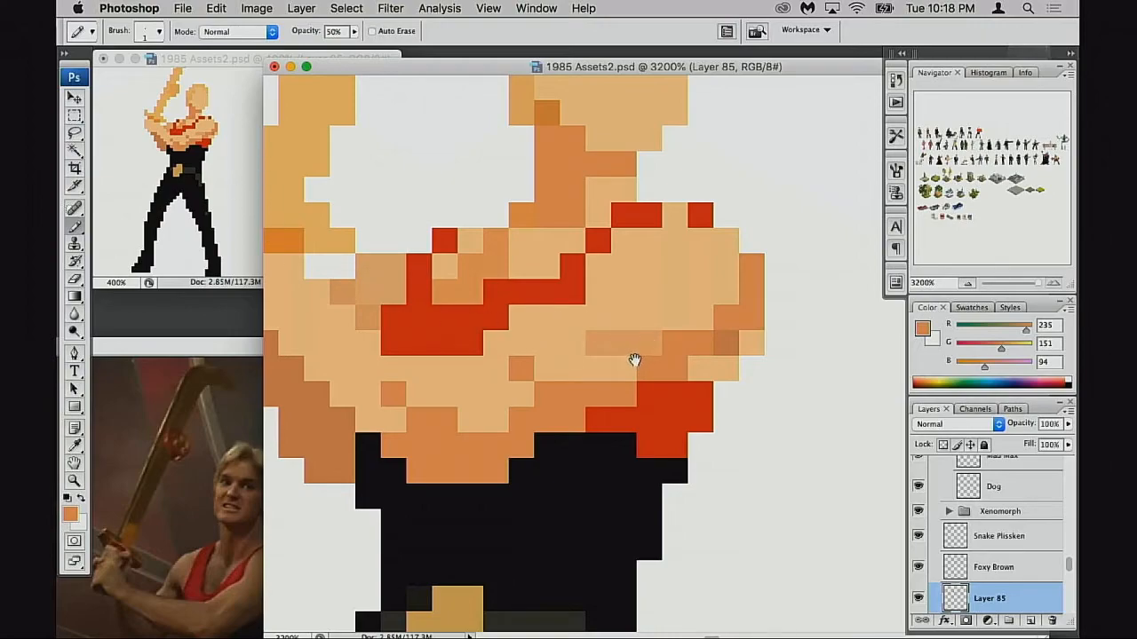
Step: Enlarge the fighter to 700% in the overview window to examine the arm shading
key(ctrl+Tab)
key(ctrl+Tab)
click(215, 199)
super+click(214, 155)
super+click(217, 175)
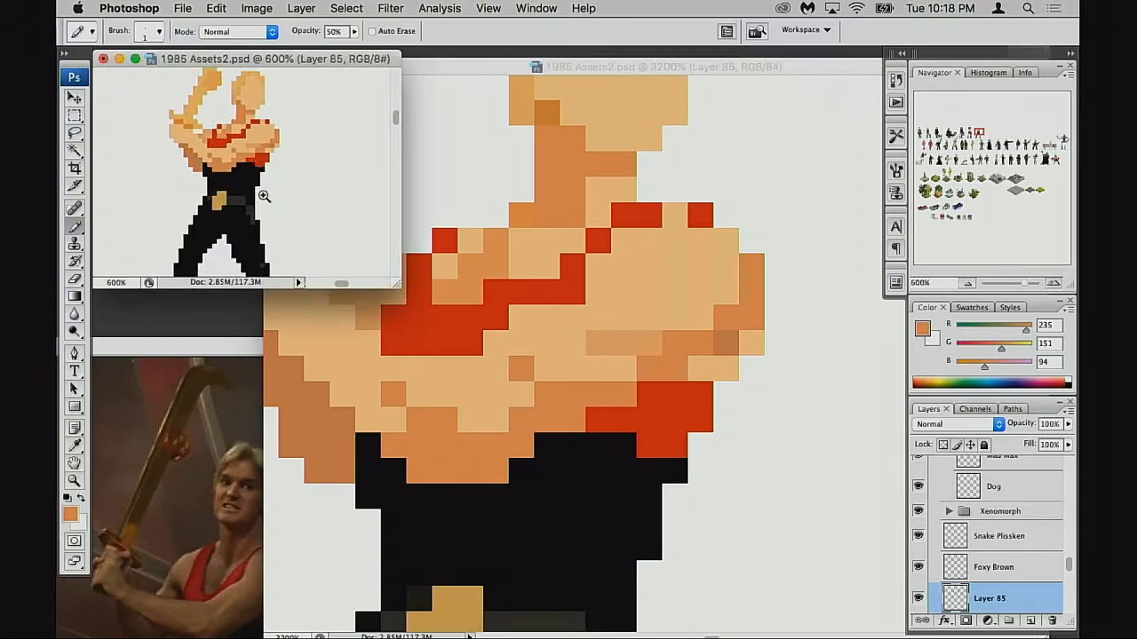
super+click(262, 195)
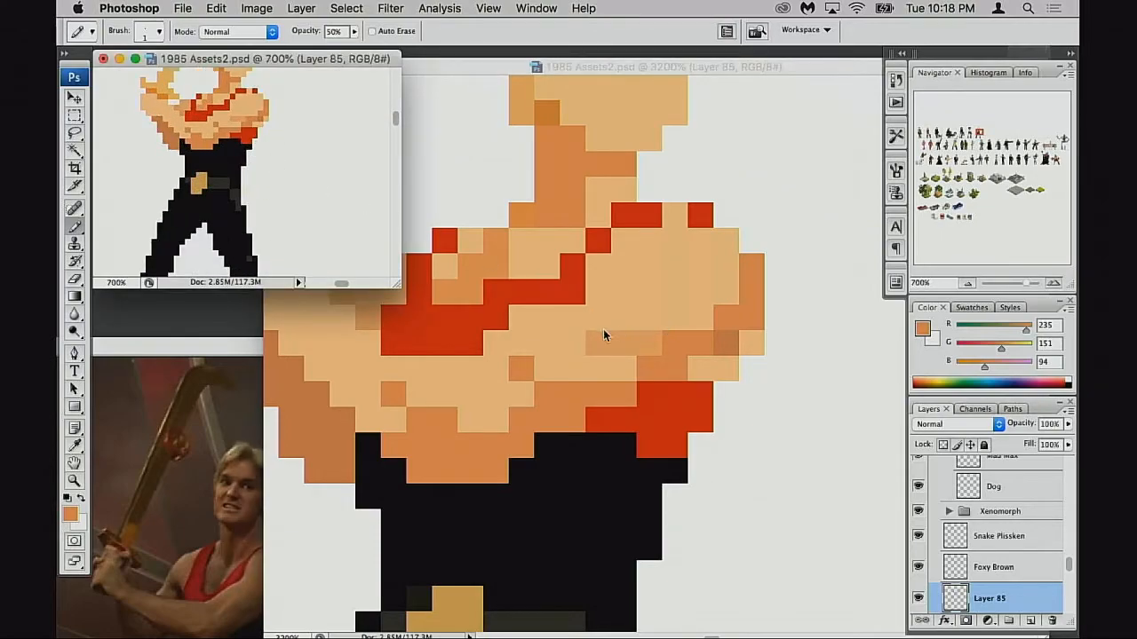
Step: Paint shadow-tone pixels at 100% opacity along the upper arm's lower edge near the elbow
key(0)
click(695, 336)
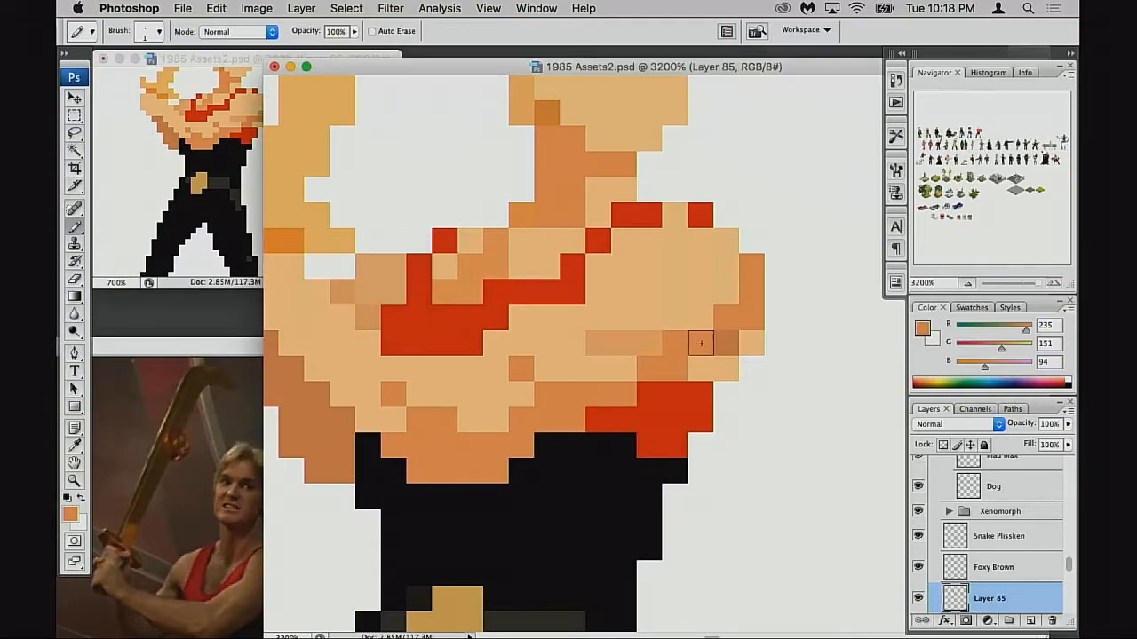
click(721, 343)
click(669, 345)
Step: Try retouching the upper arm's shadow row with sampled light and intermediate skin tones, checking the Flash.jpg reference, and undo the last pixel
alt+click(608, 294)
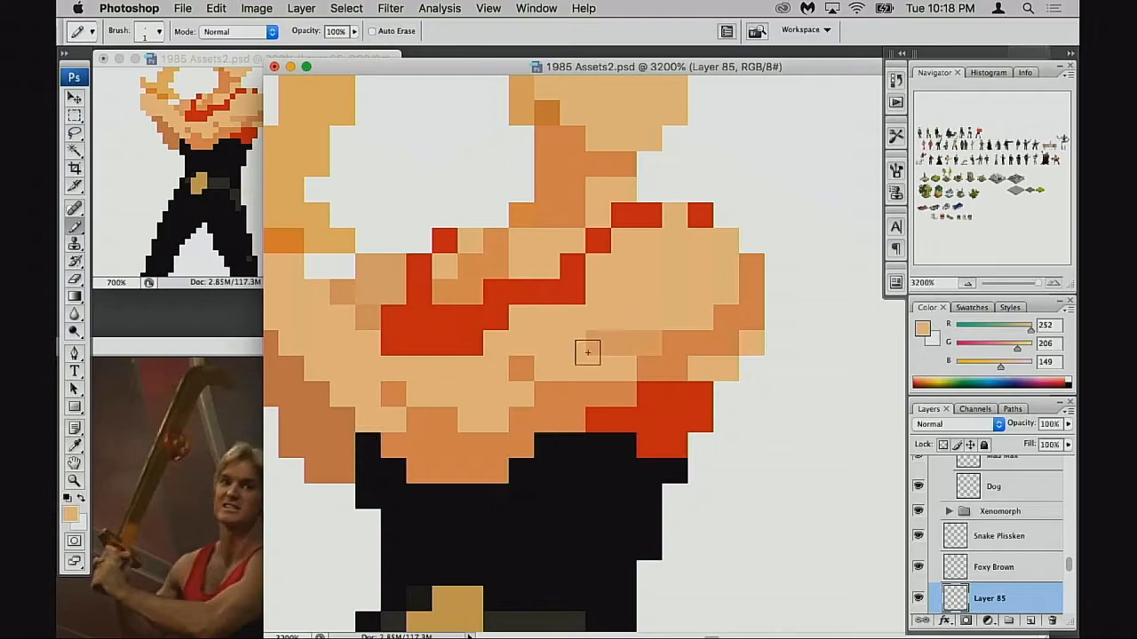
click(256, 513)
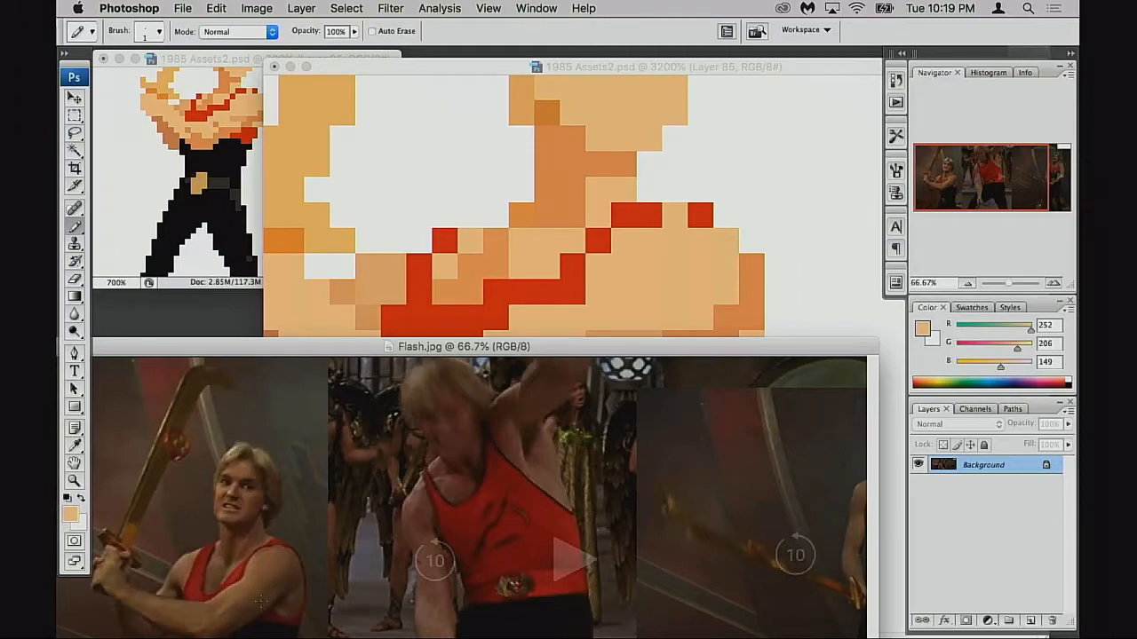
click(602, 324)
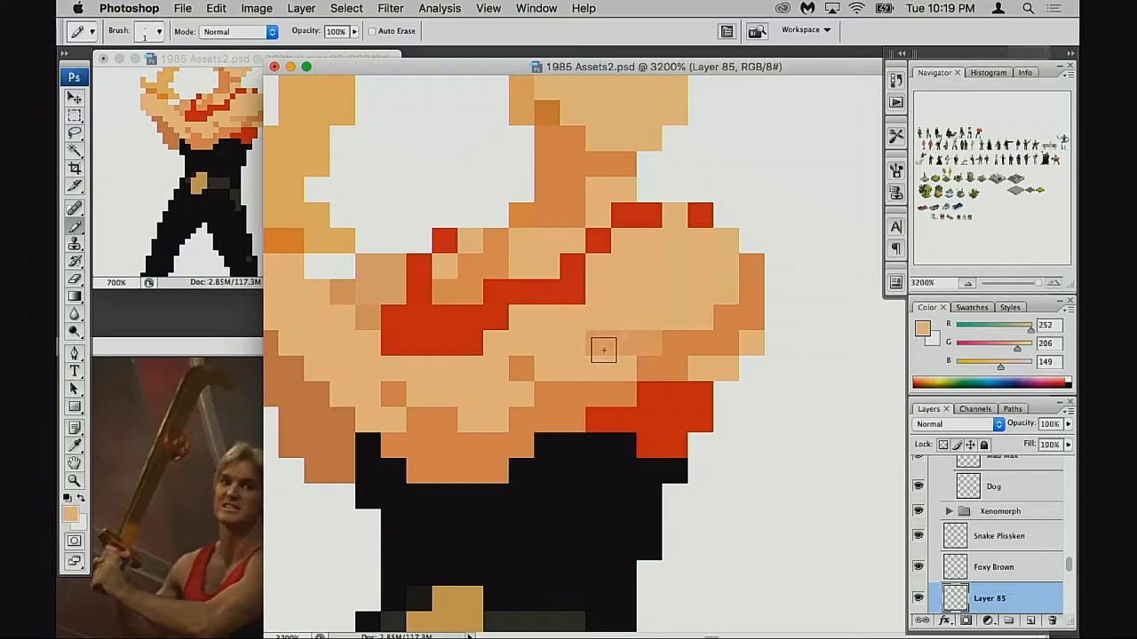
alt+click(613, 334)
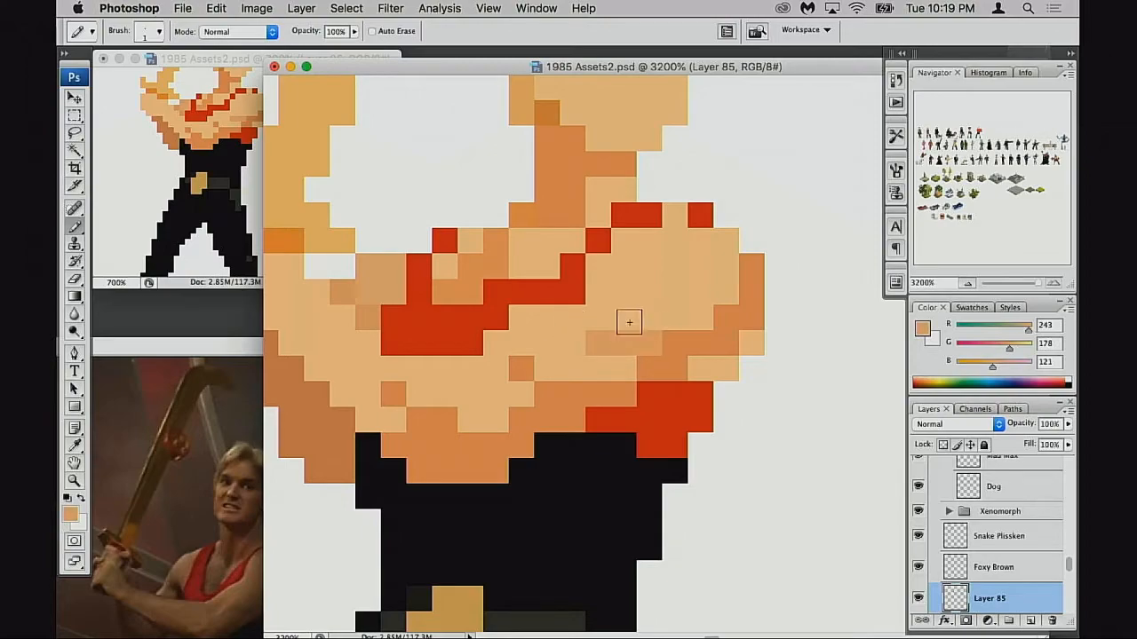
alt+click(676, 327)
click(673, 339)
key(super+z)
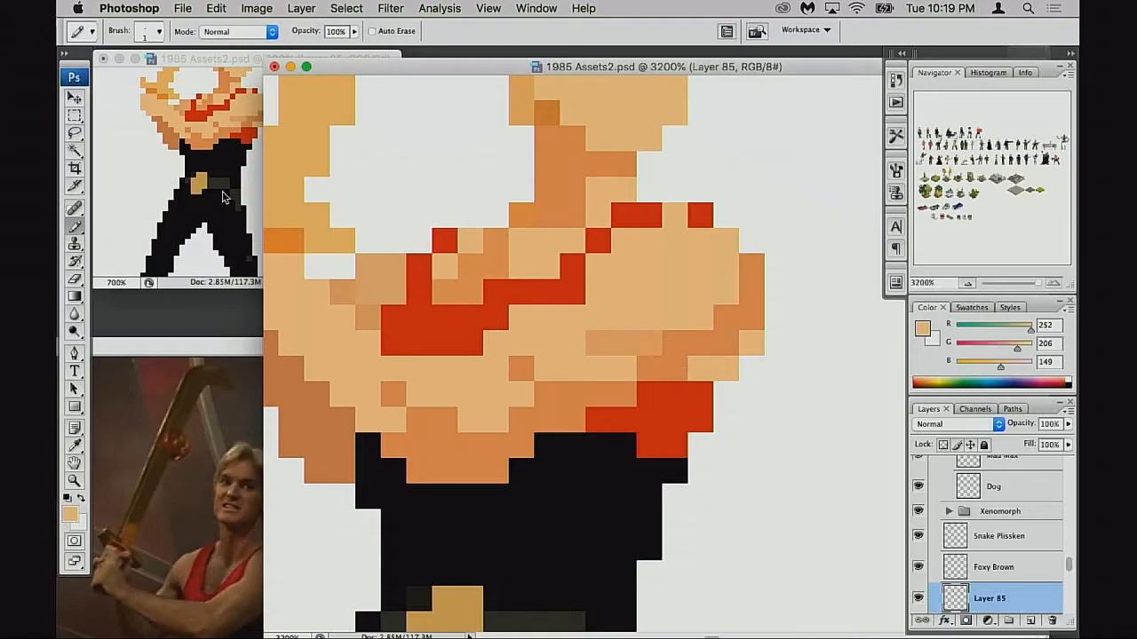
Step: Reduce the overview window to 300% and bring the whole fighter into view to check the figure
click(233, 200)
key(super+minus)
key(super+minus)
key(super+minus)
key(super+minus)
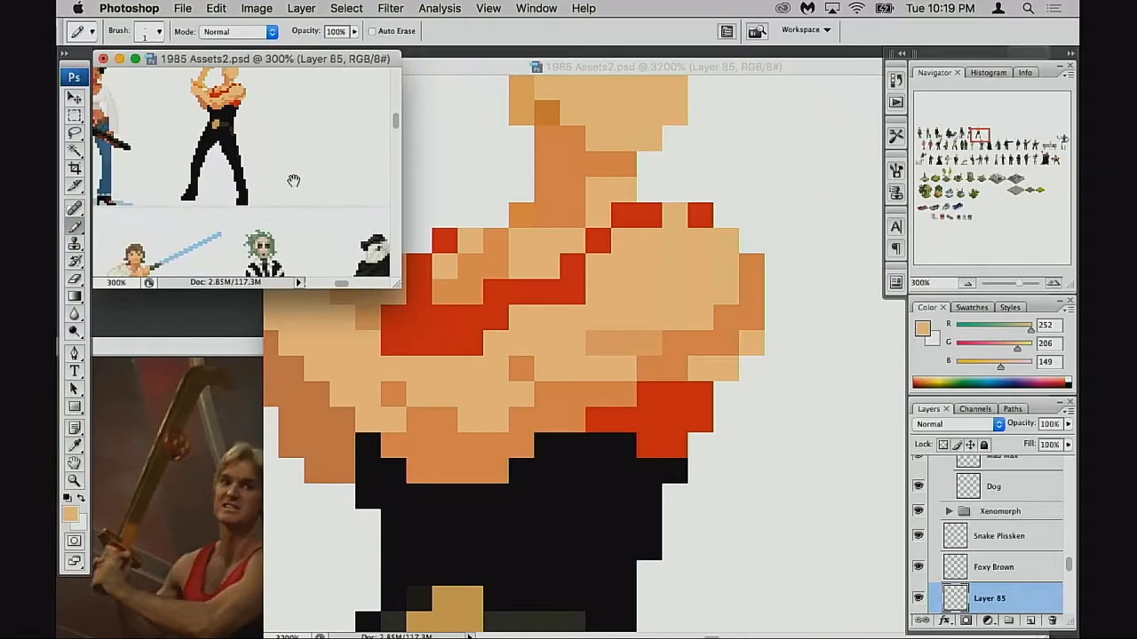
drag(293, 183, 317, 229)
click(703, 387)
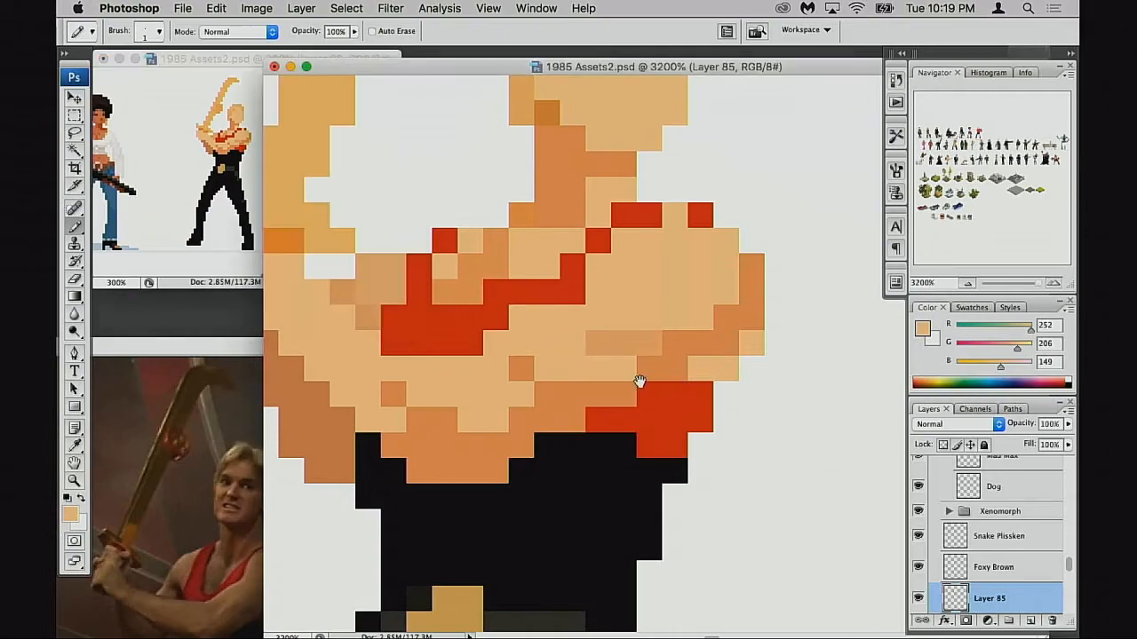
Step: Close the gap in the shoulder strap with the sampled shirt red and thicken the strap beneath its inner end
drag(652, 381, 663, 383)
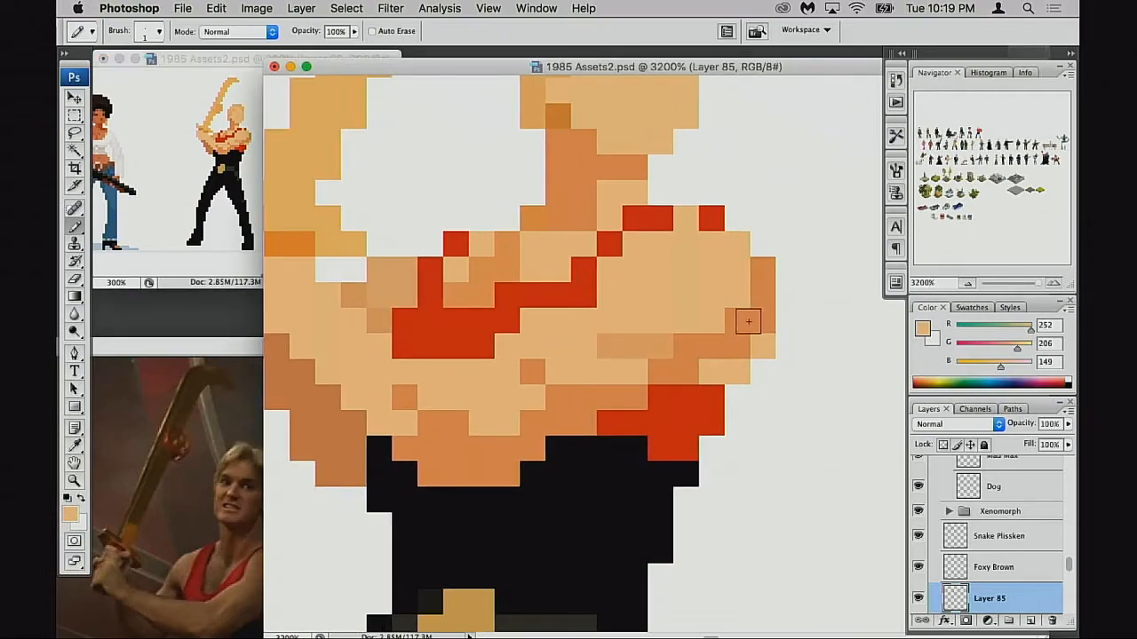
key(v)
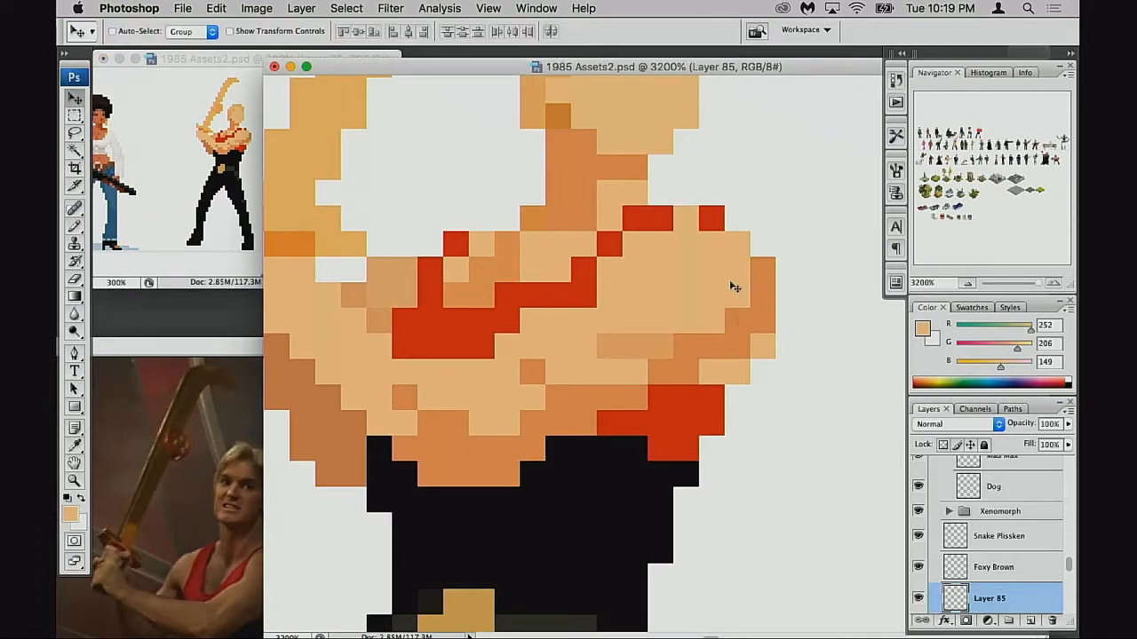
key(b)
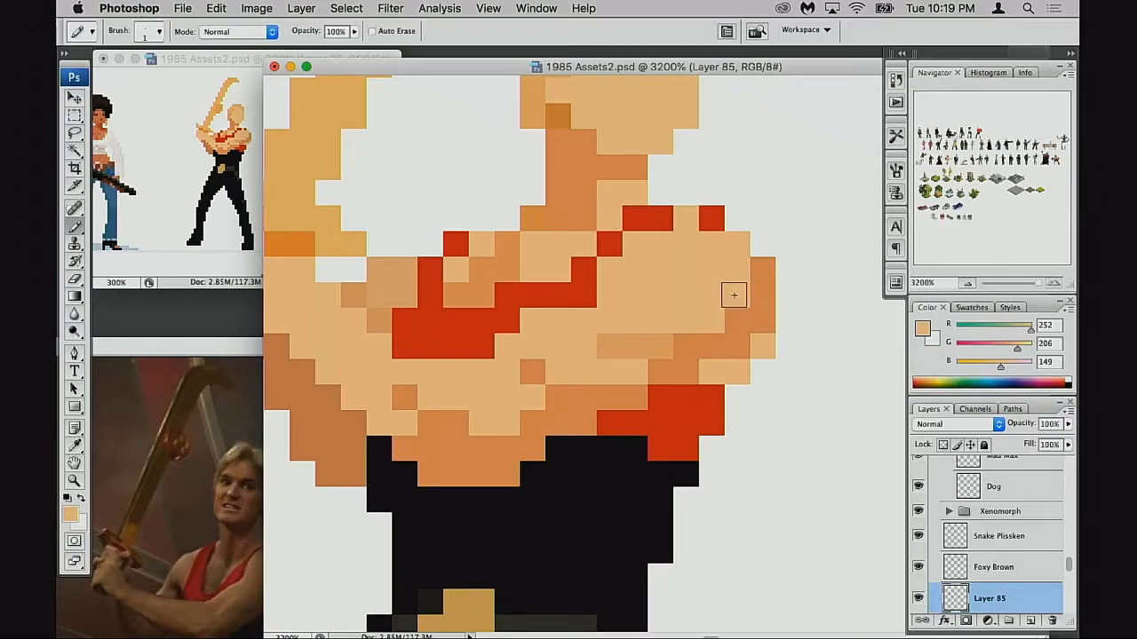
alt+click(713, 223)
click(686, 218)
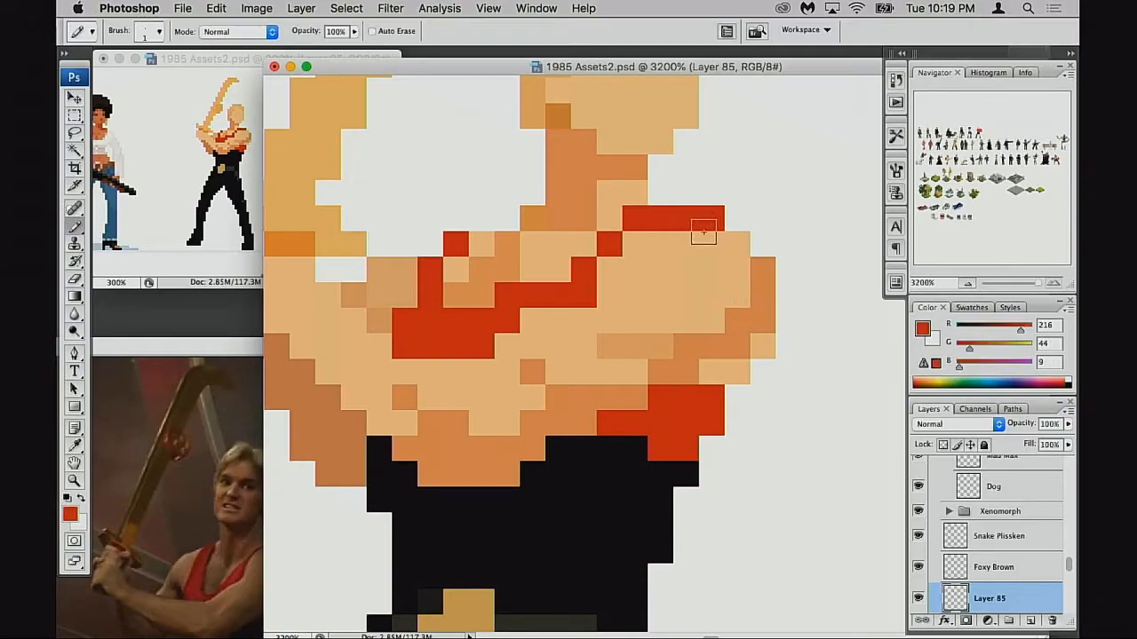
click(634, 238)
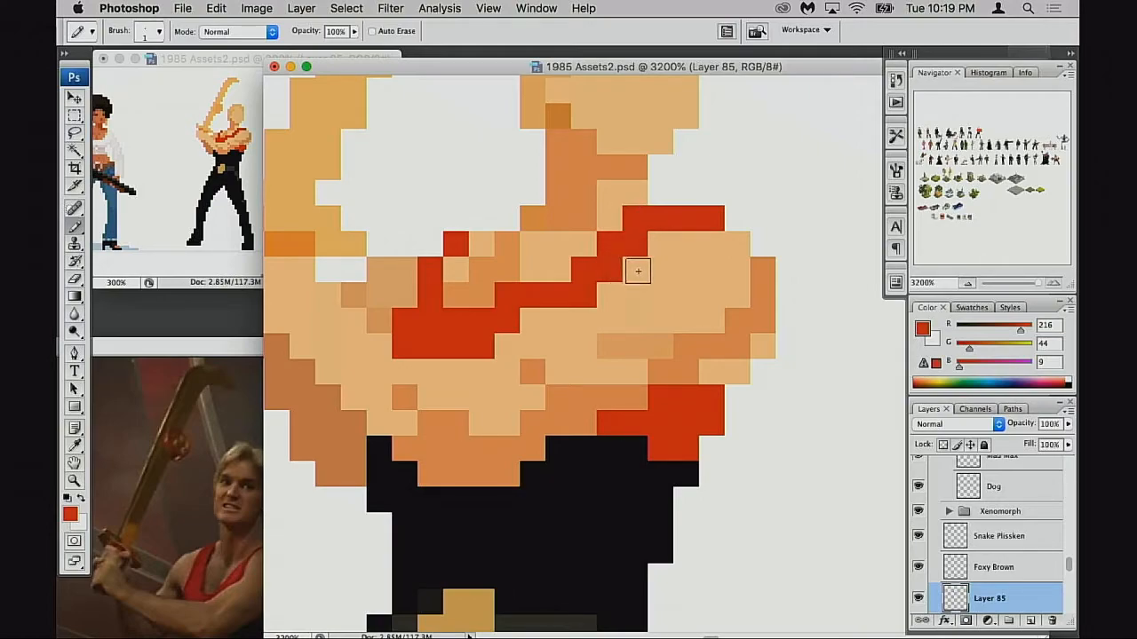
key(ctrl+z)
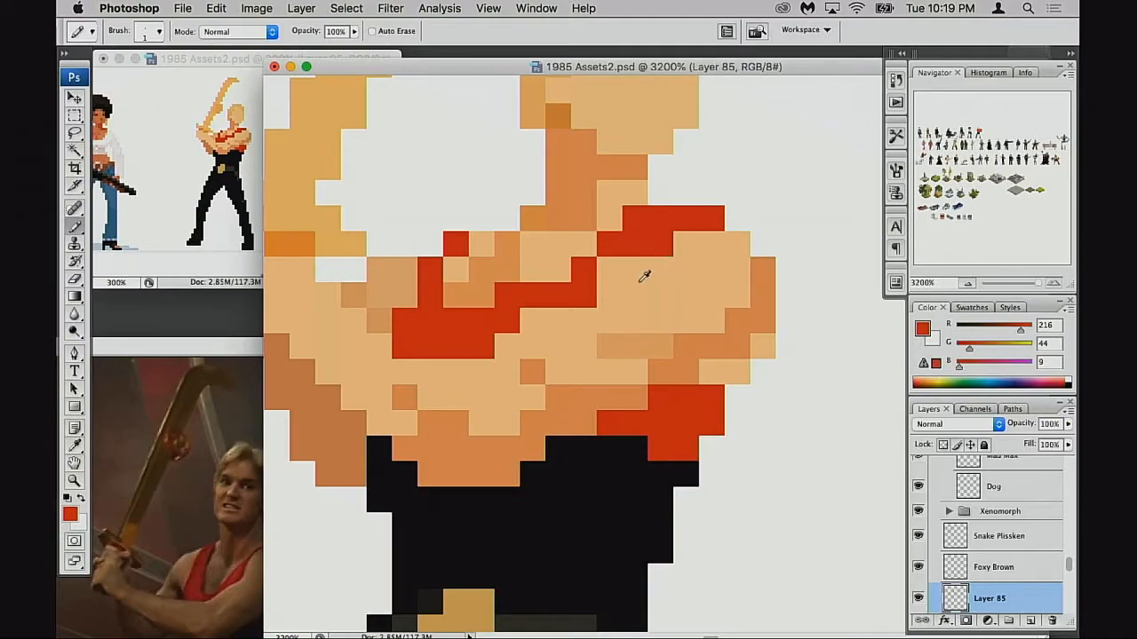
Step: Sample the light skin tone and trim the extra red pixel beneath the shoulder strap
alt+click(644, 274)
click(588, 298)
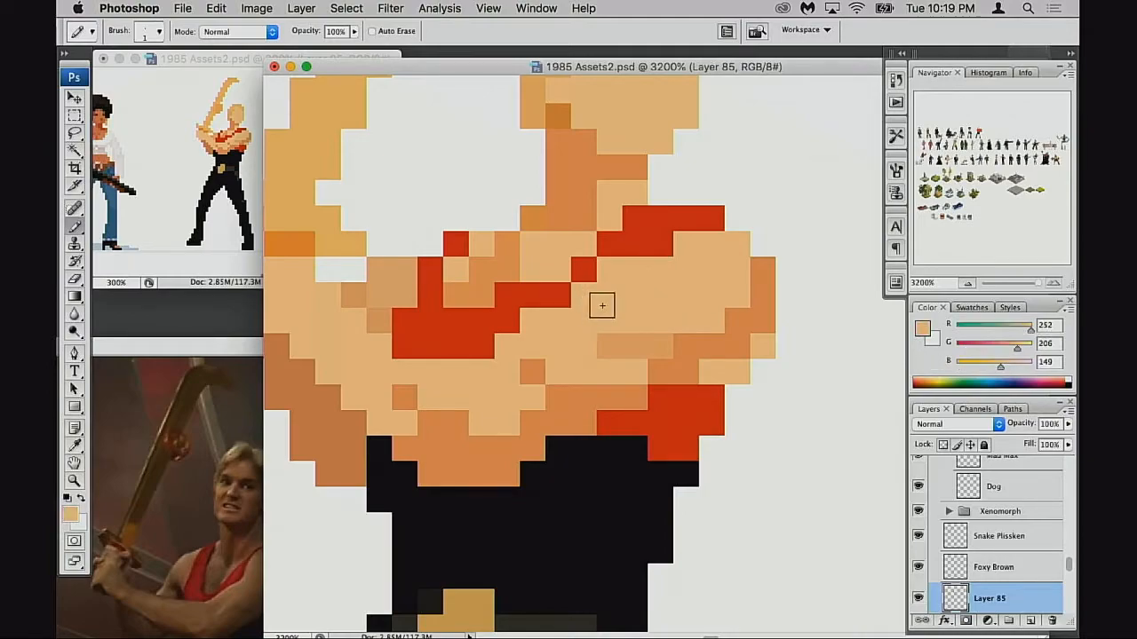
key(ctrl+z)
click(662, 245)
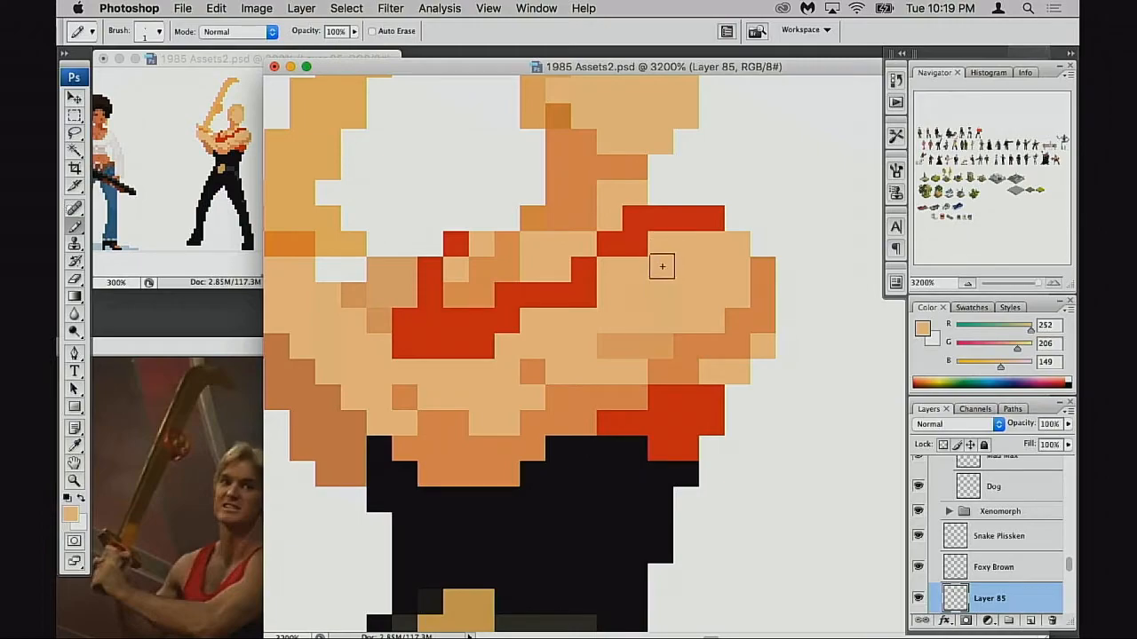
Step: Soften the shoulder strap with light skin at 30% opacity, undoing the softening on all but the pixel beside the neck
key(3)
click(633, 222)
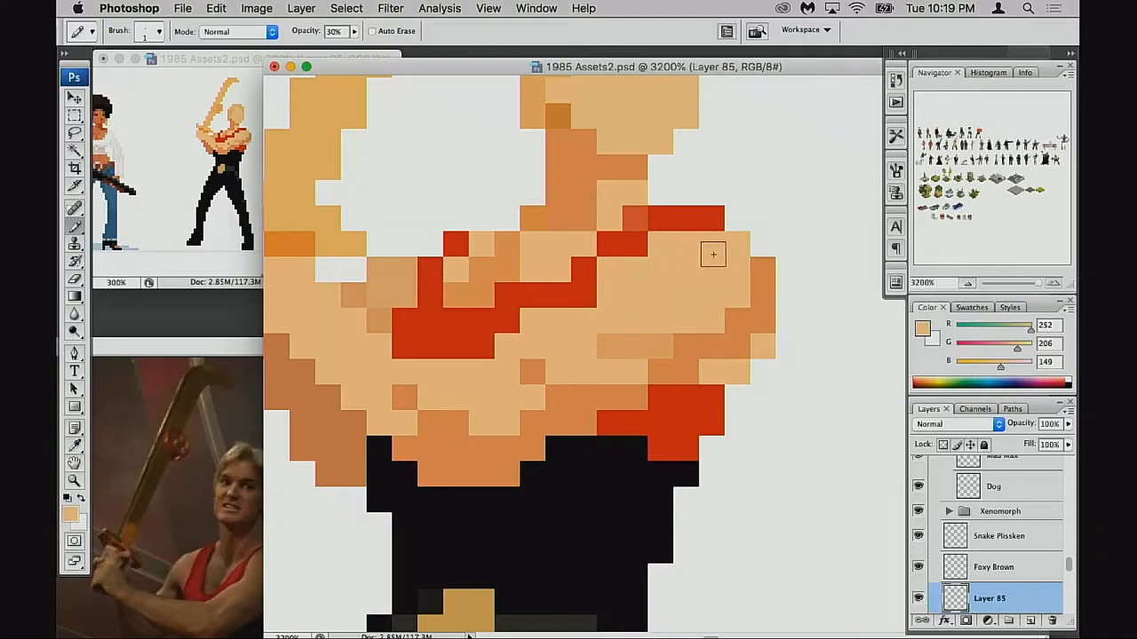
drag(663, 221, 703, 220)
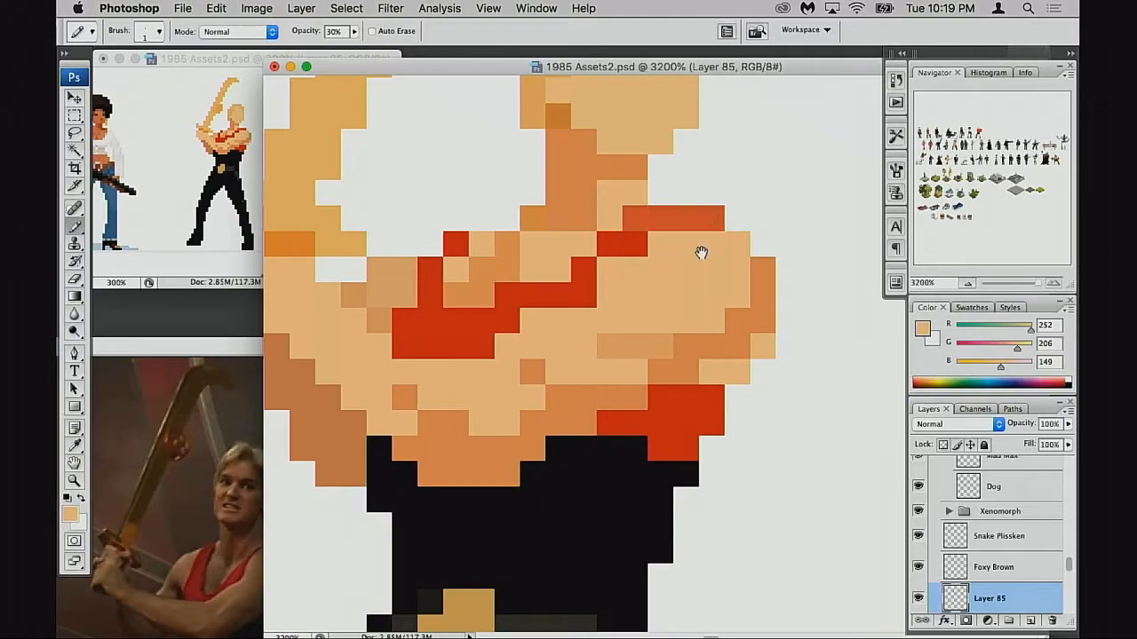
alt+click(698, 261)
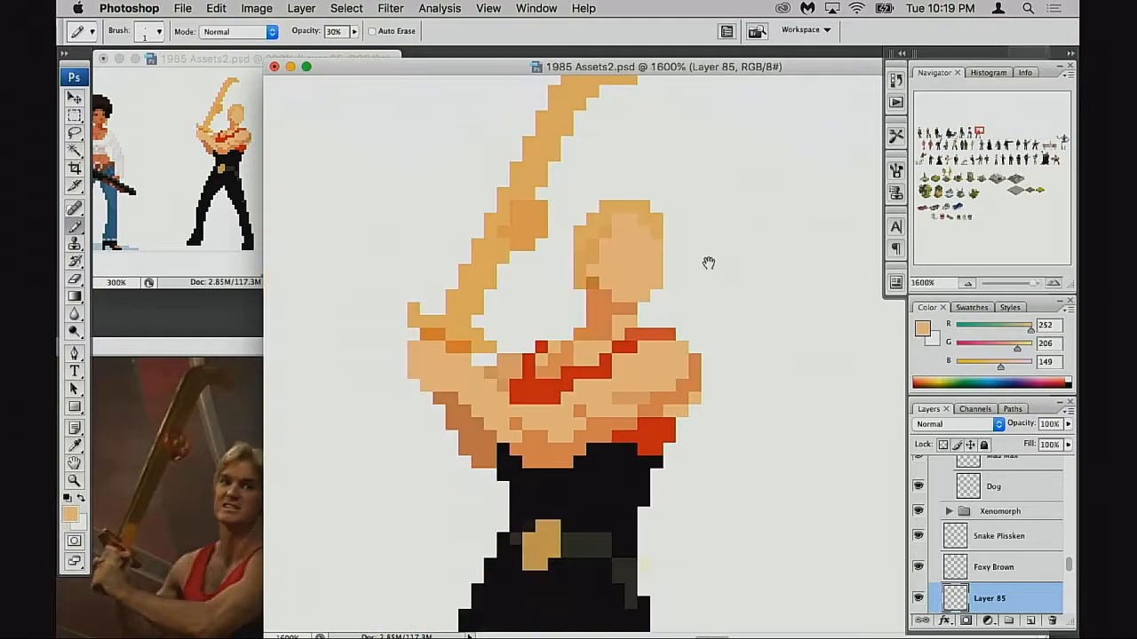
drag(683, 378, 699, 358)
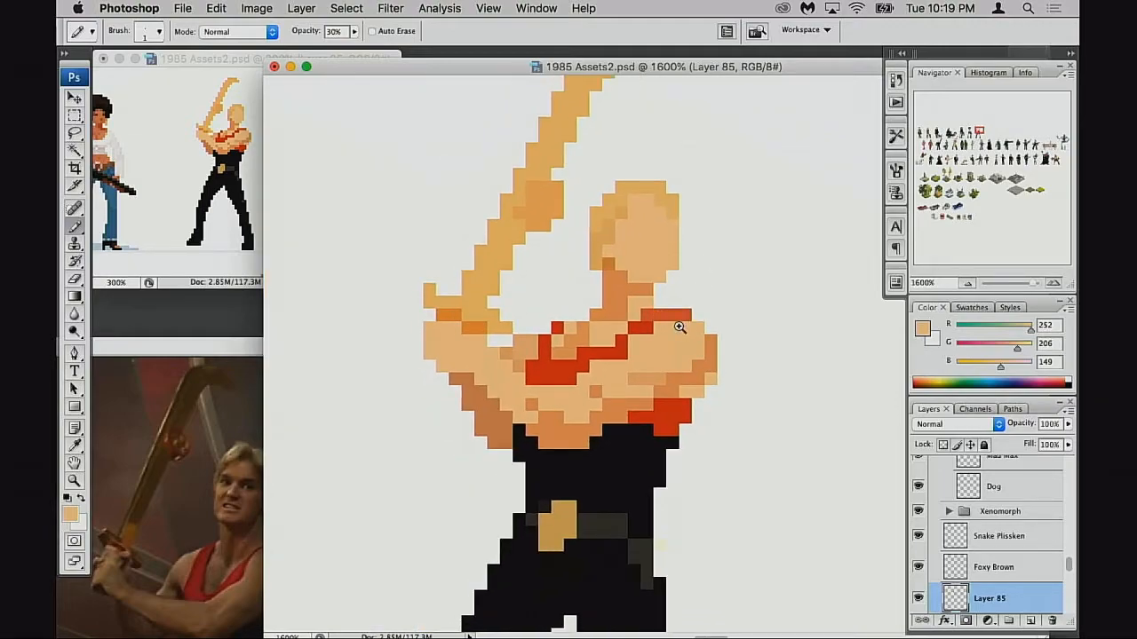
click(679, 328)
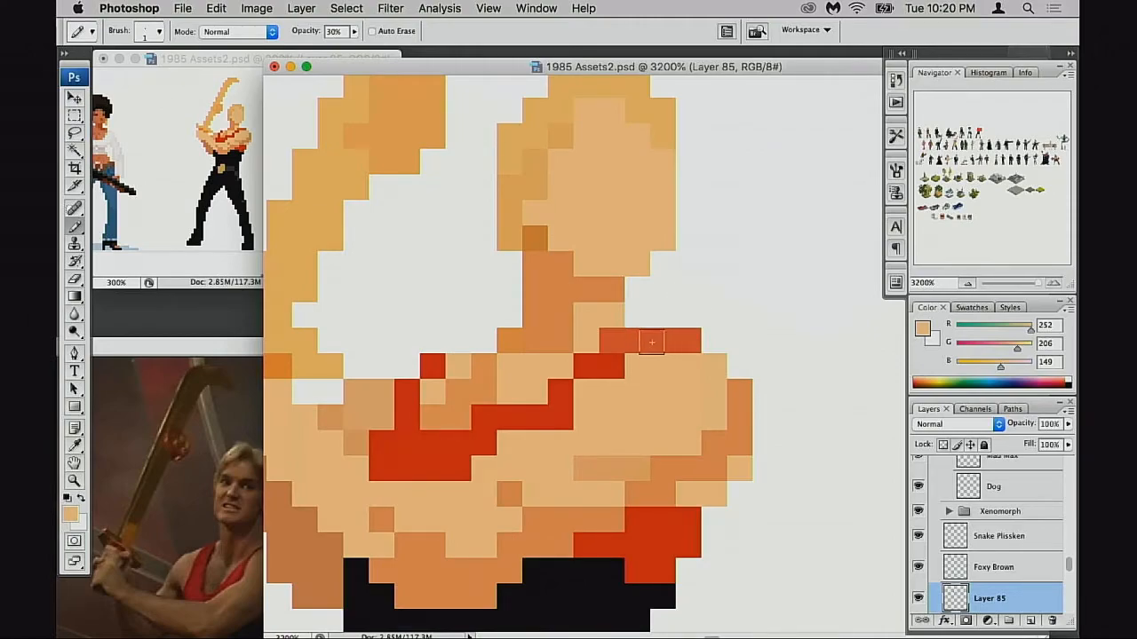
key(super+z)
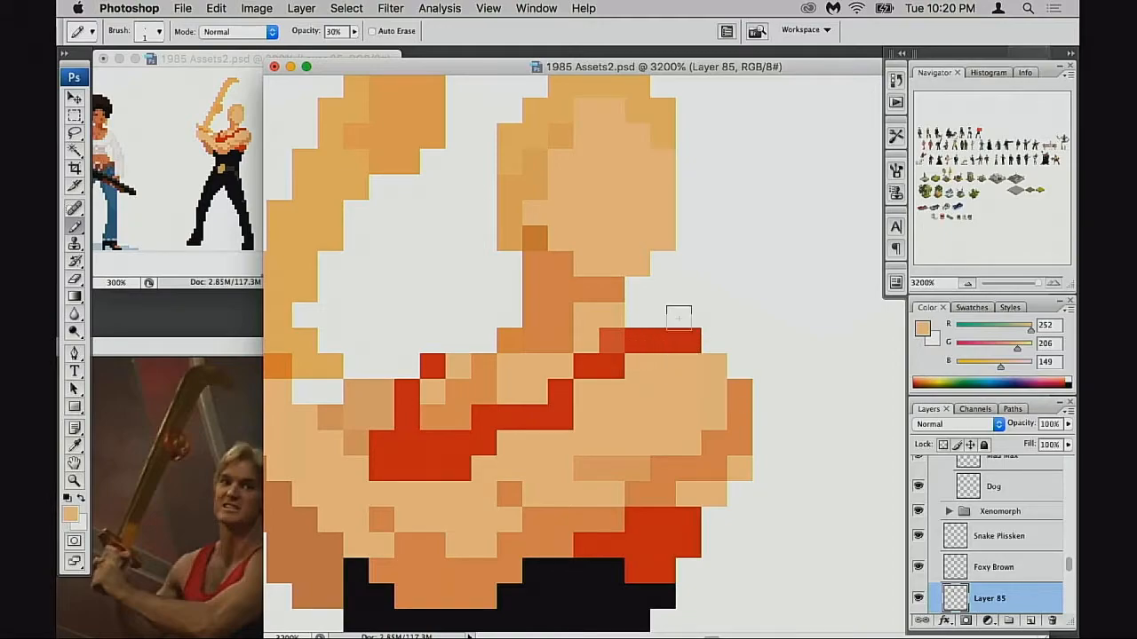
Step: Sample the softened red and paint it at 100% opacity along the top of the shoulder strap
drag(630, 373, 652, 373)
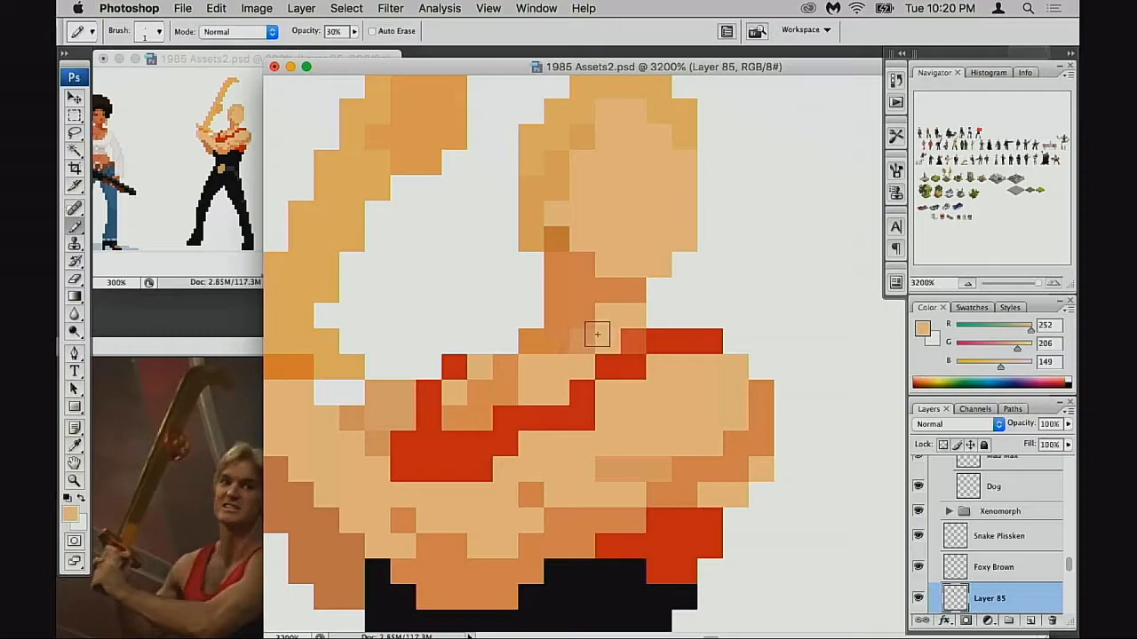
key(0)
alt+click(580, 321)
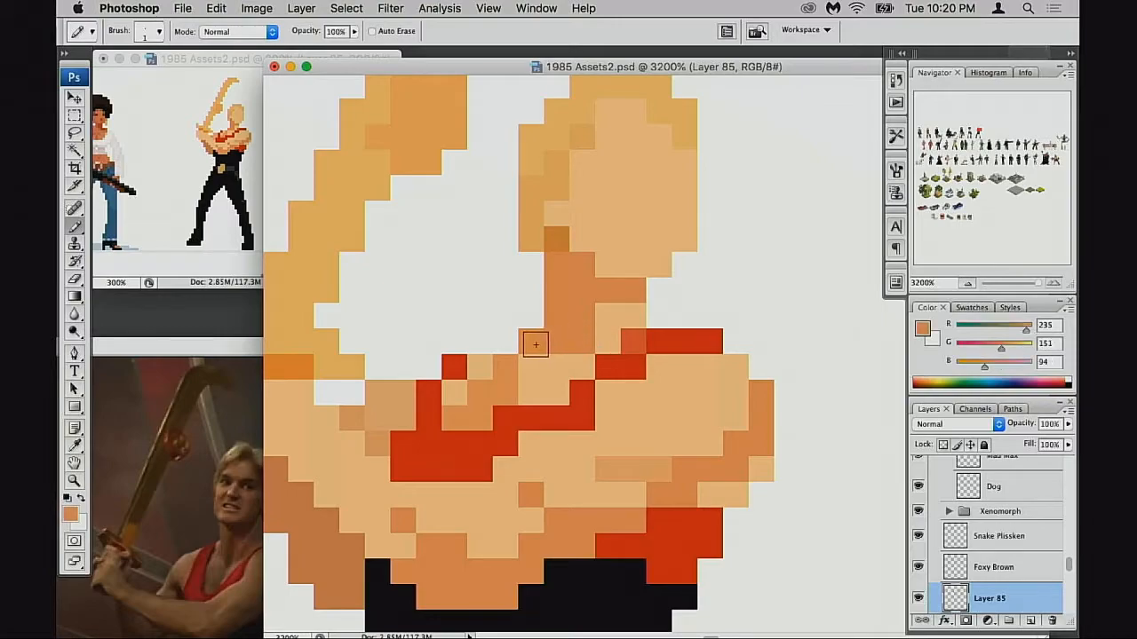
alt+click(634, 339)
click(671, 343)
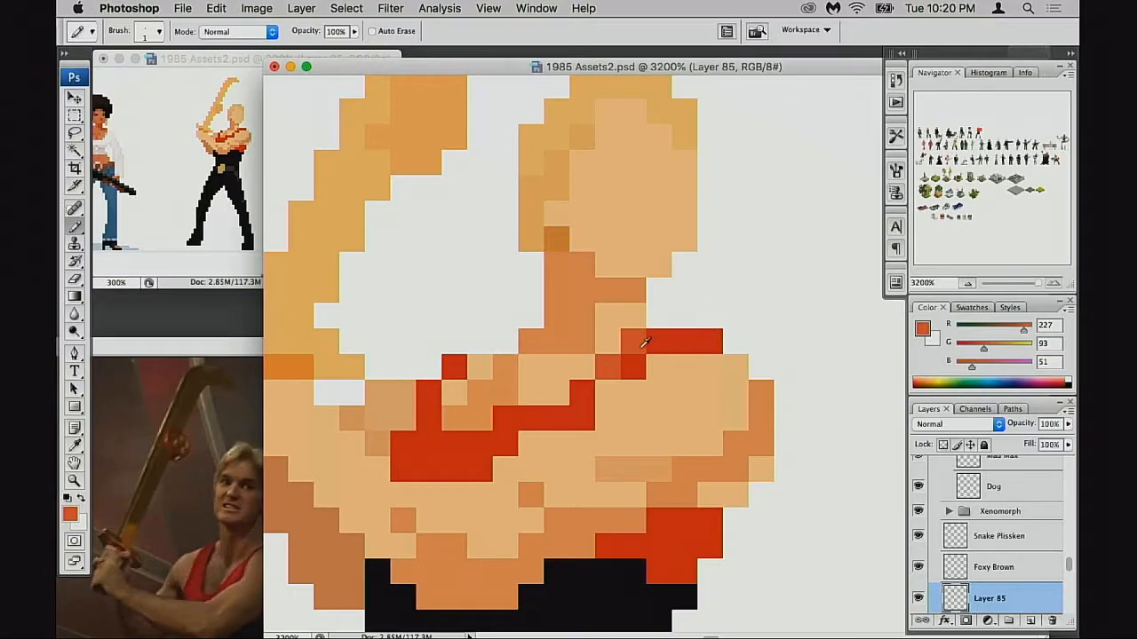
mouse_move(710, 343)
mouse_down()
mouse_move(657, 341)
mouse_move(710, 337)
mouse_up()
Step: Move the close-up window off the reference photo and compare the fighter with and without the softened strap in the overview
click(261, 134)
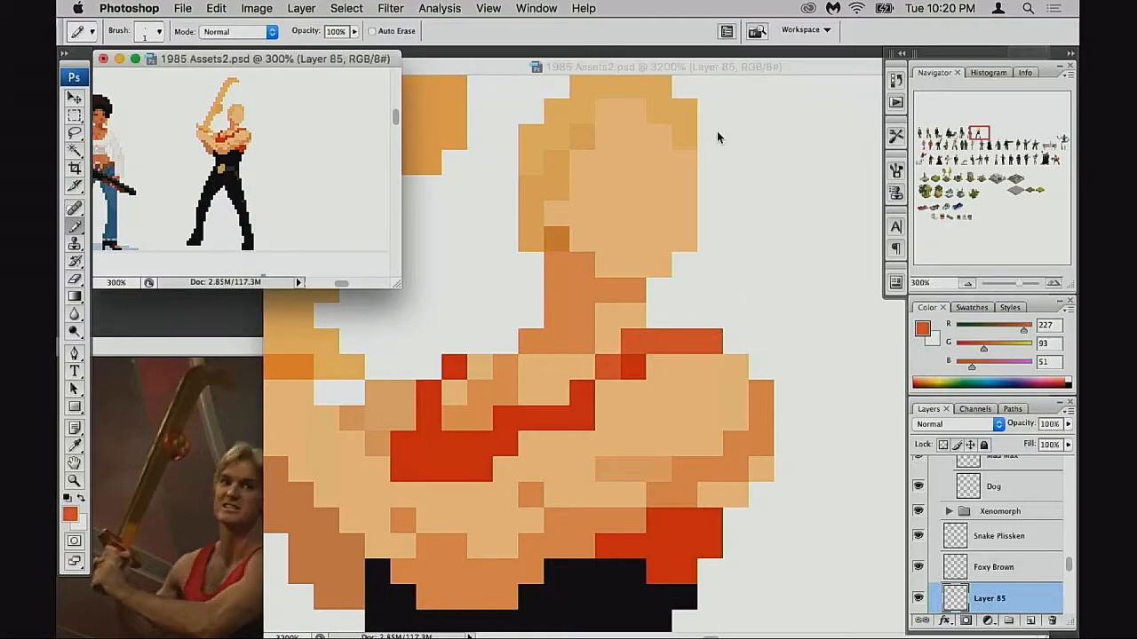
drag(663, 66, 745, 75)
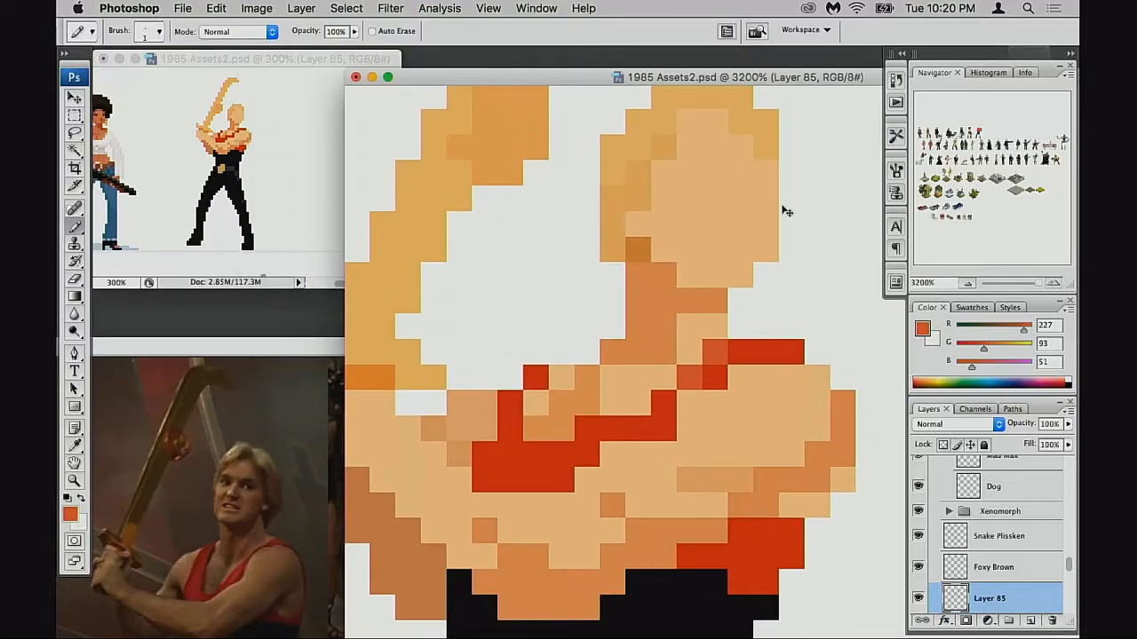
key(super+z)
click(238, 144)
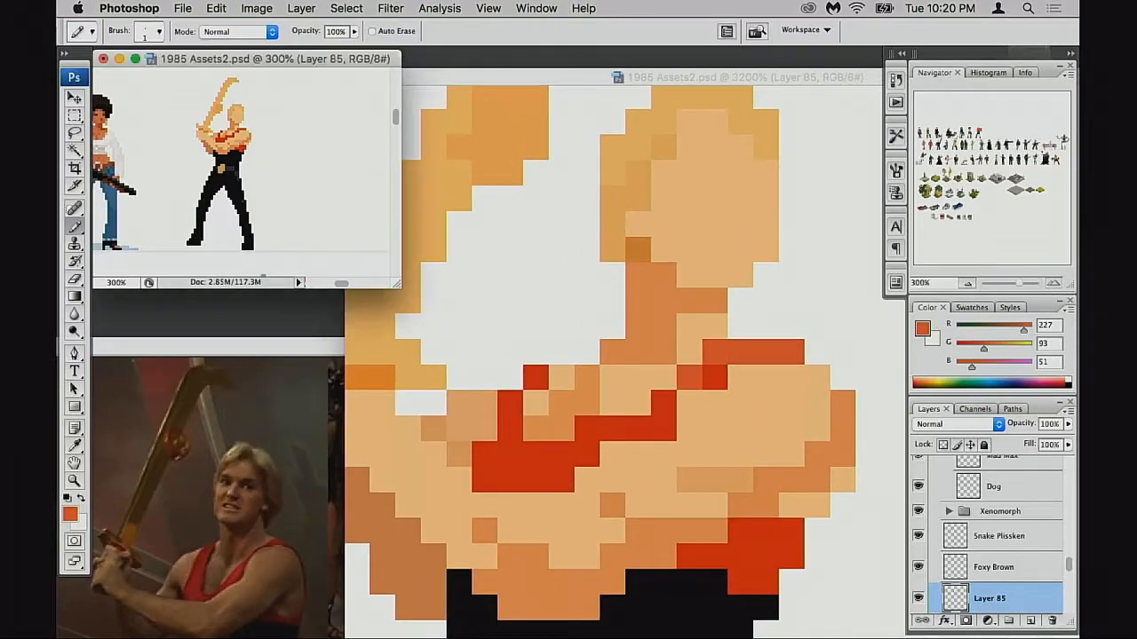
Step: Enlarge the overview to 400% and toggle the last strap edit to compare the fighter before and after, returning to the close-up
key(super+equal)
key(super+z)
key(super+z)
key(super+z)
key(super+z)
key(super+z)
key(super+z)
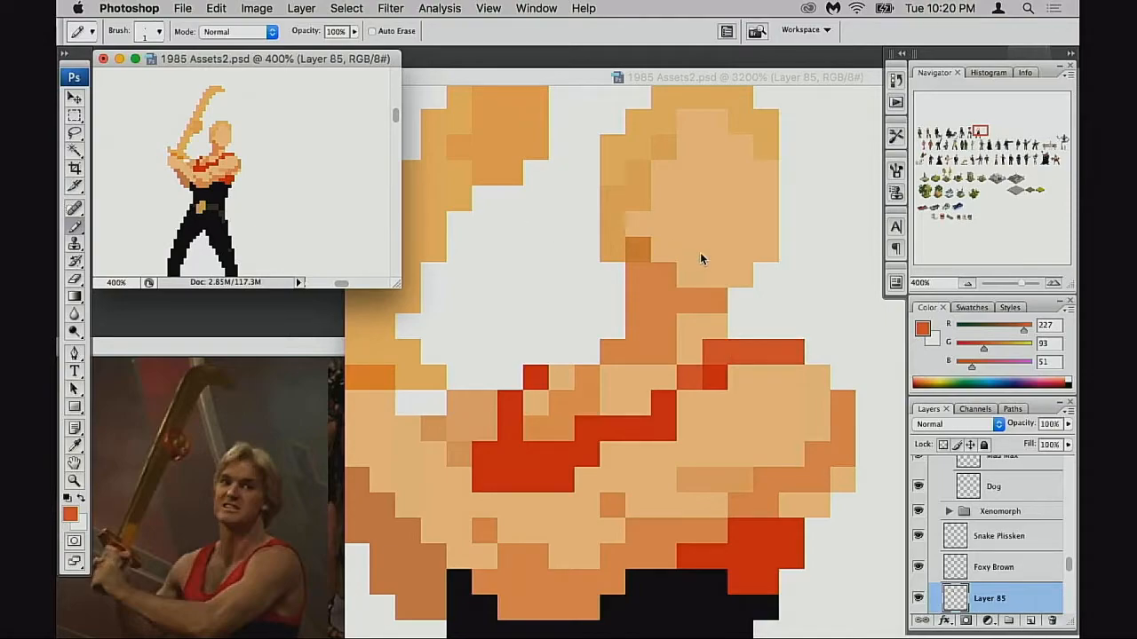
click(788, 309)
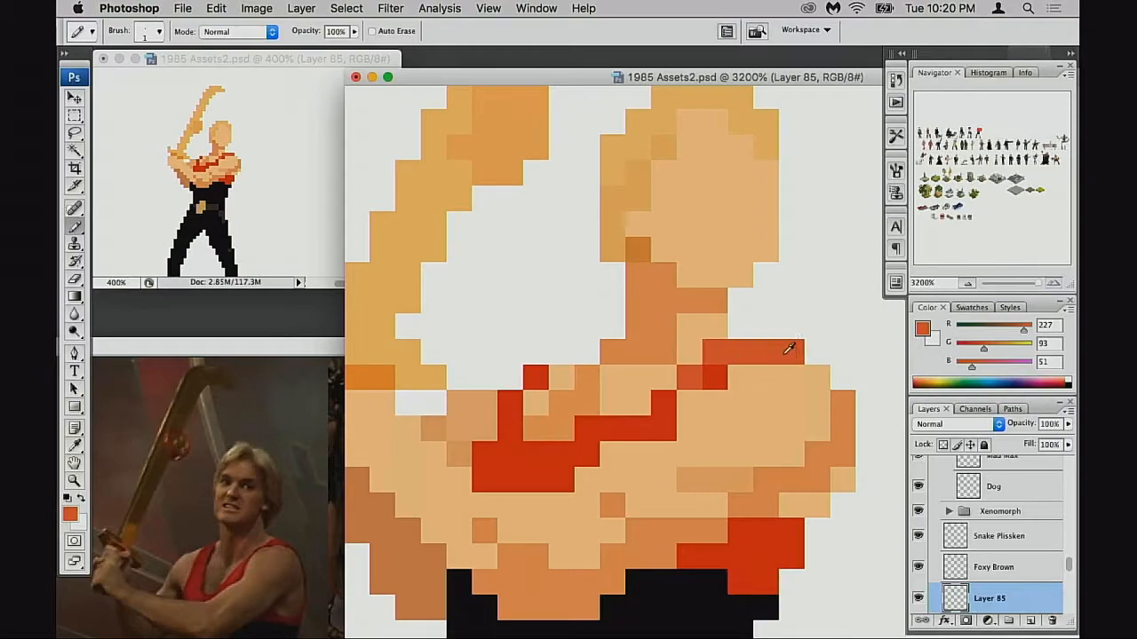
Step: Sample white and lighten the two outer pixels of the shoulder strap at 20% opacity, undoing the first 30% attempt
alt+click(804, 325)
key(3)
click(790, 351)
key(2)
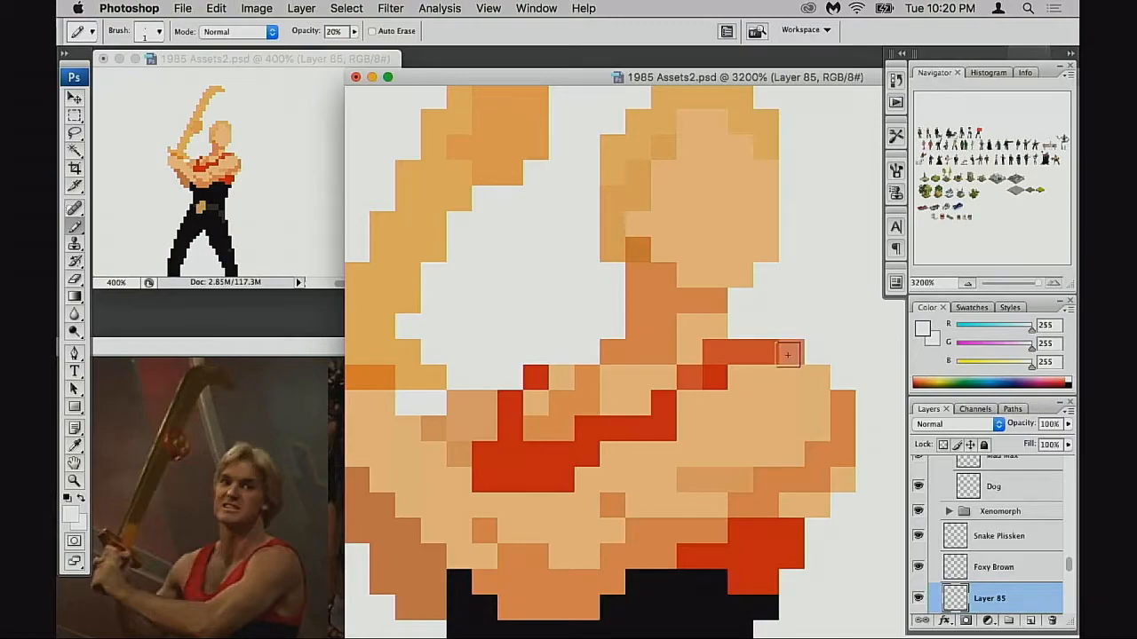
key(super+z)
drag(763, 352, 787, 352)
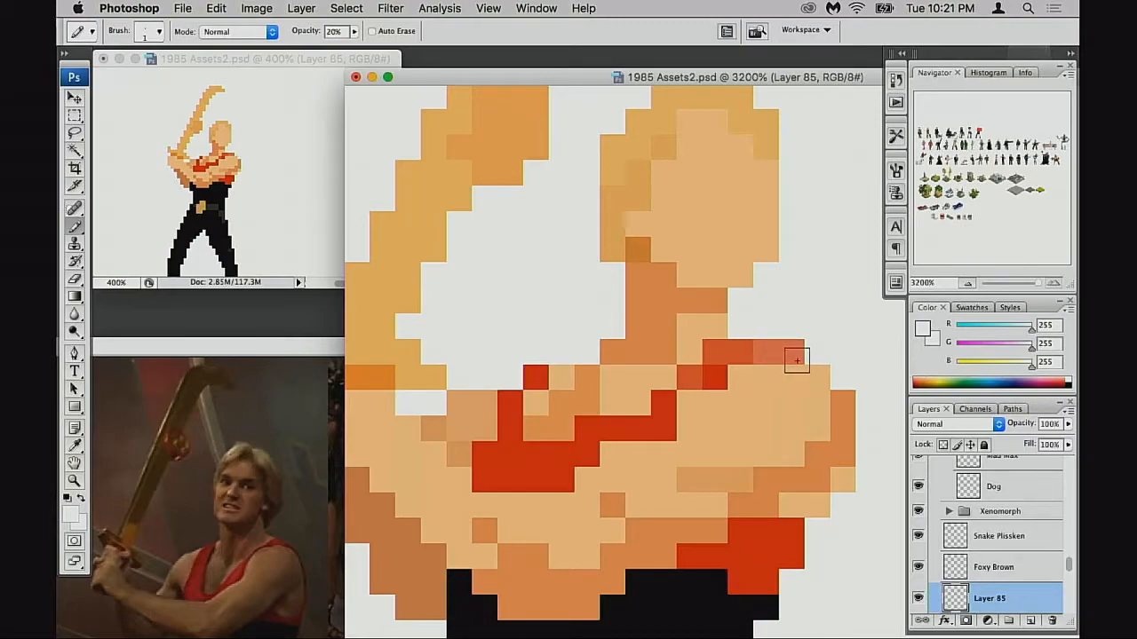
Step: At 100% opacity, repaint the strap's inner lower pixel bright red and the pixel beside it softened red, undoing the first try
key(0)
alt+click(756, 352)
alt+click(731, 358)
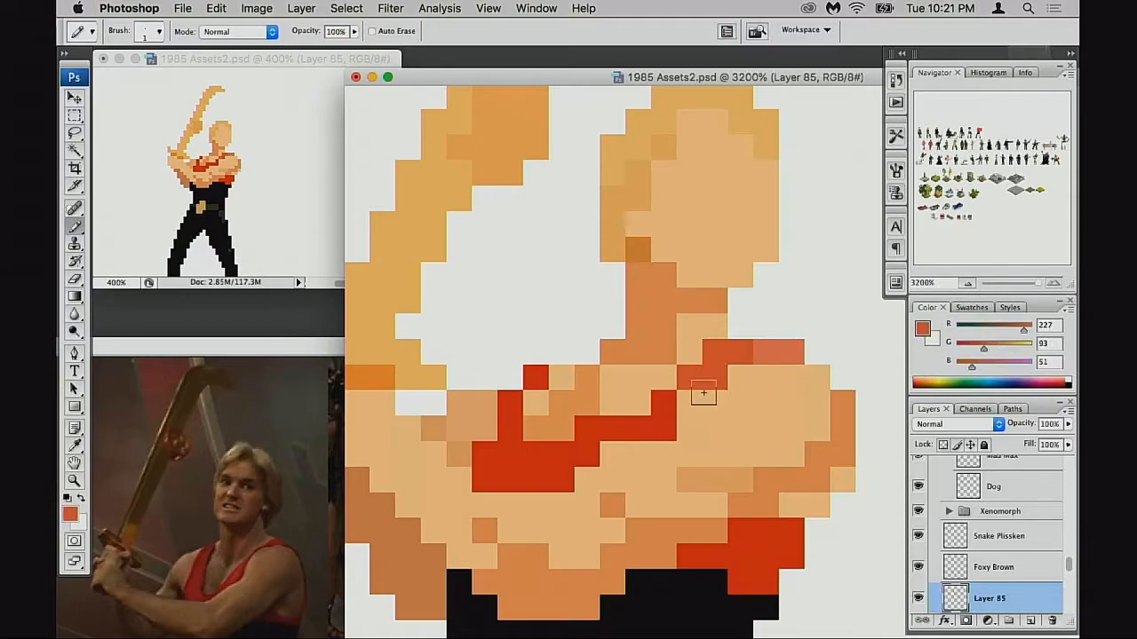
key(super+z)
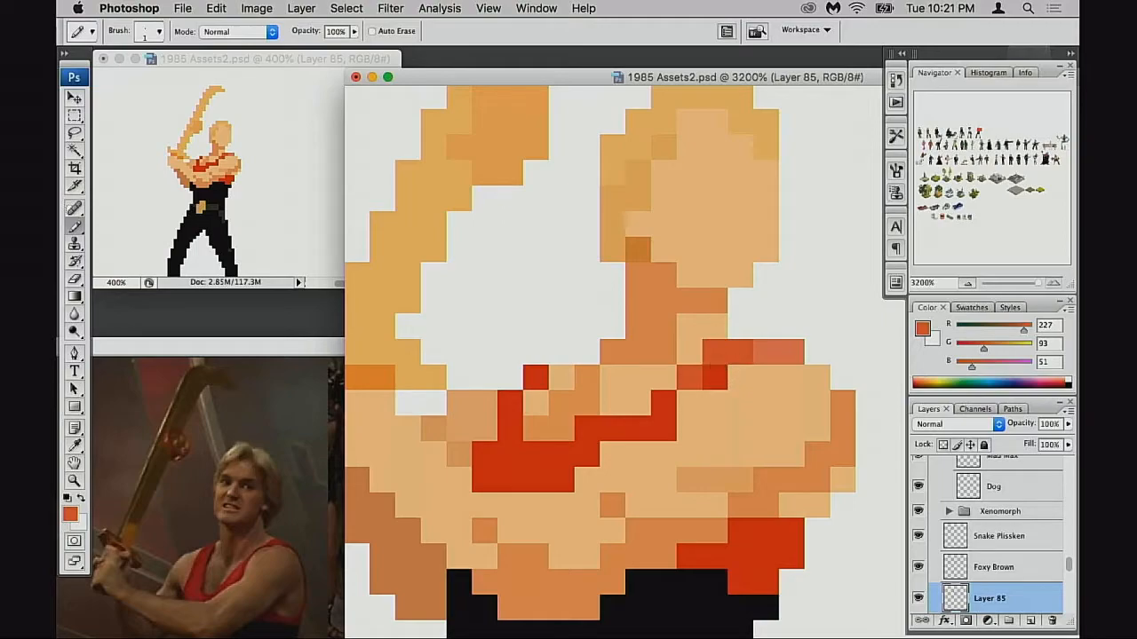
alt+click(715, 376)
click(691, 378)
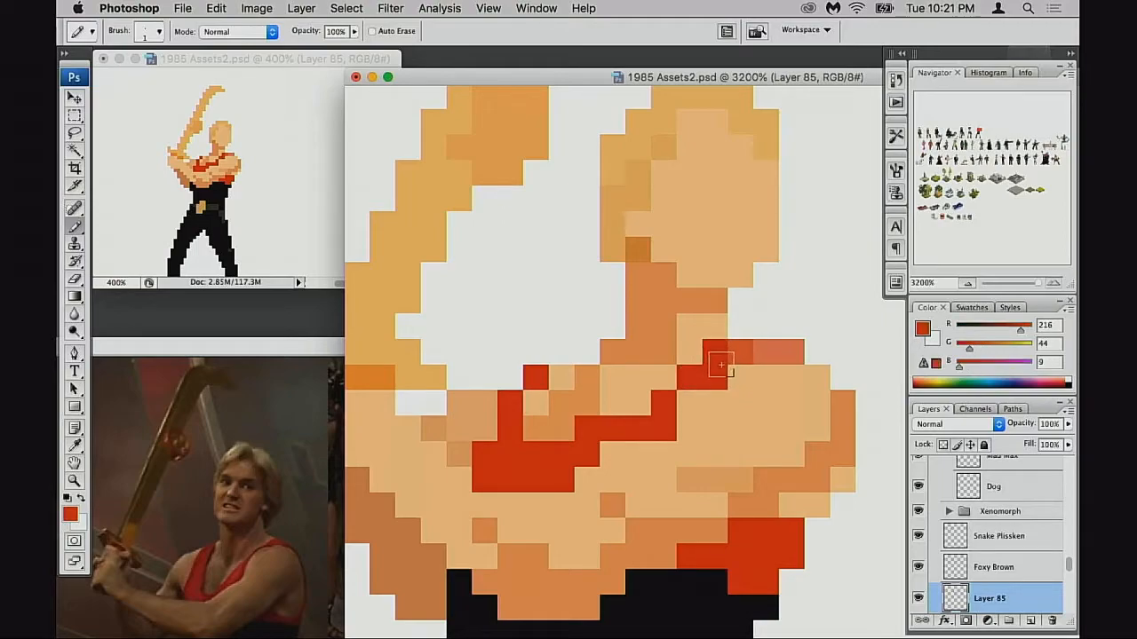
alt+click(732, 350)
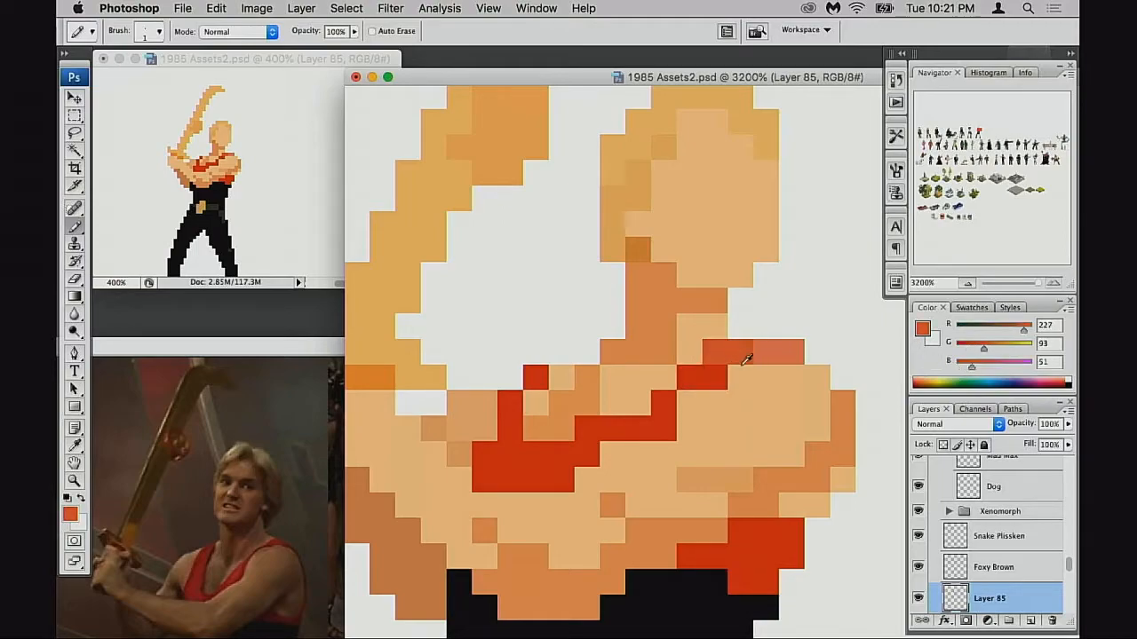
click(721, 378)
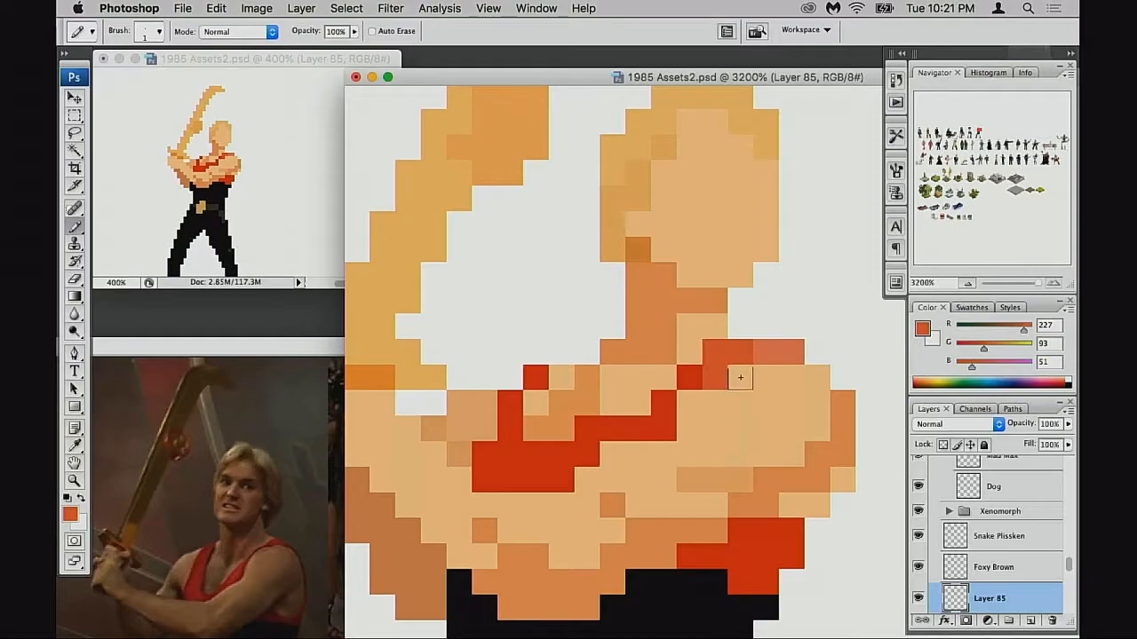
Step: Try softened red on the pixel below the strap, and cover it again with sampled light skin
click(689, 403)
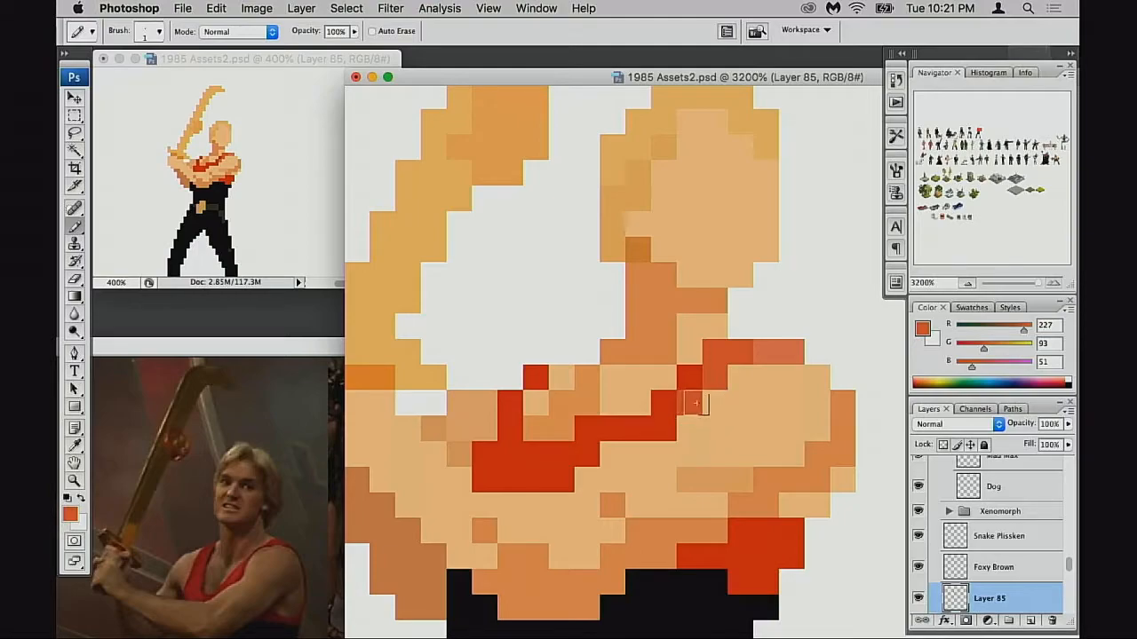
alt+click(681, 432)
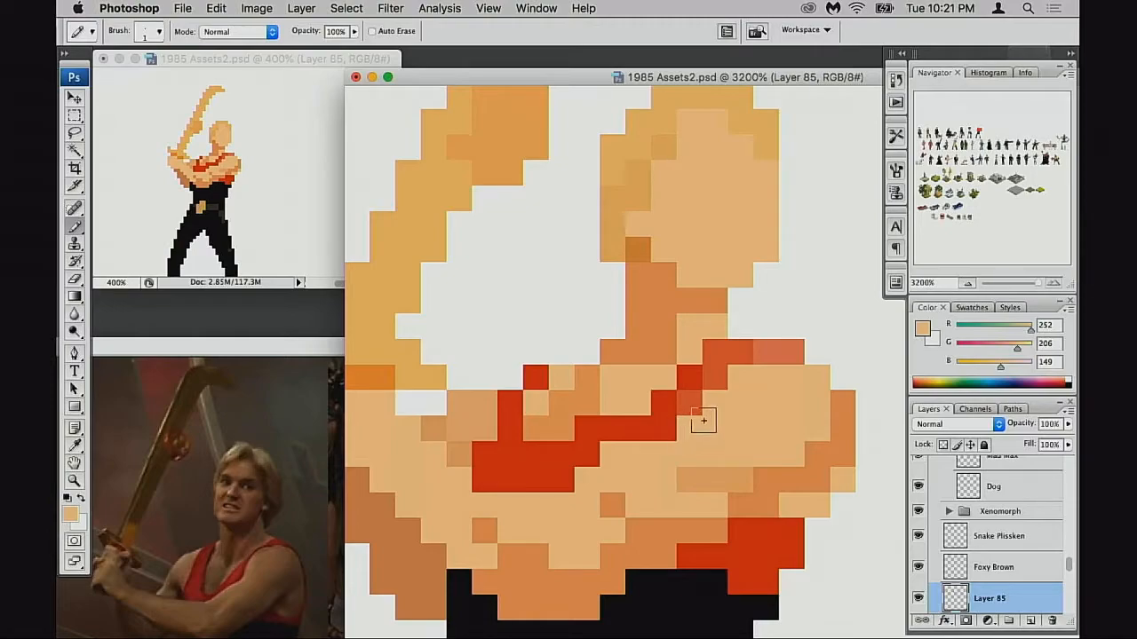
click(690, 413)
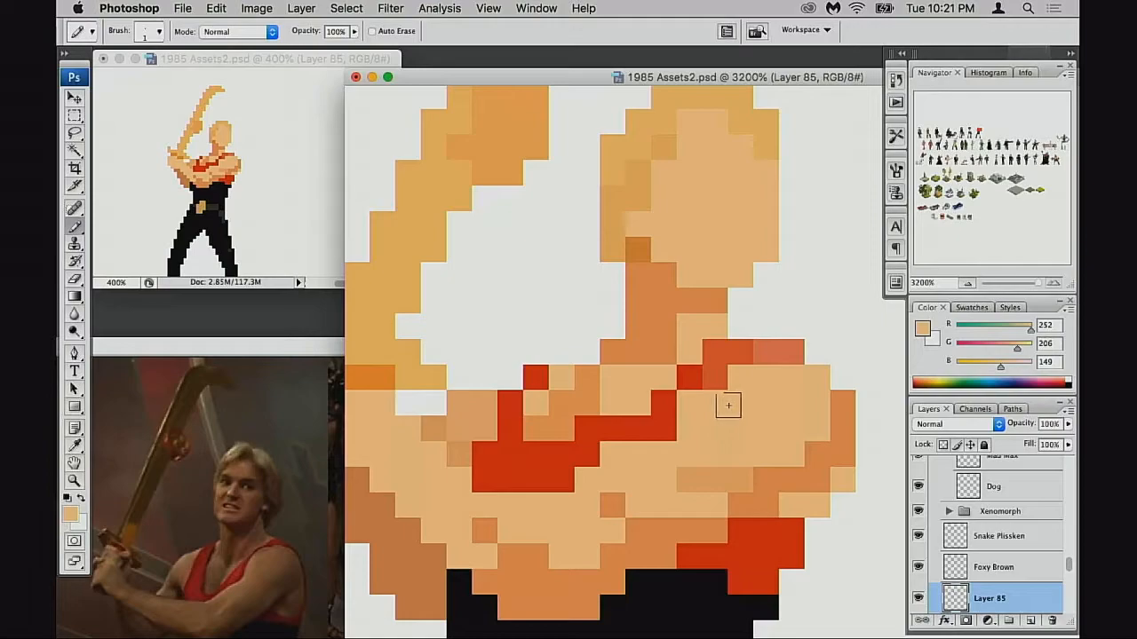
Step: Soften two stepped edge pixels of the strap with light skin at 30% opacity, and restore the opacity to 100%
key(3)
click(716, 381)
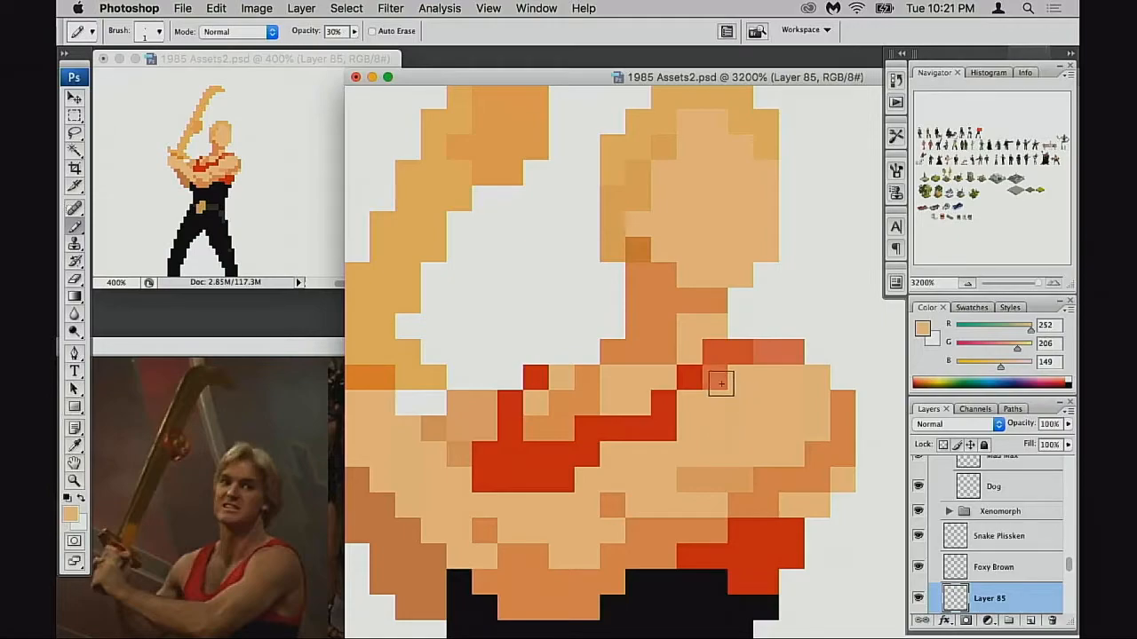
click(657, 402)
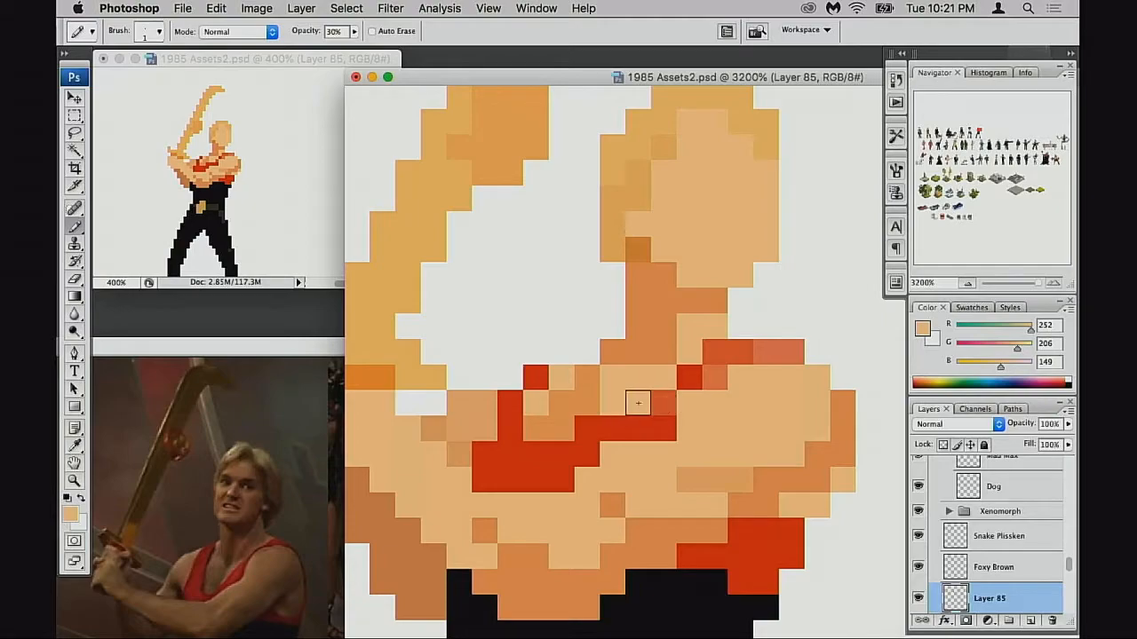
key(0)
Step: Try a dark grey band across the black waist below the crossed arms, using the sampled belt colour and redrawing it once
drag(657, 455, 666, 312)
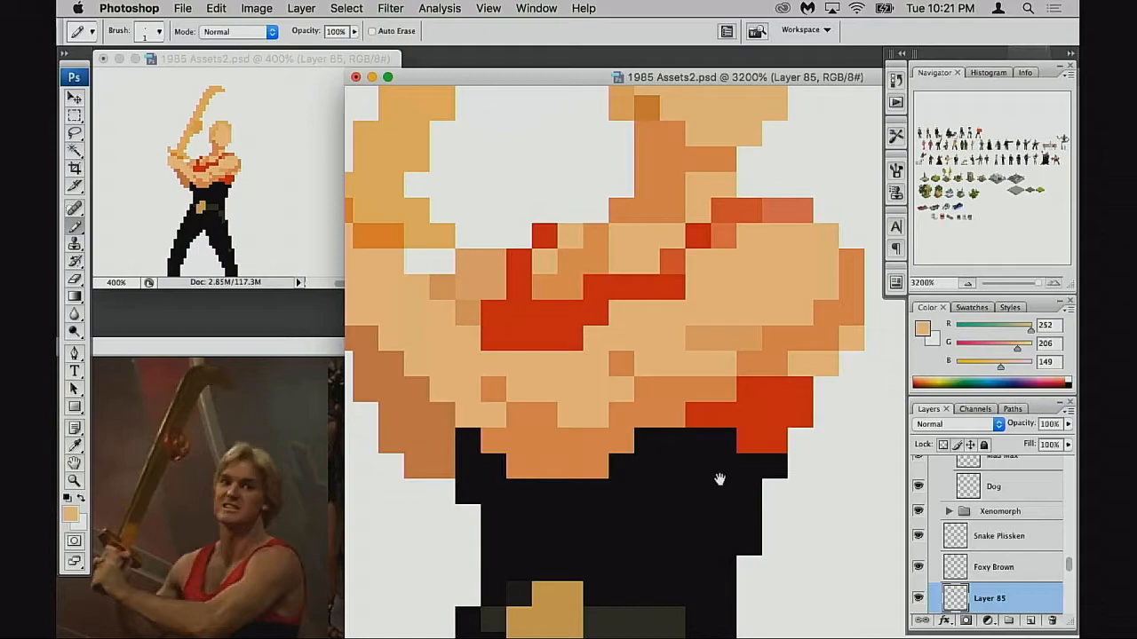
alt+click(650, 611)
drag(609, 517, 702, 496)
scroll(719, 495, down, 2)
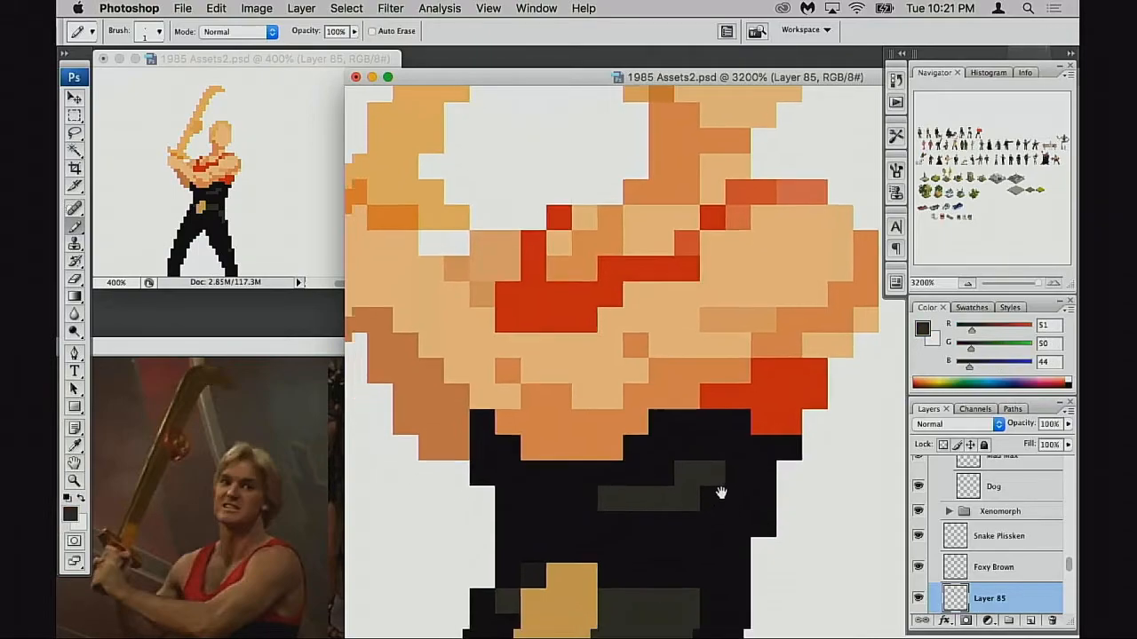
key(super+z)
drag(566, 490, 738, 494)
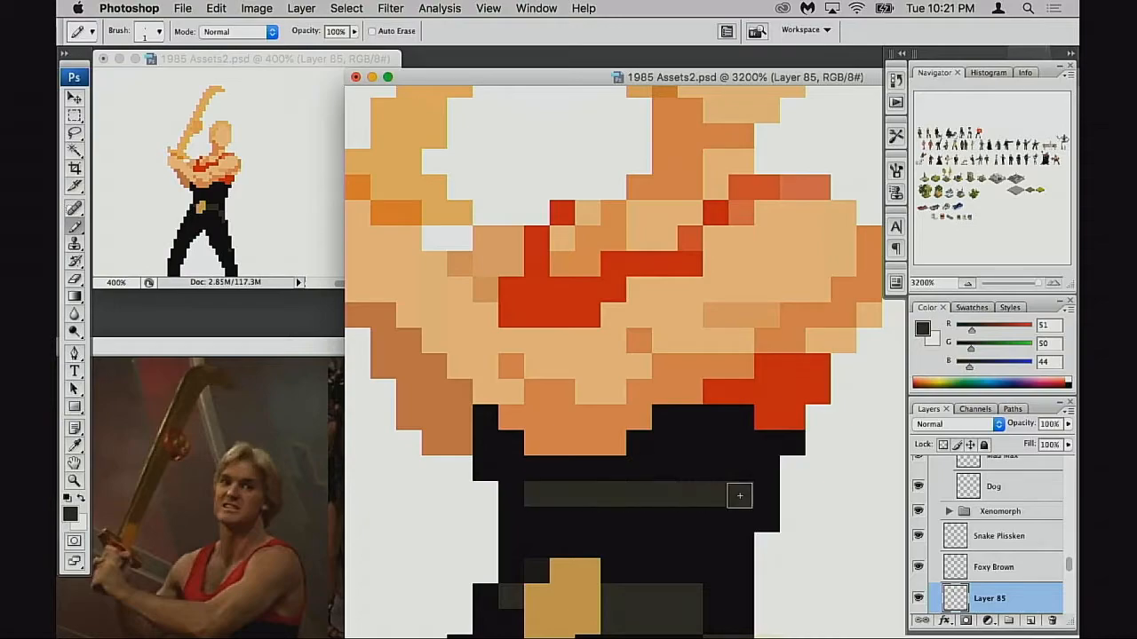
Step: Try a white strip in the middle of the dark waist band, fading its left end with white at 30% opacity
scroll(732, 497, down, 2)
key(x)
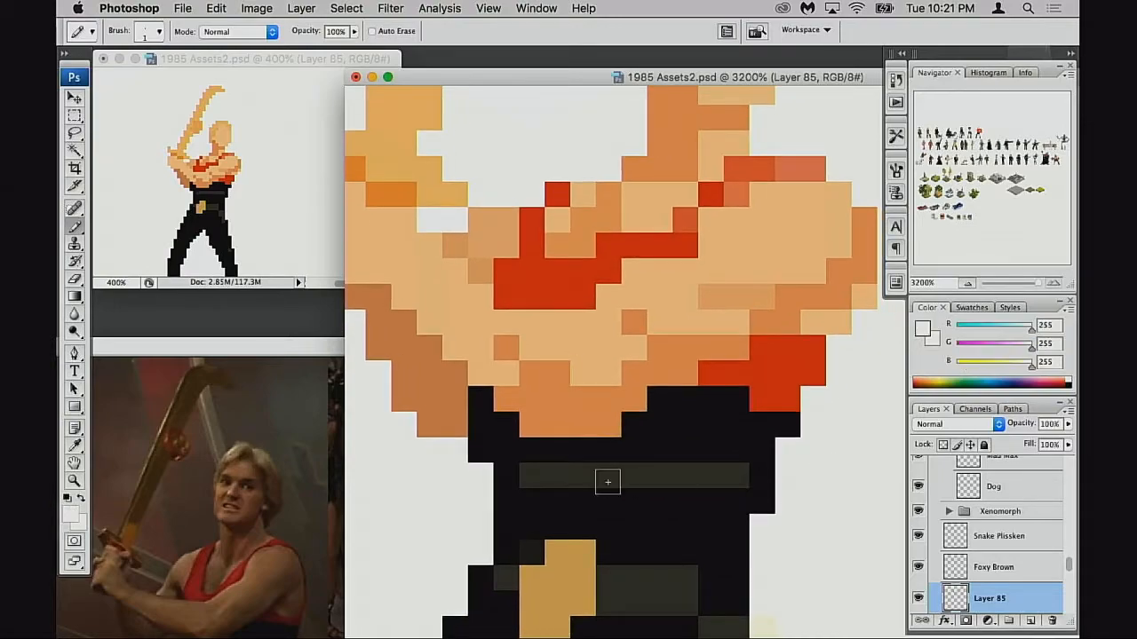
drag(607, 480, 690, 475)
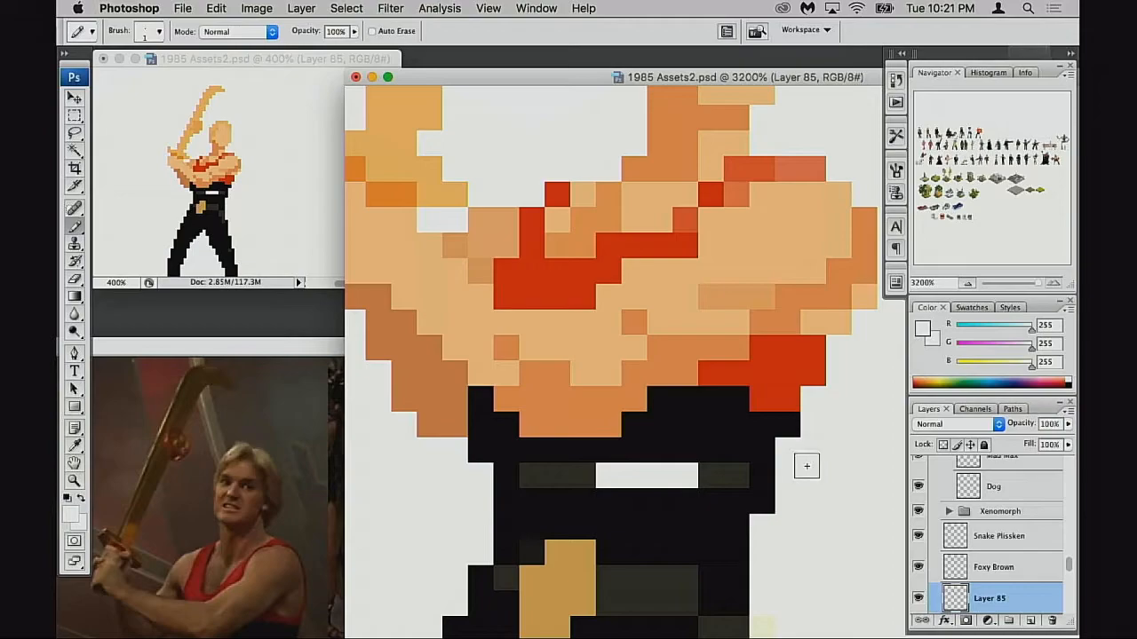
key(3)
drag(582, 477, 558, 477)
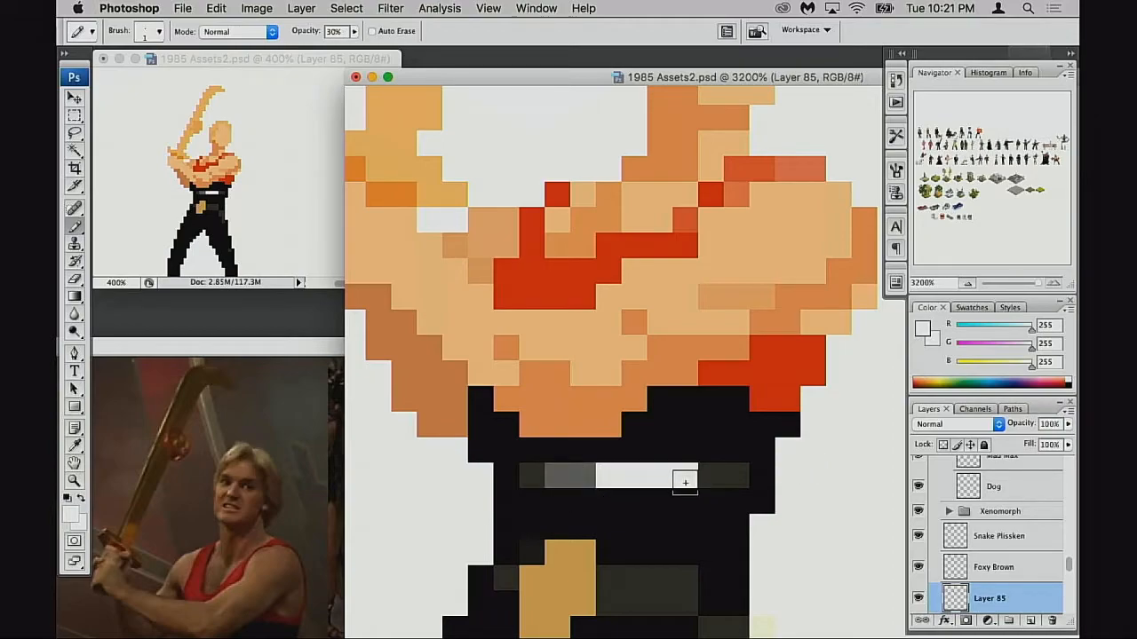
click(585, 477)
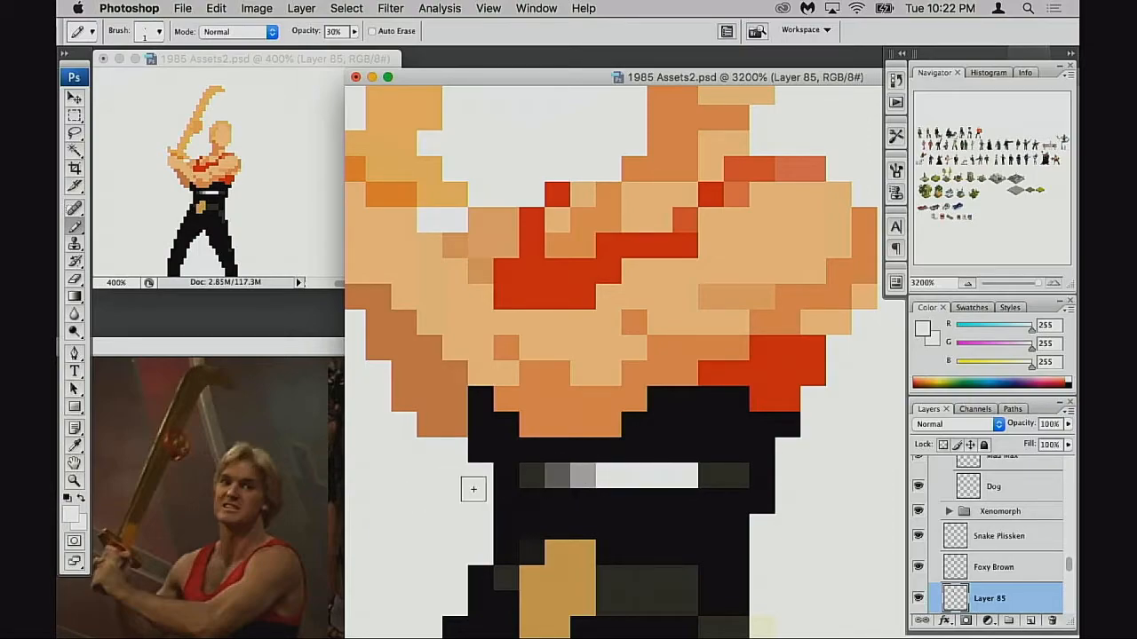
Step: Try rough grey strokes on the empty background beside the fighter's waist, using black at 30% opacity
key(d)
key(space)
drag(541, 478, 870, 406)
mouse_move(730, 430)
mouse_down()
mouse_move(723, 417)
mouse_move(475, 407)
mouse_up()
mouse_move(736, 450)
mouse_down()
mouse_move(622, 450)
mouse_move(489, 405)
mouse_up()
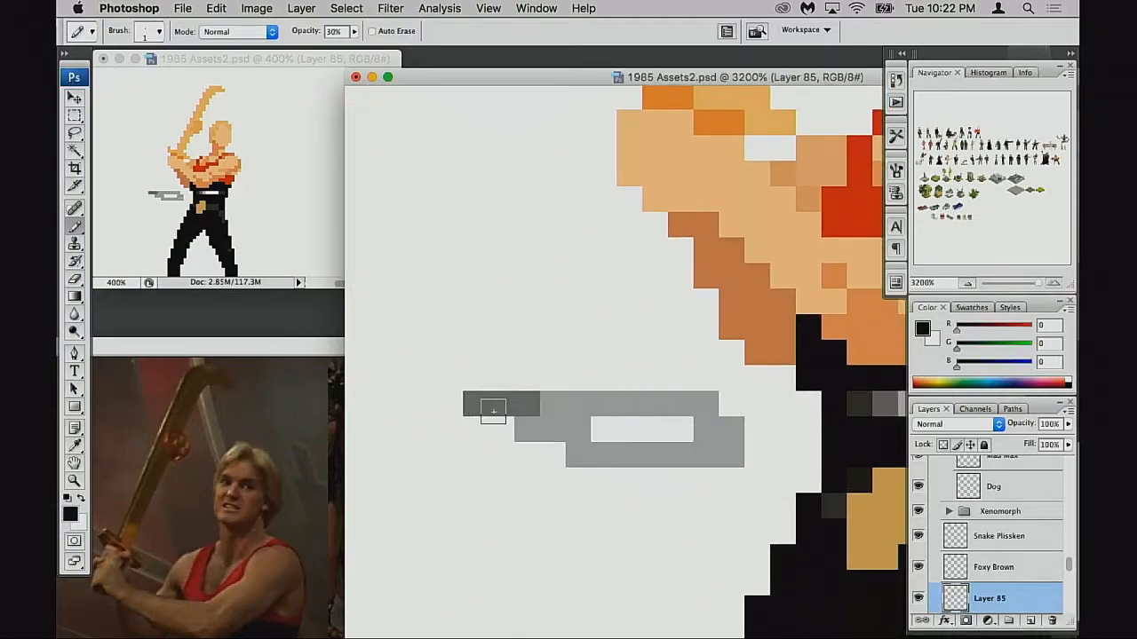
Step: Undo the grey strokes and the waist strip and band, and set the opacity back to 100%
key(space)
drag(736, 432, 649, 439)
key(super+alt+z)
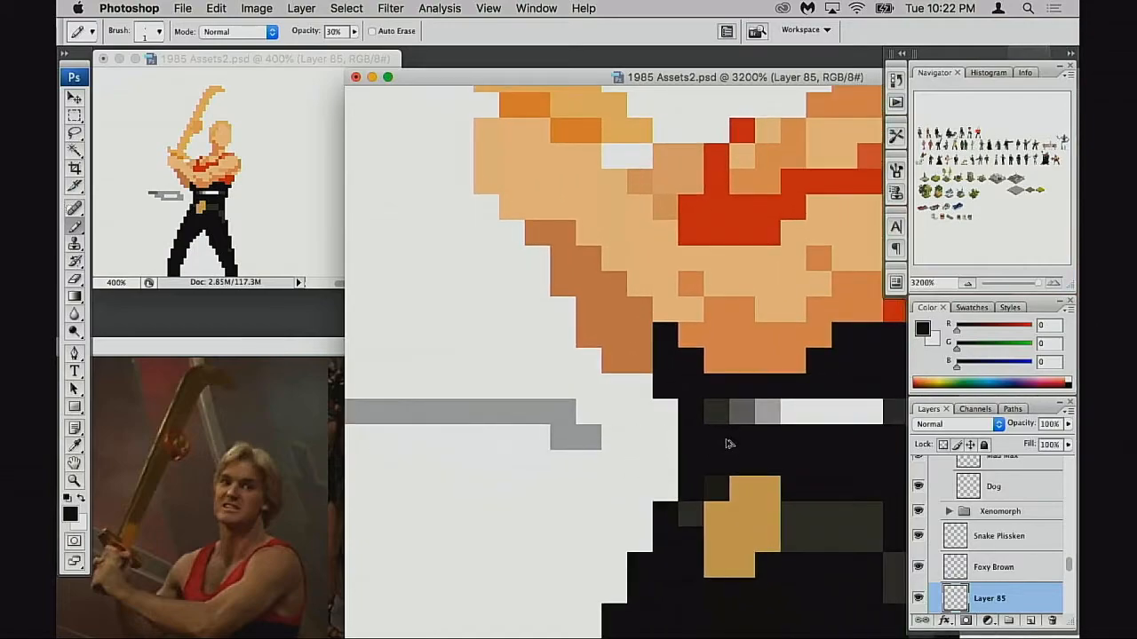
key(super+alt+z)
mouse_move(748, 444)
mouse_down()
mouse_move(637, 462)
mouse_move(759, 431)
mouse_move(607, 431)
mouse_up()
key(0)
key(space)
drag(720, 428, 684, 465)
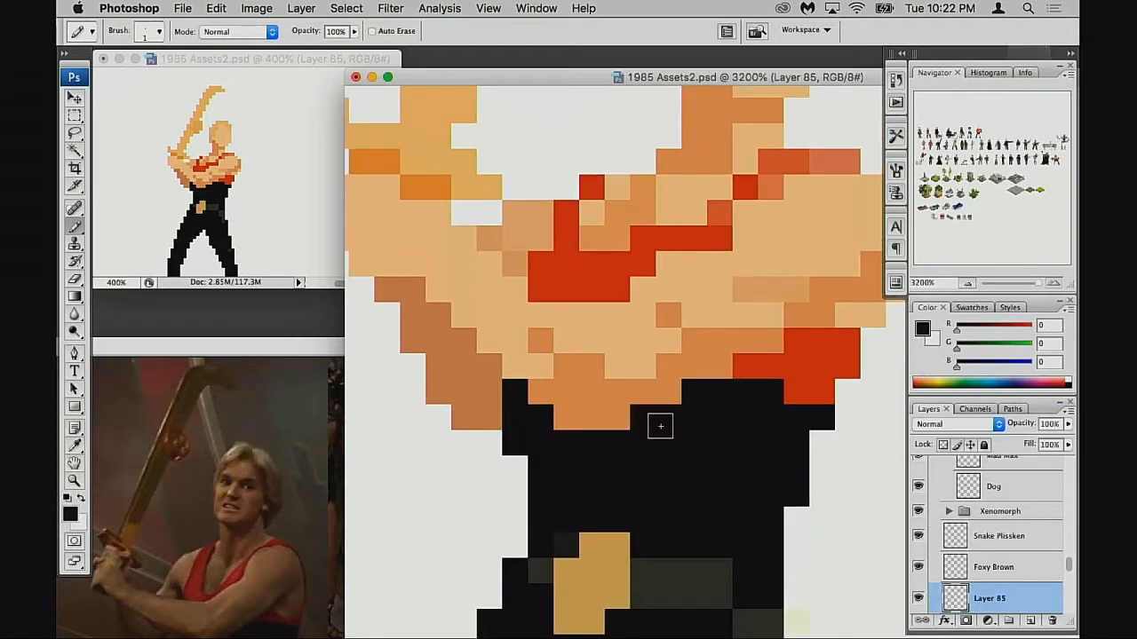
key(space)
drag(679, 451, 674, 468)
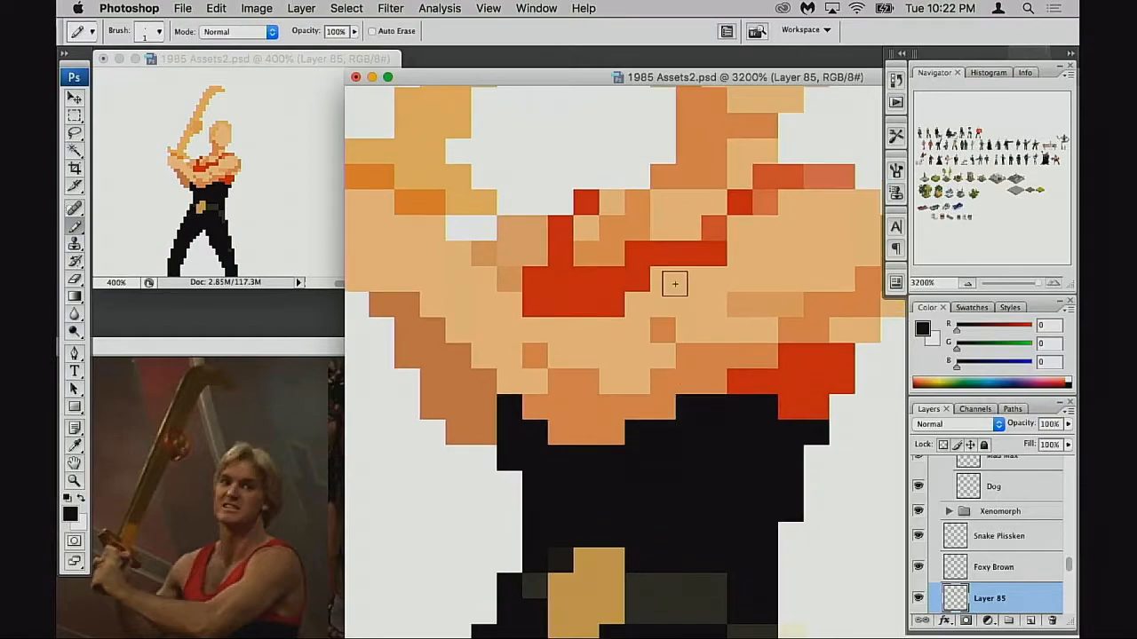
alt+click(636, 229)
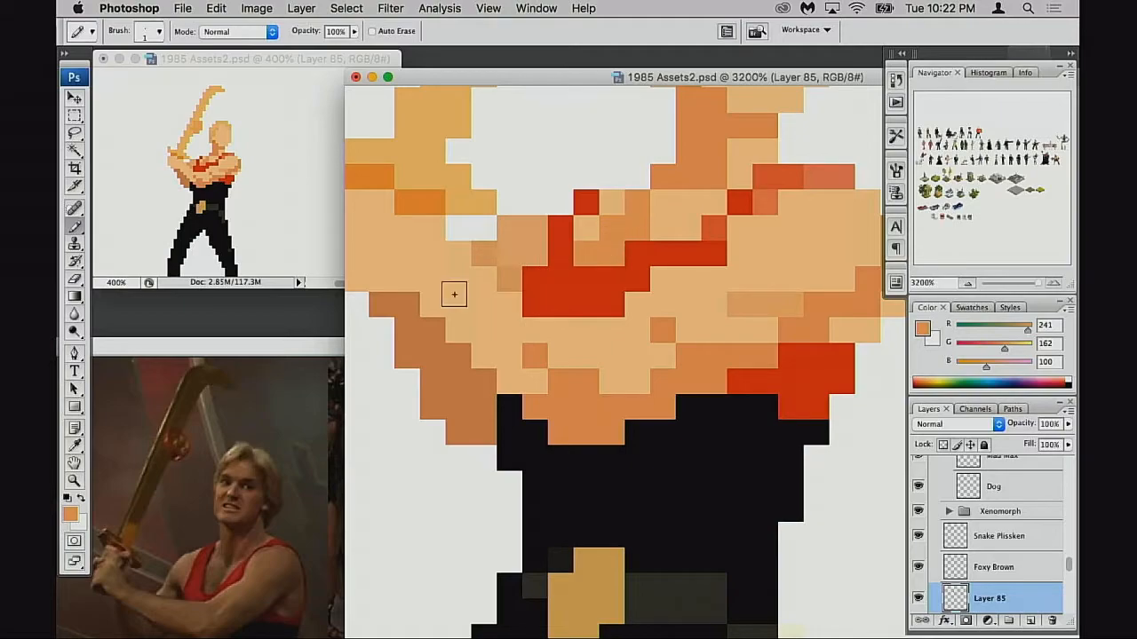
key(super+n)
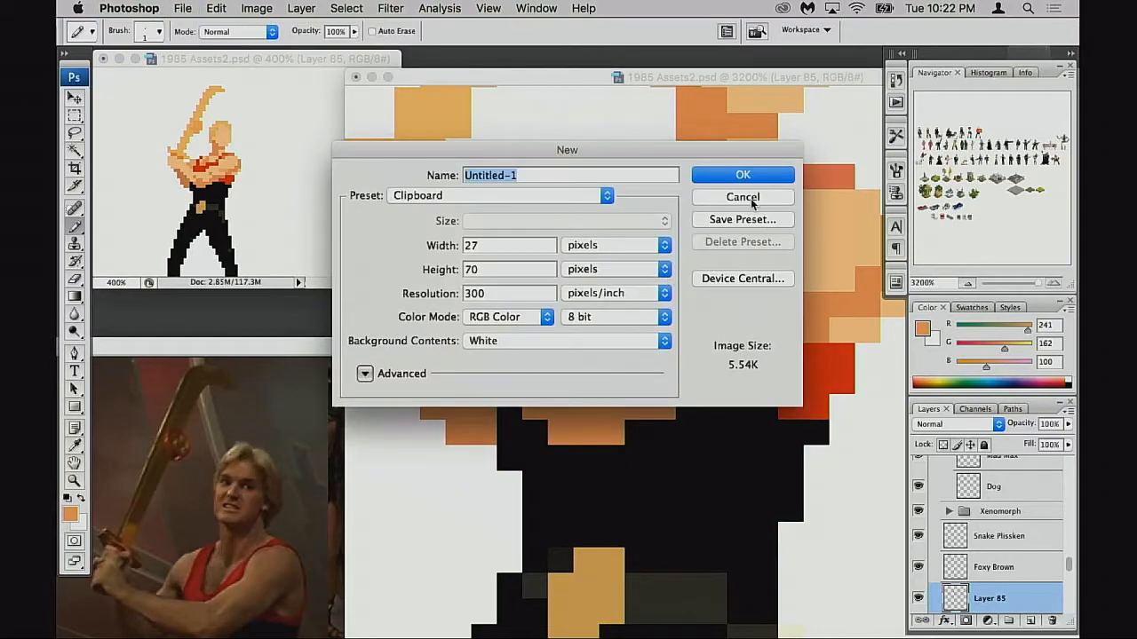
click(742, 198)
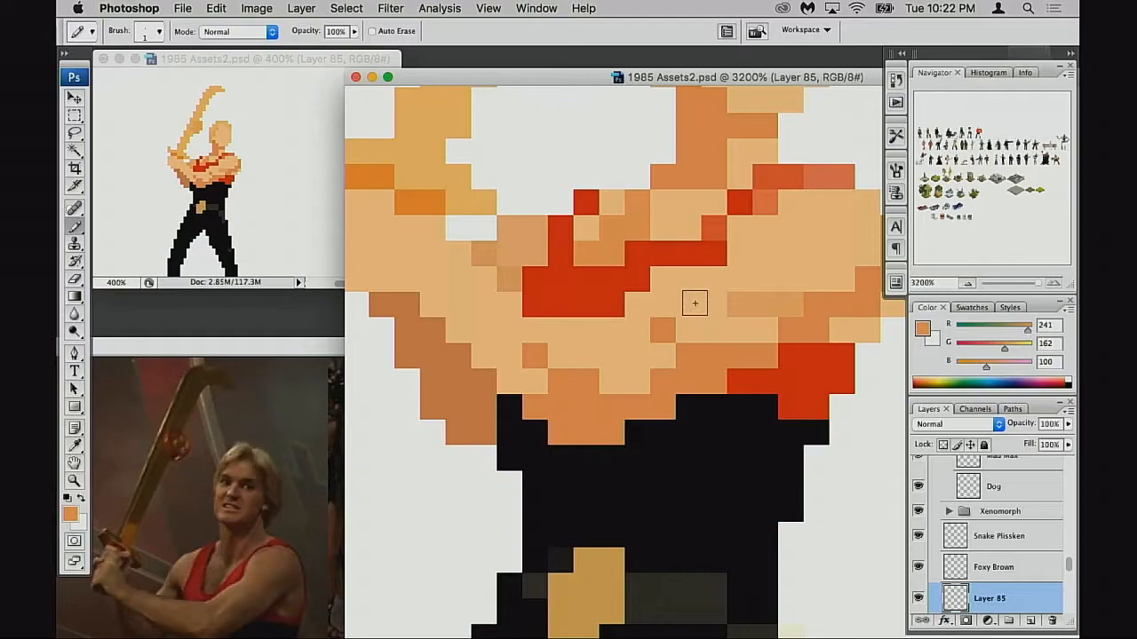
Step: Paint two pixels along the chest's left side light skin, and extend the red shirt by one pixel toward the raised arm
alt+click(596, 235)
click(590, 250)
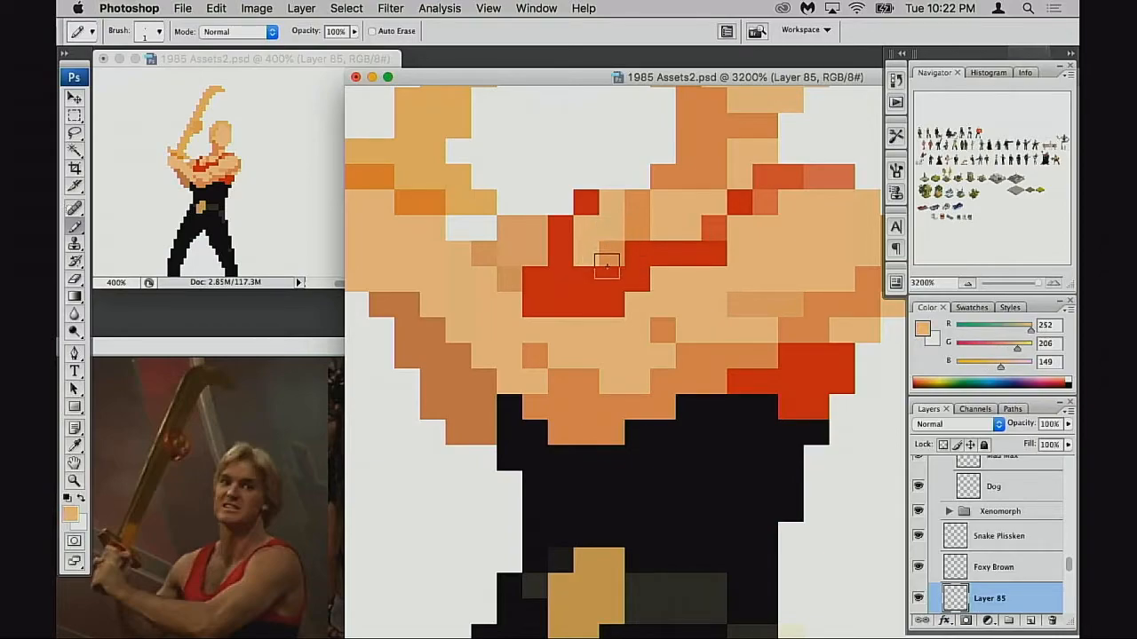
click(586, 203)
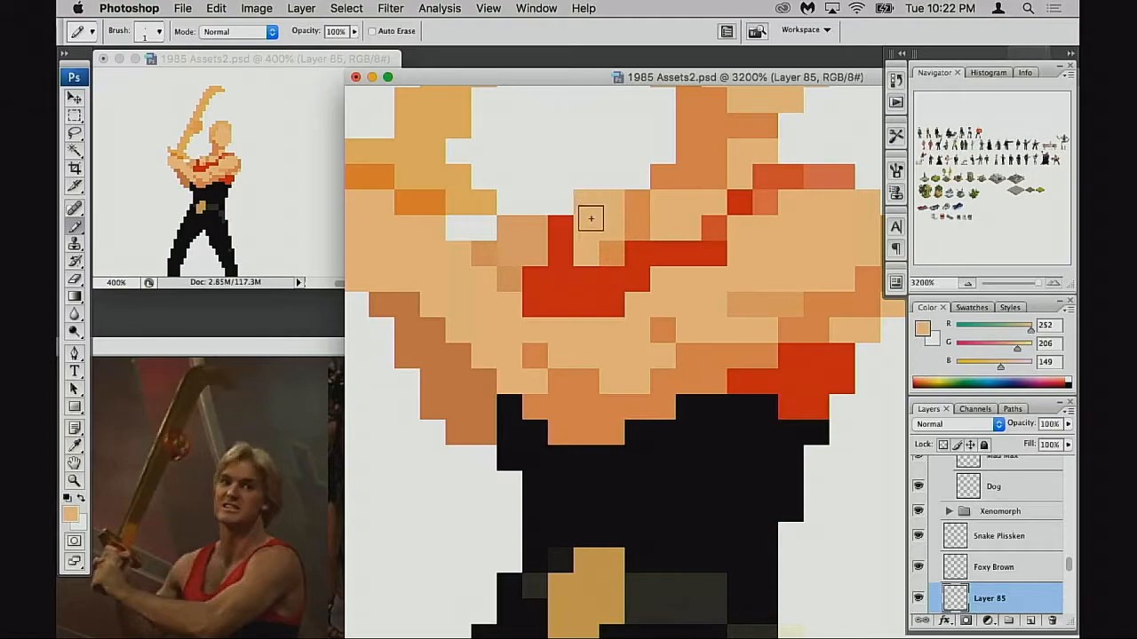
alt+click(578, 259)
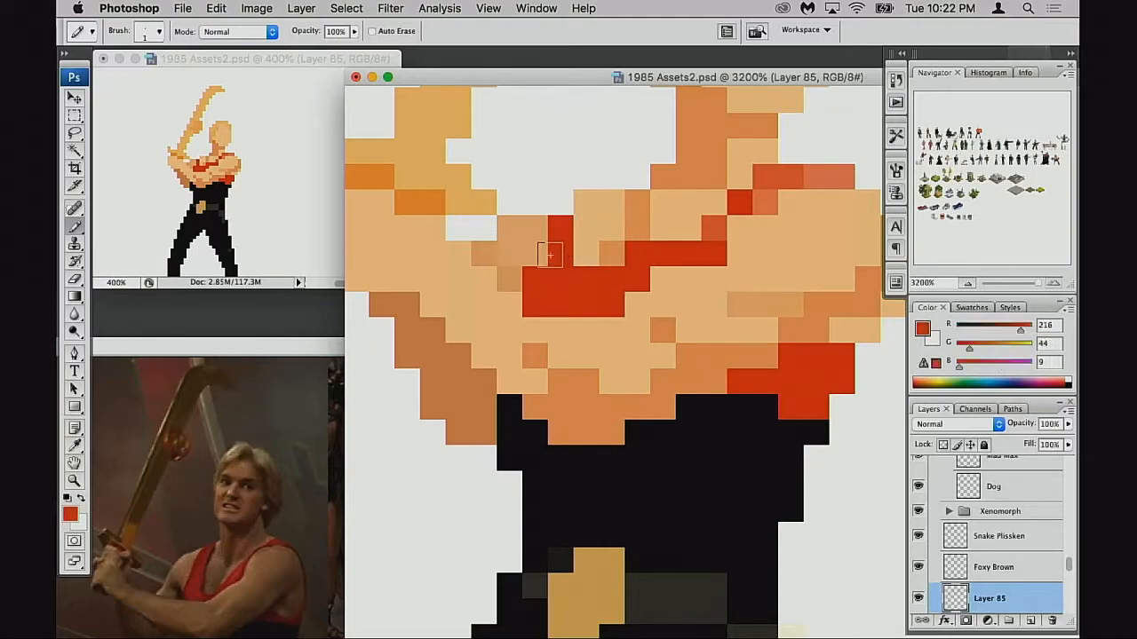
click(543, 255)
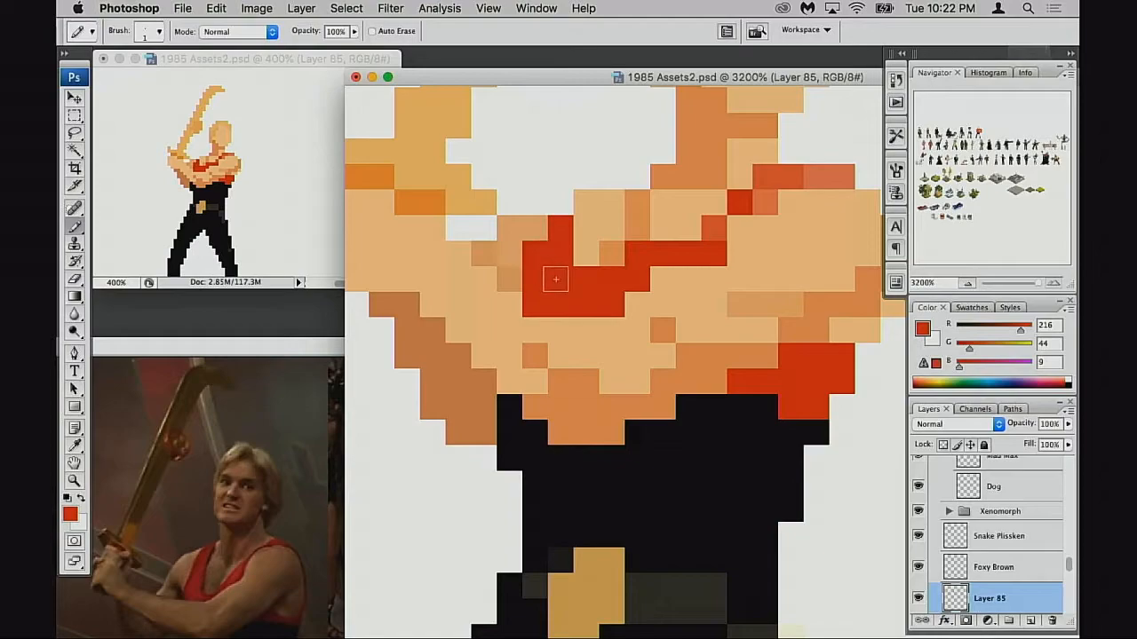
Step: Sample the darker chest skin tone and paint it over the adjacent red pixel at the bottom of the shirt neckline
alt+click(603, 263)
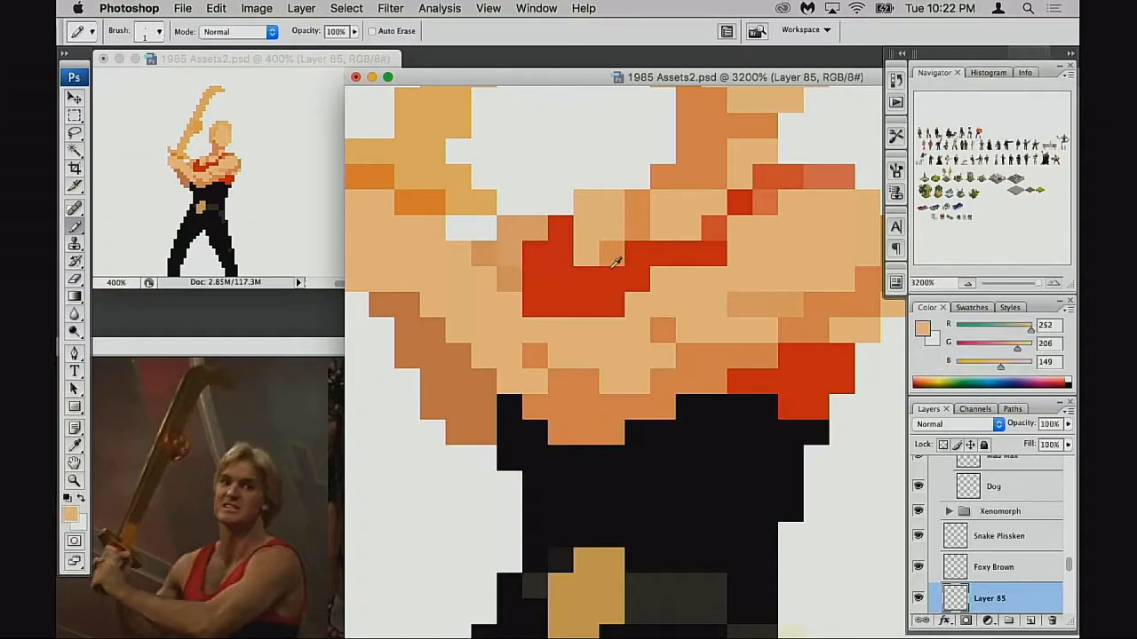
alt+click(634, 235)
click(611, 254)
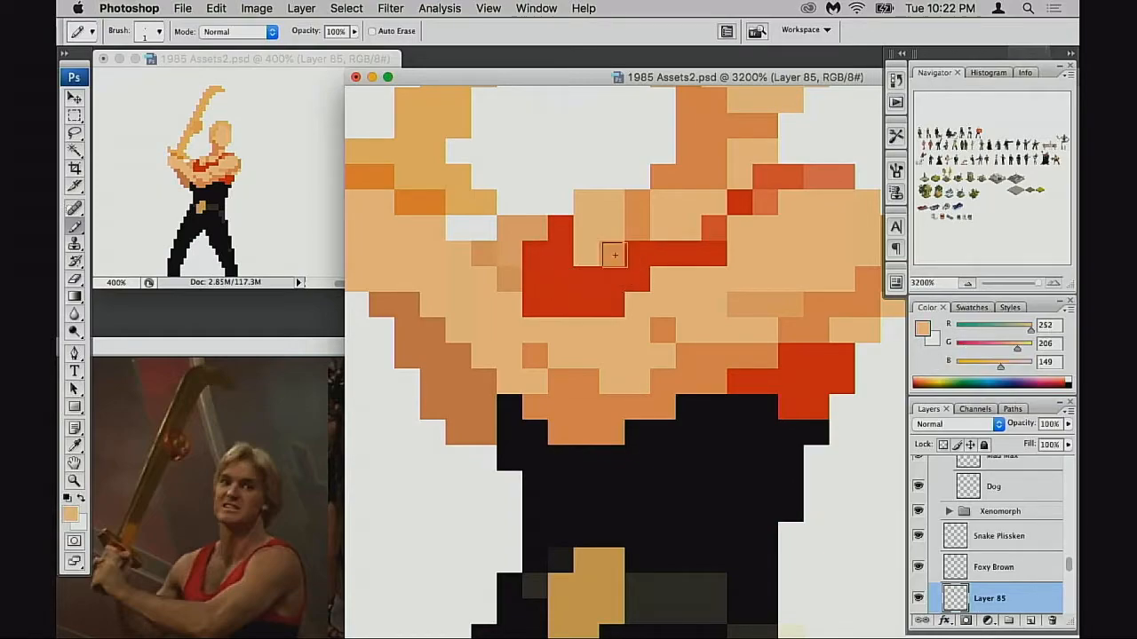
alt+click(637, 232)
click(639, 258)
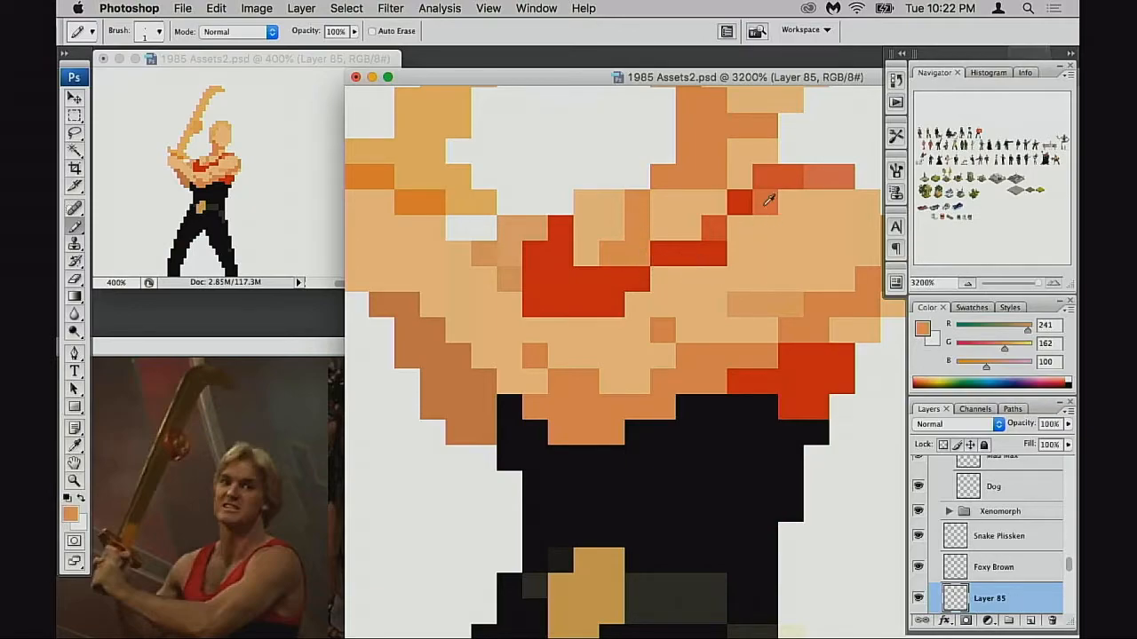
Step: Soften the shirt's neckline by repainting the pixel at its inner corner and the two bright red strap pixels beside it in orange-red
alt+click(826, 171)
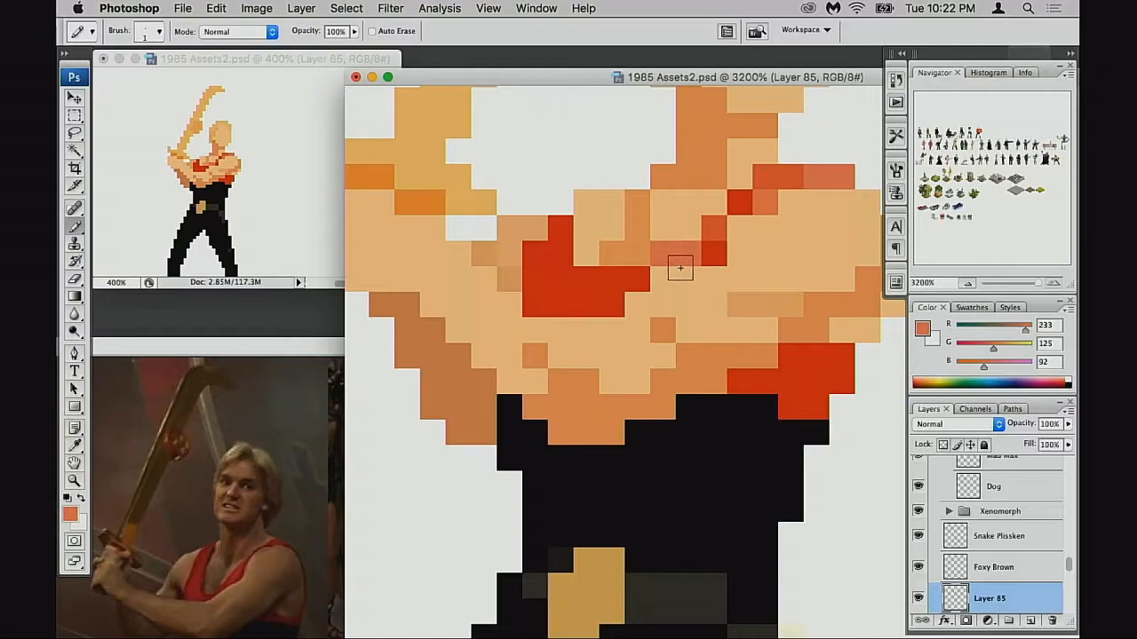
click(641, 278)
alt+click(716, 233)
click(664, 260)
click(681, 259)
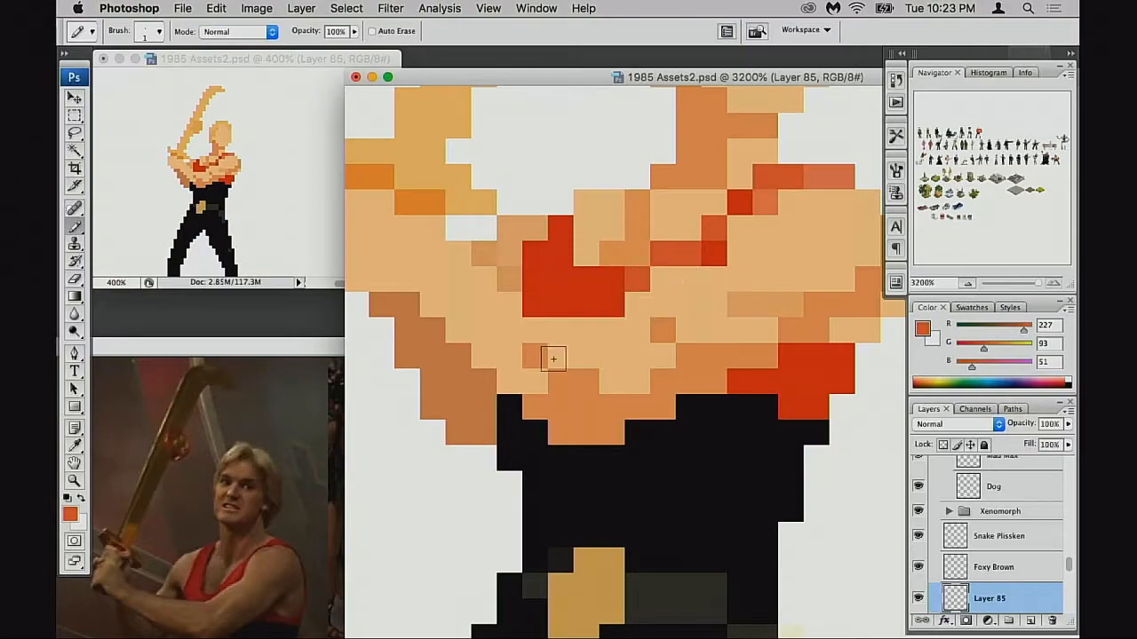
Step: Check the Flash.jpg reference, then soften the diagonal part of the shoulder strap with light and medium orange-red pixels sampled from the sprite
click(256, 504)
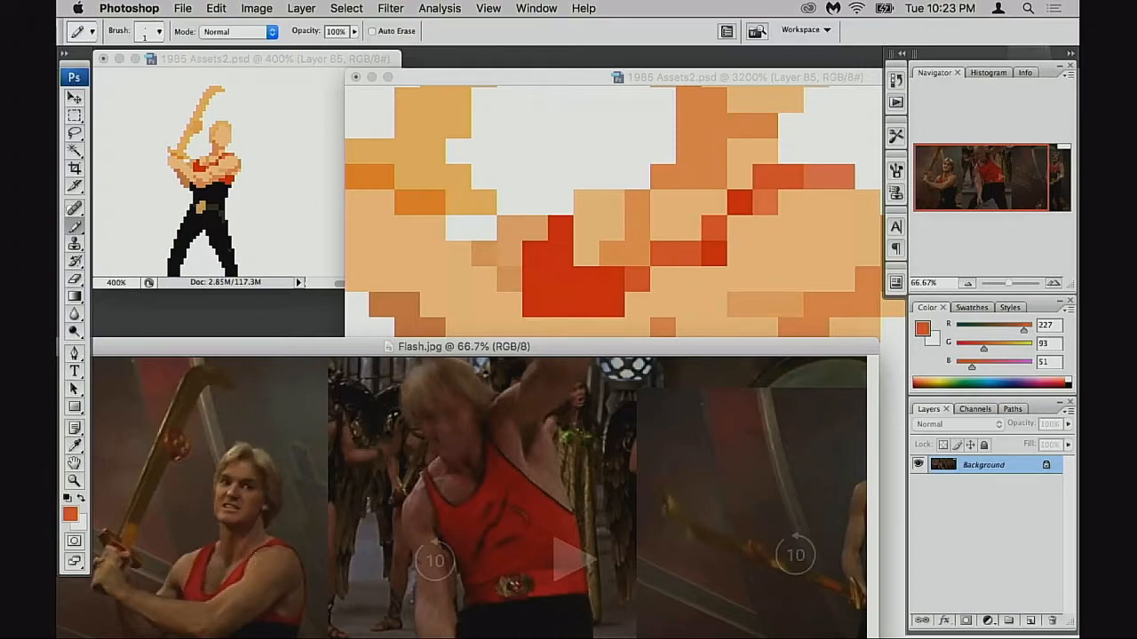
click(717, 238)
alt+click(757, 224)
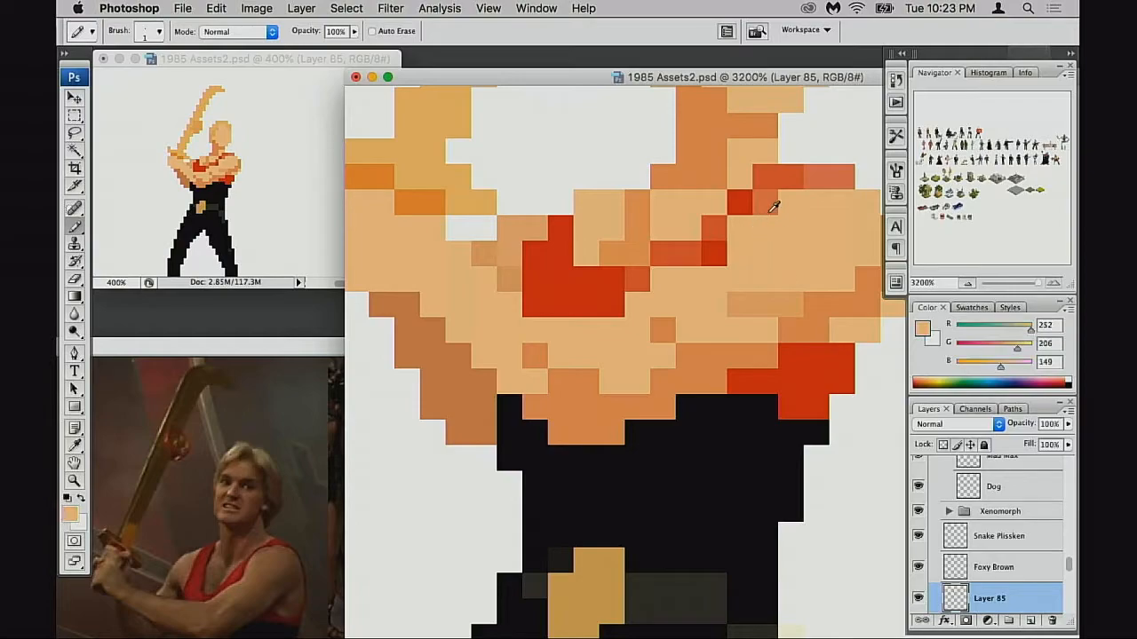
click(741, 203)
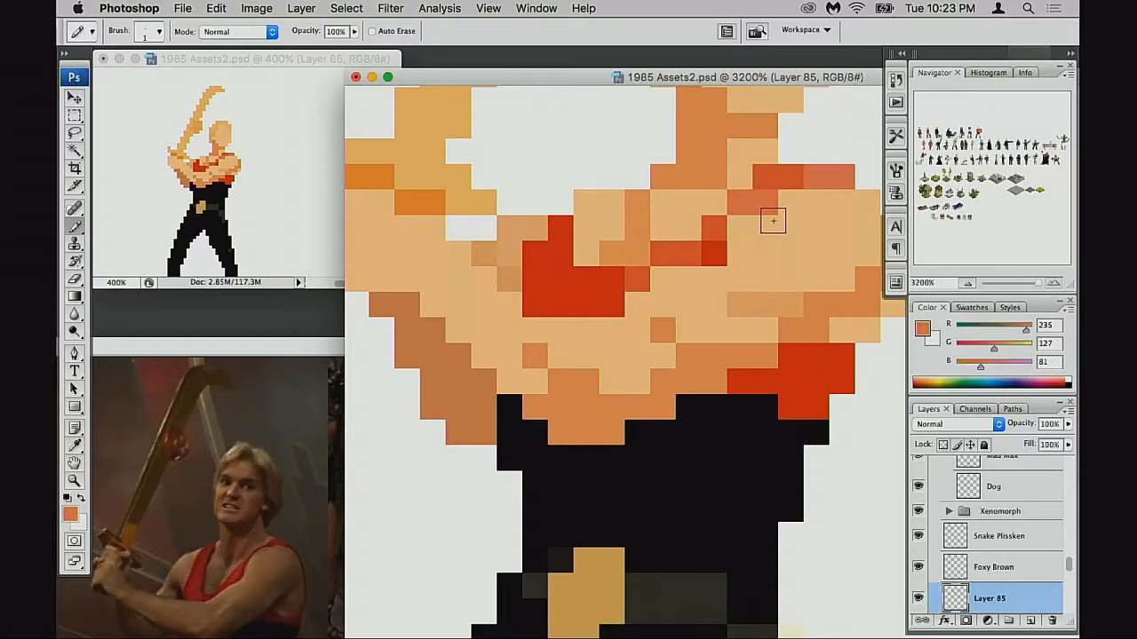
alt+click(777, 182)
click(765, 202)
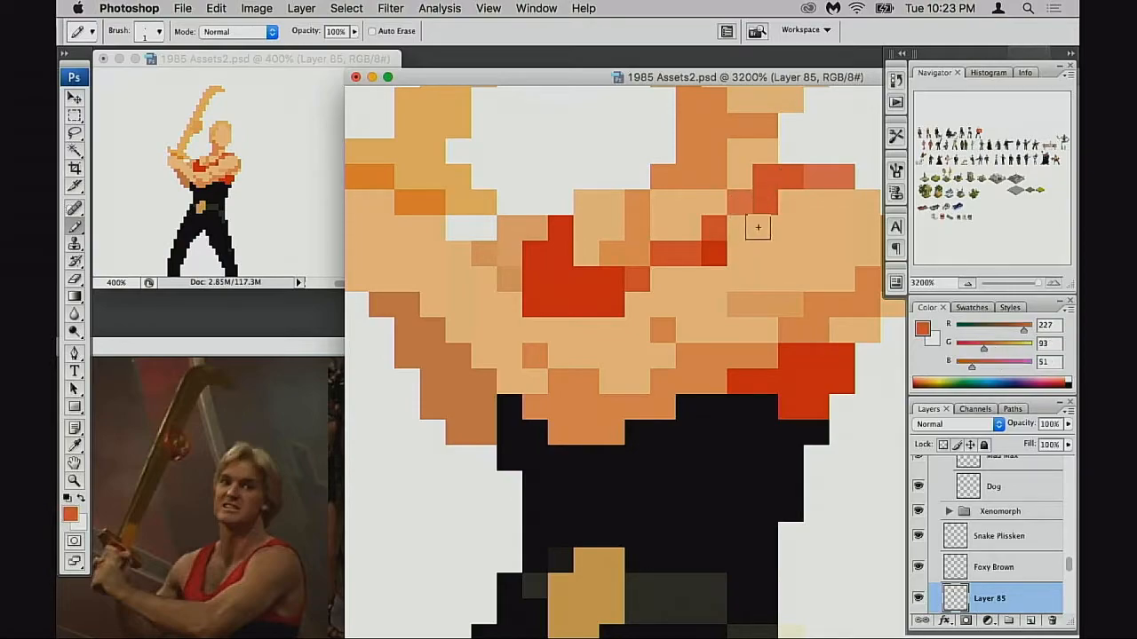
alt+click(742, 206)
click(758, 206)
click(714, 228)
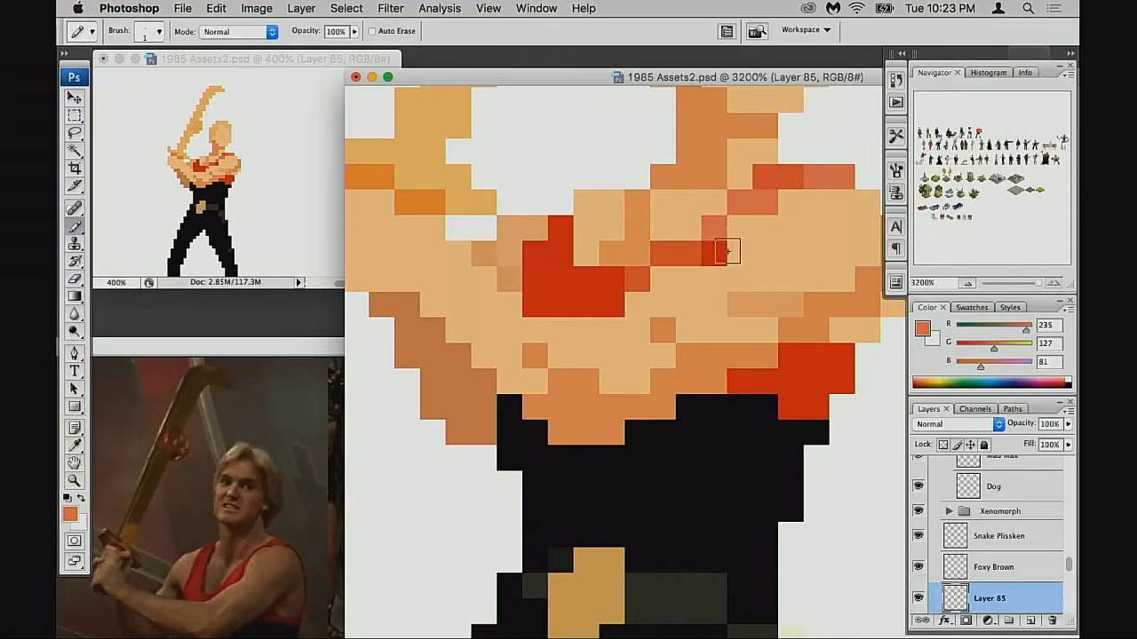
alt+click(699, 247)
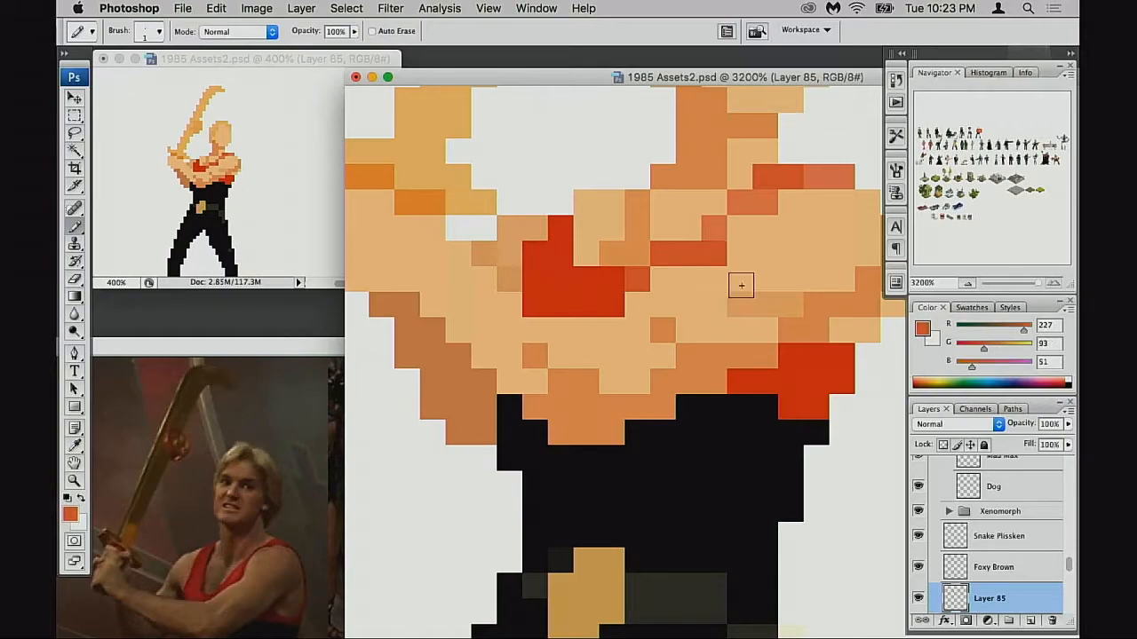
Step: Test light and medium orange-red along the upper shoulder strap, and darken the strap's lower bend pixel to medium orange-red
scroll(733, 286, right, 1)
alt+click(815, 182)
drag(786, 182, 763, 183)
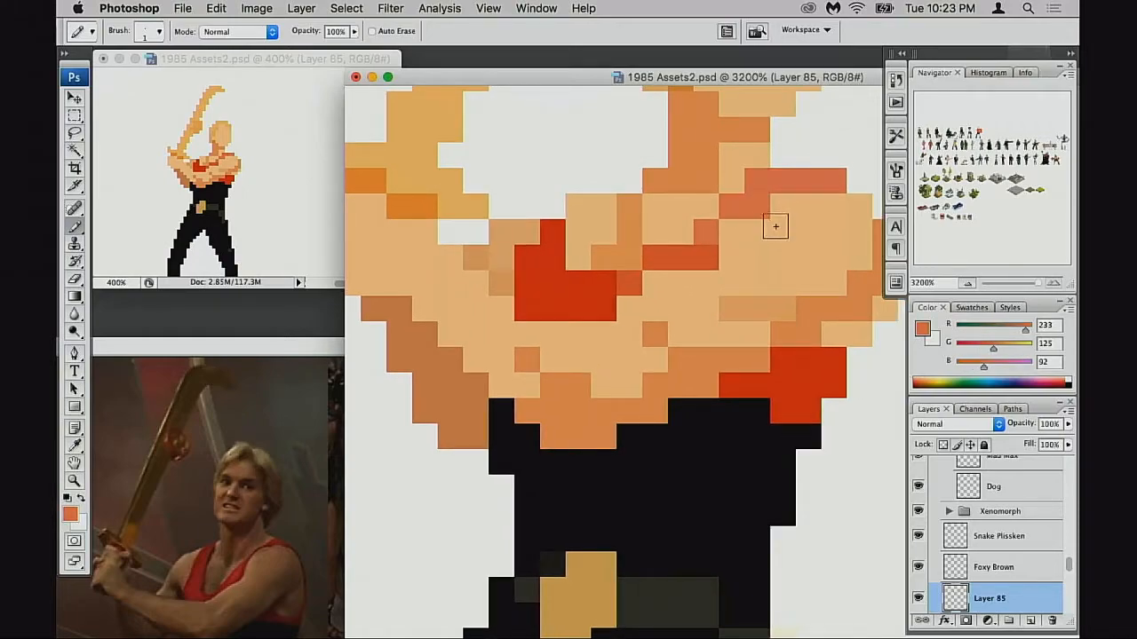
alt+click(674, 259)
drag(835, 183, 809, 184)
key(super+z)
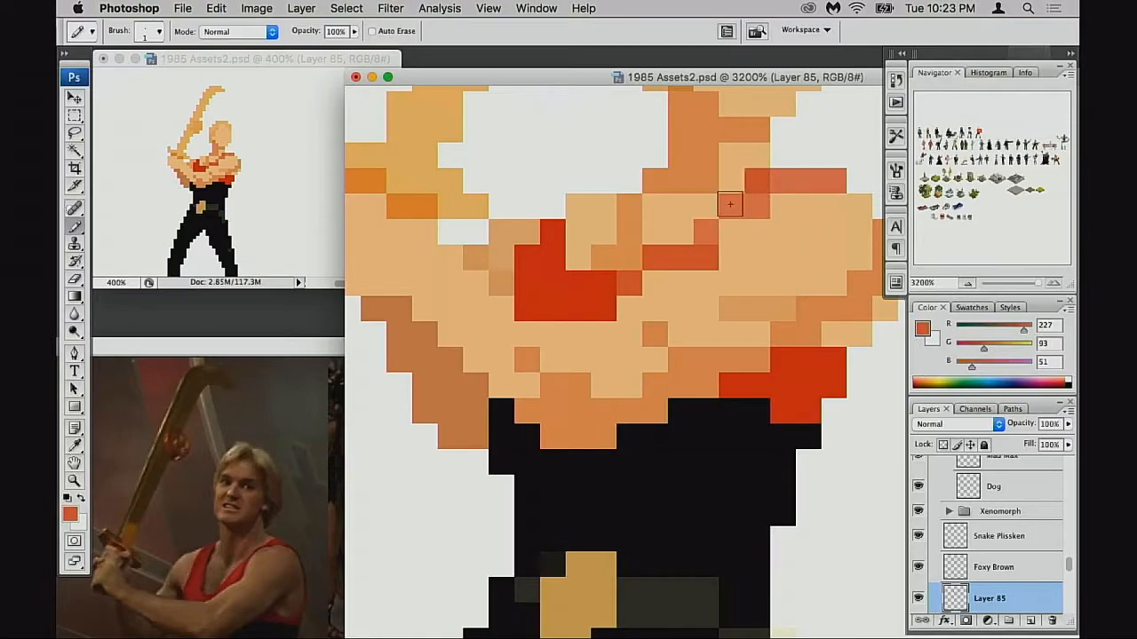
alt+click(782, 200)
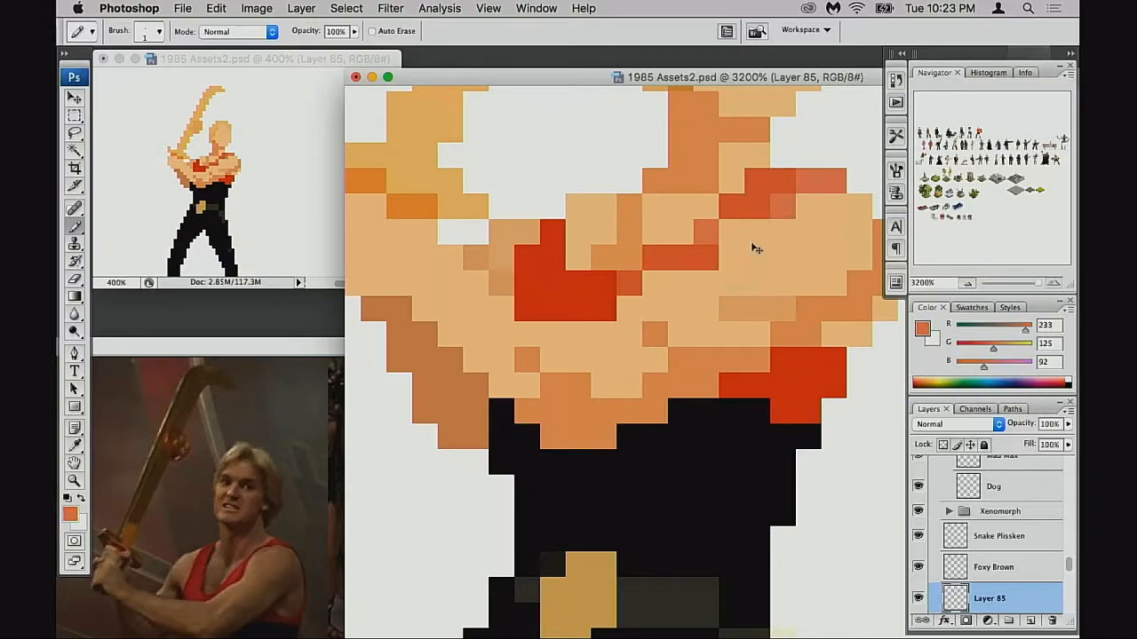
alt+click(718, 229)
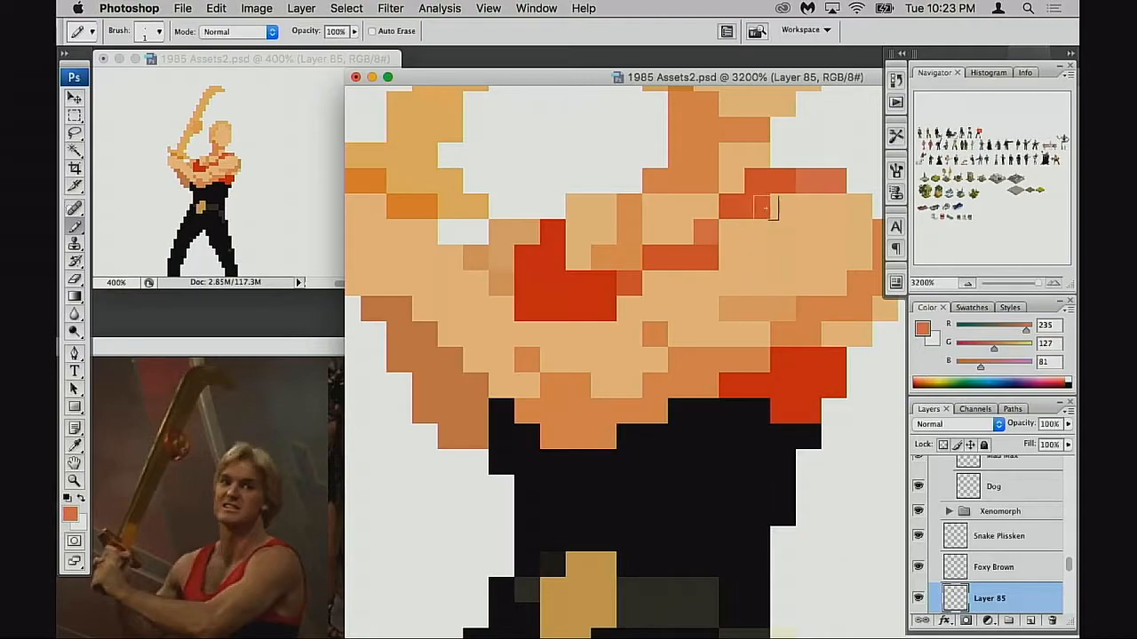
Step: Examine the shading across the fighter's arms, chest, waist and belt
scroll(757, 255, down, 5)
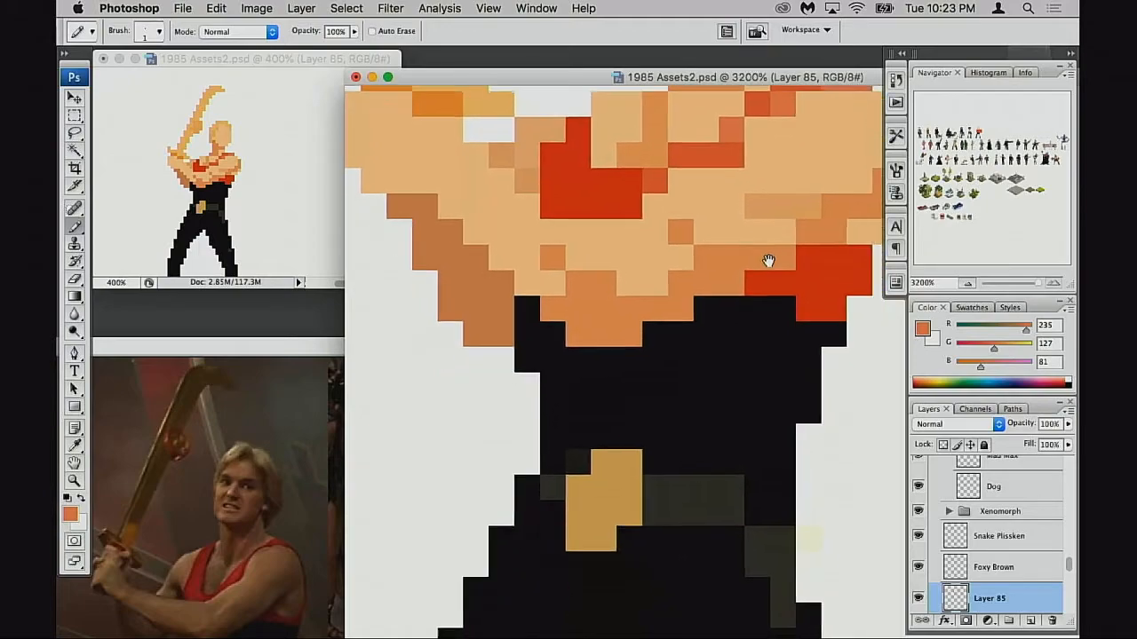
scroll(781, 259, down, 1)
scroll(763, 272, up, 4)
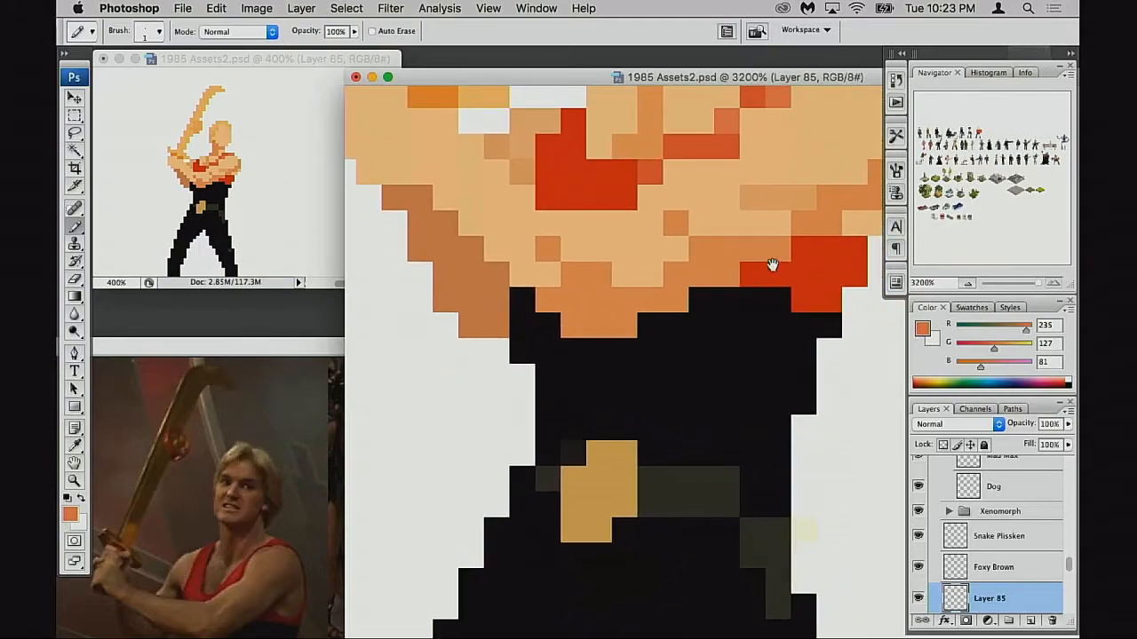
scroll(758, 289, up, 2)
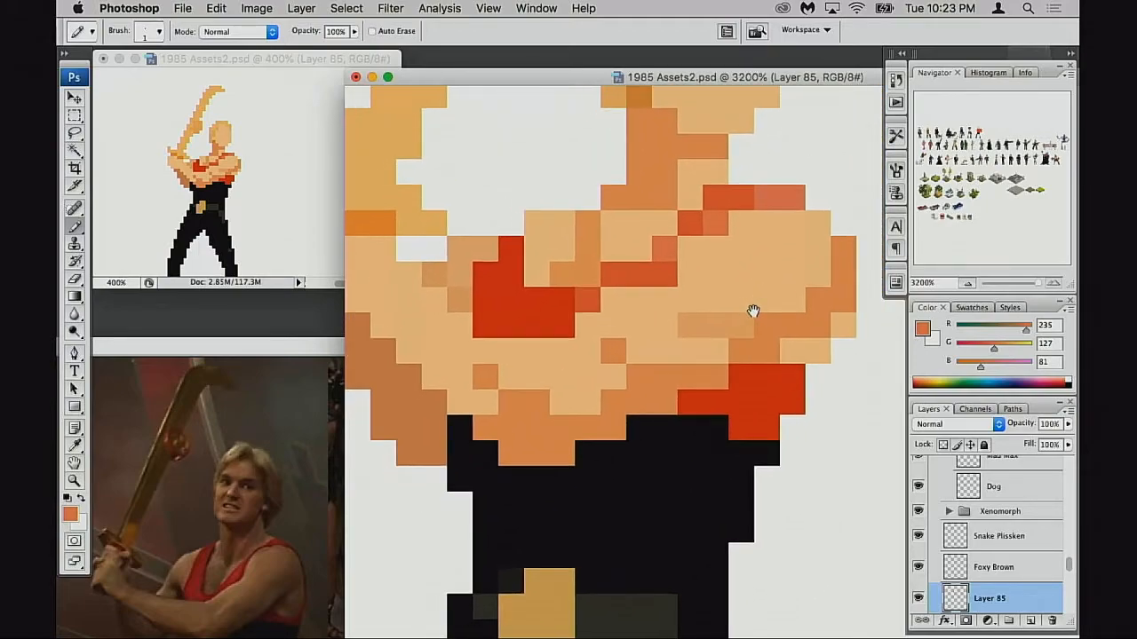
scroll(756, 296, left, 1)
scroll(755, 296, down, 3)
scroll(758, 302, left, 2)
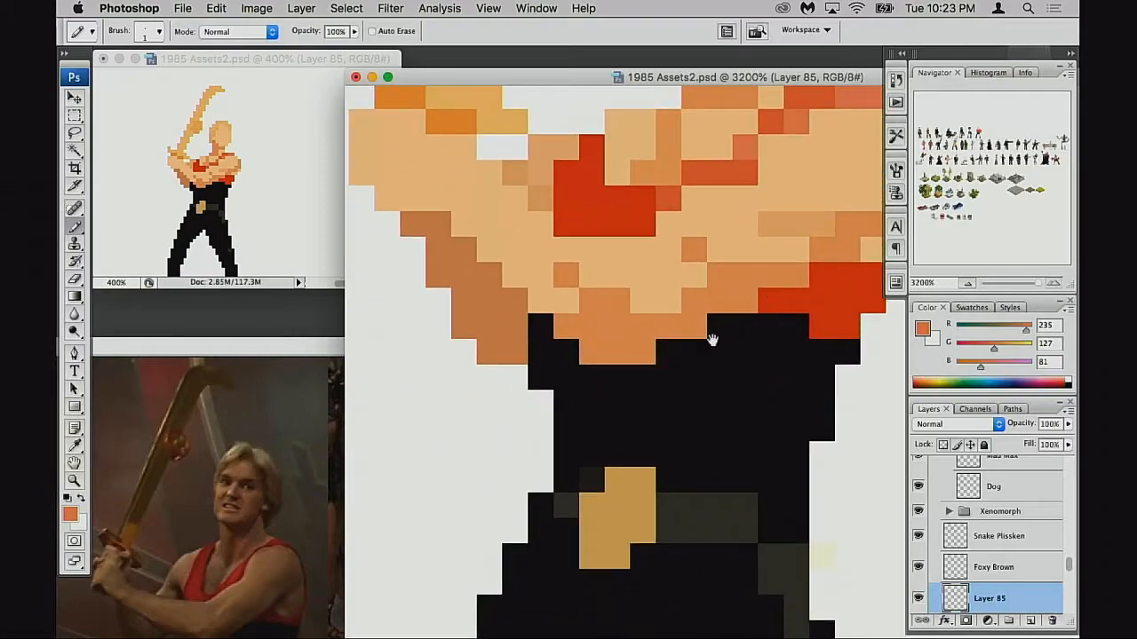
scroll(714, 339, down, 1)
scroll(715, 339, left, 1)
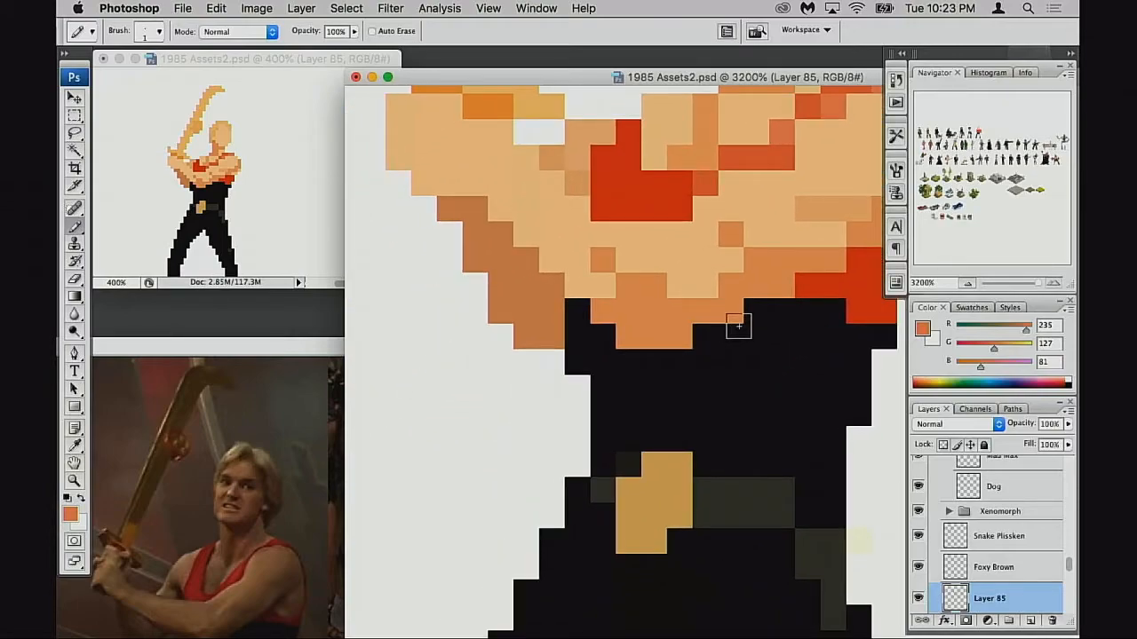
scroll(753, 319, down, 1)
scroll(753, 320, down, 5)
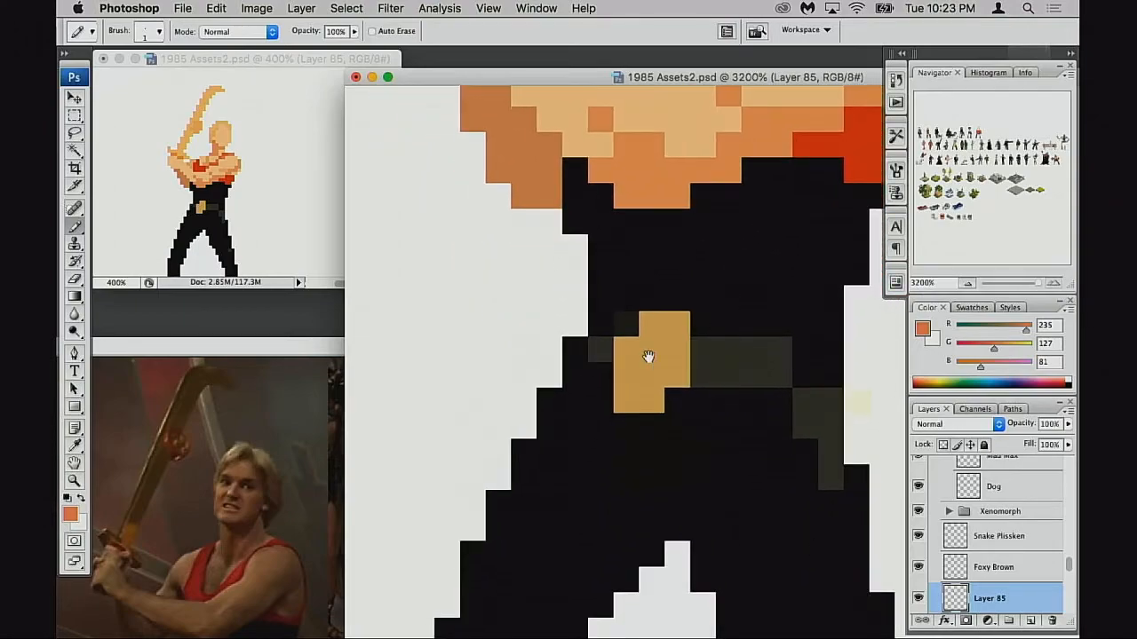
Step: Move the Flash.jpg reference lower to uncover more of the sprite, and return to the fighter's waist in 1985 Assets2.psd
click(284, 444)
drag(337, 348, 337, 277)
drag(504, 286, 524, 413)
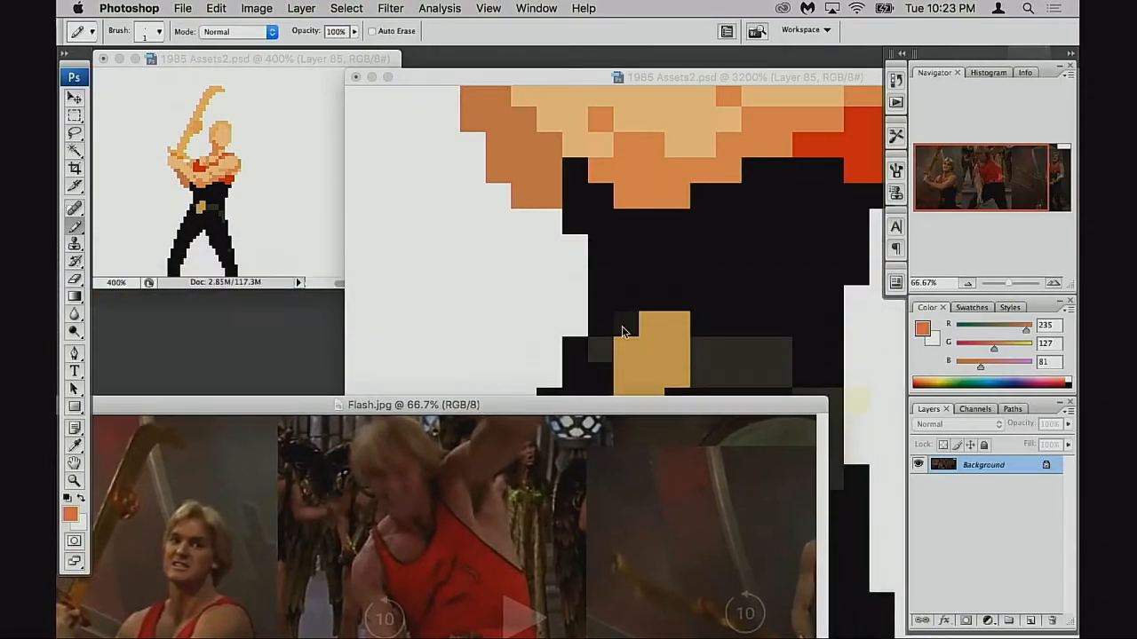
click(604, 338)
drag(726, 345, 708, 353)
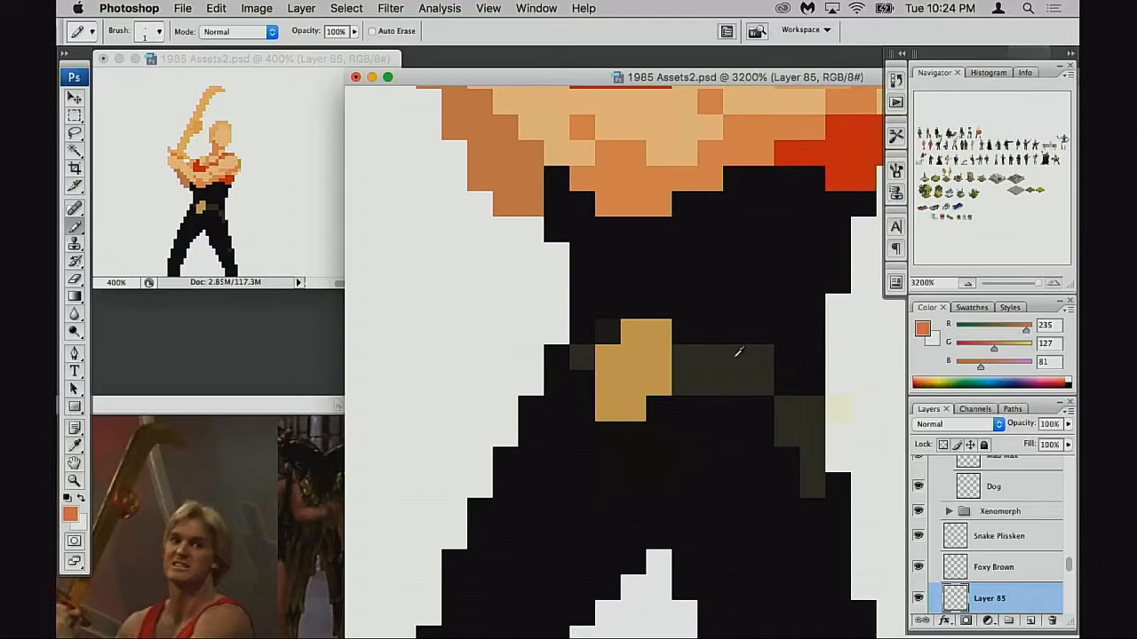
Step: Blend the belt's dark grey over the black waist at 40% opacity, then paint the resulting grey down the waist's right side at 100%
alt+click(734, 357)
mouse_move(836, 205)
mouse_down()
mouse_move(806, 227)
mouse_move(762, 232)
mouse_move(772, 239)
mouse_up()
key(super+z)
key(super+z)
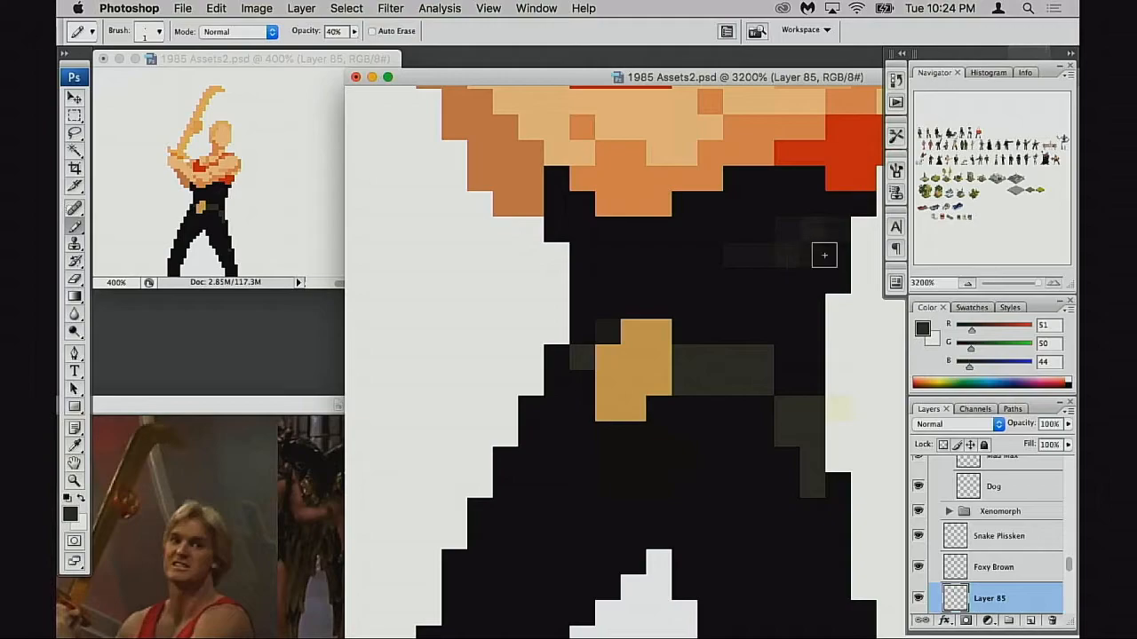
alt+click(805, 236)
mouse_move(825, 230)
mouse_down()
mouse_move(824, 258)
mouse_move(806, 263)
mouse_move(817, 282)
mouse_move(782, 314)
mouse_move(800, 283)
mouse_move(762, 322)
mouse_move(796, 323)
mouse_up()
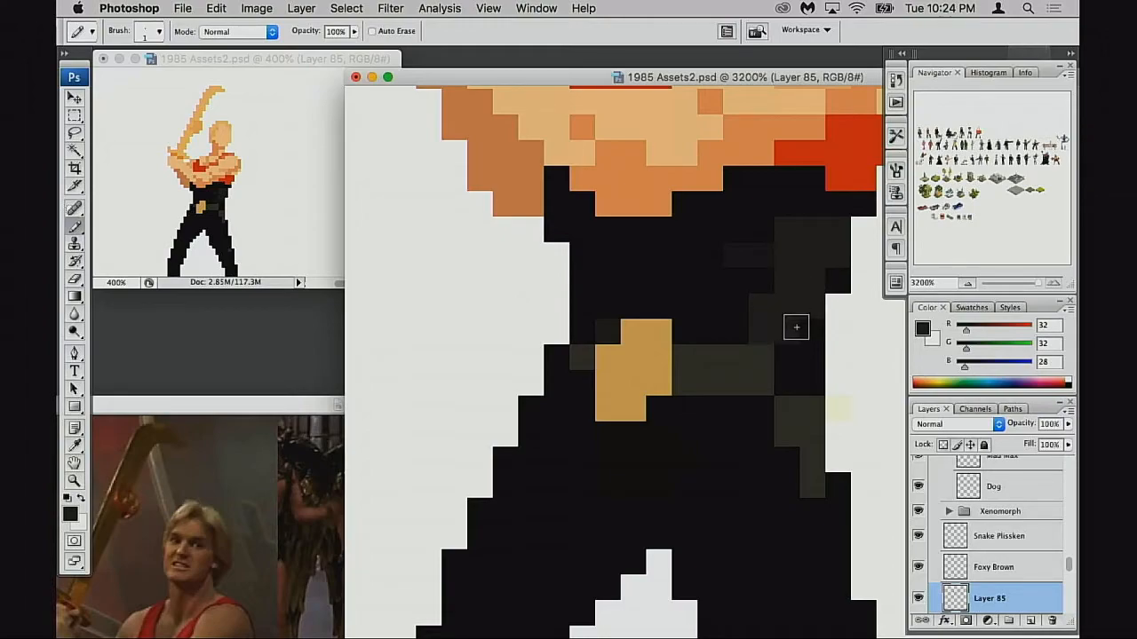
Step: Extend the dark grey waist highlight inward and up to the shirt hem, and trim its inner edge with two black pixels
scroll(780, 330, up, 1)
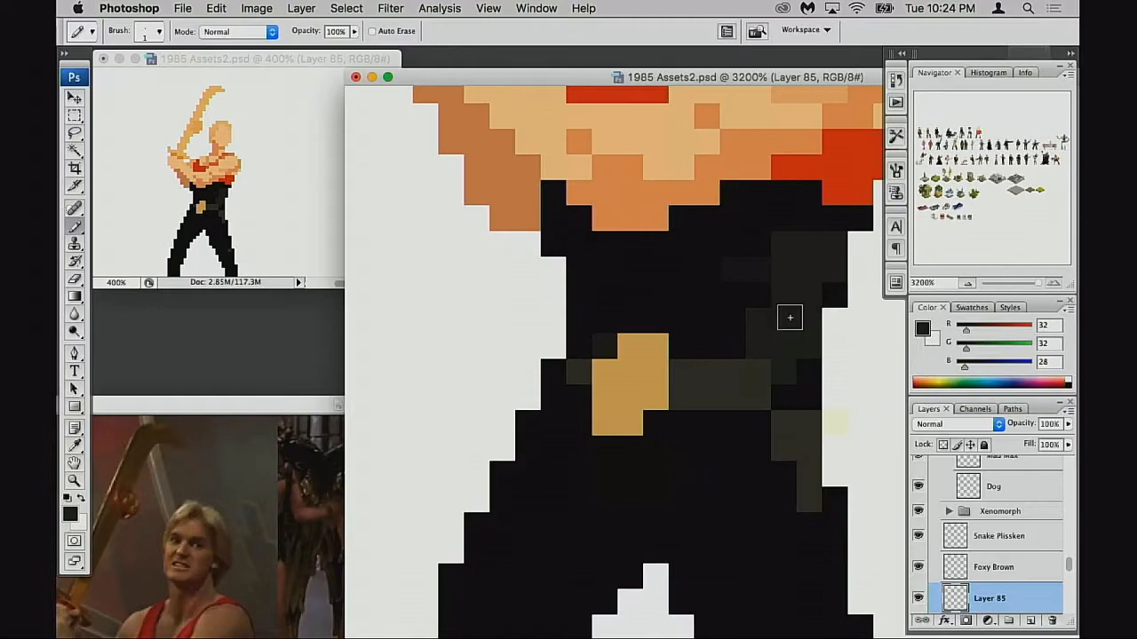
drag(777, 325, 728, 327)
click(774, 235)
key(super+z)
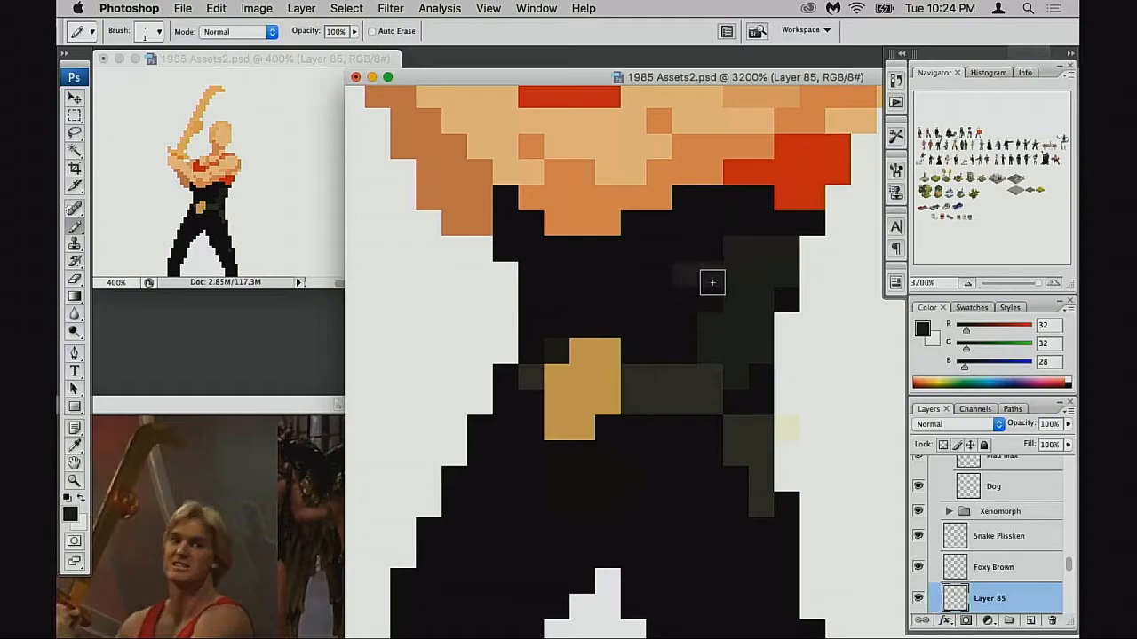
click(786, 224)
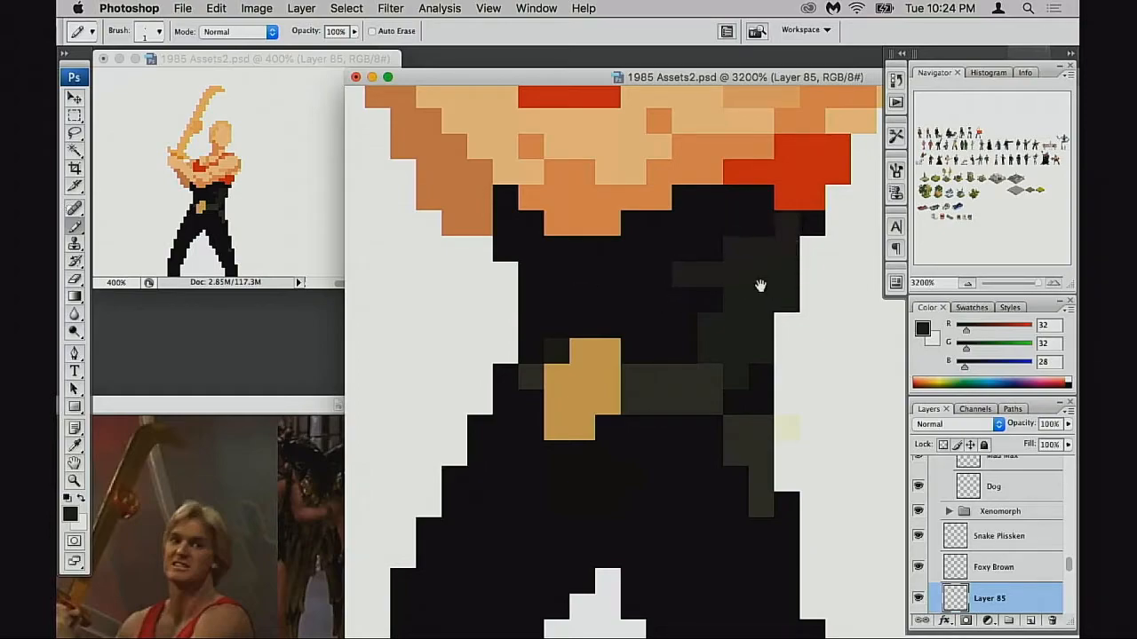
scroll(728, 298, up, 1)
alt+click(689, 315)
click(729, 316)
click(709, 336)
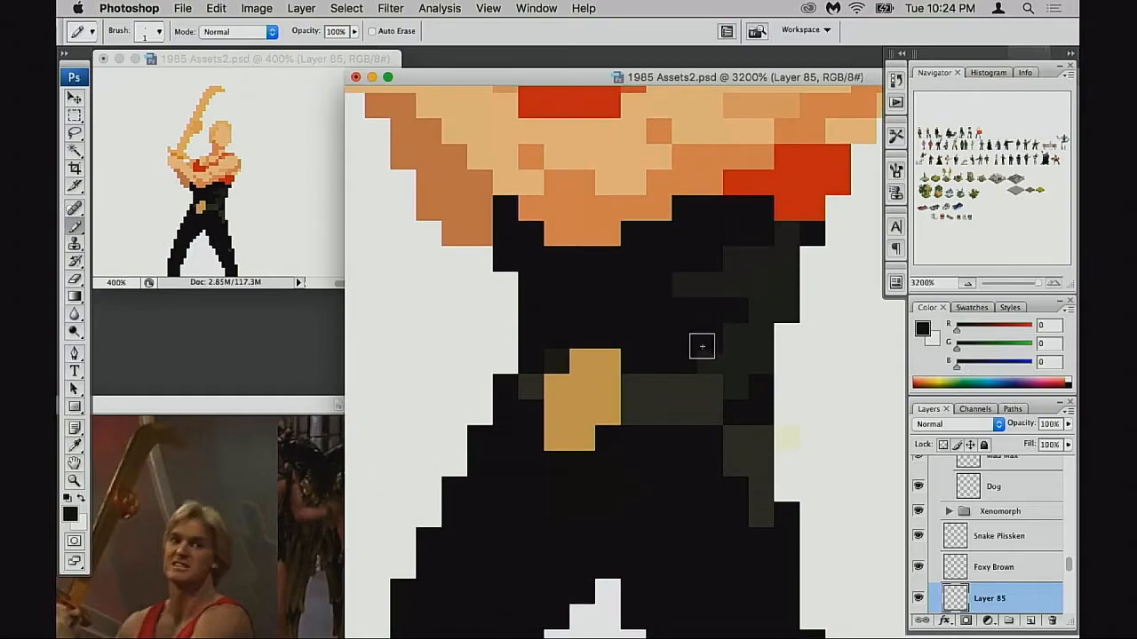
Step: Try dark grey pixels above the belt beside the gold buckle, and undo them
alt+click(730, 346)
drag(653, 339, 634, 356)
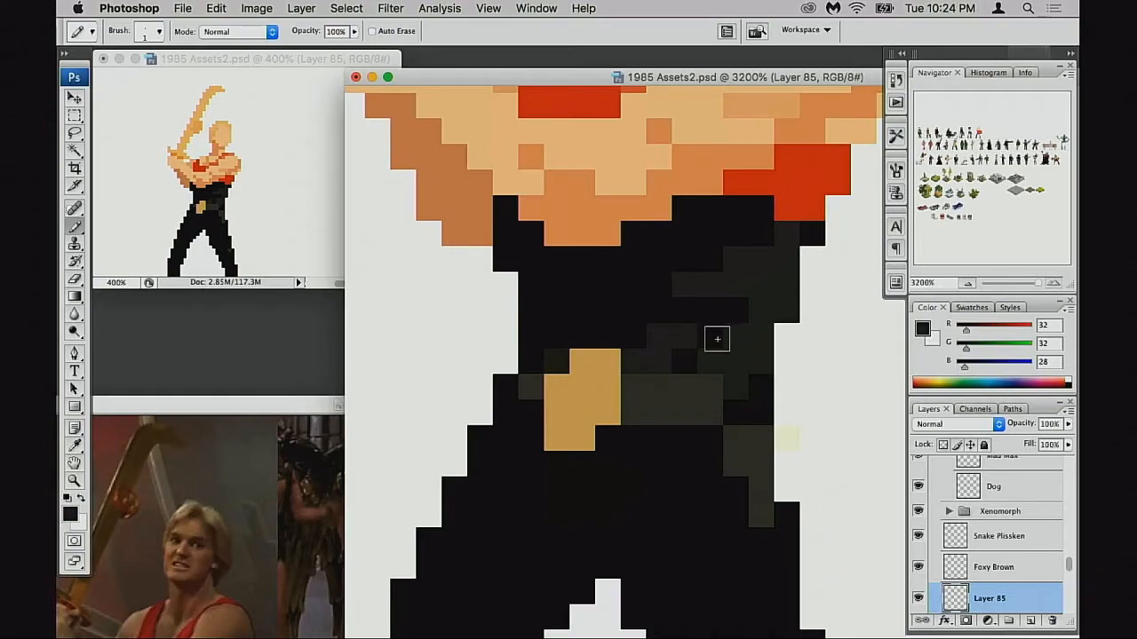
key(super+z)
Step: Paint the waist highlight's upper inner corner black, and fill the black pixel under the shirt hem with dark grey
alt+click(723, 238)
click(728, 255)
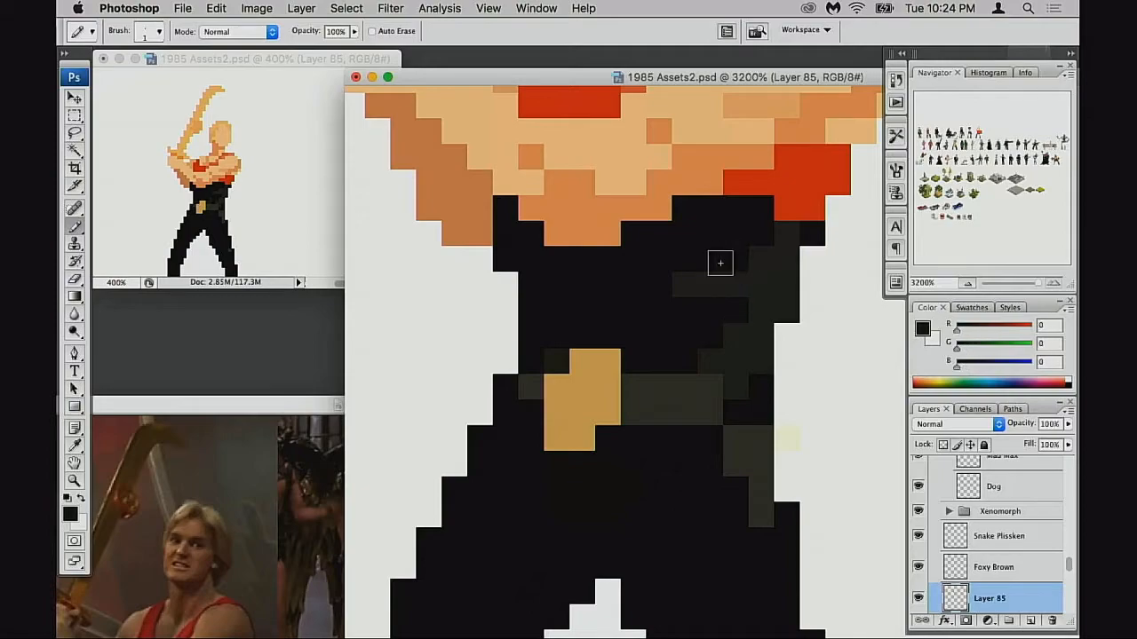
drag(739, 314, 746, 328)
alt+click(760, 285)
alt+click(750, 258)
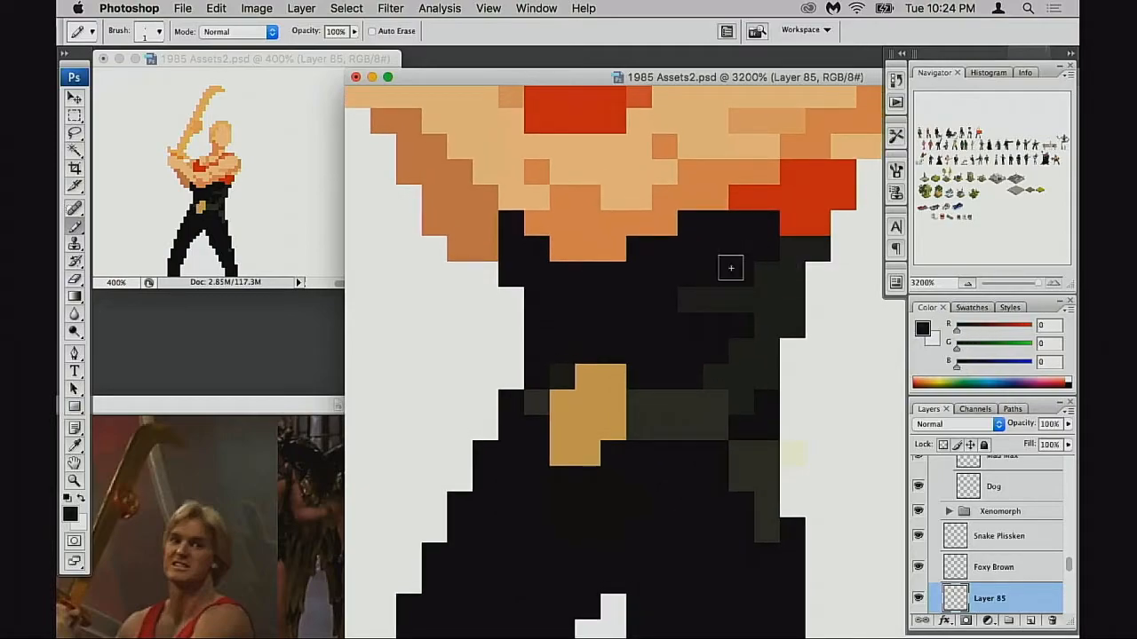
alt+click(771, 271)
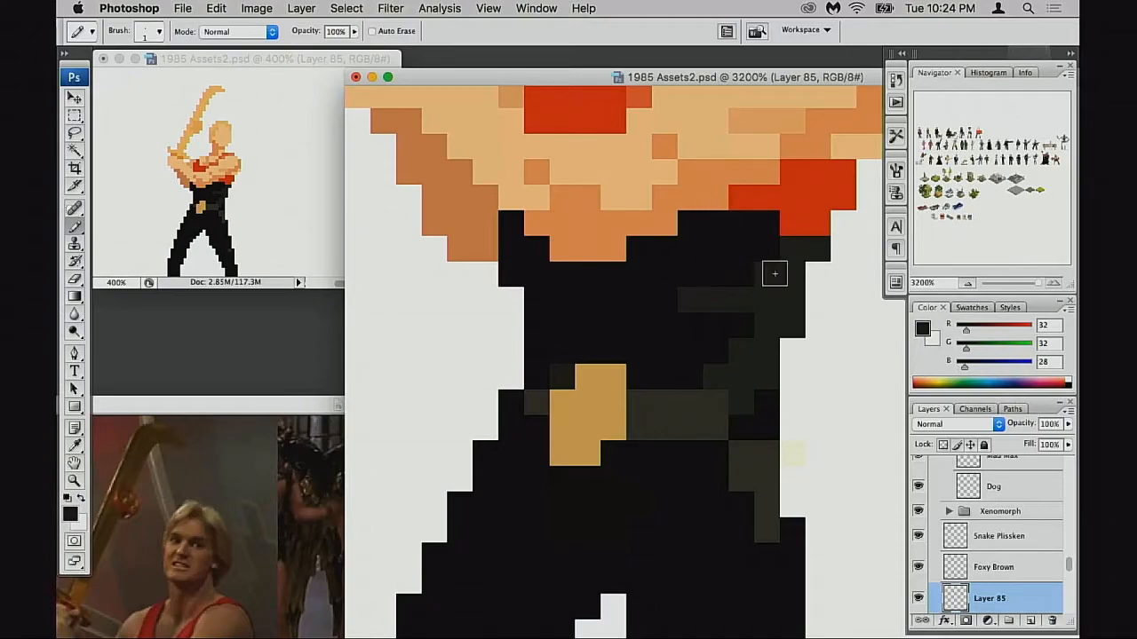
drag(774, 288, 752, 305)
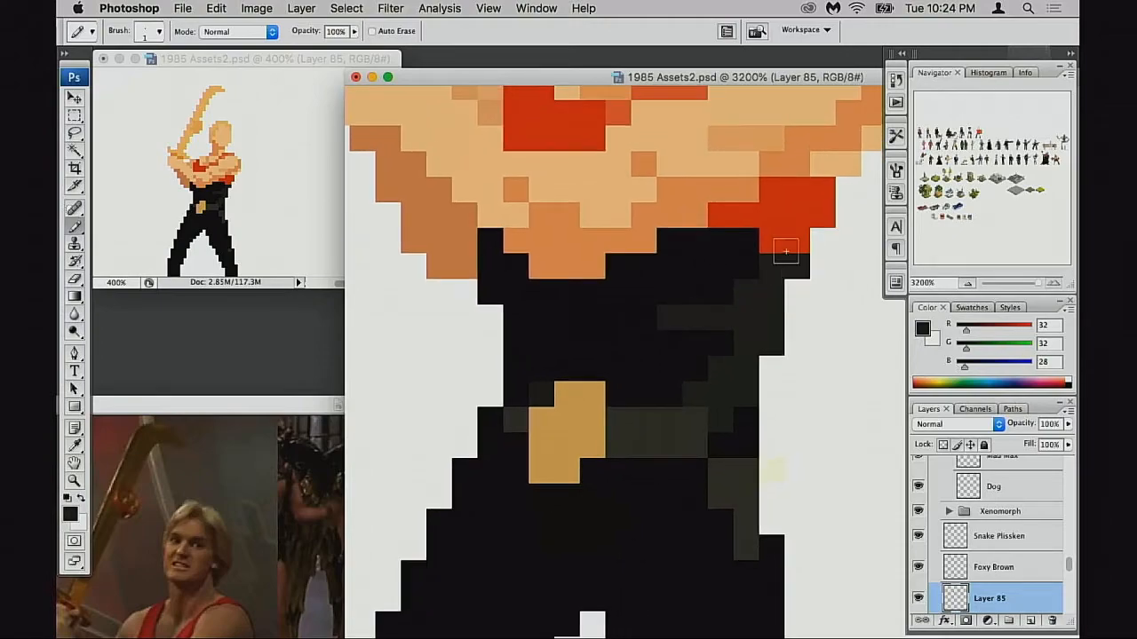
Step: Shade the lower outer edge of the red shirt beneath the arm with the orange-red sampled from the neckline
alt+click(759, 214)
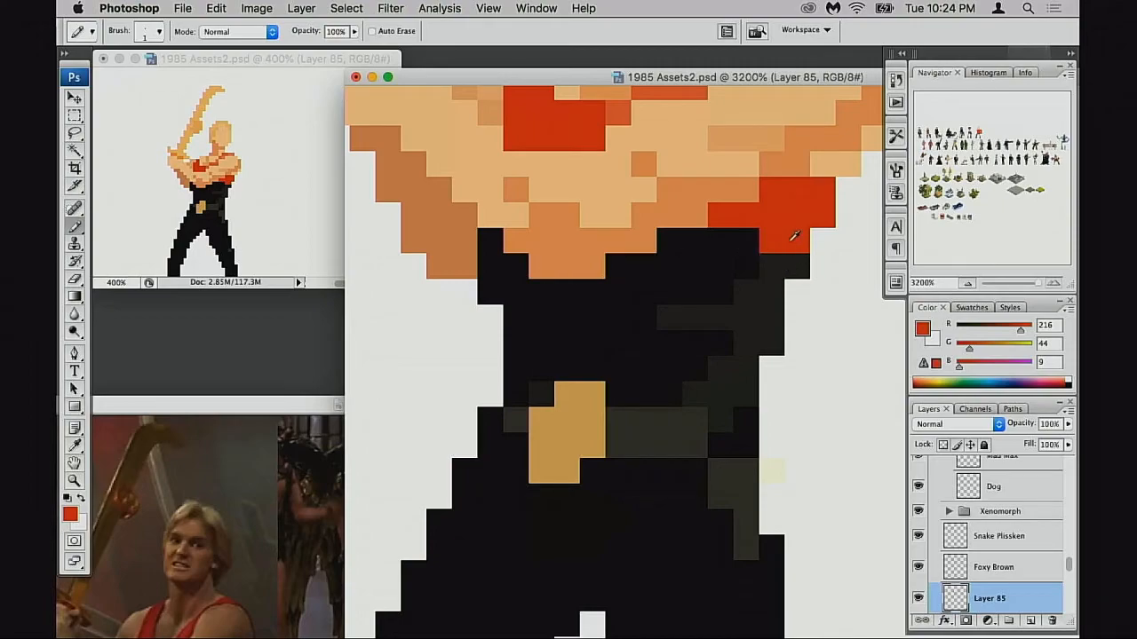
alt+click(624, 117)
drag(800, 219, 796, 240)
click(821, 216)
click(773, 237)
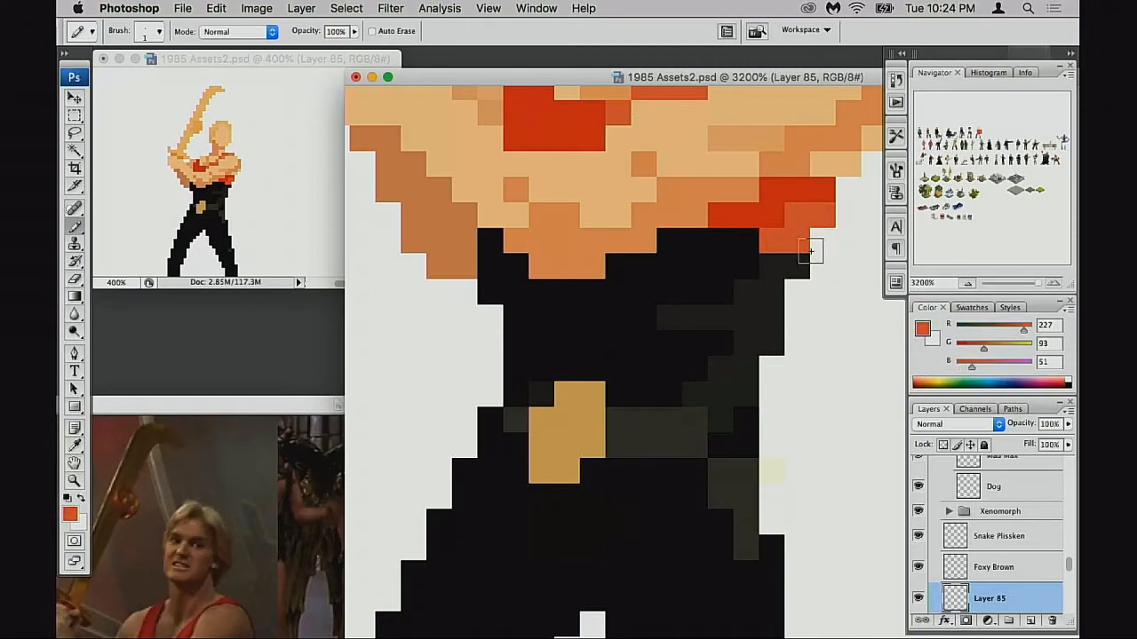
drag(766, 283, 793, 276)
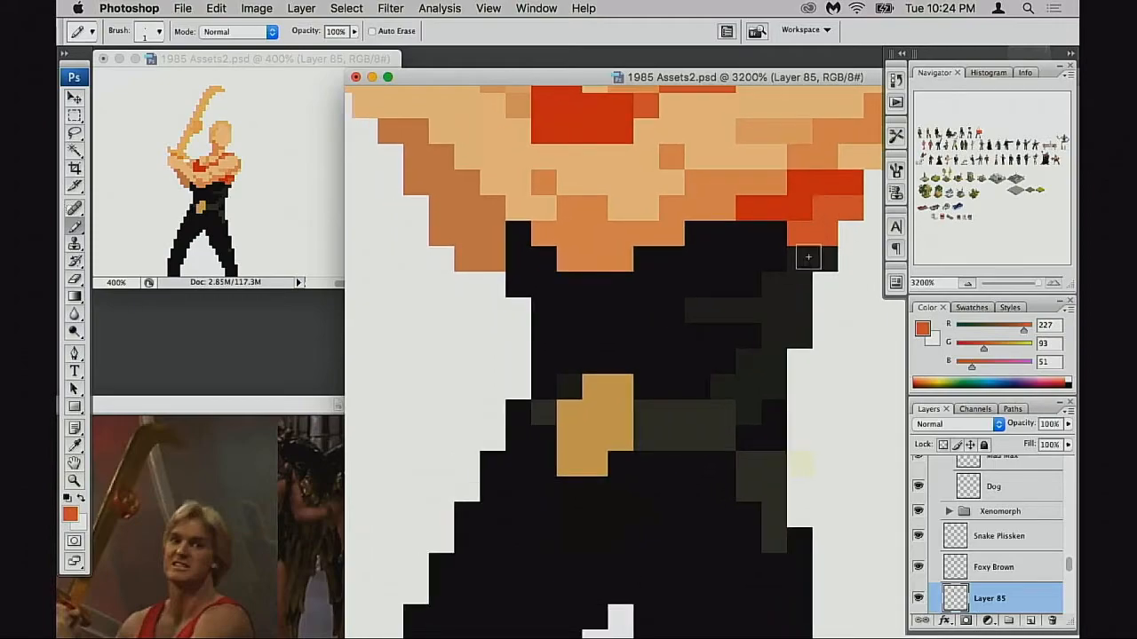
alt+click(823, 198)
drag(773, 283, 797, 287)
scroll(787, 261, down, 2)
scroll(787, 261, right, 2)
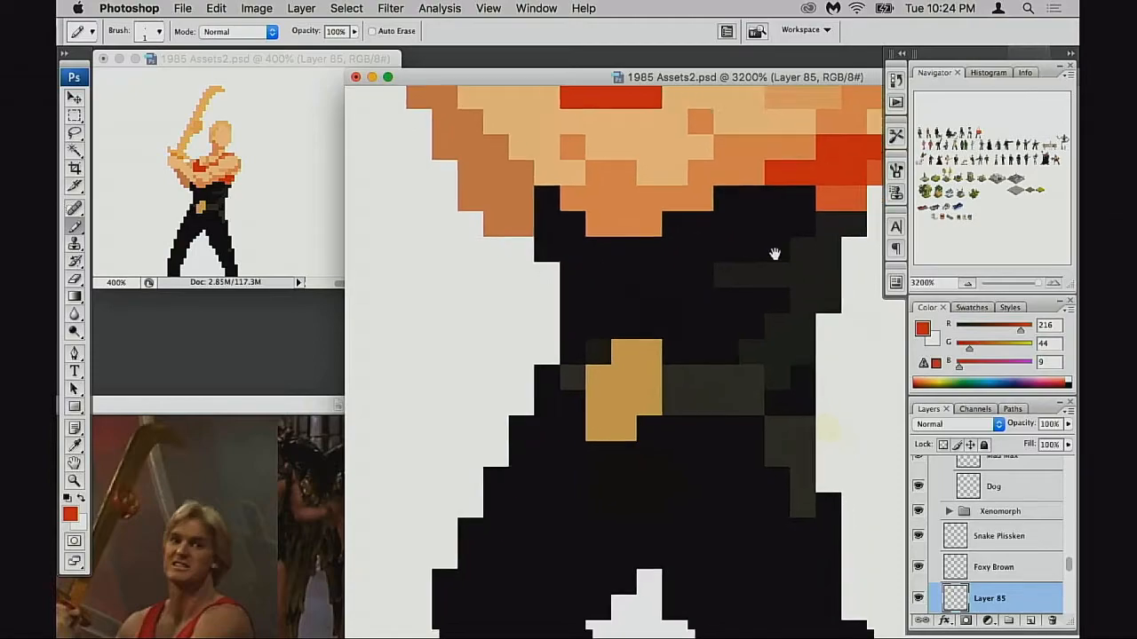
Step: Extend the belt to both outer edges of the waist with the dark grey sampled from the existing belt pixels
alt+click(743, 258)
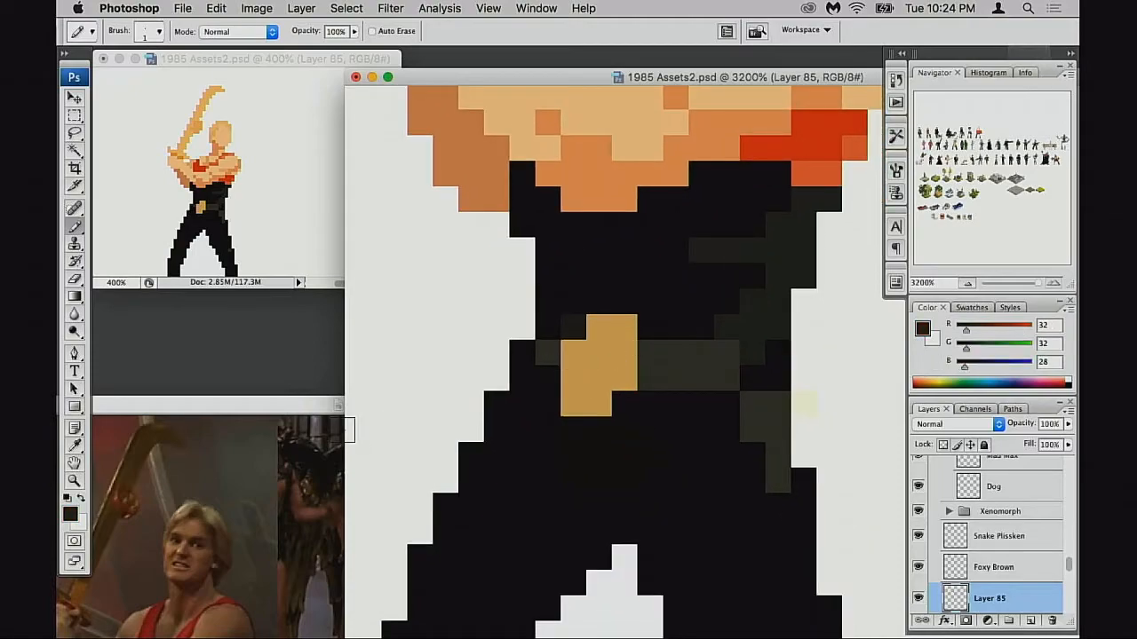
click(336, 430)
click(583, 302)
scroll(648, 305, down, 3)
scroll(647, 305, right, 1)
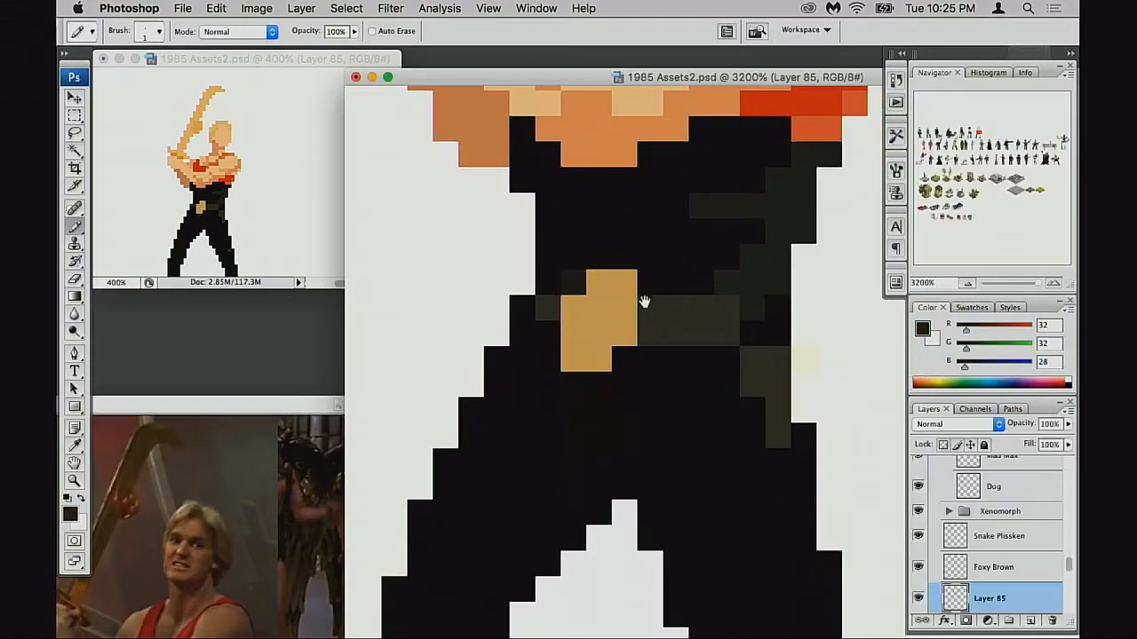
alt+click(713, 304)
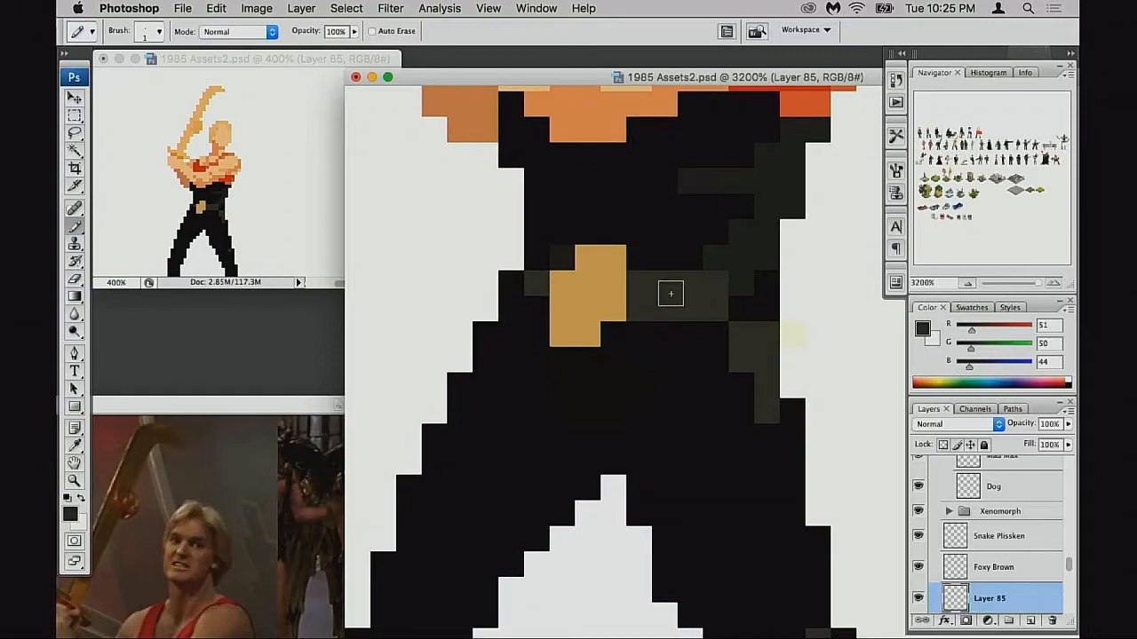
click(755, 289)
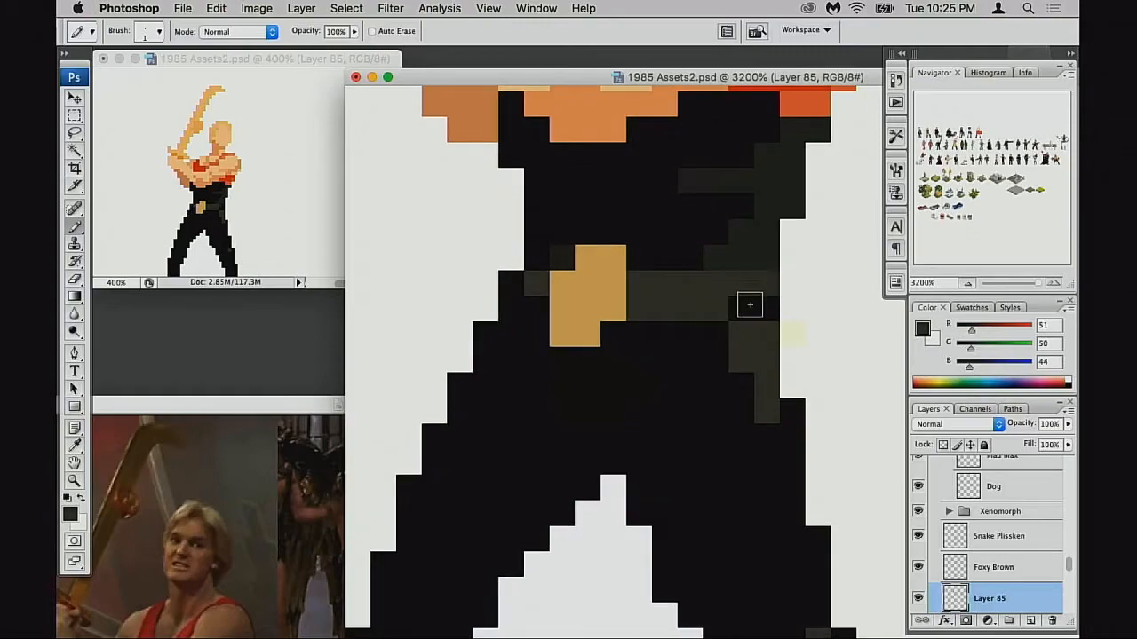
key(d)
click(725, 310)
alt+click(538, 280)
click(512, 285)
scroll(635, 331, left, 1)
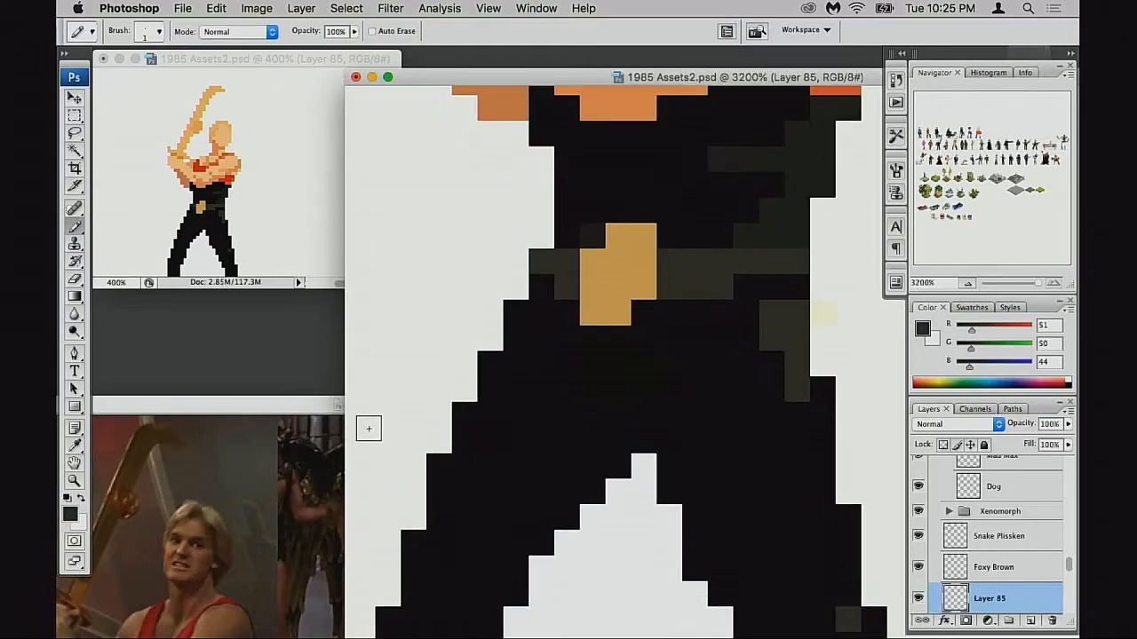
Step: Check the belt in the Flash.jpg reference and paint the fighter's grey belt beside the gold buckle black
drag(311, 406, 490, 203)
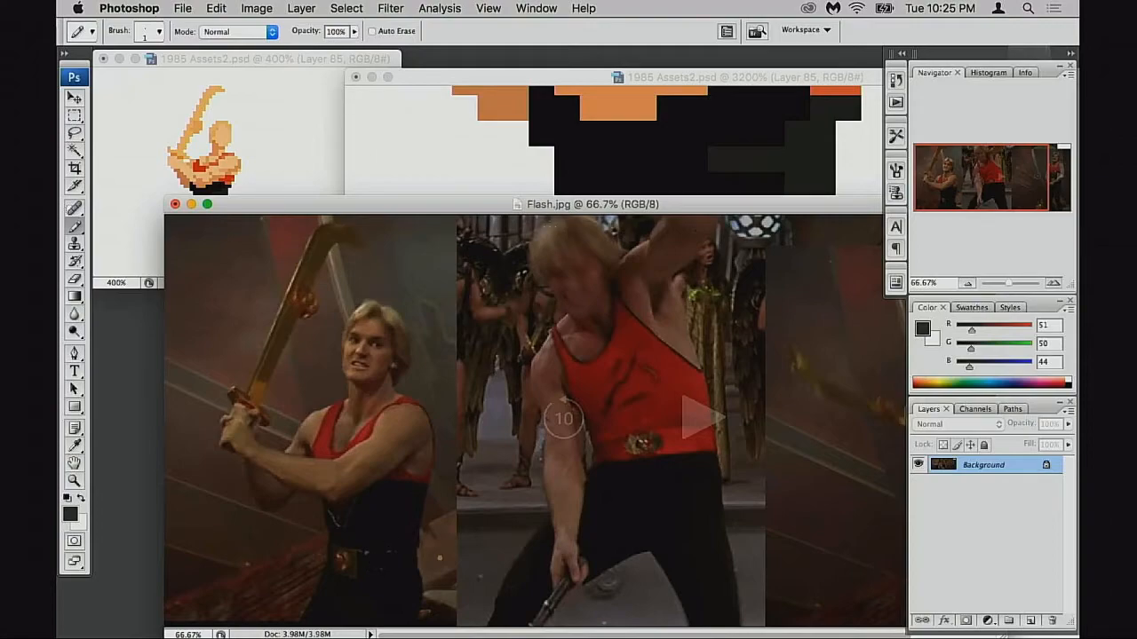
drag(563, 211, 409, 453)
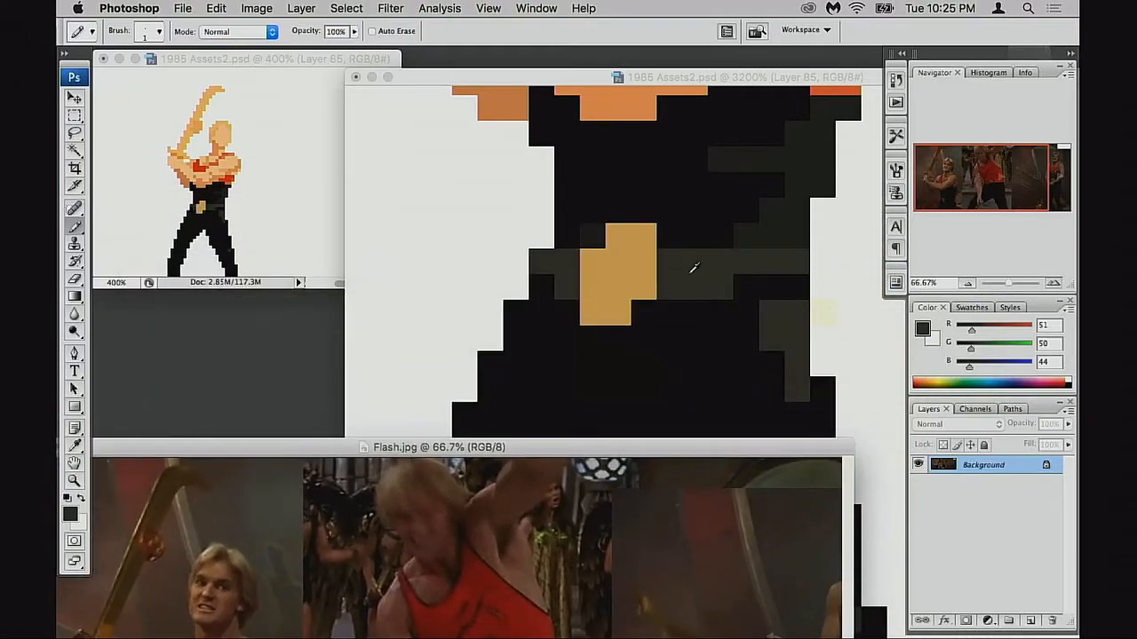
alt+click(695, 296)
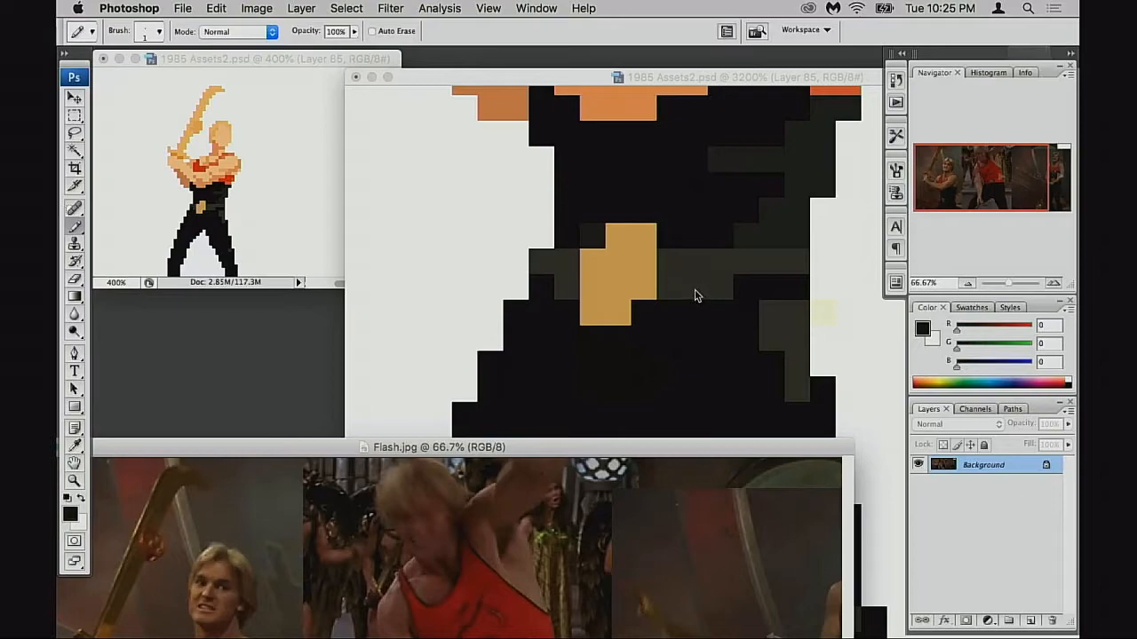
click(691, 268)
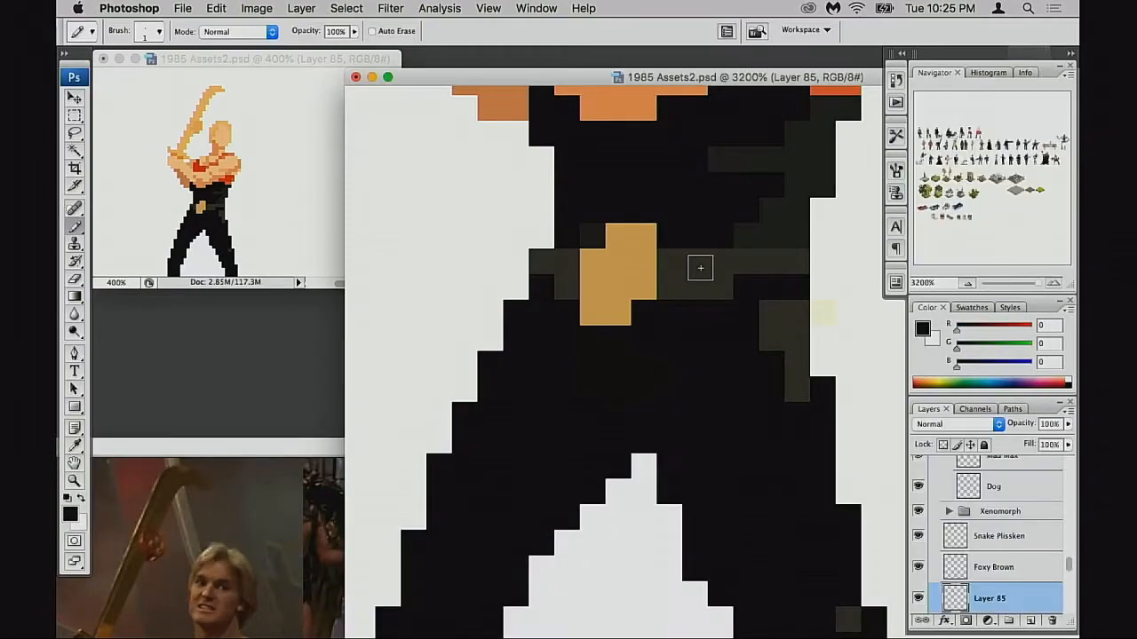
mouse_move(726, 267)
mouse_down()
mouse_move(687, 279)
mouse_move(741, 258)
mouse_move(761, 269)
mouse_up()
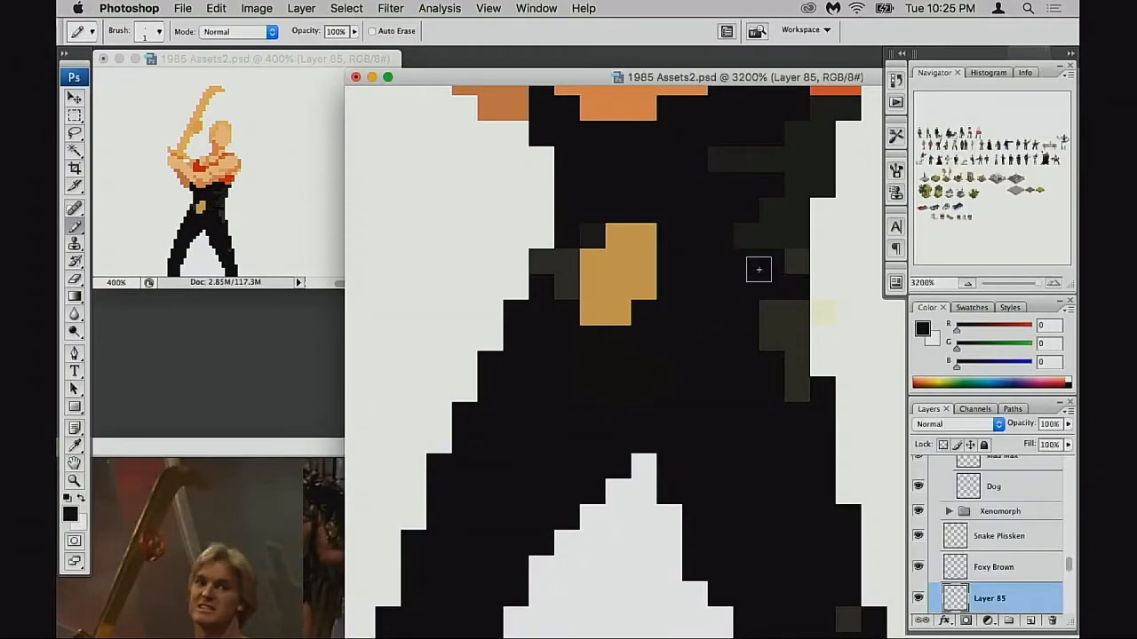
Step: Shade the black waist above the belt with dark grey at 50% opacity, and add a dark grey strip beneath the belt
alt+click(761, 234)
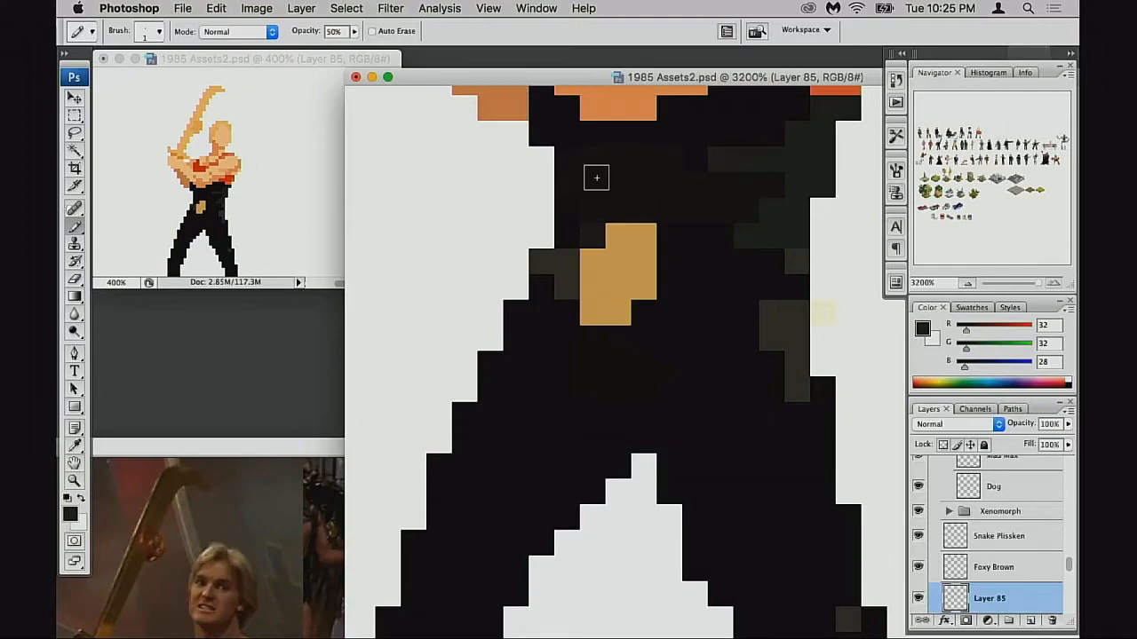
drag(639, 202, 632, 234)
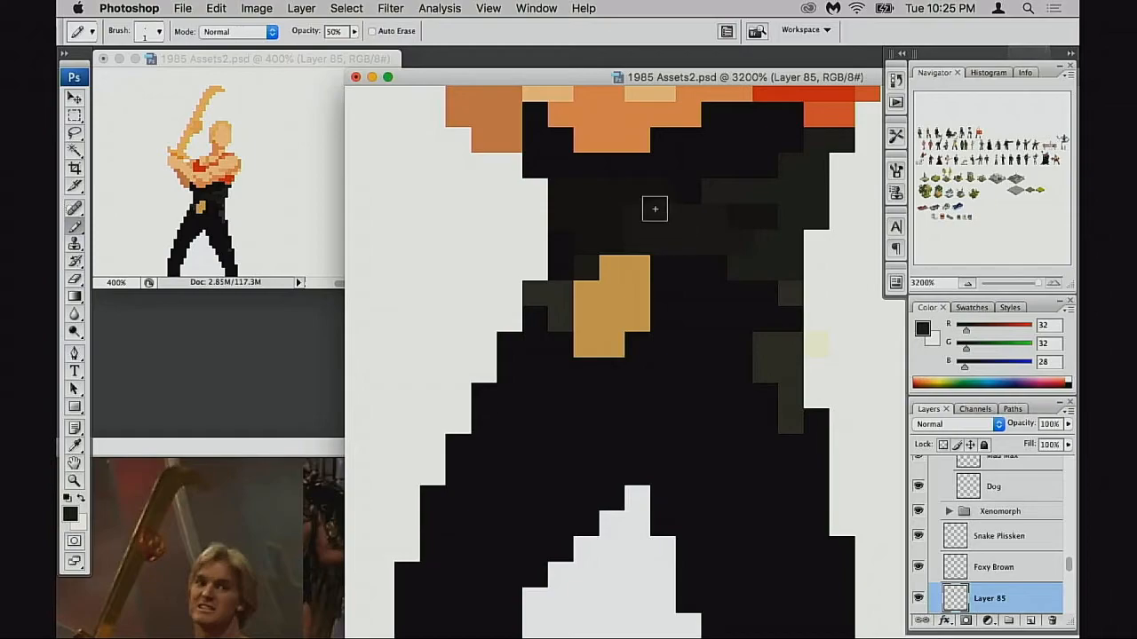
alt+click(686, 276)
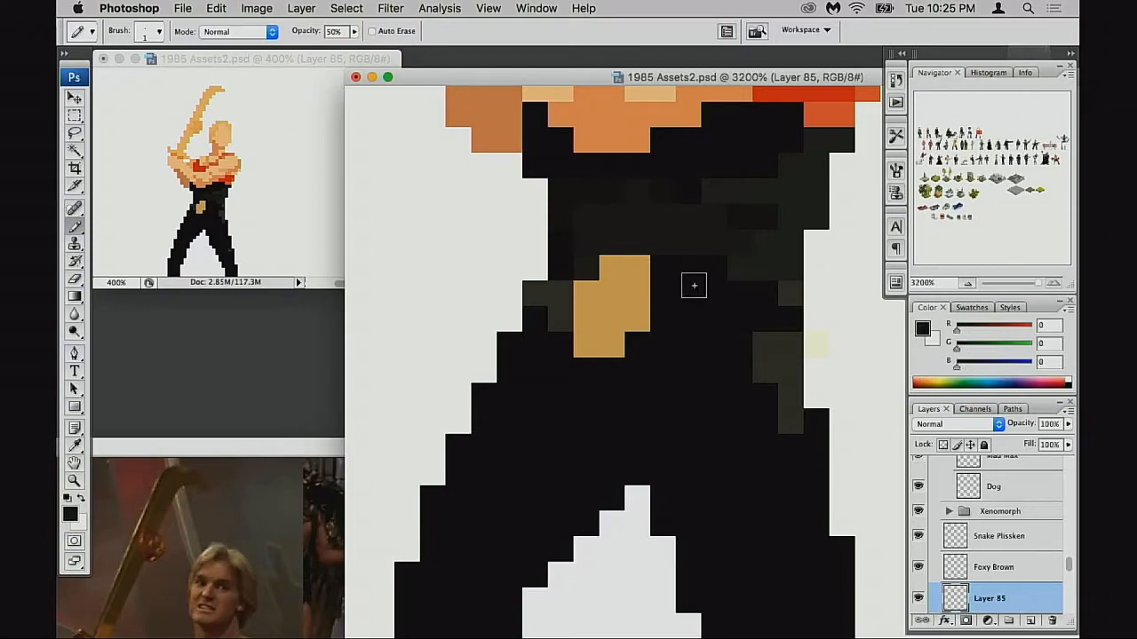
alt+click(672, 221)
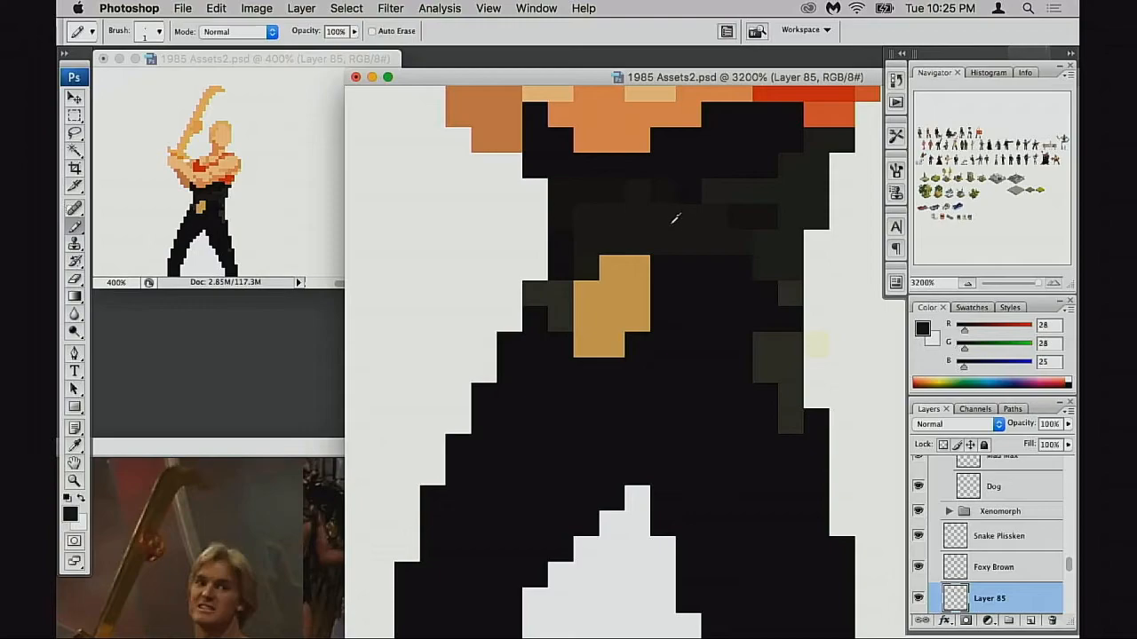
mouse_move(662, 352)
mouse_down()
mouse_move(745, 345)
mouse_move(641, 347)
mouse_move(627, 362)
mouse_move(752, 373)
mouse_up()
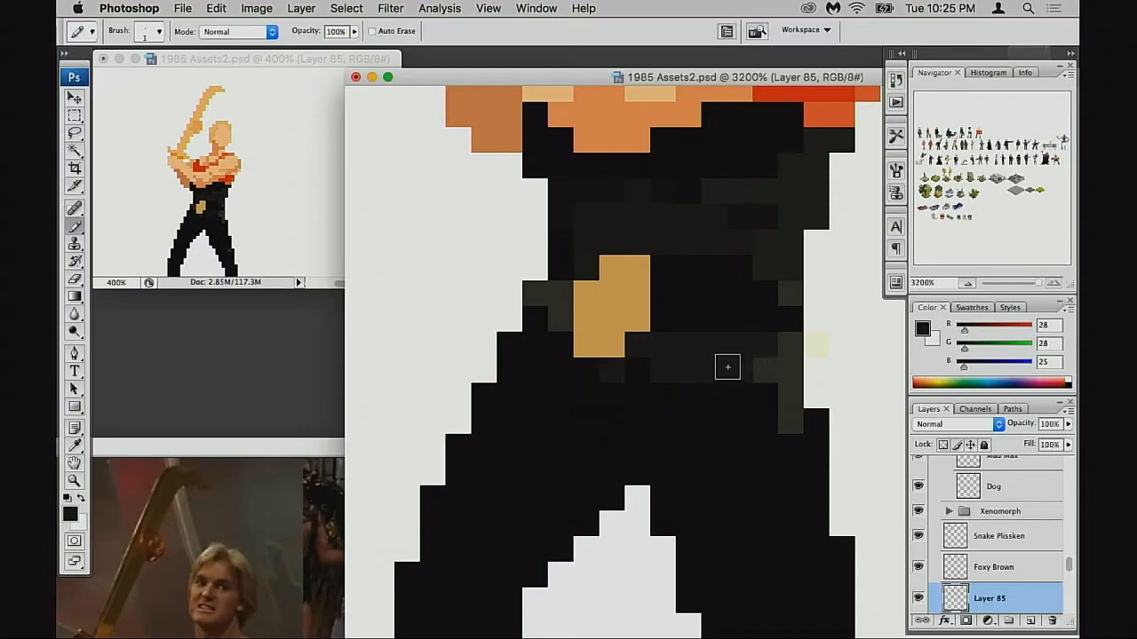
Step: Paint a dark grey line along the belt's upper edge and lighten it using the Screen brush mode
alt+click(721, 234)
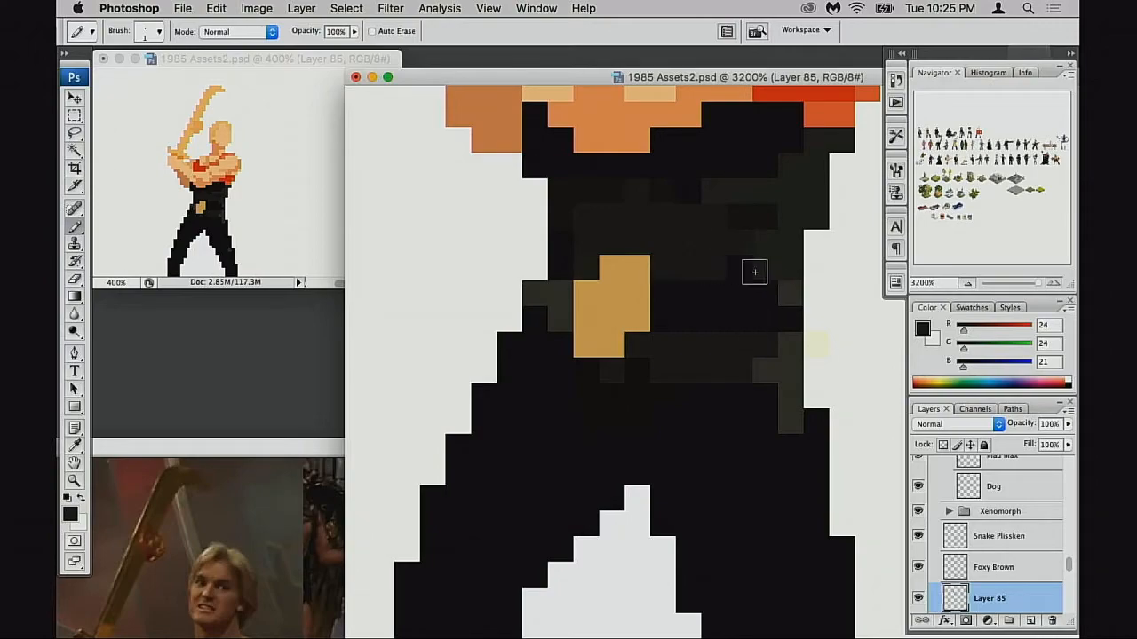
drag(673, 271, 789, 271)
key(super+z)
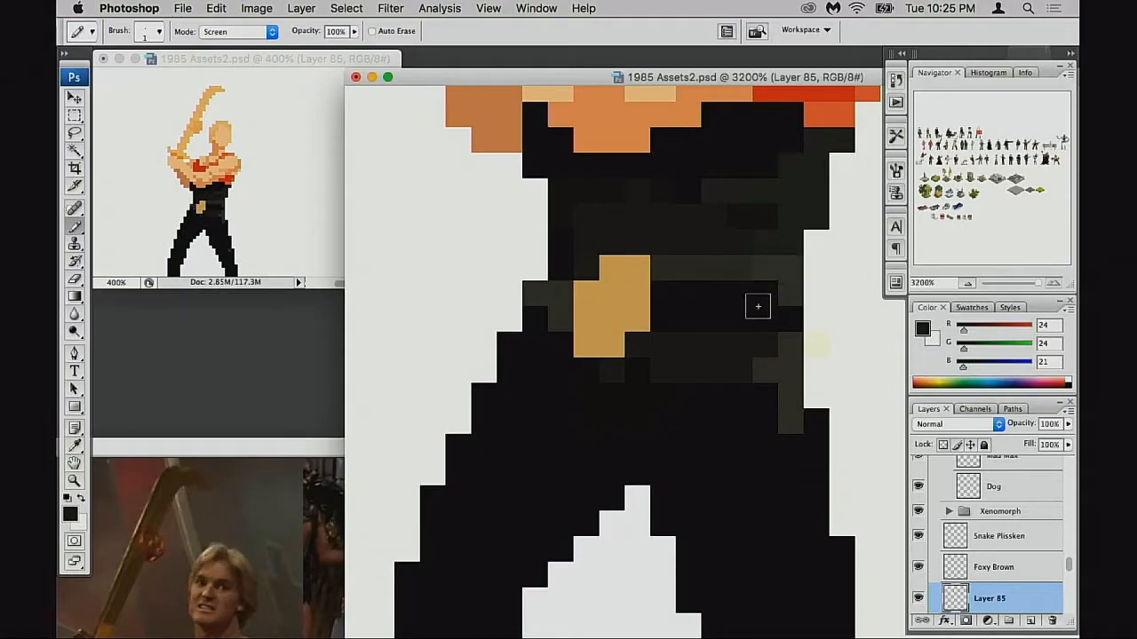
scroll(757, 307, up, 1)
Step: Brighten individual pixels of the belt's upper edge on both sides of the gold buckle in Screen mode
click(683, 277)
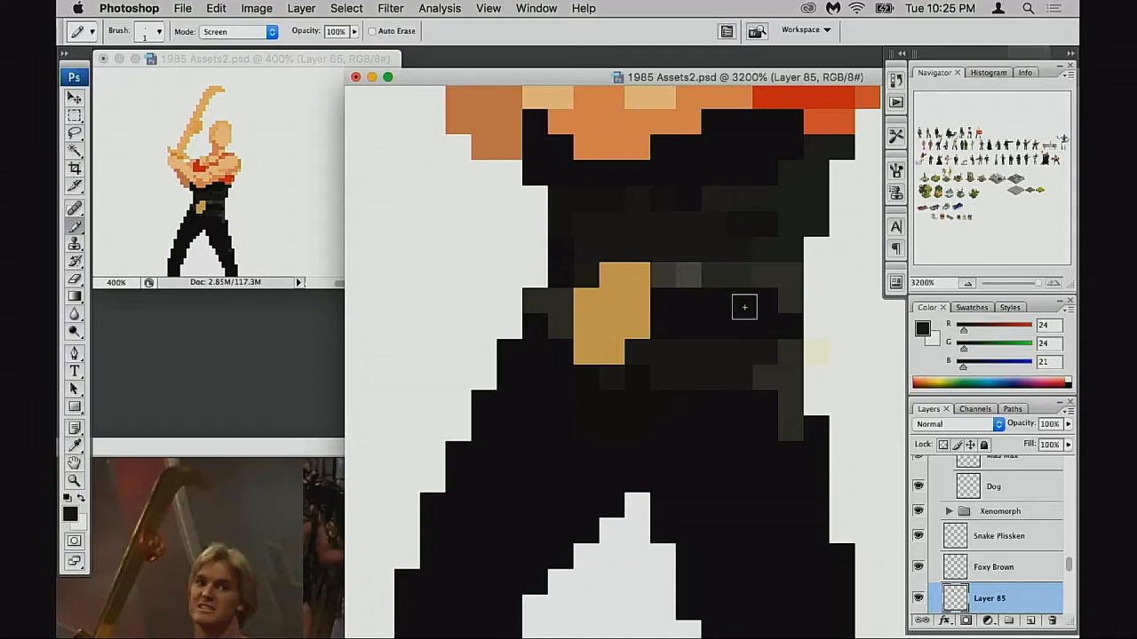
click(712, 276)
key(super+z)
click(665, 274)
click(587, 278)
drag(579, 275, 567, 278)
drag(682, 311, 666, 319)
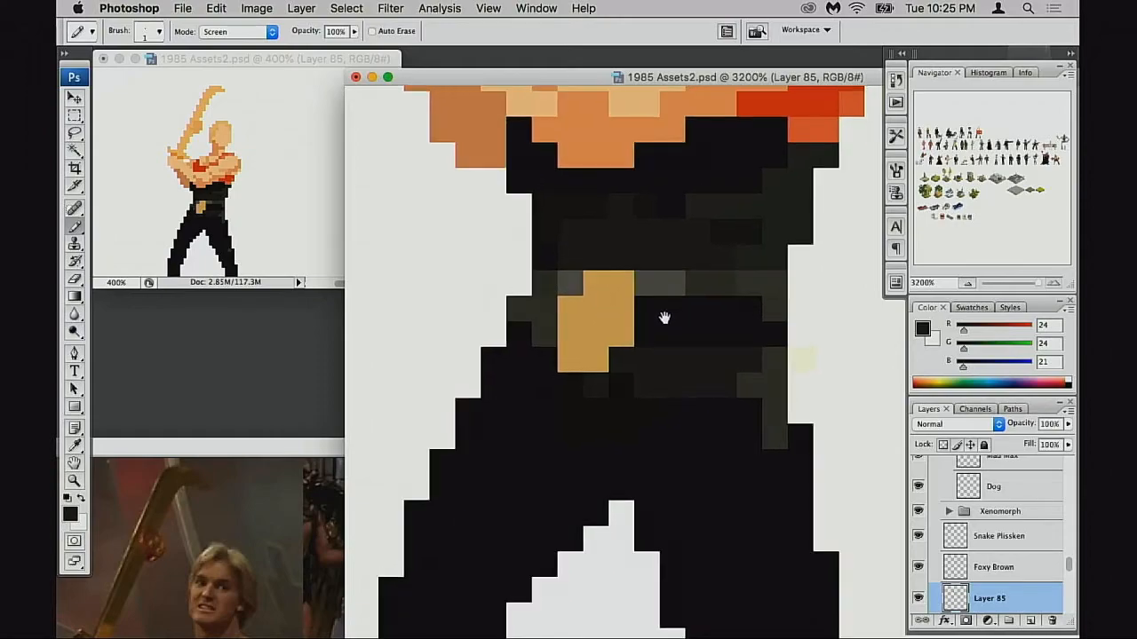
click(706, 285)
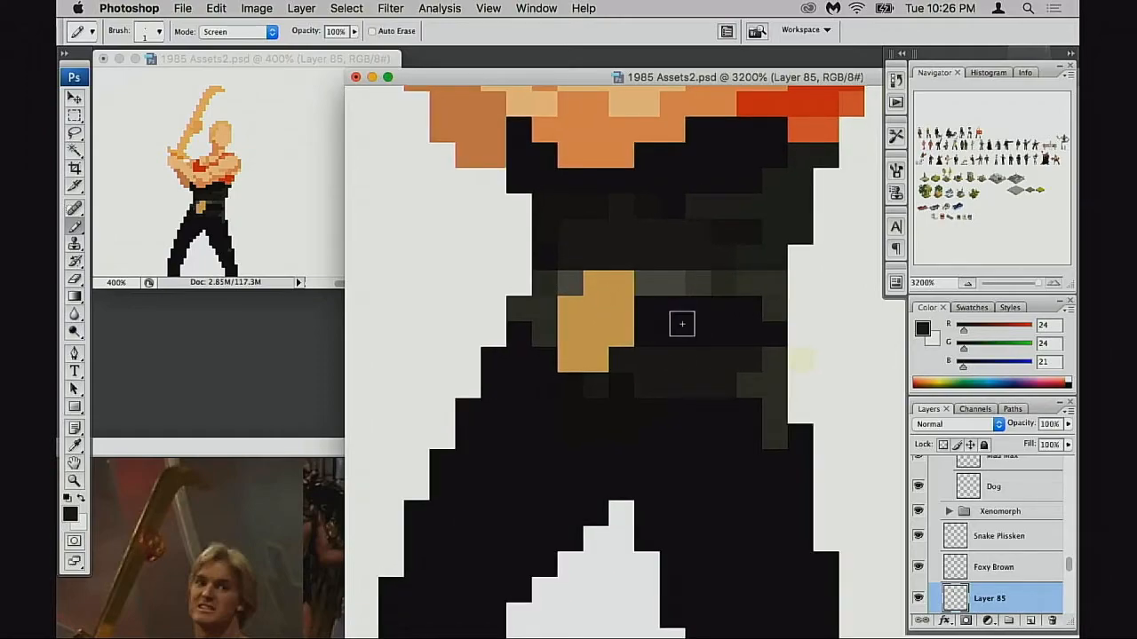
Step: Brighten a pixel in the strip beneath the belt near the buckle with the sampled dark grey in Screen mode
alt+click(711, 332)
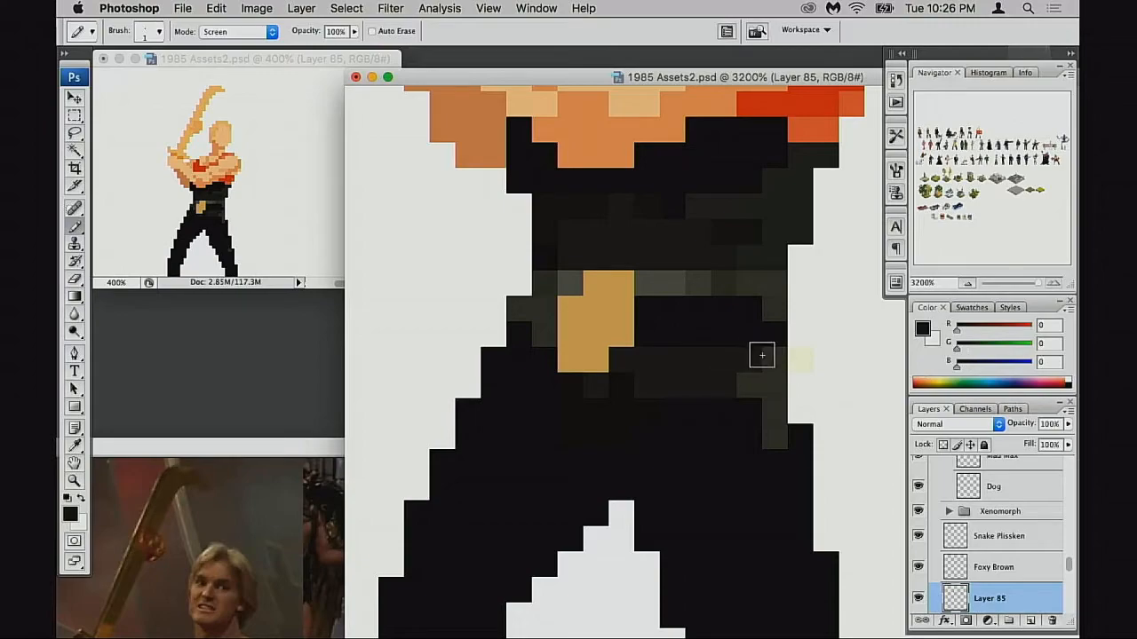
drag(743, 367, 761, 363)
alt+click(707, 366)
click(659, 384)
Step: Try lightened pixels on the upper thigh below the buckle in Screen mode, and undo the last ones
mouse_move(536, 366)
mouse_down()
mouse_move(524, 447)
mouse_move(617, 319)
mouse_up()
drag(598, 269, 575, 313)
click(575, 291)
key(super+z)
key(super+alt+z)
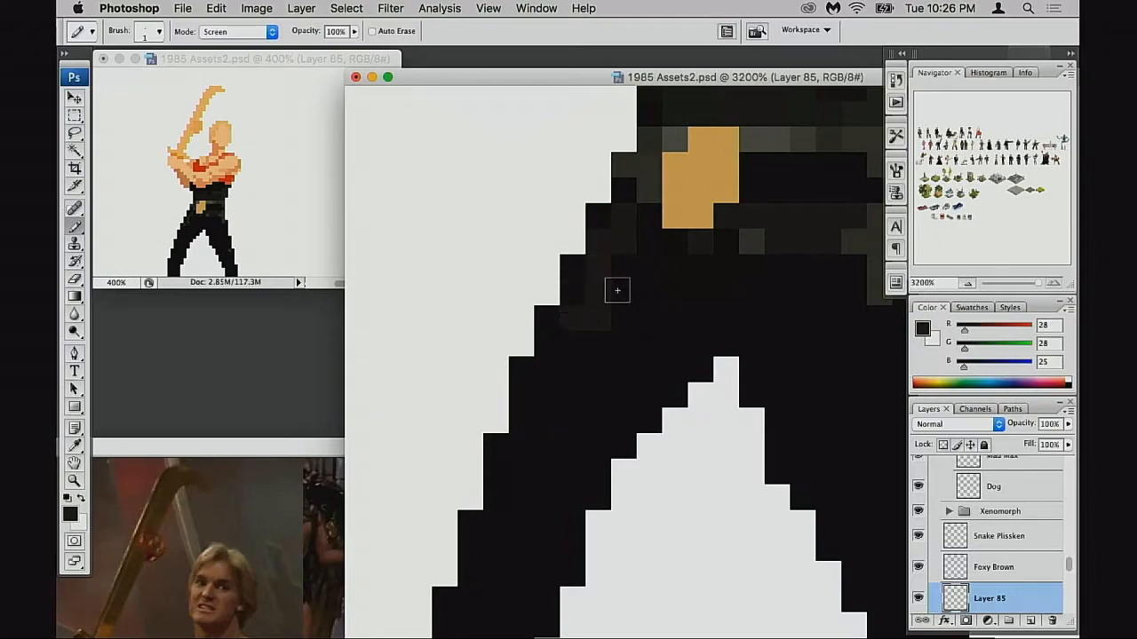
click(592, 274)
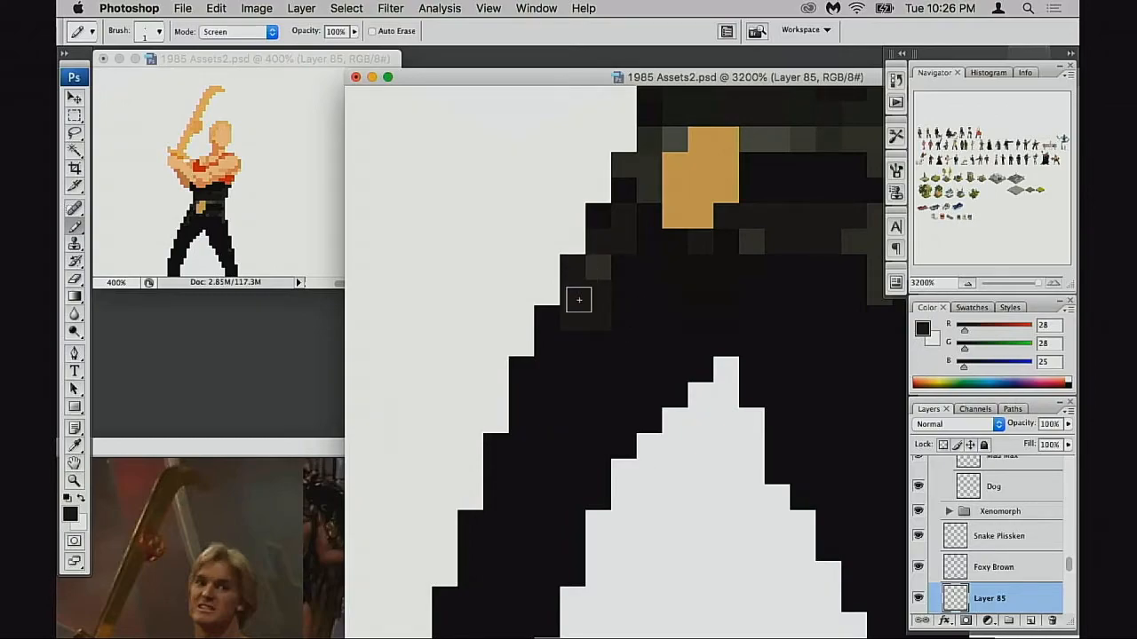
key(super+z)
Step: Return the brush to Normal mode, fill the thigh below the buckle with dark grey, and check the figure at 400%
key(shift+alt+n)
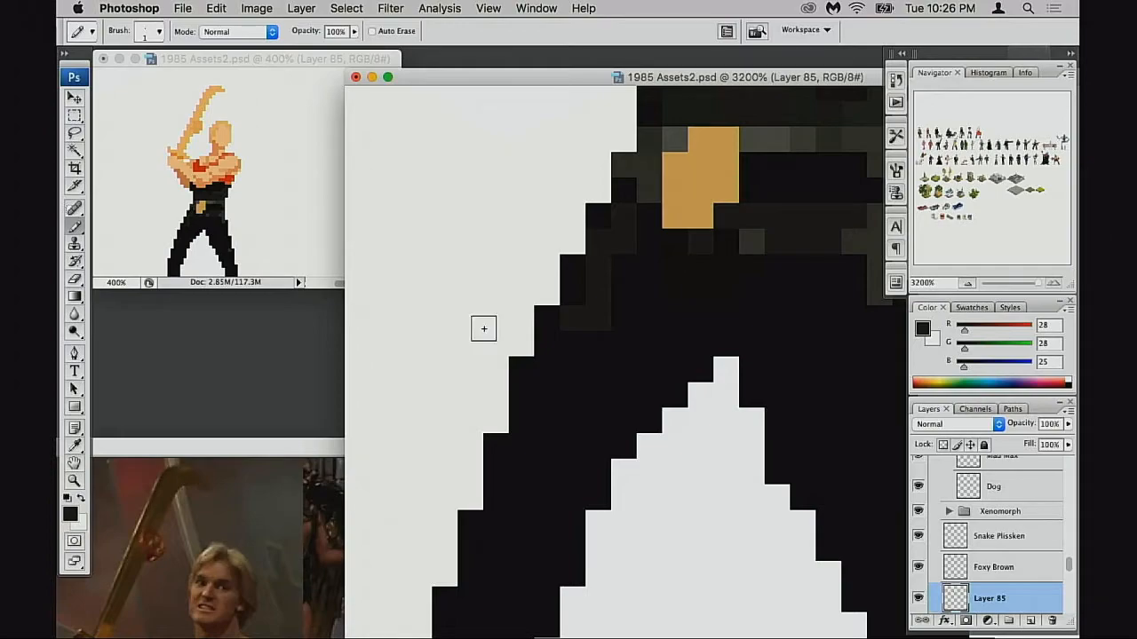
mouse_move(581, 281)
mouse_down()
mouse_move(614, 220)
mouse_move(633, 285)
mouse_move(632, 270)
mouse_move(608, 337)
mouse_move(589, 354)
mouse_move(558, 332)
mouse_move(549, 341)
mouse_move(555, 367)
mouse_move(588, 381)
mouse_move(642, 331)
mouse_move(700, 248)
mouse_move(622, 332)
mouse_move(641, 274)
mouse_move(577, 329)
mouse_move(574, 308)
mouse_move(563, 358)
mouse_move(596, 350)
mouse_move(578, 391)
mouse_move(563, 382)
mouse_move(593, 345)
mouse_move(599, 361)
mouse_move(604, 339)
mouse_move(599, 377)
mouse_up()
click(273, 214)
drag(245, 246, 299, 178)
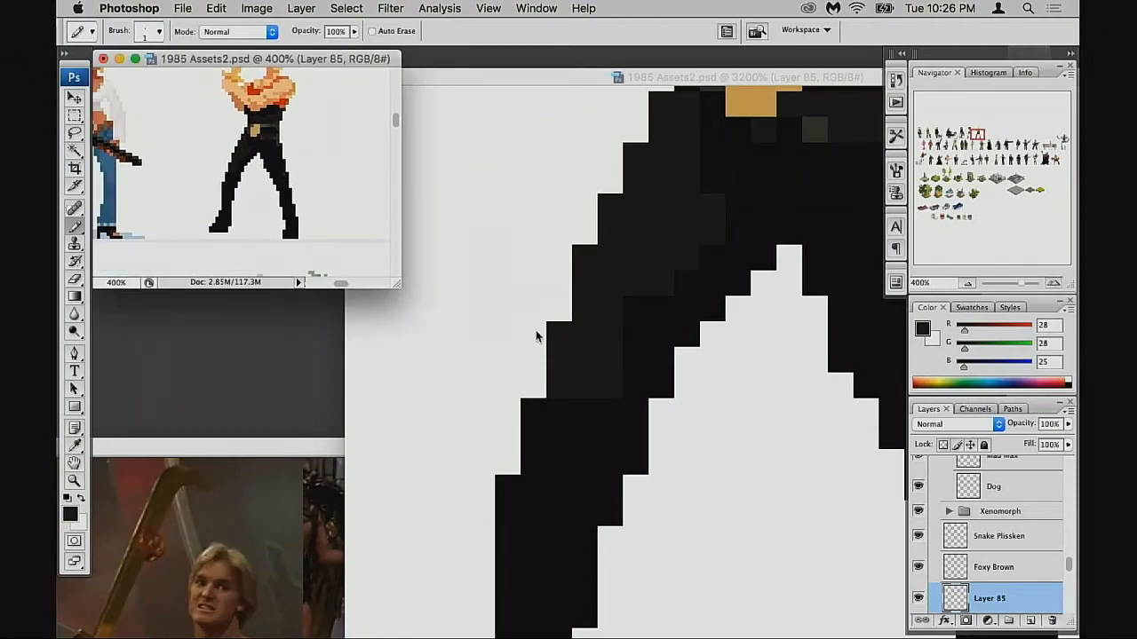
Step: Refine the thigh shading's lower end and inner edge with sampled black and dark grey, cutting a black notch near the crotch
click(592, 405)
alt+click(602, 413)
click(559, 385)
alt+click(622, 392)
click(638, 311)
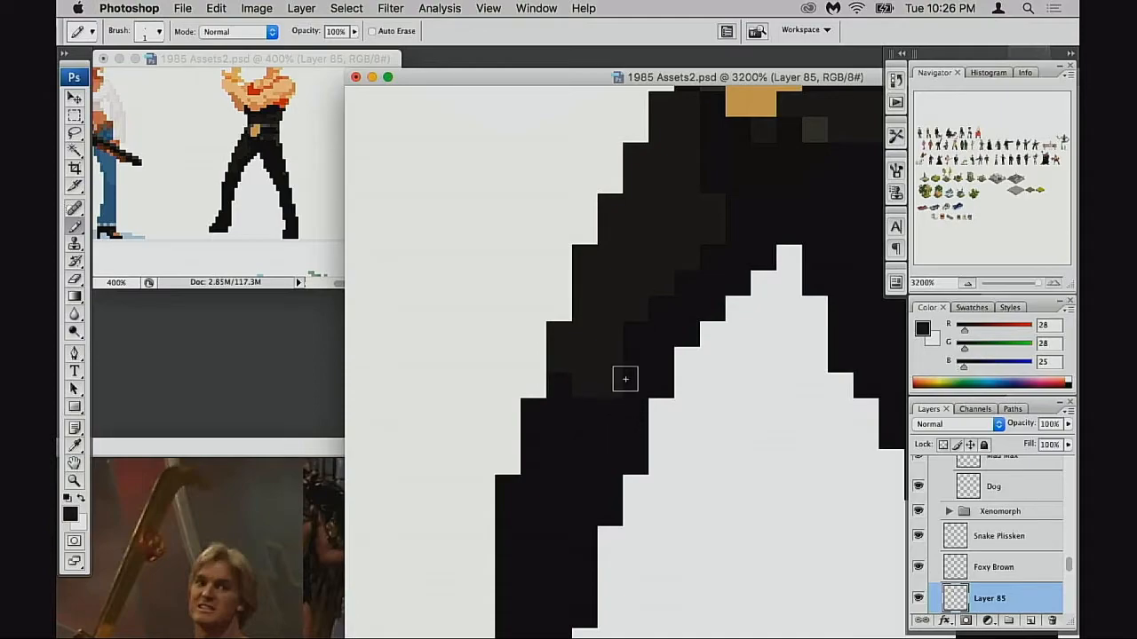
alt+click(733, 248)
click(694, 238)
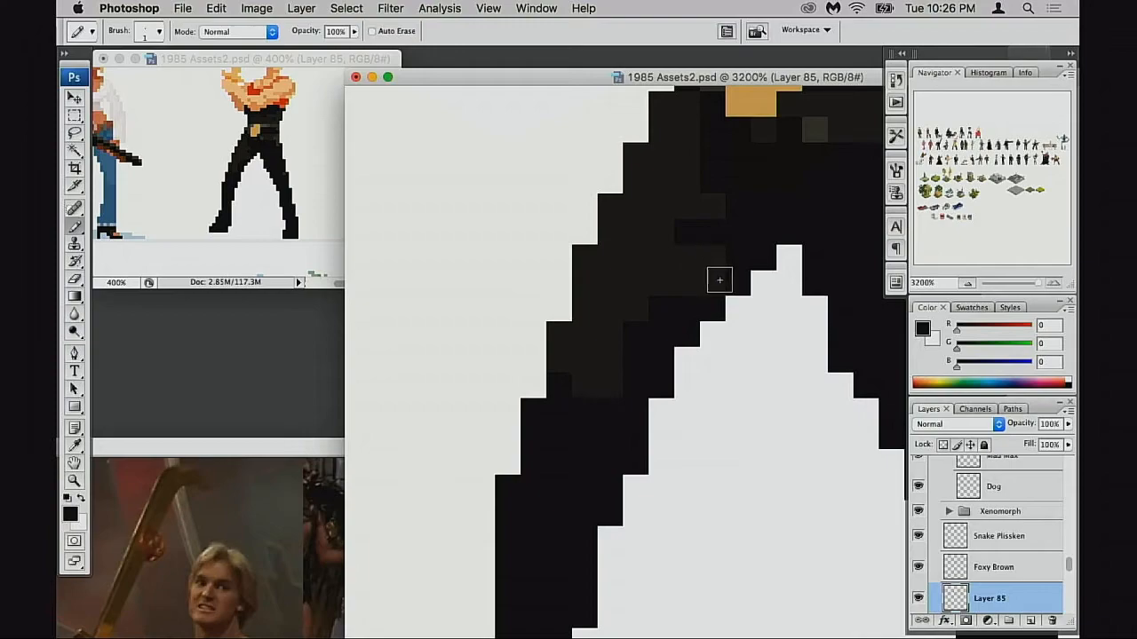
Step: Extend the dark grey thigh shading inward beneath the gold buckle and touch up its lower end
alt+click(715, 174)
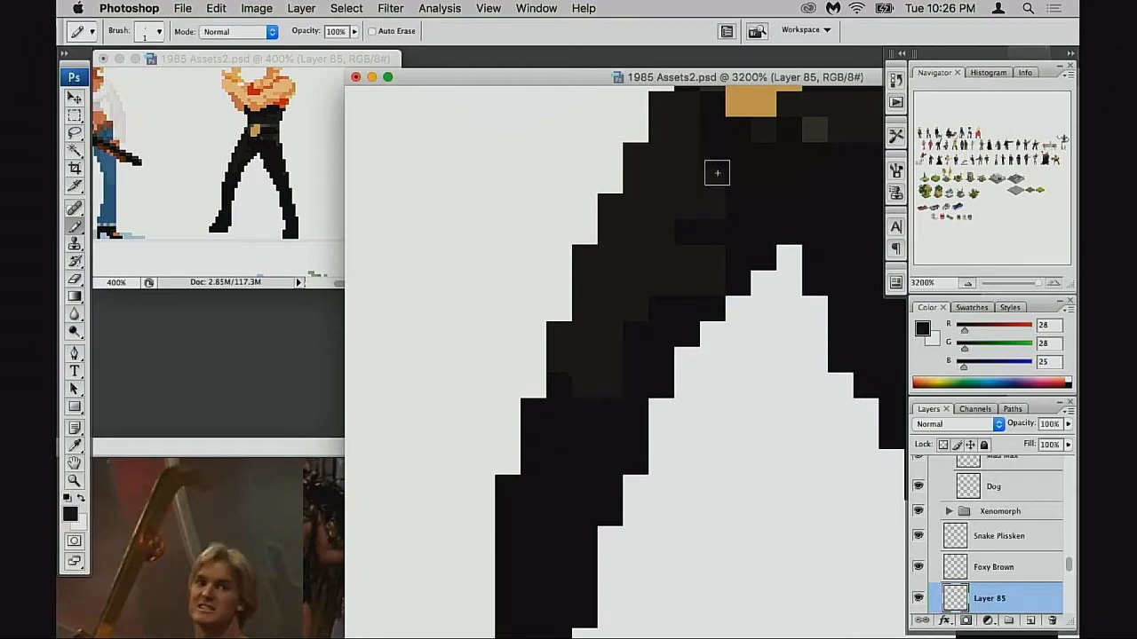
alt+click(632, 371)
scroll(634, 388, down, 3)
drag(654, 333, 599, 501)
alt+click(637, 359)
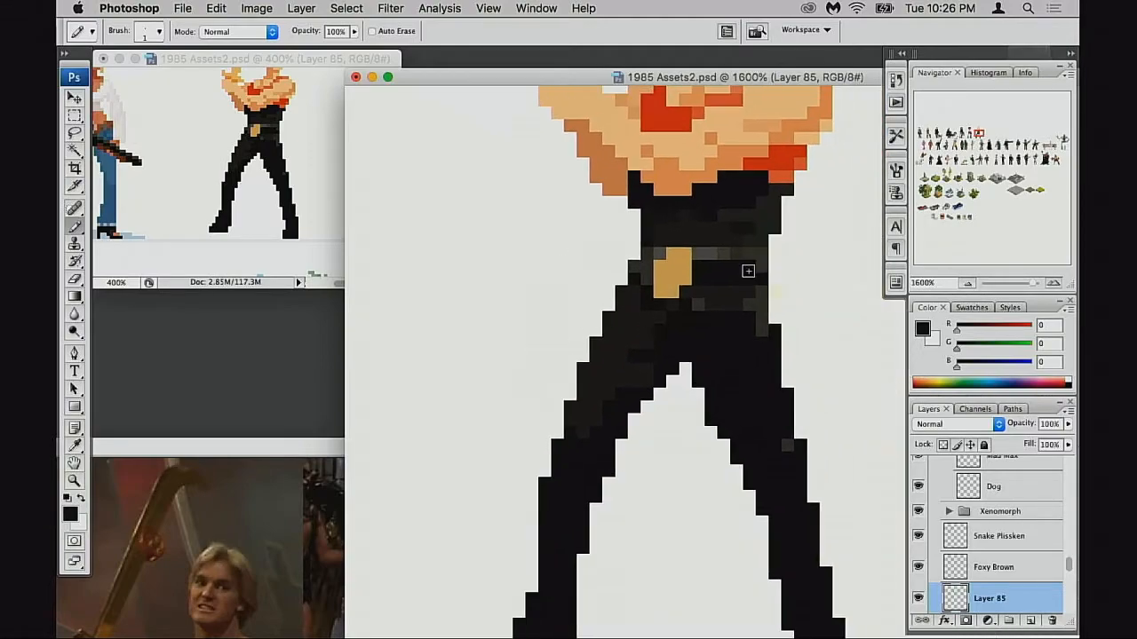
Step: Repaint the shaded thigh from hip to lower end with the lighter dark grey 51, 50, 44
alt+click(762, 255)
super+click(642, 347)
mouse_move(746, 351)
mouse_down()
mouse_move(735, 388)
mouse_move(703, 388)
mouse_move(629, 353)
mouse_up()
mouse_move(689, 359)
mouse_down()
mouse_move(673, 375)
mouse_move(708, 373)
mouse_up()
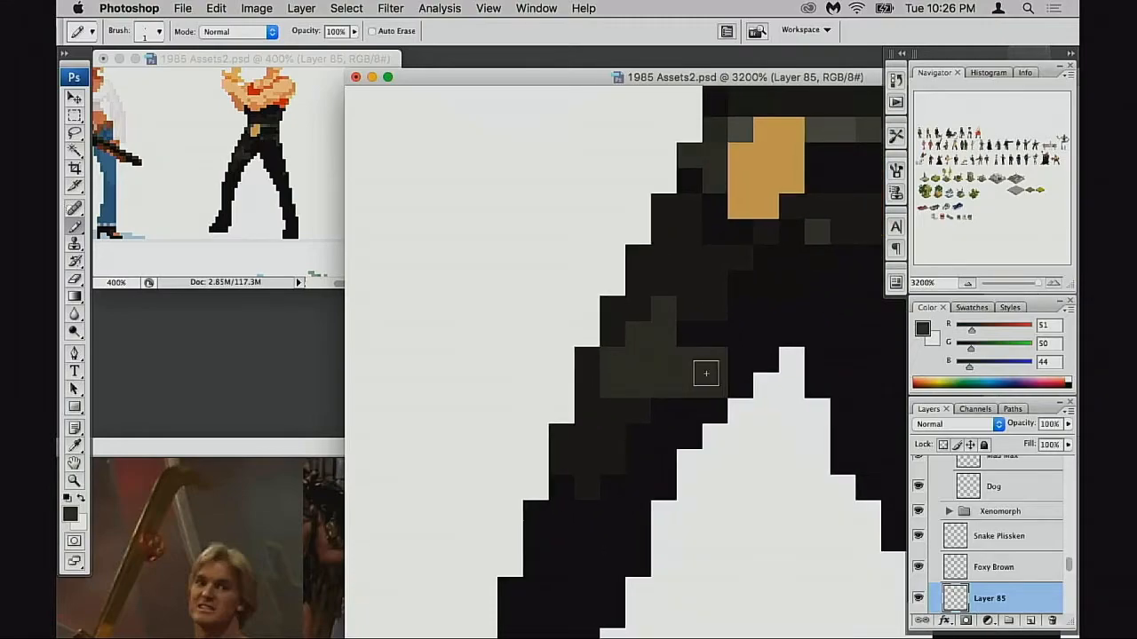
mouse_move(690, 286)
mouse_down()
mouse_move(616, 328)
mouse_move(586, 378)
mouse_move(634, 406)
mouse_move(600, 449)
mouse_move(571, 452)
mouse_move(581, 477)
mouse_move(637, 424)
mouse_move(628, 437)
mouse_up()
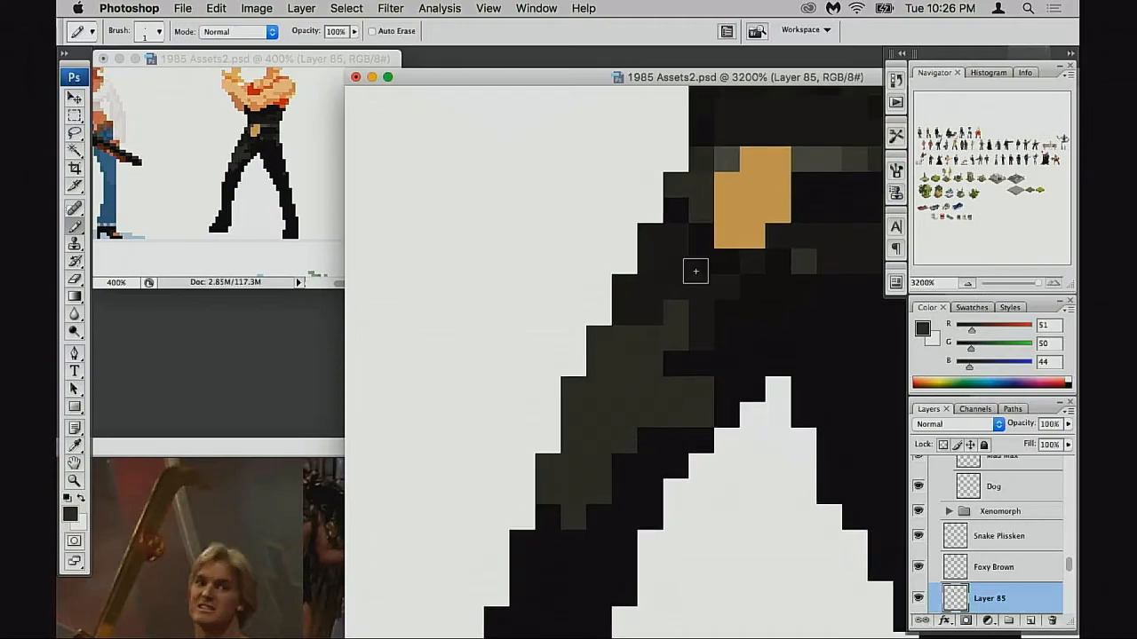
mouse_move(621, 312)
mouse_down()
mouse_move(658, 298)
mouse_move(672, 243)
mouse_move(674, 278)
mouse_move(677, 257)
mouse_move(709, 308)
mouse_move(704, 294)
mouse_move(702, 322)
mouse_move(705, 269)
mouse_move(738, 312)
mouse_up()
Step: Blend the thigh shading into the black crotch below the buckle with dark grey 28, 28, 25, reducing the opacity to 30%
alt+click(775, 257)
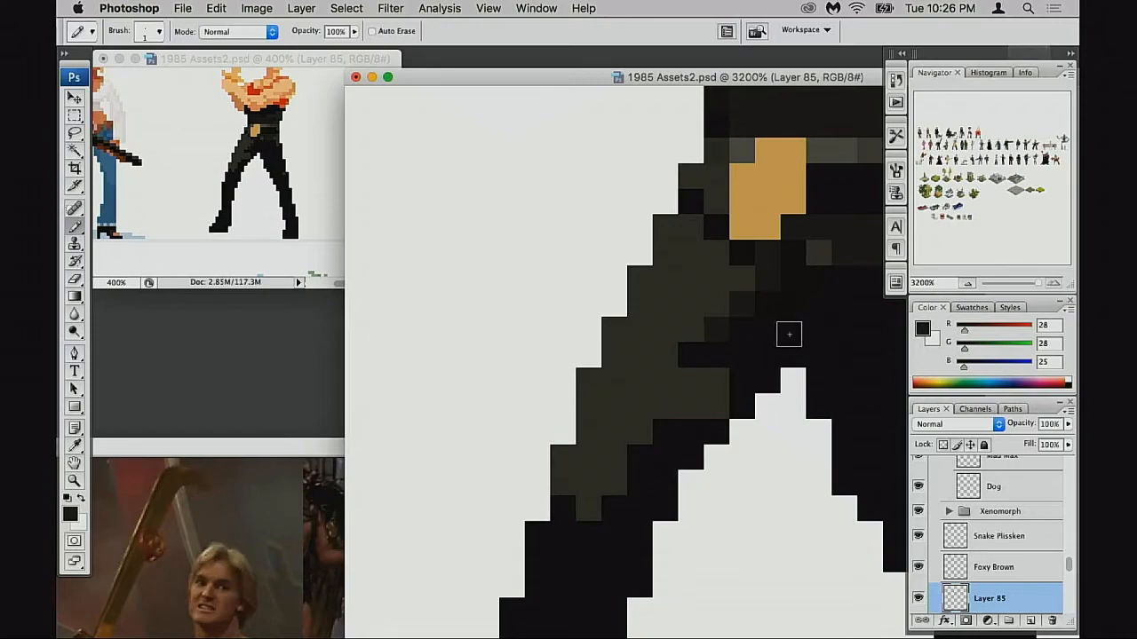
scroll(793, 333, right, 5)
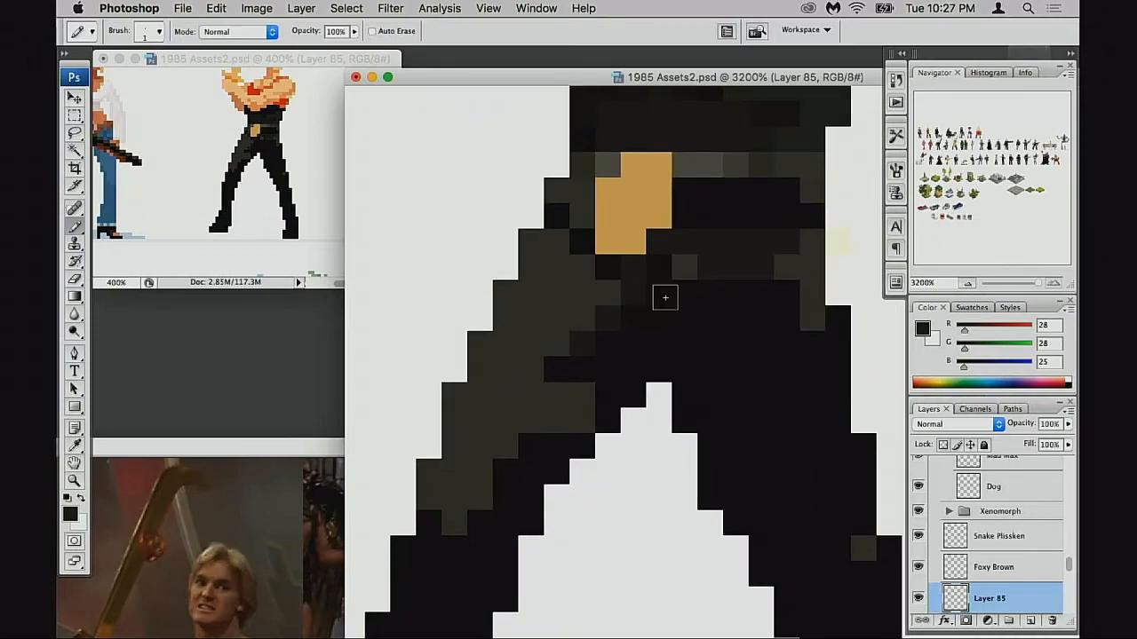
key(3)
click(584, 420)
Step: Restore 100% opacity and darken the shaded thigh's inner edge beside the crotch with near-black 11, 11, 10
key(0)
click(582, 425)
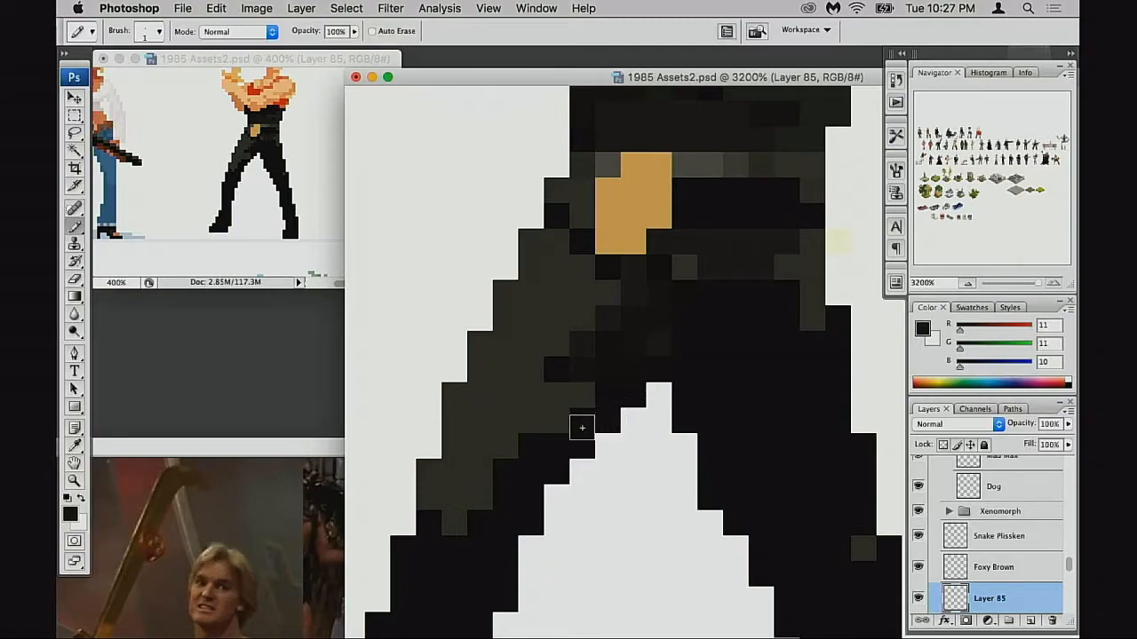
click(558, 422)
click(579, 400)
click(562, 398)
drag(585, 412, 606, 396)
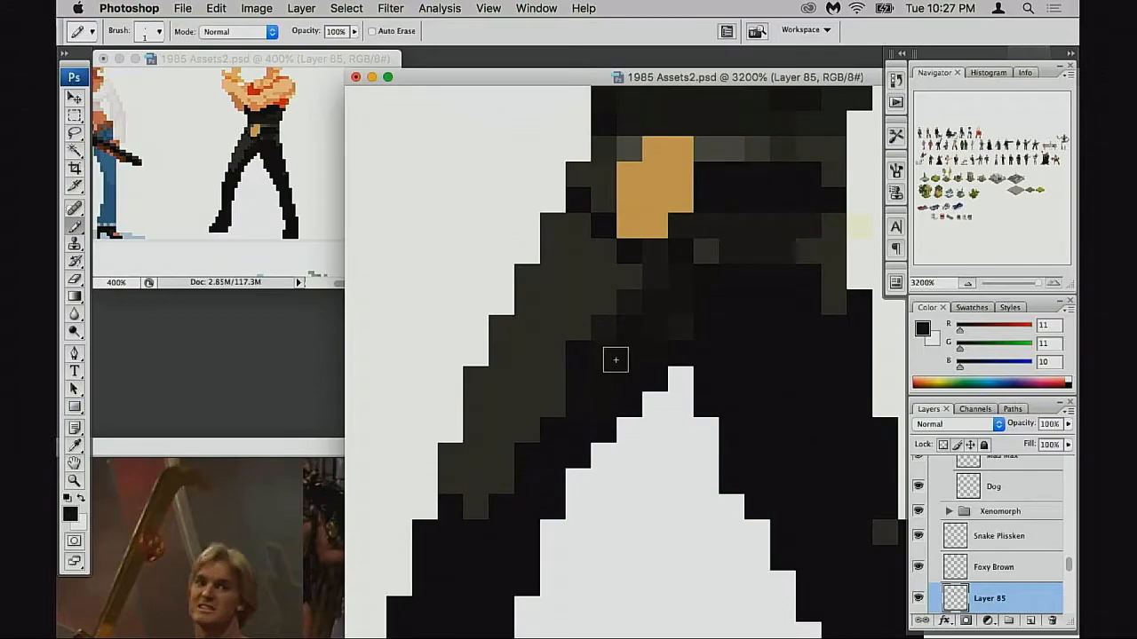
Step: Try to extend the dark grey 51, 50, 44 thigh shading further inward toward the crotch beneath the buckle
alt+click(611, 312)
drag(624, 317, 645, 300)
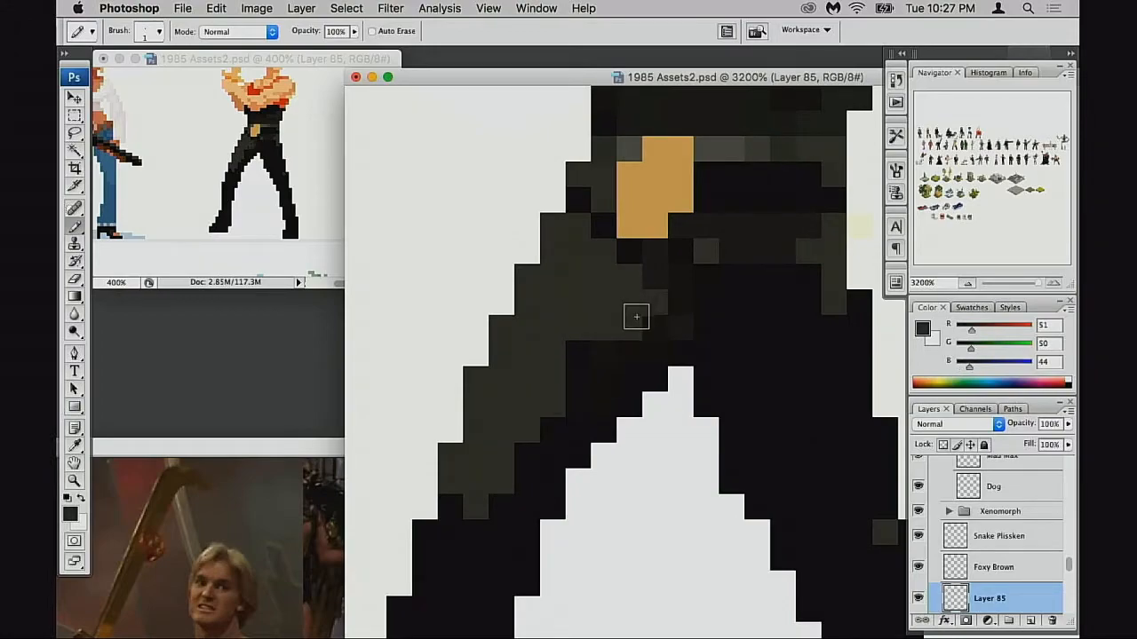
key(super+z)
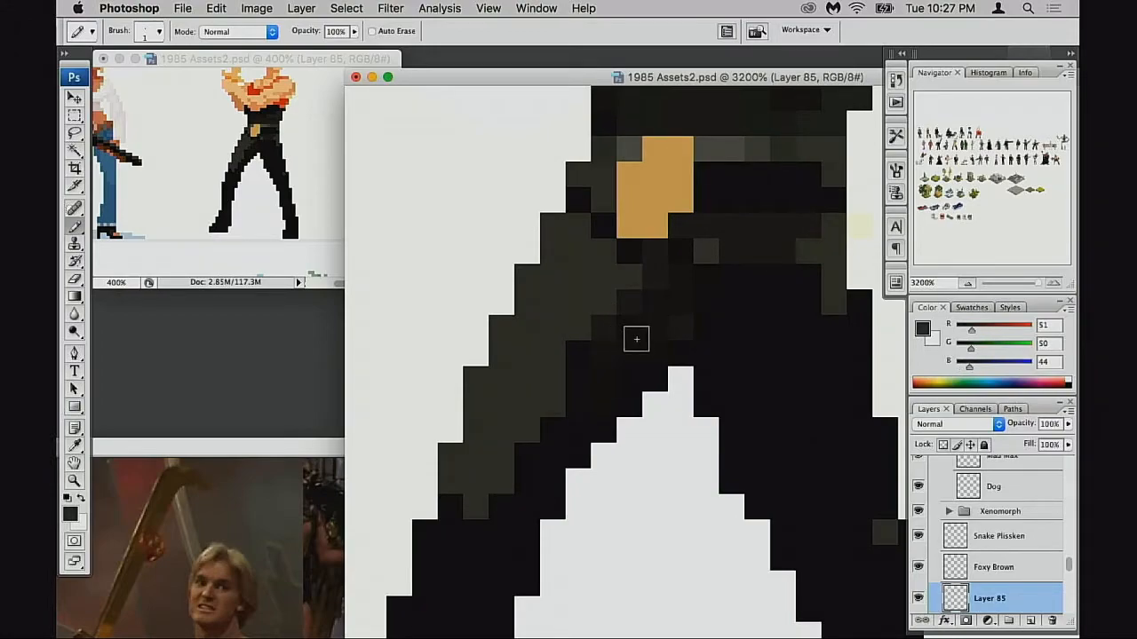
Step: Trim the thigh shading's inner edge with a black pixel and square off its lower end with dark grey 51, 50, 44
alt+click(569, 413)
click(564, 414)
alt+click(514, 472)
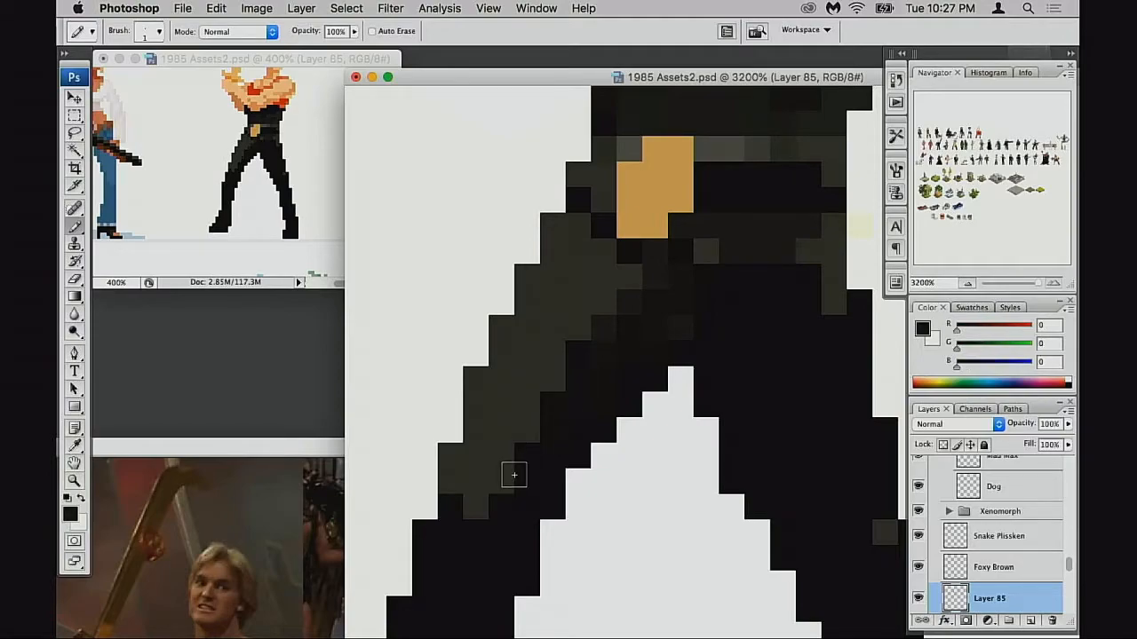
alt+click(512, 469)
click(496, 503)
click(455, 499)
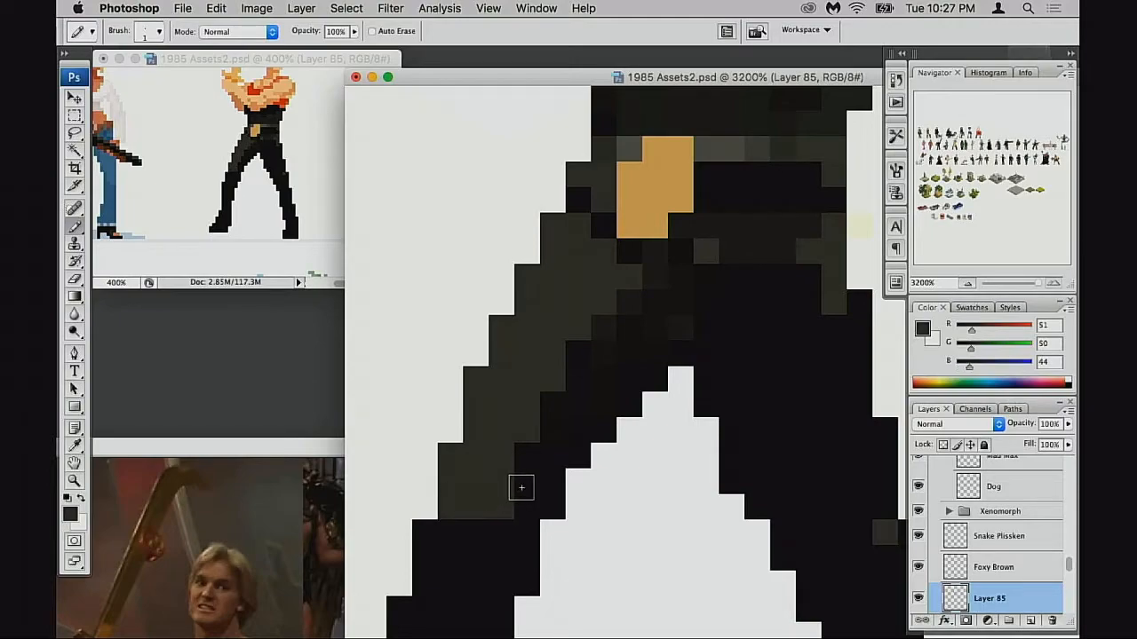
Step: Extend the dark grey shading farther down the thigh and fill a pixel along its inner edge
mouse_move(542, 475)
mouse_down()
mouse_move(606, 362)
mouse_move(606, 342)
mouse_up()
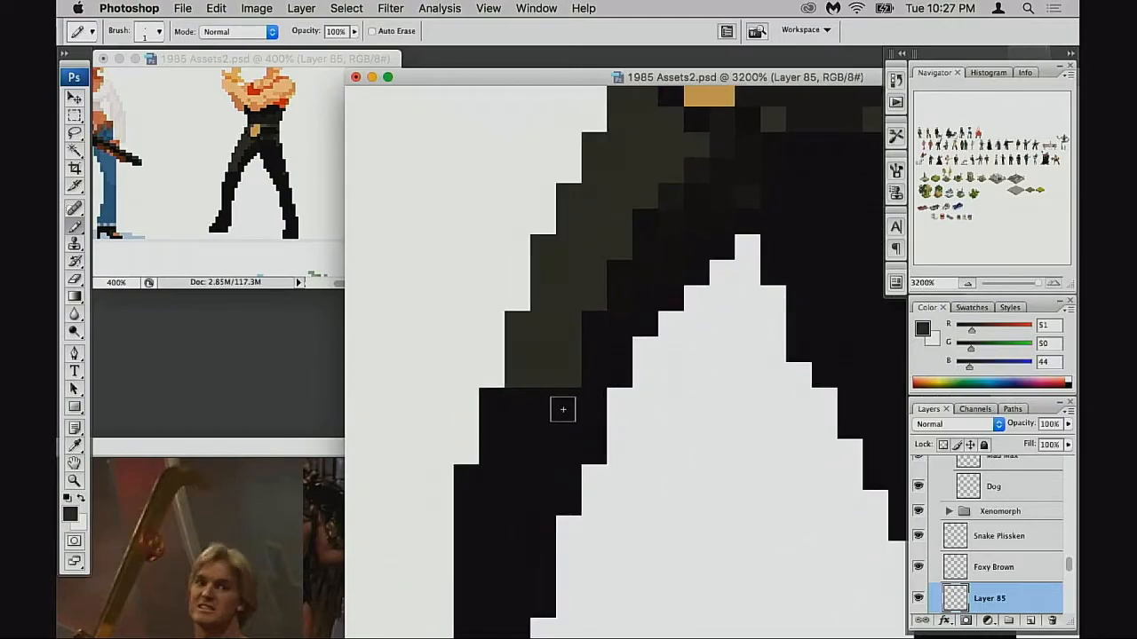
mouse_move(511, 398)
mouse_down()
mouse_move(561, 397)
mouse_move(500, 400)
mouse_move(539, 417)
mouse_move(599, 412)
mouse_up()
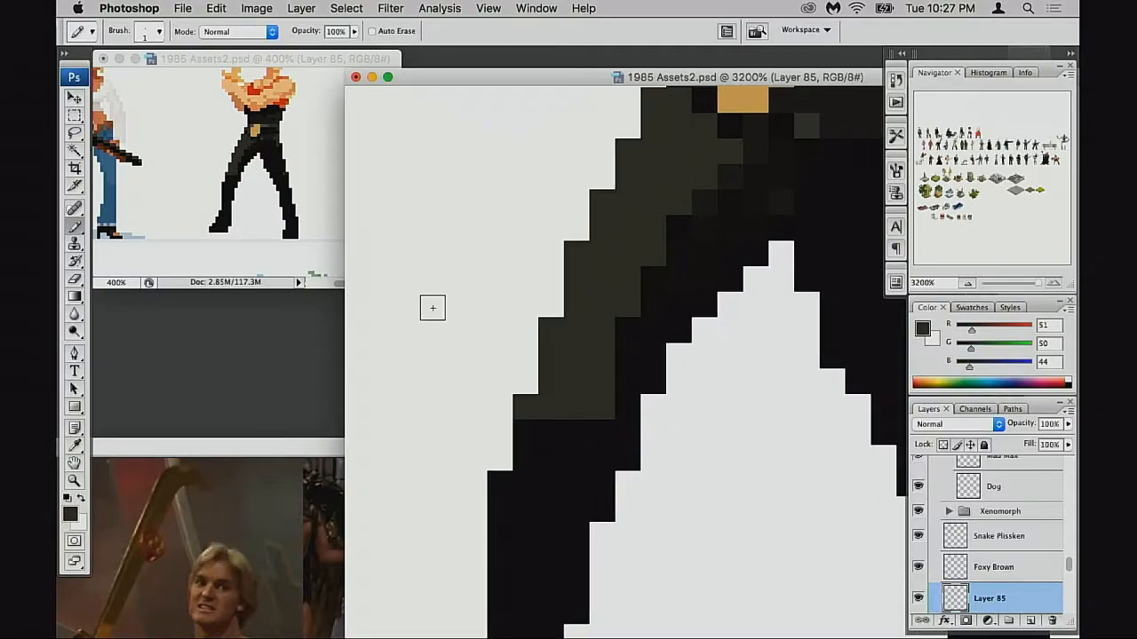
drag(526, 438, 579, 439)
key(super+z)
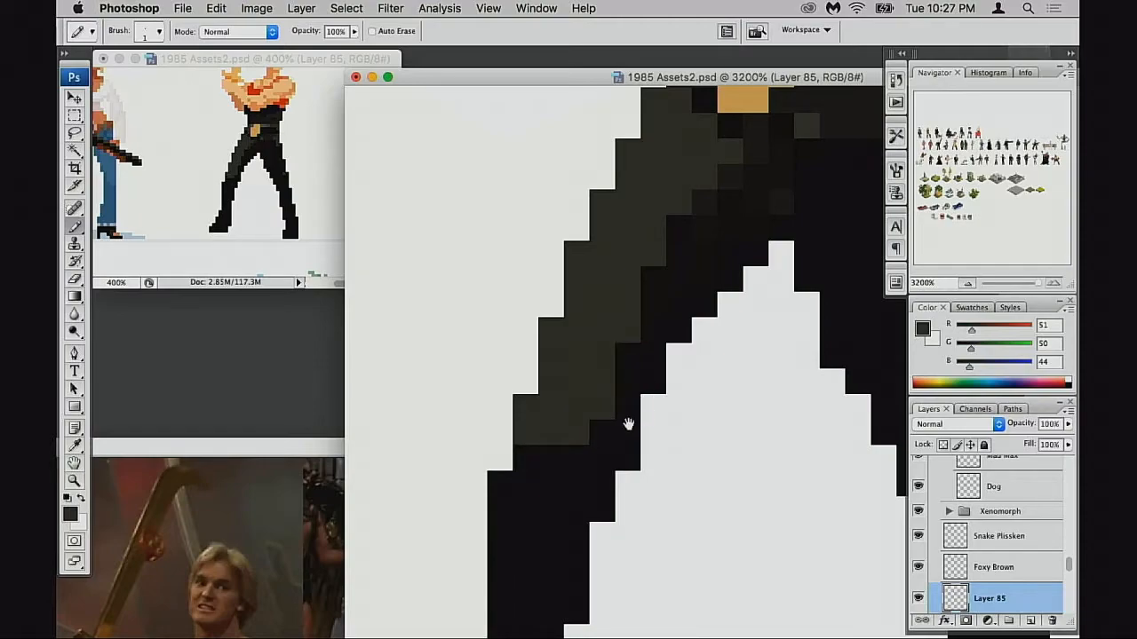
Step: Paint the lowest row of the thigh shading back to black
drag(627, 421, 653, 327)
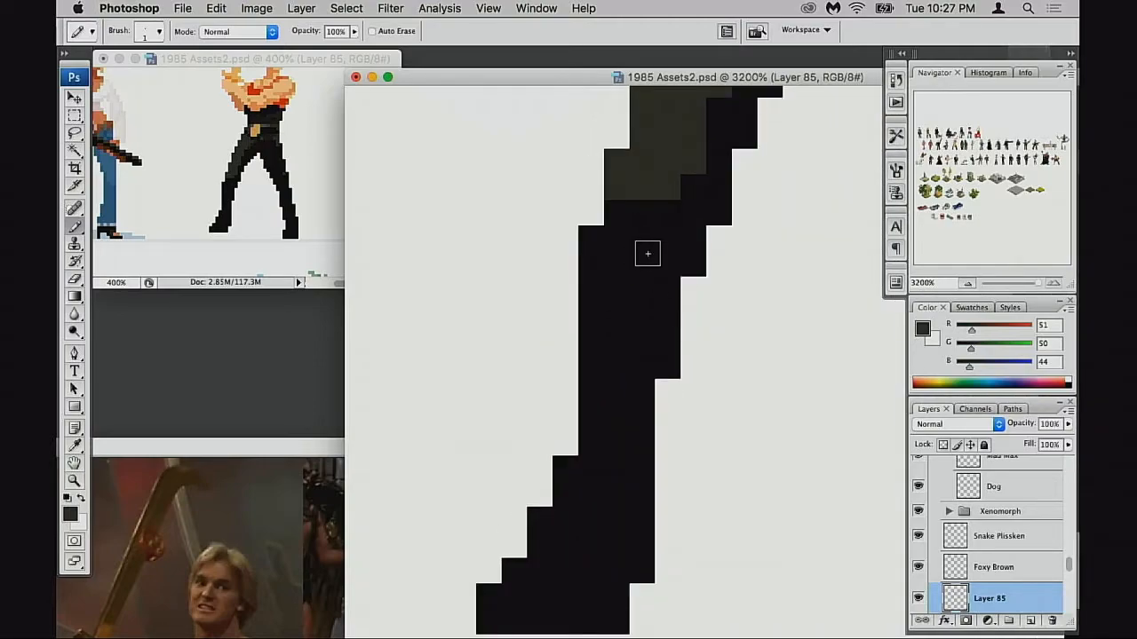
alt+click(643, 214)
drag(616, 188, 680, 195)
drag(645, 252, 632, 302)
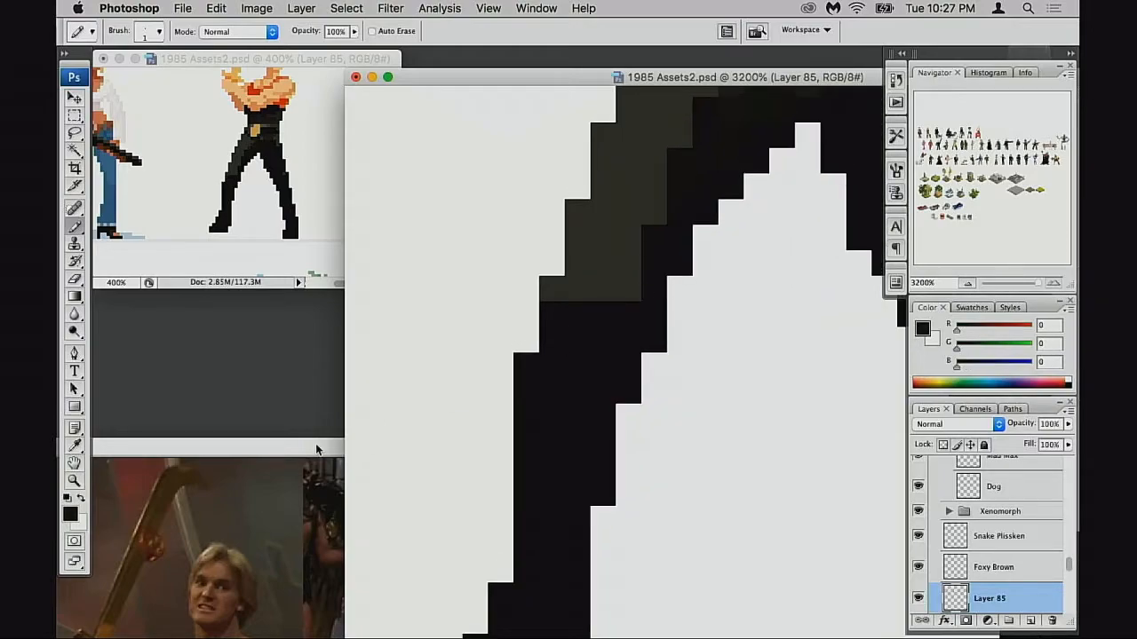
Step: Lighten the bottom row of the thigh shading with 51, 50, 44 in Screen mode, and add a pixel to its outer edge in Normal mode
key(2)
key(0)
alt+click(620, 284)
drag(594, 291, 630, 289)
click(558, 287)
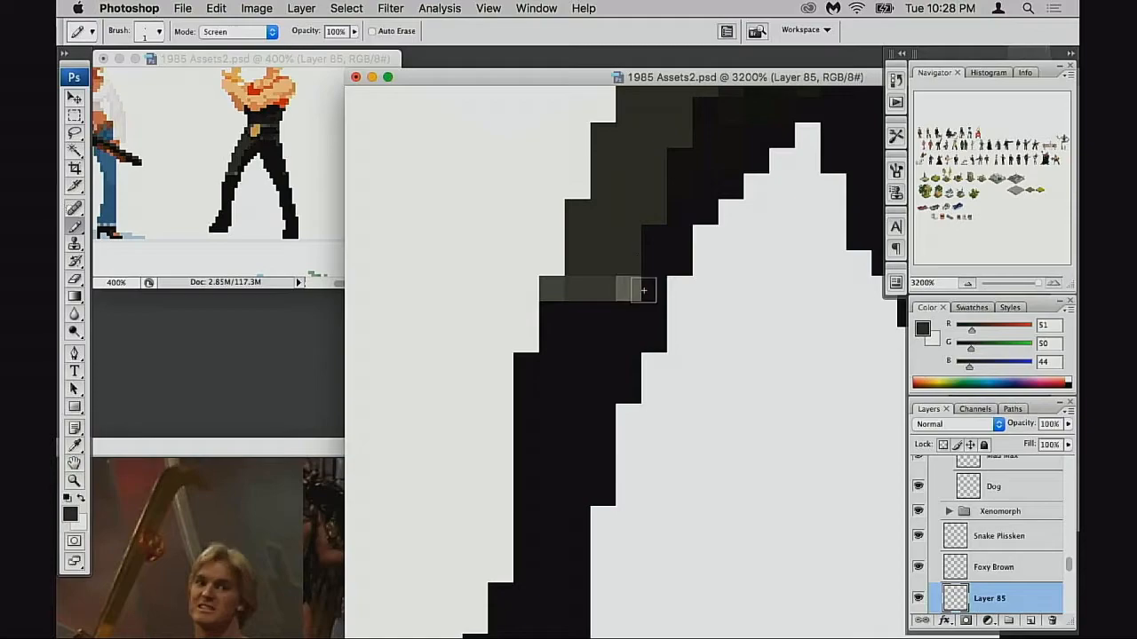
click(558, 288)
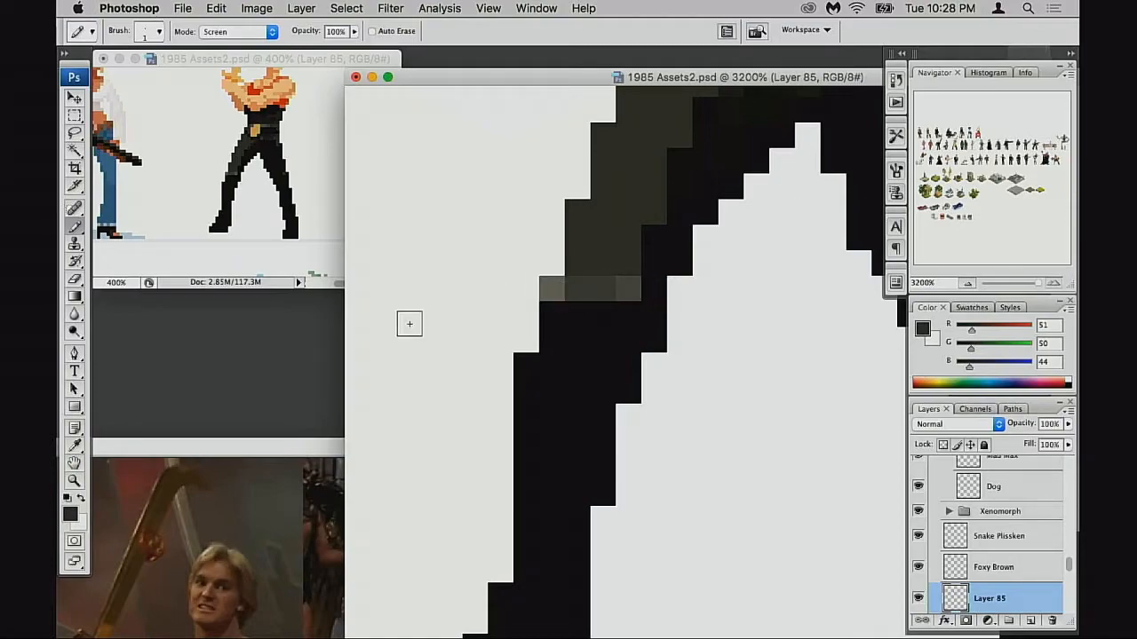
key(alt+shift+n)
click(577, 187)
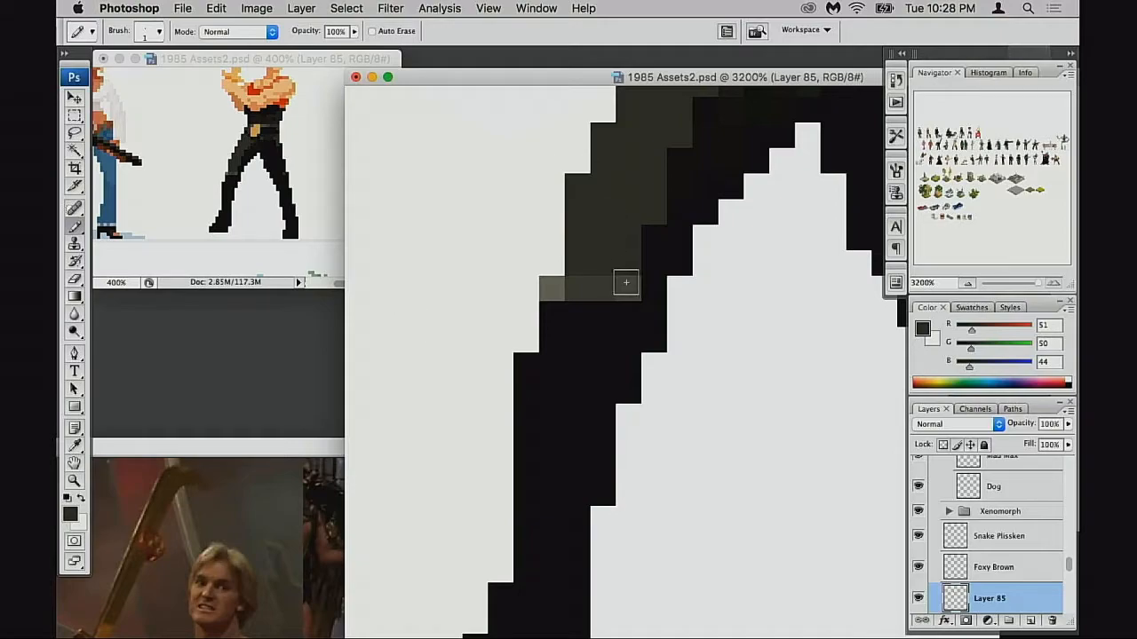
Step: Try painting the lower end of the thigh shading with the lighter grey 117, 115, 104
alt+click(621, 286)
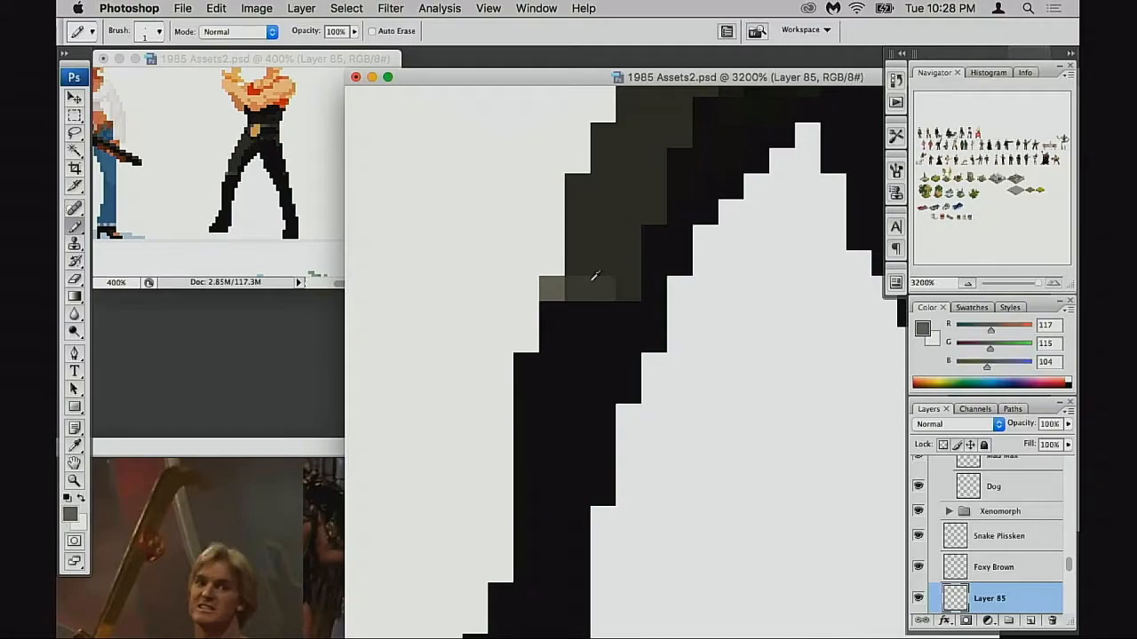
drag(577, 262, 626, 286)
key(super+z)
Step: Widen the shaded leg below the knee by adding black pixels along its inner edge
scroll(640, 276, down, 3)
scroll(639, 275, left, 1)
alt+click(638, 346)
click(644, 343)
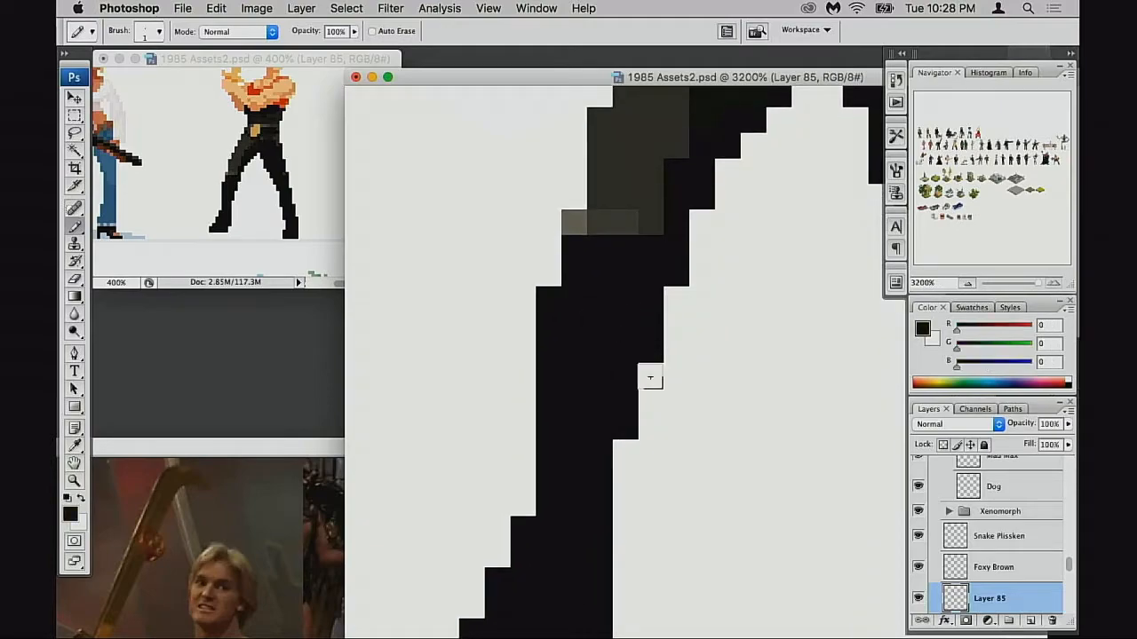
scroll(649, 376, down, 2)
mouse_move(645, 363)
mouse_down()
mouse_move(647, 395)
mouse_move(640, 383)
mouse_up()
drag(673, 327, 651, 401)
drag(650, 351, 654, 275)
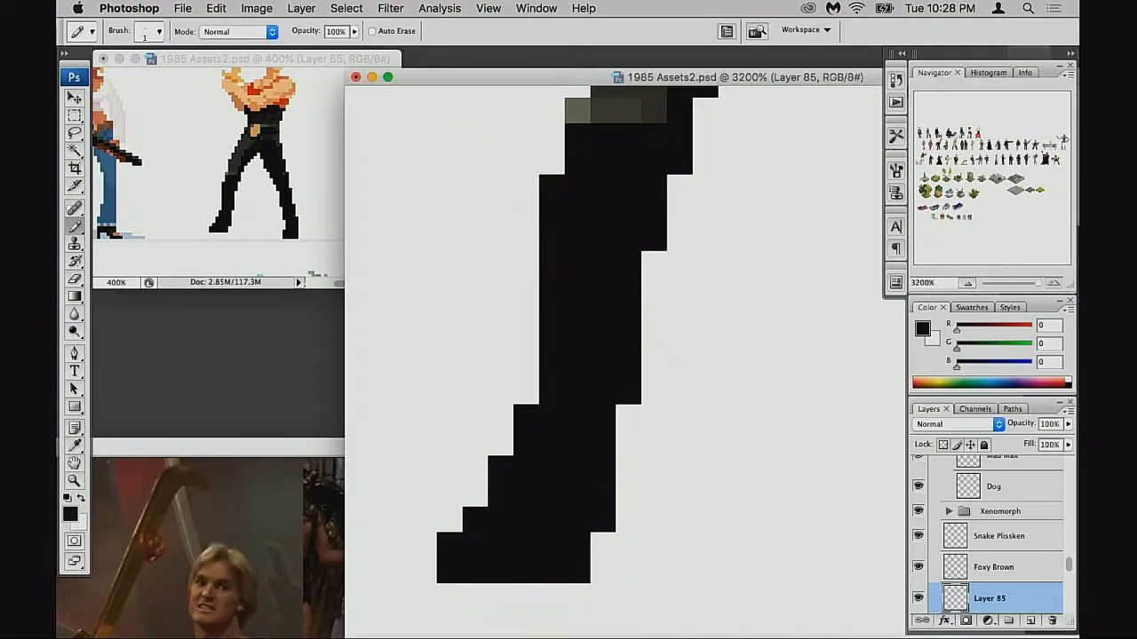
drag(637, 317, 631, 334)
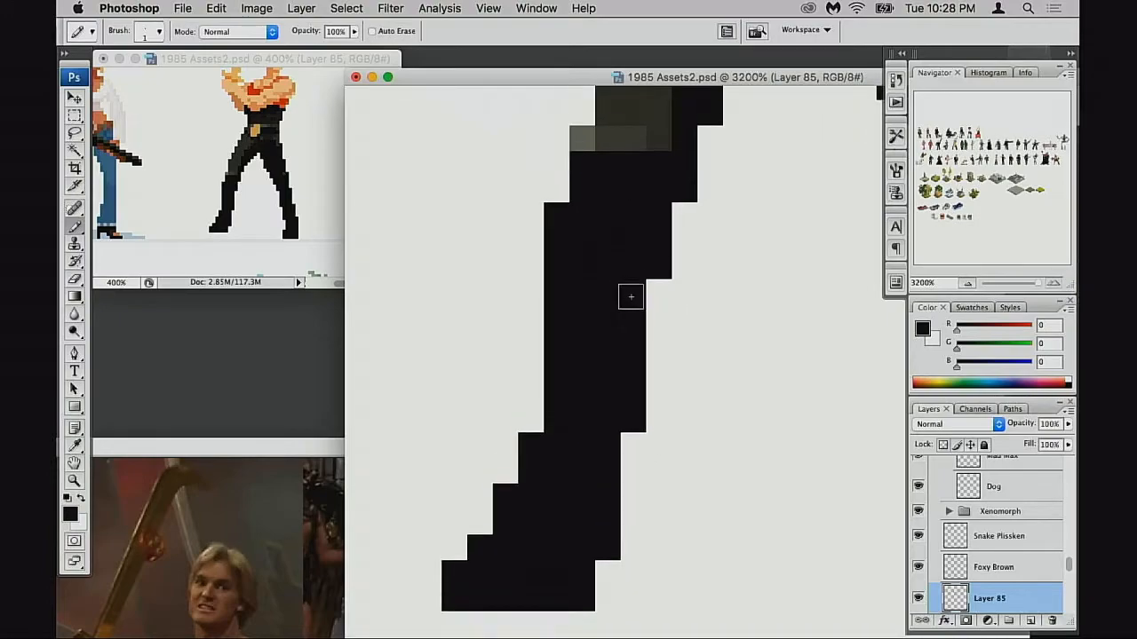
Step: Add one black pixel to the leg's outer edge just below the lightened row
click(654, 316)
key(super+z)
click(566, 197)
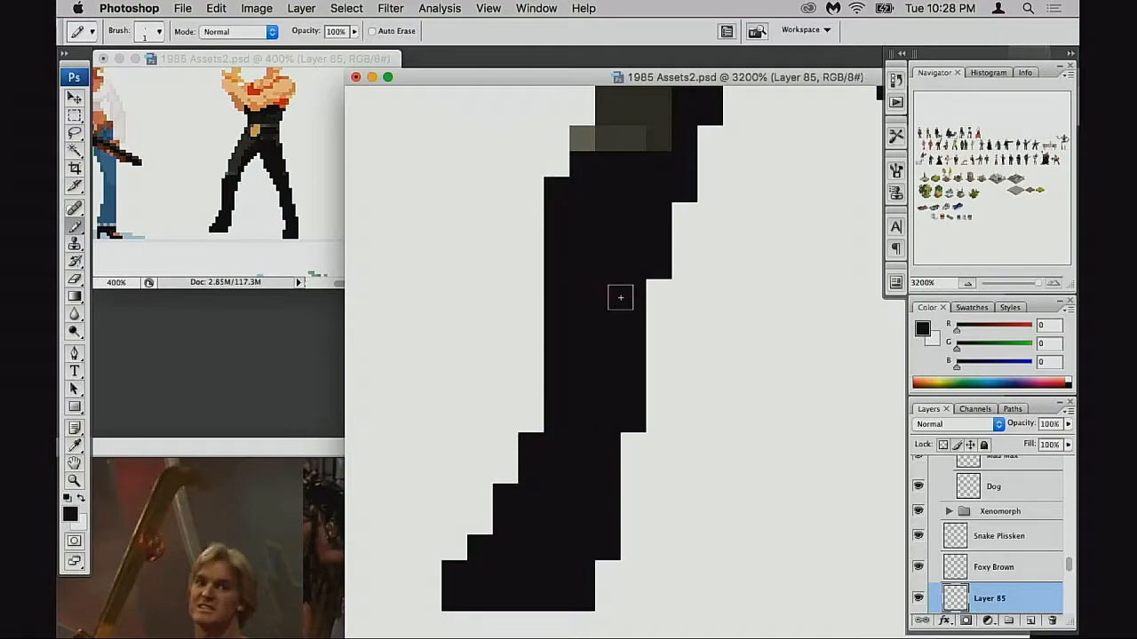
Step: Try to trim the front of the left-hand boot's ankle by erasing single black pixels
key(e)
click(531, 447)
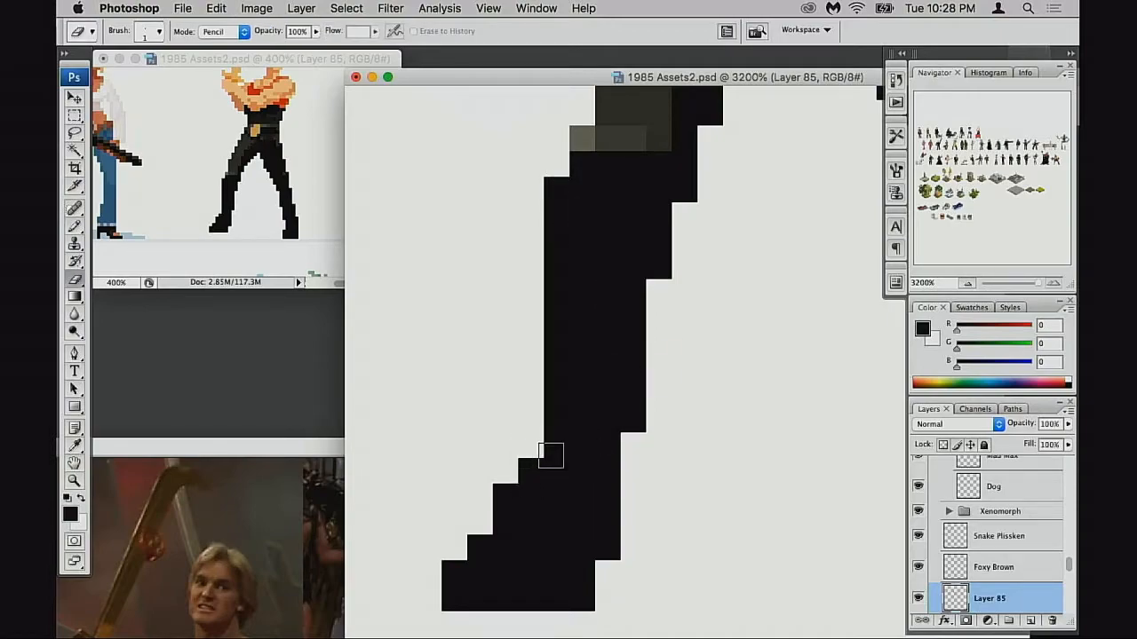
drag(556, 469, 574, 399)
key(super+z)
click(523, 430)
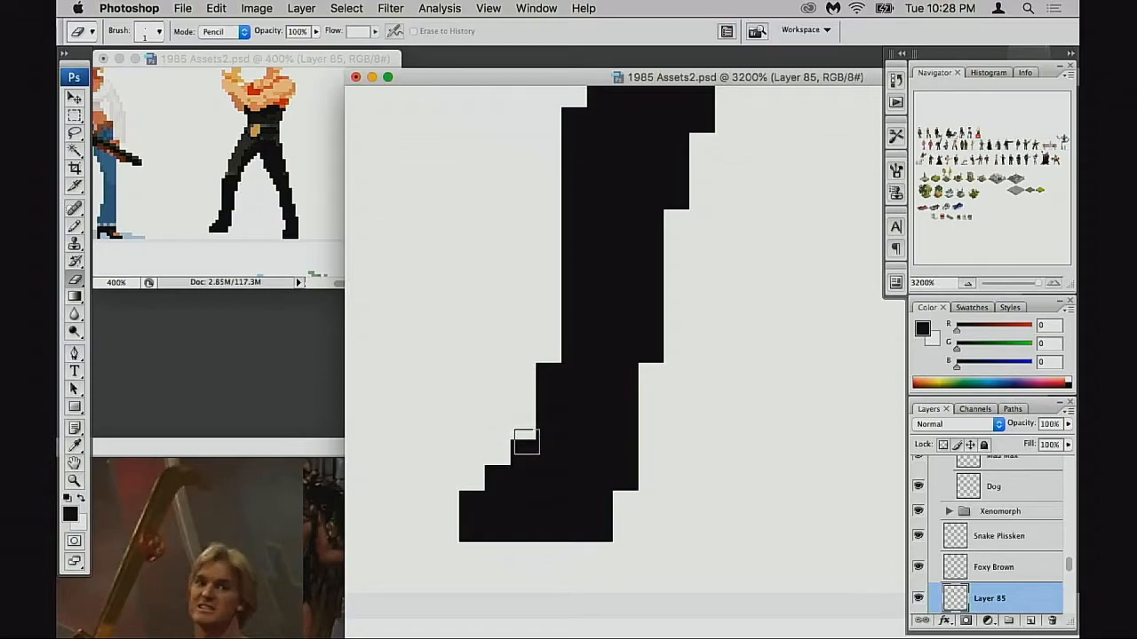
Step: Try shifting the left-hand boot's foot section one pixel right and erasing the surplus heel and shin pixels
key(m)
drag(449, 440, 630, 545)
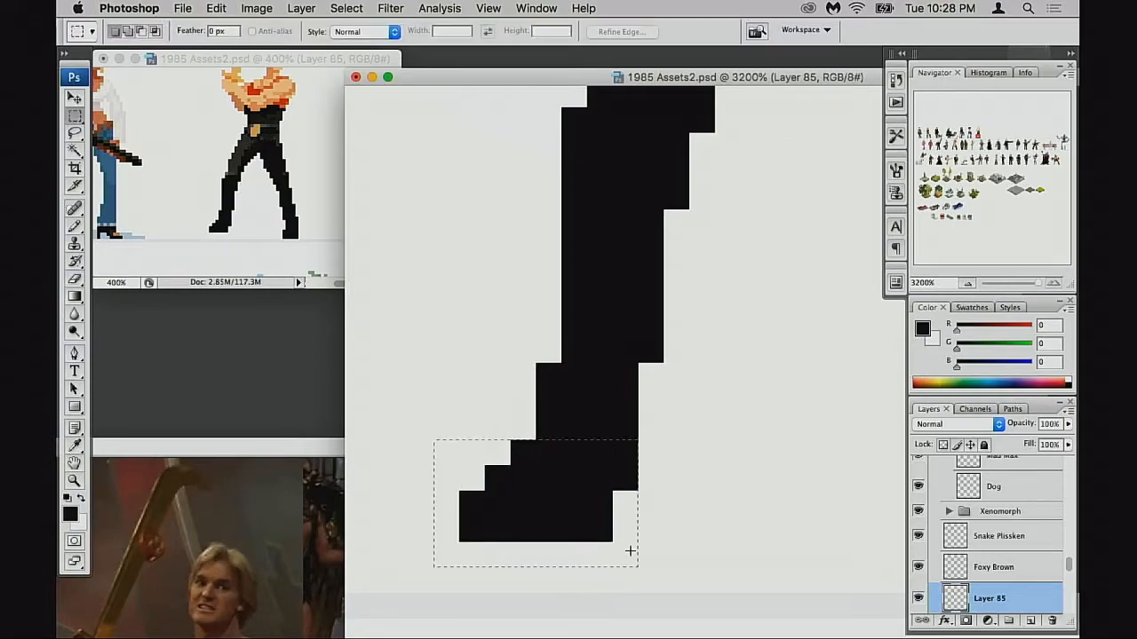
key(super+Right)
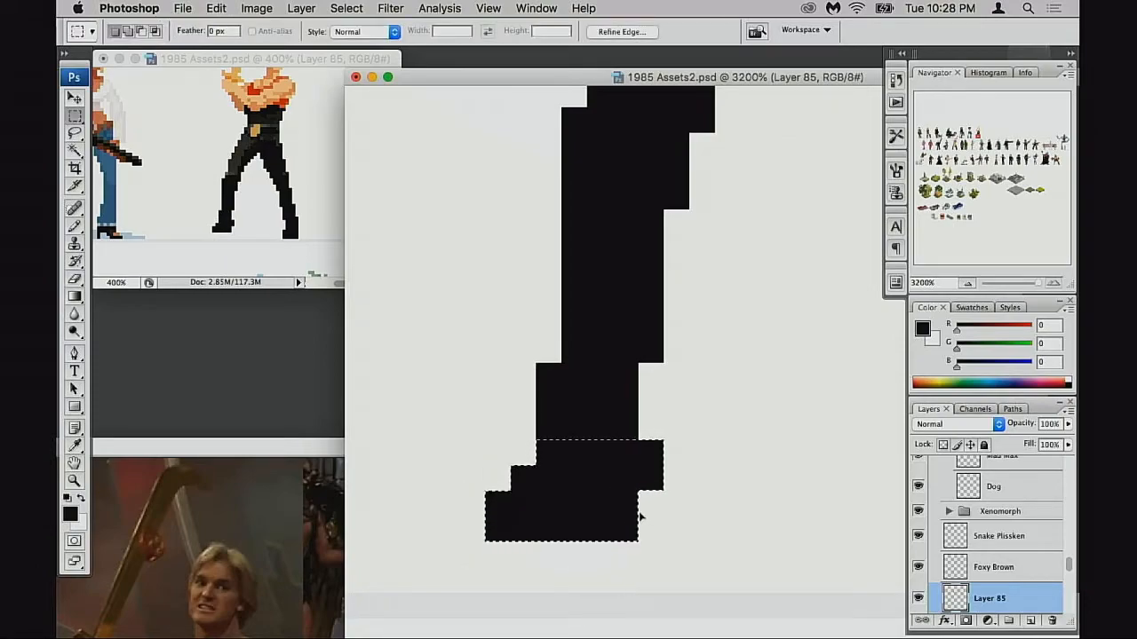
key(super+d)
key(e)
drag(649, 454, 654, 477)
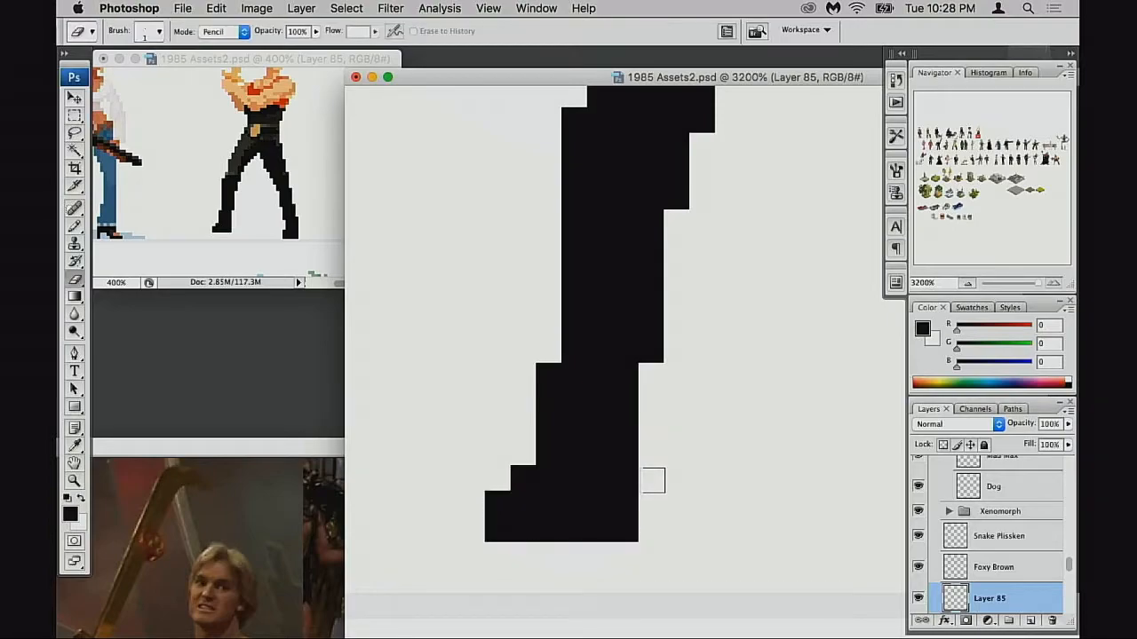
drag(548, 375, 548, 401)
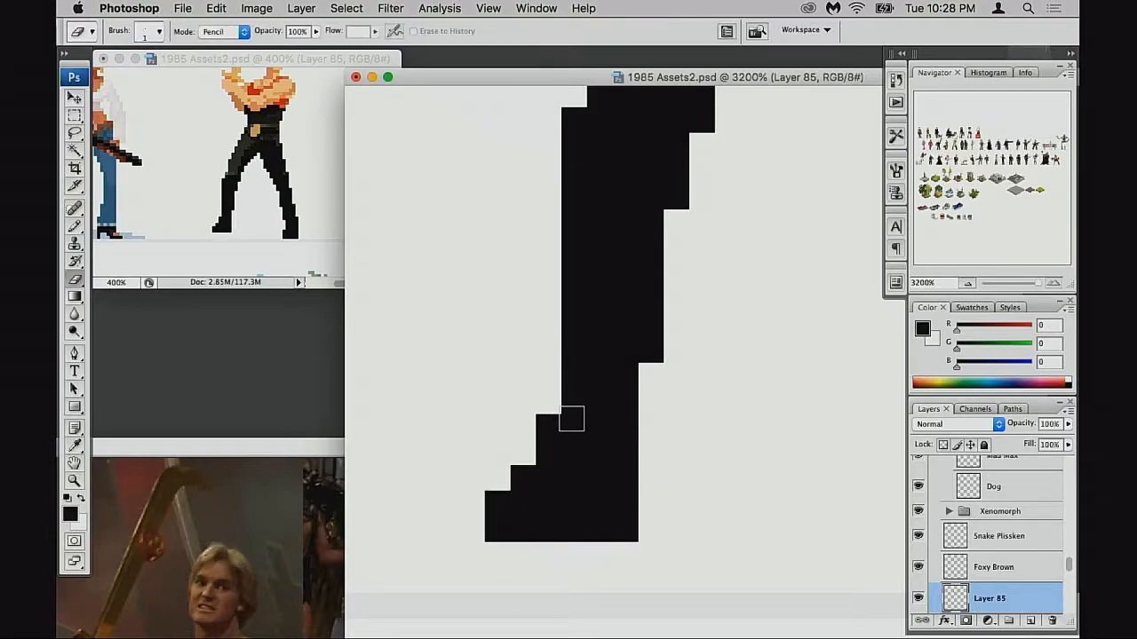
Step: Undo the foot shift and the trial erasures on the left-hand boot
key(super+alt+z)
key(super+alt+z)
key(super+alt+z)
key(super+alt+z)
key(super+alt+z)
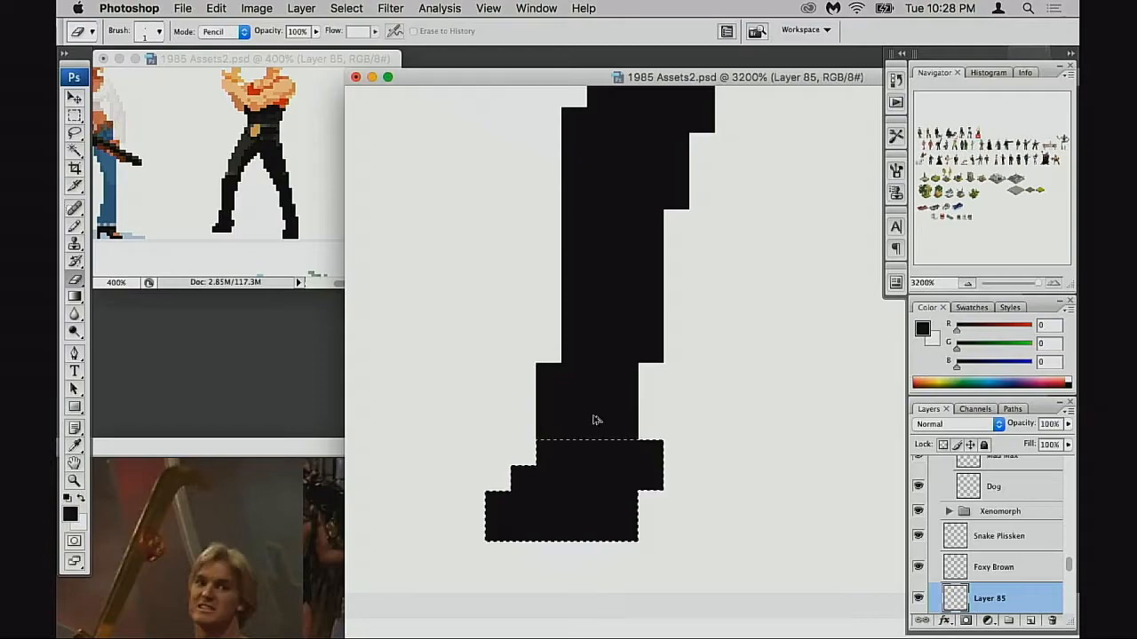
key(super+alt+z)
key(super+alt+z)
key(super+alt+z)
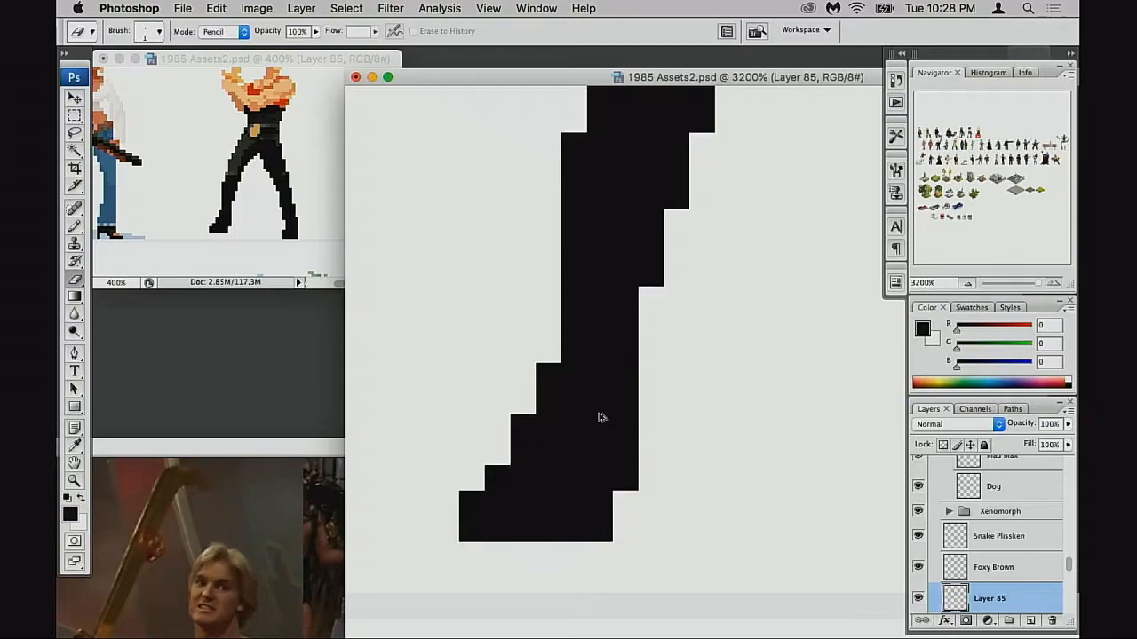
key(super+alt+z)
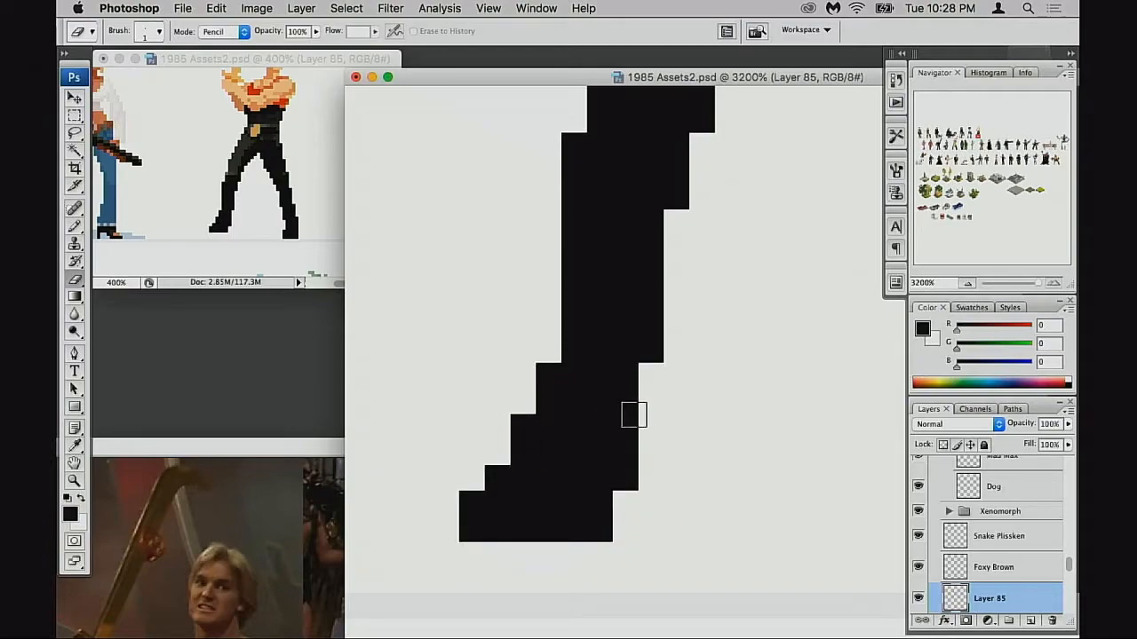
Step: Thicken the left-hand boot's calf by pencilling black pixels along its inner edge below the knee
scroll(711, 411, right, 3)
key(b)
drag(599, 243, 580, 418)
click(632, 312)
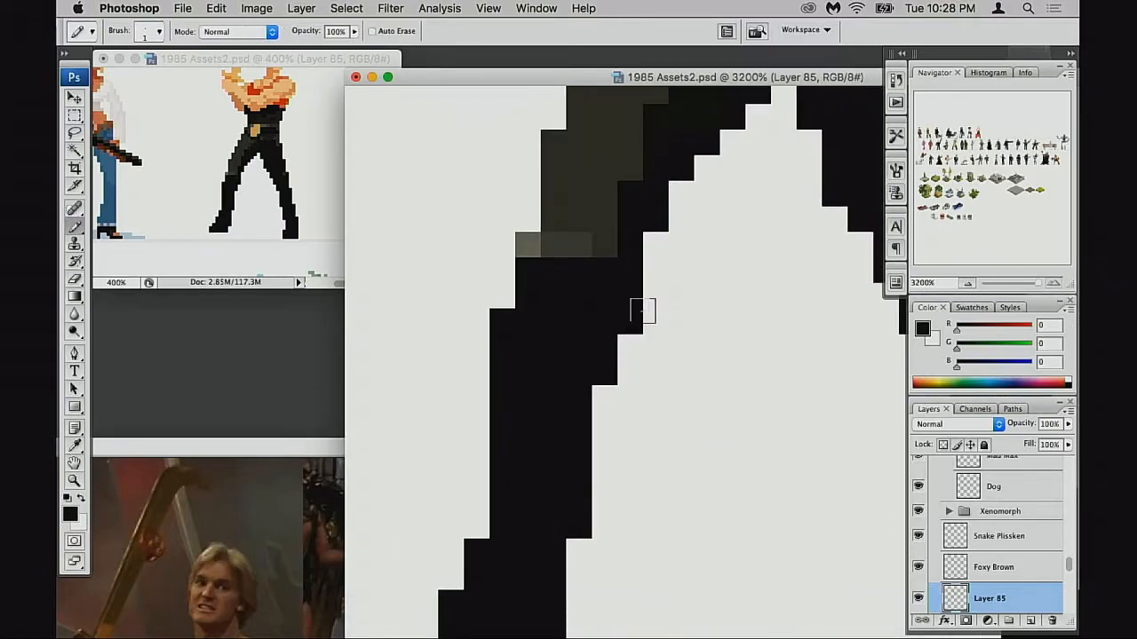
drag(648, 282, 646, 286)
key(super+z)
click(631, 336)
click(644, 284)
key(super+z)
drag(603, 403, 601, 423)
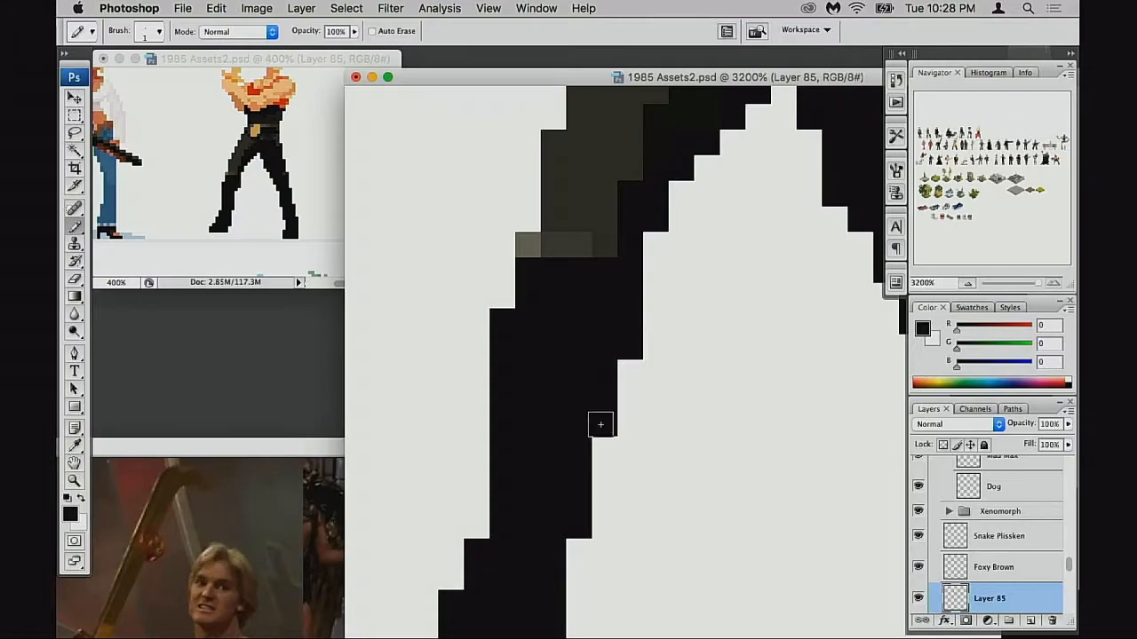
click(629, 379)
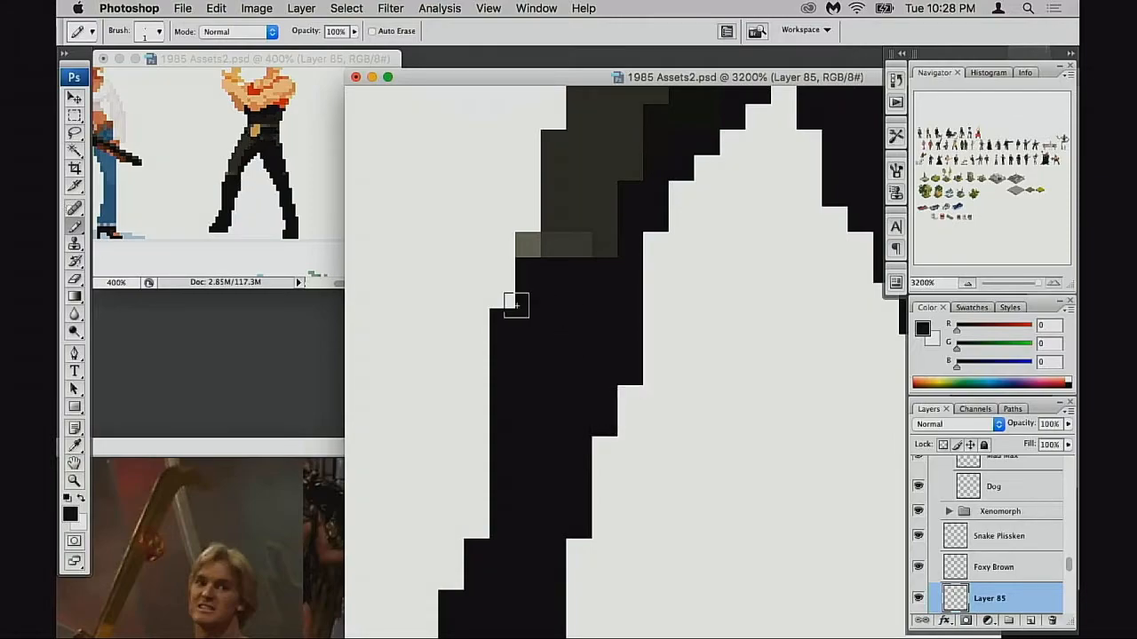
Step: Square off the outer top corner of the left-hand boot with black pixels
drag(504, 300, 499, 283)
scroll(639, 352, down, 2)
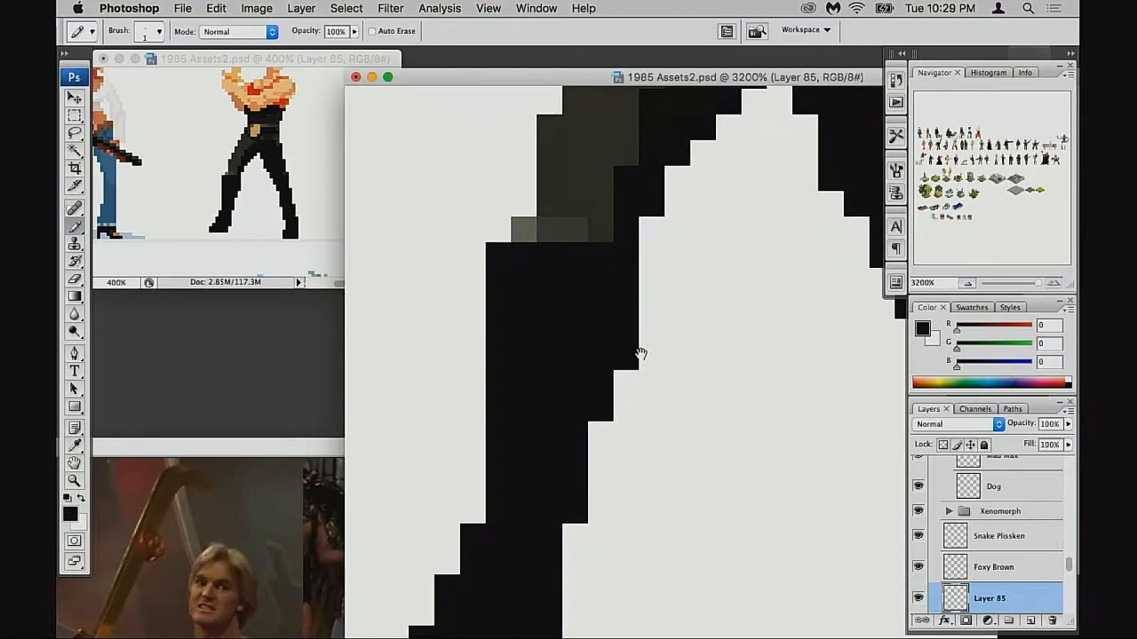
drag(629, 327, 635, 302)
mouse_move(527, 221)
mouse_down()
mouse_move(517, 269)
mouse_move(528, 260)
mouse_move(540, 292)
mouse_up()
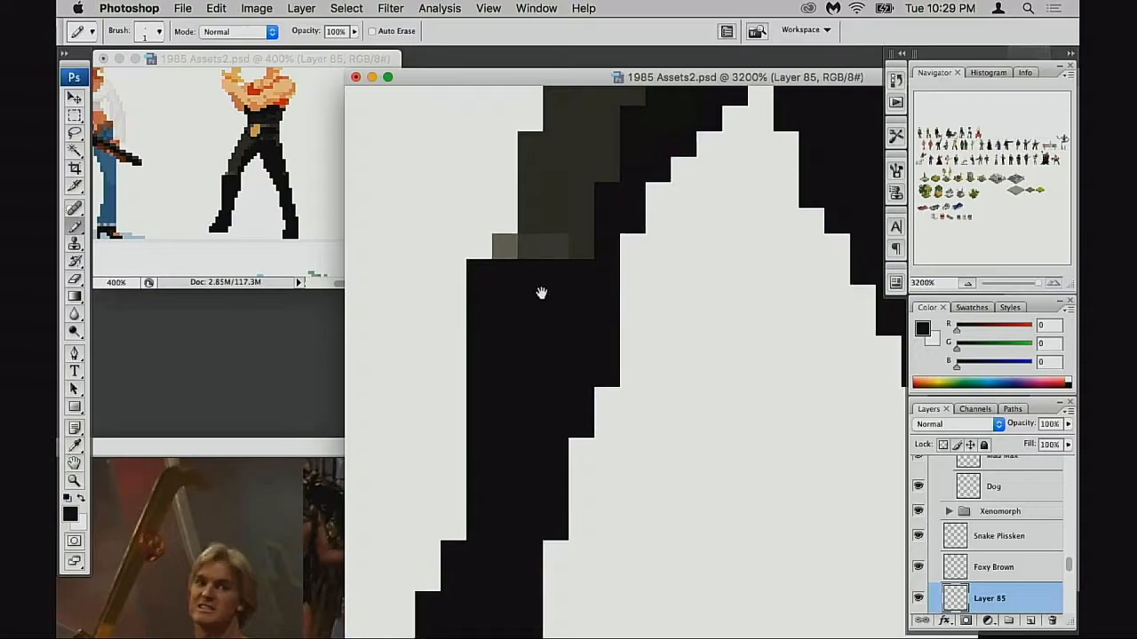
Step: Rework the left-hand knee with the thigh's dark grey (RGB 51, 50, 44), covering the light outer pixel and extending the inner edge downward
alt+click(536, 216)
drag(506, 243, 507, 222)
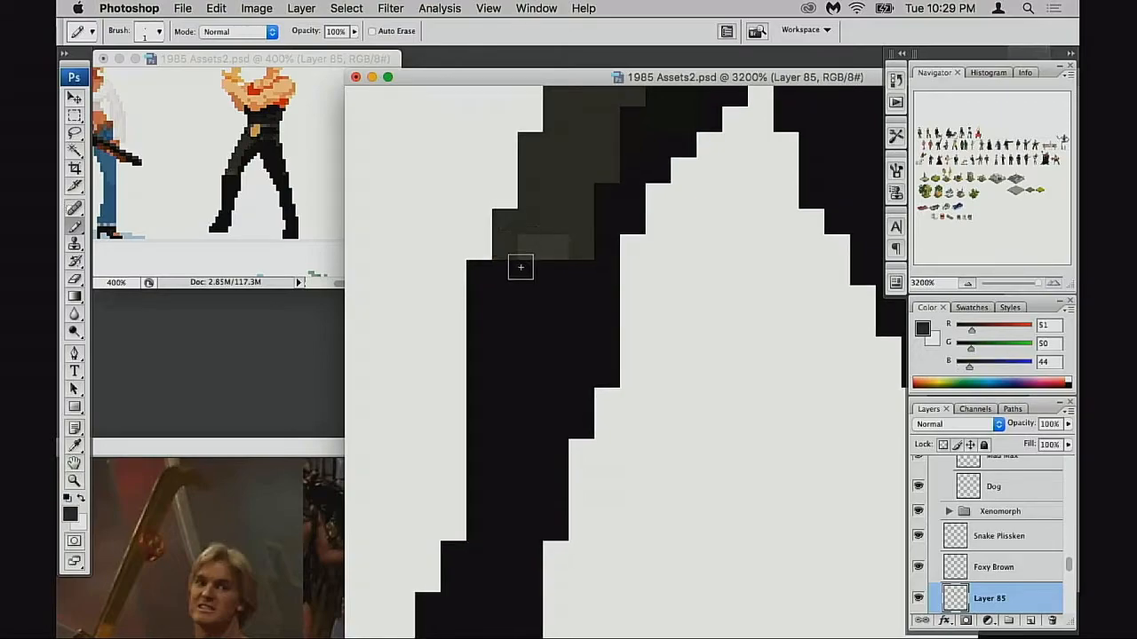
mouse_move(639, 331)
mouse_down()
mouse_move(601, 302)
mouse_move(590, 326)
mouse_up()
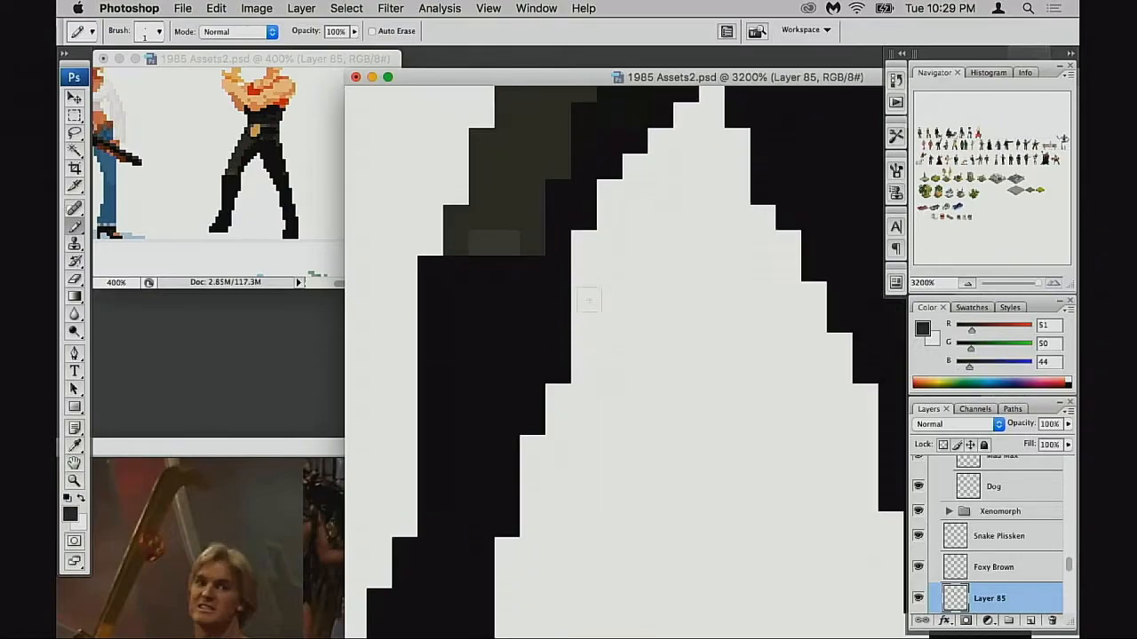
alt+click(567, 259)
alt+click(553, 244)
click(557, 268)
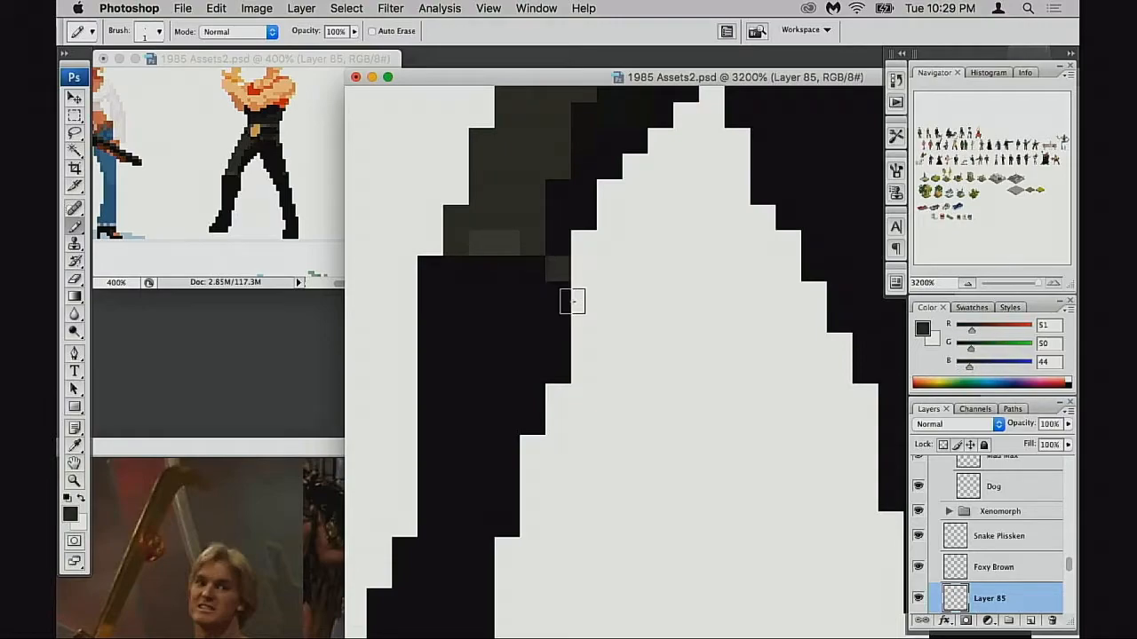
drag(570, 300, 569, 308)
click(531, 275)
click(560, 297)
key(super+z)
Step: Widen the right-hand leg around and below the knee with black pixels along its edges
drag(665, 355, 686, 330)
drag(768, 388, 582, 360)
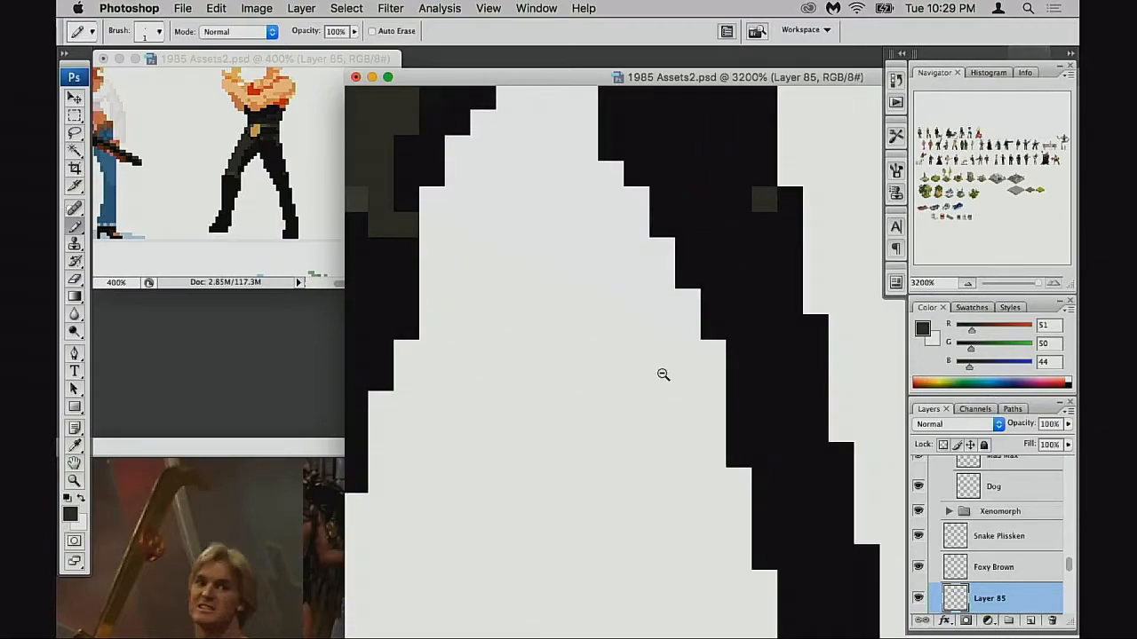
alt+click(663, 374)
key(d)
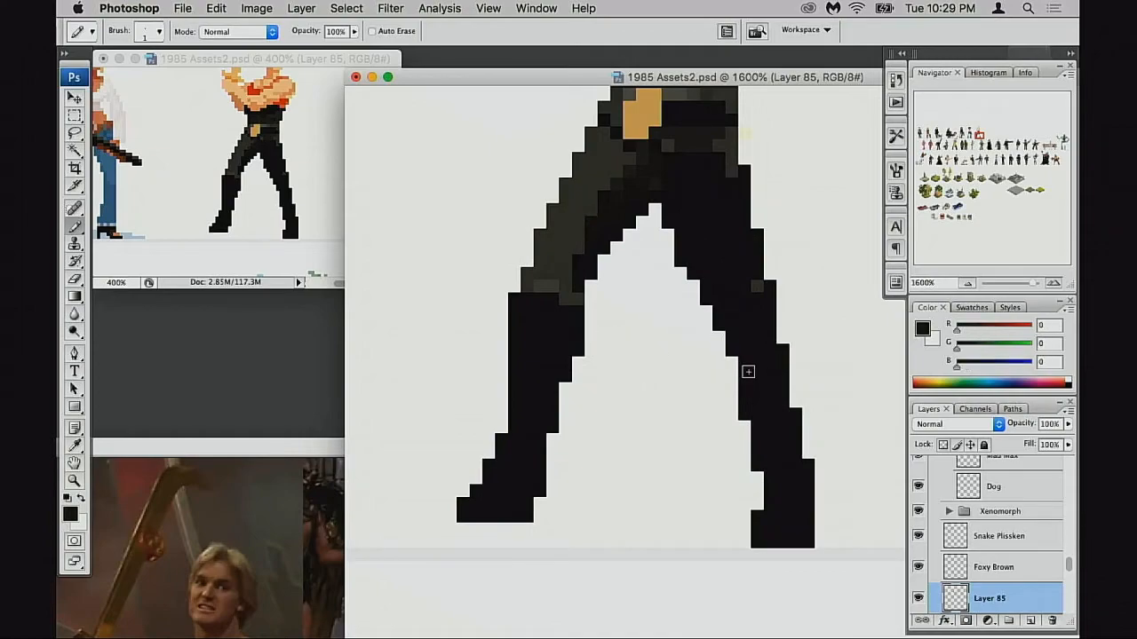
drag(717, 347, 724, 359)
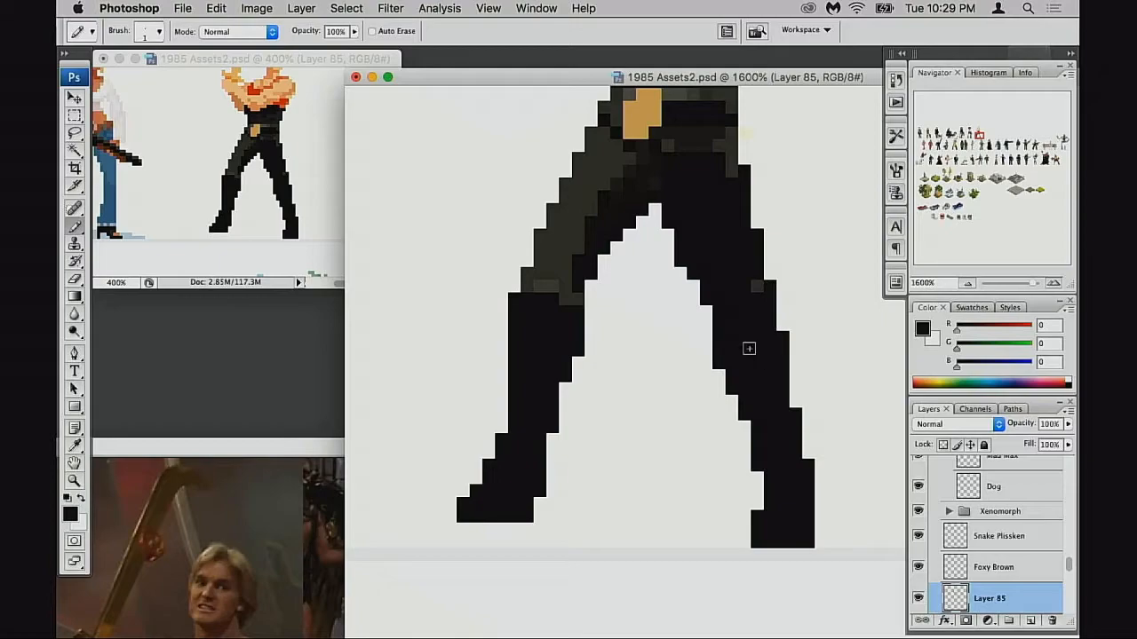
Step: Fill the right-hand thigh down to the boot top with the left-hand thigh's dark grey (RGB 51, 50, 44)
alt+click(577, 238)
mouse_move(715, 275)
mouse_down()
mouse_move(713, 234)
mouse_move(695, 212)
mouse_move(745, 313)
mouse_move(757, 303)
mouse_up()
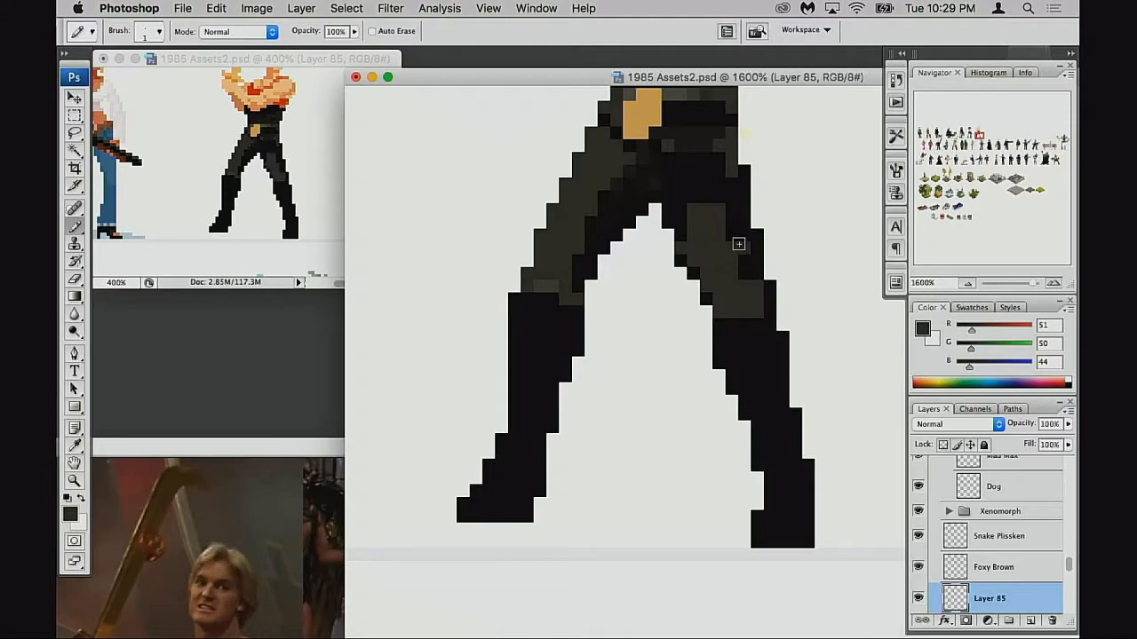
drag(734, 217, 748, 274)
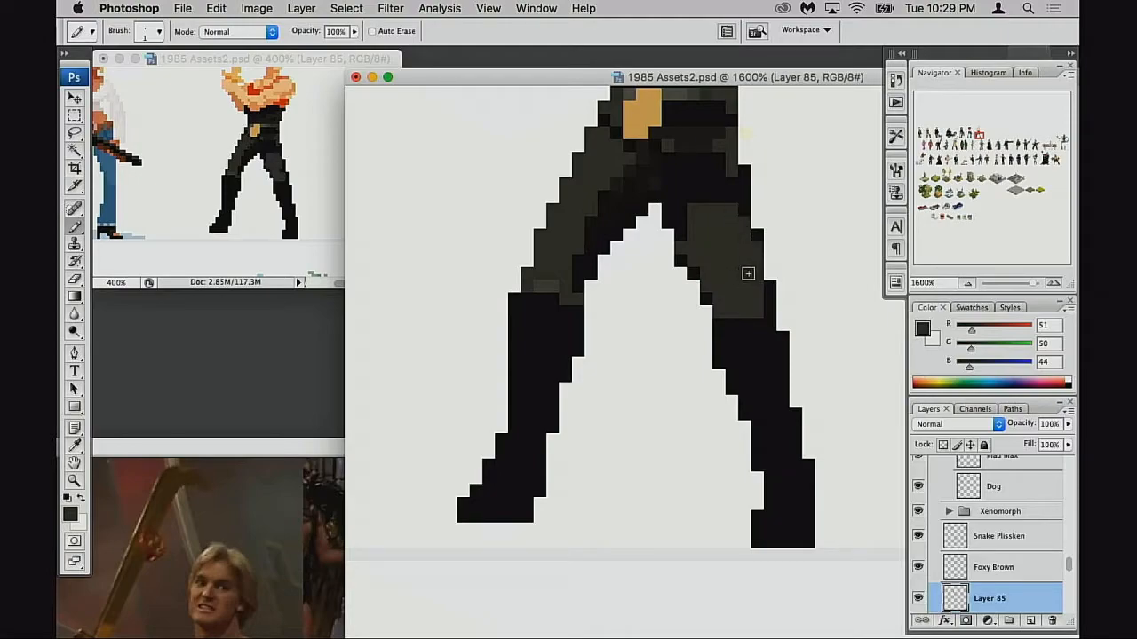
click(708, 299)
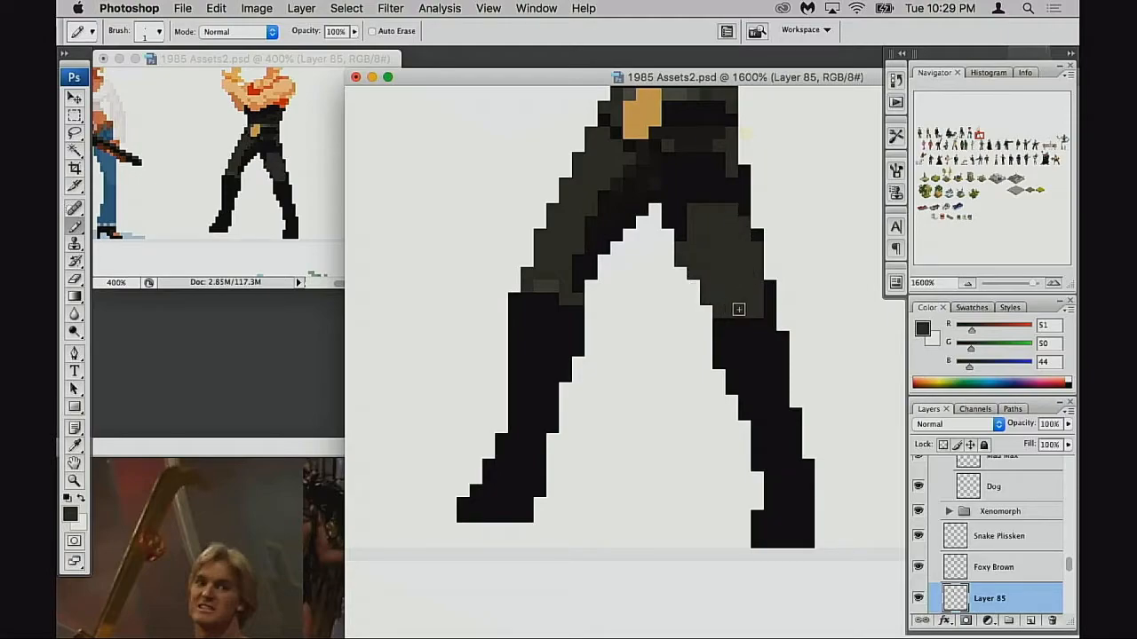
Step: Try shading the upper right-hand thigh with the darker grey sampled from the hip (RGB 28, 28, 25)
scroll(739, 308, up, 2)
alt+click(695, 158)
mouse_move(686, 233)
mouse_down()
mouse_move(685, 246)
mouse_move(698, 241)
mouse_move(743, 283)
mouse_up()
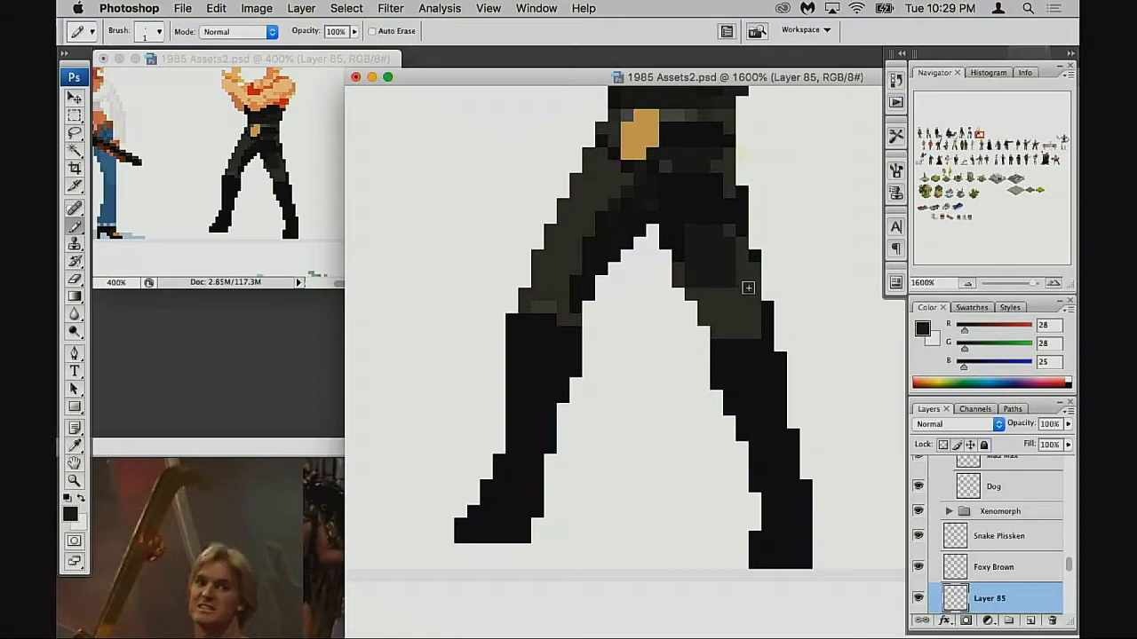
key(super+z)
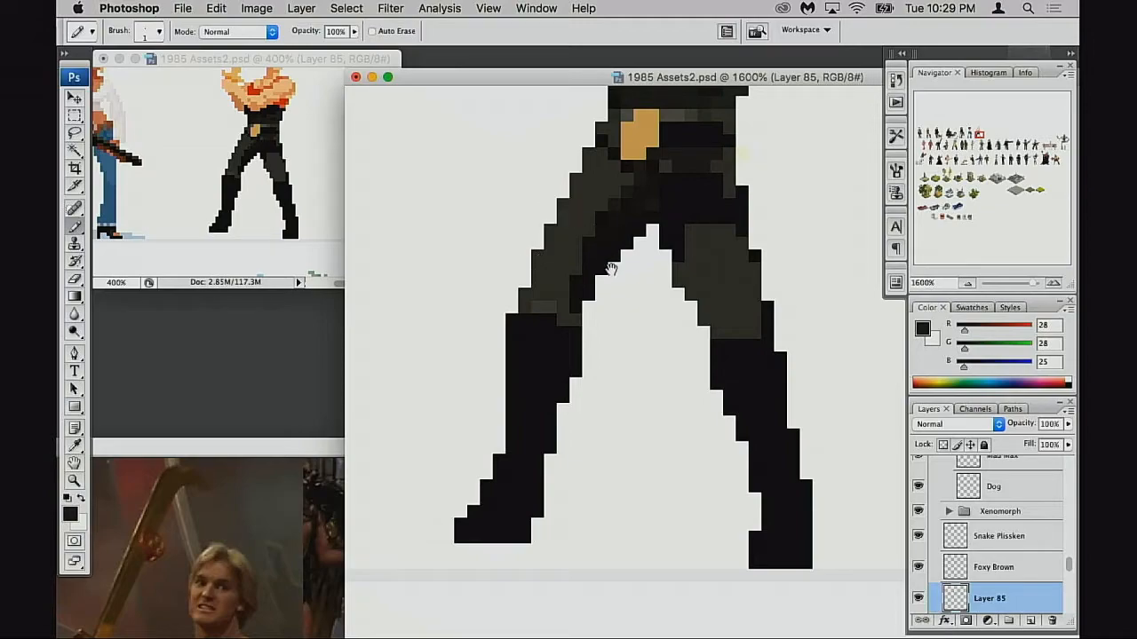
Step: Extend dark grey (RGB 51, 50, 44) over the left-hand thigh's inner side and add black pixels along its outer edge
drag(611, 268, 621, 227)
alt+click(603, 235)
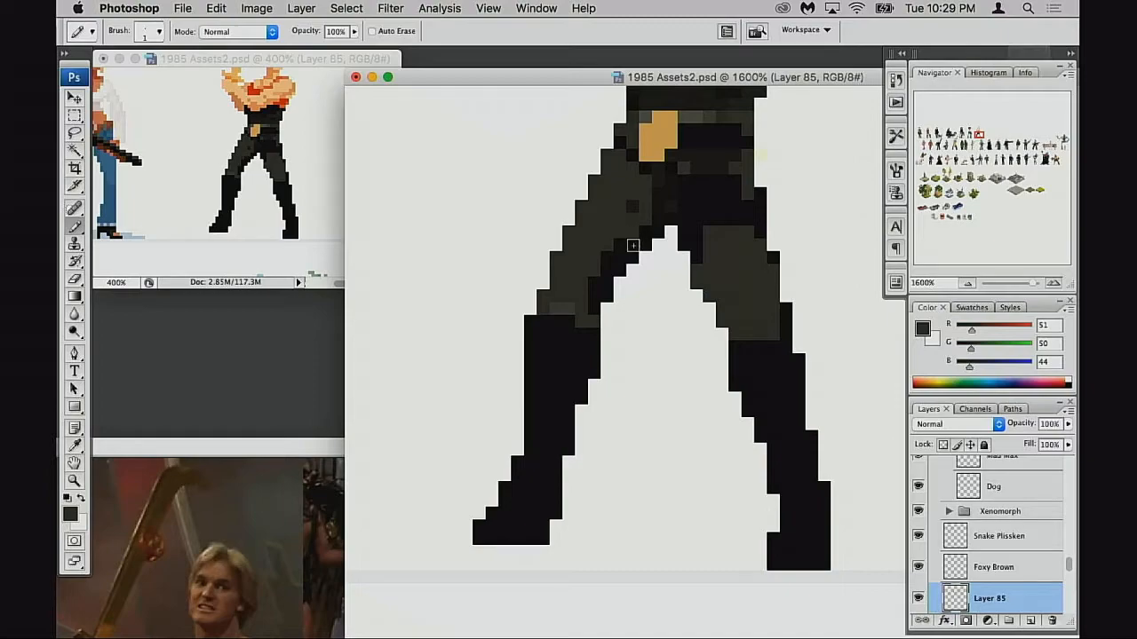
key(d)
drag(595, 294, 558, 294)
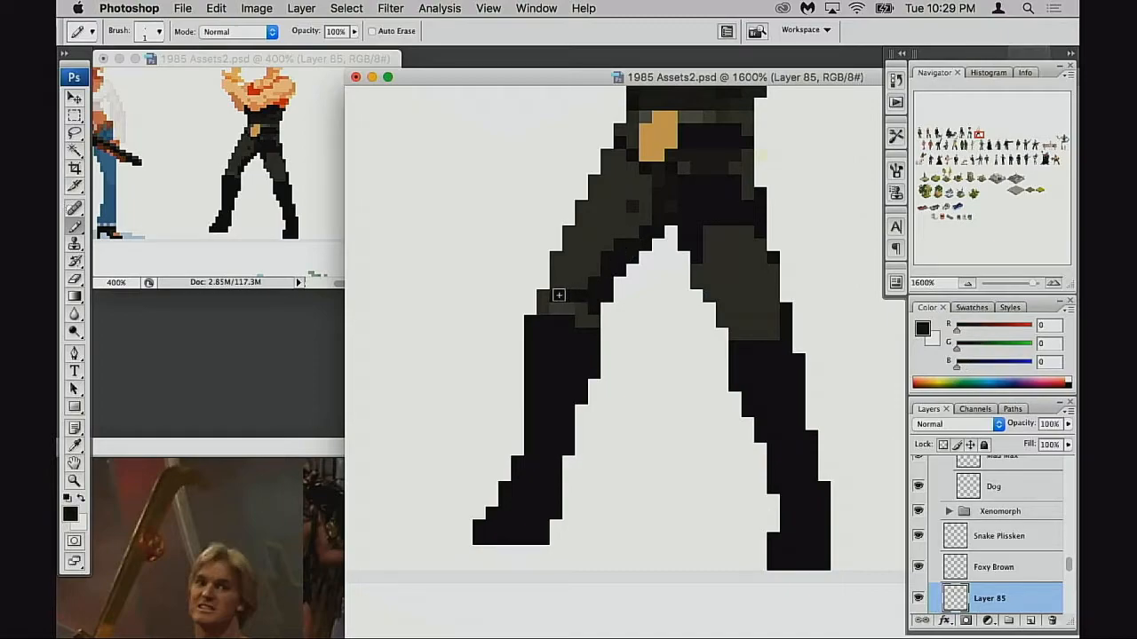
key(super+z)
click(560, 258)
click(567, 233)
click(555, 269)
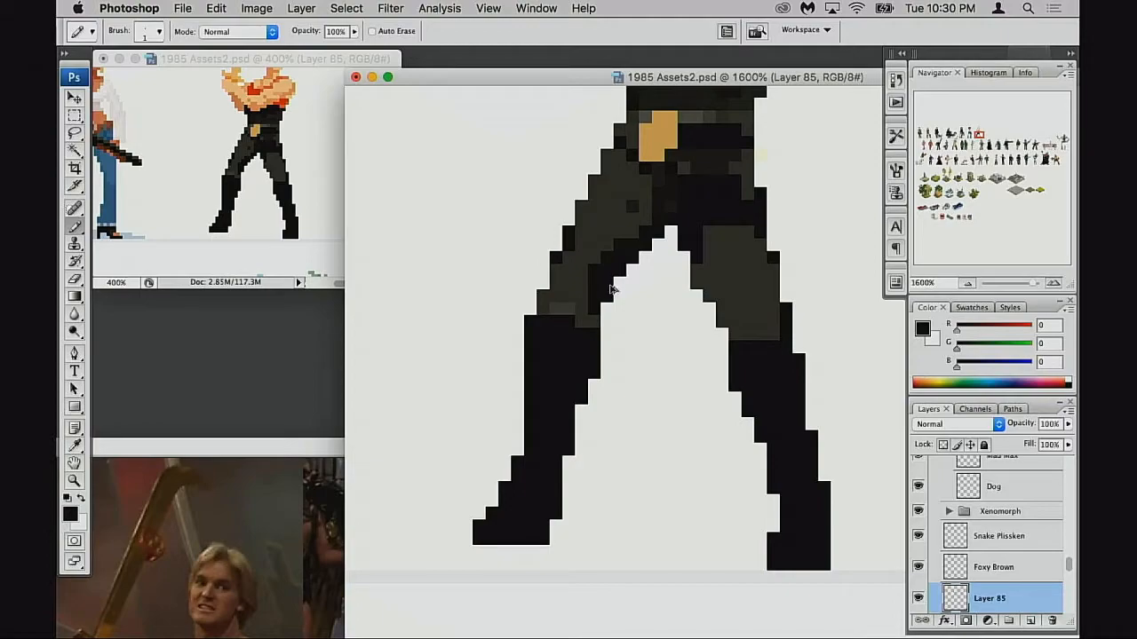
key(alt+super+z)
Step: Fill the crotch and right-hand hip area below the belt with near-black grey (RGB 28, 28, 25)
alt+click(645, 206)
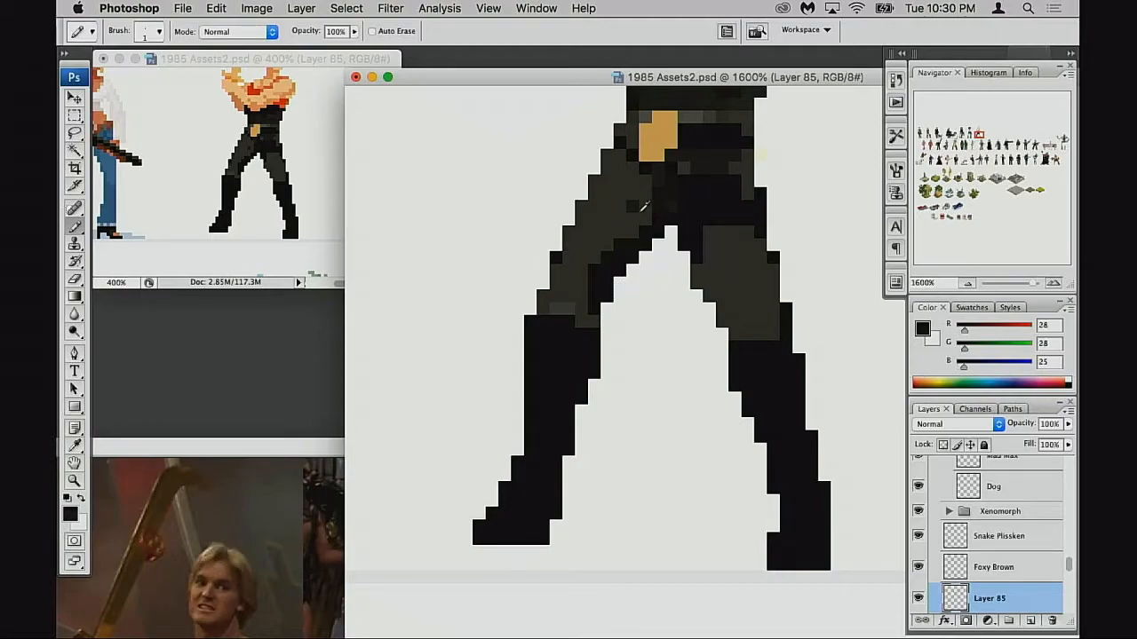
scroll(637, 213, up, 2)
scroll(636, 213, right, 2)
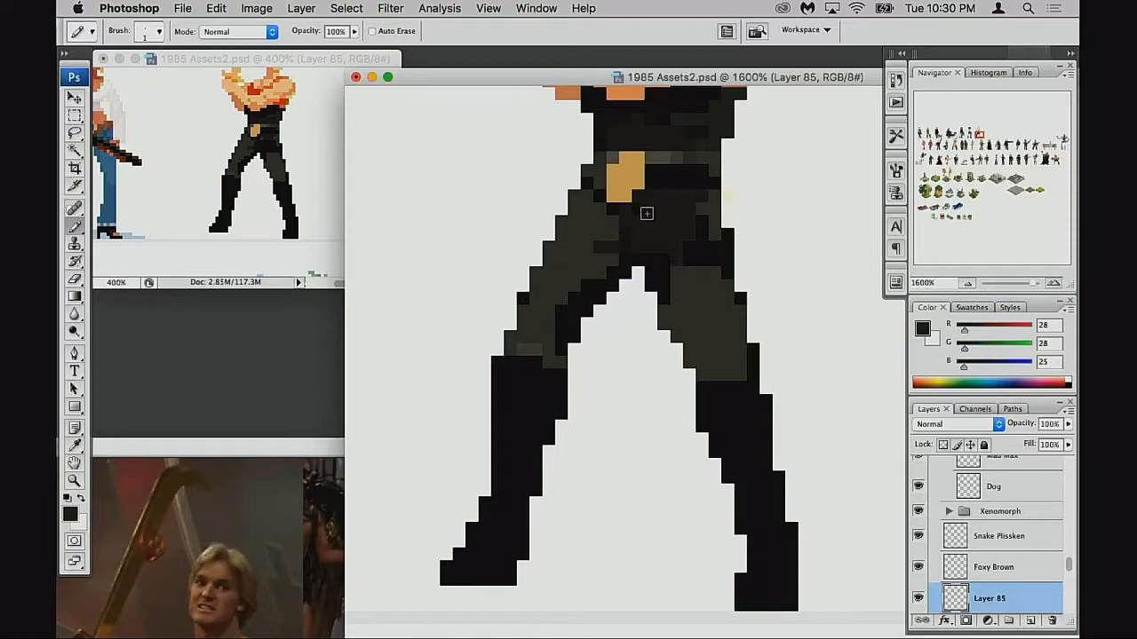
Step: Paint a vertical dark grey (RGB 51, 50, 44) strip from the belt buckle to the crotch, widening its upper end
alt+click(635, 233)
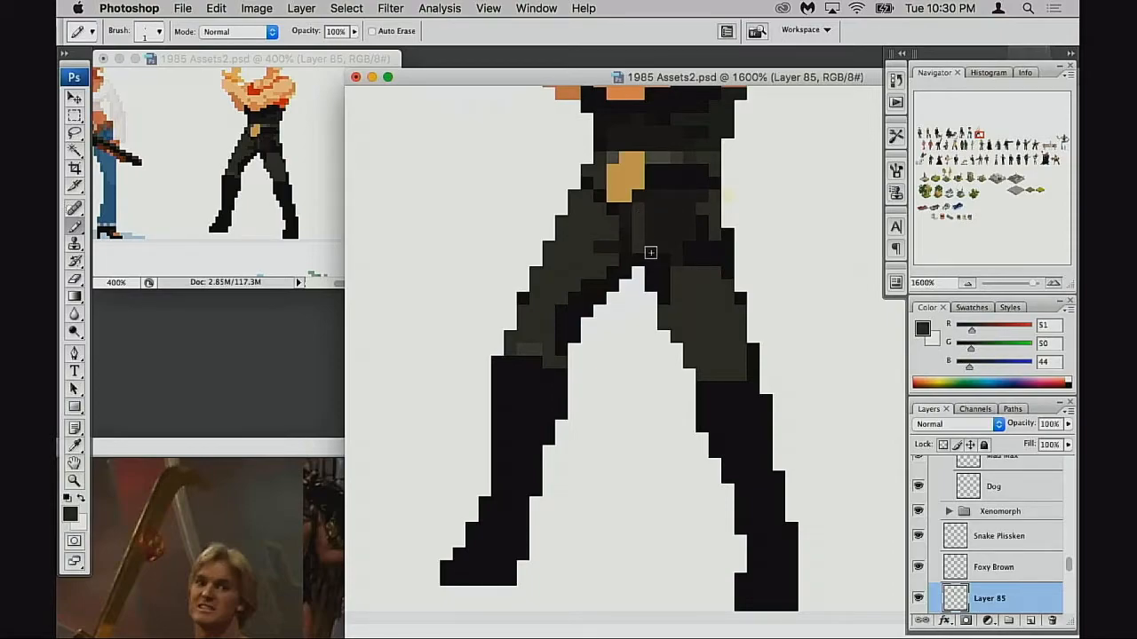
click(639, 199)
super+click(653, 251)
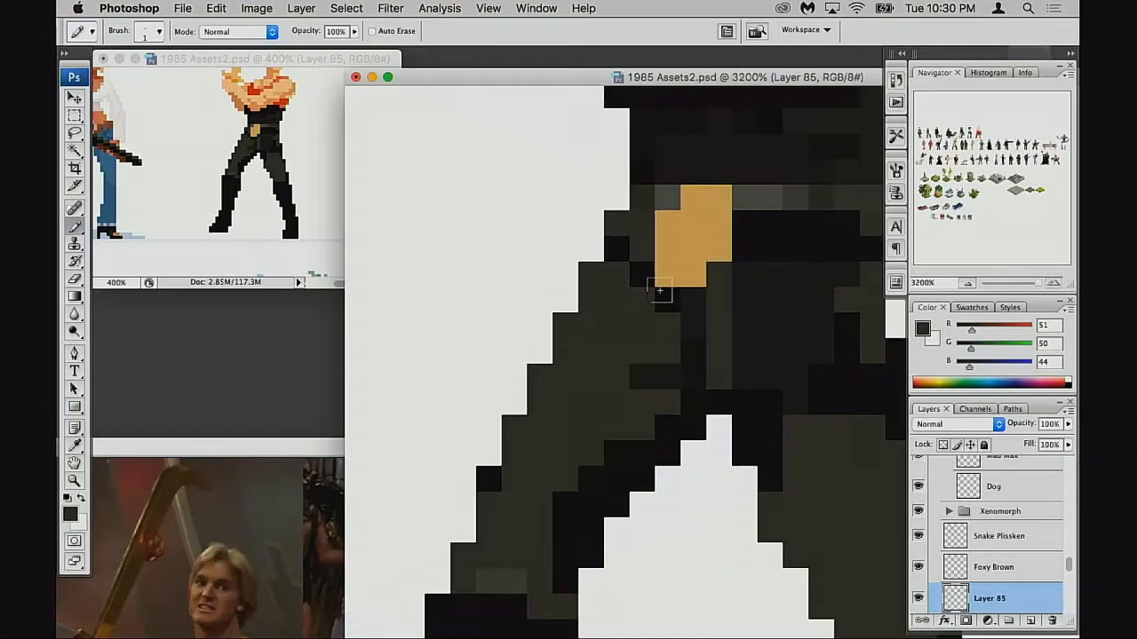
drag(737, 303, 686, 256)
click(721, 248)
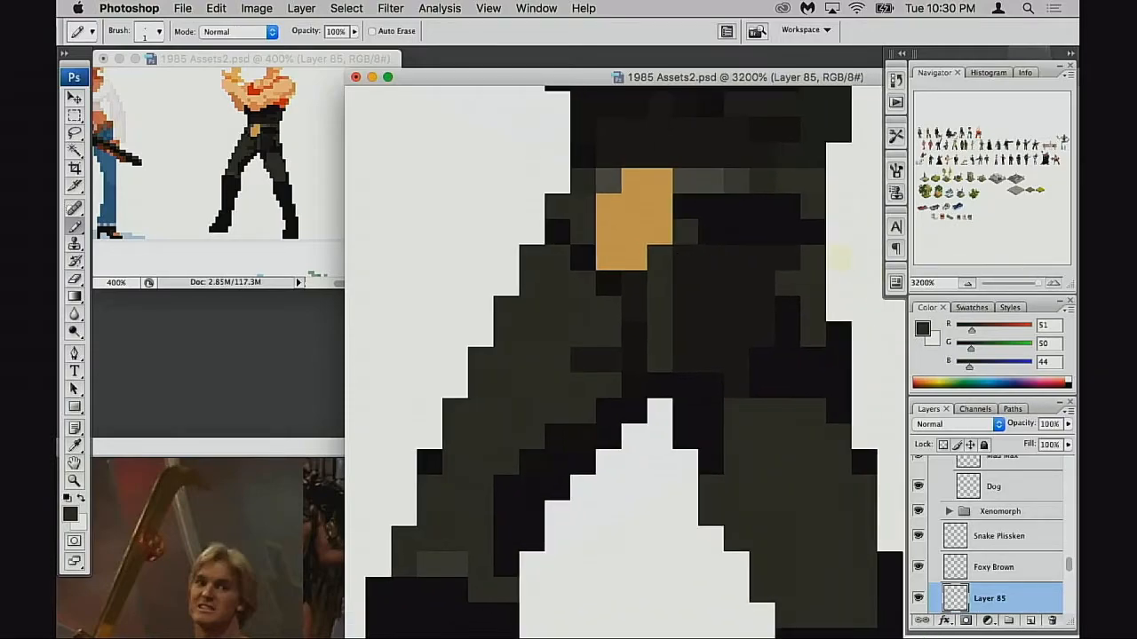
drag(658, 340, 645, 261)
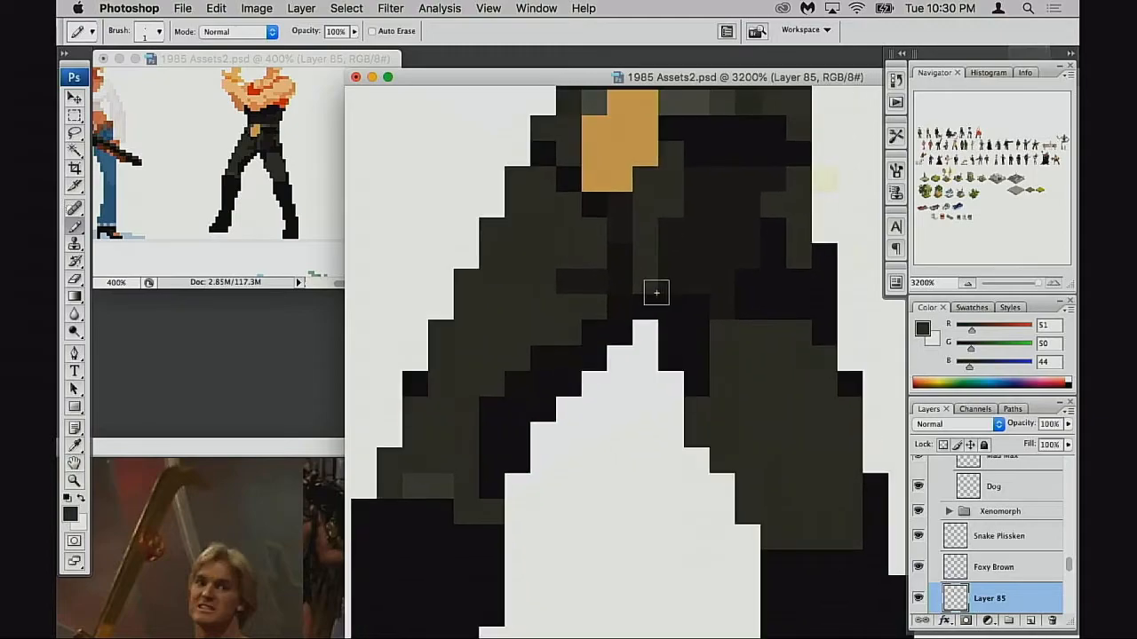
Step: Cover the darker pixels on the left-hand thigh's inner side and beside the buckle with dark grey (RGB 51, 50, 44)
click(595, 257)
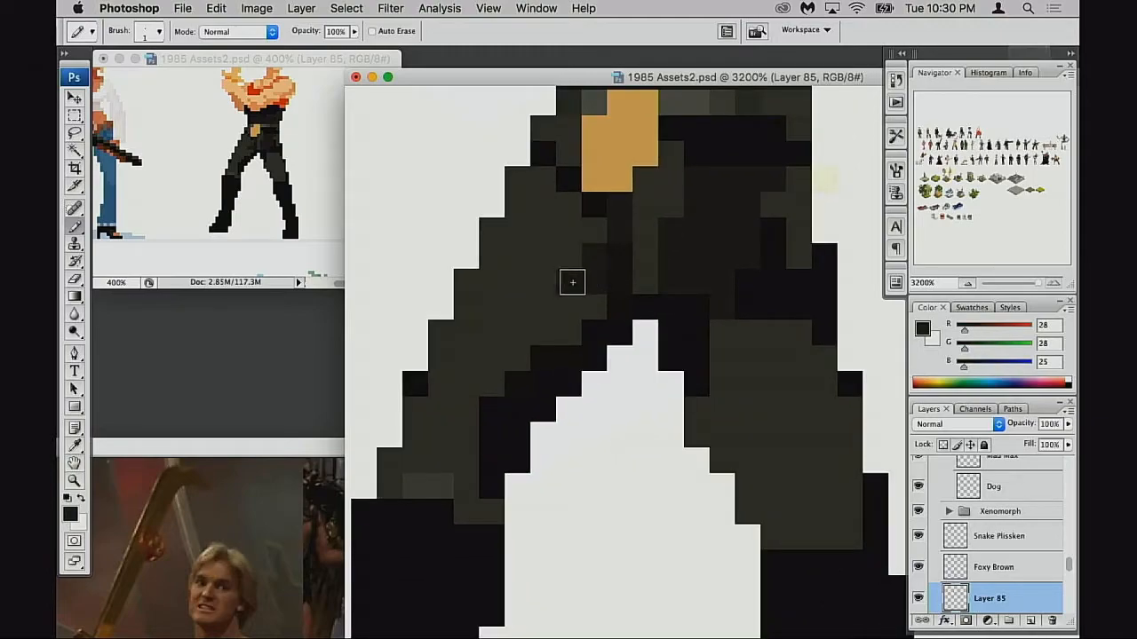
alt+click(571, 302)
click(571, 280)
click(592, 210)
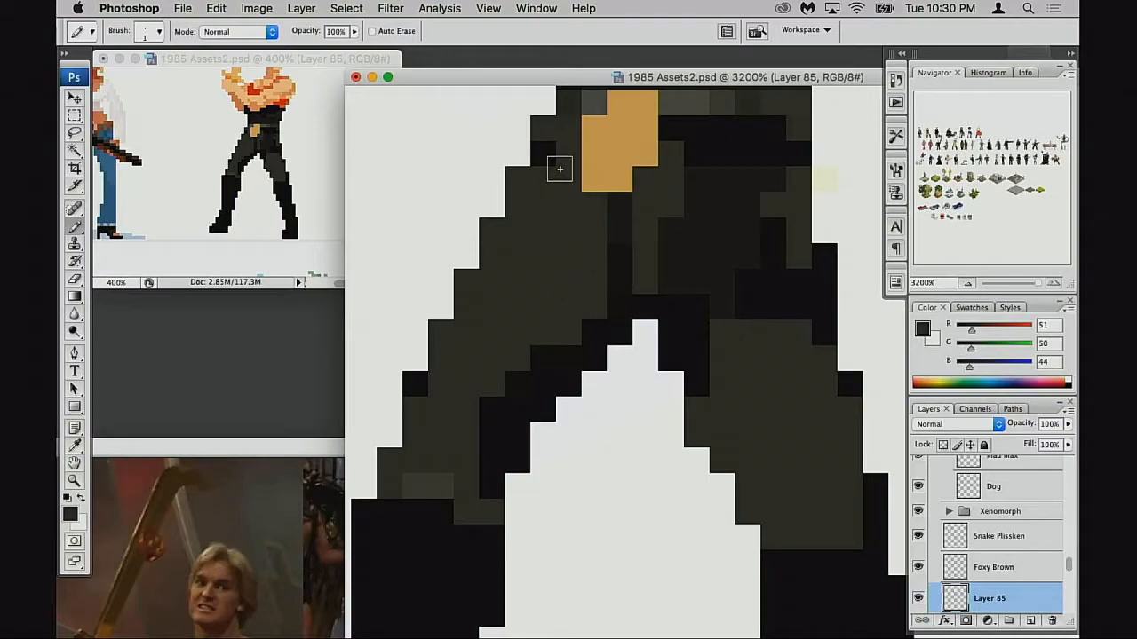
Step: Fill the belt buckle's missing corner pixels with its gold (RGB 218, 175, 96)
scroll(597, 212, up, 2)
alt+click(592, 221)
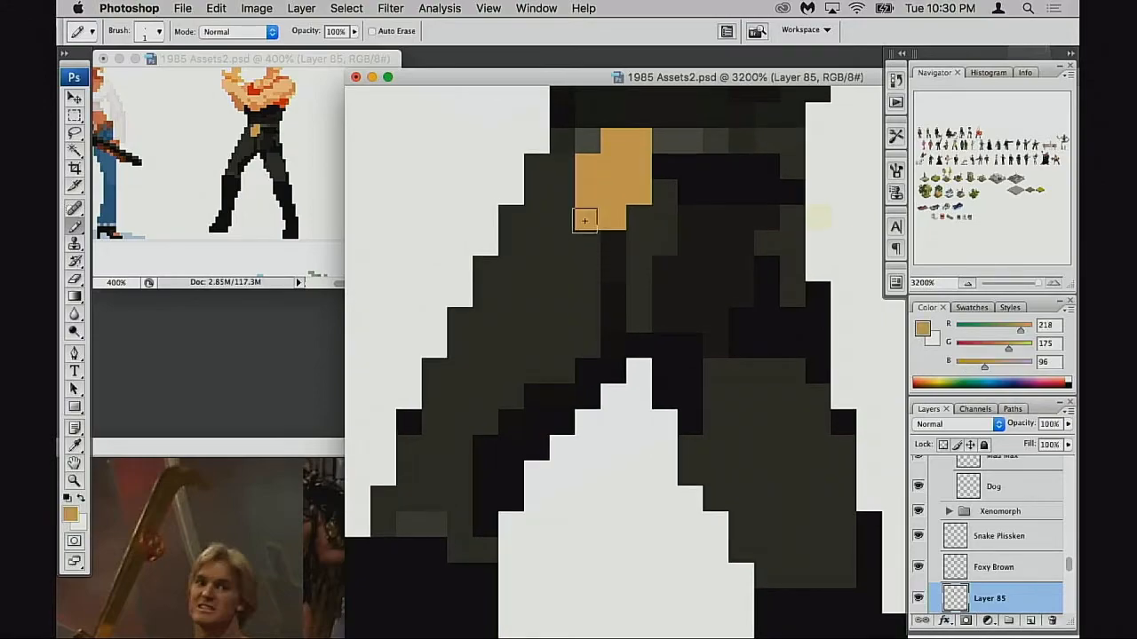
scroll(604, 261, up, 2)
click(595, 170)
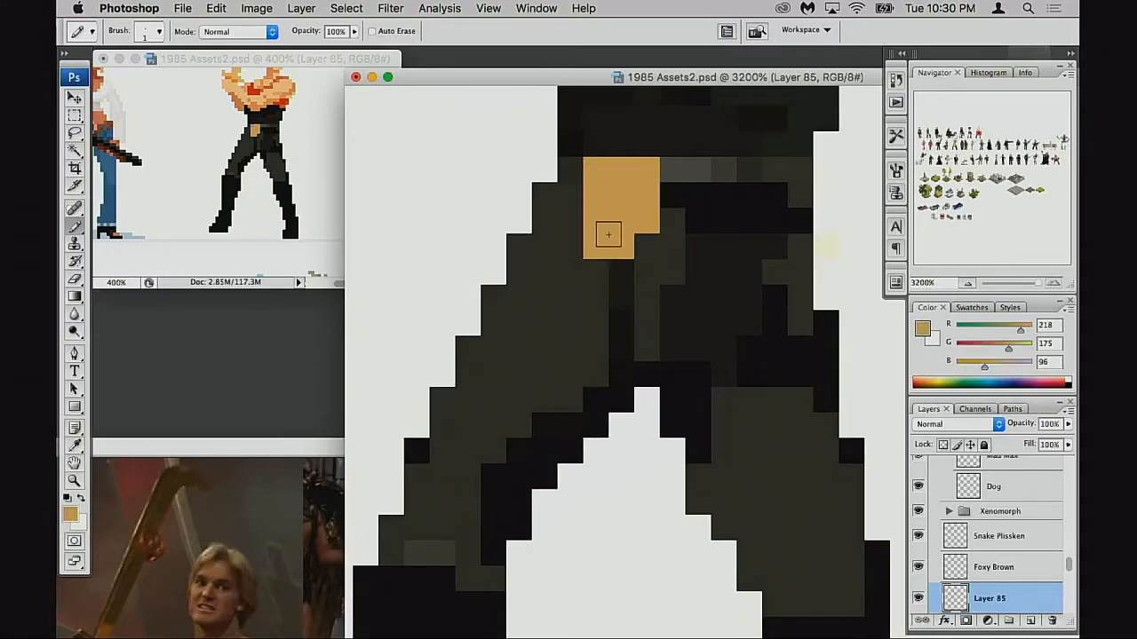
Step: Trim the gold buckle to a square by covering its lowest row with dark grey (RGB 51, 50, 44) and near-black grey (RGB 28, 28, 25)
drag(286, 449, 277, 413)
alt+click(547, 230)
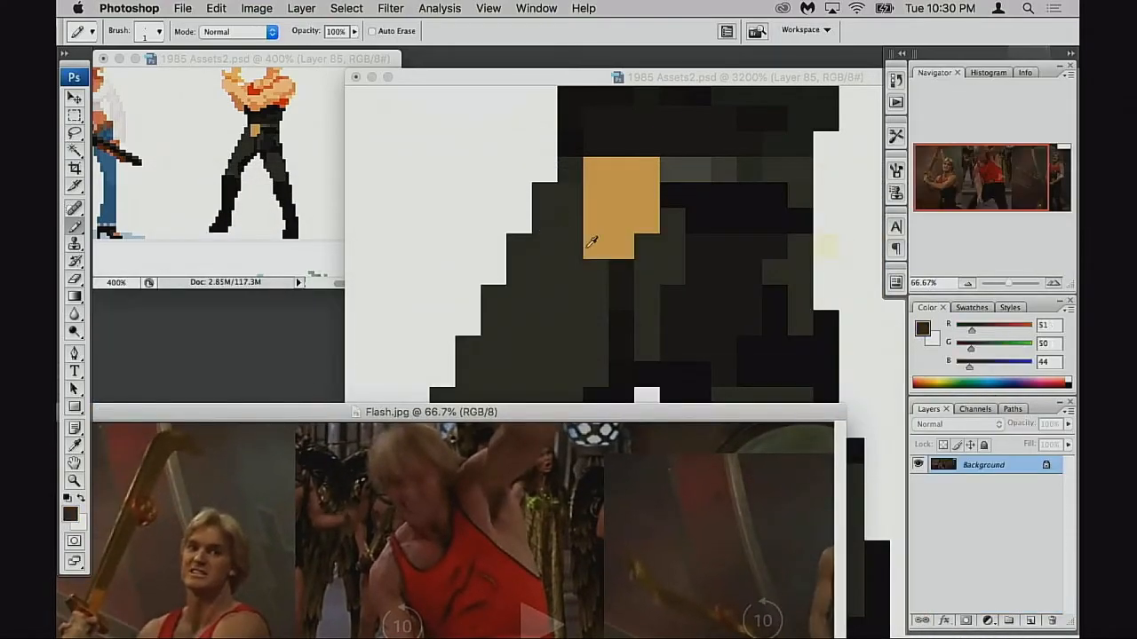
click(599, 254)
click(597, 251)
alt+click(621, 267)
click(625, 251)
drag(618, 290, 635, 277)
Step: Add a red pixel (RGB 216, 44, 9) at the buckle's centre and a lighter grey (RGB 84, 84, 74) belt pixel beside the buckle
drag(298, 415, 271, 428)
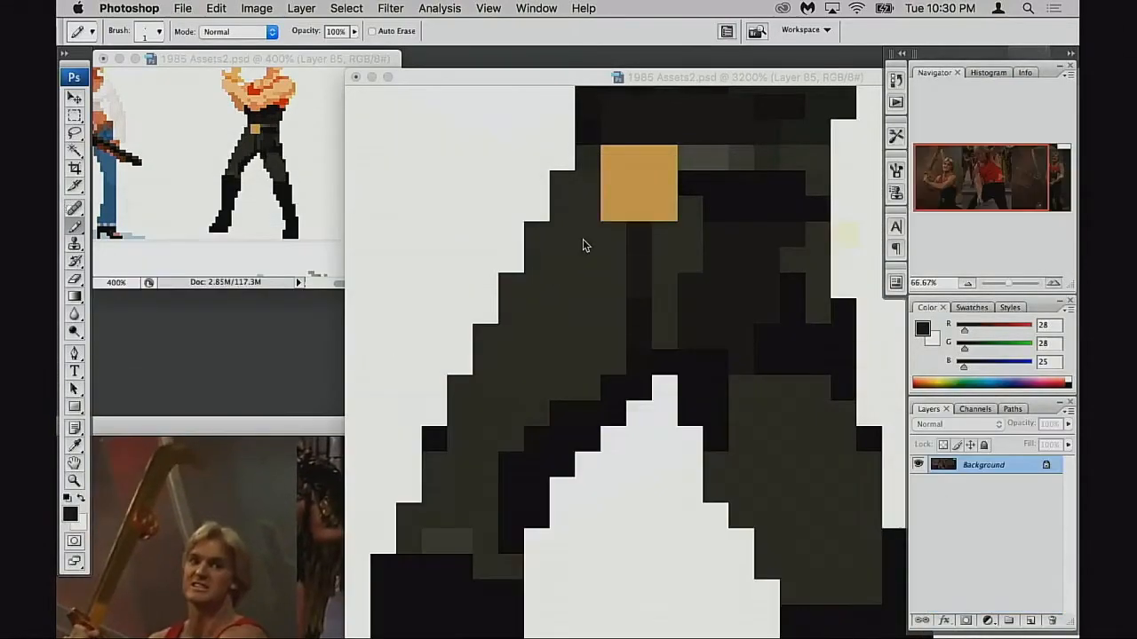
click(581, 250)
drag(638, 248, 581, 340)
drag(687, 220, 587, 343)
alt+click(700, 176)
click(481, 398)
drag(522, 397, 578, 376)
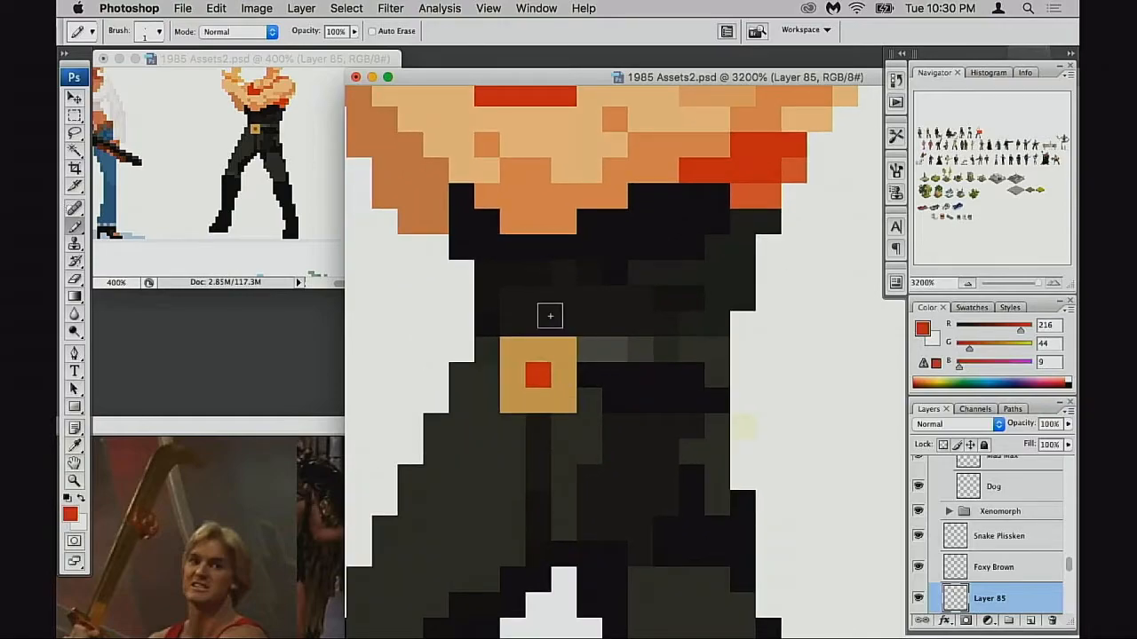
alt+click(599, 353)
drag(527, 401, 613, 357)
Step: Examine the whole figure at lower magnification beside the neighbouring character sprites
alt+click(641, 343)
alt+click(644, 345)
alt+click(646, 347)
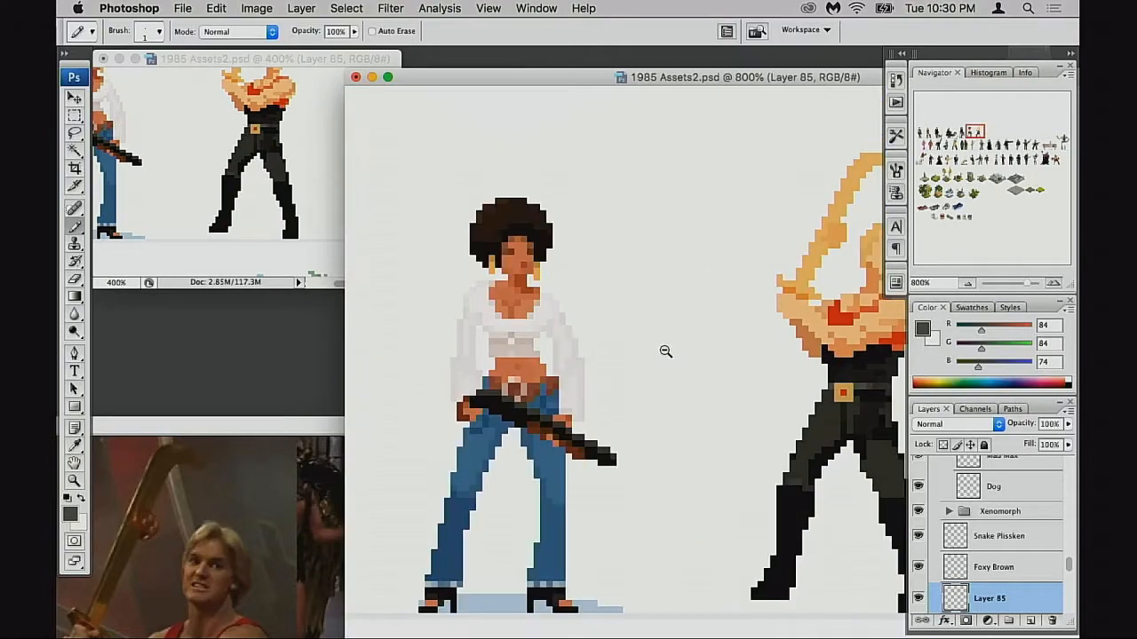
alt+click(664, 353)
drag(776, 368, 692, 353)
alt+click(707, 365)
alt+click(713, 367)
drag(797, 415, 719, 344)
alt+click(662, 377)
mouse_move(651, 362)
mouse_down()
mouse_move(690, 376)
mouse_move(640, 380)
mouse_up()
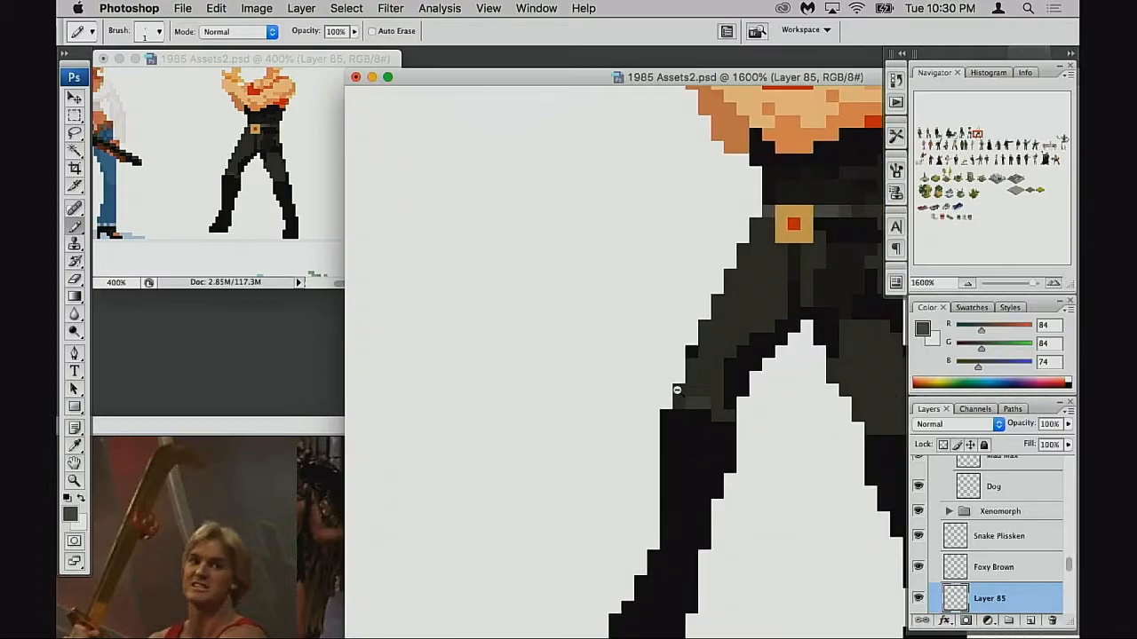
alt+click(682, 395)
alt+click(689, 399)
alt+click(697, 398)
alt+click(705, 398)
alt+click(715, 404)
alt+click(722, 406)
drag(755, 409, 604, 394)
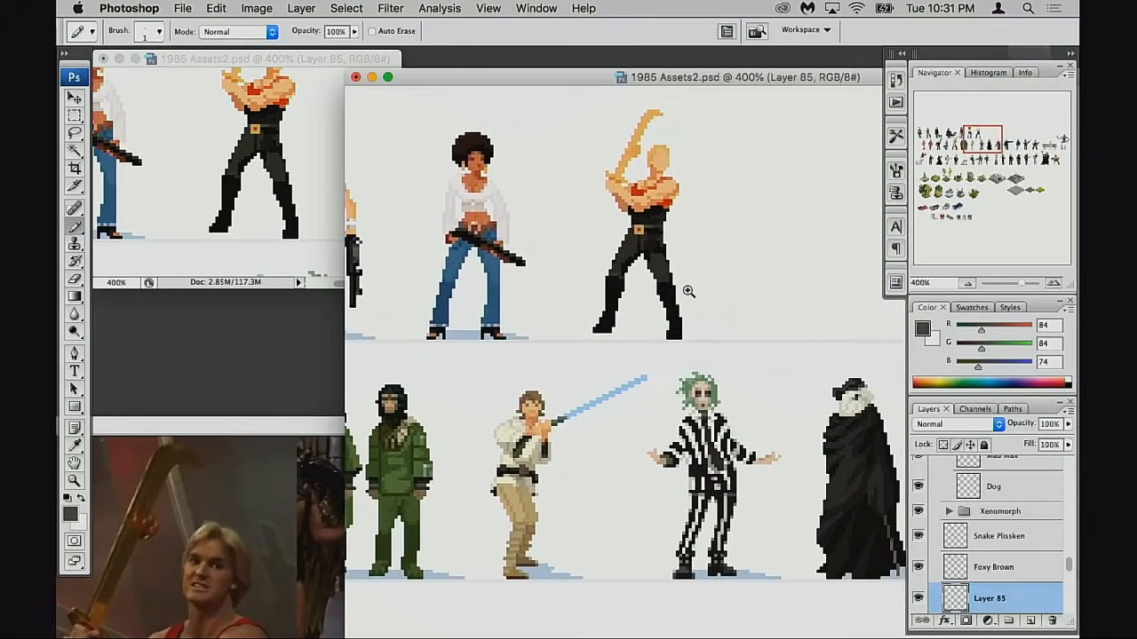
drag(672, 335, 695, 377)
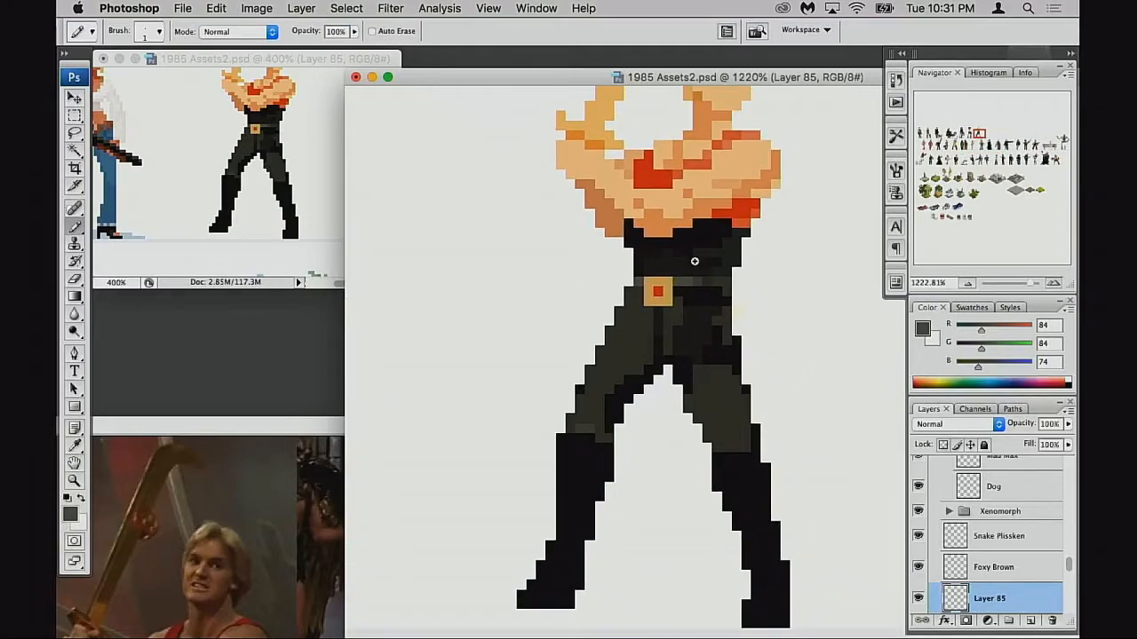
Step: Touch up the shirt edge beneath the crossed arms with sampled black (RGB 0, 0, 0) and red (RGB 216, 44, 9) pixels
key(super+equal)
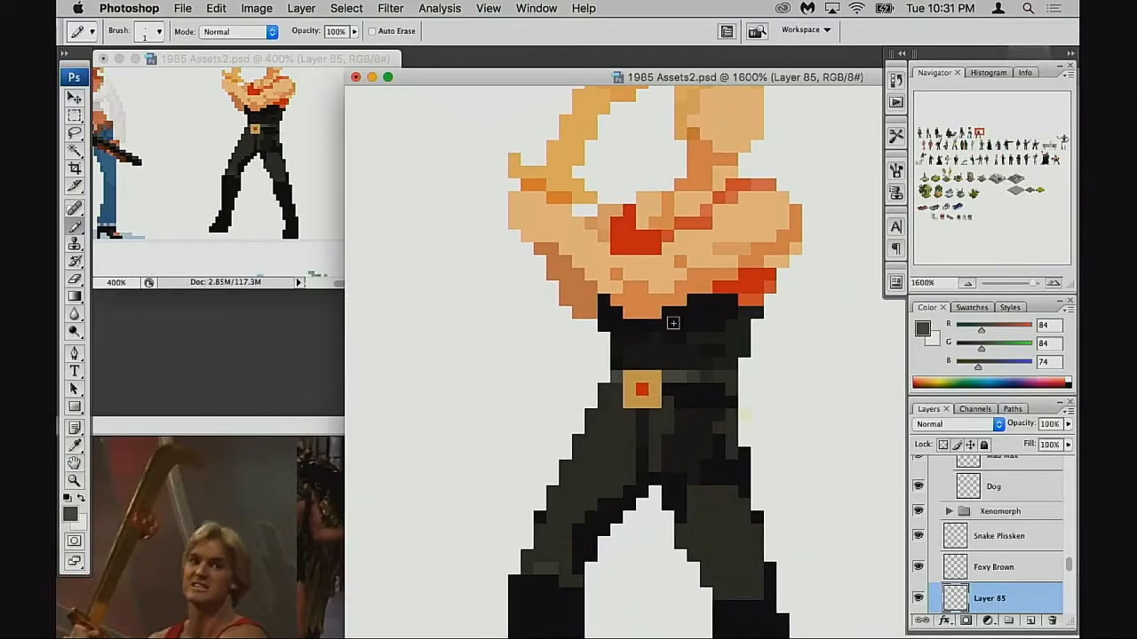
alt+click(653, 312)
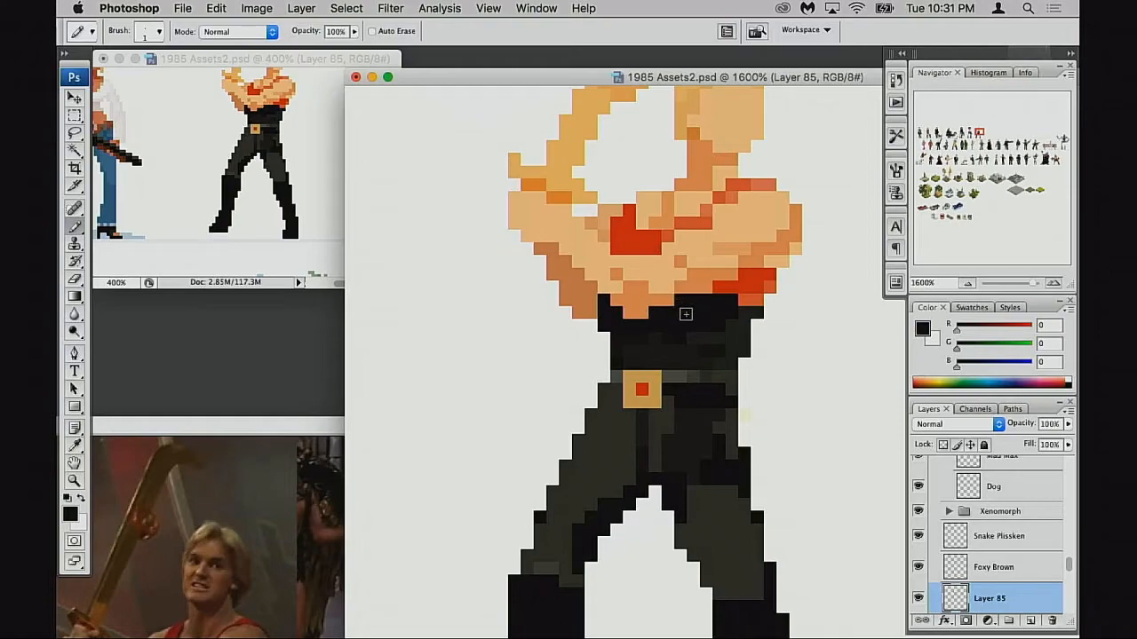
alt+click(718, 290)
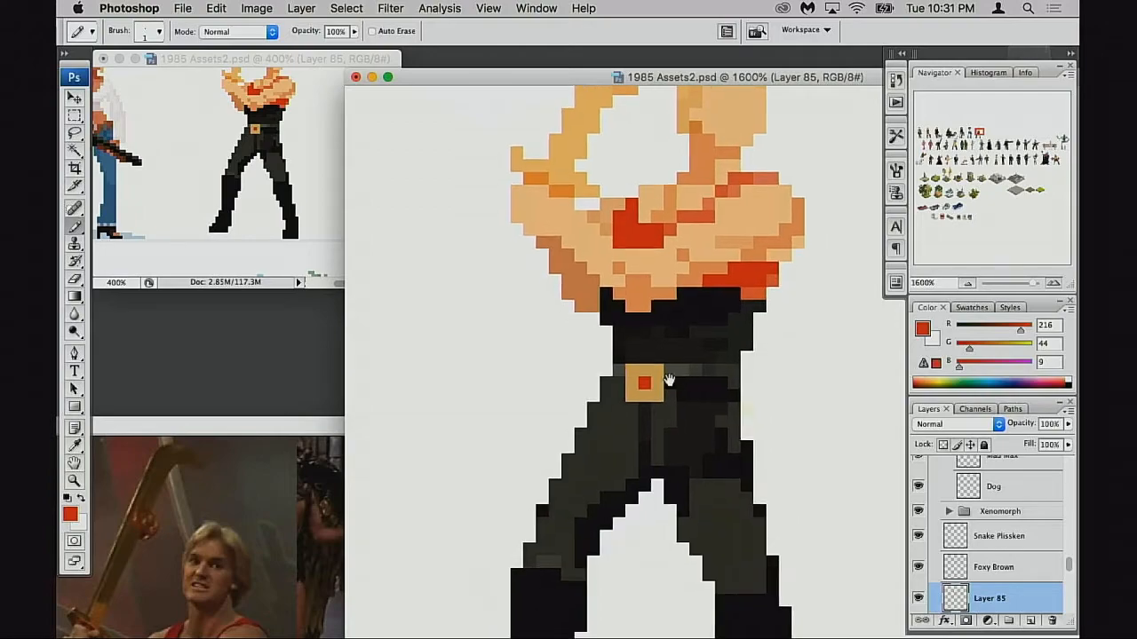
Step: Replace the black pixels along the outer edges of both thighs with dark grey (RGB 51, 50, 44)
scroll(757, 269, down, 3)
scroll(757, 269, left, 1)
alt+click(683, 328)
mouse_move(614, 350)
mouse_down()
mouse_move(605, 397)
mouse_move(591, 402)
mouse_move(566, 457)
mouse_up()
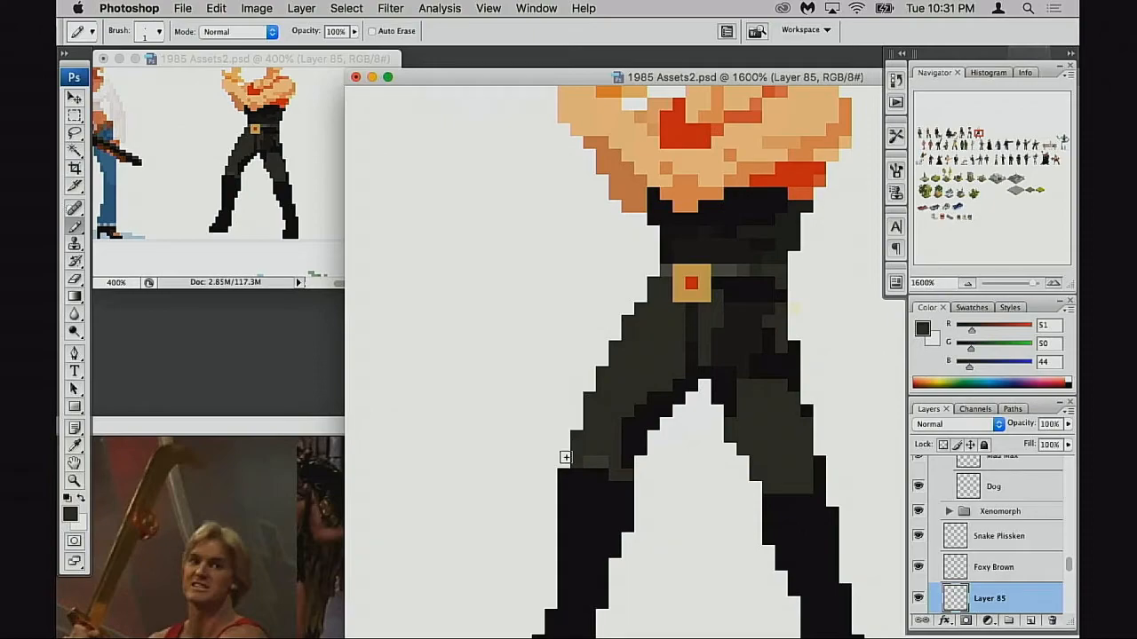
drag(710, 430, 633, 377)
drag(730, 335, 744, 396)
click(743, 389)
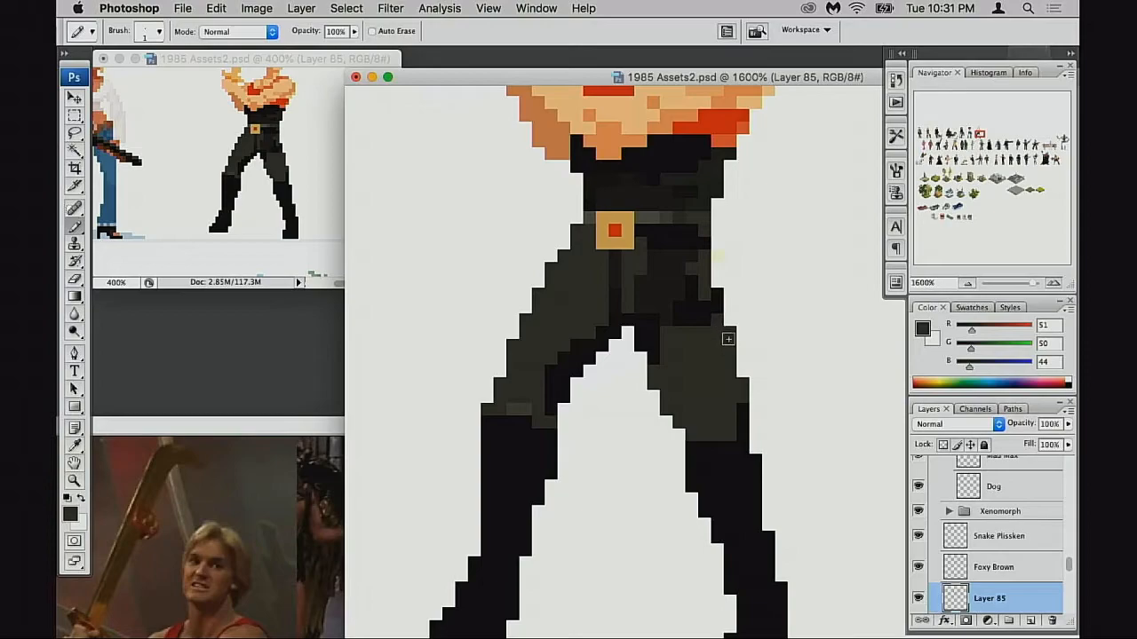
drag(728, 372, 731, 357)
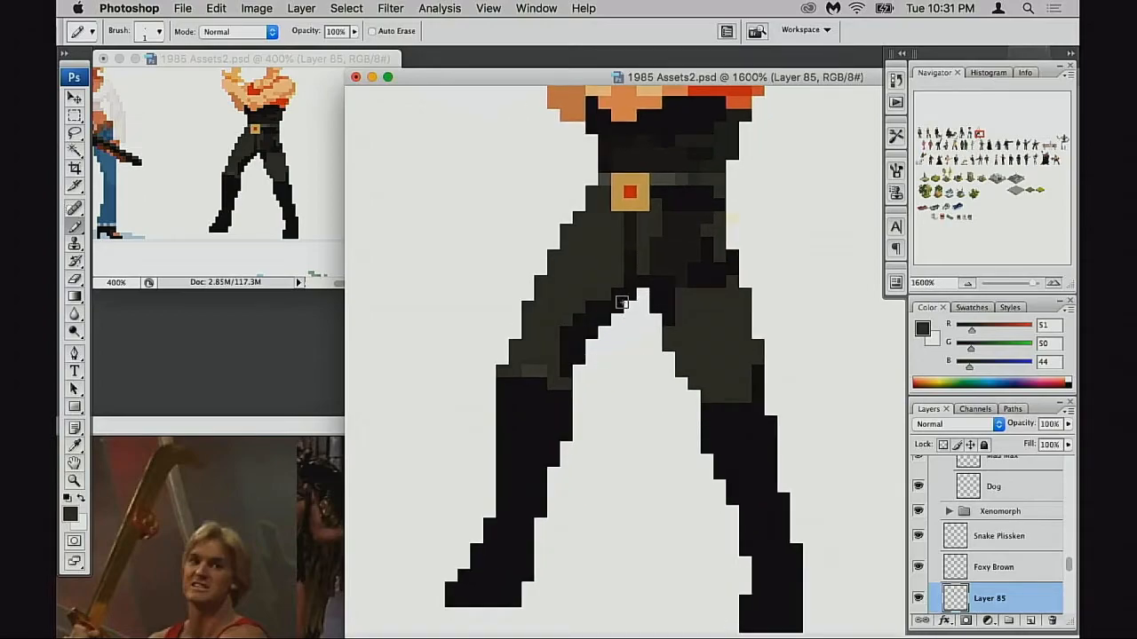
Step: Fill the gap at the crotch's peak with black and extend the right-hand thigh's dark grey (RGB 51, 50, 44) up towards the hip
alt+click(641, 291)
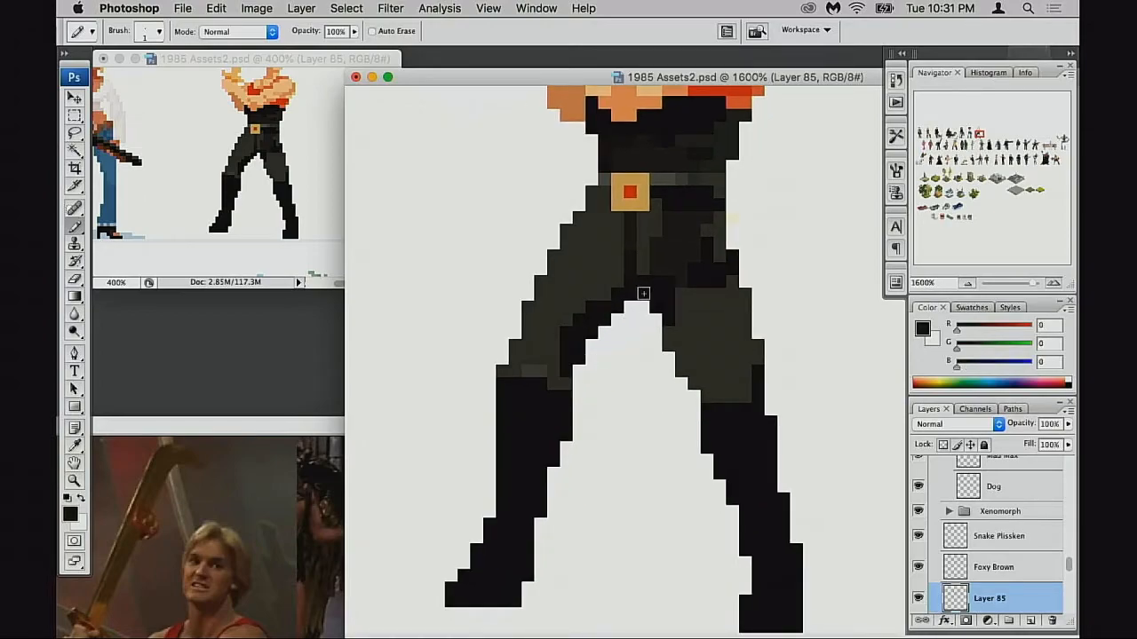
alt+click(649, 252)
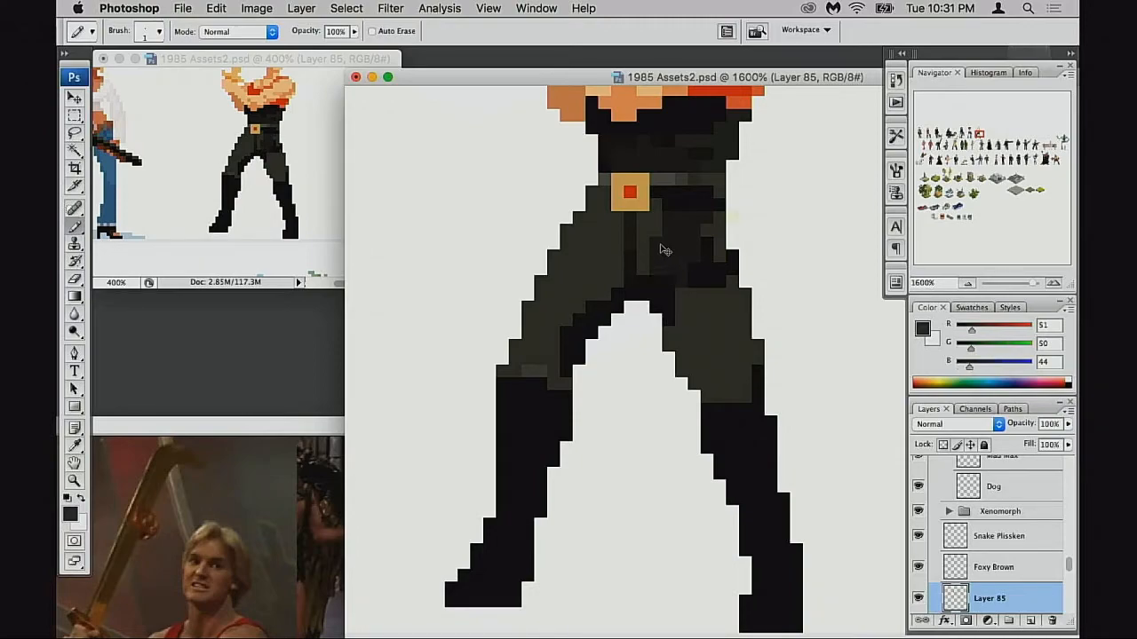
mouse_move(687, 224)
mouse_down()
mouse_move(679, 250)
mouse_move(697, 207)
mouse_move(700, 257)
mouse_move(680, 236)
mouse_move(699, 252)
mouse_move(675, 250)
mouse_up()
alt+click(674, 247)
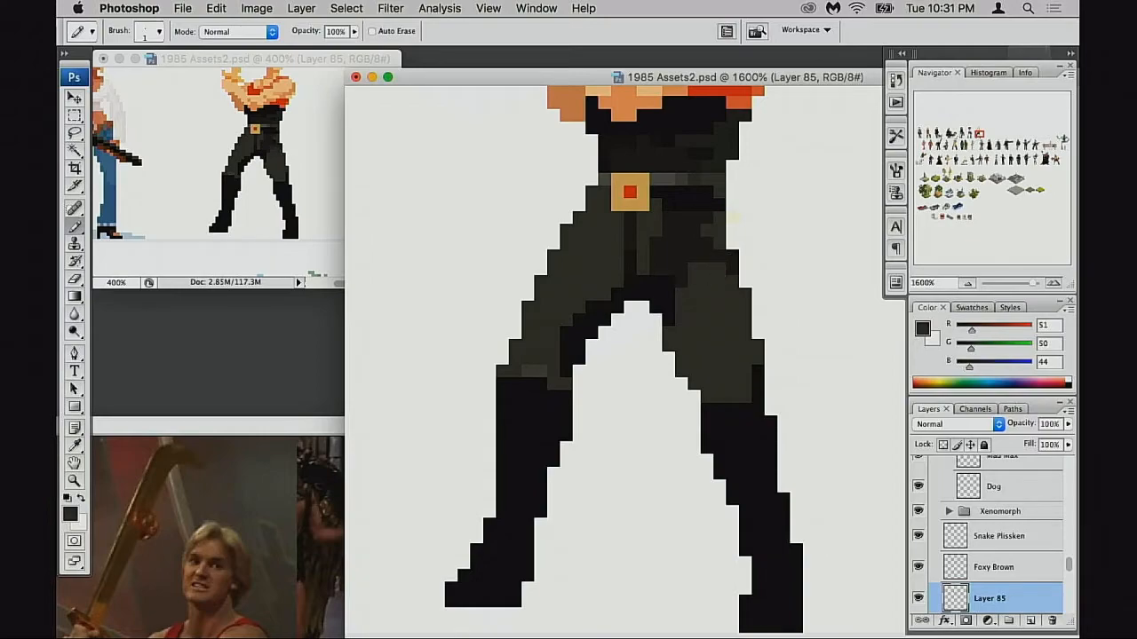
Step: Reshape the top of the right-hand thigh with near-black grey and add a dark grey (RGB 51, 50, 44) strip beneath the belt
alt+click(710, 270)
alt+click(696, 248)
click(695, 263)
drag(714, 289, 712, 299)
alt+click(682, 251)
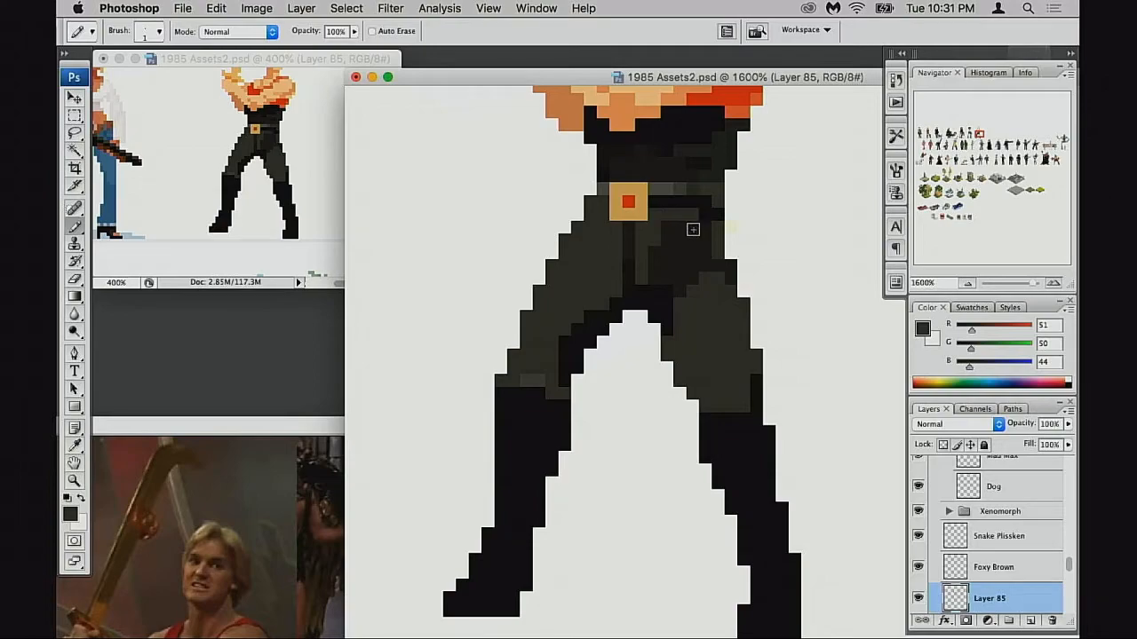
Step: Try filling the right-hand hip below the belt with dark grey (RGB 51, 50, 44), then undo it
mouse_move(681, 228)
mouse_down()
mouse_move(664, 251)
mouse_move(700, 241)
mouse_up()
key(super+z)
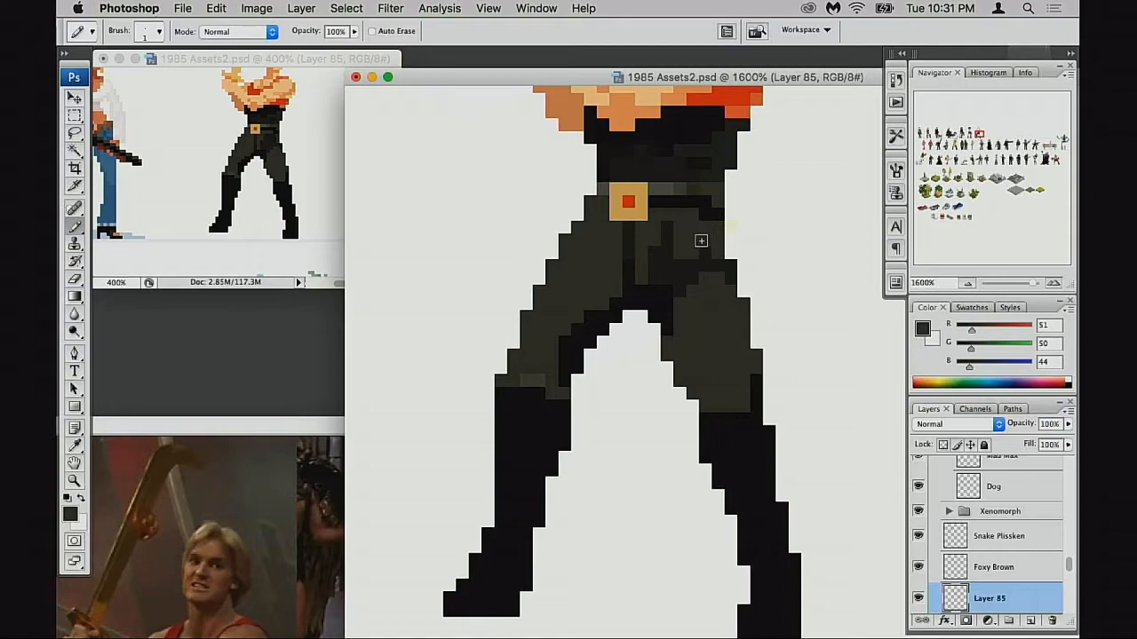
key(super+z)
Step: Redraw the fly line below the buckle one pixel over, using near-black grey (RGB 28, 28, 25) and dark grey (RGB 51, 50, 44)
alt+click(663, 267)
alt+click(634, 245)
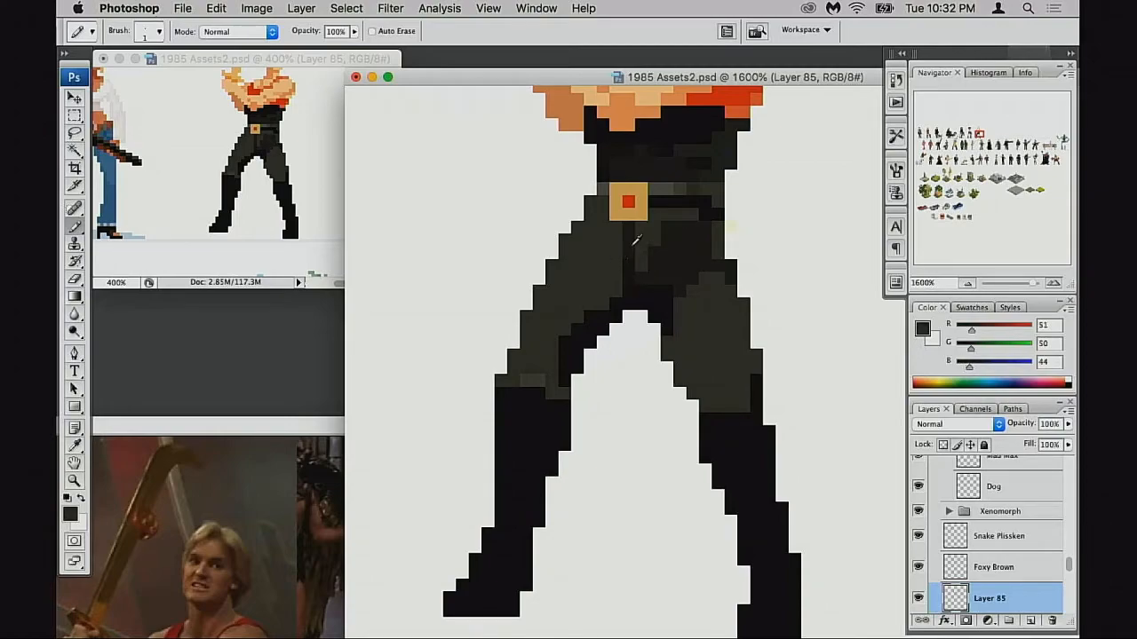
alt+click(645, 232)
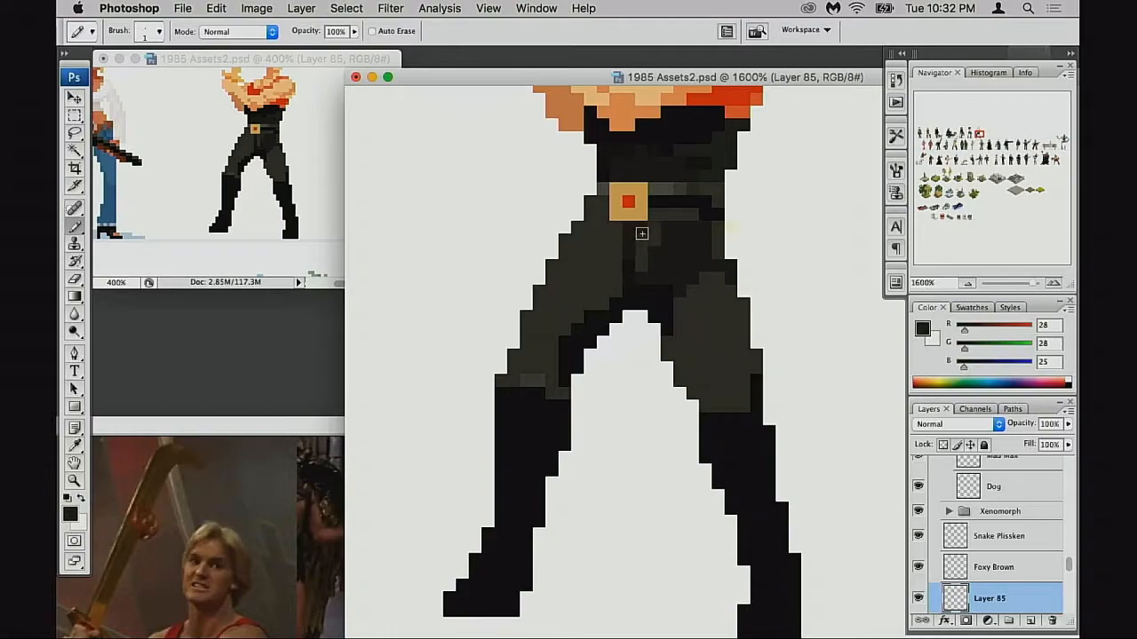
alt+click(636, 252)
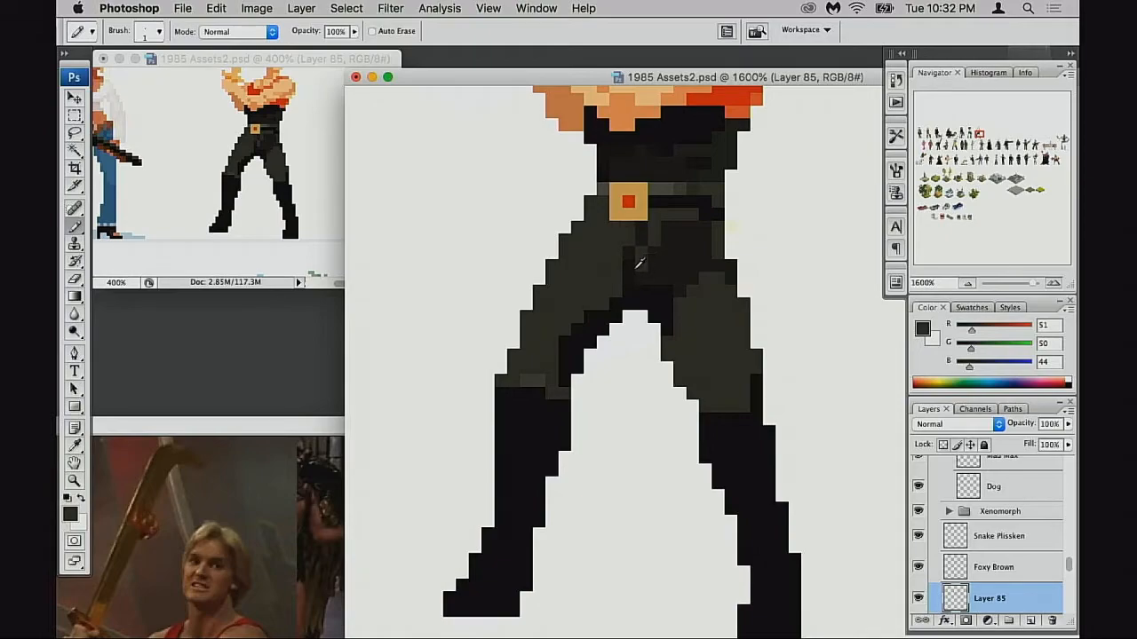
alt+click(647, 246)
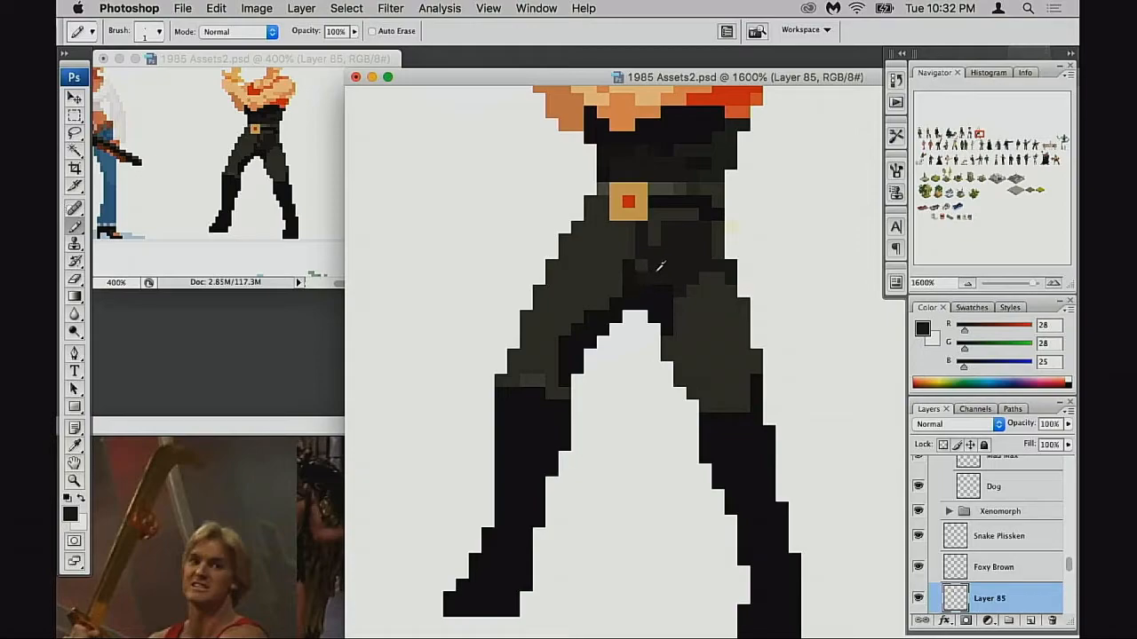
super+click(655, 277)
alt+click(745, 307)
alt+click(708, 363)
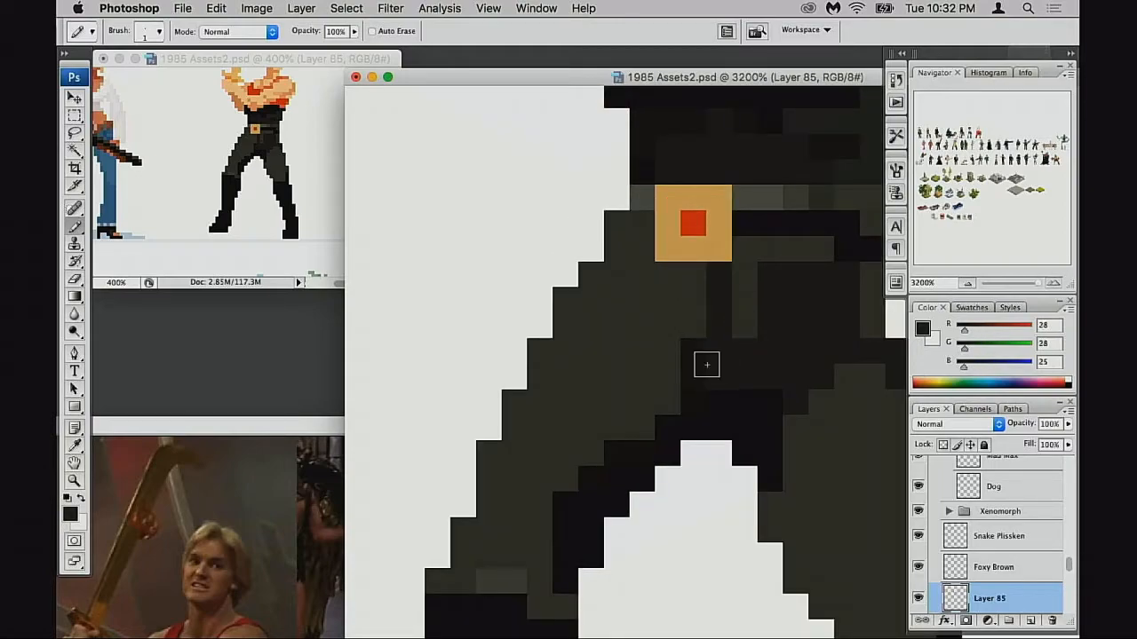
Step: Cover the black belt band beside the buckle with dark grey (RGB 51, 50, 44) and shorten the fly's grey strip with near-black grey (RGB 28, 28, 25)
alt+click(691, 318)
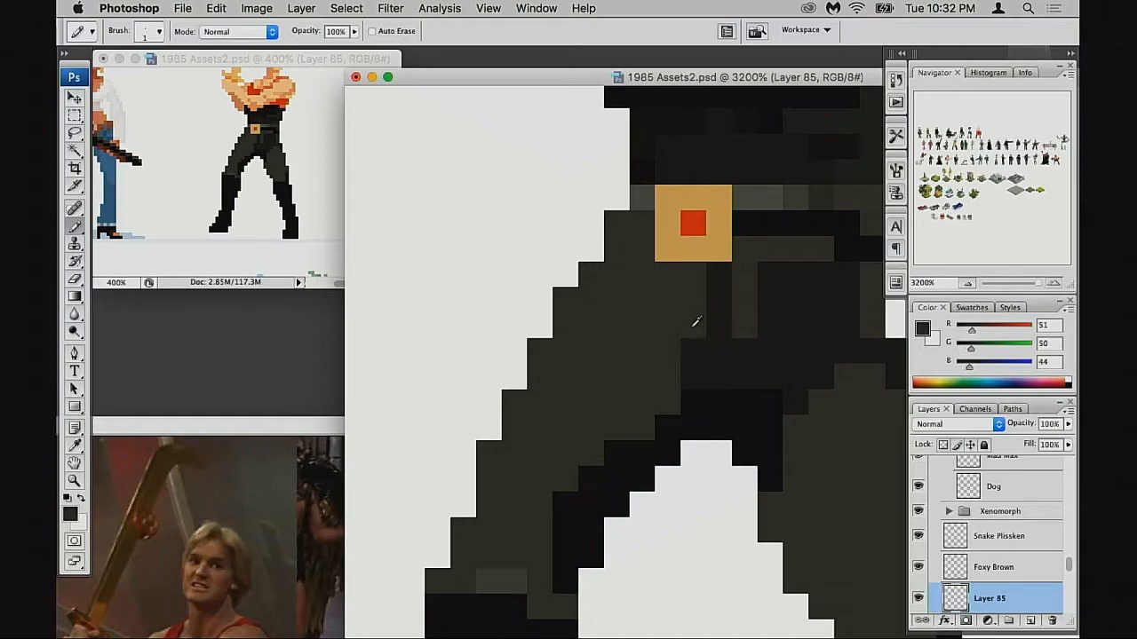
scroll(715, 344, right, 3)
scroll(714, 343, up, 2)
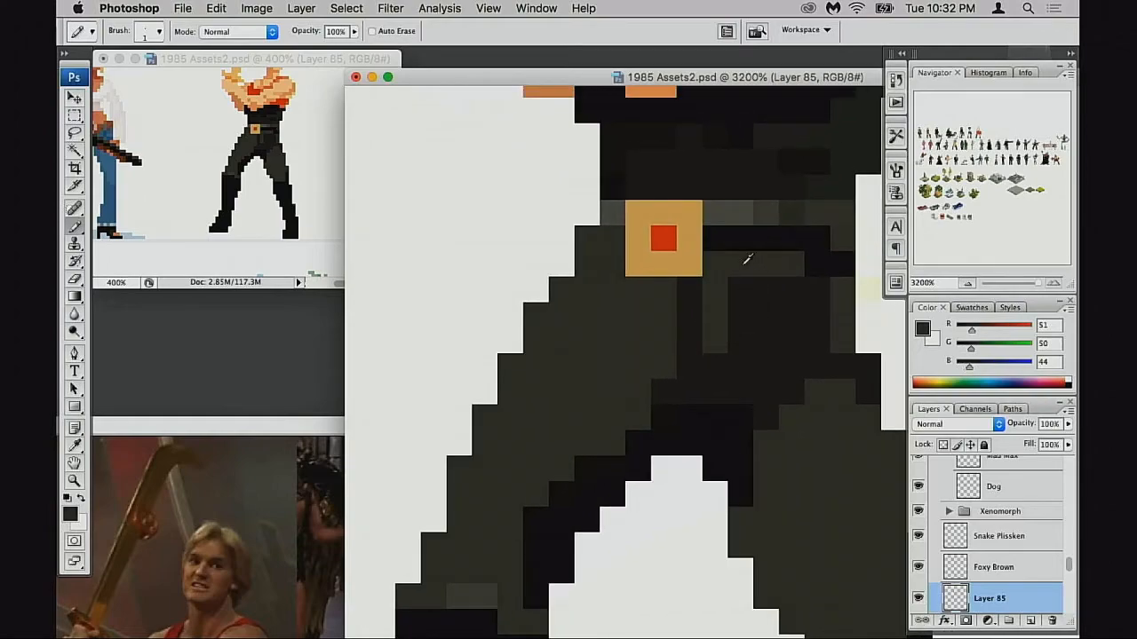
mouse_move(746, 244)
mouse_down()
mouse_move(723, 244)
mouse_move(749, 261)
mouse_up()
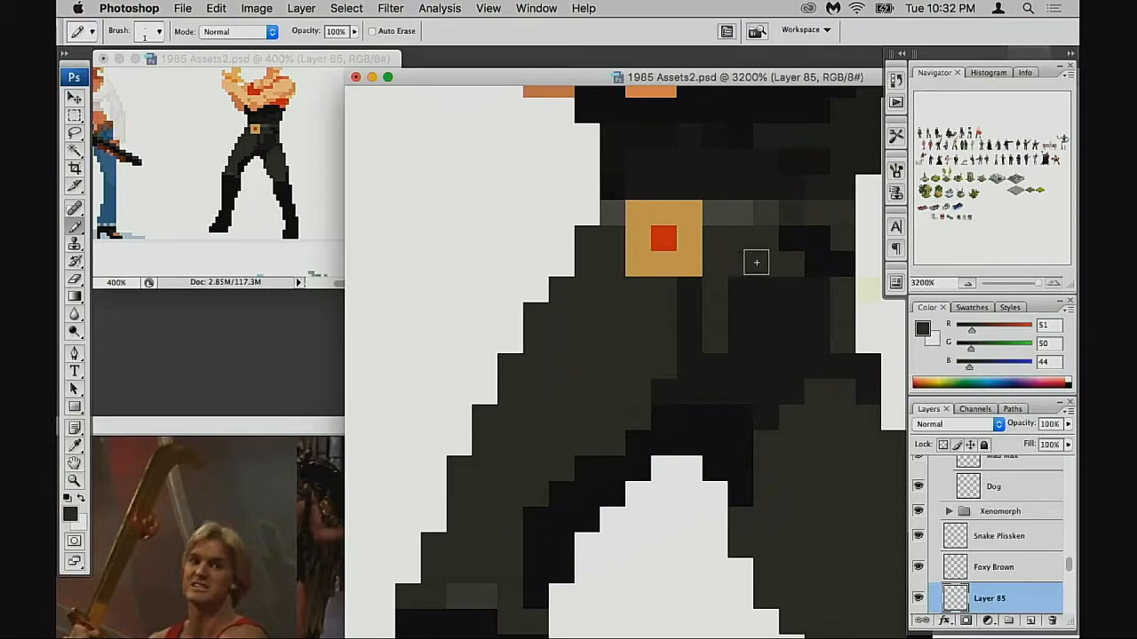
alt+click(752, 320)
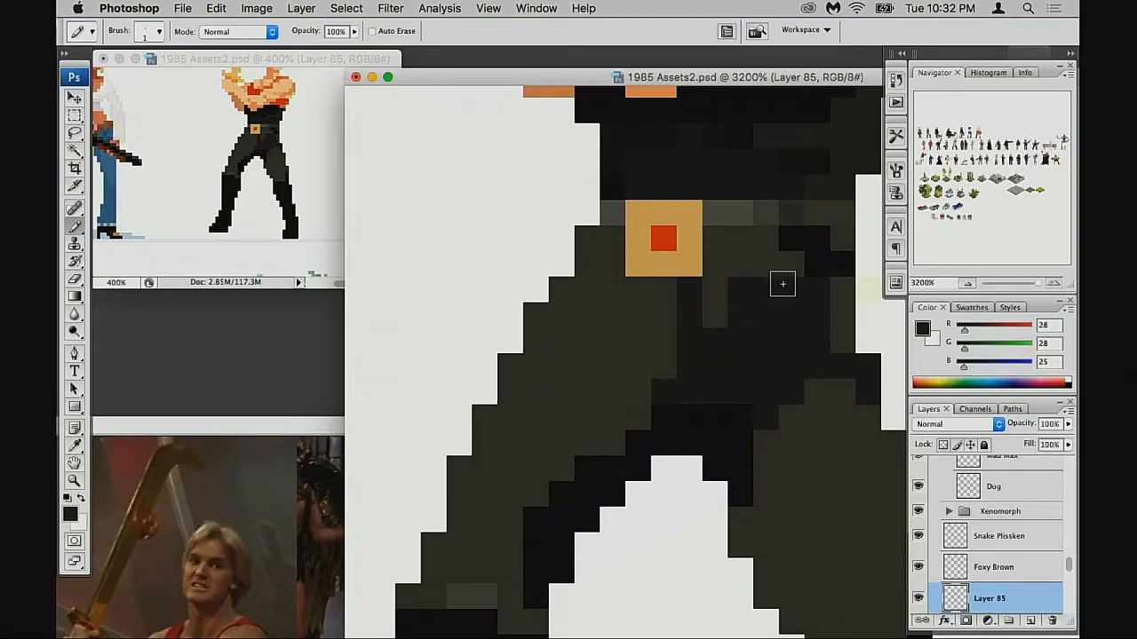
Step: Paint a two-pixel-high black (RGB 0, 0, 0) belt band from the buckle to the right-hand edge of the waist
scroll(763, 297, right, 2)
alt+click(695, 306)
scroll(705, 345, up, 1)
alt+click(773, 253)
drag(690, 256, 743, 258)
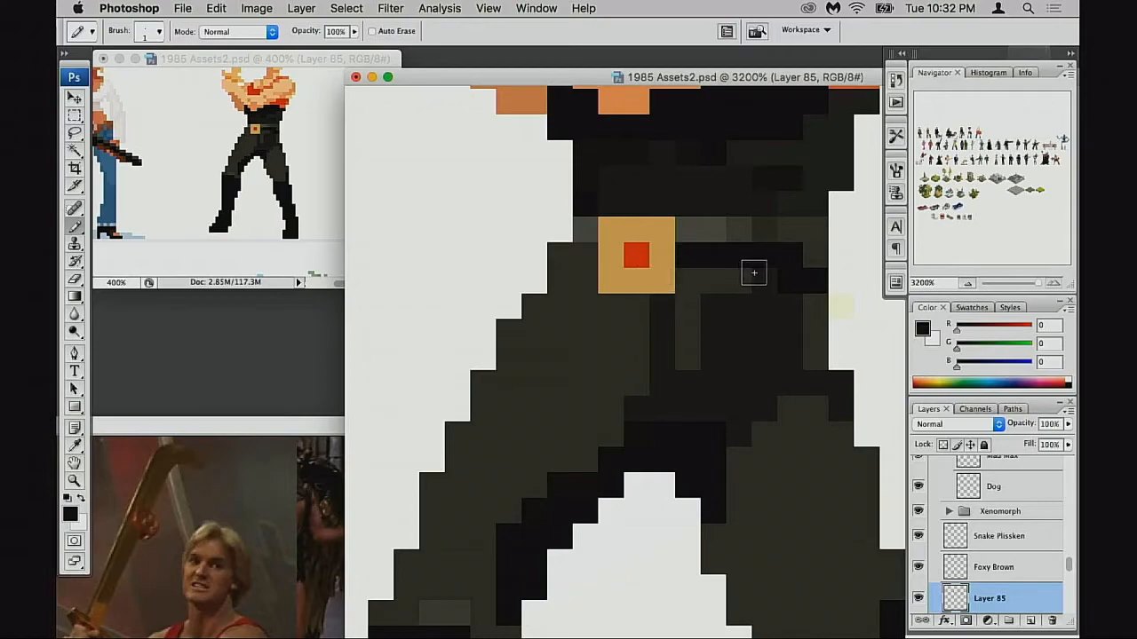
key(super+z)
mouse_move(766, 275)
mouse_down()
mouse_move(713, 258)
mouse_move(708, 280)
mouse_up()
click(809, 261)
mouse_move(590, 259)
mouse_down()
mouse_move(574, 258)
mouse_move(577, 268)
mouse_up()
scroll(726, 302, right, 2)
key(super+z)
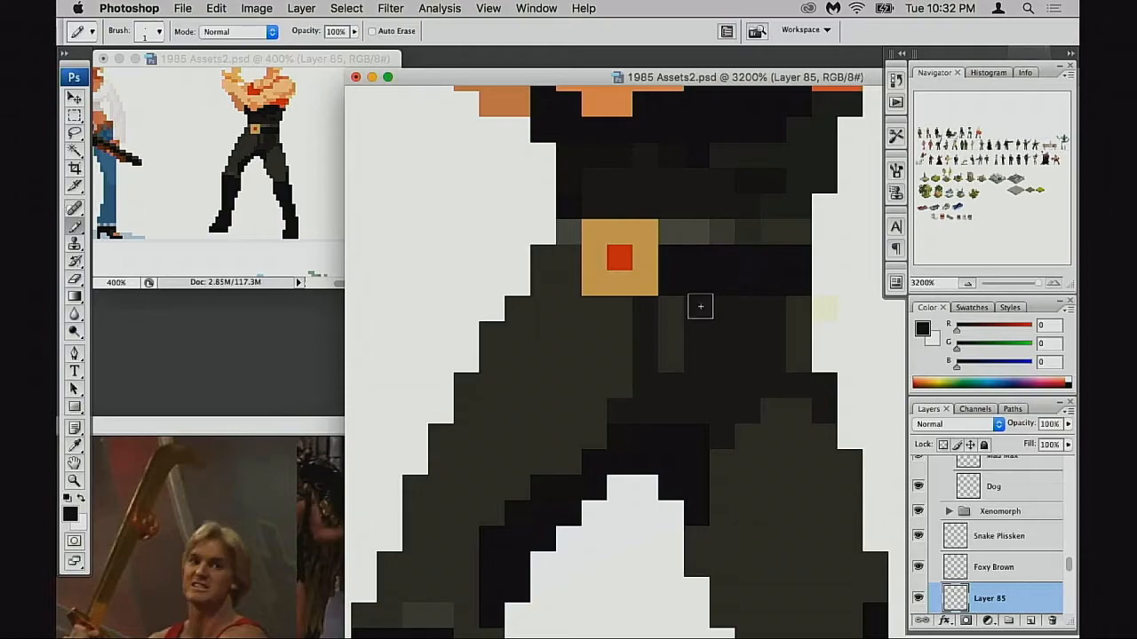
Step: Fill the area beside the fly line and the right-hand thigh's upper inner edge with dark grey (RGB 51, 50, 44)
alt+click(623, 333)
drag(699, 311, 696, 334)
click(650, 358)
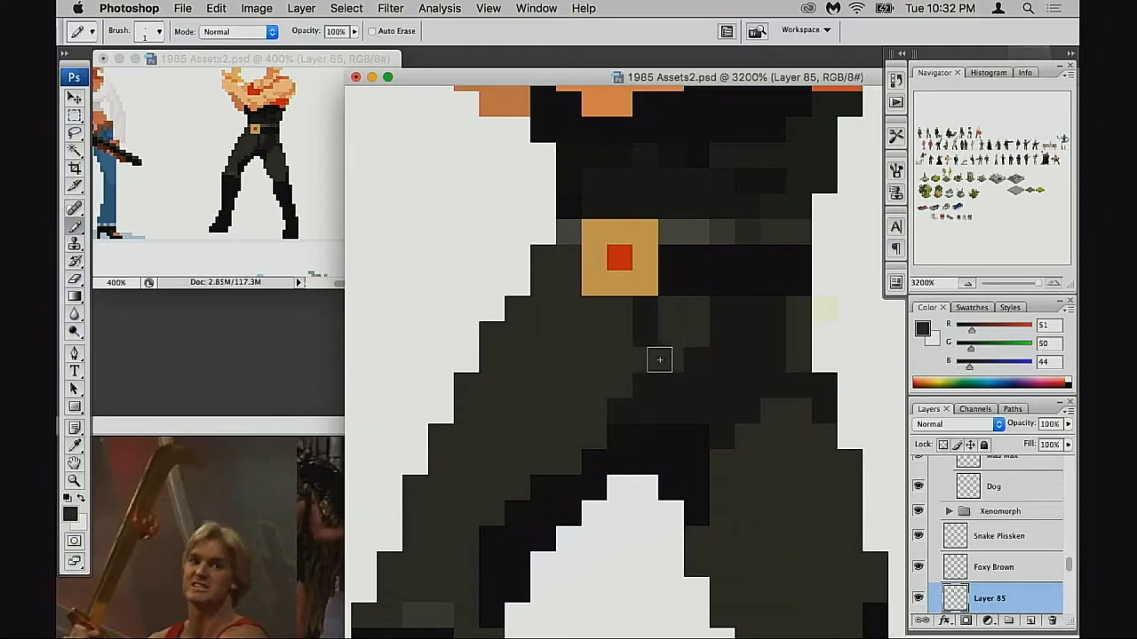
drag(723, 312, 723, 337)
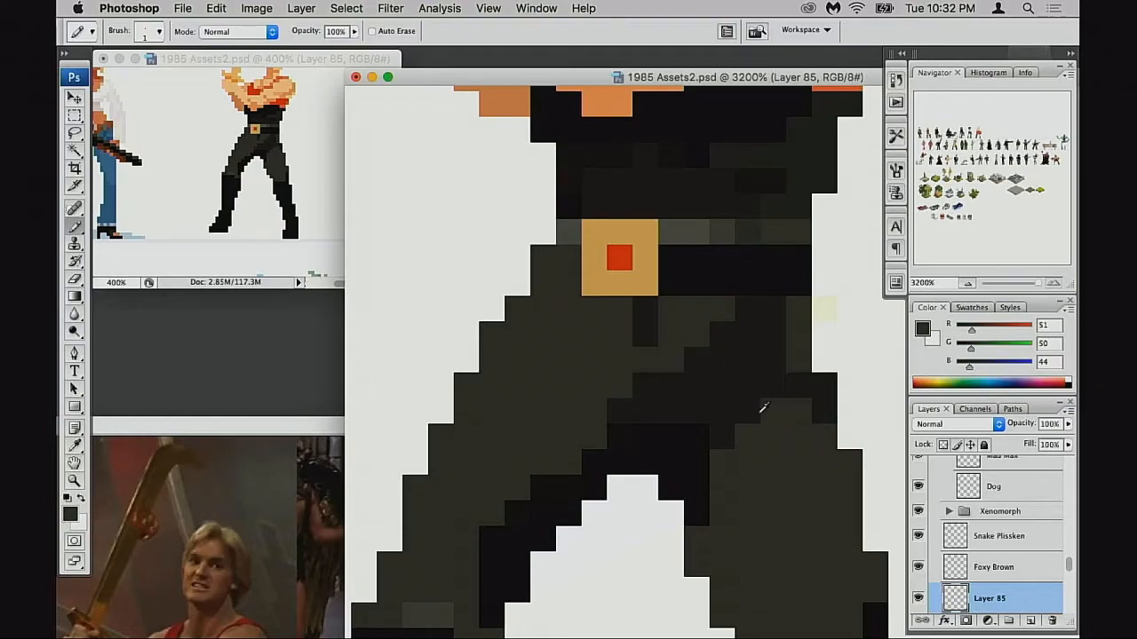
drag(717, 474, 705, 513)
scroll(705, 512, down, 1)
scroll(705, 512, right, 1)
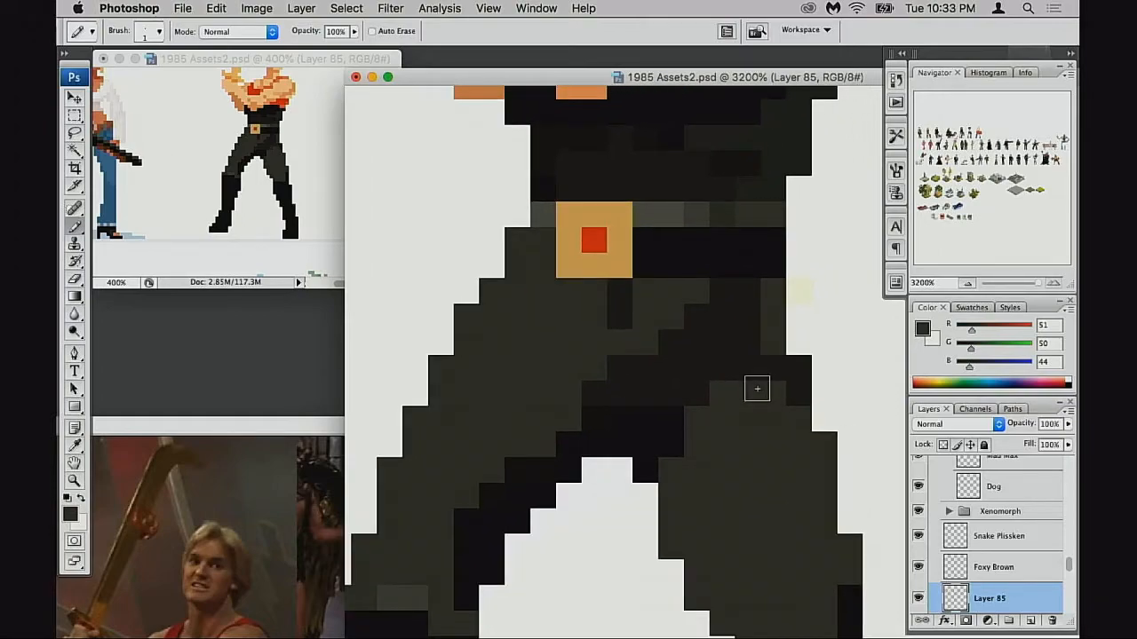
Step: Add near-black grey (RGB 28, 28, 25) crease pixels where the left-hand thigh meets the crotch, undoing the last two
alt+click(622, 372)
click(568, 367)
click(555, 348)
click(573, 390)
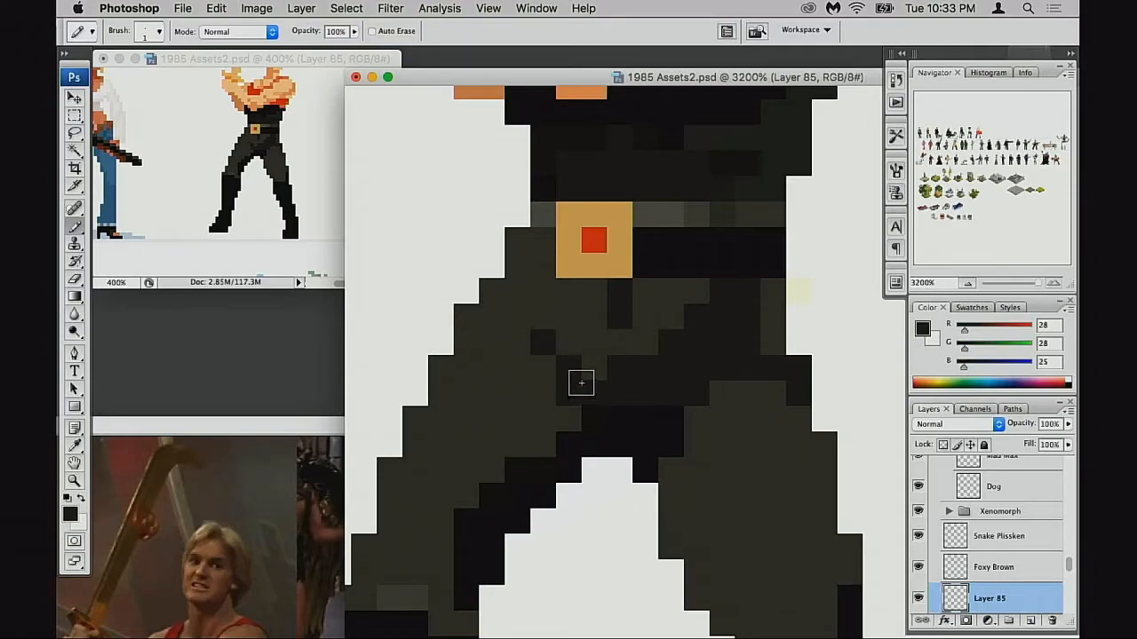
click(546, 367)
click(592, 371)
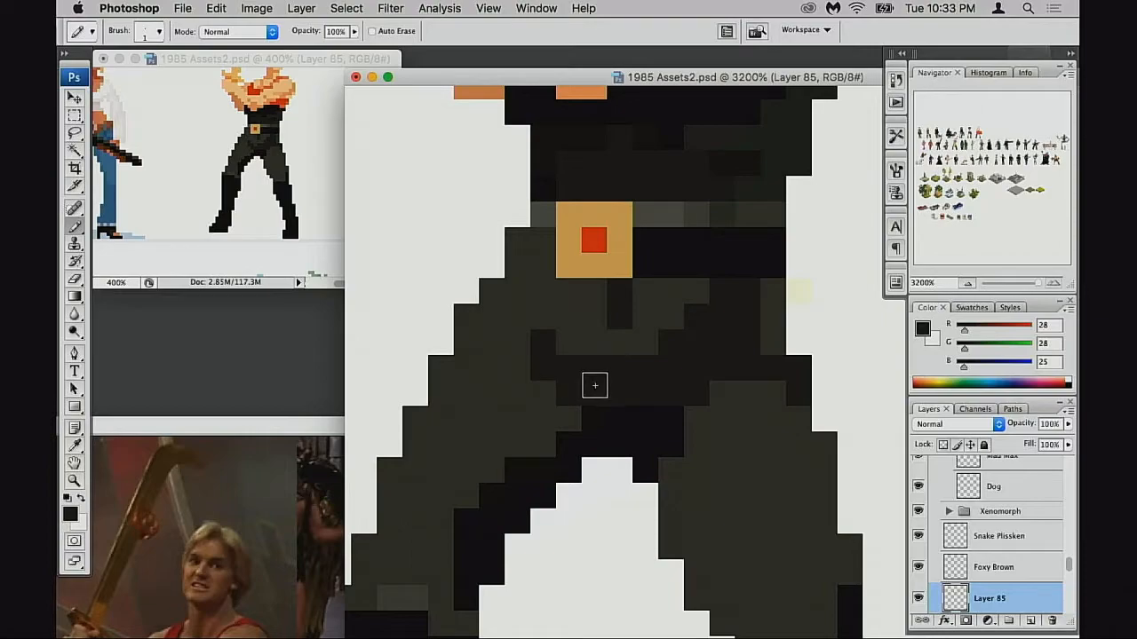
key(super+z)
key(super+alt+z)
Step: Fill the crotch with dark grey (RGB 51, 50, 44) and reshape the crease at its left-hand side with near-black grey (RGB 28, 28, 25)
alt+click(631, 346)
mouse_move(627, 366)
mouse_down()
mouse_move(621, 383)
mouse_move(637, 373)
mouse_up()
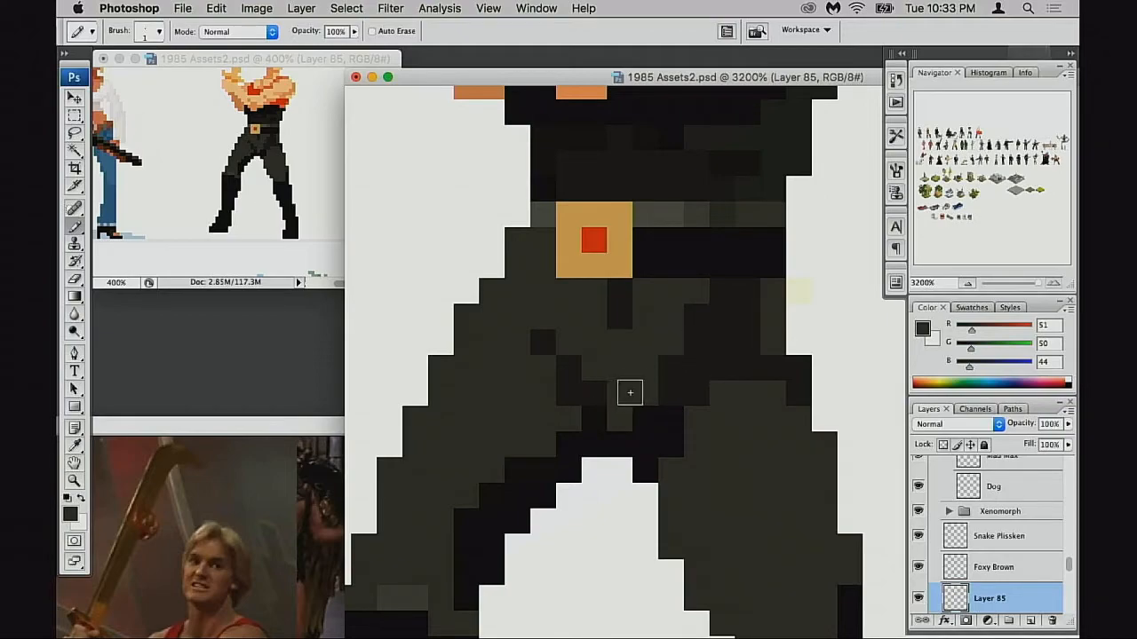
alt+click(591, 388)
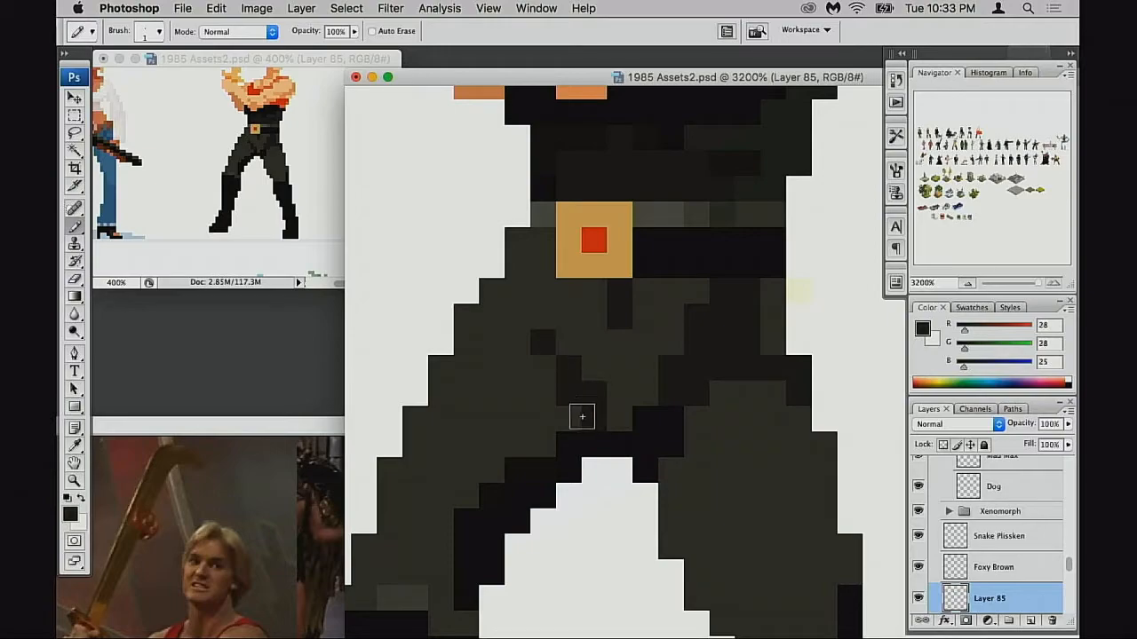
alt+click(604, 395)
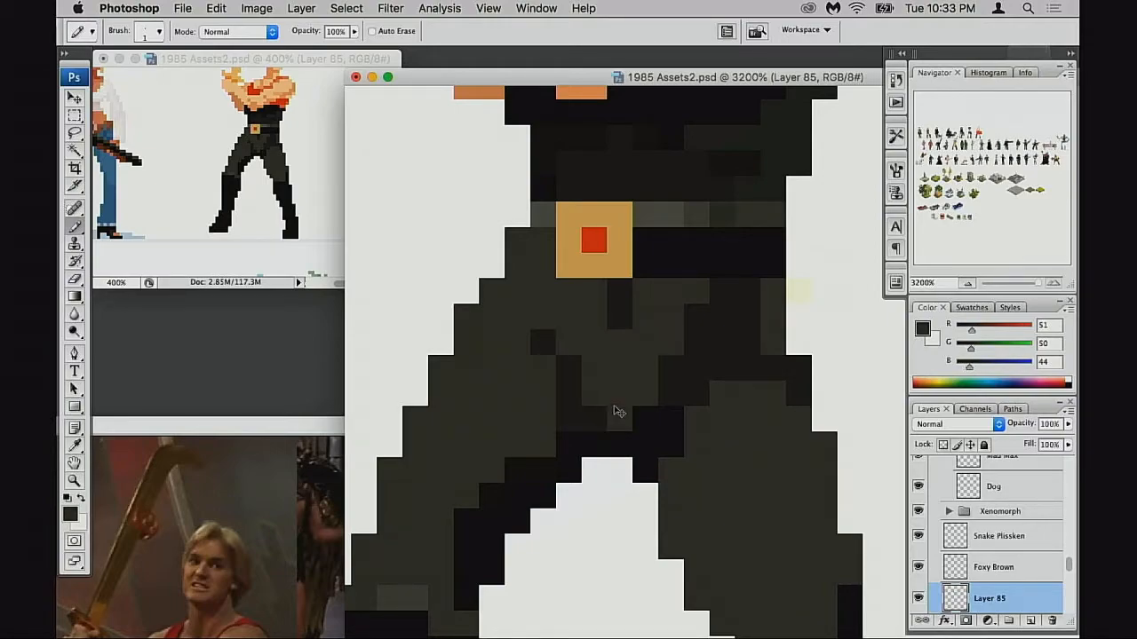
click(563, 418)
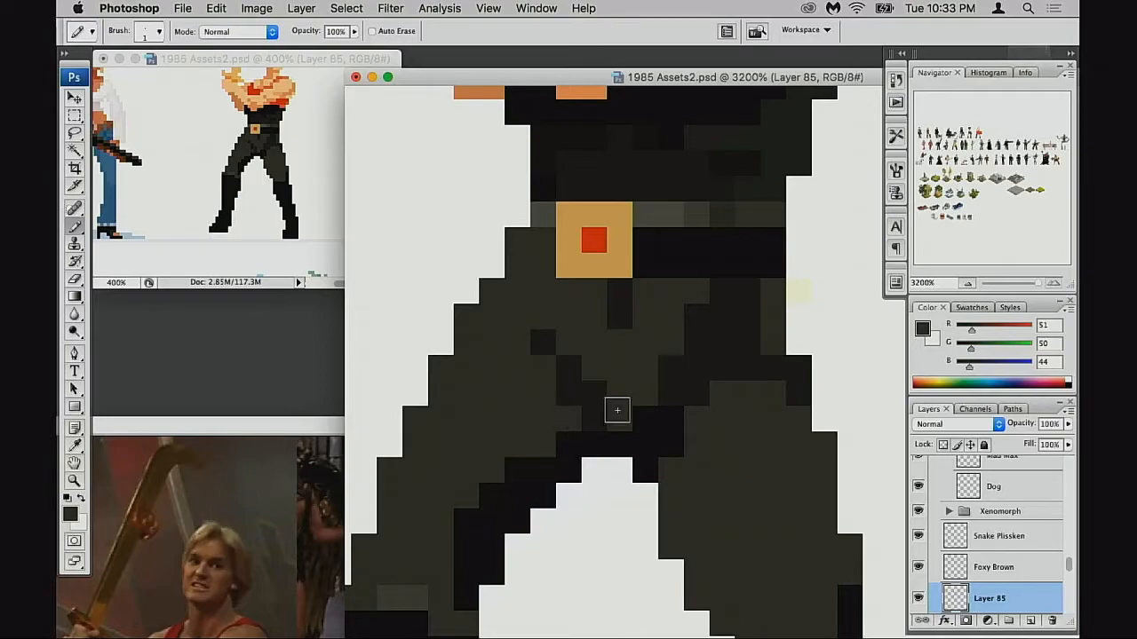
click(594, 417)
key(super+z)
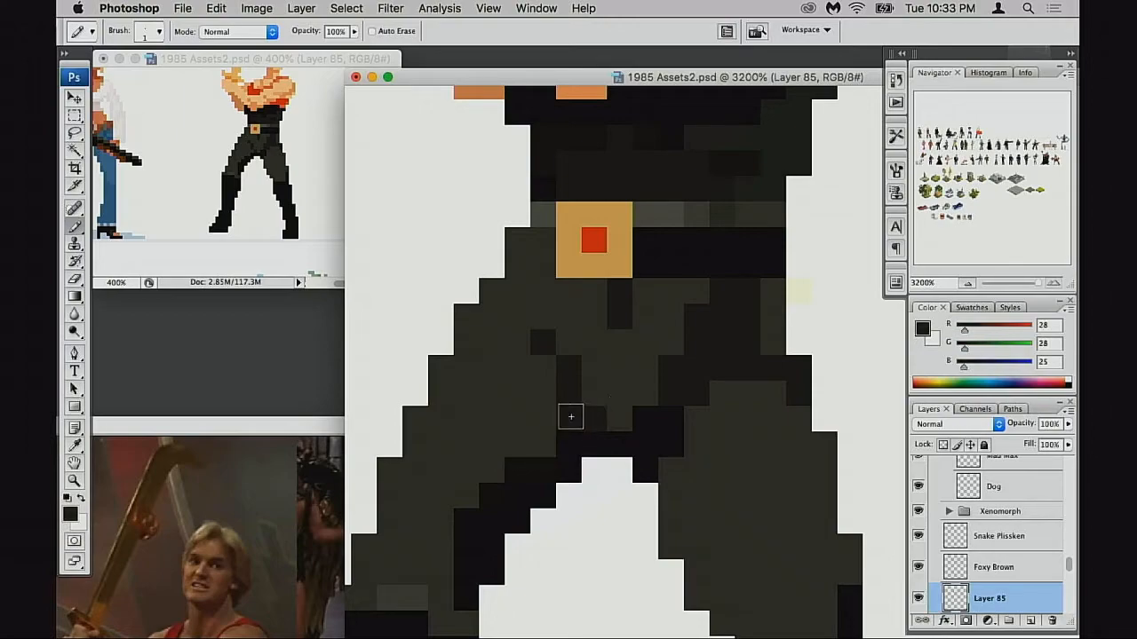
click(579, 364)
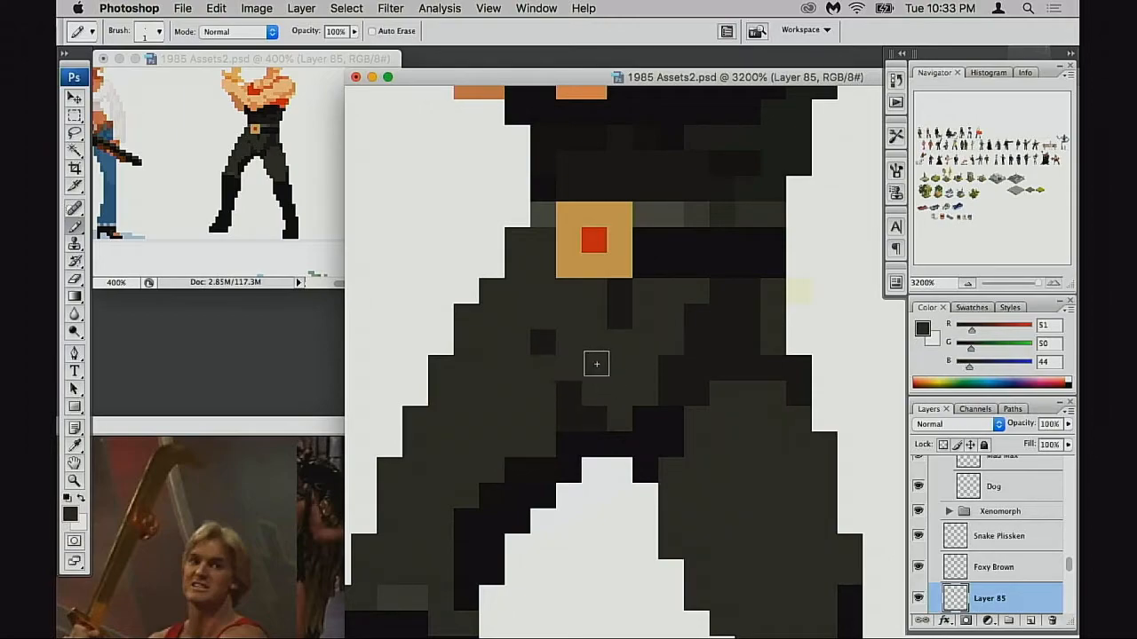
Step: Cover the stray pixel above the left-hand thigh crease with dark grey, then try a near-black pixel beside the crease and undo it
alt+click(548, 345)
click(547, 363)
alt+click(570, 338)
click(541, 359)
alt+click(565, 390)
click(541, 392)
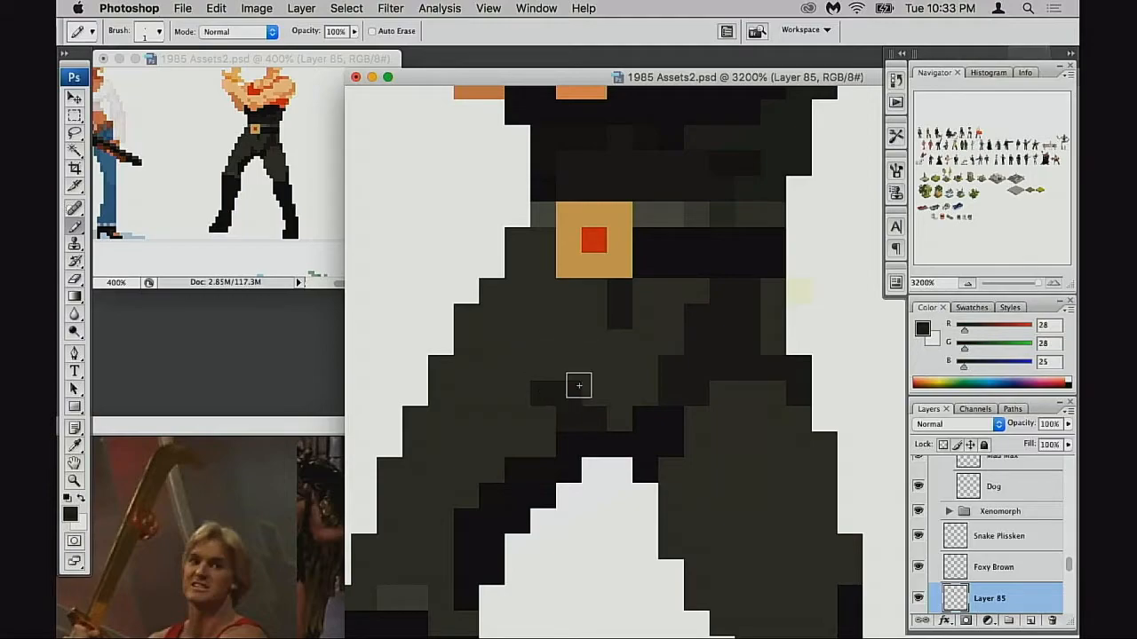
key(super+z)
Step: Cover the fly line with dark grey (RGB 51, 50, 44) and add a three-pixel-wide black strip directly beneath the buckle
alt+click(619, 335)
click(616, 312)
alt+click(675, 258)
click(582, 292)
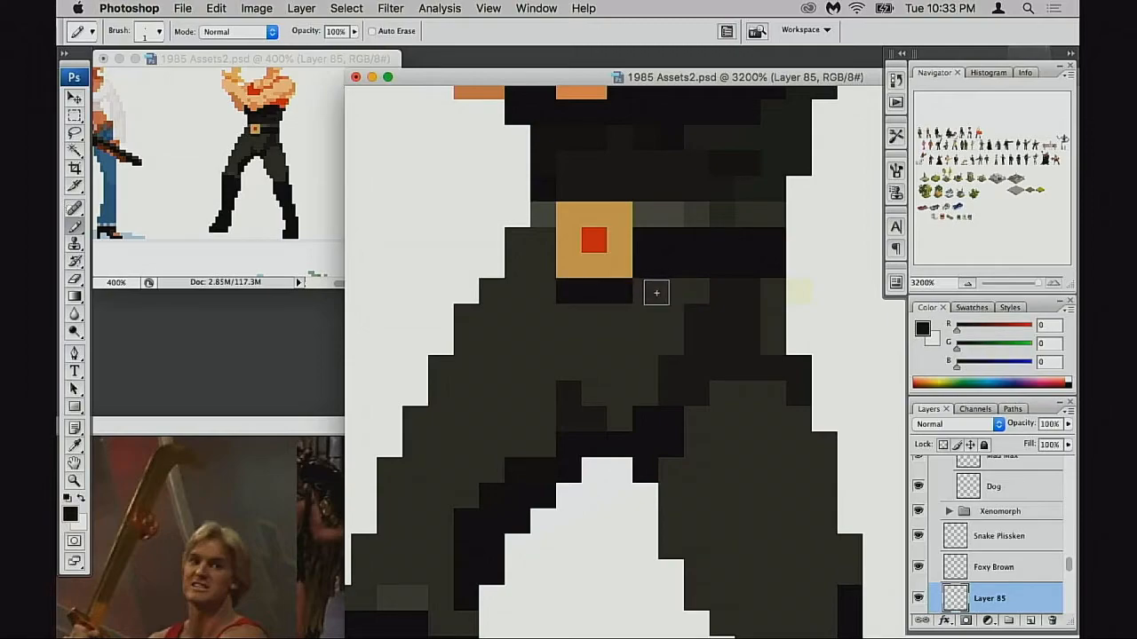
Step: Try several near-black grey (RGB 28, 28, 25) fly lines below the buckle, reducing them to a single pixel
alt+click(677, 374)
click(620, 417)
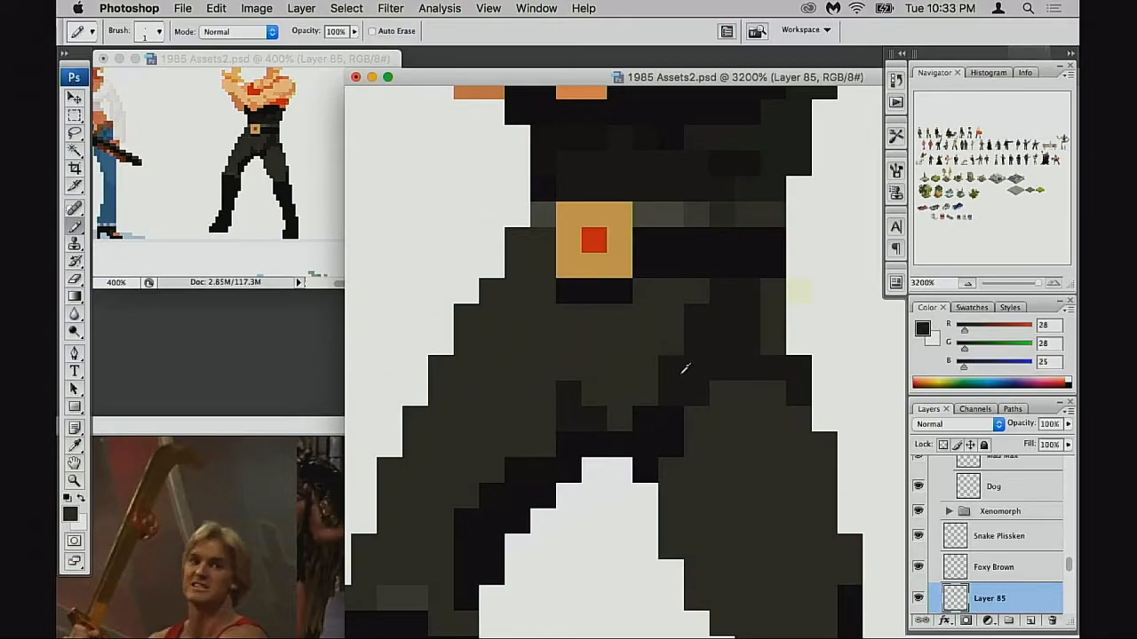
drag(595, 313, 602, 371)
key(super+z)
drag(614, 309, 613, 363)
key(super+z)
drag(613, 311, 596, 389)
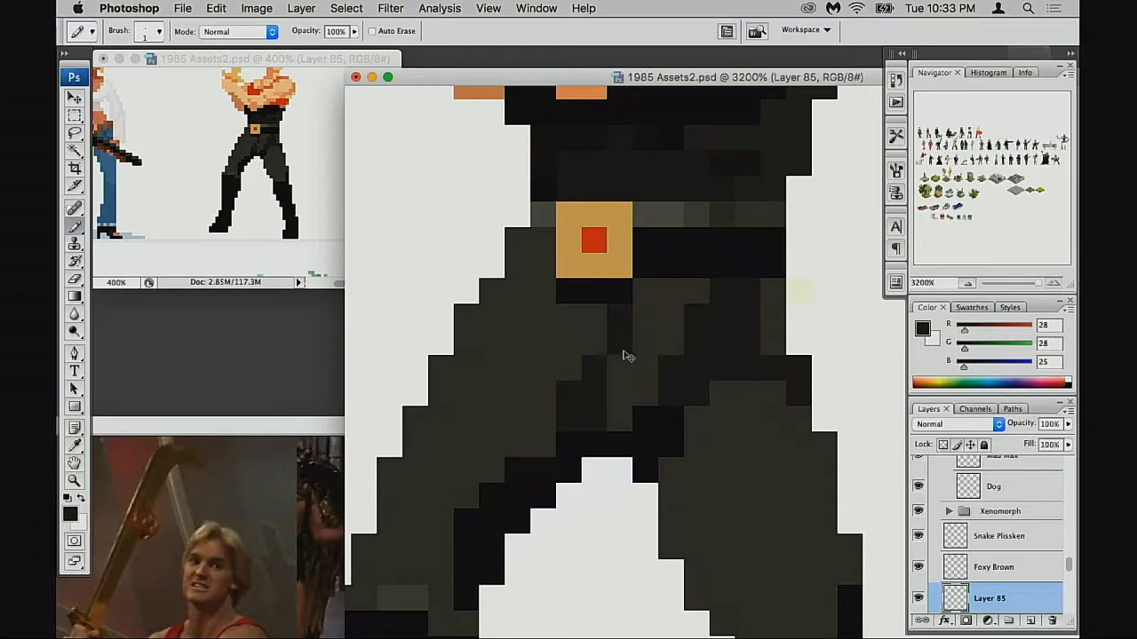
key(super+alt+z)
key(super+alt+z)
click(601, 310)
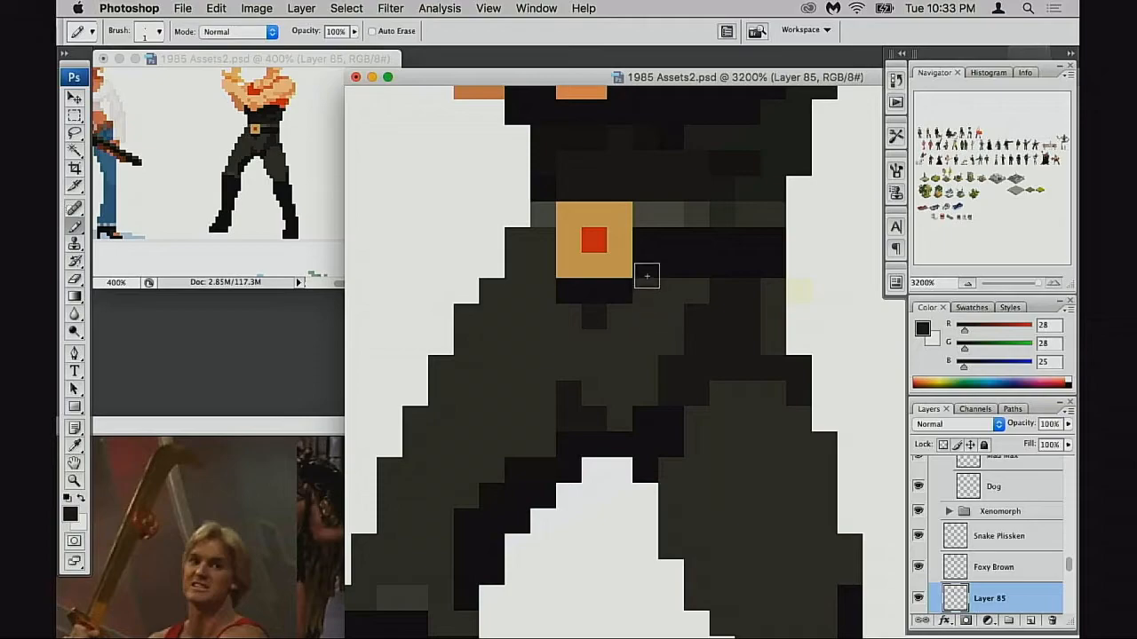
Step: Shift the belt buckle one pixel to the right and fill the gap with black and grey (RGB 84, 84, 74)
key(m)
drag(636, 266, 636, 264)
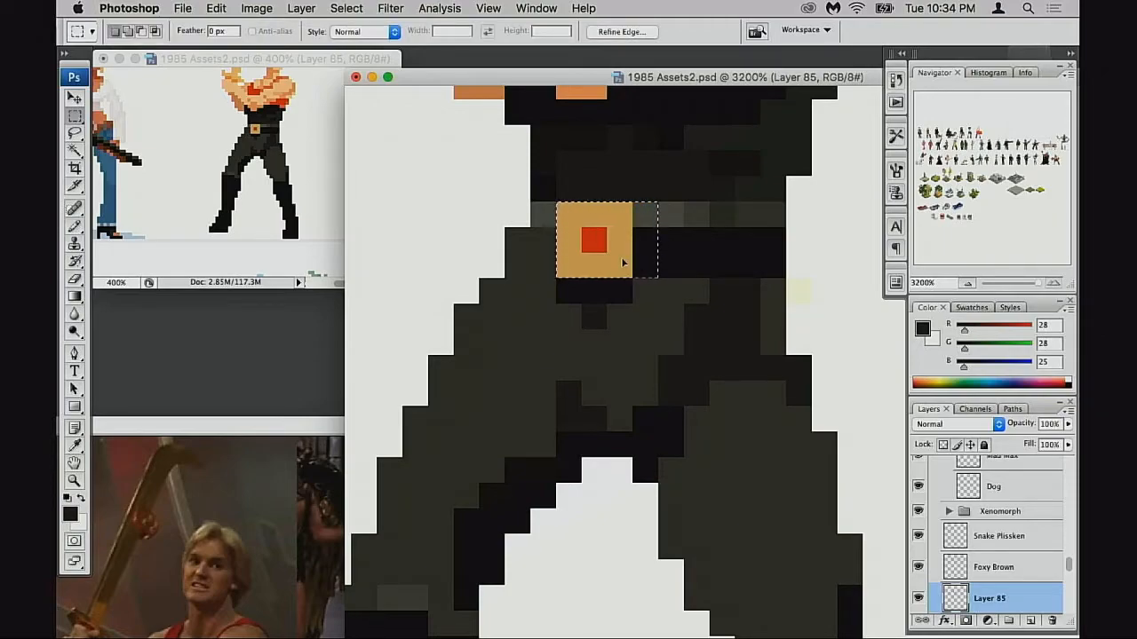
key(ctrl+Right)
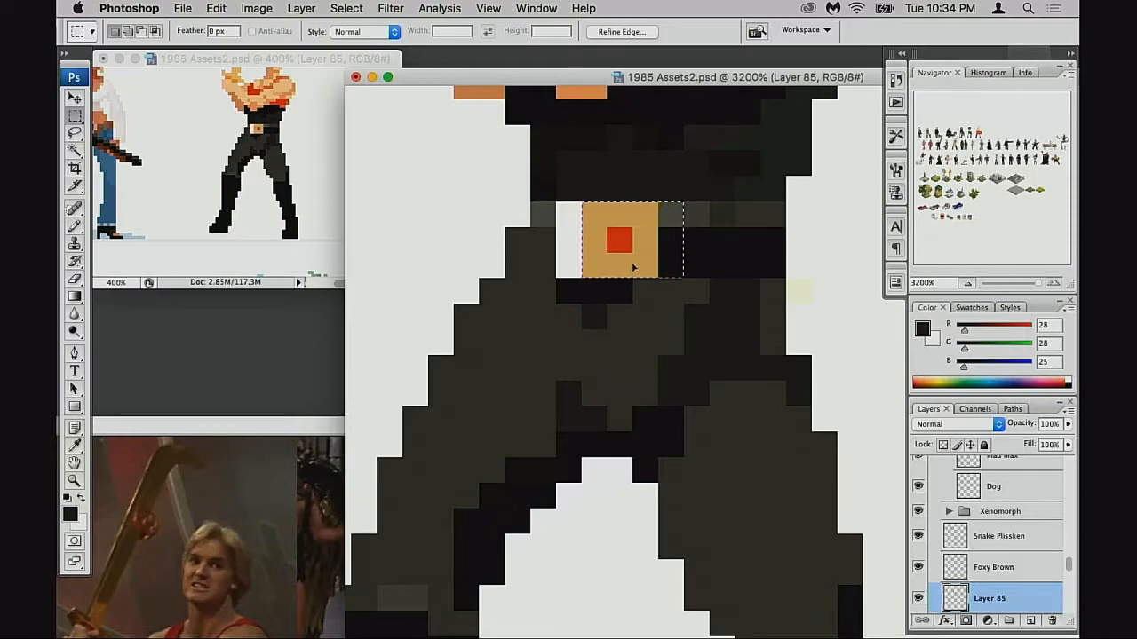
key(b)
alt+click(573, 289)
drag(568, 266, 568, 240)
alt+click(551, 214)
click(568, 214)
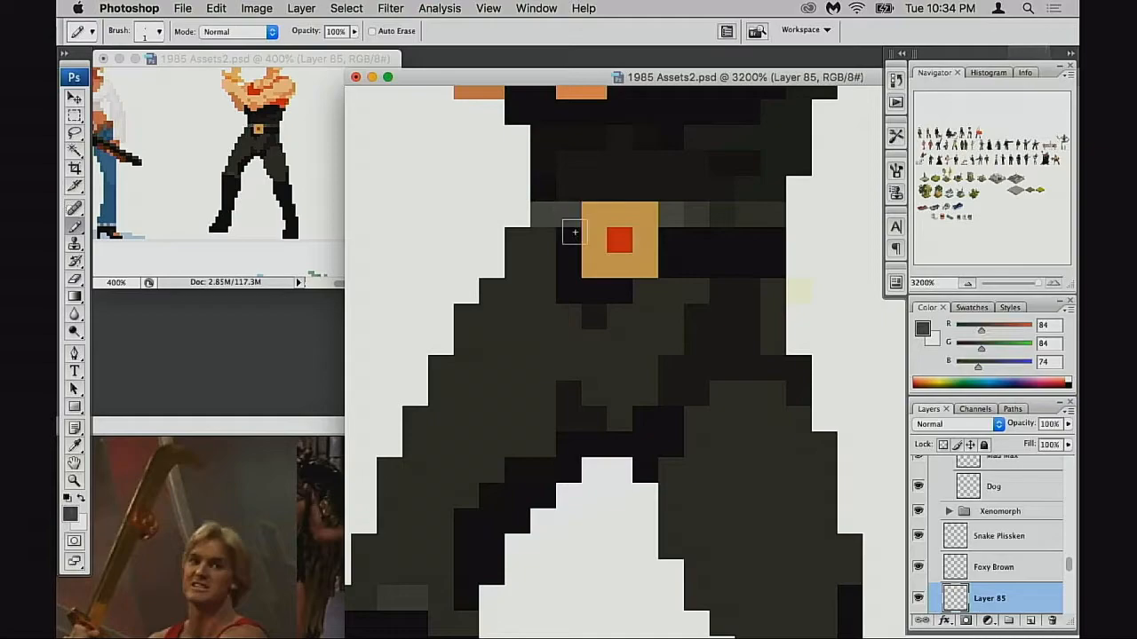
Step: Cover the black beside the buckle's left edge, the fly pixel and most of the strip beneath the buckle with dark grey (RGB 51, 50, 44)
drag(642, 290, 627, 298)
alt+click(628, 300)
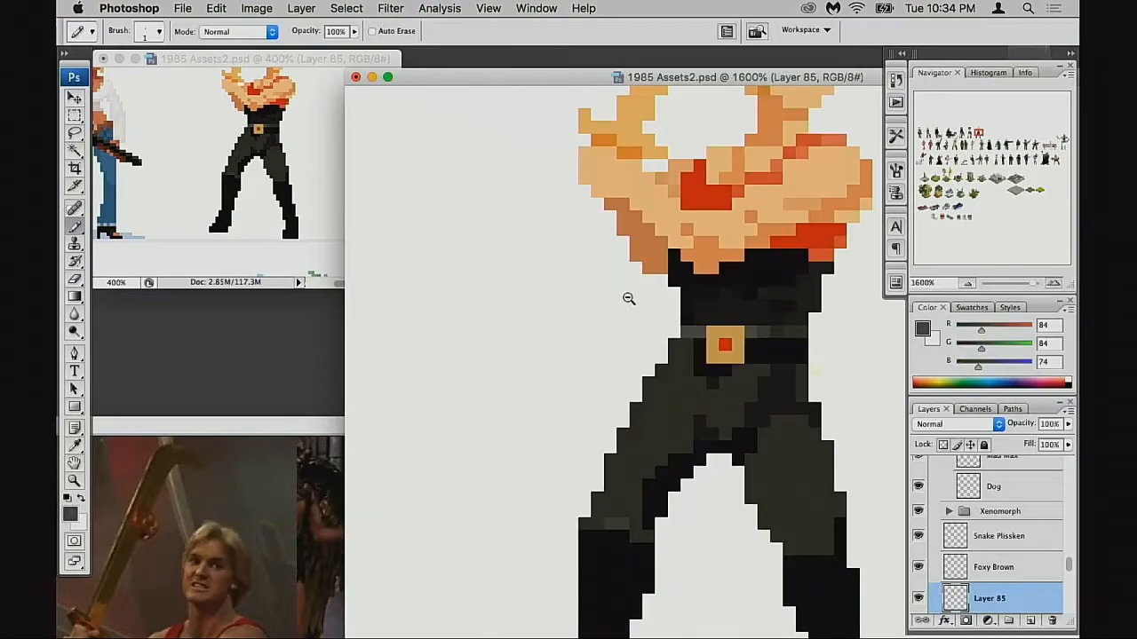
alt+click(632, 301)
drag(737, 349, 620, 306)
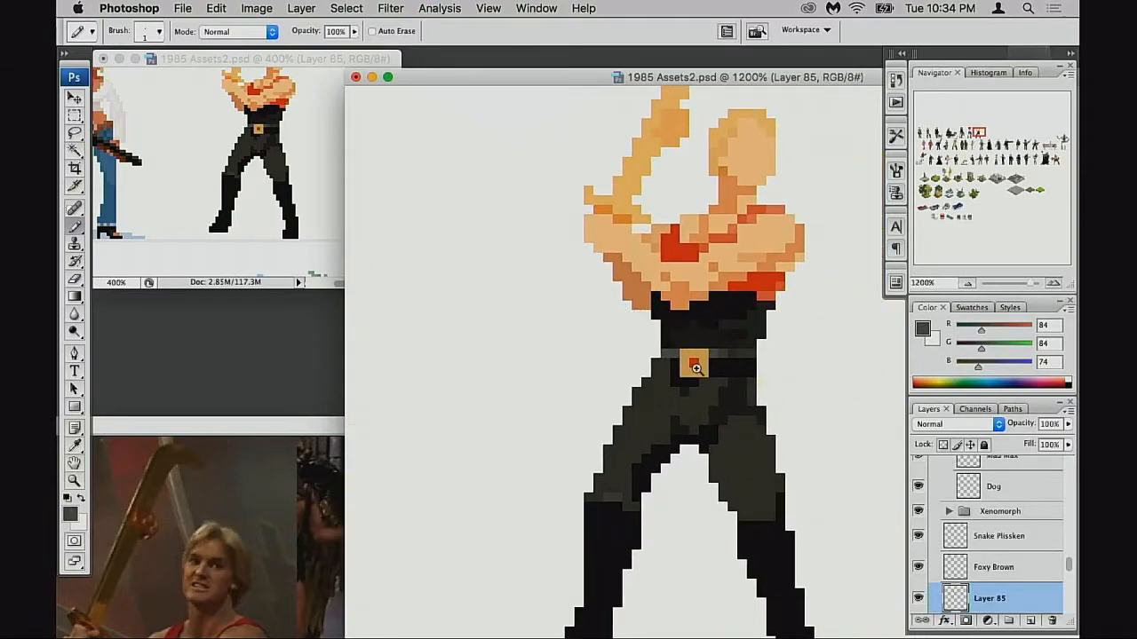
super+click(696, 368)
super+click(697, 369)
drag(694, 361, 508, 308)
alt+click(586, 371)
mouse_move(600, 357)
mouse_down()
mouse_move(591, 363)
mouse_move(612, 381)
mouse_move(593, 344)
mouse_up()
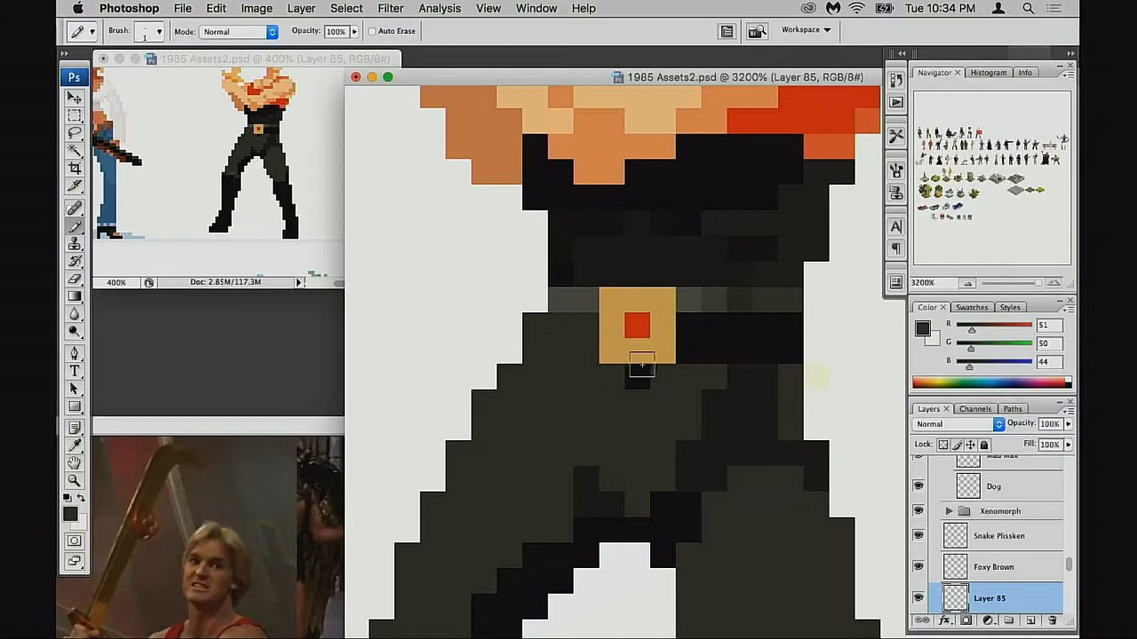
Step: Extend the black belt and buckle shadow on the left-hand side, and even out the waist with near-black grey (RGB 32, 32, 28)
alt+click(716, 336)
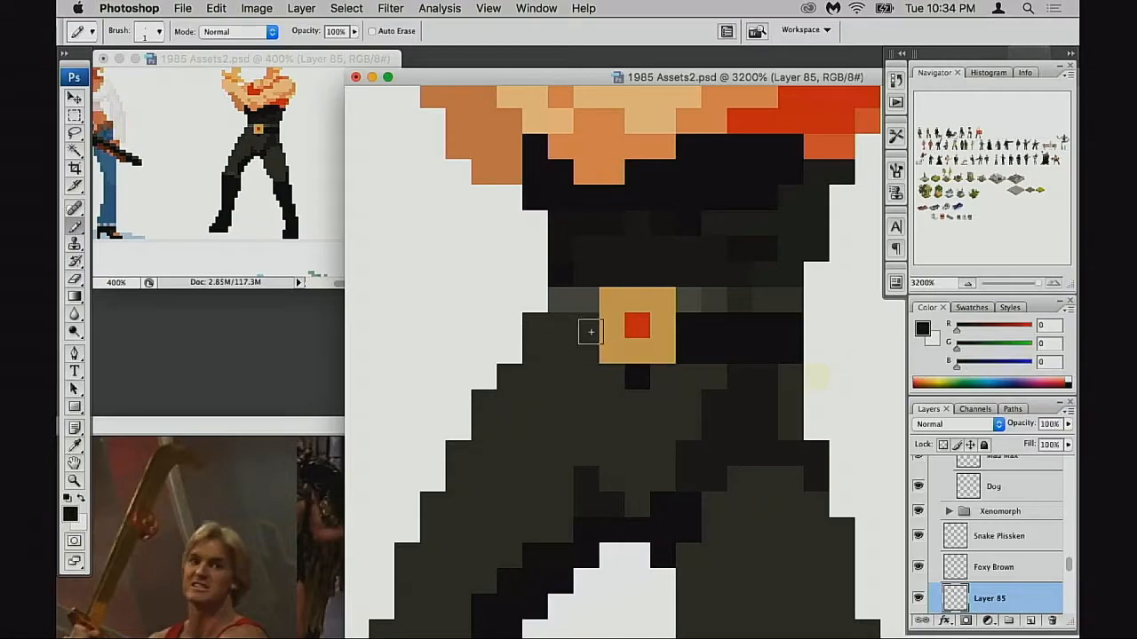
mouse_move(560, 355)
mouse_down()
mouse_move(576, 329)
mouse_move(552, 343)
mouse_move(568, 355)
mouse_up()
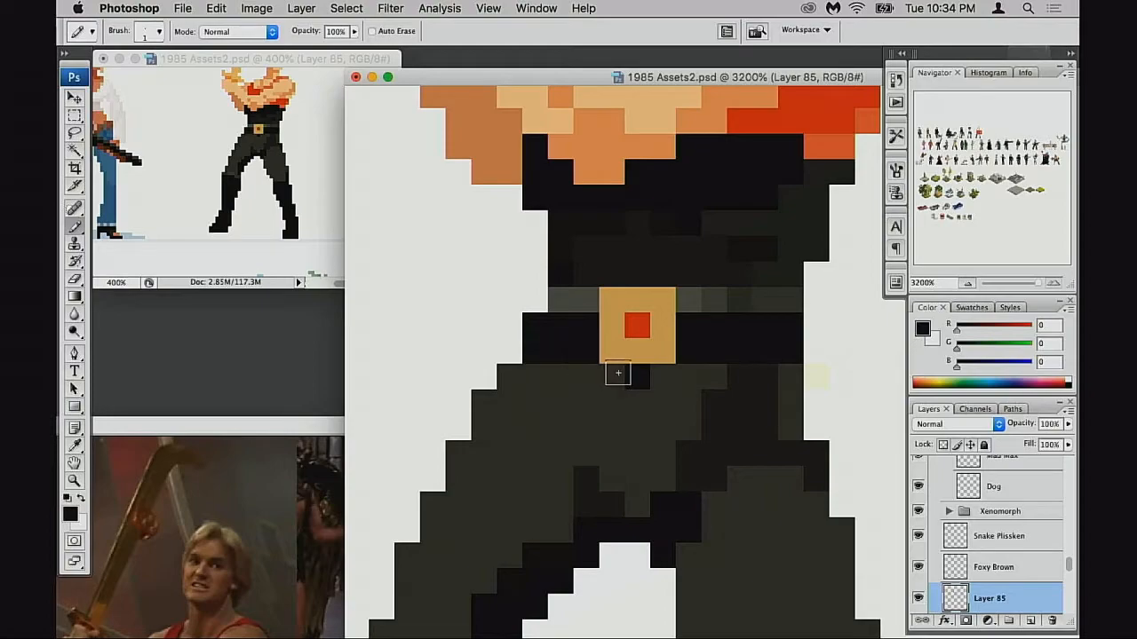
click(621, 374)
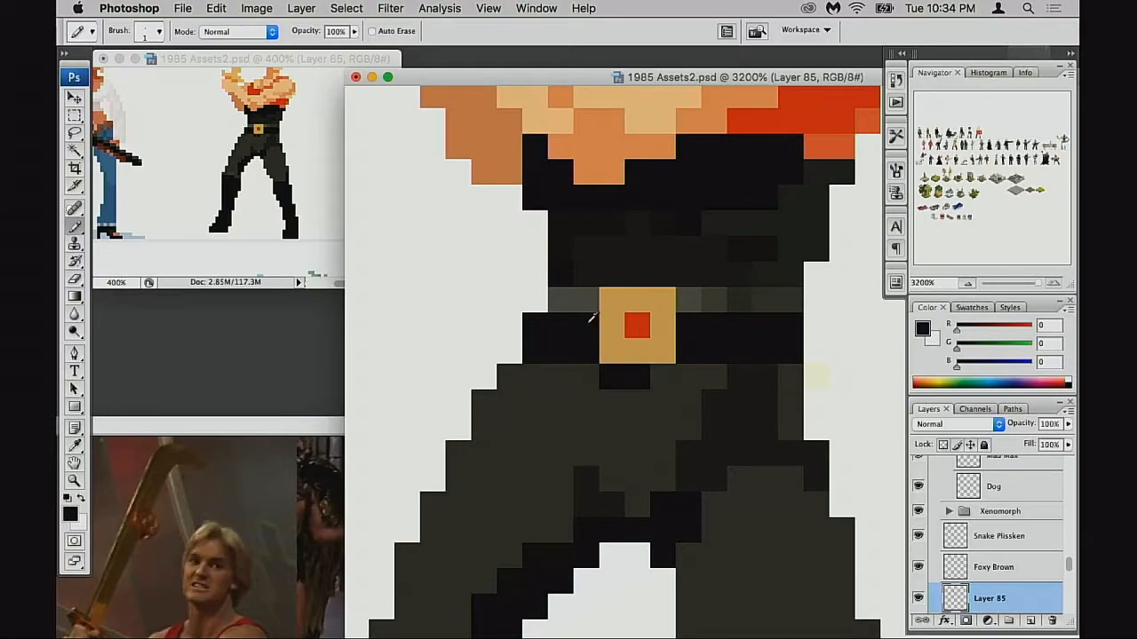
alt+click(653, 256)
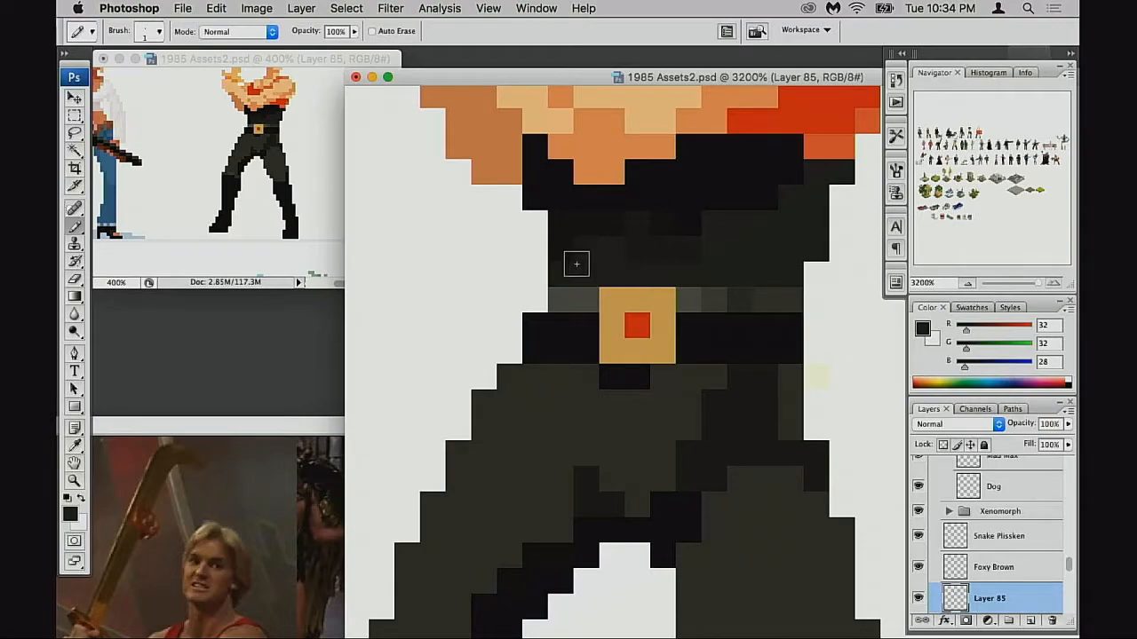
Step: Fill the right-hand hip between the belt and the thigh with dark grey (RGB 51, 50, 44)
scroll(693, 284, down, 3)
alt+click(687, 371)
alt+click(698, 378)
mouse_move(685, 401)
mouse_down()
mouse_move(706, 334)
mouse_move(723, 322)
mouse_move(747, 328)
mouse_move(746, 312)
mouse_move(766, 356)
mouse_move(763, 332)
mouse_up()
key(super+z)
alt+click(701, 337)
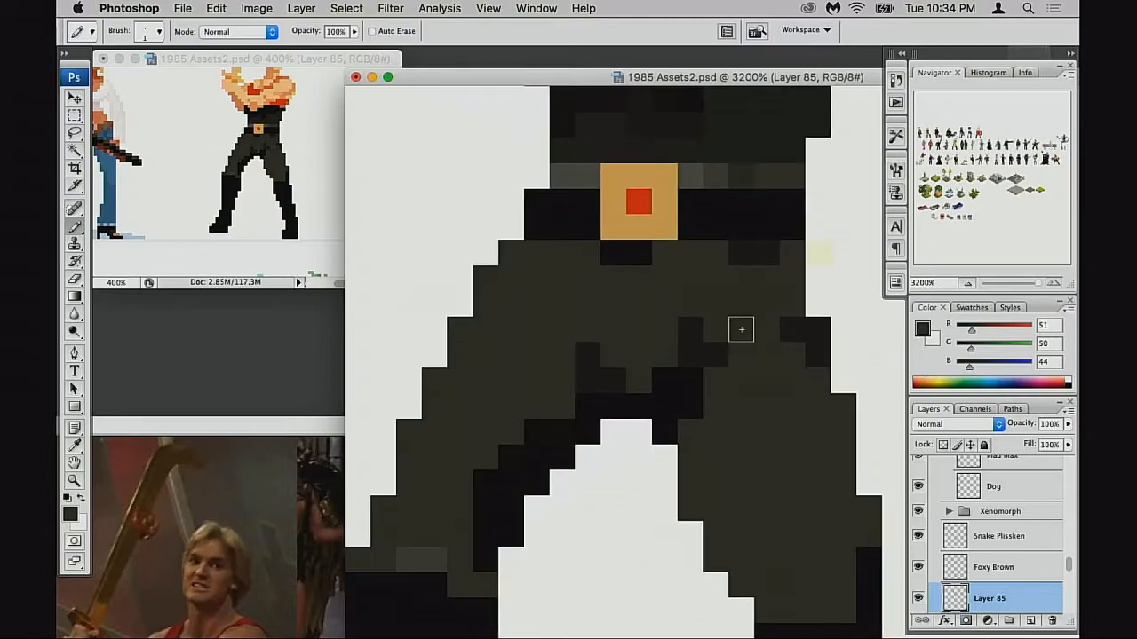
click(790, 327)
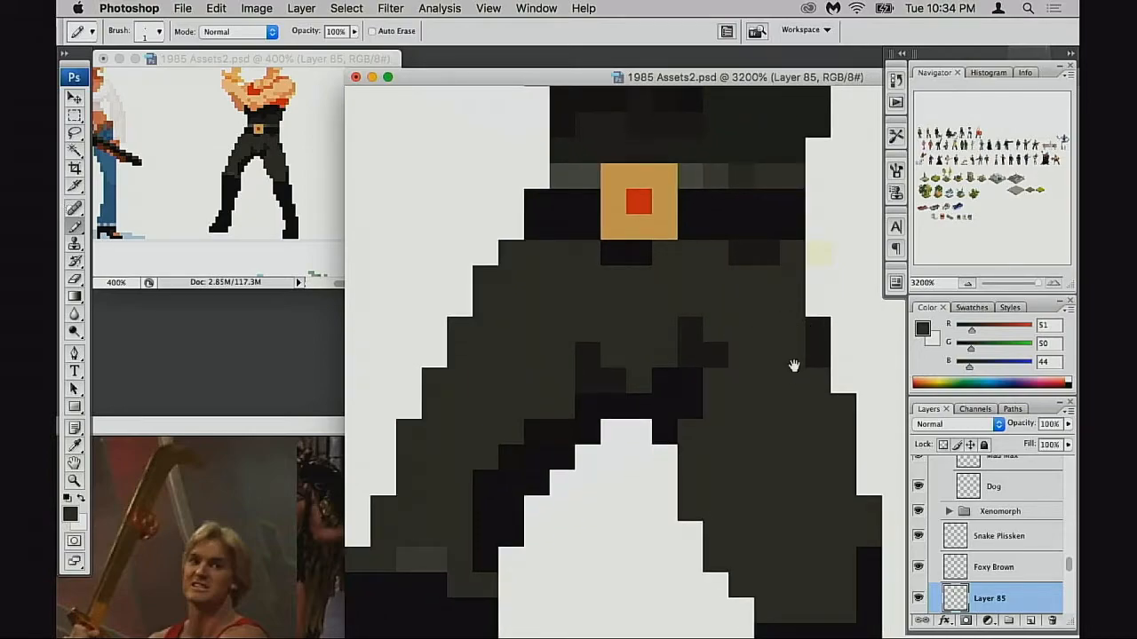
Step: Recolour the black patch at the crotch's right-hand side with near-black grey (RGB 28, 28, 25)
drag(793, 366, 797, 317)
alt+click(819, 325)
drag(698, 338, 676, 362)
click(701, 387)
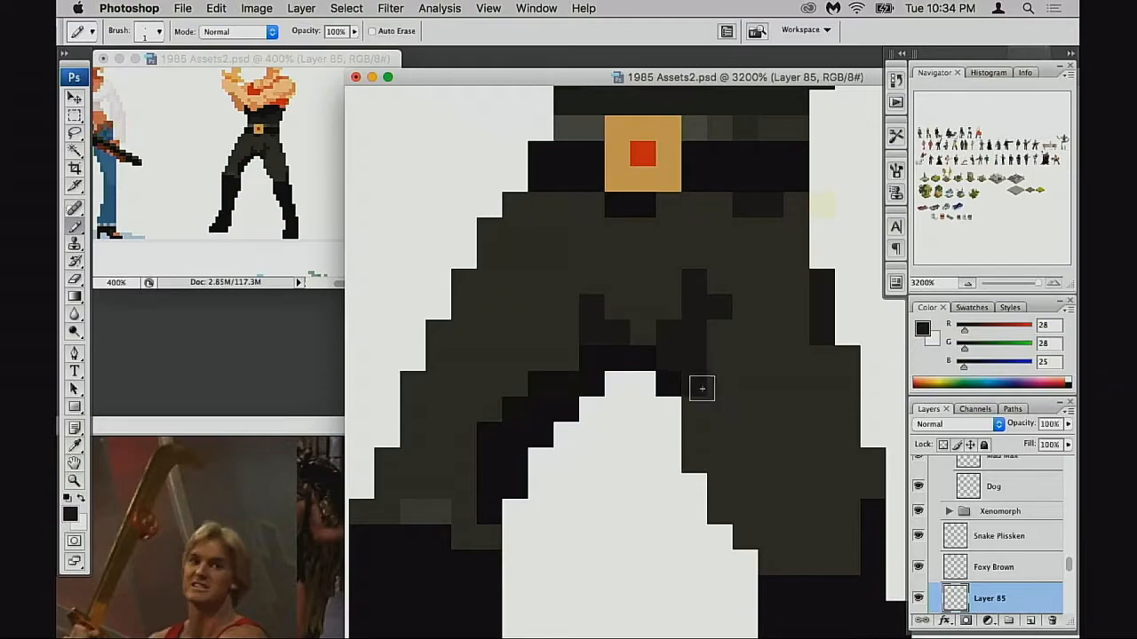
Step: Draw a stepped near-black grey (RGB 28, 28, 25) crease down the right-hand inner thigh from the crotch
drag(724, 401, 716, 357)
click(735, 398)
click(738, 415)
scroll(737, 373, down, 2)
click(742, 412)
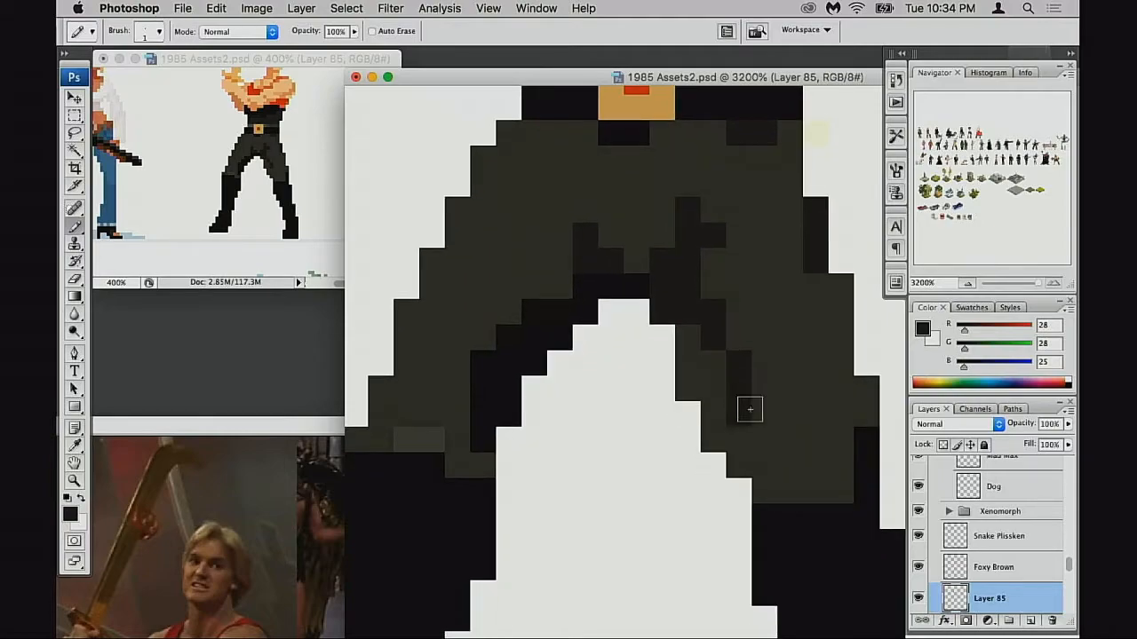
Step: Cover the black pixel at the right-hand thigh's inner edge with dark grey (RGB 51, 50, 44) and thicken and extend the near-black crease
mouse_move(756, 376)
mouse_down()
mouse_move(766, 342)
mouse_move(749, 362)
mouse_up()
alt+click(692, 321)
click(673, 313)
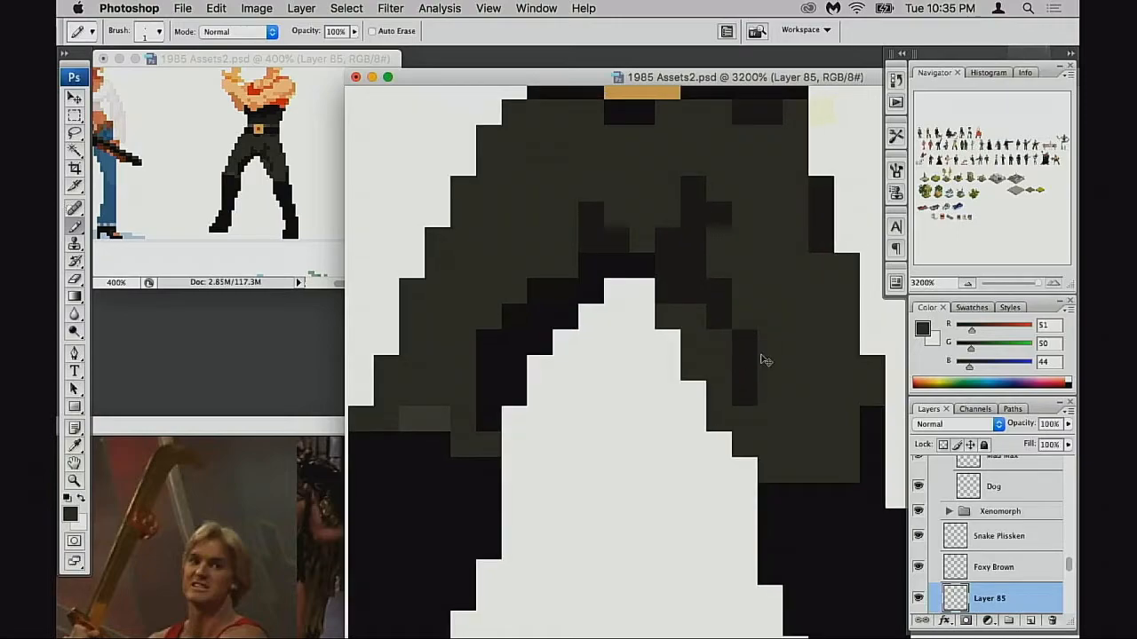
alt+click(755, 373)
click(768, 395)
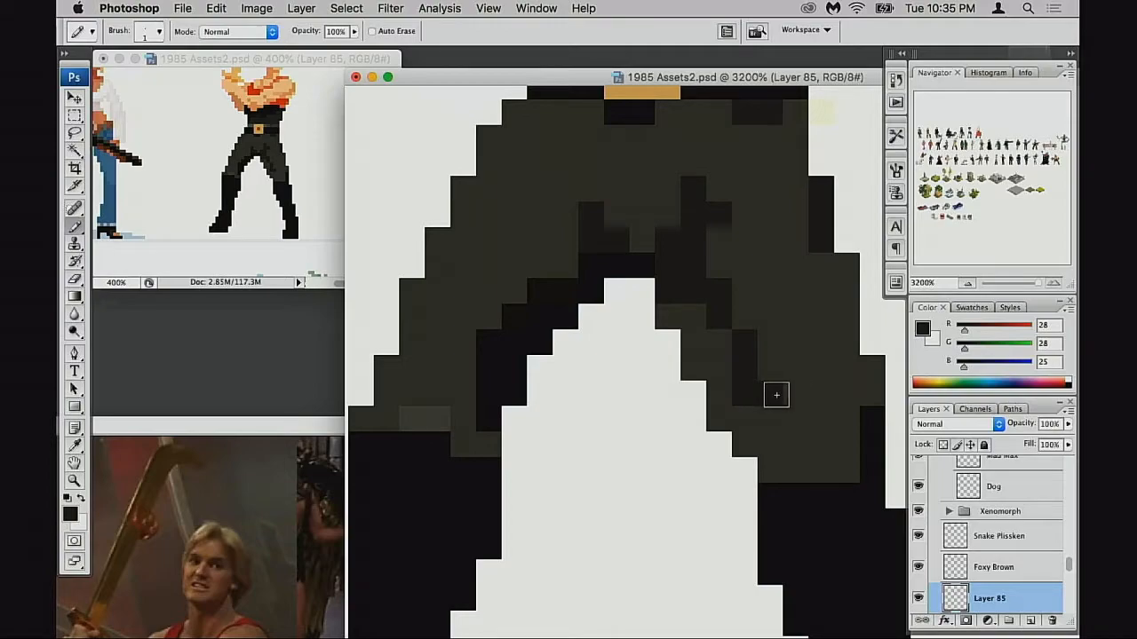
scroll(804, 412, right, 1)
click(730, 323)
click(711, 272)
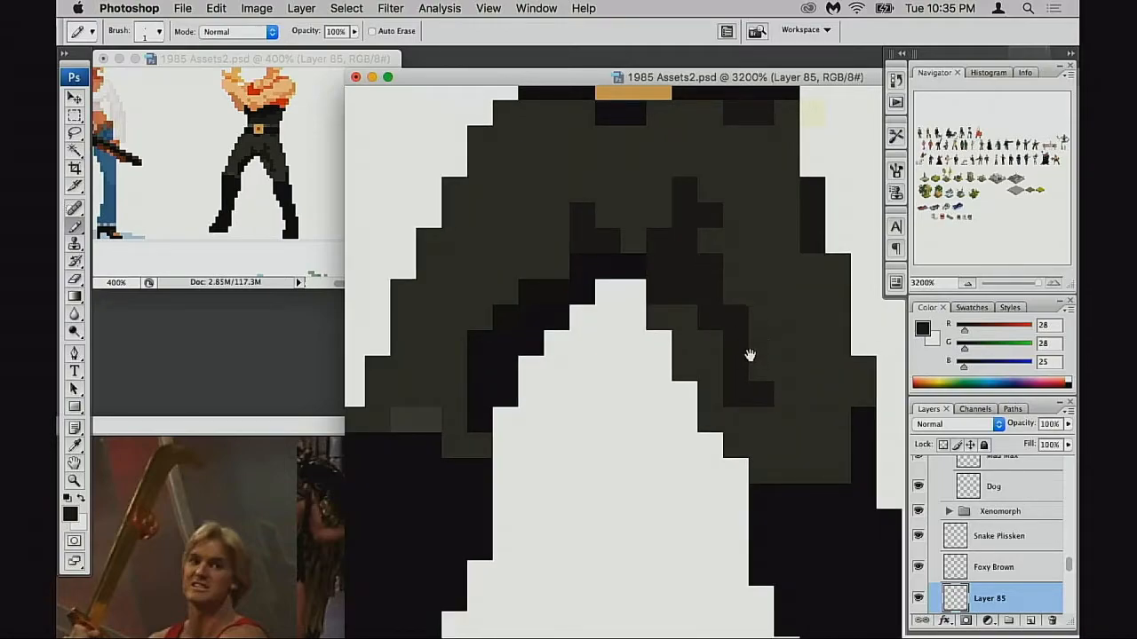
drag(751, 355, 760, 353)
key(super+z)
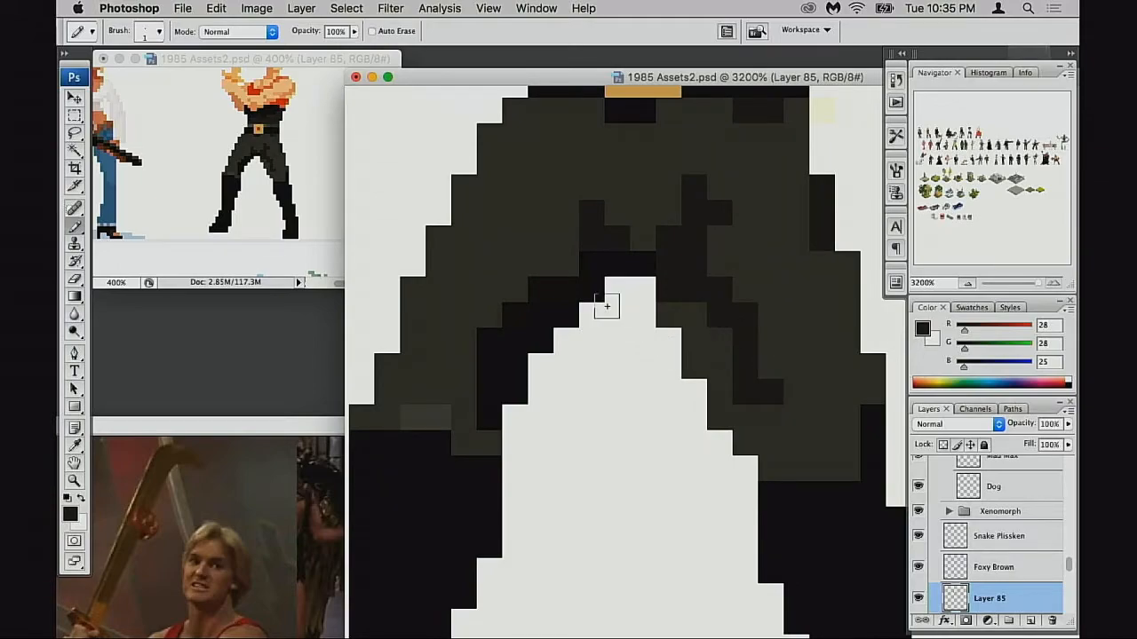
alt+click(572, 281)
alt+click(553, 265)
drag(565, 289, 531, 292)
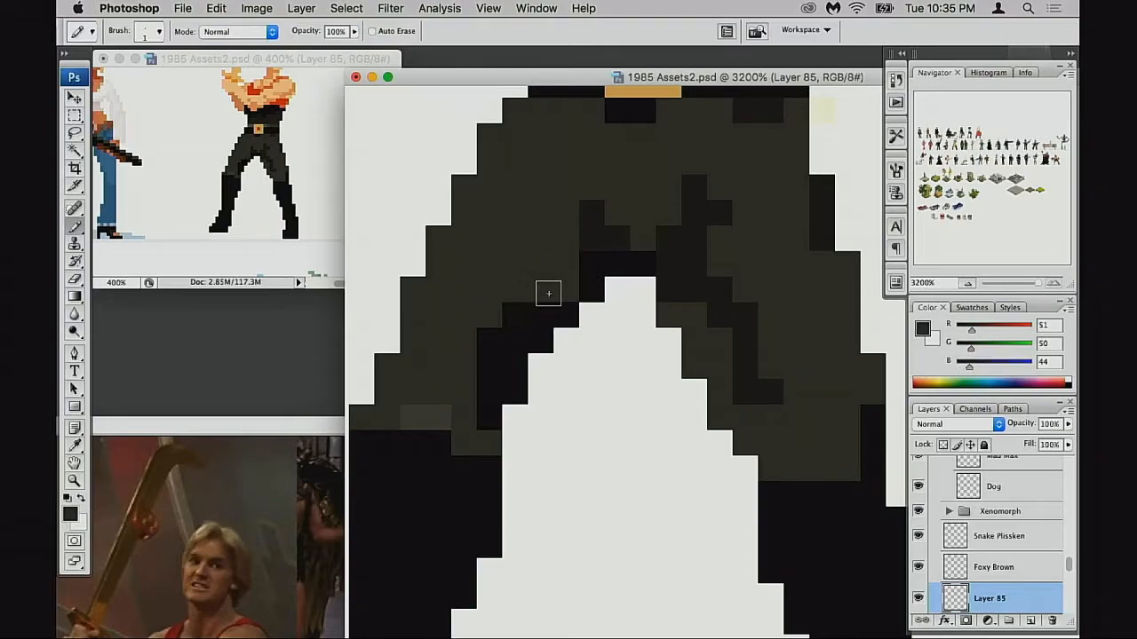
key(ctrl+z)
Step: Recolour the black pixels under the crotch and along the left-hand upper inner thigh with near-black grey (RGB 28, 28, 25)
alt+click(601, 269)
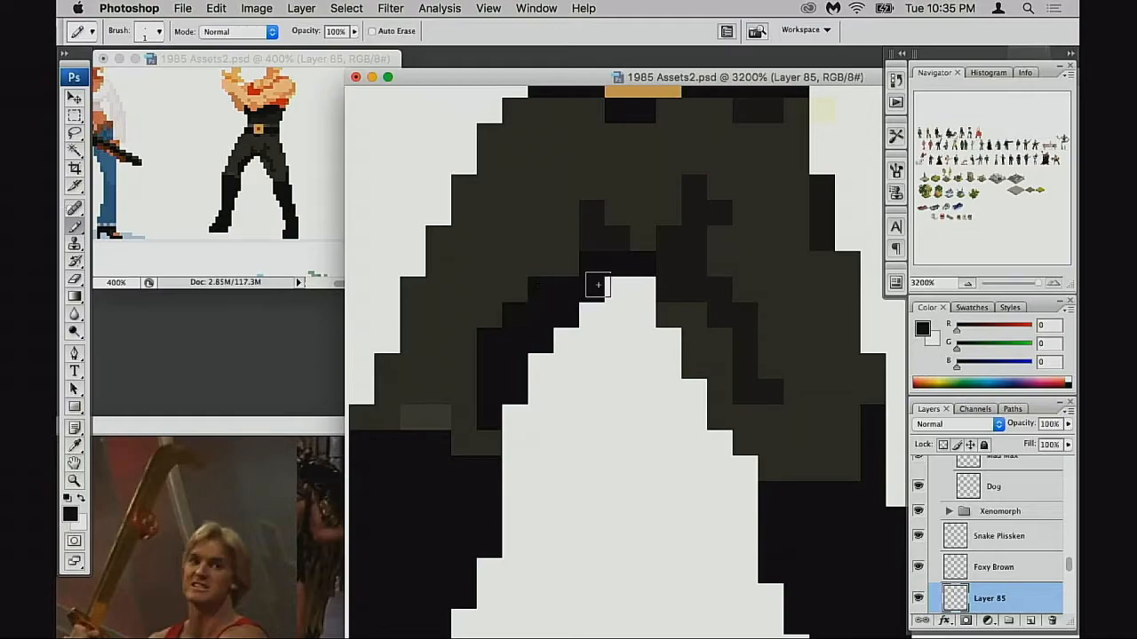
key(0)
alt+click(614, 254)
drag(591, 265, 643, 265)
mouse_move(584, 289)
mouse_down()
mouse_move(550, 293)
mouse_move(562, 314)
mouse_move(529, 317)
mouse_up()
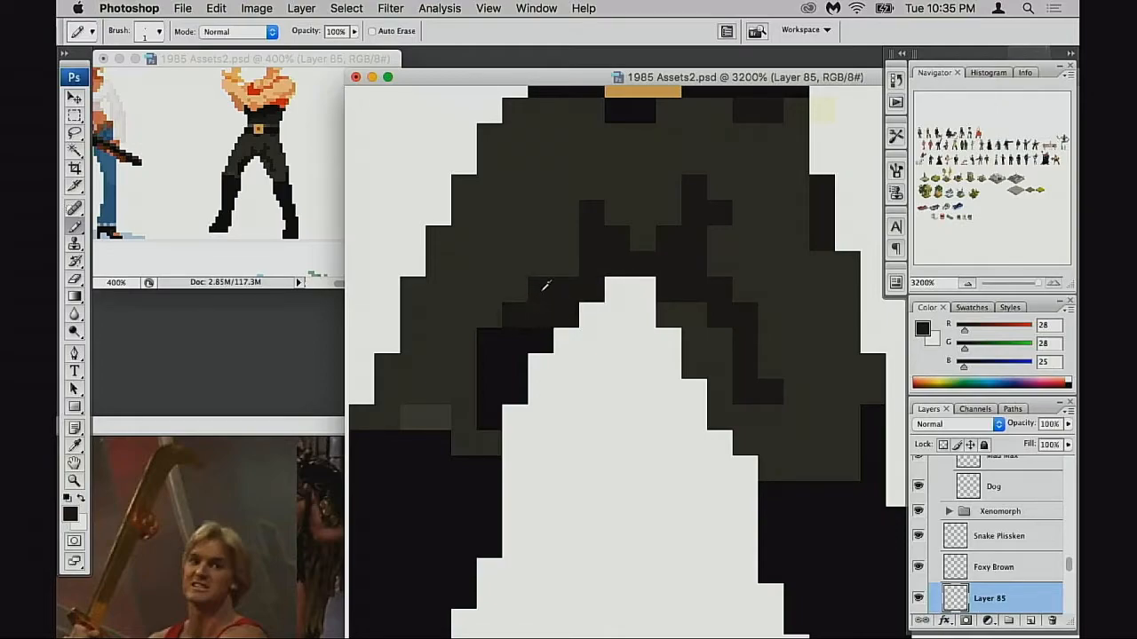
key(space)
drag(607, 276, 602, 327)
alt+click(622, 314)
alt+click(634, 316)
alt+click(776, 330)
drag(783, 330, 639, 305)
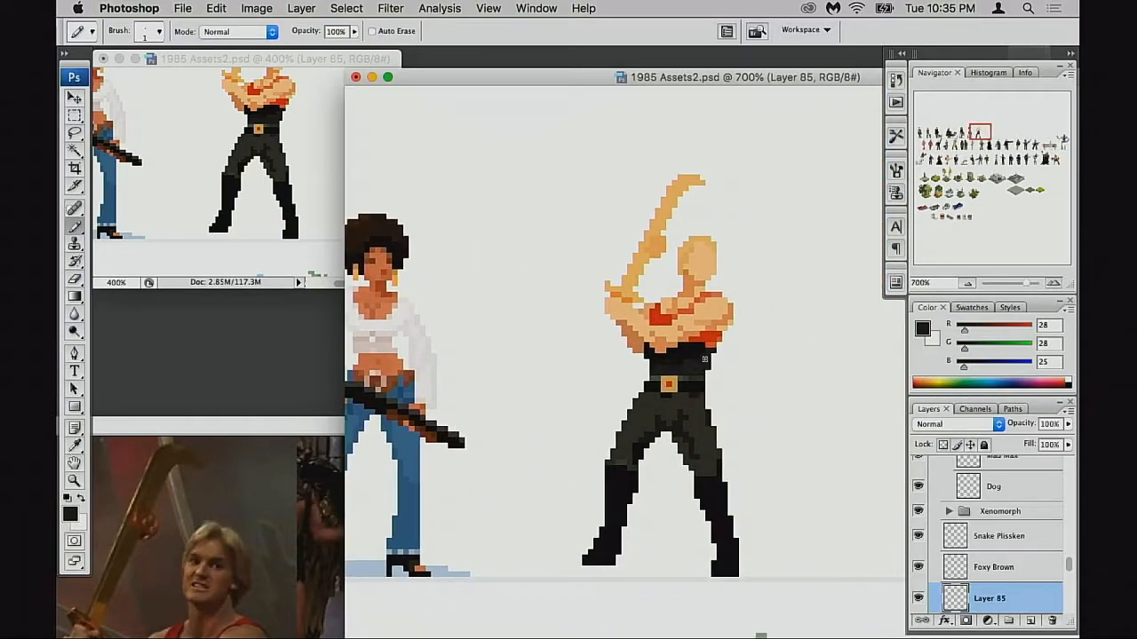
Step: Cover the lower-left red vest pixels above the crossed forearm with light skin tone (RGB 252, 206, 149)
ctrl+click(686, 355)
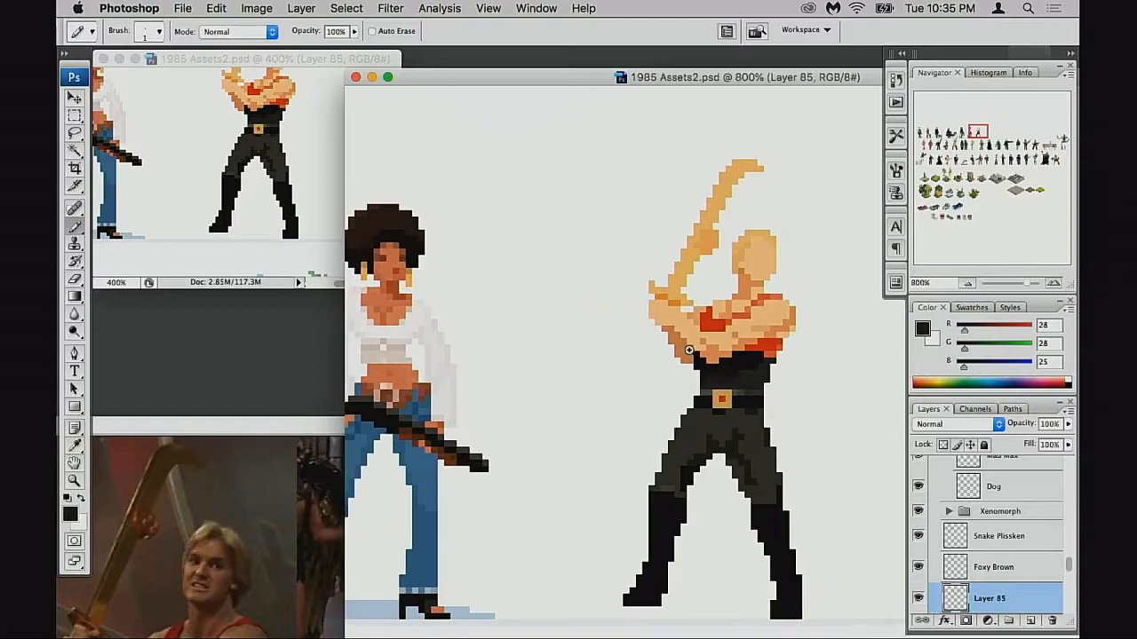
ctrl+click(689, 351)
drag(667, 347, 642, 368)
mouse_move(689, 297)
mouse_down()
mouse_move(676, 342)
mouse_move(687, 282)
mouse_up()
mouse_move(671, 347)
mouse_down()
mouse_move(655, 278)
mouse_move(560, 334)
mouse_move(452, 310)
mouse_up()
super+click(557, 264)
super+click(565, 274)
drag(636, 283, 485, 271)
drag(715, 399, 580, 266)
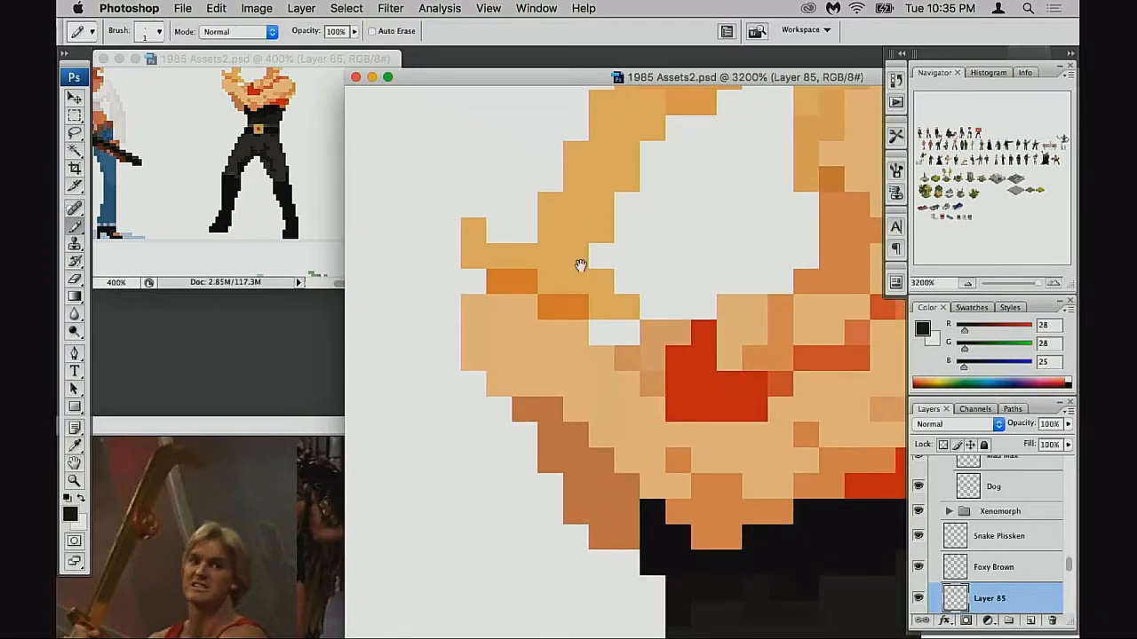
alt+click(583, 397)
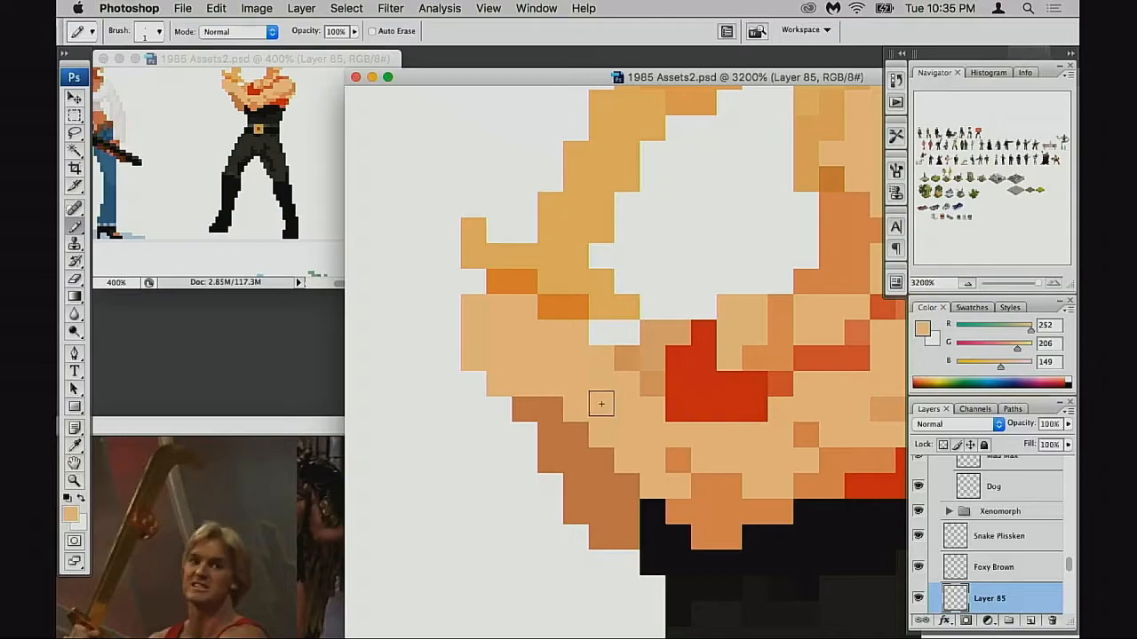
alt+click(638, 359)
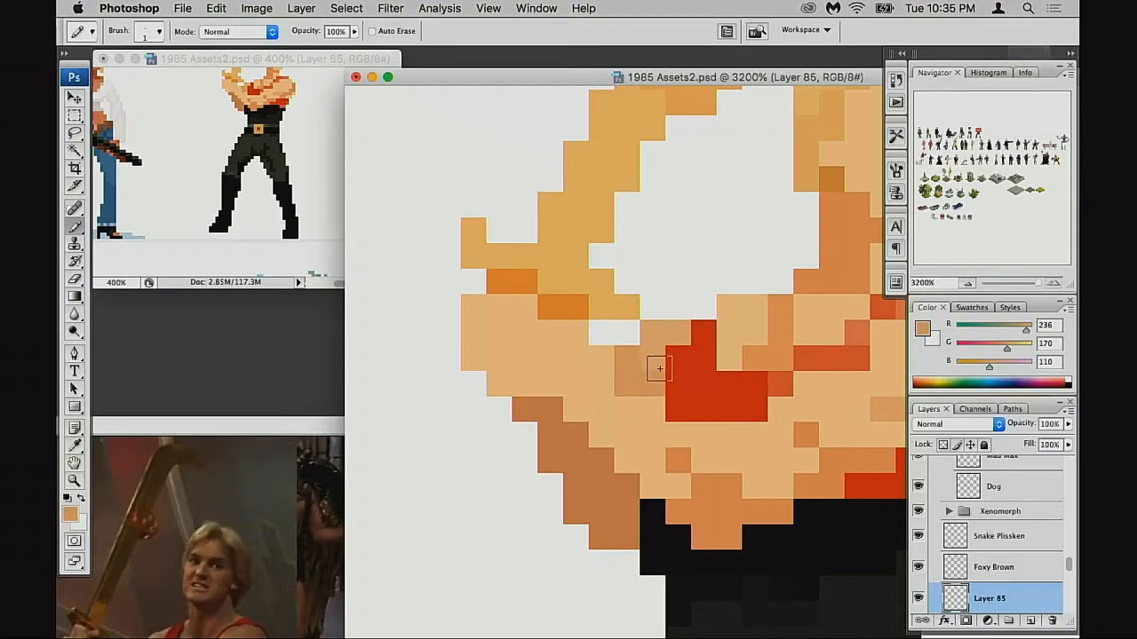
alt+click(658, 412)
click(678, 409)
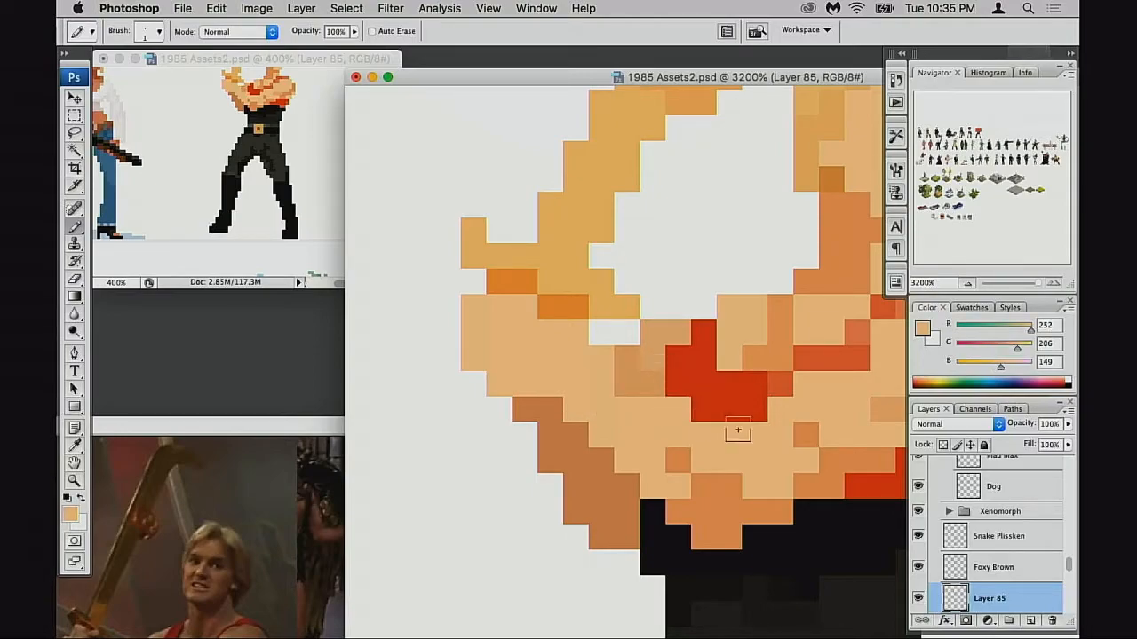
click(703, 412)
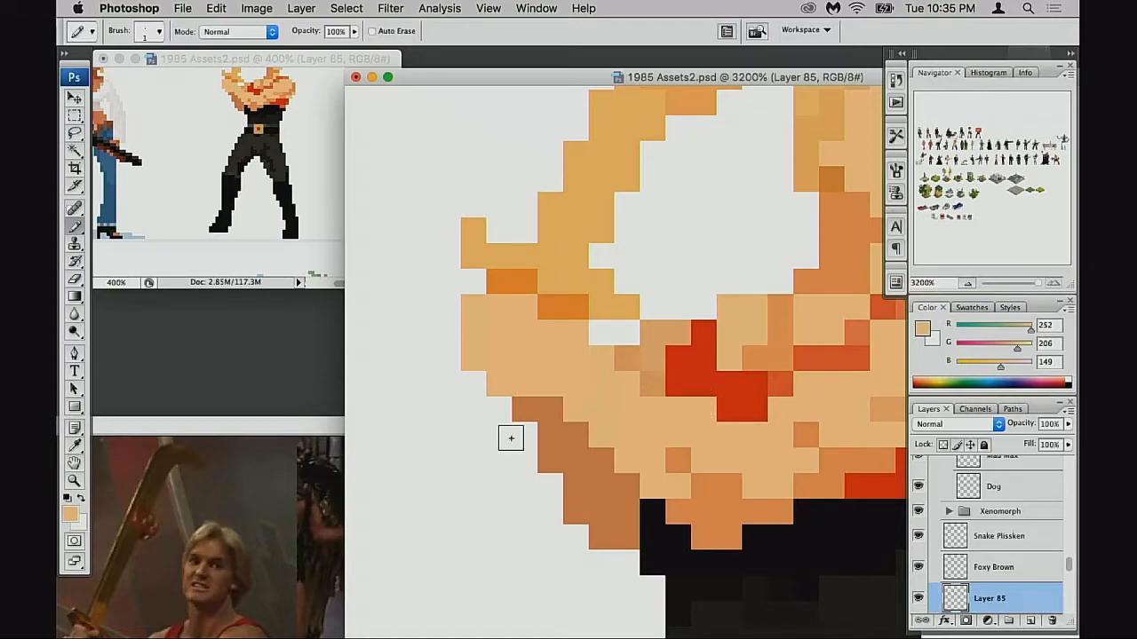
Step: Try a red (RGB 216, 44, 9) band across the left-hand wrist
drag(324, 429, 342, 450)
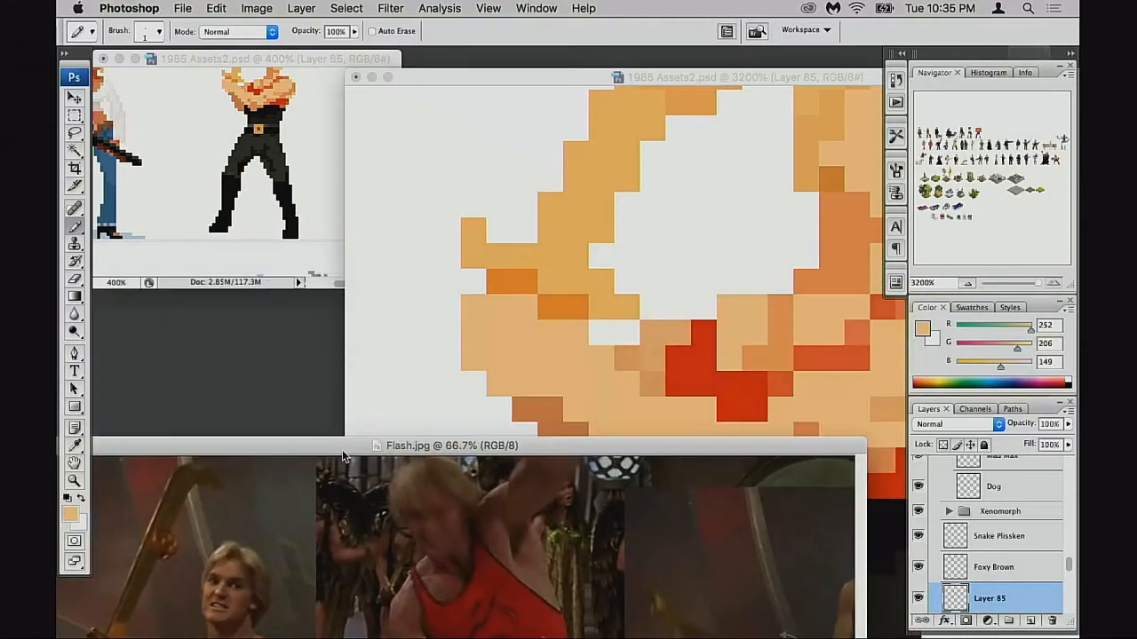
click(635, 352)
alt+click(680, 360)
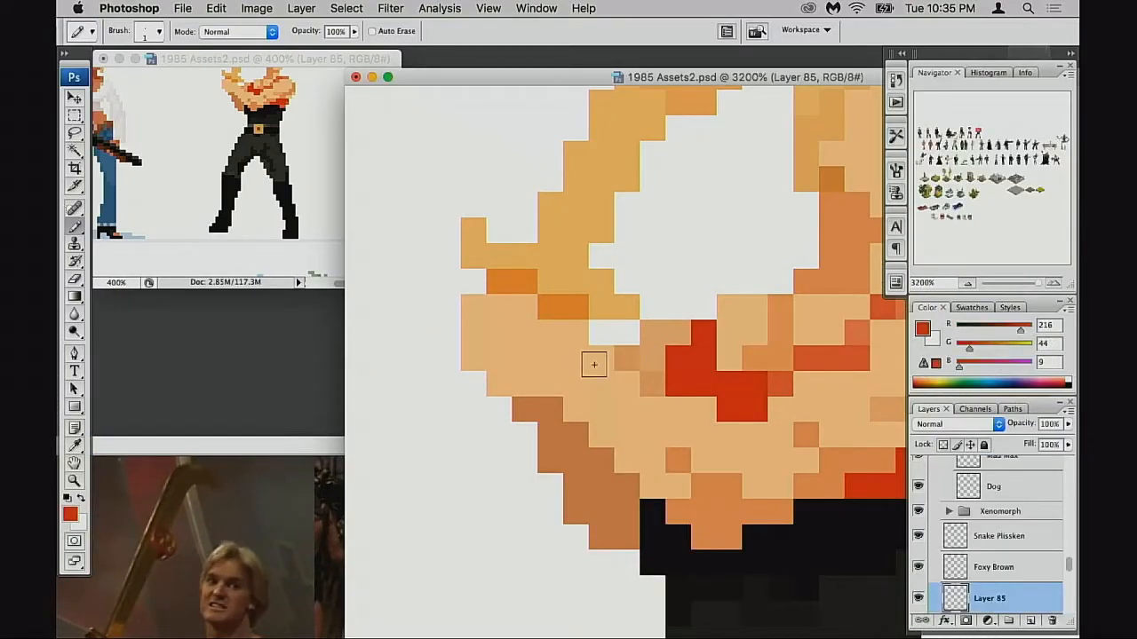
drag(601, 359, 591, 387)
key(ctrl+z)
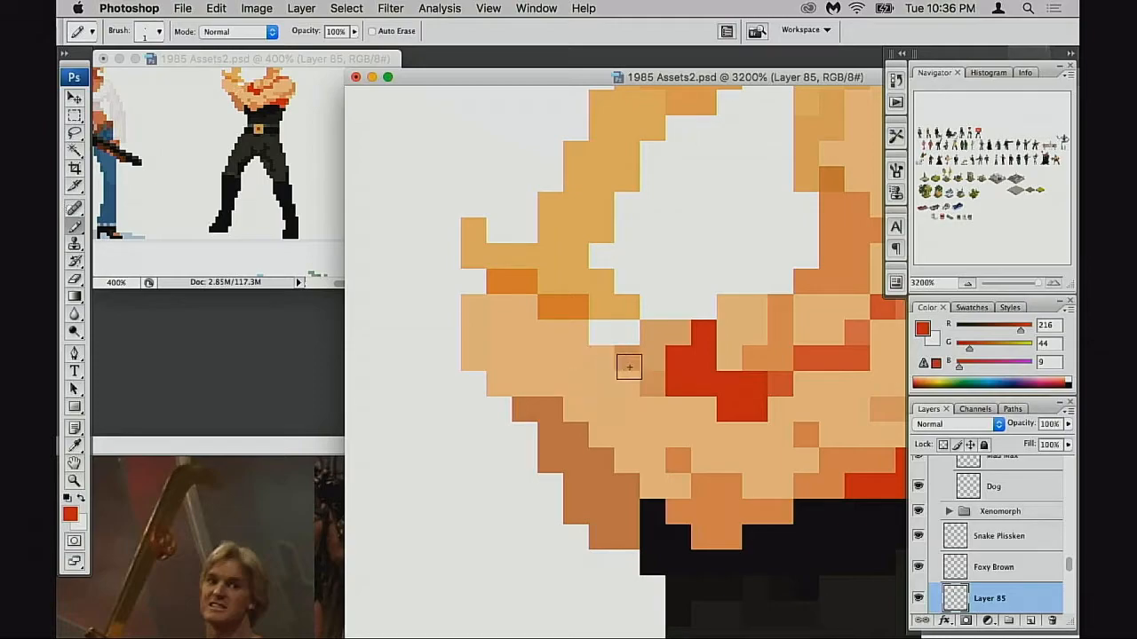
Step: Try a stepped black wristband on the left-hand forearm with brown (RGB 215, 137, 87) shading below the hand
alt+click(702, 568)
click(600, 357)
click(599, 383)
click(577, 401)
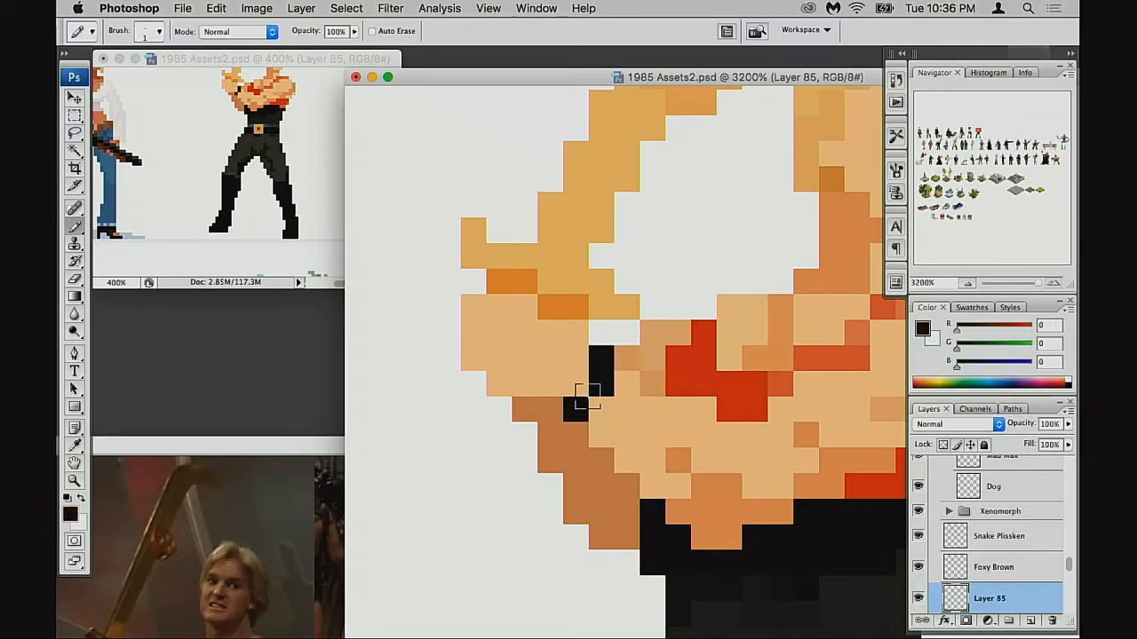
drag(587, 396, 593, 400)
alt+click(545, 415)
click(537, 401)
click(519, 402)
drag(569, 412, 568, 431)
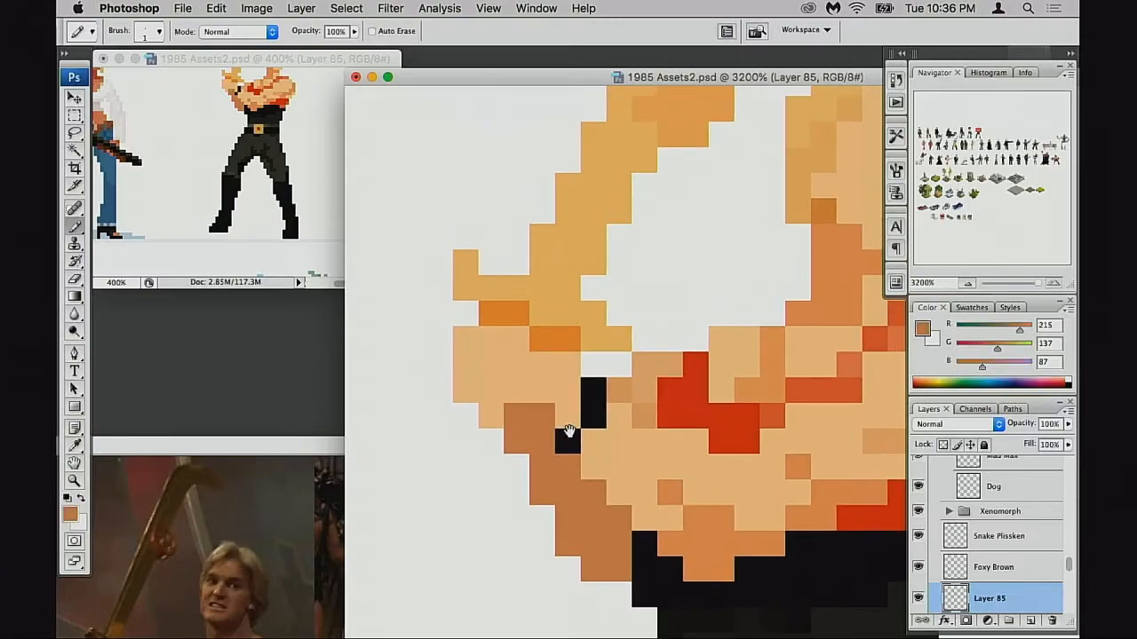
Step: Undo the black wristband and the brown shading below the left-hand hand
drag(534, 383, 533, 399)
click(323, 222)
drag(332, 208, 328, 266)
click(582, 404)
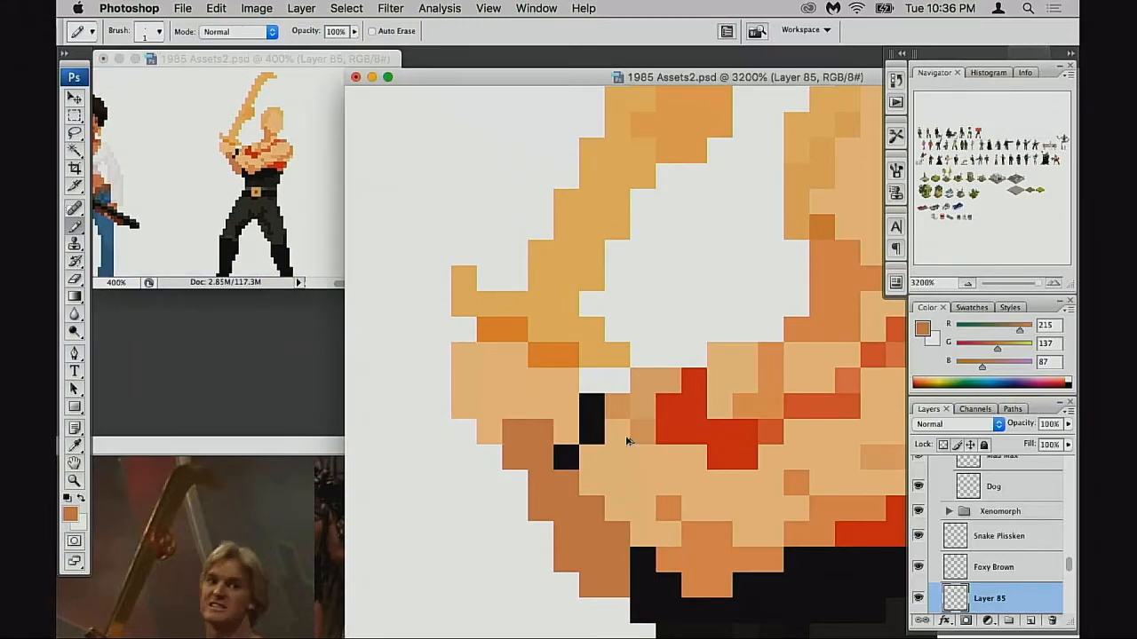
key(alt+super+z)
key(super+z)
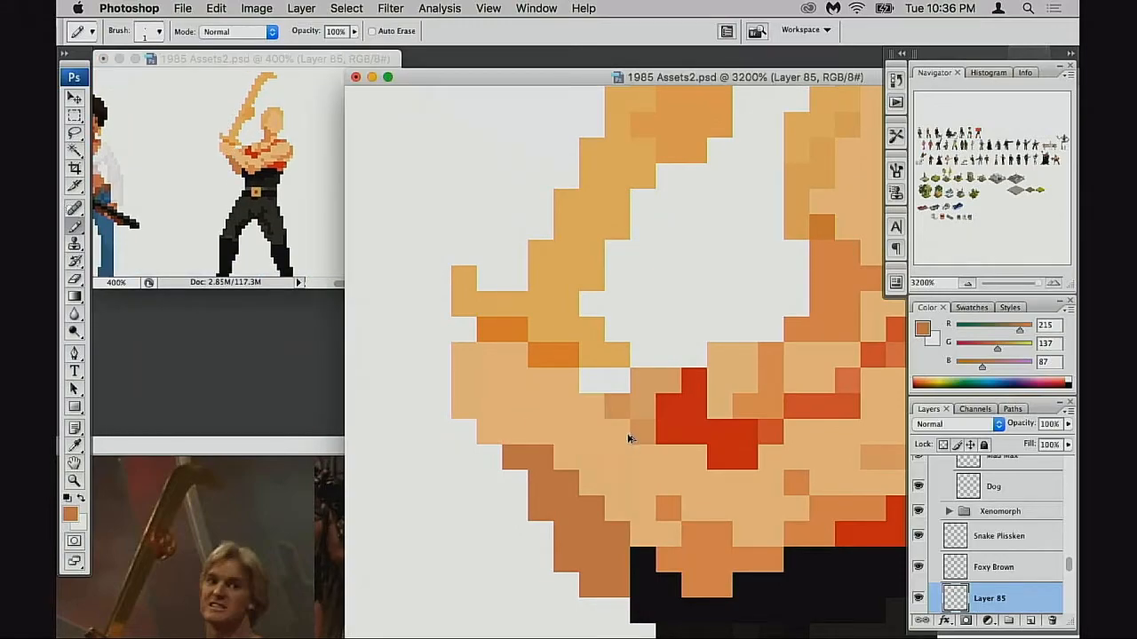
Step: Shade the left-hand wrist below the hand with tan (RGB 241, 162, 100) and extend it to the outer edge with RGB 241, 169, 109
alt+click(776, 400)
mouse_move(543, 403)
mouse_down()
mouse_move(535, 421)
mouse_move(515, 421)
mouse_up()
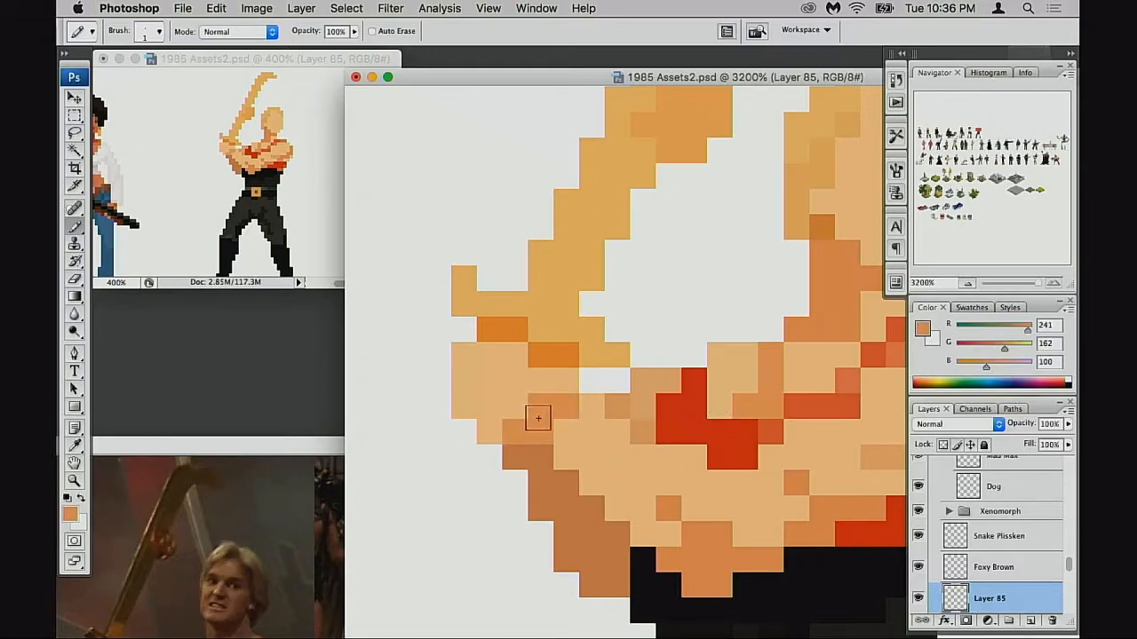
alt+click(584, 409)
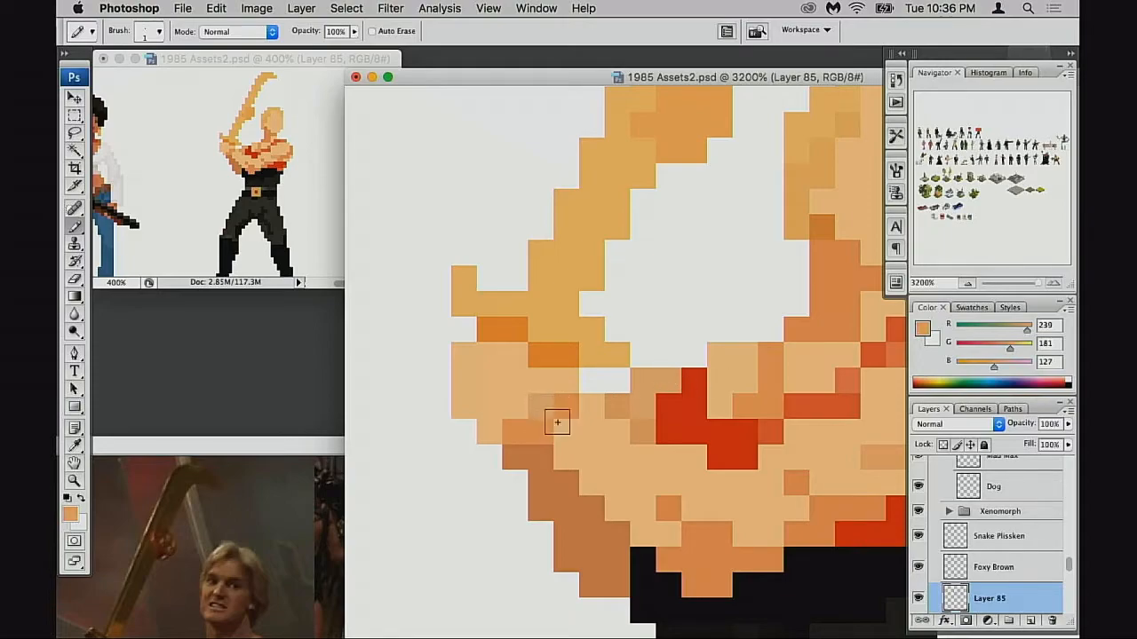
key(2)
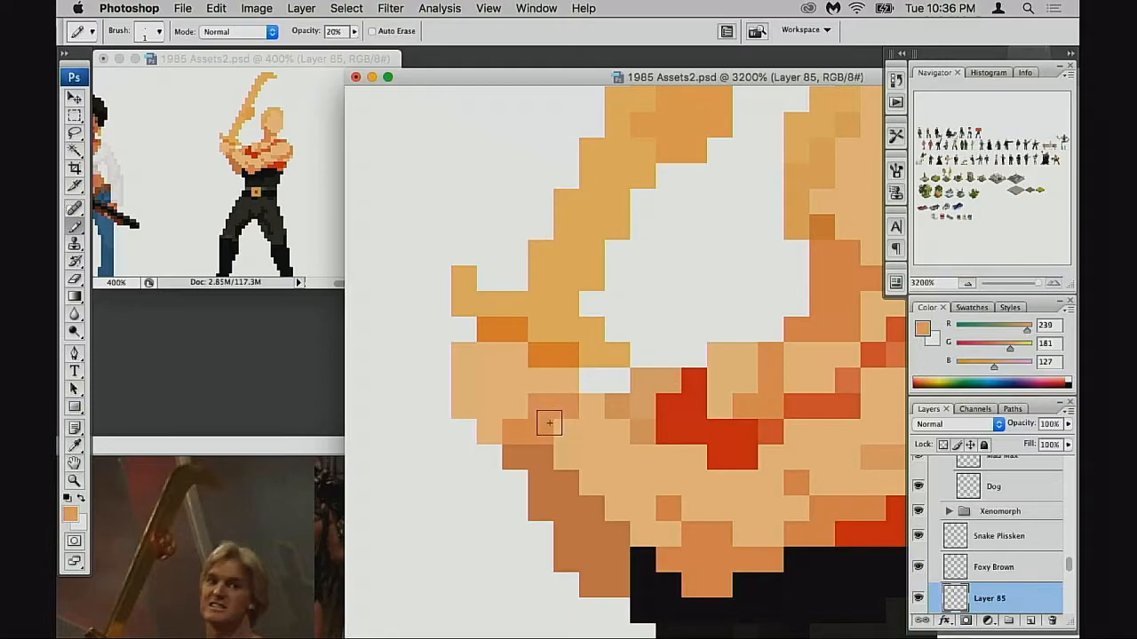
key(0)
alt+click(521, 427)
click(496, 428)
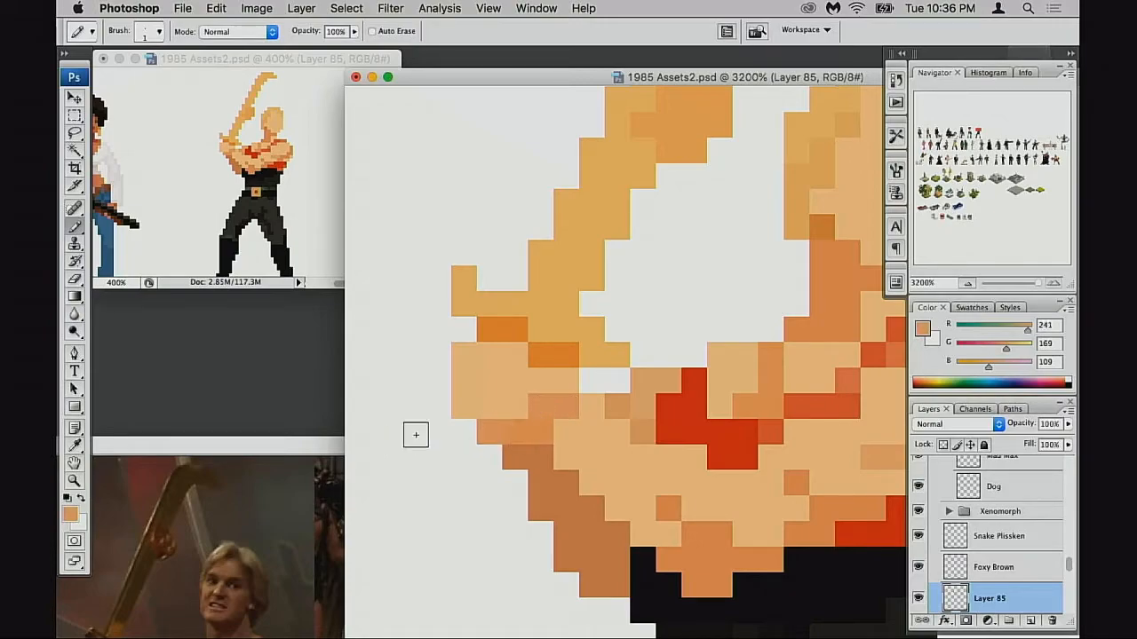
Step: Try covering the upper row of wrist shading with light skin tone (RGB 252, 206, 149)
alt+click(530, 388)
click(542, 406)
key(super+z)
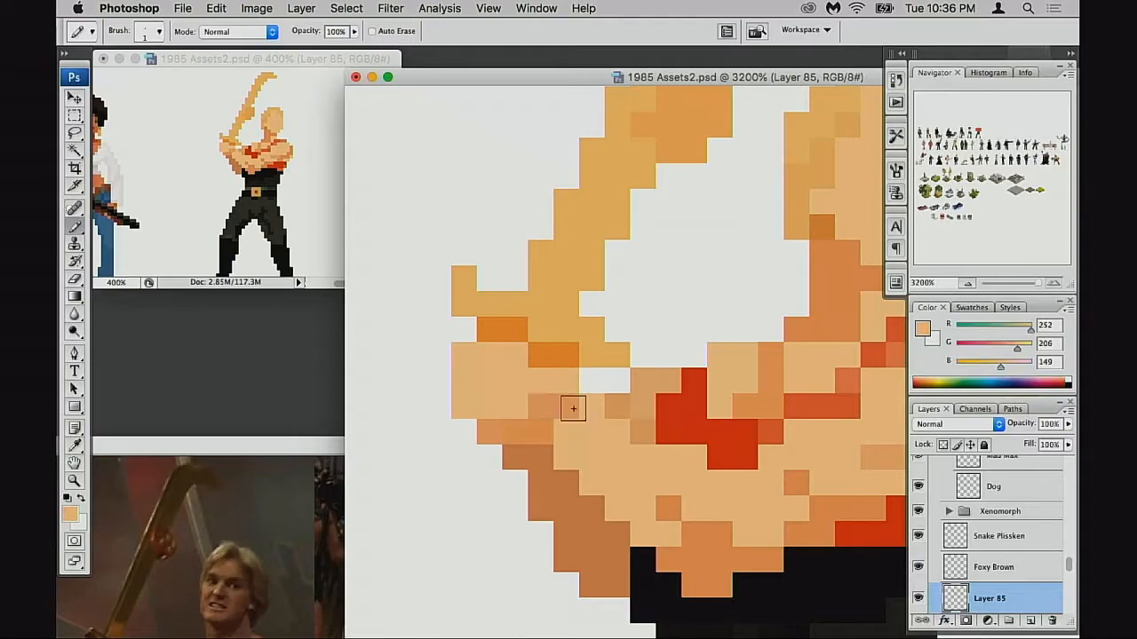
alt+click(525, 421)
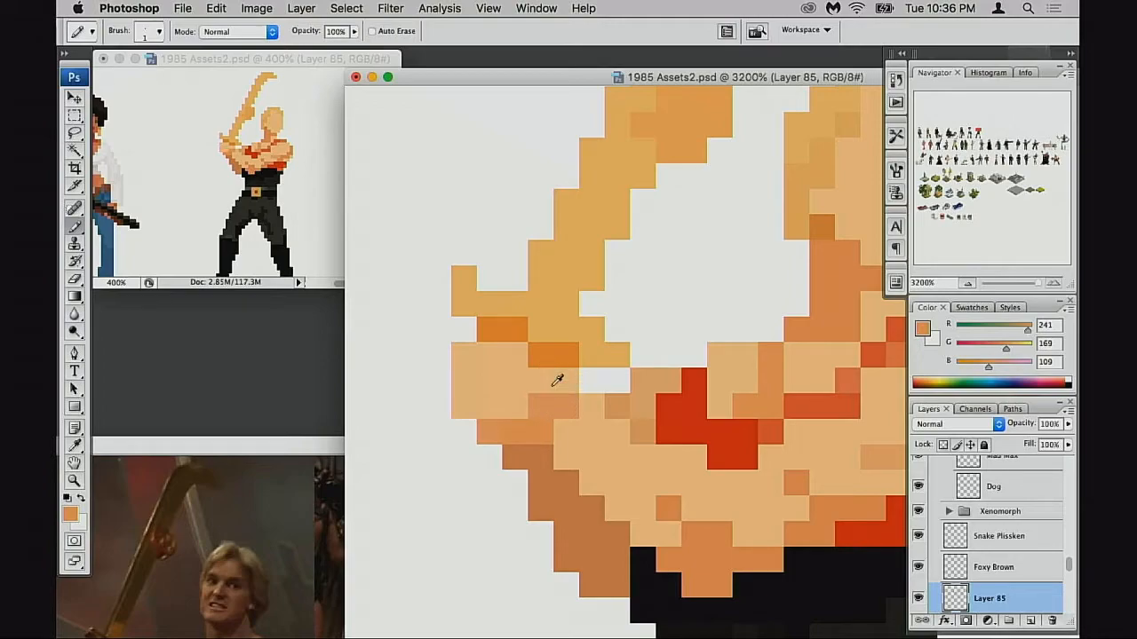
alt+click(543, 355)
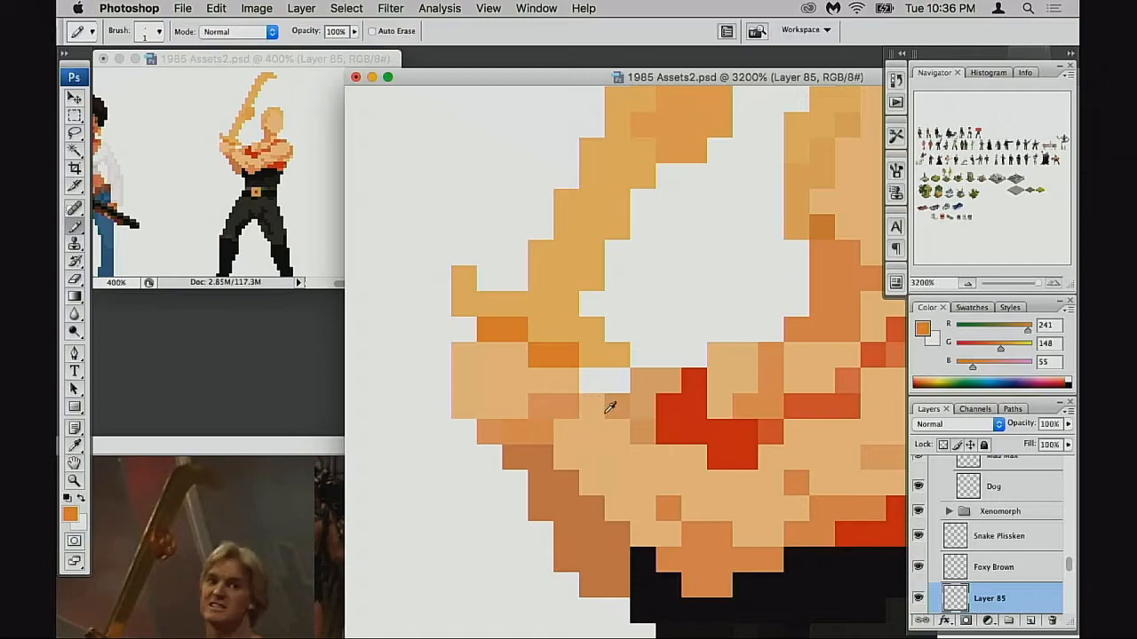
alt+click(608, 409)
drag(597, 421, 600, 417)
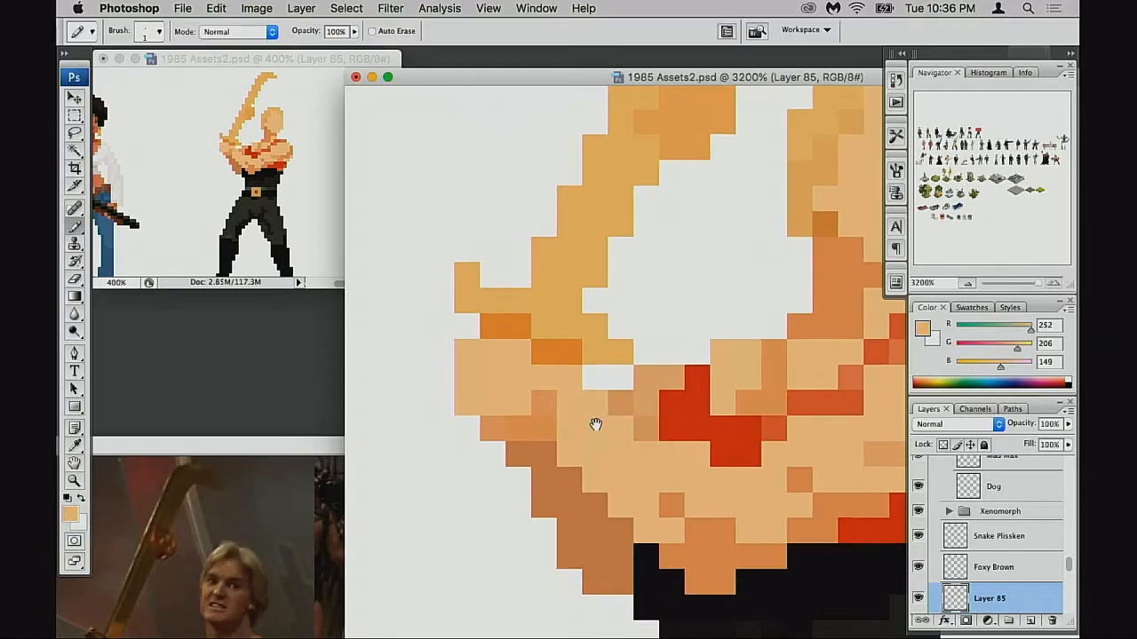
key(super+z)
key(super+alt+z)
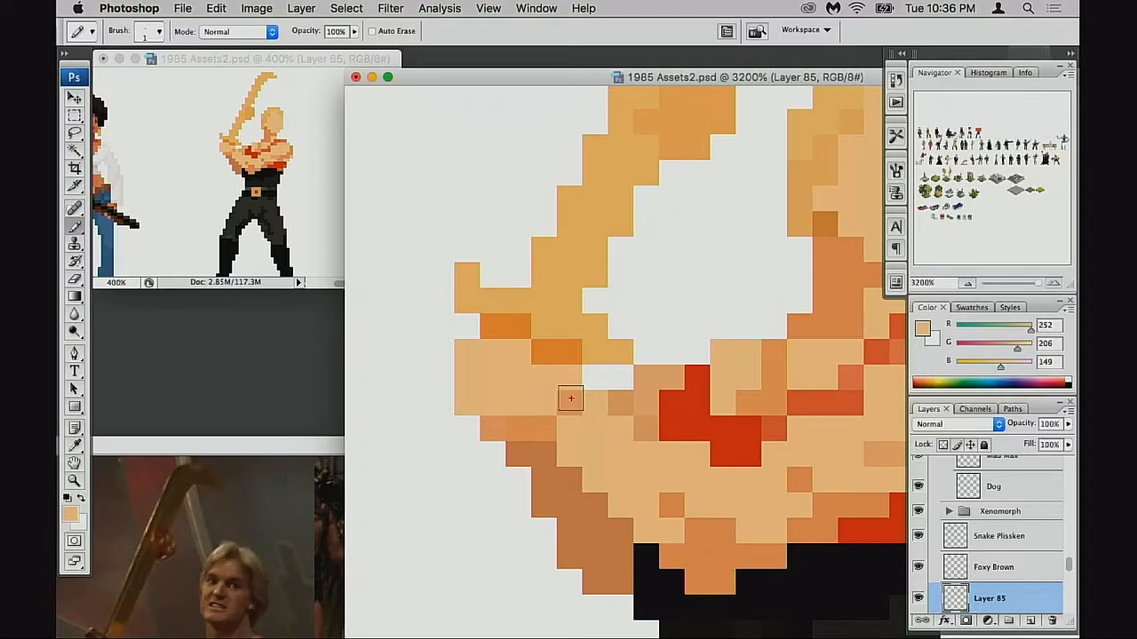
drag(574, 408, 581, 405)
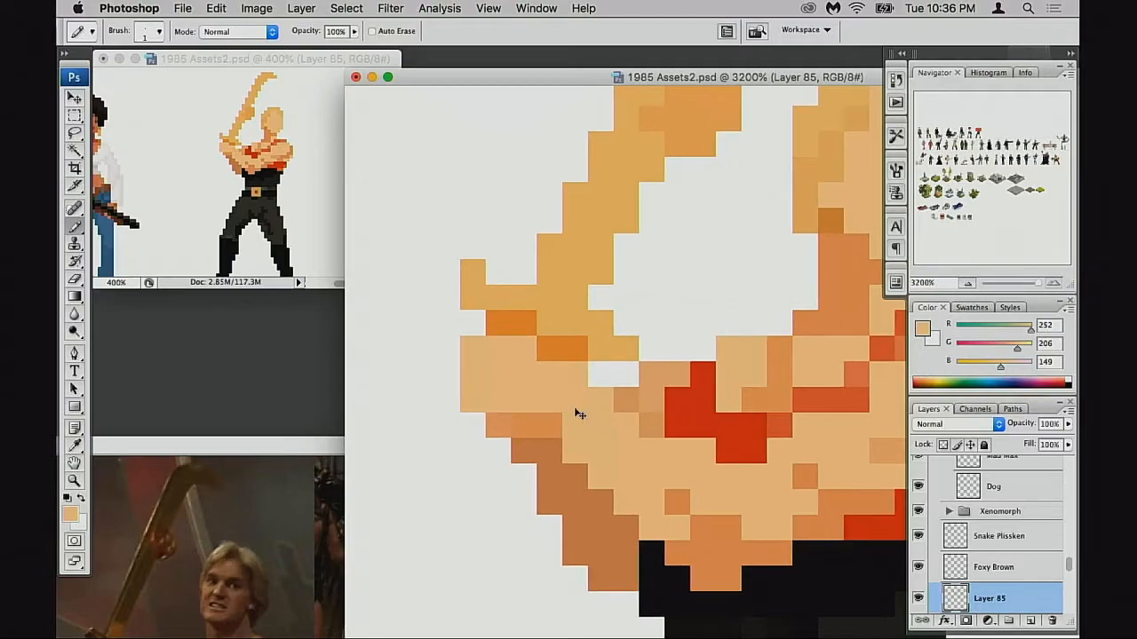
click(549, 399)
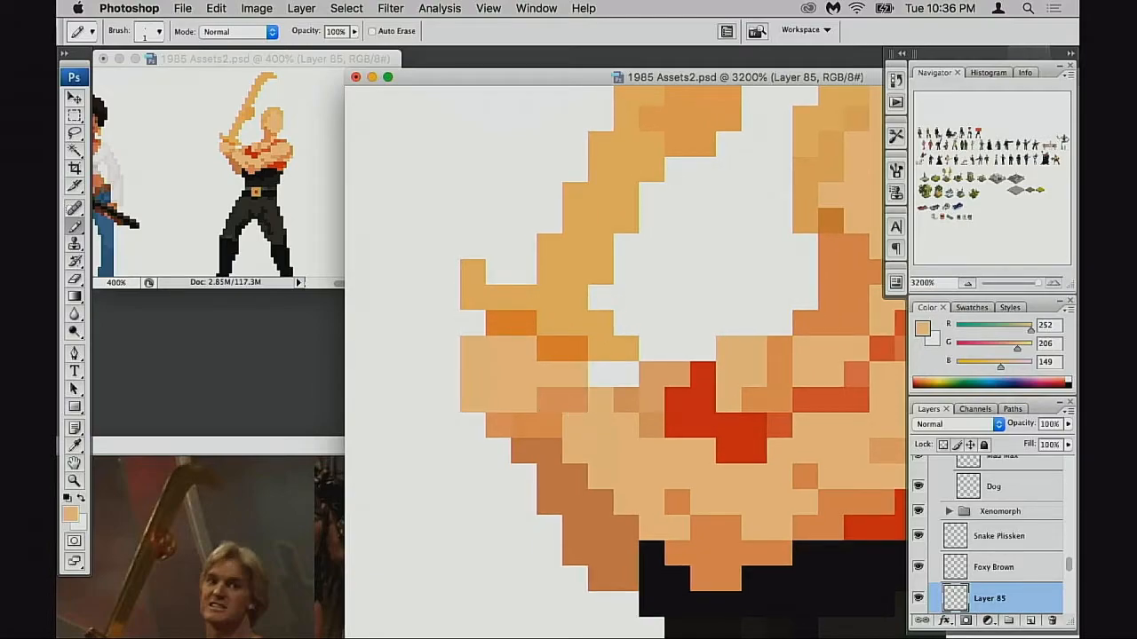
Step: Try a tan (RGB 241, 162, 100) pixel beside the brown shadow on the left-hand forearm
alt+click(545, 411)
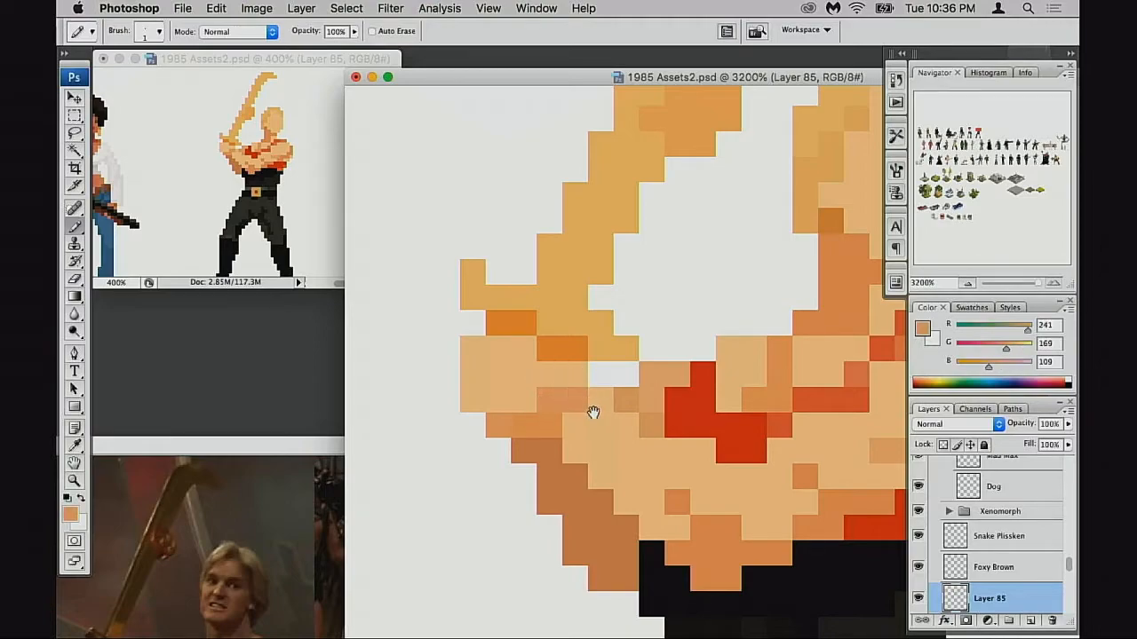
drag(591, 411, 563, 368)
alt+click(525, 369)
click(541, 403)
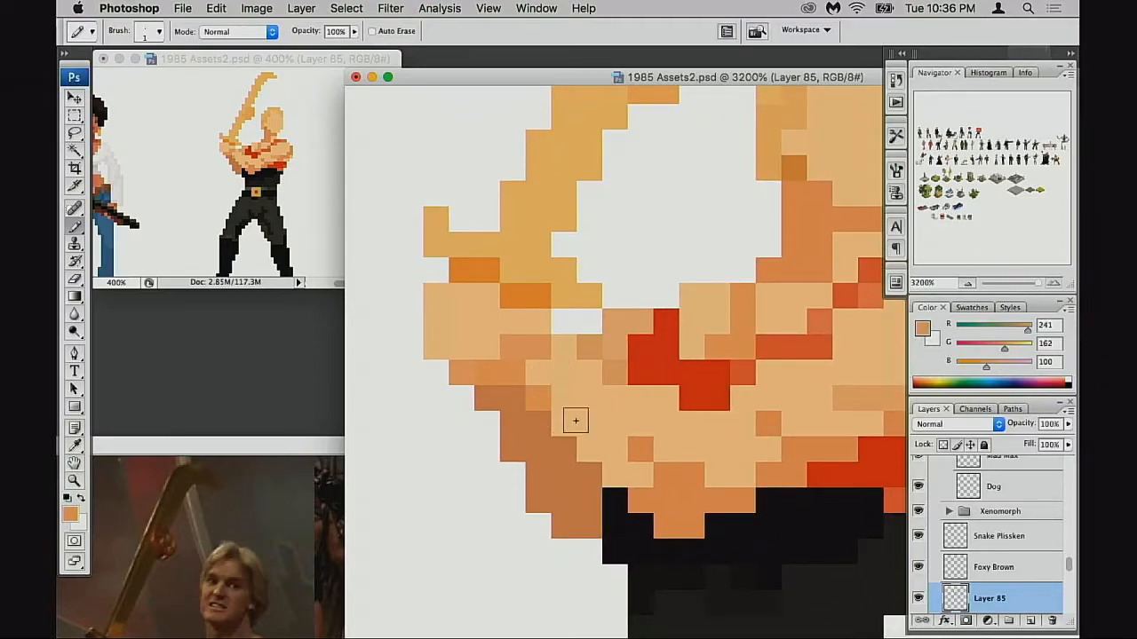
key(super+z)
alt+click(571, 411)
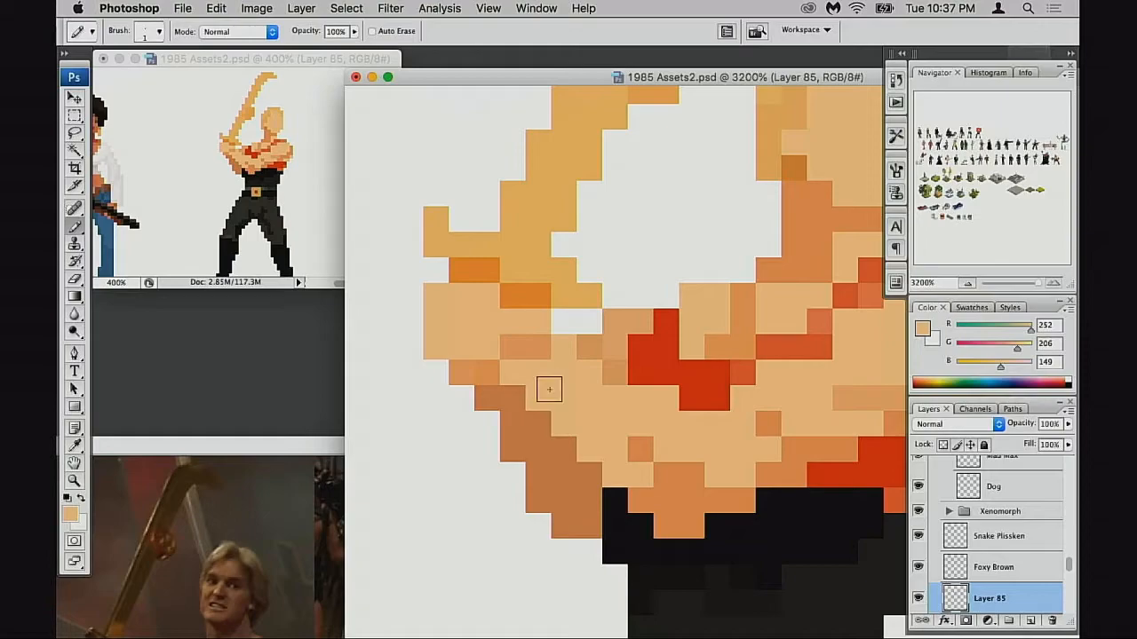
Step: Place tan (RGB 241, 169, 109) muscle-shading pixels stepping down the middle of the left-hand forearm towards its lower edge
drag(606, 417, 590, 408)
alt+click(623, 437)
click(598, 414)
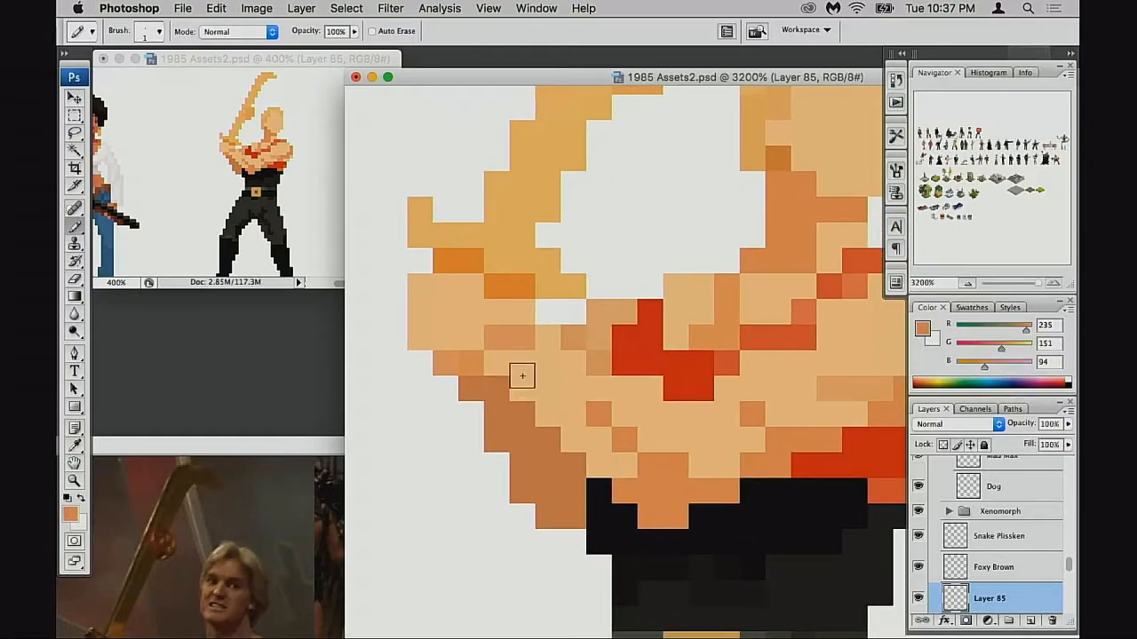
key(super+z)
alt+click(525, 335)
click(599, 416)
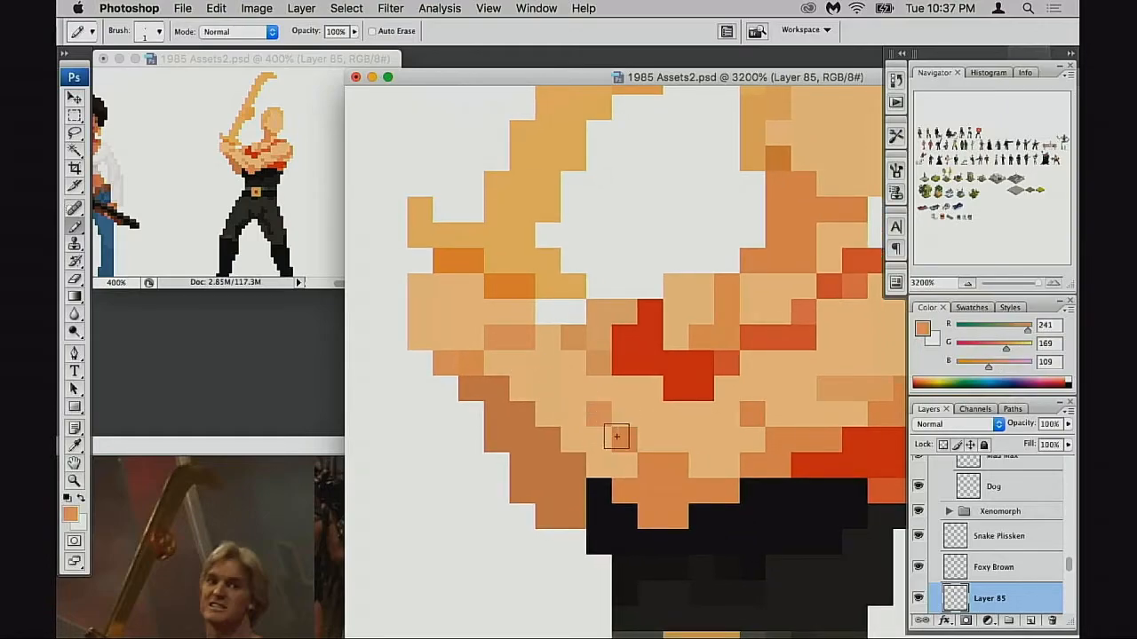
click(622, 439)
click(623, 463)
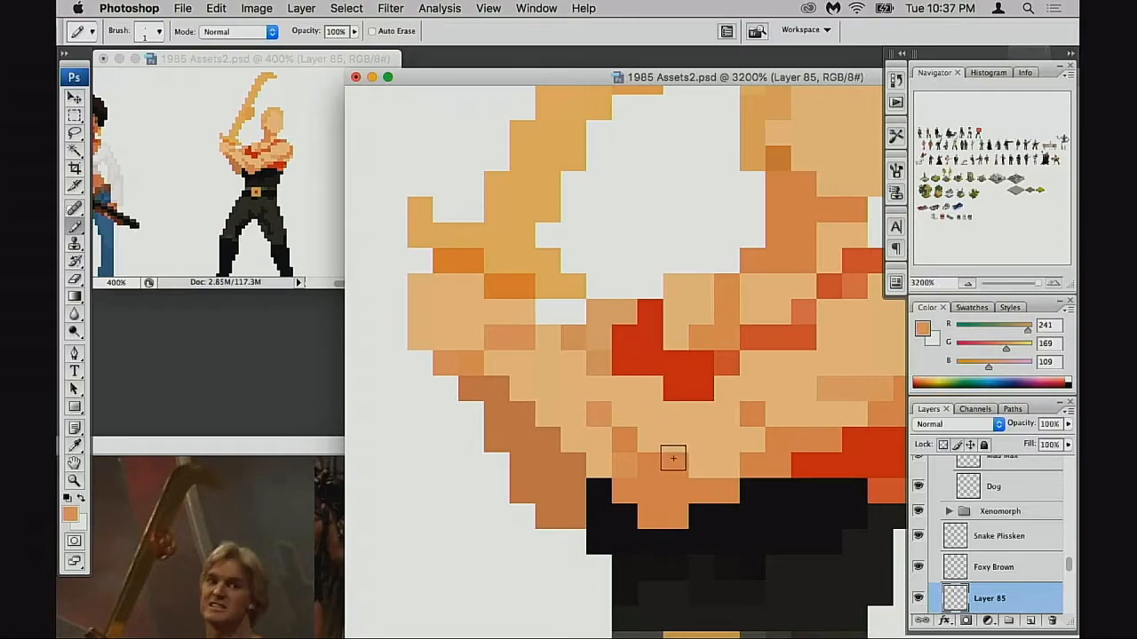
Step: Cover the stray tan pixel near the lower edge of the right-hand forearm with light skin tone (RGB 252, 206, 149)
scroll(690, 437, right, 3)
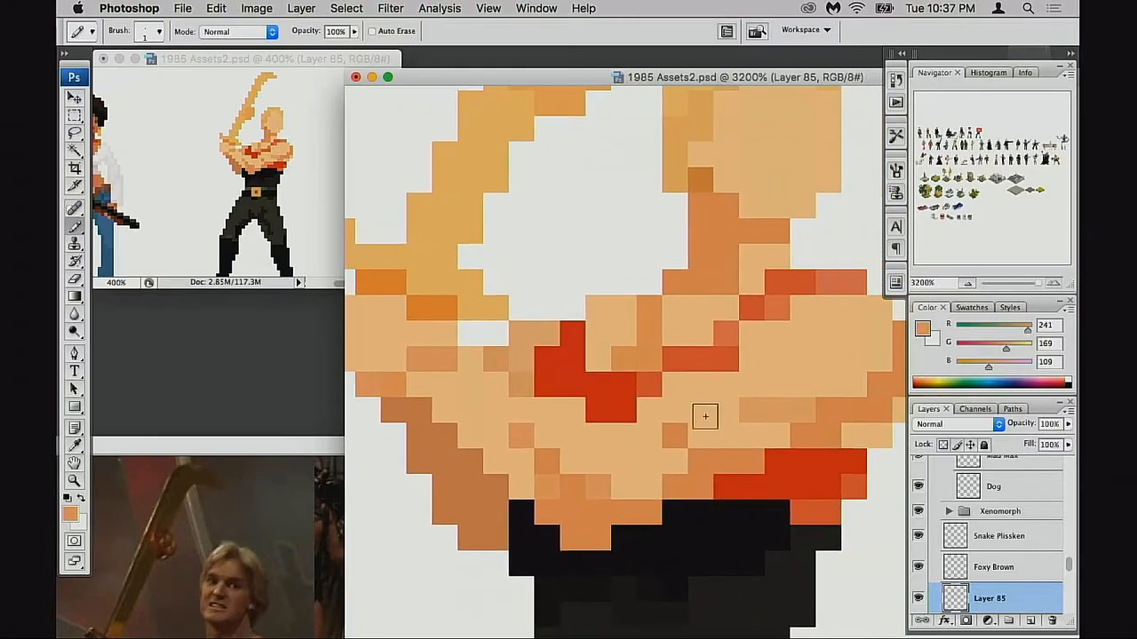
scroll(736, 411, right, 1)
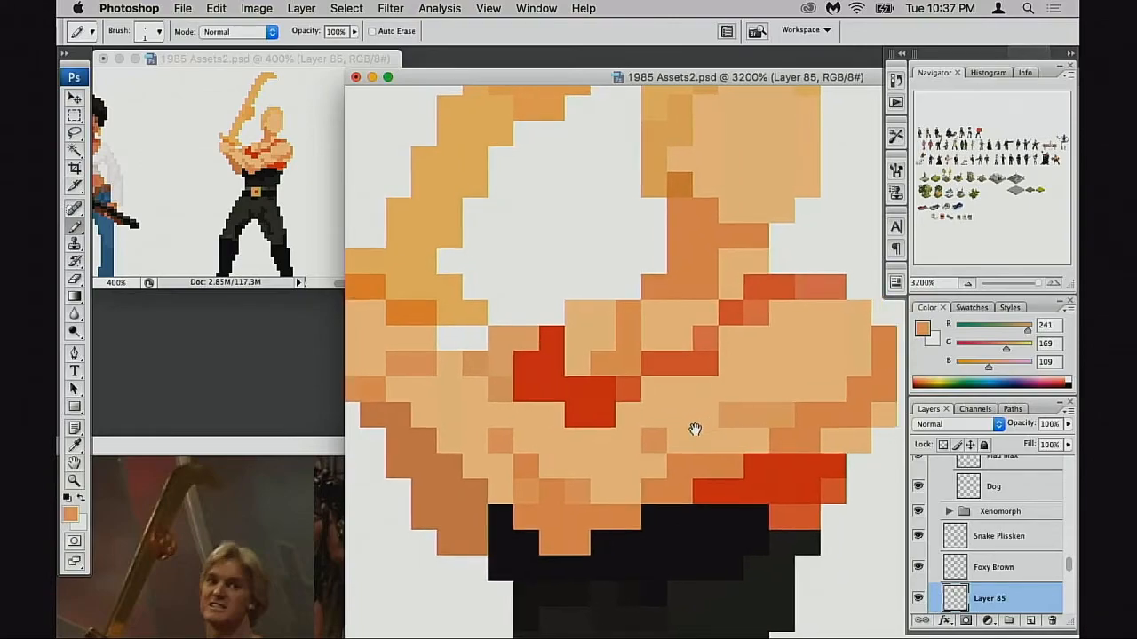
alt+click(680, 414)
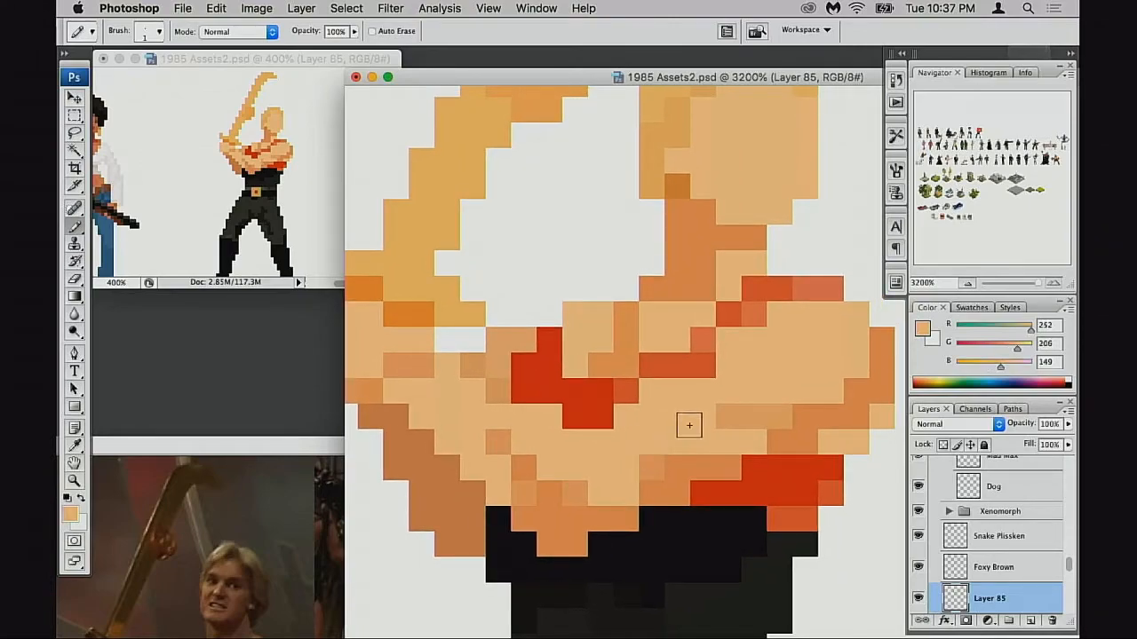
scroll(688, 417, down, 2)
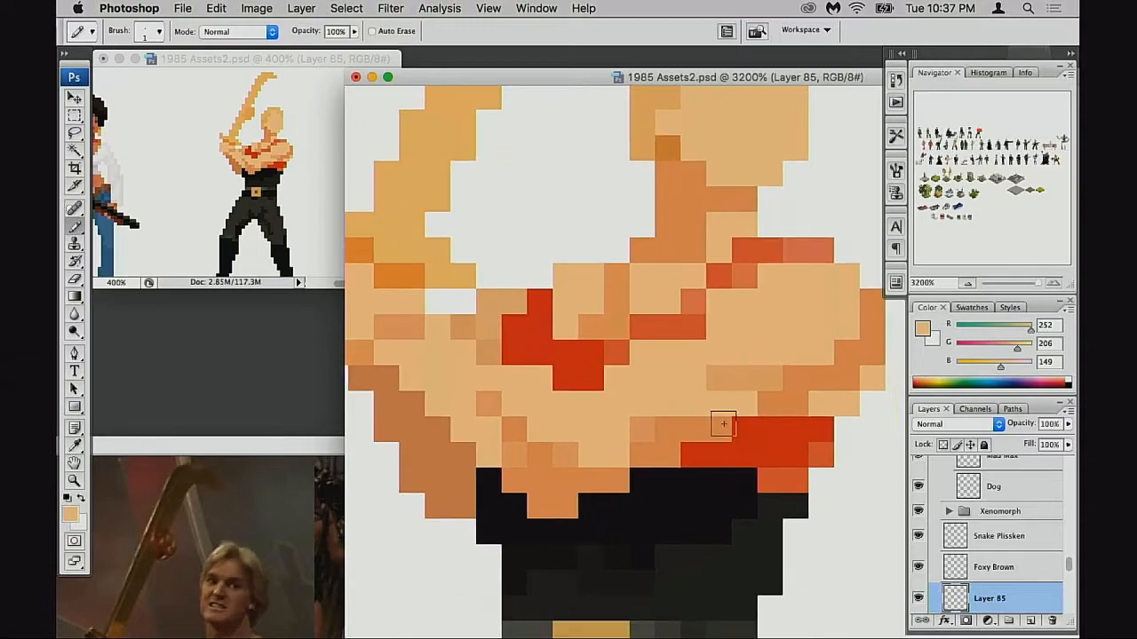
Step: Extend the underside shading of the right-hand forearm into the red shadow with RGB 235, 151, 94, undoing the extra pixel in the row below
alt+click(800, 384)
click(743, 429)
click(693, 454)
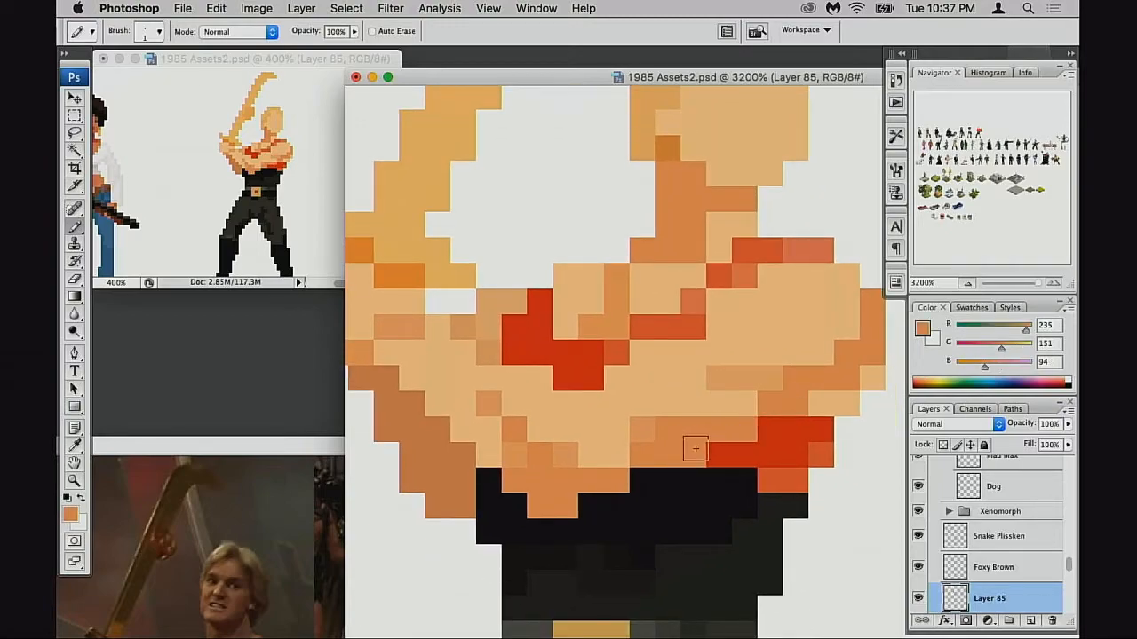
key(super+z)
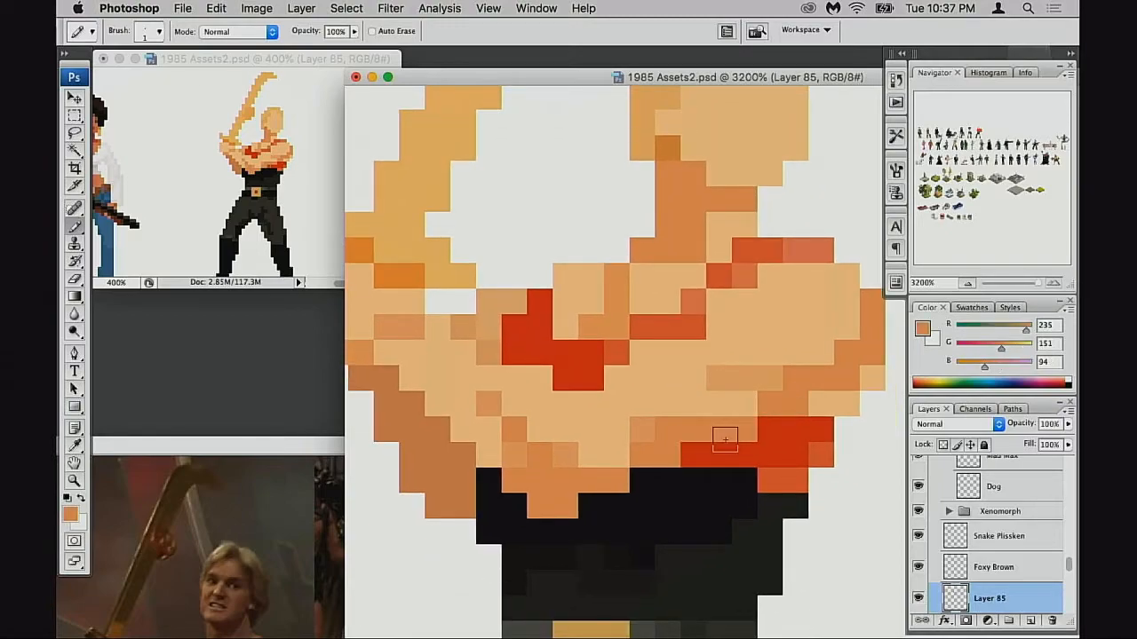
drag(704, 446, 724, 431)
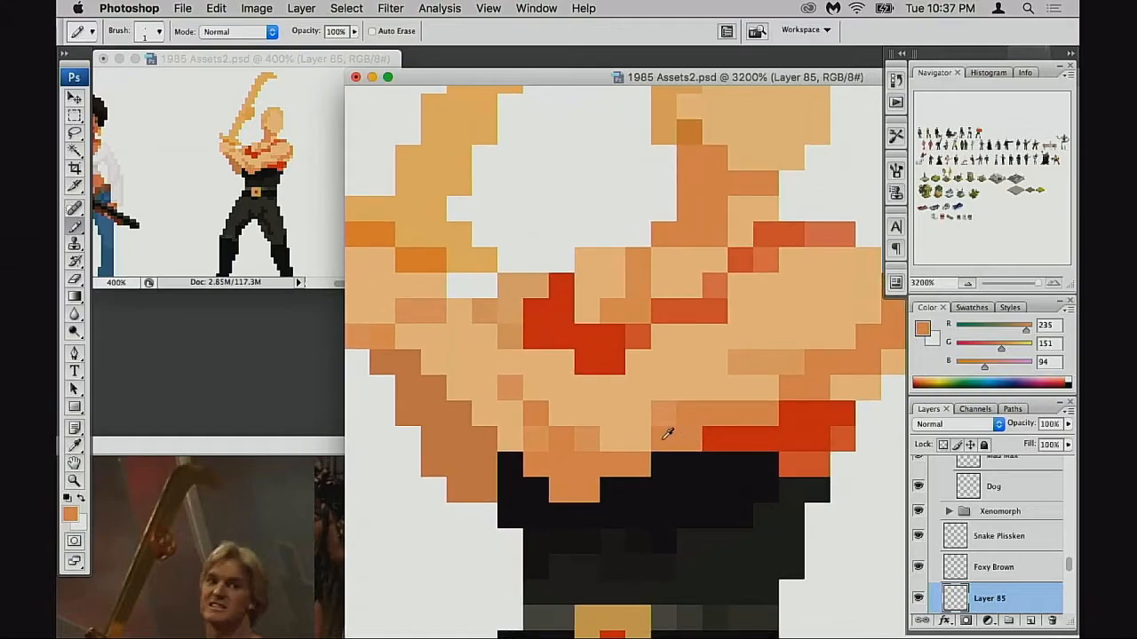
Step: Add a tan (RGB 241, 169, 109) pixel above the right-hand forearm's underside shading and extend the tan row along the left-hand forearm's lower edge
alt+click(653, 405)
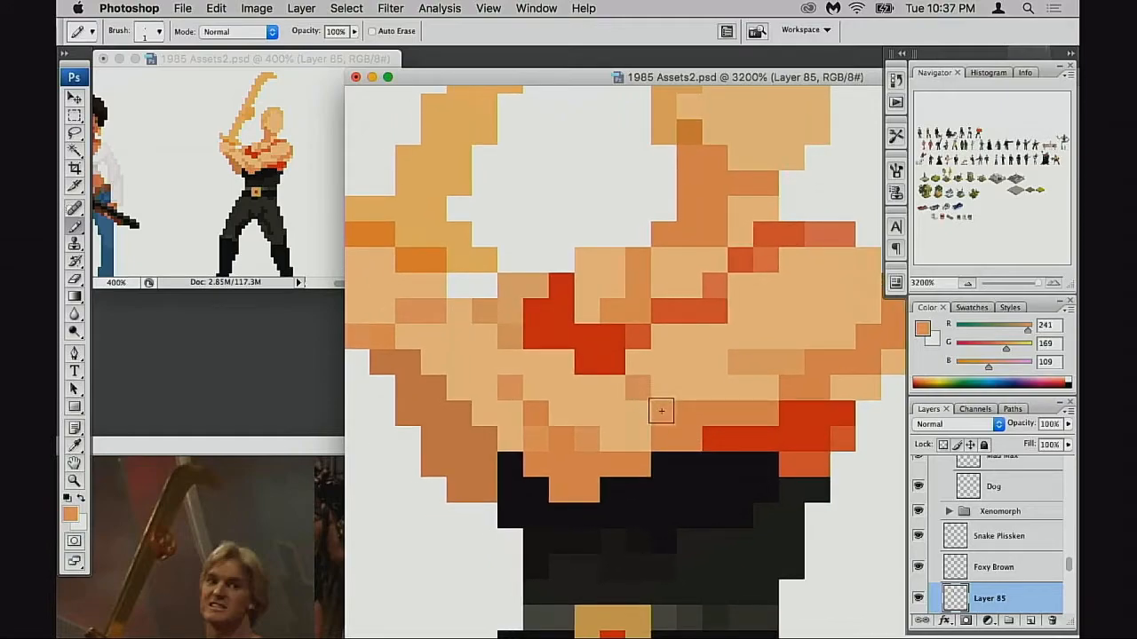
click(683, 396)
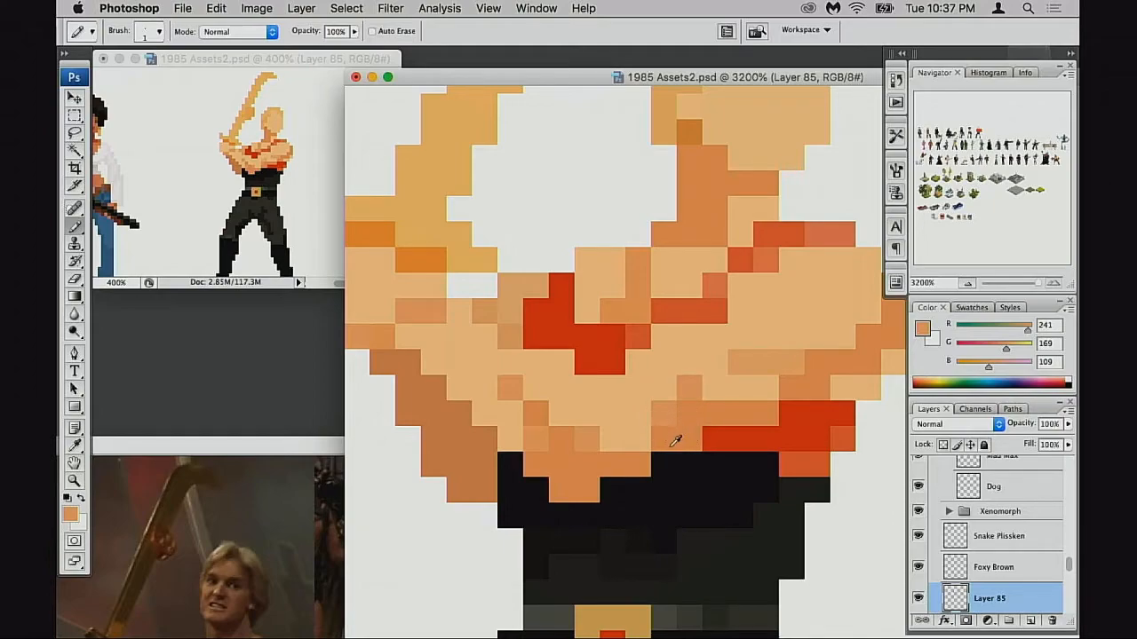
drag(639, 439, 621, 438)
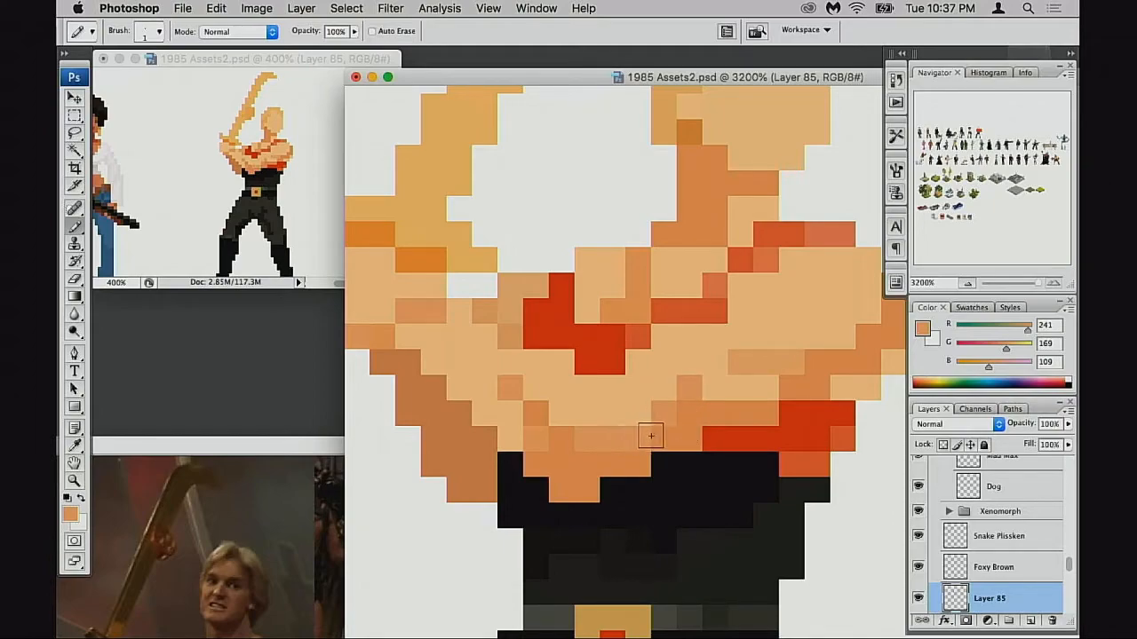
key(super+z)
alt+click(601, 441)
alt+click(562, 454)
click(614, 448)
drag(656, 433, 651, 450)
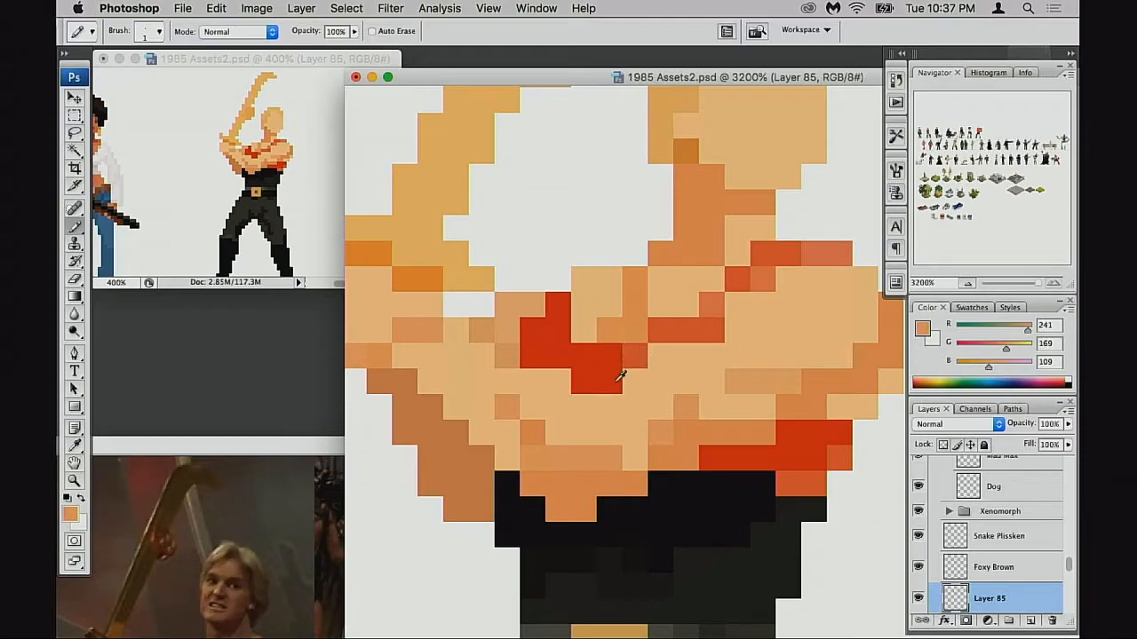
Step: Soften the lower, upper and outer corners of the red chest shadow between the arms with orange-red (RGB 227, 93, 51) pixels
alt+click(632, 364)
click(558, 380)
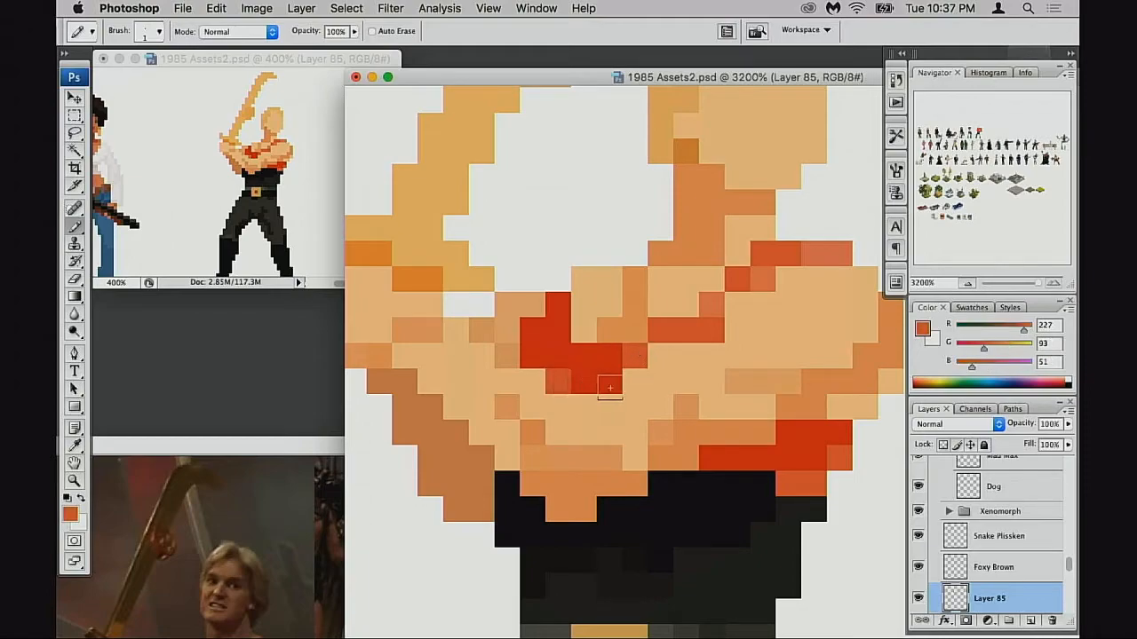
key(super+z)
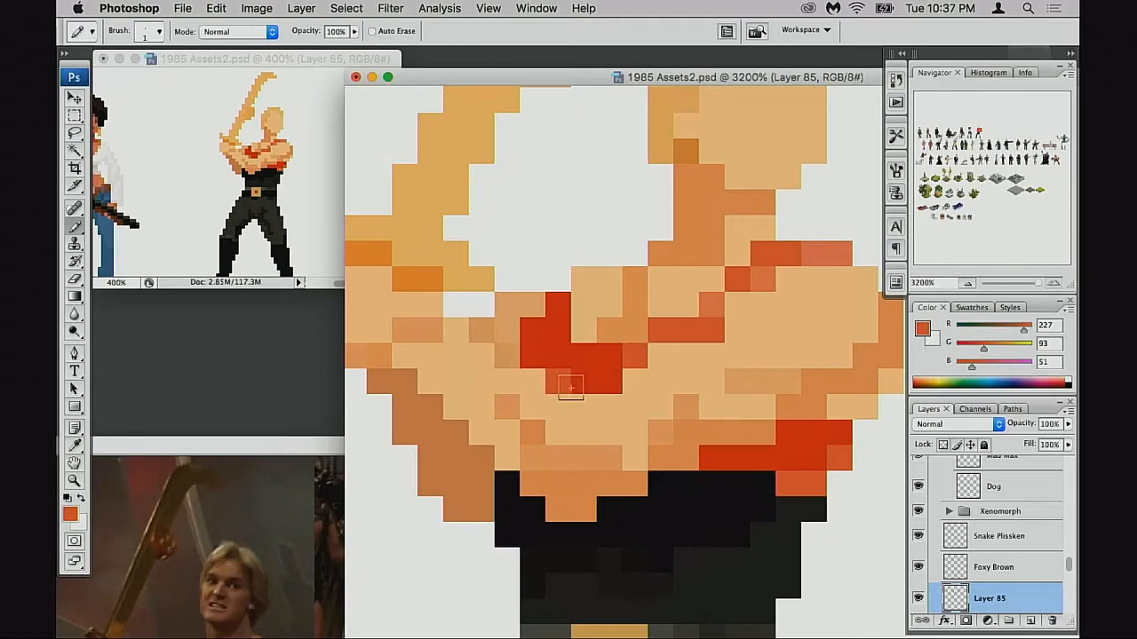
drag(573, 383, 577, 389)
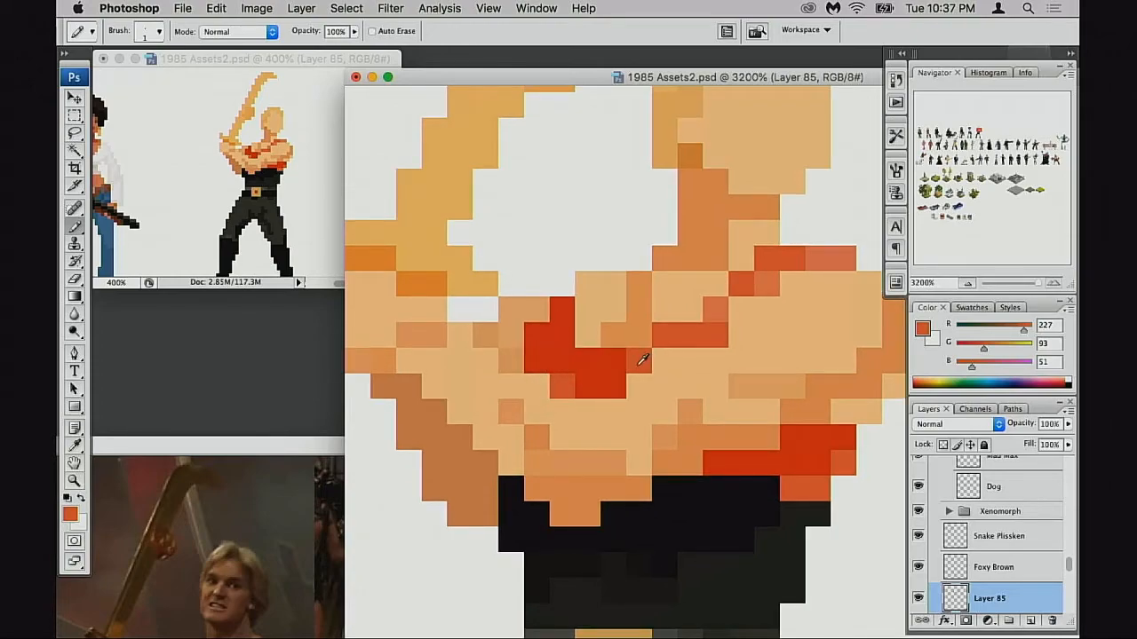
click(538, 333)
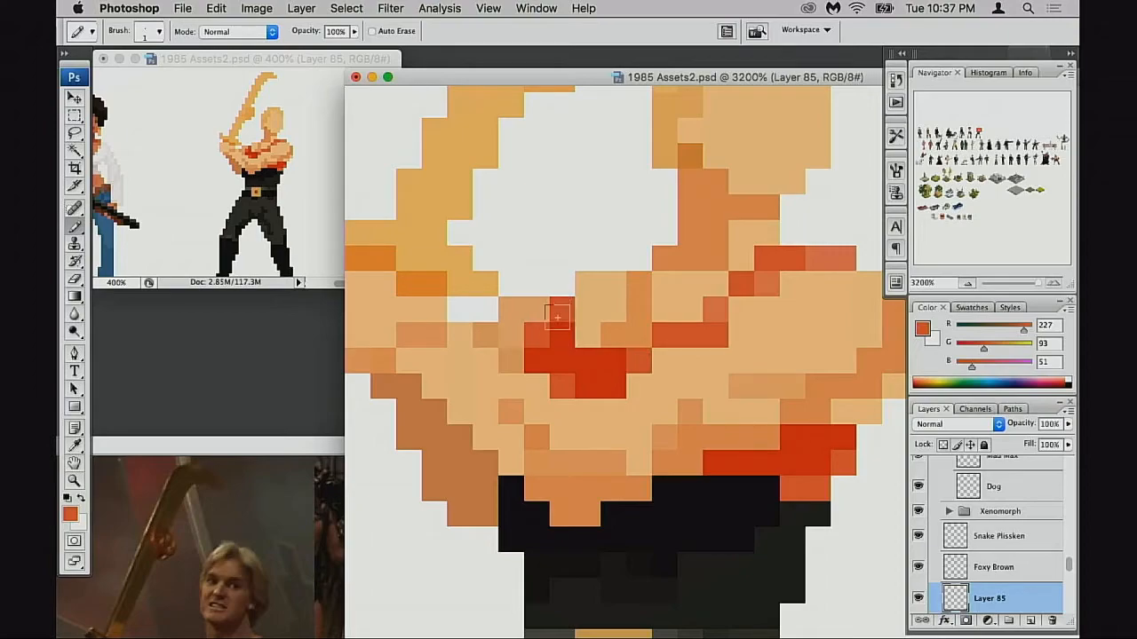
drag(594, 358, 567, 351)
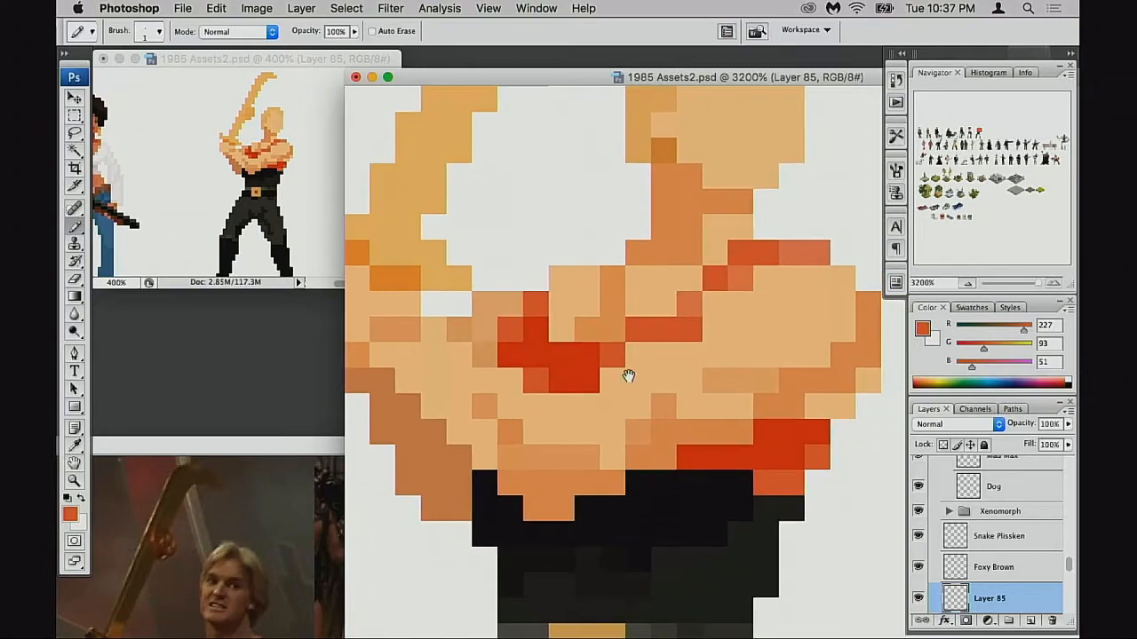
Step: Flip the whole sword-carrying character horizontally to check its silhouette
alt+click(632, 375)
alt+click(644, 375)
alt+click(701, 366)
alt+click(662, 354)
alt+click(665, 356)
alt+click(692, 373)
drag(717, 362, 643, 356)
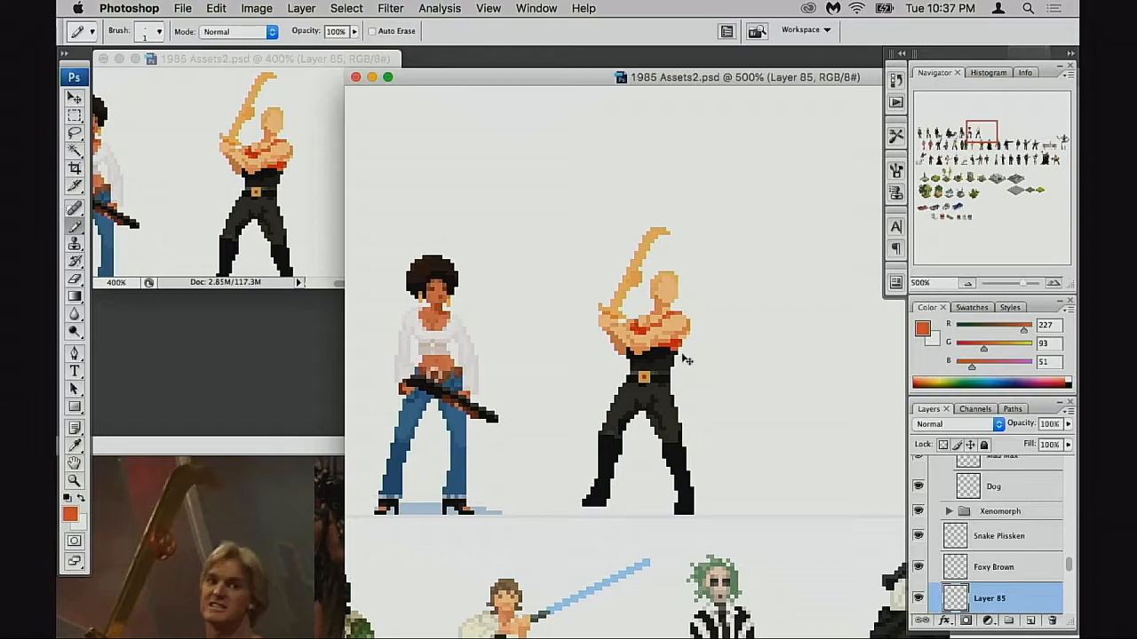
key(ctrl+t)
right_click(653, 366)
click(705, 547)
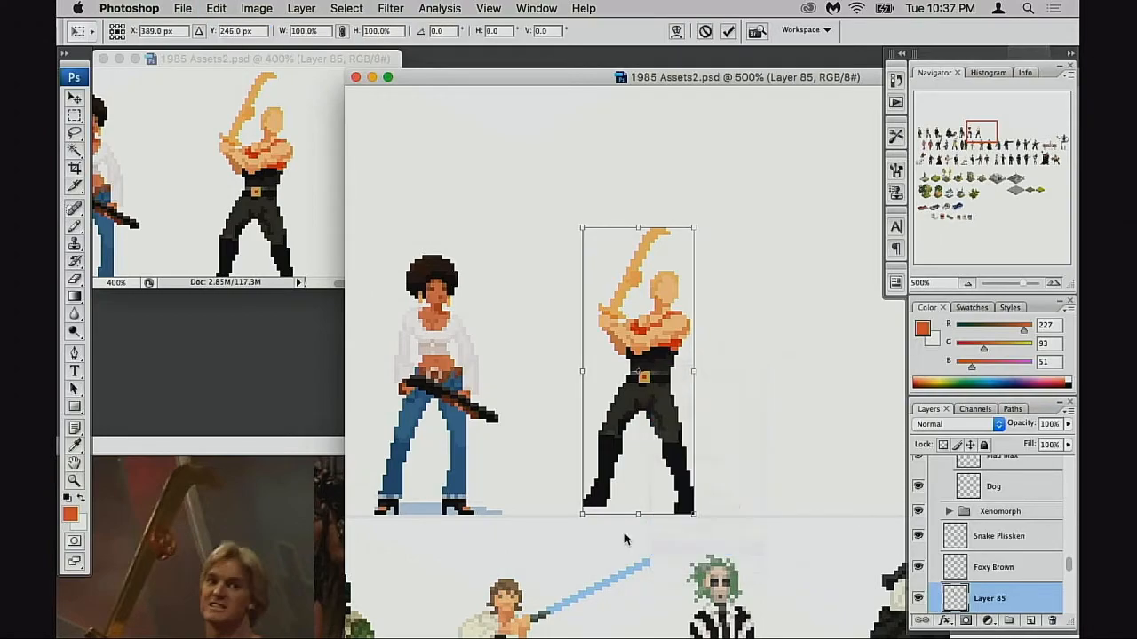
key(Return)
Step: Compare the mirrored character with the neighbouring sprites and undo the horizontal flip
drag(598, 380, 627, 375)
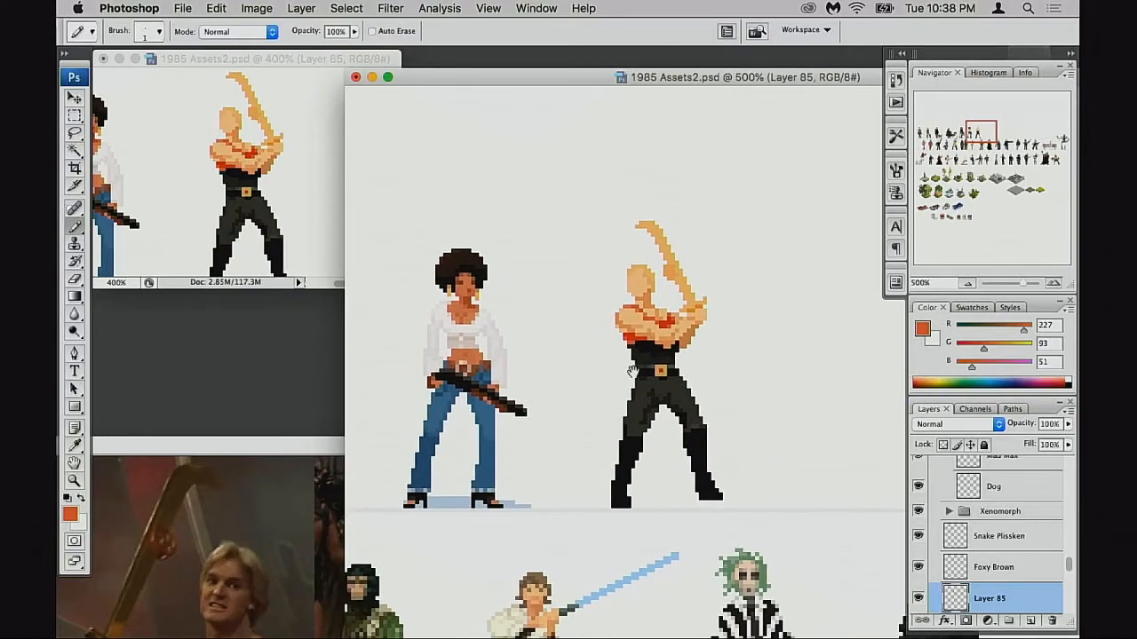
alt+click(682, 385)
alt+click(696, 404)
drag(803, 421, 729, 416)
drag(699, 380, 718, 394)
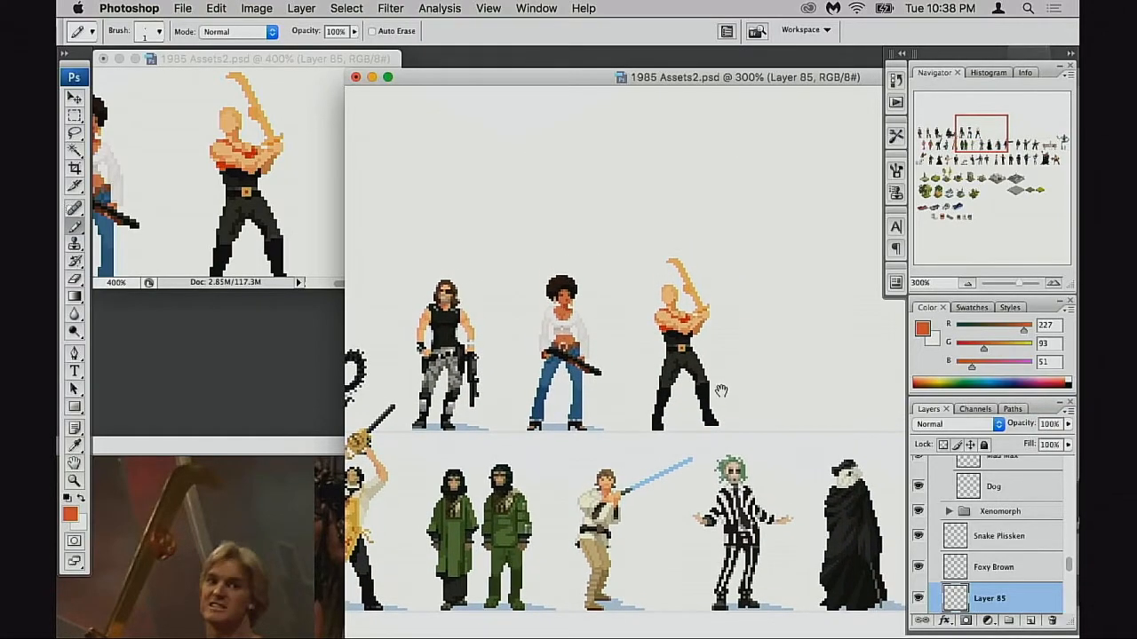
key(super+z)
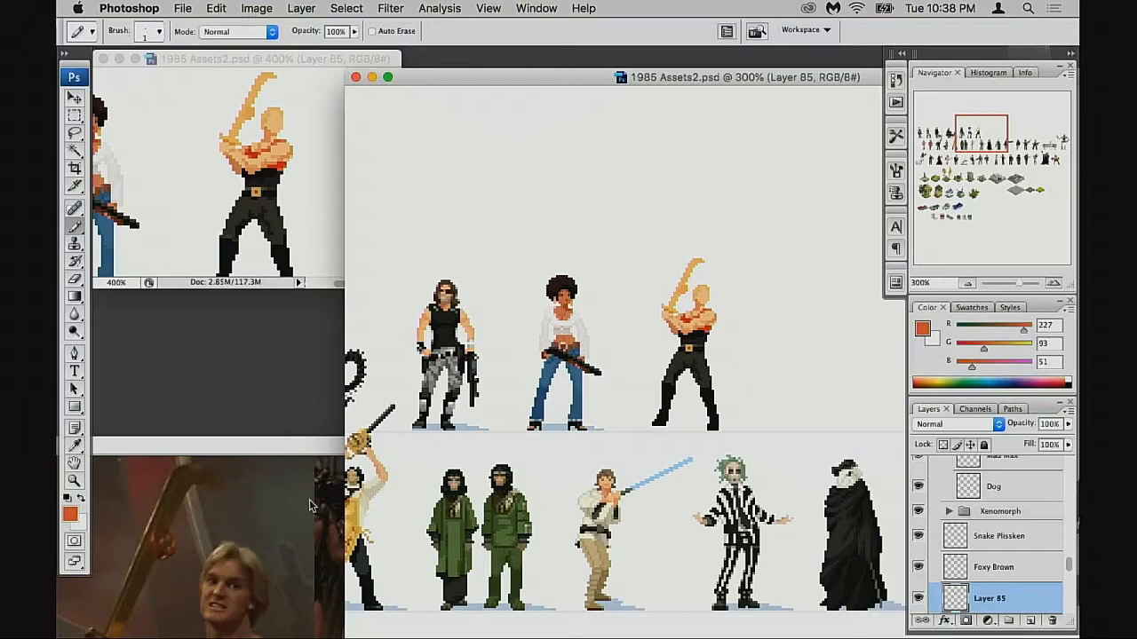
Step: Select the sword blade above the hilt, move it two pixels up and one pixel towards the head, and deselect it
drag(725, 367, 725, 367)
drag(753, 357, 669, 419)
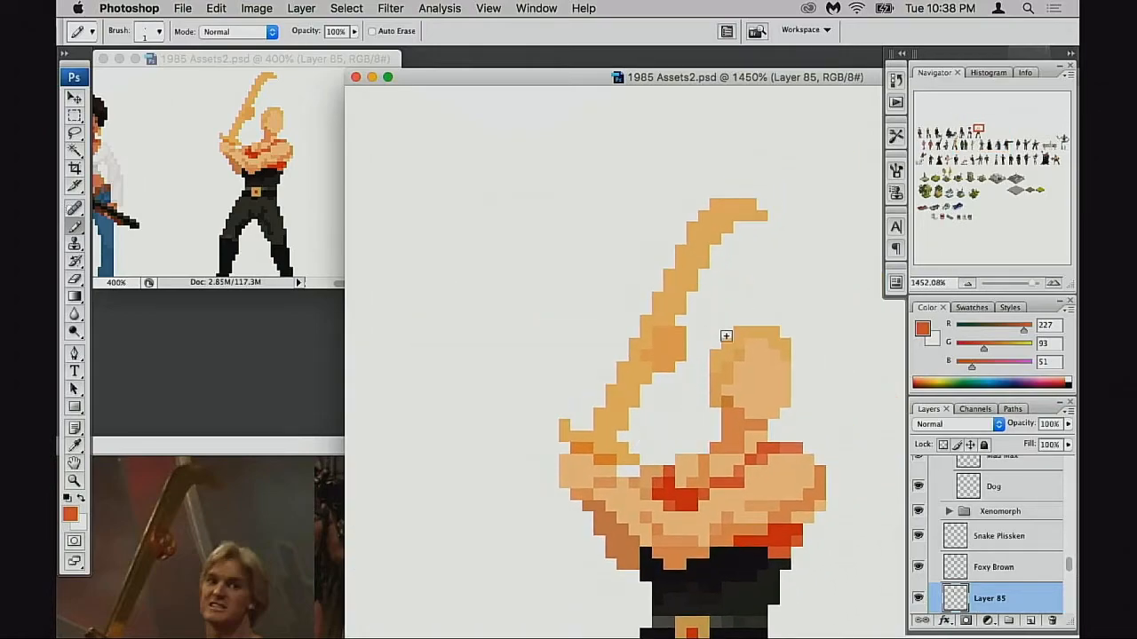
key(m)
drag(586, 203, 679, 405)
drag(617, 165, 790, 314)
drag(678, 336, 688, 312)
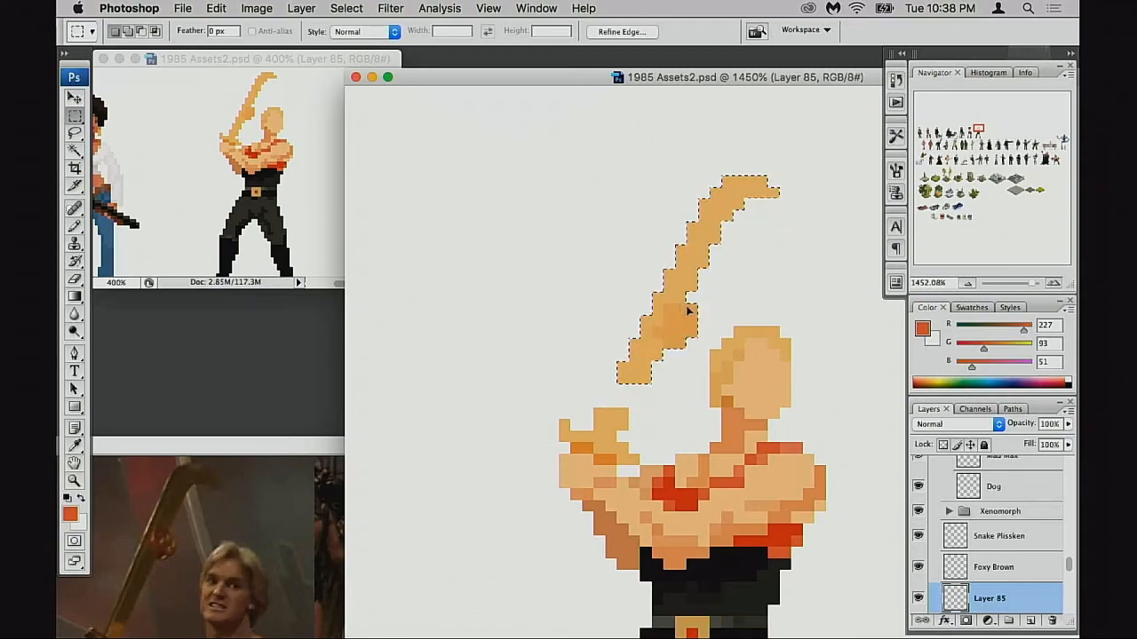
key(super+d)
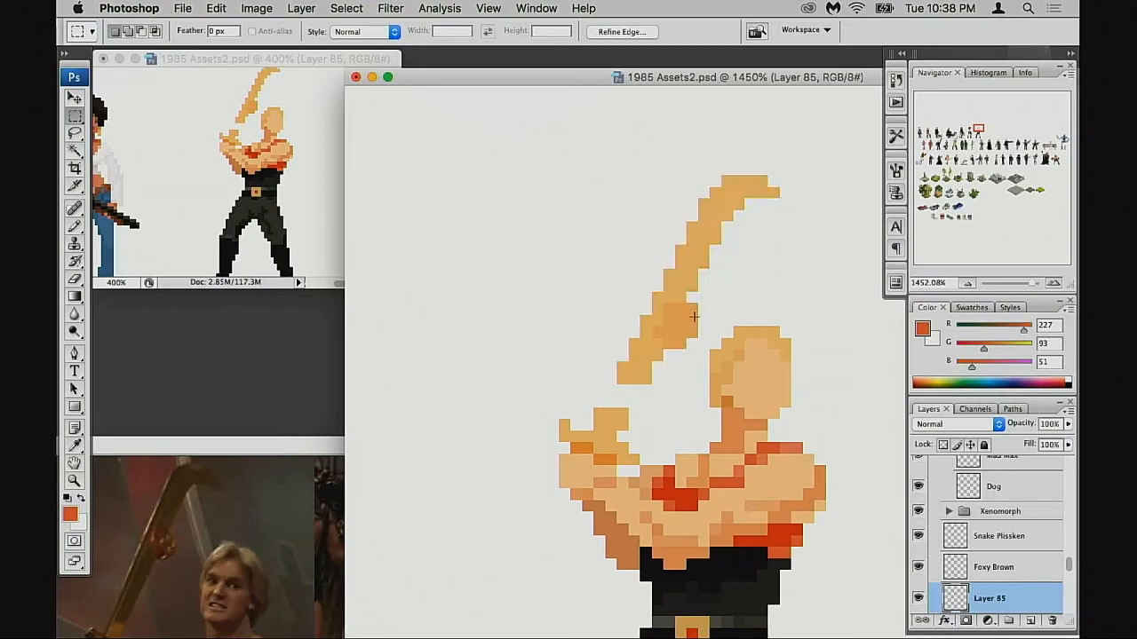
Step: Fill the gap between the raised blade and the hilt with the sword's gold (RGB 248, 194, 118)
key(b)
alt+click(642, 365)
drag(624, 388, 625, 407)
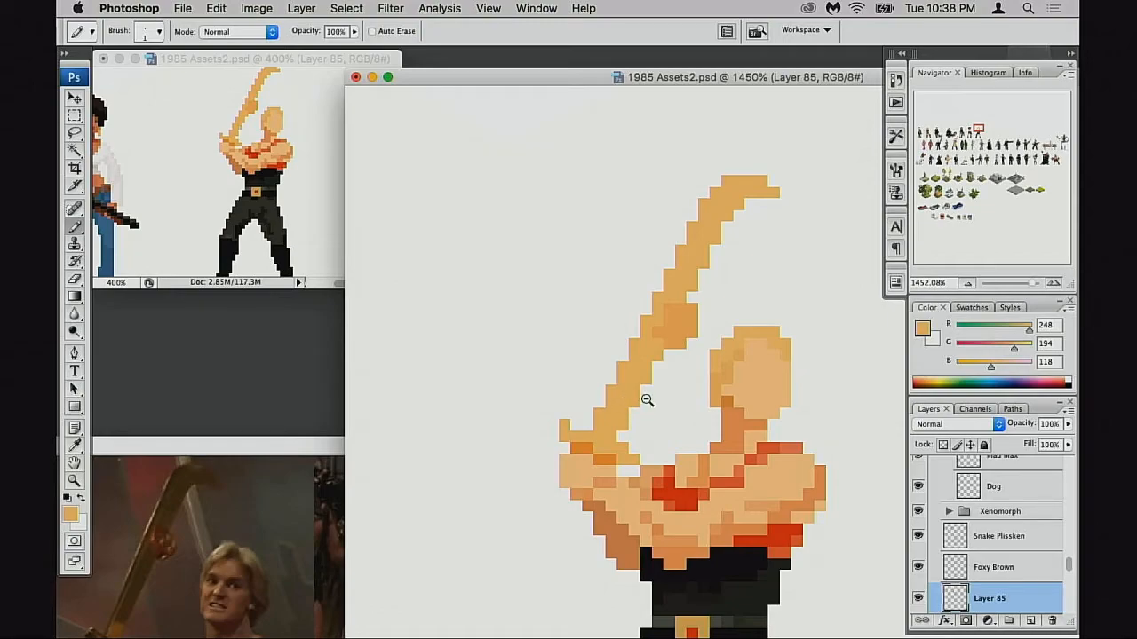
Step: Mirror the character horizontally again to check the lengthened sword
alt+click(648, 400)
alt+click(658, 401)
alt+click(680, 402)
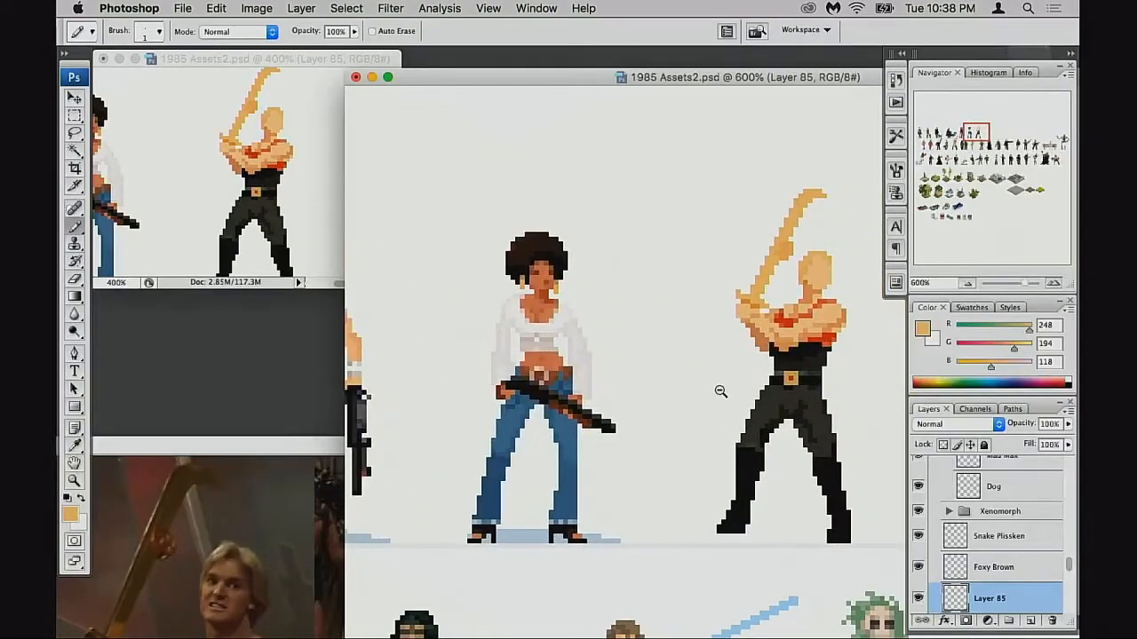
alt+click(749, 401)
key(super+t)
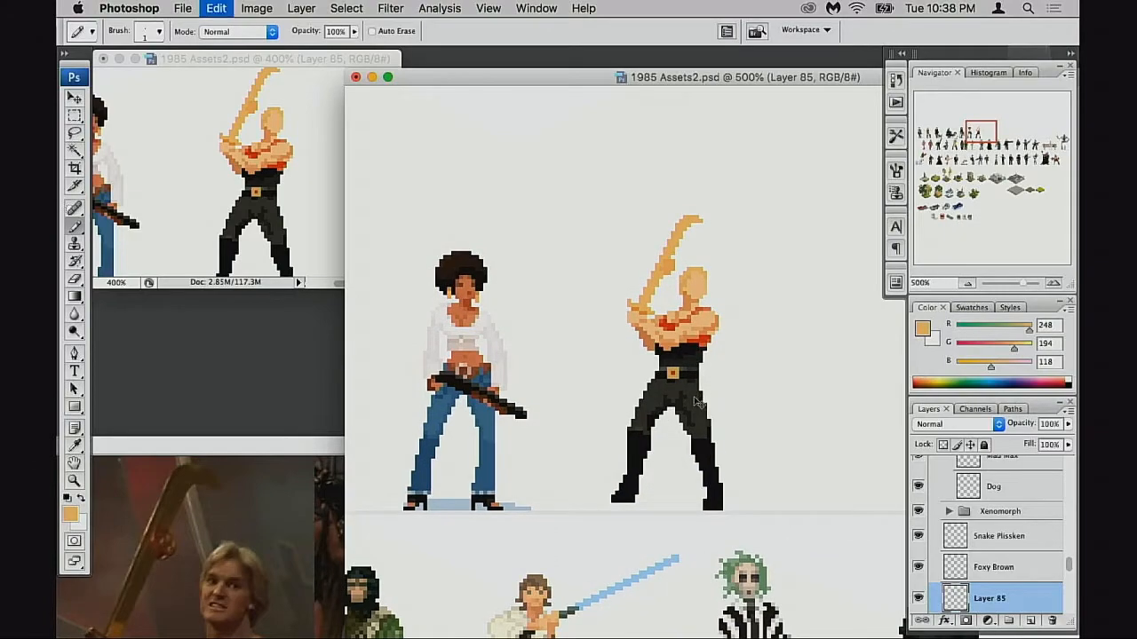
right_click(671, 369)
click(721, 550)
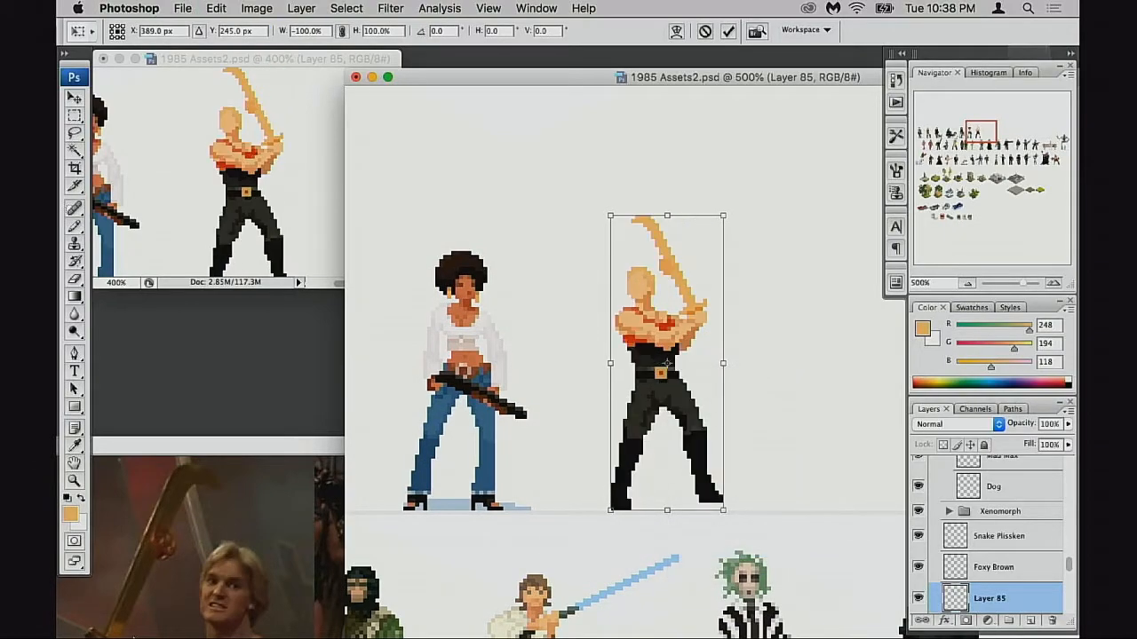
key(Return)
Step: Review the mirrored character in the sprite line-up and undo the flip
alt+click(636, 352)
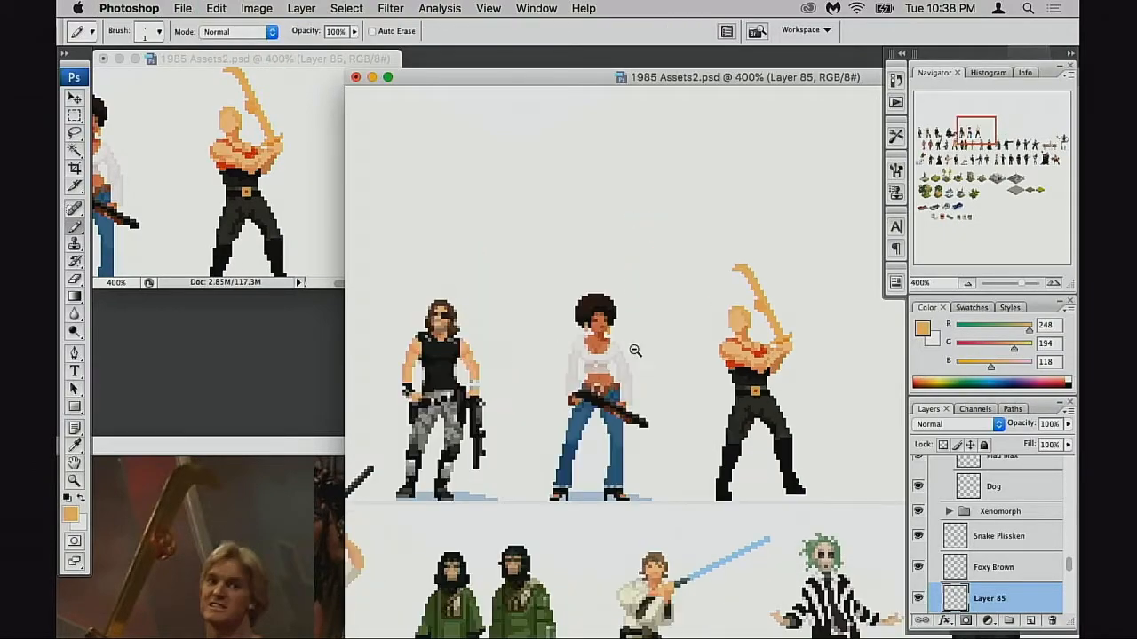
alt+click(688, 401)
drag(698, 407, 682, 404)
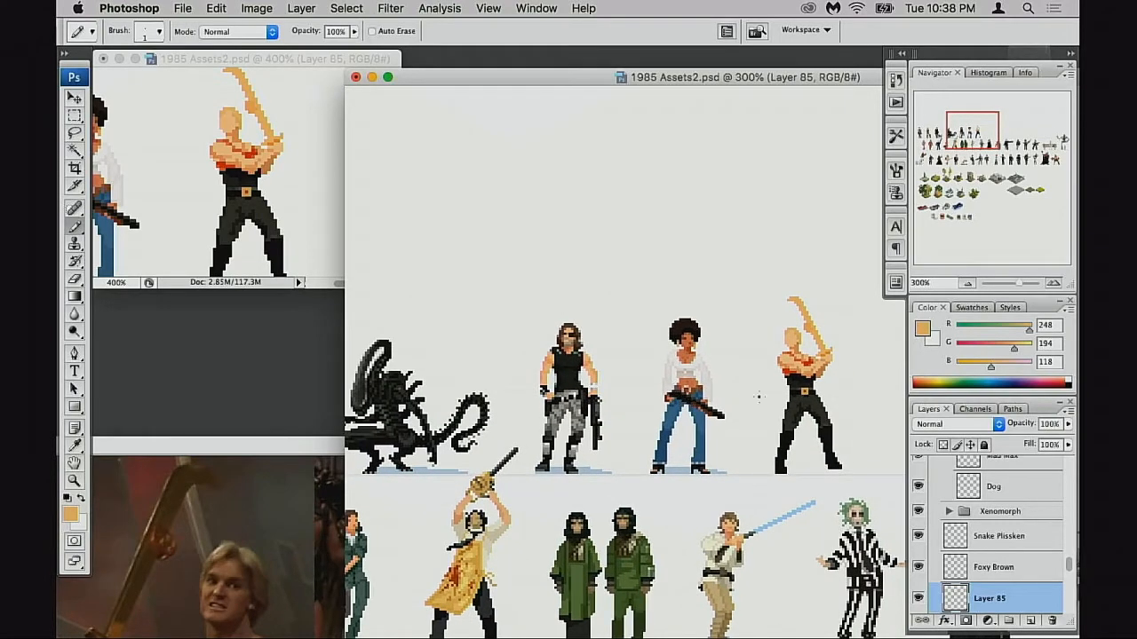
key(super+z)
Step: Mark the character's eyes on the blank face with the neck's skin-shadow orange (RGB 235, 151, 94) at 60% opacity
drag(797, 384, 728, 388)
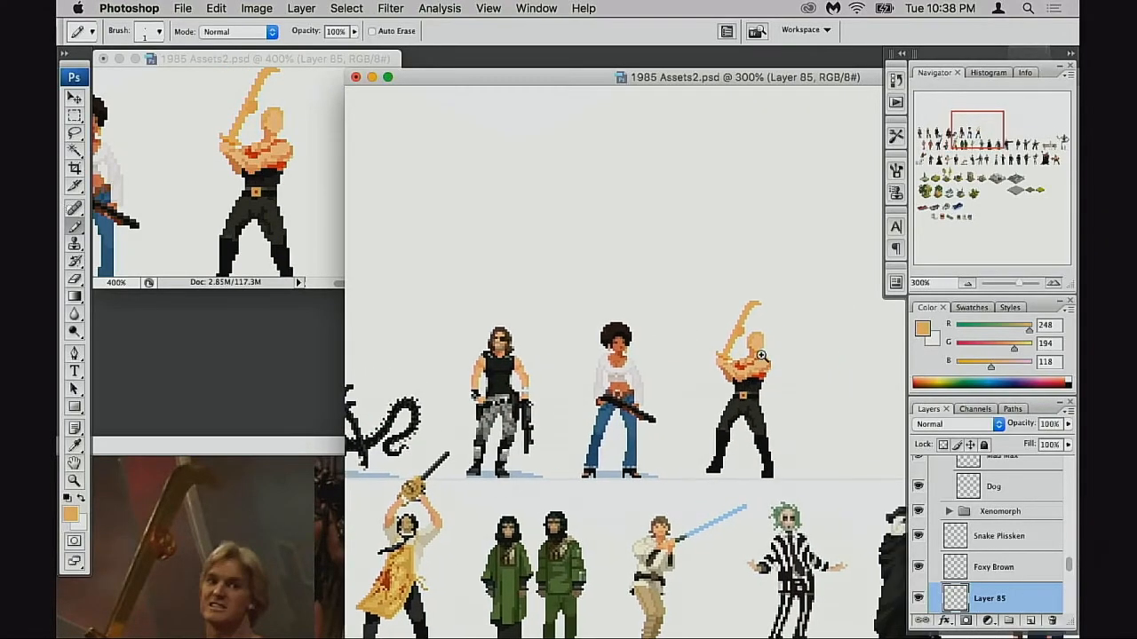
click(761, 356)
click(741, 373)
click(714, 388)
click(686, 391)
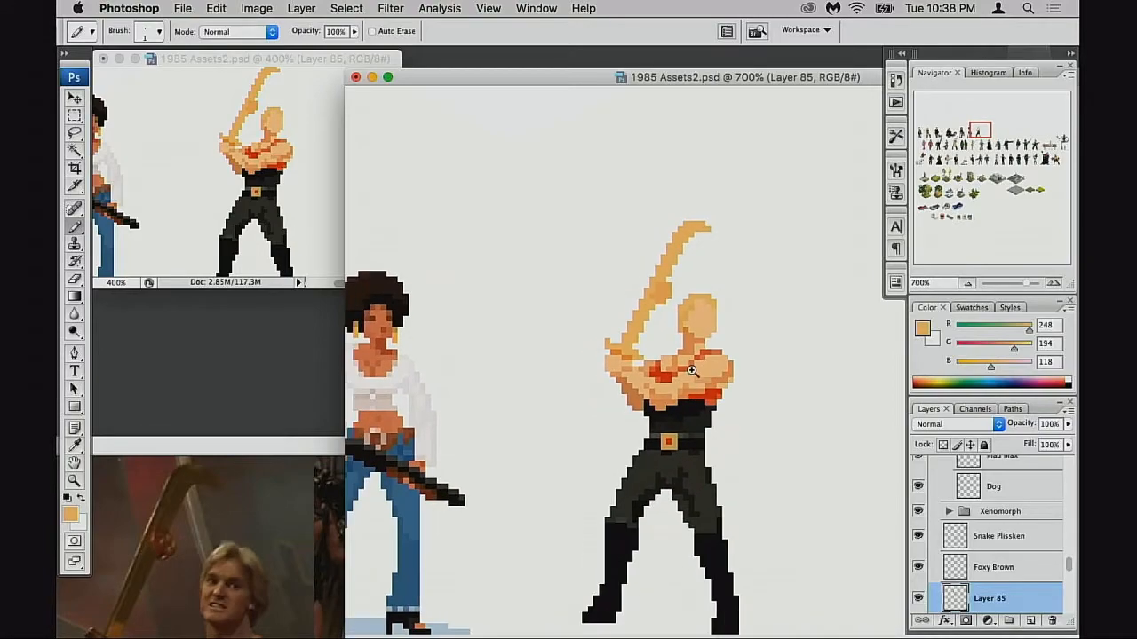
click(691, 371)
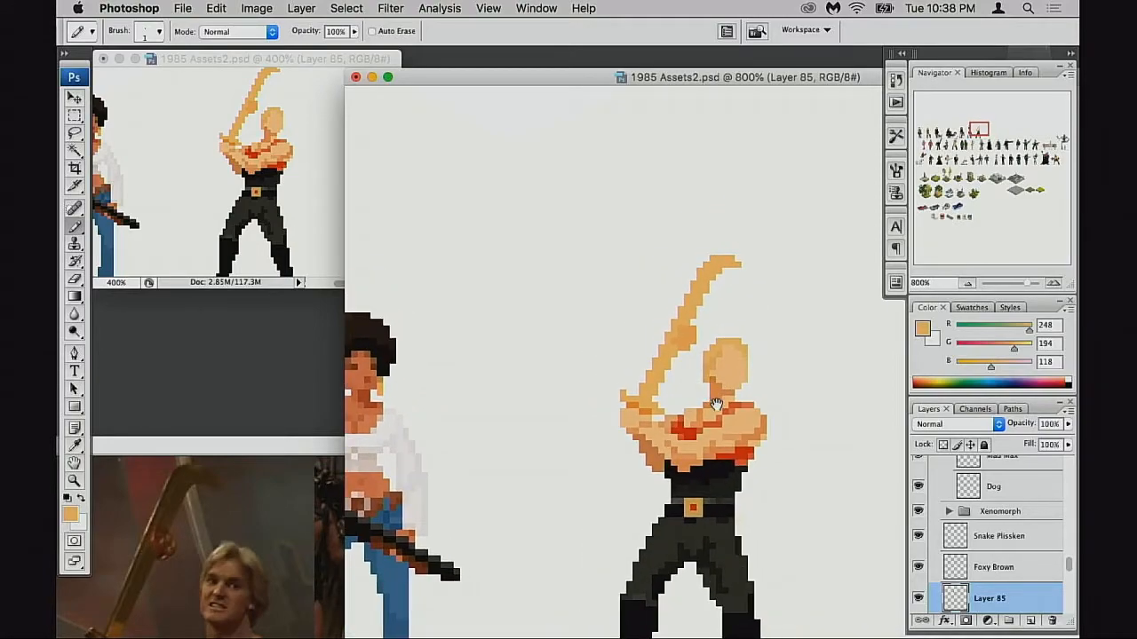
click(718, 404)
click(720, 403)
drag(719, 373, 707, 406)
alt+click(743, 326)
click(801, 274)
key(super+z)
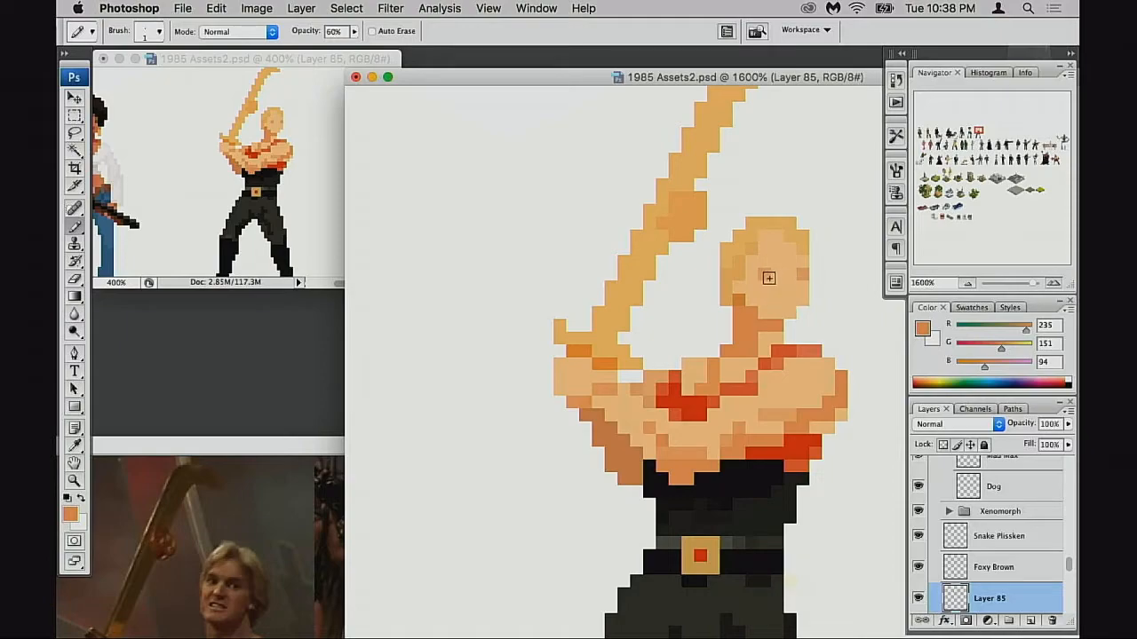
Step: Soften the eye line with RGB 242, 173, 116 at 90% opacity and clean the mouth area with light skin (RGB 252, 206, 149)
alt+click(769, 275)
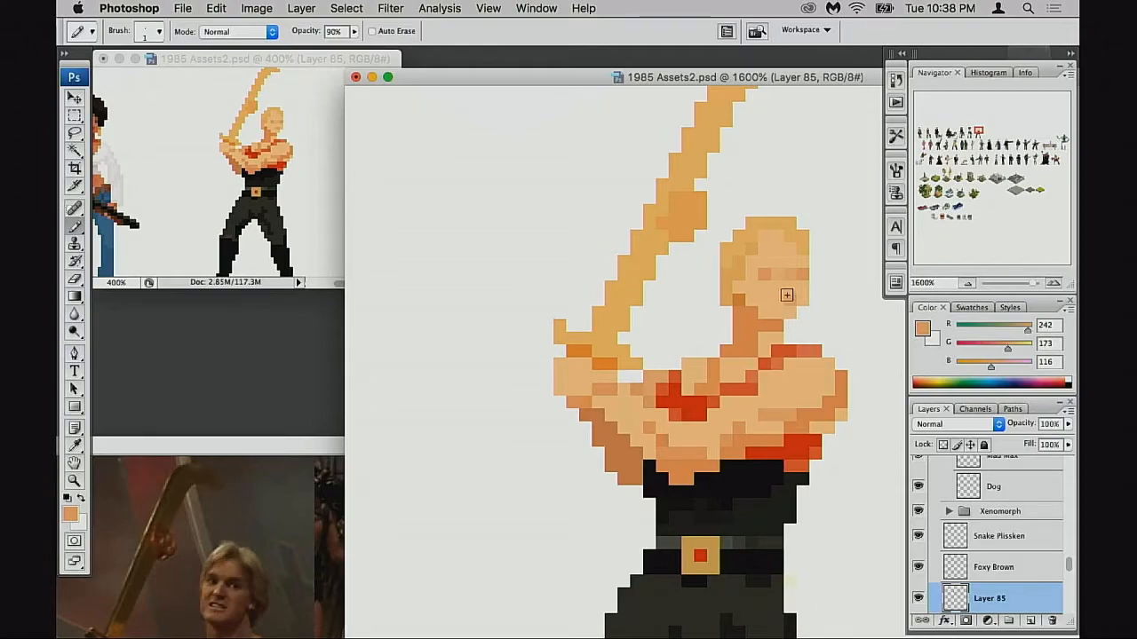
alt+click(751, 311)
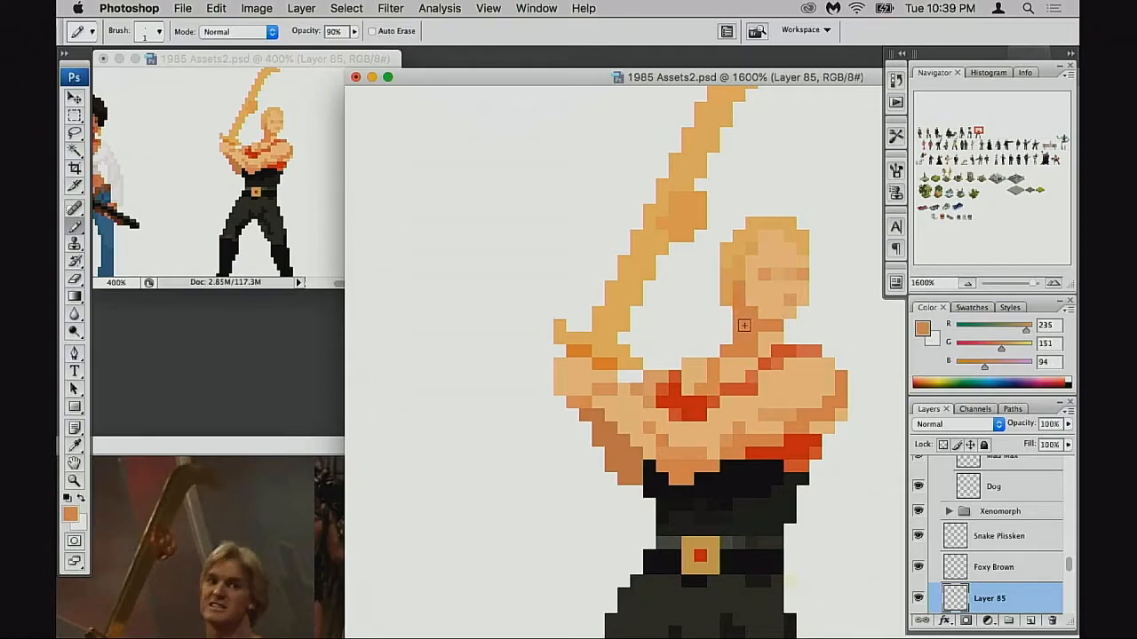
alt+click(781, 320)
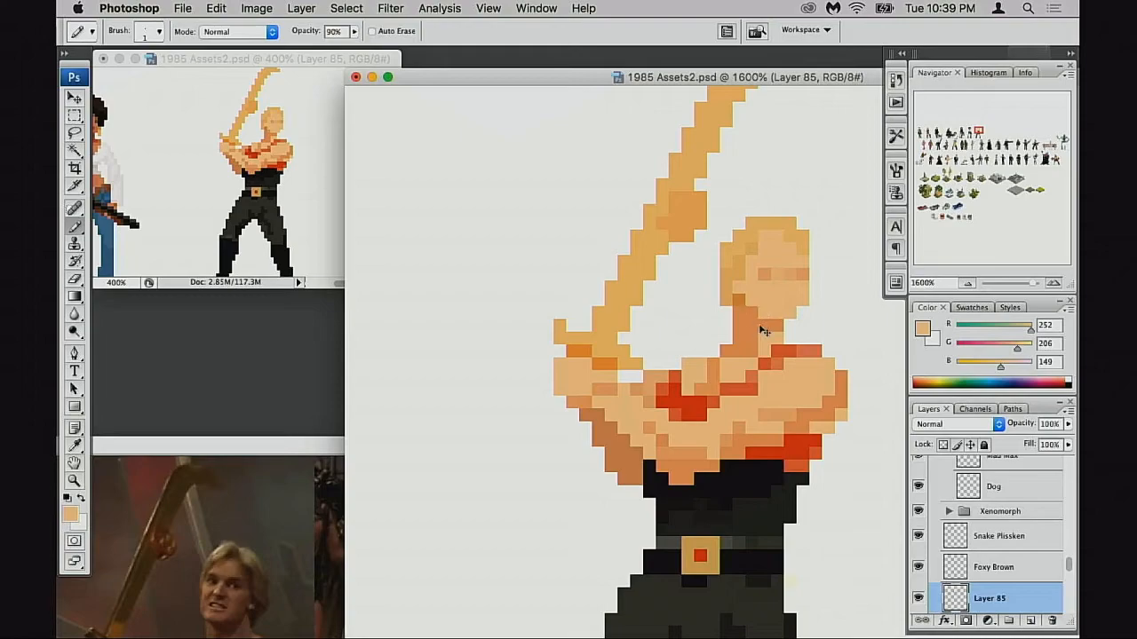
Step: Rework the cheek and jaw pixels using mid skin (RGB 242, 173, 116) and light skin (RGB 252, 206, 149)
alt+click(769, 274)
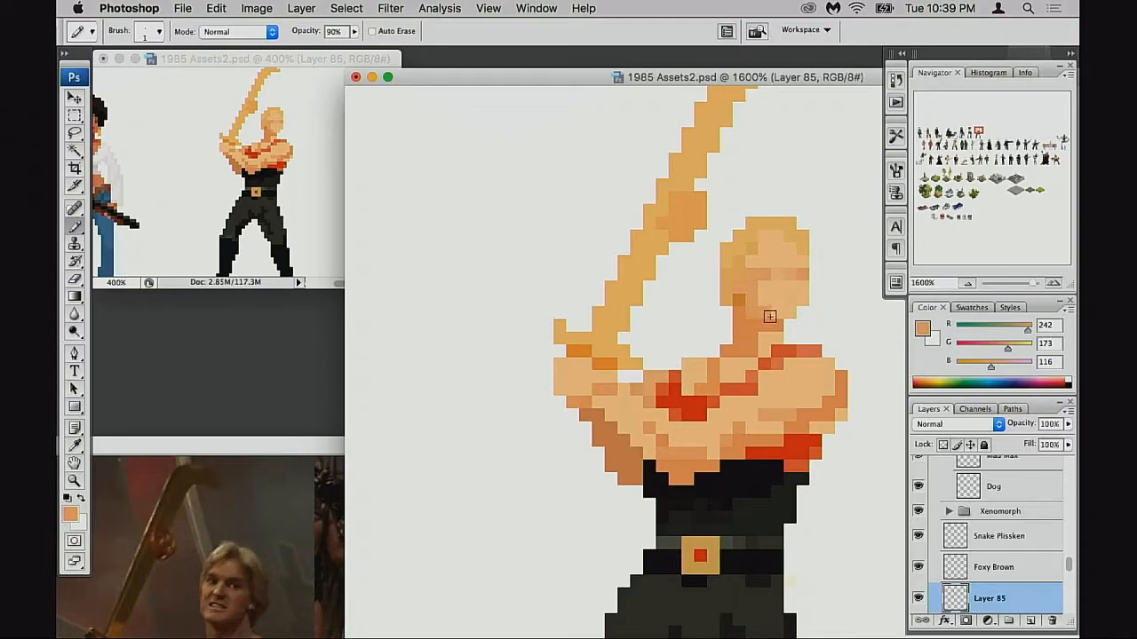
alt+click(777, 302)
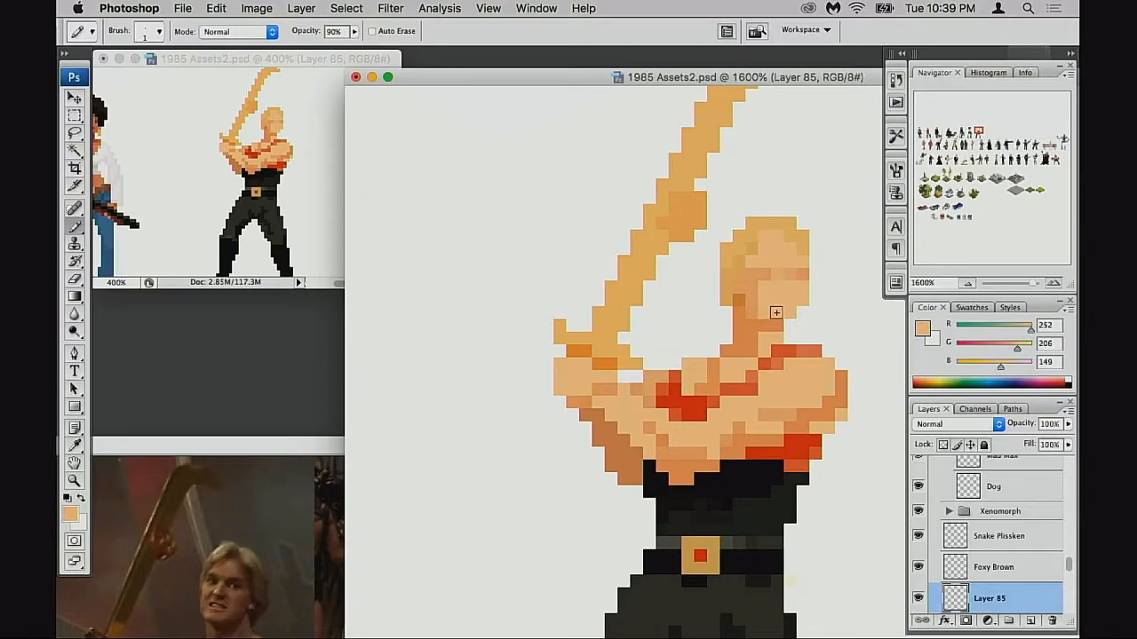
drag(773, 311, 768, 318)
alt+click(796, 282)
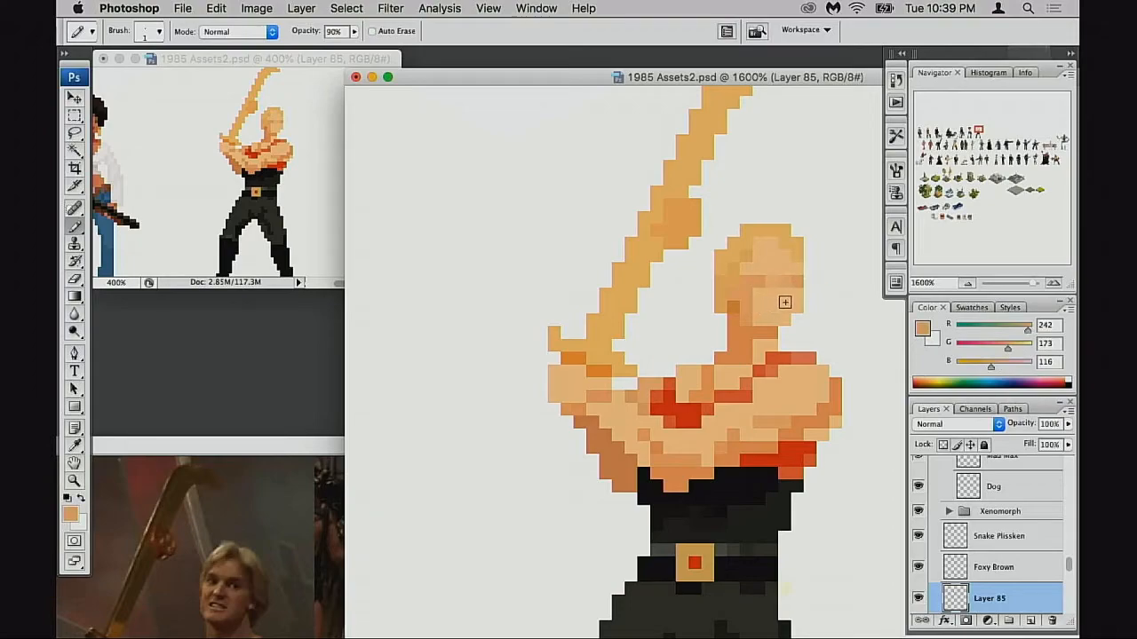
alt+click(773, 300)
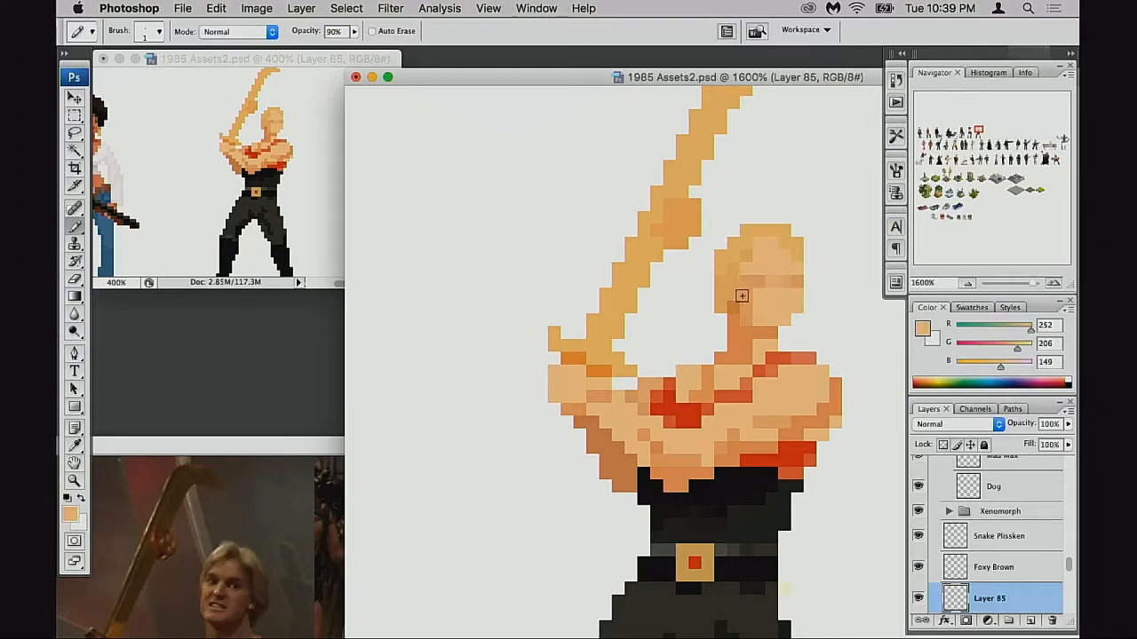
Step: Erase outer pixels along the back and crown of the character's head
key(e)
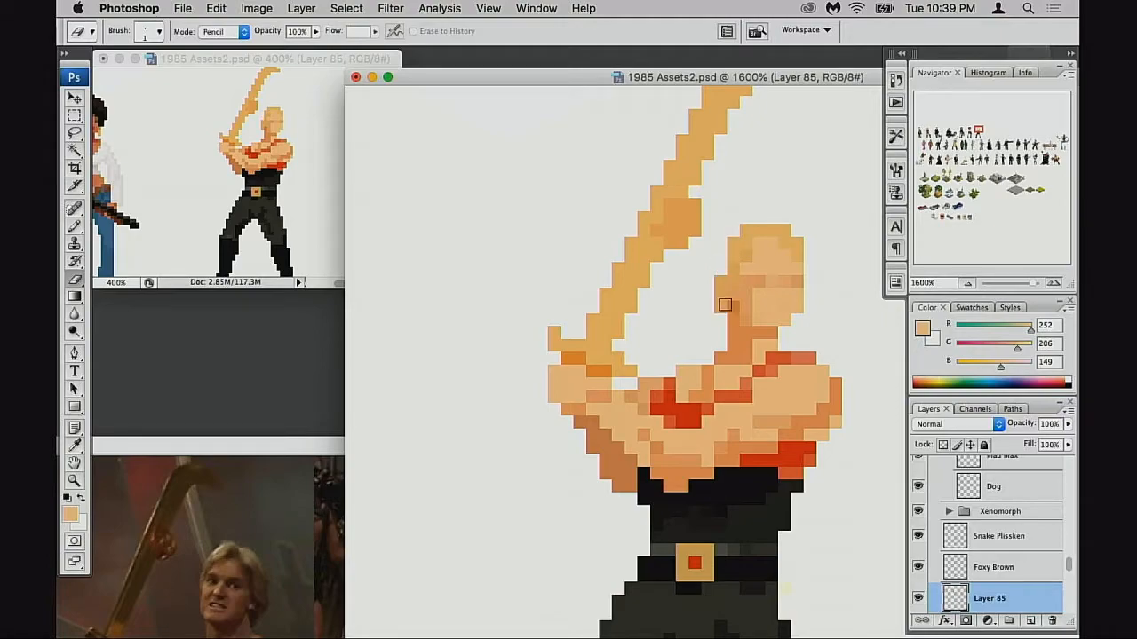
click(723, 308)
click(747, 230)
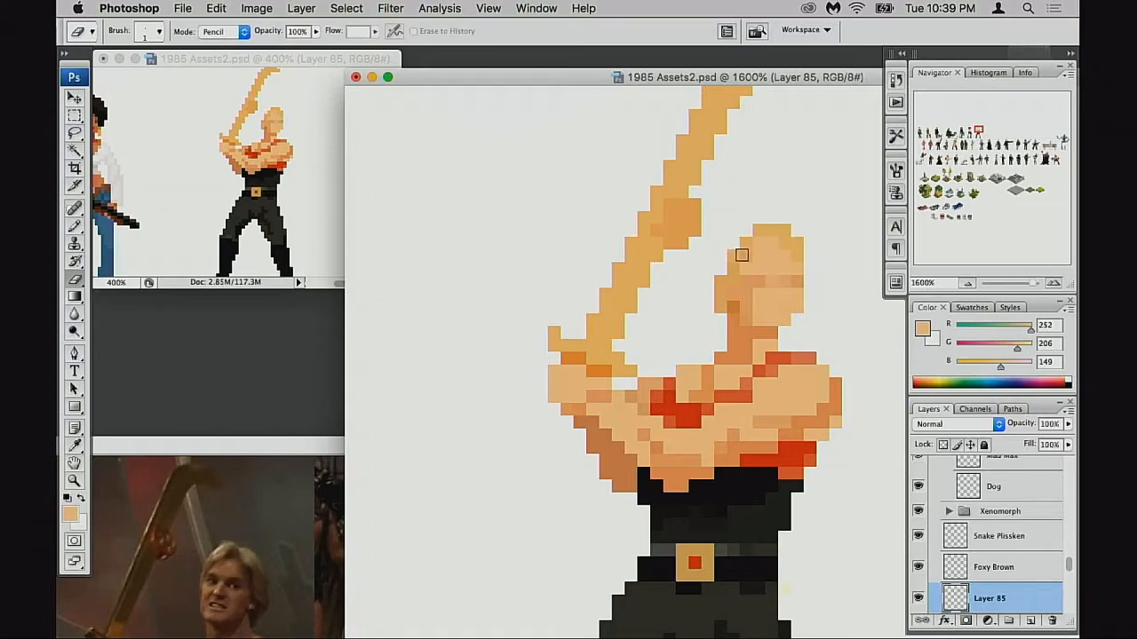
Step: Paint the hairline gold (RGB 248, 194, 118) and add skin-shadow pixels (RGB 235, 151, 94) at the temple, eyes and cheek
key(b)
alt+click(753, 245)
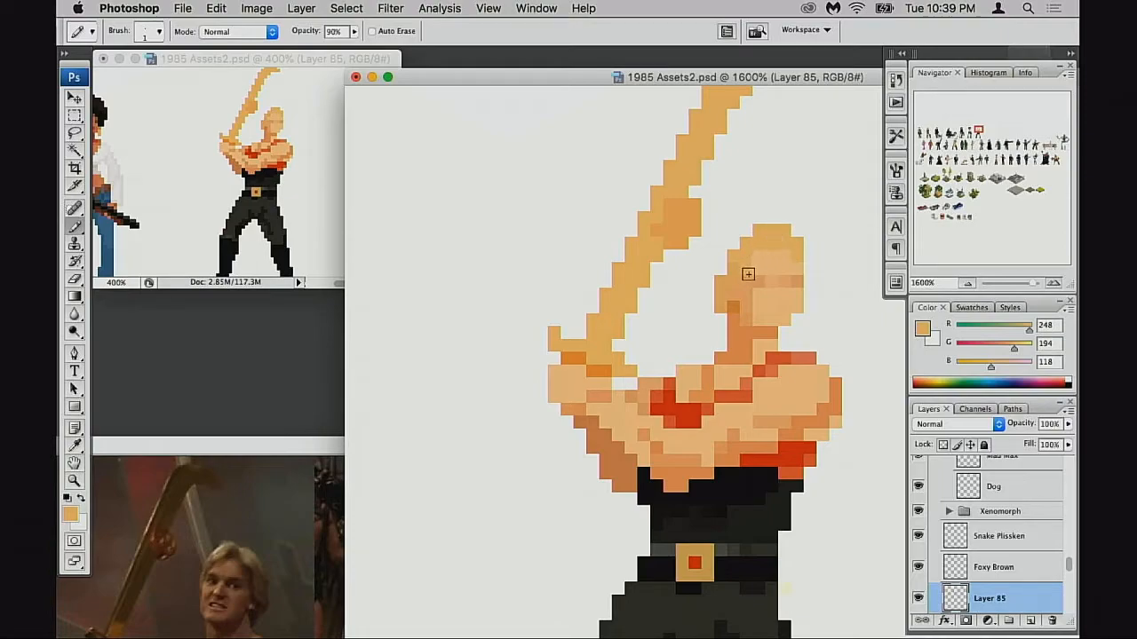
alt+click(742, 340)
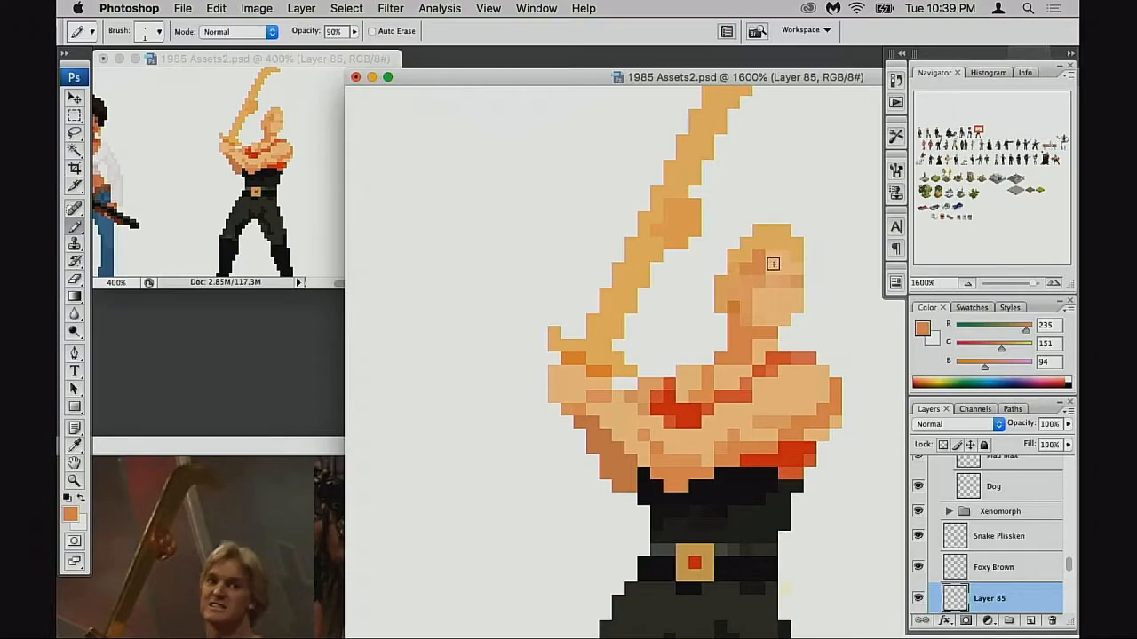
click(762, 288)
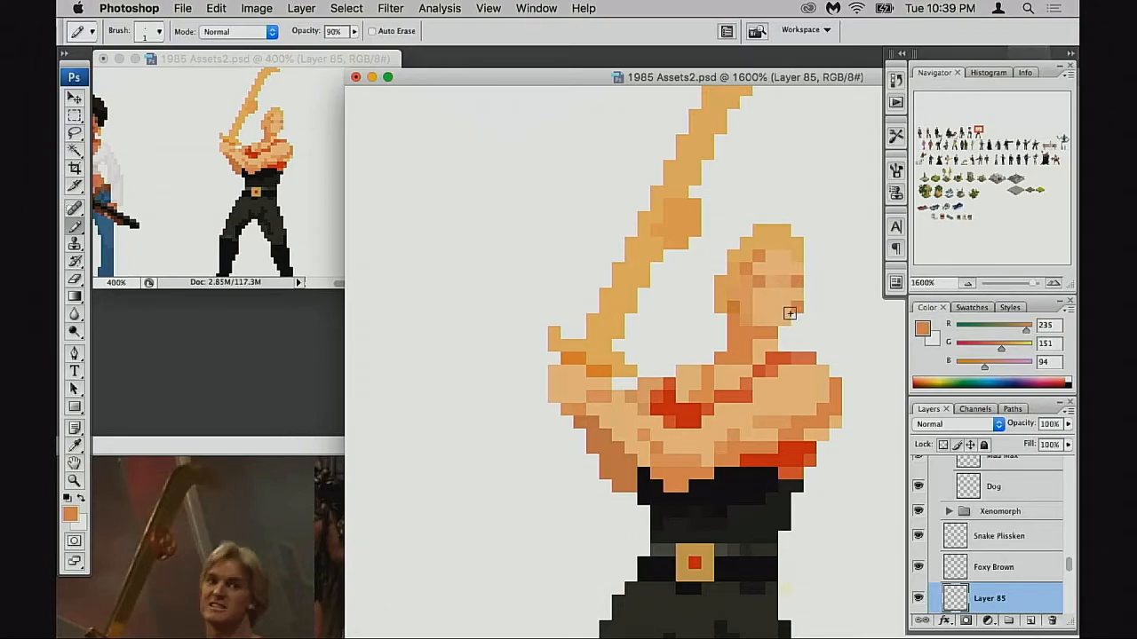
Step: Fill out the hair at the back of the head at 100% opacity with sampled golds, including RGB 247, 197, 121
alt+click(743, 270)
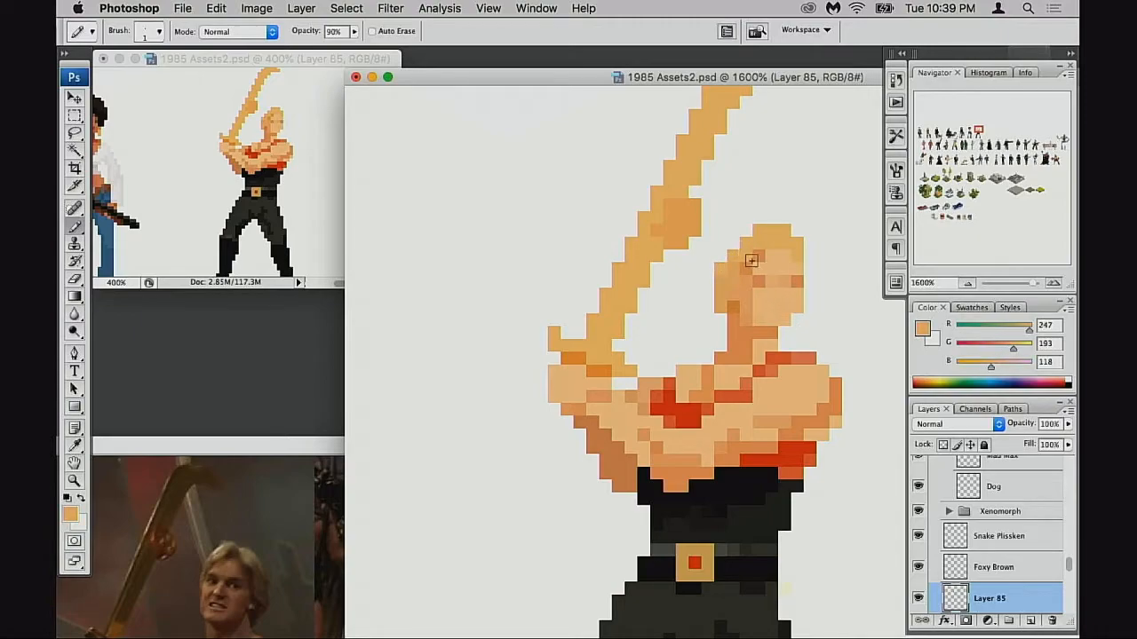
key(0)
alt+click(732, 264)
click(744, 233)
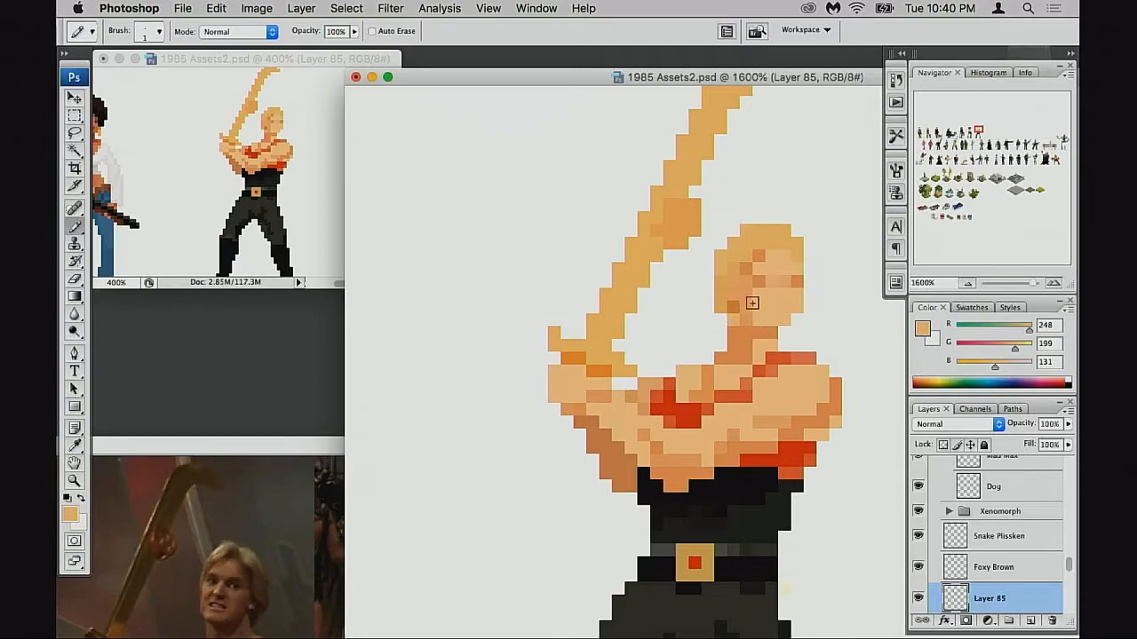
alt+click(738, 258)
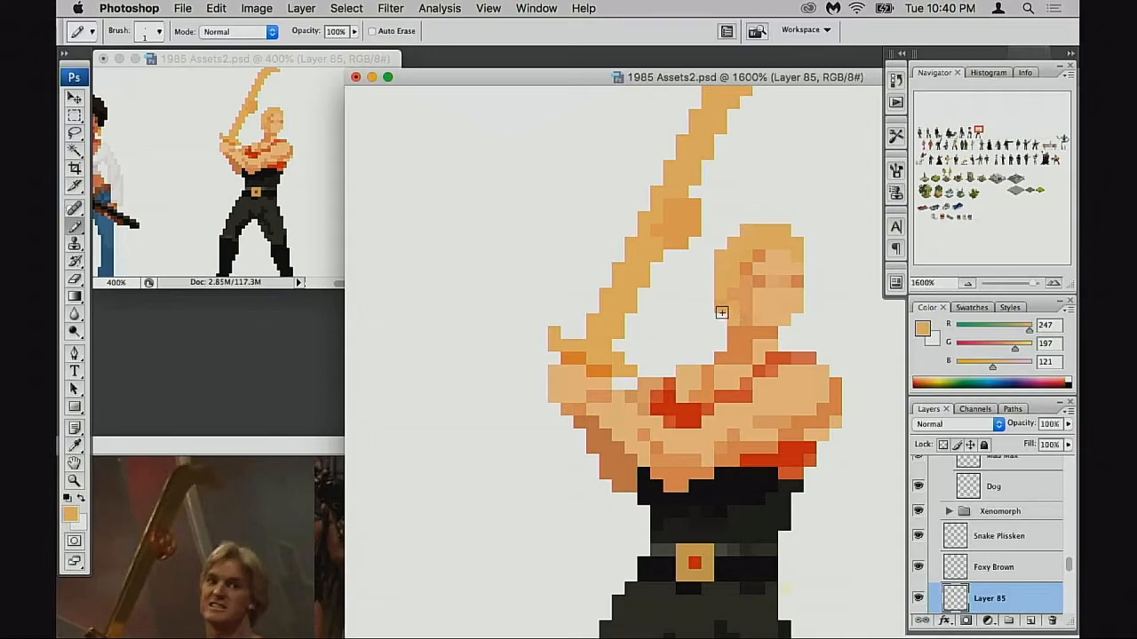
Step: Clean up the face with light skin (RGB 252, 206, 149) and shade the neck under the jaw with RGB 235, 151, 94
alt+click(767, 258)
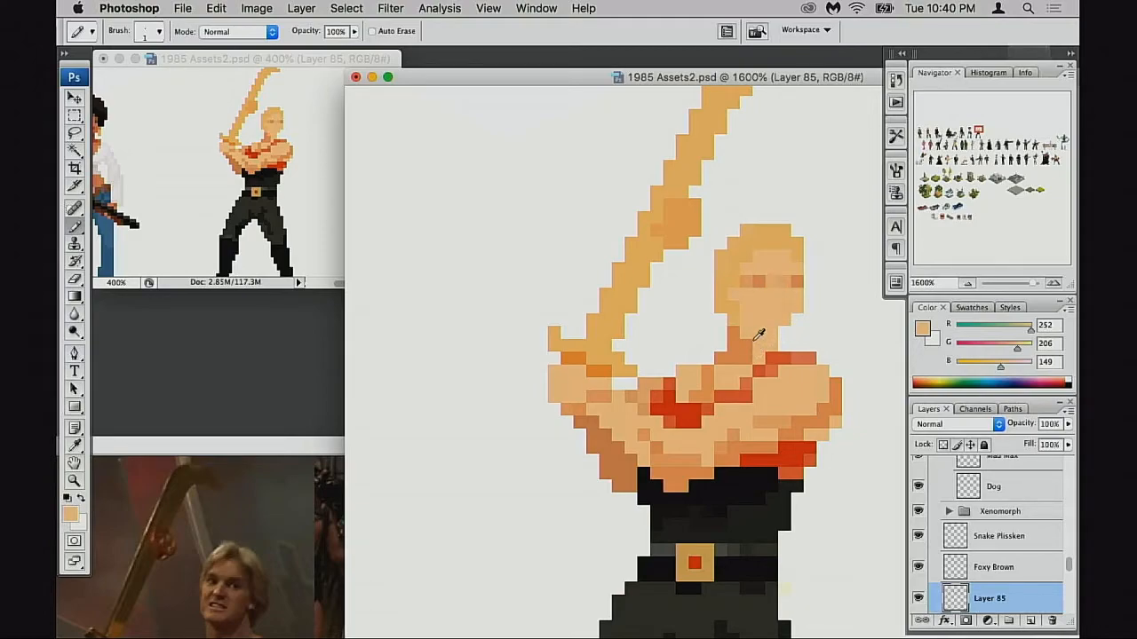
alt+click(741, 334)
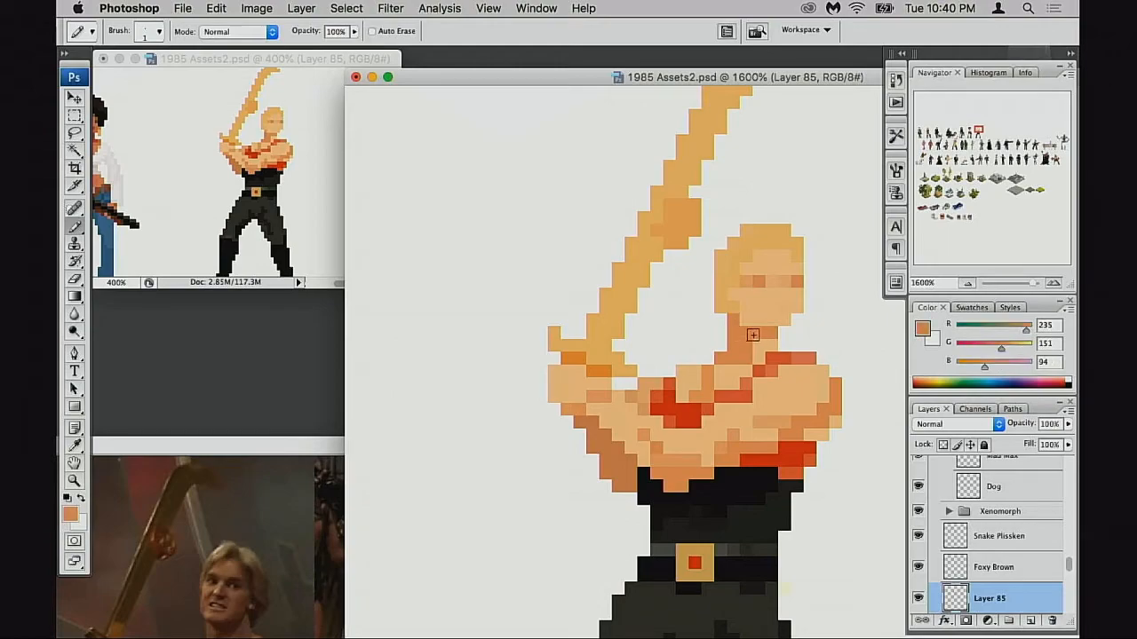
alt+click(769, 322)
alt+click(754, 340)
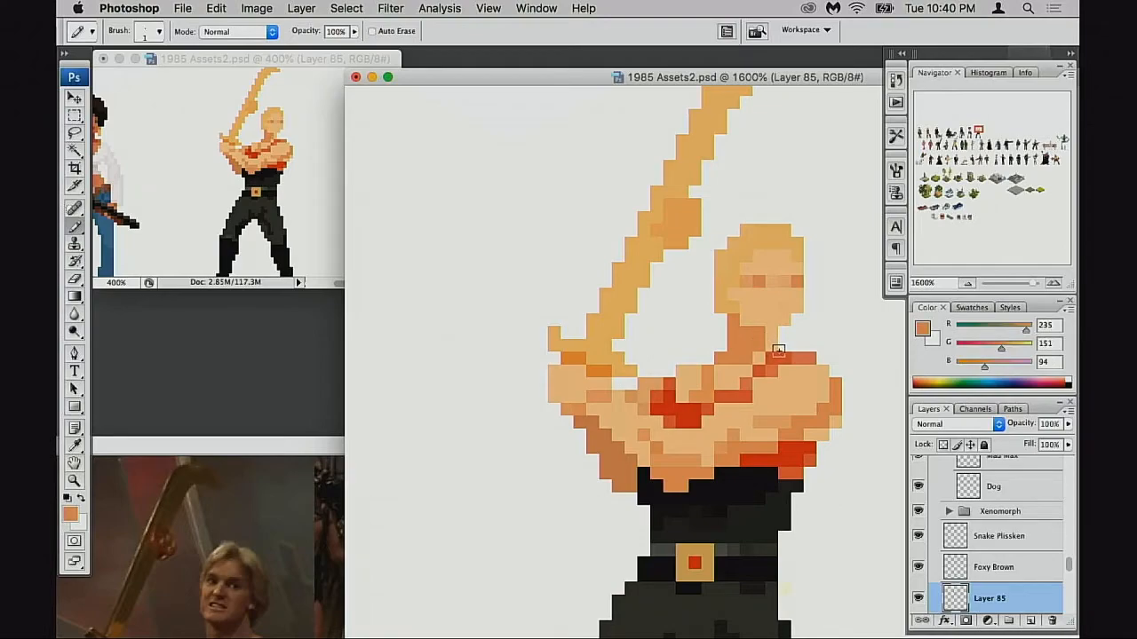
alt+click(777, 321)
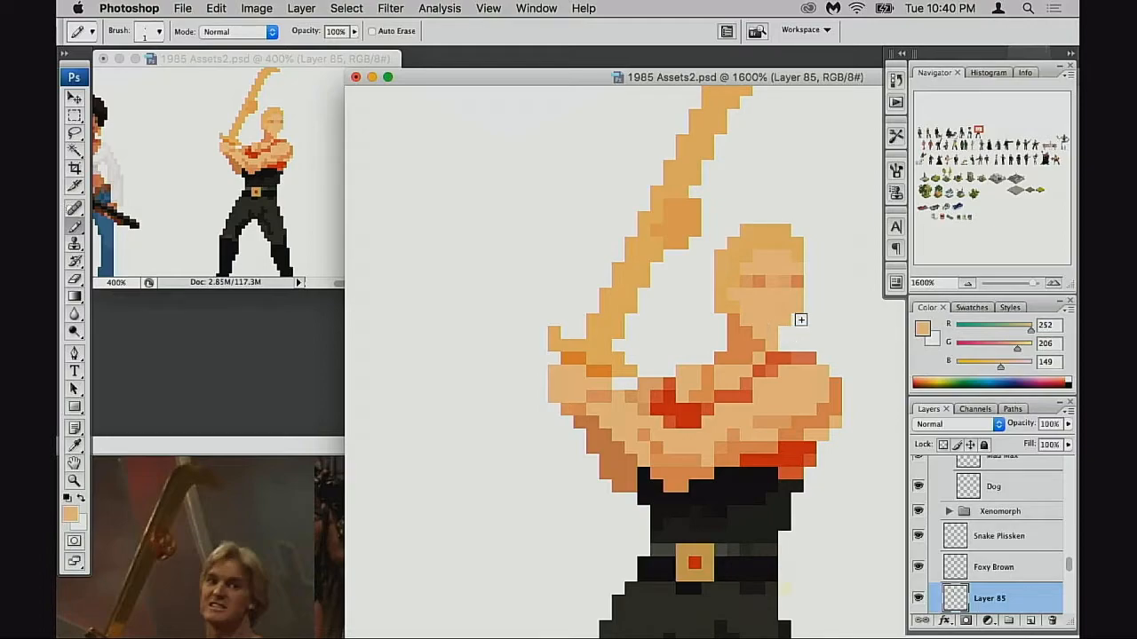
Step: Trim pixels from the front edge of the head and undo the last erasure at the crown
key(e)
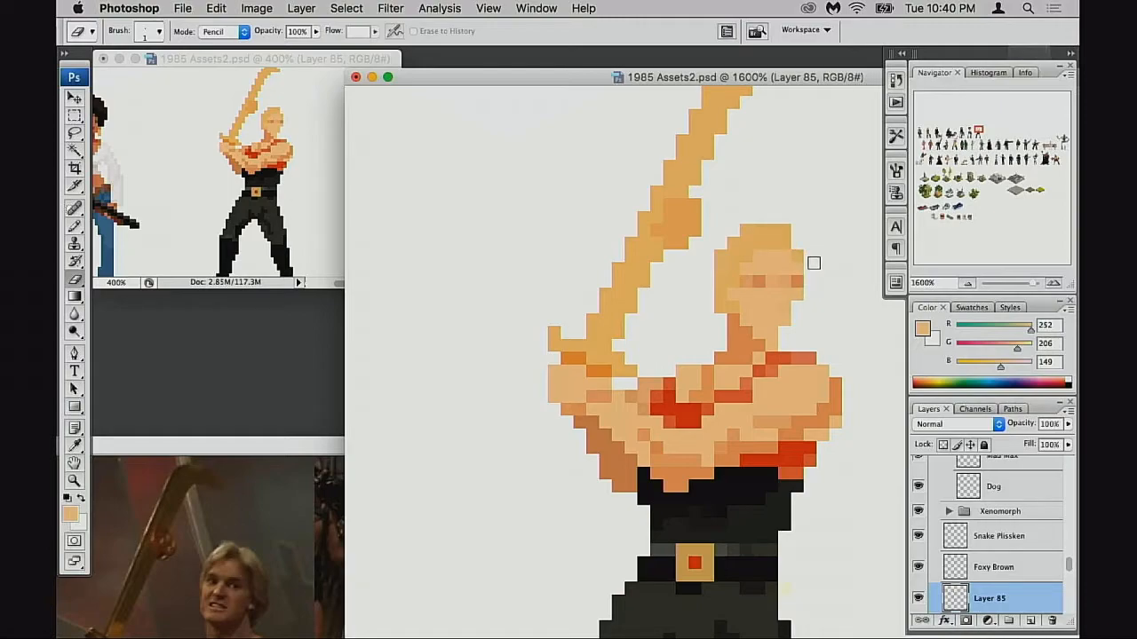
click(785, 229)
key(ctrl+z)
key(b)
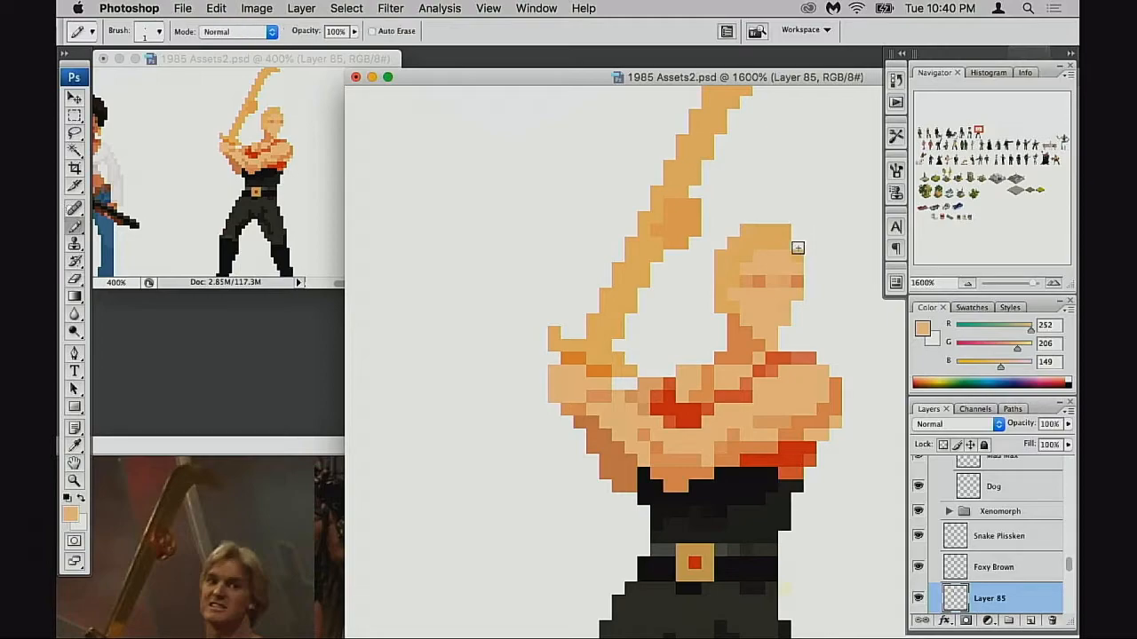
Step: Bring the gold hair (RGB 247, 197, 121) down over the front of the forehead and erase the crown's corner pixel
drag(785, 264, 781, 262)
alt+click(779, 259)
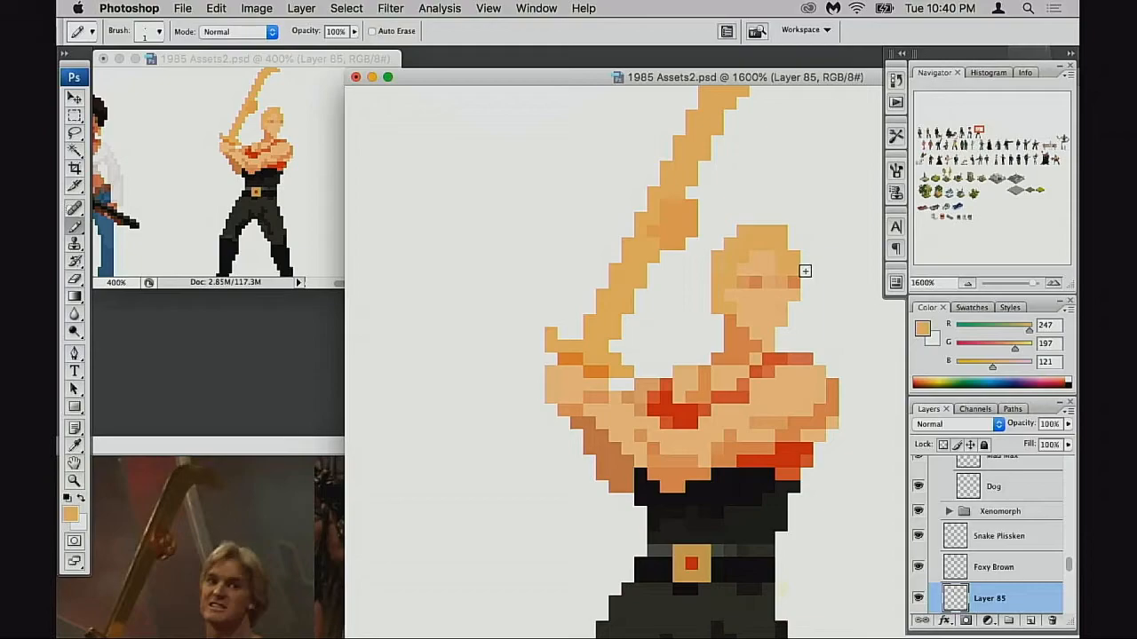
key(e)
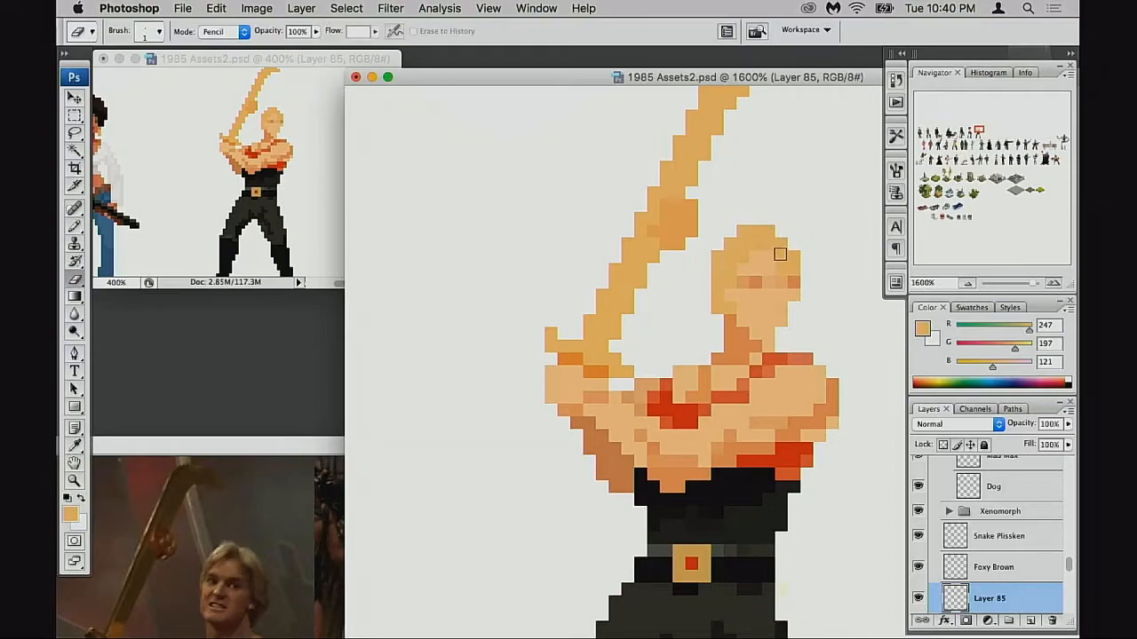
Step: Shade strands on top of the hair with the darker gold from the sword's round ornament (RGB 246, 179, 98)
key(b)
alt+click(671, 234)
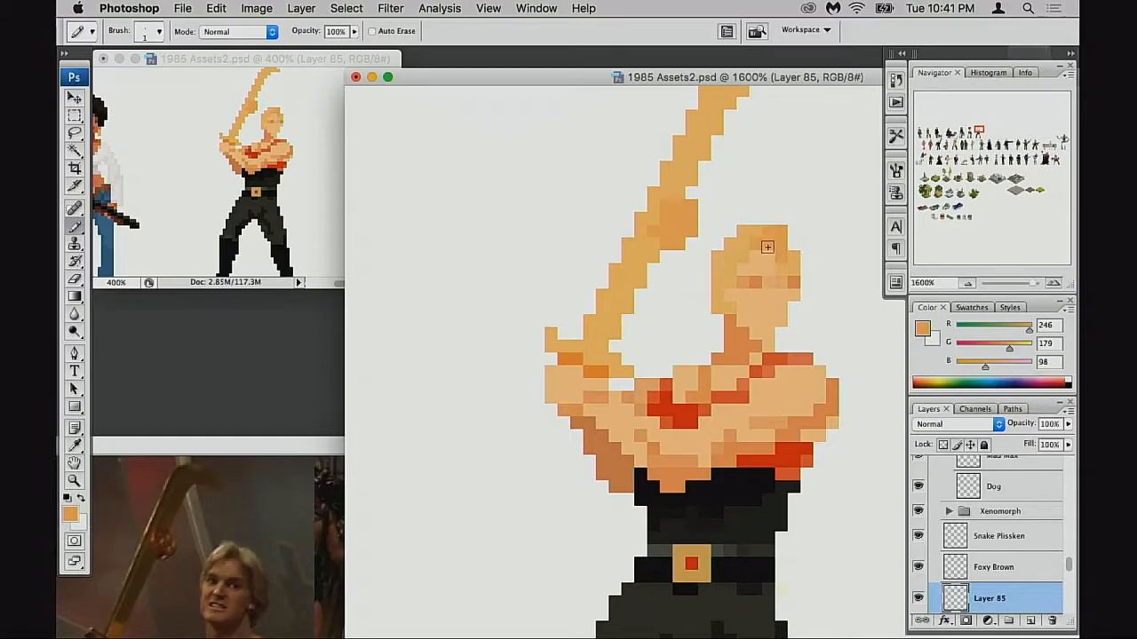
click(791, 243)
Step: Extend the hair at the nape in gold (RGB 247, 197, 121) and shade strands near the temple with RGB 246, 179, 98
alt+click(802, 269)
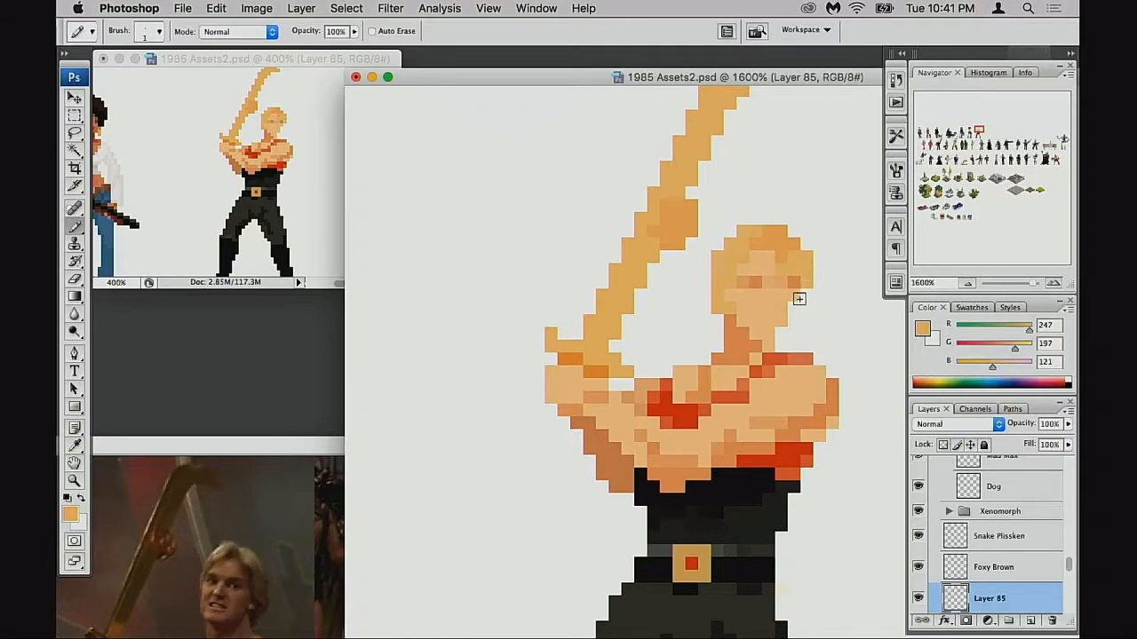
key(alt+super+z)
key(alt+super+z)
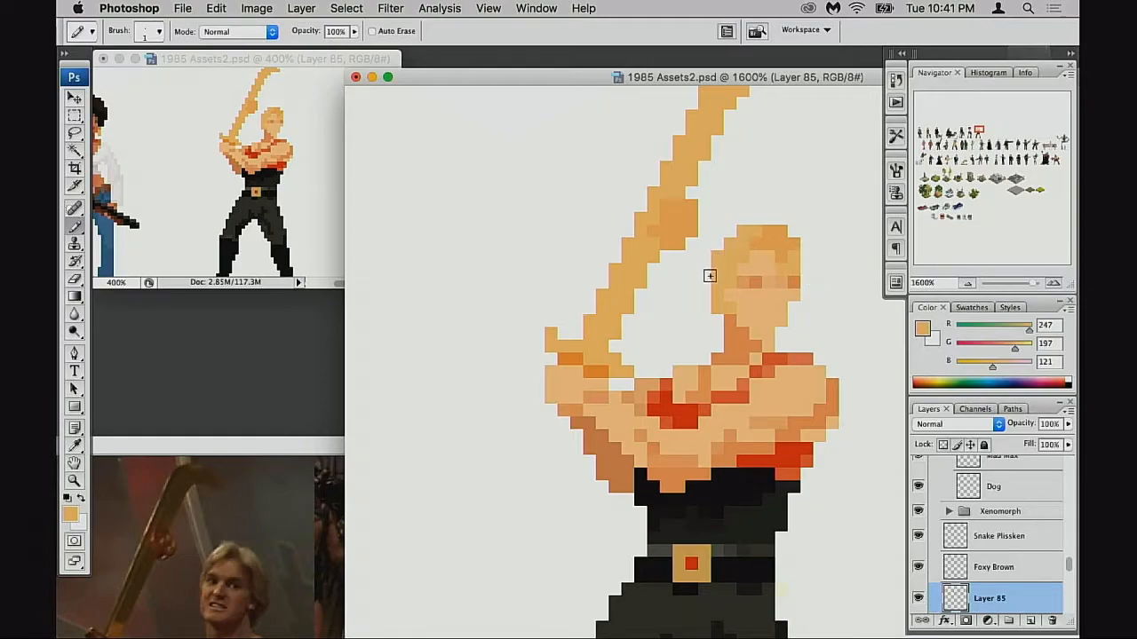
drag(705, 281, 723, 323)
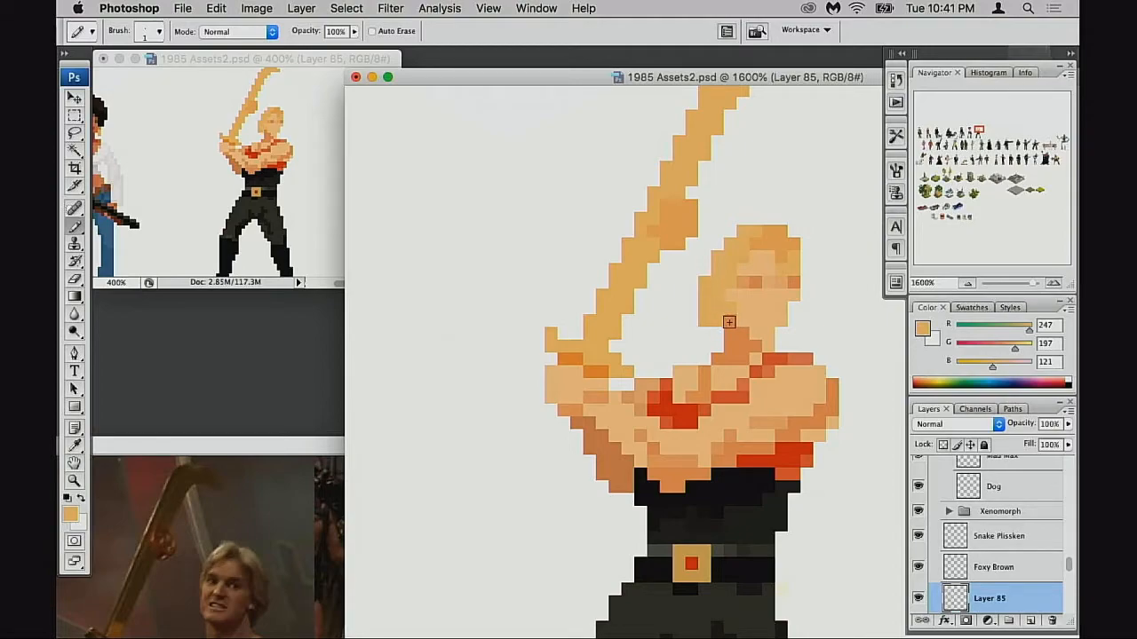
alt+click(773, 240)
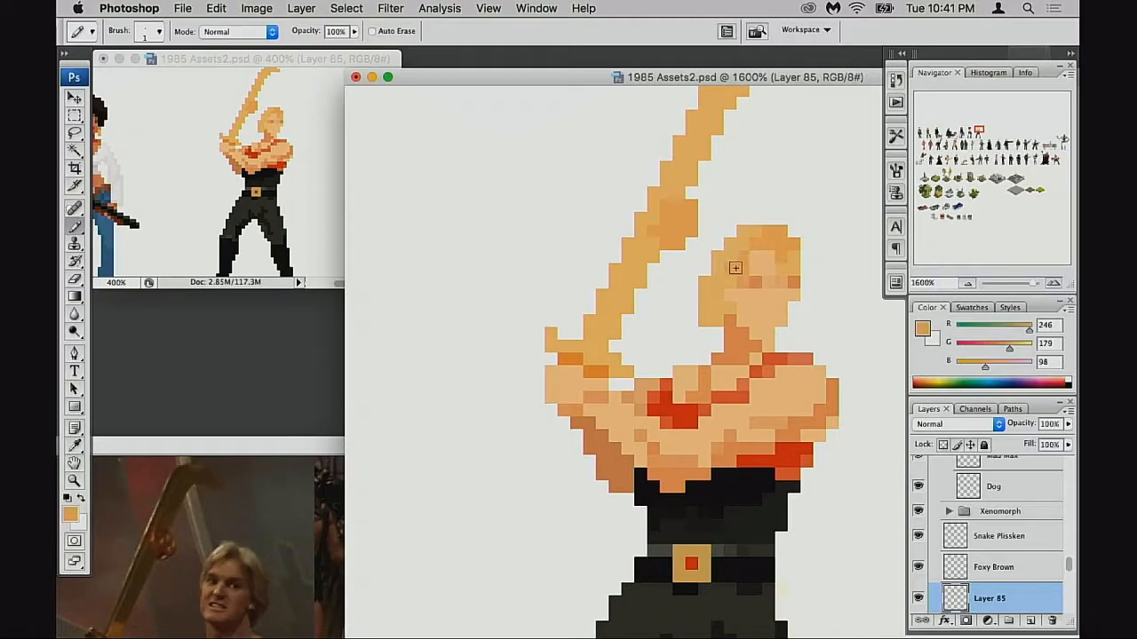
drag(773, 279, 766, 303)
Step: Save the document with the revised face and hair
alt+click(776, 330)
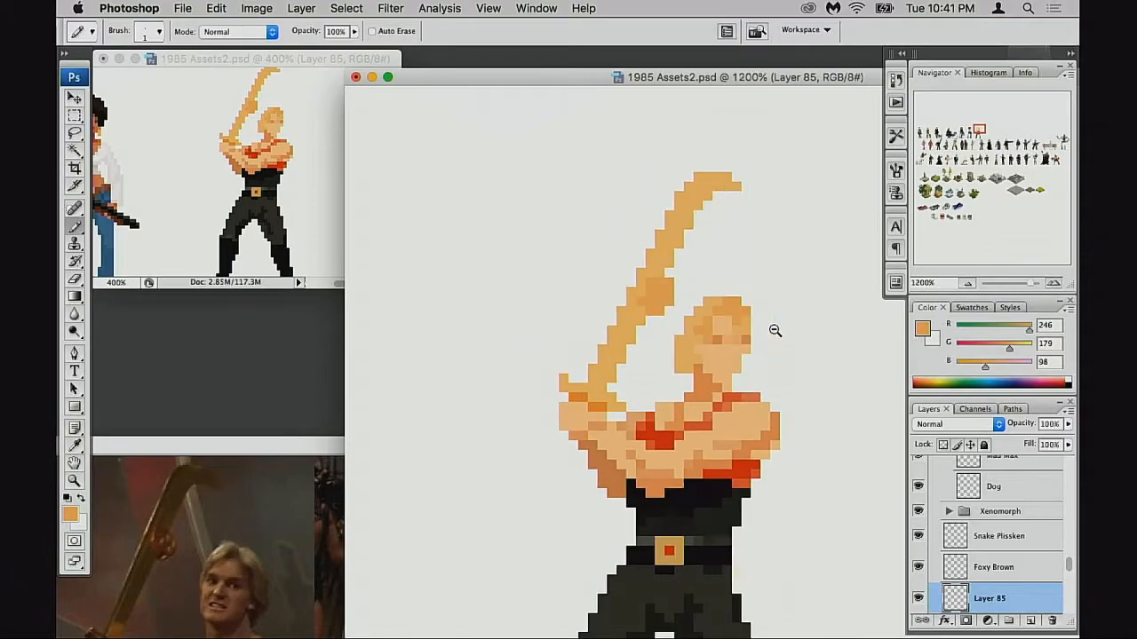
alt+click(776, 332)
alt+click(776, 333)
alt+click(755, 366)
drag(758, 365, 780, 257)
key(super+s)
drag(724, 353, 752, 337)
key(super+z)
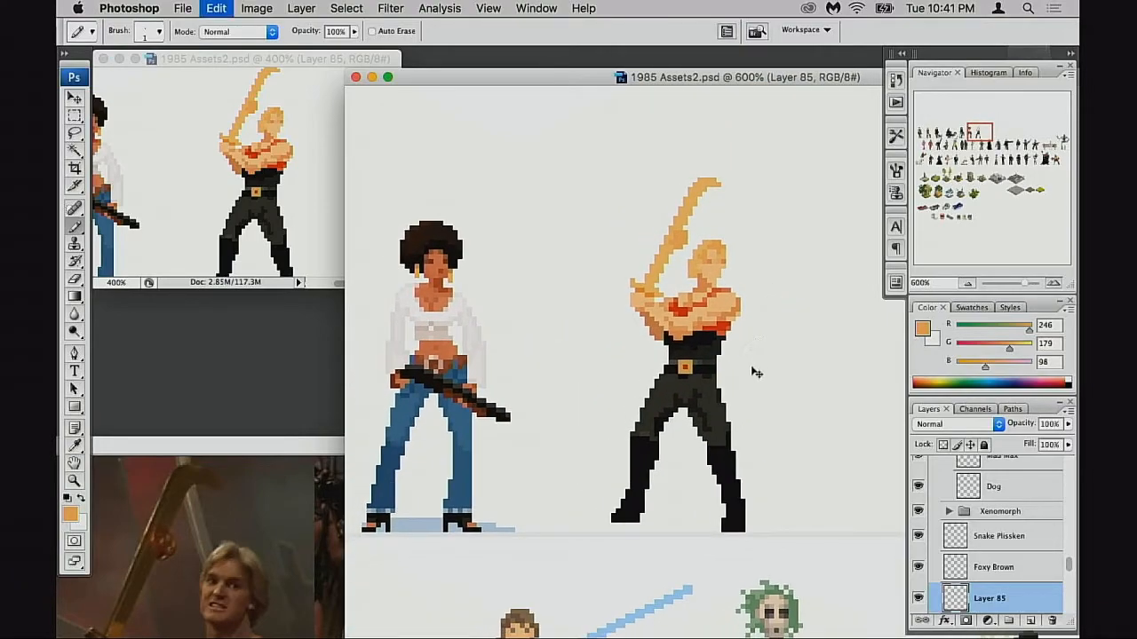
Step: Flip the sword-carrying character horizontally
key(super+t)
right_click(702, 341)
click(753, 527)
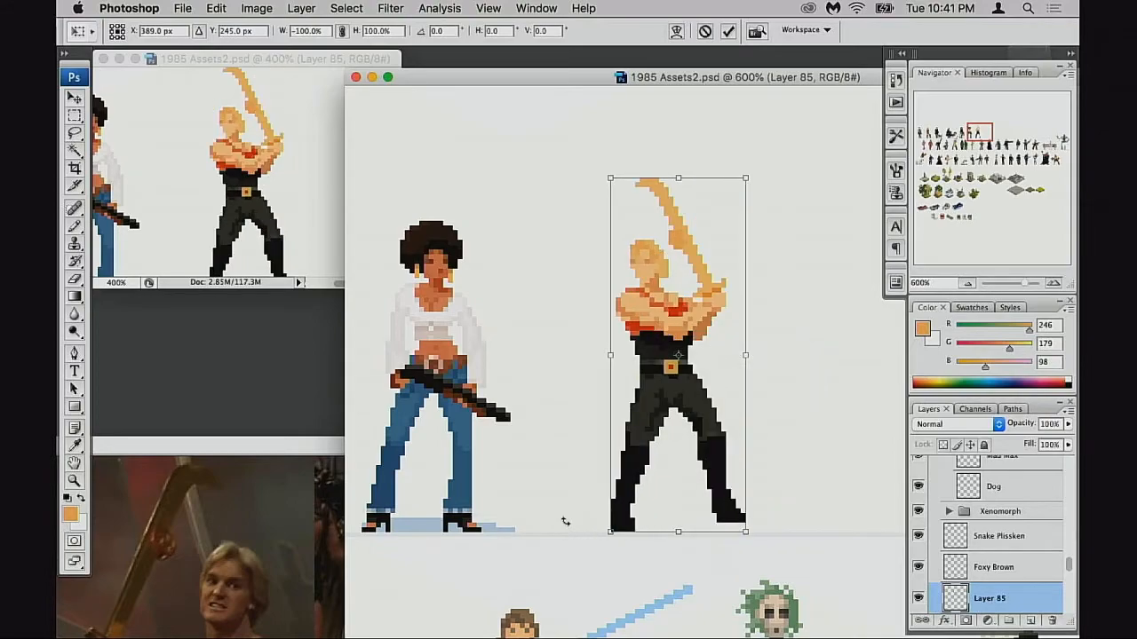
key(Return)
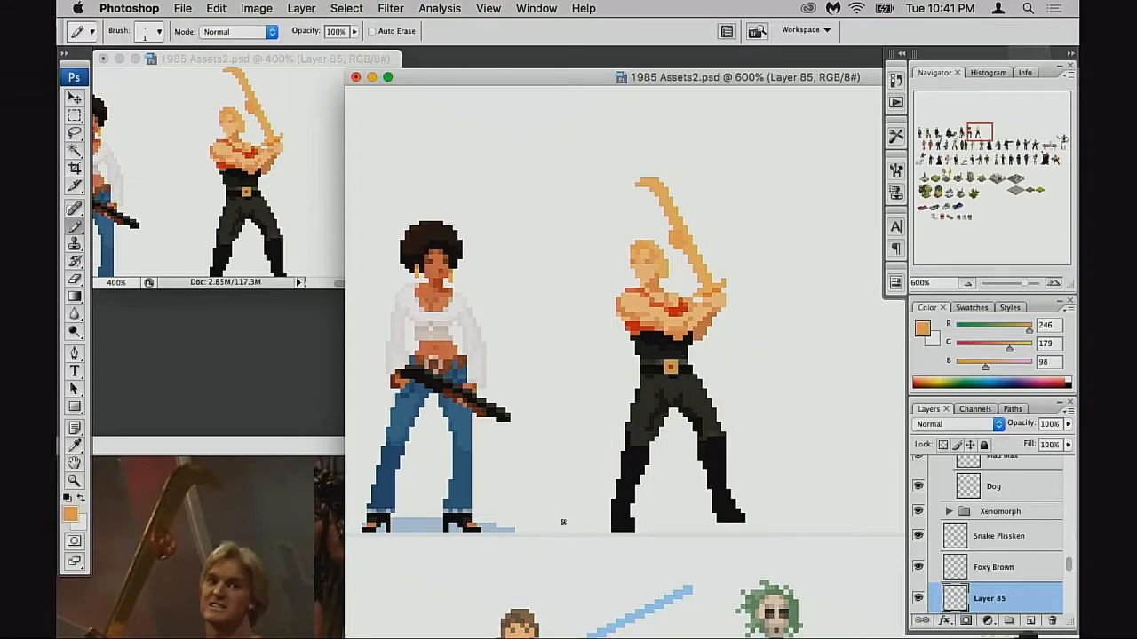
Step: Select all the light and dark gold patches of the hair with the contiguous Magic Wand at tolerance 1
super+click(654, 318)
super+click(663, 325)
key(w)
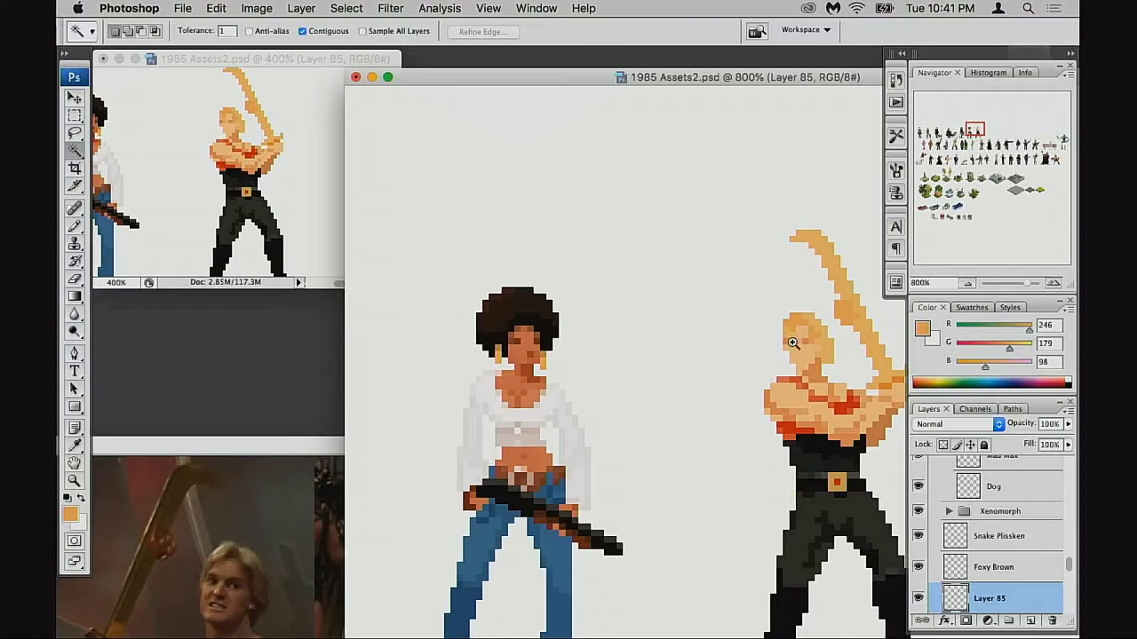
super+click(792, 342)
super+click(736, 355)
click(654, 392)
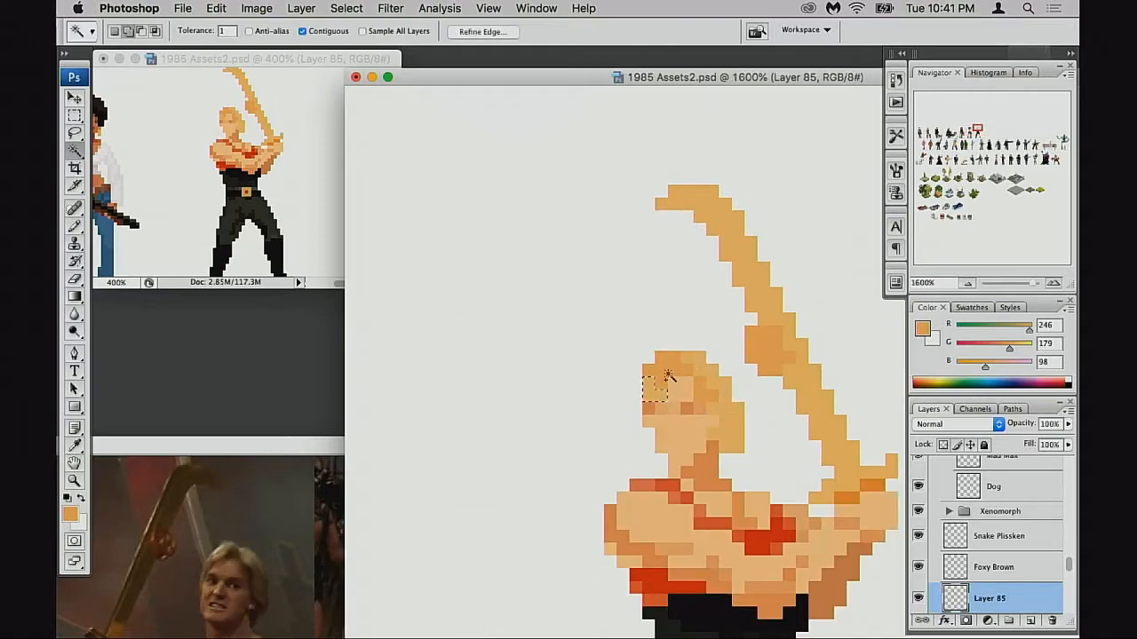
shift+click(679, 369)
shift+click(707, 390)
shift+click(729, 421)
shift+click(725, 388)
shift+click(711, 372)
shift+click(699, 361)
shift+click(699, 371)
shift+click(688, 360)
Step: Adjust the tones of the selected hair with Levels, keeping the selection outline hidden
key(super+h)
key(super+l)
mouse_move(619, 175)
mouse_down()
mouse_move(590, 178)
mouse_move(629, 180)
mouse_move(575, 178)
mouse_move(620, 179)
mouse_up()
drag(518, 175, 512, 175)
click(683, 85)
Step: Shift the selected hair towards yellow and raise its saturation with Hue/Saturation
key(super+u)
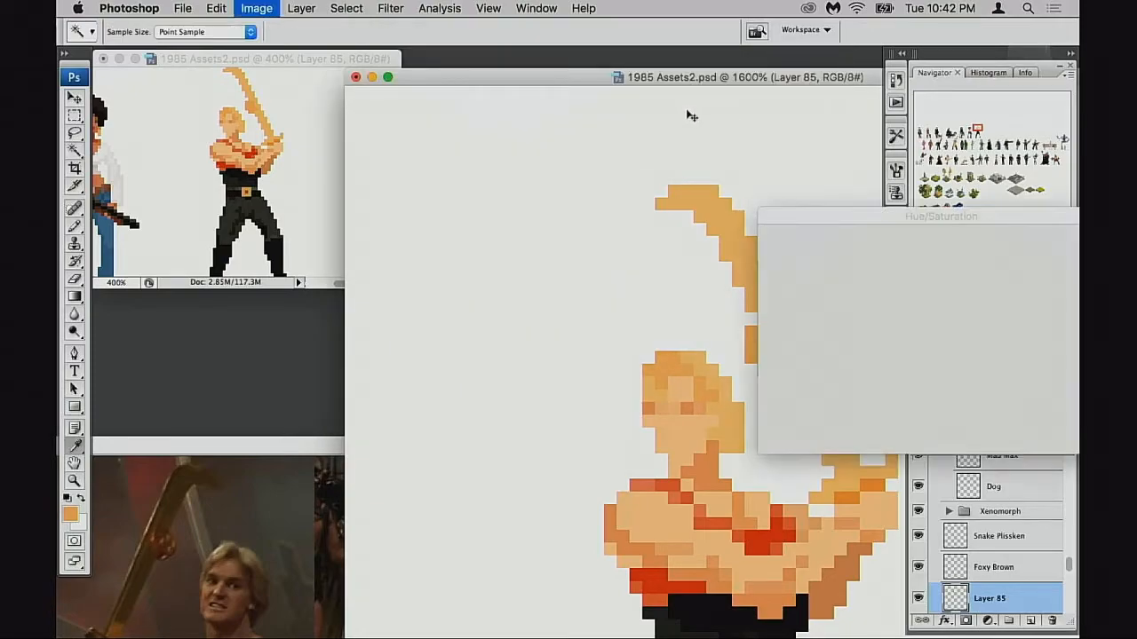
click(904, 290)
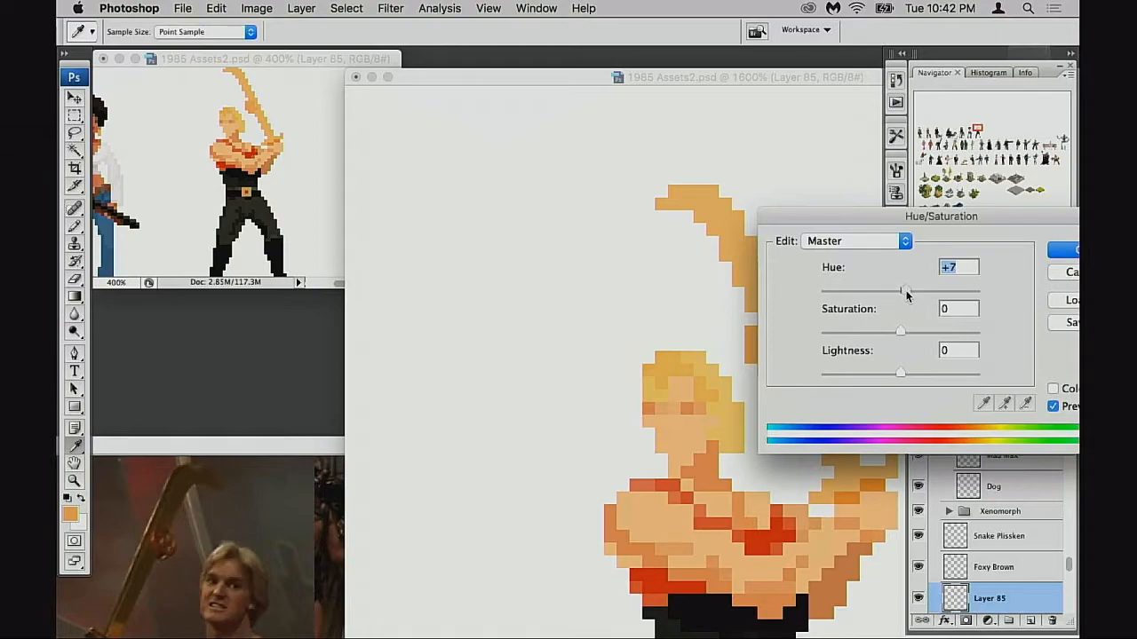
mouse_move(906, 296)
mouse_down()
mouse_move(916, 334)
mouse_move(908, 288)
mouse_up()
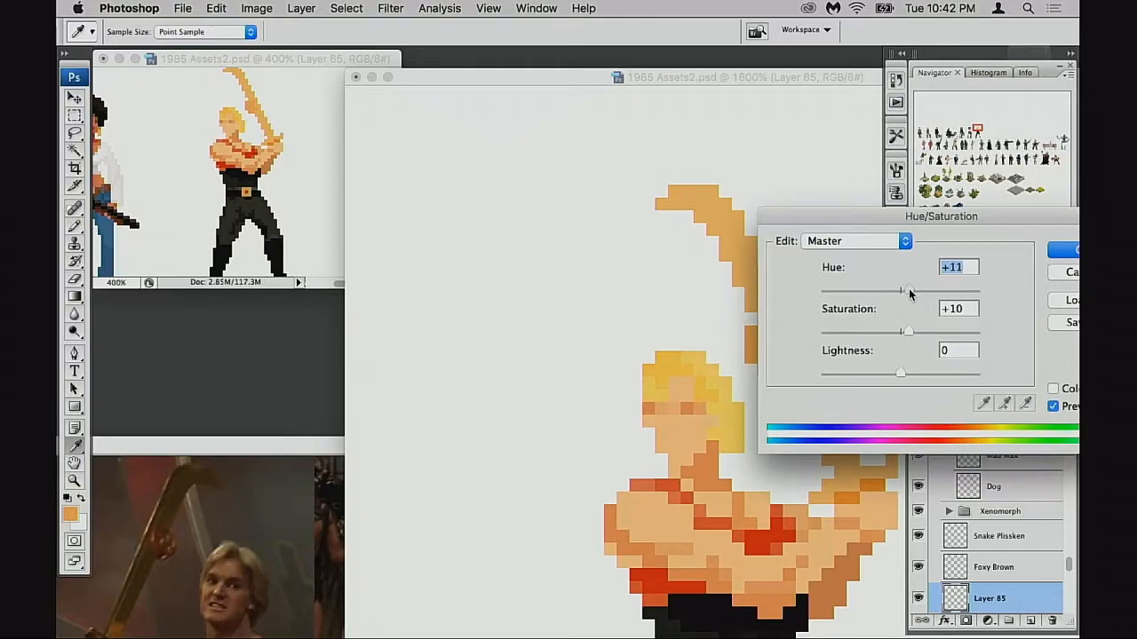
drag(906, 331, 910, 332)
drag(901, 376, 898, 375)
drag(910, 292, 904, 289)
drag(913, 331, 917, 333)
click(1061, 250)
Step: Shade the forehead and brow with the mid skin tone RGB 246, 187, 130 using the Pencil
drag(773, 358, 772, 324)
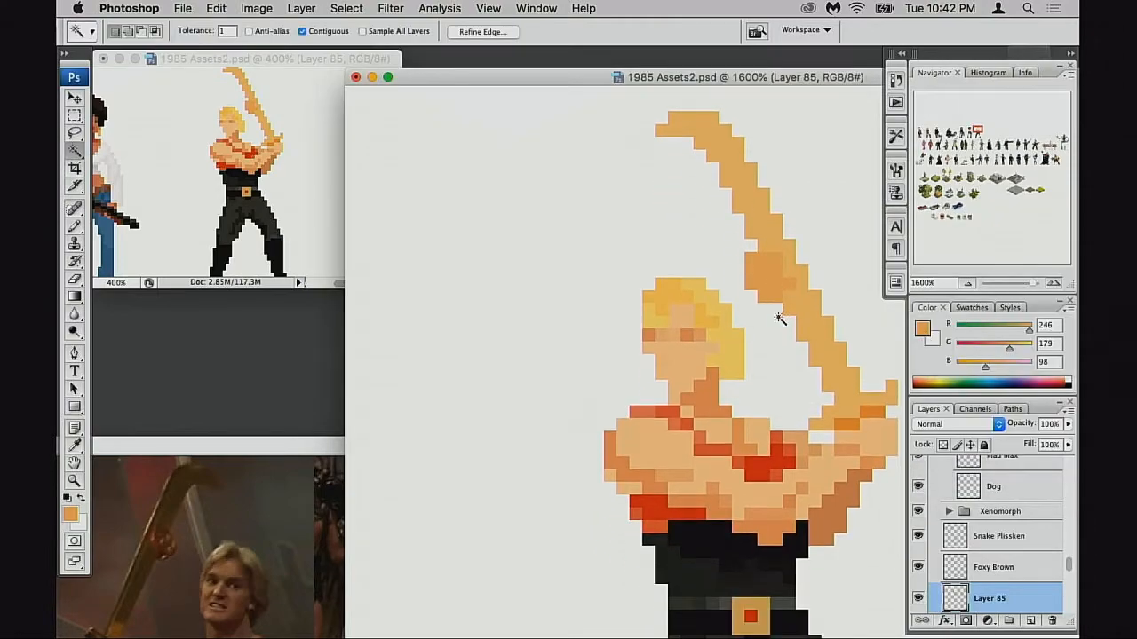
key(b)
alt+click(842, 473)
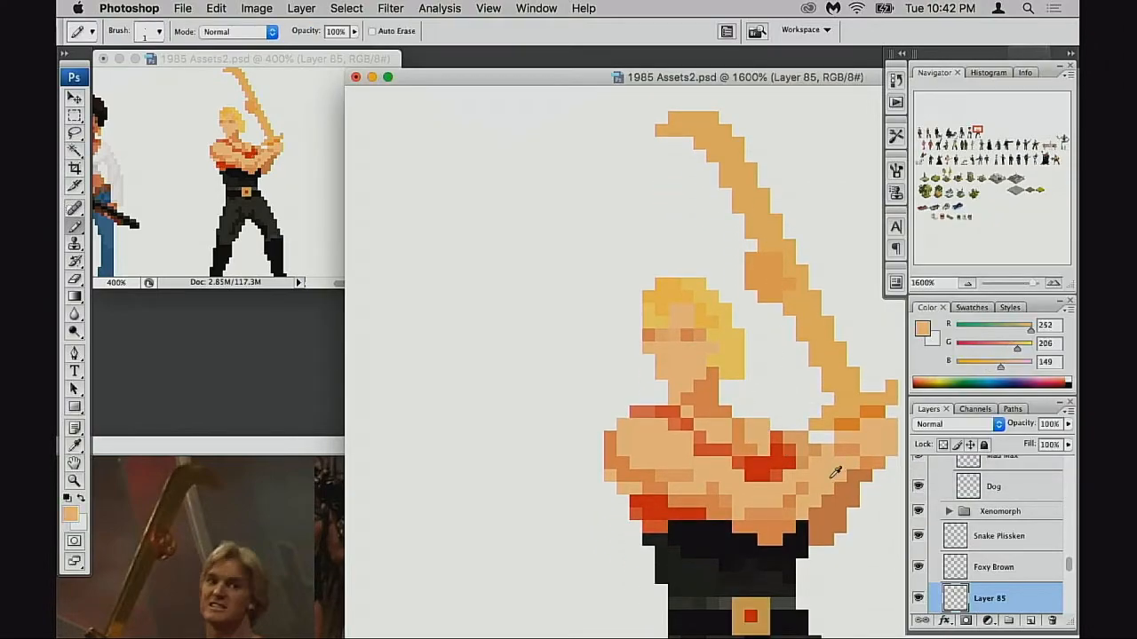
alt+click(672, 345)
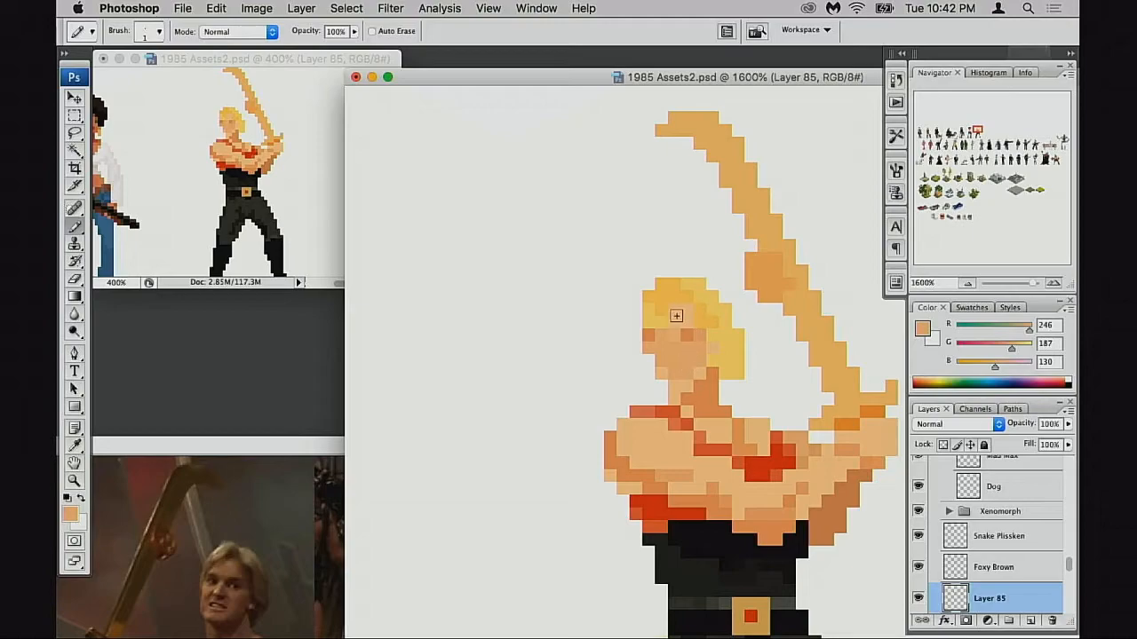
mouse_move(676, 314)
mouse_down()
mouse_move(665, 322)
mouse_move(682, 337)
mouse_up()
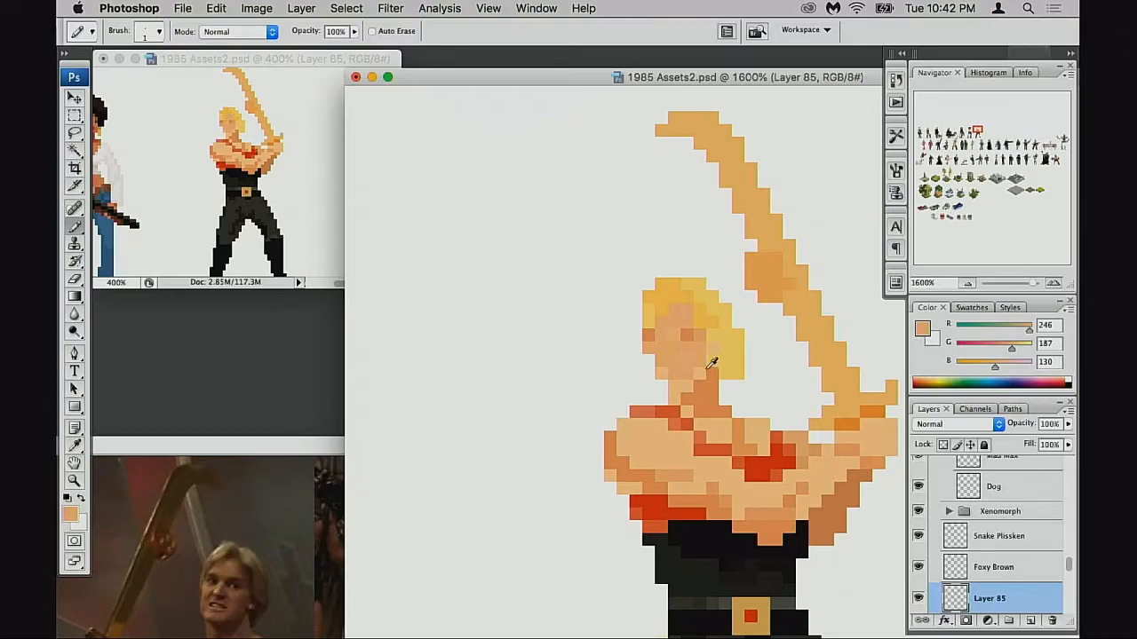
Step: Rework the chin and jaw with the darker skin tone RGB 235, 151, 94 and undo the last stroke
alt+click(698, 374)
alt+click(684, 370)
alt+click(698, 381)
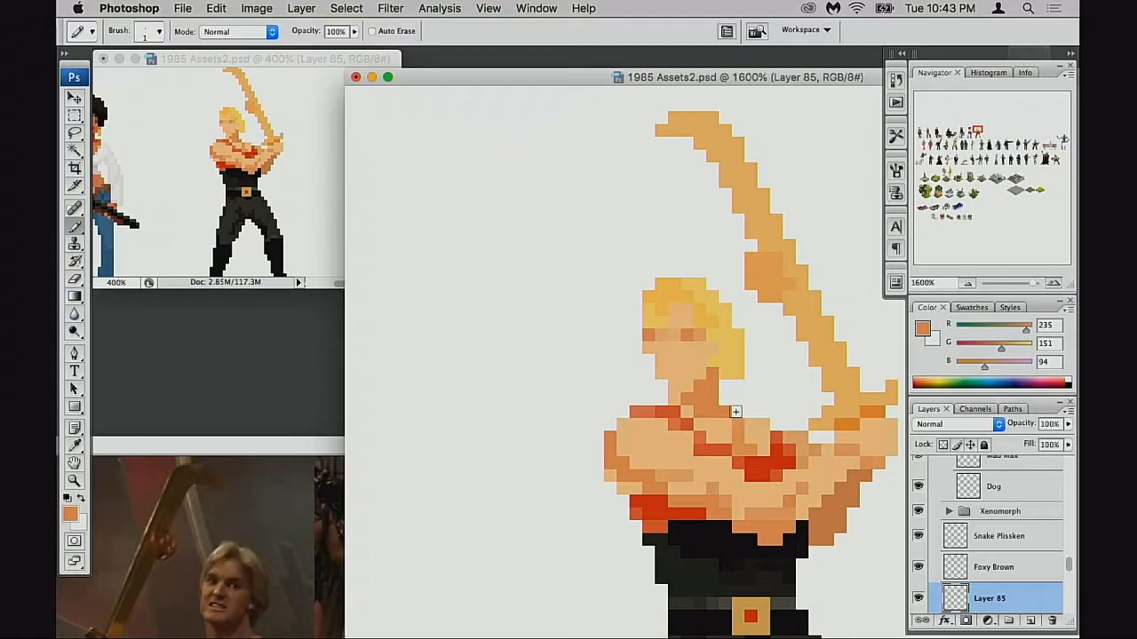
alt+click(658, 372)
alt+click(696, 391)
alt+click(683, 365)
key(super+z)
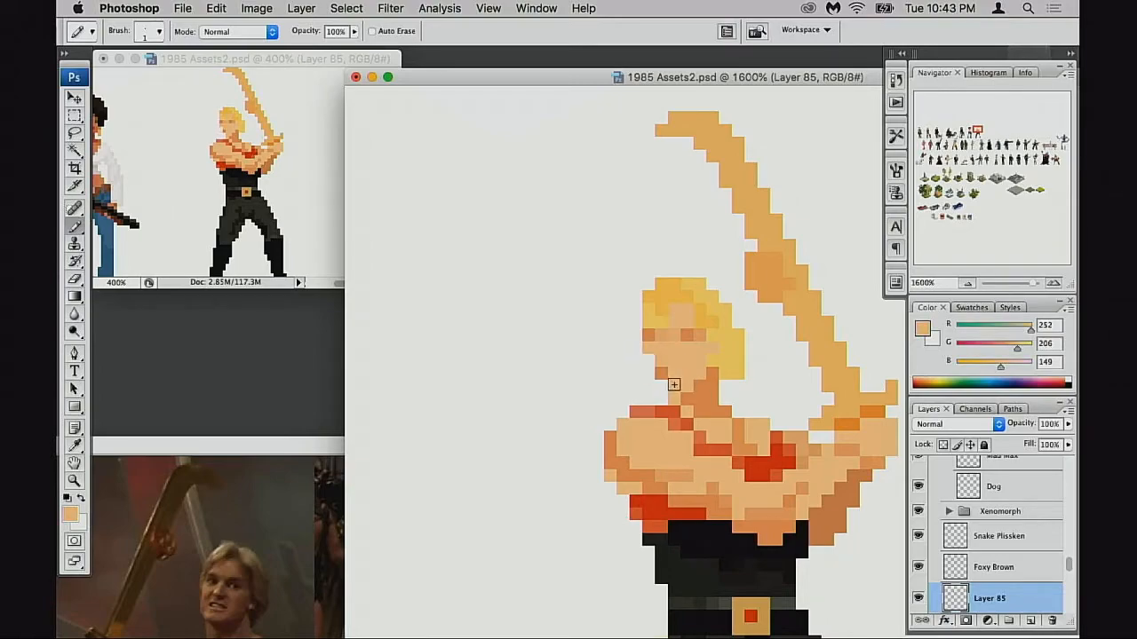
Step: Deselect the hair, soften the chin shadow with RGB 235, 151, 94 at 50% opacity, and add an ear pixel in RGB 252, 206, 149
alt+click(662, 373)
key(w)
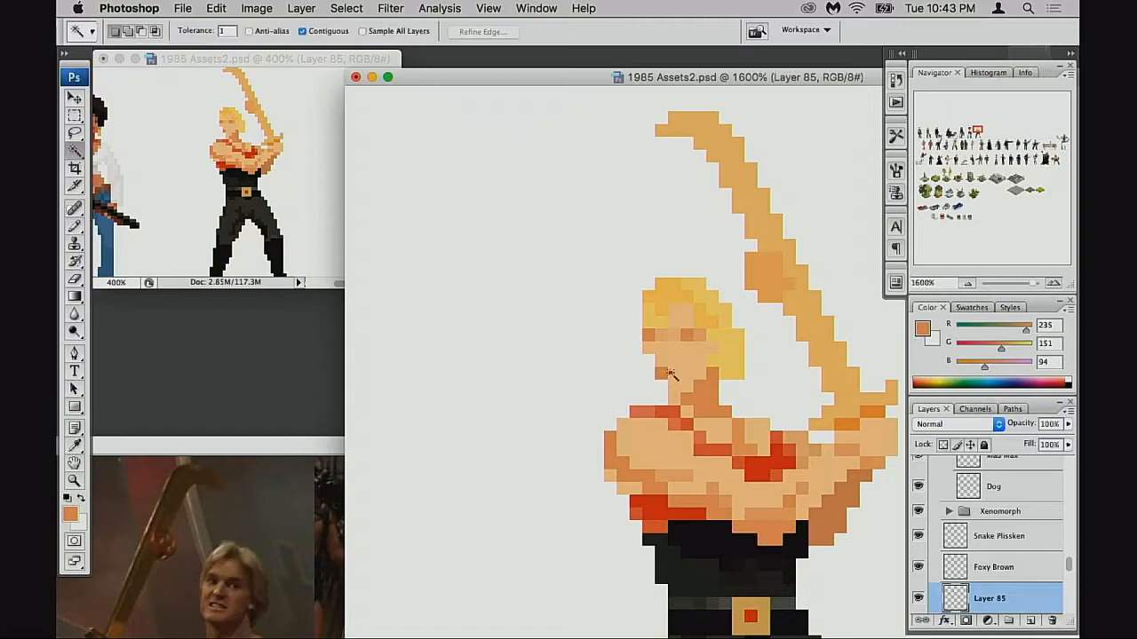
key(super+d)
key(b)
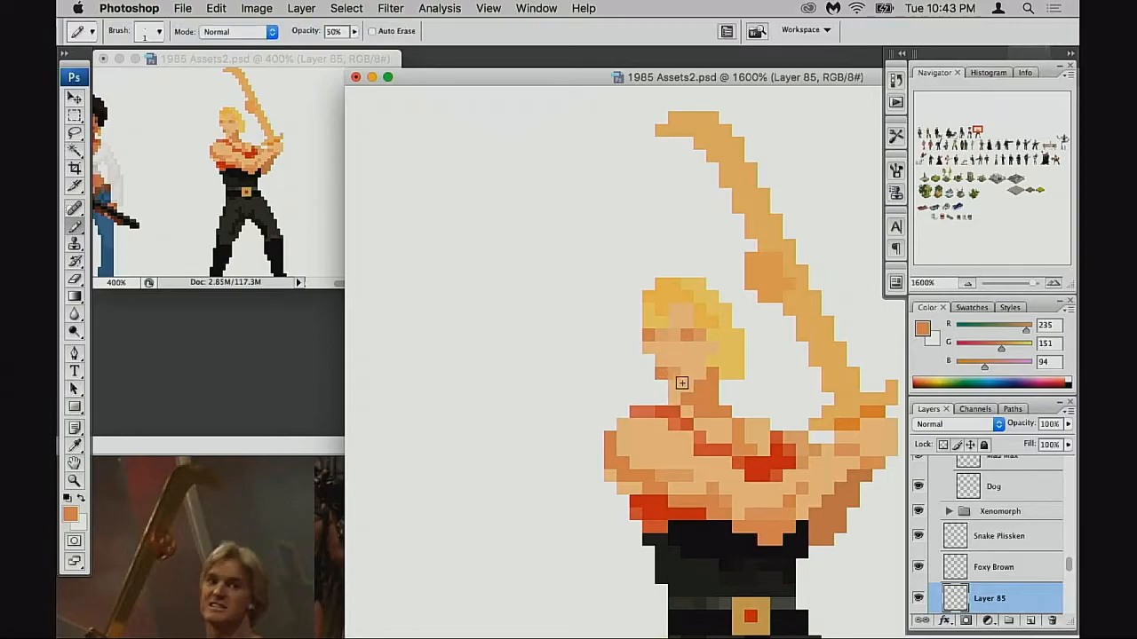
drag(713, 389, 704, 396)
alt+click(682, 357)
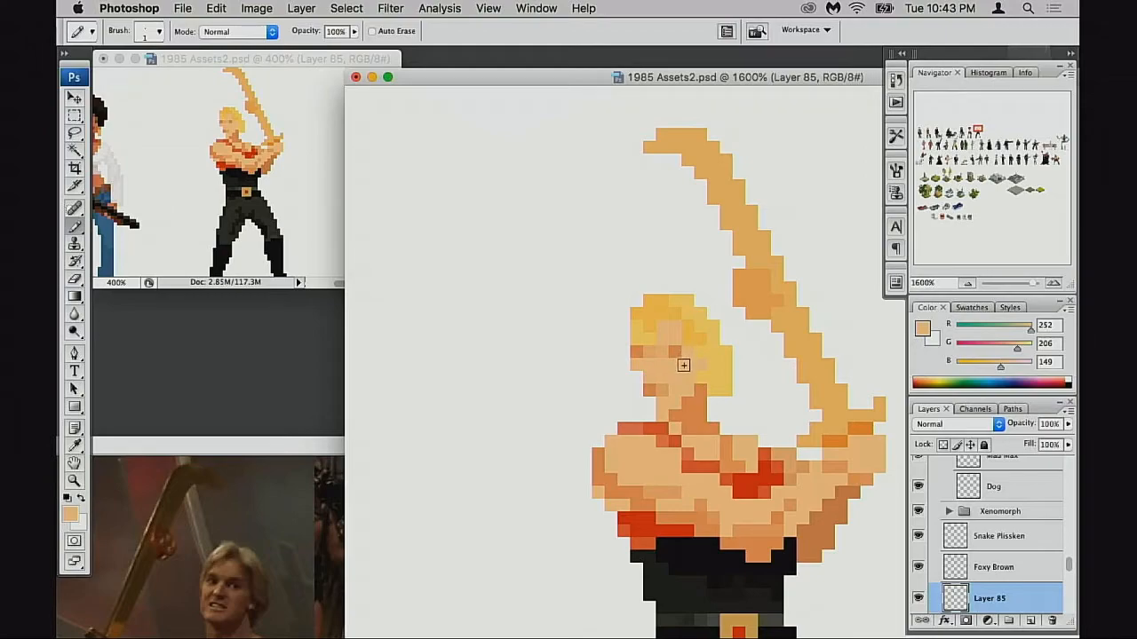
Step: Darken the eye with the trousers' near-black RGB 32, 32, 28 at 20% opacity
scroll(693, 441, down, 2)
alt+click(686, 512)
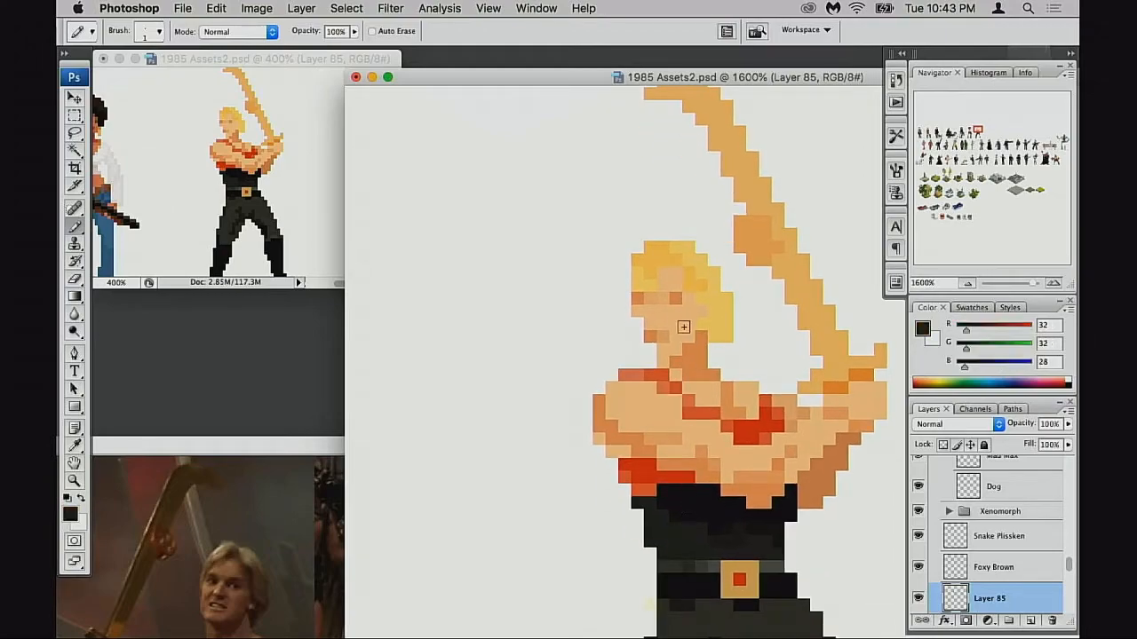
key(2)
click(676, 300)
Step: Retouch the fringe with gold RGB 255, 203, 93 and shade the hairline at the temple with skin tone RGB 246, 187, 130
alt+click(670, 277)
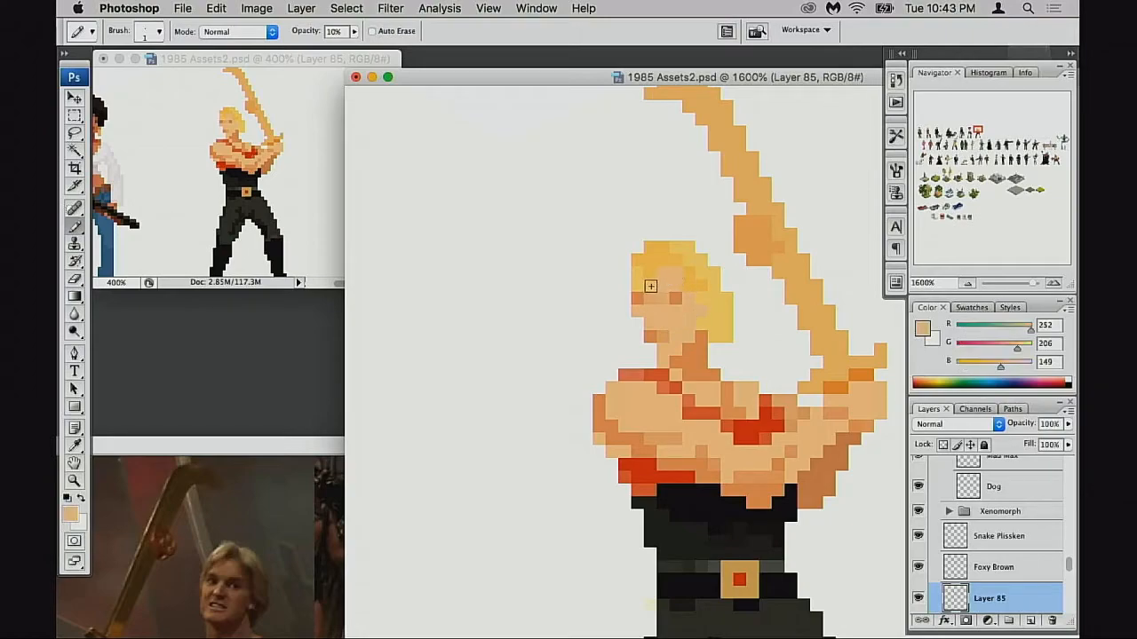
key(0)
alt+click(662, 268)
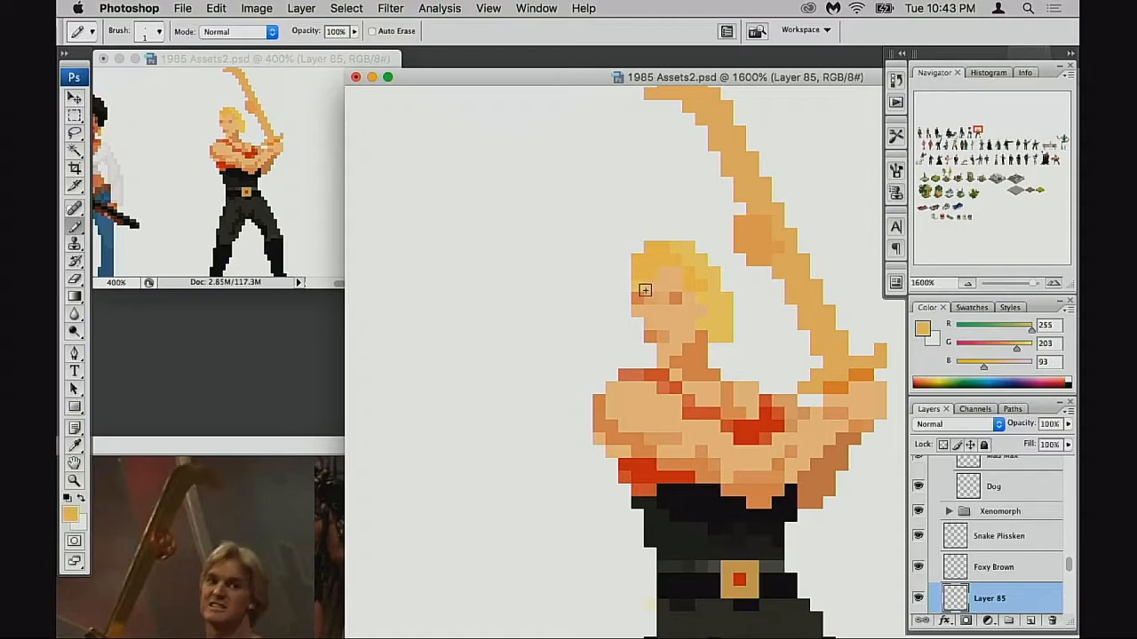
alt+click(692, 277)
alt+click(681, 295)
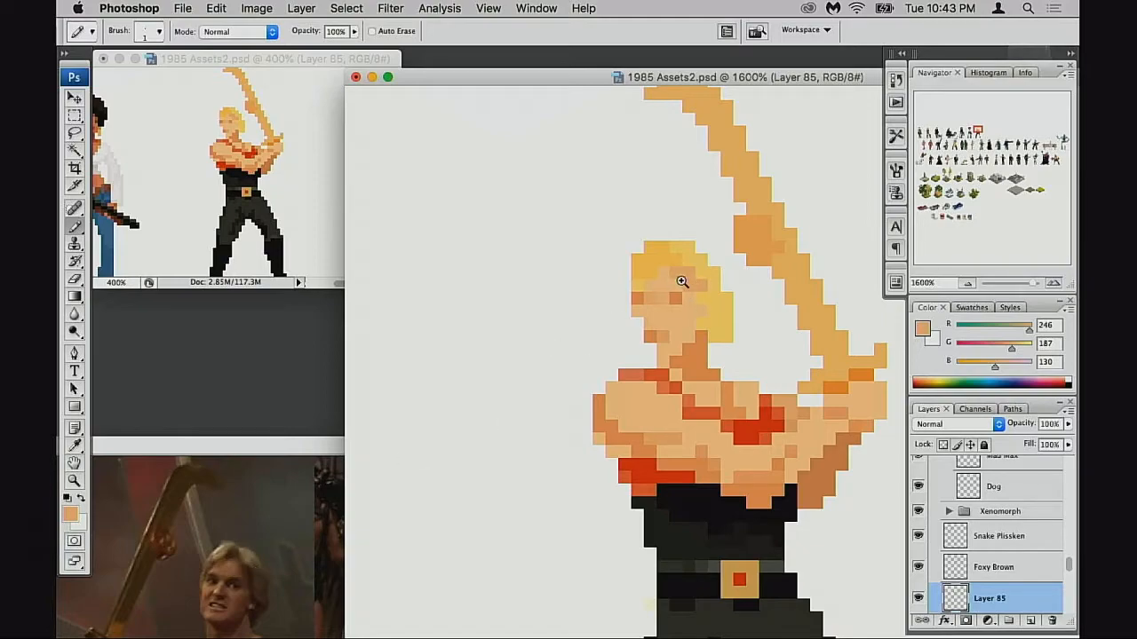
Step: Darken the temple hairline and the fringe roots with RGB 235, 151, 94, using 30% opacity on the hair
key(super+equal)
alt+click(773, 476)
click(765, 351)
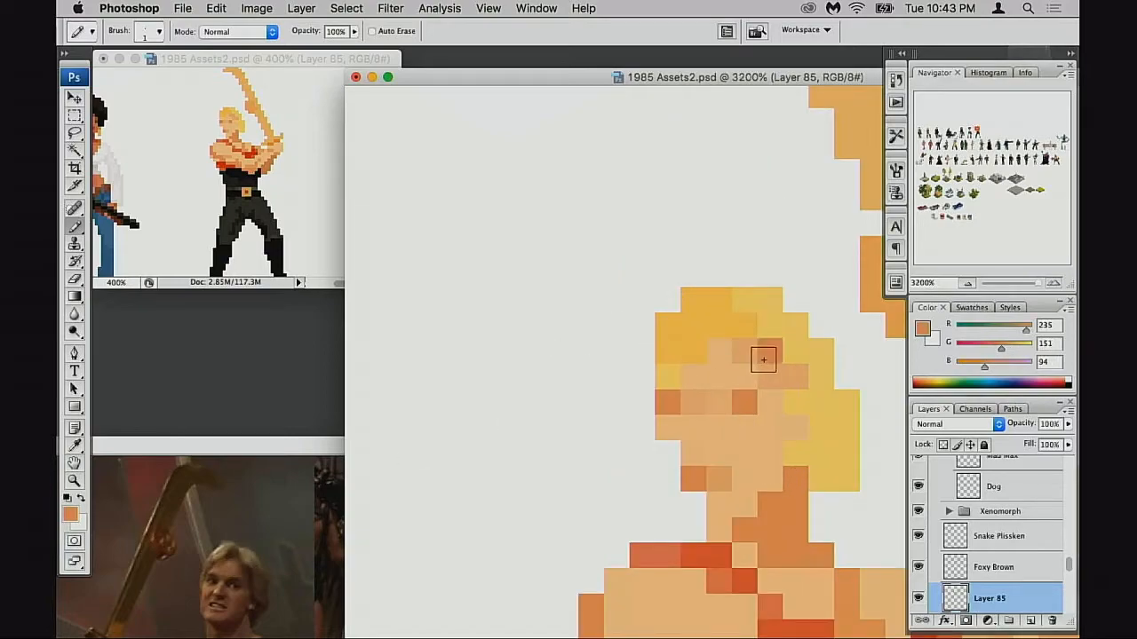
key(3)
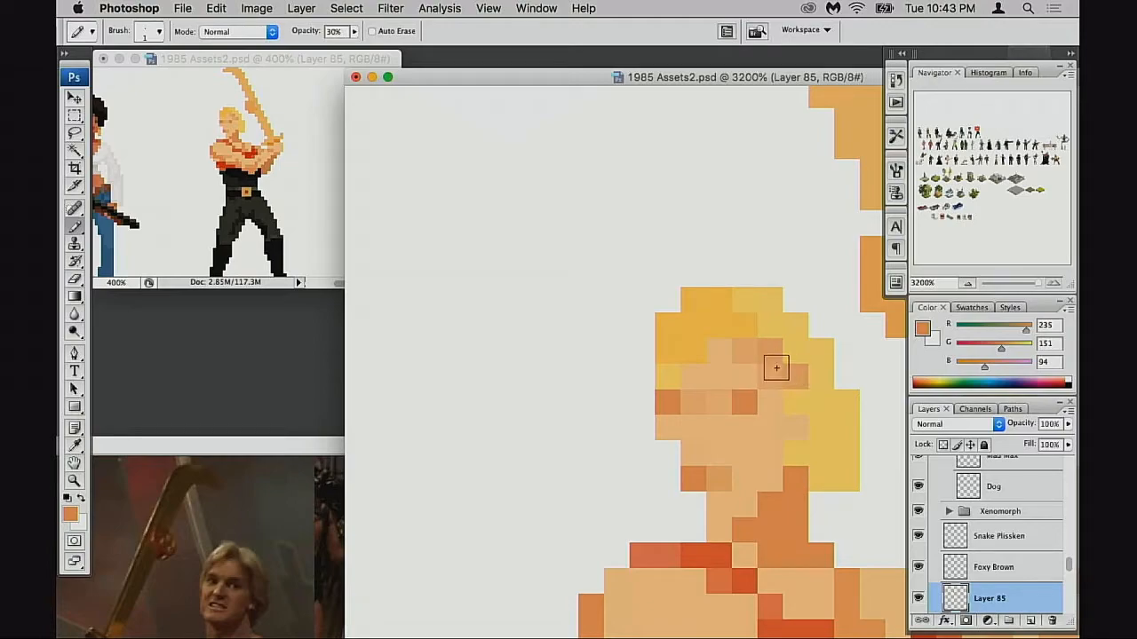
click(740, 328)
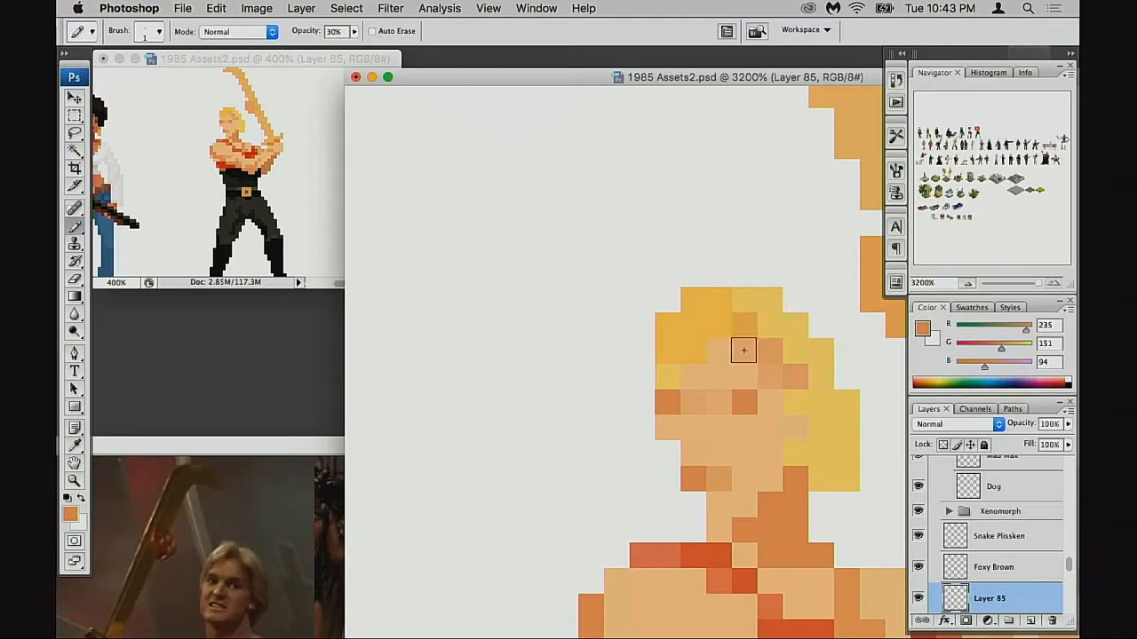
click(697, 354)
click(718, 325)
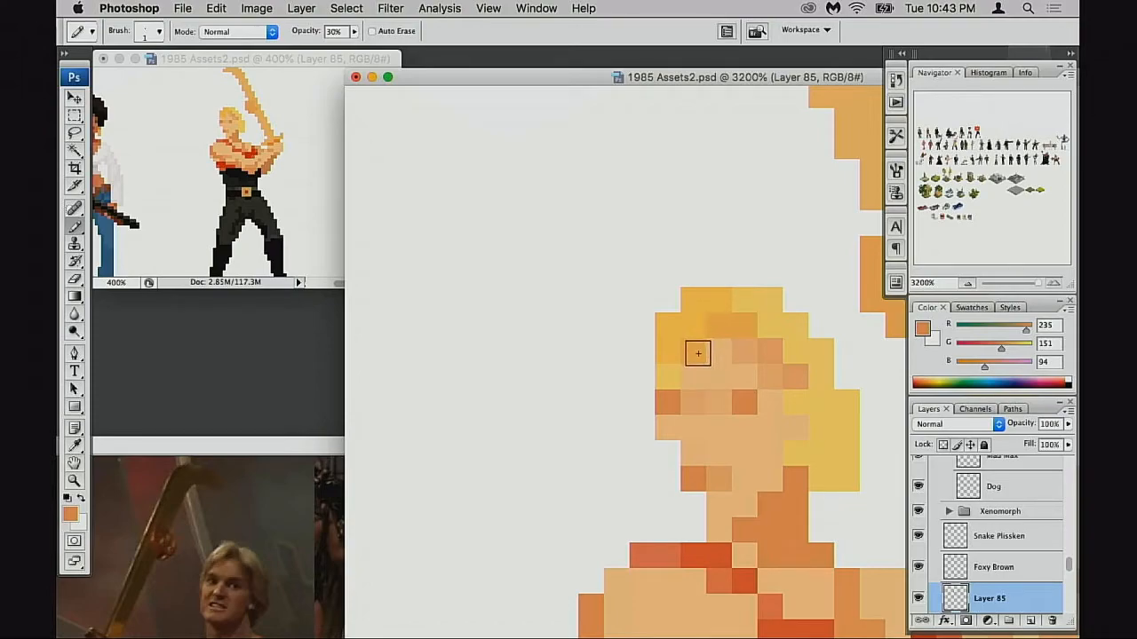
click(691, 373)
key(super+z)
click(671, 374)
click(693, 375)
key(super+z)
Step: Fill the front edge of the fringe with orange-gold RGB 249, 187, 93 at full opacity
alt+click(696, 354)
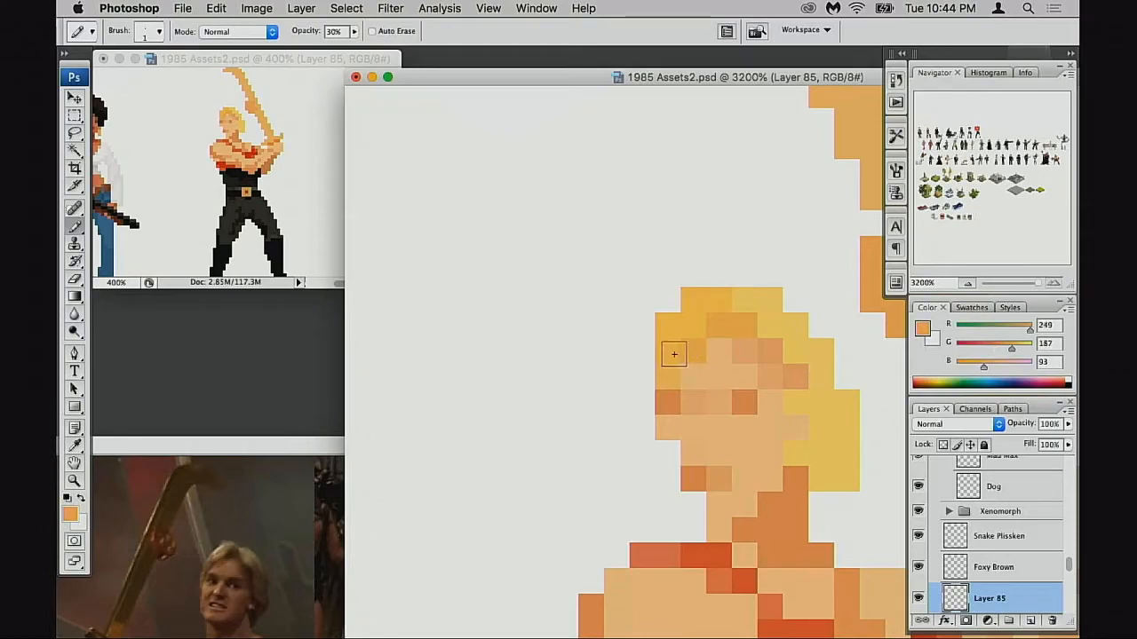
key(0)
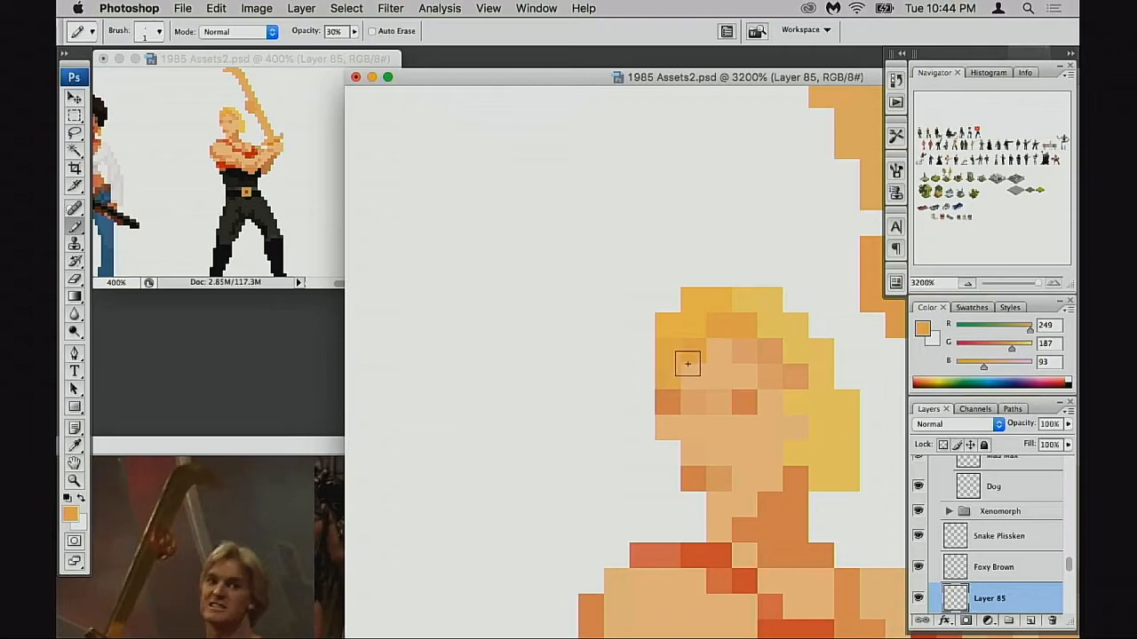
mouse_move(676, 359)
mouse_down()
mouse_move(669, 372)
mouse_move(695, 373)
mouse_move(677, 352)
mouse_up()
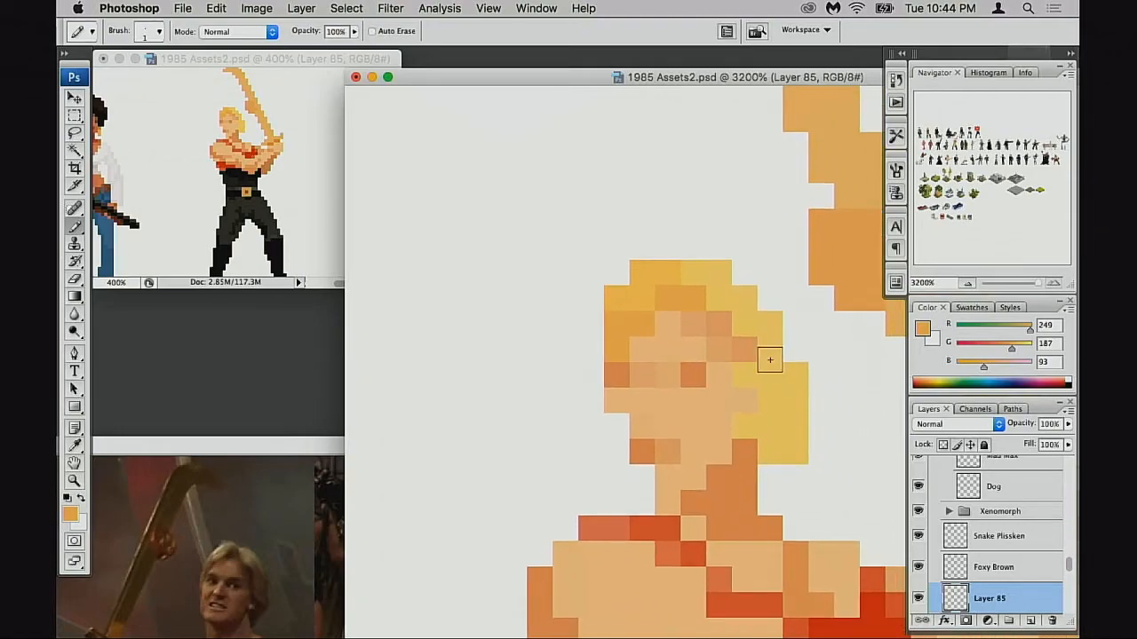
Step: Shade the hair at the nape with gold RGB 255, 203, 93 and trim the back edge of the hair with the Eraser
alt+click(754, 339)
alt+click(651, 297)
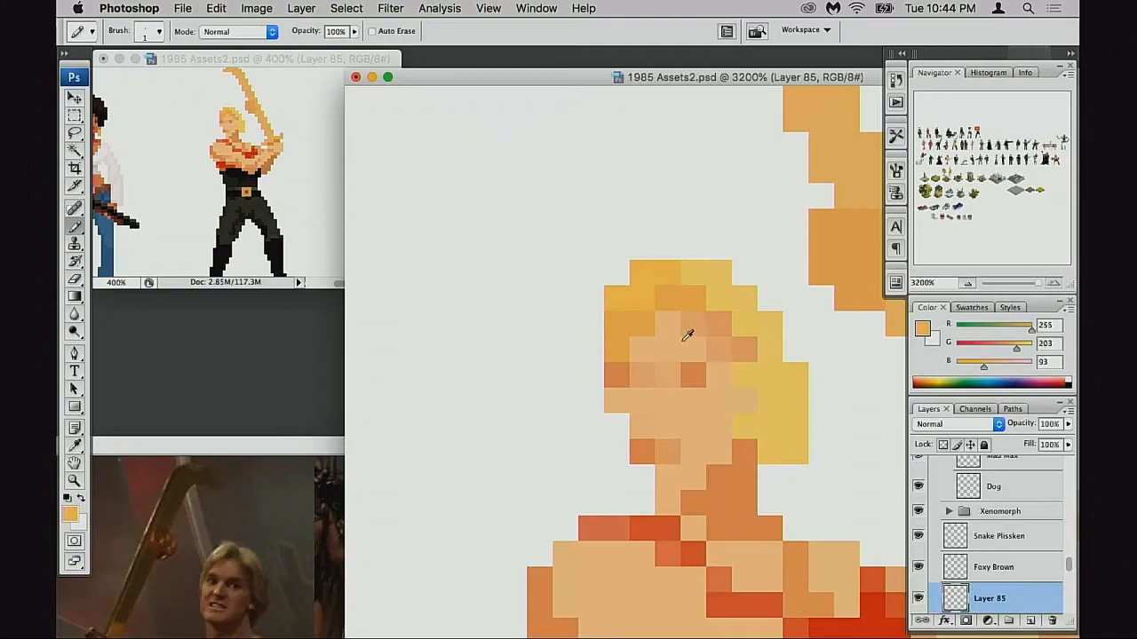
mouse_move(751, 424)
mouse_down()
mouse_move(787, 442)
mouse_move(791, 400)
mouse_move(796, 453)
mouse_move(798, 430)
mouse_up()
key(e)
click(796, 453)
mouse_move(799, 372)
mouse_down()
mouse_move(796, 423)
mouse_move(806, 400)
mouse_move(790, 376)
mouse_up()
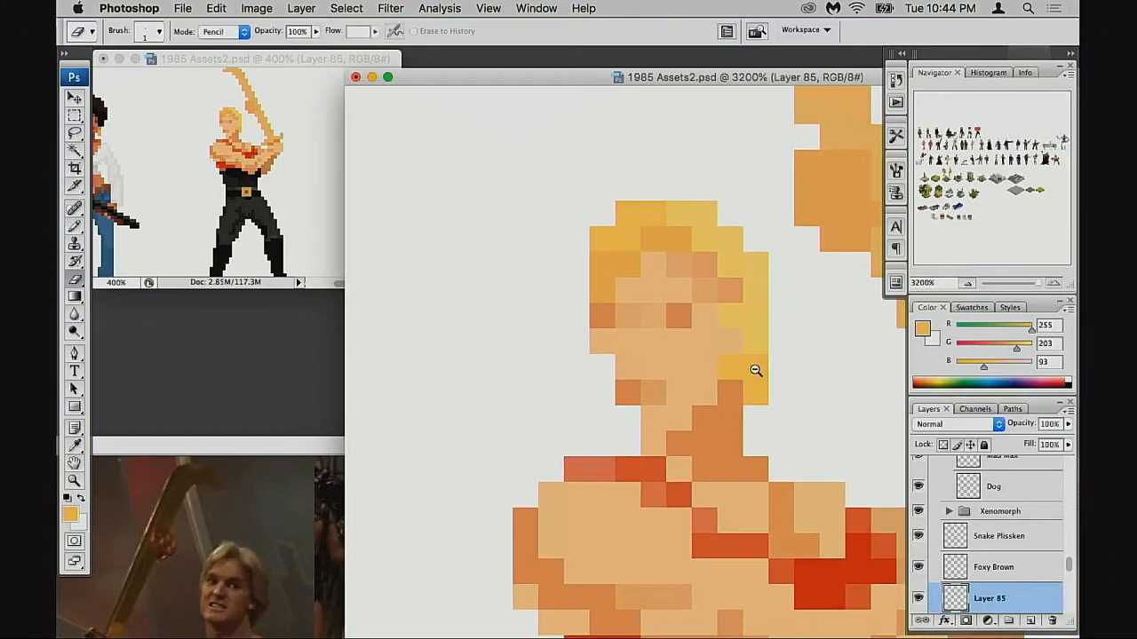
Step: Examine the whole flipped figure beside the neighbouring characters to judge the hair, pose and proportions
alt+click(755, 370)
alt+click(760, 372)
alt+click(762, 377)
alt+click(764, 386)
alt+click(758, 393)
drag(751, 409, 732, 385)
key(super+equal)
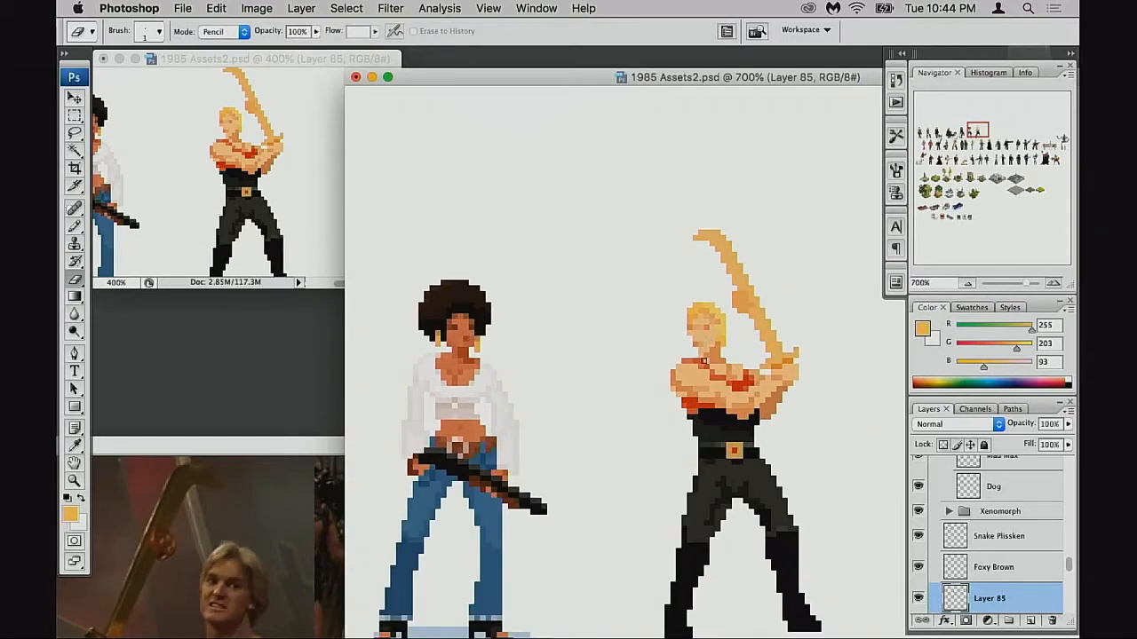
key(super+minus)
key(super+minus)
key(super+minus)
scroll(750, 388, right, 4)
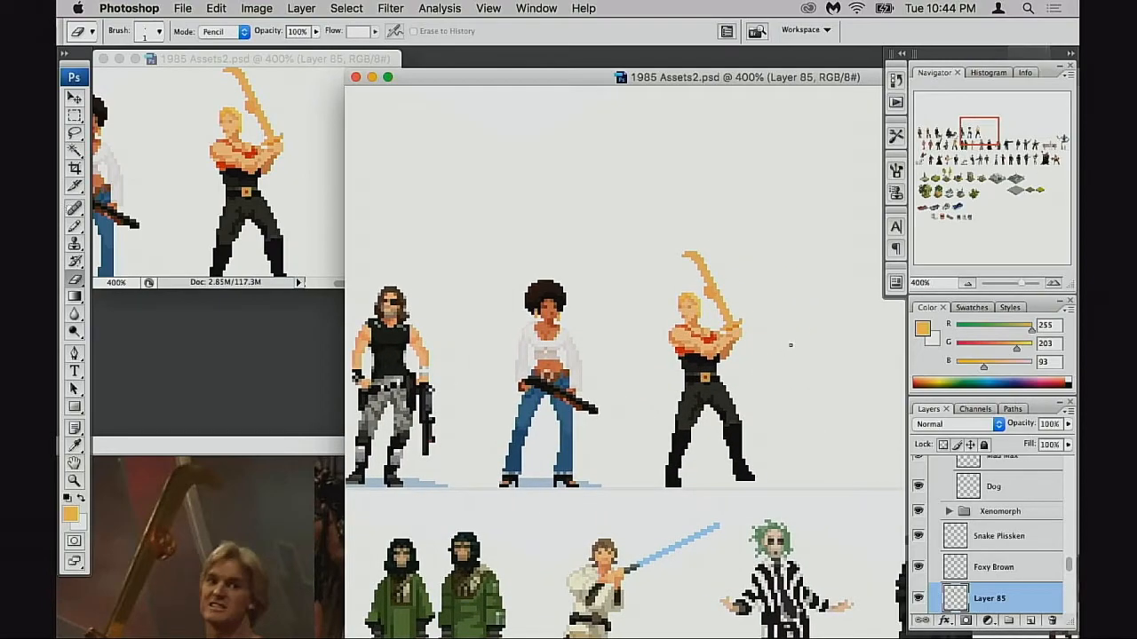
key(super+t)
key(Return)
key(e)
key(super+equal)
key(super+equal)
key(super+equal)
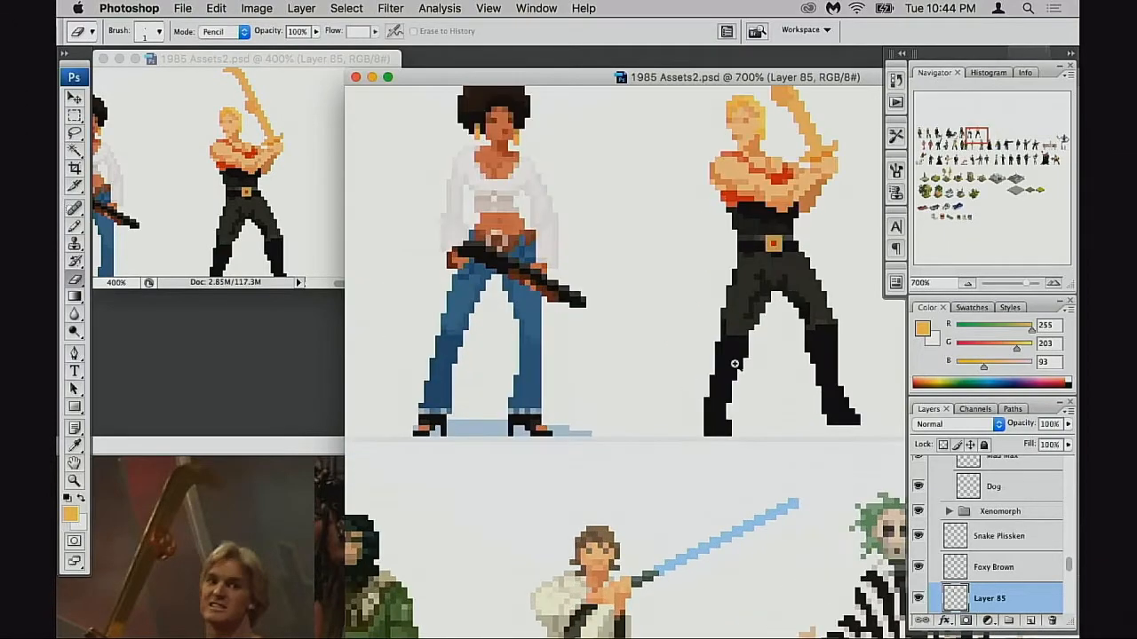
Step: Lighten the upper edge of the gold belt buckle with RGB 218, 175, 96 in Screen mode, reducing the Pencil to 20% opacity
key(b)
super+click(768, 284)
super+click(769, 284)
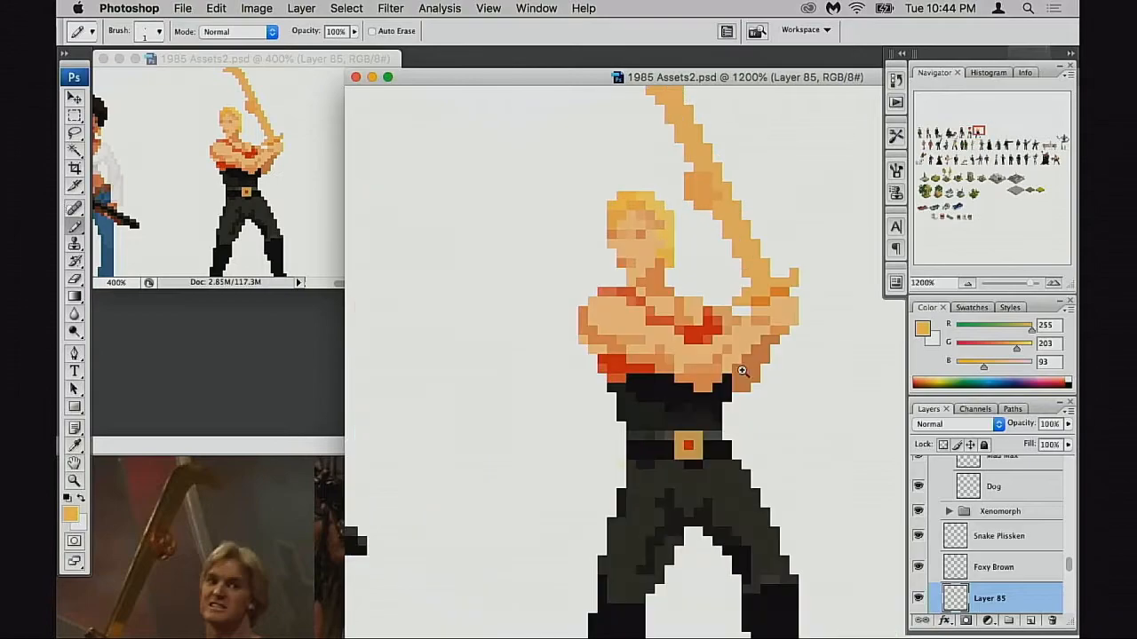
alt+click(698, 430)
key(shift+alt+s)
super+click(709, 440)
super+click(709, 445)
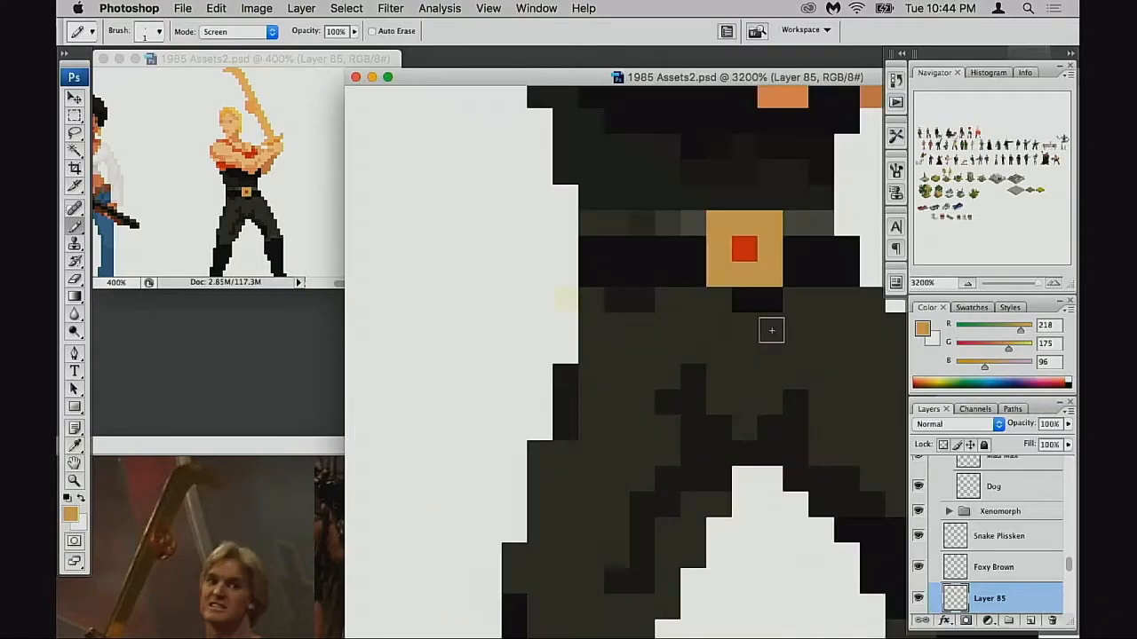
click(769, 223)
key(2)
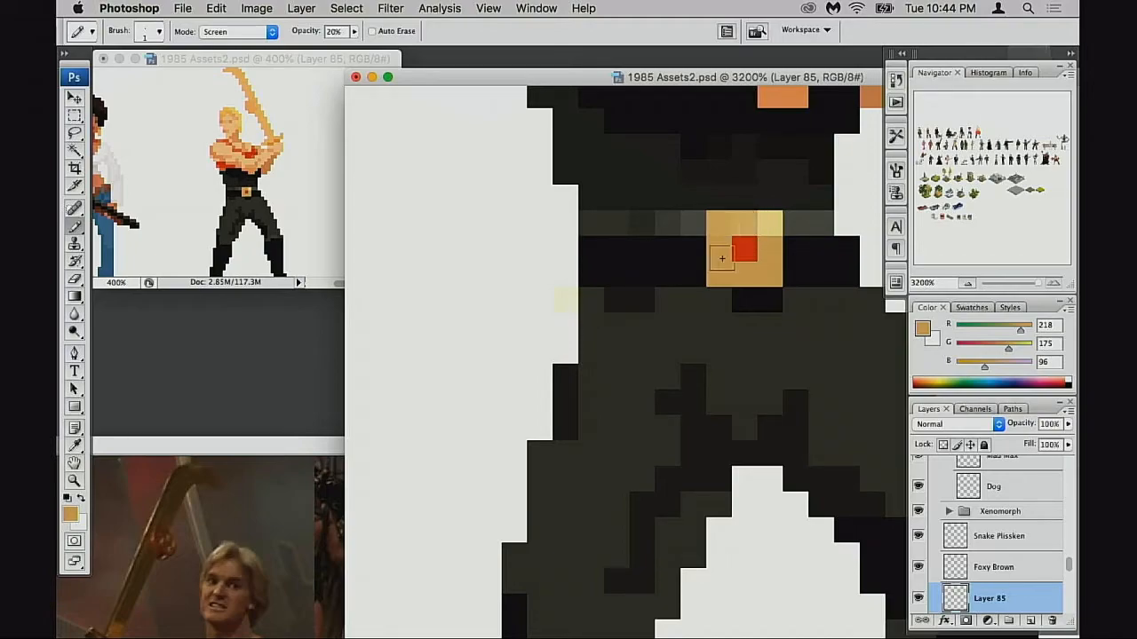
drag(758, 264, 750, 275)
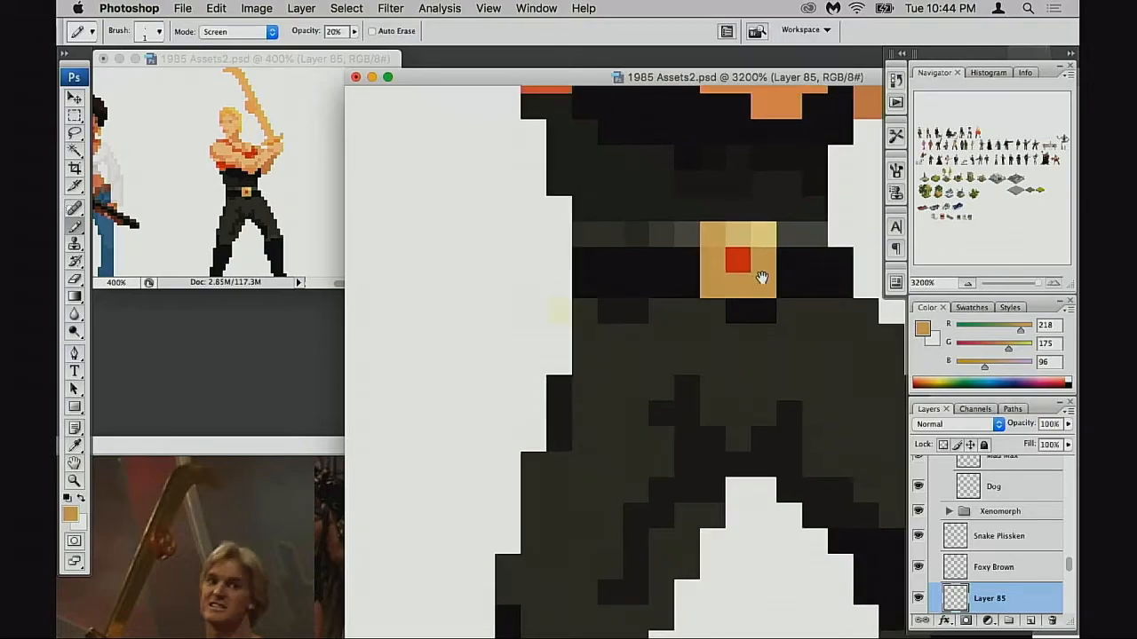
alt+click(744, 266)
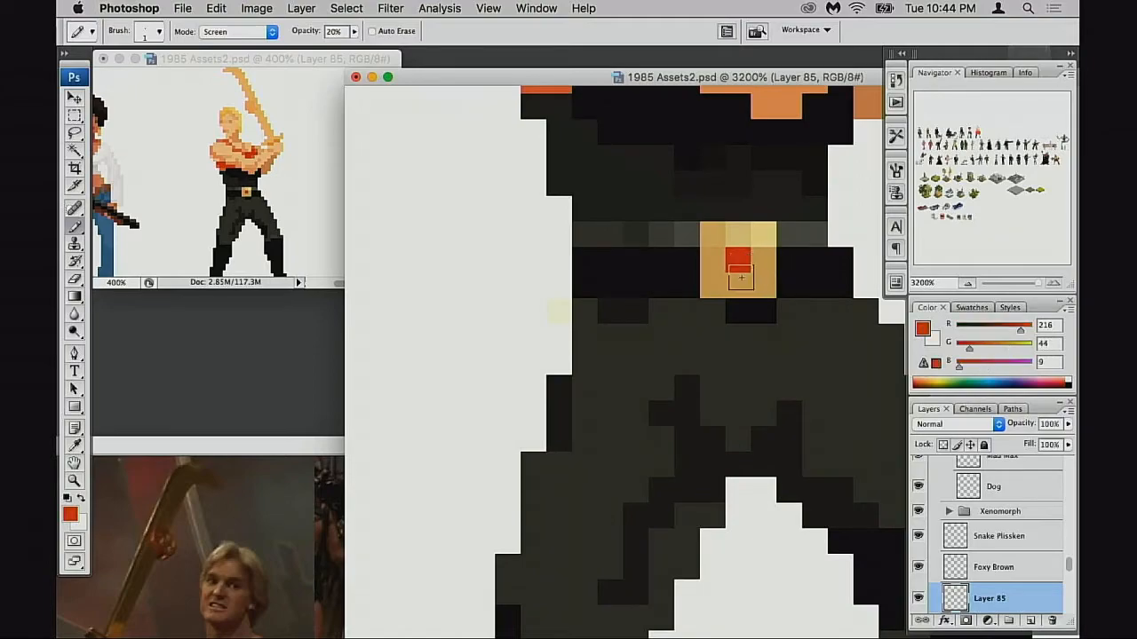
drag(750, 282, 761, 322)
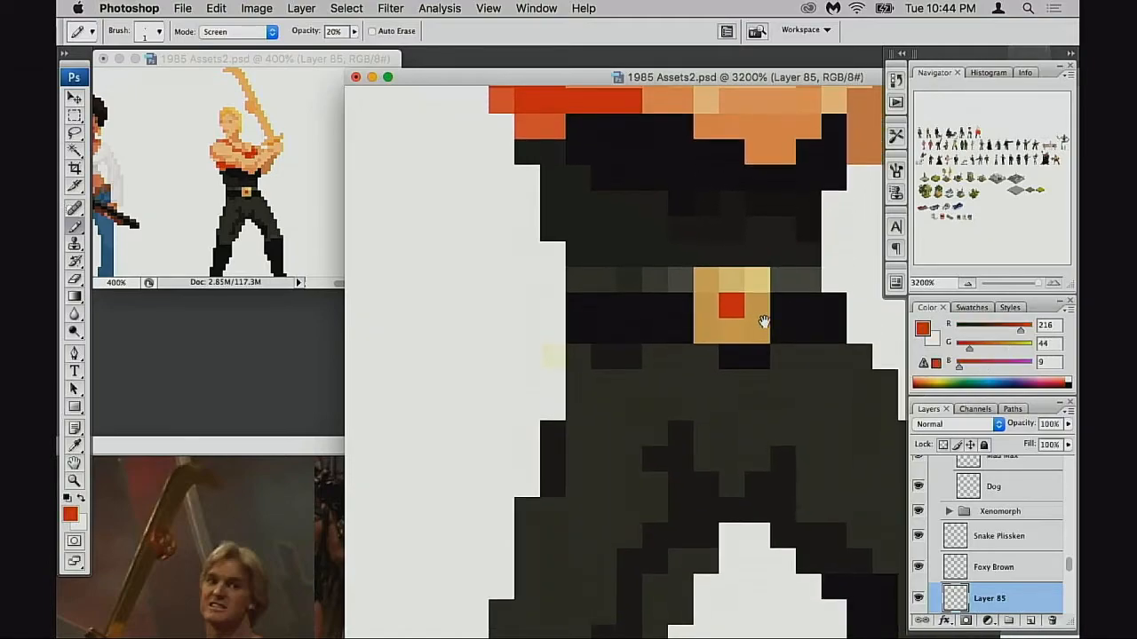
drag(716, 280, 710, 321)
drag(714, 225, 640, 341)
alt+click(690, 278)
alt+click(750, 284)
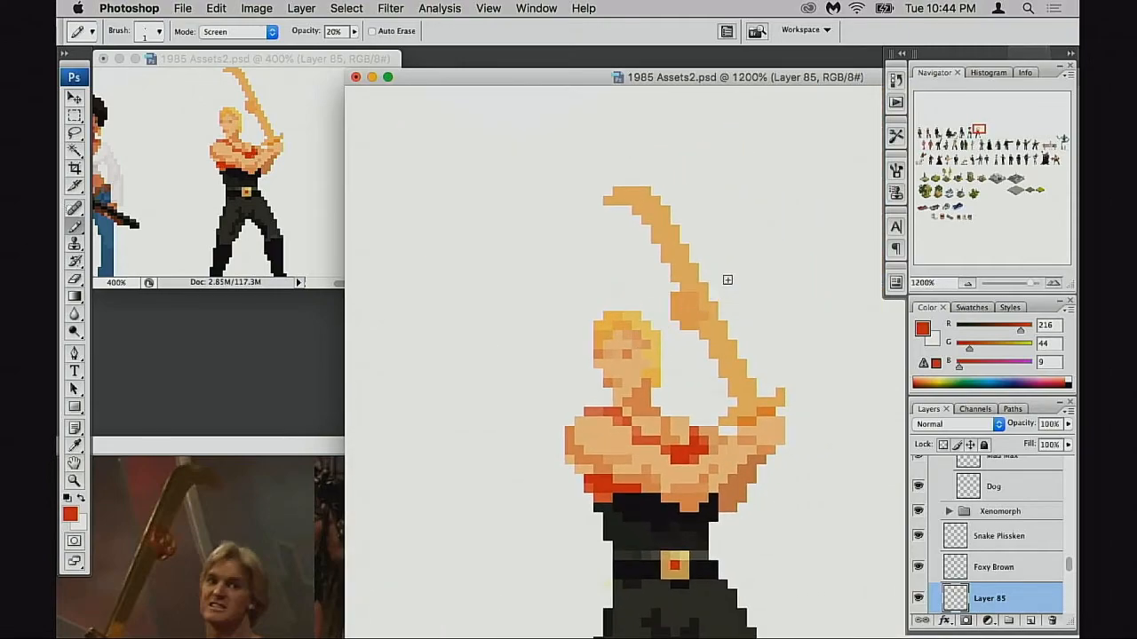
key(alt+shift+[)
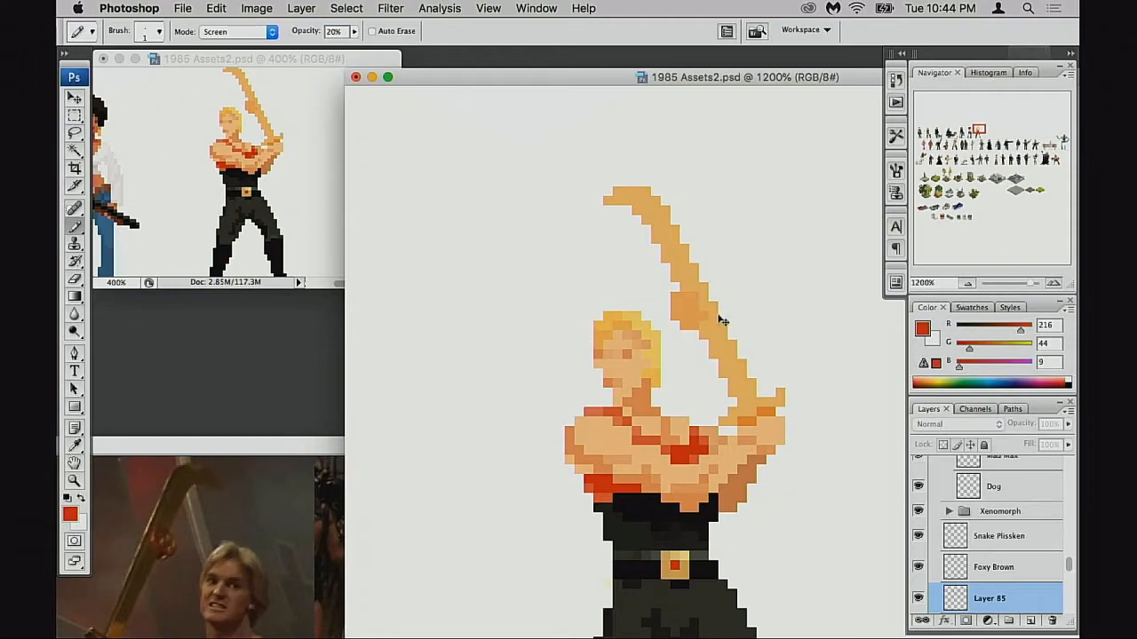
key(super+t)
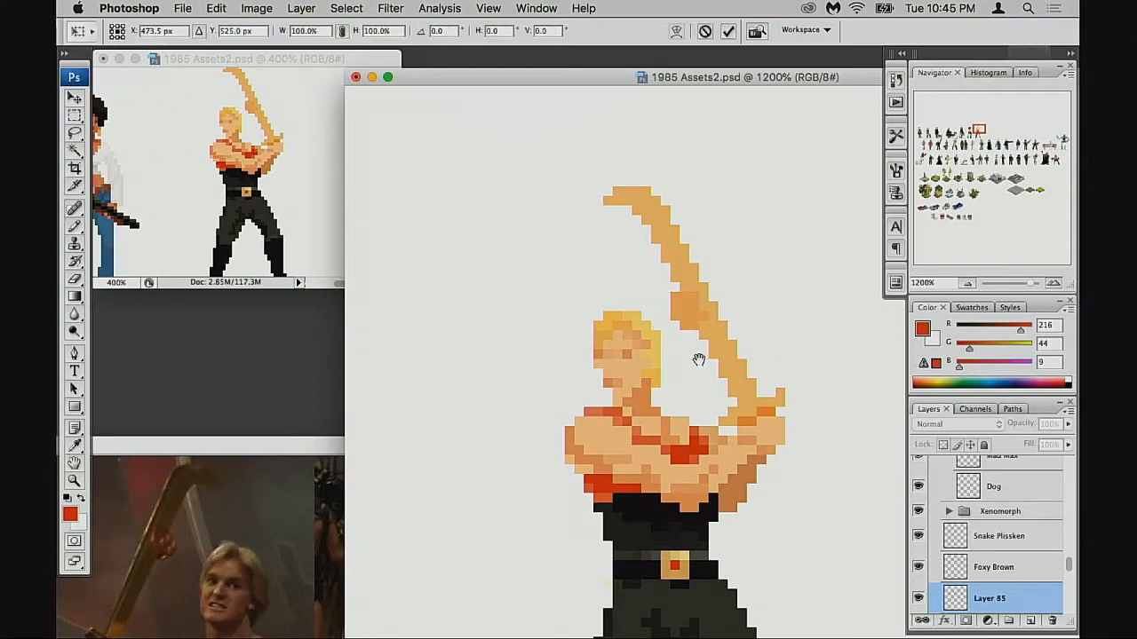
alt+click(706, 360)
alt+click(707, 355)
alt+click(708, 350)
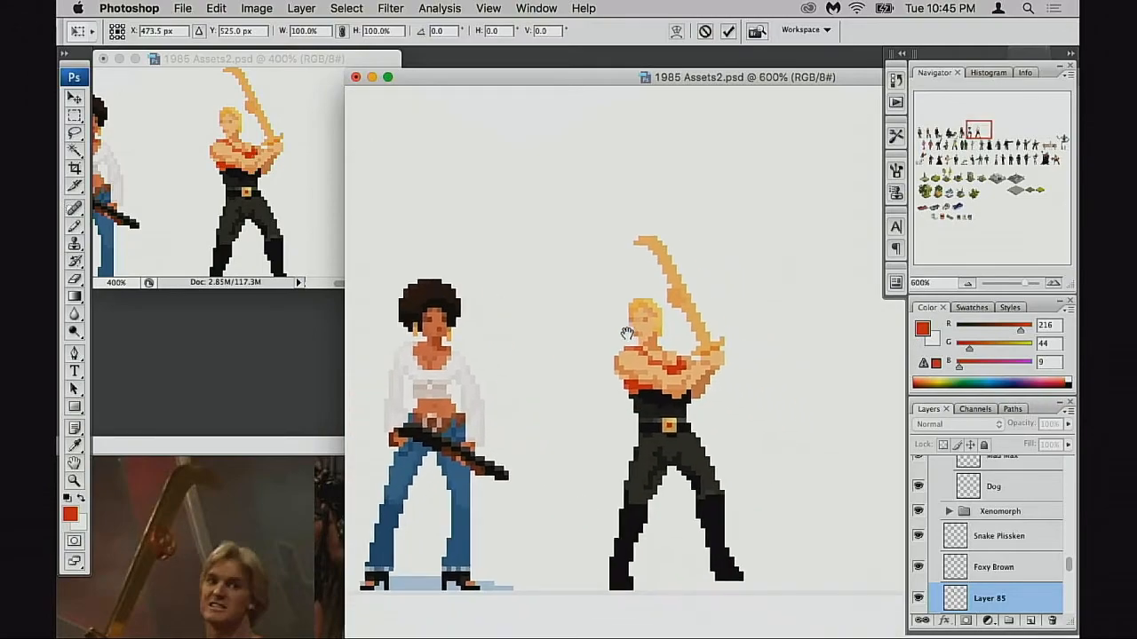
key(Escape)
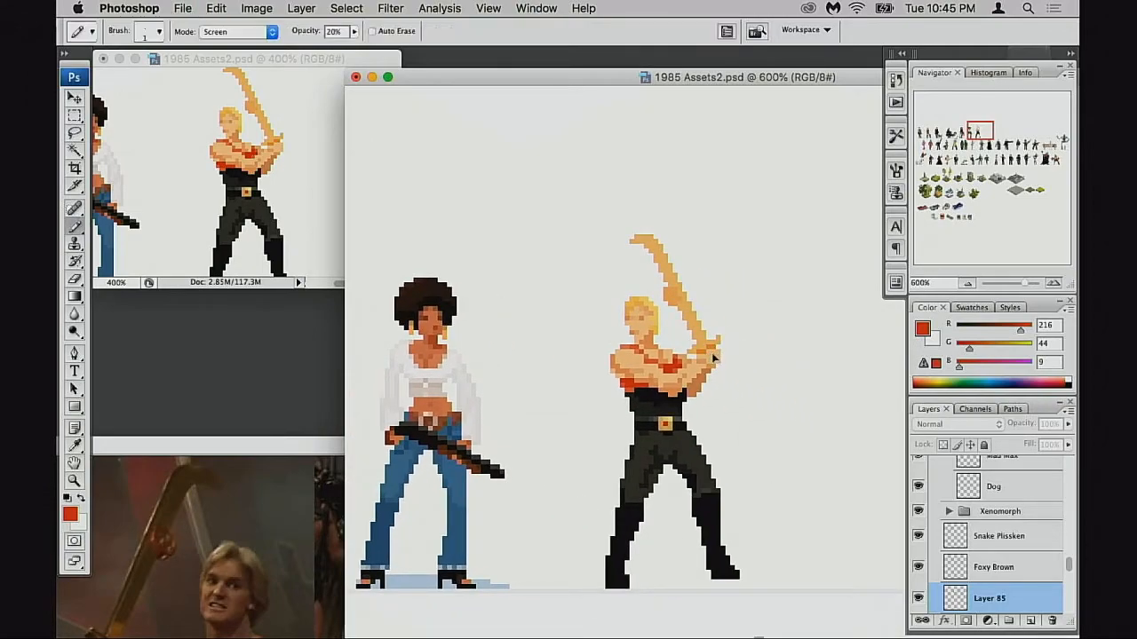
Step: Reselect Layer 85 and flip the Flash figure horizontally so the sword points the opposite way
click(920, 597)
click(920, 597)
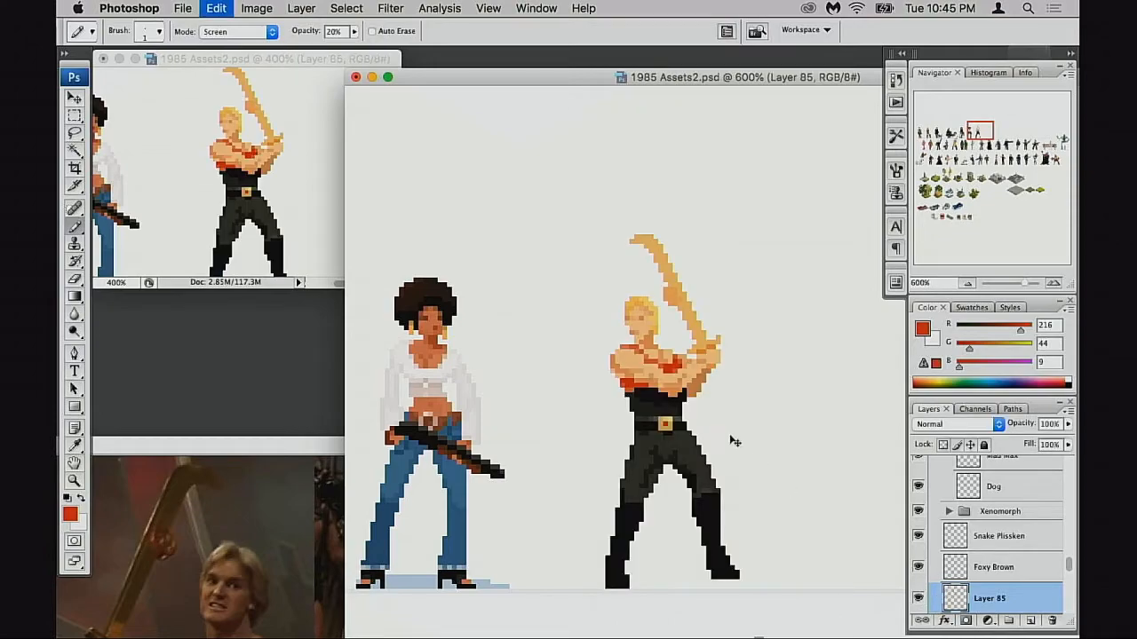
key(ctrl+t)
right_click(682, 383)
click(770, 563)
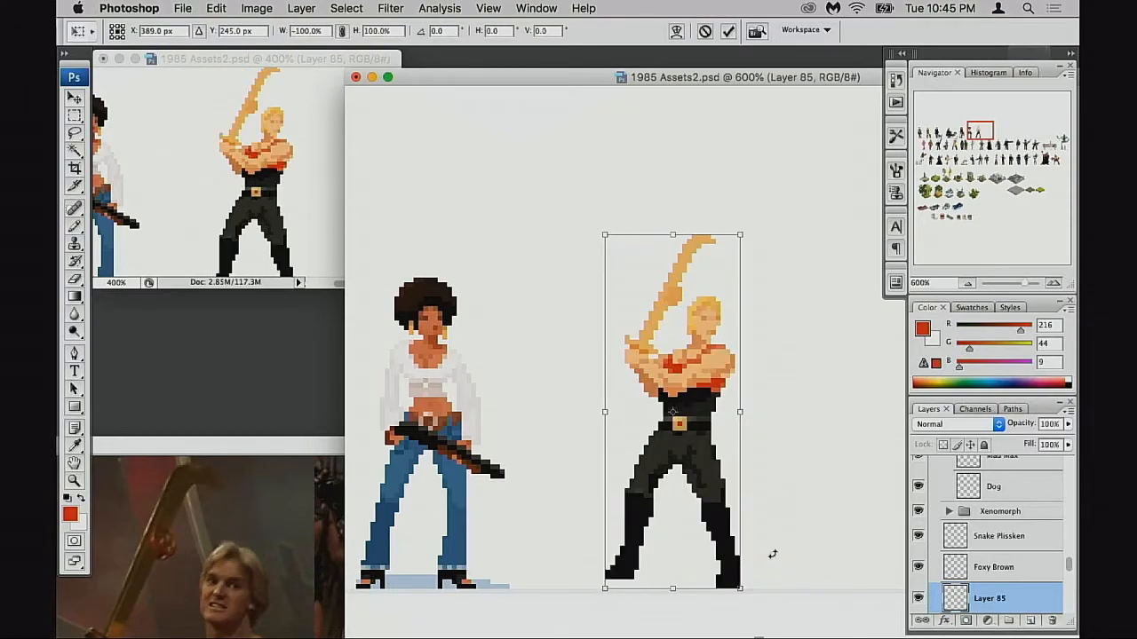
key(Return)
Step: Pencil a white highlight on the inner side of the left boot below the knee and trim its shape with black
key(b)
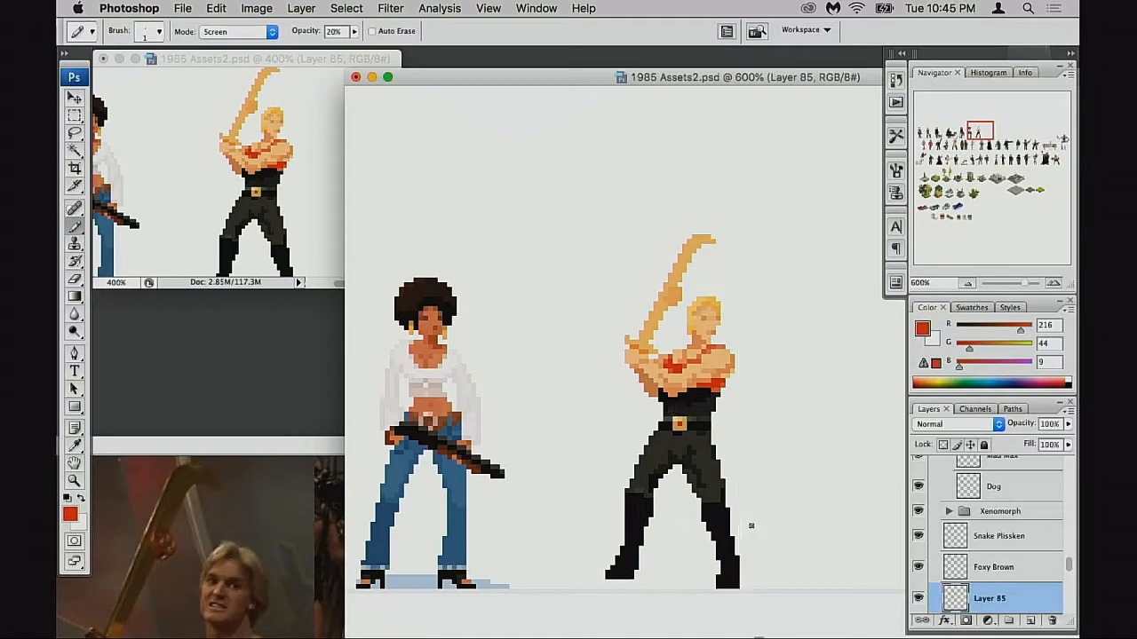
super+click(650, 536)
super+click(700, 517)
drag(711, 355, 588, 525)
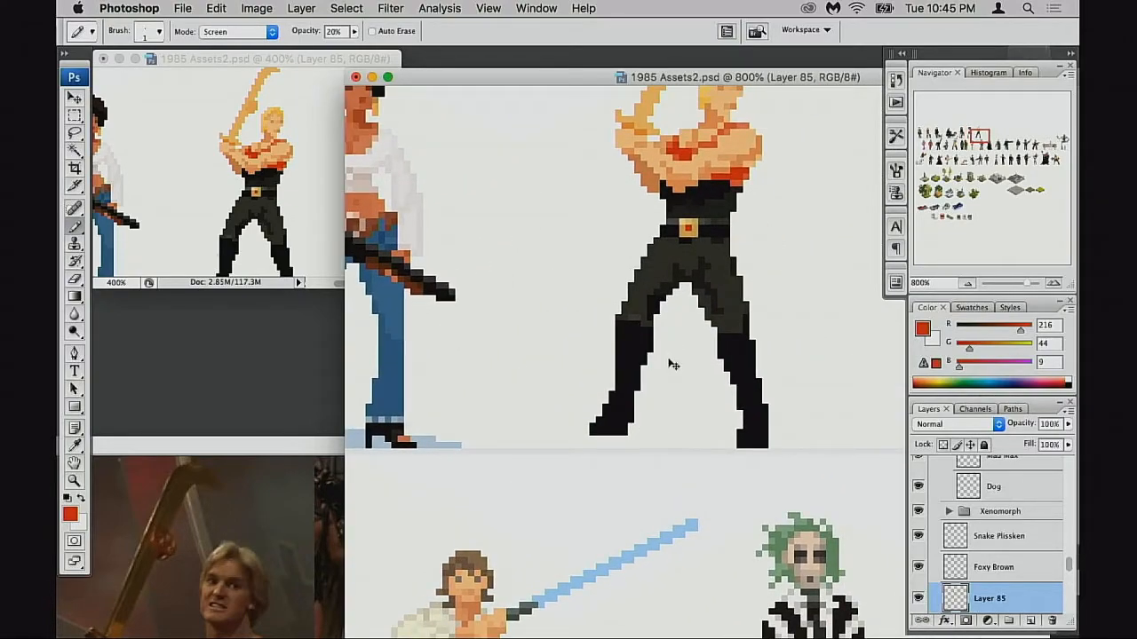
alt+click(670, 354)
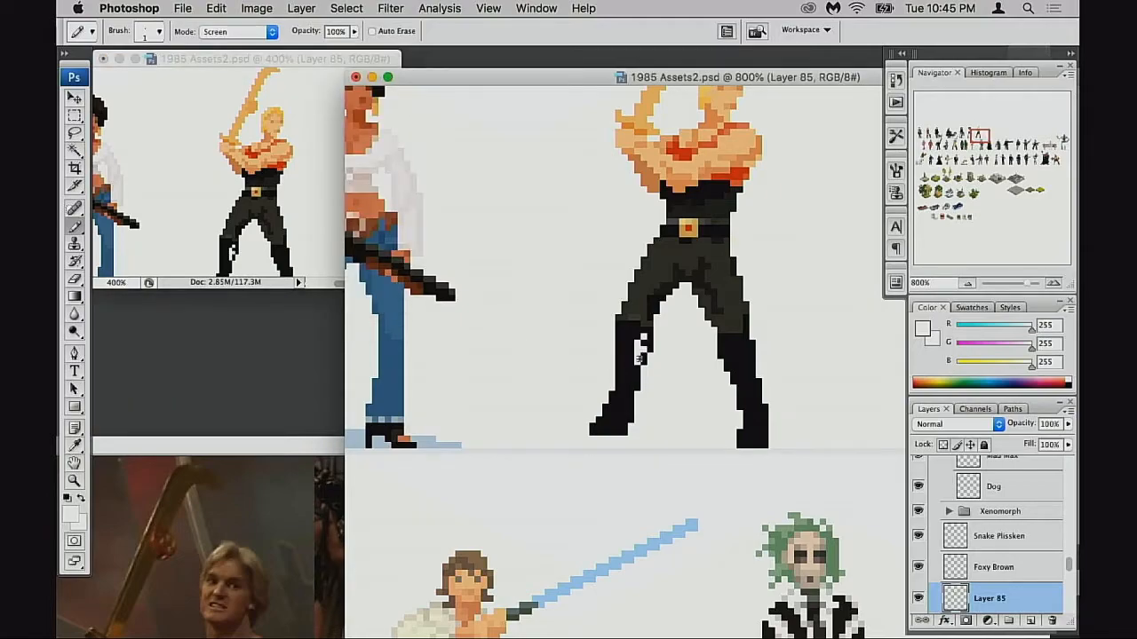
alt+click(639, 355)
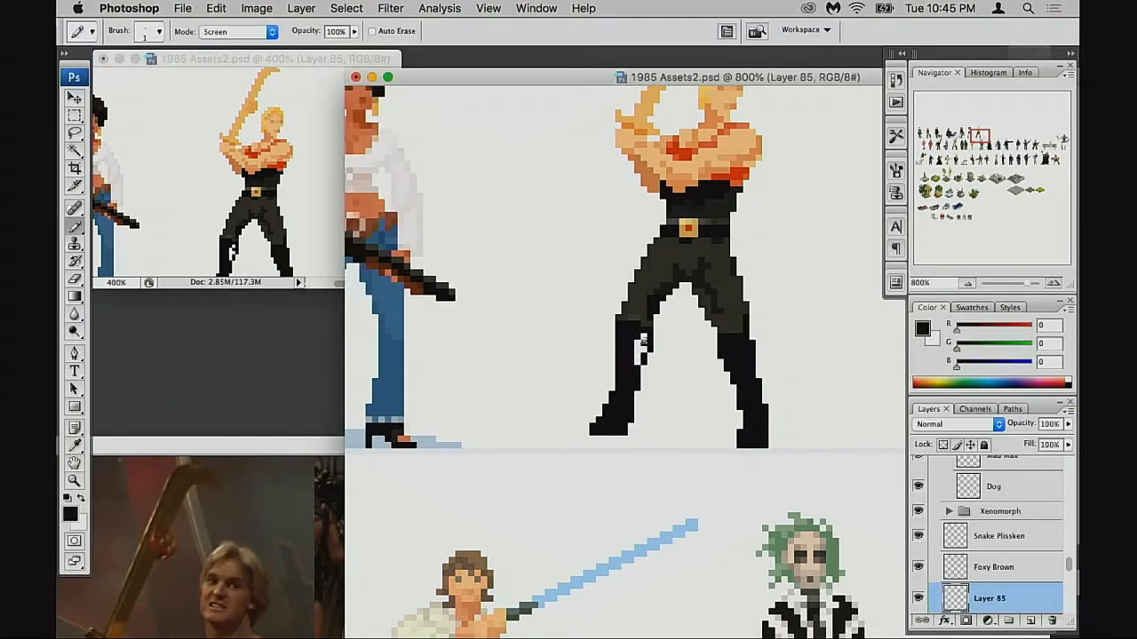
alt+click(643, 348)
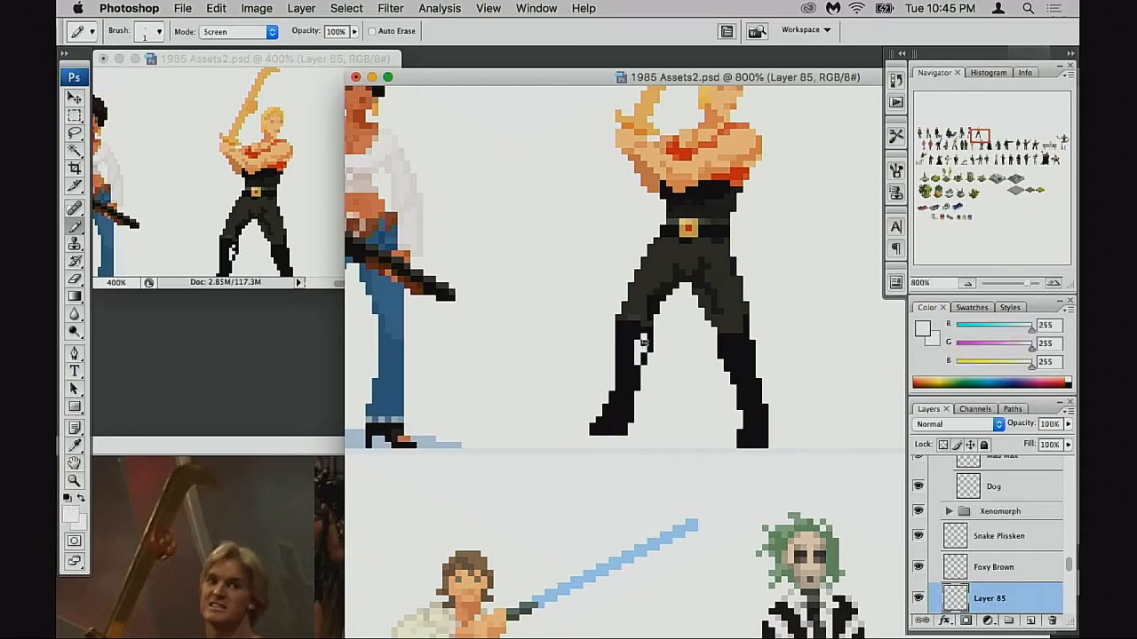
alt+click(639, 340)
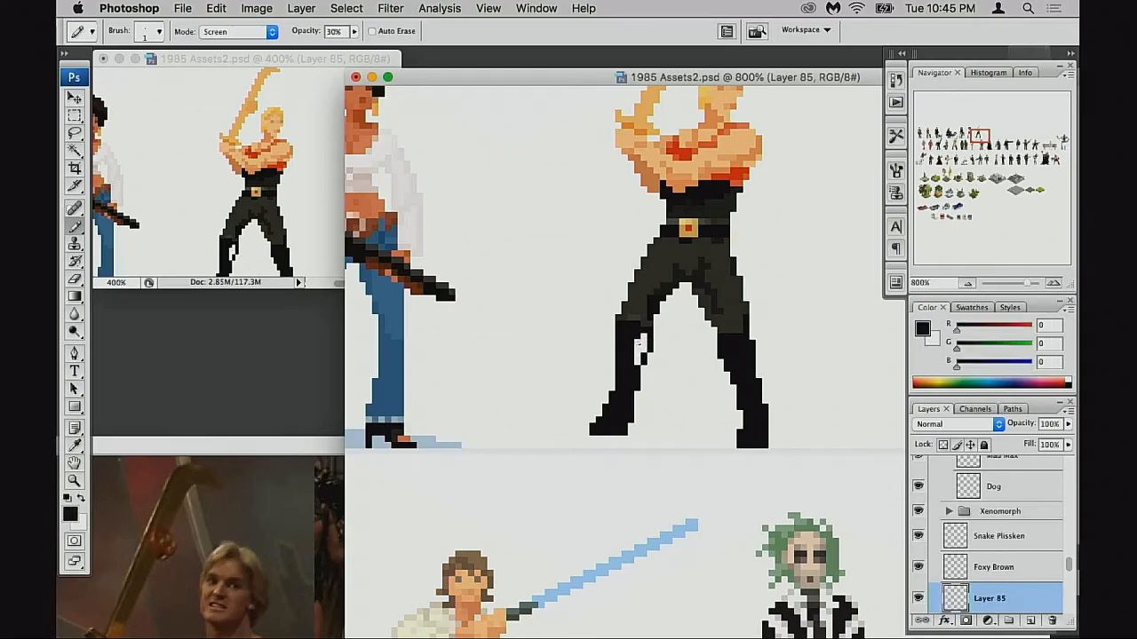
alt+click(640, 337)
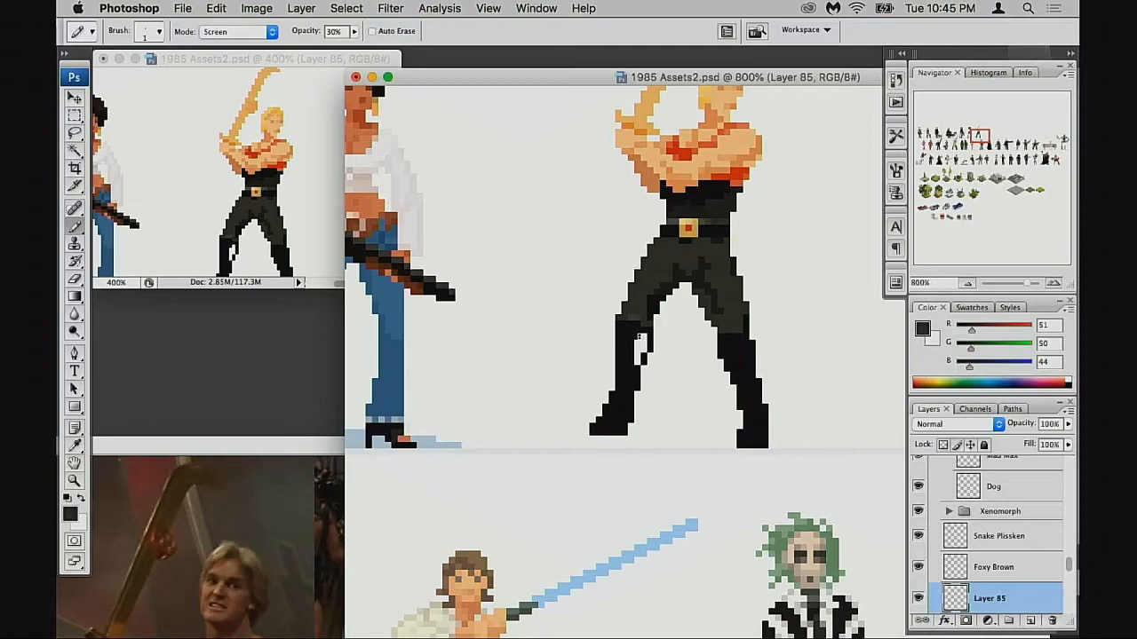
Step: Tone down the upper pixels of the left boot's white highlight with black in Normal mode at 30% opacity
key(super+equal)
key(super+equal)
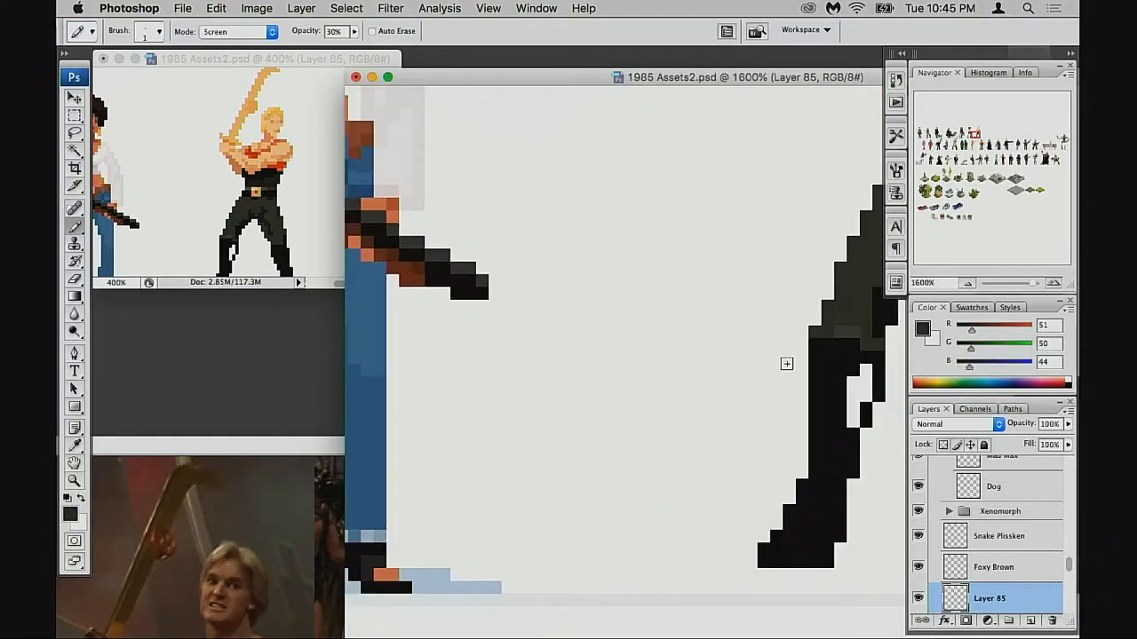
key(alt+shift+n)
scroll(657, 373, right, 5)
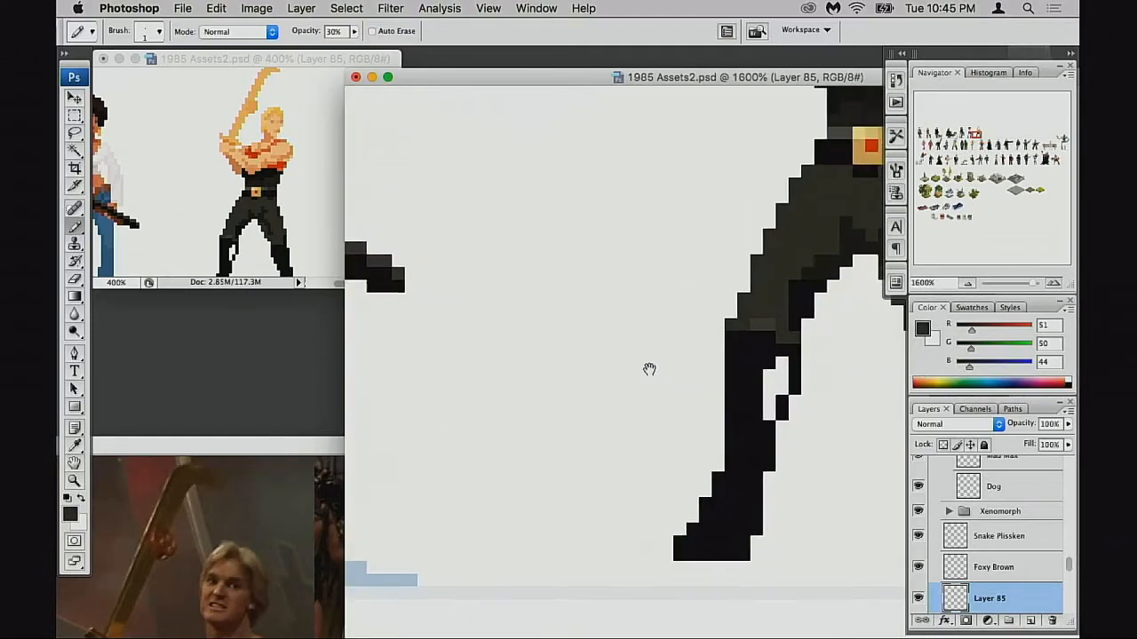
alt+click(687, 363)
click(702, 369)
click(708, 354)
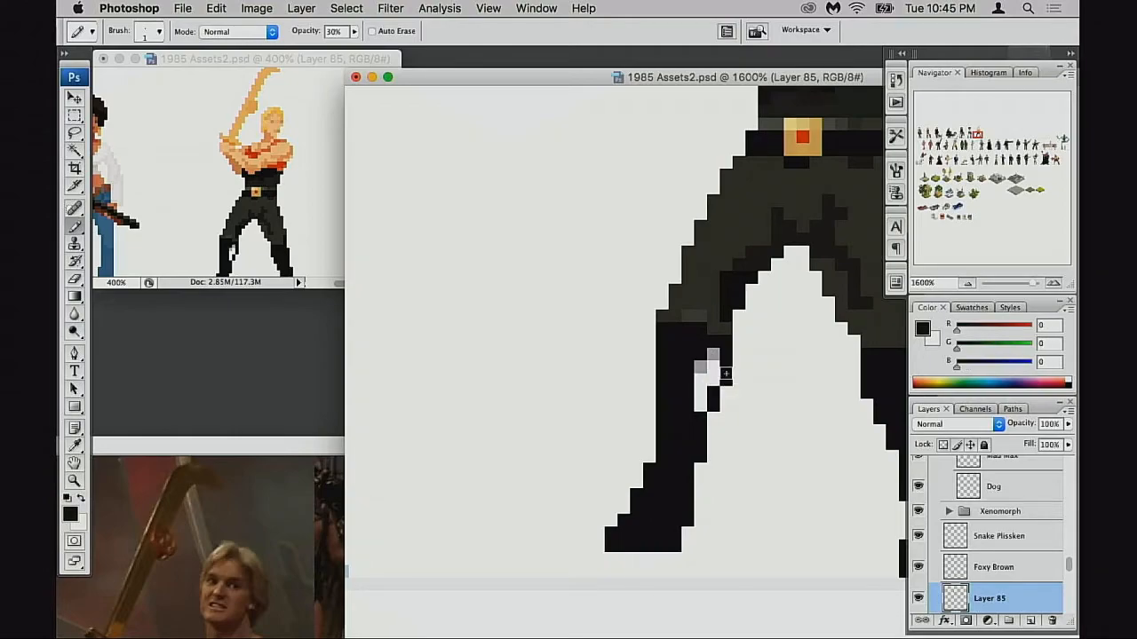
Step: Try a gray RGB 178, 178, 178 edge down the inner side of the left boot at full opacity and undo it
alt+click(711, 355)
key(0)
mouse_move(726, 363)
mouse_down()
mouse_move(714, 424)
mouse_move(701, 455)
mouse_up()
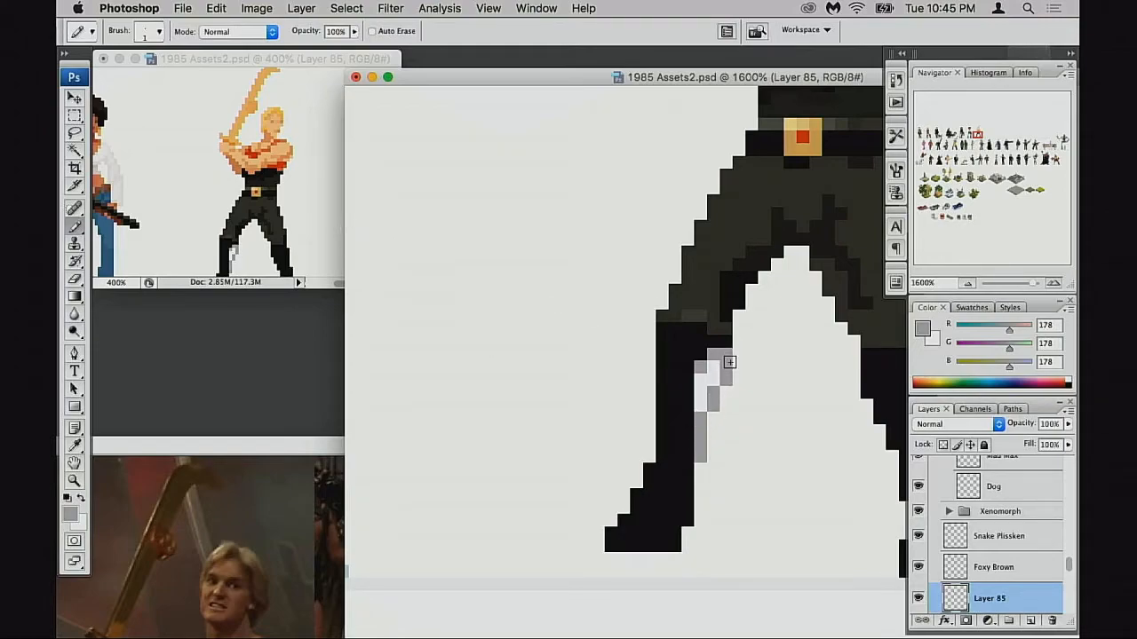
key(super+alt+z)
key(super+alt+z)
key(super+alt+z)
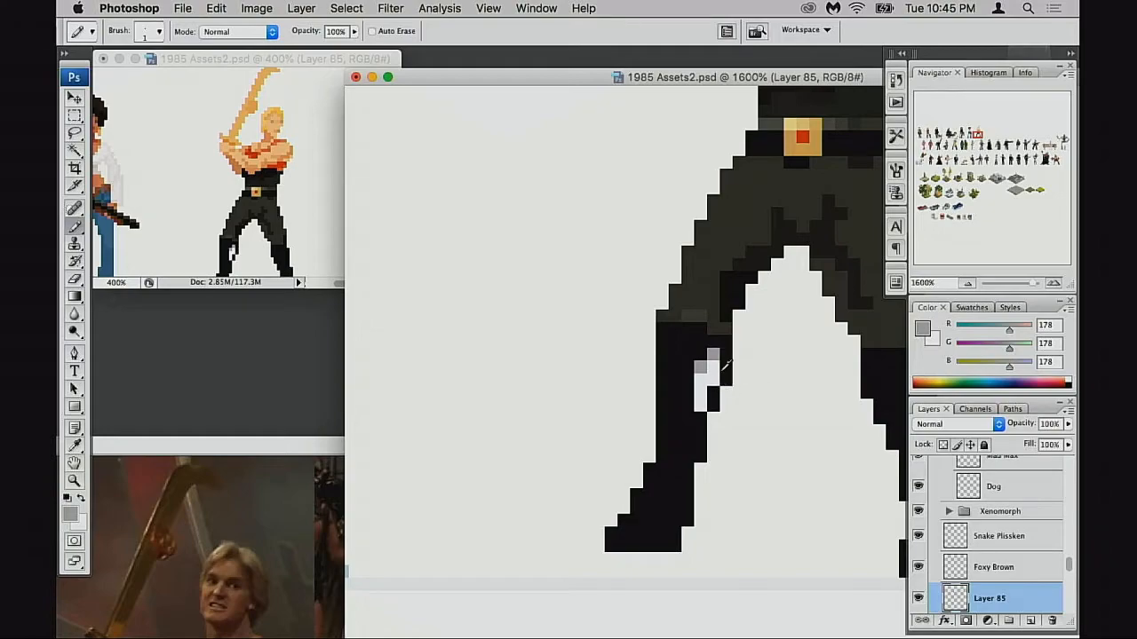
Step: Shorten the left boot's white highlight by covering its lower pixels with black RGB 0, 0, 0
click(713, 375)
click(699, 404)
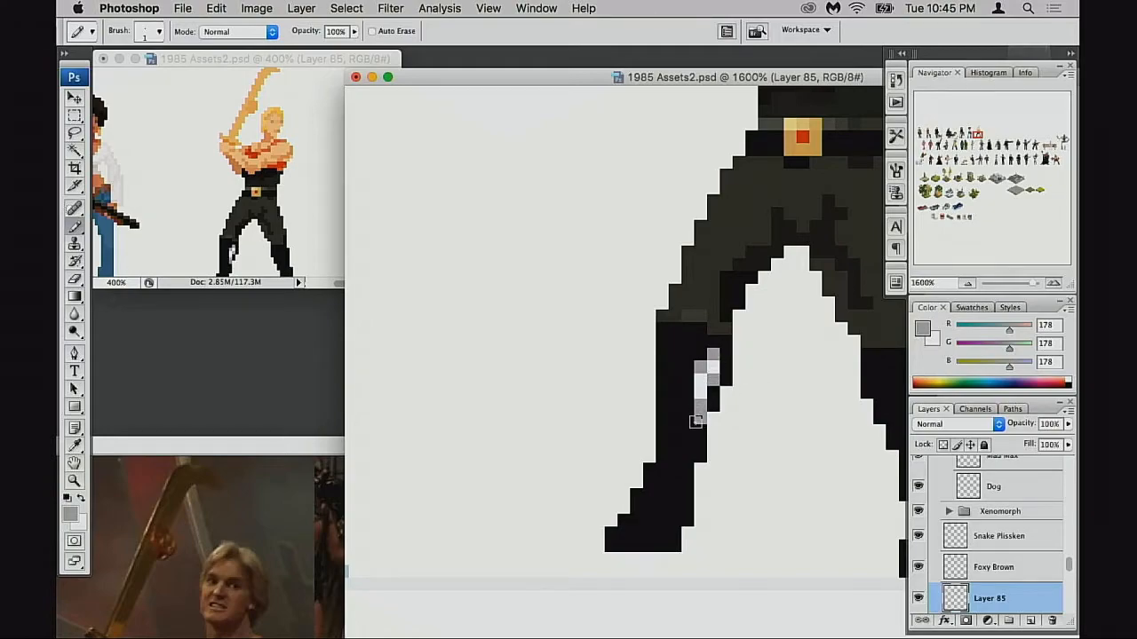
click(688, 430)
key(super+z)
alt+click(696, 428)
click(700, 417)
click(714, 382)
click(704, 408)
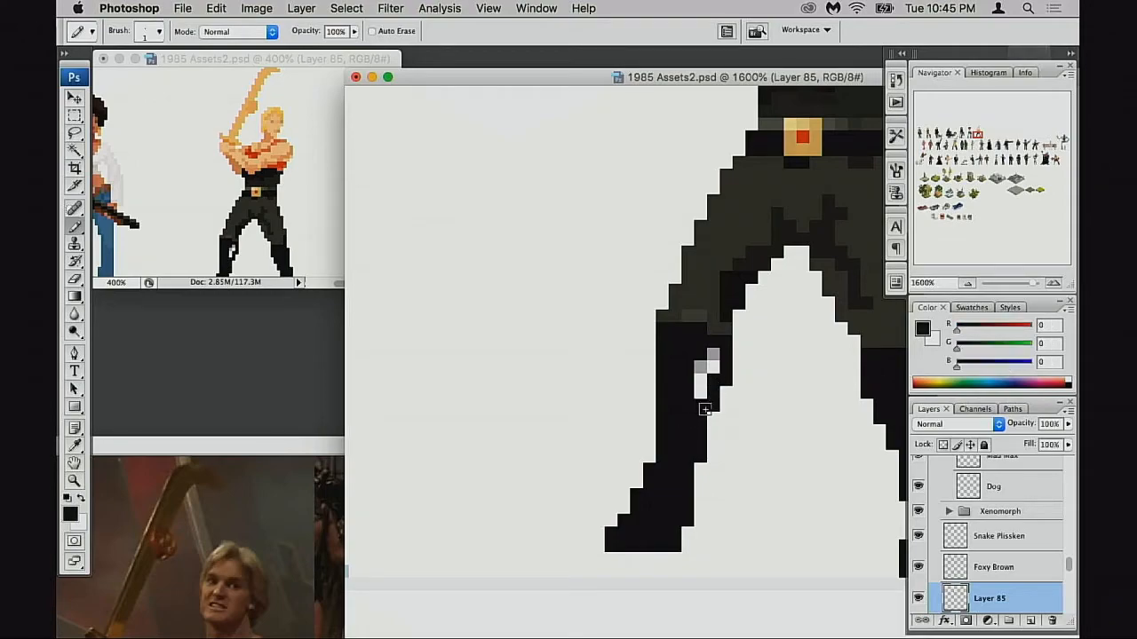
Step: Extend the left boot's white highlight up to the trouser hem and cover its excess lower pixels with black
key(x)
click(701, 363)
click(700, 350)
click(700, 337)
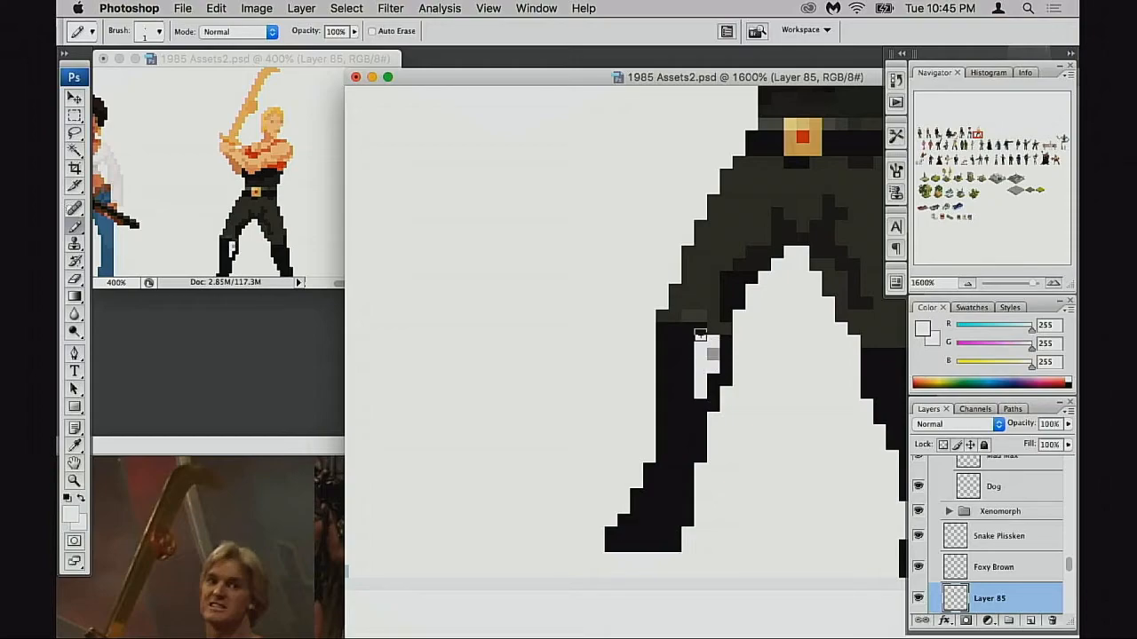
click(714, 353)
alt+click(723, 357)
mouse_move(713, 343)
mouse_down()
mouse_move(709, 400)
mouse_move(697, 405)
mouse_move(701, 375)
mouse_up()
key(x)
click(713, 342)
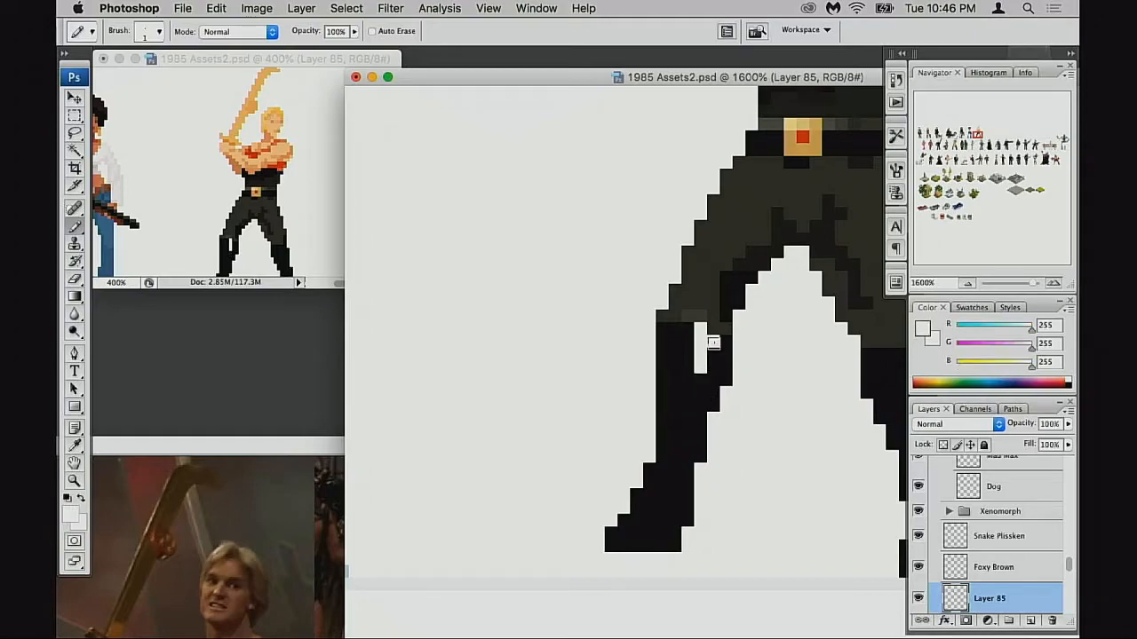
Step: Refine the top corner of the left boot's highlight pixel by pixel, alternating white and black at full opacity
click(688, 329)
key(super+z)
key(x)
click(699, 330)
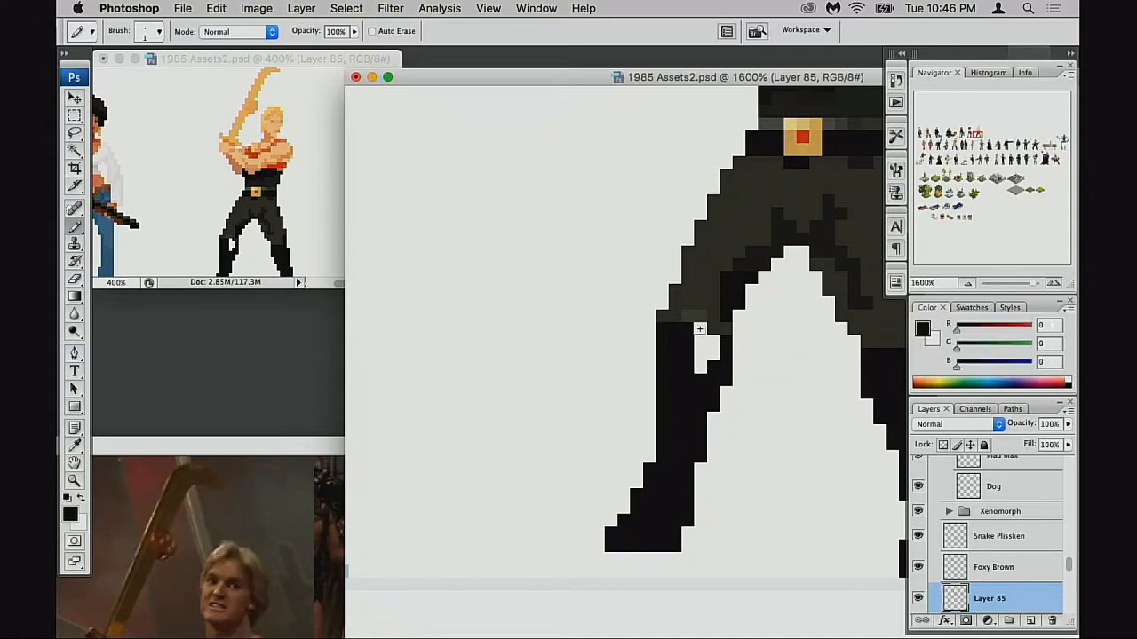
key(super+z)
Step: Add a dark gray sheen along the left boot's outer edge down to the ankle with white at 20% opacity, and check the legs in the overview
scroll(682, 374, right, 3)
scroll(681, 374, down, 1)
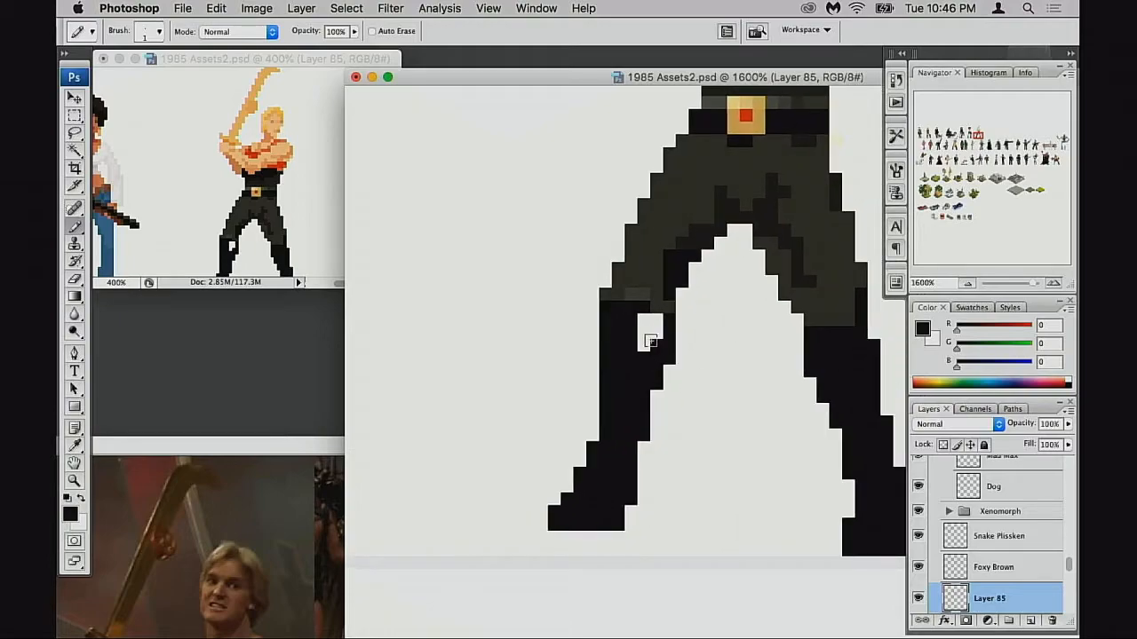
key(x)
key(2)
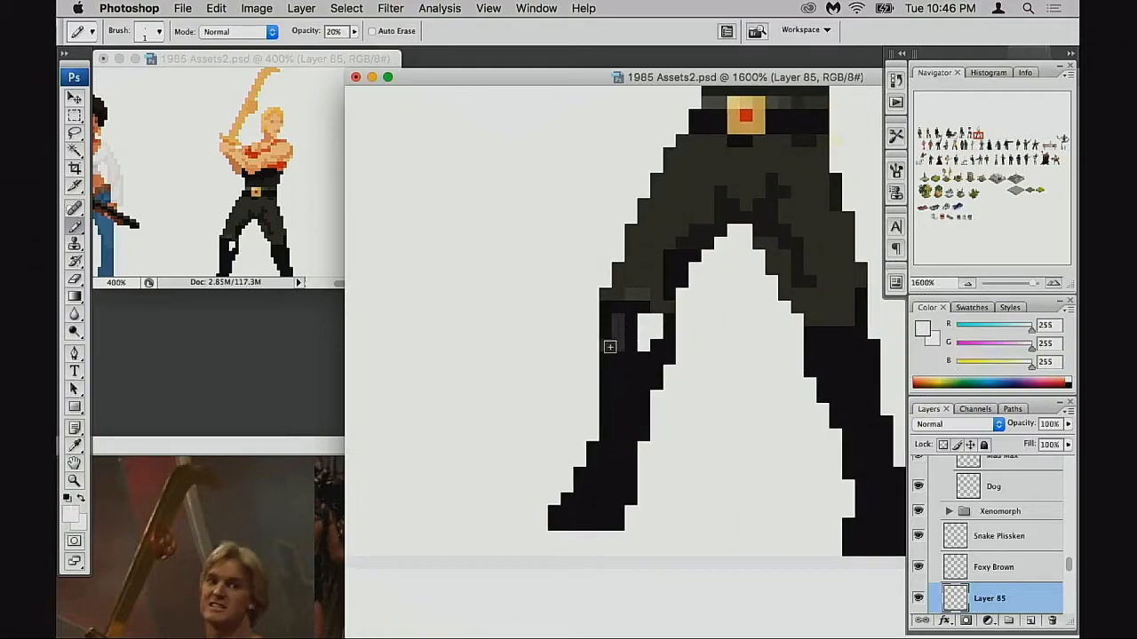
mouse_move(608, 320)
mouse_down()
mouse_move(607, 409)
mouse_move(620, 394)
mouse_move(596, 455)
mouse_up()
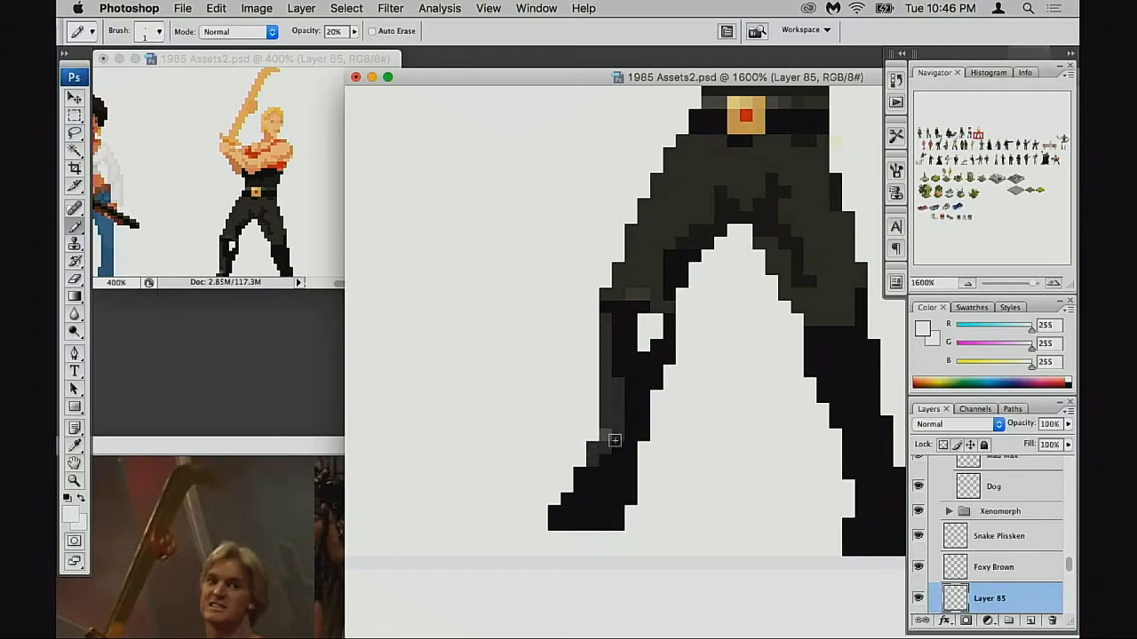
alt+click(617, 415)
click(616, 433)
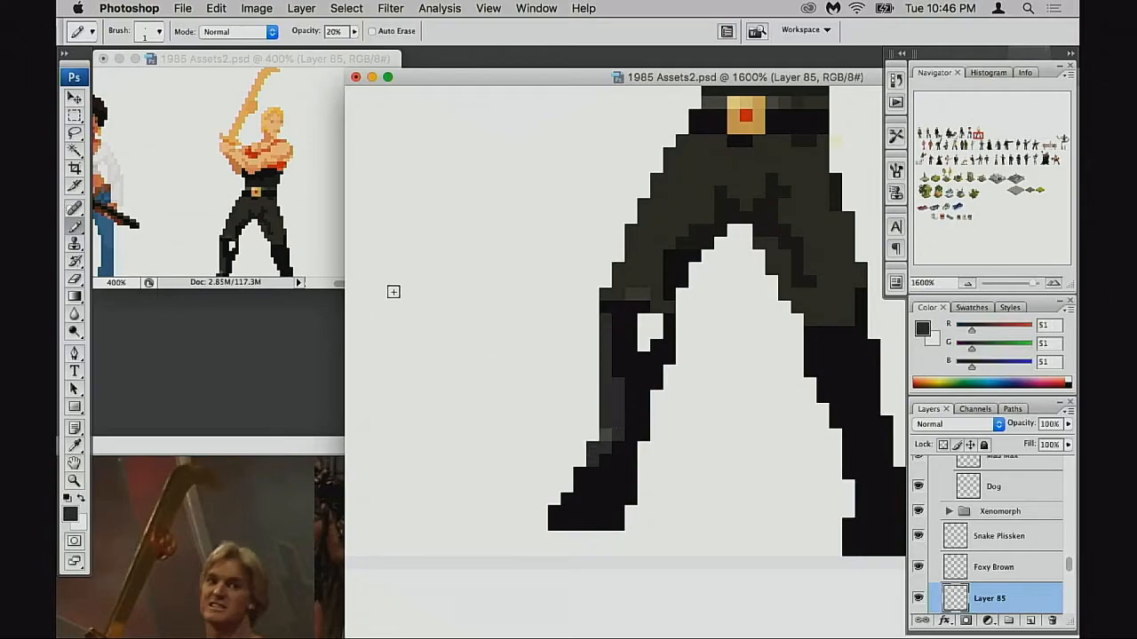
click(294, 273)
drag(284, 271, 298, 218)
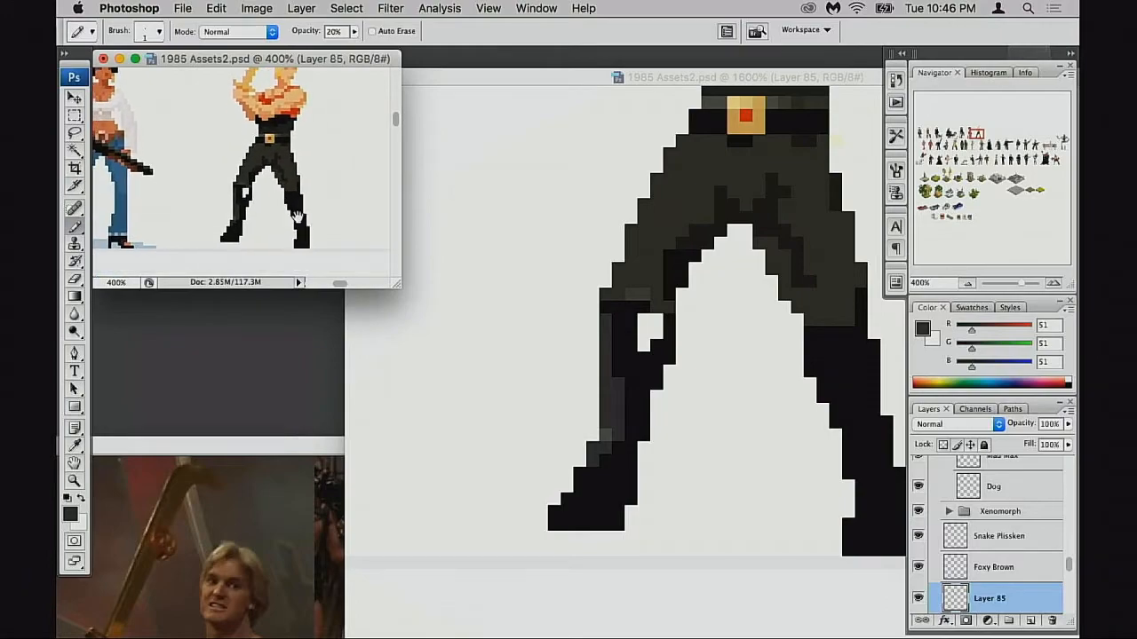
Step: Paint a lighter gray RGB 84, 84, 84 sheen down the left boot's outer edge, over the ankle and onto the toe
alt+click(616, 422)
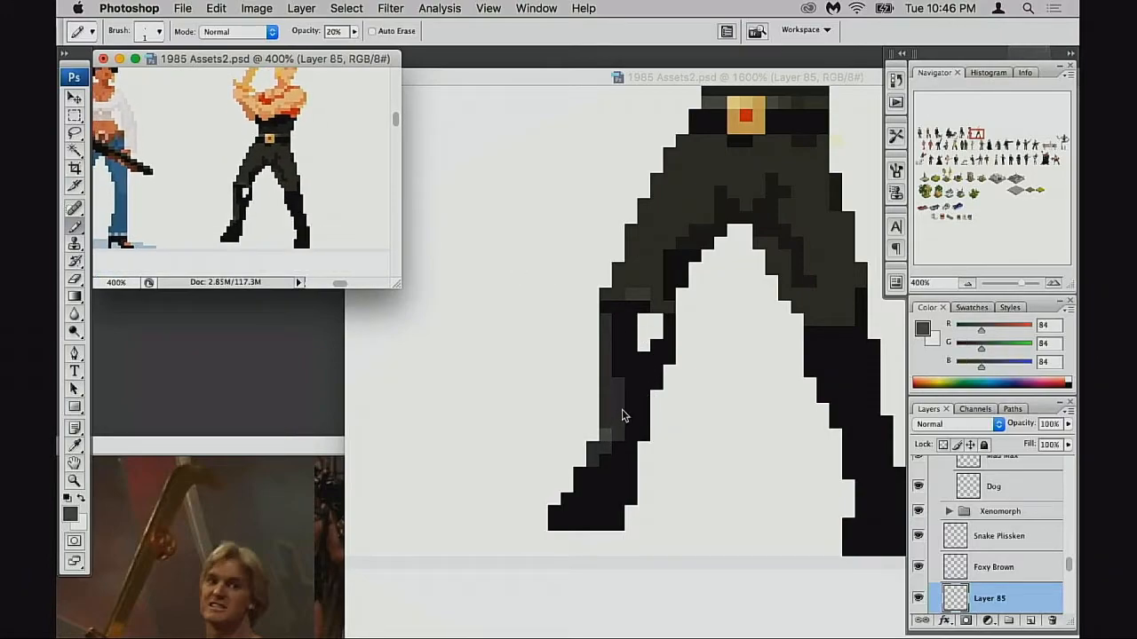
click(609, 368)
drag(605, 371, 605, 430)
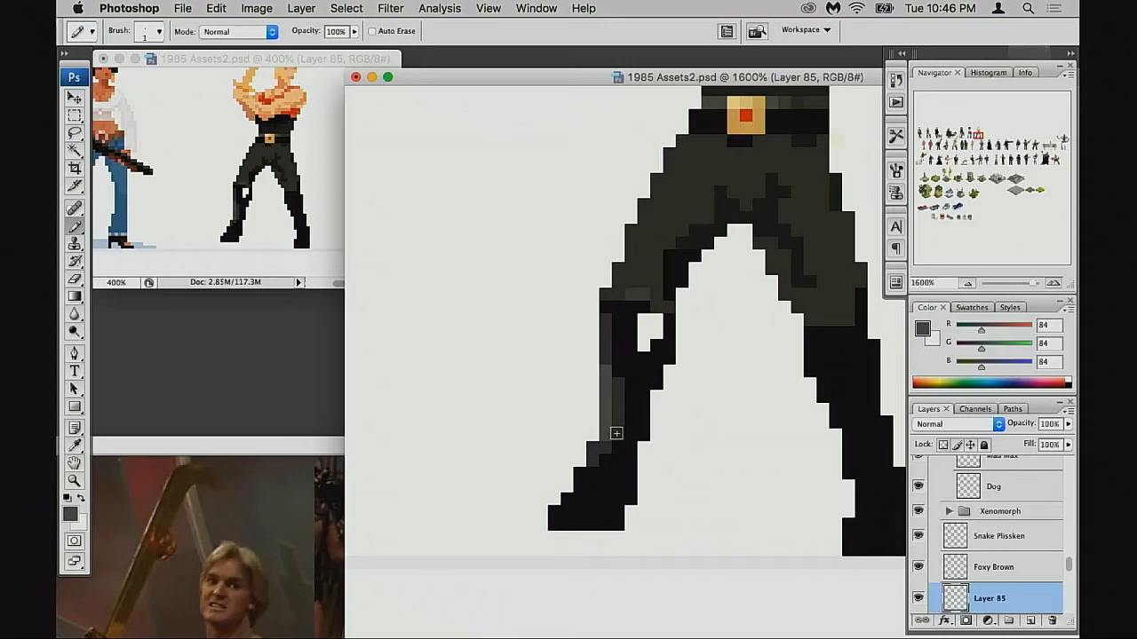
click(617, 446)
click(605, 447)
click(604, 458)
click(617, 462)
mouse_move(594, 473)
mouse_down()
mouse_move(580, 473)
mouse_move(579, 503)
mouse_move(593, 503)
mouse_up()
click(559, 510)
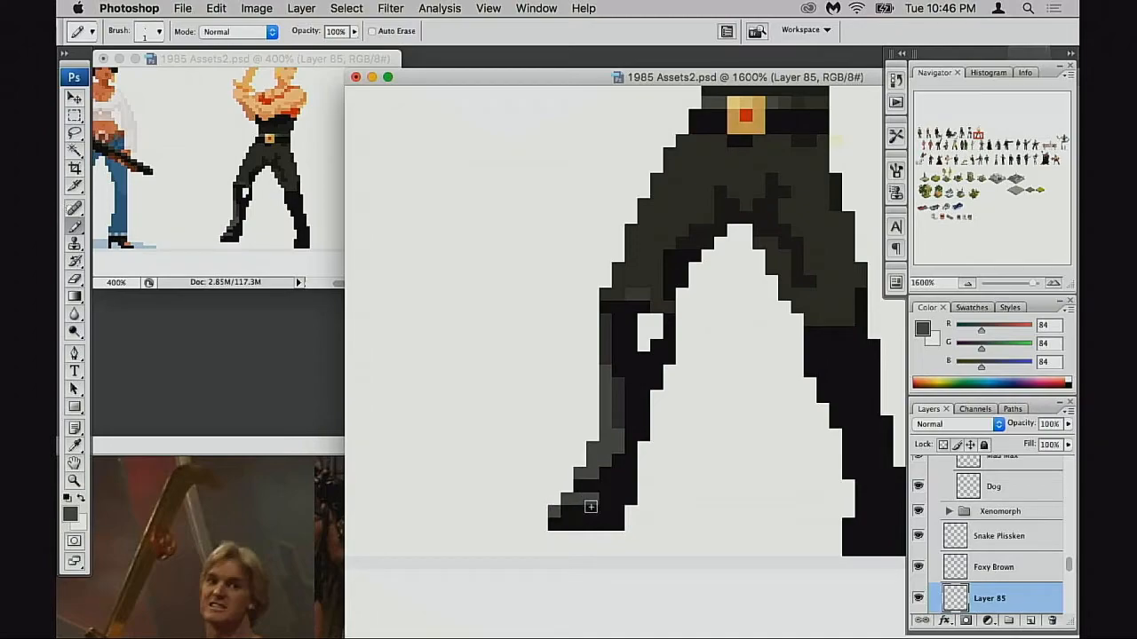
Step: Try a white highlight on the instep and toe of the left boot, and undo it
alt+click(656, 335)
click(580, 501)
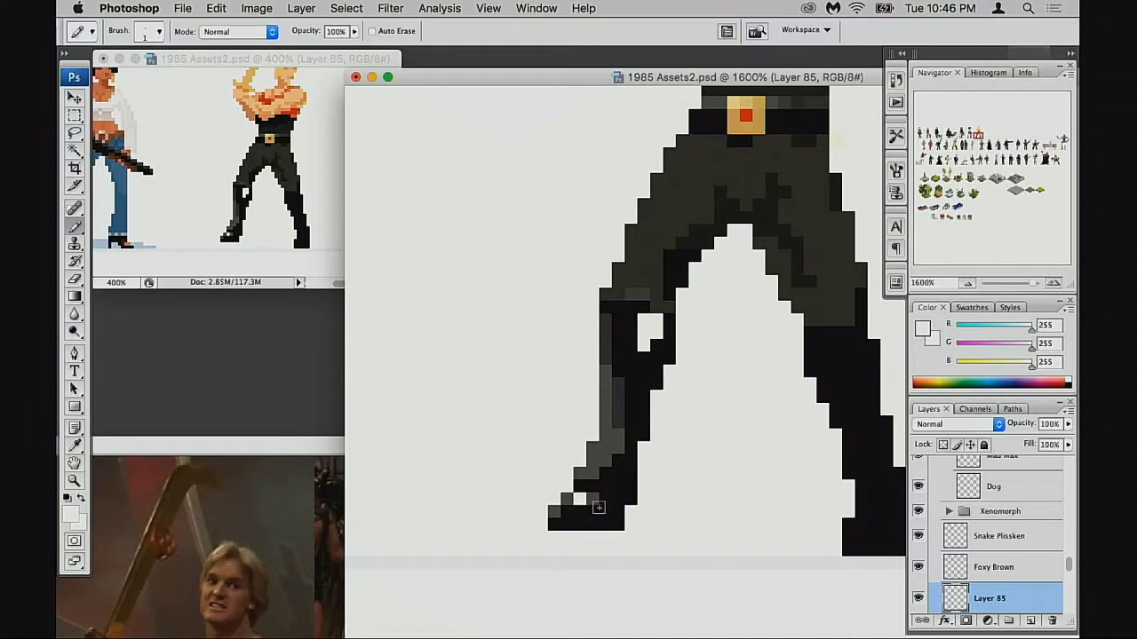
click(568, 501)
key(alt+super+z)
key(alt+super+z)
drag(594, 507, 609, 503)
key(alt+super+z)
Step: Trim the gray sheen around the left boot's ankle with black RGB 0, 0, 0
alt+click(605, 485)
click(594, 474)
click(606, 462)
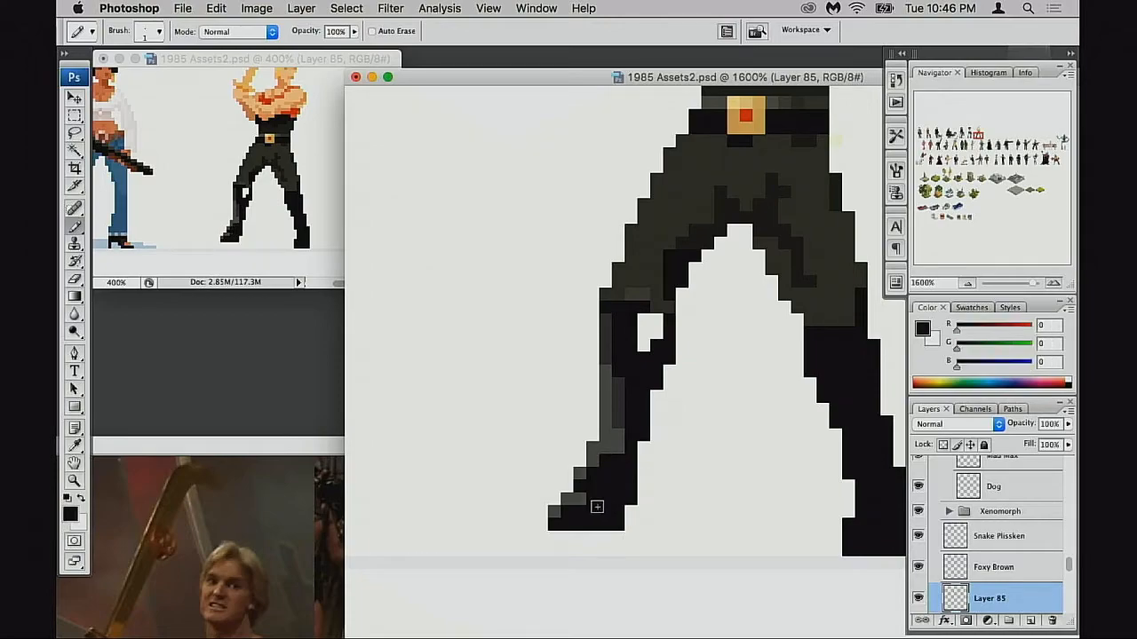
drag(607, 507, 596, 493)
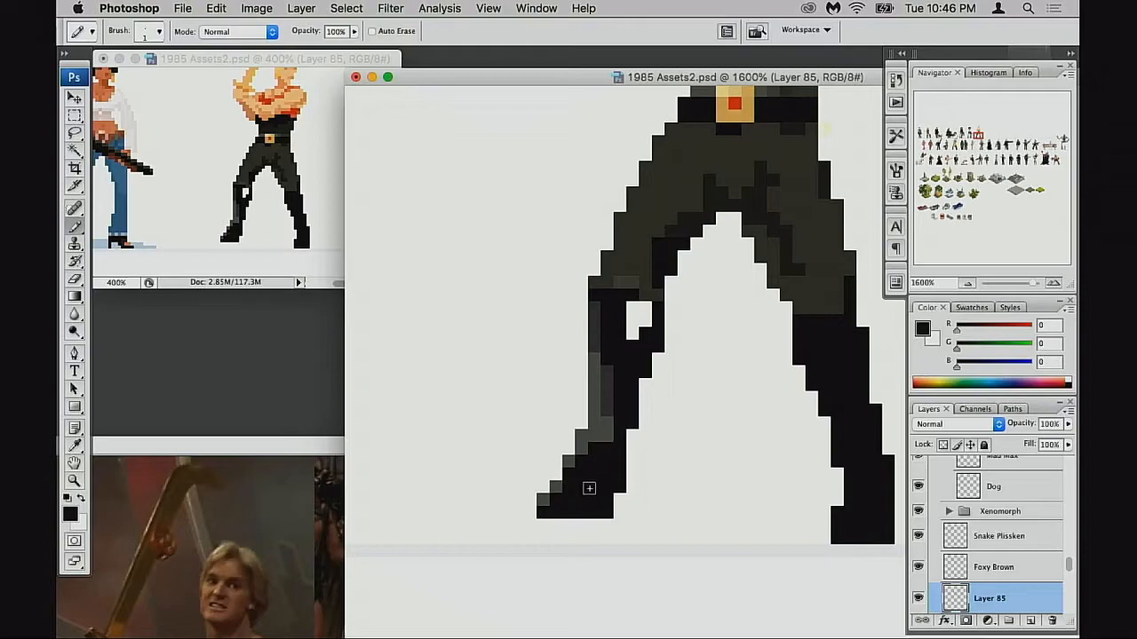
key(super+z)
Step: Try widening the left boot's outer ankle edge with gray RGB 84, 84, 84, and undo it
key(e)
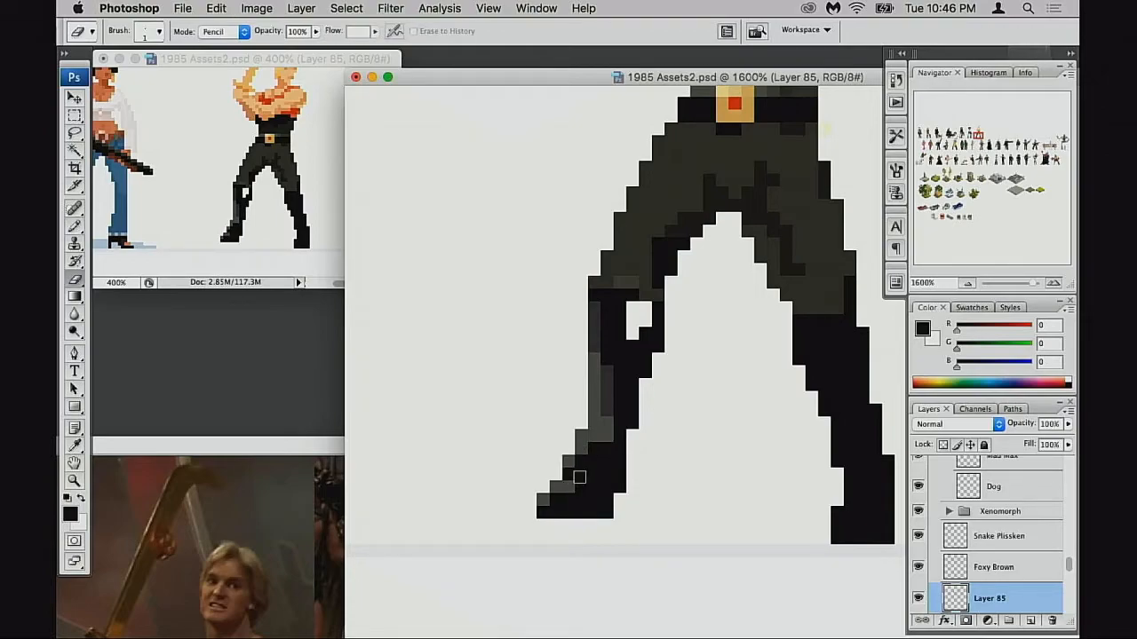
key(b)
alt+click(601, 428)
drag(583, 411, 583, 423)
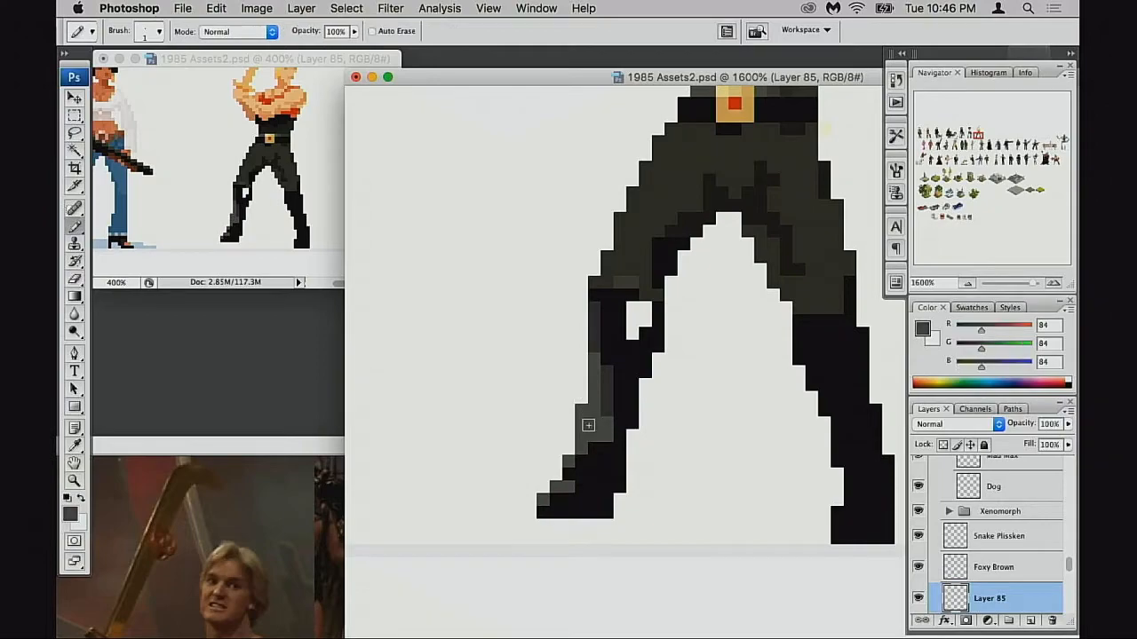
key(super+z)
Step: Shape a gray RGB 84, 84, 84 sheen across the left boot's instep and toe, and trim the inner ankle sheen with black
mouse_move(577, 489)
mouse_down()
mouse_move(588, 489)
mouse_move(582, 497)
mouse_up()
click(556, 499)
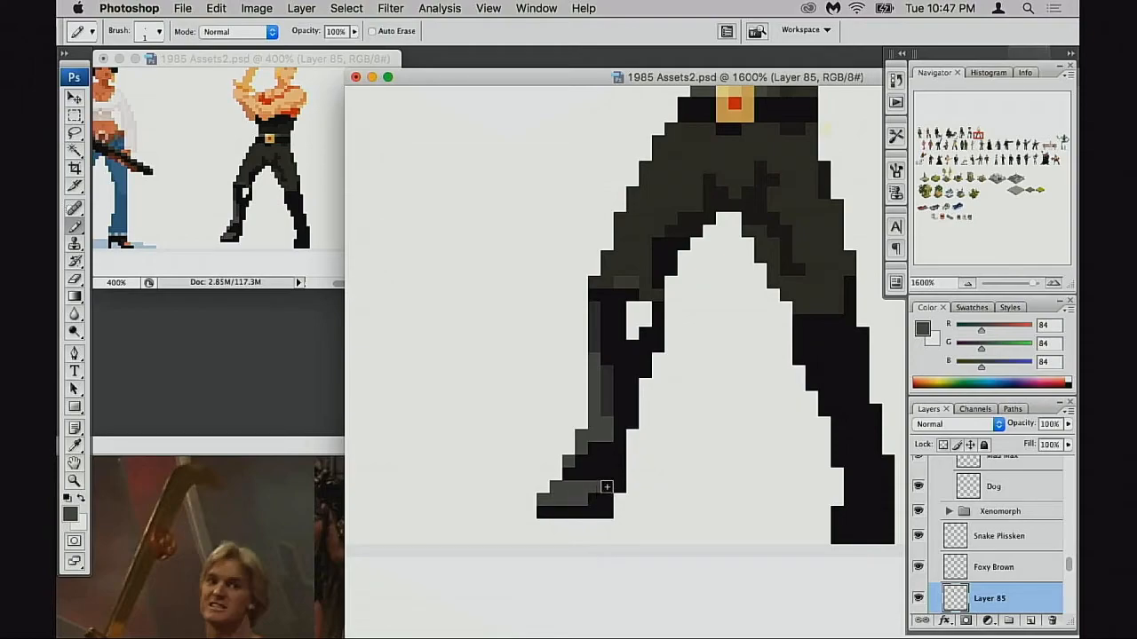
key(super+z)
alt+click(589, 512)
drag(580, 500, 569, 500)
alt+click(566, 490)
click(556, 501)
click(543, 512)
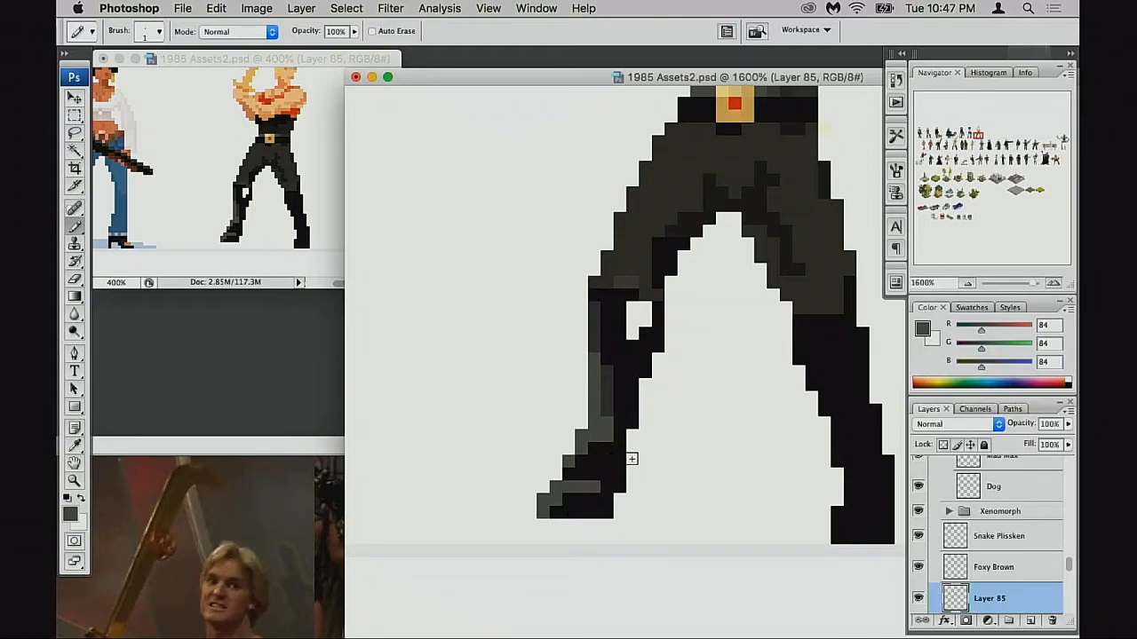
alt+click(626, 433)
click(608, 424)
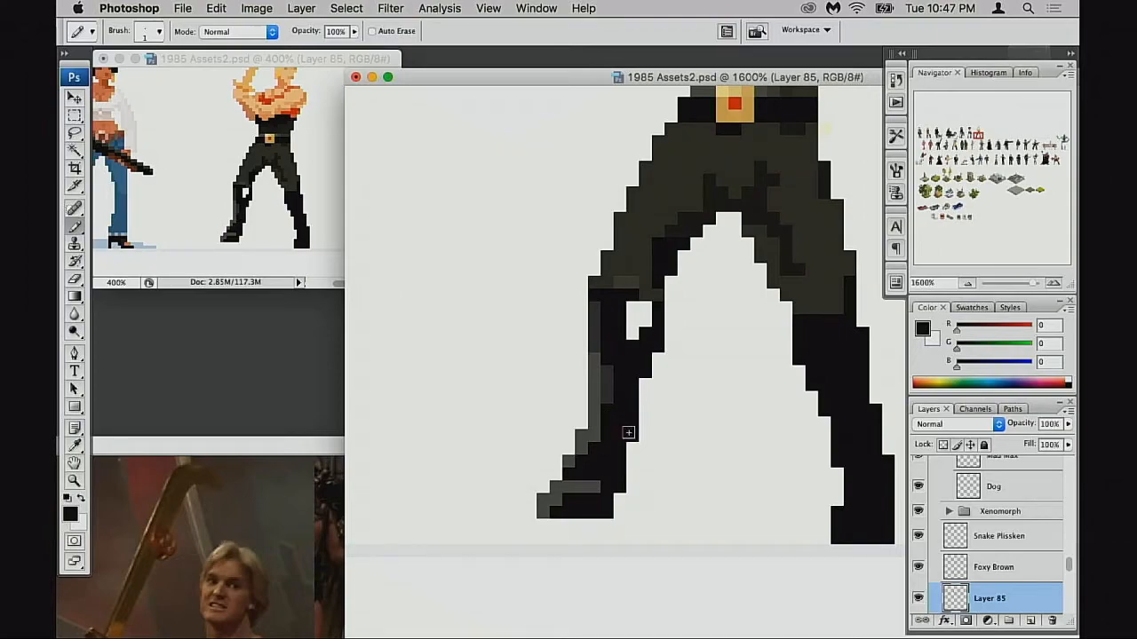
Step: Try shifting the ankle sheen outward with gray outer pixels and black behind them, and undo the change
alt+click(589, 418)
drag(587, 414, 588, 425)
alt+click(605, 433)
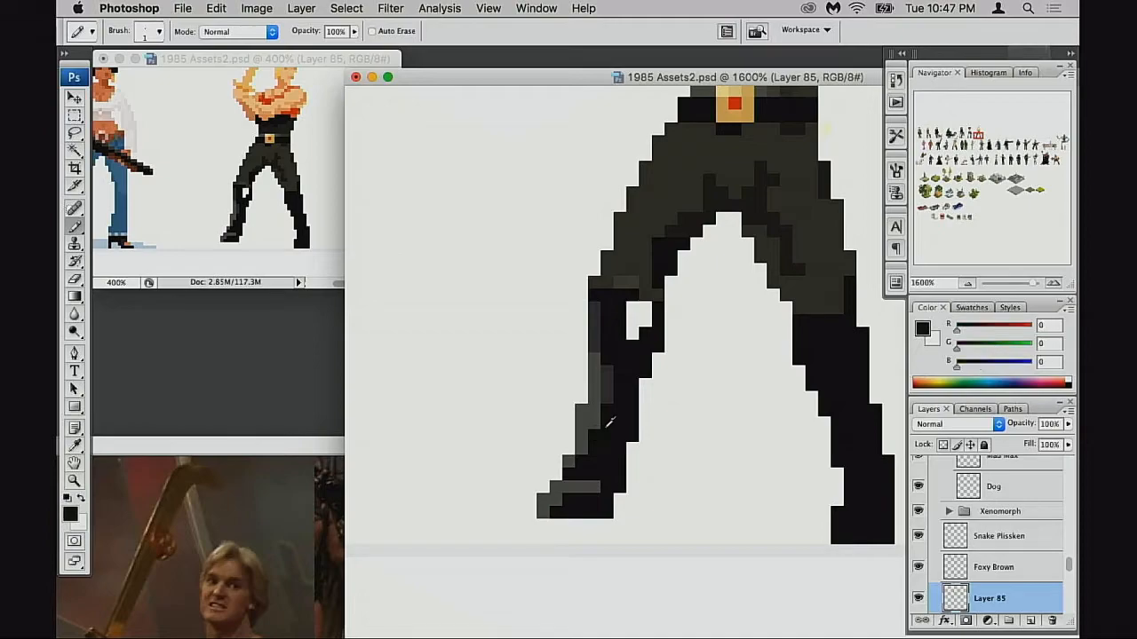
key(super+z)
key(alt+super+z)
Step: Try moving the left foot one pixel inward and erasing the sheen above it, and undo both changes
drag(628, 424, 620, 442)
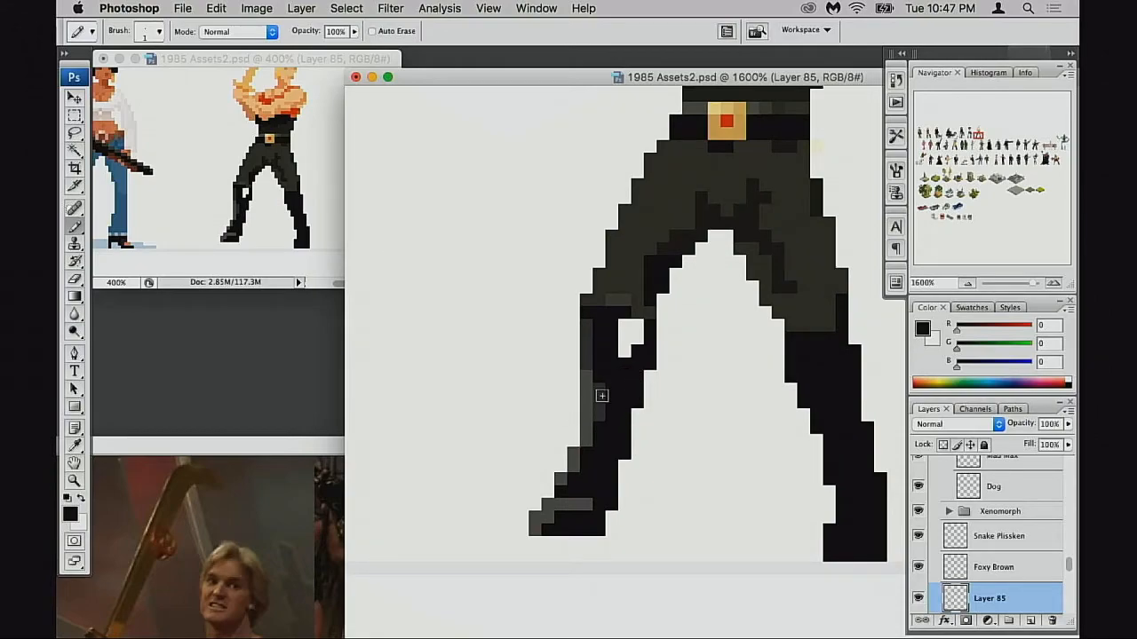
drag(616, 412, 603, 428)
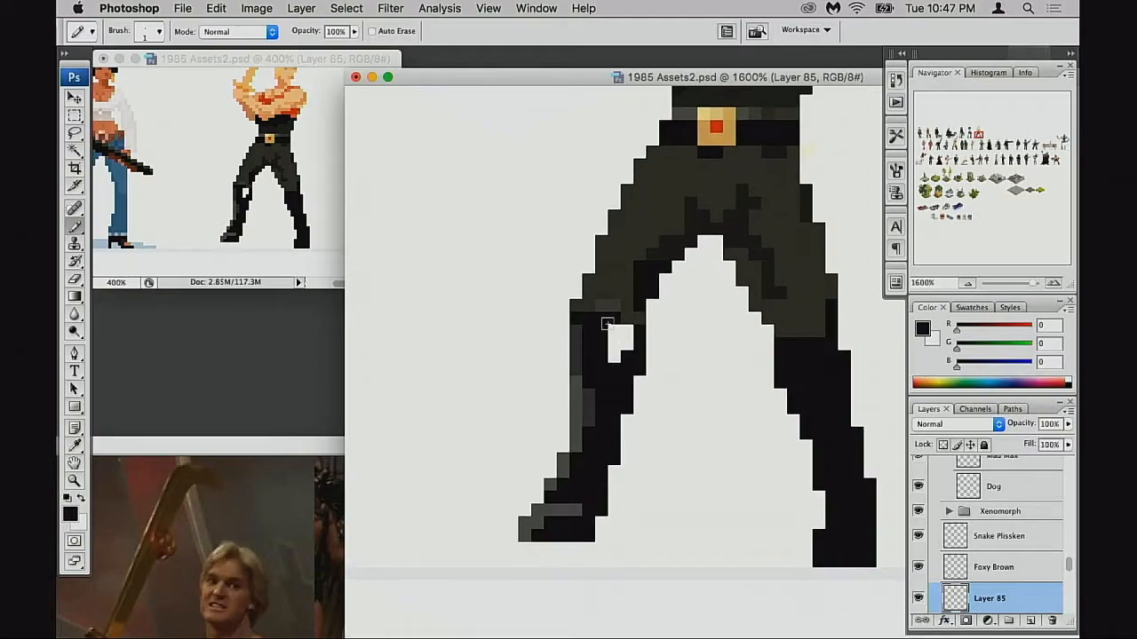
drag(672, 380, 546, 349)
drag(549, 394, 593, 396)
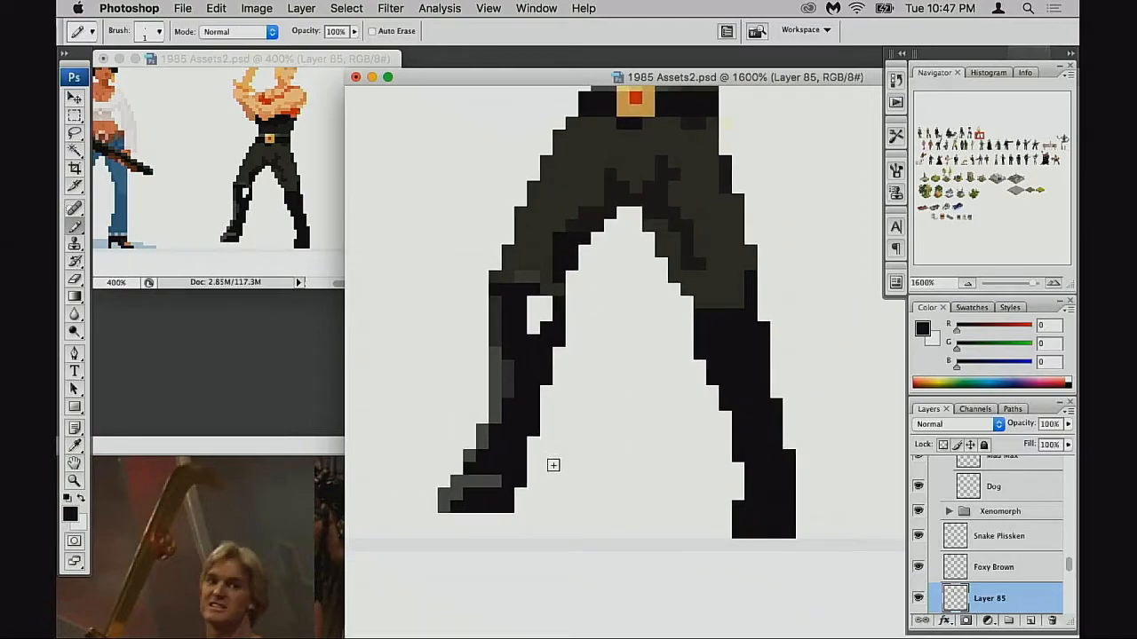
key(m)
drag(507, 497, 550, 488)
key(super+d)
key(b)
drag(484, 433, 469, 451)
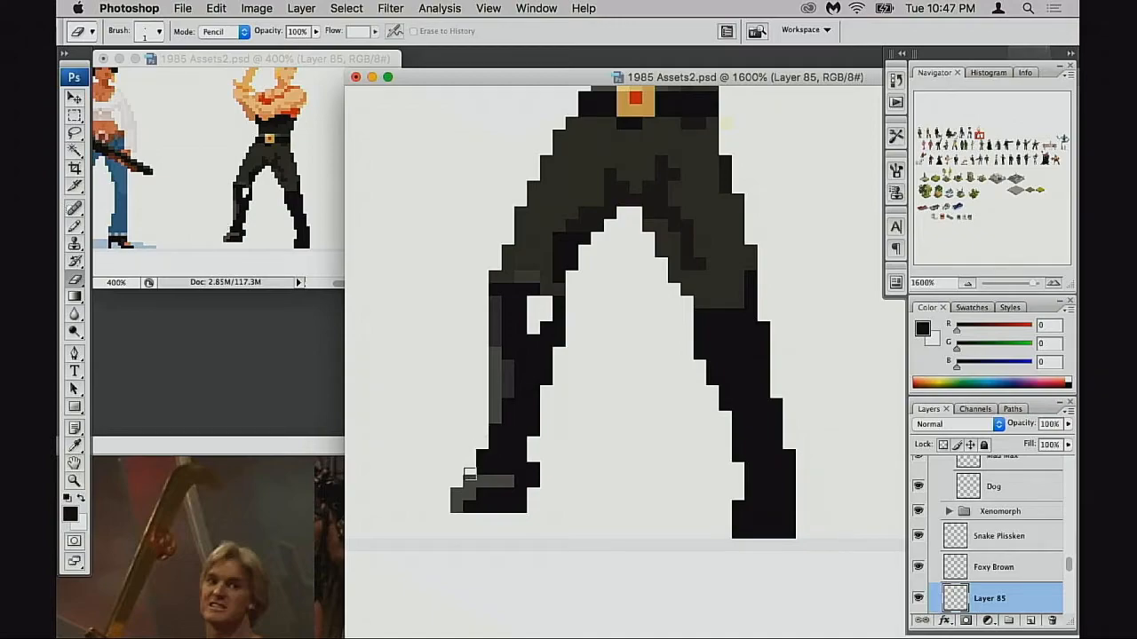
key(alt+super+z)
key(alt+super+z)
key(alt+super+z)
key(alt+super+z)
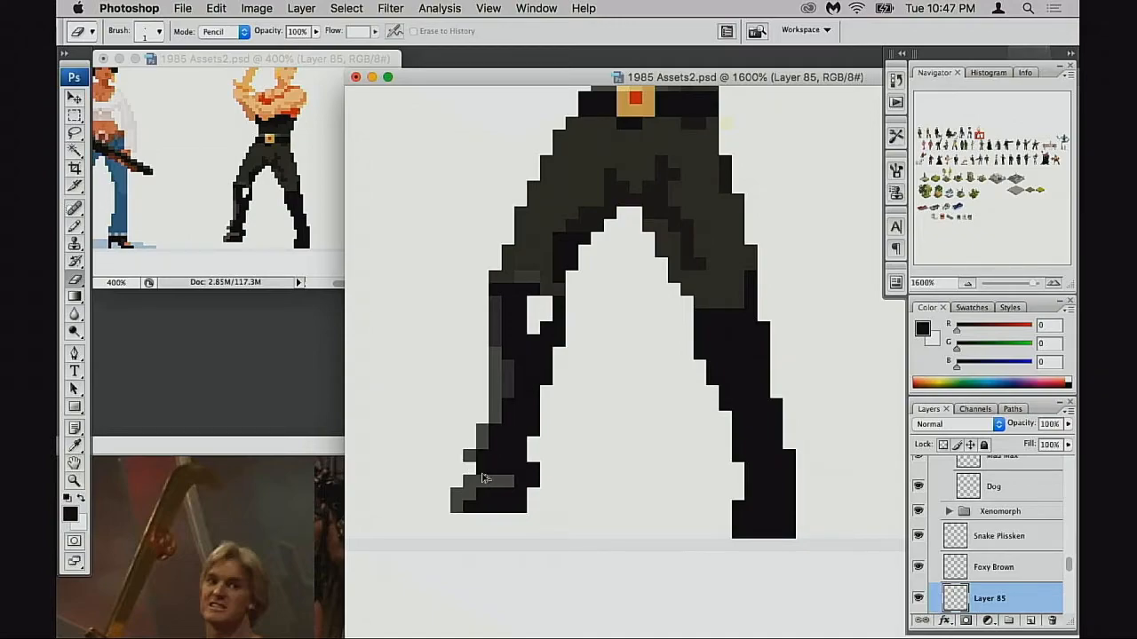
key(super+d)
Step: Erase the excess pixels behind the left ankle and cover the lower calf's gray sheen with black
drag(523, 472, 524, 480)
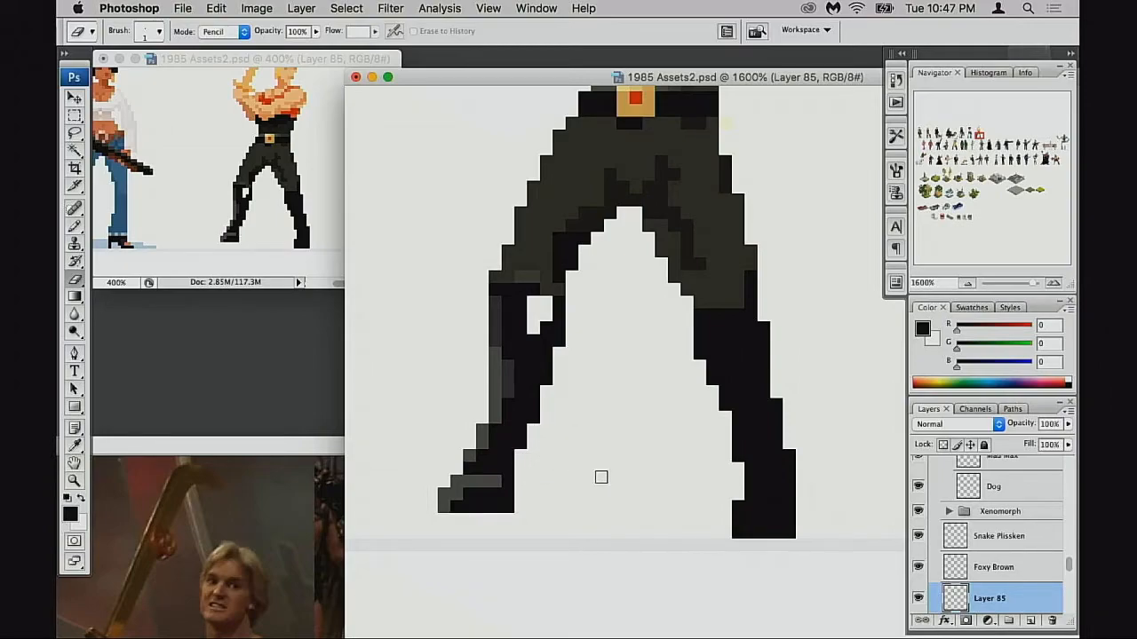
key(b)
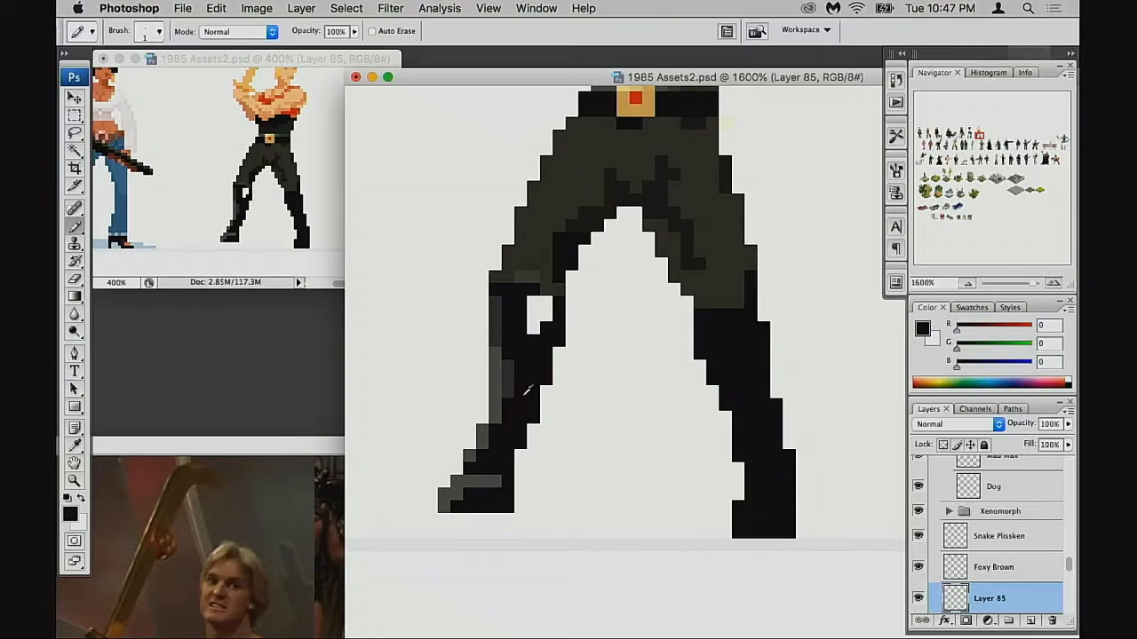
drag(494, 378, 494, 418)
key(super+z)
click(507, 364)
drag(507, 378, 507, 391)
mouse_move(496, 366)
mouse_down()
mouse_move(505, 418)
mouse_move(492, 384)
mouse_move(487, 420)
mouse_move(507, 411)
mouse_move(482, 360)
mouse_up()
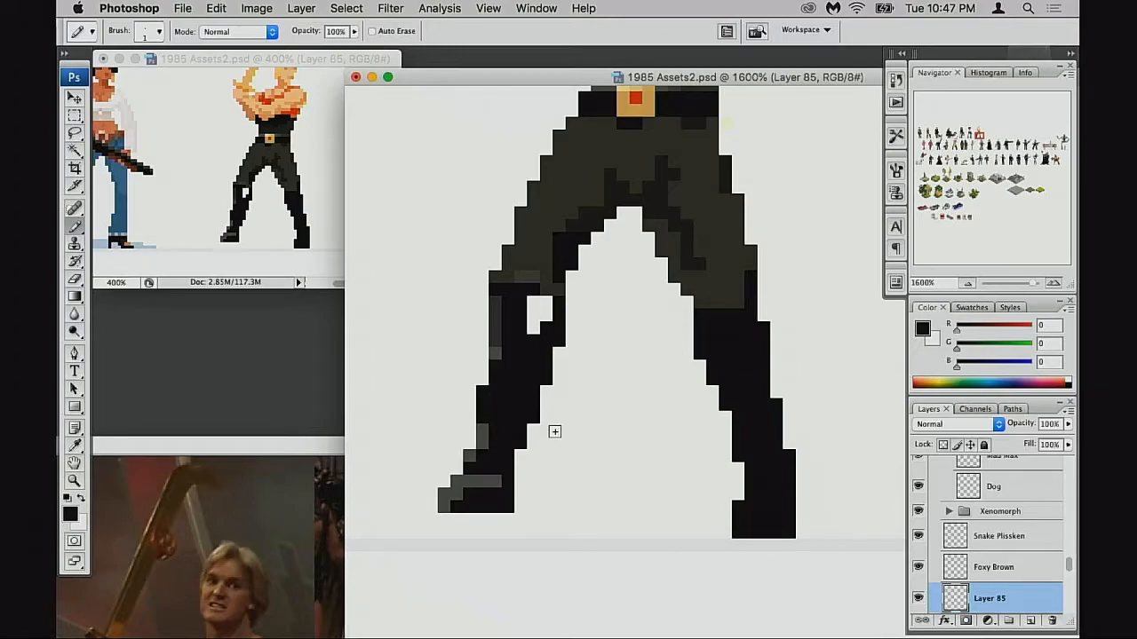
Step: Trim the back of the left calf and extend its outer edge with black, covering the gray ankle pixels
key(e)
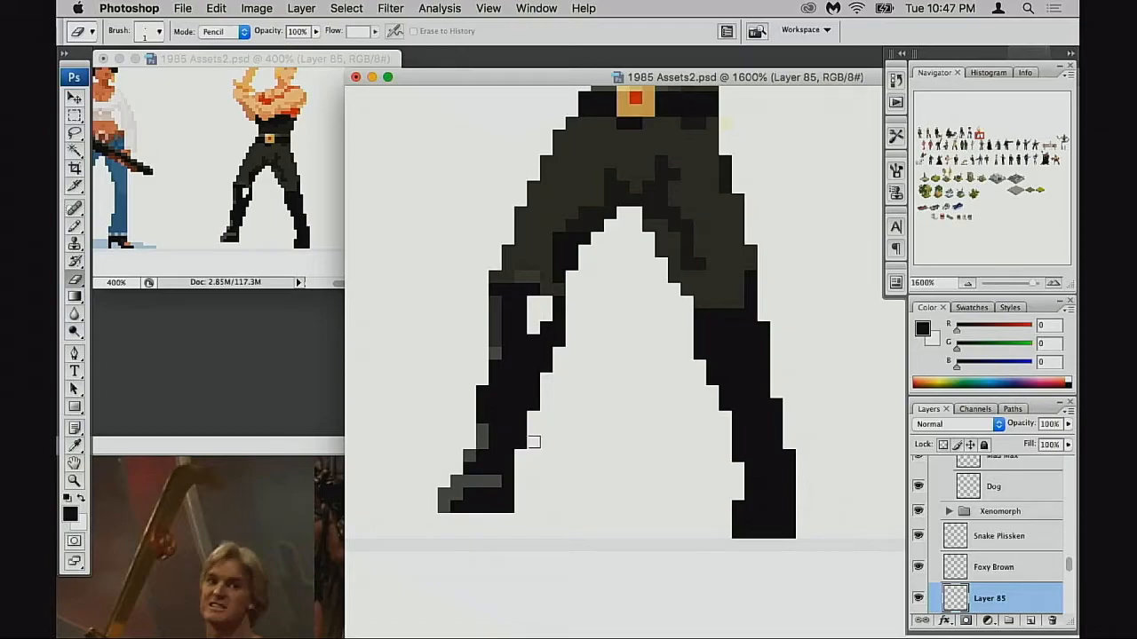
key(m)
key(b)
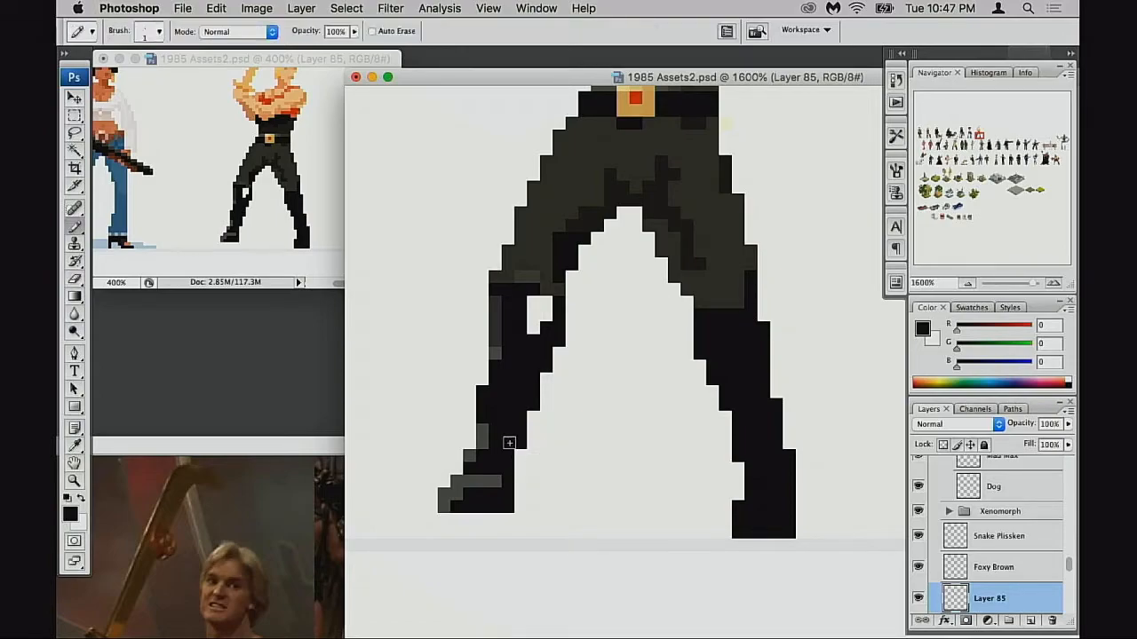
click(487, 430)
click(482, 373)
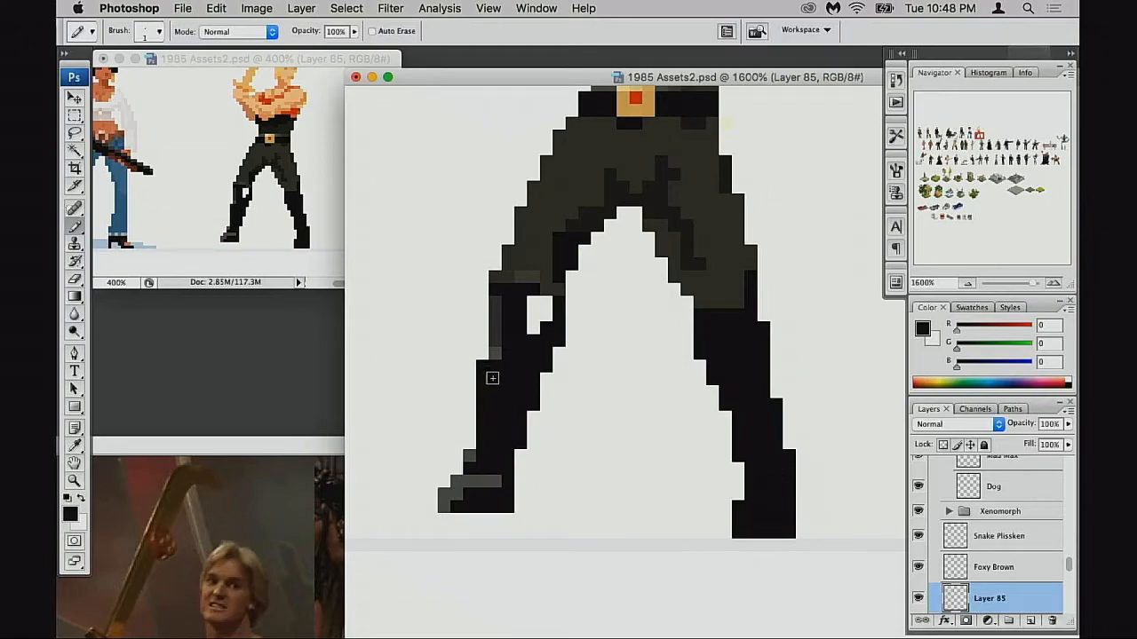
Step: Erase the stray gray pixels in front of the left ankle and instep, and add a black row as the boot's sole
key(e)
click(469, 456)
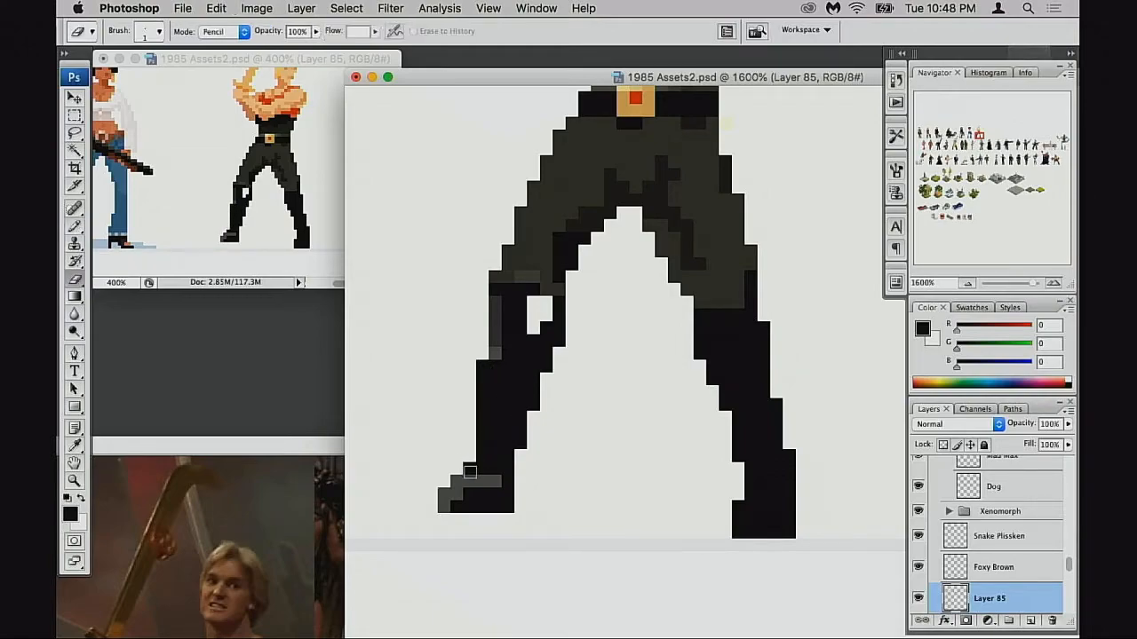
click(457, 481)
key(b)
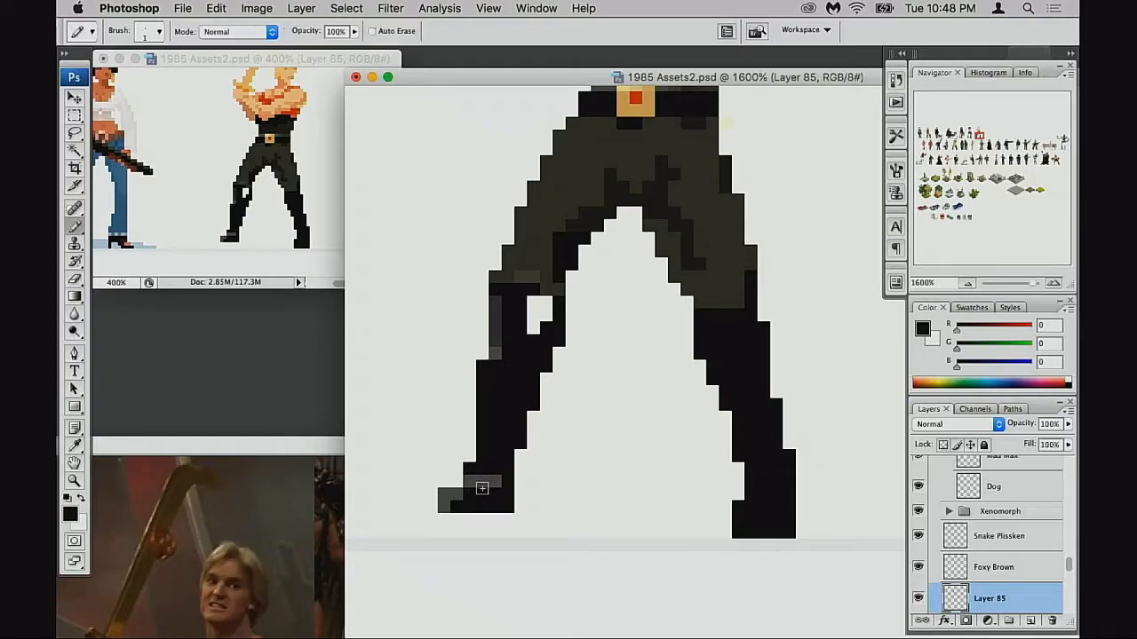
mouse_move(458, 508)
mouse_down()
mouse_move(442, 516)
mouse_move(493, 515)
mouse_move(434, 512)
mouse_move(447, 517)
mouse_up()
key(super+z)
click(431, 518)
key(super+z)
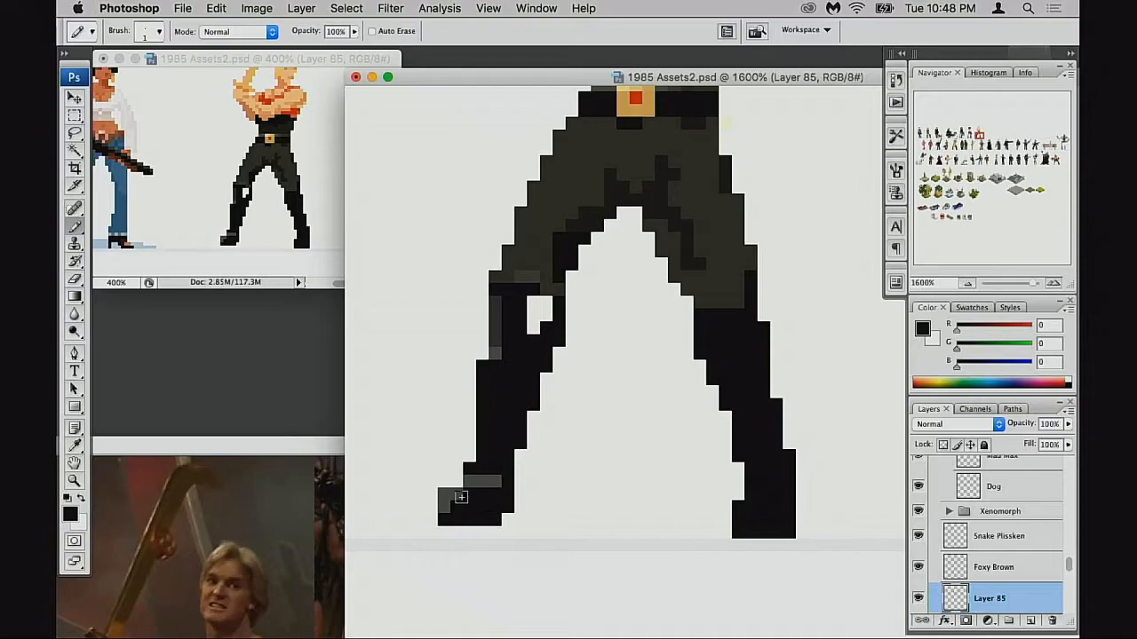
Step: Erase the upper corner pixel of the left boot's toe, and try extending the heel with black pixels
key(e)
click(444, 493)
key(b)
click(509, 507)
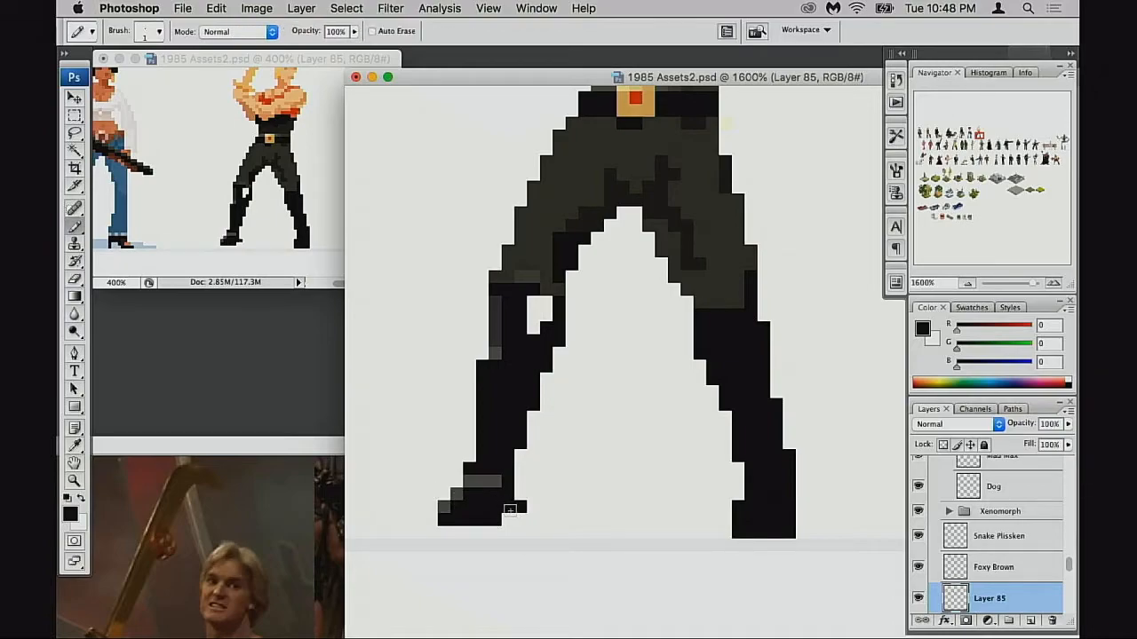
click(505, 516)
key(super+z)
key(super+z)
Step: Build up gray RGB 84, 84, 84 over the left boot's instep and toe, and define its lower edge with black
key(e)
key(super+z)
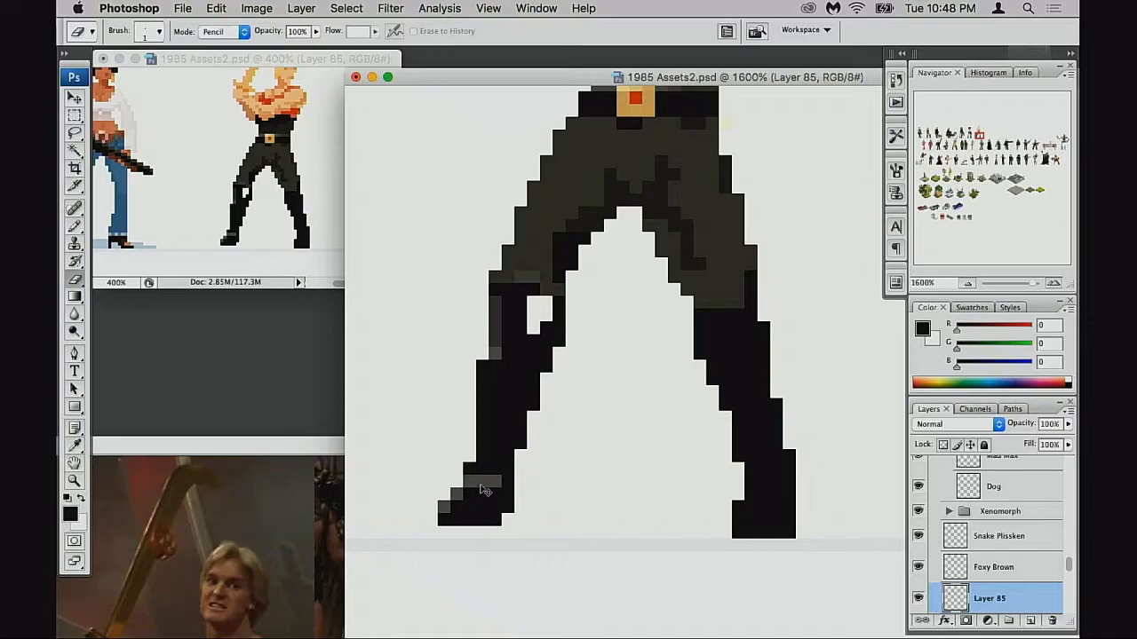
click(457, 494)
key(super+z)
key(b)
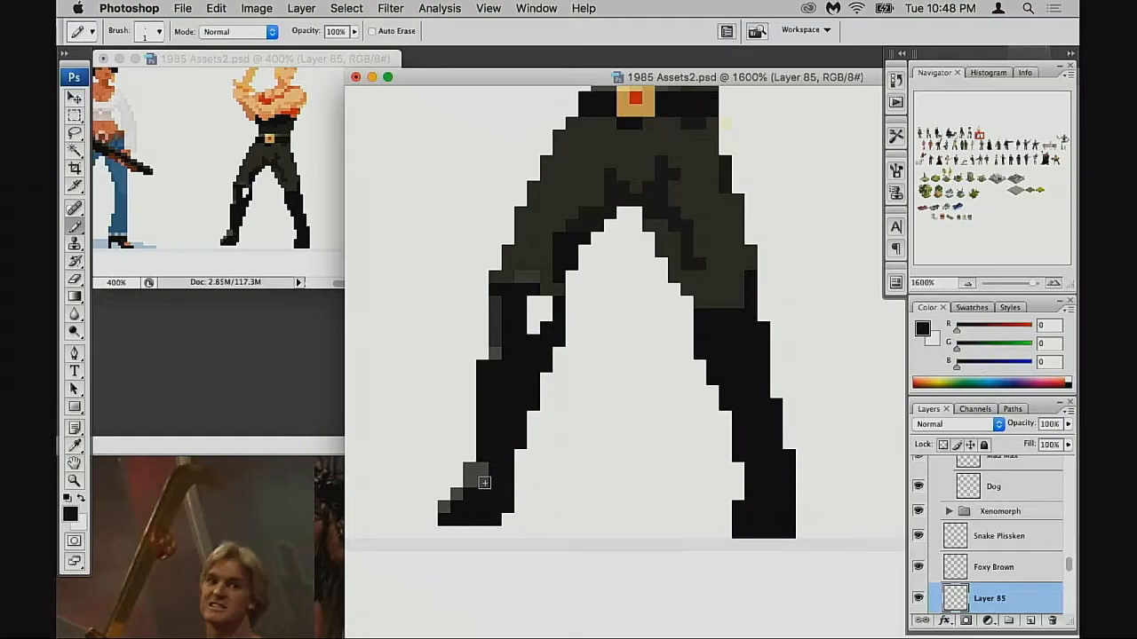
alt+click(486, 473)
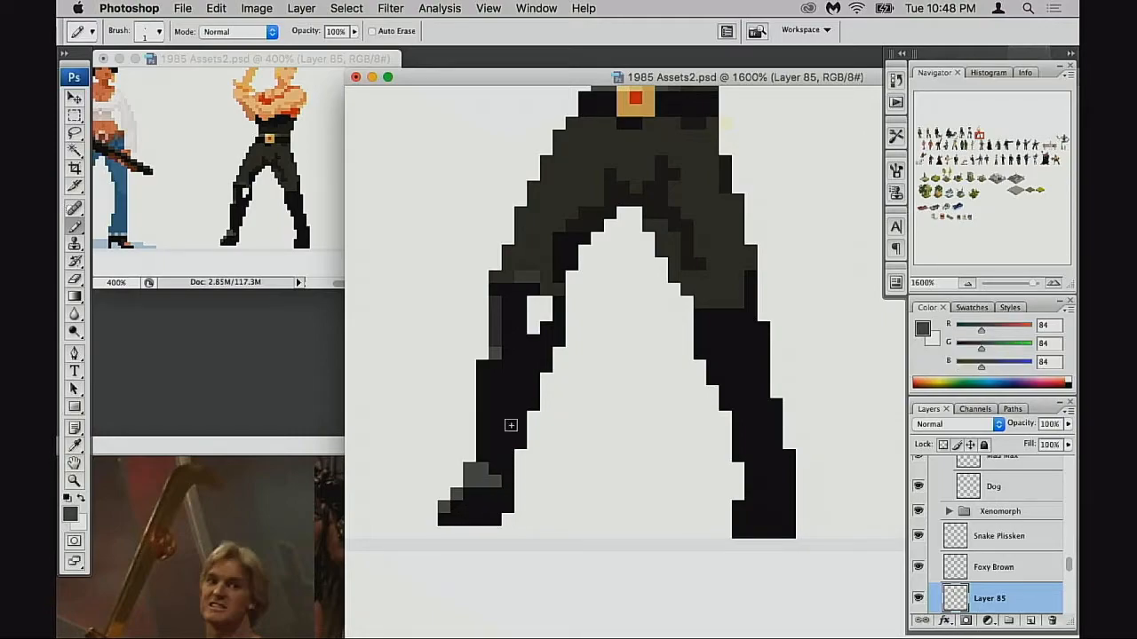
mouse_move(481, 494)
mouse_down()
mouse_move(465, 507)
mouse_move(485, 507)
mouse_up()
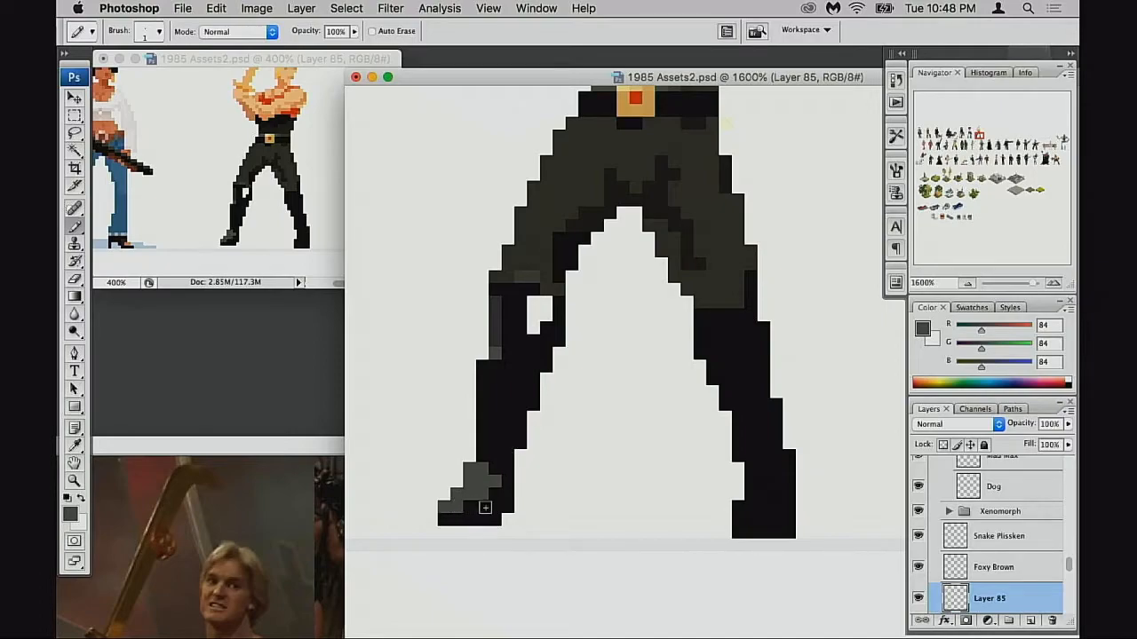
key(d)
drag(489, 498, 502, 499)
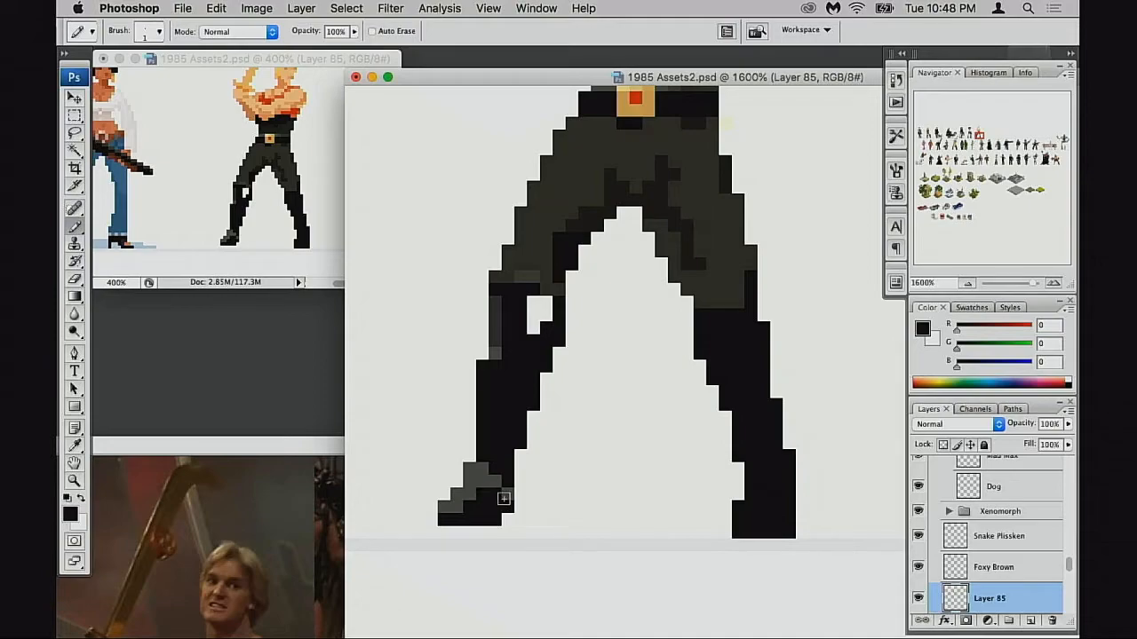
Step: Examine the whole figure beside the neighboring characters at 600% zoom
drag(575, 490, 550, 485)
drag(555, 416, 551, 431)
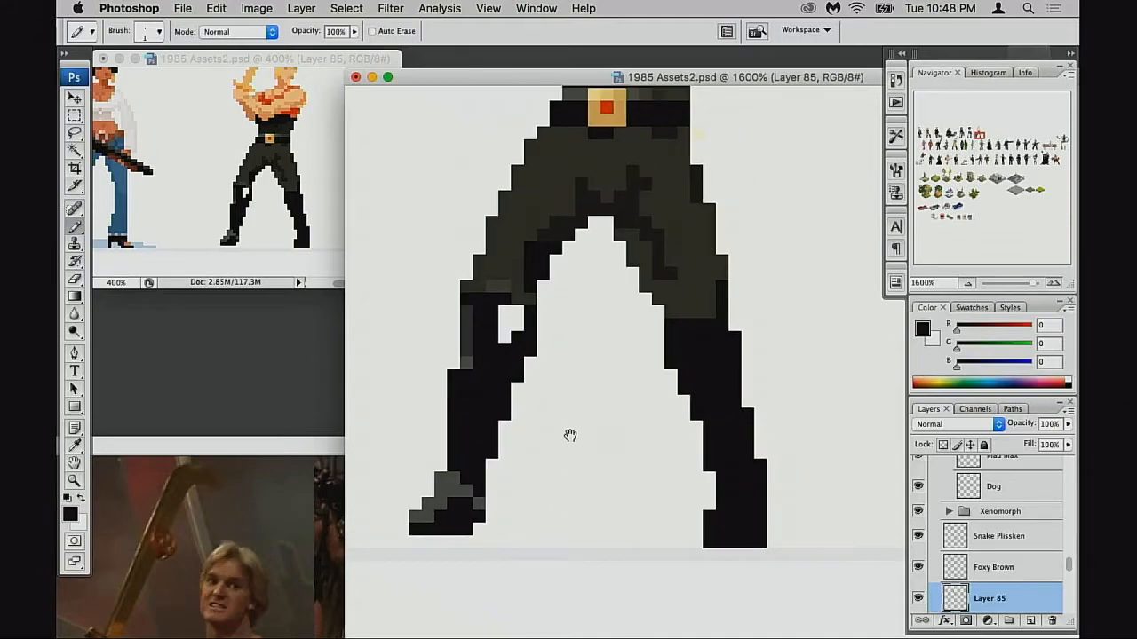
alt+click(569, 436)
alt+click(575, 435)
alt+click(589, 432)
alt+click(657, 403)
drag(632, 414, 581, 435)
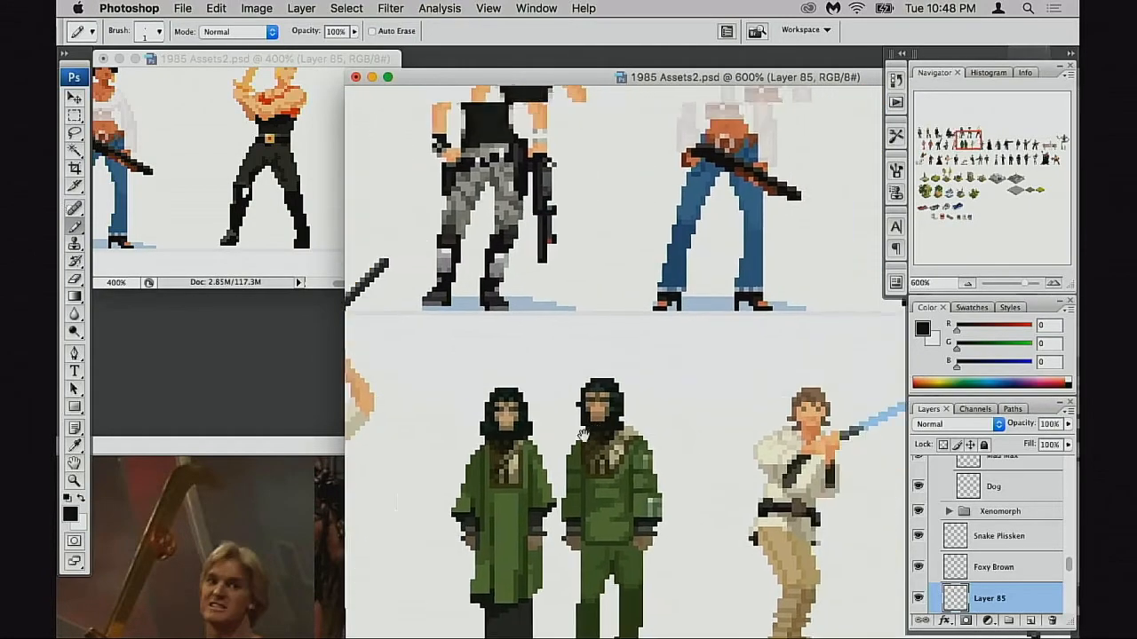
scroll(582, 434, right, 10)
scroll(582, 435, up, 4)
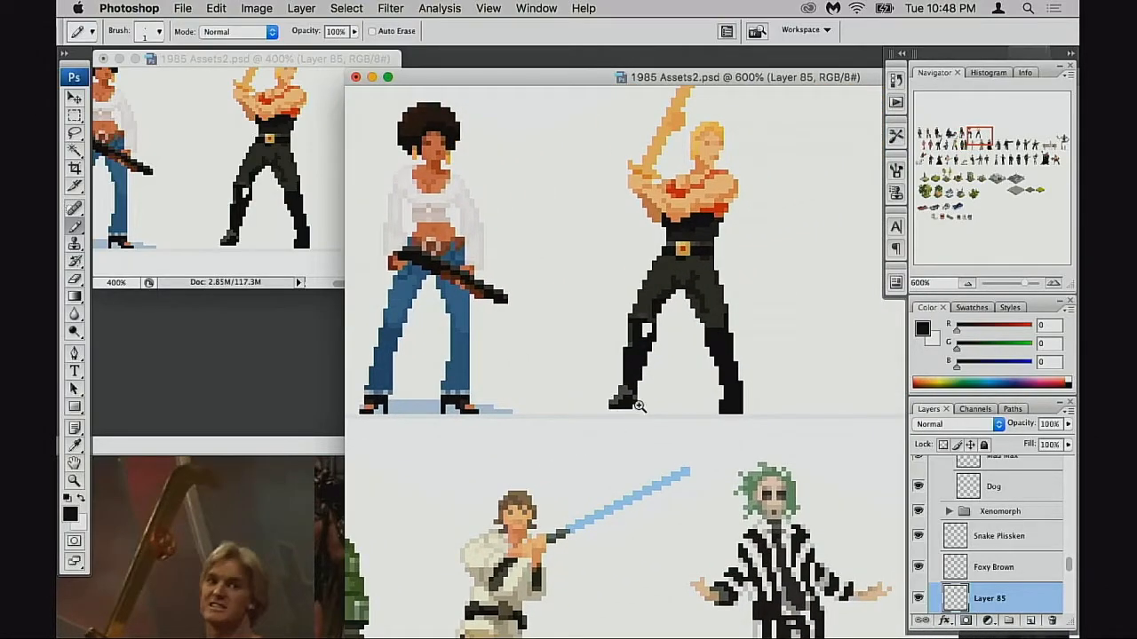
Step: Trim the gray shading on the left boot's instep and ankle, covering its inner pixels with black
super+click(639, 405)
super+click(655, 404)
drag(716, 374, 495, 449)
super+click(614, 397)
drag(612, 390, 592, 420)
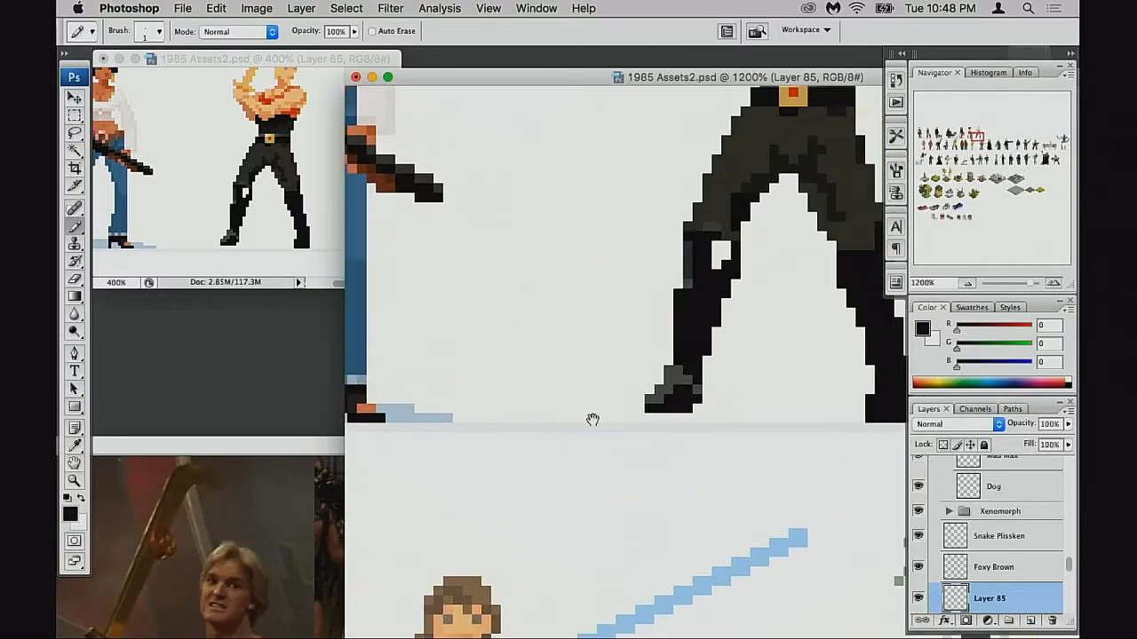
click(666, 399)
alt+click(668, 399)
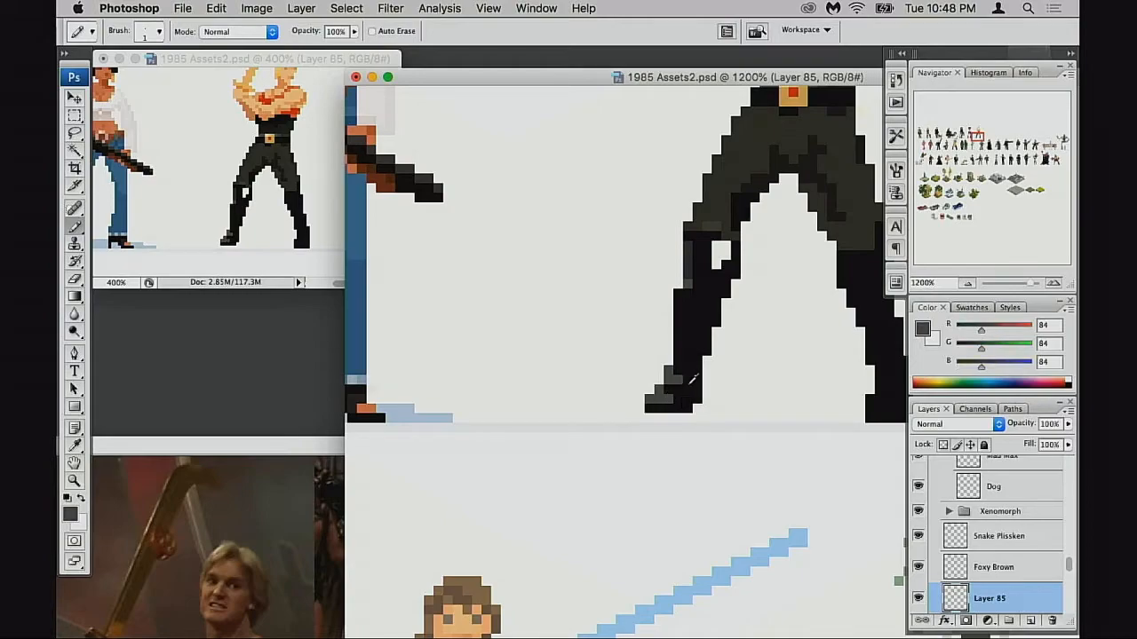
alt+click(685, 388)
drag(693, 401, 632, 428)
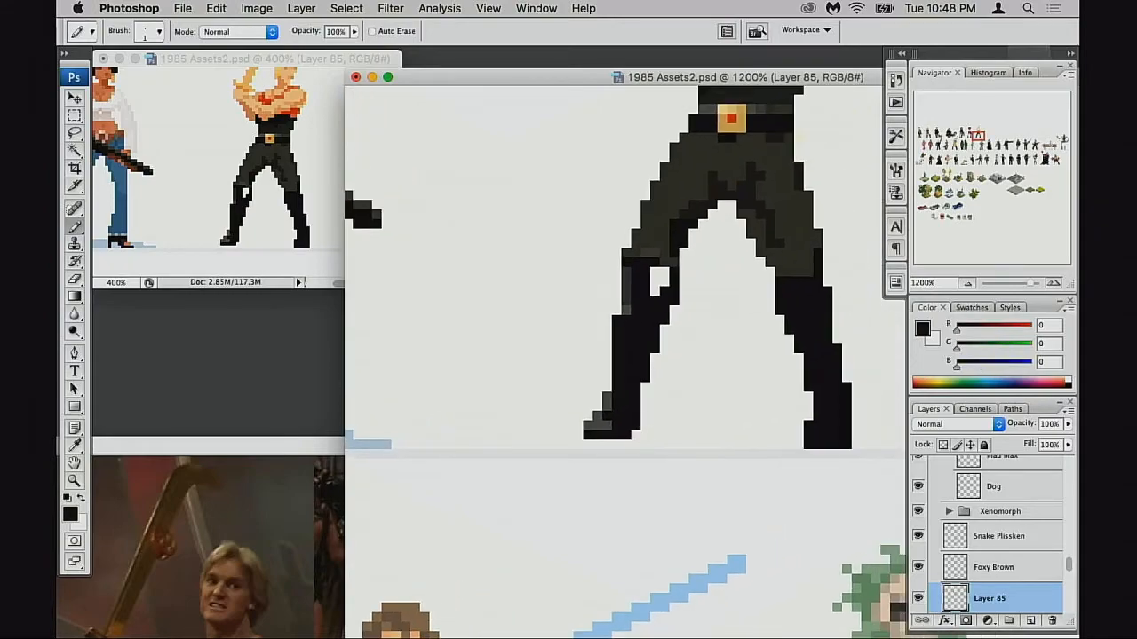
Step: Extend the gray RGB 84, 84, 84 sheen from the left boot's instep up the front of the ankle
alt+click(609, 401)
click(619, 400)
click(620, 378)
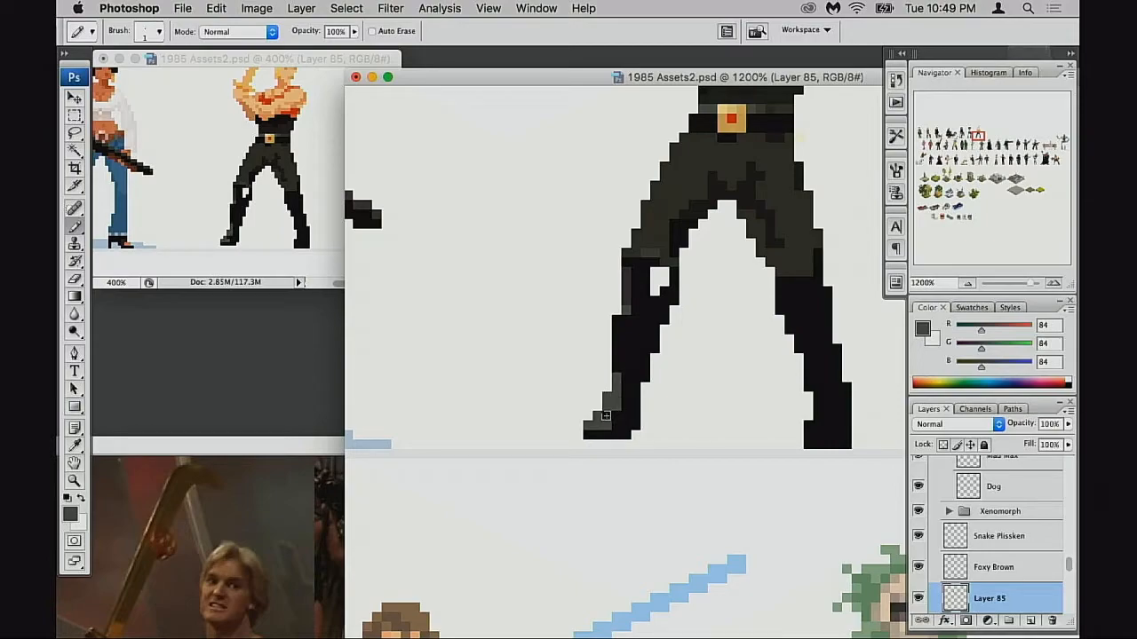
key(super+z)
Step: Try a gray RGB 84, 84, 84 highlight along the front edge of the left boot's mid-shin
drag(642, 401, 627, 419)
drag(602, 338, 602, 356)
click(611, 330)
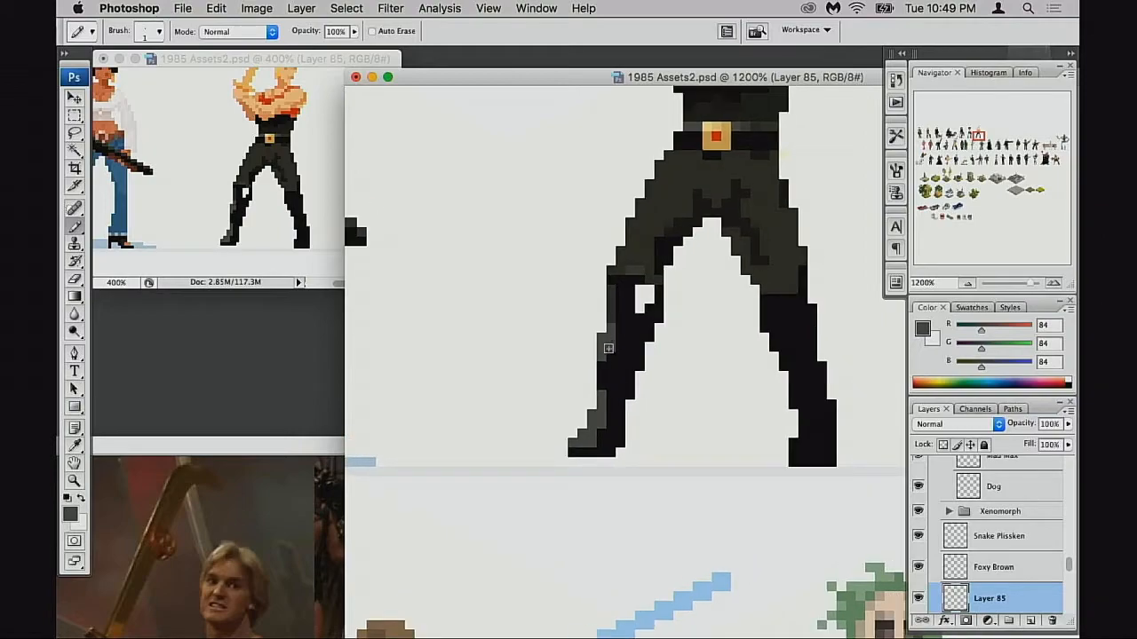
key(super+alt+z)
key(super+alt+z)
Step: Widen the upper inner edge of the right boot with black pixels
drag(662, 369, 604, 375)
alt+click(714, 332)
drag(697, 307, 698, 325)
click(707, 345)
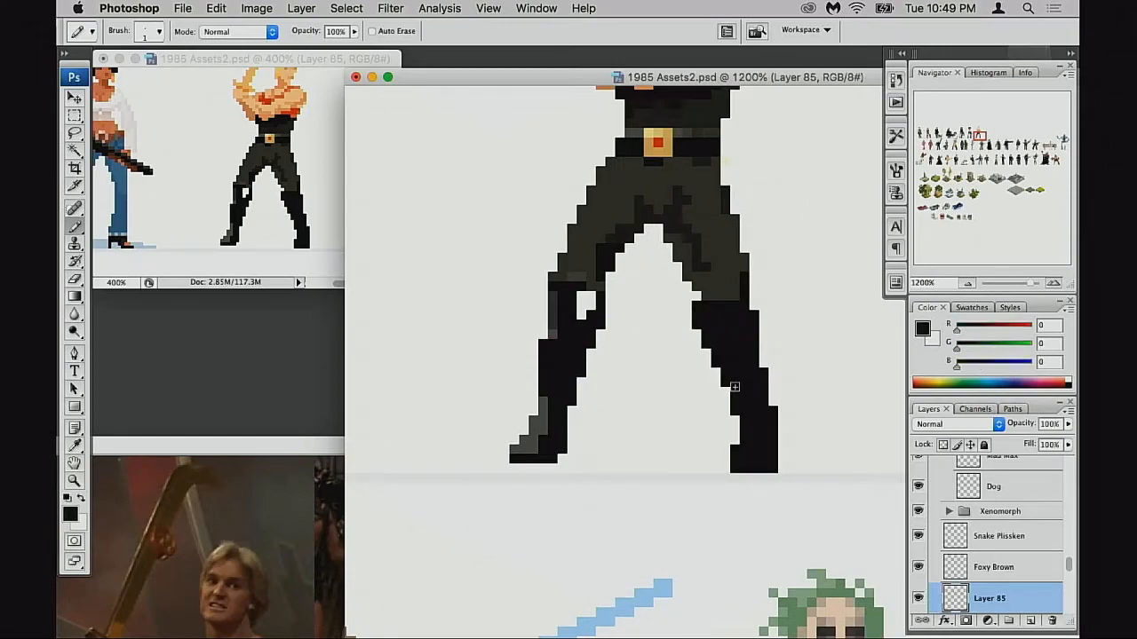
Step: Extend the right boot's toe with black pixels along the sole, and erase the lower corner pixel of its heel
key(e)
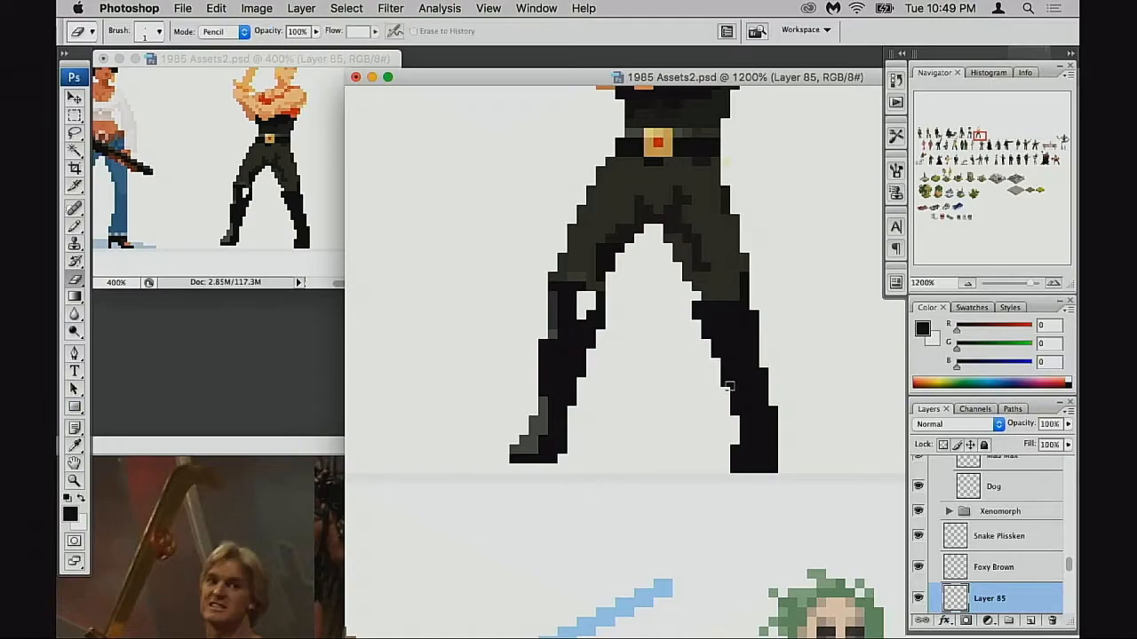
drag(750, 444, 744, 441)
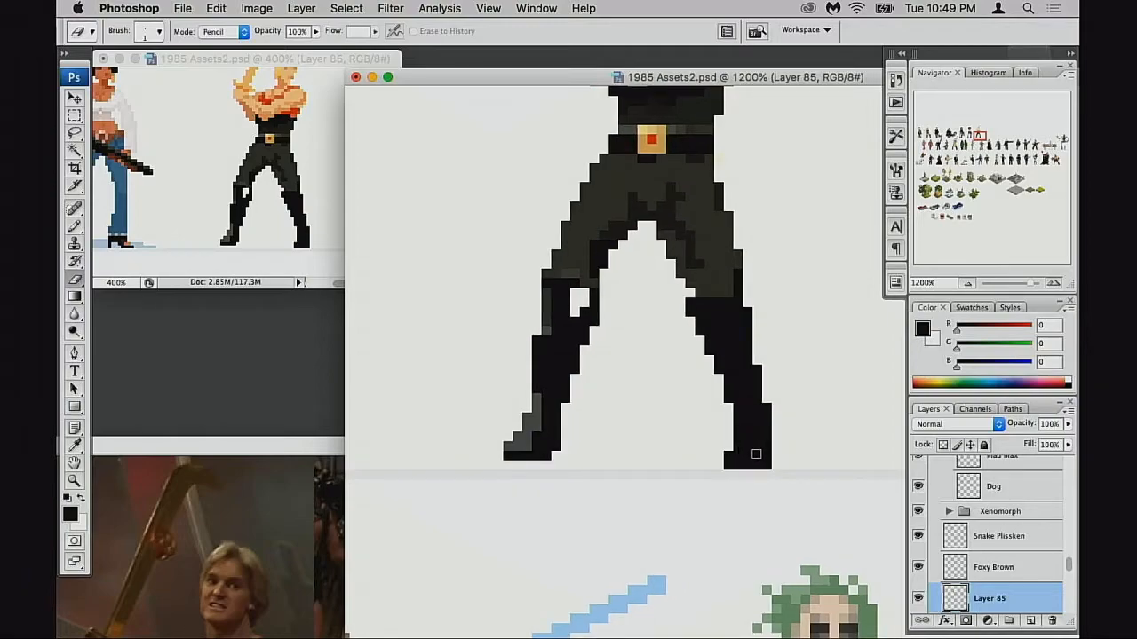
key(b)
drag(777, 457, 786, 462)
key(super+z)
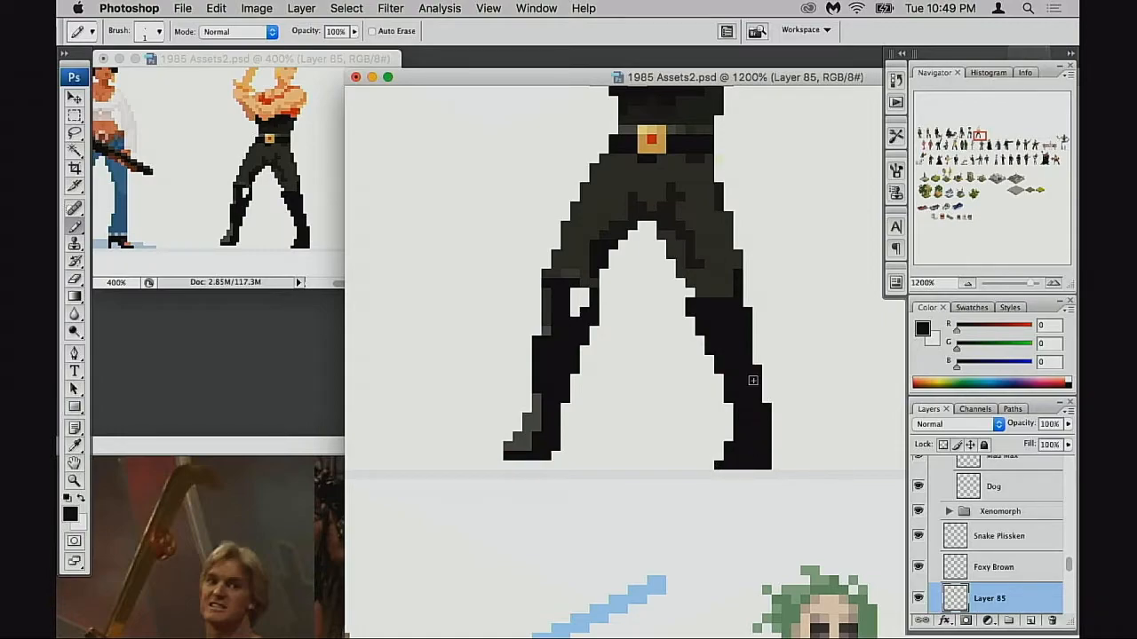
key(e)
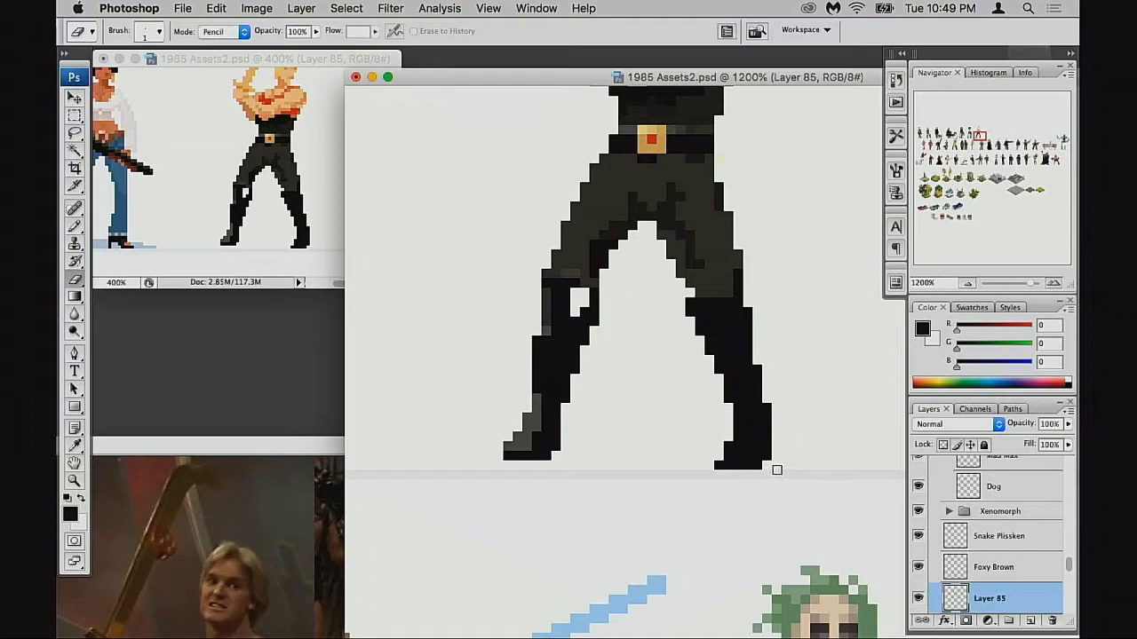
key(b)
Step: Extend the right trouser leg over the boot top with RGB 51, 50, 44, and erase the boot's upper inner corner pixel
alt+click(725, 299)
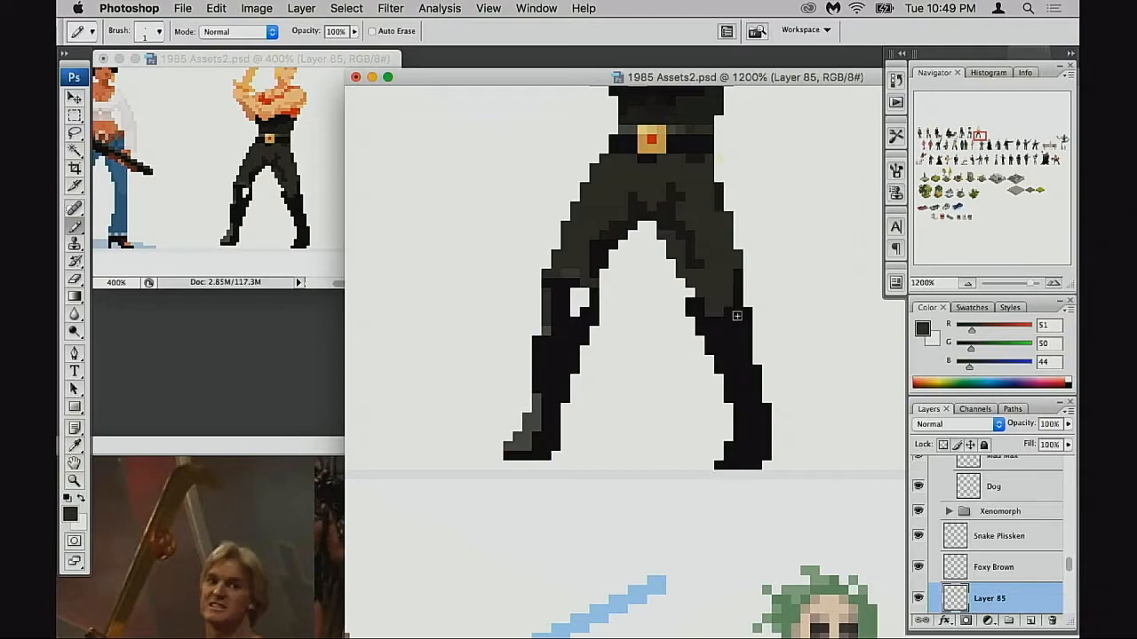
drag(700, 352, 690, 372)
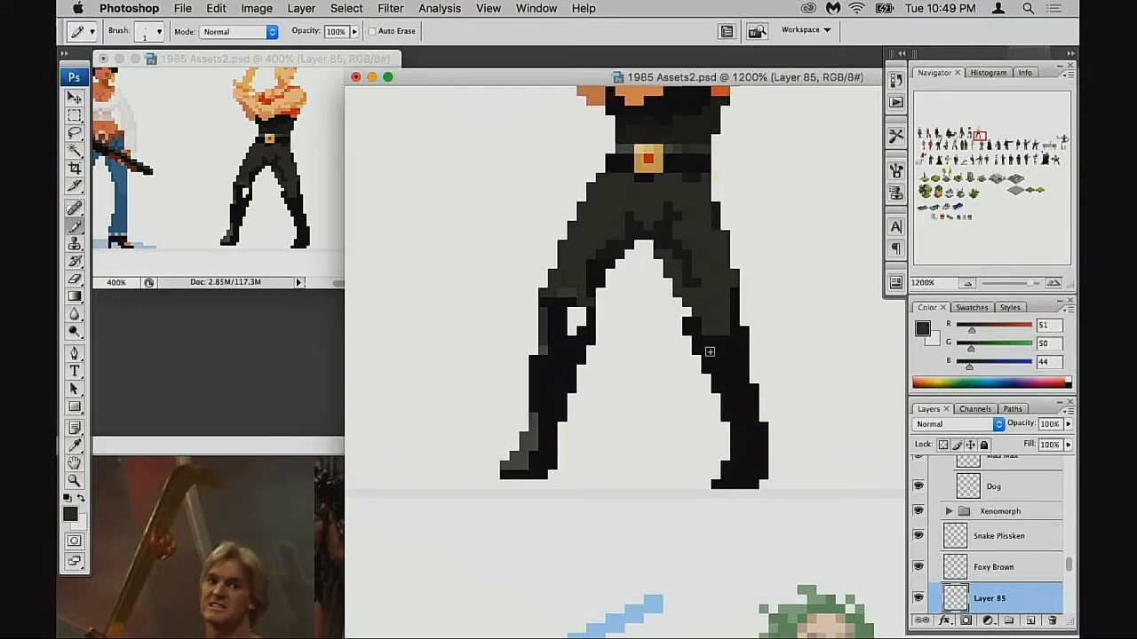
alt+click(716, 366)
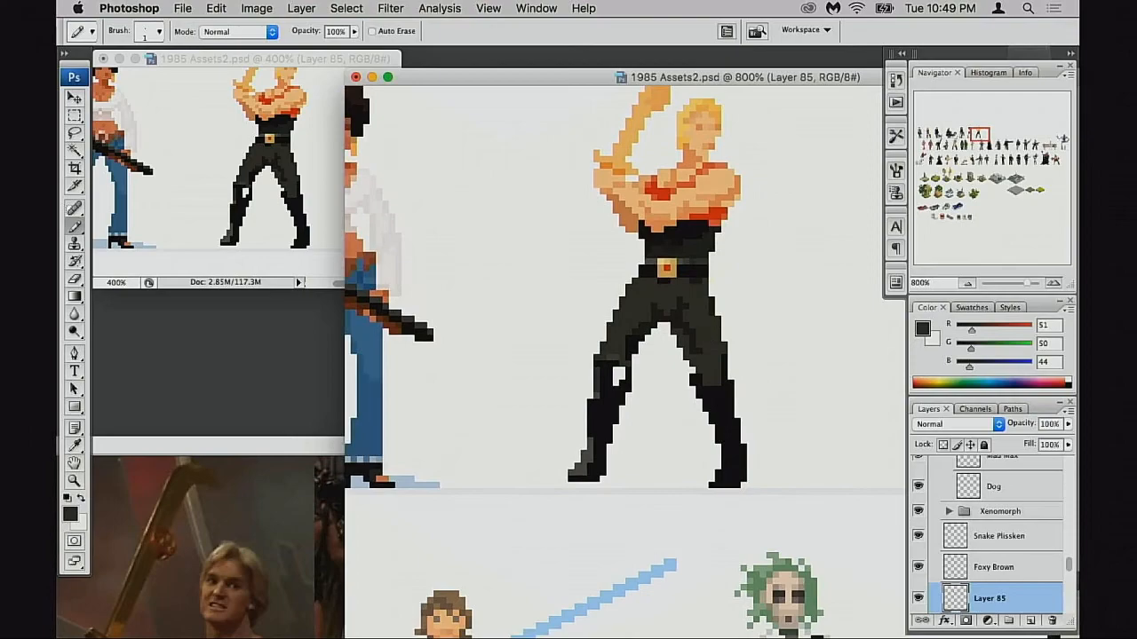
key(e)
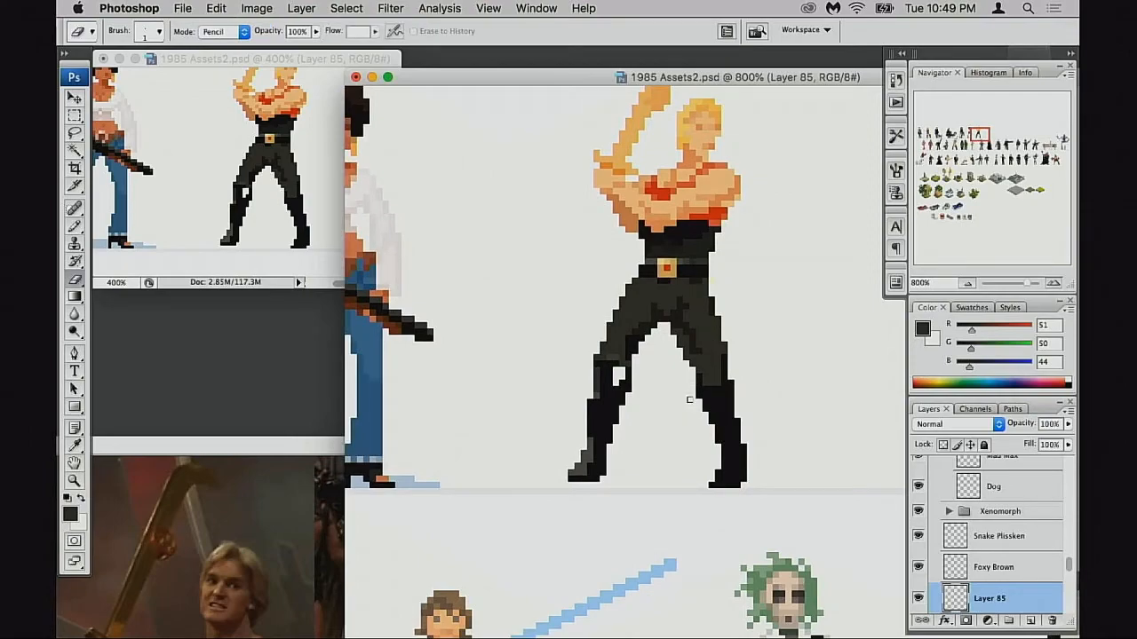
key(b)
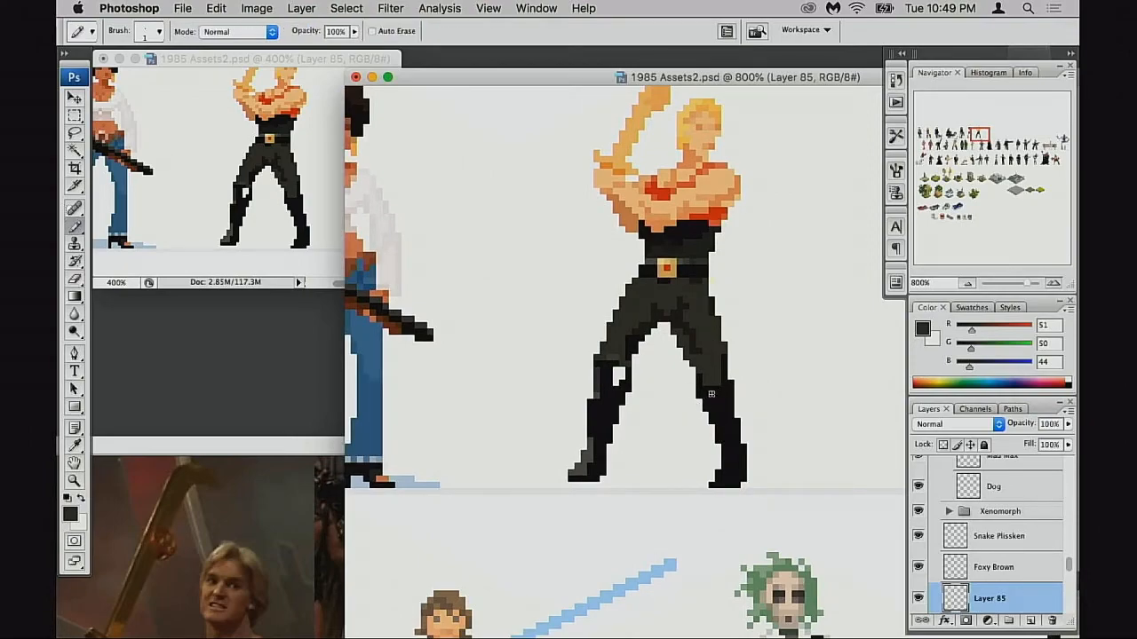
key(super+equal)
Step: Try a lighter highlight across the right trouser hem using Screen mode and RGB 82, 80, 72
key(shift+alt+s)
key(2)
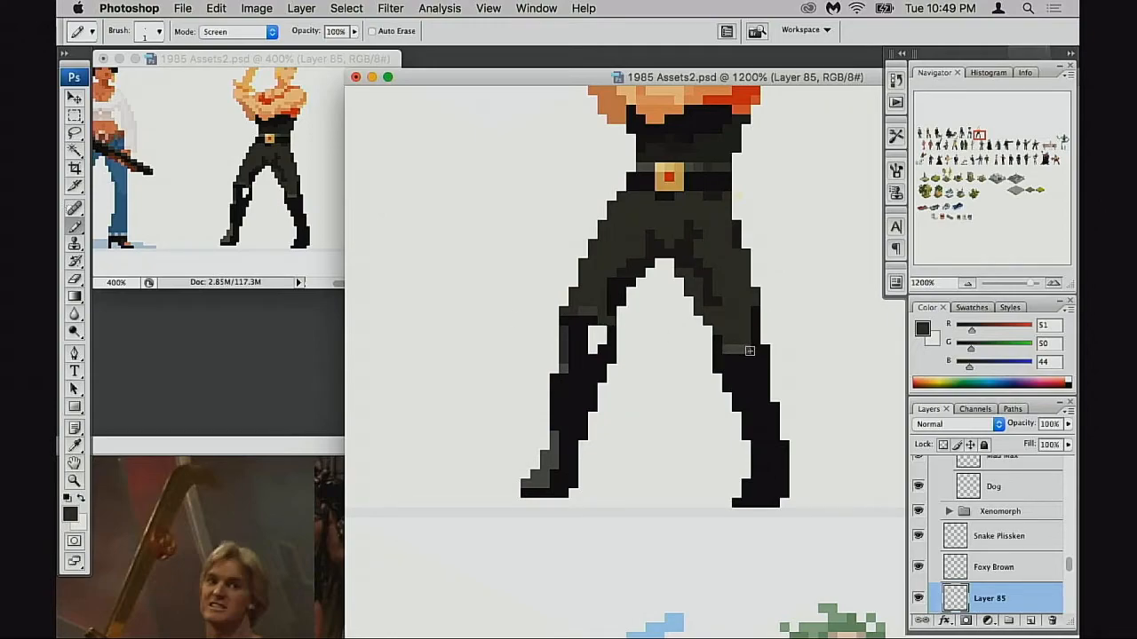
alt+click(740, 352)
drag(728, 342, 750, 340)
key(super+z)
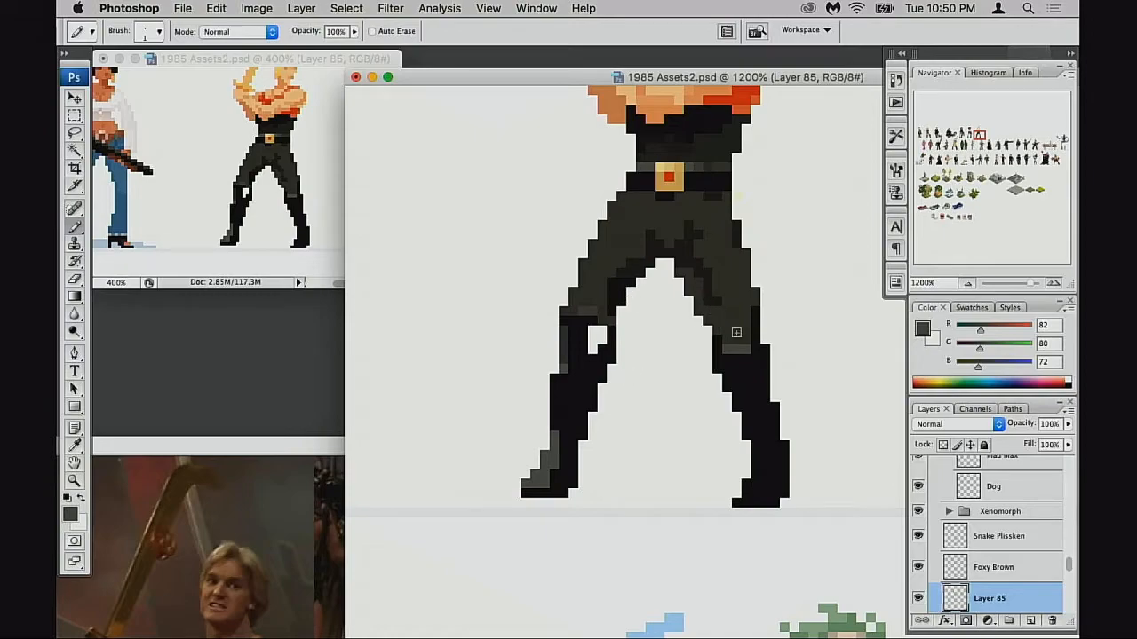
Step: Repaint the lightened right trouser hem with RGB 51, 50, 44 and redraw the boot's top edge in black
alt+click(751, 329)
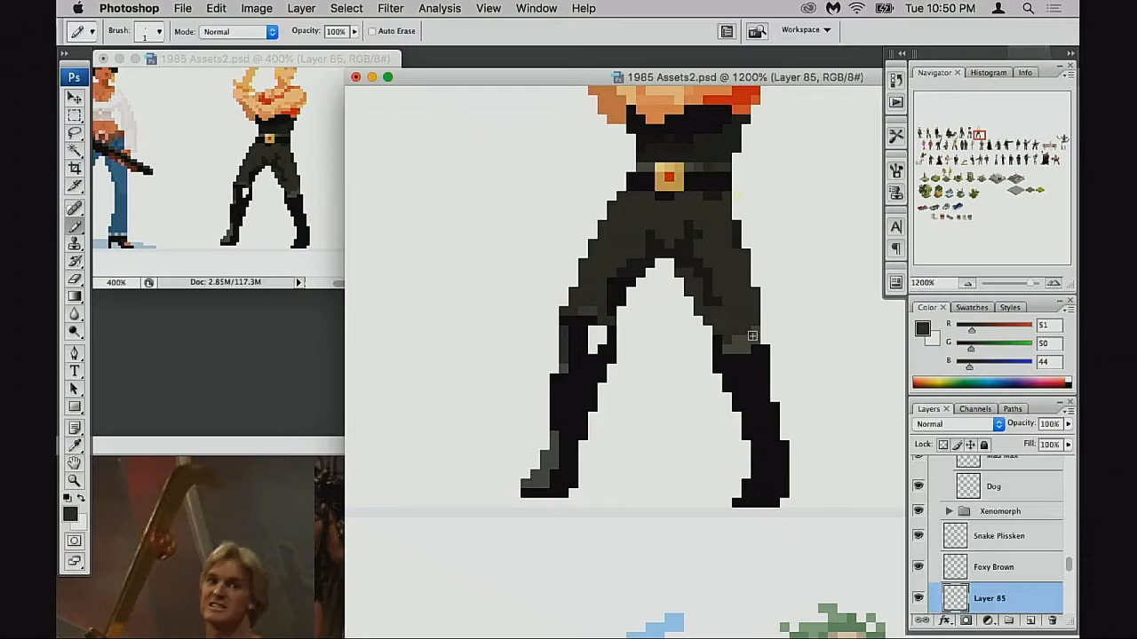
click(738, 339)
mouse_move(744, 354)
mouse_down()
mouse_move(714, 332)
mouse_move(724, 342)
mouse_up()
alt+click(733, 347)
key(super+z)
alt+click(748, 347)
alt+click(732, 346)
click(726, 349)
alt+click(750, 352)
click(724, 351)
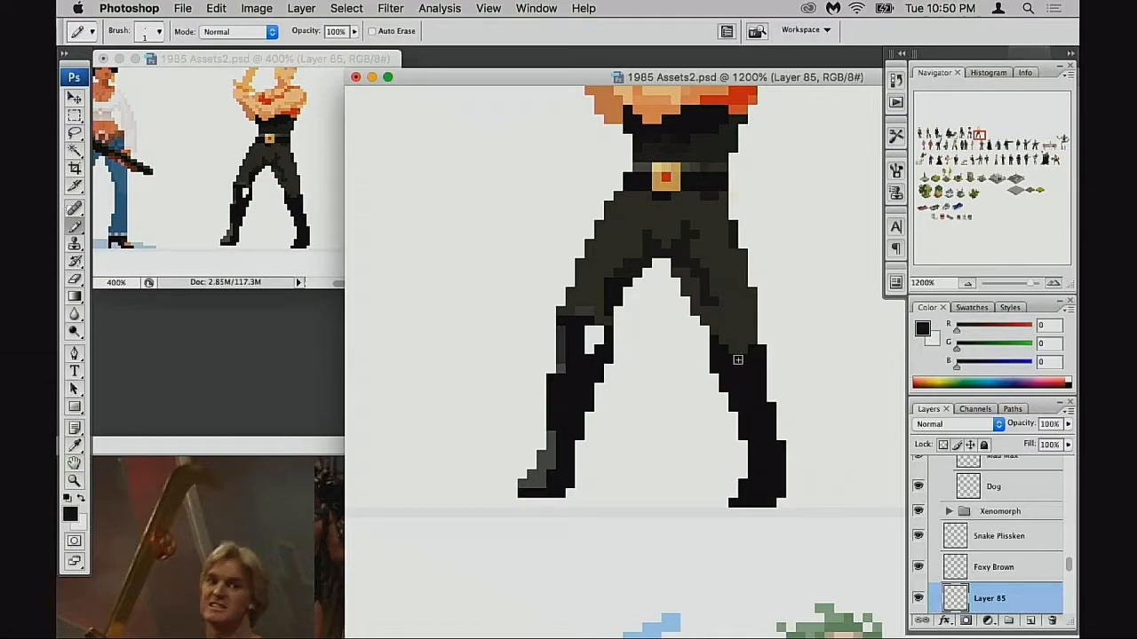
Step: Raise the right boot's outer top corner with black, and touch up the trouser hem beside it with RGB 51, 50, 44
alt+click(742, 345)
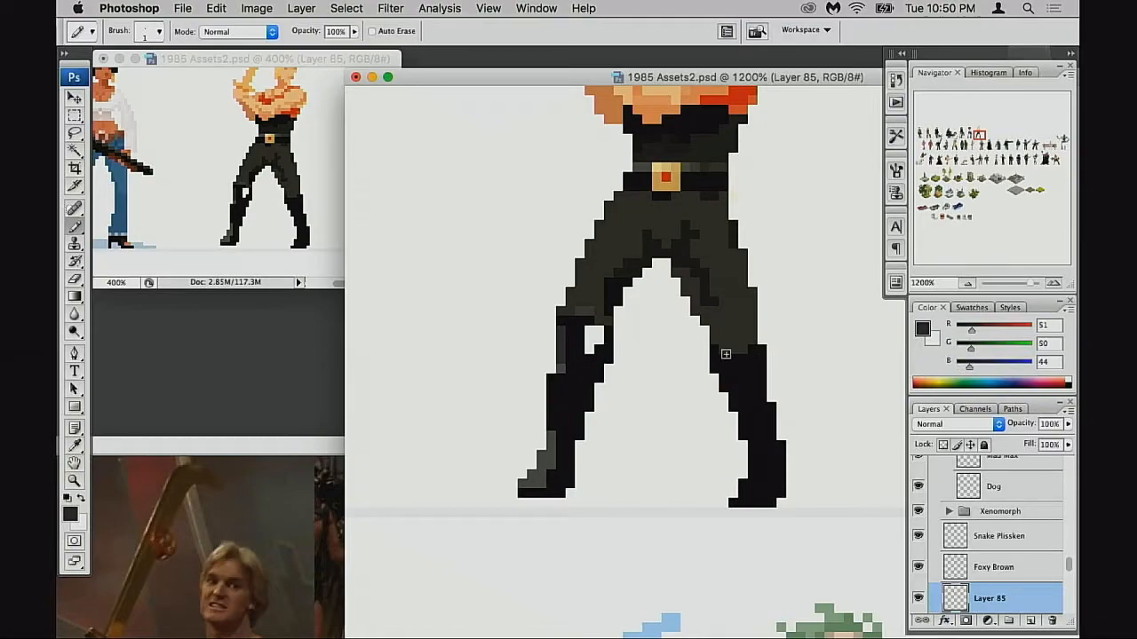
alt+click(751, 355)
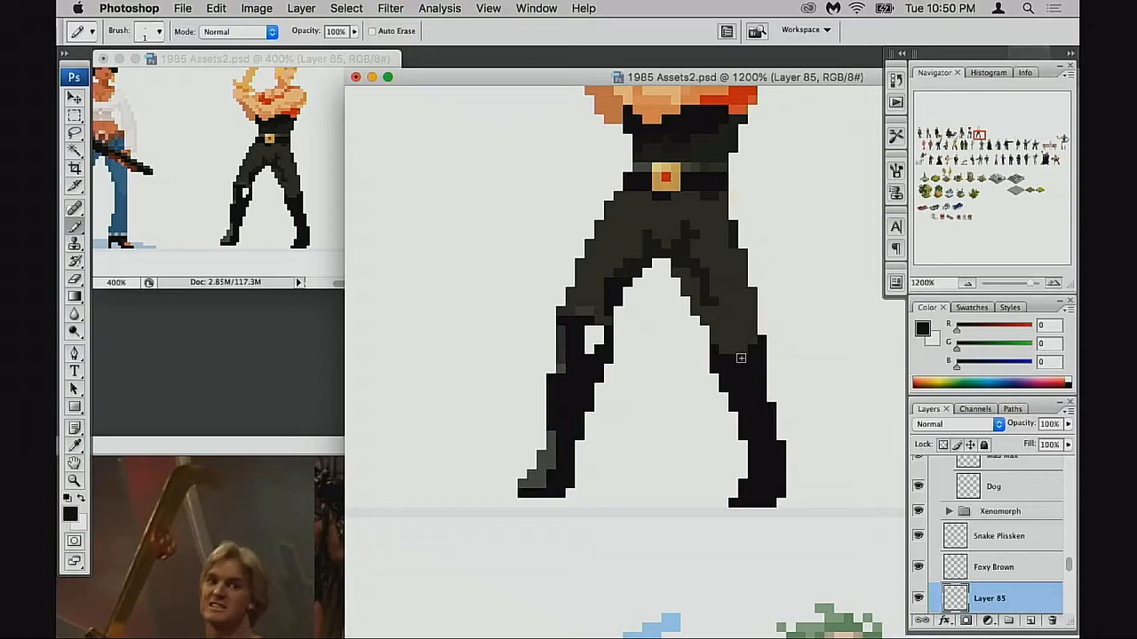
key(e)
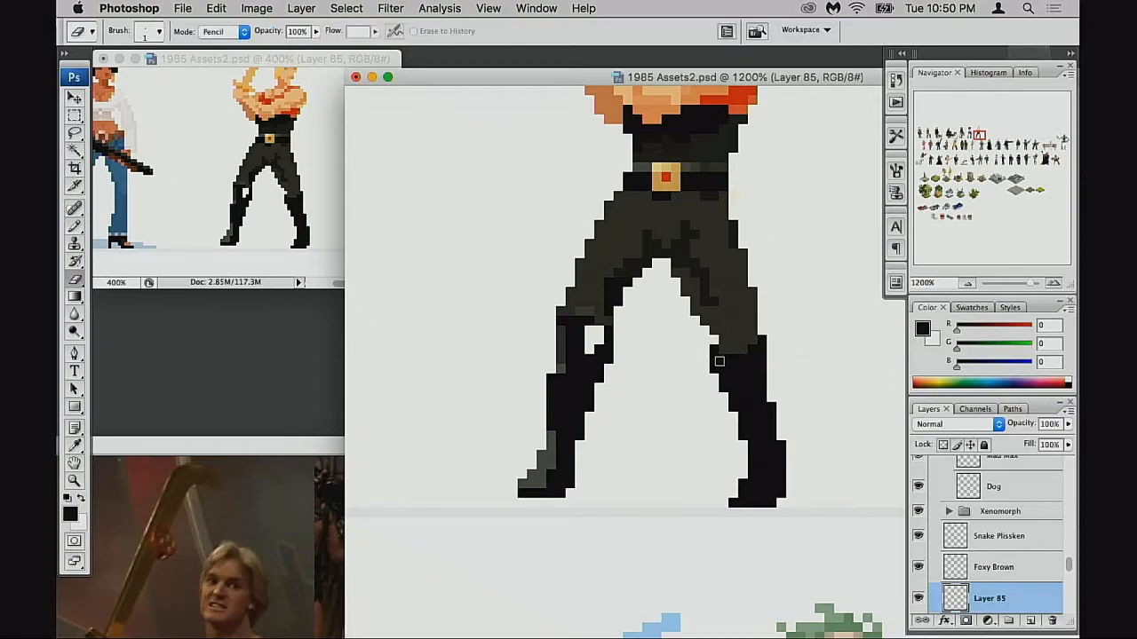
key(b)
alt+click(719, 338)
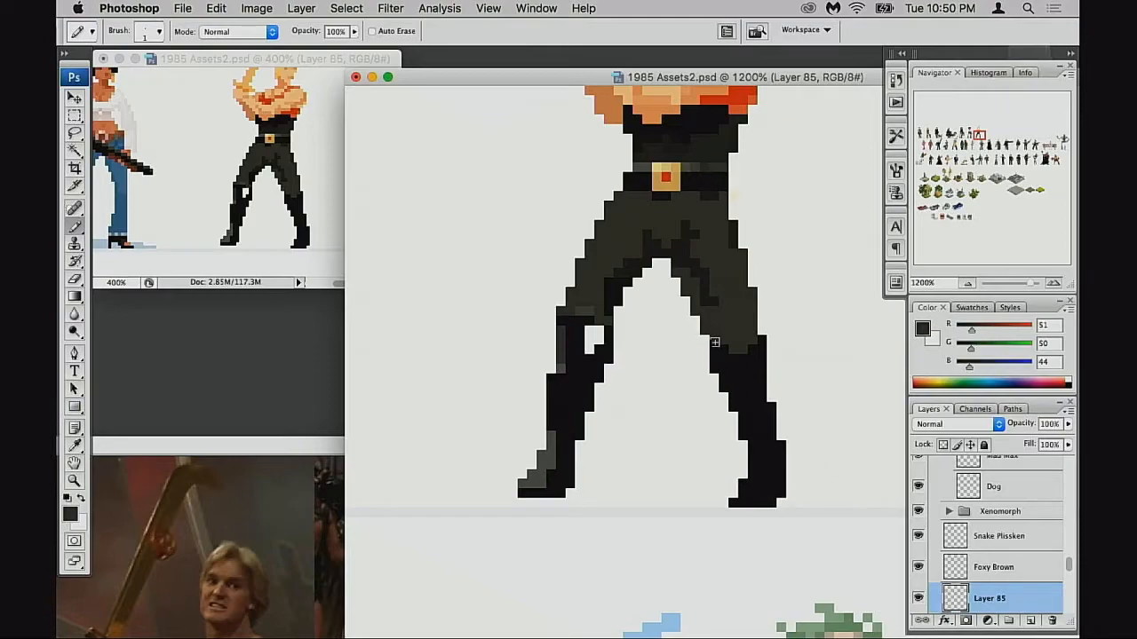
scroll(738, 371, down, 3)
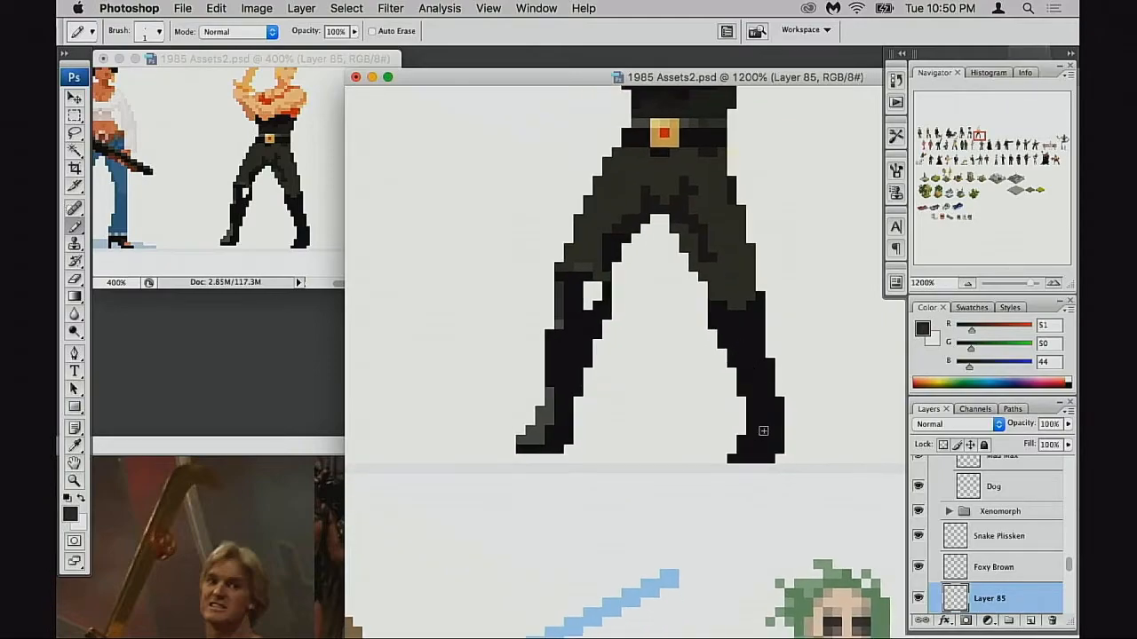
Step: Try erasing the front pixel of the right boot's toe
key(e)
click(730, 458)
key(super+z)
Step: Thicken the outer calf of the right boot with black pixels
key(b)
alt+click(760, 350)
mouse_move(769, 344)
mouse_down()
mouse_move(770, 357)
mouse_move(730, 346)
mouse_up()
key(space)
key(space)
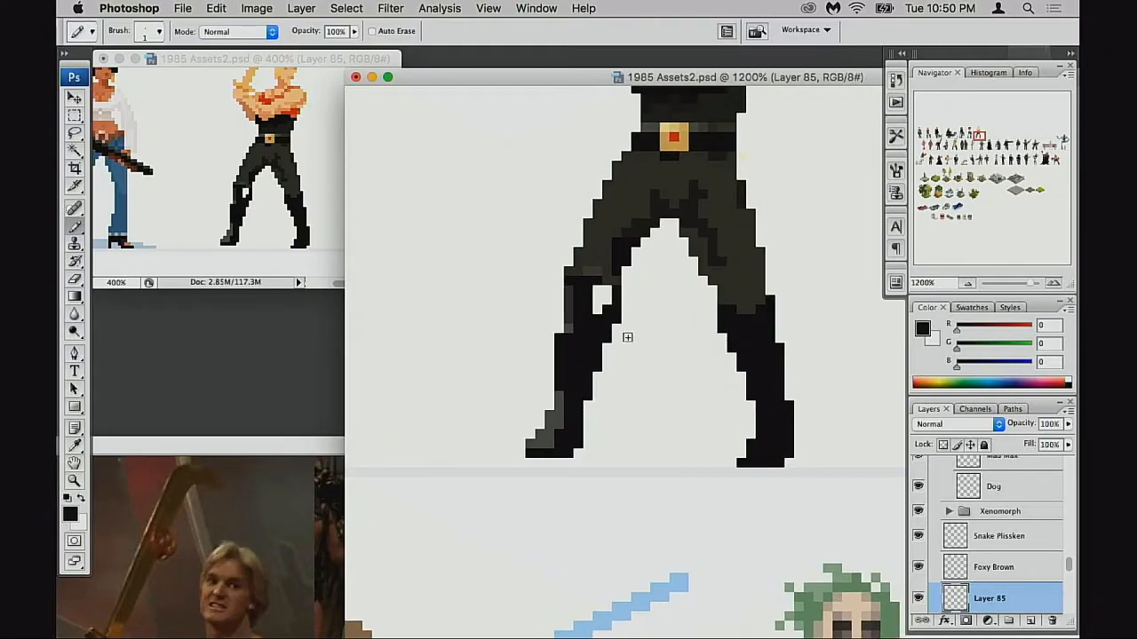
Step: Shorten the gray highlight on the left boot's upper shin by painting its lower part black
drag(571, 308, 573, 333)
key(space)
drag(617, 329, 605, 339)
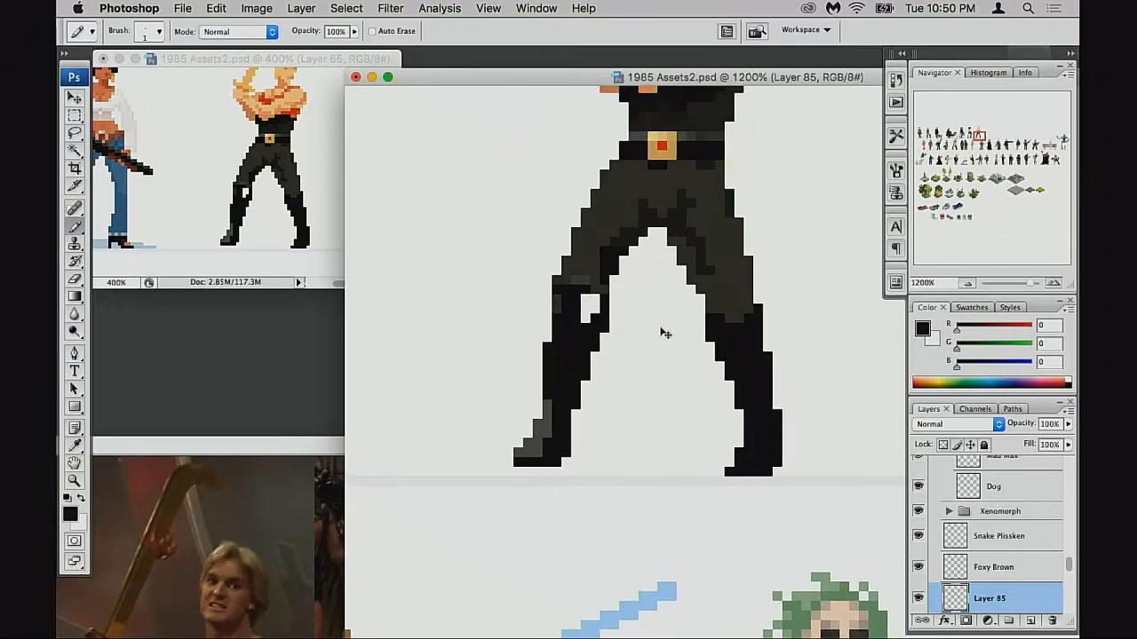
Step: Paint a gray RGB 84, 84, 84 sheen on the right boot's instep and toe
alt+click(657, 357)
alt+click(664, 362)
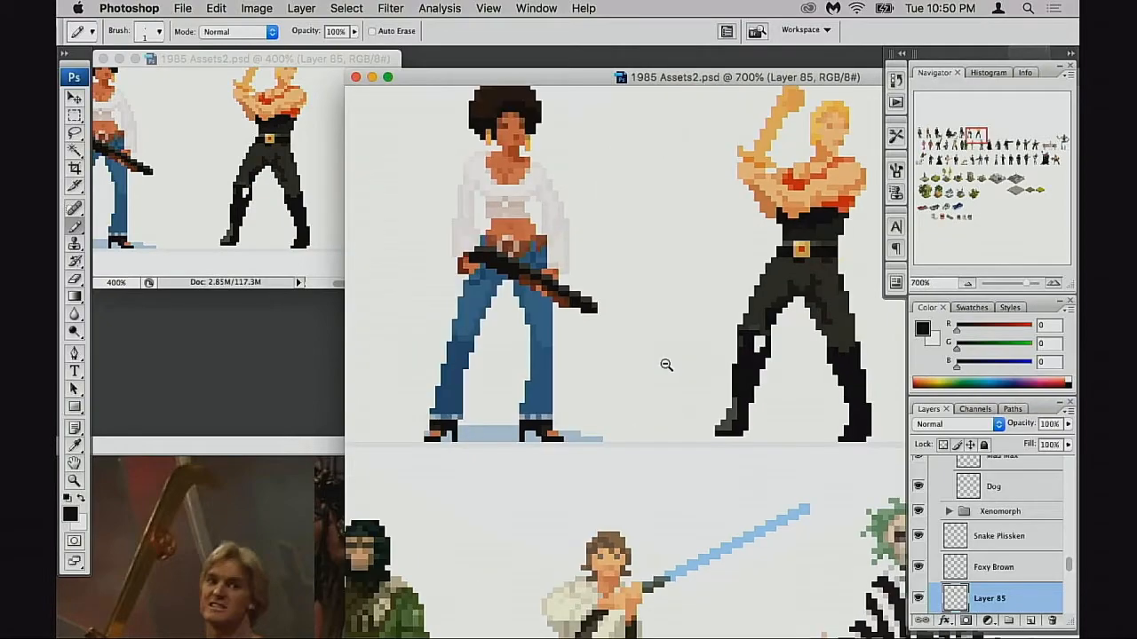
alt+click(666, 365)
alt+click(668, 365)
drag(873, 398, 680, 393)
super+click(685, 401)
super+click(720, 384)
alt+click(611, 372)
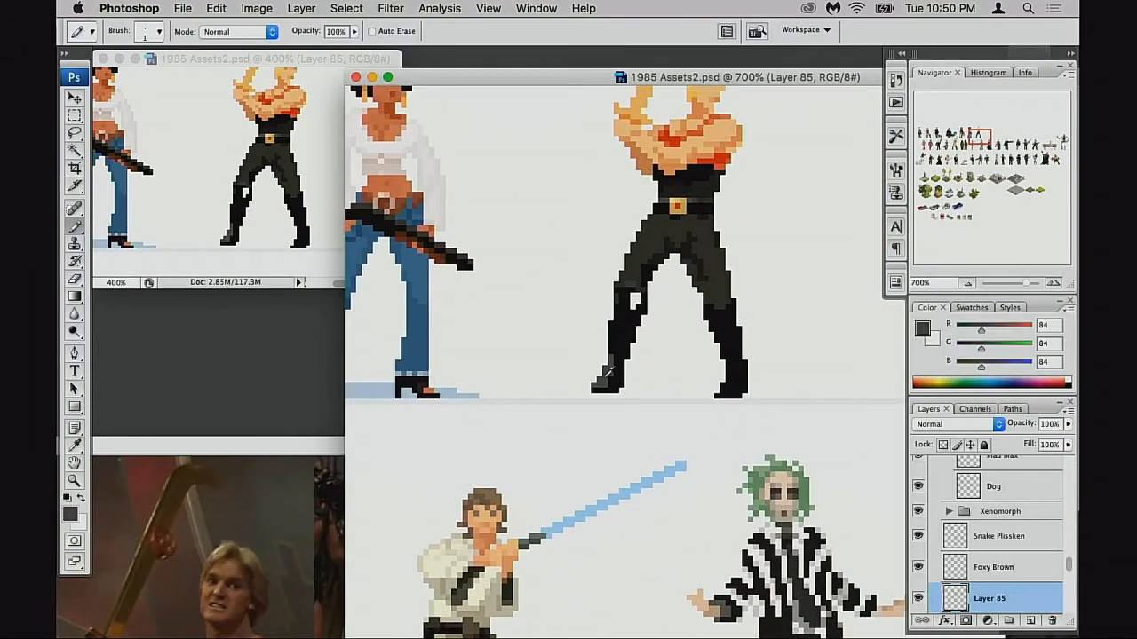
super+click(730, 396)
click(689, 380)
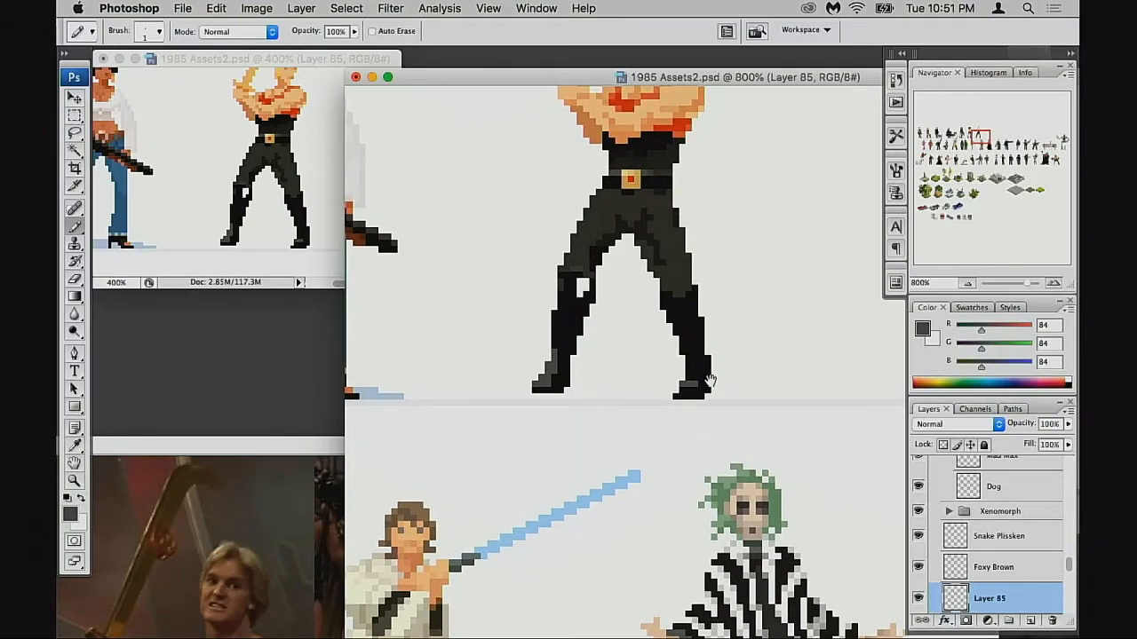
drag(702, 370, 704, 379)
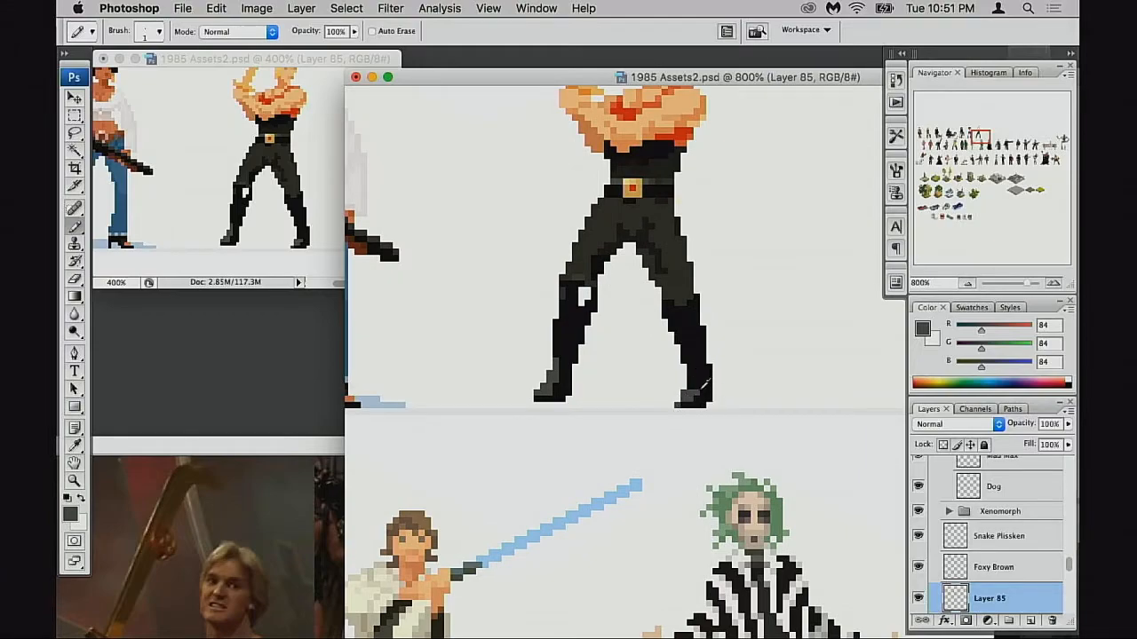
scroll(693, 346, up, 1)
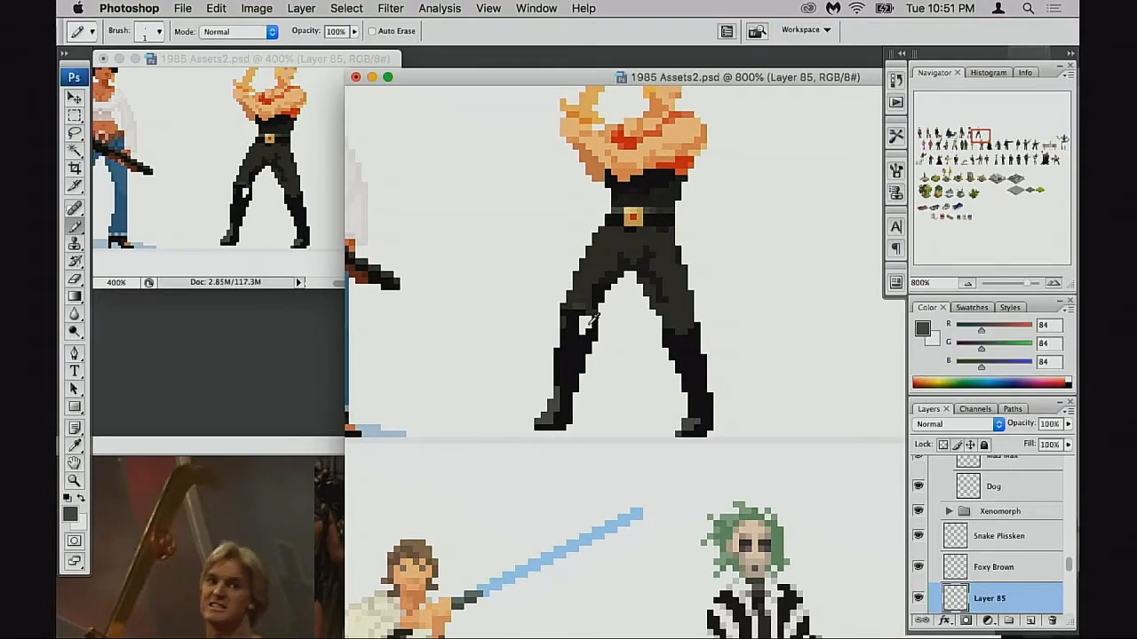
Step: Try a white highlight at the upper inner edge of the right boot
key(x)
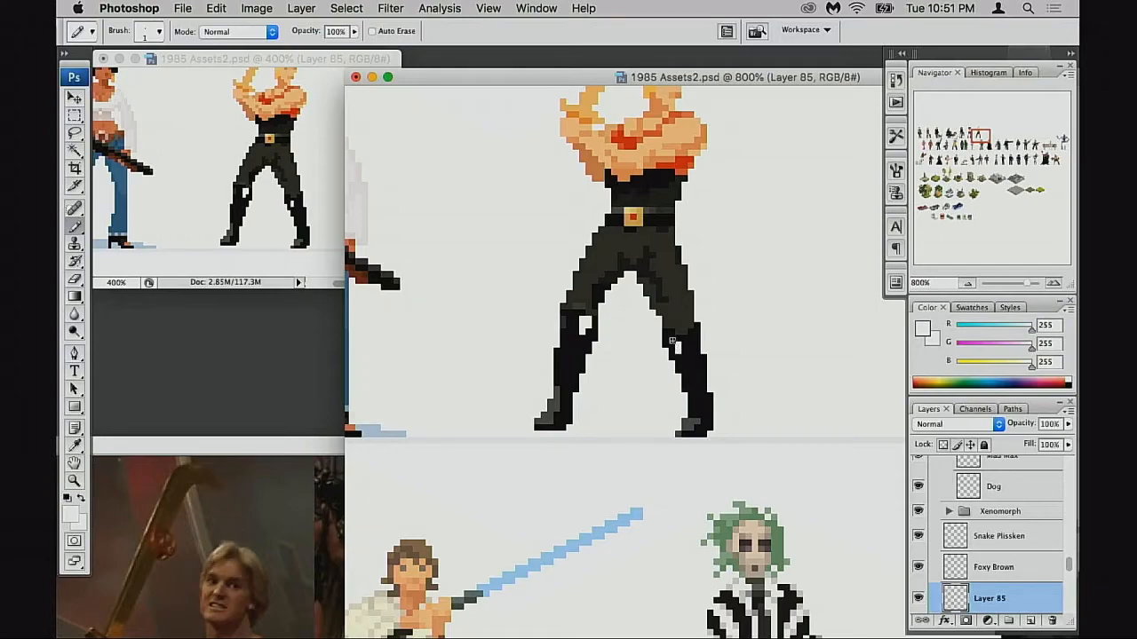
click(672, 336)
key(super+alt+z)
key(super+alt+z)
Step: Place a small white highlight near the right boot's outer top edge, softening its lower end with black at 20% opacity
drag(696, 326, 697, 339)
key(super+alt+z)
key(d)
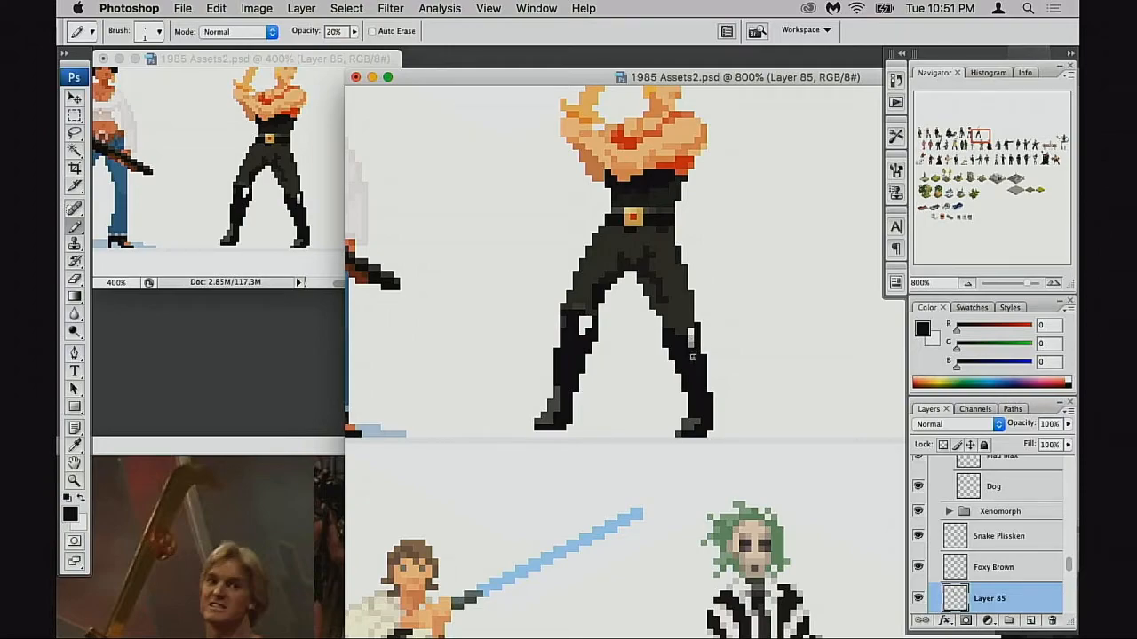
key(x)
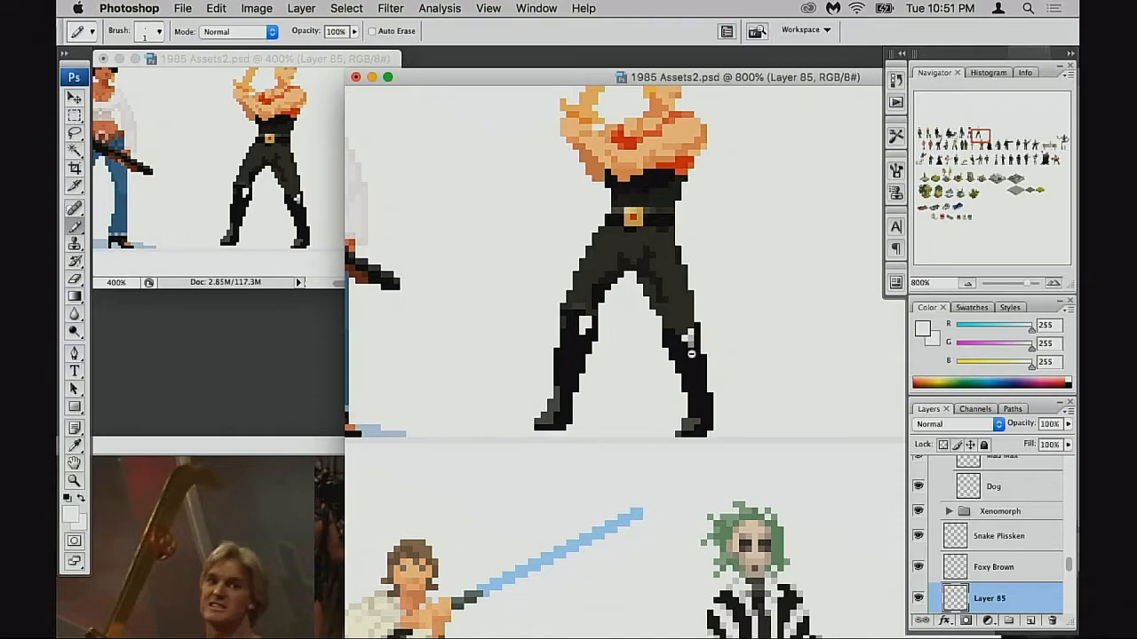
alt+click(691, 353)
alt+click(705, 357)
drag(707, 353, 650, 427)
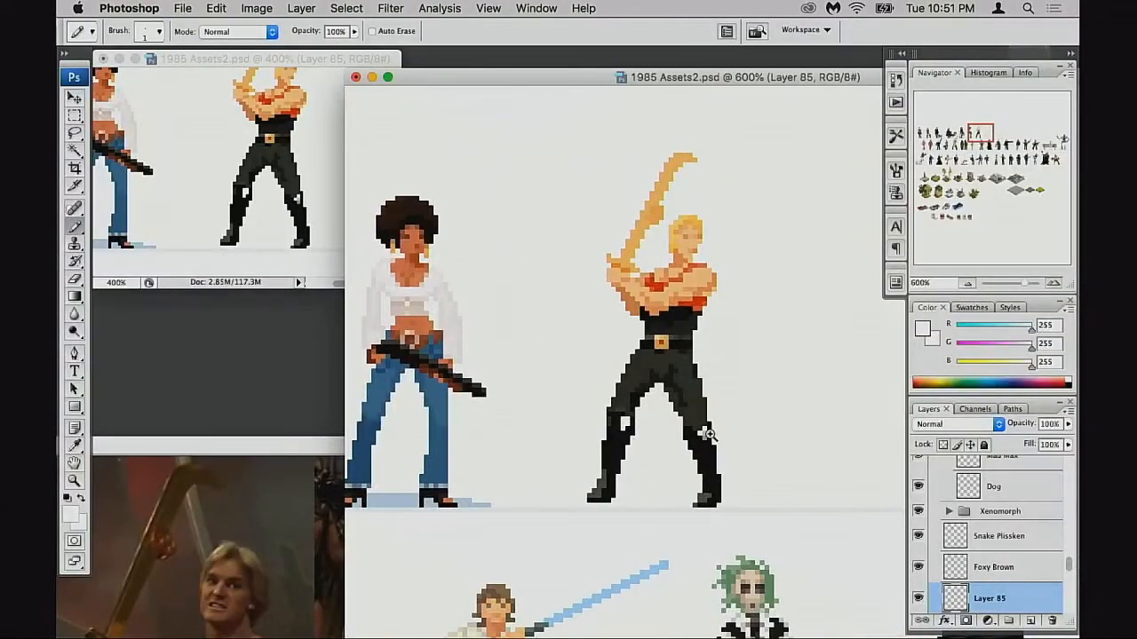
Step: Try to carve a notch into the right boot's upper outer edge by erasing pixels around the white highlight
super+click(708, 433)
click(708, 434)
click(604, 448)
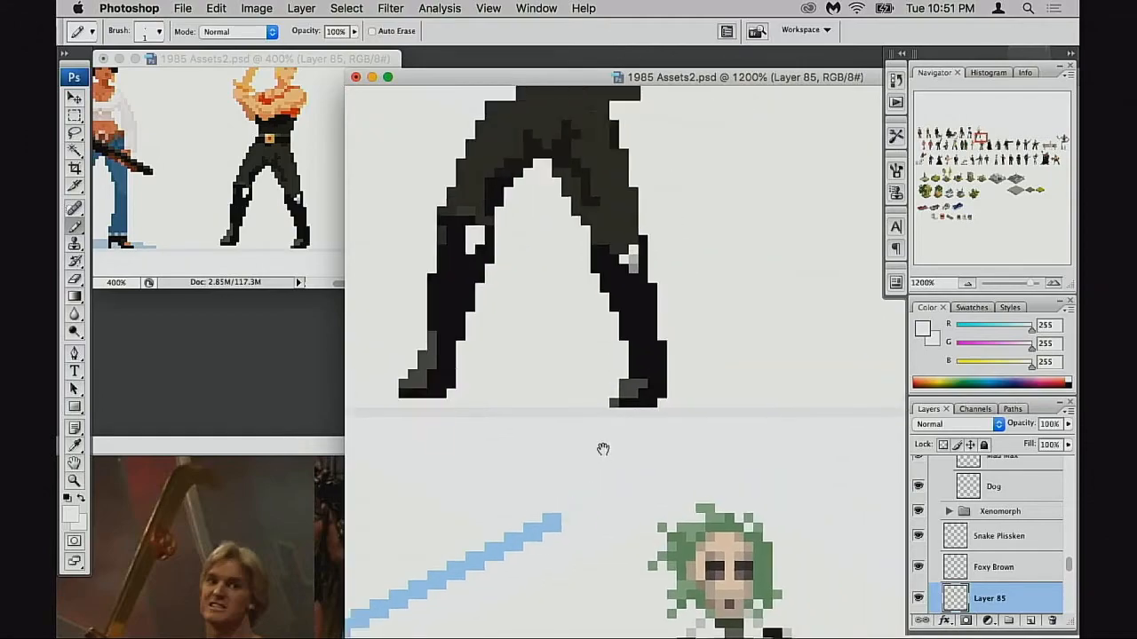
key(e)
mouse_move(631, 284)
mouse_down()
mouse_move(634, 302)
mouse_move(630, 273)
mouse_move(641, 316)
mouse_up()
key(super+z)
click(631, 290)
click(621, 269)
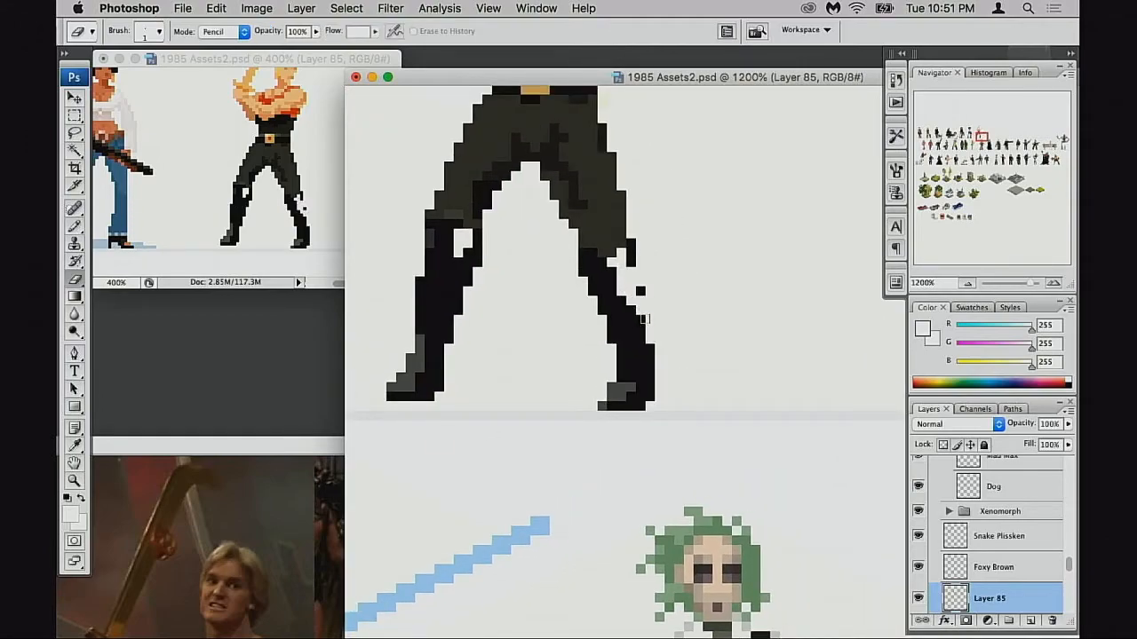
key(super+z)
mouse_move(626, 266)
mouse_down()
mouse_move(629, 281)
mouse_move(630, 267)
mouse_up()
alt+click(620, 299)
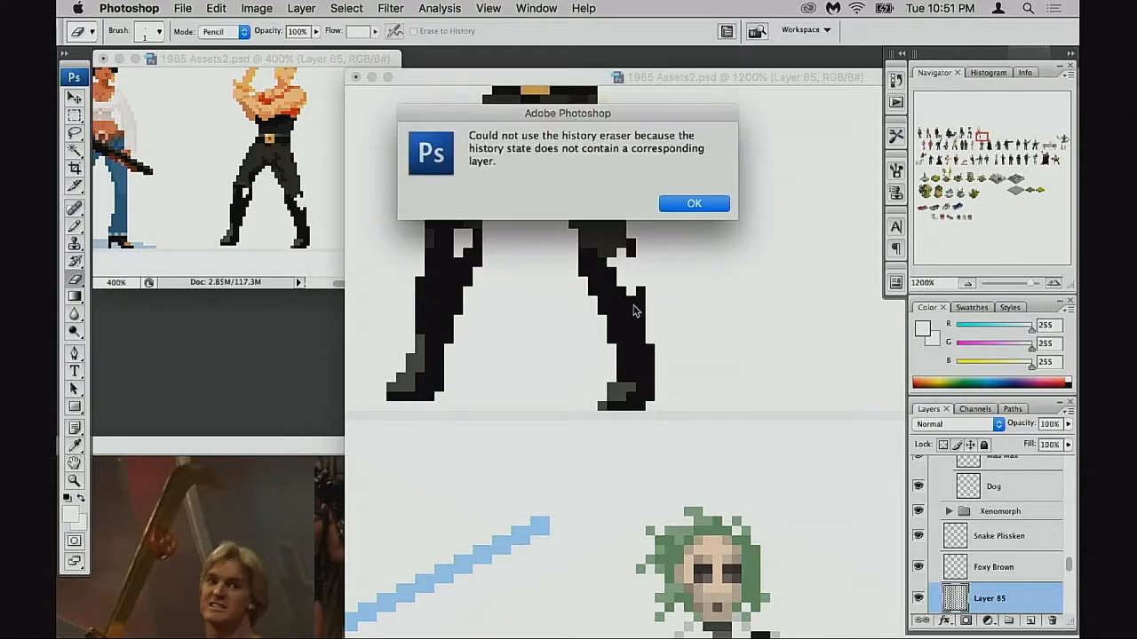
click(693, 204)
Step: Try softening the right boot's upper outer edge with black pixels at 20% opacity, and undo the last strokes
key(b)
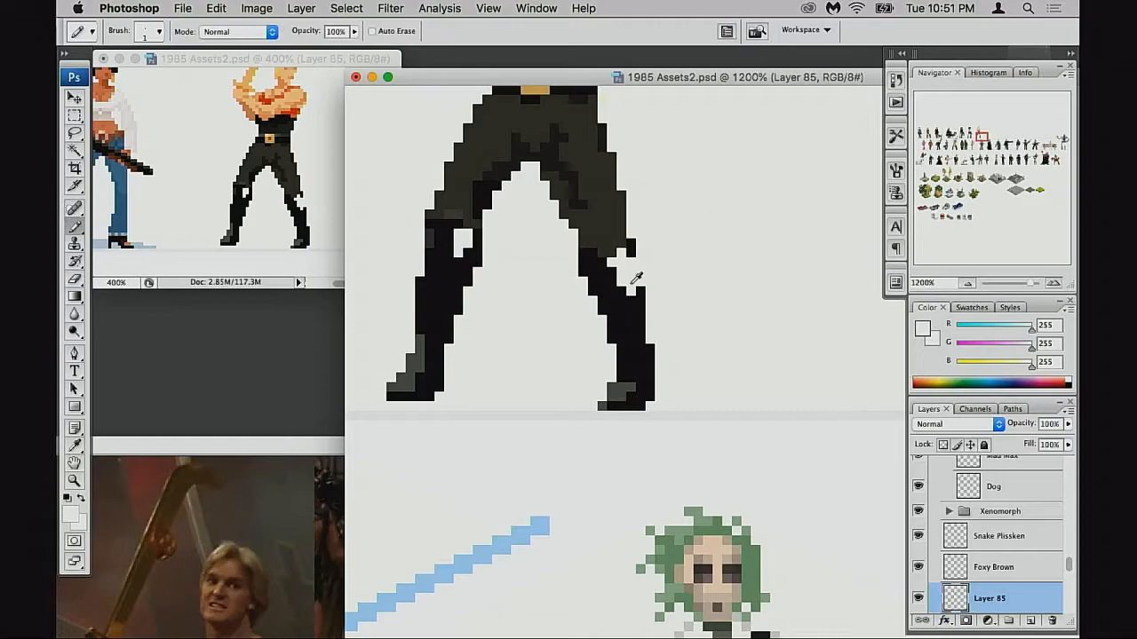
key(d)
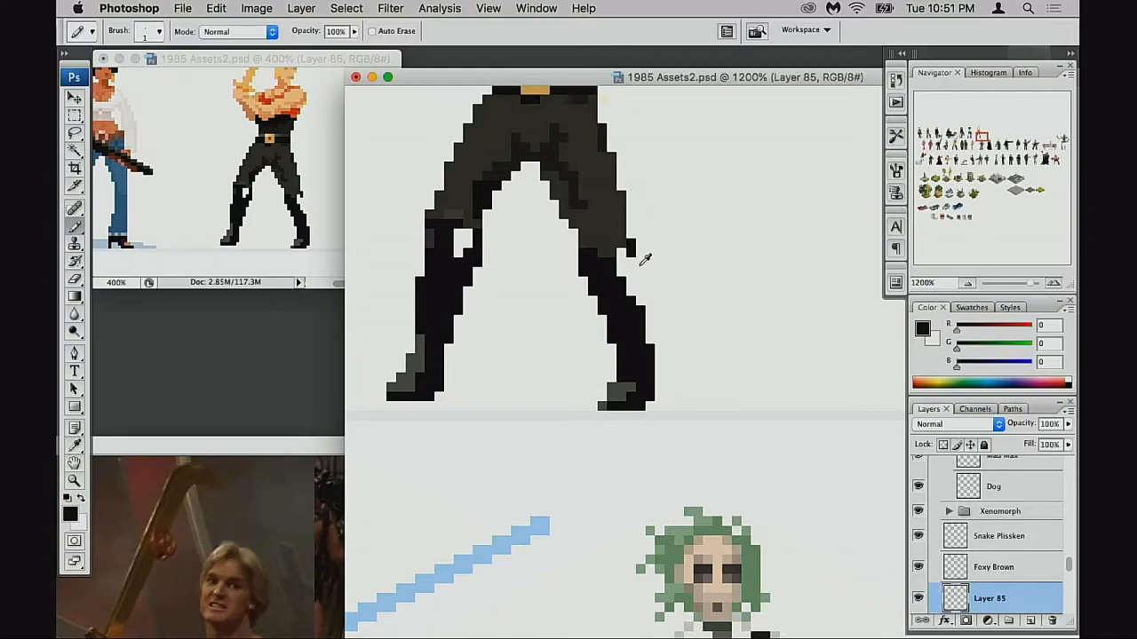
key(w)
click(641, 270)
key(super+d)
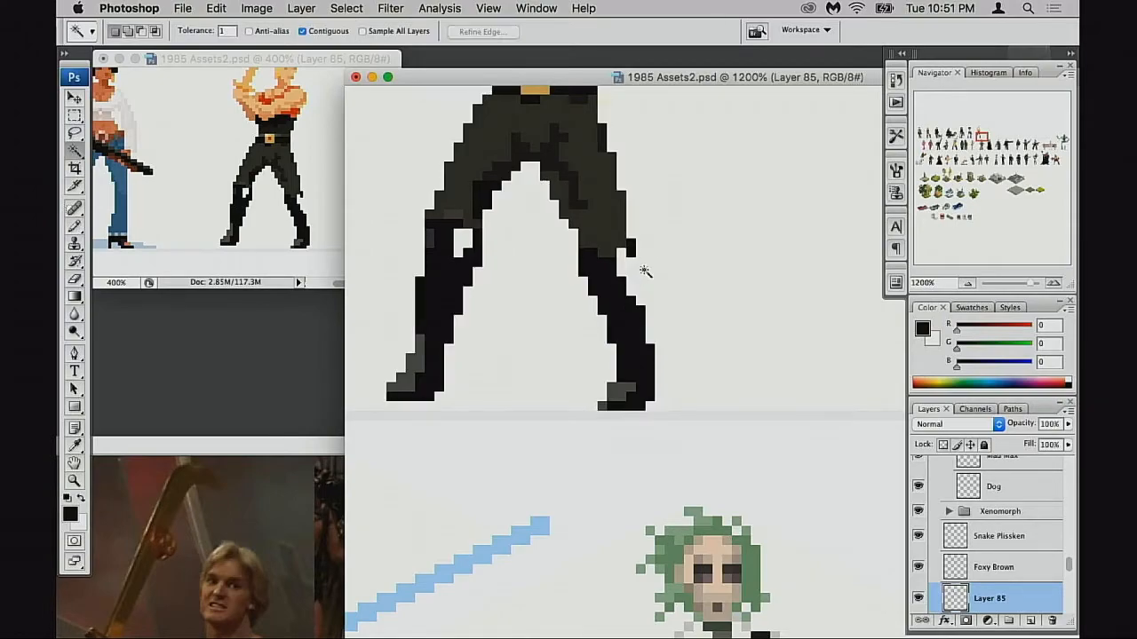
key(b)
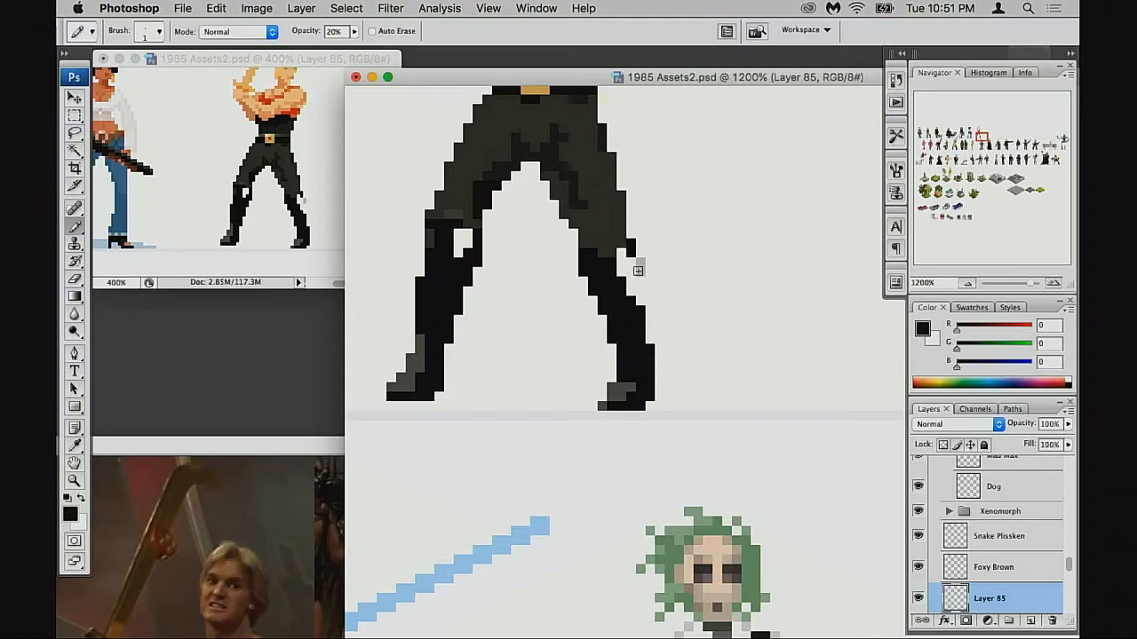
drag(641, 282, 649, 297)
key(super+z)
key(super+z)
Step: Cover the white highlights and gaps on both boots with black at 100% opacity, and erase the stray gray pixels beside the right boot
key(0)
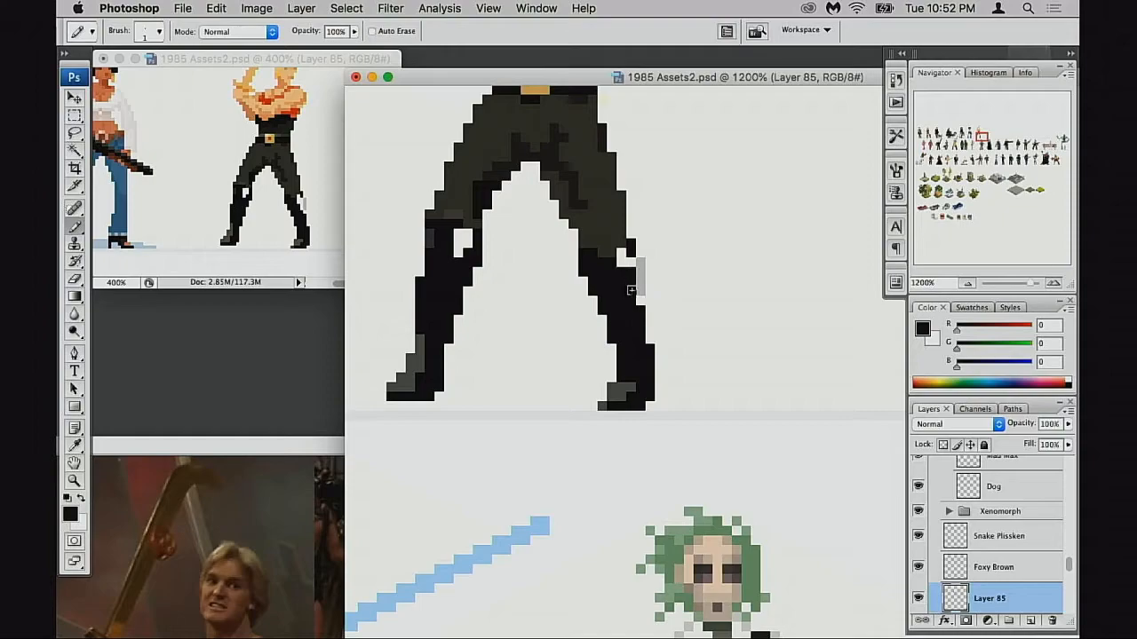
drag(634, 297, 638, 284)
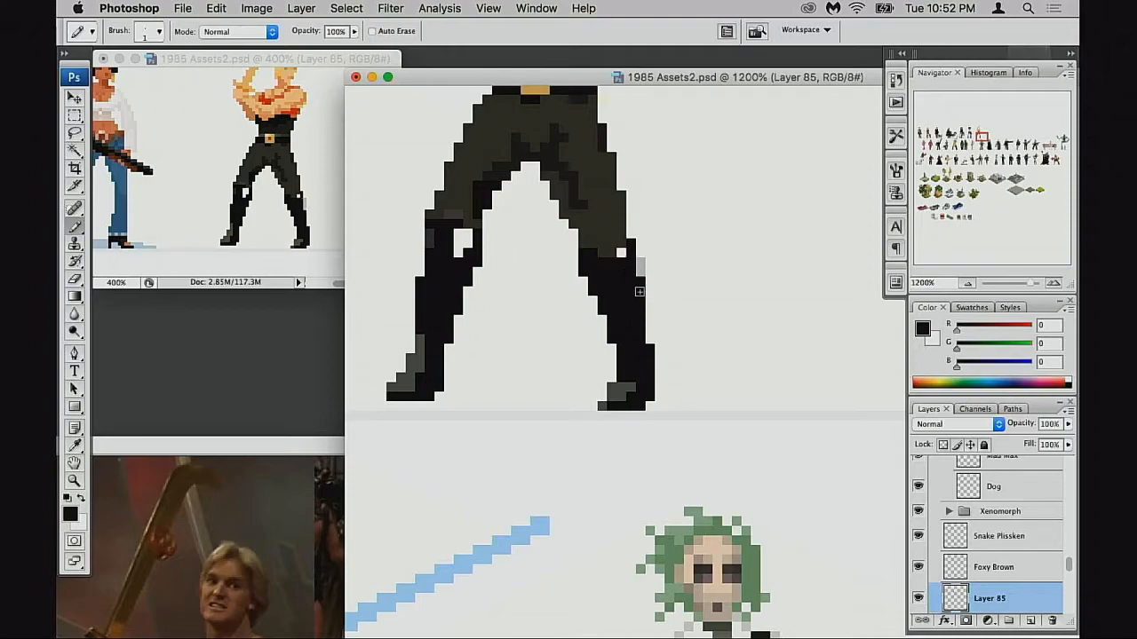
click(622, 254)
drag(459, 242, 456, 254)
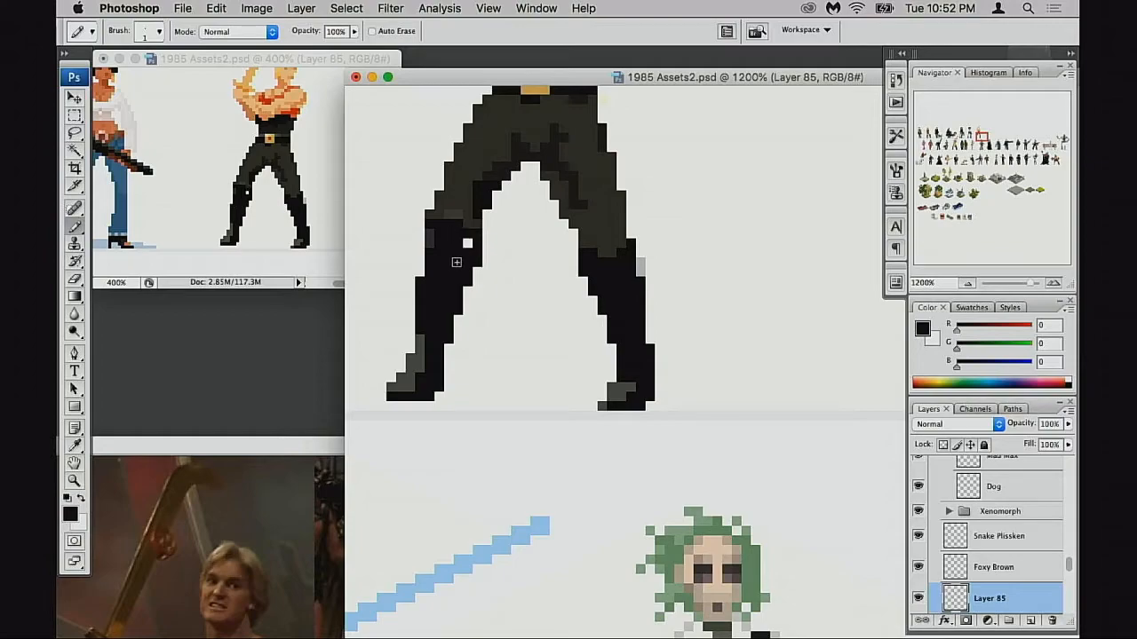
click(468, 244)
key(e)
click(640, 264)
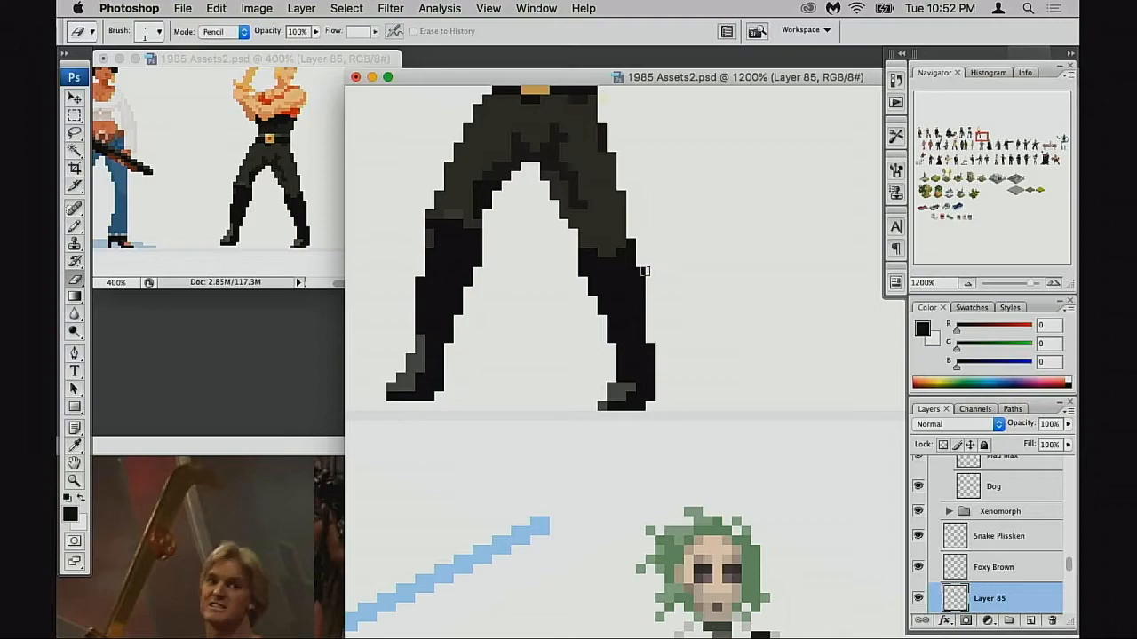
Step: Touch up the trouser edge just above the left boot with dark gray RGB 67, 66, 58
drag(669, 300, 697, 310)
scroll(601, 300, left, 2)
scroll(589, 325, up, 5)
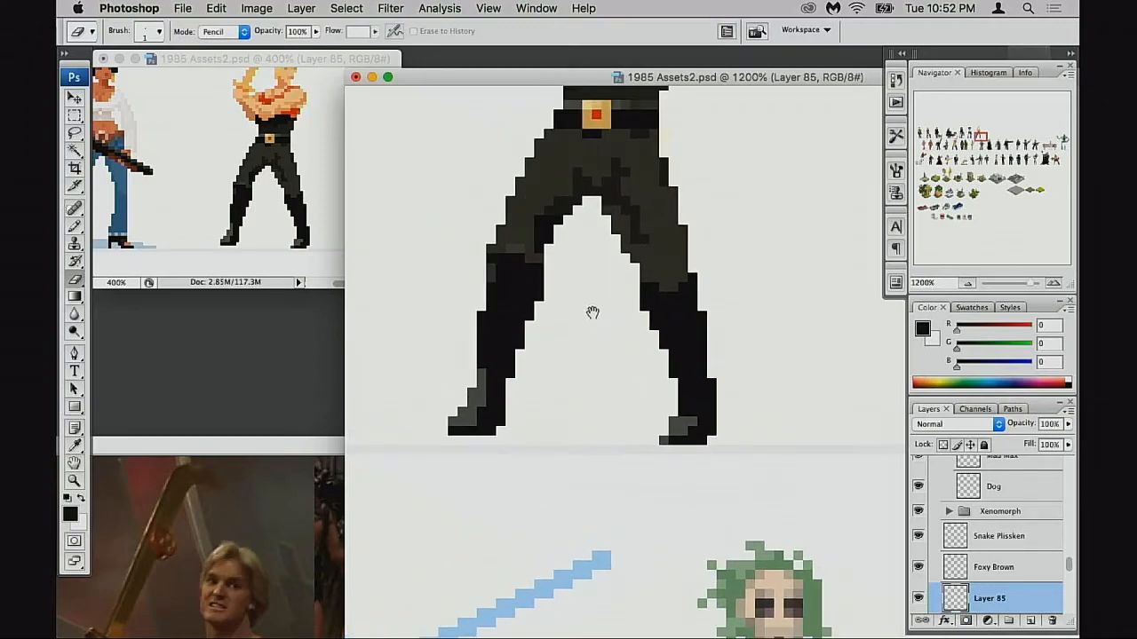
key(b)
alt+click(529, 308)
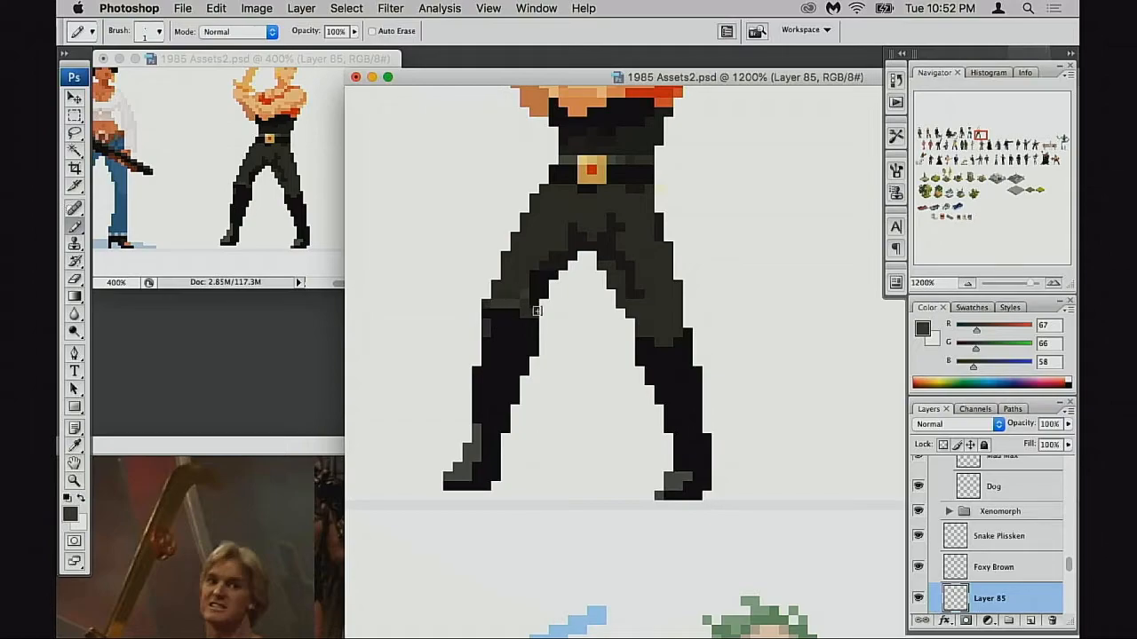
scroll(539, 302, up, 2)
scroll(538, 302, right, 1)
drag(547, 262, 544, 300)
Step: Check the Flash.jpg reference and paint a V-shaped emblem outline on the black torso with gold RGB 218, 175, 96 at 60% opacity
drag(326, 444, 414, 233)
key(super+minus)
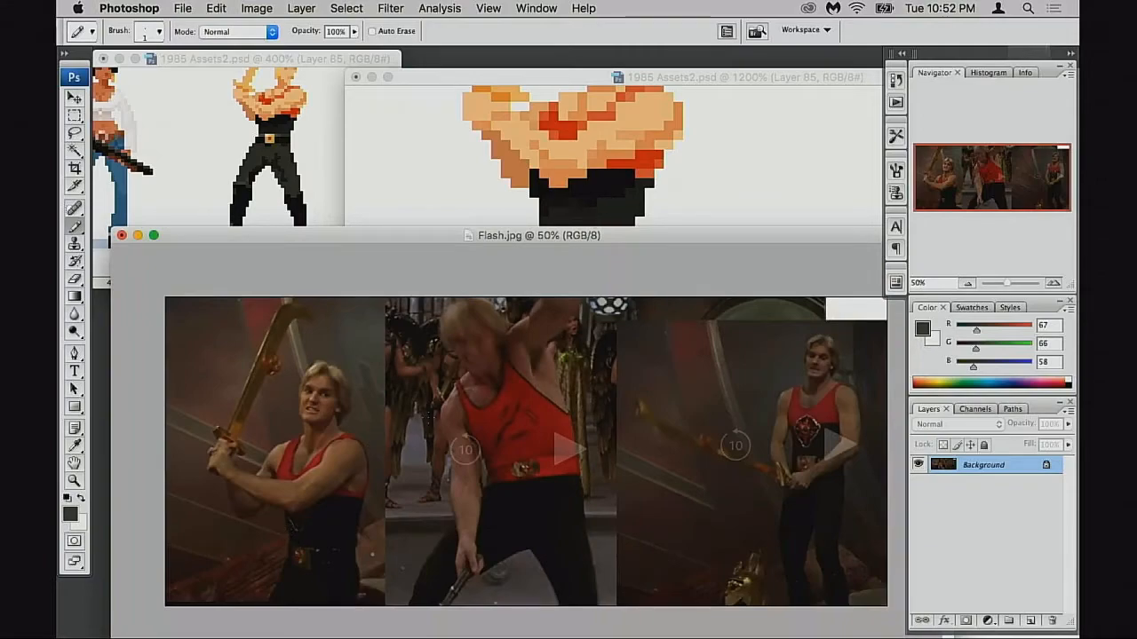
click(639, 226)
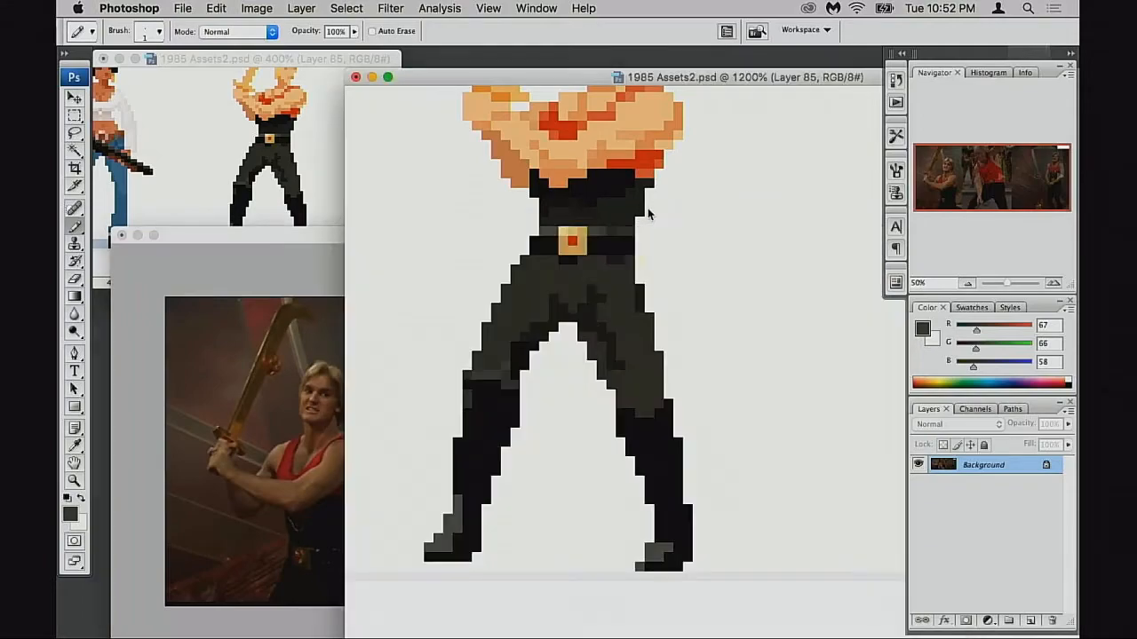
key(super+plus)
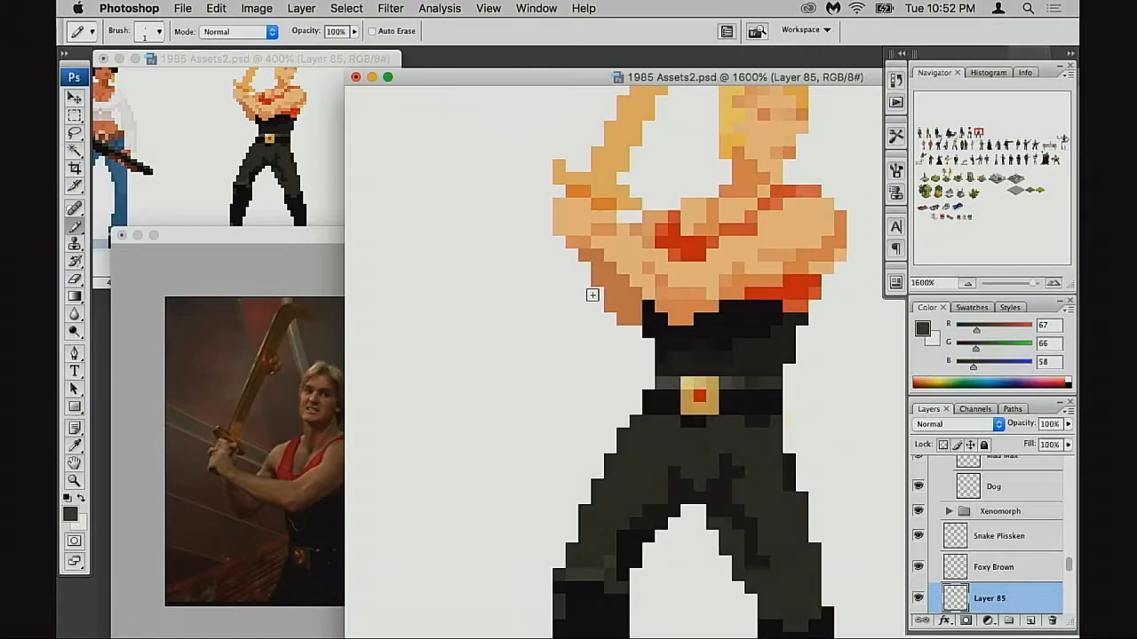
alt+click(683, 402)
key(2)
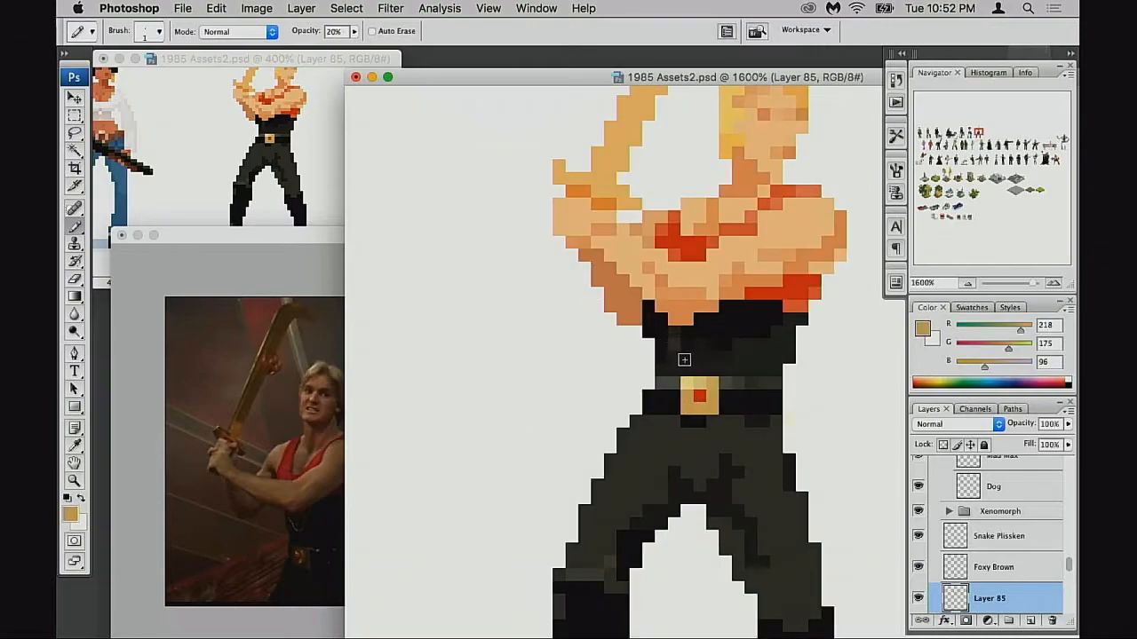
key(0)
key(5)
drag(677, 346, 675, 331)
click(687, 346)
key(super+z)
click(696, 348)
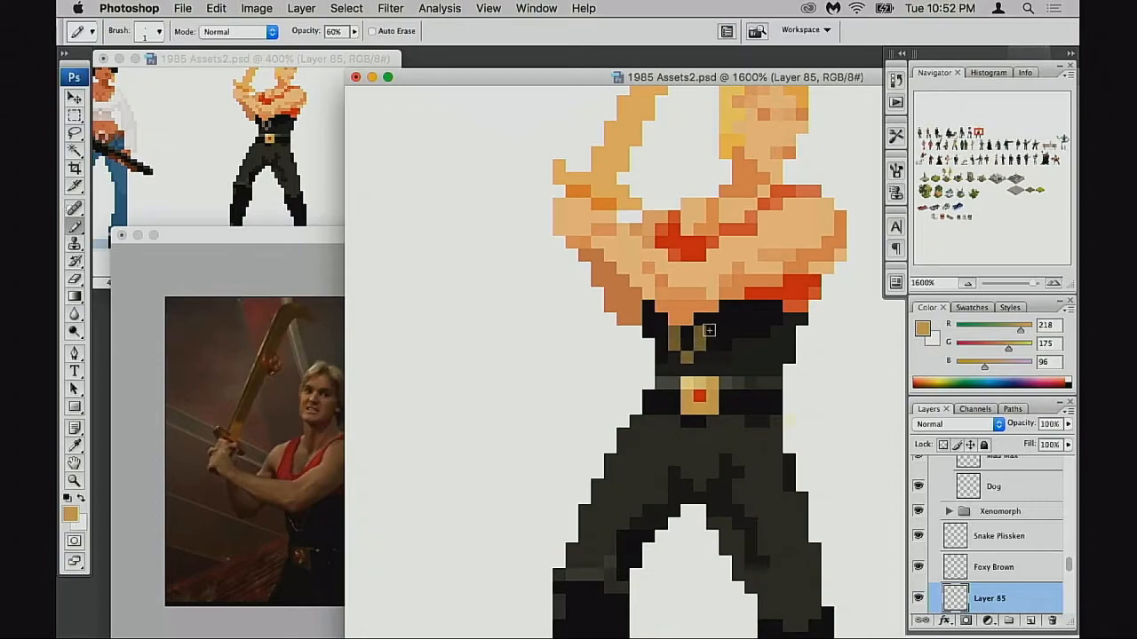
click(712, 325)
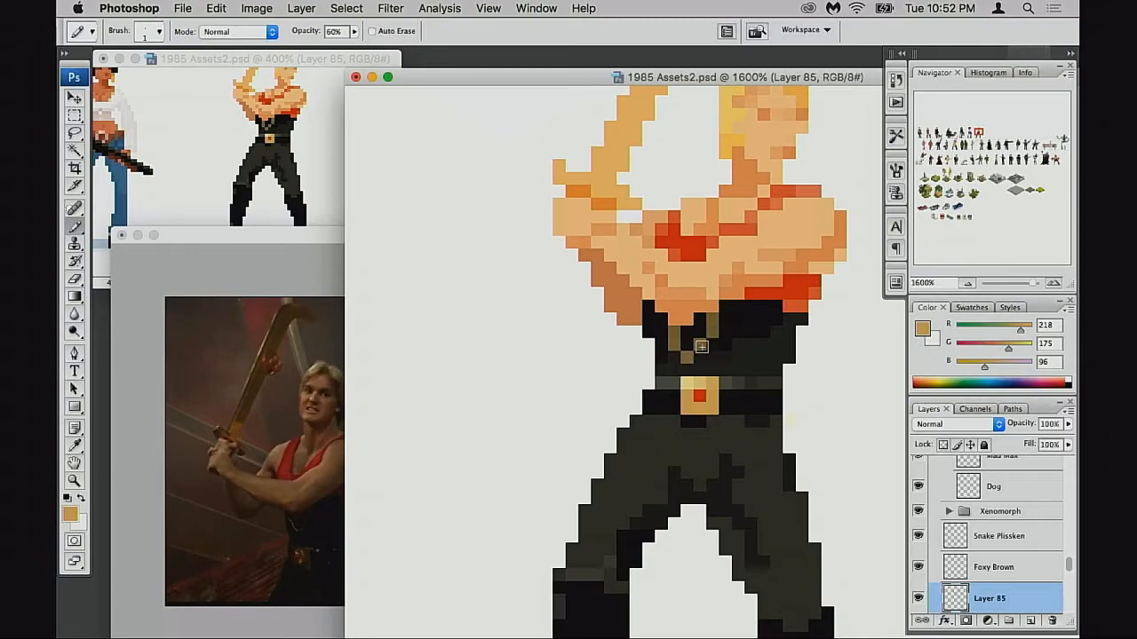
Step: Examine the torso emblem in Flash.jpg at 100% zoom, and fill the V emblem with red RGB 216, 44, 9 at 60% opacity
click(277, 505)
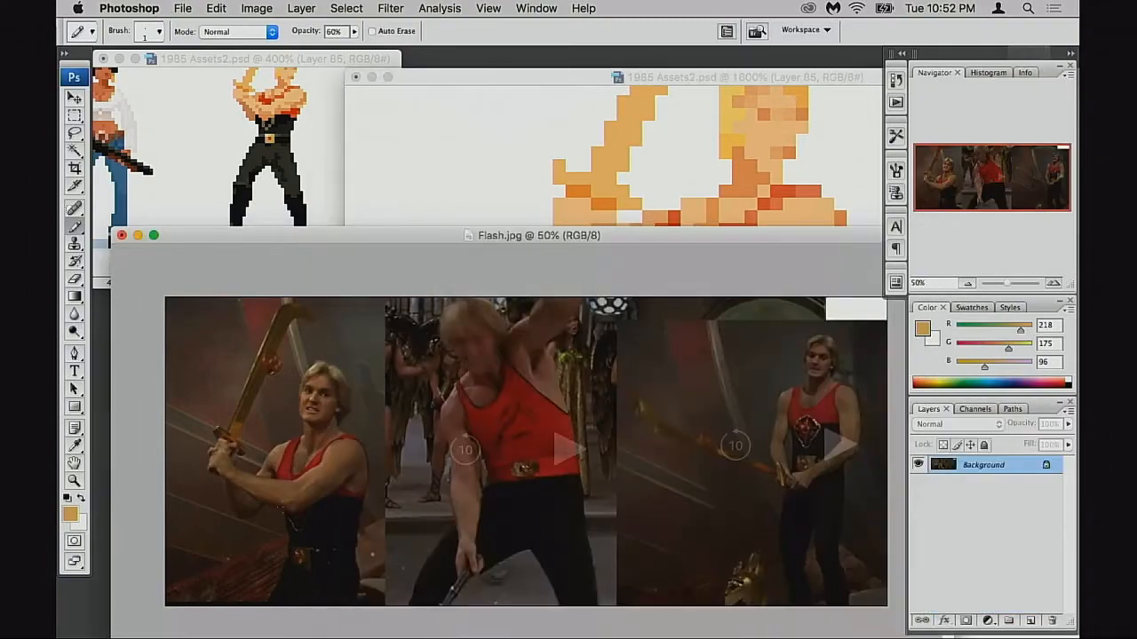
click(299, 532)
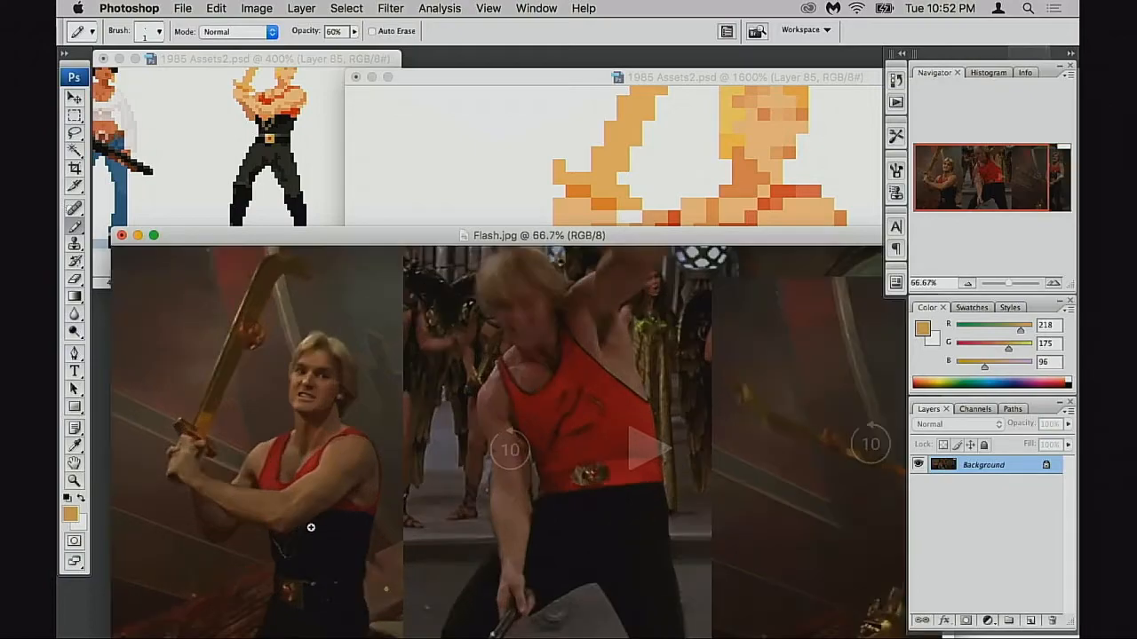
click(314, 529)
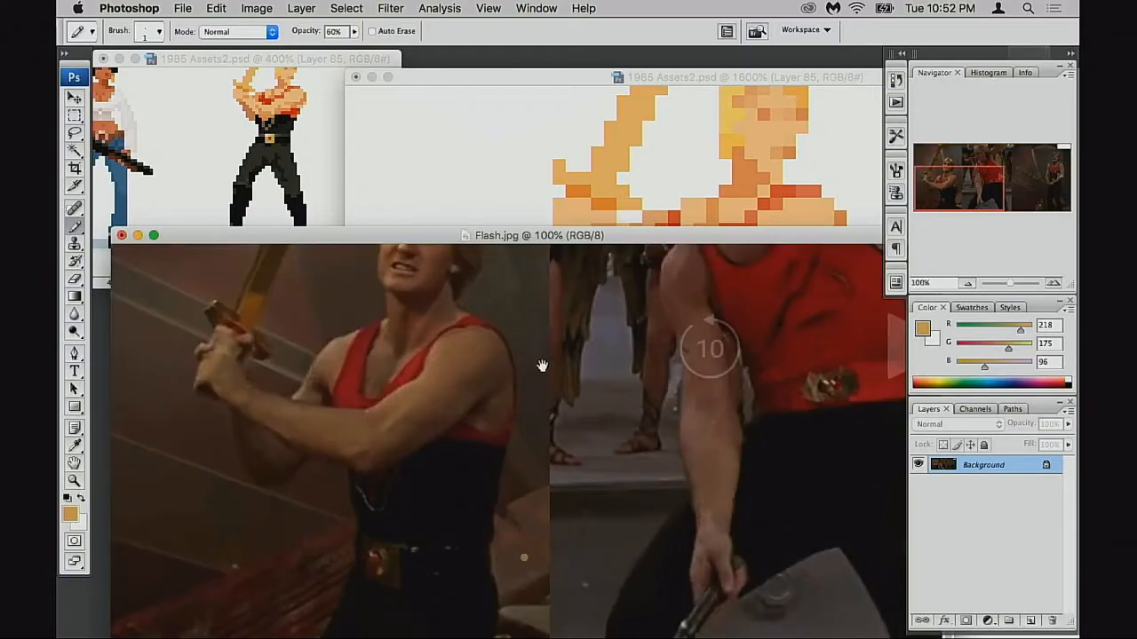
click(672, 210)
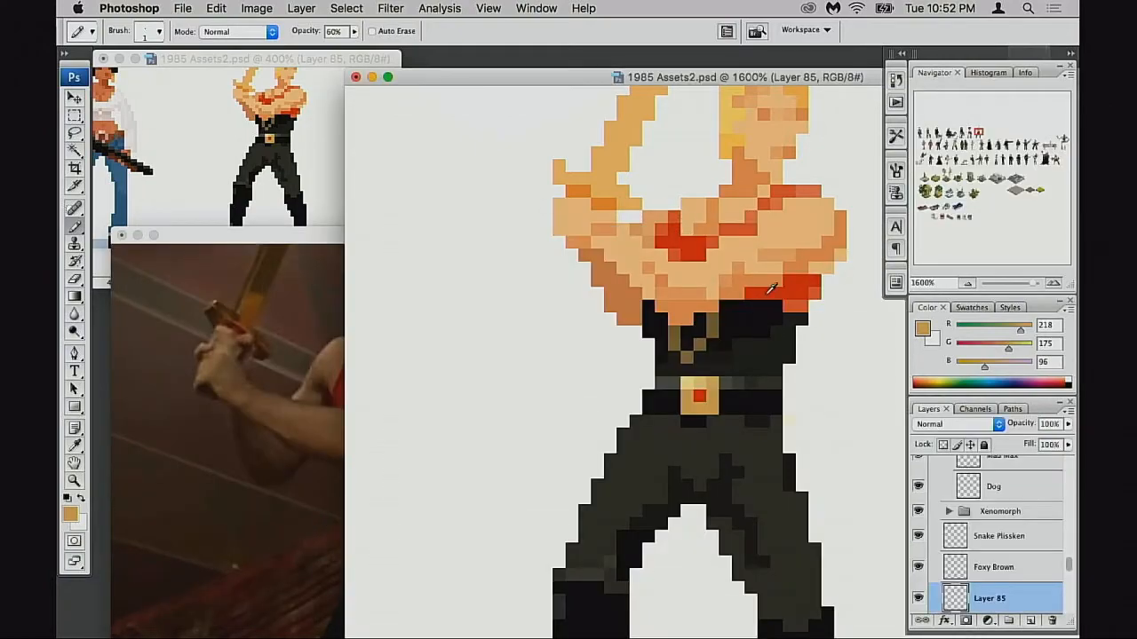
alt+click(771, 289)
click(310, 466)
click(748, 223)
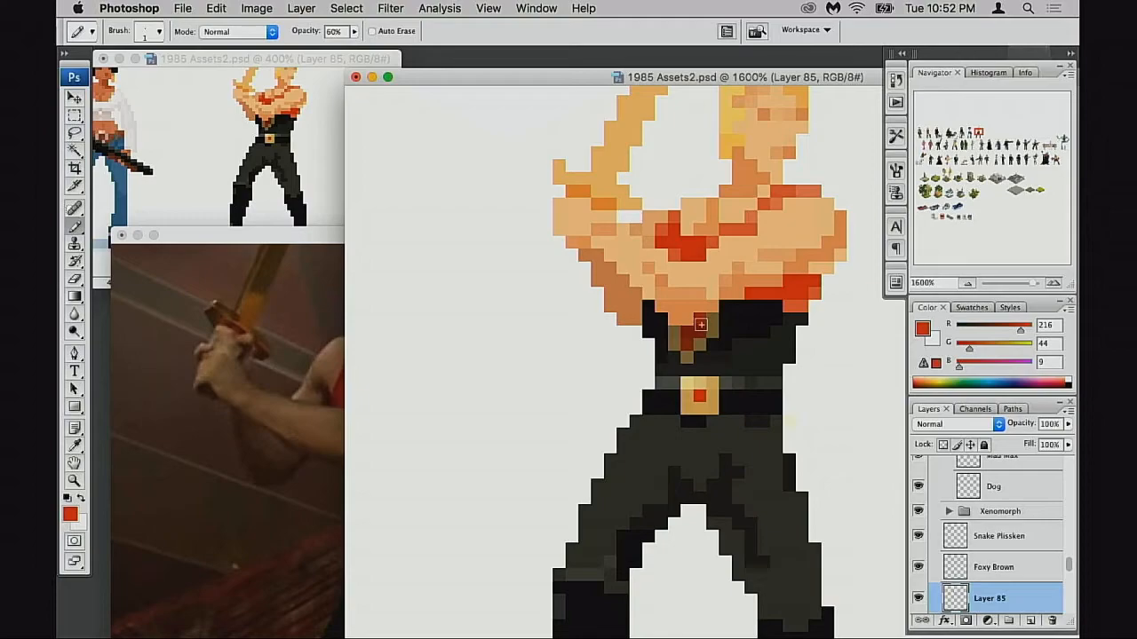
Step: Reshape the emblem by covering its lower tip with near-black RGB 16, 16, 14 and brightening its bottom edge with gold RGB 218, 175, 96
alt+click(707, 340)
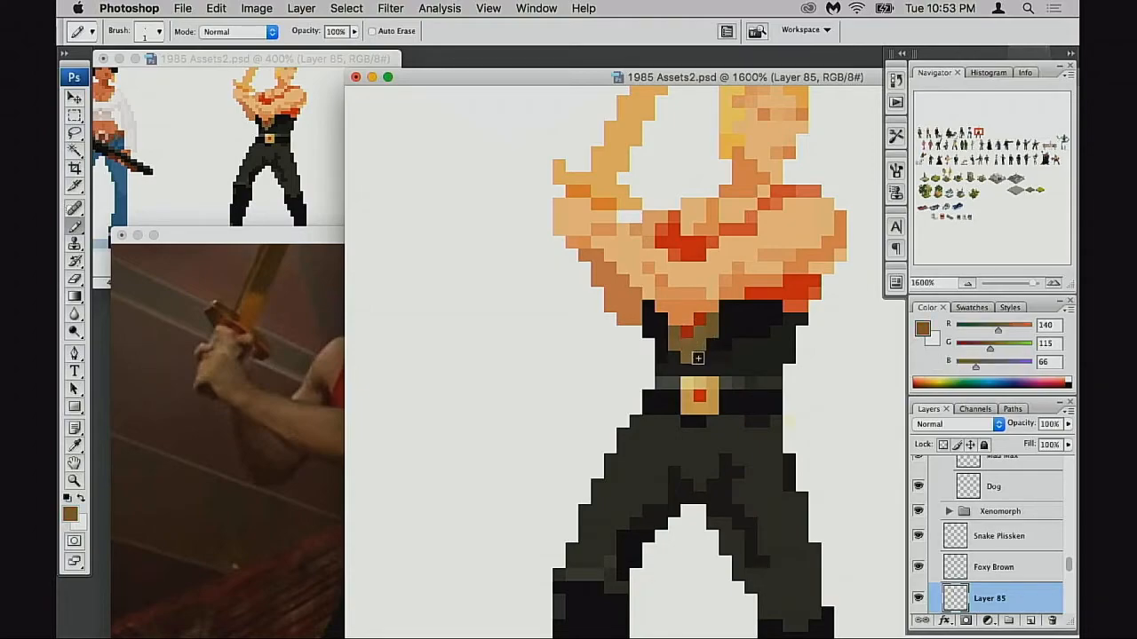
alt+click(693, 357)
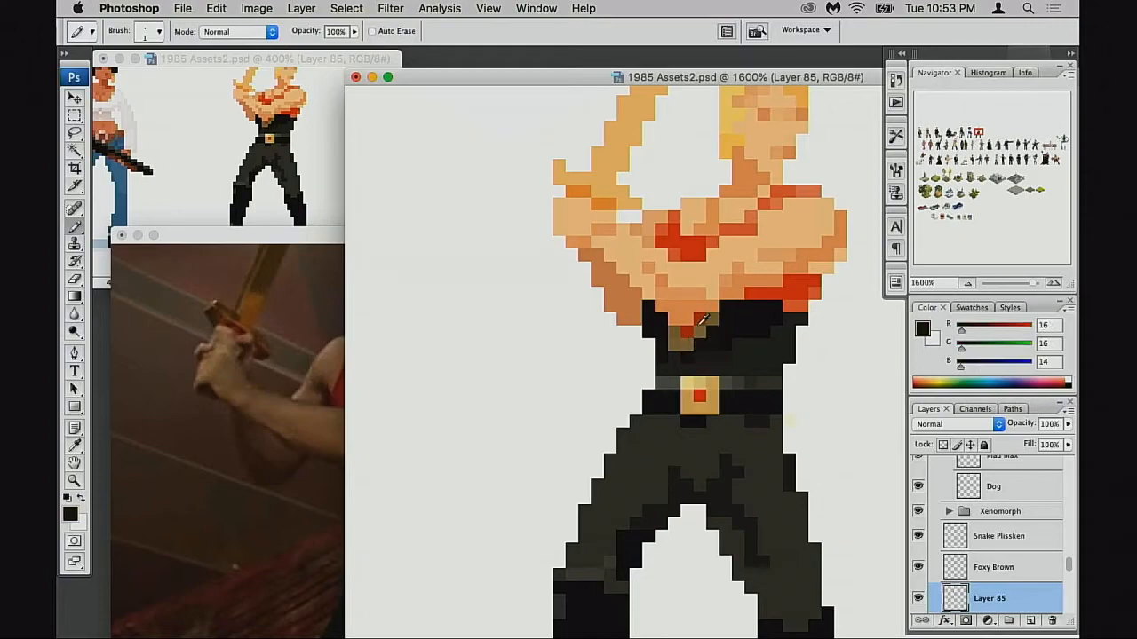
alt+click(664, 332)
click(675, 332)
alt+click(716, 390)
drag(676, 345, 691, 347)
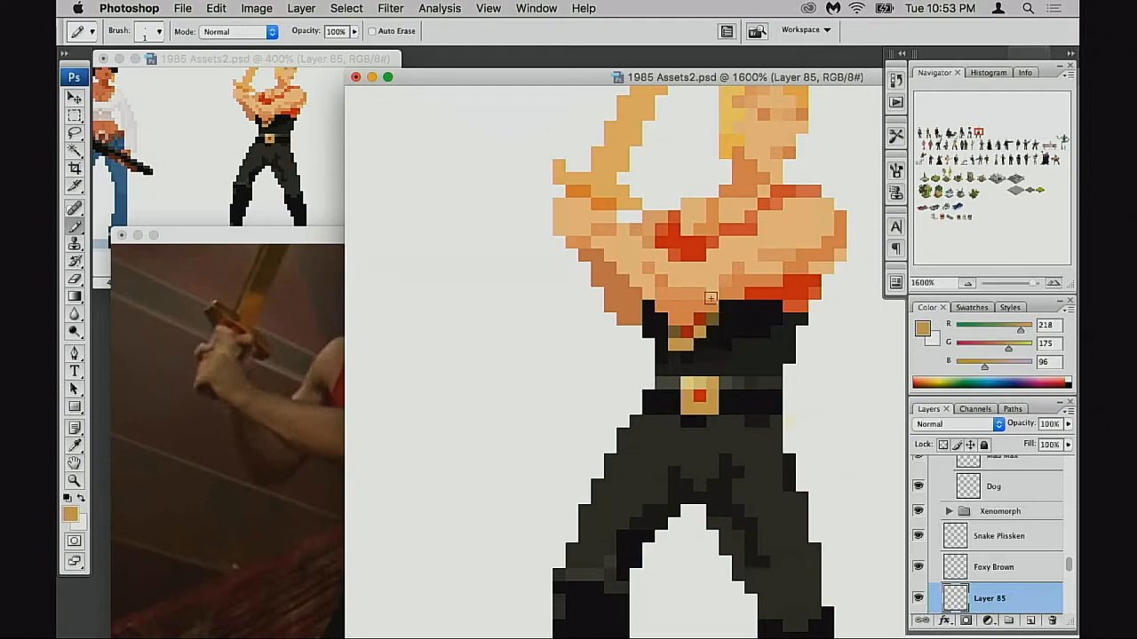
alt+click(639, 302)
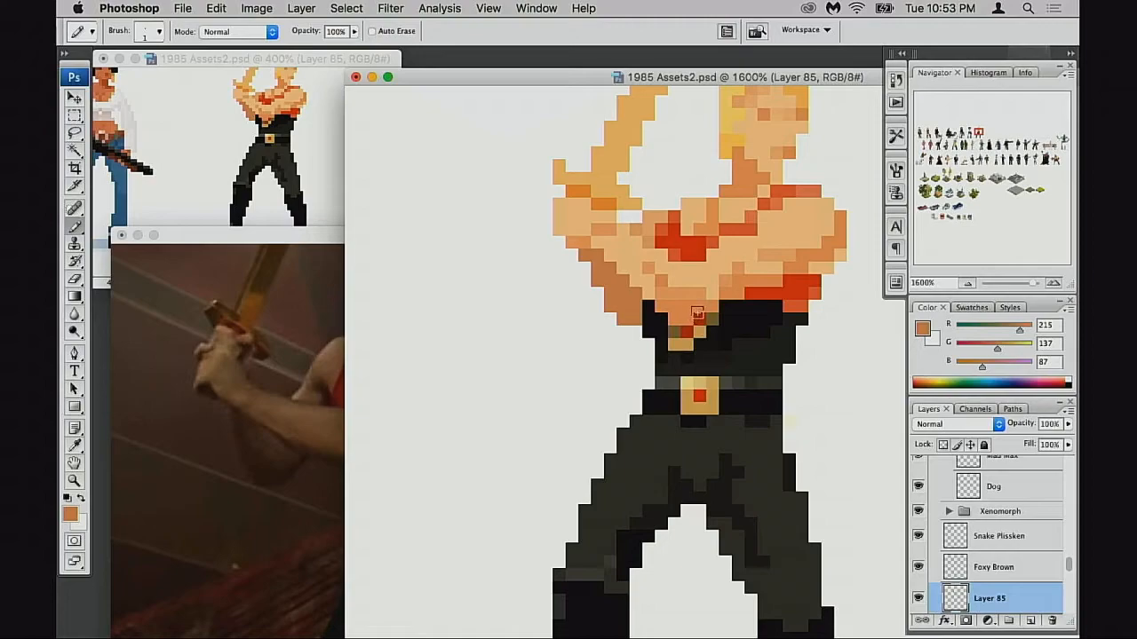
alt+click(710, 320)
alt+click(688, 331)
click(673, 336)
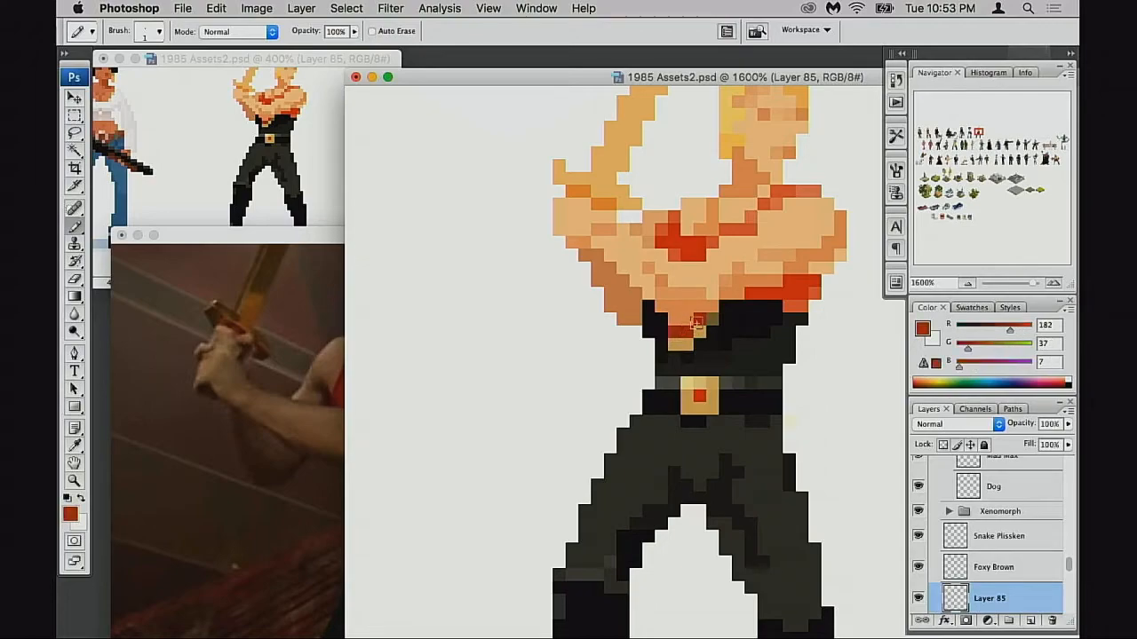
alt+click(688, 304)
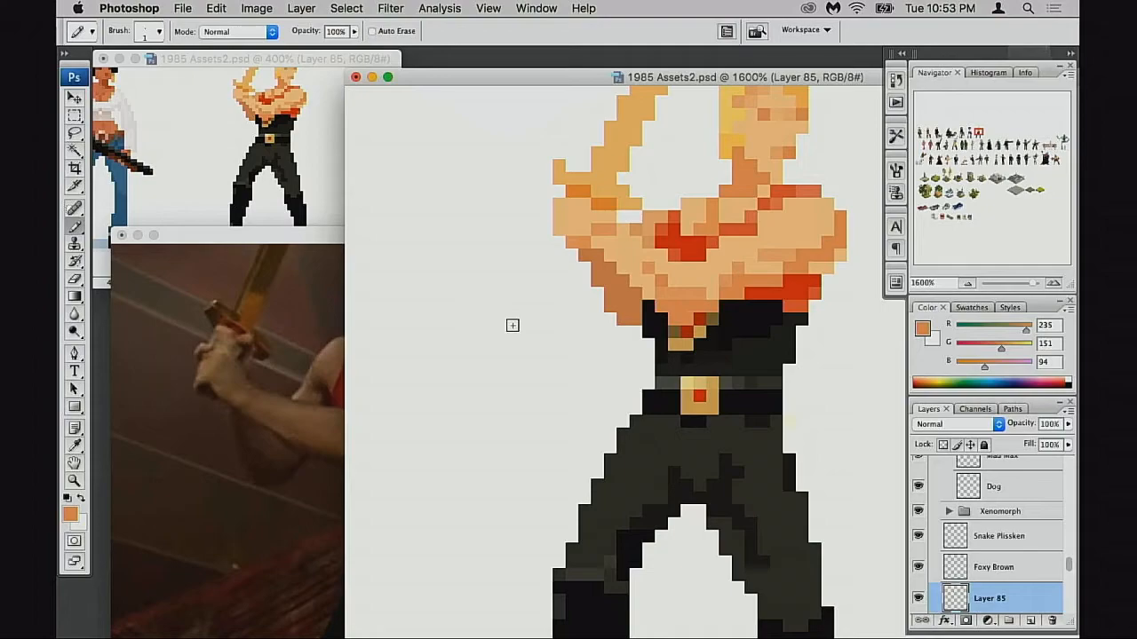
alt+click(656, 290)
key(shift+alt+n)
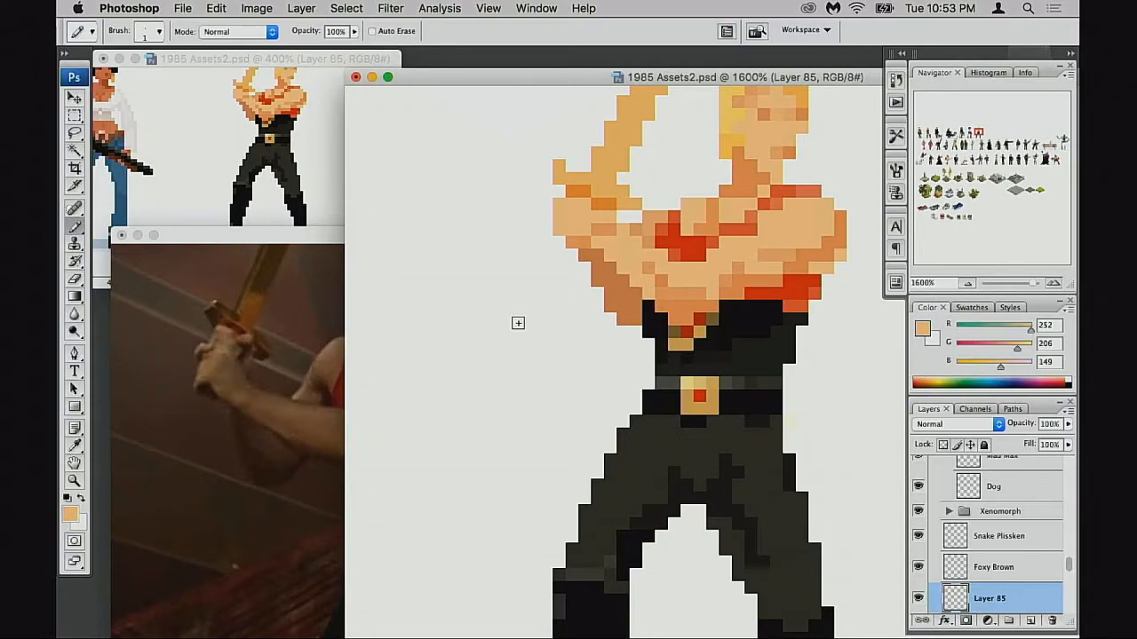
Step: Darken the red pixels beneath the crossed forearms with black in Multiply mode at 40% opacity
alt+click(696, 315)
key(shift+alt+m)
key(4)
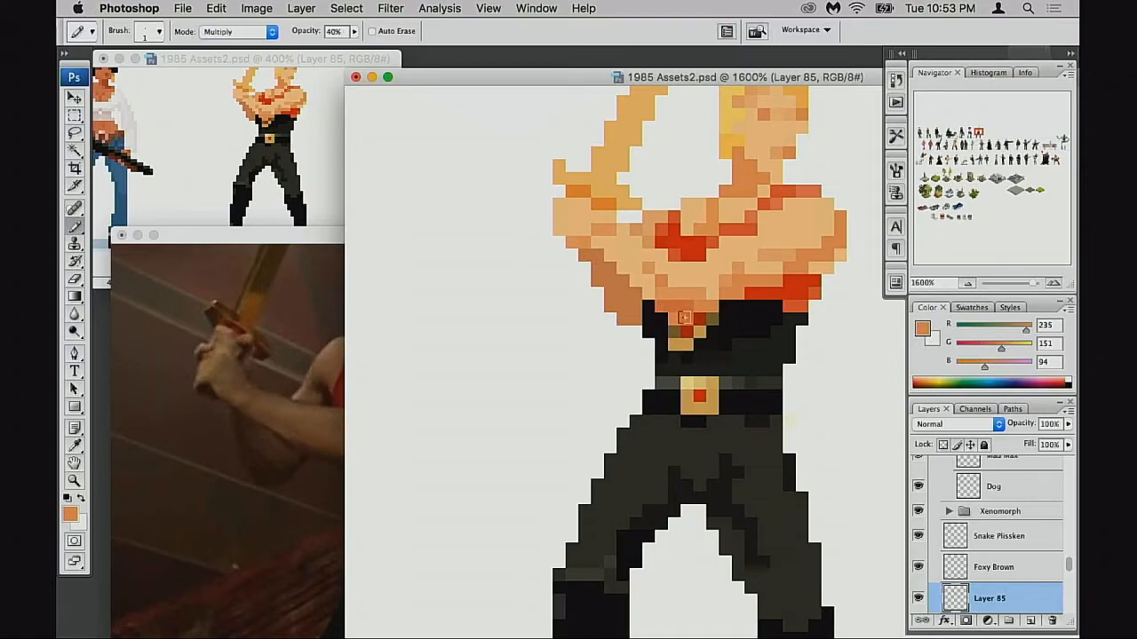
click(701, 309)
key(super+alt+z)
key(super+alt+z)
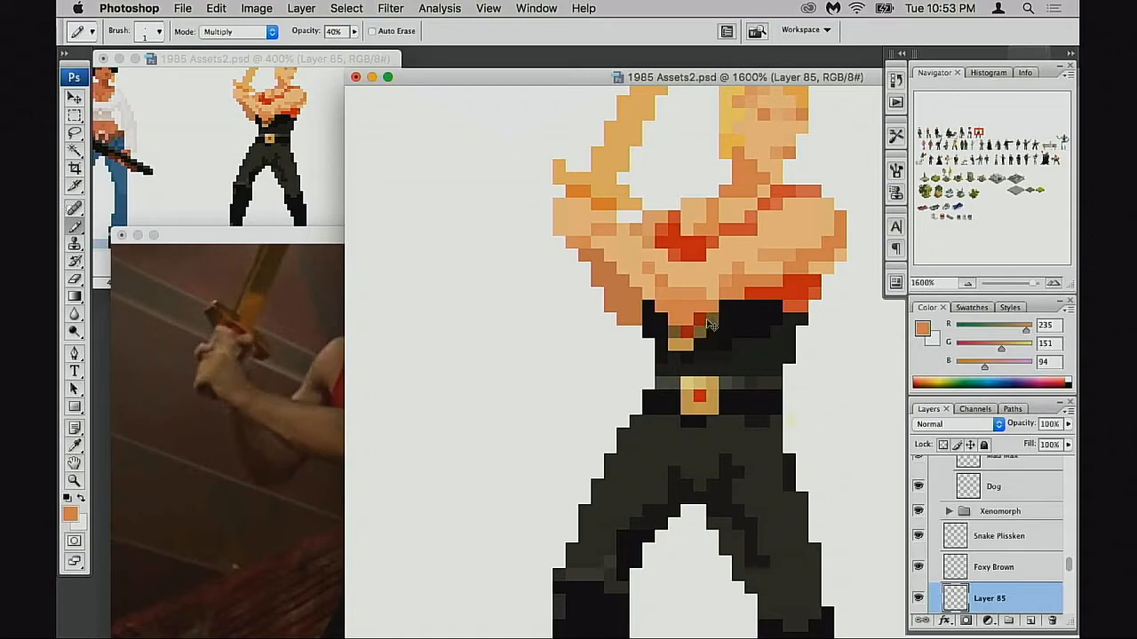
key(d)
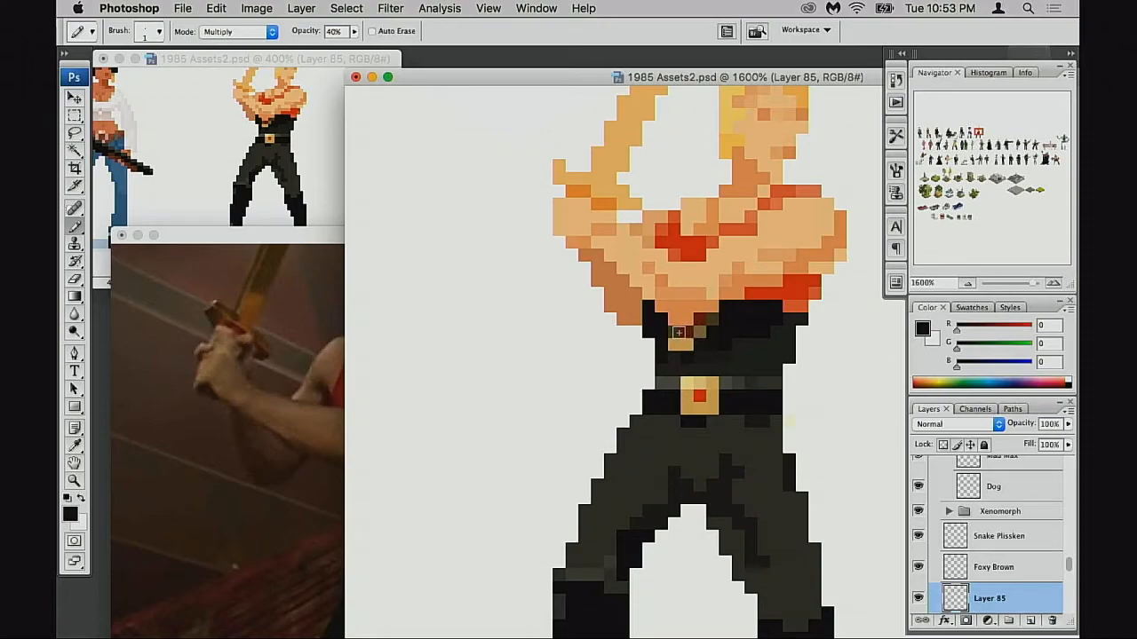
Step: Fill the area between the forearms and the gold trim with sampled dark red, using 100% opacity and finishing in Normal mode
alt+click(691, 312)
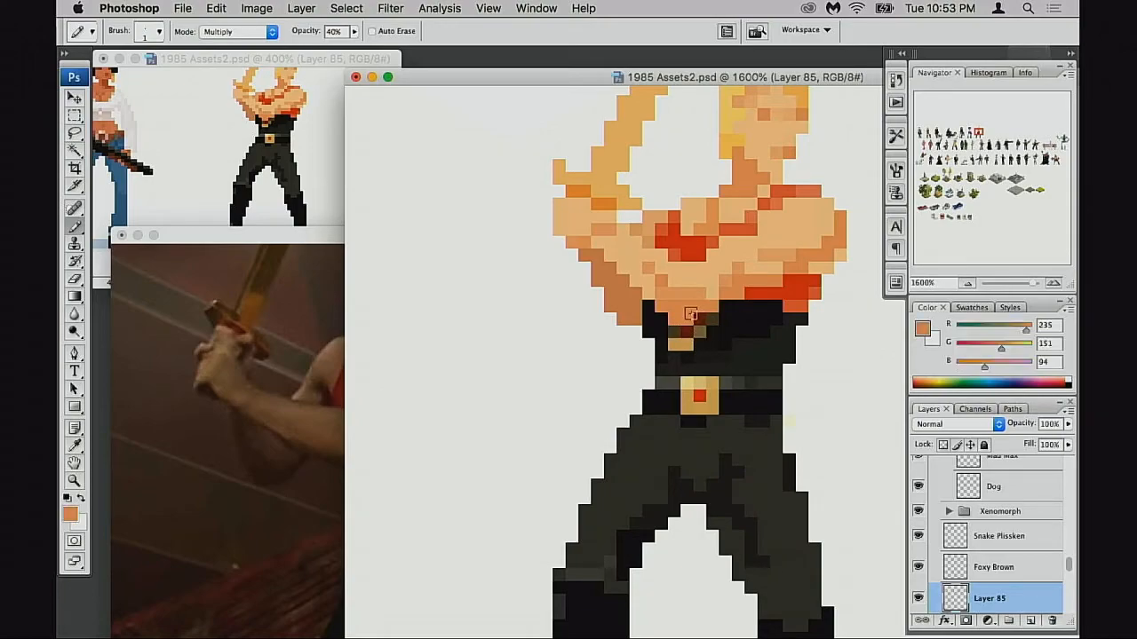
alt+click(687, 320)
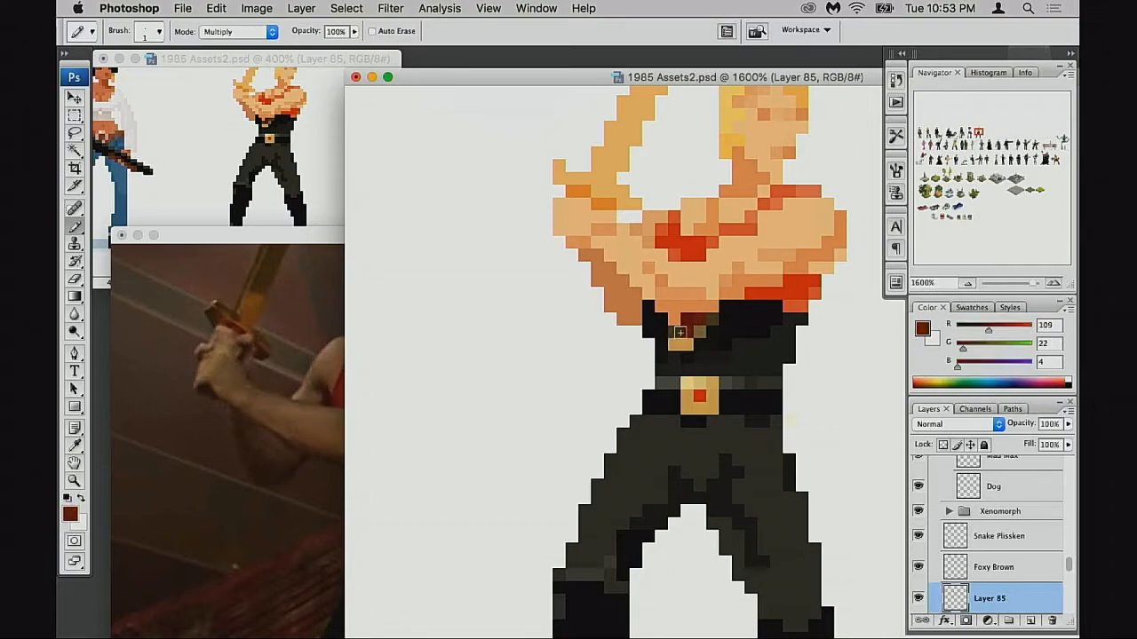
click(686, 332)
click(674, 321)
alt+click(686, 331)
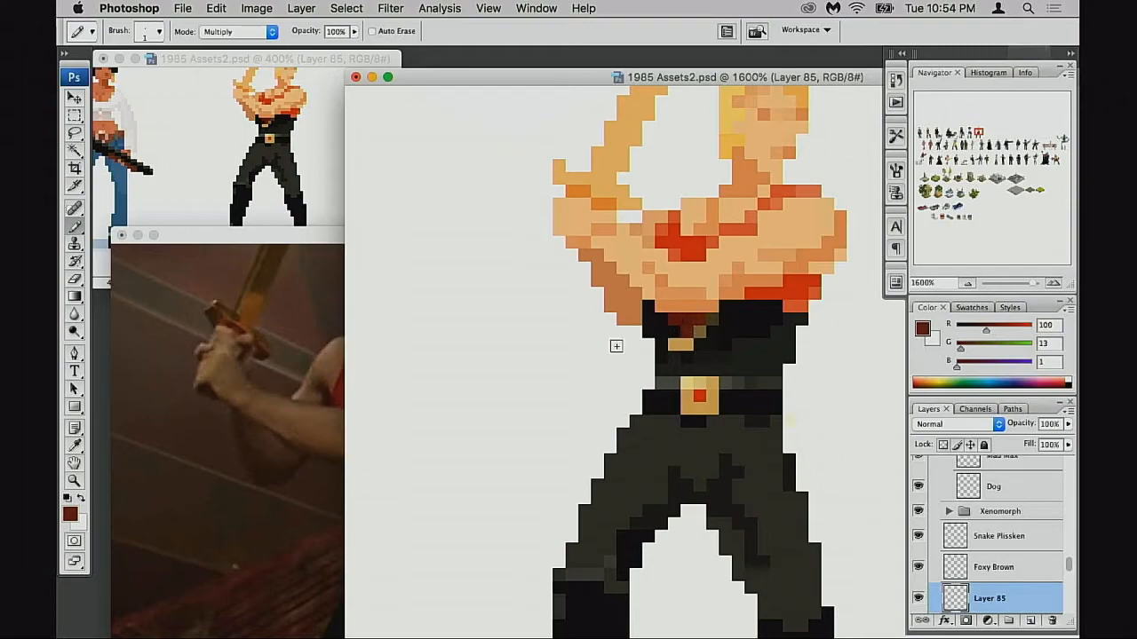
key(alt+shift+n)
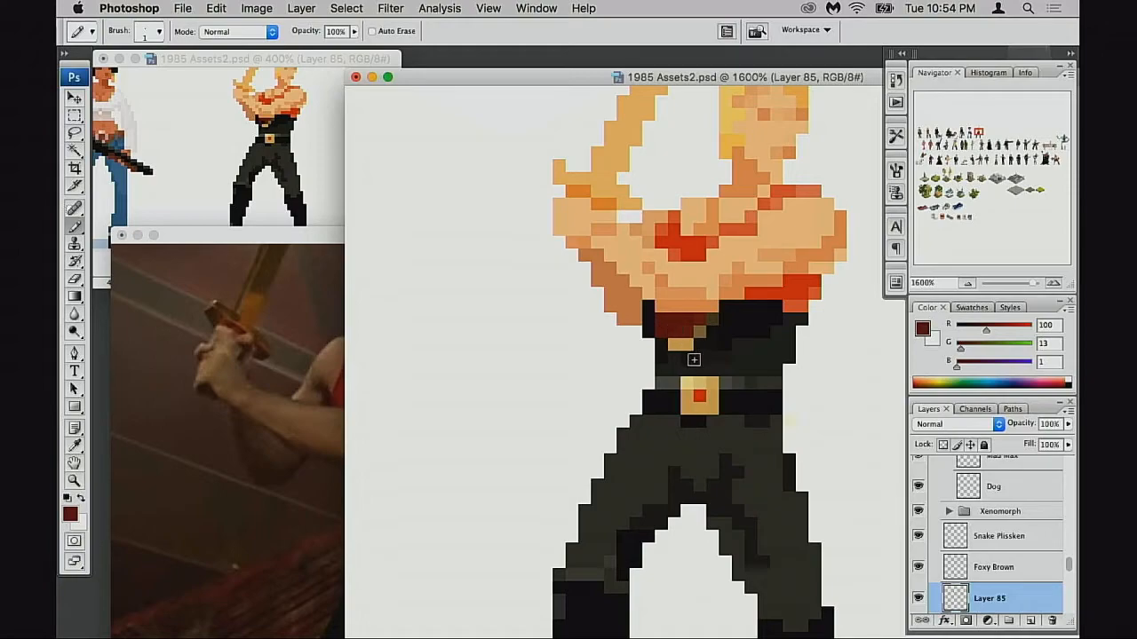
Step: Extend the gold trim beneath the dark red area toward the torso's outer edge with darker brownish-gold pixels
alt+click(678, 345)
click(665, 344)
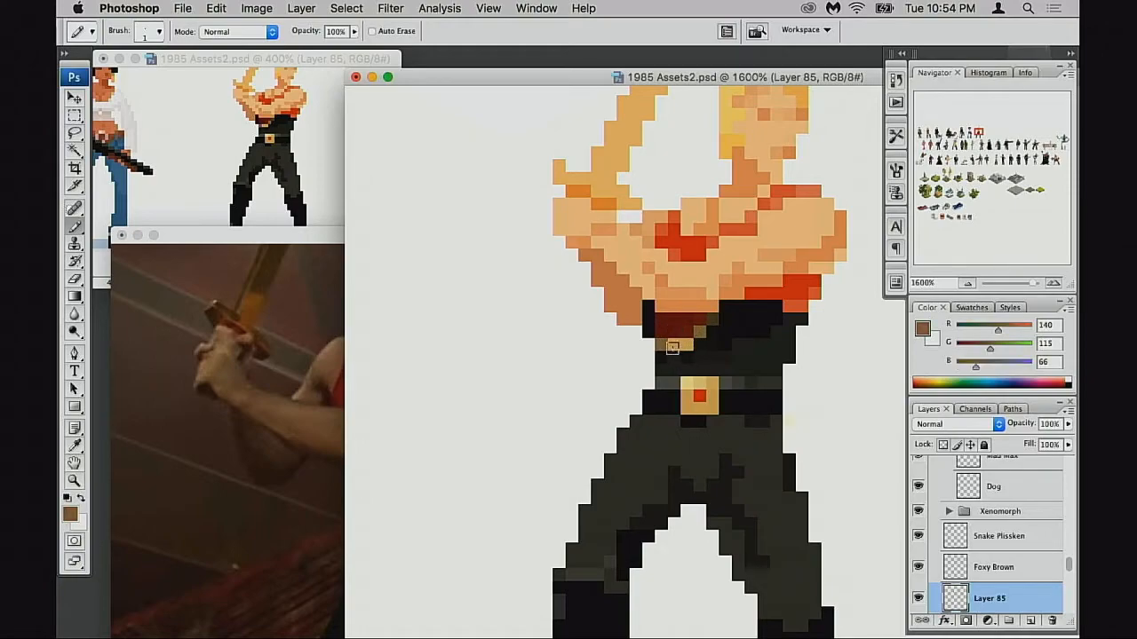
scroll(701, 329, up, 2)
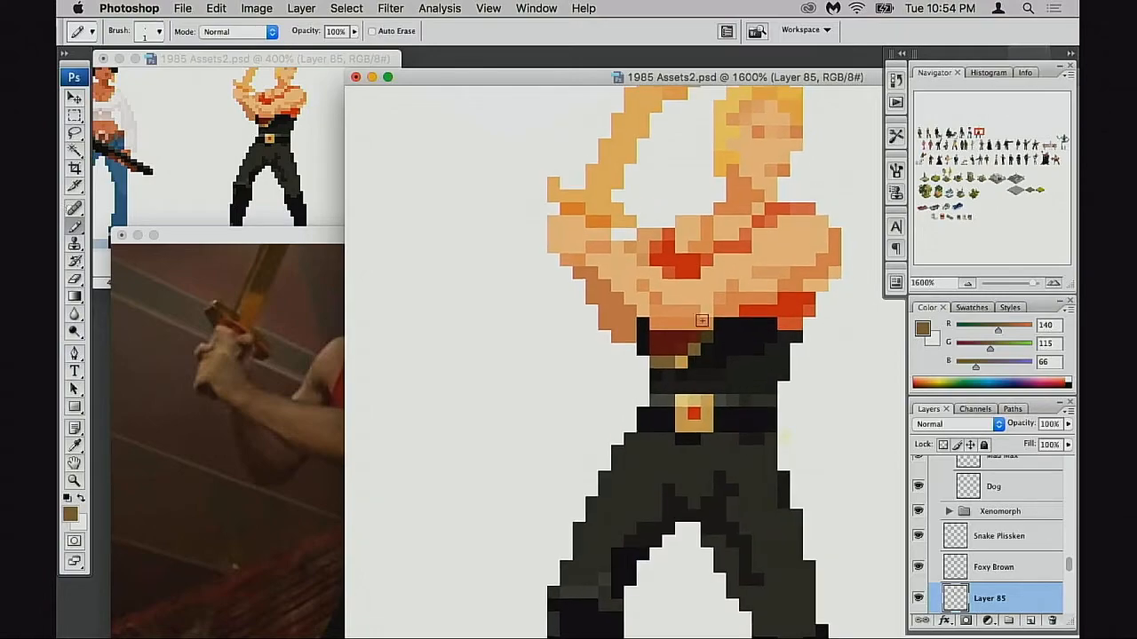
alt+click(704, 325)
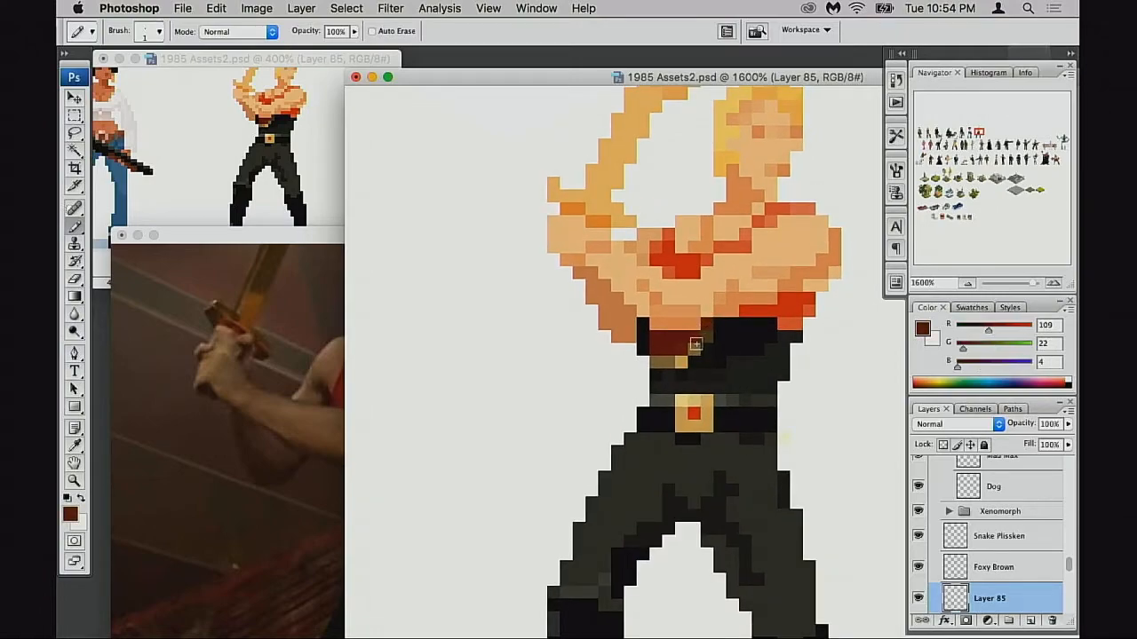
alt+click(718, 317)
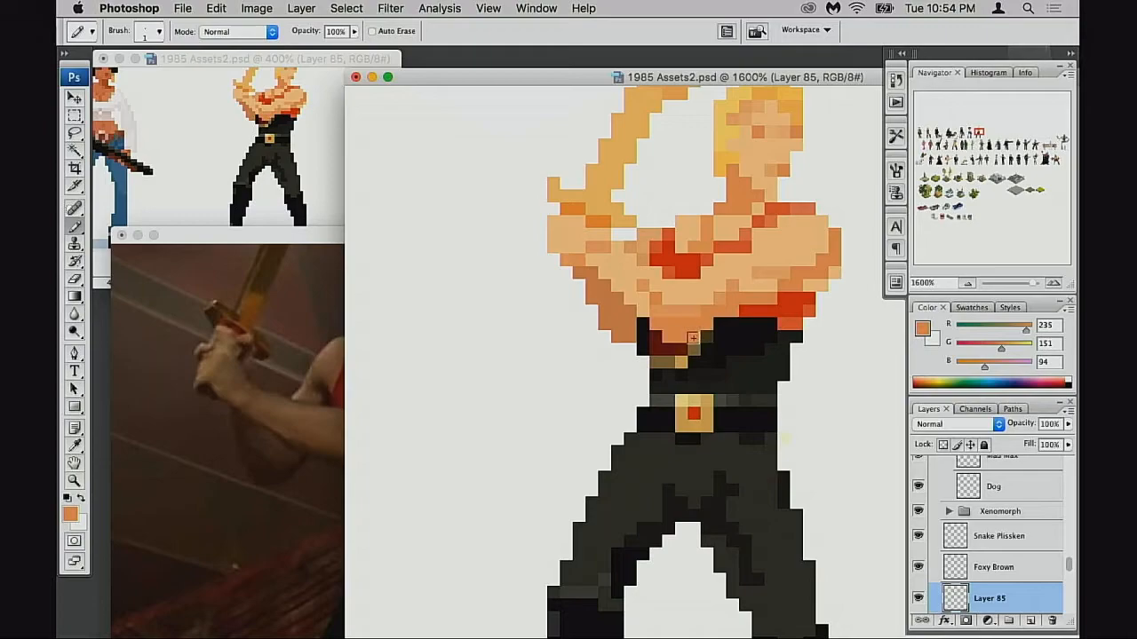
key(super+z)
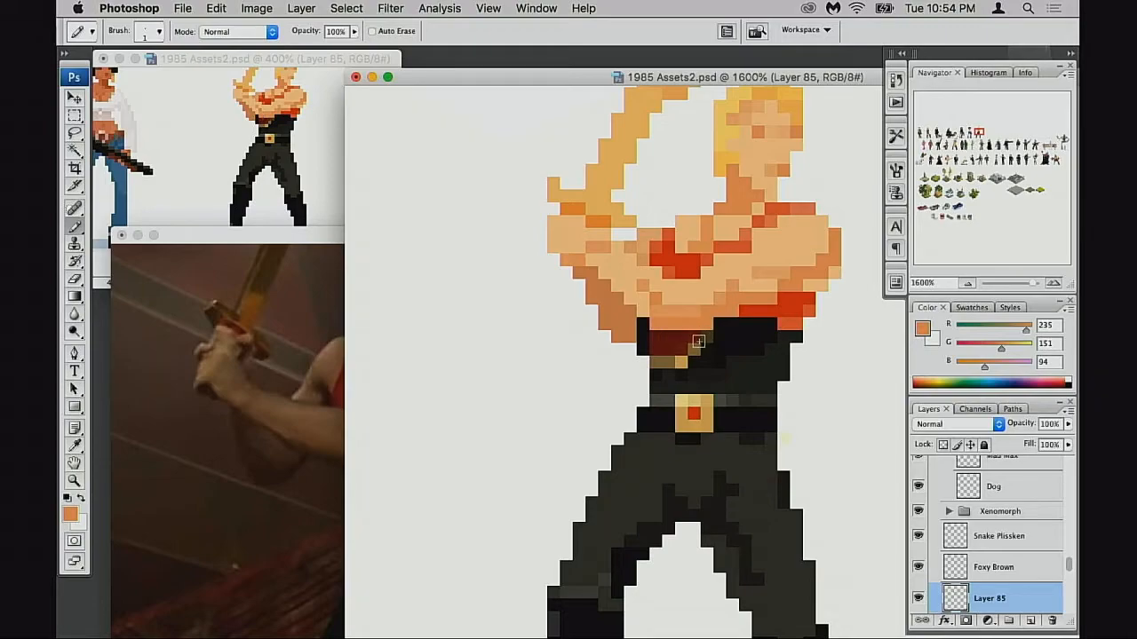
alt+click(668, 345)
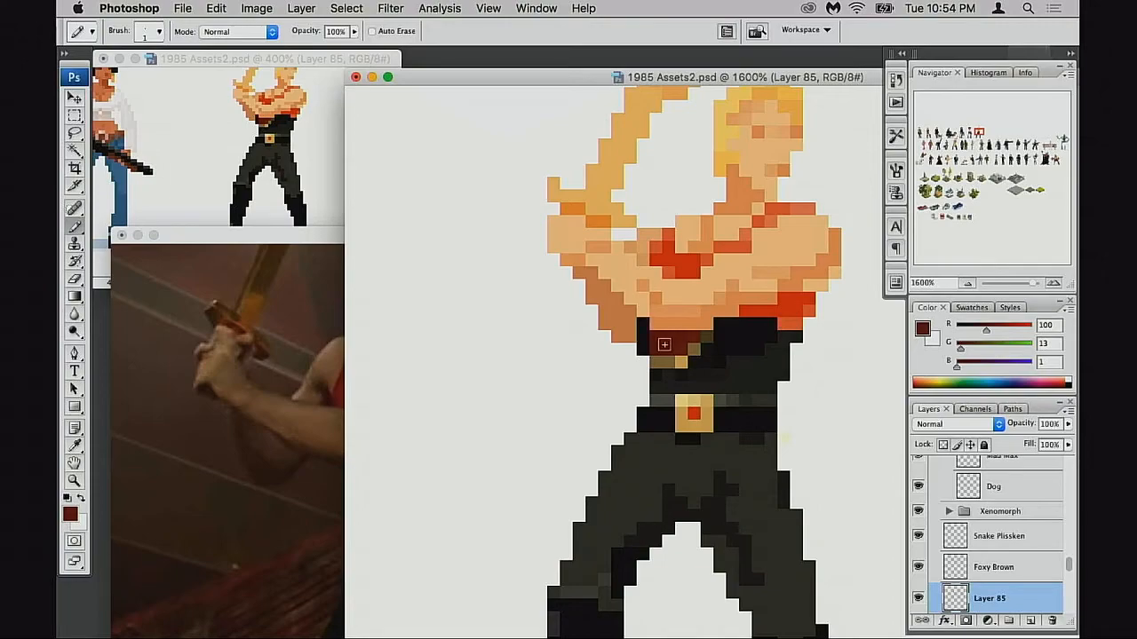
alt+click(666, 318)
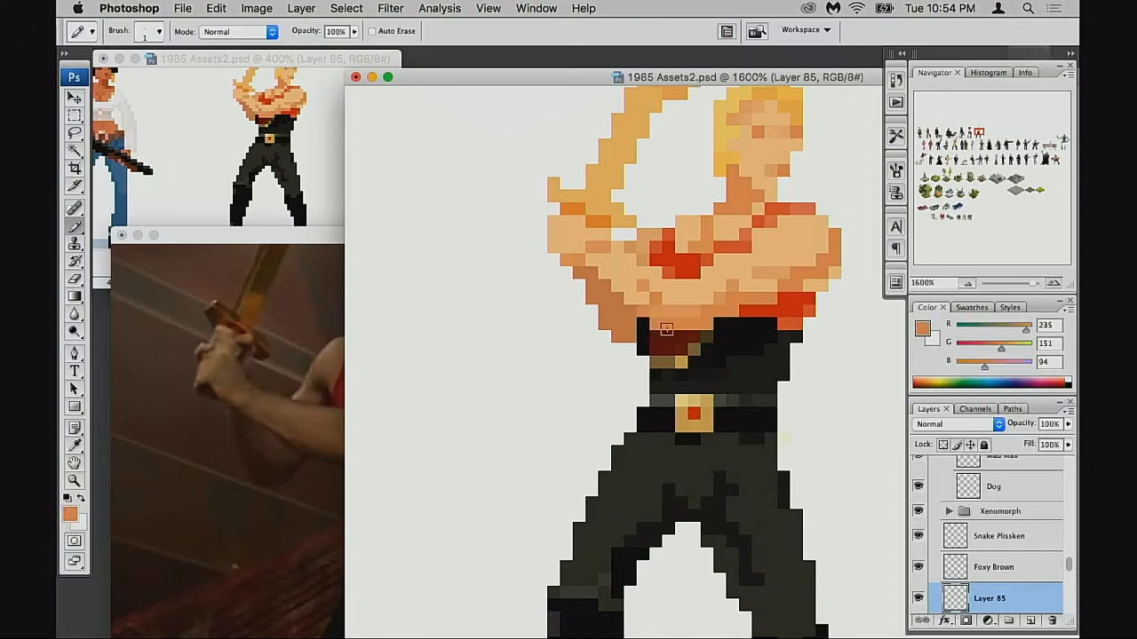
Step: Paint a light skin highlight pixel and an adjoining mid-tone pixel along the forearm's lower edge
key(super+equal)
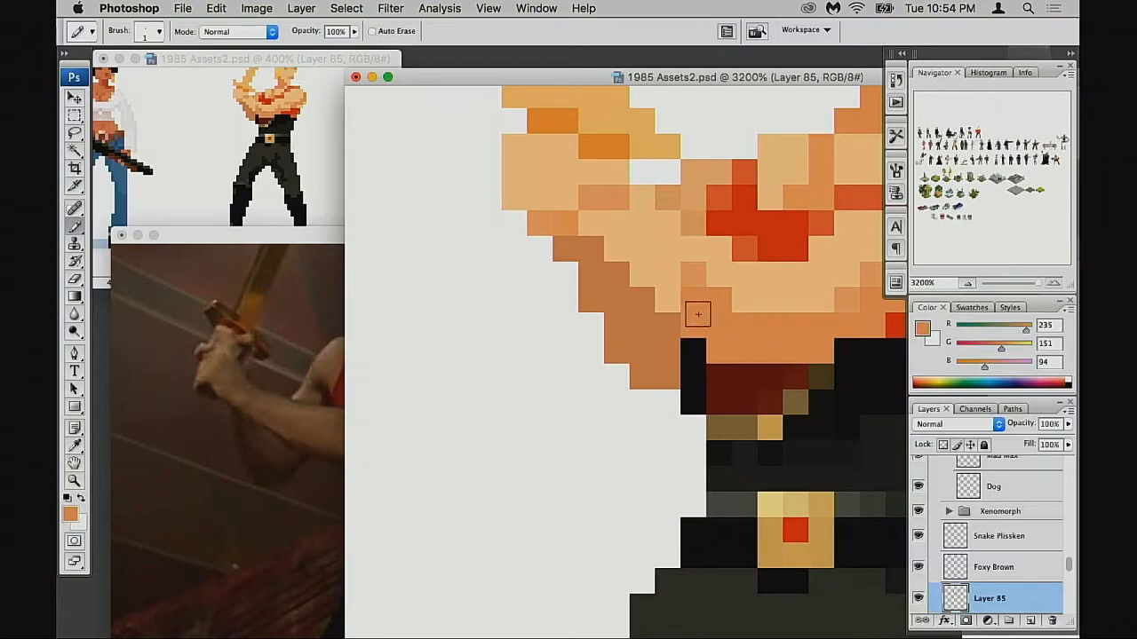
alt+click(766, 302)
scroll(797, 323, right, 2)
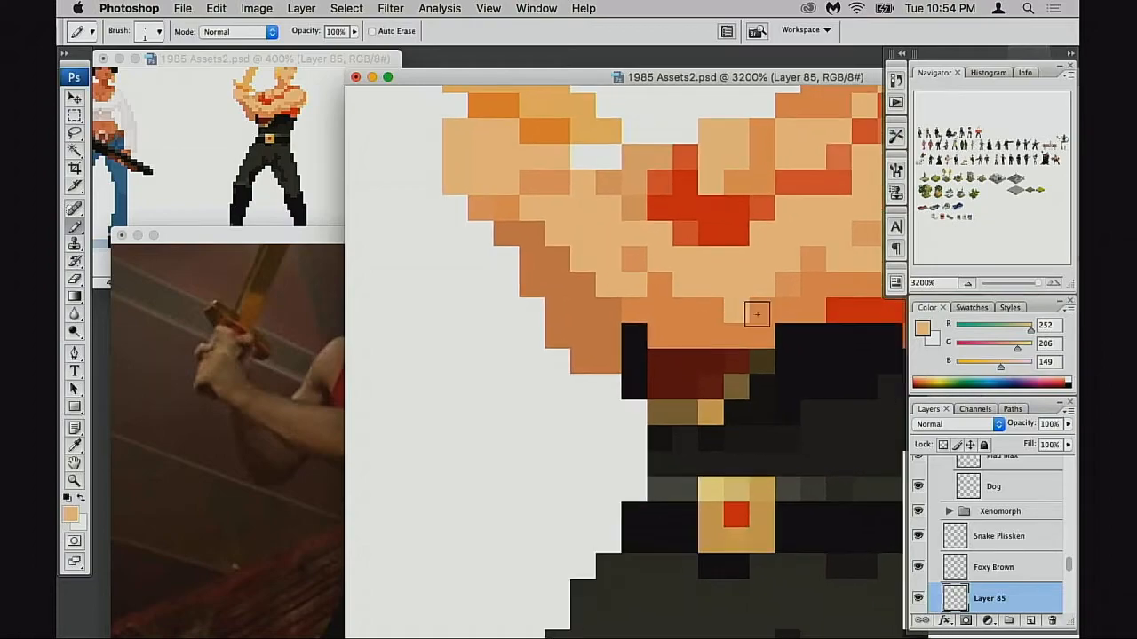
alt+click(785, 286)
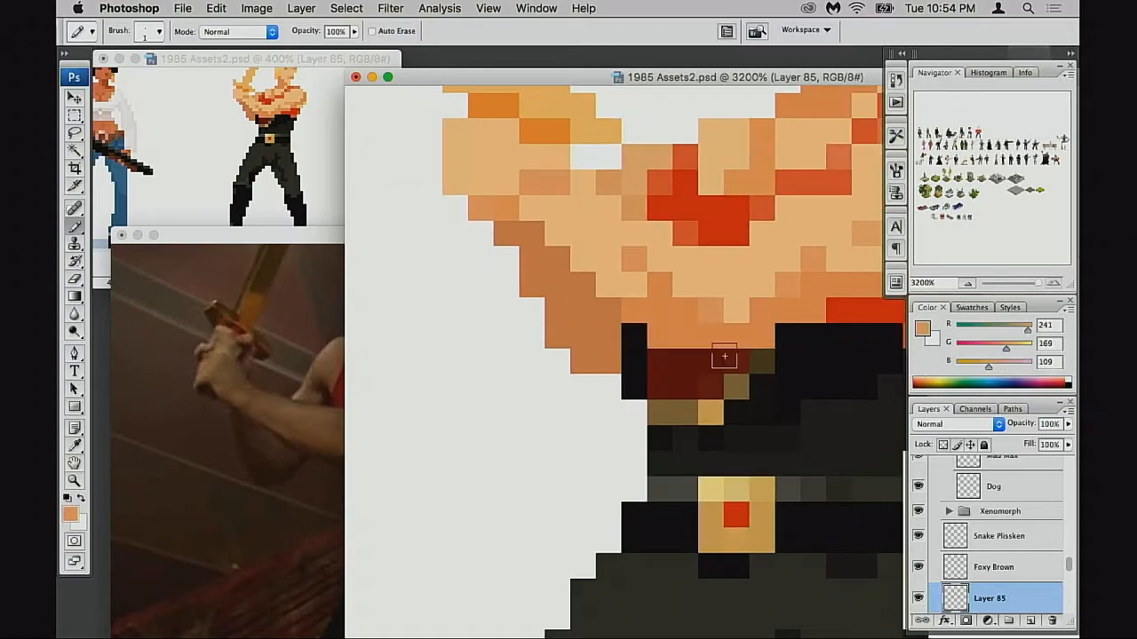
scroll(737, 347, down, 1)
scroll(737, 346, right, 1)
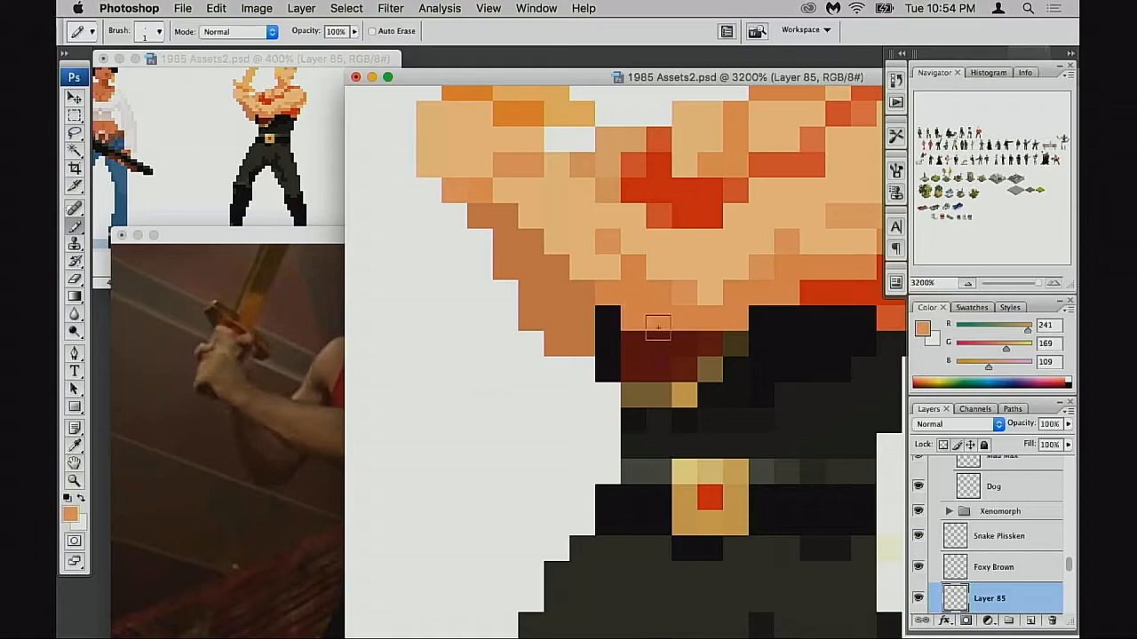
Step: Extend the forearm's orange lower edge down into the dark red area by one pixel row and undo the extra edge pixel
scroll(657, 321, right, 1)
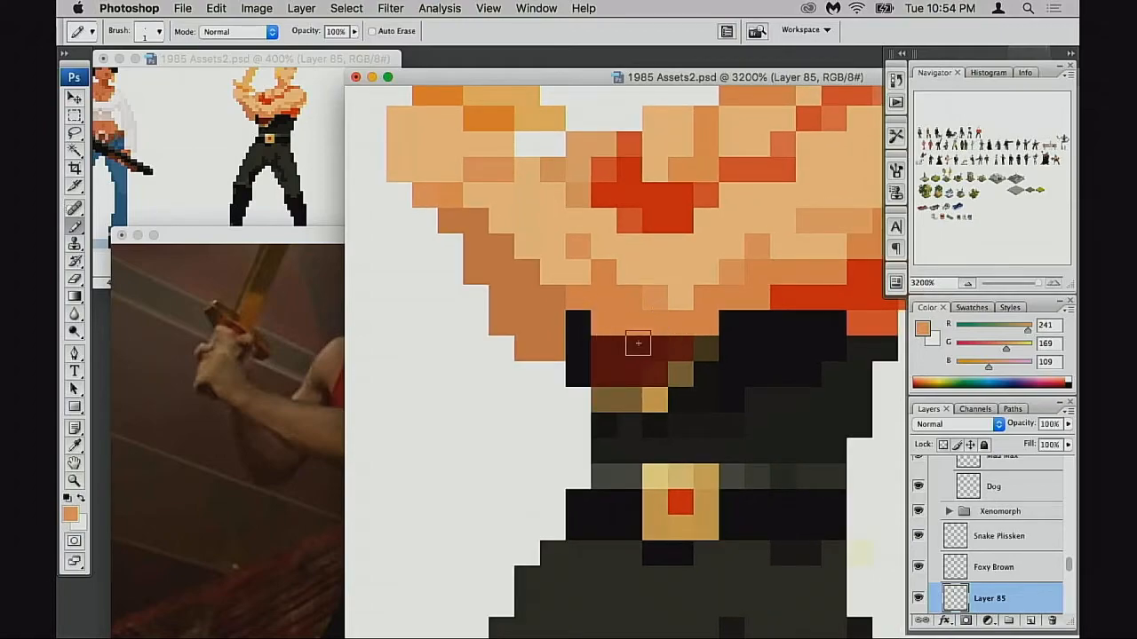
alt+click(651, 313)
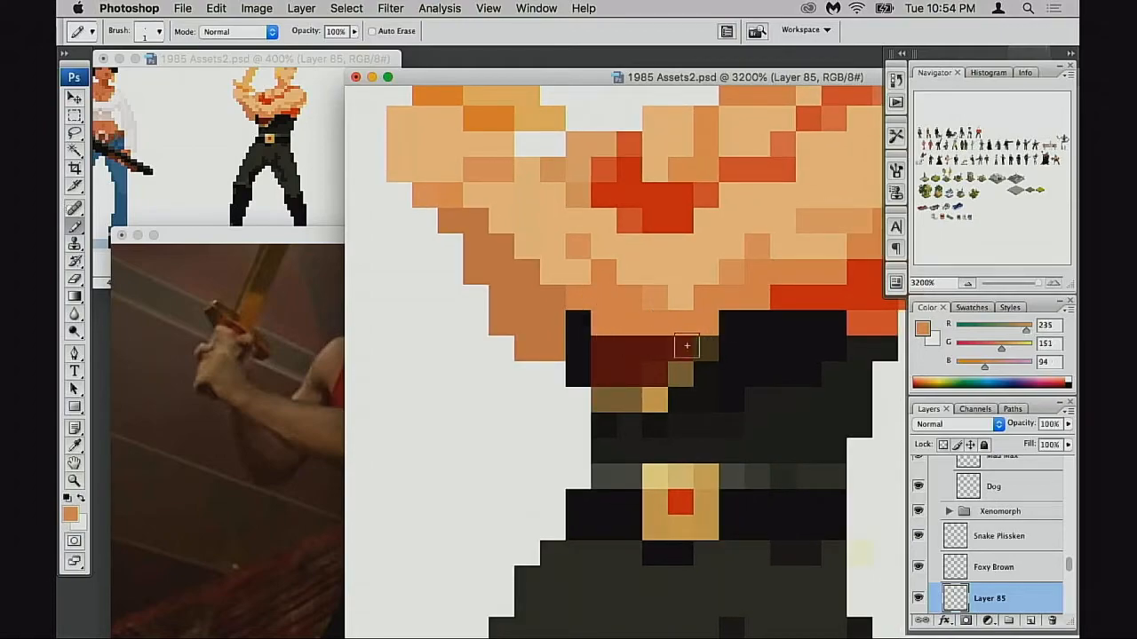
drag(623, 344, 657, 345)
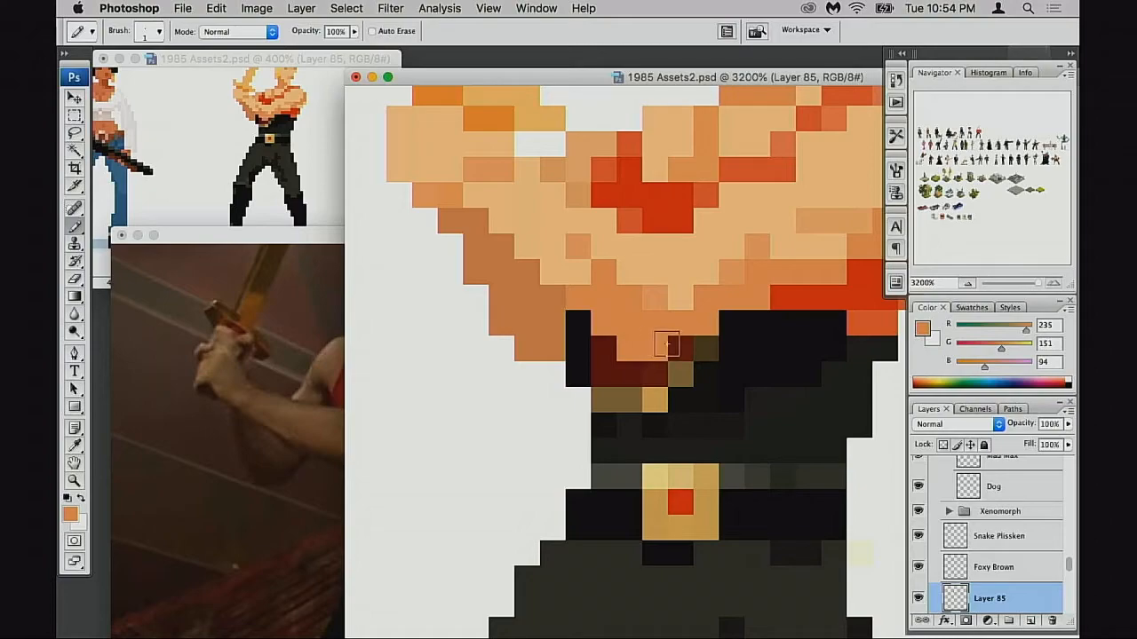
click(579, 324)
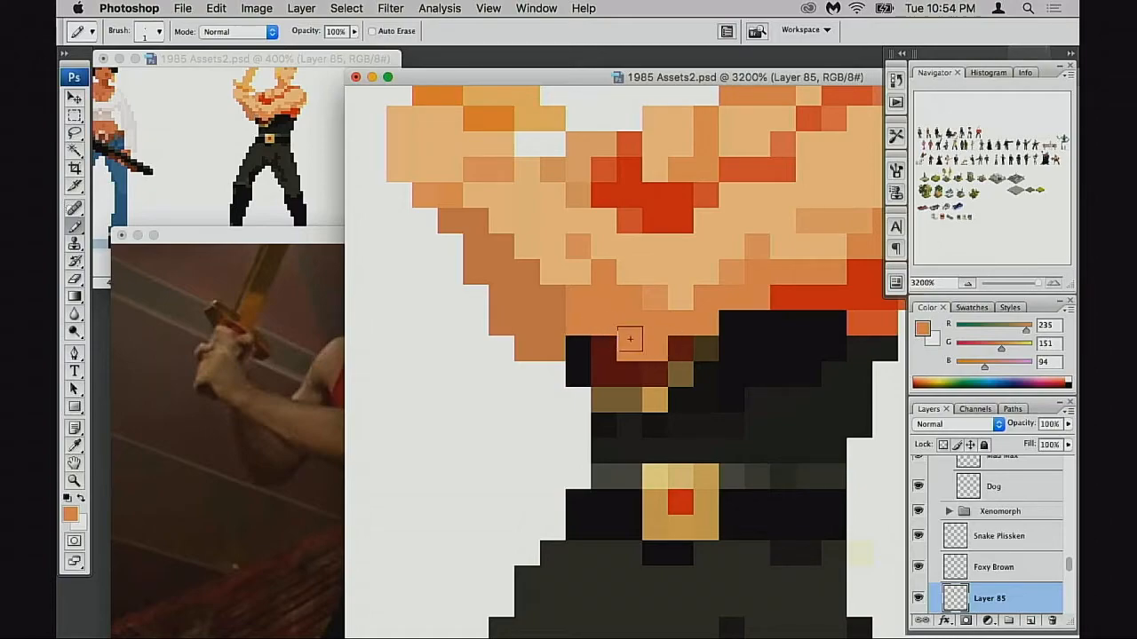
key(super+z)
Step: Select the brown shaded underside of the arm and adjust its Hue/Saturation to saturation +26 and lightness -16
scroll(632, 327, left, 2)
scroll(633, 328, up, 2)
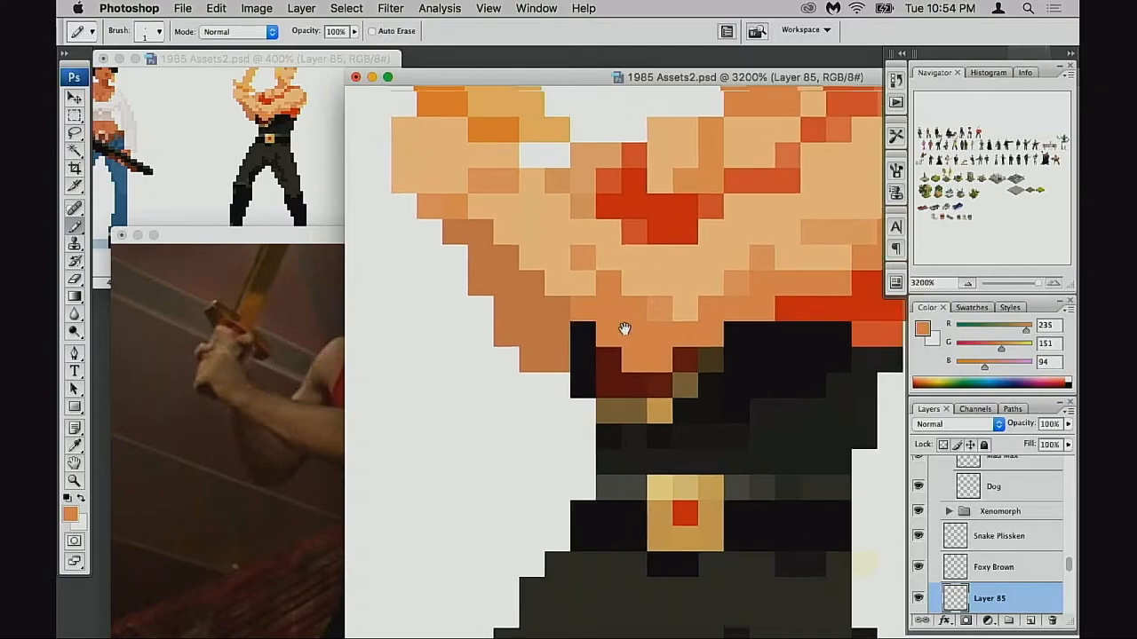
alt+click(599, 322)
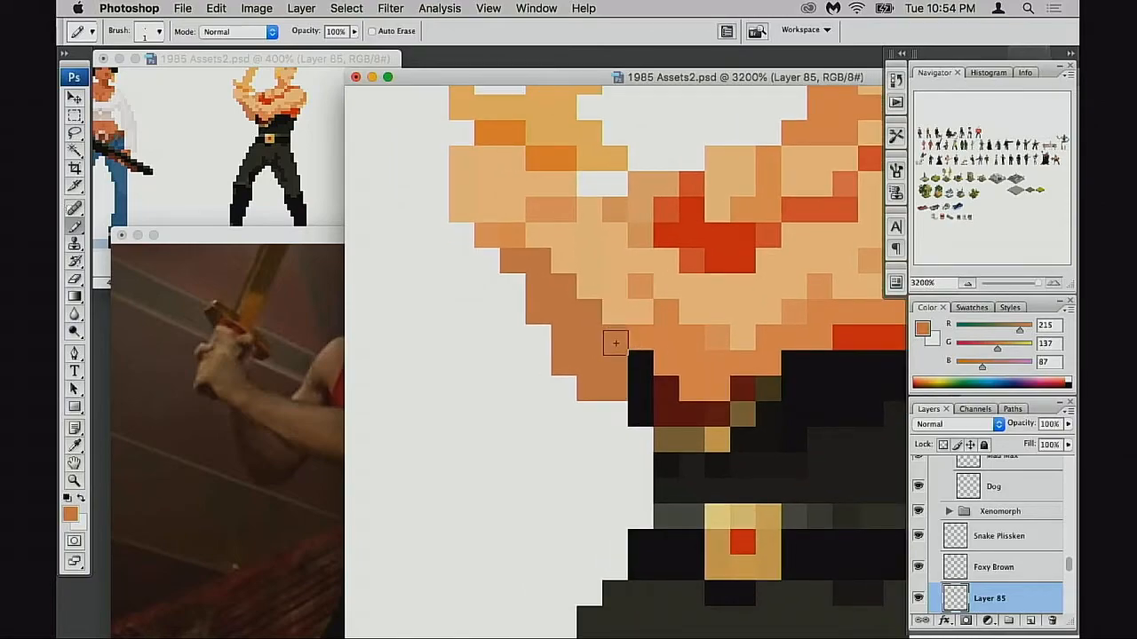
key(w)
click(603, 338)
key(super+u)
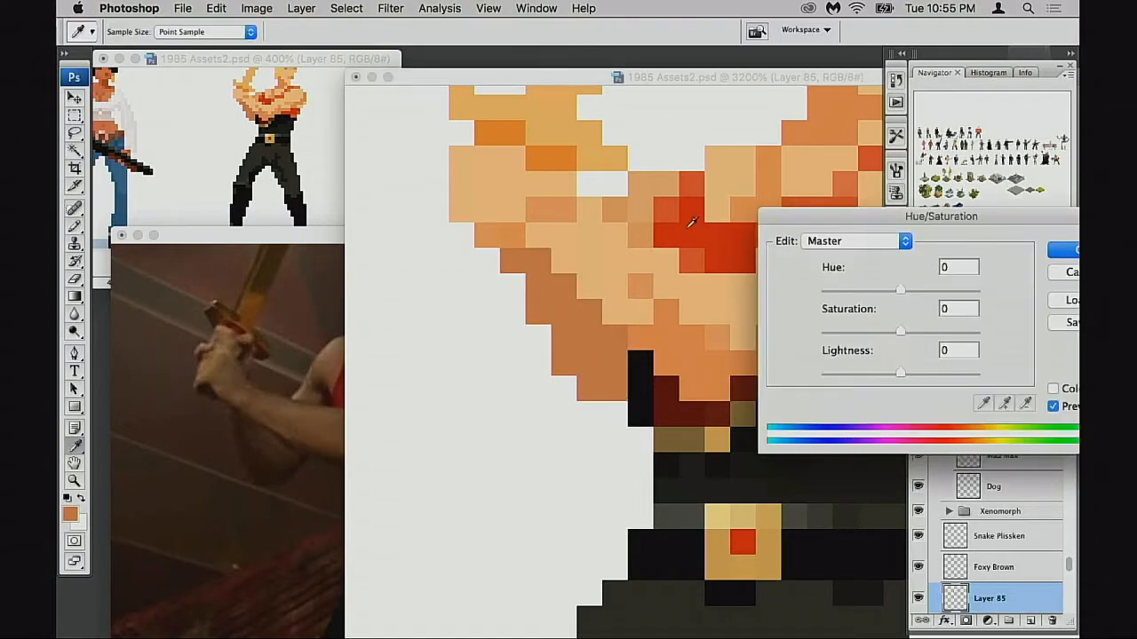
drag(899, 376, 888, 380)
drag(900, 330, 919, 333)
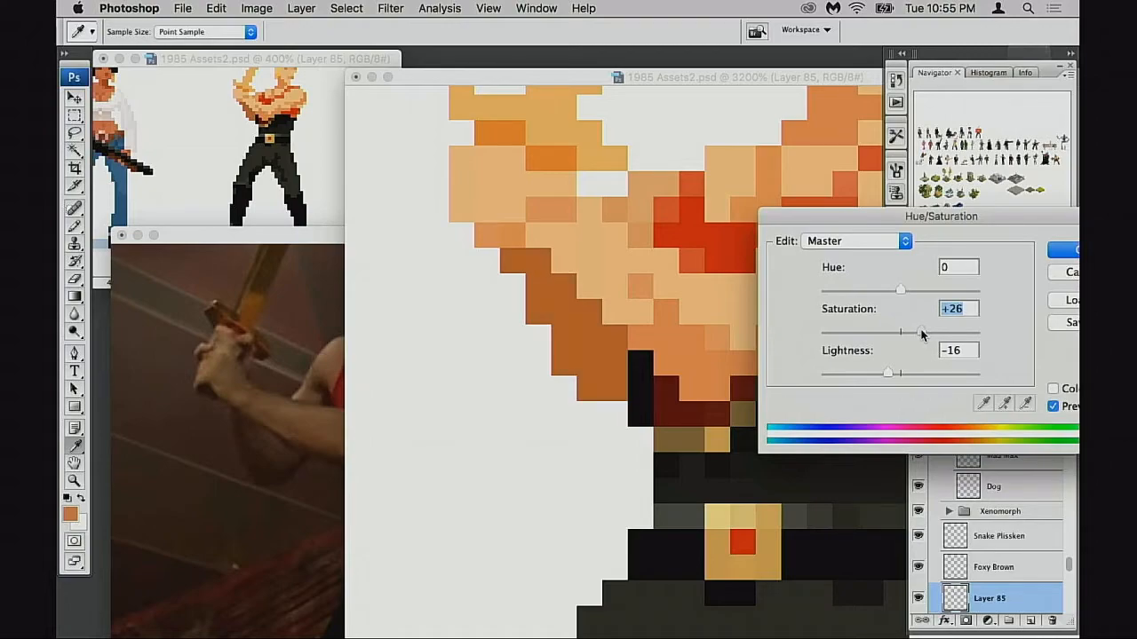
click(1062, 252)
Step: Add one pixel of the darkened arm shade below the tip of the elbow
key(b)
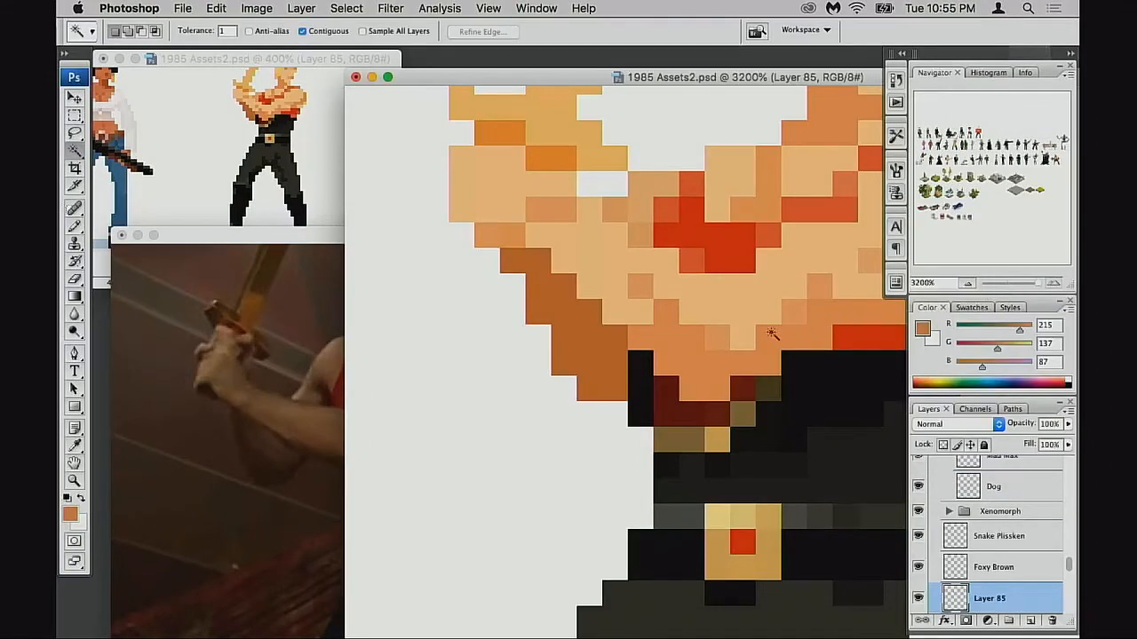
alt+click(622, 380)
click(614, 414)
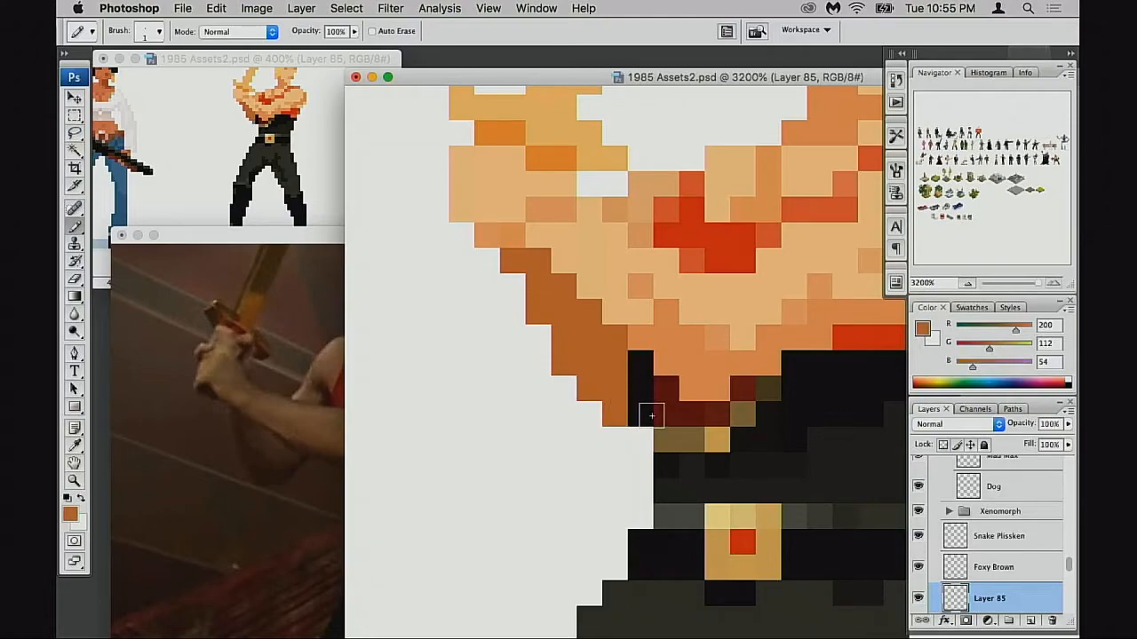
Step: Extend the black vest edge one pixel down and paint a black column over the inner side of the arm's shading
alt+click(649, 414)
click(646, 432)
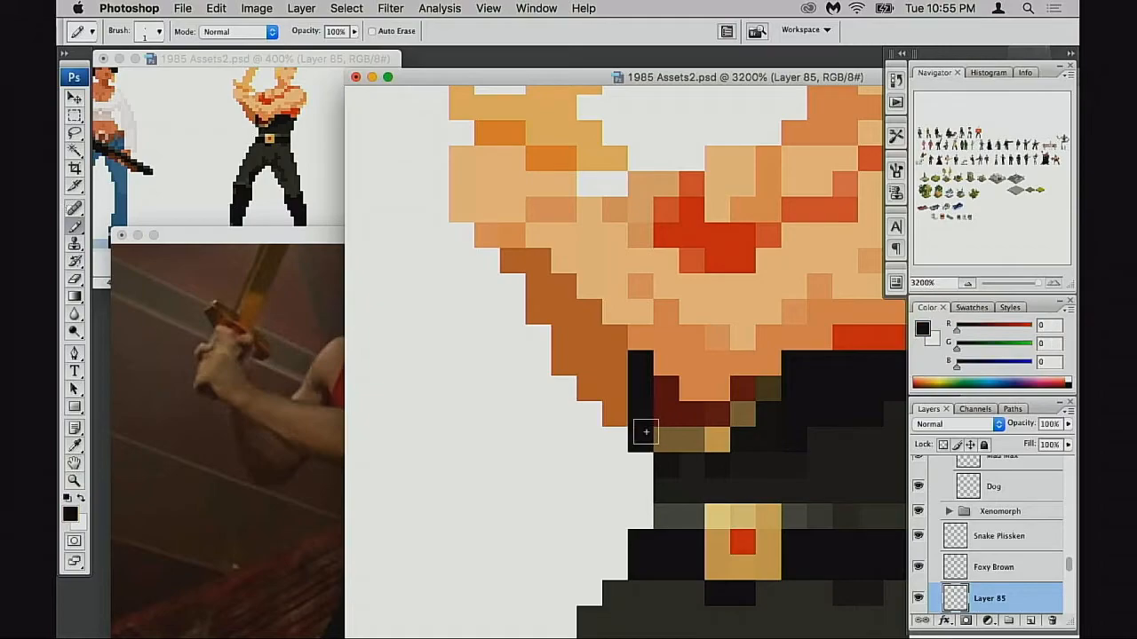
click(621, 344)
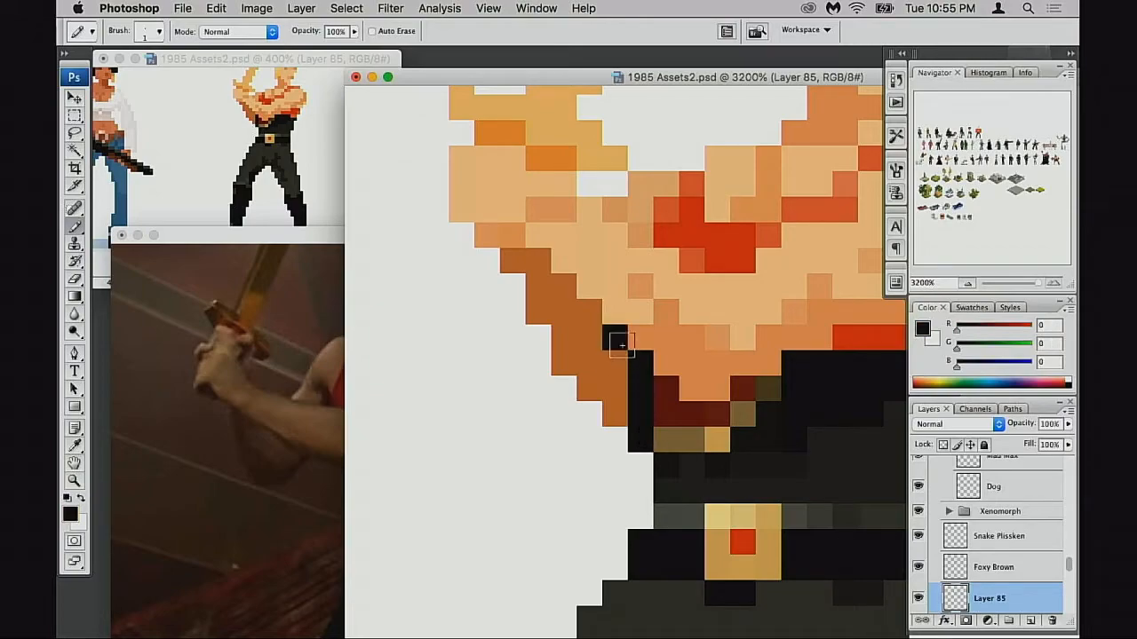
drag(621, 344, 619, 391)
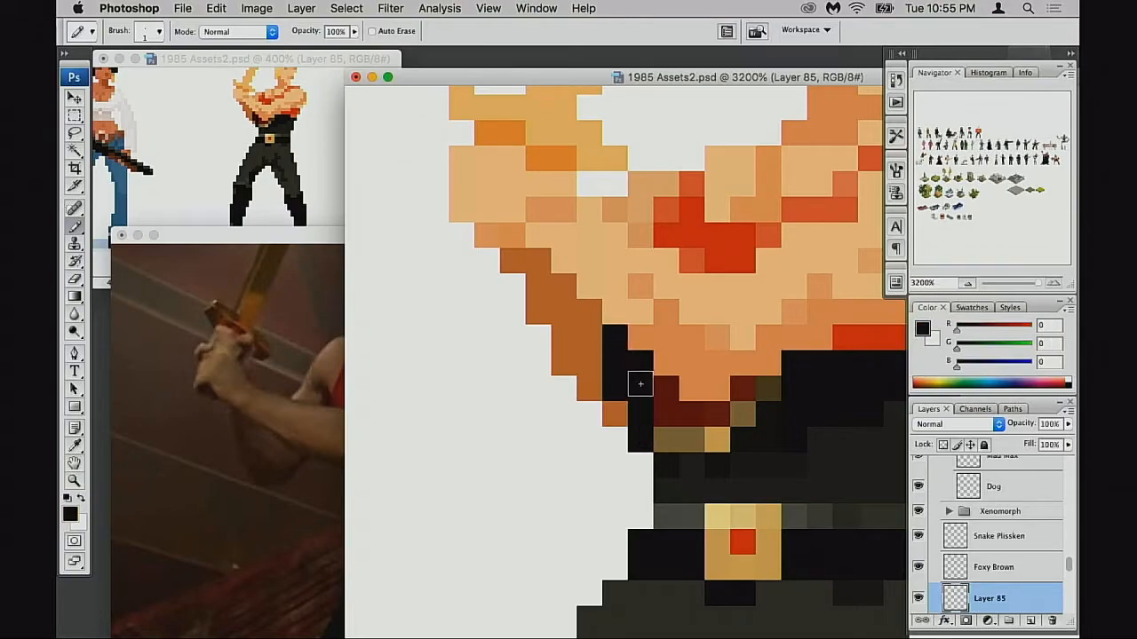
Step: Undo the black column over the arm's inner shading and add dark grey pixels along the vest's outer edge below the red trim
key(ctrl+z)
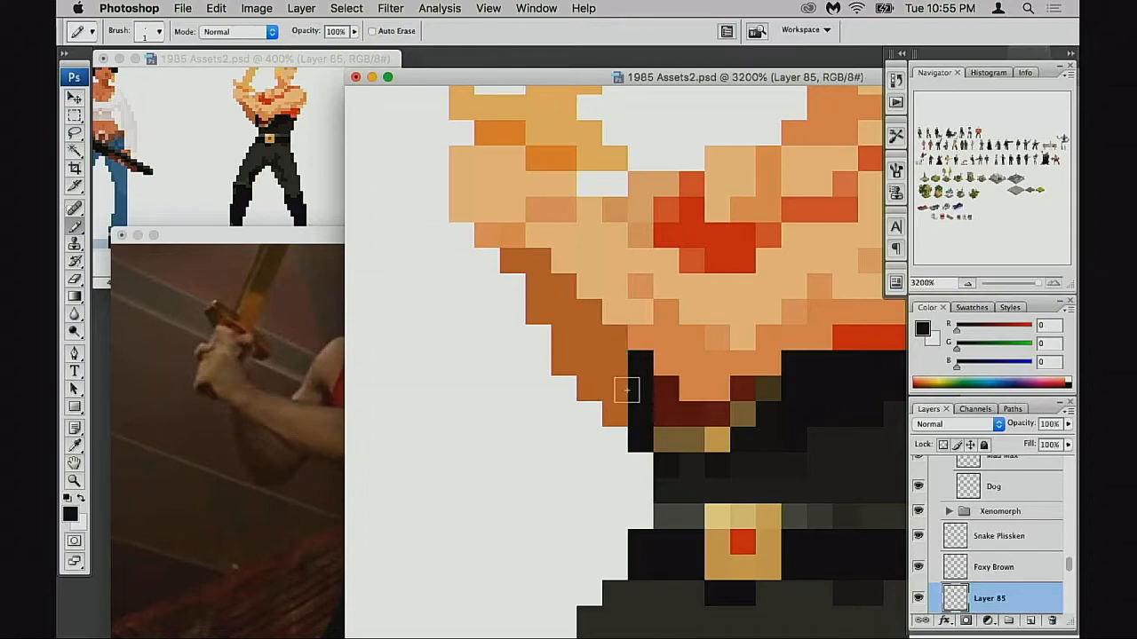
drag(642, 448, 562, 396)
drag(674, 423, 610, 419)
alt+click(780, 369)
click(799, 360)
click(826, 313)
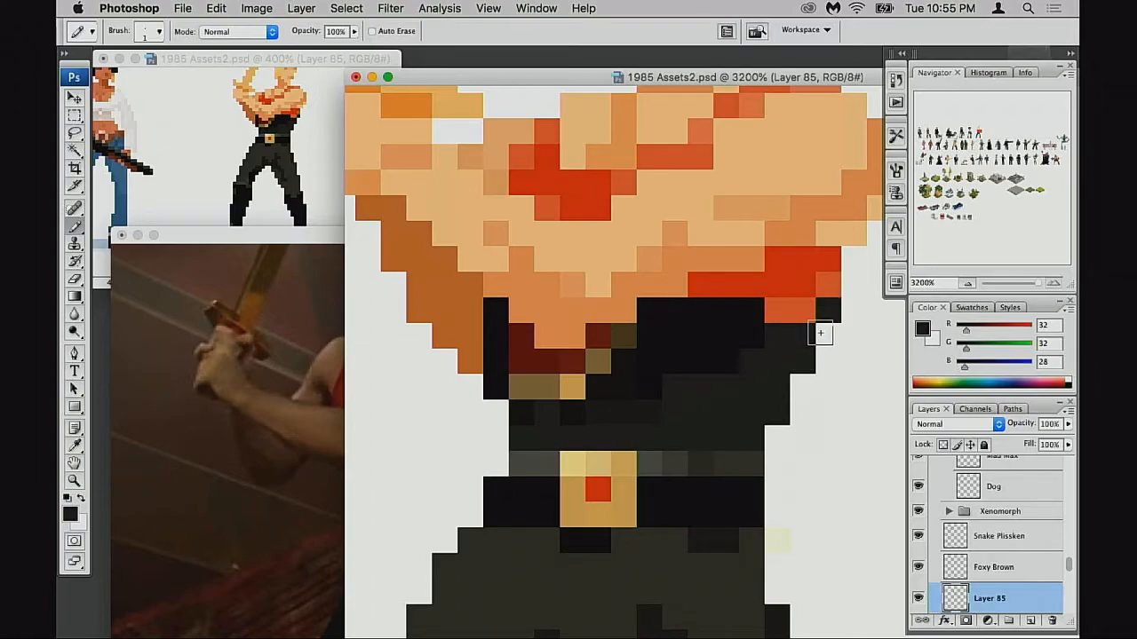
Step: Examine the whole sword-bearing figure at reduced size beside the neighbouring characters
drag(748, 377, 747, 391)
alt+click(742, 384)
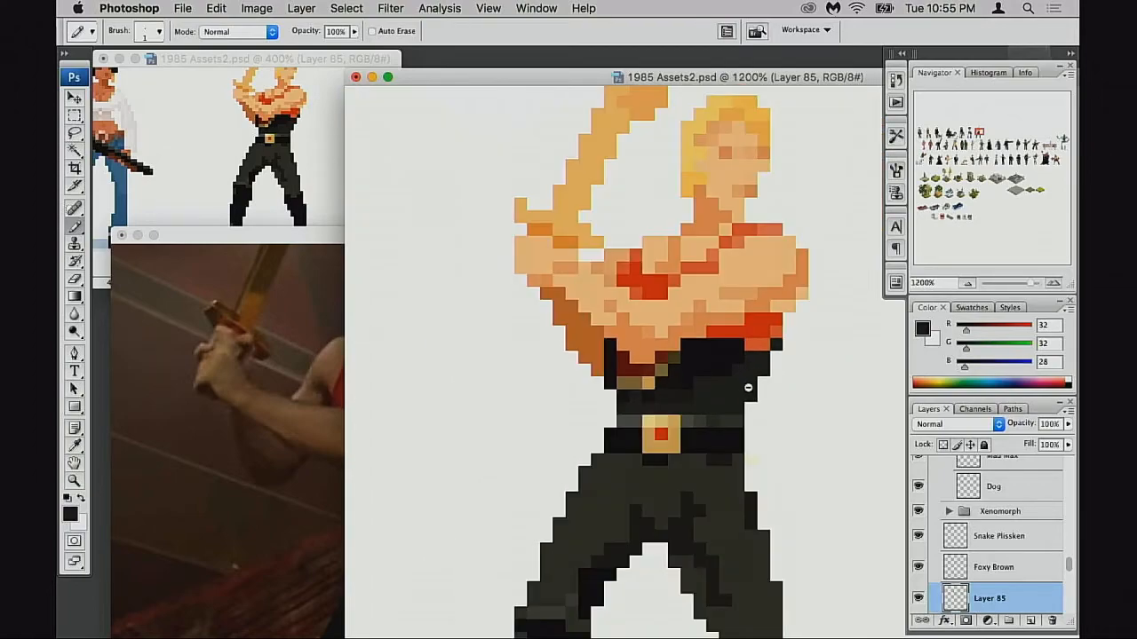
alt+click(746, 386)
alt+click(751, 393)
alt+click(758, 393)
alt+click(757, 393)
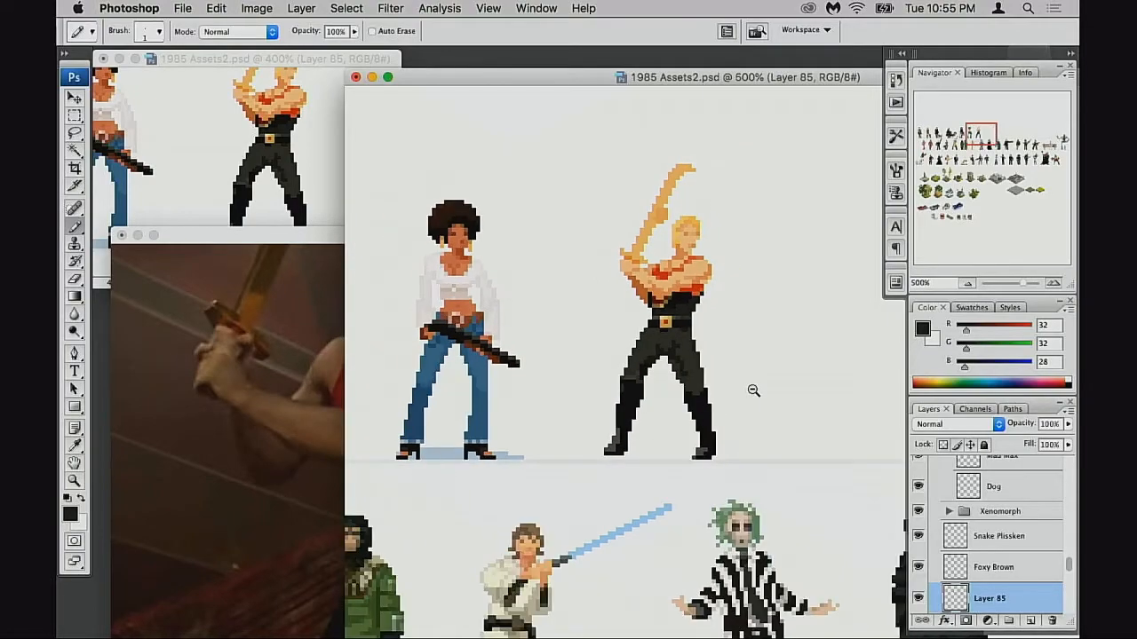
alt+click(753, 389)
drag(710, 286, 757, 271)
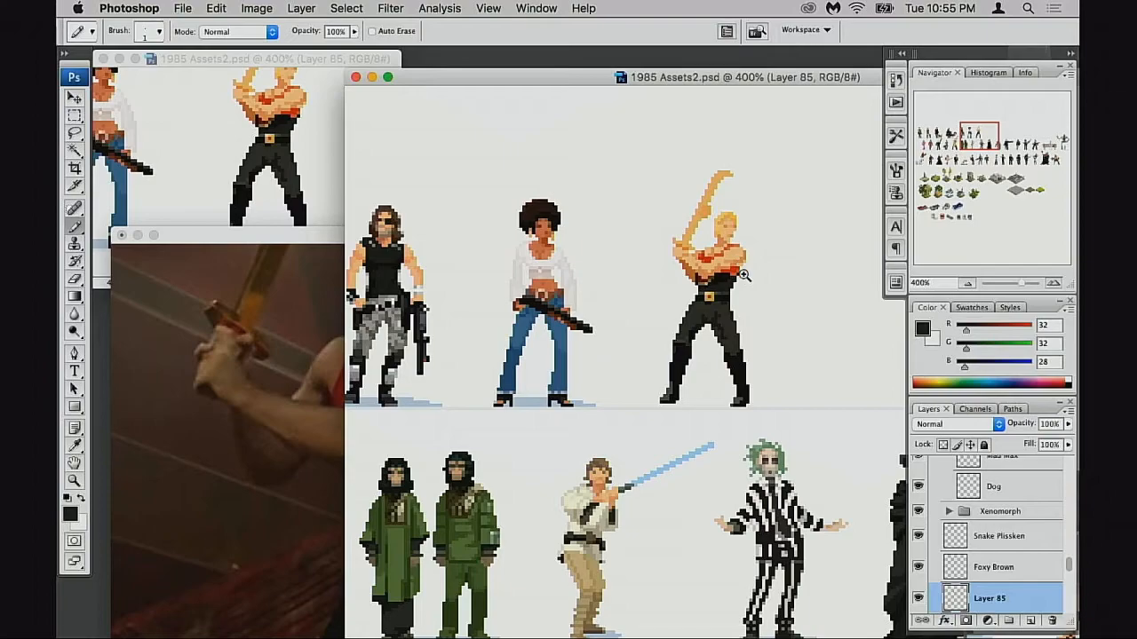
Step: Try to narrow the head by moving the hair and back part of the face one pixel inward
drag(708, 208, 739, 264)
drag(742, 286, 746, 298)
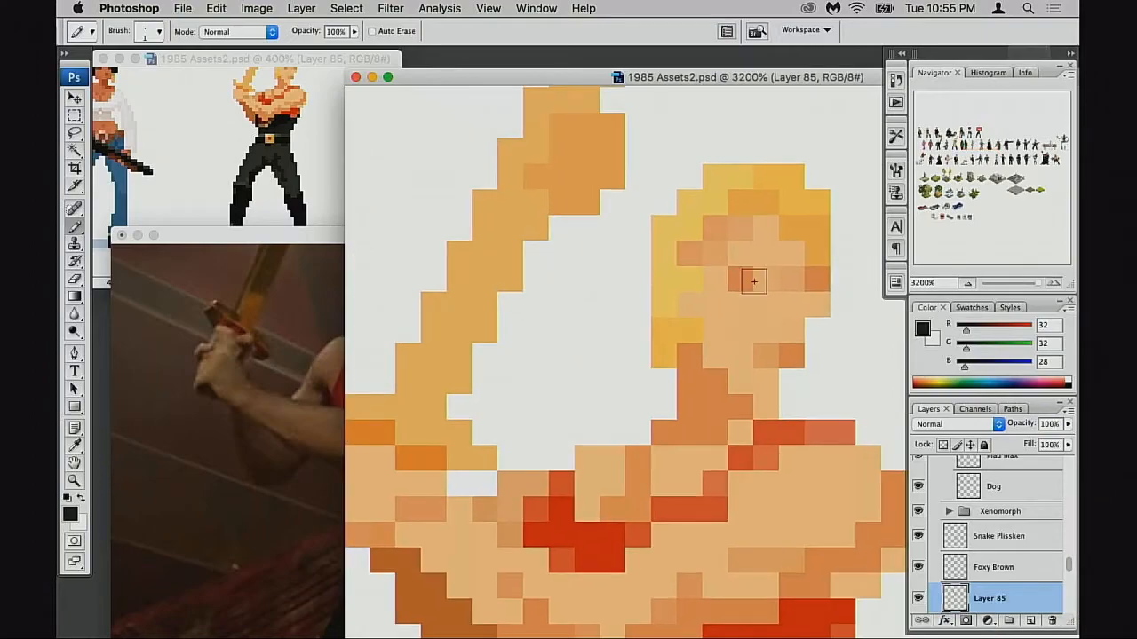
key(m)
drag(656, 182, 752, 367)
key(super+Right)
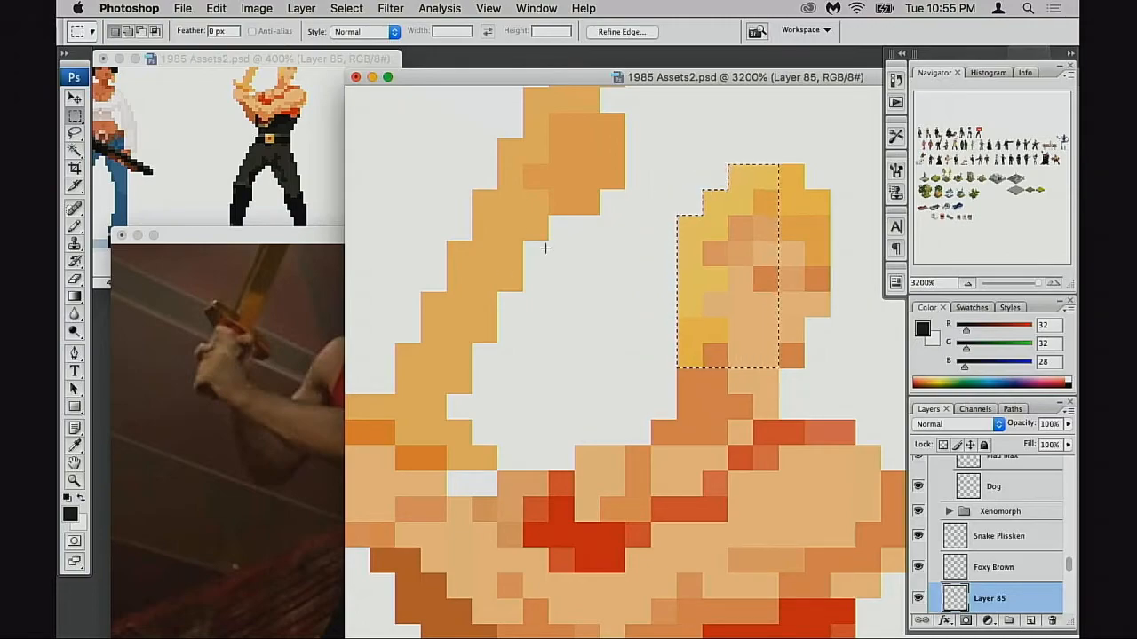
click(349, 174)
drag(318, 181, 368, 213)
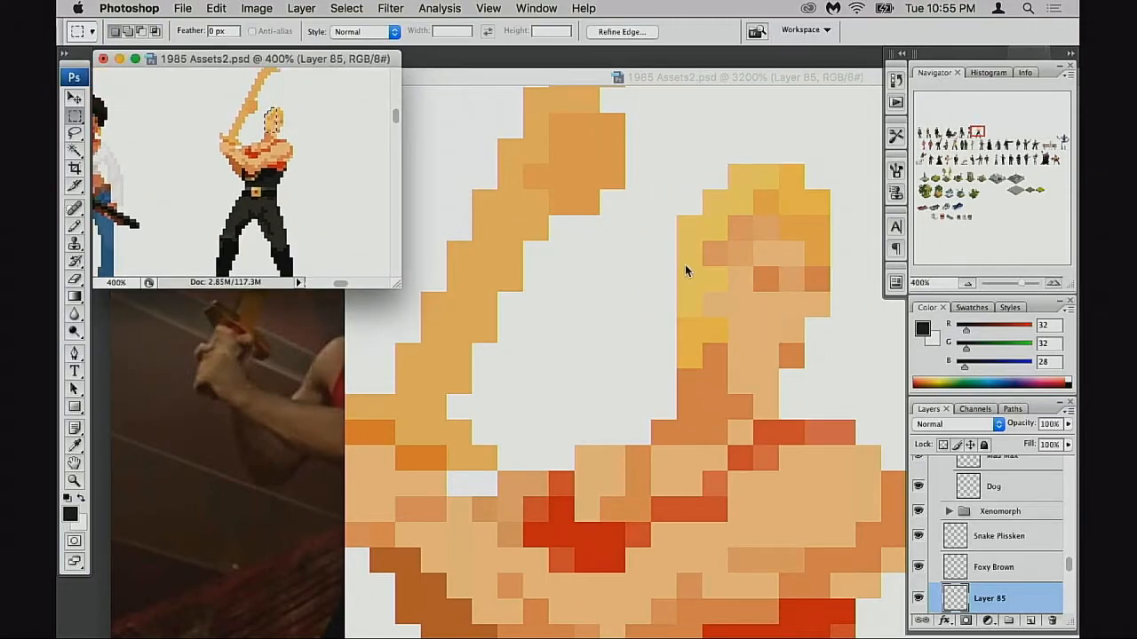
key(super+Left)
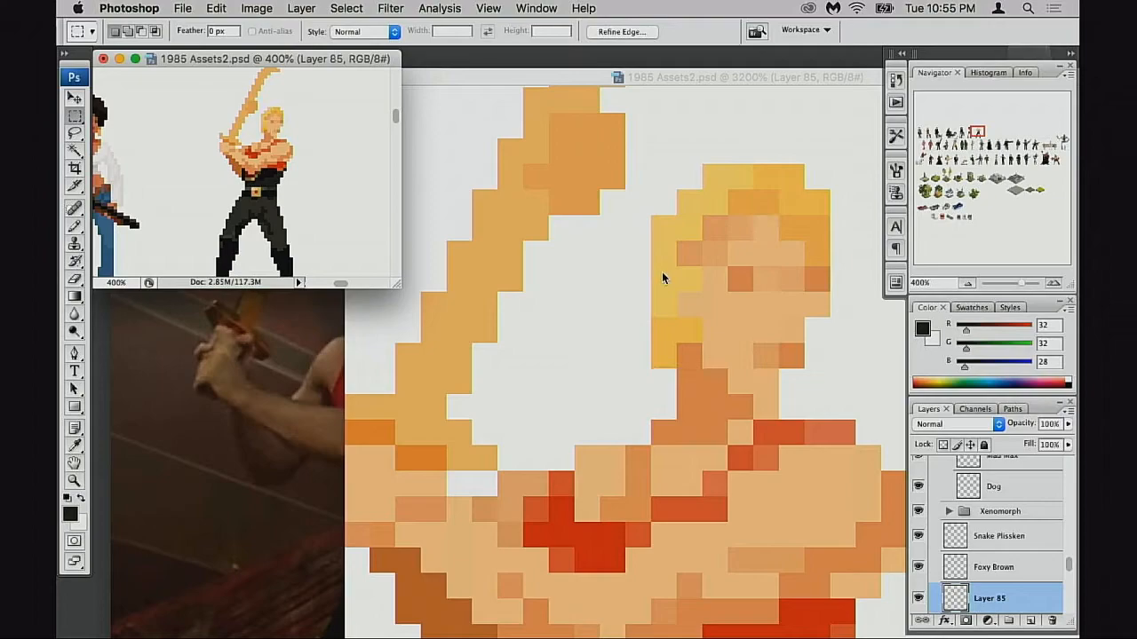
Step: Shorten the head by moving everything from the hair down to the eye row one pixel down
click(699, 183)
mouse_move(753, 368)
mouse_down()
mouse_move(657, 158)
mouse_move(751, 237)
mouse_up()
drag(740, 190, 804, 263)
mouse_move(654, 140)
mouse_down()
mouse_move(685, 183)
mouse_move(830, 291)
mouse_up()
key(super+Up)
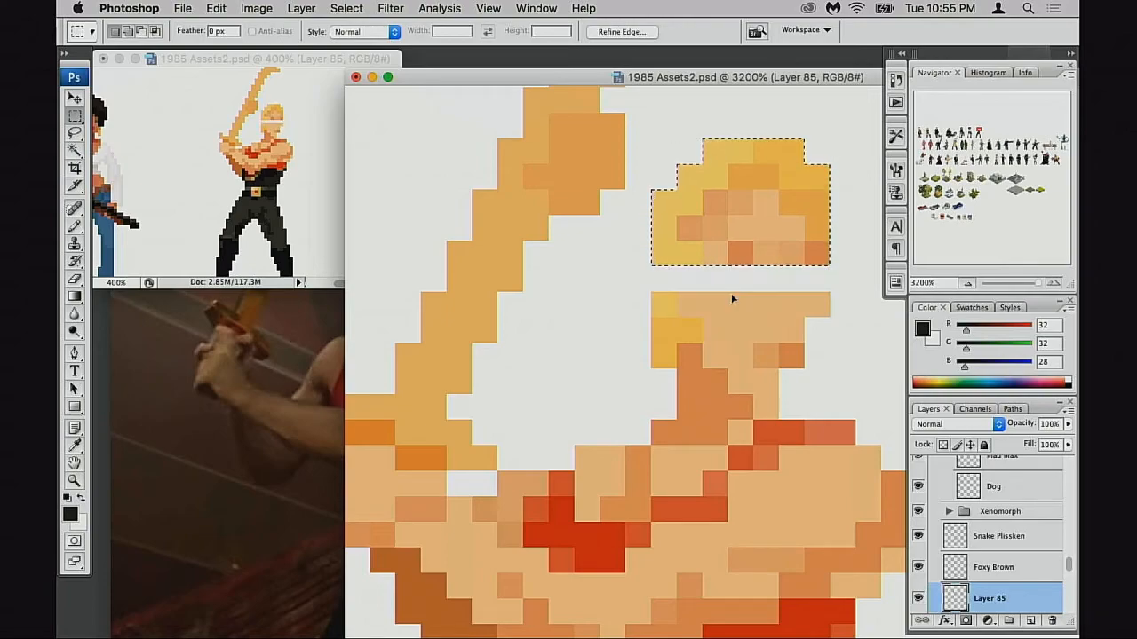
key(super+Down)
key(super+Down)
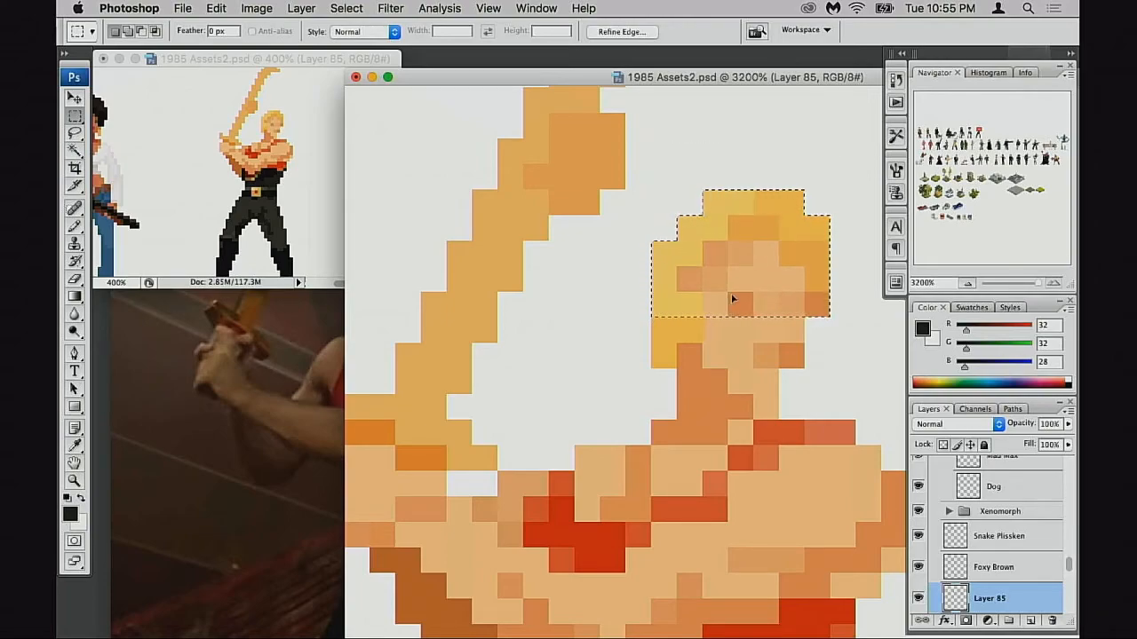
Step: Clear the selection and erase the outermost pixel column along the front edge of the head
drag(646, 204, 667, 363)
click(810, 323)
key(e)
click(817, 305)
click(818, 279)
click(817, 253)
click(816, 227)
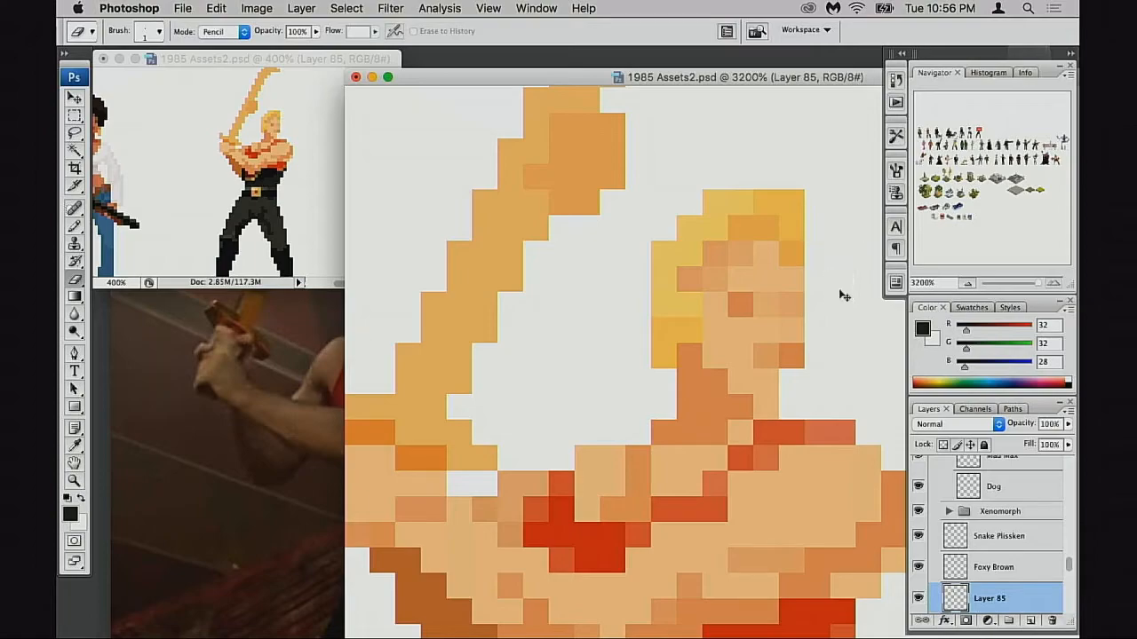
Step: Undo the last erased pixel and repaint the hair's front edge in its sampled yellow down to the brow
key(super+z)
key(b)
alt+click(817, 235)
drag(820, 232, 812, 274)
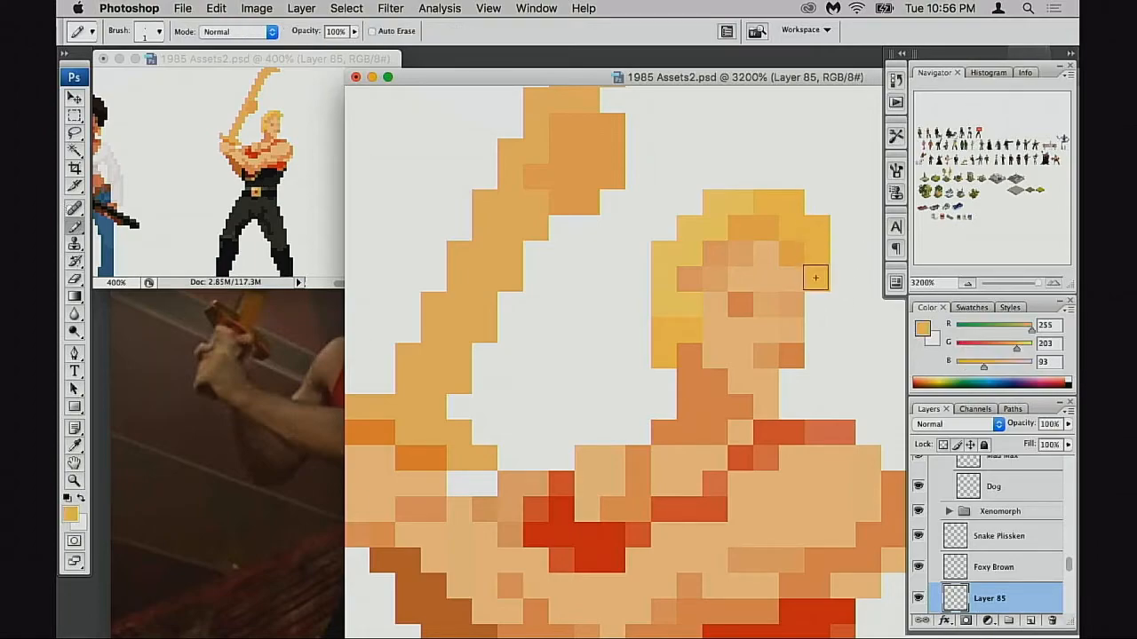
Step: Move the orange eye pixel one pixel toward the back of the head and cover its old spot with skin tone
alt+click(747, 305)
click(717, 304)
alt+click(747, 320)
click(743, 307)
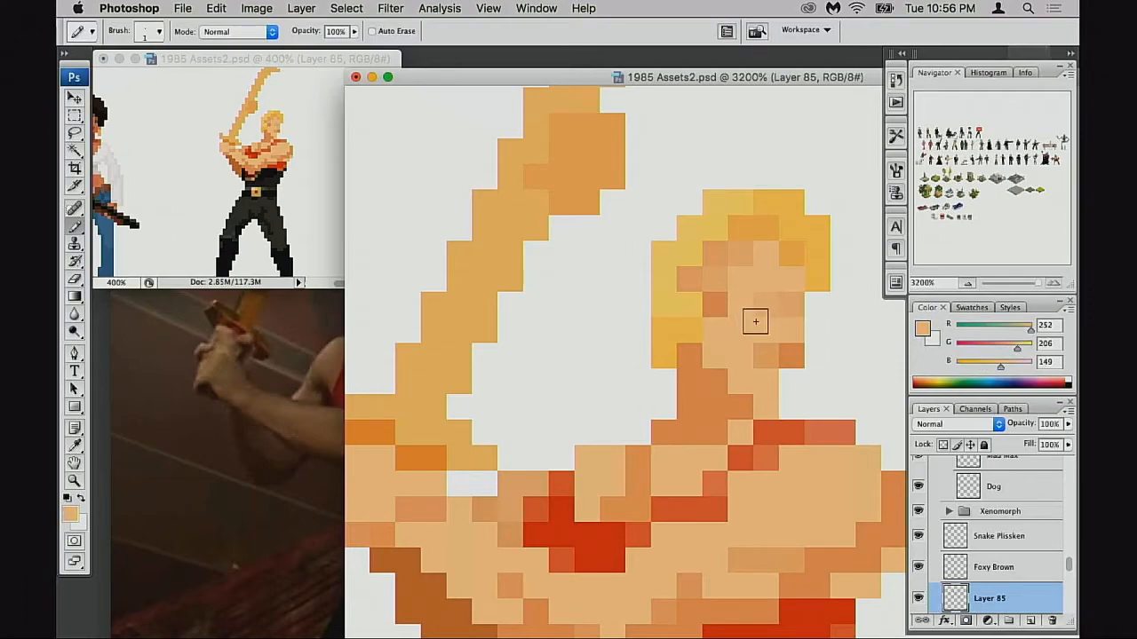
Step: Try a second orange eye pixel near the face's front edge, and put the first eye pixel back in its original spot
alt+click(725, 309)
key(ctrl+z)
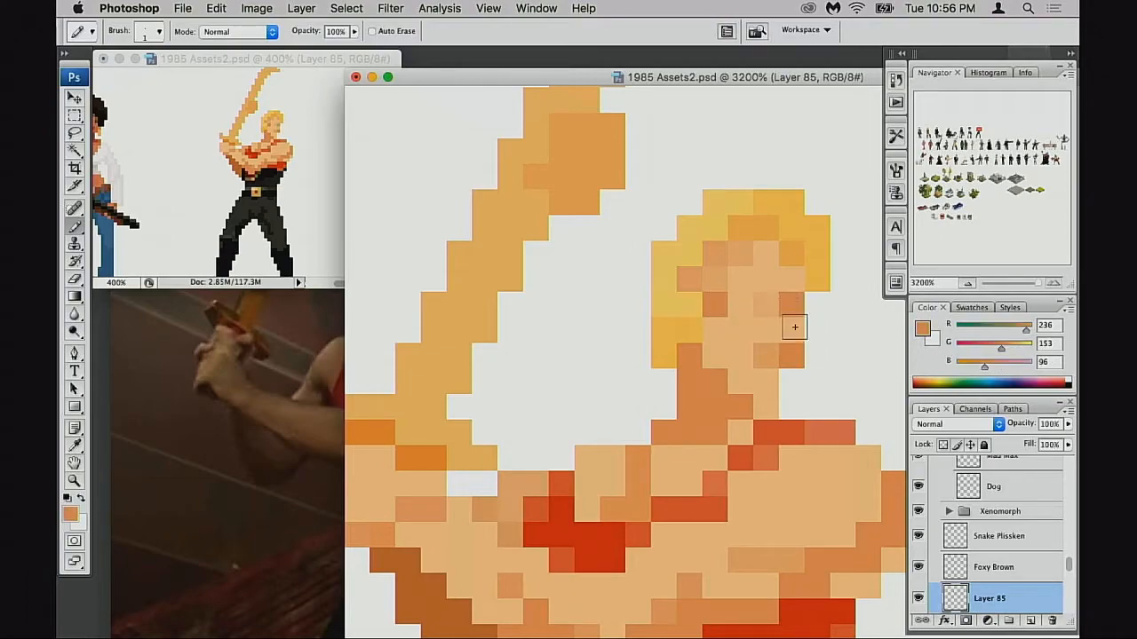
click(766, 305)
key(super+z)
click(740, 305)
alt+click(731, 322)
click(715, 307)
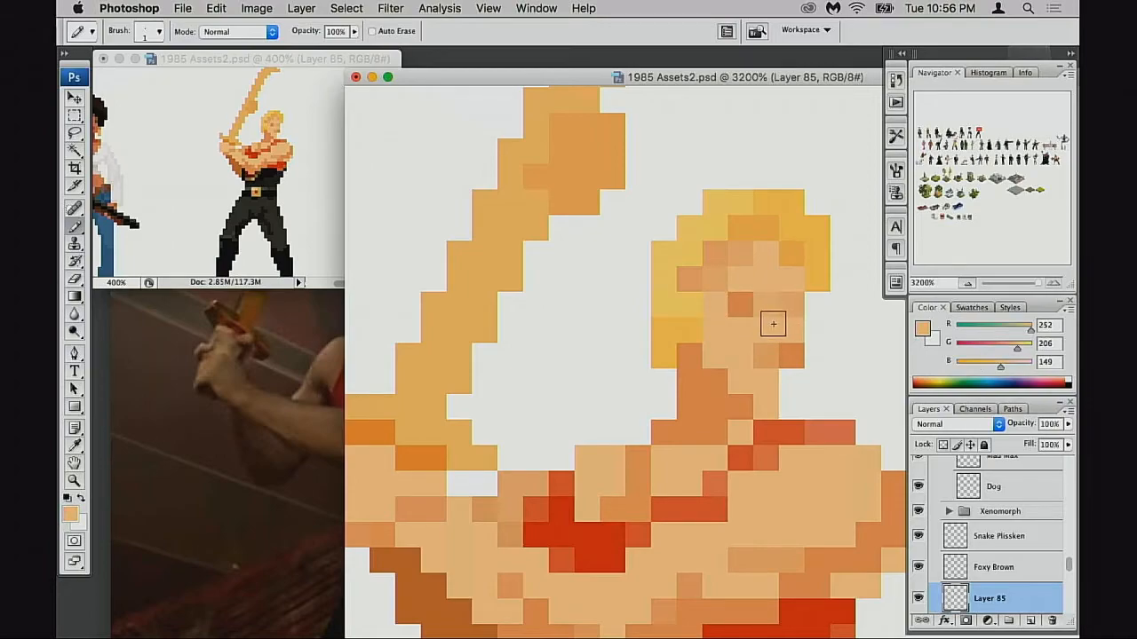
Step: Set the pencil's opacity to 30% and tint the ear pixel with the eye's orange
alt+click(698, 283)
alt+click(739, 305)
key(3)
click(691, 282)
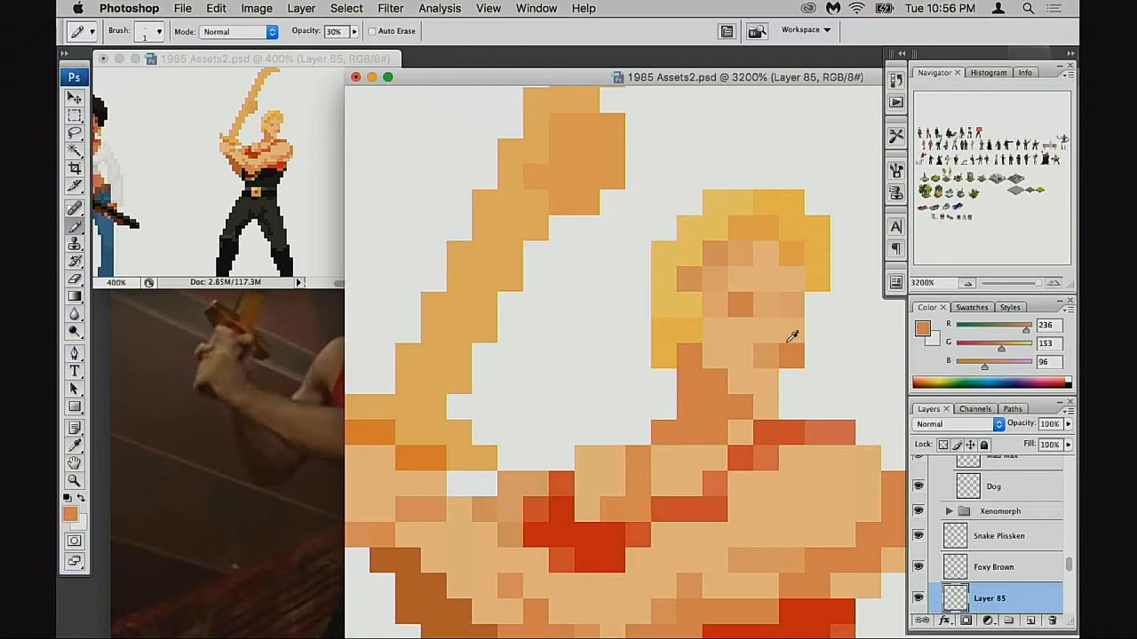
Step: Shade the neck below the chin in orange and extend the skin-tone jaw back to the hair
alt+click(770, 371)
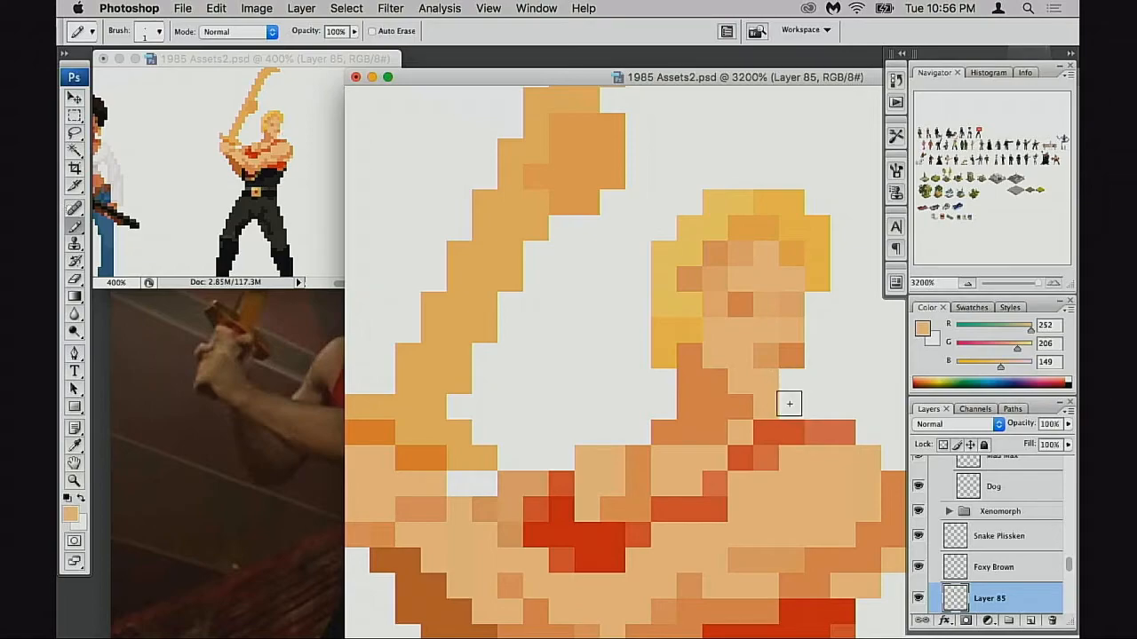
alt+click(743, 406)
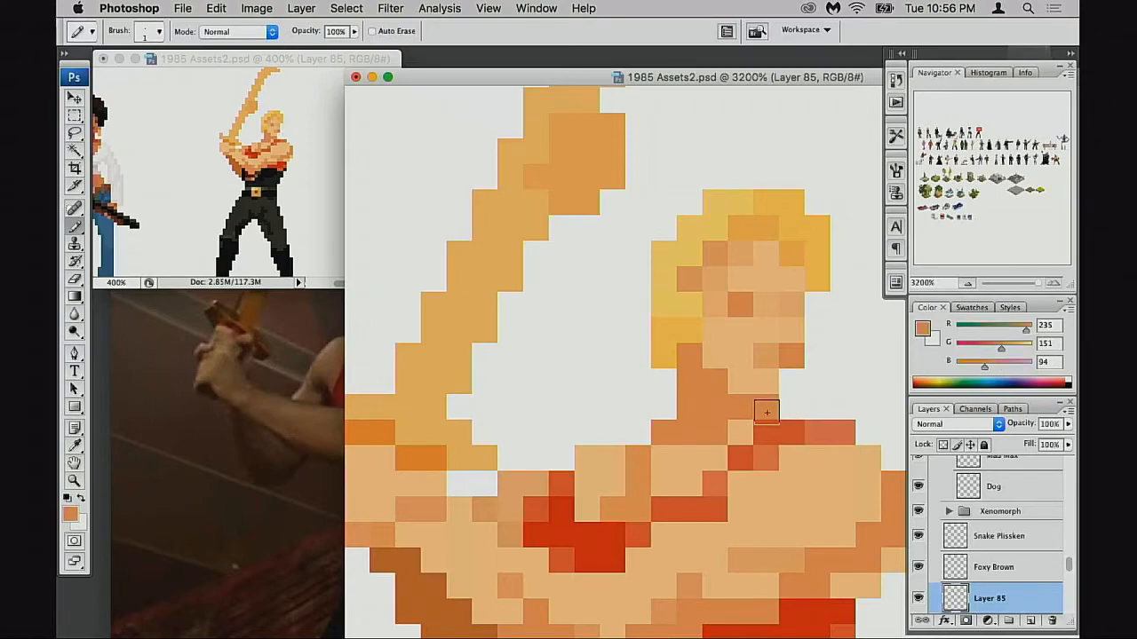
alt+click(745, 385)
click(716, 380)
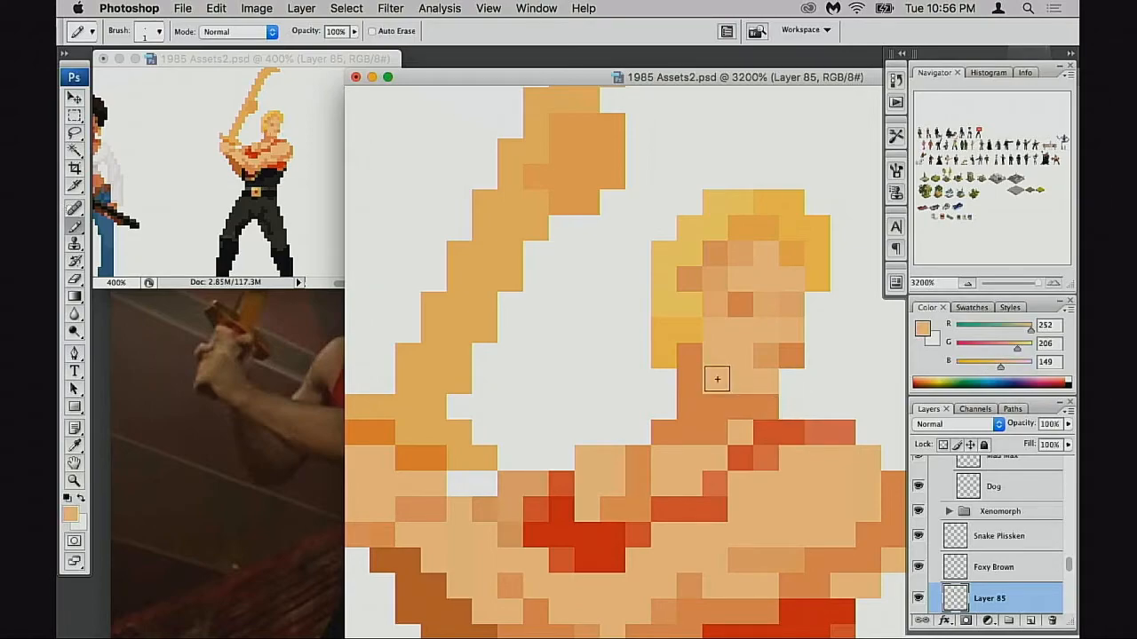
click(687, 359)
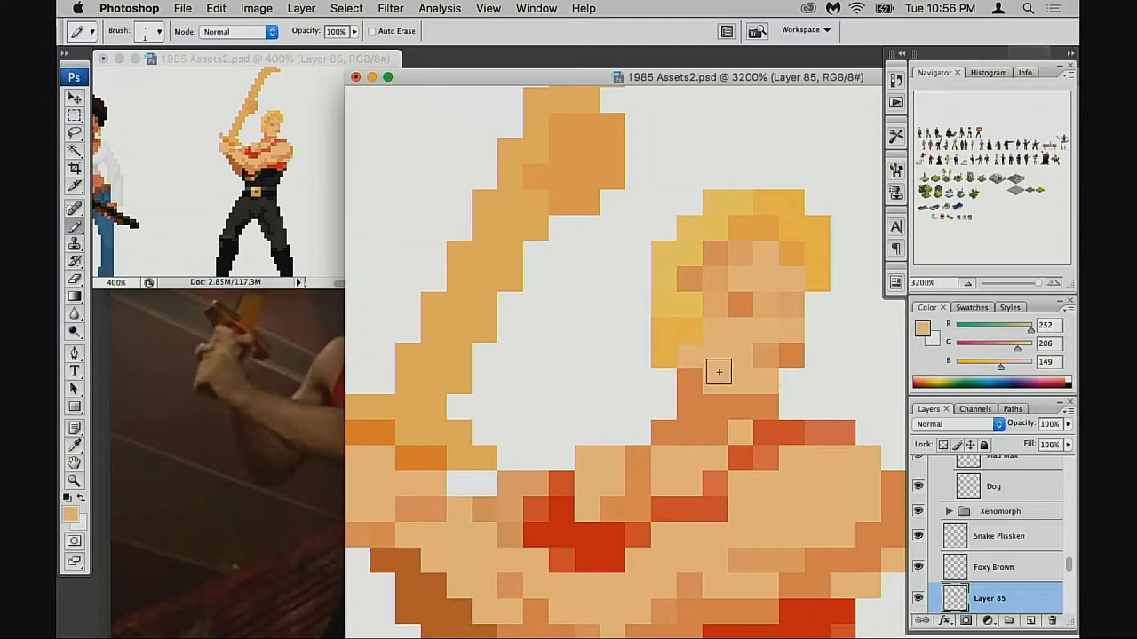
Step: Compare the reworked head with the earlier version at reduced size by switching between the document's history states
drag(736, 386, 732, 388)
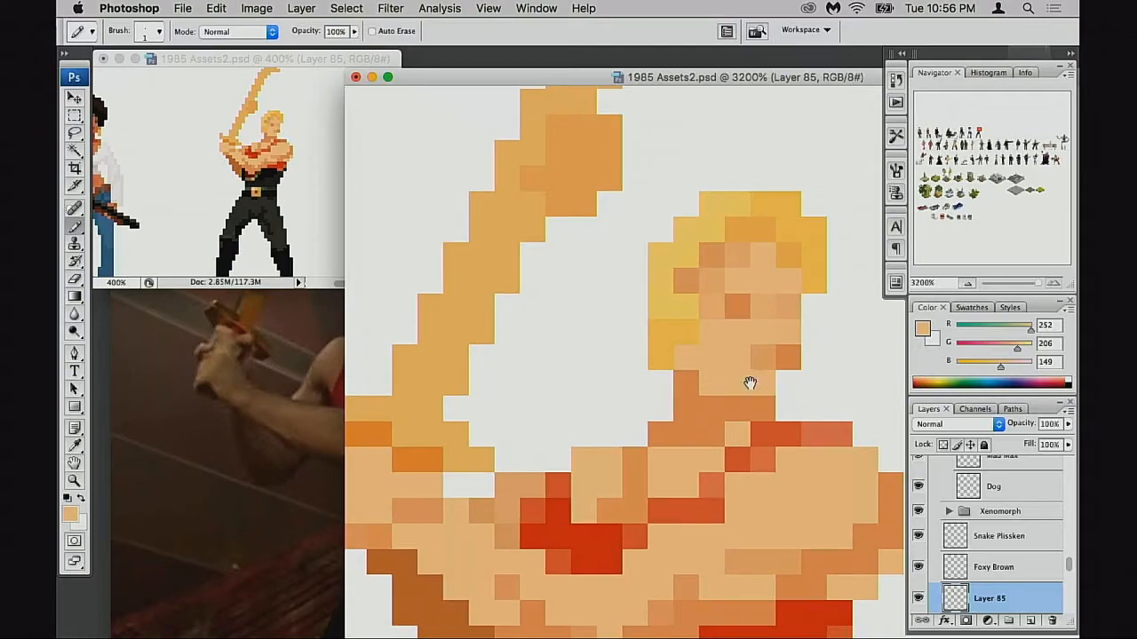
alt+click(738, 382)
alt+click(745, 383)
alt+click(748, 381)
alt+click(748, 381)
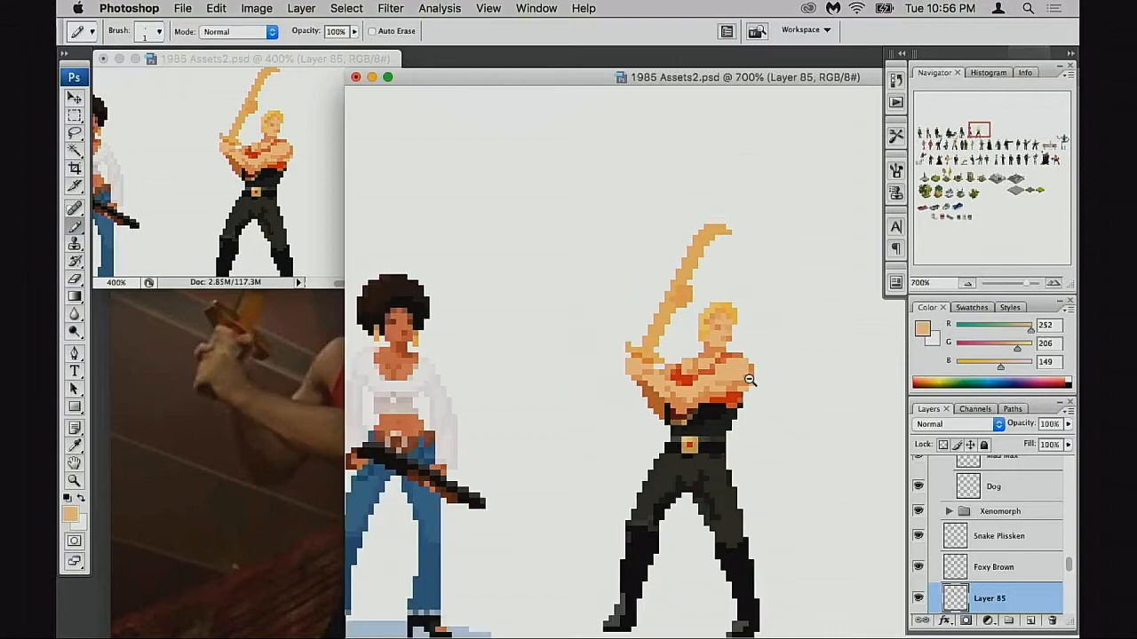
alt+click(757, 382)
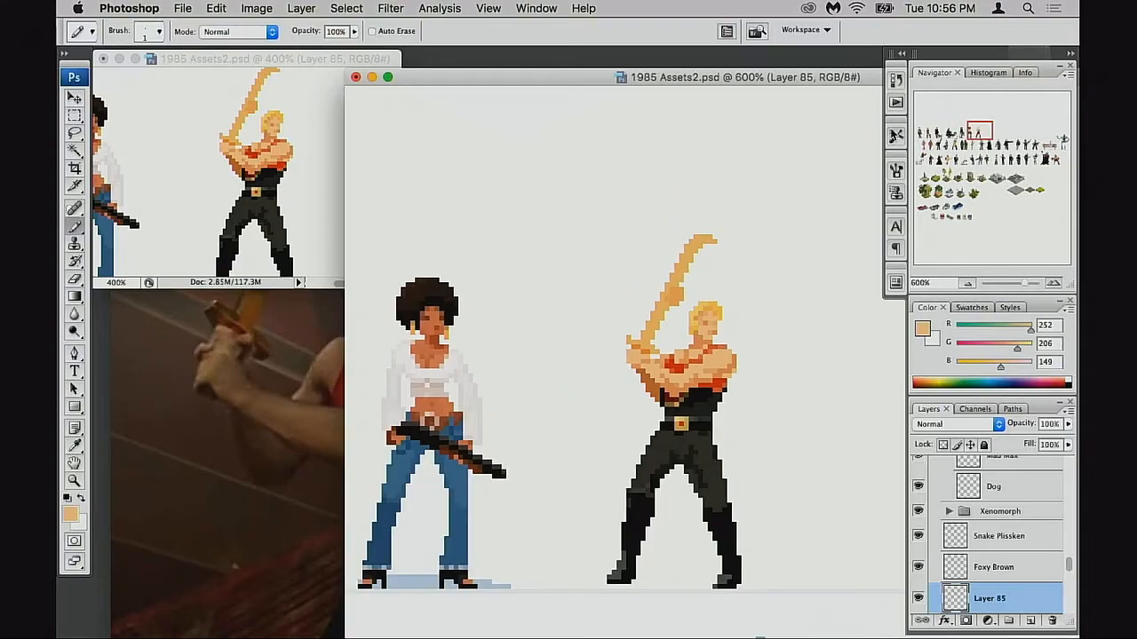
click(895, 81)
click(779, 227)
drag(874, 165, 876, 256)
drag(875, 208, 872, 123)
click(821, 135)
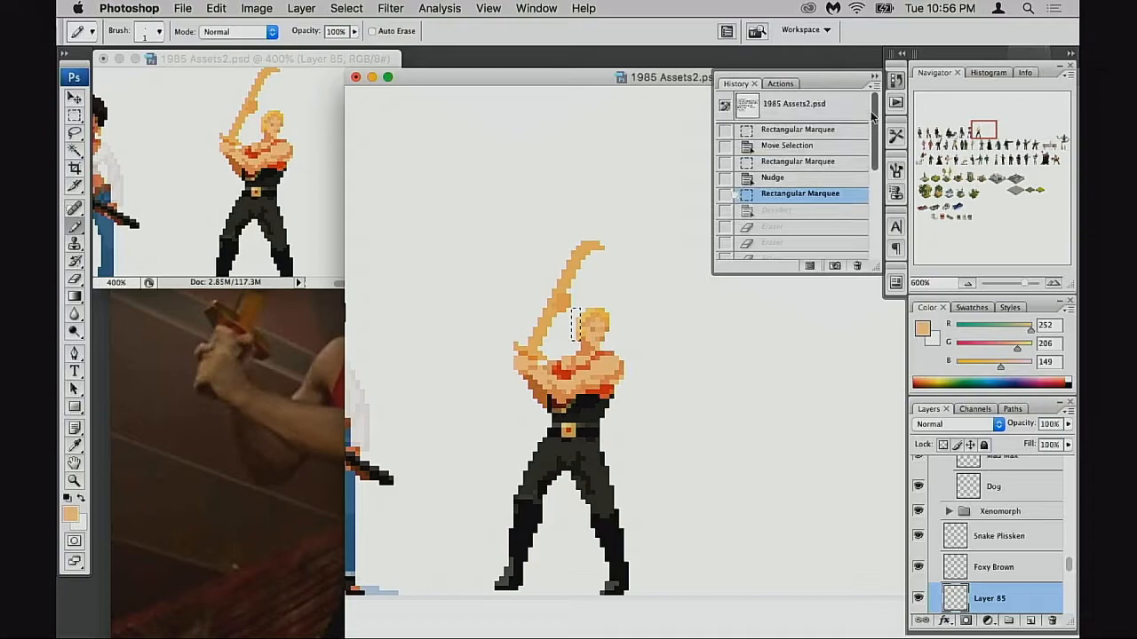
click(832, 133)
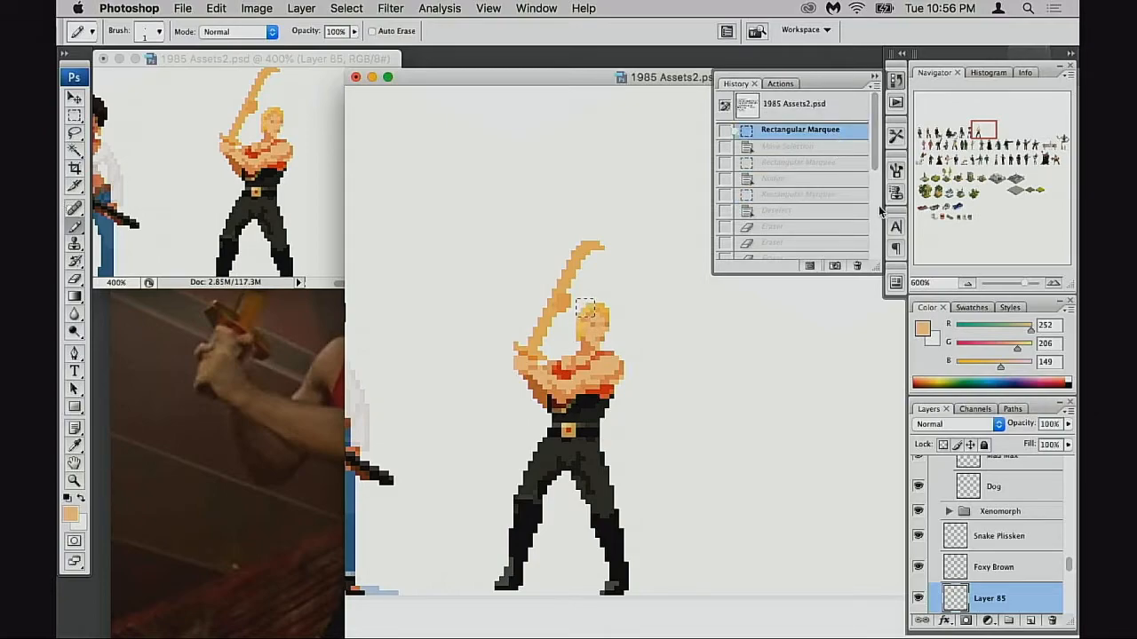
scroll(875, 226, down, 3)
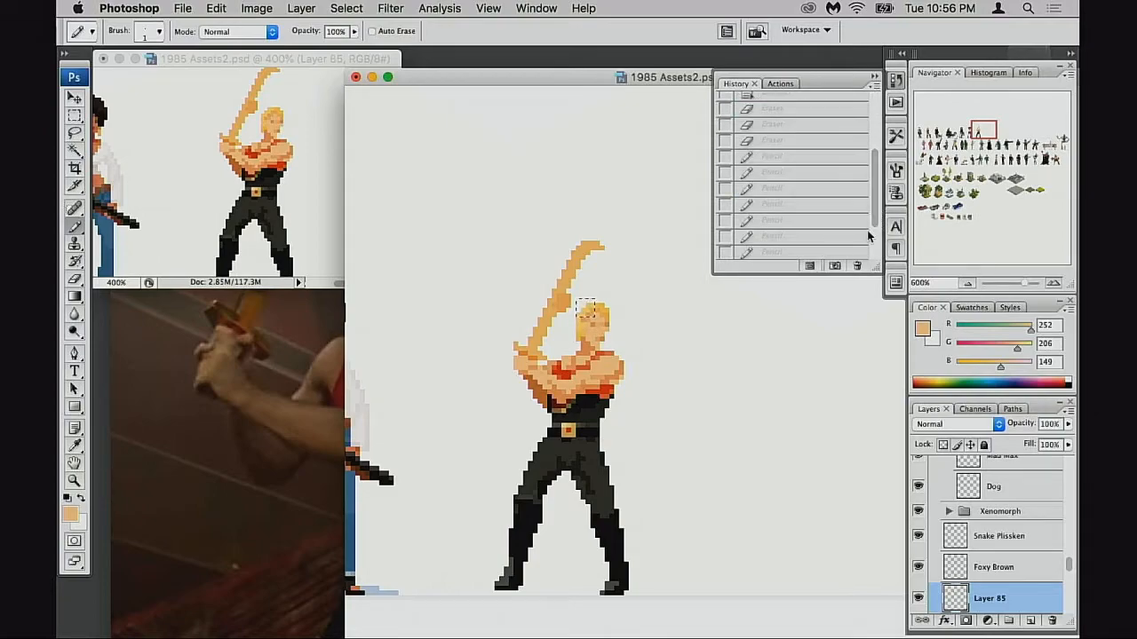
click(808, 251)
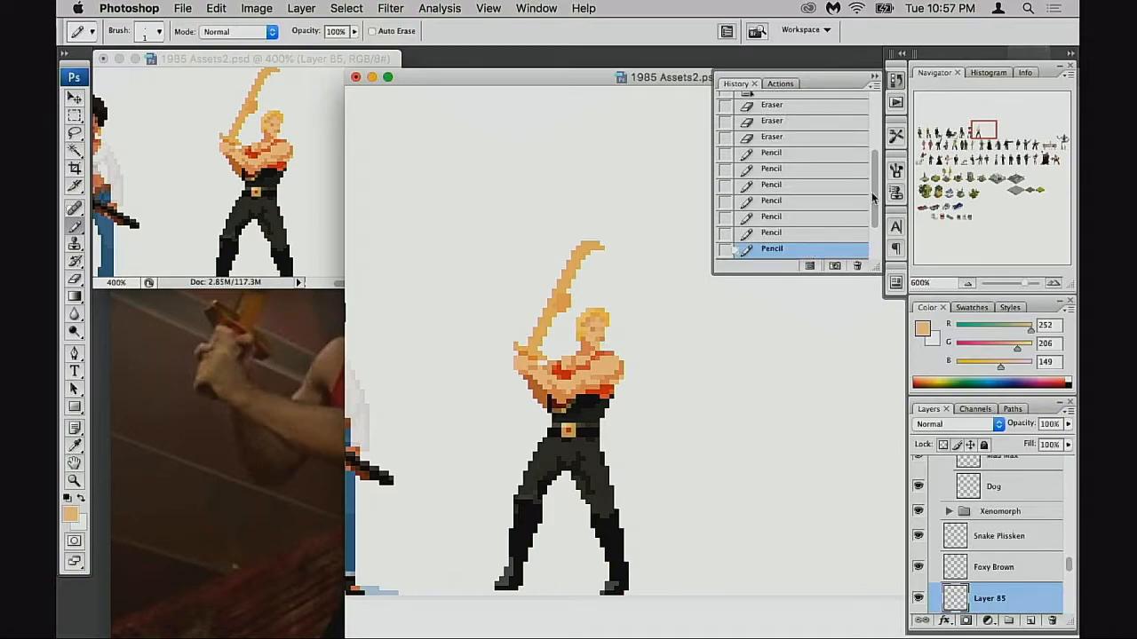
scroll(875, 201, up, 5)
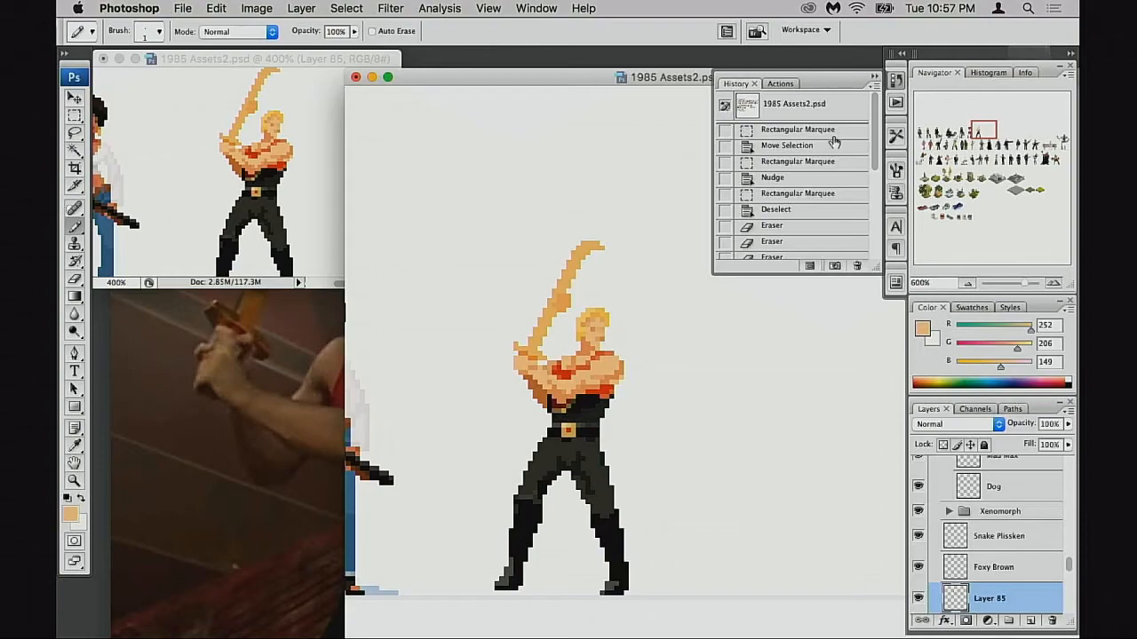
Step: Revert the document to the earliest listed Rectangular Marquee history state and clear the selection
click(833, 133)
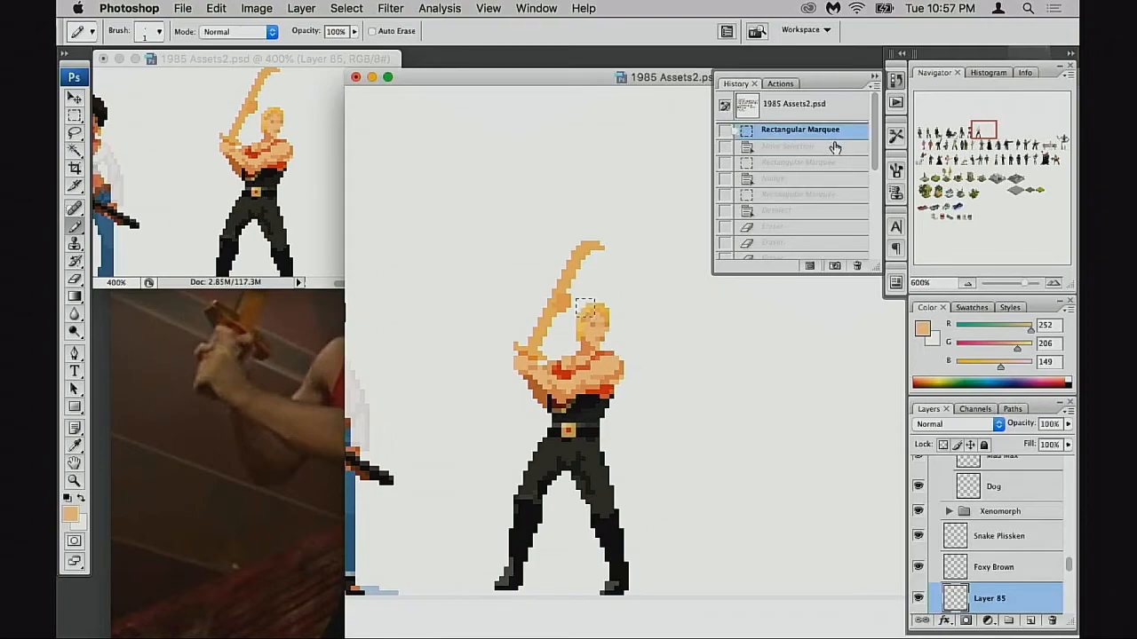
click(612, 326)
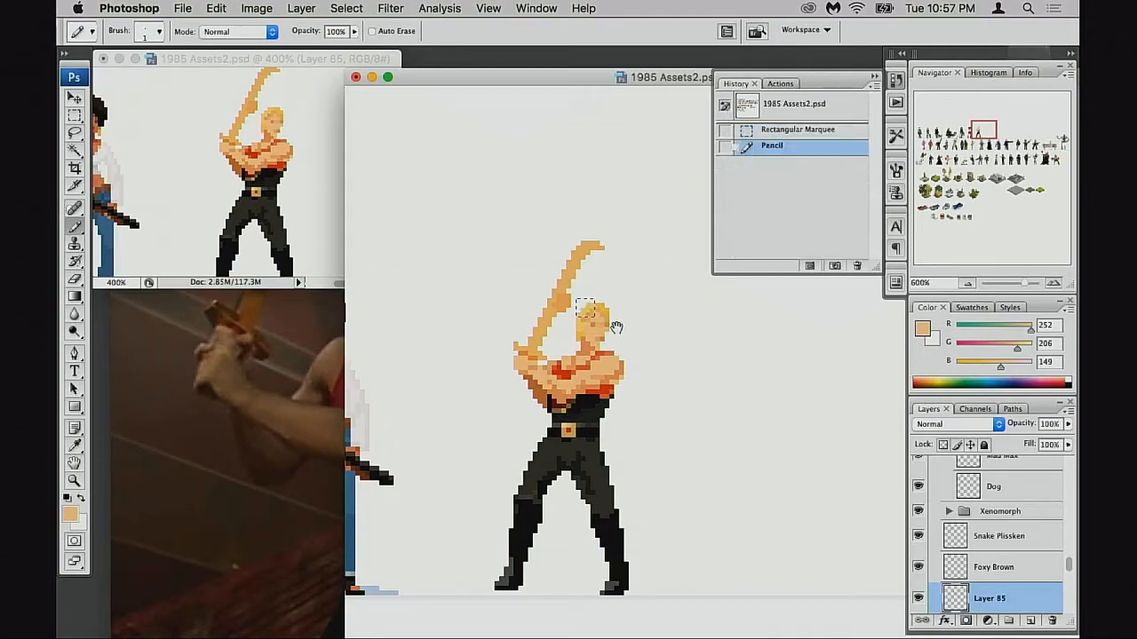
super+click(614, 327)
super+click(613, 332)
key(super+d)
Step: Paint skin-tone pixels at the chin and on the front edge of the lower face
drag(734, 353, 552, 313)
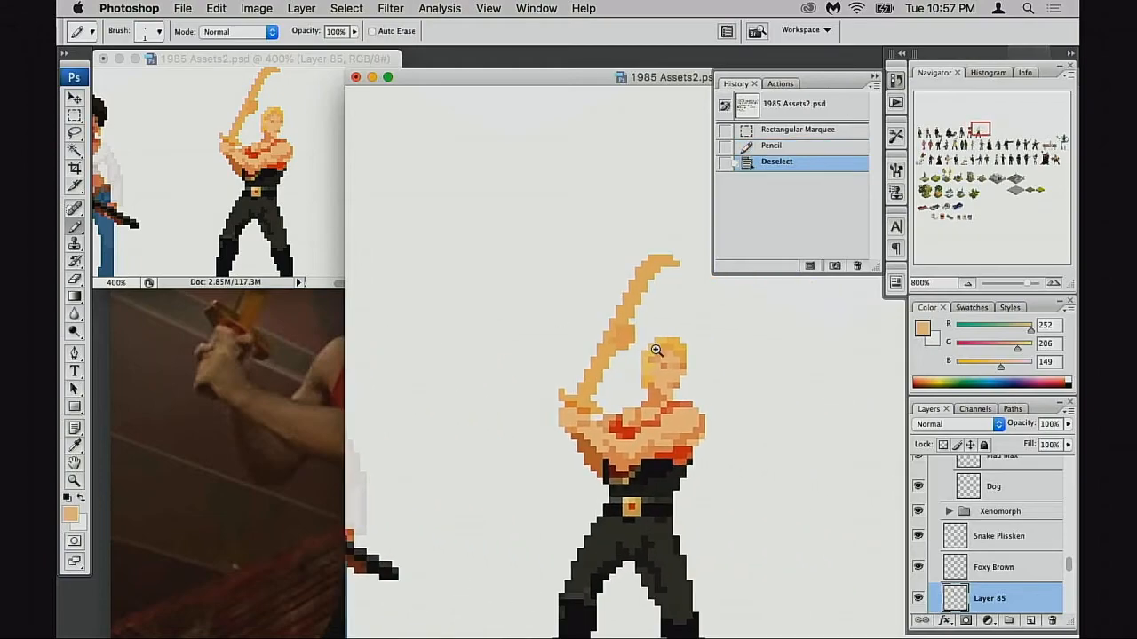
super+click(660, 354)
super+click(703, 381)
drag(626, 351, 514, 320)
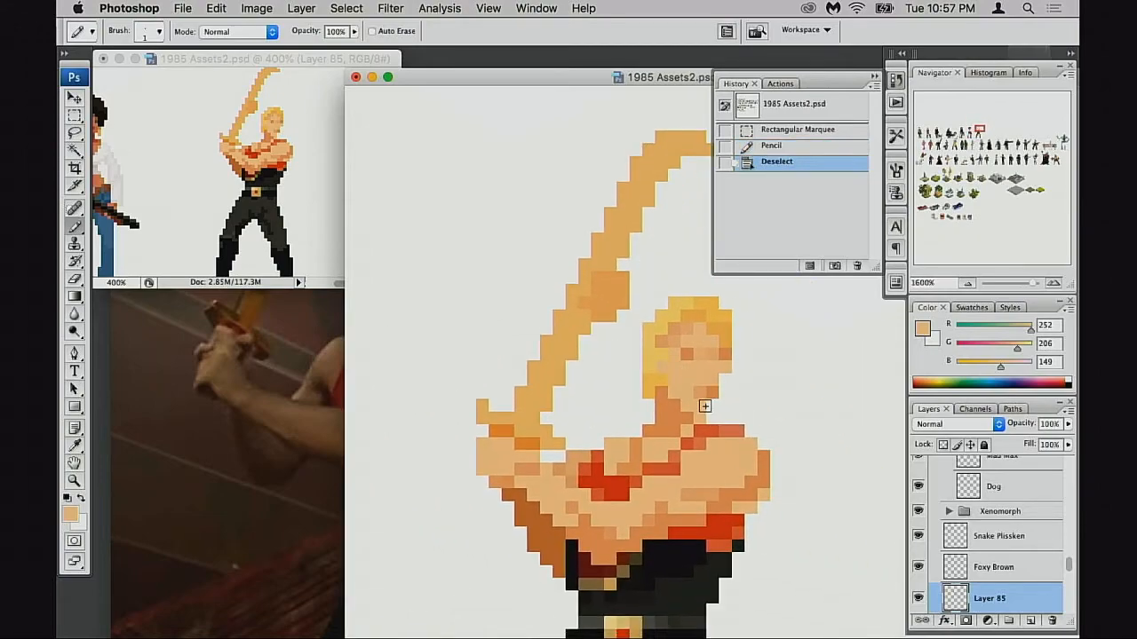
click(707, 407)
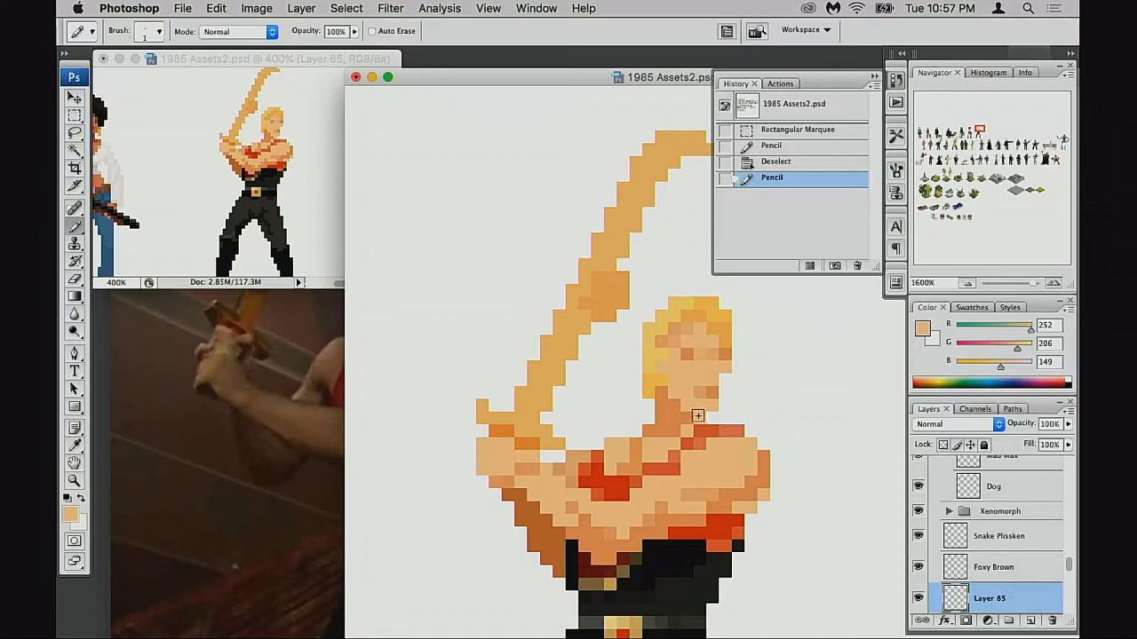
click(718, 389)
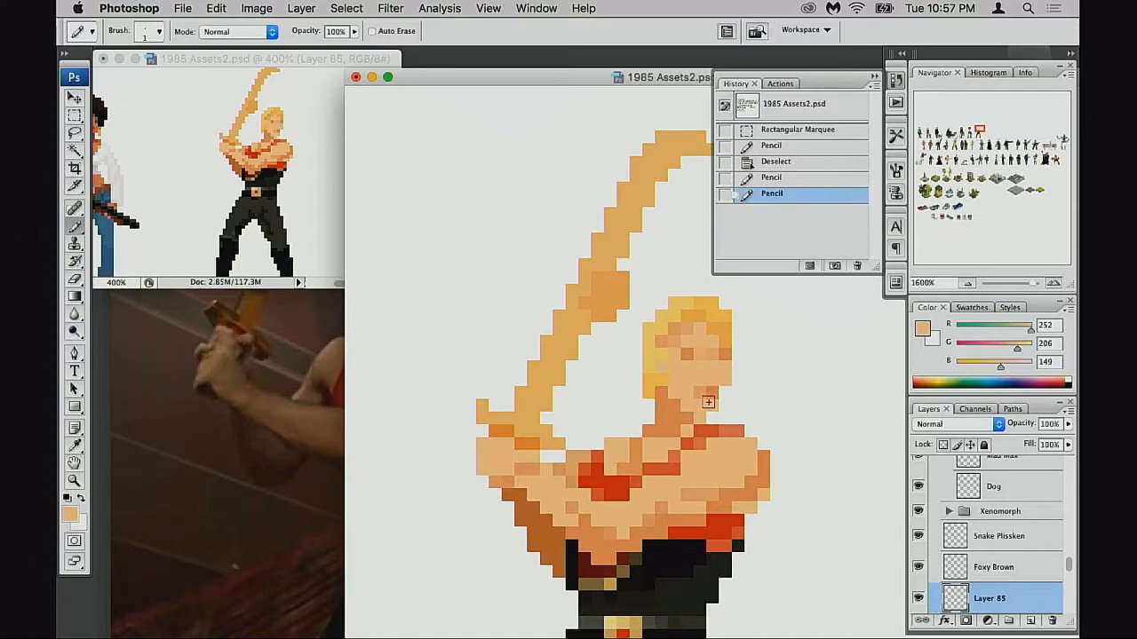
Step: Paint a golden-yellow hair pixel (RGB 255, 203, 93) at the nape, just behind the jaw
drag(702, 405, 690, 406)
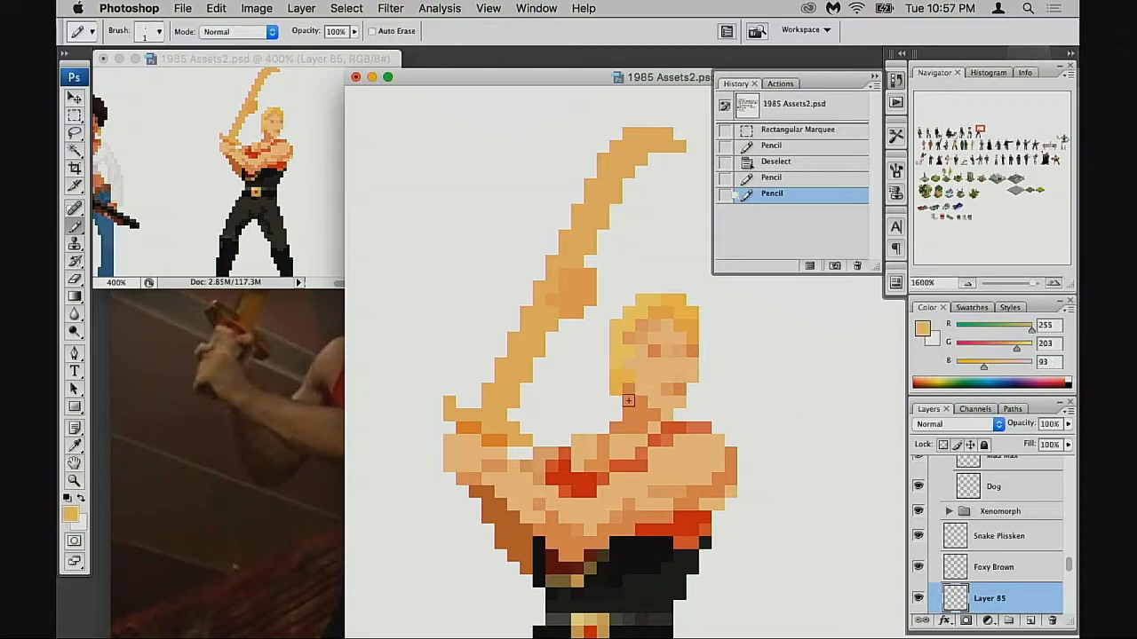
click(627, 399)
drag(644, 428, 664, 405)
alt+click(659, 407)
alt+click(662, 409)
alt+click(662, 409)
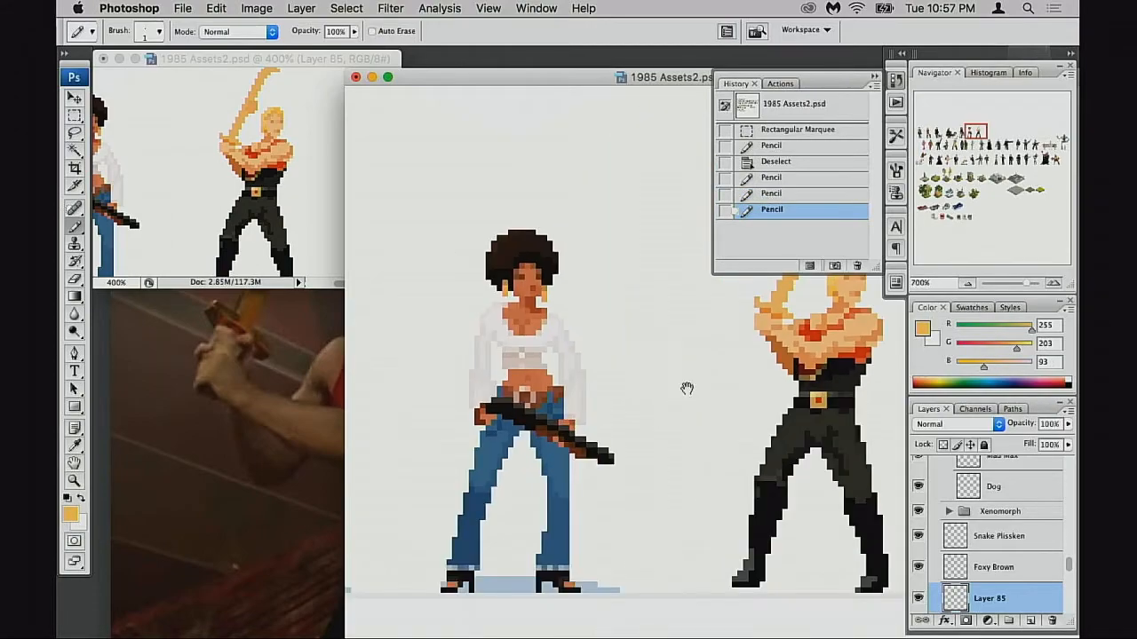
drag(818, 358, 641, 412)
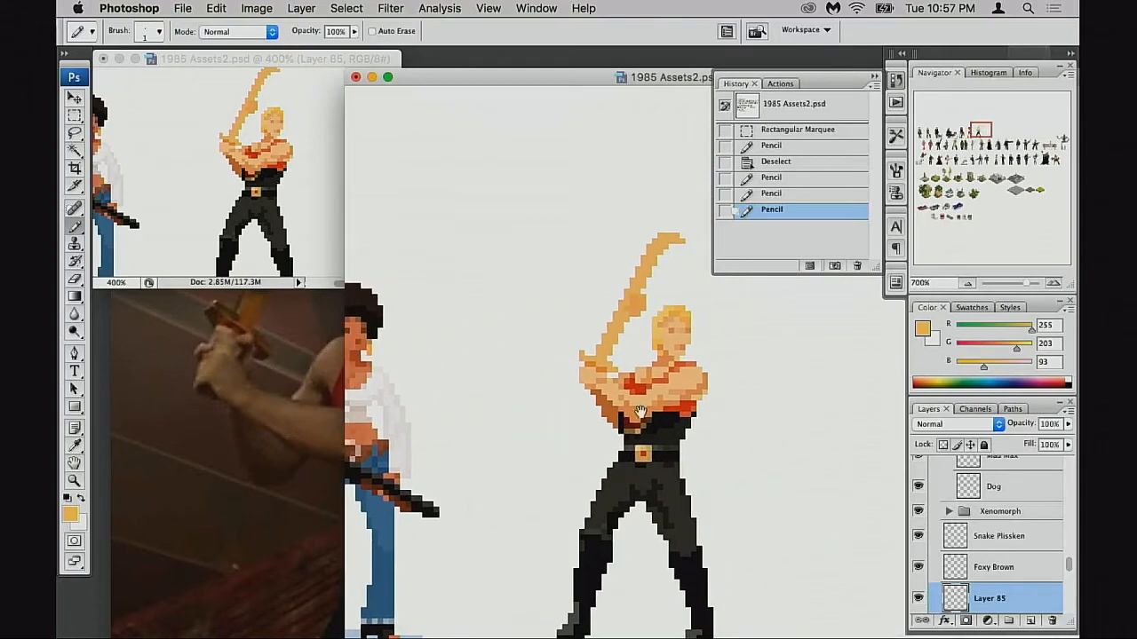
Step: Try a lighter sampled color on the outer edge of the lower sword blade, and undo the stroke
click(614, 351)
alt+click(715, 406)
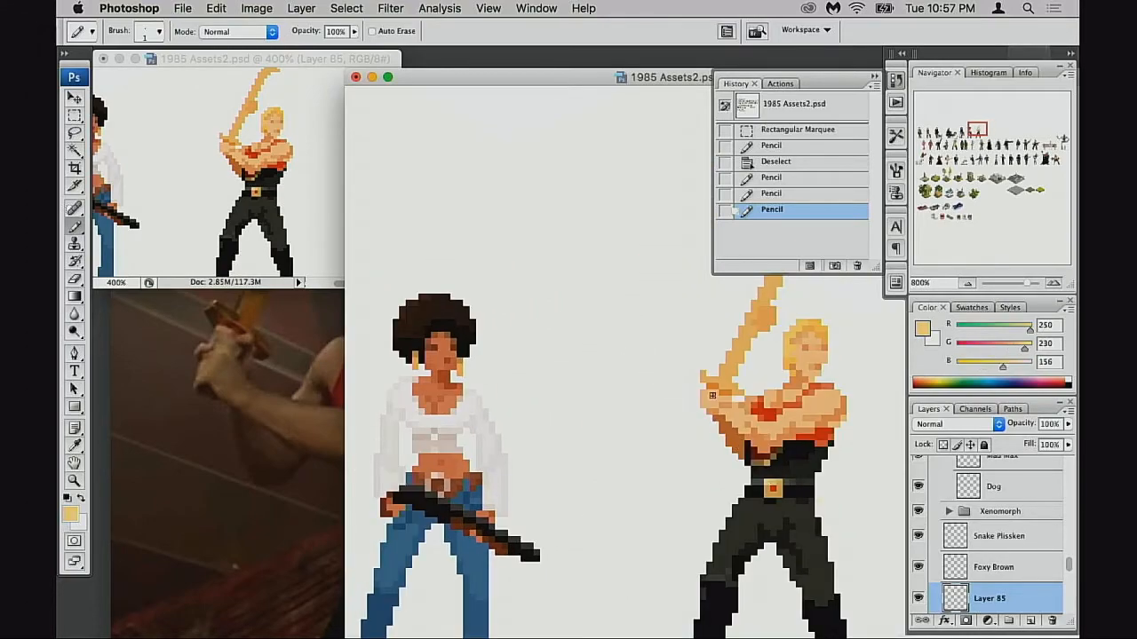
ctrl+click(712, 381)
ctrl+click(712, 381)
drag(654, 388, 656, 394)
drag(670, 390, 632, 416)
key(ctrl+z)
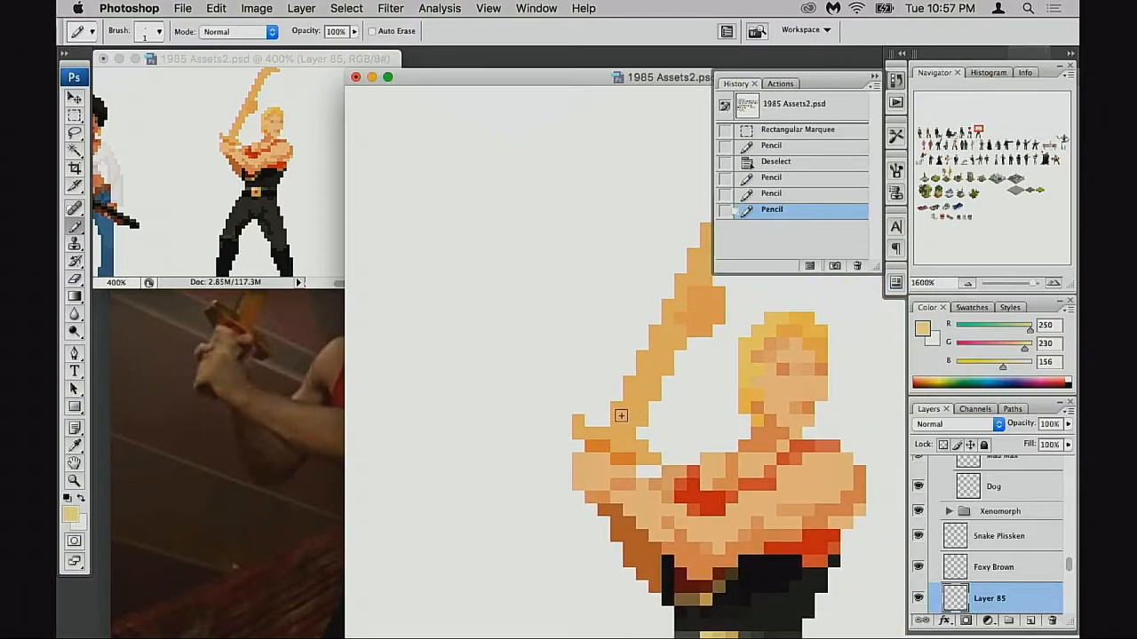
alt+click(629, 411)
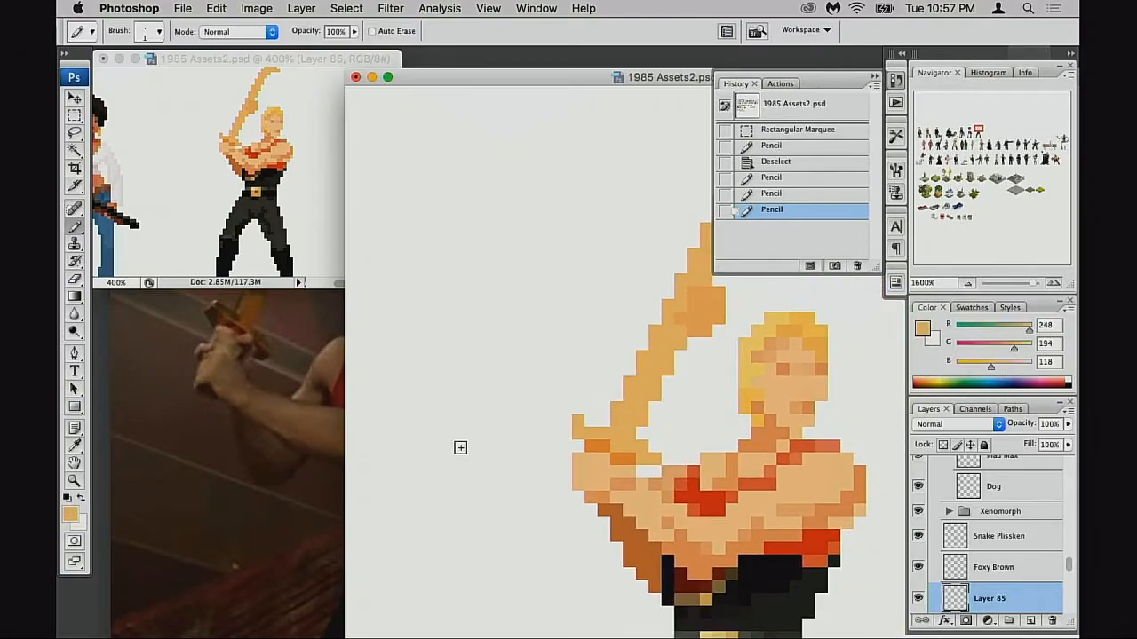
drag(617, 413, 618, 420)
key(super+z)
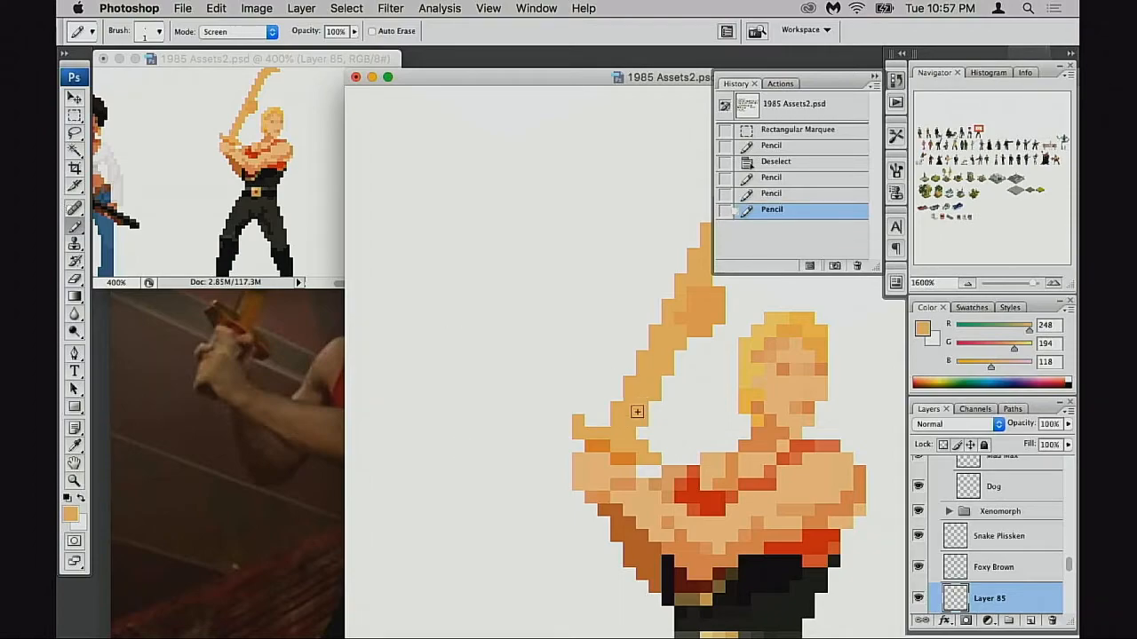
Step: Try Screen-mode highlight pixels on the lower blade's outer edge using orange (RGB 249, 153, 75) and sampled pale yellow, and undo them
click(71, 515)
mouse_move(779, 107)
mouse_down()
mouse_move(777, 91)
mouse_move(789, 90)
mouse_up()
click(869, 276)
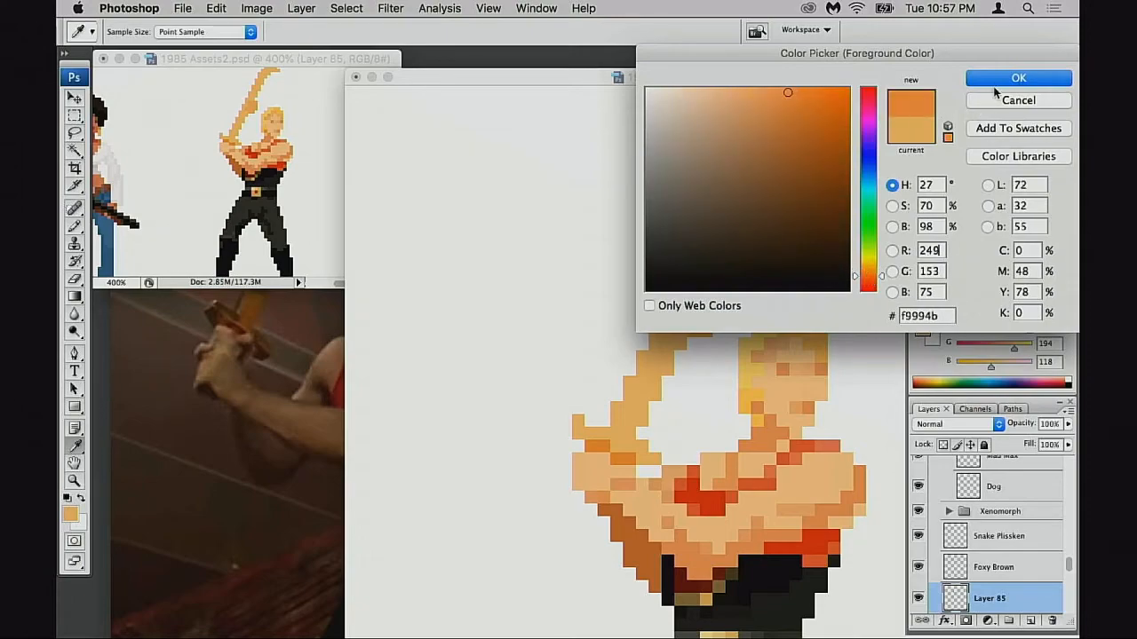
click(987, 83)
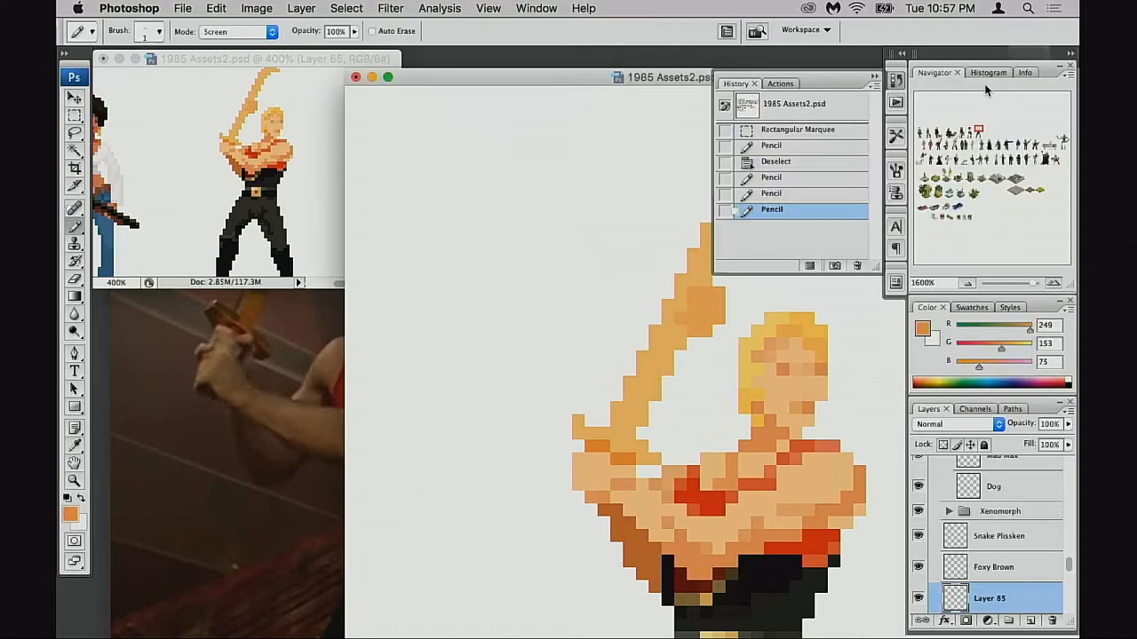
click(617, 413)
alt+click(618, 412)
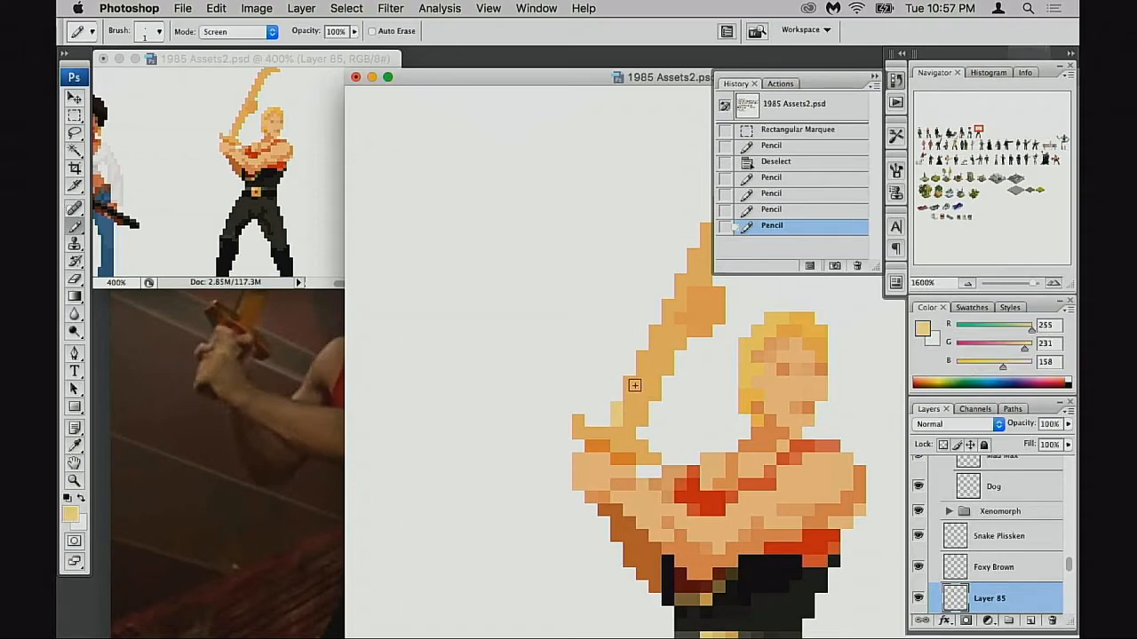
click(634, 388)
click(645, 372)
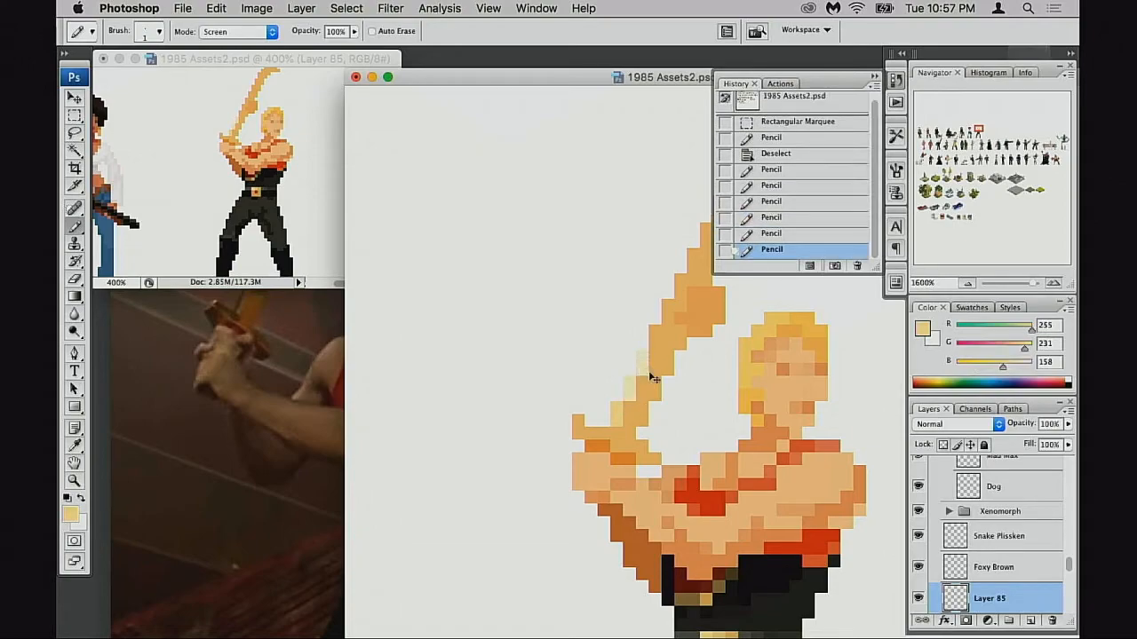
key(super+alt+z)
key(super+alt+z)
key(super+alt+z)
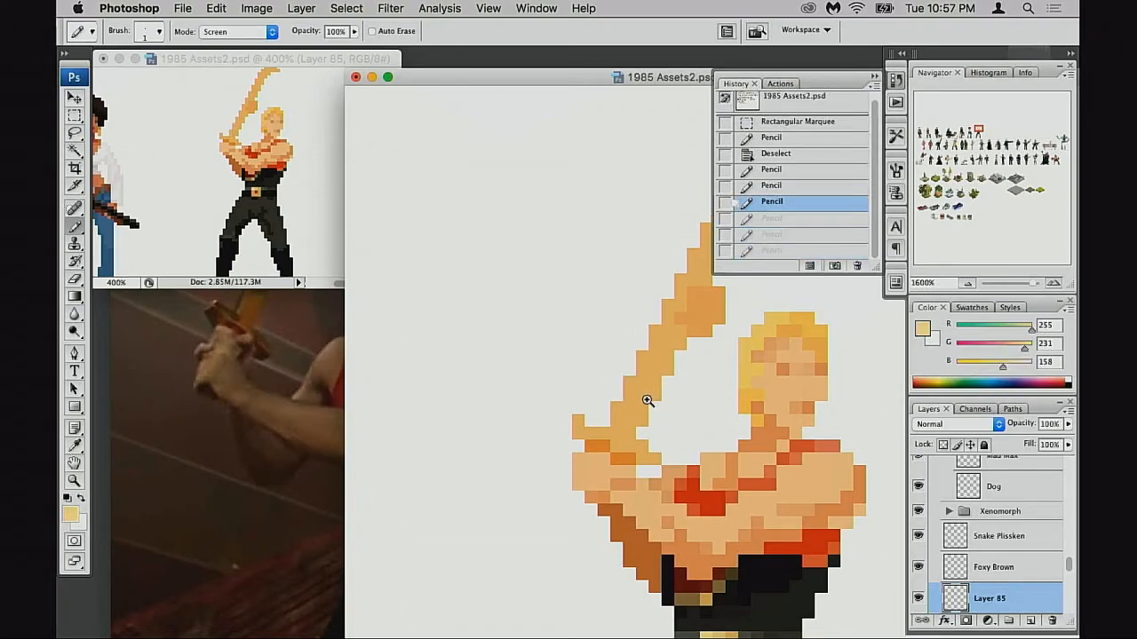
Step: Shade the inner edge of the lower blade in Normal mode with the darker orange sampled from its bulge (RGB 246, 179, 98)
click(648, 399)
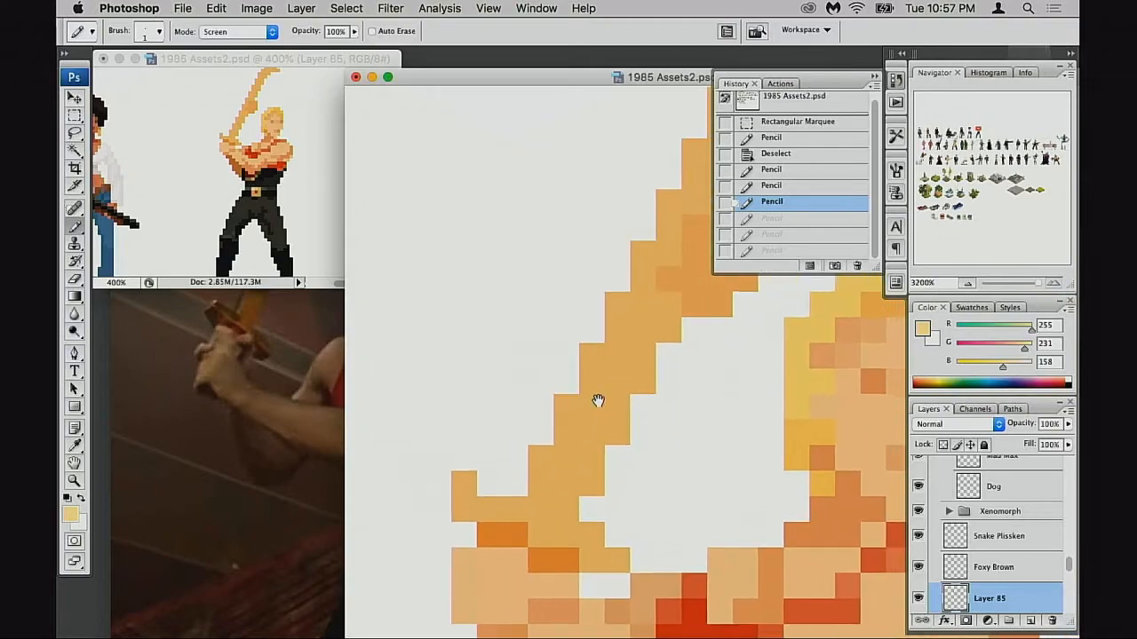
drag(611, 403, 581, 393)
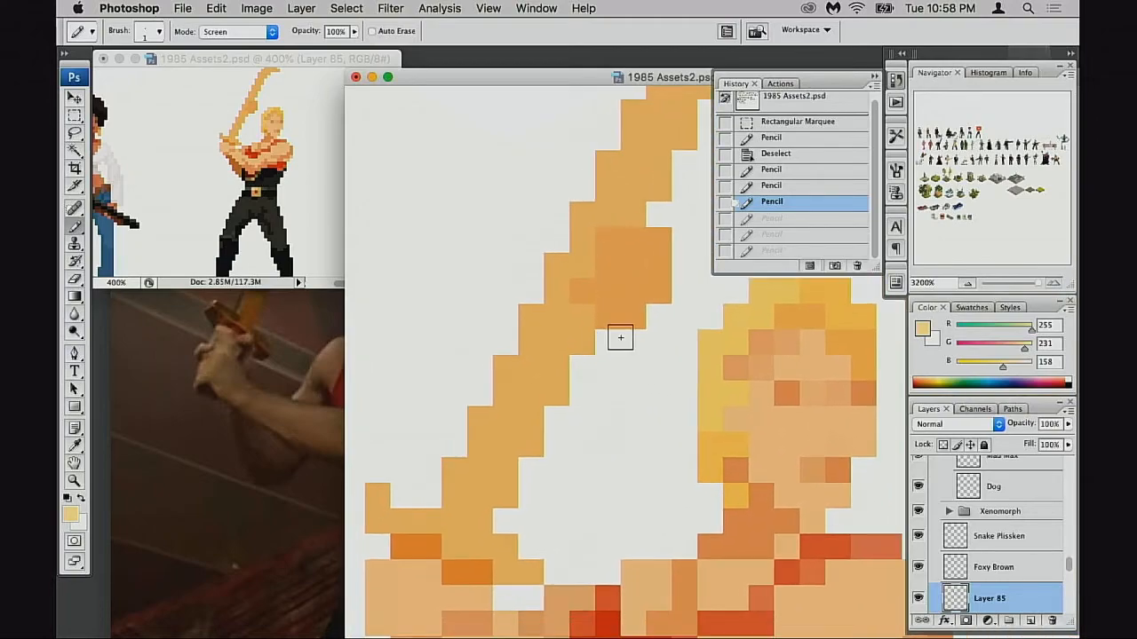
alt+click(642, 249)
drag(599, 358, 619, 307)
click(626, 304)
key(super+z)
key(shift+alt+n)
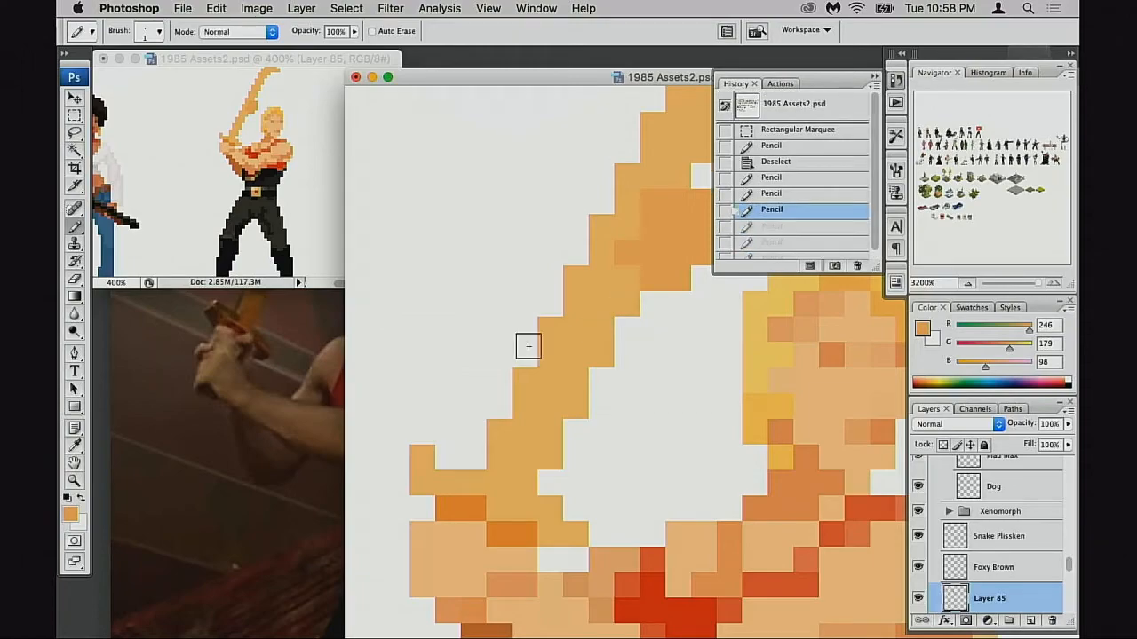
click(626, 303)
mouse_move(604, 331)
mouse_down()
mouse_move(583, 361)
mouse_move(578, 395)
mouse_move(561, 381)
mouse_move(552, 412)
mouse_up()
click(554, 438)
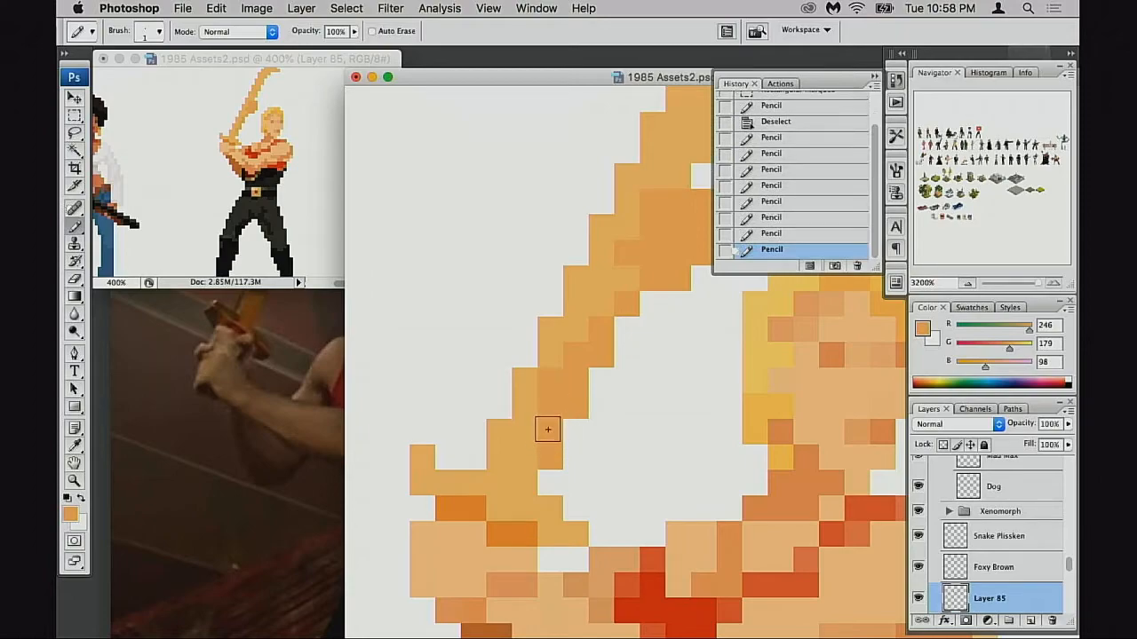
Step: Widen the darker orange shading along the lower blade, from the hilt up to the bulge
click(524, 472)
click(560, 359)
click(579, 339)
key(super+z)
key(alt+super+z)
click(580, 331)
click(603, 308)
click(625, 285)
Step: Continue the darker orange shading along the blade's inner edge above the bulge, up to the start of the curve
key(space)
drag(613, 307, 599, 344)
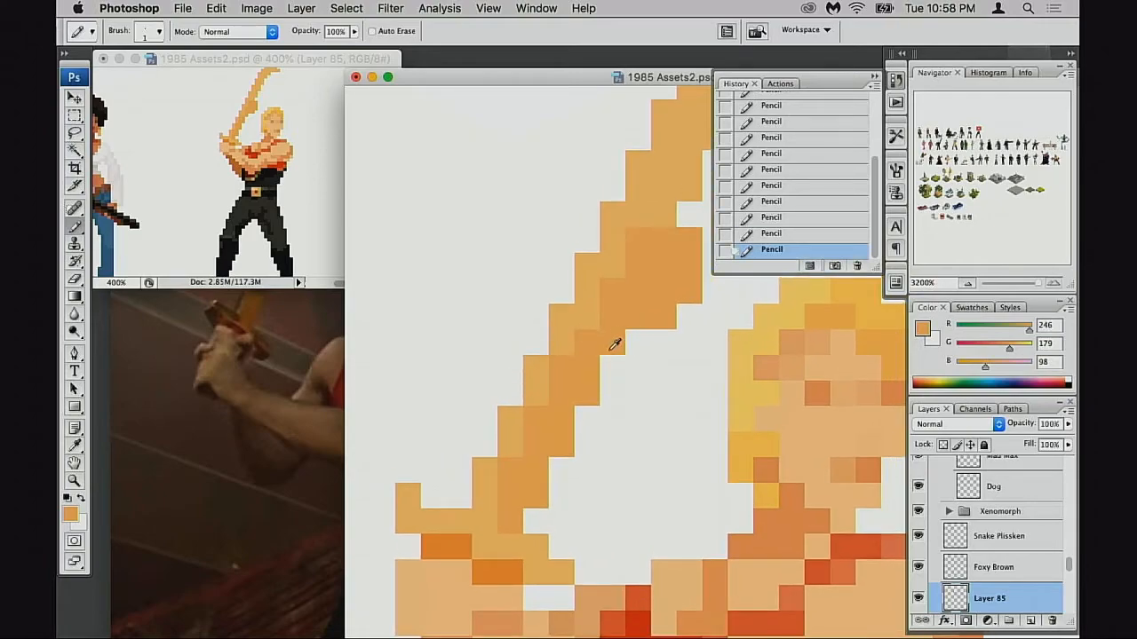
key(space)
drag(642, 297, 596, 364)
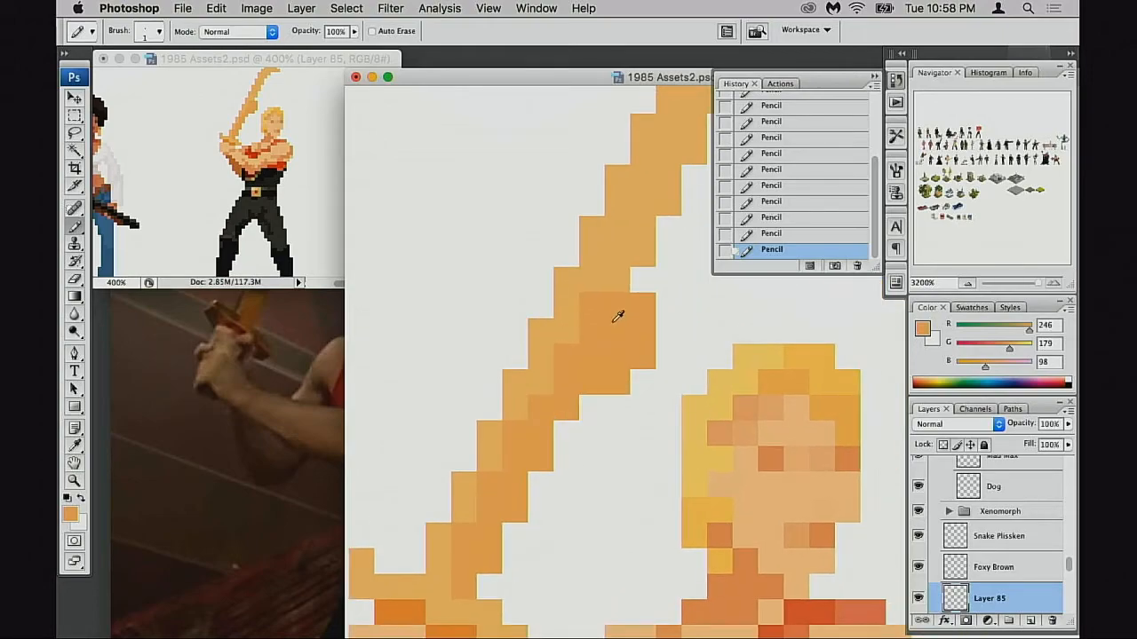
drag(604, 311, 557, 409)
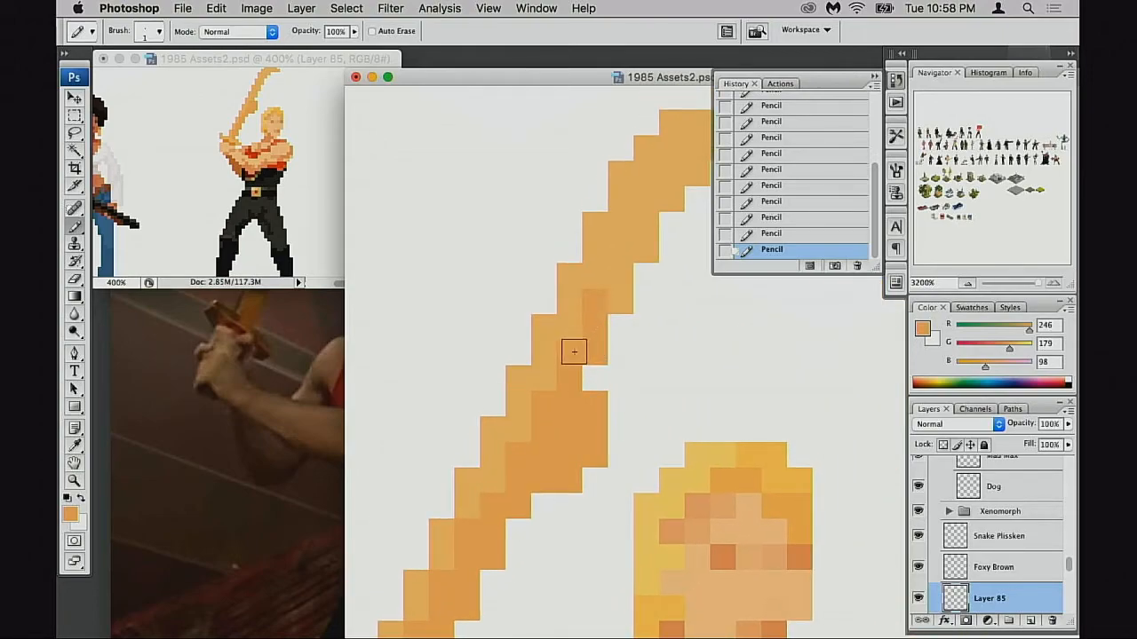
key(space)
drag(629, 287, 575, 380)
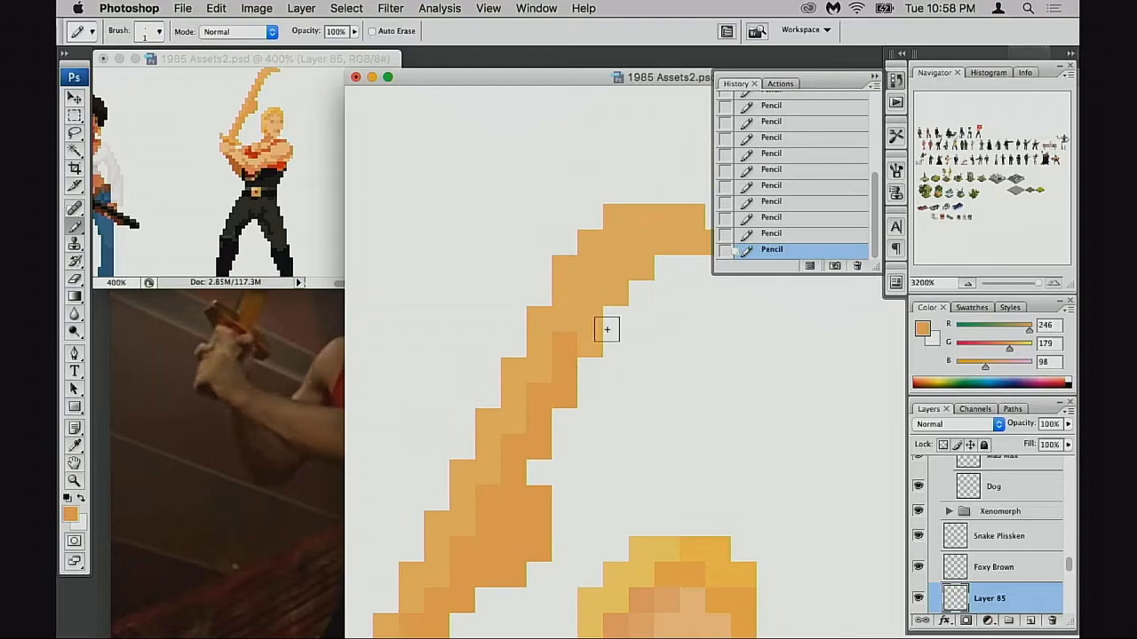
click(616, 296)
click(636, 270)
click(599, 294)
click(624, 271)
Step: Shade the underside of the blade's curved tip in darker orange and check the sword in the 400% window
key(space)
drag(646, 296, 597, 344)
drag(619, 290, 671, 290)
key(space)
drag(629, 327, 663, 332)
click(319, 220)
key(space)
drag(310, 216, 303, 227)
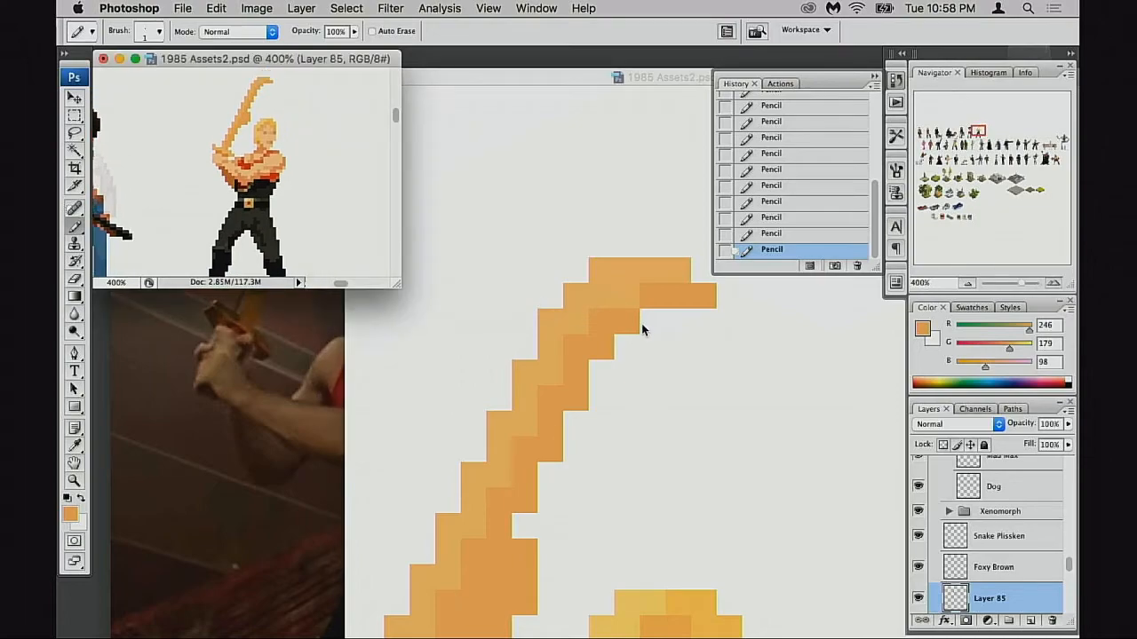
Step: Refine the shading below the curved tip with the blade's lighter orange (RGB 248, 194, 118), keeping the darker tone on the inner edge
click(646, 328)
key(super+z)
alt+click(626, 300)
click(602, 321)
click(577, 346)
drag(612, 341, 636, 319)
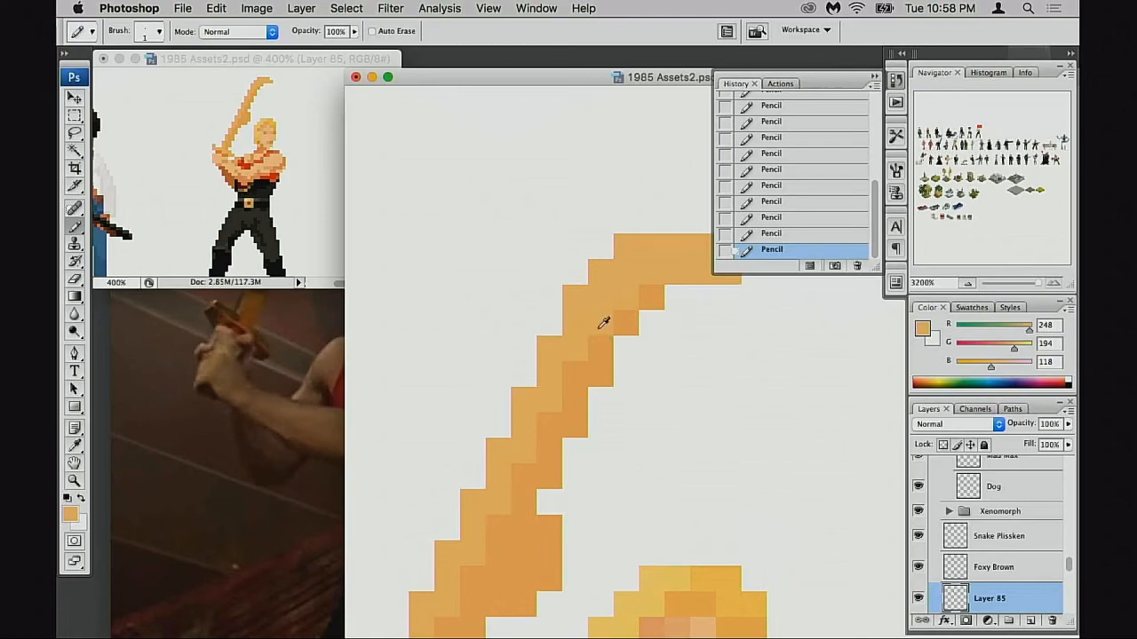
mouse_move(560, 426)
mouse_down()
mouse_move(596, 367)
mouse_move(567, 398)
mouse_up()
alt+click(616, 319)
click(587, 336)
click(566, 380)
click(625, 280)
mouse_move(632, 332)
mouse_down()
mouse_move(675, 286)
mouse_move(644, 332)
mouse_up()
Step: Try a pale yellow highlight pixel (RGB 250, 230, 156) at the top of the blade's bulge
alt+click(595, 336)
drag(617, 401, 605, 317)
alt+click(627, 407)
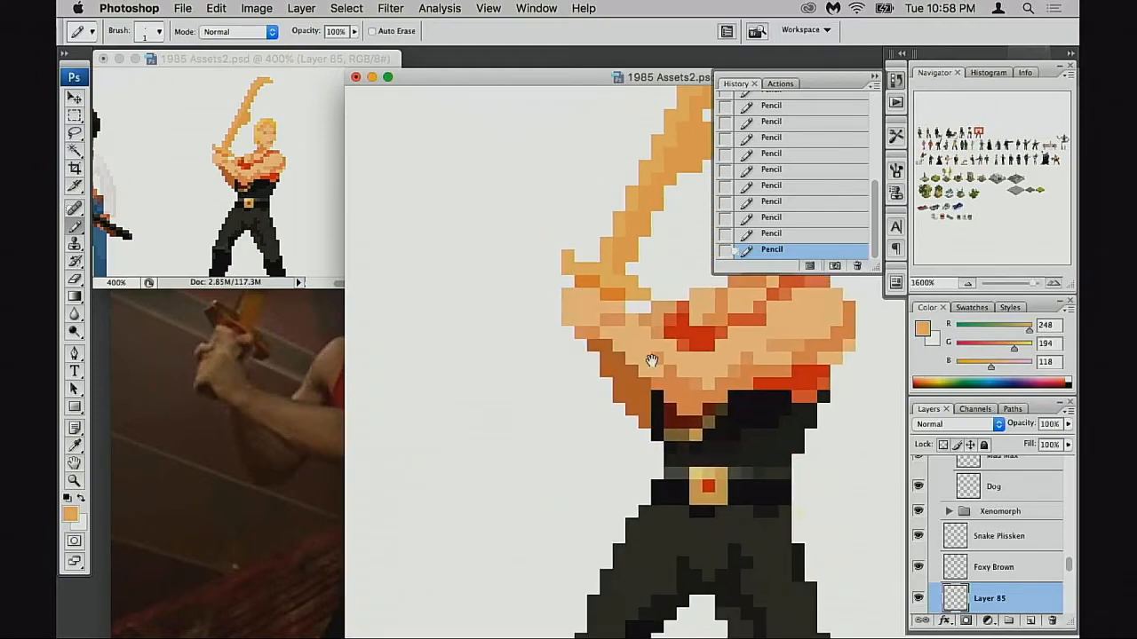
alt+click(657, 484)
drag(637, 279, 480, 371)
super+click(633, 310)
click(563, 295)
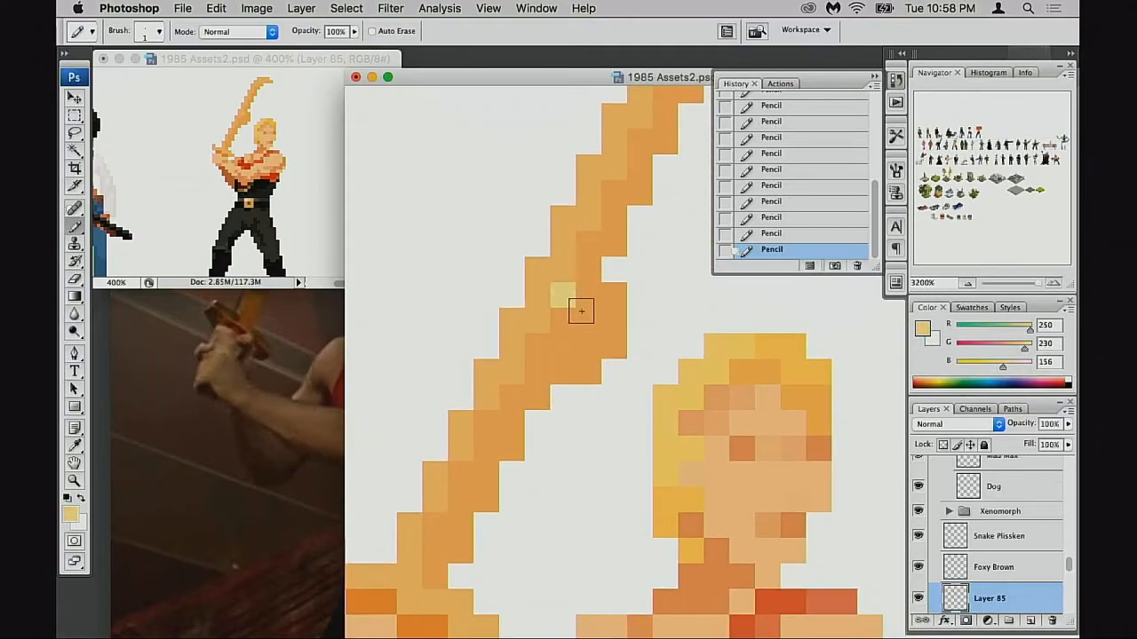
Step: Cover the pale yellow pixel and lighten the middle of the blade's bulge with sampled oranges at 80% opacity
alt+click(568, 272)
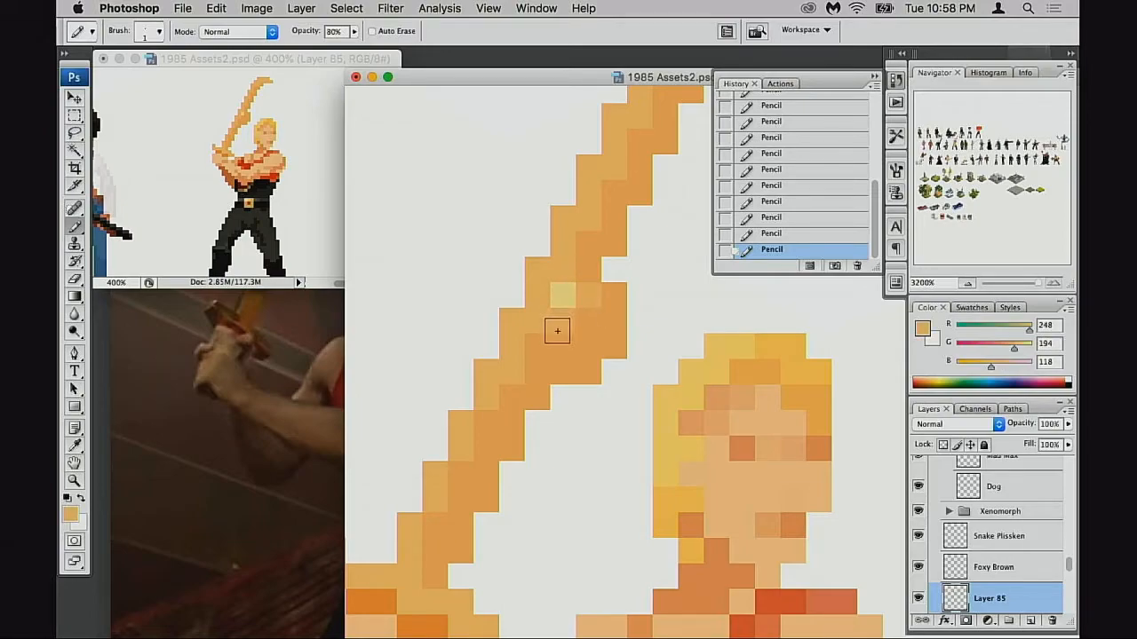
alt+click(566, 312)
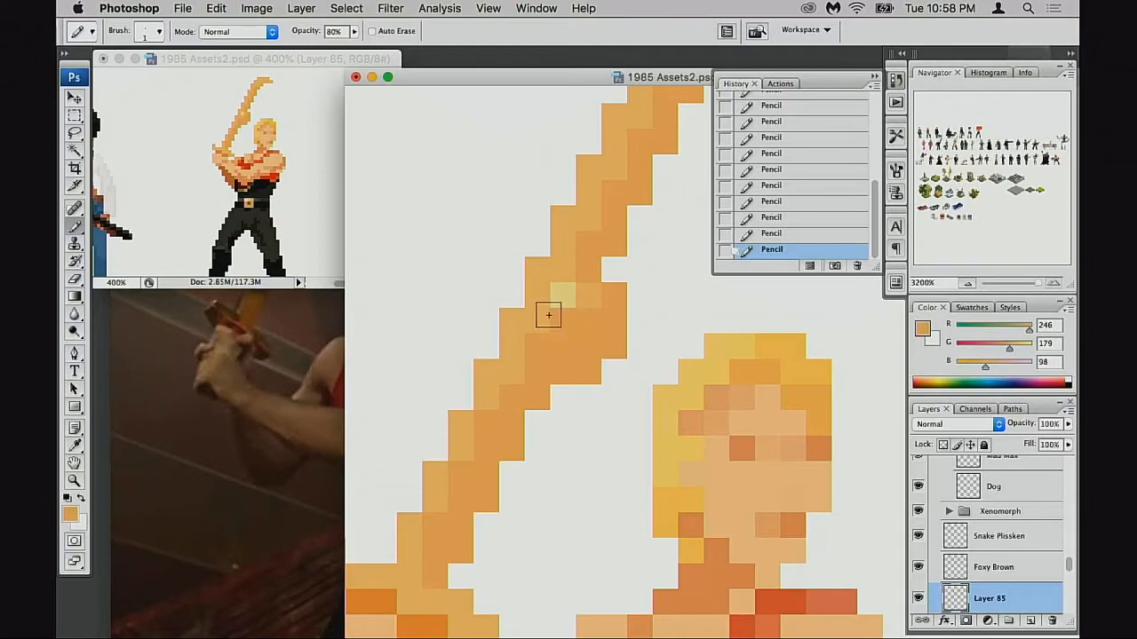
click(563, 299)
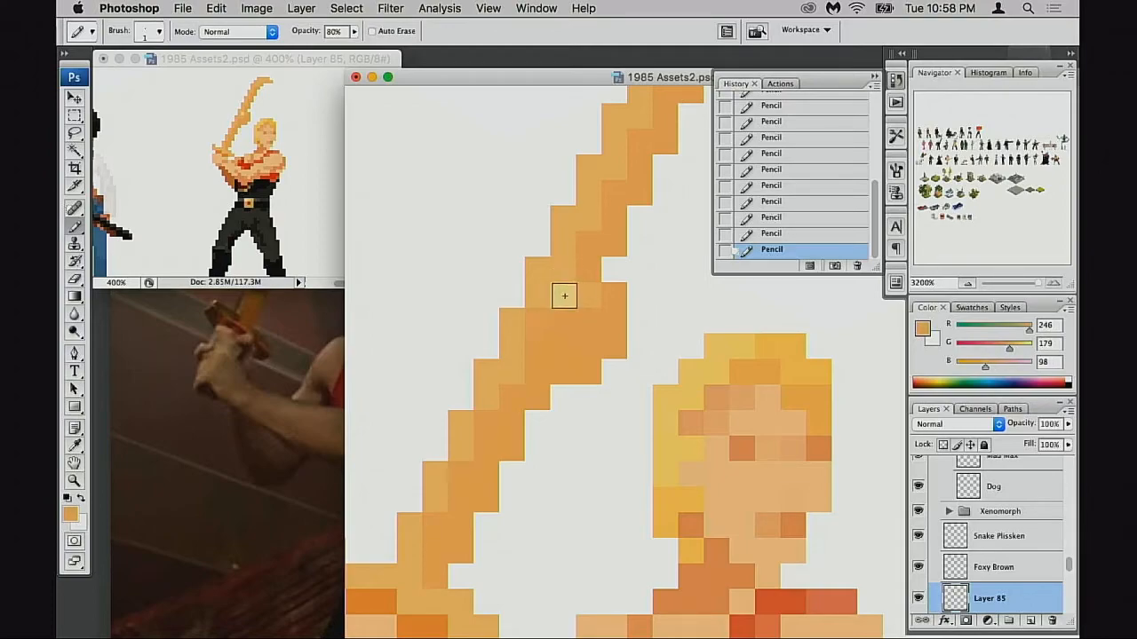
alt+click(553, 317)
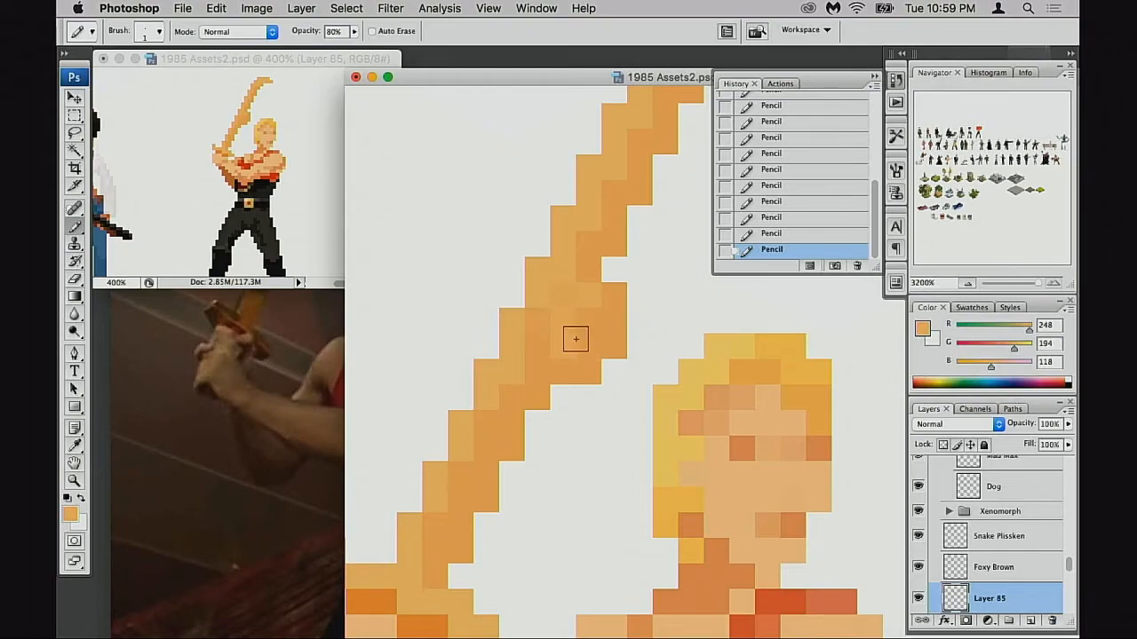
Step: Darken pixels around the blade's bulge in Multiply mode at 30% opacity with RGB 246, 179, 98, and undo the last three strokes
alt+click(605, 356)
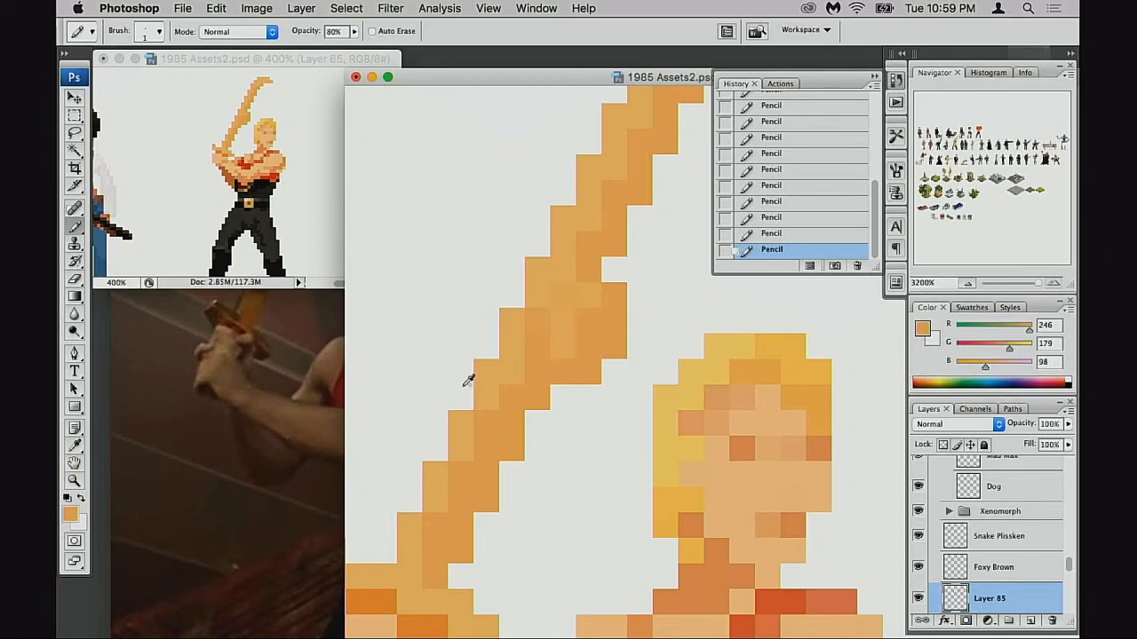
key(3)
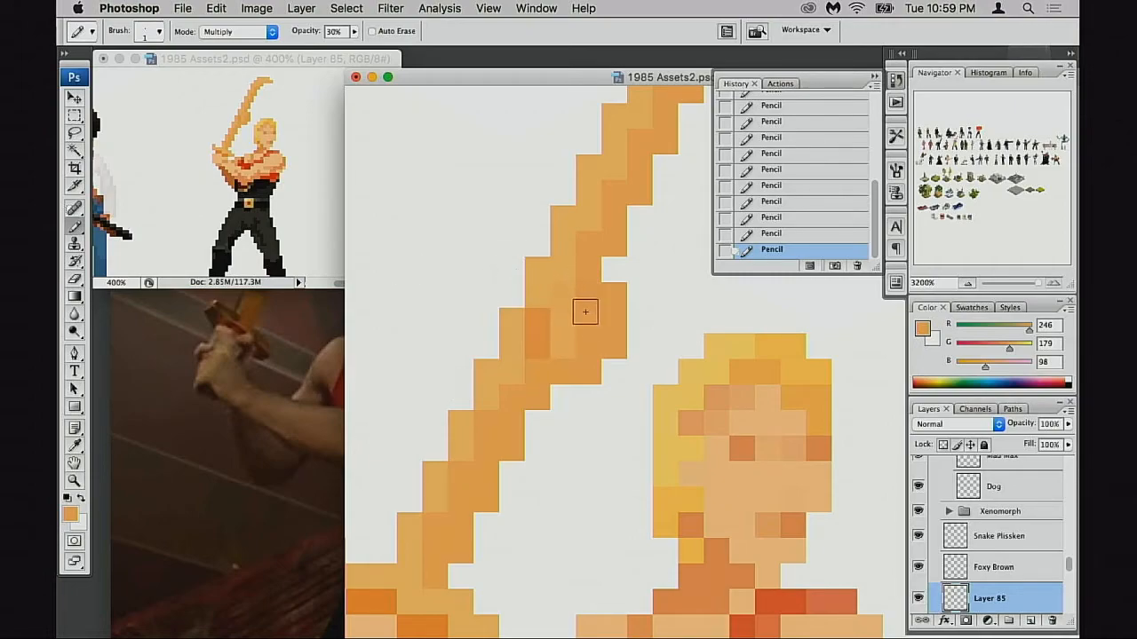
click(543, 370)
click(566, 373)
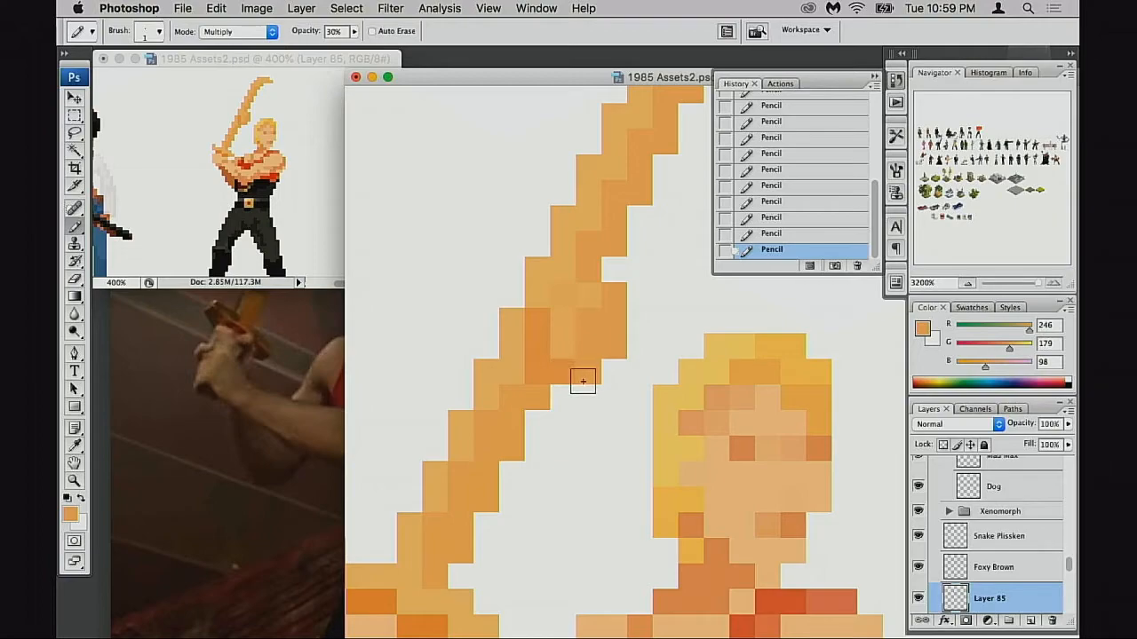
click(589, 345)
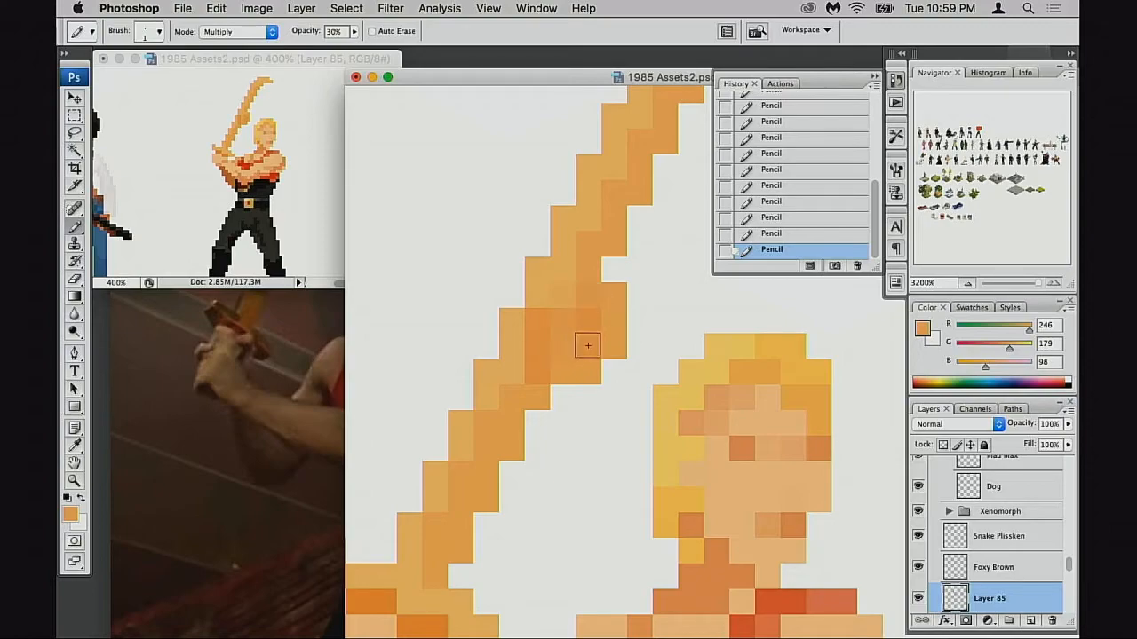
key(super+alt+z)
key(super+alt+z)
key(super+alt+z)
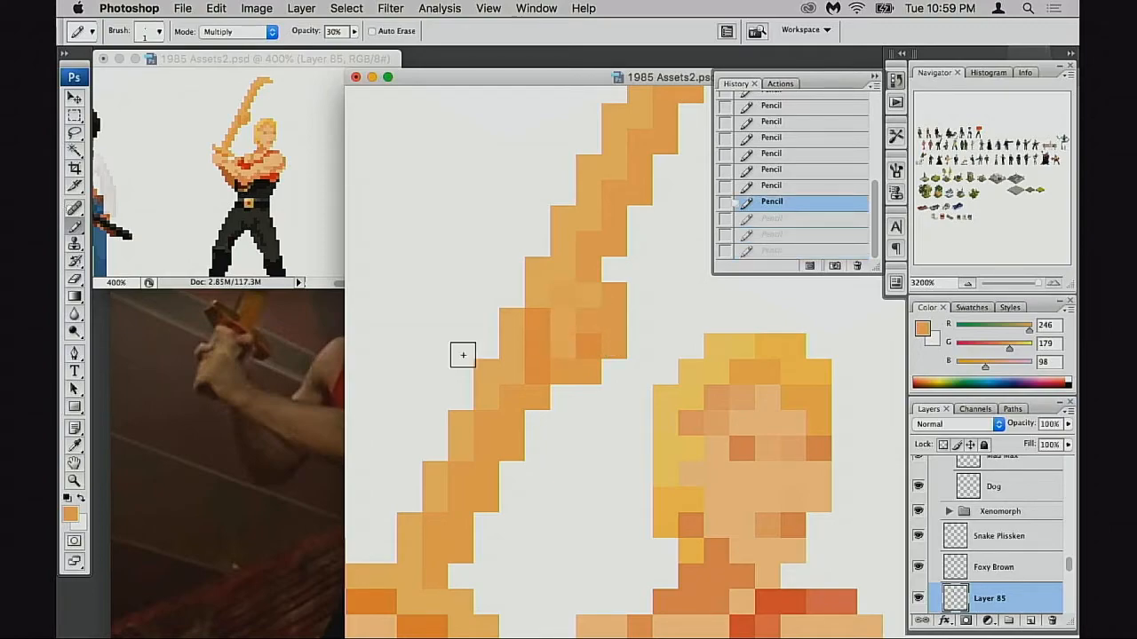
Step: Even out the bulge's shading with darker orange in Normal mode, first at 30% and finally at 100% opacity
key(shift+alt+n)
click(582, 335)
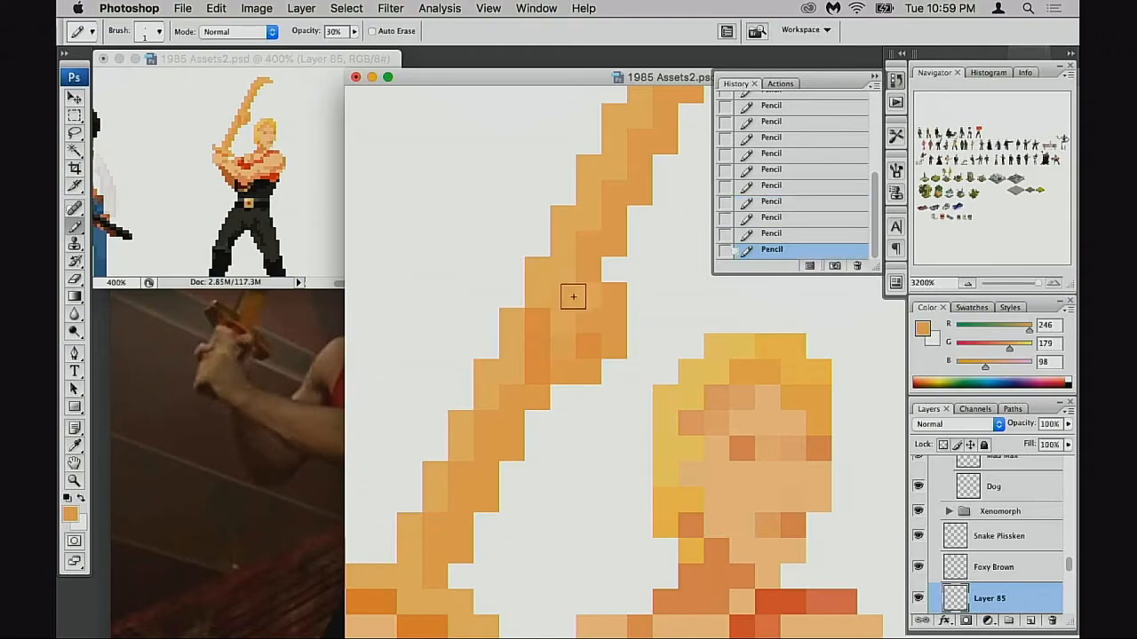
key(0)
click(566, 342)
click(594, 300)
mouse_move(601, 350)
mouse_down()
mouse_move(585, 333)
mouse_move(595, 330)
mouse_up()
alt+click(640, 362)
drag(714, 405, 535, 289)
drag(621, 396, 634, 334)
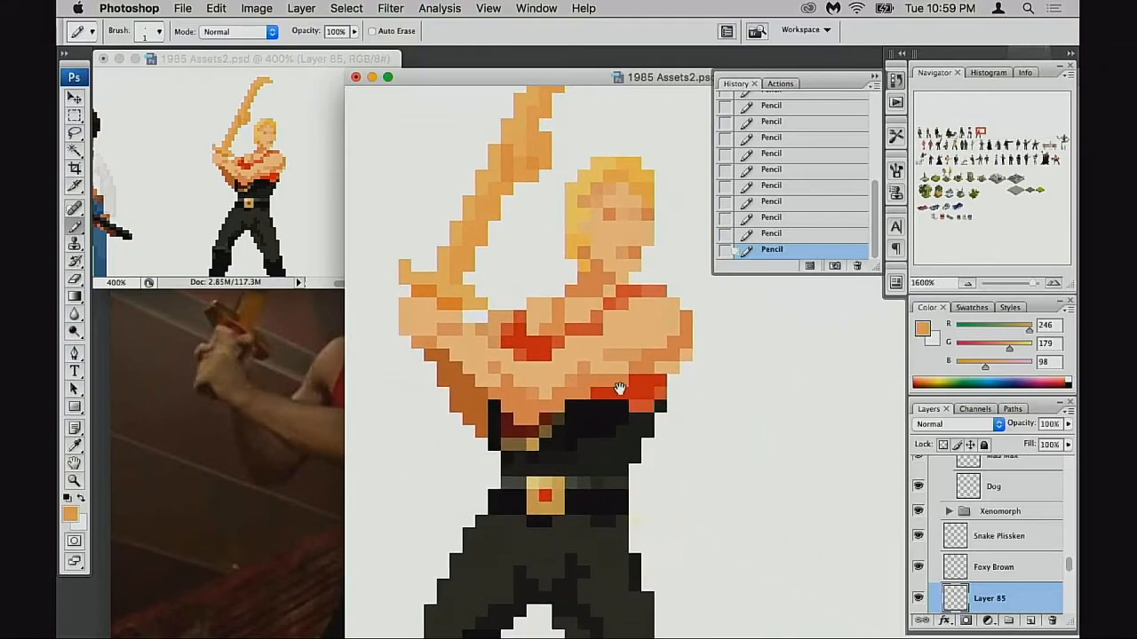
Step: Collapse the History panel so the full row of pixel-art characters is uncovered
drag(600, 405, 606, 380)
alt+click(612, 383)
alt+click(617, 383)
alt+click(621, 385)
drag(725, 369, 500, 373)
alt+click(672, 388)
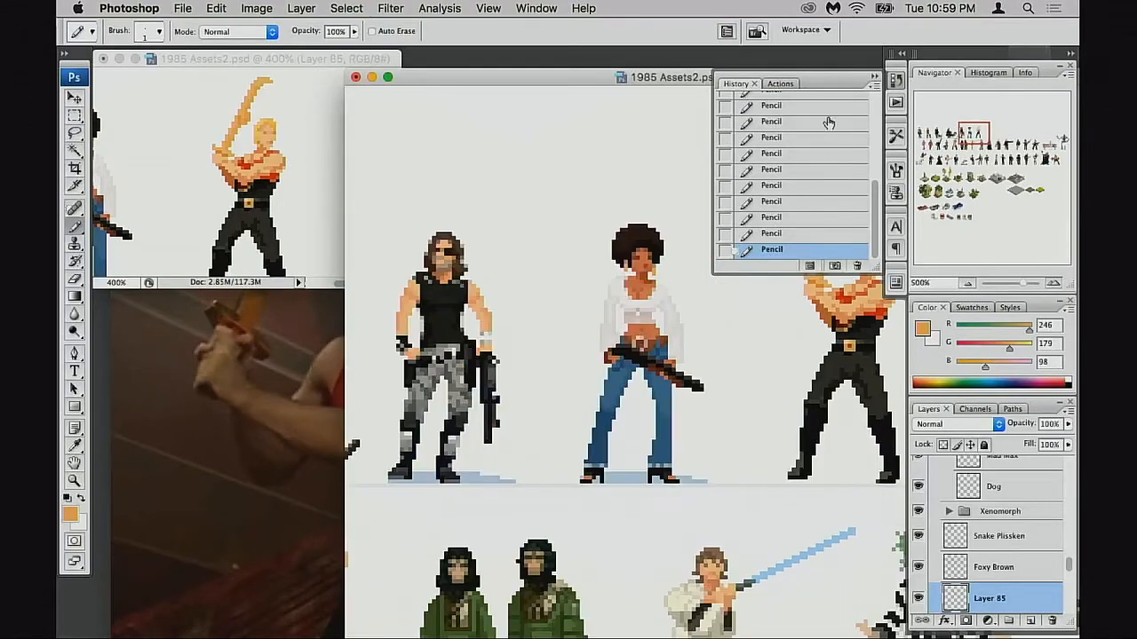
click(874, 77)
Step: Move the sword-wielding character along the top row to stand between the blonde swordswoman and the man in black leather
key(v)
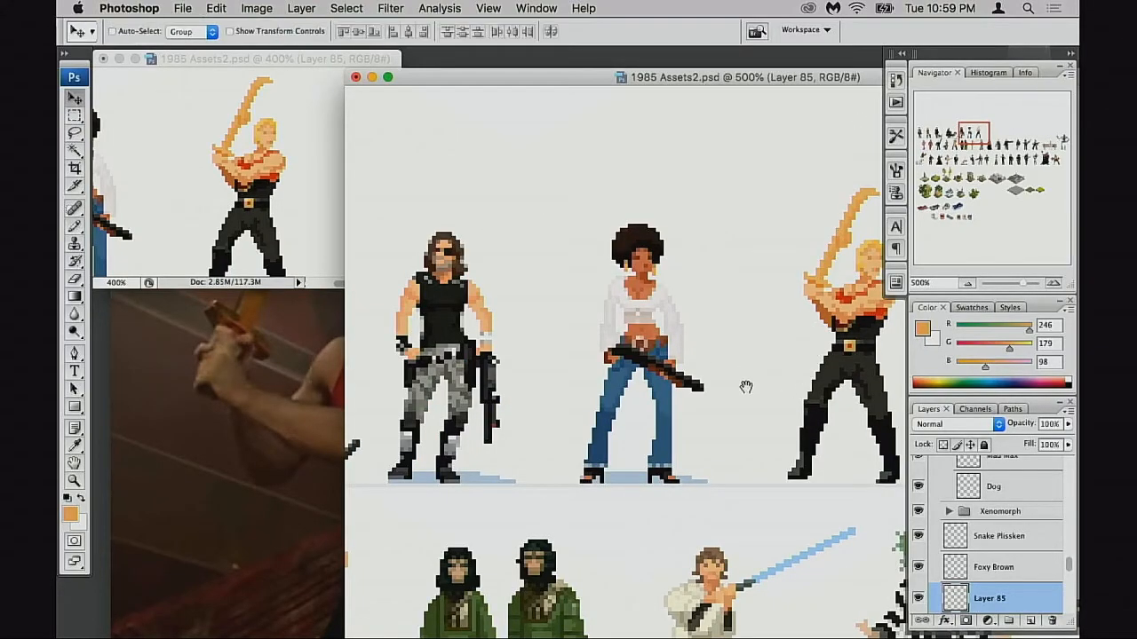
drag(749, 387, 693, 376)
drag(787, 398, 745, 390)
drag(761, 392, 569, 396)
drag(570, 396, 794, 392)
drag(793, 392, 533, 391)
drag(530, 391, 687, 390)
drag(674, 390, 642, 385)
alt+click(554, 406)
drag(739, 347, 647, 342)
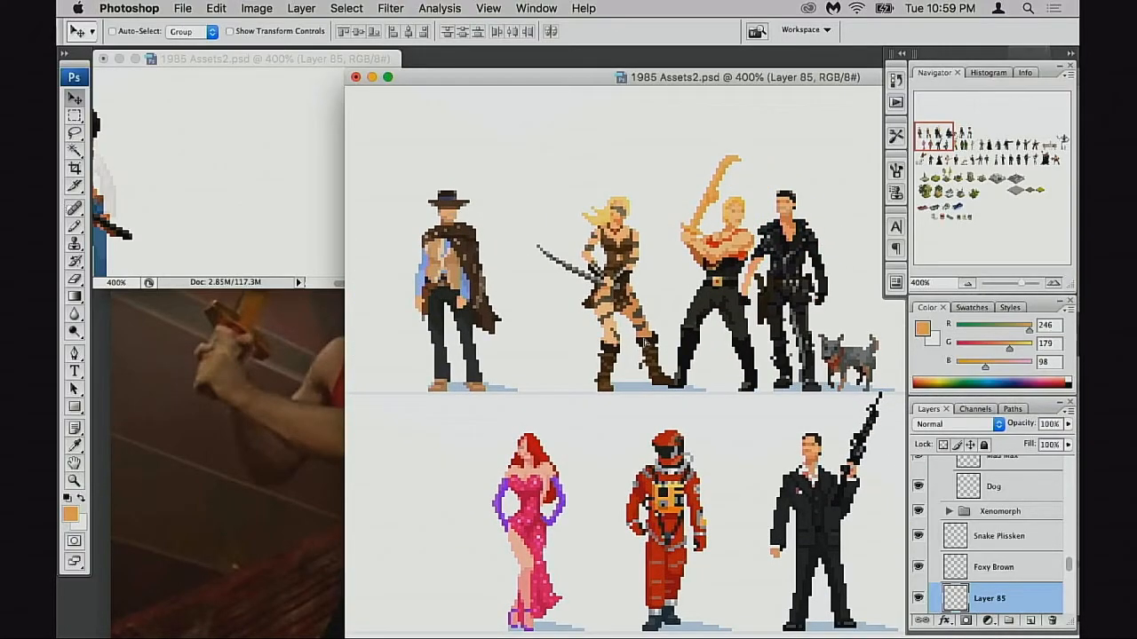
Step: Move the sword-wielding character farther along the row to stand between the dog and the crouching alien
drag(732, 321, 639, 361)
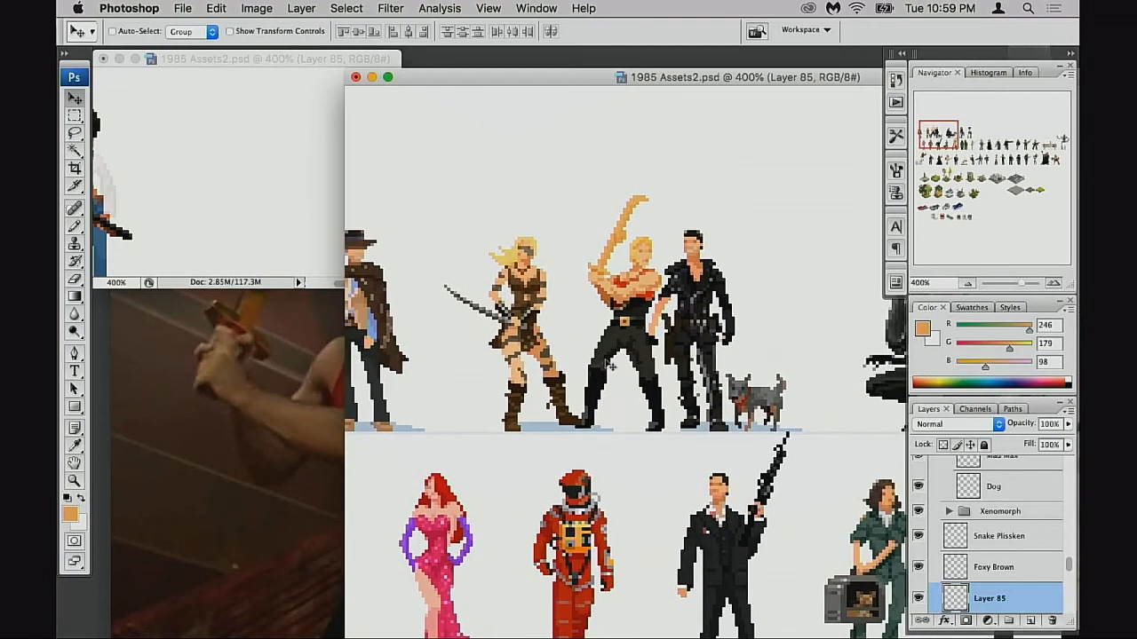
click(630, 377)
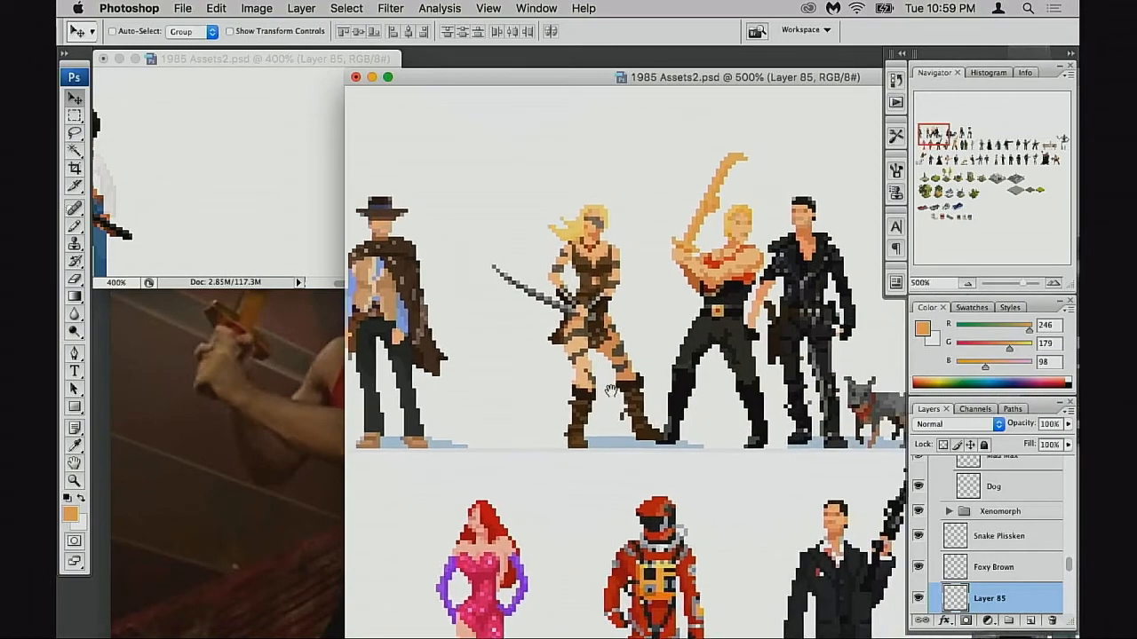
drag(640, 356, 724, 327)
super+click(646, 336)
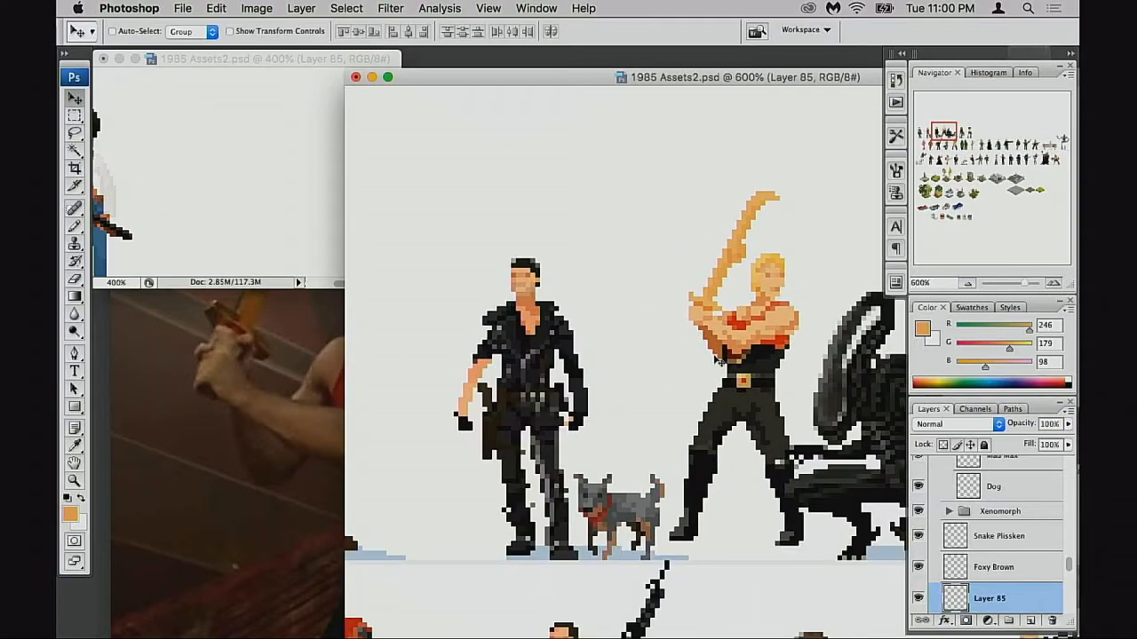
Step: Erase the top row of hair pixels from the blond character's head
key(m)
super+click(746, 308)
super+click(749, 344)
mouse_move(749, 343)
mouse_down()
mouse_move(675, 373)
mouse_move(705, 369)
mouse_up()
key(e)
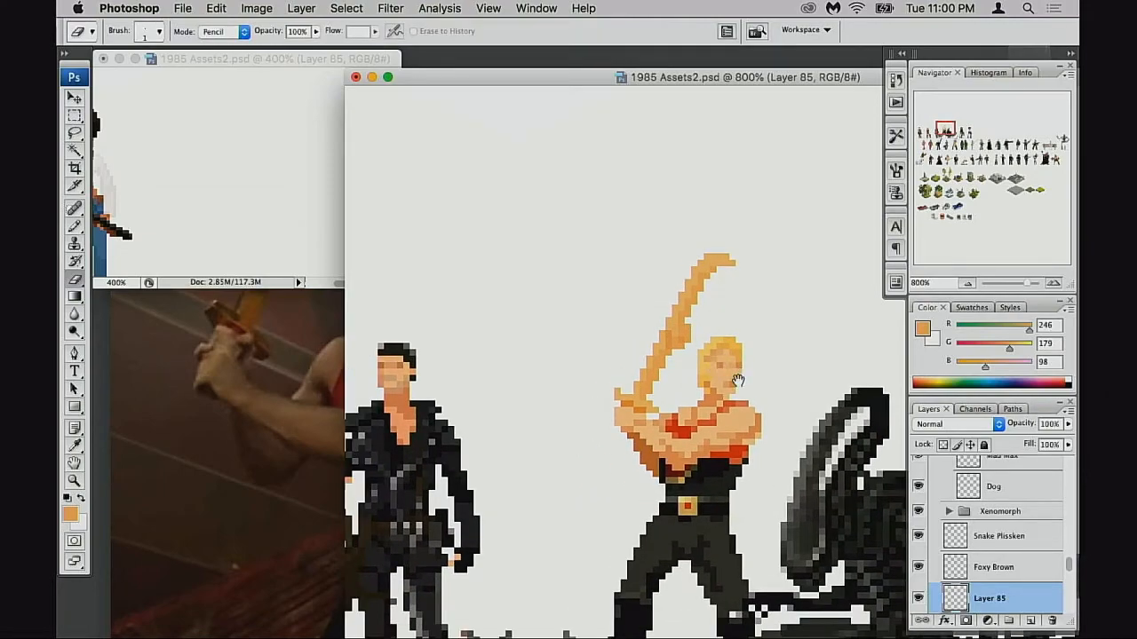
super+click(737, 380)
super+click(735, 378)
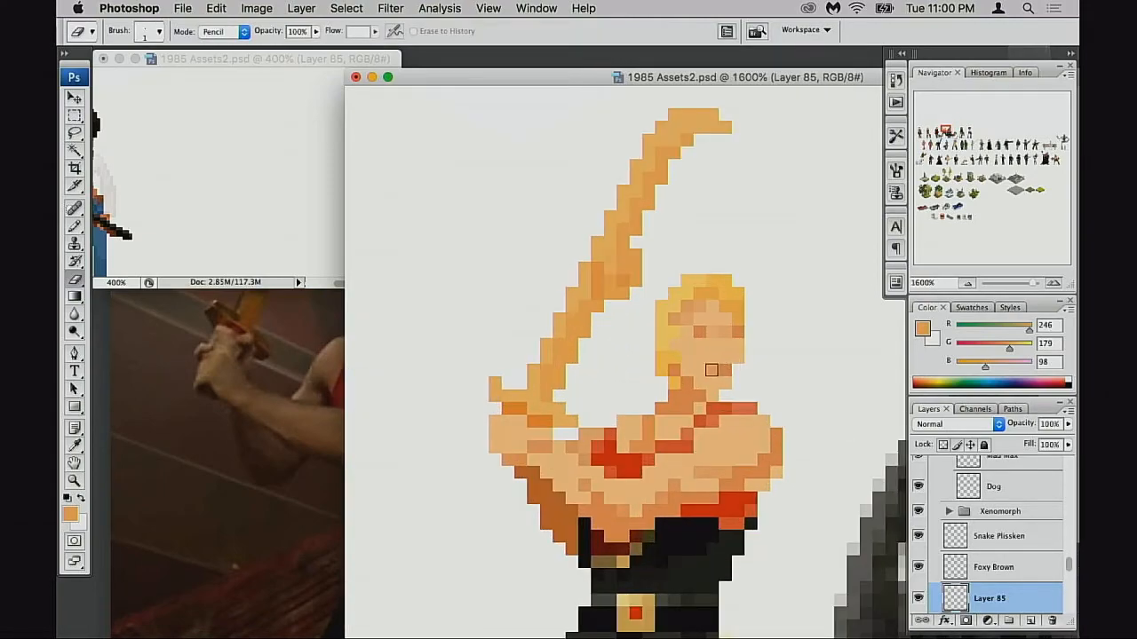
drag(689, 388, 698, 383)
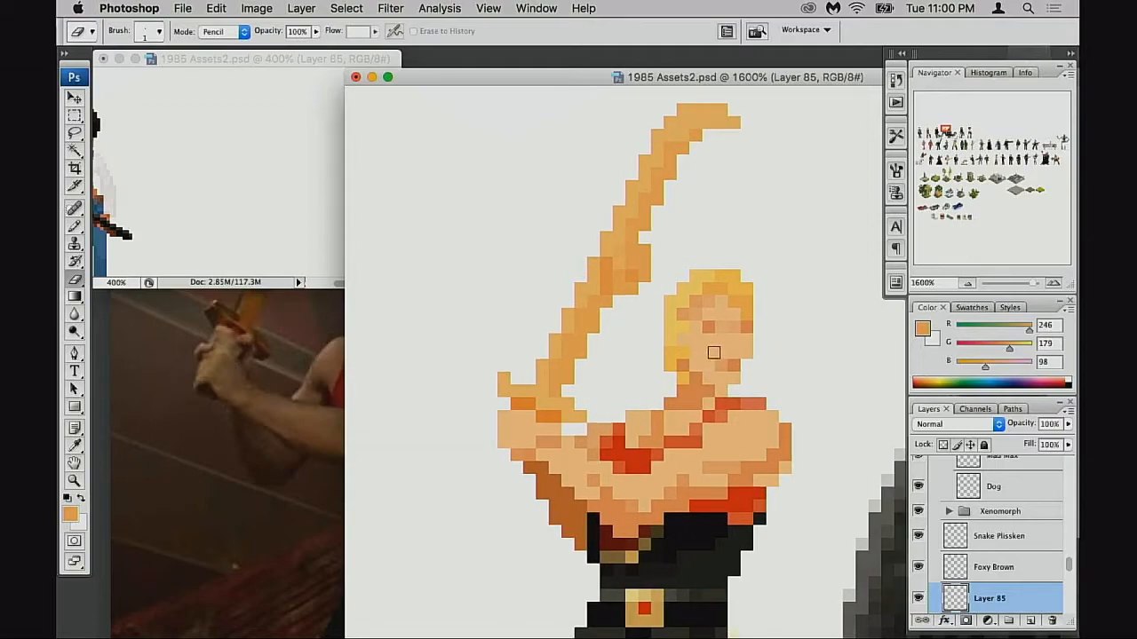
key(b)
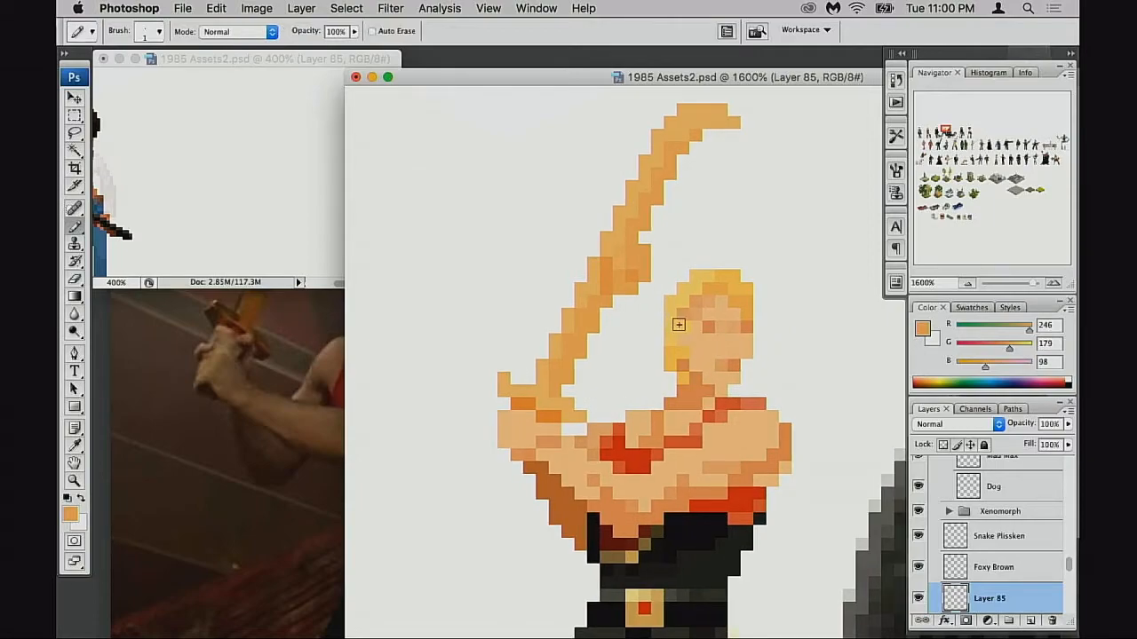
key(e)
drag(698, 276, 745, 271)
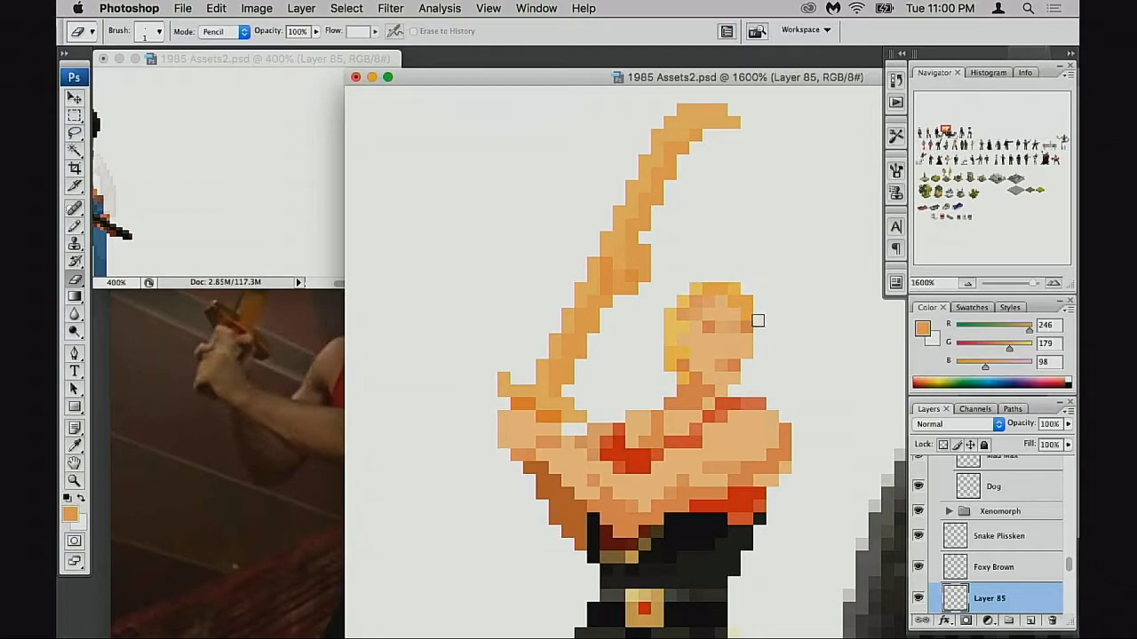
Step: Retouch the face along the hairline with the sampled skin tone RGB 248, 194, 137
key(b)
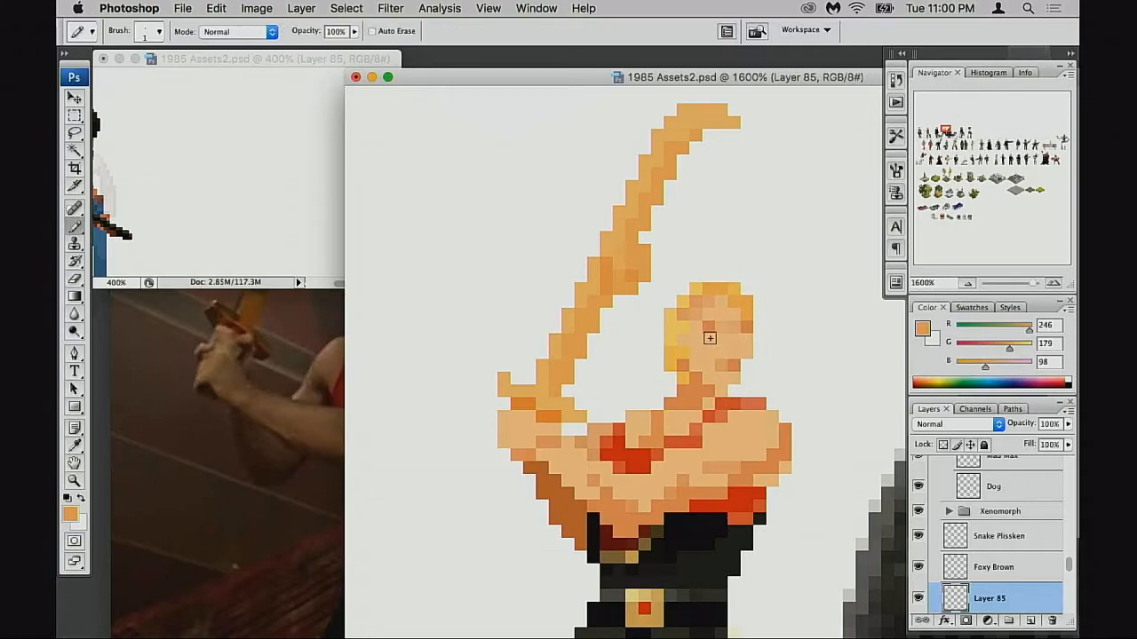
alt+click(723, 323)
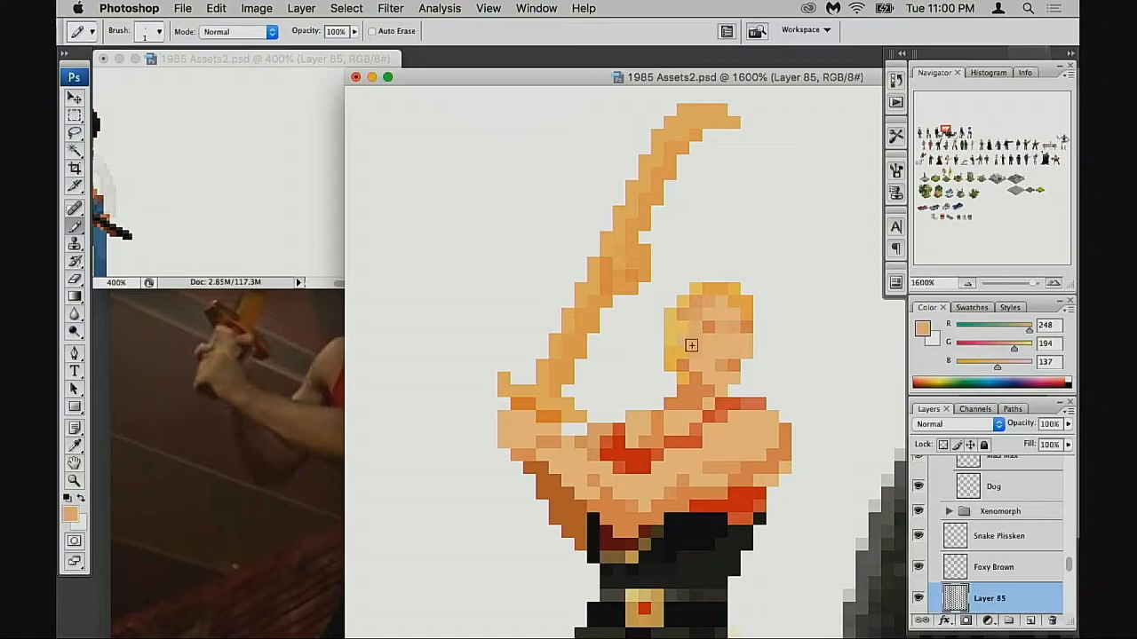
scroll(666, 386, down, 4)
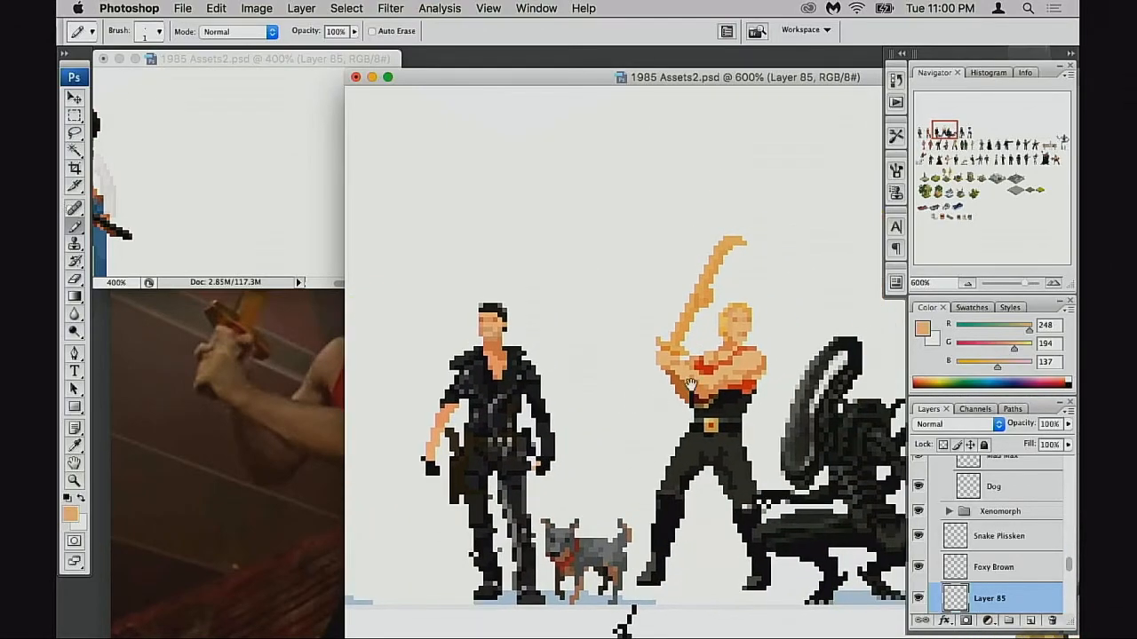
scroll(744, 341, up, 1)
scroll(744, 341, up, 1)
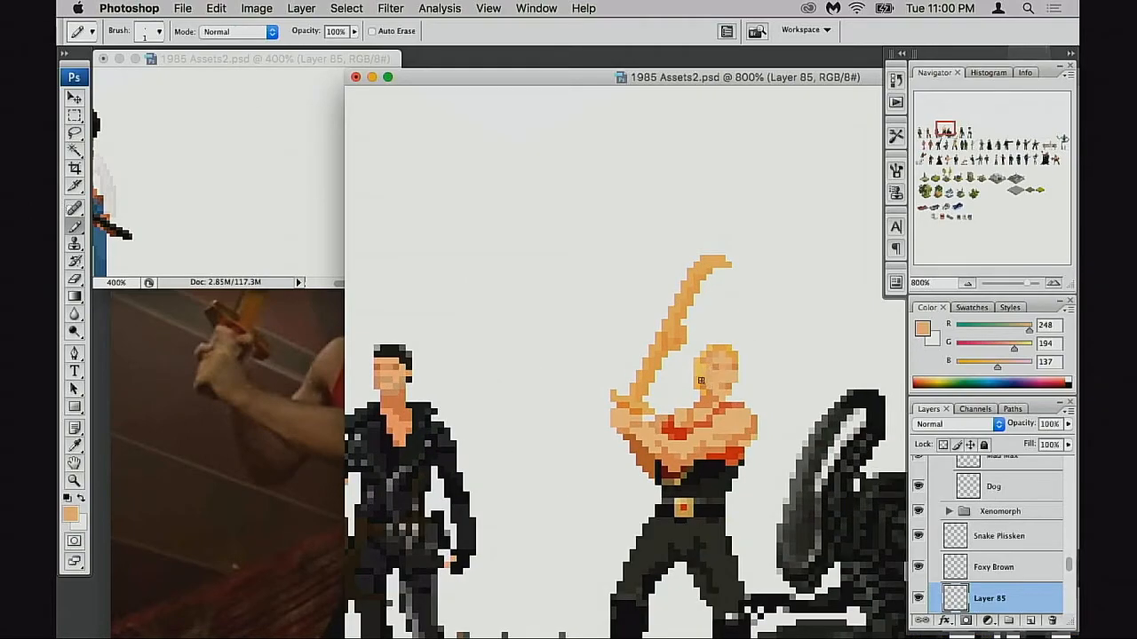
Step: Select the upper part of the head, lower it by one pixel, and clear the selection
key(e)
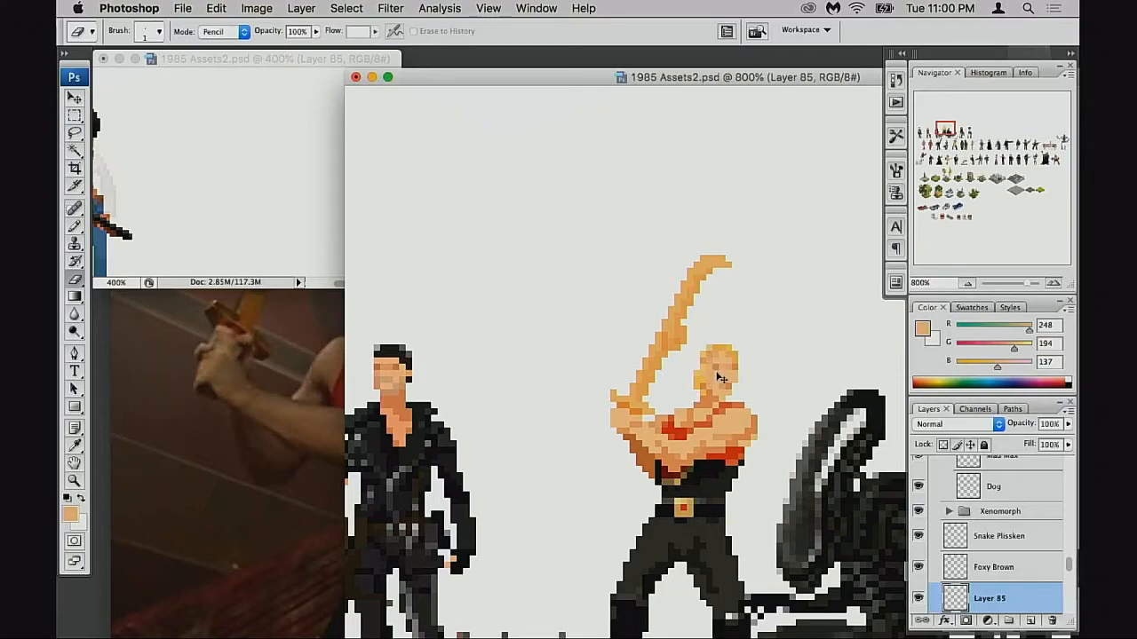
key(m)
drag(693, 338, 750, 370)
key(ctrl+d)
drag(680, 425, 664, 408)
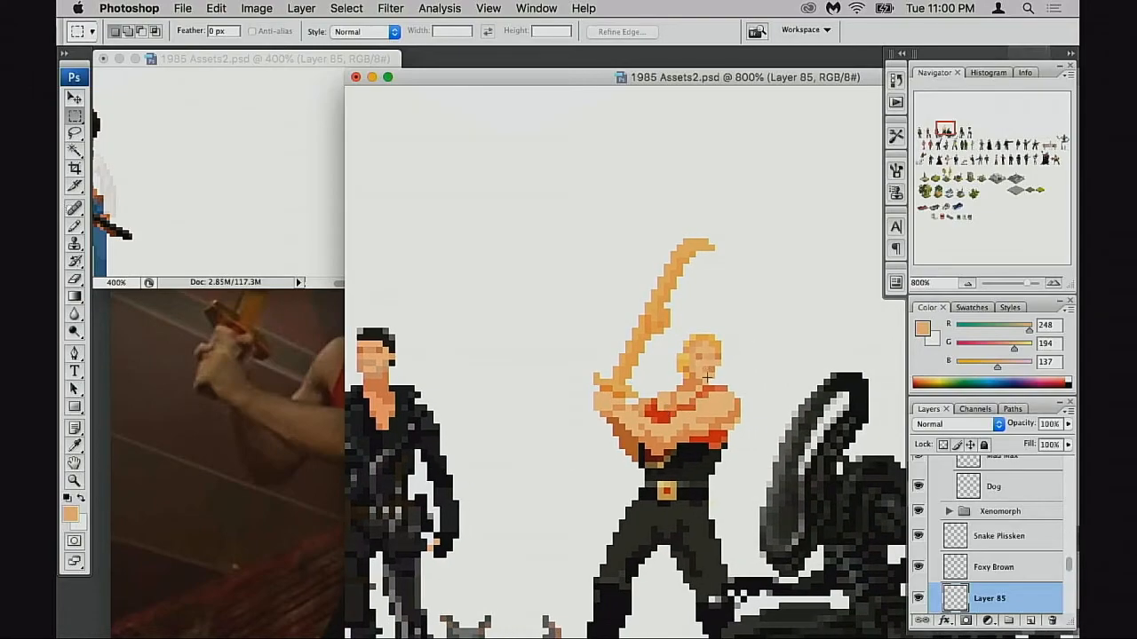
Step: Retouch the jaw and neck pixels with the sampled skin tones RGB 235, 151, 94 and RGB 252, 206, 149
key(b)
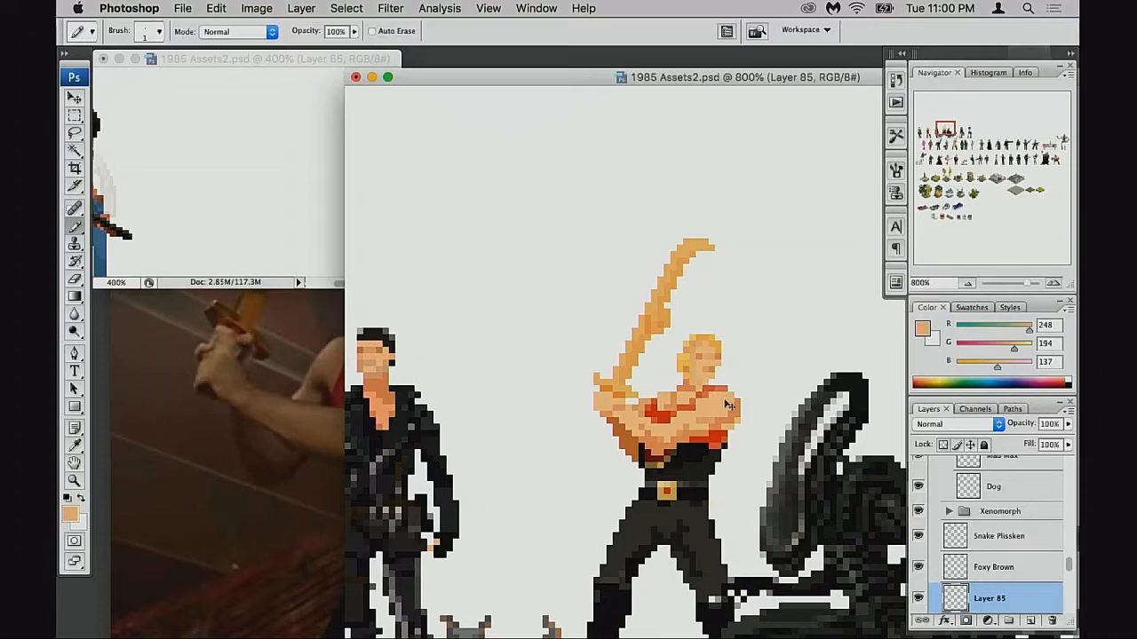
alt+click(692, 382)
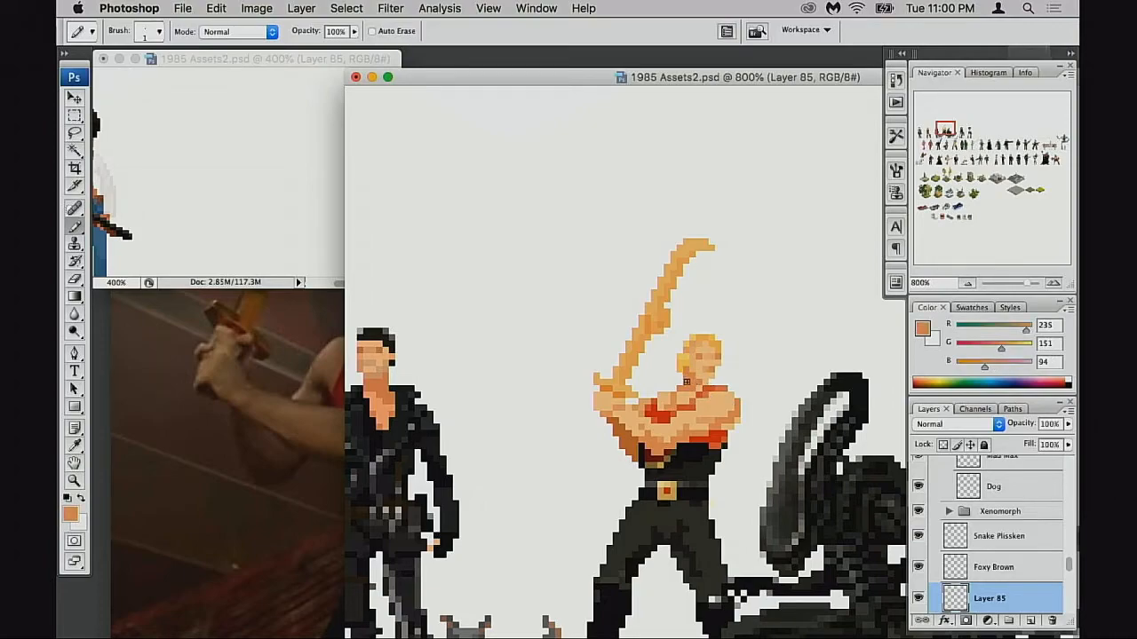
alt+click(715, 373)
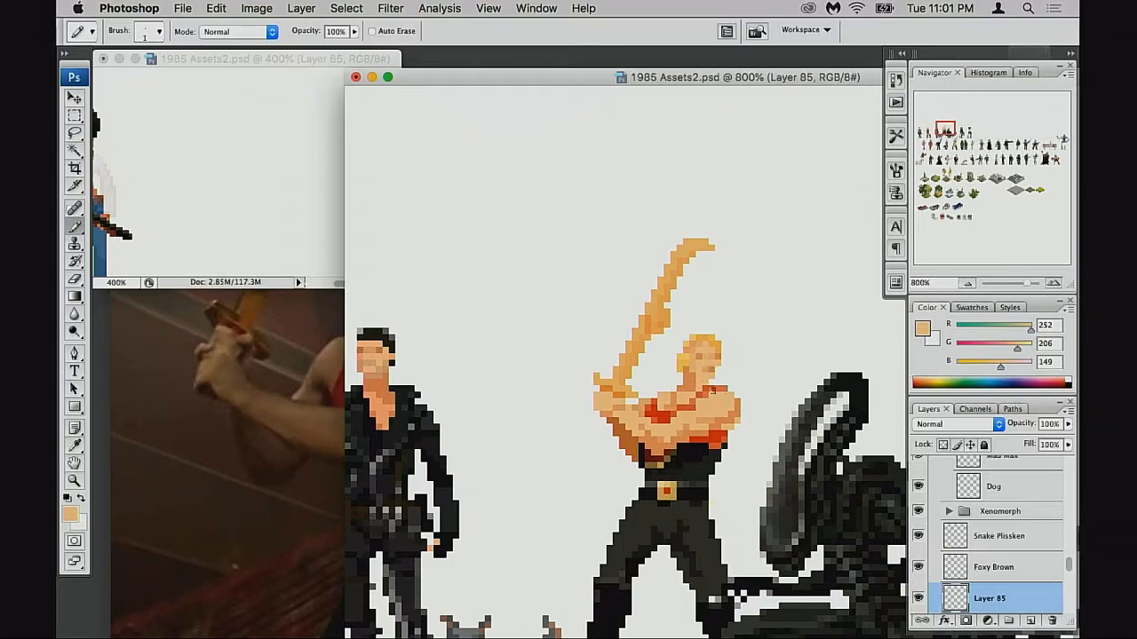
alt+click(700, 387)
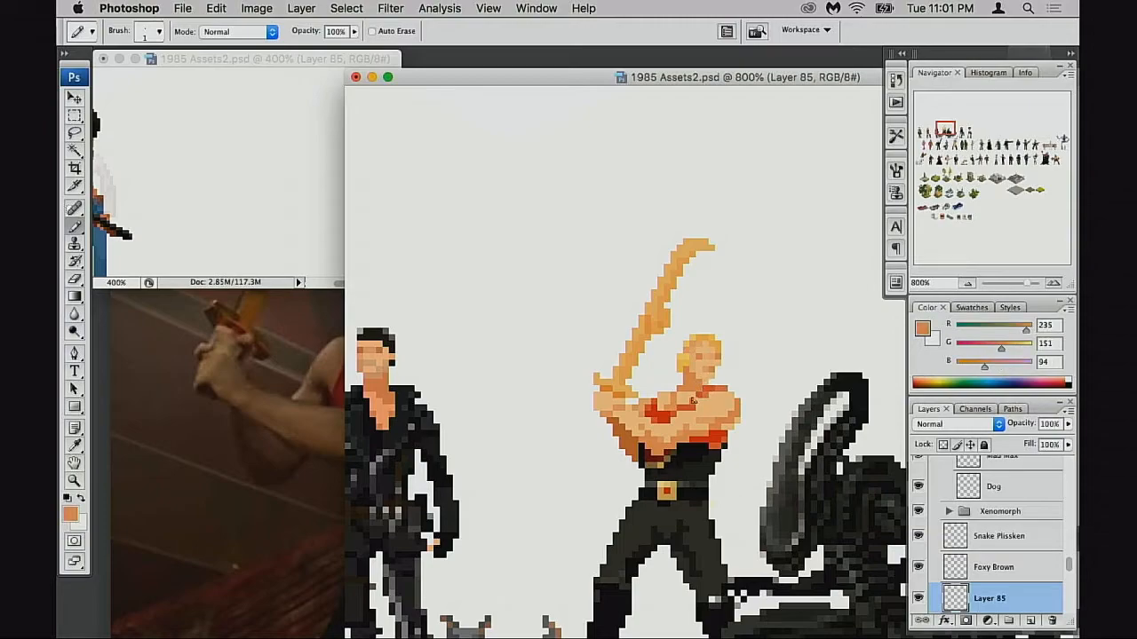
alt+click(697, 389)
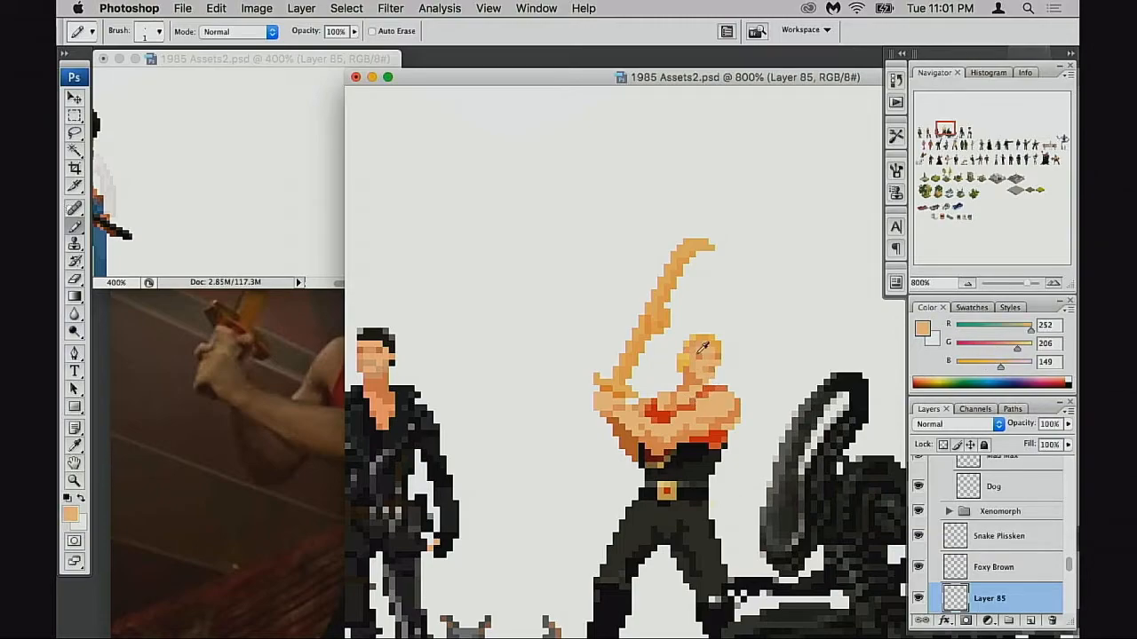
Step: Rebuild the hair on top and at the side of the head with sampled yellow, including RGB 255, 219, 117
alt+click(687, 357)
alt+click(690, 351)
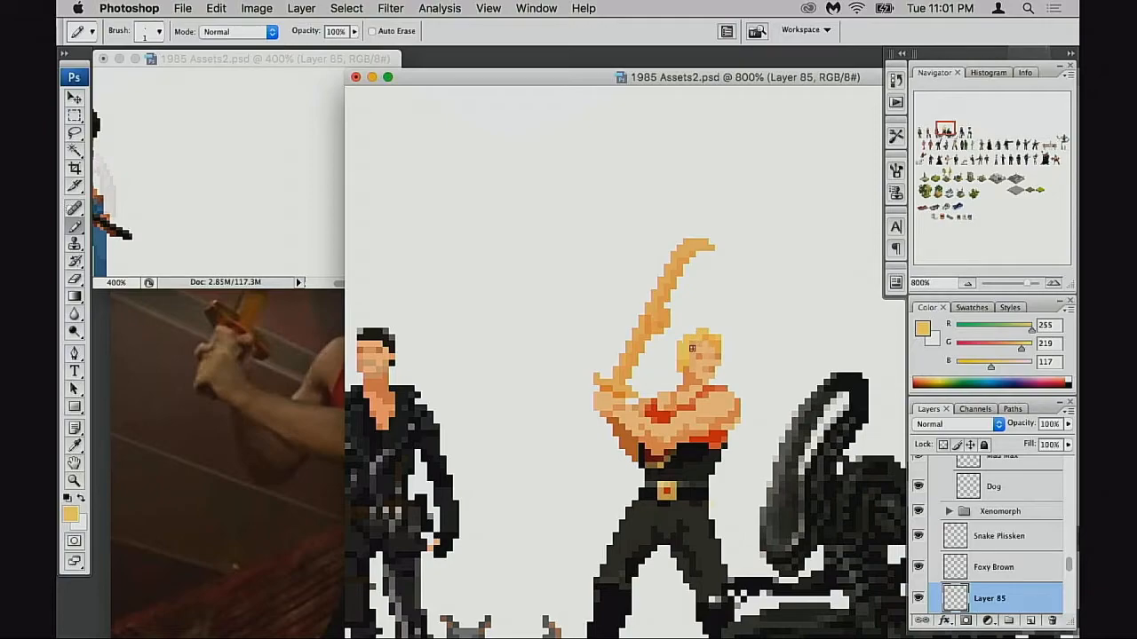
alt+click(708, 379)
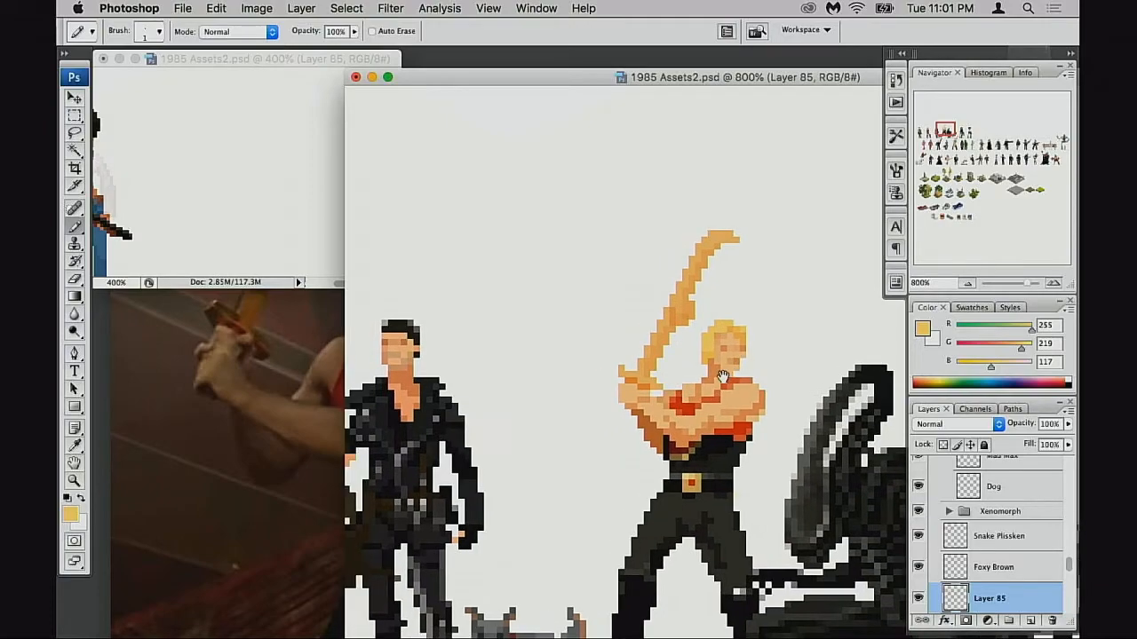
Step: Move the sword-wielding character directly behind the man in black leather to compare their proportions
alt+click(723, 379)
alt+click(724, 380)
alt+click(724, 379)
alt+click(724, 379)
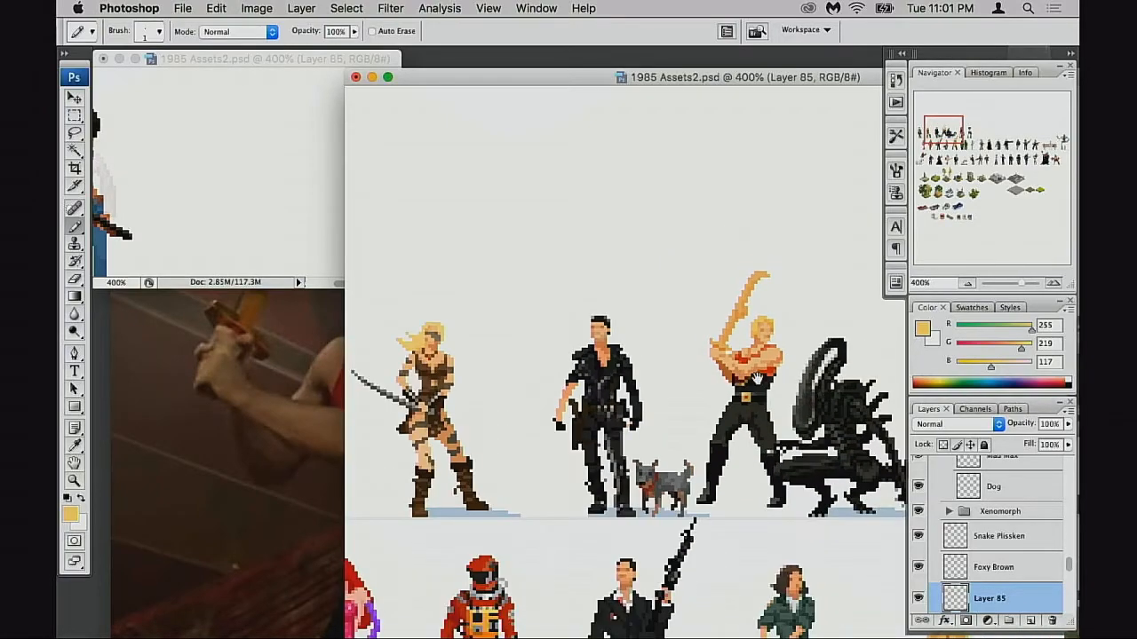
key(v)
mouse_move(746, 393)
mouse_down()
mouse_move(546, 391)
mouse_move(598, 390)
mouse_up()
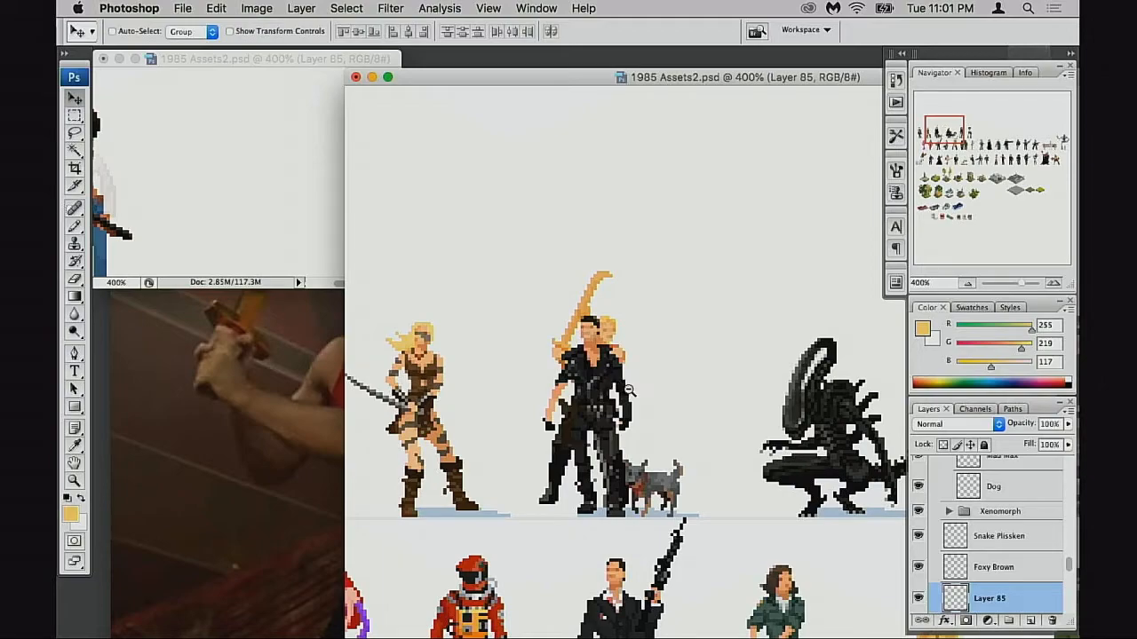
Step: Move the sword-wielding character back to the empty spot beside the woman in the white top and jeans
alt+click(629, 391)
super+click(694, 379)
super+click(690, 385)
drag(727, 387, 697, 391)
drag(701, 392, 498, 393)
drag(540, 397, 455, 398)
drag(502, 400, 708, 407)
Step: Select the character's upper body and sword above the belt, raise them by one pixel, and deselect
key(m)
super+click(746, 373)
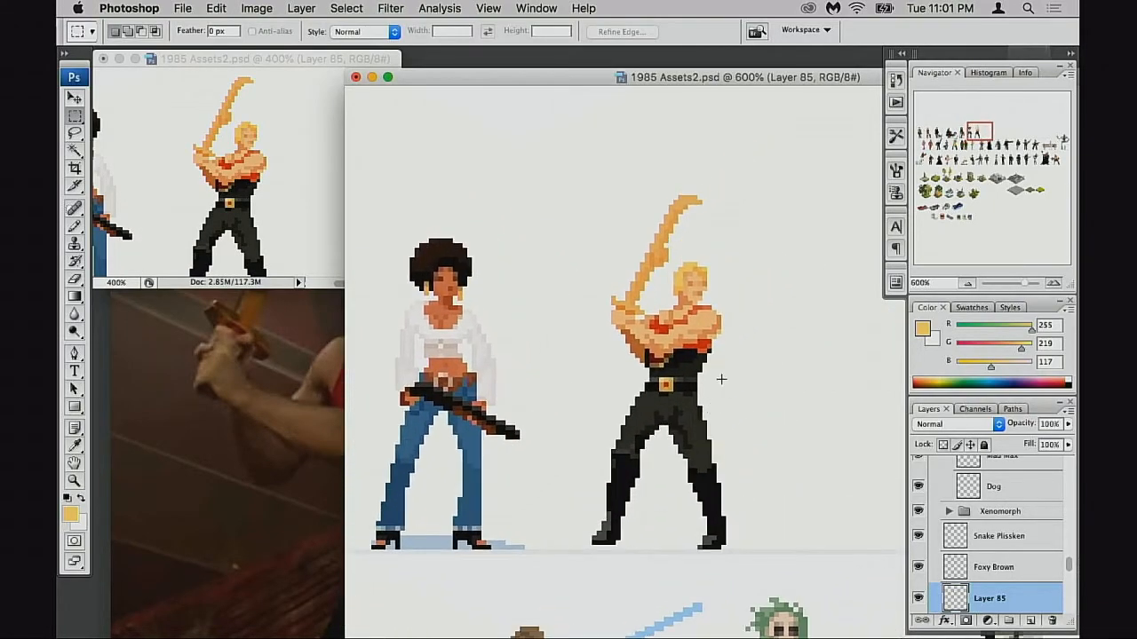
drag(577, 172, 774, 372)
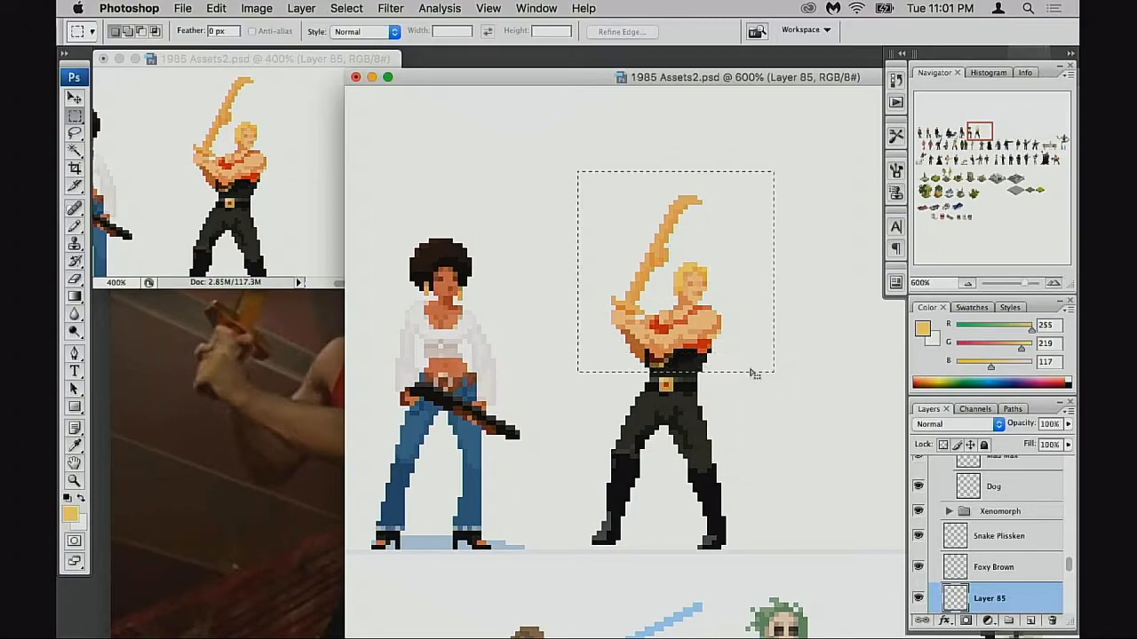
key(super+Up)
key(super+d)
Step: Fill the one-pixel gap across the waist with the top's sampled dark grey, RGB 32, 32, 28
super+click(675, 388)
super+click(698, 398)
super+click(698, 399)
key(b)
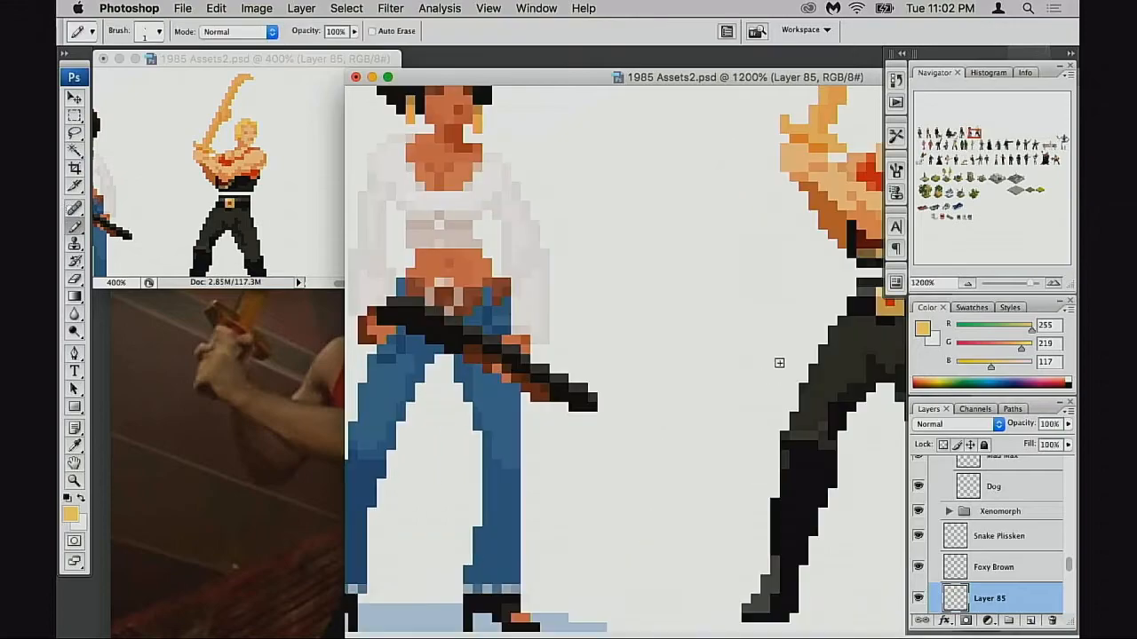
drag(779, 364, 517, 436)
alt+click(677, 354)
drag(671, 369, 588, 367)
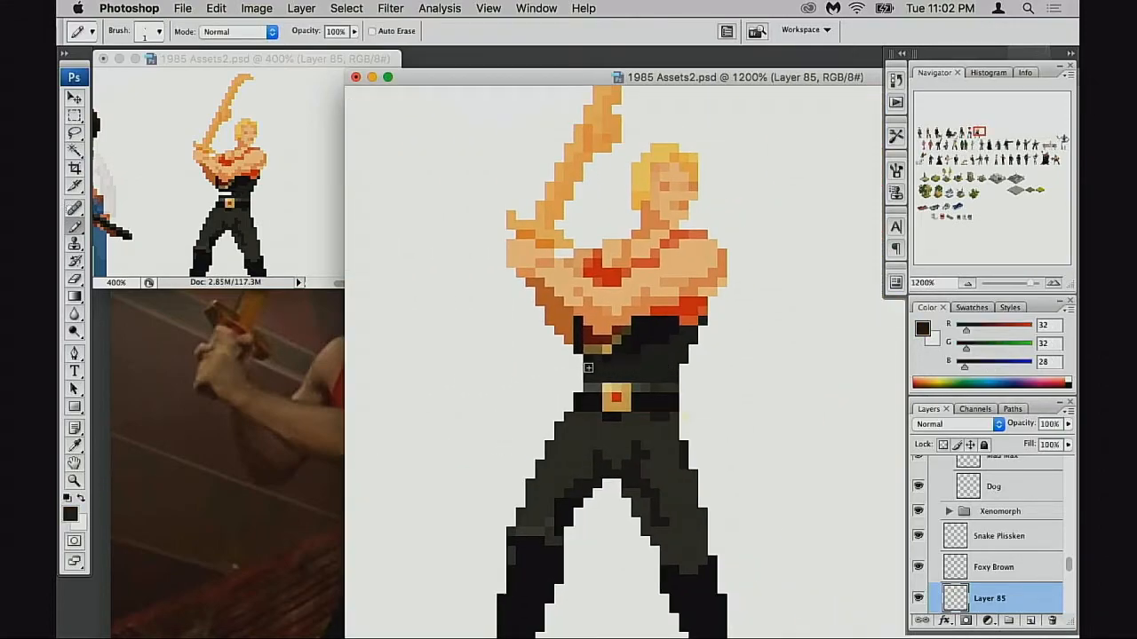
Step: Shade the side of the black top with black, RGB 84, 84, 74 at 30% opacity, and RGB 48, 48, 42 at 100%
alt+click(653, 328)
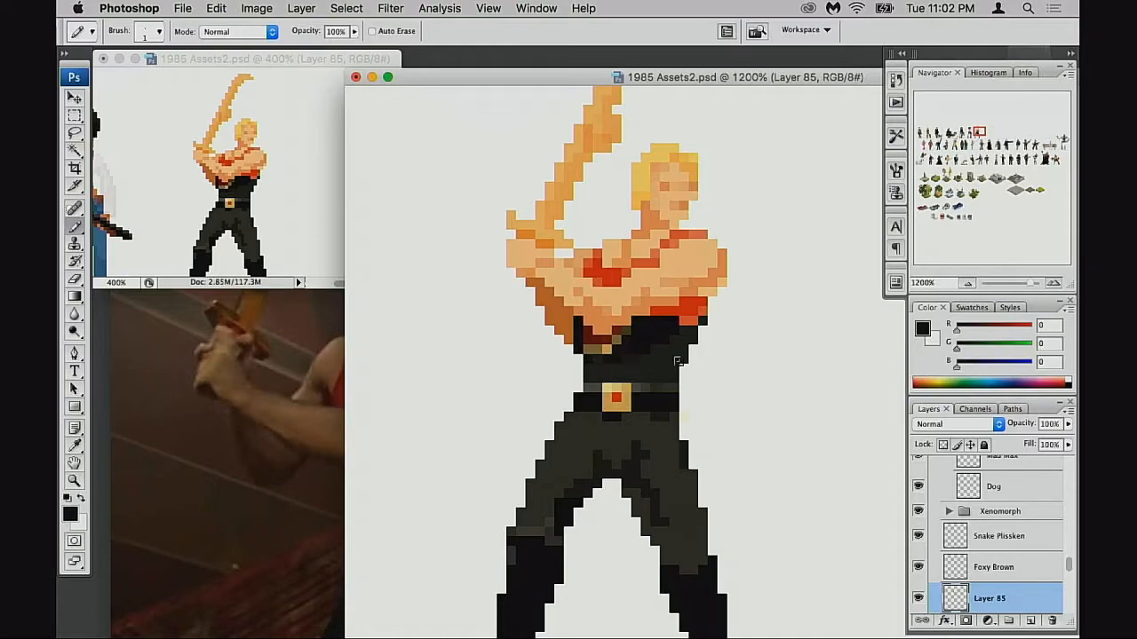
alt+click(649, 379)
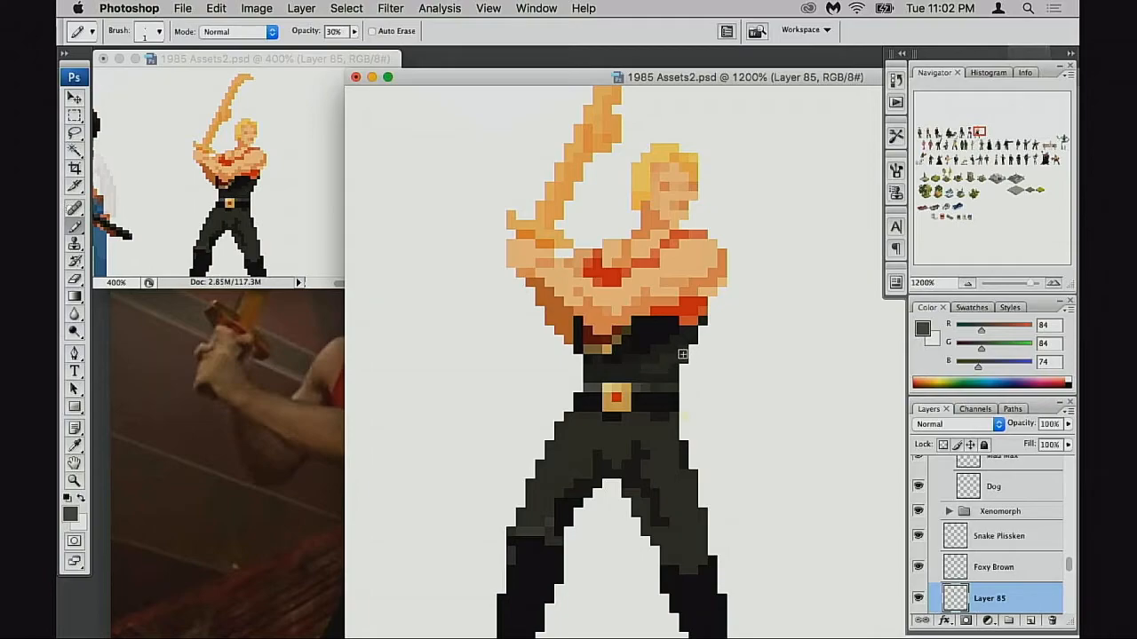
key(0)
alt+click(680, 364)
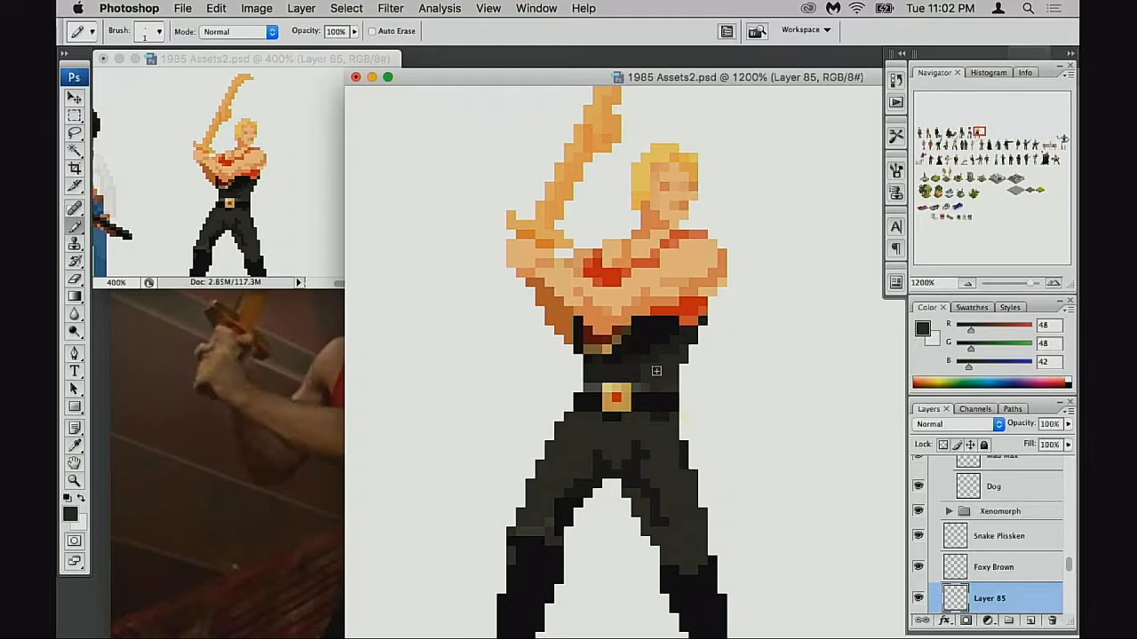
Step: Deepen the shadow below the chest on the black top using sampled black and dark grey RGB 32, 32, 28
alt+click(642, 372)
alt+click(653, 347)
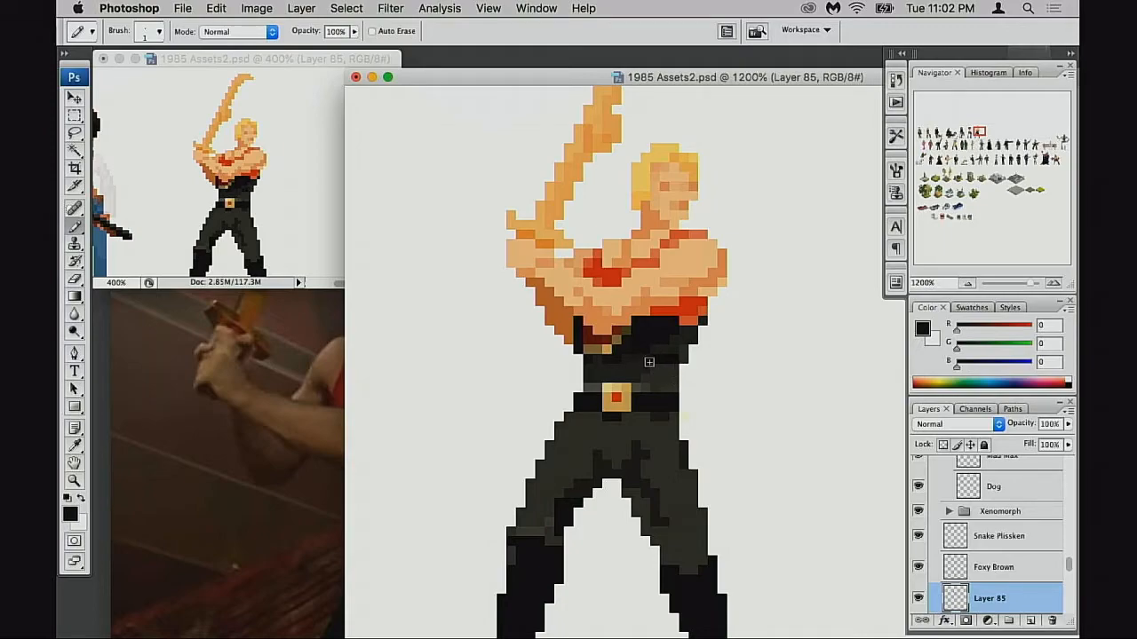
alt+click(665, 342)
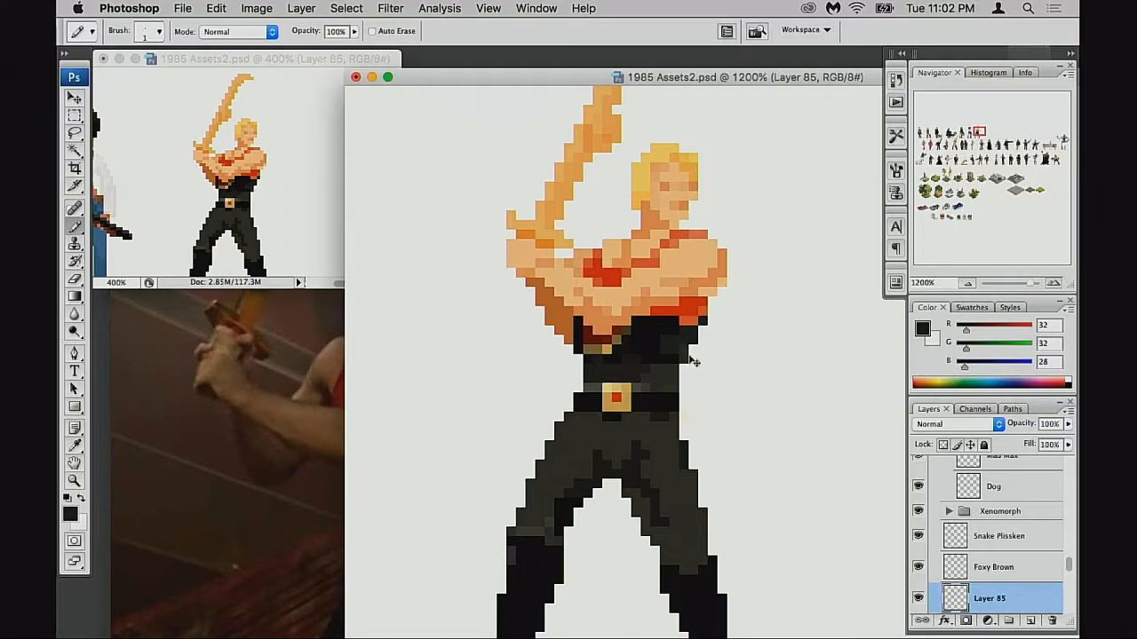
Step: Move the sword-wielding character across the top row onto the man in the black tank top for a proportion comparison
drag(693, 371, 721, 401)
alt+click(657, 373)
alt+click(710, 398)
alt+click(709, 407)
alt+click(721, 397)
alt+click(721, 397)
alt+click(750, 381)
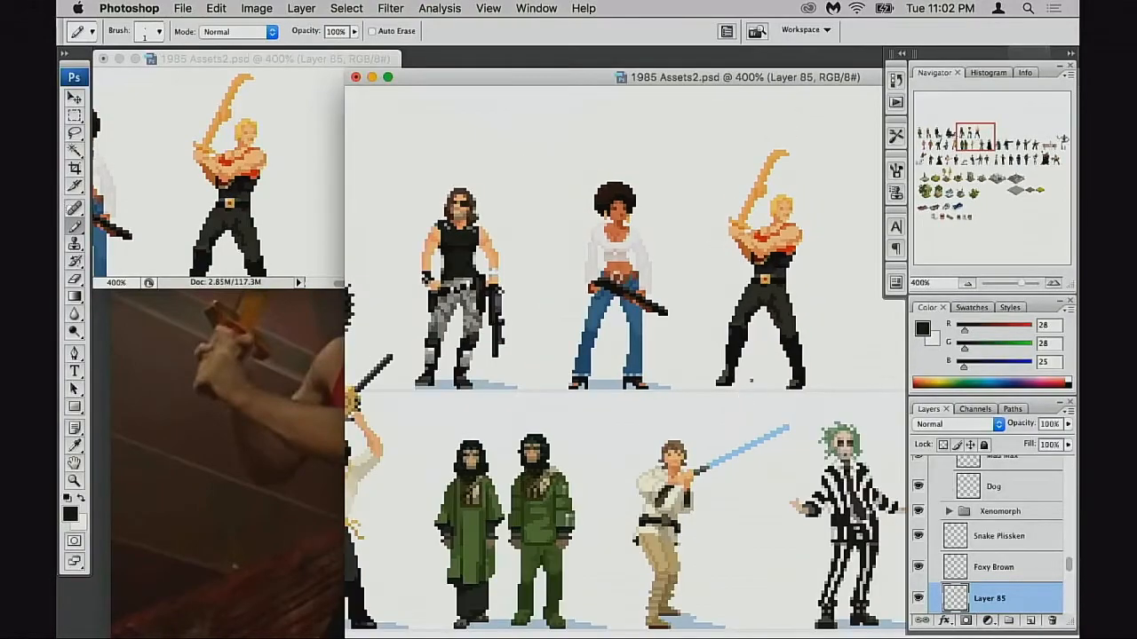
key(v)
drag(755, 366, 471, 363)
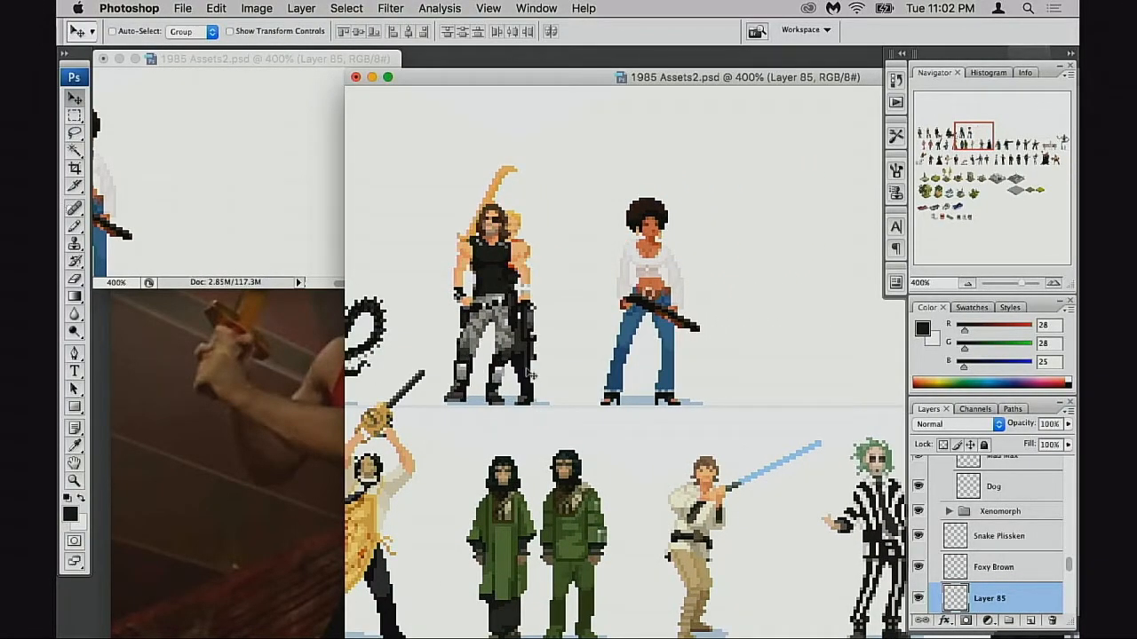
Step: Move the sword-wielding character down to the third row, between the man in the fedora and the doctor in the lab coat
drag(585, 416, 659, 475)
drag(648, 419, 564, 345)
drag(597, 399, 684, 459)
drag(685, 459, 720, 443)
click(628, 408)
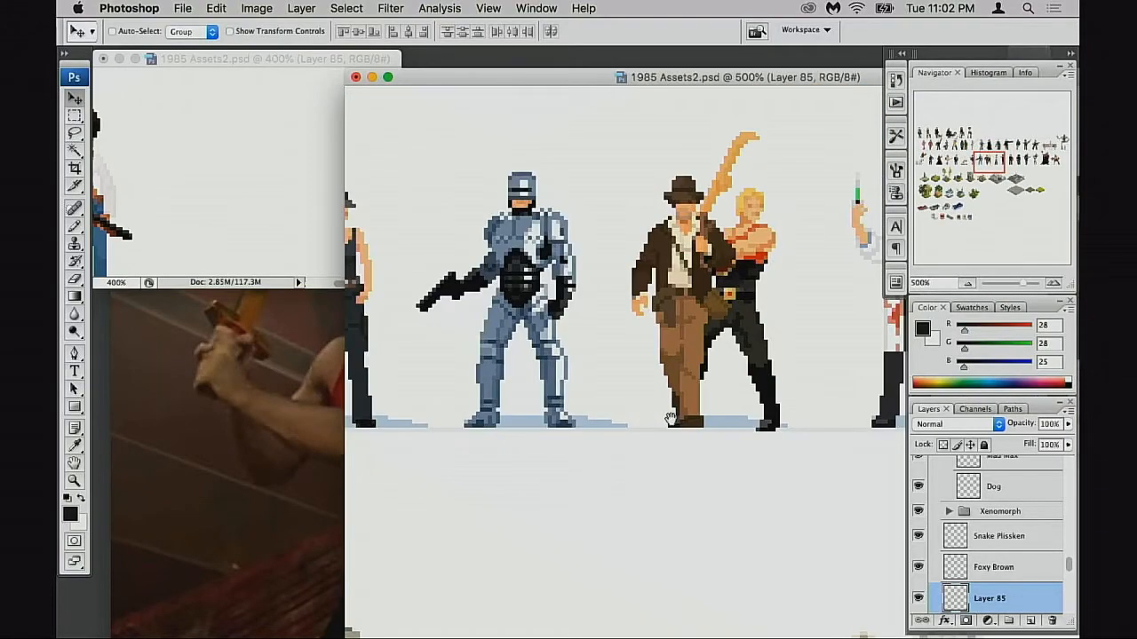
click(718, 398)
drag(765, 402, 713, 417)
key(super+plus)
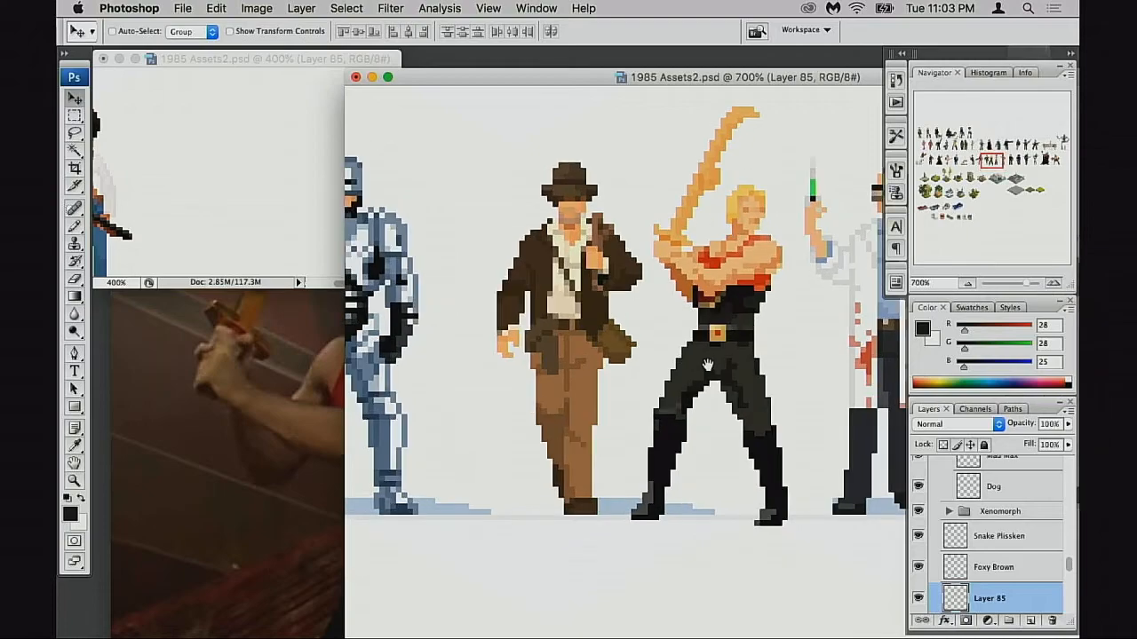
Step: Select the character's upper body, sword and belt, lower them by one pixel, and deselect
drag(708, 365, 650, 436)
key(m)
drag(584, 167, 730, 418)
key(super+Down)
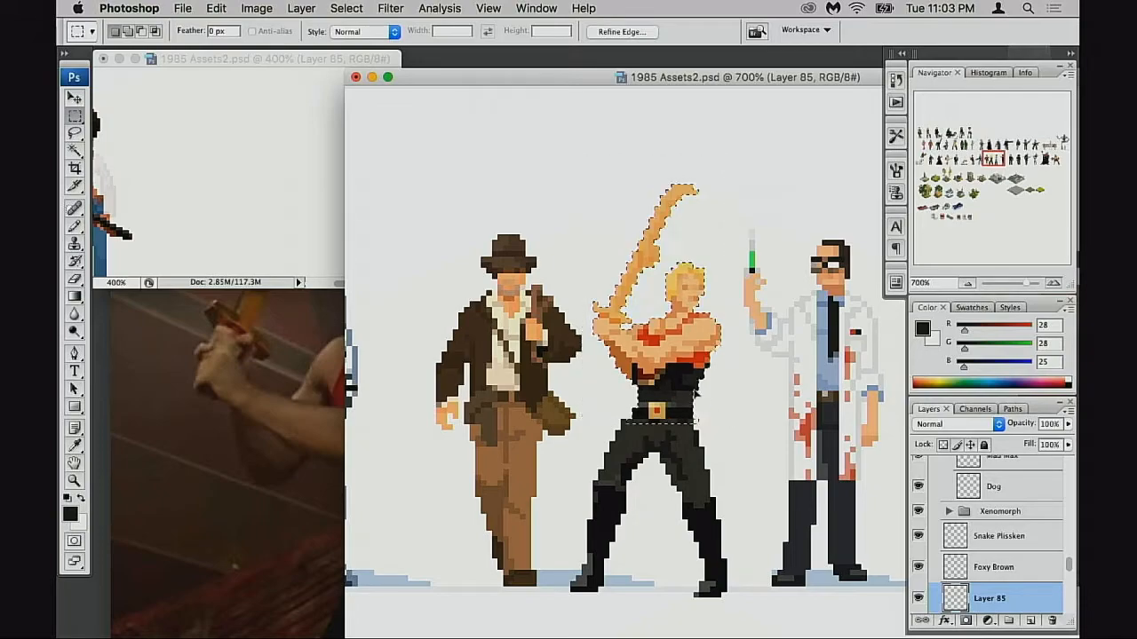
click(678, 371)
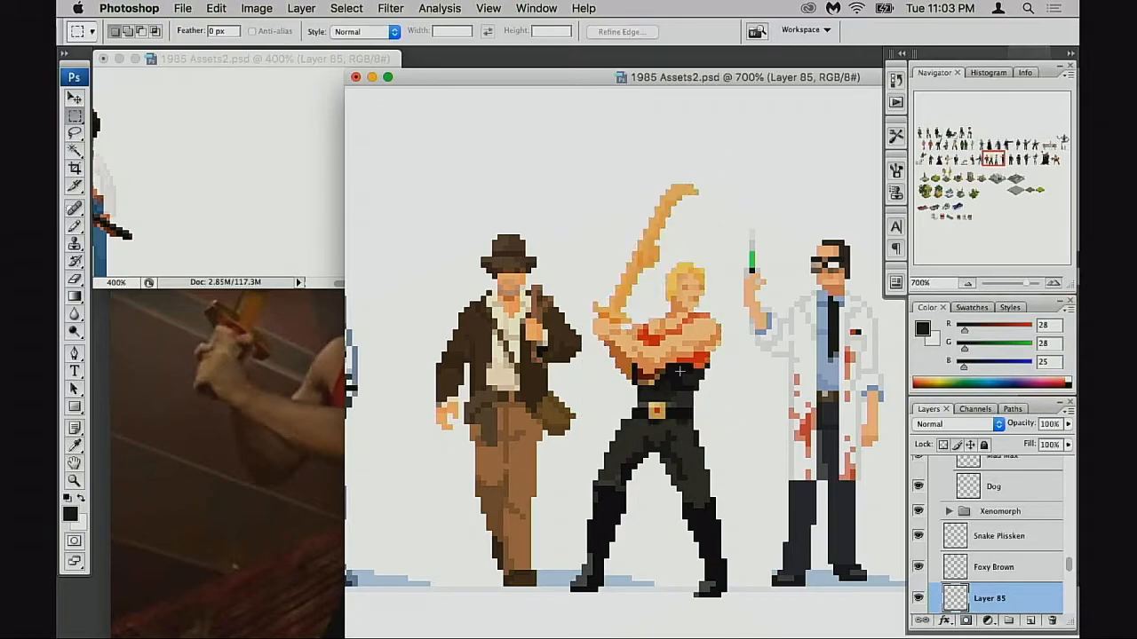
Step: Select the head, chest, arms and sword above the waist, raise them by one pixel, and deselect
drag(570, 157, 738, 372)
key(super+Up)
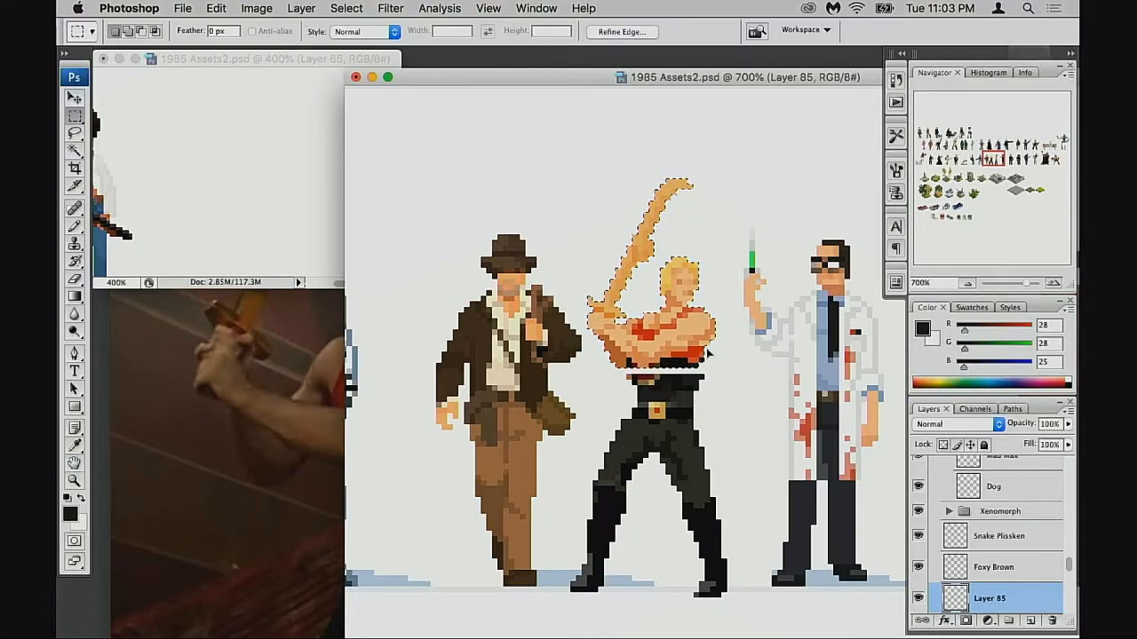
key(super+d)
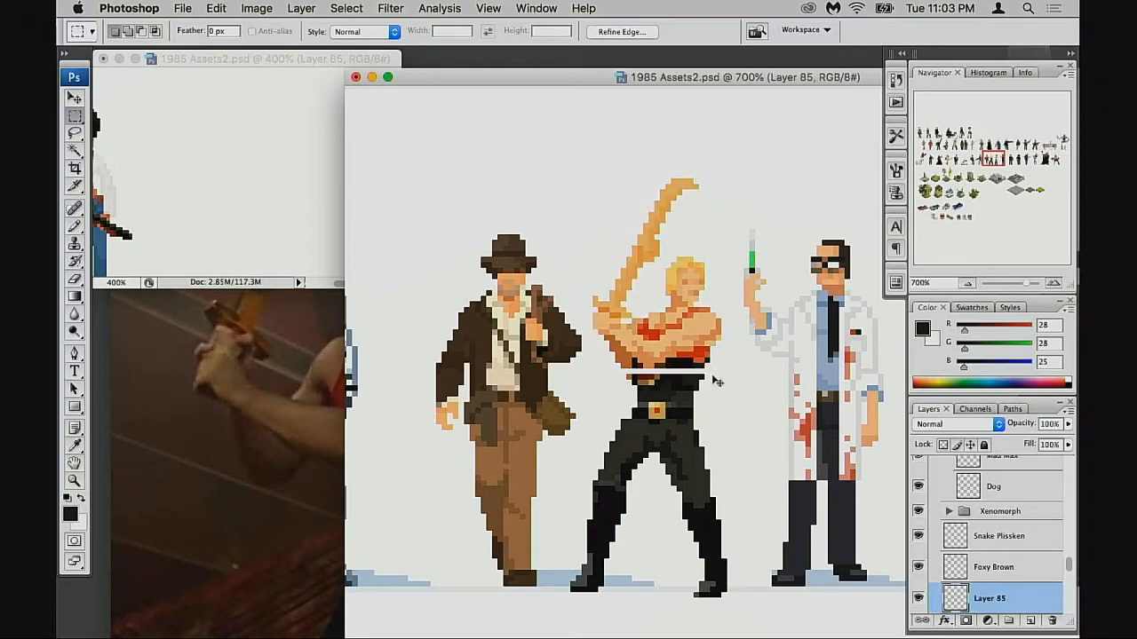
Step: Fill the gap across the black top with RGB 48, 48, 42 and black, and sample dark red RGB 100, 13, 1 for its inner part
key(b)
alt+click(690, 386)
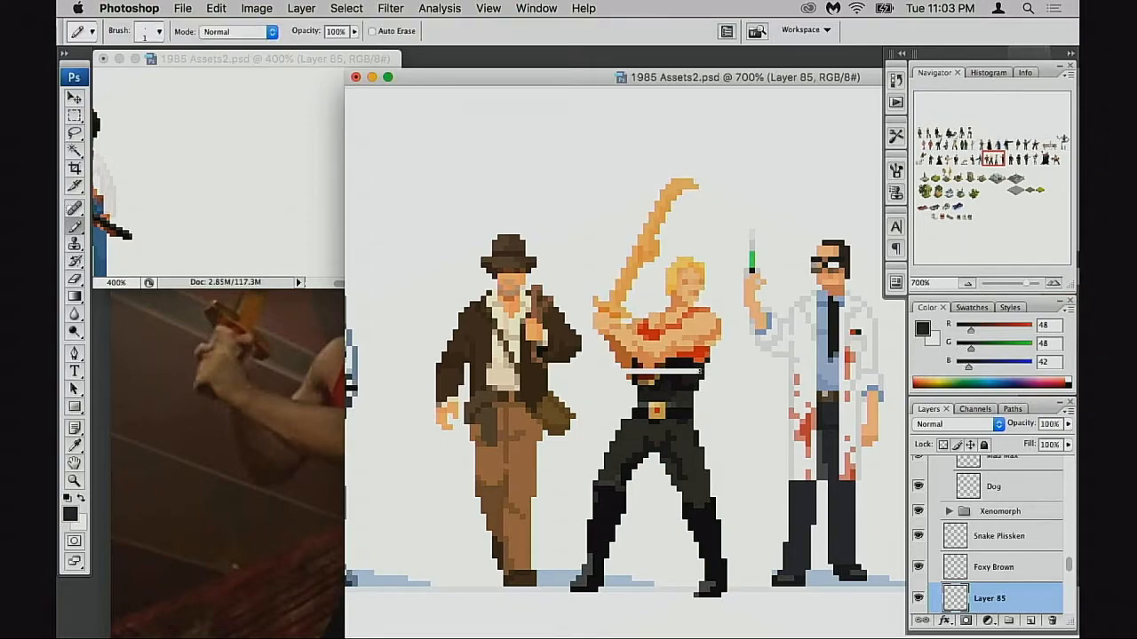
key(d)
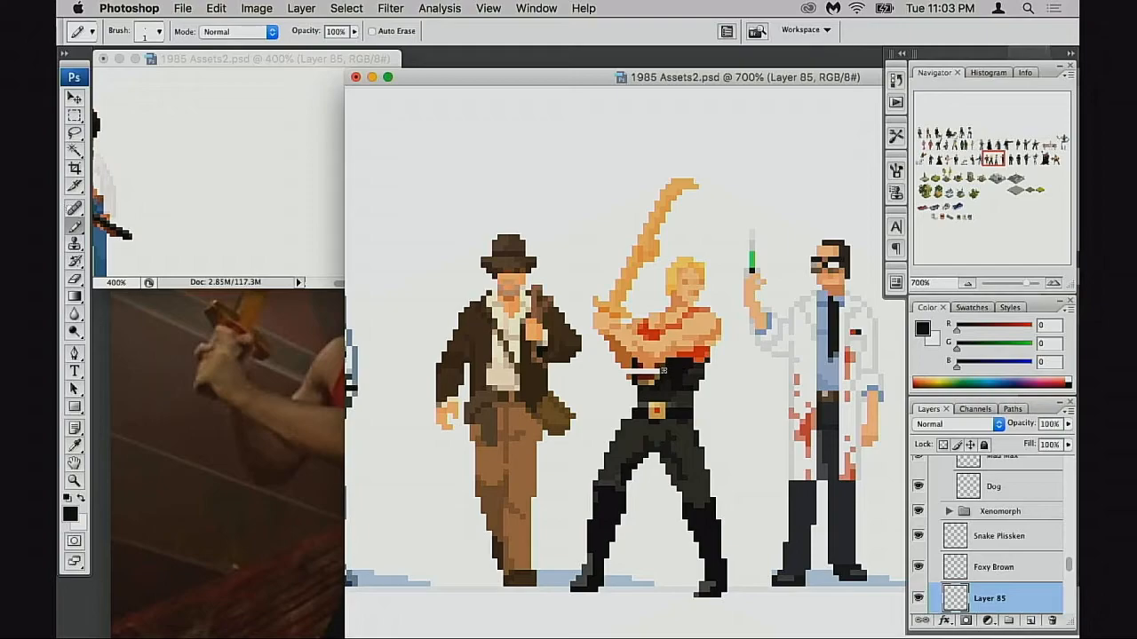
alt+click(655, 372)
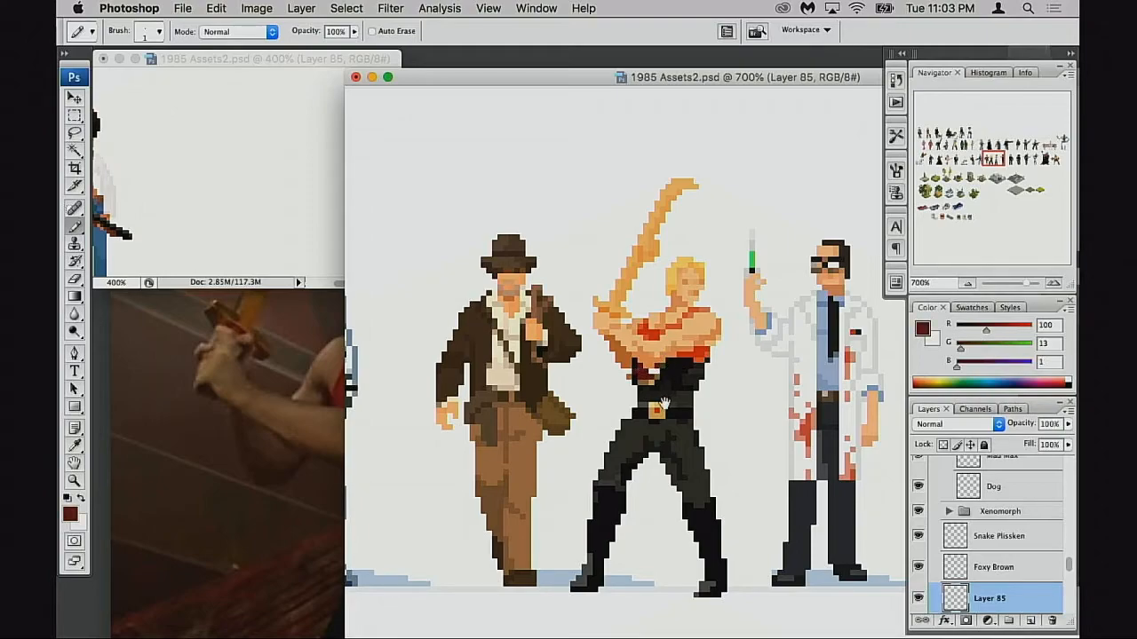
Step: Repair the split arm and chest emblem using sampled orange-brown RGB 200, 112, 54, dark red RGB 100, 13, 1, and tan RGB 140, 115, 66
super+click(671, 399)
super+click(673, 397)
super+click(774, 345)
drag(764, 348, 640, 381)
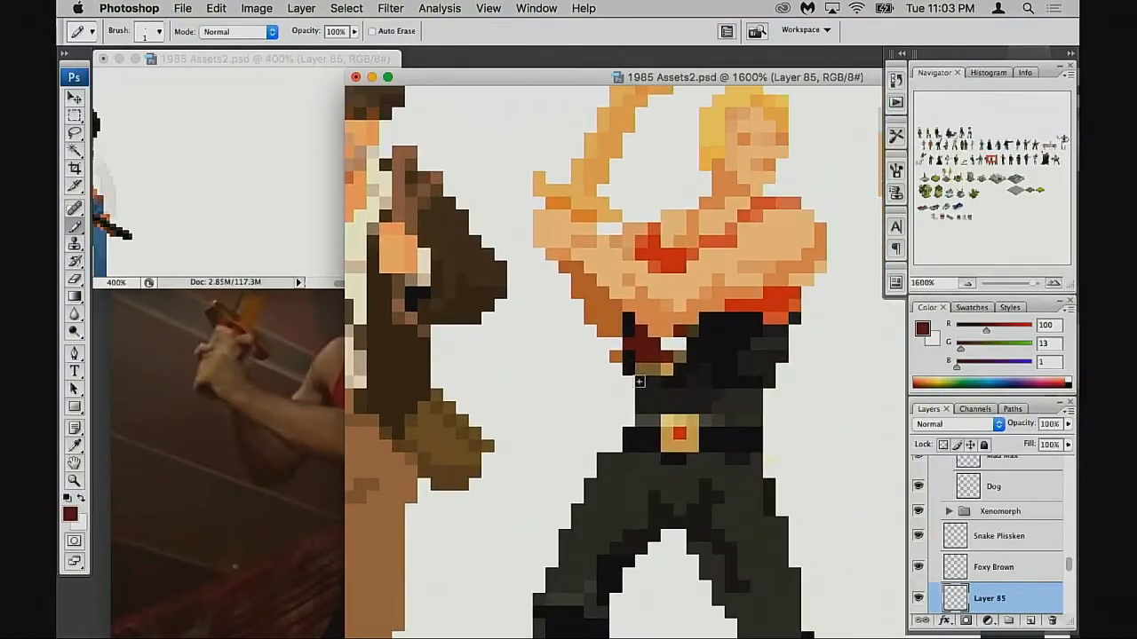
alt+click(630, 355)
alt+click(619, 337)
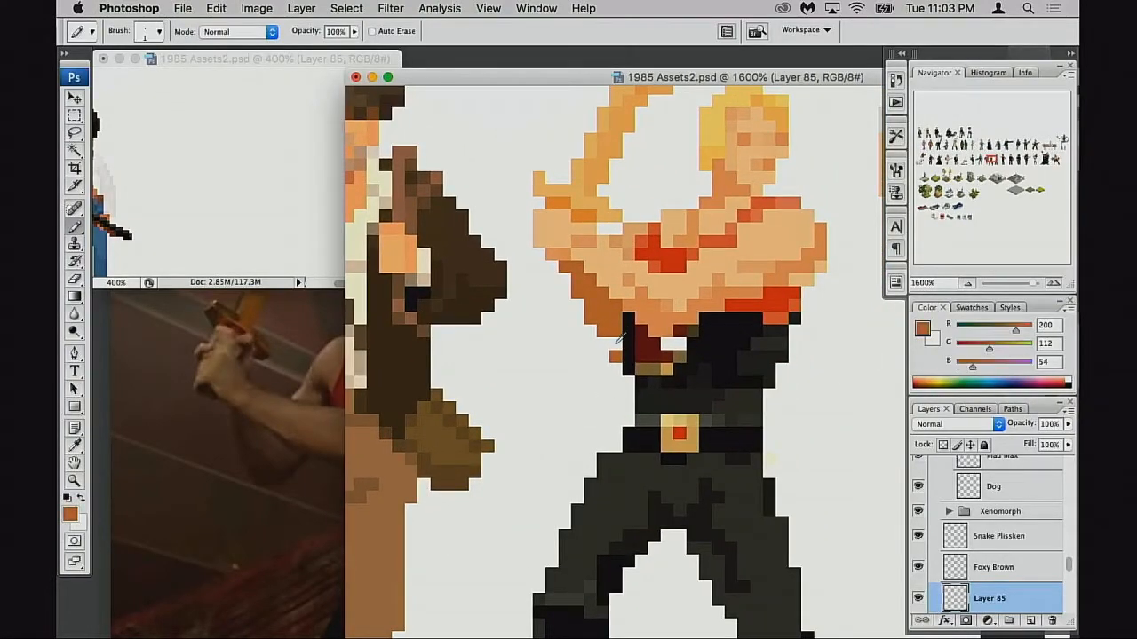
alt+click(665, 348)
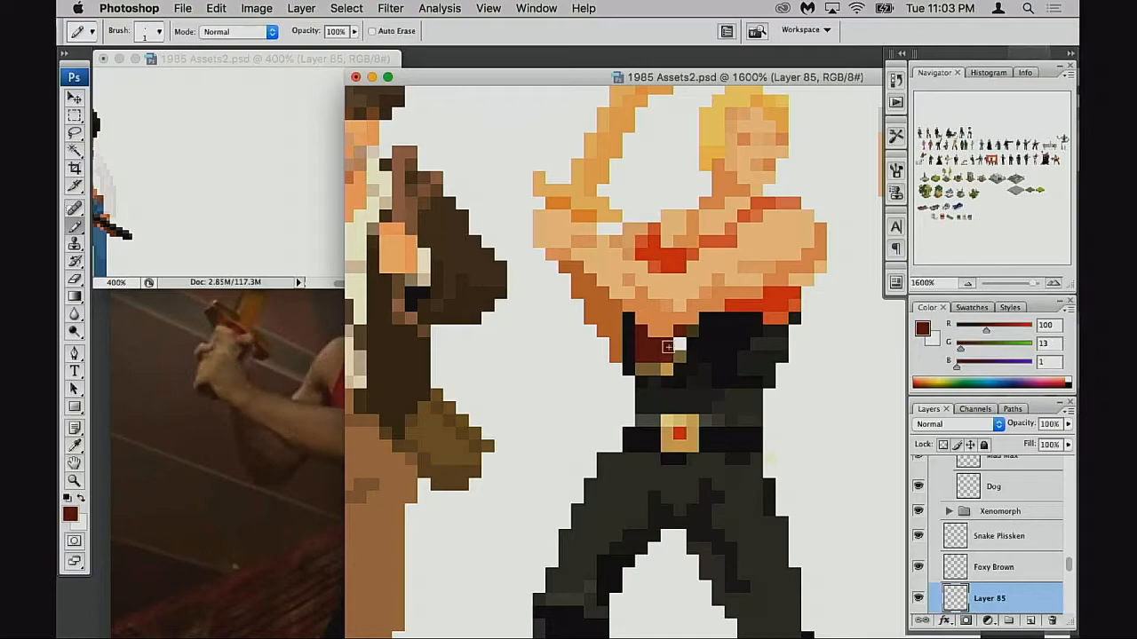
alt+click(697, 345)
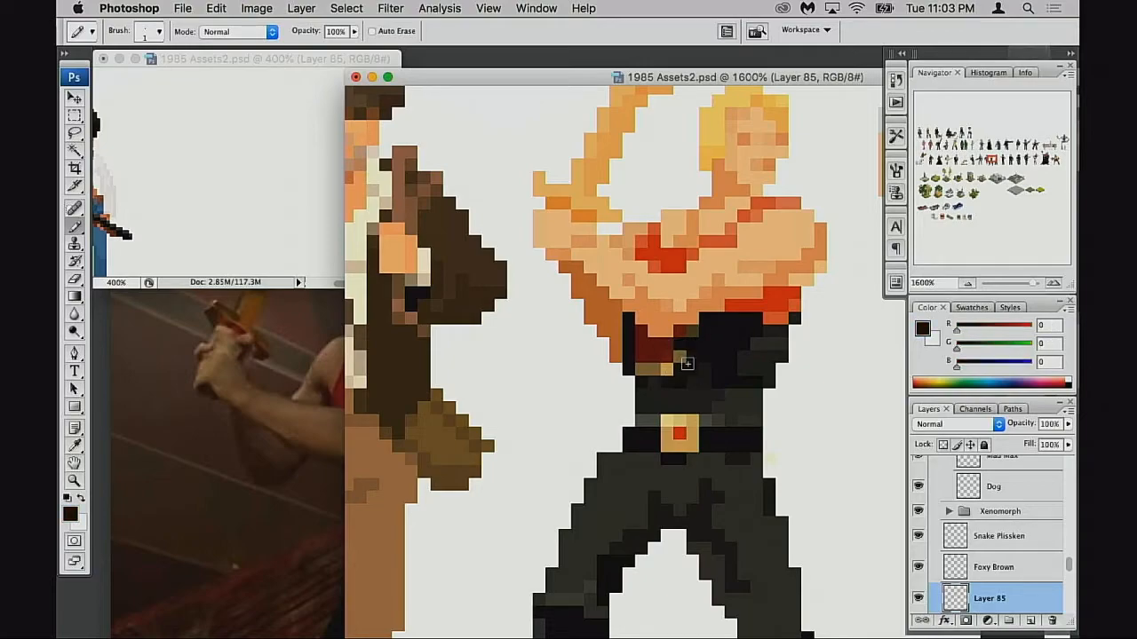
alt+click(680, 366)
drag(707, 369, 658, 391)
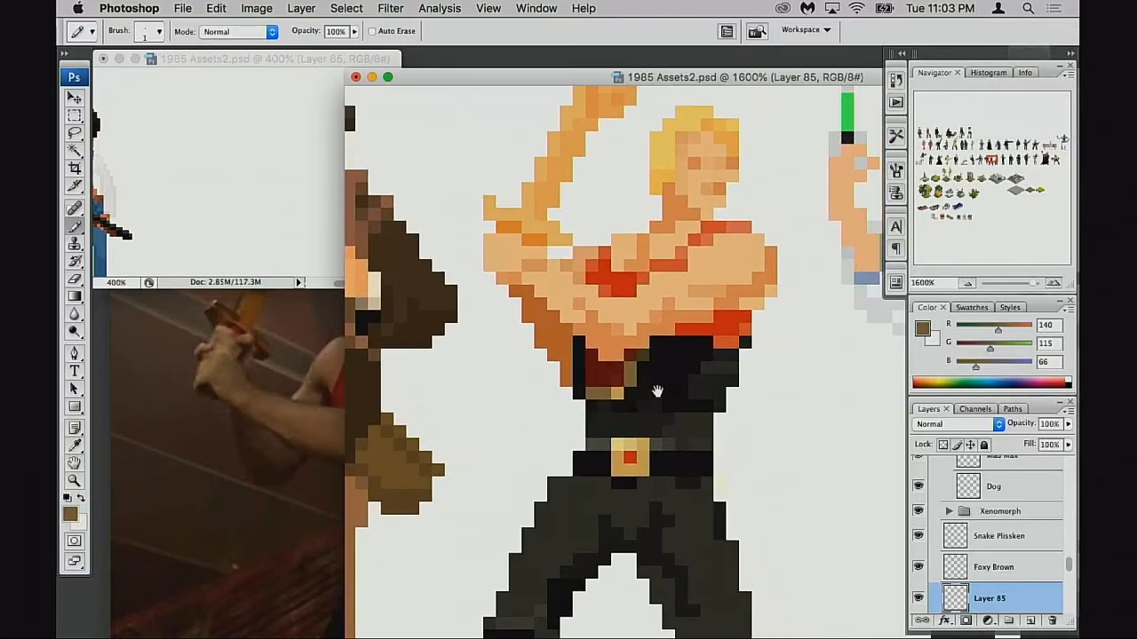
Step: Bring the sword-wielding character and its neighbours into view in the second document window at 400% for comparison
alt+click(658, 392)
click(292, 221)
drag(160, 200, 299, 221)
drag(133, 219, 364, 202)
drag(167, 194, 124, 214)
alt+click(313, 214)
drag(276, 208, 351, 190)
drag(133, 206, 324, 188)
drag(169, 197, 158, 151)
drag(306, 213, 169, 182)
drag(346, 271, 269, 198)
drag(369, 169, 320, 228)
drag(241, 173, 274, 236)
alt+click(293, 192)
alt+click(302, 194)
alt+click(313, 201)
super+click(253, 207)
super+click(273, 215)
drag(277, 180, 335, 256)
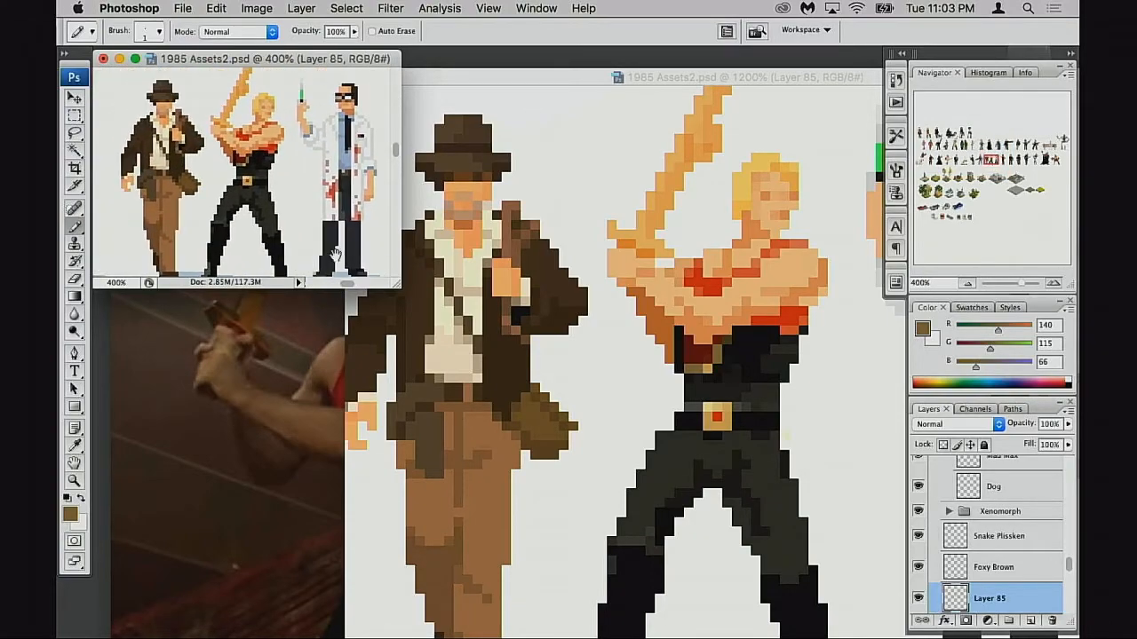
Step: Erase the outermost one-pixel column of the crossed arm below the shoulder, toggling the change to compare both versions
click(778, 366)
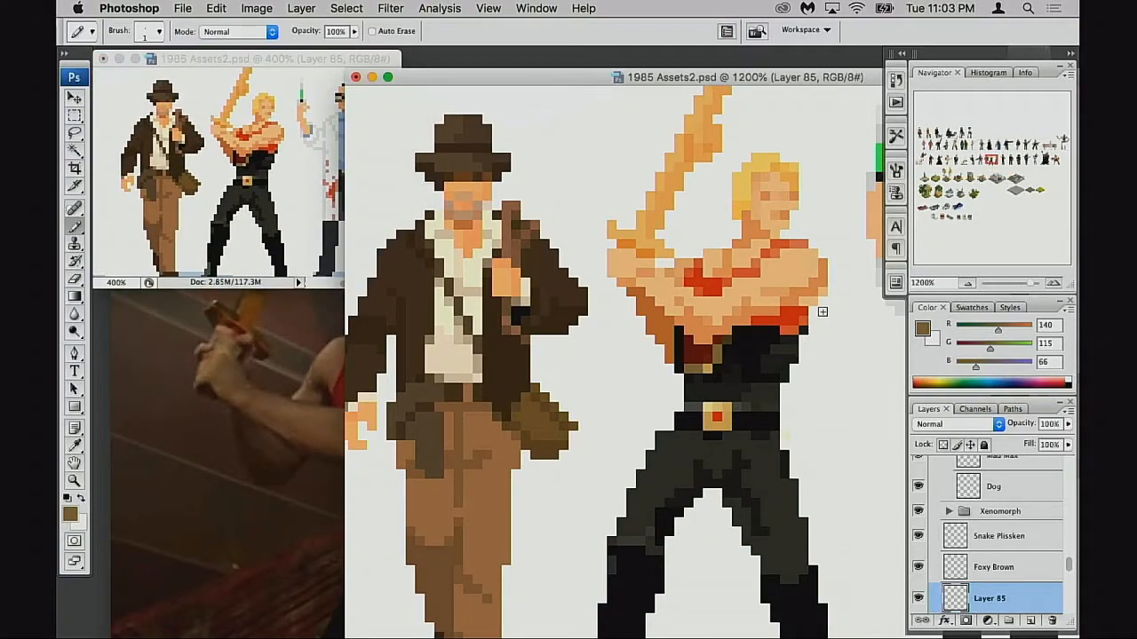
key(e)
drag(824, 268, 823, 316)
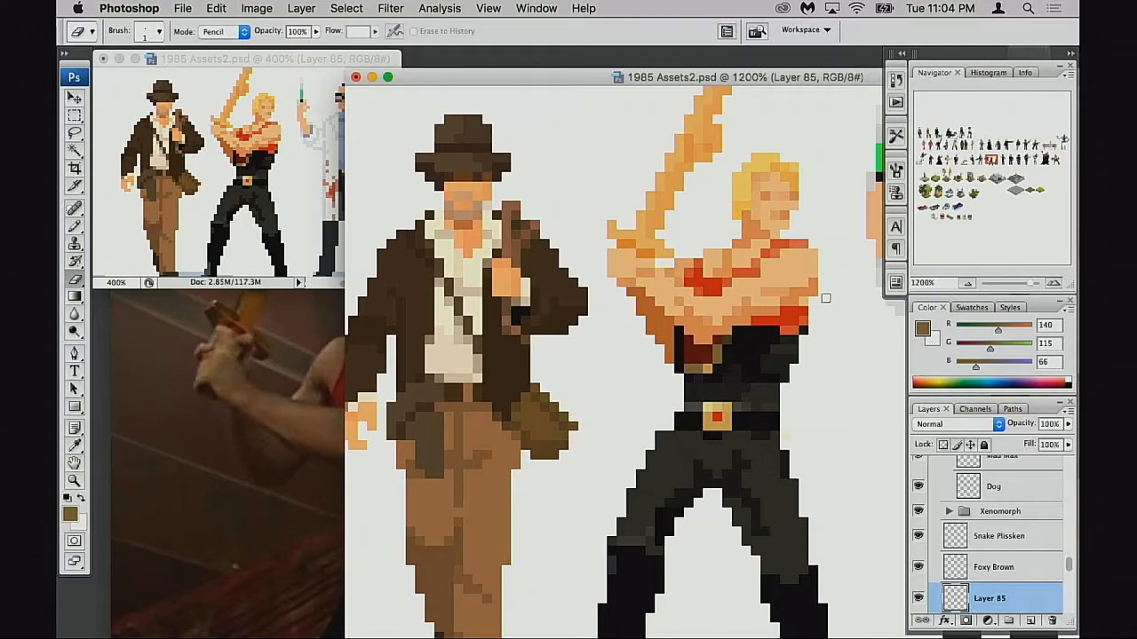
key(ctrl+z)
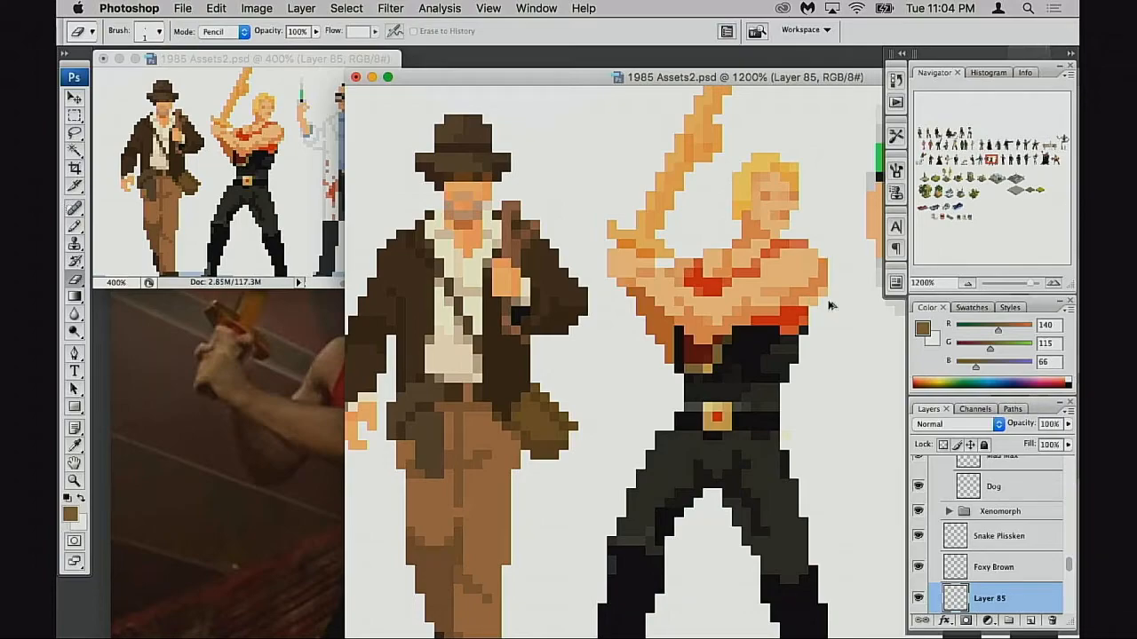
key(ctrl+z)
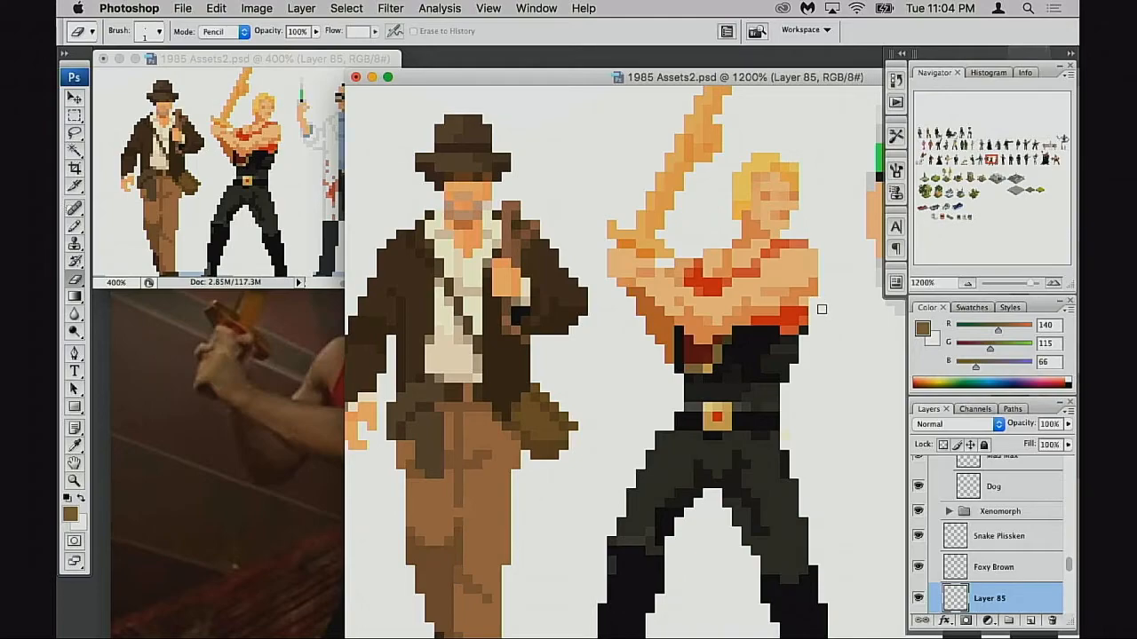
Step: Reshade the trimmed arm with sampled RGB 235, 127, 81 and 252, 206, 149, and adjust the black top's side with RGB 32, 32, 28
key(b)
alt+click(767, 261)
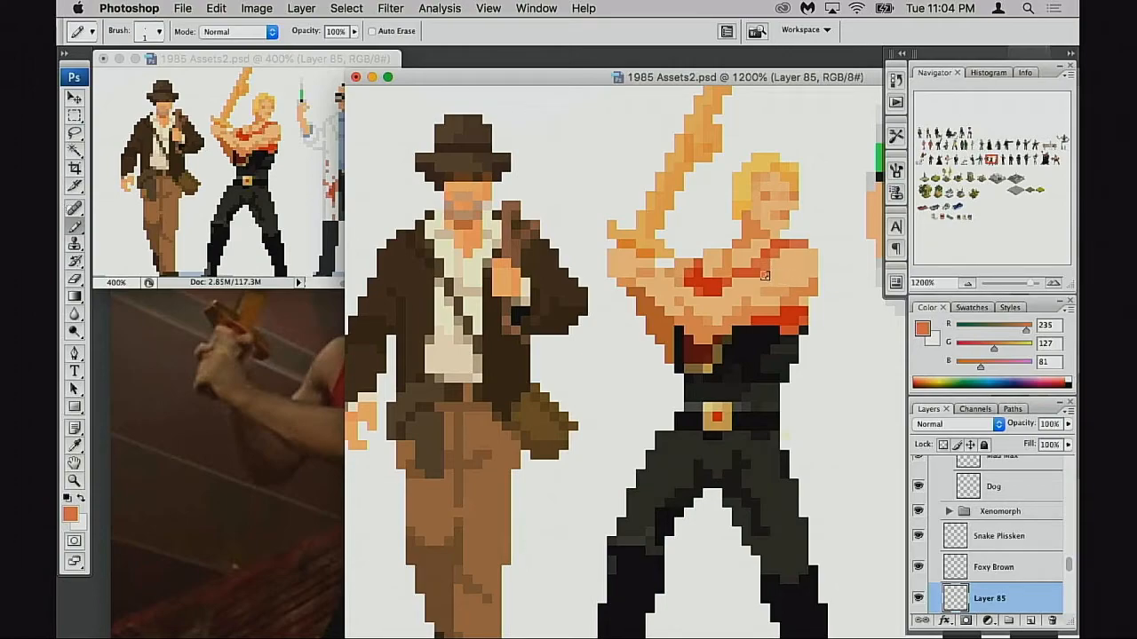
drag(811, 290, 797, 300)
alt+click(737, 302)
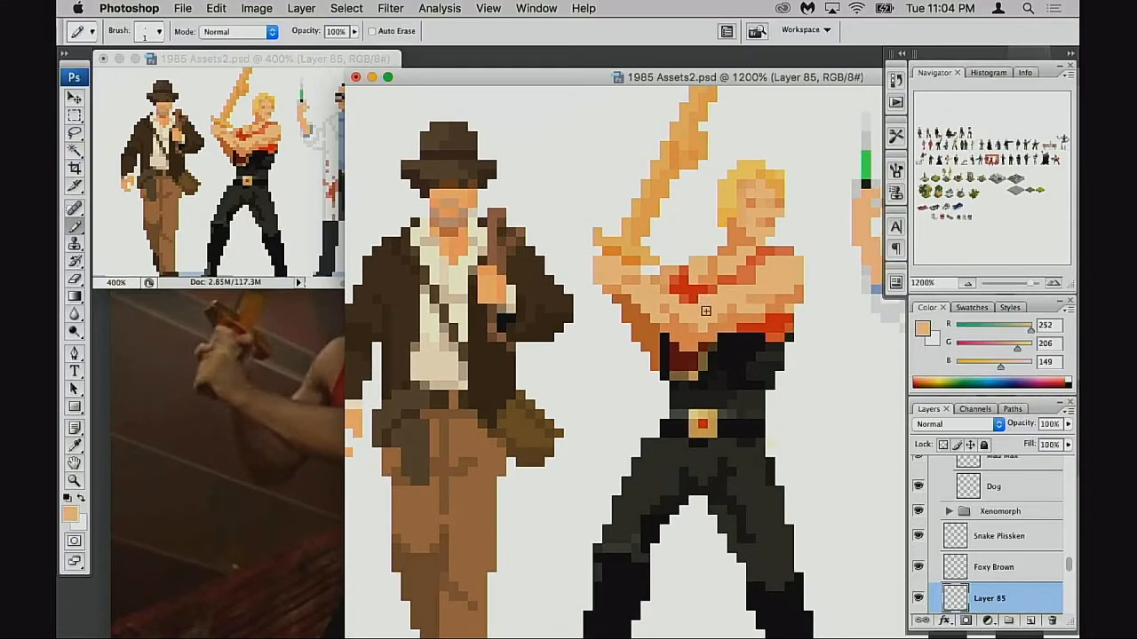
drag(753, 316, 775, 300)
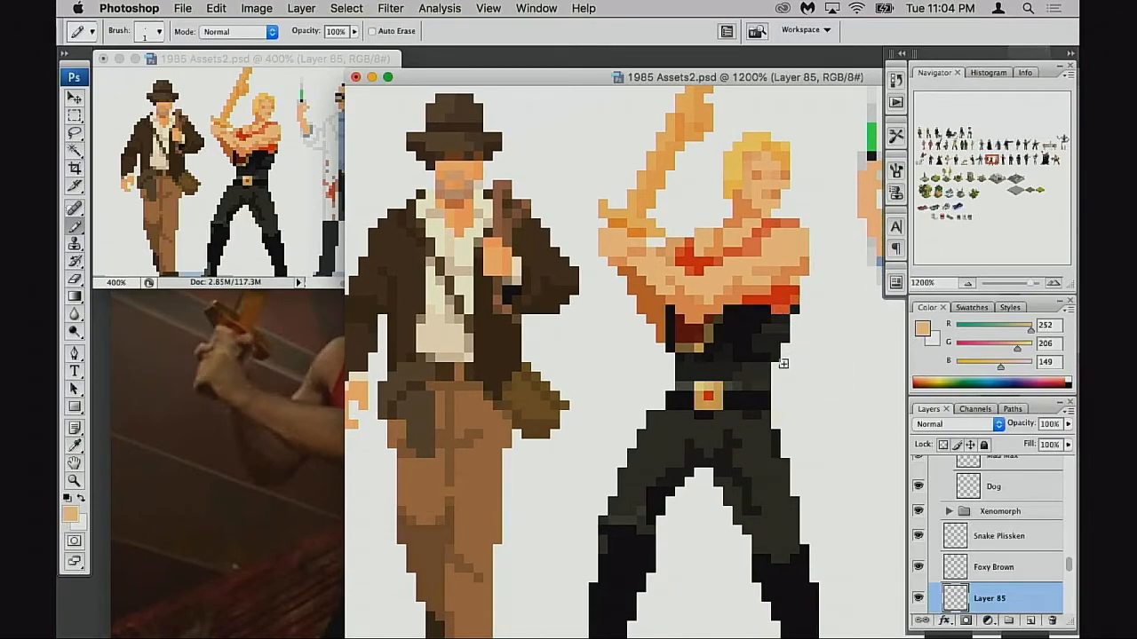
alt+click(785, 360)
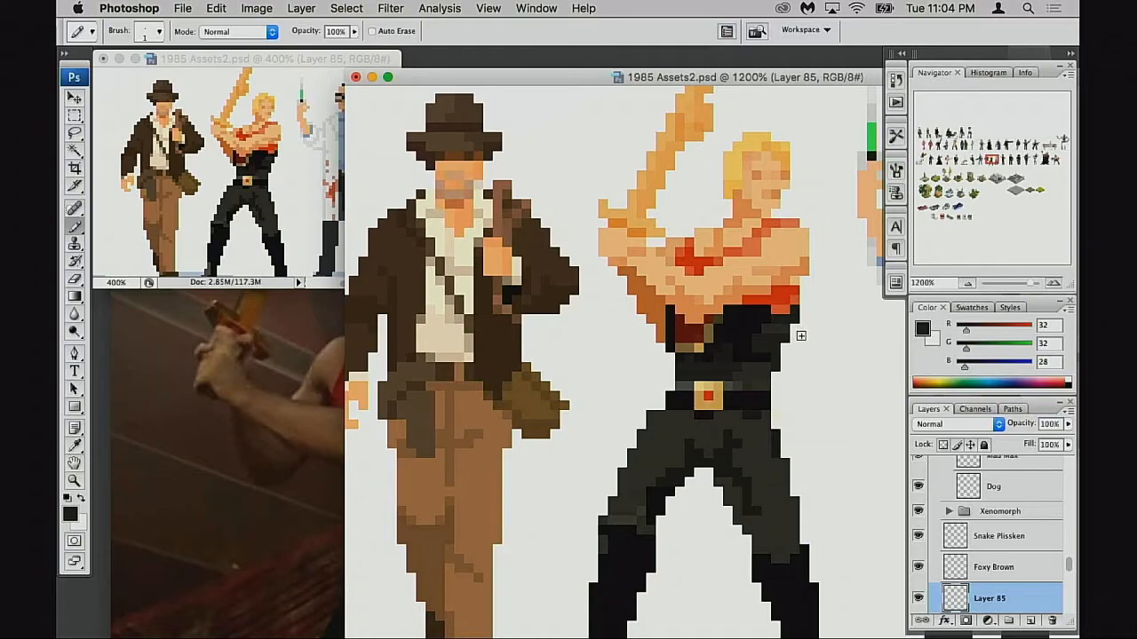
Step: Erase the shadowed arm's pixels beside the black top and touch up its underside with sampled orange-brown RGB 200, 112, 54
key(e)
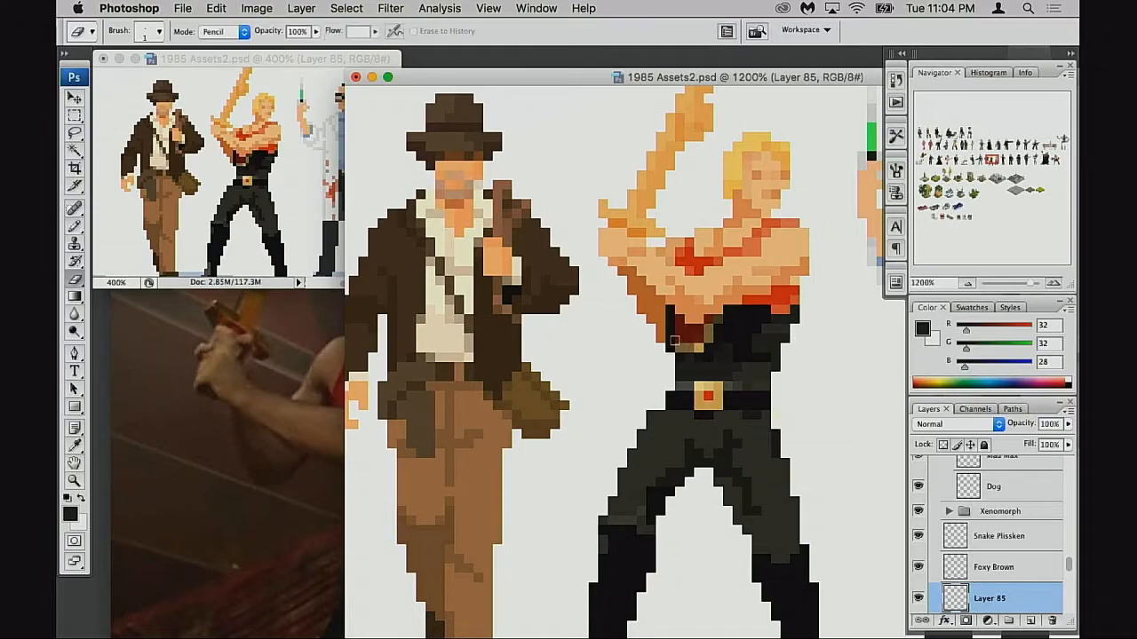
drag(660, 310, 660, 335)
key(b)
alt+click(651, 298)
click(623, 280)
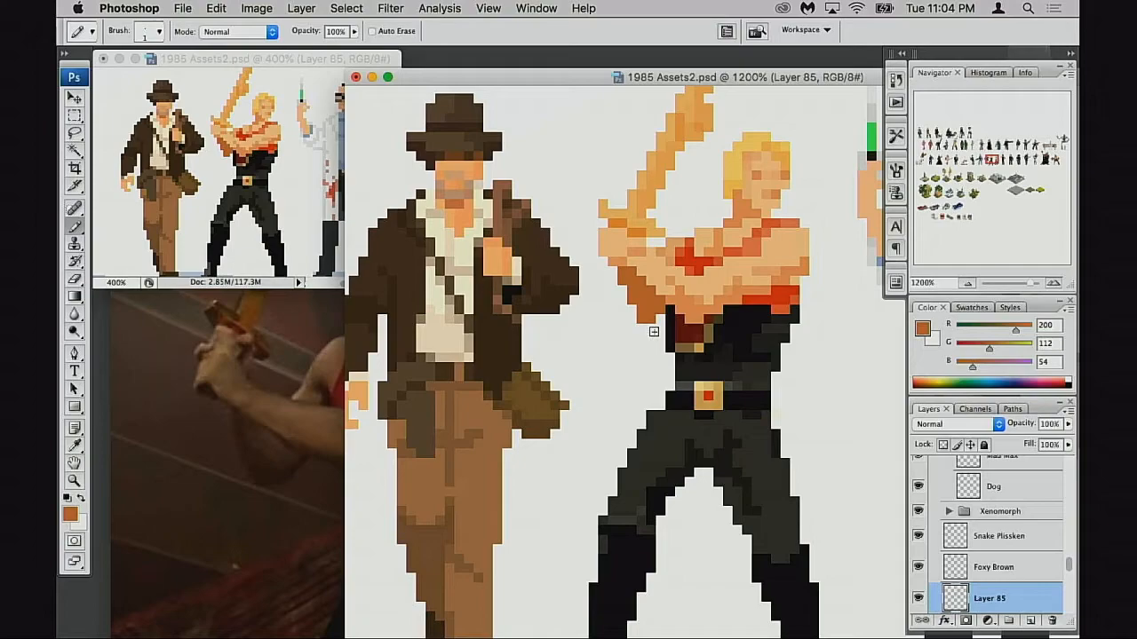
Step: Select the shadowed part of the sword arm and shift it down and away from the torso
scroll(685, 346, right, 1)
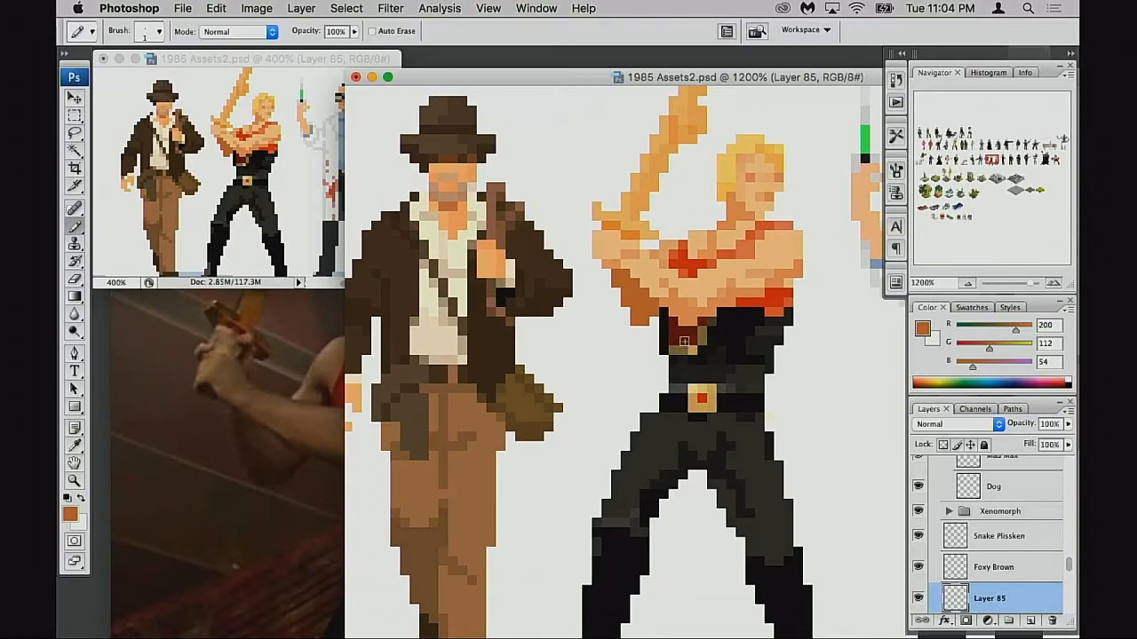
key(m)
drag(611, 278, 646, 336)
Step: Redraw the shadowed arm in orange-brown RGB 200, 112, 54, filling the gap up to the forearm and widening its outer edge
key(b)
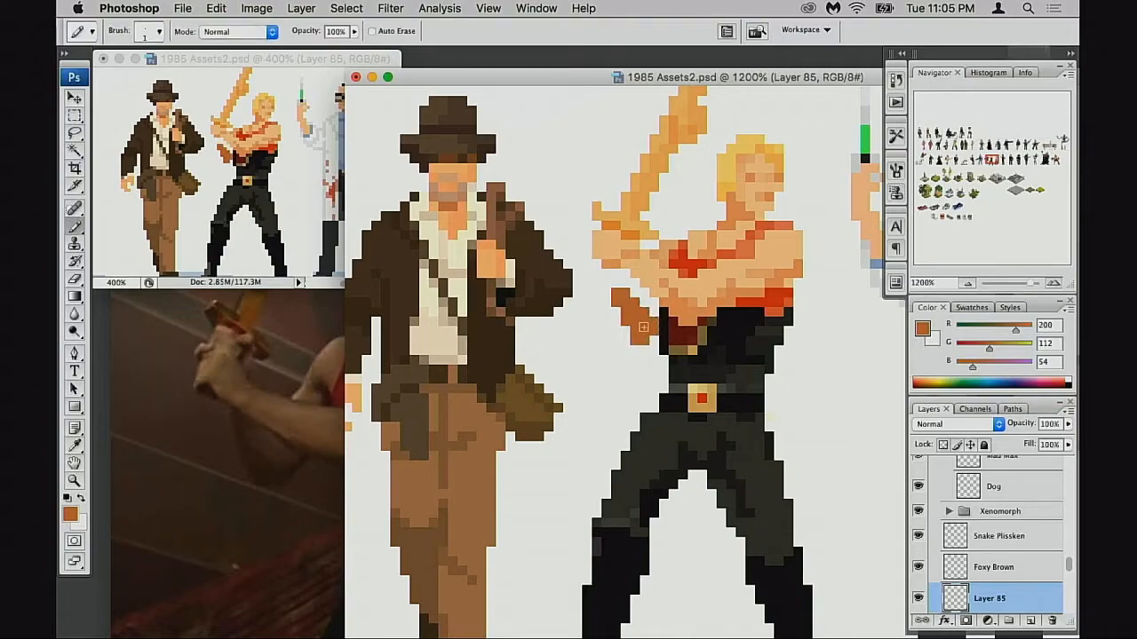
drag(648, 324, 641, 331)
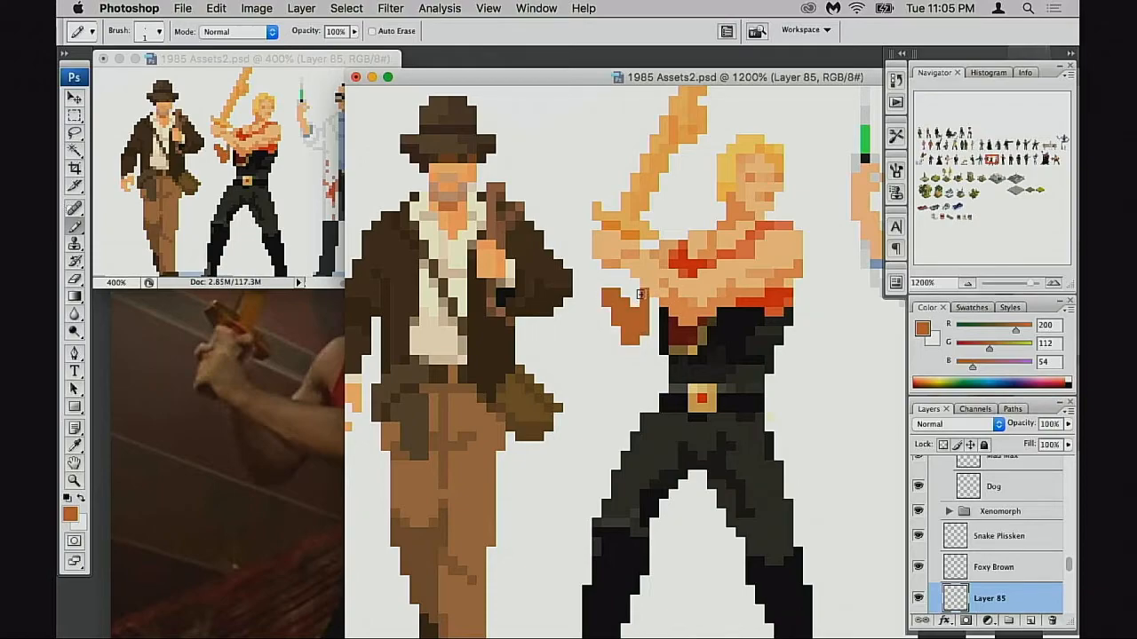
mouse_move(616, 275)
mouse_down()
mouse_move(622, 291)
mouse_move(630, 283)
mouse_move(626, 317)
mouse_up()
key(e)
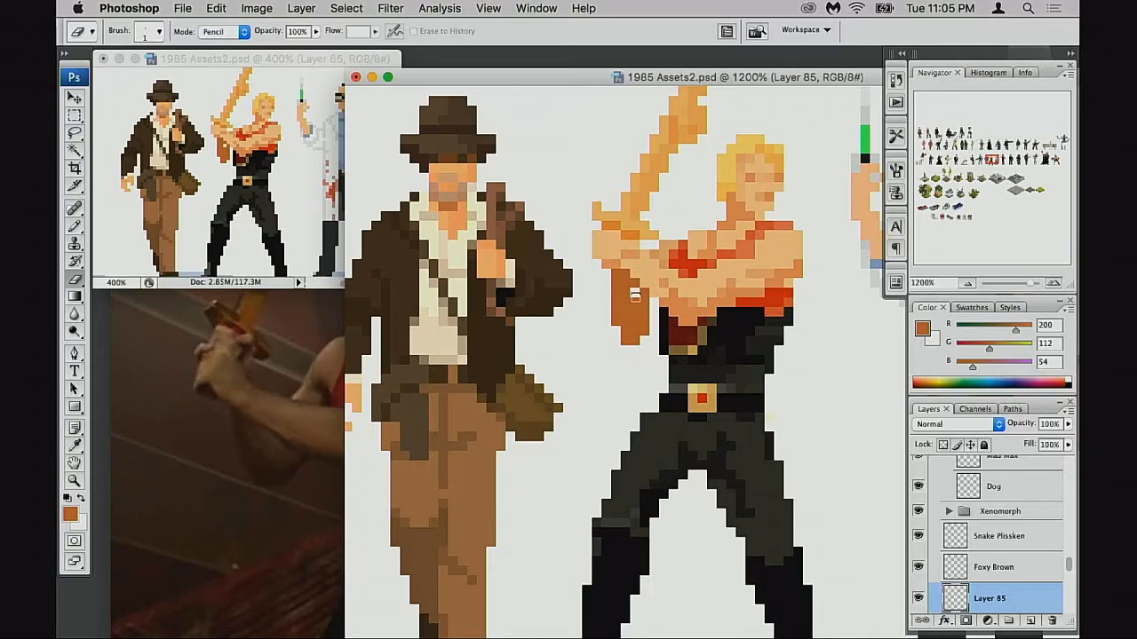
key(b)
mouse_move(625, 289)
mouse_down()
mouse_move(613, 271)
mouse_move(612, 295)
mouse_up()
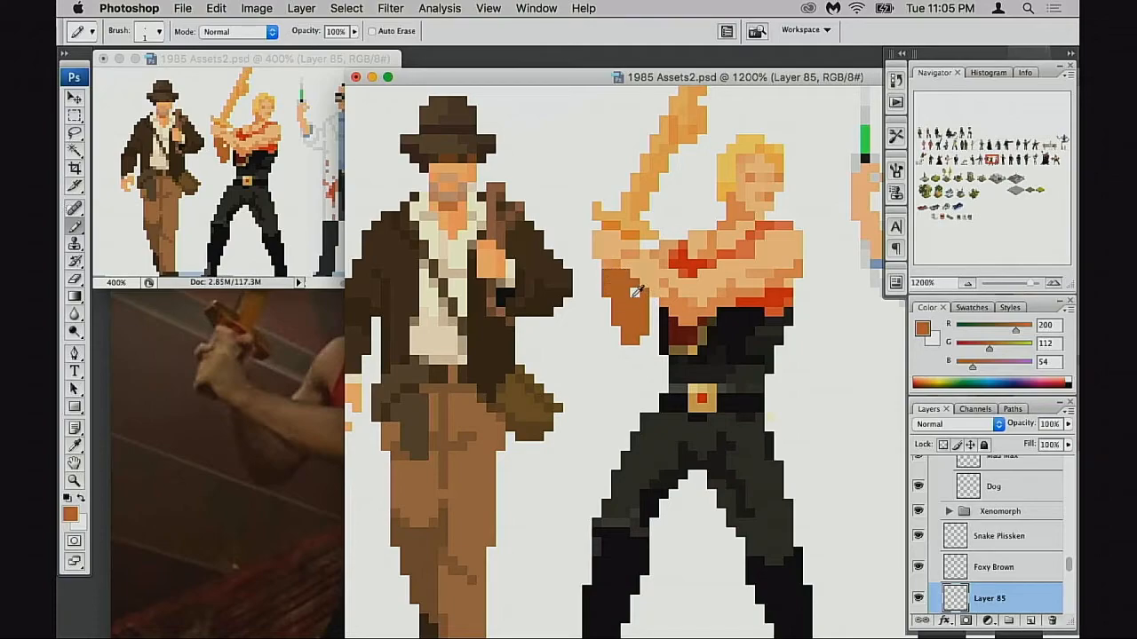
Step: Erase the lower end and inner edge of the shadowed arm to shorten it and separate it from the black top
key(e)
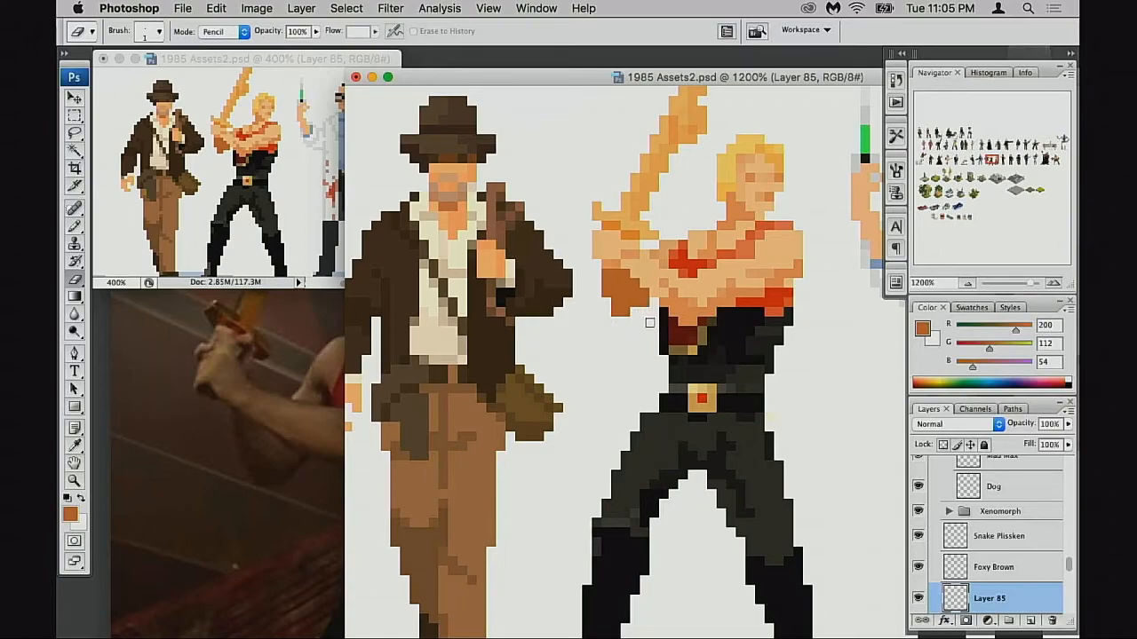
drag(658, 321, 651, 327)
key(super+equal)
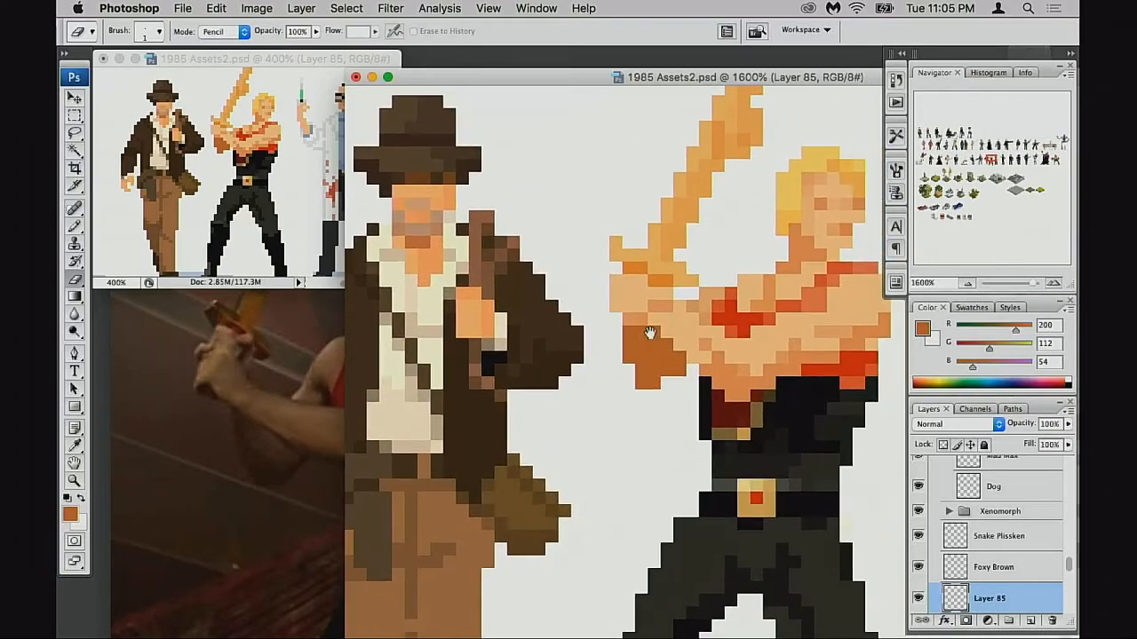
drag(677, 325, 738, 303)
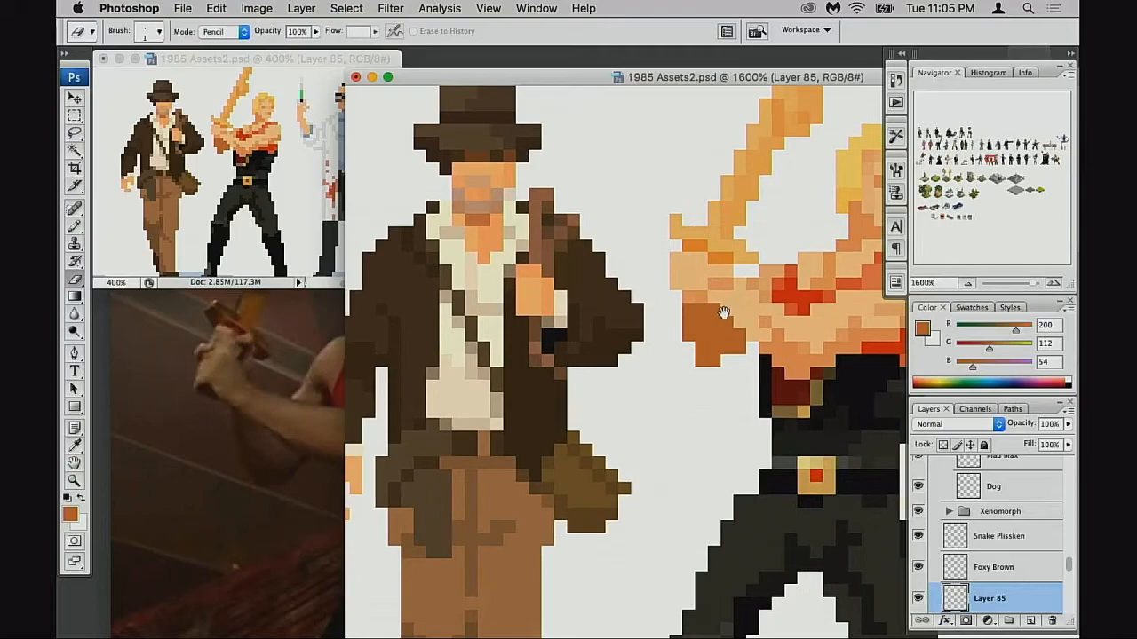
Step: Compare the sword-wielding character's arms and shoulders with the neighbouring figure and the Flash.jpg reference photo
alt+click(740, 314)
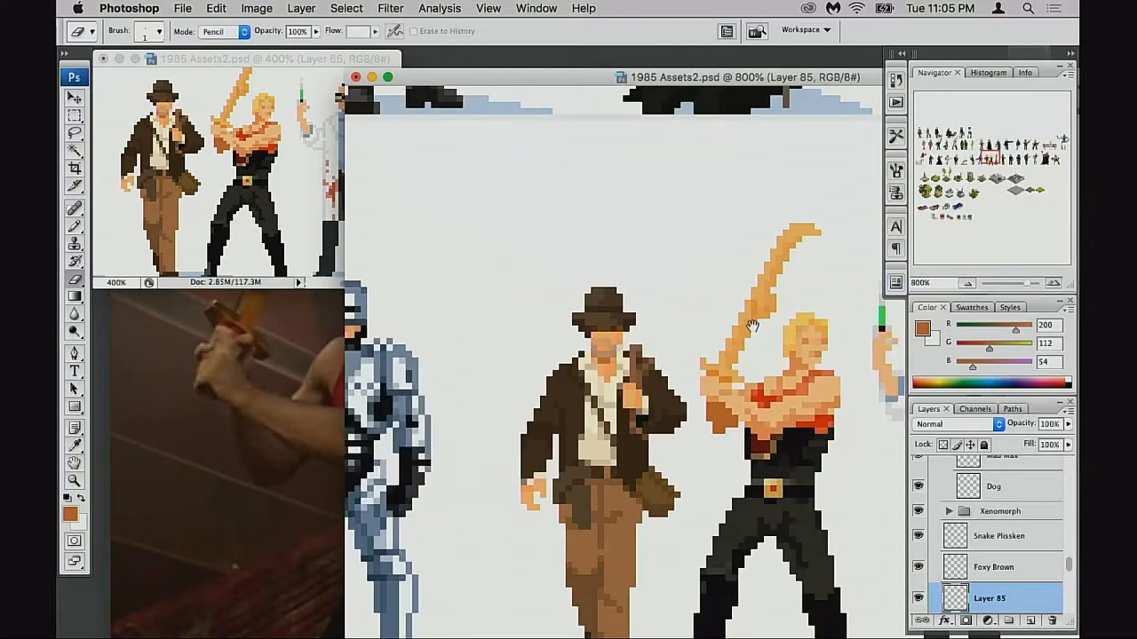
super+click(752, 391)
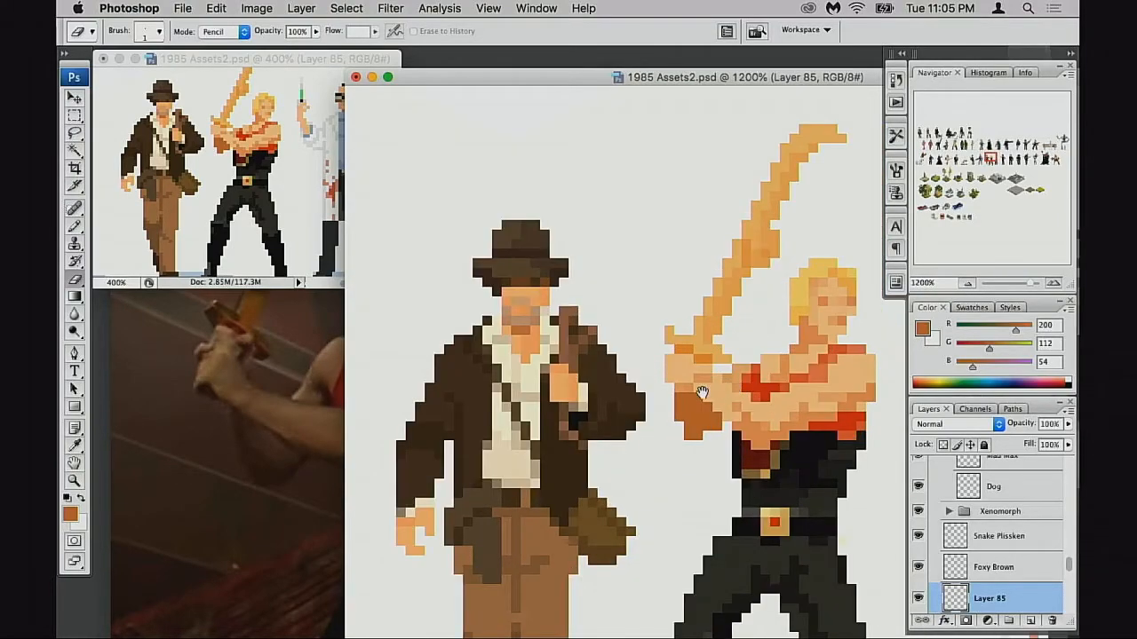
drag(611, 394, 630, 385)
drag(782, 377, 753, 380)
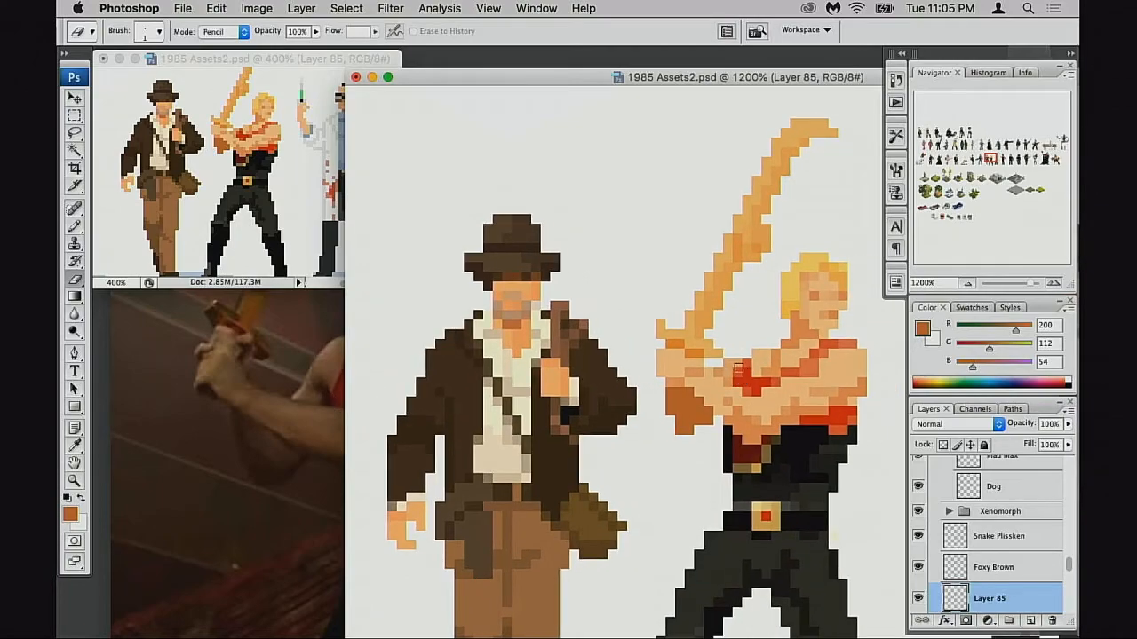
click(298, 435)
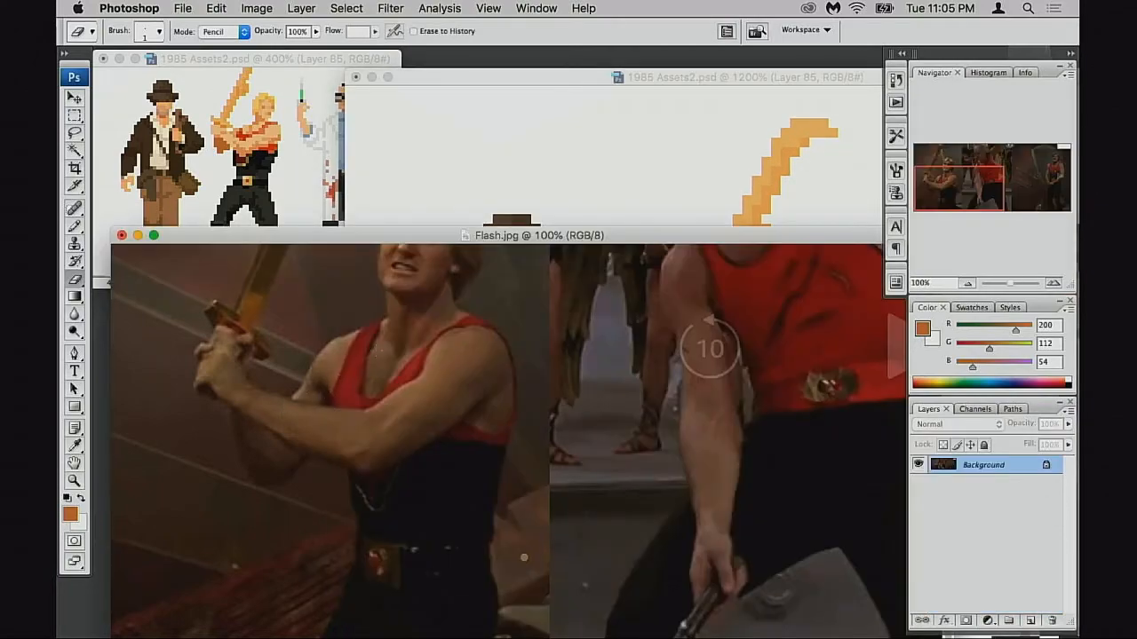
click(637, 190)
scroll(730, 364, right, 2)
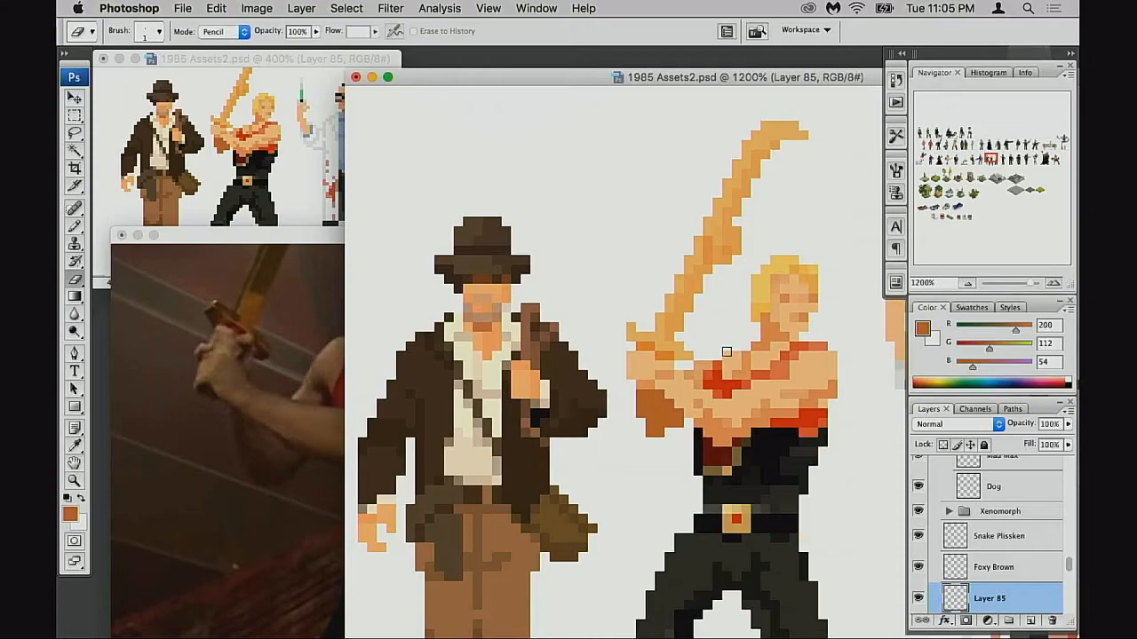
Step: Try to extend the far shoulder beside the sword guard in sampled skin tone RGB 252, 206, 149, and undo it
key(b)
alt+click(736, 362)
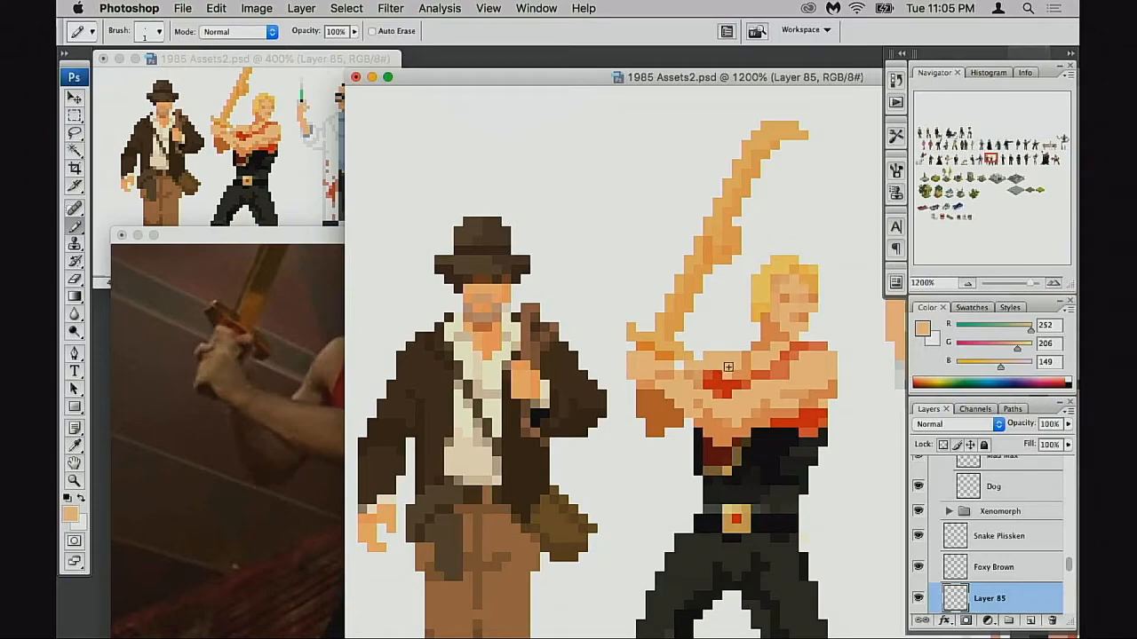
key(super+alt+z)
key(super+alt+z)
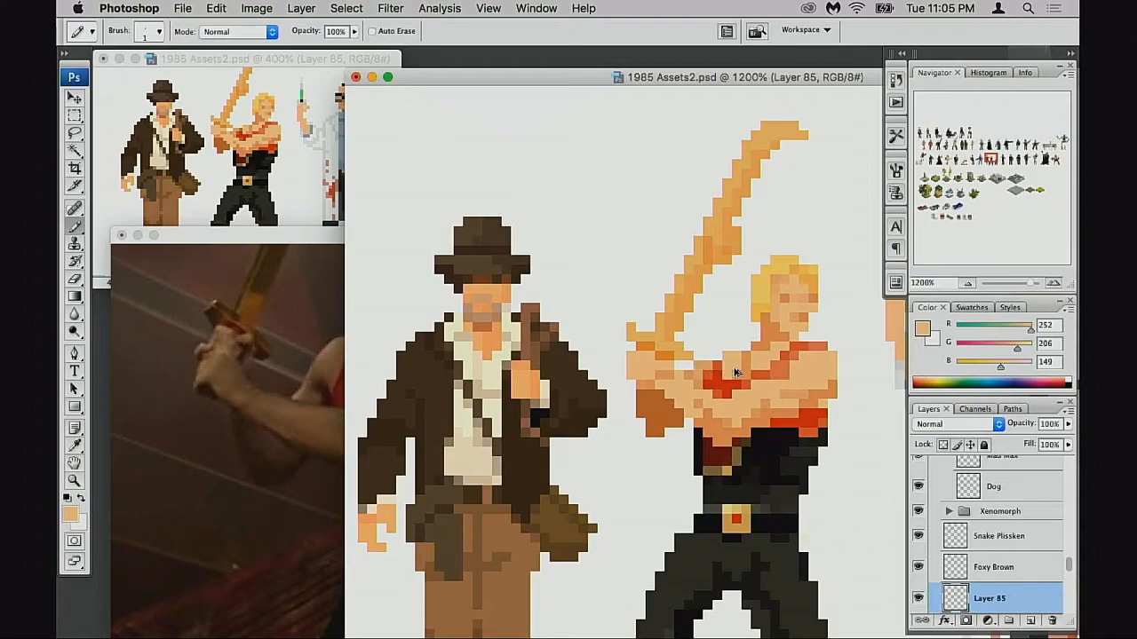
drag(684, 375, 713, 375)
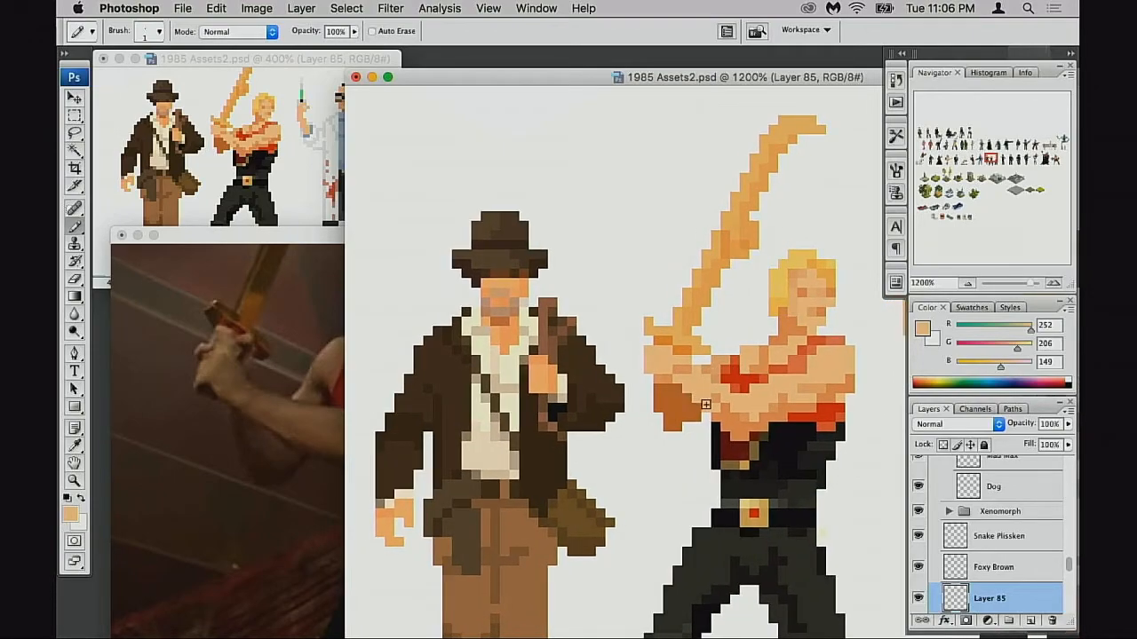
Step: Touch up the skin where the forearm meets the far shoulder, using sampled tones RGB 239, 181, 127 and 252, 206, 149
key(e)
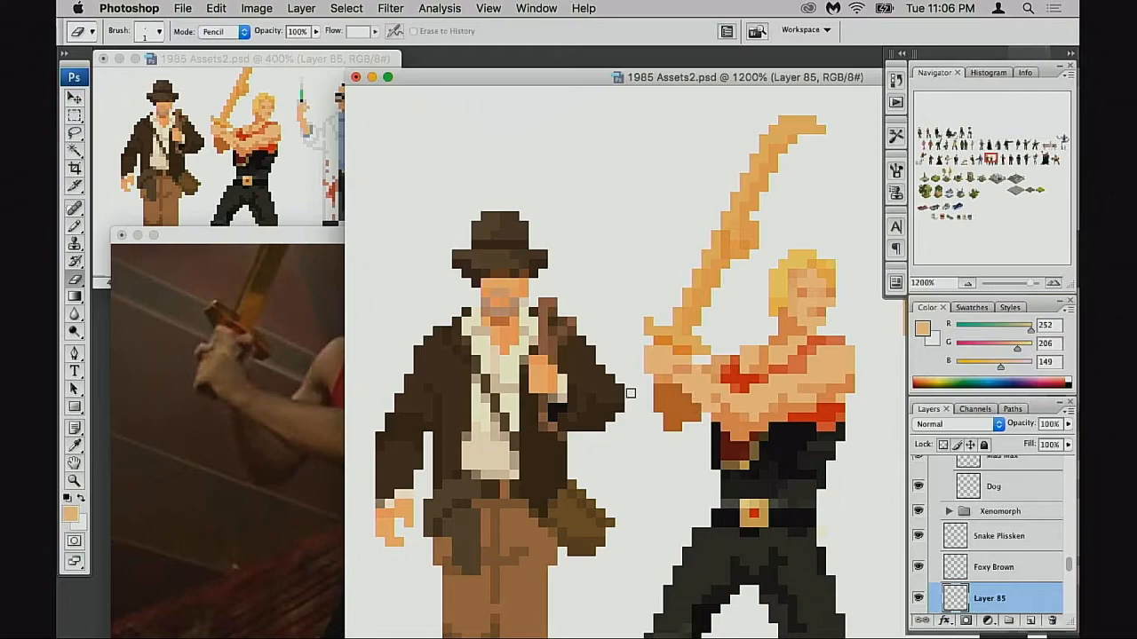
key(b)
alt+click(716, 370)
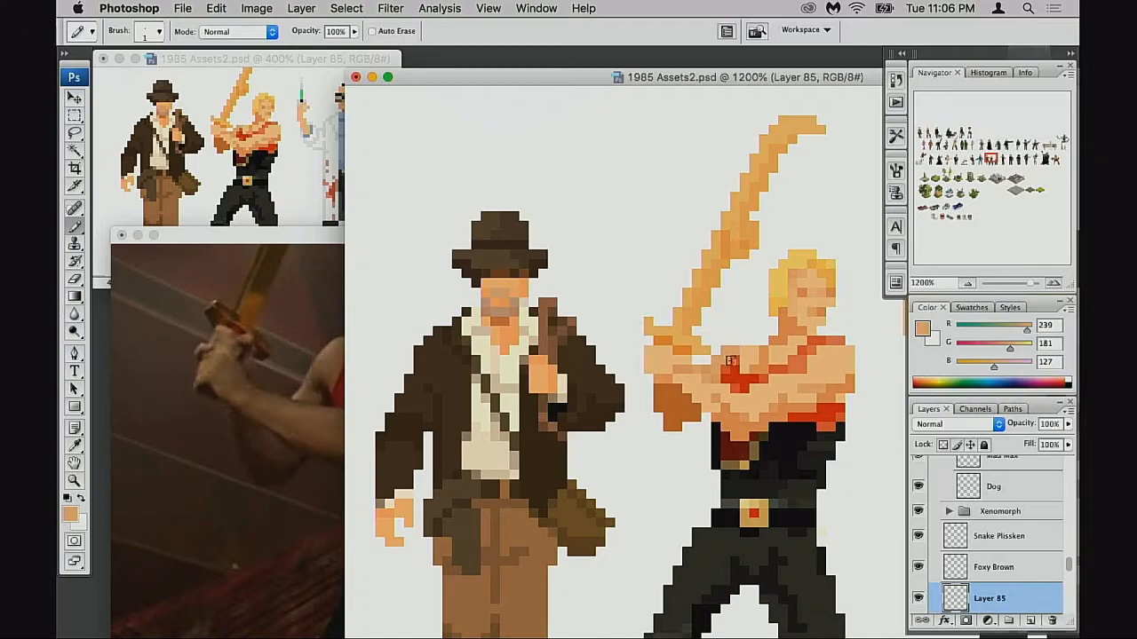
drag(728, 377, 736, 365)
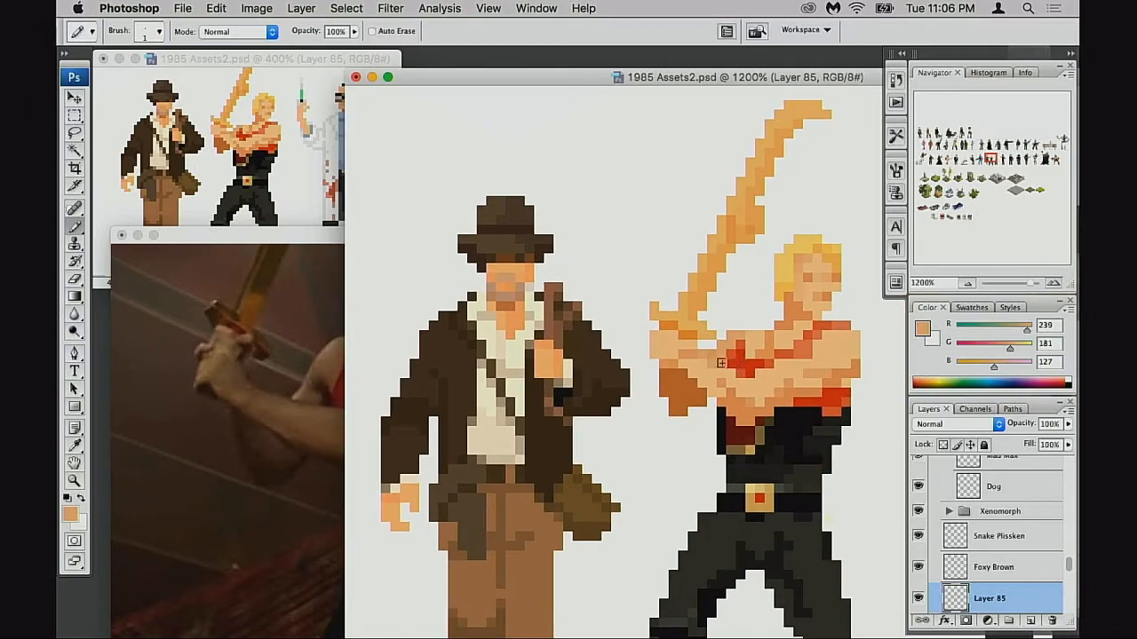
alt+click(720, 369)
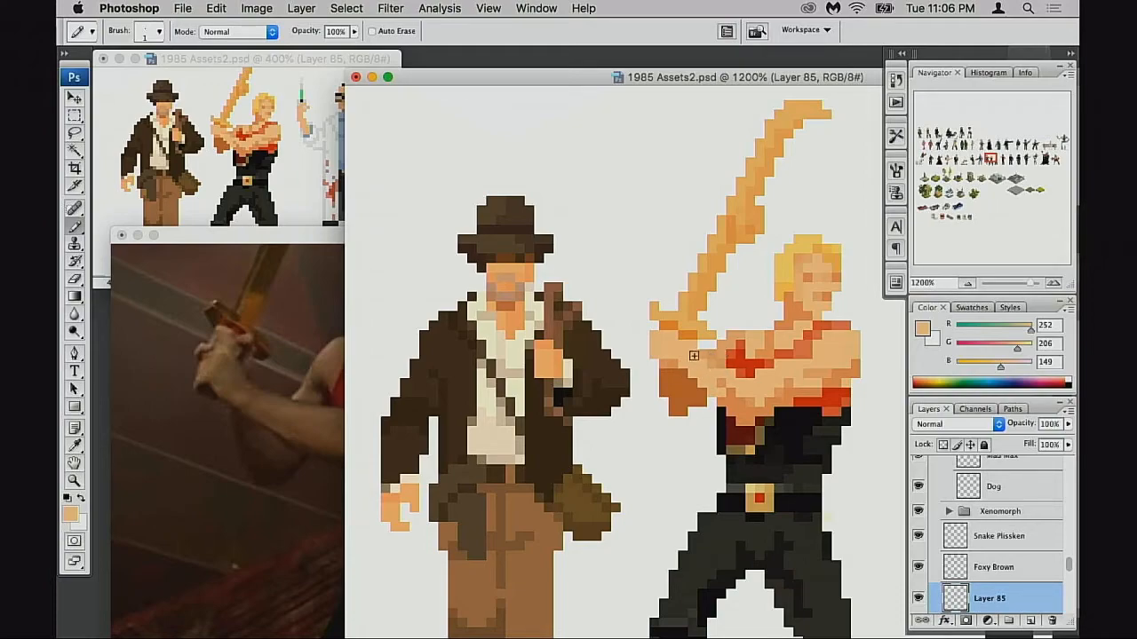
Step: Try to adjust the far shoulder's outline beside the sword guard with sampled skin tone RGB 239, 181, 127, and undo the pixel
super+click(719, 379)
super+click(722, 384)
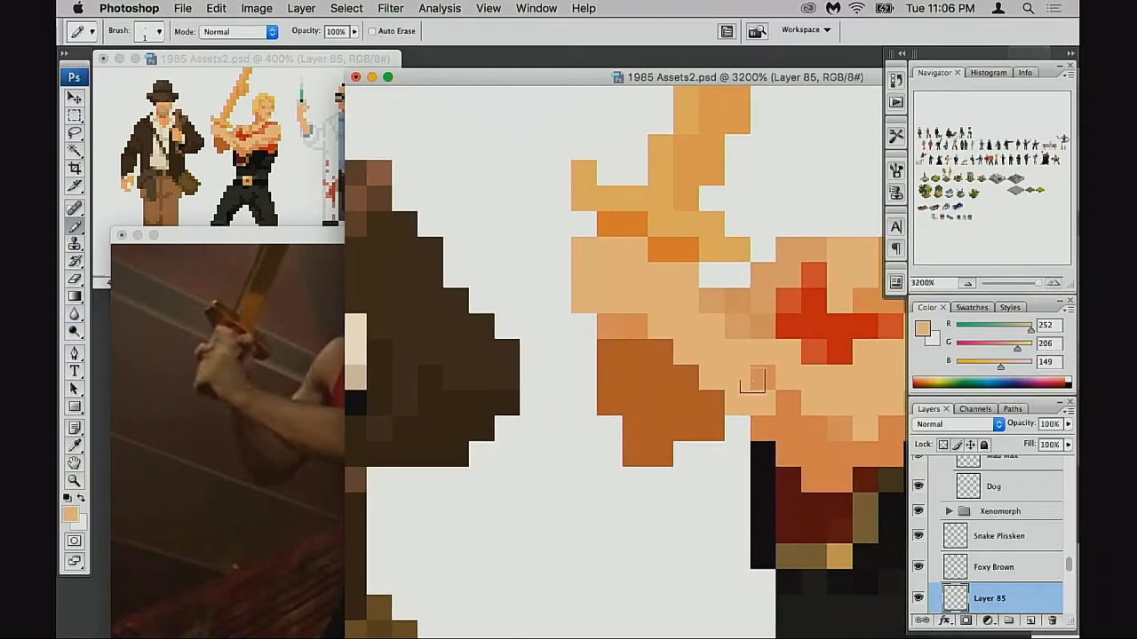
click(834, 361)
key(super+alt+z)
key(super+alt+z)
drag(751, 347, 746, 360)
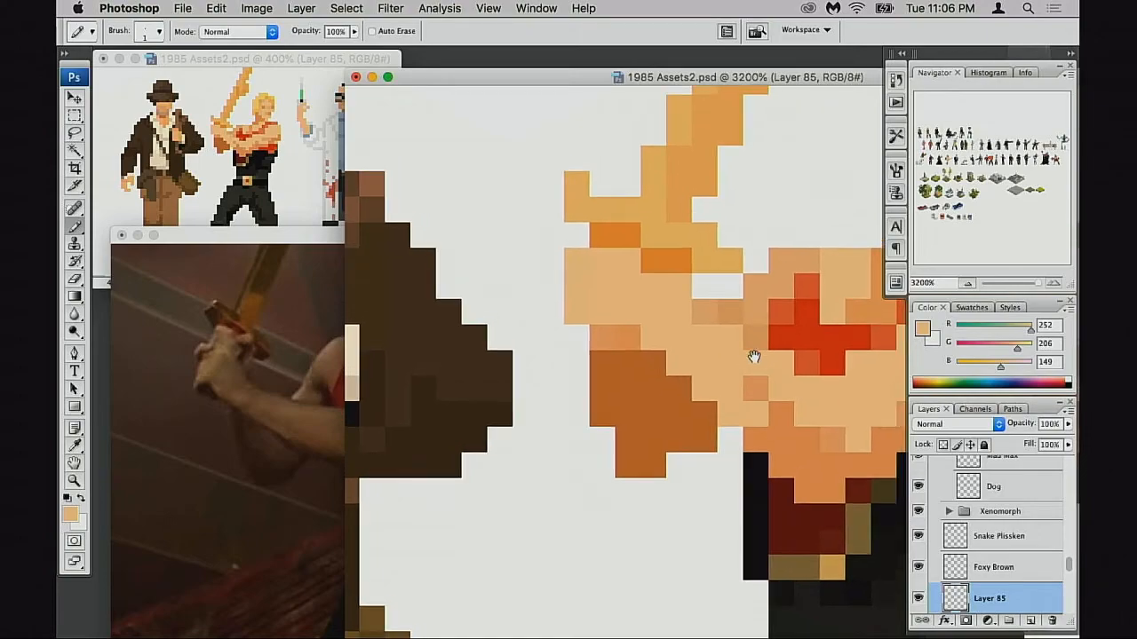
alt+click(756, 304)
click(739, 292)
key(ctrl+z)
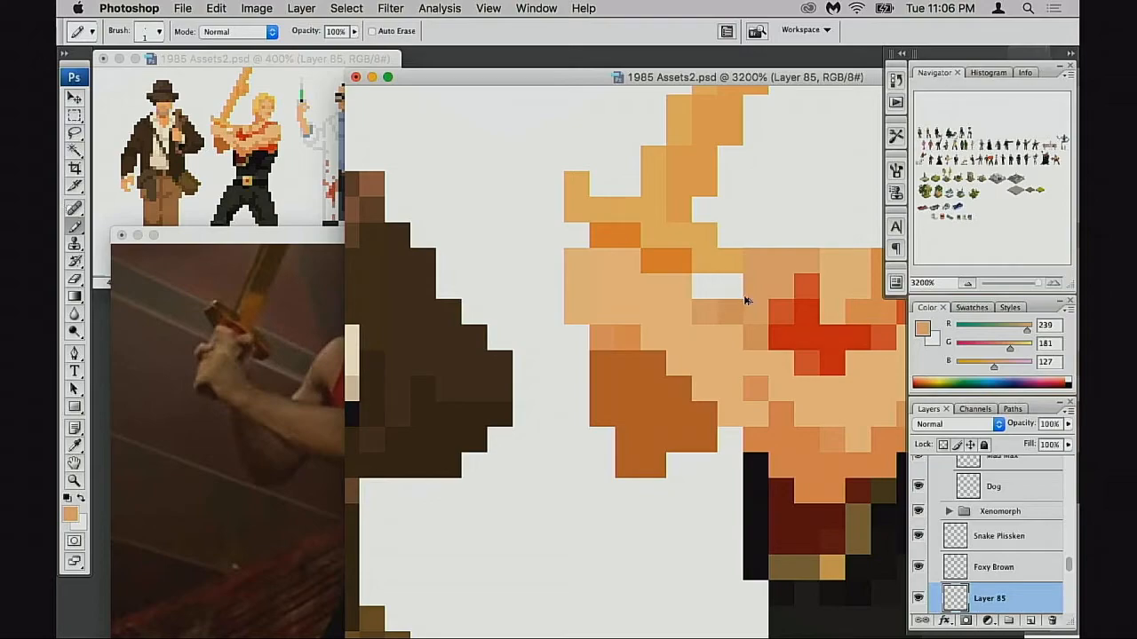
key(e)
drag(808, 303, 788, 307)
alt+click(790, 288)
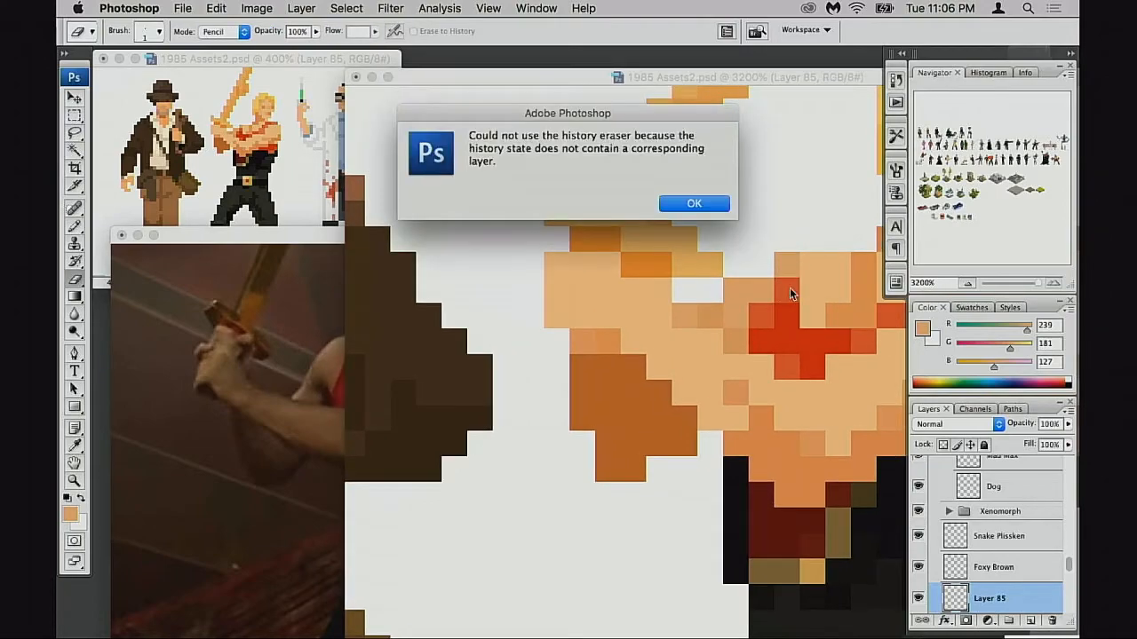
click(701, 205)
Step: Extend the red strap by one pixel to the top of the far shoulder in sampled RGB 227, 93, 51
key(b)
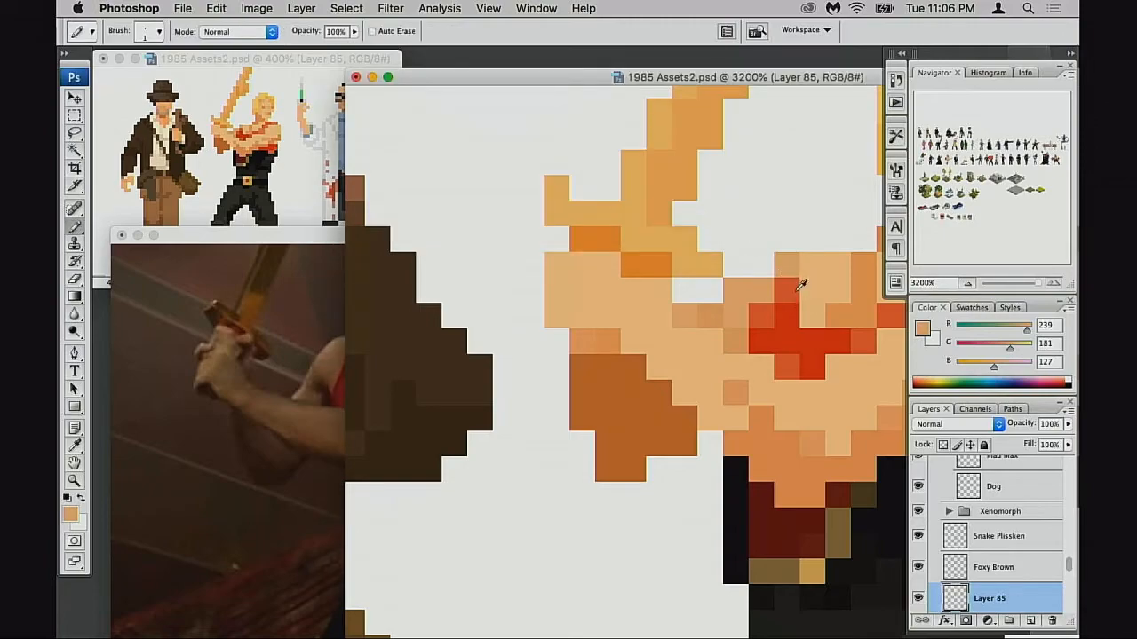
alt+click(798, 306)
click(812, 265)
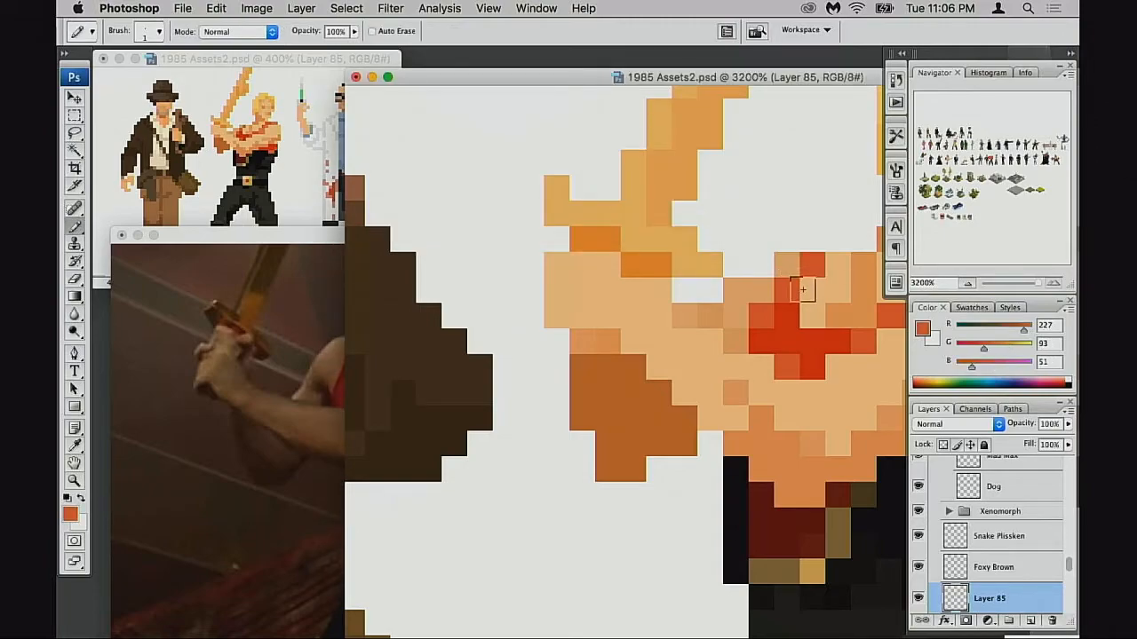
Step: Erase the shadowed arm's lower inner corner and add an outer-edge pixel in sampled orange-brown RGB 200, 112, 54
key(e)
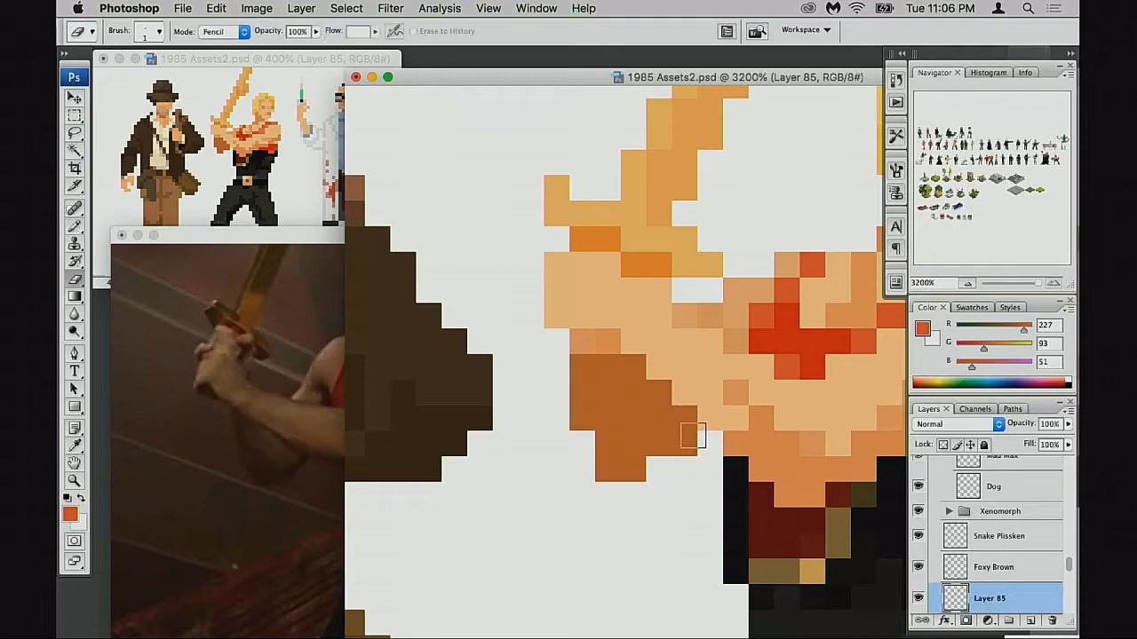
drag(683, 449, 679, 433)
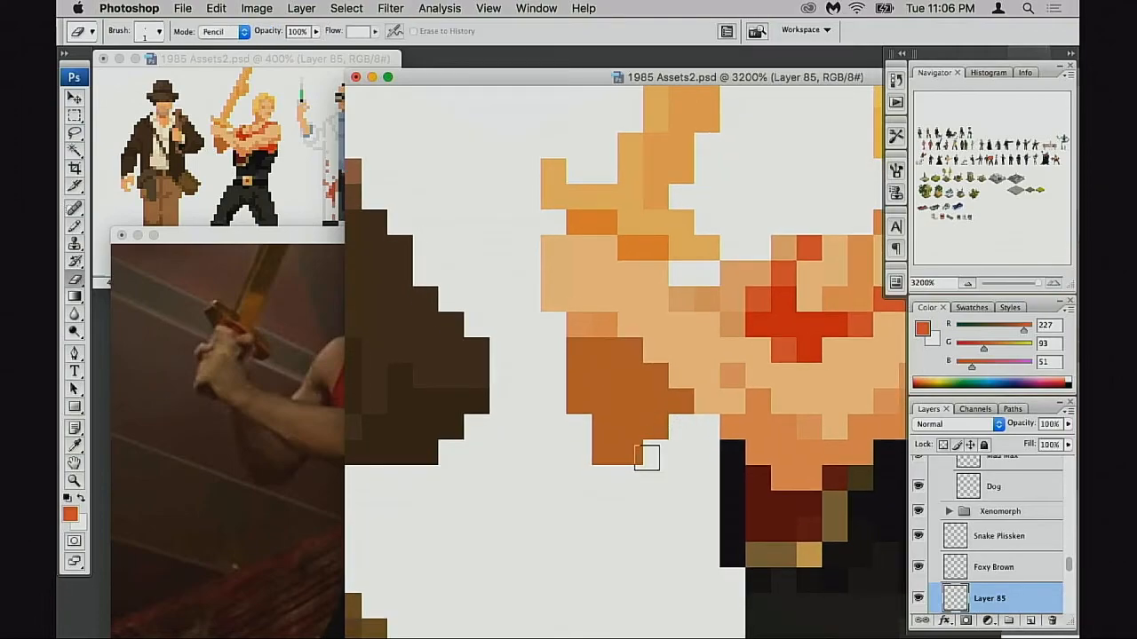
click(632, 455)
key(super+z)
key(b)
alt+click(637, 446)
click(579, 426)
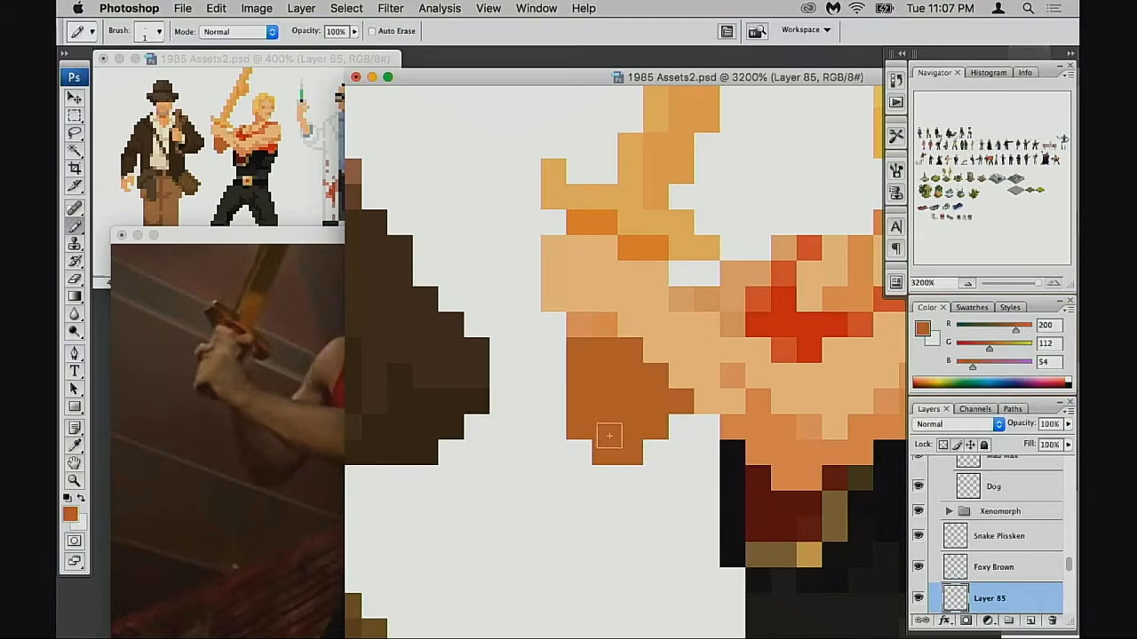
Step: Select the whole shadowed part of the sword arm, move it two pixels down and deselect it
key(m)
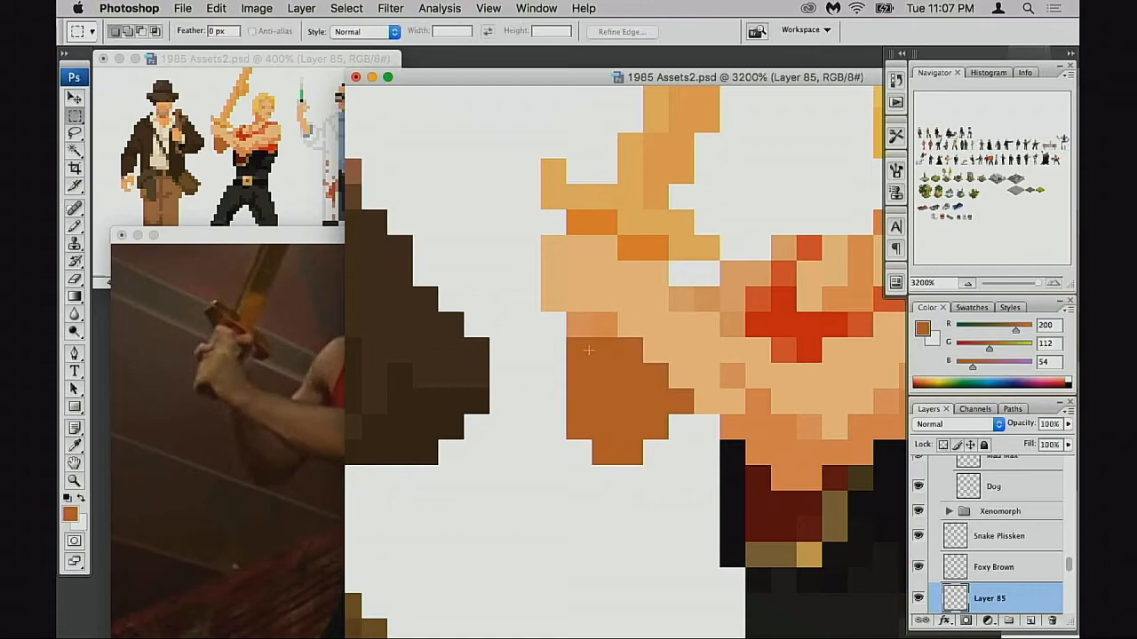
drag(640, 443, 636, 449)
drag(649, 385, 645, 425)
key(ctrl+Down)
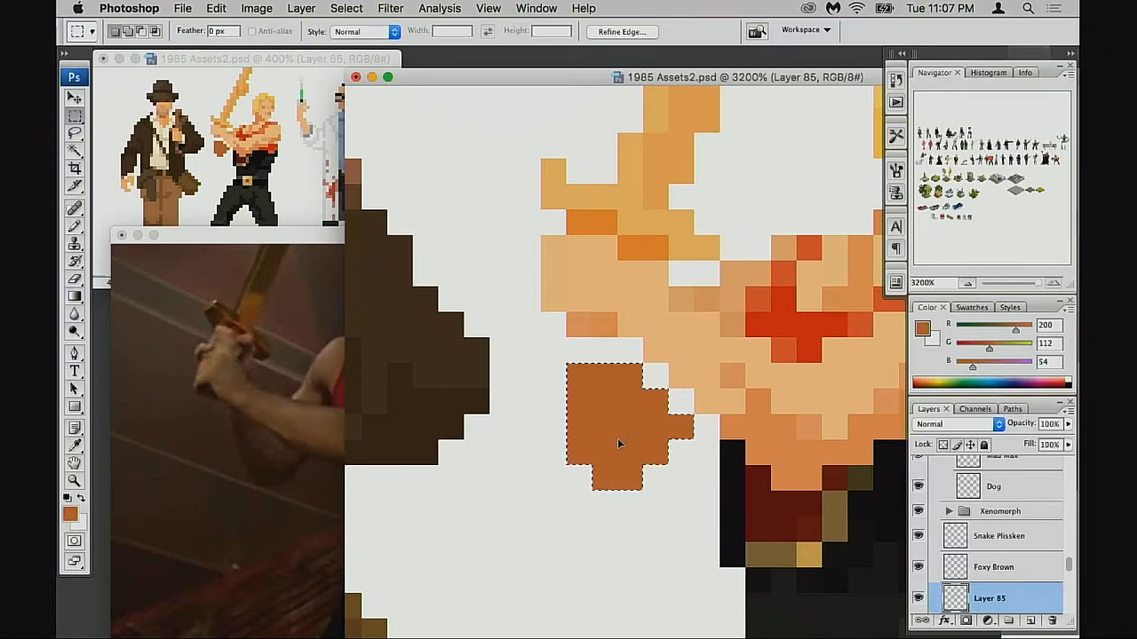
key(ctrl+Down)
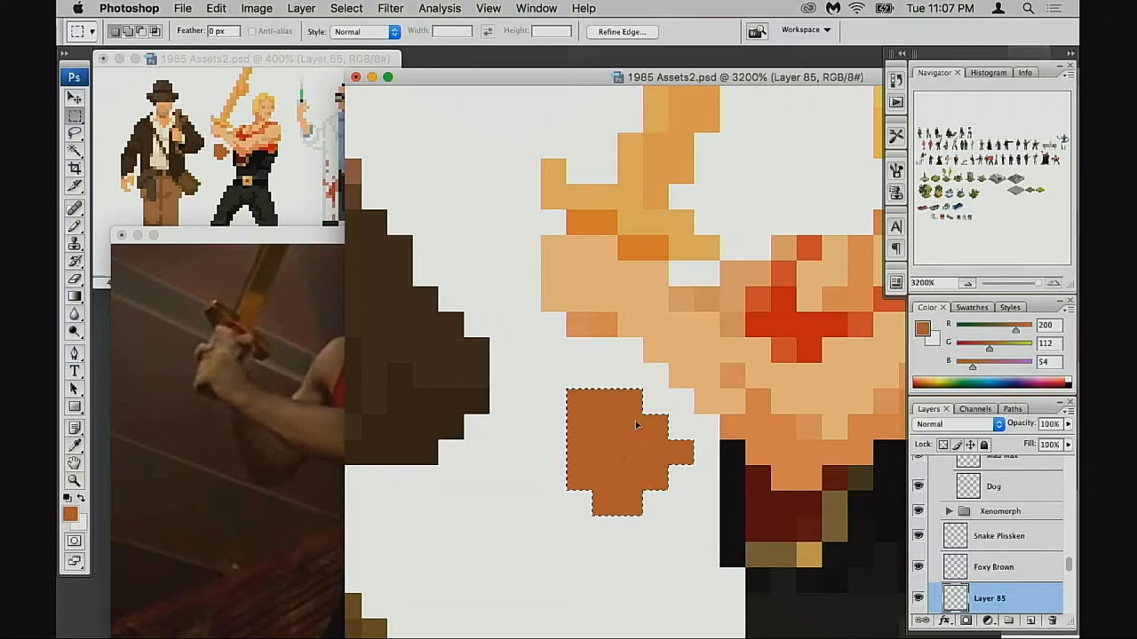
key(super+d)
Step: Try to fill between the lowered shadowed arm and the forearm with sampled skin tone RGB 239, 181, 127, and undo it
key(b)
alt+click(720, 341)
mouse_move(660, 404)
mouse_down()
mouse_move(636, 446)
mouse_move(650, 449)
mouse_move(643, 462)
mouse_move(669, 439)
mouse_up()
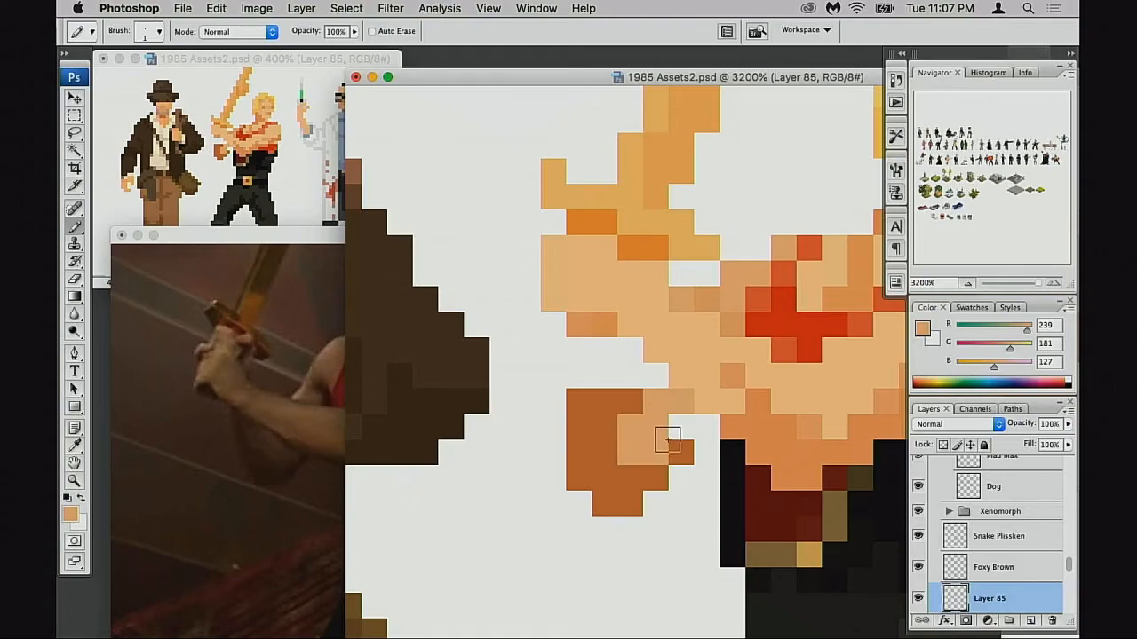
click(656, 380)
click(632, 404)
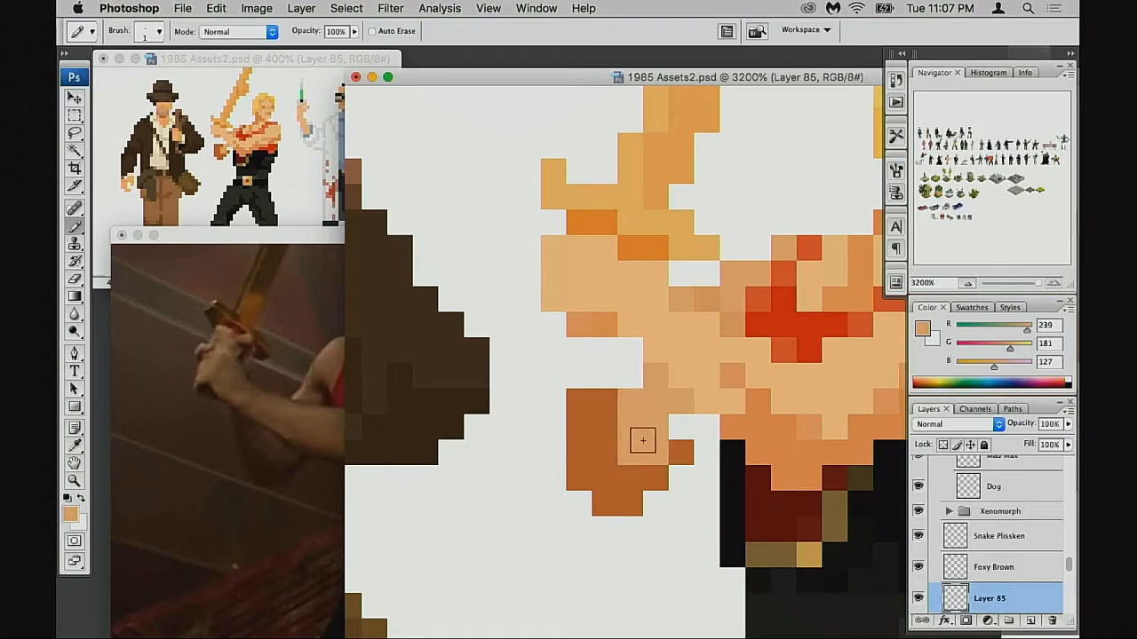
click(671, 426)
key(alt+super+z)
key(alt+super+z)
key(alt+super+z)
key(alt+super+z)
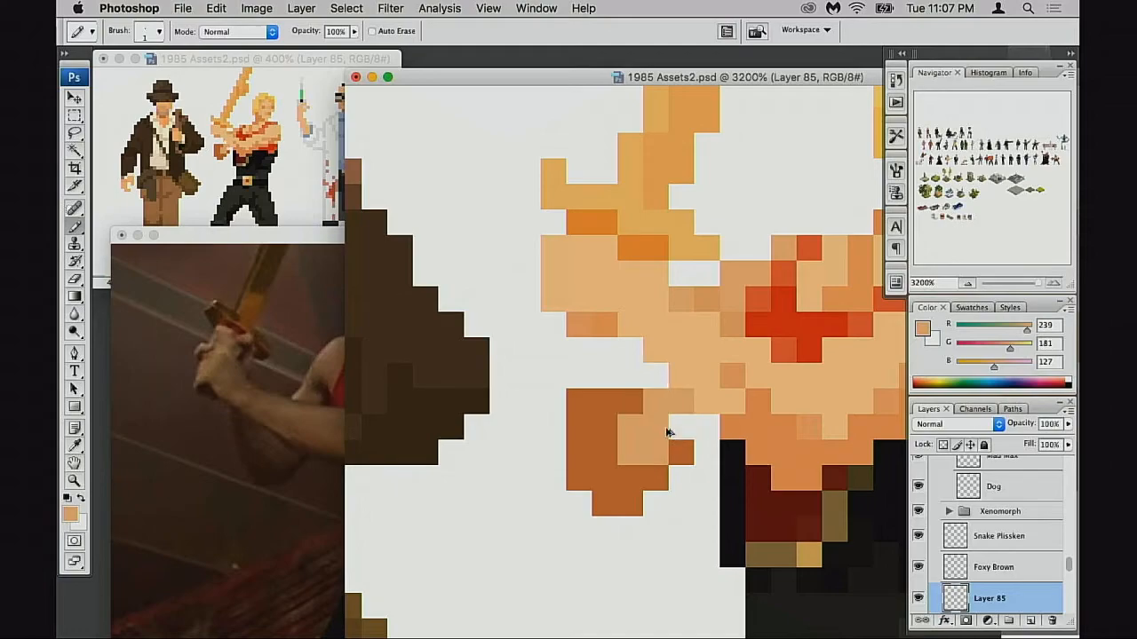
Step: Extend the shadowed arm up to the wrist and forearm in sampled orange-brown RGB 200, 112, 54
alt+click(651, 427)
click(655, 398)
click(656, 377)
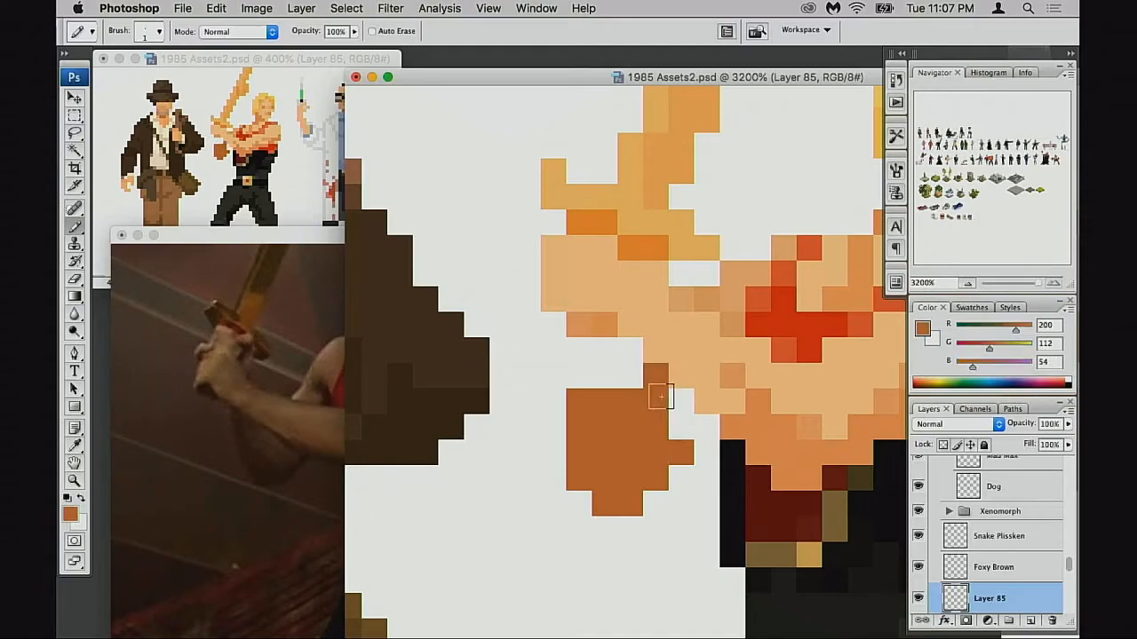
click(680, 401)
click(637, 381)
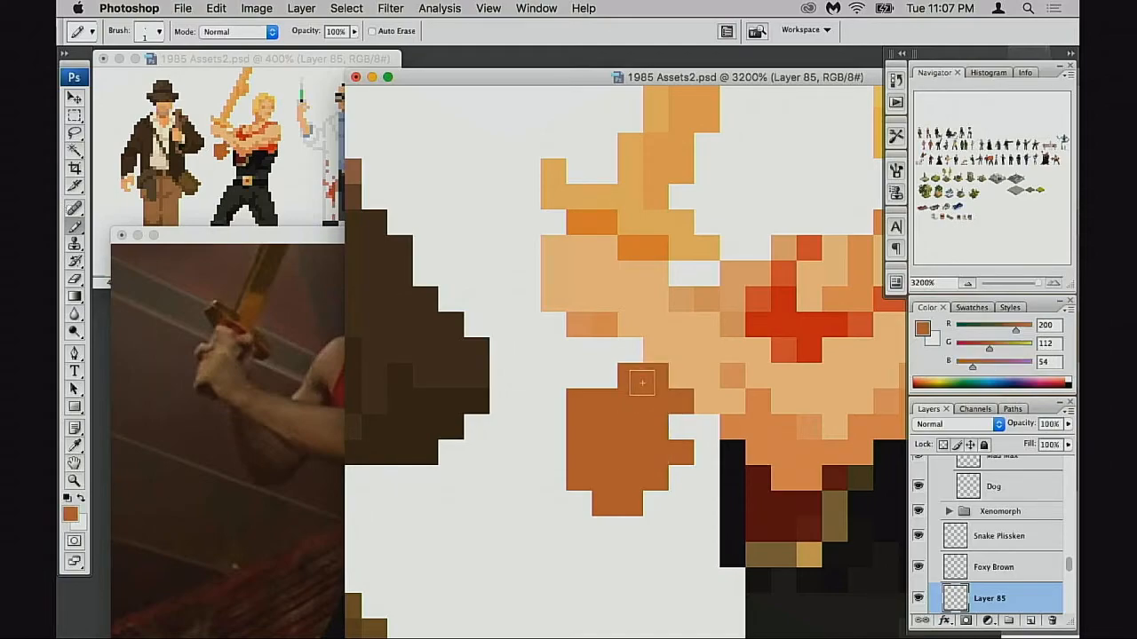
drag(583, 354, 603, 383)
click(598, 356)
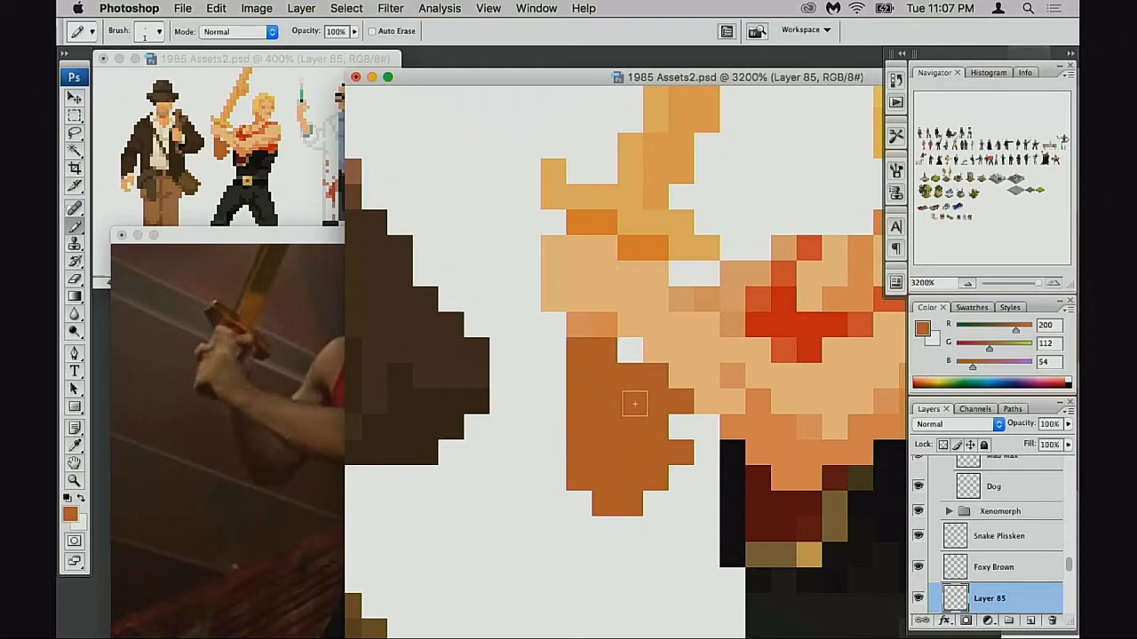
Step: Erase two diagonal pixels between the shadowed arm and the forearm to open a narrow gap, keeping the arm's upper part filled
key(e)
key(b)
click(631, 353)
key(e)
click(655, 375)
drag(631, 353, 641, 373)
key(z)
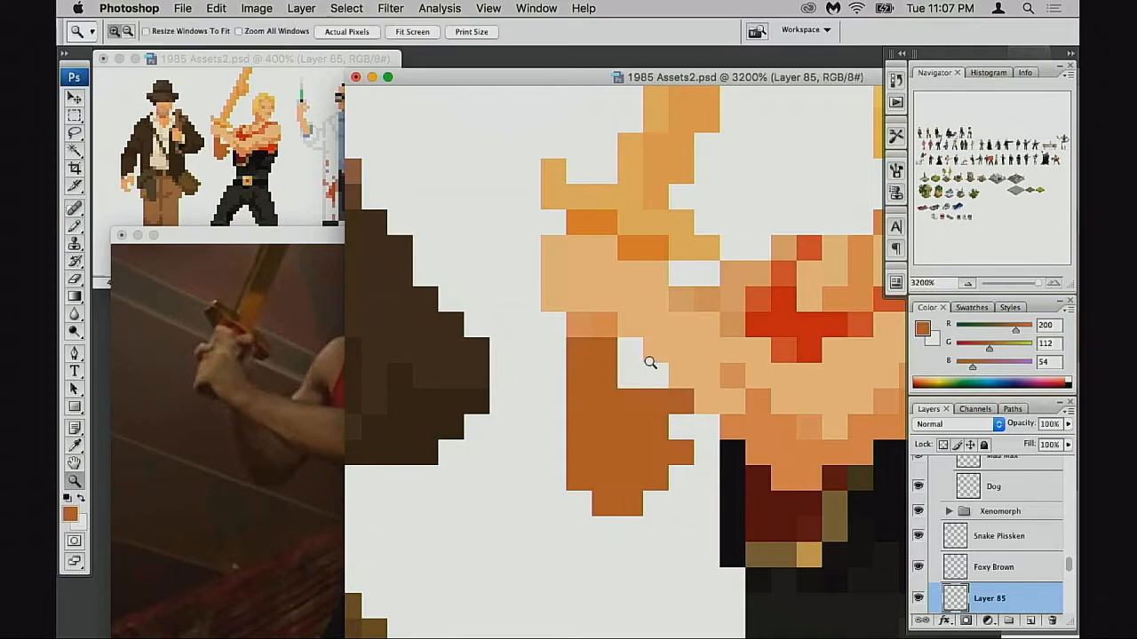
key(ctrl+z)
key(b)
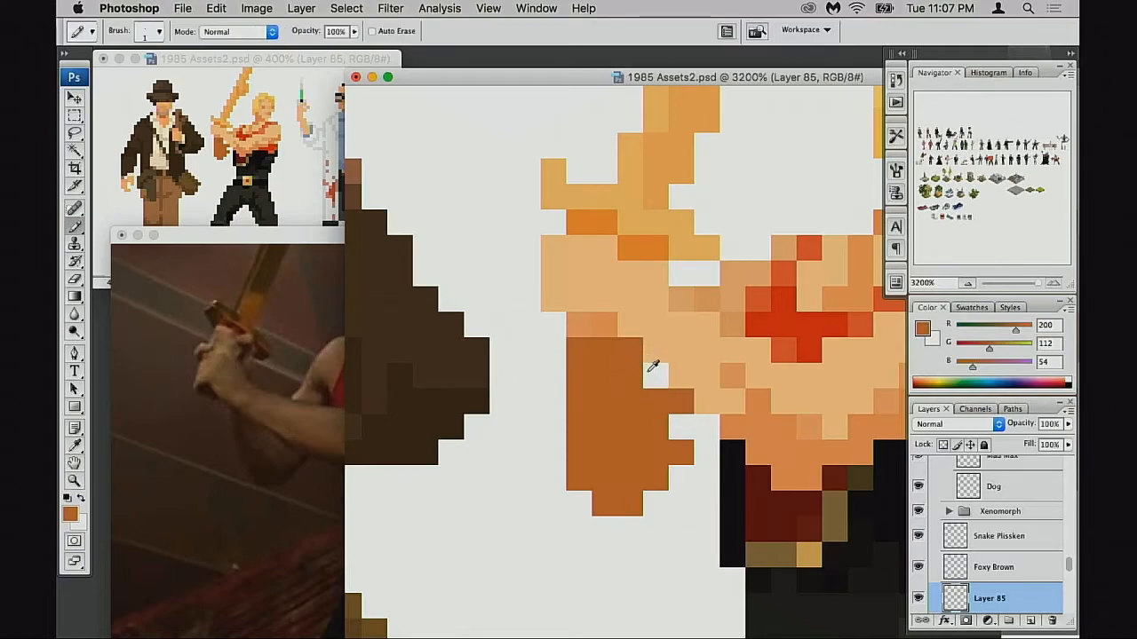
key(x)
key(e)
click(633, 350)
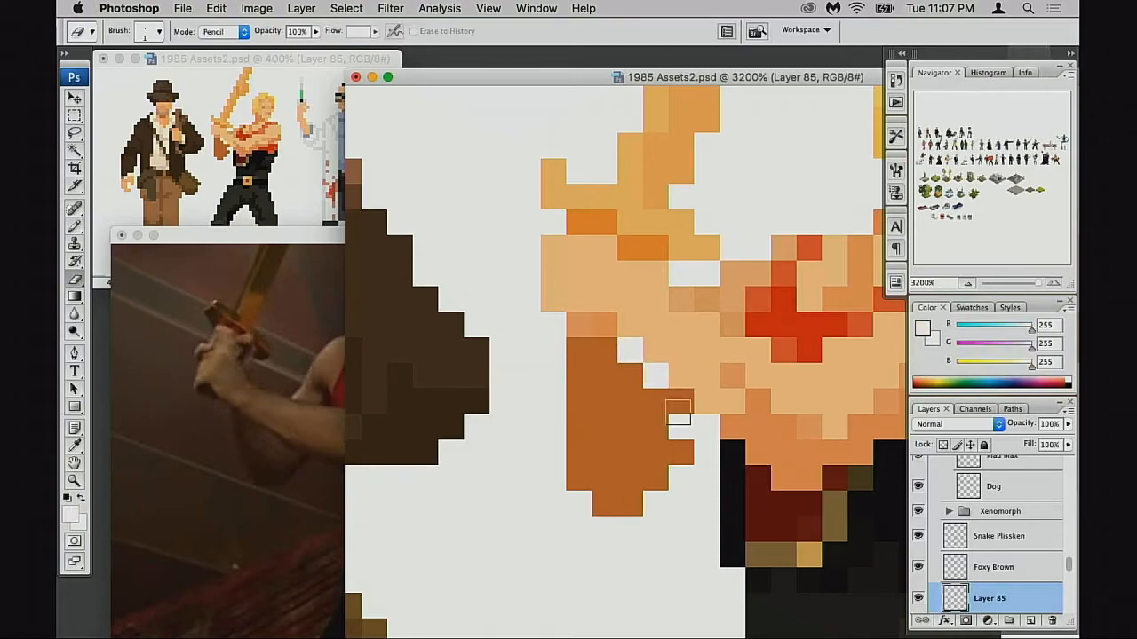
Step: Fill the shadowed arm's inner edge near the elbow with two pixels of sampled orange-brown RGB 200, 112, 54
key(i)
click(680, 424)
key(e)
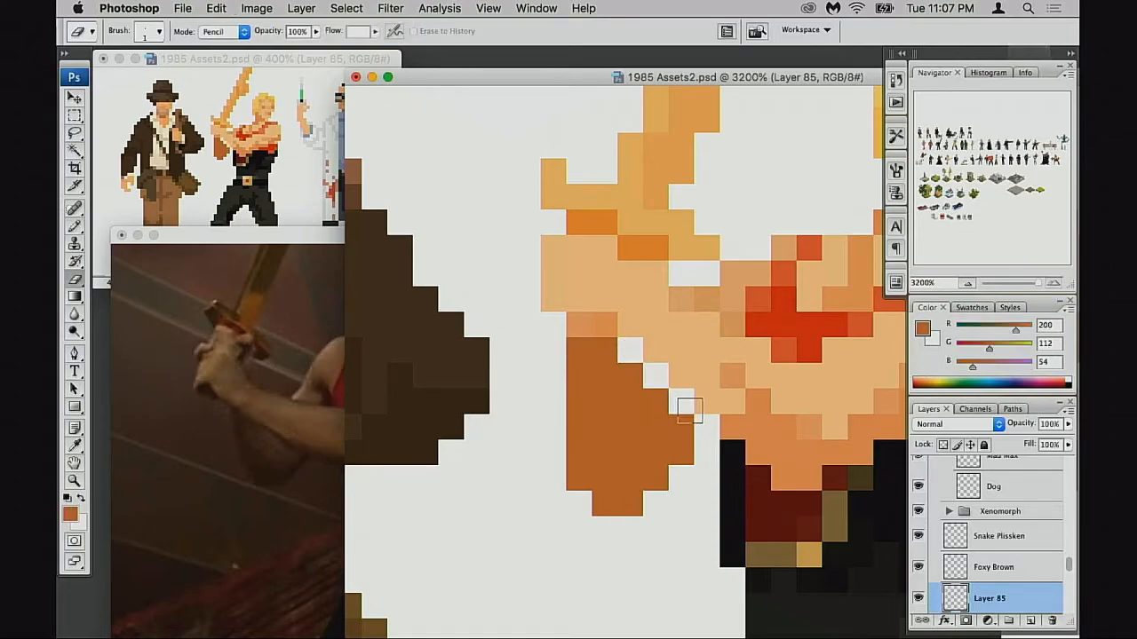
key(b)
click(680, 402)
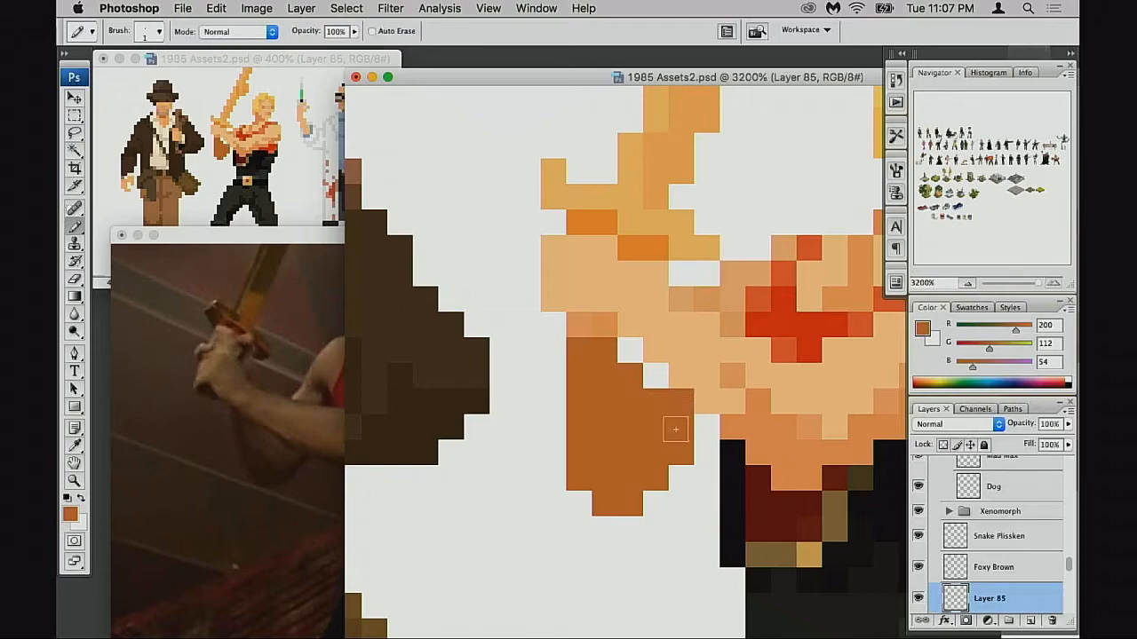
Step: Try to trim the shadowed arm's lower edge and elbow by erasing single pixels, and undo it
key(e)
click(680, 452)
click(655, 478)
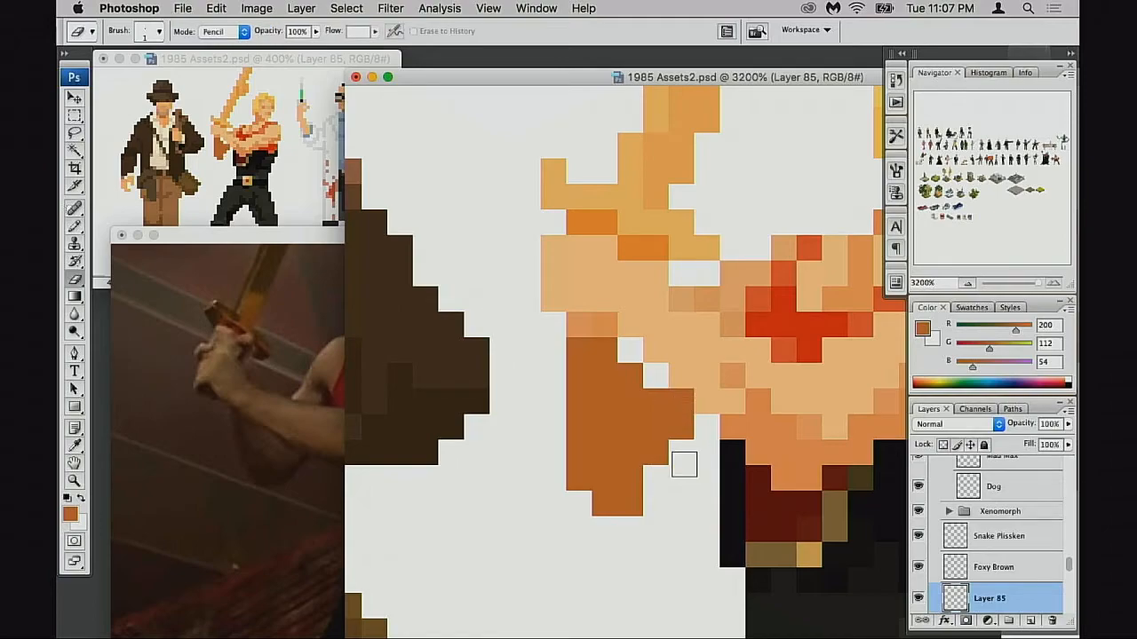
click(633, 503)
click(603, 502)
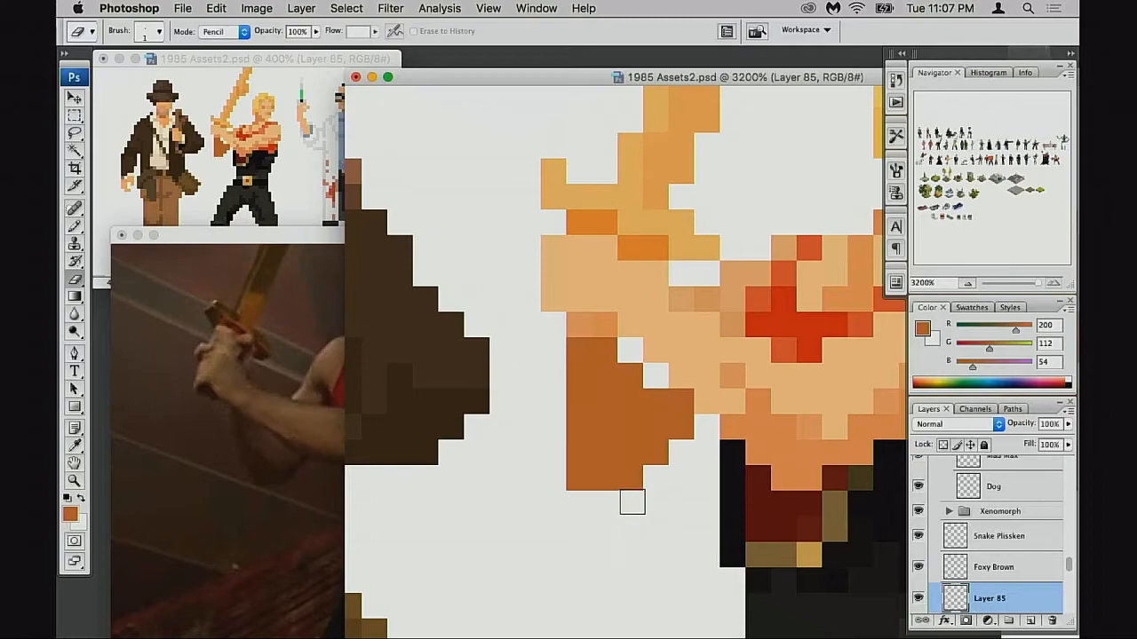
click(581, 479)
mouse_move(654, 465)
mouse_down()
mouse_move(644, 482)
mouse_move(666, 451)
mouse_up()
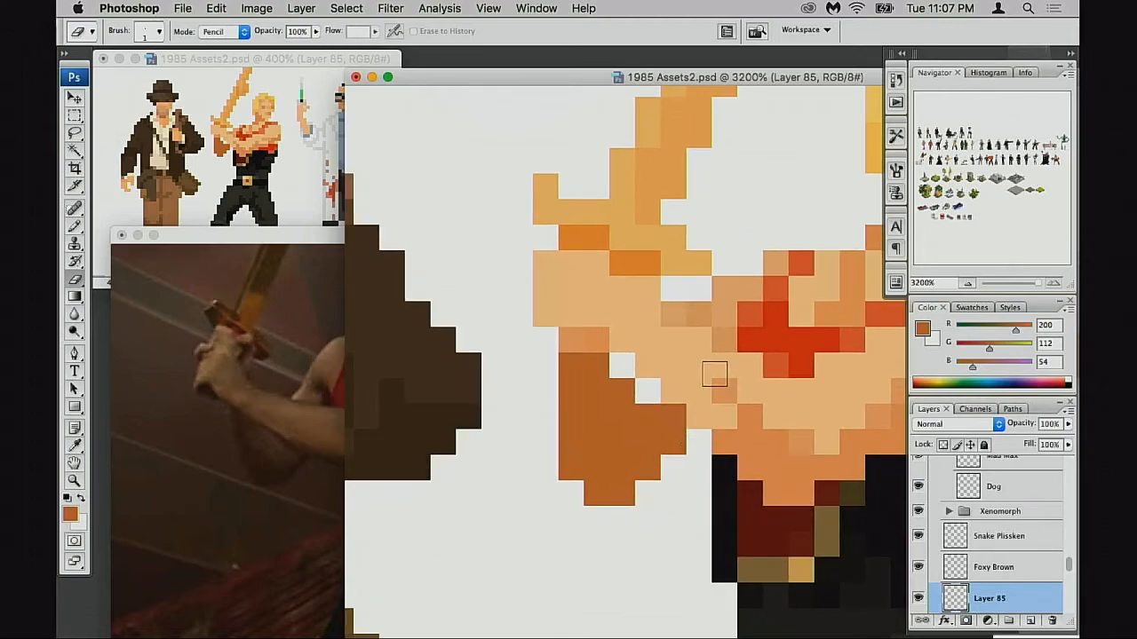
Step: Select the whole sword, from the crossguard to the blade tip, with overlapping rectangular marquees
drag(684, 367, 675, 401)
key(m)
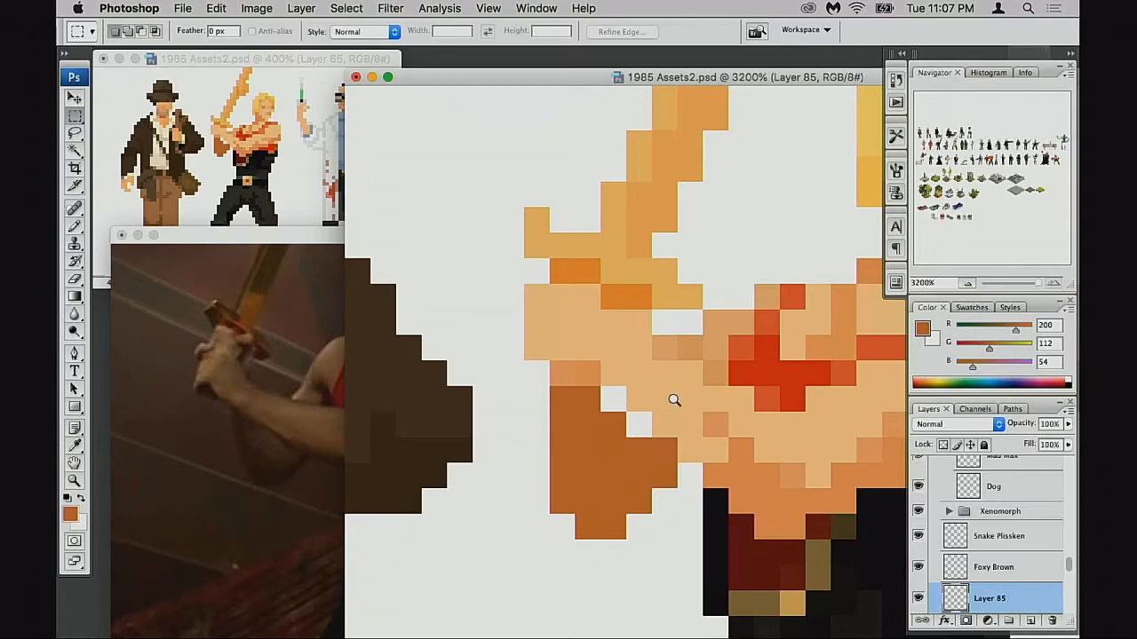
alt+click(671, 396)
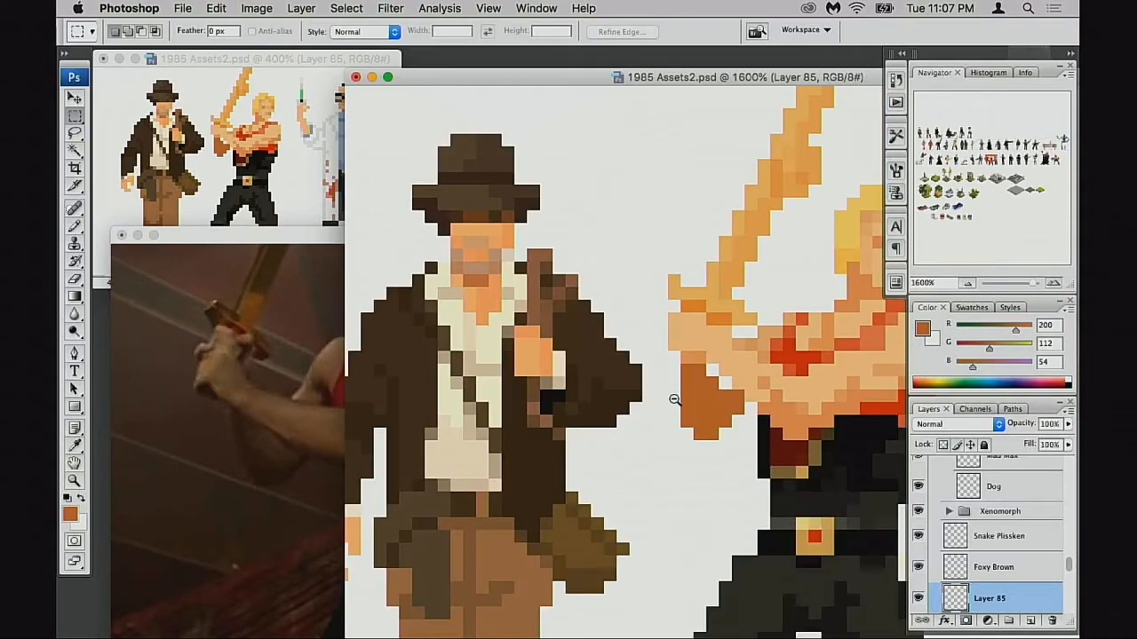
alt+click(672, 398)
drag(705, 364, 662, 413)
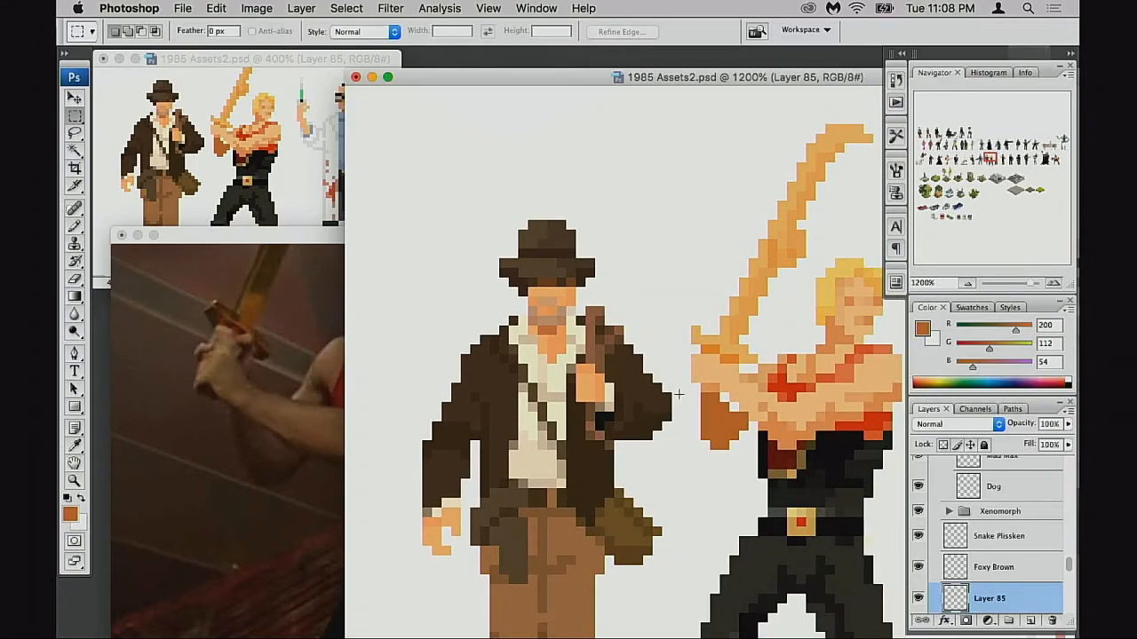
scroll(687, 388, up, 3)
scroll(687, 388, right, 2)
drag(699, 164, 832, 307)
shift+drag(690, 269, 764, 332)
super+click(661, 407)
mouse_move(694, 274)
mouse_down()
mouse_move(784, 363)
mouse_move(826, 378)
mouse_up()
drag(844, 286, 707, 345)
shift+drag(658, 271, 734, 358)
shift+drag(684, 207, 797, 294)
shift+drag(709, 143, 875, 258)
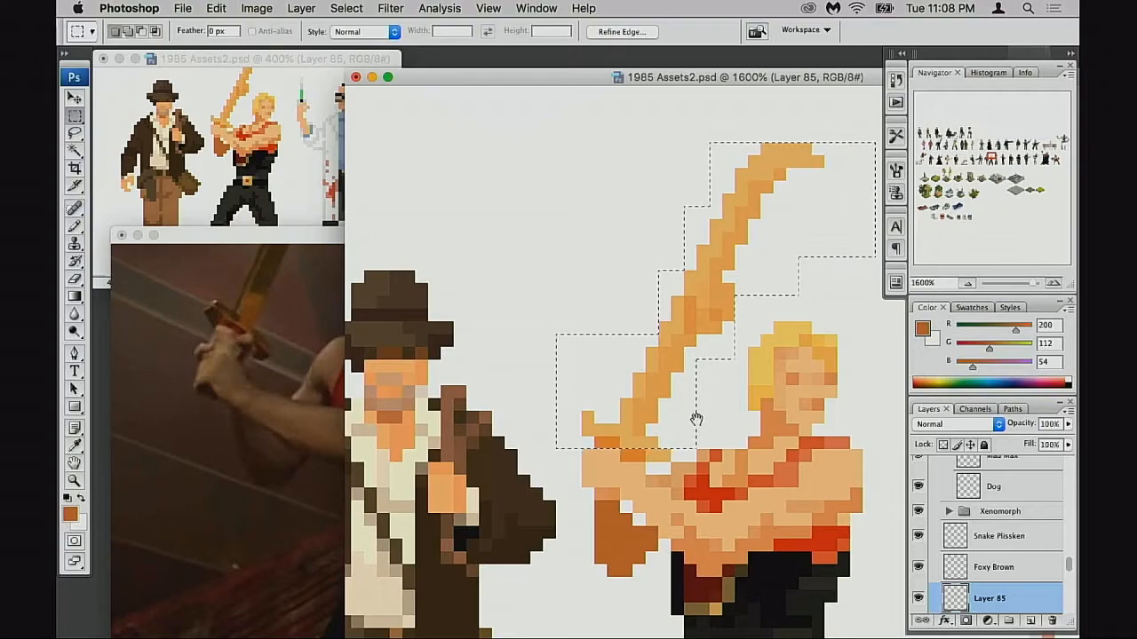
Step: Try adding the hand and forearm to the sword selection and moving everything one pixel down, and undo it and deselect
super+click(671, 469)
shift+drag(588, 345, 808, 566)
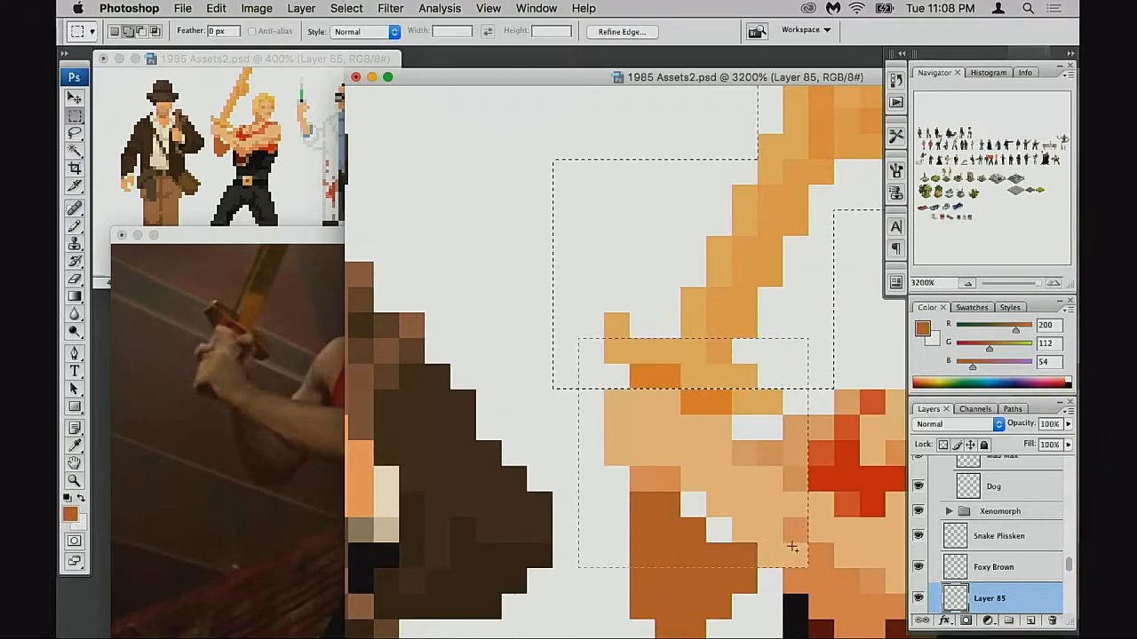
super+drag(739, 500, 732, 509)
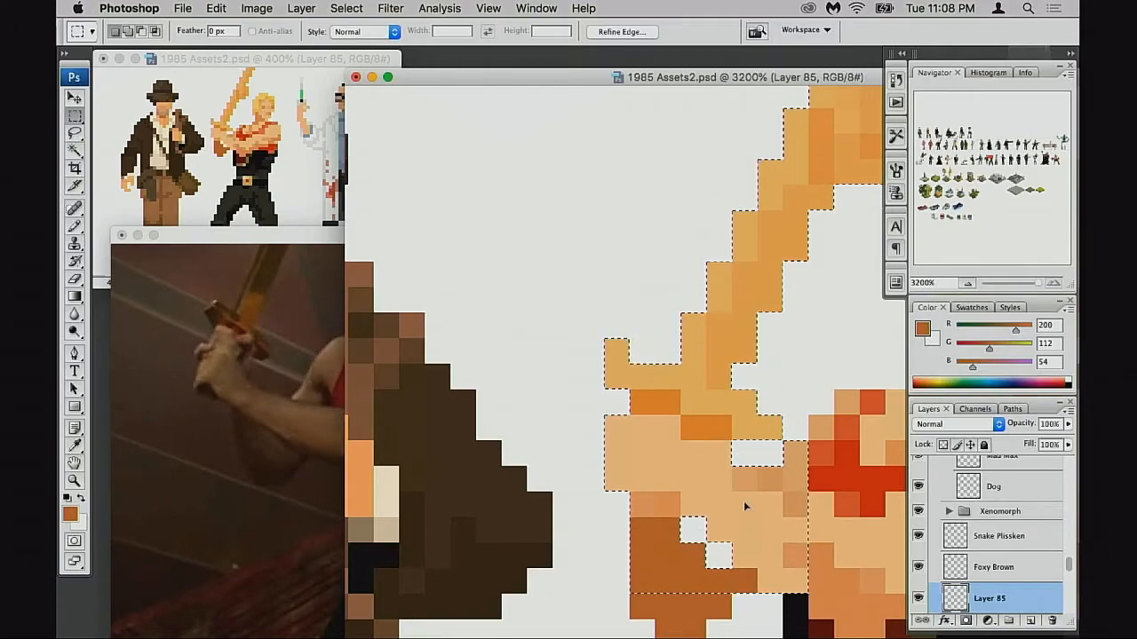
key(super+z)
key(super+z)
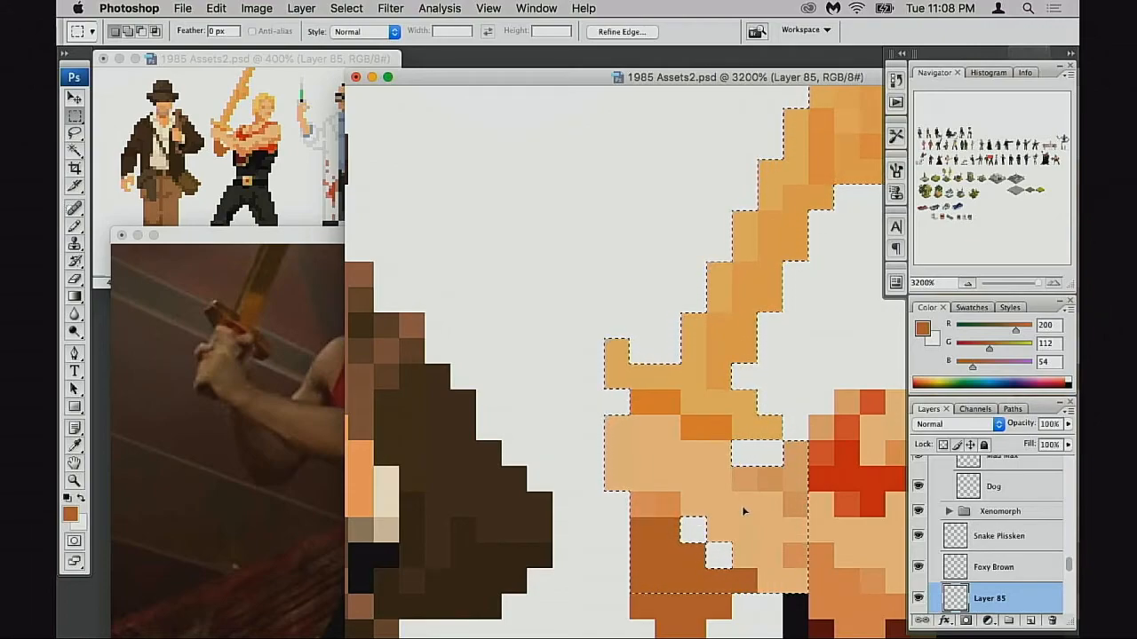
key(super+z)
key(super+d)
Step: Try to build up the shoulder's upper edge near the neck with sampled skin tones, including RGB 252, 206, 149, and undo it
key(b)
mouse_move(748, 489)
mouse_down()
mouse_move(711, 468)
mouse_move(622, 462)
mouse_up()
alt+click(704, 388)
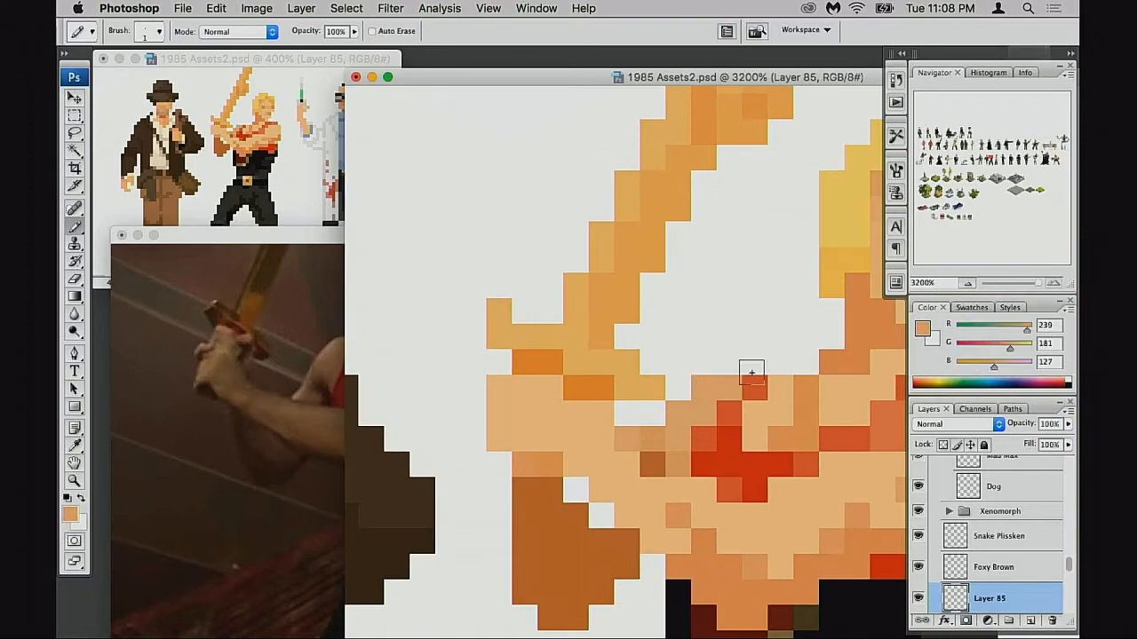
alt+click(782, 388)
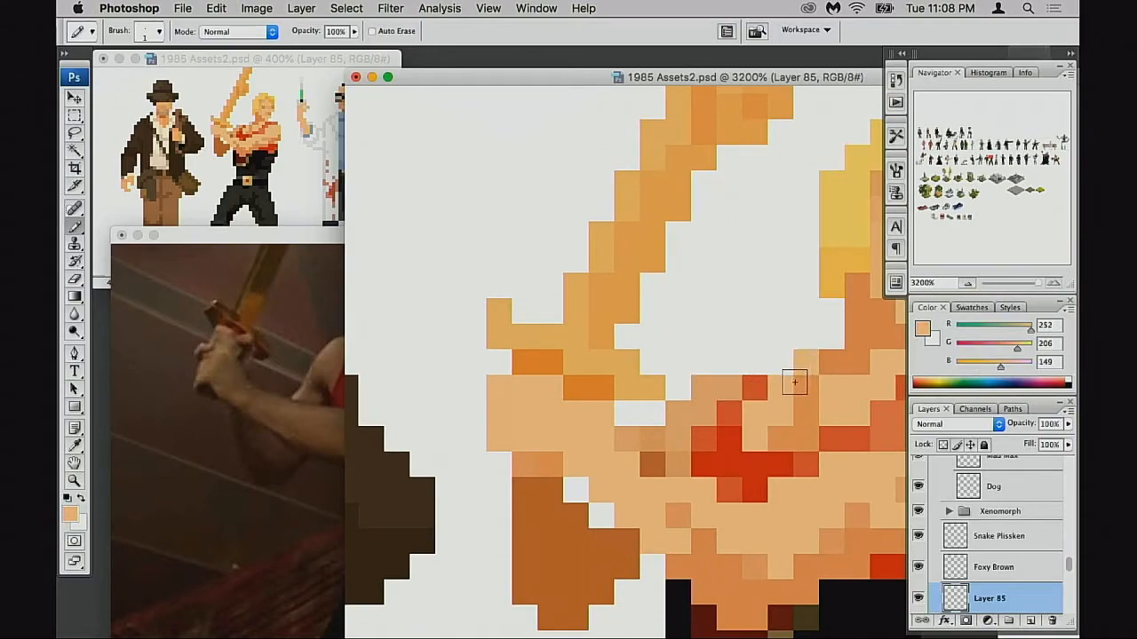
alt+click(827, 366)
click(806, 363)
alt+click(778, 387)
click(781, 365)
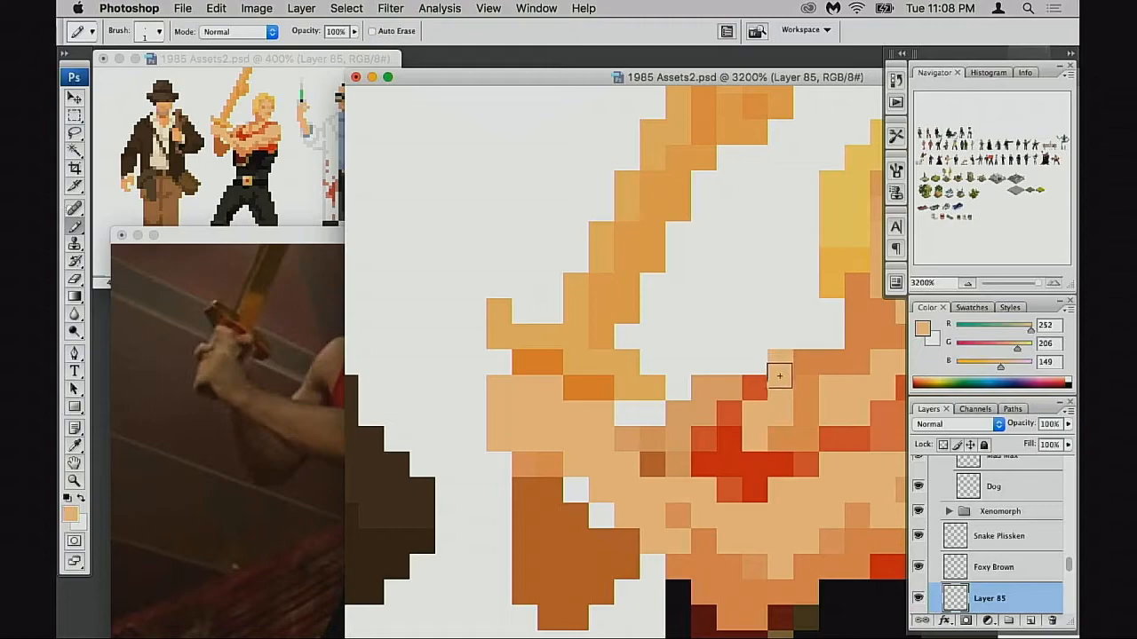
key(super+alt+z)
key(super+alt+z)
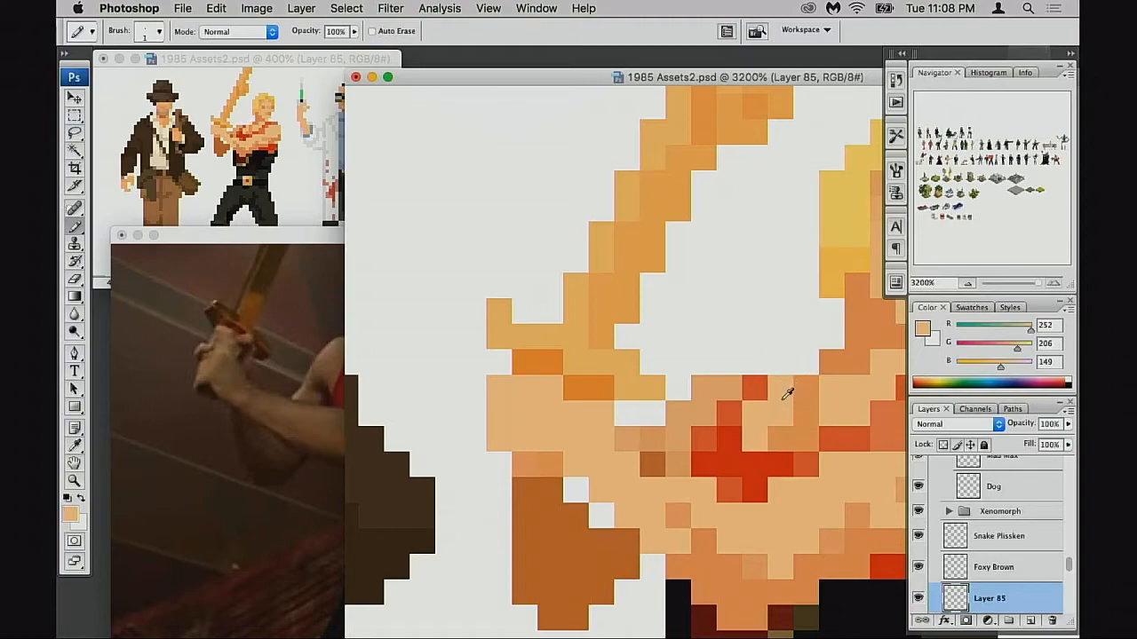
Step: Shift the shoulder shadow beside the strap one pixel toward the neck, filling its former place with sampled light skin tone RGB 252, 206, 149
alt+click(806, 412)
click(827, 410)
alt+click(790, 416)
click(803, 414)
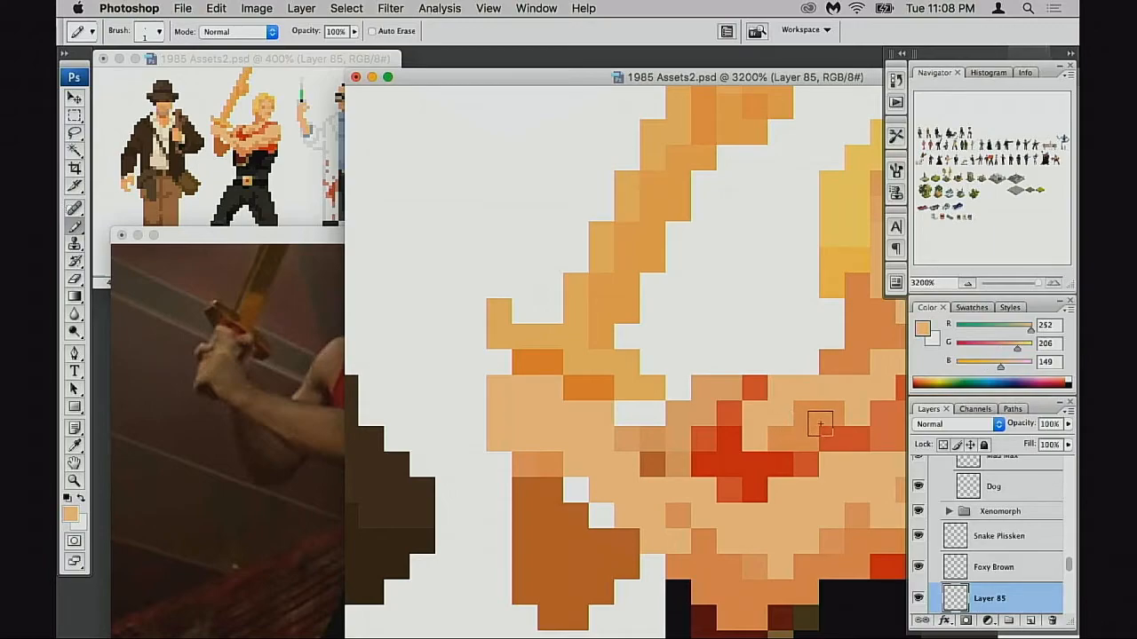
Step: Fill the inner gap pixel between hand and chest and the upper-arm pixels beside the red strap with sampled skin tone RGB 239, 181, 127
alt+click(726, 390)
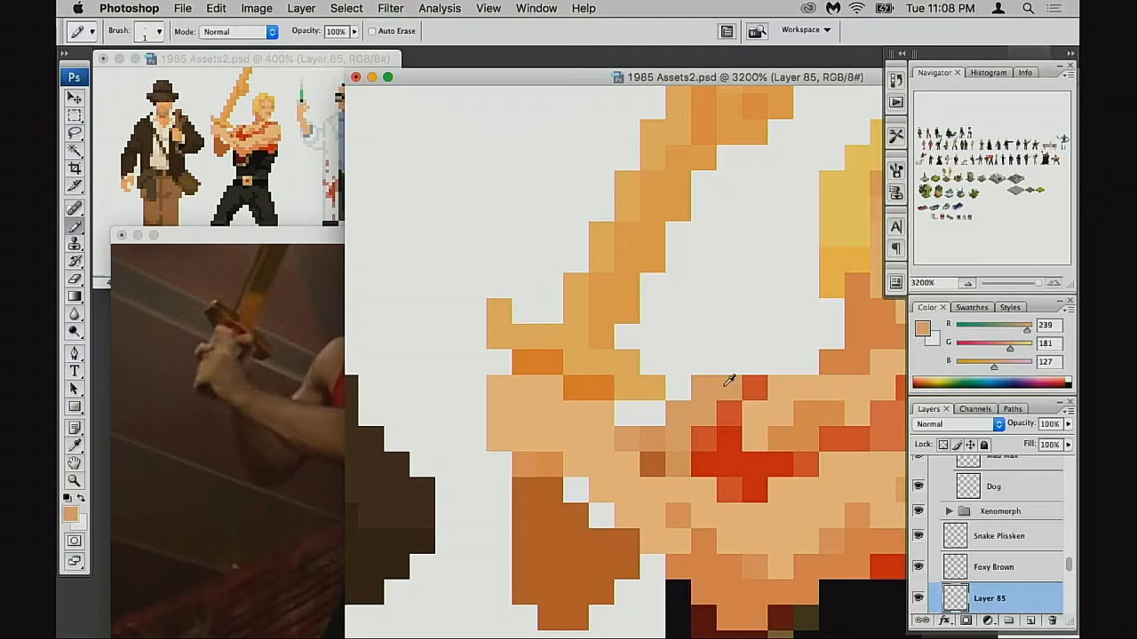
click(658, 418)
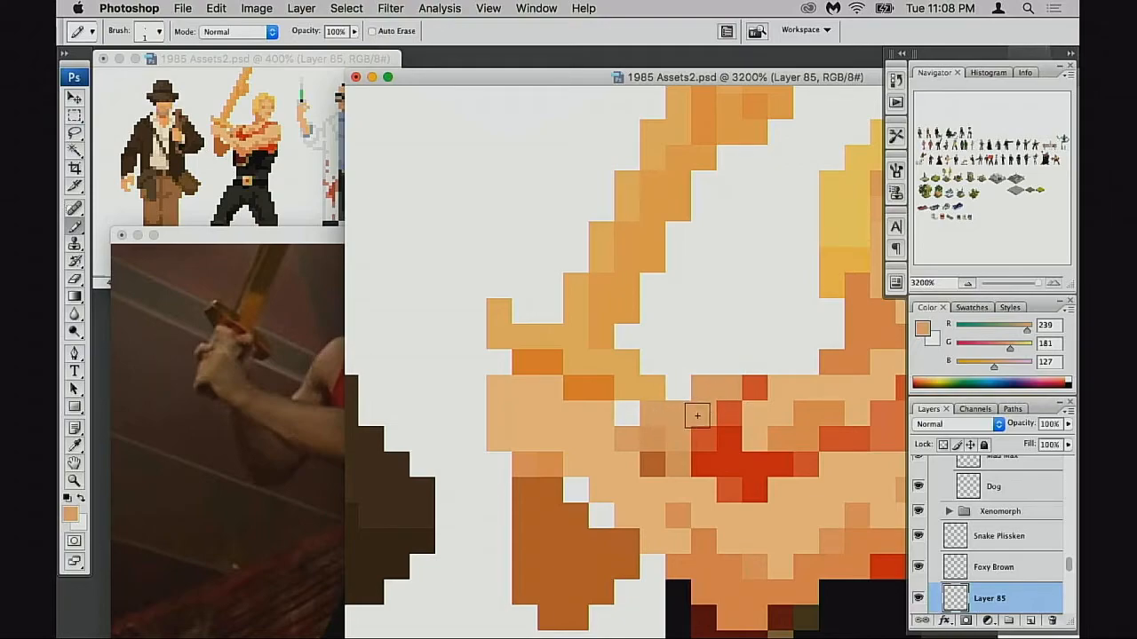
mouse_move(665, 444)
mouse_down()
mouse_move(655, 456)
mouse_move(701, 446)
mouse_up()
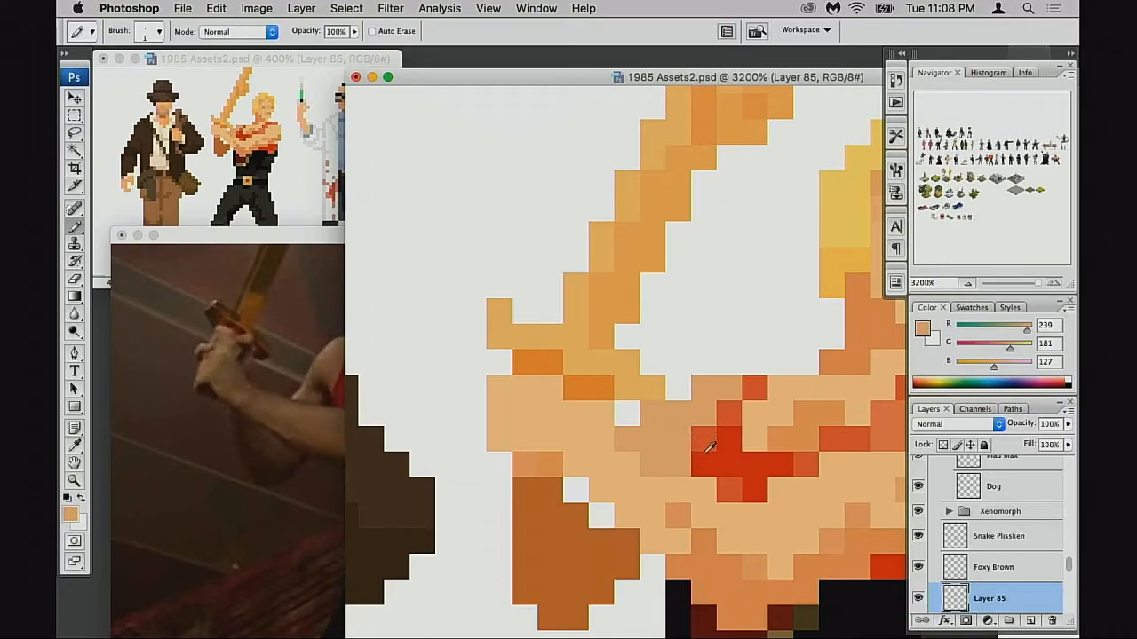
Step: Try shading the upper arm beside the strap with sampled orange-brown RGB 200, 112, 54 at full and at 20% opacity, and undo both
alt+click(622, 531)
click(629, 440)
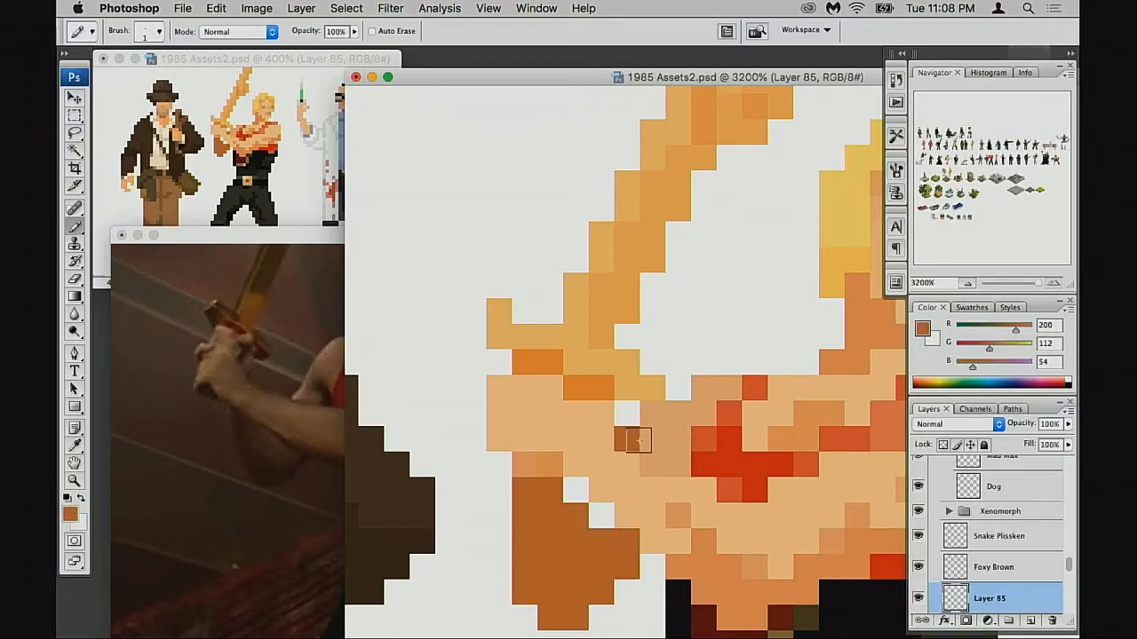
mouse_move(651, 436)
mouse_down()
mouse_move(663, 458)
mouse_move(675, 456)
mouse_up()
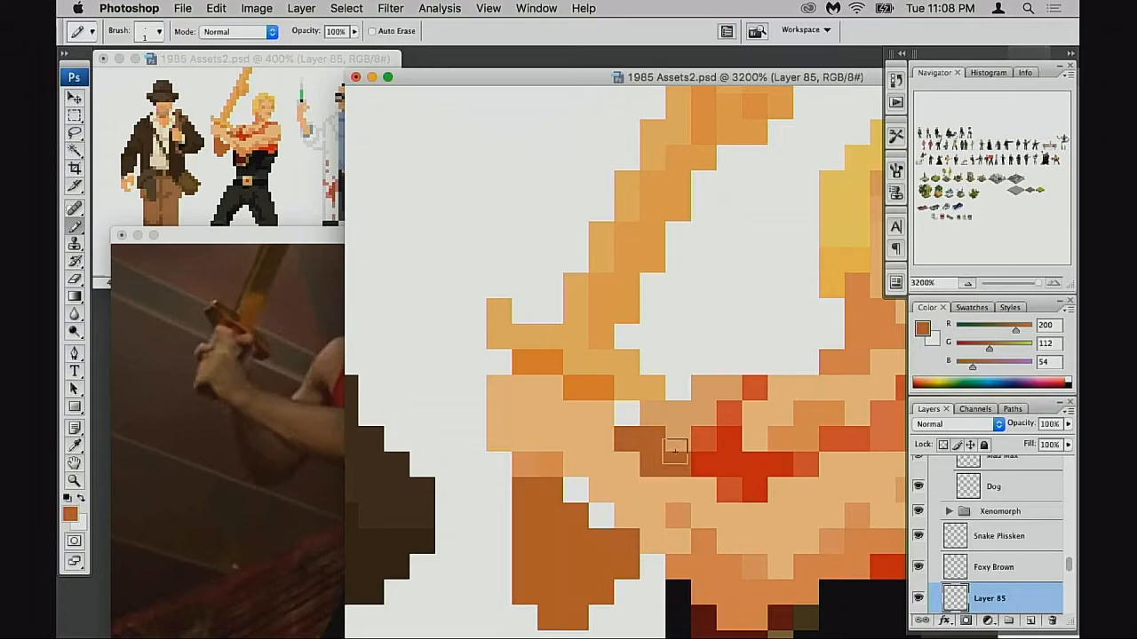
key(alt+super+z)
key(alt+super+z)
key(2)
click(652, 442)
key(super+z)
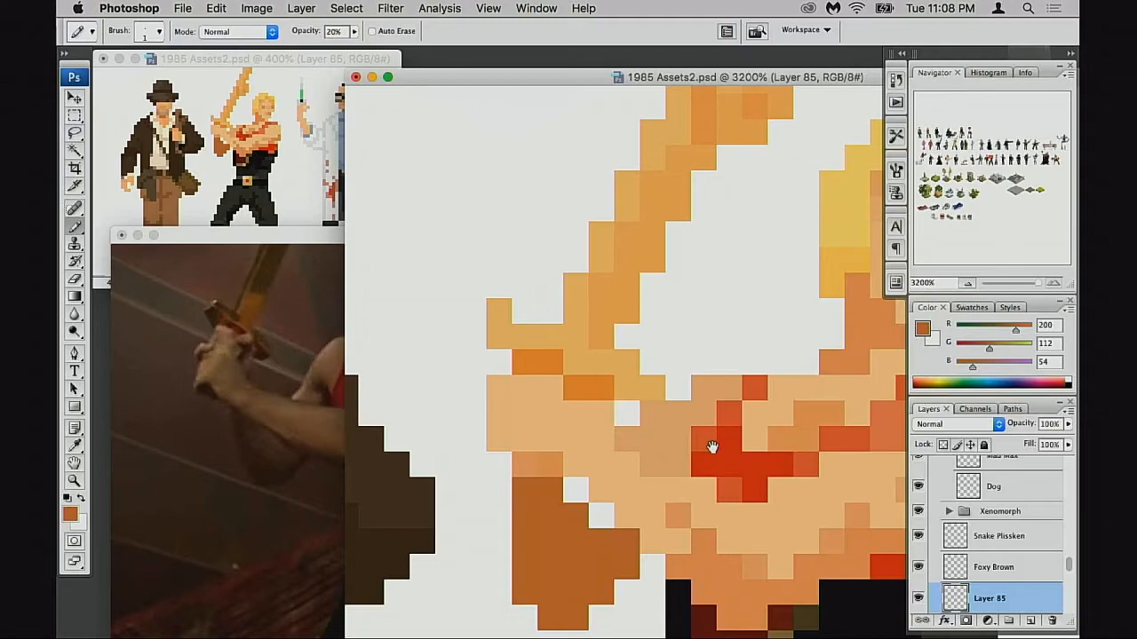
Step: Repaint the upper arm between the forearm and the red strap in sampled tan RGB 235, 151, 94 at 100% opacity
drag(719, 450, 645, 436)
alt+click(802, 321)
key(0)
drag(598, 405, 584, 439)
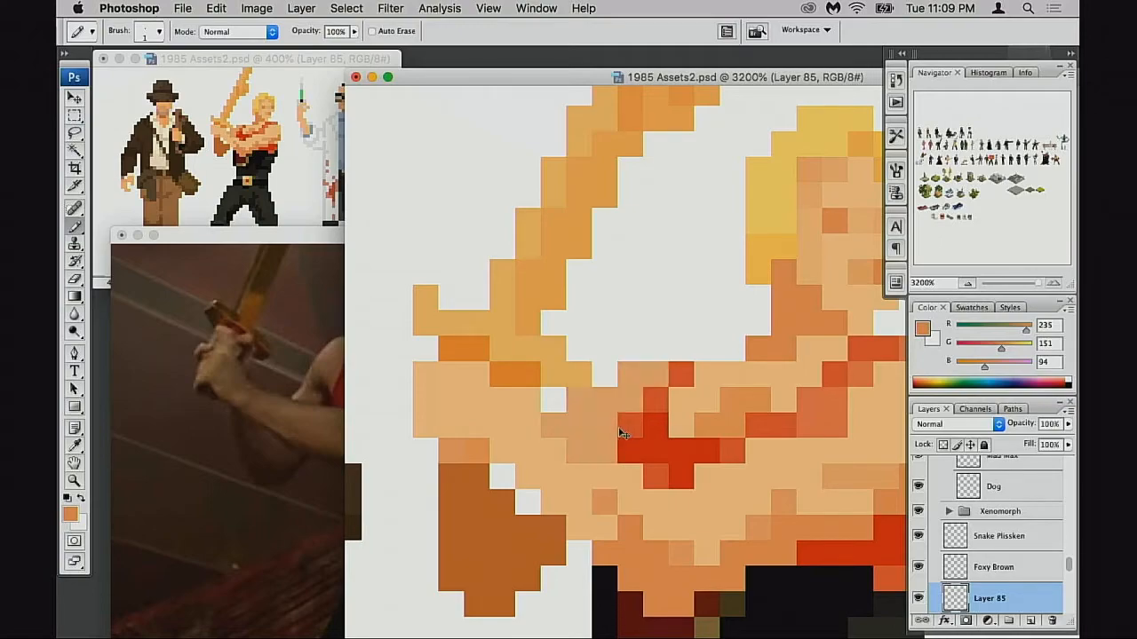
Step: Try a sampled orange-brown RGB 200, 112, 54 shadow along the upper arm's lower part, and undo it
alt+click(546, 538)
mouse_move(591, 451)
mouse_down()
mouse_move(592, 424)
mouse_move(591, 443)
mouse_move(562, 427)
mouse_up()
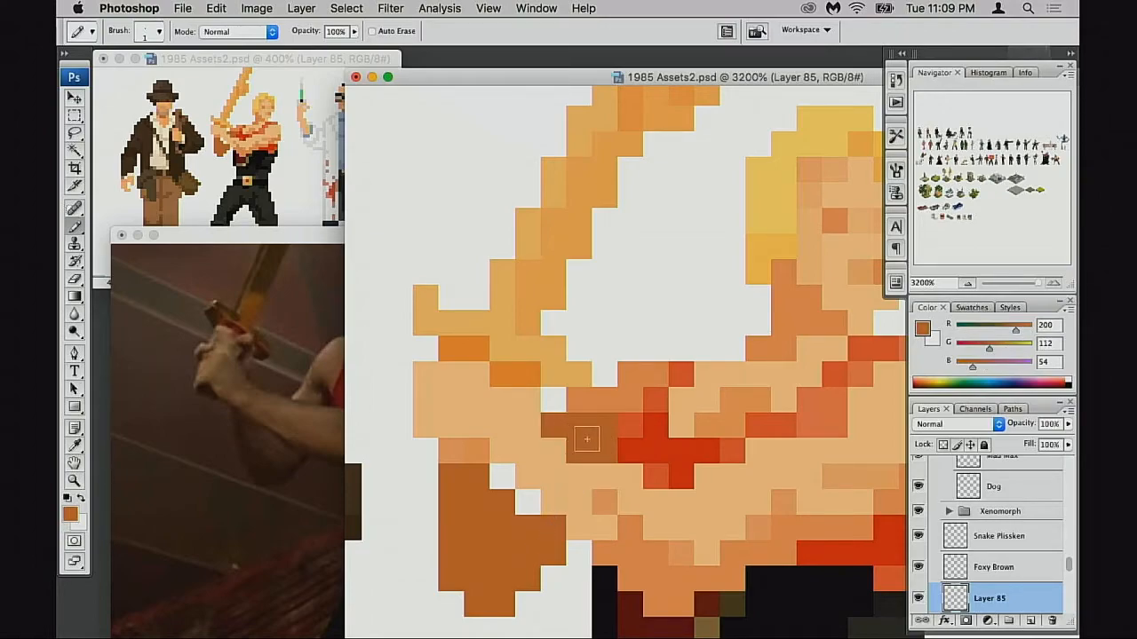
key(super+z)
key(super+alt+z)
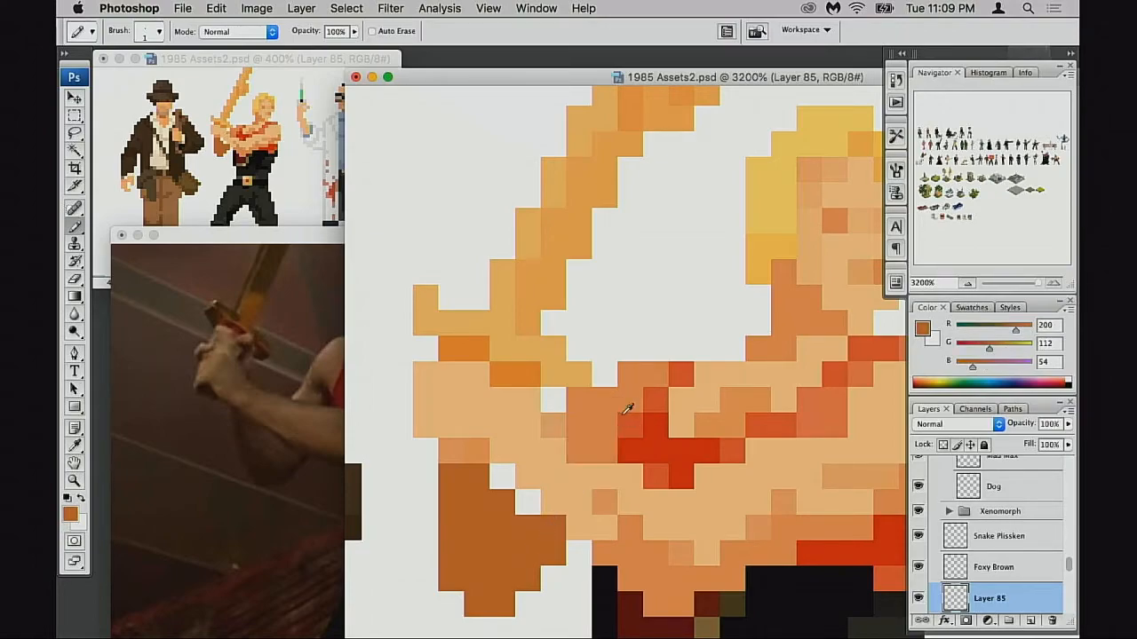
Step: Darken the upper arm's lower pixels with orange-brown at 30% opacity, and extend sampled RGB 224, 139, 82 at full opacity toward the forearm
alt+click(611, 408)
key(x)
key(3)
click(605, 432)
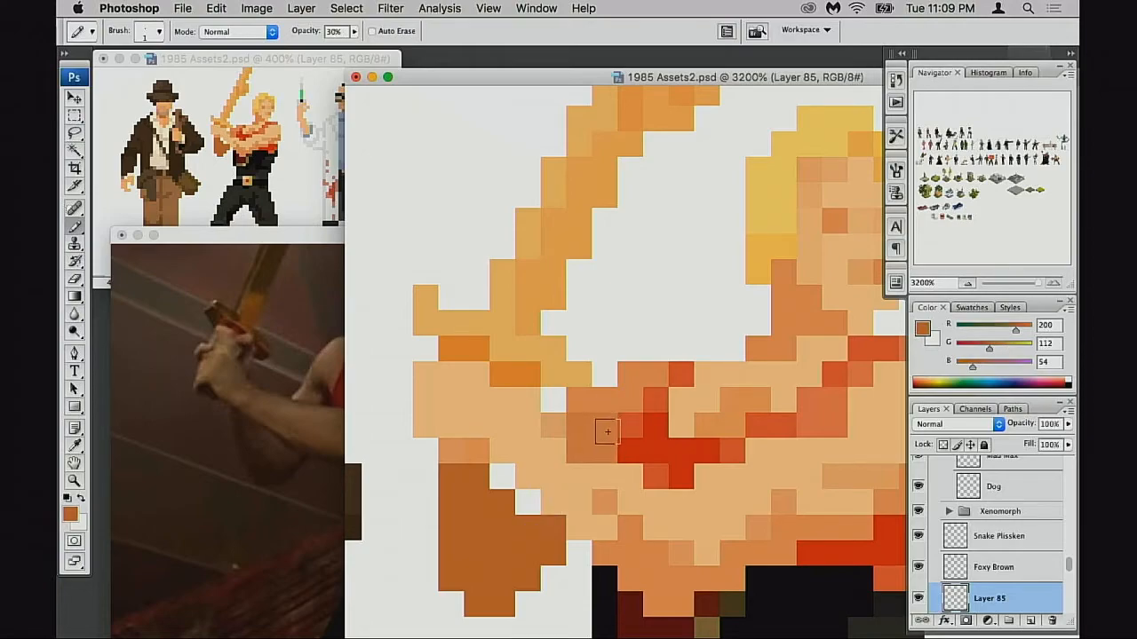
key(0)
alt+click(584, 424)
click(557, 427)
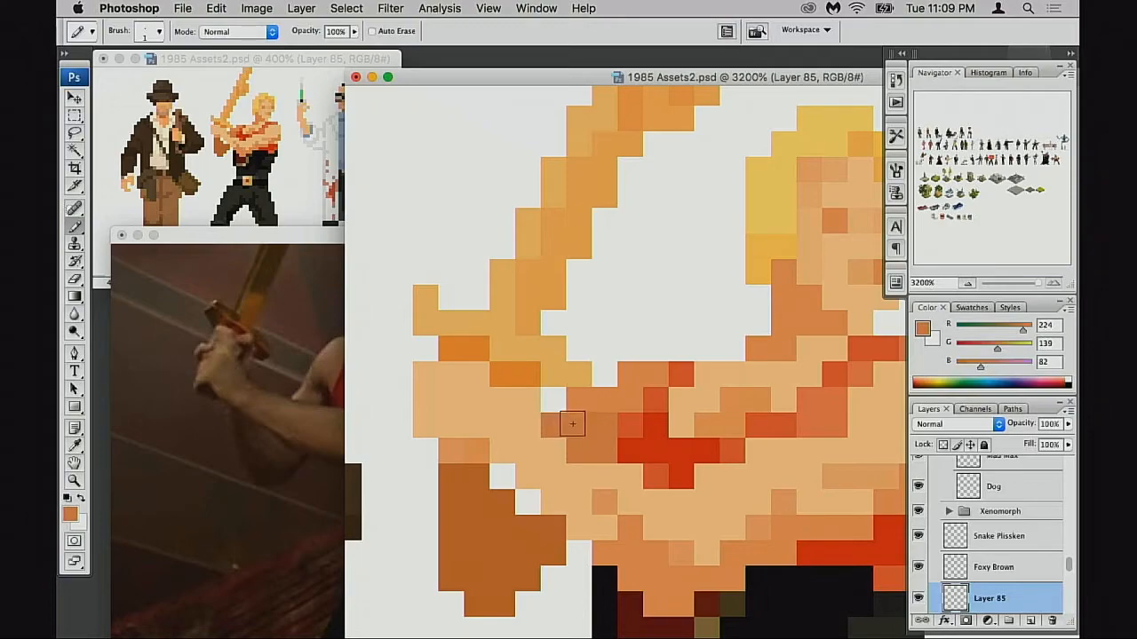
Step: Try extra pixels around the upper arm's outline, undo them, and touch up its top edge with sampled tan RGB 235, 151, 94
click(563, 411)
key(super+z)
click(605, 383)
key(super+z)
alt+click(630, 382)
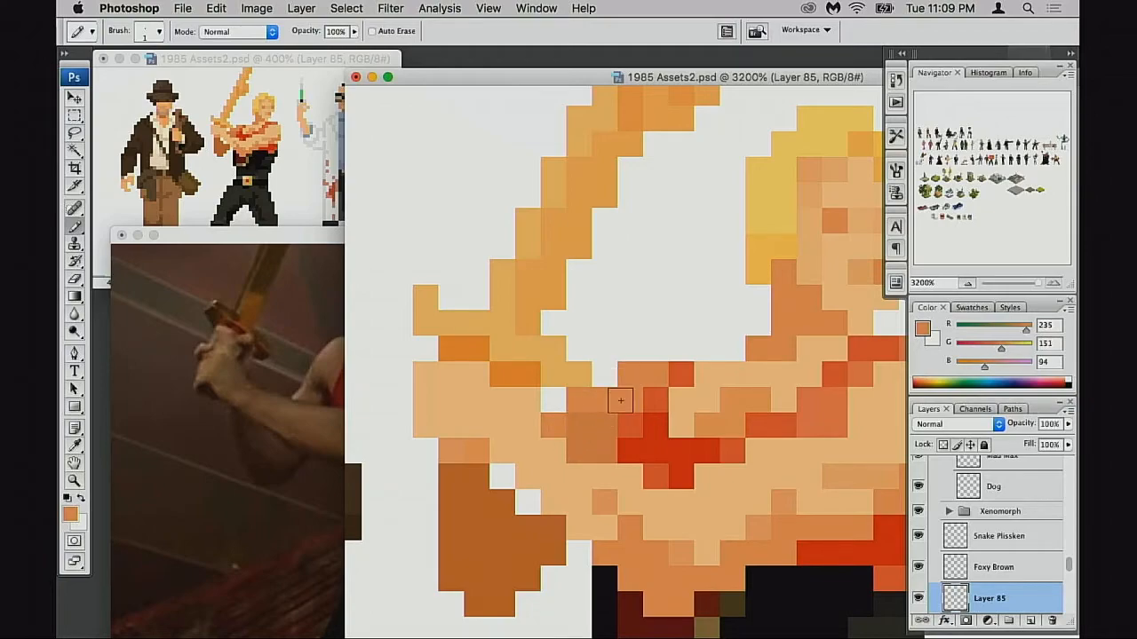
drag(597, 397, 603, 395)
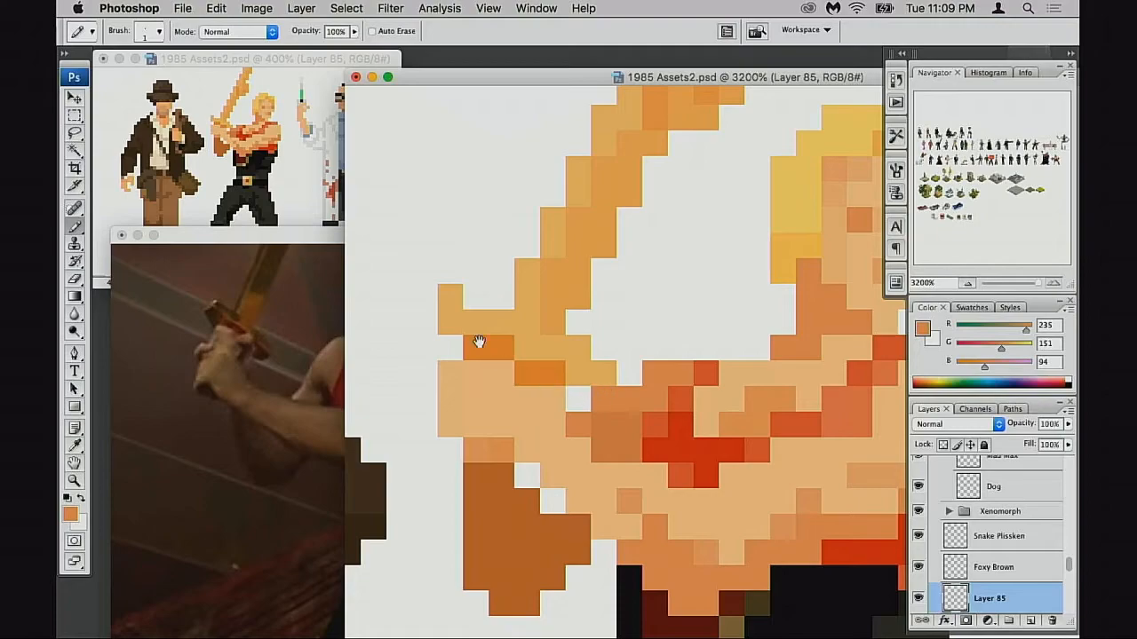
Step: Erase the end pixel of the sword's crossguard nearest the chest and the two pixels at its outer tip
click(254, 159)
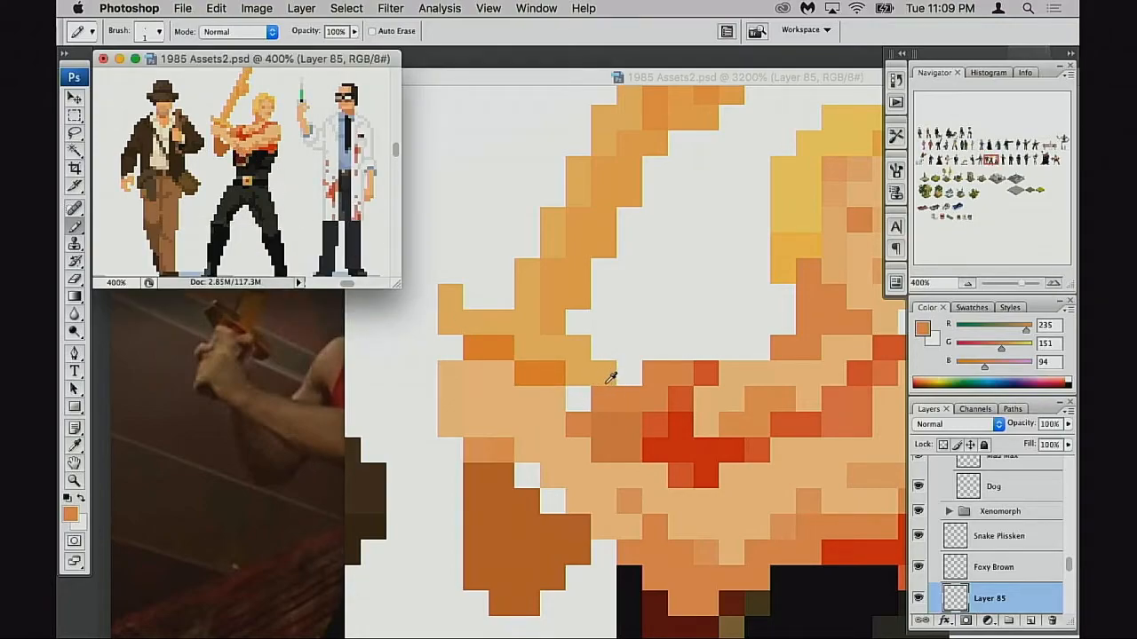
alt+click(595, 401)
key(e)
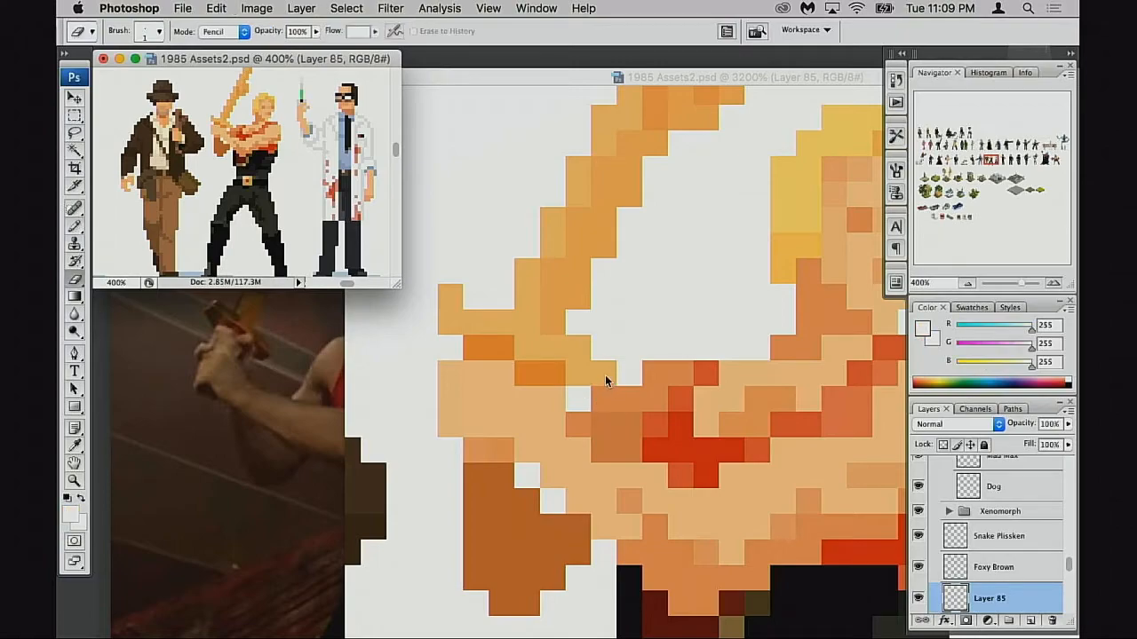
click(605, 375)
click(606, 374)
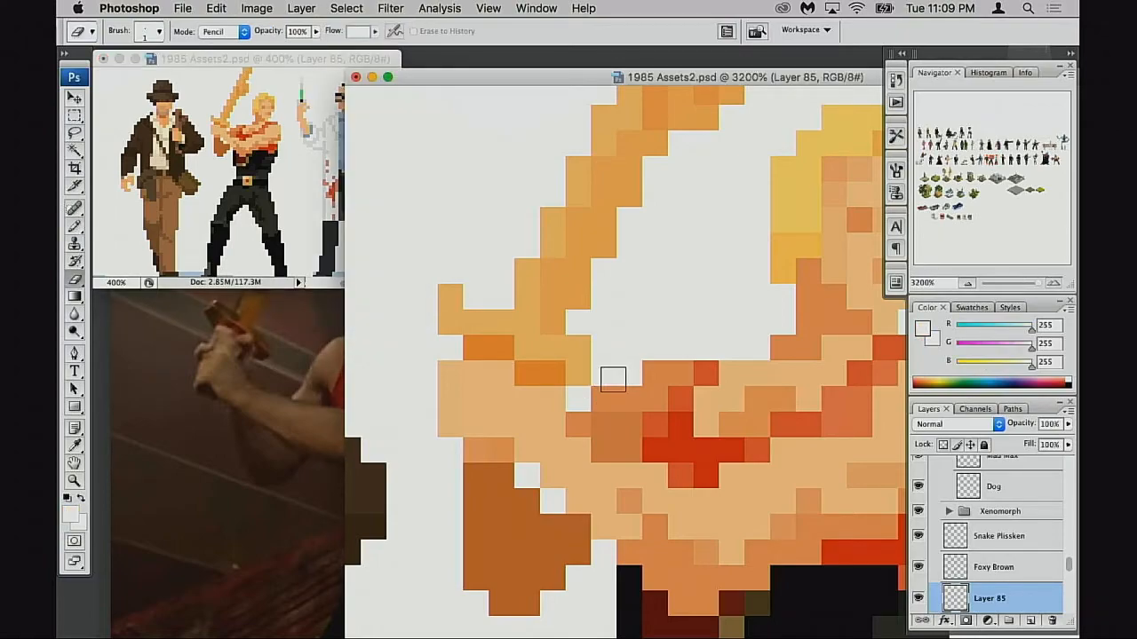
click(451, 296)
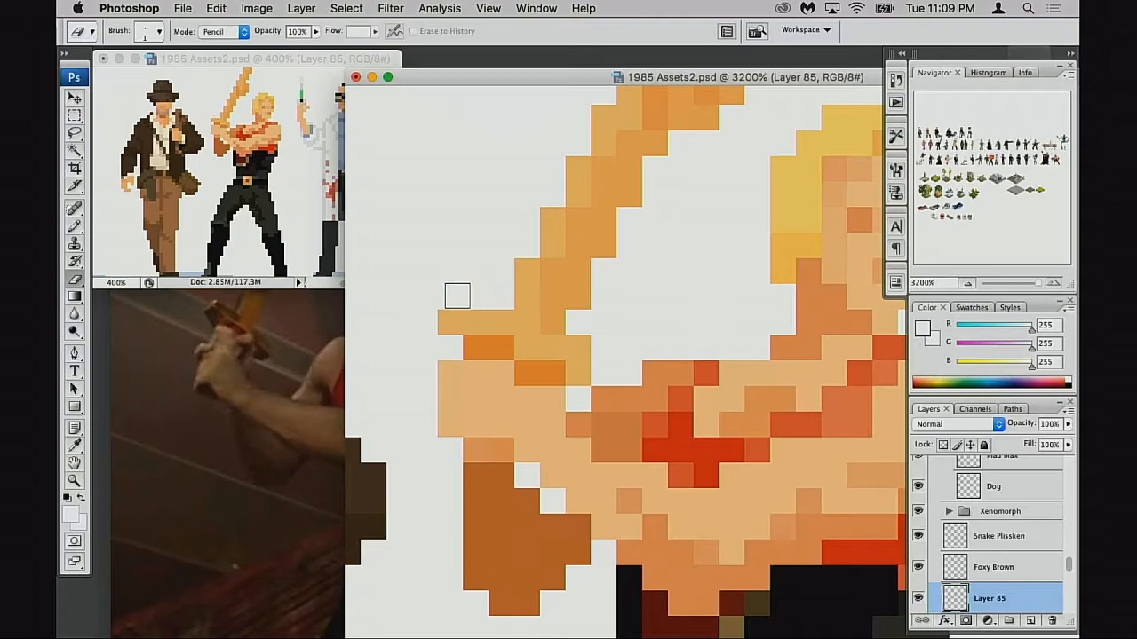
click(450, 321)
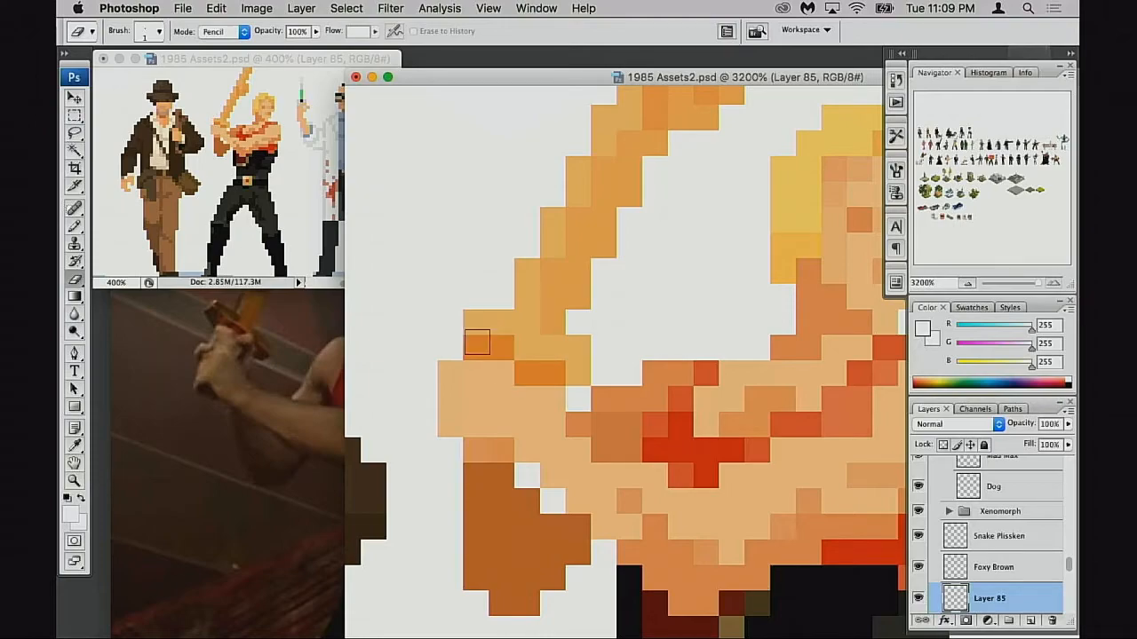
Step: Thicken the crossguard's shortened outer end with two pixels of sampled gold RGB 248, 194, 118 along its upper edge
key(b)
alt+click(501, 319)
click(485, 306)
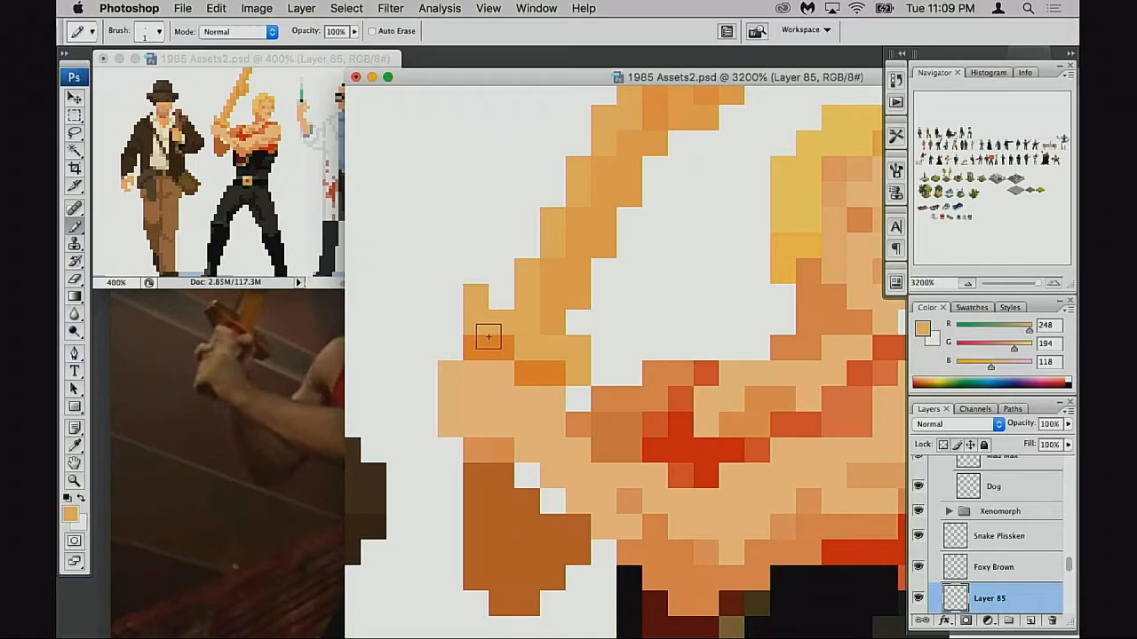
click(503, 299)
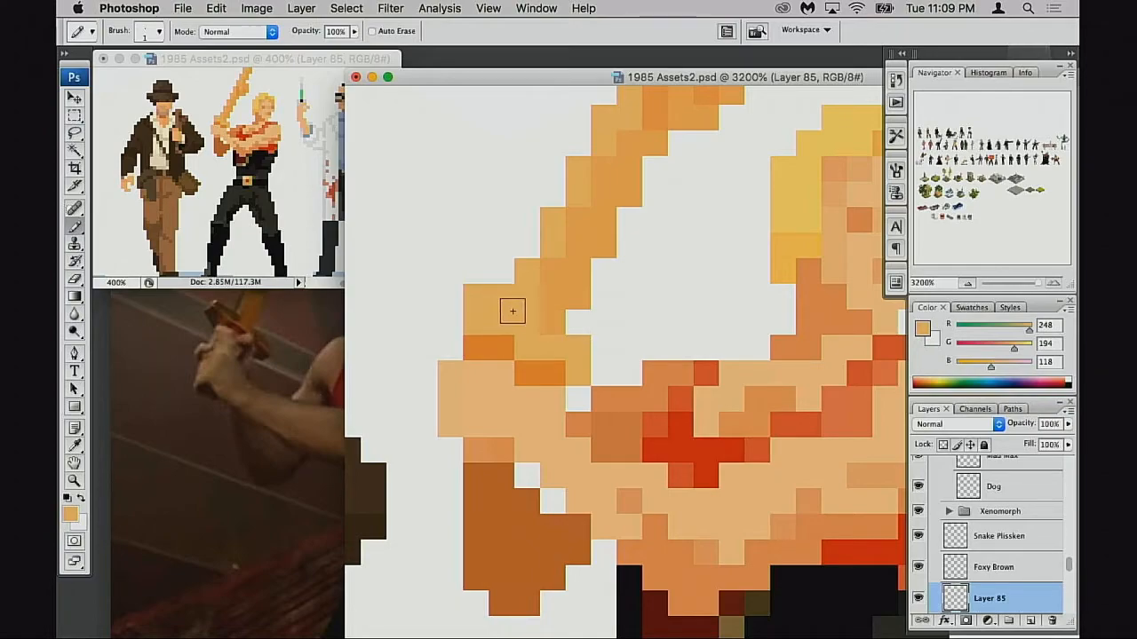
Step: Undo the last gold pixel on the crossguard and erase the raised pixel at each of its two ends
key(super+z)
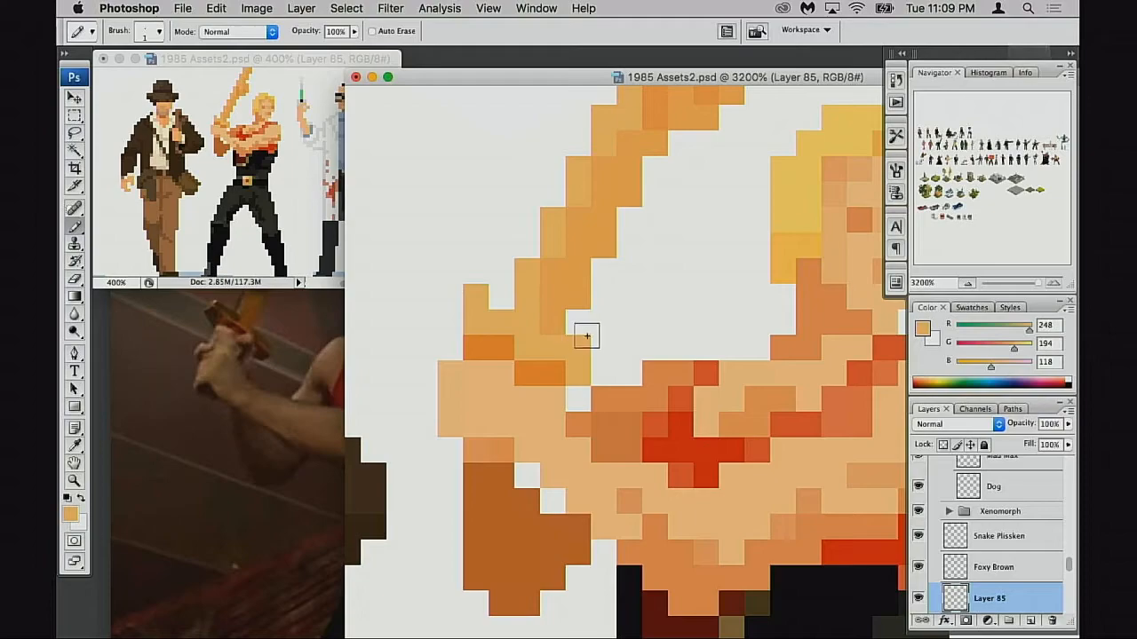
key(e)
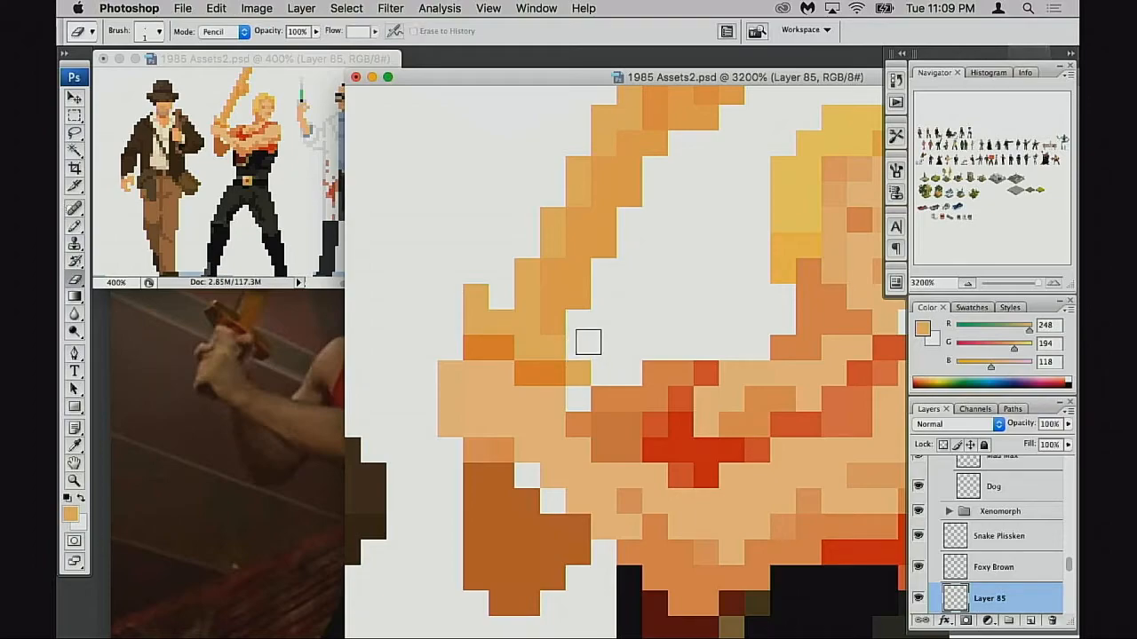
click(479, 297)
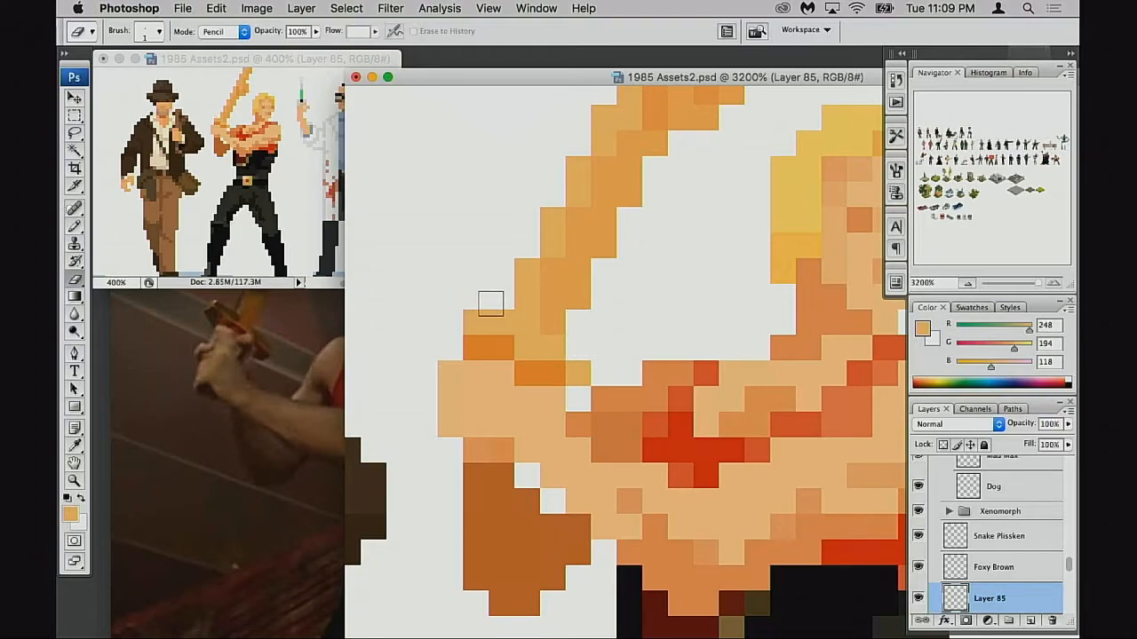
Step: Try a detached gold pixel beside the blade's base and a pale yellow RGB 250, 230, 156 highlight on the crossguard, undoing the highlight
key(b)
click(604, 322)
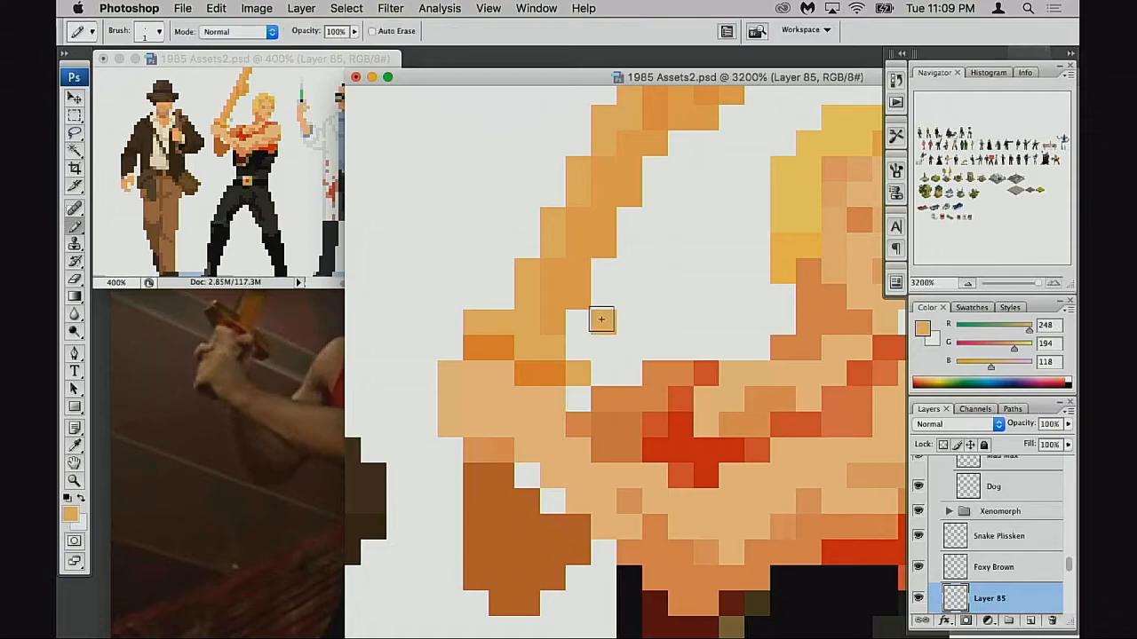
drag(707, 505, 632, 345)
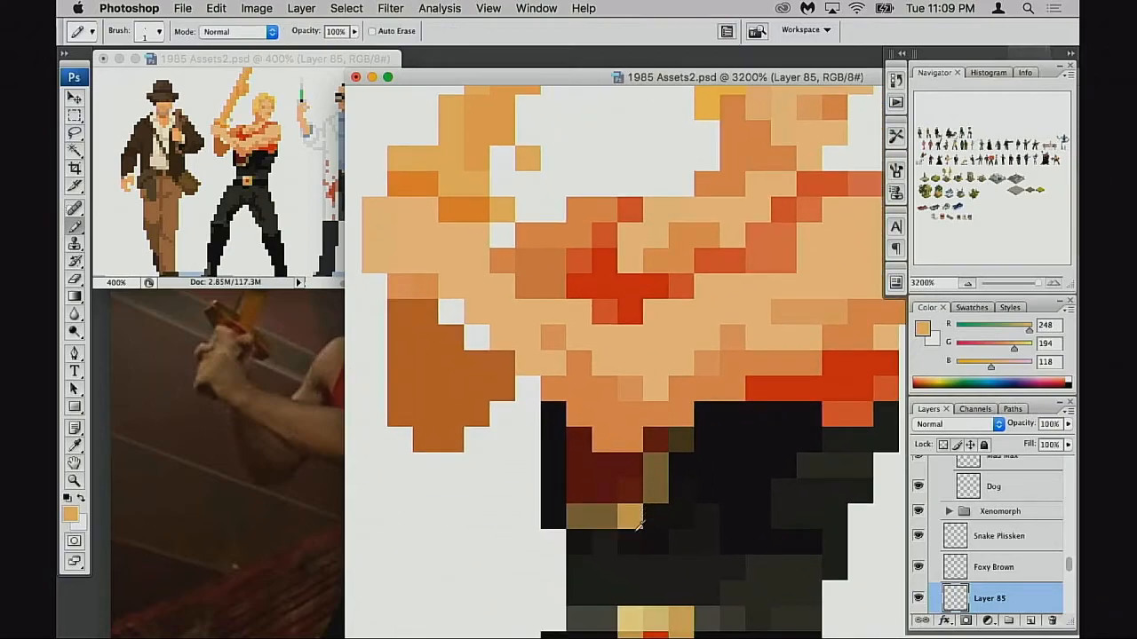
alt+click(631, 613)
drag(527, 320, 551, 382)
click(475, 225)
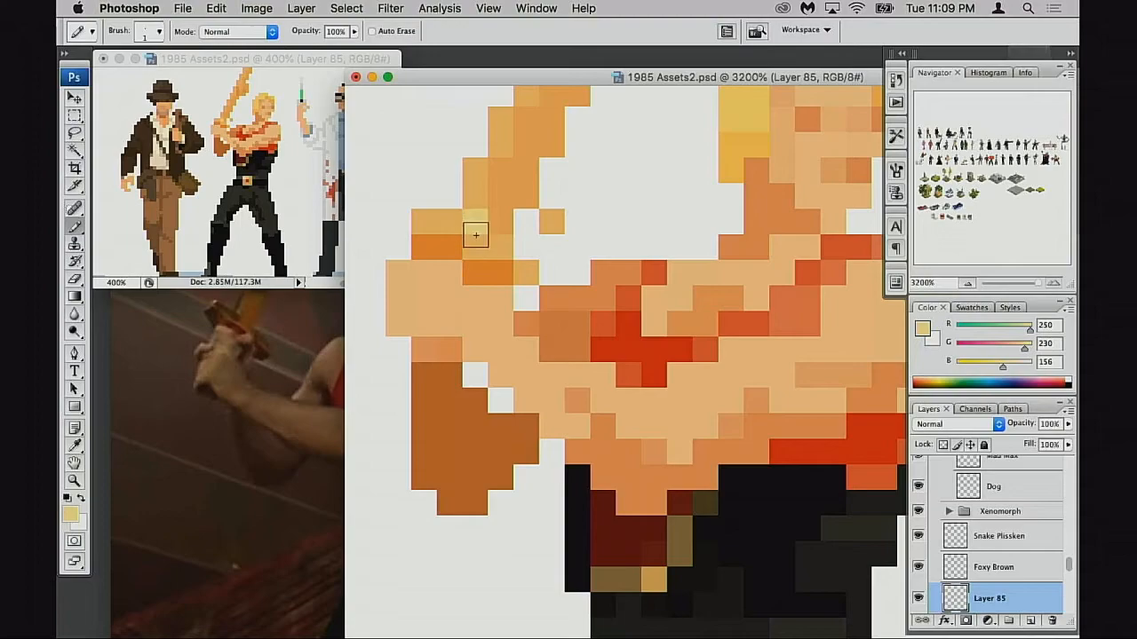
key(super+z)
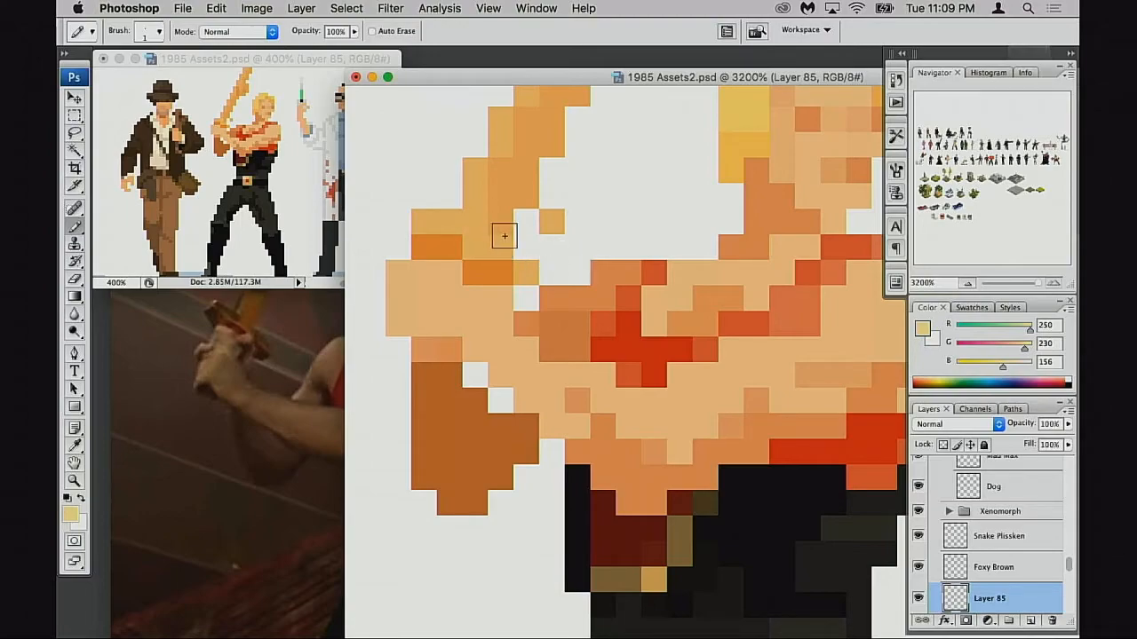
Step: Sample orange RGB 246, 179, 98 from the blade's base and erase the detached gold pixel beside it
alt+click(500, 221)
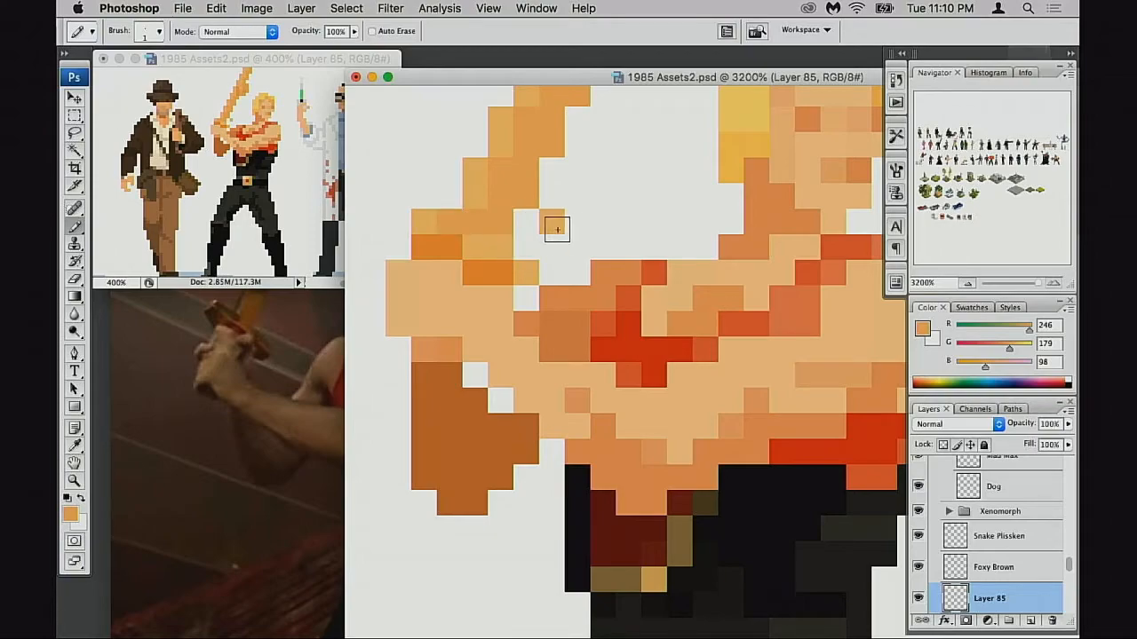
key(e)
drag(559, 238, 558, 247)
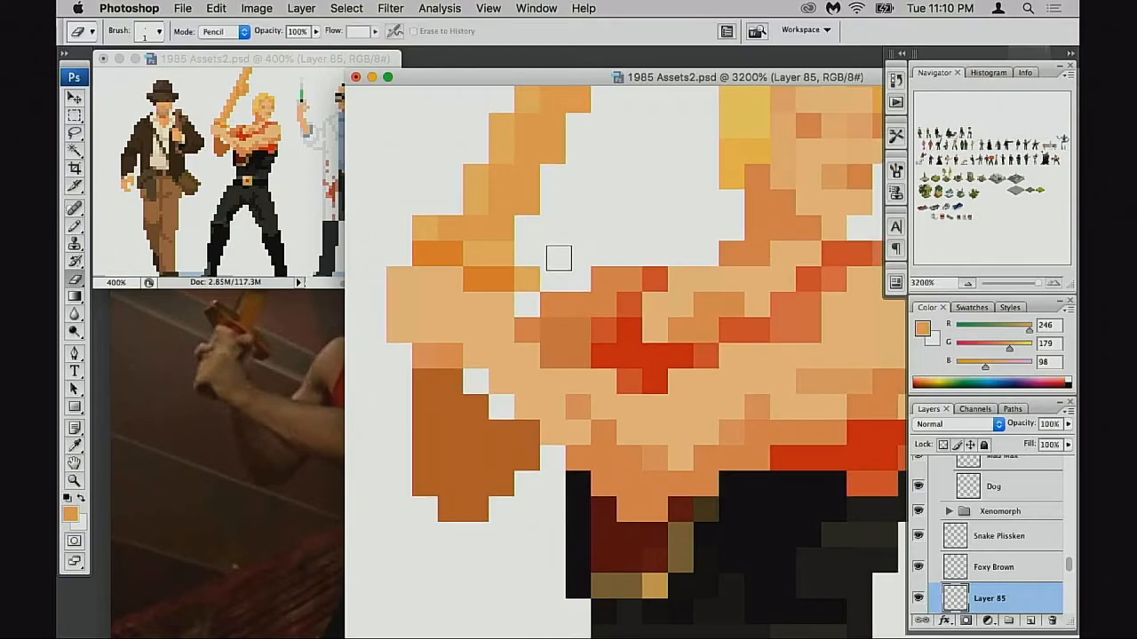
Step: Extend the crossguard's chest-side end with an orange and a gold pixel, and its outer tip with one pixel of gold RGB 248, 194, 118
key(b)
alt+click(499, 260)
click(526, 279)
alt+click(508, 250)
click(527, 253)
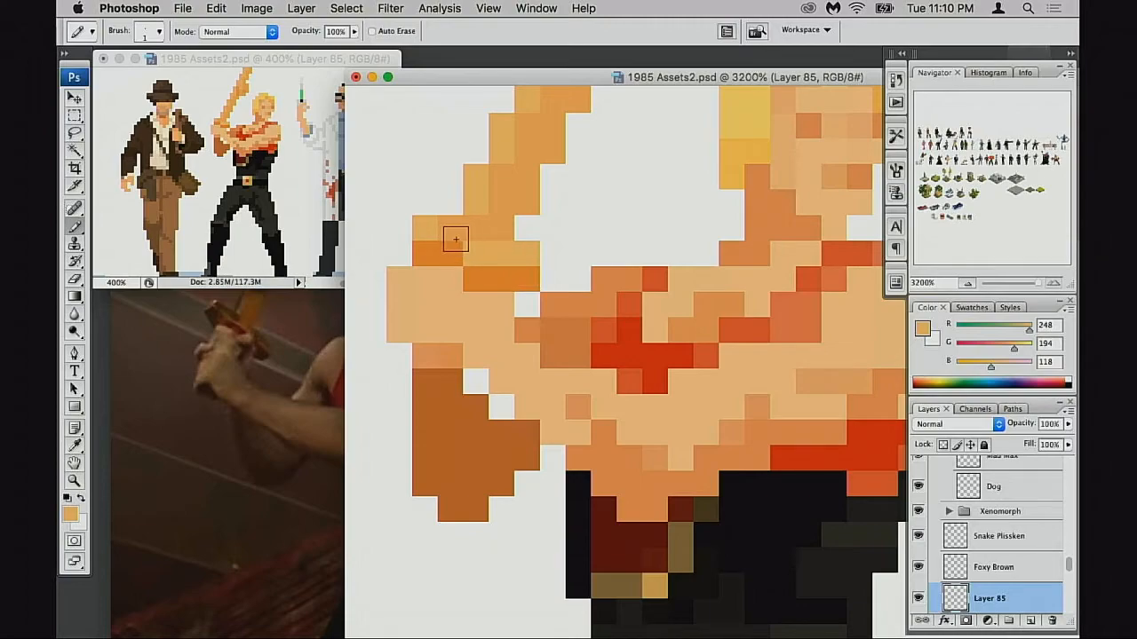
click(402, 229)
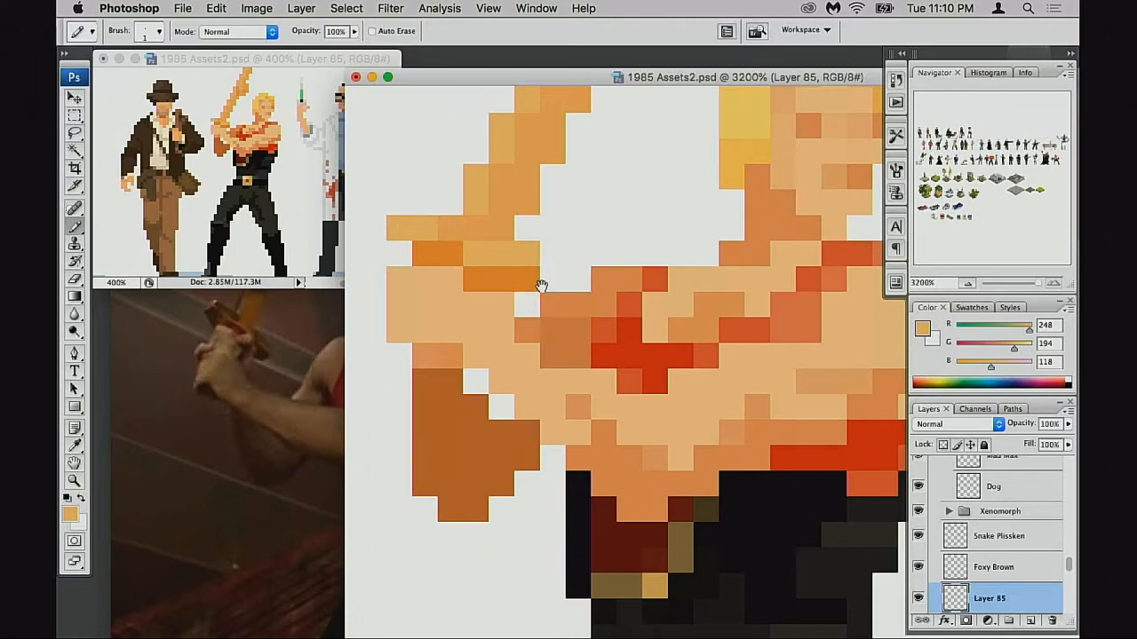
Step: Recolor the middle pixels of the crossguard's orange underside with sampled tan RGB 235, 151, 94
drag(541, 285, 539, 294)
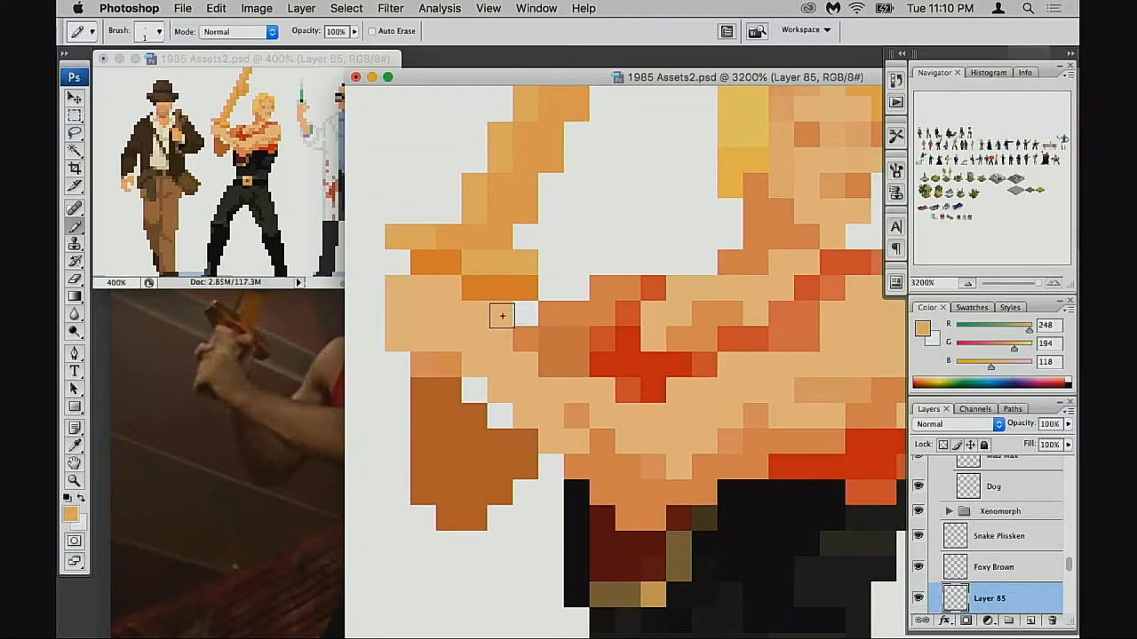
alt+click(555, 317)
click(477, 285)
click(492, 289)
click(453, 267)
click(474, 282)
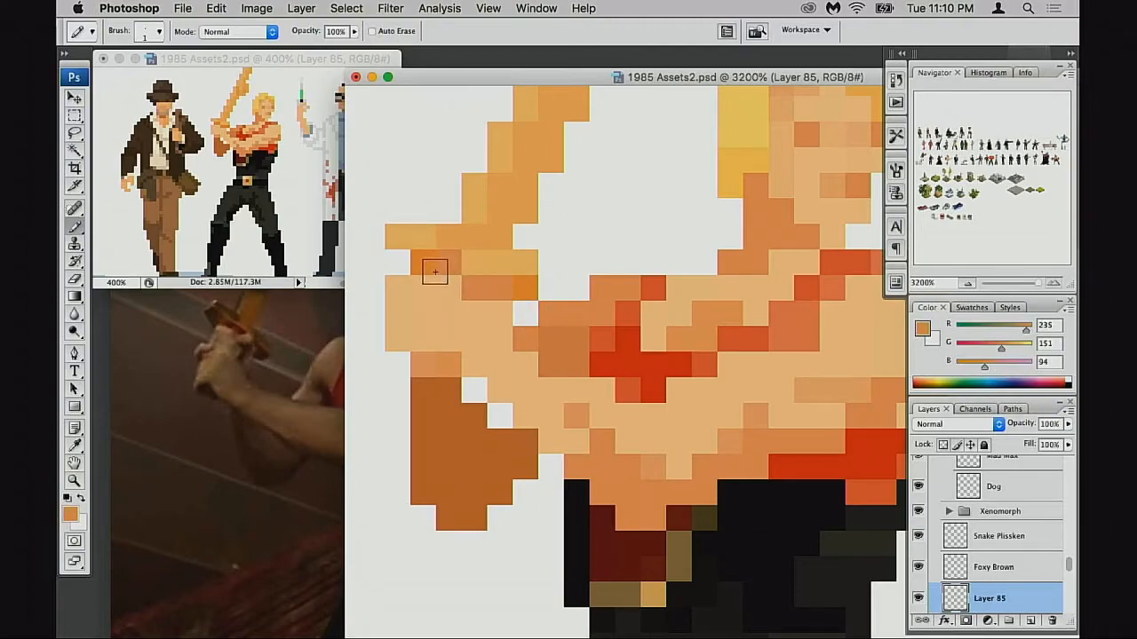
Step: Try filling the gaps between the forearm and the brown arm behind it with skin tone RGB 252, 206, 149, and undo it
alt+click(554, 320)
click(704, 407)
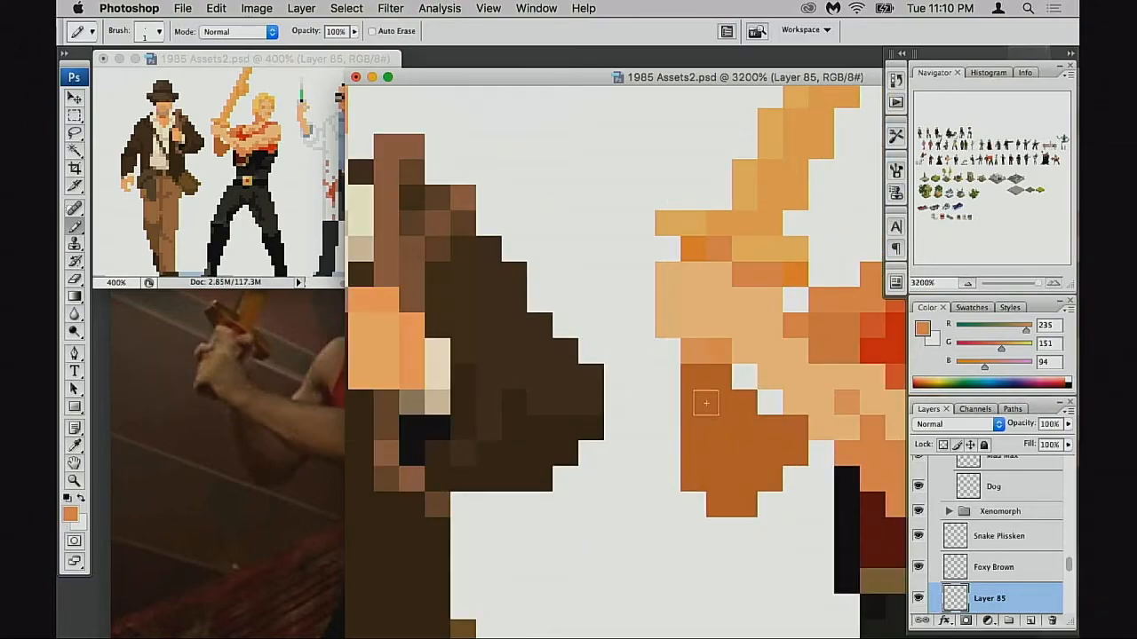
alt+click(713, 374)
mouse_move(696, 355)
mouse_down()
mouse_move(721, 354)
mouse_move(704, 362)
mouse_up()
alt+click(745, 357)
click(743, 376)
click(722, 354)
key(alt+super+z)
key(alt+super+z)
click(740, 388)
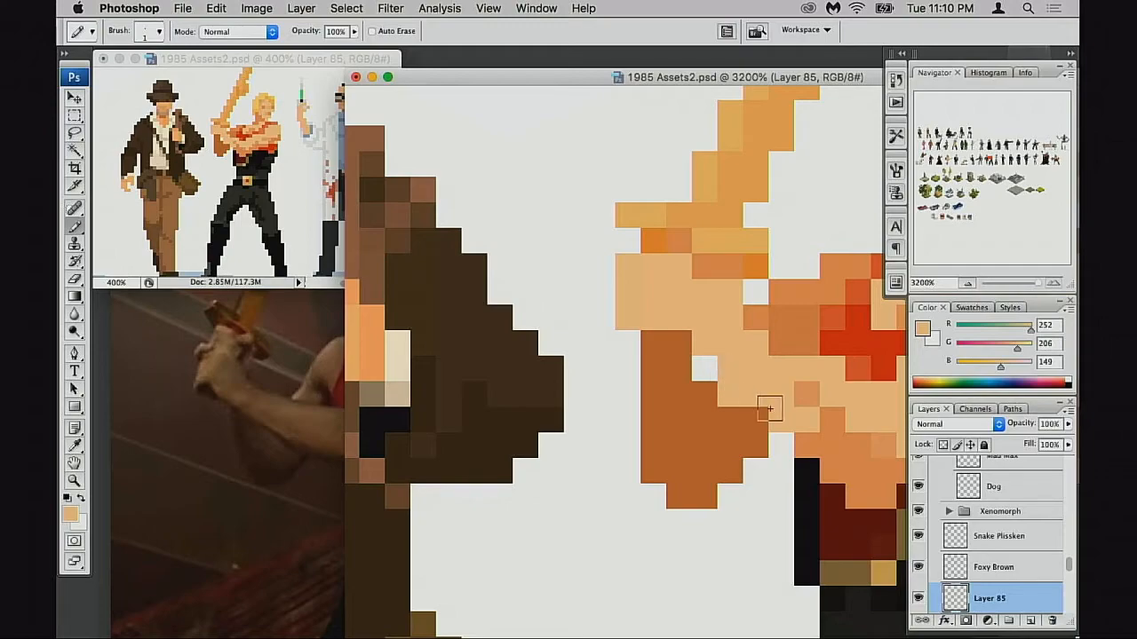
drag(782, 420, 686, 406)
key(alt+super+z)
key(alt+super+z)
Step: Shade the forearm's underside down to the waist with sampled tan RGB 235, 151, 94, filling the two gap pixels beside the brown arm
alt+click(732, 428)
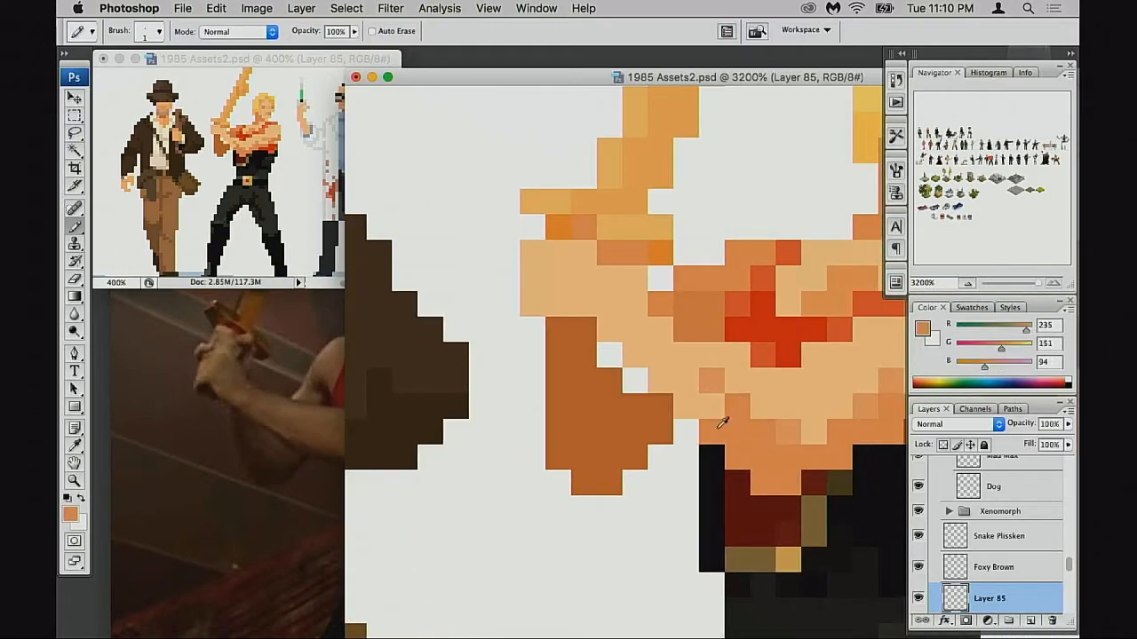
click(650, 384)
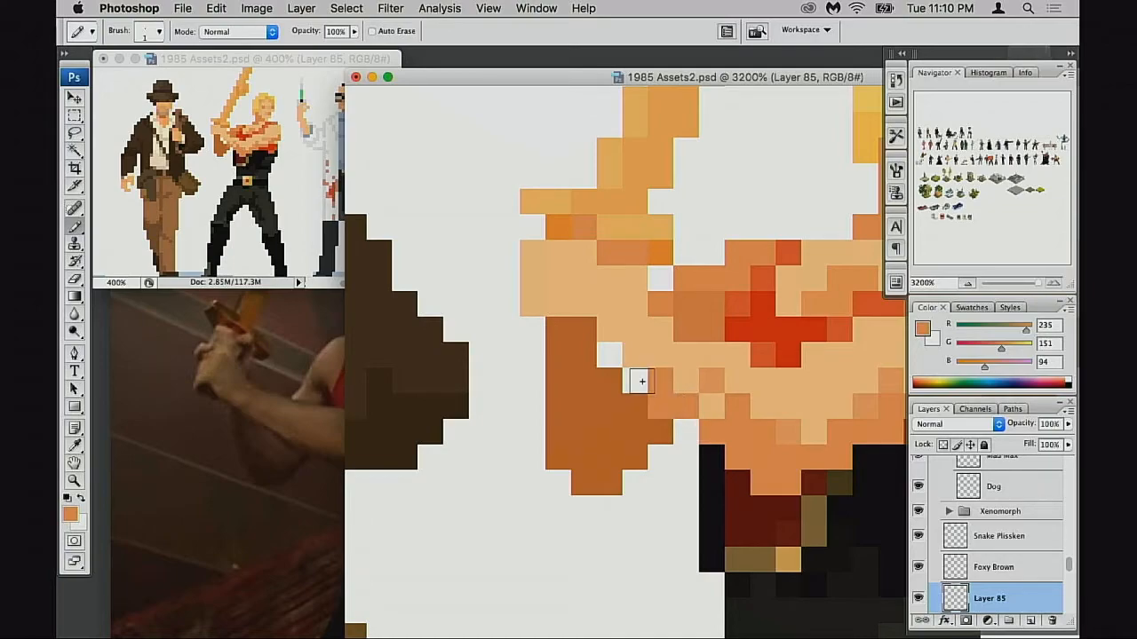
click(634, 379)
click(609, 355)
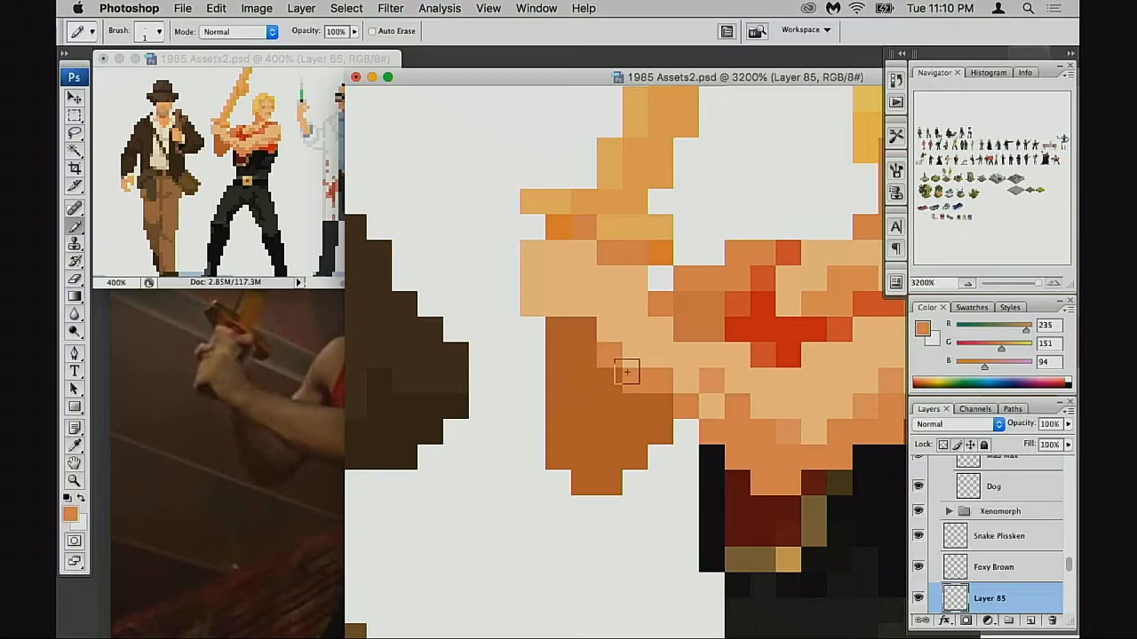
scroll(673, 402, right, 1)
click(672, 428)
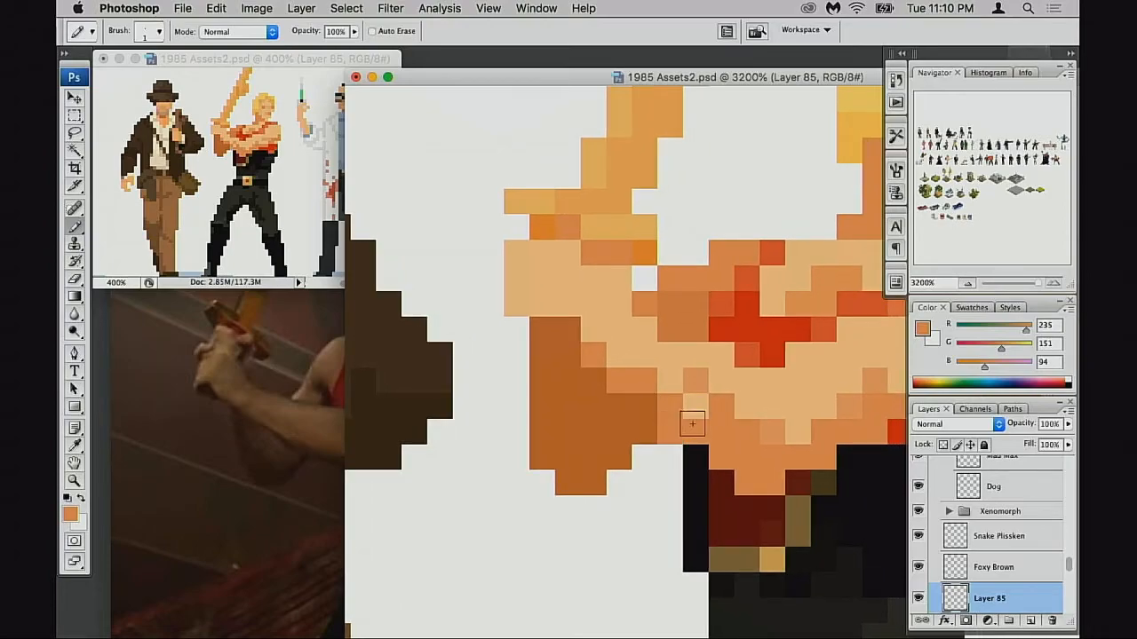
click(647, 406)
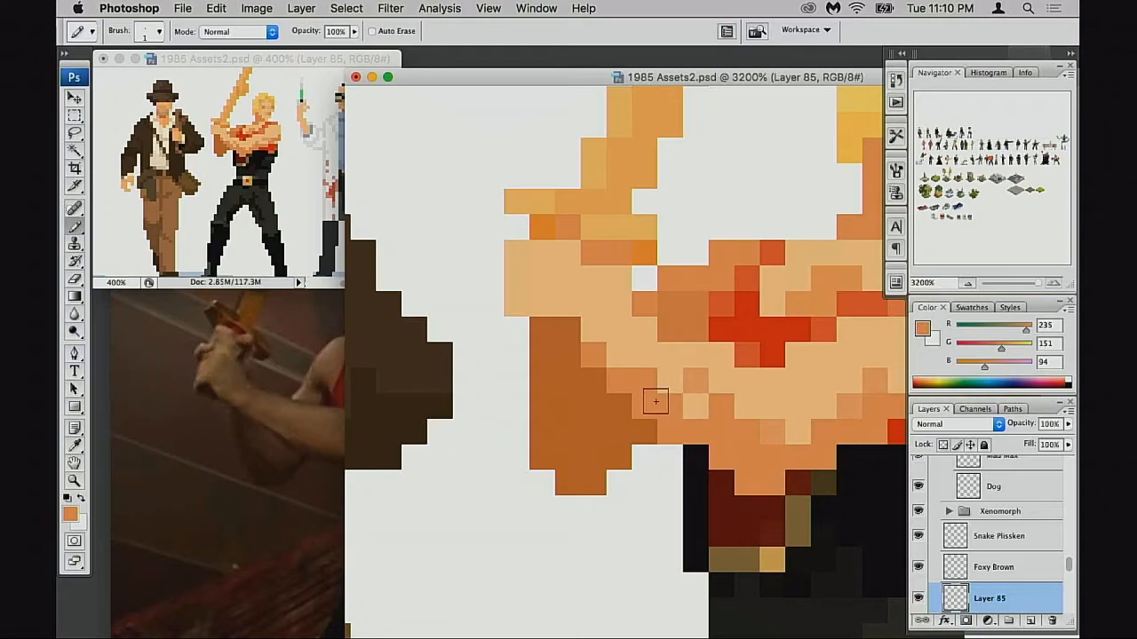
Step: Erase the pixel bridging the wrist and chest, and add a tan RGB 235, 151, 94 pixel to the shoulder's top edge
scroll(647, 408, right, 5)
scroll(647, 408, up, 3)
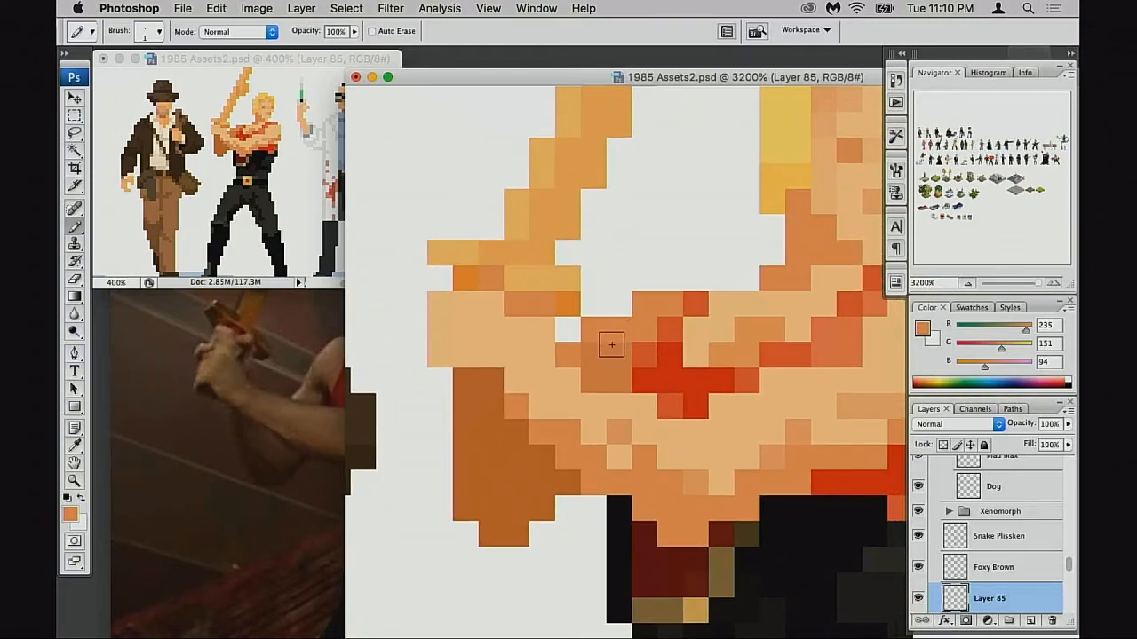
key(e)
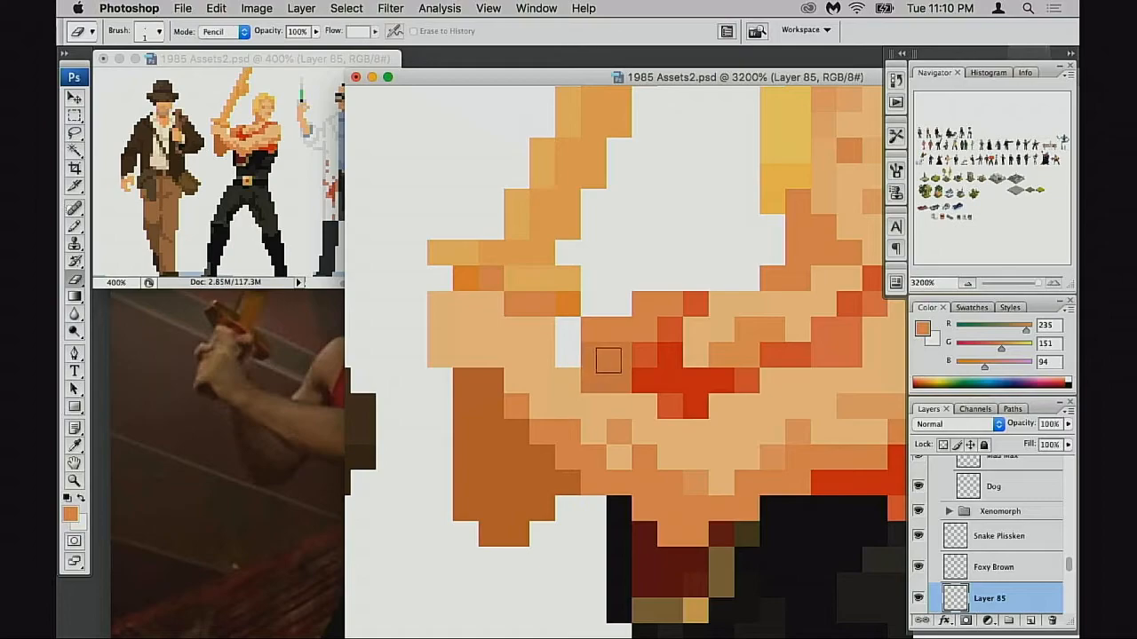
key(b)
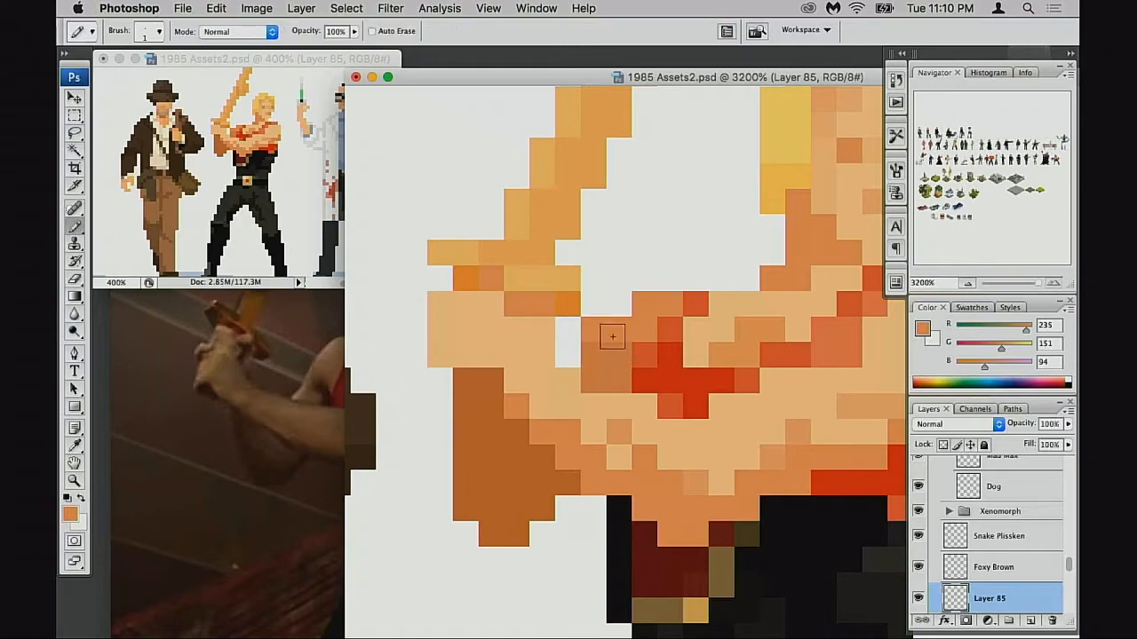
click(618, 306)
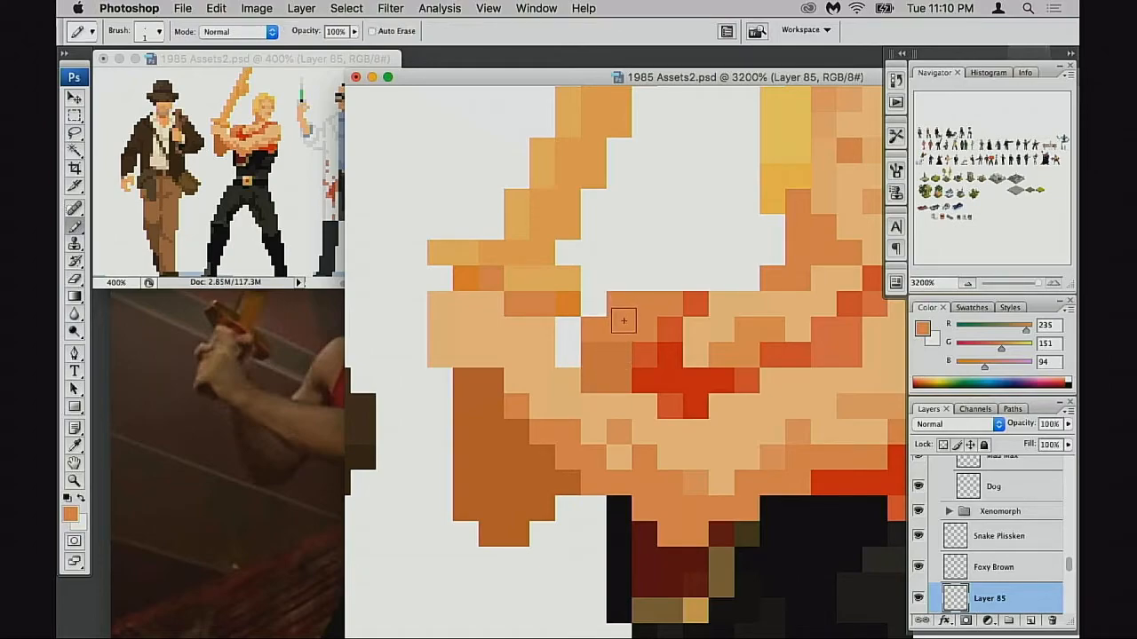
Step: Lighten the upper pixels of the shoulder nearest the sword with sampled skin tone RGB 252, 206, 149
drag(654, 370, 612, 382)
alt+click(631, 334)
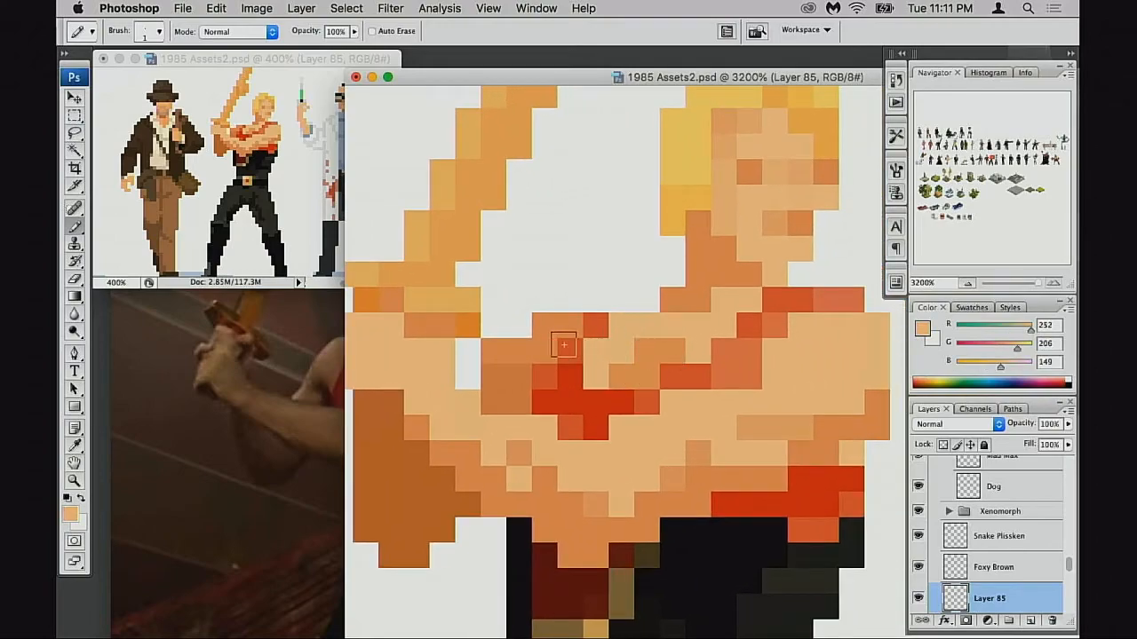
click(545, 351)
click(573, 331)
click(550, 331)
click(520, 349)
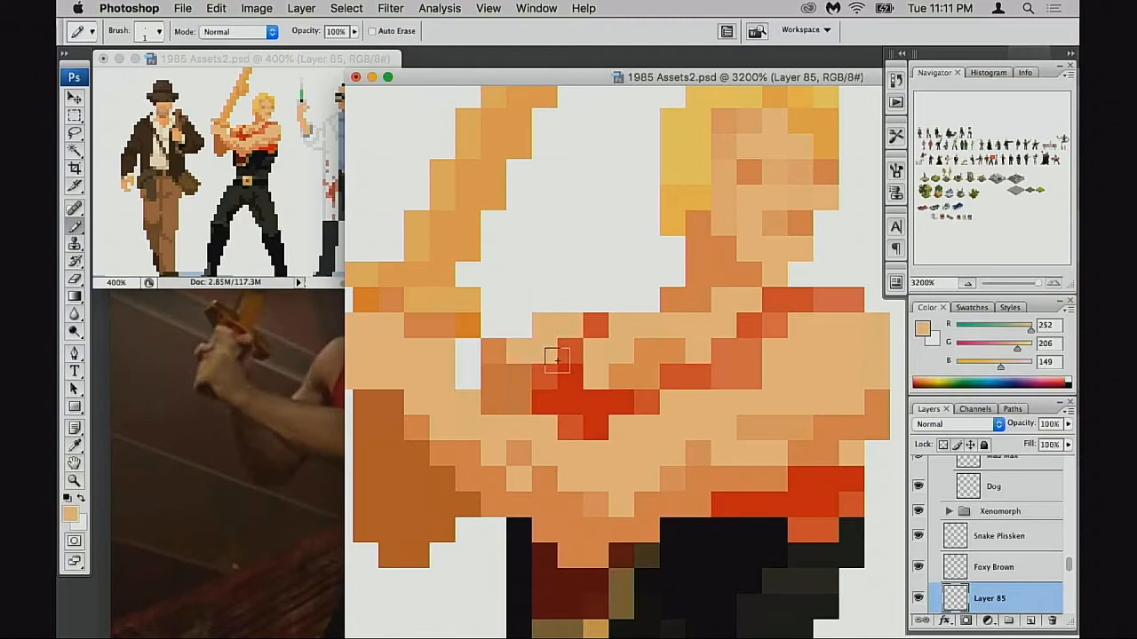
Step: Examine the swordsman's overall shape and shading beside the neighboring characters at reduced magnification
drag(575, 367, 596, 364)
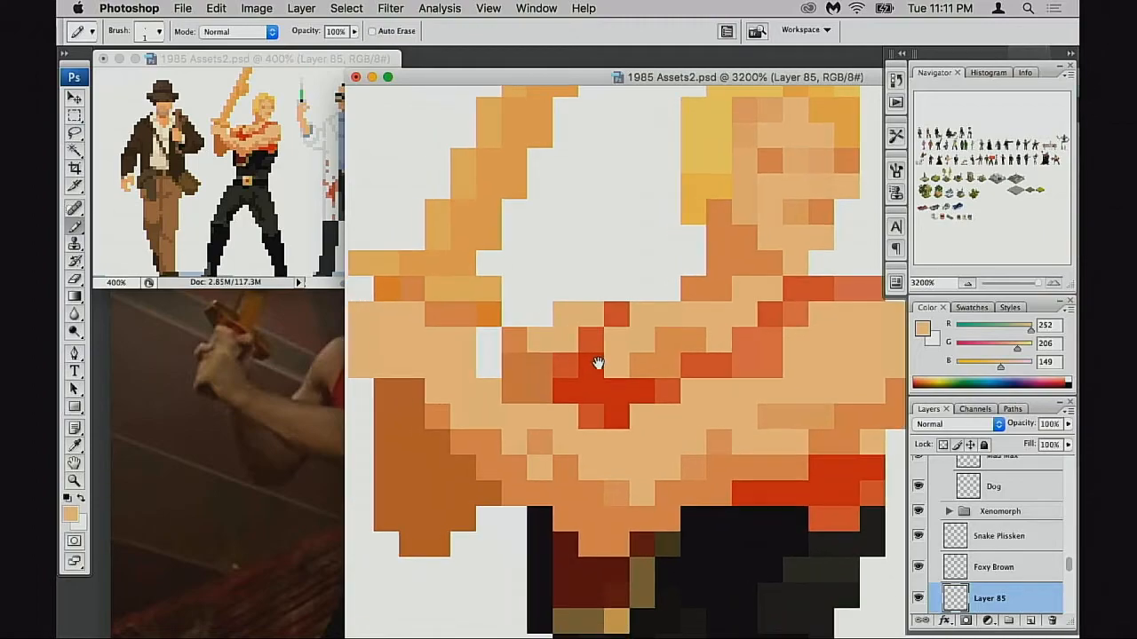
alt+super+click(657, 373)
alt+click(661, 372)
alt+click(670, 375)
alt+click(670, 375)
drag(804, 383, 623, 380)
alt+click(683, 389)
alt+click(736, 375)
drag(741, 372, 680, 369)
super+click(664, 366)
super+click(707, 369)
drag(612, 377, 568, 377)
key(super+plus)
drag(682, 380, 655, 399)
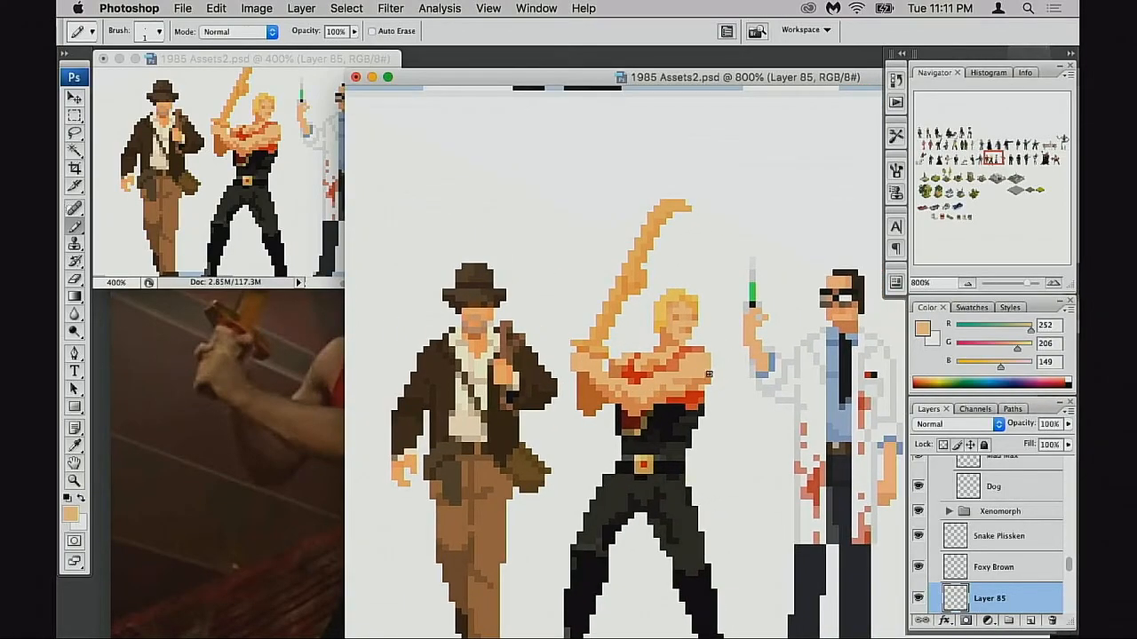
key(e)
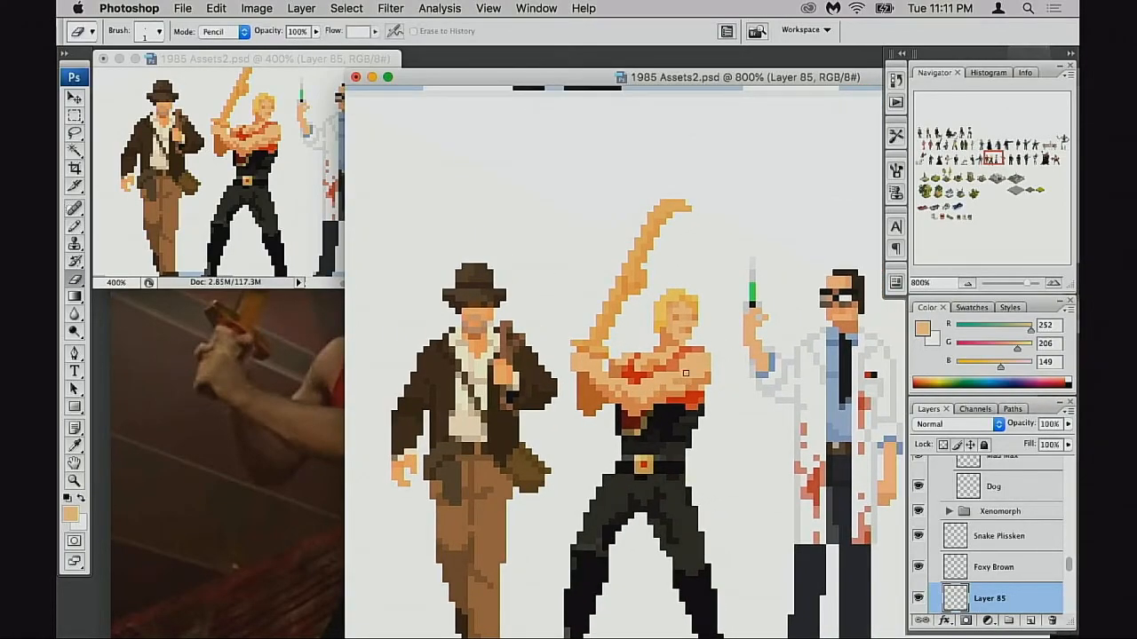
drag(699, 382, 690, 384)
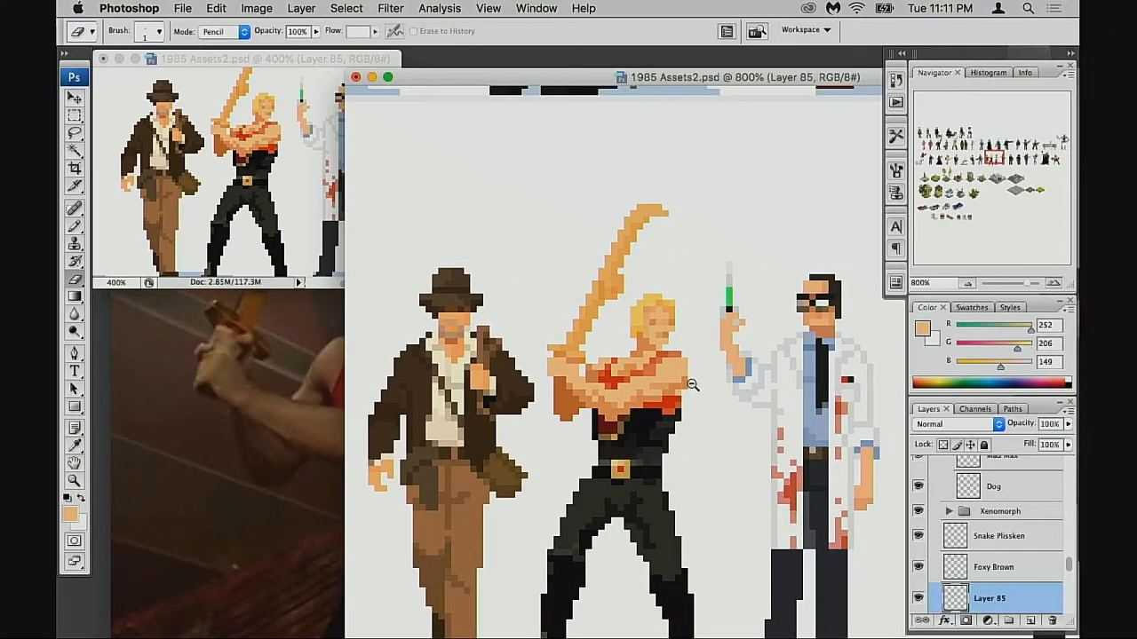
alt+click(693, 384)
alt+click(701, 383)
alt+click(706, 380)
alt+click(706, 378)
drag(806, 372, 677, 390)
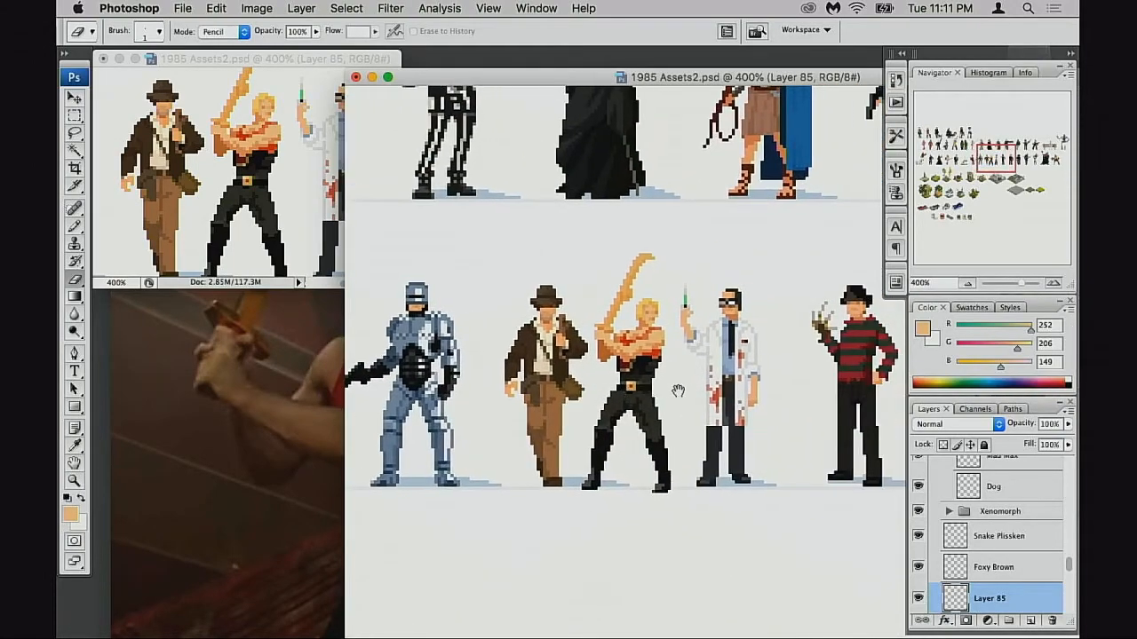
Step: Shift the swordsman slightly away from the hat-wearing character toward the lab-coated one
key(v)
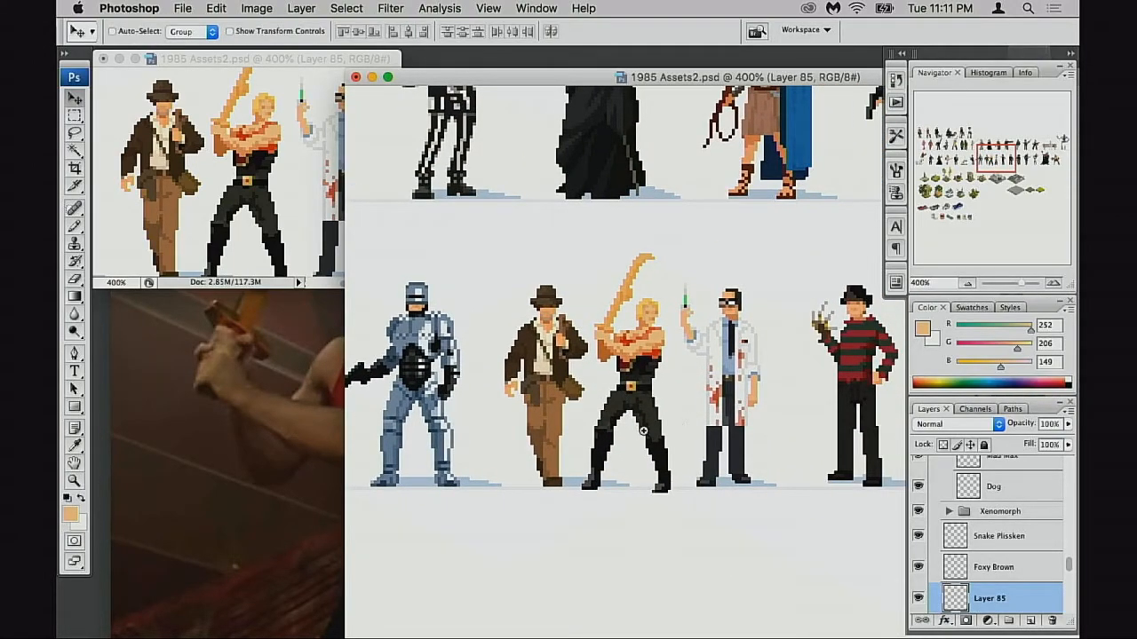
super+click(643, 431)
super+click(690, 412)
drag(703, 345, 568, 407)
drag(573, 407, 693, 408)
Step: Select the swordsman's upper body down to the chest and raise it by one pixel
key(m)
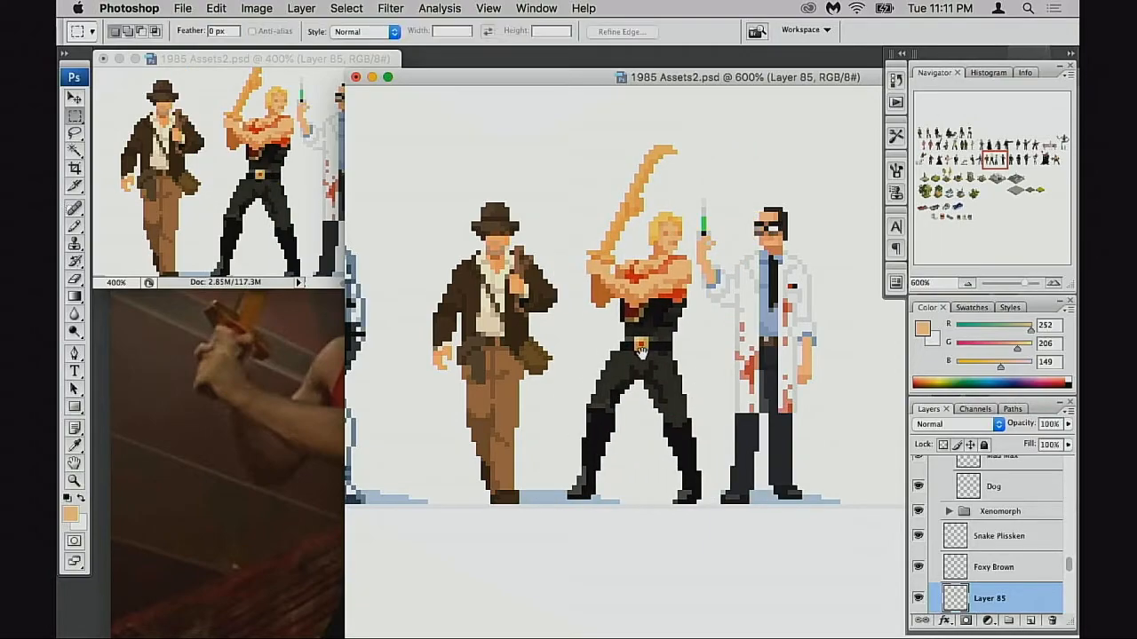
super+click(642, 367)
drag(624, 348, 638, 396)
drag(669, 282, 794, 519)
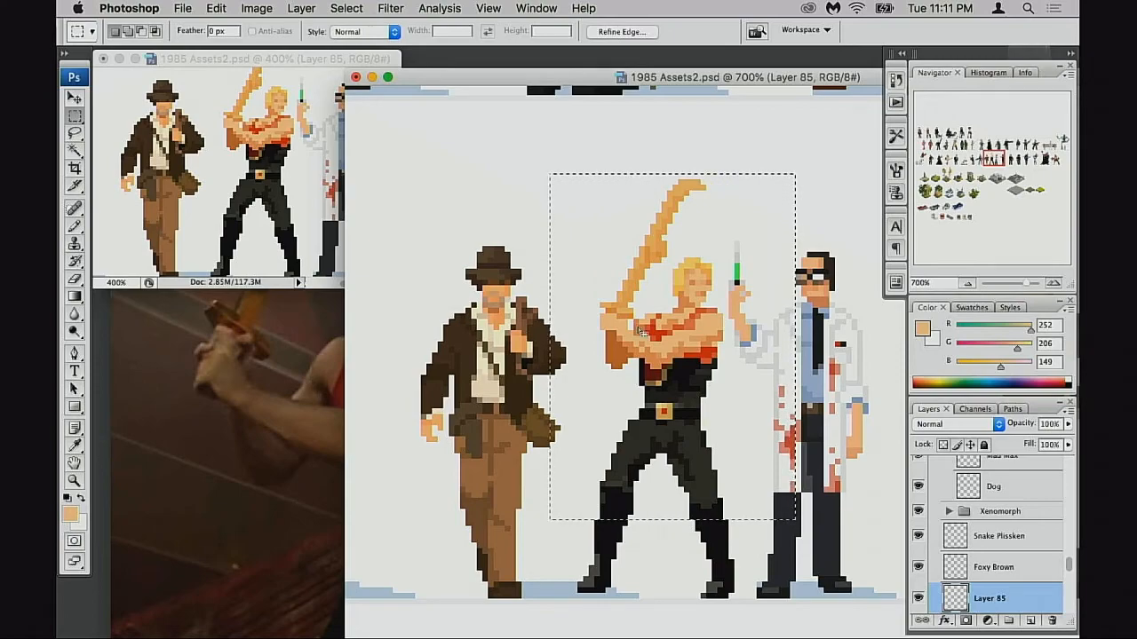
click(578, 256)
drag(569, 204, 755, 374)
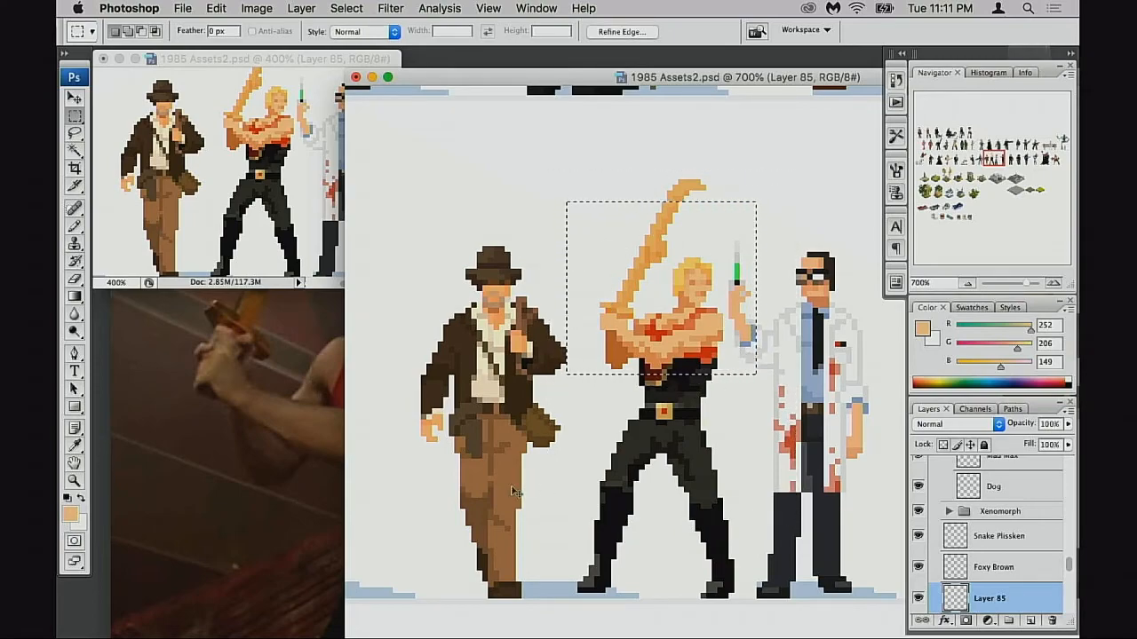
key(super+Up)
key(super+Up)
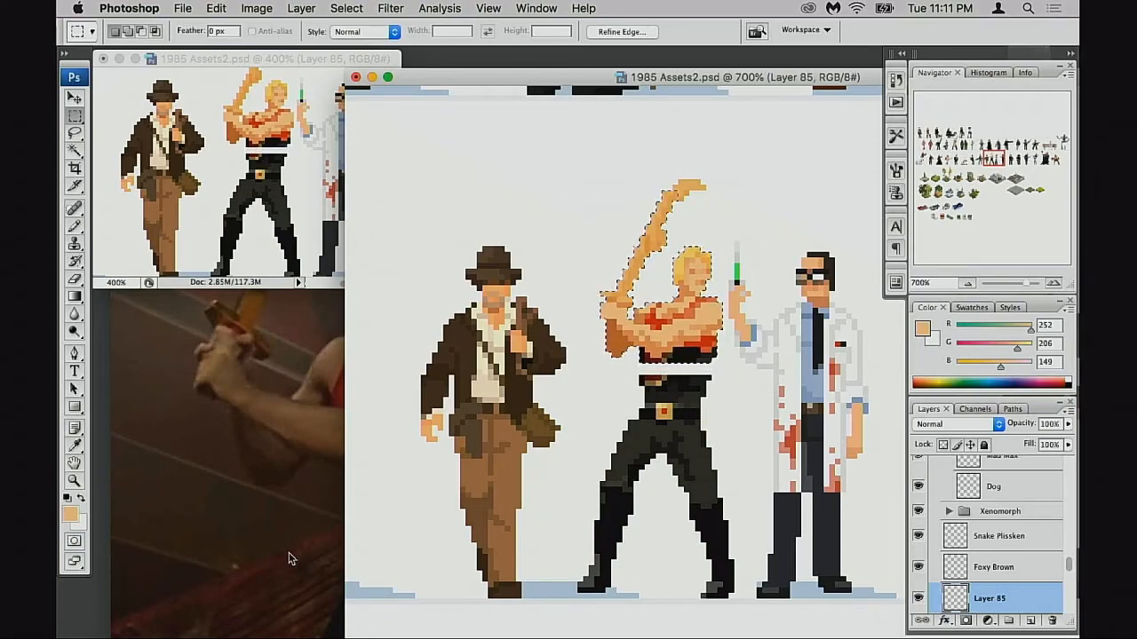
key(super+Down)
Step: Raise the swordsman's whole body above mid-thigh by one more pixel and clear the selection
drag(540, 174, 764, 462)
key(super+Up)
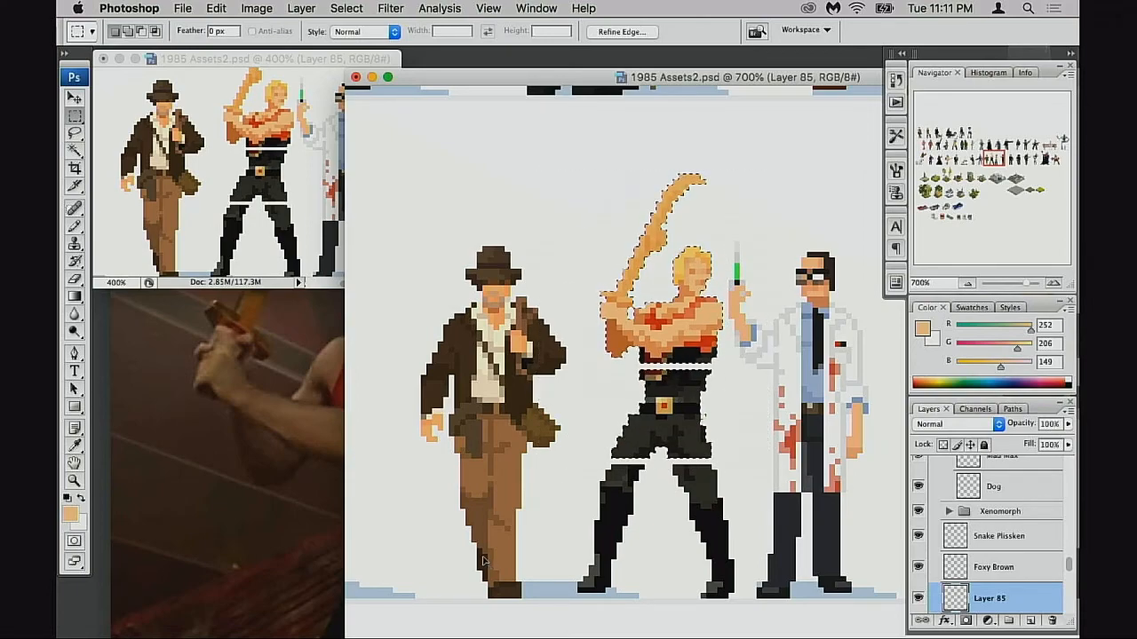
key(super+d)
key(b)
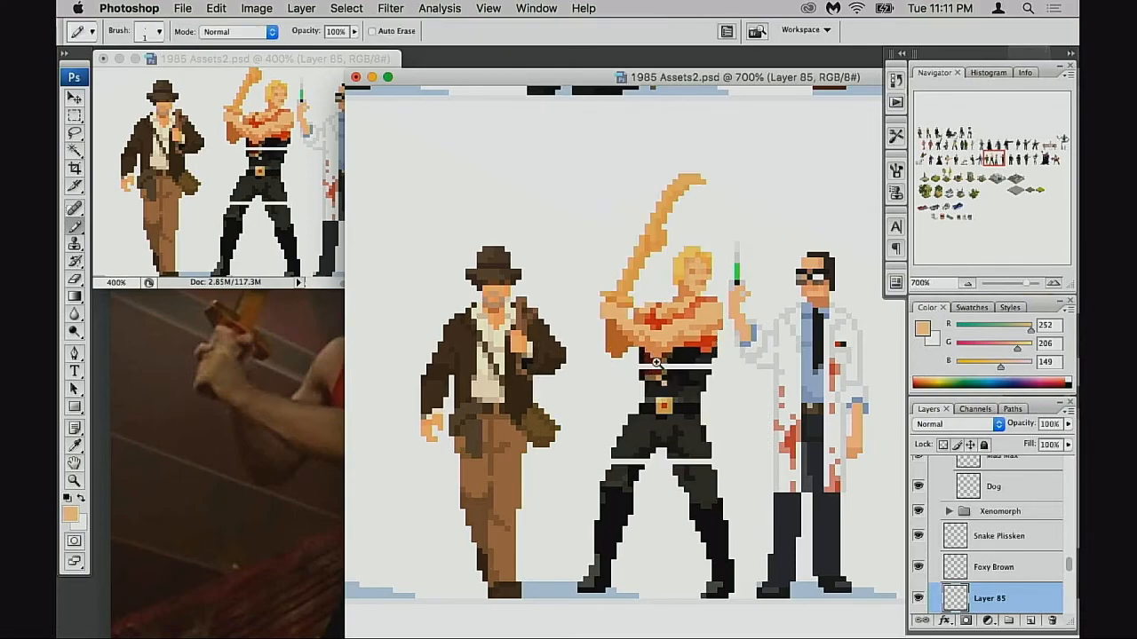
Step: Fill the gap in the chest's dark red patch with sampled RGB 109, 22, 4
super+click(658, 363)
super+click(665, 383)
super+click(706, 394)
drag(715, 394, 505, 429)
key(e)
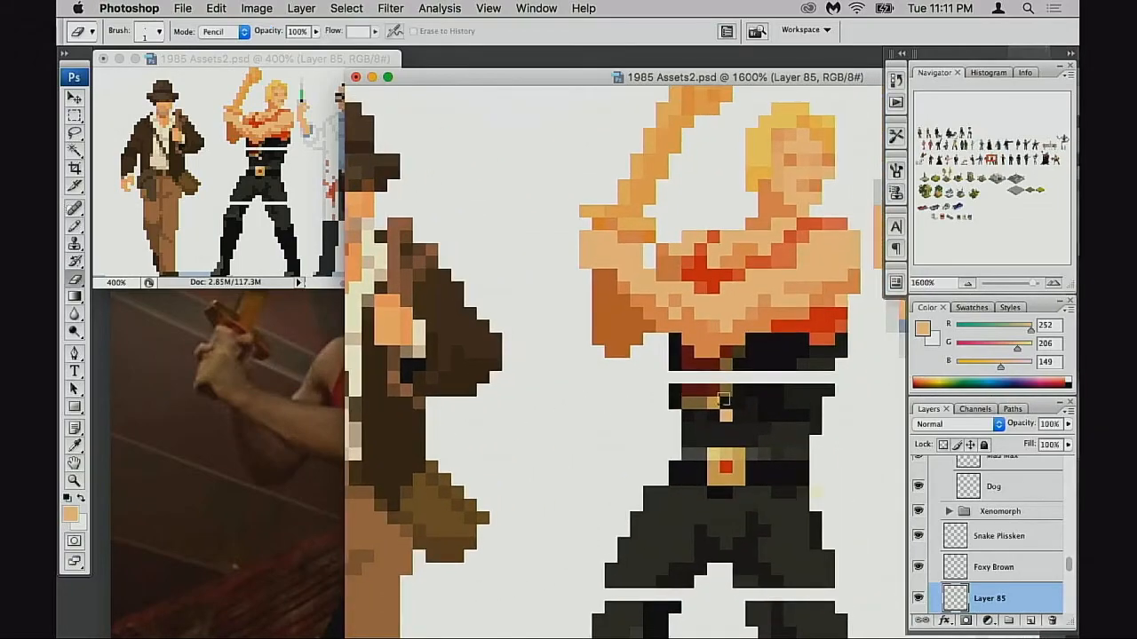
key(b)
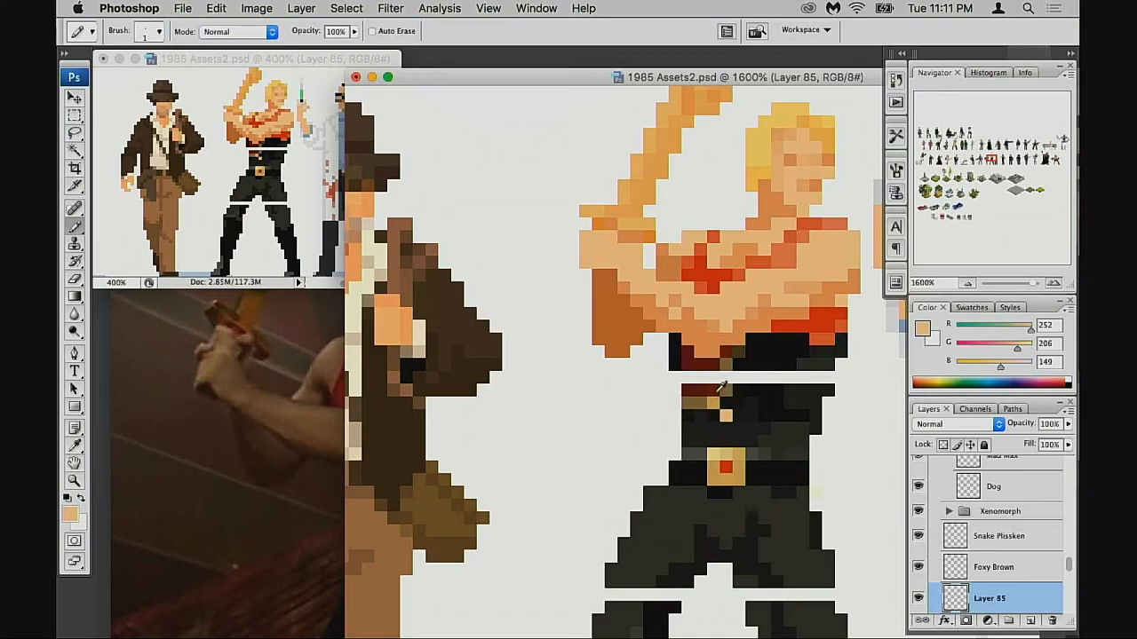
alt+click(719, 384)
drag(718, 376, 694, 377)
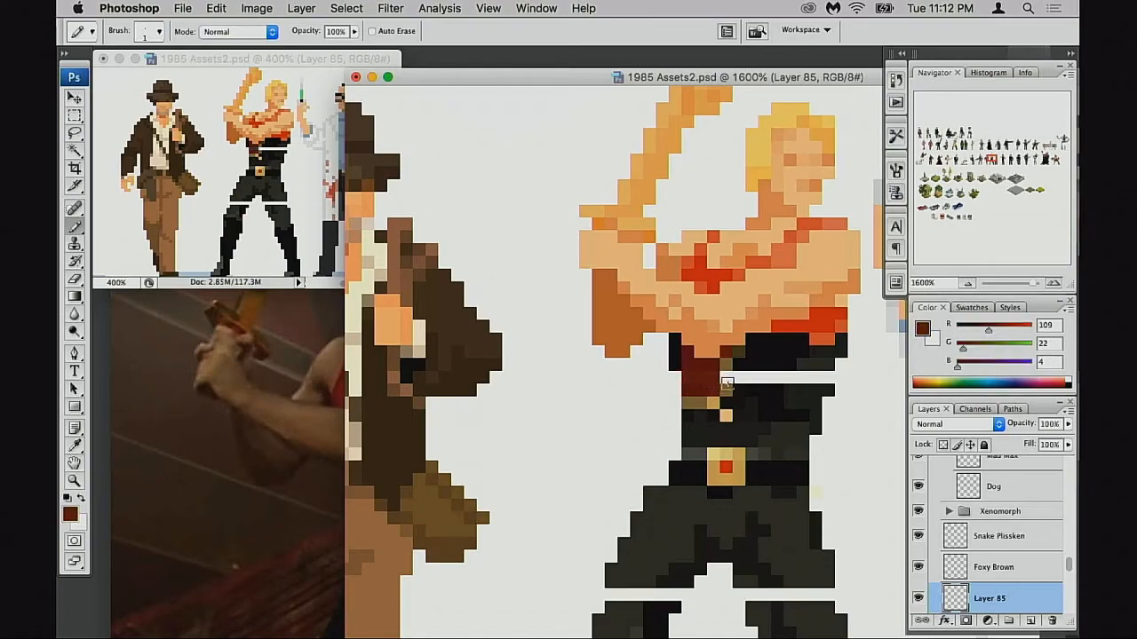
Step: Move the chest patch's gold trim up one pixel and repaint the pixels around it with sampled torso and dark red tones
key(m)
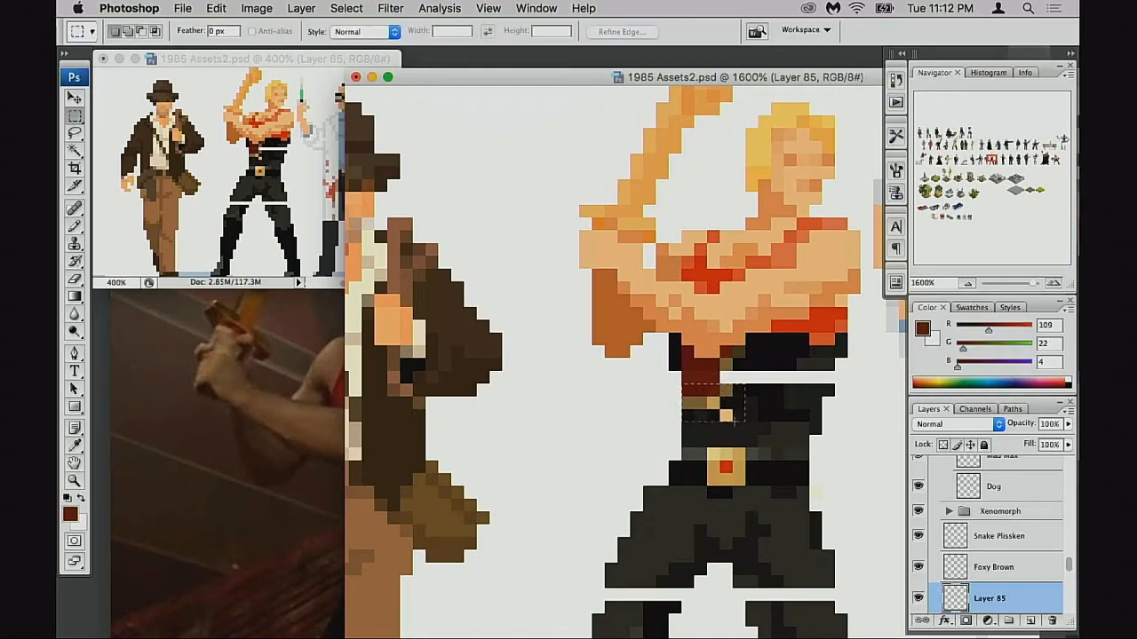
mouse_move(723, 417)
mouse_down()
mouse_move(723, 405)
mouse_move(689, 413)
mouse_up()
key(super+d)
key(b)
alt+click(733, 416)
alt+click(729, 396)
click(724, 404)
alt+click(704, 375)
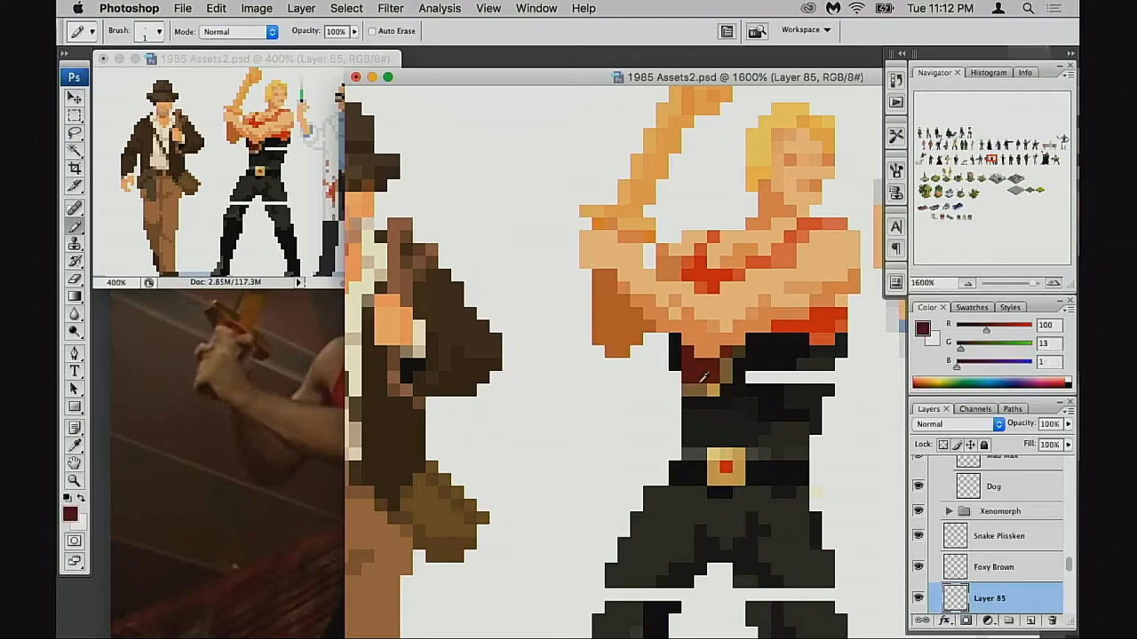
click(695, 382)
Step: Fill the remaining white gap across the black torso with sampled dark tones, including RGB 48, 48, 42
scroll(710, 380, right, 2)
alt+click(730, 377)
alt+click(777, 369)
drag(780, 378, 756, 379)
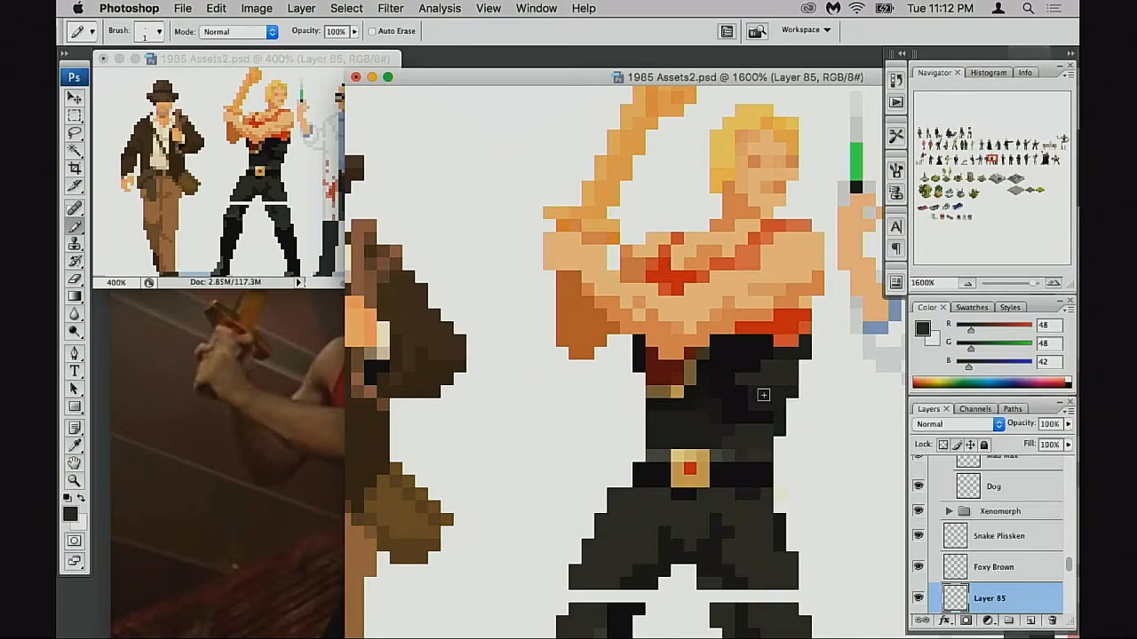
Step: Close the gap across the thigh nearer the hat-wearing character with trouser grey and an RGB 28, 28, 25 inner shadow
scroll(742, 413, down, 3)
scroll(743, 413, right, 1)
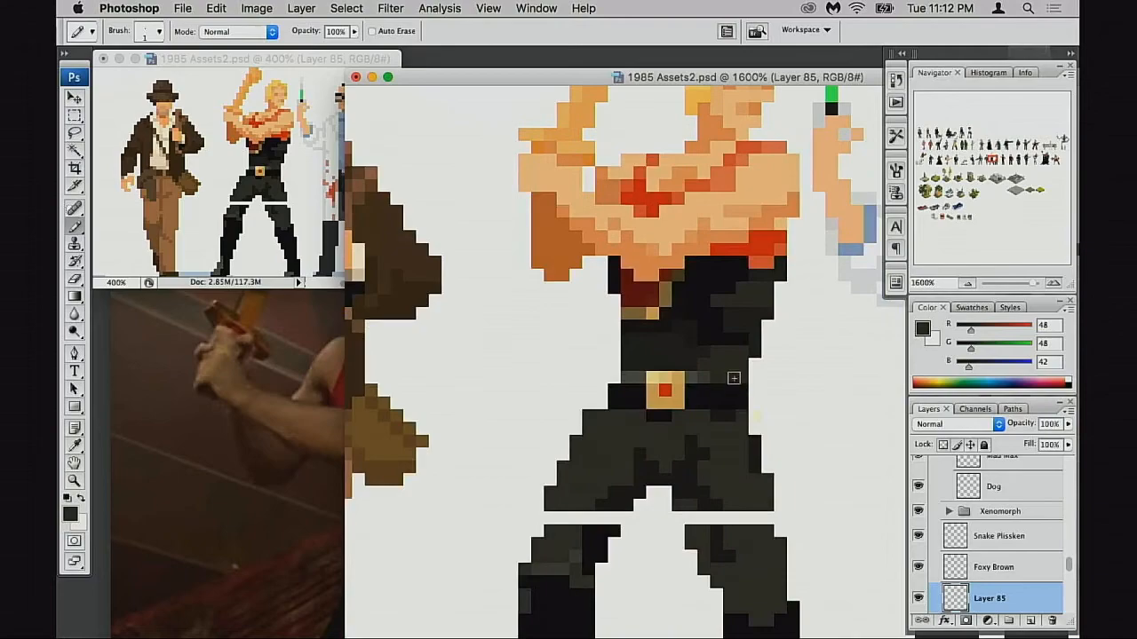
scroll(690, 453, down, 3)
scroll(690, 453, left, 1)
mouse_move(614, 420)
mouse_down()
mouse_move(578, 422)
mouse_move(649, 415)
mouse_up()
alt+click(650, 403)
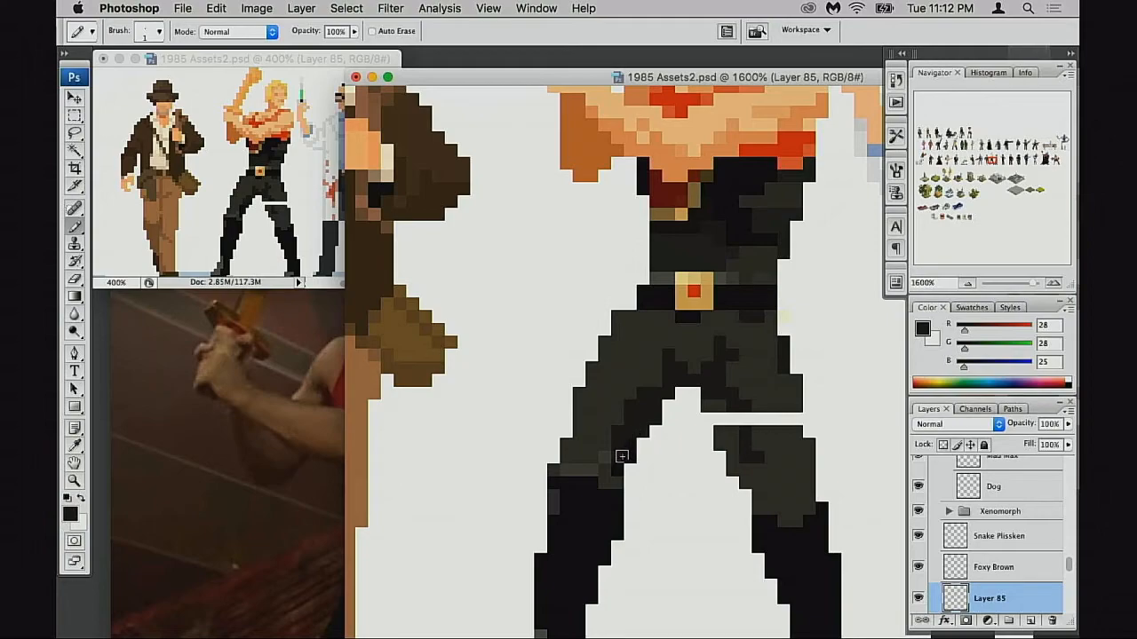
Step: Close the gap across the thigh nearer the lab-coated character with a dark inner shadow and RGB 51, 50, 44
alt+click(740, 410)
alt+click(739, 408)
alt+click(747, 409)
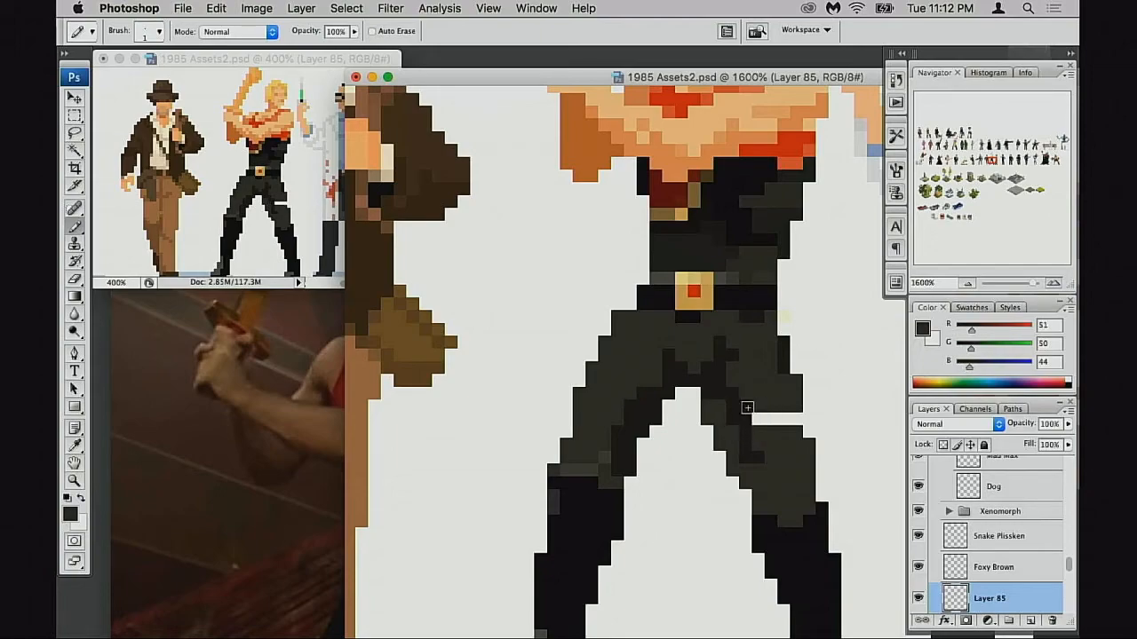
drag(756, 413, 788, 417)
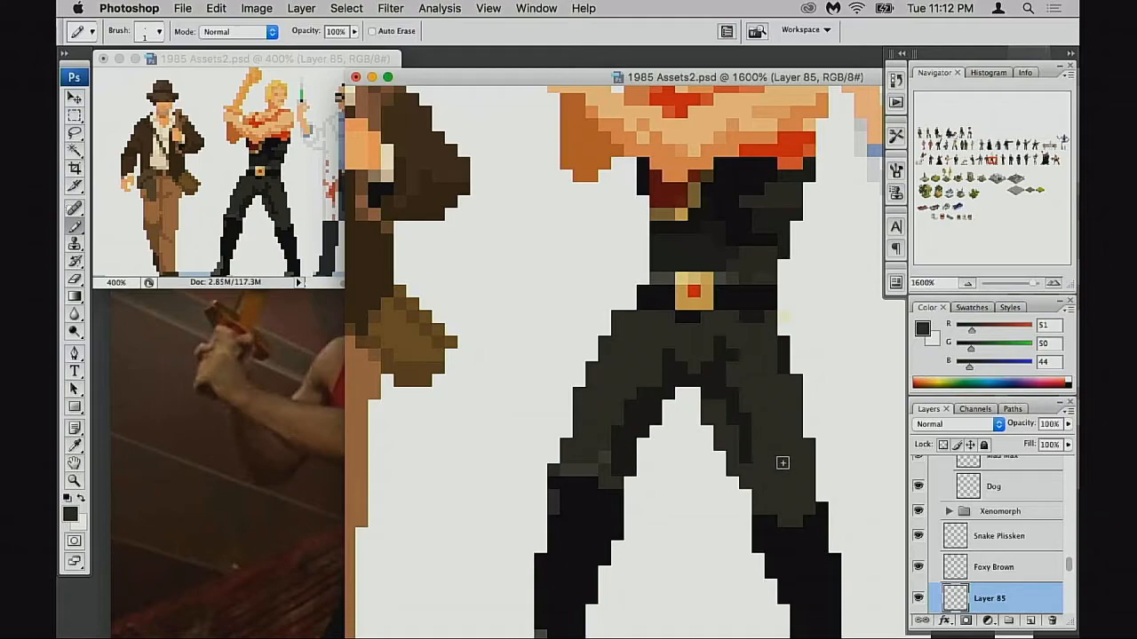
Step: Reshape the inner shadow on the thigh nearer the hat-wearing character using RGB 28, 28, 25 and the sampled trouser grey
scroll(711, 435, up, 1)
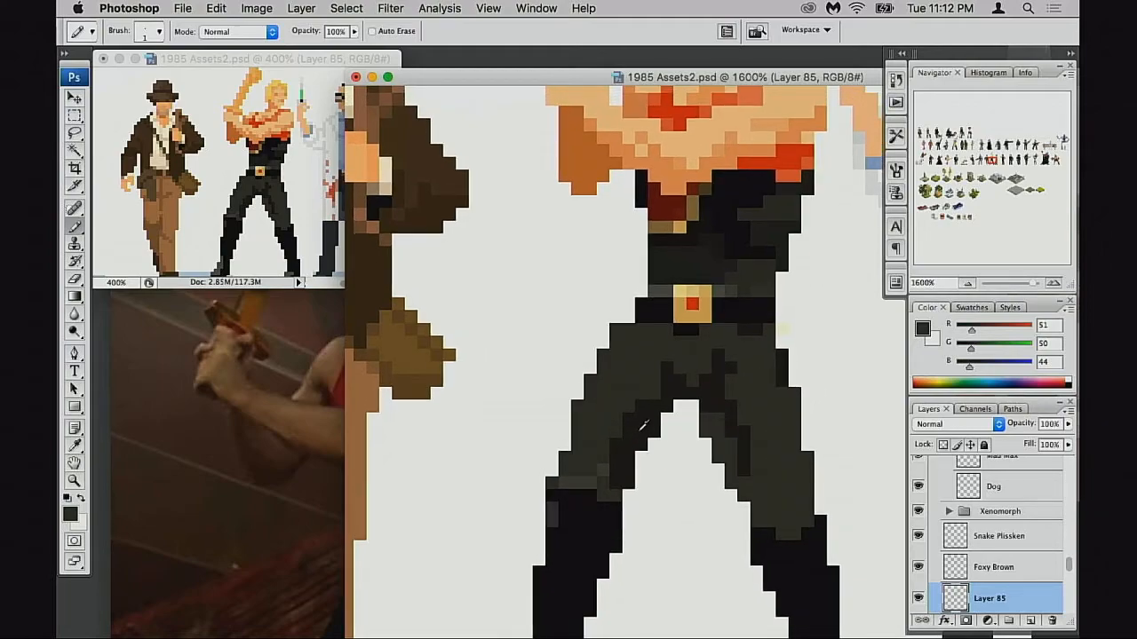
alt+click(652, 397)
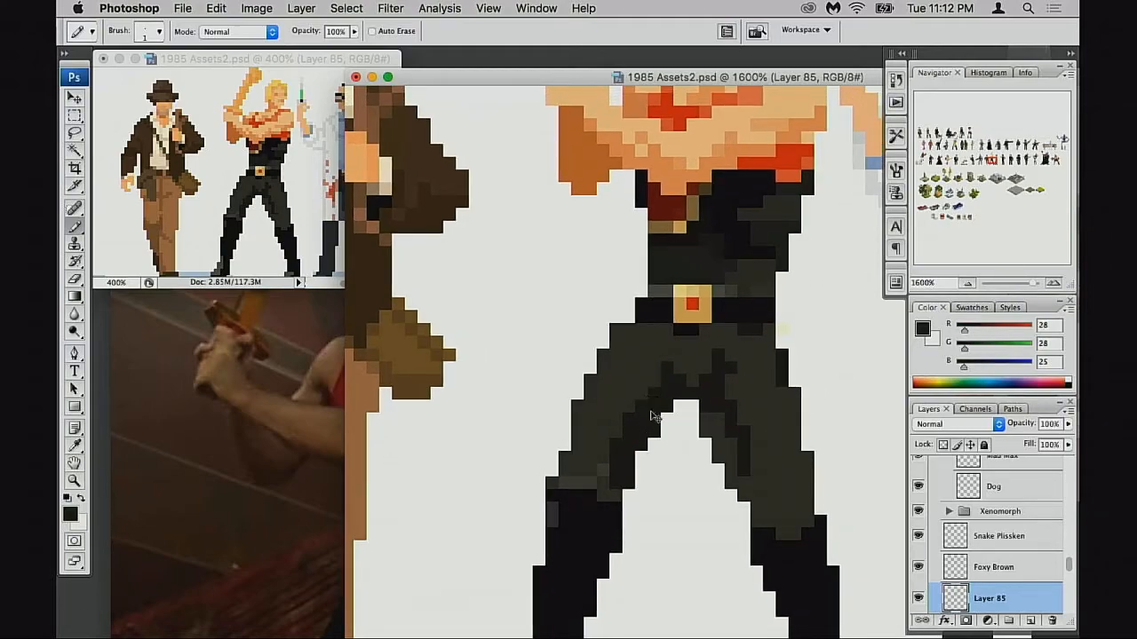
alt+click(626, 426)
alt+click(617, 457)
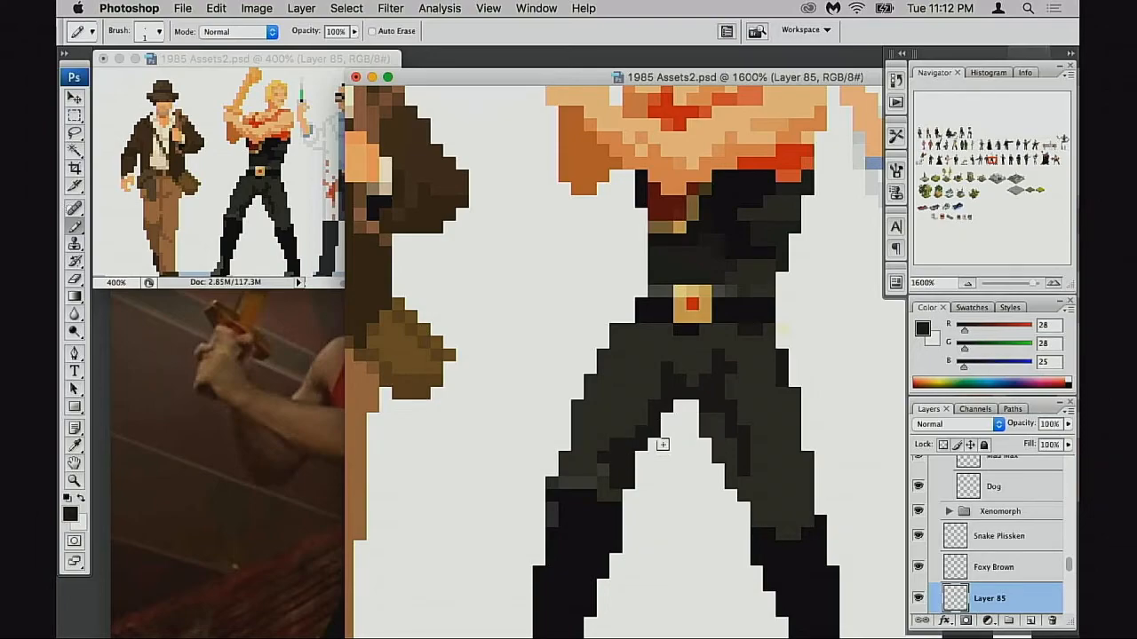
Step: Shift the swordsman slightly back toward the hat-wearing character
drag(665, 456, 676, 454)
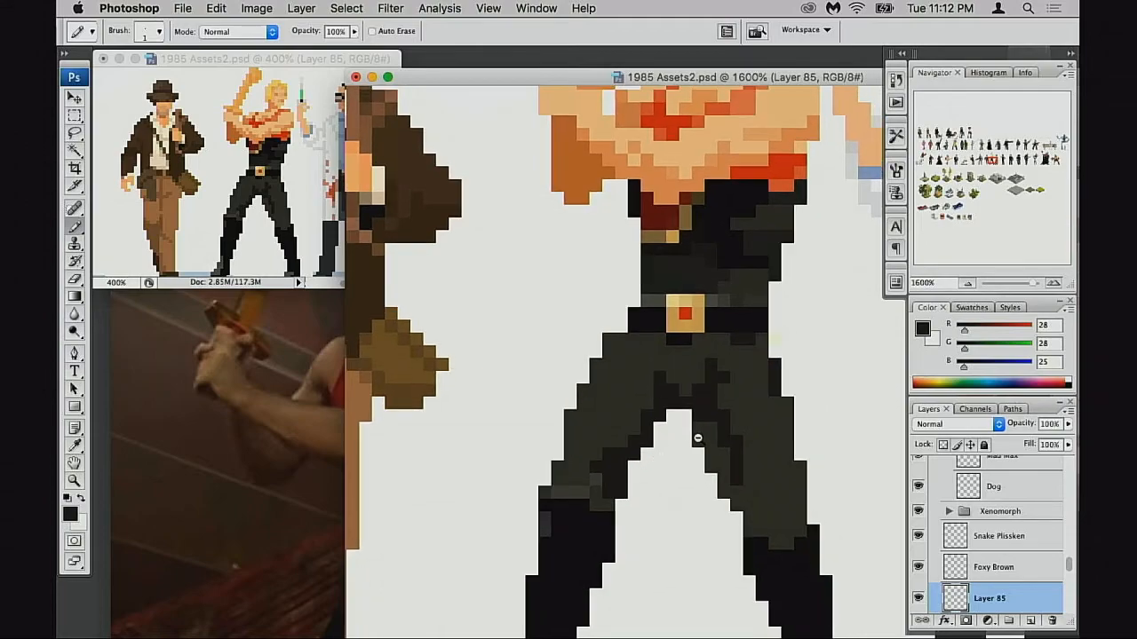
alt+click(701, 437)
alt+click(715, 439)
alt+click(739, 425)
alt+click(740, 428)
drag(741, 435, 710, 428)
key(v)
alt+click(638, 424)
Step: Try to raise the swordsman's belt, thighs and upper boots by one pixel
key(super+plus)
key(super+plus)
key(m)
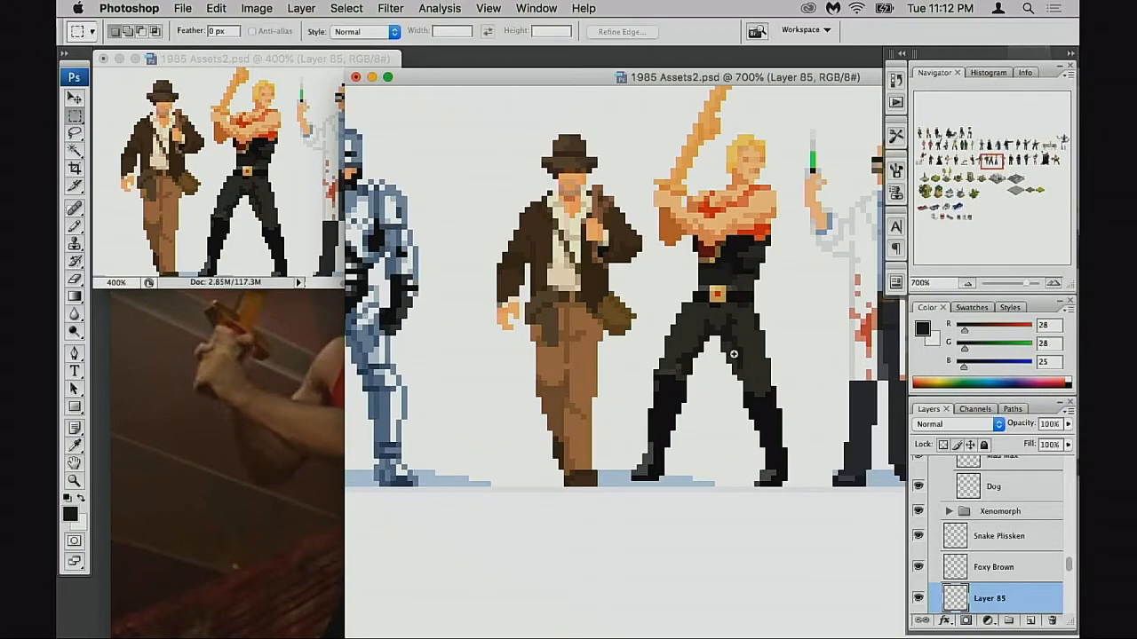
key(super+plus)
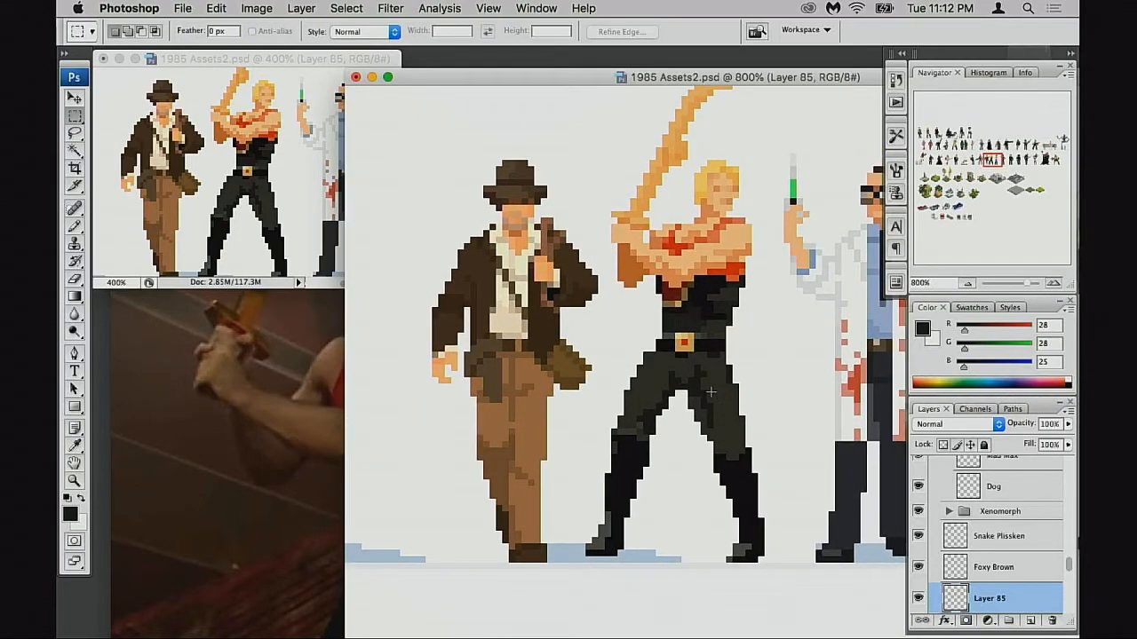
drag(607, 326, 777, 491)
key(super+Up)
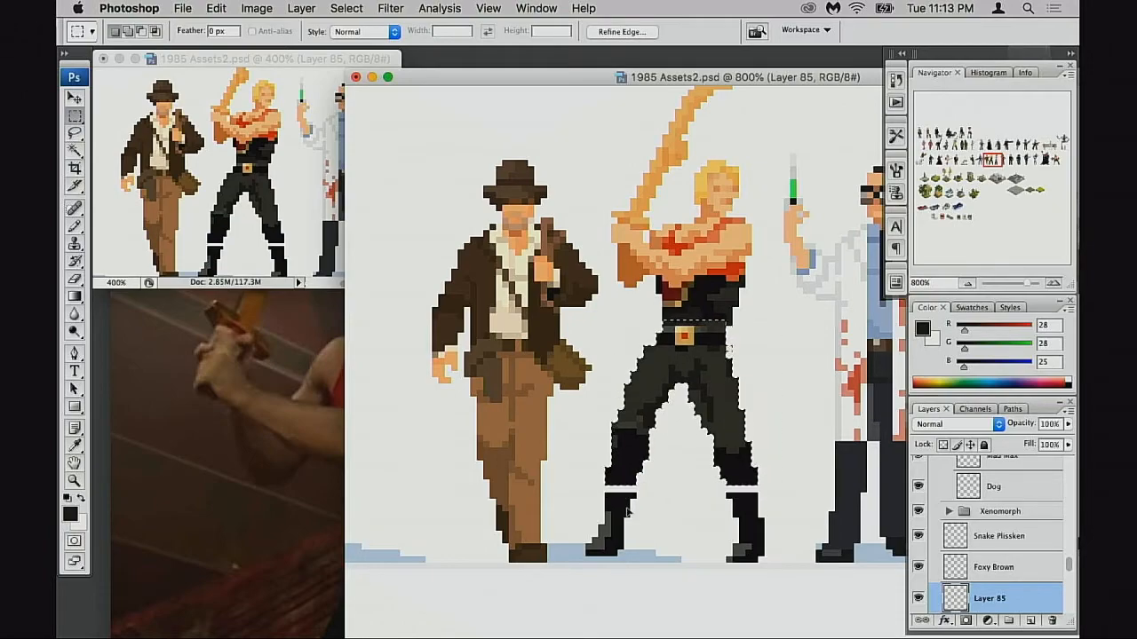
key(super+d)
key(b)
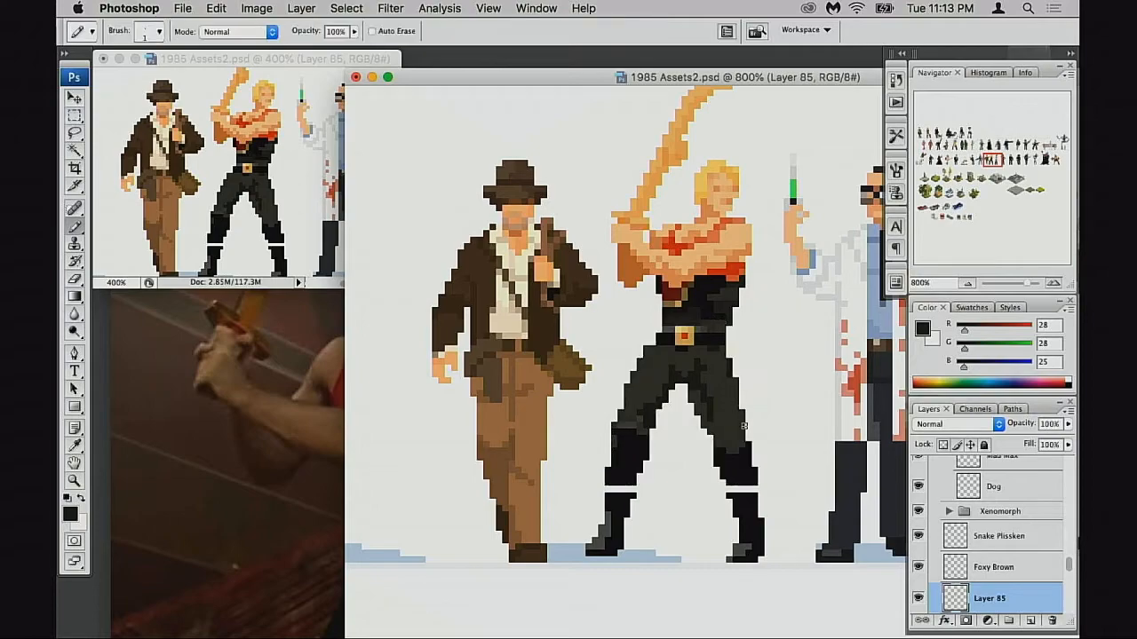
Step: Undo the one-pixel raise of the belt and legs and clear the selection
super+click(645, 485)
alt+click(711, 359)
drag(689, 378, 712, 378)
drag(774, 397, 664, 409)
mouse_move(777, 390)
mouse_down()
mouse_move(795, 390)
mouse_move(765, 390)
mouse_move(758, 373)
mouse_move(766, 469)
mouse_up()
mouse_move(762, 334)
mouse_down()
mouse_move(776, 442)
mouse_move(740, 435)
mouse_move(746, 421)
mouse_move(733, 432)
mouse_up()
alt+click(744, 422)
key(alt+super+z)
key(alt+super+z)
key(alt+super+z)
key(alt+super+z)
key(alt+super+z)
key(alt+super+z)
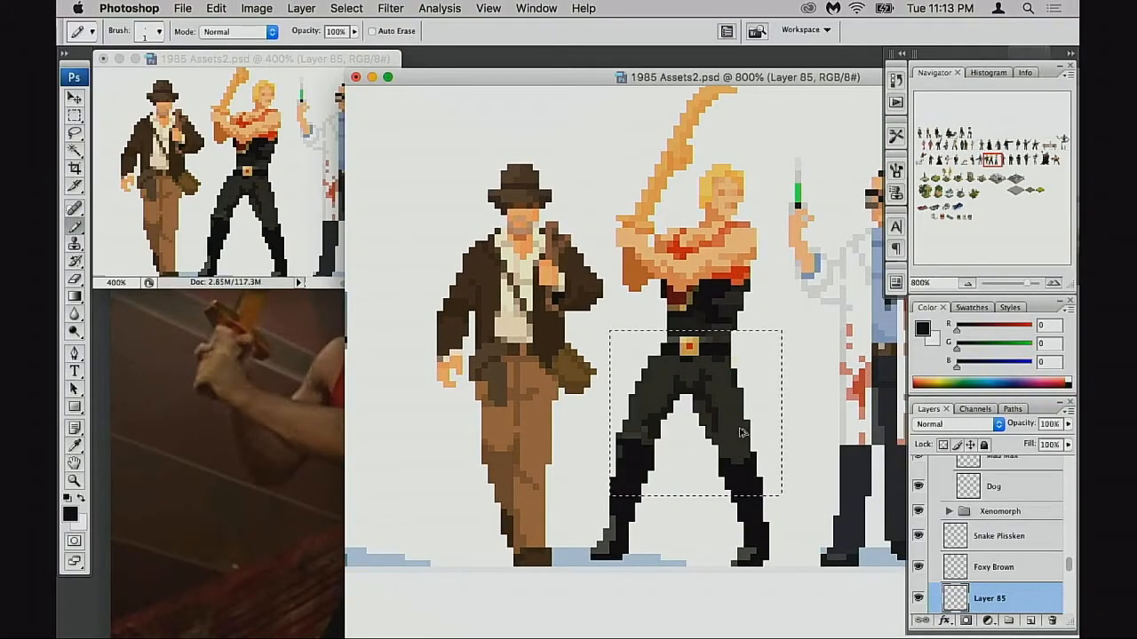
drag(734, 427, 737, 423)
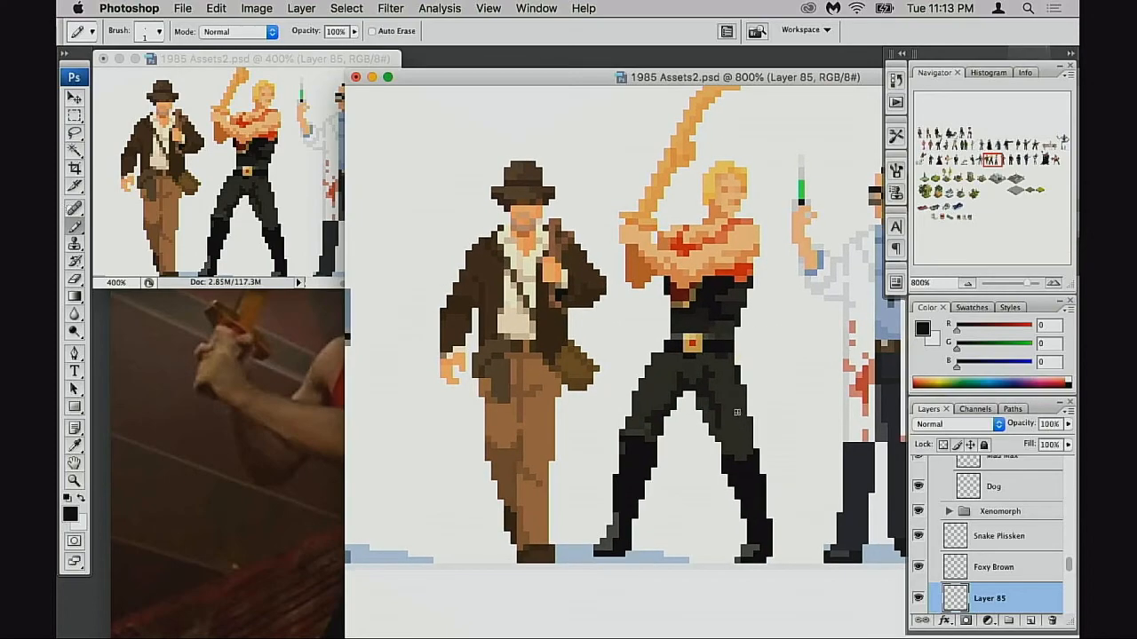
Step: Extend the belt's end on the hat-wearing character's side with black RGB 0, 0, 0, blending the hip with RGB 51, 50, 44
alt+click(670, 341)
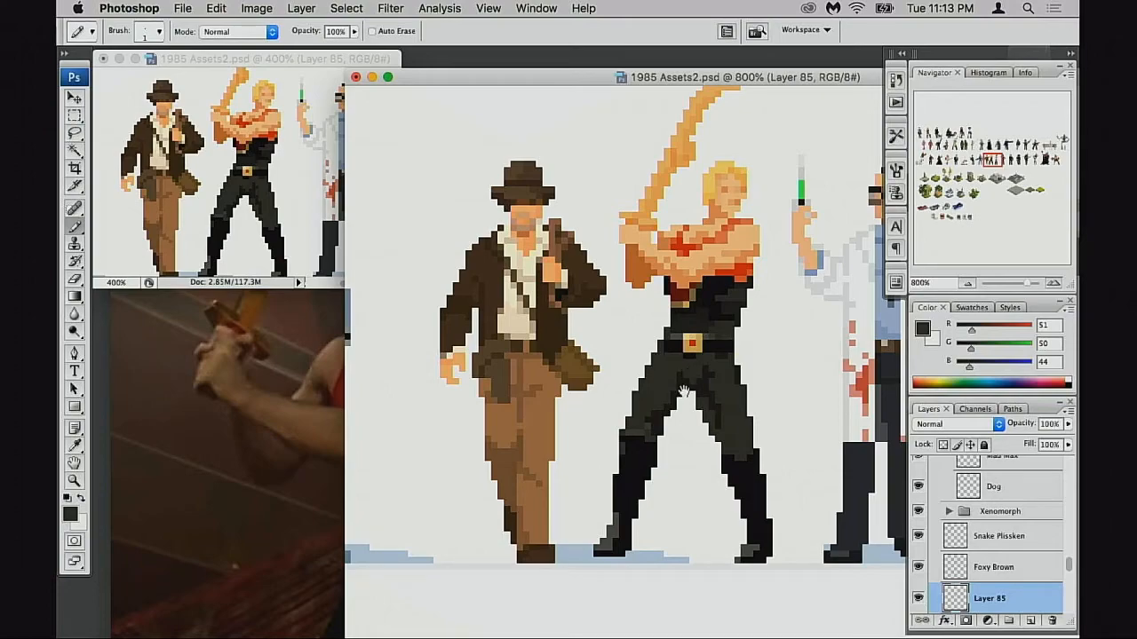
drag(685, 393, 677, 392)
alt+click(663, 342)
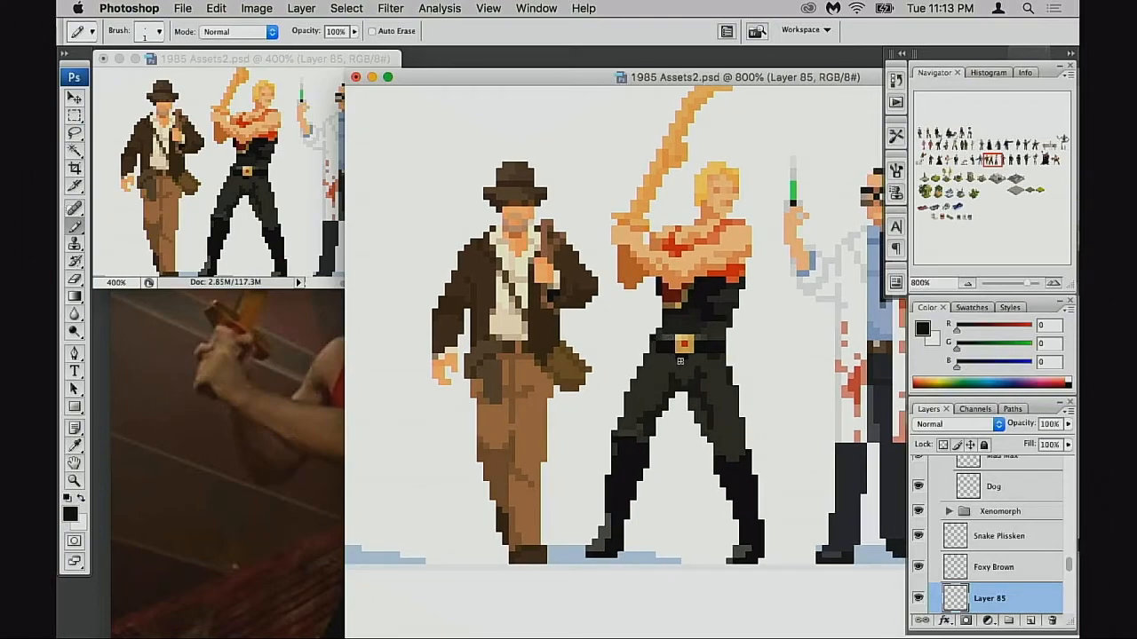
drag(698, 396, 690, 387)
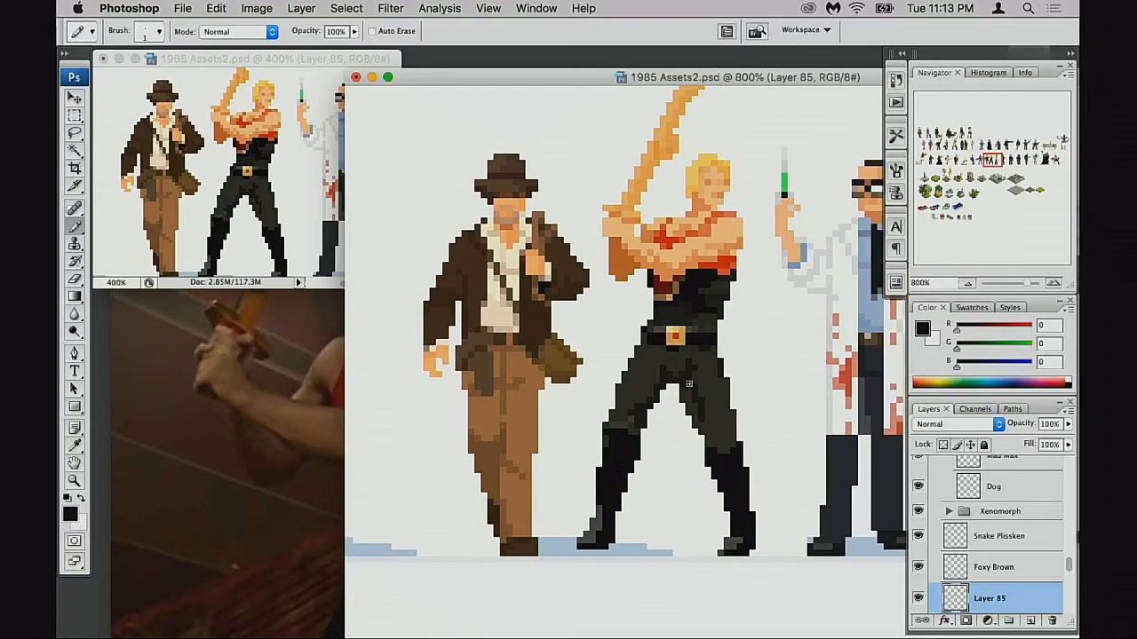
alt+click(653, 343)
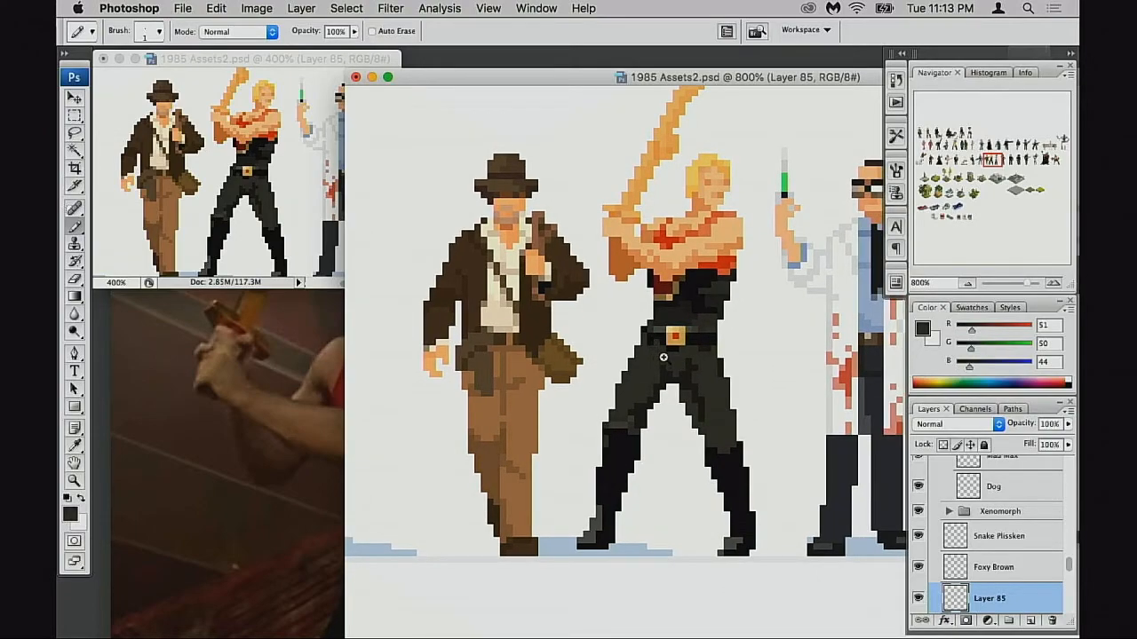
key(super+equal)
key(super+equal)
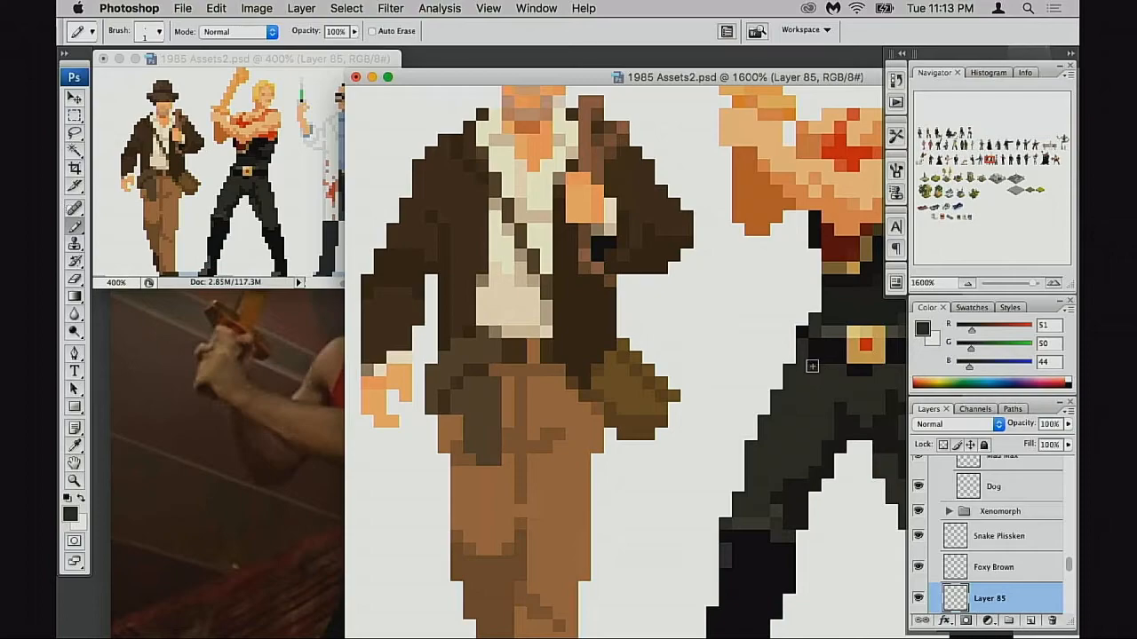
alt+click(834, 354)
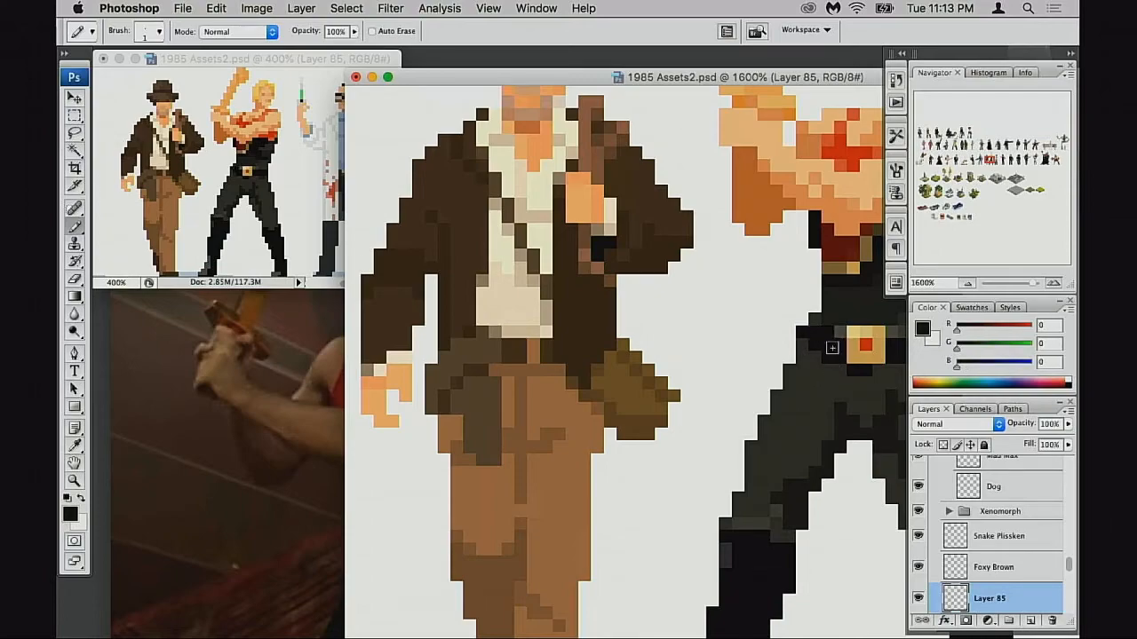
drag(830, 372, 804, 377)
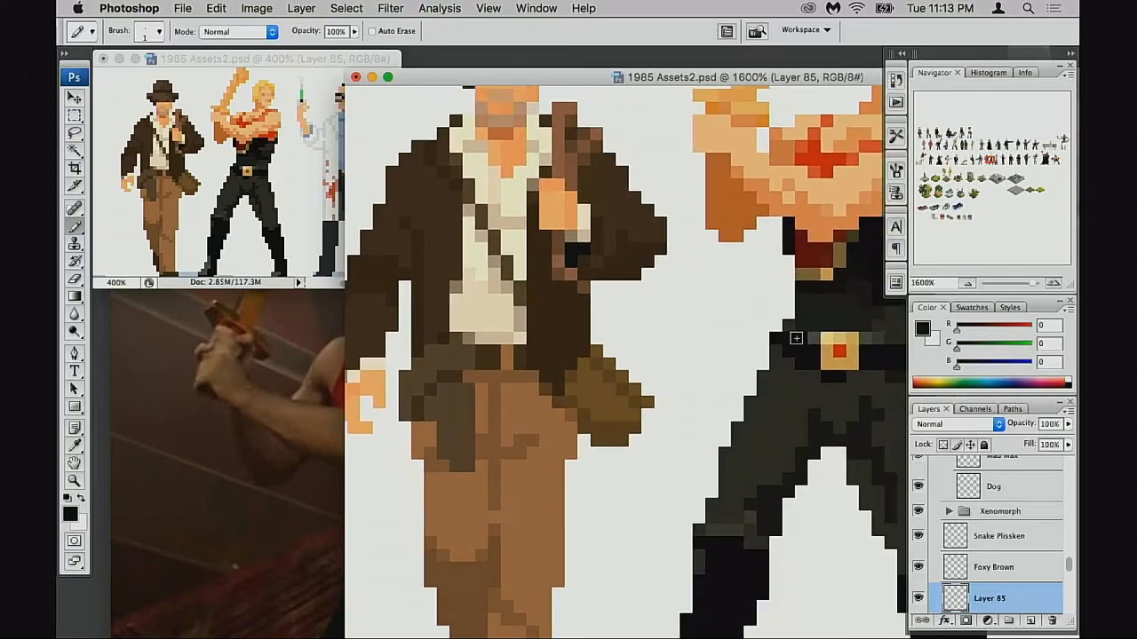
Step: Retouch the pixels above the extended belt end with sampled greys RGB 84, 84, 74 and RGB 48, 48, 42
alt+click(816, 342)
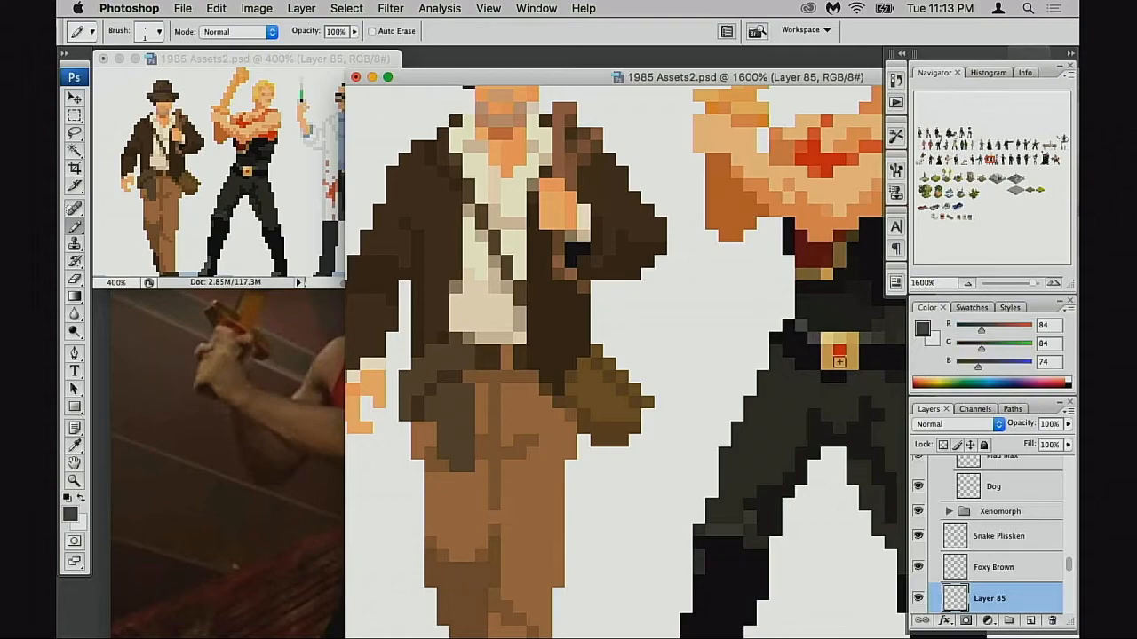
click(802, 338)
mouse_move(844, 368)
mouse_down()
mouse_move(817, 359)
mouse_move(787, 402)
mouse_up()
alt+click(775, 342)
alt+click(824, 330)
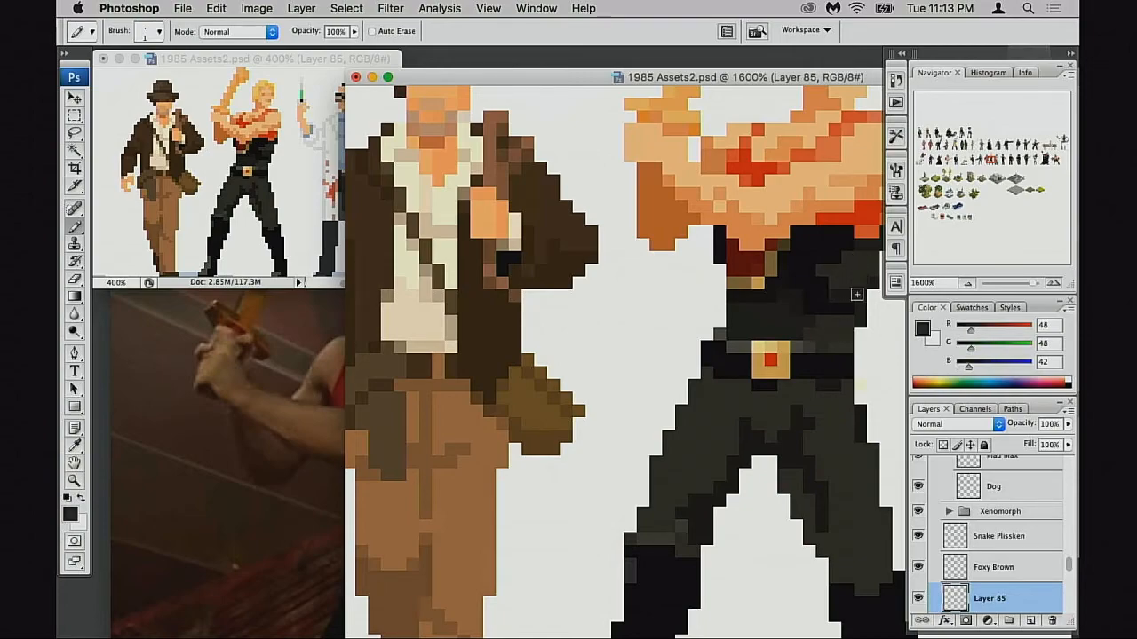
Step: Retouch the swordsman's waist pixels just above the belt with sampled dark grey RGB 32, 32, 28
drag(831, 320, 789, 341)
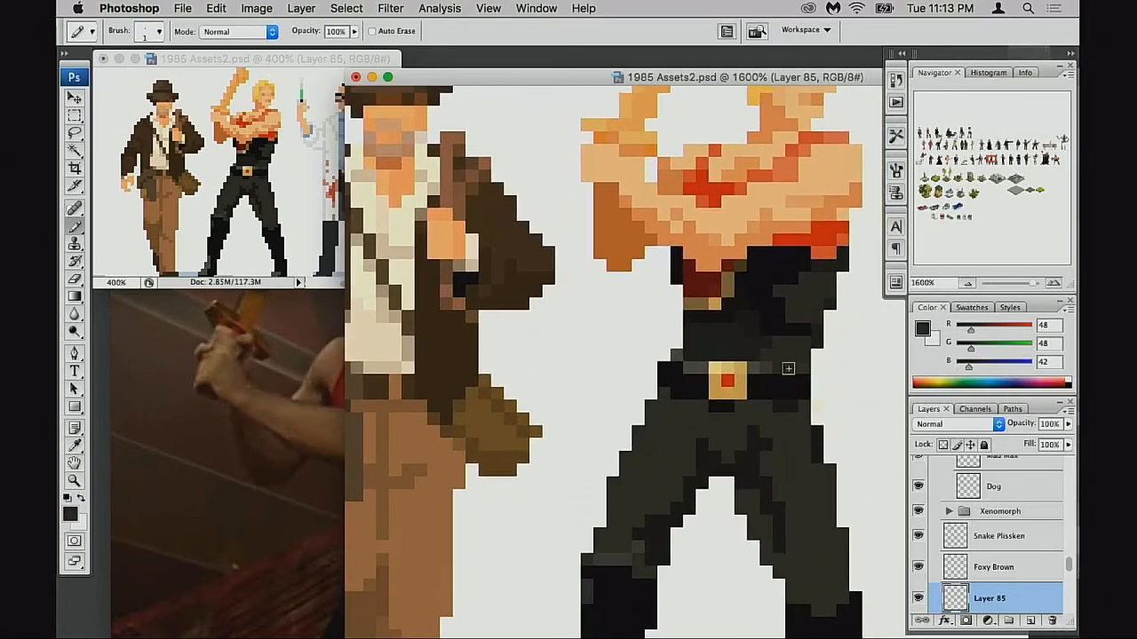
alt+click(796, 315)
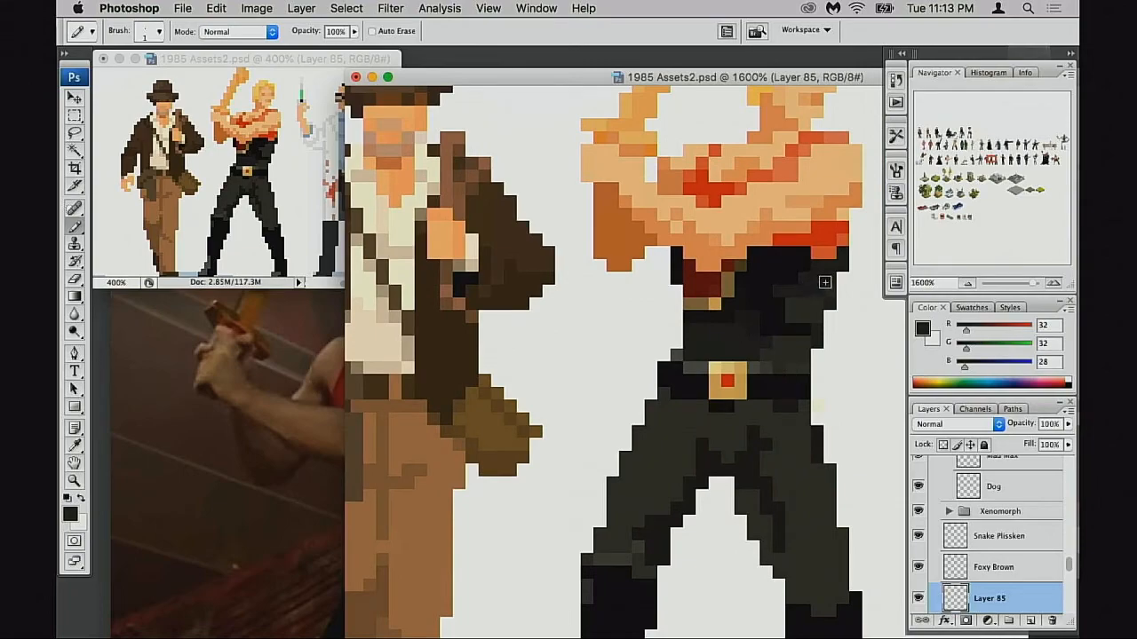
drag(755, 348, 761, 387)
Step: Try to lower the swordsman's upper body, without the tip of the sword, by one pixel
key(super+minus)
alt+click(753, 367)
alt+click(757, 370)
alt+click(749, 396)
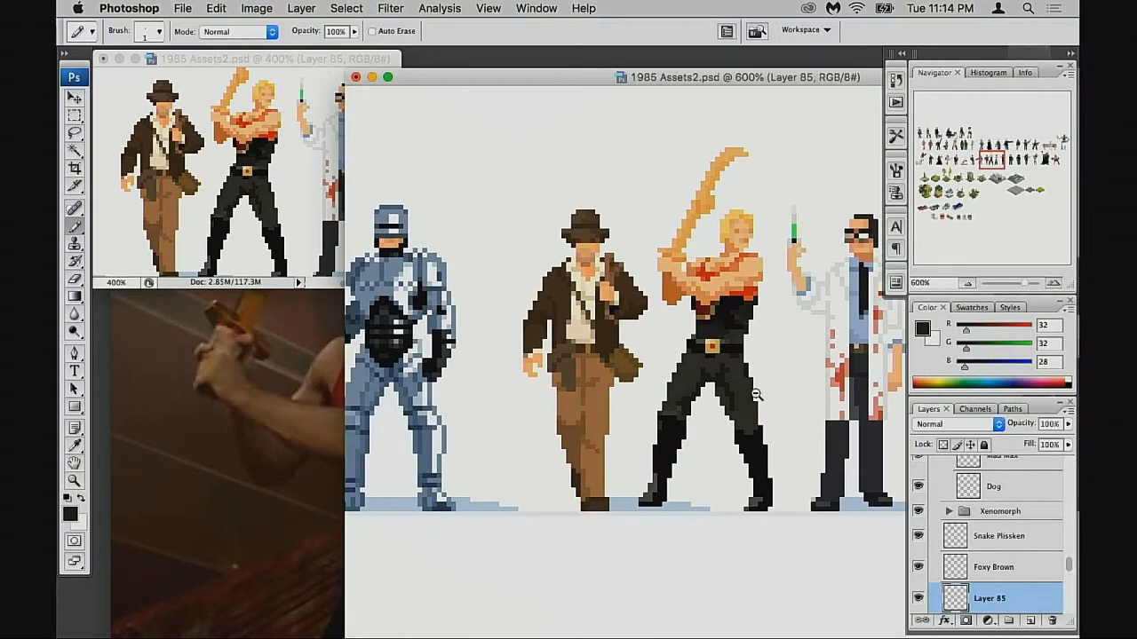
alt+click(756, 394)
alt+click(761, 397)
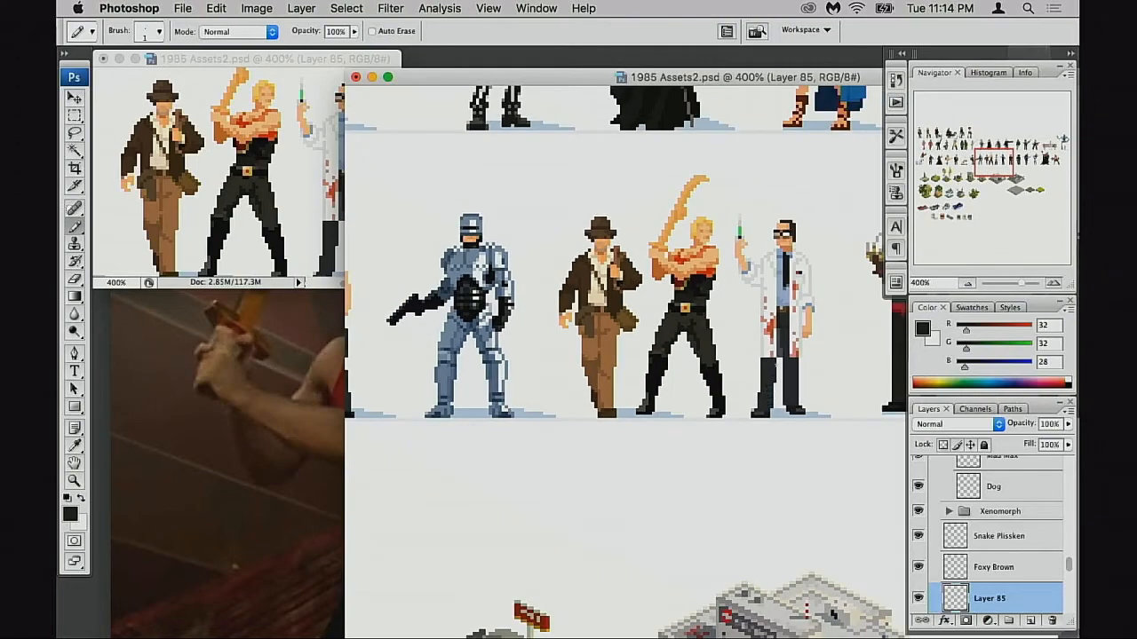
key(m)
drag(614, 194, 767, 338)
key(super+Down)
key(super+d)
super+click(668, 347)
key(alt+super+z)
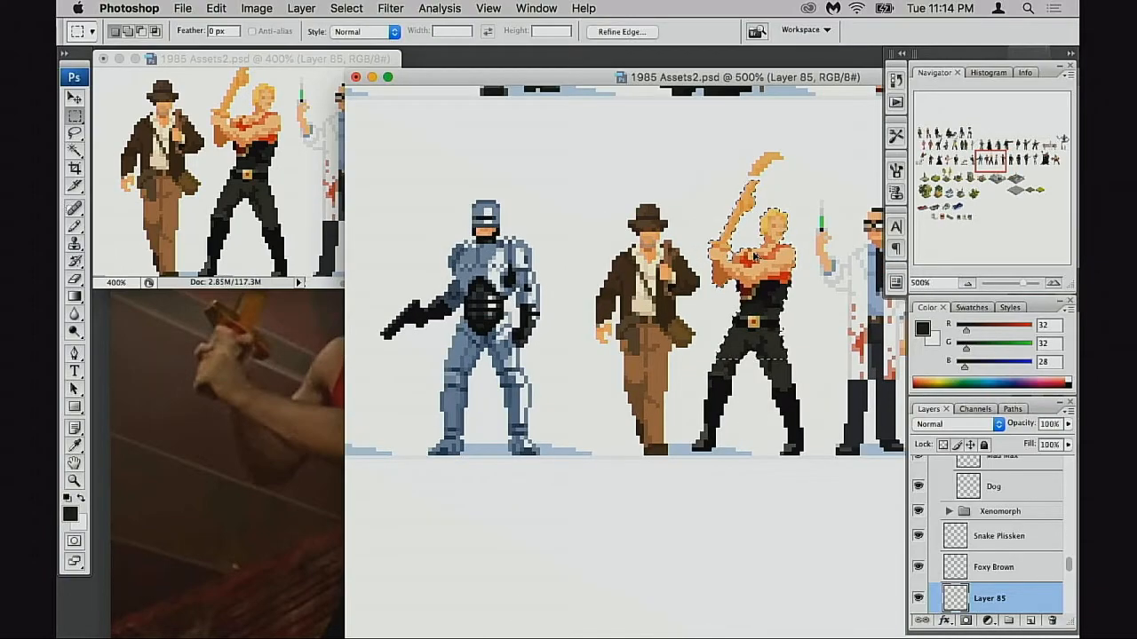
key(alt+super+z)
Step: Lower the swordsman's upper body together with the whole sword by one pixel and clear the selection
drag(649, 132, 831, 347)
key(super+Down)
key(super+d)
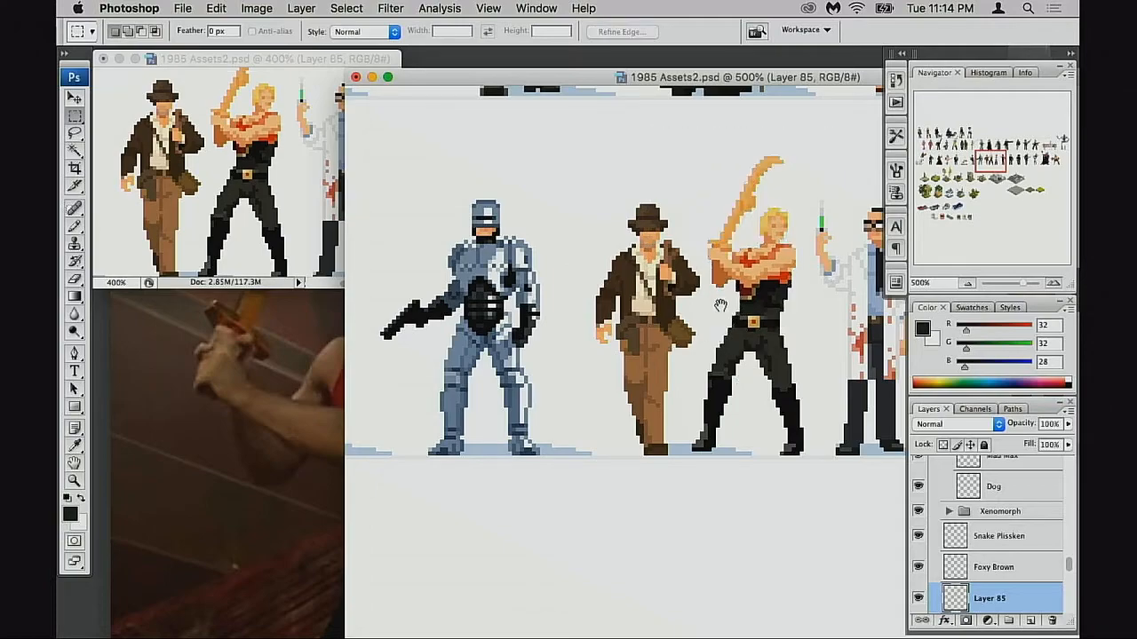
Step: Retouch the shading above the knee on the swordsman's leg nearer the hat-wearing character with sampled RGB 51, 50, 44 and RGB 28, 28, 25
super+click(722, 304)
scroll(777, 327, right, 5)
super+click(721, 345)
super+click(650, 383)
key(b)
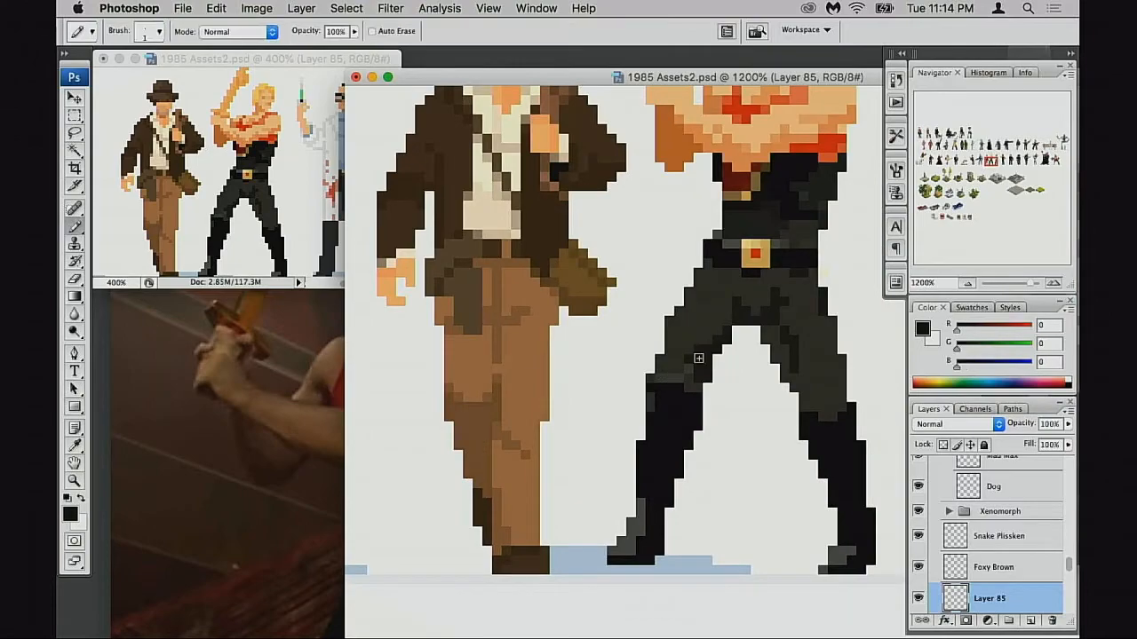
alt+click(701, 347)
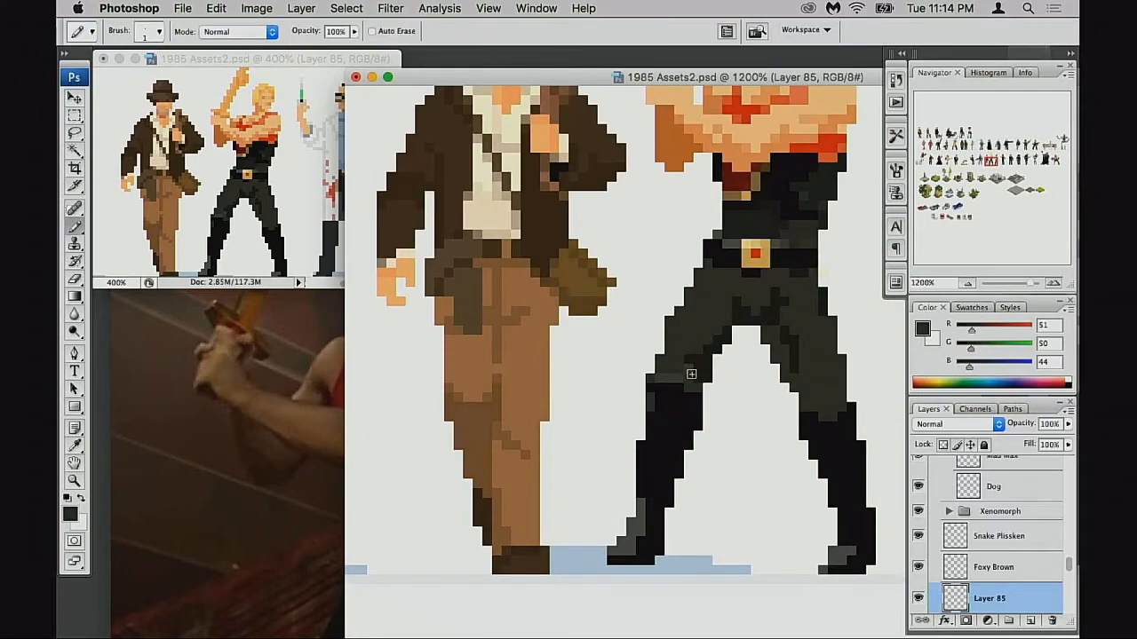
alt+click(701, 366)
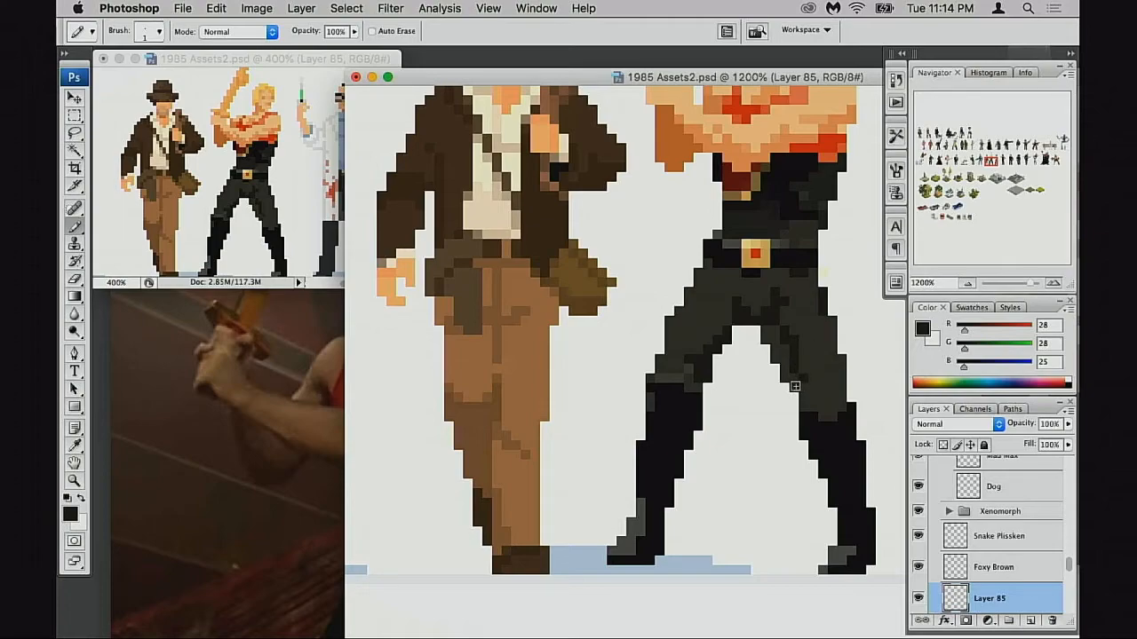
Step: Rework the dark fold along the inner side of the swordsman's other thigh with sampled RGB 51, 50, 44 and RGB 28, 28, 25
scroll(793, 382, up, 1)
scroll(793, 381, right, 1)
alt+click(811, 346)
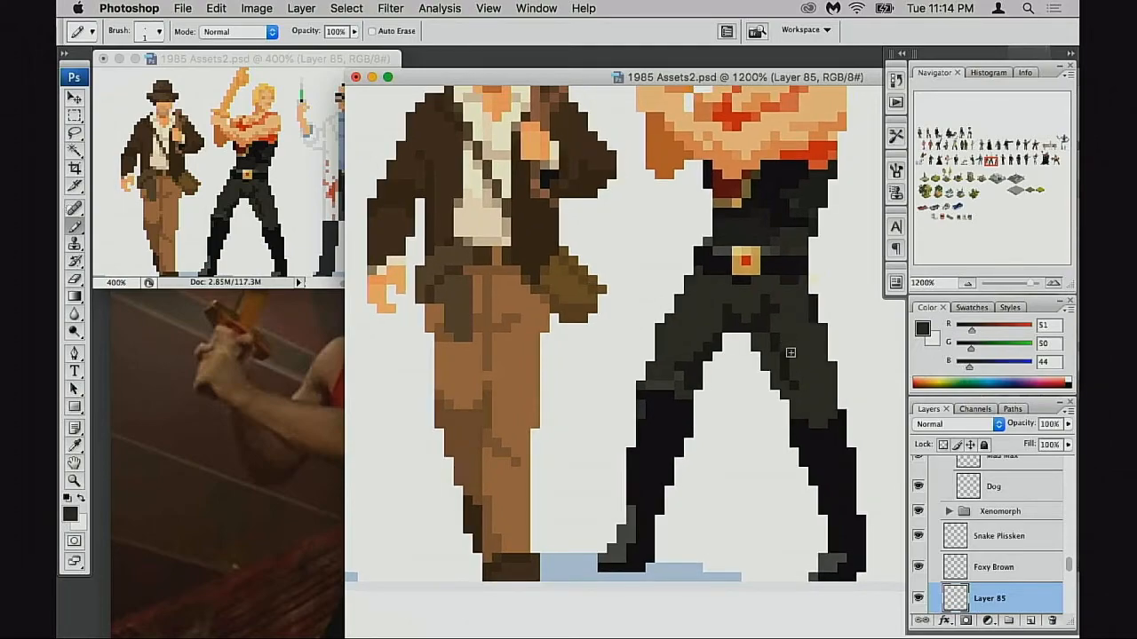
alt+click(783, 348)
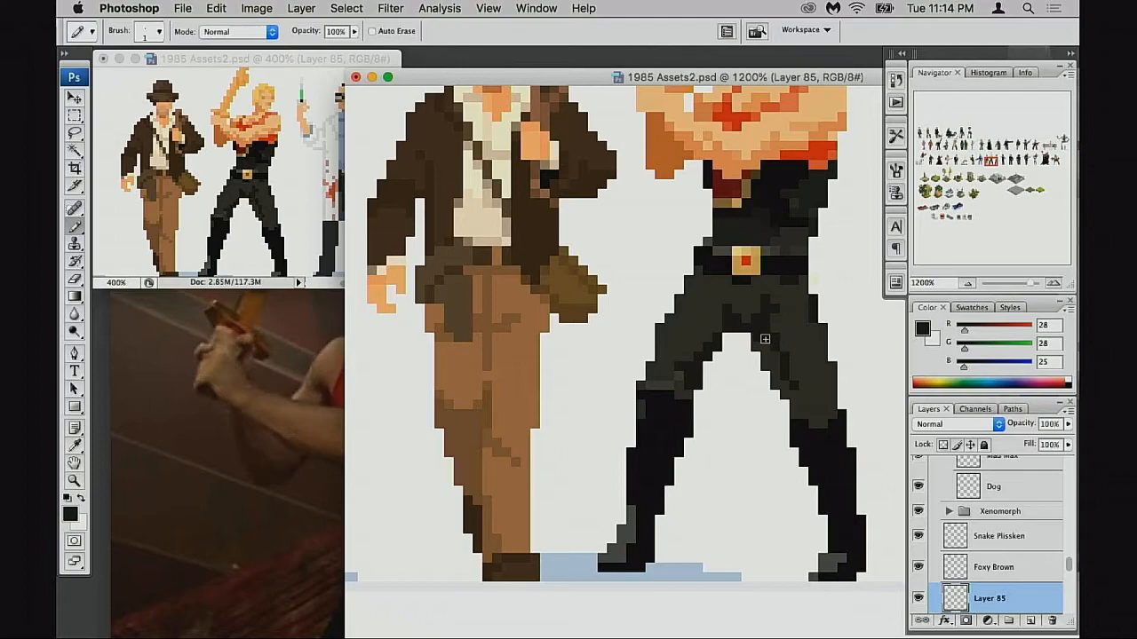
drag(804, 388, 814, 388)
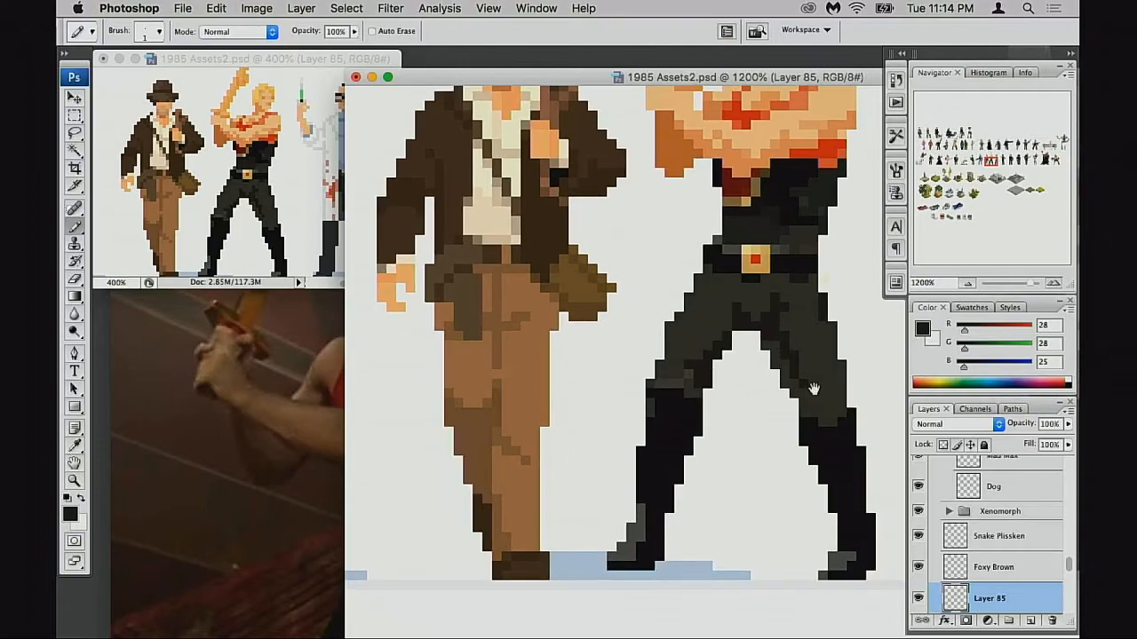
Step: Touch up the swordsman's trouser shading around the thighs and knees with sampled grey RGB 51, 50, 44
scroll(811, 386, down, 1)
scroll(810, 385, left, 1)
alt+click(803, 377)
alt+click(807, 379)
alt+click(808, 379)
alt+click(806, 379)
alt+click(800, 385)
drag(729, 390, 825, 389)
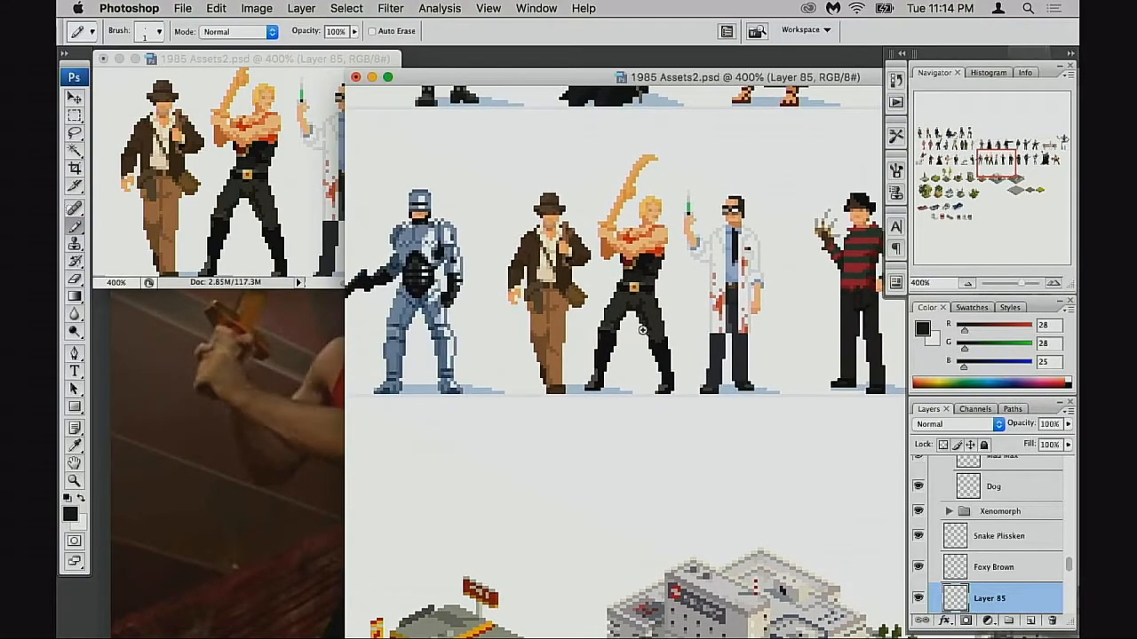
super+click(636, 339)
super+click(639, 345)
super+click(723, 378)
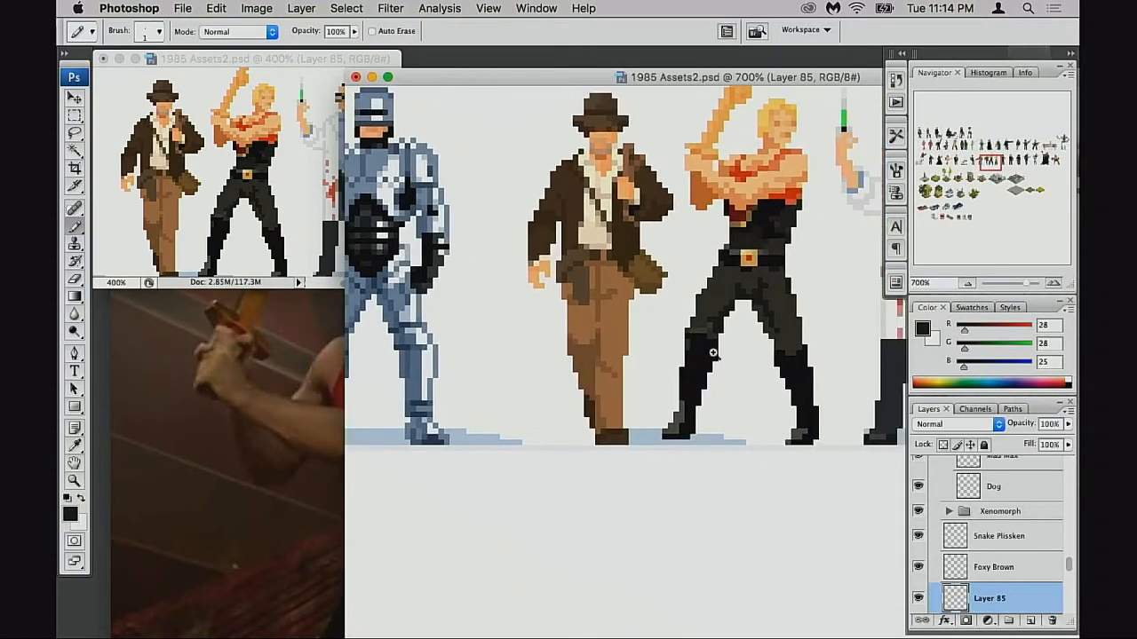
super+click(720, 355)
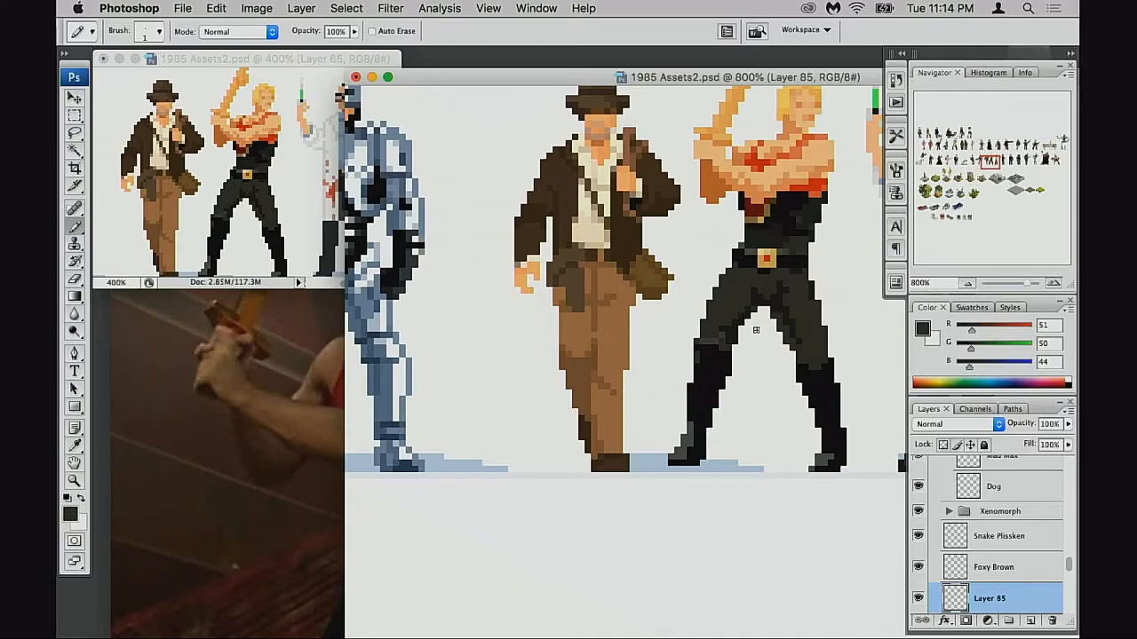
Step: Trim the outer edge of the swordsman's thigh nearer the hat-wearing character with the Eraser
scroll(762, 346, down, 2)
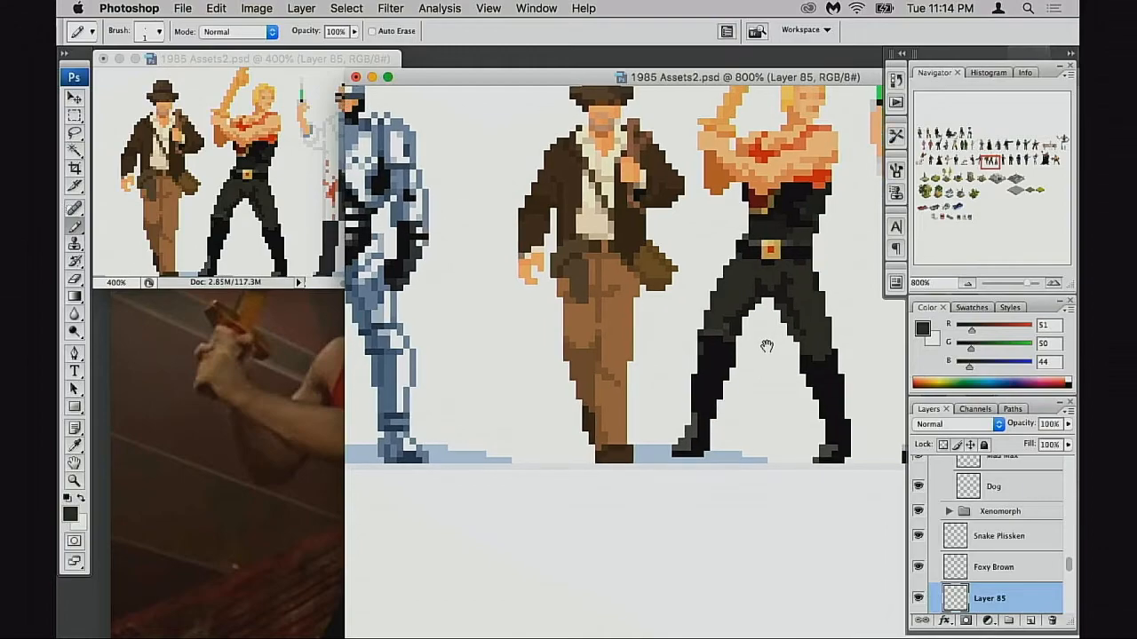
alt+click(803, 351)
alt+click(807, 357)
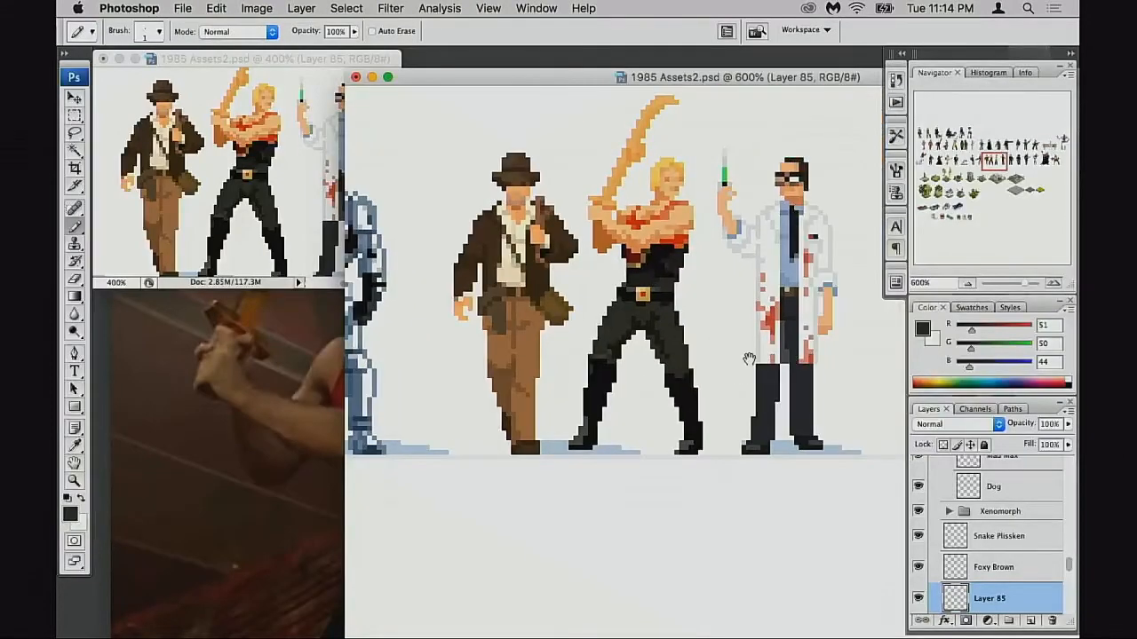
super+click(657, 360)
super+click(673, 361)
super+click(781, 366)
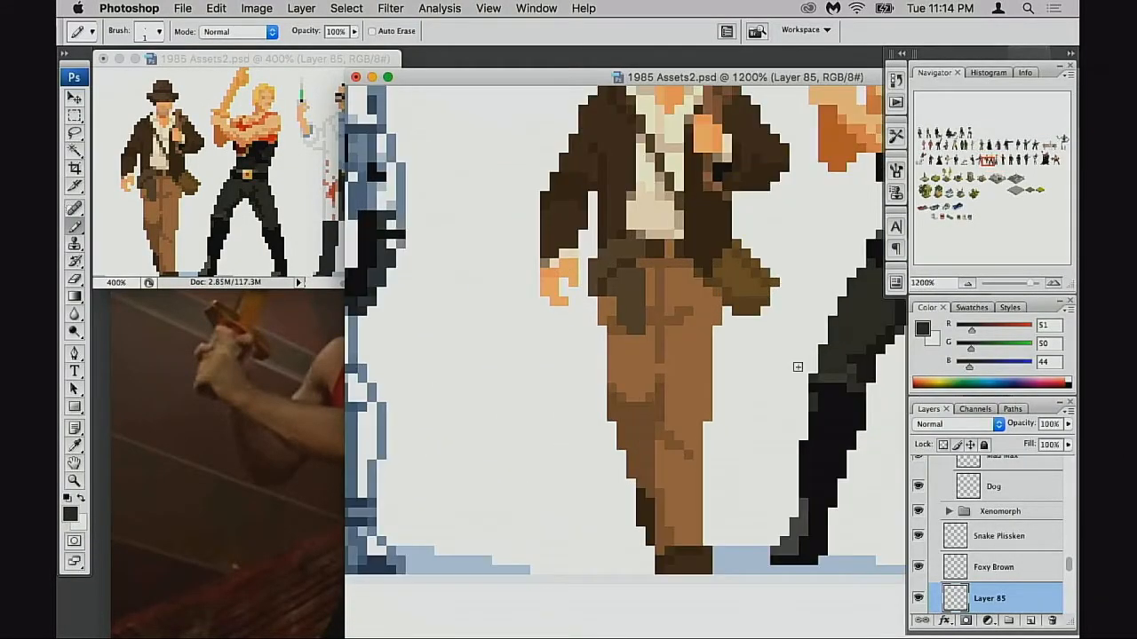
key(e)
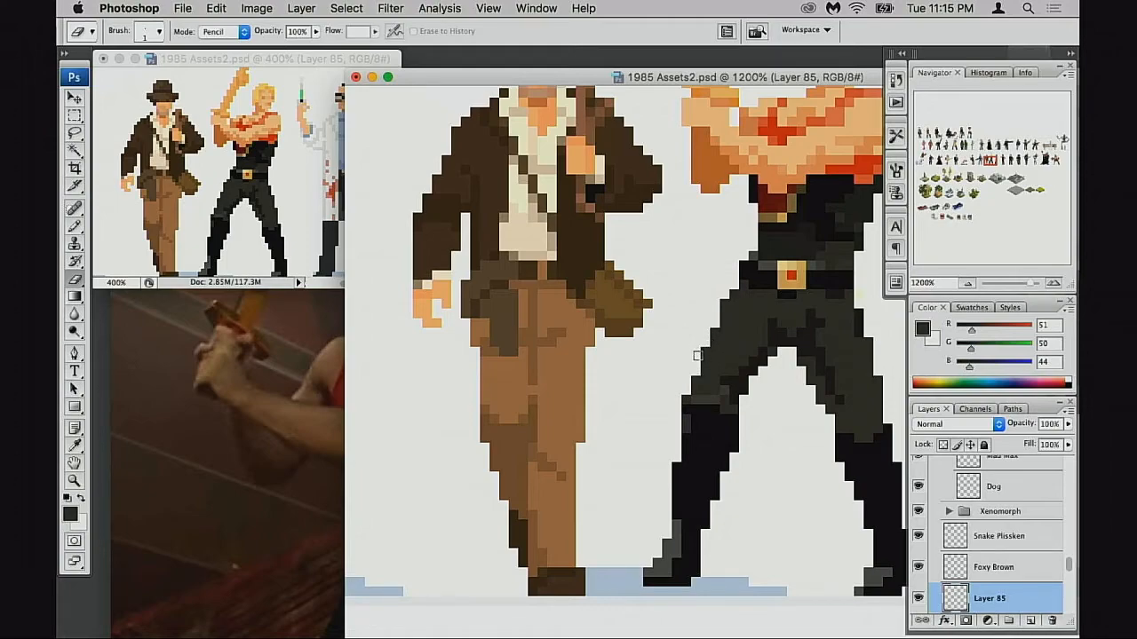
drag(737, 371, 721, 377)
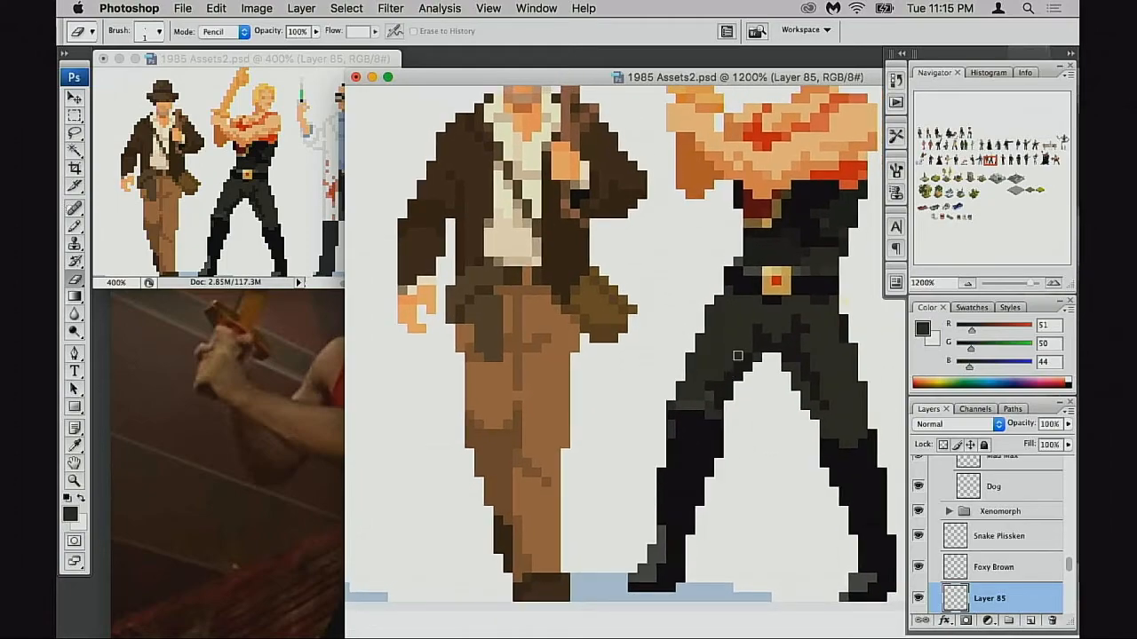
Step: Try adding a pixel in RGB 51, 50, 44 at the swordsman's hip below the belt end
key(b)
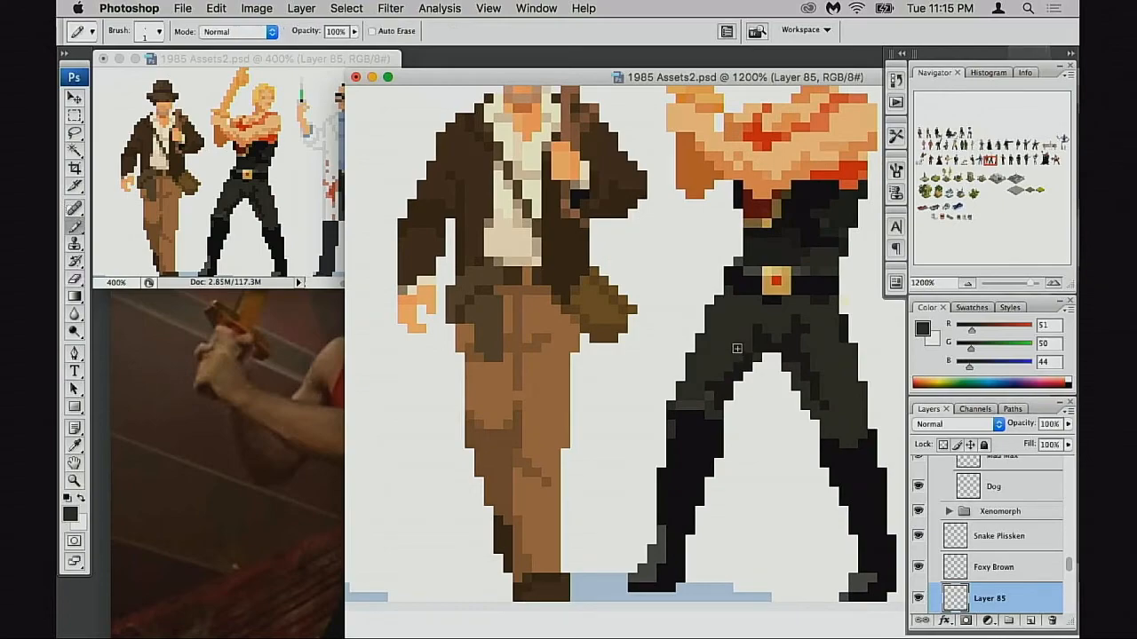
click(720, 292)
key(super+z)
Step: Examine the swordsman's legs and overall proportions against the neighbouring characters in the row
scroll(741, 351, right, 2)
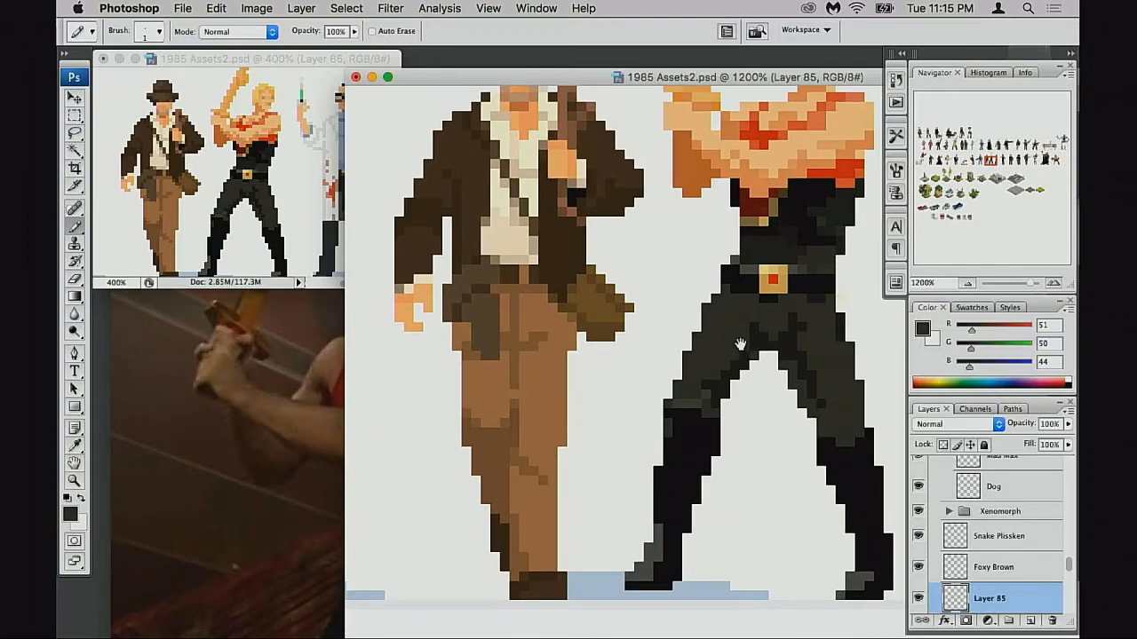
key(e)
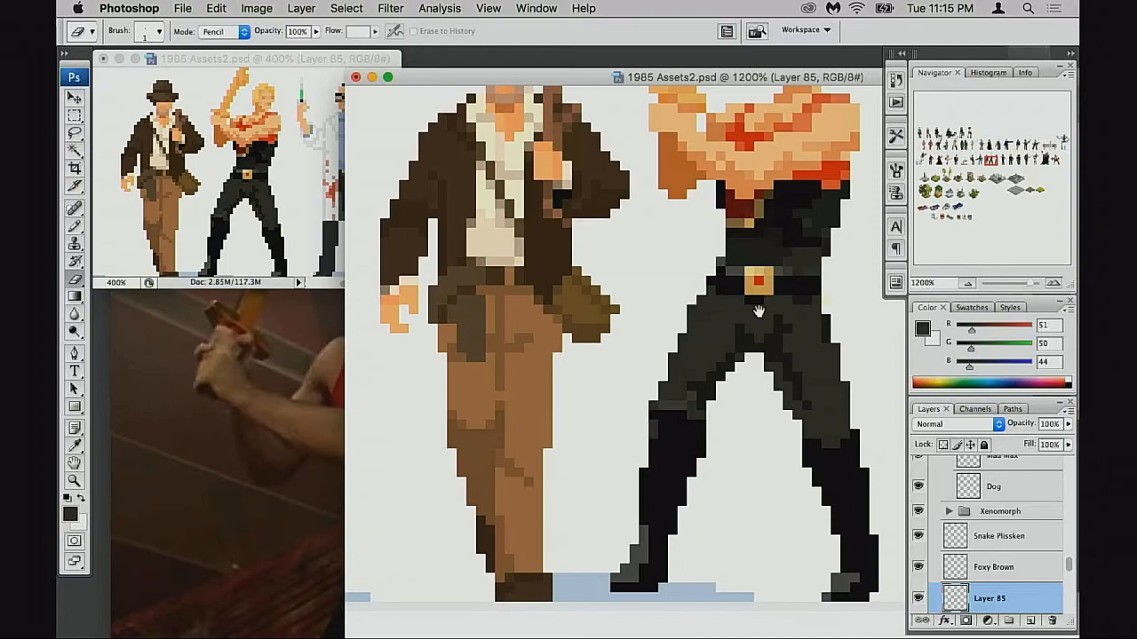
scroll(754, 315, right, 3)
scroll(768, 347, down, 1)
scroll(768, 346, right, 1)
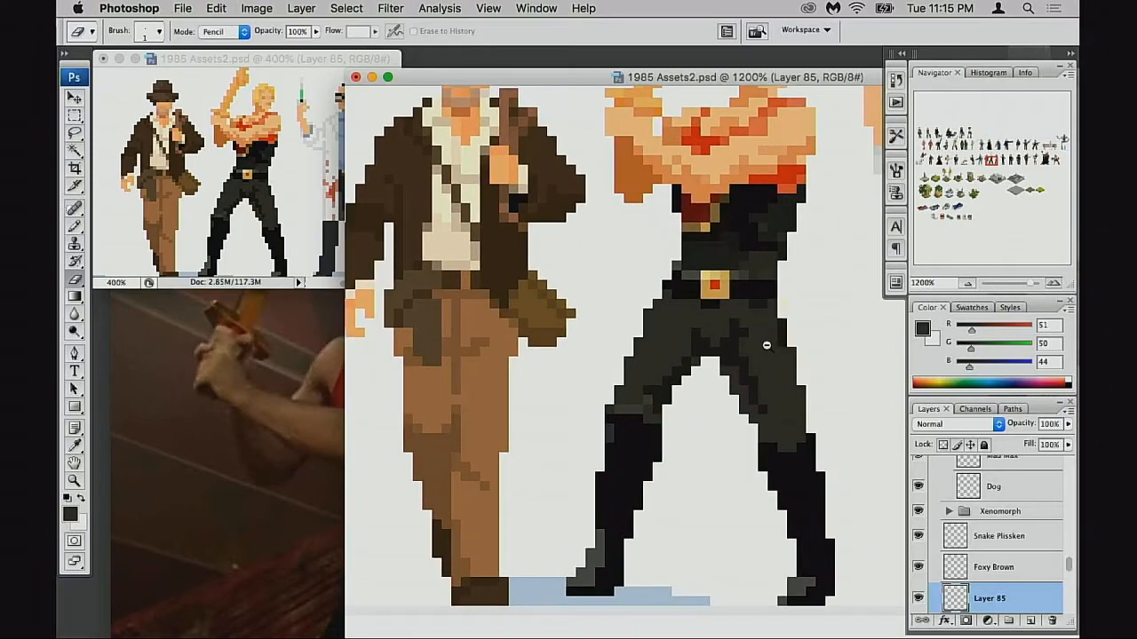
alt+click(767, 345)
alt+click(771, 347)
alt+click(771, 349)
alt+click(771, 350)
alt+click(770, 350)
drag(686, 390, 725, 381)
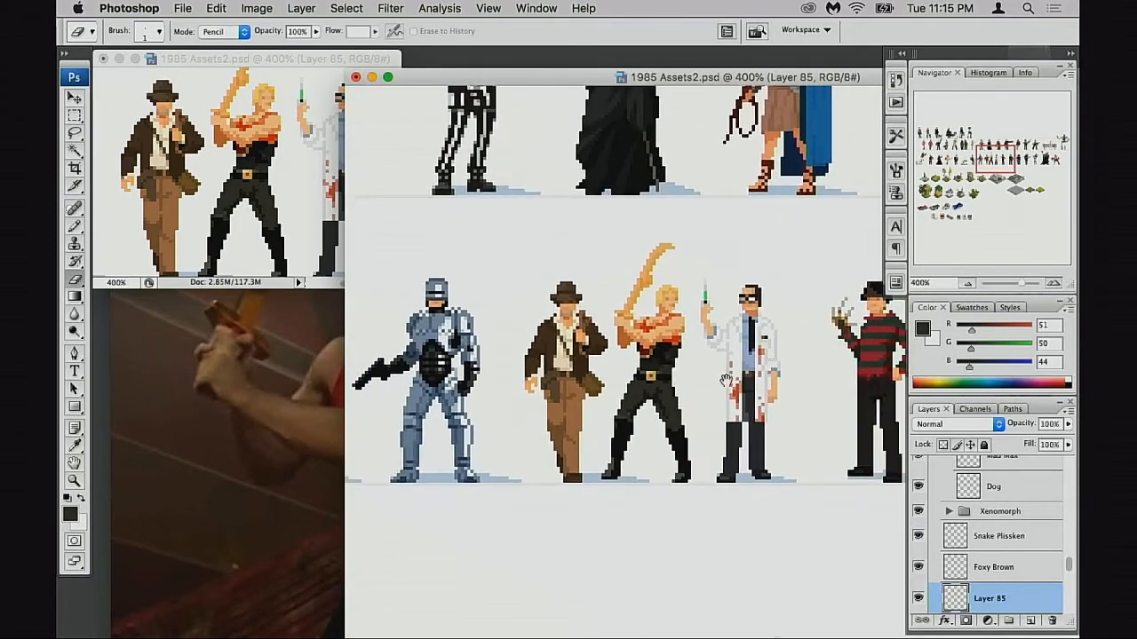
Step: Move the swordsman out of the lower row and place him in the upper row beside the afro-haired woman with the shotgun
key(v)
drag(687, 347, 715, 397)
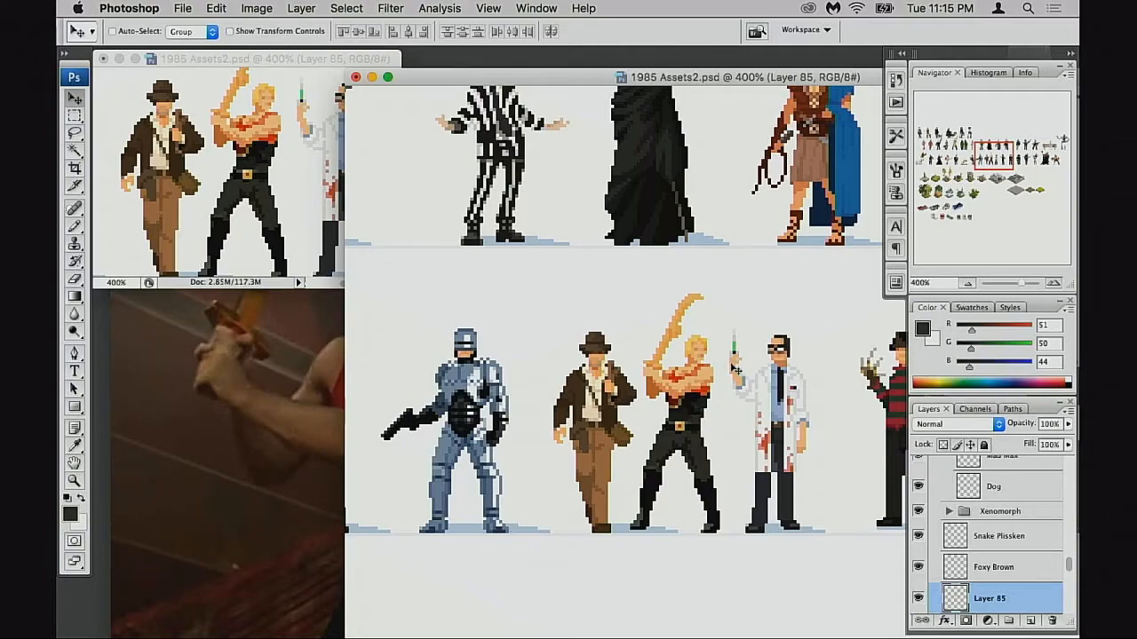
scroll(708, 387, right, 2)
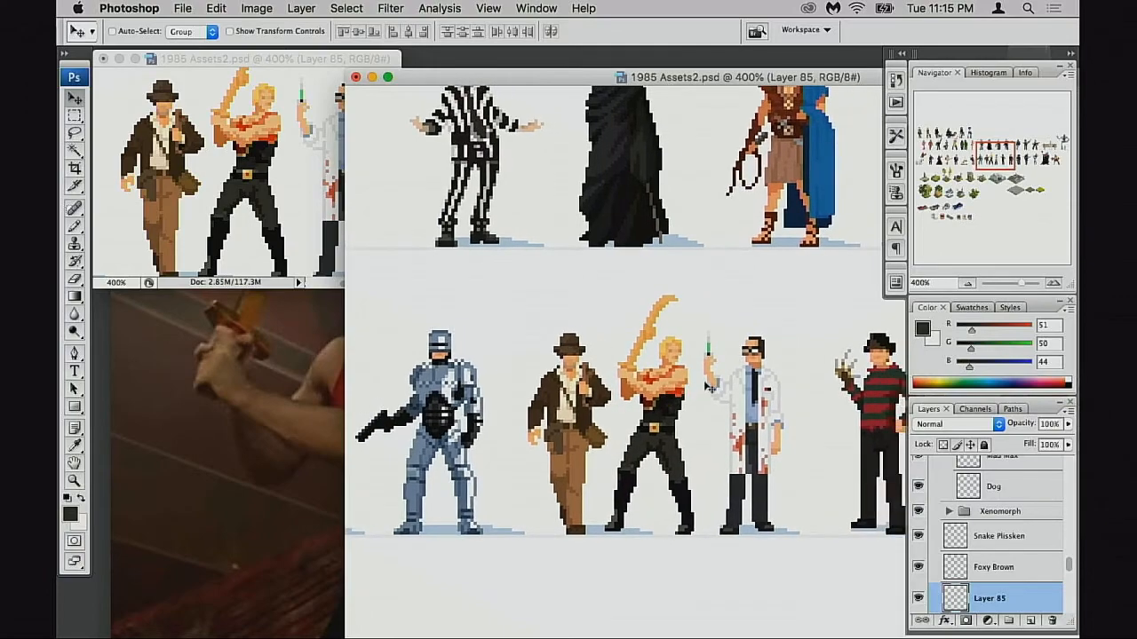
drag(685, 426, 705, 338)
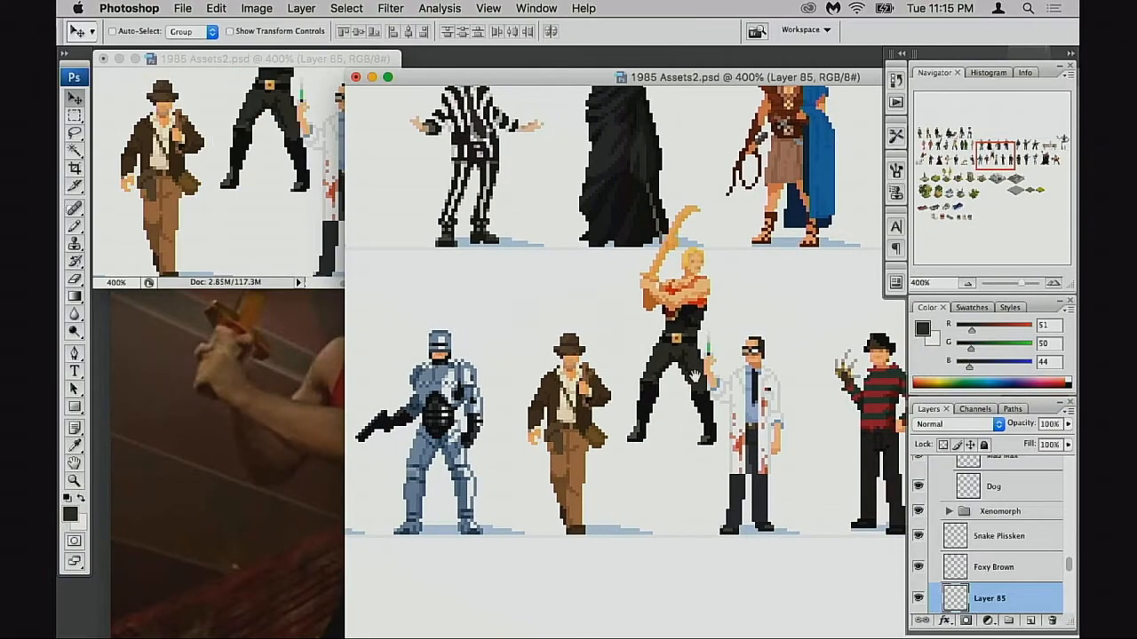
alt+click(697, 387)
alt+click(702, 389)
drag(702, 389, 619, 349)
drag(641, 400, 599, 341)
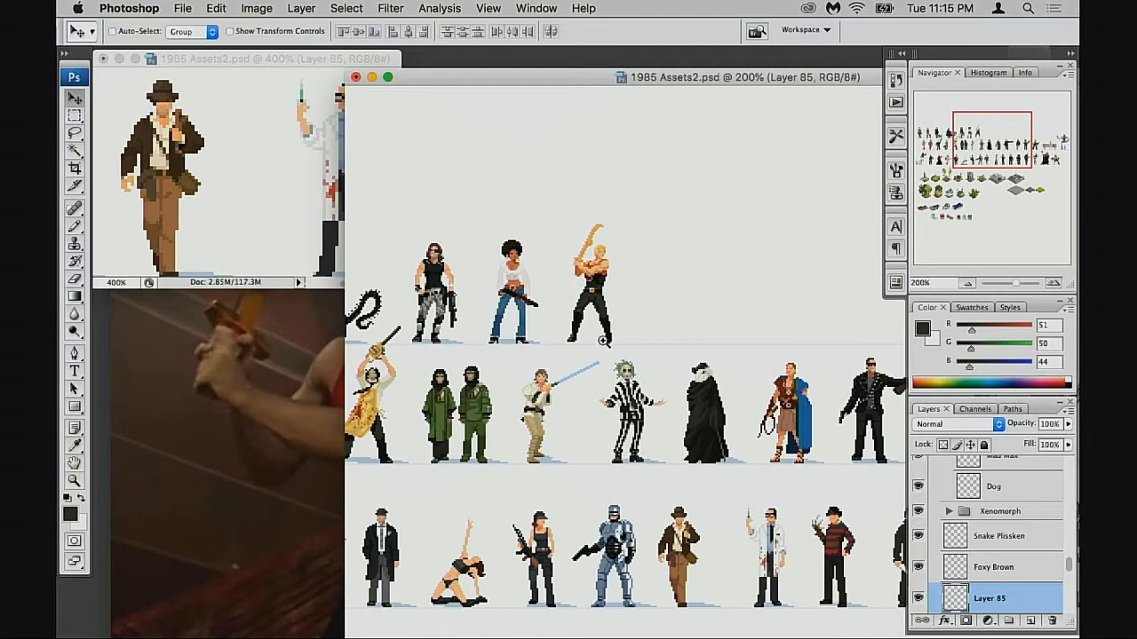
Step: Enlarge the second document window and frame the swordsman beside the afro-haired woman in both windows
super+click(603, 342)
super+click(605, 342)
super+click(756, 337)
drag(748, 298, 619, 366)
super+click(746, 348)
drag(755, 366, 649, 371)
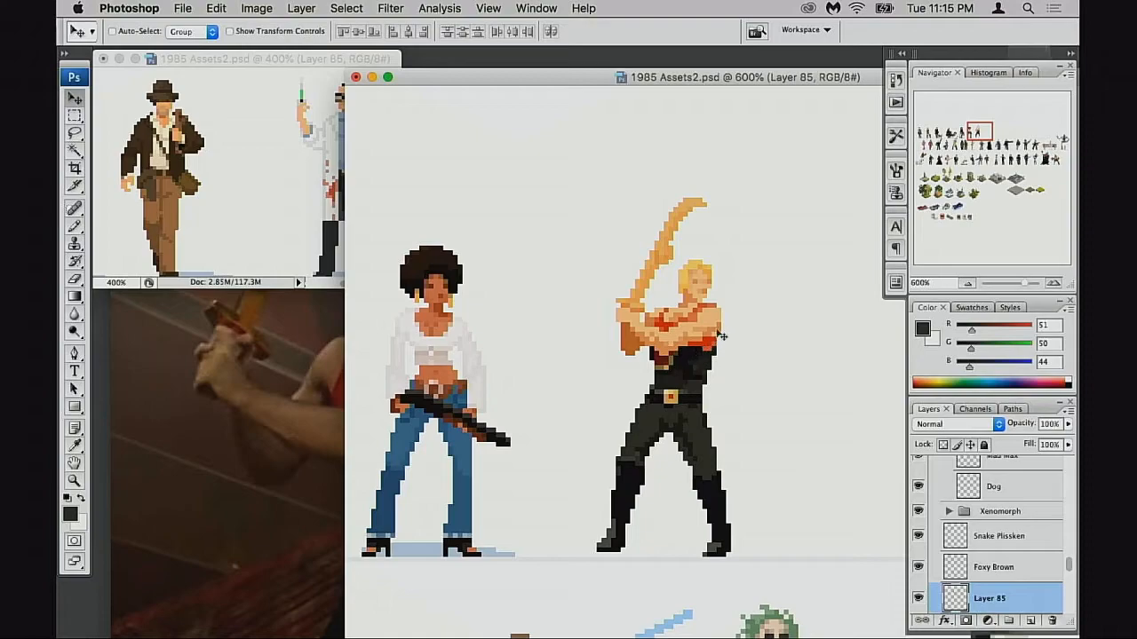
key(m)
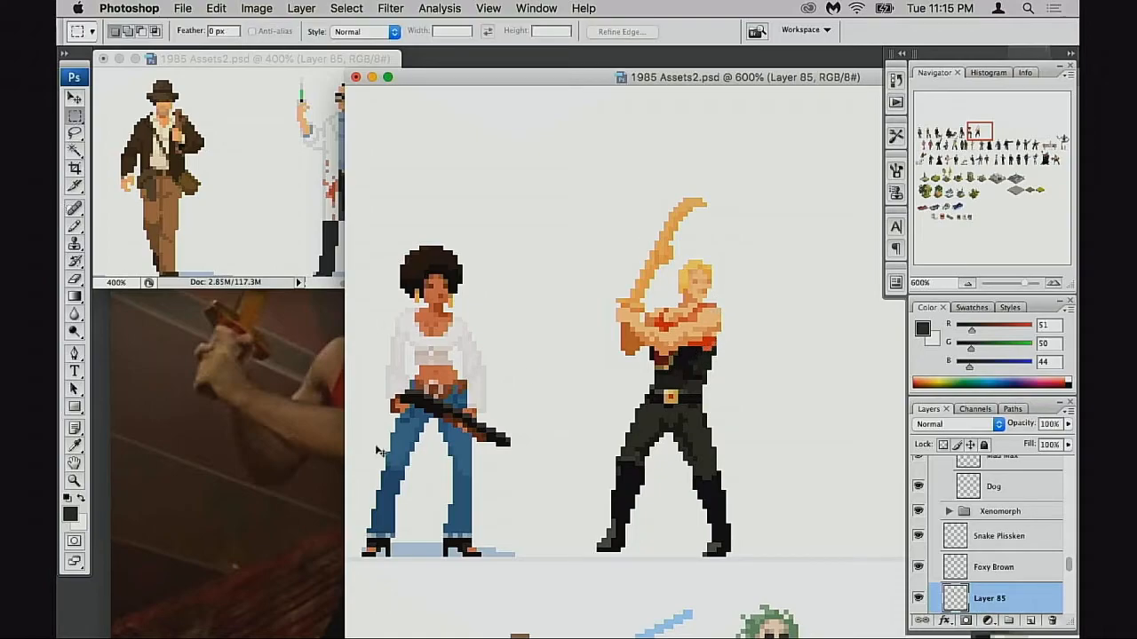
click(330, 207)
drag(397, 283, 466, 372)
drag(365, 247, 384, 309)
drag(307, 167, 385, 320)
drag(355, 141, 382, 320)
drag(401, 140, 353, 278)
drag(174, 170, 408, 230)
Step: Try darkening the swordsman's layer with Levels, using a black input level of 28
click(656, 78)
key(super+u)
drag(583, 27, 737, 27)
mouse_move(569, 173)
mouse_down()
mouse_move(602, 176)
mouse_move(591, 176)
mouse_up()
mouse_move(770, 178)
mouse_down()
mouse_move(758, 175)
mouse_move(775, 180)
mouse_up()
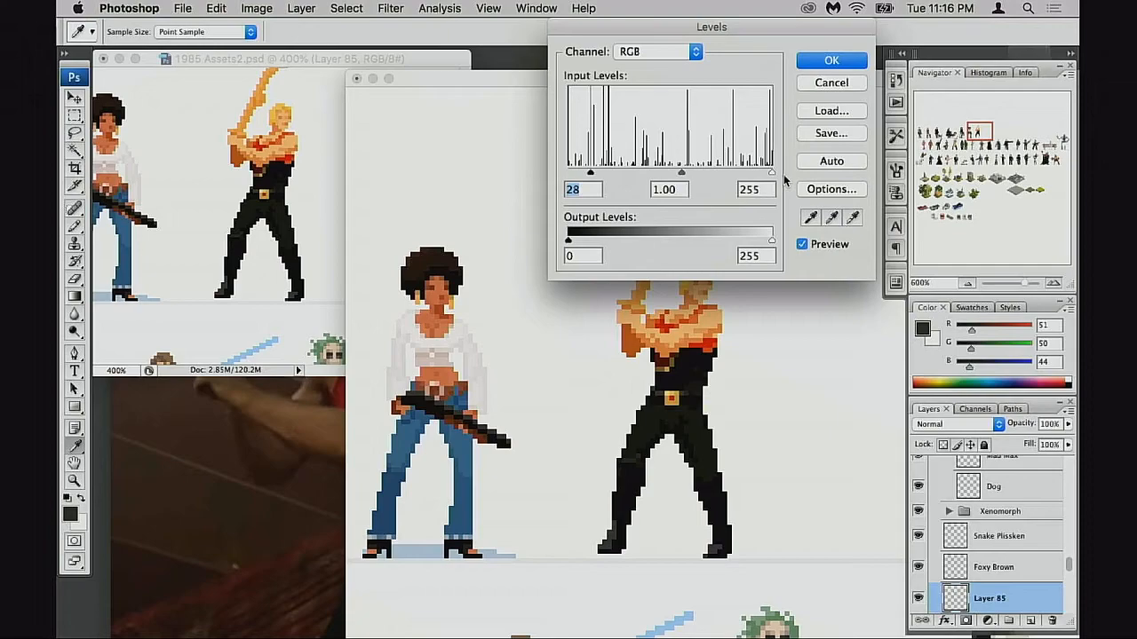
click(851, 84)
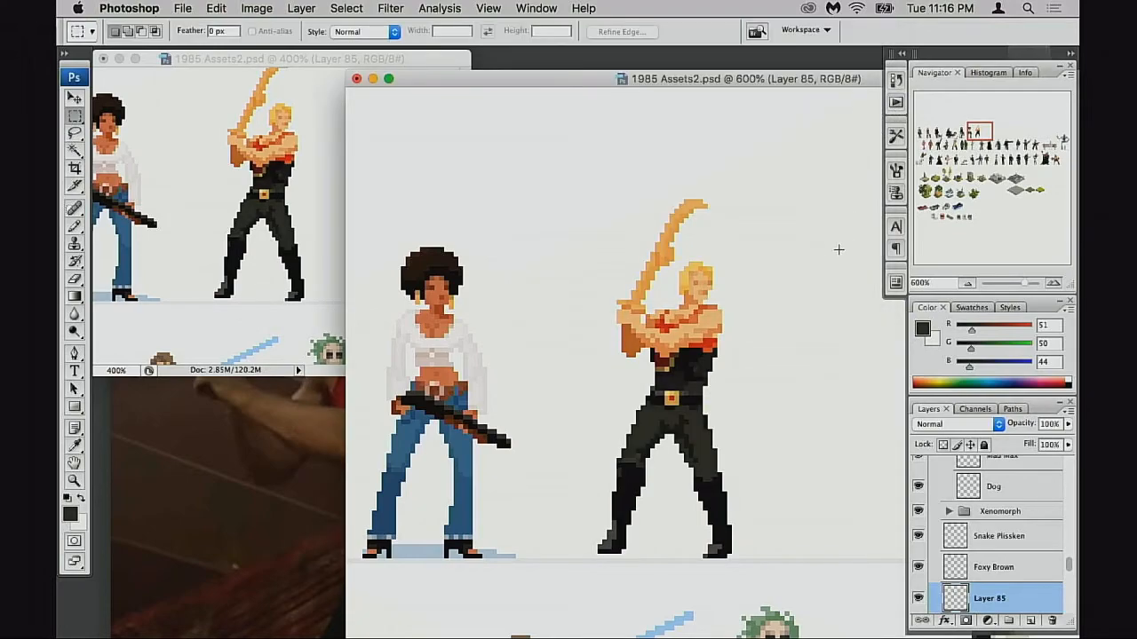
super+click(656, 304)
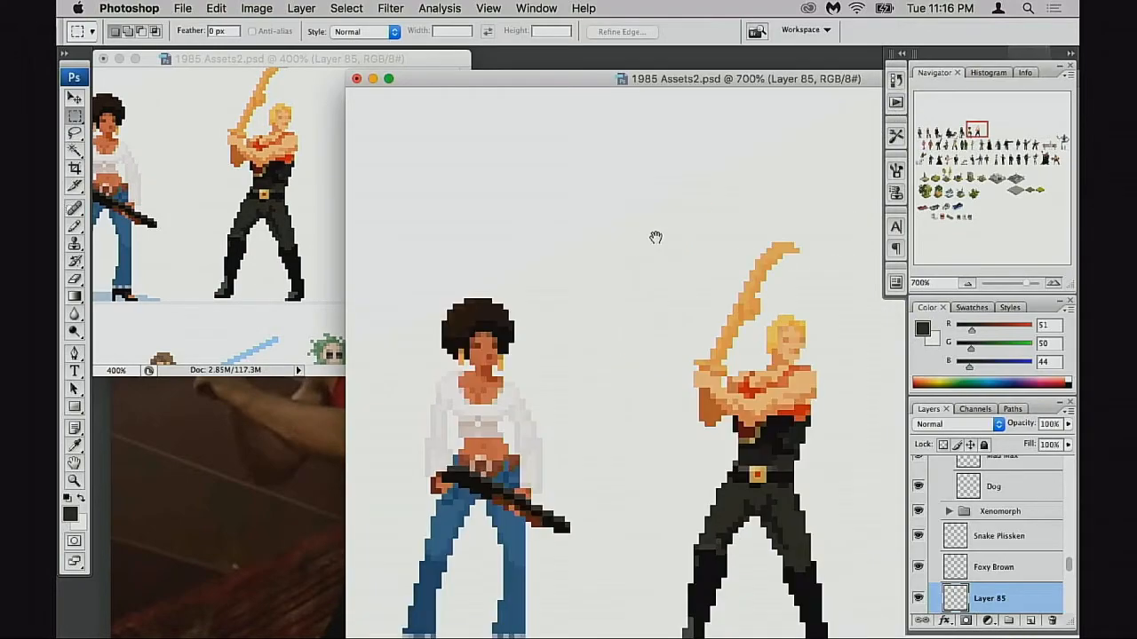
drag(702, 281, 842, 425)
super+click(806, 416)
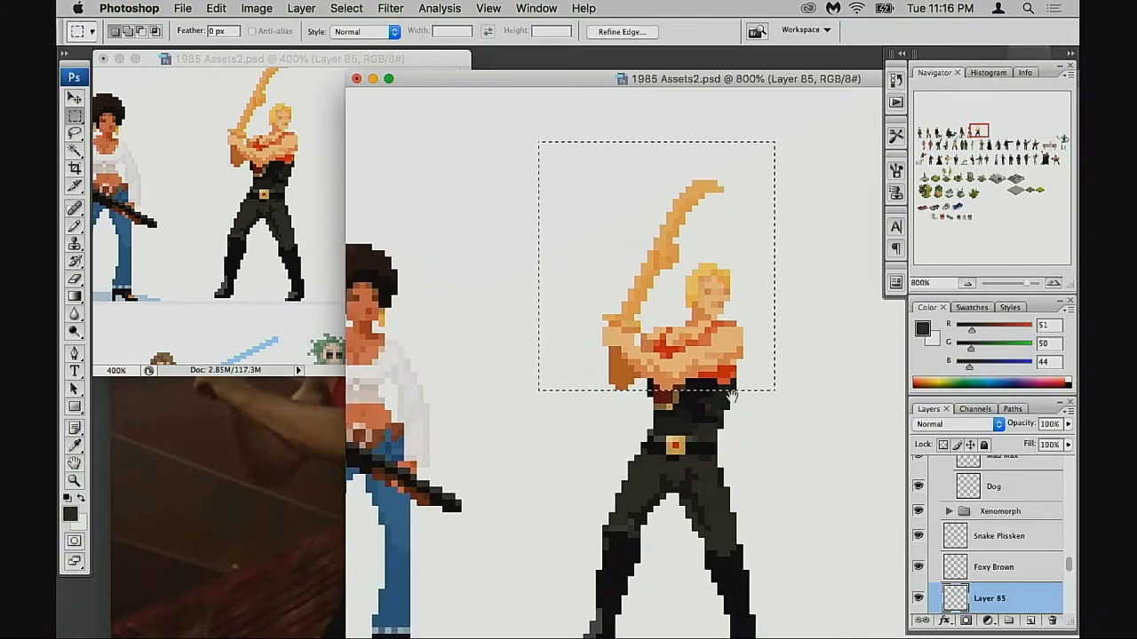
key(super+d)
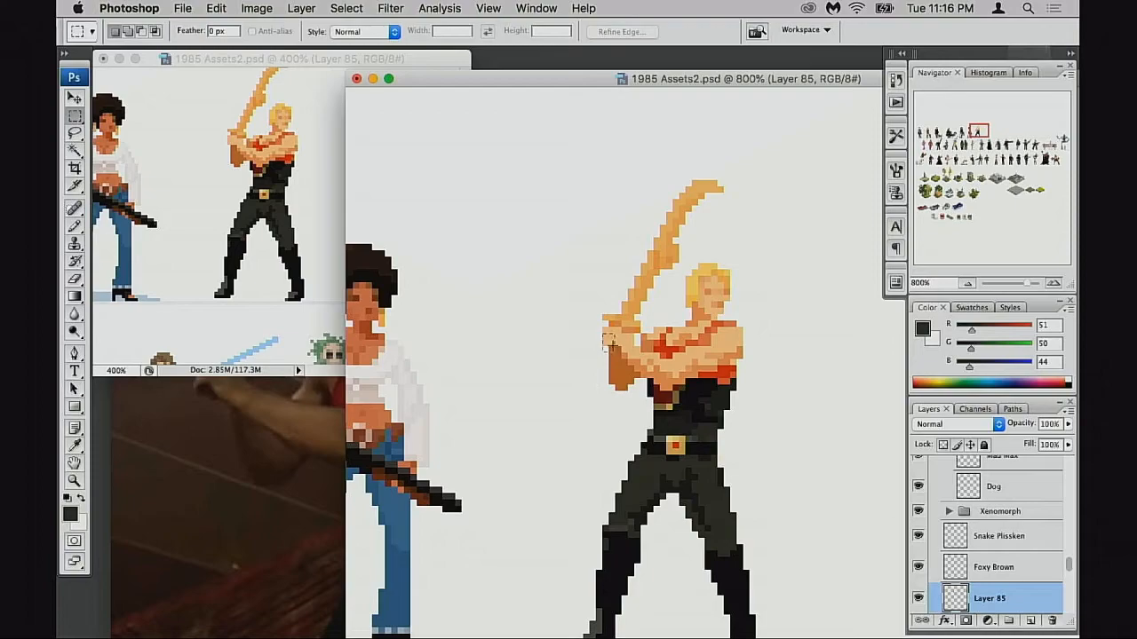
drag(545, 167, 779, 362)
Step: Select the swordsman's sword, head, shoulders and crossed arms, following the forearms' lower edge and leaving out the black vest
drag(583, 155, 811, 371)
drag(609, 360, 642, 393)
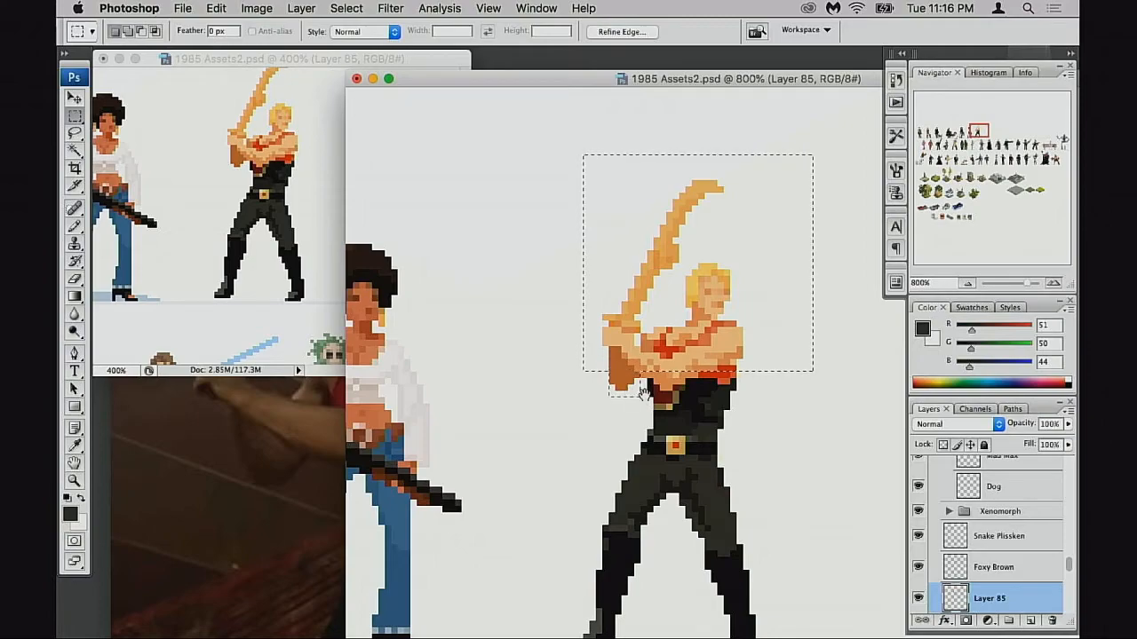
key(super+equal)
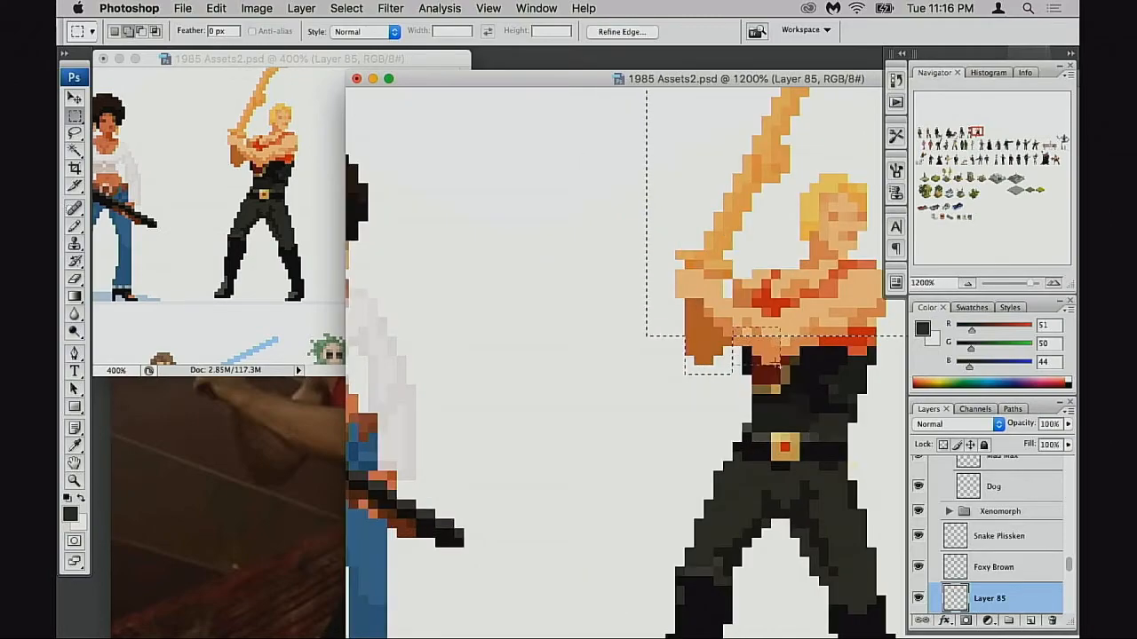
drag(787, 331, 826, 335)
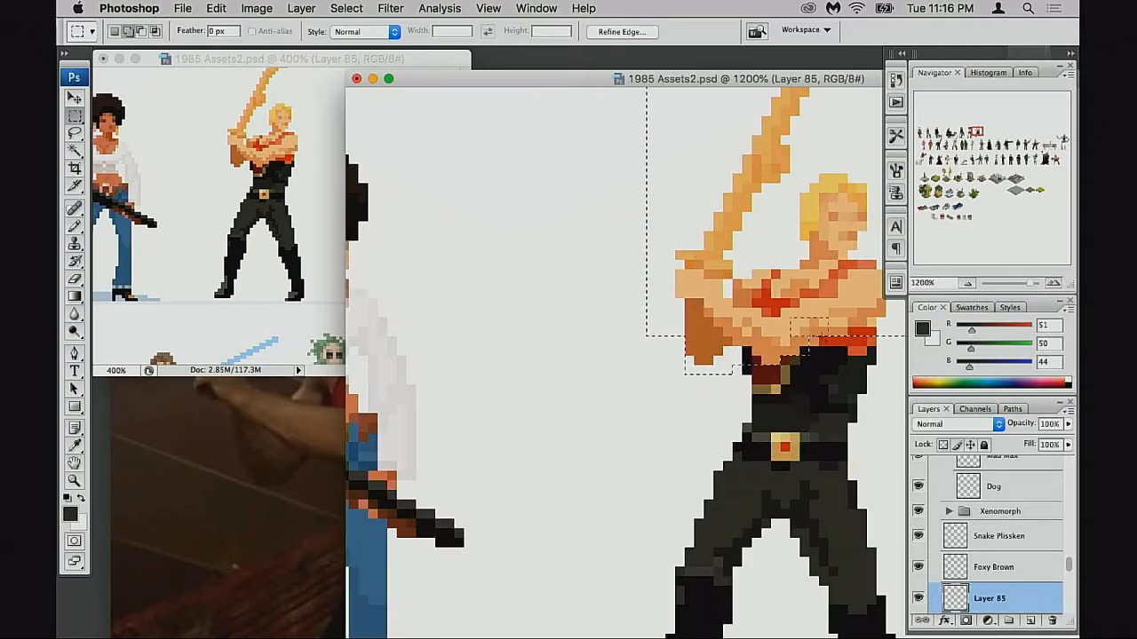
scroll(838, 357, right, 3)
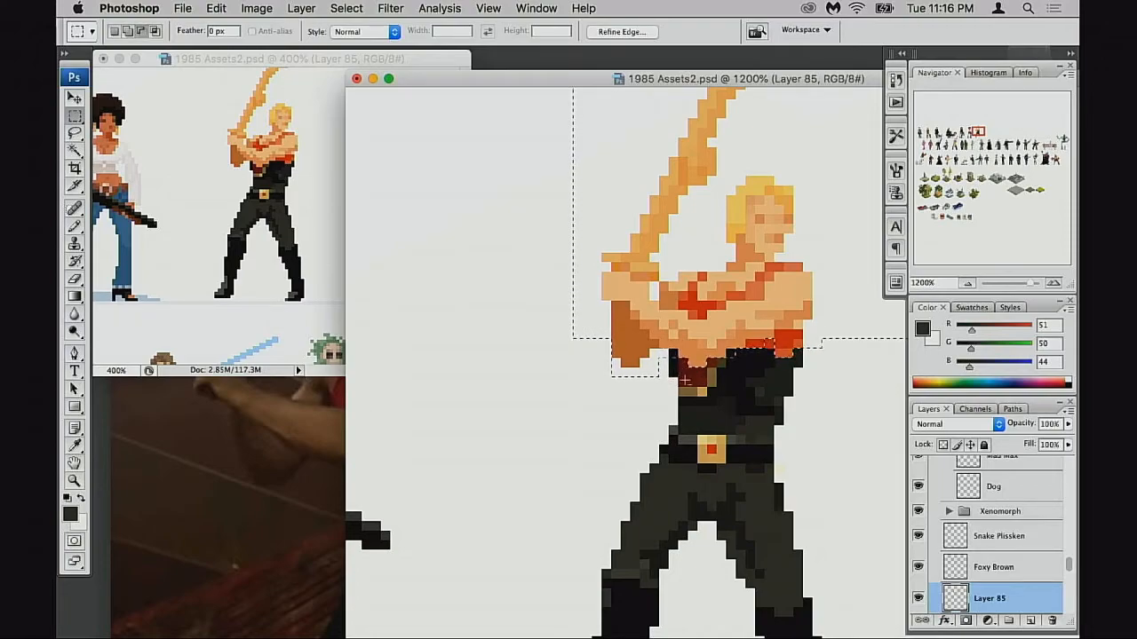
scroll(684, 380, right, 2)
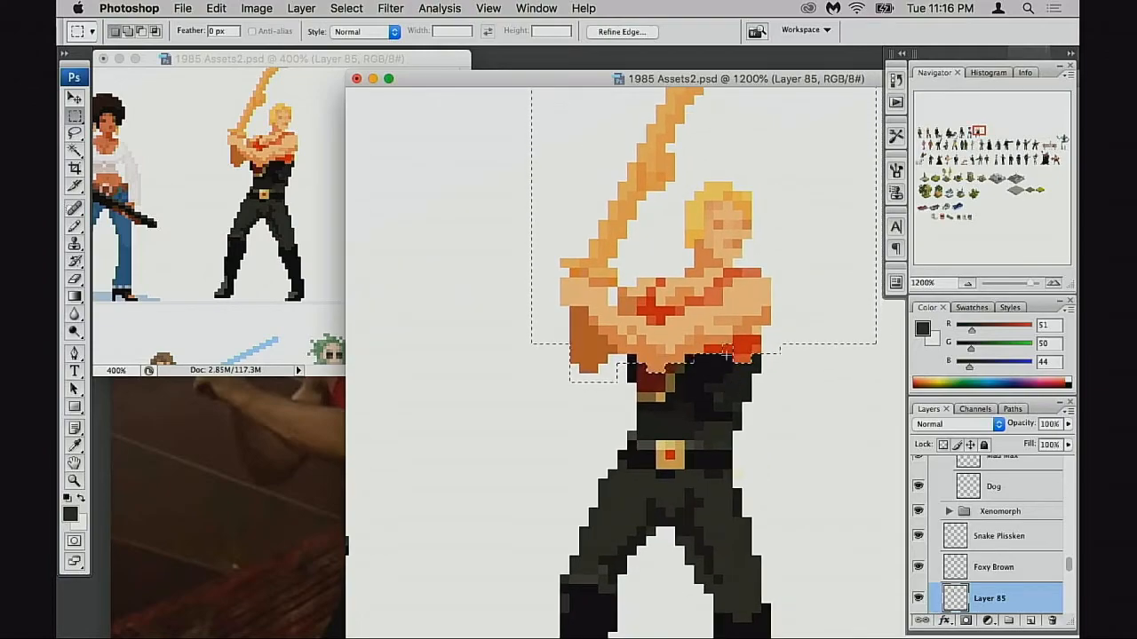
mouse_move(731, 352)
mouse_down()
mouse_move(711, 344)
mouse_move(751, 361)
mouse_move(760, 379)
mouse_up()
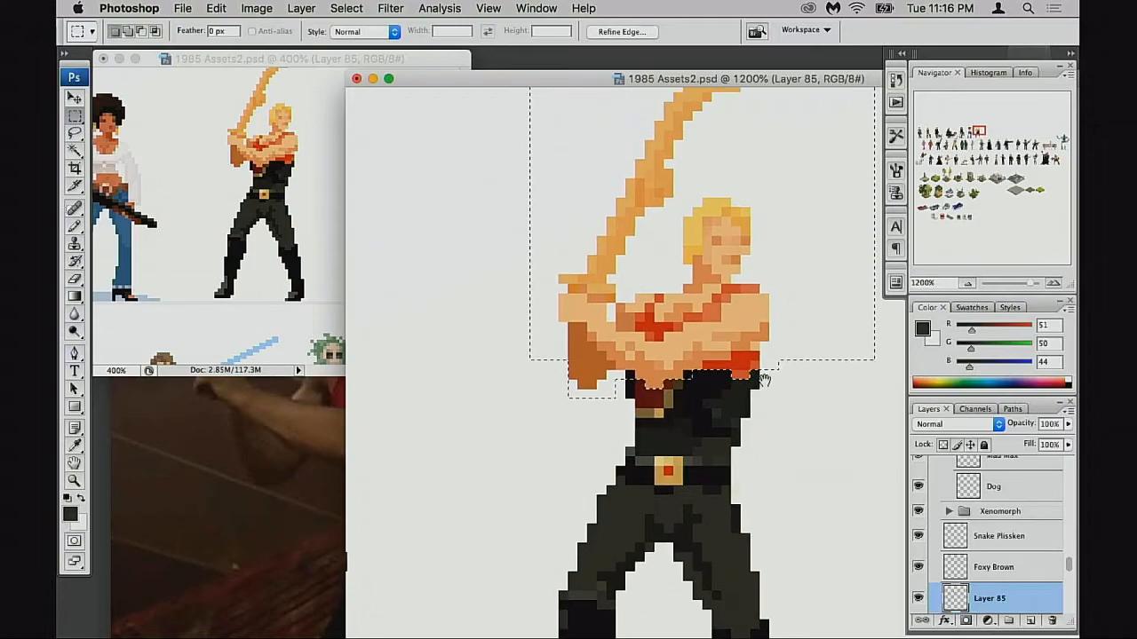
alt+click(759, 377)
alt+click(760, 377)
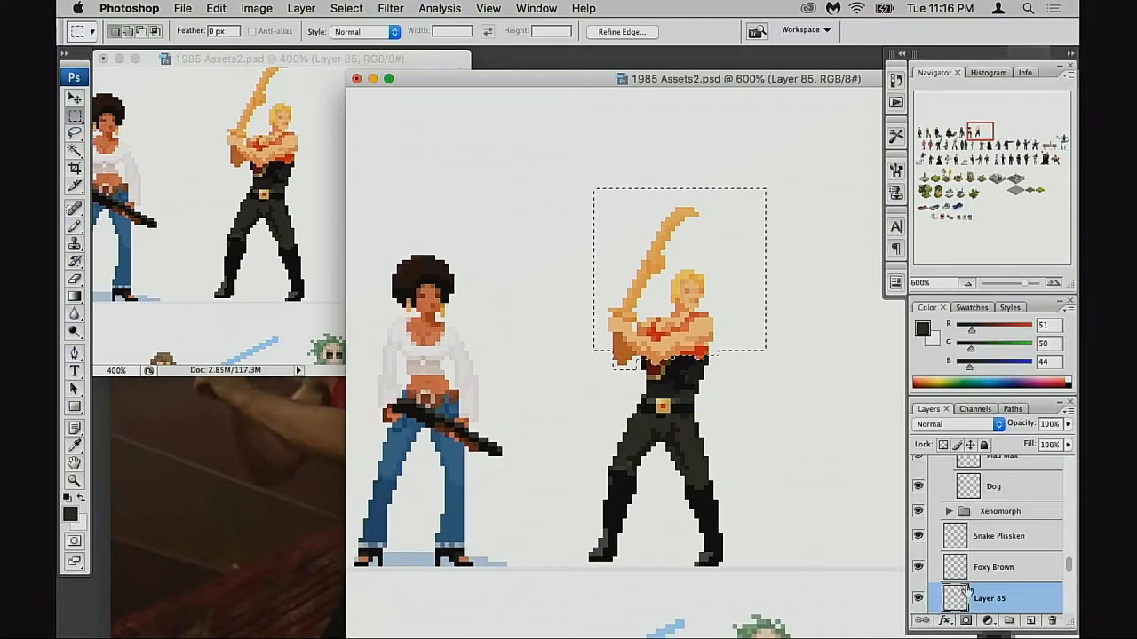
Step: Copy the selected upper body onto its own layer, try moving it away from the body, and undo the move
key(ctrl+j)
key(v)
drag(716, 349, 815, 279)
key(ctrl+z)
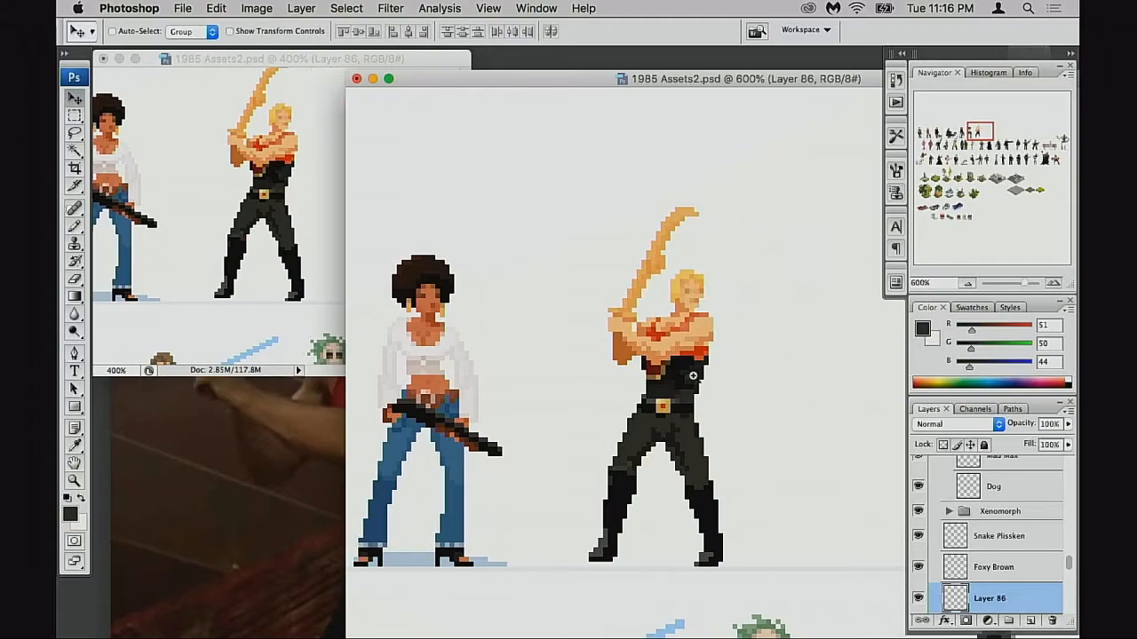
Step: Hide Layer 85 and erase the stray dark vest pixels beneath the forearms on the separated upper-body layer
key(ctrl+plus)
scroll(954, 582, down, 2)
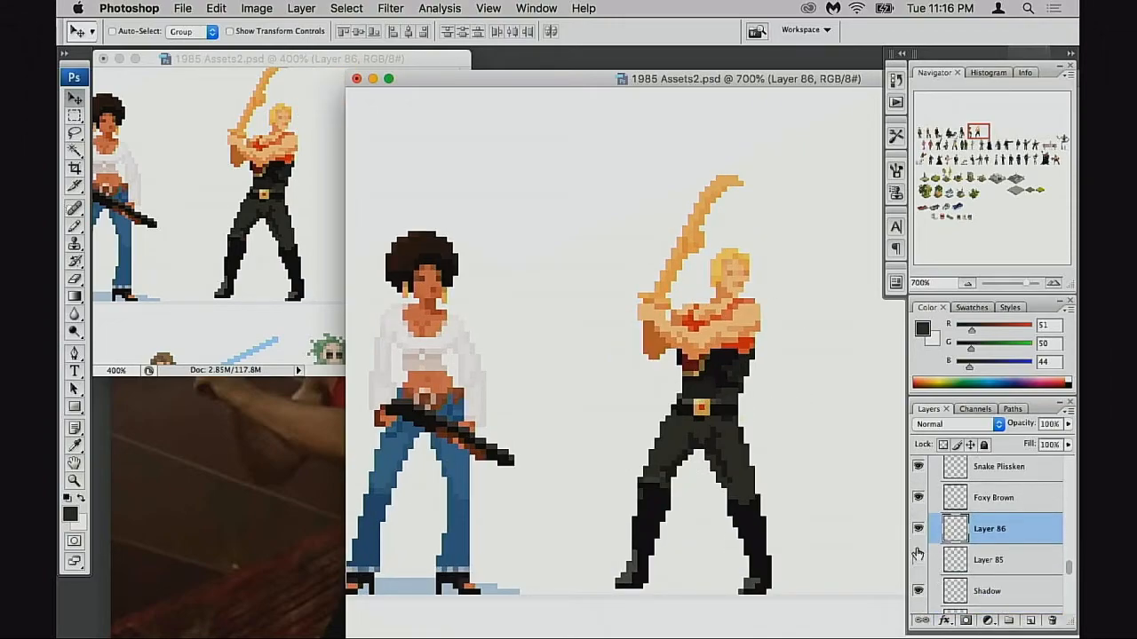
click(919, 559)
key(ctrl+plus)
key(e)
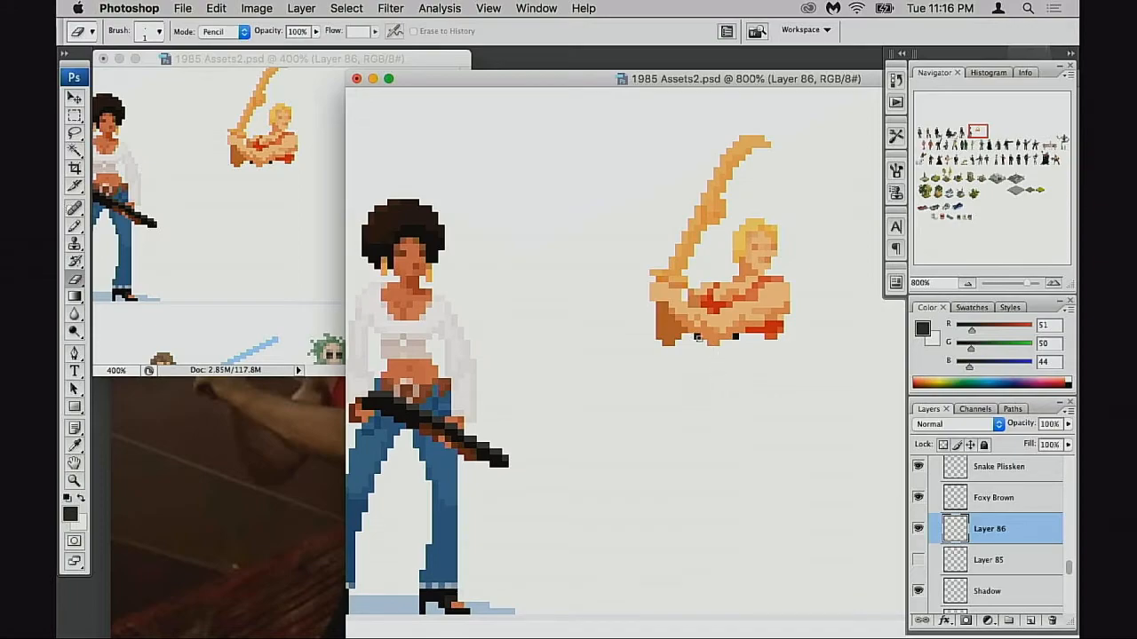
Step: Touch up the forearm's underside with skin tones sampled from the arm, including RGB 235, 151, 94, and show Layer 85 again
key(b)
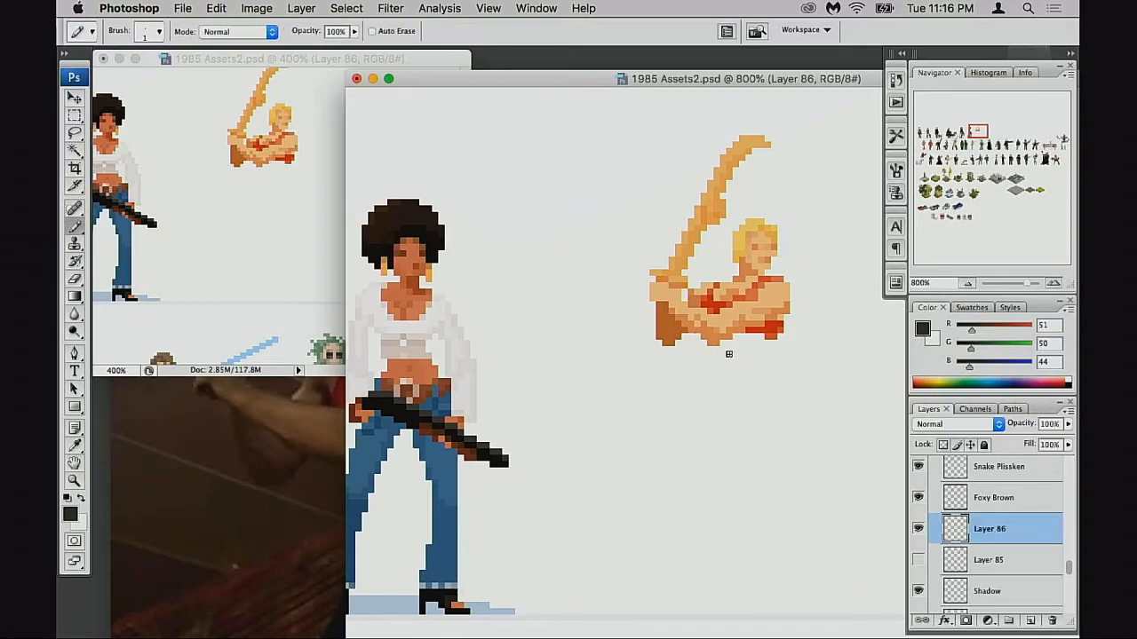
alt+click(714, 342)
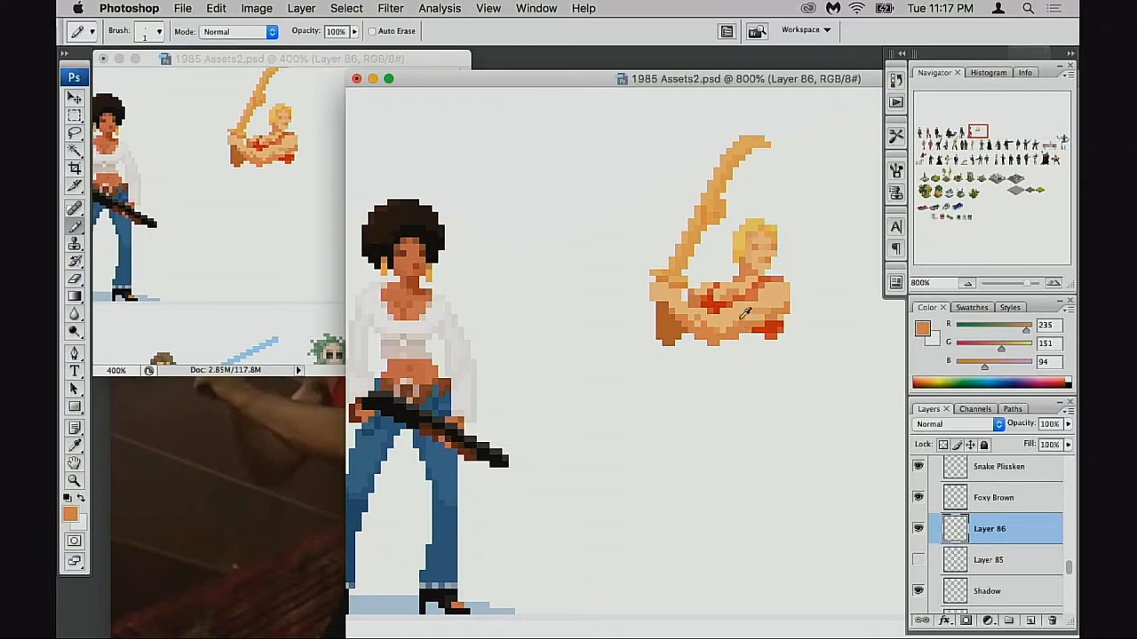
alt+click(732, 313)
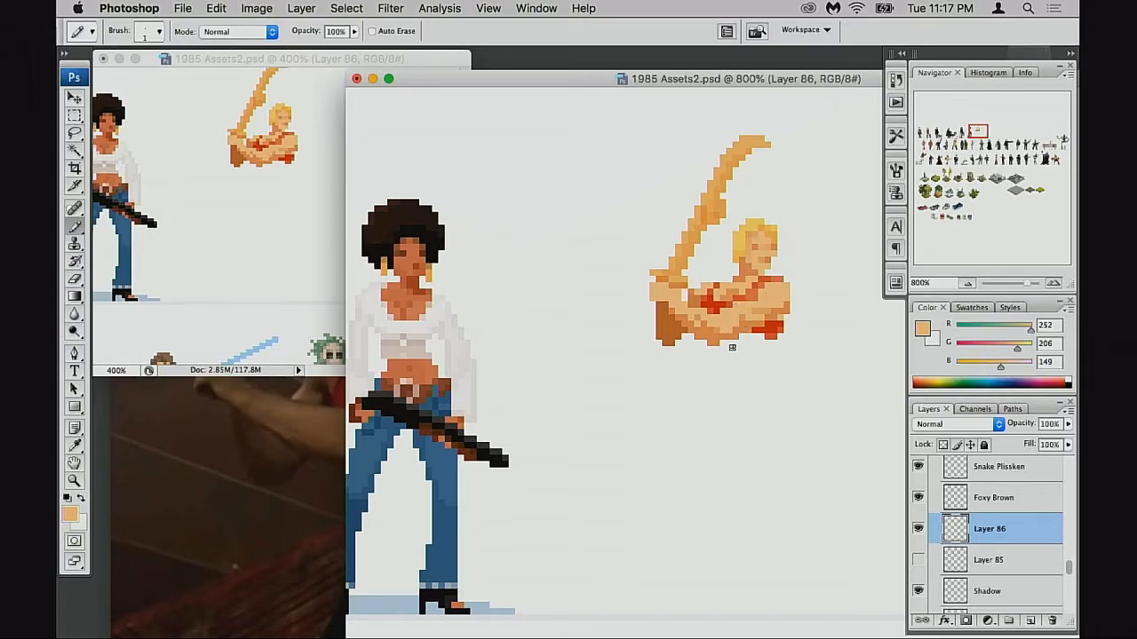
alt+click(710, 343)
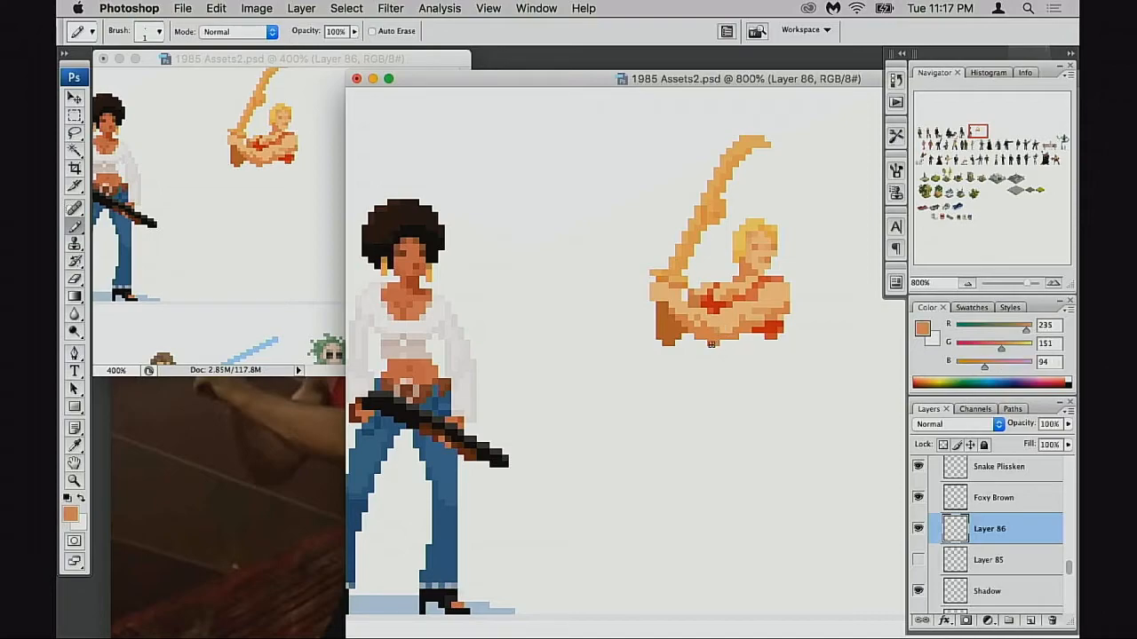
click(918, 559)
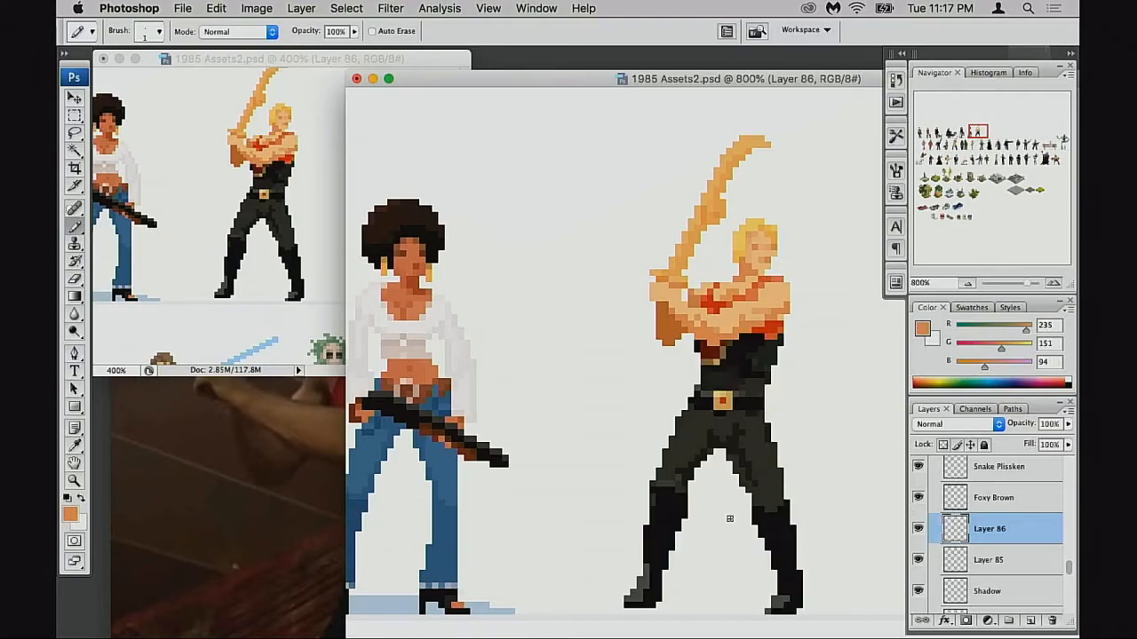
Step: Deepen the dark tones of the blond swordsman on Layer 86 by raising the black input level in Levels
key(super+u)
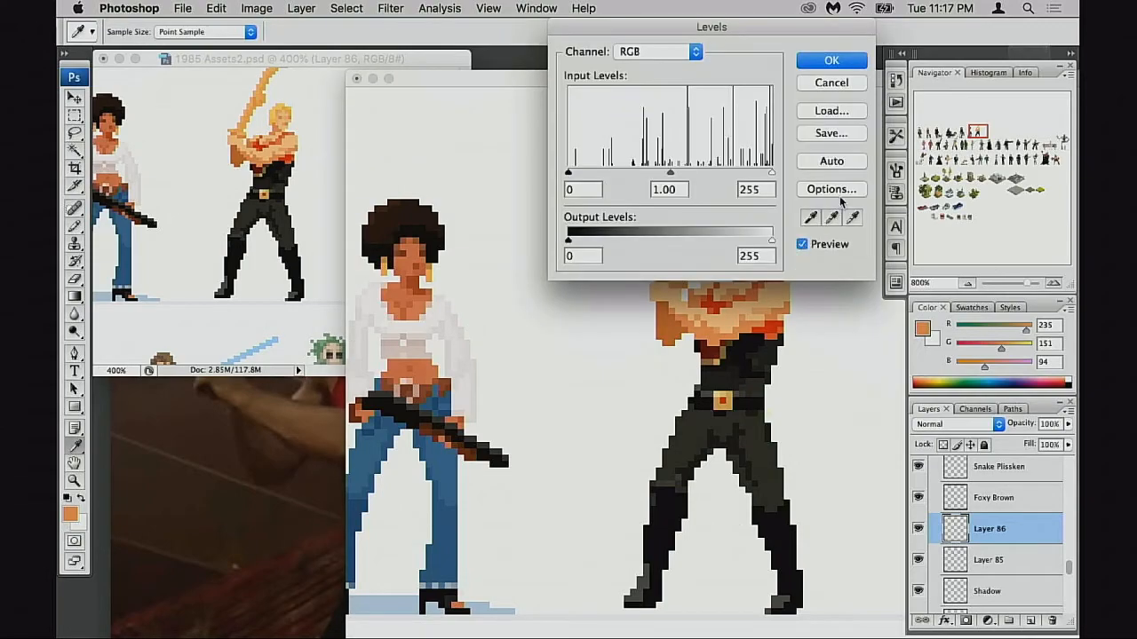
drag(570, 174, 587, 175)
drag(771, 174, 770, 181)
click(848, 67)
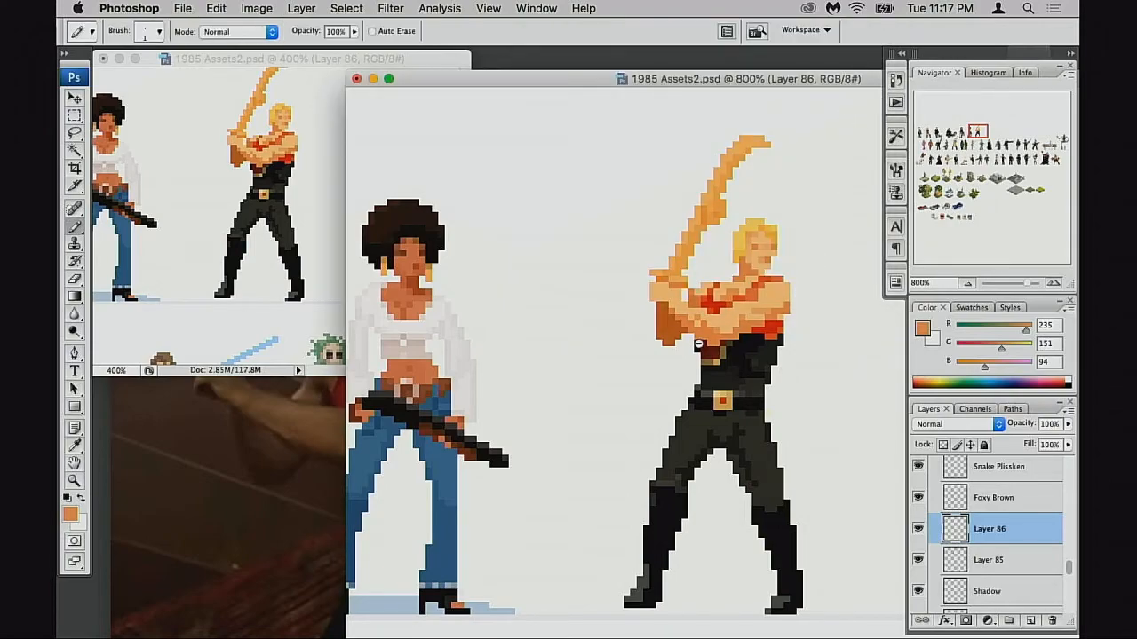
Step: Apply another Levels adjustment to the swordsman on Layer 86, raising the black input level slightly
scroll(699, 344, down, 5)
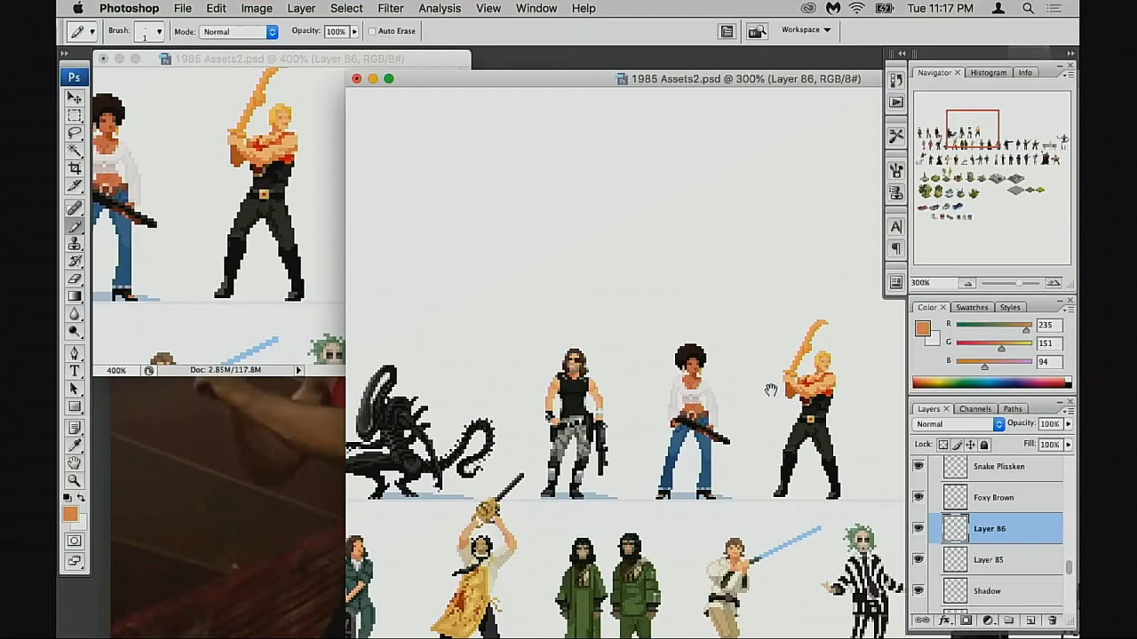
scroll(771, 390, right, 3)
scroll(771, 390, down, 2)
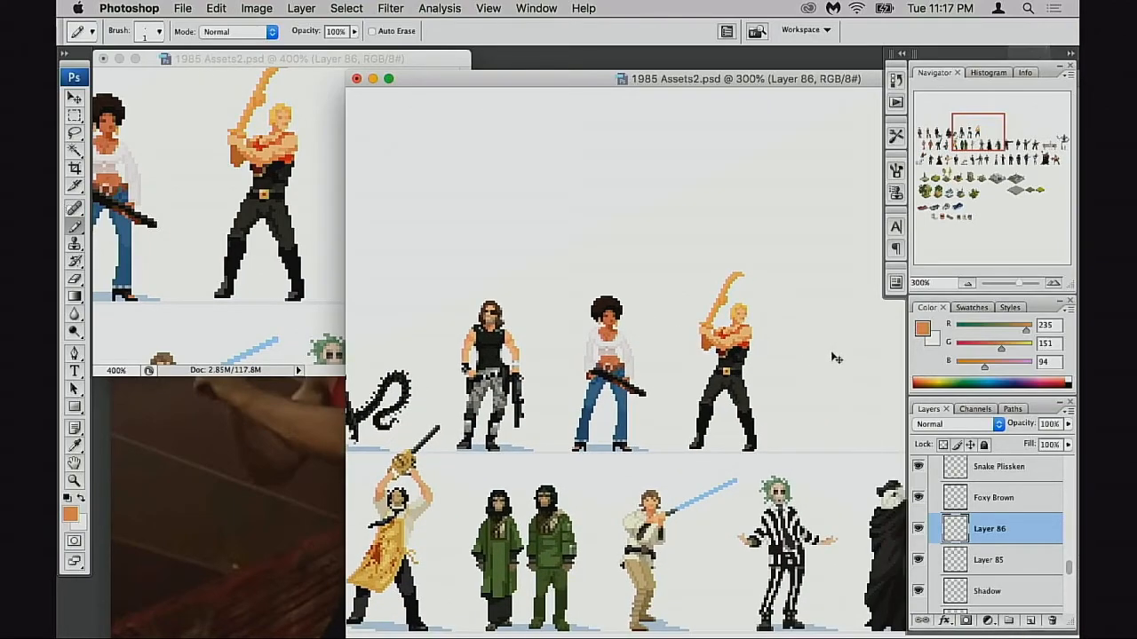
scroll(759, 371, up, 3)
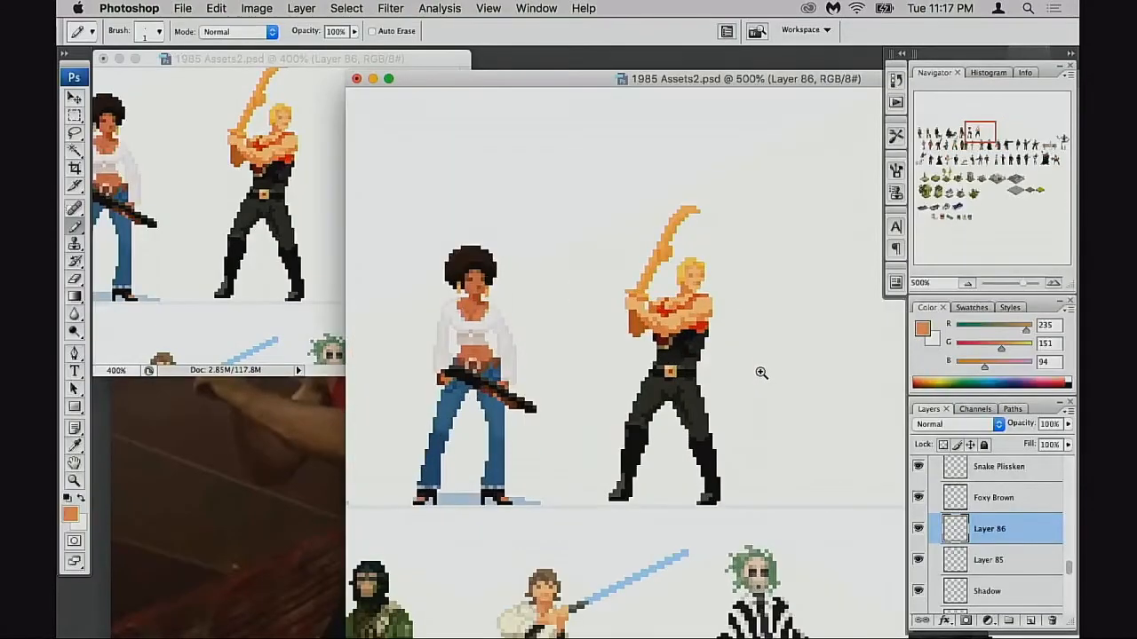
key(super+l)
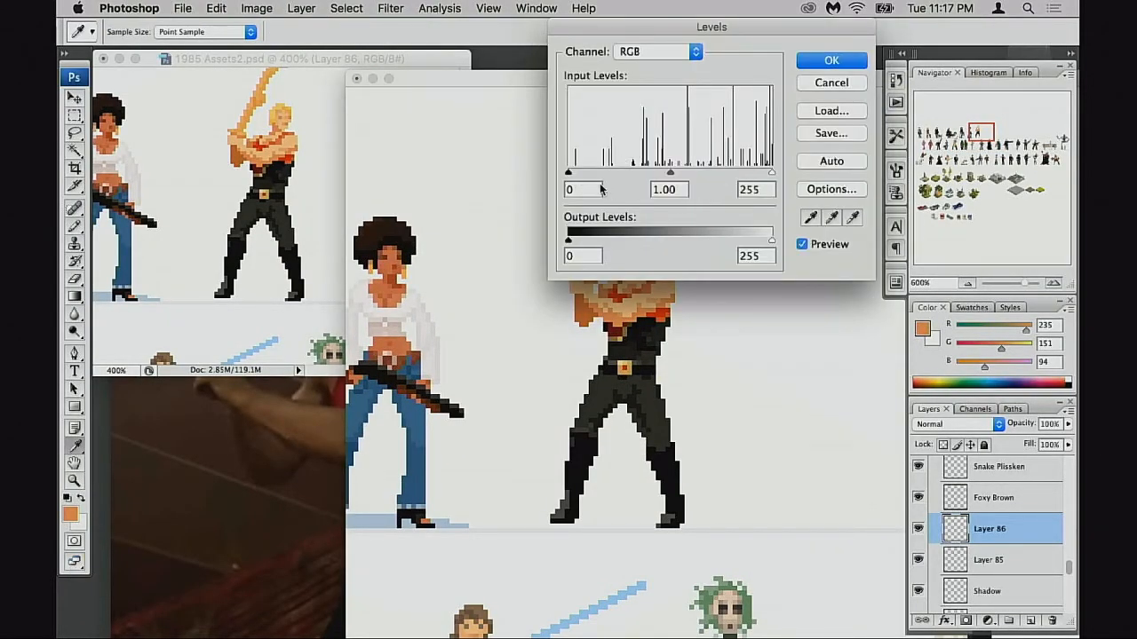
drag(571, 178, 583, 176)
click(825, 64)
Step: Select a rectangle around the swordsman's head, shoulder and upper torso, and merge Layer 86 down into Layer 85
scroll(693, 330, left, 2)
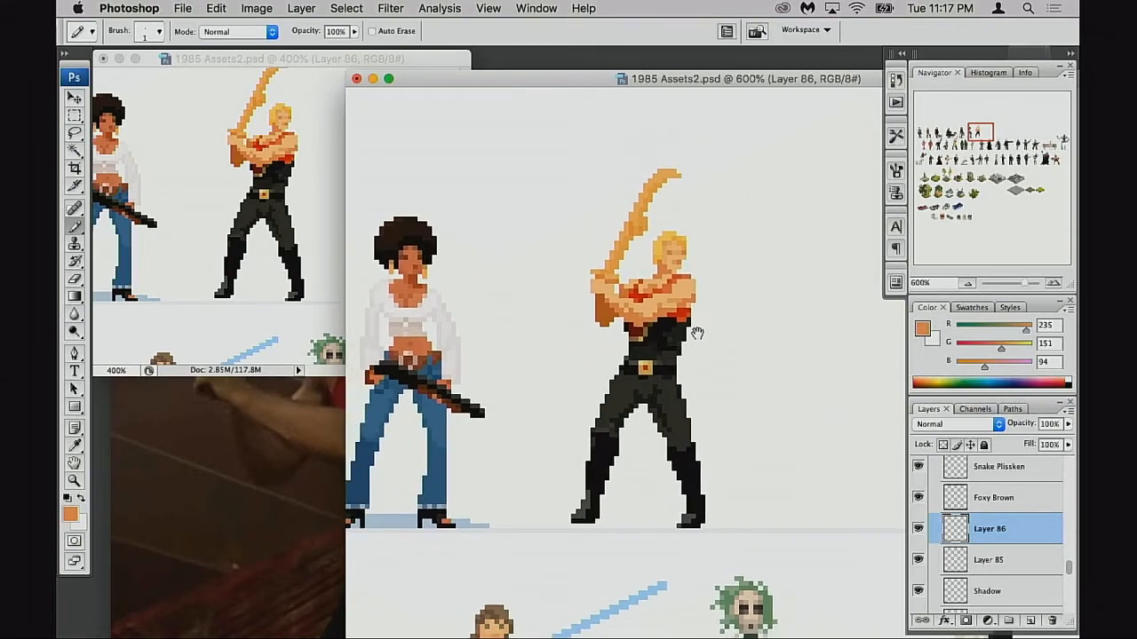
super+click(683, 327)
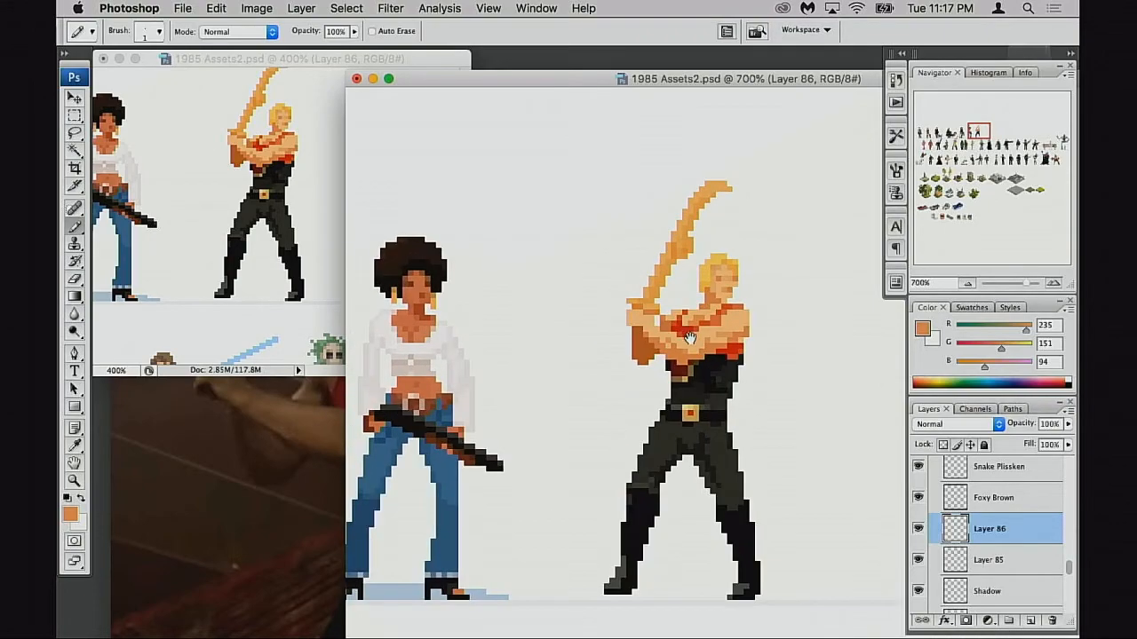
drag(692, 350, 699, 339)
key(m)
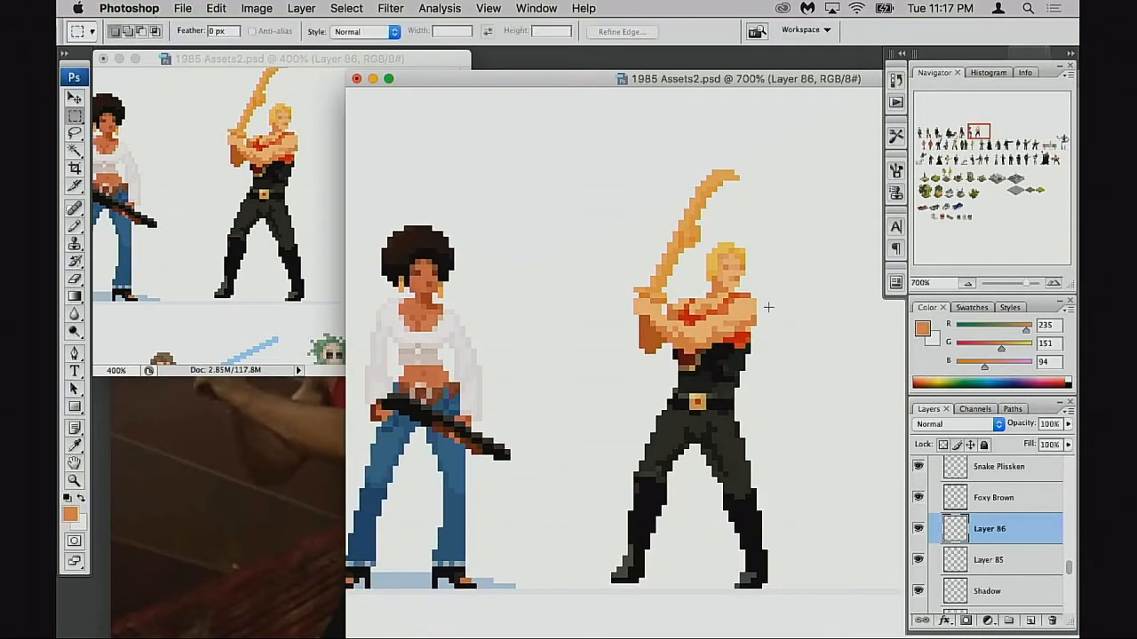
drag(707, 220, 789, 369)
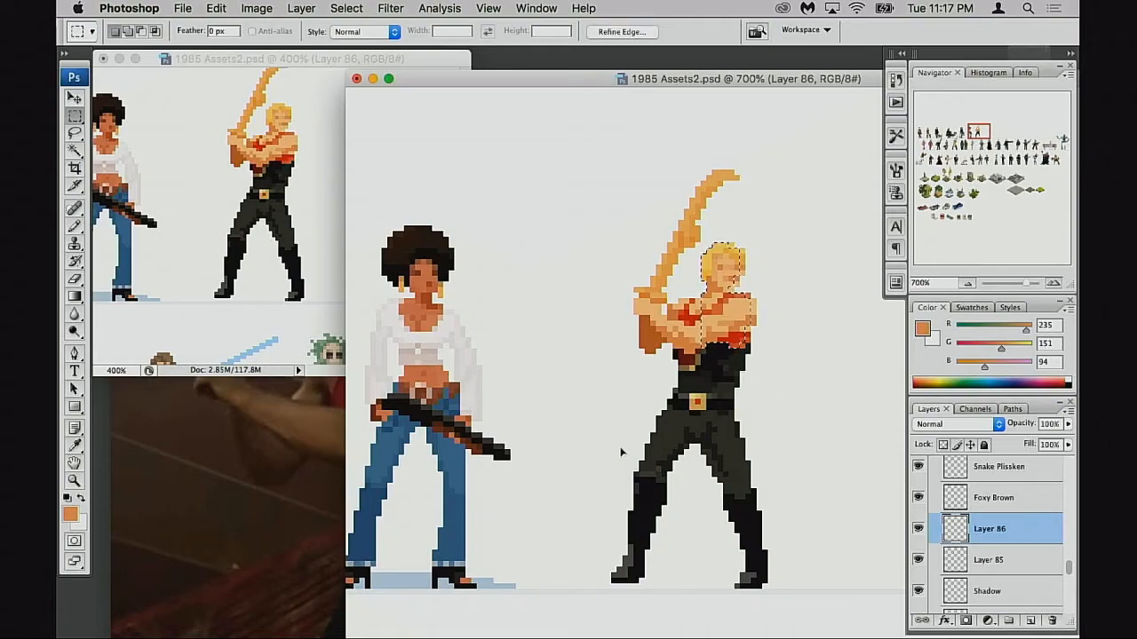
key(super+e)
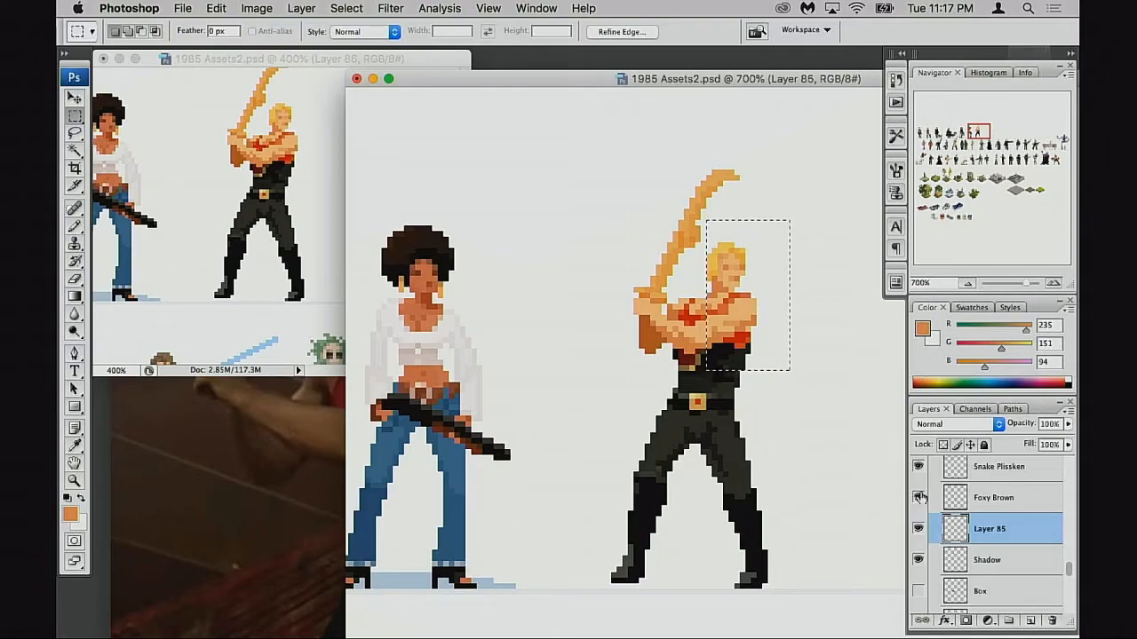
Step: Shift the selected head, shoulder and torso one pixel to the left and clear the selection
key(super+Left)
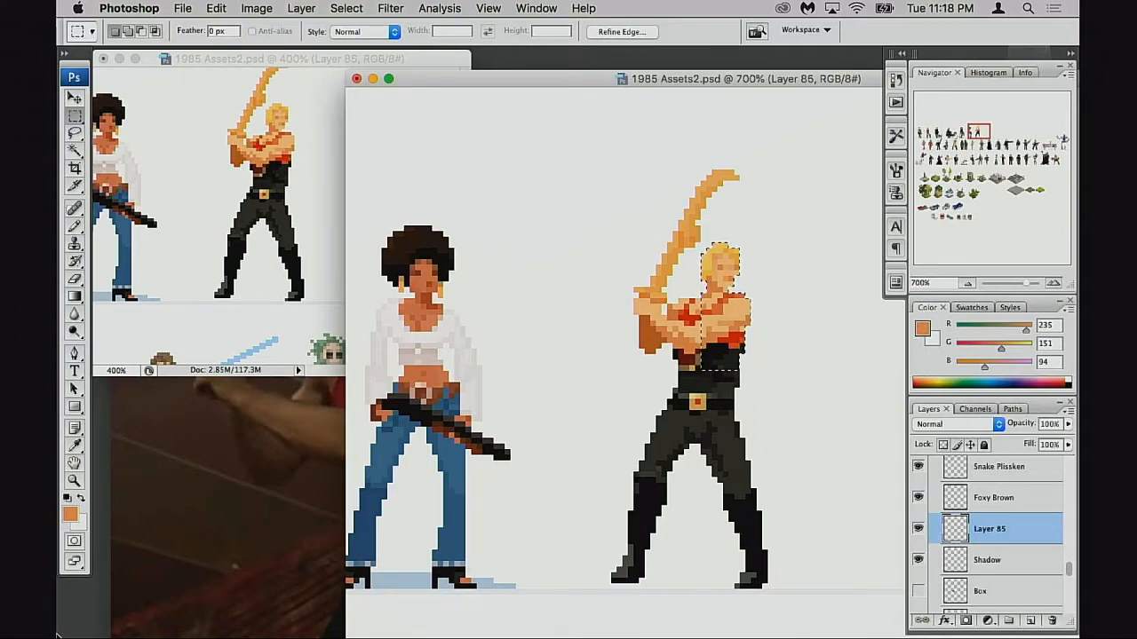
key(super+z)
key(super+z)
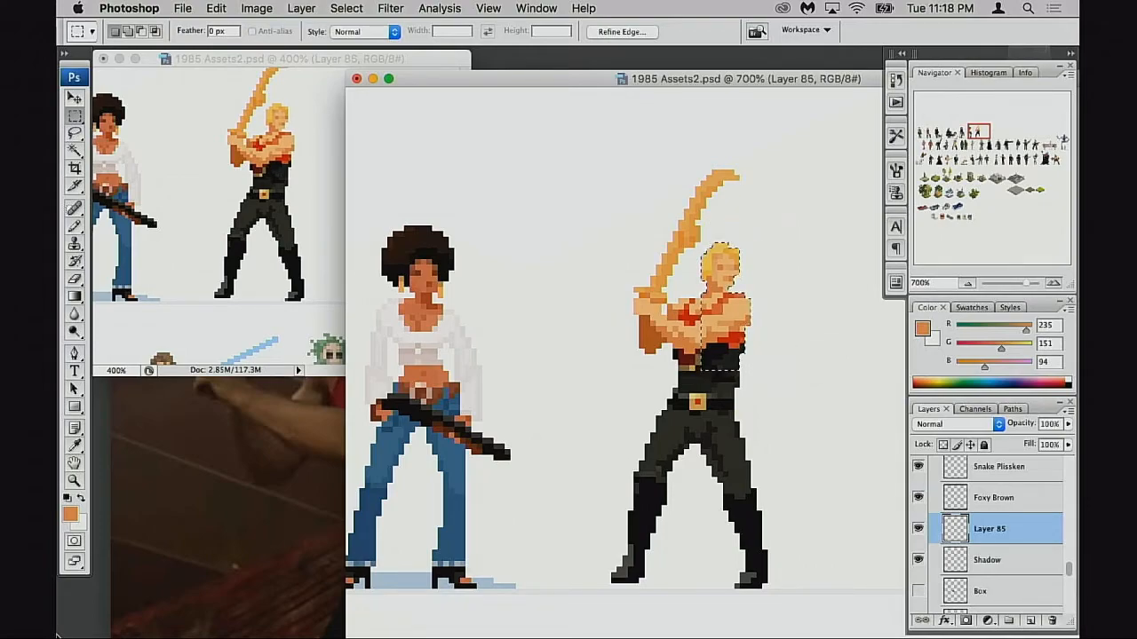
key(super+plus)
key(super+d)
Step: Reshape the shadowed rear forearm below the swordsman's hands with sampled orange-brown skin tones, and erase excess pixels along its outer edge
key(e)
drag(783, 356, 773, 366)
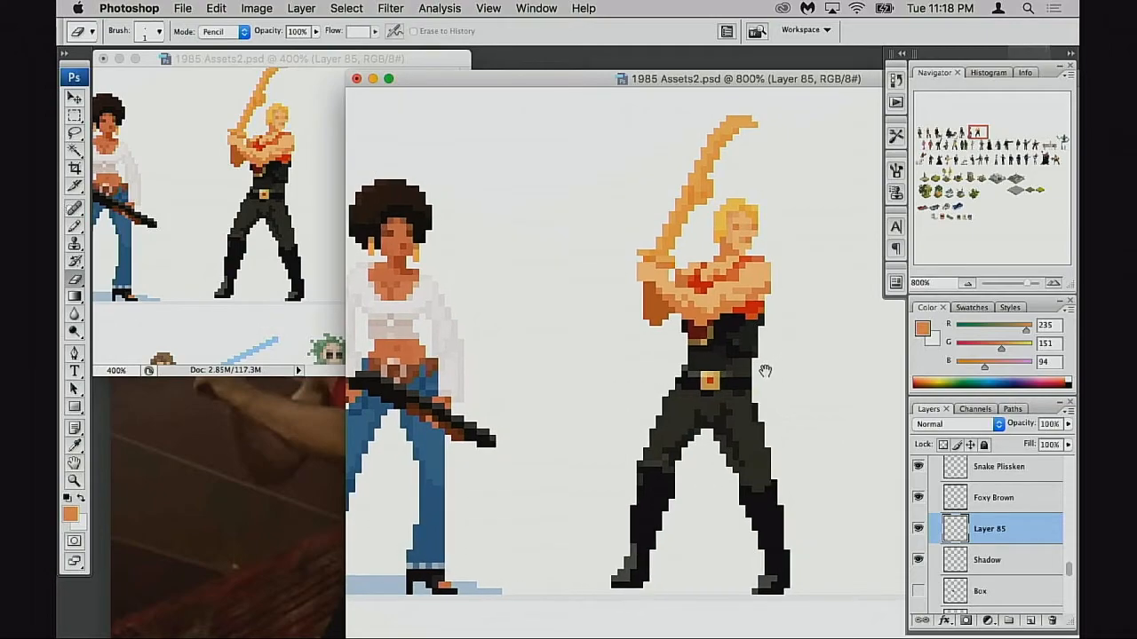
key(b)
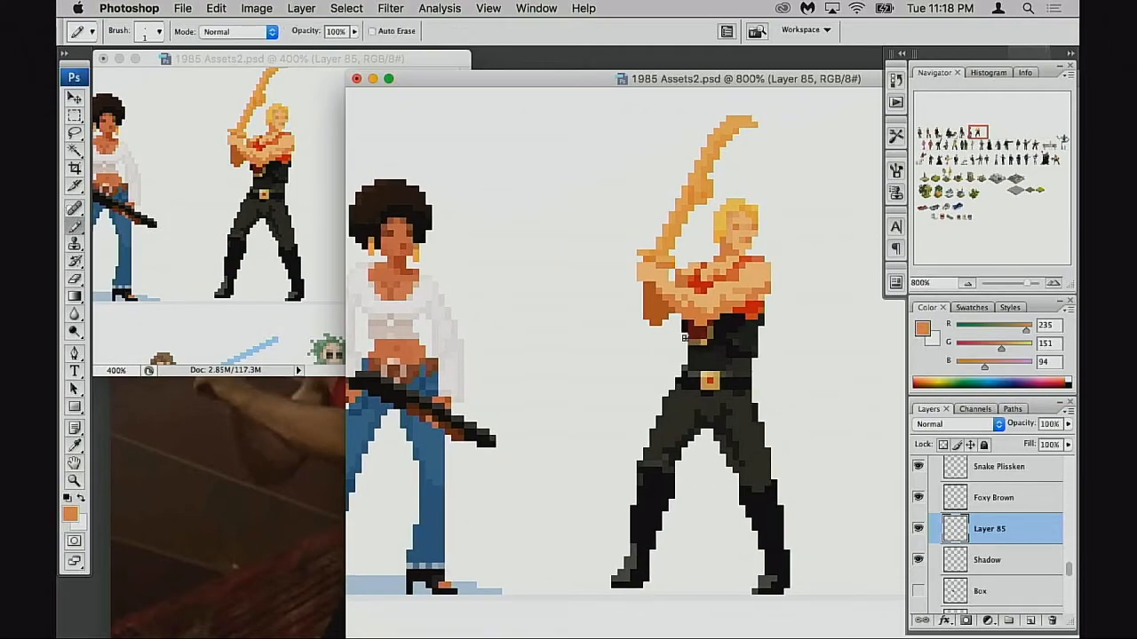
alt+click(670, 321)
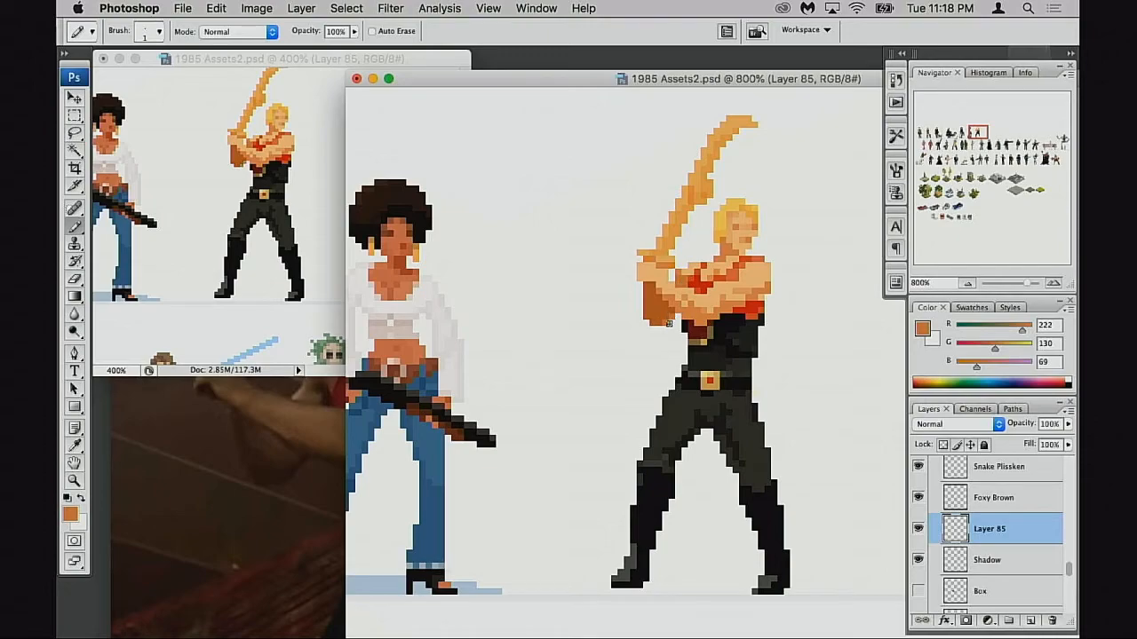
click(661, 321)
key(e)
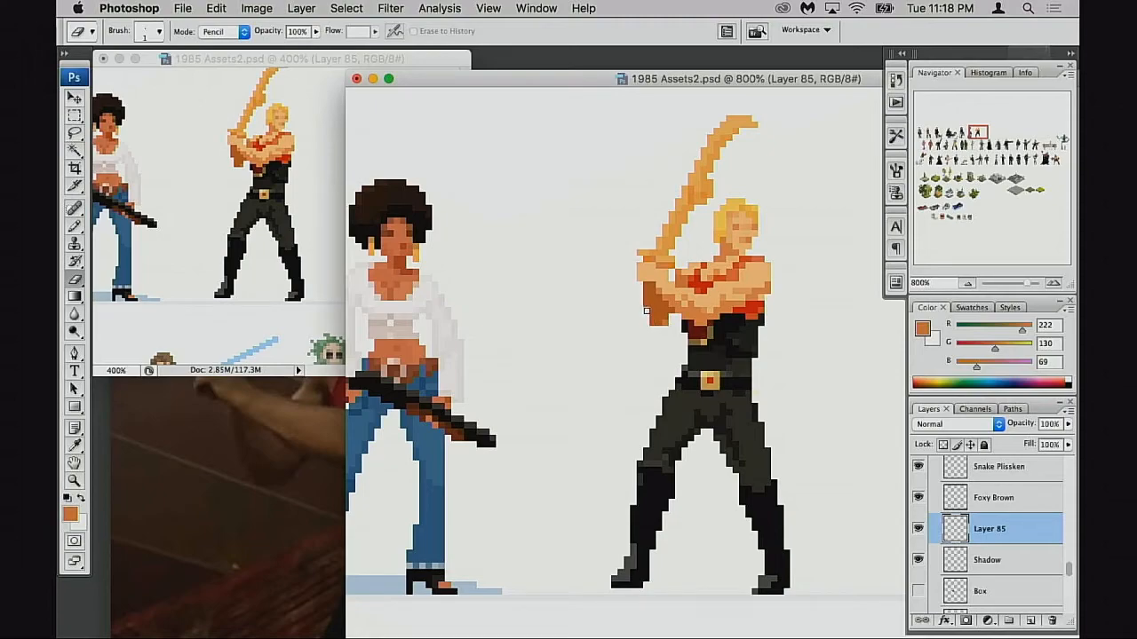
key(b)
alt+click(675, 294)
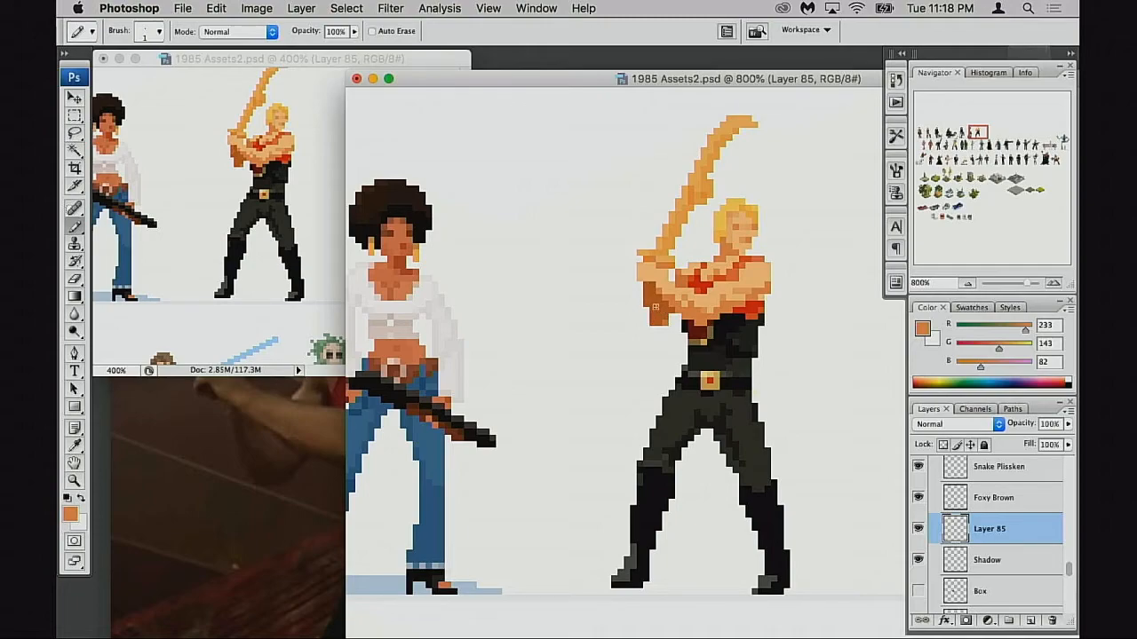
key(e)
click(643, 303)
Step: Bring up the sword-grip reference photo and paint an orange shadow (RGB 233, 143, 82) across the sprite's gripping hand
click(239, 474)
click(686, 170)
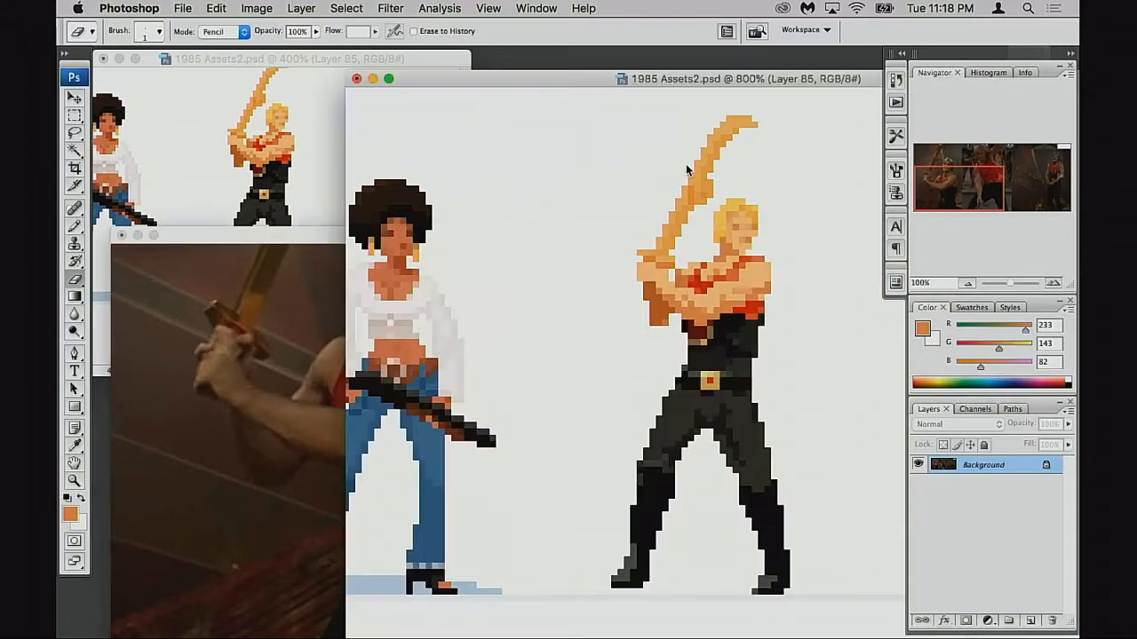
key(super+equal)
key(b)
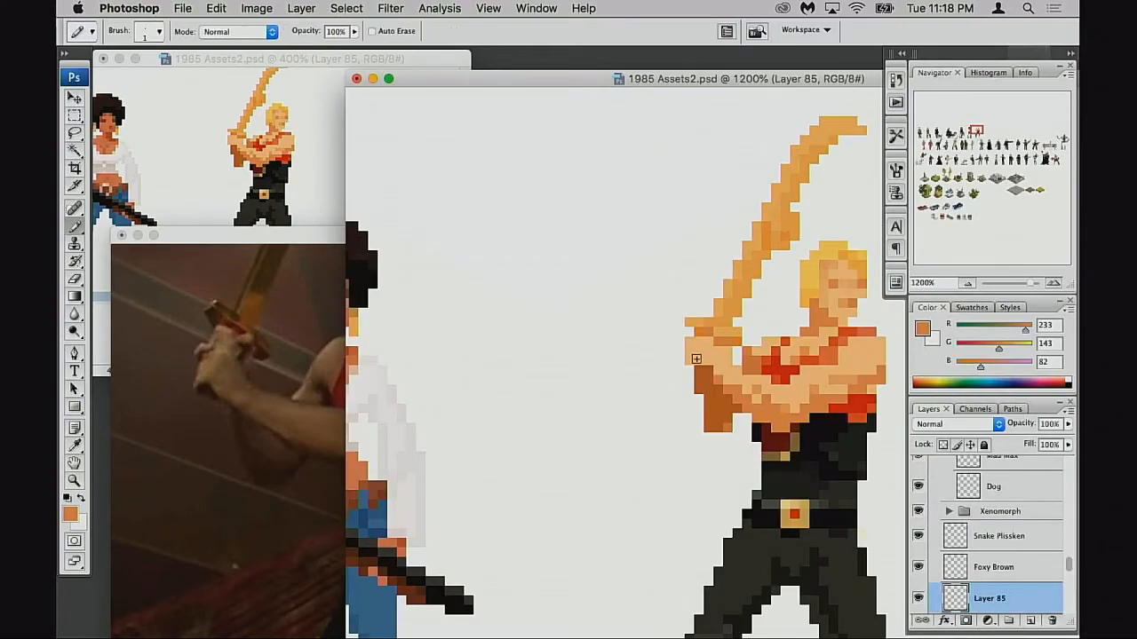
drag(690, 360, 707, 362)
Step: Shade the fingers and knuckles of the gripping hand with sampled light skin (RGB 252, 202, 141) and mid-tone (RGB 242, 172, 111) pixels
alt+click(846, 380)
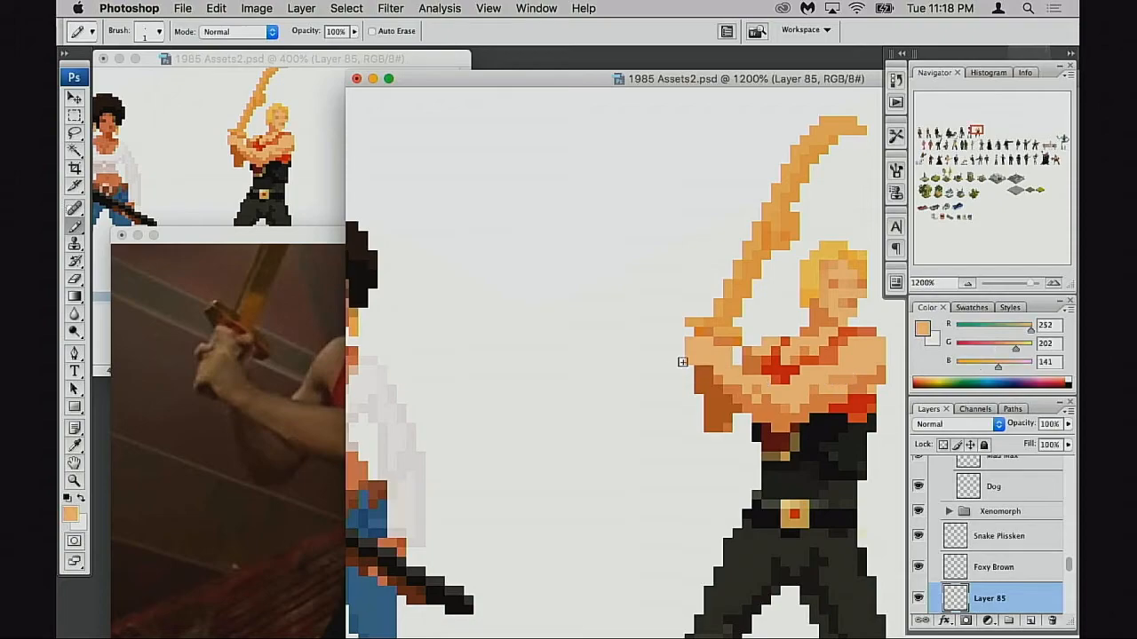
alt+click(863, 385)
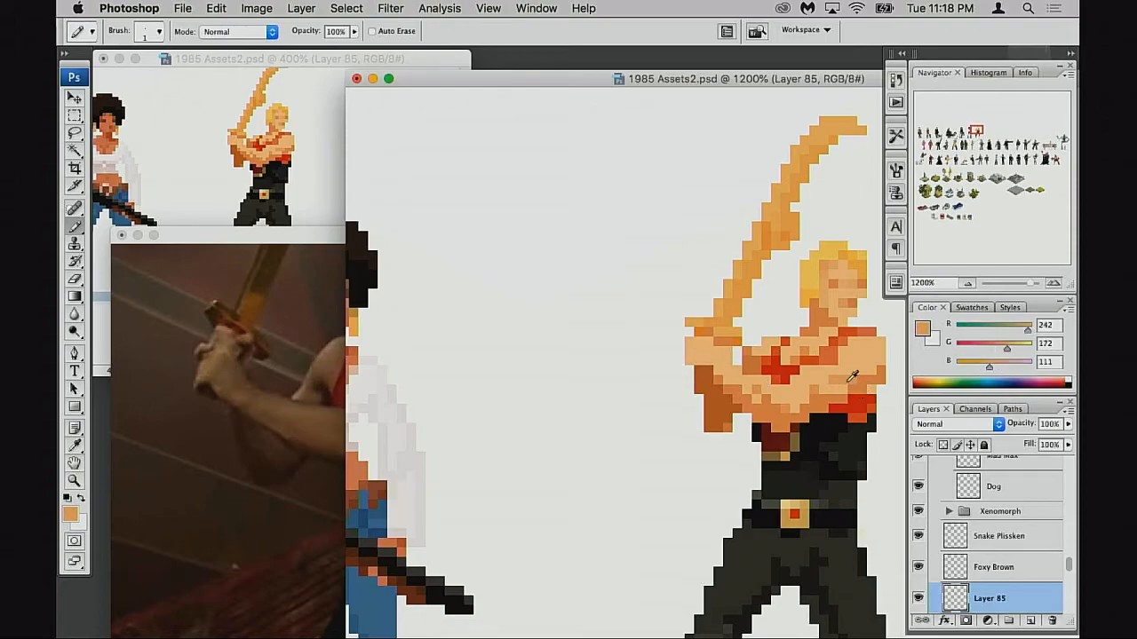
alt+click(705, 347)
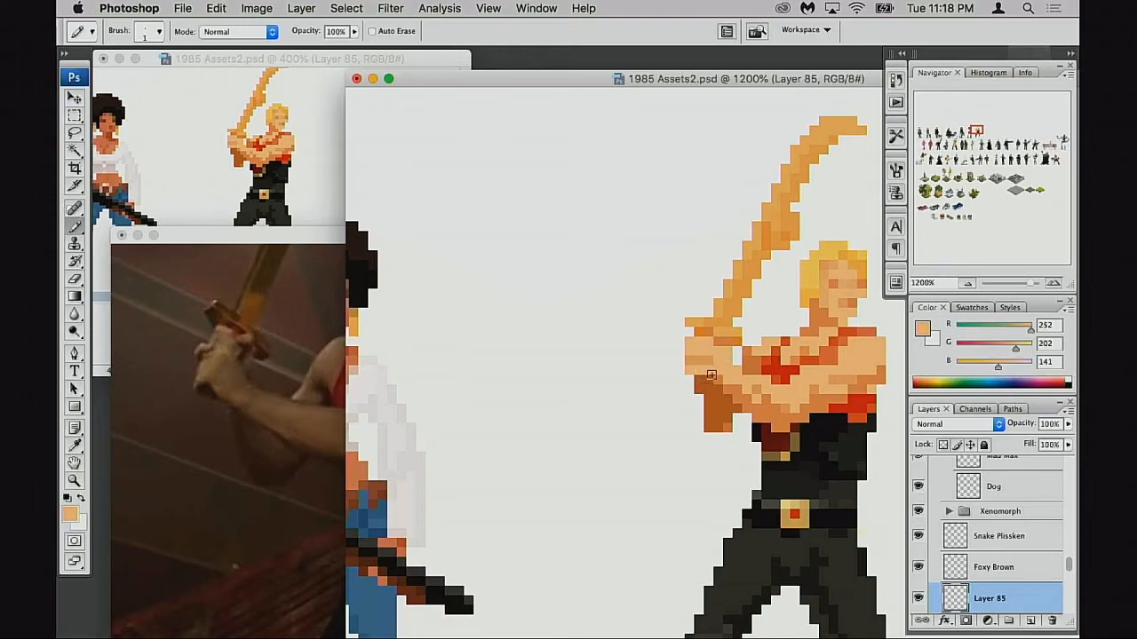
alt+click(692, 351)
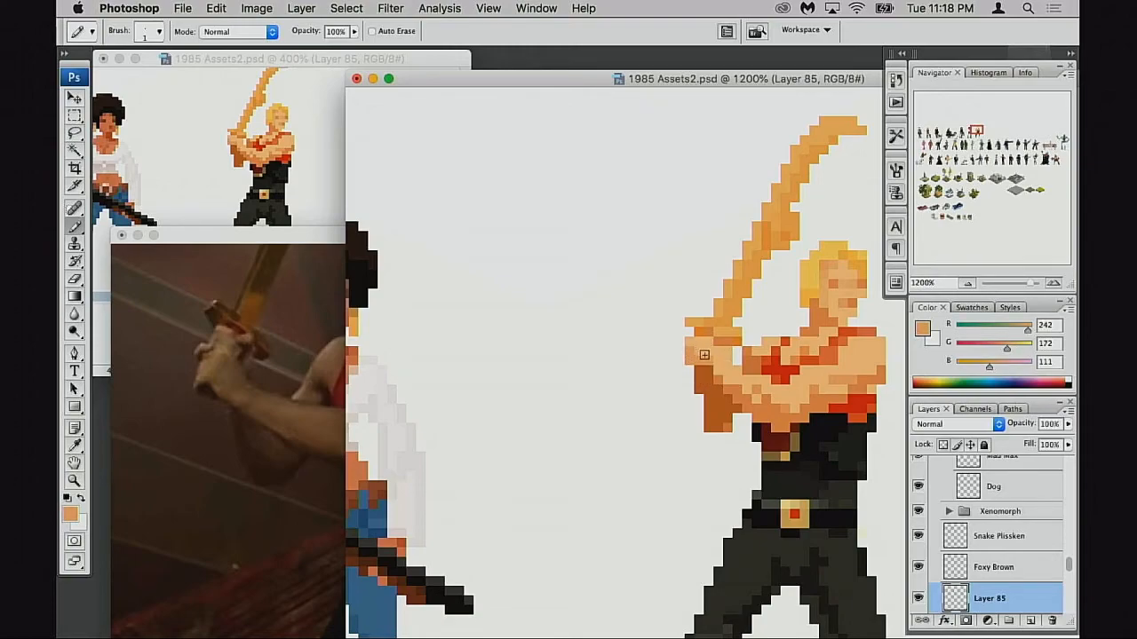
alt+click(703, 363)
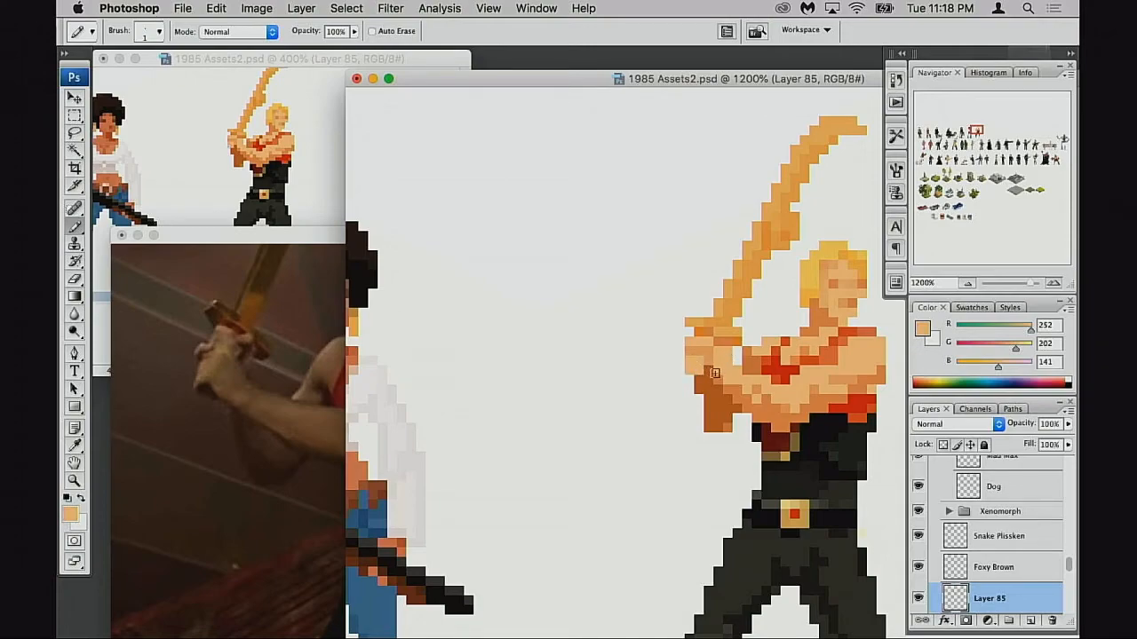
alt+click(709, 357)
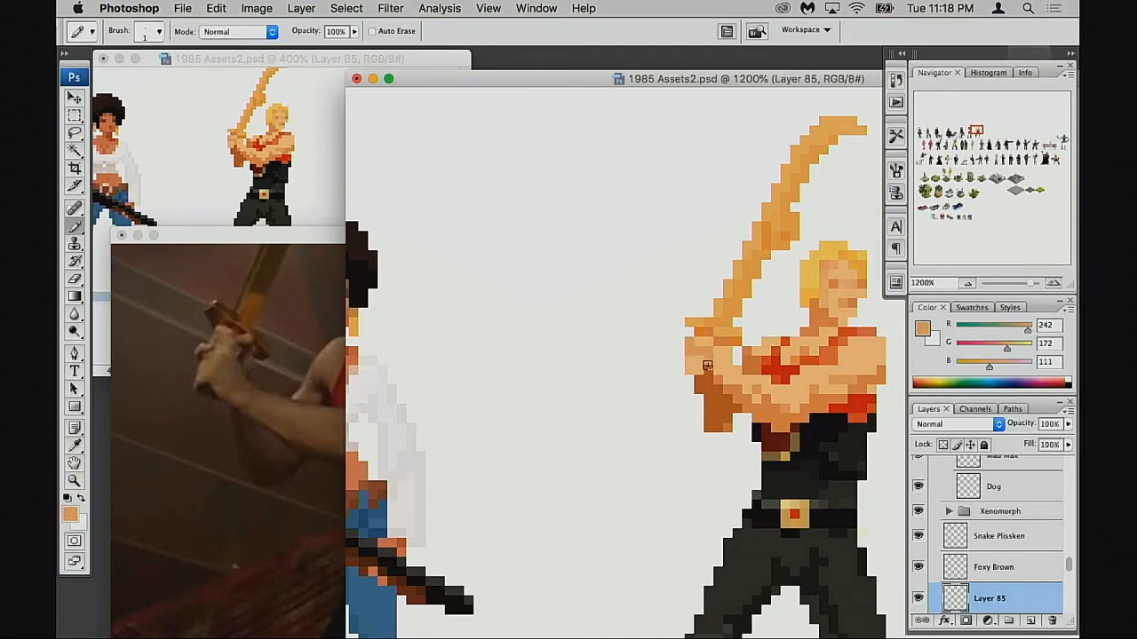
alt+click(689, 352)
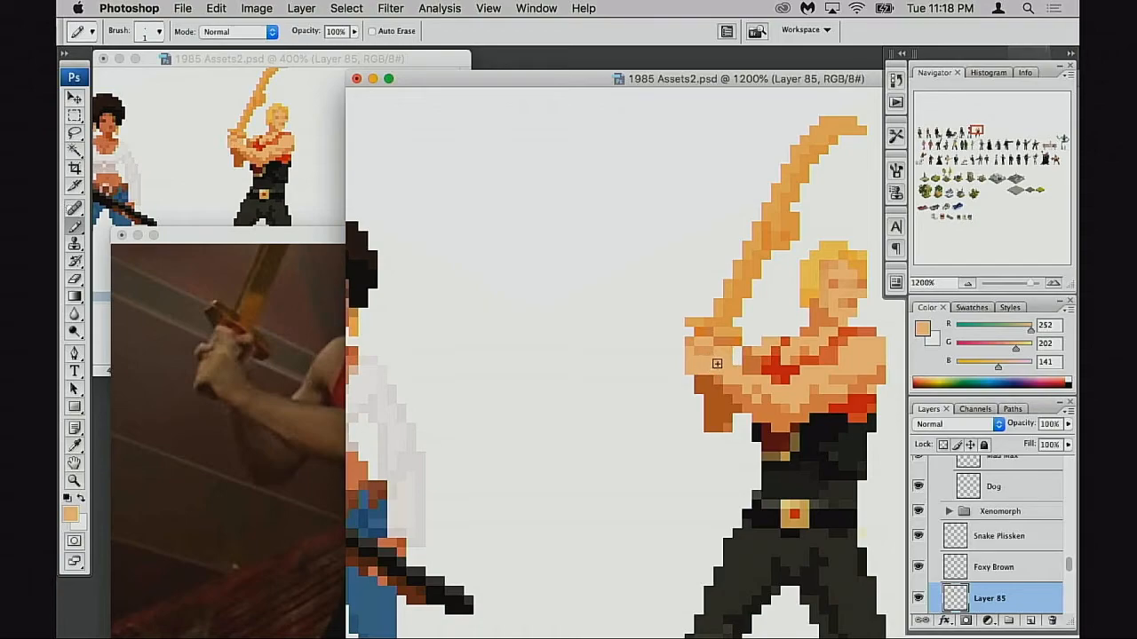
alt+click(702, 349)
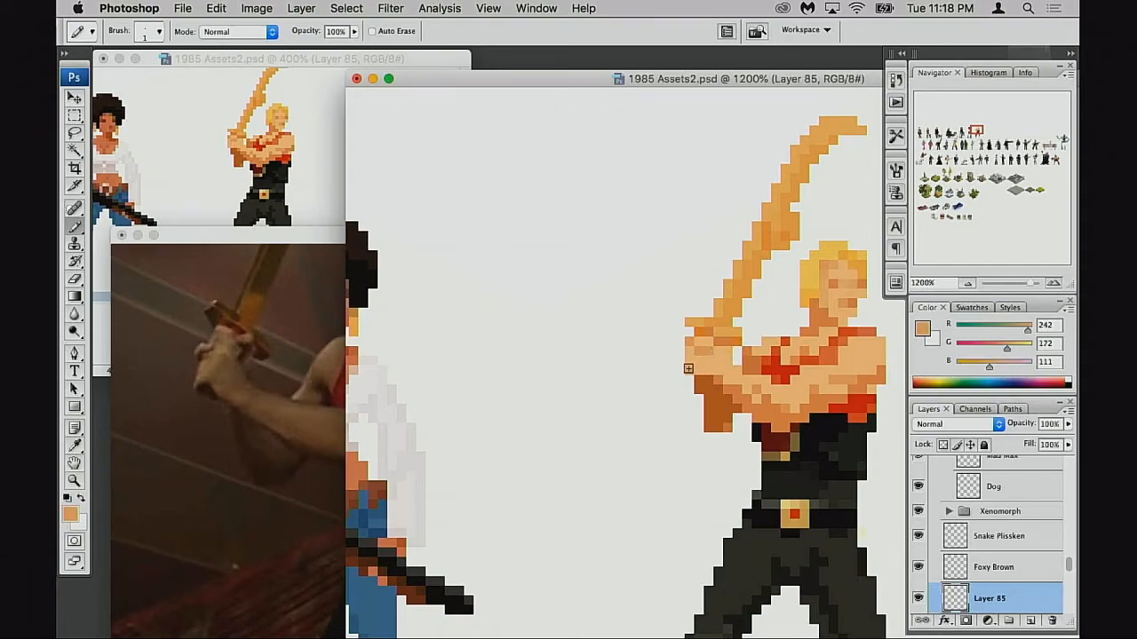
alt+click(710, 343)
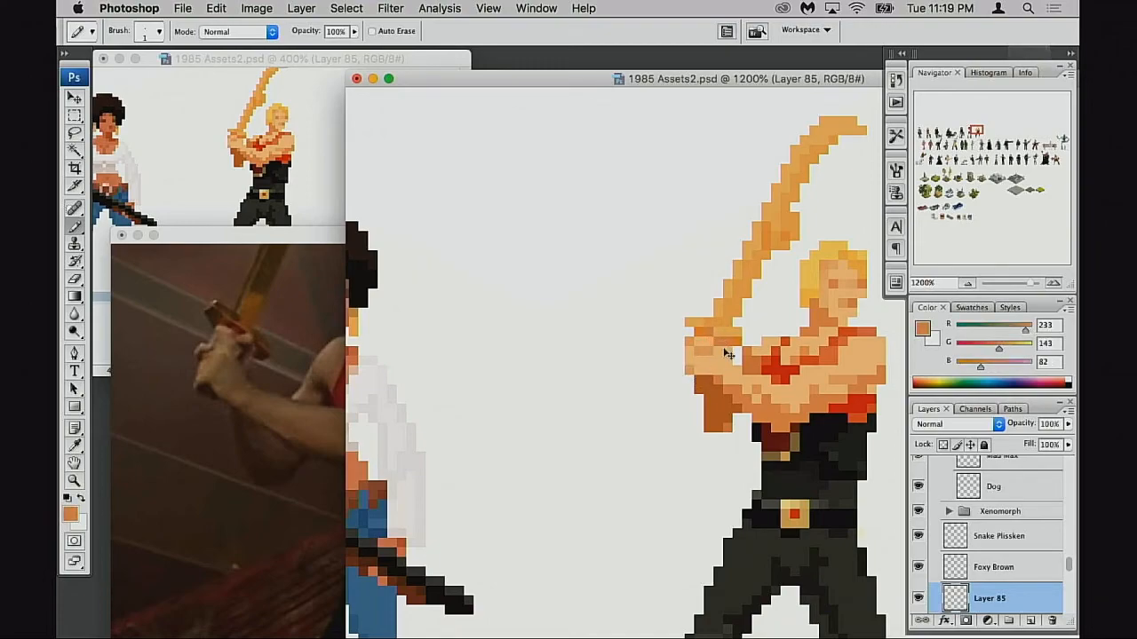
alt+click(727, 350)
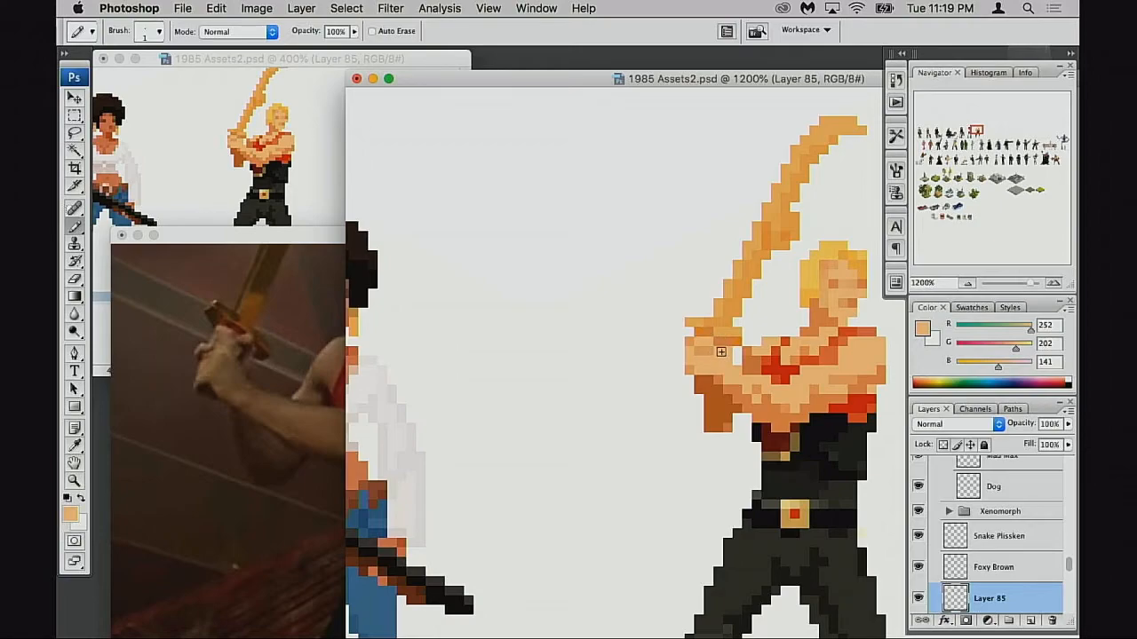
Step: Rework the fingers beneath the sword guard with light skin and orange pixels, blending the orange at 30% opacity before restoring full opacity
click(728, 342)
alt+click(704, 347)
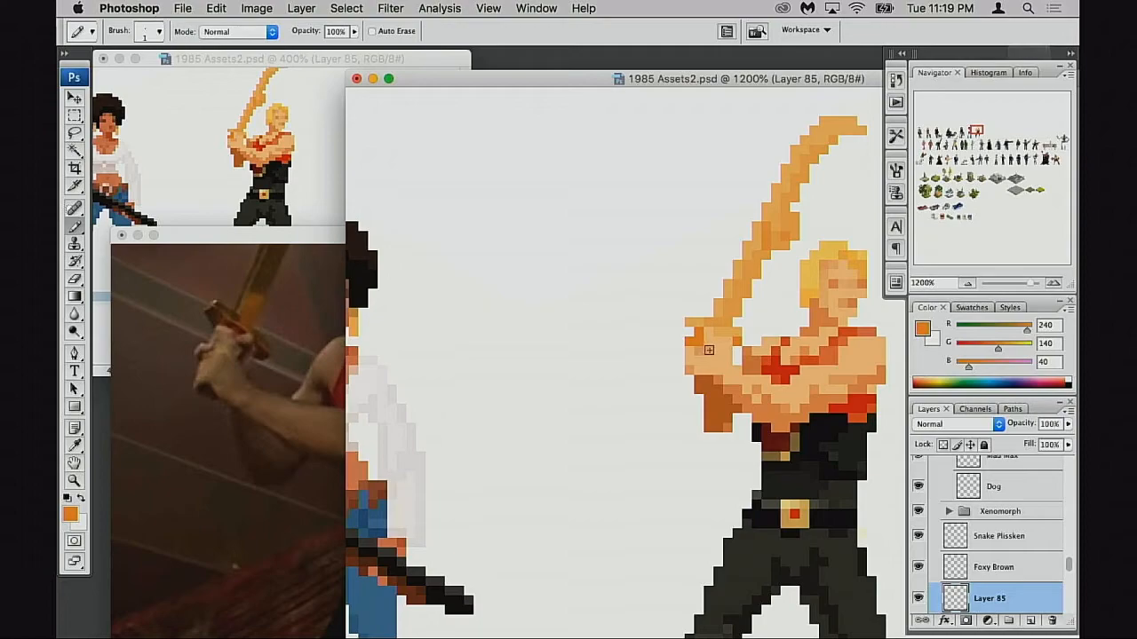
key(3)
alt+click(701, 341)
key(0)
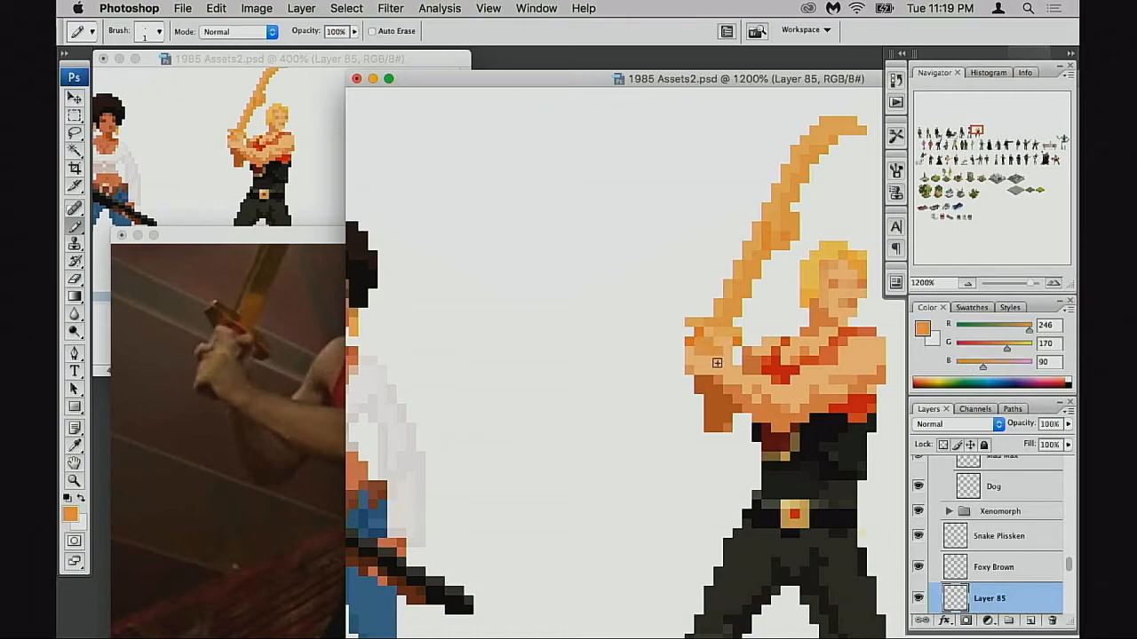
Step: Touch up the gripping hand with light skin (RGB 252, 202, 141) and erase pixels to widen the gap between hand and chest
alt+click(726, 343)
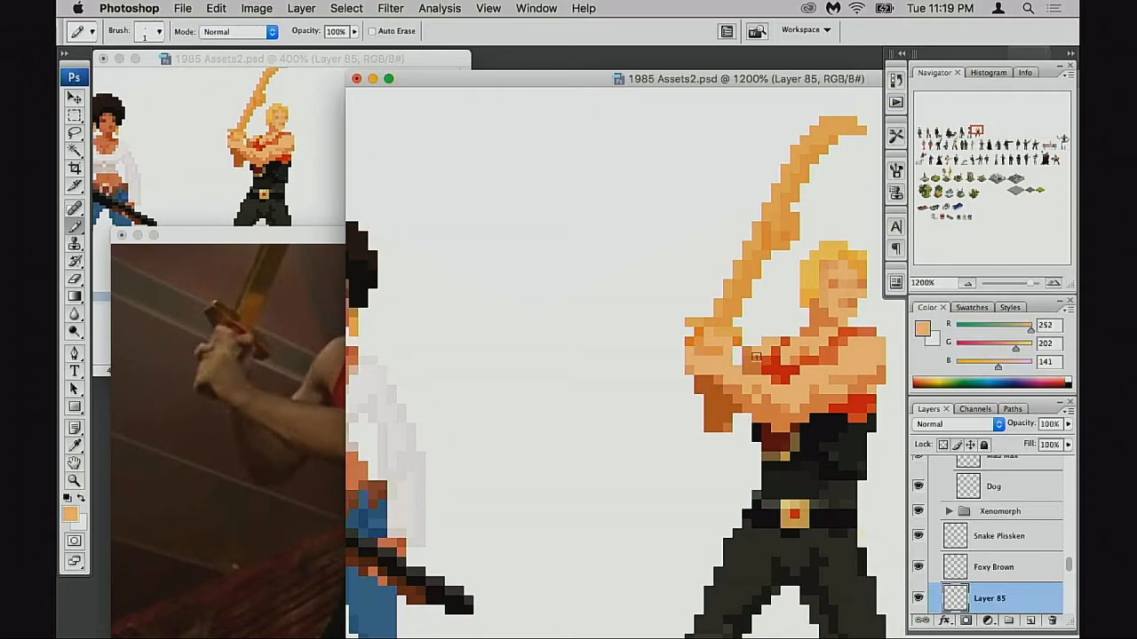
key(e)
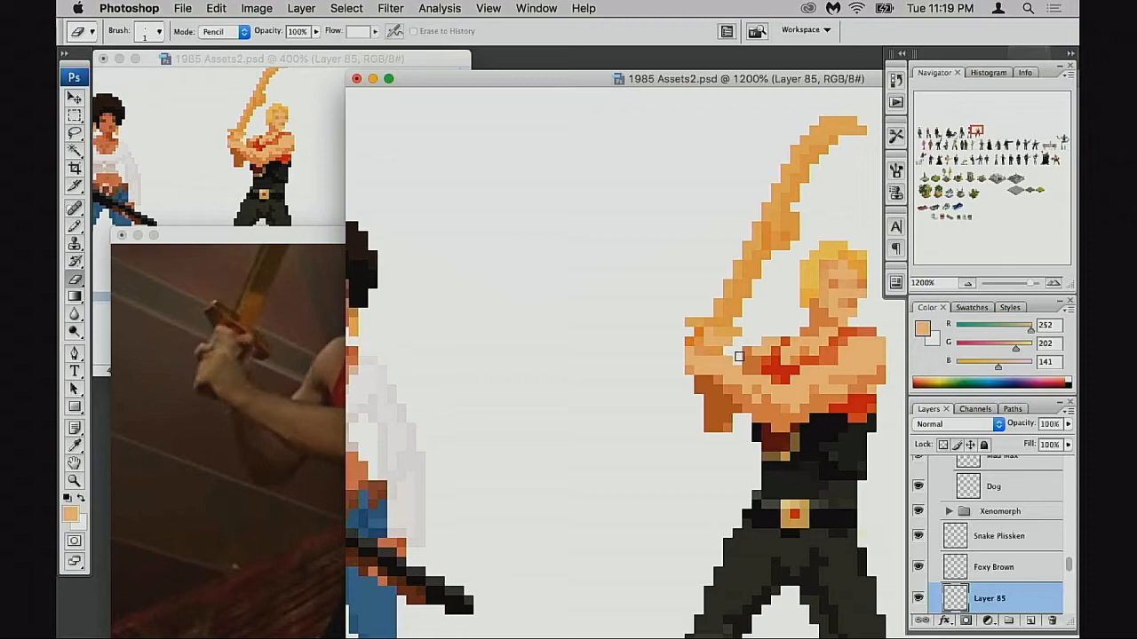
scroll(737, 358, up, 1)
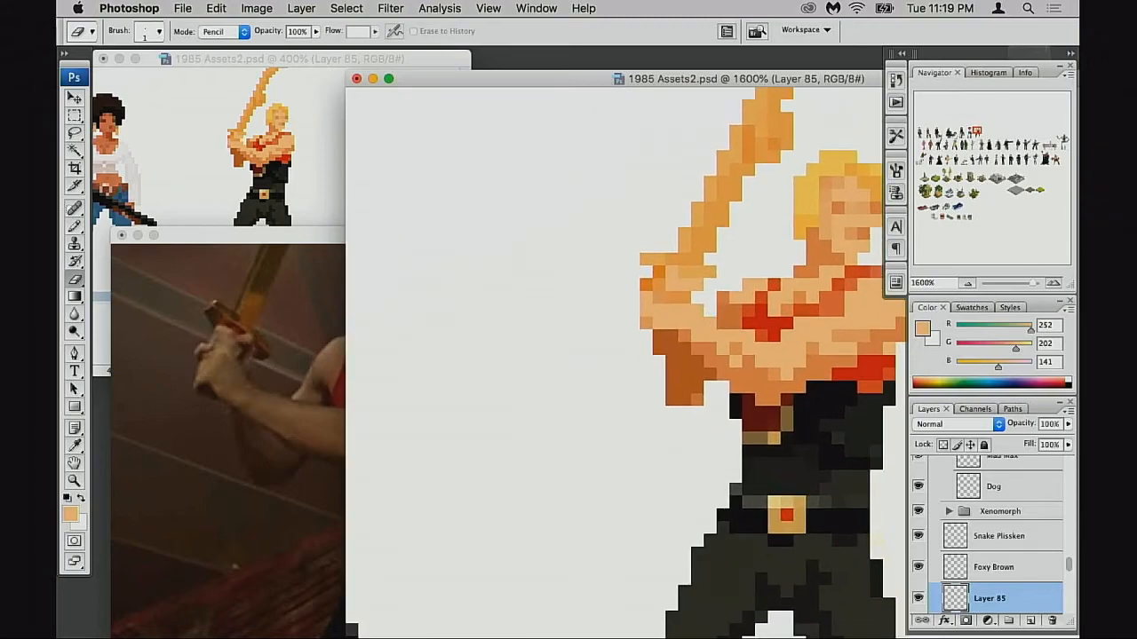
Step: Round off the lower end of the shadowed rear forearm by erasing its outer corner and filling its inner edge with brown (RGB 196, 101, 39)
key(b)
alt+click(693, 369)
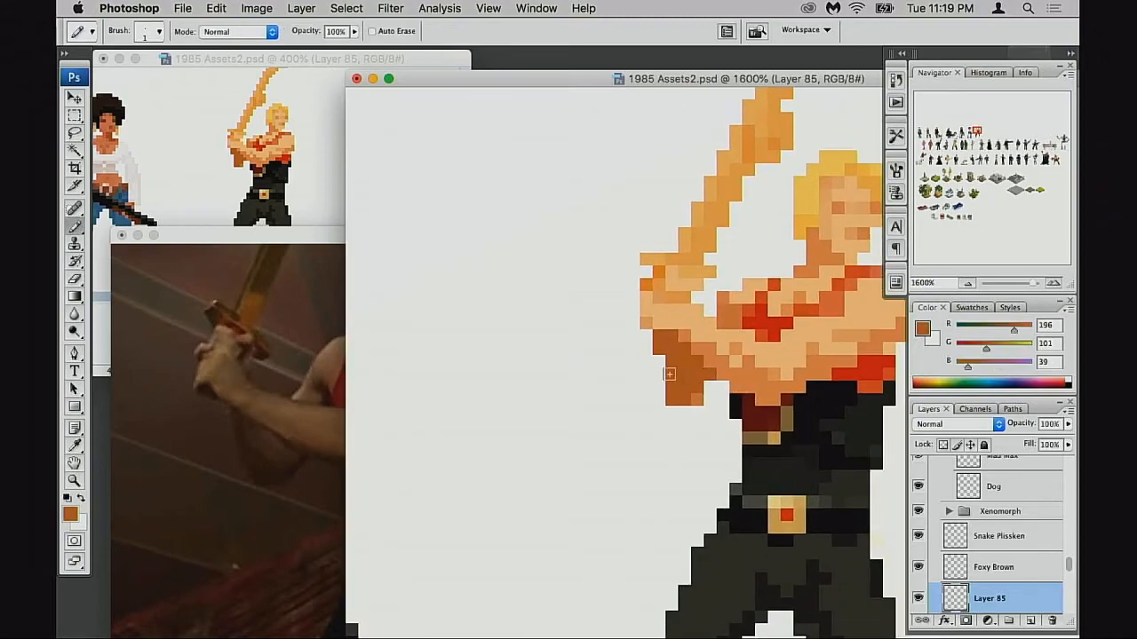
key(e)
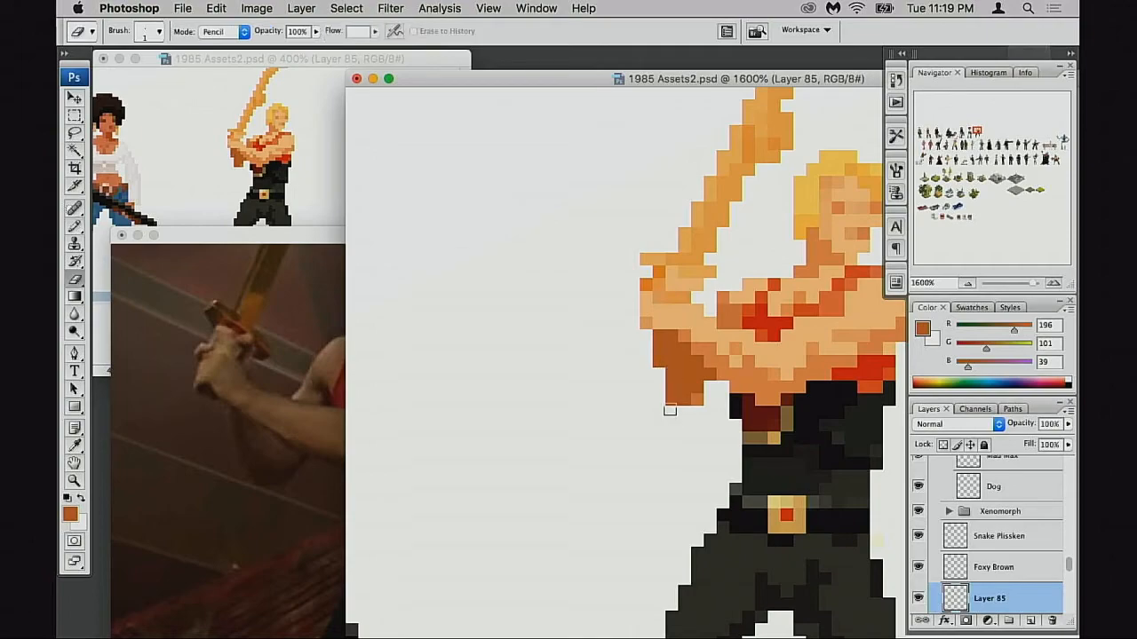
key(b)
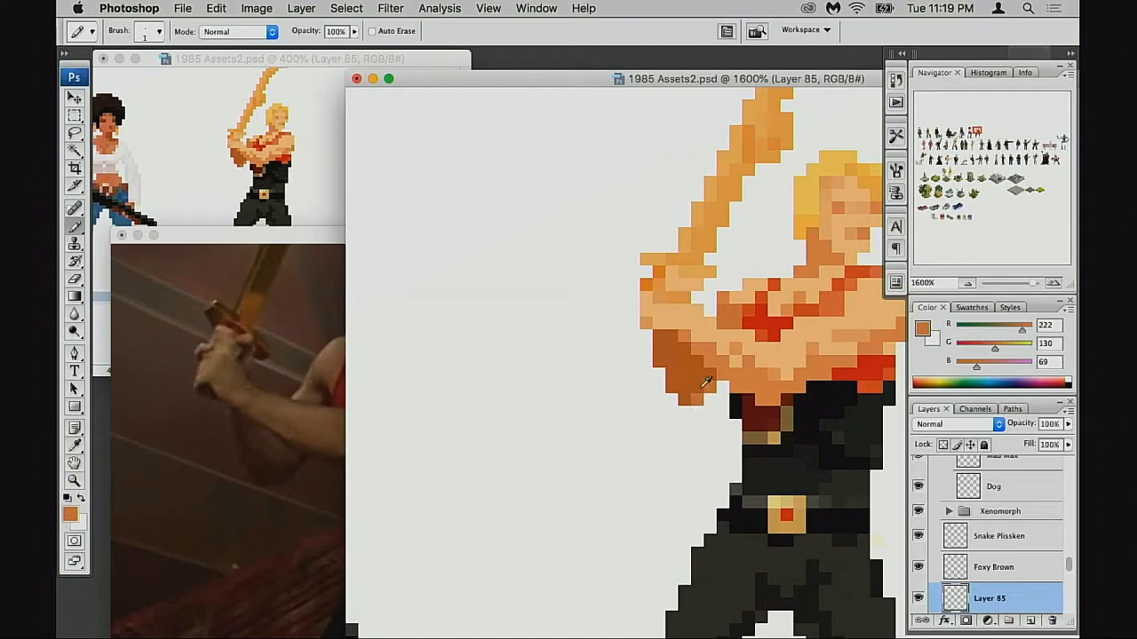
scroll(711, 373, up, 1)
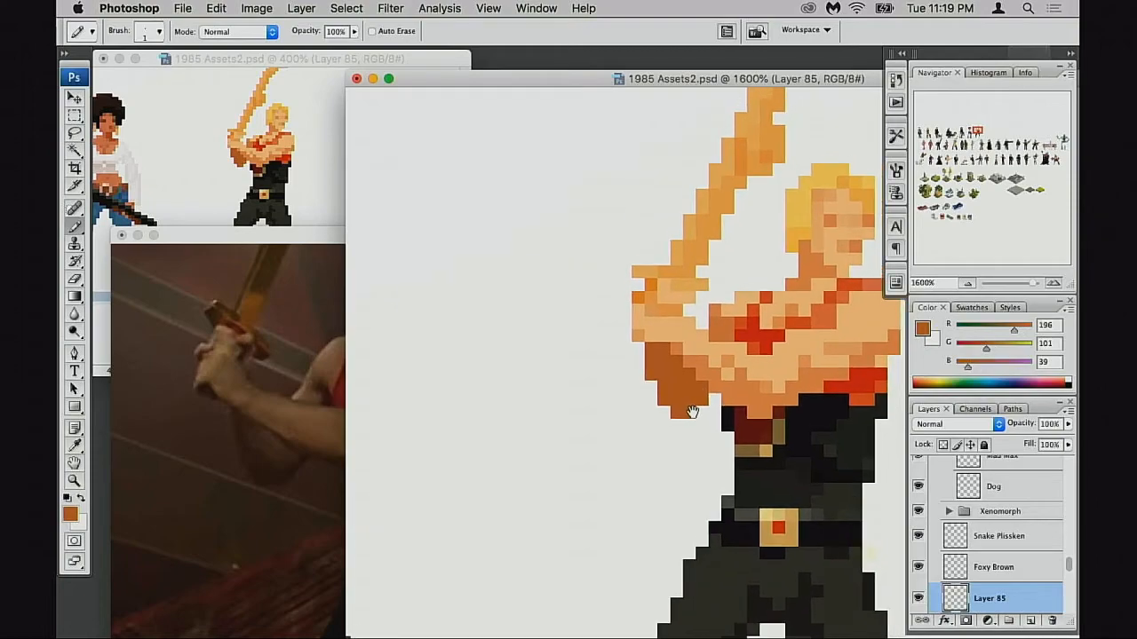
Step: Shade the upper arm beside the red top with brown (RGB 196, 101, 39), orange-brown (RGB 222, 130, 69) and light skin (RGB 252, 202, 141)
click(702, 322)
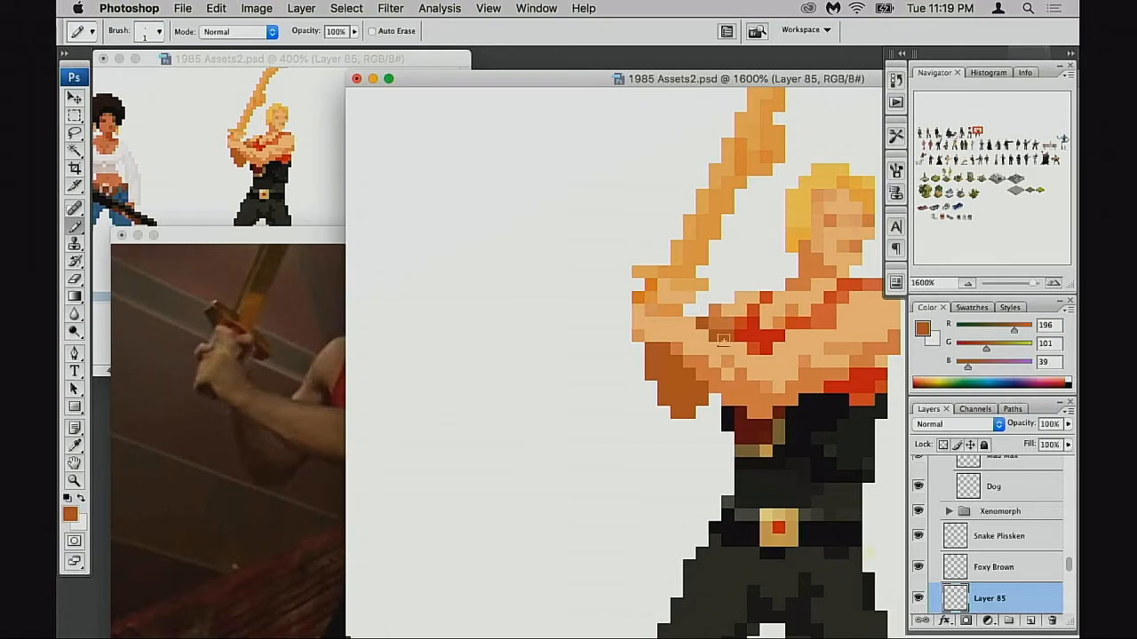
alt+click(734, 321)
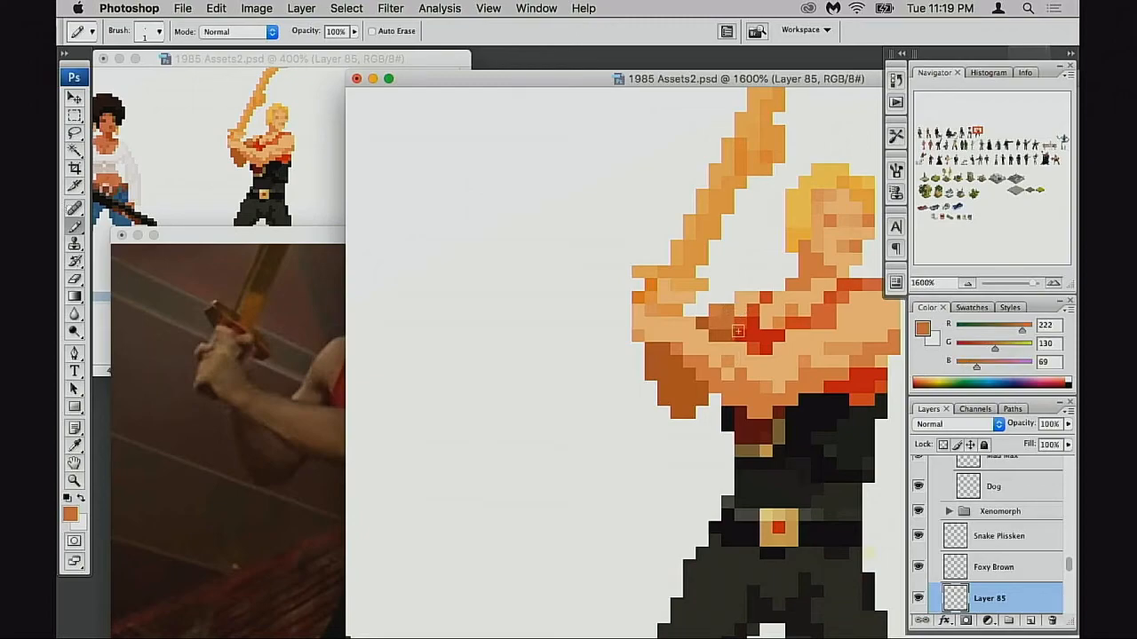
alt+click(733, 307)
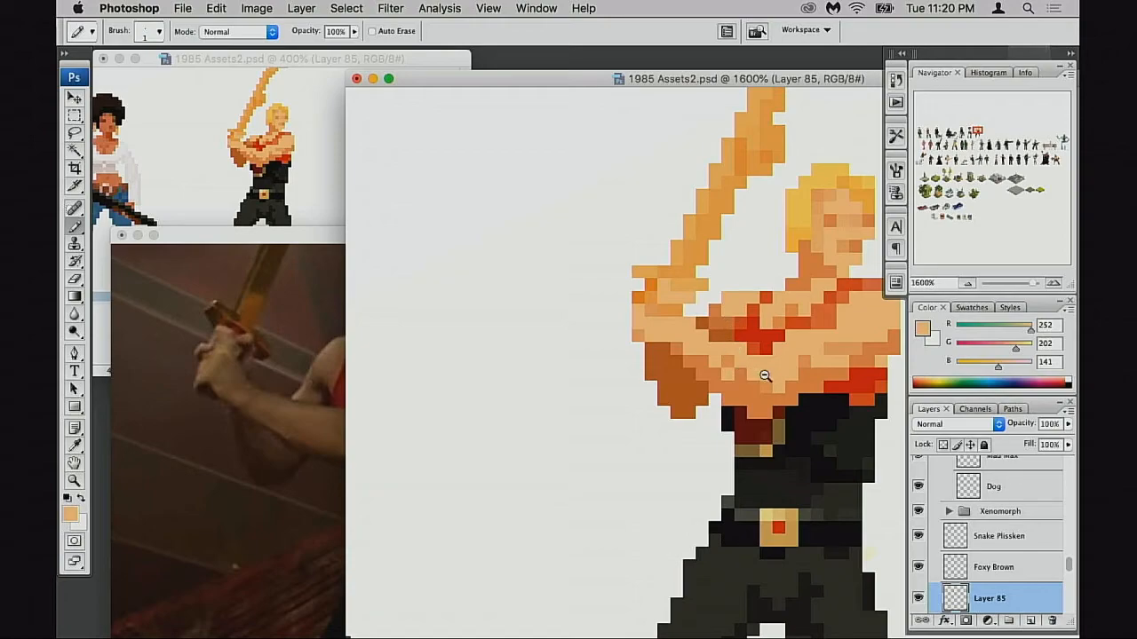
Step: Examine the swordsman's overall look at reduced scale alongside the neighbouring character sprites, especially the arms and sword
key(super+minus)
drag(801, 383, 745, 362)
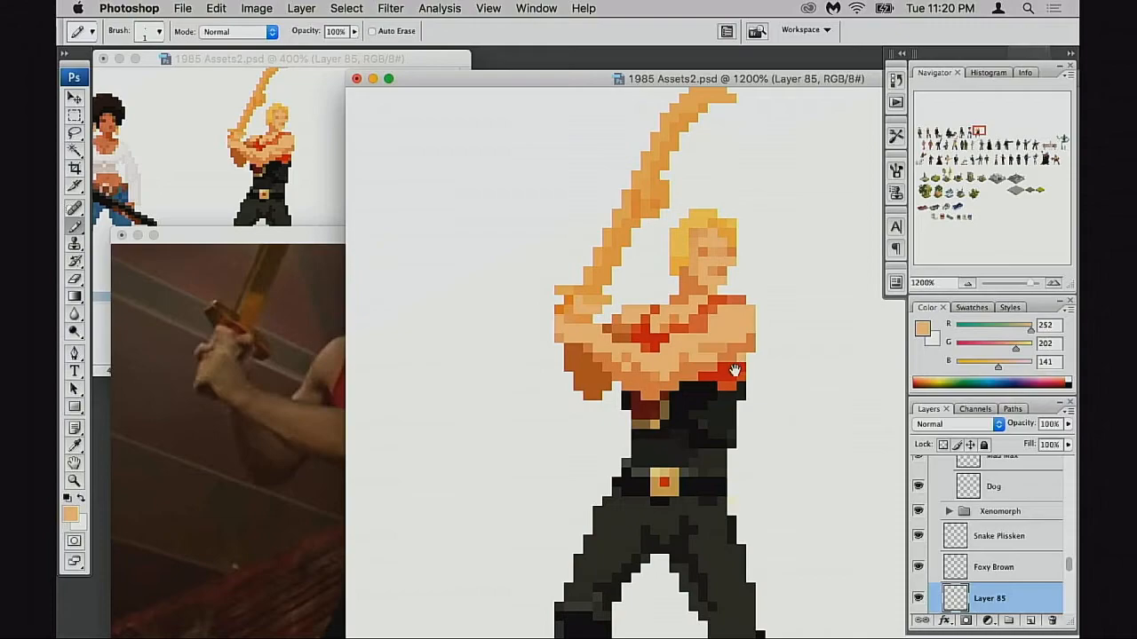
alt+click(742, 376)
alt+click(743, 376)
alt+click(748, 376)
alt+click(747, 378)
alt+click(747, 387)
alt+click(749, 389)
drag(760, 428, 761, 408)
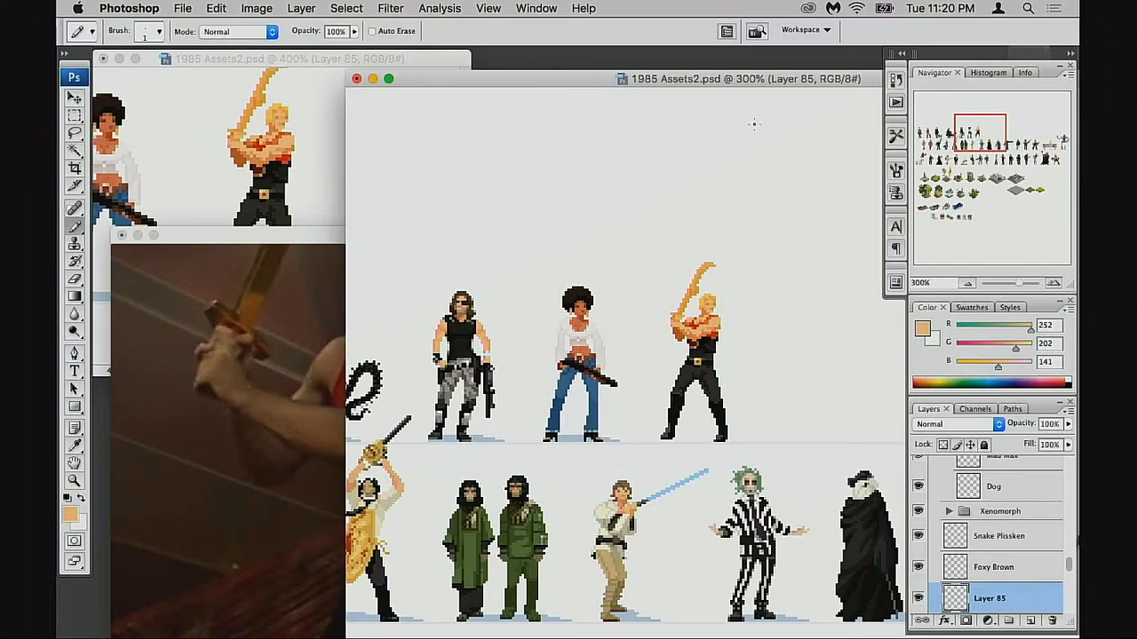
drag(760, 80, 760, 81)
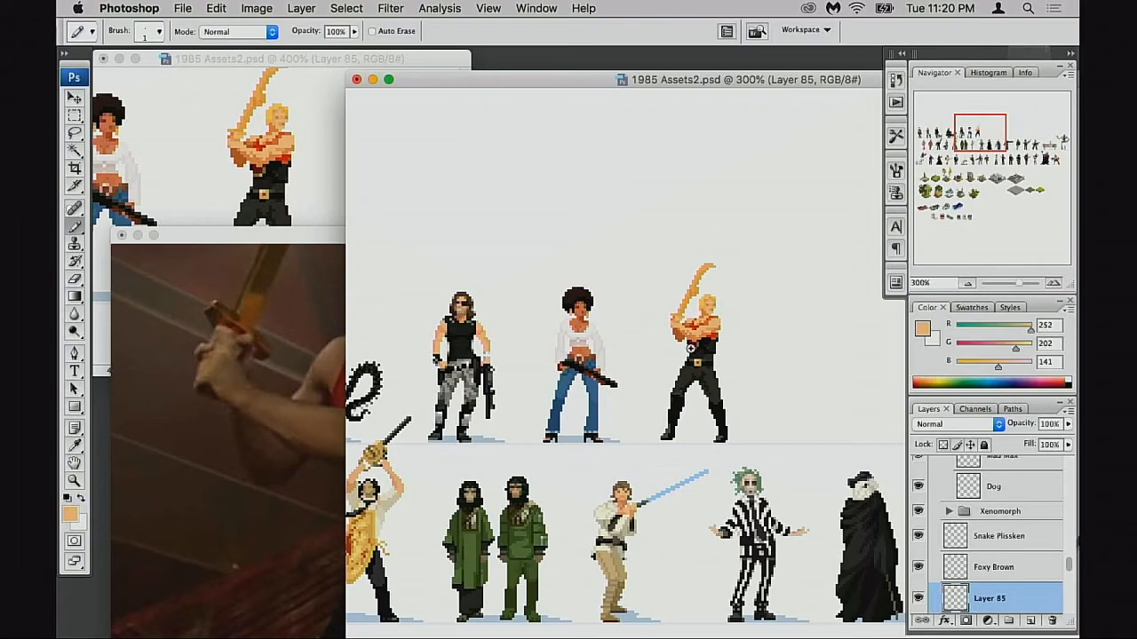
super+click(690, 349)
super+click(693, 356)
super+click(696, 360)
drag(679, 388, 554, 366)
super+click(735, 311)
super+click(737, 360)
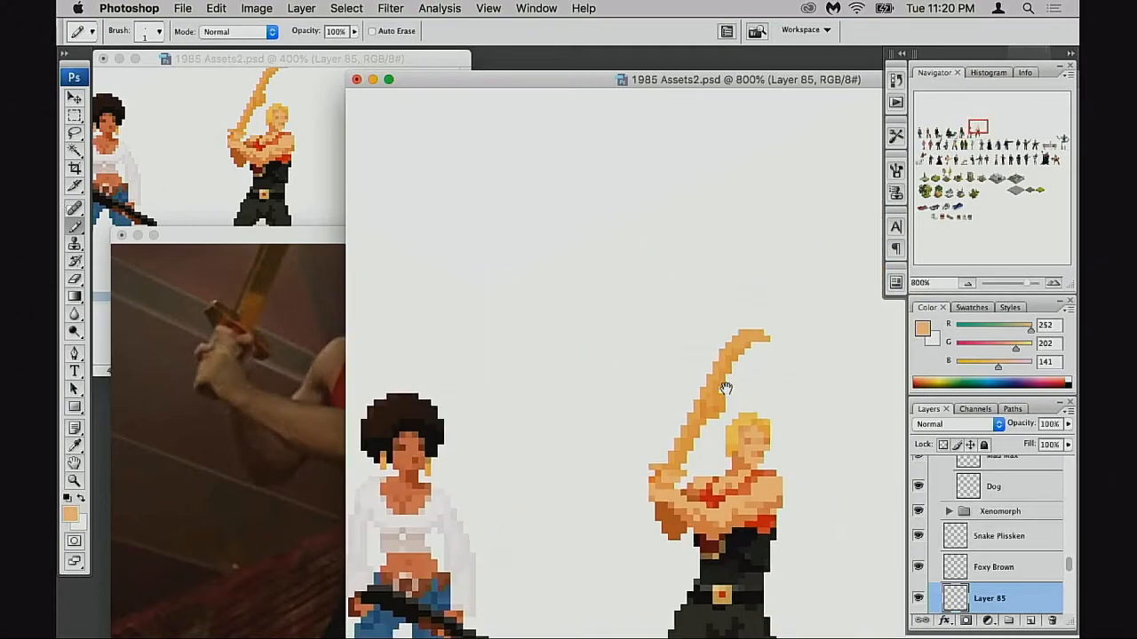
super+click(726, 389)
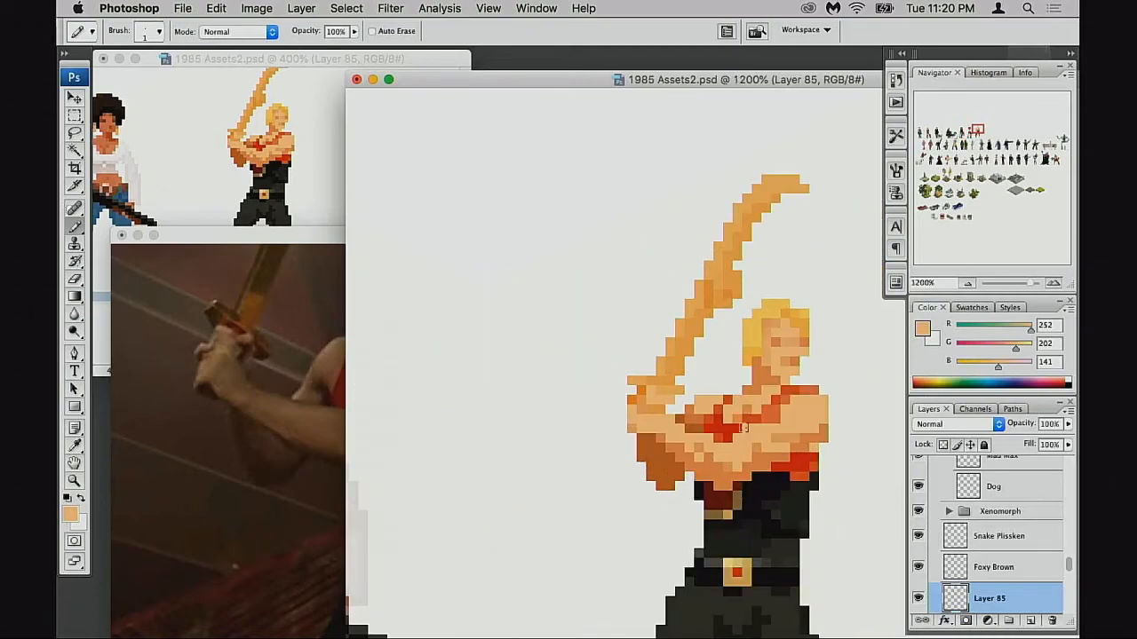
Step: Sample the orange-red (RGB 225, 81, 36) from the swordsman's top as the painting colour
alt+click(735, 426)
super+click(737, 362)
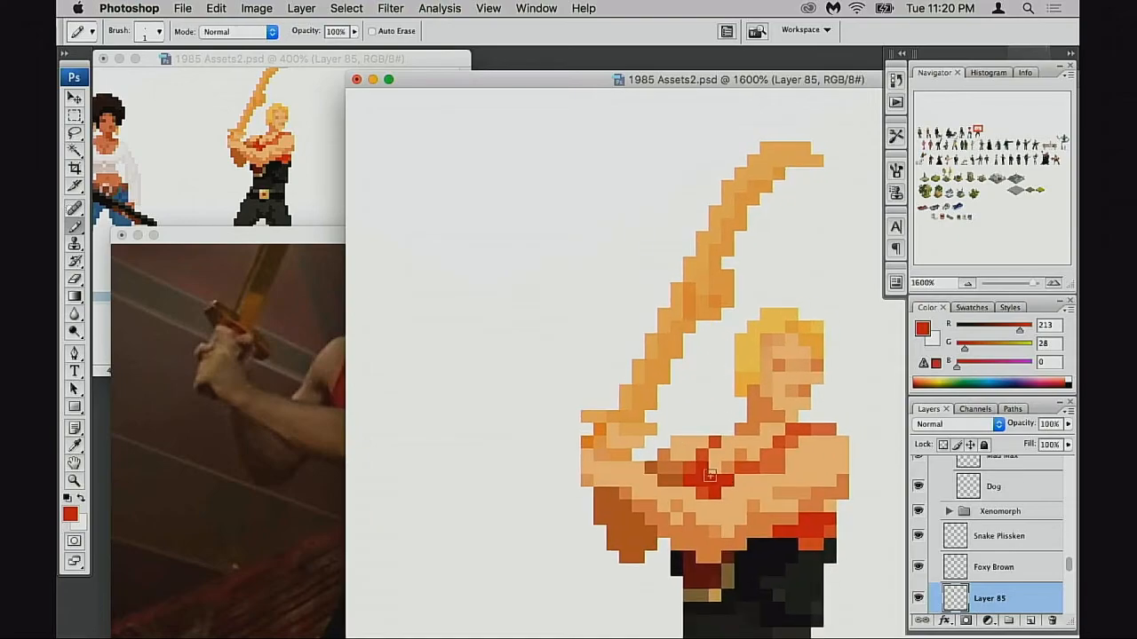
alt+click(700, 466)
click(690, 289)
click(690, 300)
click(702, 277)
key(super+z)
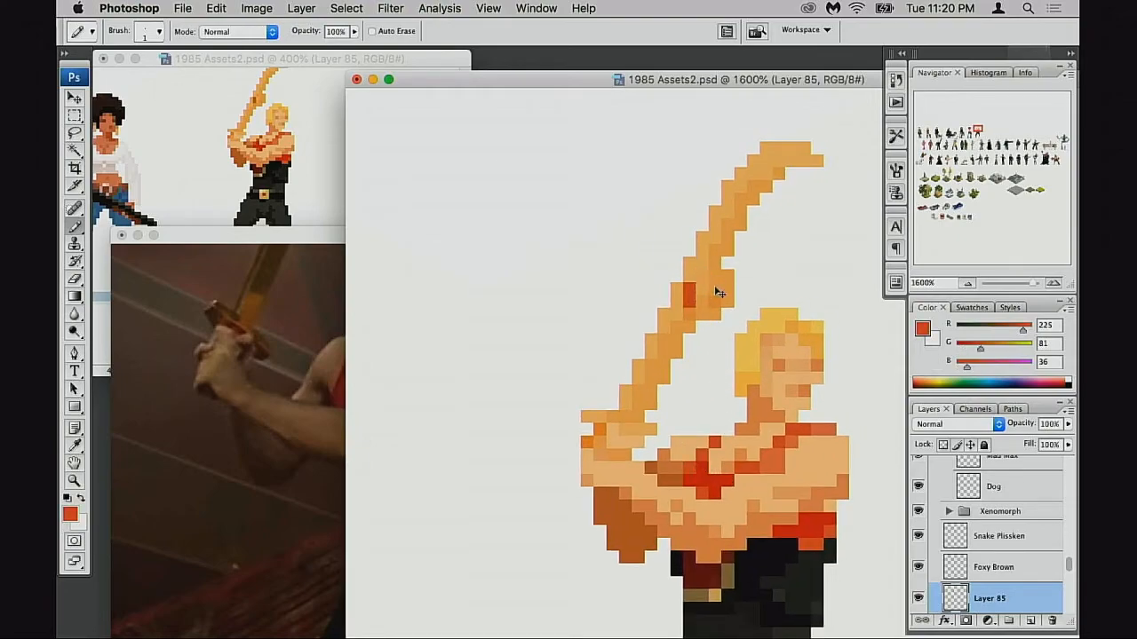
key(super+alt+z)
key(super+alt+z)
Step: Tint the inner edge of the blade's bulge with orange-red at 50% opacity, and extend the sampled mix (RGB 233, 120, 53) along its top at full opacity
key(5)
click(692, 289)
click(690, 300)
alt+click(691, 289)
key(0)
click(702, 277)
click(711, 277)
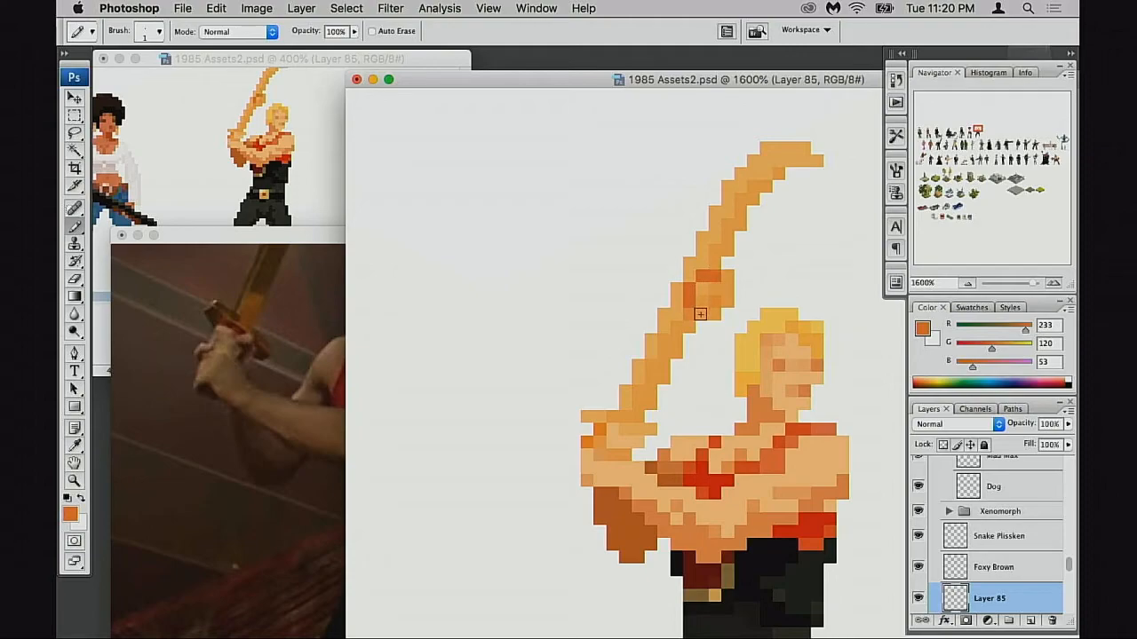
Step: Complete the orange outline around the blade's bulge with RGB 233, 117, 68, and fill its centre with light orange (RGB 247, 186, 103)
click(727, 277)
key(super+z)
click(728, 289)
alt+click(781, 456)
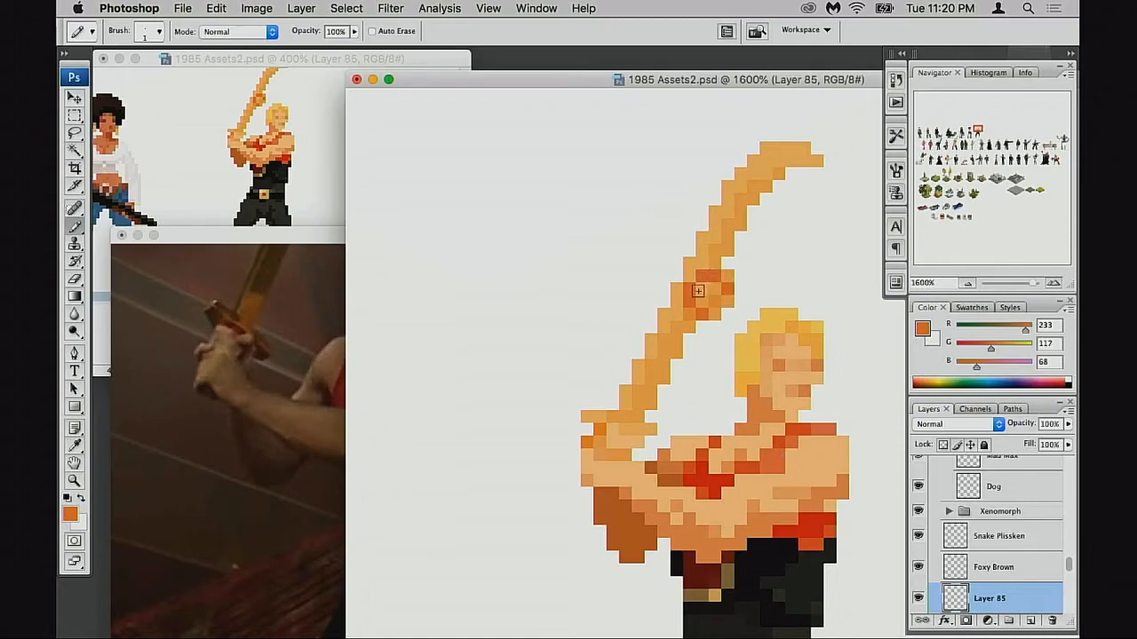
click(728, 302)
alt+click(712, 285)
click(704, 302)
click(723, 302)
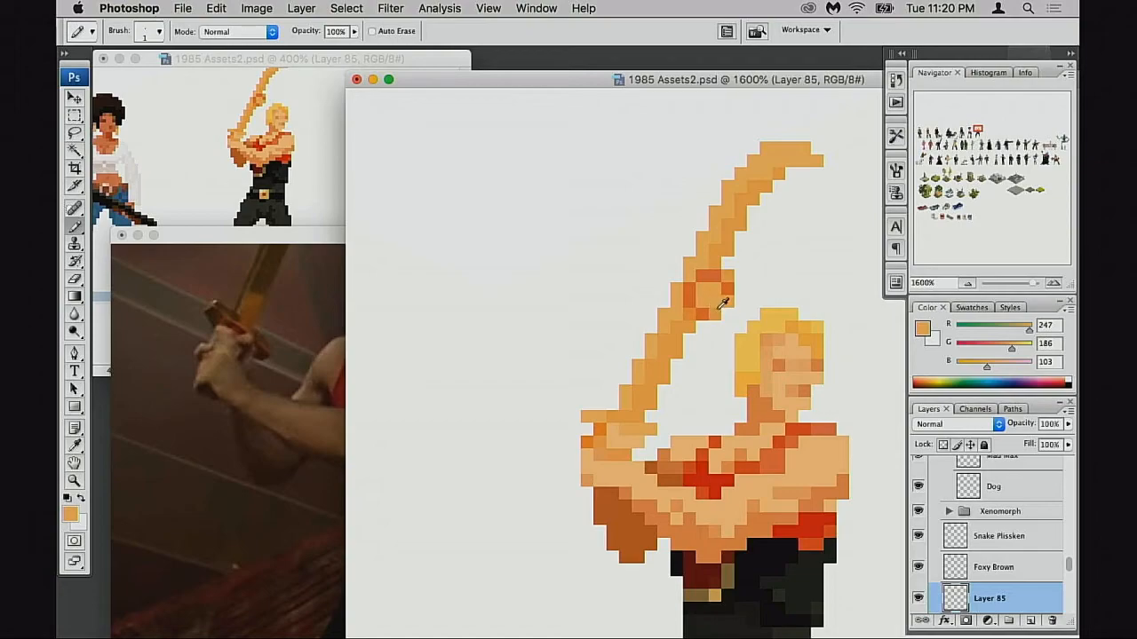
Step: At 30% opacity, soften the bulge's outline with light orange (RGB 247, 186, 103) and add red accents (RGB 213, 28, 0) along its edges
key(3)
mouse_move(689, 300)
mouse_down()
mouse_move(701, 281)
mouse_move(726, 291)
mouse_up()
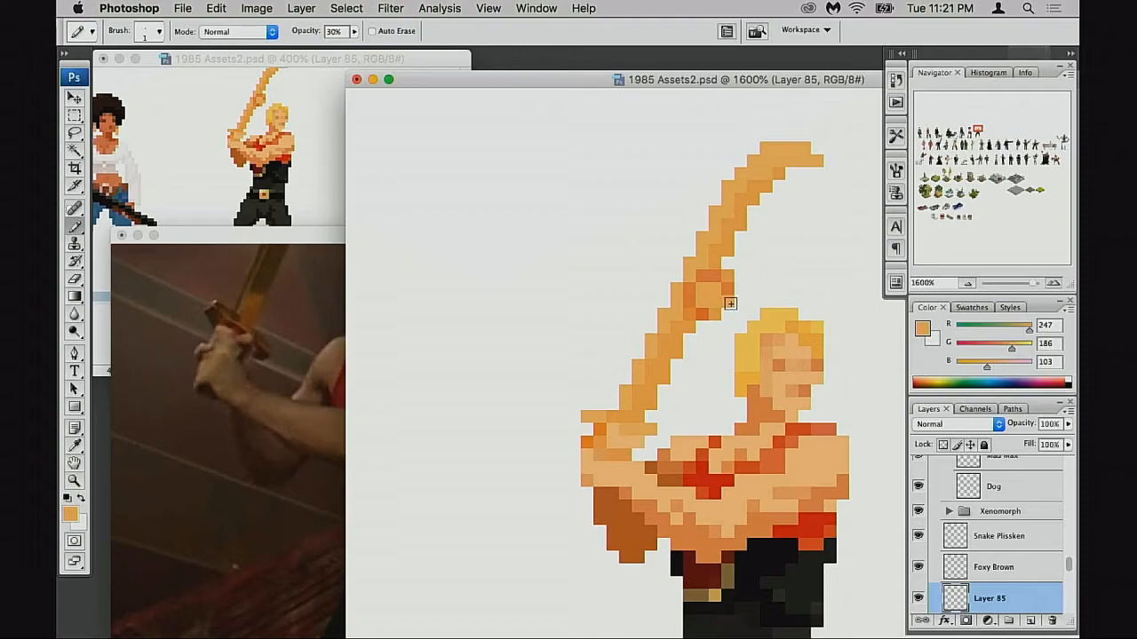
alt+click(713, 469)
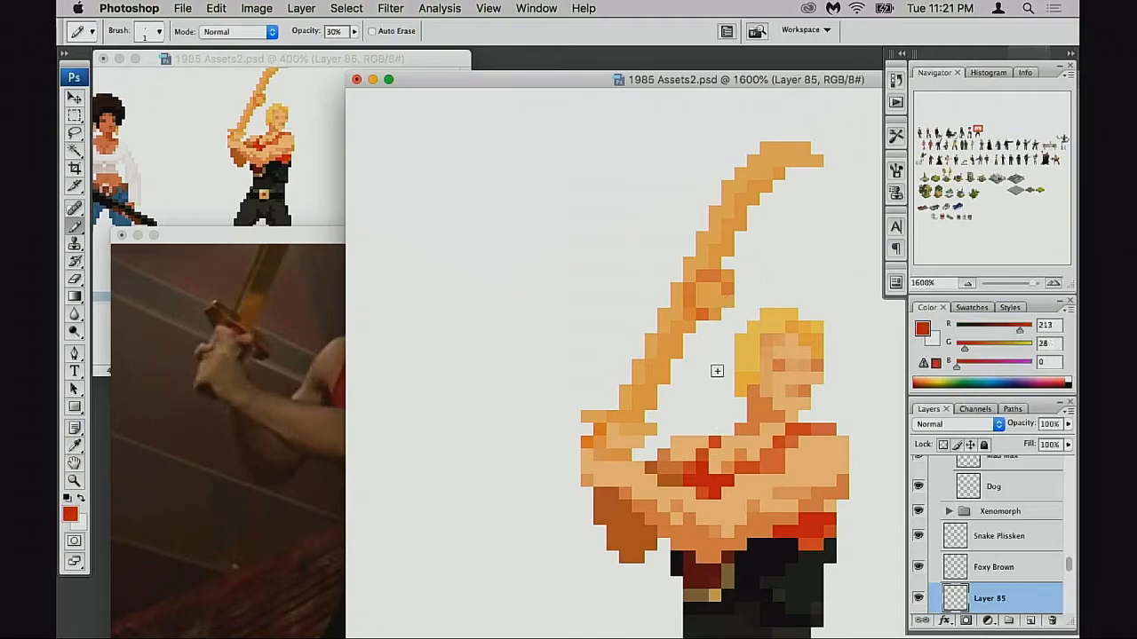
click(692, 303)
click(726, 289)
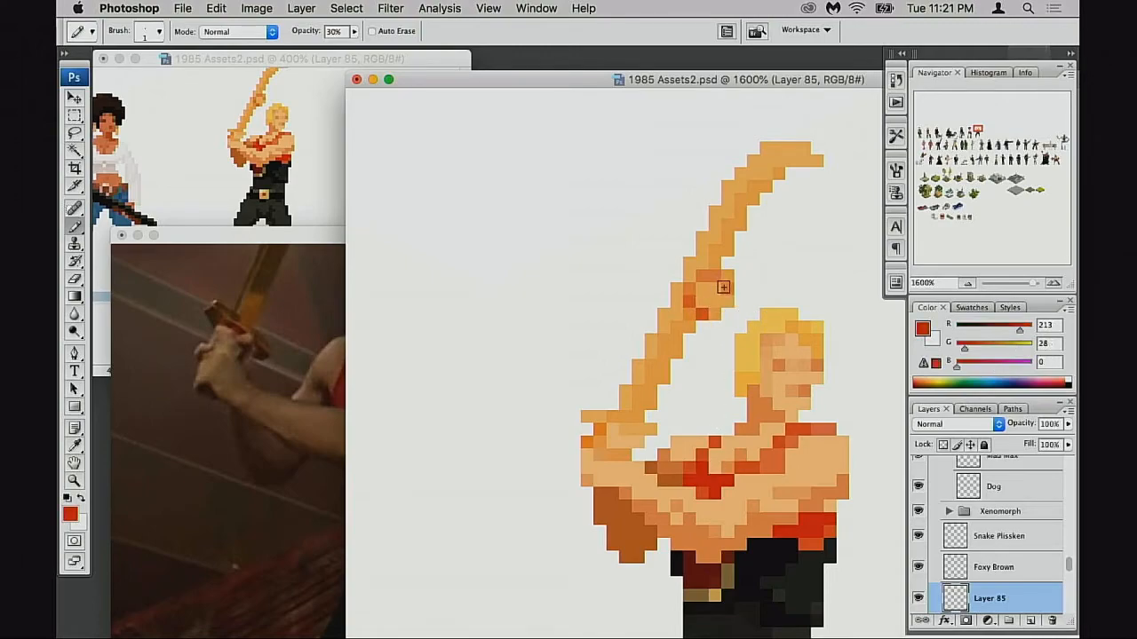
click(718, 276)
Step: Refine the blade's bulge with sampled orange (RGB 237, 140, 68) and light orange (RGB 247, 186, 103), blending the light tone at 20% opacity
alt+click(699, 285)
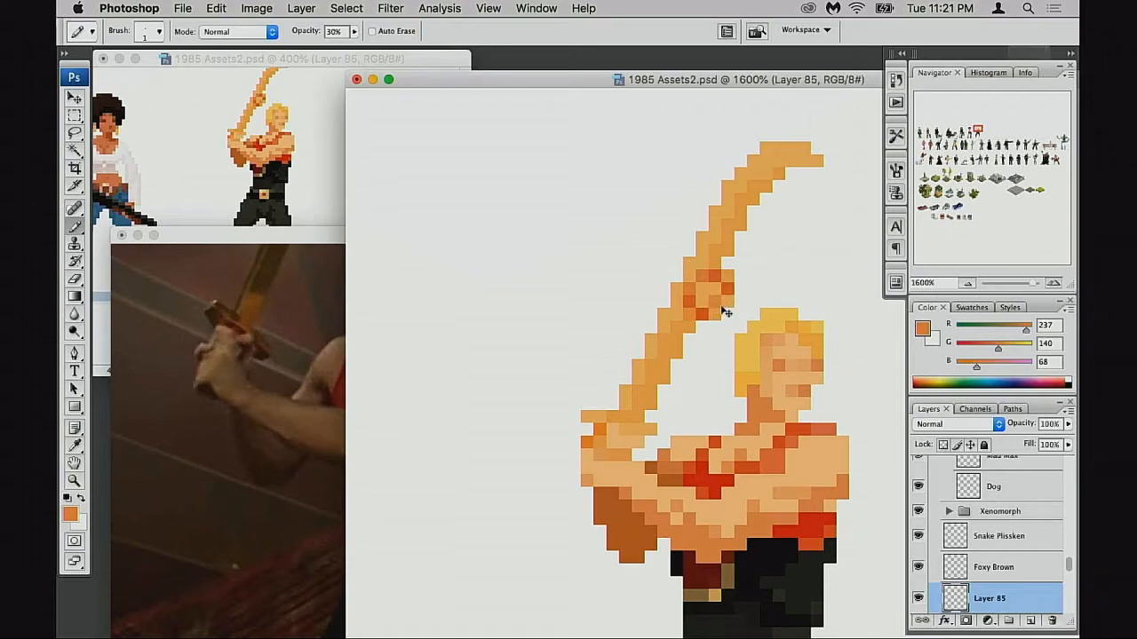
alt+click(724, 293)
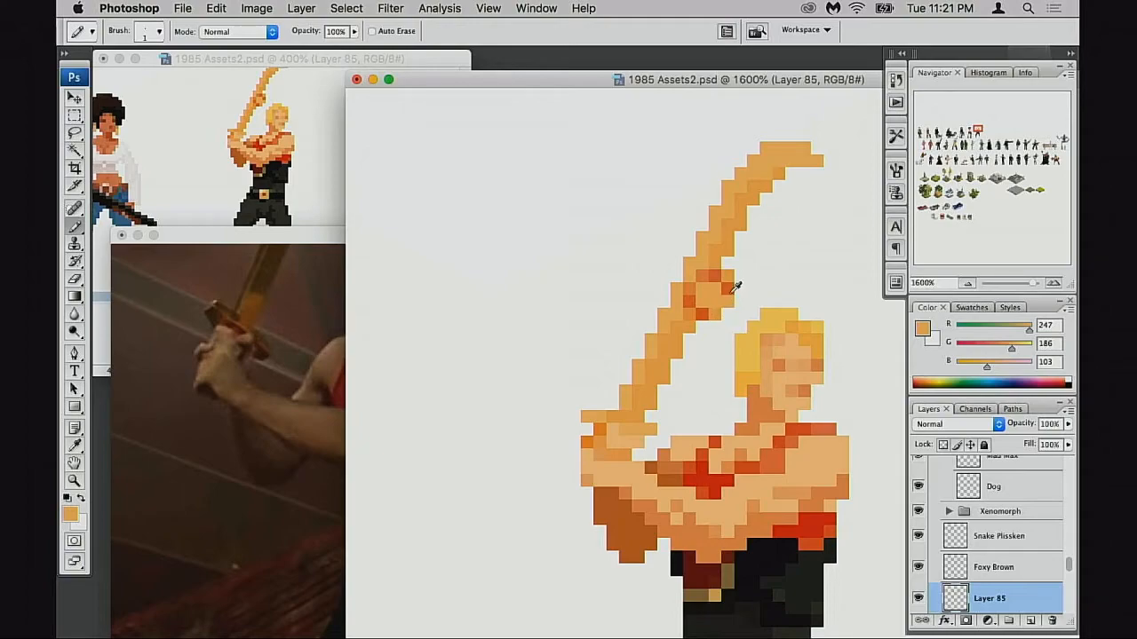
alt+click(729, 291)
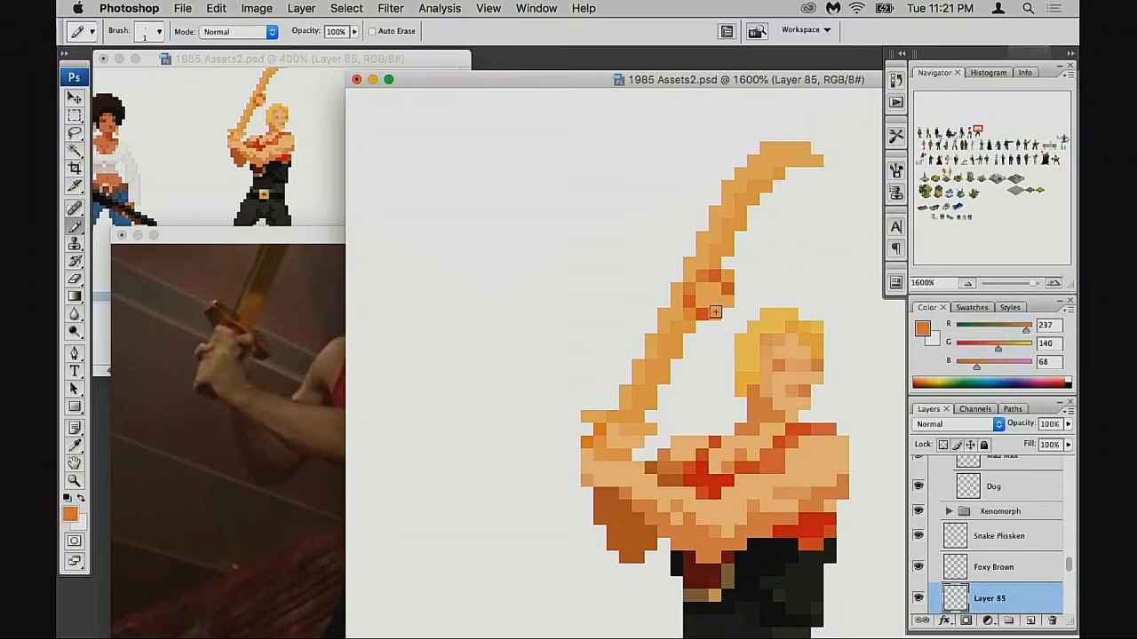
alt+click(718, 296)
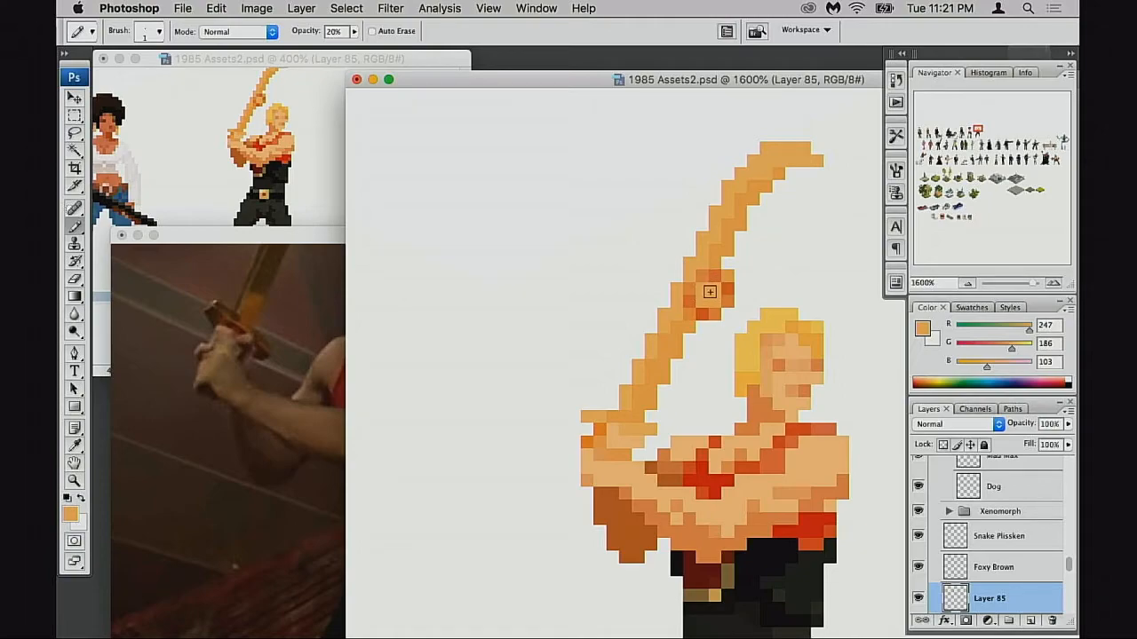
click(702, 277)
click(690, 305)
Step: Compare the whole swordsman with the surrounding sprites, and move the reference photo down to reveal the sprite's legs in the overview window
drag(718, 320, 702, 349)
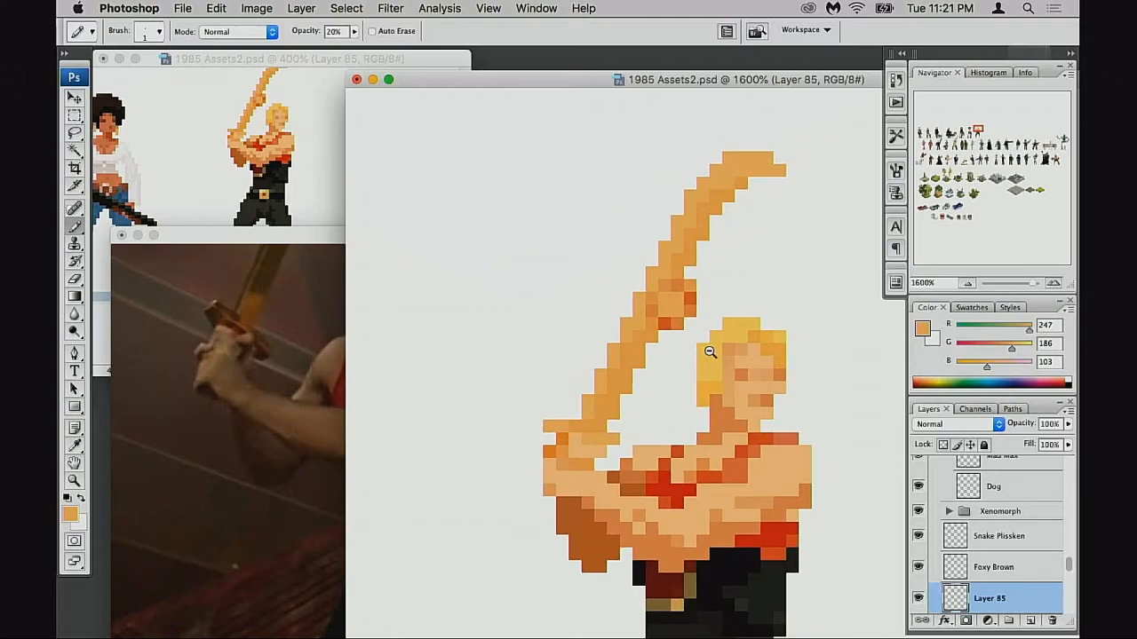
alt+click(709, 351)
alt+click(715, 353)
alt+click(752, 402)
alt+click(752, 402)
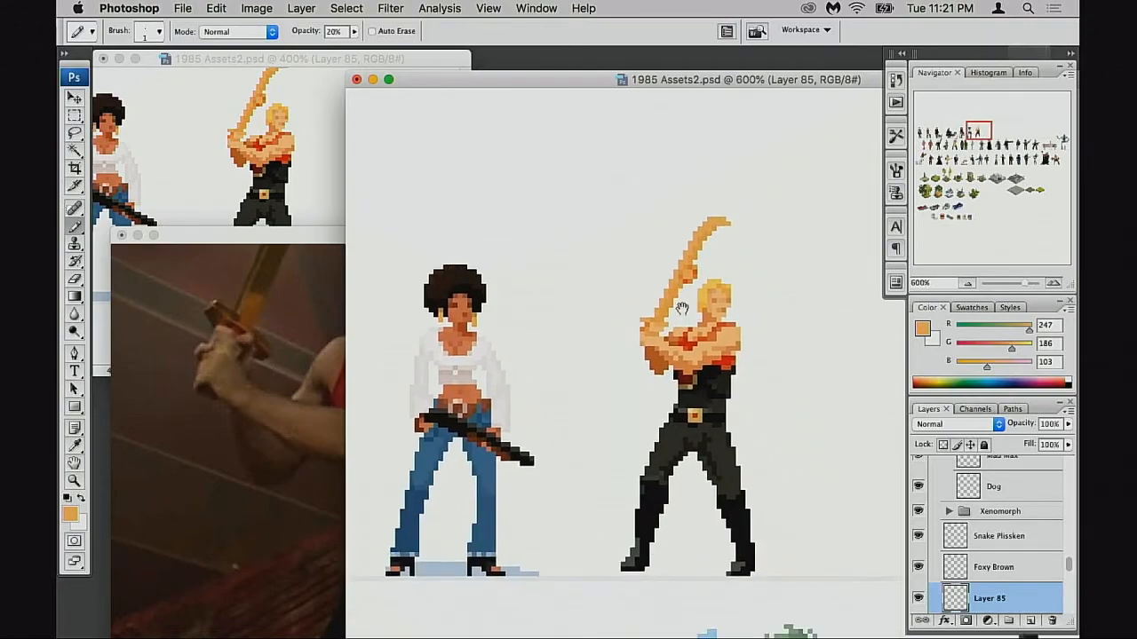
drag(717, 417, 706, 355)
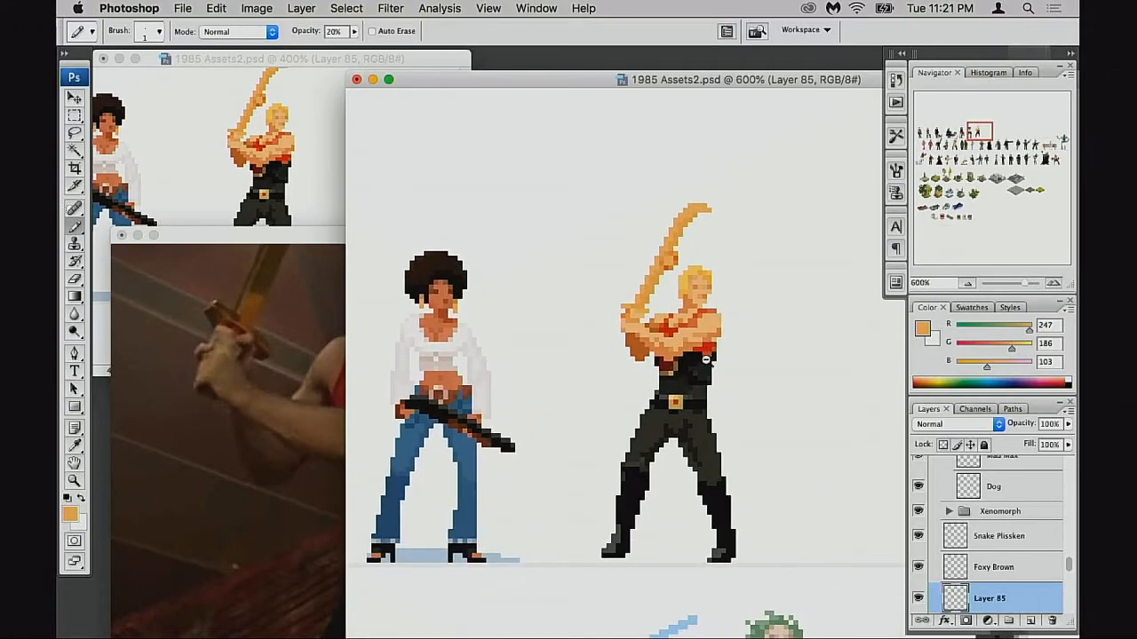
alt+click(706, 360)
alt+click(728, 366)
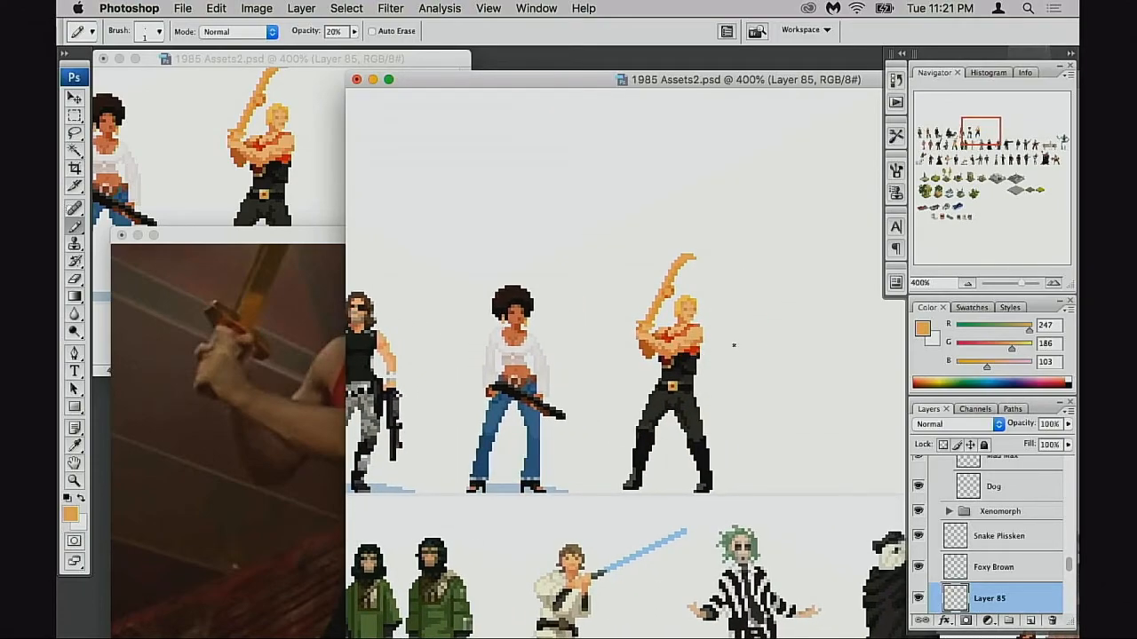
drag(299, 234, 280, 414)
click(544, 284)
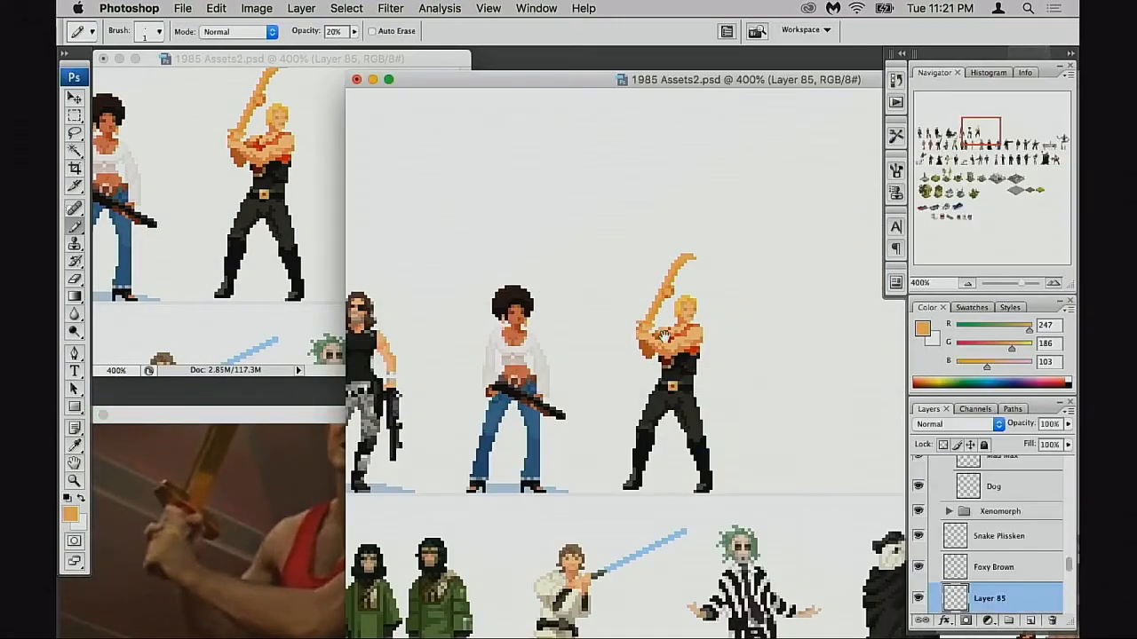
Step: Compare the swordsman's boots with the feet of the neighbouring sprite
drag(697, 439, 712, 423)
ctrl+click(668, 465)
ctrl+click(728, 406)
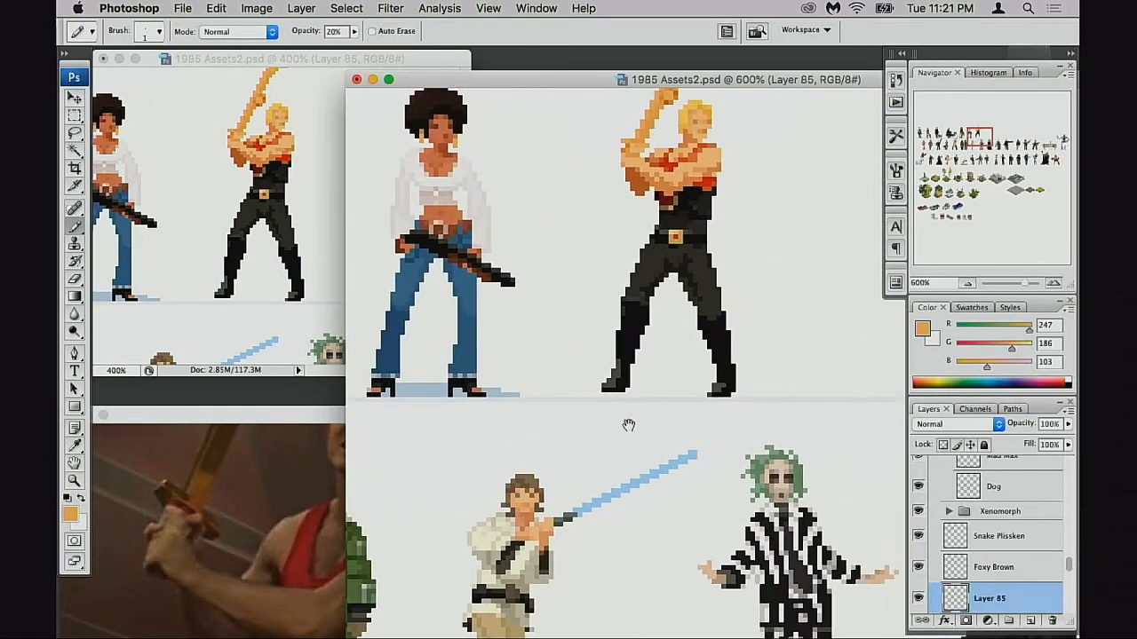
ctrl+click(707, 397)
alt+click(649, 336)
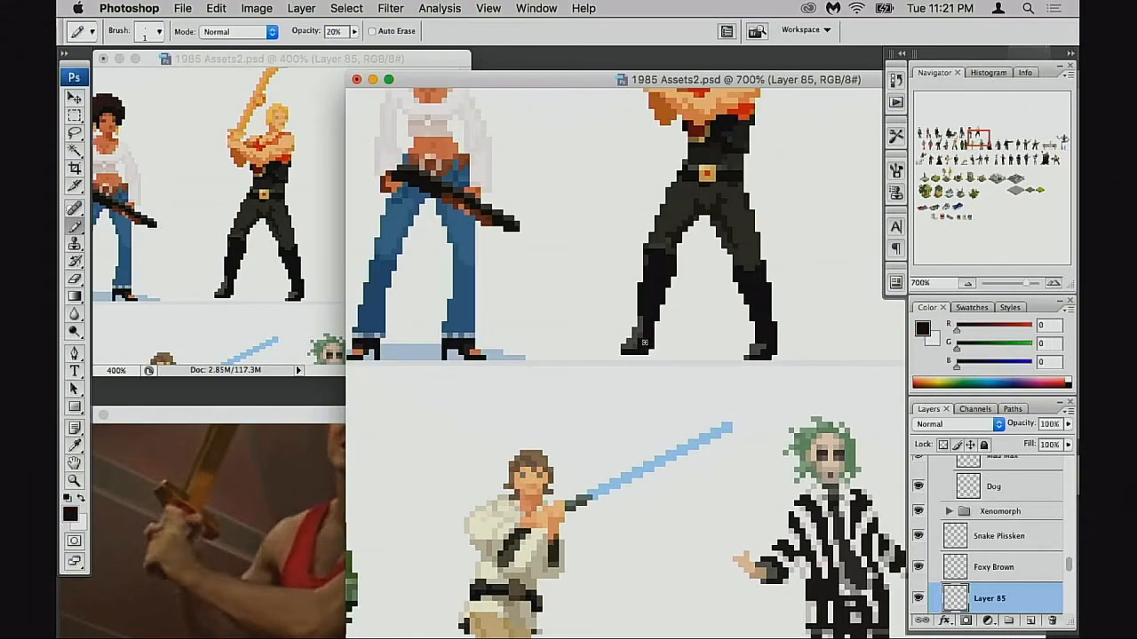
ctrl+click(649, 368)
ctrl+click(570, 382)
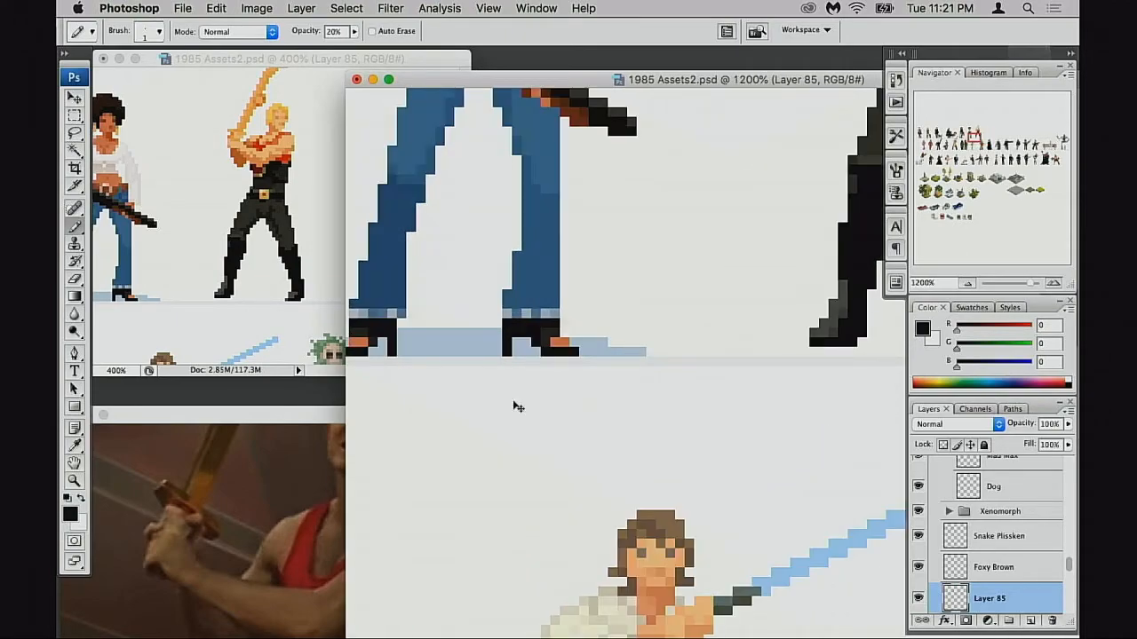
key(ctrl+shift+n)
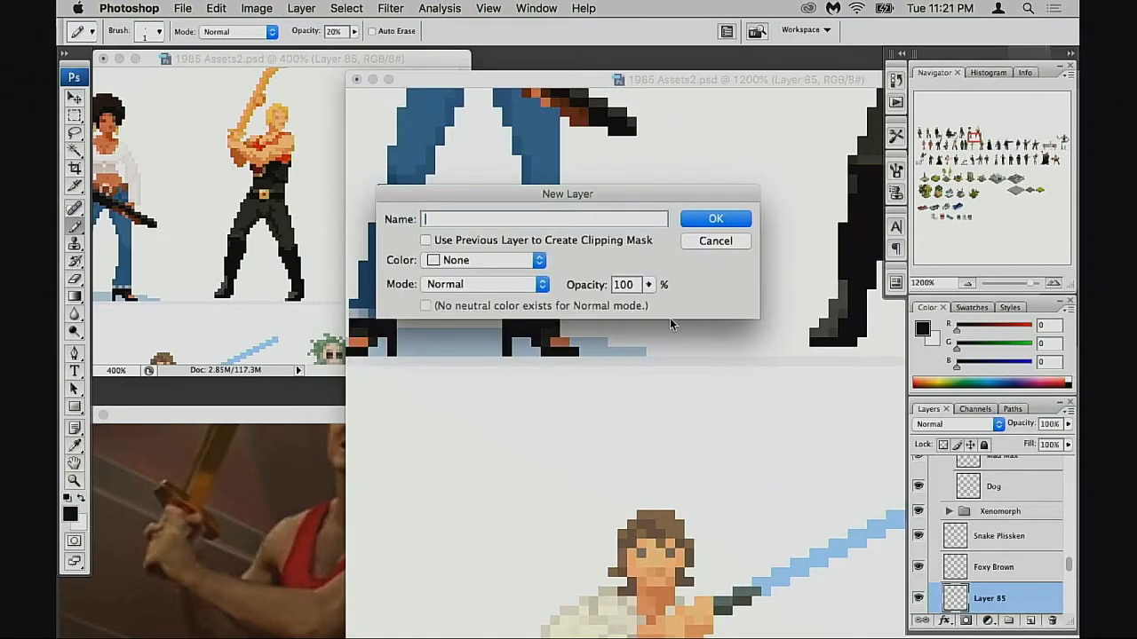
click(737, 247)
drag(721, 329, 546, 363)
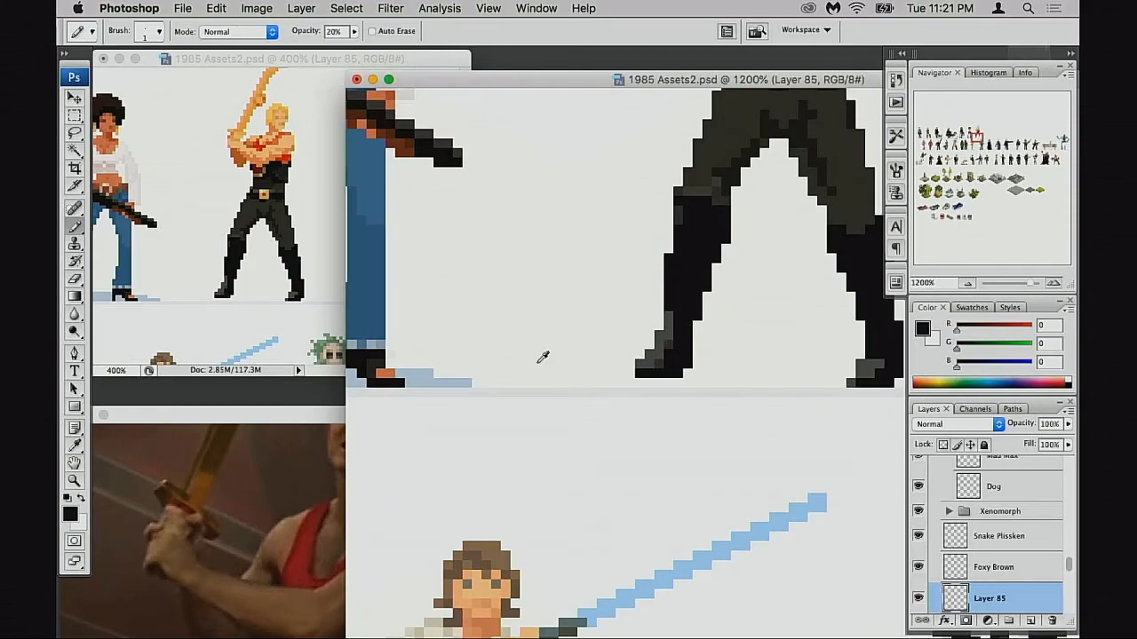
Step: Restore the pencil to 100% opacity and shade the toe of the swordsman's right-hand boot with grey (RGB 84, 84, 84)
key(0)
alt+click(675, 339)
alt+click(670, 322)
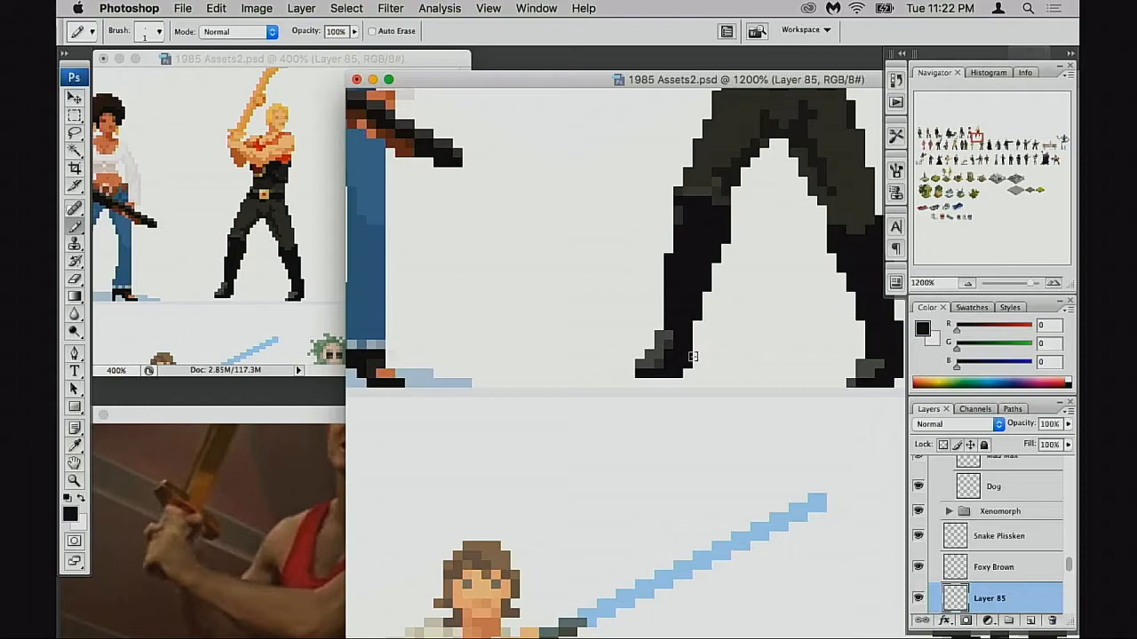
scroll(685, 355, right, 3)
alt+click(807, 363)
drag(812, 354, 803, 353)
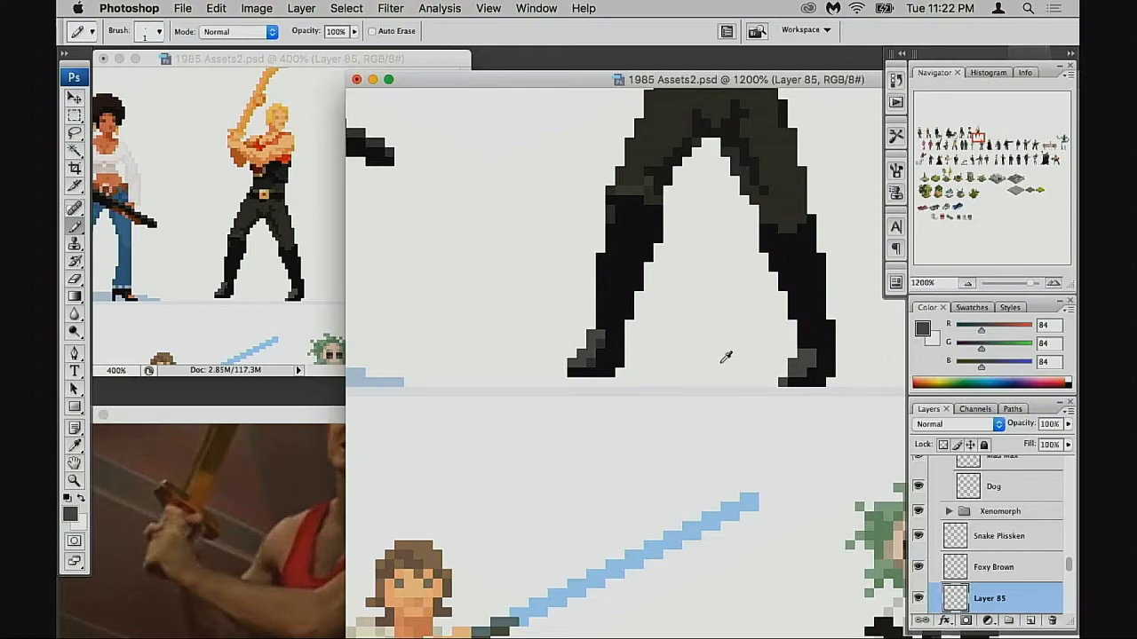
Step: Refine the tip of the right-hand boot with the eraser, dark grey (RGB 54, 54, 54) and grey (RGB 84, 84, 84)
alt+click(609, 343)
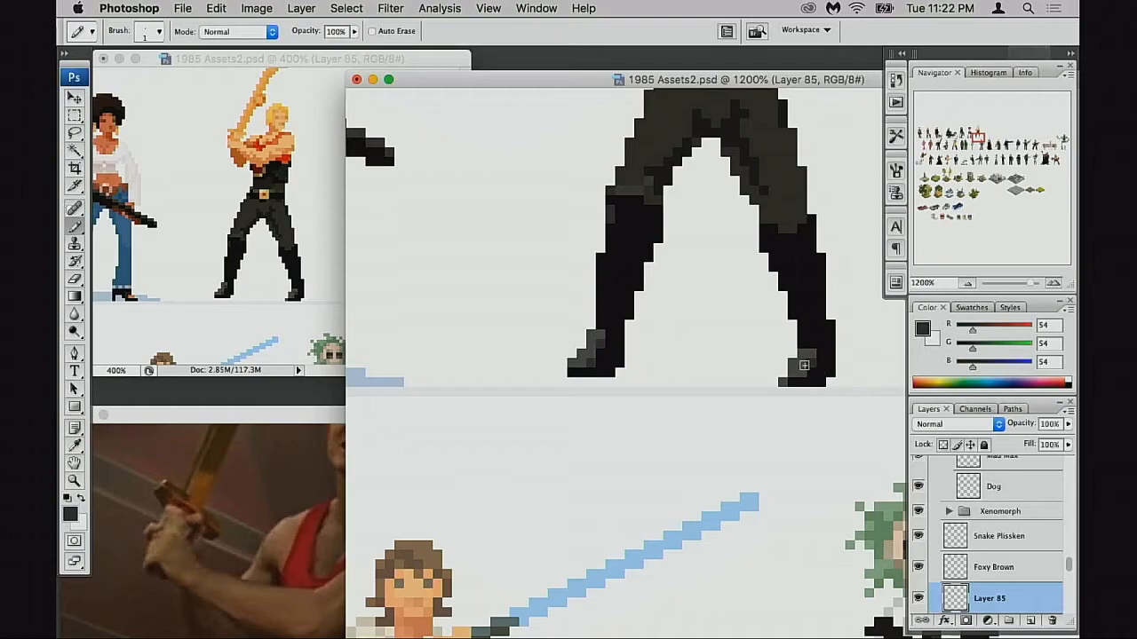
key(e)
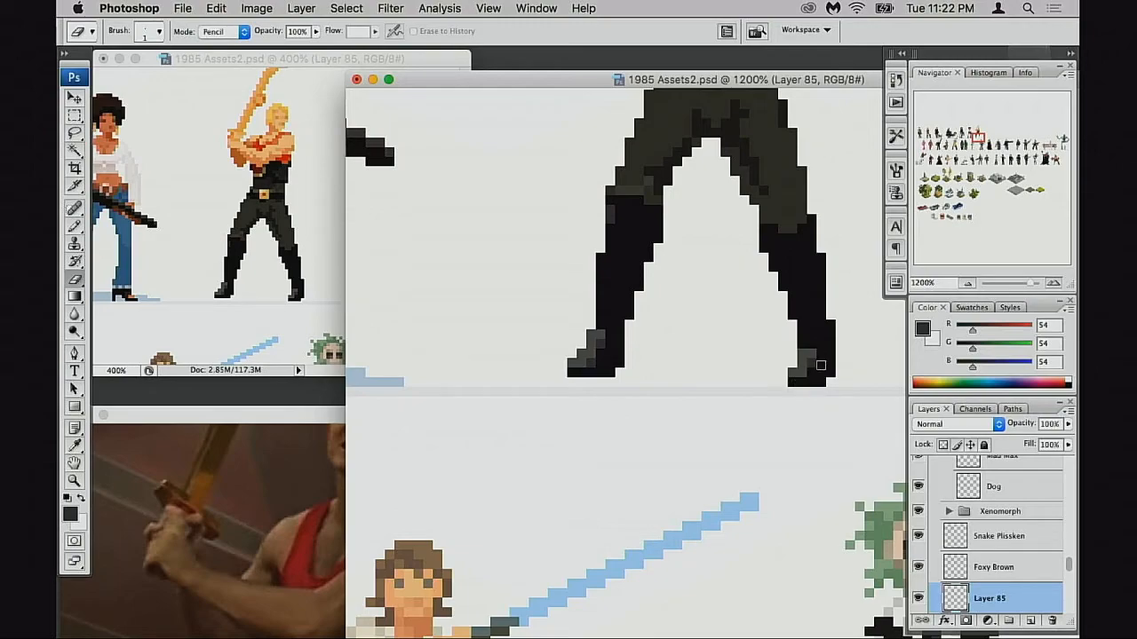
key(b)
alt+click(807, 356)
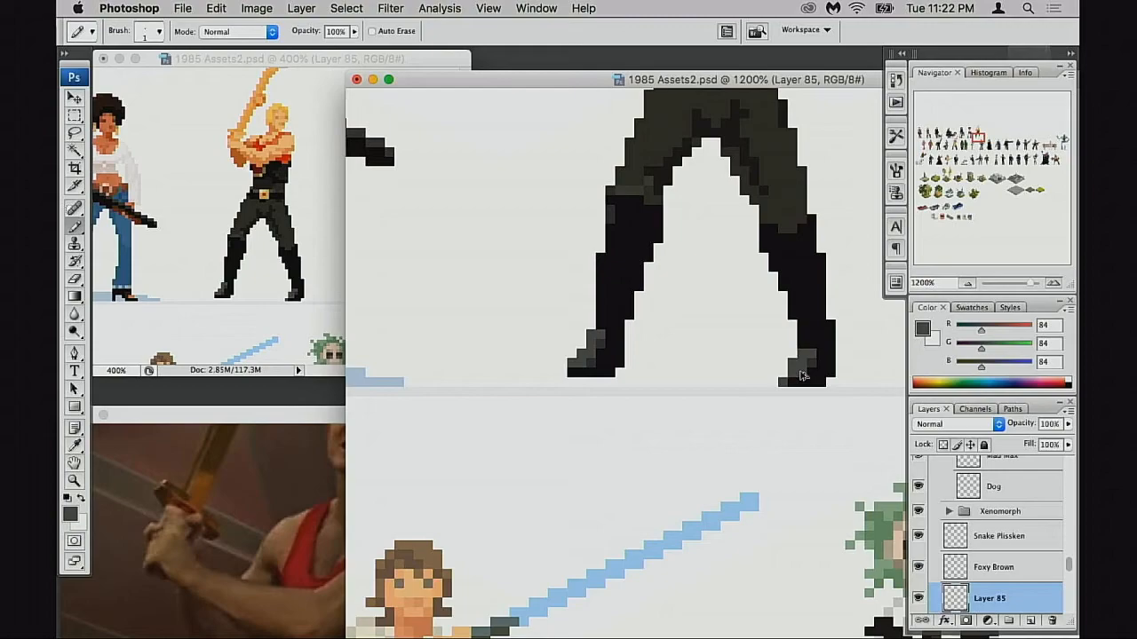
drag(803, 377, 798, 375)
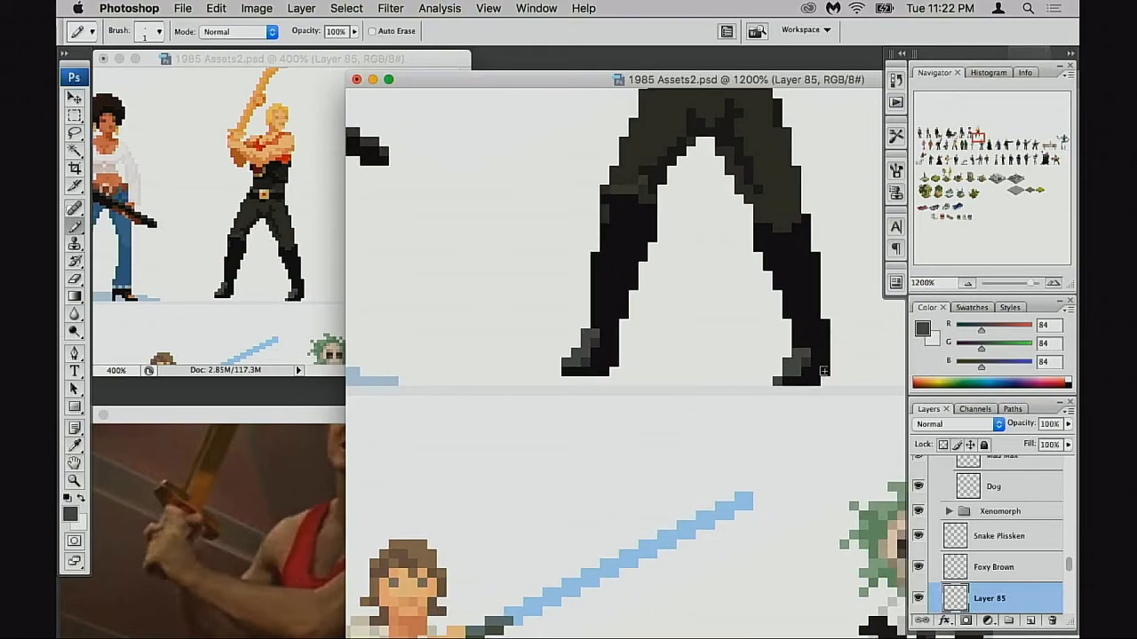
Step: Fill out the right-hand boot's toe with grey (RGB 84, 84, 84) and draw a black sole beneath it
alt+click(806, 354)
alt+click(800, 361)
drag(815, 378, 807, 376)
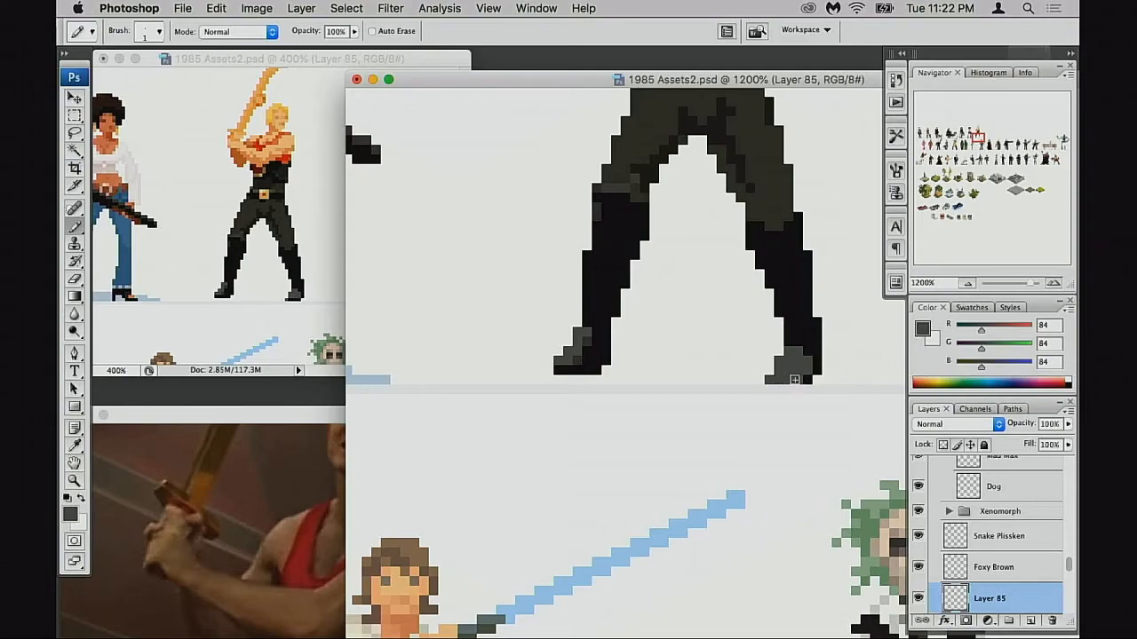
key(super+z)
alt+click(815, 379)
mouse_move(782, 384)
mouse_down()
mouse_move(820, 384)
mouse_move(777, 386)
mouse_move(819, 382)
mouse_move(787, 387)
mouse_up()
key(super+z)
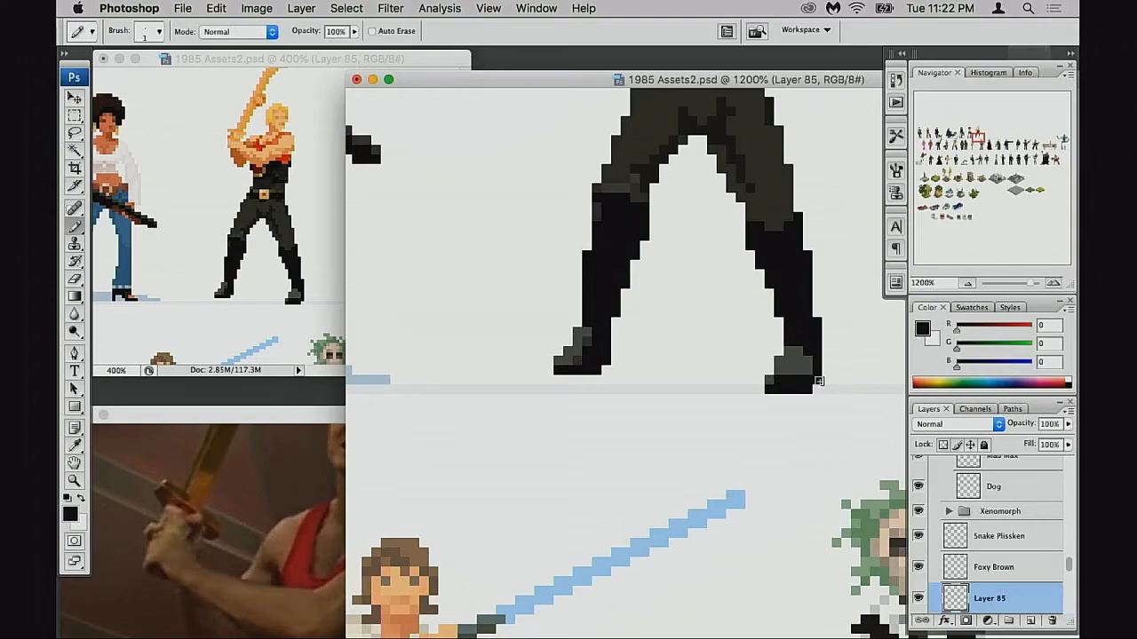
Step: Lengthen the left-hand boot's toe, shade it with grey (RGB 84, 84, 84), and paint over its ankle highlight in black
drag(769, 400, 784, 402)
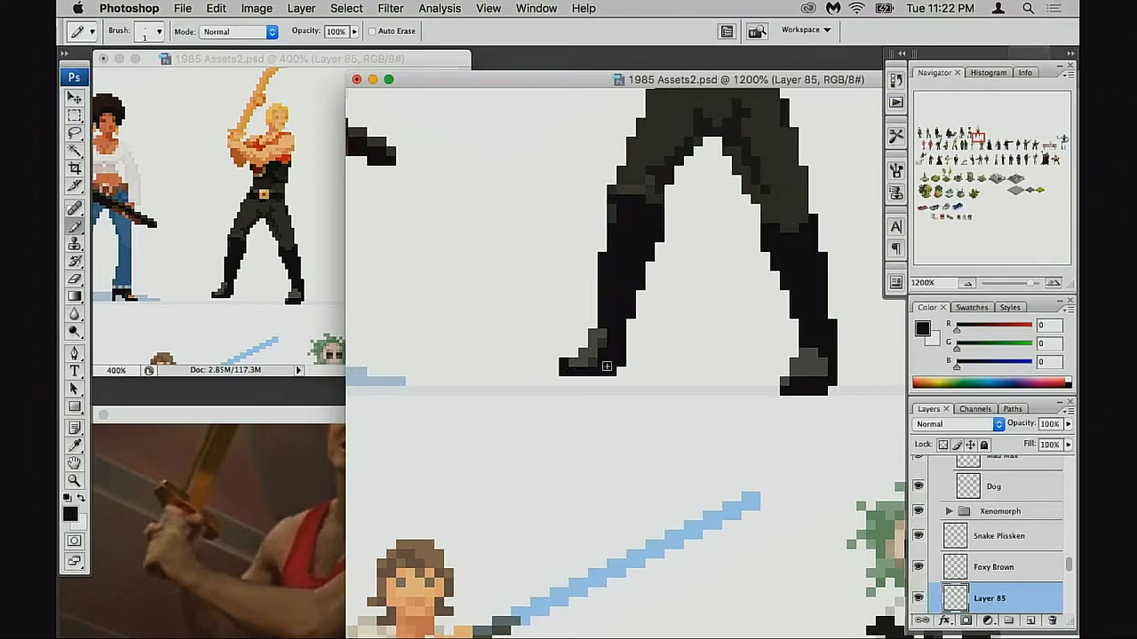
alt+click(578, 358)
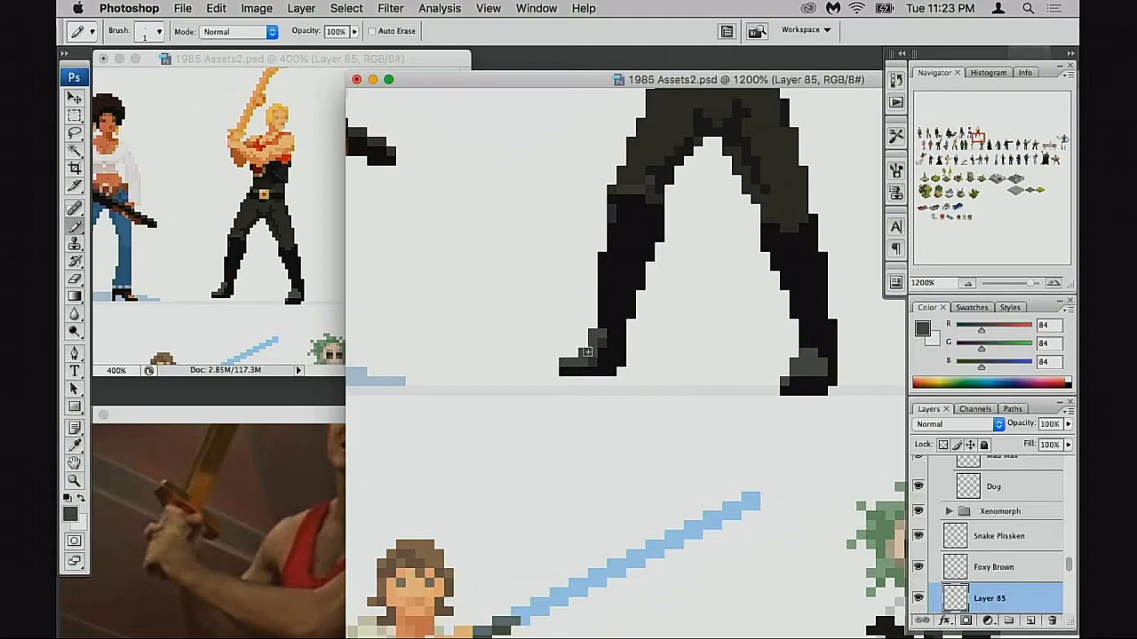
alt+click(606, 332)
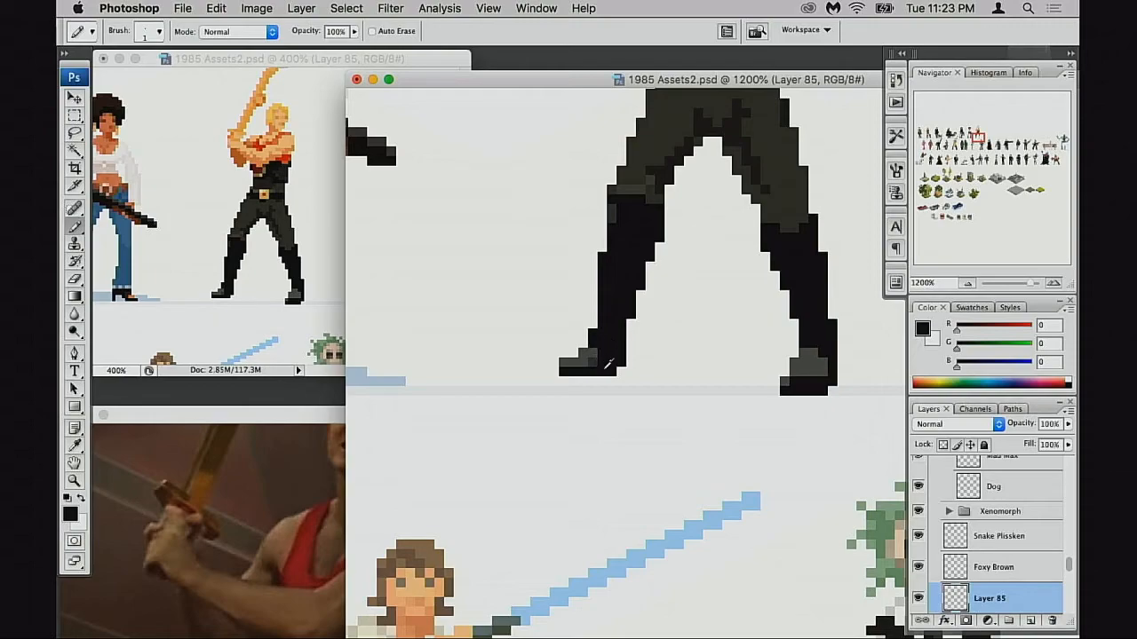
Step: Try an extra black sole row beneath the left-hand boot, and undo it
drag(601, 380, 555, 379)
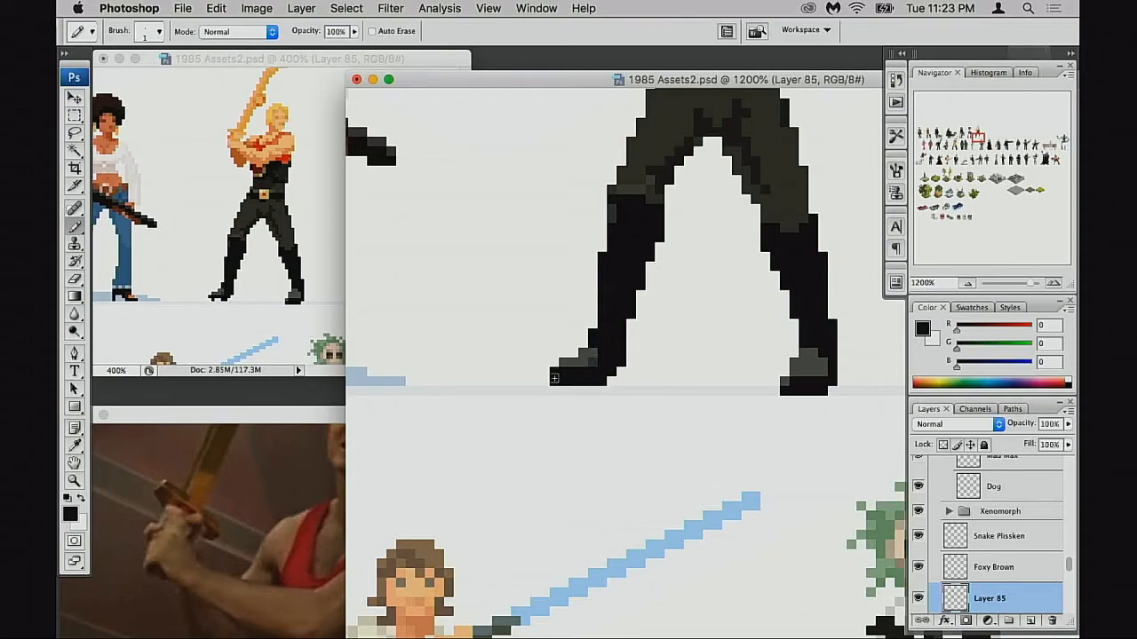
key(super+z)
key(alt+super+z)
key(alt+super+z)
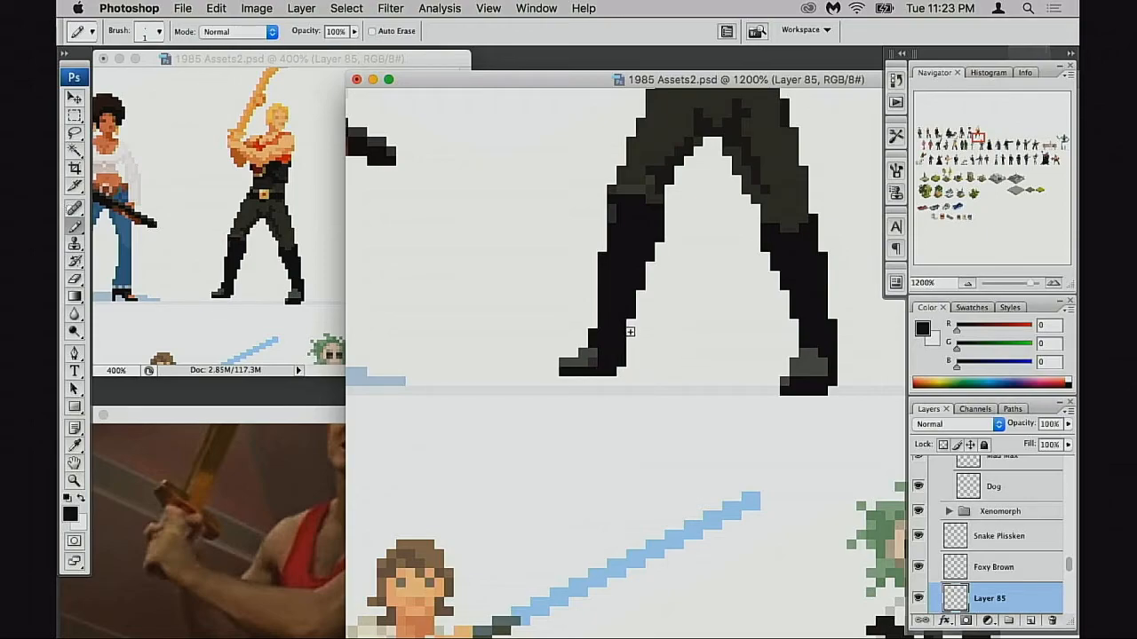
Step: Try black heel pixels behind the left-hand boot, and undo the strokes
click(631, 354)
click(632, 344)
key(alt+super+z)
key(alt+super+z)
key(alt+super+z)
Step: Repaint the left-hand boot's ankle in black and extend its instep and toe with grey (RGB 84, 84, 84)
click(595, 325)
drag(596, 325, 594, 341)
alt+click(588, 354)
click(575, 353)
click(584, 344)
drag(553, 368, 565, 369)
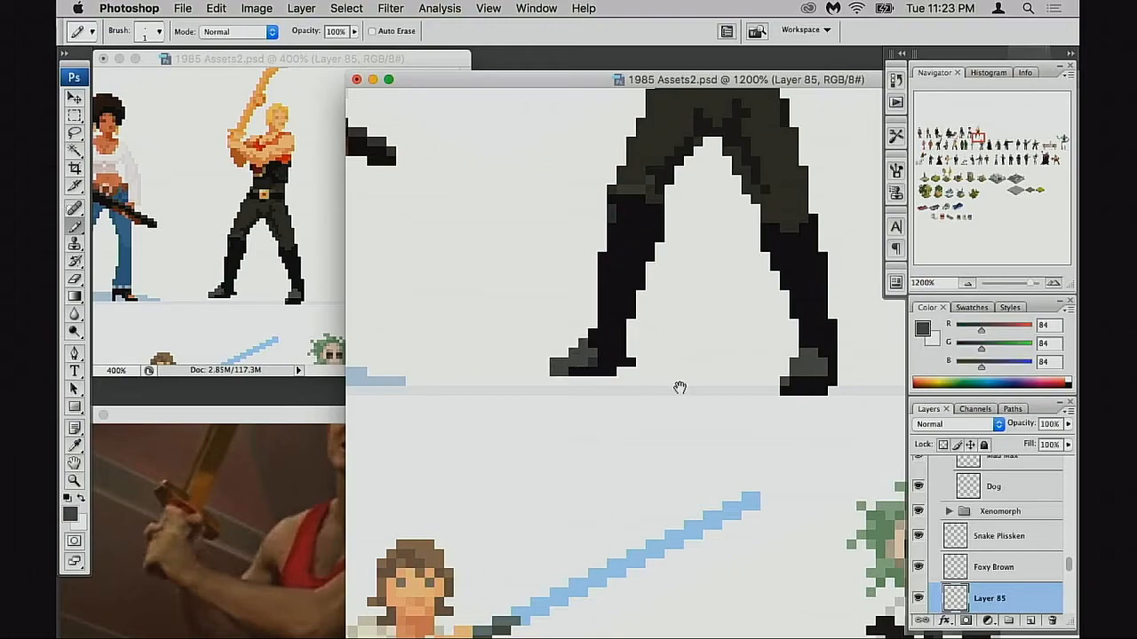
Step: Check the lengthened boot against the whole sprite and erase the pixel protruding from its heel
drag(679, 387, 666, 388)
alt+click(686, 386)
alt+click(686, 385)
alt+click(686, 385)
drag(756, 388, 718, 402)
key(e)
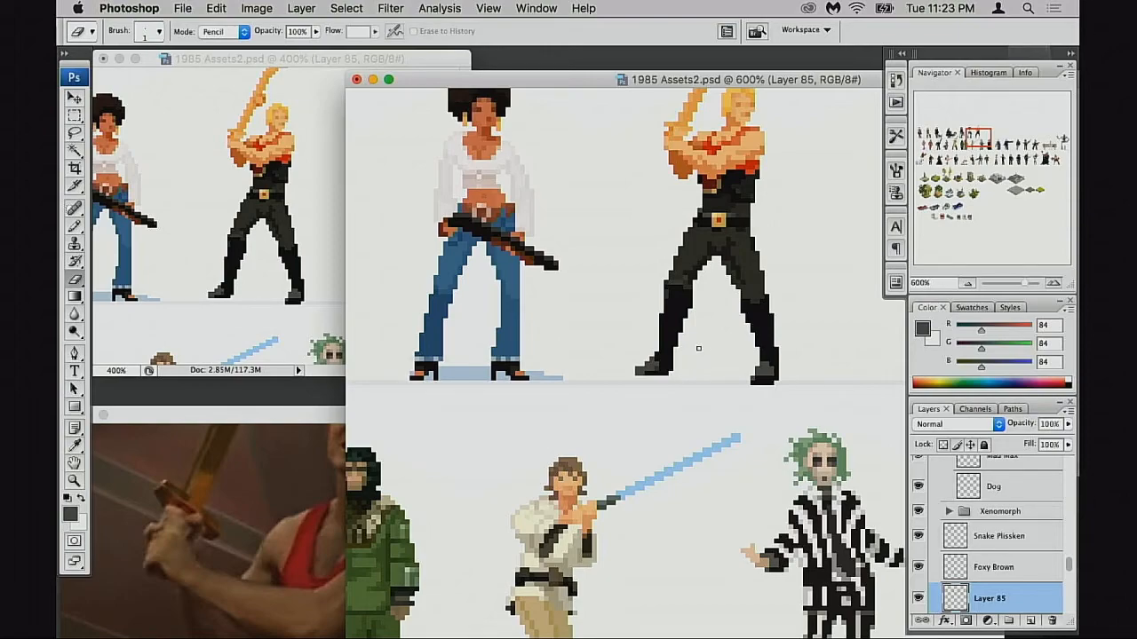
super+click(694, 329)
super+click(730, 367)
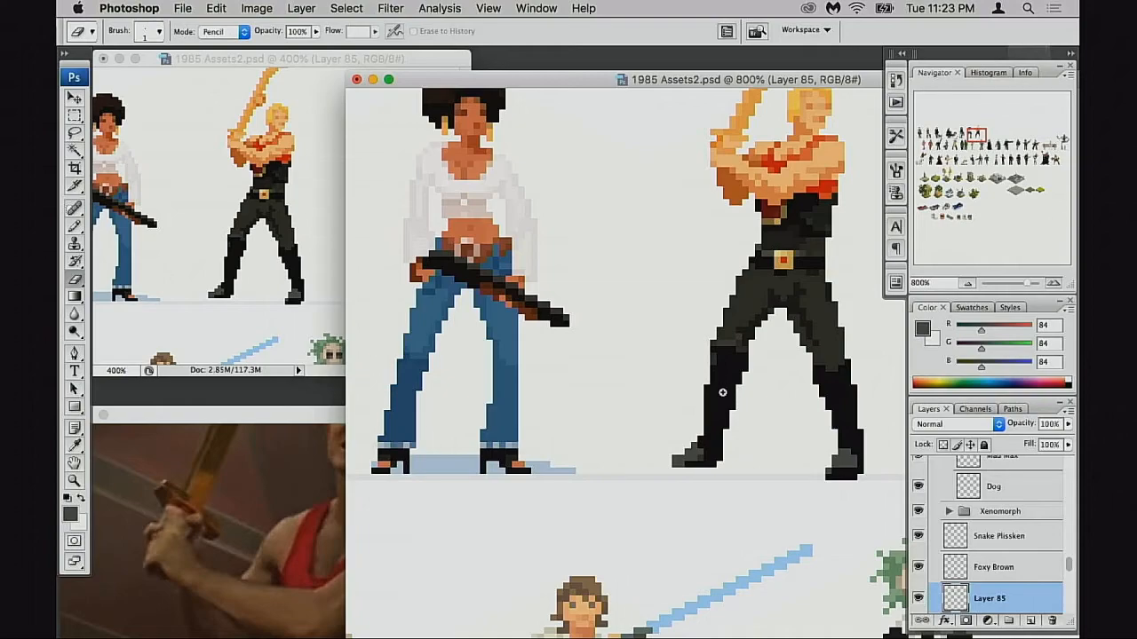
super+click(722, 391)
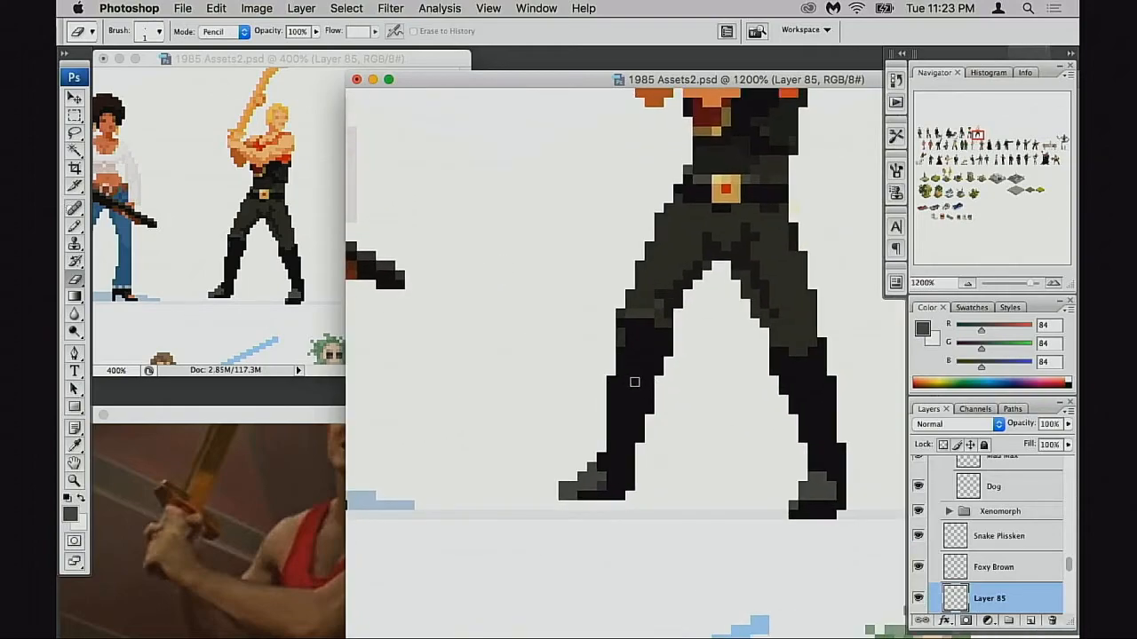
Step: Cover the dark grey highlight at the top of the left-hand boot with black
key(b)
alt+click(630, 355)
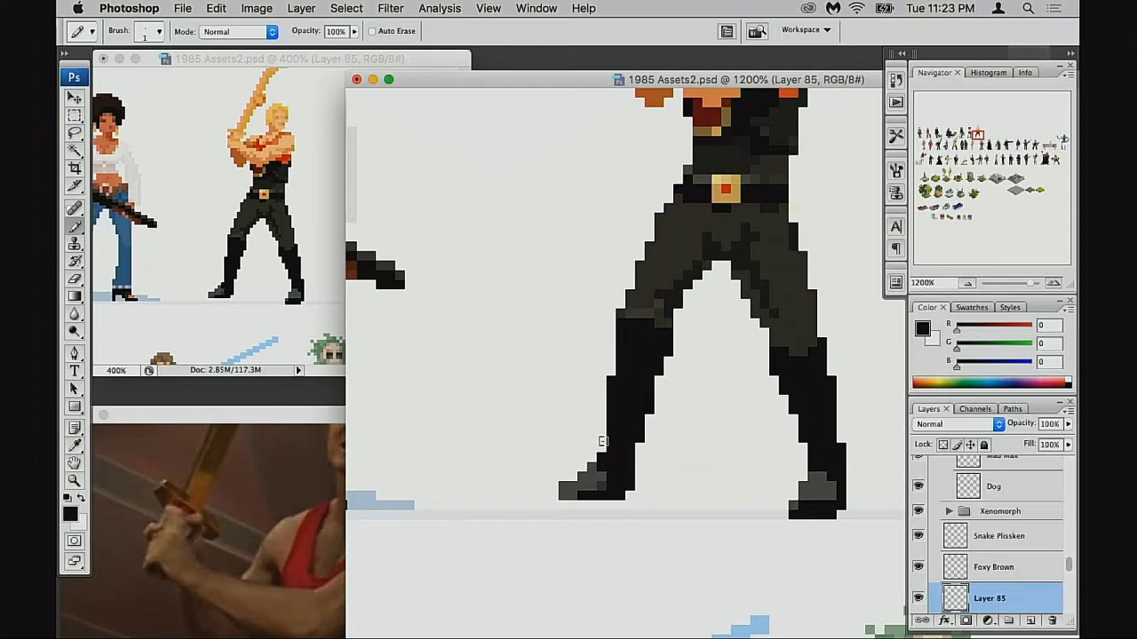
scroll(626, 424, right, 1)
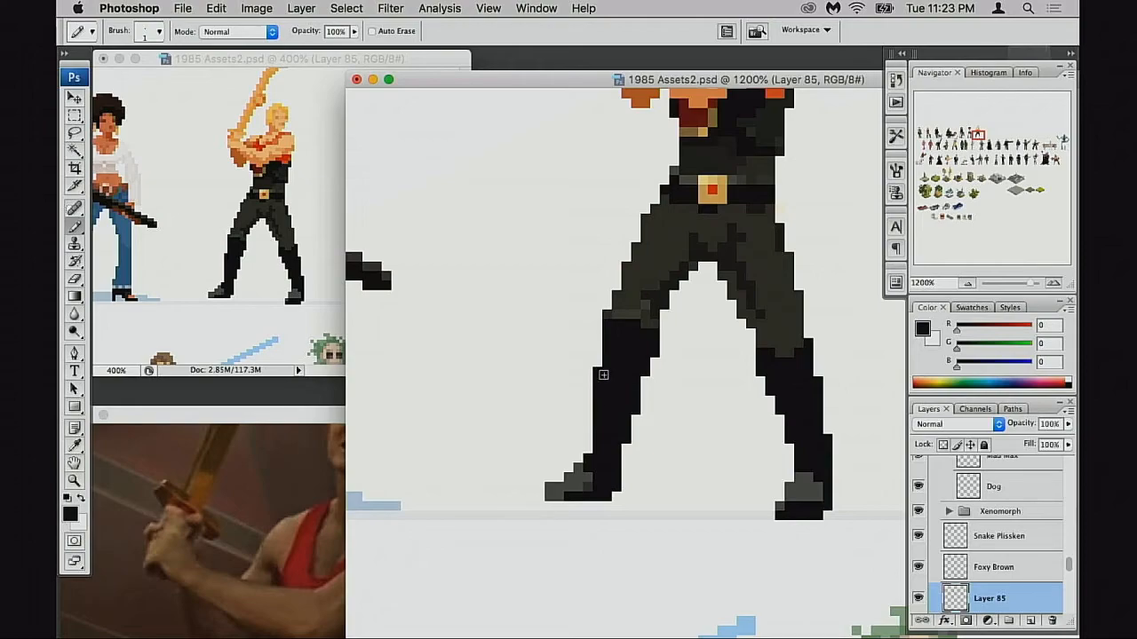
Step: At 50% opacity, soften the left-hand boot's outer edge at the calf and ankle with dark grey (RGB 51, 50, 44) and black
alt+click(655, 289)
key(5)
click(598, 371)
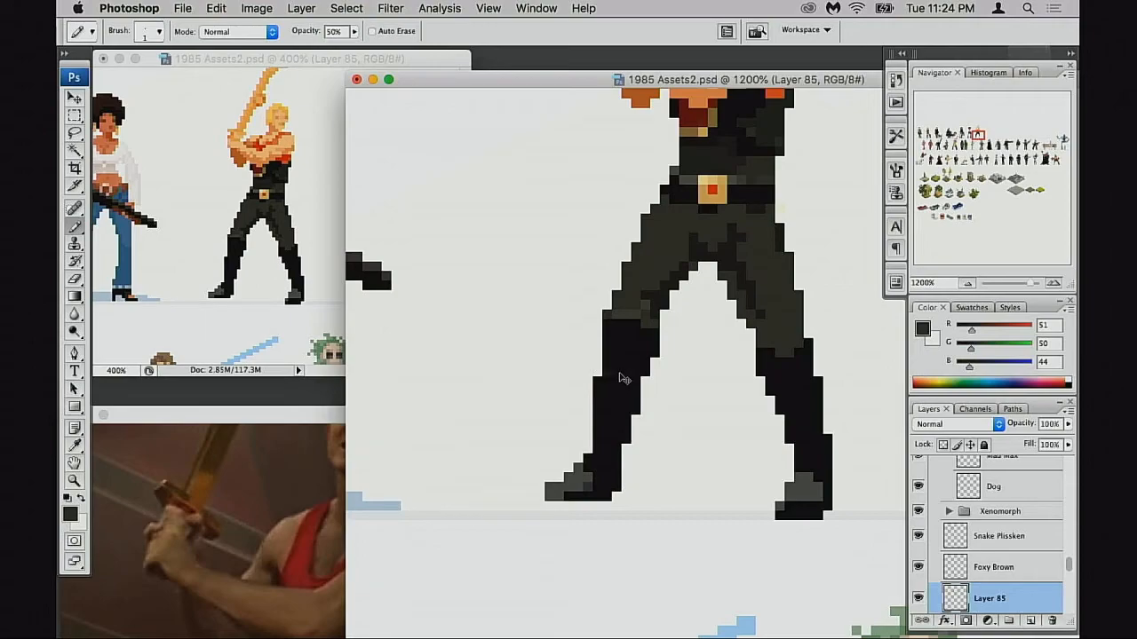
key(d)
click(587, 449)
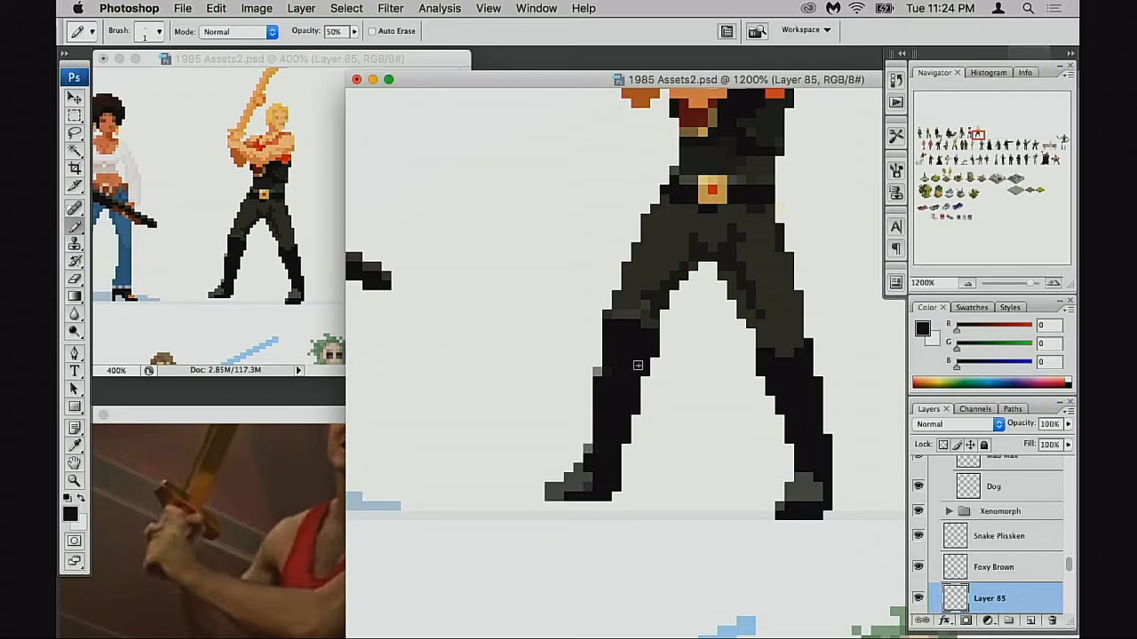
Step: Build out the left-hand boot's outer edge with black along the calf and above the ankle
key(o)
key(b)
click(600, 353)
drag(588, 419, 588, 439)
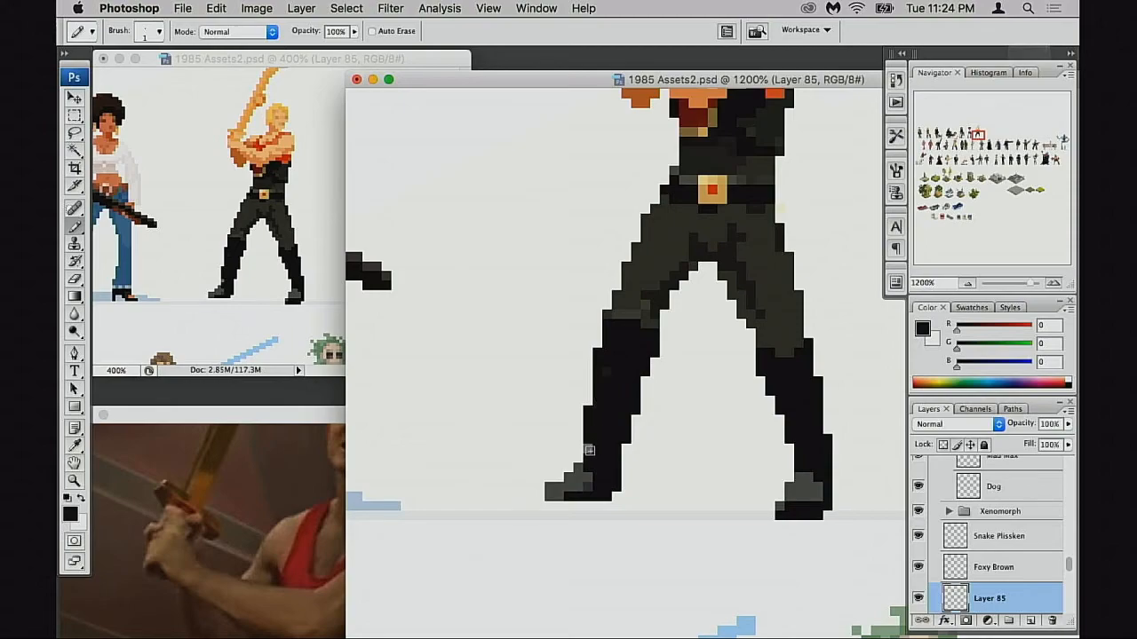
Step: Trim the left-hand boot's outer calf edge and soften its corners with grey (RGB 84, 84, 84) at 50% opacity
key(e)
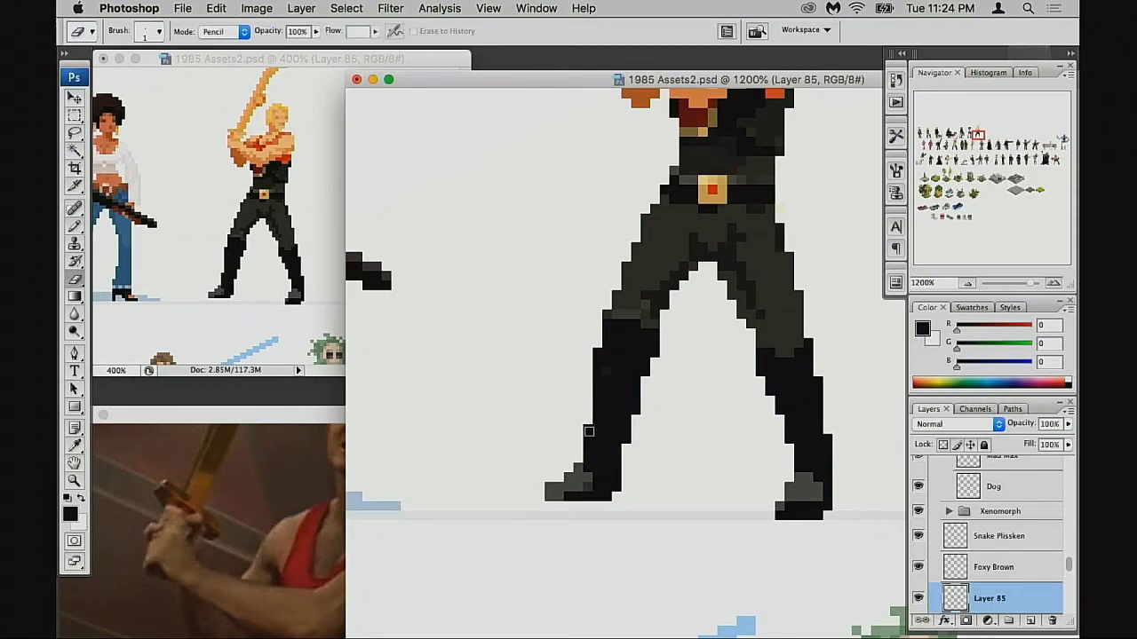
drag(597, 351, 595, 363)
key(b)
alt+click(581, 469)
click(597, 363)
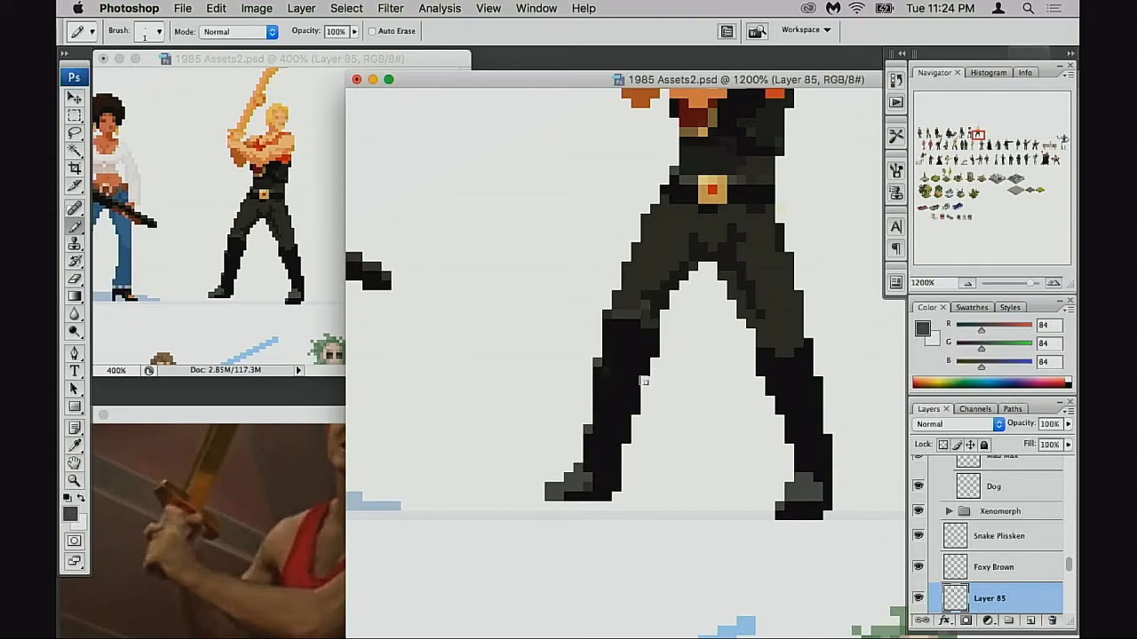
Step: Examine the swordsman's proportions and boots alongside the neighbouring sprites in the line-up
scroll(640, 418, right, 2)
alt+click(655, 438)
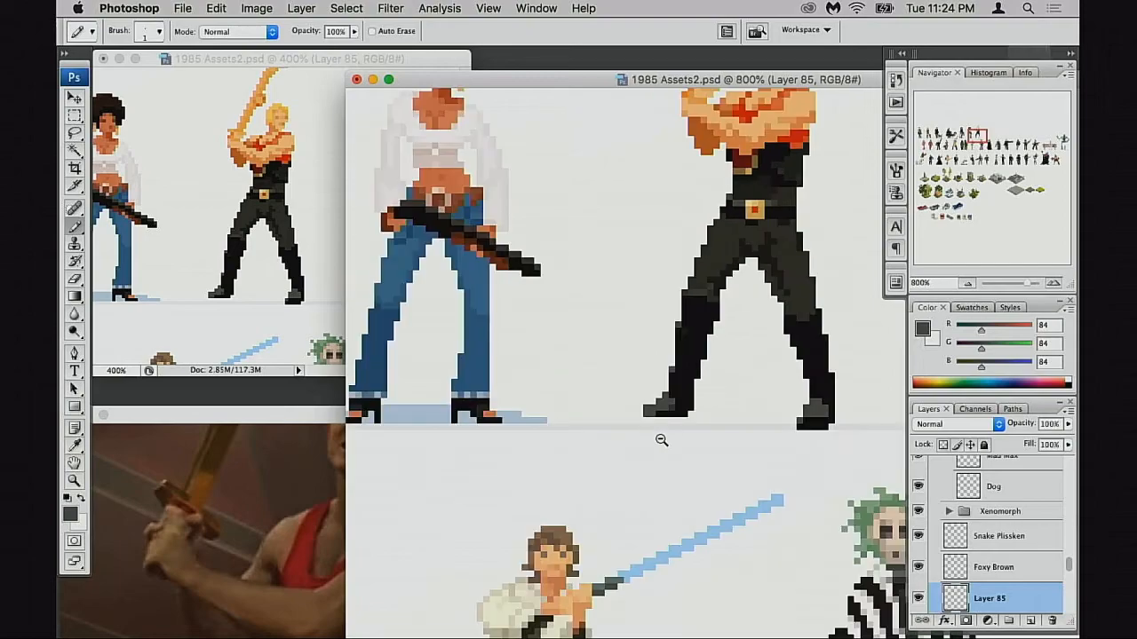
alt+click(659, 439)
alt+click(664, 442)
alt+click(701, 438)
drag(751, 388, 619, 477)
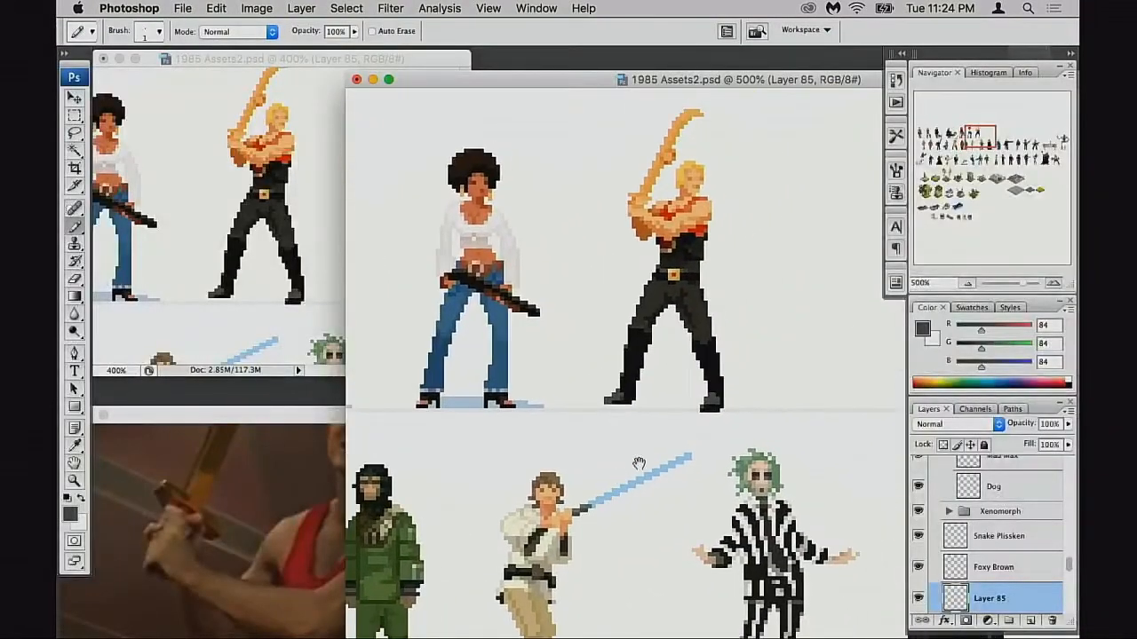
alt+click(675, 439)
alt+click(725, 418)
drag(704, 421, 624, 518)
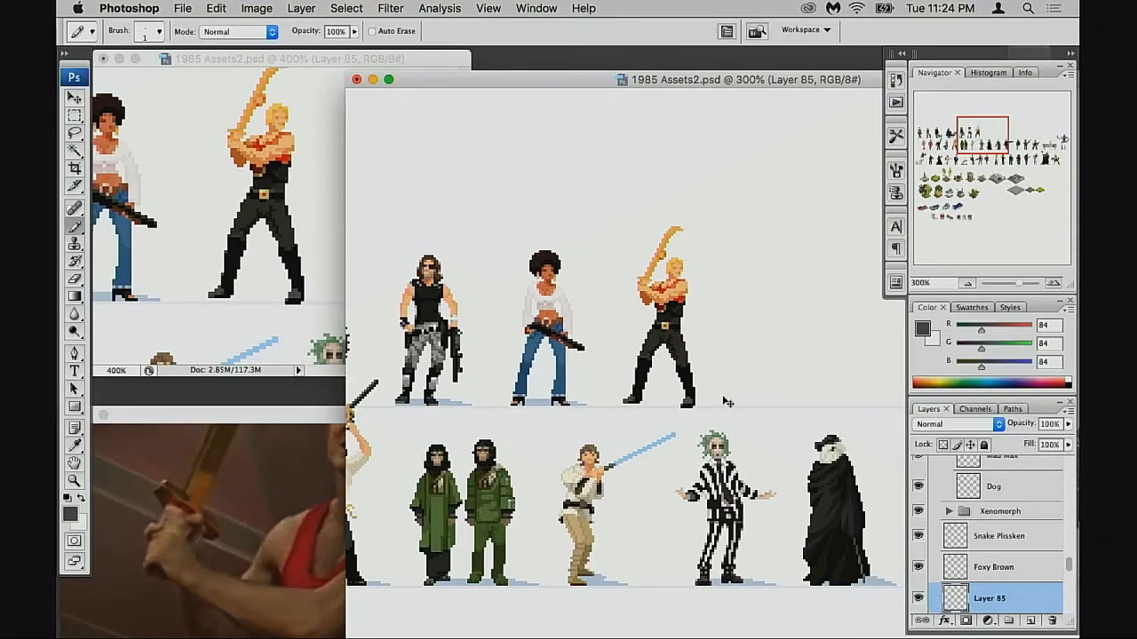
drag(707, 423, 726, 418)
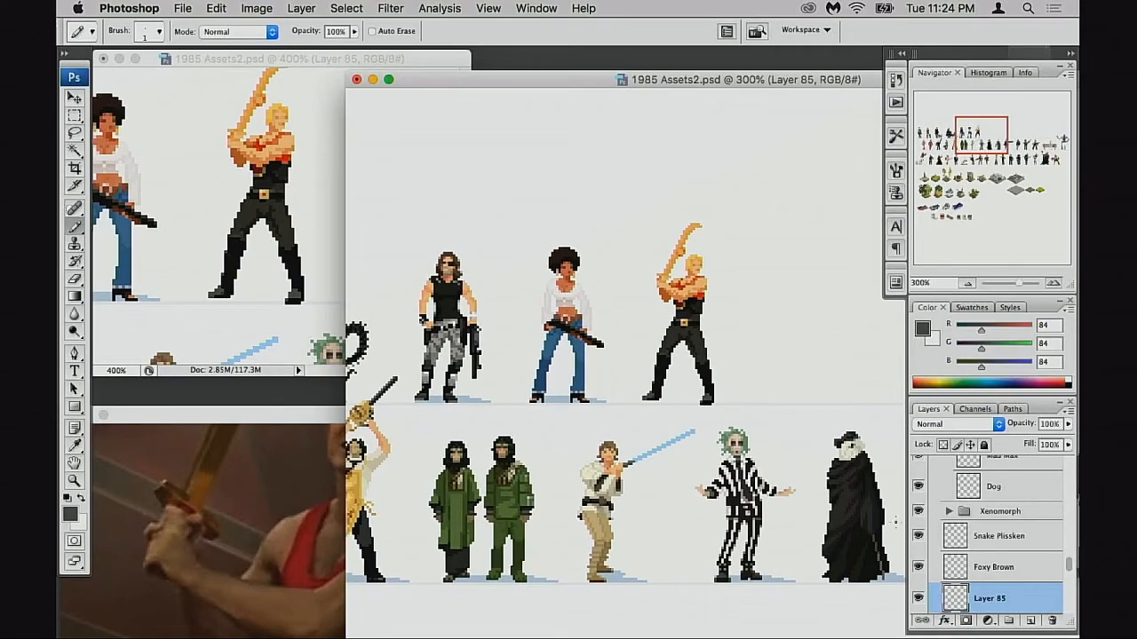
Step: Toggle the swordsman layer's visibility to check its contents, and rename the layer as Flash Gordon
click(916, 598)
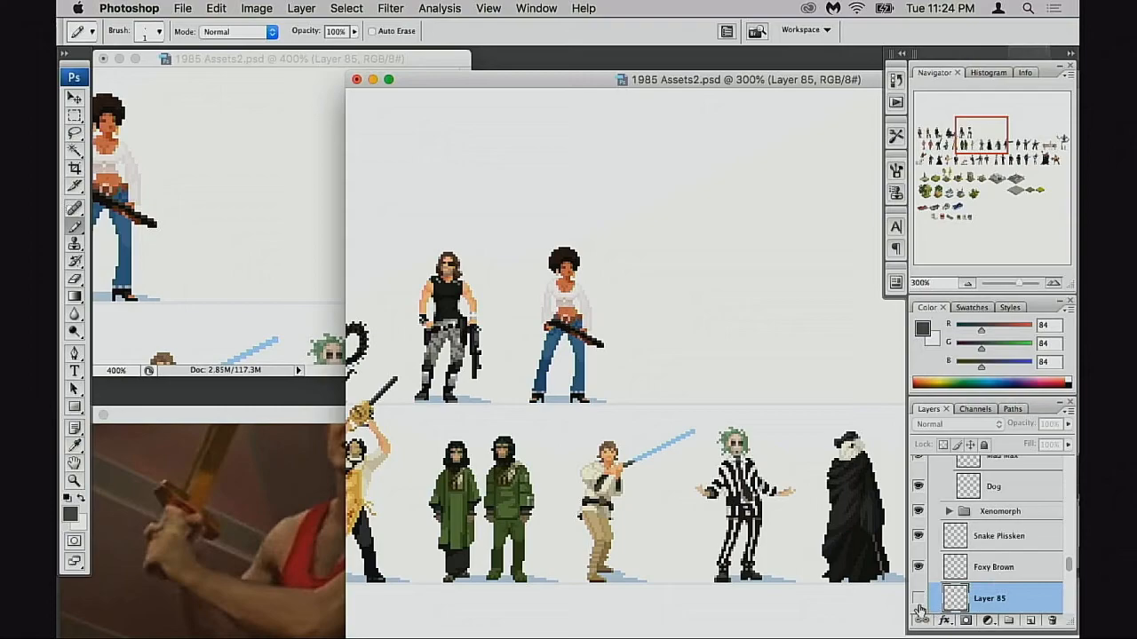
click(918, 599)
double_click(988, 600)
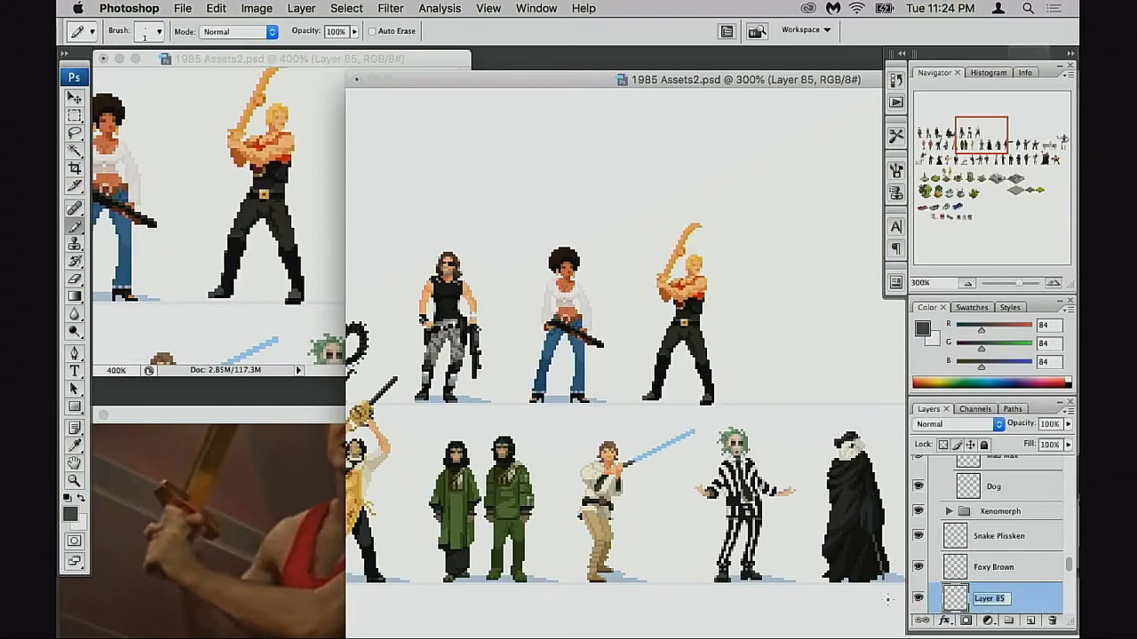
text(Fi)
text(ash Gordon)
key(Return)
Step: Try flipping the swordsman sprite horizontally with Free Transform
drag(610, 369, 592, 379)
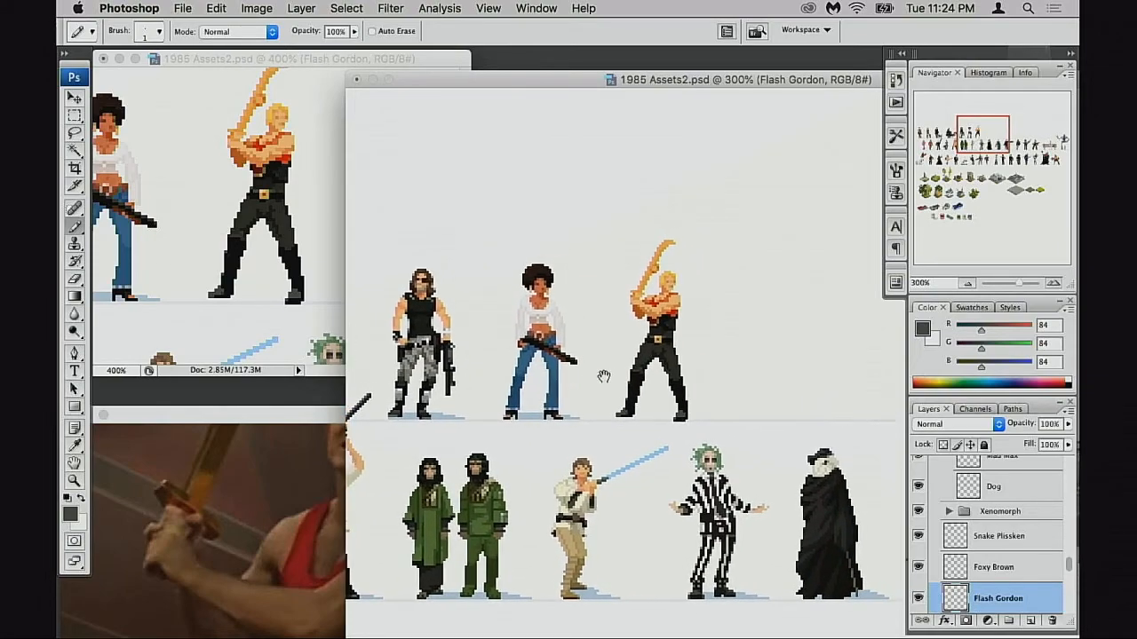
key(super+equal)
key(super+equal)
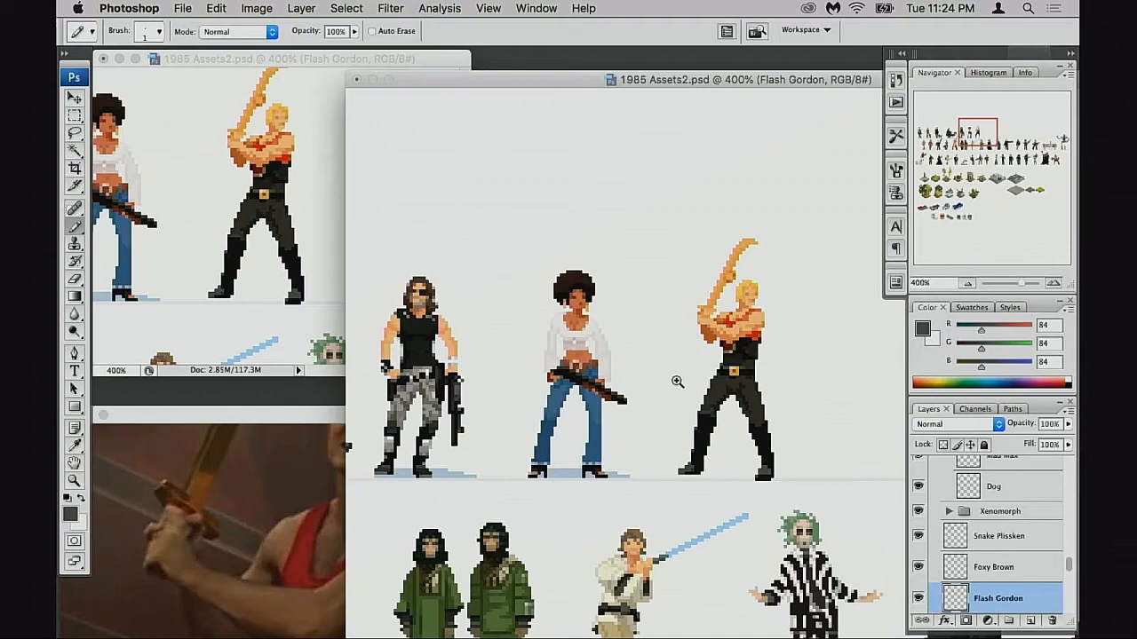
key(super+minus)
key(super+minus)
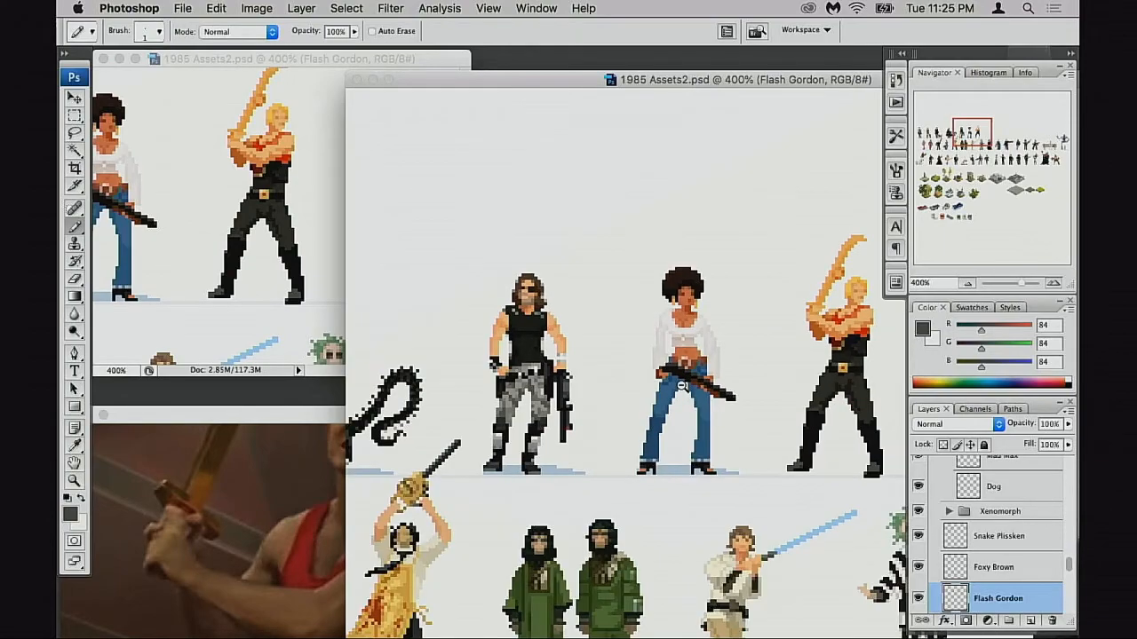
key(super+minus)
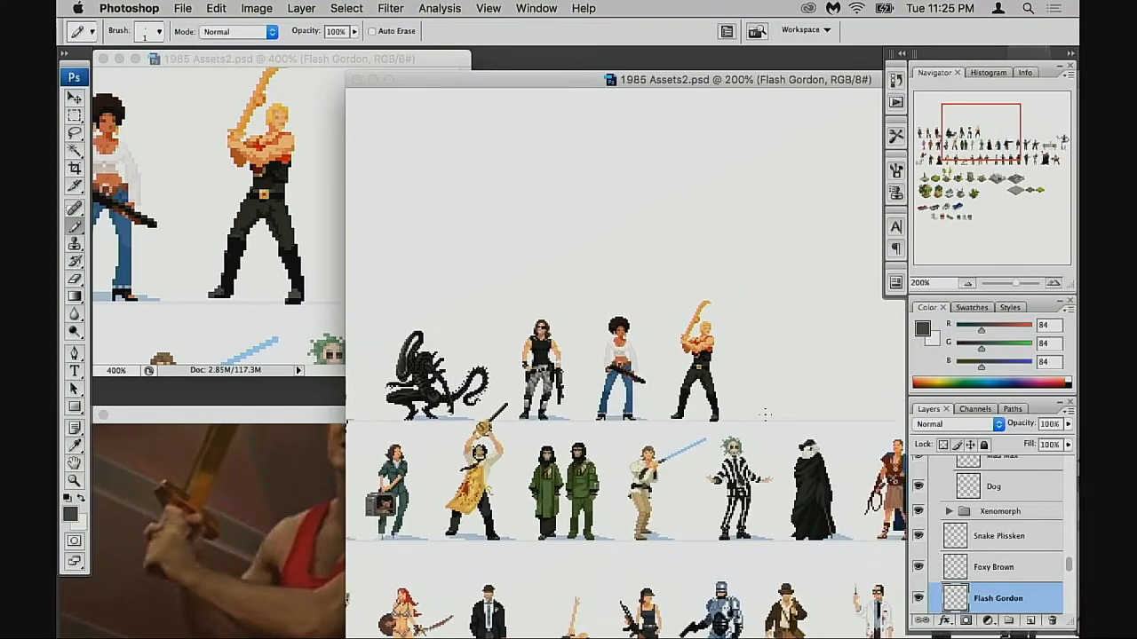
key(super+t)
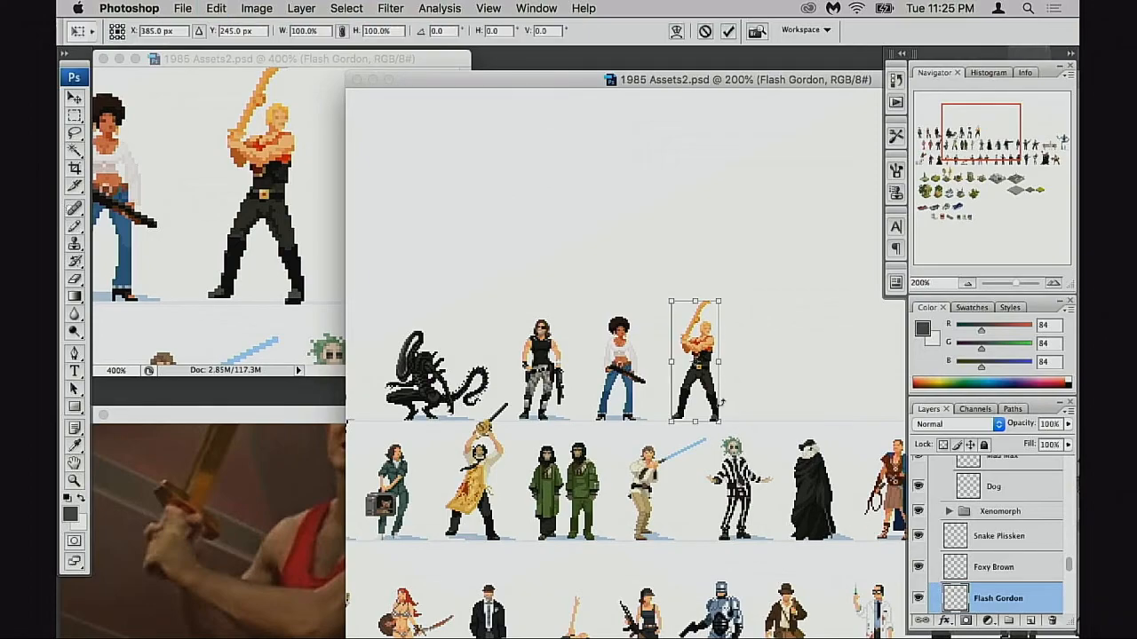
right_click(735, 446)
click(748, 553)
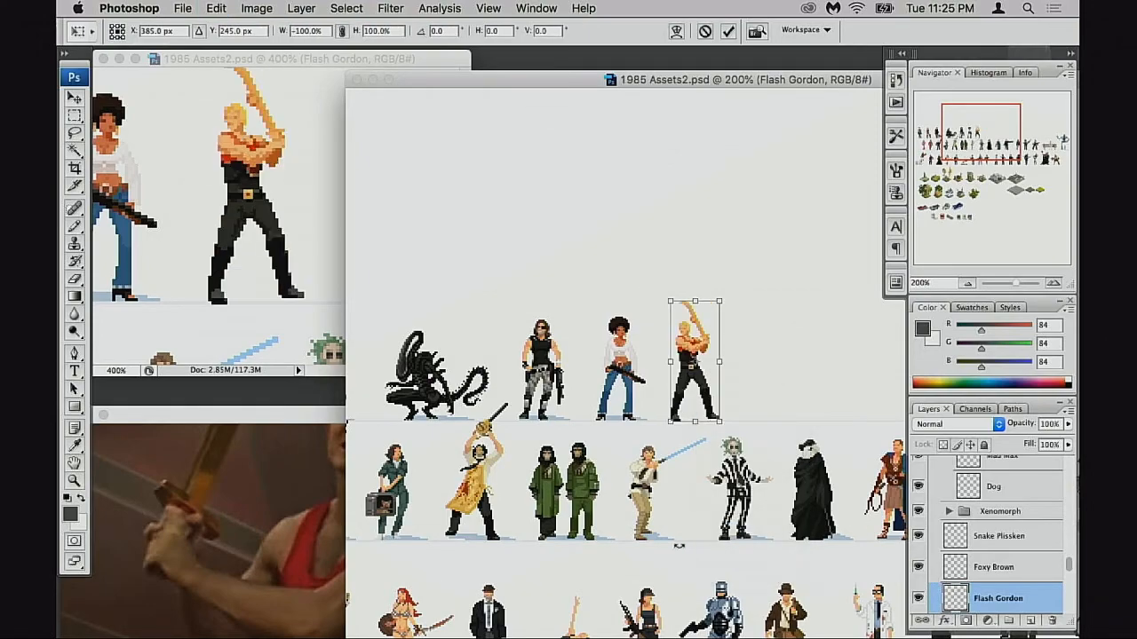
key(Return)
Step: Compare the swordsman's flipped and original orientations, and undo the horizontal flip
click(697, 398)
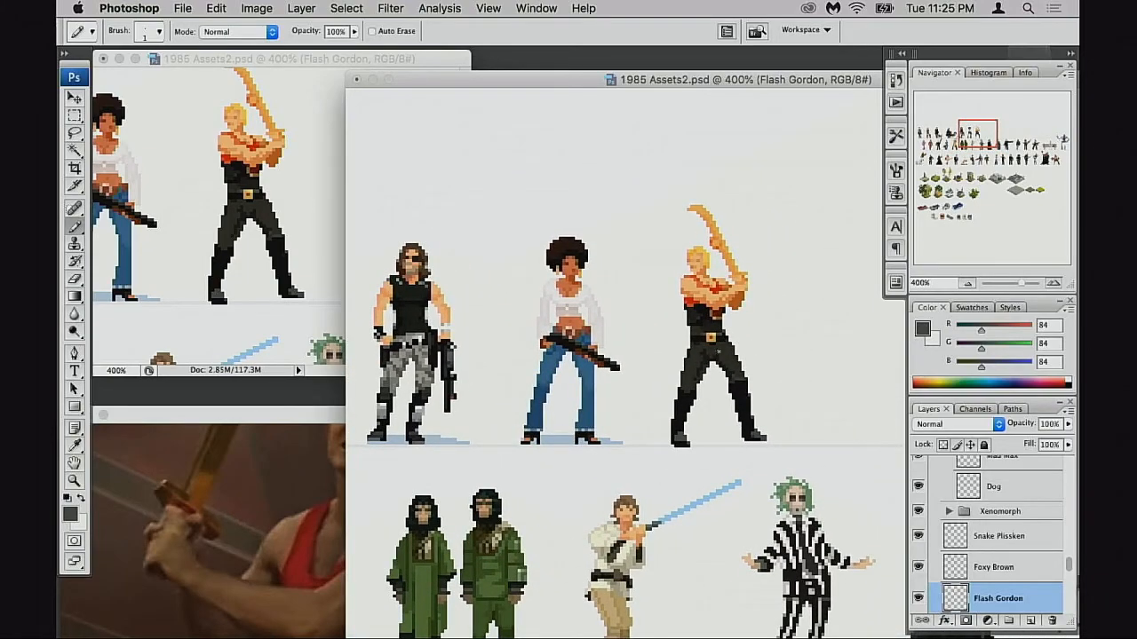
alt+click(698, 302)
mouse_move(649, 188)
mouse_down()
mouse_move(709, 380)
mouse_move(707, 444)
mouse_up()
key(super+z)
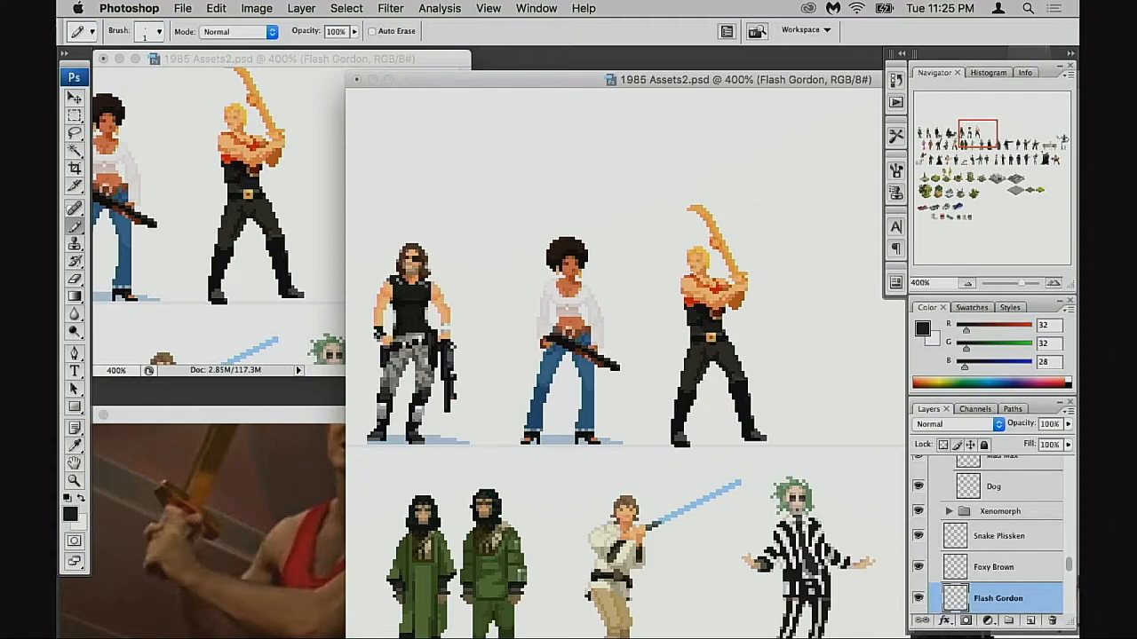
drag(703, 290, 621, 202)
key(super+z)
key(super+alt+z)
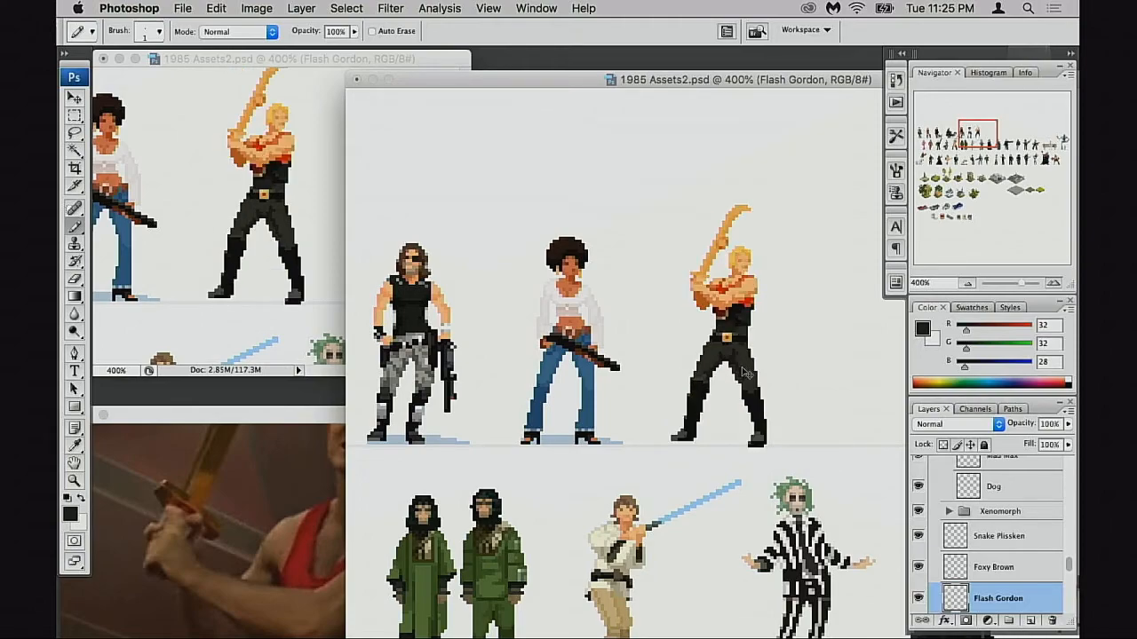
key(super+z)
key(super+z)
Step: Show the Shadow layer and copy the neighbouring woman's ground shadow beneath the swordsman's boots
scroll(987, 548, down, 2)
scroll(987, 548, down, 1)
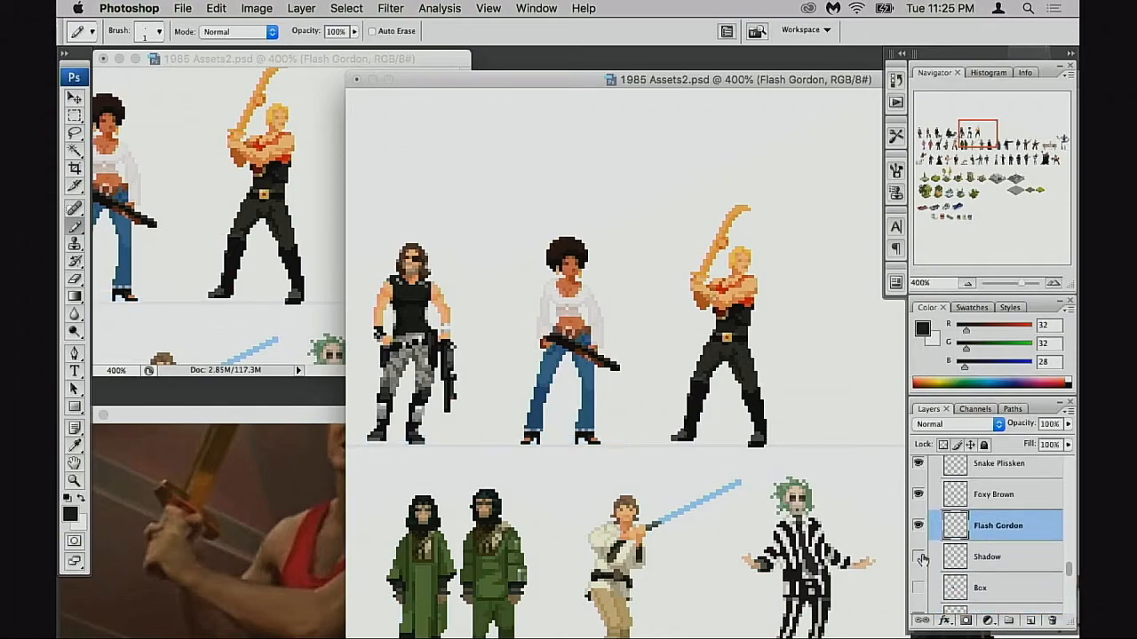
click(929, 555)
scroll(657, 483, left, 5)
scroll(657, 484, down, 2)
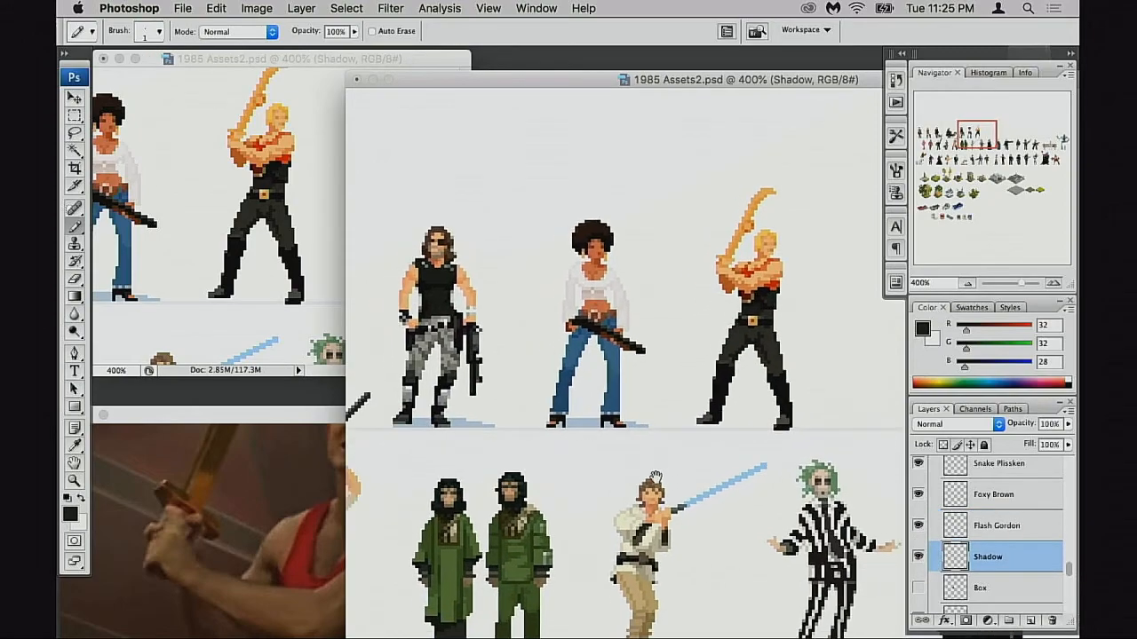
key(m)
scroll(612, 431, up, 1)
mouse_move(438, 404)
mouse_down()
mouse_move(587, 455)
mouse_move(829, 432)
mouse_move(658, 437)
mouse_up()
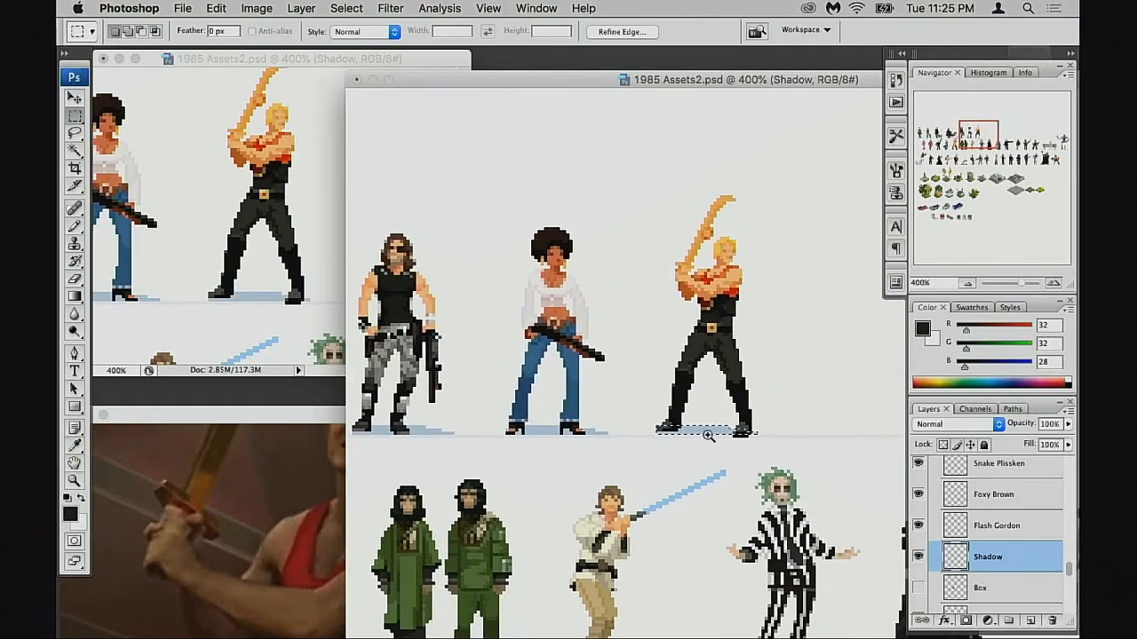
Step: Drop the shadow selection and nudge the Flash Gordon layer up one pixel
super+click(719, 438)
super+click(713, 388)
super+click(680, 385)
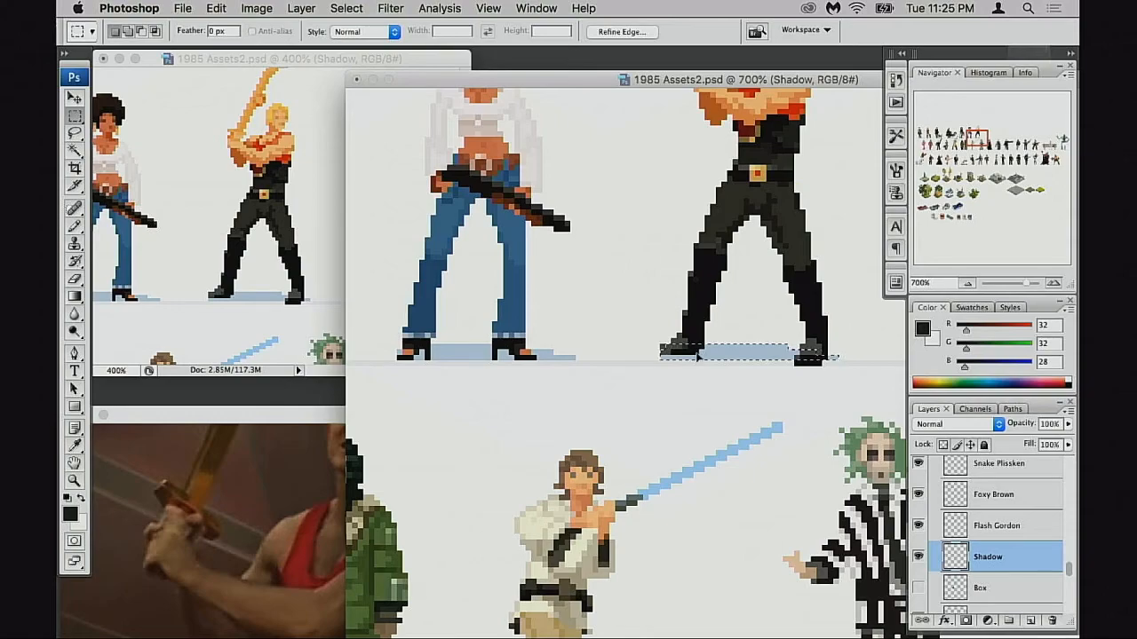
drag(740, 385, 651, 398)
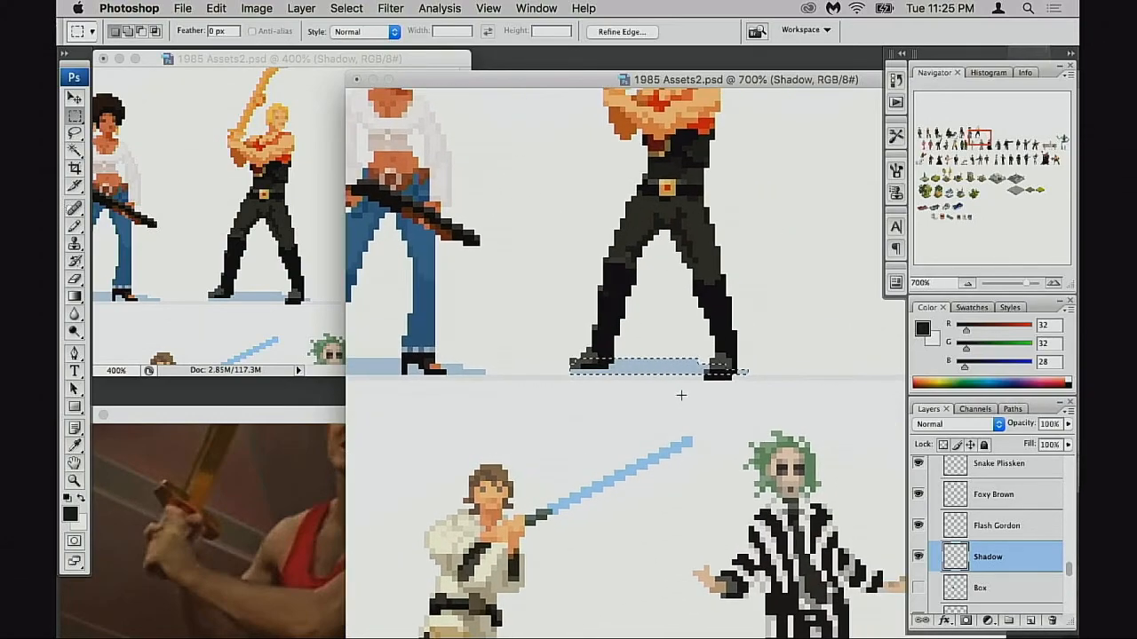
click(959, 526)
key(super+d)
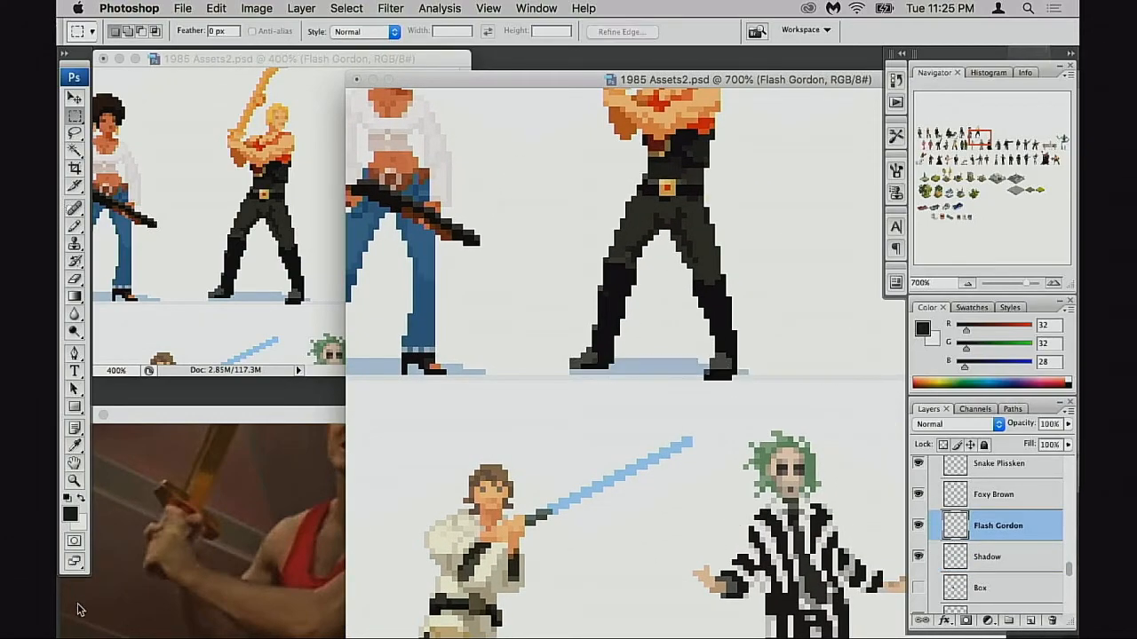
key(v)
key(Up)
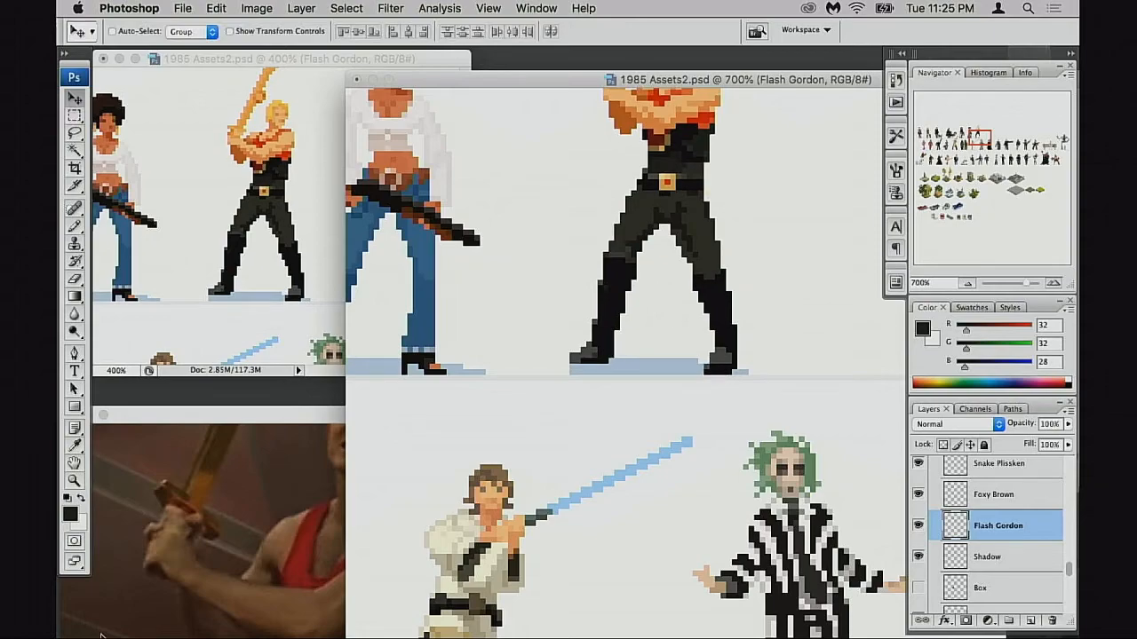
Step: Select the swordsman's shadow on the Shadow layer and nudge it up two pixels
click(959, 556)
key(m)
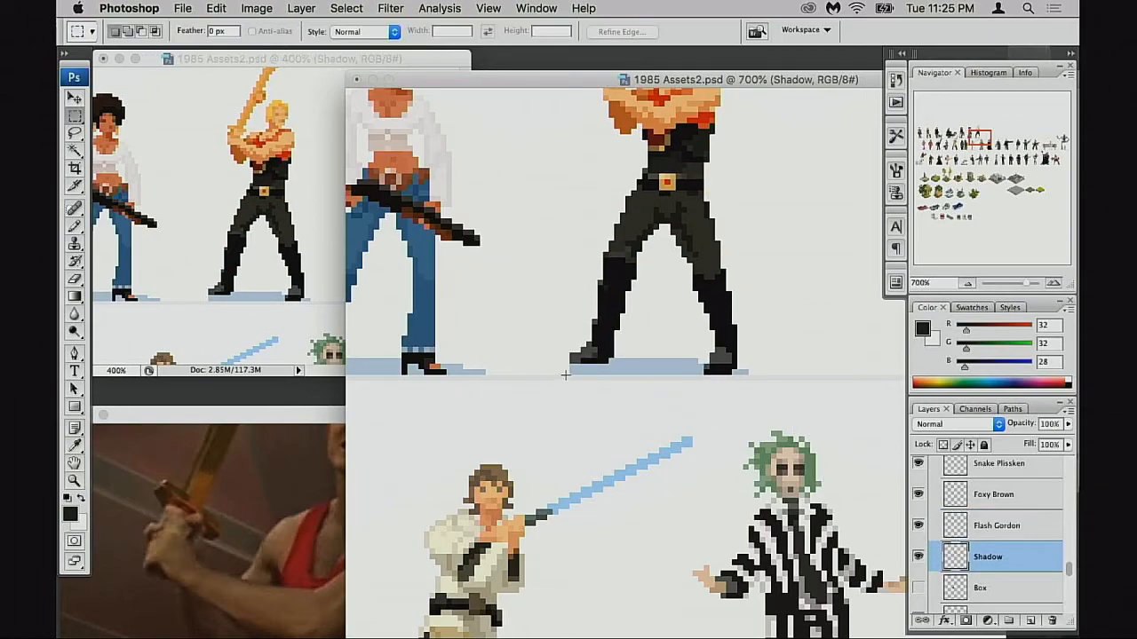
drag(554, 345, 795, 399)
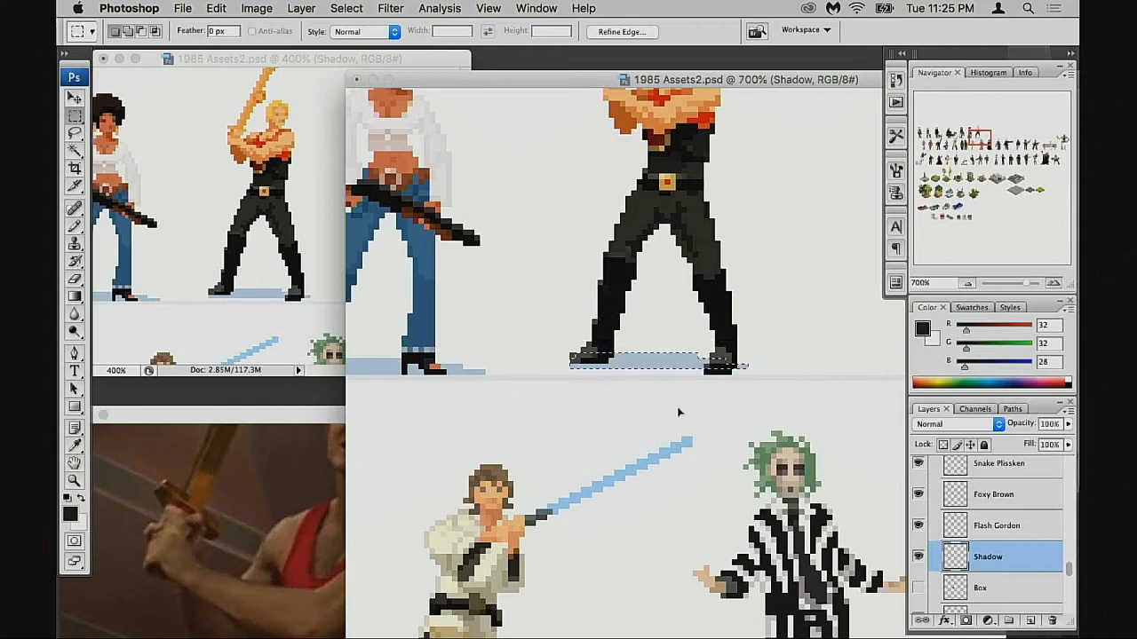
key(super+Up)
key(super+Up)
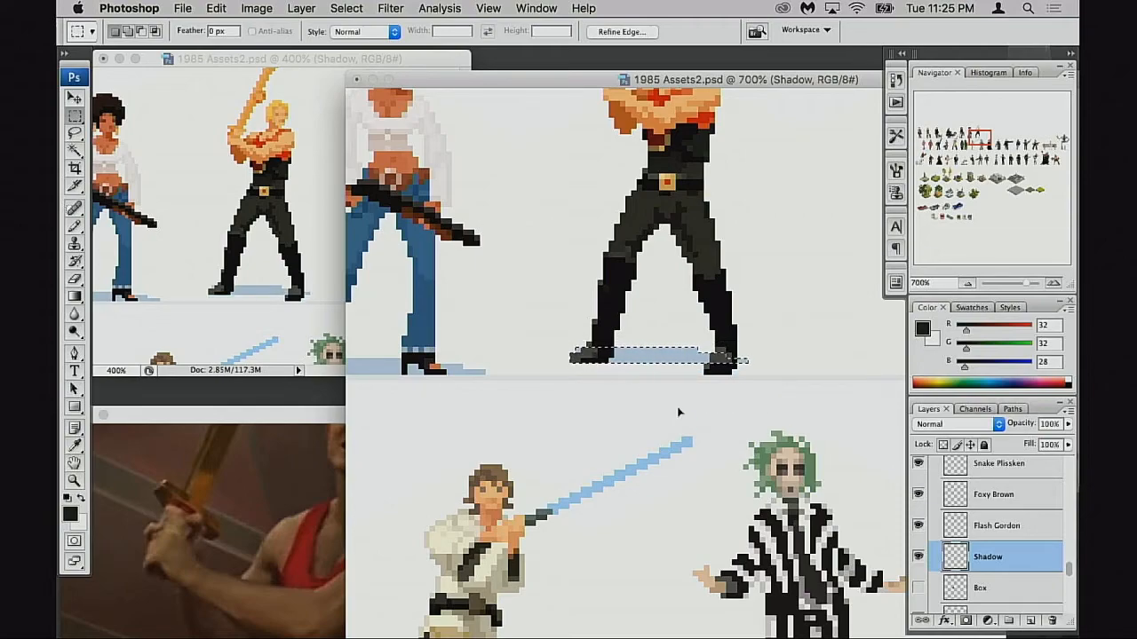
Step: Try extending the right-hand part of the shadow past the boot, and undo back through the last upward nudge
drag(654, 330, 782, 386)
drag(708, 371, 739, 379)
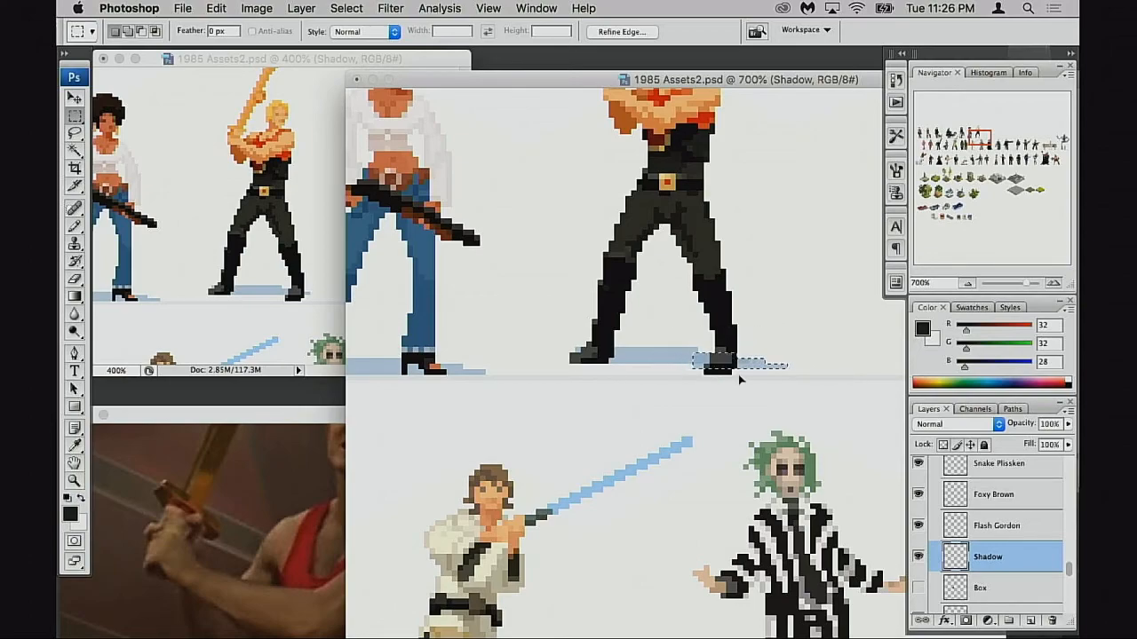
click(714, 403)
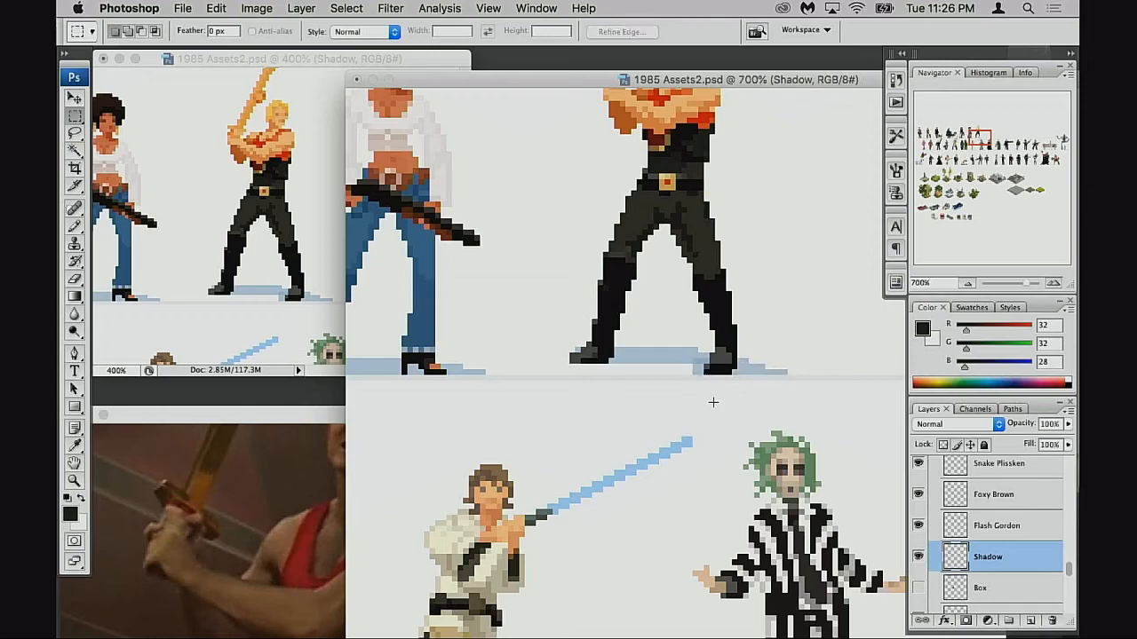
key(alt+super+z)
key(alt+super+z)
key(alt+super+z)
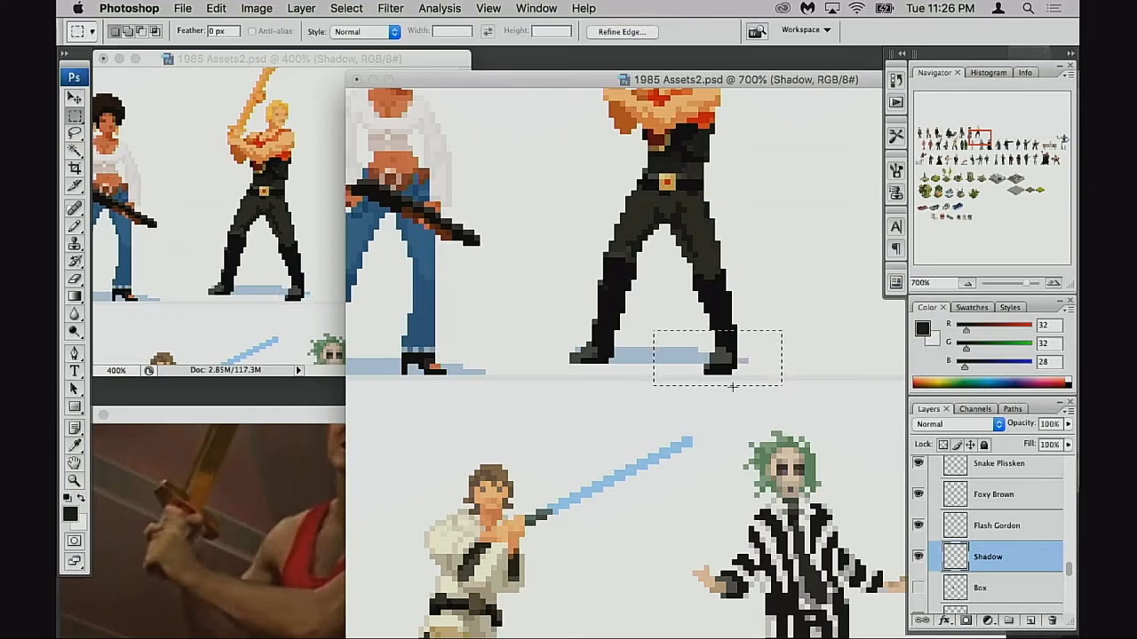
key(alt+super+z)
key(alt+super+z)
key(alt+super+z)
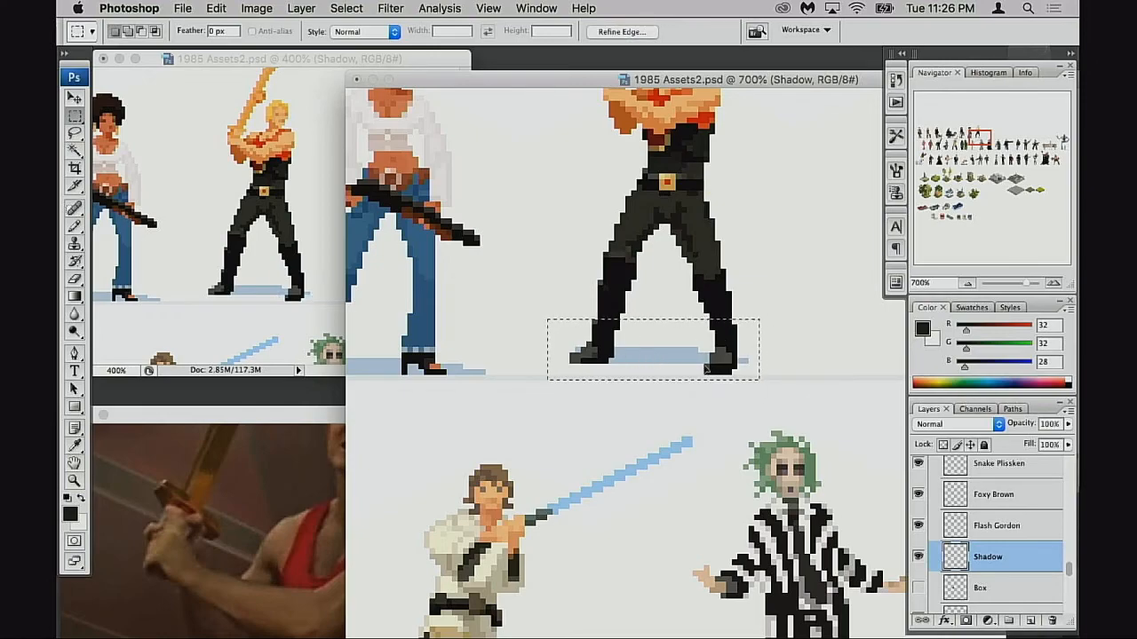
key(alt+super+z)
Step: Nudge the swordsman's shadow one pixel right, and shift its tapered end out beyond the right-hand boot
key(super+Right)
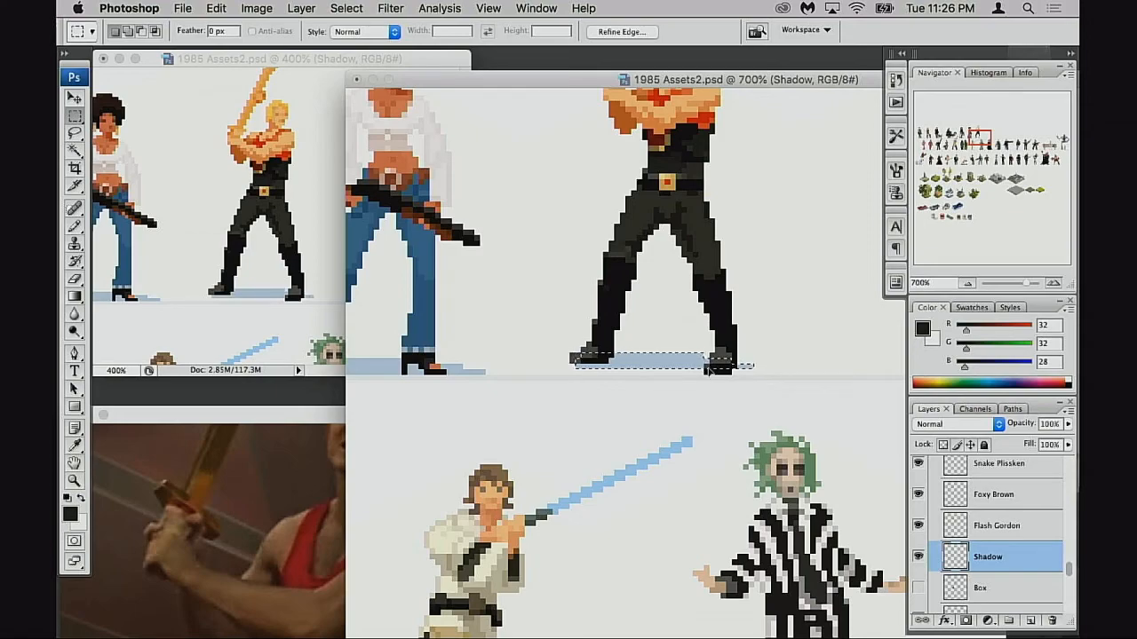
drag(694, 370, 744, 372)
key(alt+super+z)
drag(676, 342, 765, 386)
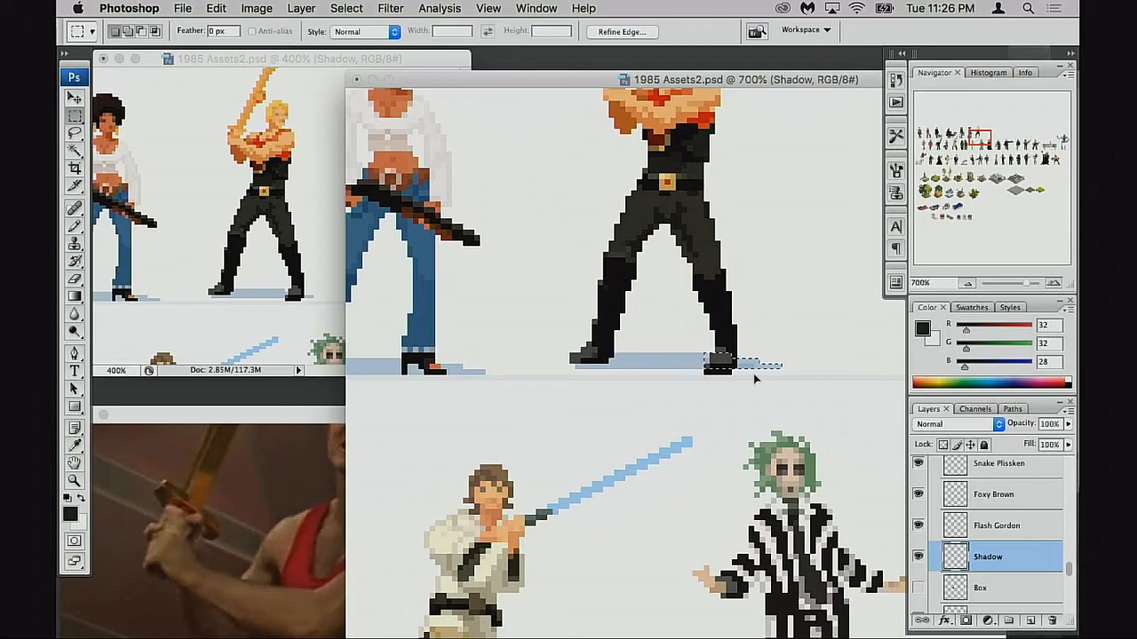
key(super+d)
key(super+alt+z)
key(super+alt+z)
key(super+d)
drag(703, 371, 758, 382)
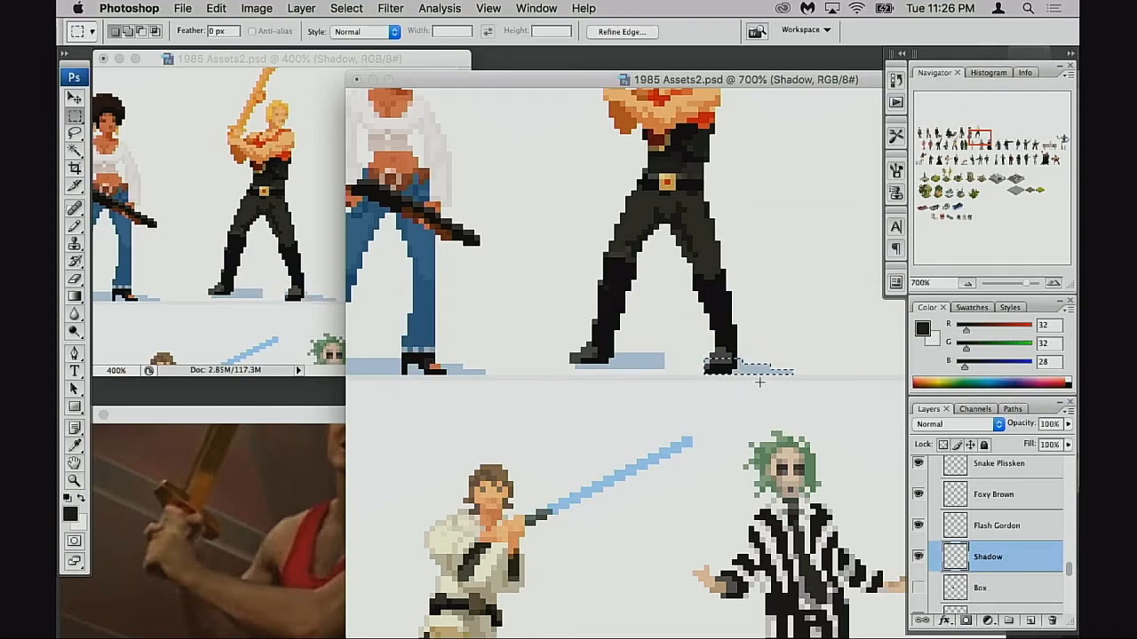
Step: Bridge the gap between the two shadow pieces with a copied shadow block and sampled light blue (RGB 196, 215, 234) pixels
drag(637, 342, 684, 368)
click(697, 375)
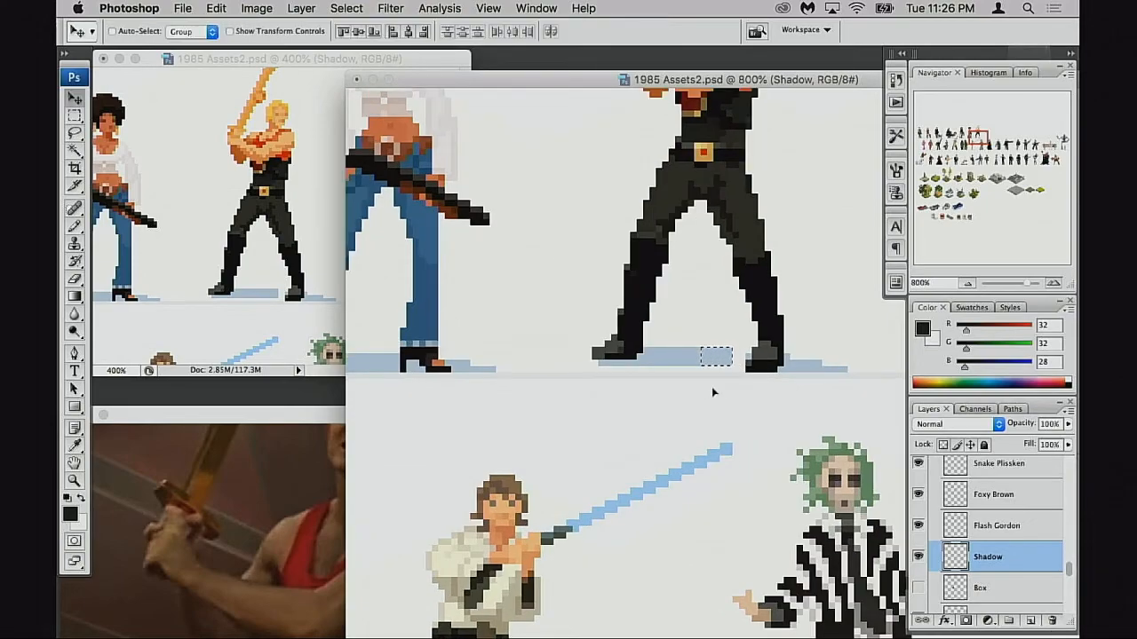
key(super+d)
super+click(709, 392)
key(b)
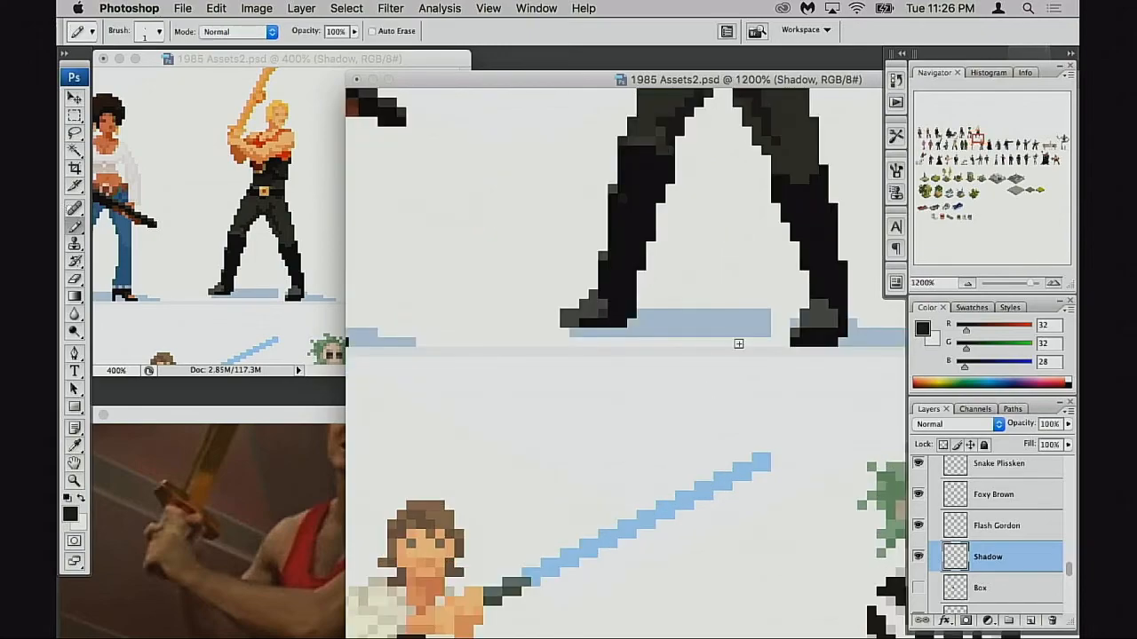
alt+click(754, 331)
mouse_move(780, 340)
mouse_down()
mouse_move(778, 323)
mouse_move(769, 340)
mouse_move(792, 328)
mouse_up()
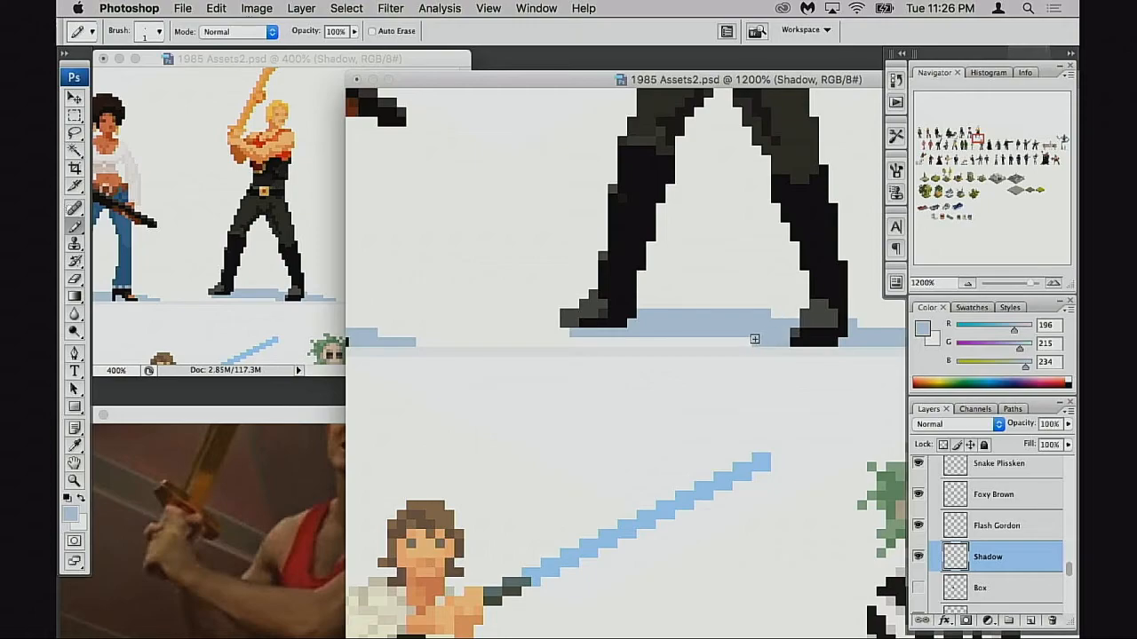
Step: Shape the shadow between the boots into steps, extending its lower row, trimming its upper edge and raising it beside the left-hand heel
scroll(756, 350, up, 2)
scroll(755, 350, right, 2)
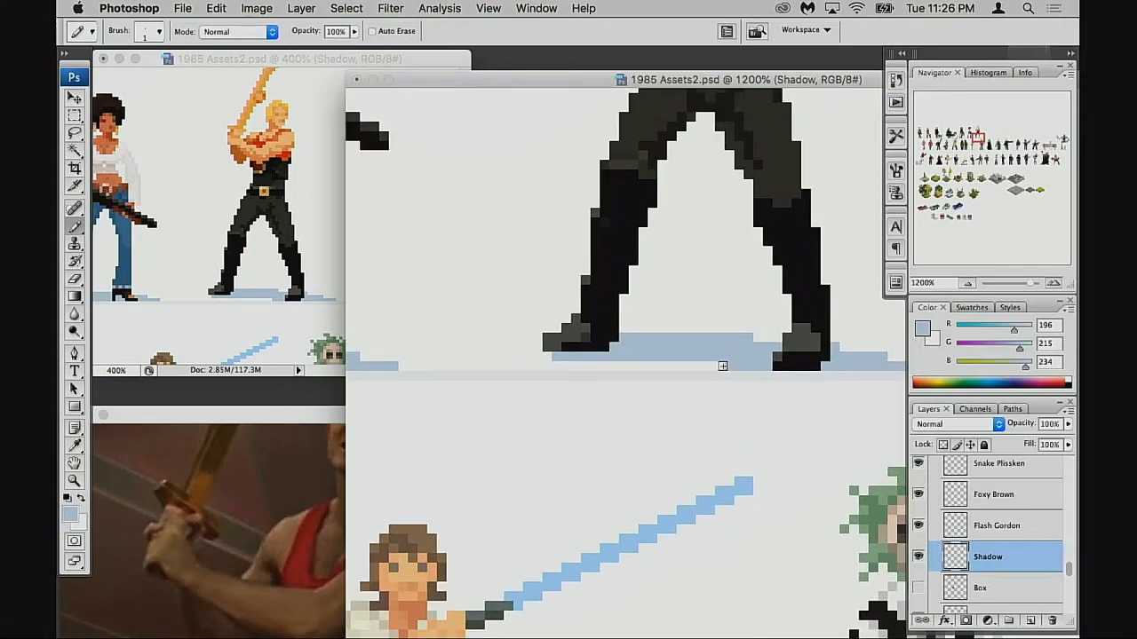
mouse_move(704, 370)
mouse_down()
mouse_move(691, 367)
mouse_move(751, 346)
mouse_up()
key(e)
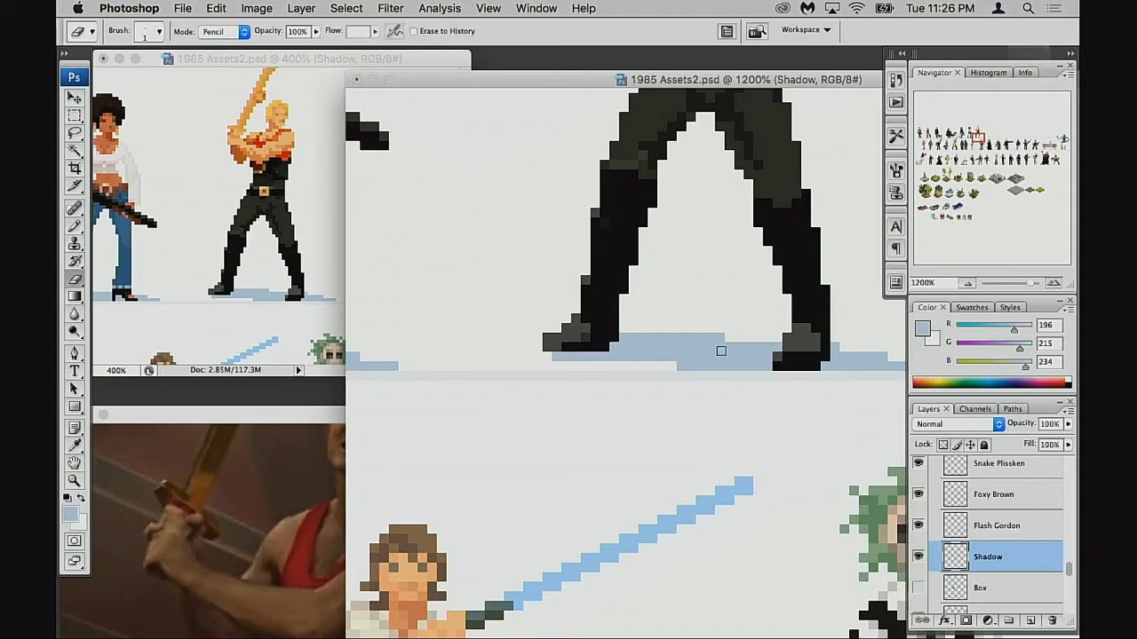
key(b)
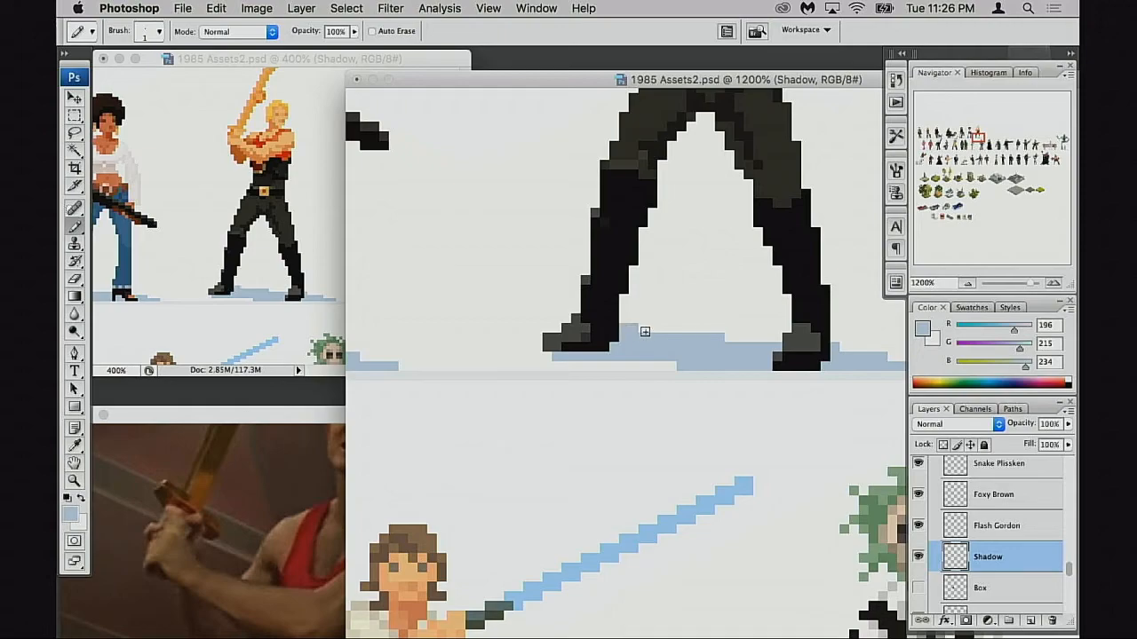
scroll(702, 367, right, 2)
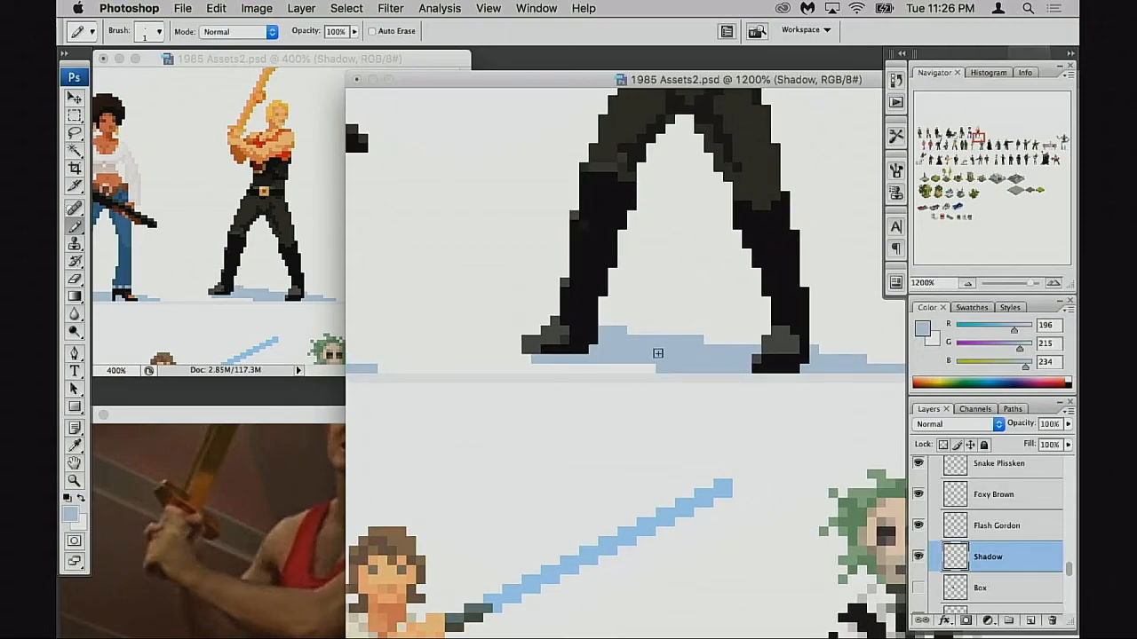
Step: Erase the strip of ground shadow beneath the left-hand boot, starting the shadow at its heel
click(632, 330)
key(e)
drag(536, 360, 556, 362)
click(566, 357)
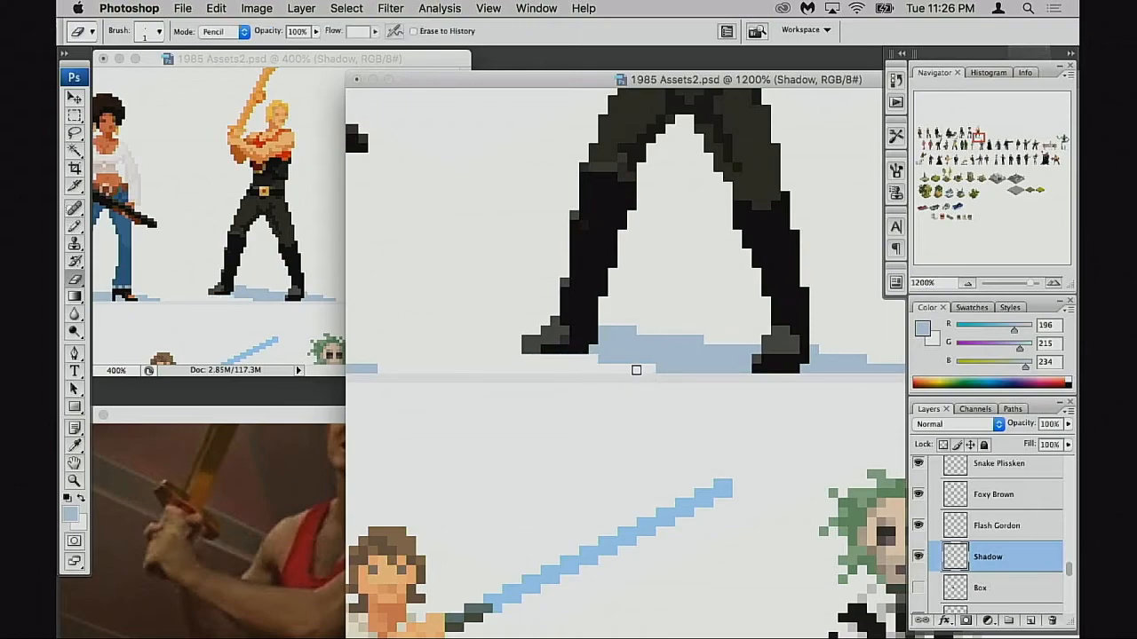
Step: Try redrawing shadow pixels beneath the left-hand boot, and undo them
key(b)
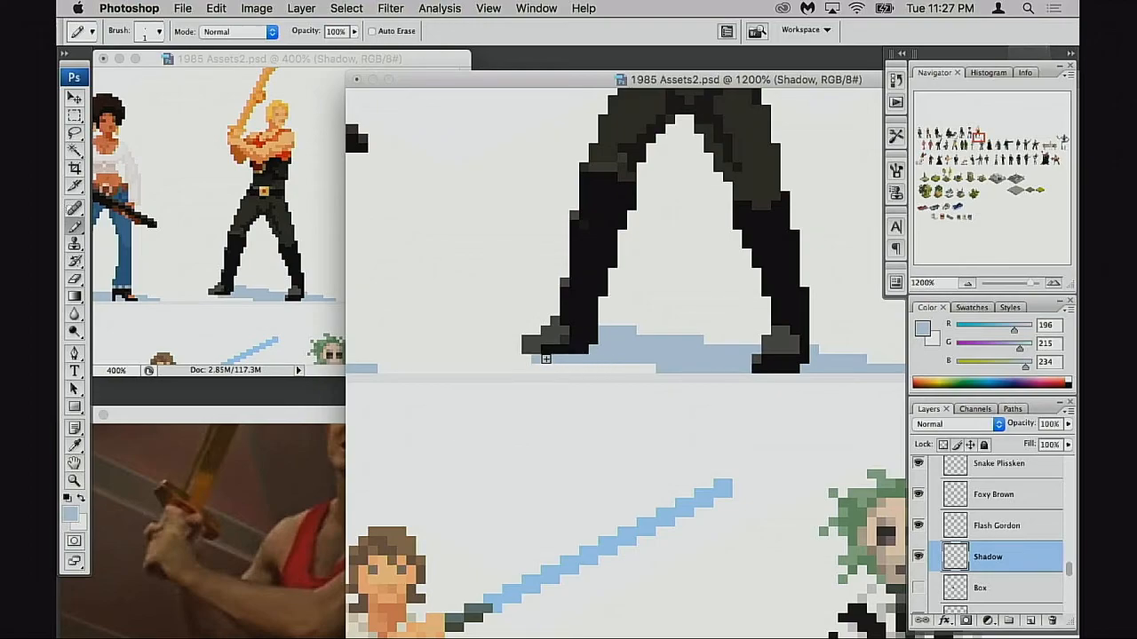
scroll(675, 389, right, 3)
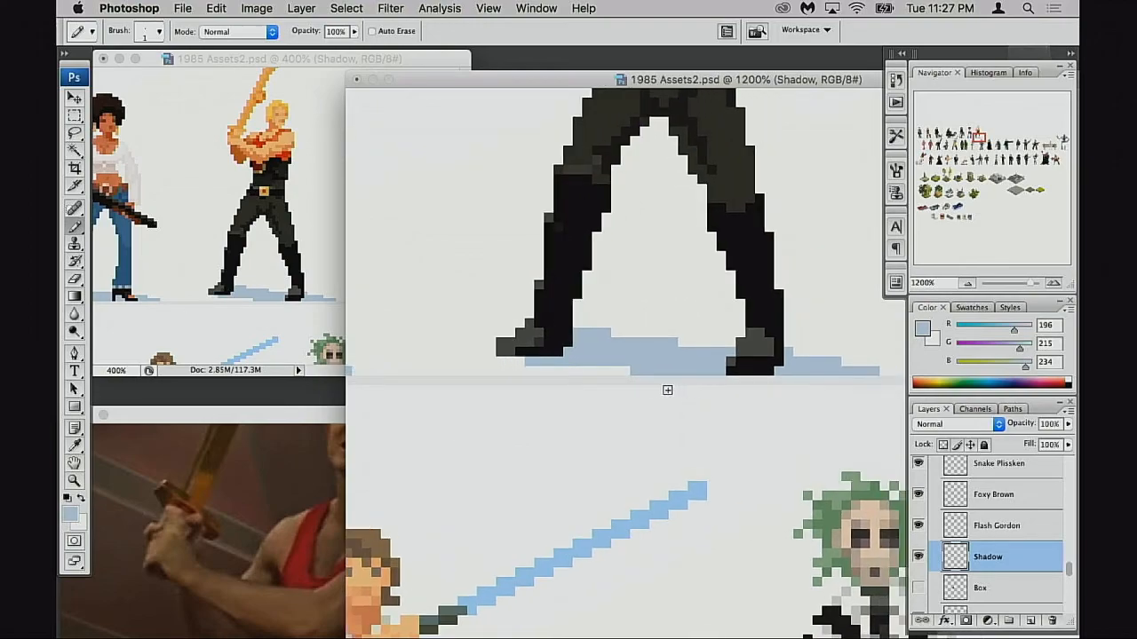
key(alt+super+z)
key(alt+super+z)
key(alt+super+z)
Step: Trim the shadow's corner pixel at the left-hand heel and the end of its raised upper row between the boots
key(e)
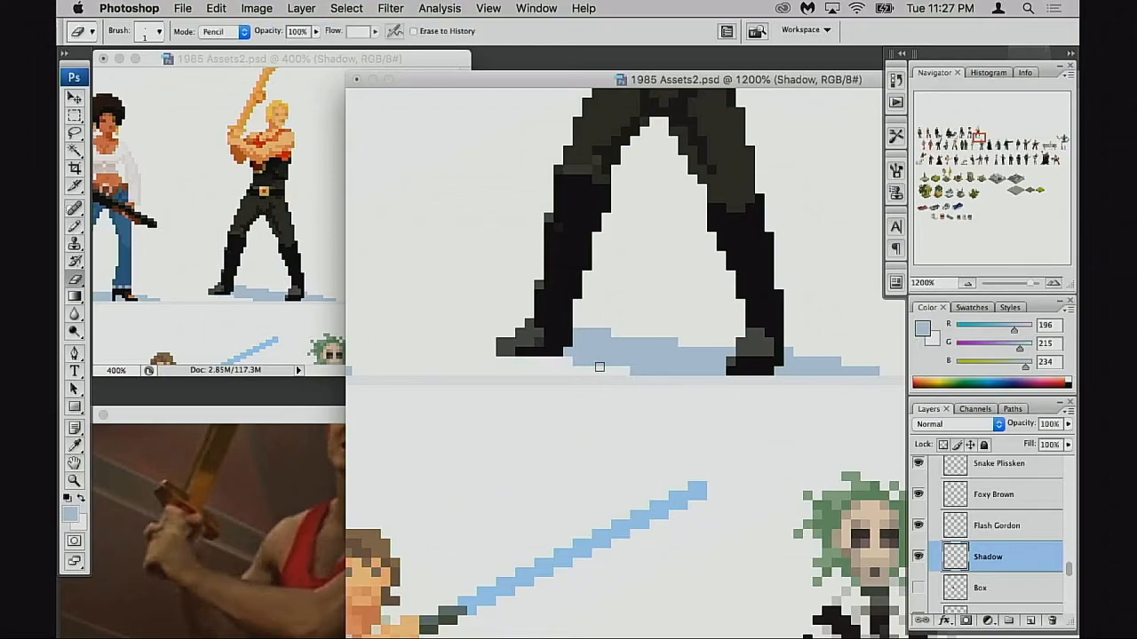
click(576, 362)
key(b)
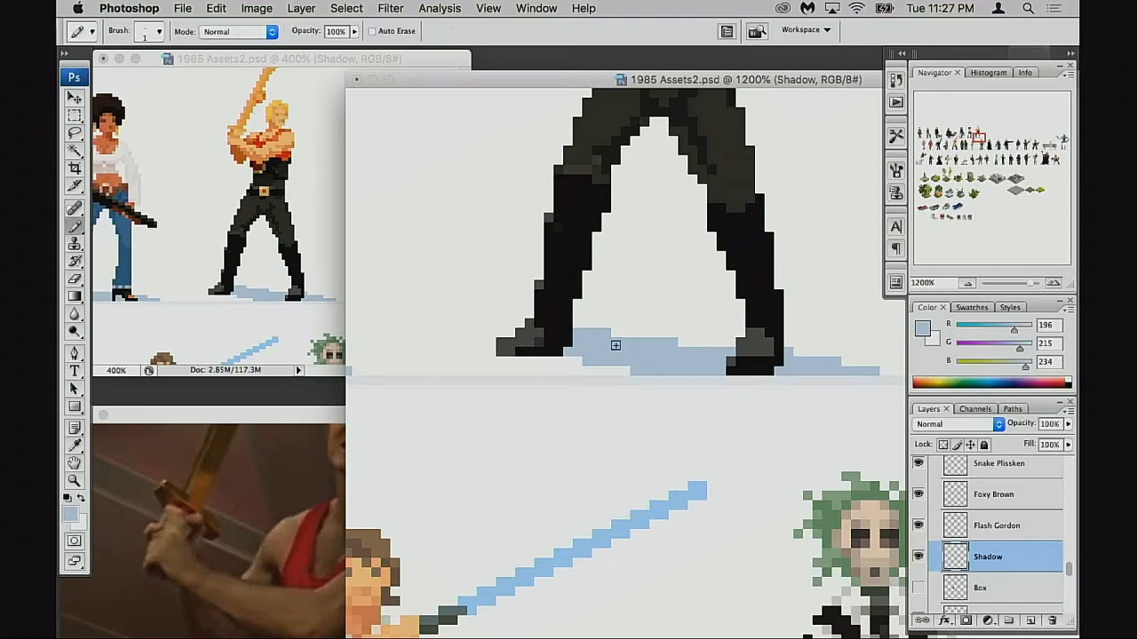
click(682, 342)
key(e)
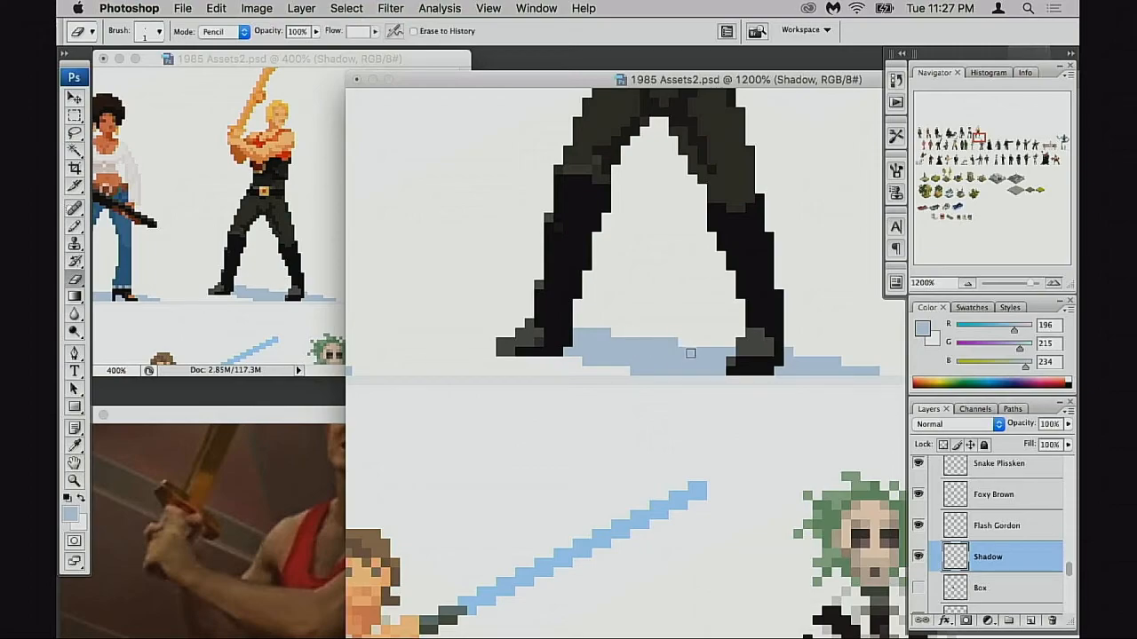
drag(689, 351, 668, 357)
click(653, 347)
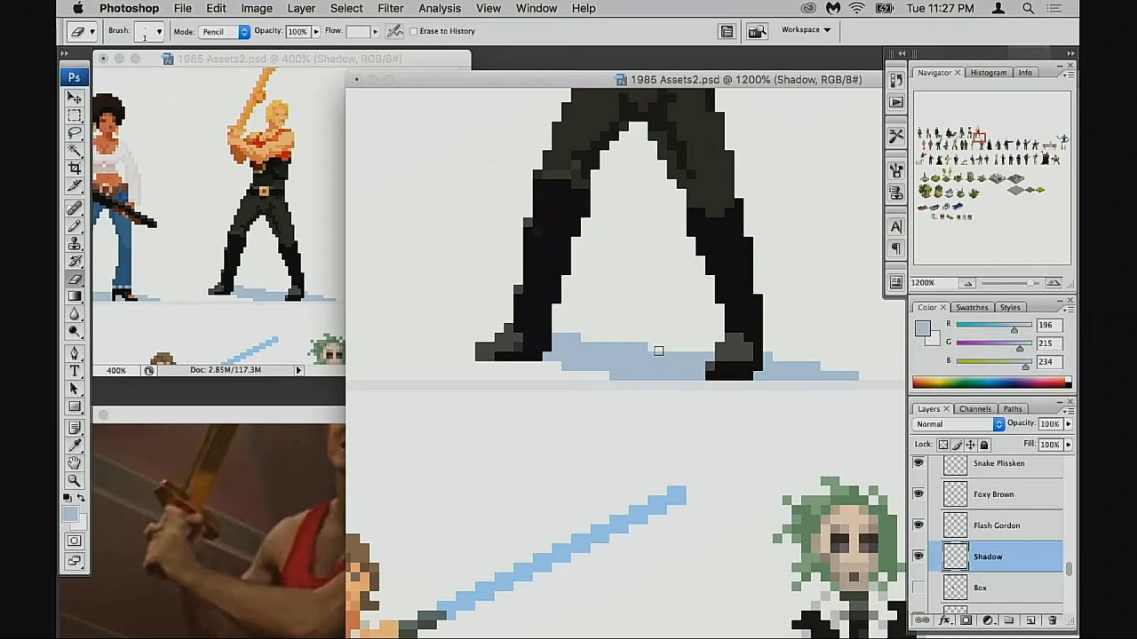
Step: Fill in a shadow pixel under the left-hand heel, and undo a further pixel tried toward the toe
drag(682, 378, 700, 373)
key(b)
click(567, 357)
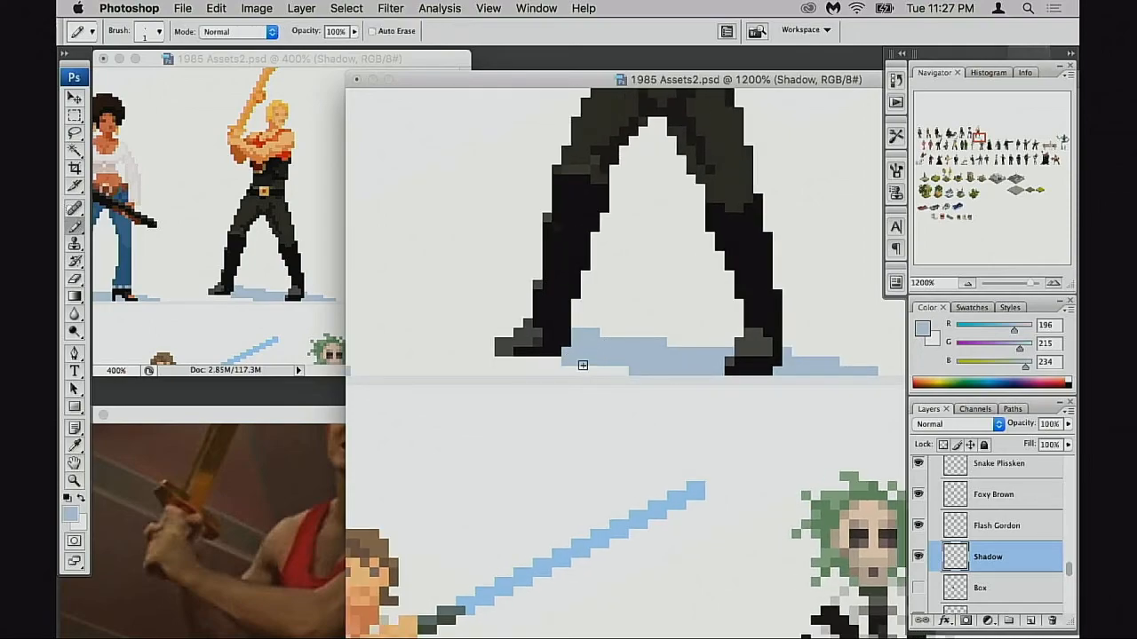
click(555, 361)
key(ctrl+z)
Step: Shorten the shadow's tapered tip beyond the right-hand boot by erasing its outermost pixels
key(e)
drag(632, 384, 626, 380)
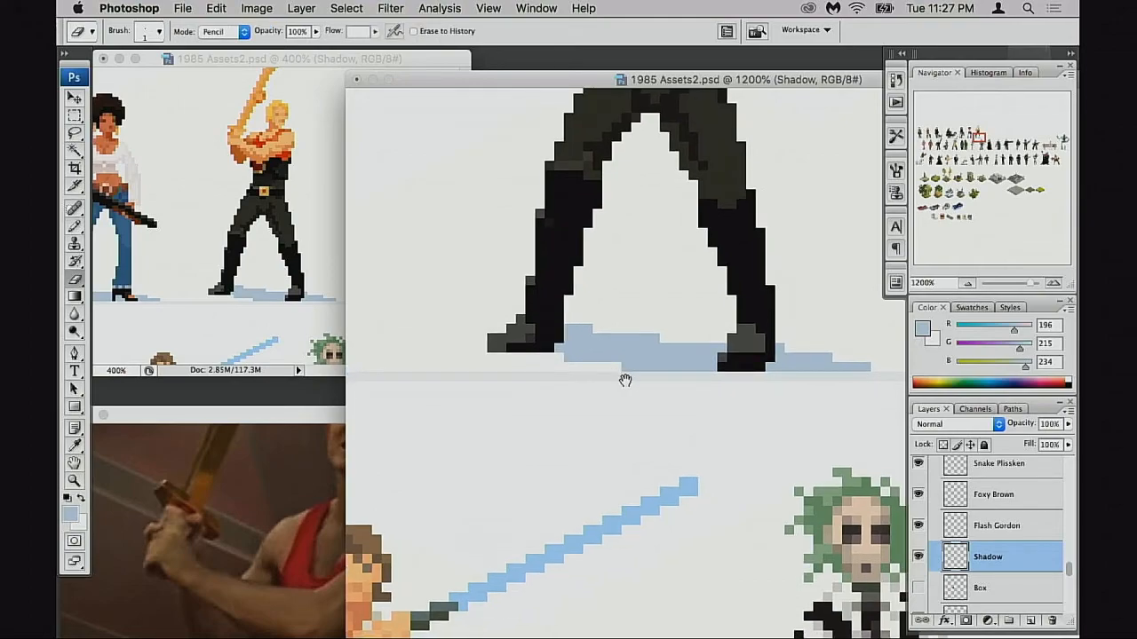
drag(743, 389, 723, 391)
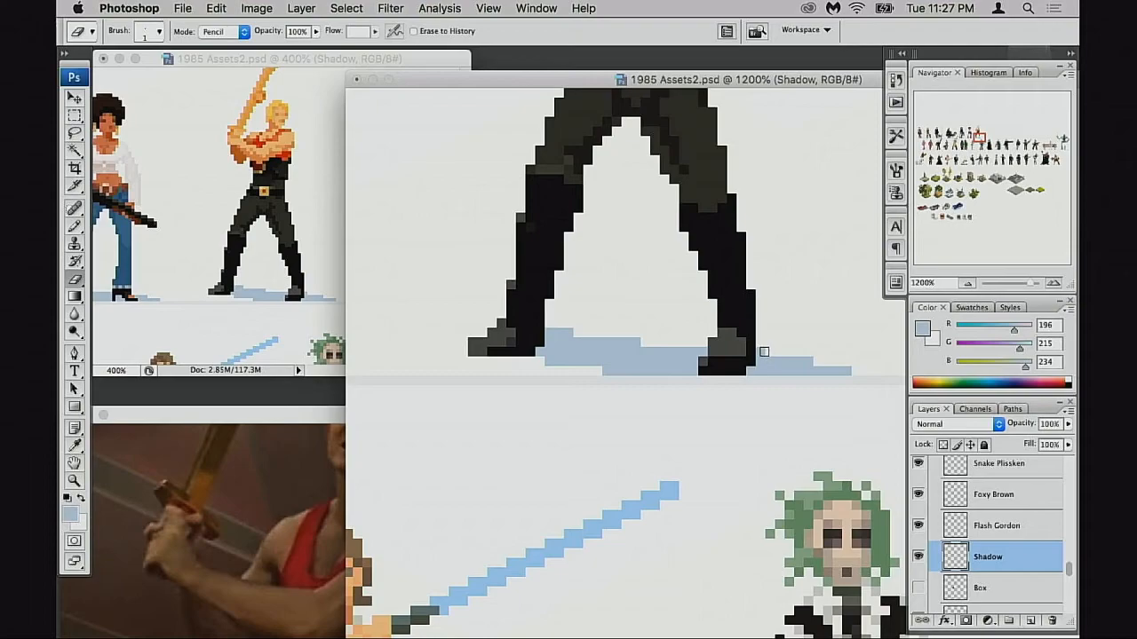
drag(830, 367, 801, 385)
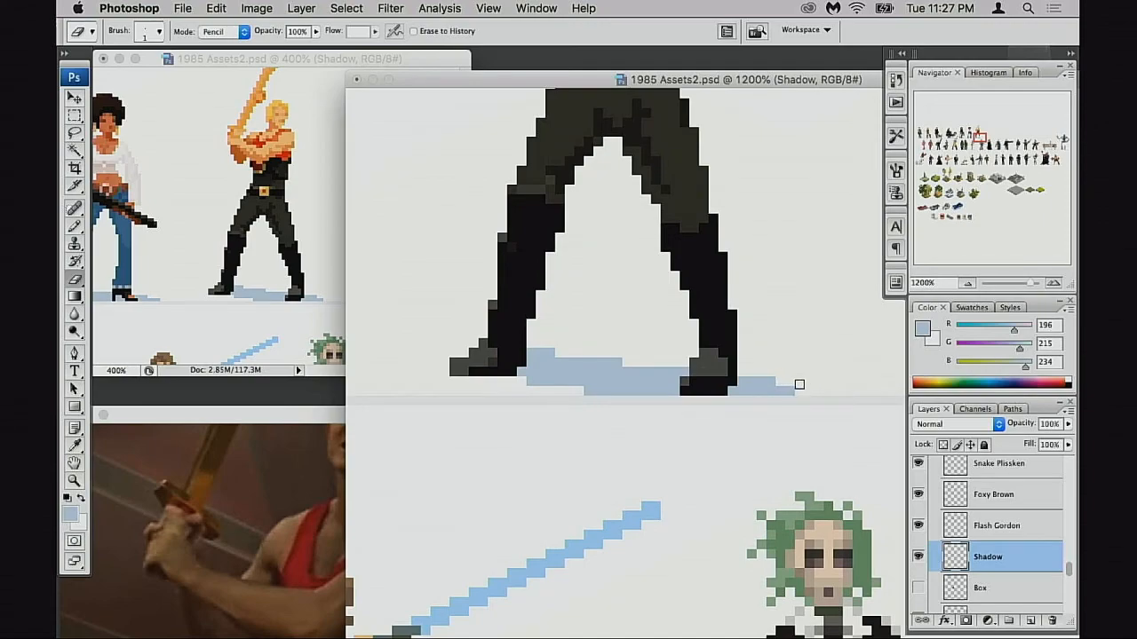
Step: Cut off the left-hand part of the shadow and shift it outward beneath the left-hand boot
key(m)
drag(469, 319, 592, 404)
drag(401, 300, 560, 402)
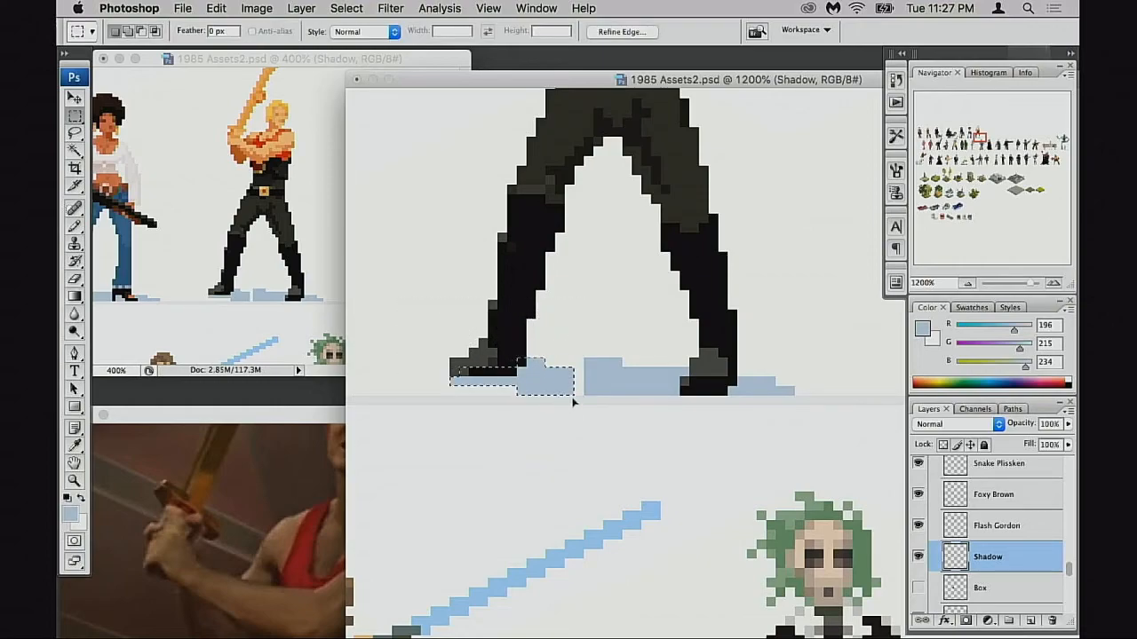
key(super+d)
Step: Fill the gap in the shadow and flatten it, erasing raised upper pixels and extending the lower row beneath the left-hand boot
key(b)
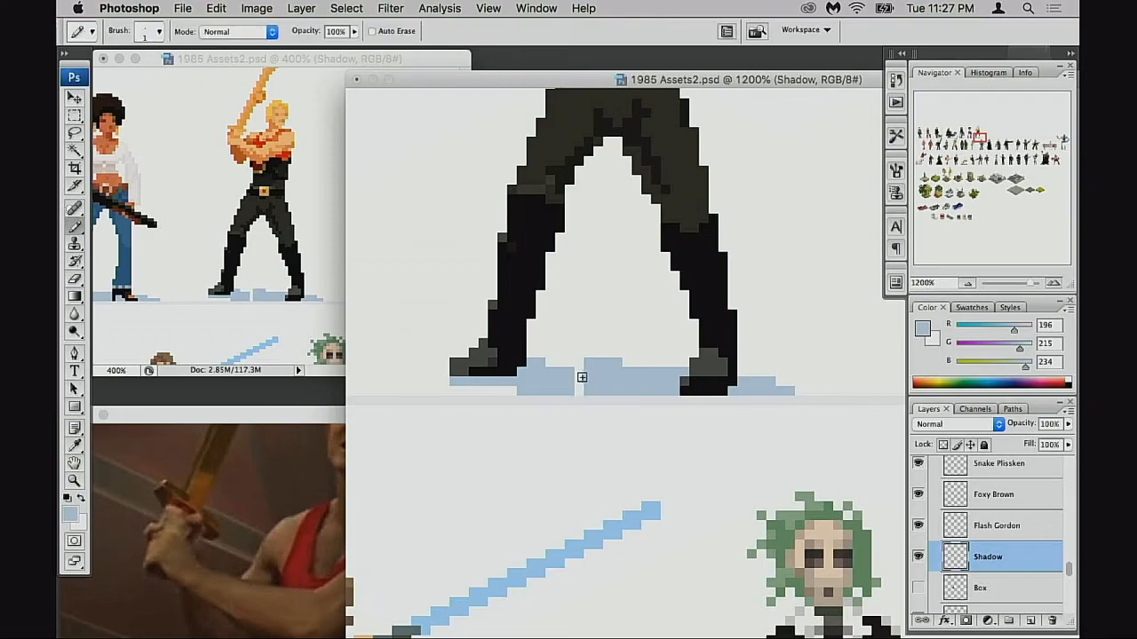
key(e)
drag(584, 363, 632, 364)
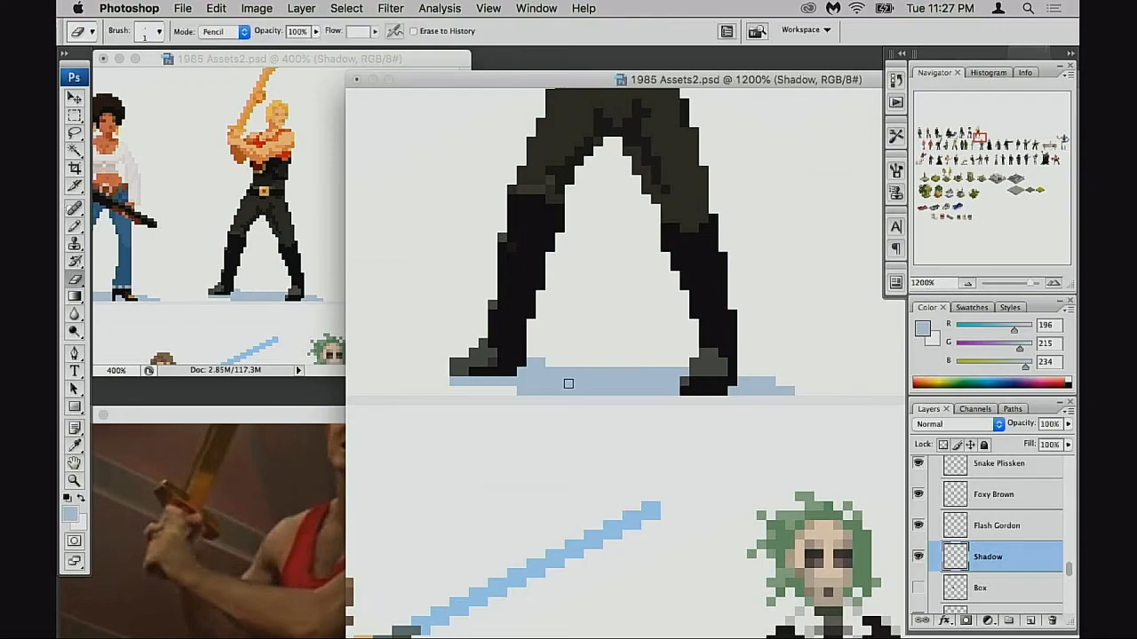
key(b)
mouse_move(495, 389)
mouse_down()
mouse_move(531, 389)
mouse_move(468, 381)
mouse_up()
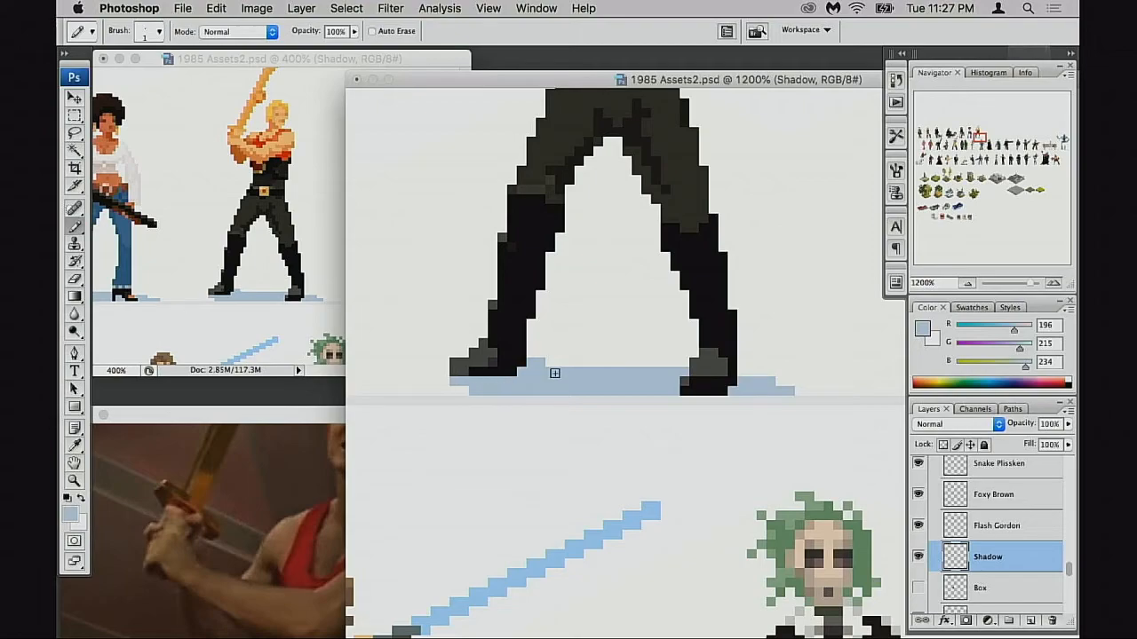
key(e)
mouse_move(543, 358)
mouse_down()
mouse_move(525, 362)
mouse_move(592, 383)
mouse_up()
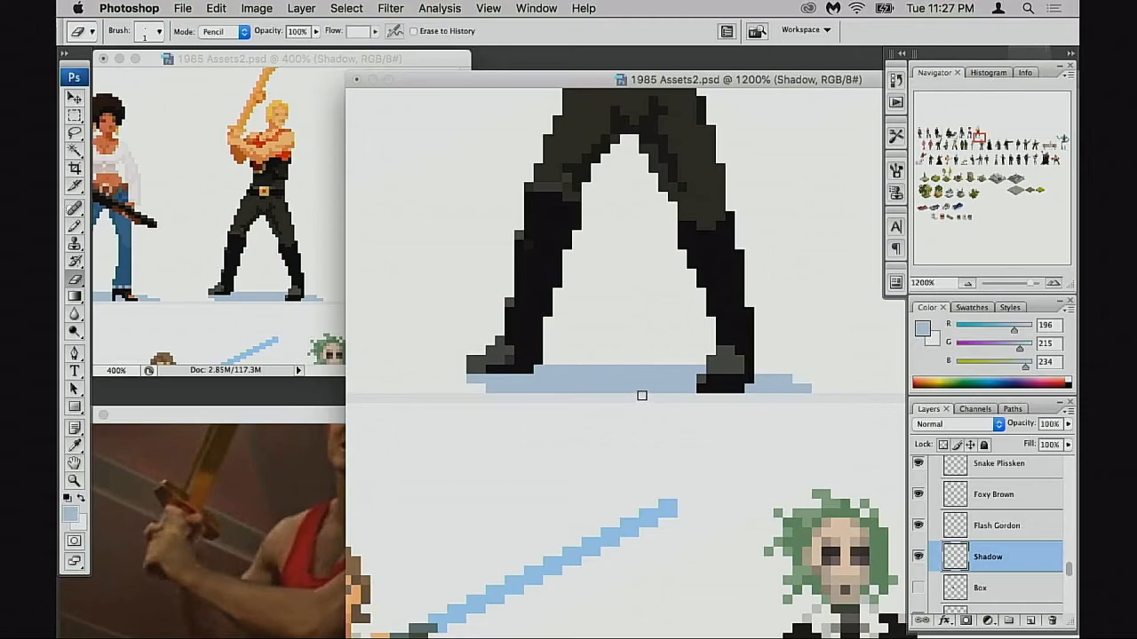
Step: Raise the swordsman's whole shadow by one pixel
key(m)
drag(456, 336, 801, 450)
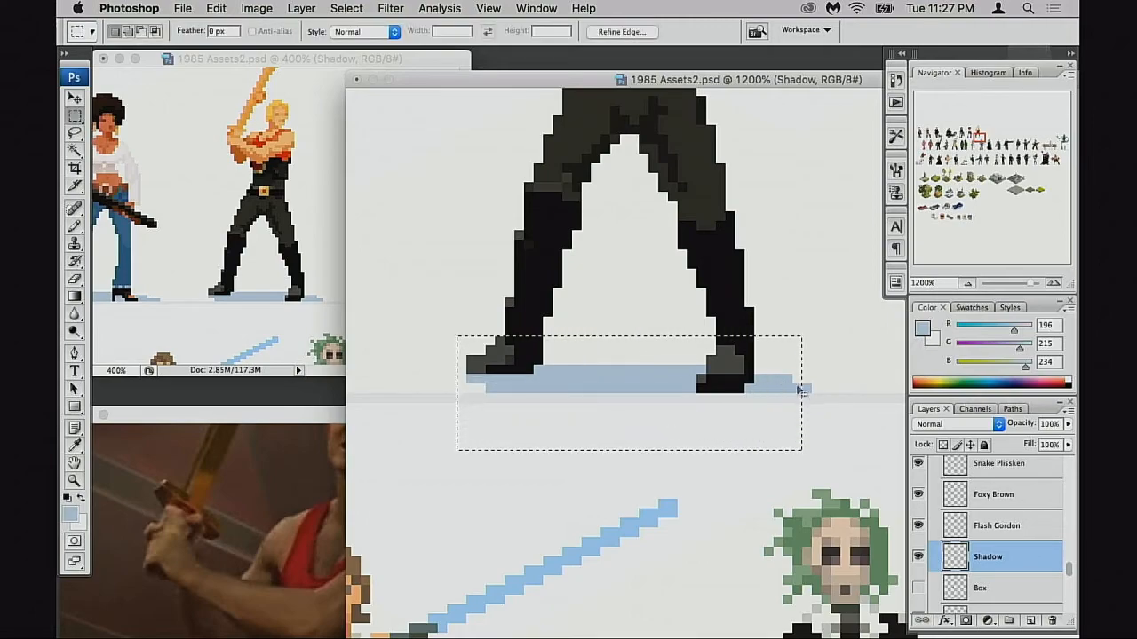
key(super+Up)
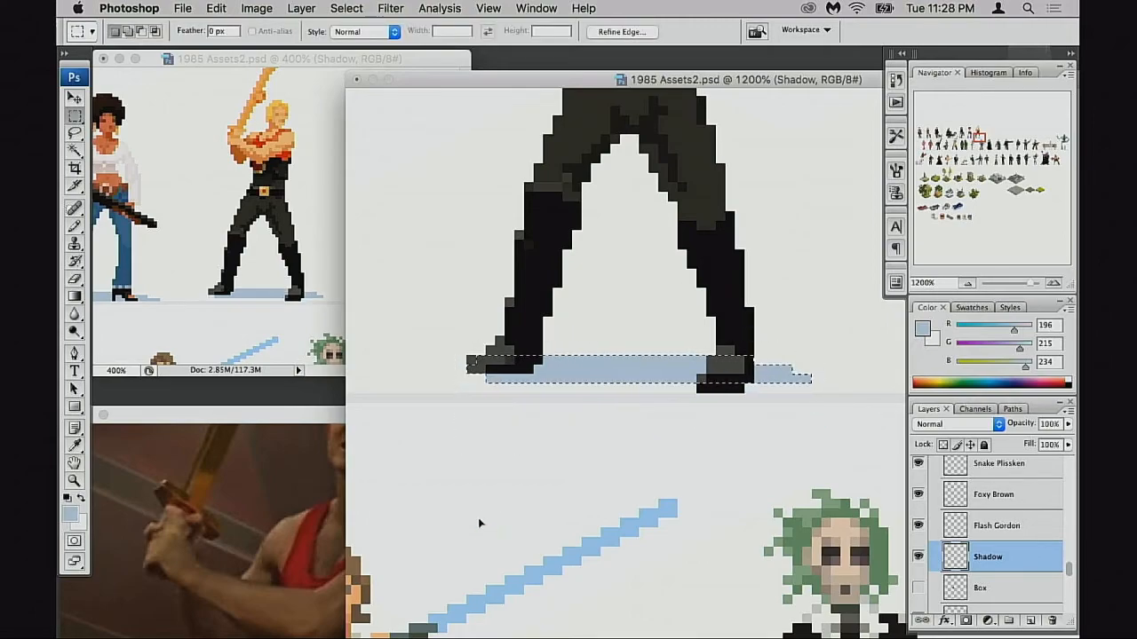
key(super+d)
Step: Try adding a lower shadow row between the boots and past the right-hand boot, and undo those strokes
key(b)
drag(758, 387, 826, 390)
drag(733, 412, 744, 419)
key(super+z)
drag(594, 394, 844, 393)
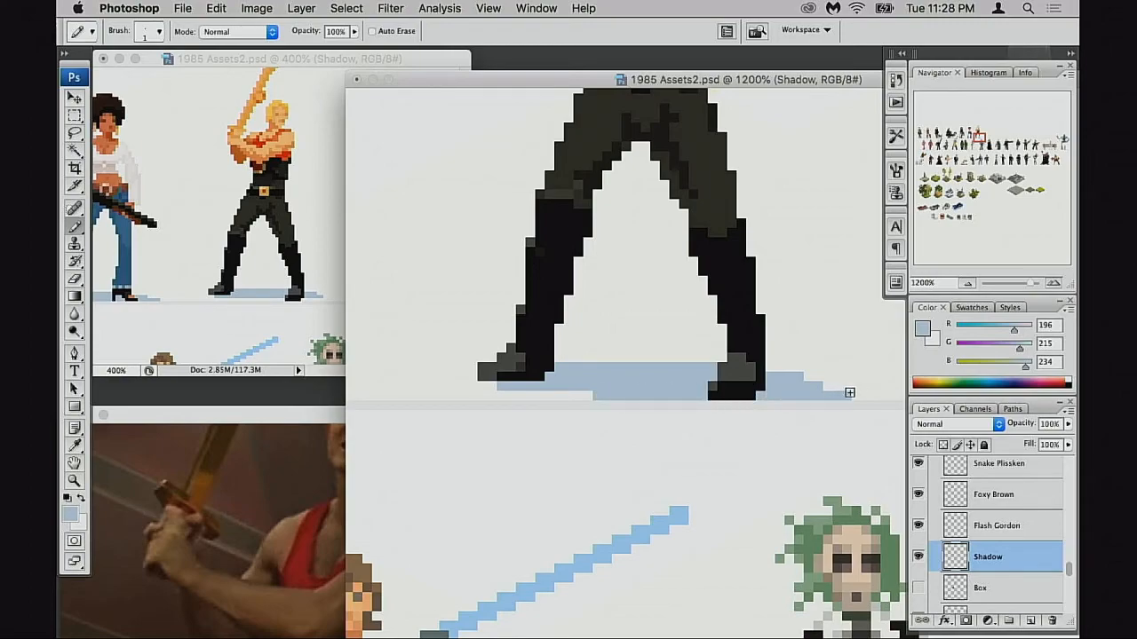
drag(582, 396, 503, 395)
drag(654, 419, 652, 425)
scroll(652, 425, down, 4)
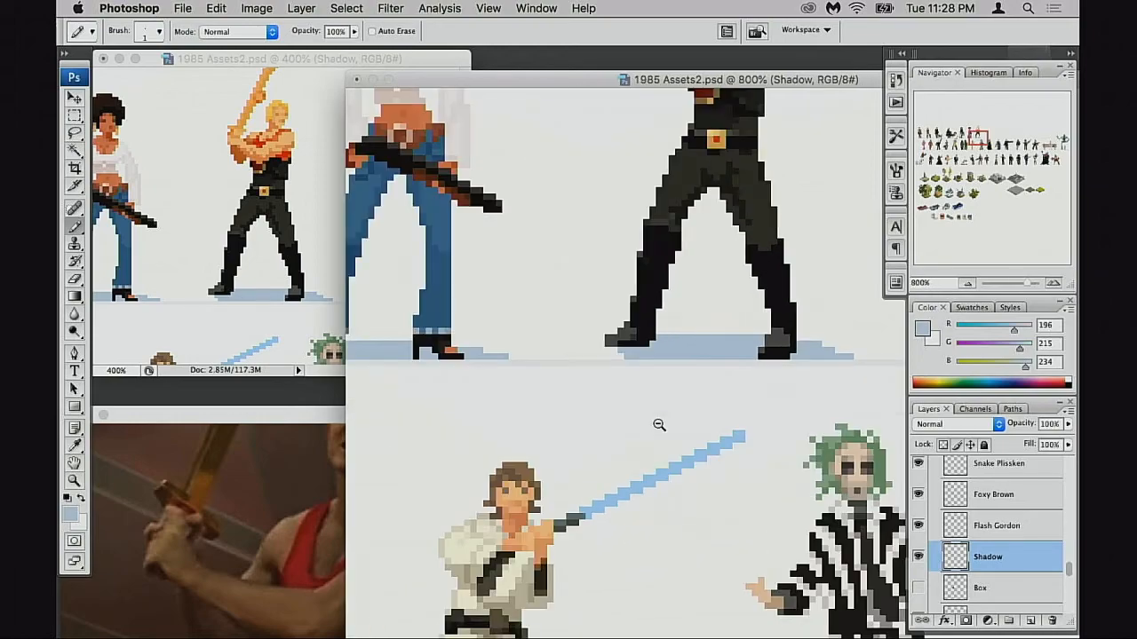
key(alt+super+z)
key(alt+super+z)
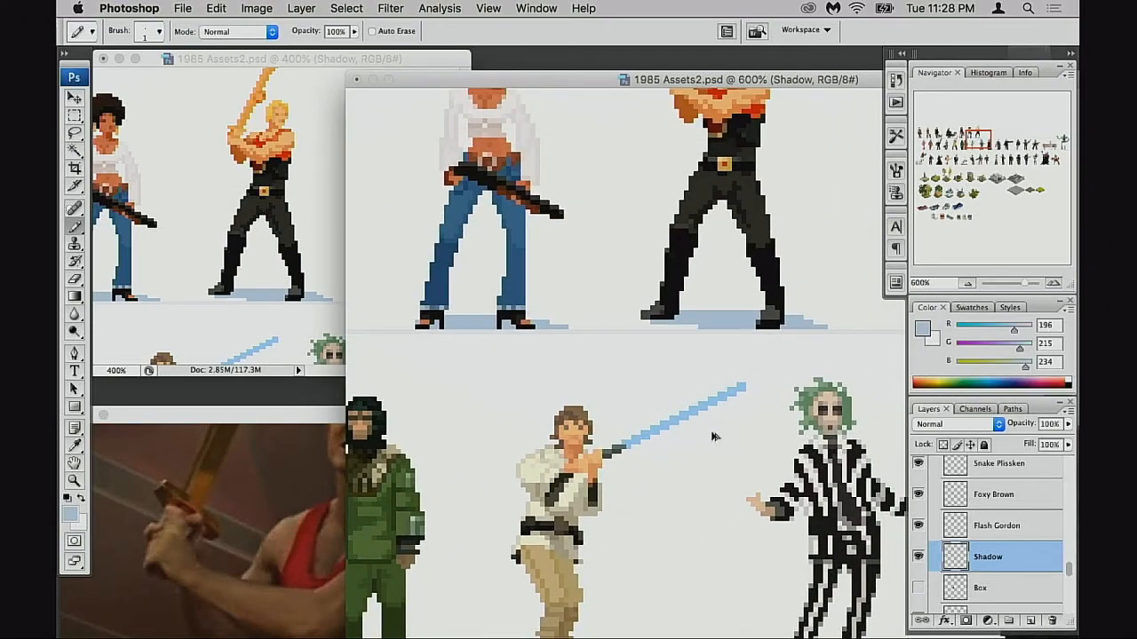
Step: Compare the swordsman's shadow with the shadows under the neighbouring sprites in the same row
drag(753, 399, 701, 450)
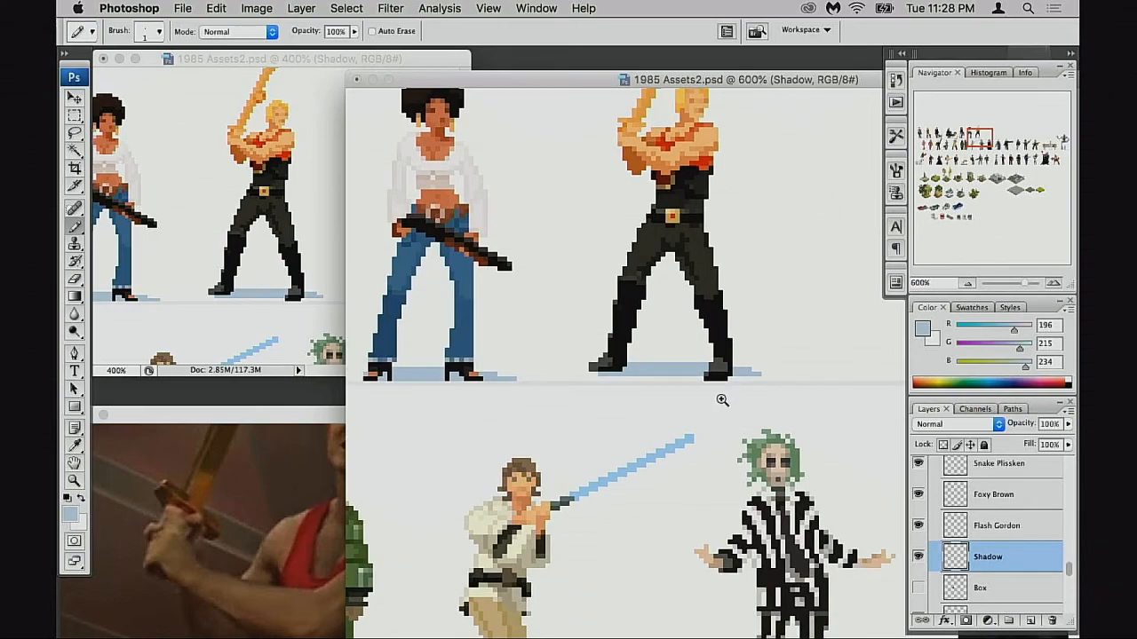
scroll(720, 404, up, 1)
key(e)
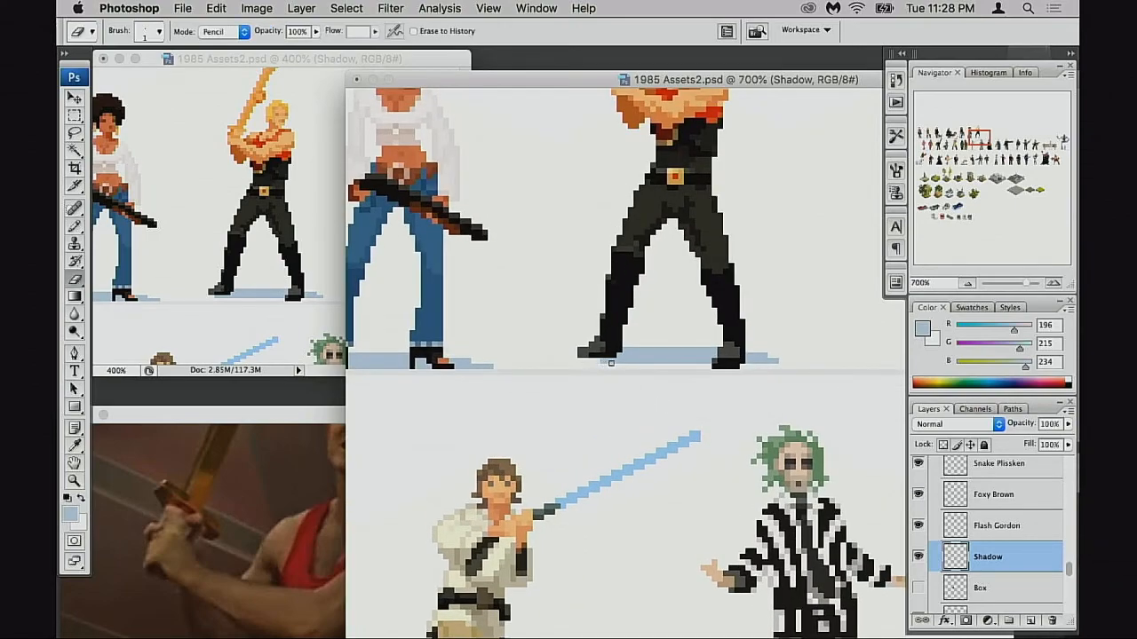
drag(641, 395, 764, 414)
alt+click(705, 420)
scroll(762, 410, right, 3)
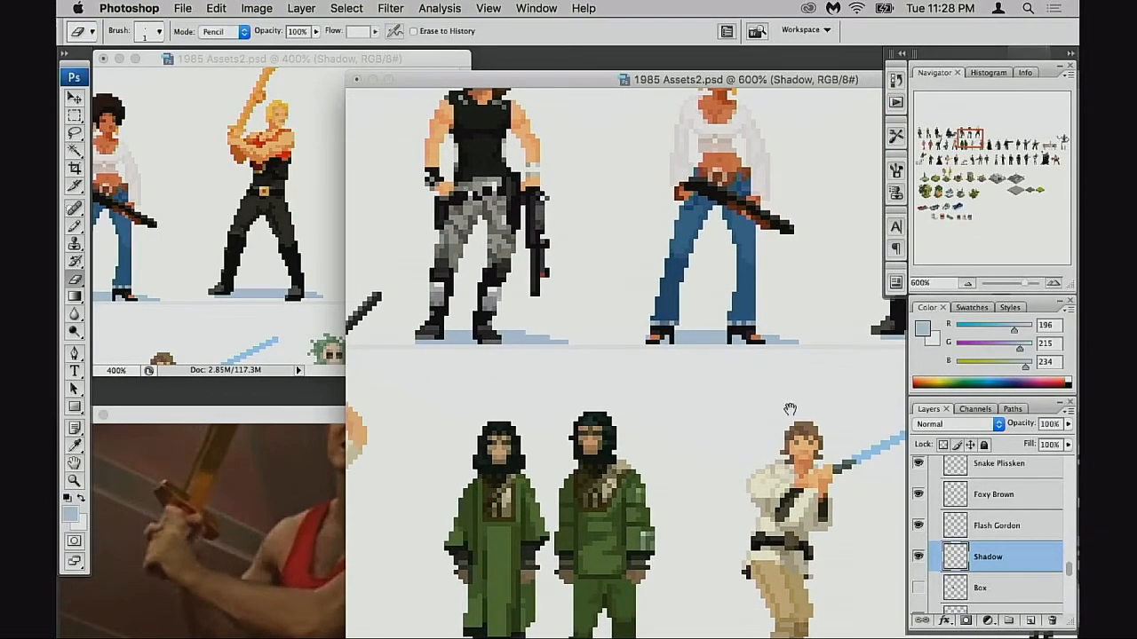
scroll(789, 411, right, 6)
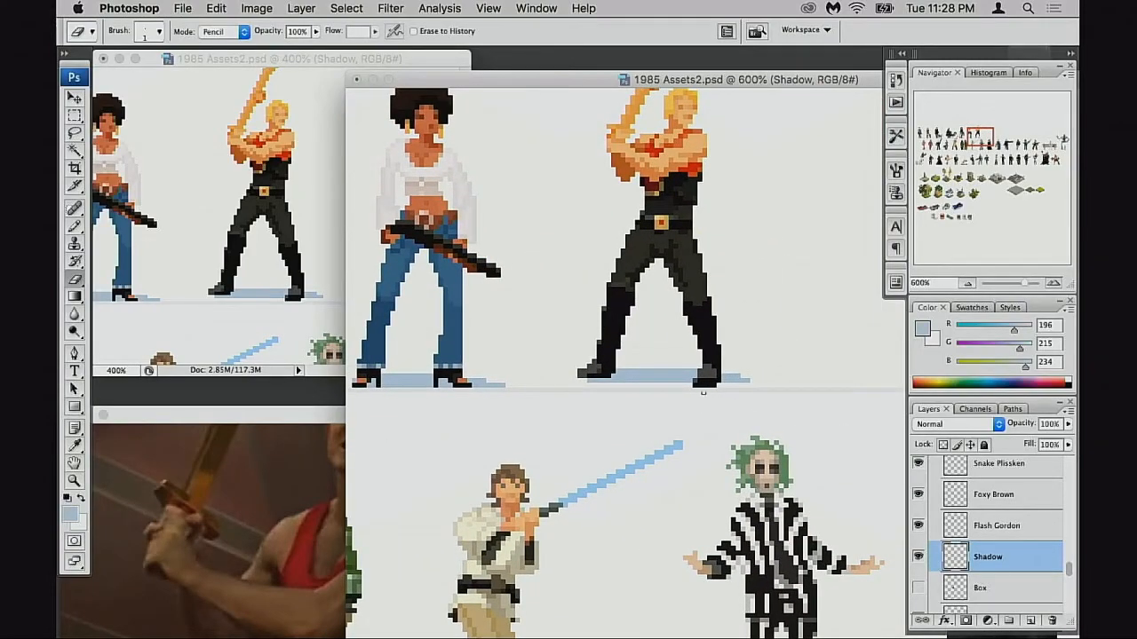
scroll(677, 406, left, 7)
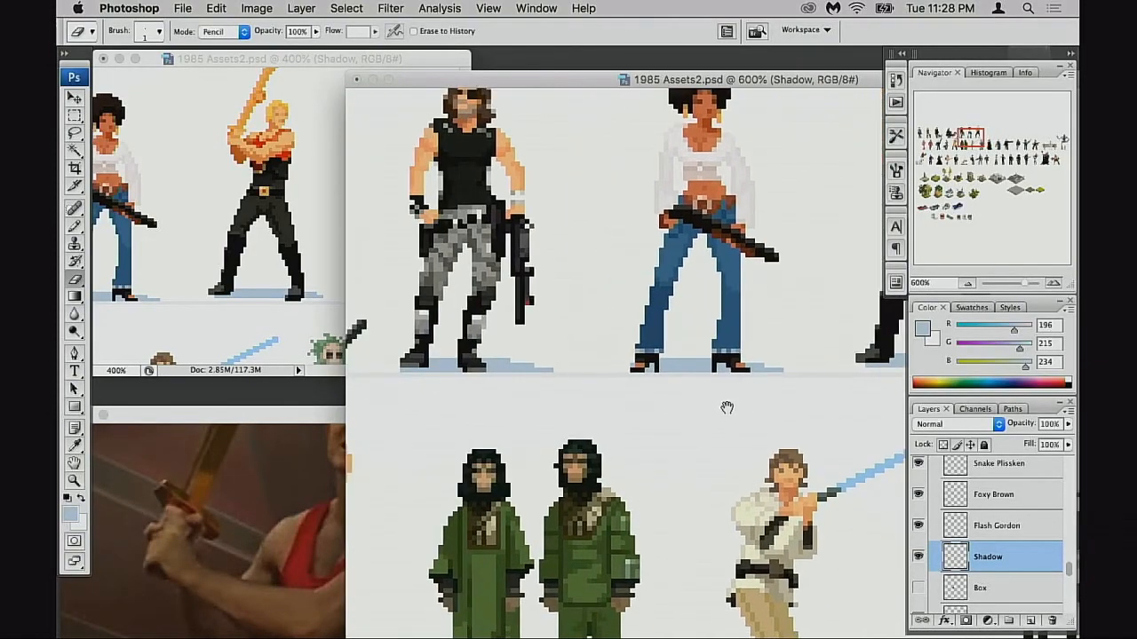
scroll(787, 406, right, 3)
scroll(778, 405, left, 2)
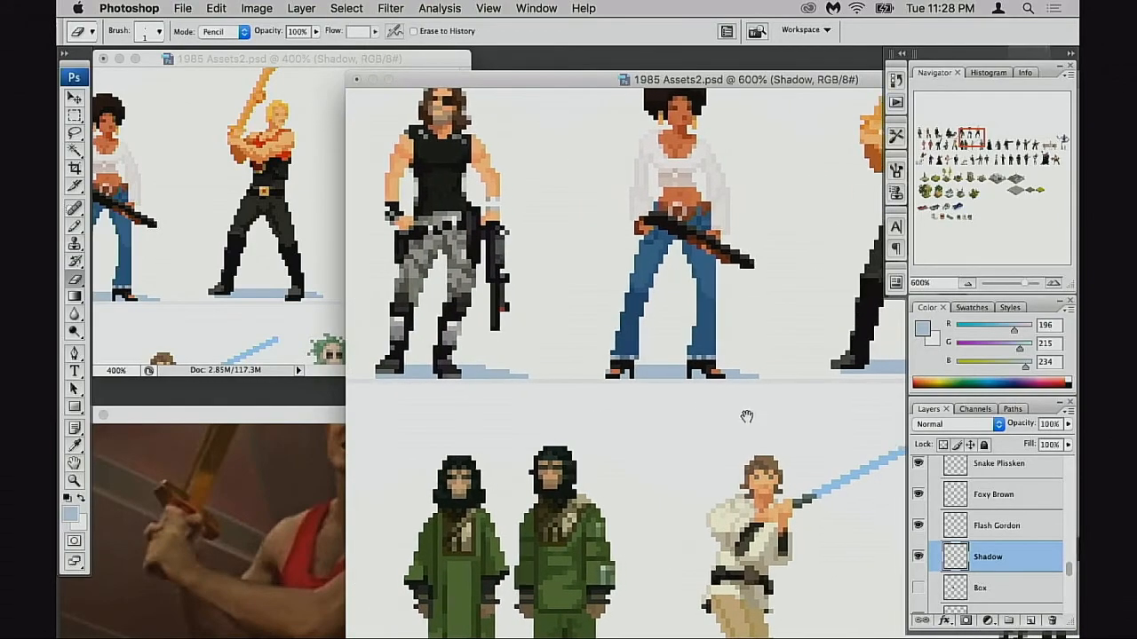
scroll(748, 414, right, 6)
Step: Move the swordsman's whole shadow back down by one pixel
key(m)
drag(575, 358, 786, 425)
key(super+Down)
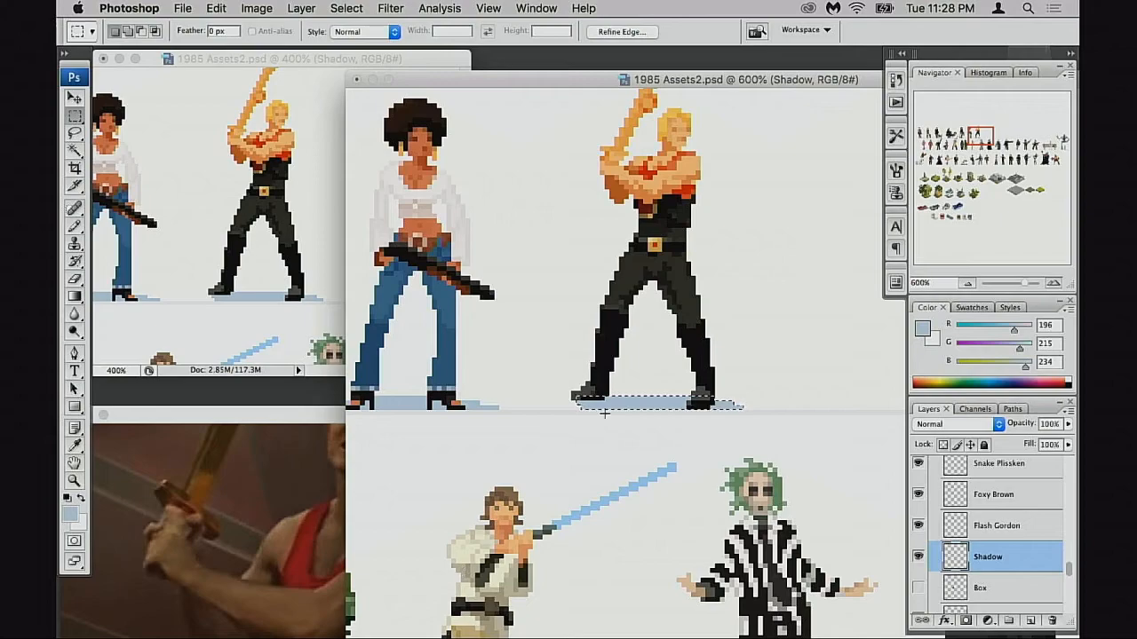
Step: Shift the right-hand part of the shadow about two pixels outward and fill the gap left between the two pieces
drag(653, 366, 777, 429)
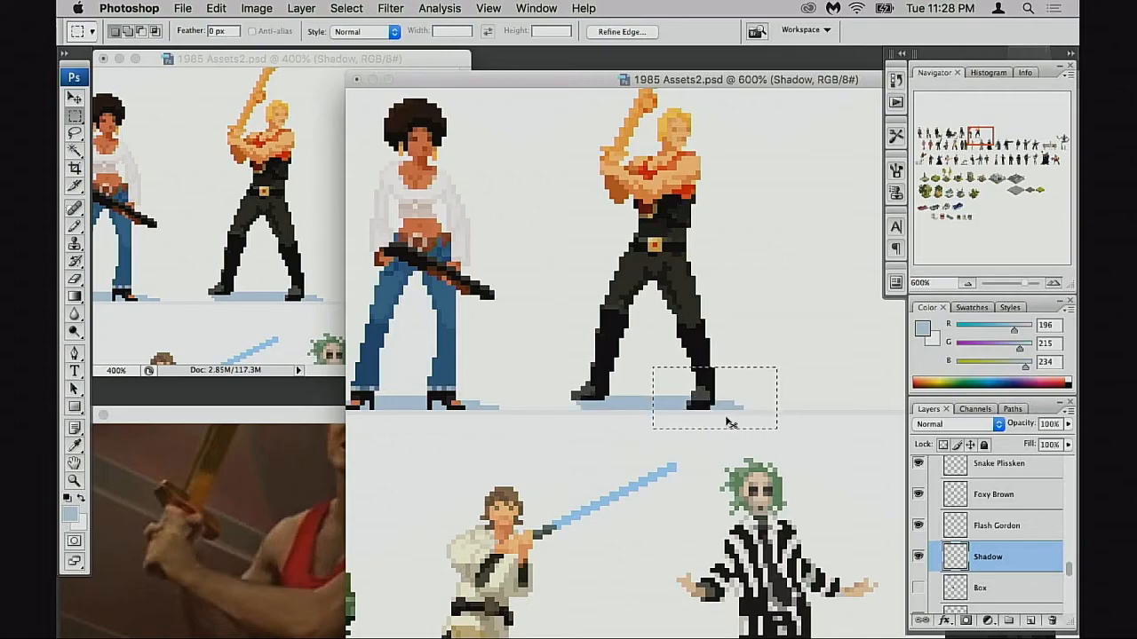
key(super+Right)
key(super+Right)
key(super+Right)
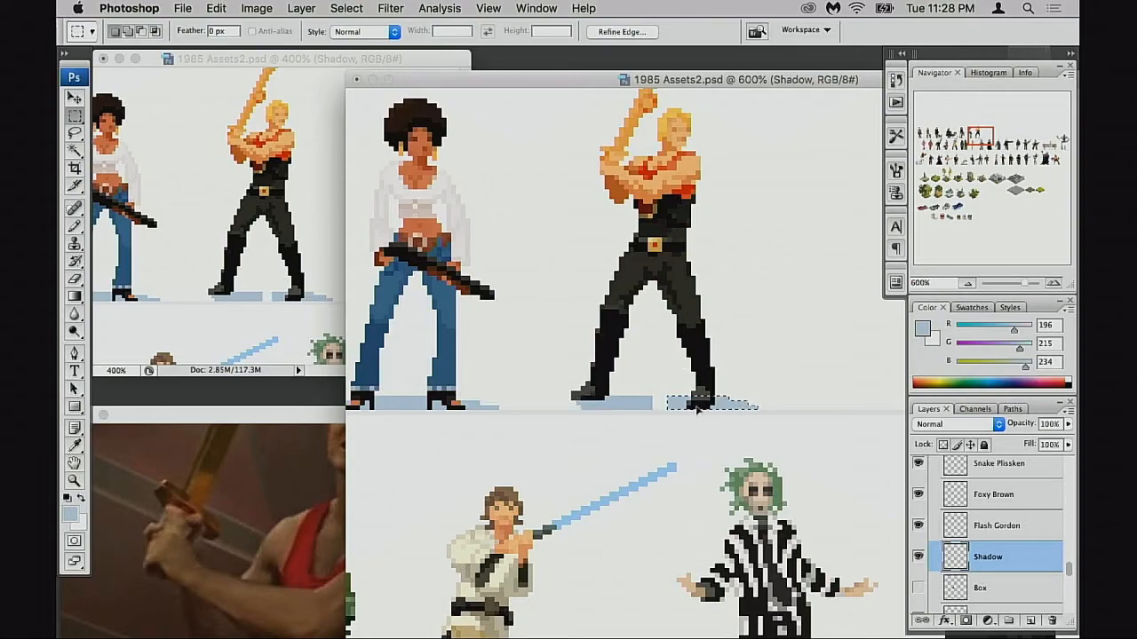
drag(648, 392, 666, 452)
click(668, 432)
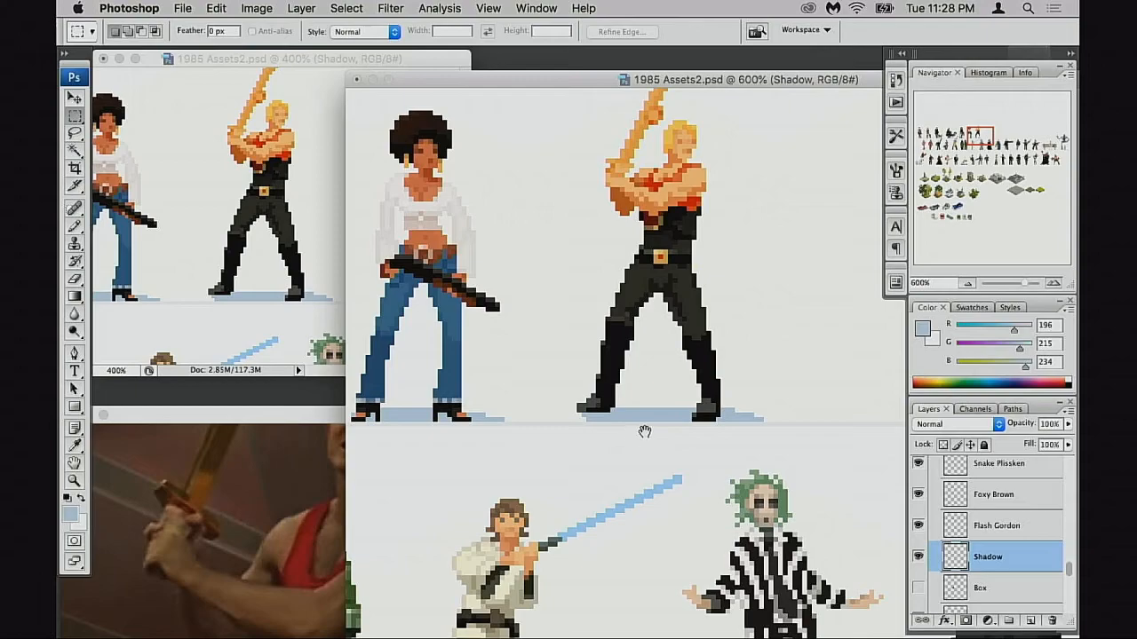
Step: Try erasing shadow pixels between the boots, and undo the trial erasure
super+click(621, 431)
drag(682, 424, 563, 477)
key(e)
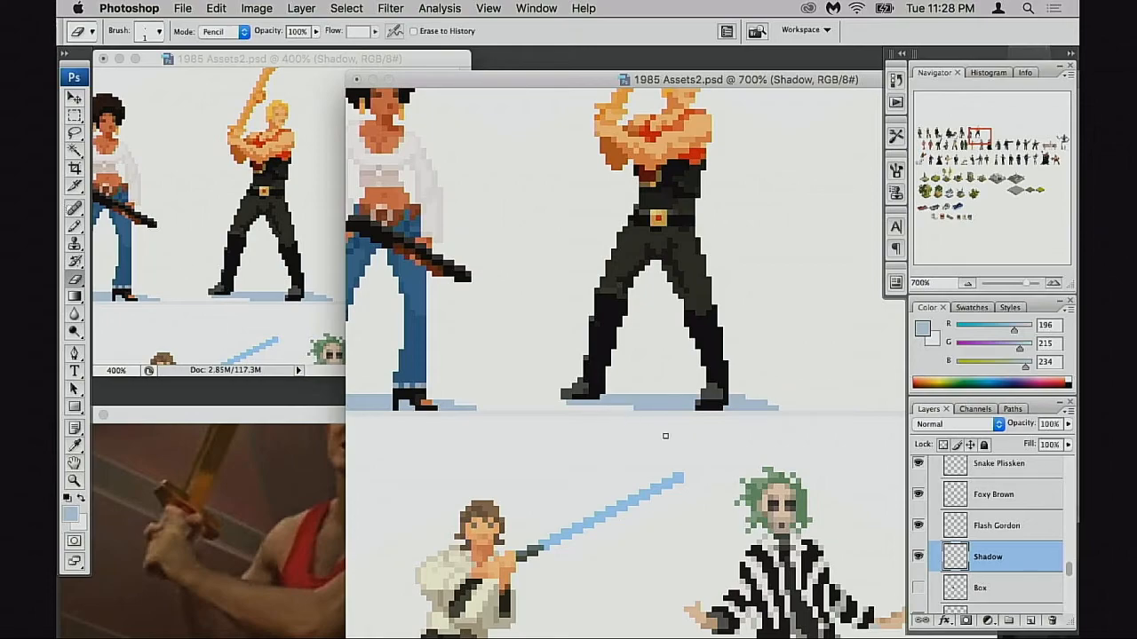
super+click(619, 416)
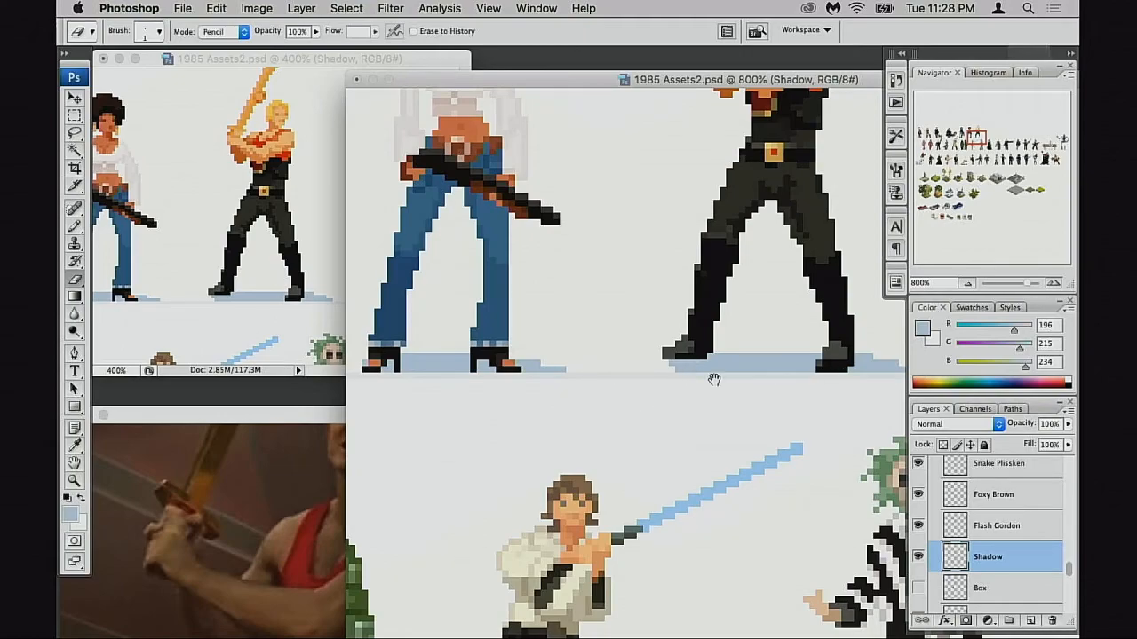
drag(714, 379, 665, 386)
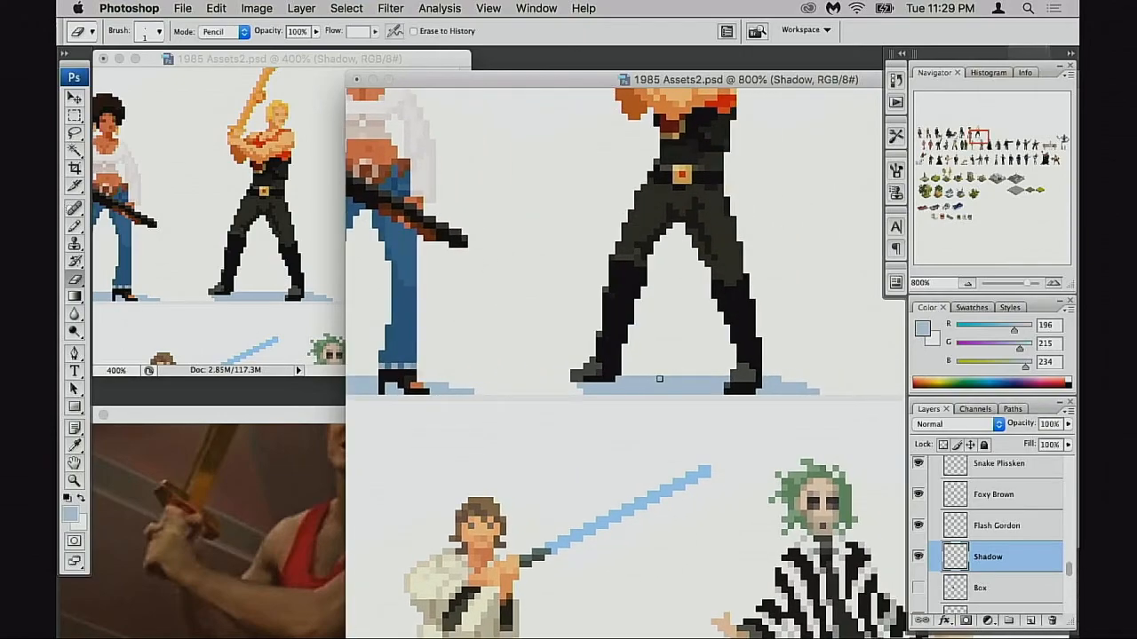
mouse_move(612, 384)
mouse_down()
mouse_move(673, 380)
mouse_move(663, 378)
mouse_up()
key(super+z)
key(super+z)
key(b)
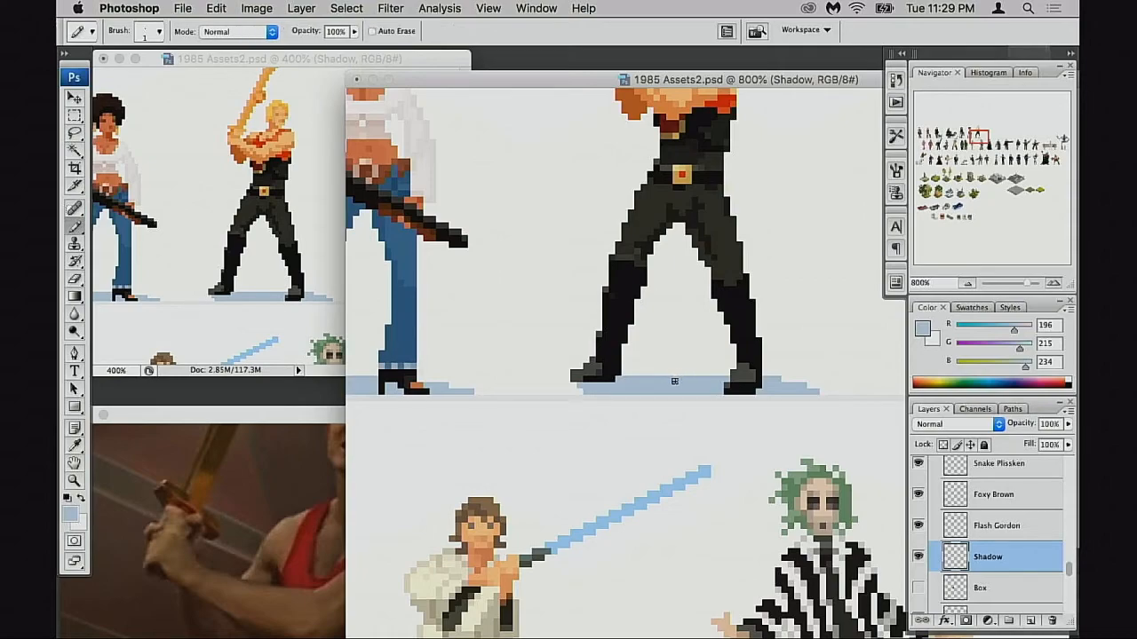
Step: Erase the lower shadow pixels between the boots near the rear boot and extend the shadow beneath that boot's toe
key(e)
key(super+z)
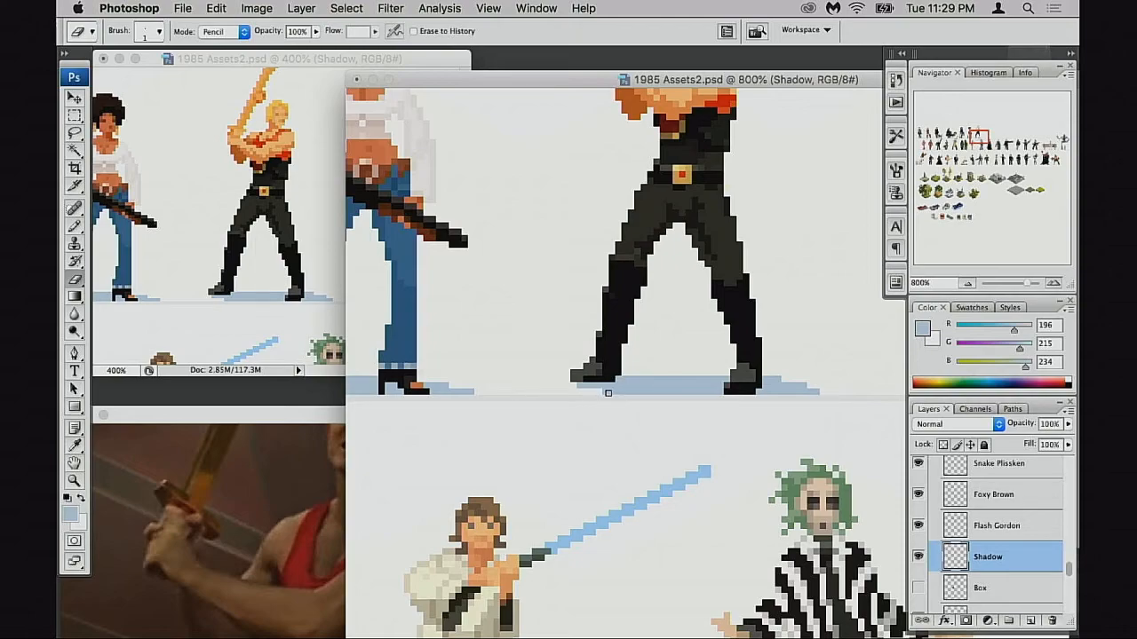
drag(617, 393, 652, 398)
key(b)
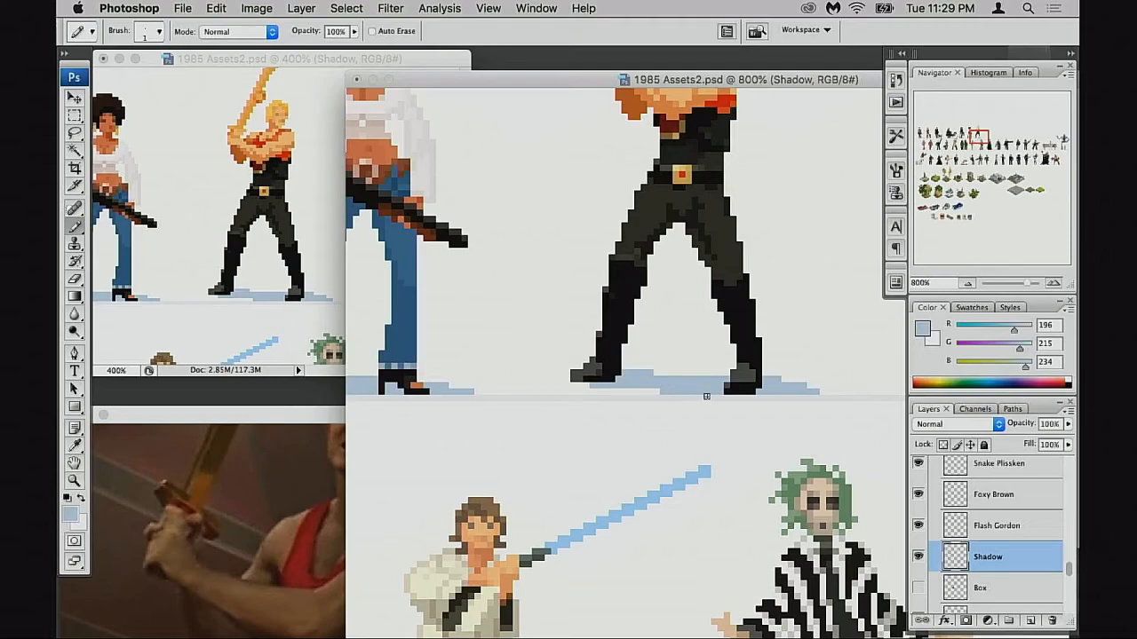
drag(701, 401, 690, 403)
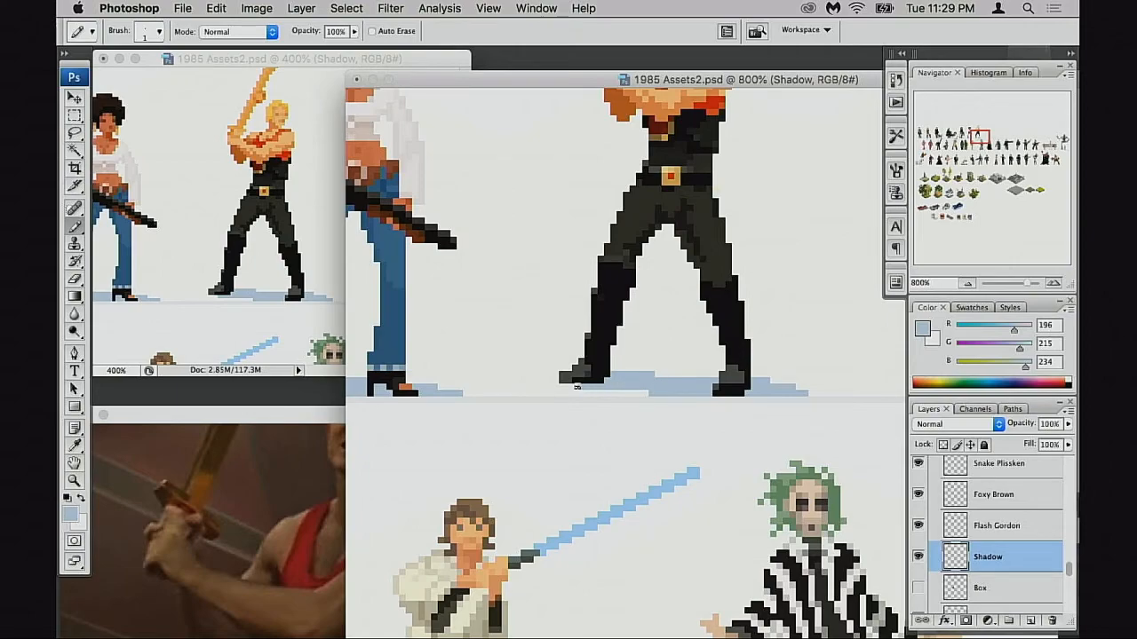
drag(744, 402, 739, 414)
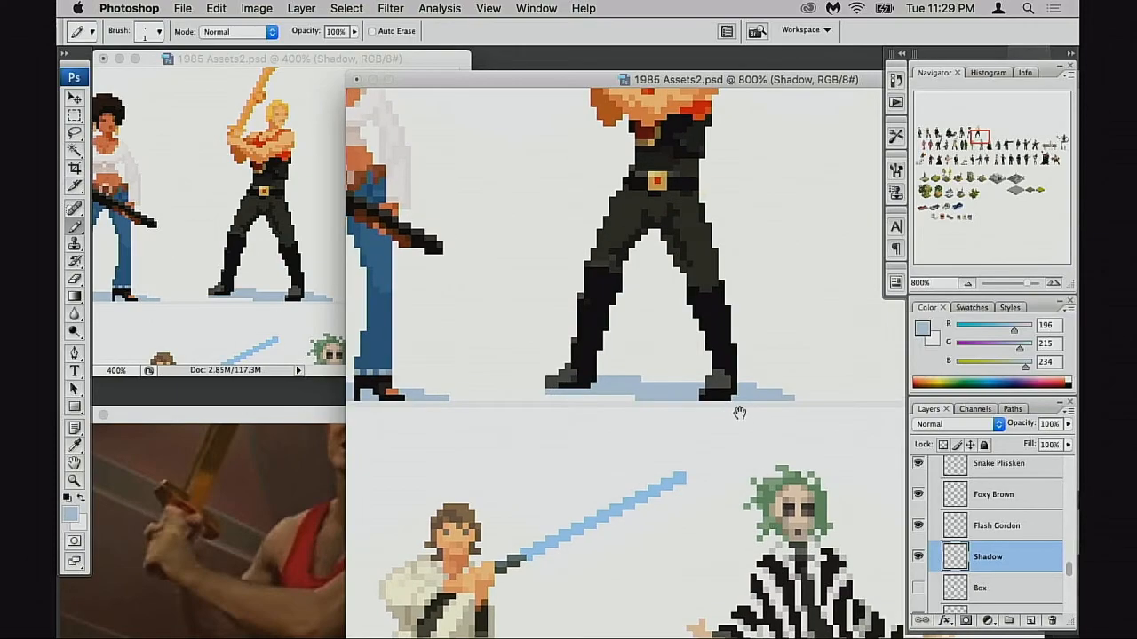
Step: Trim the tip of the swordsman's shadow beyond the front boot by about two pixels
key(e)
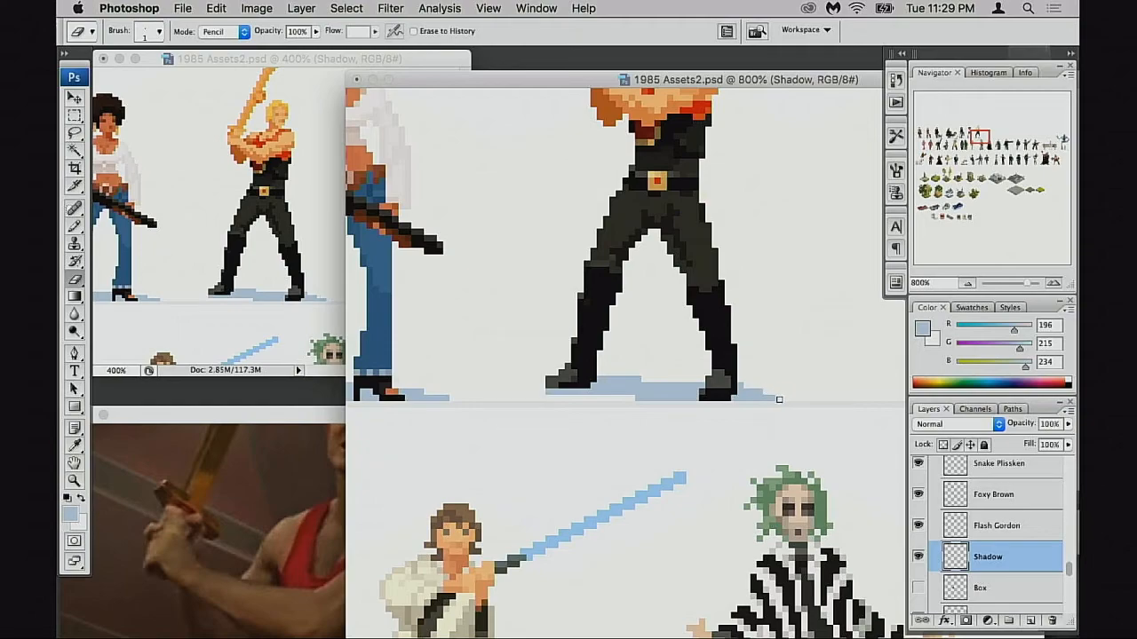
drag(776, 408, 777, 414)
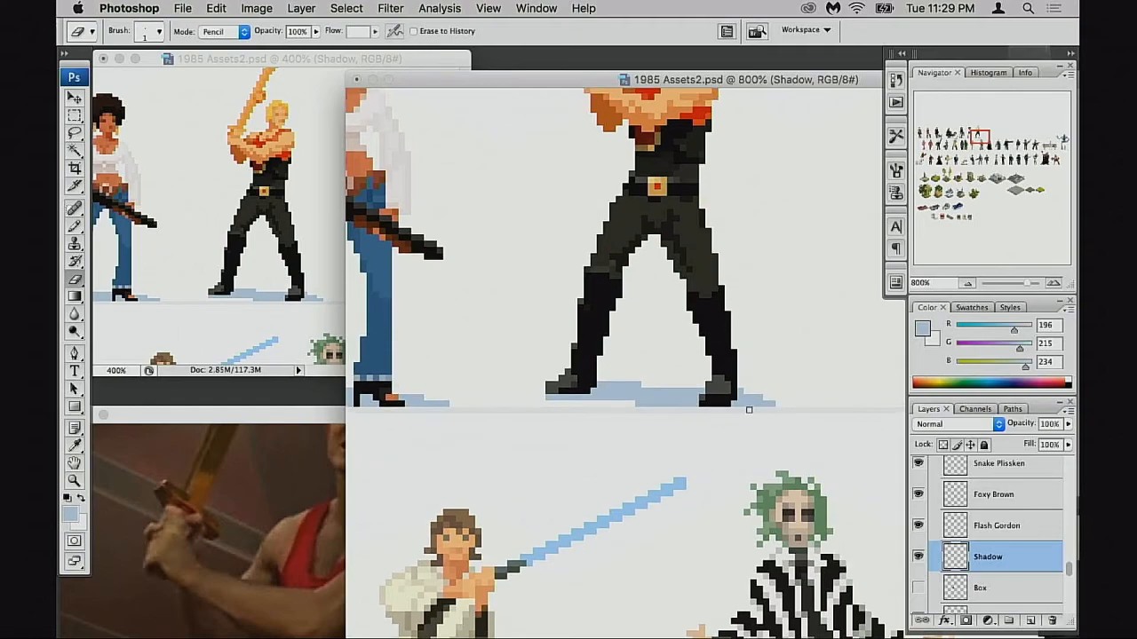
click(639, 406)
drag(663, 427, 685, 424)
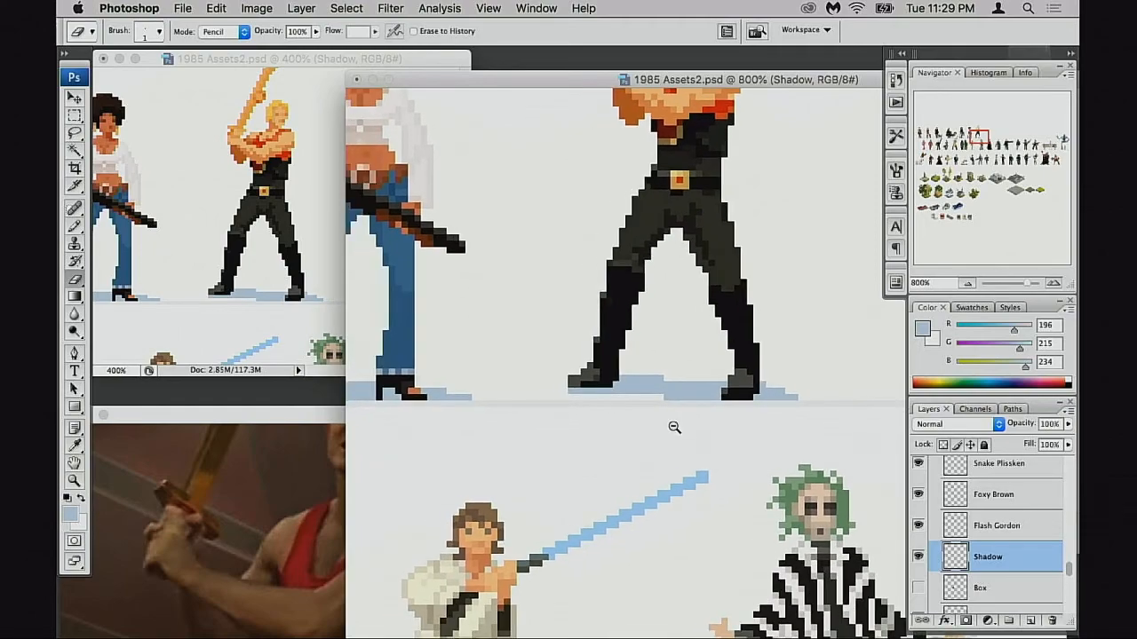
Step: Review the swordsman among the neighbouring sprites and compare him with the reference photos in Flash.jpg
alt+click(674, 427)
alt+click(673, 428)
alt+click(674, 430)
alt+click(756, 395)
drag(763, 355, 658, 480)
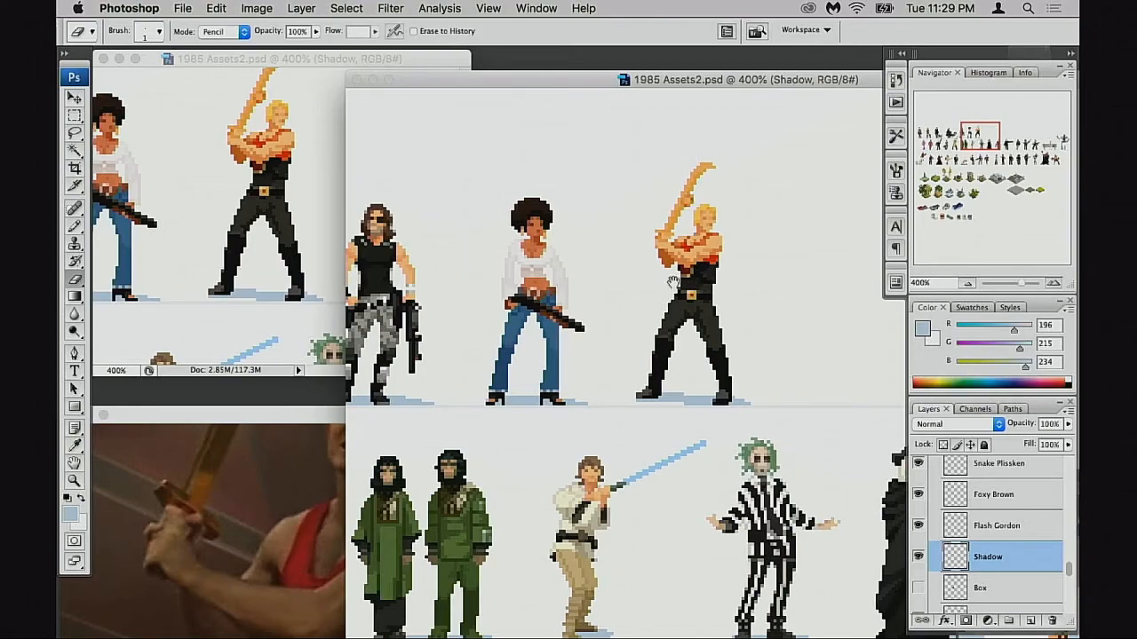
click(320, 143)
click(273, 419)
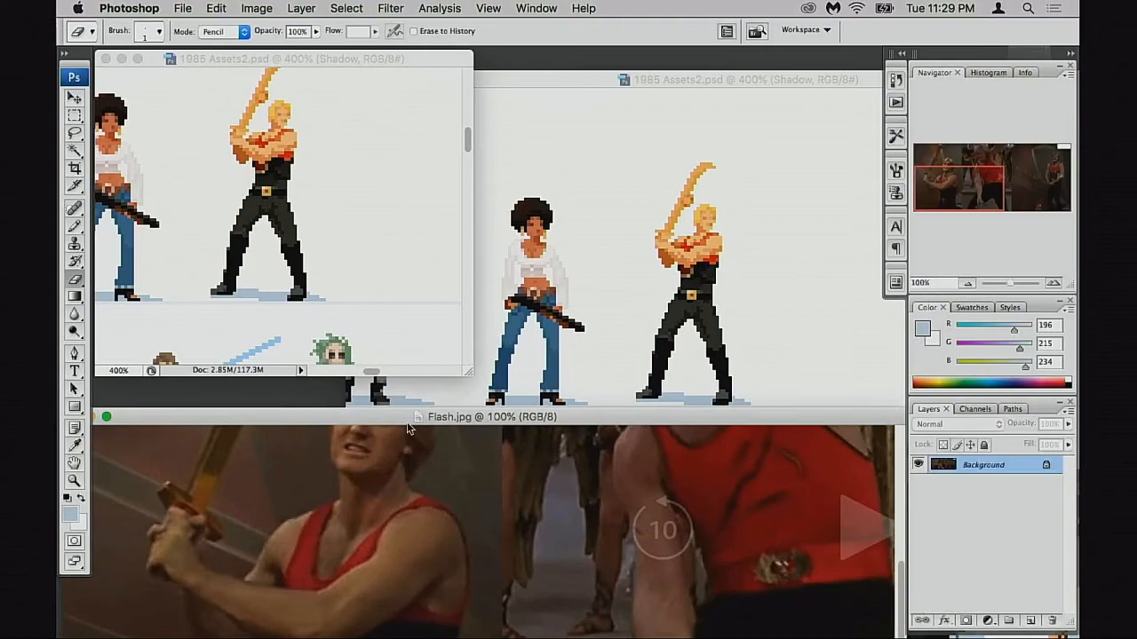
key(super+minus)
key(super+minus)
drag(505, 416, 548, 119)
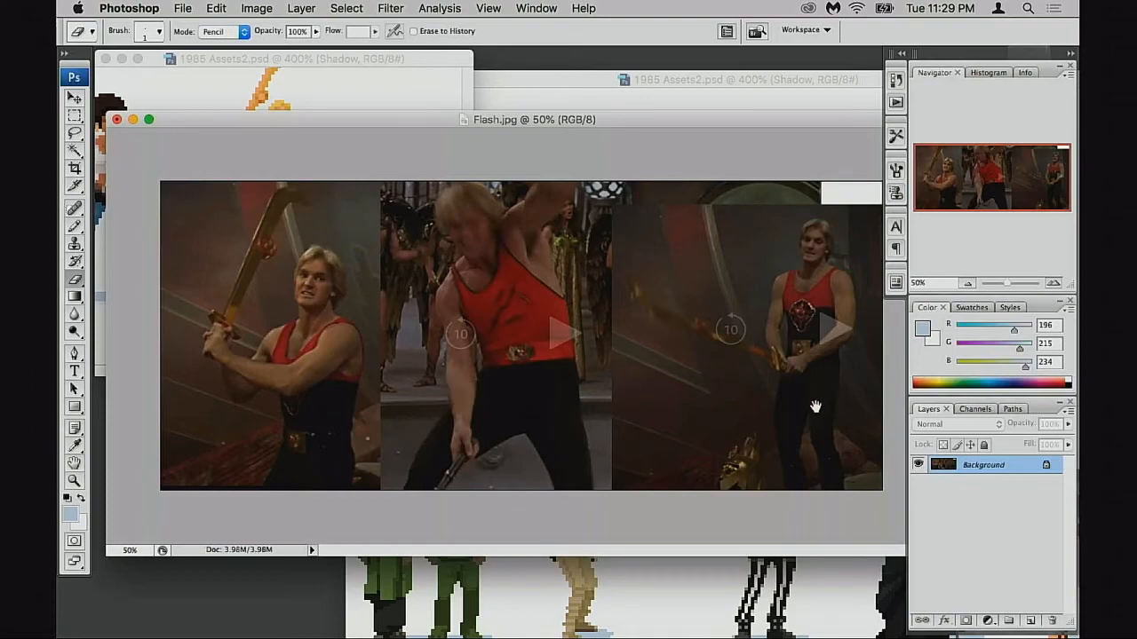
key(super+plus)
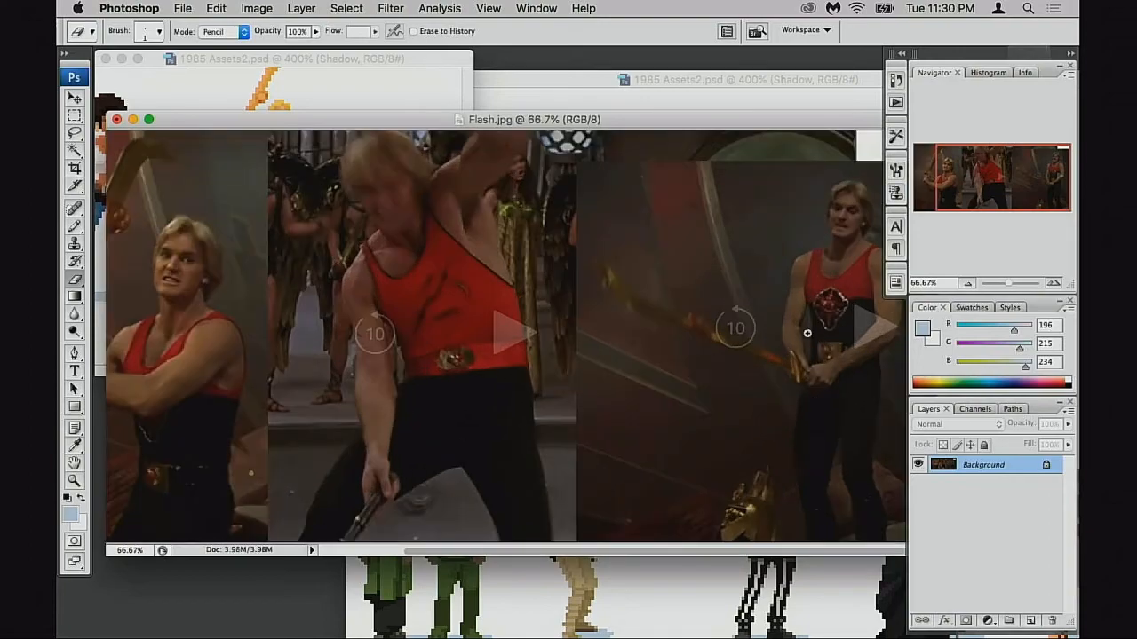
drag(746, 127, 724, 364)
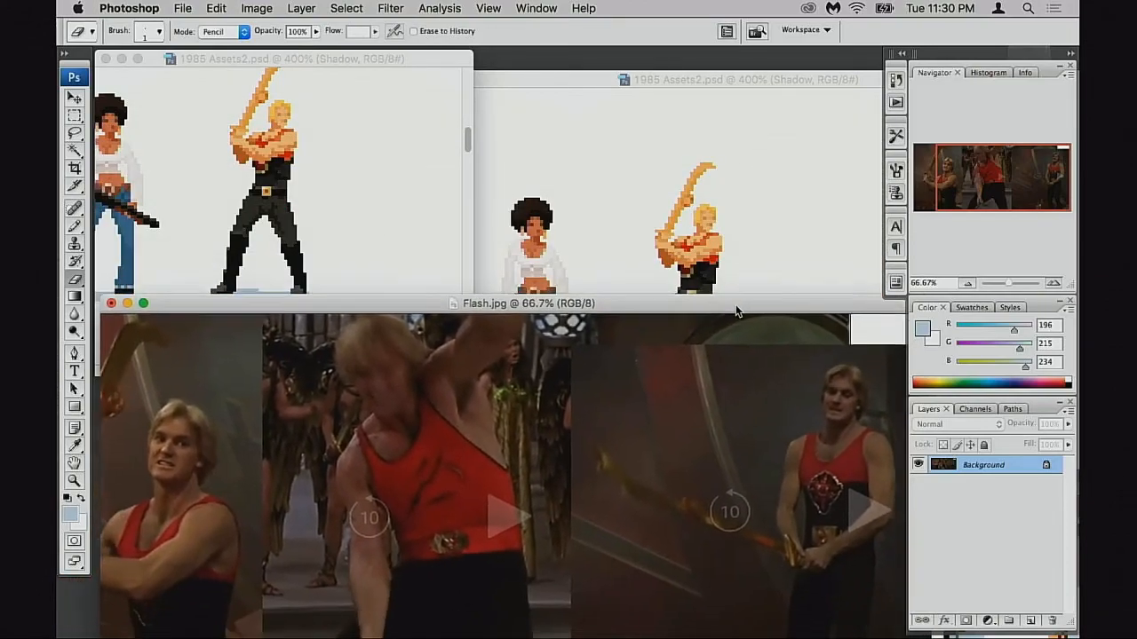
Step: Close Flash.jpg without saving its changes and return to 1985 Assets2.psd
drag(700, 355, 716, 364)
key(super+w)
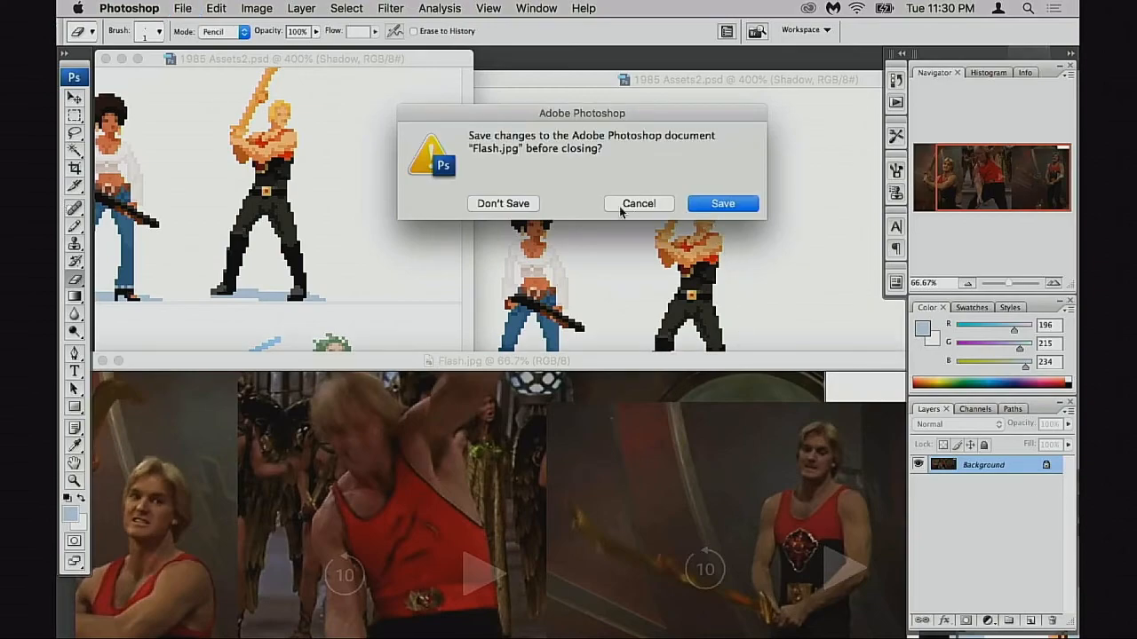
click(530, 209)
click(721, 279)
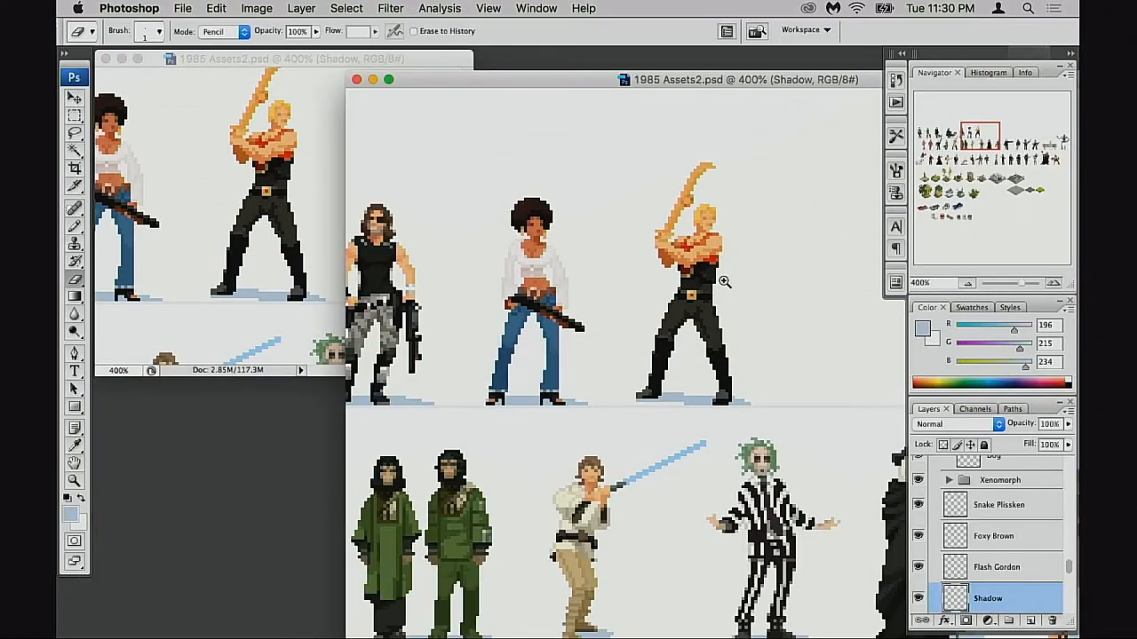
Step: Retouch the underside of the upper arm beside the red vest on the Flash Gordon layer, using the sampled light and darker skin tones
super+click(725, 280)
super+click(727, 298)
super+click(727, 311)
drag(724, 524, 655, 270)
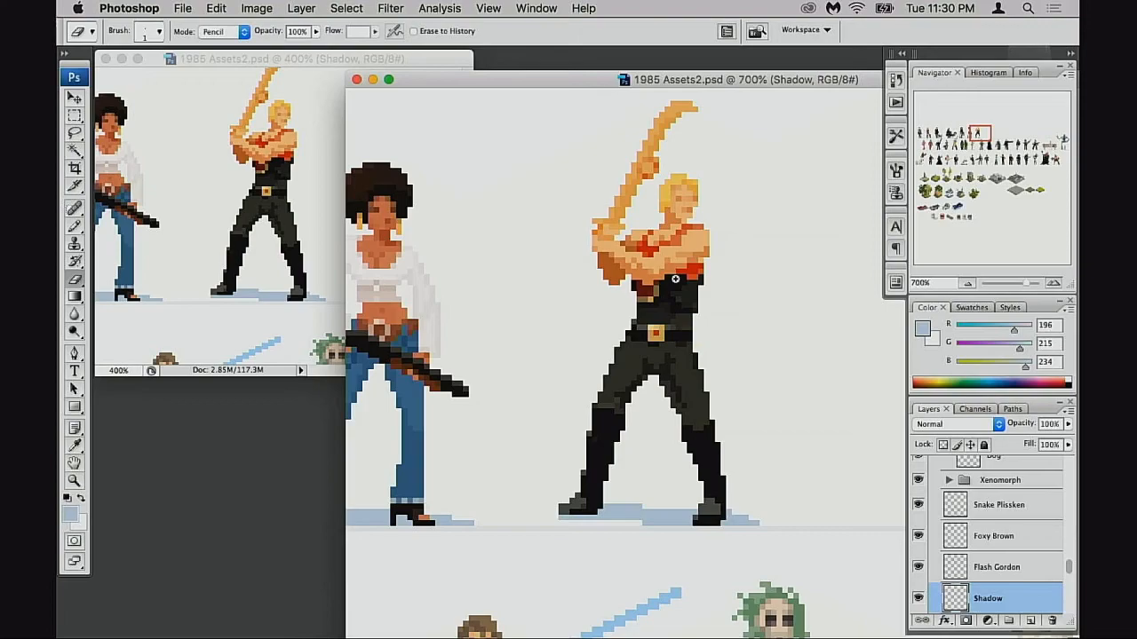
super+click(676, 281)
super+click(720, 330)
drag(740, 360, 583, 342)
key(b)
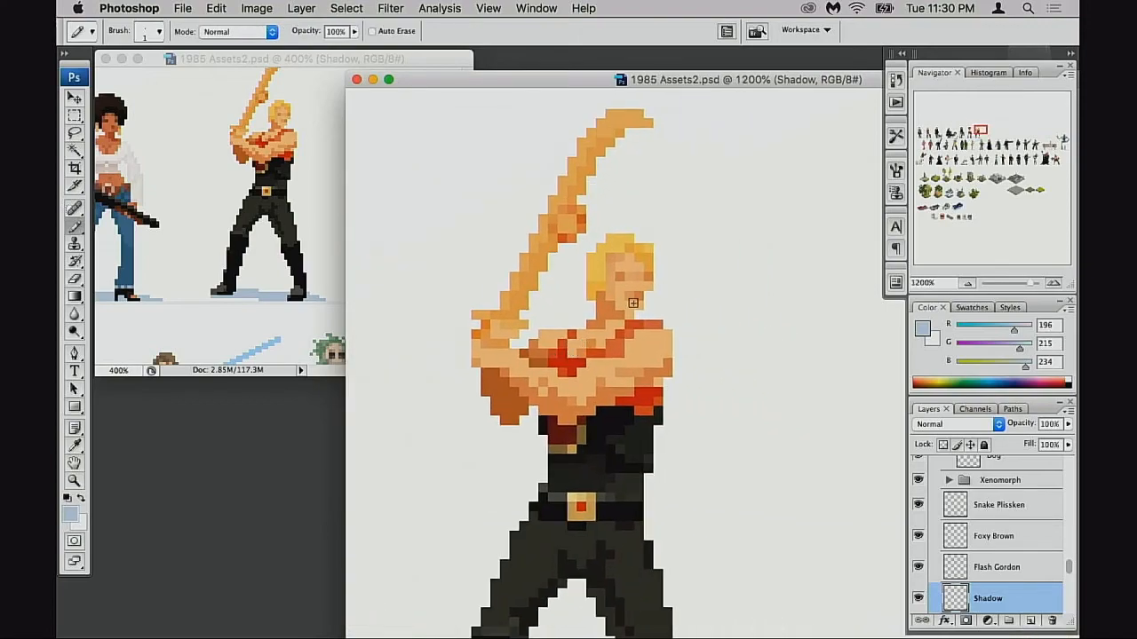
alt+click(664, 378)
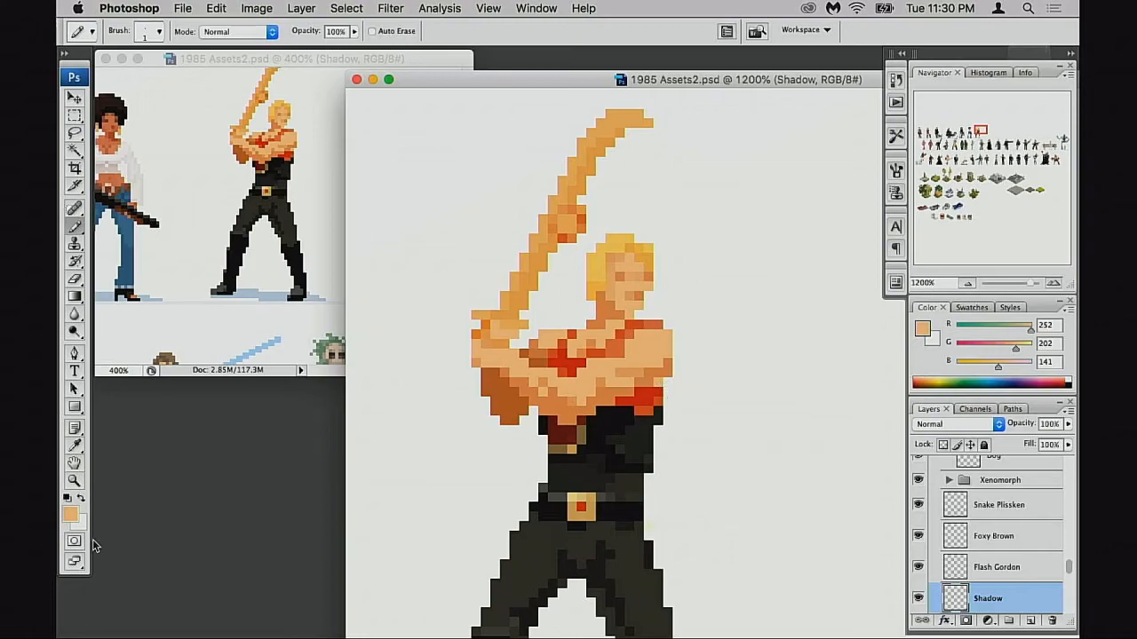
click(998, 574)
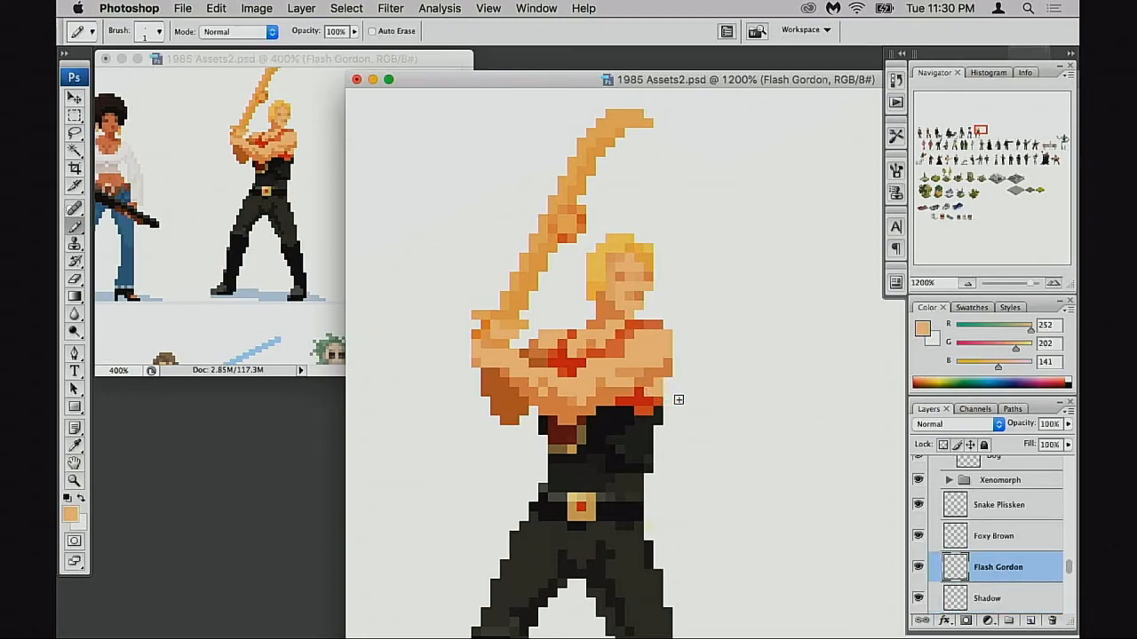
alt+click(650, 393)
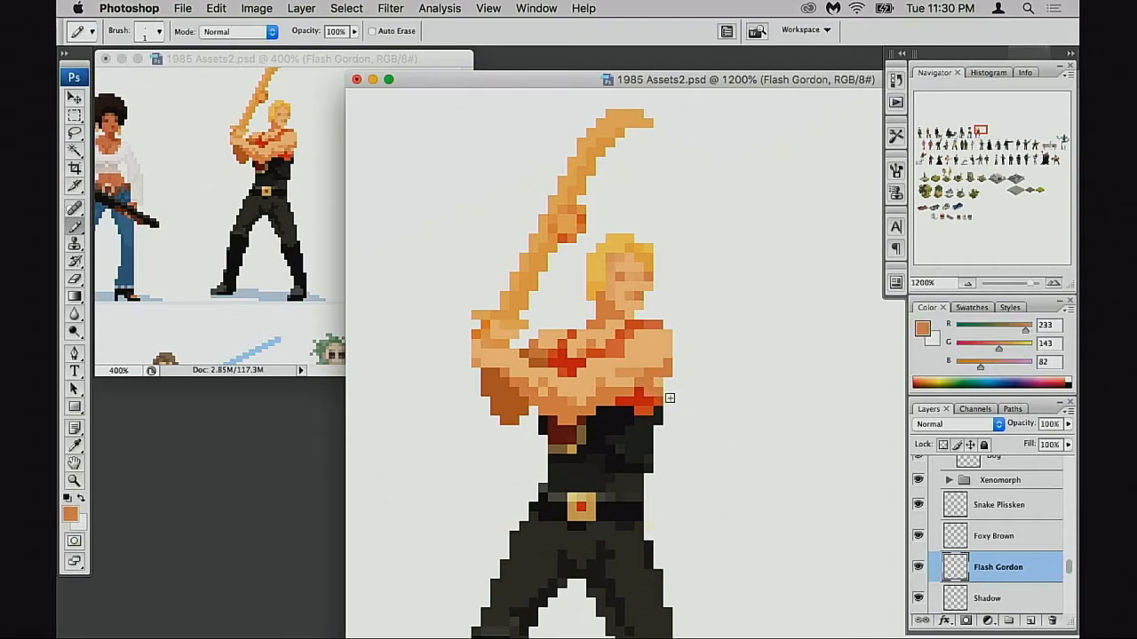
alt+click(664, 379)
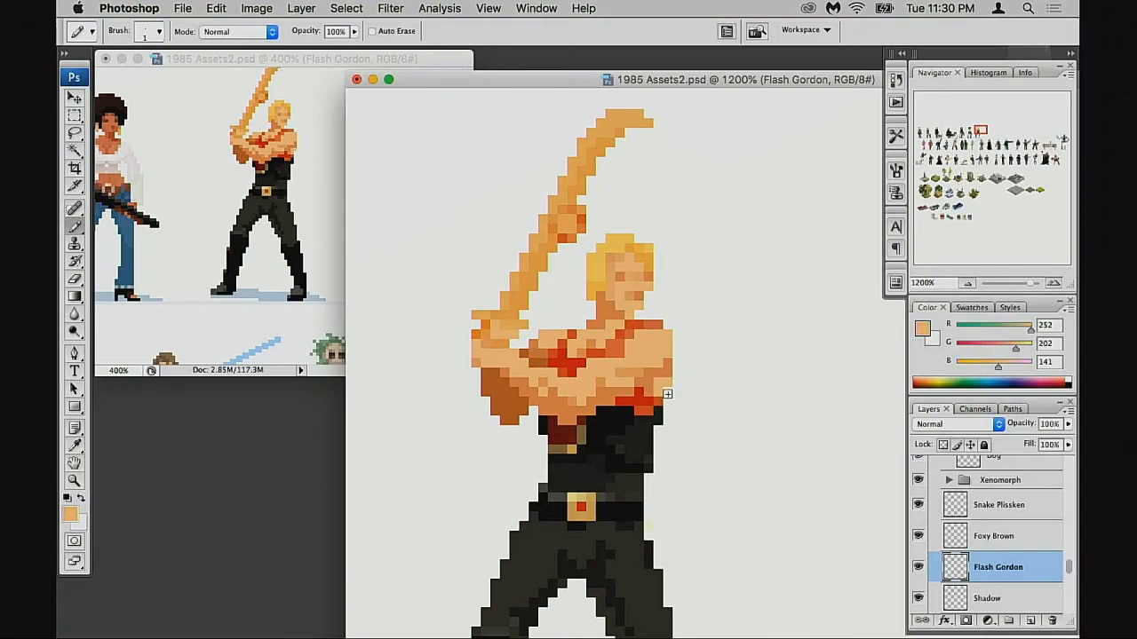
alt+click(646, 398)
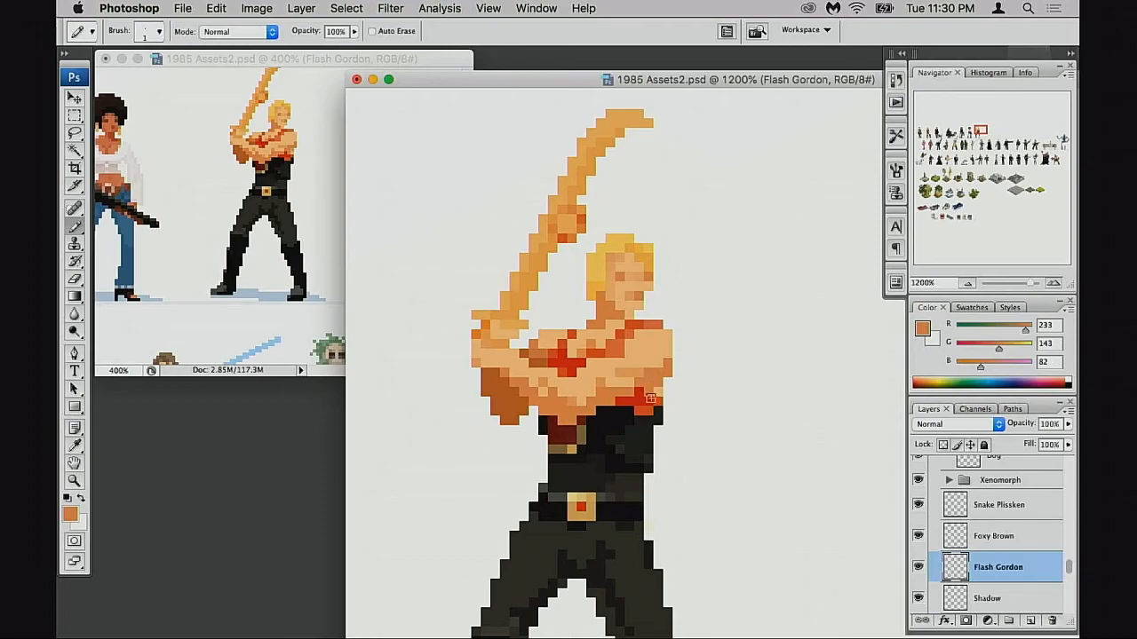
alt+click(661, 384)
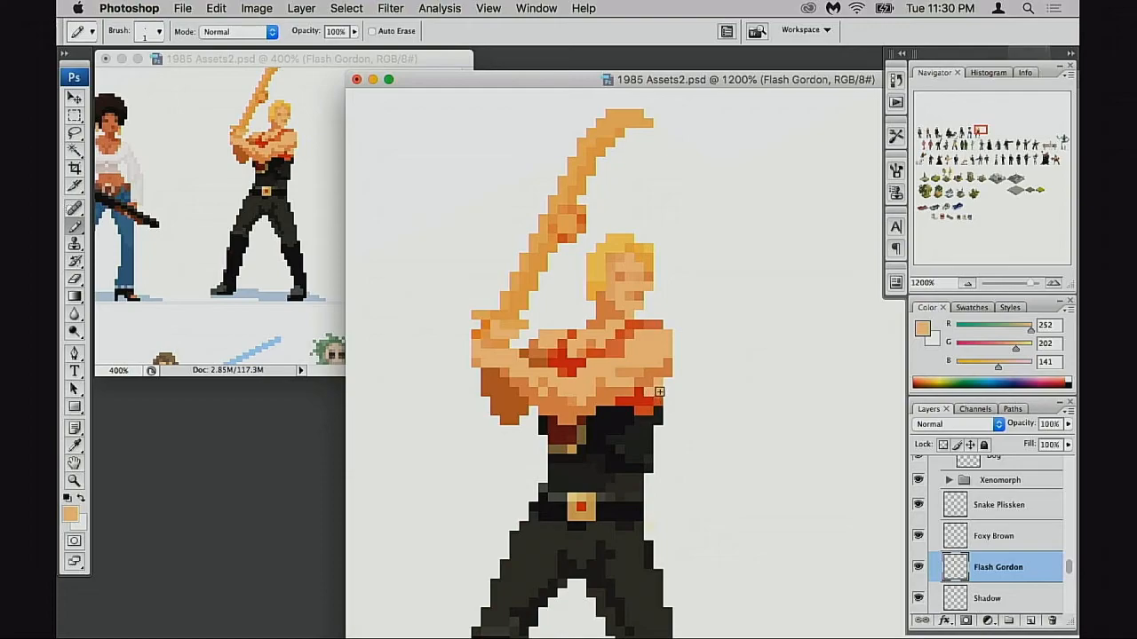
key(alt+bracketleft)
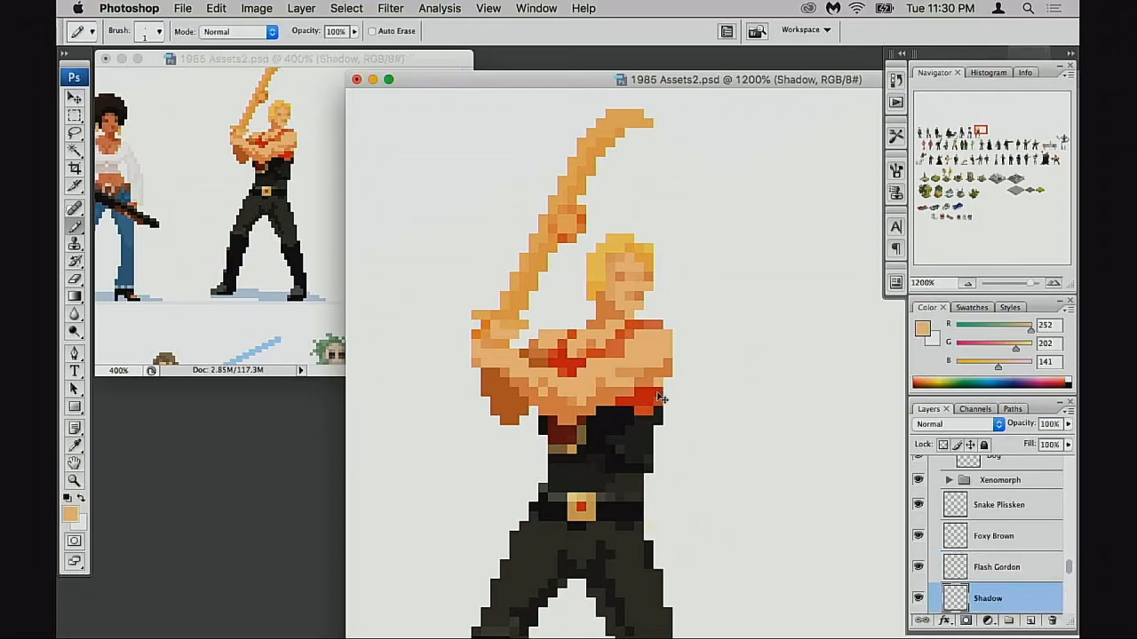
key(alt+bracketright)
key(alt+bracketleft)
alt+click(649, 380)
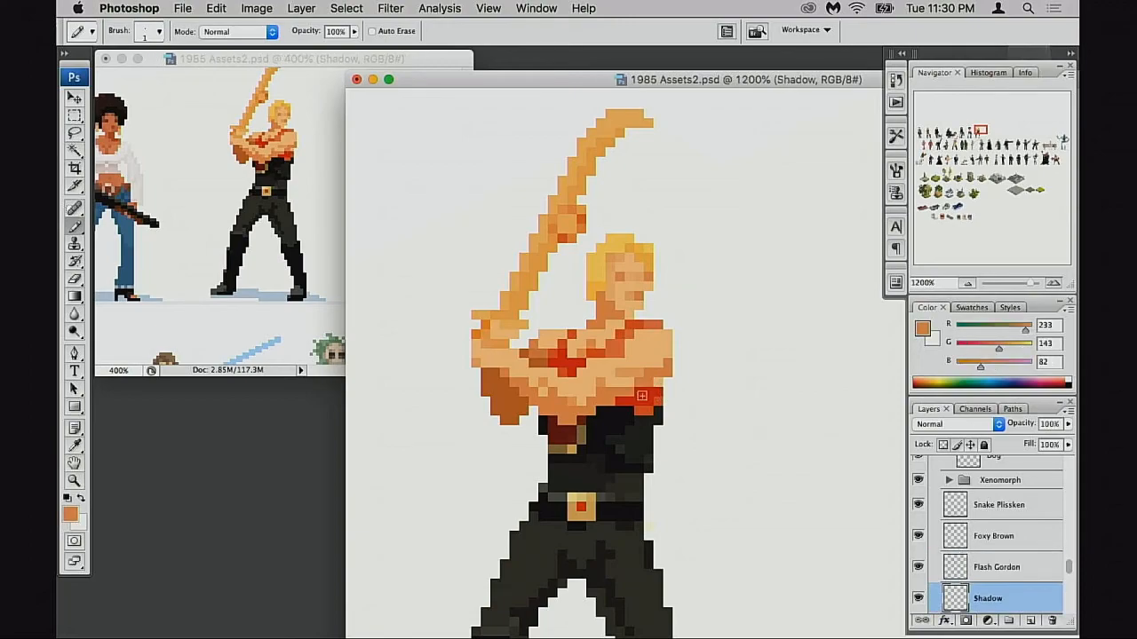
Step: Examine the retouched arm on the whole sprite next to the neighbouring figure
drag(631, 400, 670, 401)
alt+click(652, 401)
alt+click(653, 402)
alt+click(655, 402)
alt+click(655, 402)
drag(843, 359, 621, 405)
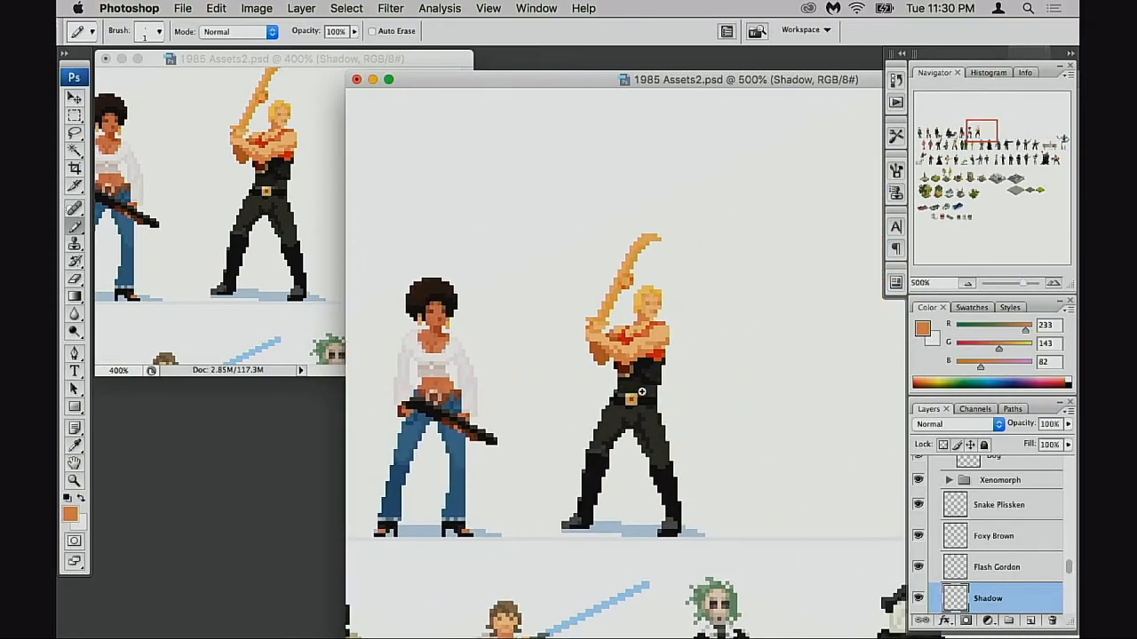
super+click(625, 390)
super+click(696, 387)
drag(697, 387, 668, 399)
Step: Select the swordsman's hands, crossed forearms and elbow with combined rectangular marquees, leaving out the sword and red vest
key(m)
super+click(623, 371)
super+click(674, 369)
drag(744, 362, 496, 400)
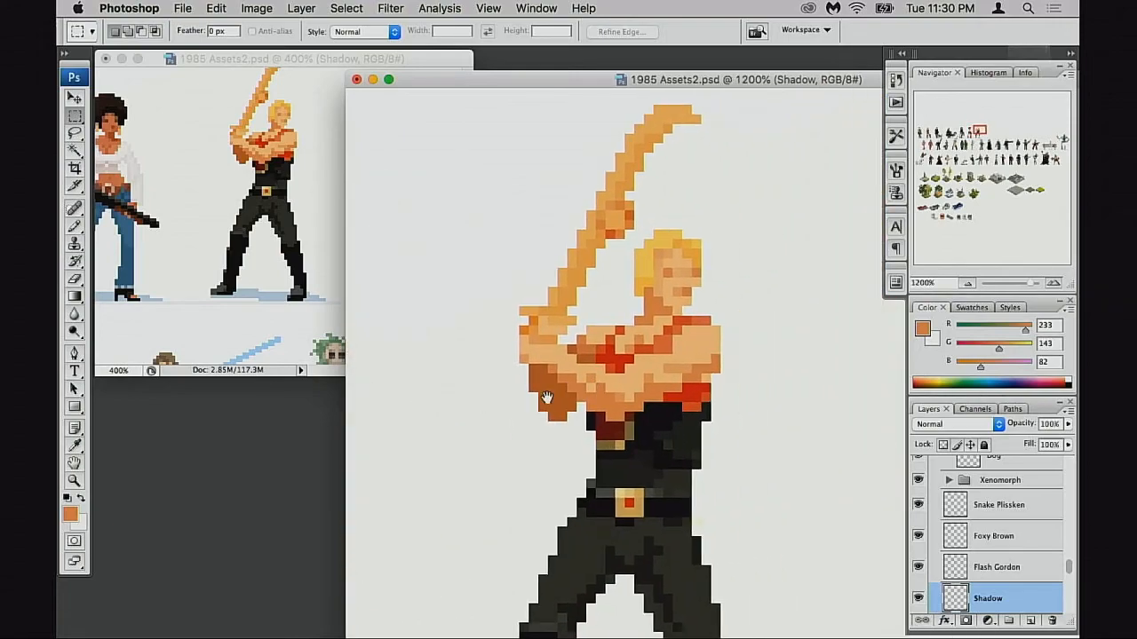
alt+super+click(613, 392)
alt+super+click(622, 400)
alt+super+click(632, 401)
alt+super+click(783, 398)
alt+super+click(783, 399)
drag(787, 399, 559, 414)
drag(641, 264, 628, 392)
drag(449, 333, 479, 363)
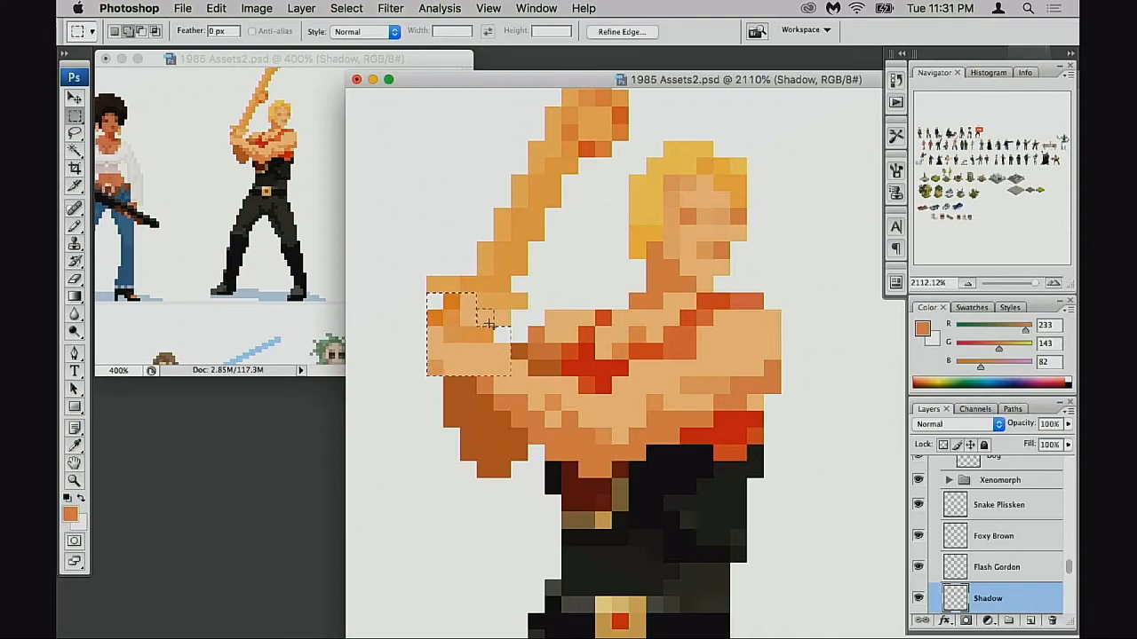
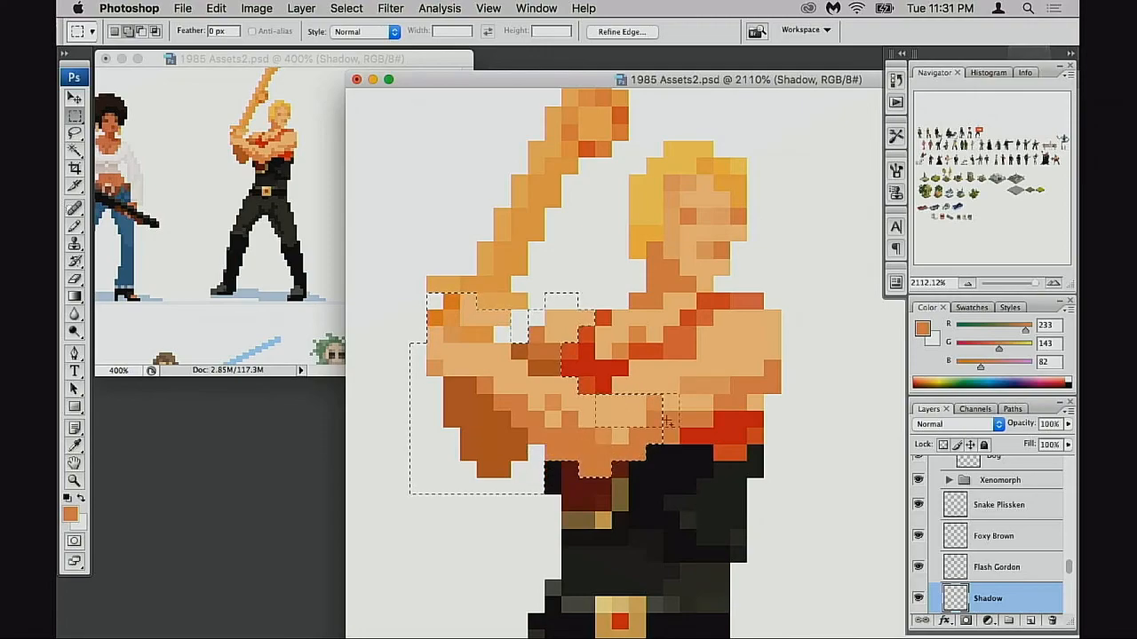
Step: Add the upper arm, shoulder and chest skin to the selection and check its coverage in Quick Mask
drag(651, 375, 744, 385)
drag(701, 332, 844, 373)
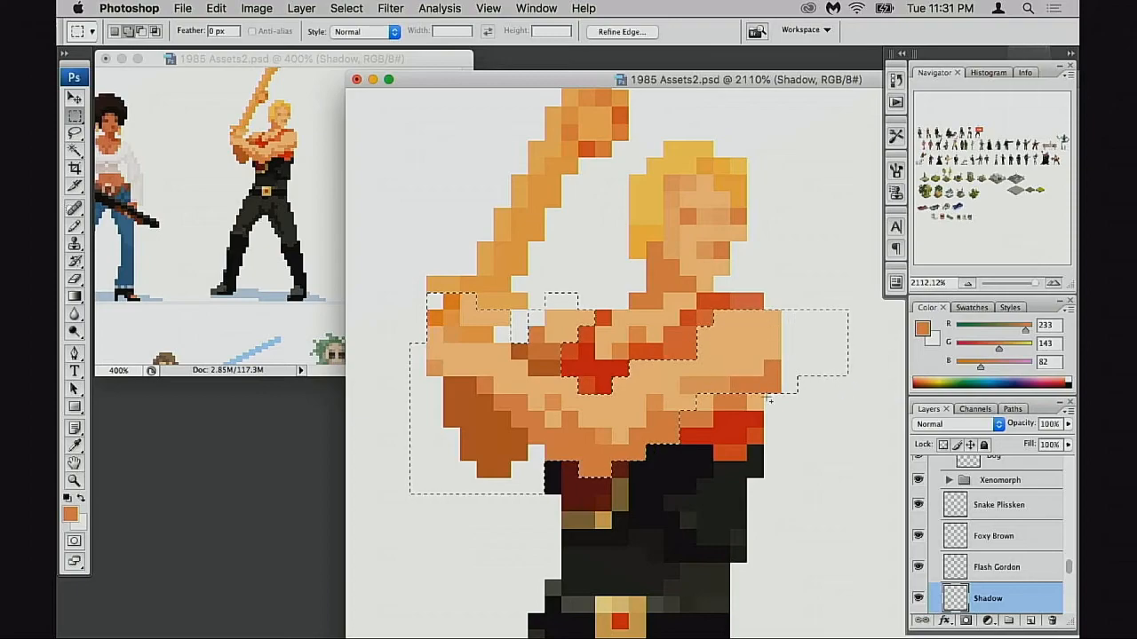
drag(707, 398, 792, 407)
drag(703, 425, 705, 423)
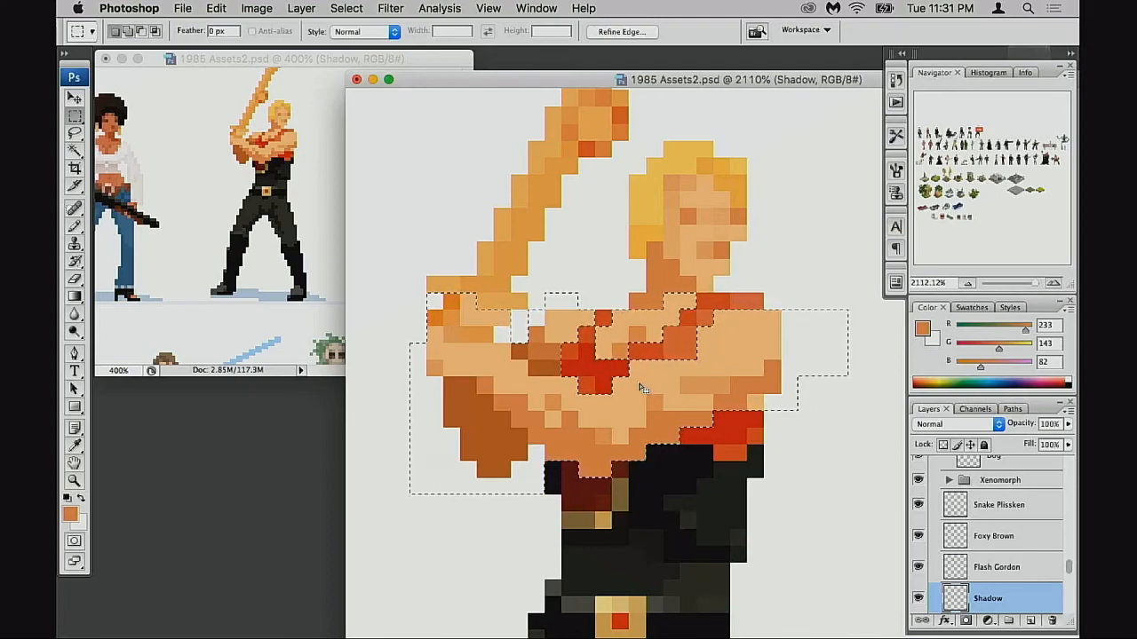
key(q)
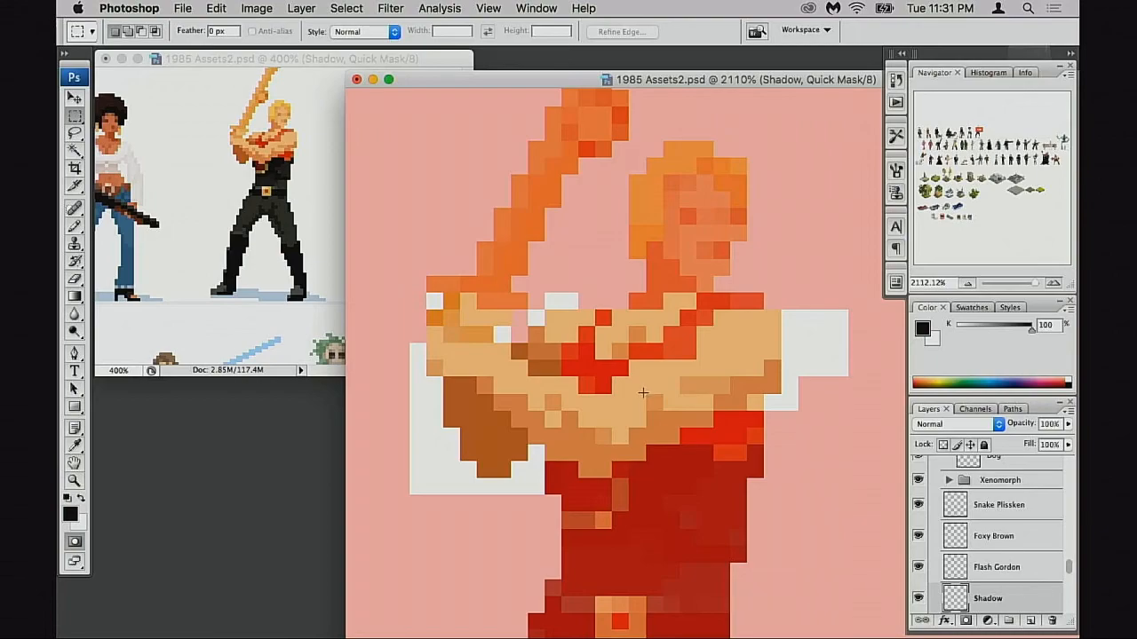
key(q)
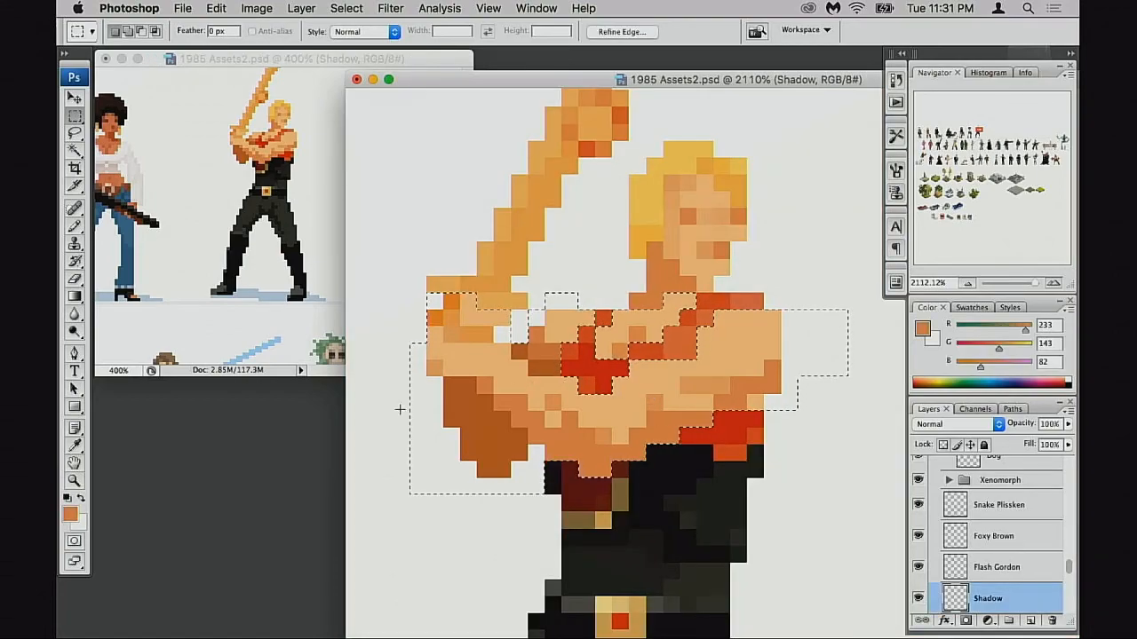
Step: Copy the selected arm, shoulder and chest skin from the Flash Gordon layer to a new layer
key(super+j)
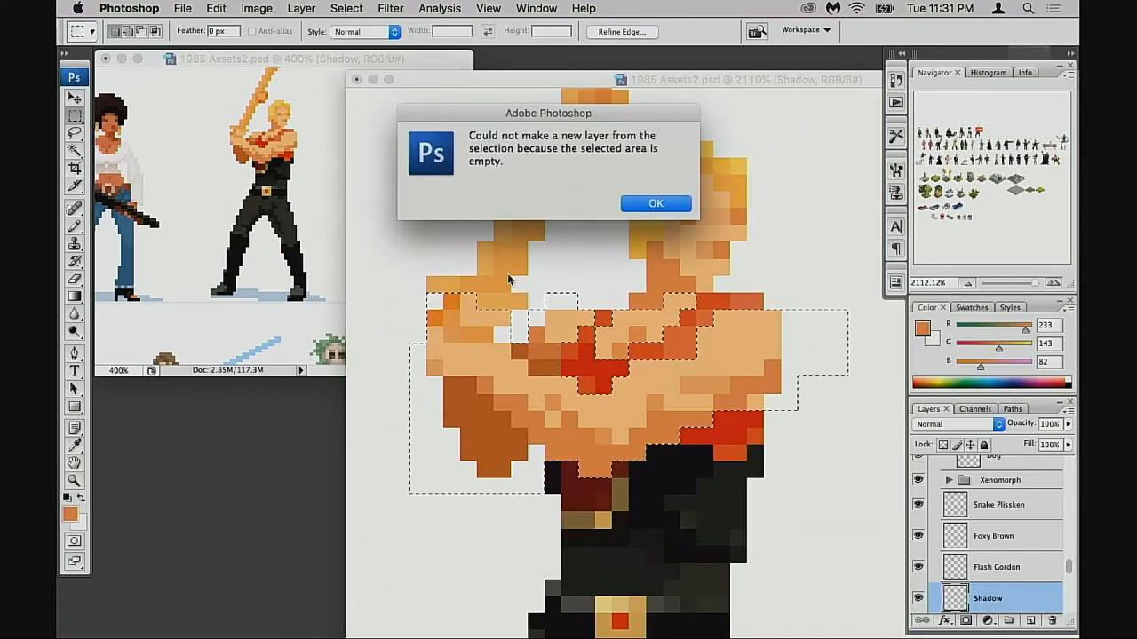
click(651, 204)
key(alt+bracketright)
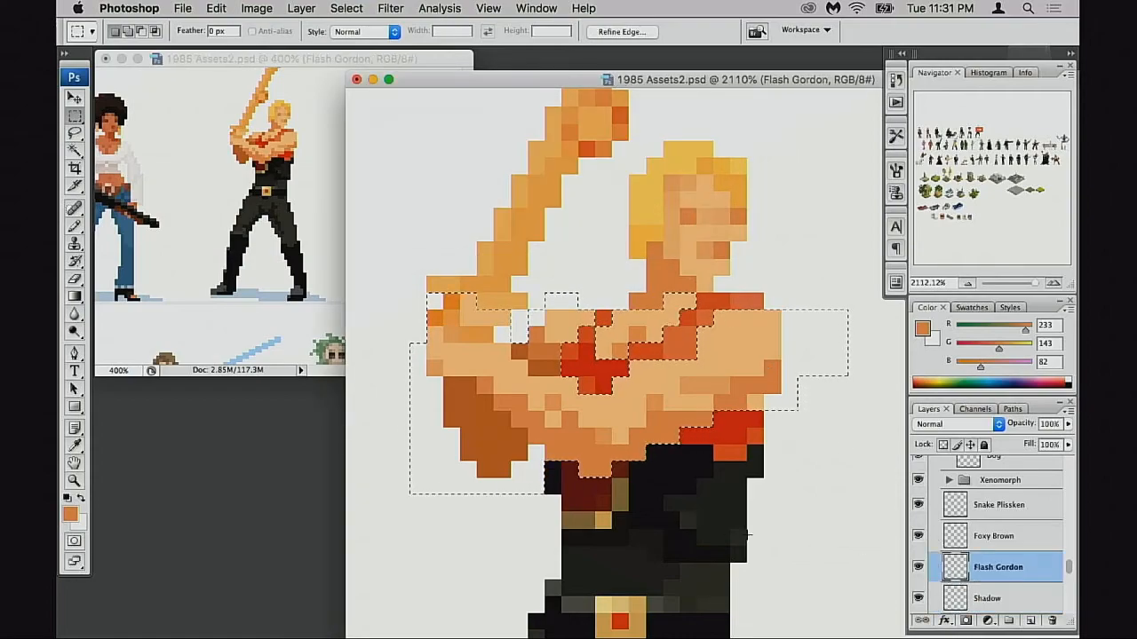
key(super+j)
Step: Brighten the copied skin with Levels, using a midtone input of 1.20 and a white input of 245
key(super+l)
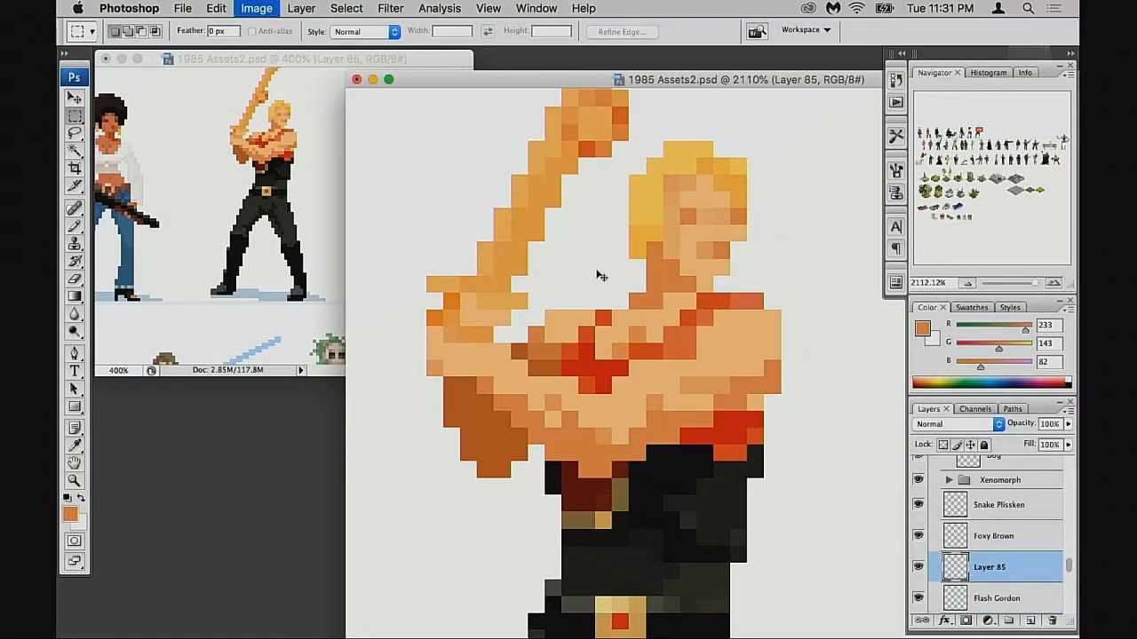
drag(771, 172, 762, 174)
drag(666, 172, 655, 175)
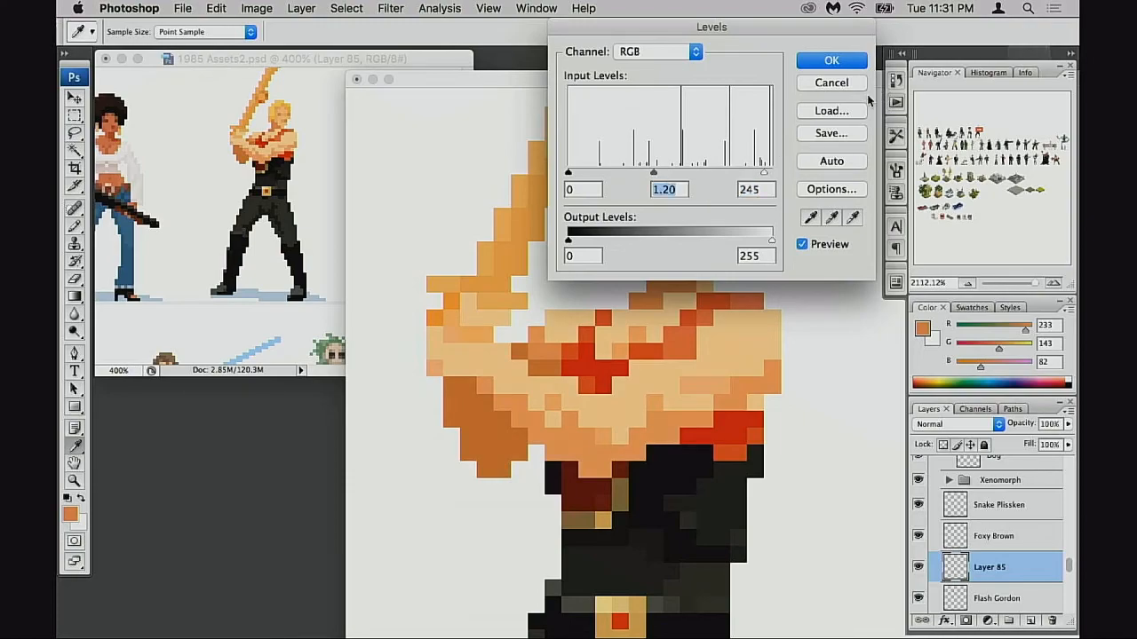
click(829, 60)
key(super+z)
key(super+z)
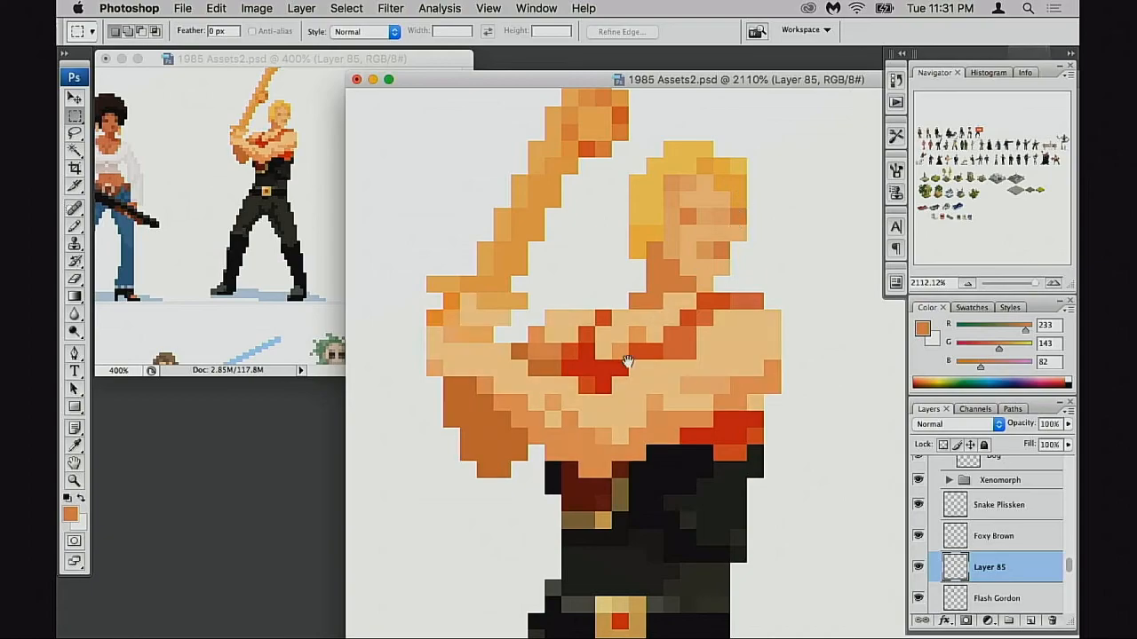
Step: Compare the arm skin before and after the Levels change, beside the neighbouring figure and close up
alt+click(636, 367)
alt+click(636, 367)
alt+click(635, 367)
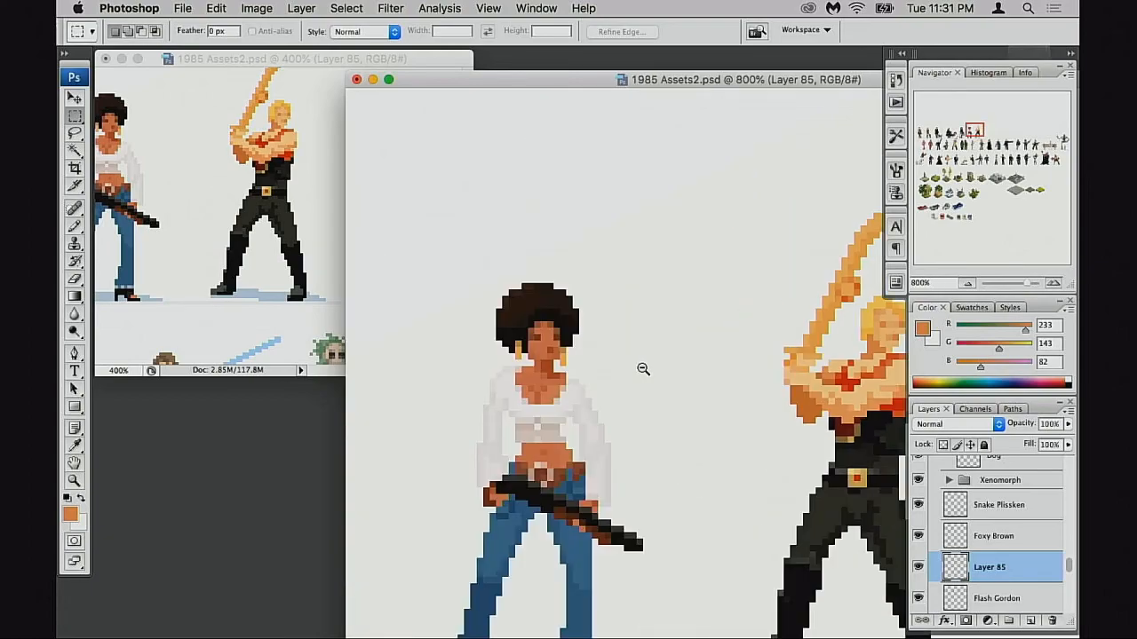
alt+click(646, 370)
alt+click(727, 381)
drag(717, 359, 573, 366)
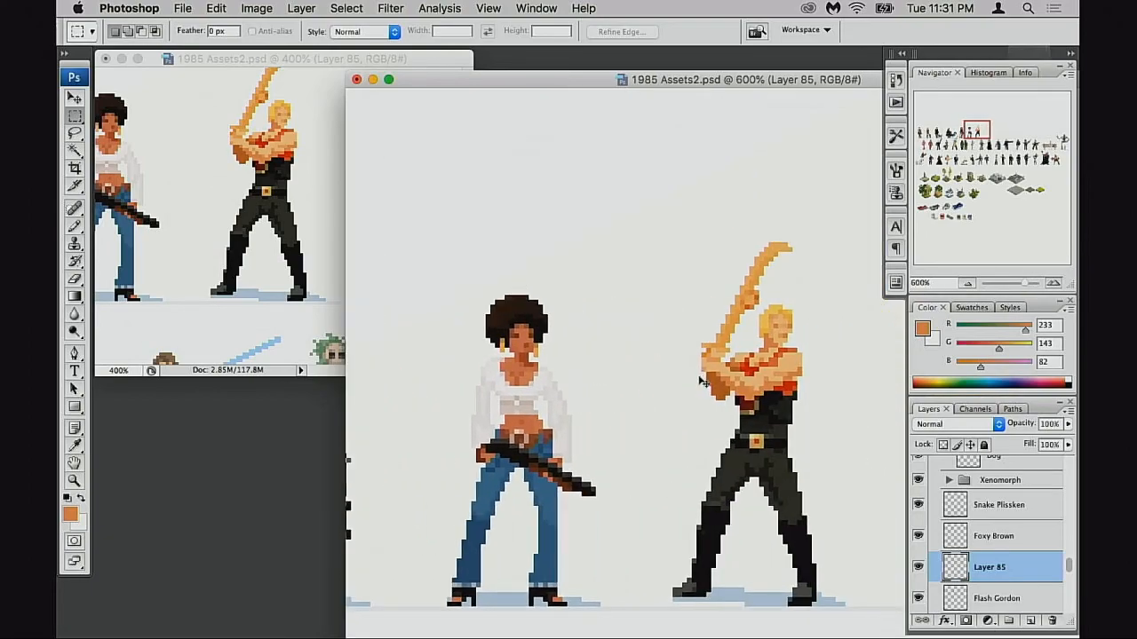
key(super+z)
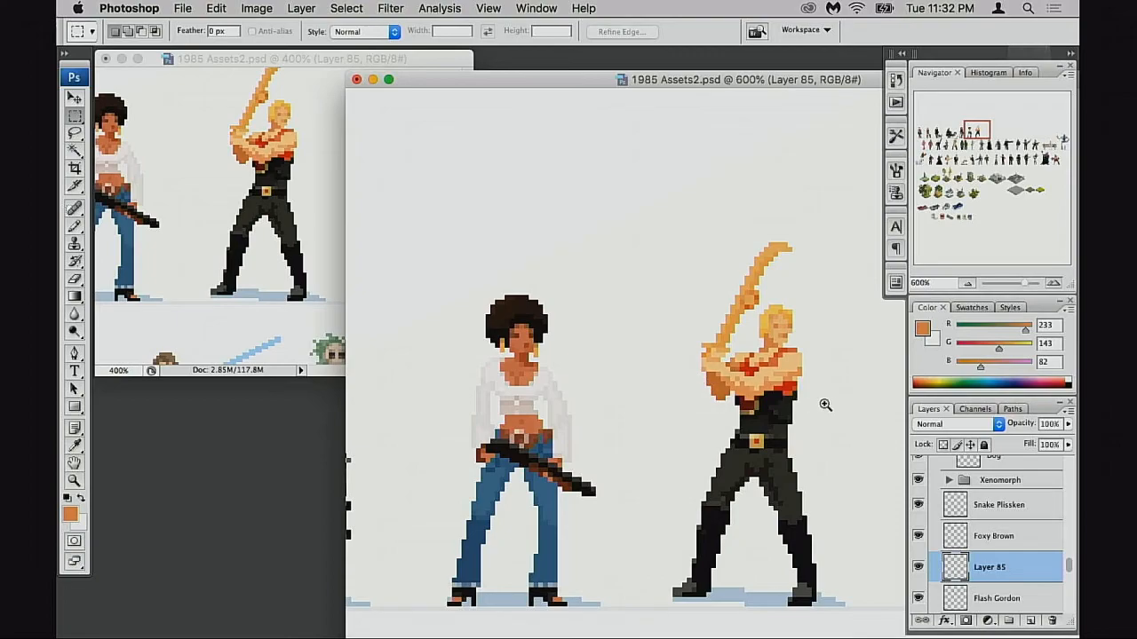
super+click(779, 403)
super+click(778, 402)
super+click(691, 374)
drag(713, 356, 691, 412)
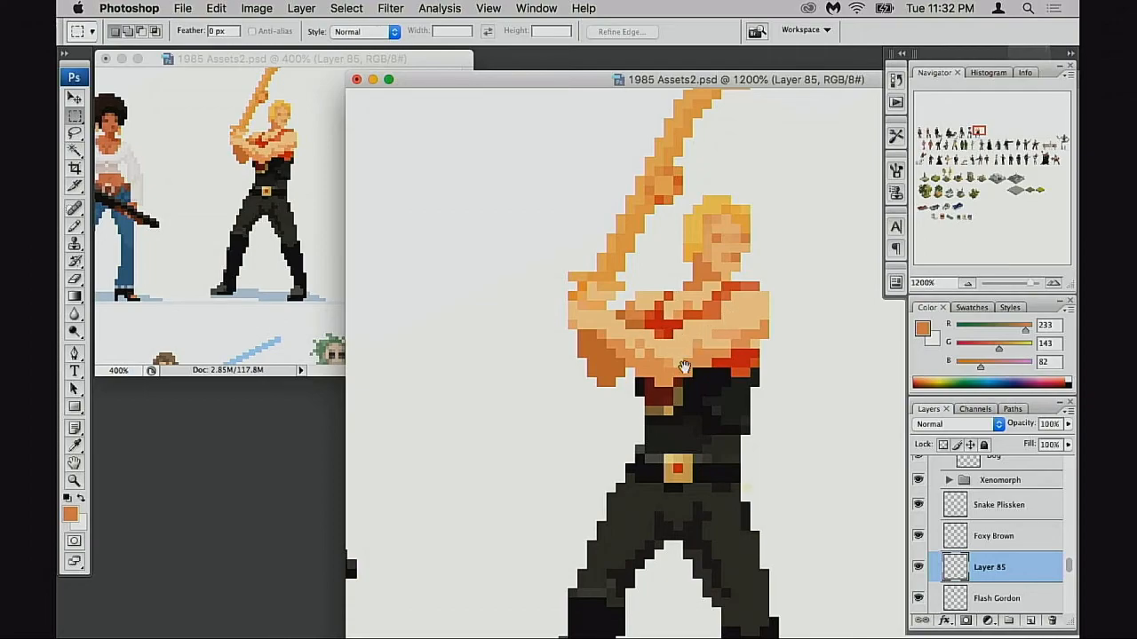
drag(683, 365, 669, 372)
key(super+z)
key(super+z)
key(super+z)
key(super+z)
key(super+z)
key(super+z)
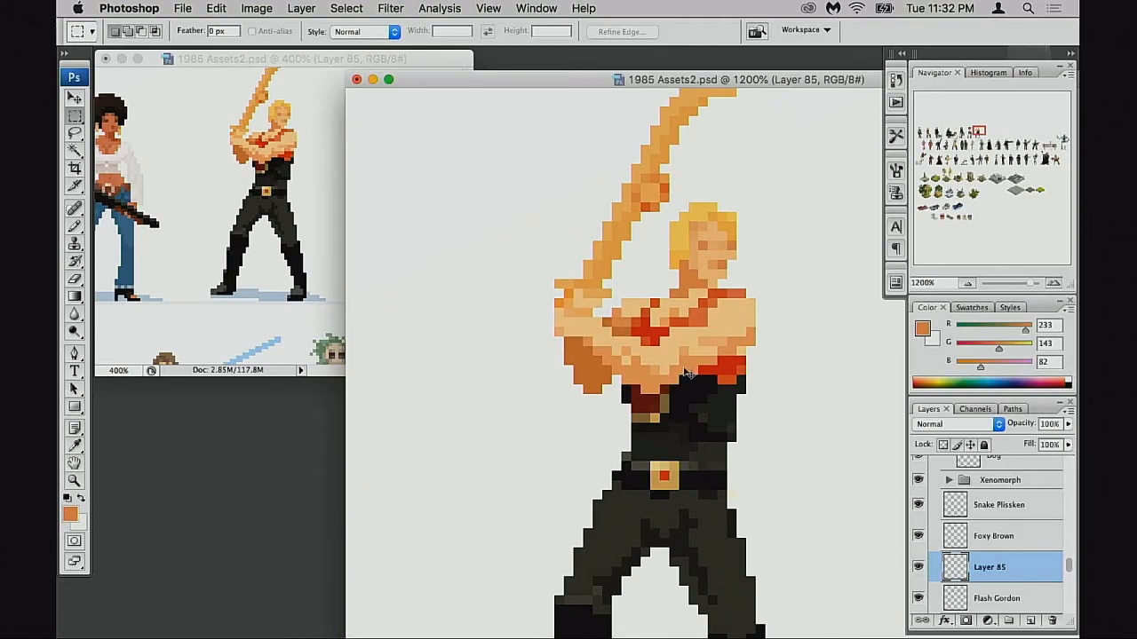
key(super+z)
key(super+z)
drag(682, 357, 661, 419)
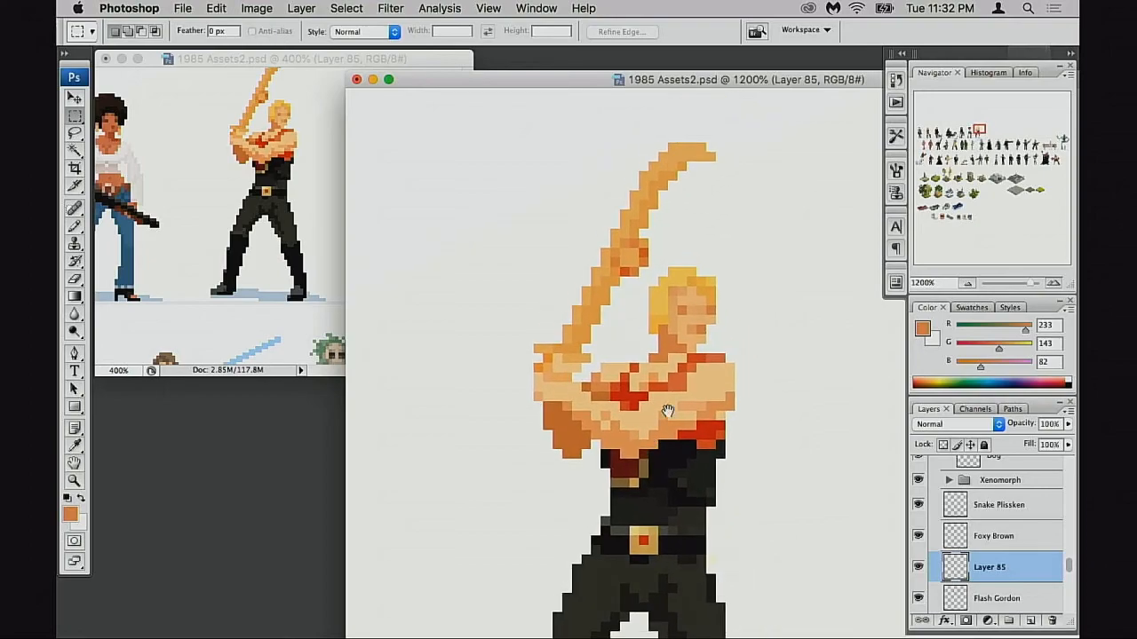
Step: Select the face and neck skin with combined rectangular marquees, leaving out the hair, and hide the selection edges
key(super+plus)
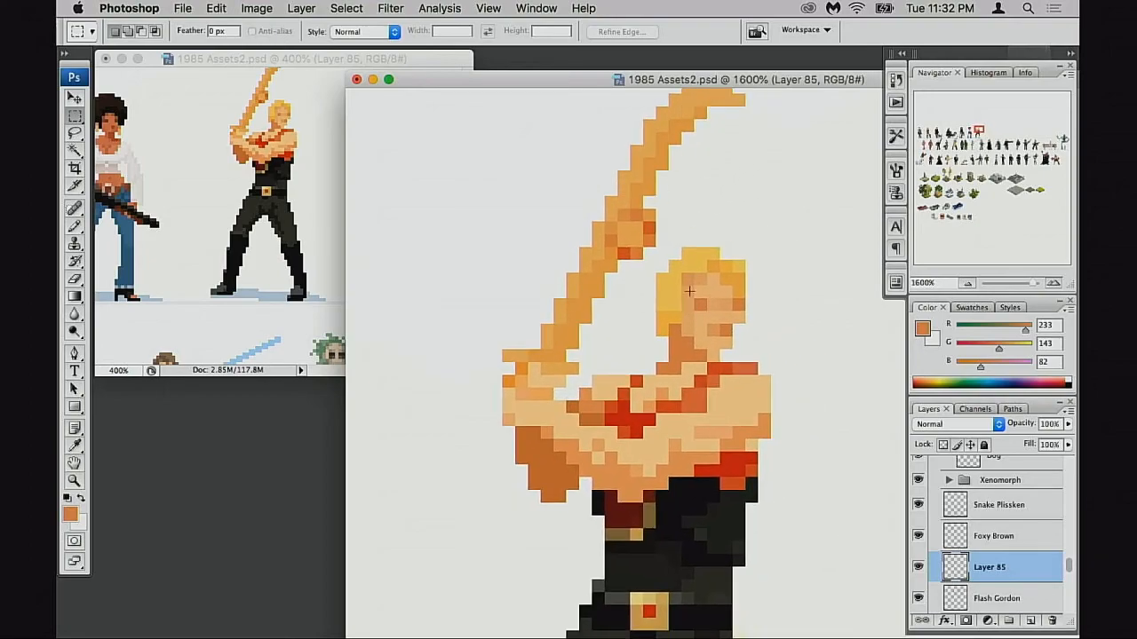
drag(656, 248, 770, 362)
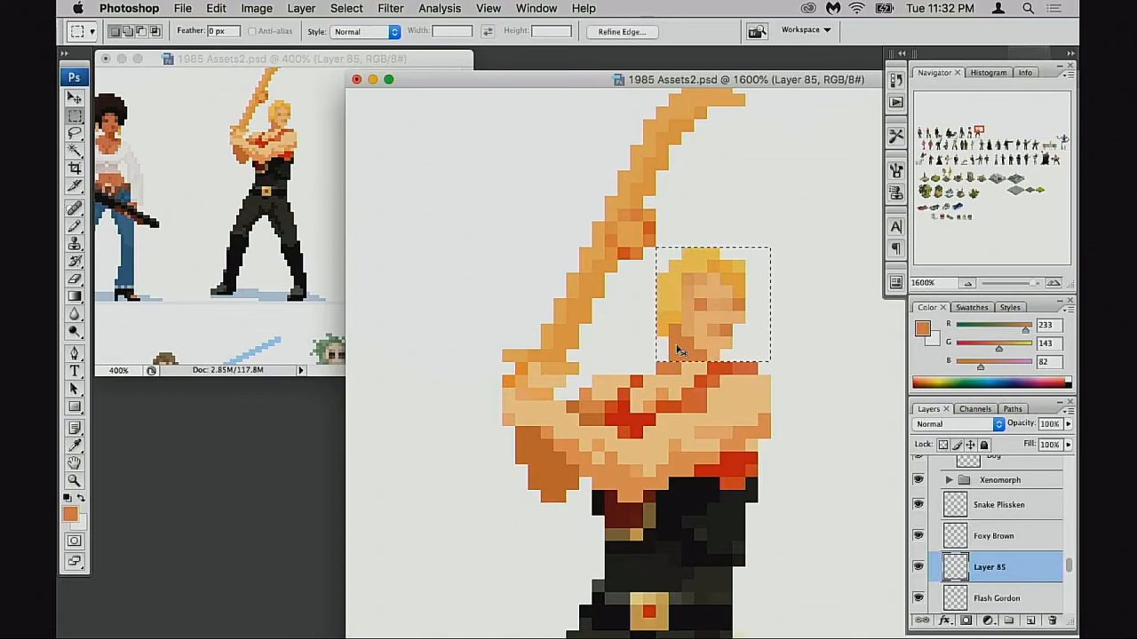
key(super+d)
drag(693, 274, 683, 312)
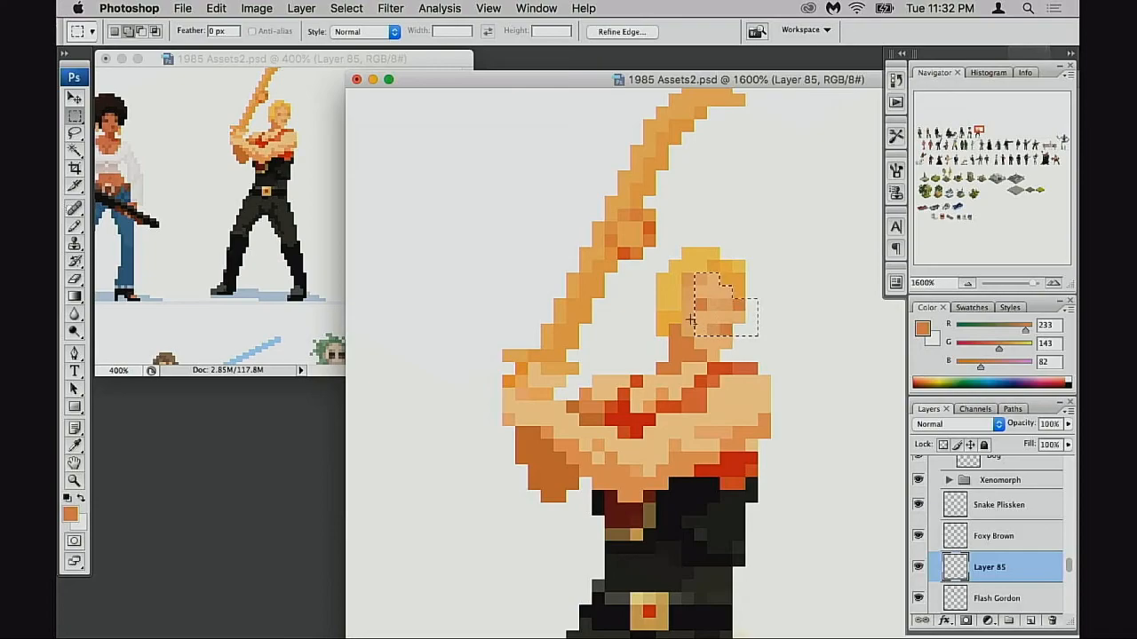
drag(719, 348, 683, 274)
drag(719, 360, 711, 337)
drag(658, 350, 680, 373)
key(super+h)
Step: Brighten the selected face and neck on the Flash Gordon layer using Levels with a white input of 242
key(super+l)
click(643, 204)
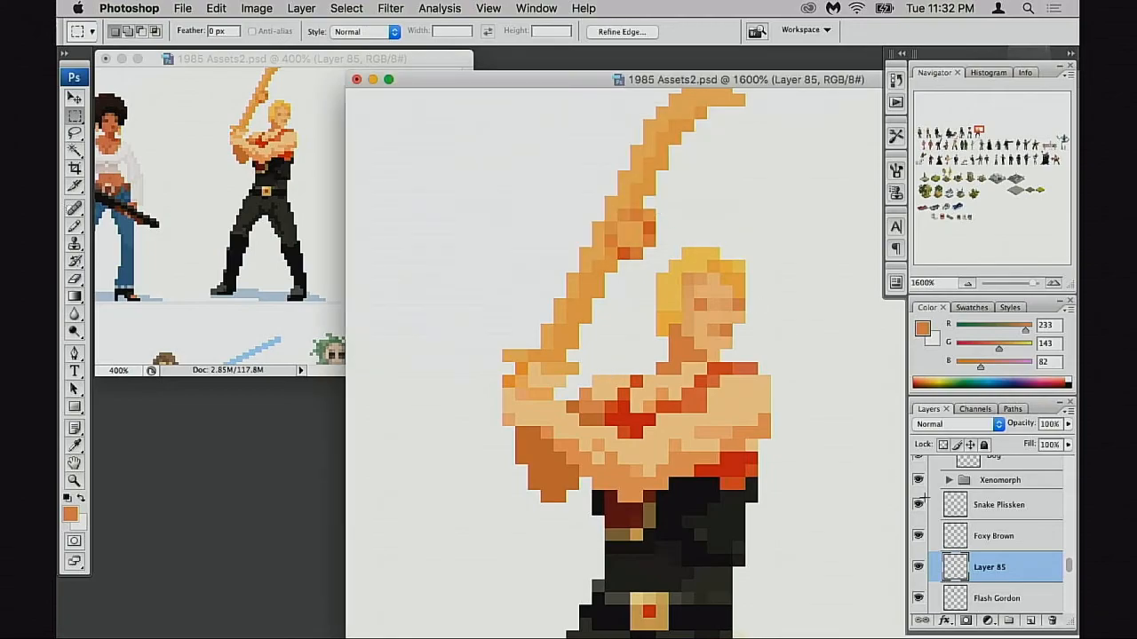
click(973, 602)
key(super+l)
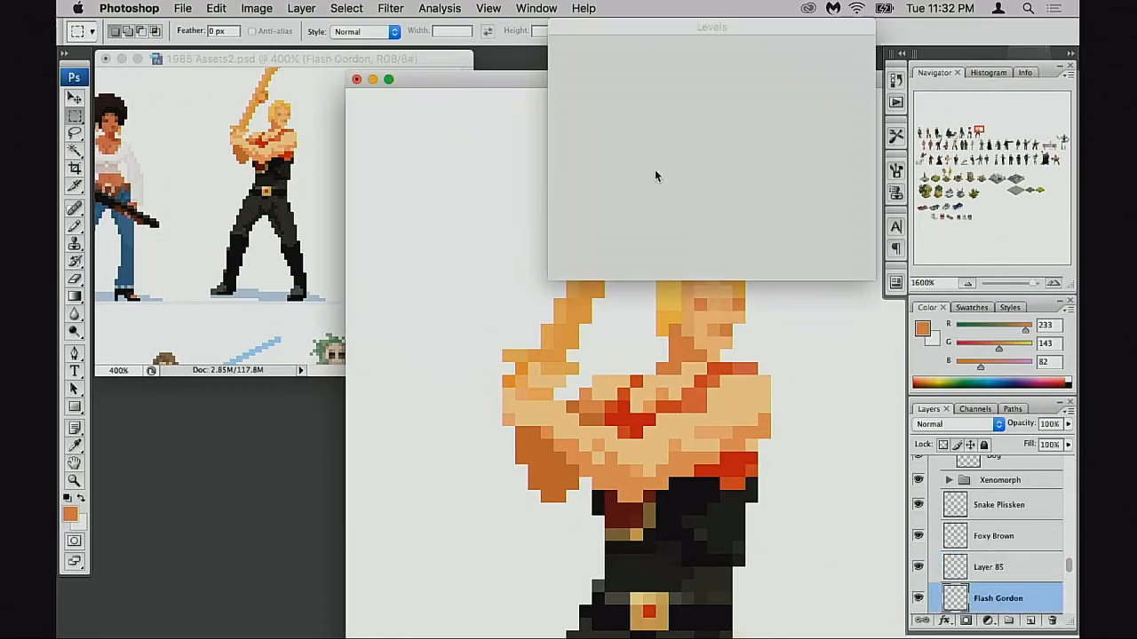
drag(768, 175, 761, 176)
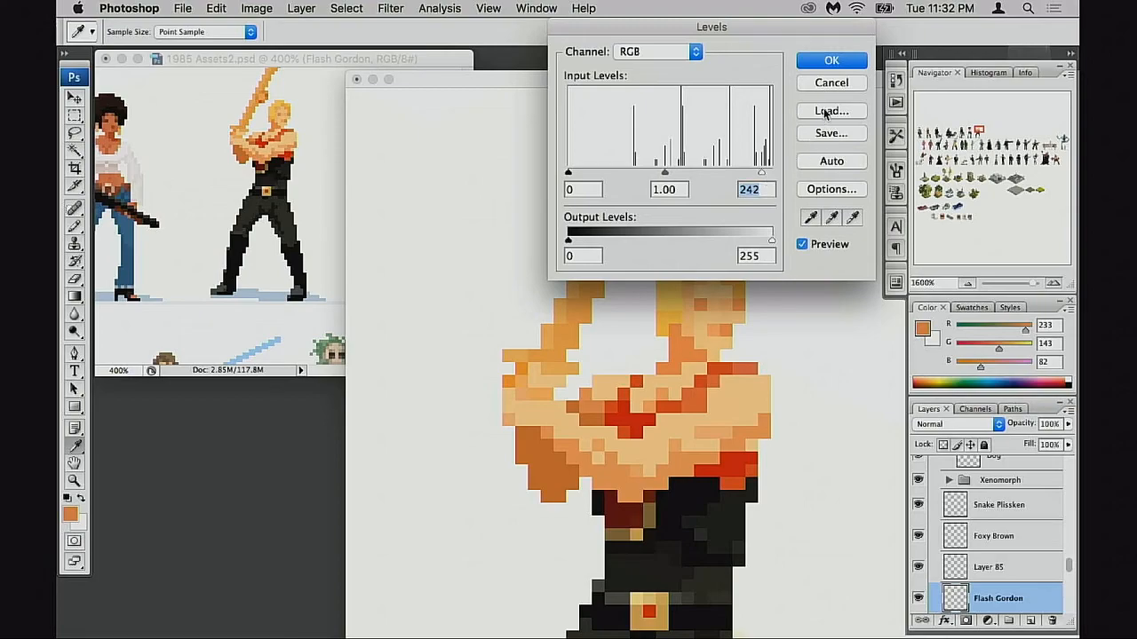
click(840, 67)
Step: Merge Layer 85, holding the brightened arm skin, down into the Flash Gordon layer
key(m)
click(959, 569)
key(super+e)
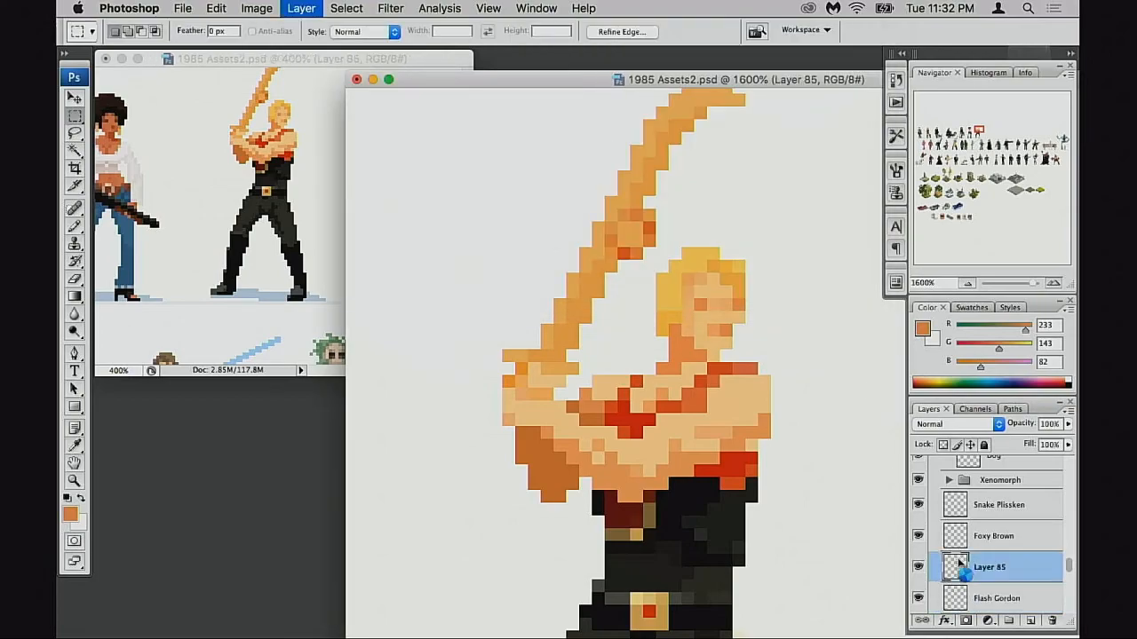
Step: Hide the Flash Gordon layer, remove the stray orange pixel from the Shadow layer, and show the figure again
click(918, 566)
click(918, 567)
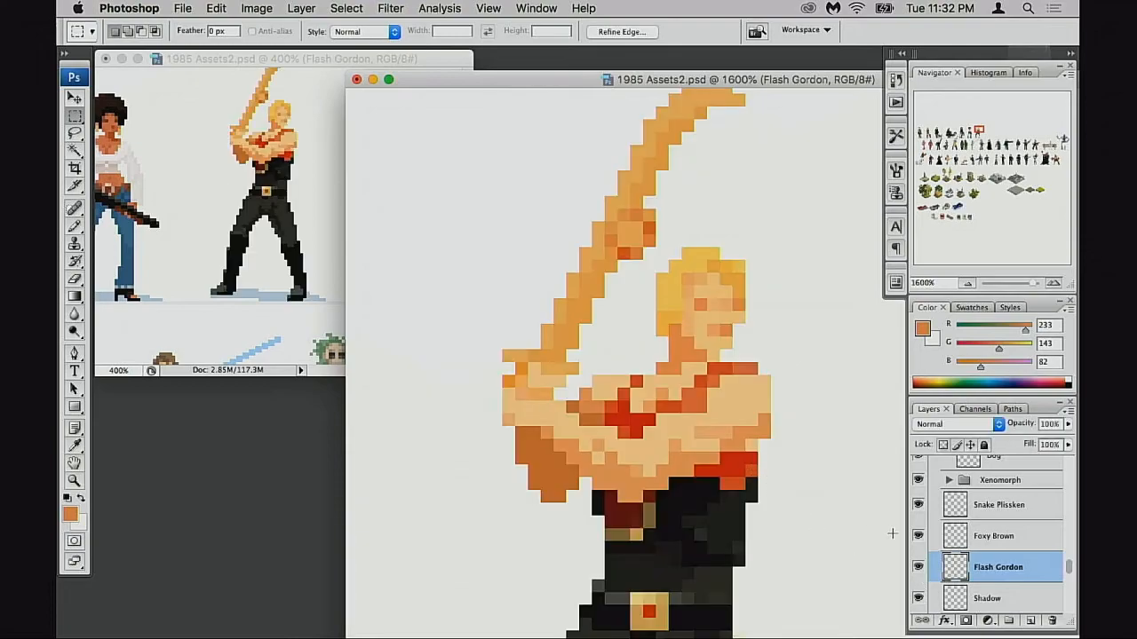
click(918, 567)
drag(720, 439, 770, 503)
click(918, 568)
click(918, 568)
click(987, 599)
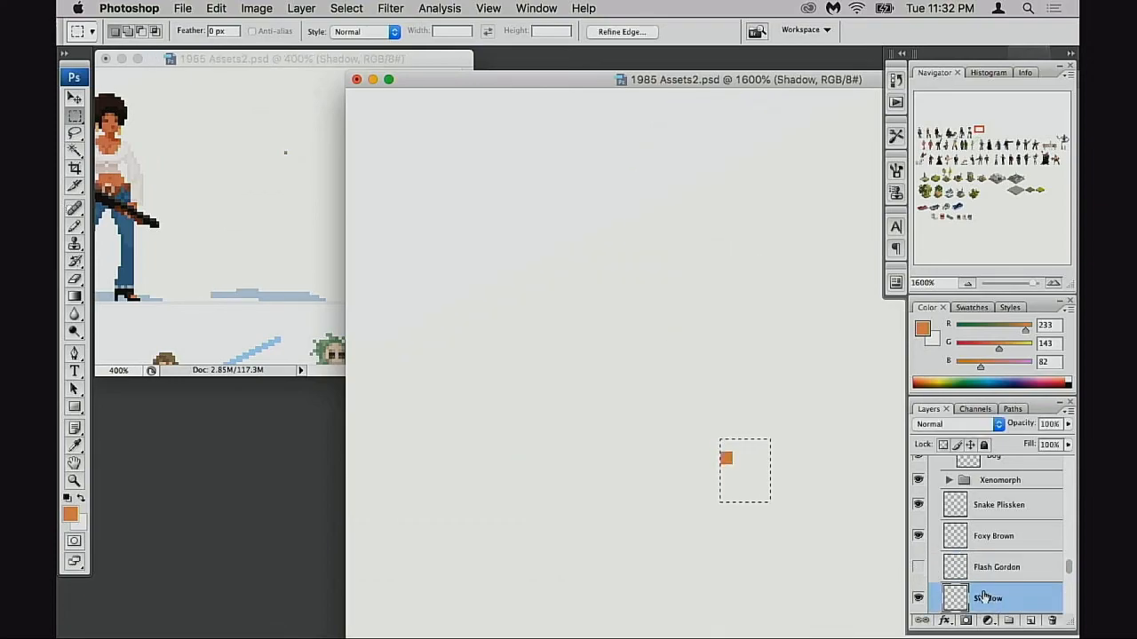
click(918, 566)
key(super+d)
Step: Rearrange the two document windows and examine the sprite among the other characters at 200% and 500%
mouse_move(551, 84)
mouse_down()
mouse_move(540, 77)
mouse_move(554, 73)
mouse_up()
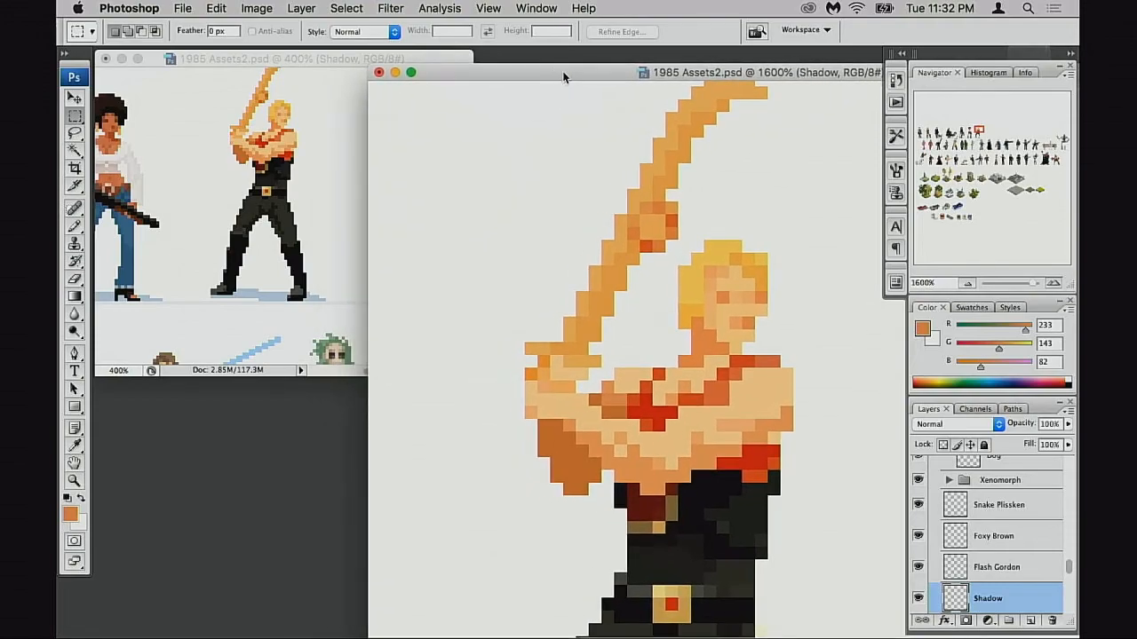
drag(543, 74, 540, 59)
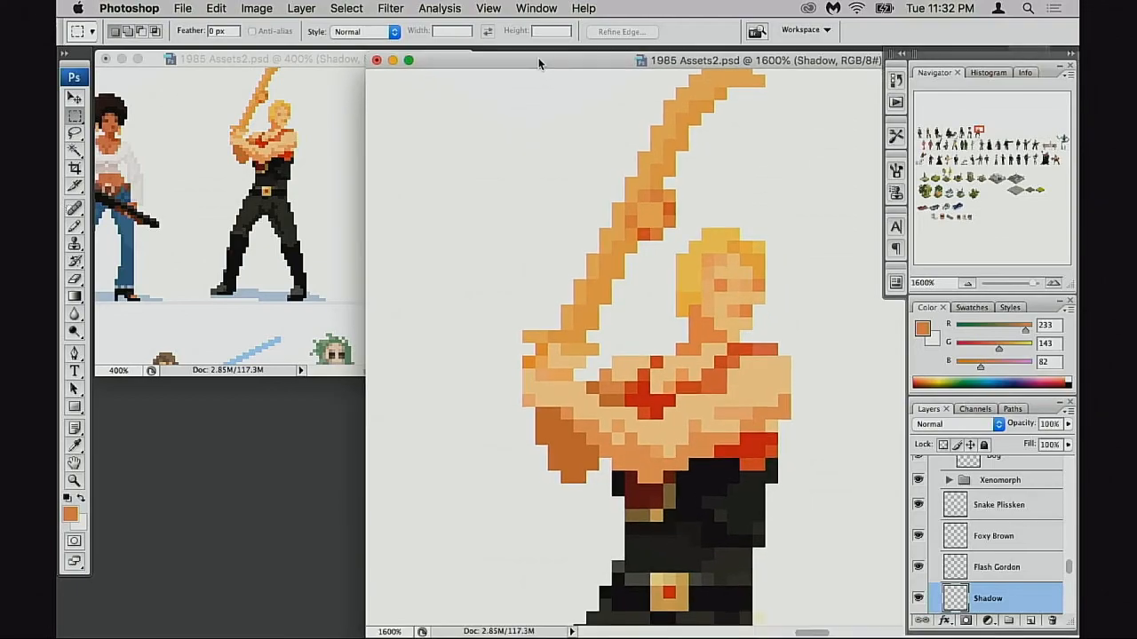
click(347, 86)
mouse_move(329, 188)
mouse_down()
mouse_move(318, 187)
mouse_move(321, 234)
mouse_move(340, 246)
mouse_move(329, 260)
mouse_up()
alt+click(321, 259)
alt+click(321, 260)
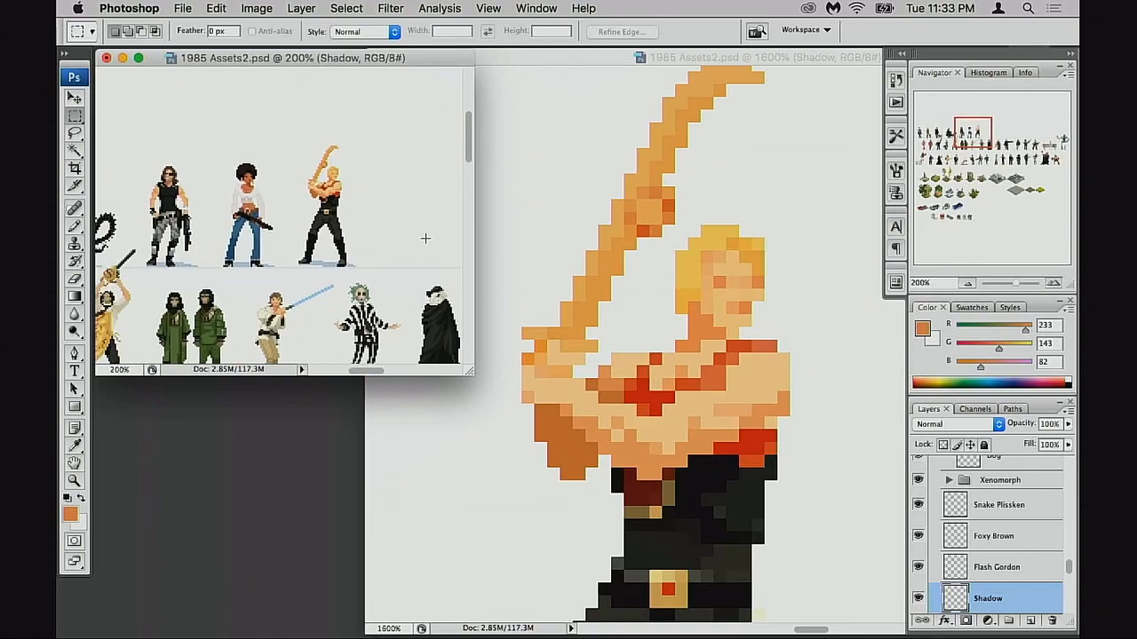
click(346, 240)
click(343, 244)
drag(173, 141, 330, 245)
click(323, 221)
Step: Examine the sprite's crossed arms, chest and overall pose in the close-up window at several magnifications
click(626, 63)
drag(616, 263, 647, 275)
alt+click(620, 319)
drag(720, 311, 574, 291)
drag(624, 244, 583, 119)
drag(631, 310, 639, 303)
alt+click(649, 316)
drag(735, 381, 667, 328)
click(671, 327)
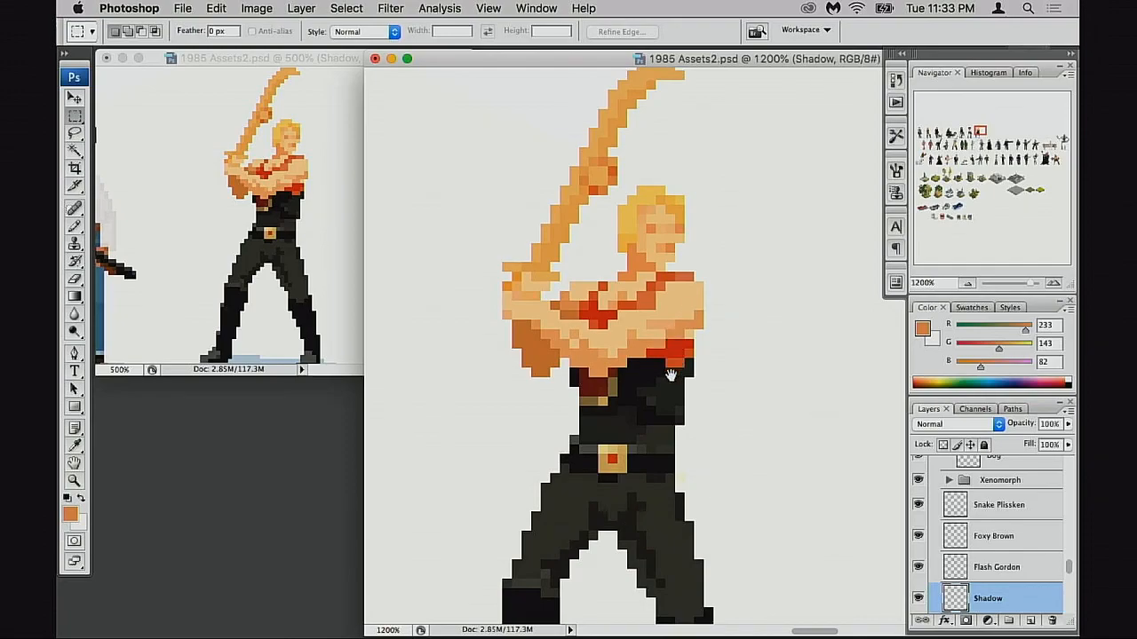
drag(672, 371, 672, 362)
click(671, 321)
drag(706, 318, 666, 354)
click(644, 340)
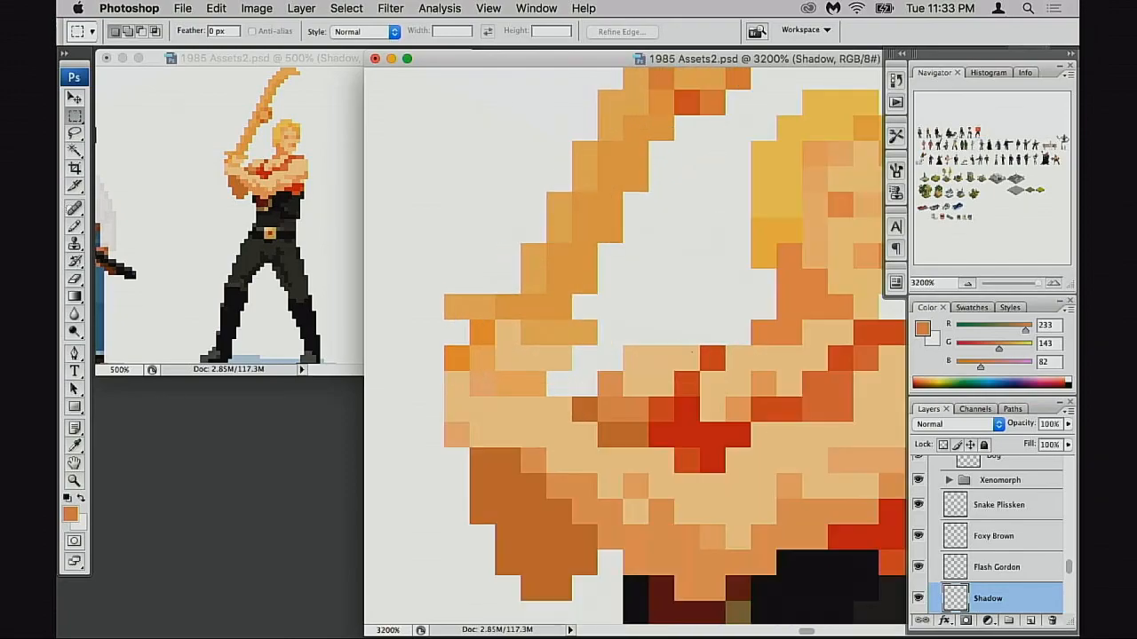
alt+click(677, 350)
alt+click(677, 350)
alt+click(726, 350)
Step: Select the sword, head, arms and upper torso on the Flash Gordon layer and shift them one pixel right
drag(795, 314, 619, 341)
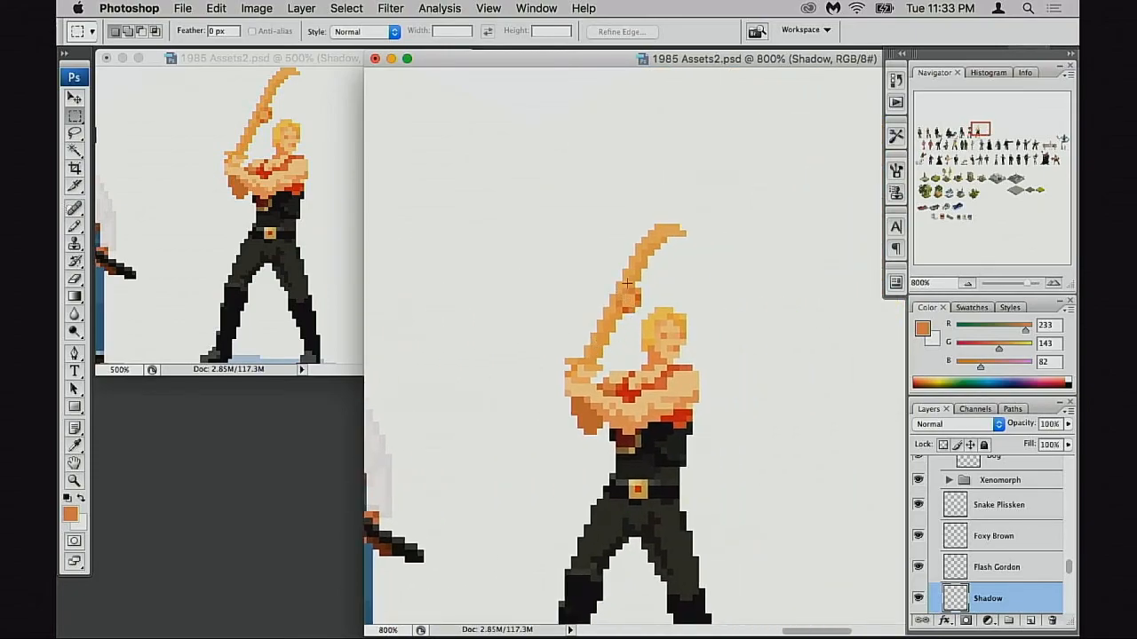
drag(689, 379, 744, 440)
key(super+Down)
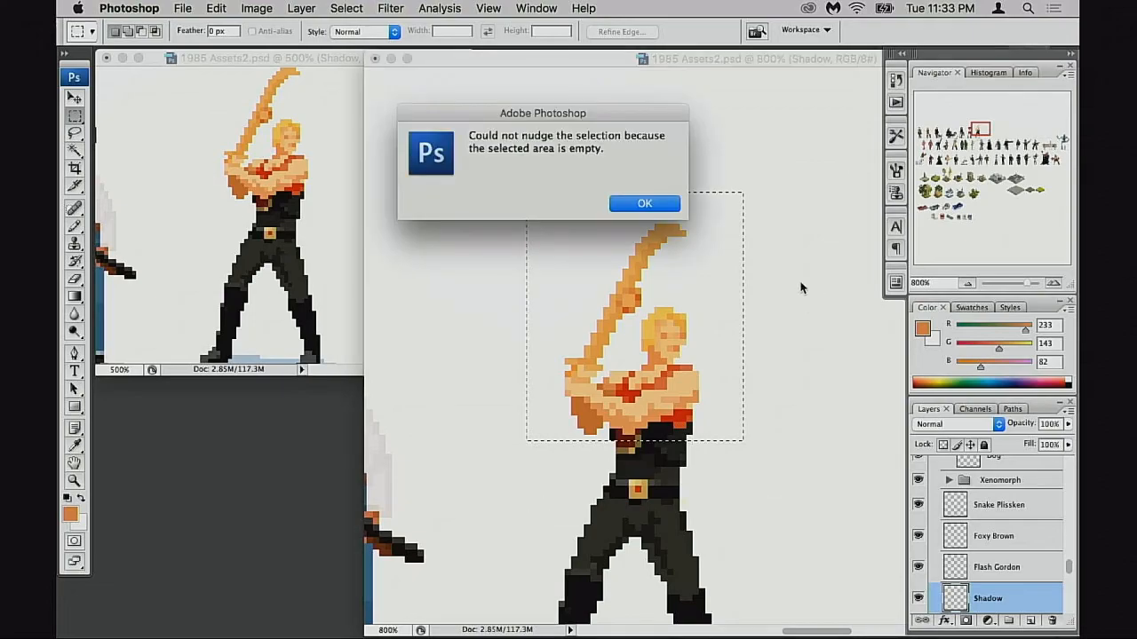
click(627, 207)
click(999, 567)
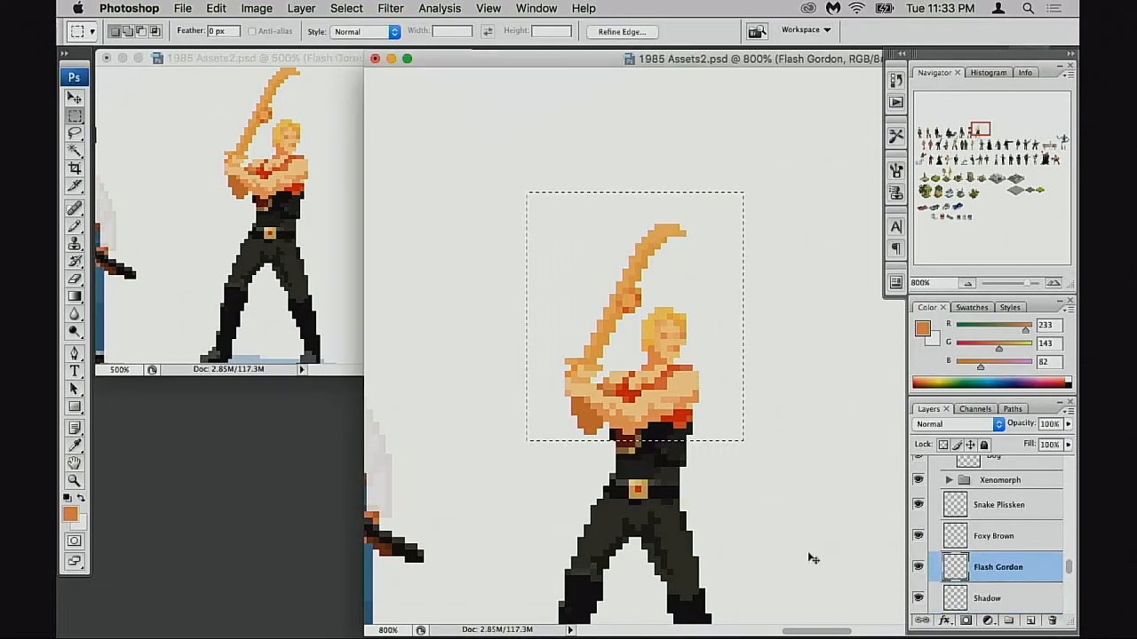
key(super+Right)
key(super+z)
key(super+z)
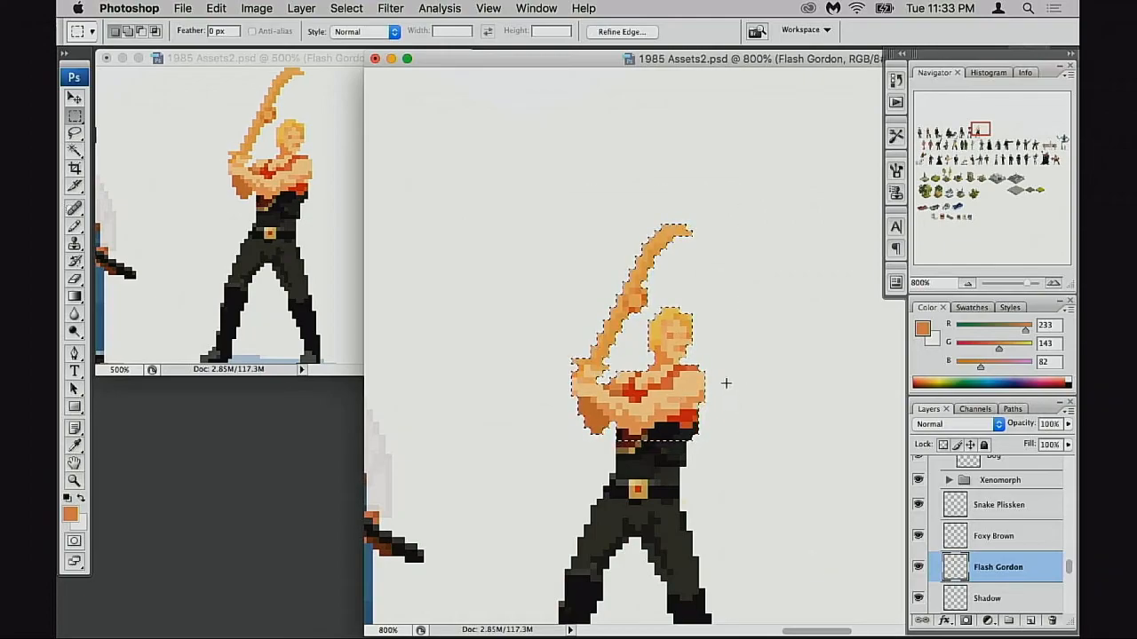
key(super+d)
Step: Select the outer edge of the shoulder, upper arm and vest, and nudge it one pixel left
key(e)
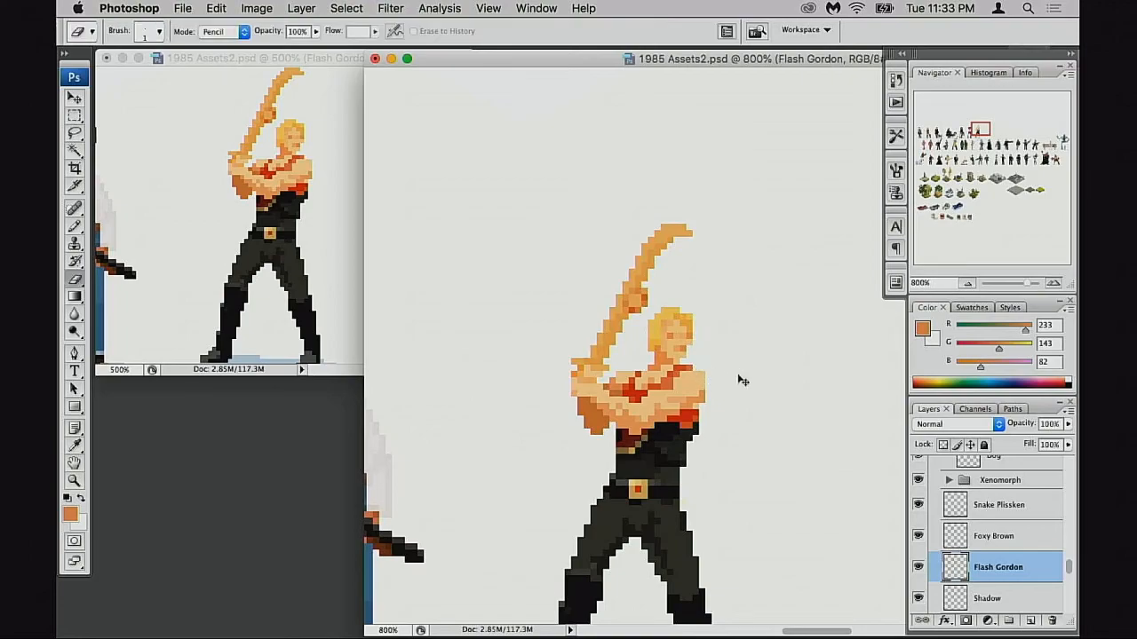
key(m)
mouse_move(729, 429)
mouse_down()
mouse_move(758, 429)
mouse_move(740, 434)
mouse_up()
click(698, 373)
key(super+Left)
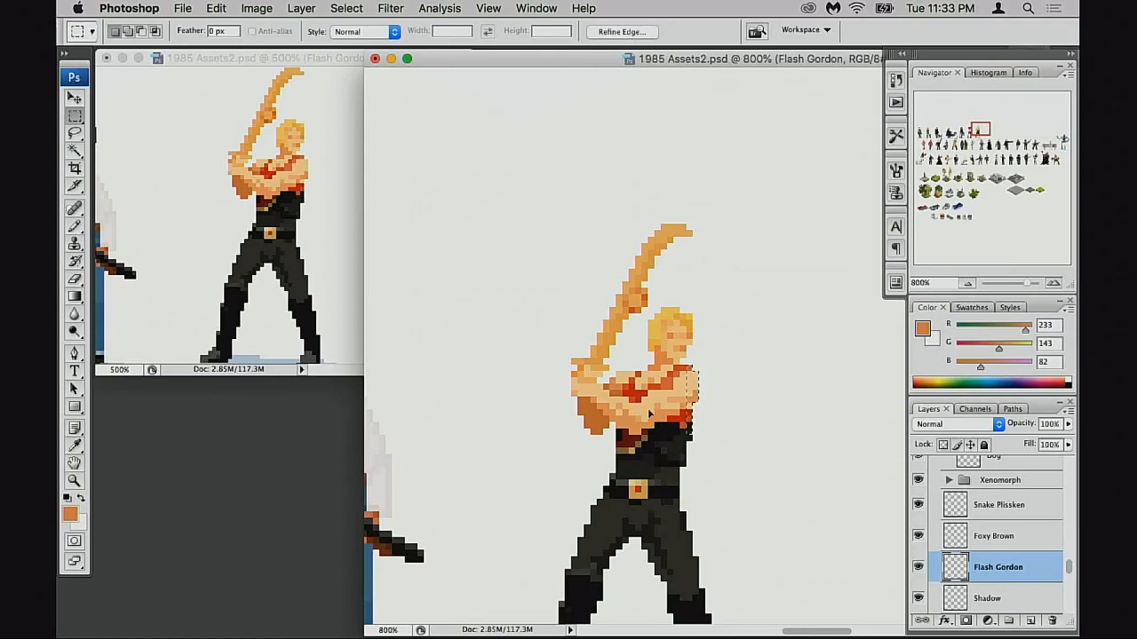
Step: Examine the sprite's crossed arms, chest and vest at 1600%, and its pose among the other characters at 300%
key(b)
key(super+equal)
key(super+equal)
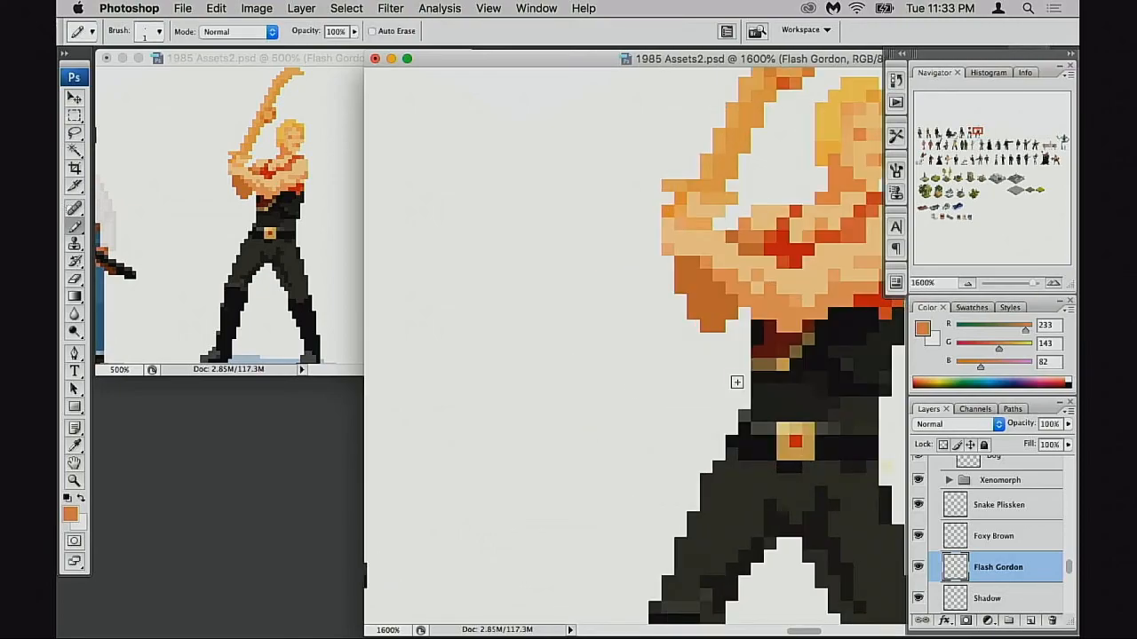
alt+click(825, 272)
drag(825, 272, 724, 295)
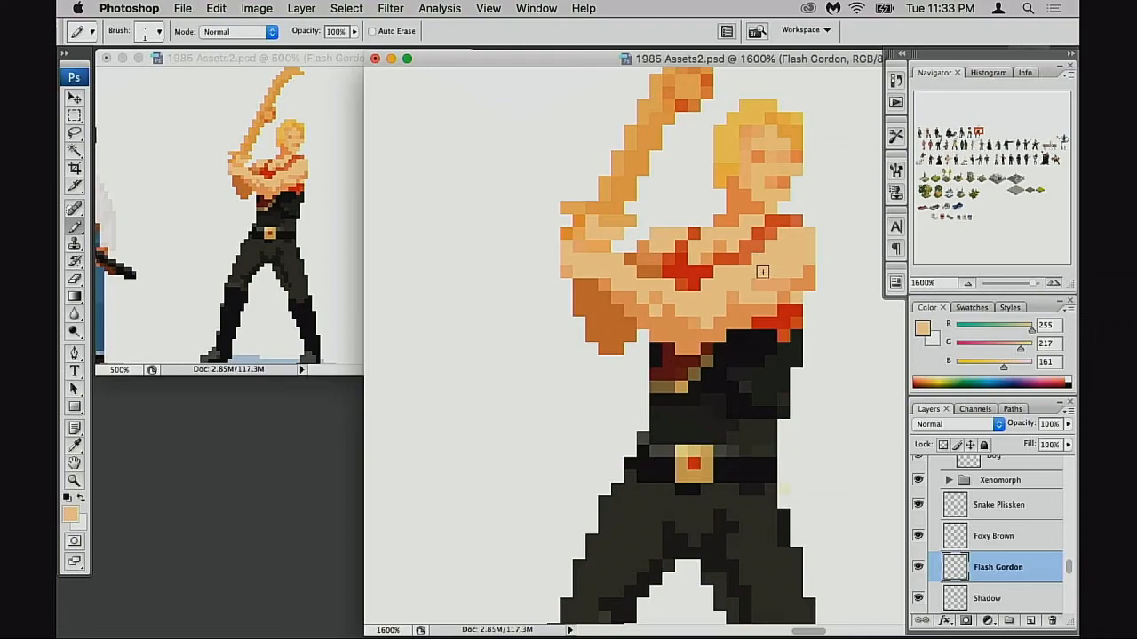
alt+click(710, 275)
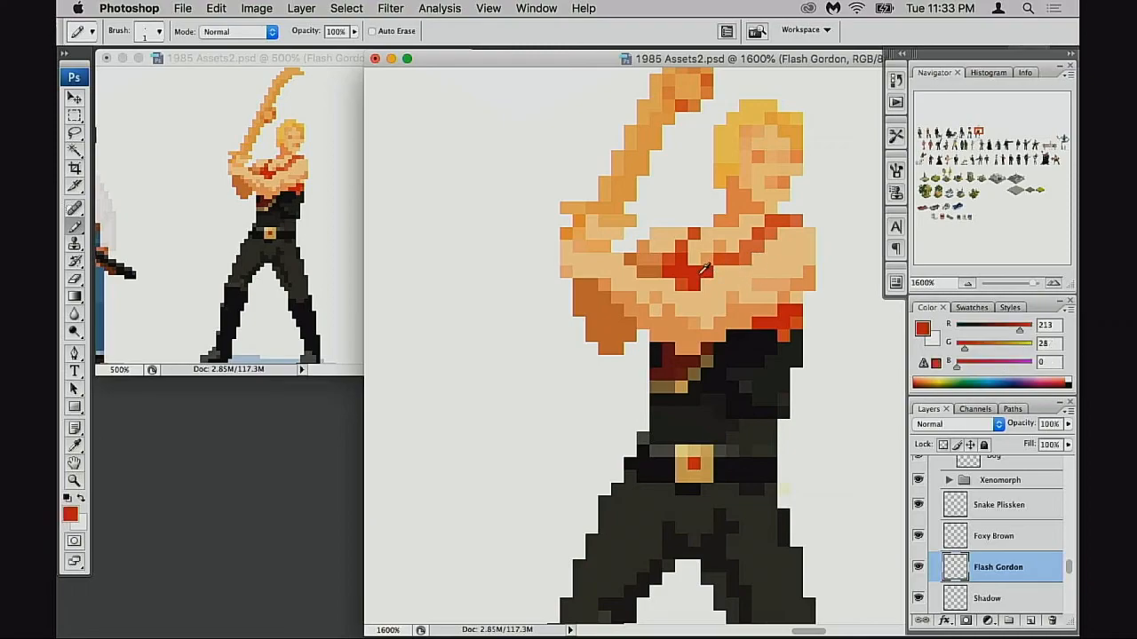
alt+click(778, 254)
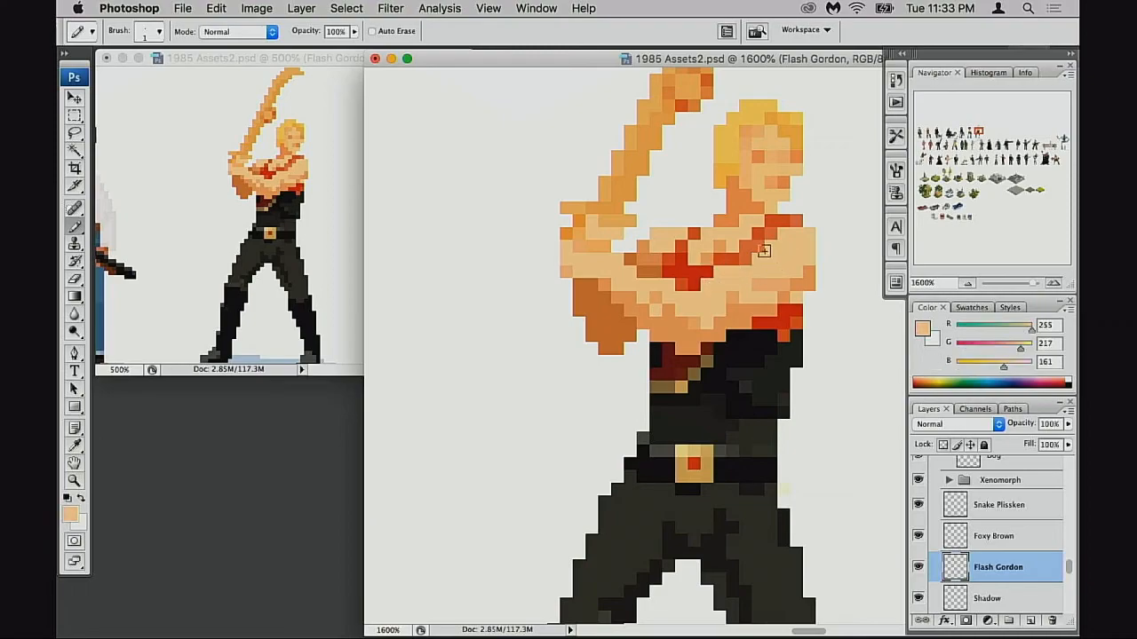
drag(785, 325, 769, 328)
alt+click(744, 347)
alt+click(750, 350)
alt+click(757, 353)
alt+click(762, 356)
alt+click(763, 357)
alt+click(764, 361)
alt+click(764, 360)
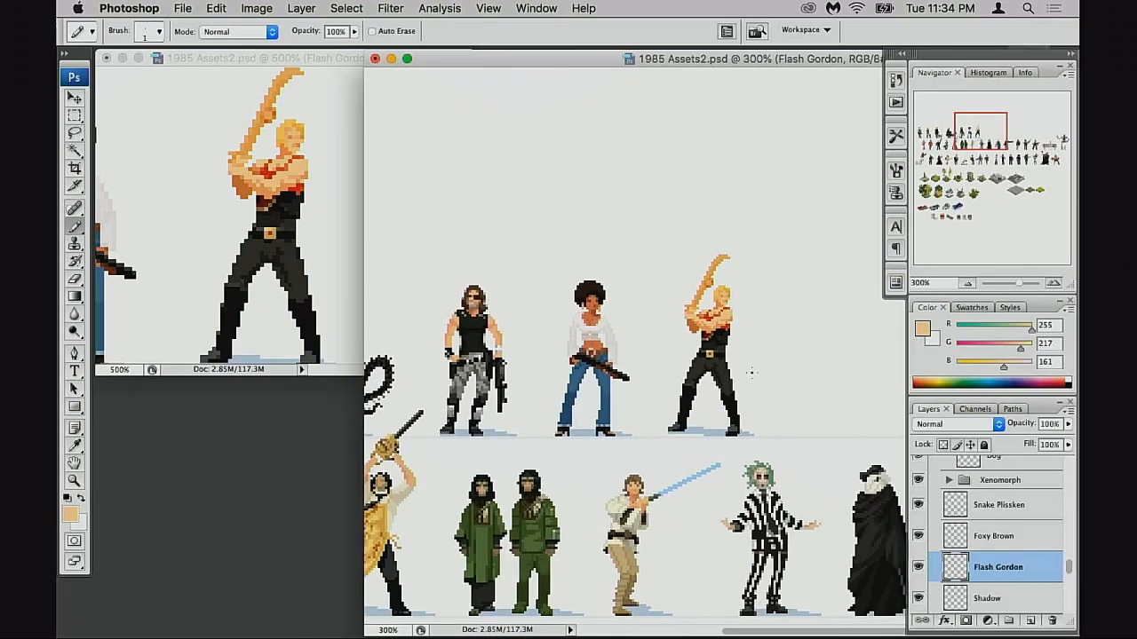
Step: Step back and forth through the edit history to compare the sprite's upper body before and after the recent shifts
key(alt+super+z)
key(alt+super+z)
key(shift+super+z)
key(shift+super+z)
key(alt+super+z)
key(alt+super+z)
key(alt+super+z)
key(shift+super+z)
key(alt+super+z)
key(alt+super+z)
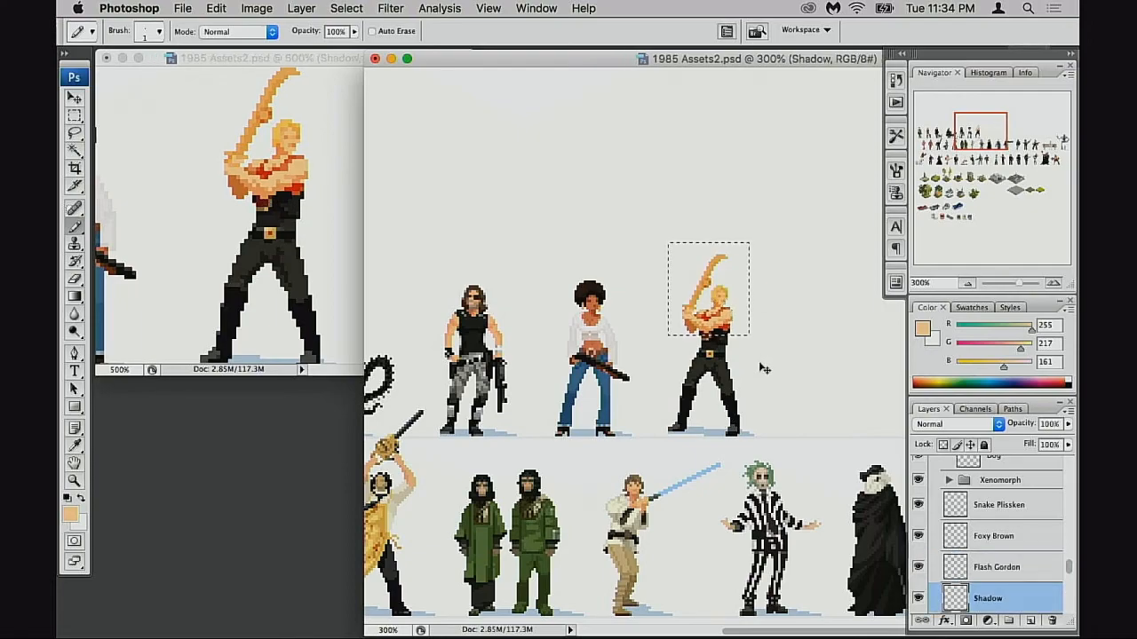
key(shift+super+z)
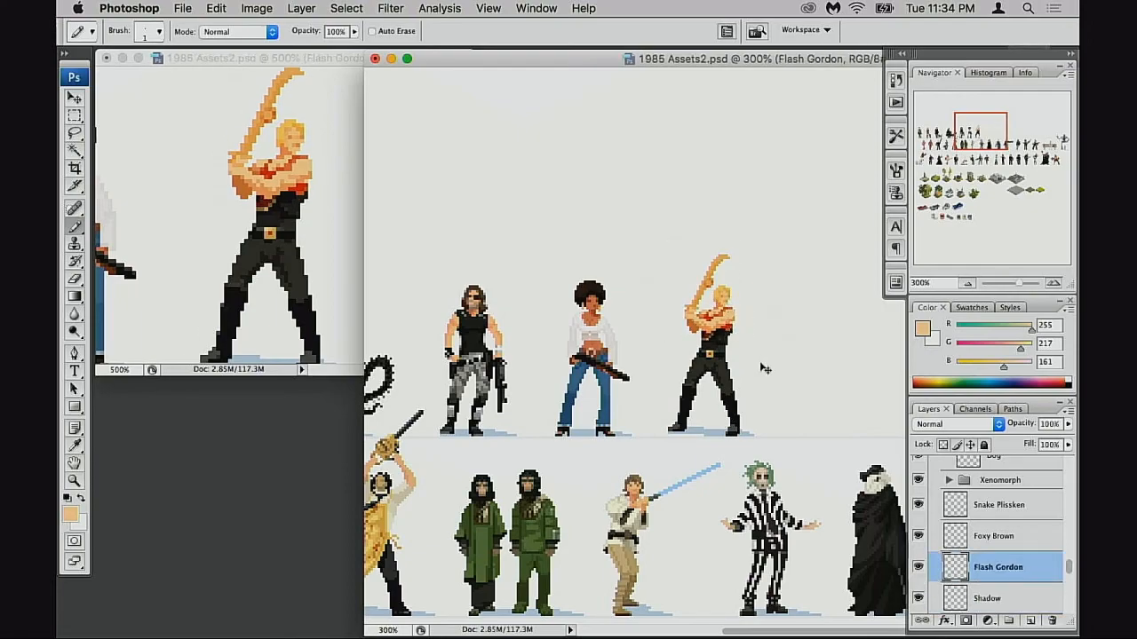
key(shift+super+z)
key(alt+super+z)
Step: Try a pixel of sampled color on the chest area above the crossed arms at 3200%, and undo it
super+click(739, 359)
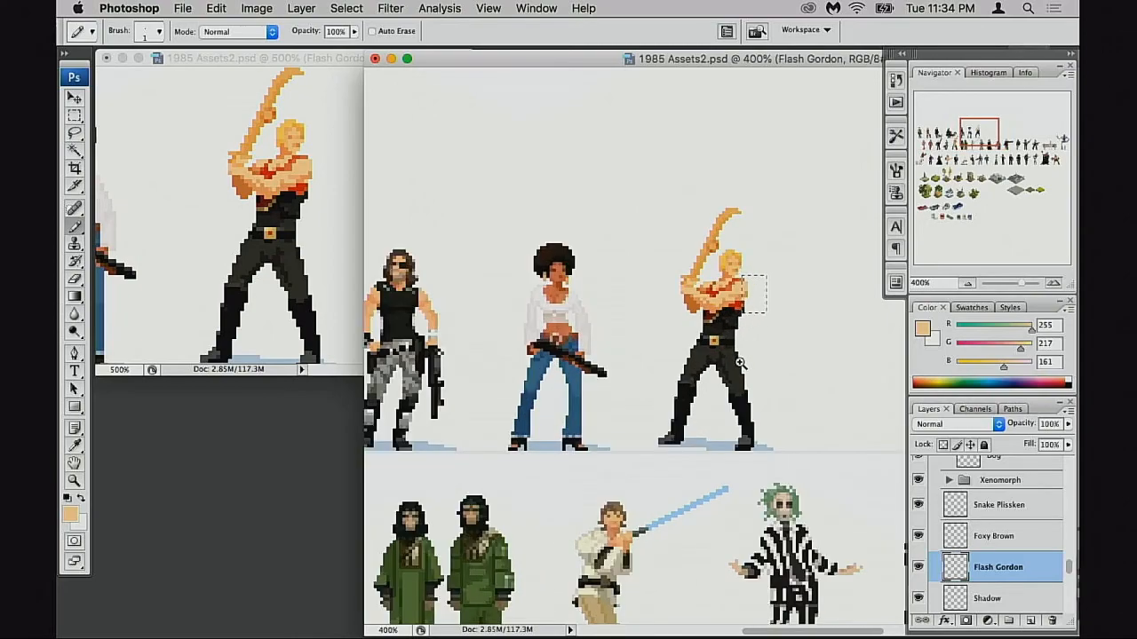
super+click(740, 360)
key(super+Left)
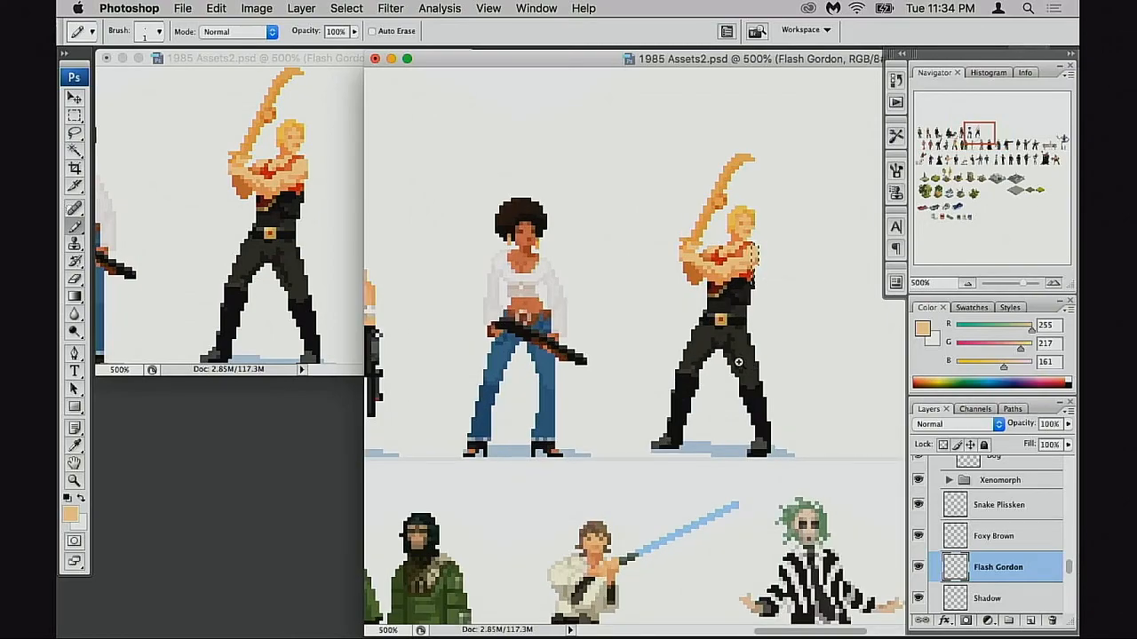
super+click(751, 364)
super+click(753, 363)
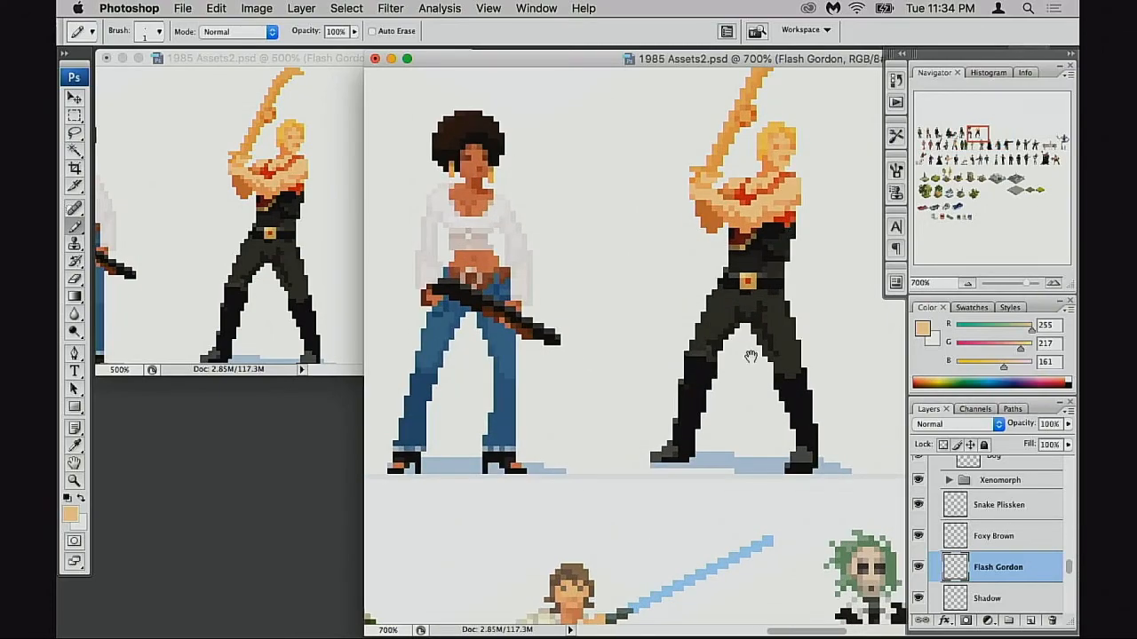
super+click(774, 329)
super+click(778, 313)
super+click(780, 311)
drag(728, 249, 713, 444)
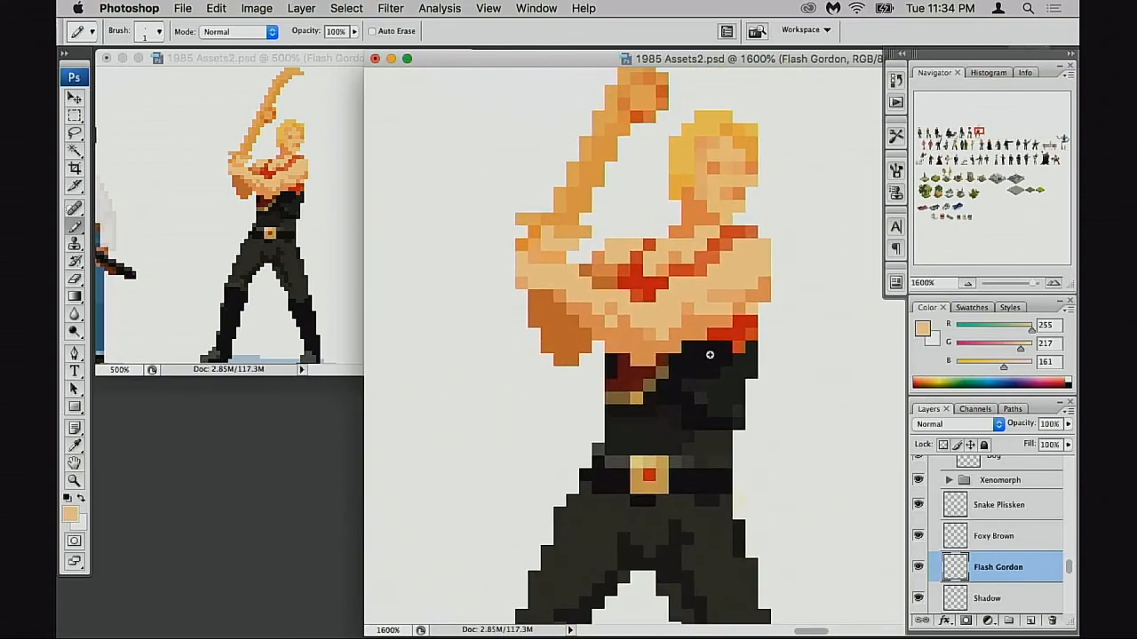
super+click(713, 357)
alt+click(640, 209)
click(655, 234)
key(super+alt+z)
key(super+alt+z)
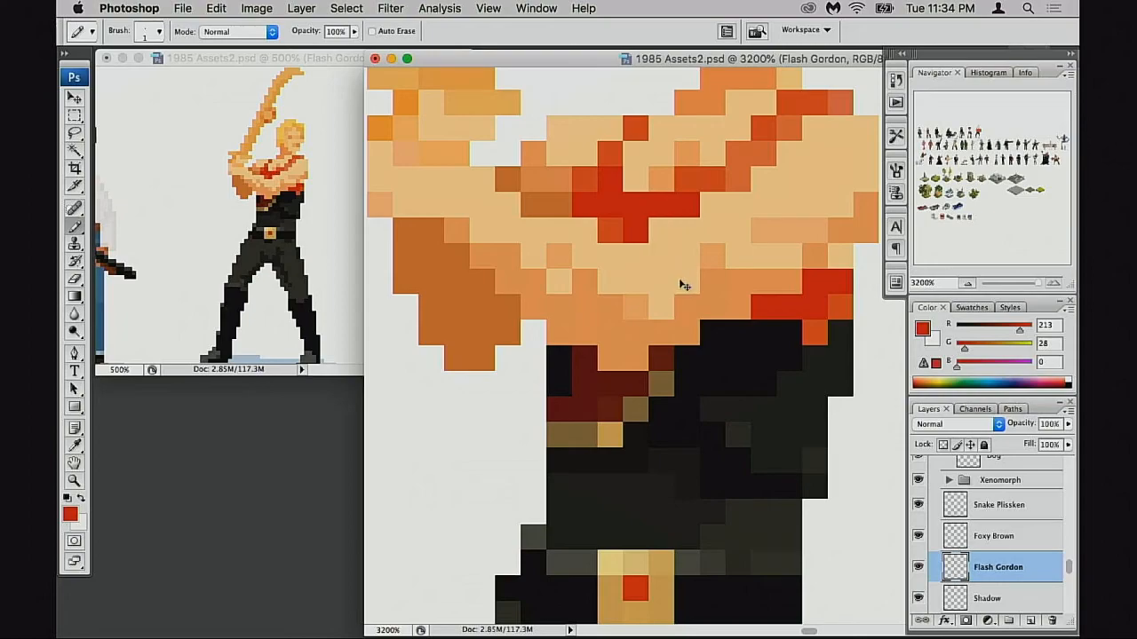
Step: Clean up the lower edge of the red chest patch above the forearms with sampled red and skin-tone pixels
alt+click(611, 231)
click(588, 231)
alt+click(628, 227)
click(613, 231)
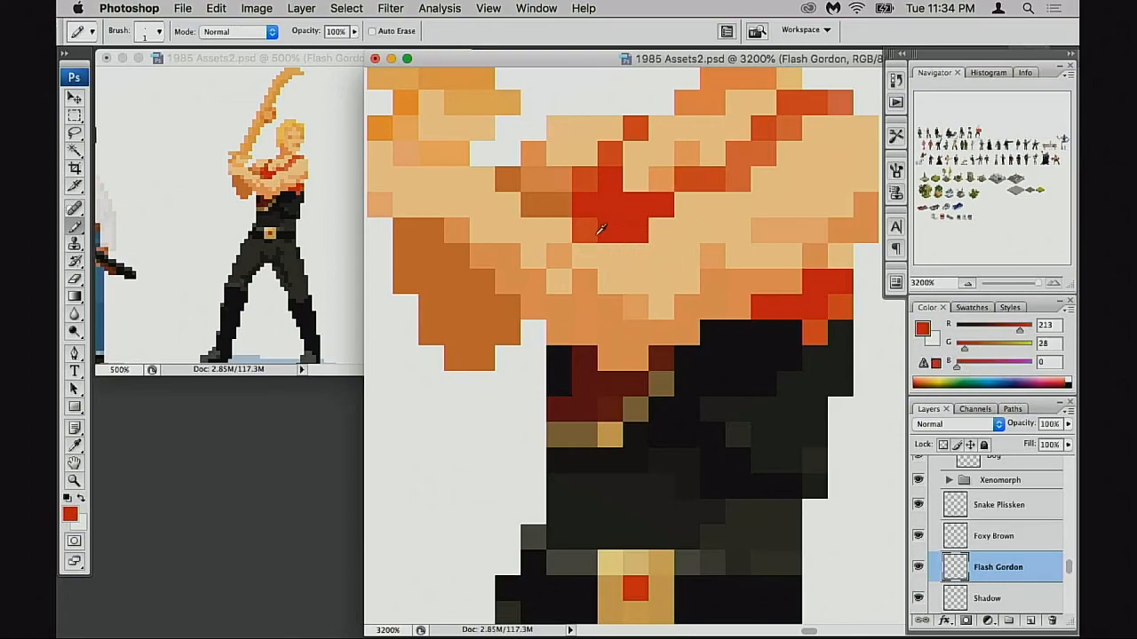
alt+click(591, 222)
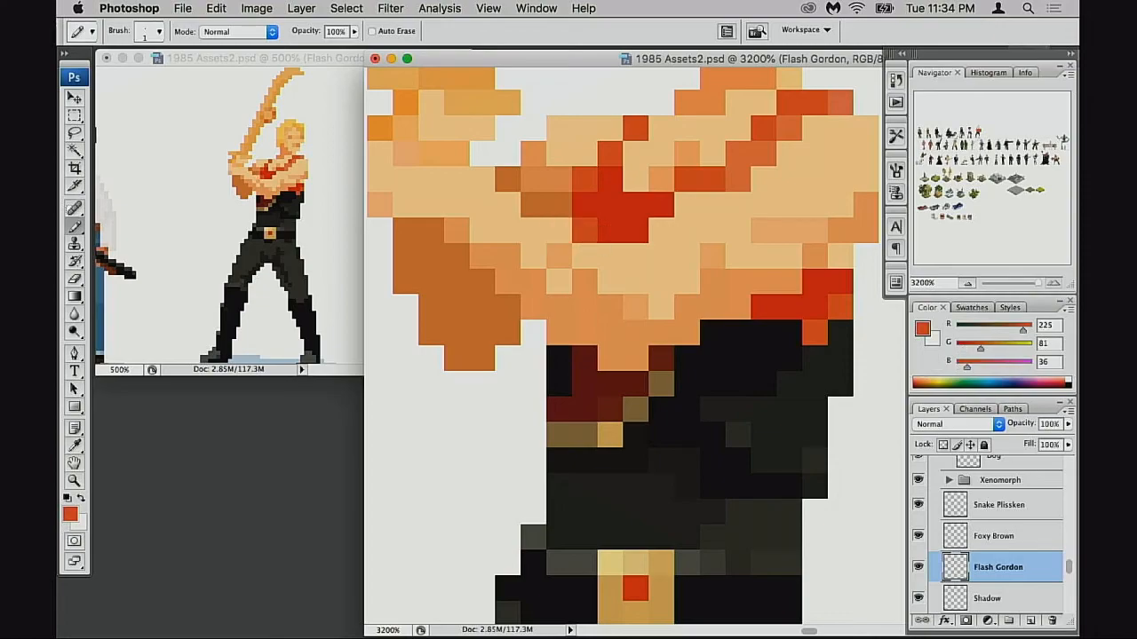
alt+click(560, 234)
click(584, 232)
Step: Try softening the left and lower corner pixels of the red chest patch with the strap's orange
scroll(651, 265, up, 1)
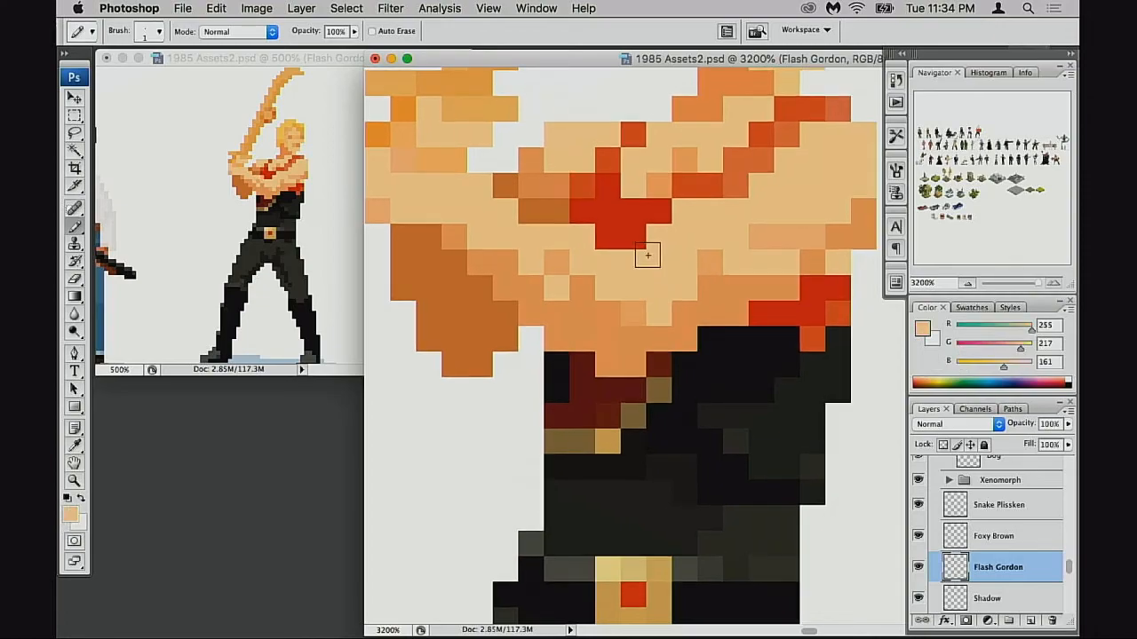
alt+click(724, 189)
click(607, 236)
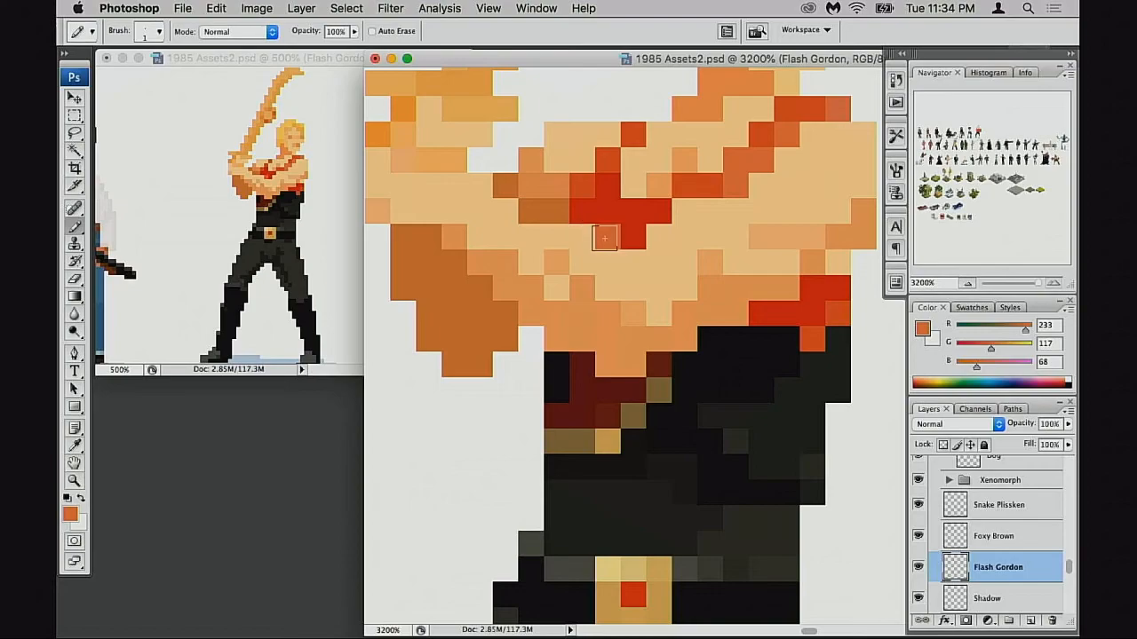
click(582, 213)
drag(658, 274, 648, 280)
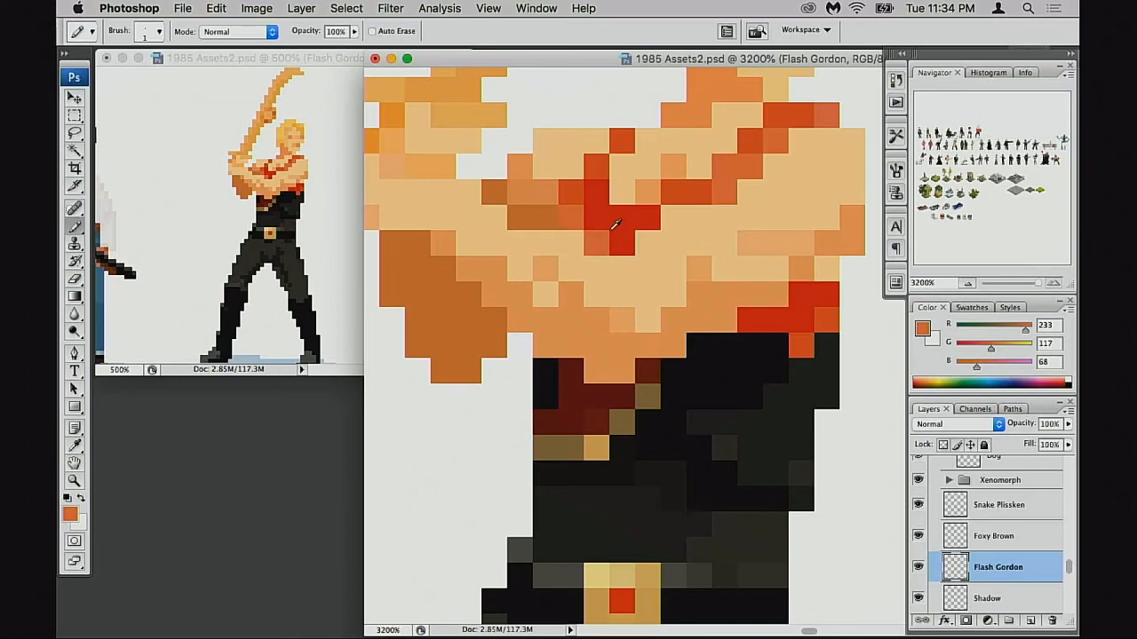
Step: Solidify the chest patch and its upward point in the sampled red, and redden the nearest pixel of the strap
alt+click(615, 225)
drag(616, 227, 612, 234)
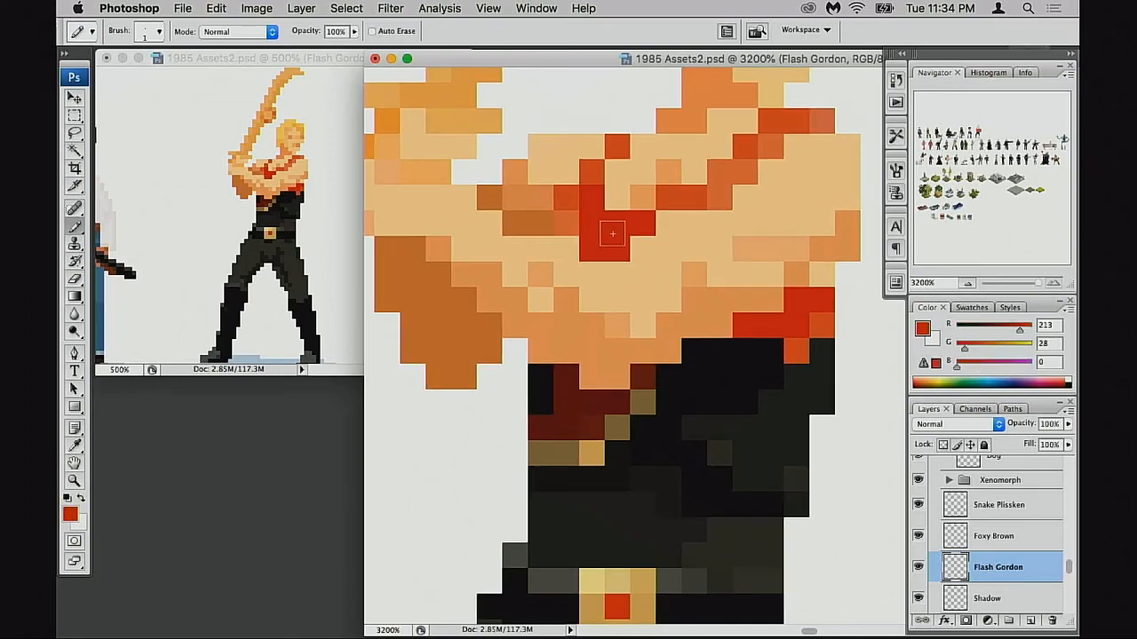
click(592, 200)
click(592, 172)
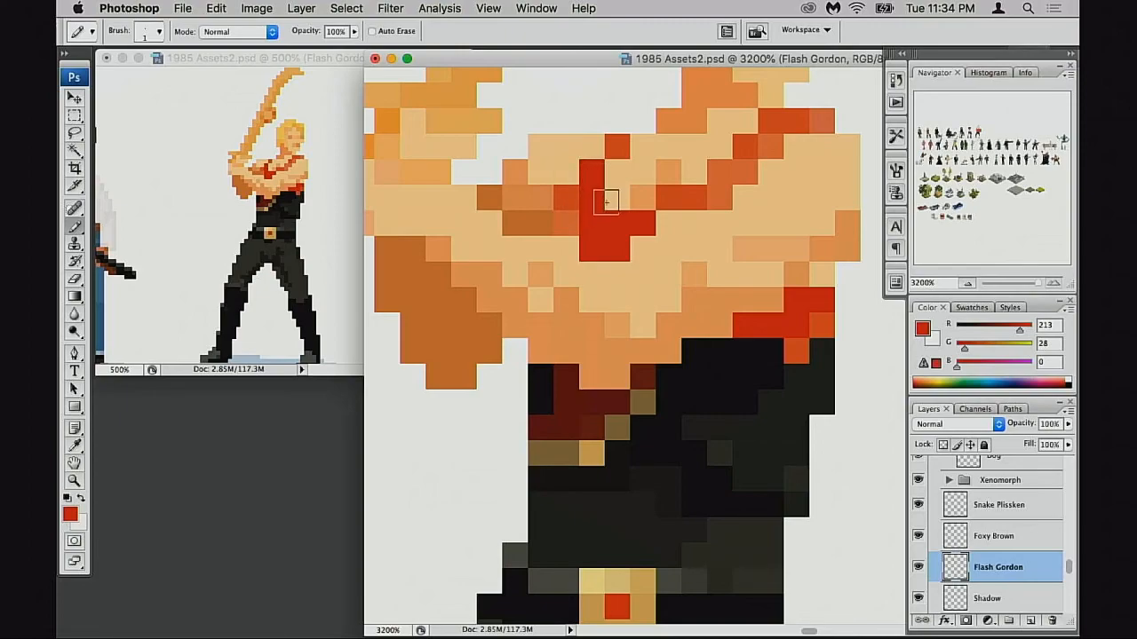
click(667, 197)
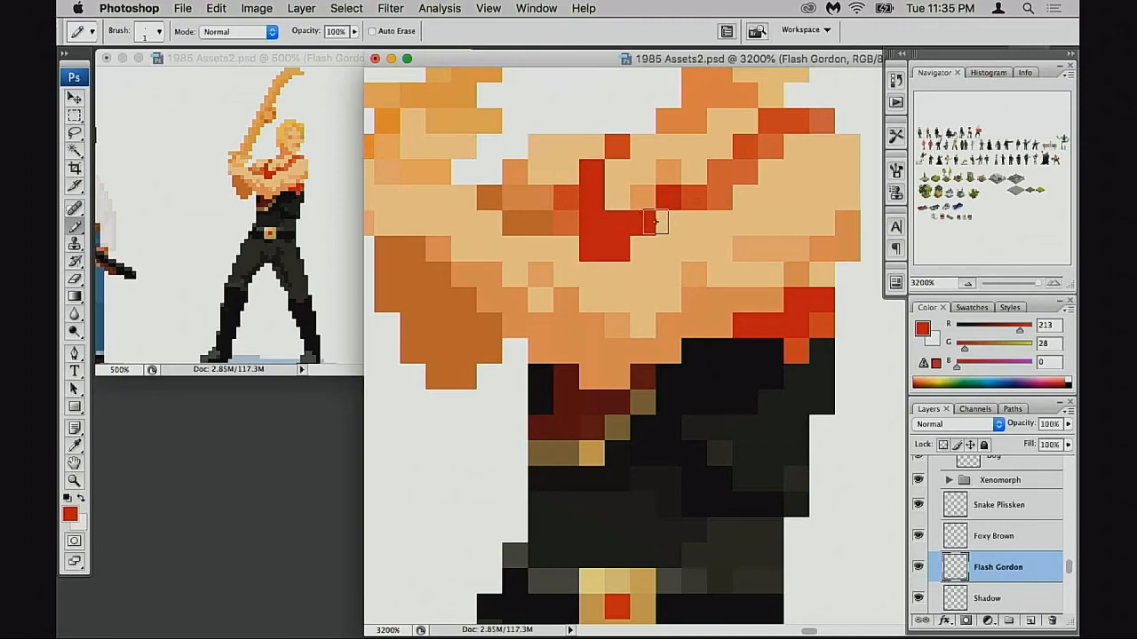
Step: Join the chest patch to the strap with sampled orange-red, and widen its left side with two red pixels
alt+click(690, 193)
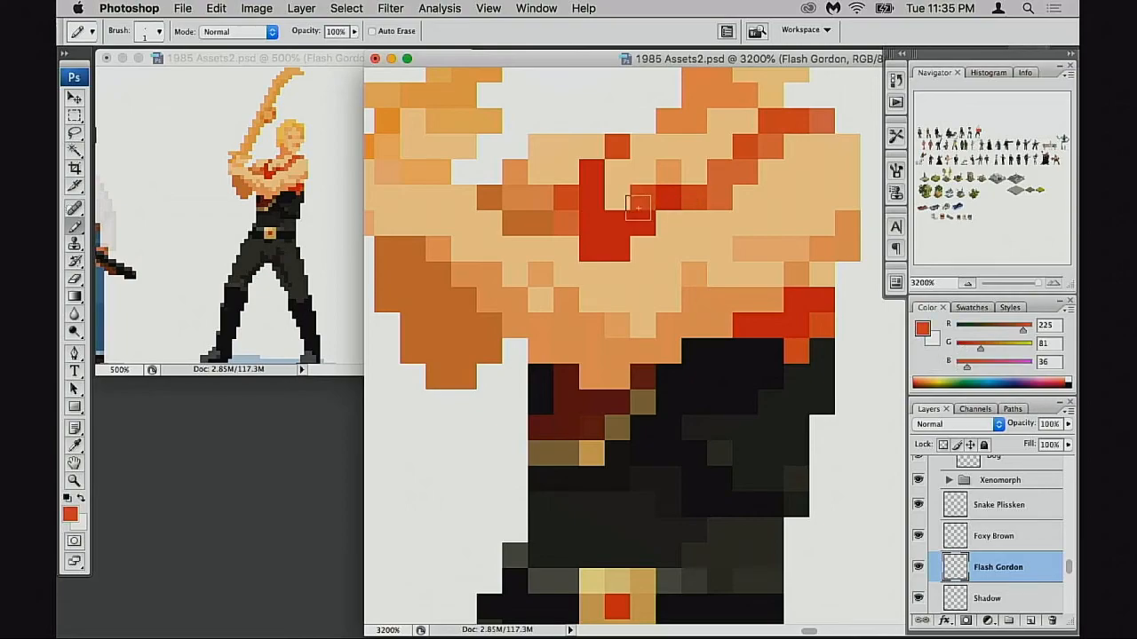
drag(620, 195, 637, 207)
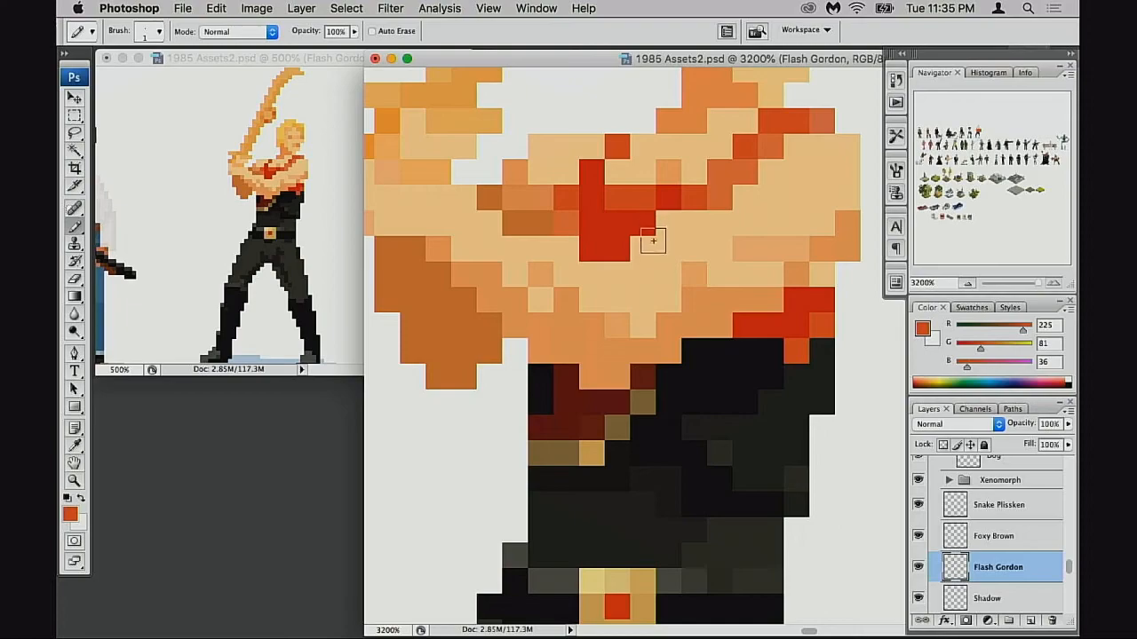
alt+click(607, 233)
click(570, 224)
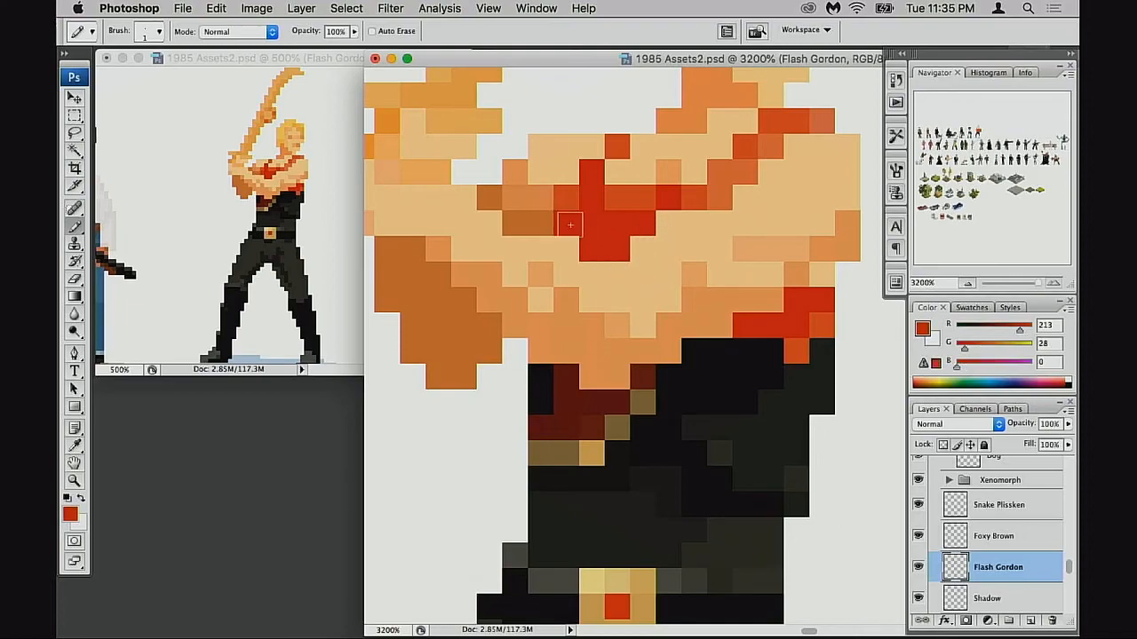
click(567, 201)
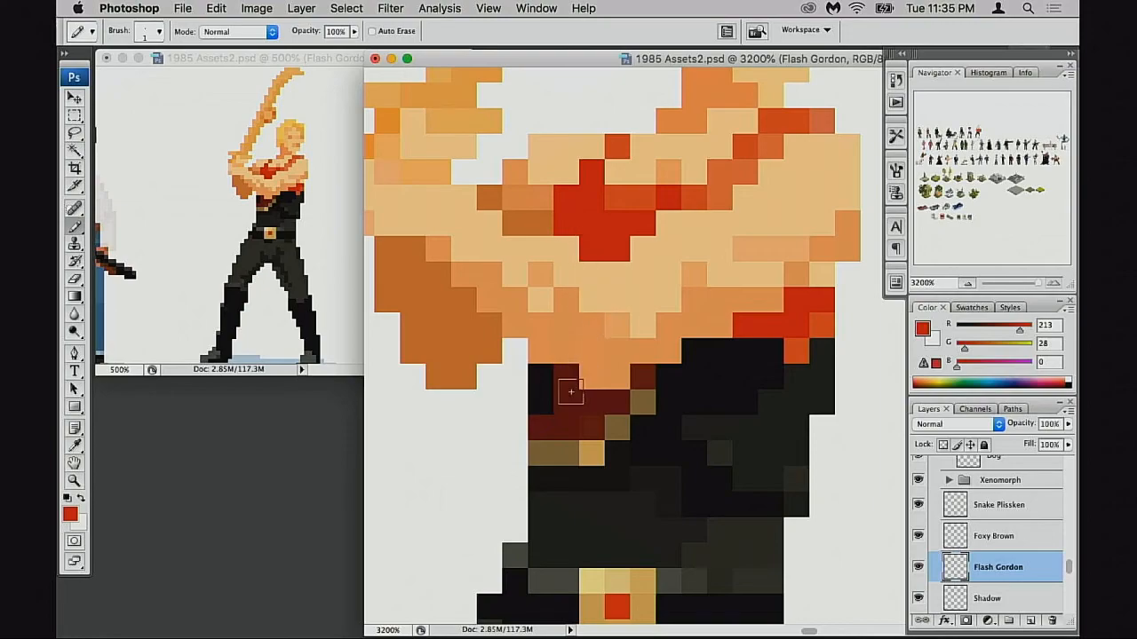
Step: Erase the outermost pixel column of the vest's left edge between the elbow and the waist
key(e)
drag(539, 376, 540, 391)
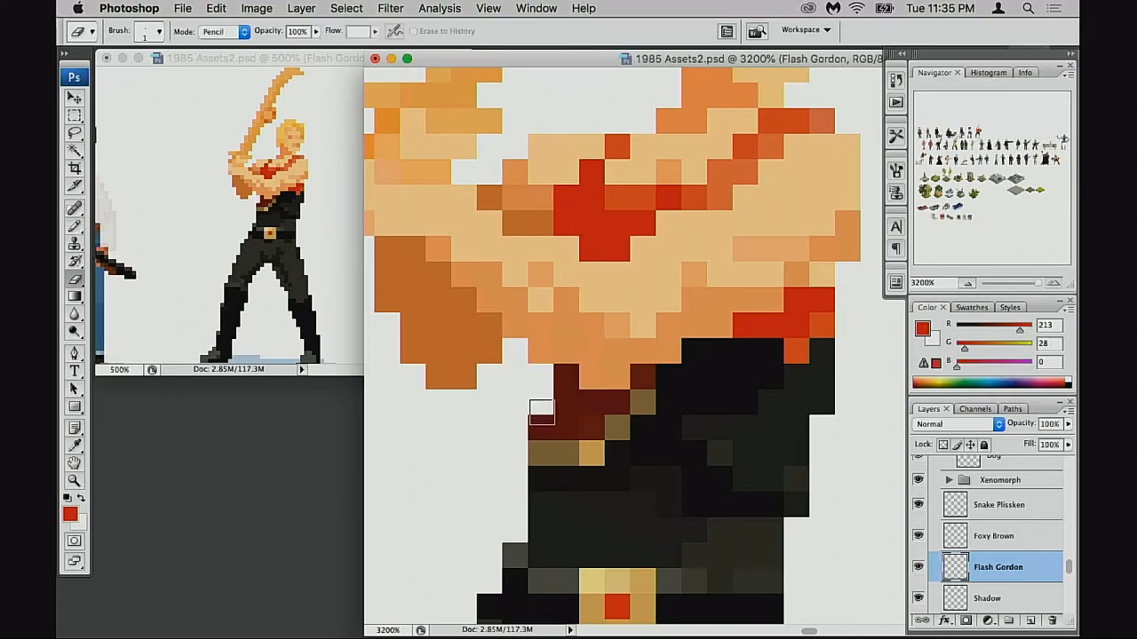
click(541, 428)
click(541, 451)
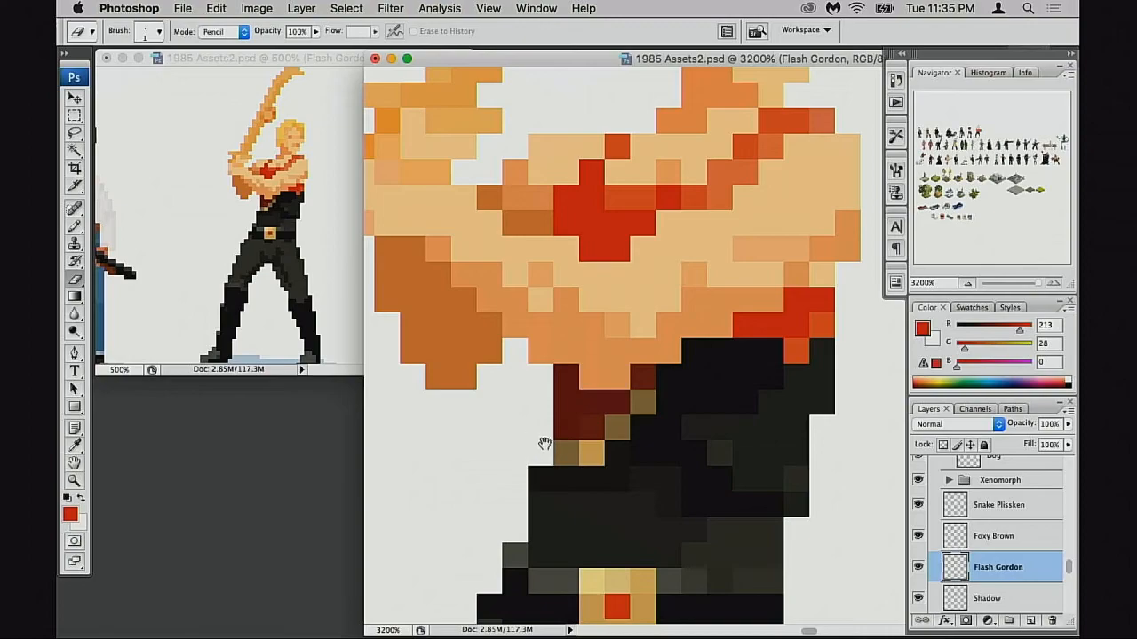
Step: Paint the sampled skin tone over the orange pixel where the diagonal strap borders the upper arm
drag(544, 443, 531, 452)
alt+click(636, 412)
alt+click(655, 414)
drag(821, 390, 589, 406)
key(super+equal)
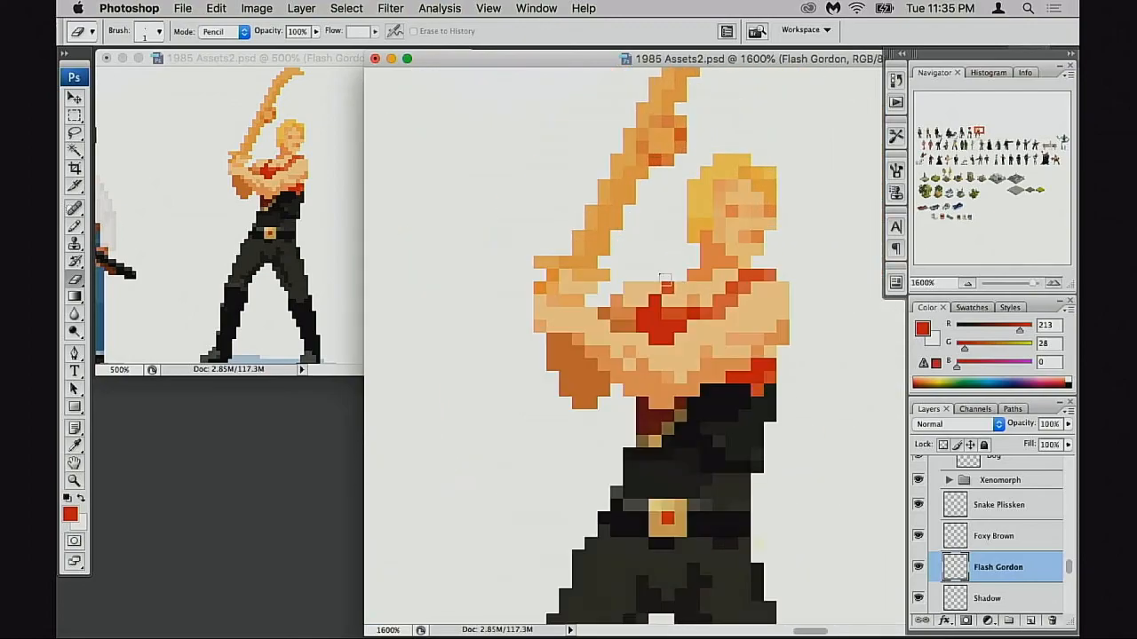
key(b)
super+click(731, 330)
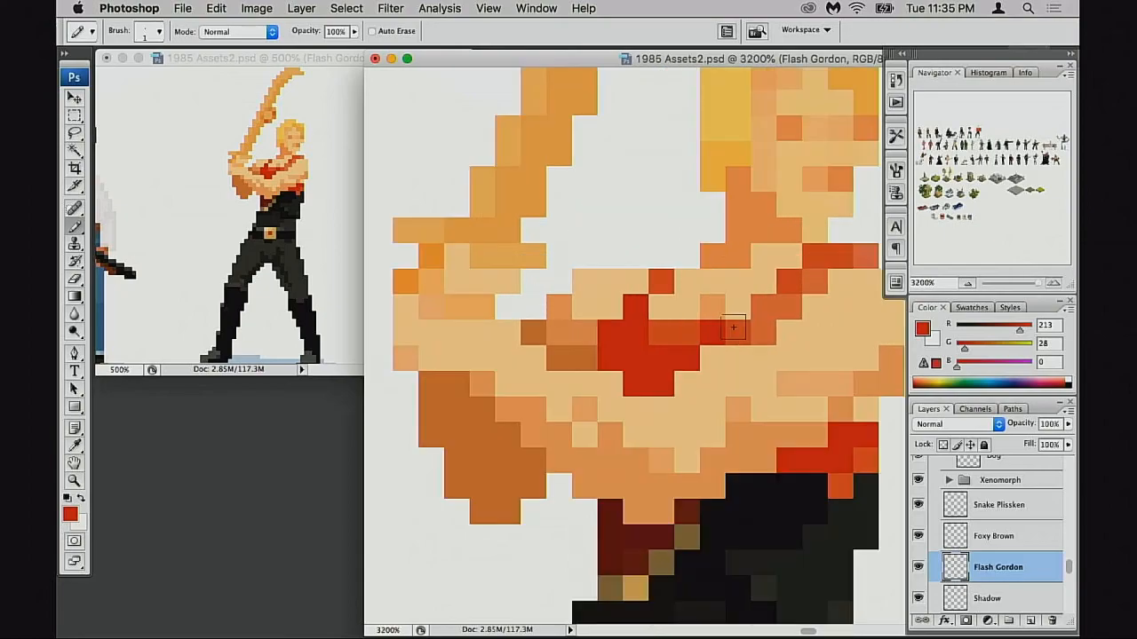
alt+click(762, 354)
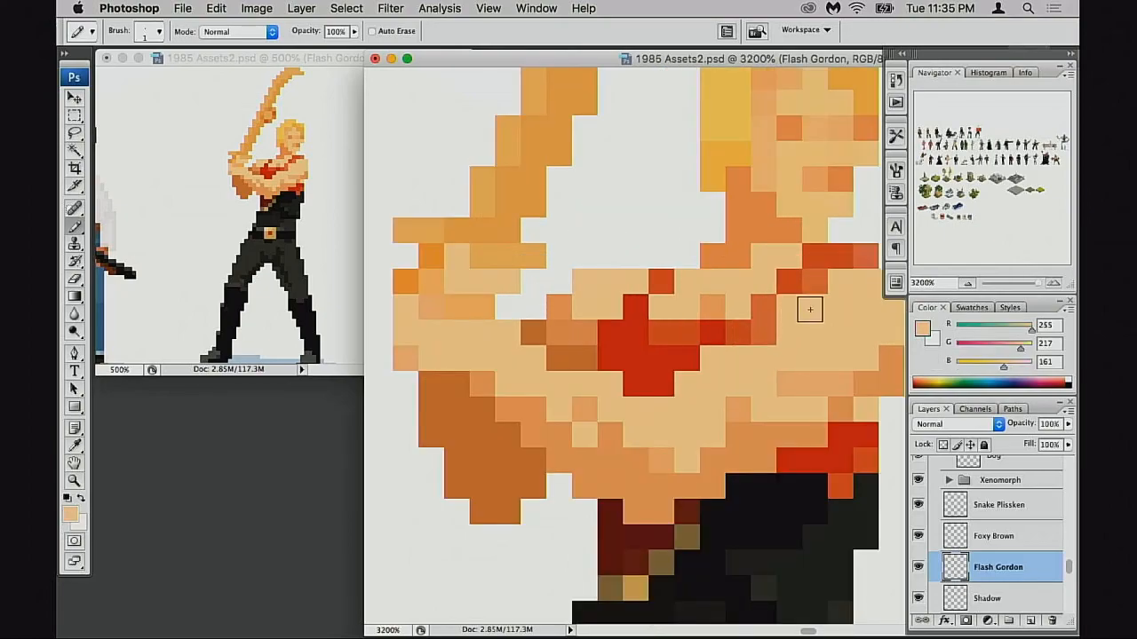
mouse_move(803, 323)
mouse_down()
mouse_move(766, 321)
mouse_move(762, 332)
mouse_up()
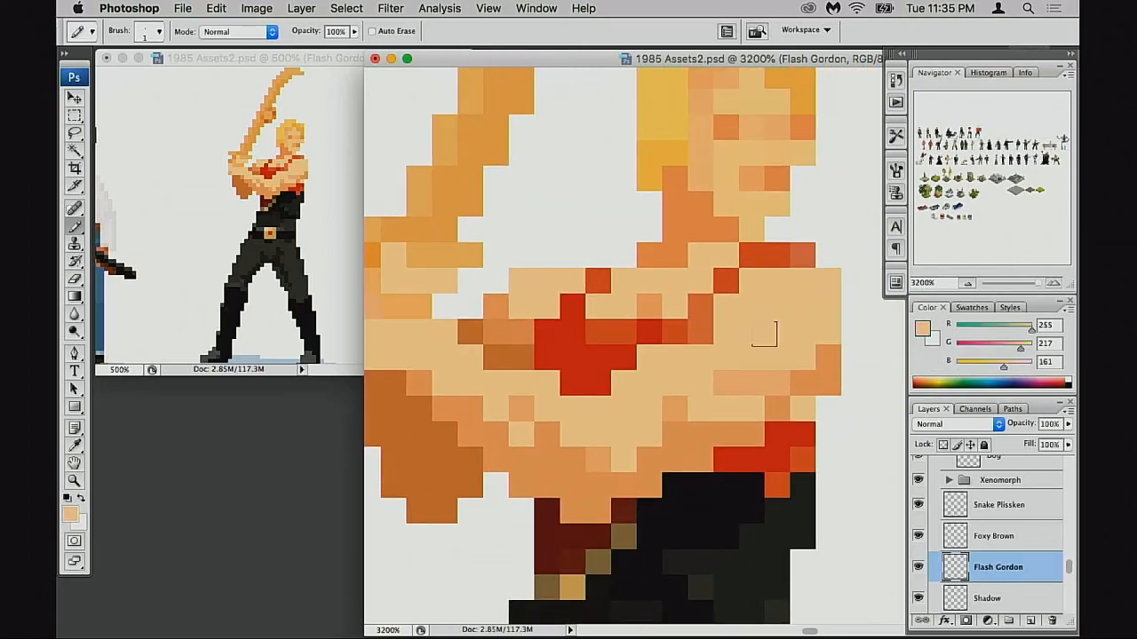
Step: Lighten two pixels of the diagonal chest strap with the skin tone at 20% opacity
alt+click(711, 300)
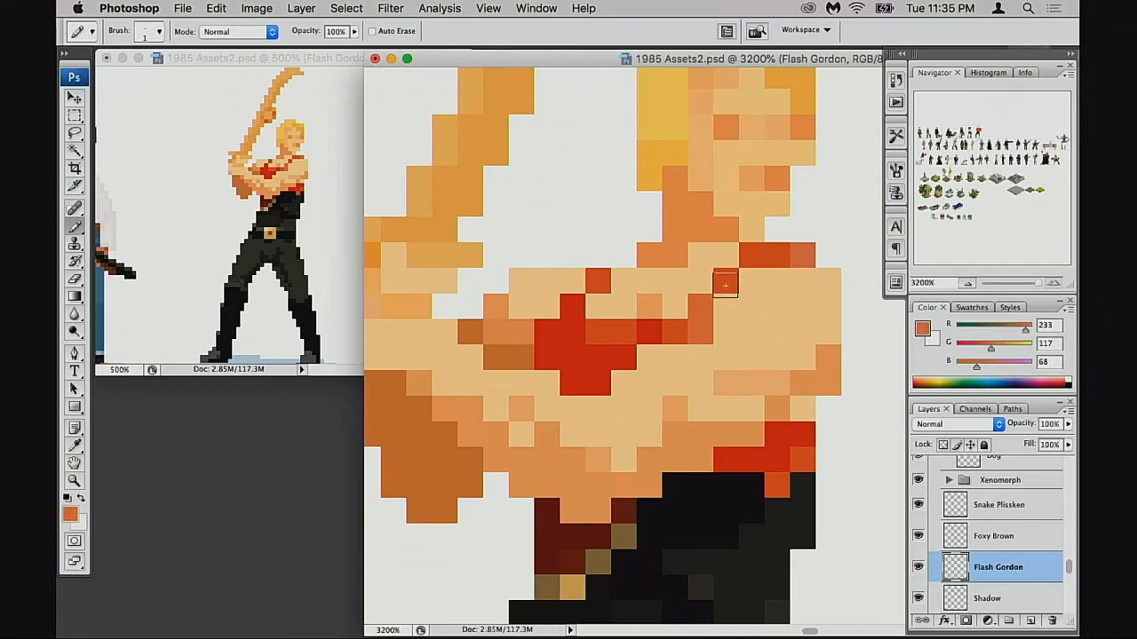
alt+click(705, 287)
key(2)
click(704, 304)
click(729, 283)
drag(727, 324, 714, 317)
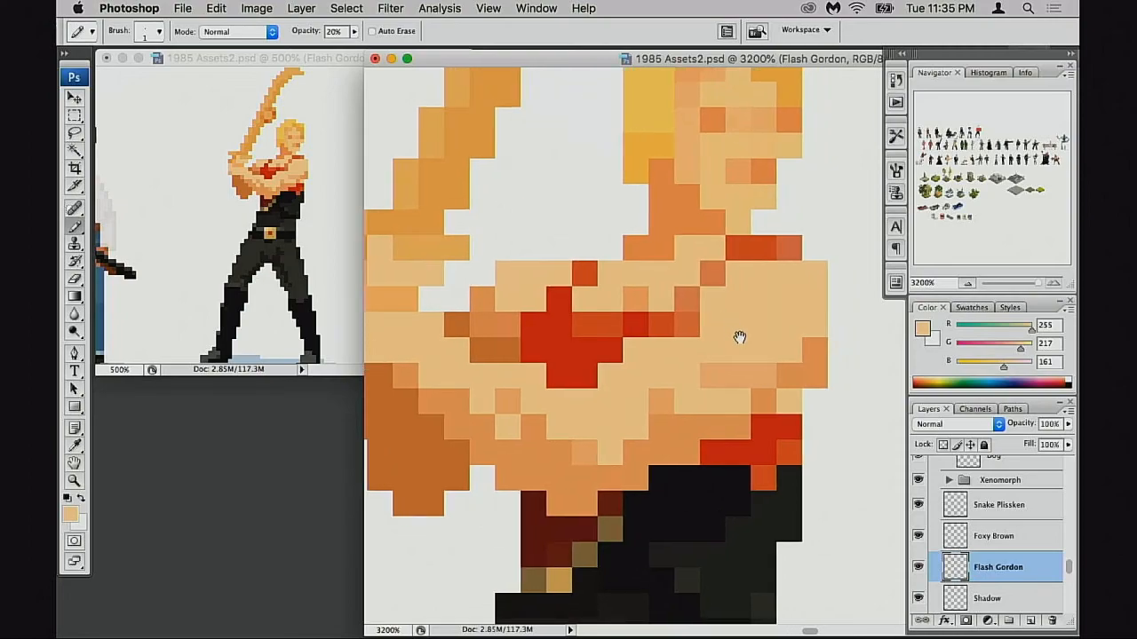
Step: Soften the red strip along the top of the shoulder with a lighter orange at 100% opacity
key(0)
alt+click(785, 253)
drag(785, 253, 744, 251)
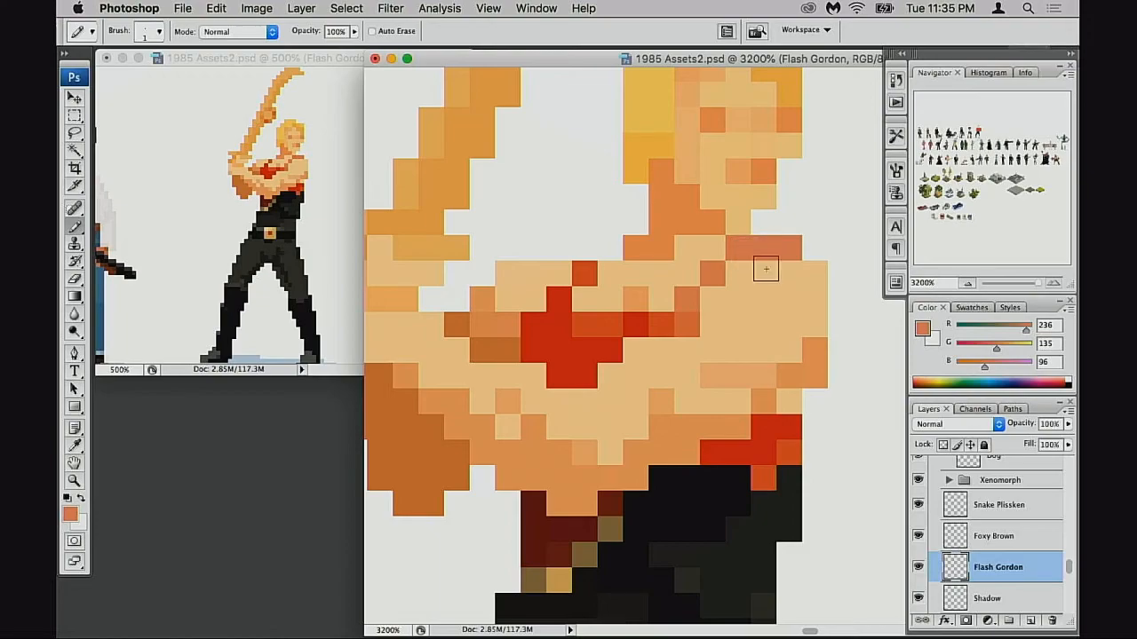
drag(778, 292, 763, 296)
alt+click(754, 330)
alt+click(760, 333)
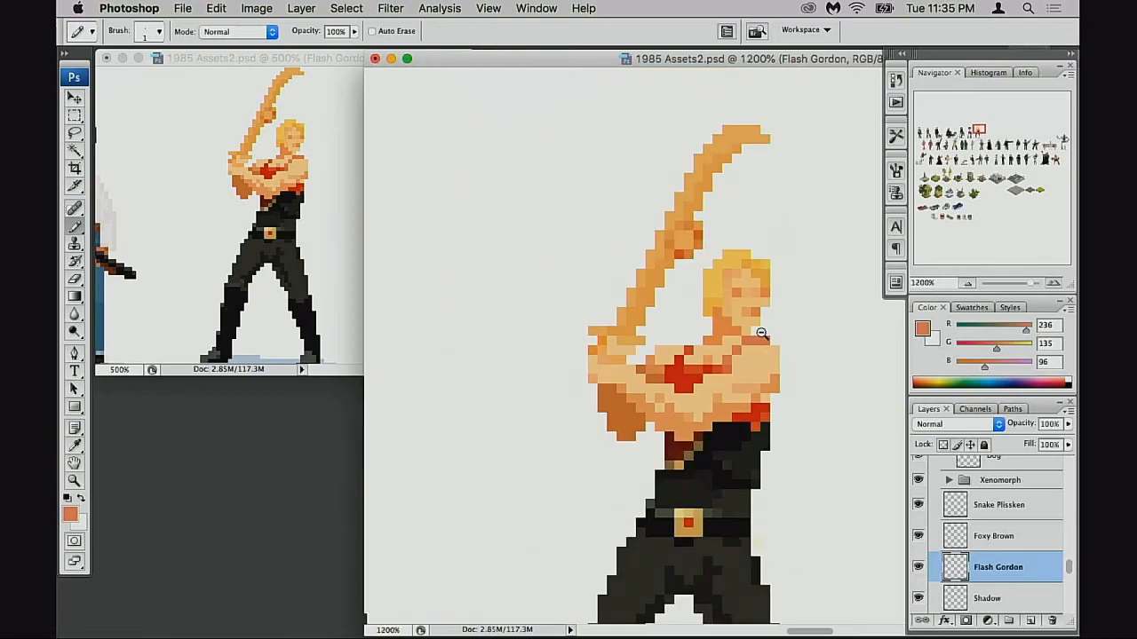
alt+click(765, 336)
alt+click(787, 360)
drag(769, 398, 749, 364)
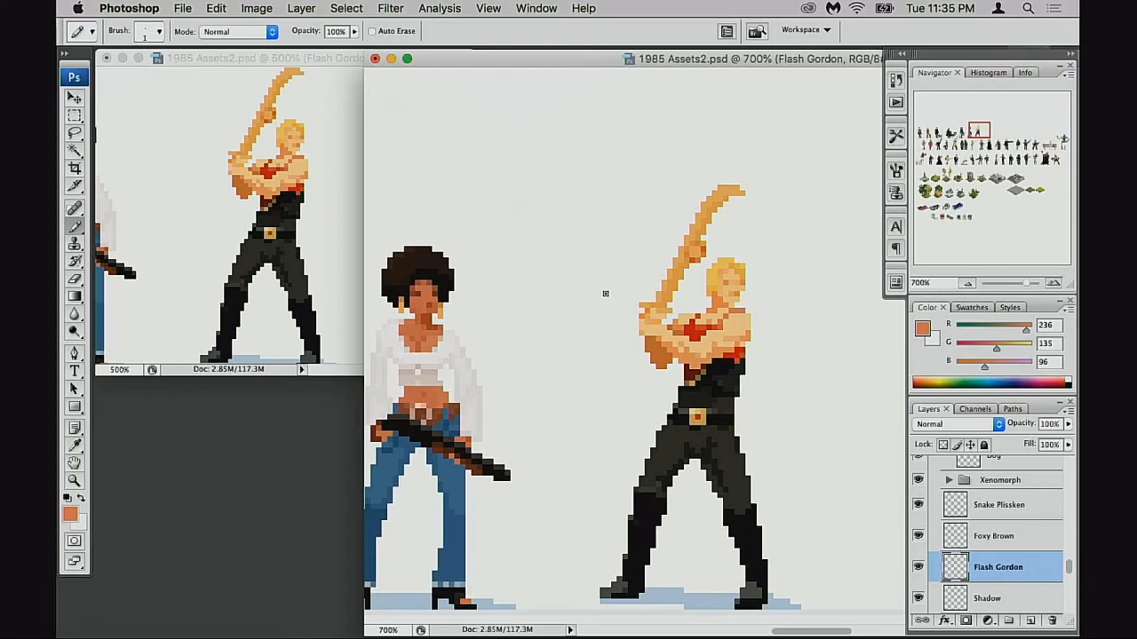
drag(695, 348, 654, 323)
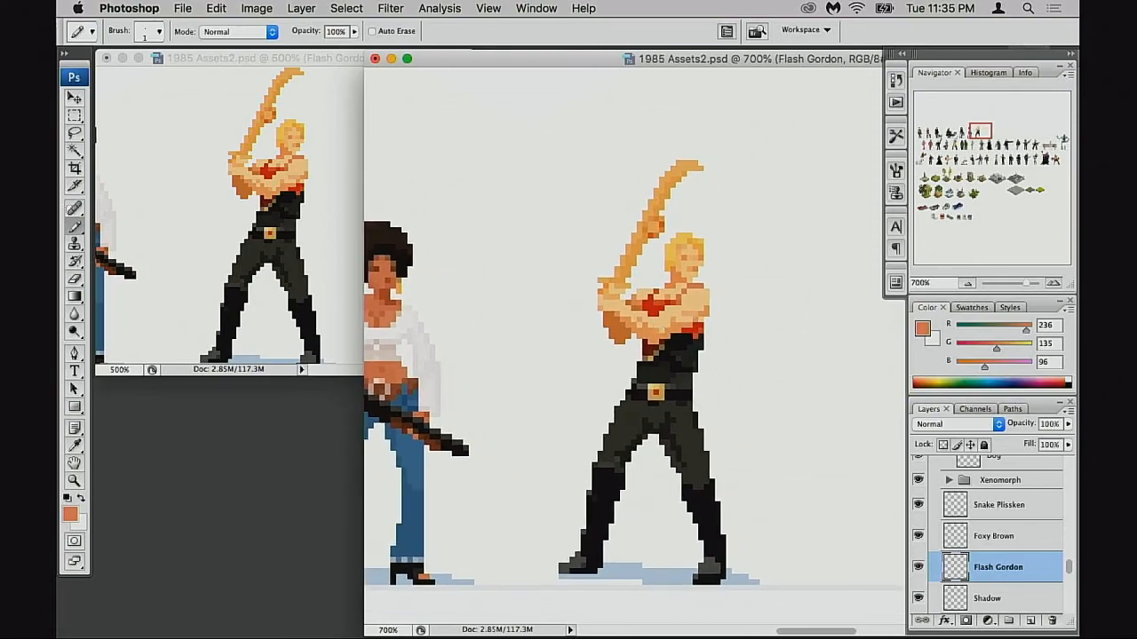
super+click(702, 337)
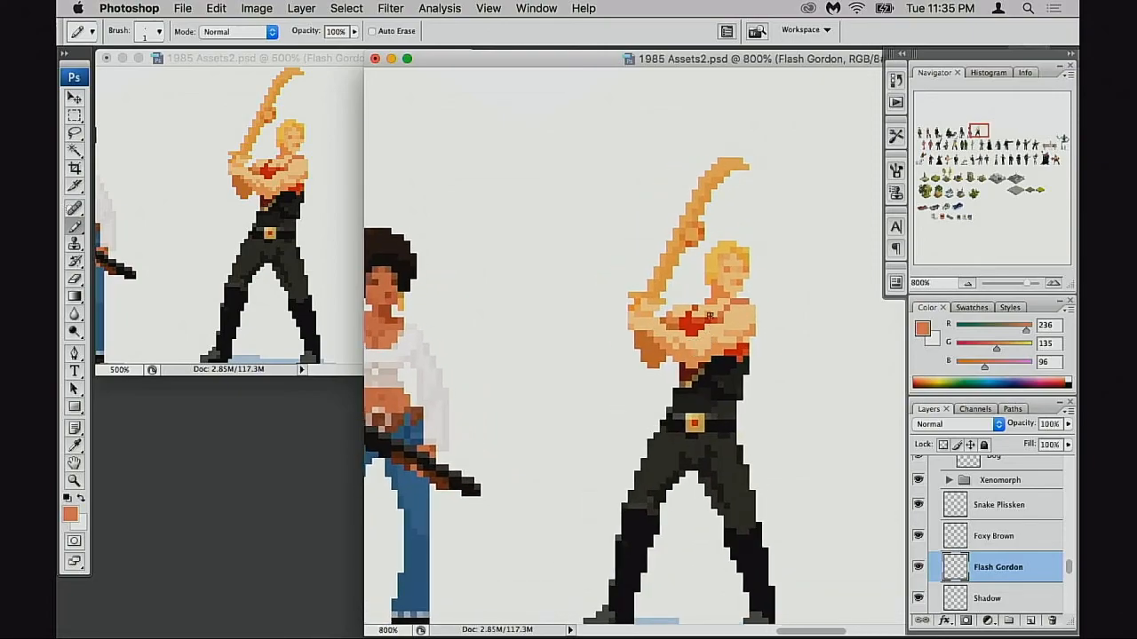
key(m)
drag(770, 335, 780, 331)
drag(709, 246, 765, 305)
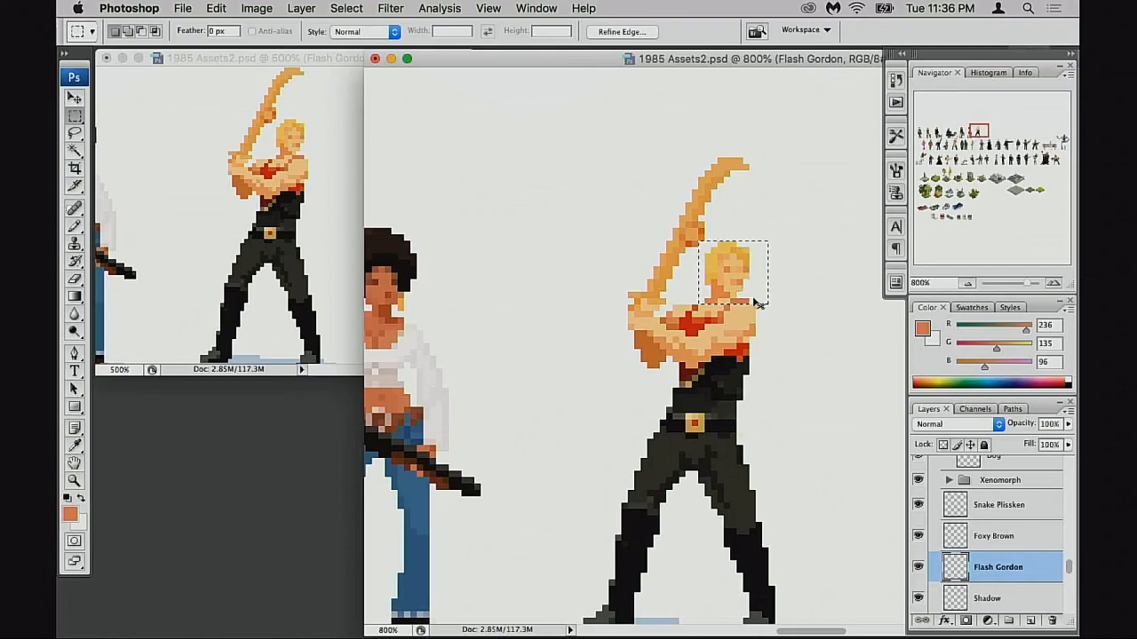
click(761, 331)
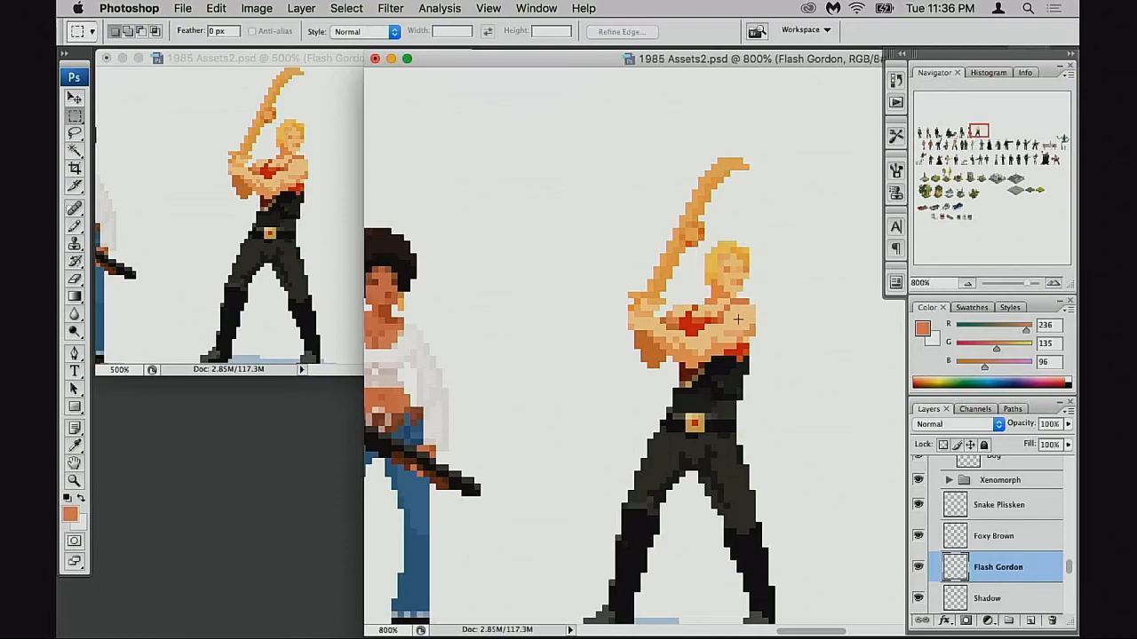
drag(763, 343, 755, 336)
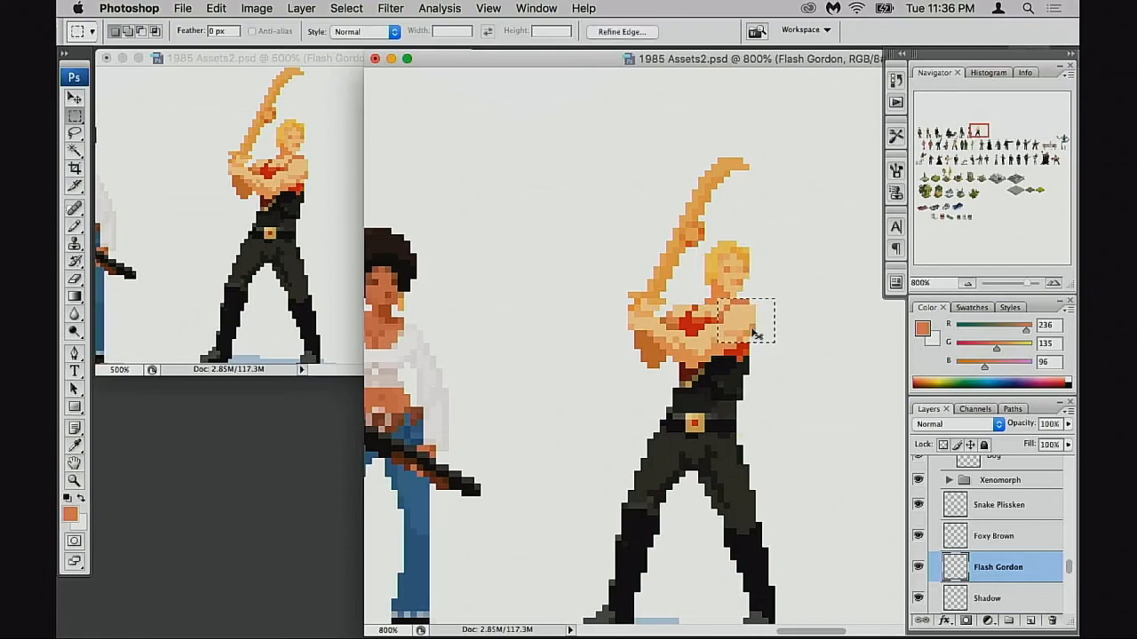
key(super+z)
Step: Shift the block containing the near shoulder, upper arm and adjoining chest one pixel outward to broaden the torso
click(725, 326)
drag(786, 366, 786, 366)
drag(708, 302, 757, 338)
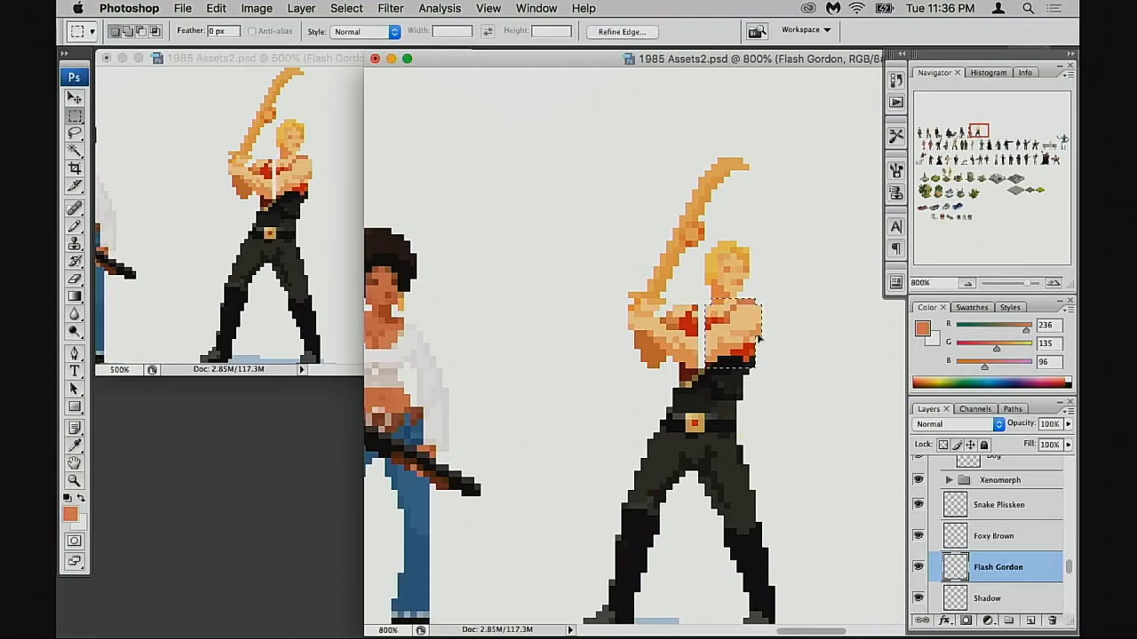
key(super+z)
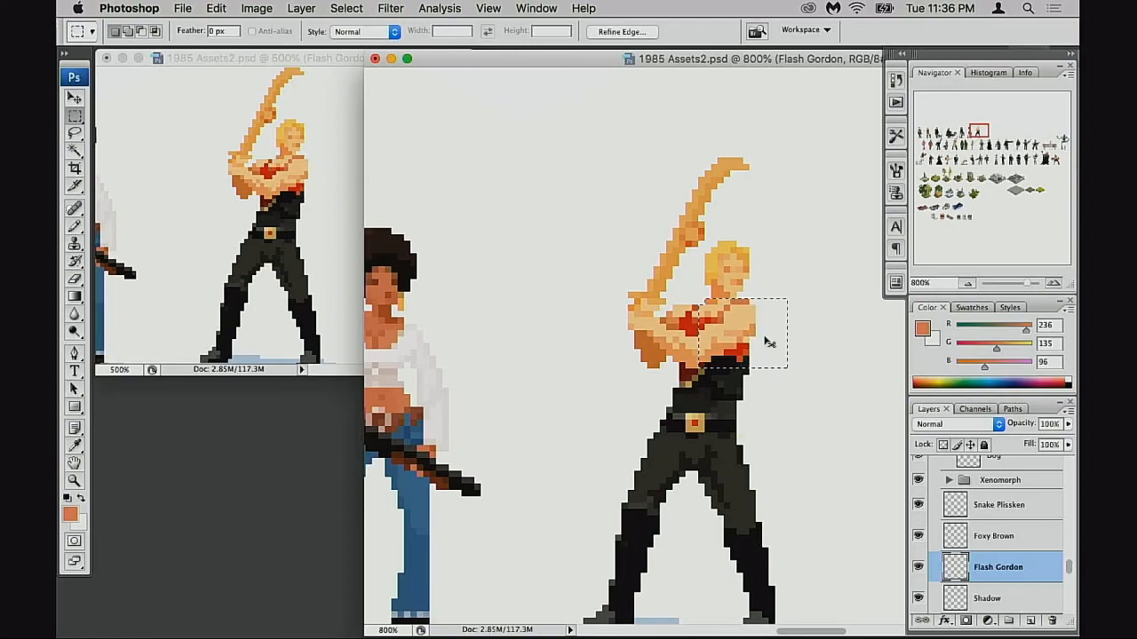
key(super+z)
key(super+equal)
key(super+equal)
key(super+equal)
key(super+equal)
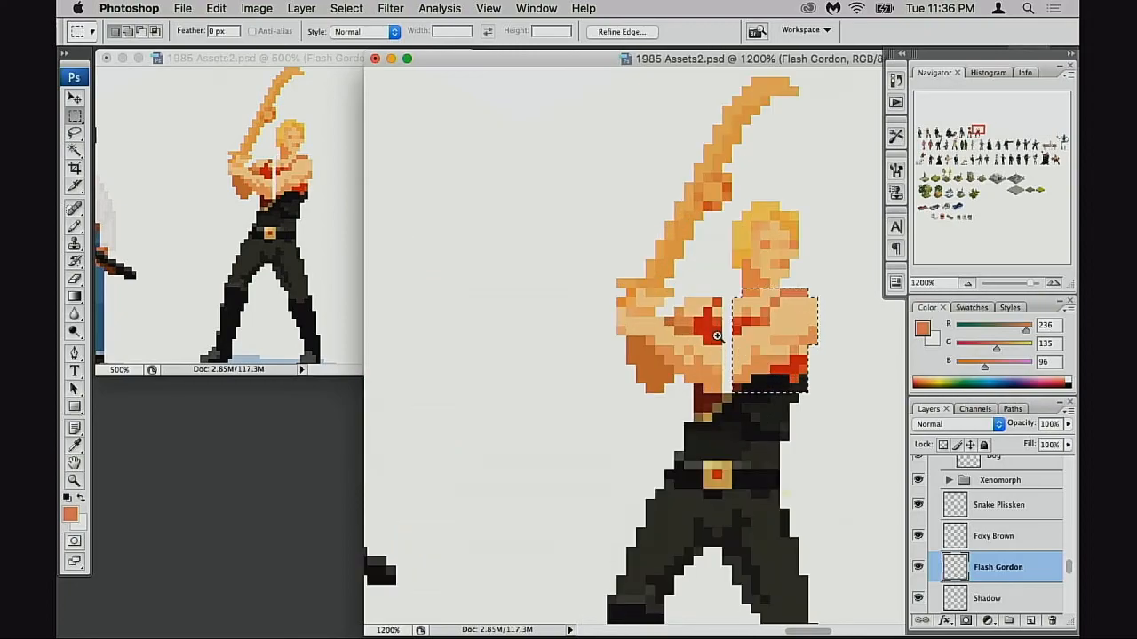
scroll(766, 337, right, 3)
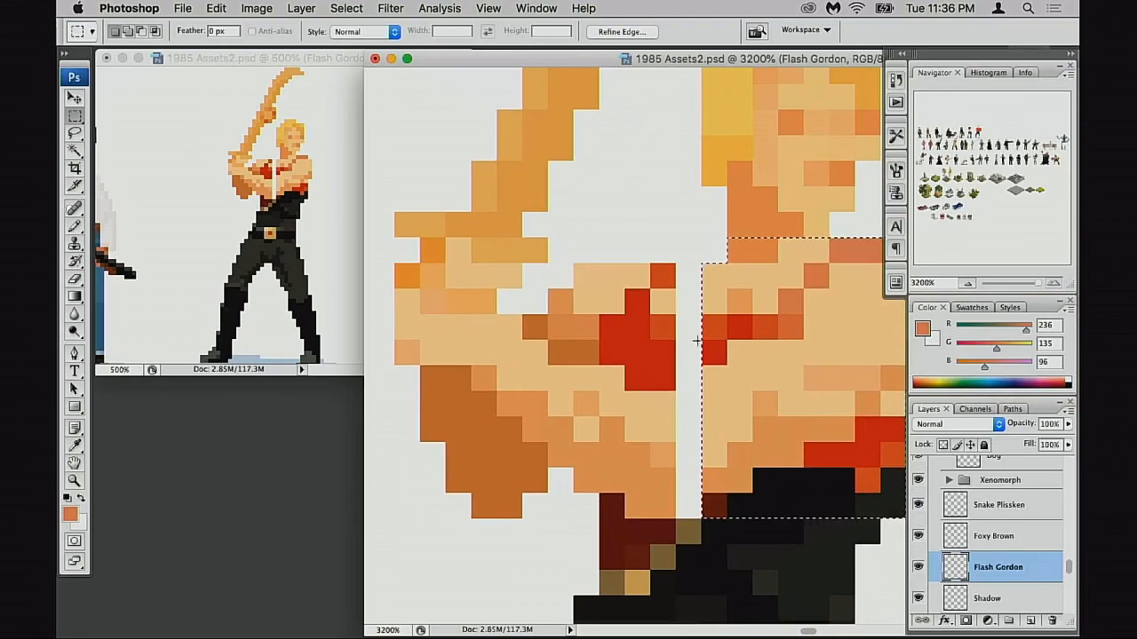
key(super+d)
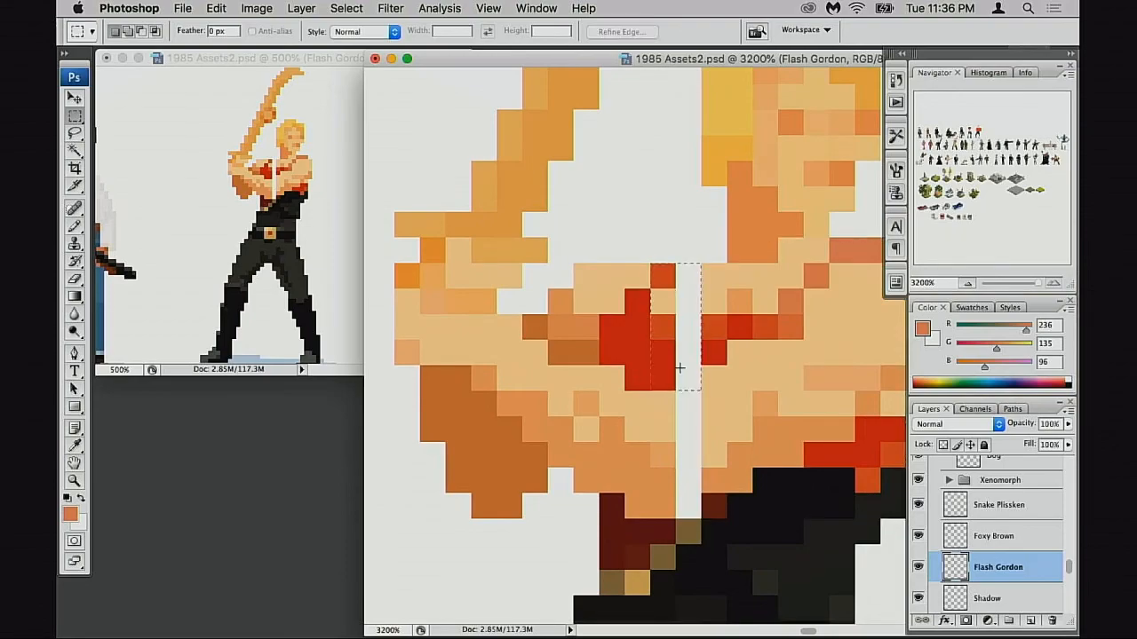
Step: Fill the upper part of the torso gap by duplicating the adjacent pixel column, and cover its surplus red-orange pixels with the light skin tone
drag(652, 266, 698, 362)
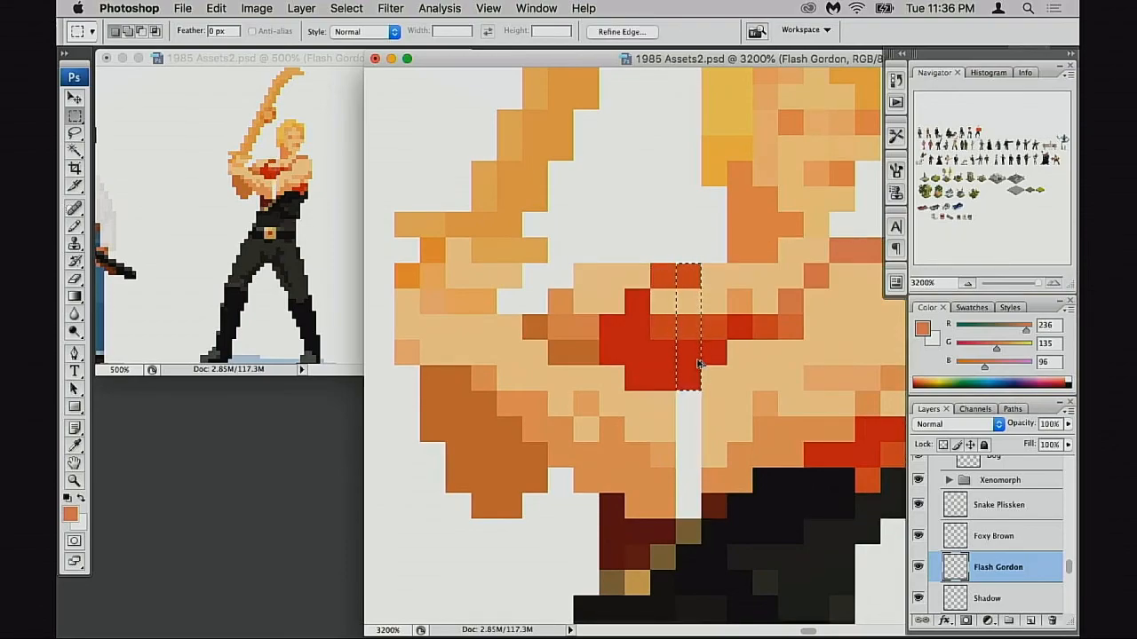
key(super+d)
key(b)
alt+click(711, 300)
drag(690, 278, 691, 322)
click(690, 327)
key(super+z)
click(675, 327)
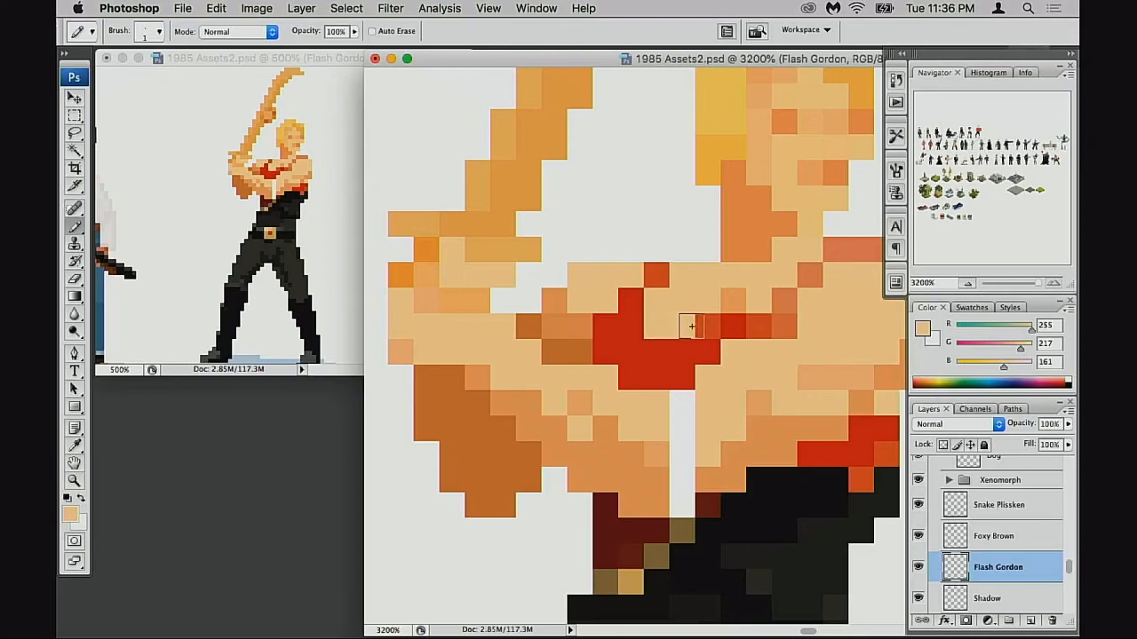
click(708, 328)
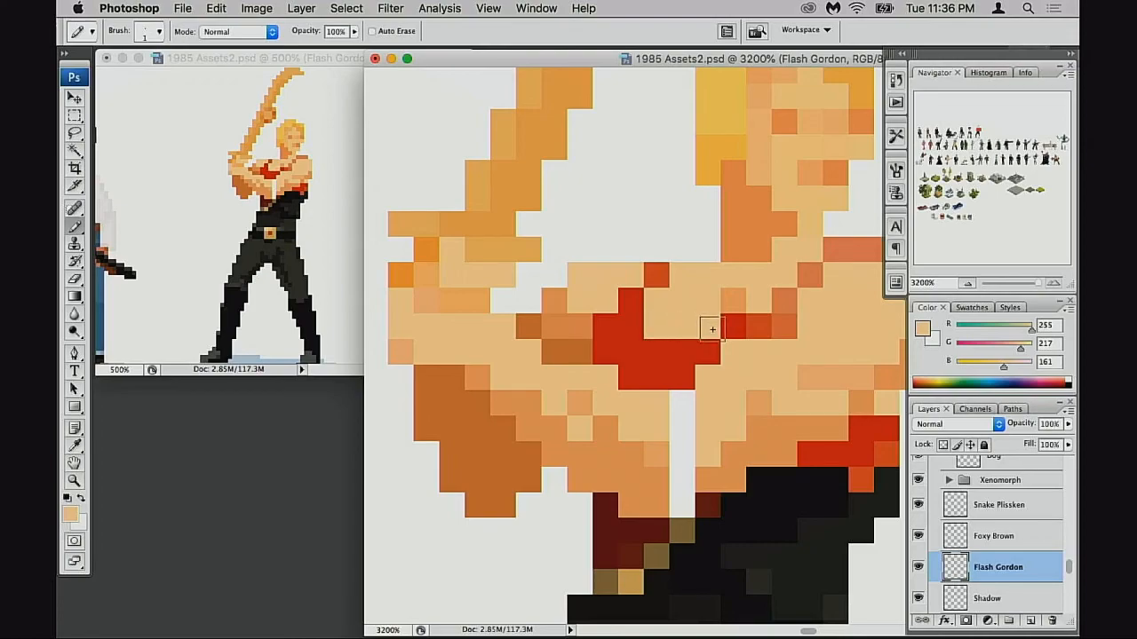
Step: Redraw the small orange chest shadow one pixel farther inward, and cover its old upper pixel with the light skin tone
alt+click(728, 302)
click(698, 319)
click(705, 308)
alt+click(753, 296)
click(733, 301)
scroll(718, 325, down, 1)
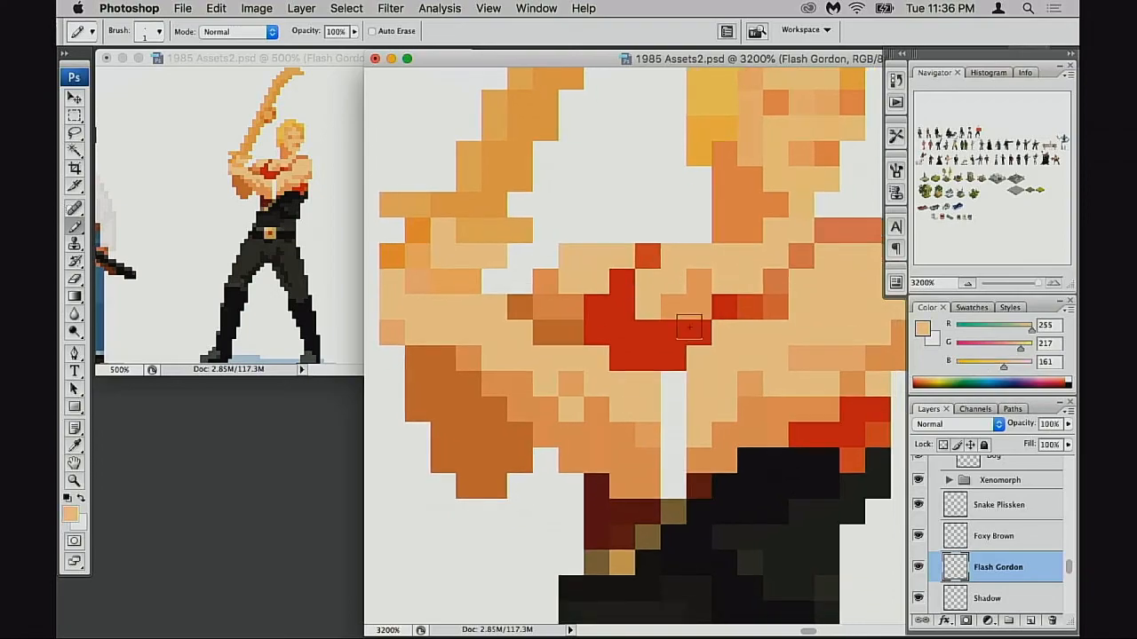
click(597, 306)
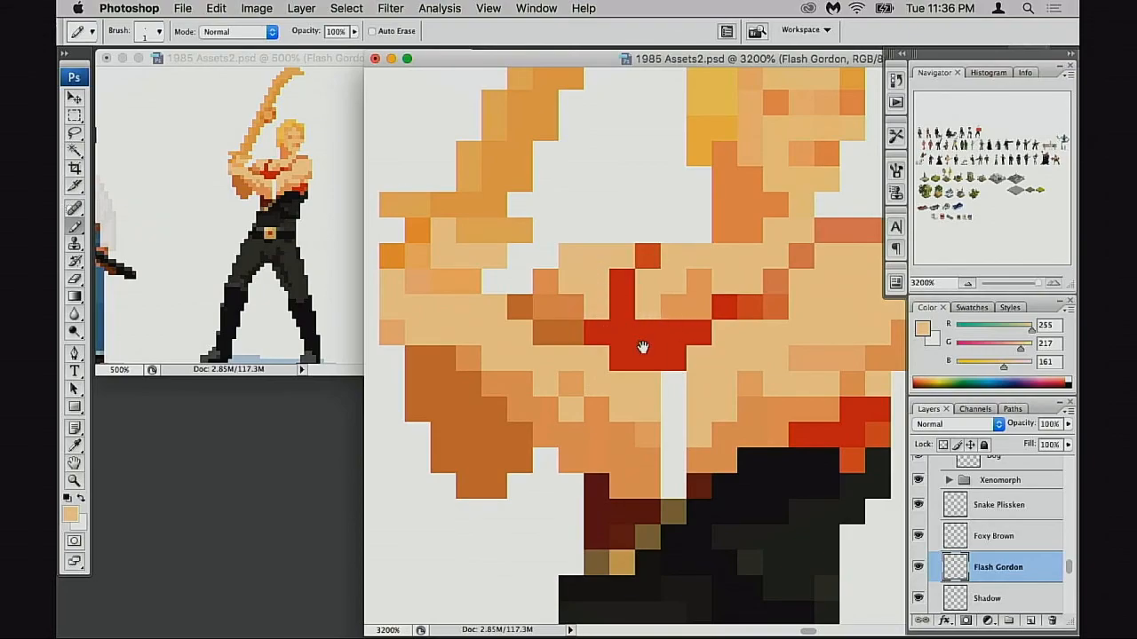
scroll(640, 344, right, 1)
key(super+z)
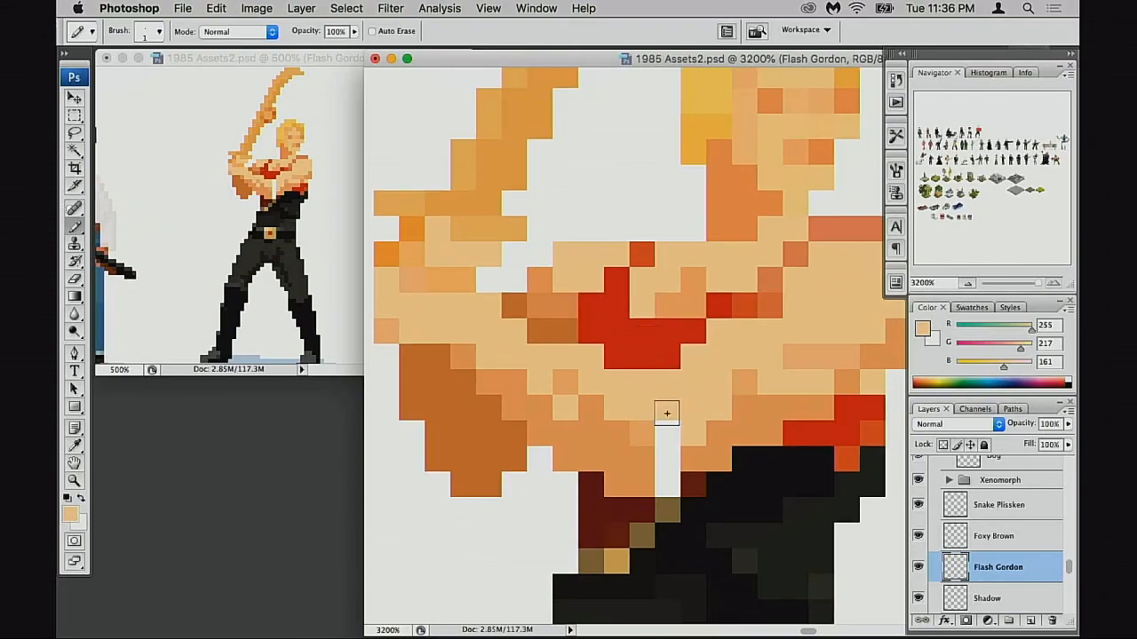
Step: Fill the remaining gap through the forearms with the light skin tone and the sampled orange shade along the lower edge
alt+click(664, 470)
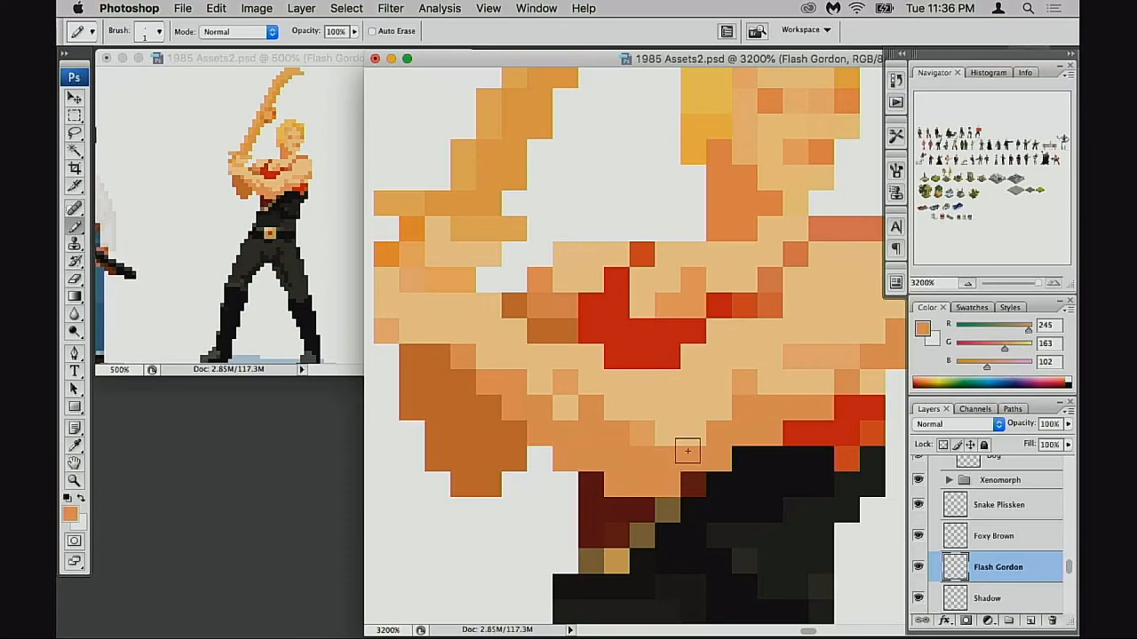
alt+click(693, 418)
alt+click(699, 417)
alt+click(710, 415)
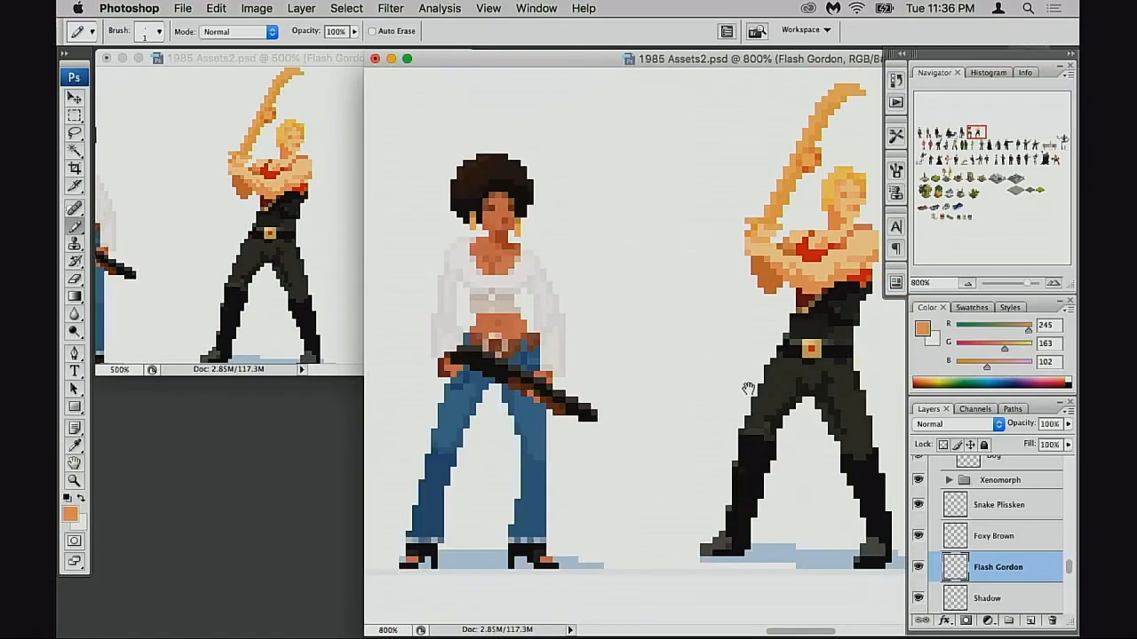
Step: Repaint the red pixel between the chest patch and the shoulder with the sampled orange, RGB 233, 117, 68
drag(814, 358, 660, 441)
click(712, 380)
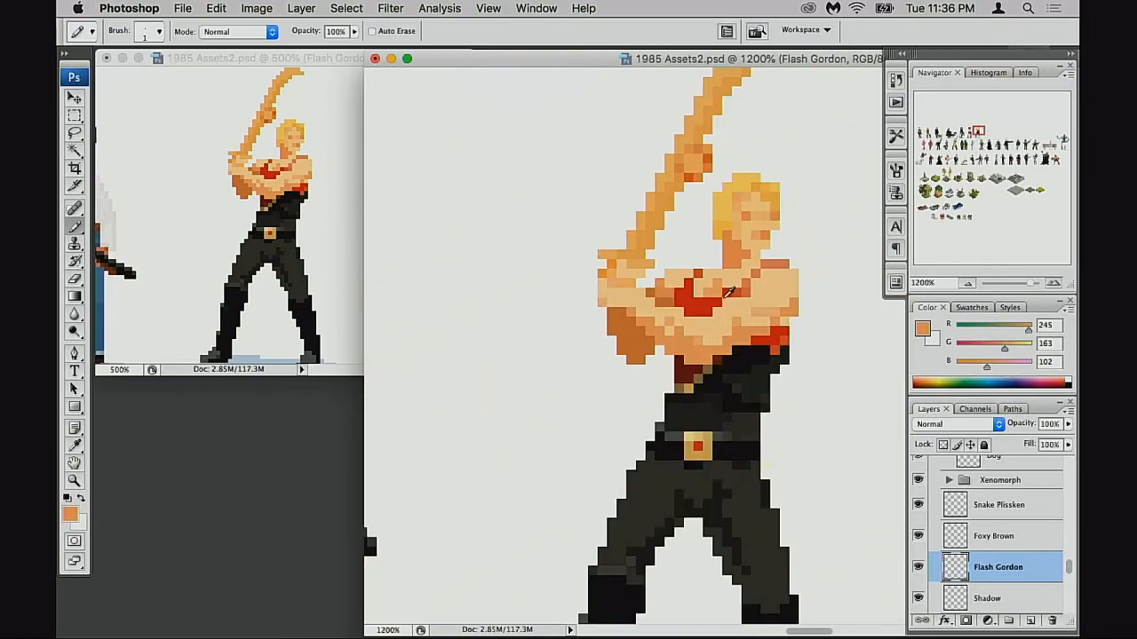
alt+click(742, 285)
alt+click(752, 286)
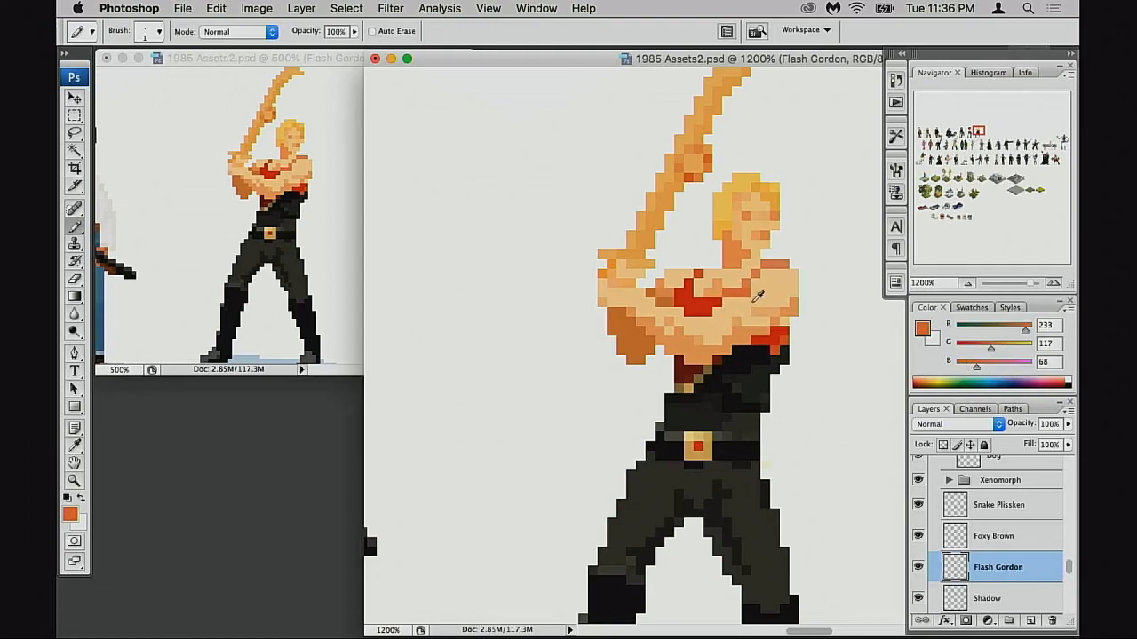
alt+click(752, 300)
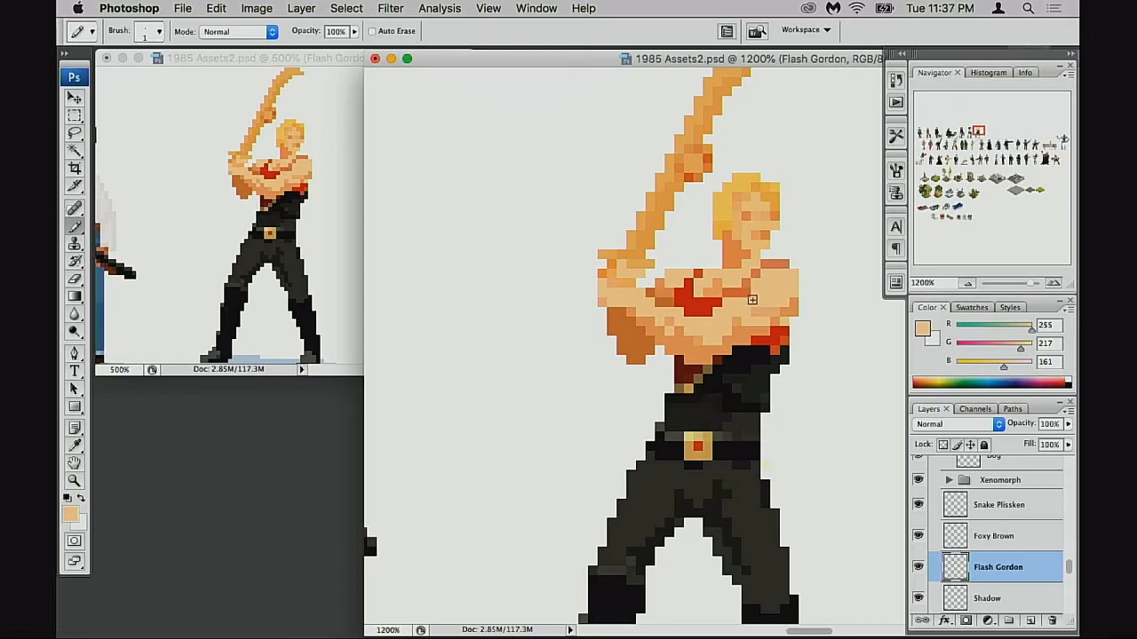
alt+click(770, 311)
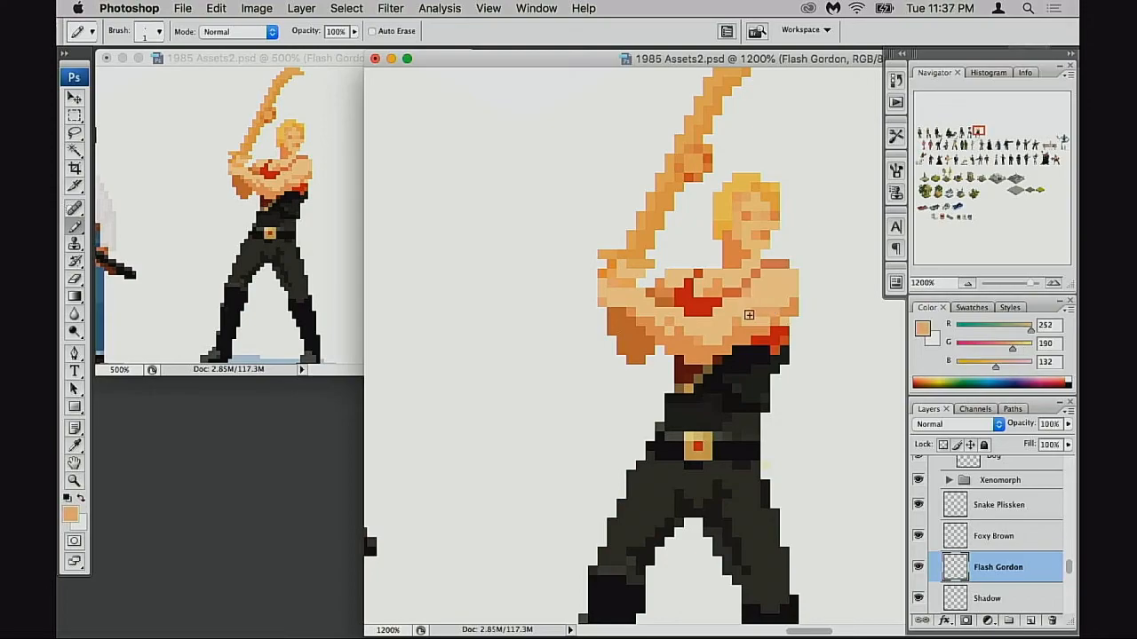
drag(748, 319, 742, 359)
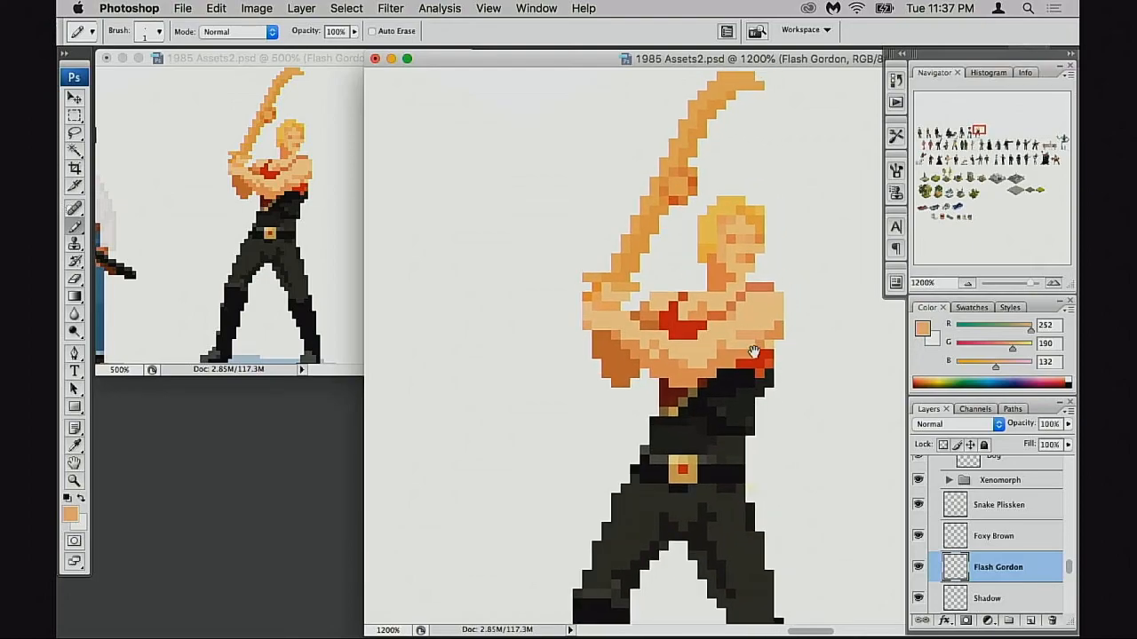
Step: Examine the broadened Flash Gordon sprite at reduced scale beside the neighbouring characters, and return to a close view of the torso
alt+click(755, 361)
alt+click(755, 362)
alt+click(756, 362)
alt+click(757, 363)
alt+click(756, 363)
drag(737, 379, 762, 388)
alt+click(738, 394)
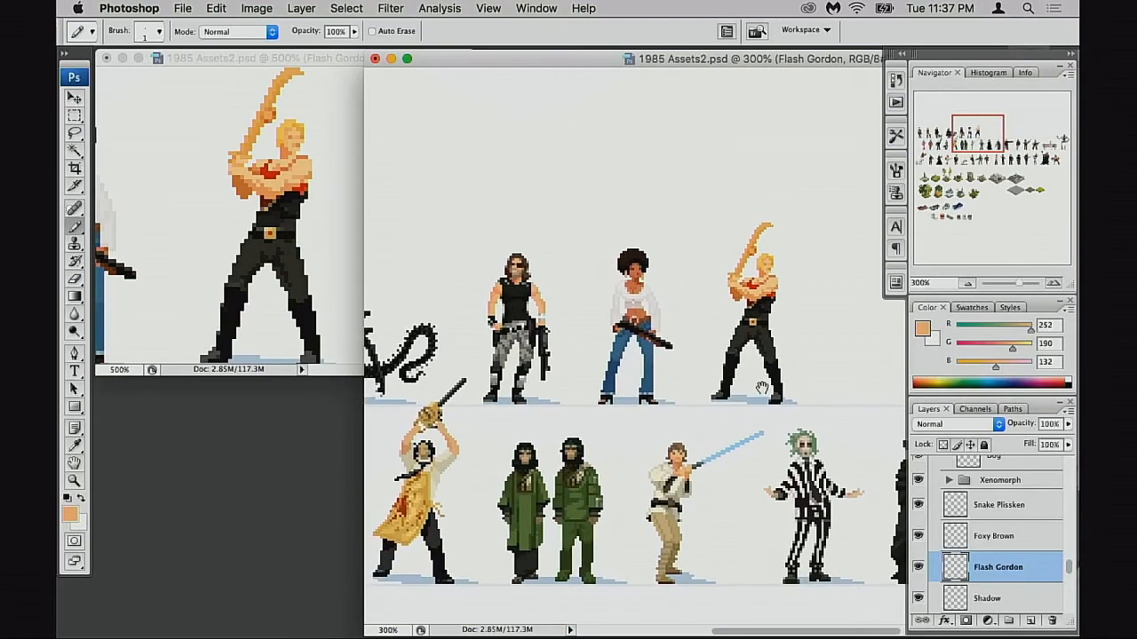
drag(727, 245, 743, 391)
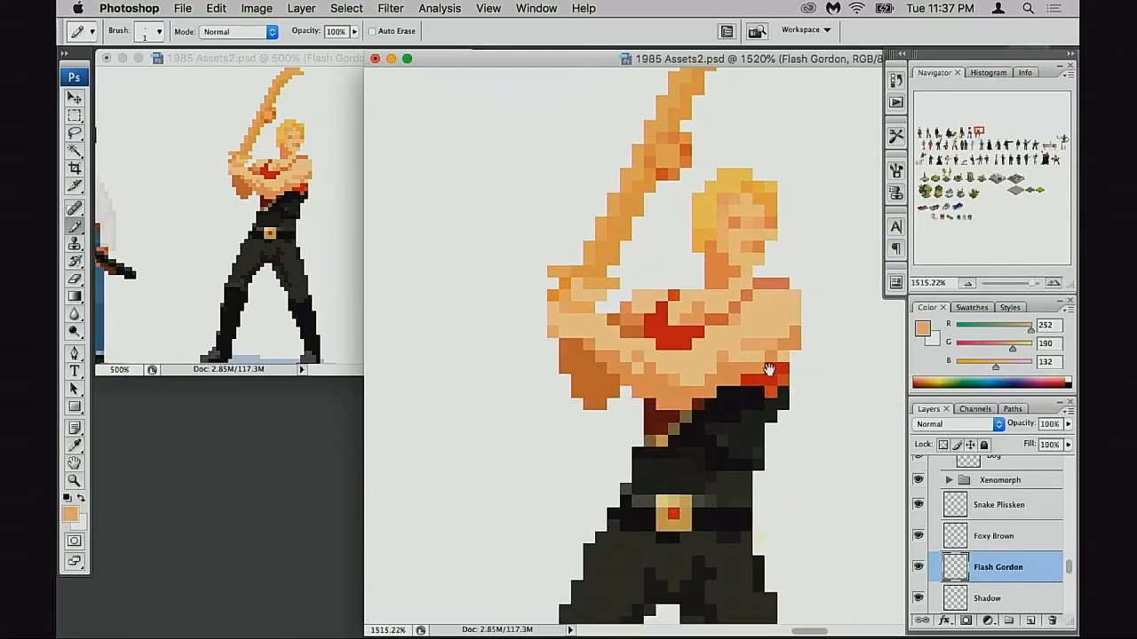
Step: Compare the sprite with its history state before the shoulder shift, and restore the latest Pencil state
click(896, 81)
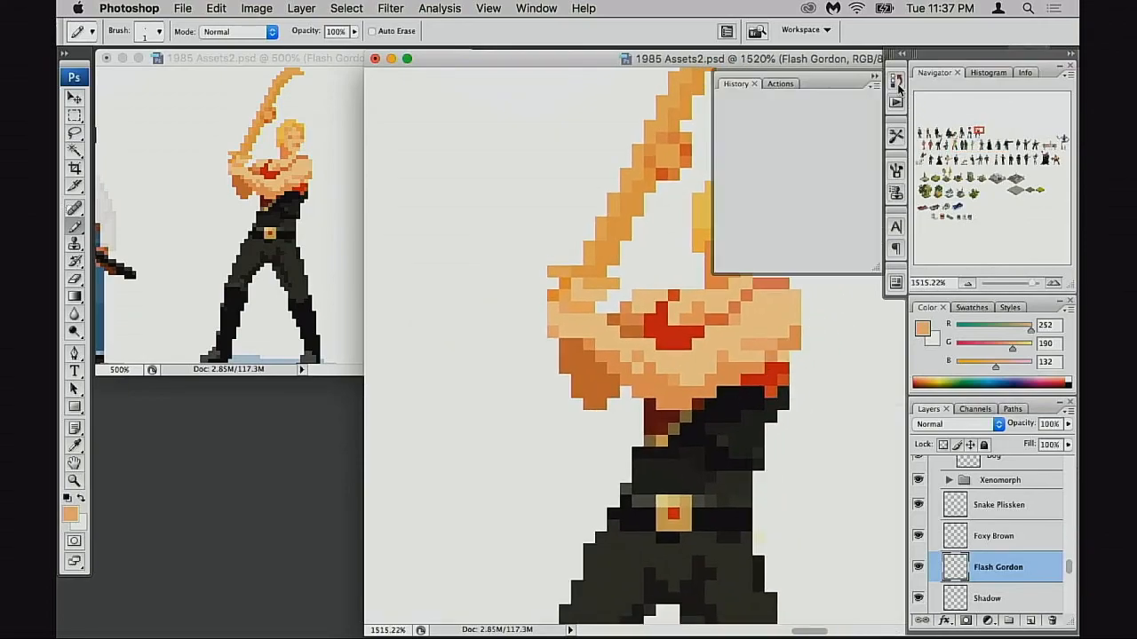
click(828, 133)
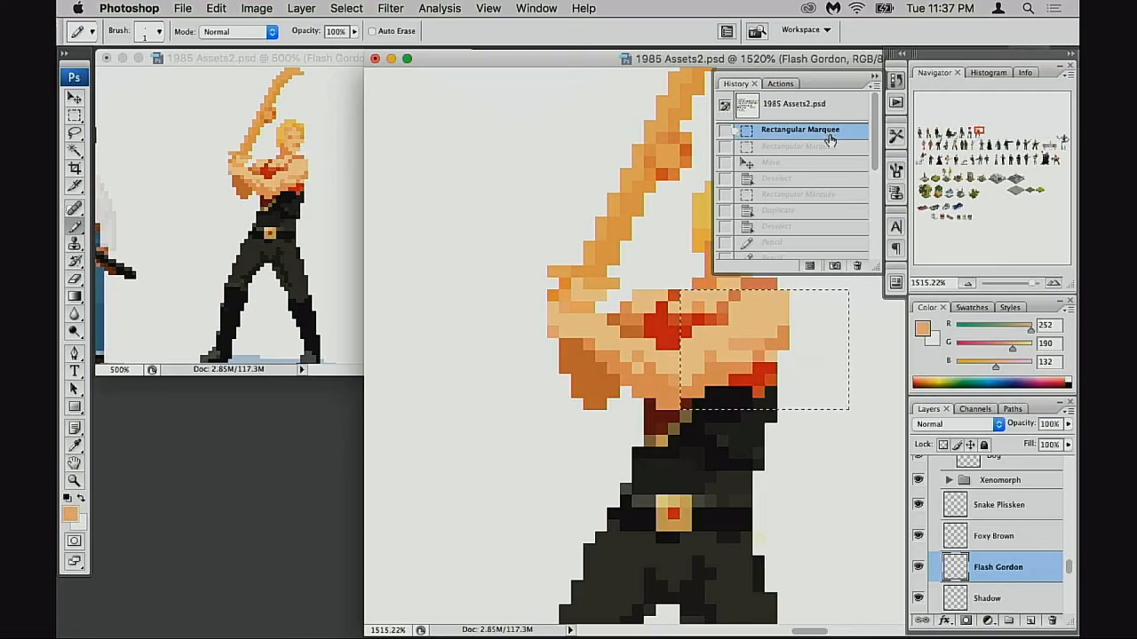
alt+click(692, 309)
alt+click(693, 331)
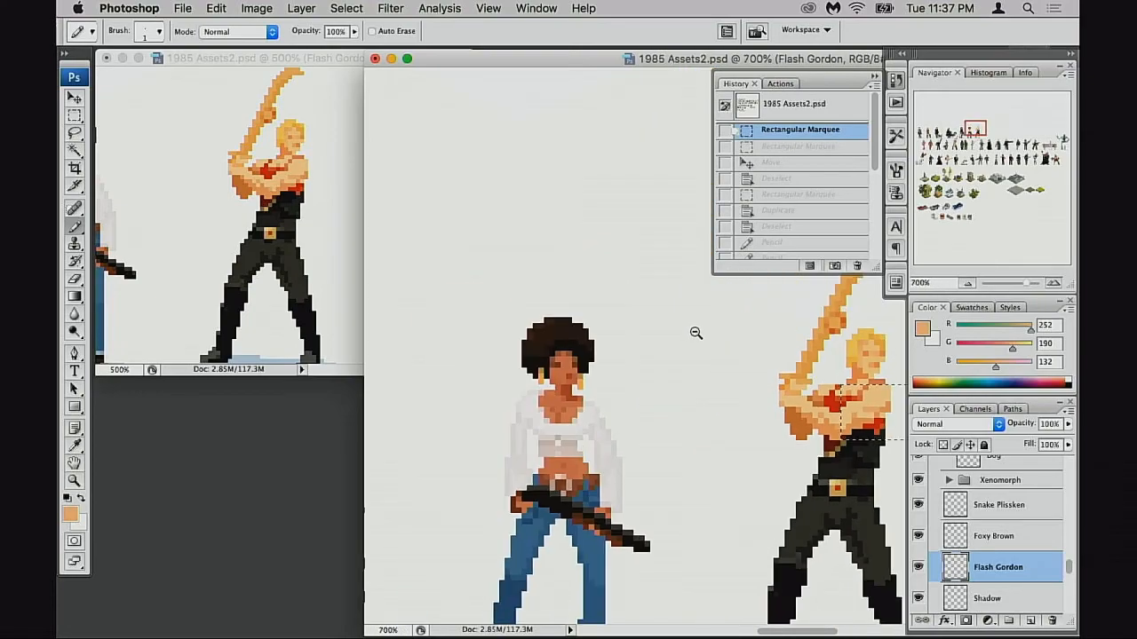
alt+click(730, 383)
alt+click(634, 359)
alt+click(663, 370)
drag(561, 369, 542, 416)
alt+click(661, 375)
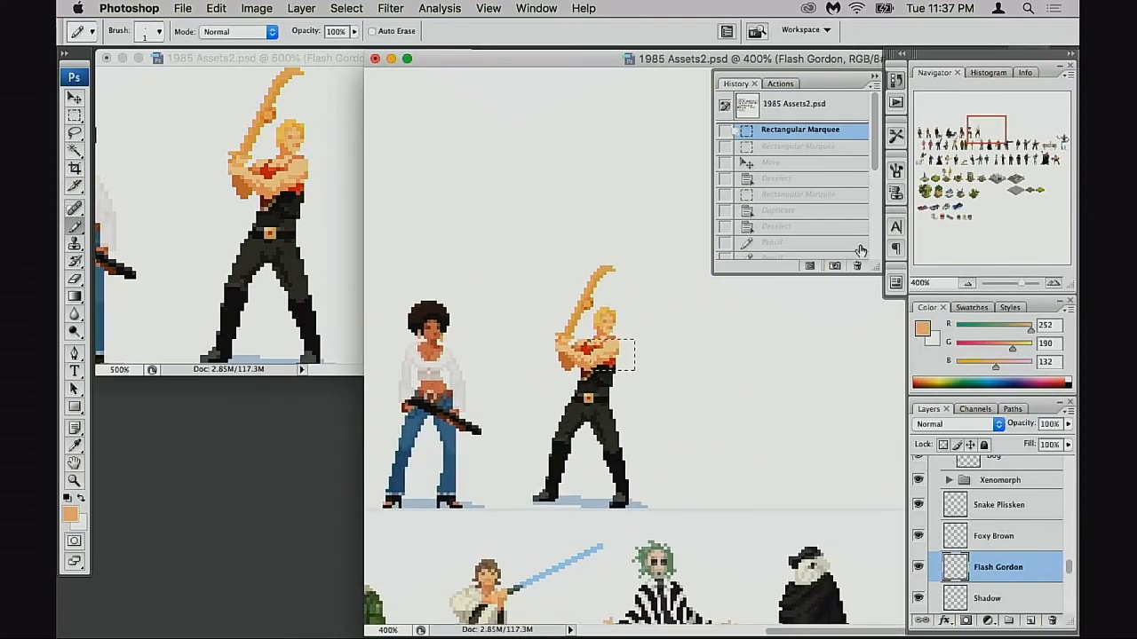
scroll(871, 224, down, 5)
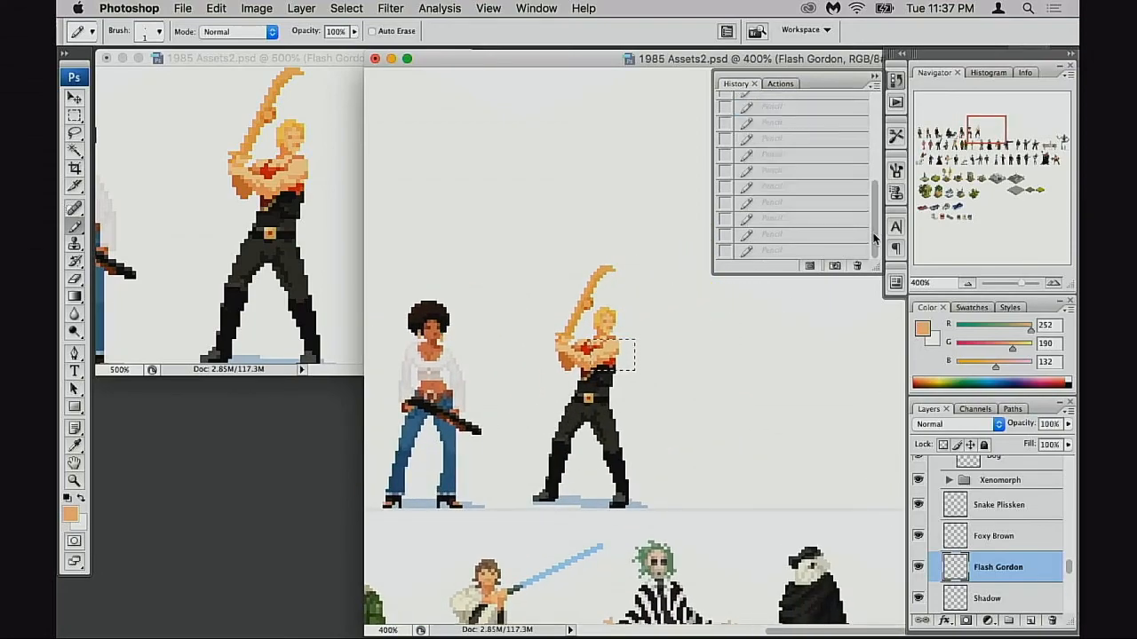
click(826, 250)
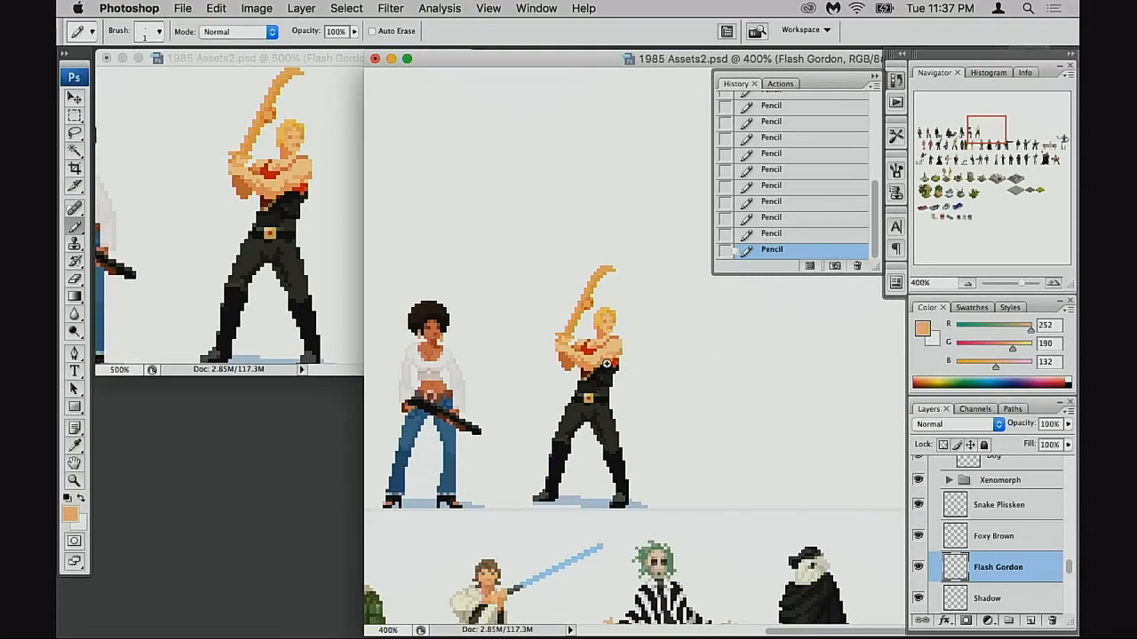
Step: Touch up the dark red shadow between the forearms and the black strap with the sampled RGB 109, 22, 4
click(606, 364)
click(648, 361)
click(720, 355)
click(720, 355)
click(710, 364)
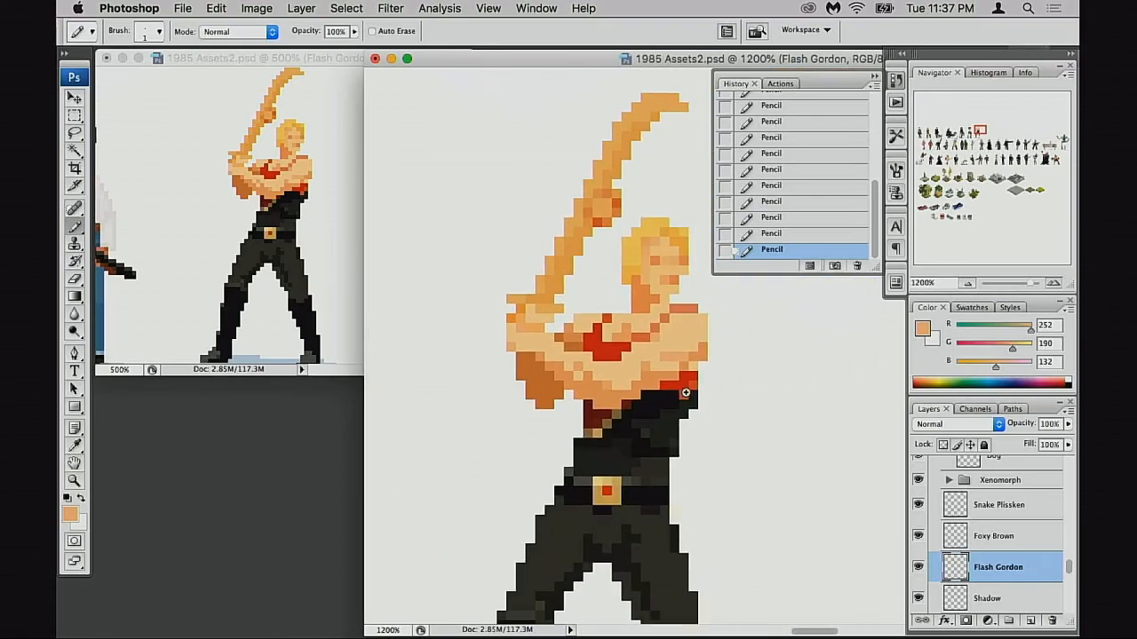
key(super+plus)
alt+click(753, 336)
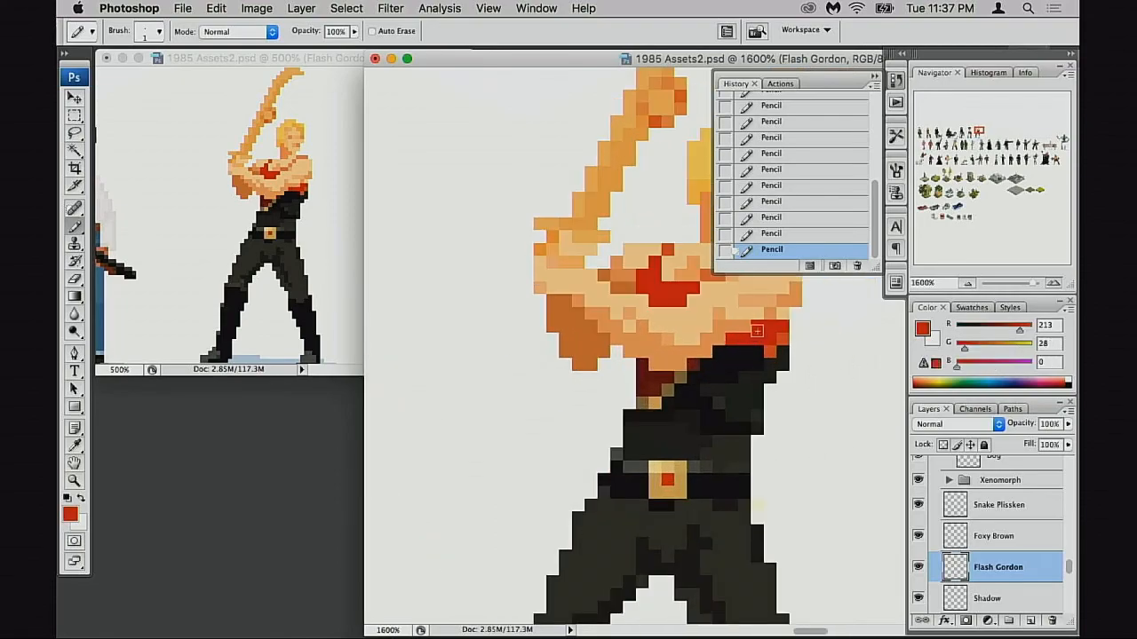
alt+click(710, 356)
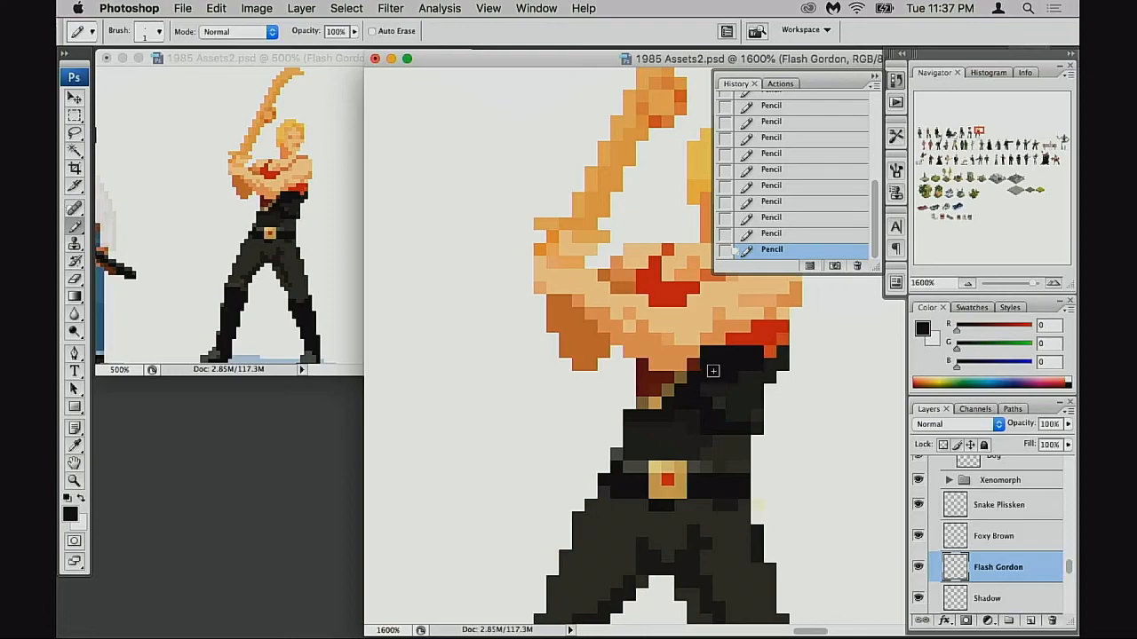
drag(721, 373, 716, 377)
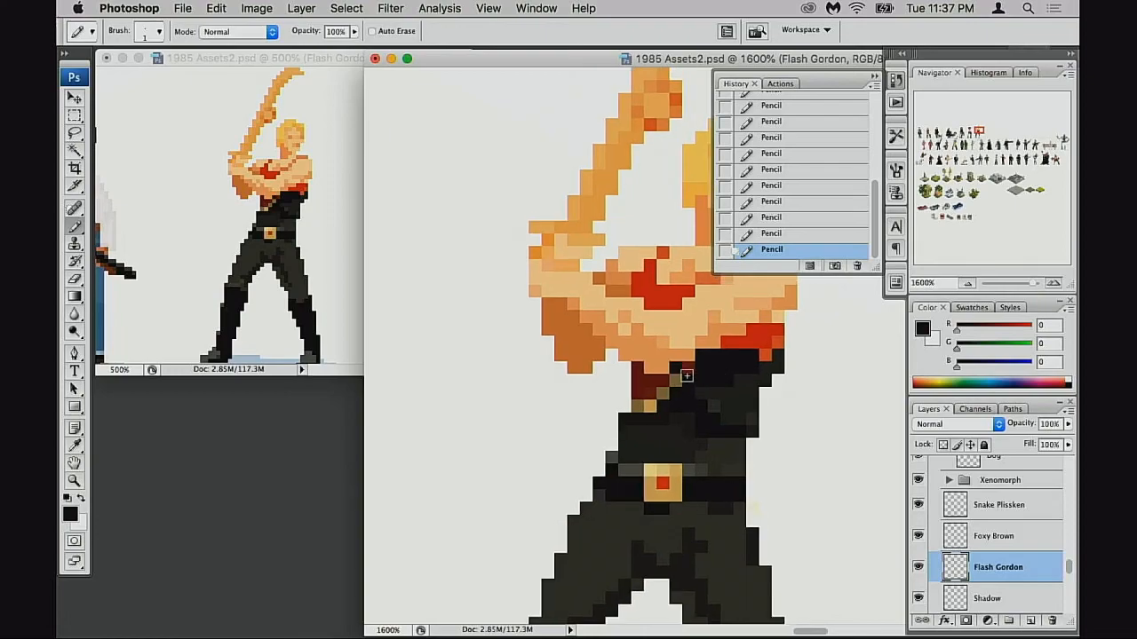
alt+click(686, 377)
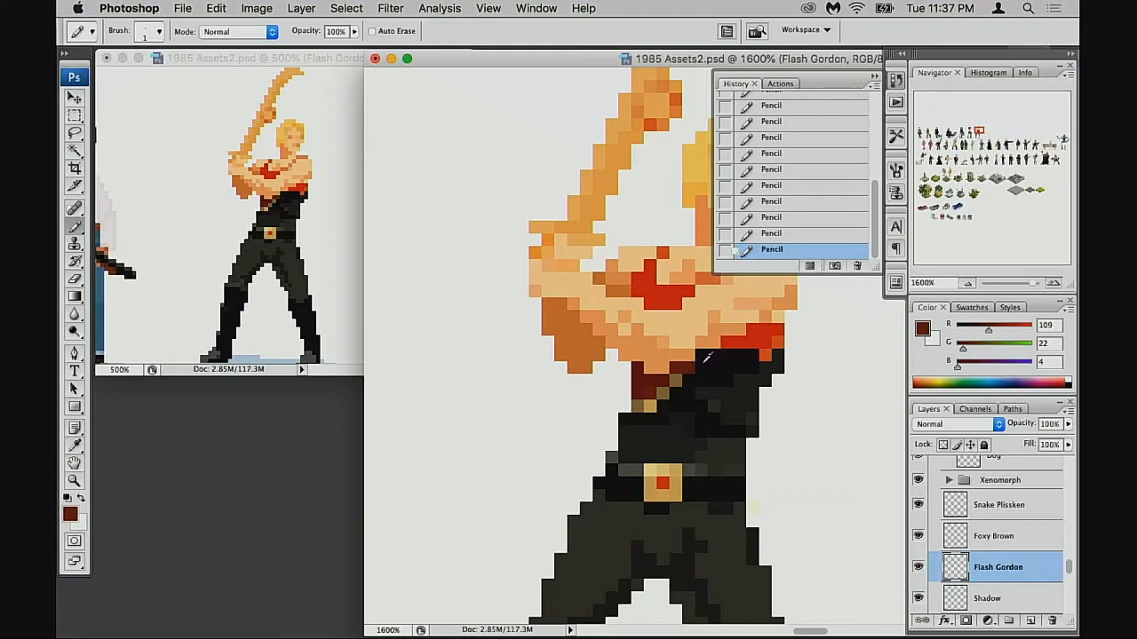
alt+click(662, 373)
alt+click(686, 364)
key(3)
Step: Erase the outermost corner pixel at the top of the broadened shoulder to round it off
mouse_move(706, 367)
mouse_down()
mouse_move(652, 397)
mouse_move(669, 392)
mouse_up()
key(e)
click(705, 319)
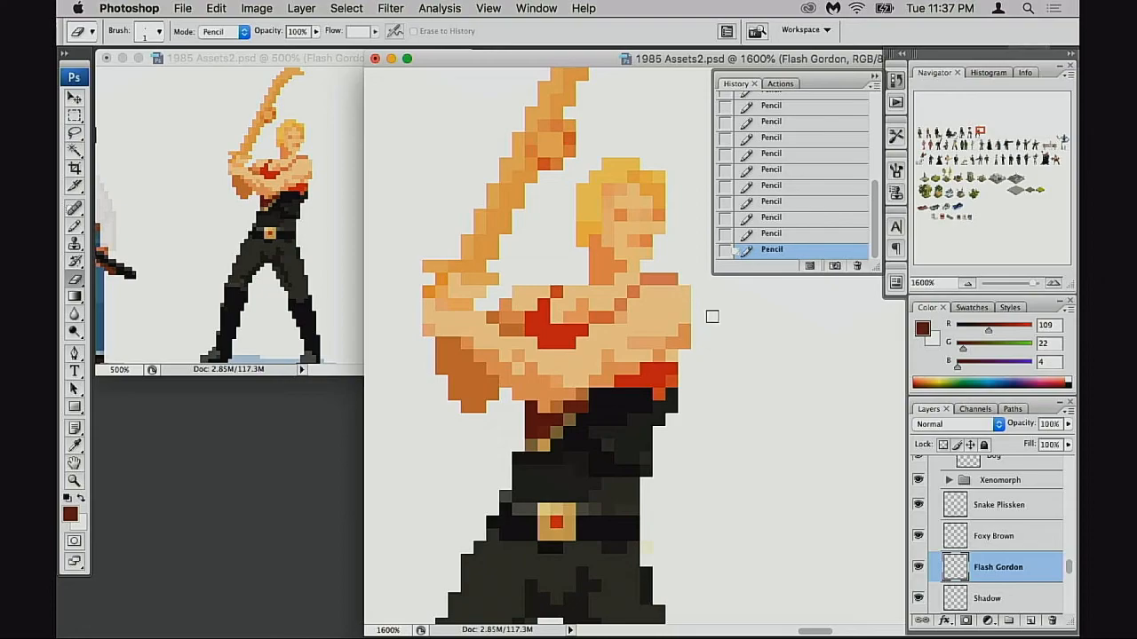
click(677, 281)
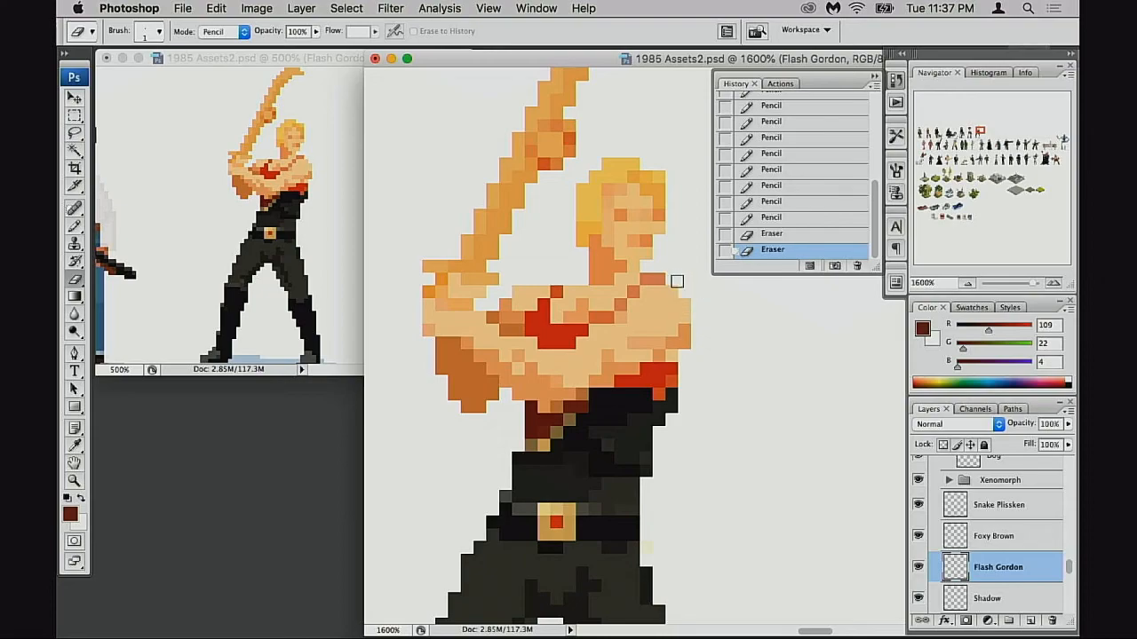
click(670, 278)
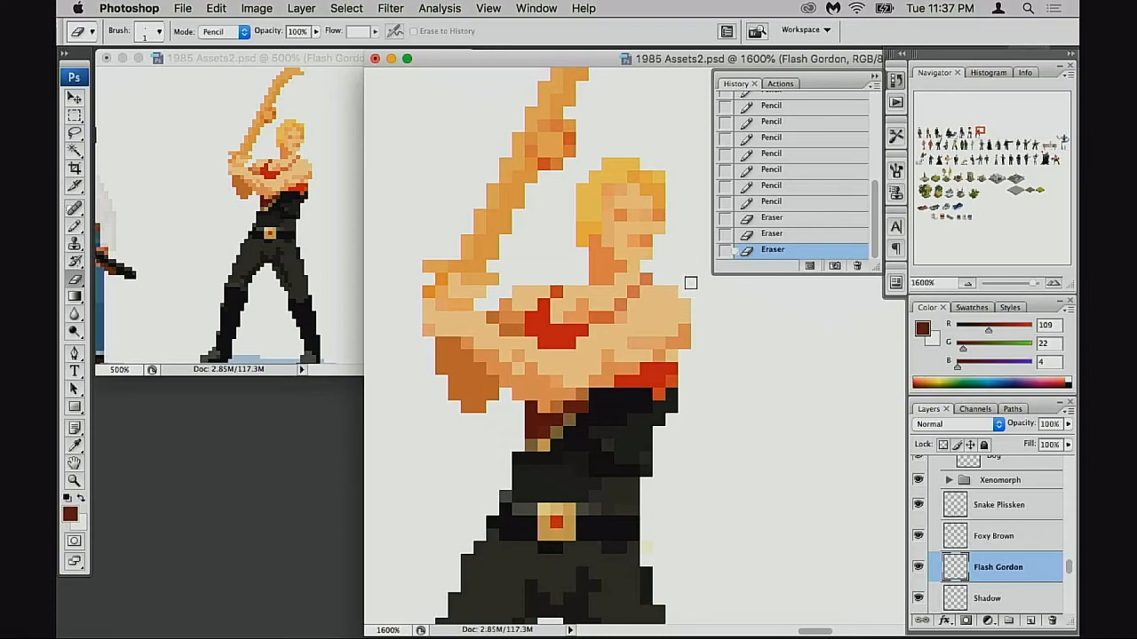
key(super+alt+z)
key(super+alt+z)
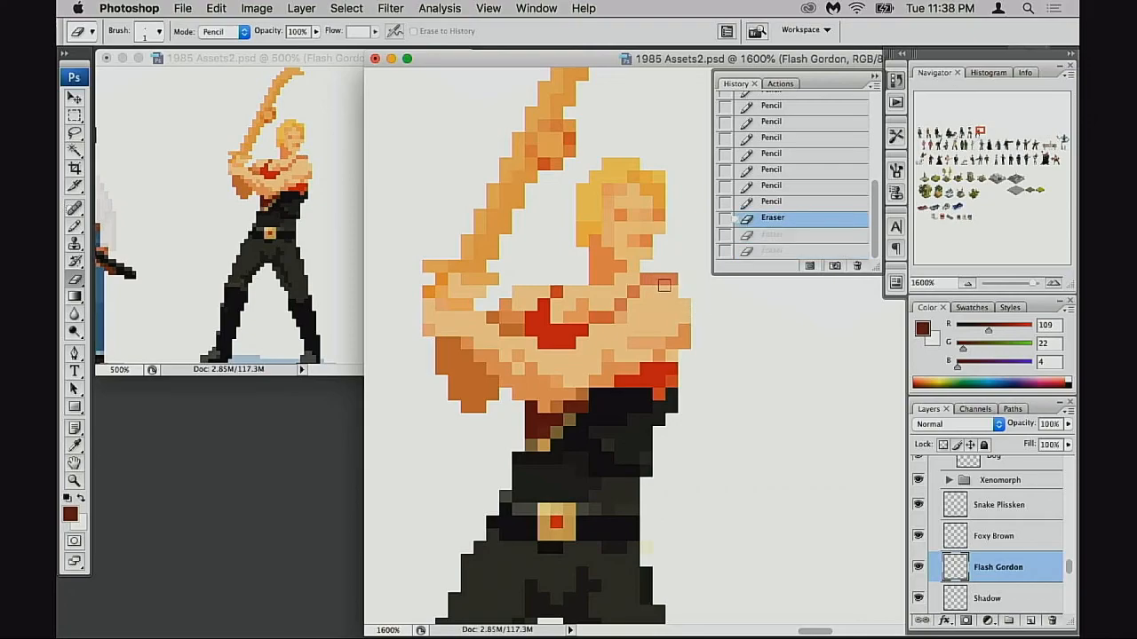
Step: Soften the edges of the red chest patch with the Pencil at 30% opacity, using sampled red and light skin RGB 255, 217, 161
key(b)
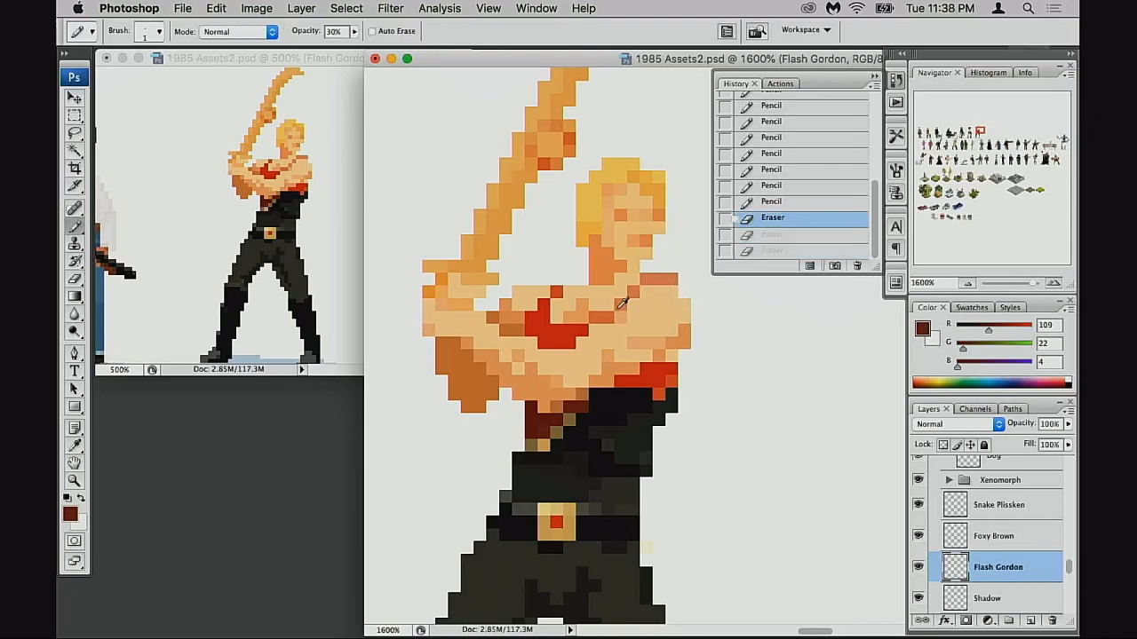
alt+click(606, 318)
click(594, 332)
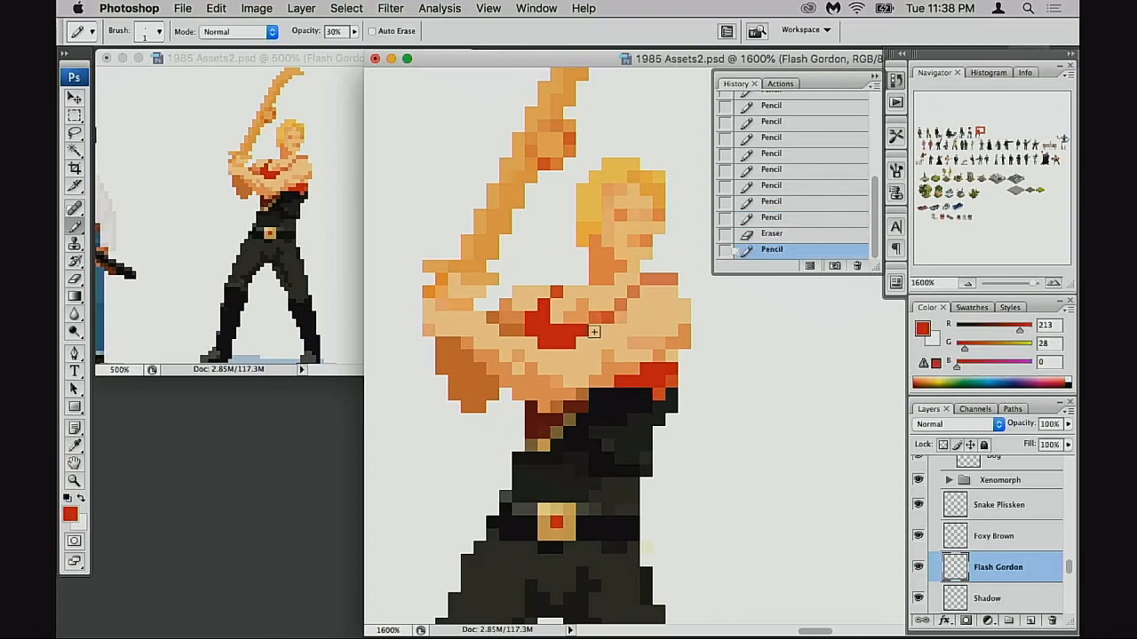
alt+click(567, 313)
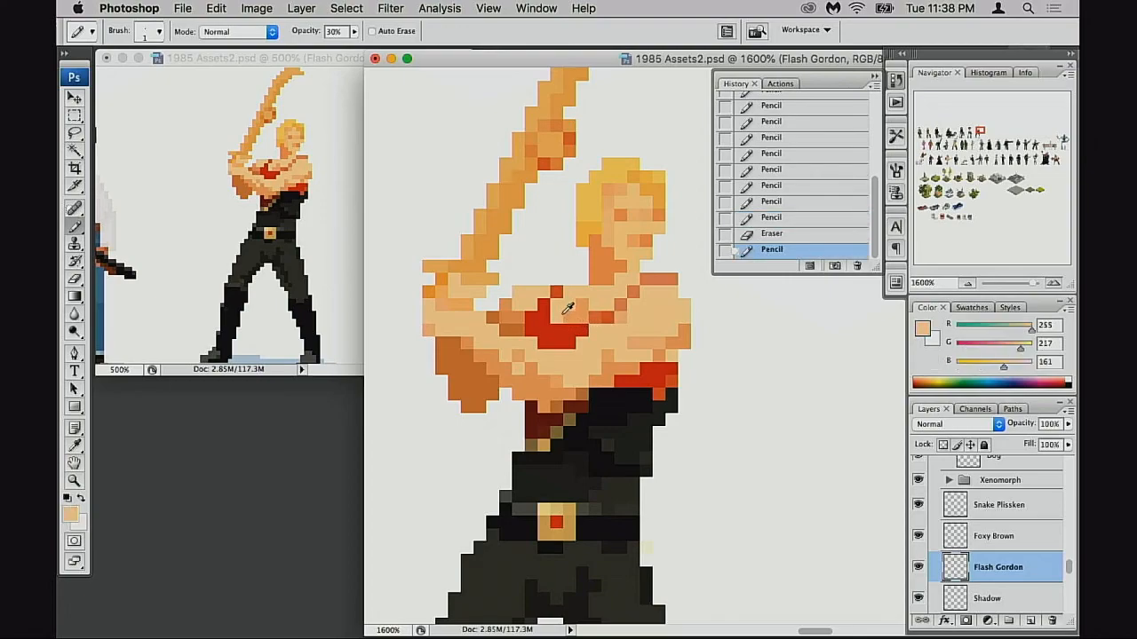
click(595, 316)
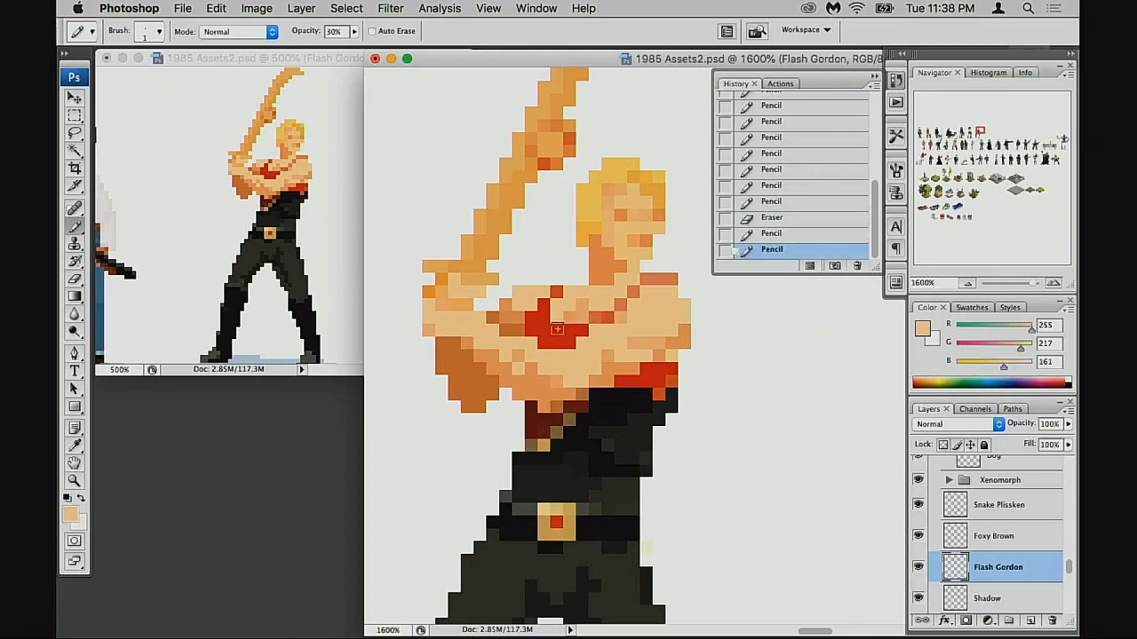
click(581, 331)
drag(553, 328, 552, 332)
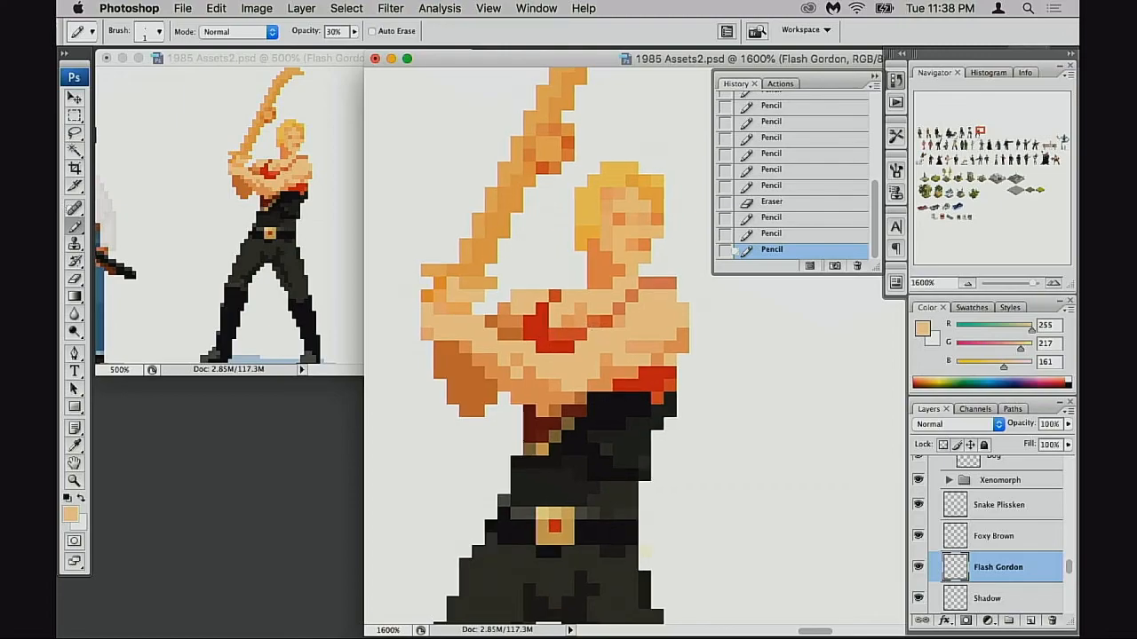
Step: Examine the Flash Gordon sprite at reduced scale beside the Foxy Brown sprite, collapsing the history list for a clear view
drag(618, 359, 602, 371)
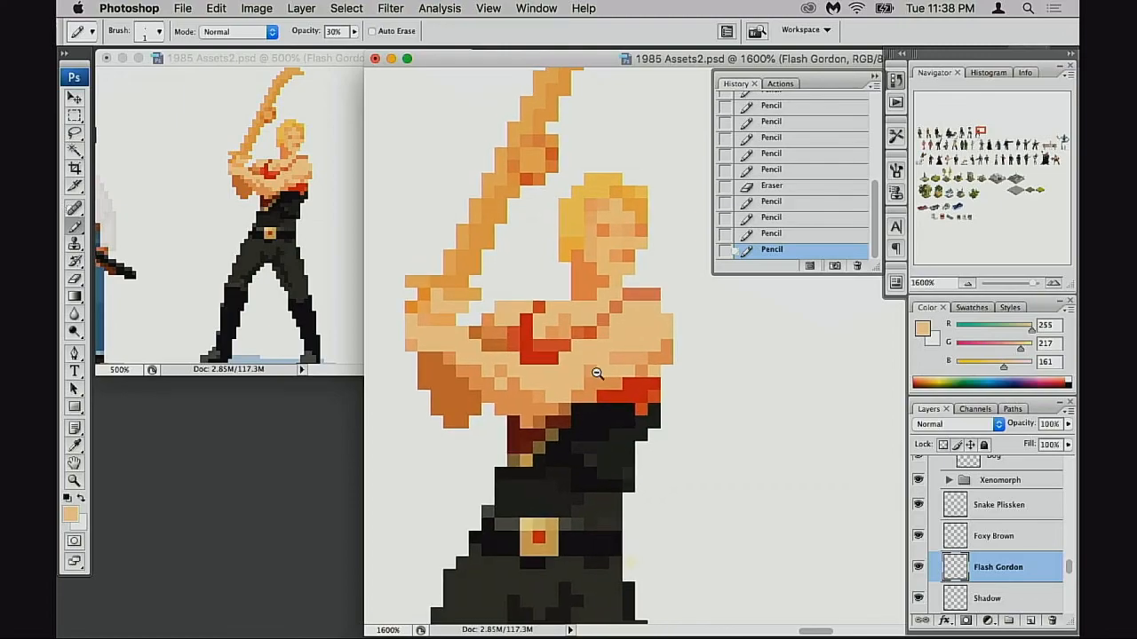
alt+click(592, 372)
alt+click(612, 370)
alt+click(676, 380)
drag(690, 375, 616, 364)
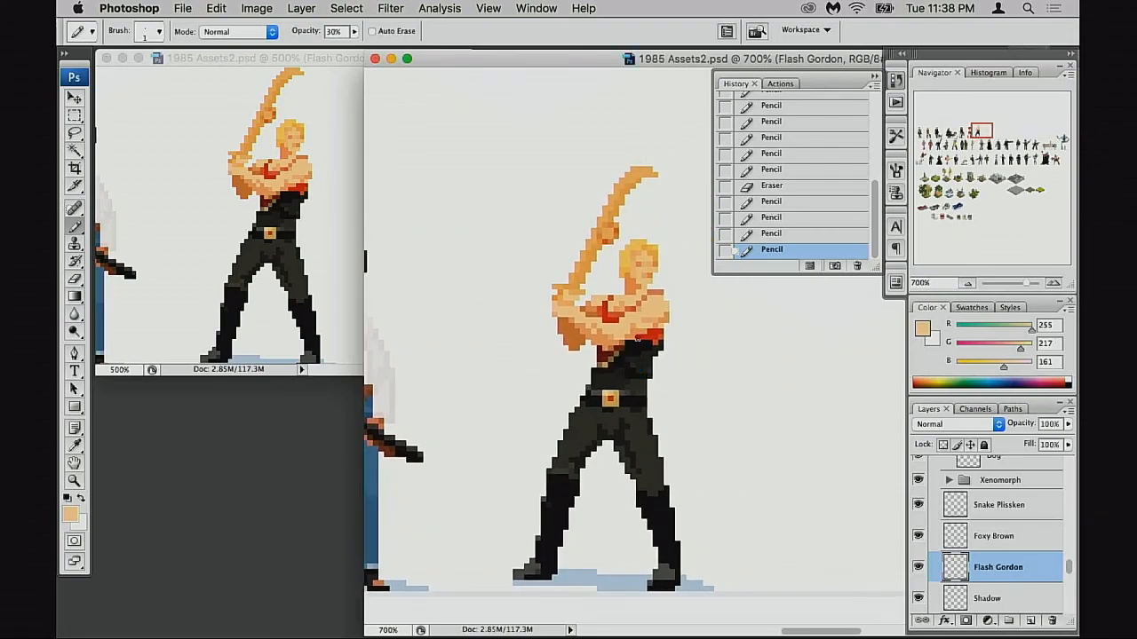
alt+click(633, 368)
drag(692, 372, 557, 388)
click(874, 77)
drag(651, 331, 656, 320)
super+click(613, 329)
mouse_move(565, 339)
mouse_down()
mouse_move(676, 344)
mouse_move(639, 343)
mouse_up()
super+click(703, 335)
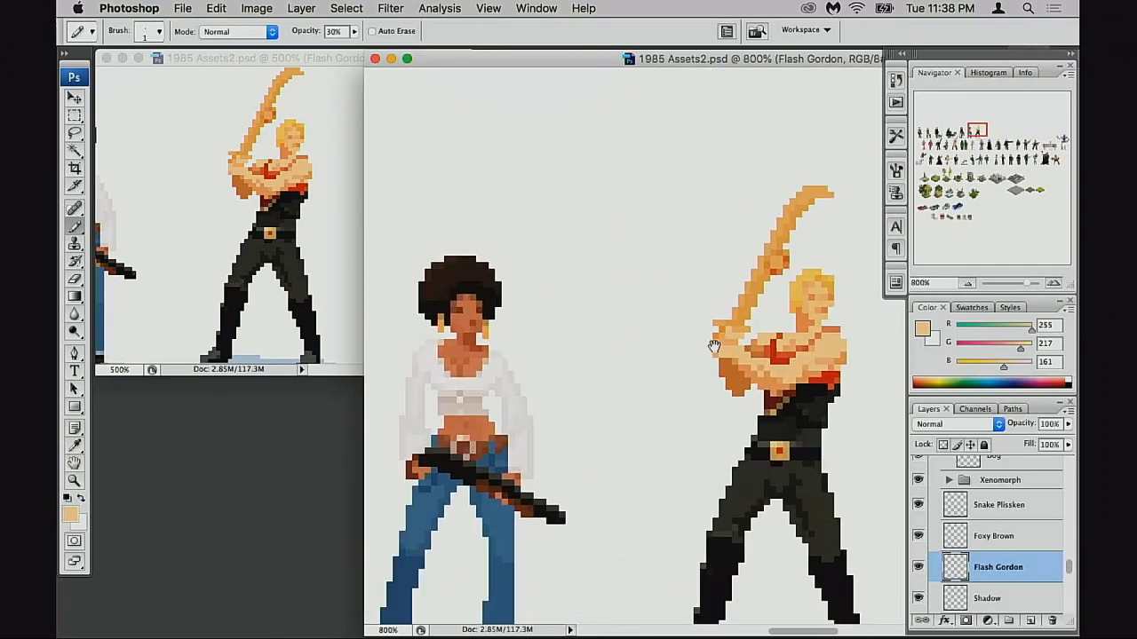
drag(729, 342, 575, 358)
Step: Select the small block of shoulder pixels beside the raised wrist and shift it one pixel toward the chest
super+click(676, 352)
key(m)
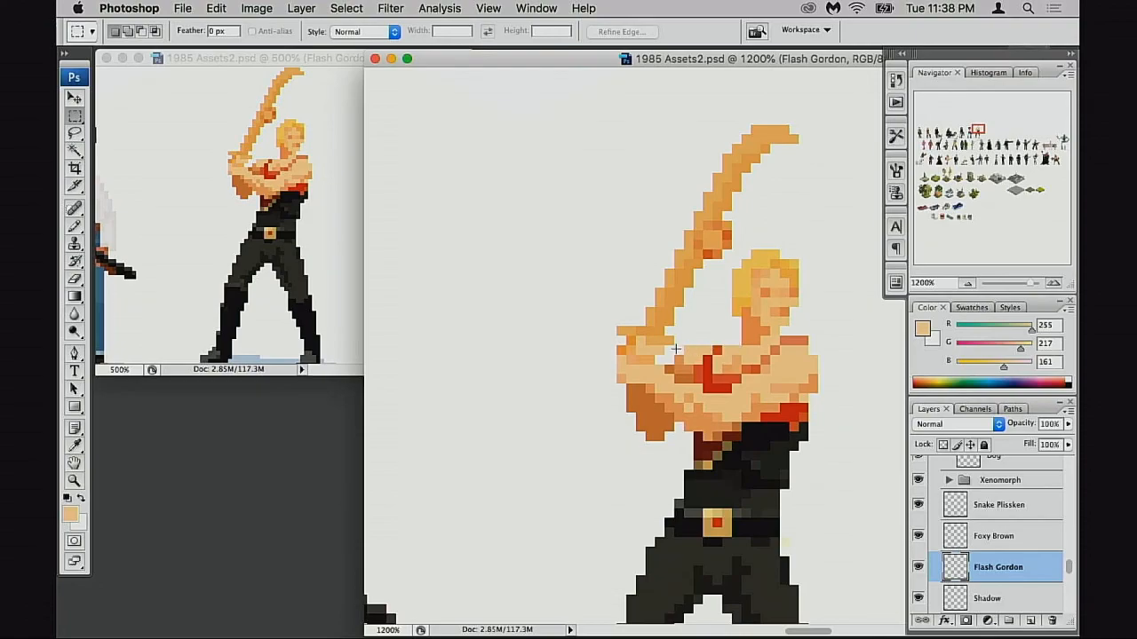
drag(689, 368, 698, 361)
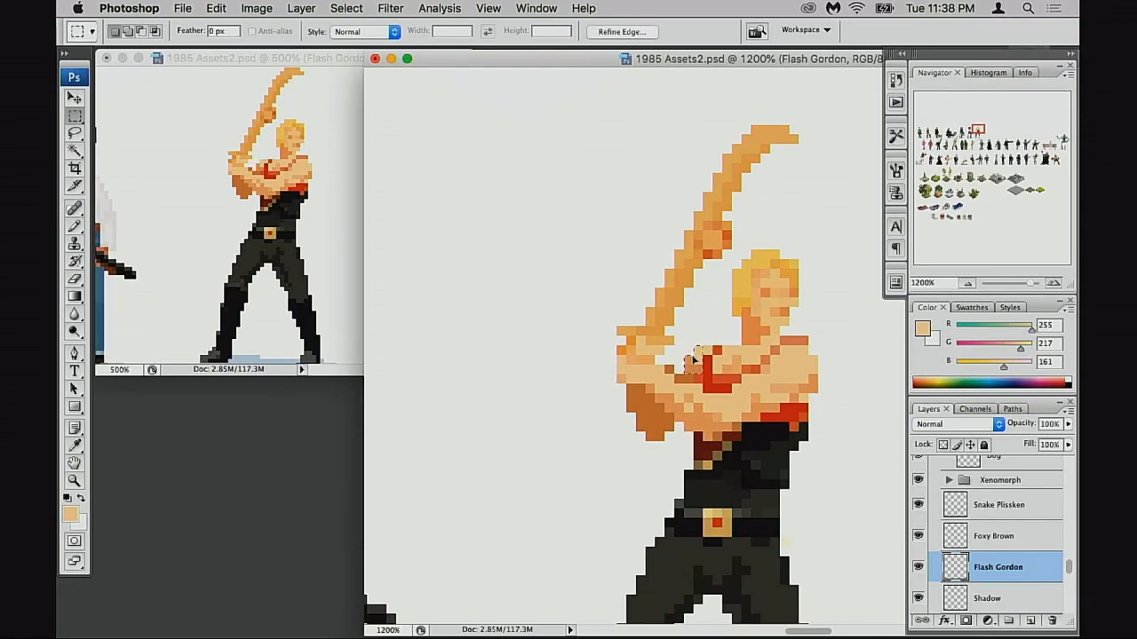
key(super+z)
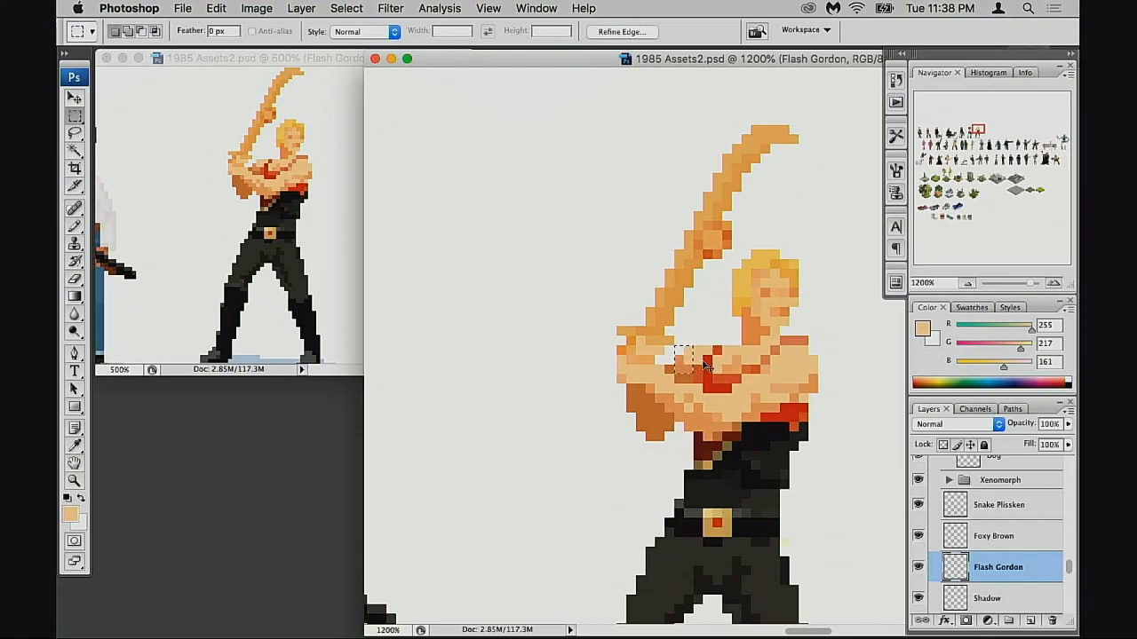
drag(689, 358, 696, 356)
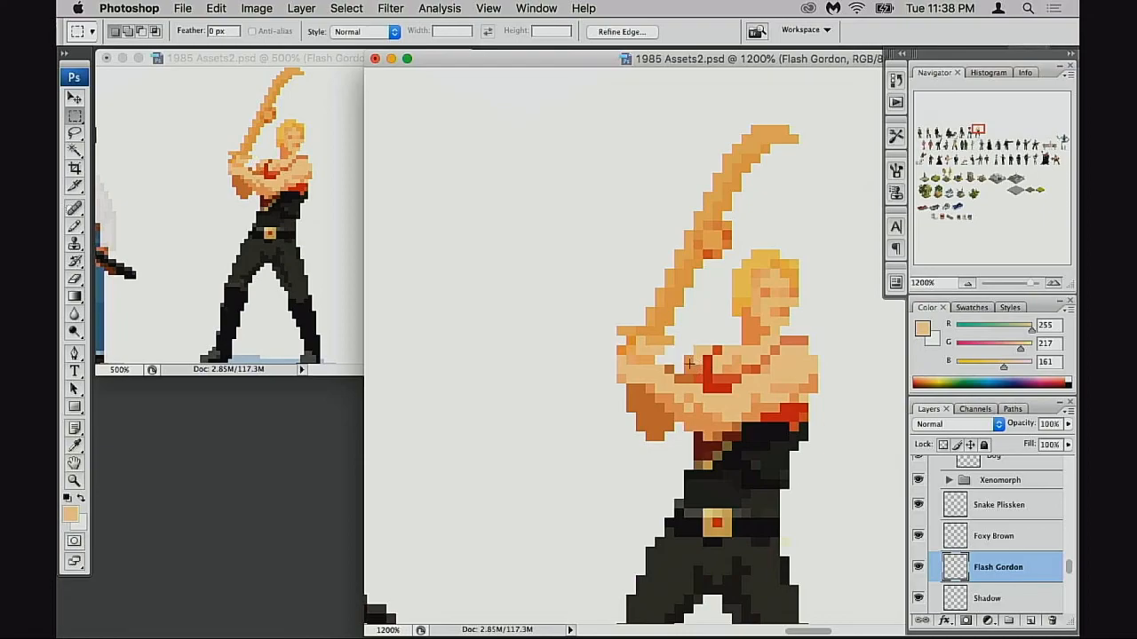
Step: Repaint the shoulder pixels beside the wrist with the Pencil at 100% opacity in the sampled orange, RGB 235, 150, 89
key(e)
scroll(691, 378, up, 3)
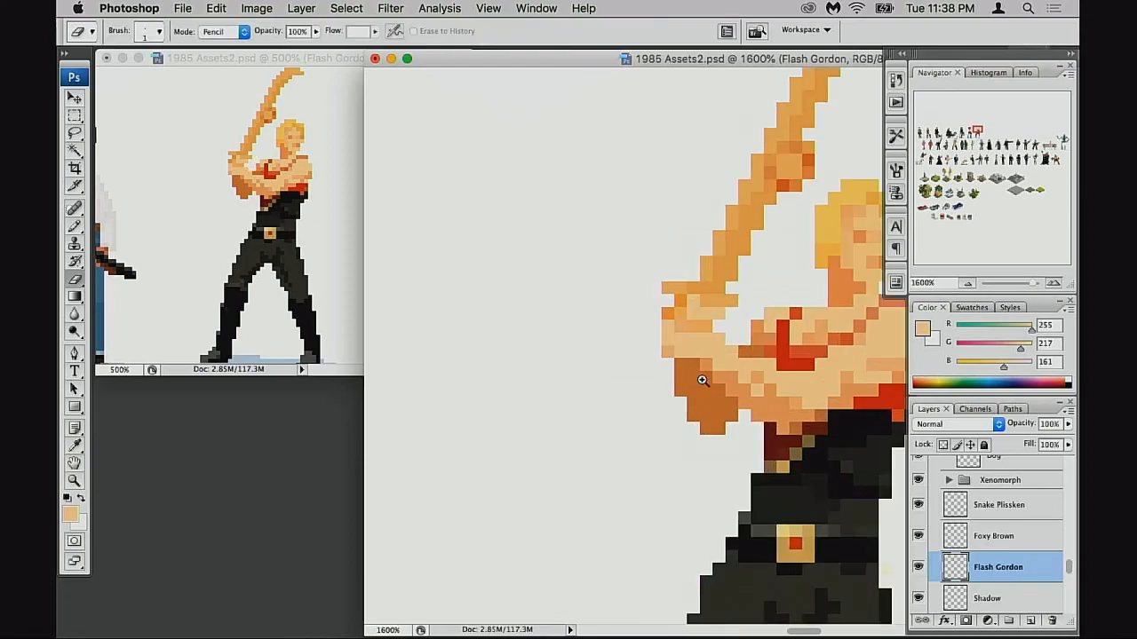
key(b)
alt+click(699, 364)
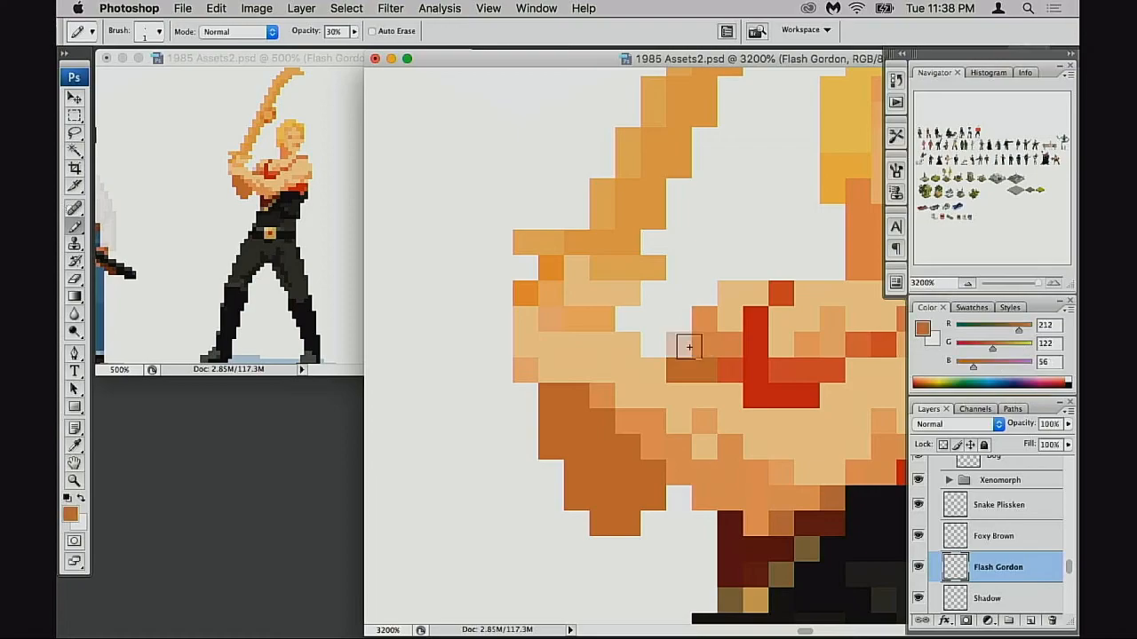
alt+click(703, 350)
click(684, 347)
click(683, 365)
click(700, 366)
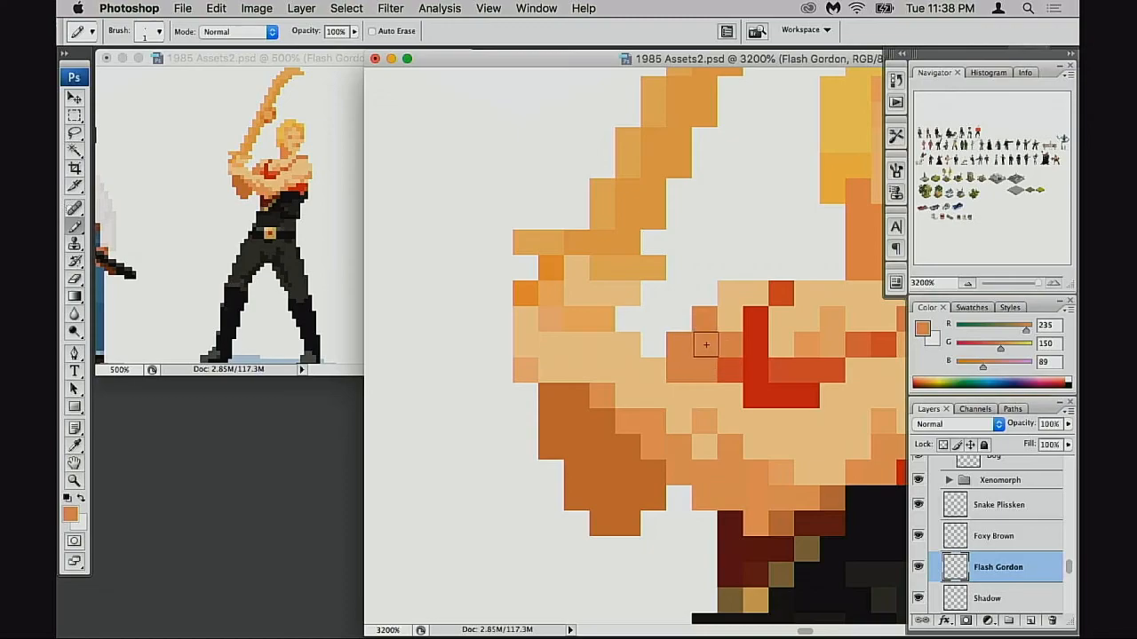
Step: Recolor the upper edge pixel of the shoulder beside the wrist with the sampled mid skin tone, RGB 251, 174, 109
drag(709, 355, 696, 361)
alt+click(716, 327)
click(692, 326)
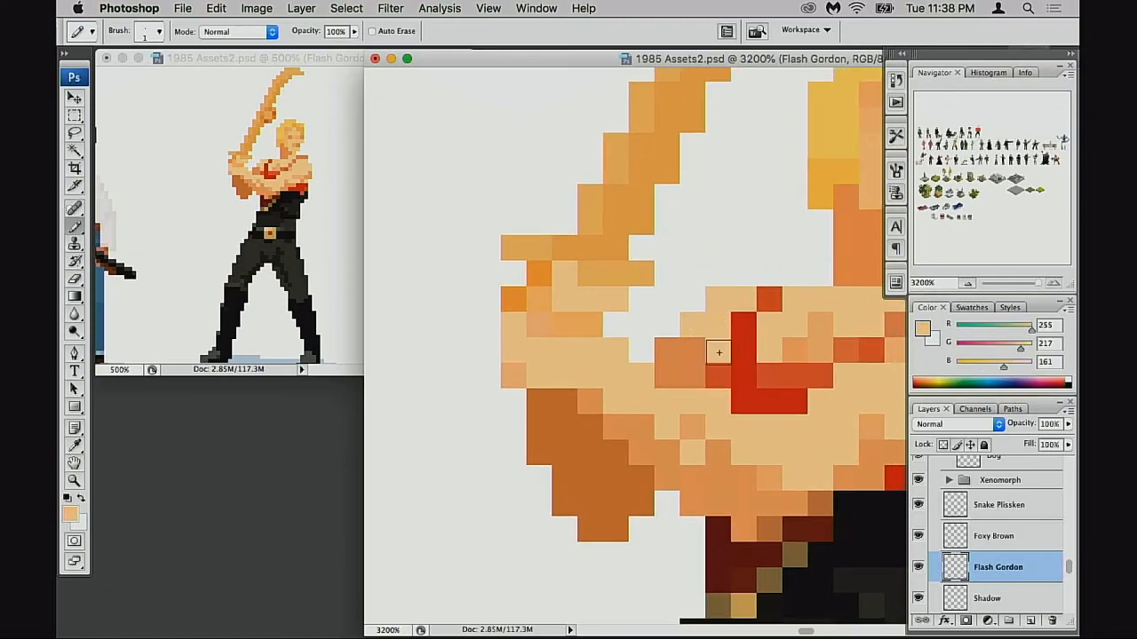
alt+click(787, 347)
click(693, 325)
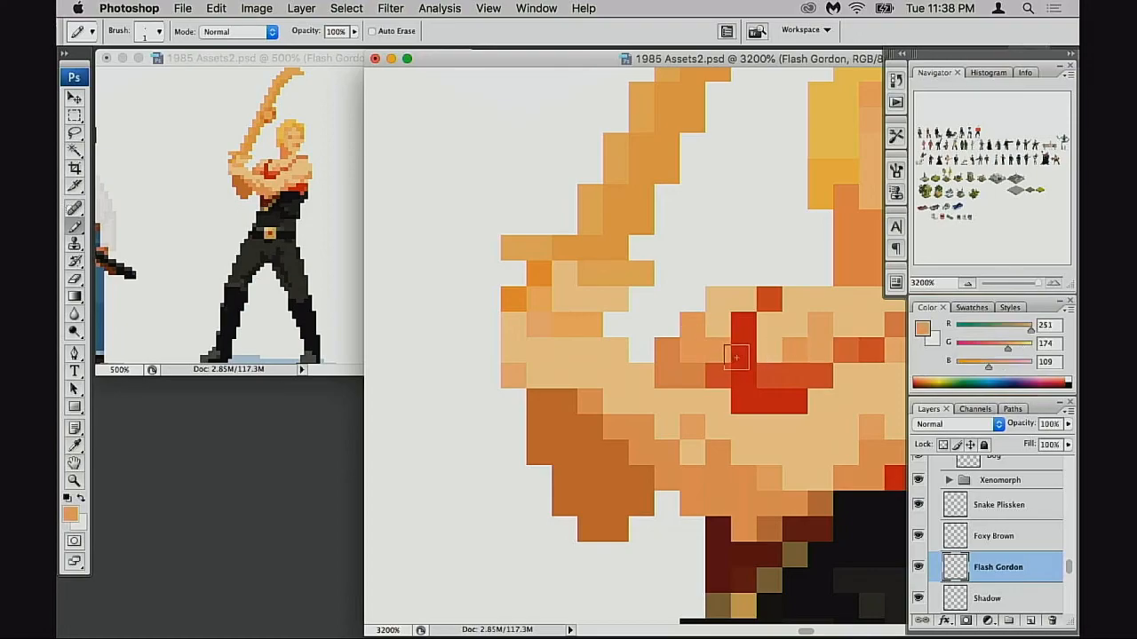
Step: Tint the pixels around the top of the red chest patch with the sampled RGB 225, 81, 36 at 30% opacity
drag(761, 368, 736, 376)
alt+click(641, 322)
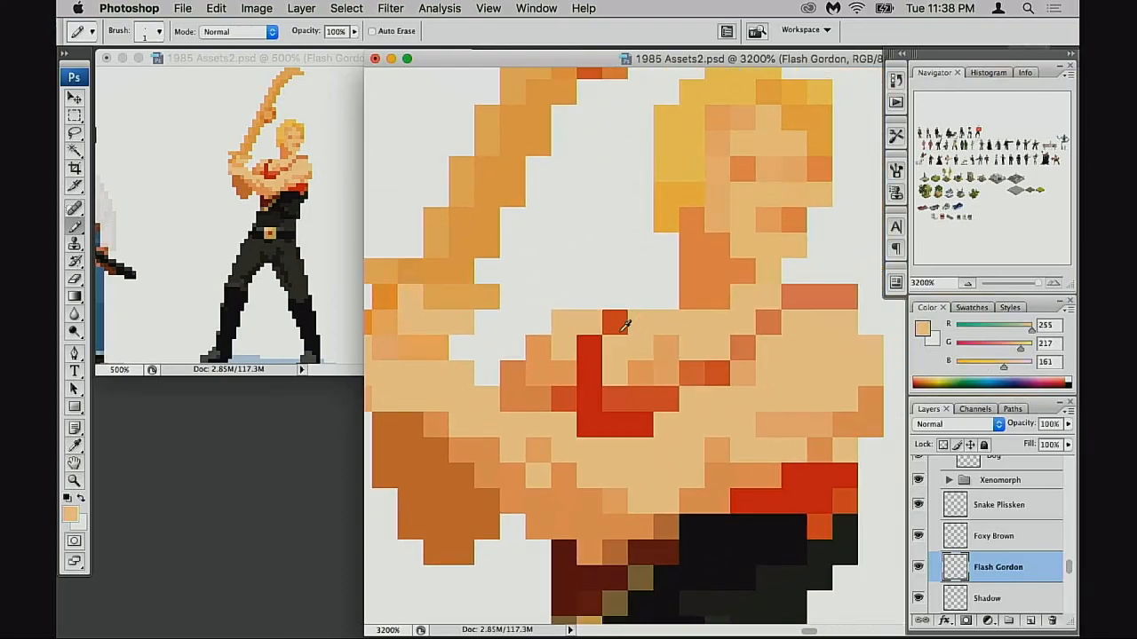
alt+click(616, 329)
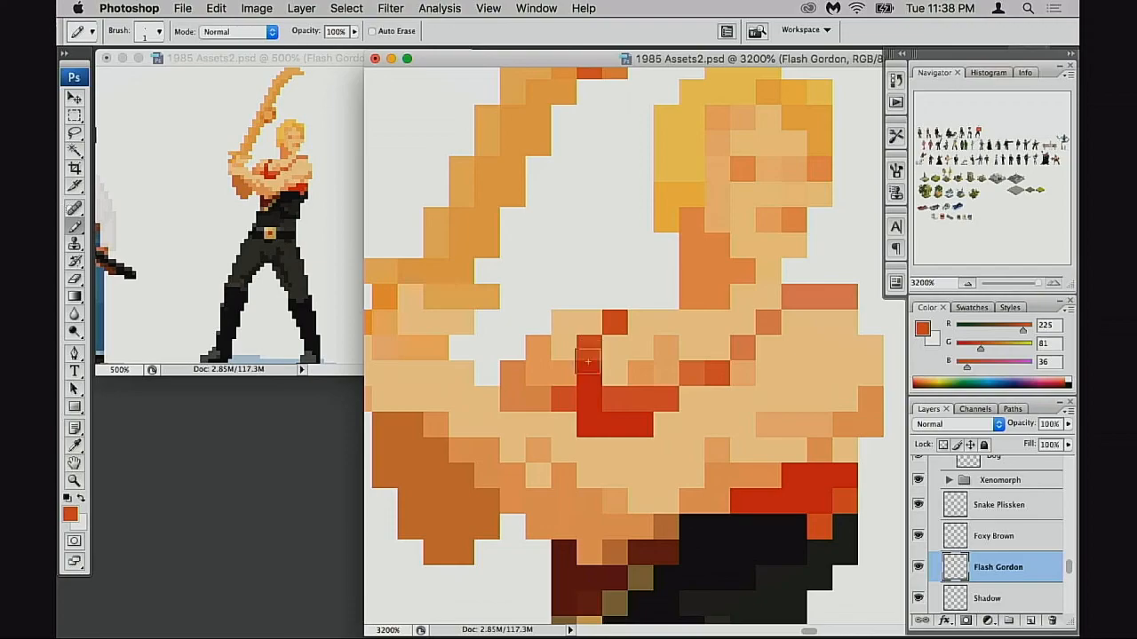
key(3)
click(612, 346)
click(596, 332)
click(597, 332)
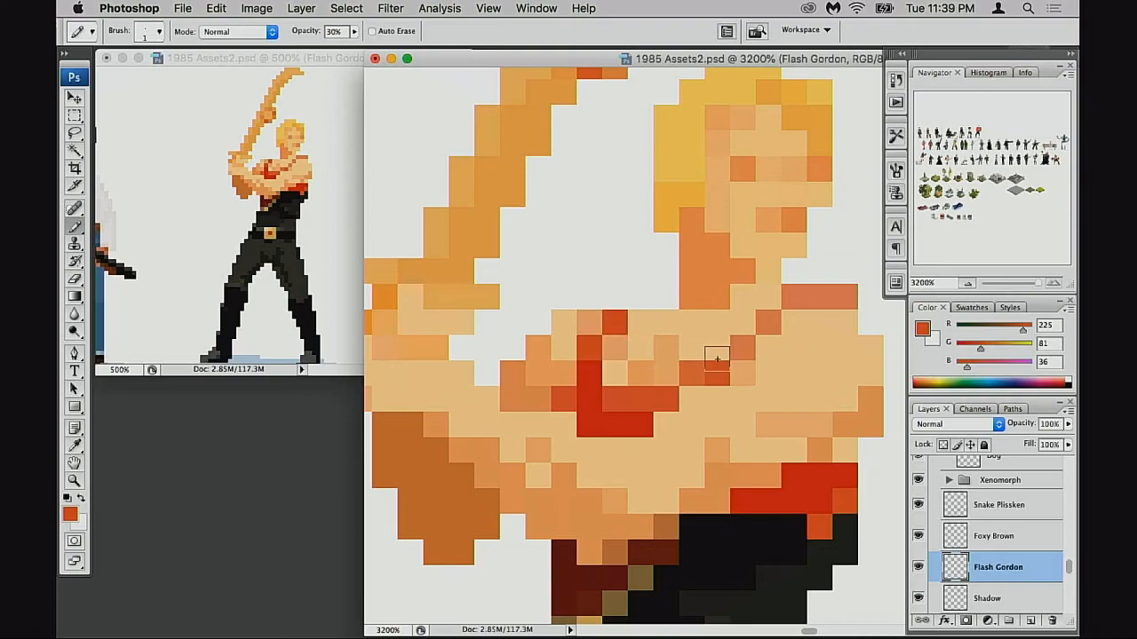
Step: Repaint the upright column of the red chest patch with the sampled orange, RGB 233, 117, 68, at 100% opacity
key(0)
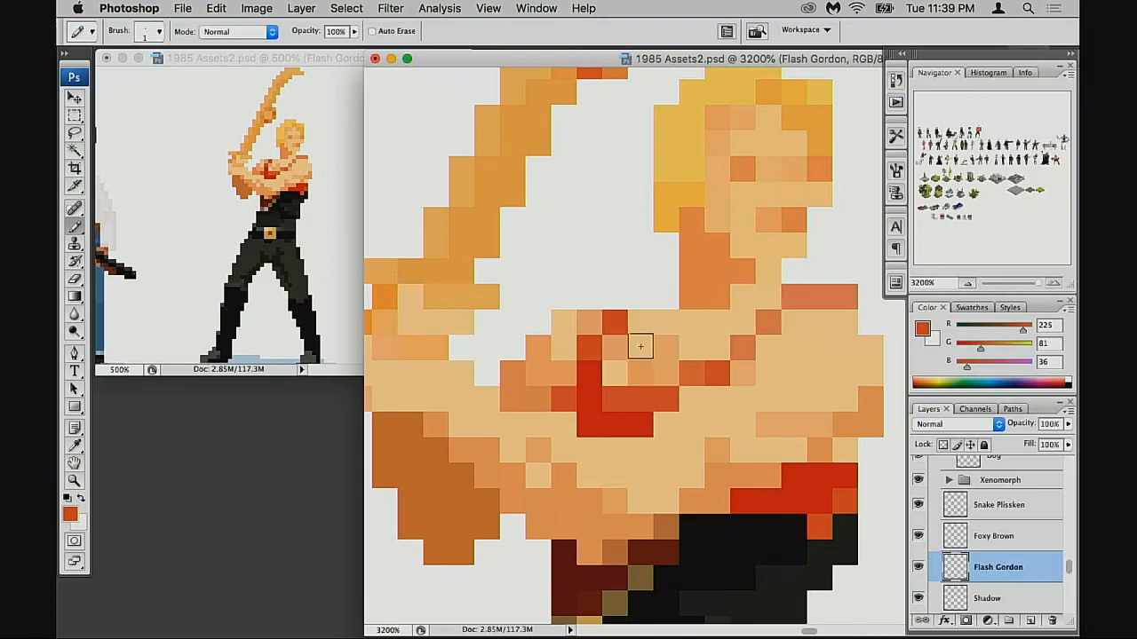
drag(656, 357, 641, 354)
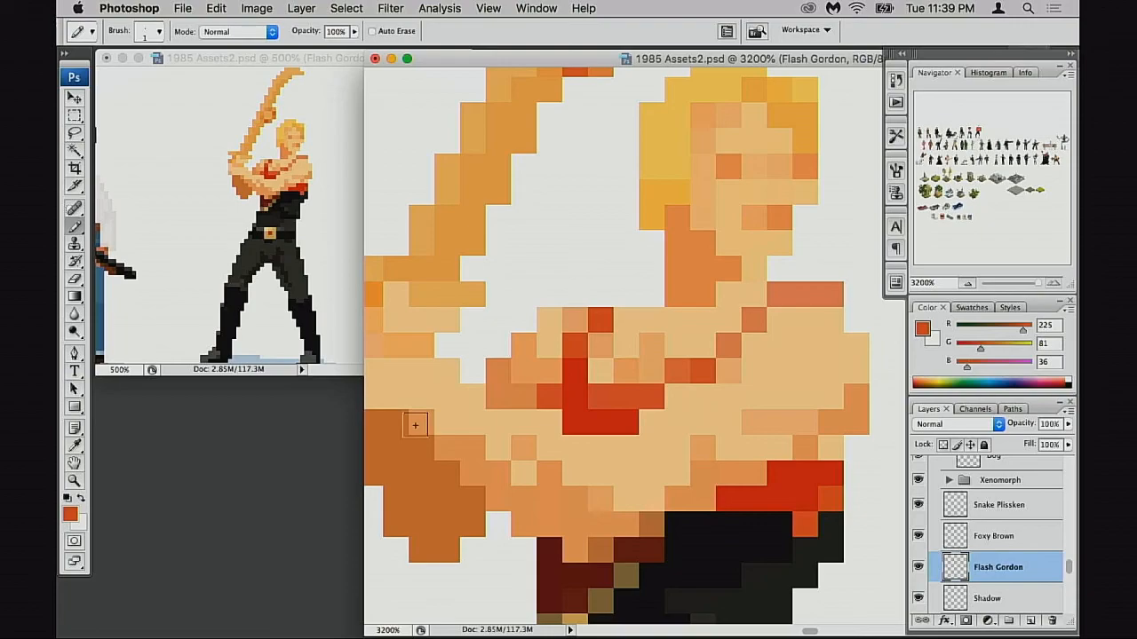
alt+click(711, 365)
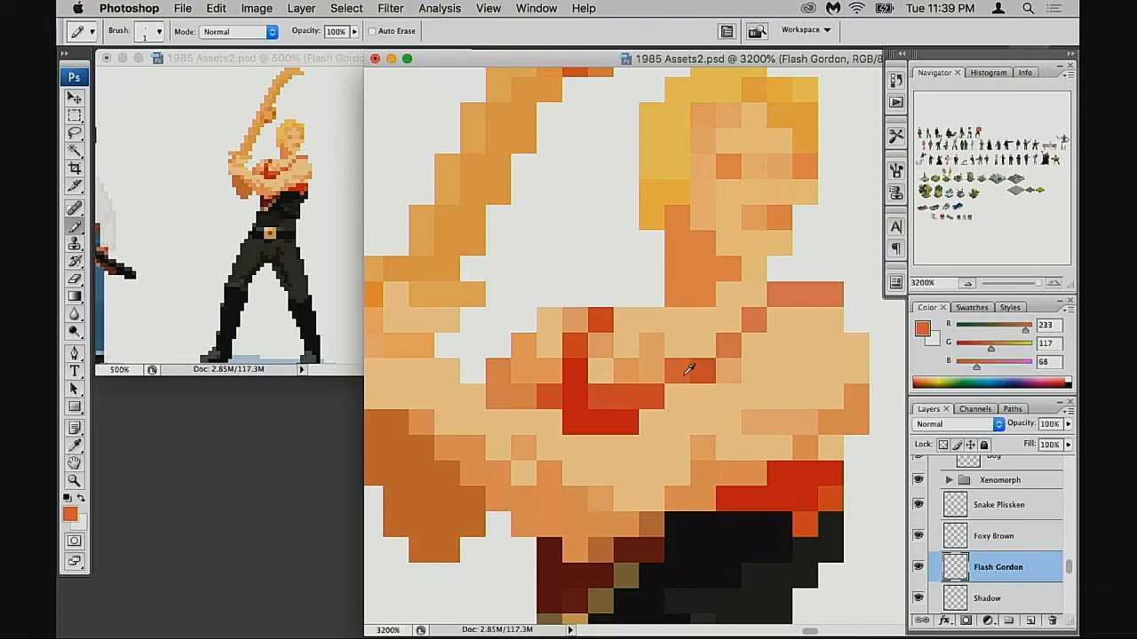
alt+click(694, 371)
click(575, 346)
click(575, 371)
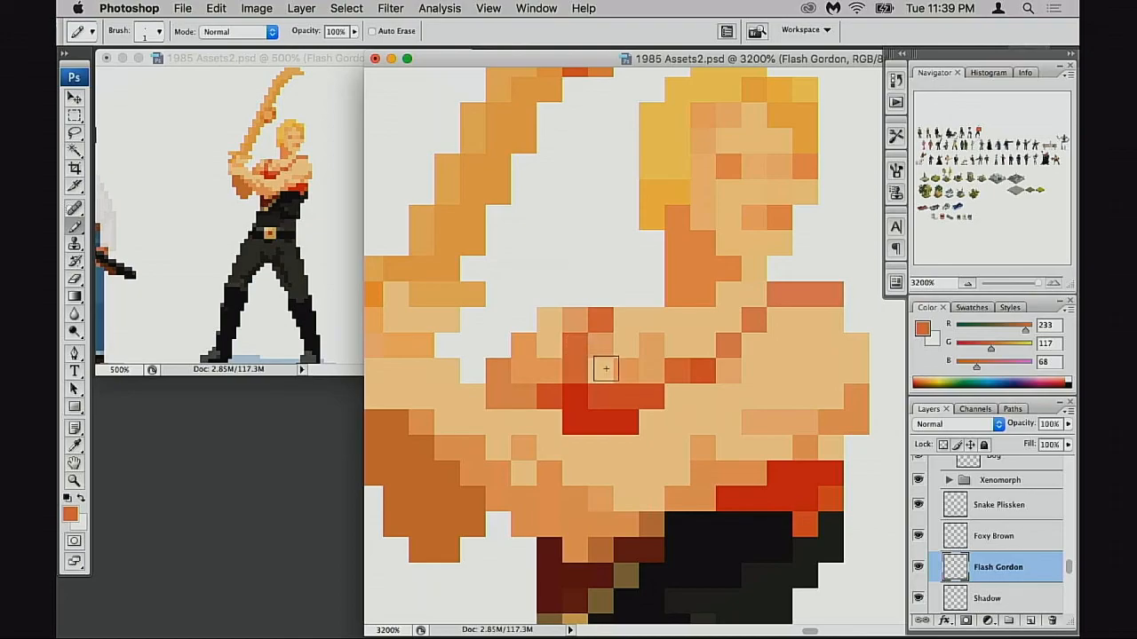
Step: Repaint the column's lower pixel and the adjoining inner pixel of the chest patch with the sampled red, RGB 213, 28, 0
alt+click(671, 395)
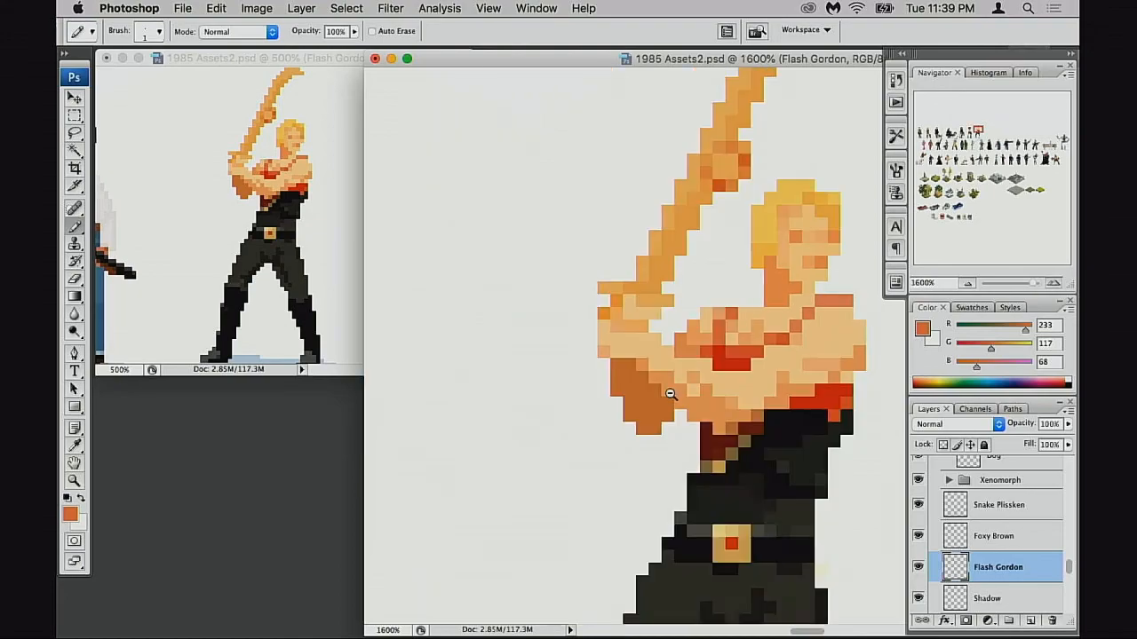
alt+click(722, 362)
click(718, 340)
click(729, 361)
drag(727, 364, 692, 385)
alt+super+click(724, 386)
super+click(747, 341)
super+click(747, 342)
super+click(747, 342)
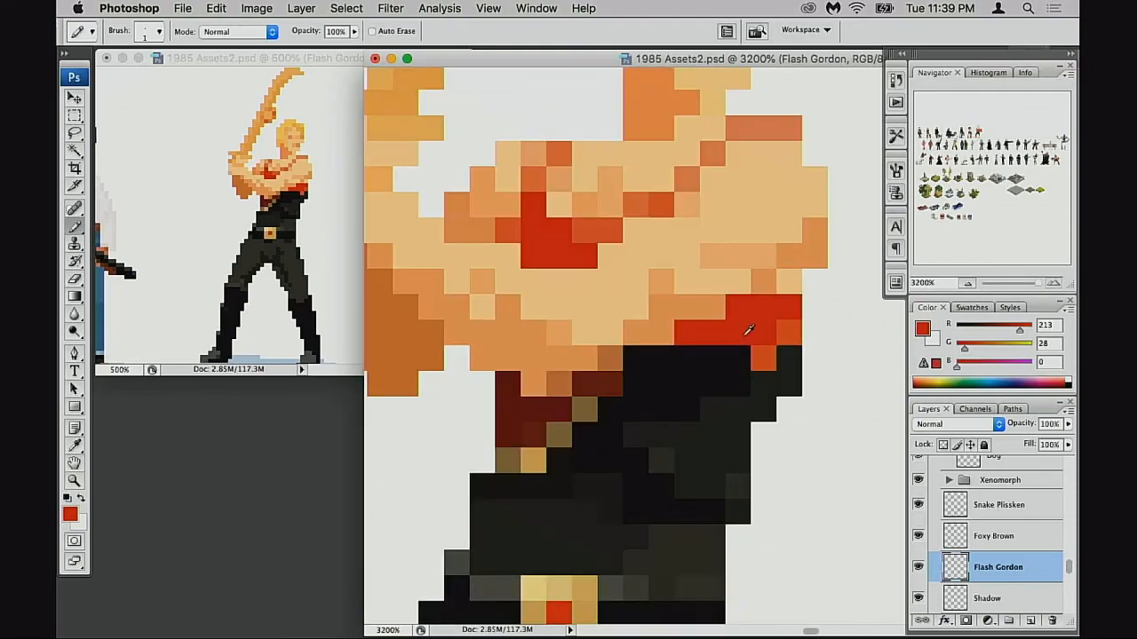
Step: Extend the red chest patch downward with one red pixel and blend the same red at 40% opacity into the pixels beside it
click(738, 358)
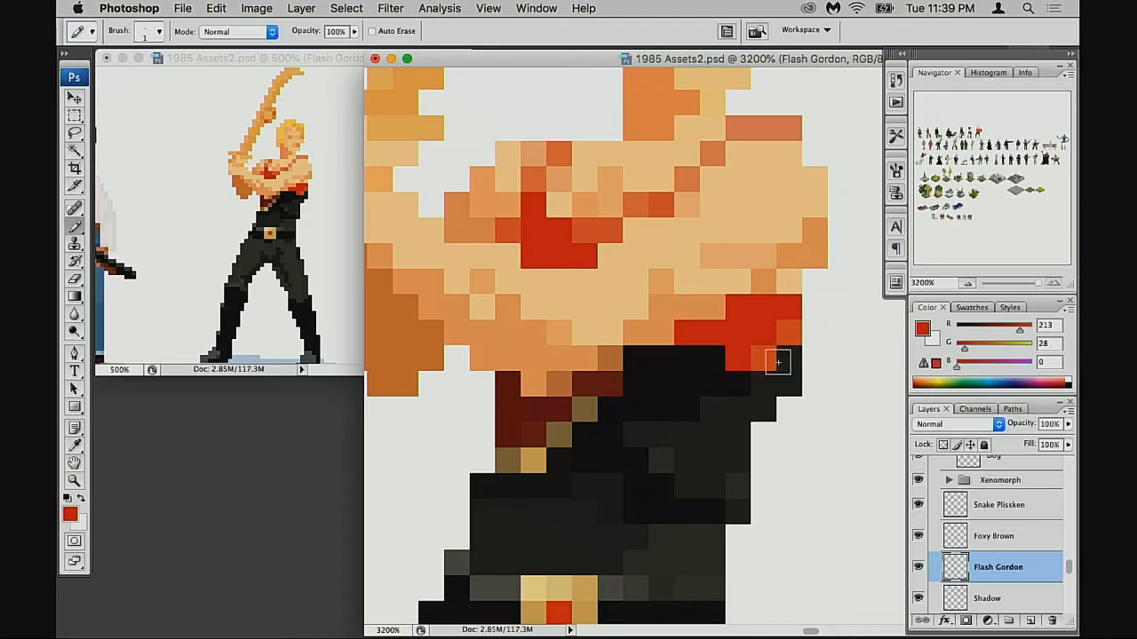
key(4)
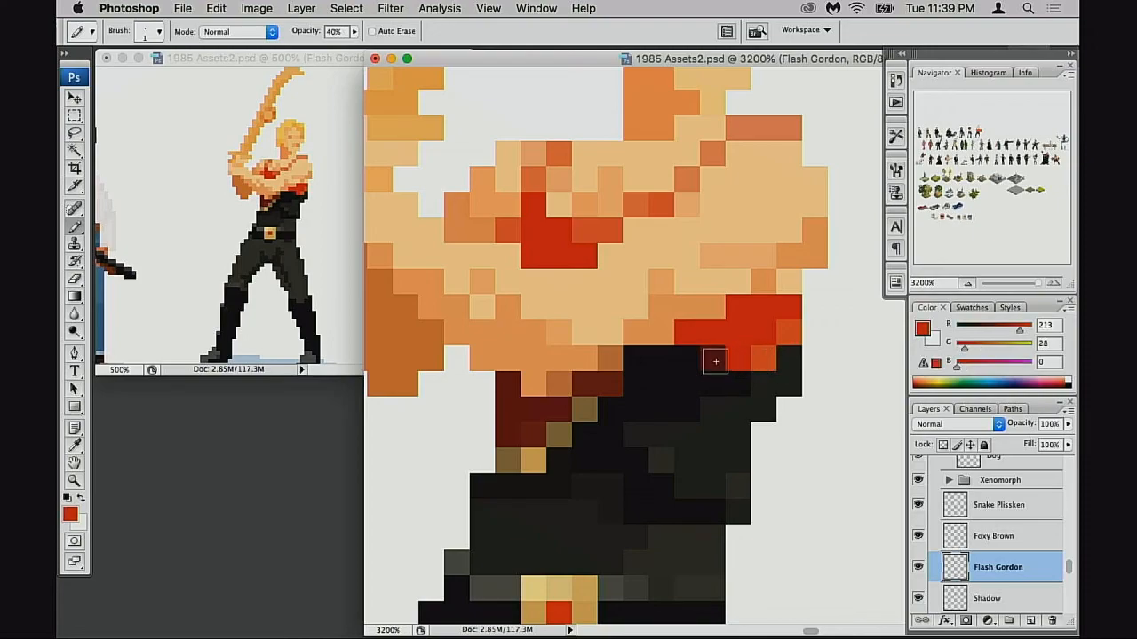
mouse_move(753, 364)
mouse_down()
mouse_move(749, 375)
mouse_move(700, 366)
mouse_up()
Step: Try darkening the pixels under the red chest patch with the sampled black and dark gray, RGB 32, 32, 28, and undo both attempts
alt+click(725, 385)
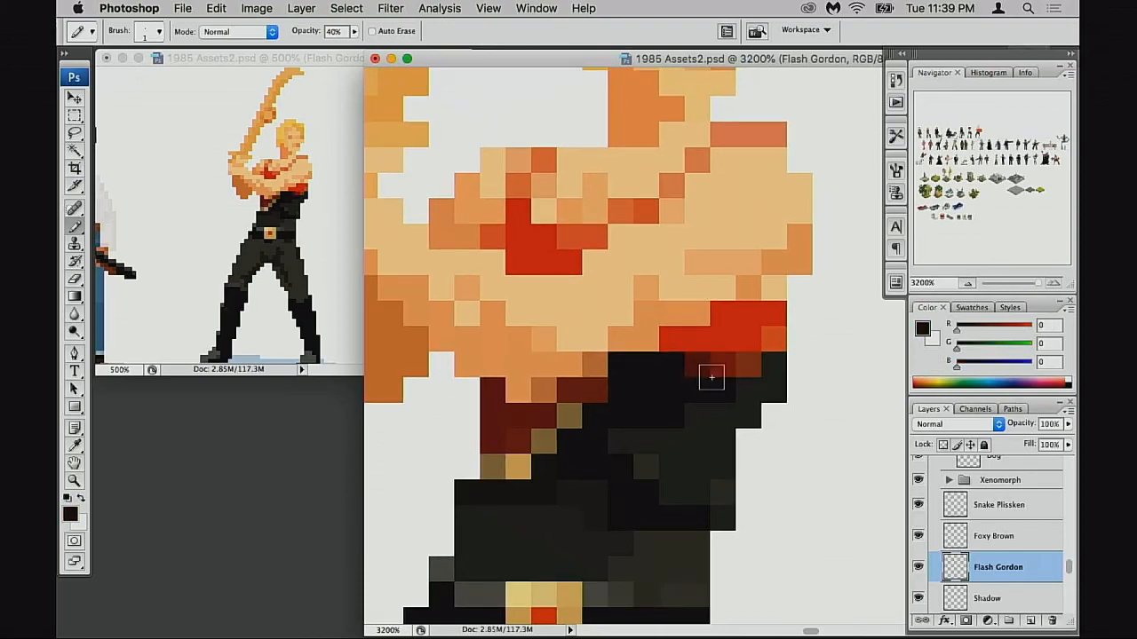
key(super+z)
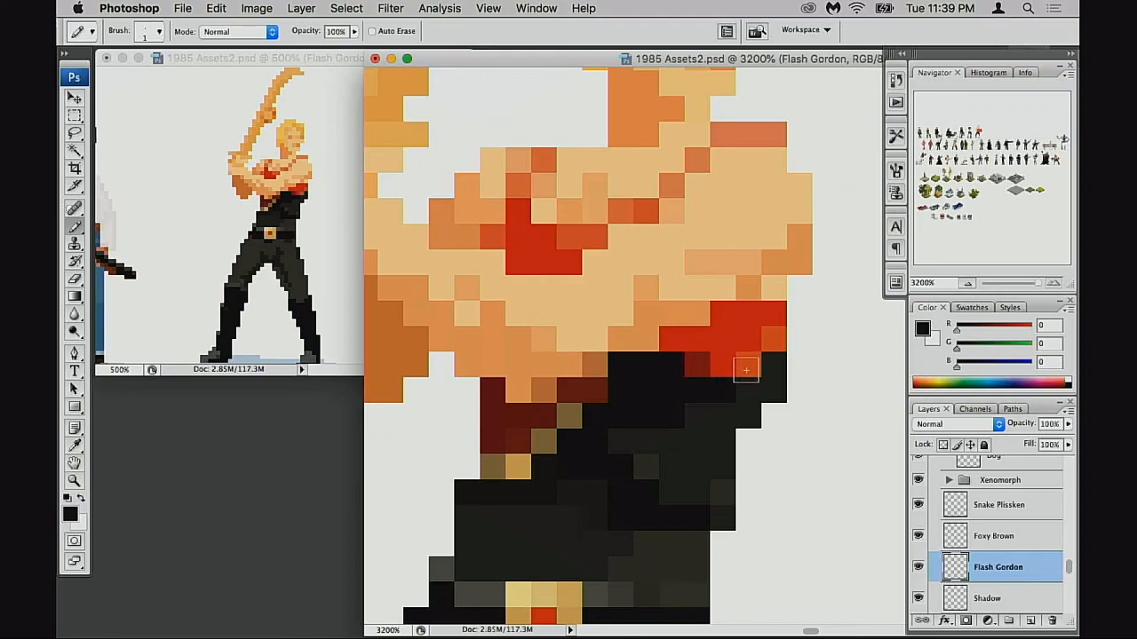
alt+click(764, 363)
drag(753, 365, 693, 366)
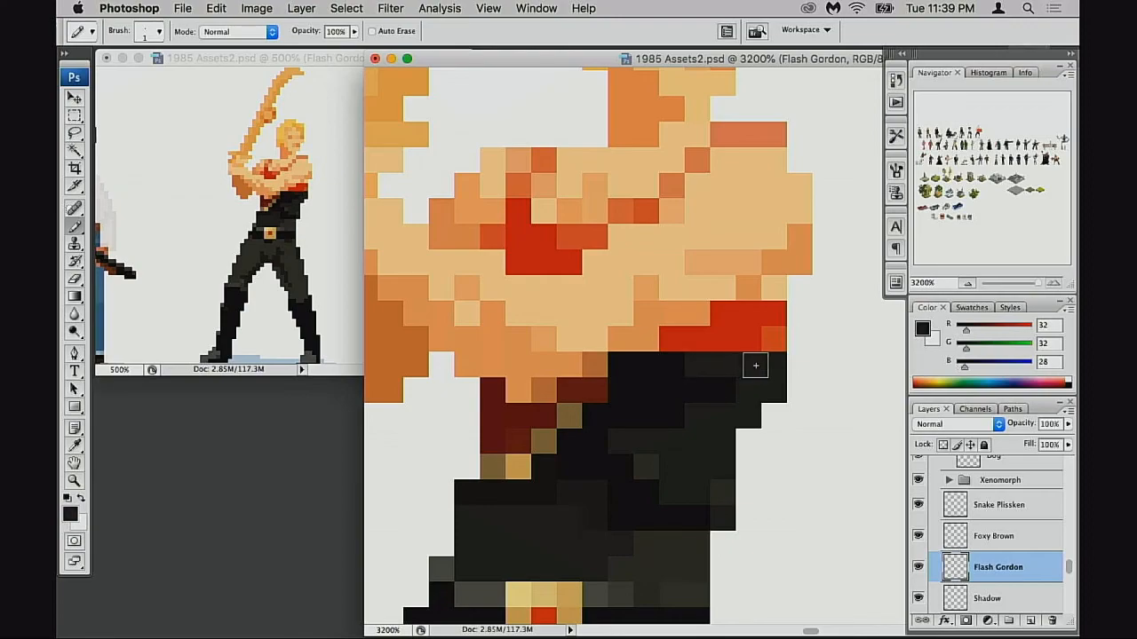
key(super+z)
Step: Try covering the outer pixels of the red chest patch with the sampled skin tone, RGB 245, 163, 102, and undo the changes
alt+click(764, 305)
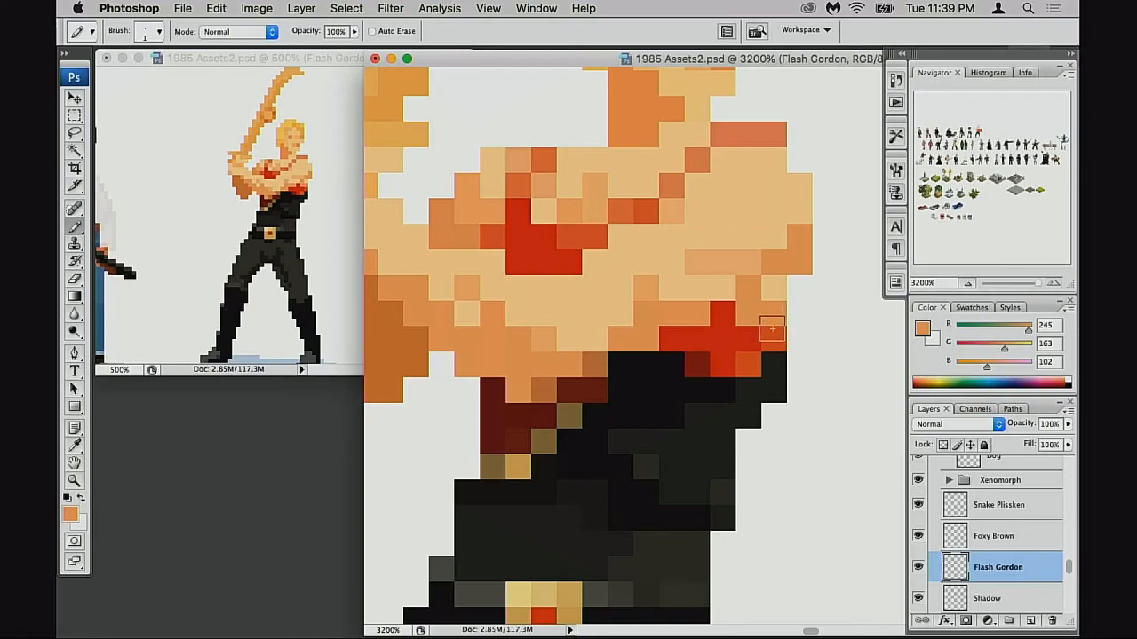
key(super+z)
click(752, 333)
click(753, 322)
key(super+z)
key(super+z)
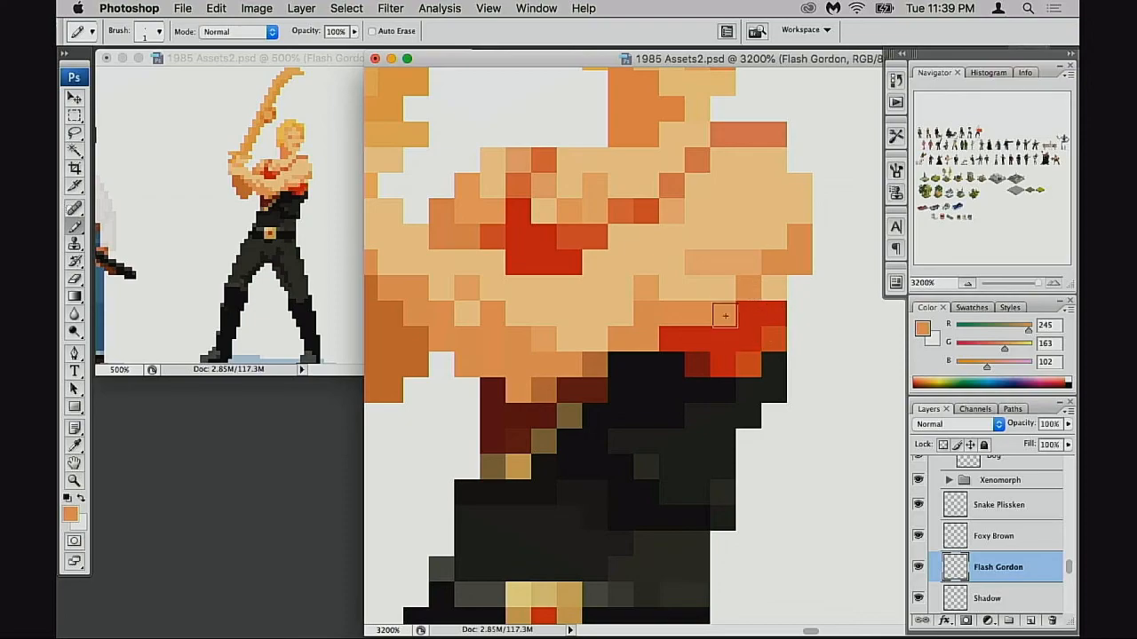
Step: Repaint the skin edge pixel and the upper outer pixels of the red patch with the sampled skin tone, RGB 245, 163, 102
click(773, 298)
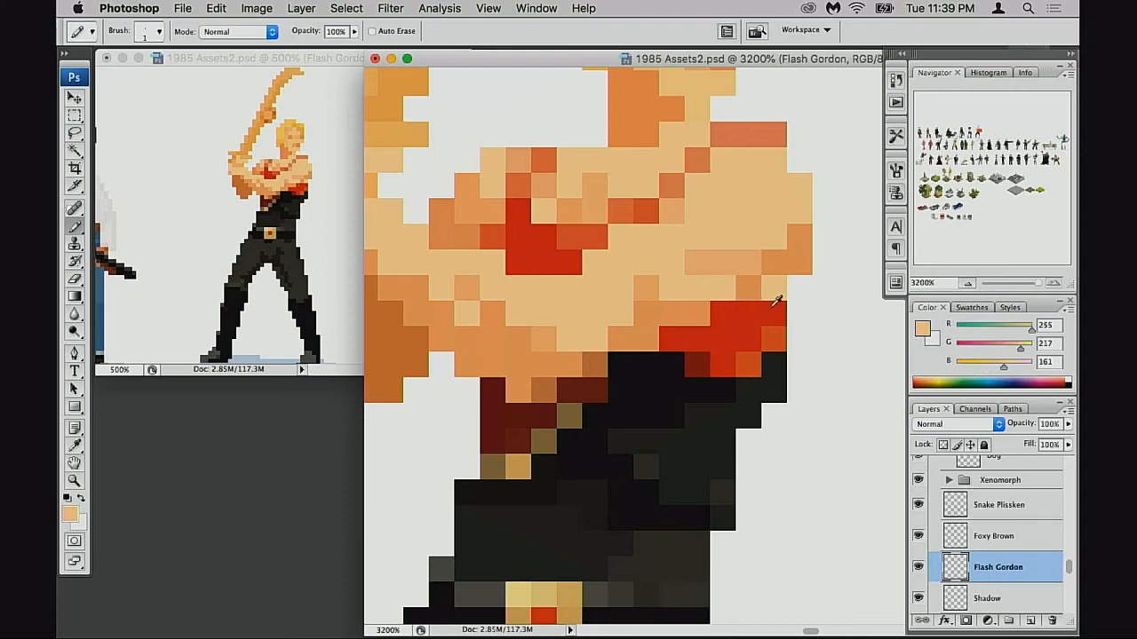
alt+click(756, 285)
drag(773, 288, 755, 314)
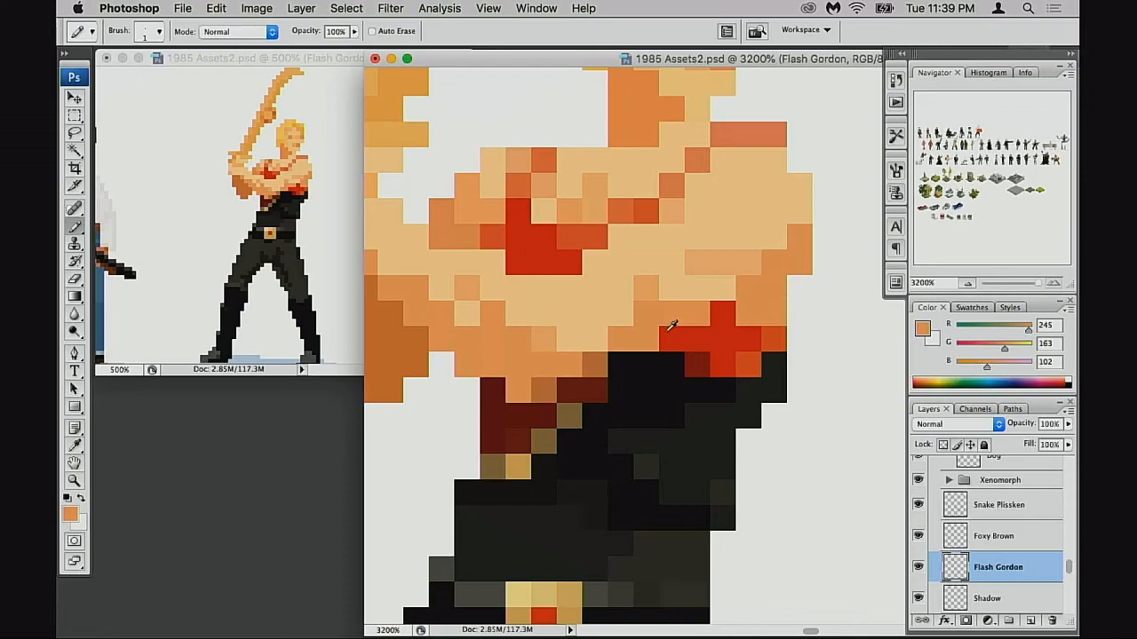
Step: Test darker skin tones on the arm pixel above the red patch, ending with the sampled RGB 236, 135, 96
alt+click(426, 346)
click(748, 292)
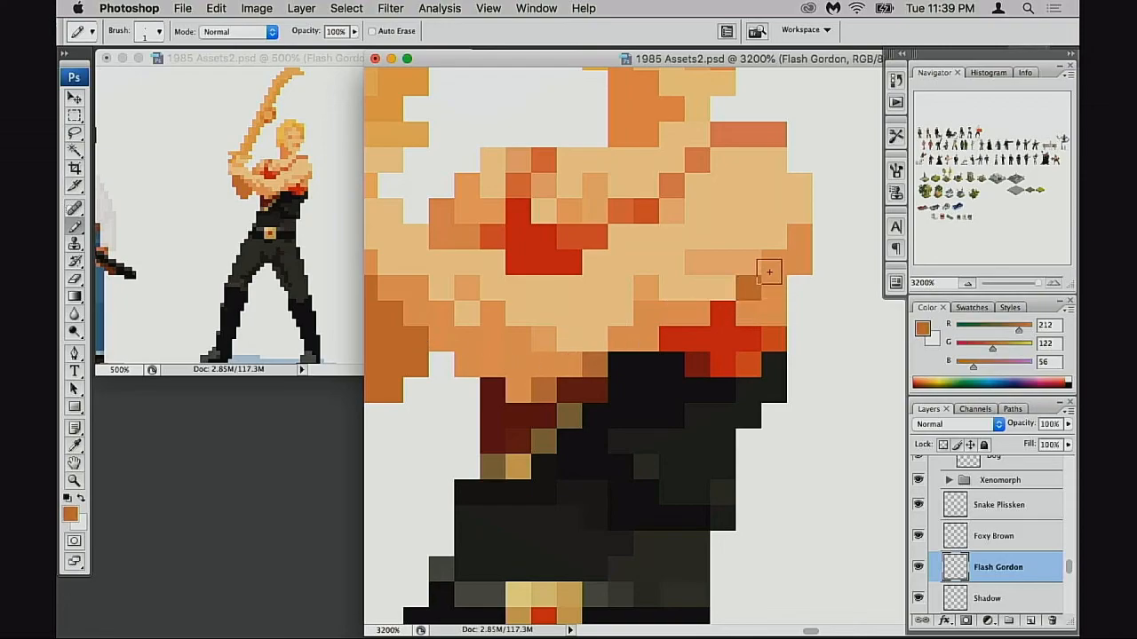
alt+click(471, 345)
click(753, 293)
alt+click(730, 140)
click(750, 288)
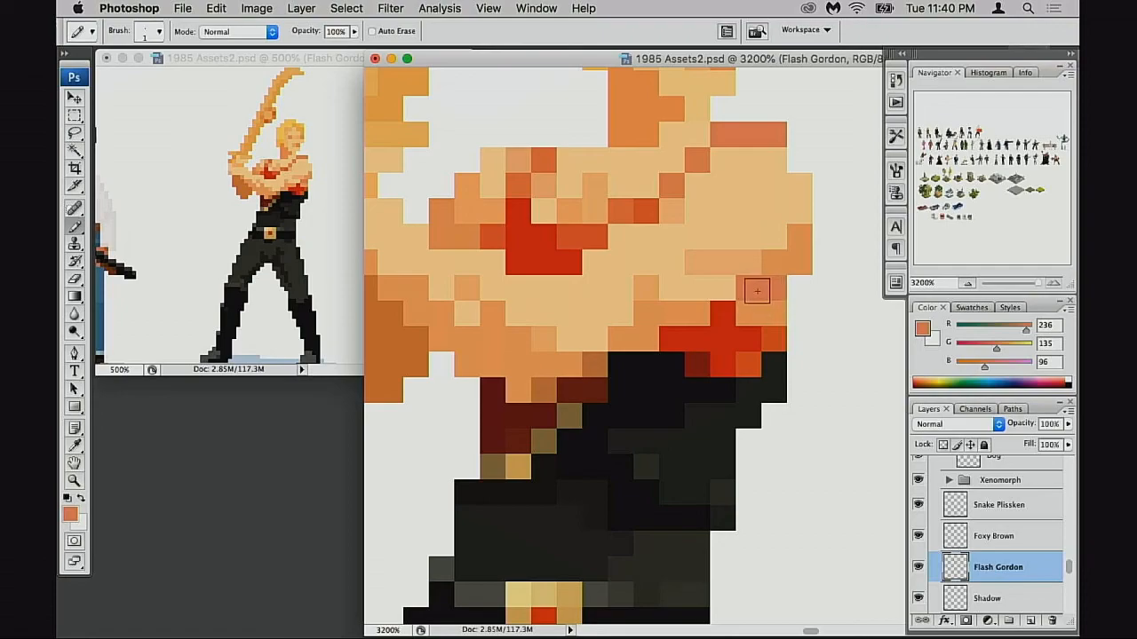
Step: Tint the arm pixel above the patch with the sampled red, RGB 213, 28, 0, at 20% opacity, and sample the blended color
alt+click(730, 311)
key(2)
click(753, 298)
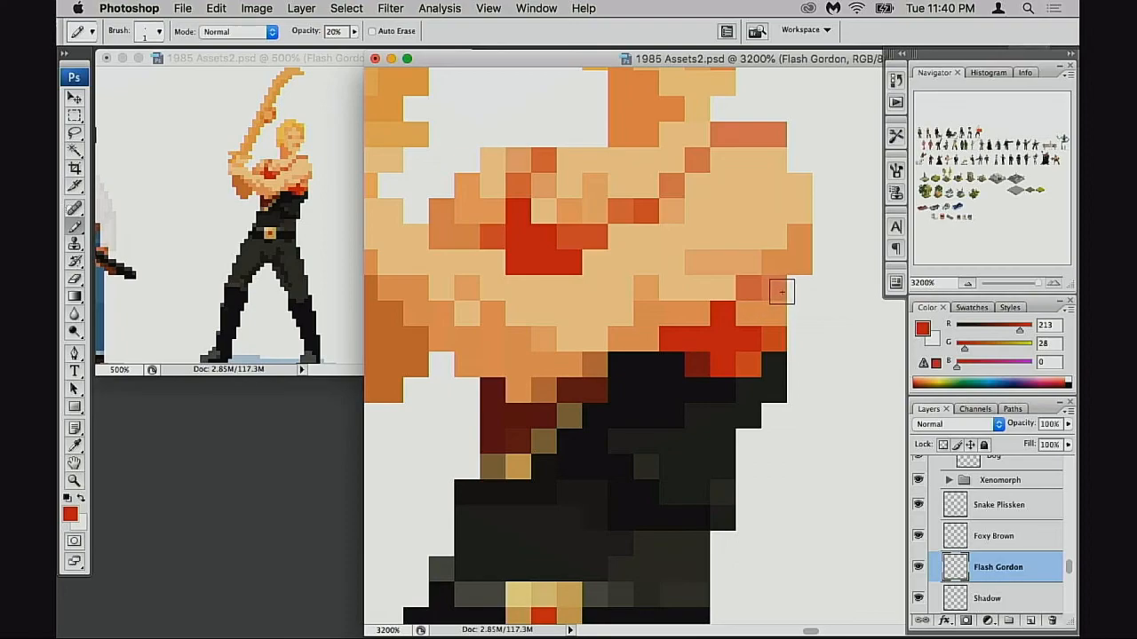
click(755, 293)
alt+click(755, 289)
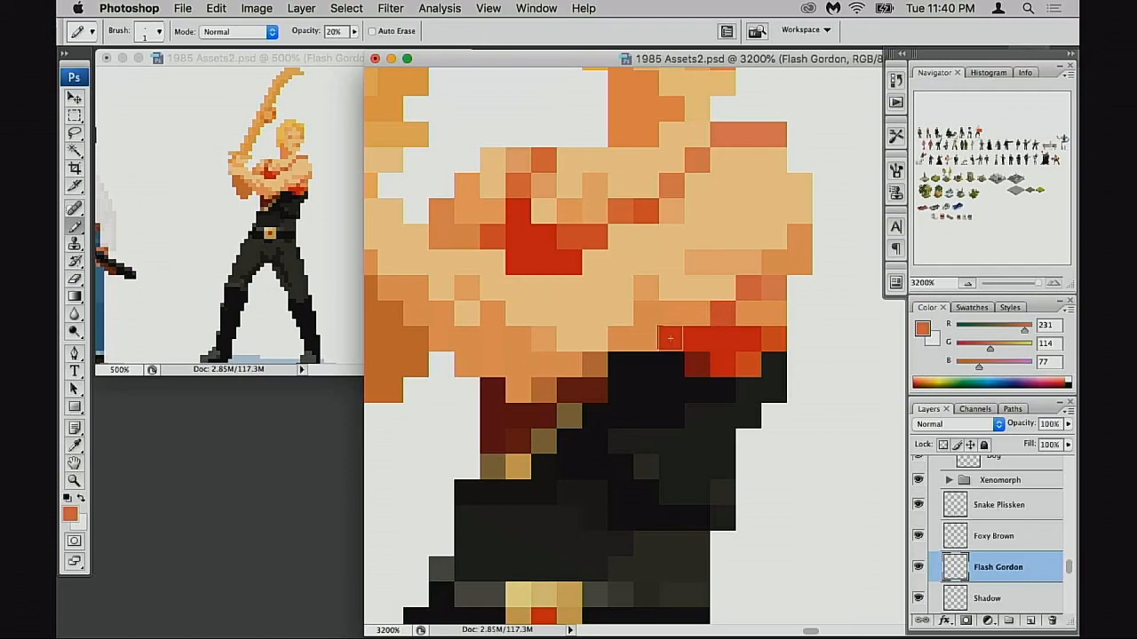
Step: Review the whole Flash Gordon sprite beside the neighboring characters at 500% zoom
alt+super+click(746, 335)
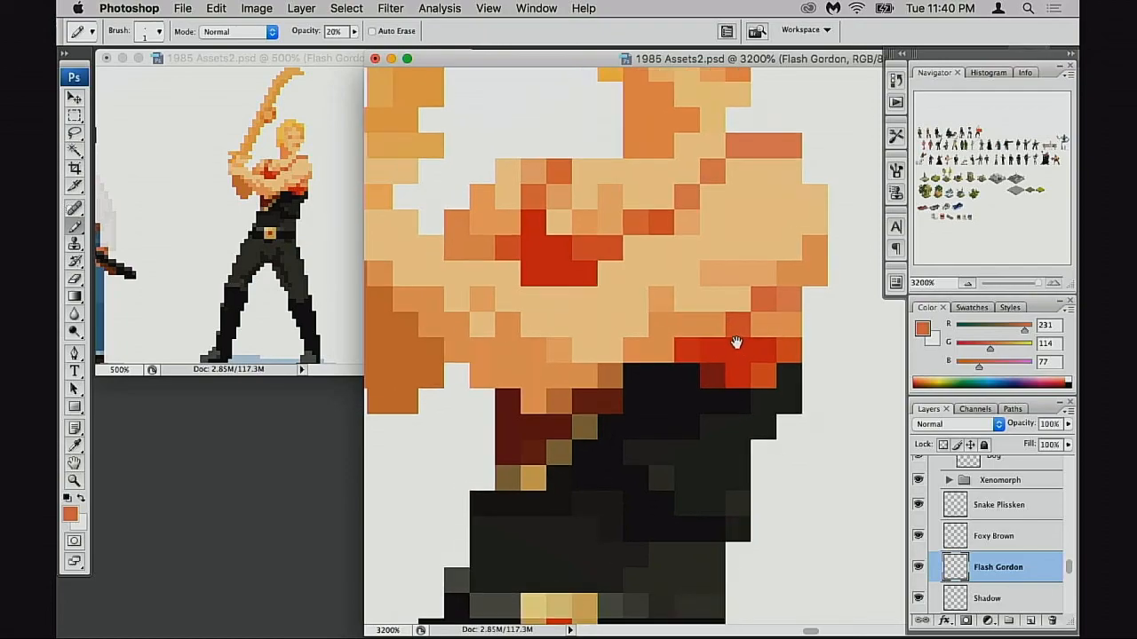
alt+super+click(737, 343)
alt+super+click(751, 340)
alt+super+click(752, 339)
alt+super+click(764, 348)
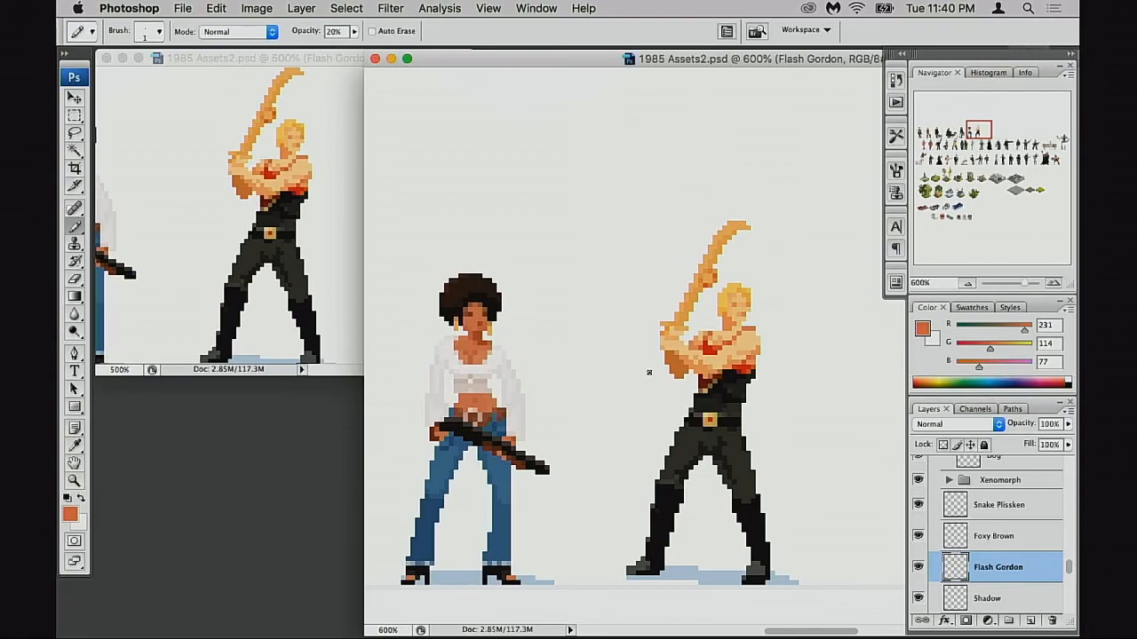
drag(658, 407, 629, 386)
alt+super+click(636, 403)
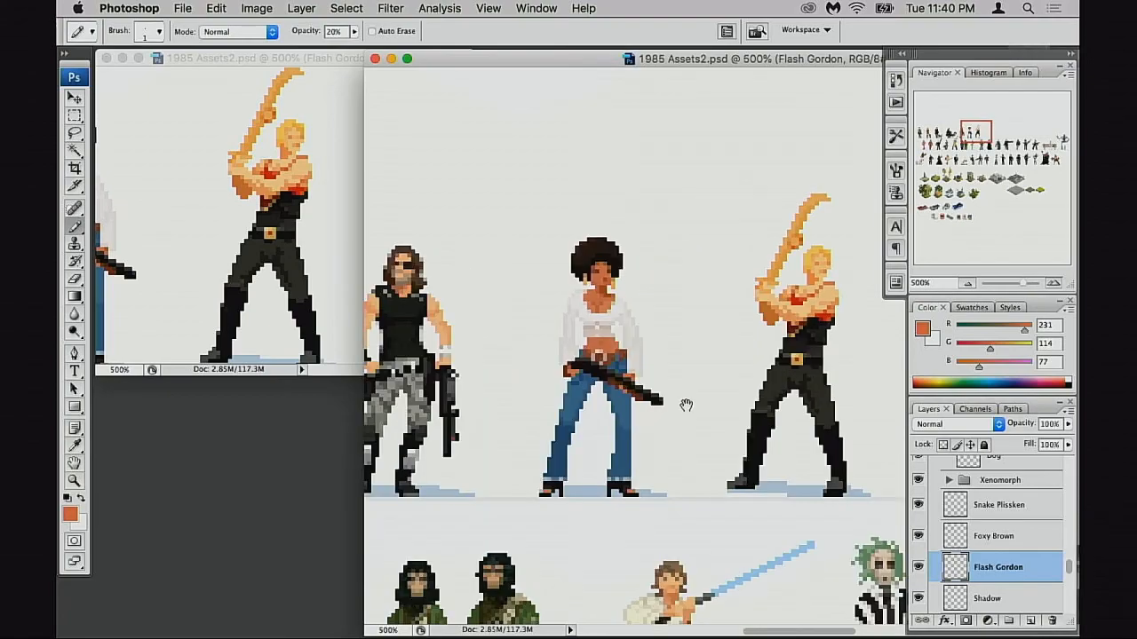
drag(753, 369, 617, 403)
Step: Reduce the secondary document view to 300% and compare Flash Gordon with the surrounding sprites
drag(332, 60, 316, 58)
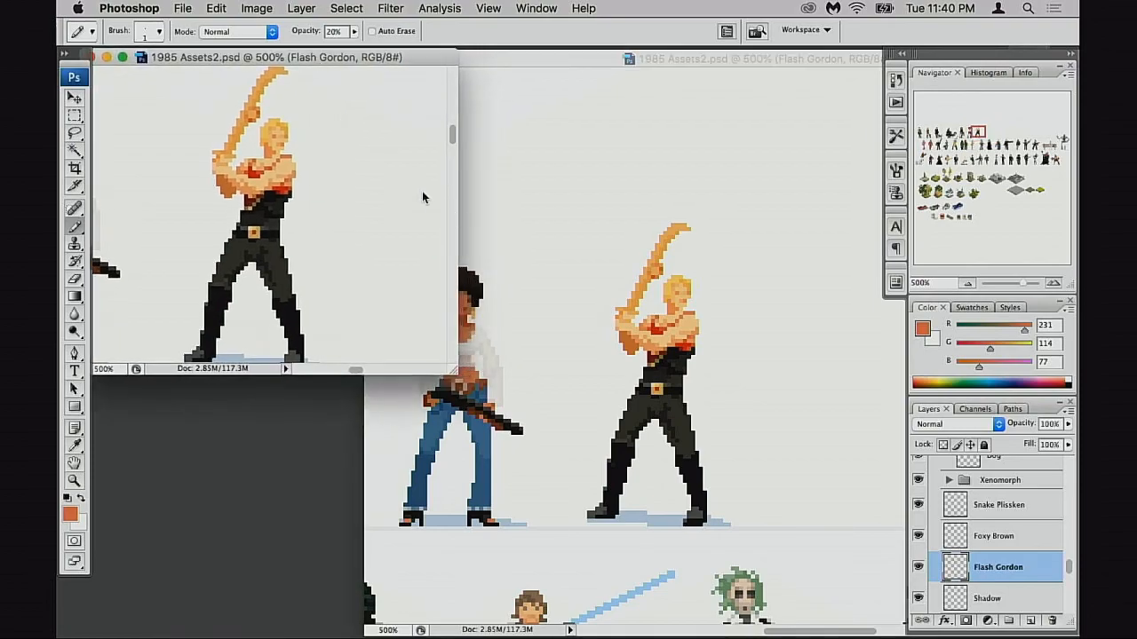
alt+super+click(335, 206)
alt+super+click(355, 236)
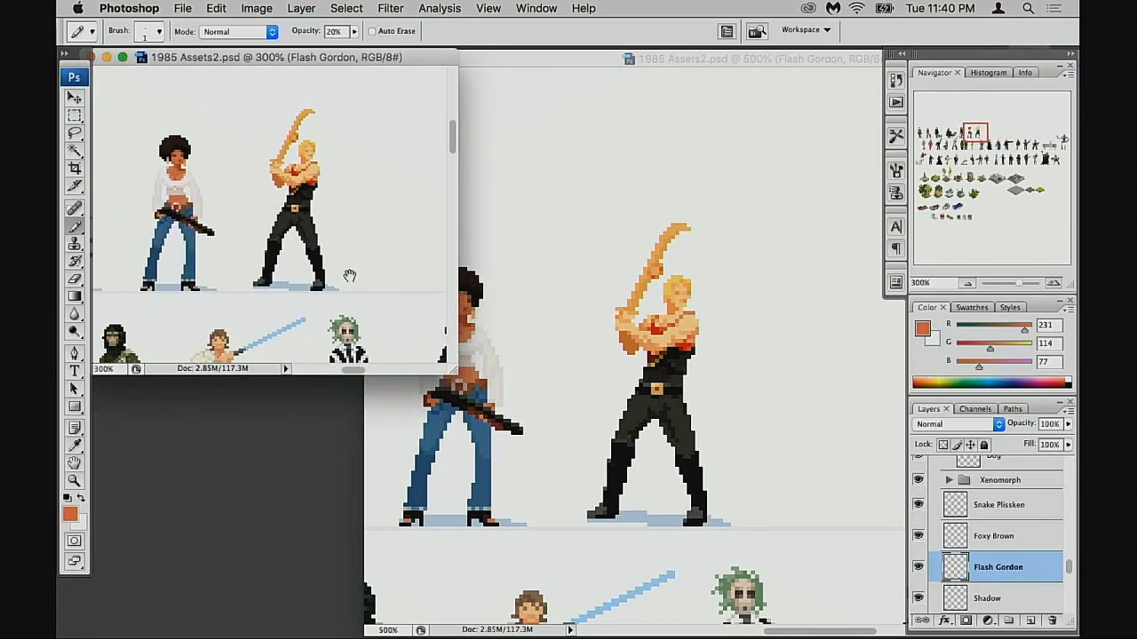
click(599, 77)
scroll(688, 306, down, 2)
scroll(688, 305, right, 2)
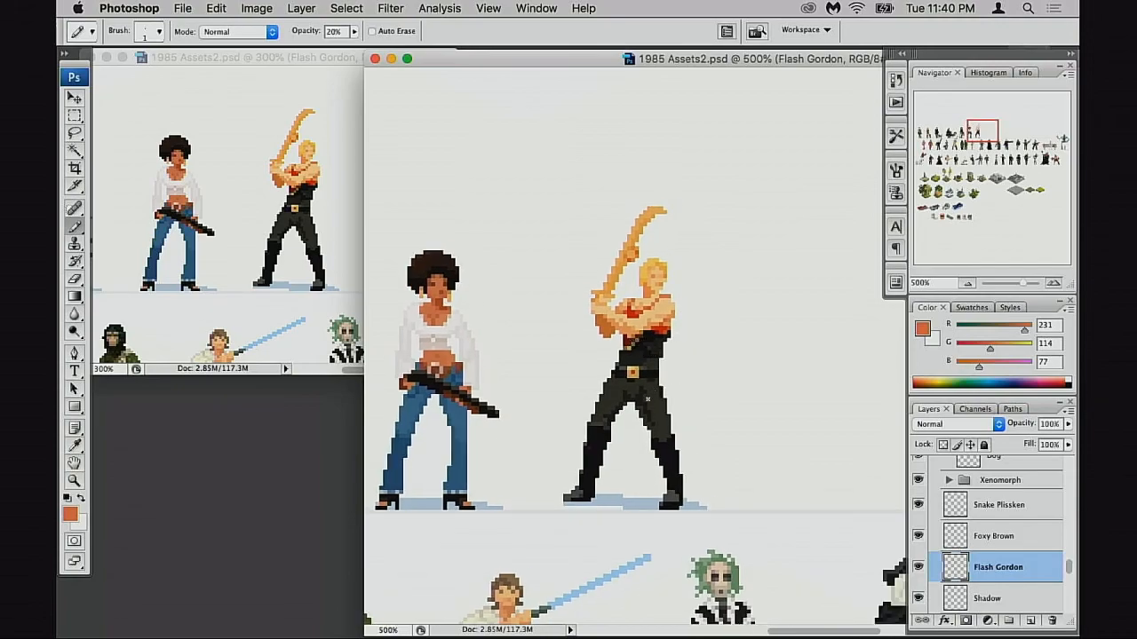
Step: Hide and show the Flash Gordon layer to check the sprite against its surroundings
alt+super+click(672, 435)
drag(785, 330, 684, 373)
super+click(670, 344)
click(918, 567)
click(919, 567)
drag(701, 422, 679, 429)
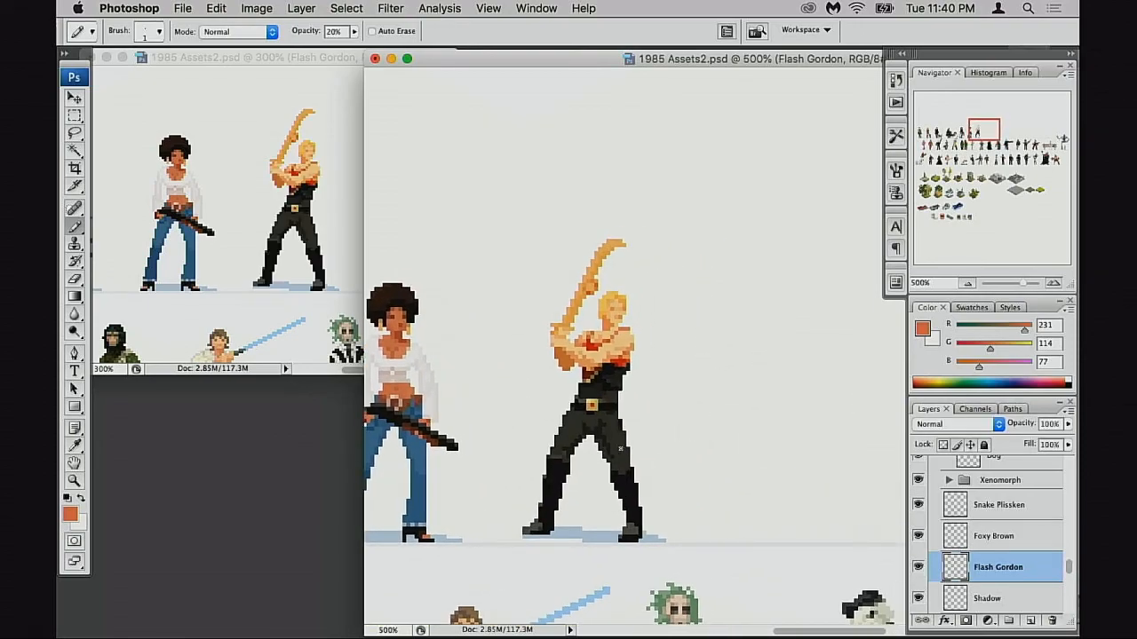
Step: Flip the Flash Gordon sprite horizontally to check its pose, and undo the flip
key(super+t)
right_click(613, 372)
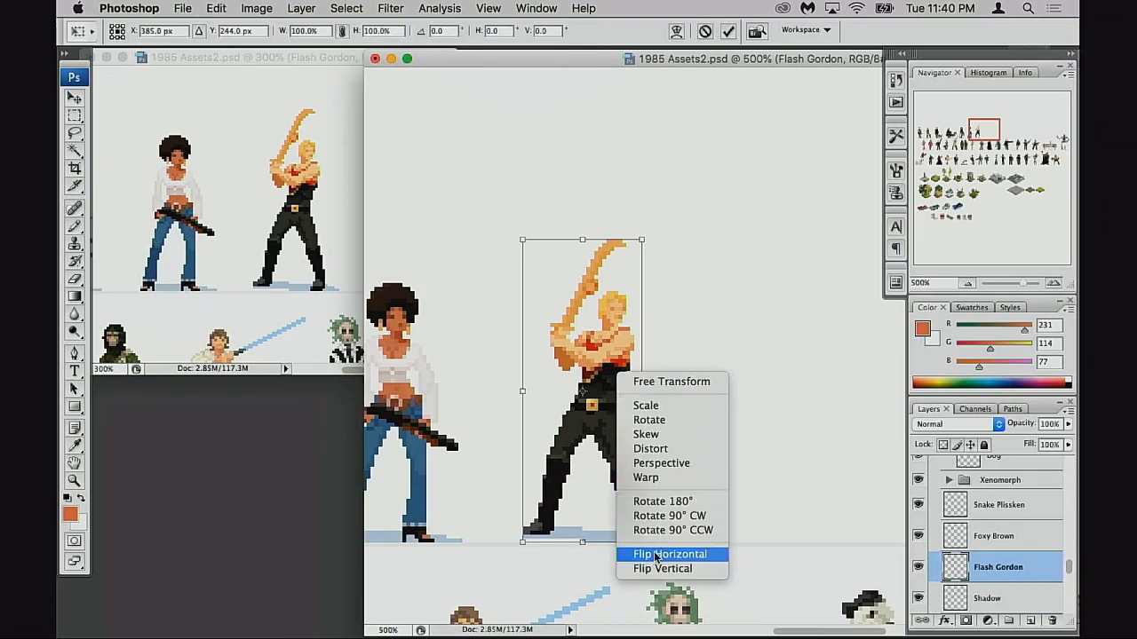
click(648, 553)
key(Return)
key(b)
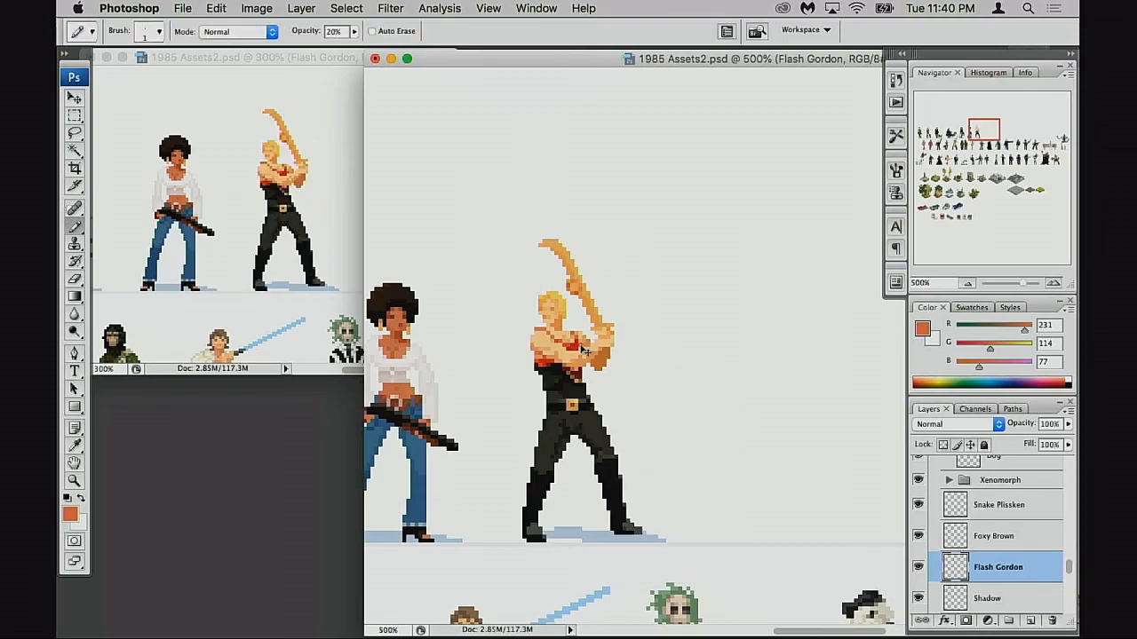
key(super+z)
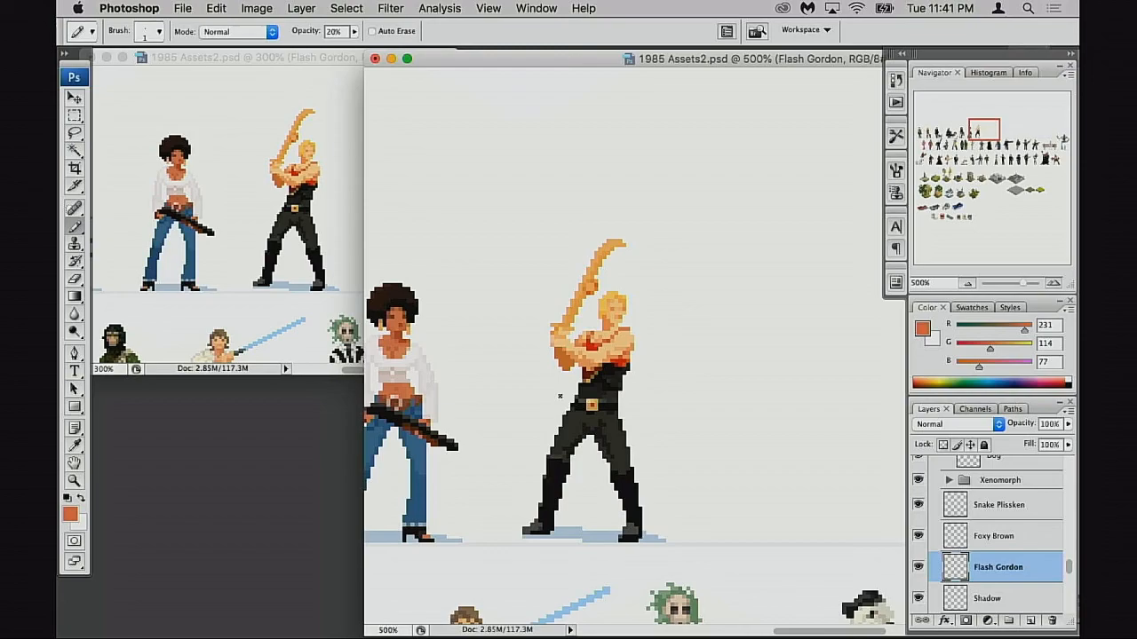
Step: Examine the Flash Gordon sprite alone and within the character lineup at zoom levels between 200% and 600%
super+click(624, 343)
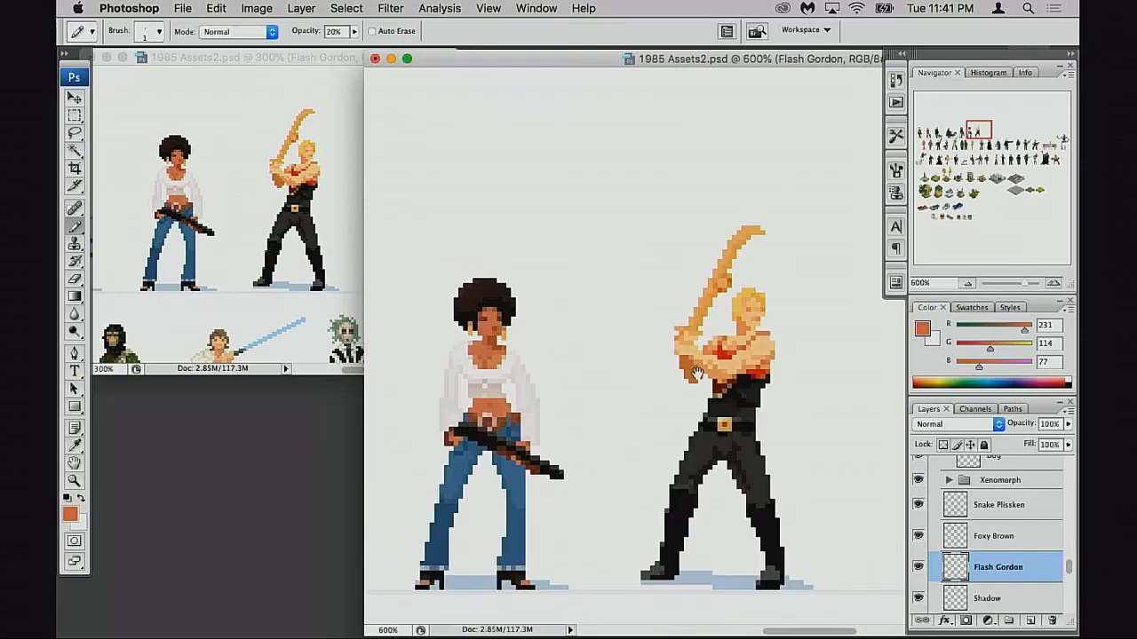
scroll(696, 373, right, 5)
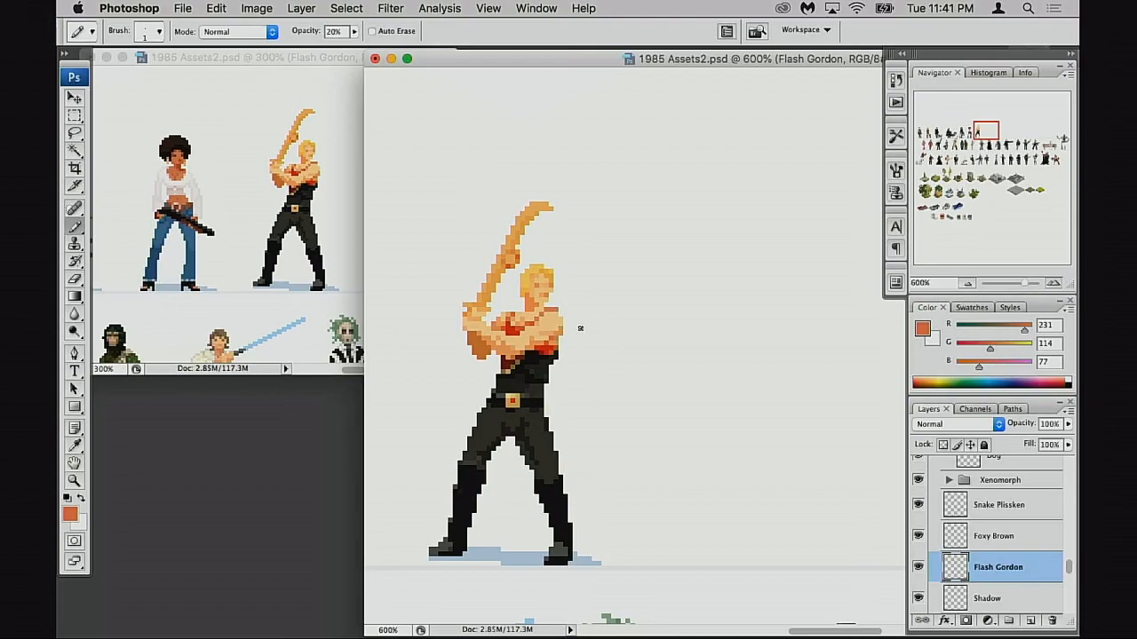
super+click(572, 347)
alt+click(676, 372)
alt+click(687, 377)
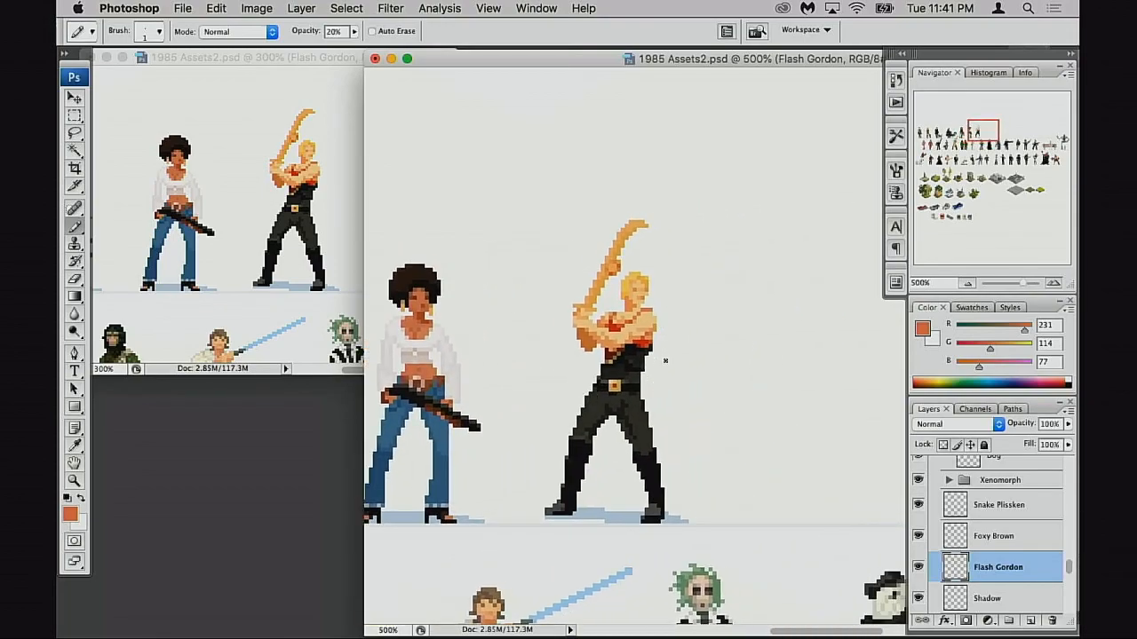
alt+click(642, 380)
alt+click(680, 380)
drag(723, 372, 627, 385)
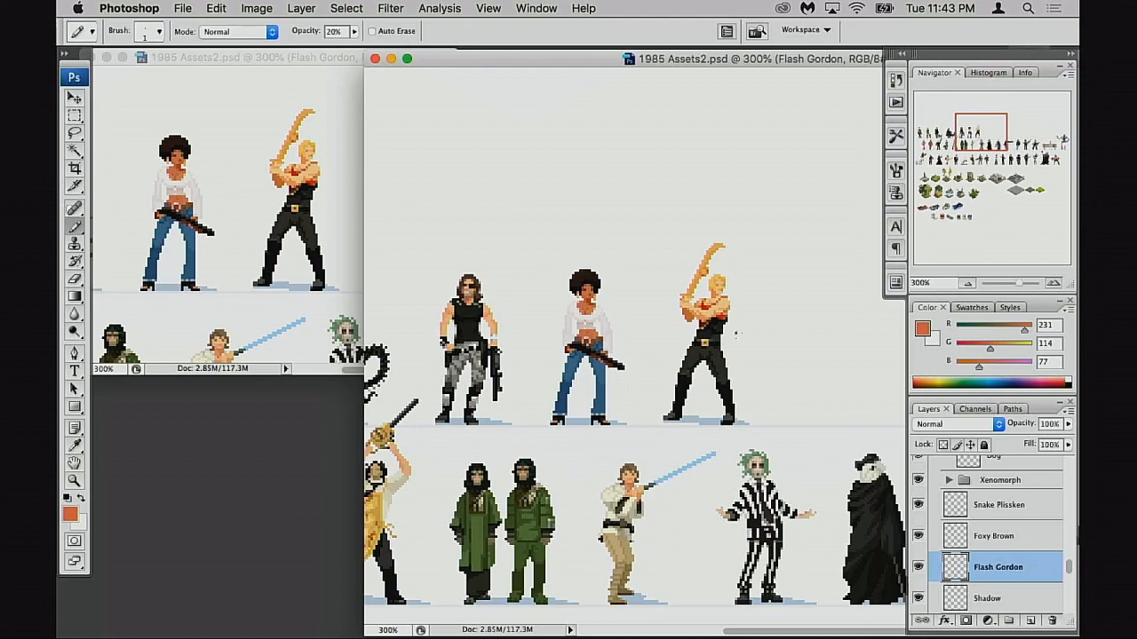
key(super+minus)
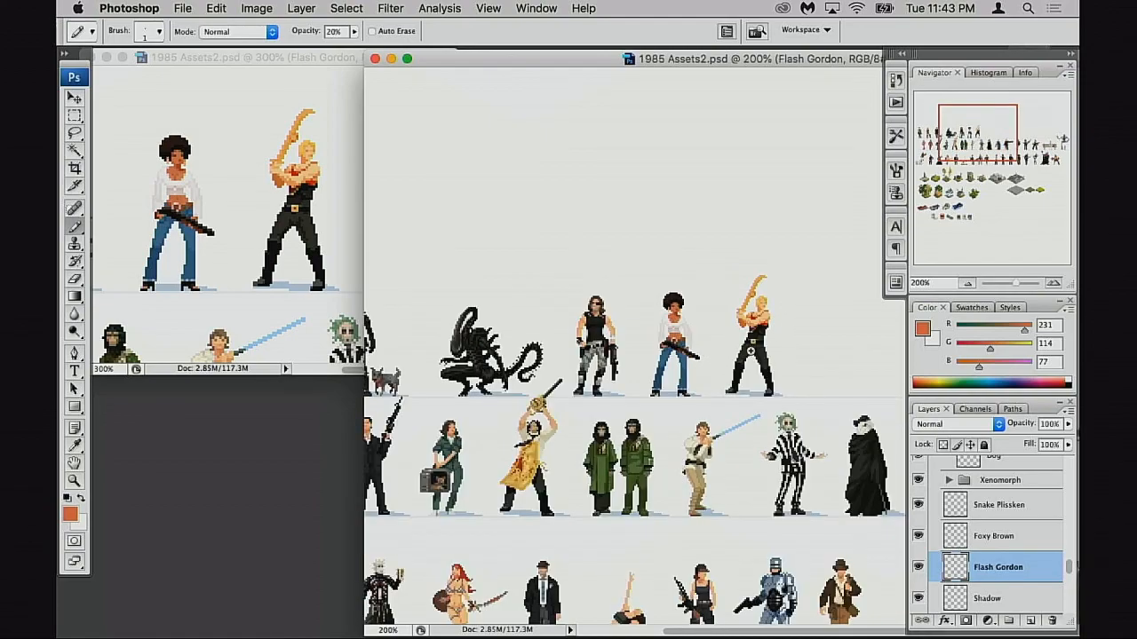
key(super+plus)
key(super+plus)
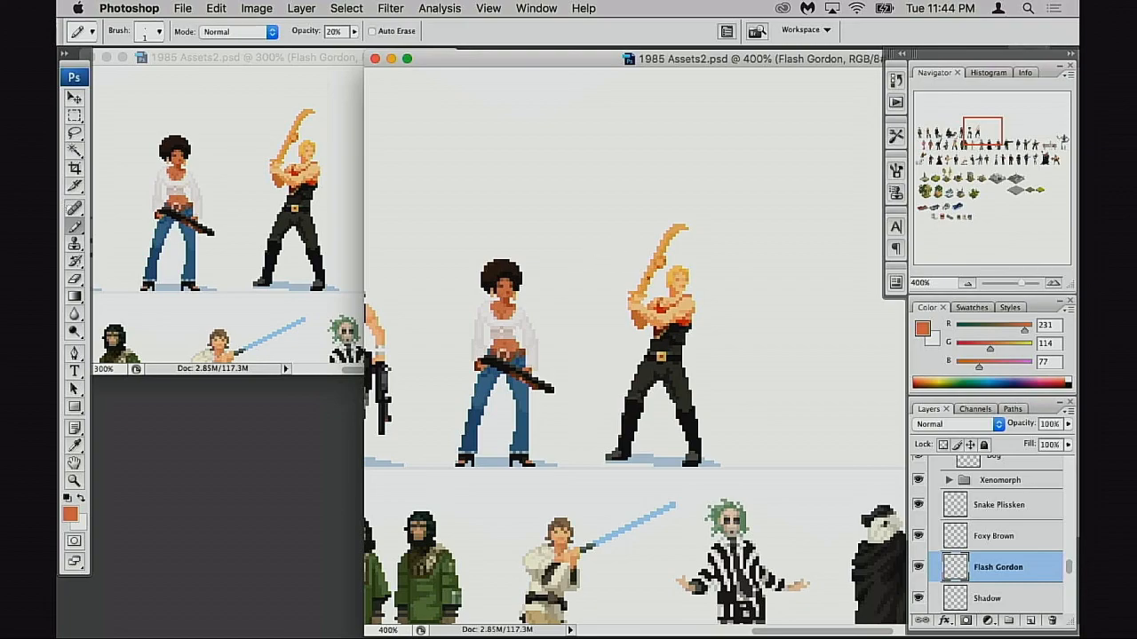
alt+click(662, 320)
alt+click(671, 324)
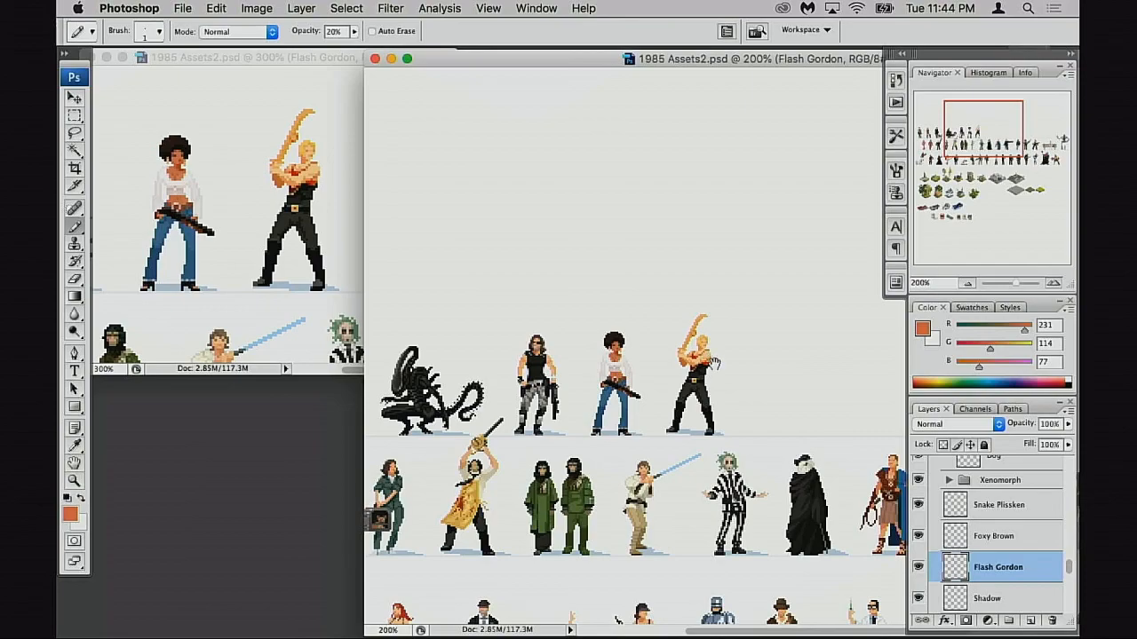
ctrl+click(713, 362)
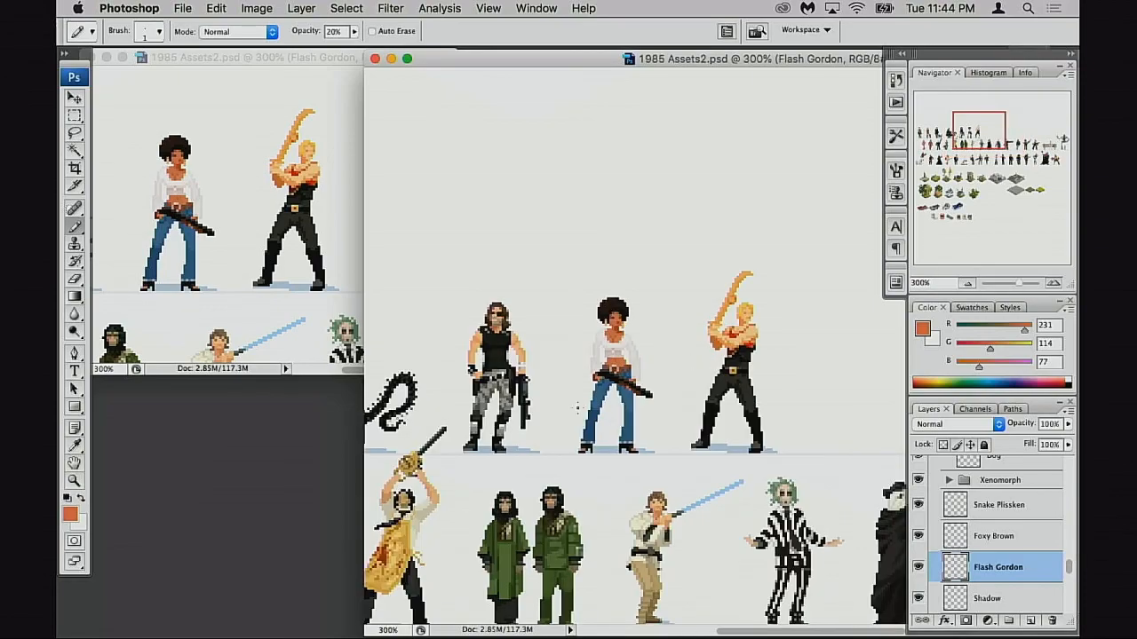